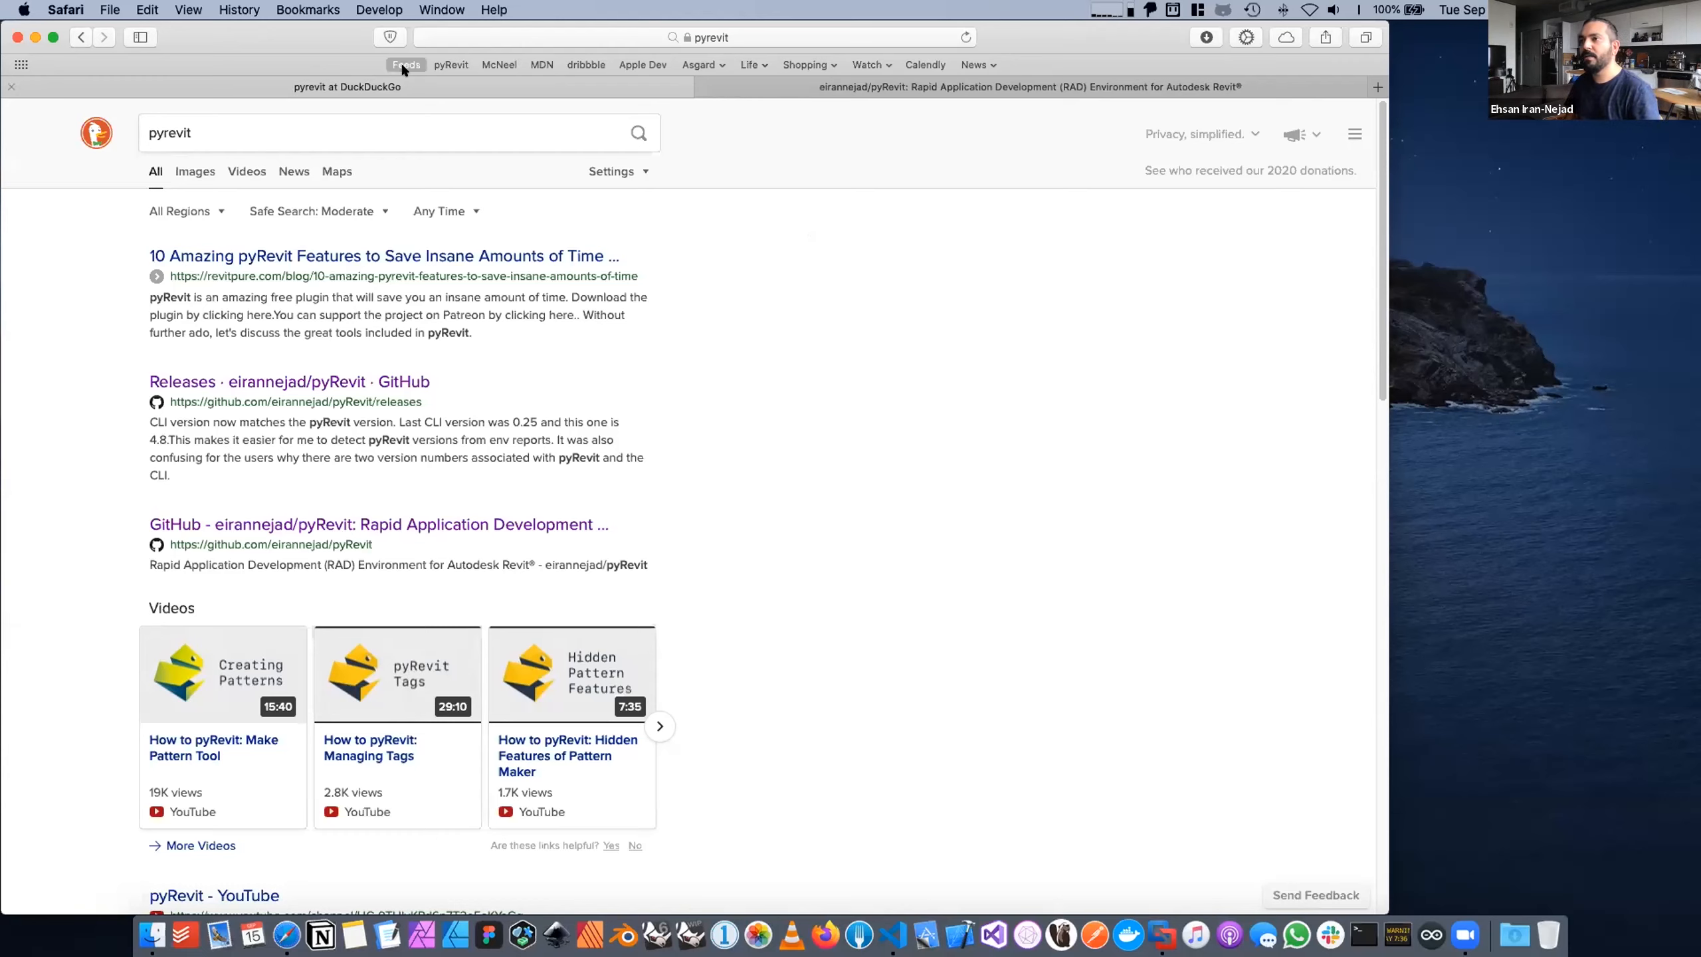
Step: Open the pyRevit GitHub repository from the pyrevit web search results
{"action": "left_click", "coordinate": [222, 134]}
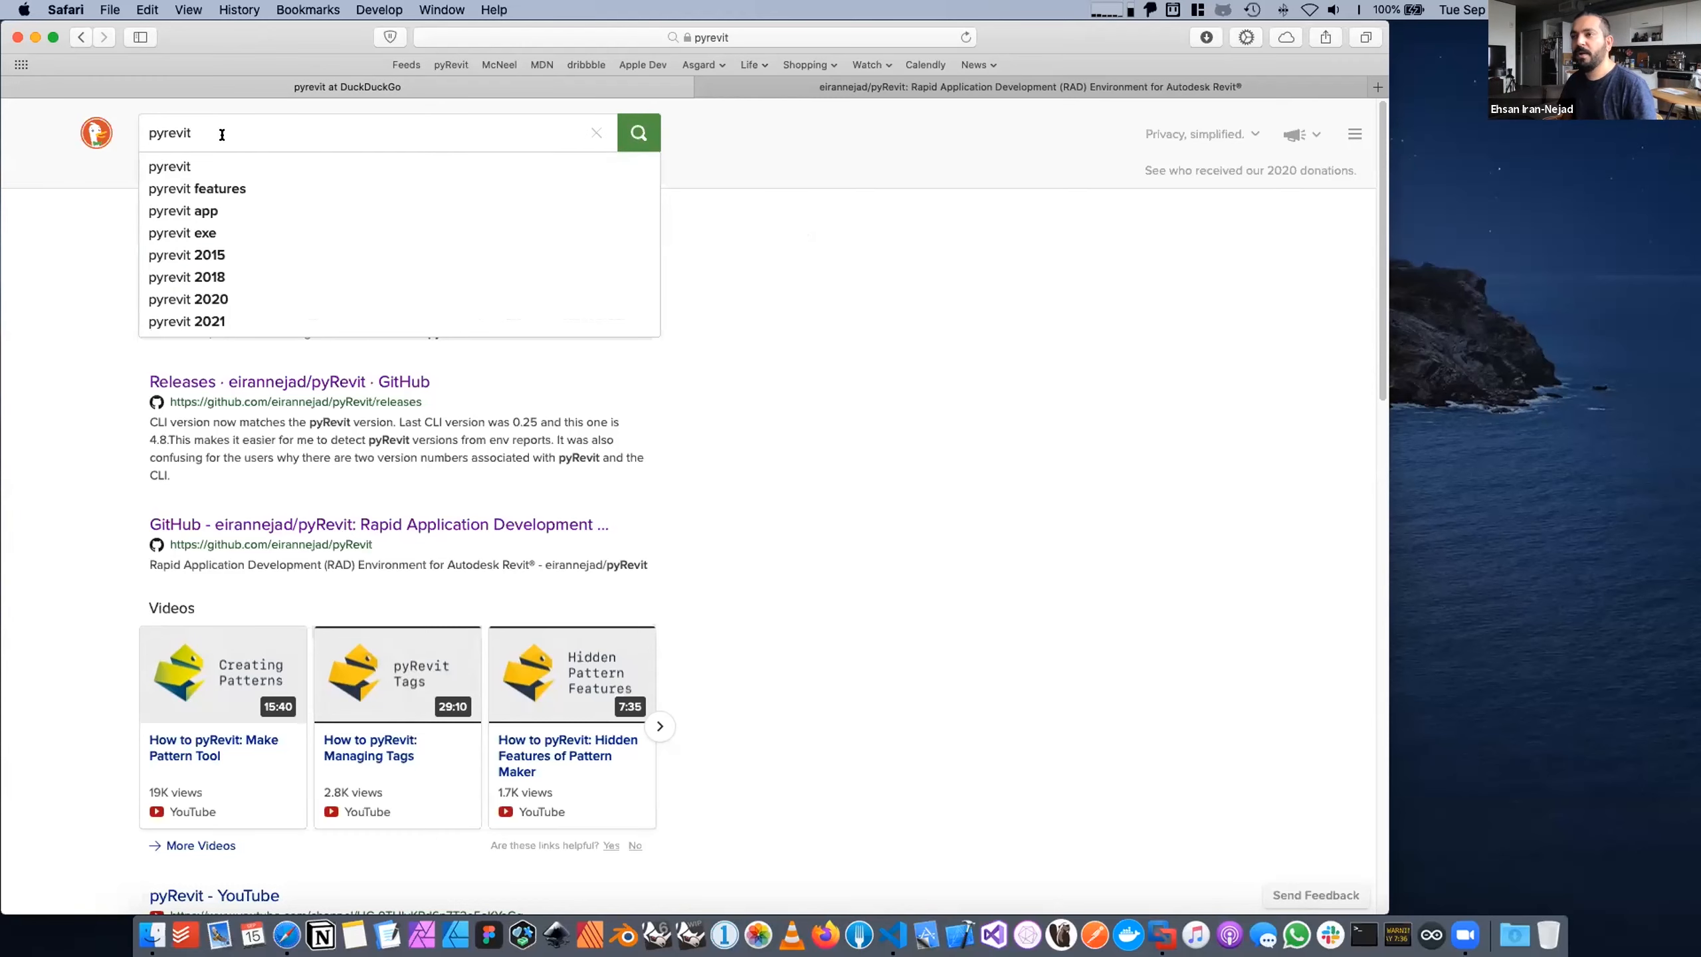
{"action": "left_click", "coordinate": [130, 271]}
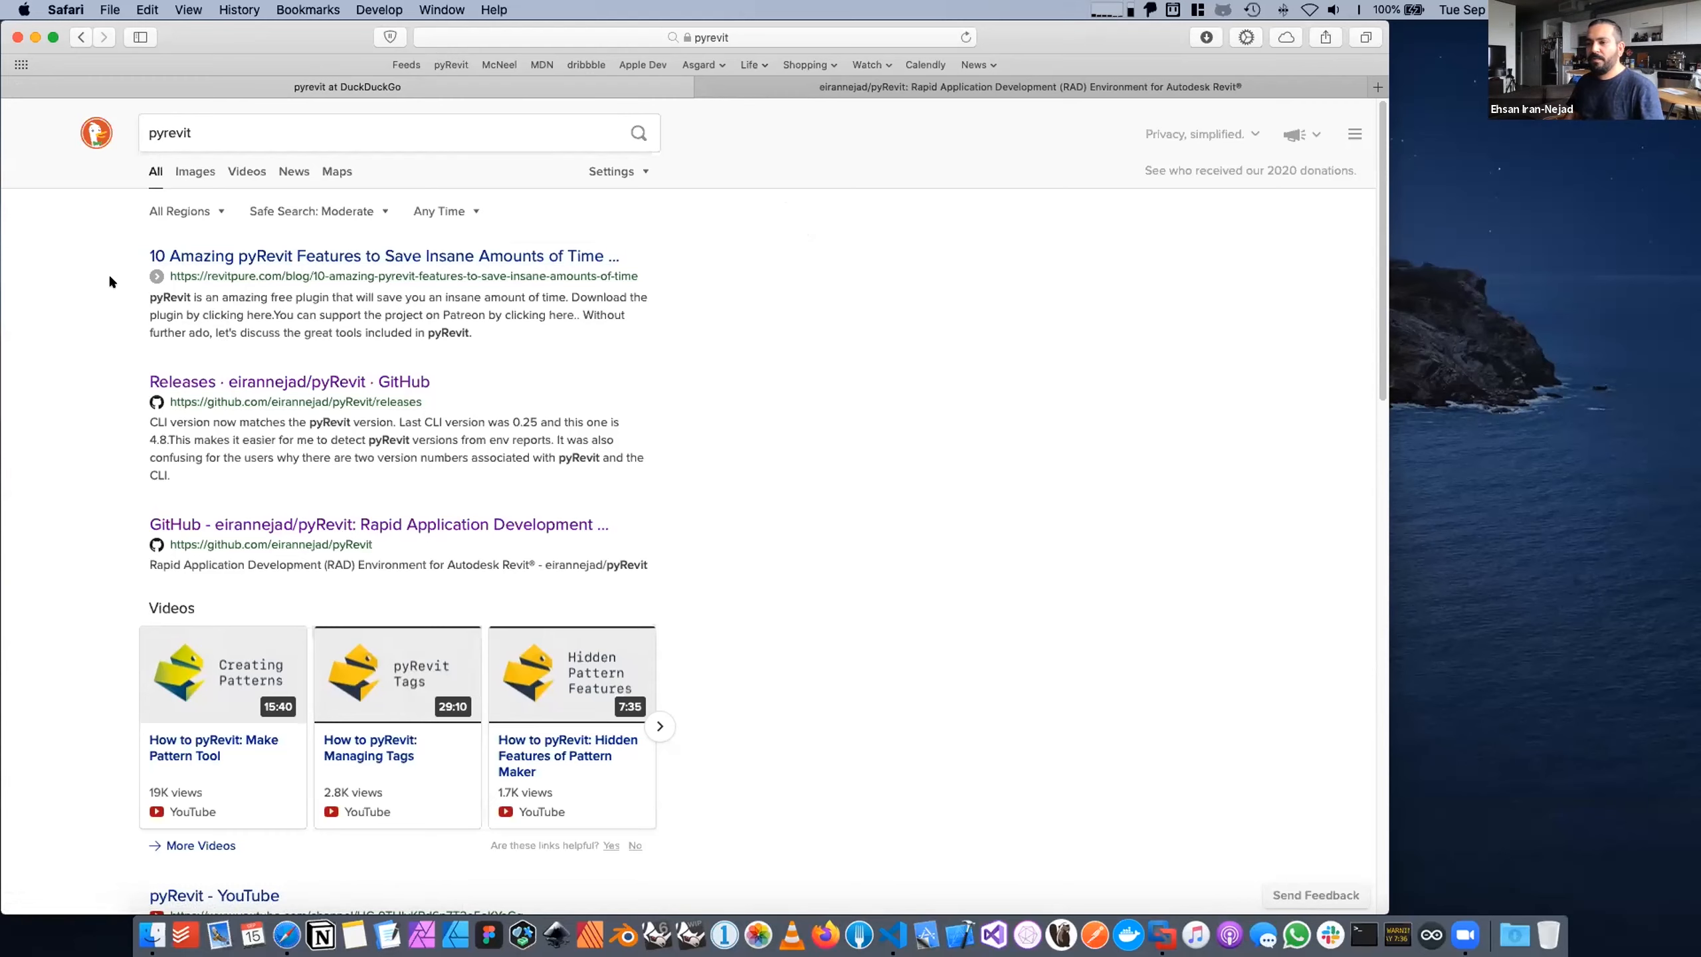
{"action": "left_click", "coordinate": [258, 525]}
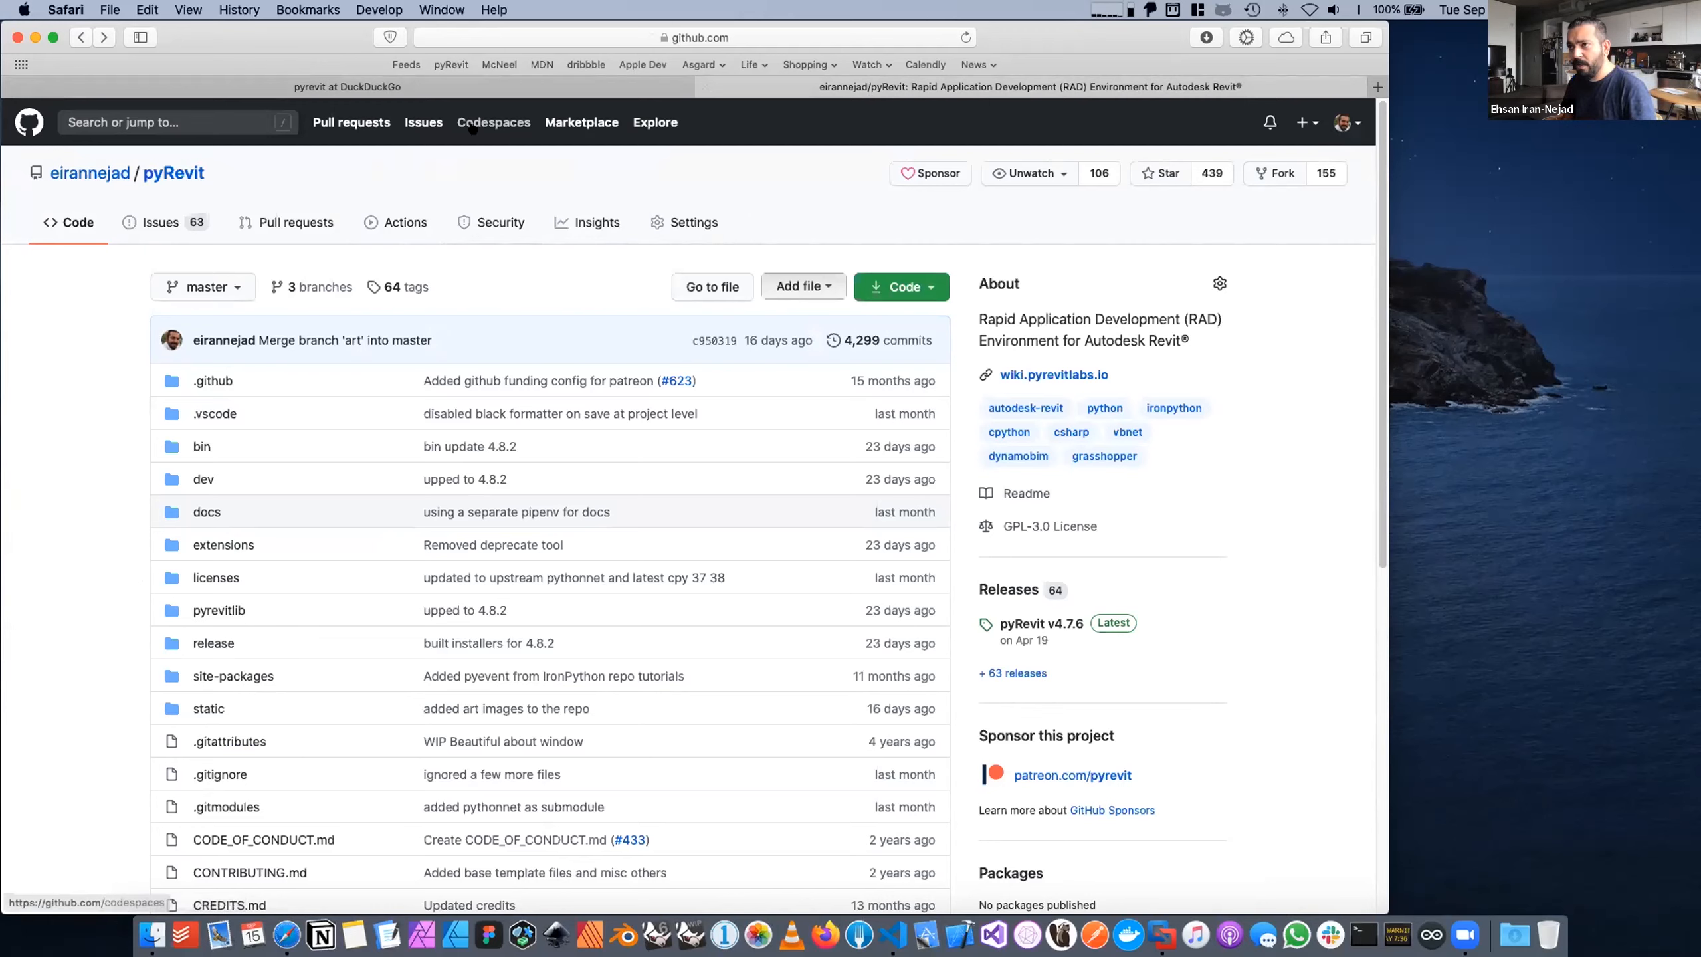
Step: Go back to the pyrevit search results and look through the YouTube and documentation entries
{"action": "left_click", "coordinate": [375, 87]}
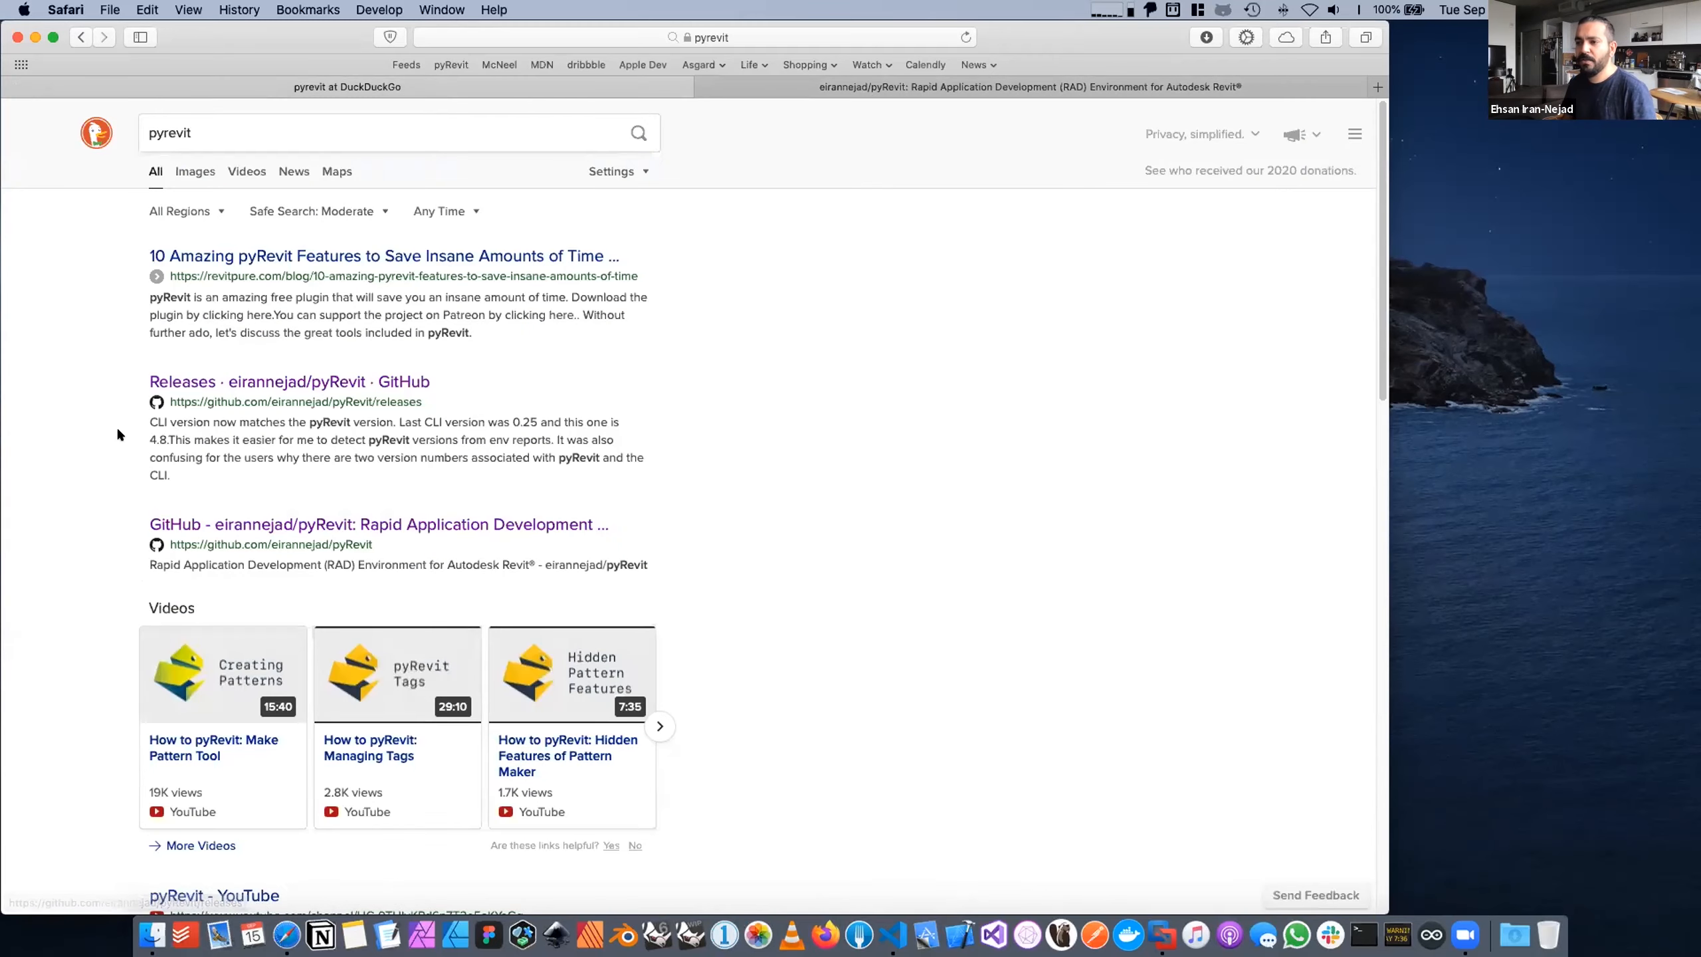
{"action": "scroll", "coordinate": [152, 426], "scroll_direction": "down", "scroll_amount": 10}
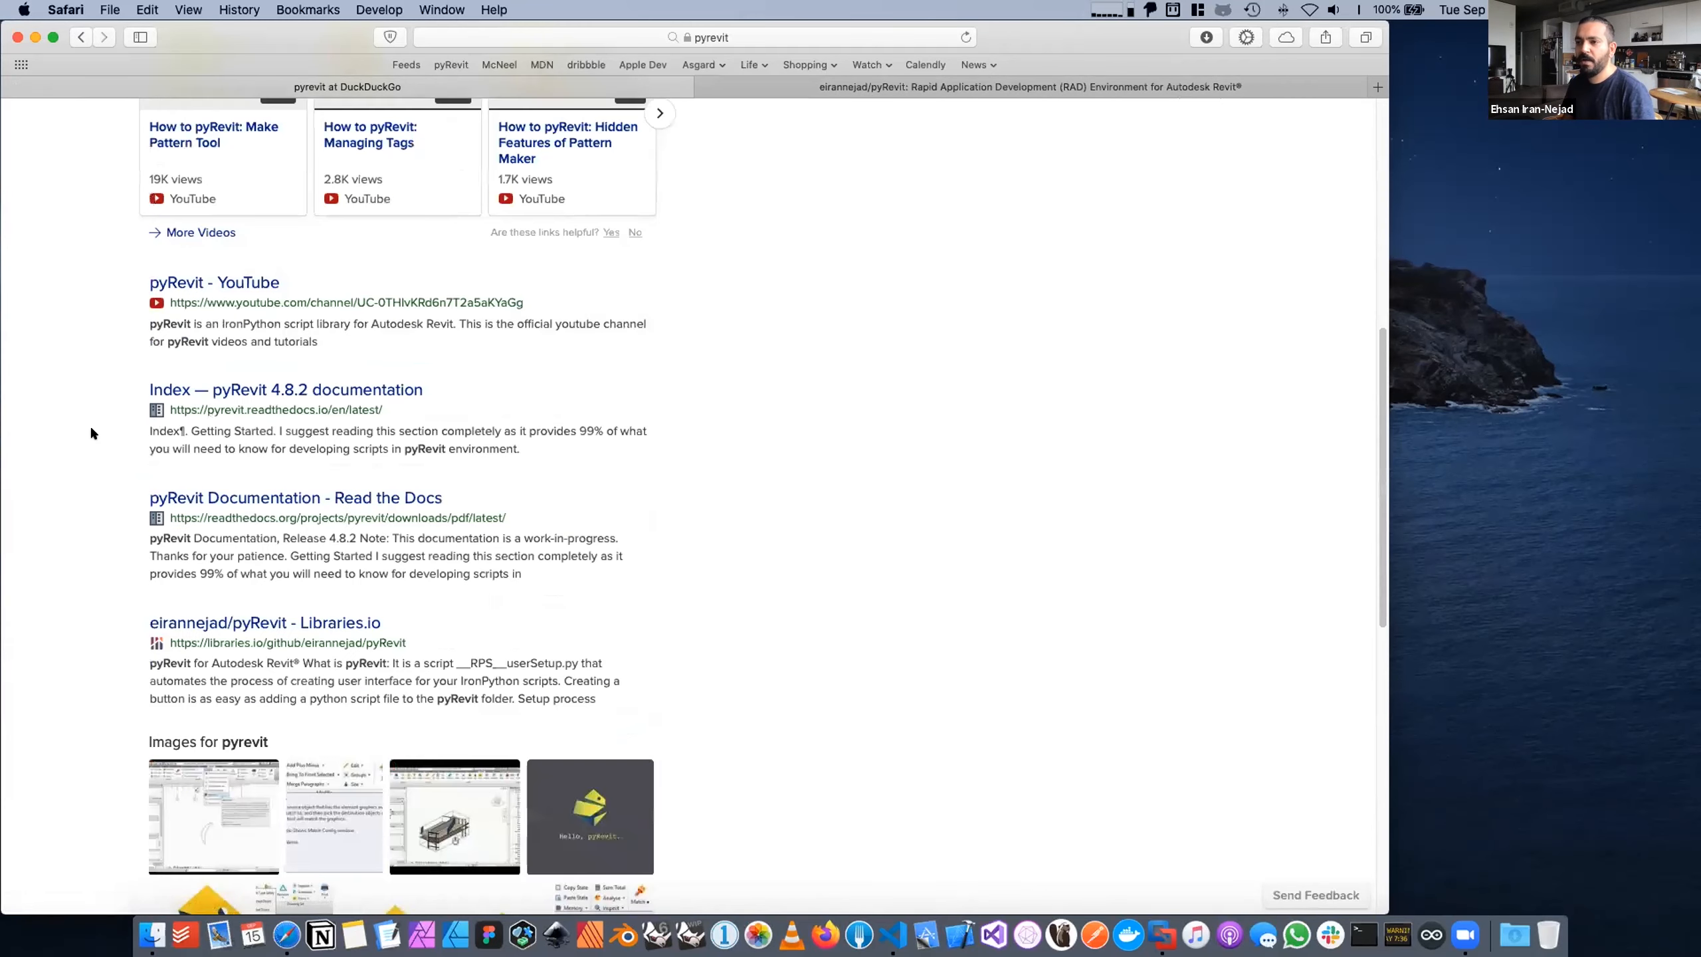
{"action": "scroll", "coordinate": [90, 425], "scroll_direction": "up", "scroll_amount": 1}
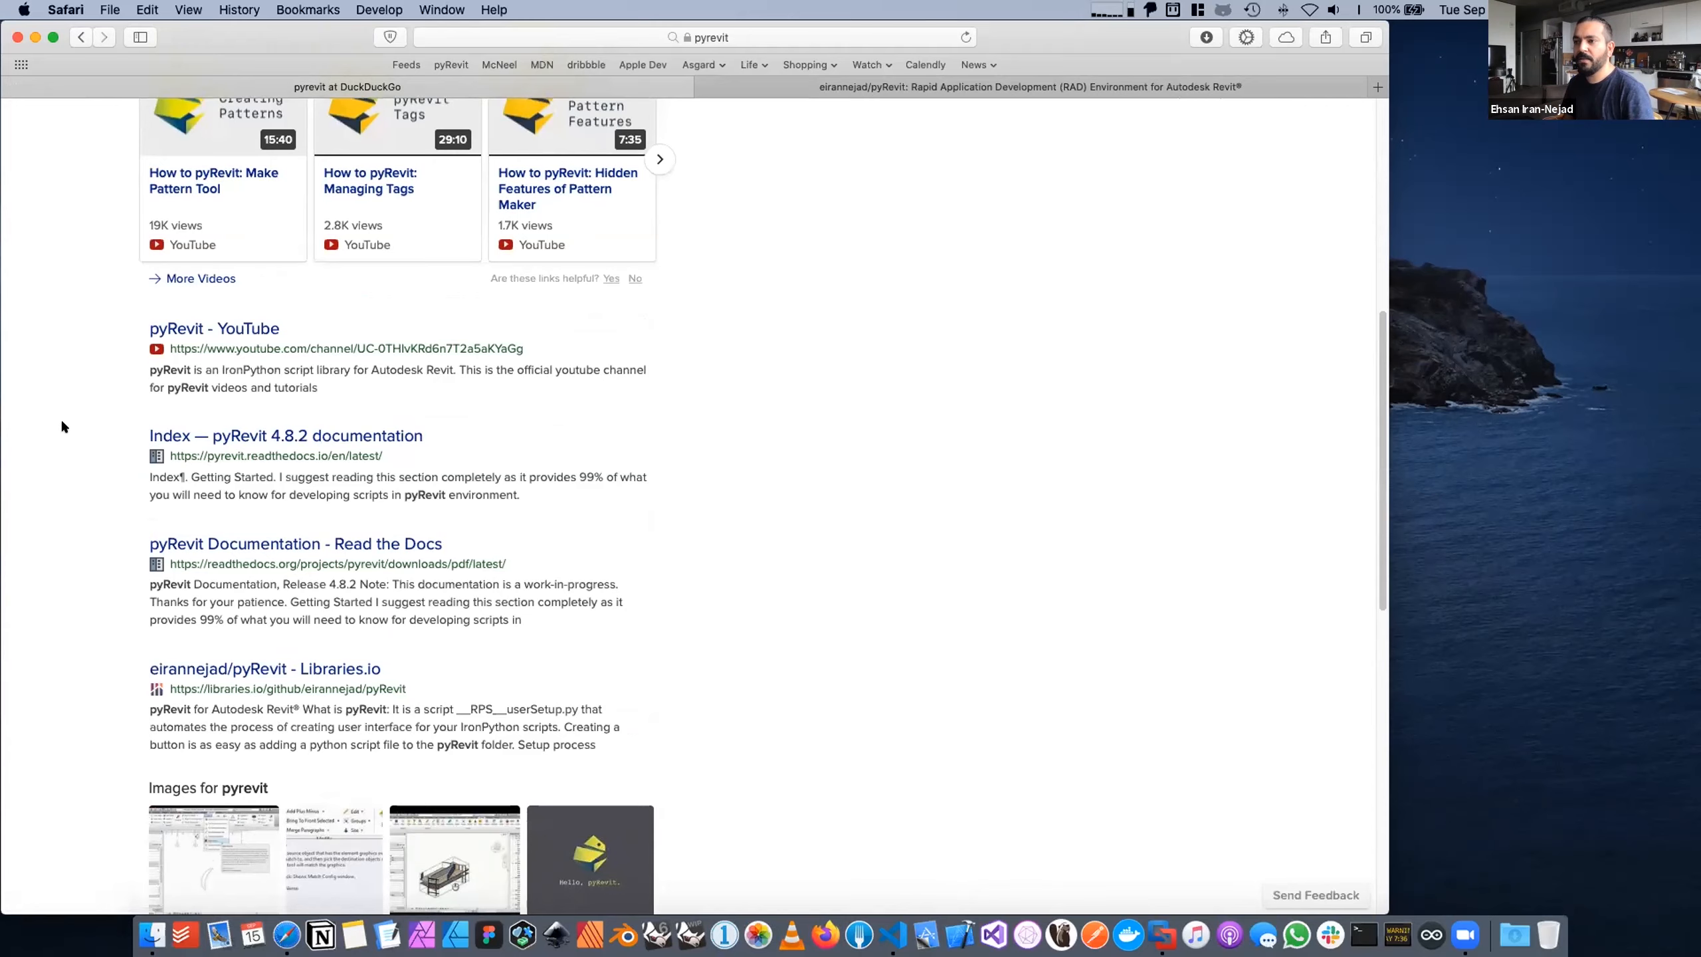
{"action": "scroll", "coordinate": [62, 425], "scroll_direction": "up", "scroll_amount": 9}
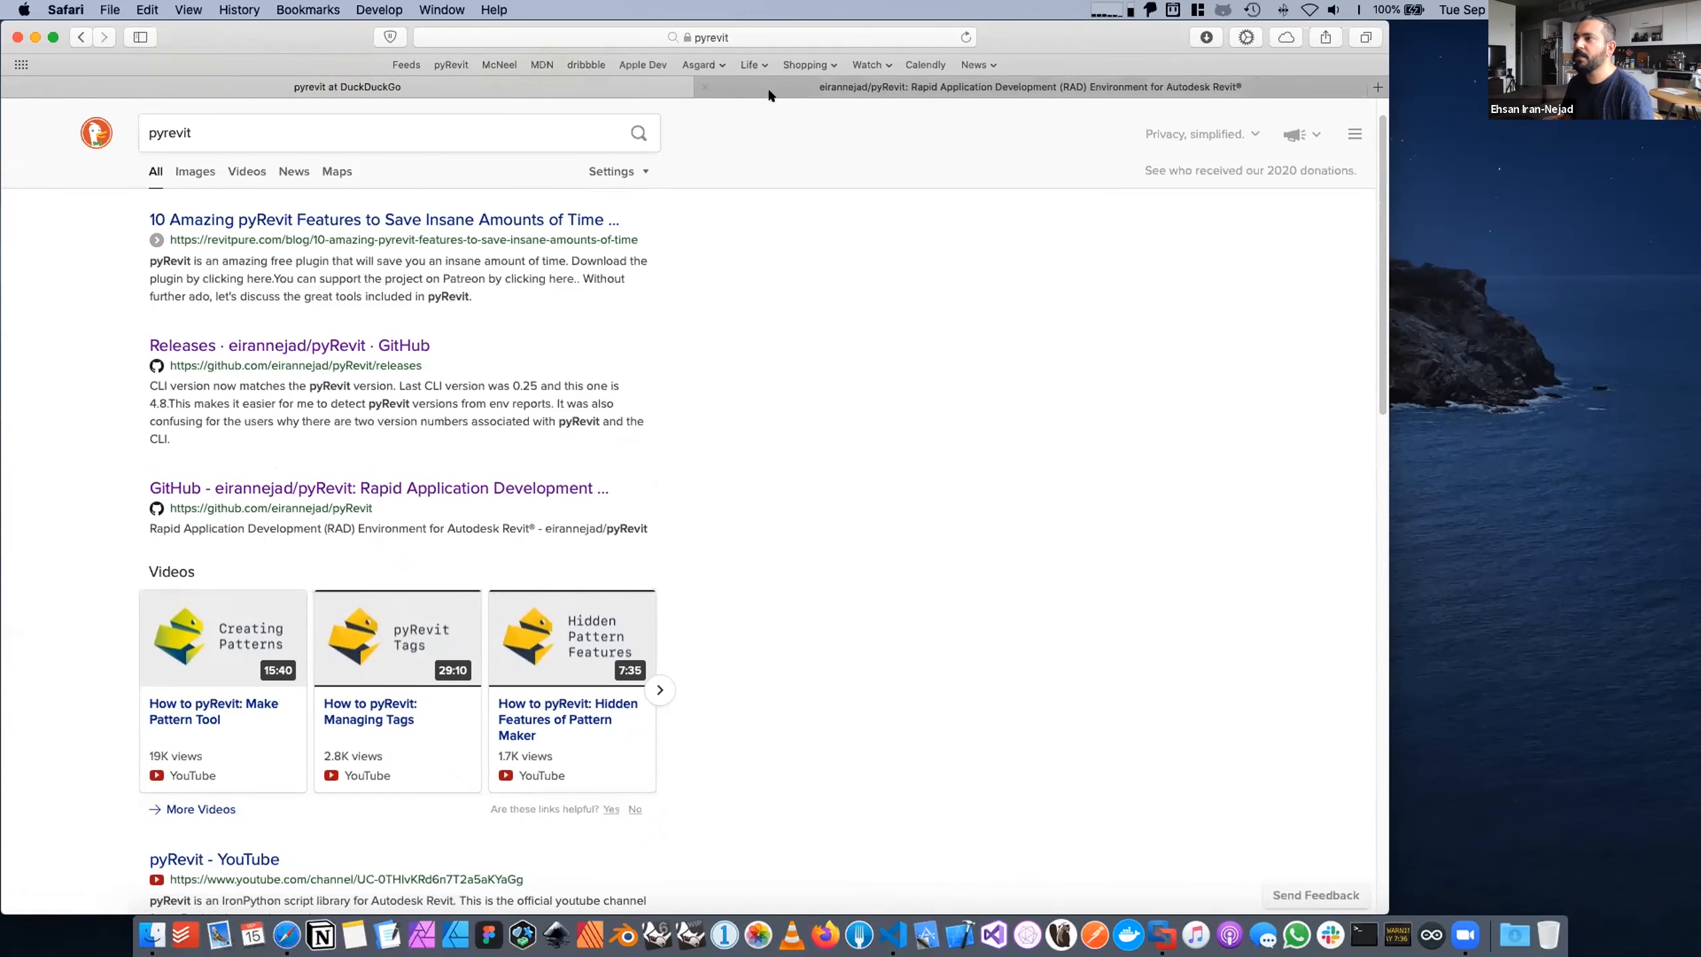
Step: Open the wiki.pyrevitlabs.io link from the pyRevit GitHub repository in a new tab
{"action": "key", "text": "ctrl+Tab"}
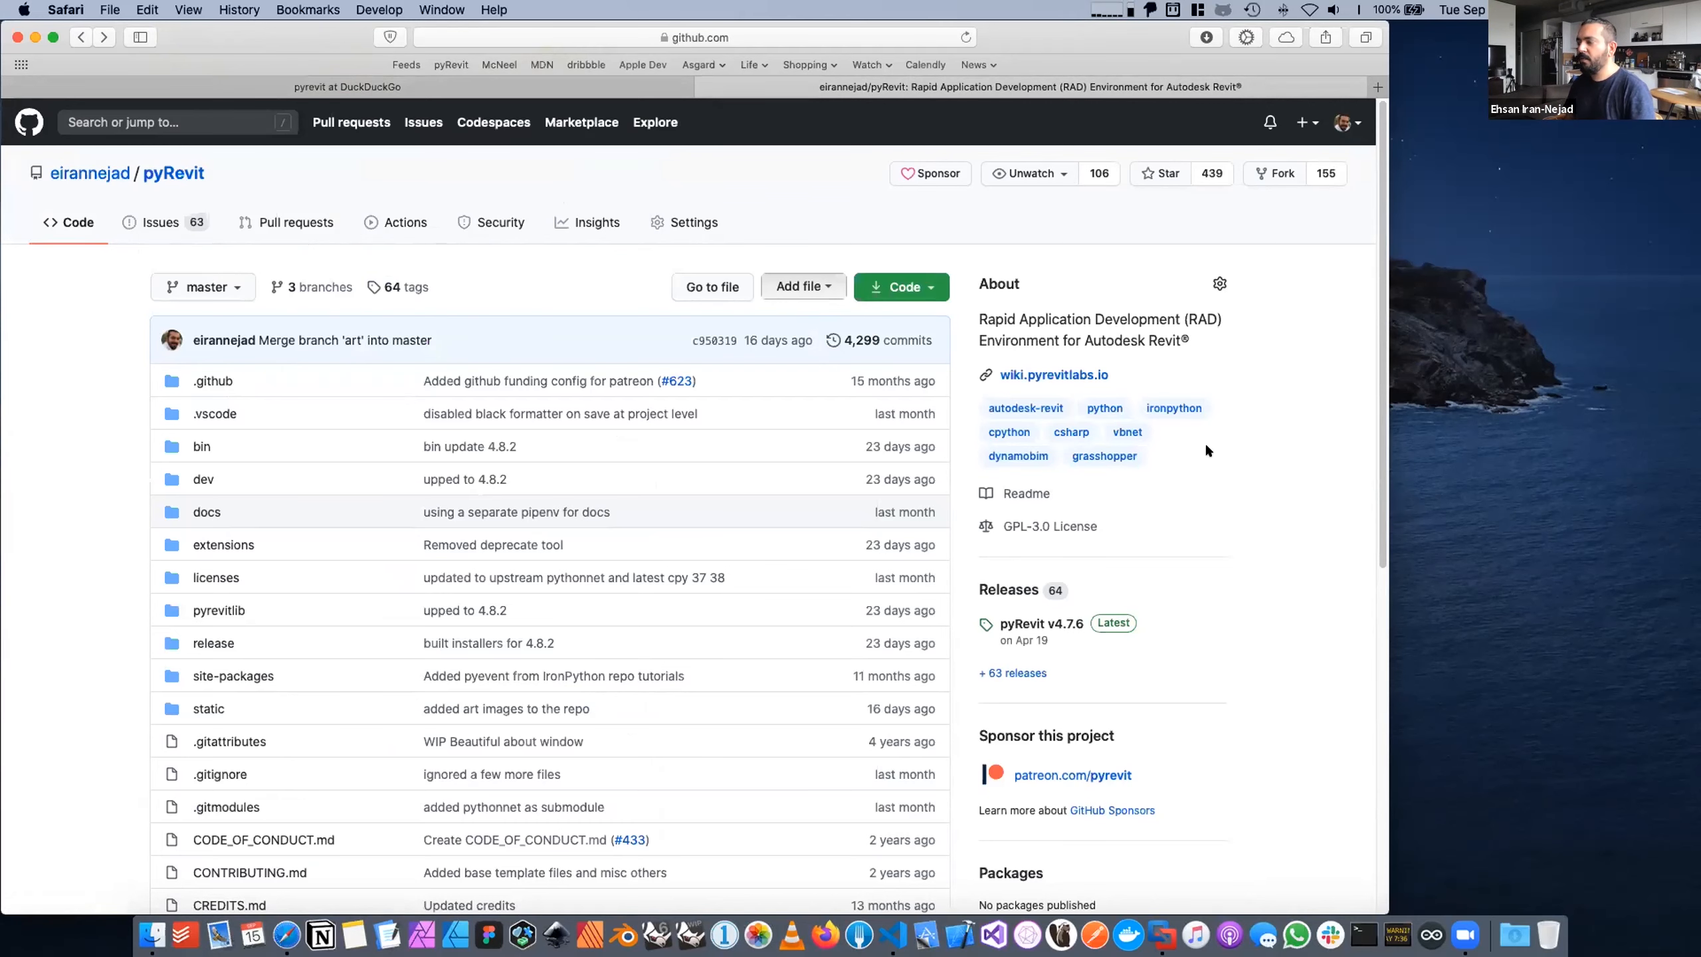
{"action": "scroll", "coordinate": [1202, 375], "scroll_direction": "down", "scroll_amount": 2}
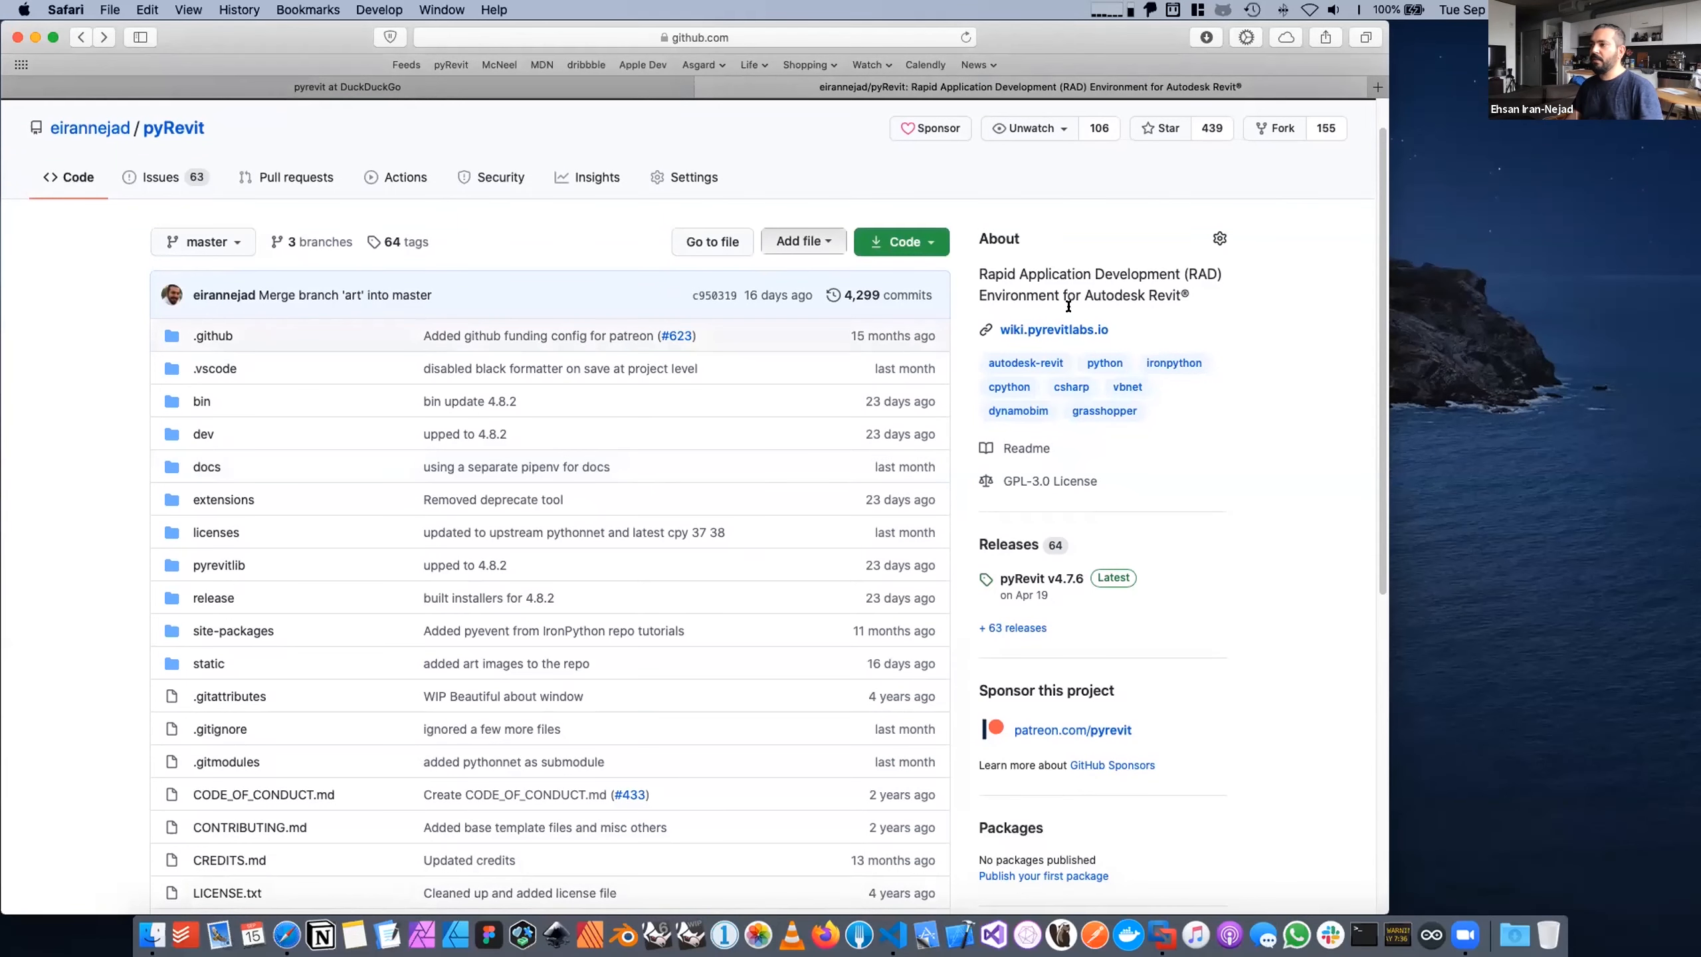
{"action": "scroll", "coordinate": [1367, 302], "scroll_direction": "down", "scroll_amount": 1}
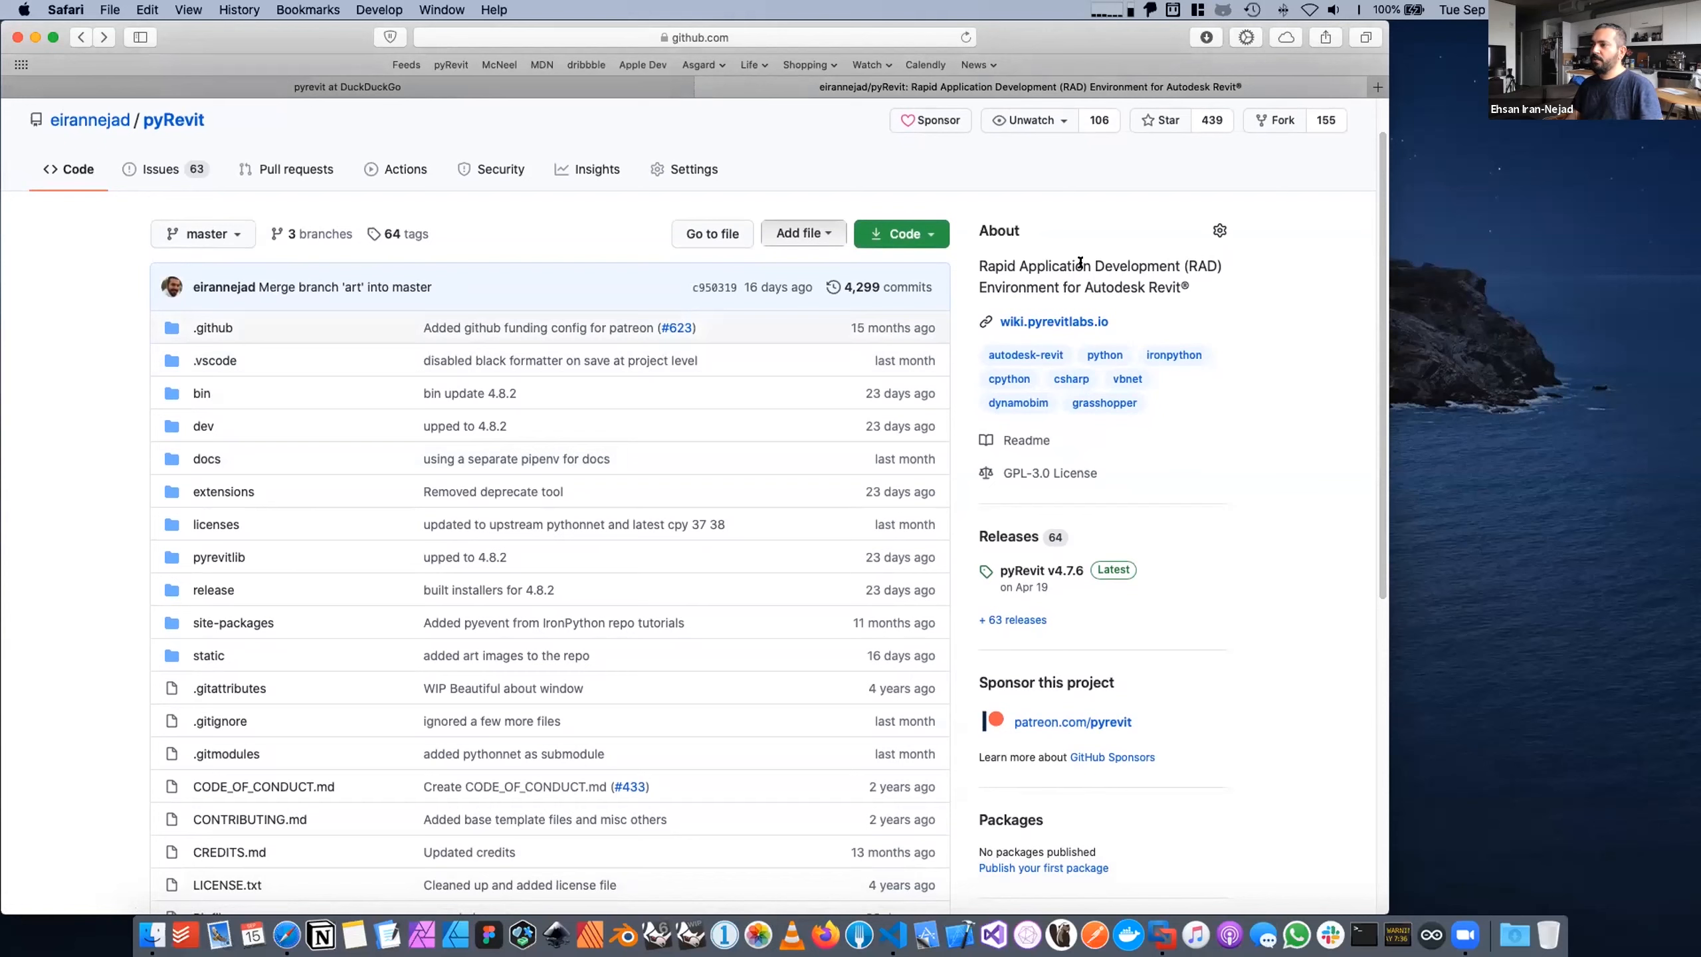
{"action": "right_click", "coordinate": [1053, 323]}
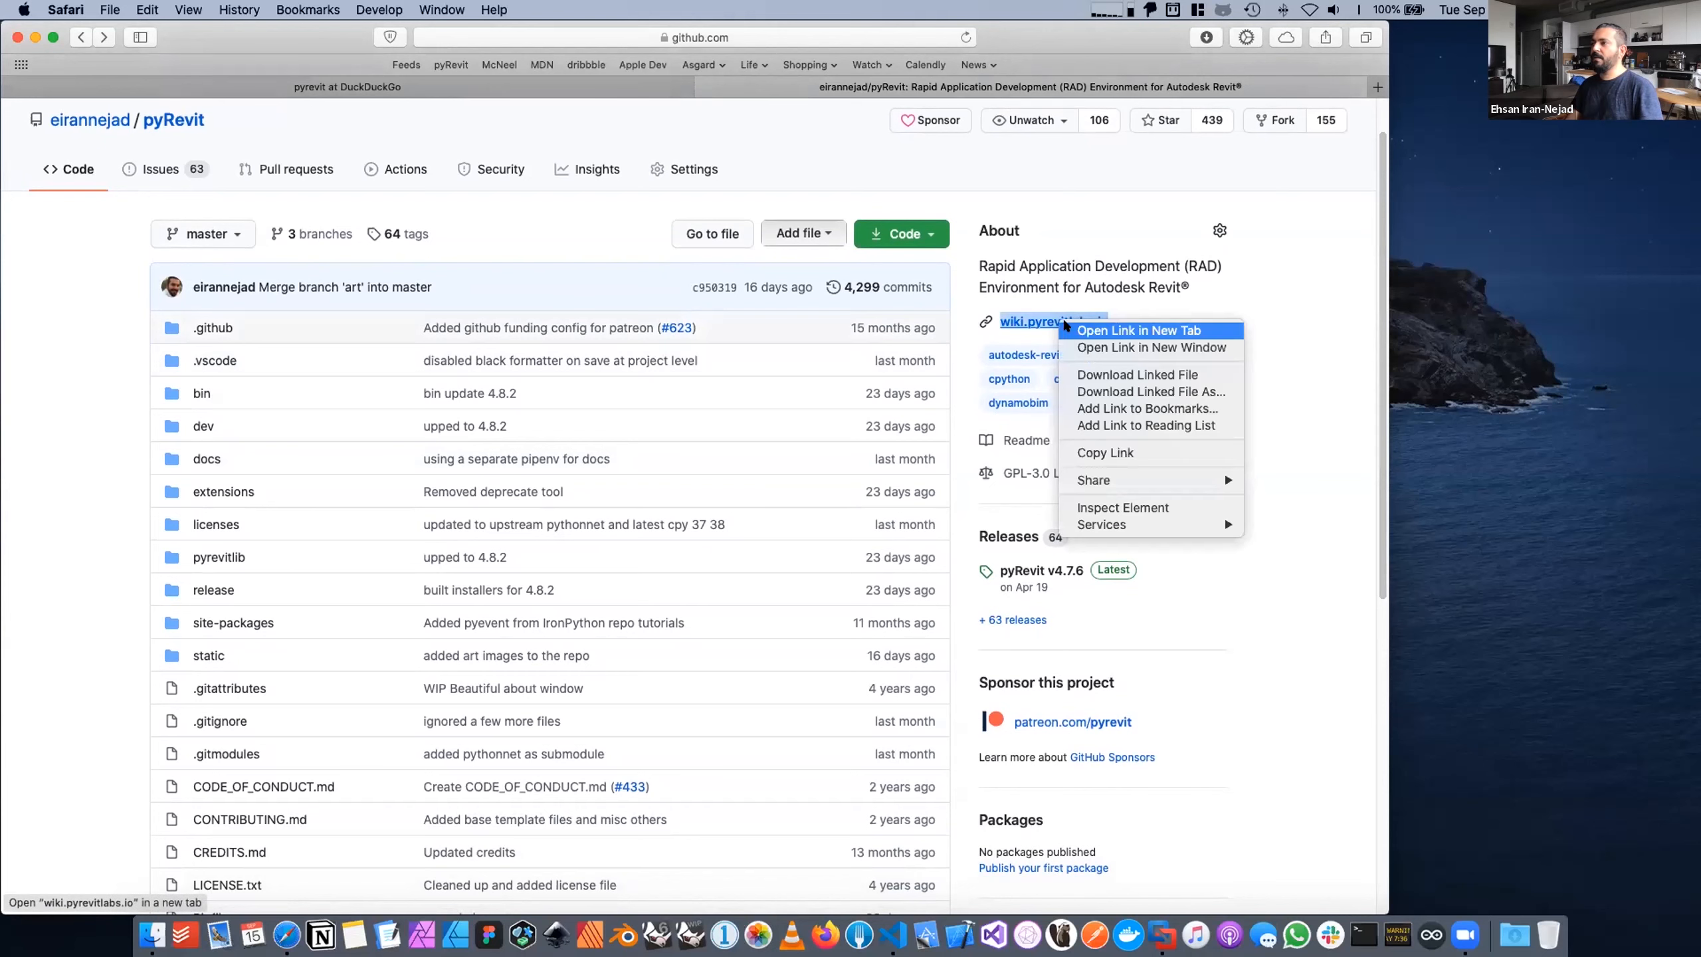
{"action": "left_click", "coordinate": [1081, 331]}
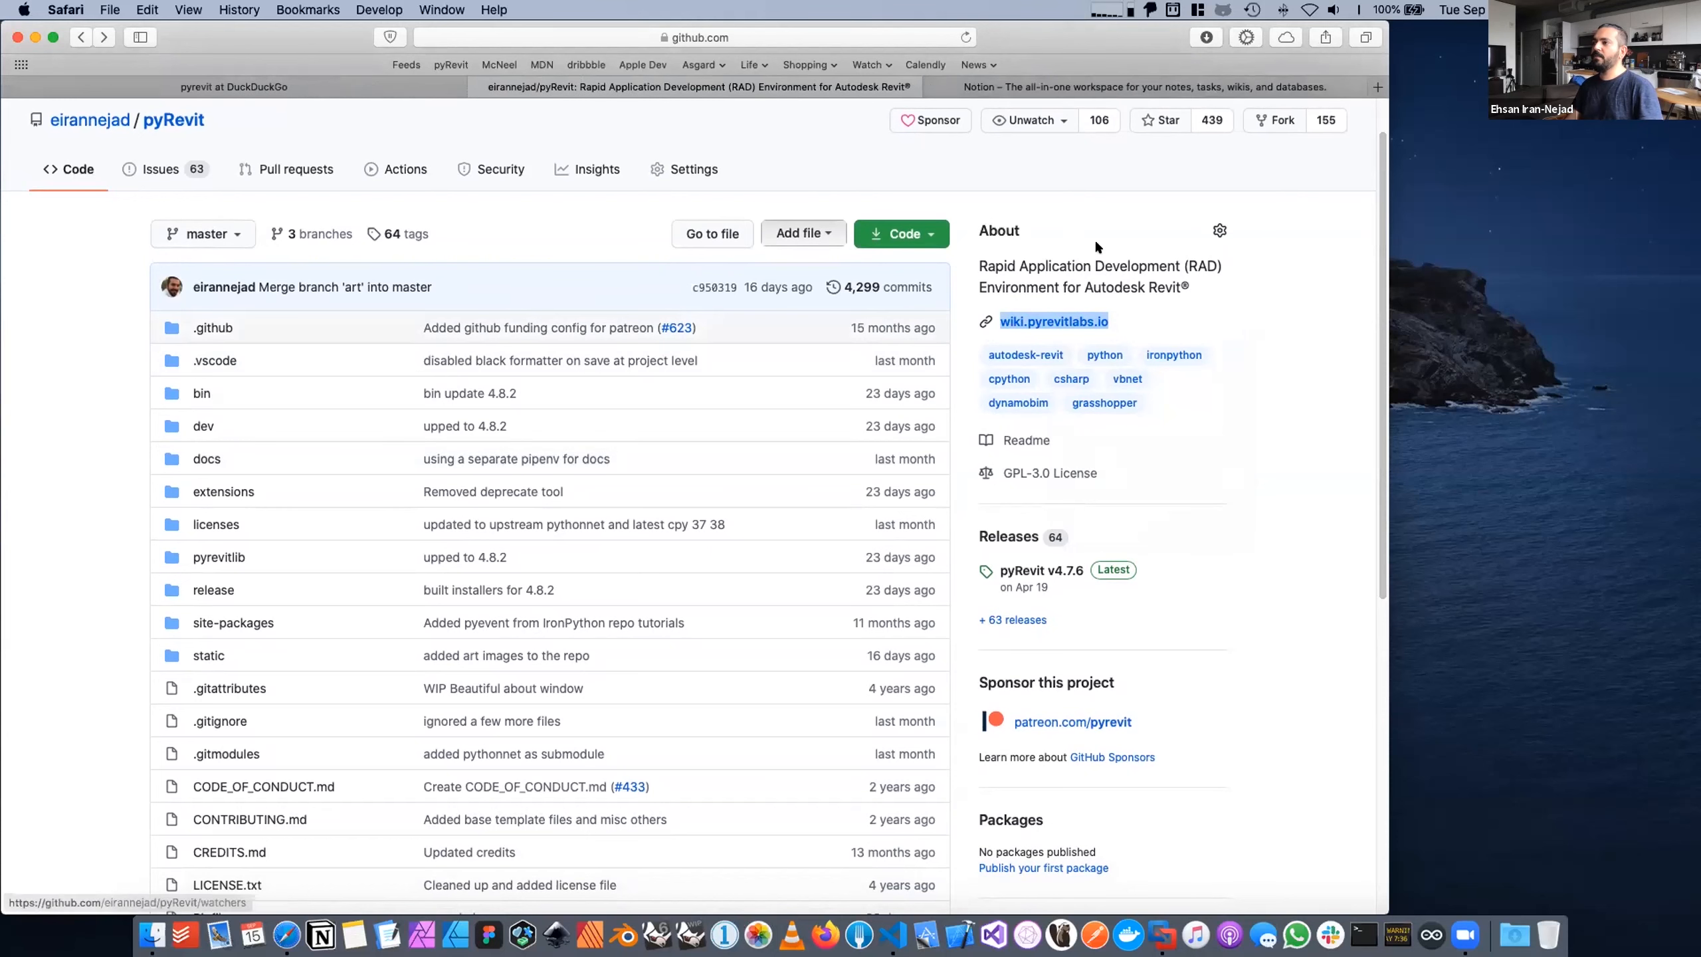
Step: Examine the pyRevit v4.8-beta3 pre-release notes in the repository's Releases, and return to the repository's main page
{"action": "scroll", "coordinate": [1056, 449], "scroll_direction": "down", "scroll_amount": 1}
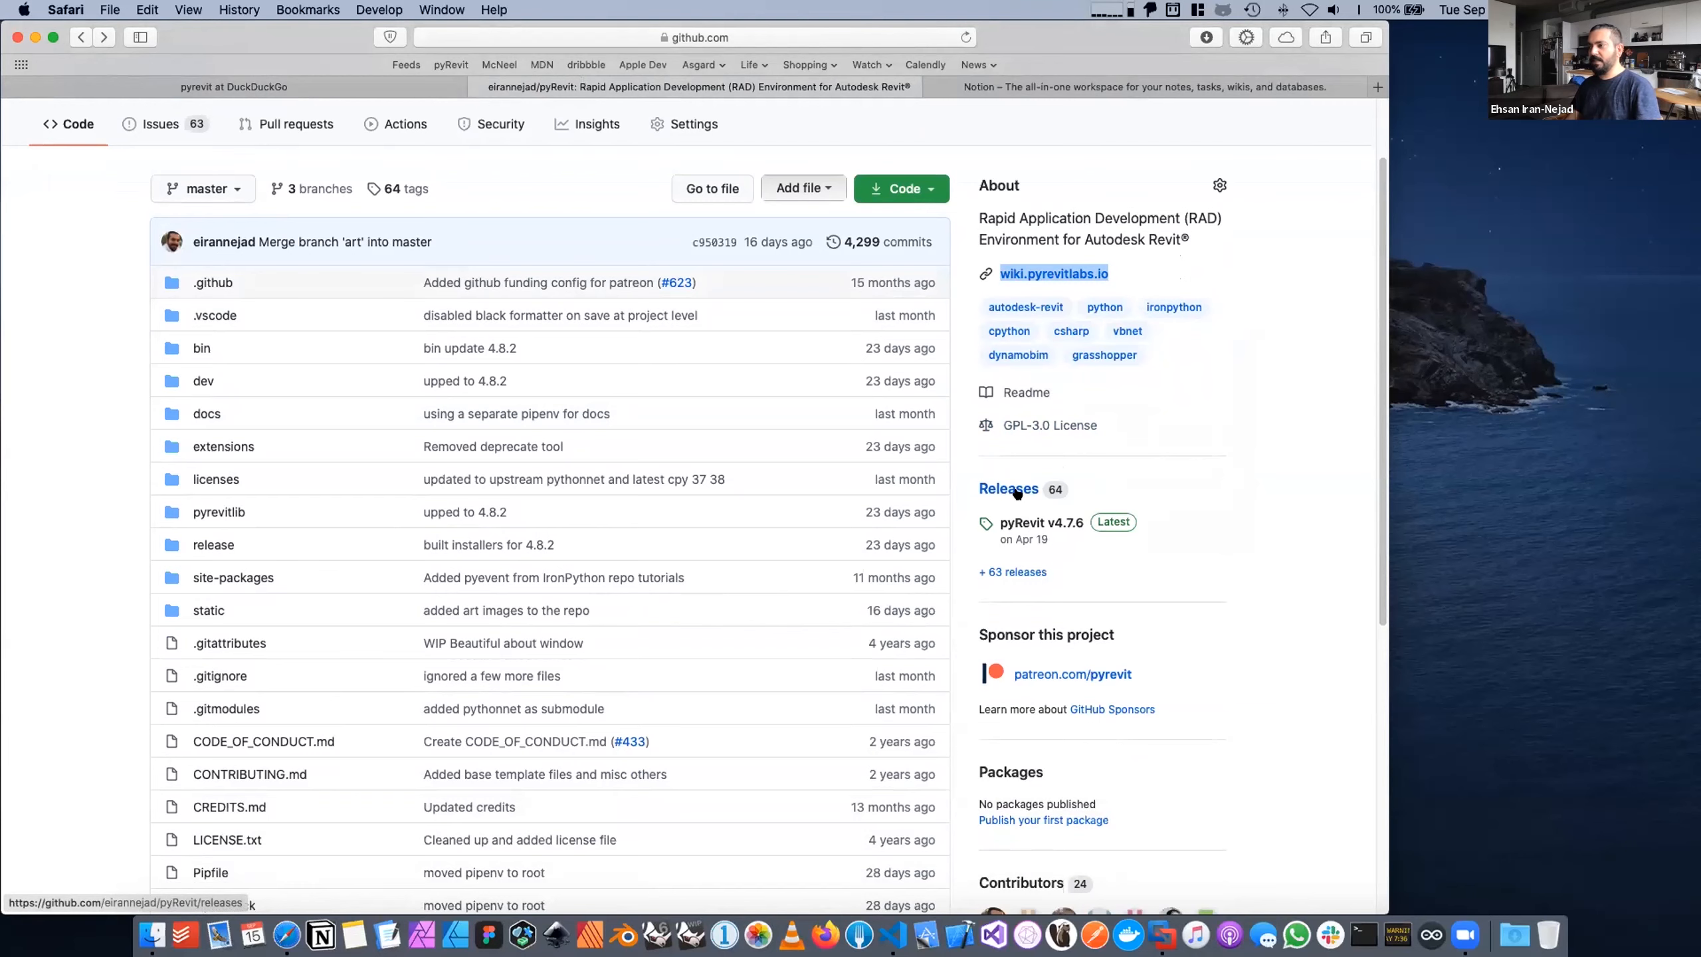
{"action": "scroll", "coordinate": [1016, 493], "scroll_direction": "down", "scroll_amount": 1}
{"action": "scroll", "coordinate": [1016, 493], "scroll_direction": "up", "scroll_amount": 3}
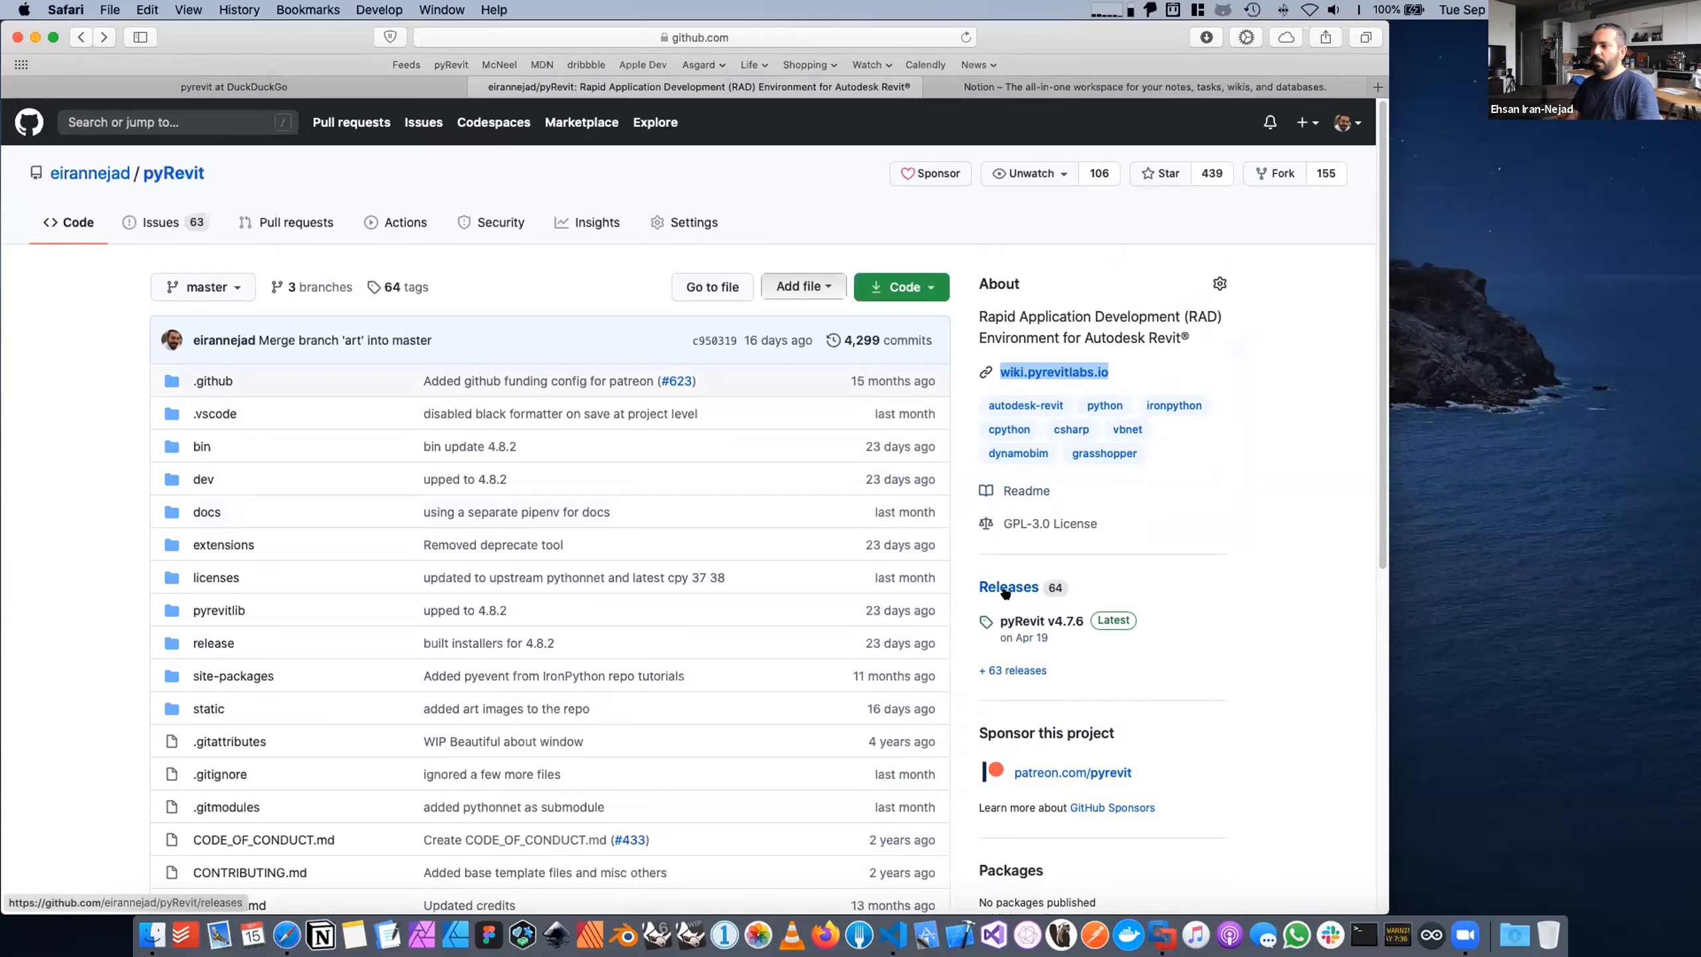
{"action": "scroll", "coordinate": [1110, 623], "scroll_direction": "down", "scroll_amount": 1}
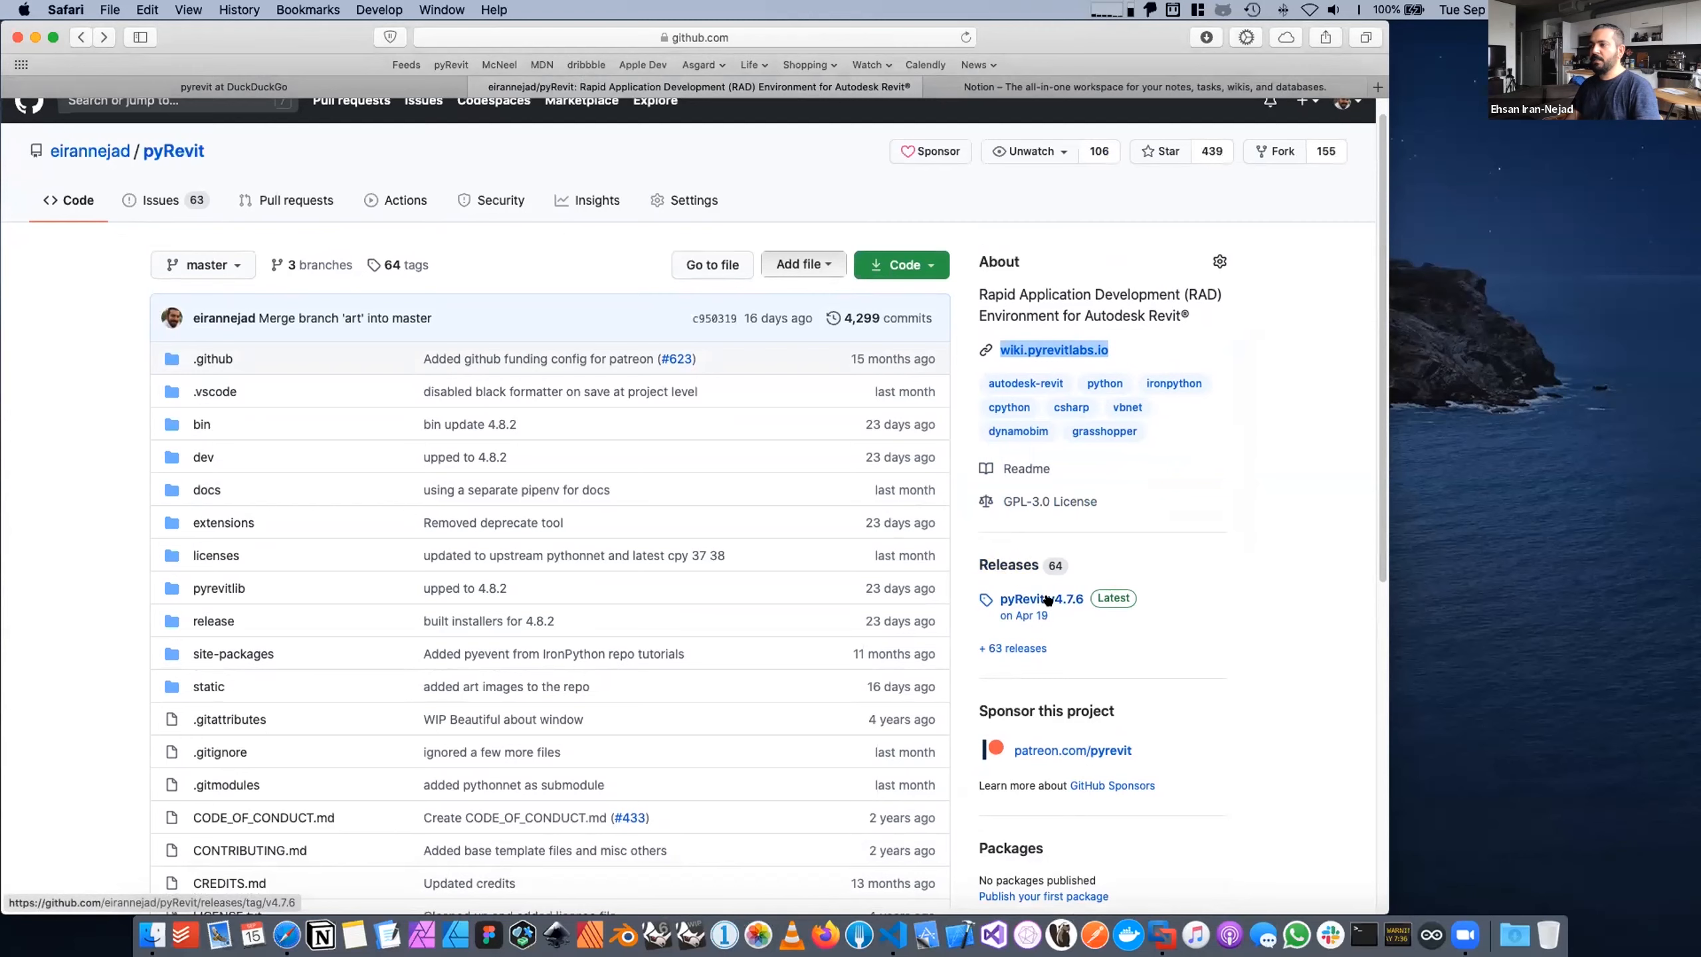
{"action": "left_click", "coordinate": [1016, 567]}
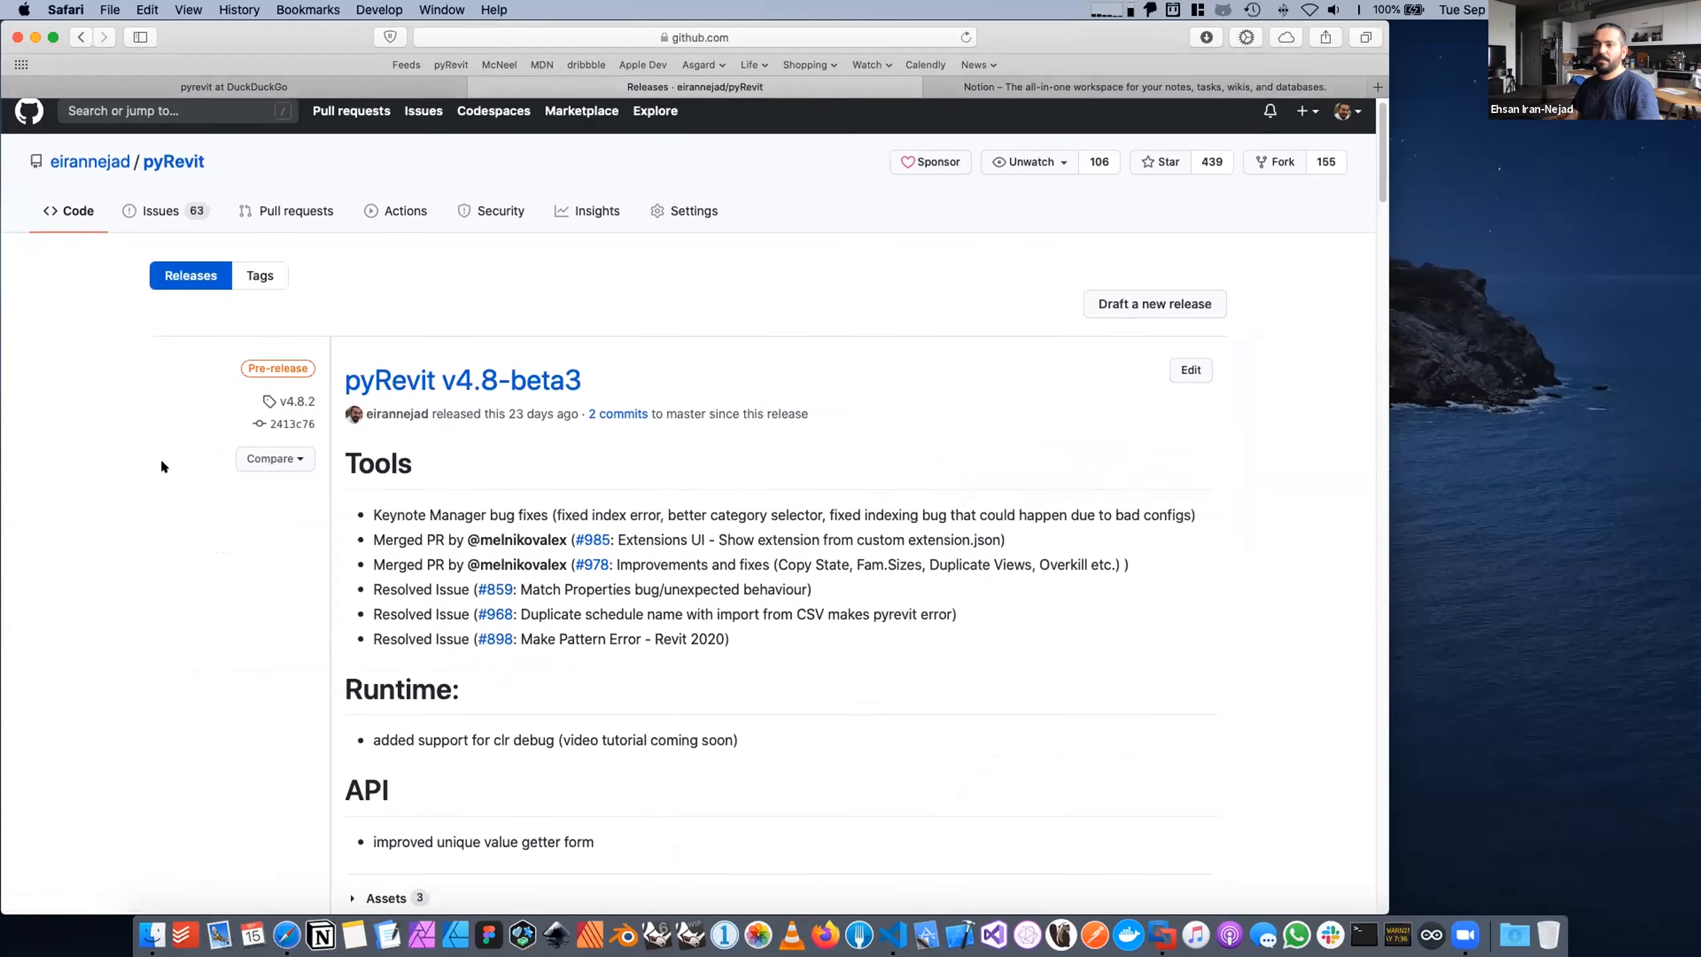
{"action": "scroll", "coordinate": [160, 466], "scroll_direction": "down", "scroll_amount": 1}
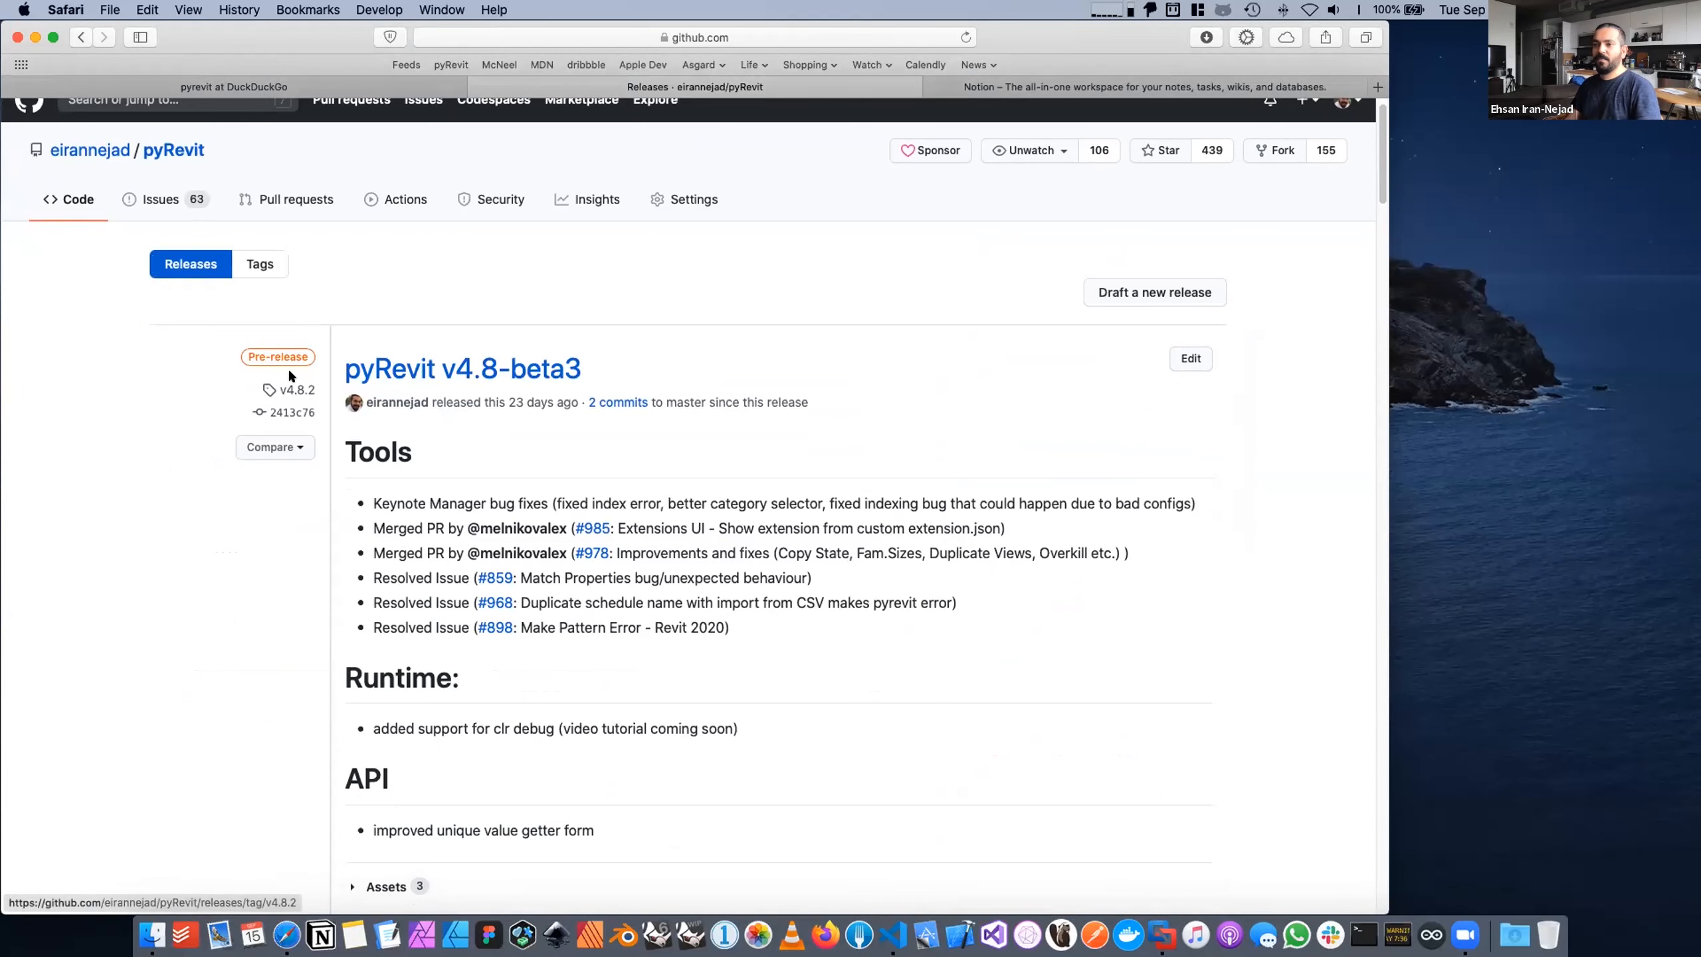
{"action": "scroll", "coordinate": [179, 443], "scroll_direction": "down", "scroll_amount": 10}
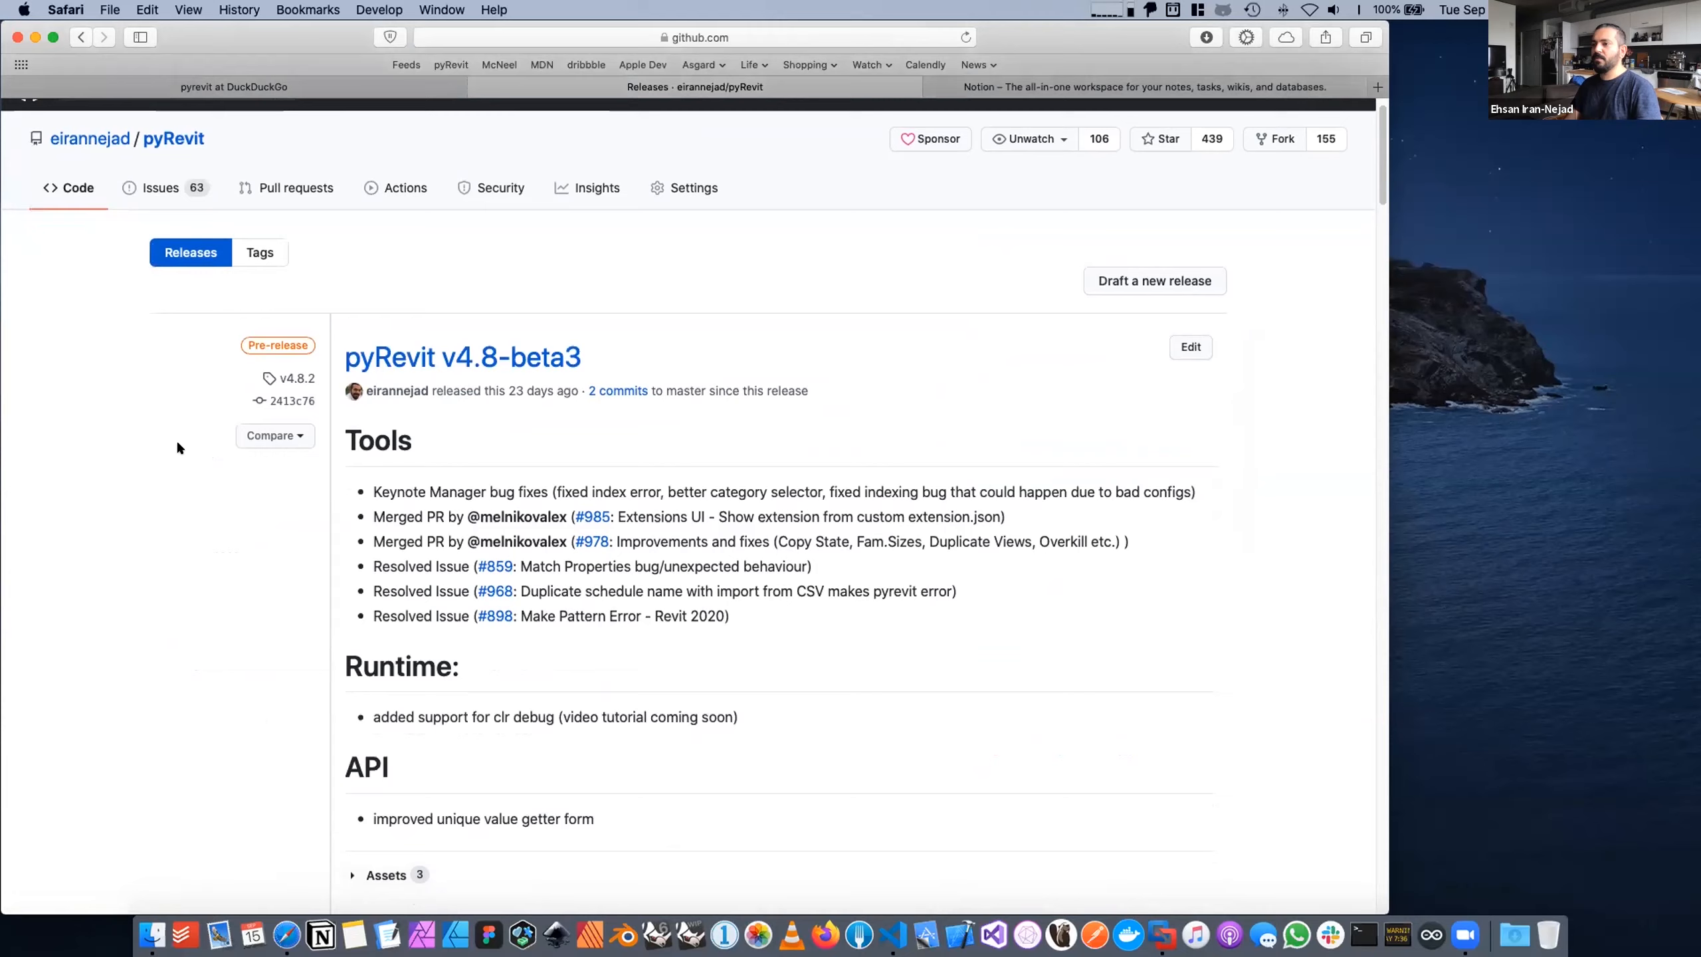
{"action": "left_click", "coordinate": [82, 37]}
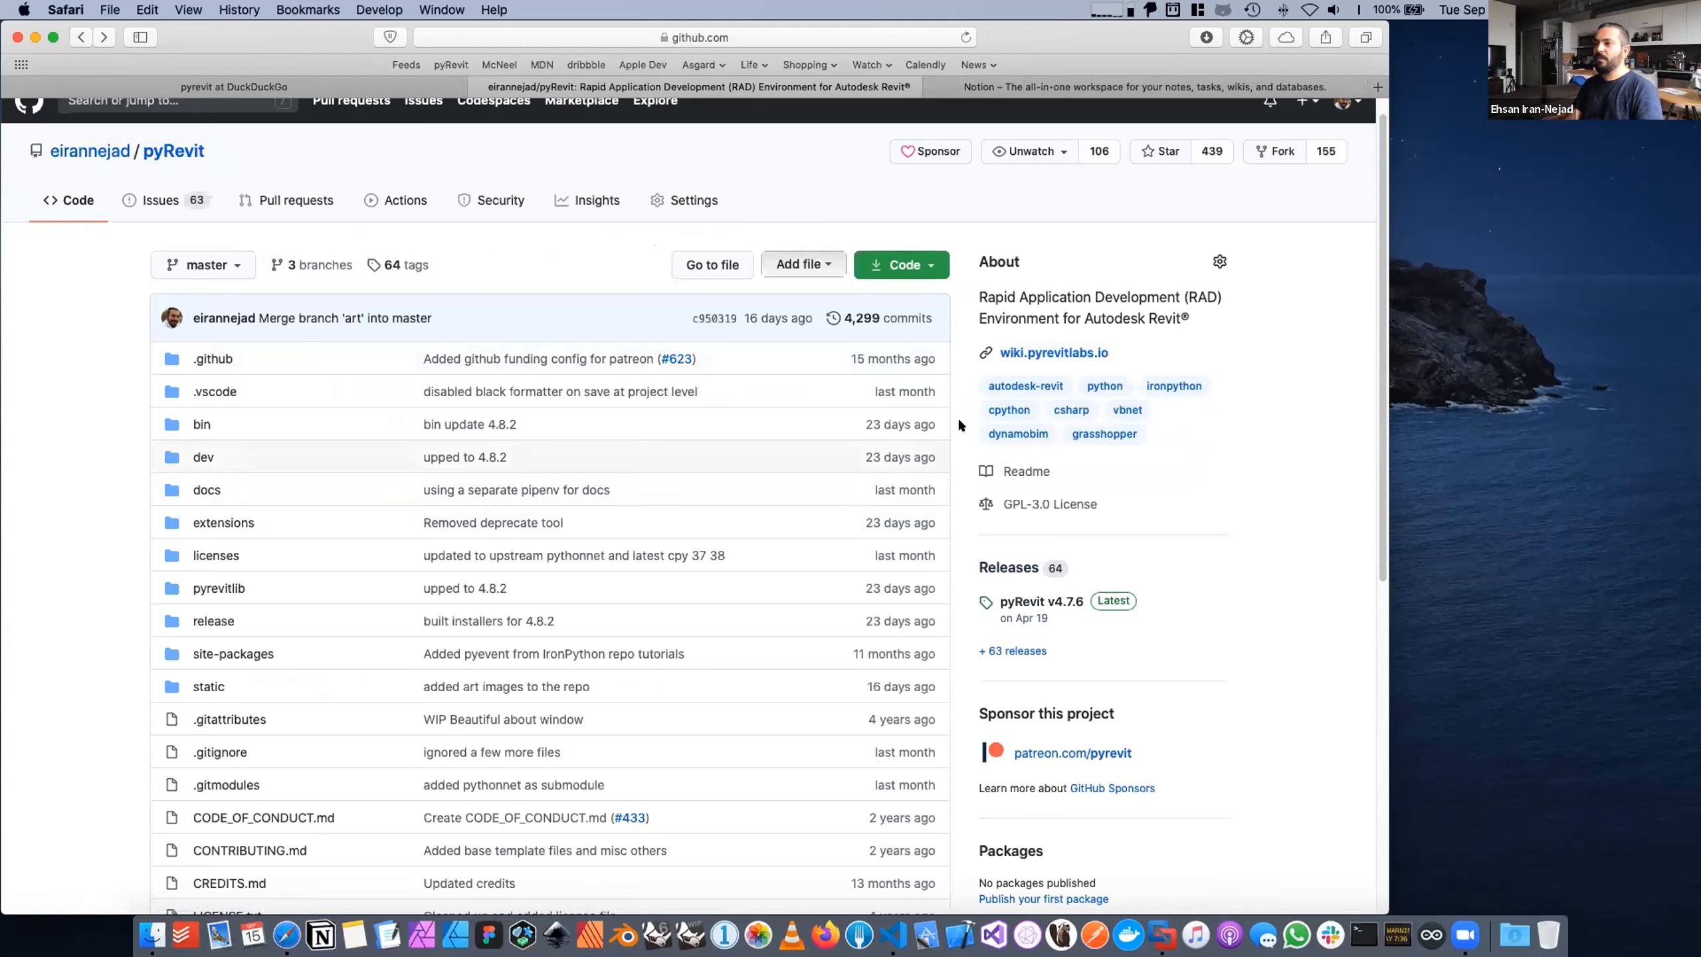
Step: Examine the downloadable assets of the pyRevit v4.8-beta3 release, and return to the repository's main page
{"action": "mouse_move", "coordinate": [929, 423]}
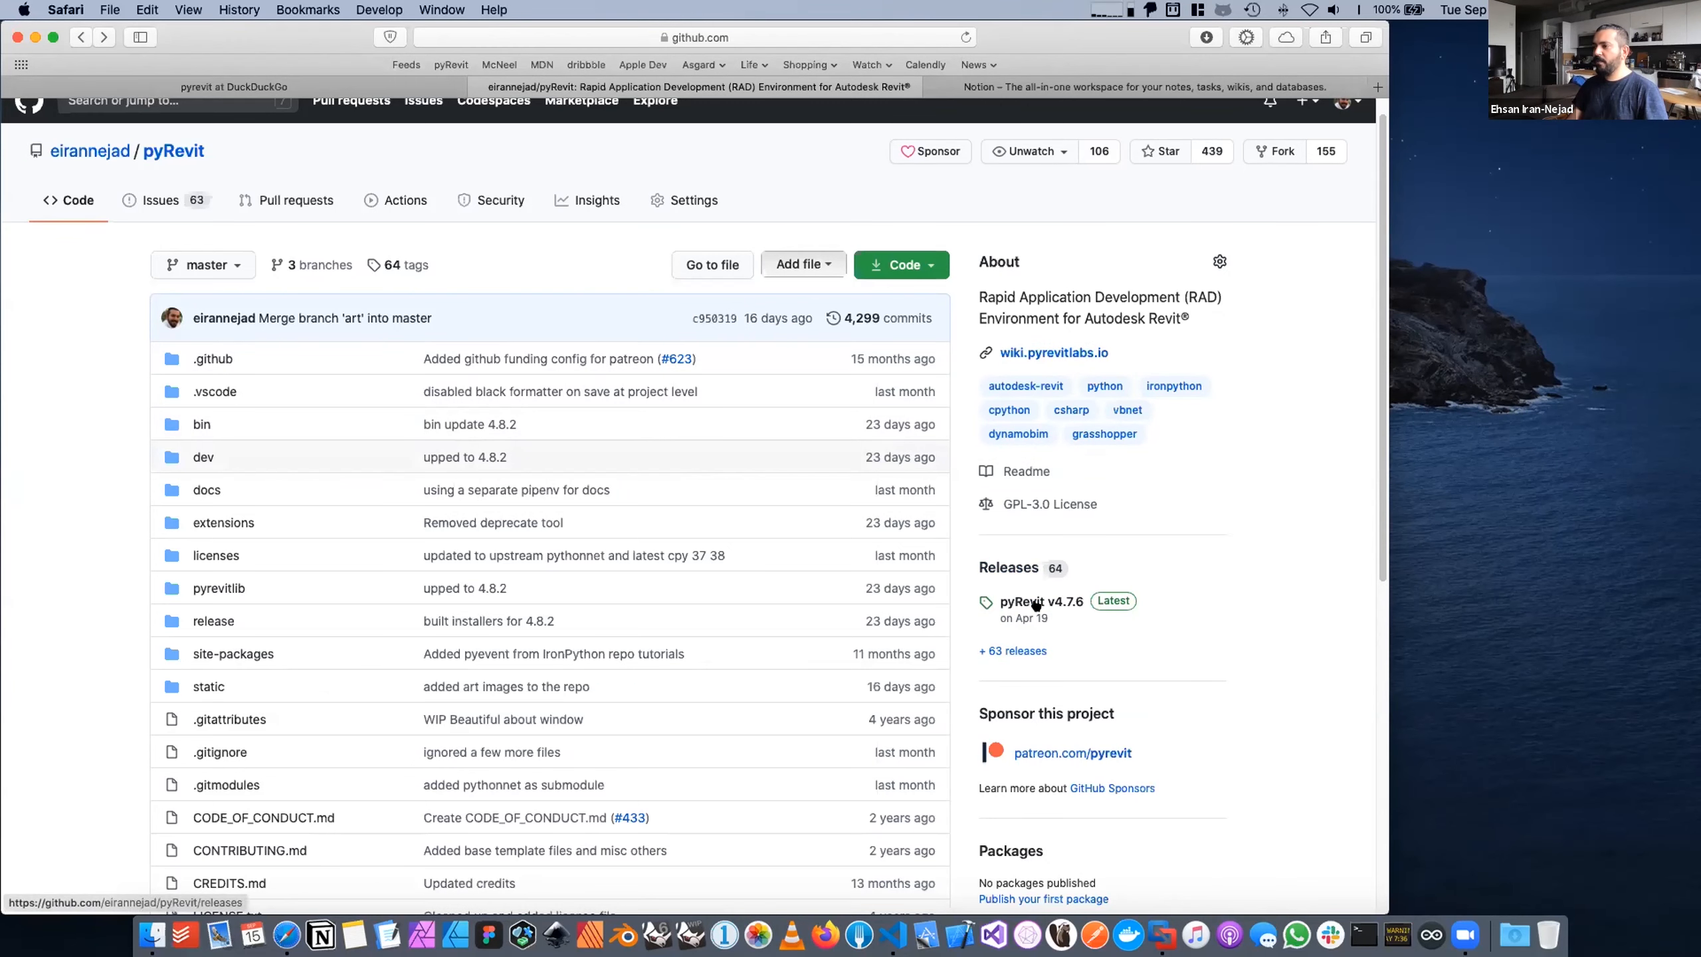
{"action": "left_click", "coordinate": [1017, 567]}
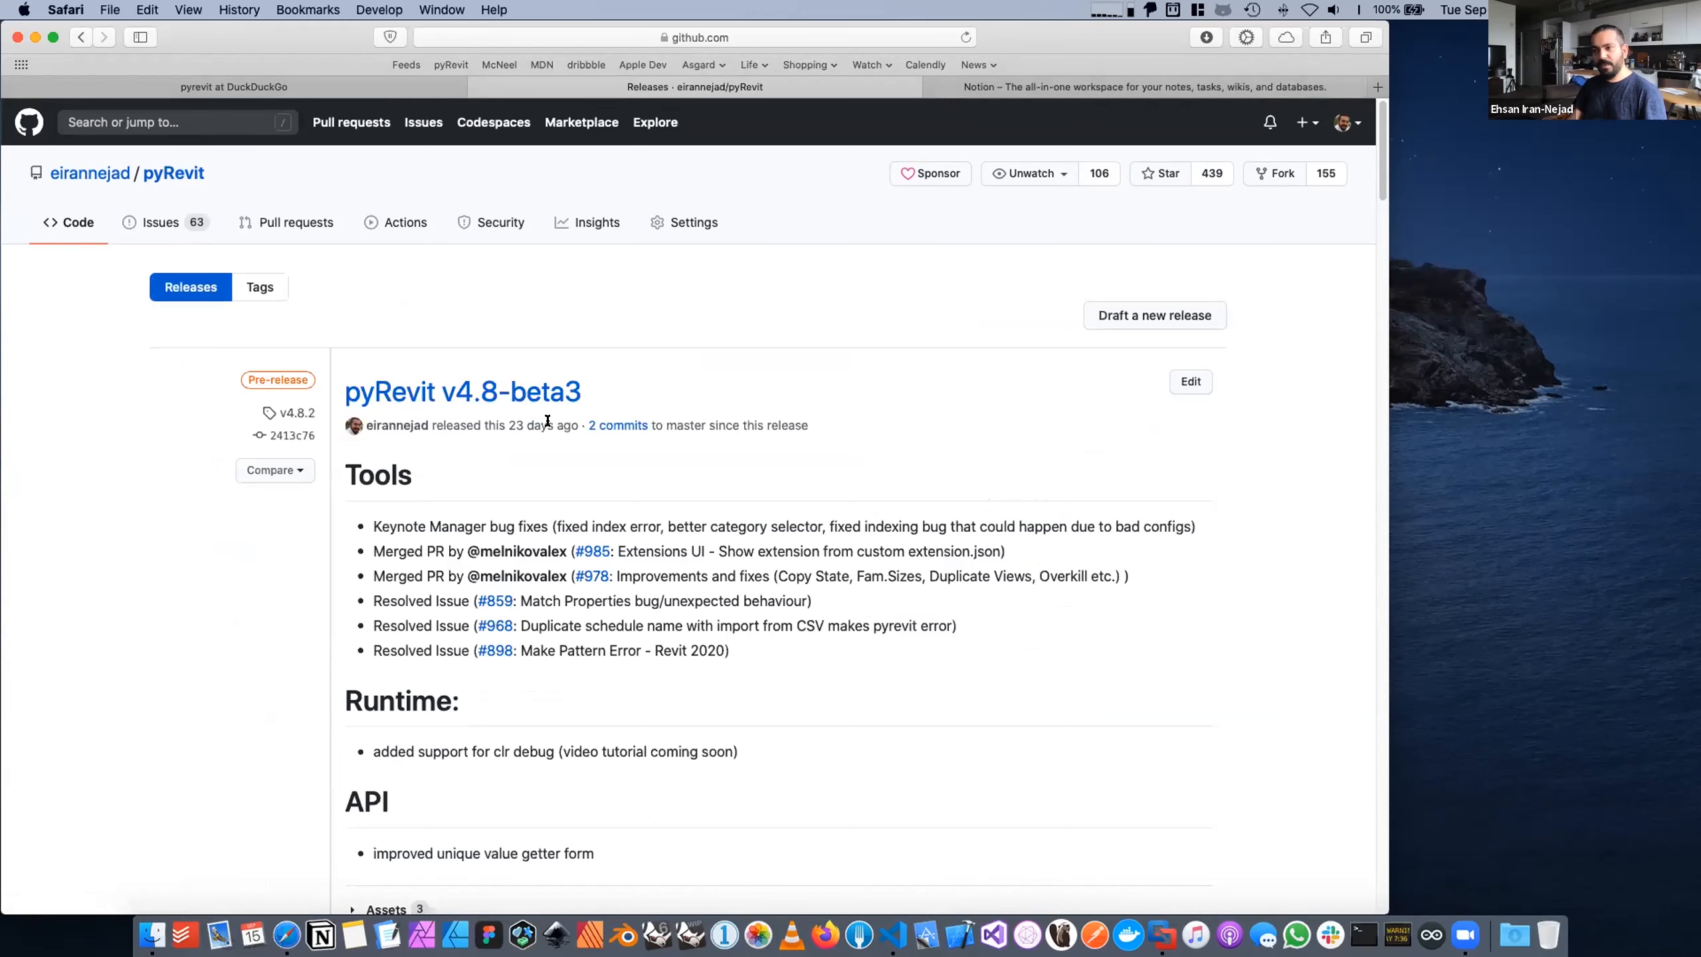
{"action": "scroll", "coordinate": [503, 526], "scroll_direction": "down", "scroll_amount": 5}
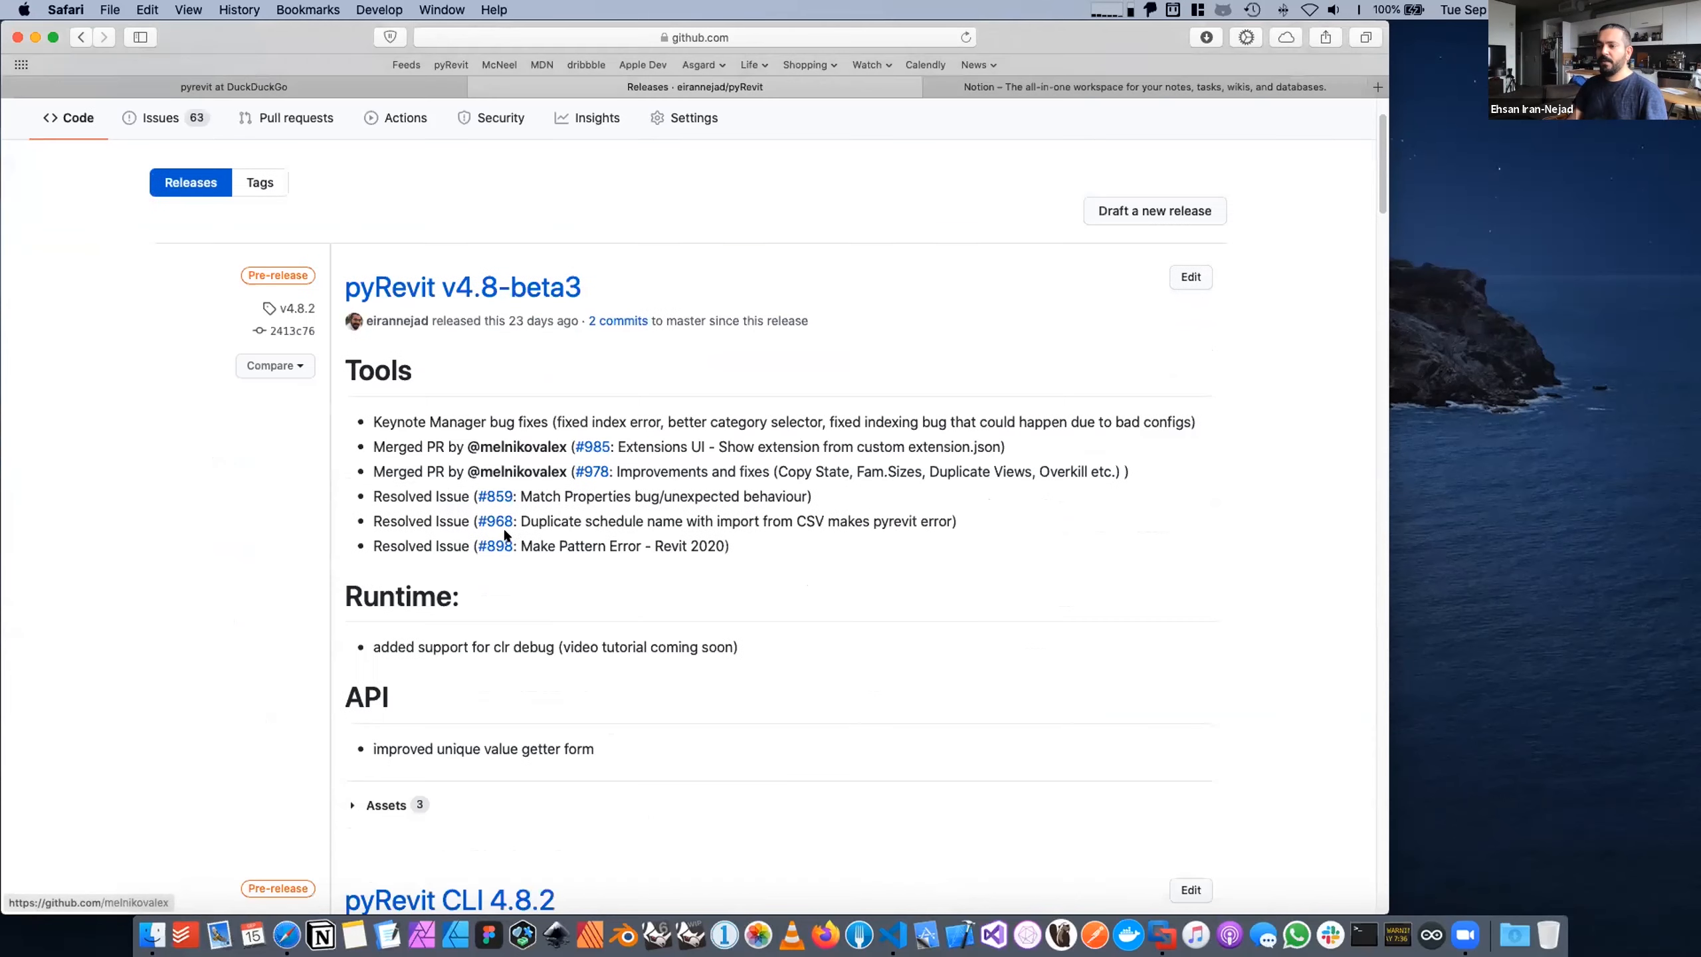
{"action": "left_click", "coordinate": [391, 620]}
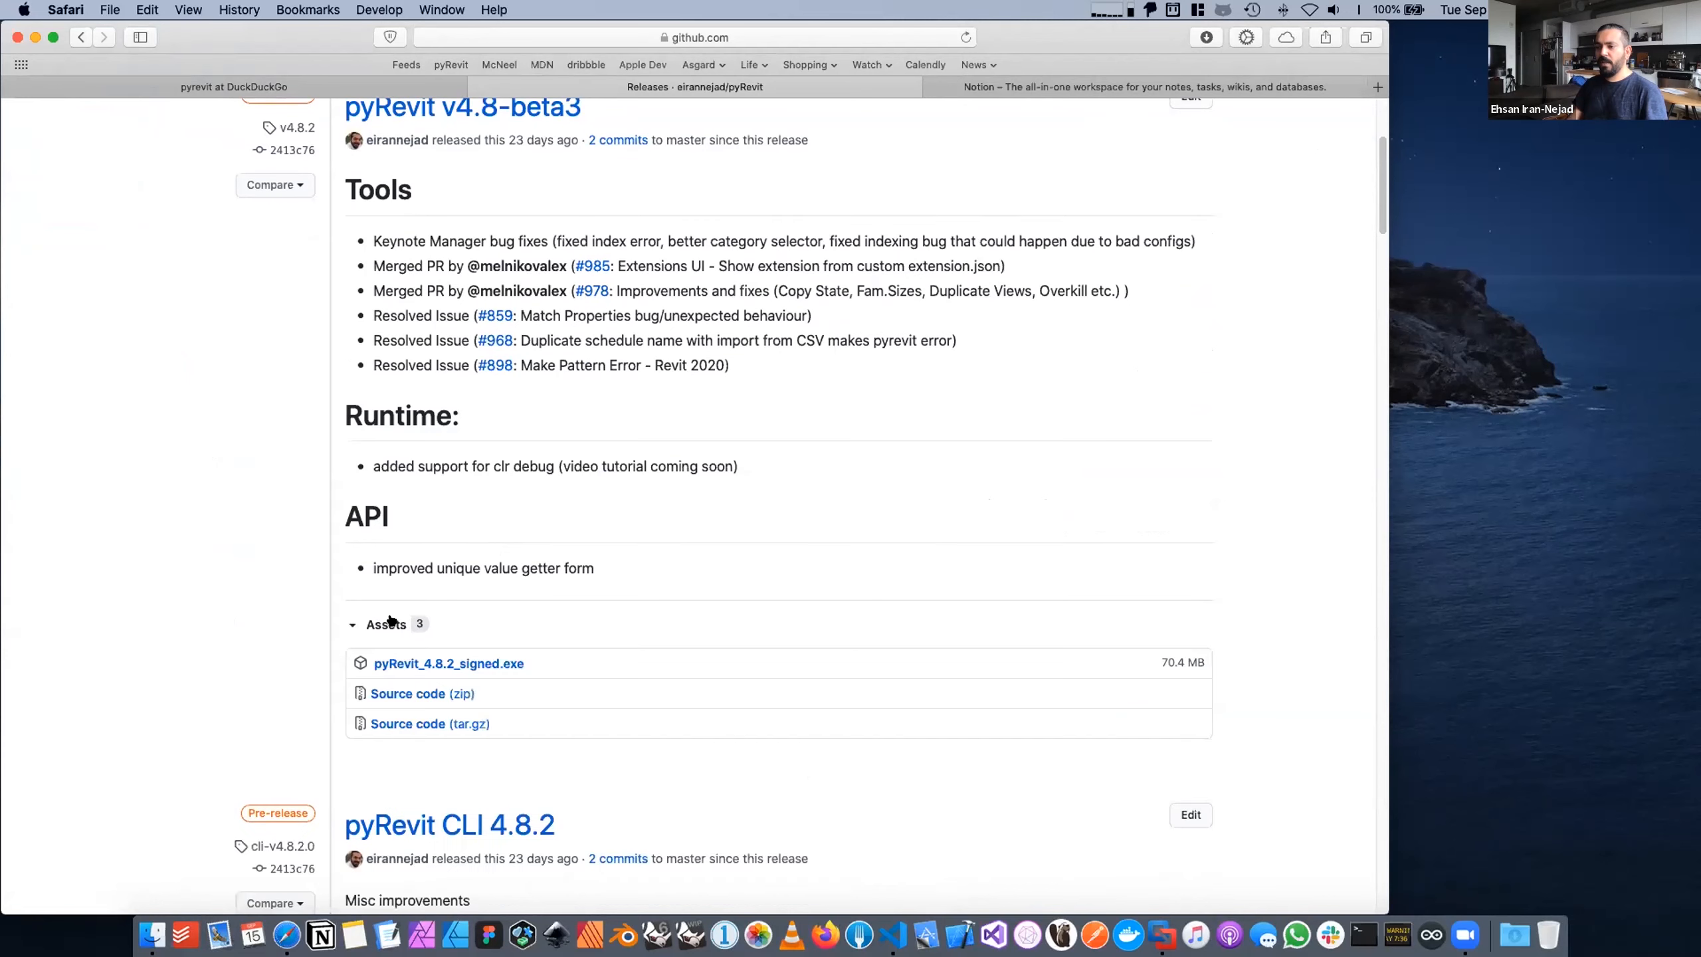
{"action": "scroll", "coordinate": [496, 637], "scroll_direction": "down", "scroll_amount": 1}
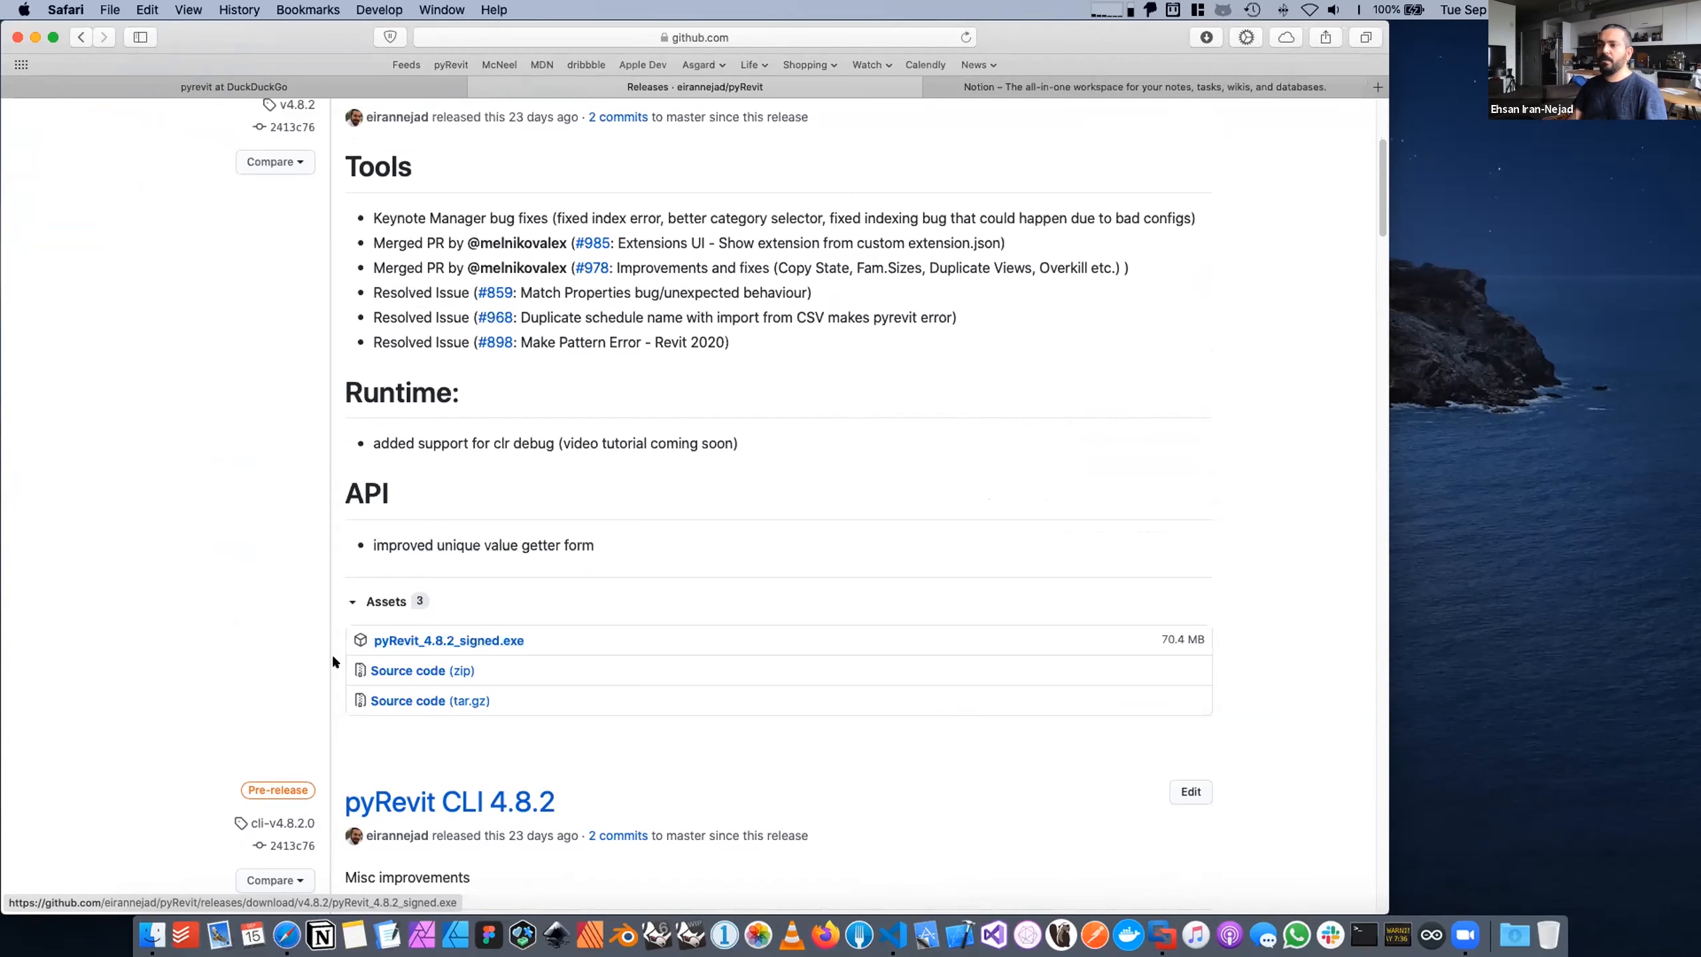
{"action": "scroll", "coordinate": [333, 654], "scroll_direction": "up", "scroll_amount": 5}
{"action": "left_click", "coordinate": [85, 37]}
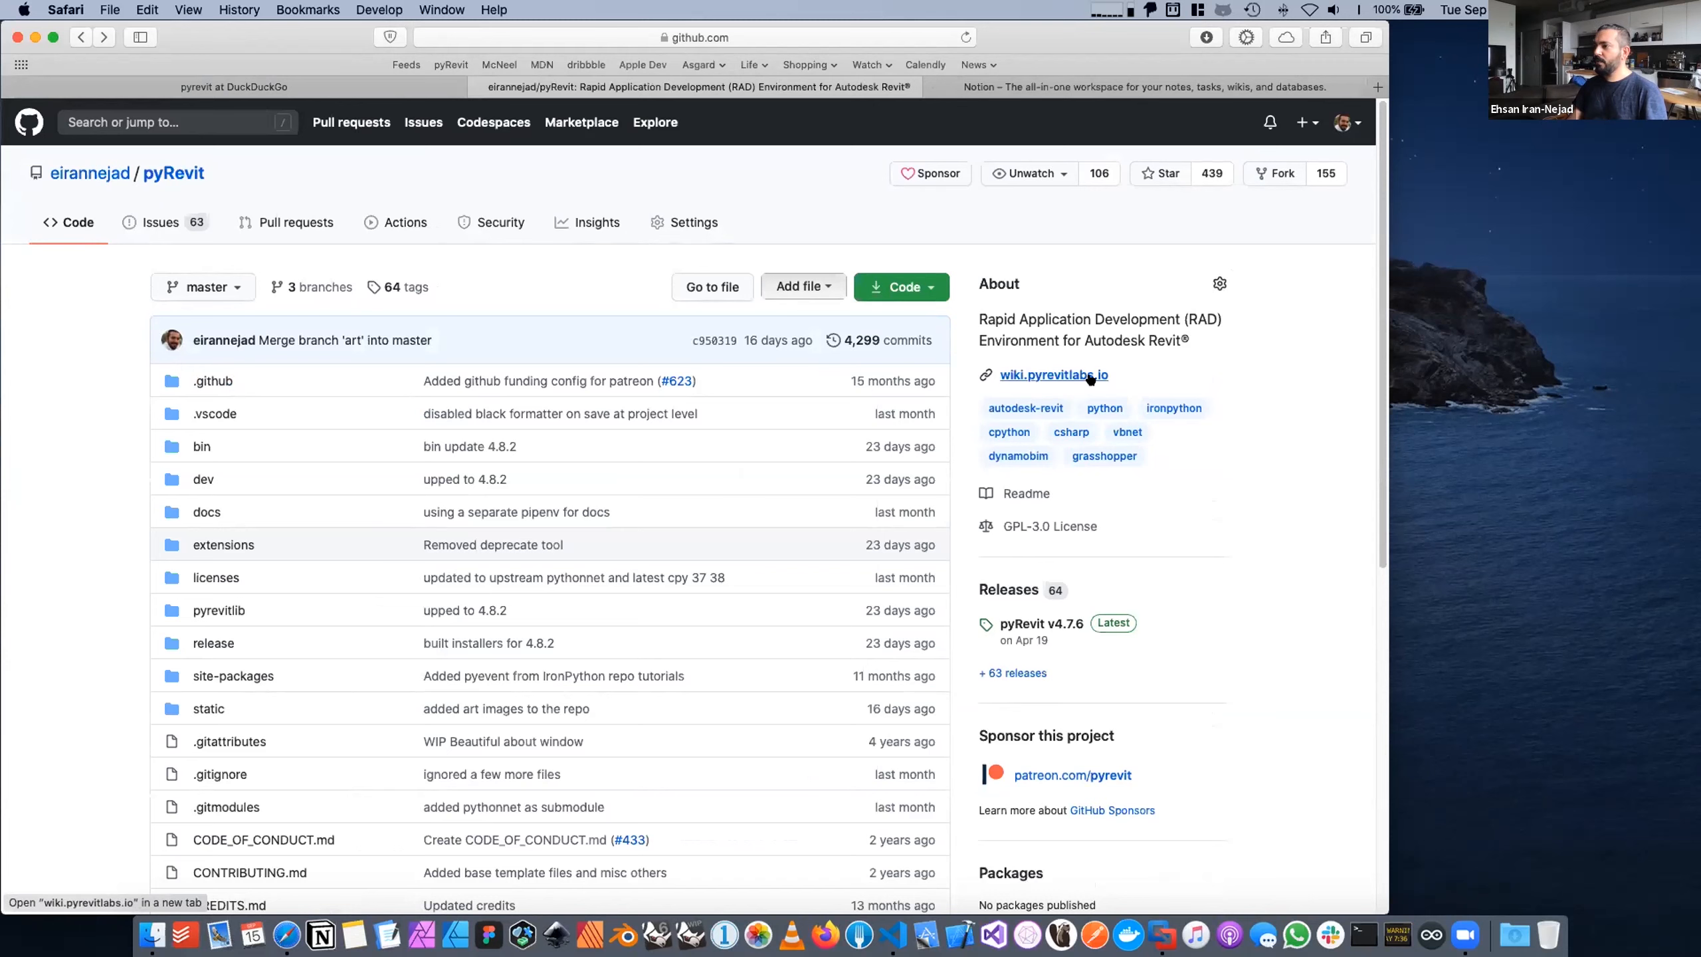
Step: Download pyRevit.CLI_4.8.2_signed.exe from the assets of the pyRevit CLI 4.8.2 release
{"action": "left_click", "coordinate": [1010, 589]}
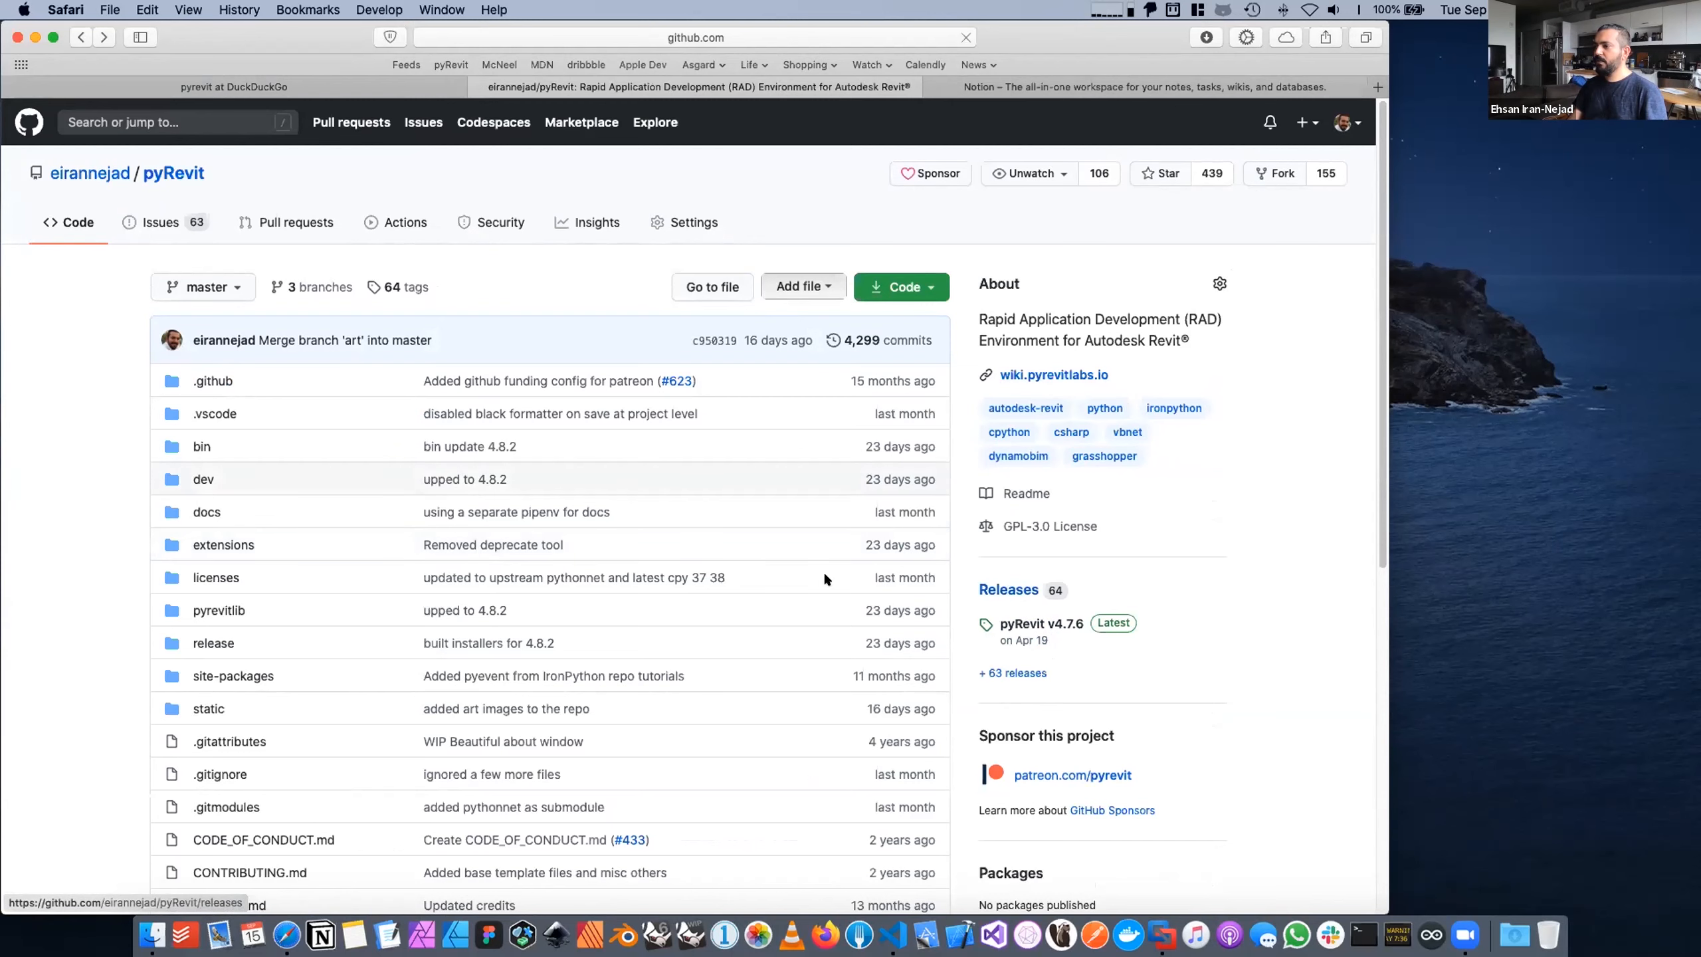
{"action": "scroll", "coordinate": [430, 390], "scroll_direction": "down", "scroll_amount": 10}
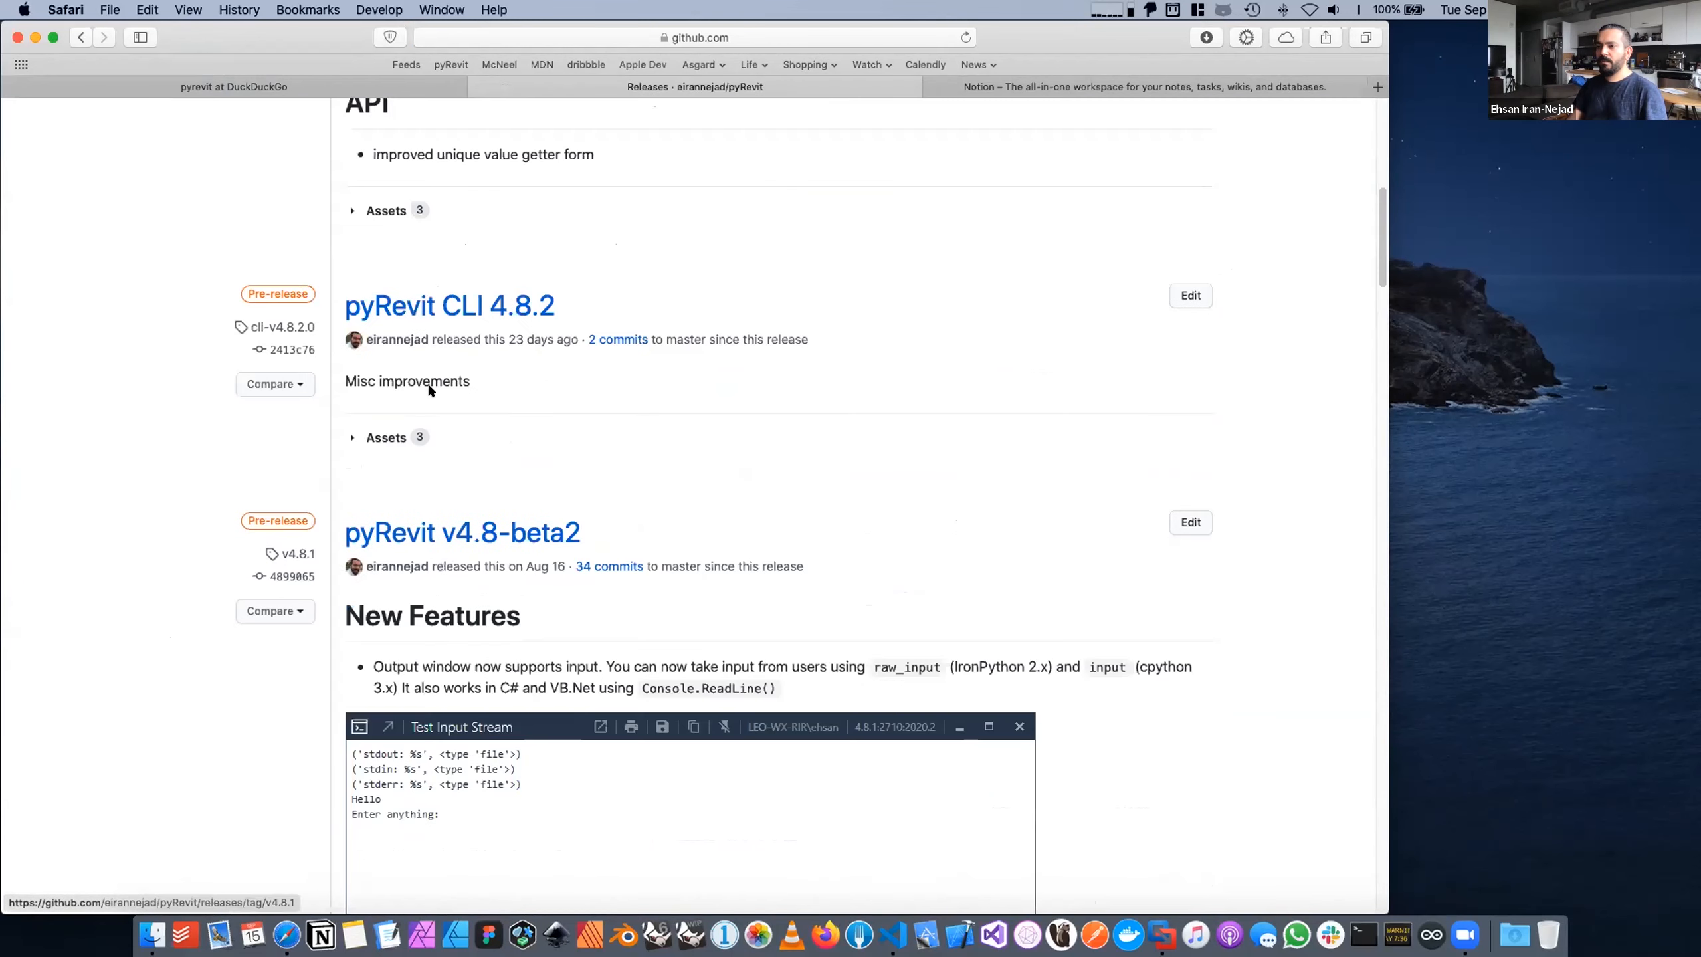
{"action": "left_click", "coordinate": [395, 437]}
{"action": "left_click", "coordinate": [539, 476]}
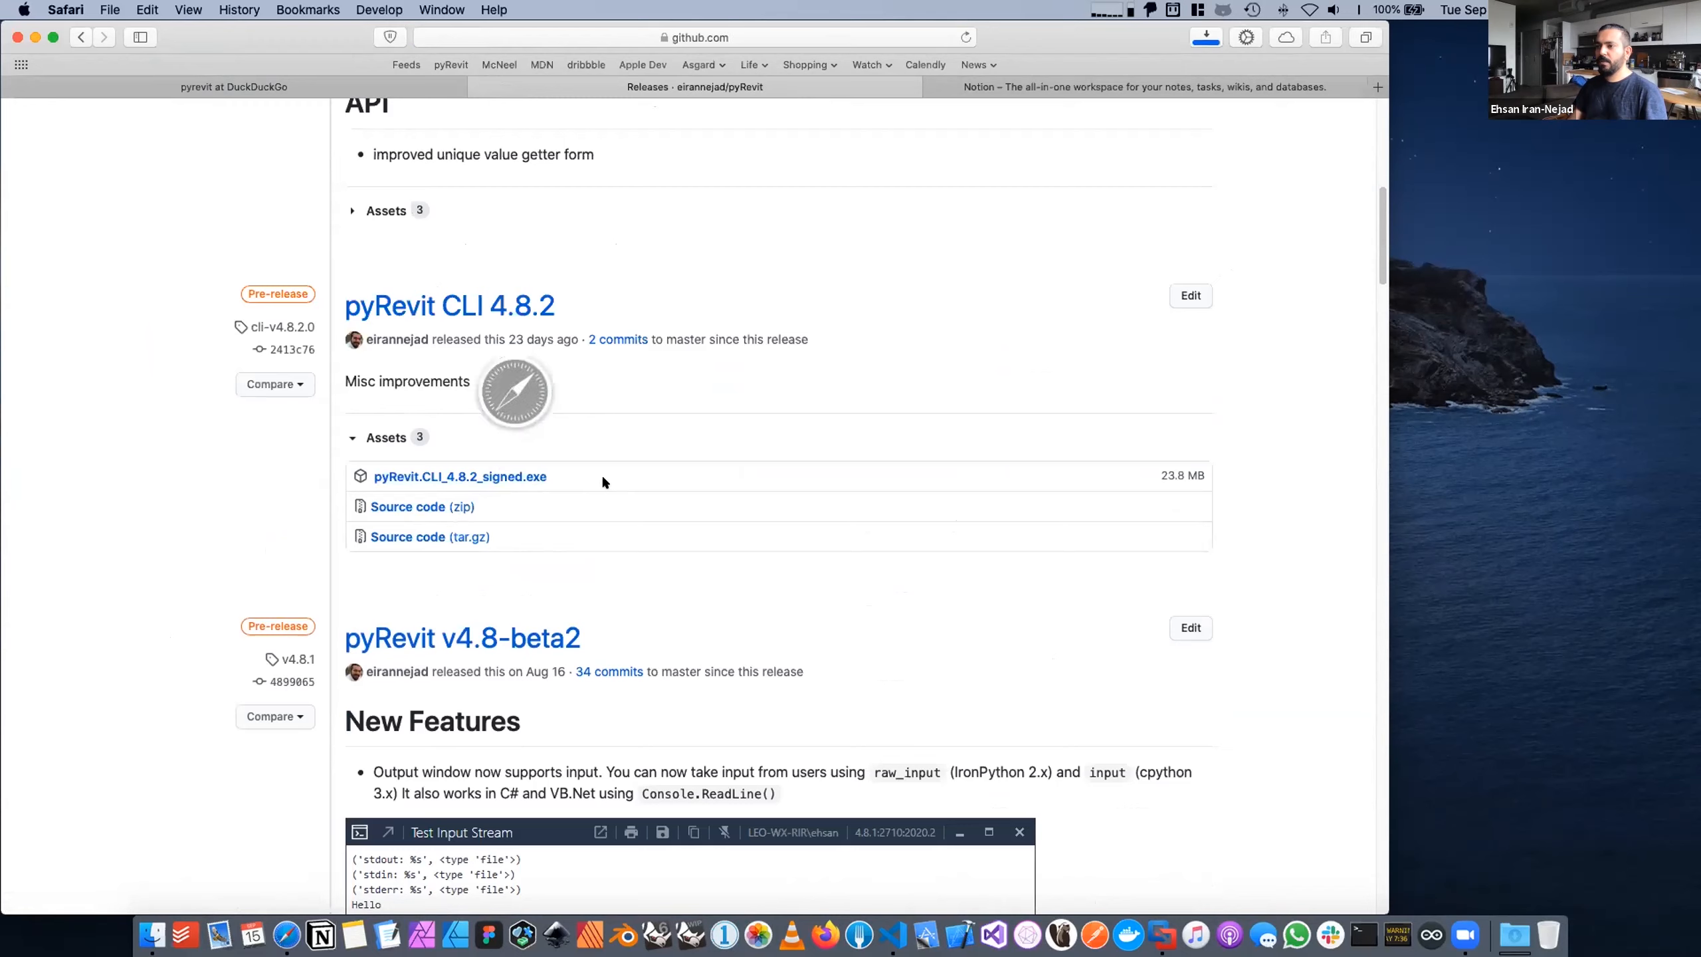
Step: Go to the pyRevit wiki from the repository's main page and examine its Getting Started section and guide links
{"action": "scroll", "coordinate": [596, 372], "scroll_direction": "up", "scroll_amount": 10}
{"action": "left_click", "coordinate": [174, 173]}
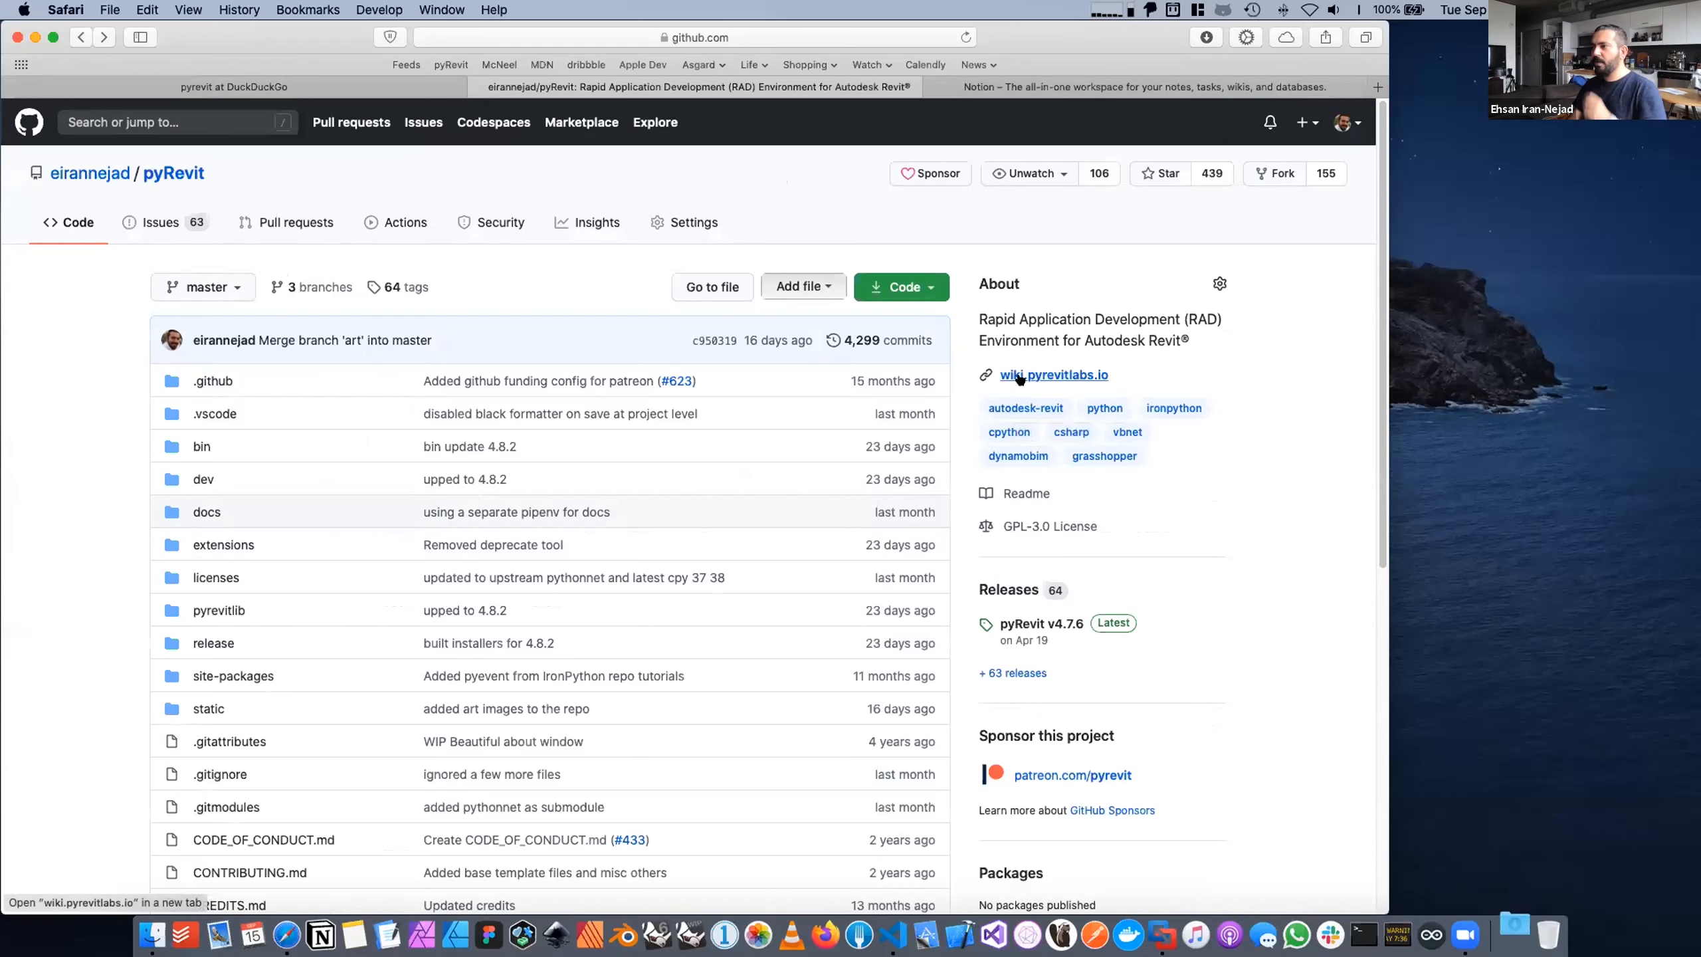
{"action": "left_click", "coordinate": [1050, 376]}
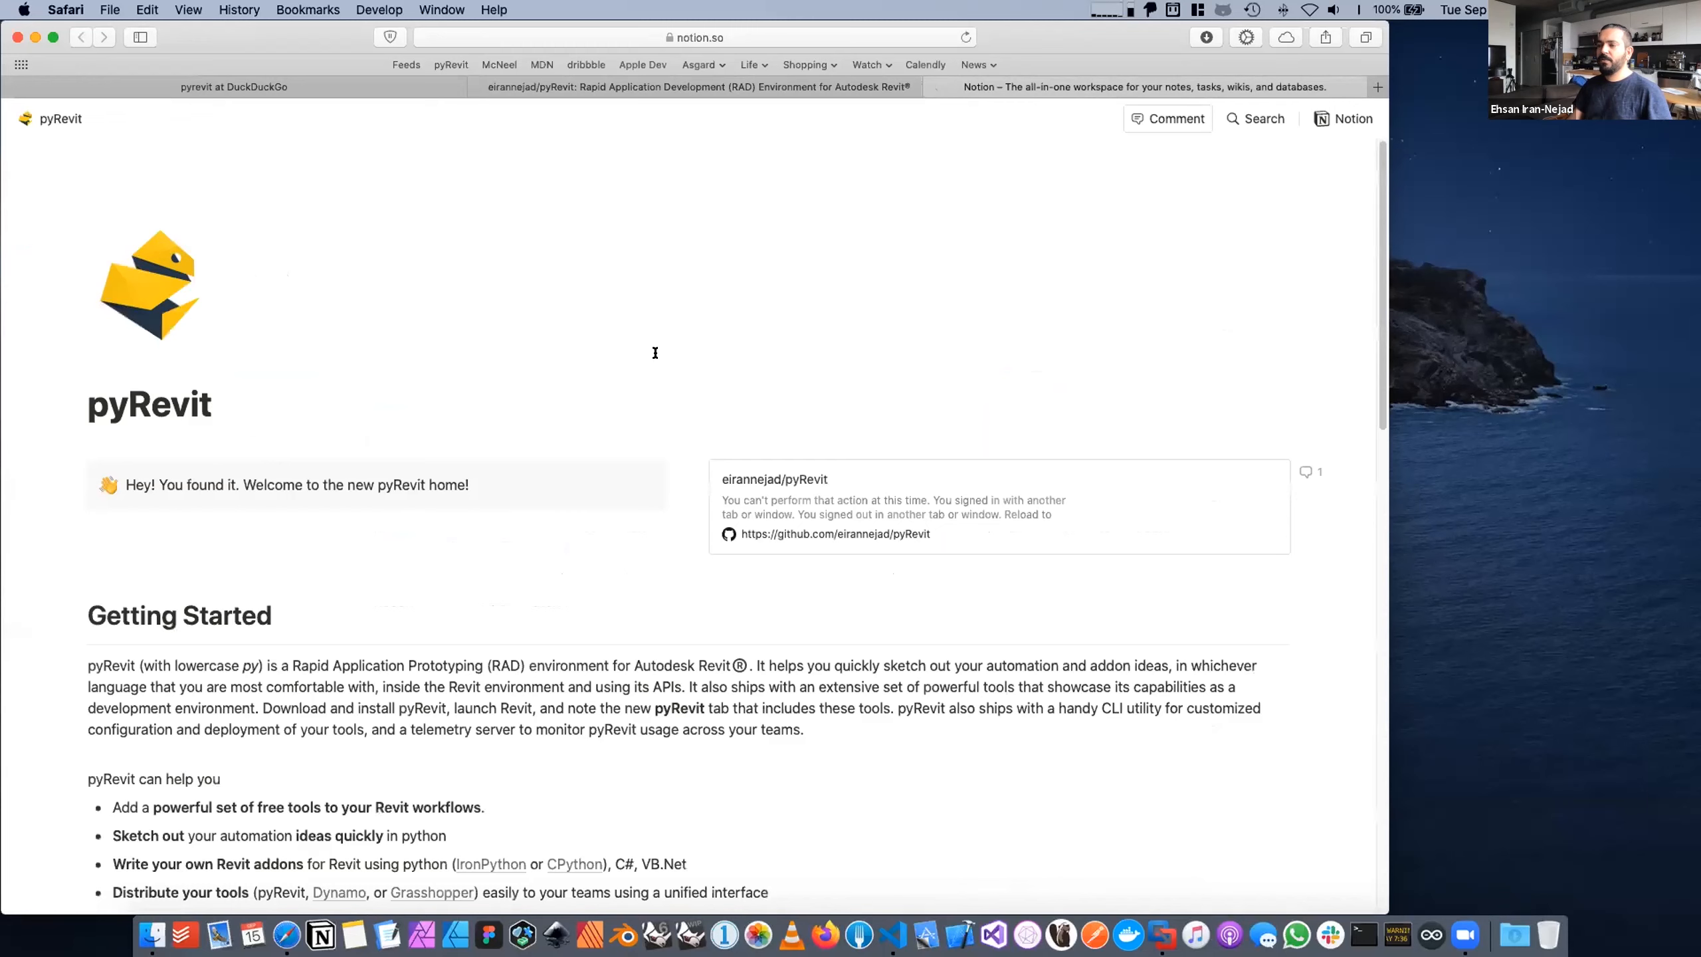
{"action": "scroll", "coordinate": [501, 488], "scroll_direction": "down", "scroll_amount": 1}
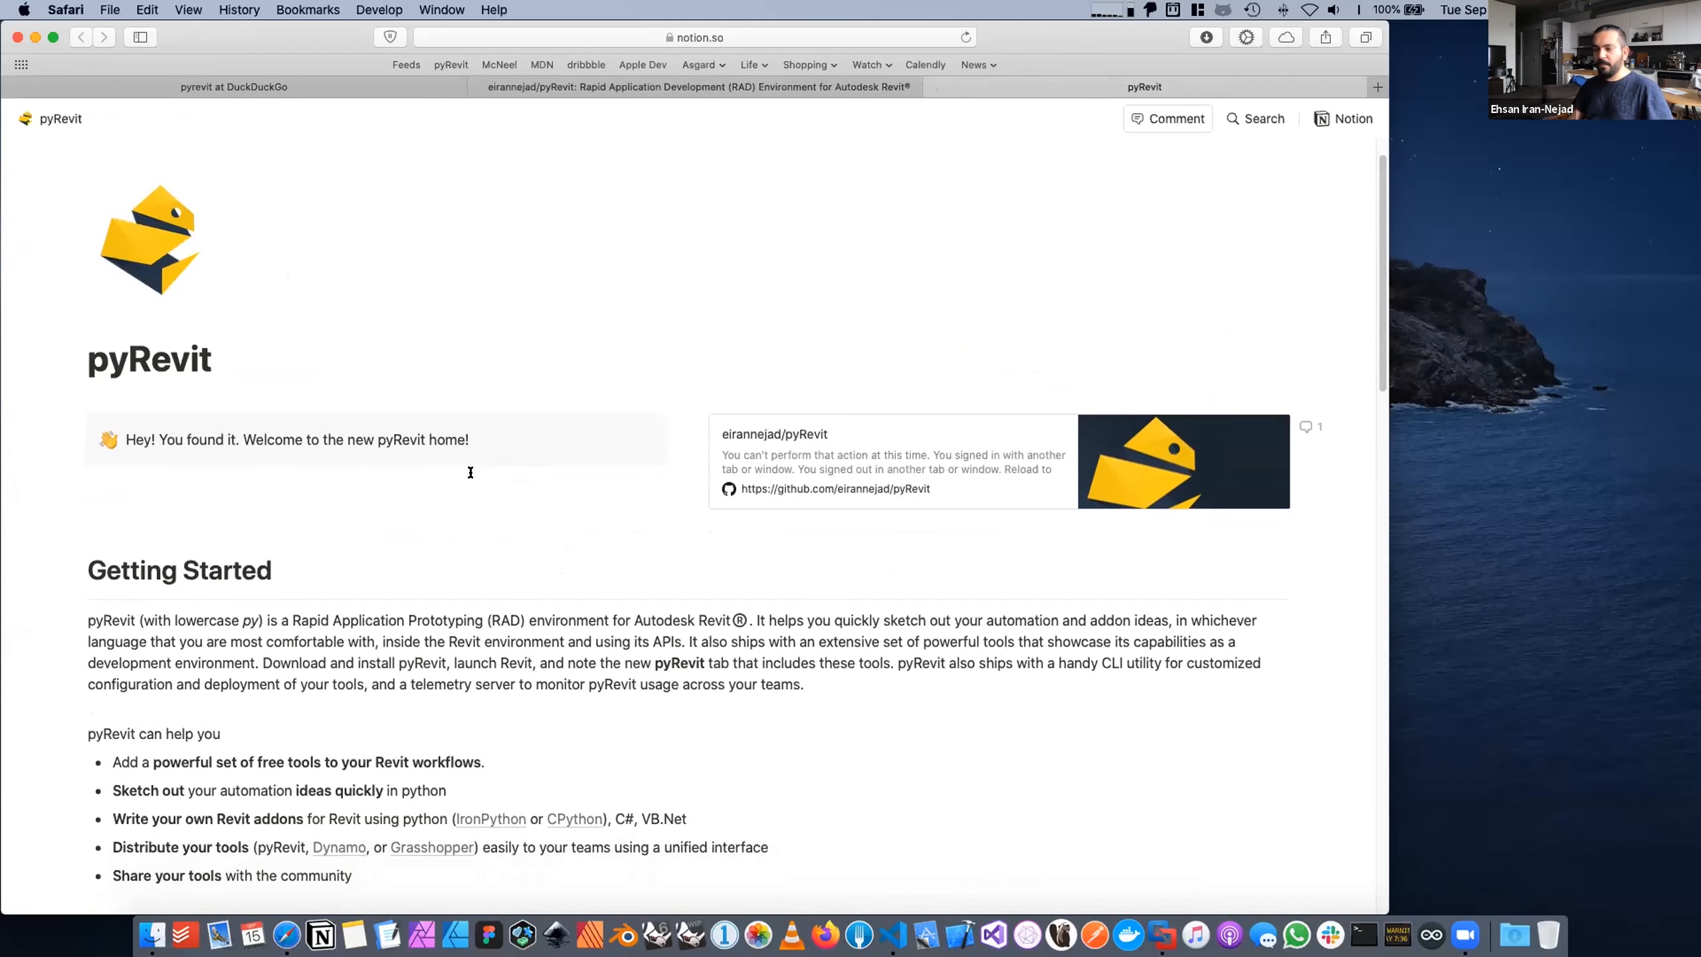
{"action": "scroll", "coordinate": [479, 479], "scroll_direction": "down", "scroll_amount": 5}
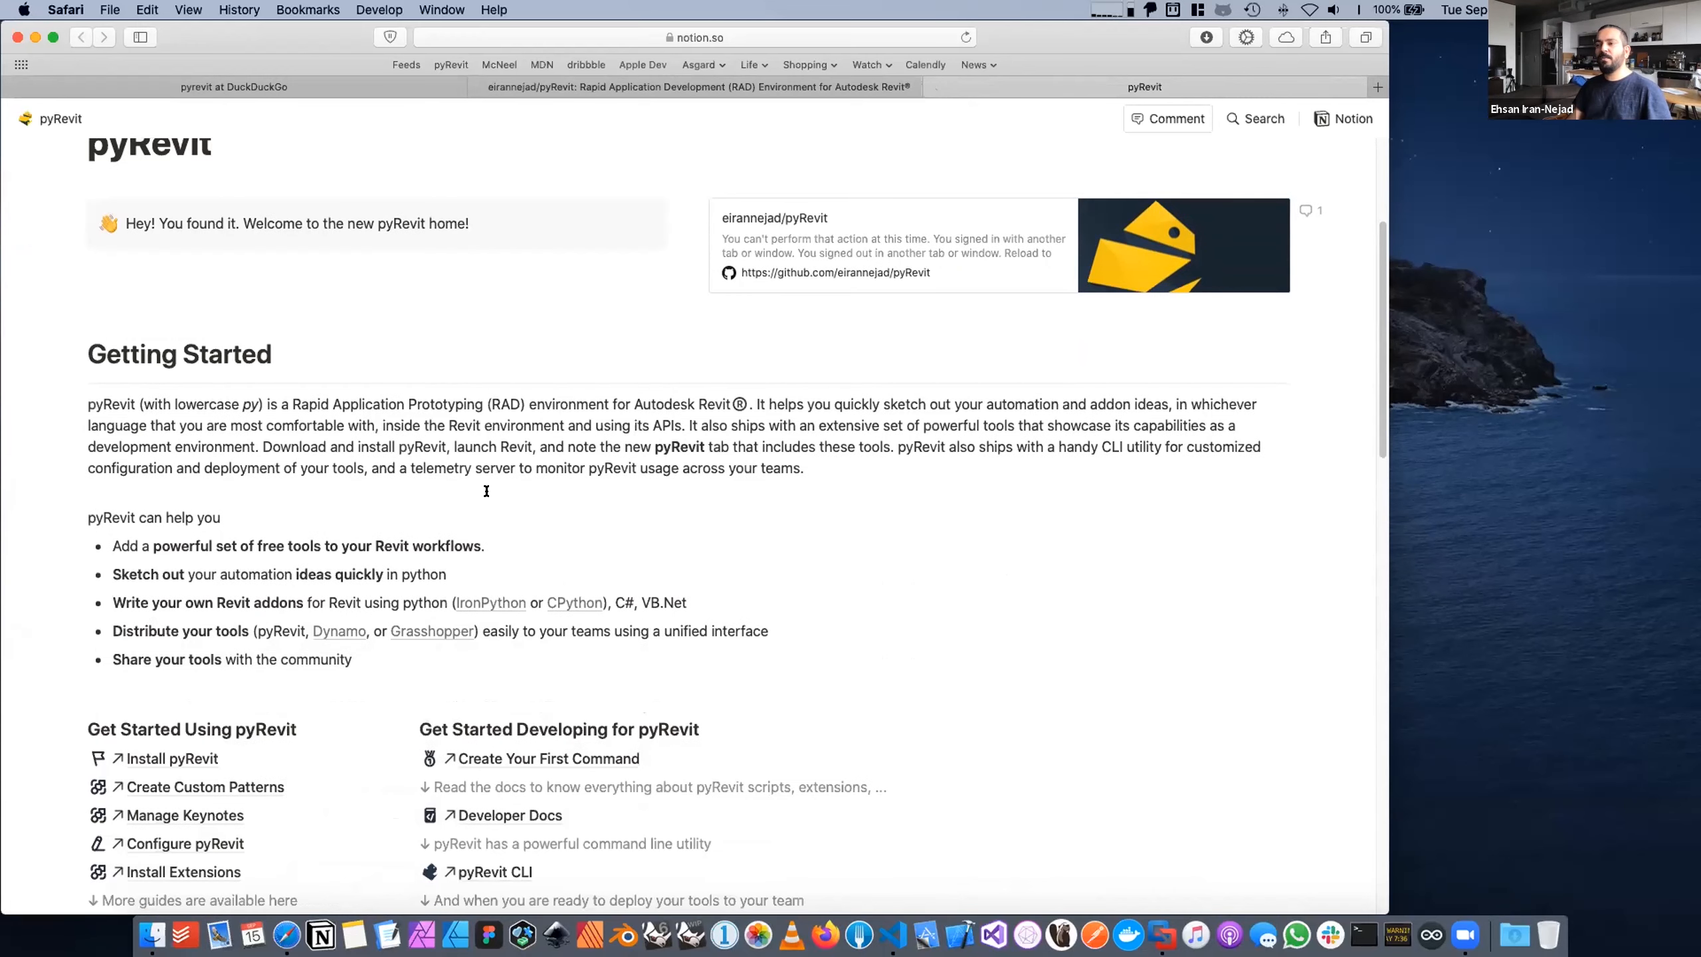
{"action": "scroll", "coordinate": [486, 492], "scroll_direction": "down", "scroll_amount": 1}
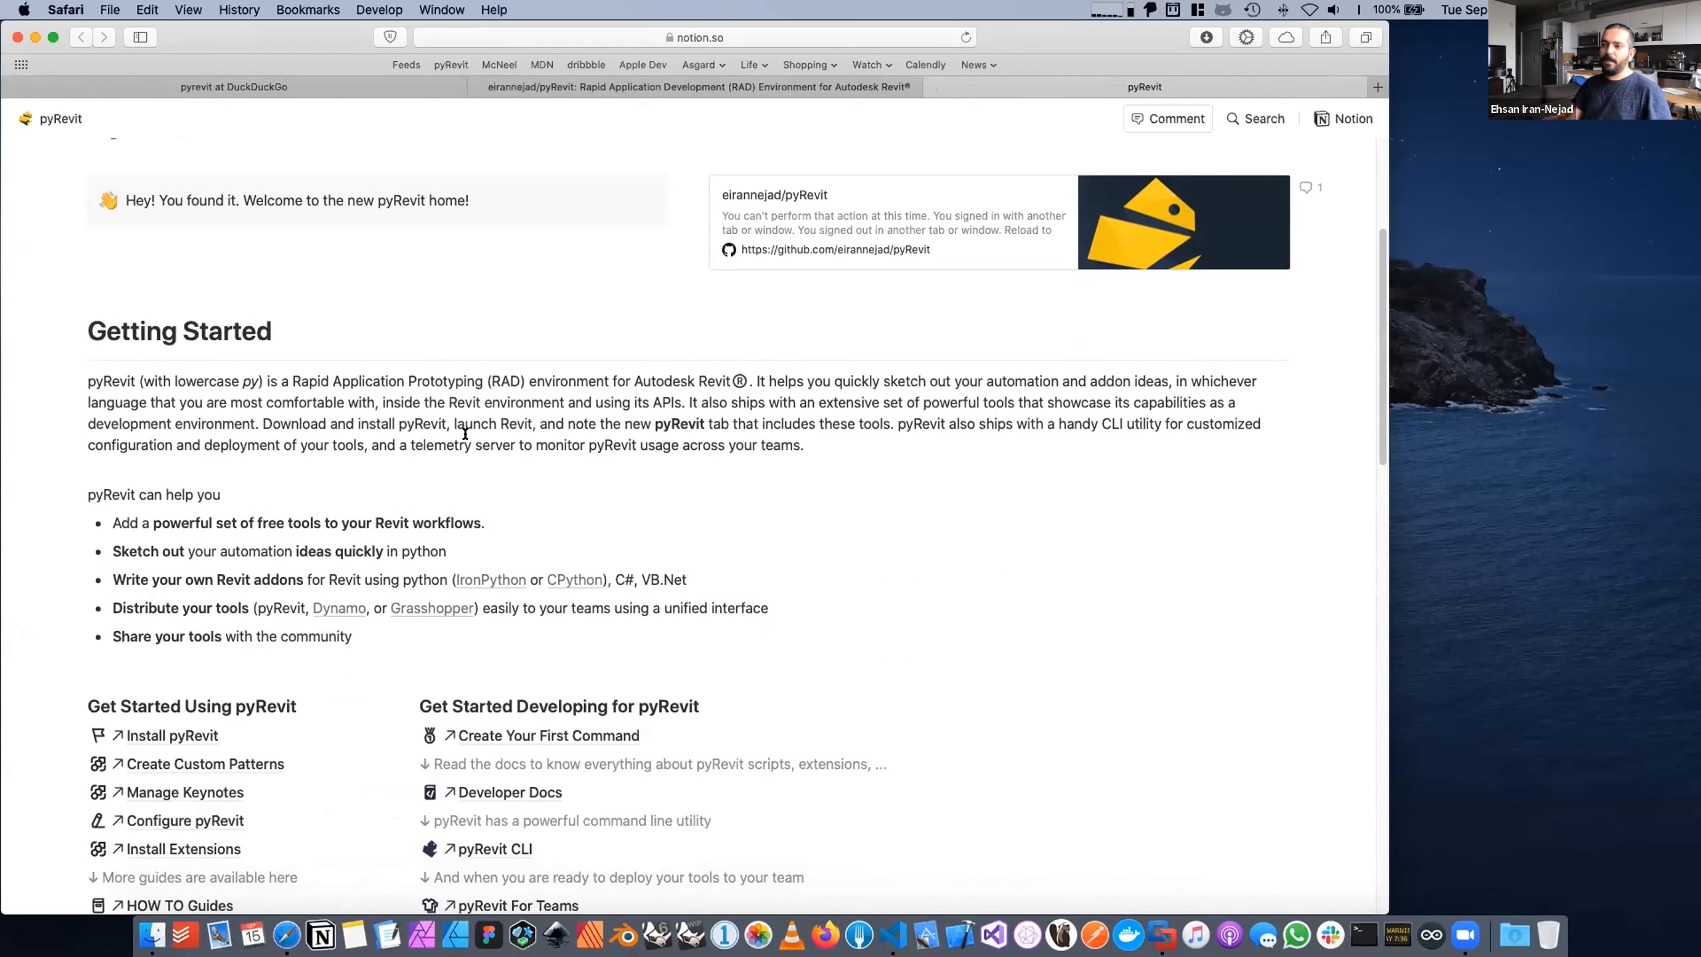
{"action": "scroll", "coordinate": [474, 437], "scroll_direction": "down", "scroll_amount": 2}
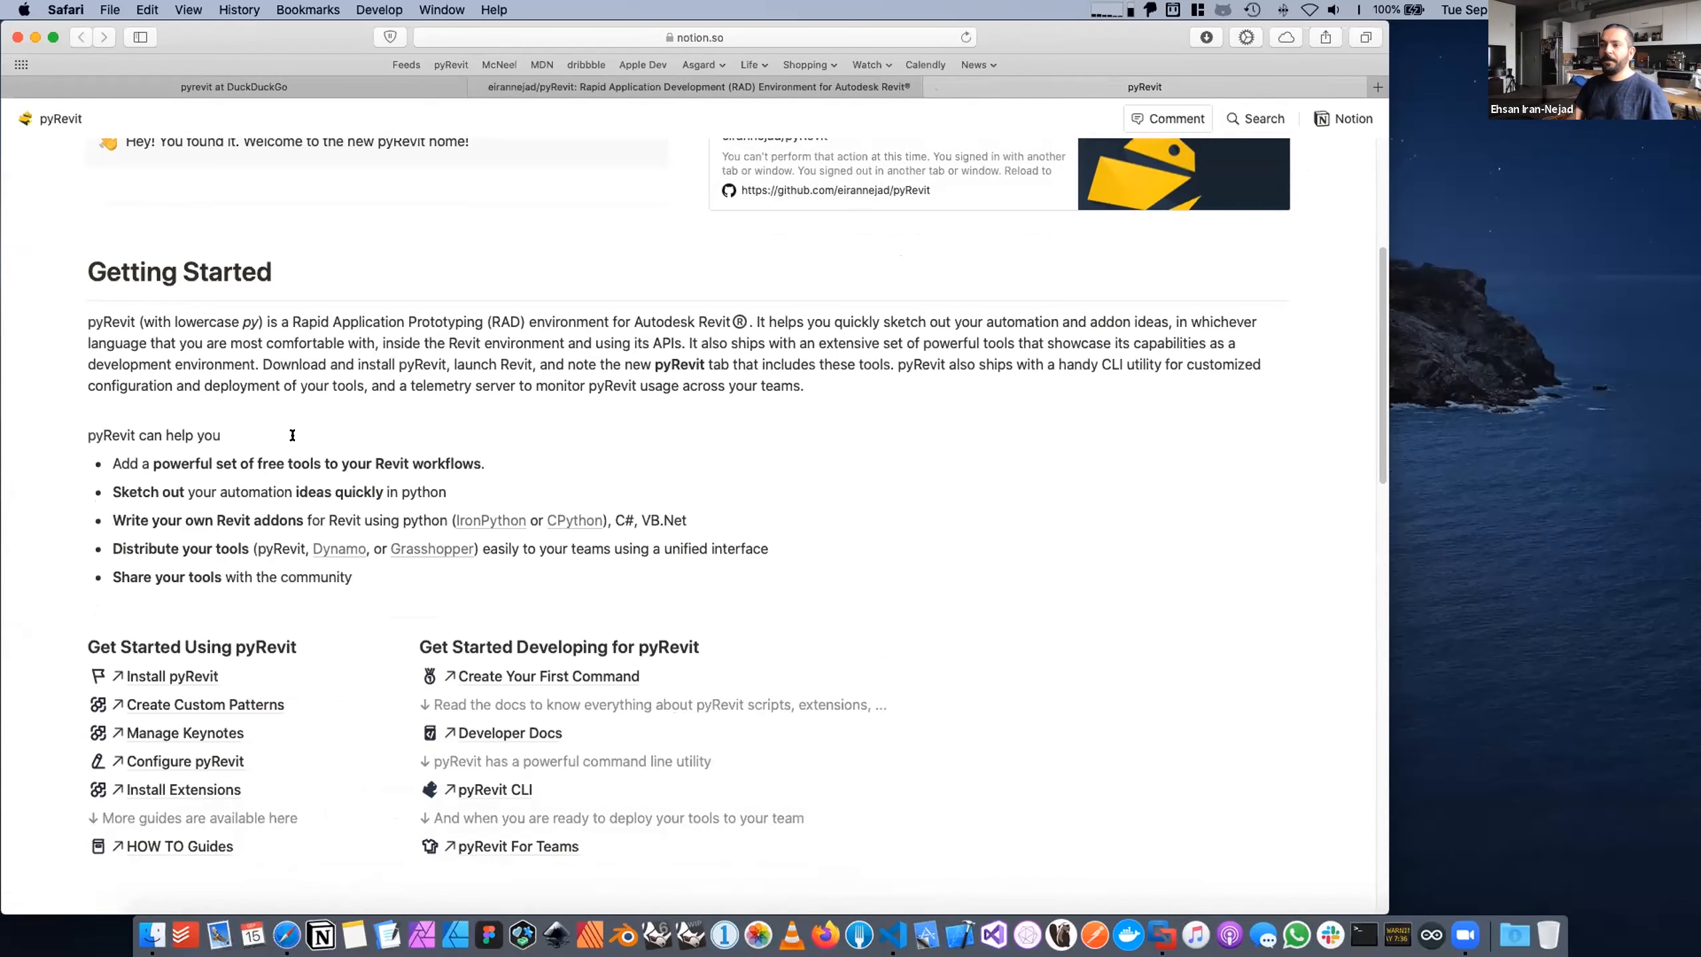
{"action": "scroll", "coordinate": [293, 436], "scroll_direction": "up", "scroll_amount": 5}
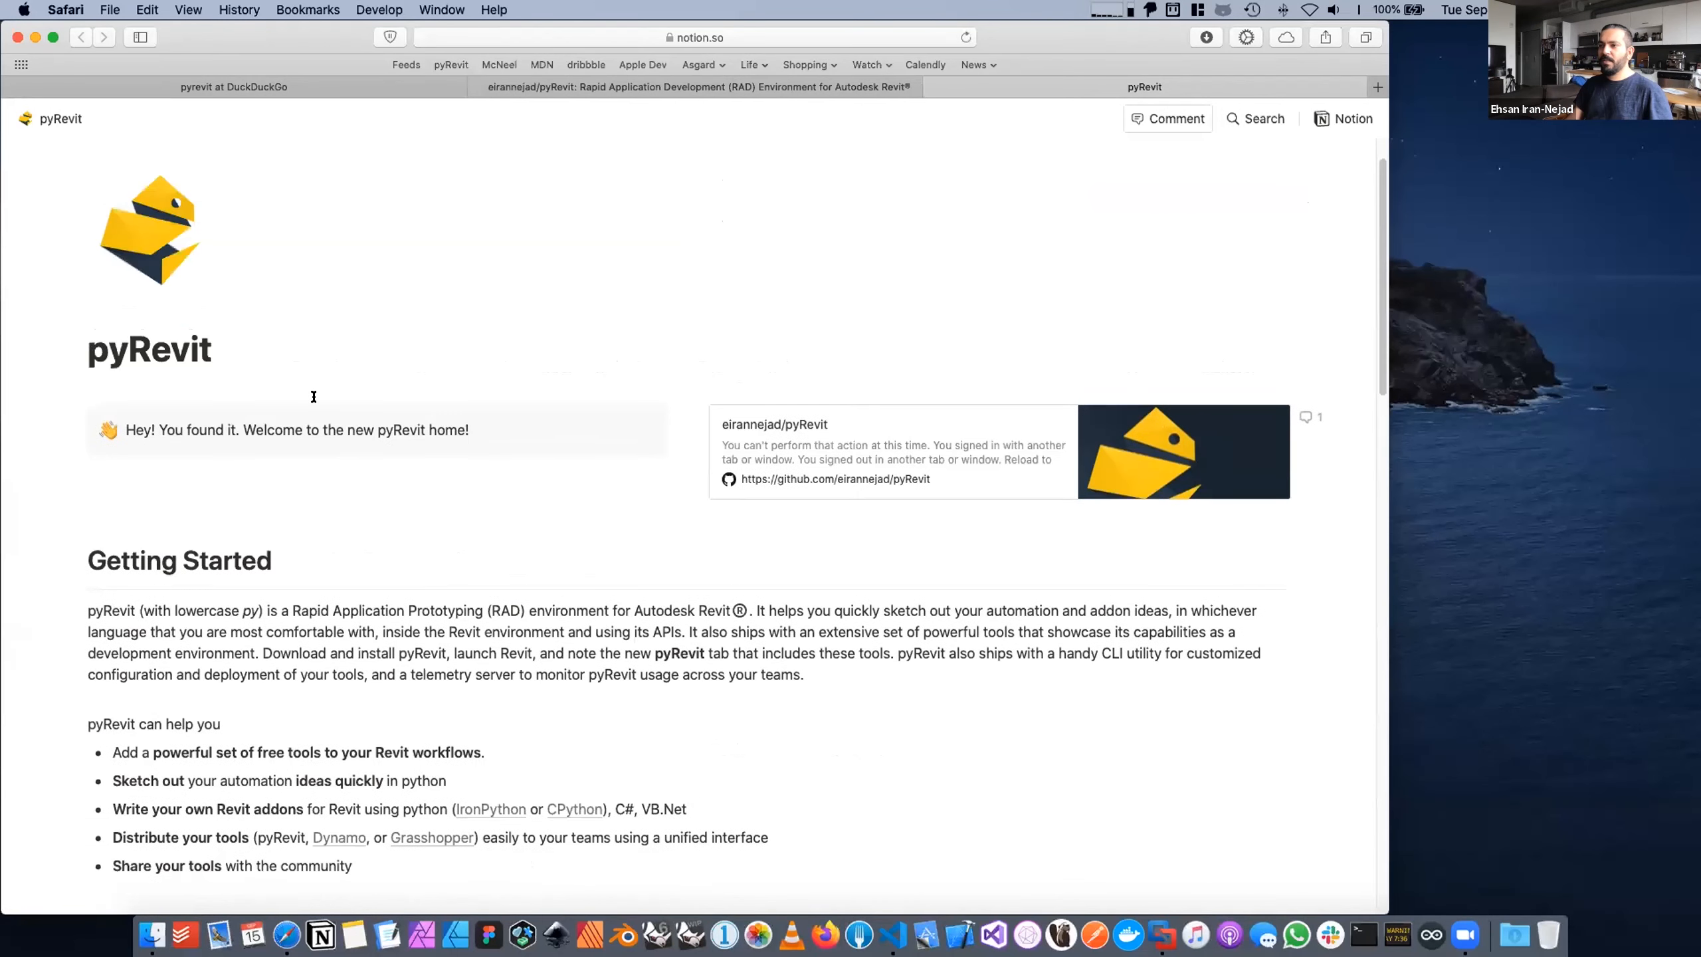
Step: Examine the wiki home page's sections from Getting Started through Staying Updated, Dealing with Issues and Getting Involved to the footer links
{"action": "scroll", "coordinate": [321, 395], "scroll_direction": "down", "scroll_amount": 2}
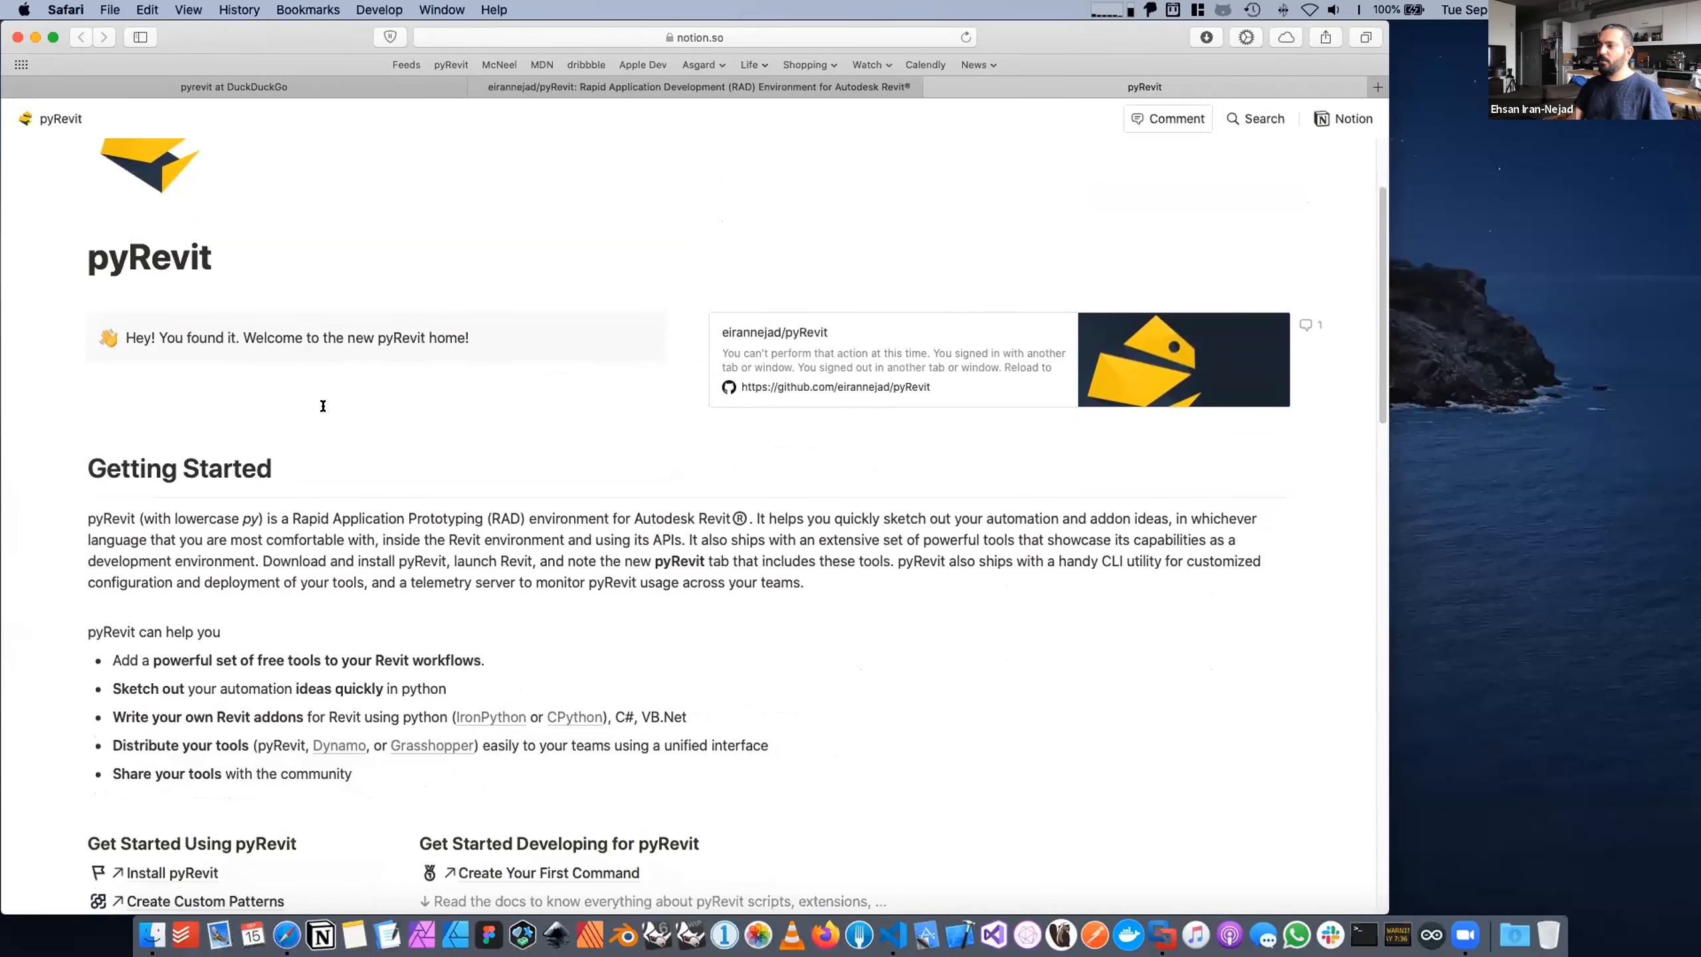
{"action": "scroll", "coordinate": [323, 406], "scroll_direction": "down", "scroll_amount": 1}
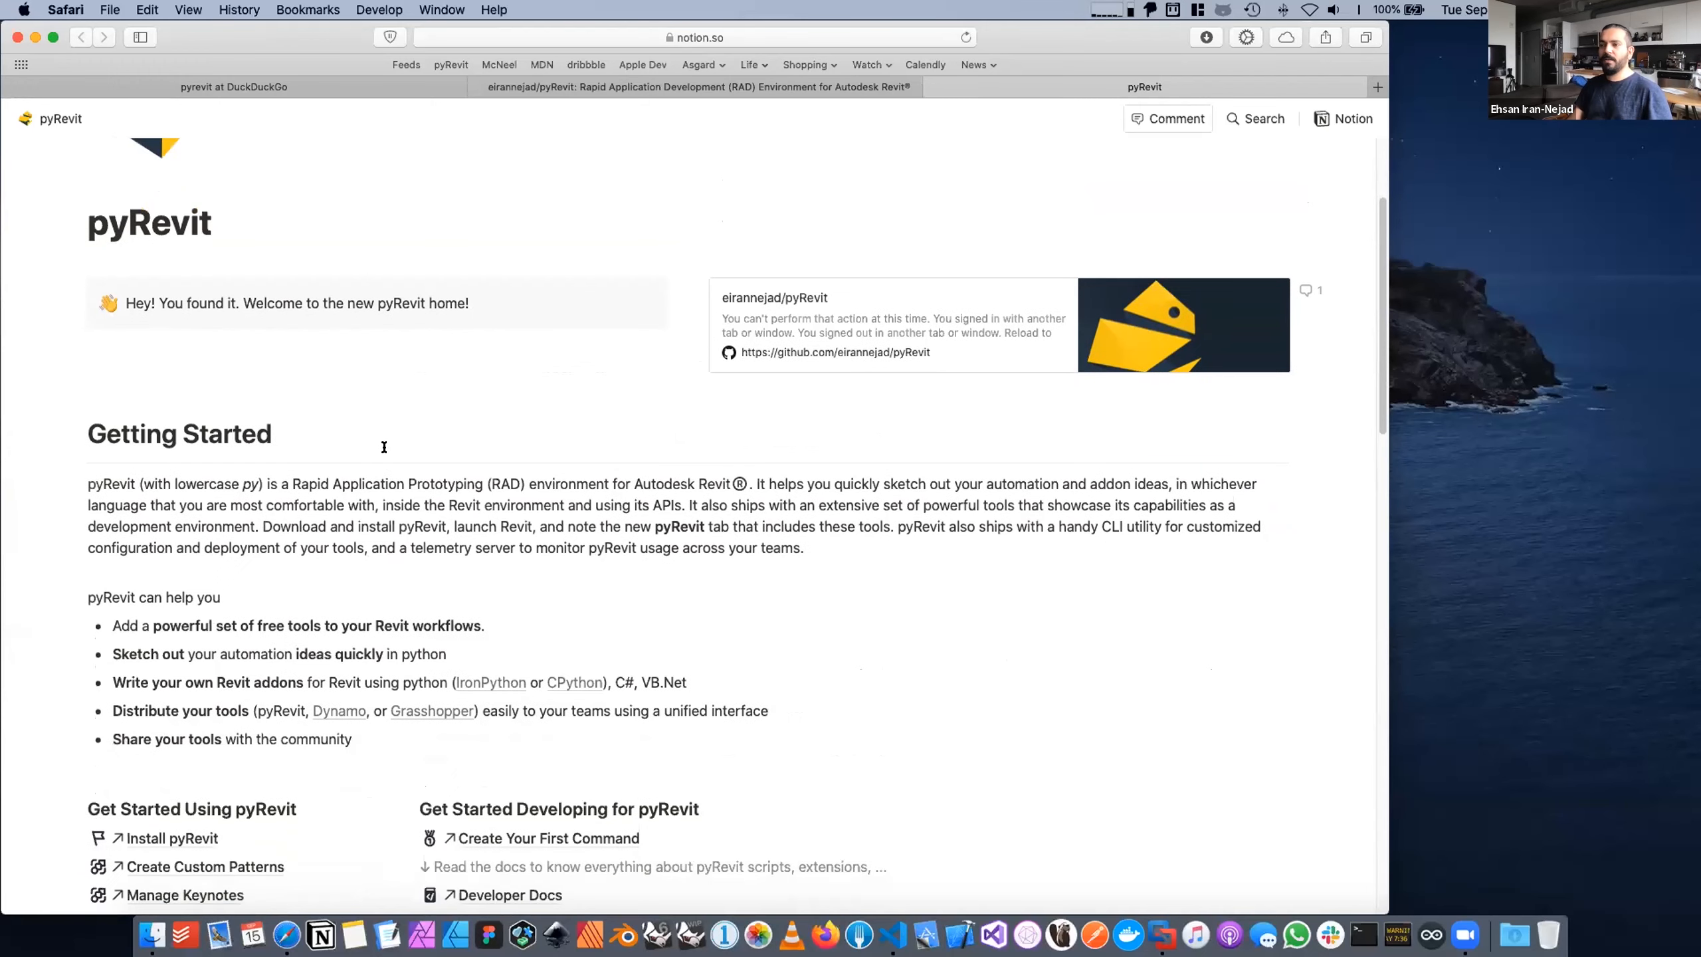
{"action": "double_click", "coordinate": [152, 435]}
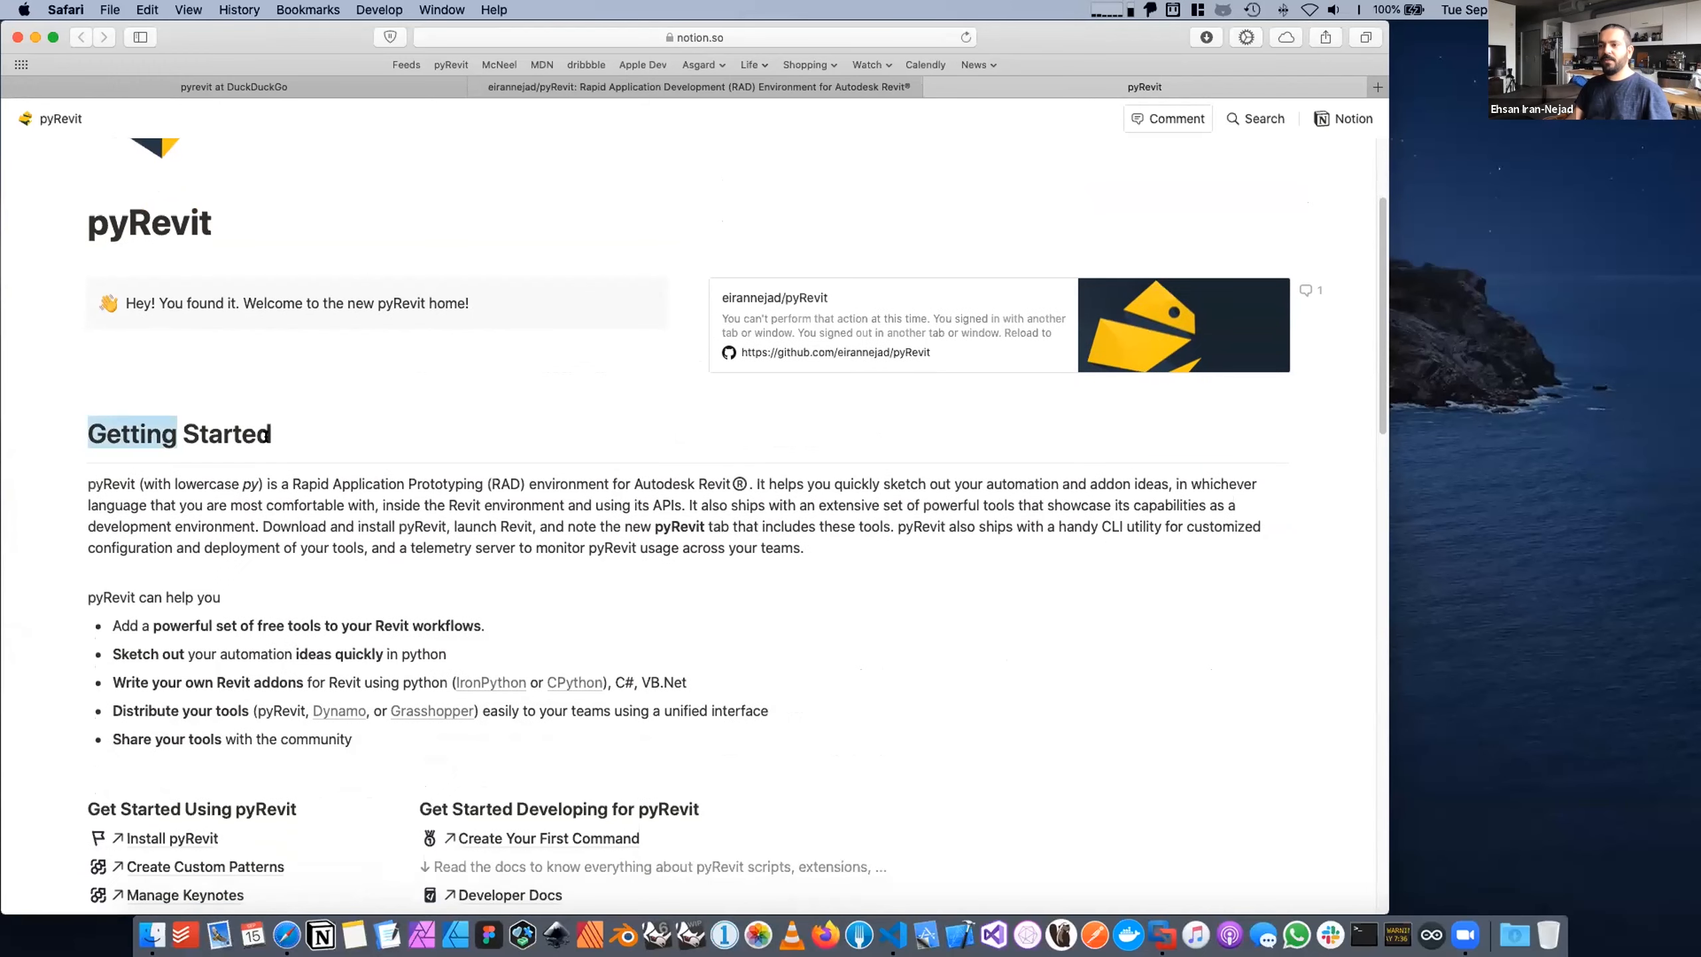
{"action": "scroll", "coordinate": [265, 436], "scroll_direction": "down", "scroll_amount": 4}
{"action": "scroll", "coordinate": [268, 440], "scroll_direction": "down", "scroll_amount": 3}
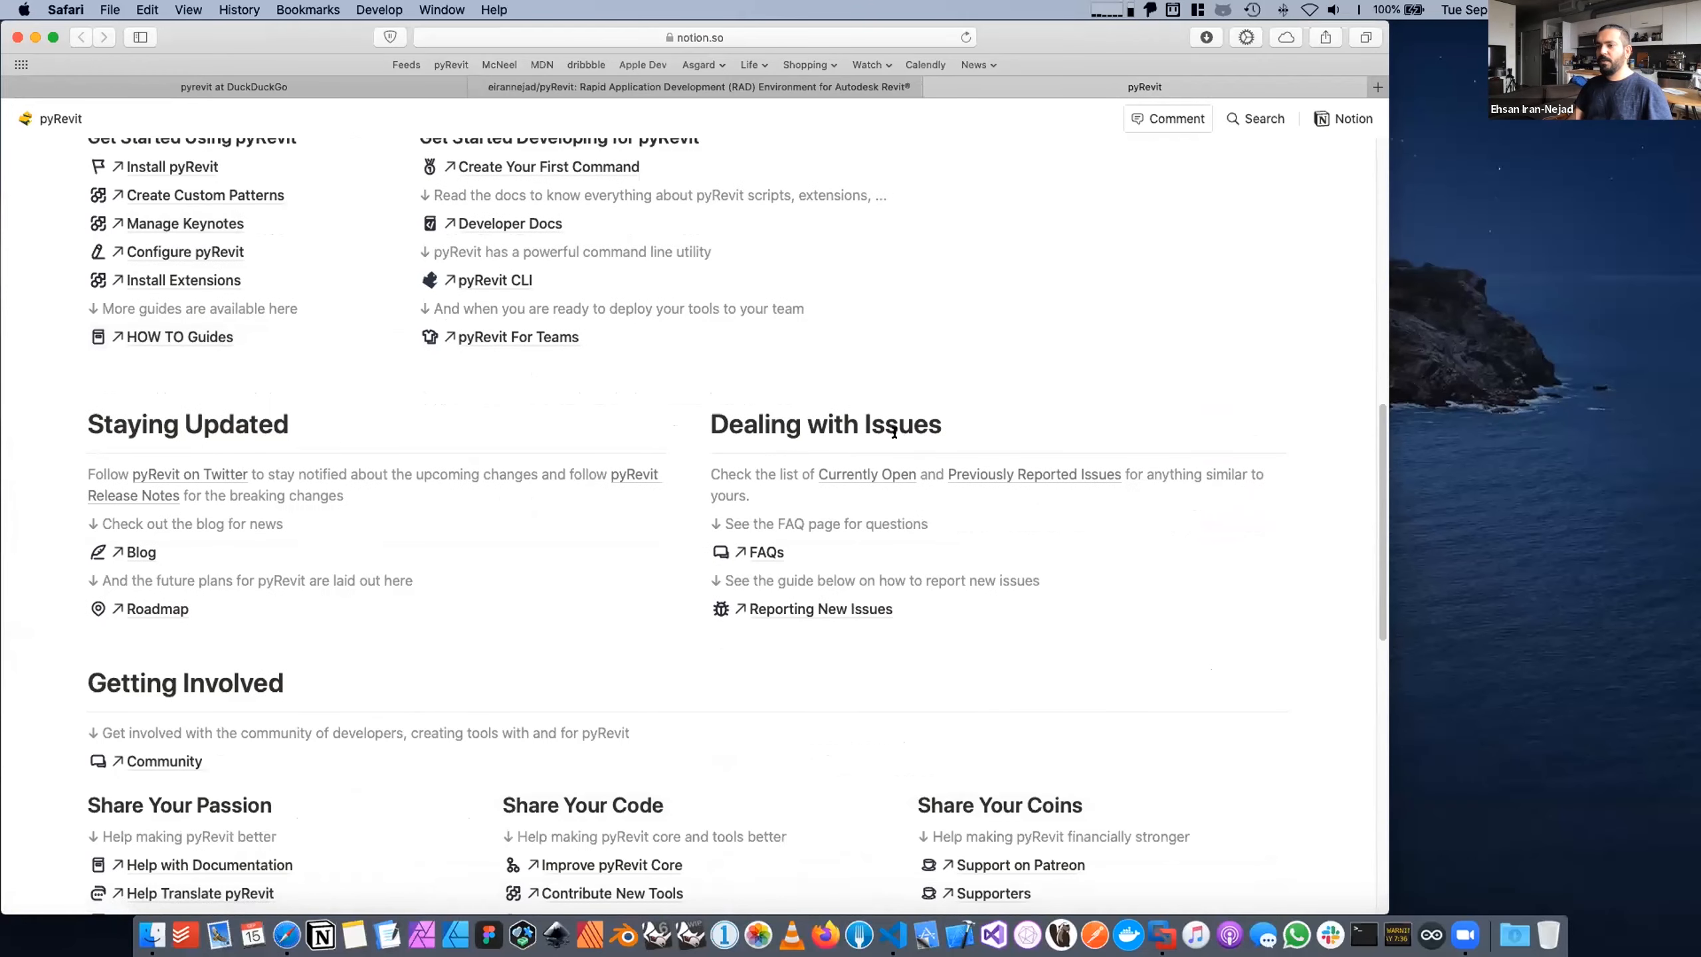
{"action": "scroll", "coordinate": [895, 432], "scroll_direction": "down", "scroll_amount": 6}
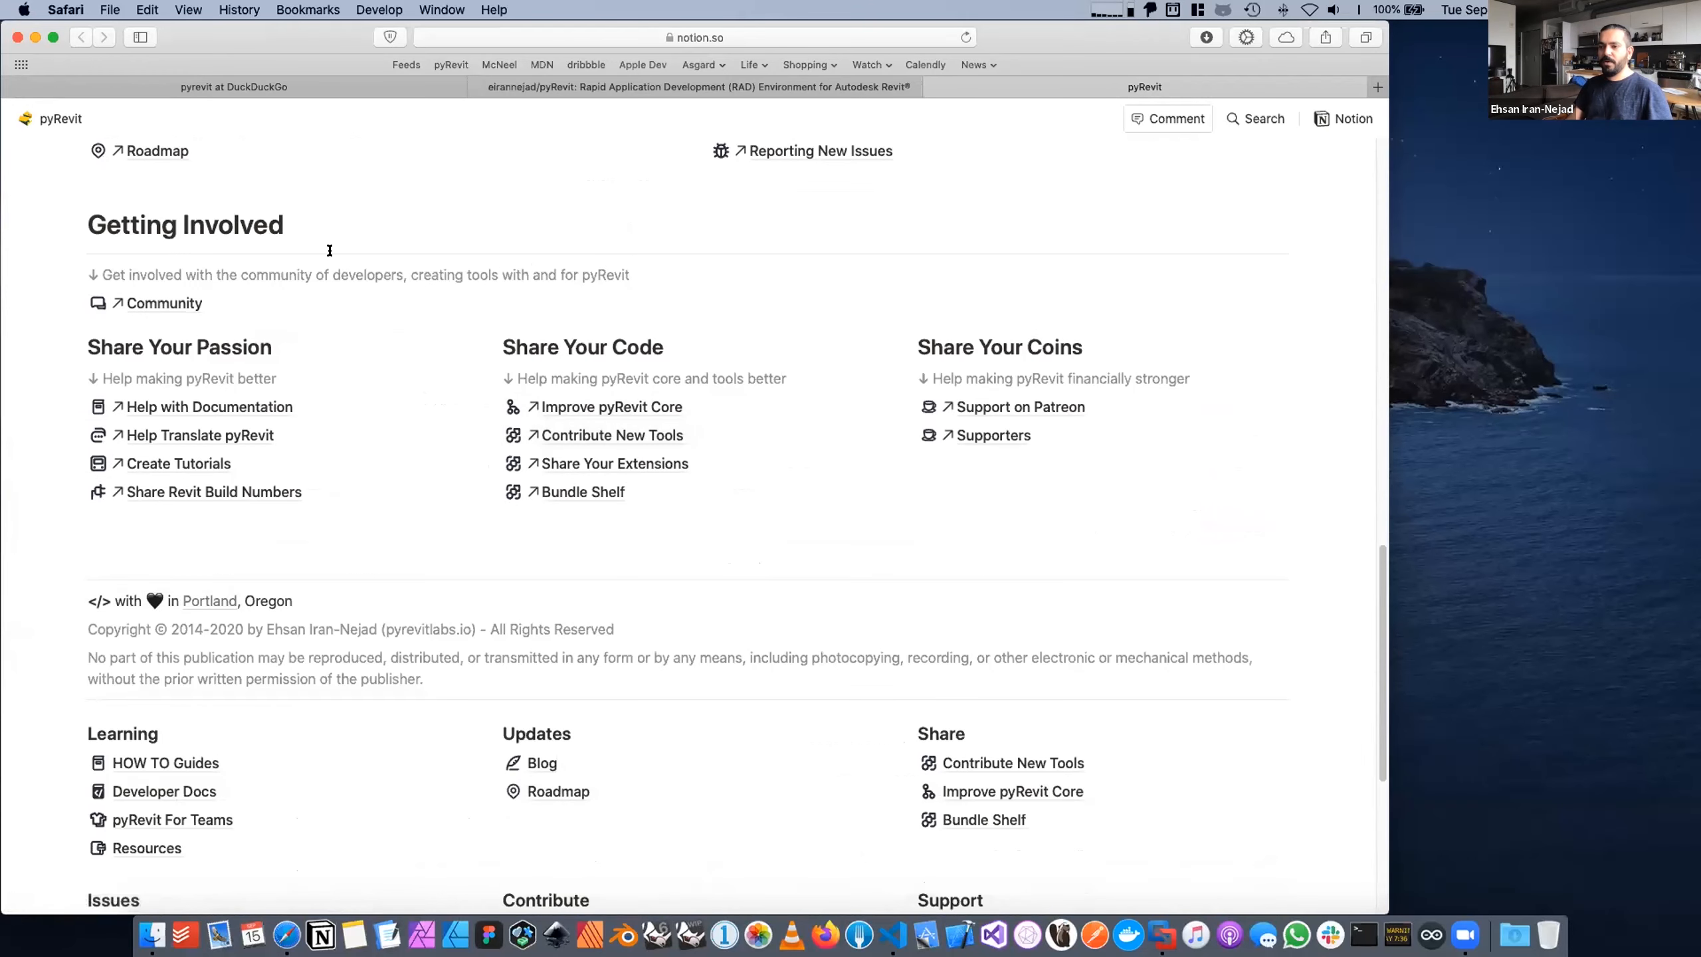
{"action": "scroll", "coordinate": [414, 323], "scroll_direction": "down", "scroll_amount": 4}
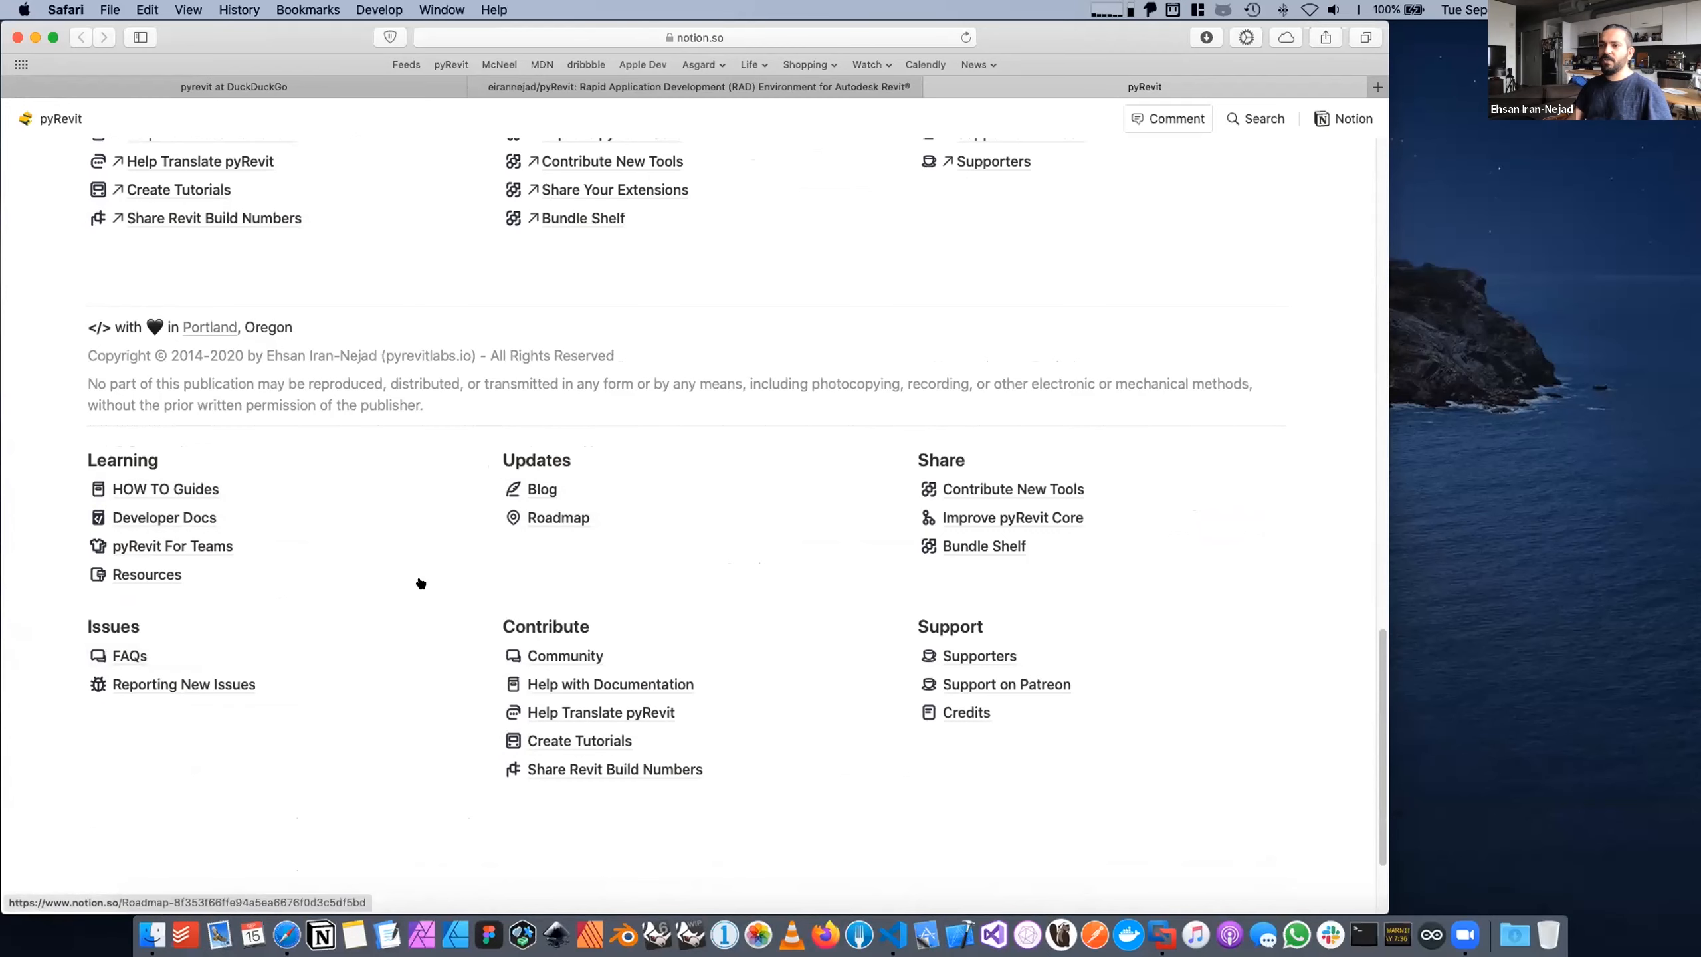
{"action": "scroll", "coordinate": [473, 489], "scroll_direction": "up", "scroll_amount": 2}
{"action": "scroll", "coordinate": [460, 488], "scroll_direction": "up", "scroll_amount": 12}
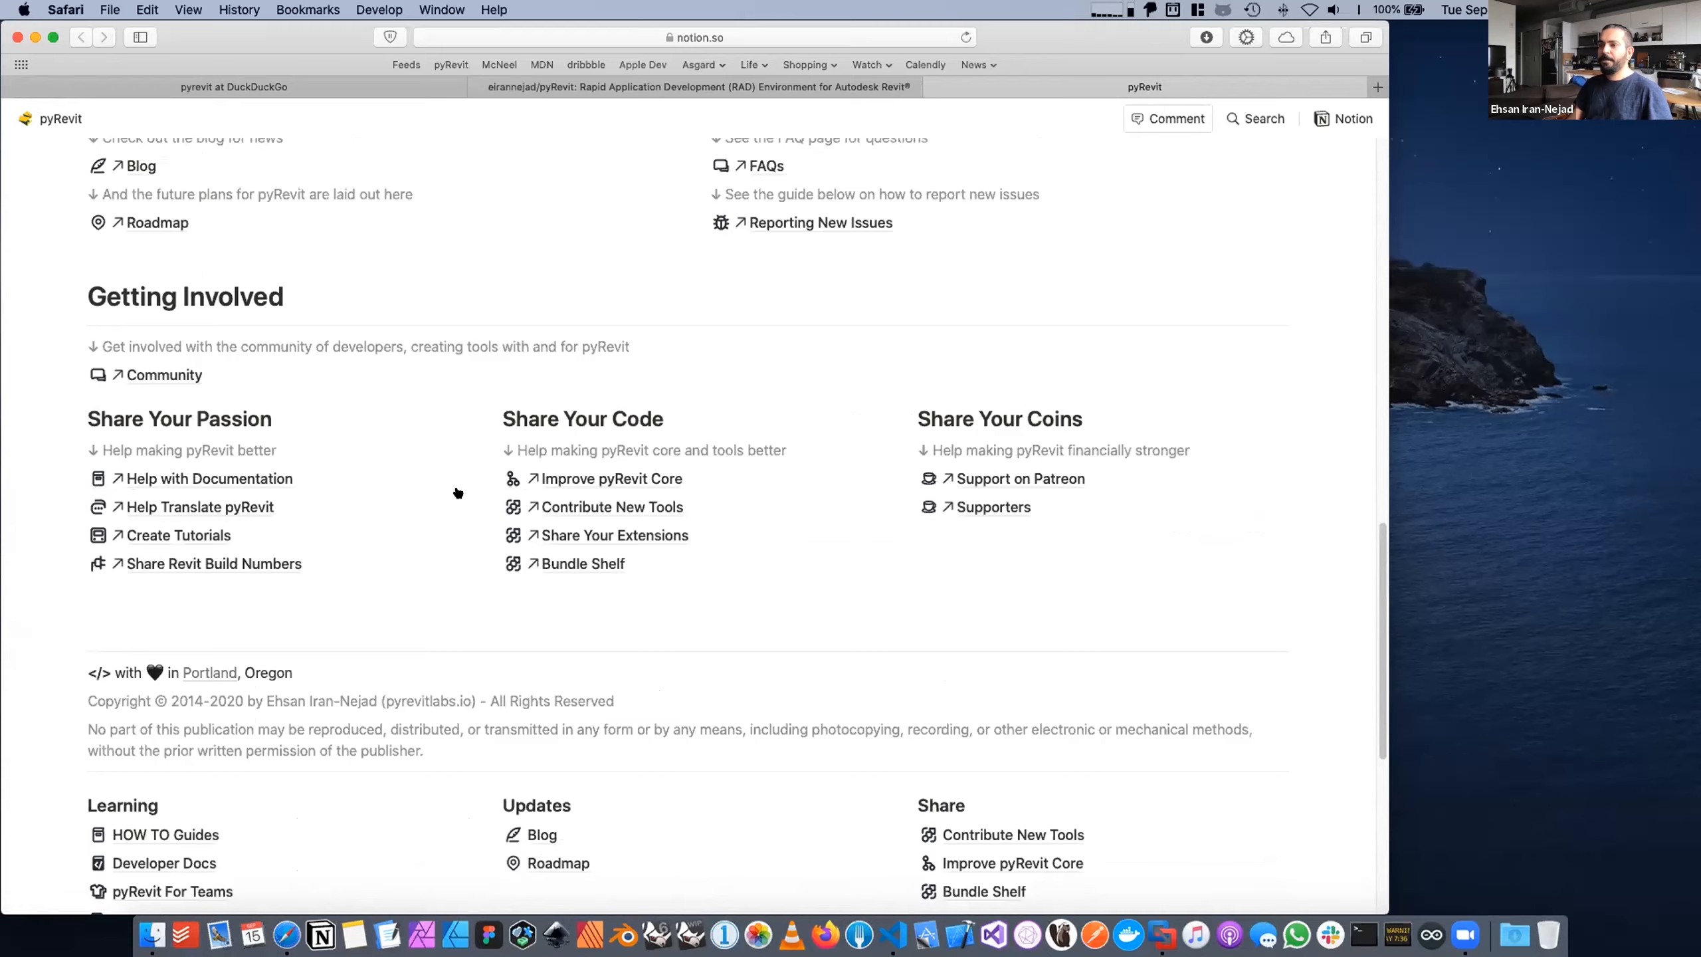
{"action": "scroll", "coordinate": [473, 466], "scroll_direction": "up", "scroll_amount": 6}
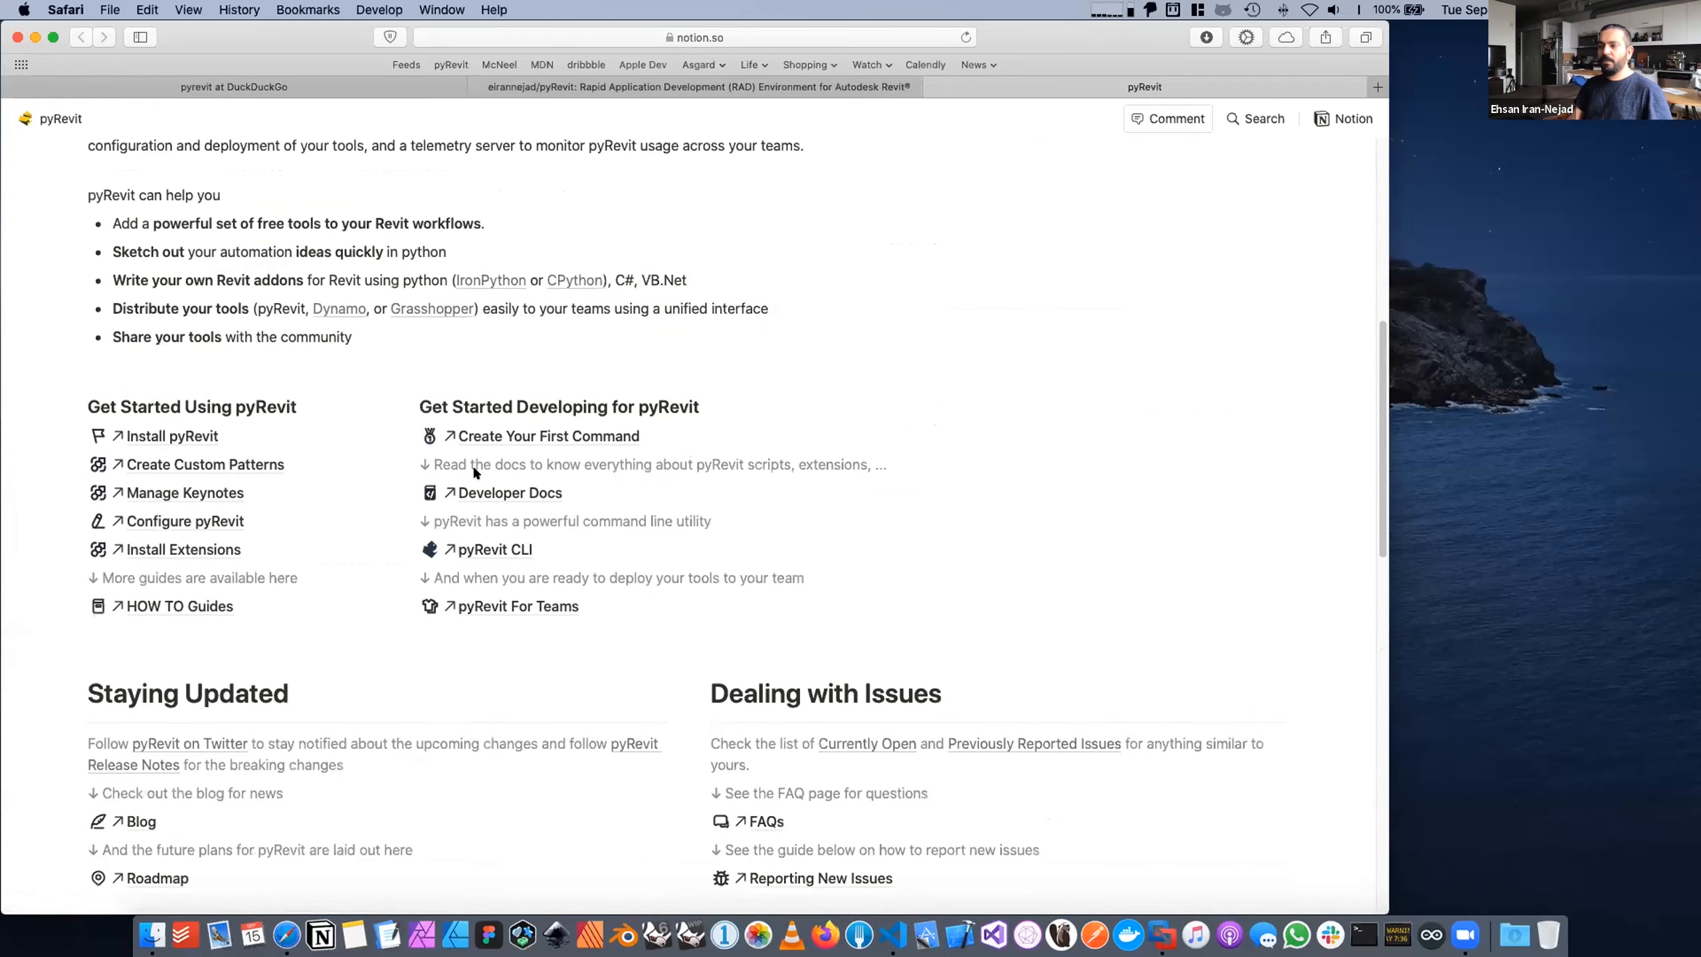
{"action": "scroll", "coordinate": [472, 437], "scroll_direction": "down", "scroll_amount": 1}
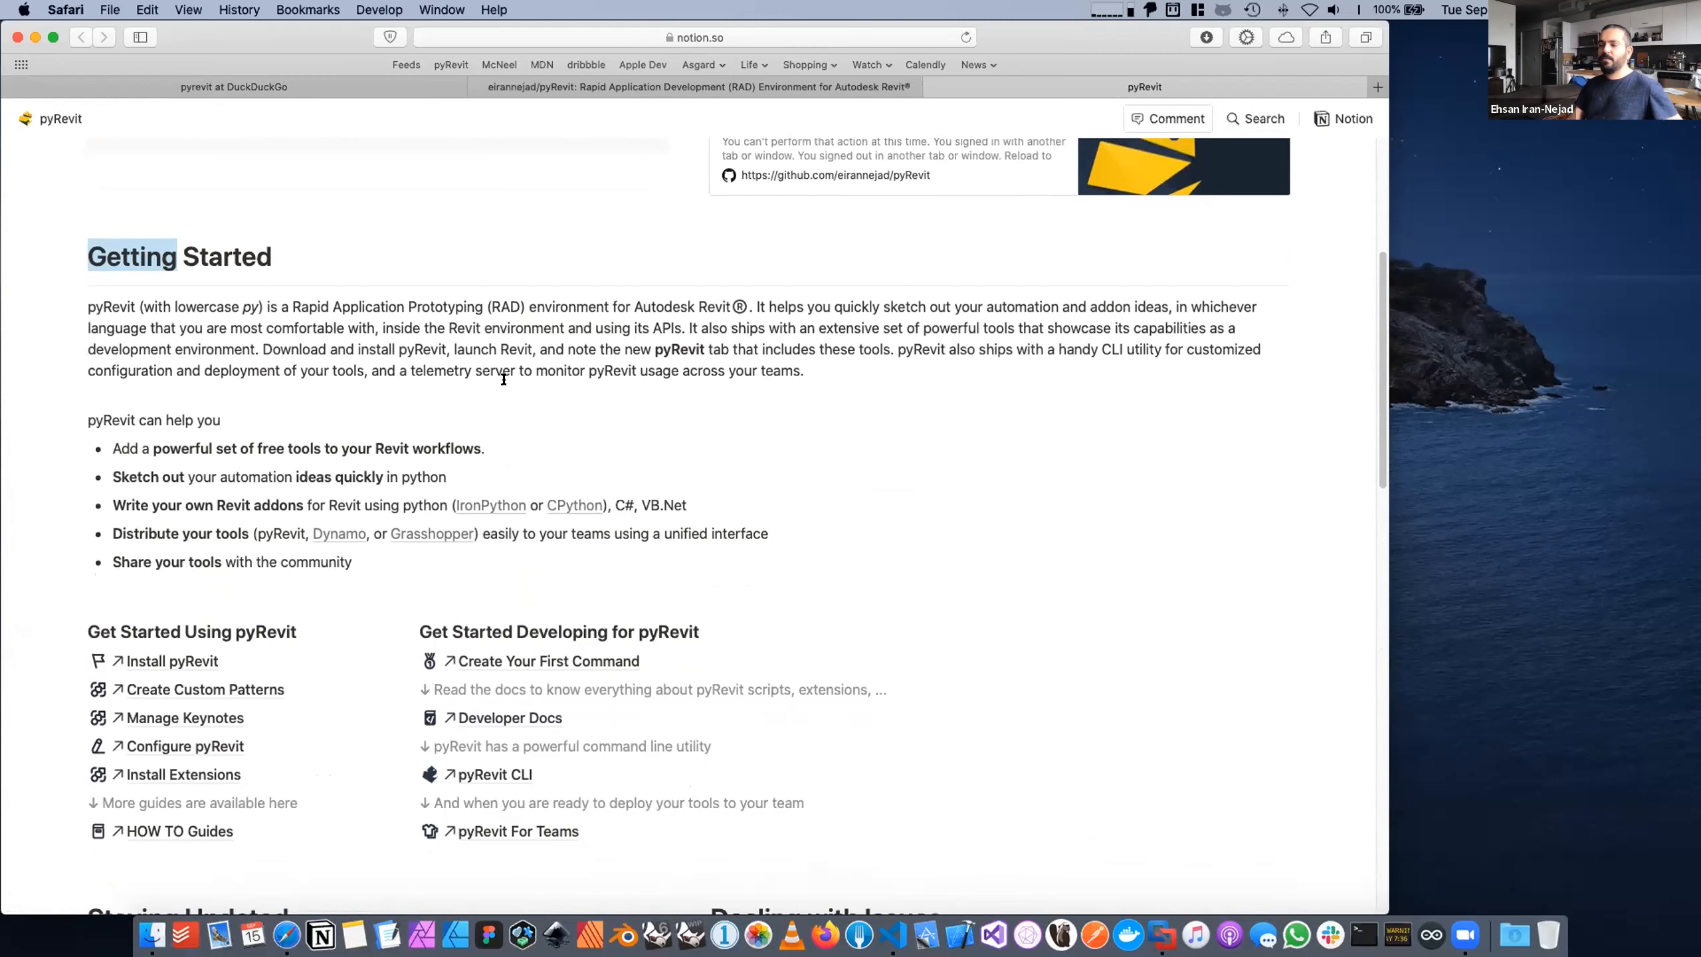
Step: Highlight the Getting Started heading, skim the rest of the wiki home page, and highlight the Get Started Using pyRevit heading
{"action": "triple_click", "coordinate": [150, 249]}
{"action": "scroll", "coordinate": [318, 383], "scroll_direction": "down", "scroll_amount": 1}
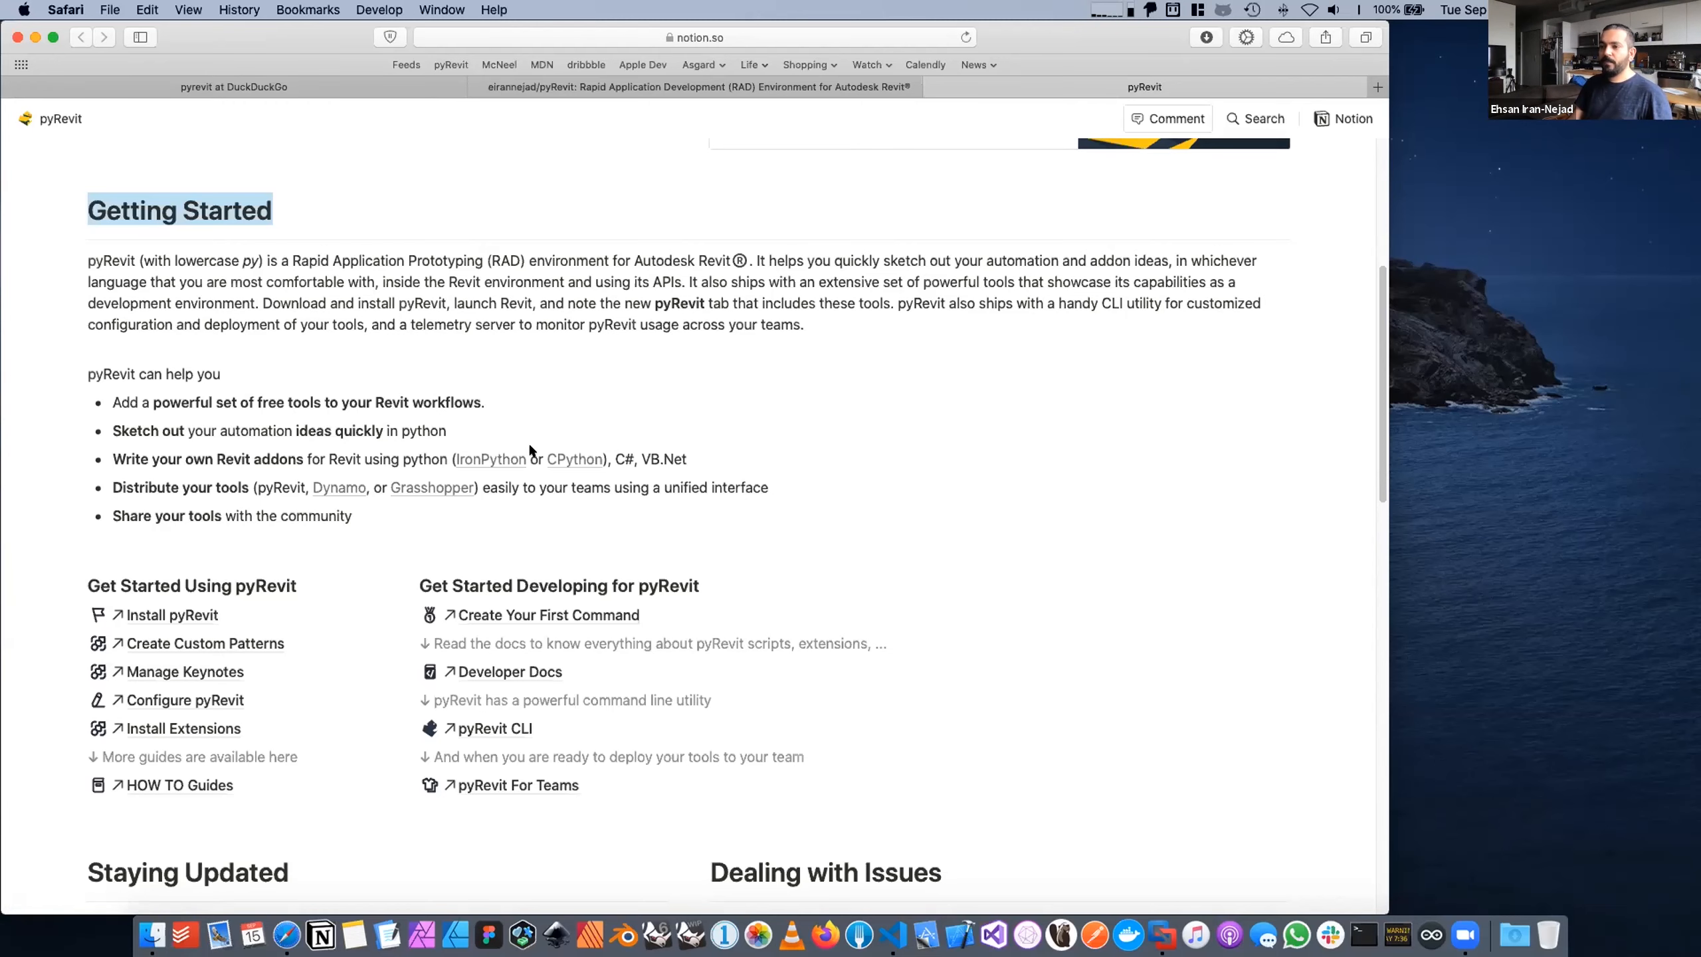
{"action": "scroll", "coordinate": [542, 428], "scroll_direction": "down", "scroll_amount": 10}
{"action": "scroll", "coordinate": [871, 503], "scroll_direction": "down", "scroll_amount": 15}
{"action": "scroll", "coordinate": [904, 482], "scroll_direction": "up", "scroll_amount": 12}
{"action": "scroll", "coordinate": [905, 478], "scroll_direction": "up", "scroll_amount": 15}
{"action": "triple_click", "coordinate": [206, 676]}
{"action": "scroll", "coordinate": [228, 636], "scroll_direction": "down", "scroll_amount": 3}
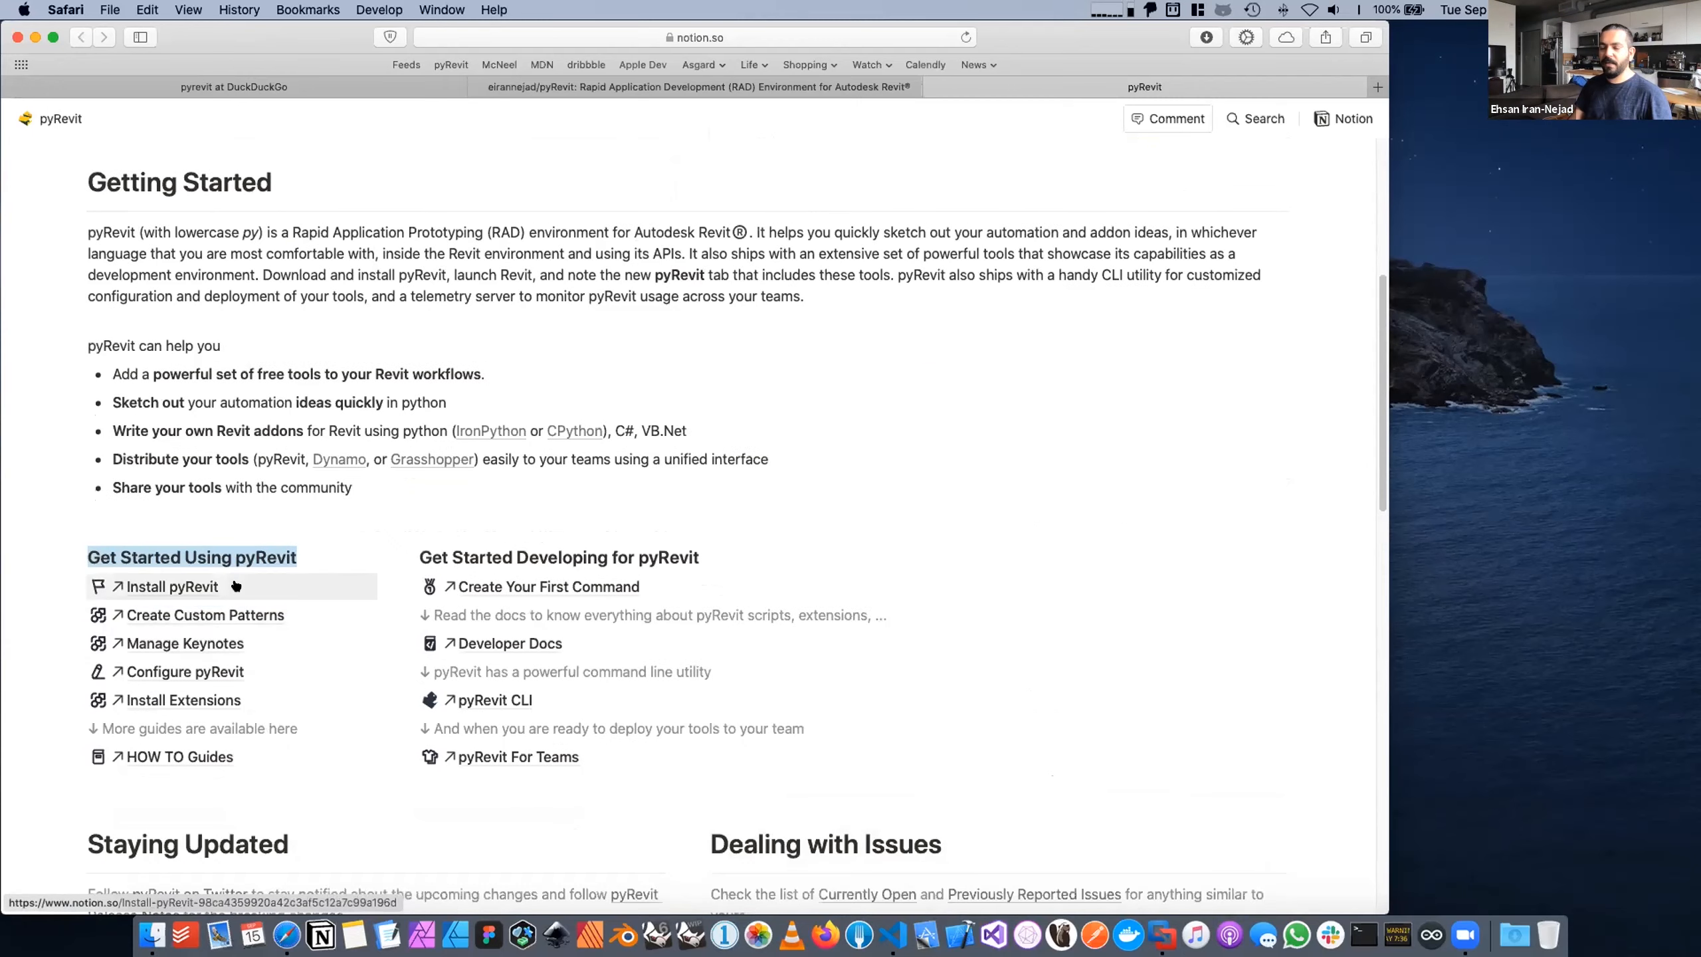
Step: Open the Install pyRevit guide, examine its instructions down to Install Errors, and return to the wiki home page
{"action": "left_click", "coordinate": [228, 583]}
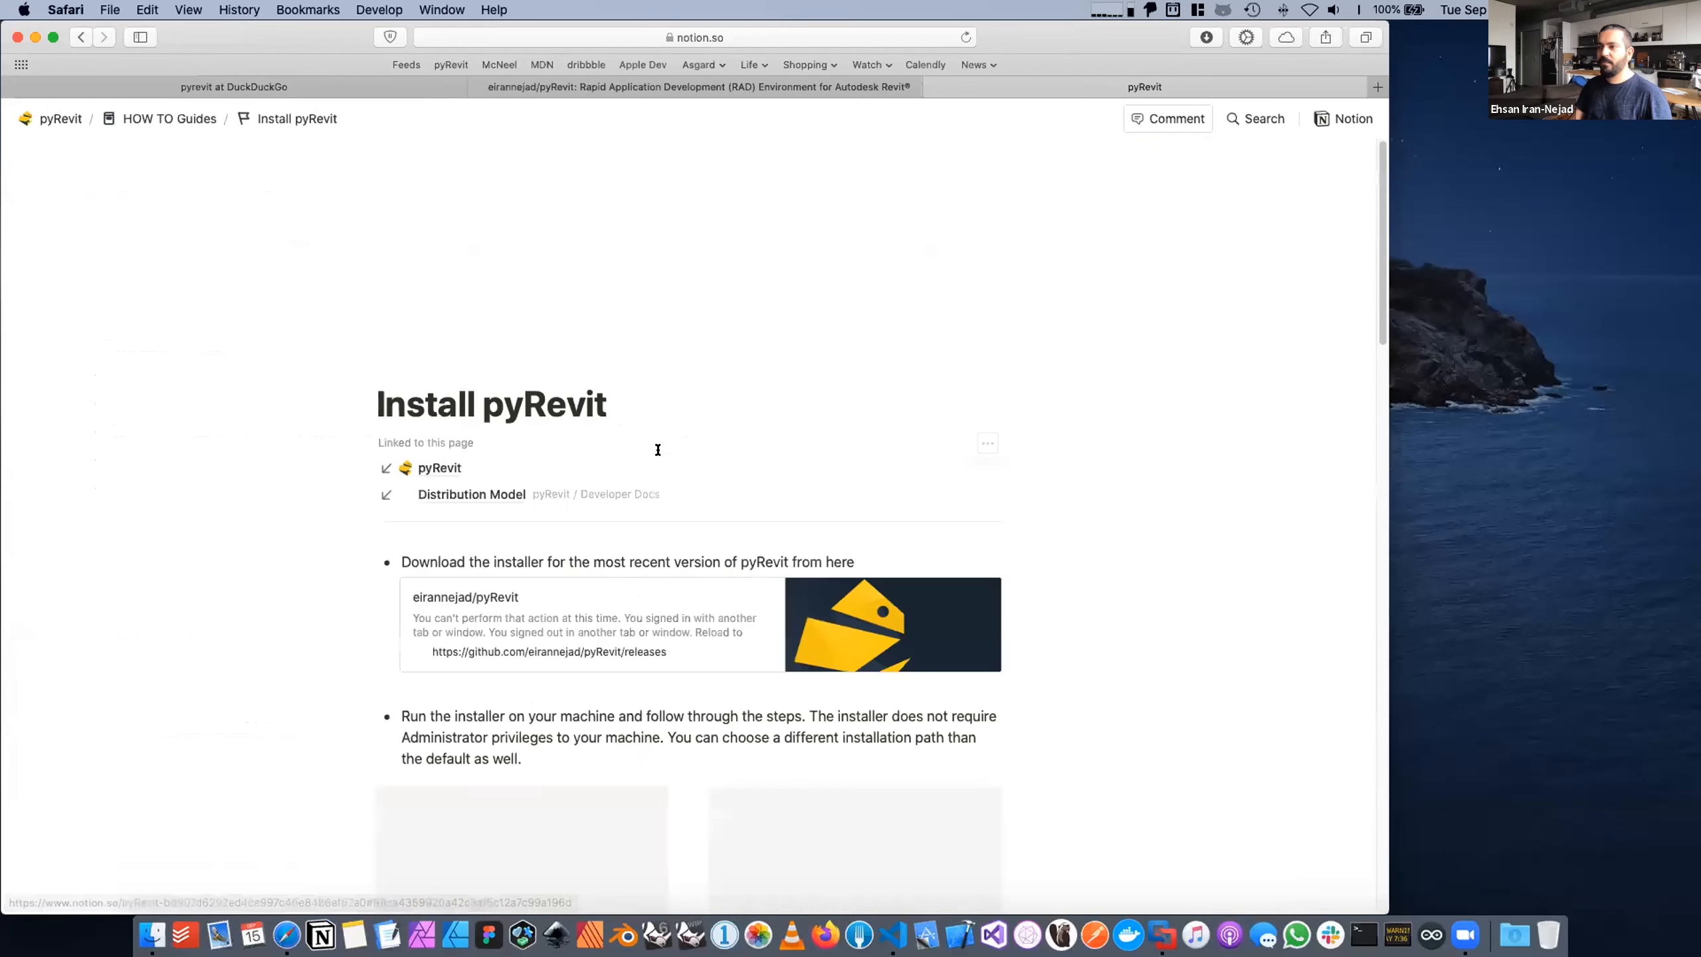
{"action": "scroll", "coordinate": [549, 482], "scroll_direction": "down", "scroll_amount": 5}
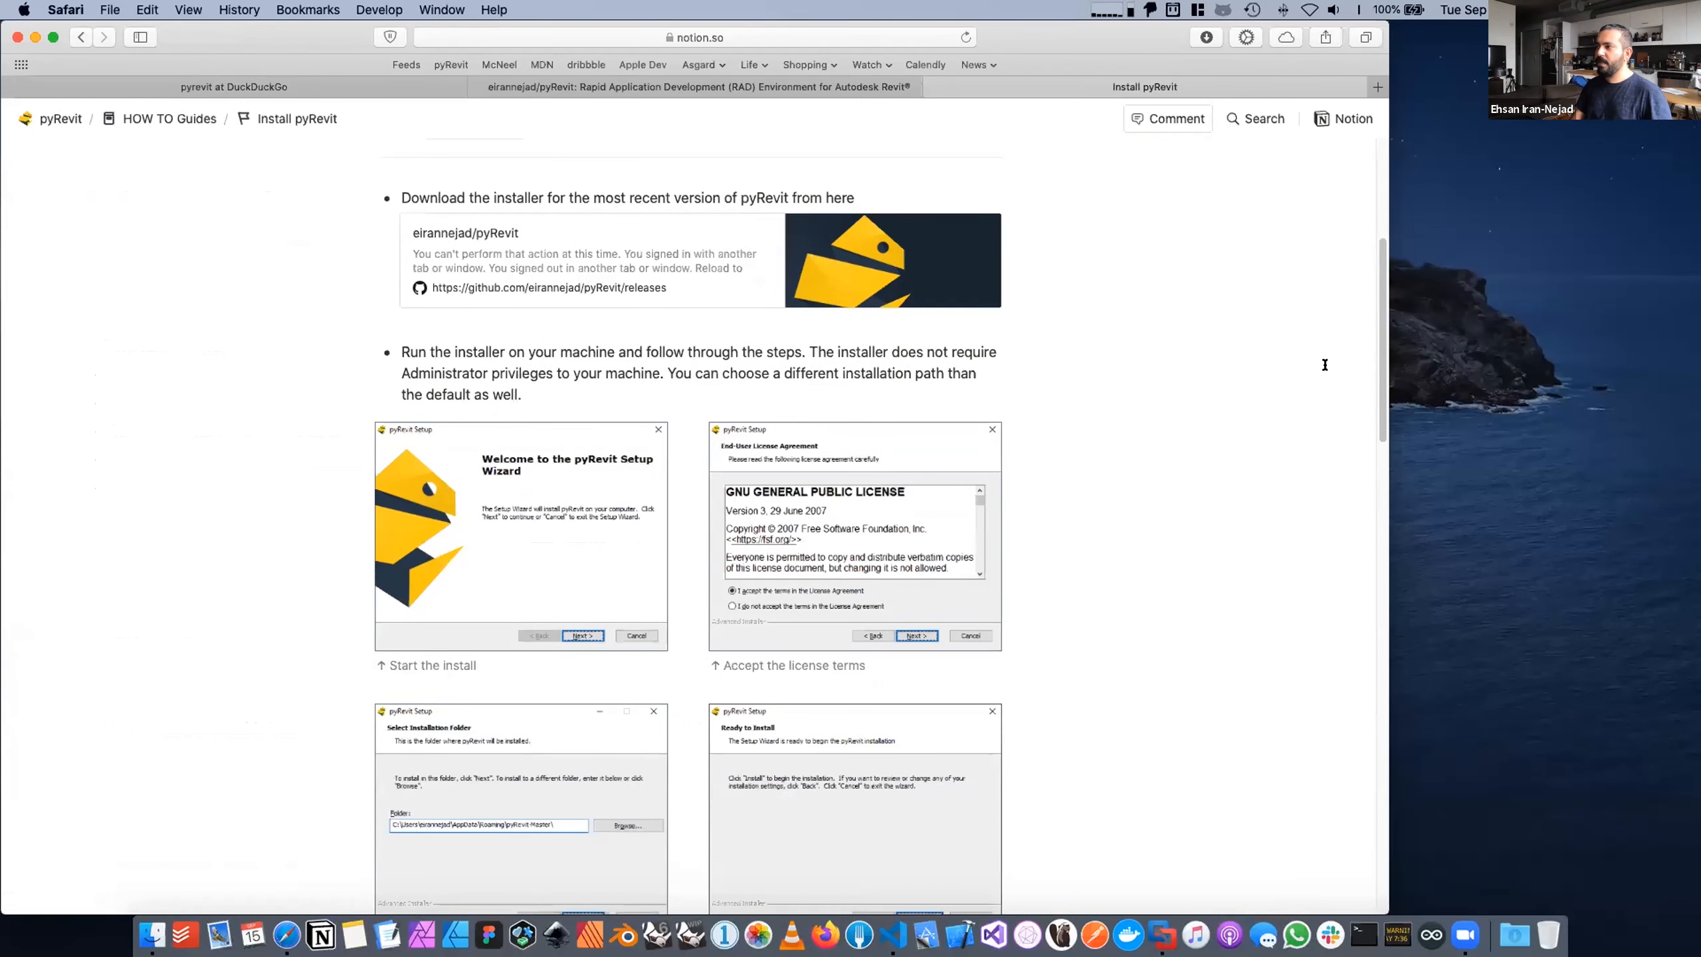
{"action": "scroll", "coordinate": [1369, 388], "scroll_direction": "down", "scroll_amount": 10}
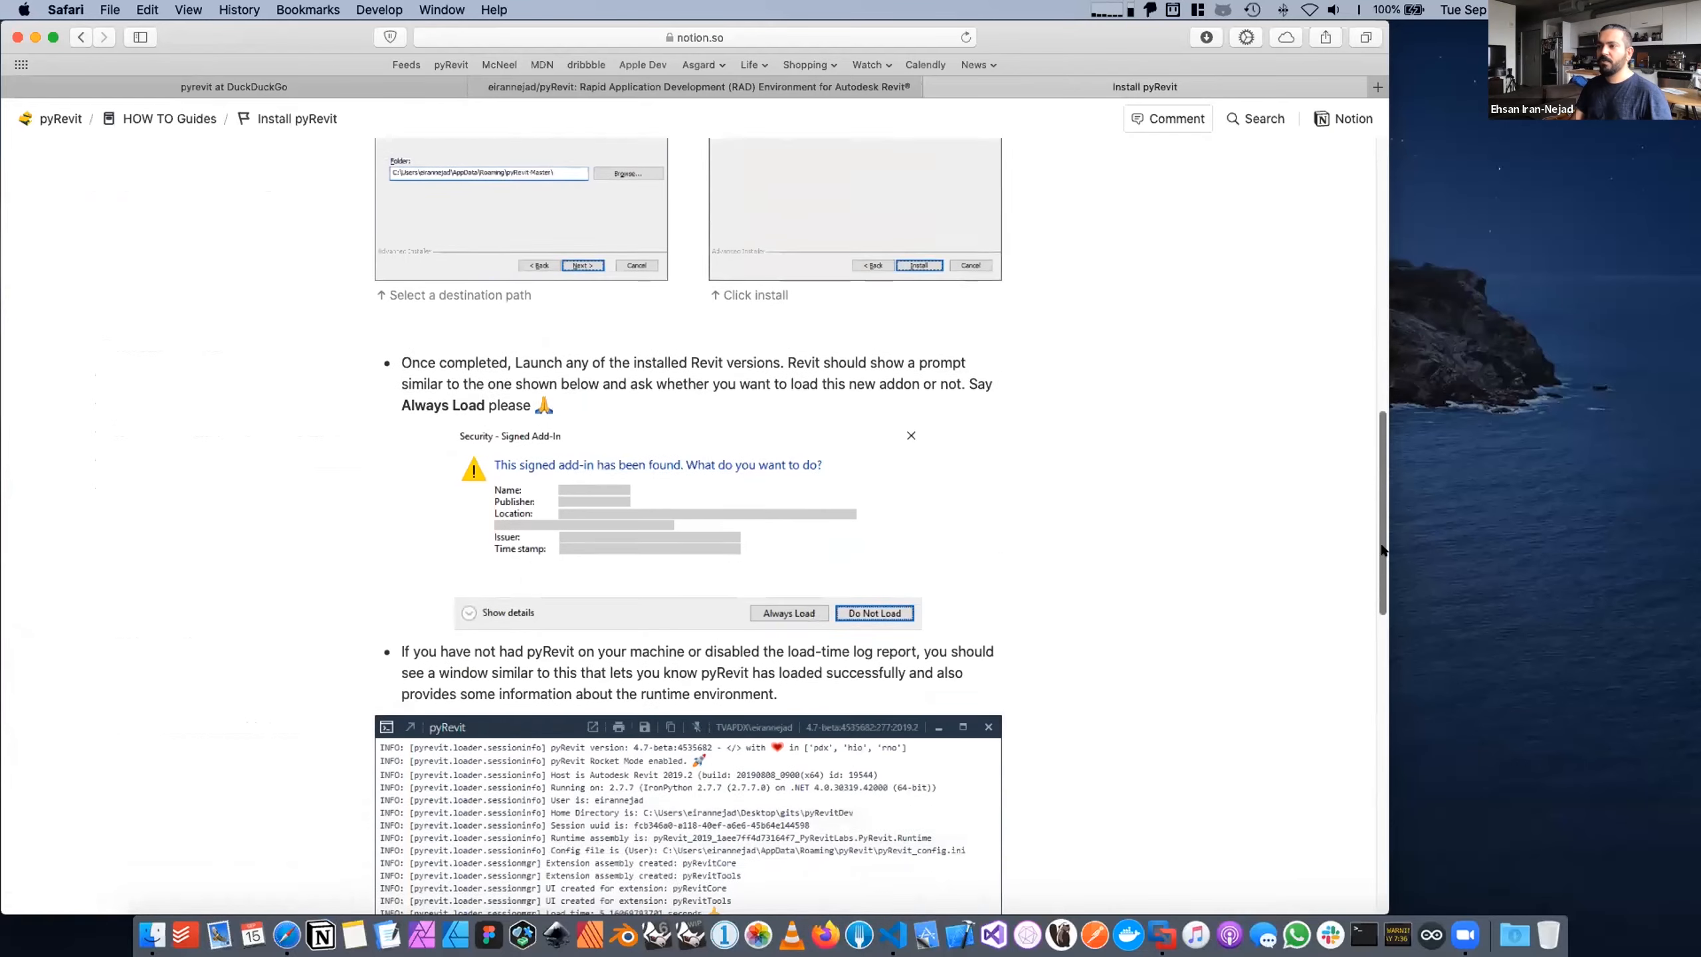
{"action": "scroll", "coordinate": [1381, 549], "scroll_direction": "down", "scroll_amount": 15}
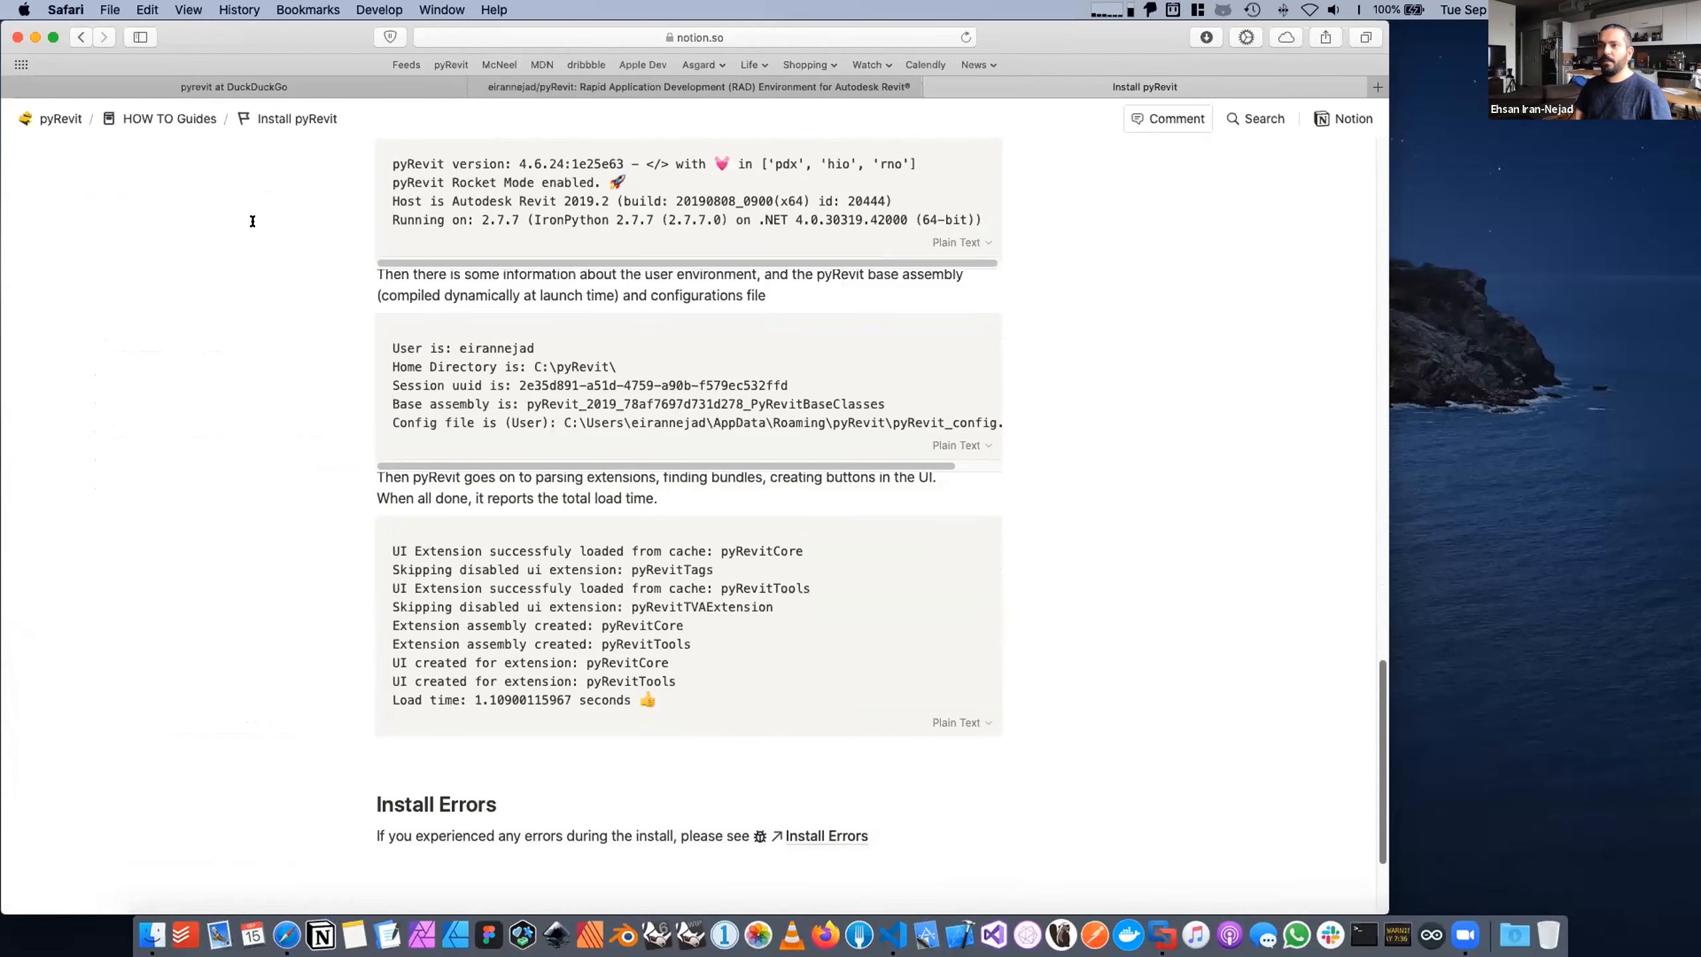
{"action": "left_click", "coordinate": [70, 119]}
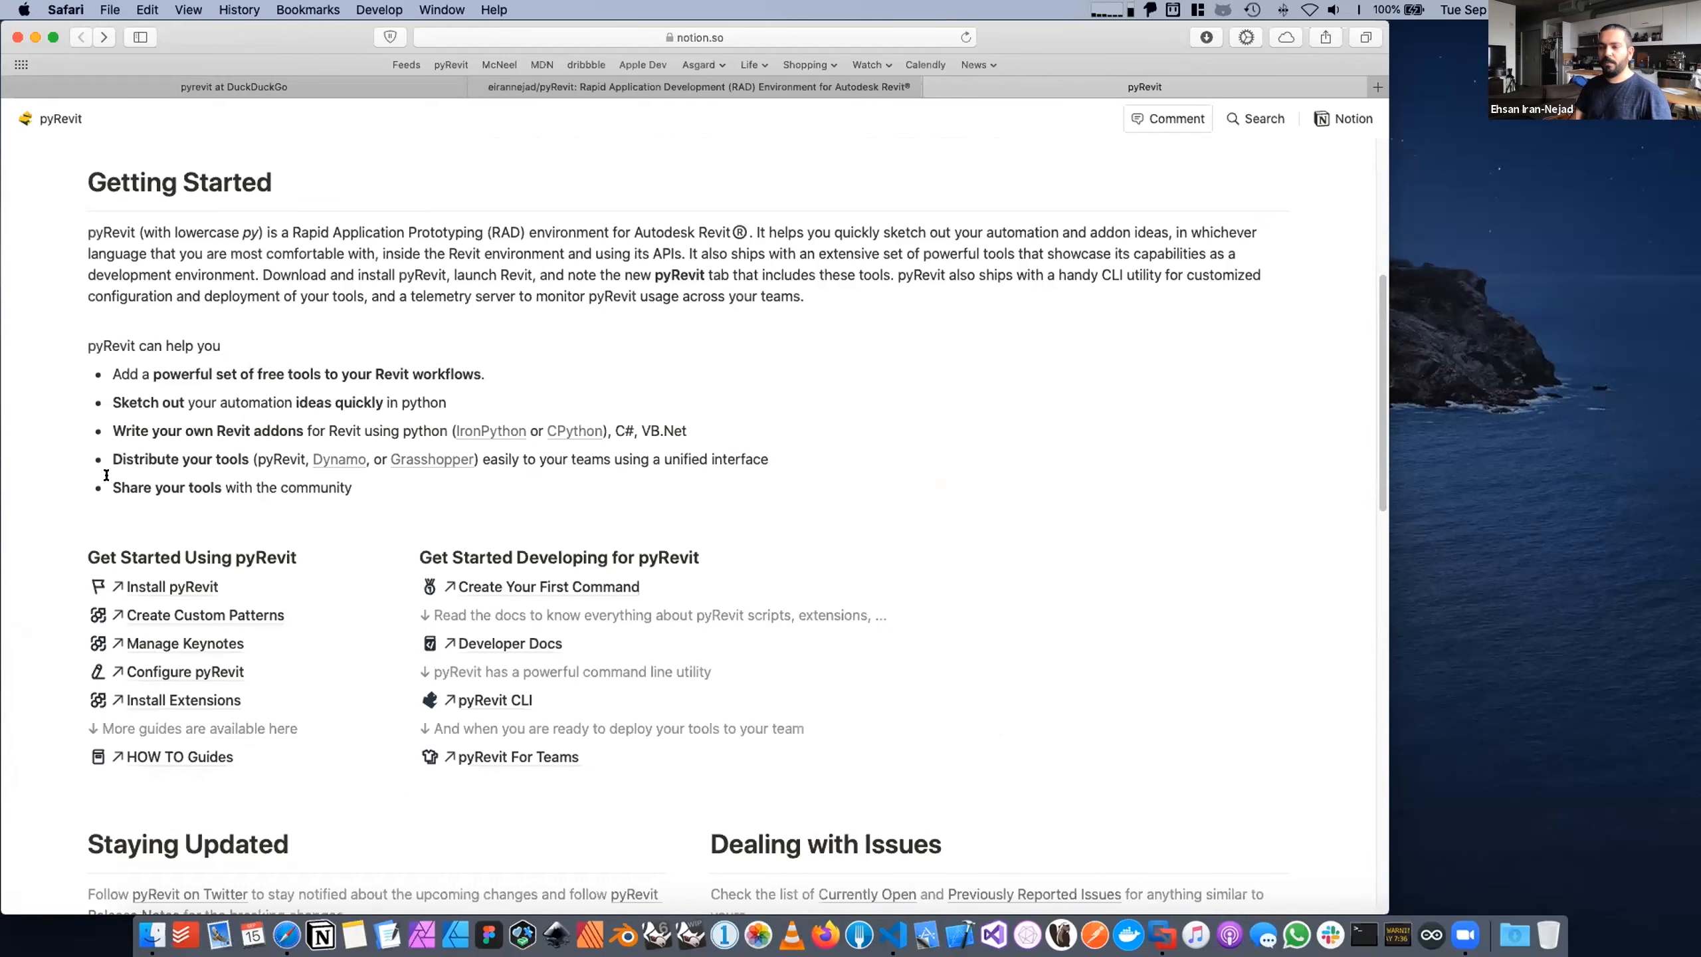
Step: Open Developer Docs from the wiki home page and examine its Get Started links and Python + Revit API Course videos
{"action": "scroll", "coordinate": [106, 475], "scroll_direction": "down", "scroll_amount": 2}
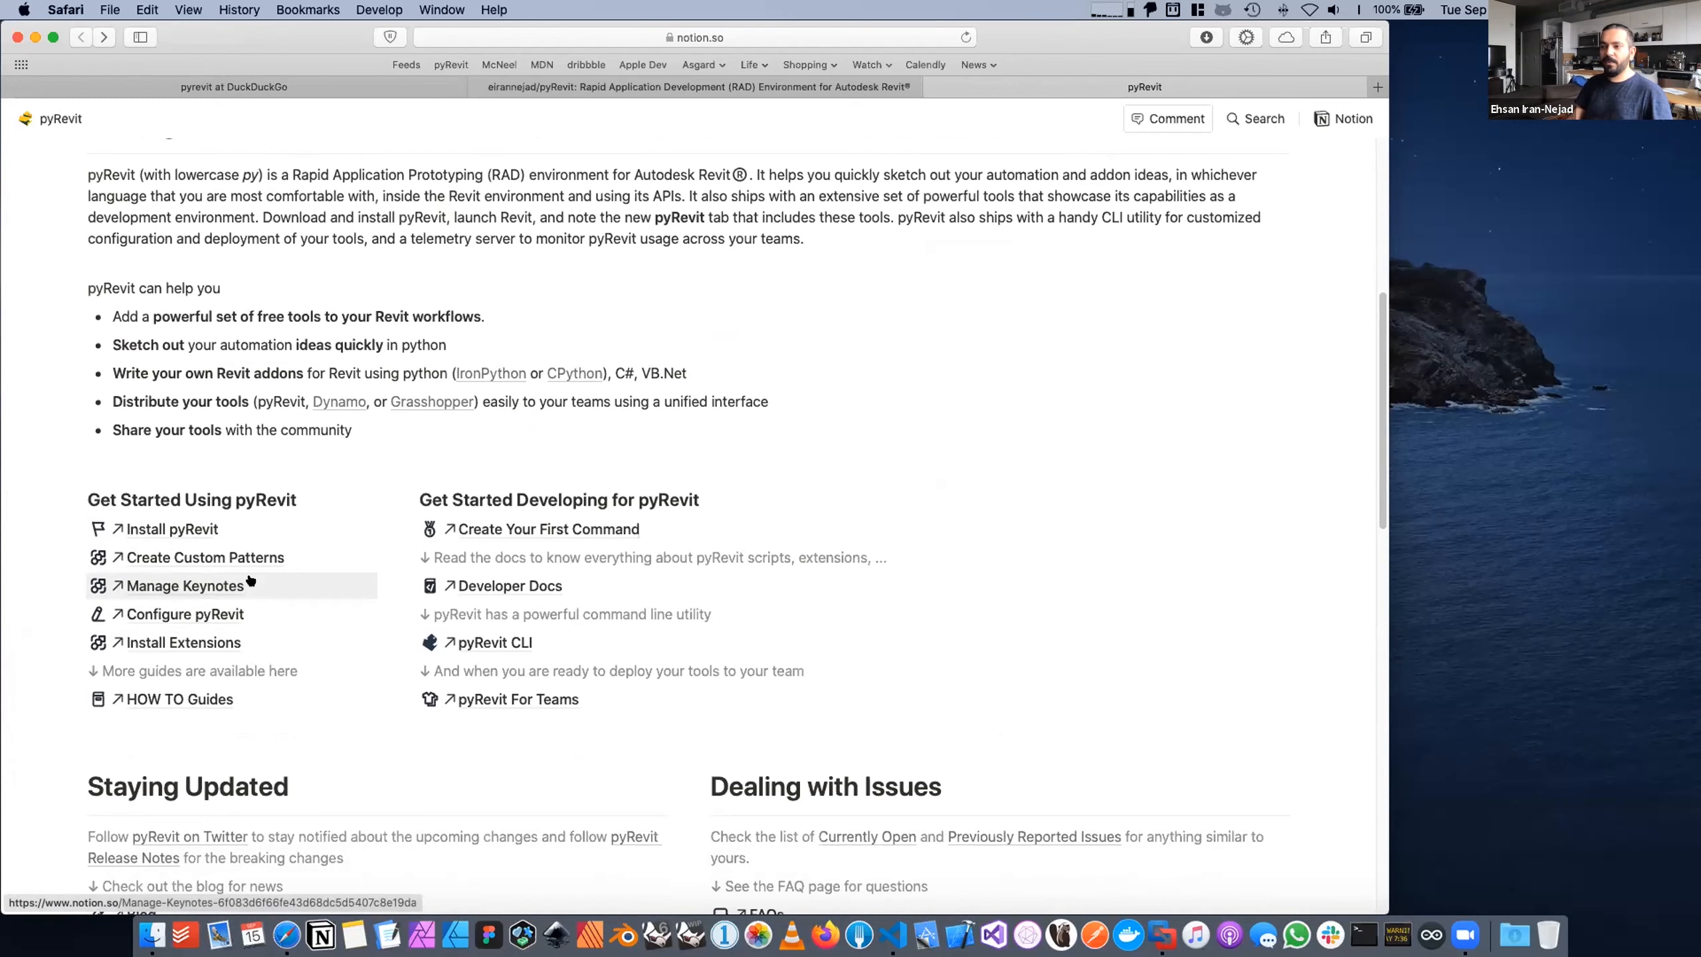
{"action": "double_click", "coordinate": [561, 481]}
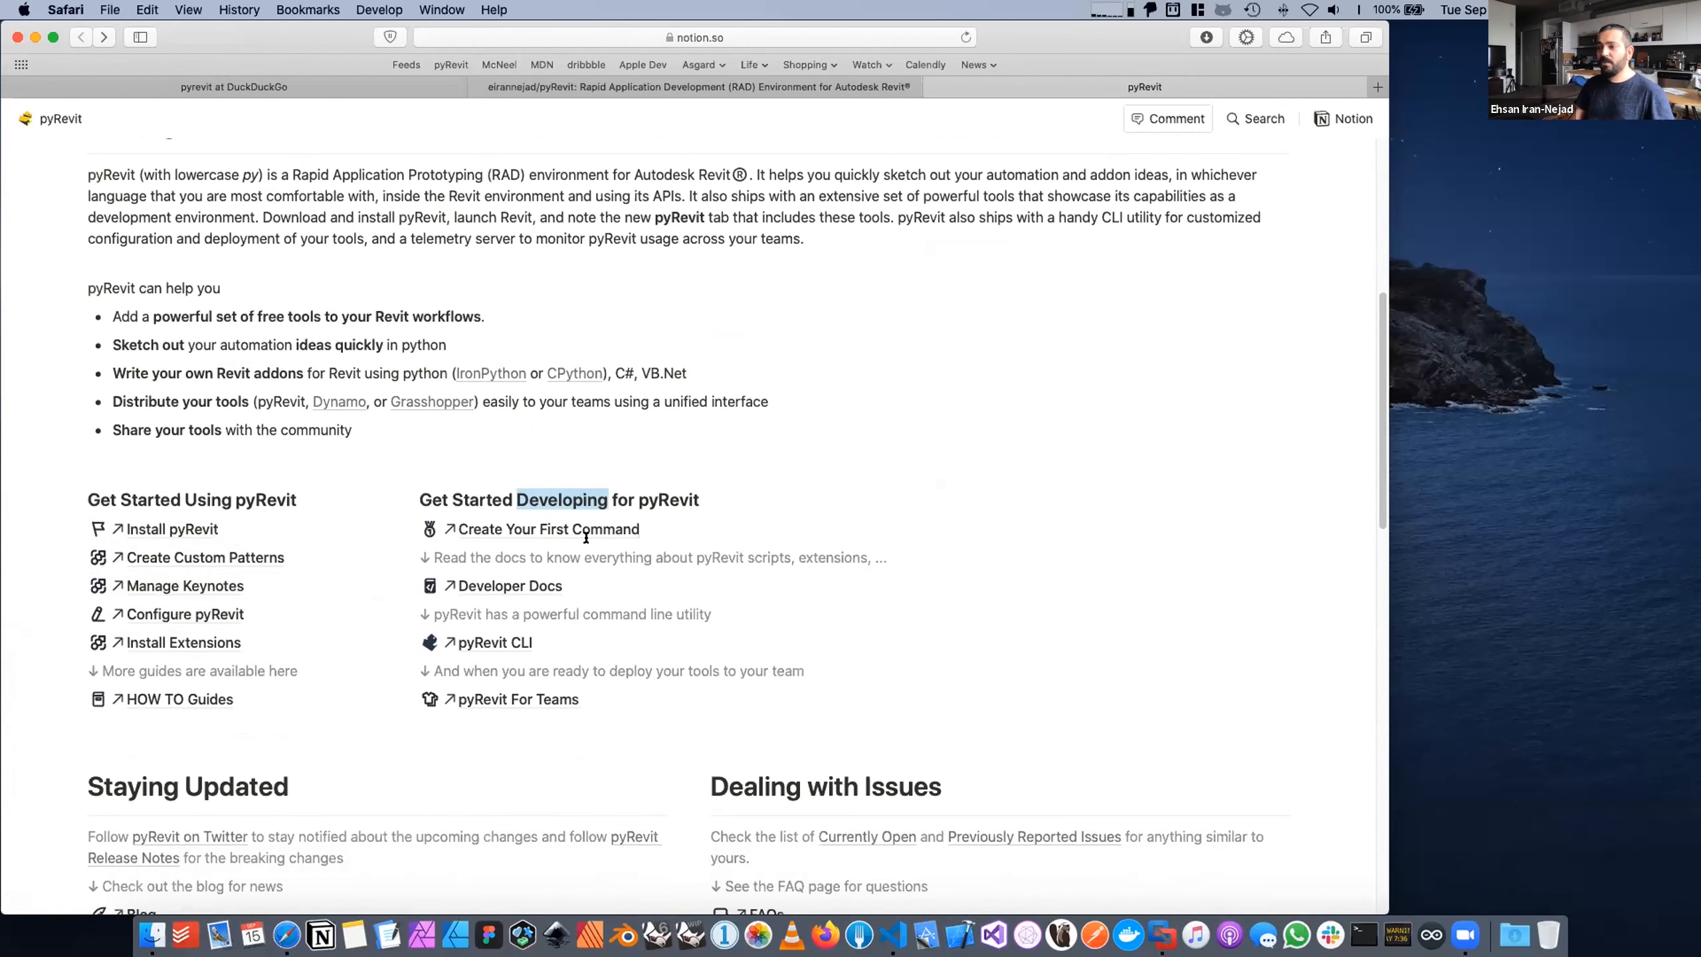
{"action": "left_click", "coordinate": [496, 588]}
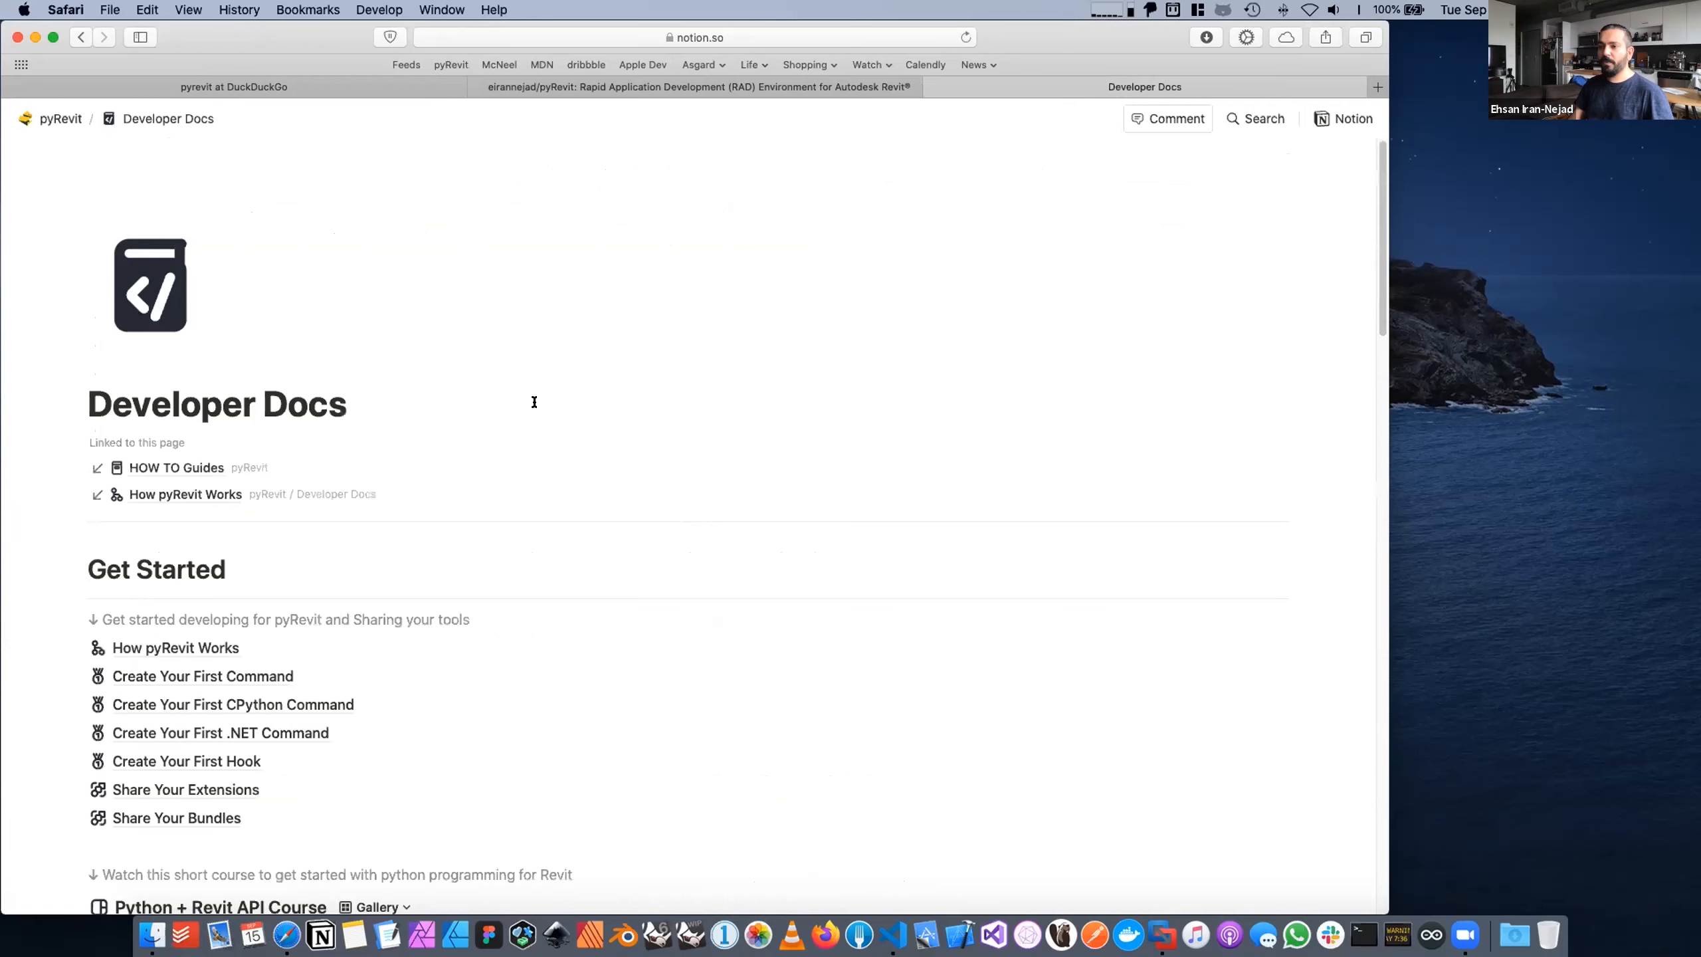
{"action": "scroll", "coordinate": [543, 397], "scroll_direction": "down", "scroll_amount": 5}
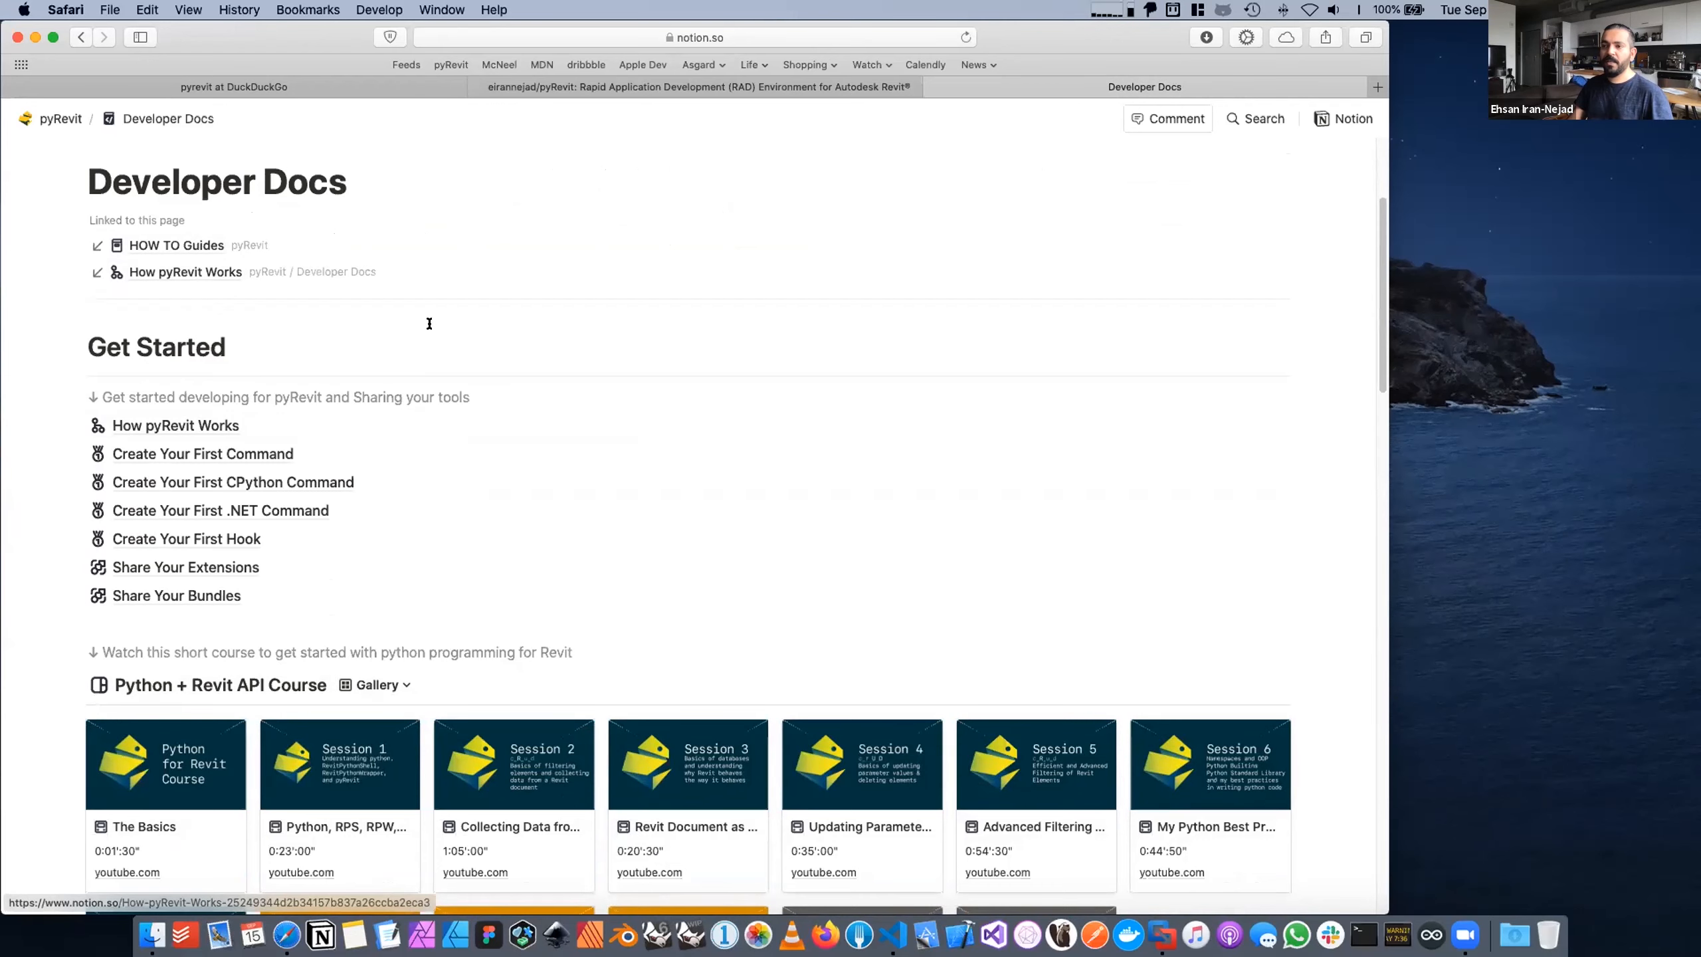
{"action": "scroll", "coordinate": [415, 500], "scroll_direction": "down", "scroll_amount": 2}
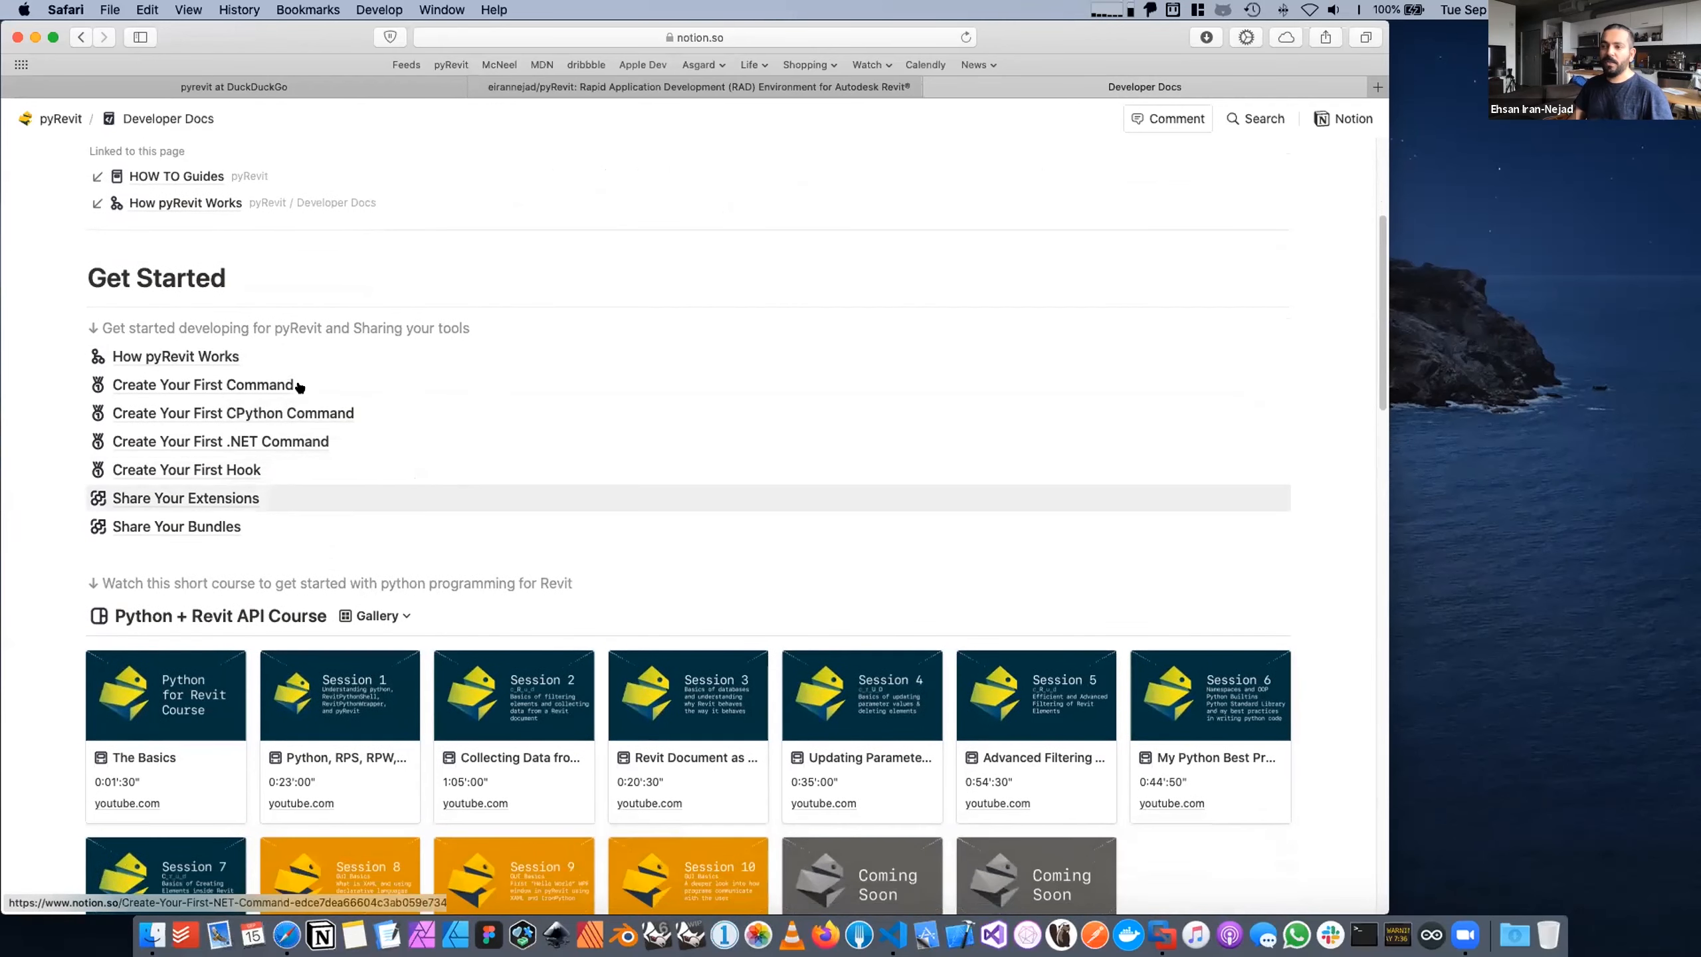
{"action": "scroll", "coordinate": [387, 464], "scroll_direction": "down", "scroll_amount": 8}
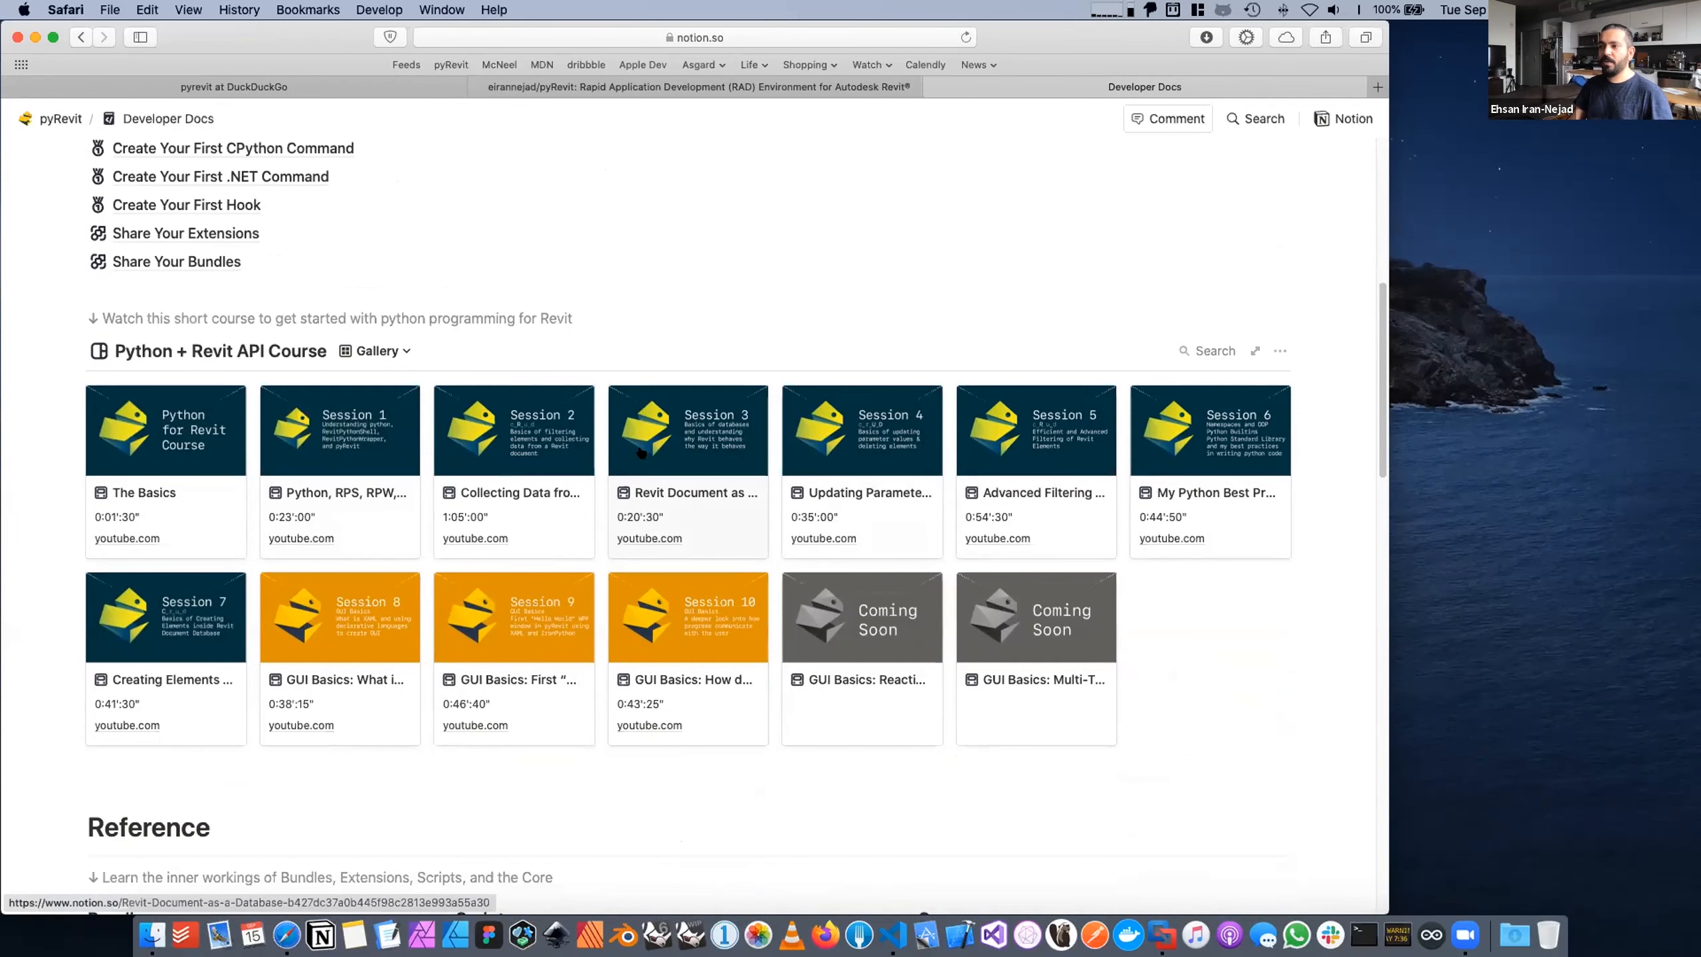
{"action": "scroll", "coordinate": [641, 453], "scroll_direction": "down", "scroll_amount": 2}
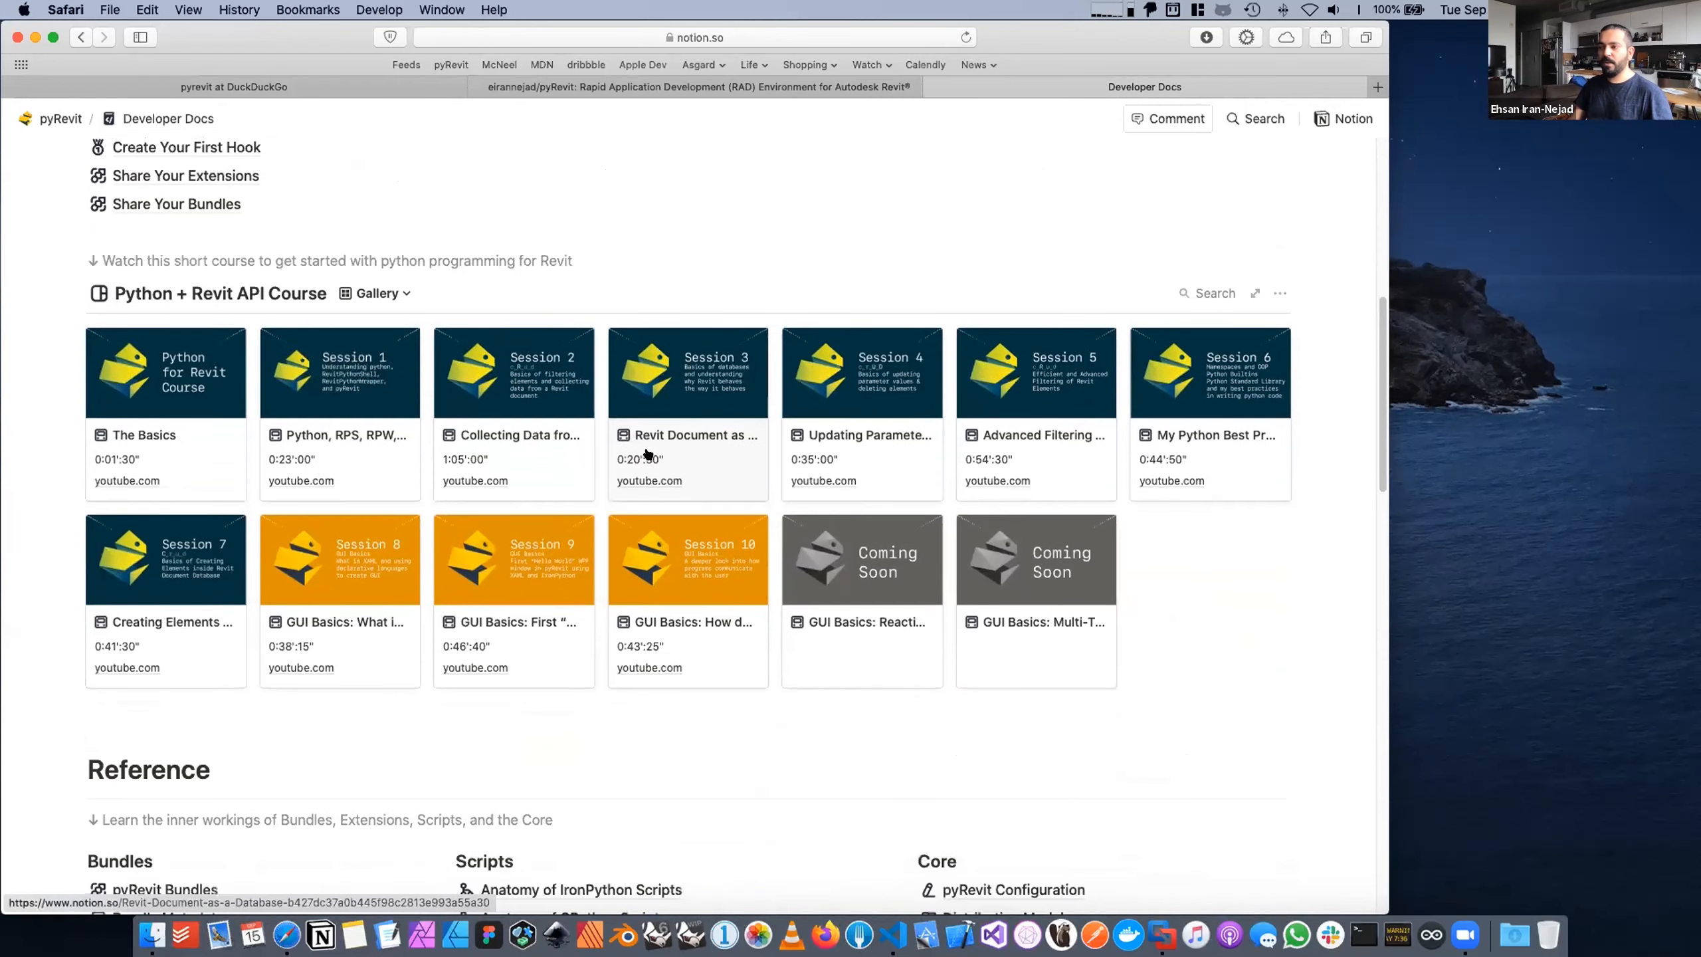
Step: Examine the Reference and pyRevit APIs sections of Developer Docs, and return to the start of the wiki home page
{"action": "scroll", "coordinate": [602, 483], "scroll_direction": "down", "scroll_amount": 10}
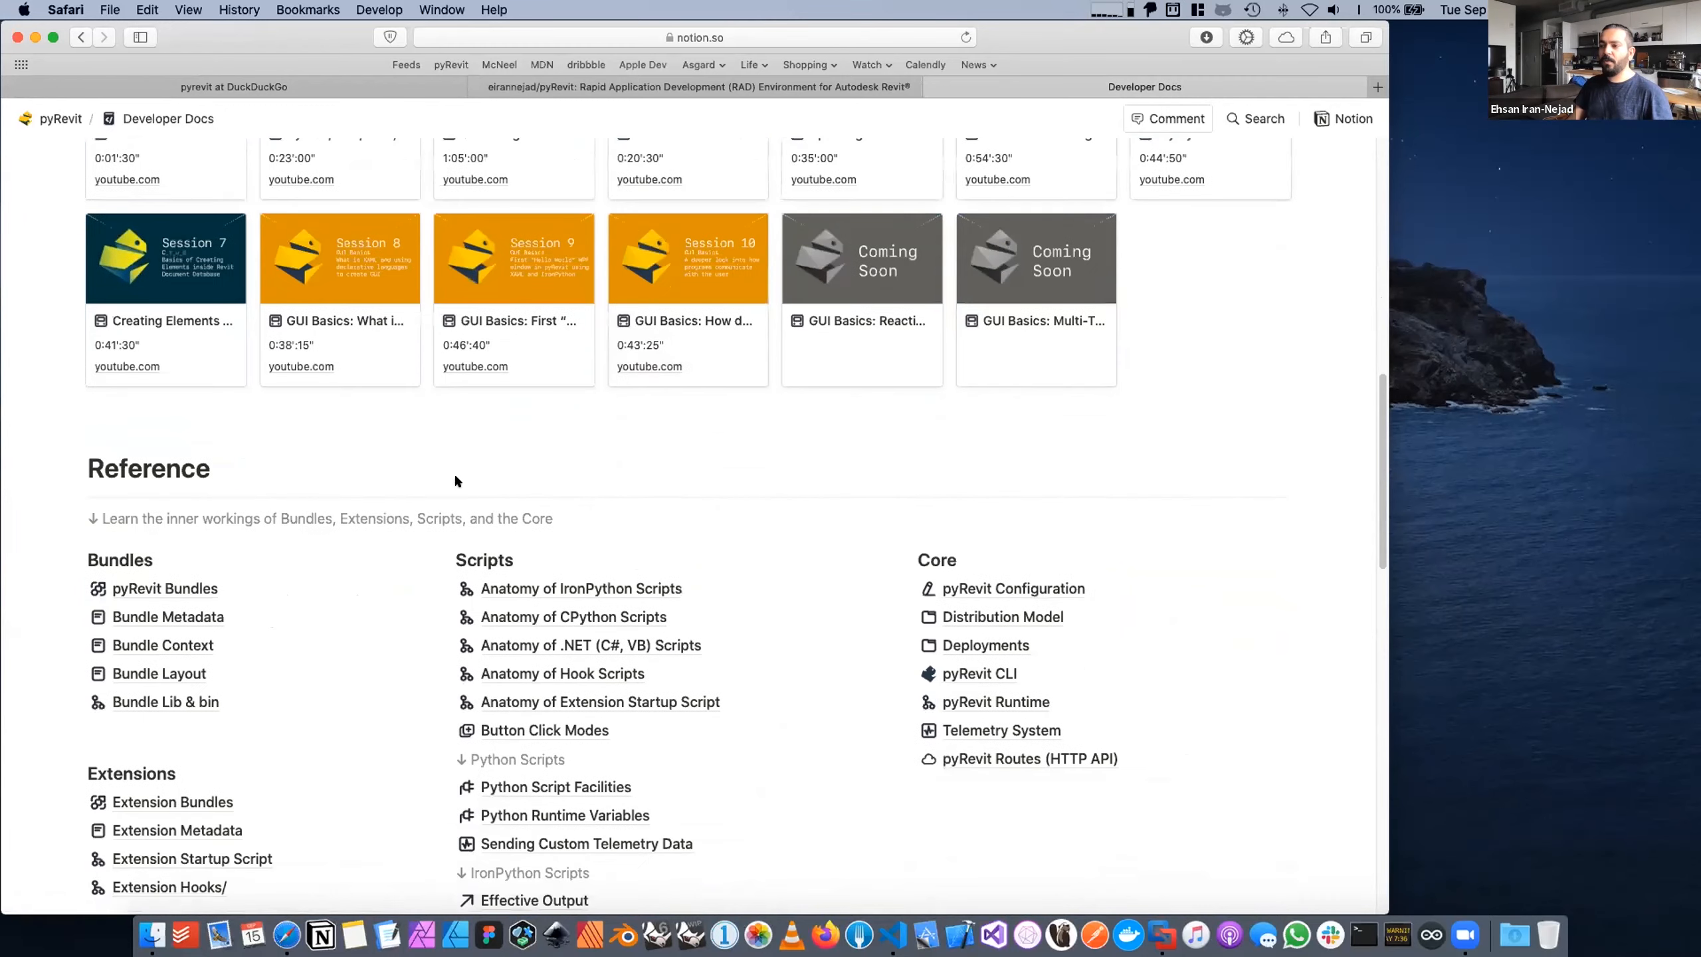
{"action": "scroll", "coordinate": [555, 499], "scroll_direction": "down", "scroll_amount": 2}
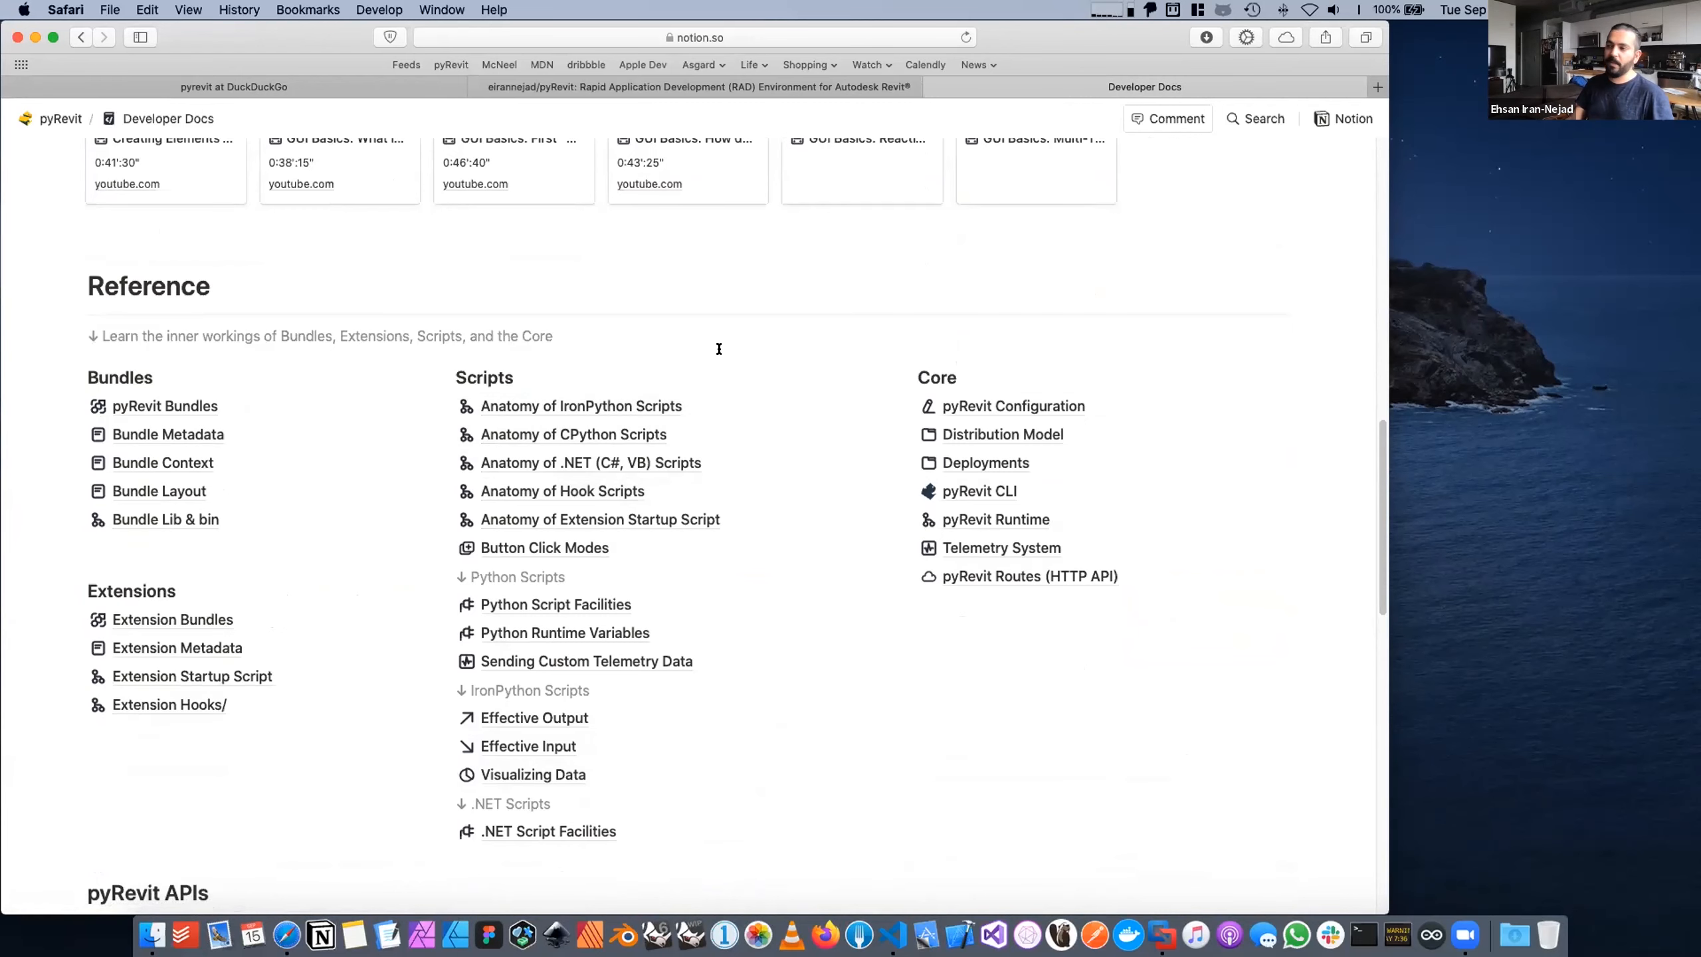
{"action": "scroll", "coordinate": [647, 363], "scroll_direction": "down", "scroll_amount": 10}
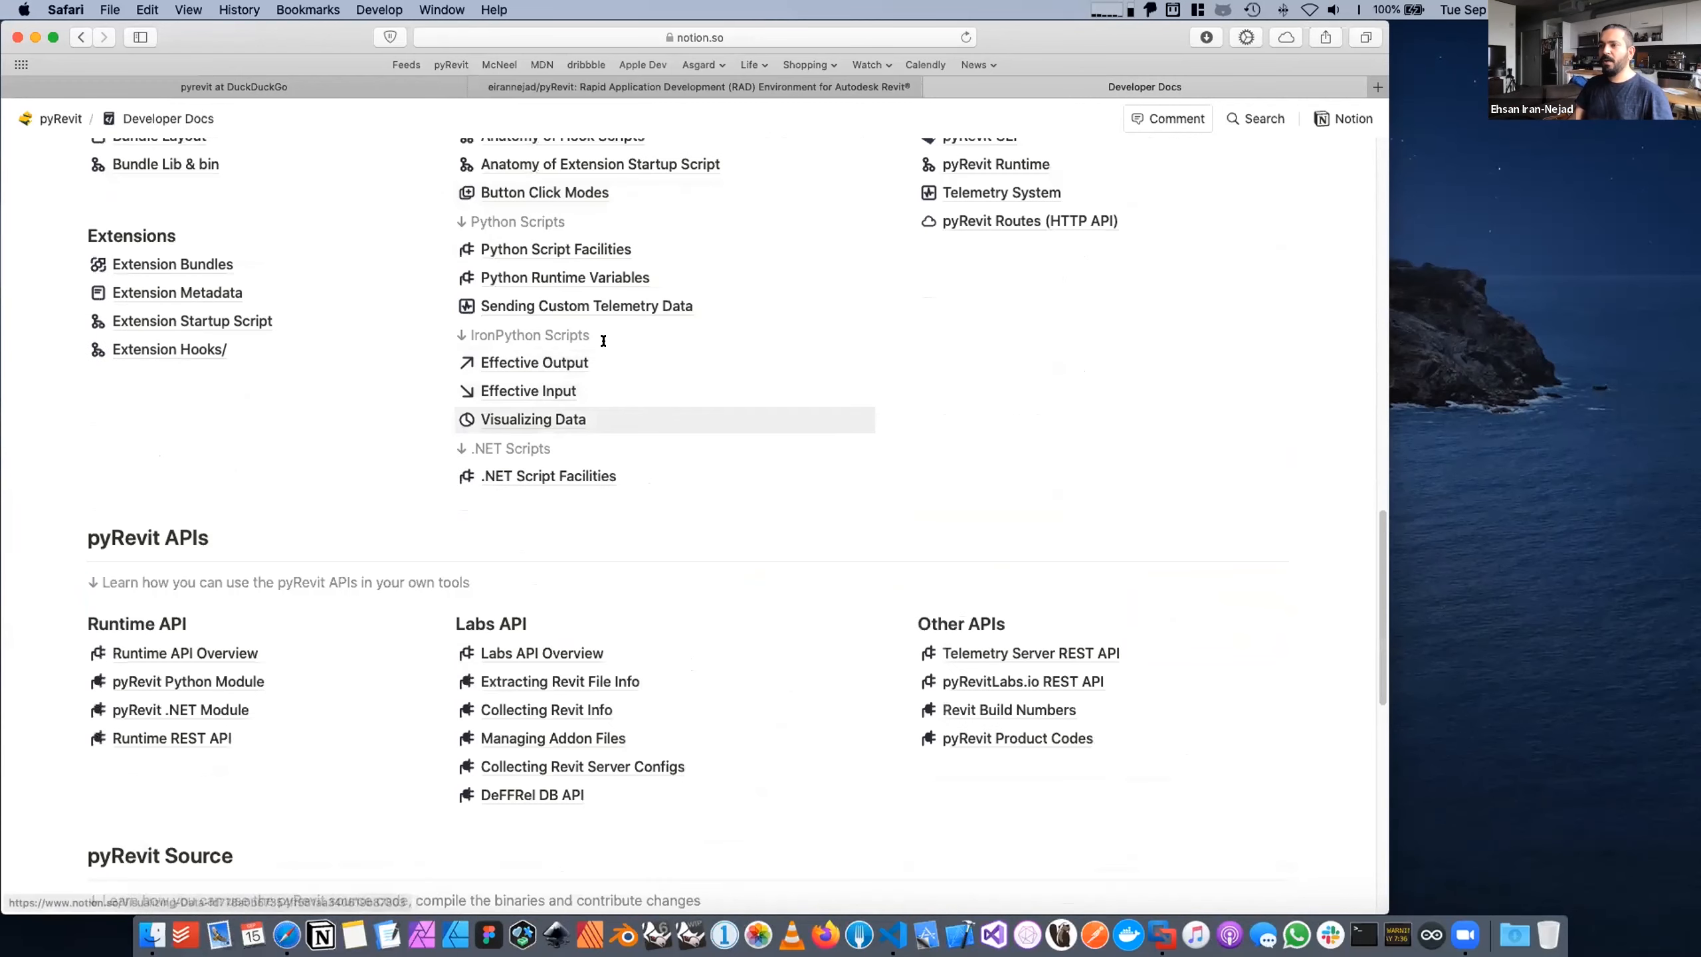
{"action": "scroll", "coordinate": [688, 303], "scroll_direction": "up", "scroll_amount": 2}
{"action": "scroll", "coordinate": [689, 304], "scroll_direction": "up", "scroll_amount": 5}
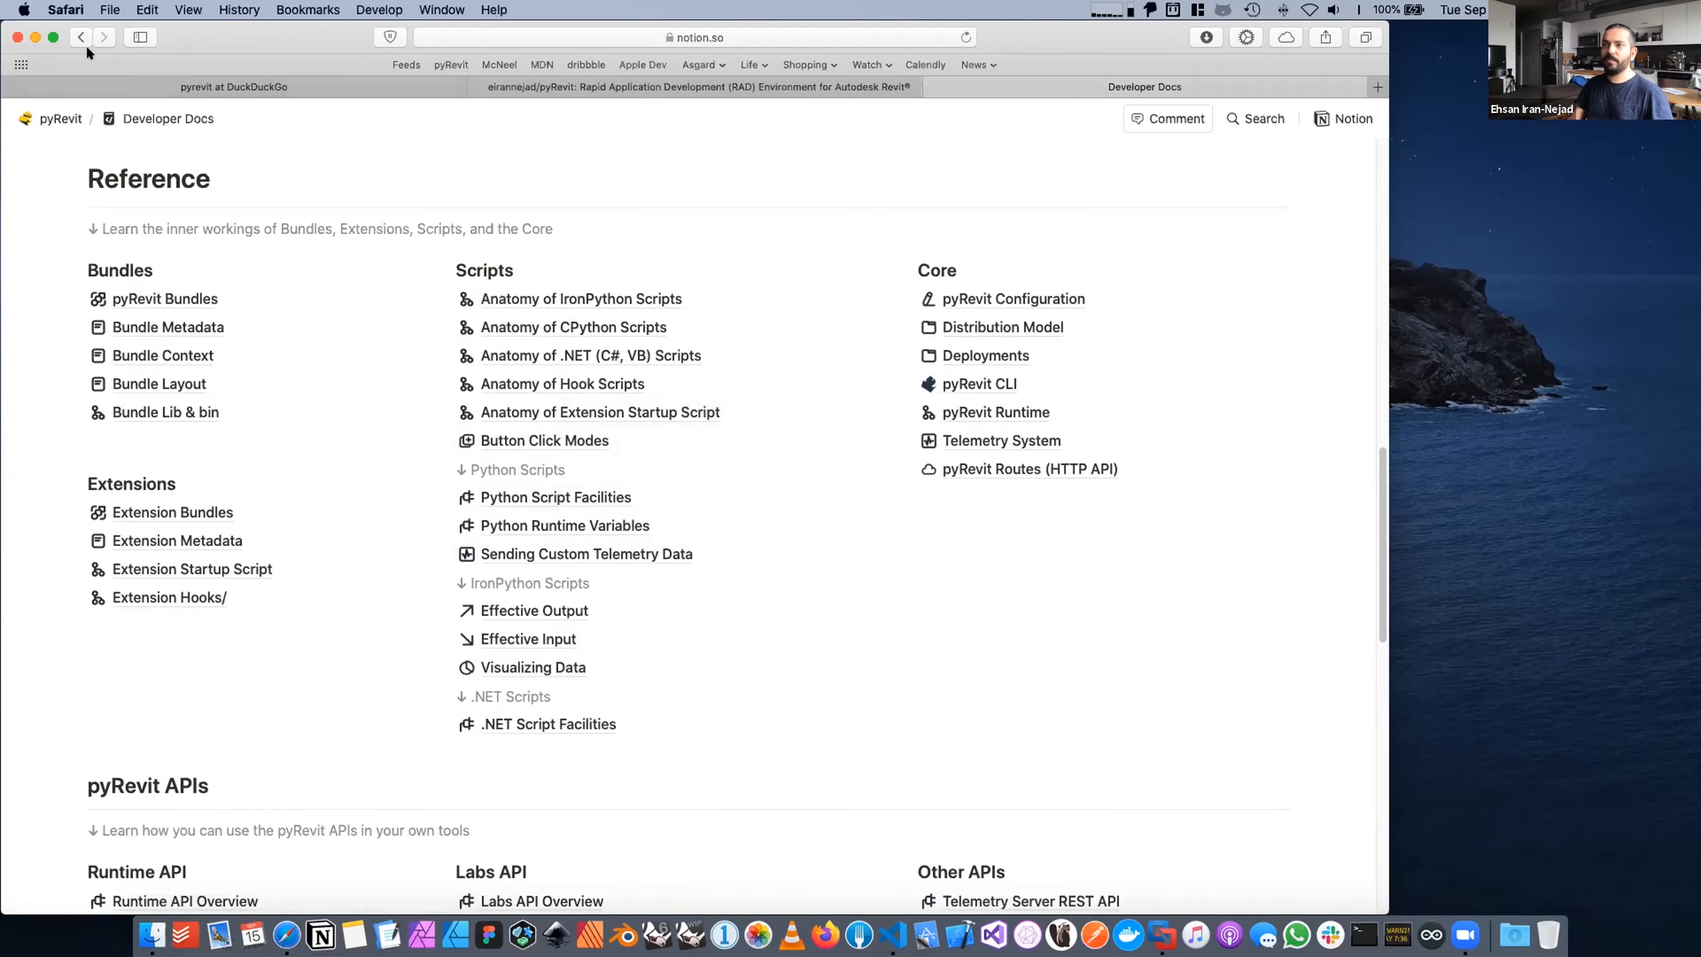
{"action": "left_click", "coordinate": [80, 37]}
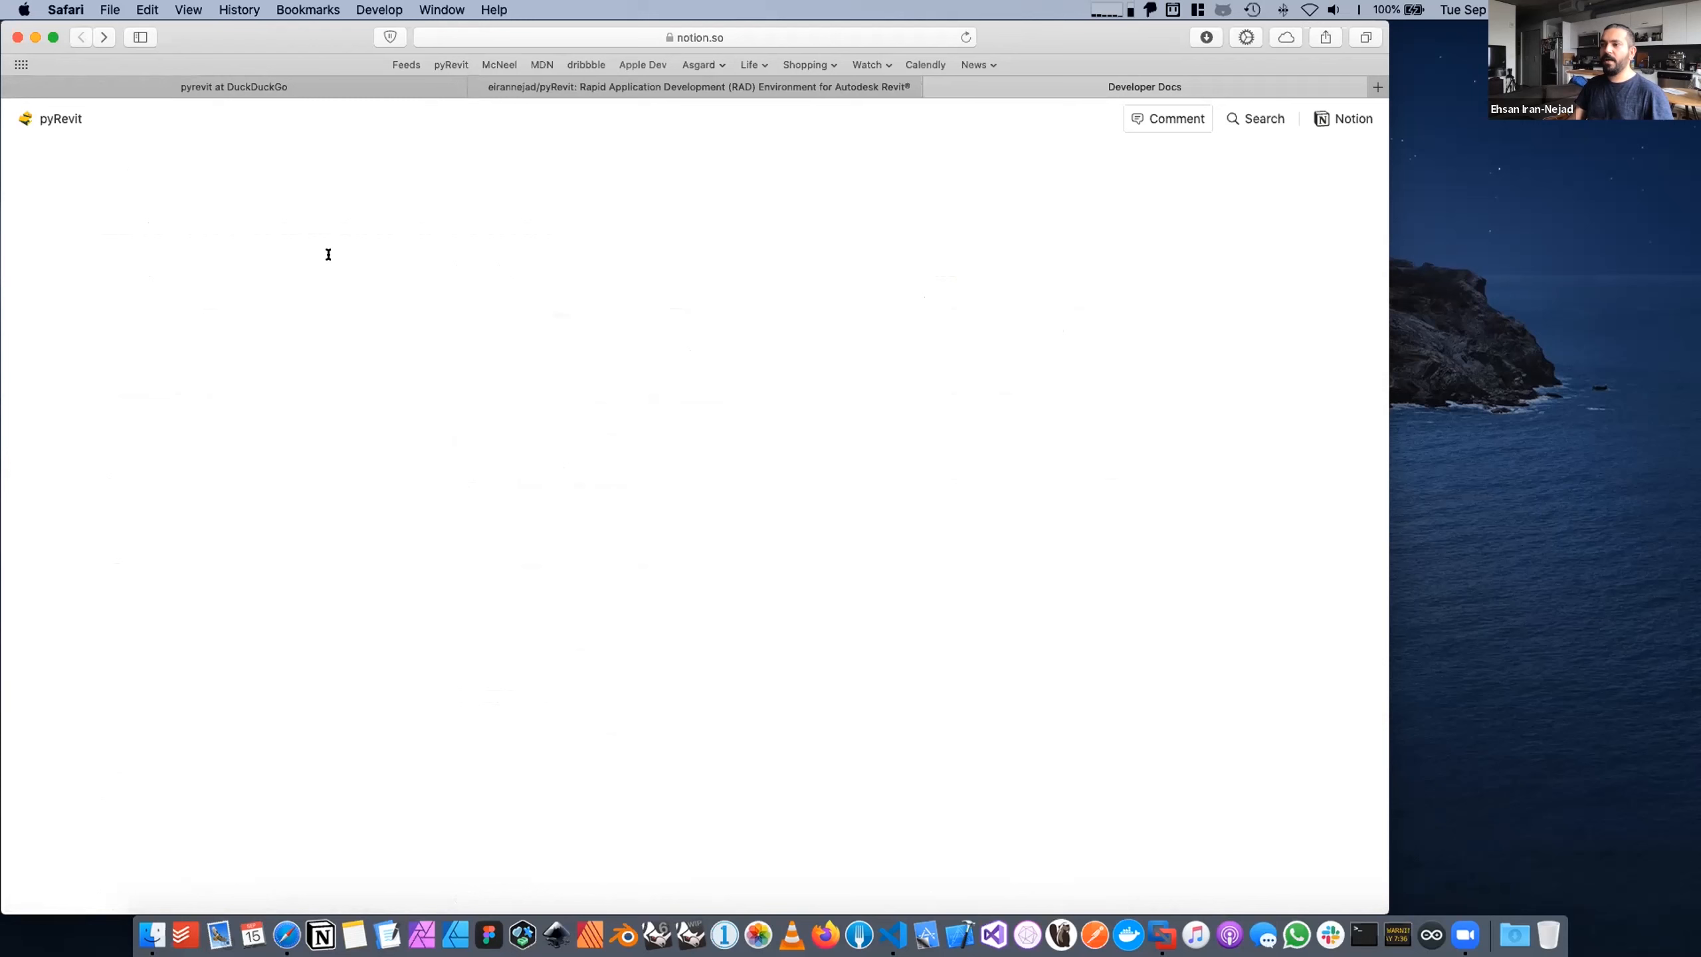
{"action": "scroll", "coordinate": [305, 282], "scroll_direction": "up", "scroll_amount": 6}
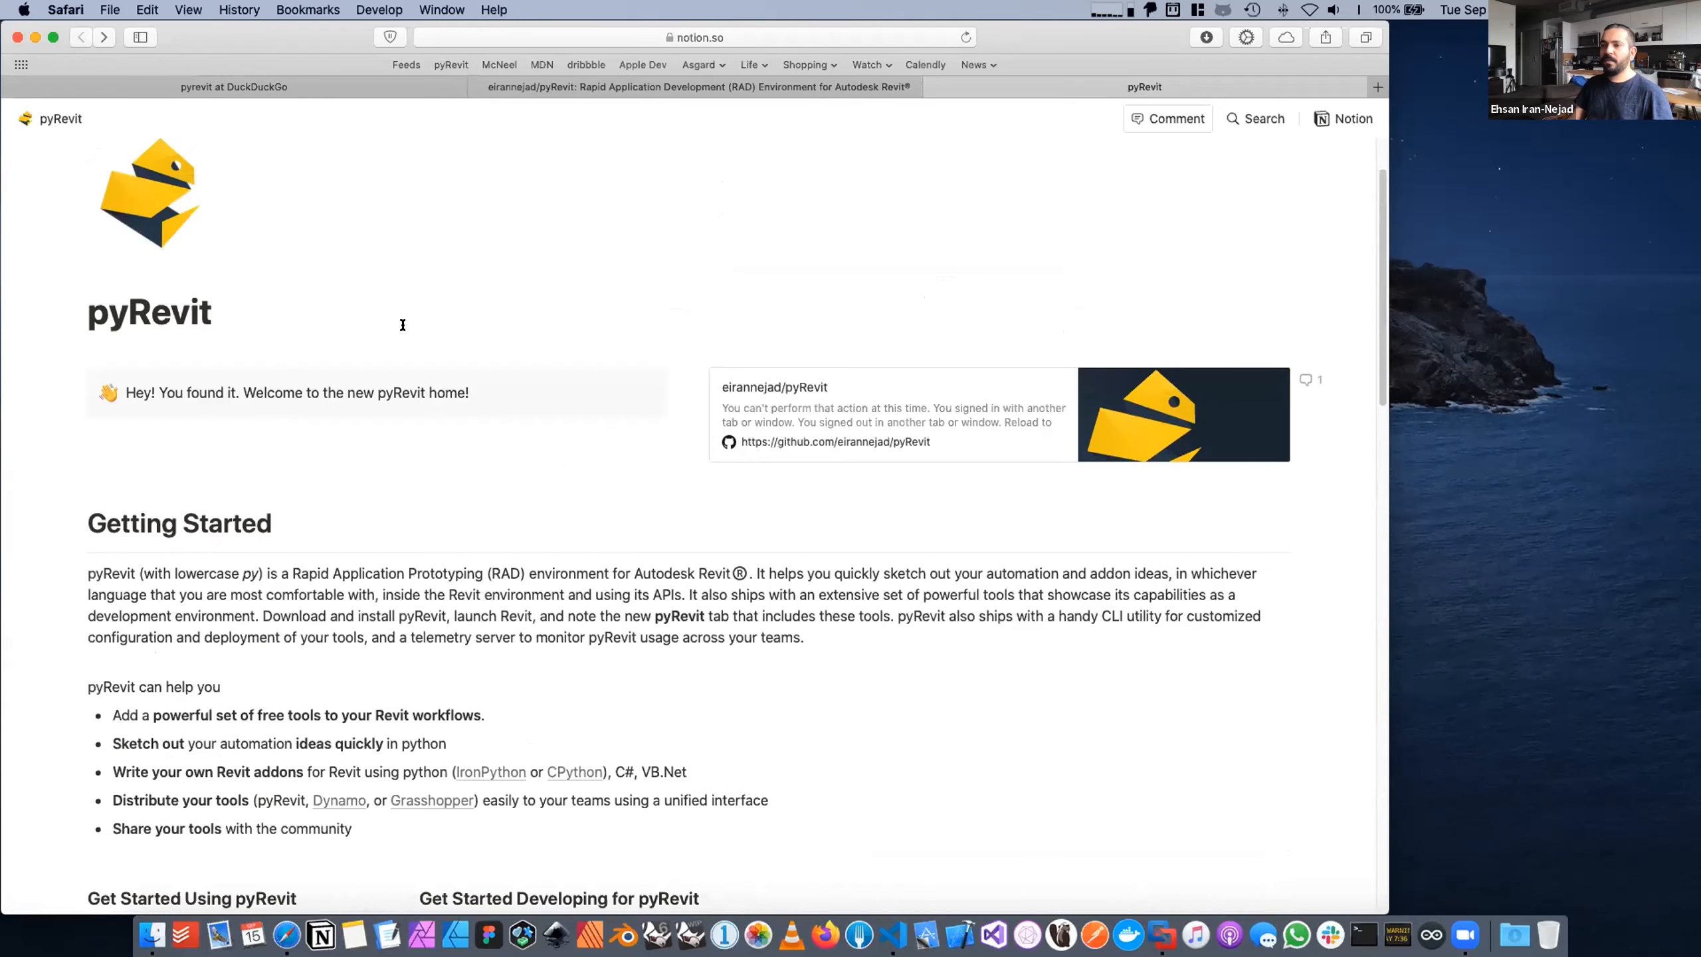
{"action": "scroll", "coordinate": [415, 319], "scroll_direction": "up", "scroll_amount": 2}
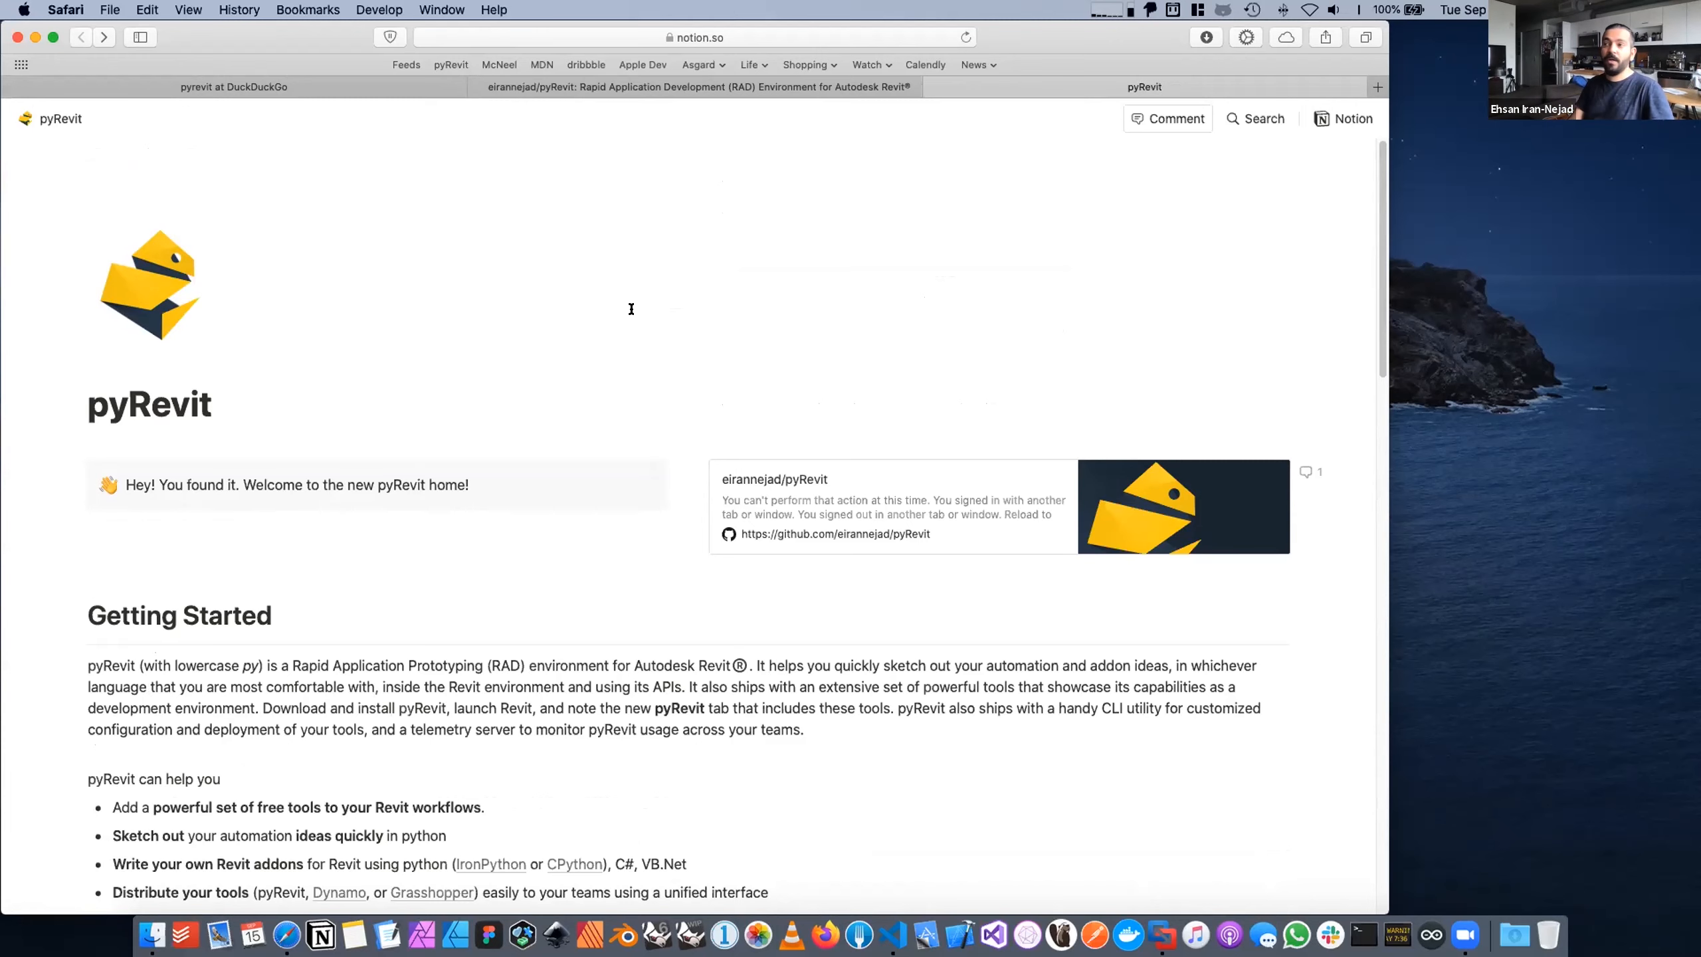
Step: Return to the GitHub repository, and in Finder copy pyRevit.CLI_4.8.2_signed.exe from Downloads into the Downloads folder inside LEO-WX
{"action": "left_click", "coordinate": [814, 86]}
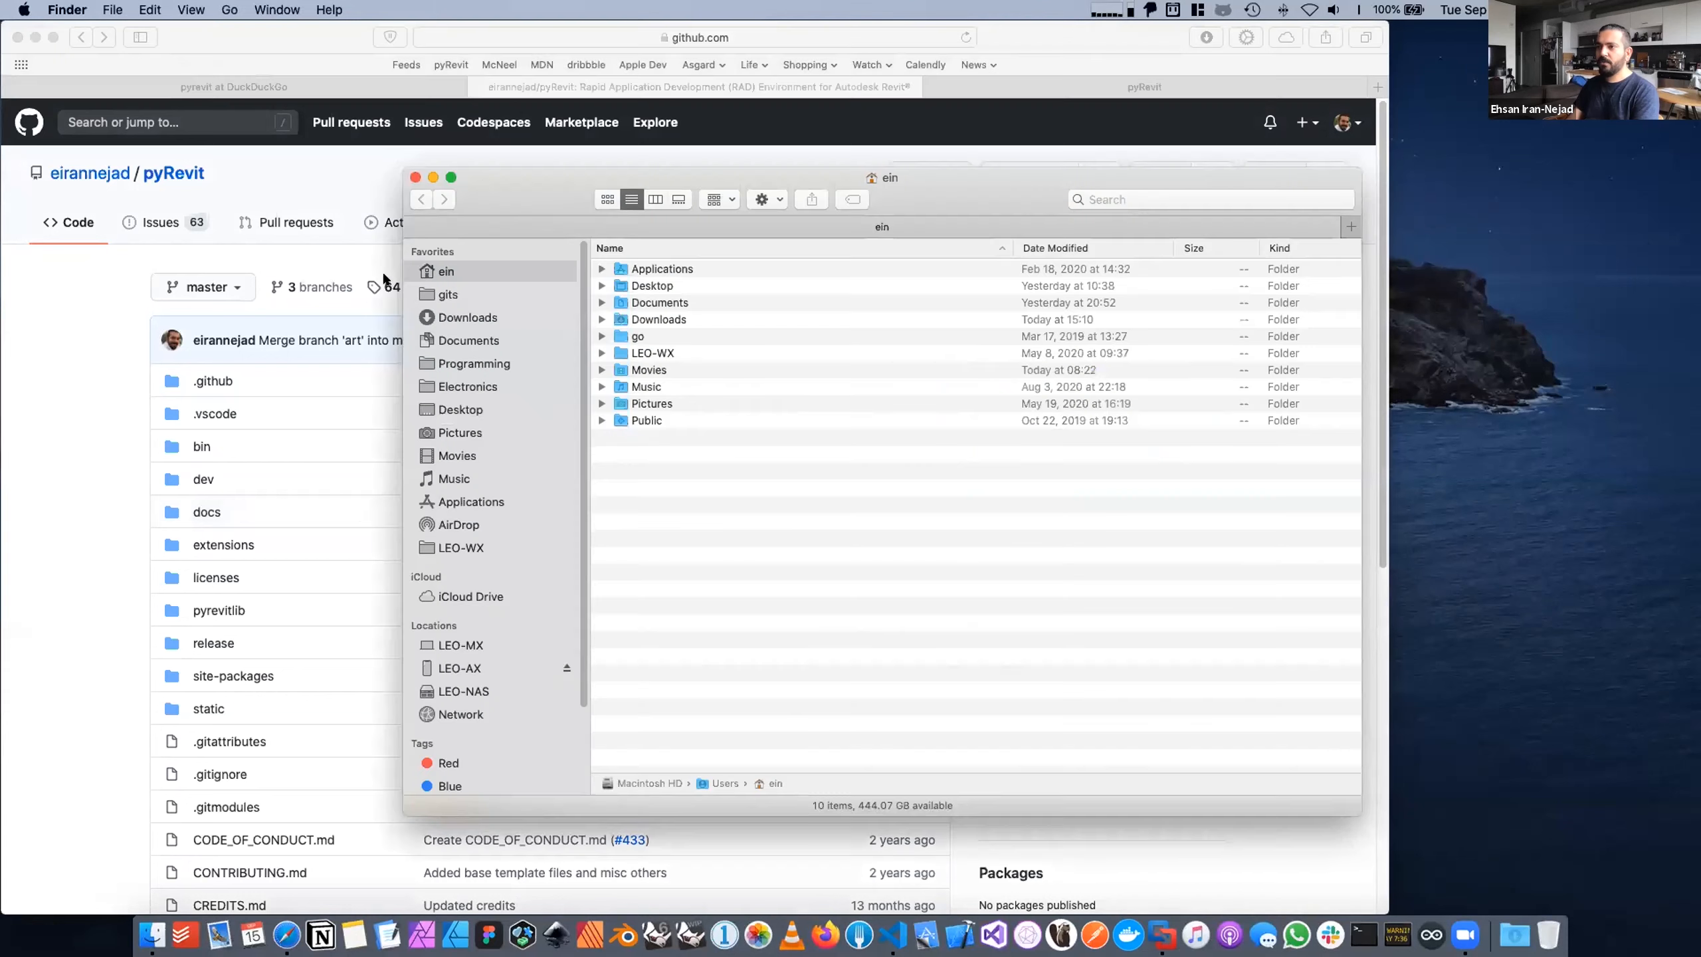
{"action": "left_click", "coordinate": [505, 324]}
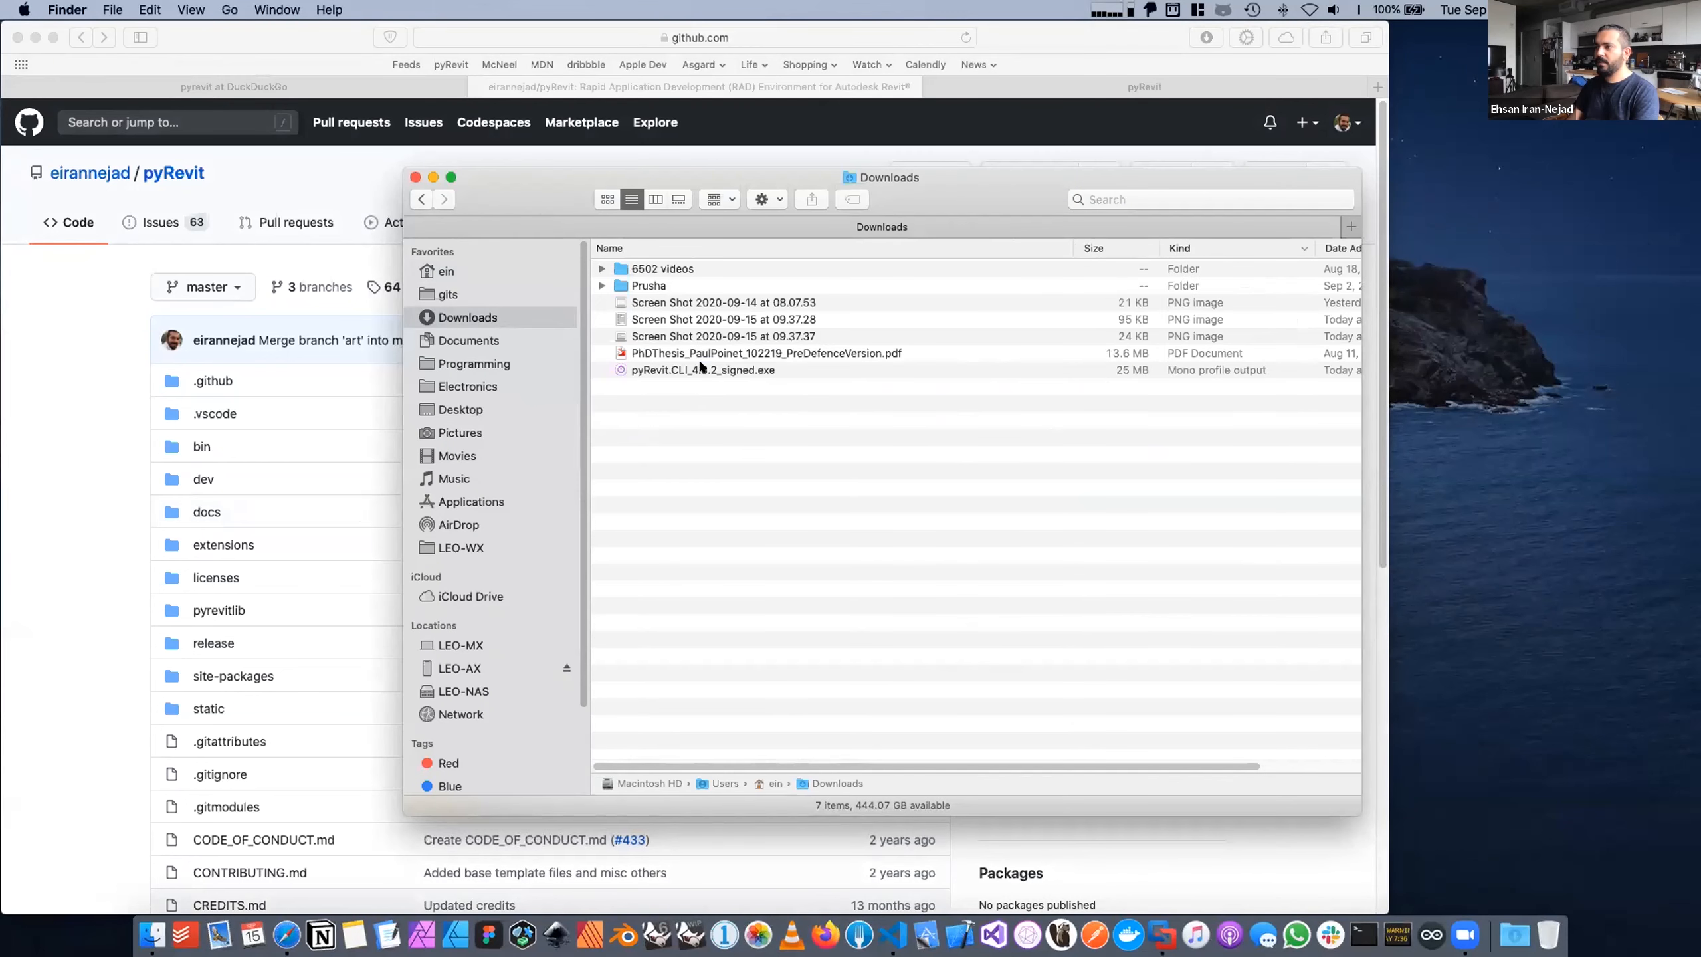
{"action": "left_click", "coordinate": [701, 369]}
{"action": "key", "text": "super+t"}
{"action": "left_click", "coordinate": [484, 542]}
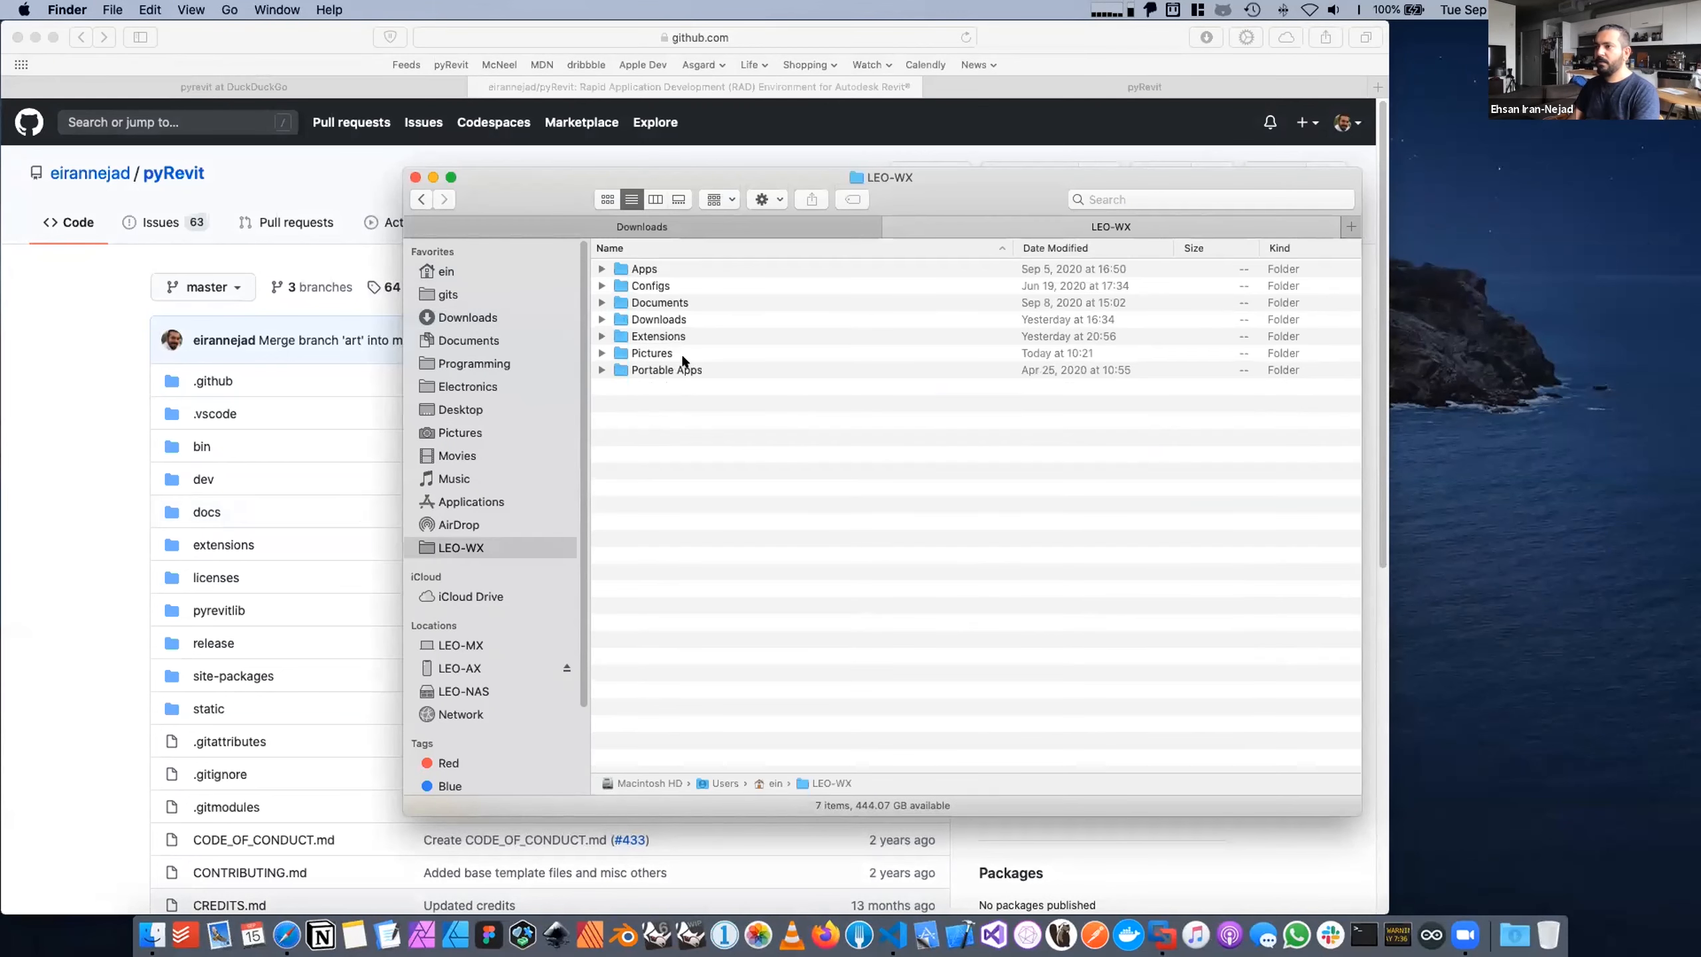
{"action": "double_click", "coordinate": [677, 320]}
{"action": "key", "text": "super+v"}
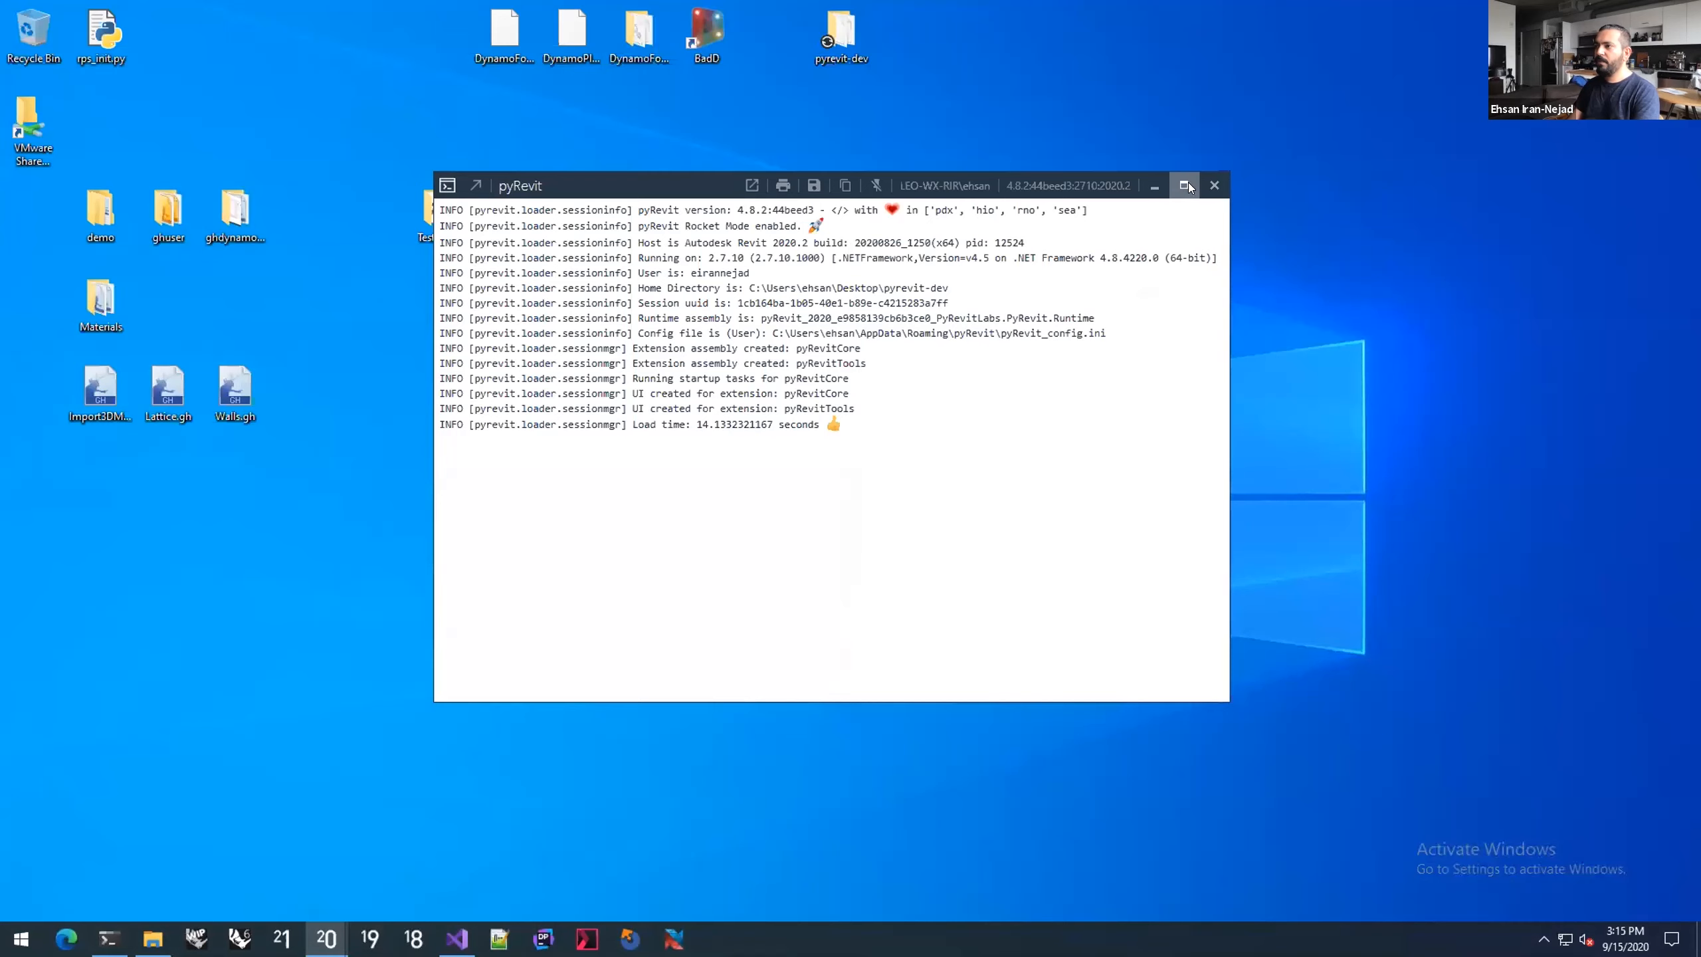
Step: Run pyRevit.CLI_4.8.2_signed.exe from the Windows Downloads folder to view its setup wizard, and exit without installing
{"action": "key", "text": "super+e"}
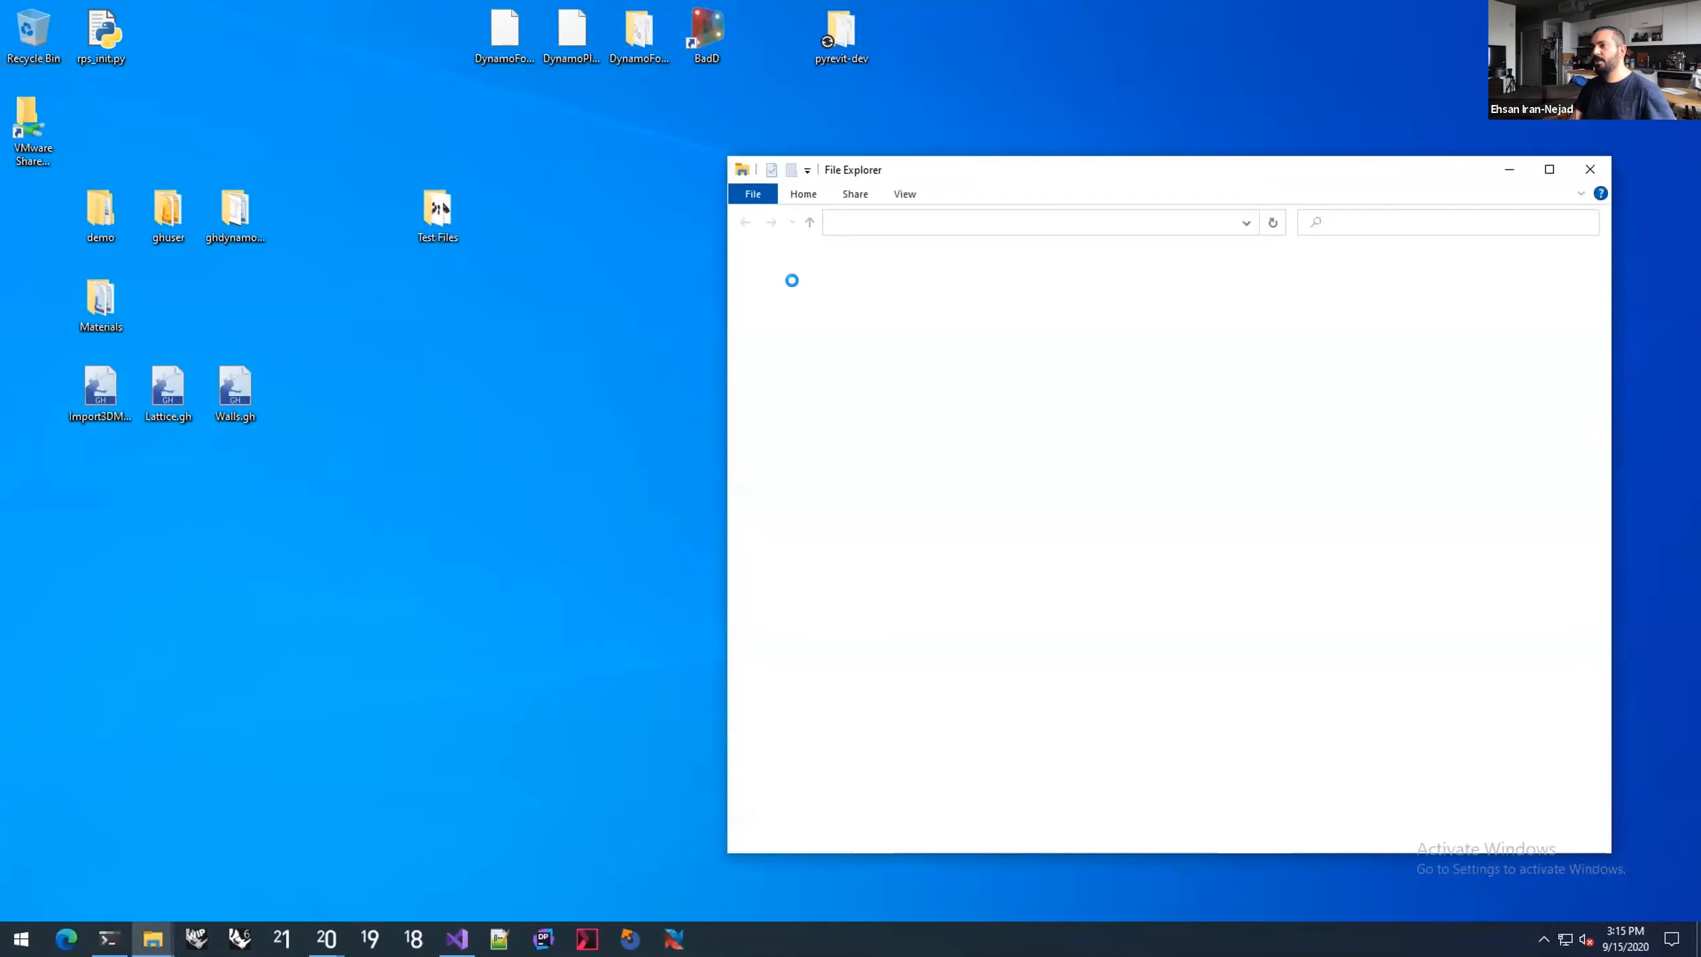
{"action": "left_click", "coordinate": [563, 304]}
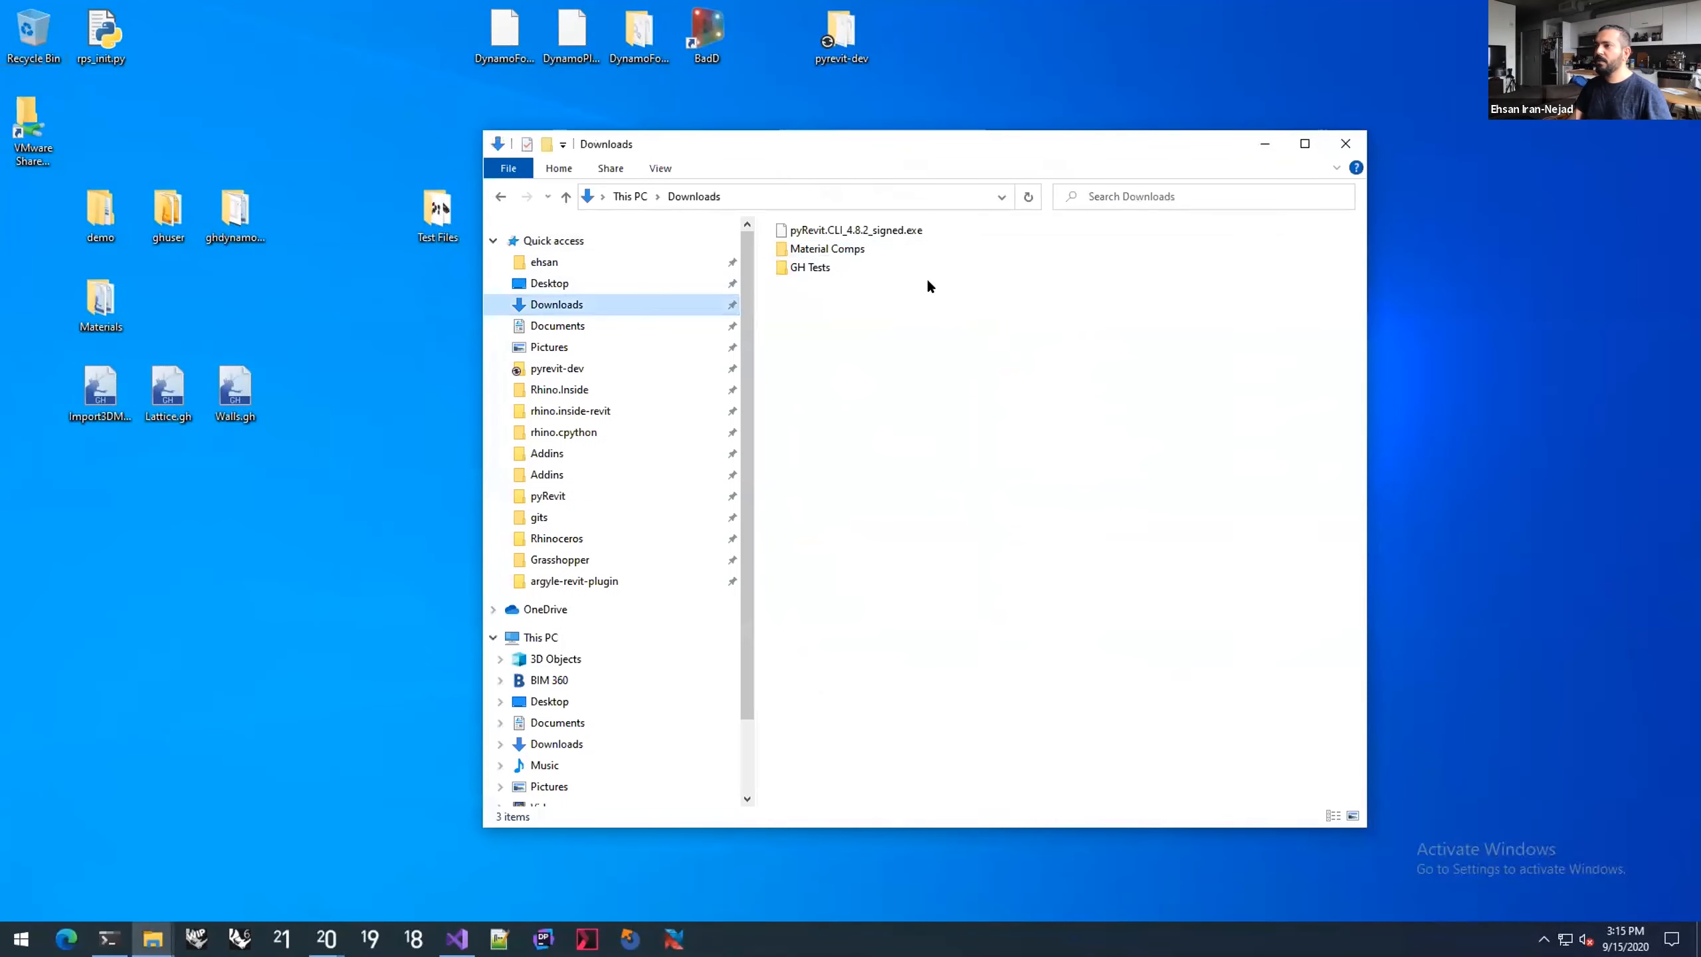
{"action": "double_click", "coordinate": [830, 229]}
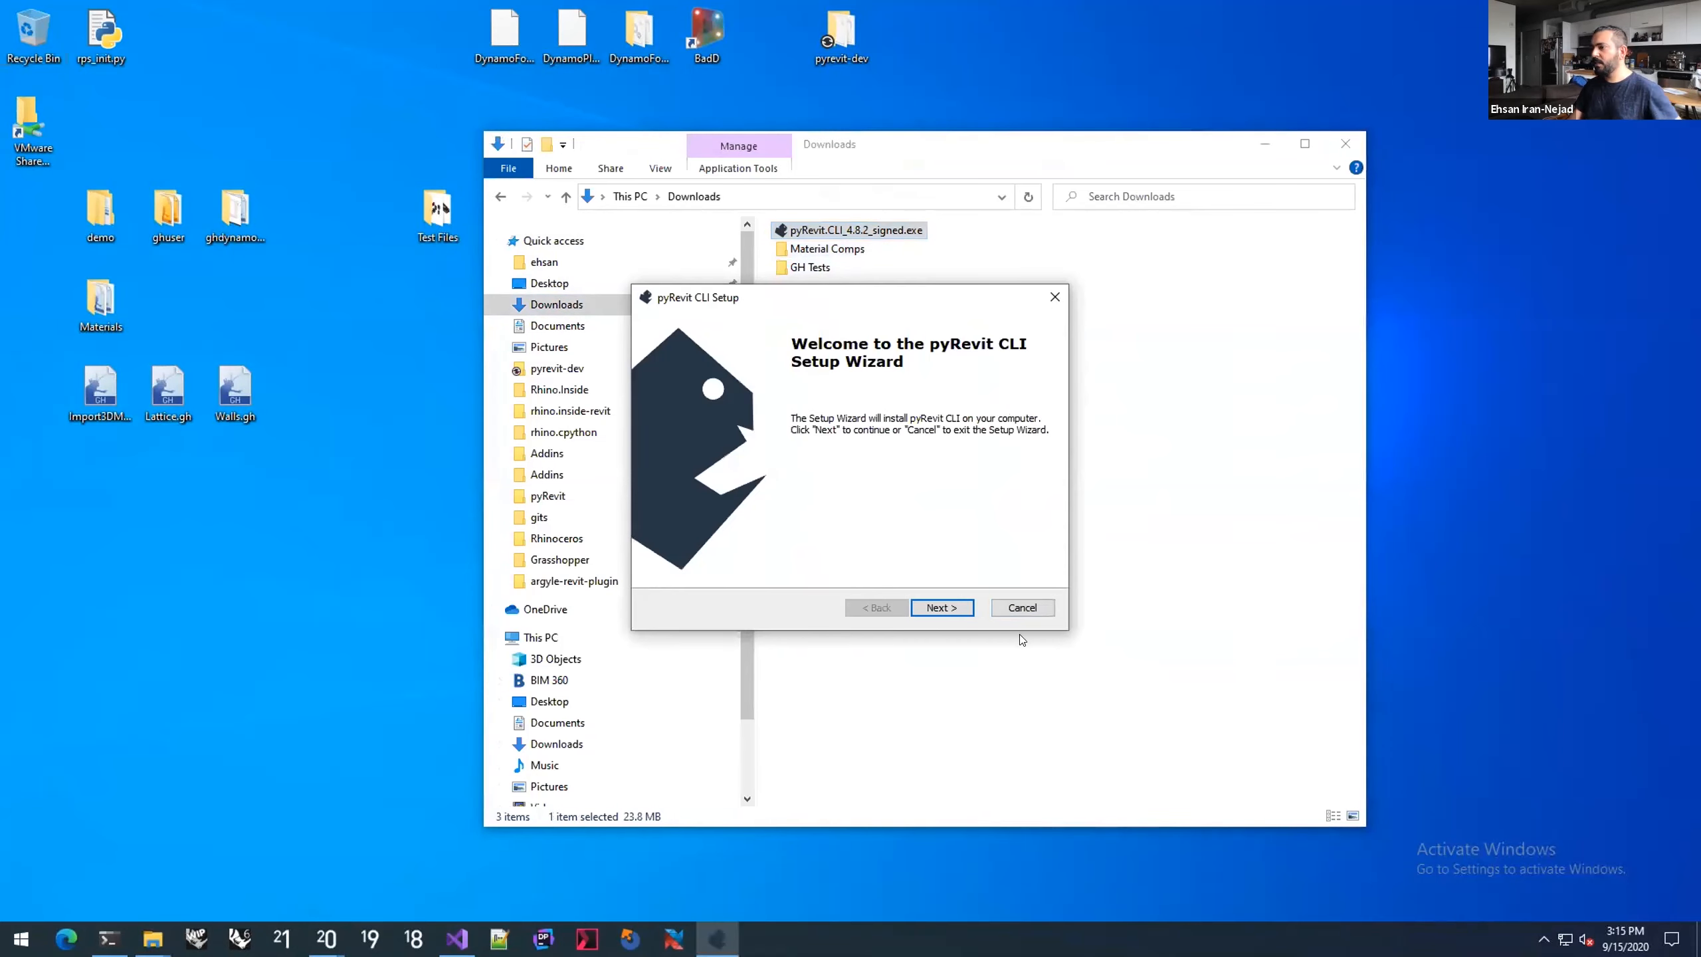
{"action": "left_click", "coordinate": [1022, 608]}
{"action": "left_click", "coordinate": [814, 496]}
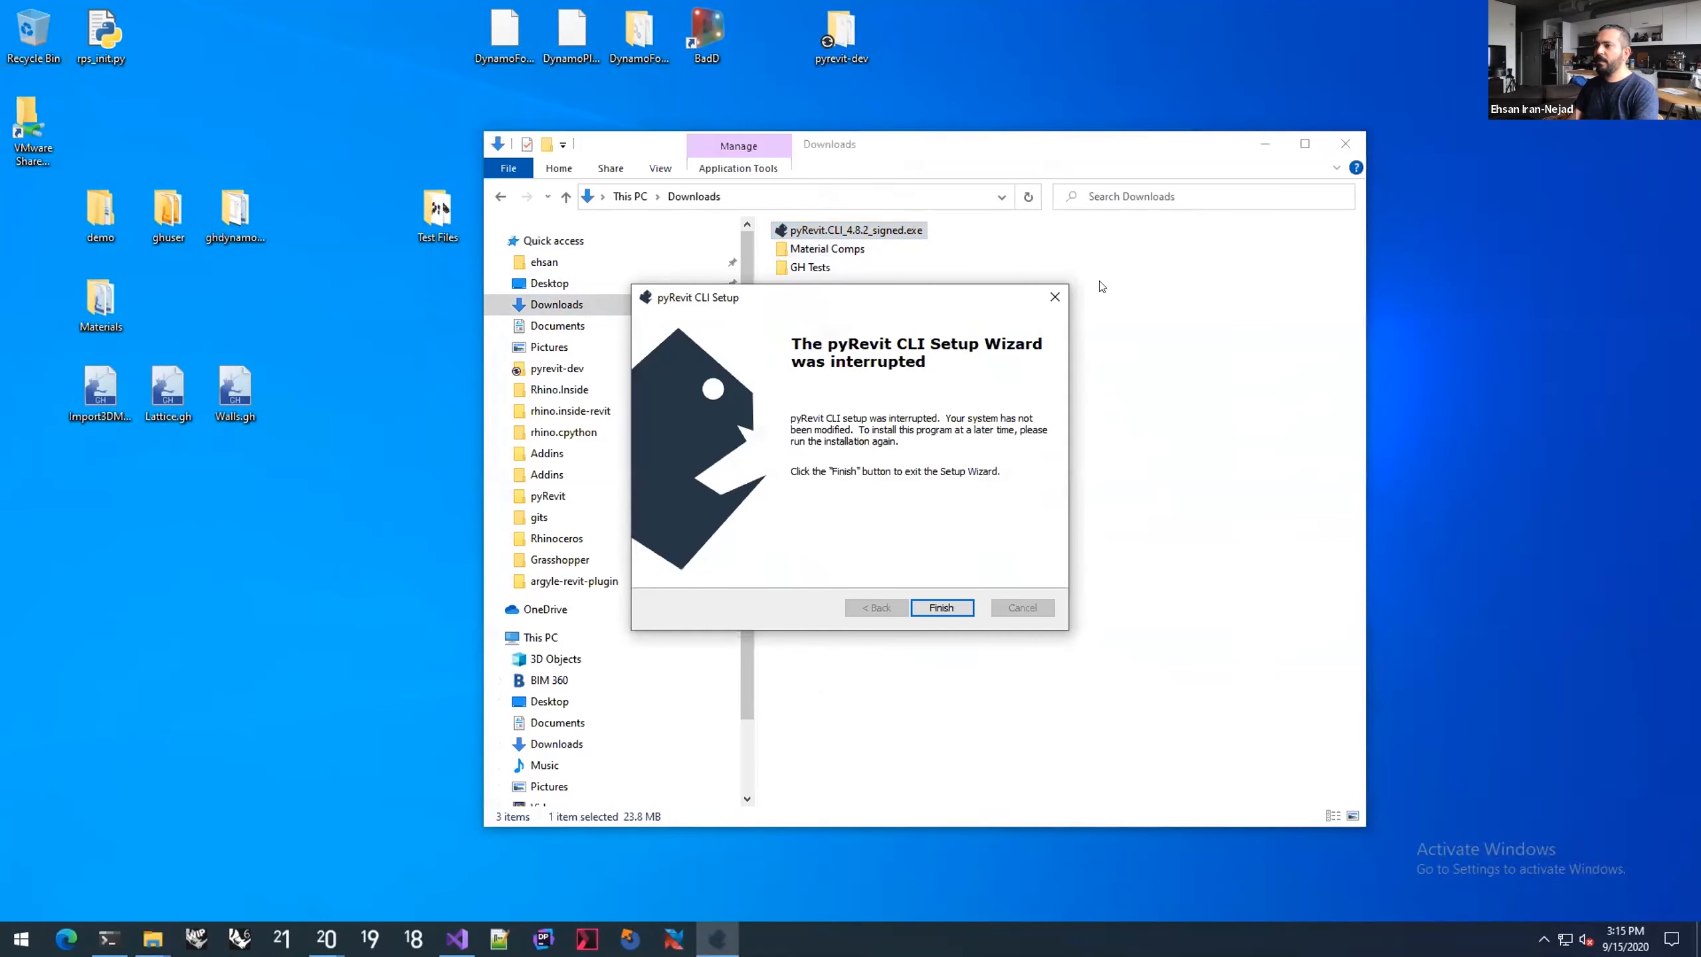
{"action": "left_click", "coordinate": [941, 607]}
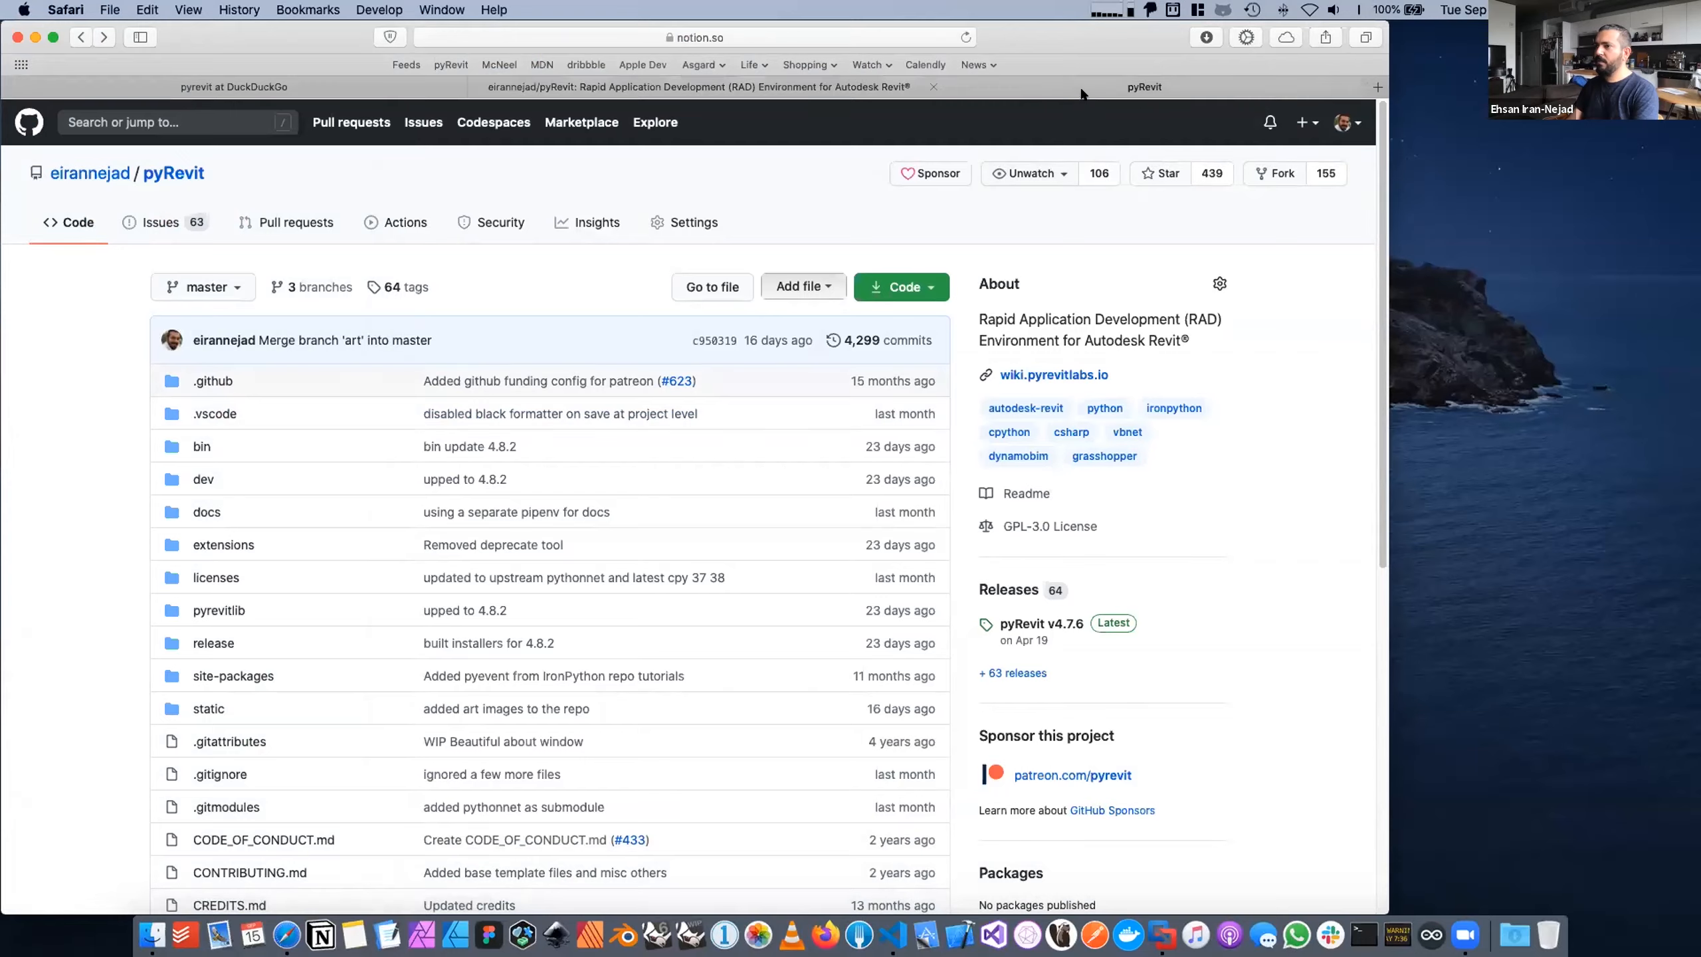
Step: Open the Install pyRevit guide from the wiki in Safari, enlarge the page, and view the Start the install screenshot full size
{"action": "left_click", "coordinate": [1081, 91]}
{"action": "scroll", "coordinate": [352, 523], "scroll_direction": "down", "scroll_amount": 10}
{"action": "left_click", "coordinate": [220, 569]}
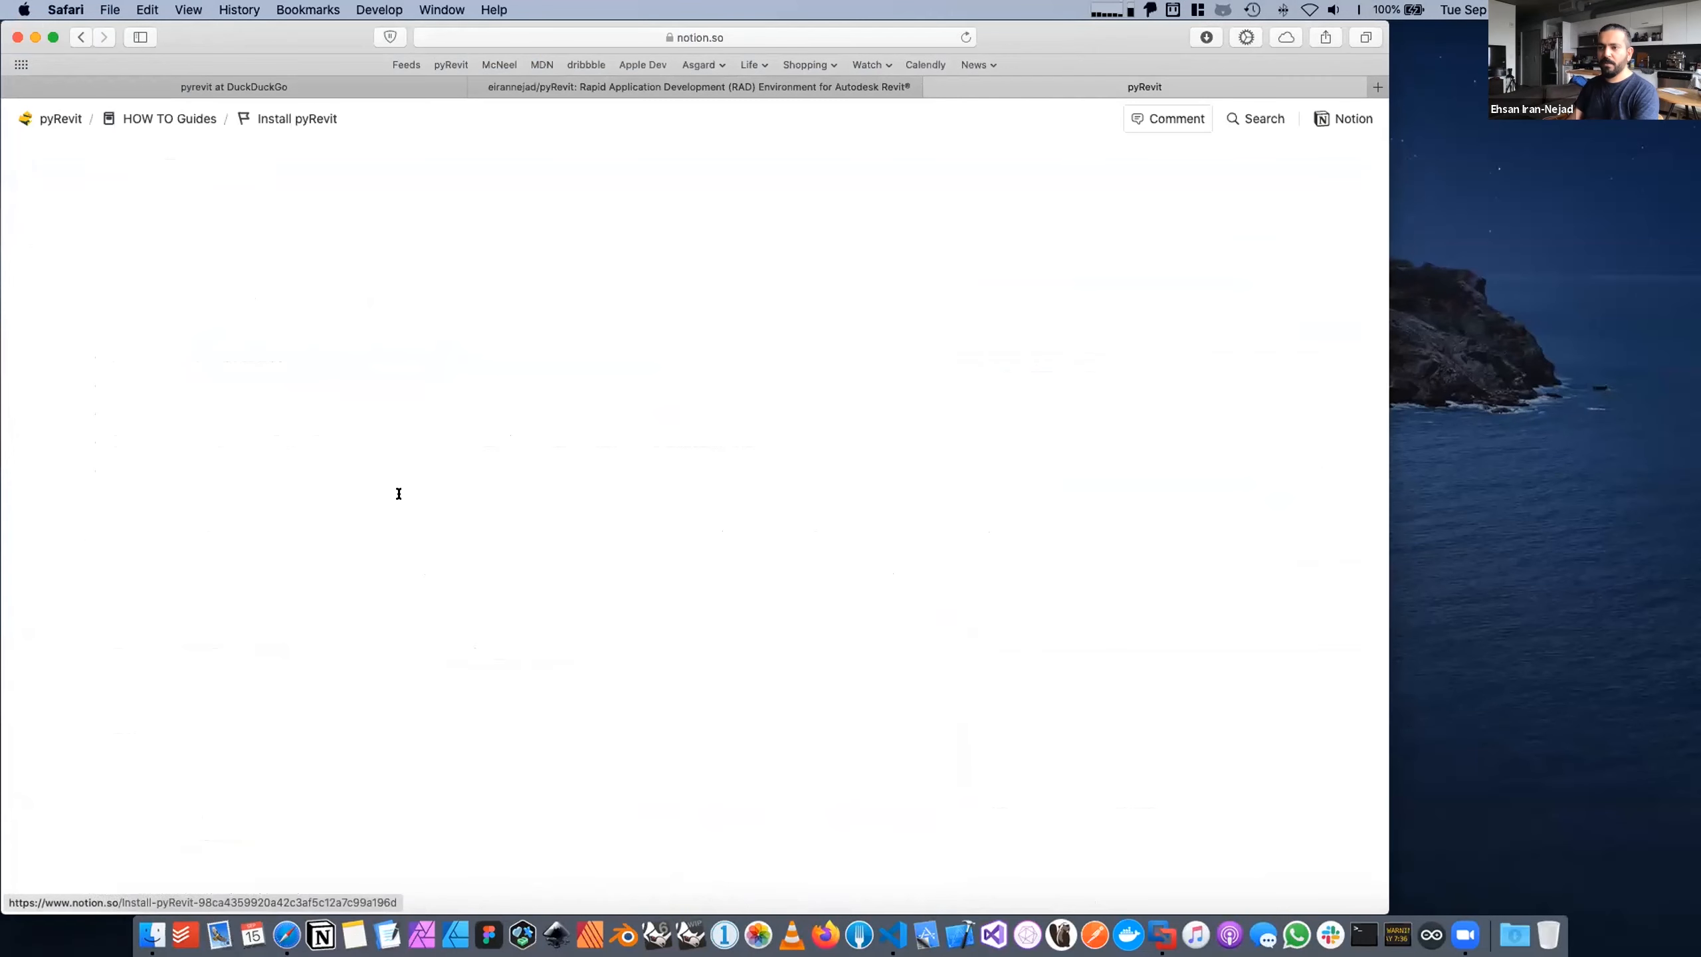
{"action": "scroll", "coordinate": [255, 478], "scroll_direction": "down", "scroll_amount": 6}
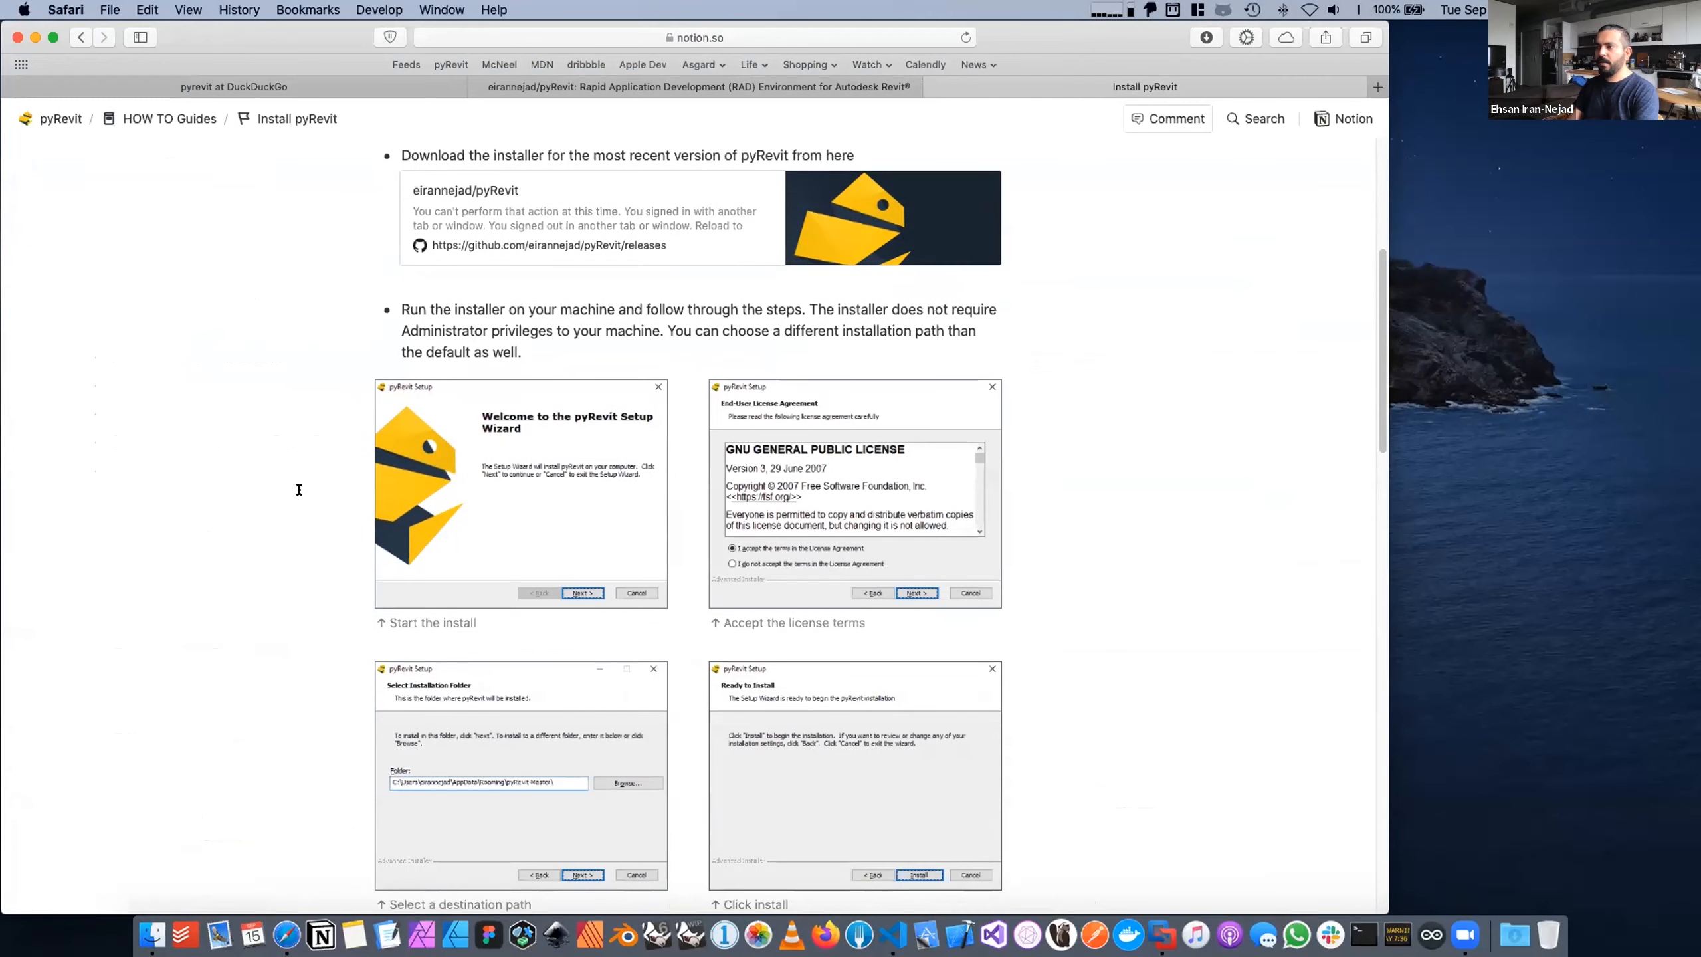
{"action": "key", "text": "super+equal"}
{"action": "key", "text": "super+equal"}
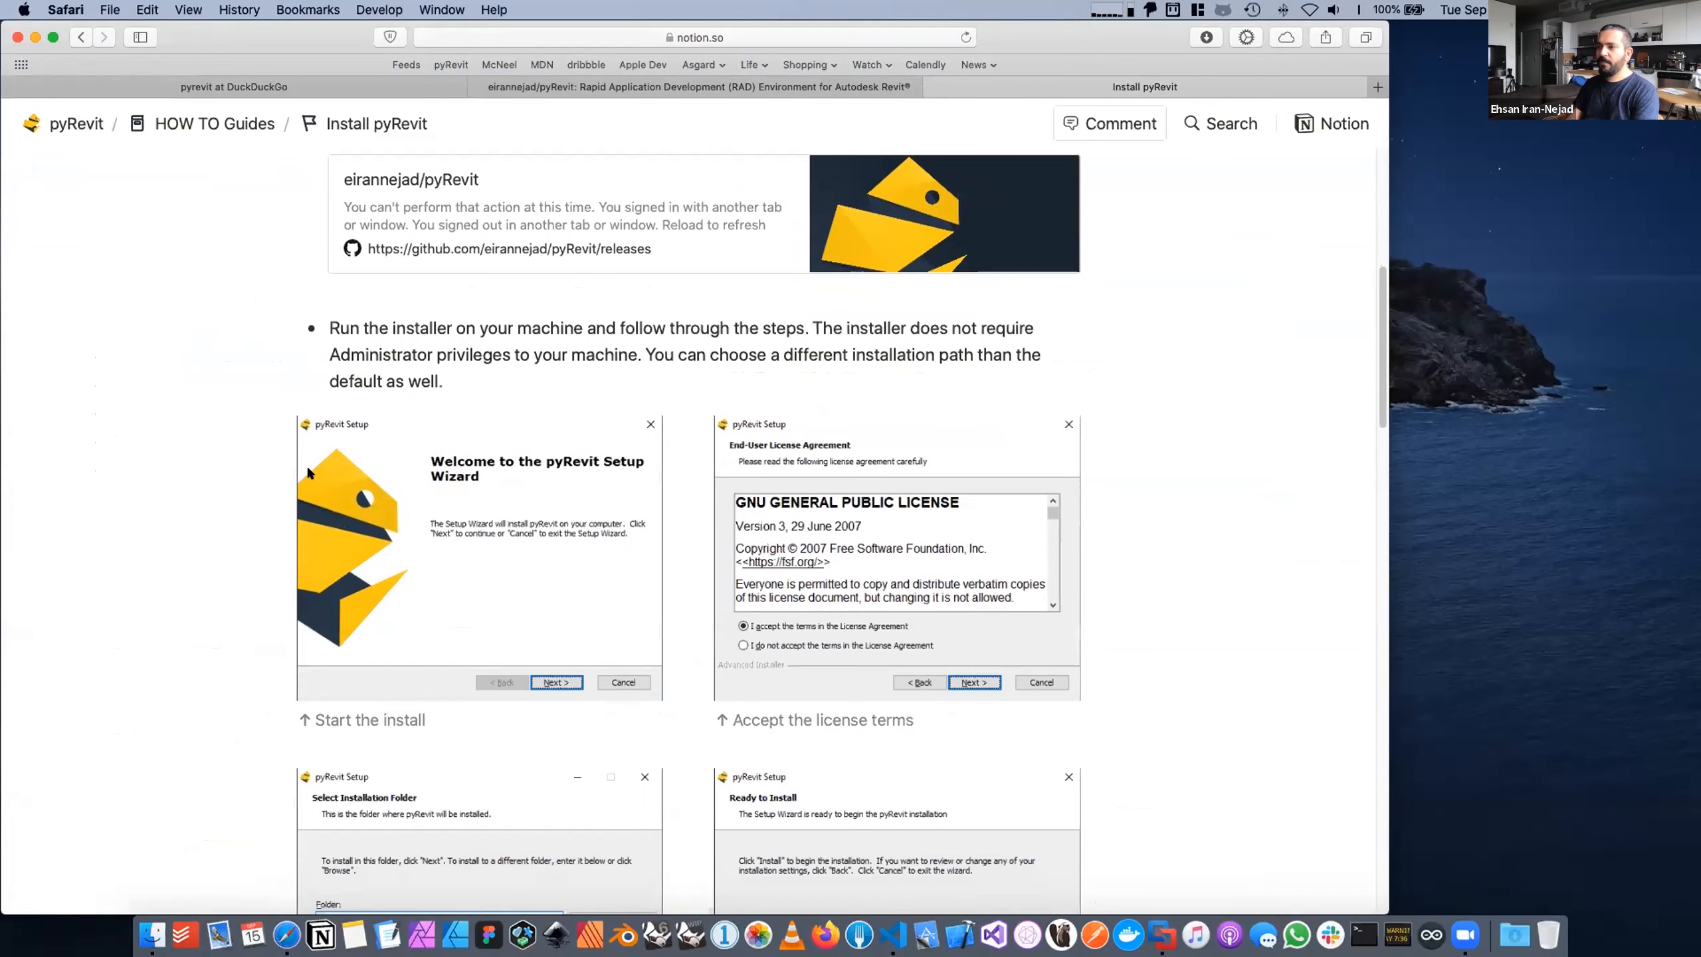
{"action": "left_click", "coordinate": [421, 491]}
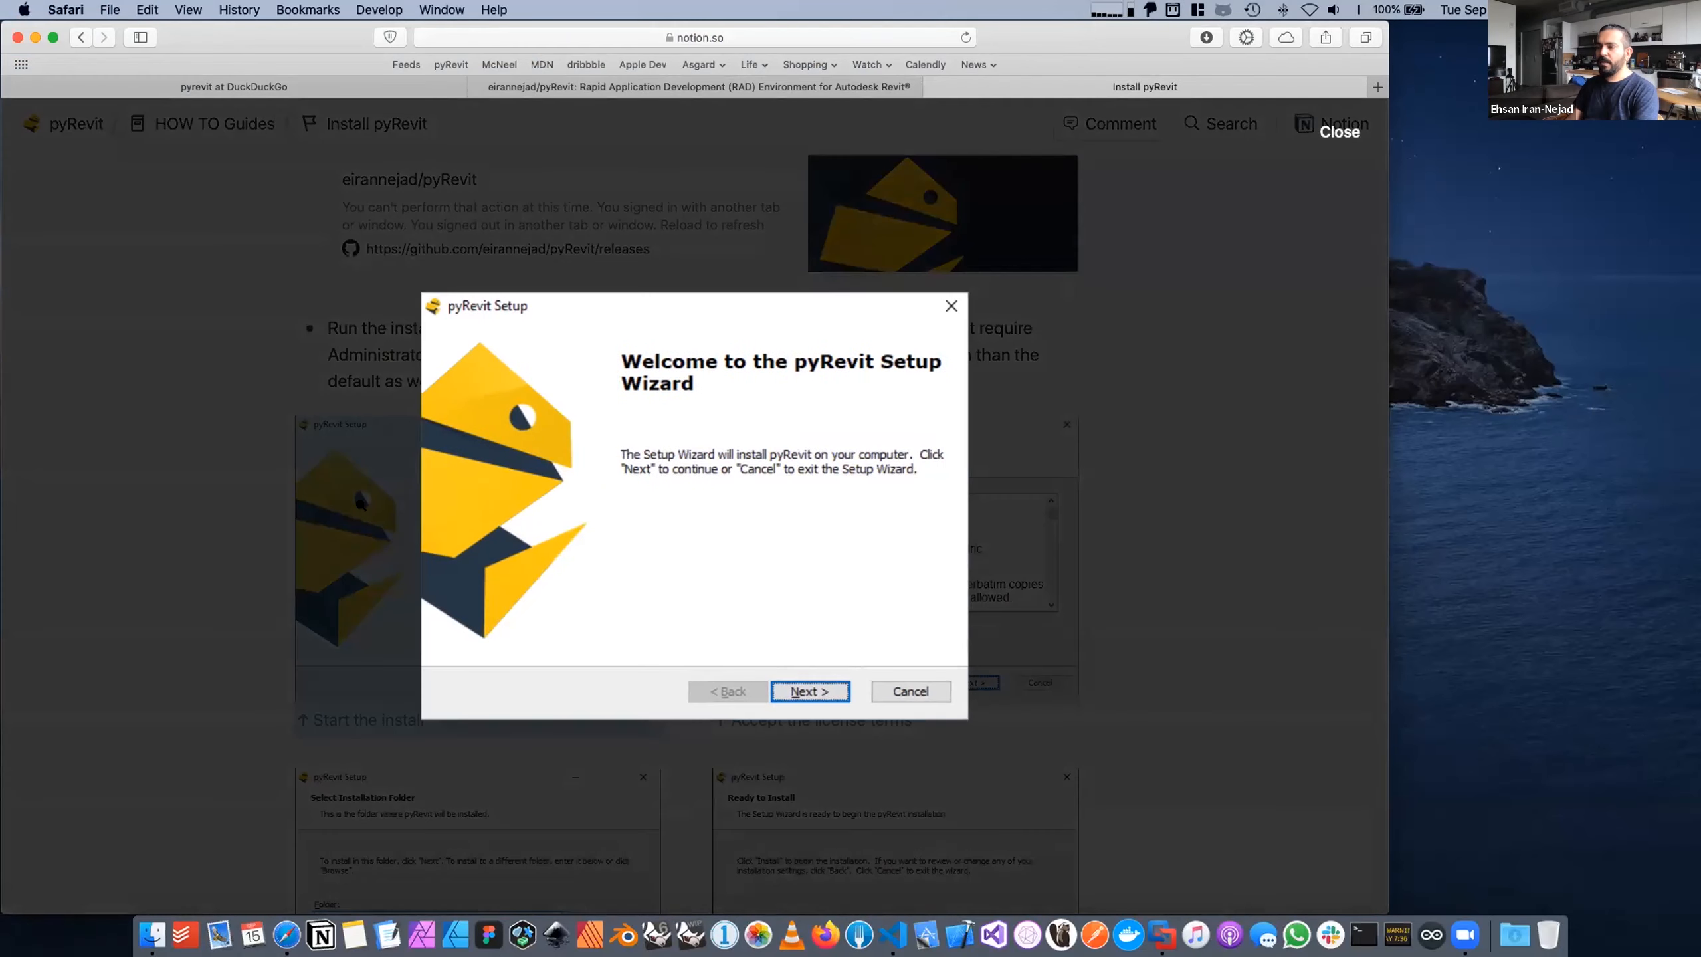
{"action": "left_click", "coordinate": [362, 589]}
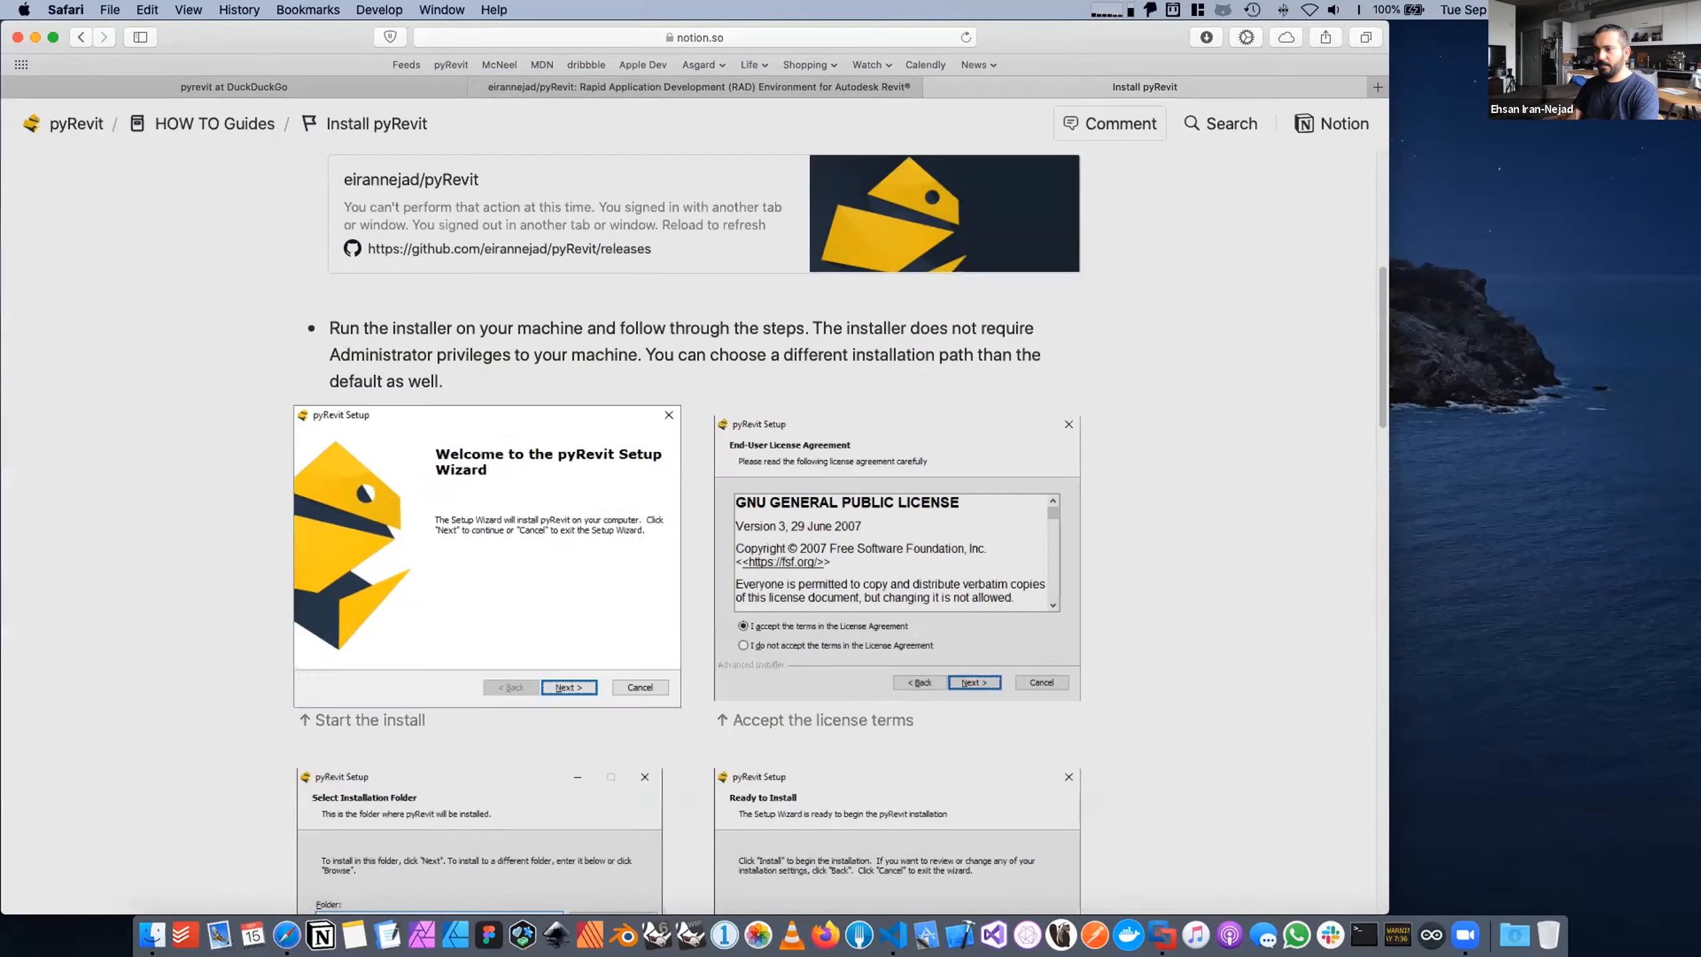
Step: Examine the guide's remaining installer screenshots, viewing the Select Installation Folder image full size
{"action": "scroll", "coordinate": [361, 590], "scroll_direction": "down", "scroll_amount": 2}
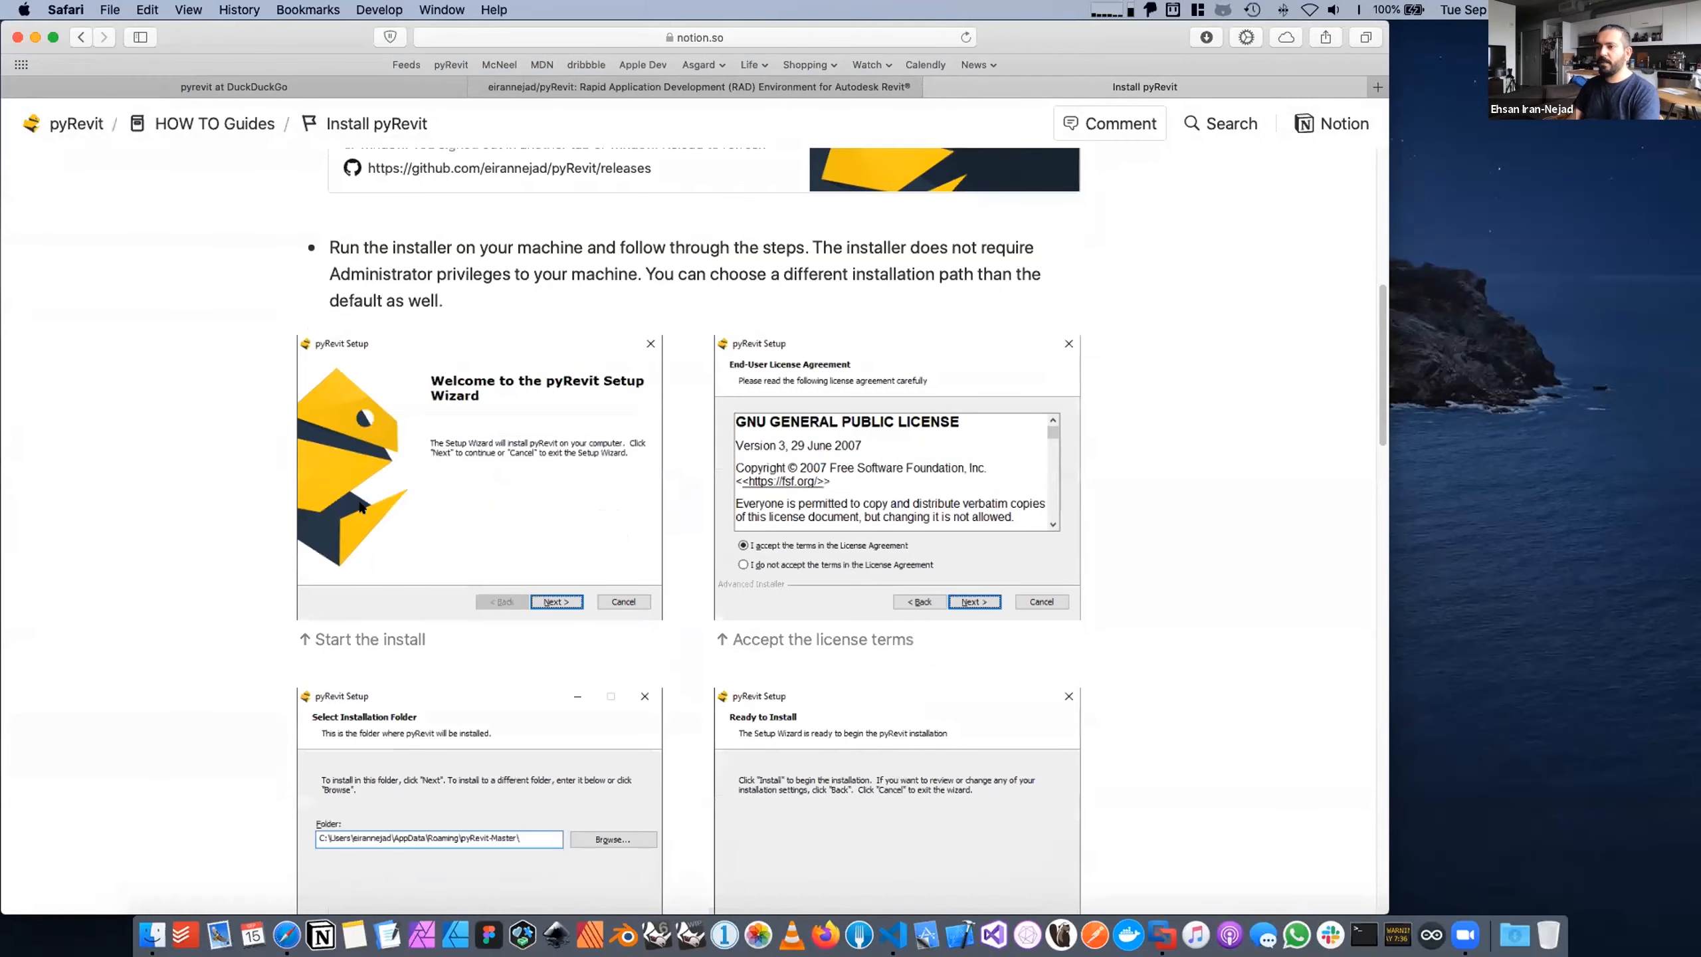
{"action": "scroll", "coordinate": [360, 503], "scroll_direction": "down", "scroll_amount": 5}
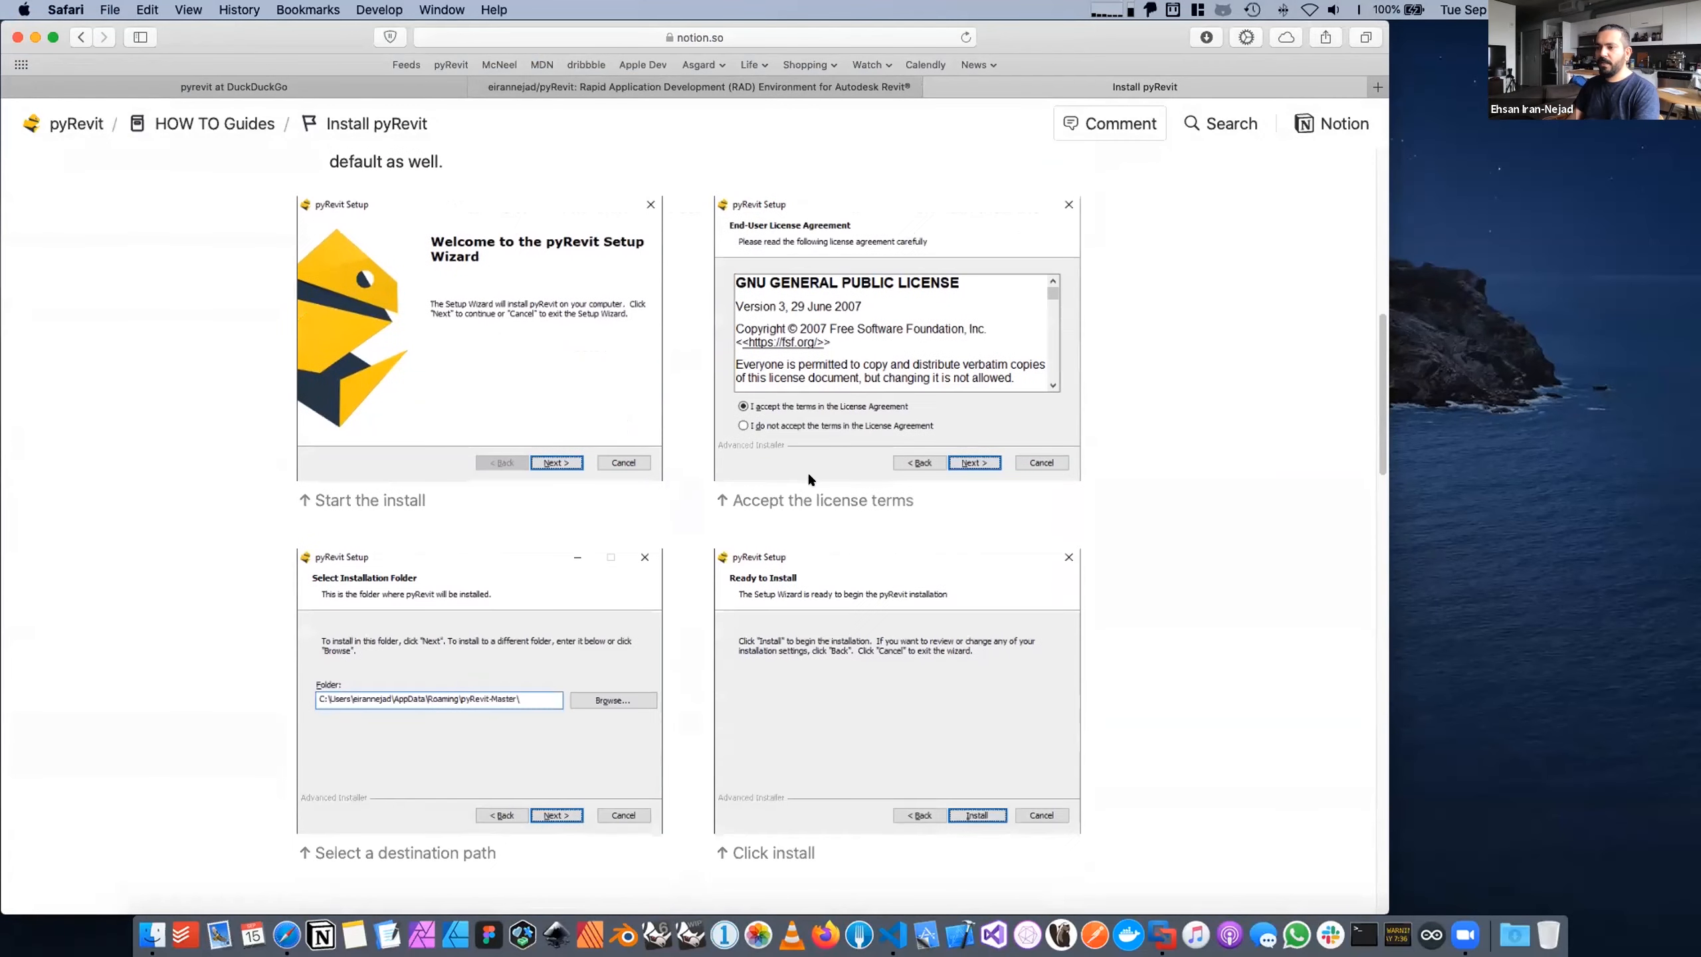
{"action": "scroll", "coordinate": [807, 479], "scroll_direction": "down", "scroll_amount": 1}
{"action": "left_click", "coordinate": [539, 594]}
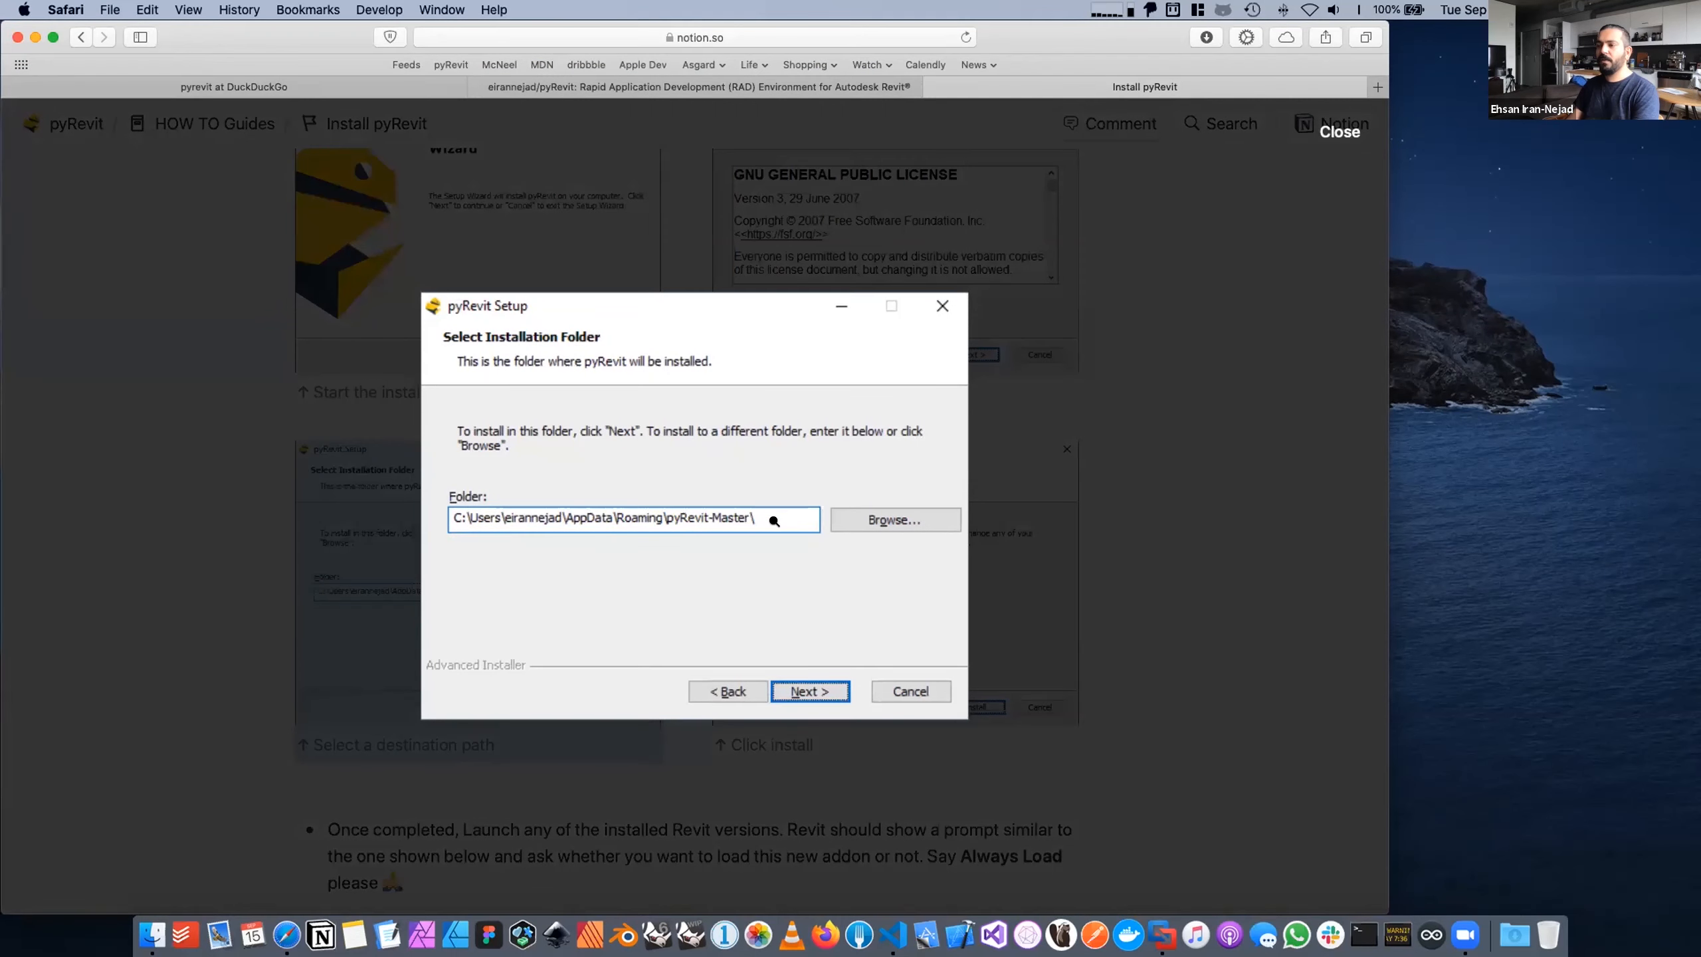
{"action": "left_click", "coordinate": [760, 507]}
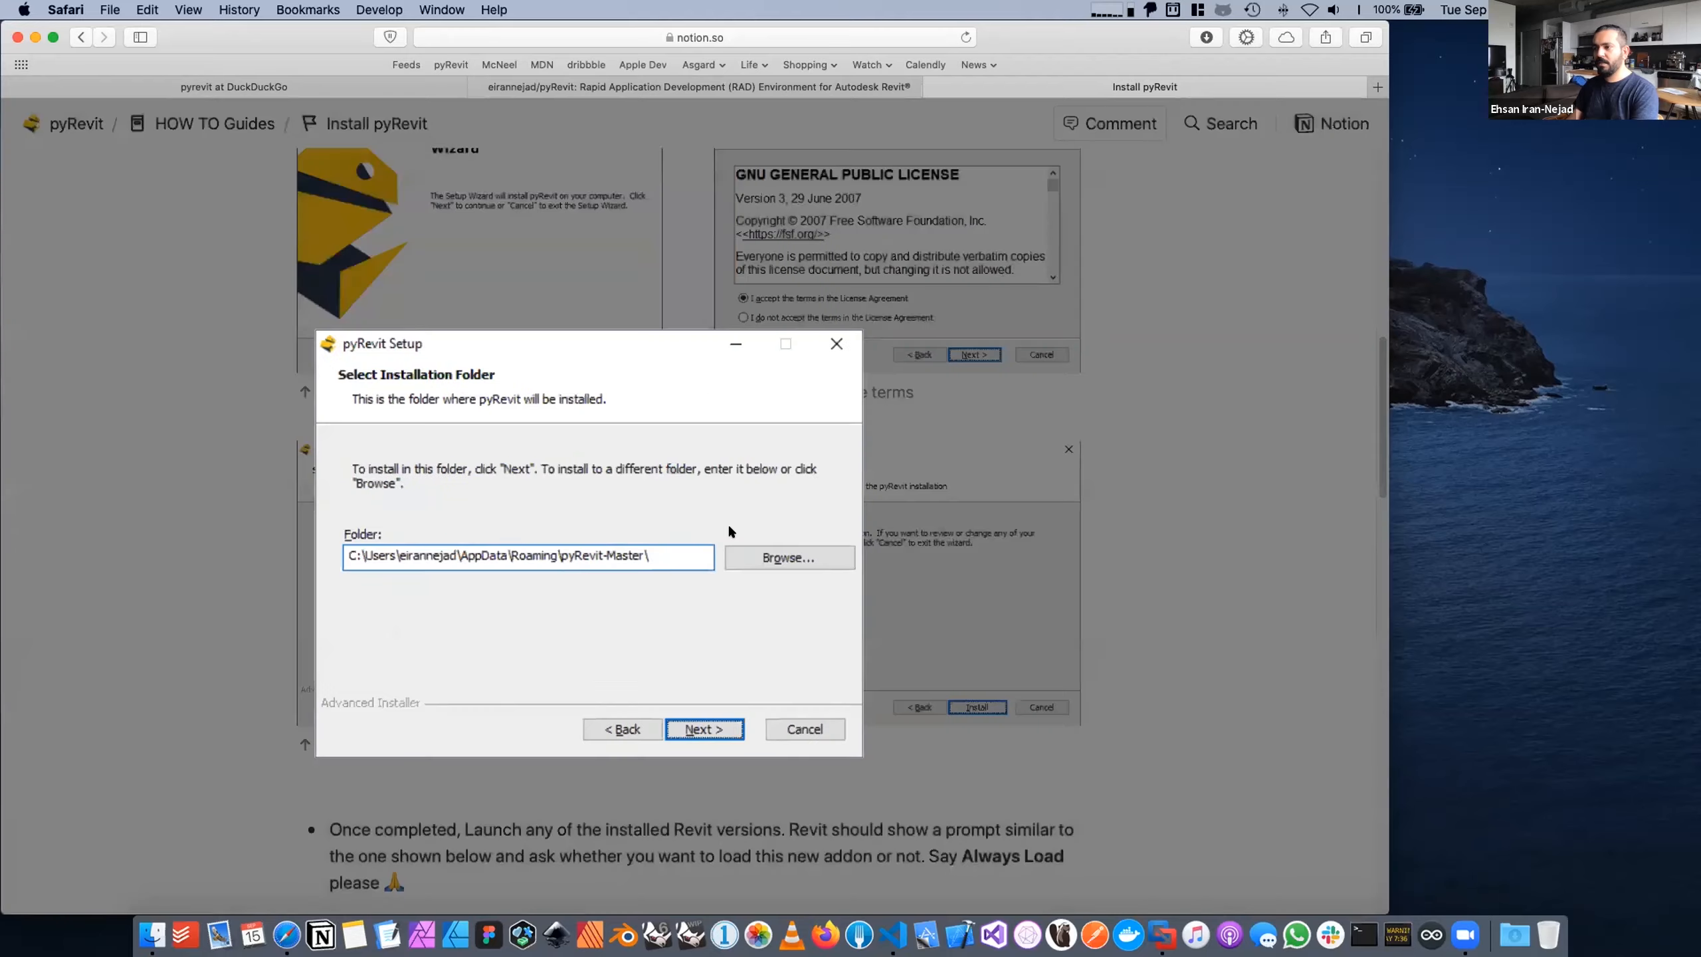
Step: Examine the guide's Revit launch instructions, enlarging the Signed Add-In security prompt that offers Always Load
{"action": "scroll", "coordinate": [646, 551], "scroll_direction": "down", "scroll_amount": 10}
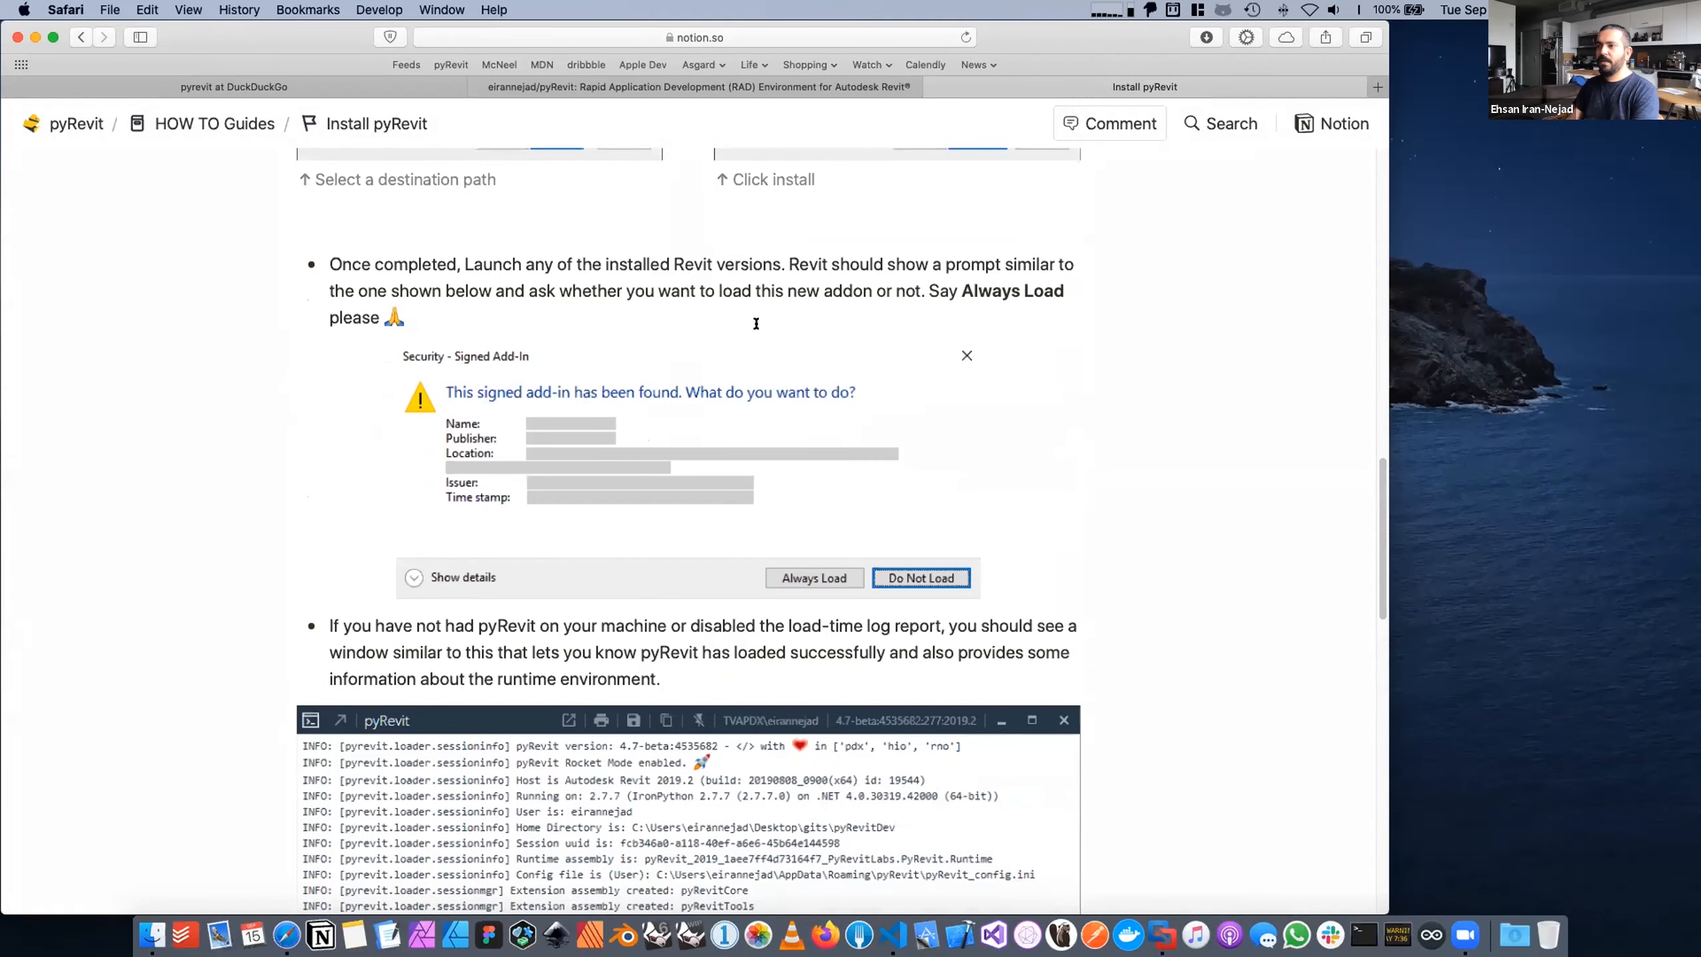
{"action": "scroll", "coordinate": [751, 335], "scroll_direction": "up", "scroll_amount": 3}
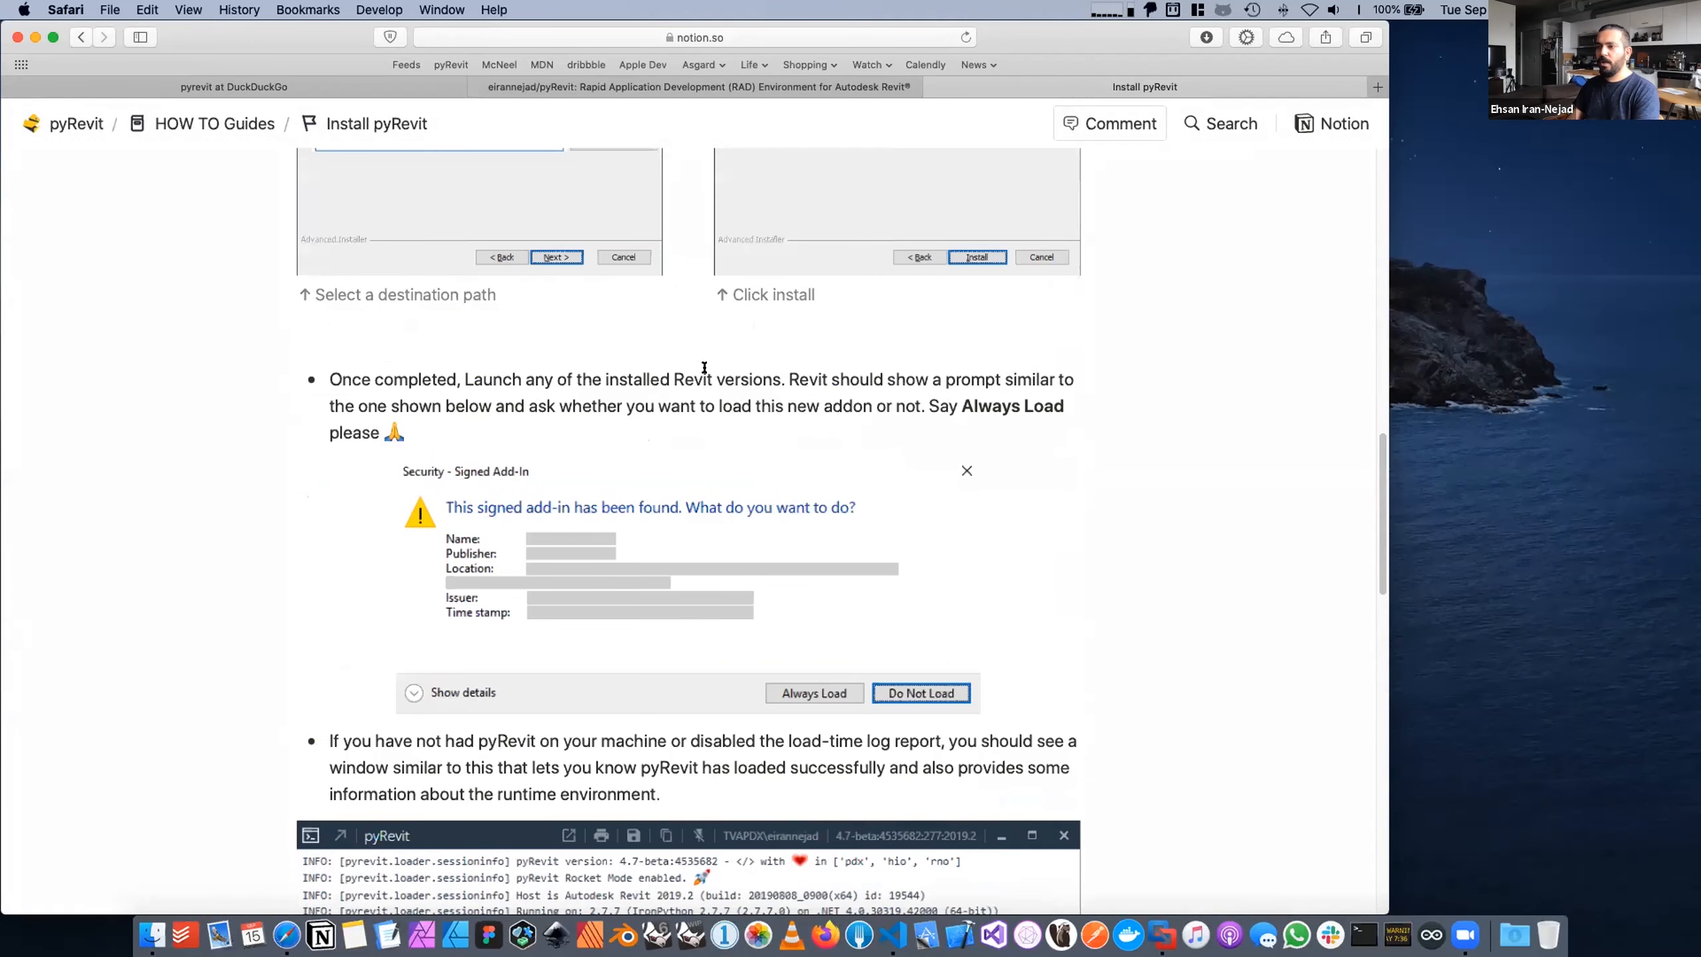
{"action": "scroll", "coordinate": [701, 395], "scroll_direction": "down", "scroll_amount": 1}
{"action": "left_click", "coordinate": [622, 522]}
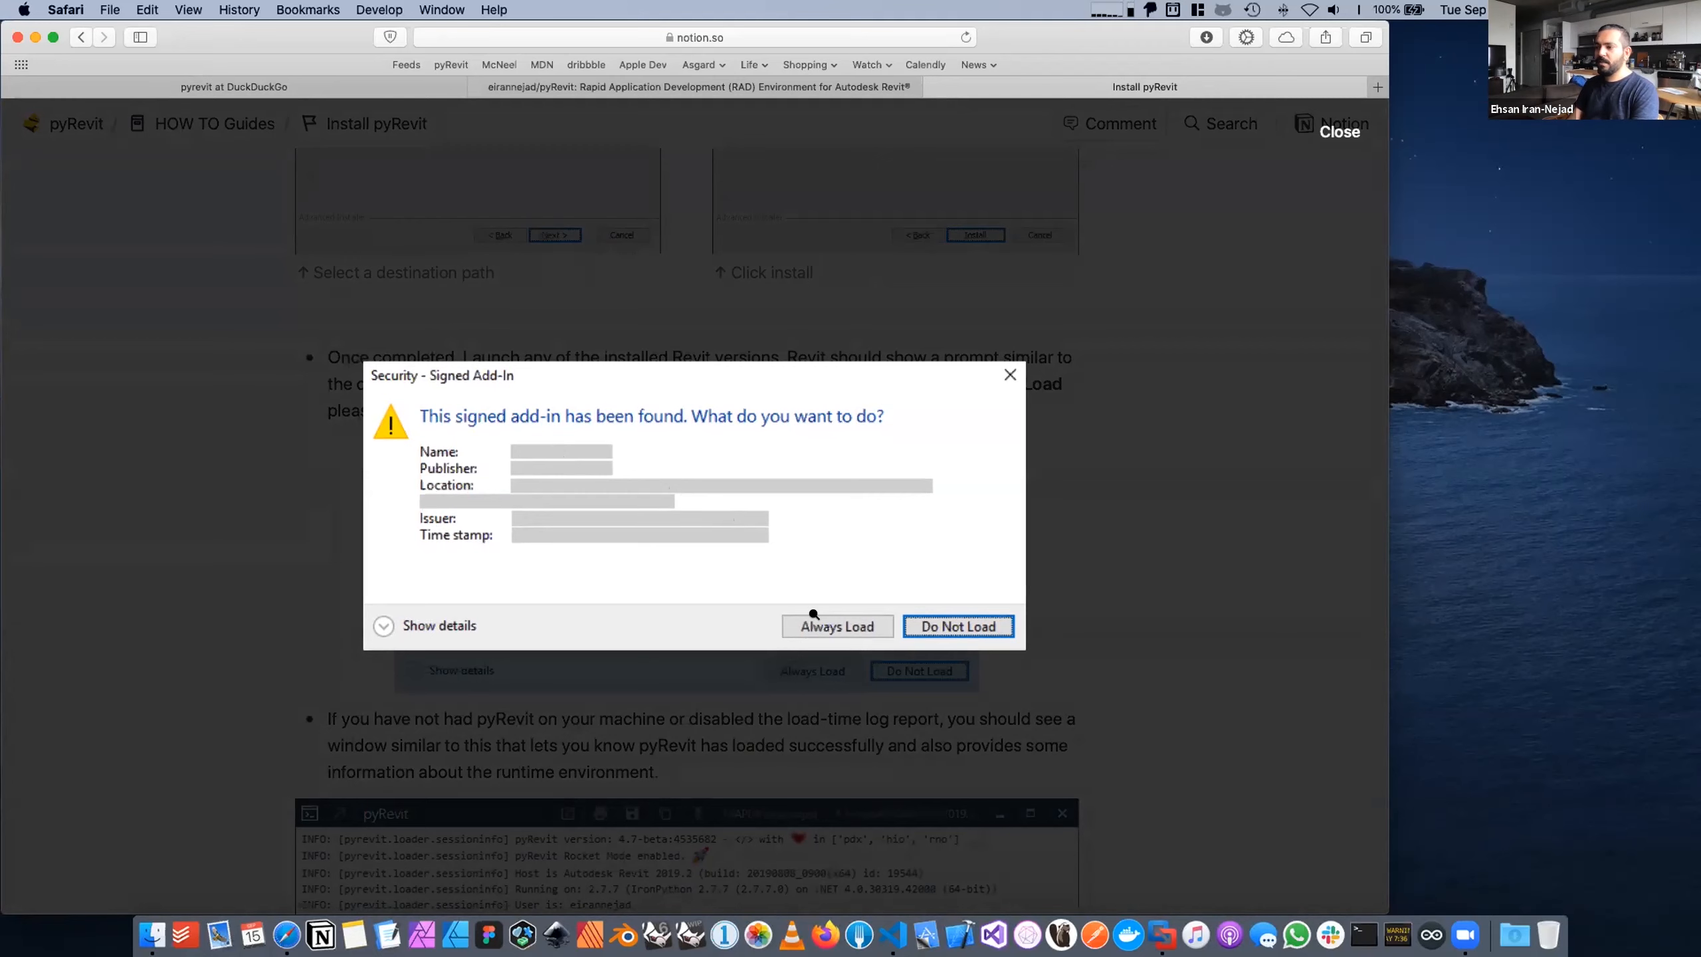
{"action": "left_click", "coordinate": [811, 607]}
{"action": "scroll", "coordinate": [641, 509], "scroll_direction": "down", "scroll_amount": 6}
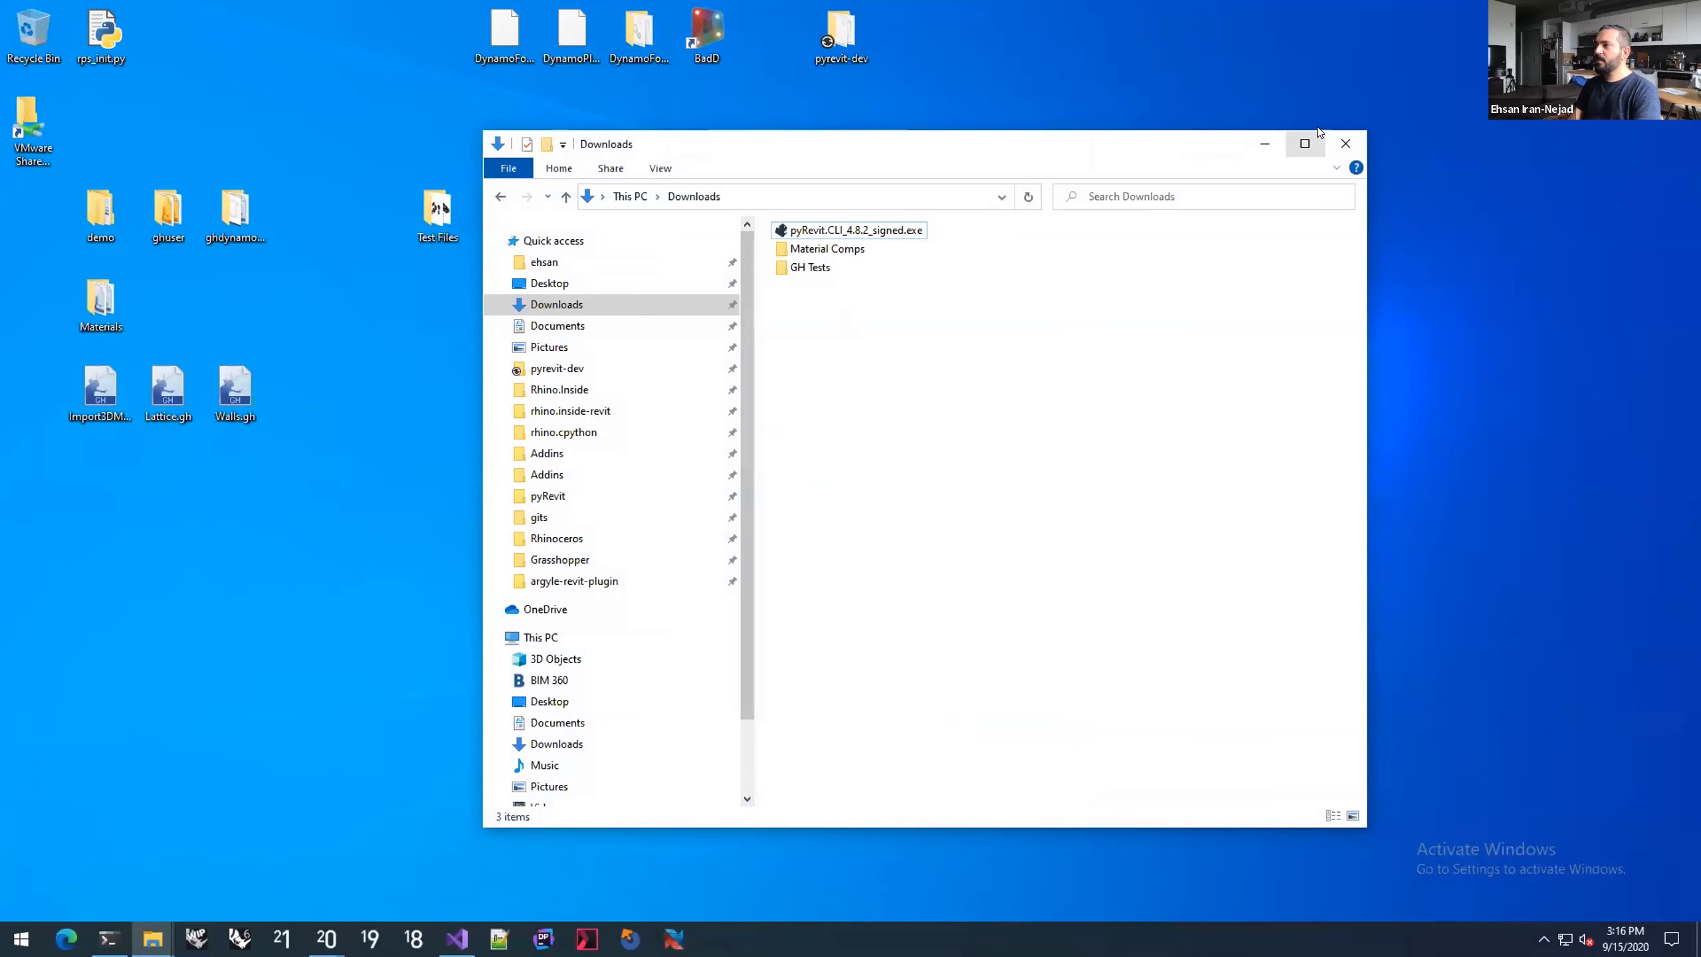
Step: Close the Downloads folder window on the Windows machine and switch to the open Autodesk Revit 2020.2 project
{"action": "left_click", "coordinate": [1346, 144]}
{"action": "mouse_move", "coordinate": [326, 938]}
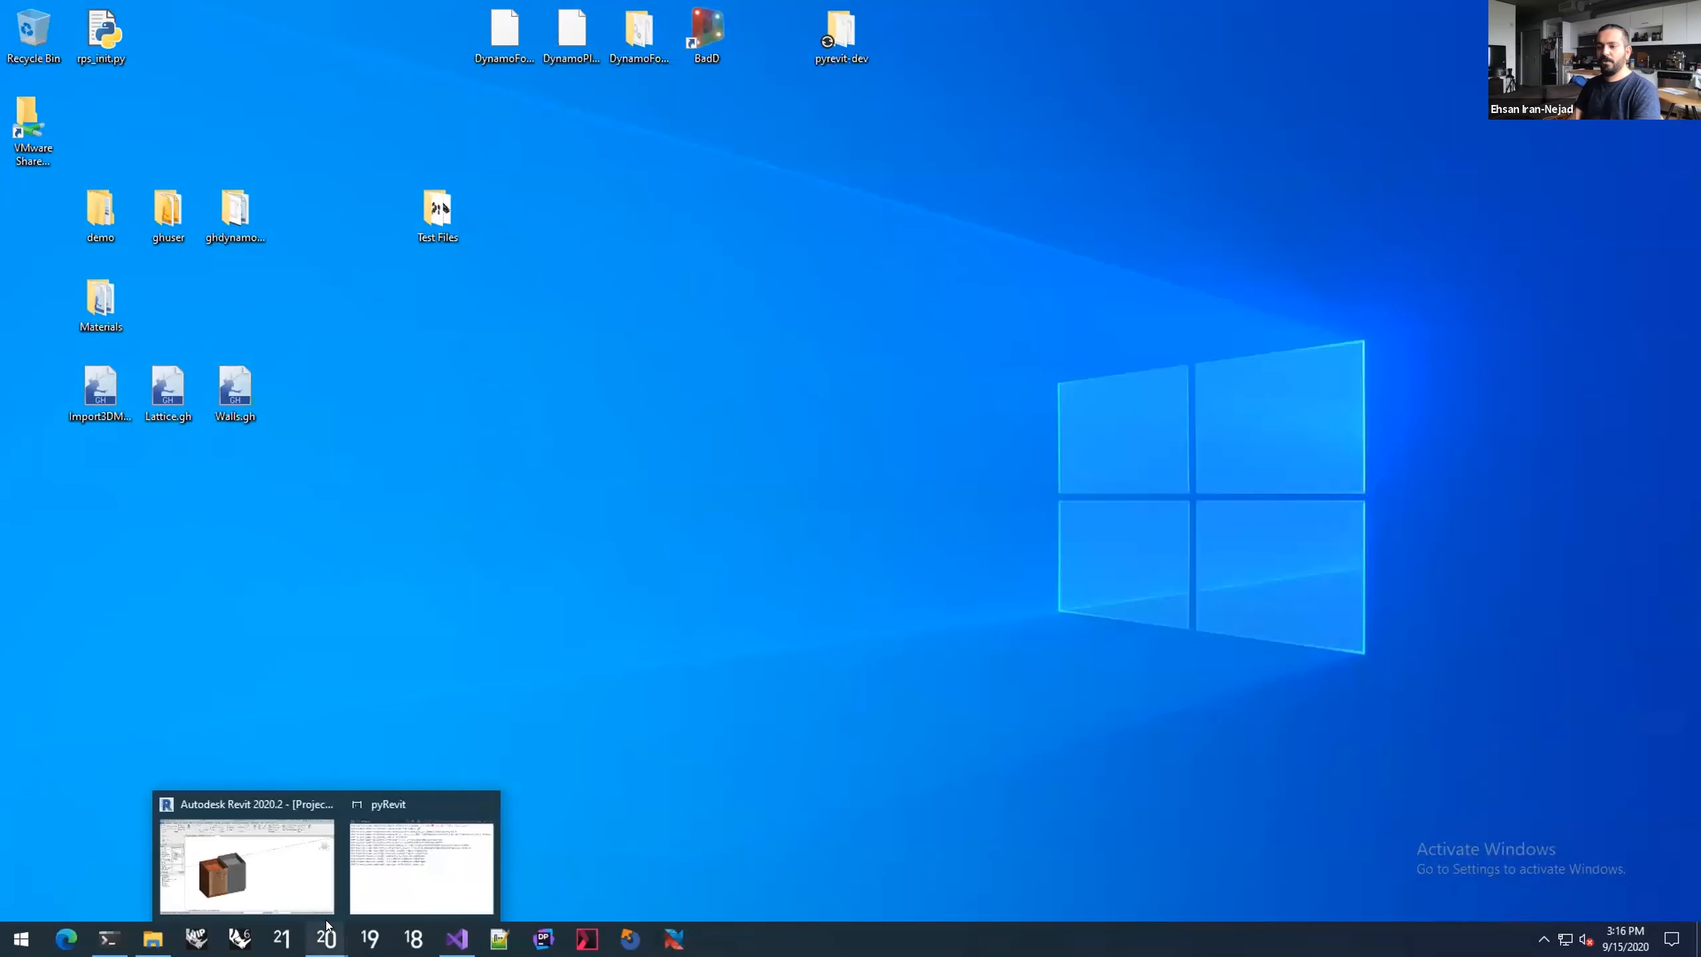
{"action": "left_click", "coordinate": [271, 864]}
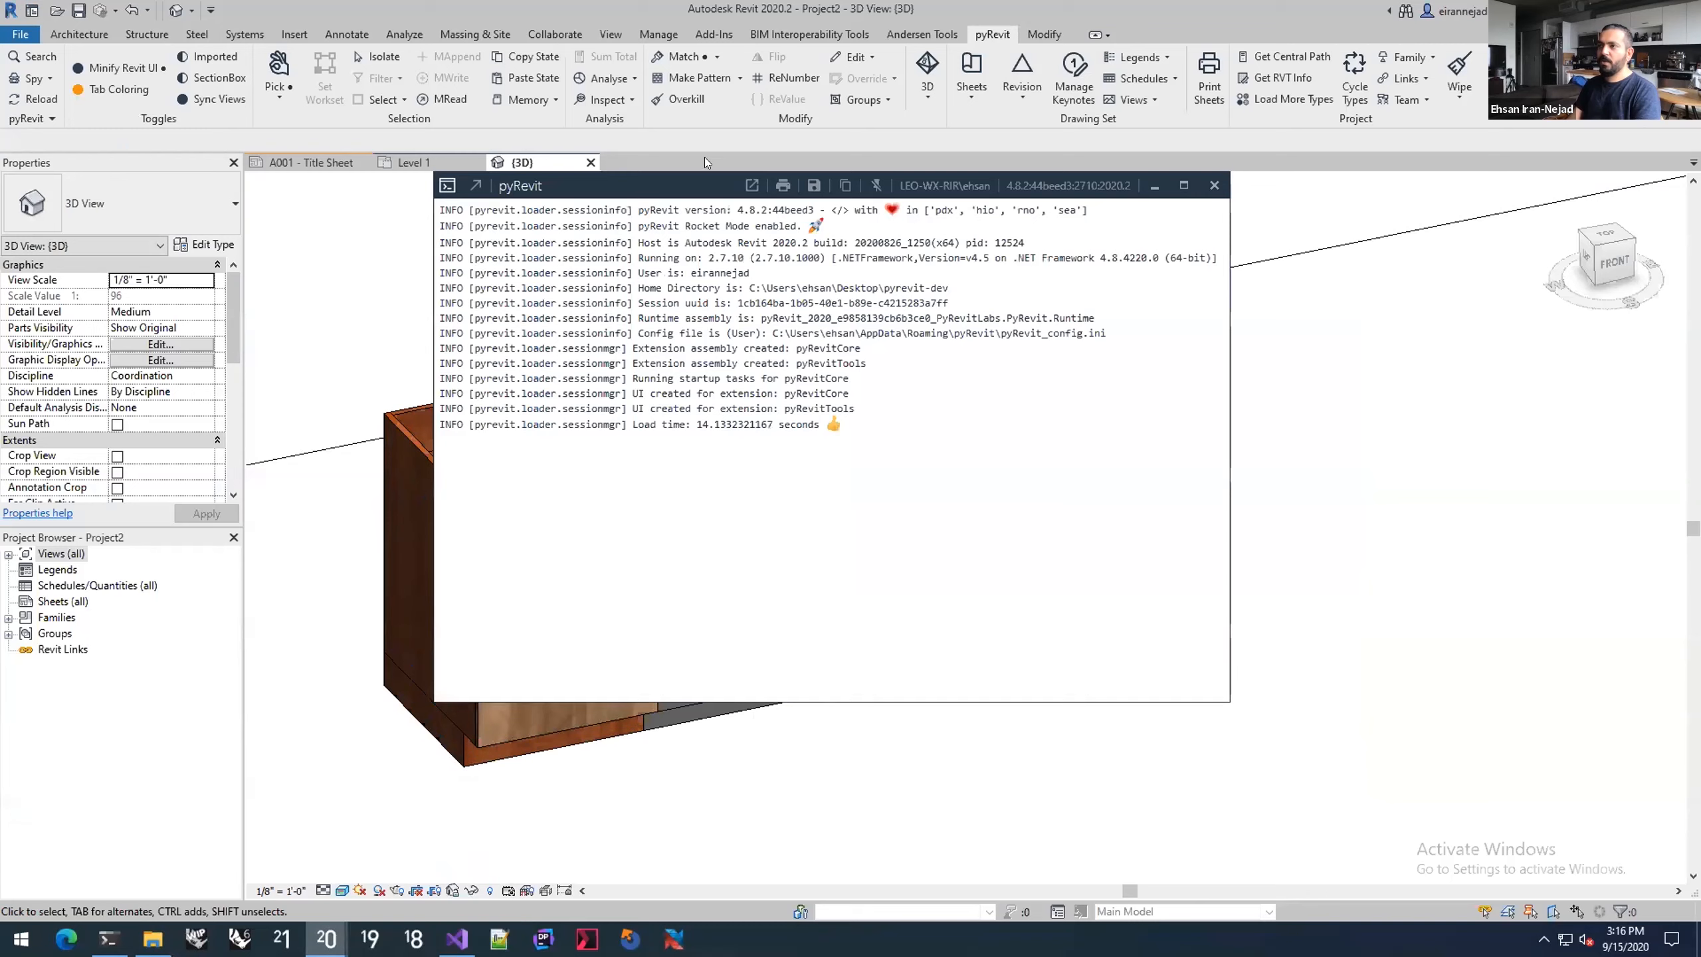
Step: Examine the pyRevit version and host Revit lines in the pyRevit load log, and close the log window
{"action": "left_click_drag", "start_coordinate": [684, 178], "coordinate": [448, 141]}
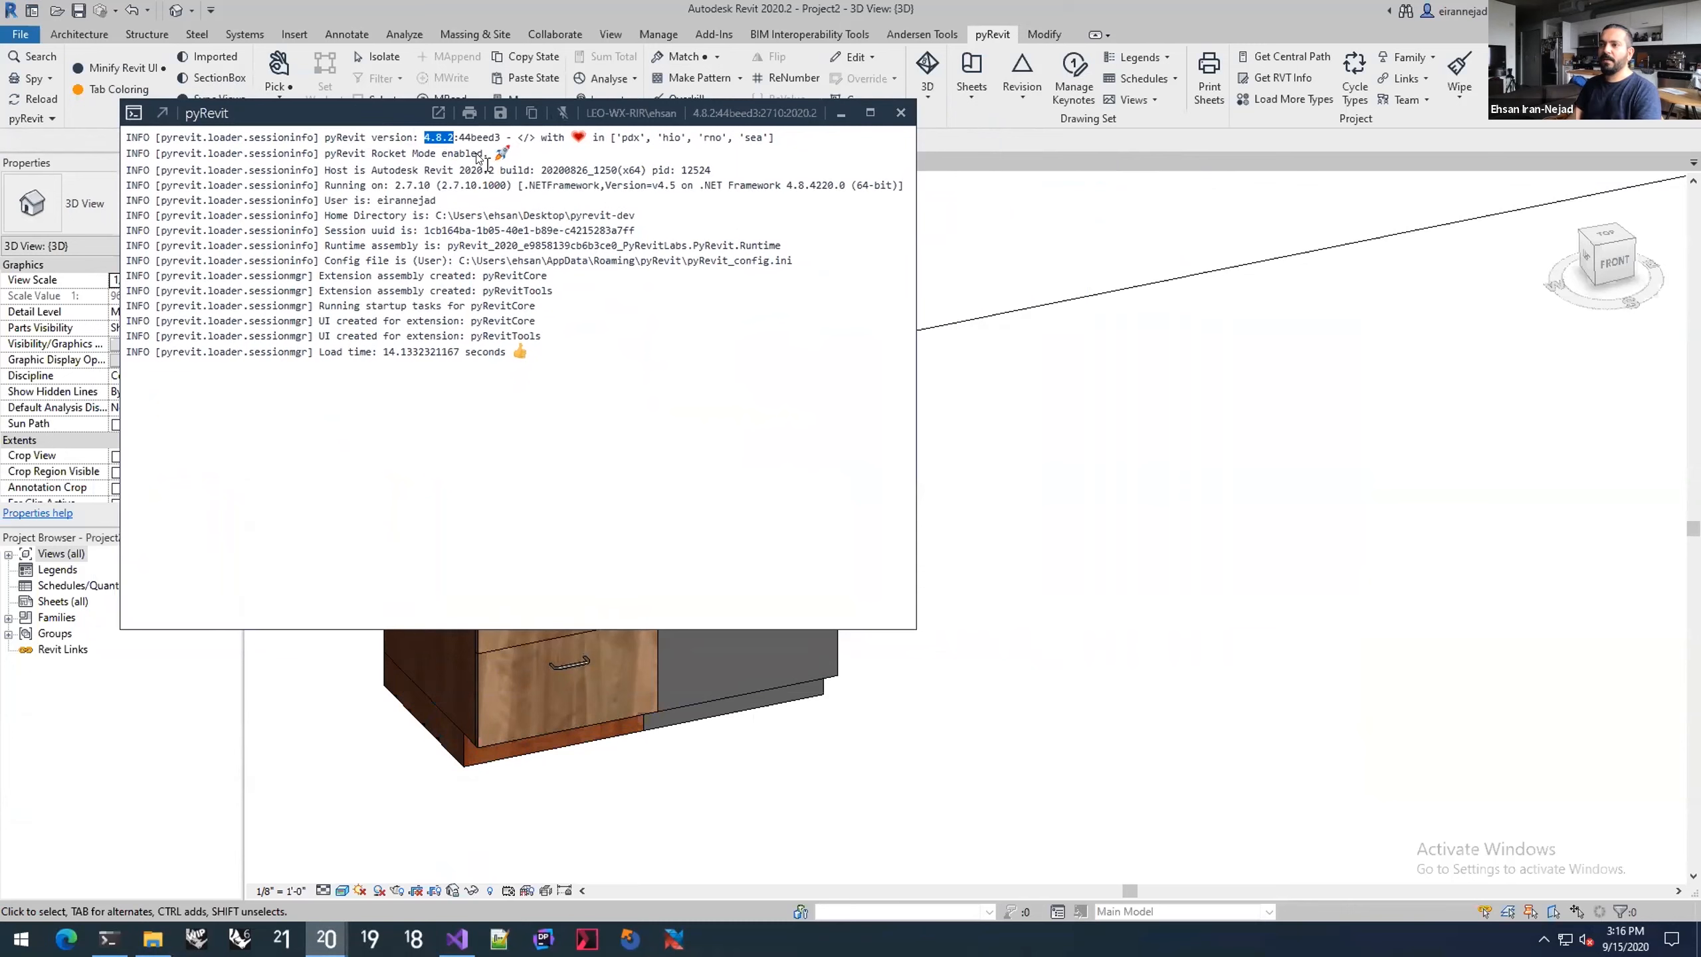
{"action": "double_click", "coordinate": [461, 171]}
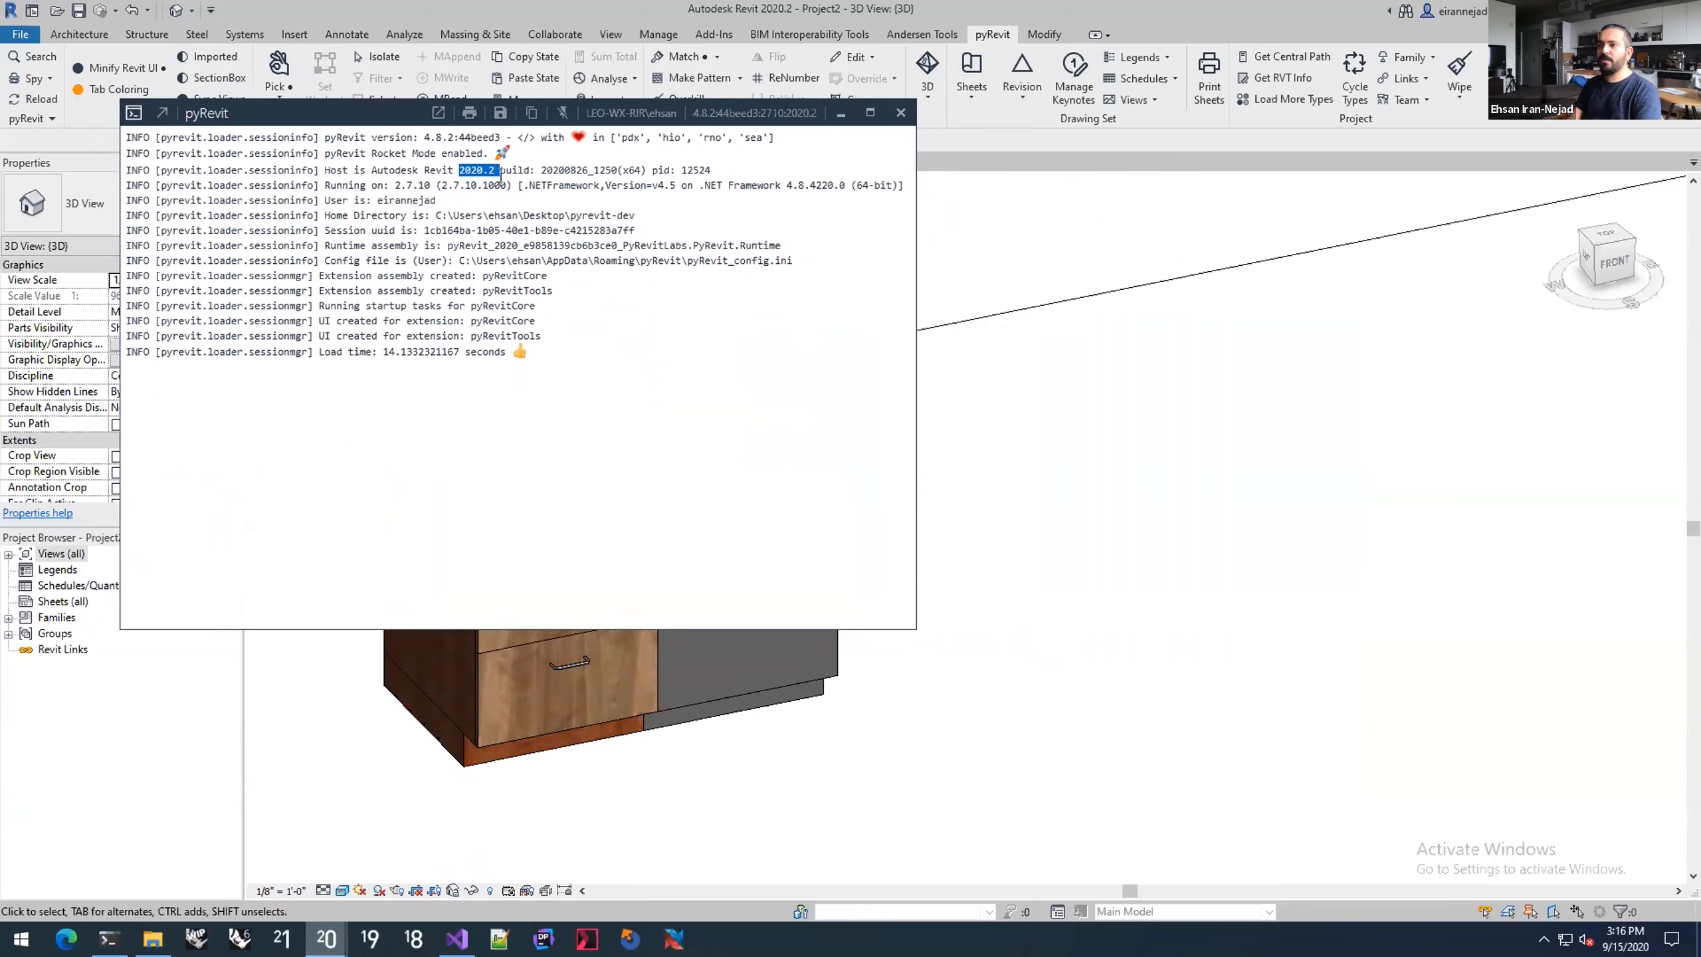
{"action": "left_click_drag", "start_coordinate": [366, 116], "coordinate": [372, 131]}
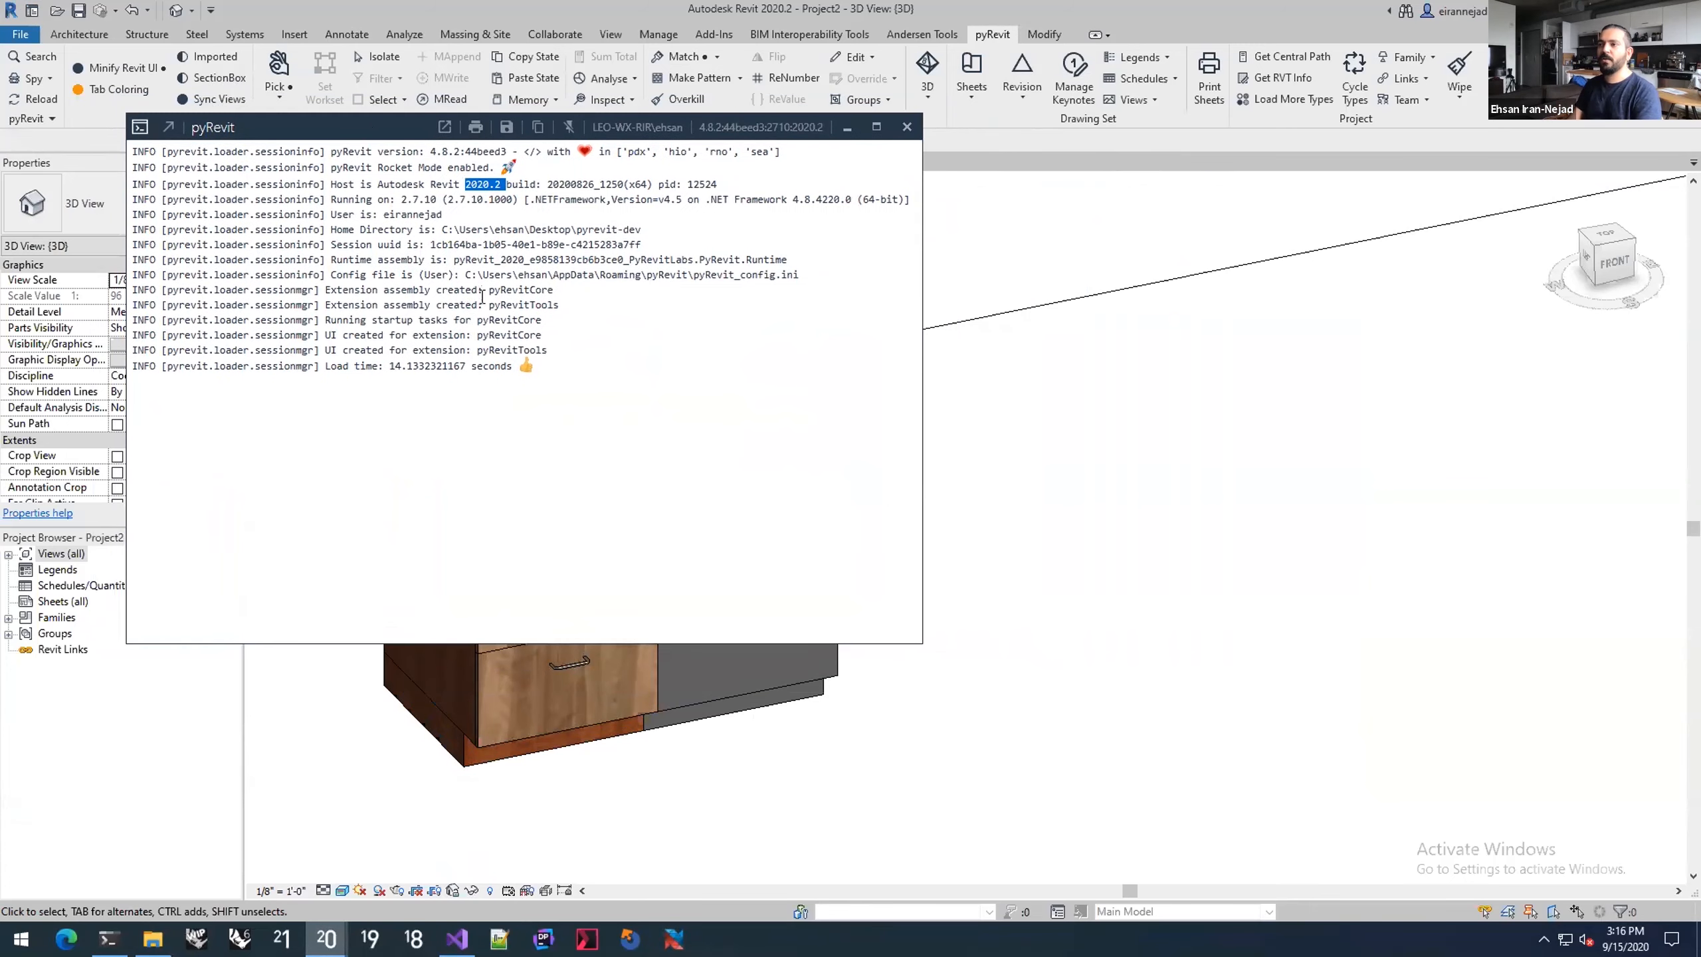
{"action": "mouse_move", "coordinate": [396, 126]}
{"action": "left_mouse_down"}
{"action": "mouse_move", "coordinate": [356, 136]}
{"action": "mouse_move", "coordinate": [411, 147]}
{"action": "mouse_move", "coordinate": [397, 143]}
{"action": "left_mouse_up"}
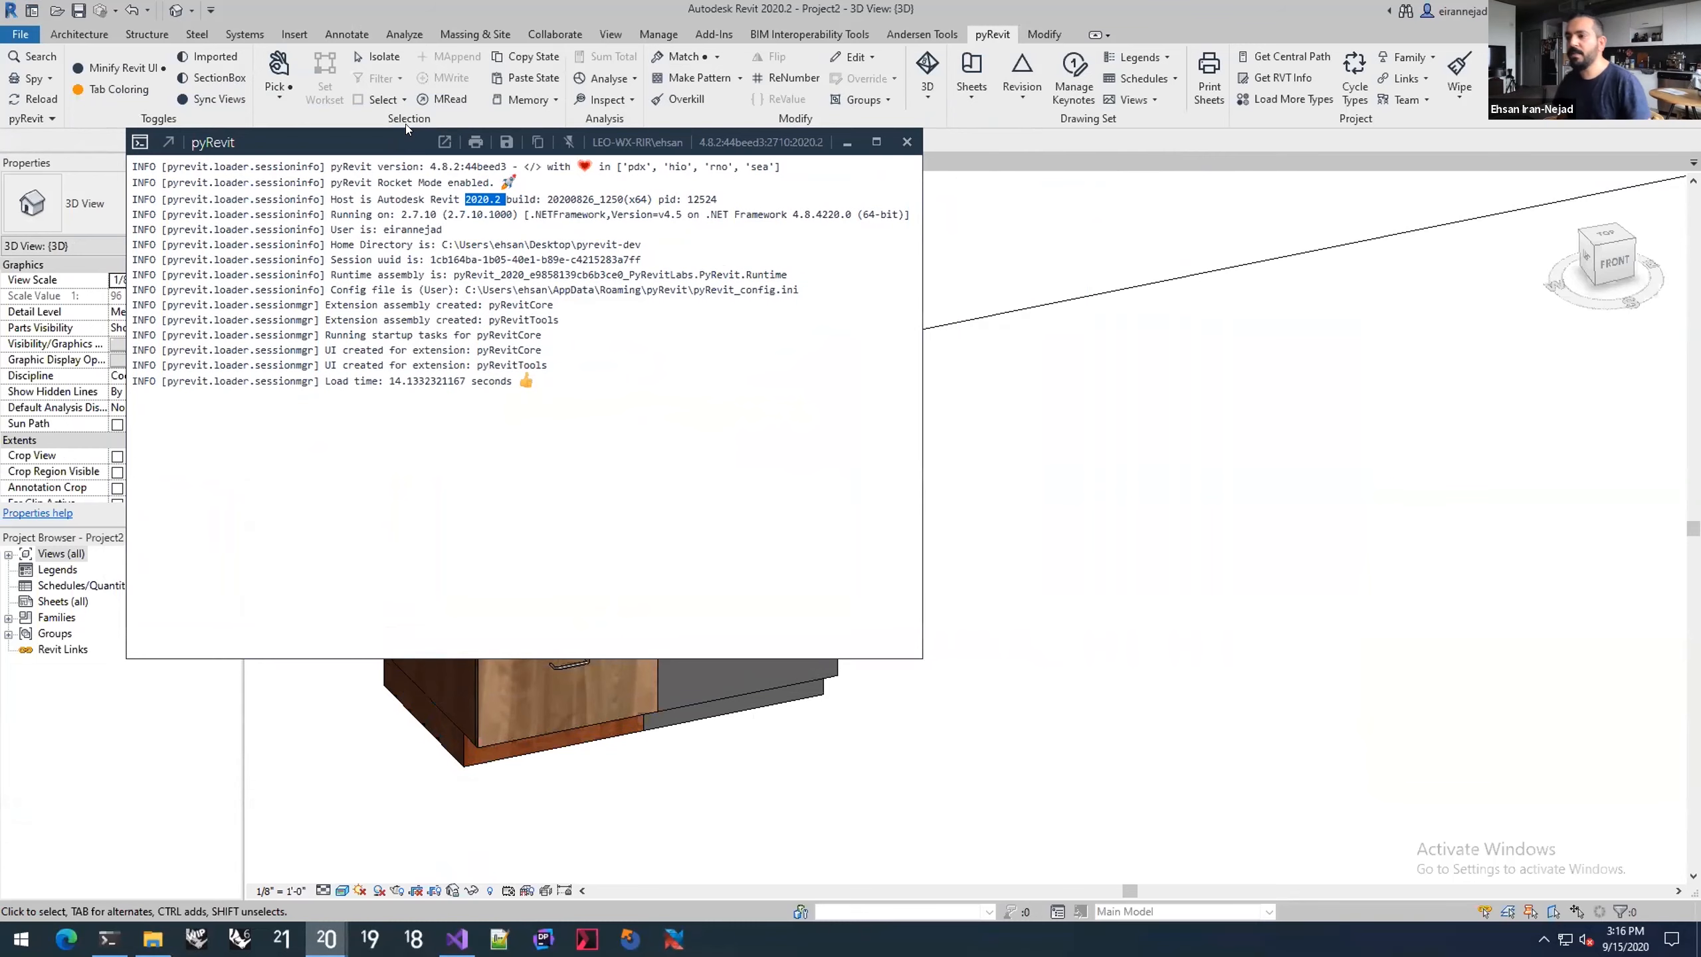
{"action": "left_click", "coordinate": [892, 142]}
Step: Activate the A001 - Title Sheet view and show the additional tools in the pyRevit group
{"action": "left_click", "coordinate": [315, 162]}
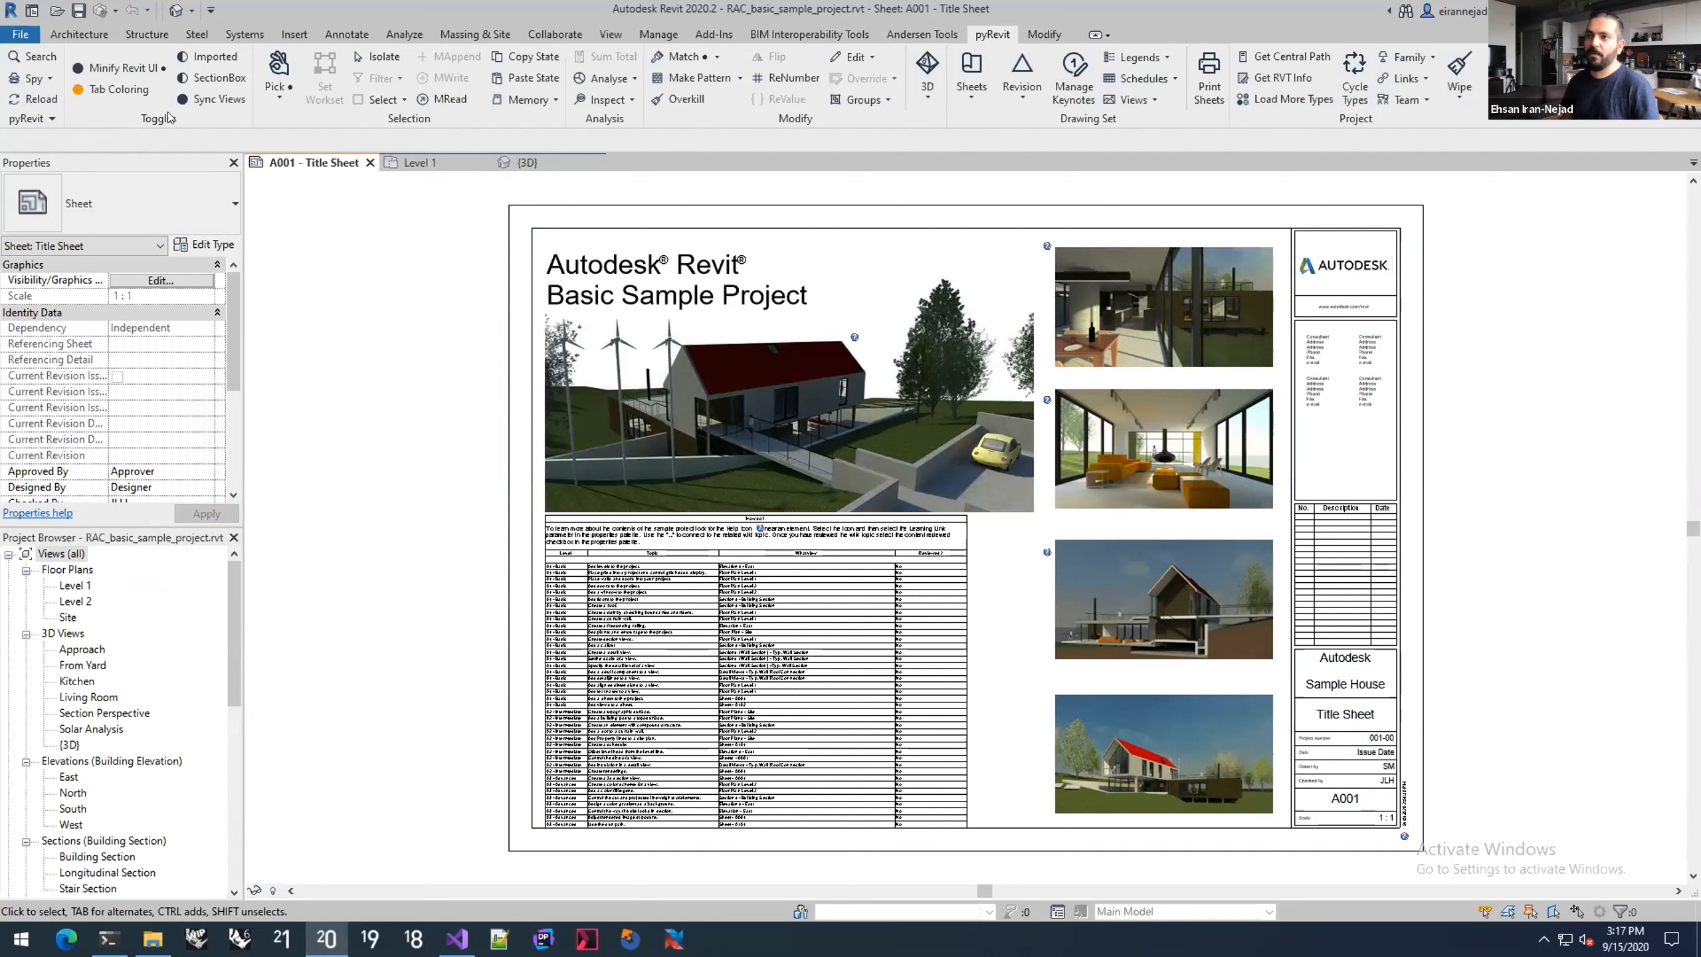
{"action": "left_click", "coordinate": [28, 116]}
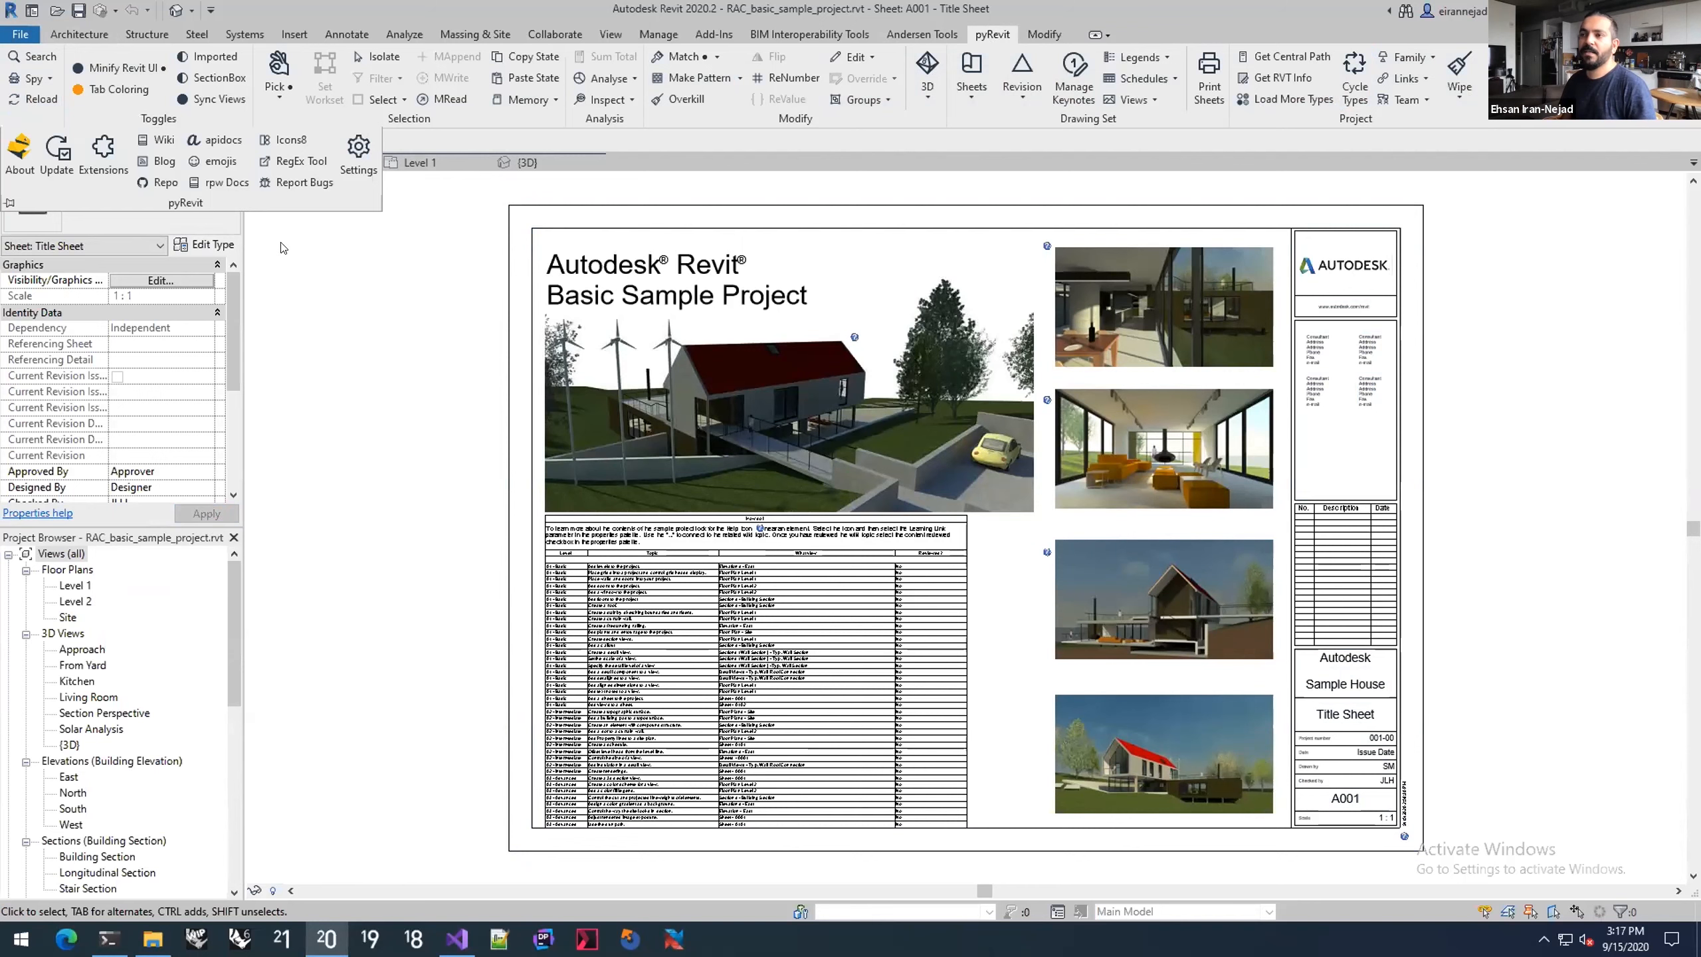
{"action": "left_click", "coordinate": [32, 118]}
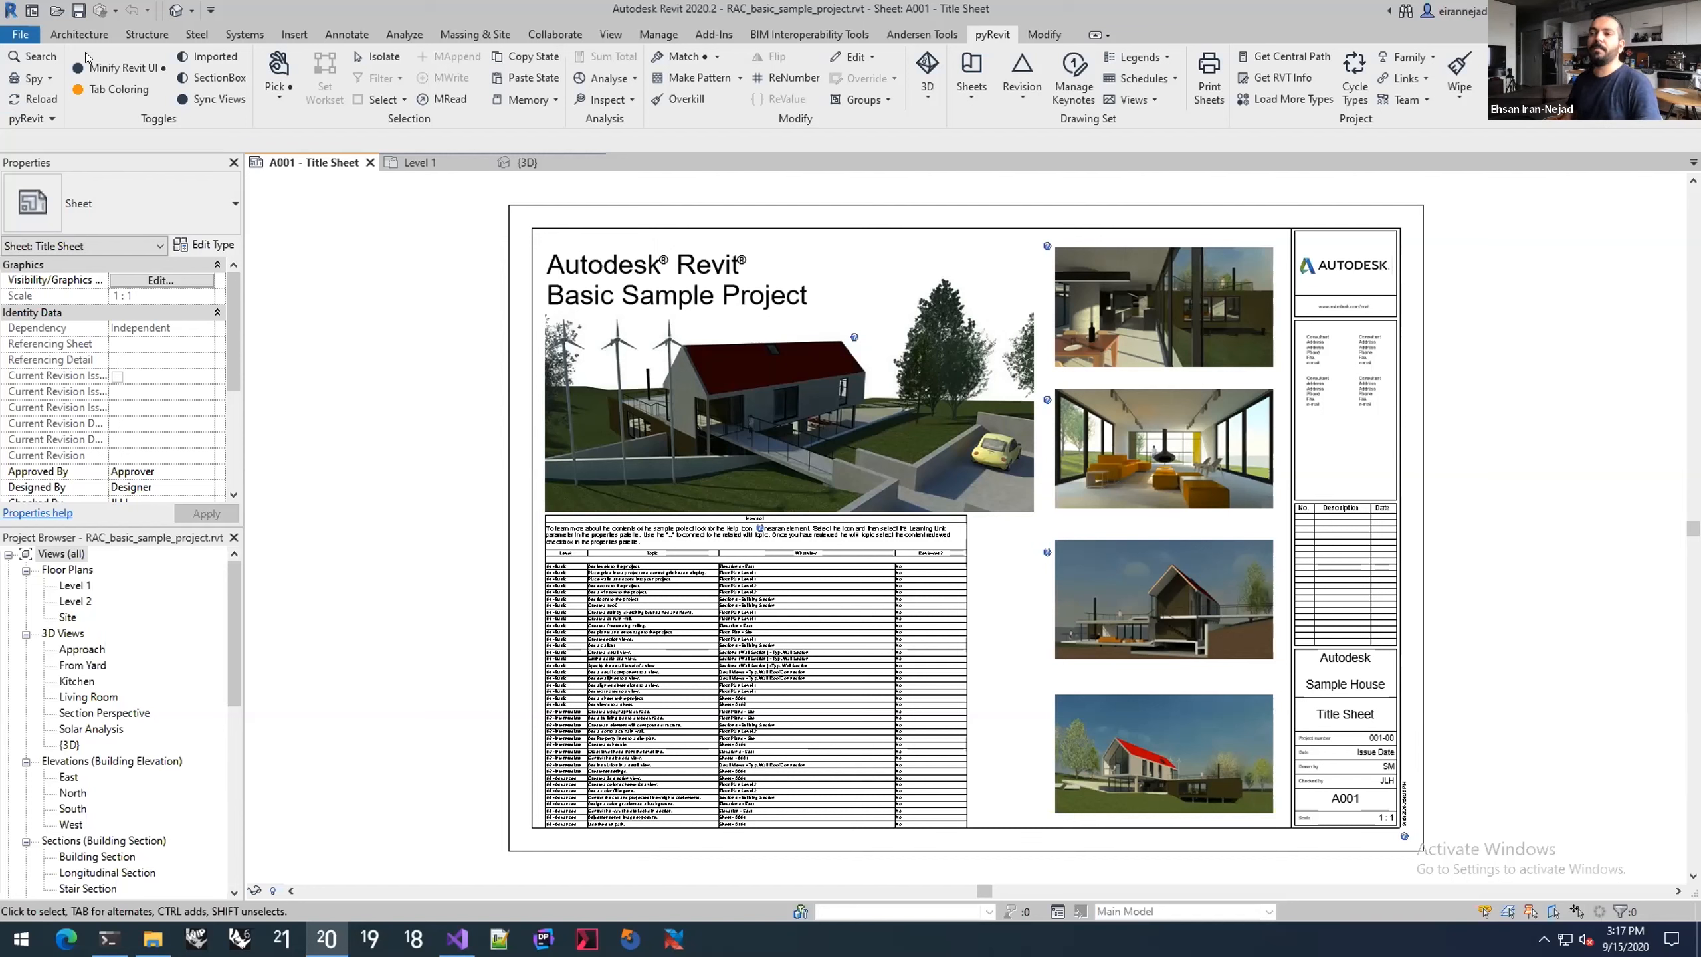
Step: Open pyRevit's About window to view its version information and resource links, and close it
{"action": "mouse_move", "coordinate": [24, 118]}
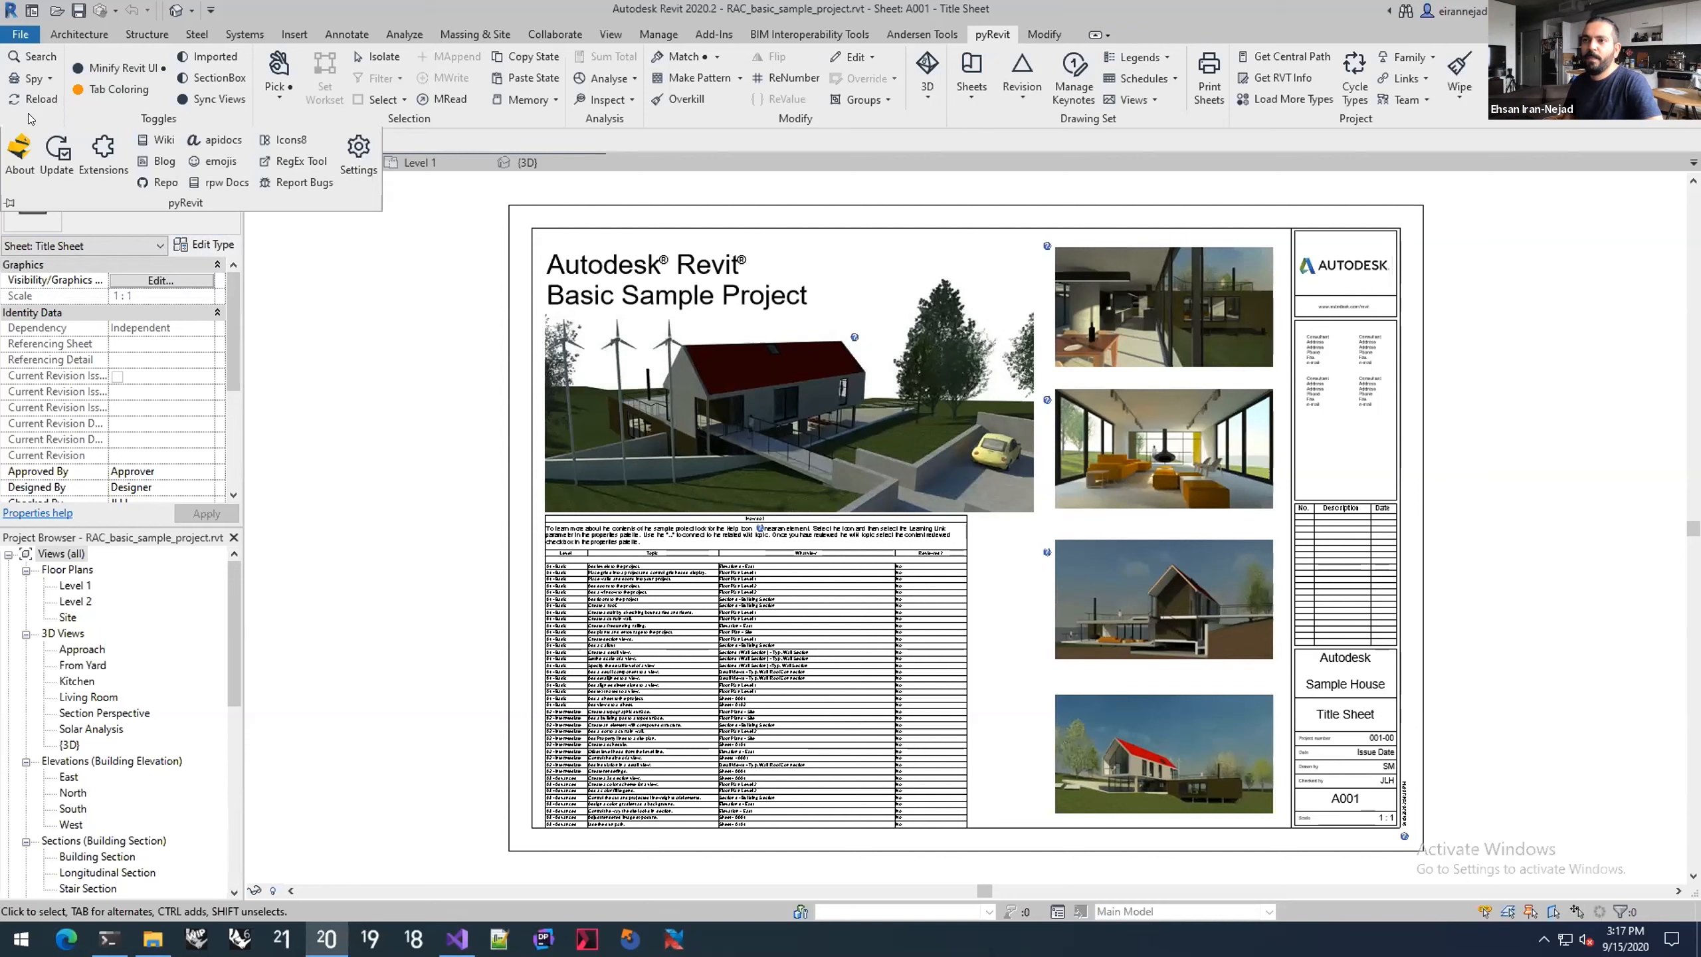
{"action": "left_click", "coordinate": [21, 168]}
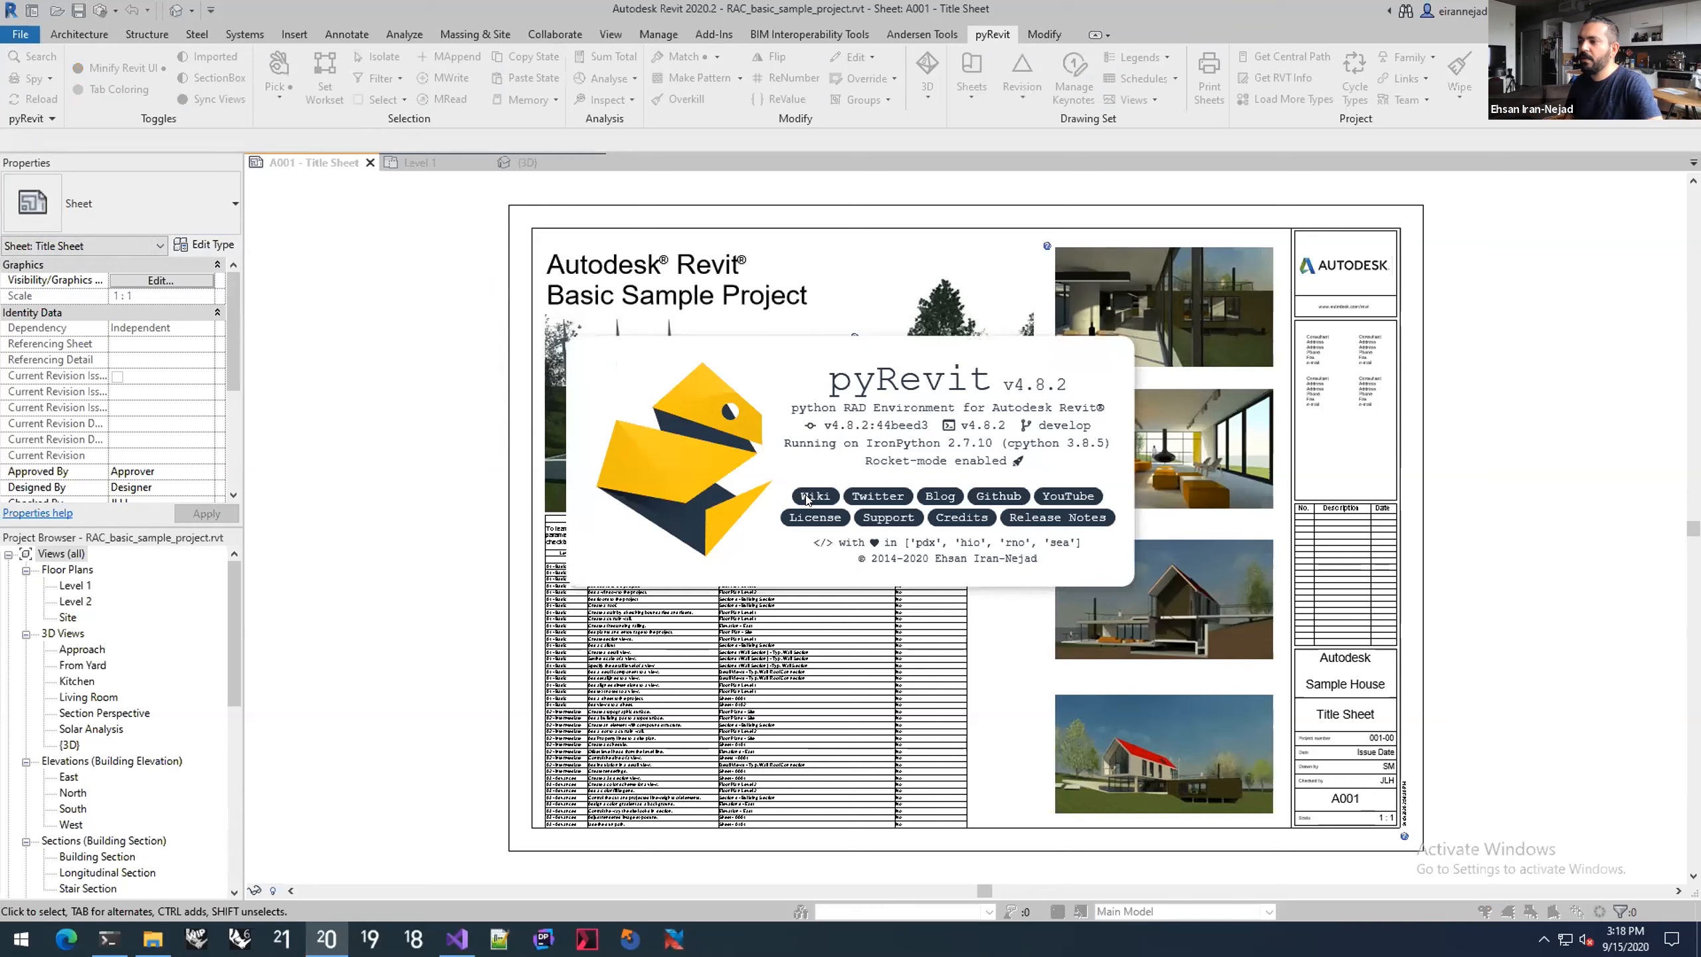
{"action": "left_click", "coordinate": [617, 439]}
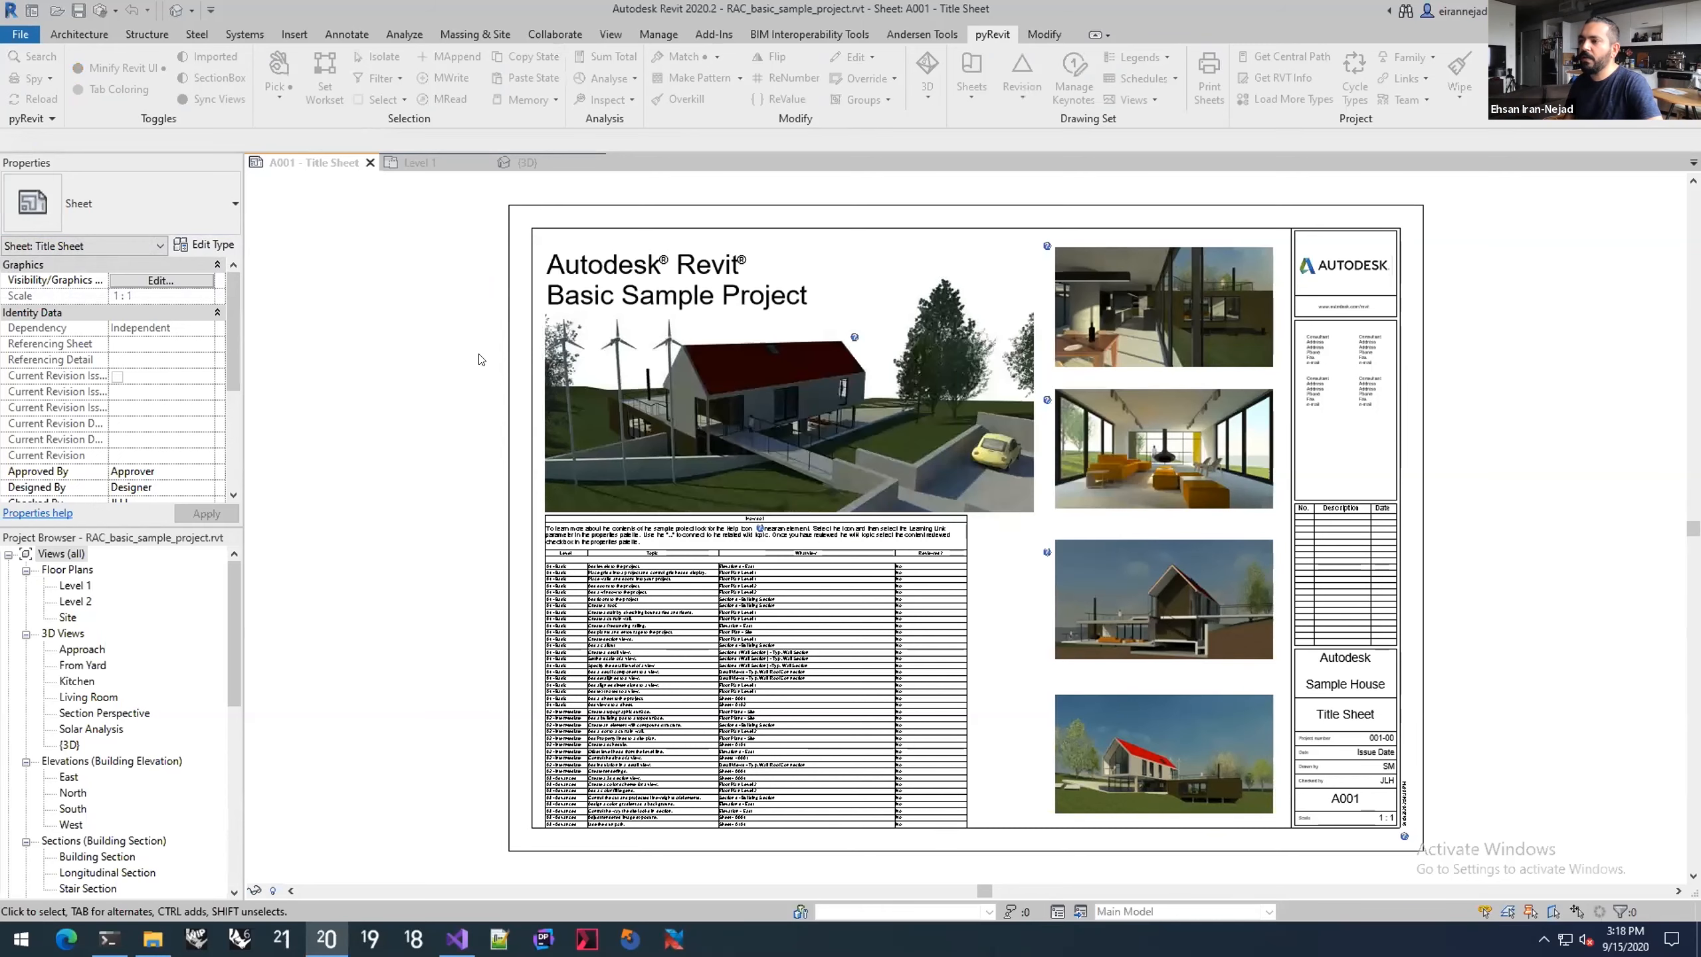
Step: Open the pyRevit Extension Manager and view the details of the pyApex and pyRevitTools extensions
{"action": "left_click", "coordinate": [32, 118]}
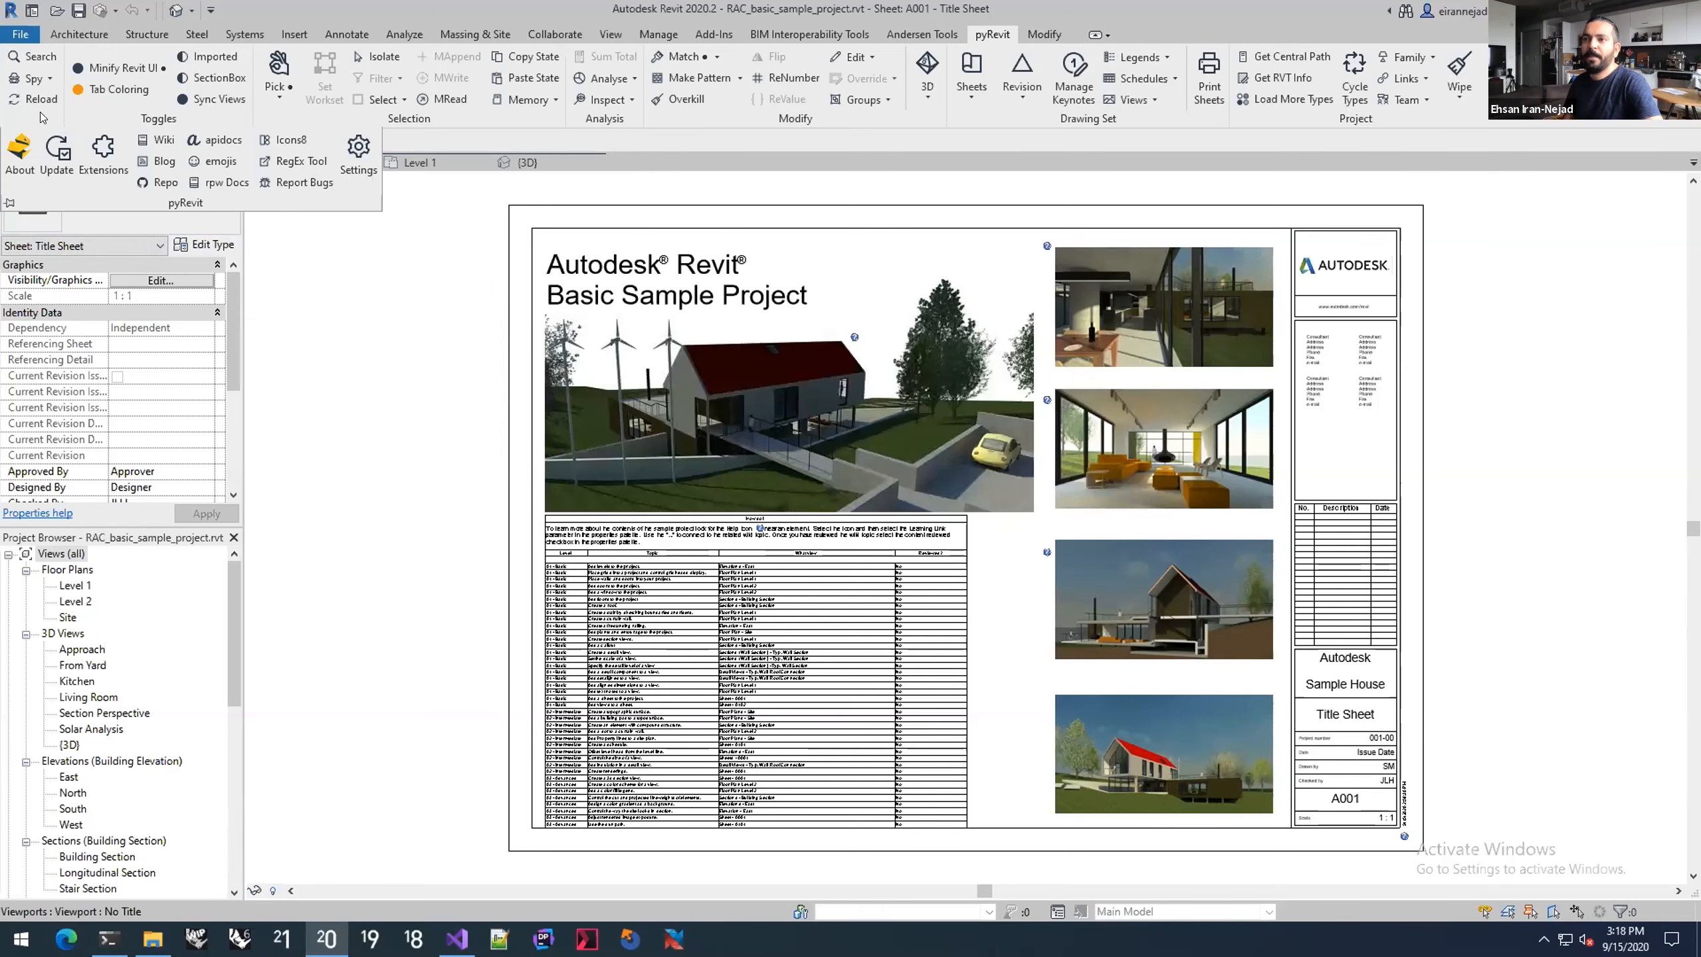
{"action": "left_click", "coordinate": [110, 172]}
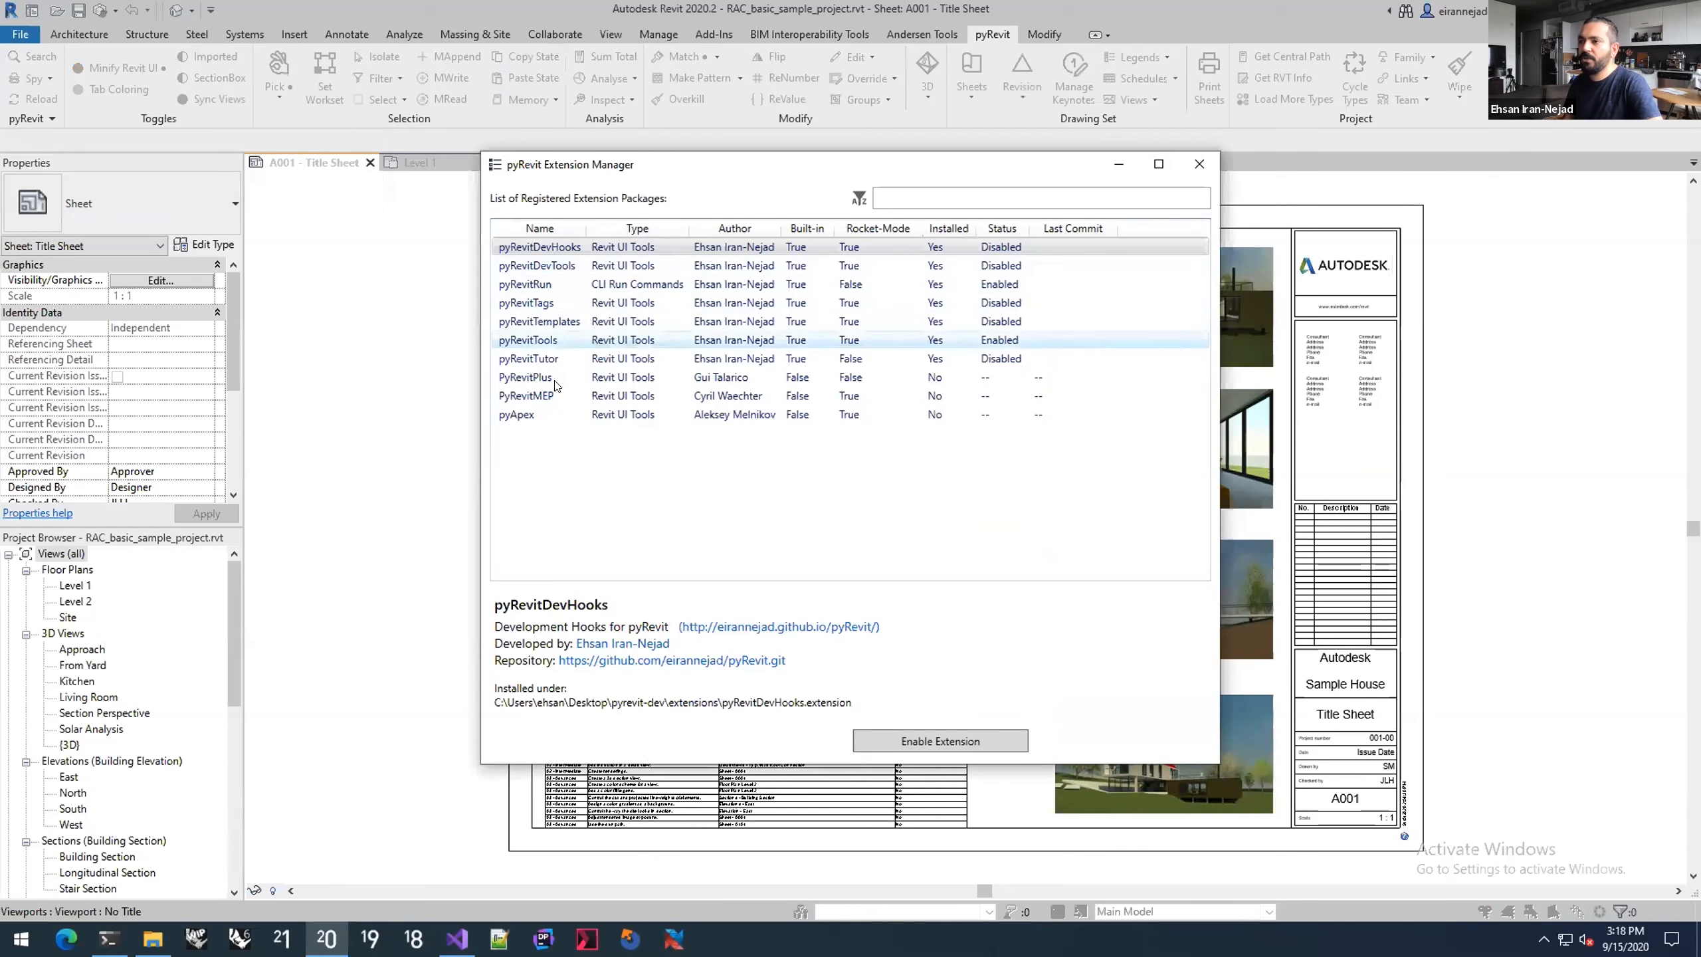
{"action": "left_click", "coordinate": [556, 414]}
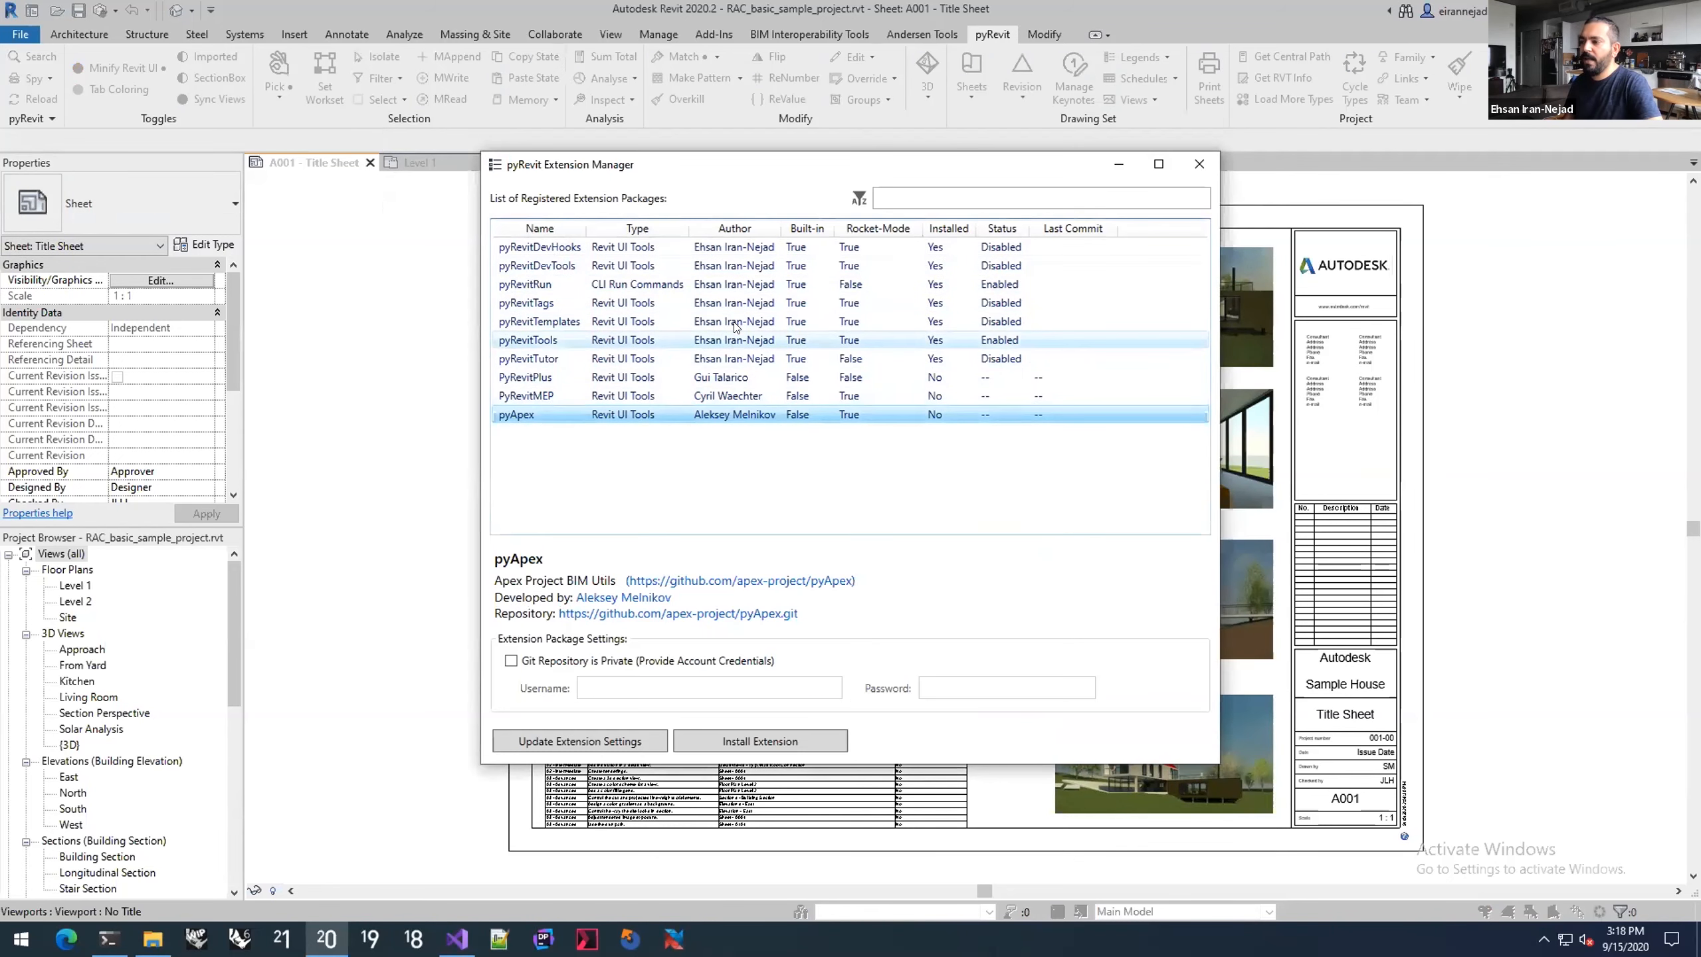
{"action": "left_click", "coordinate": [717, 340]}
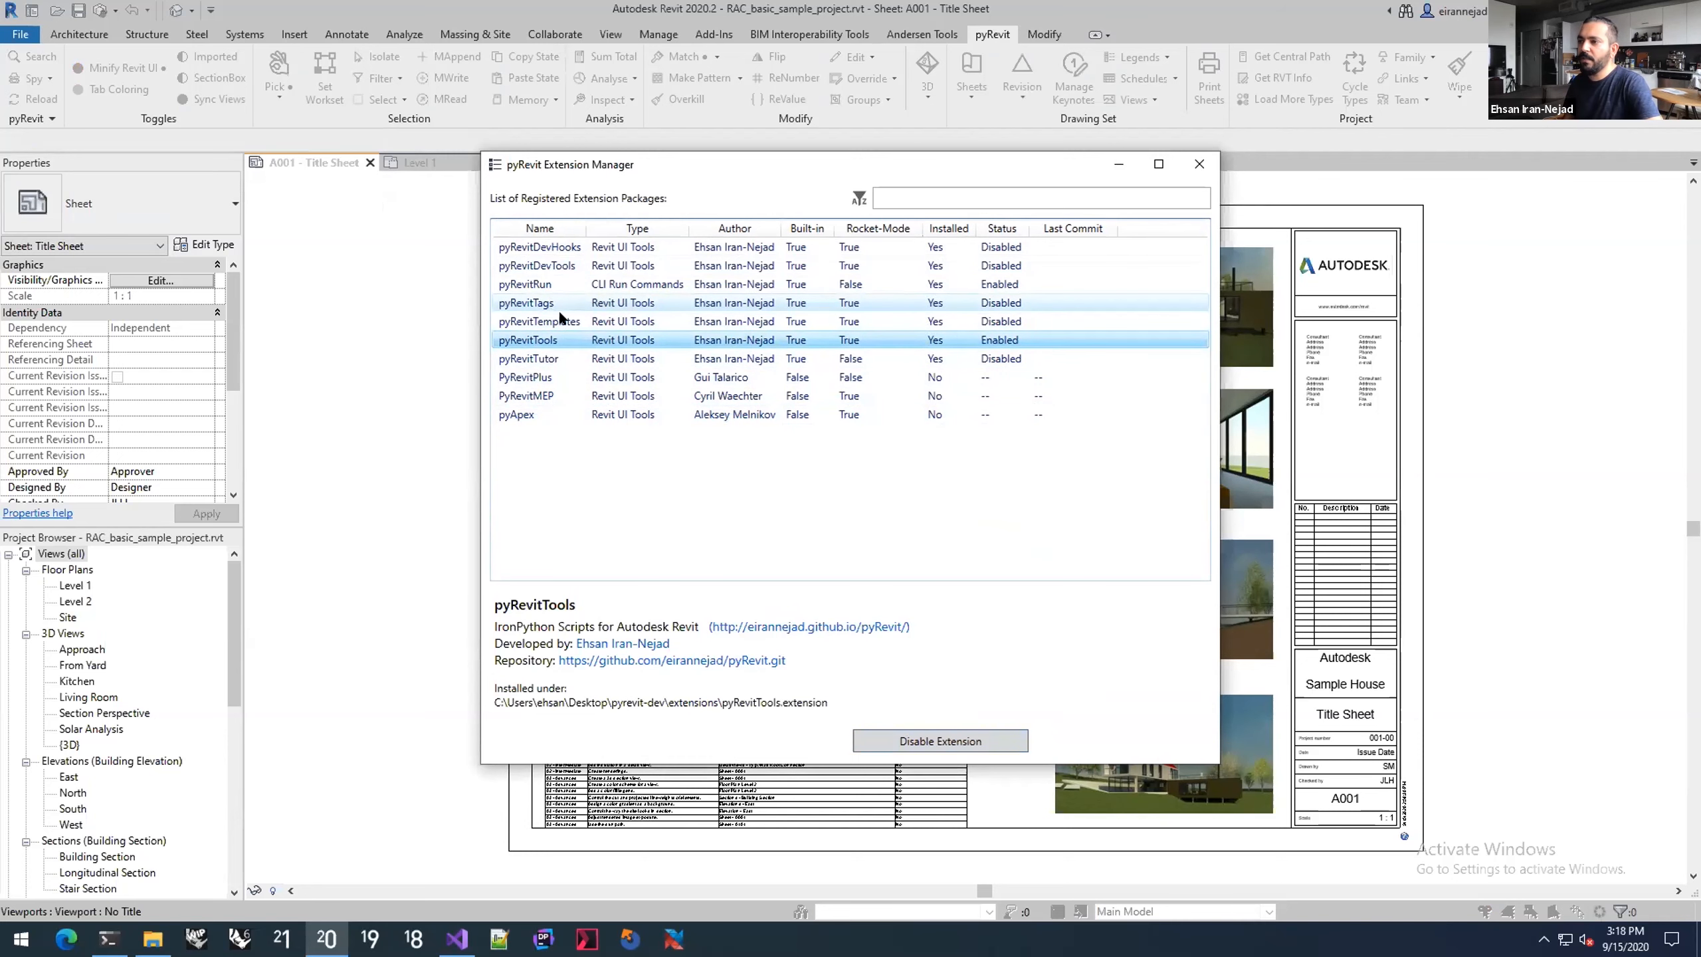
{"action": "left_click", "coordinate": [670, 415]}
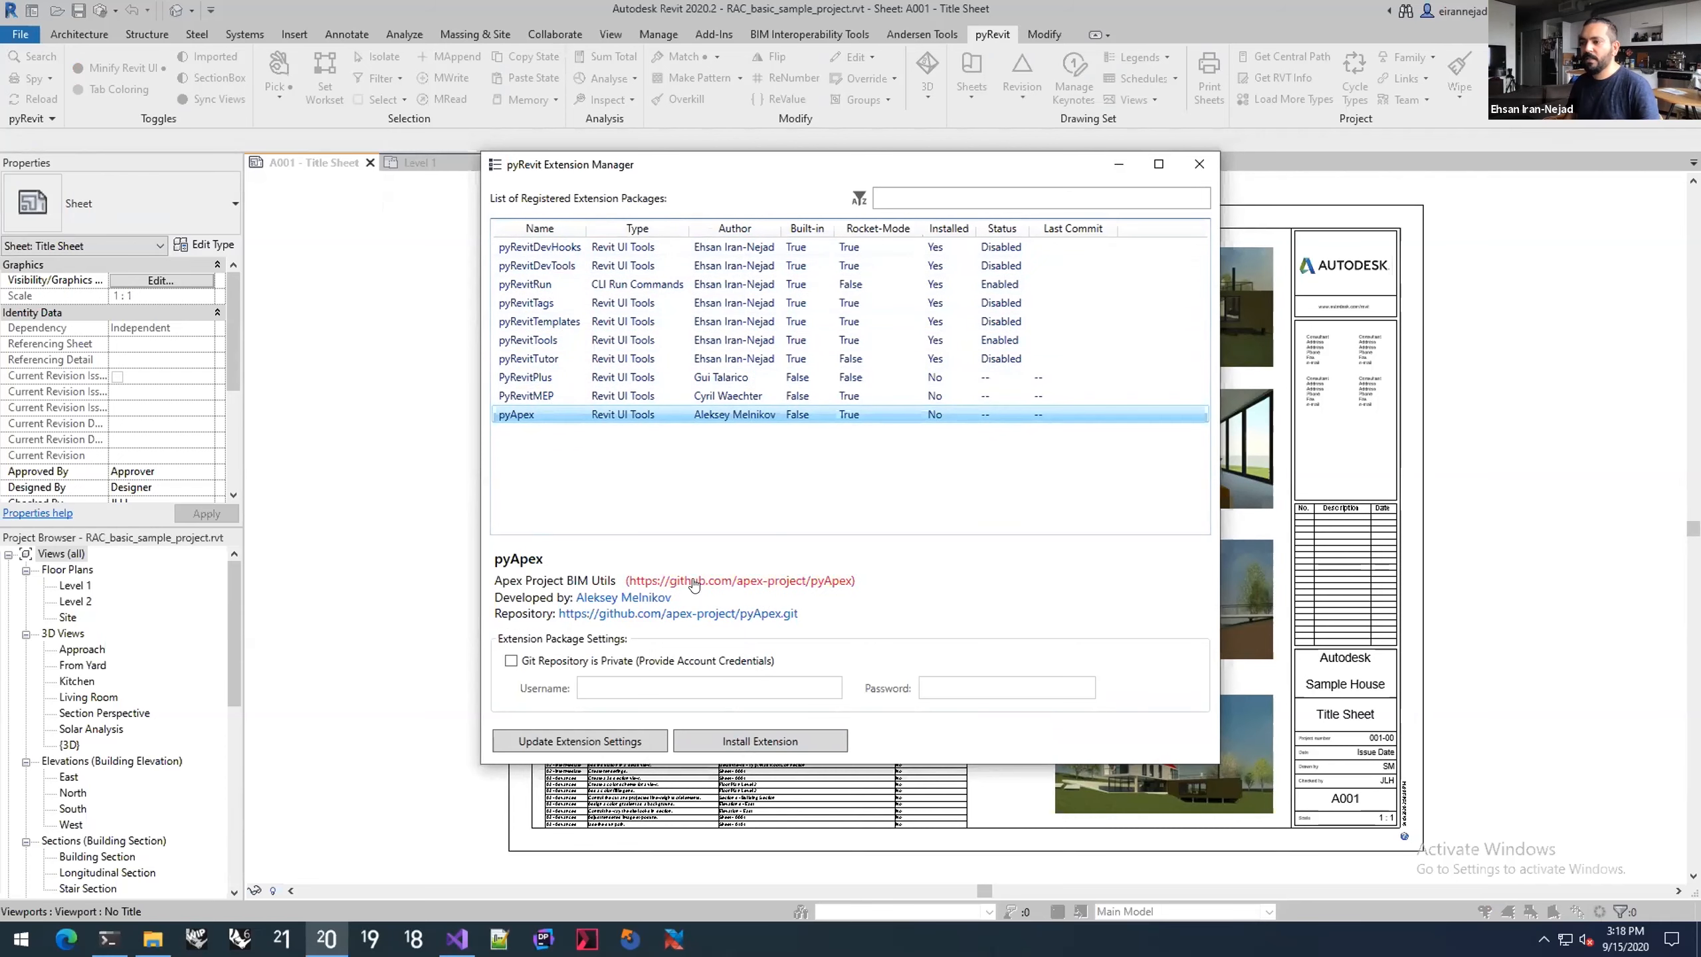
Step: Close the Extension Manager and open the pyRevit Settings window
{"action": "left_click", "coordinate": [1199, 163]}
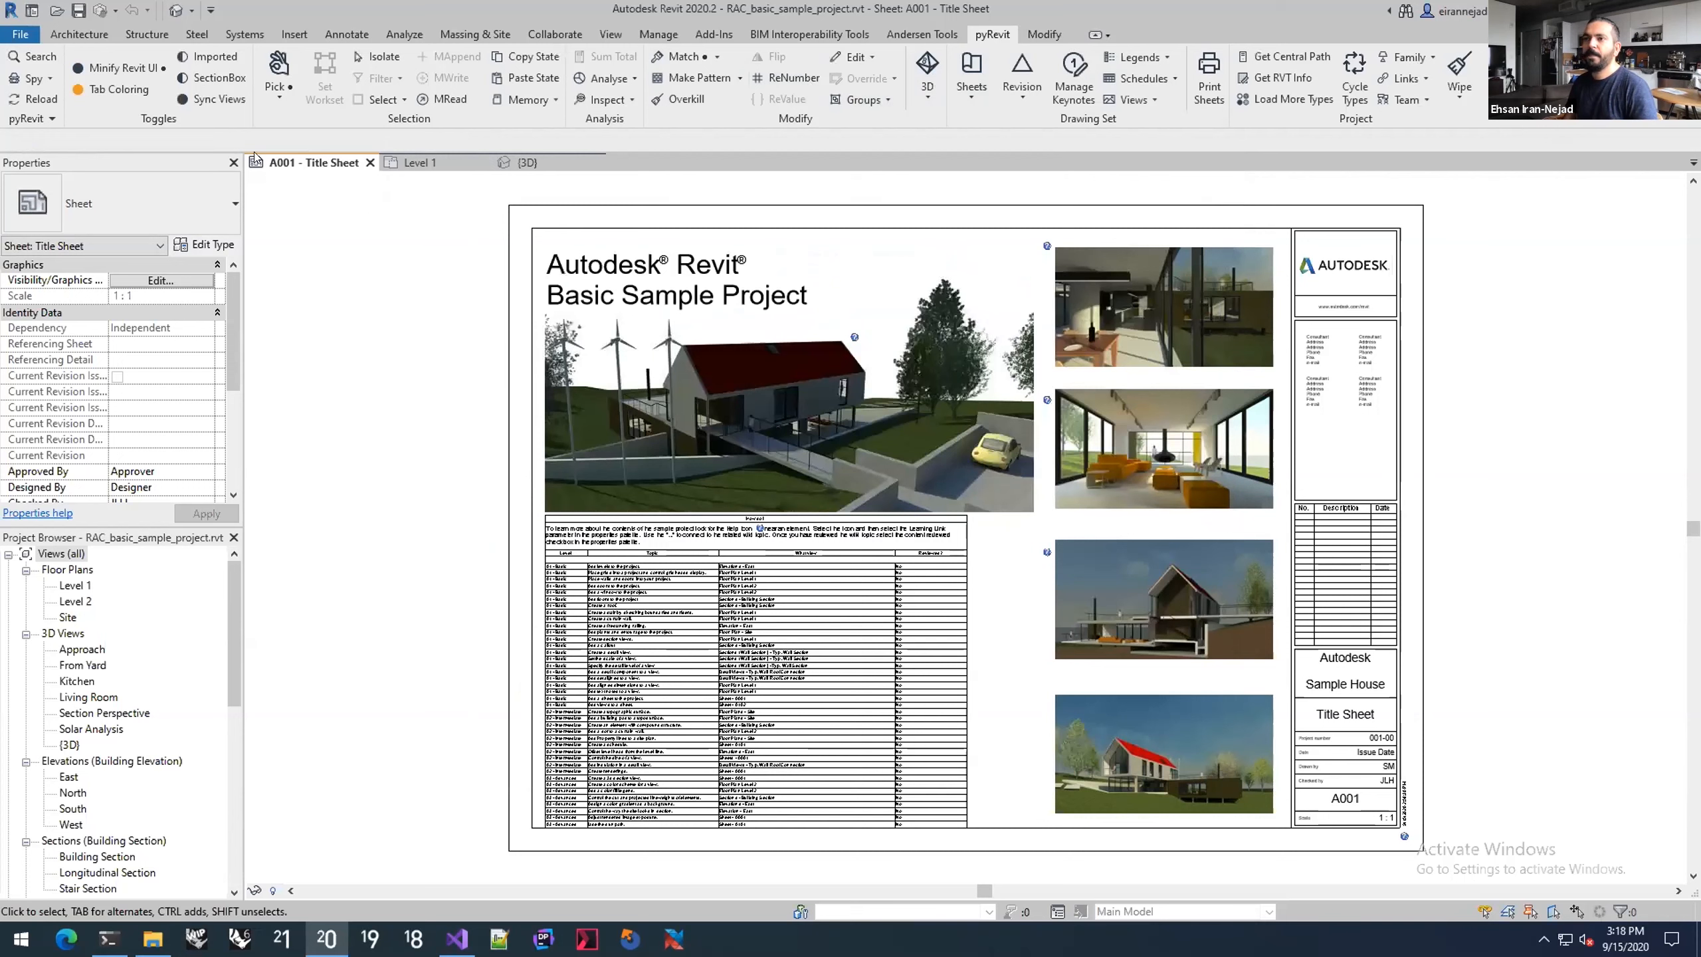
{"action": "left_click", "coordinate": [25, 115]}
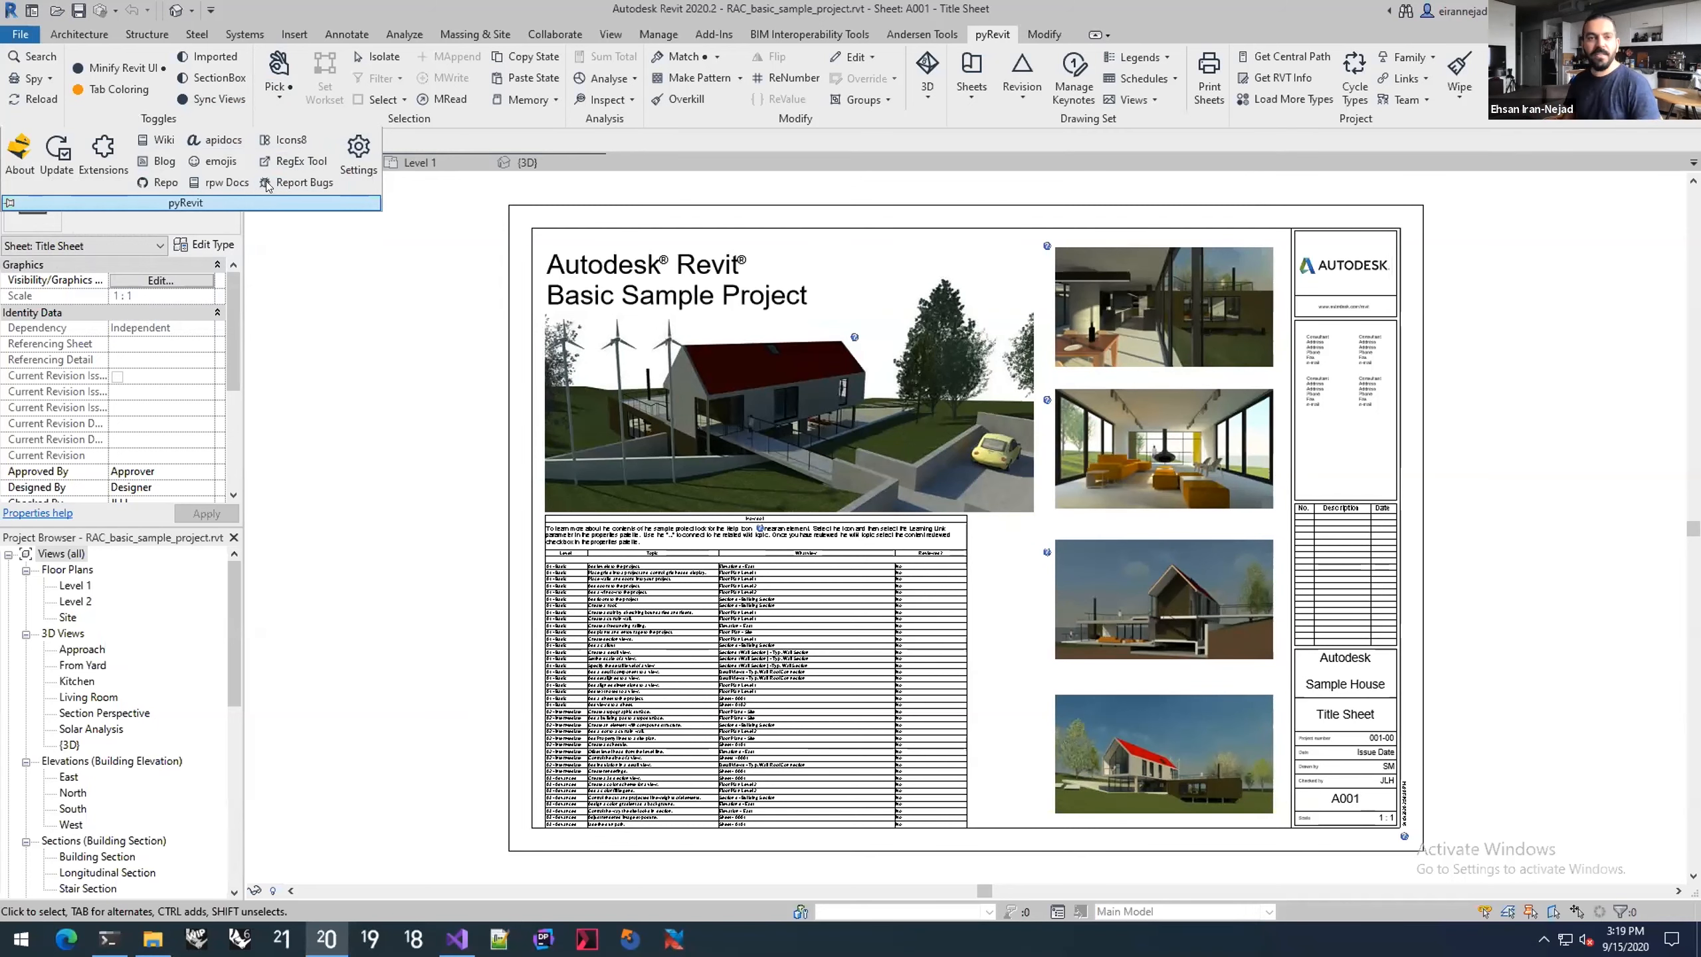
{"action": "left_click", "coordinate": [357, 161]}
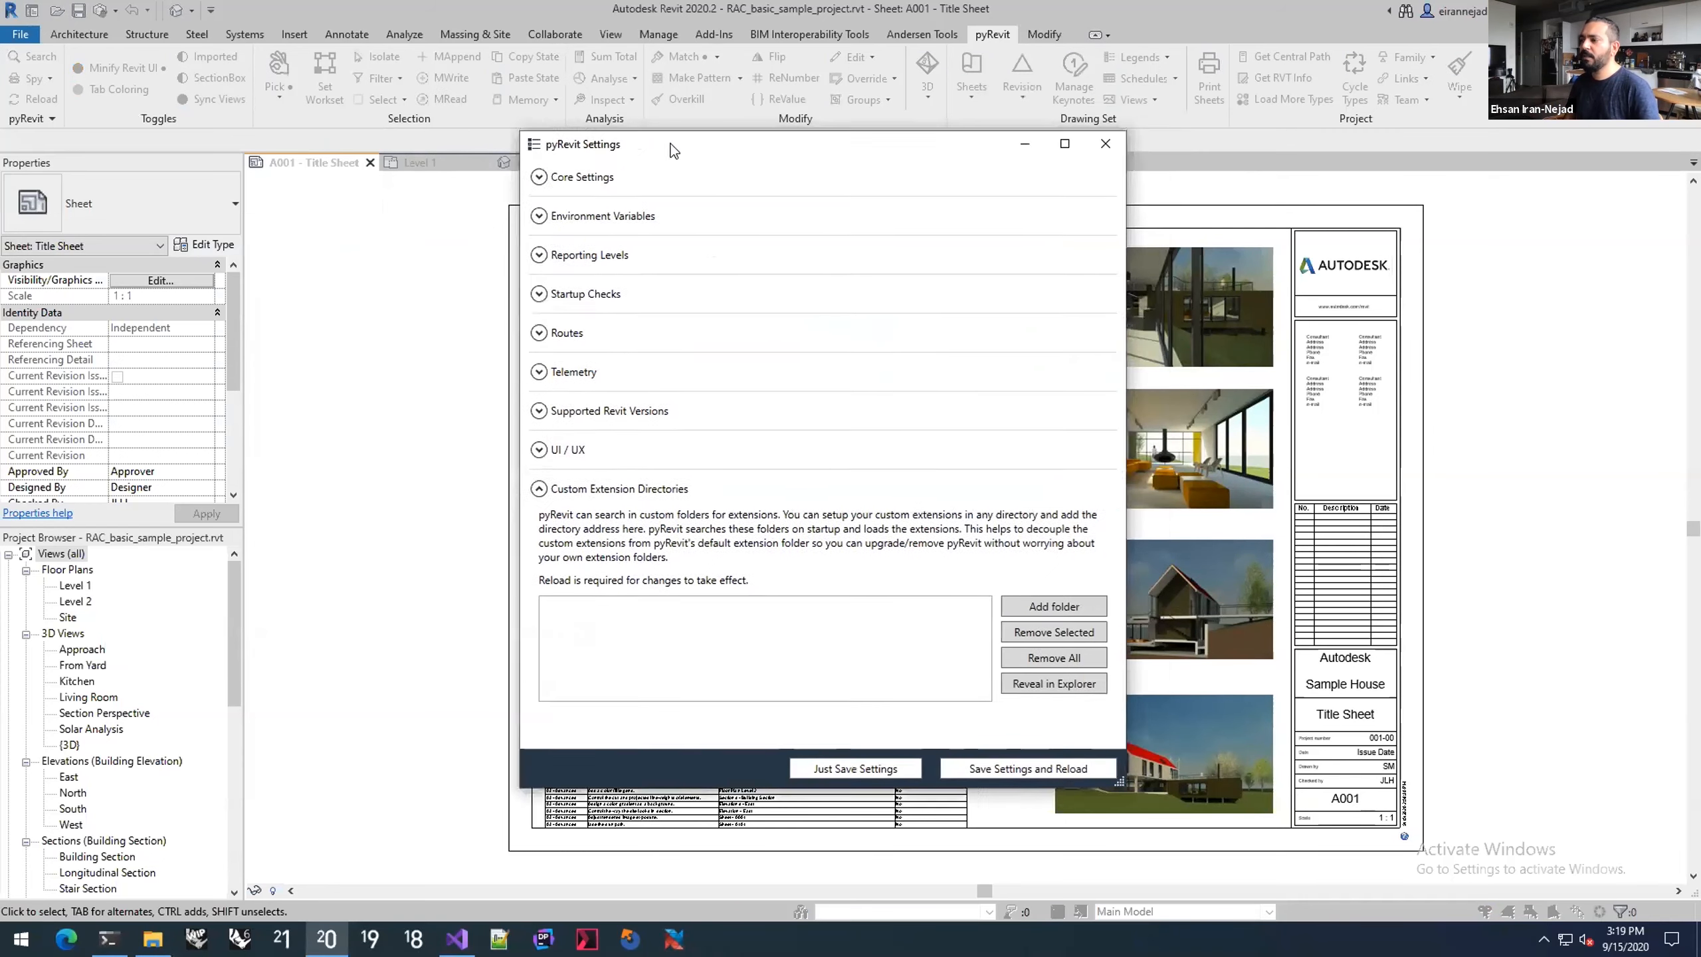
{"action": "left_click_drag", "start_coordinate": [672, 149], "coordinate": [675, 130]}
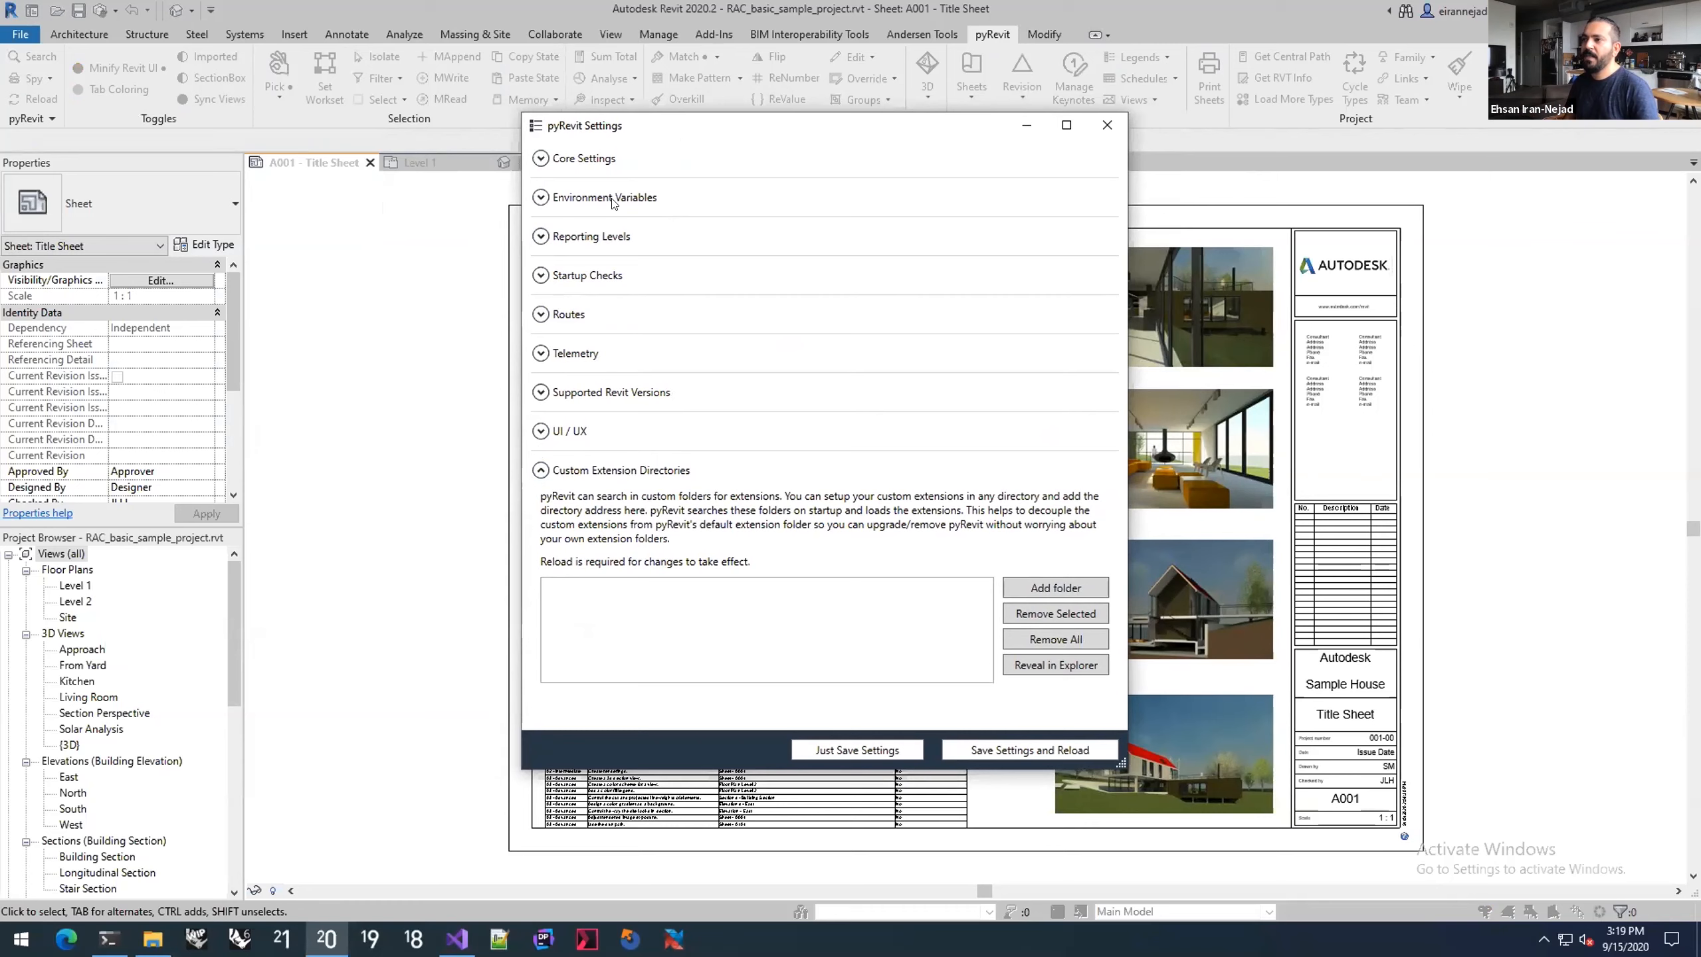
Step: Review the Core Settings section, including Rocket Mode, the available IronPython engines and the caching options, and collapse the section
{"action": "left_click", "coordinate": [589, 158]}
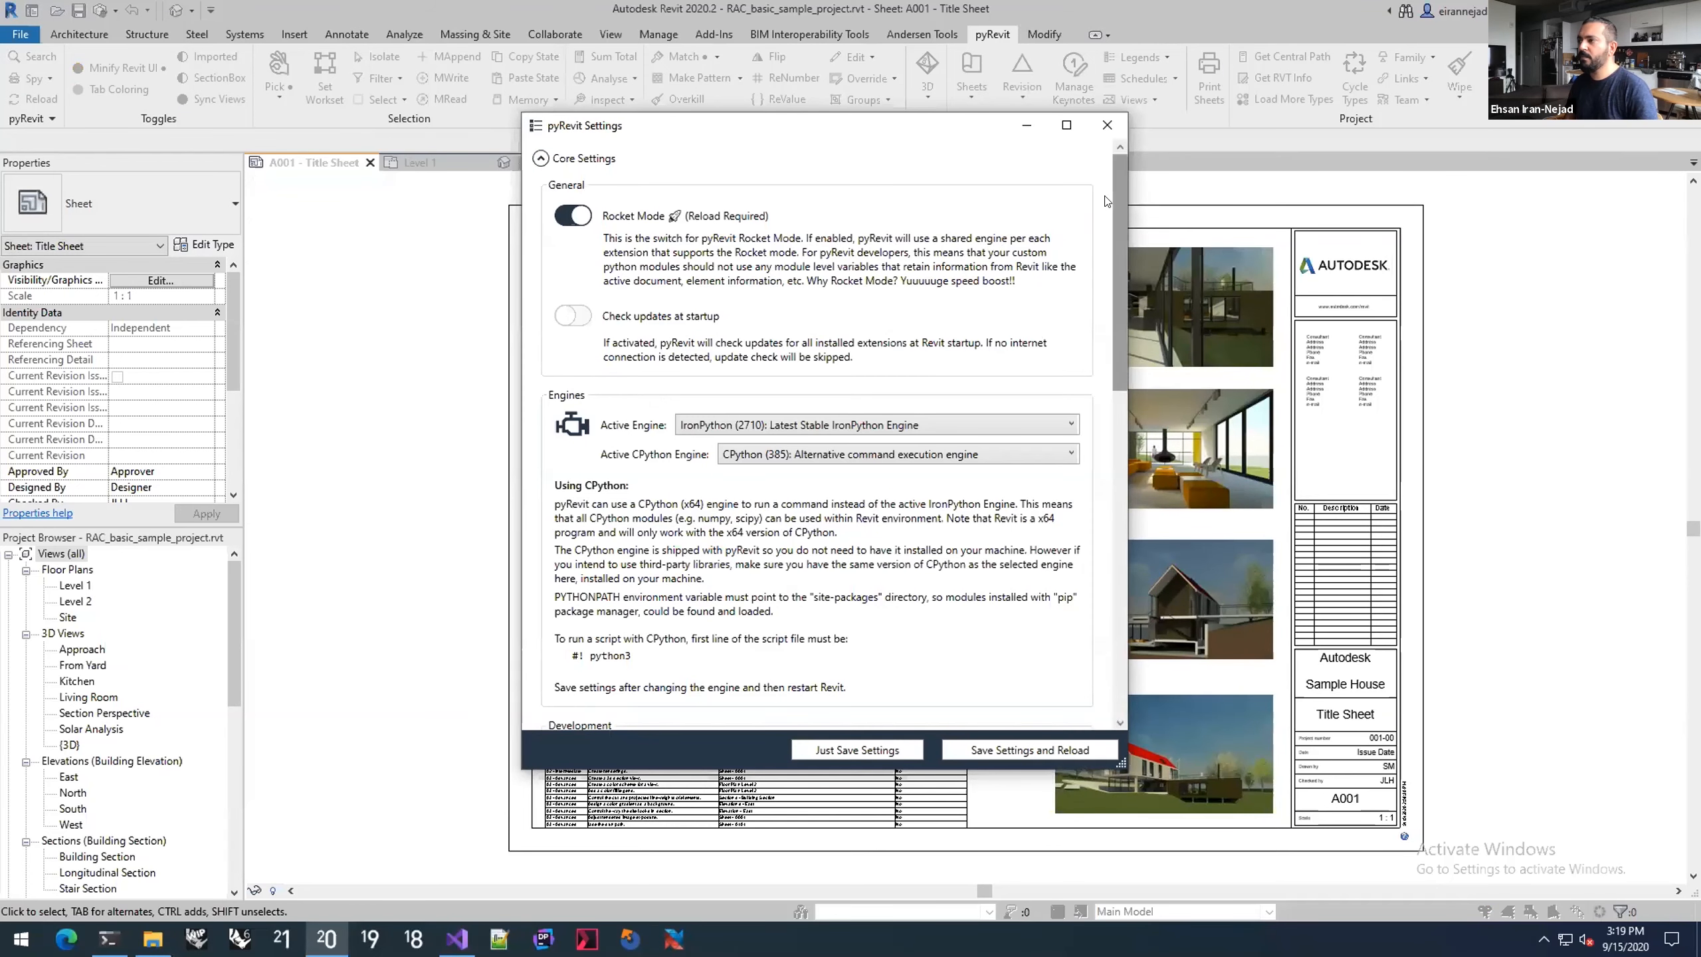
{"action": "scroll", "coordinate": [1112, 254], "scroll_direction": "down", "scroll_amount": 4}
{"action": "scroll", "coordinate": [1112, 253], "scroll_direction": "down", "scroll_amount": 2}
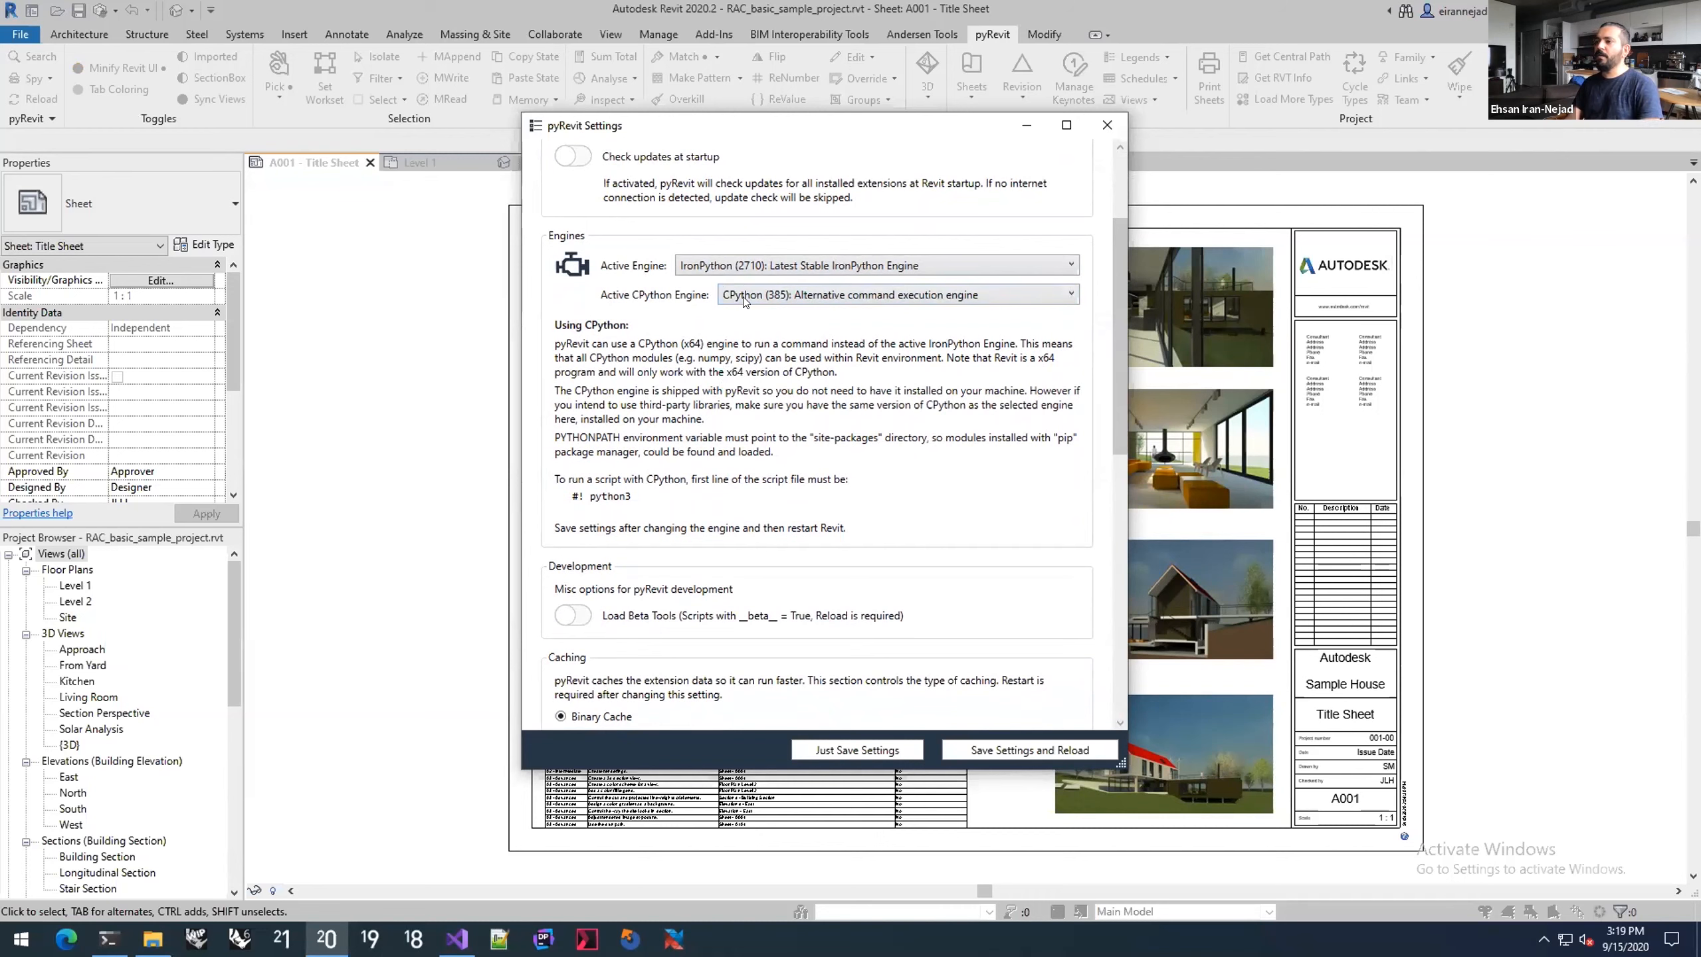
{"action": "left_click", "coordinate": [774, 254]}
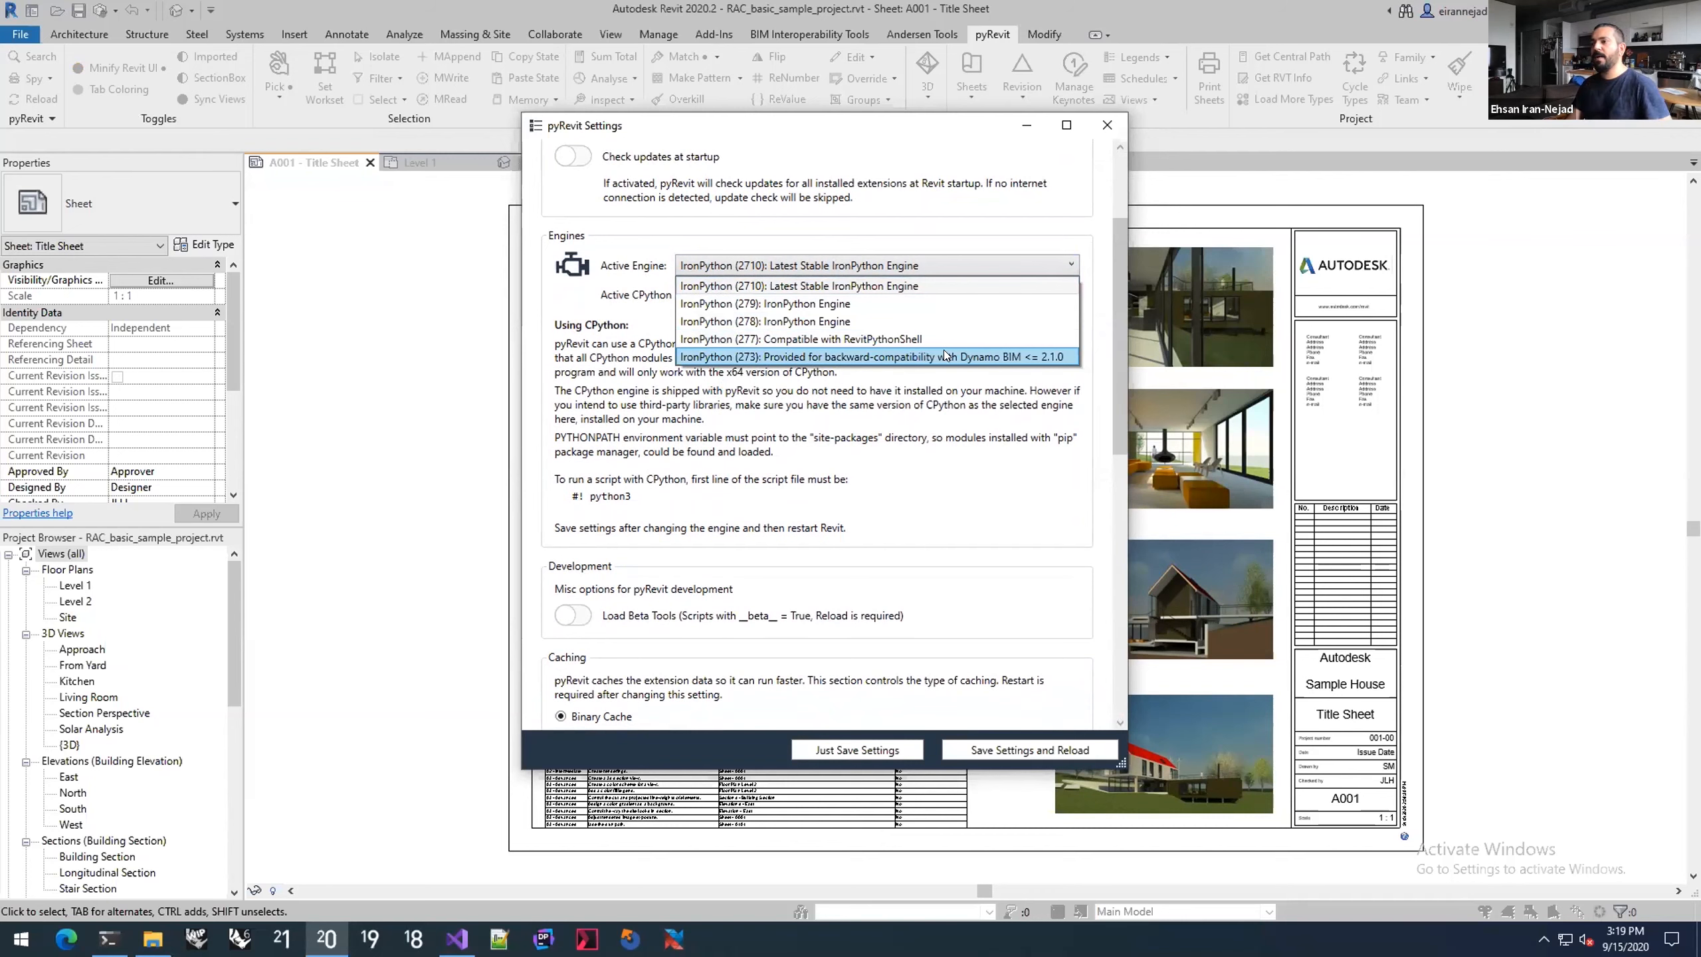
{"action": "left_click", "coordinate": [894, 384]}
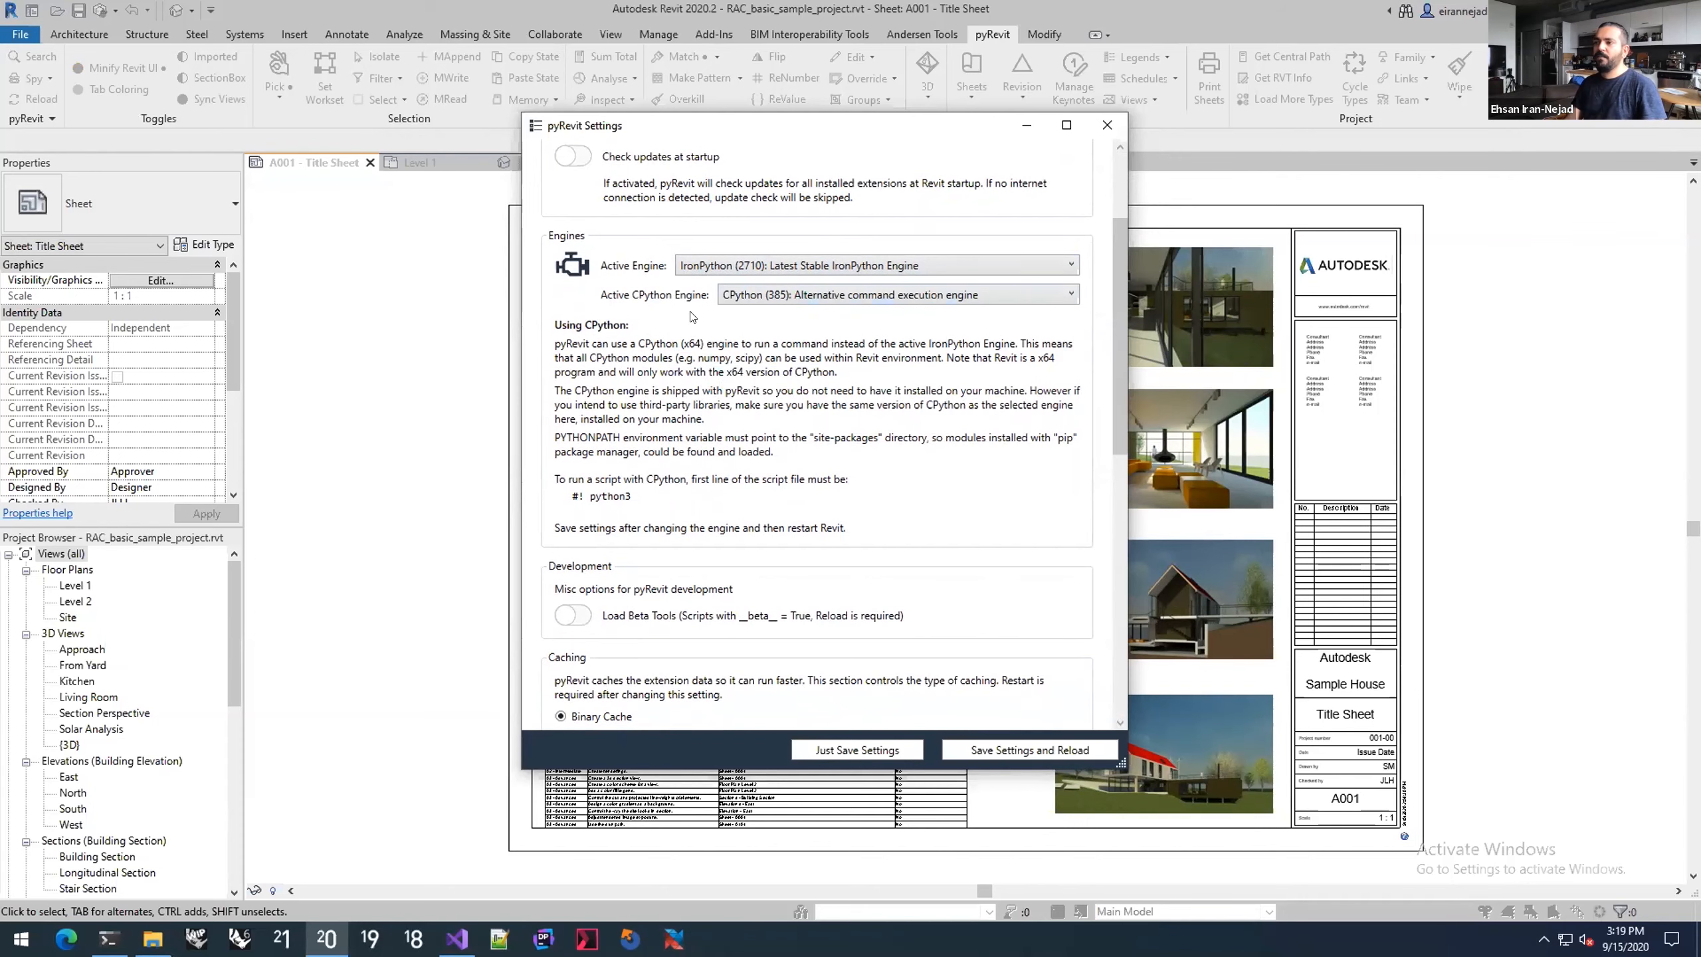
{"action": "scroll", "coordinate": [692, 317], "scroll_direction": "up", "scroll_amount": 3}
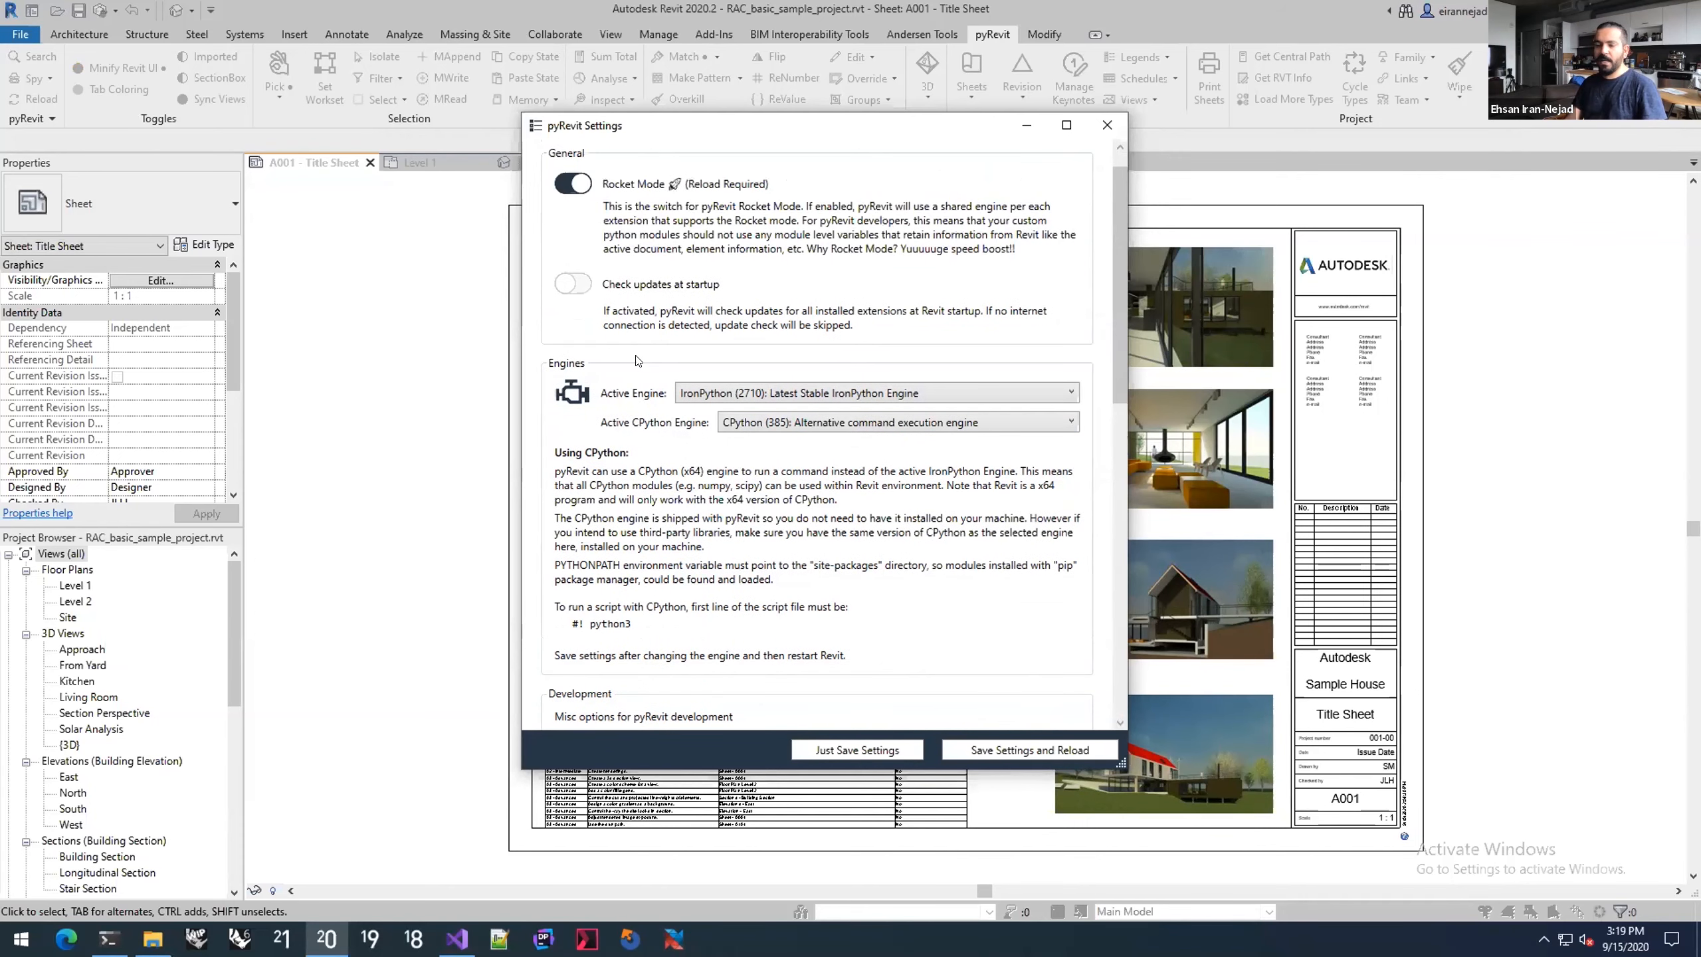
{"action": "scroll", "coordinate": [636, 367], "scroll_direction": "up", "scroll_amount": 1}
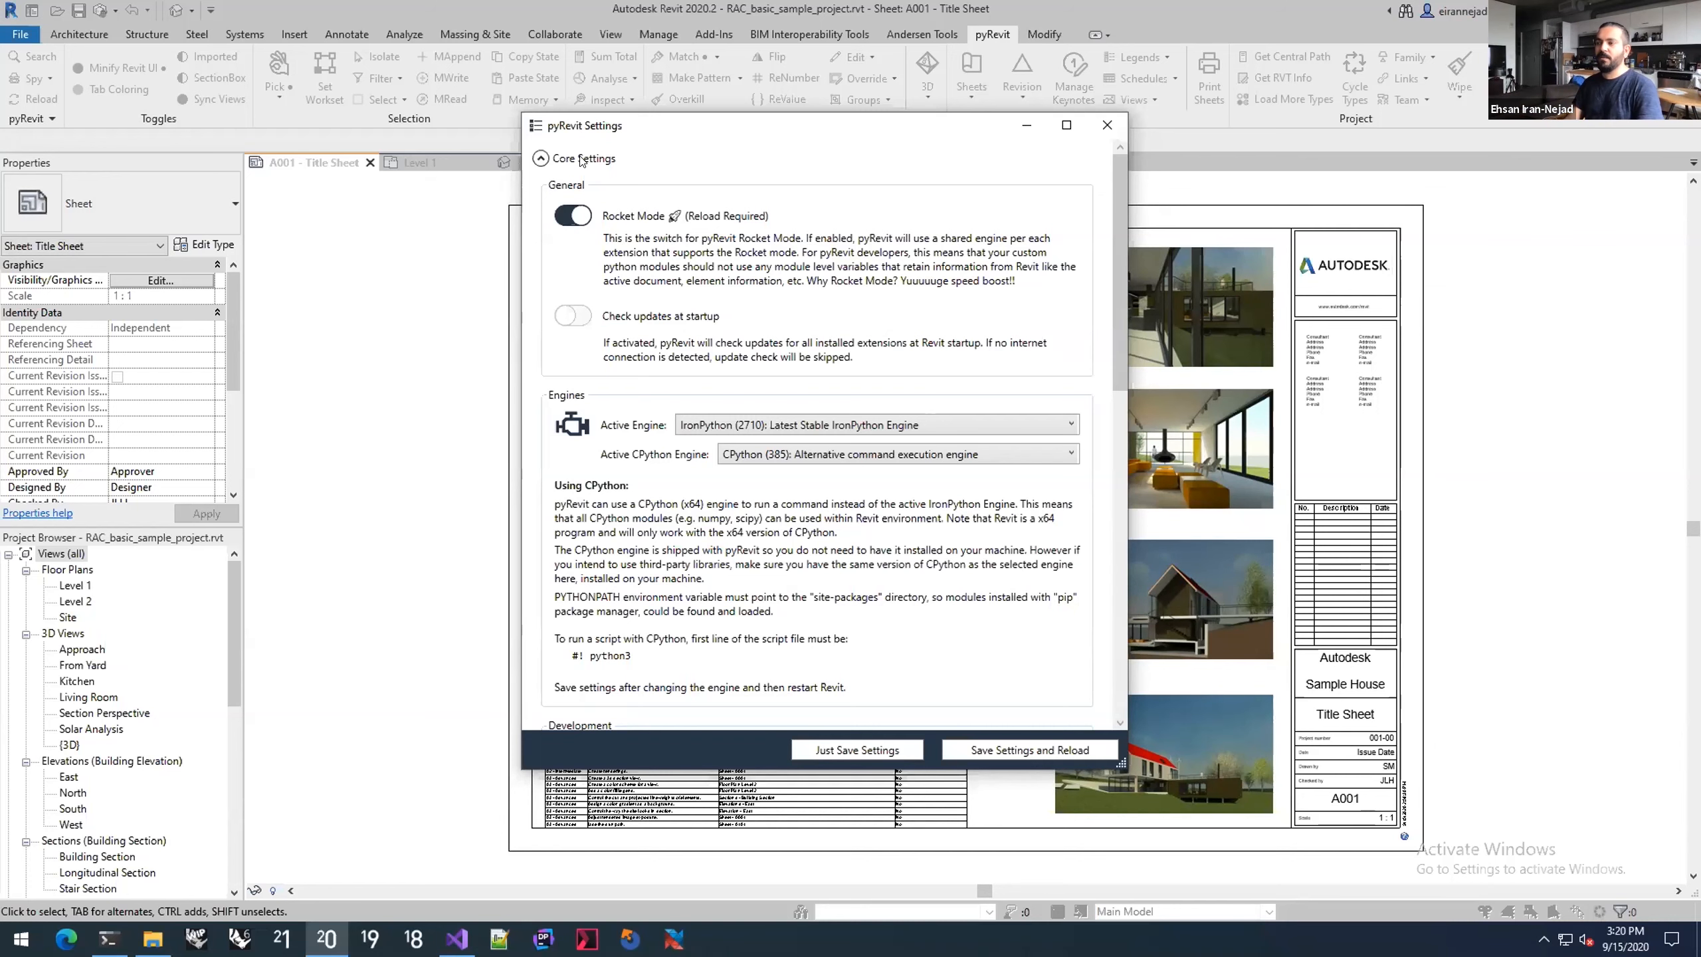
{"action": "scroll", "coordinate": [632, 398], "scroll_direction": "down", "scroll_amount": 3}
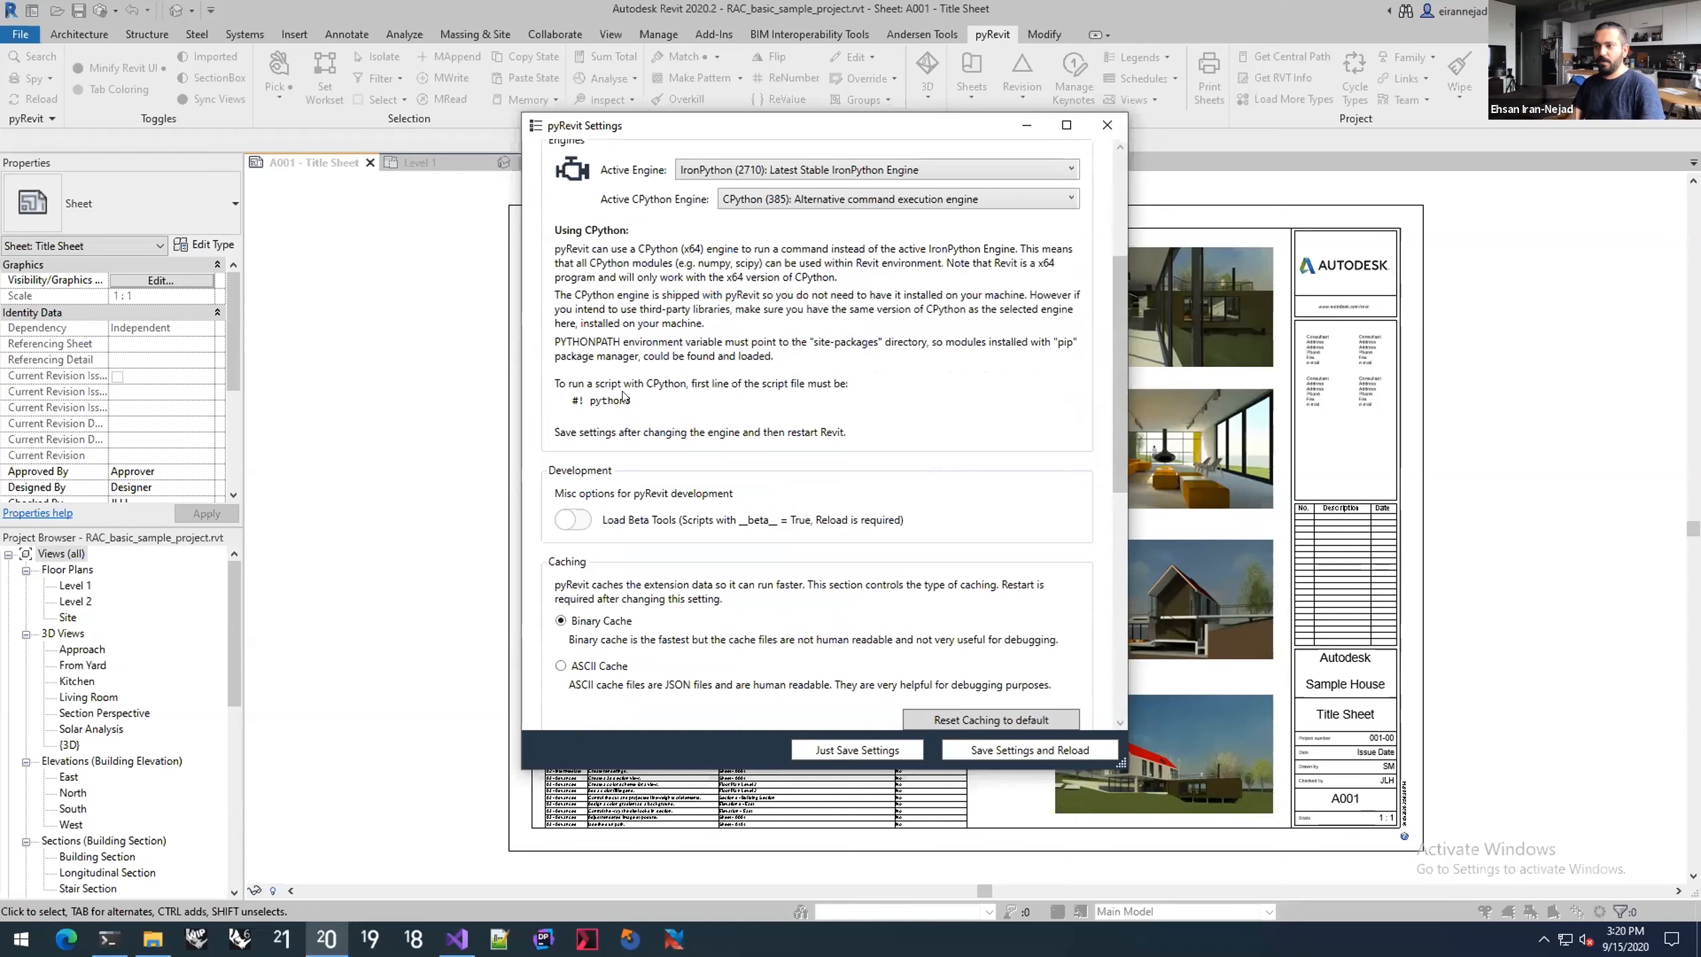
{"action": "scroll", "coordinate": [633, 386], "scroll_direction": "up", "scroll_amount": 3}
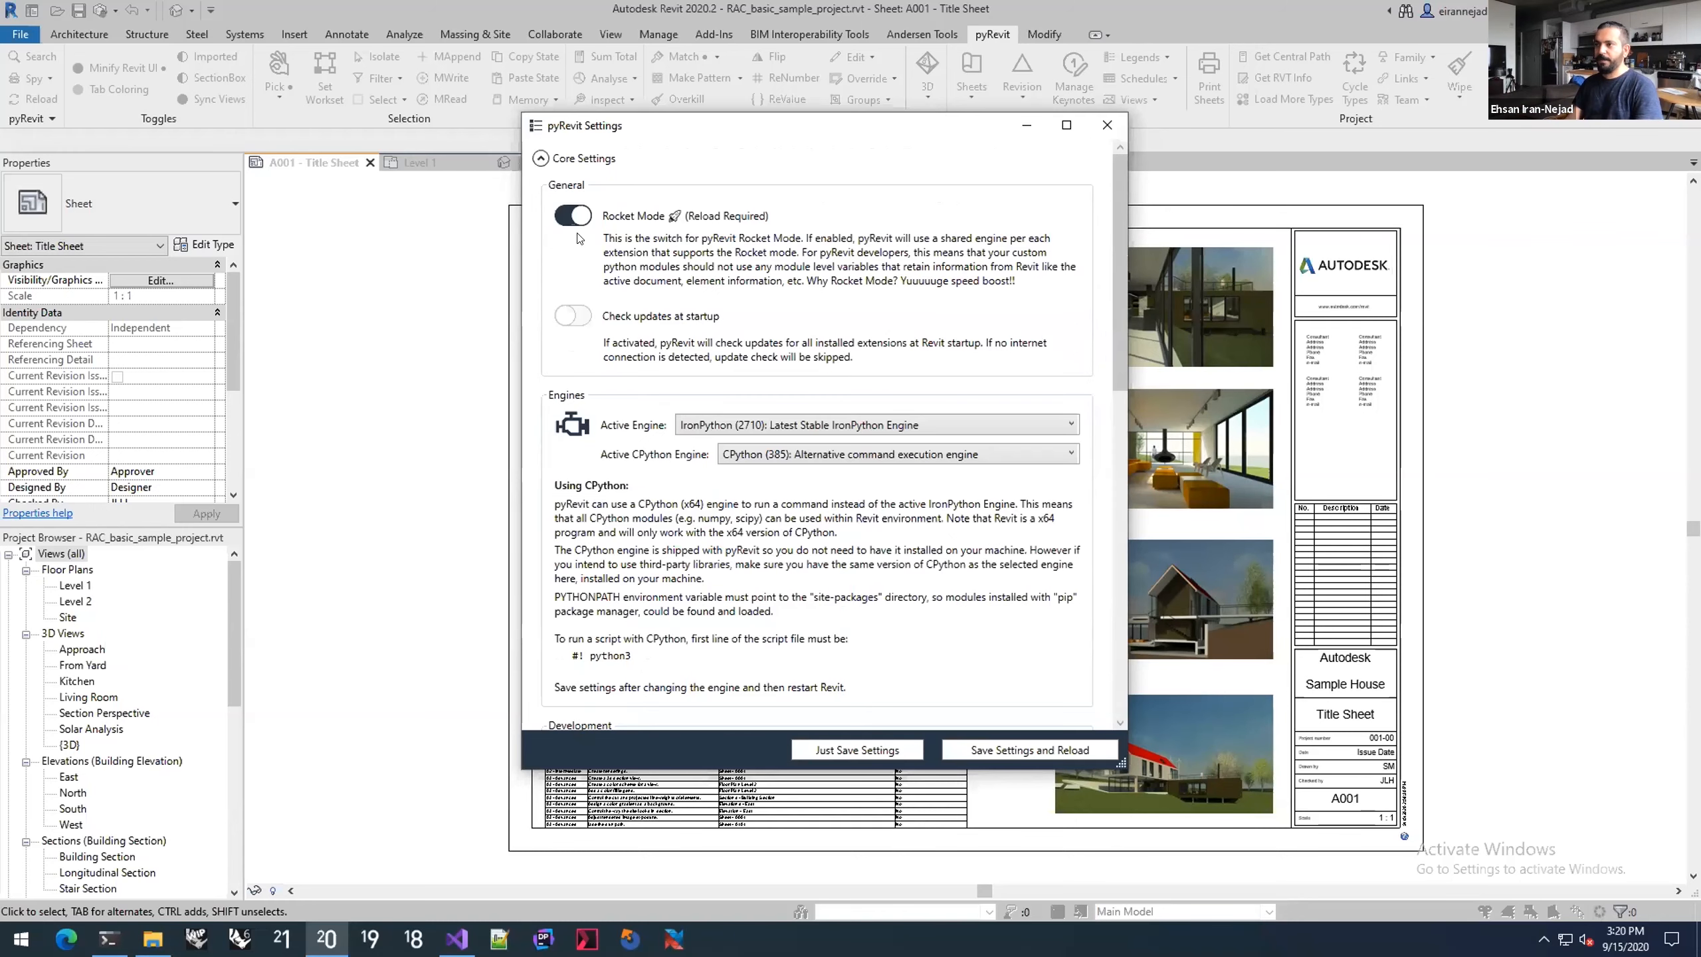
{"action": "left_click", "coordinate": [568, 156]}
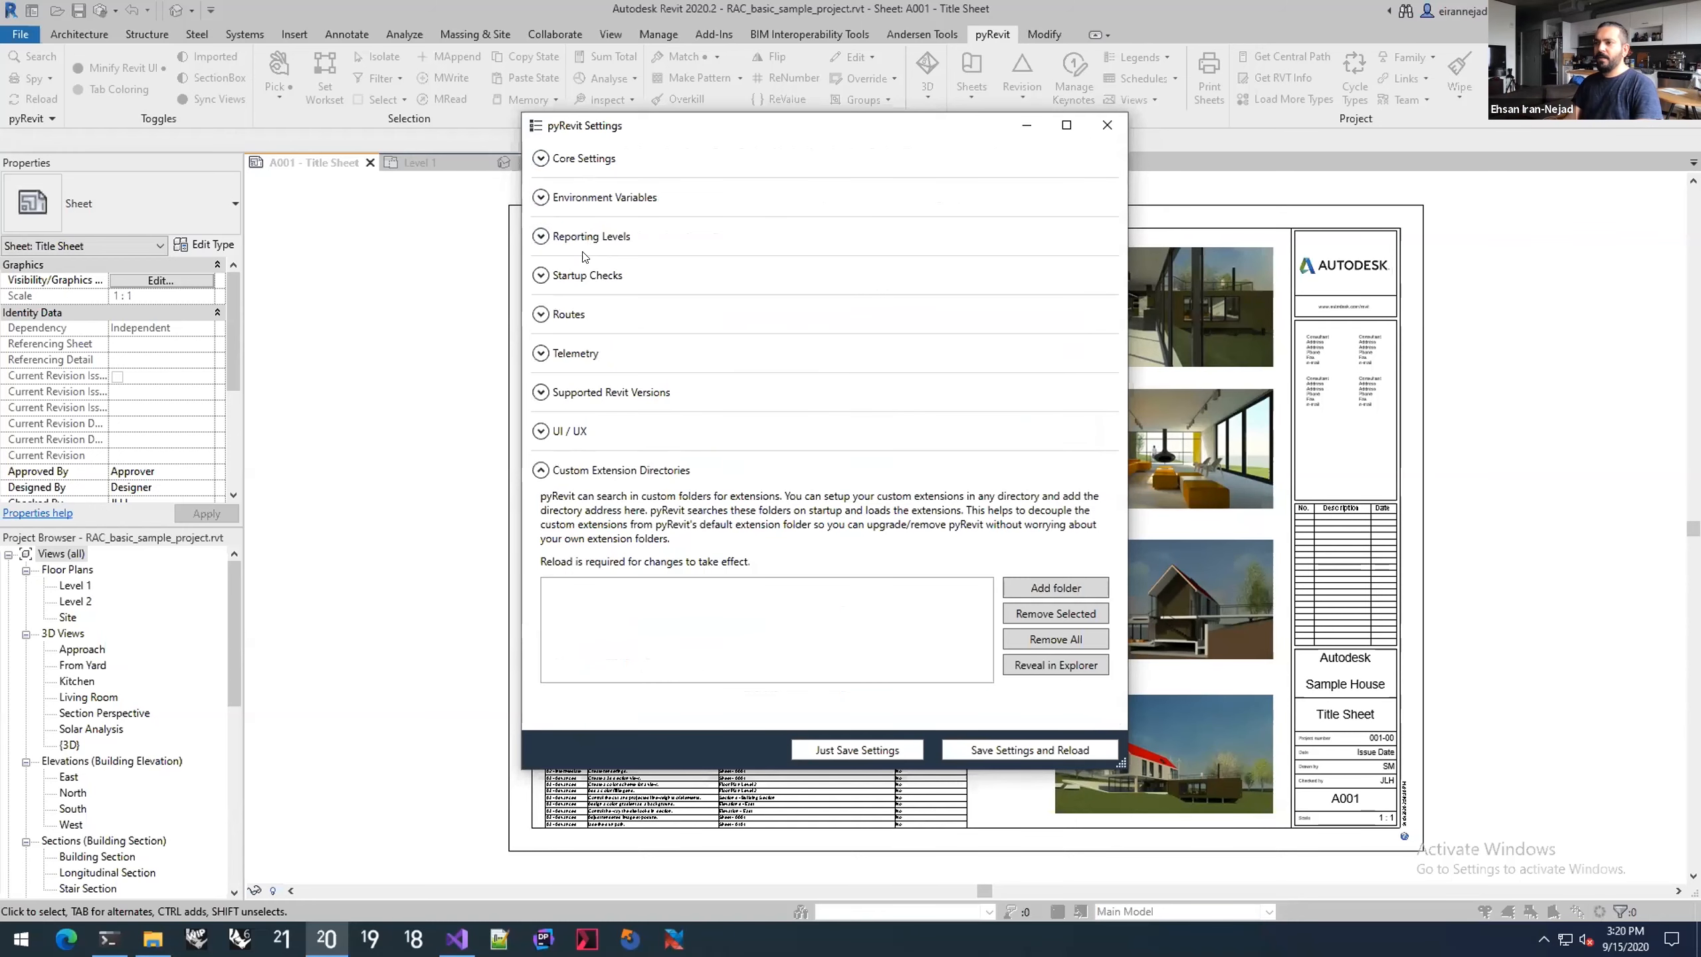
Step: Try the No Reporting level in Reporting Levels, restore Verbose, and collapse the section
{"action": "left_click", "coordinate": [589, 236]}
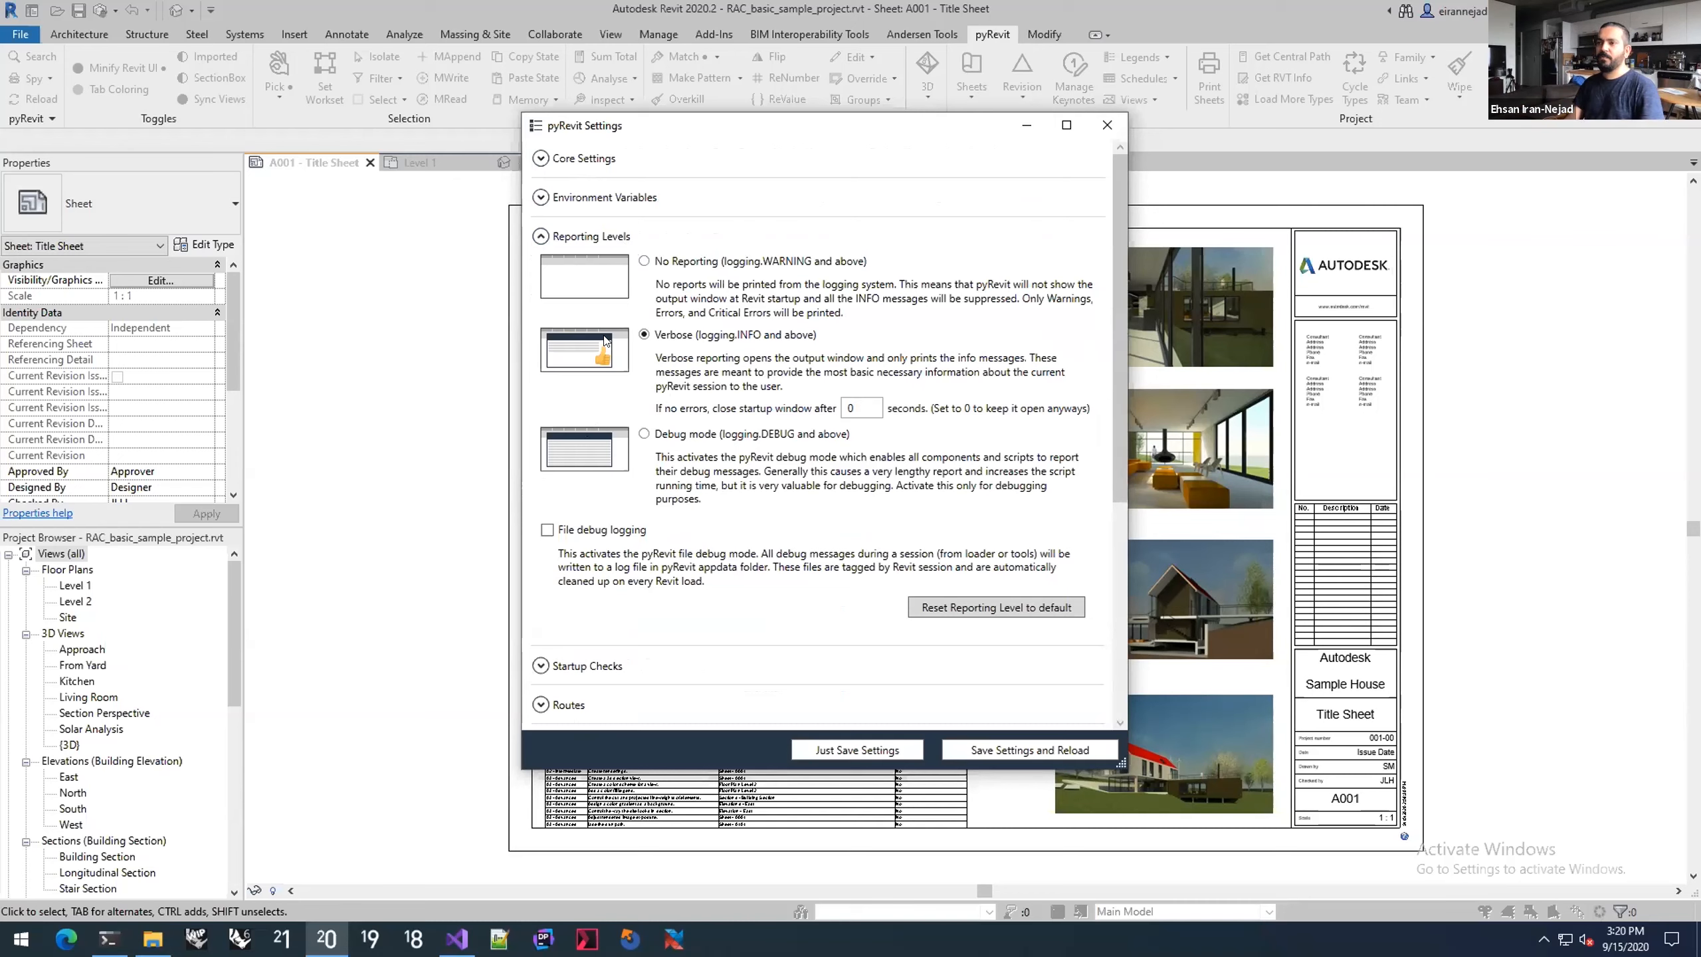
{"action": "left_click", "coordinate": [654, 261]}
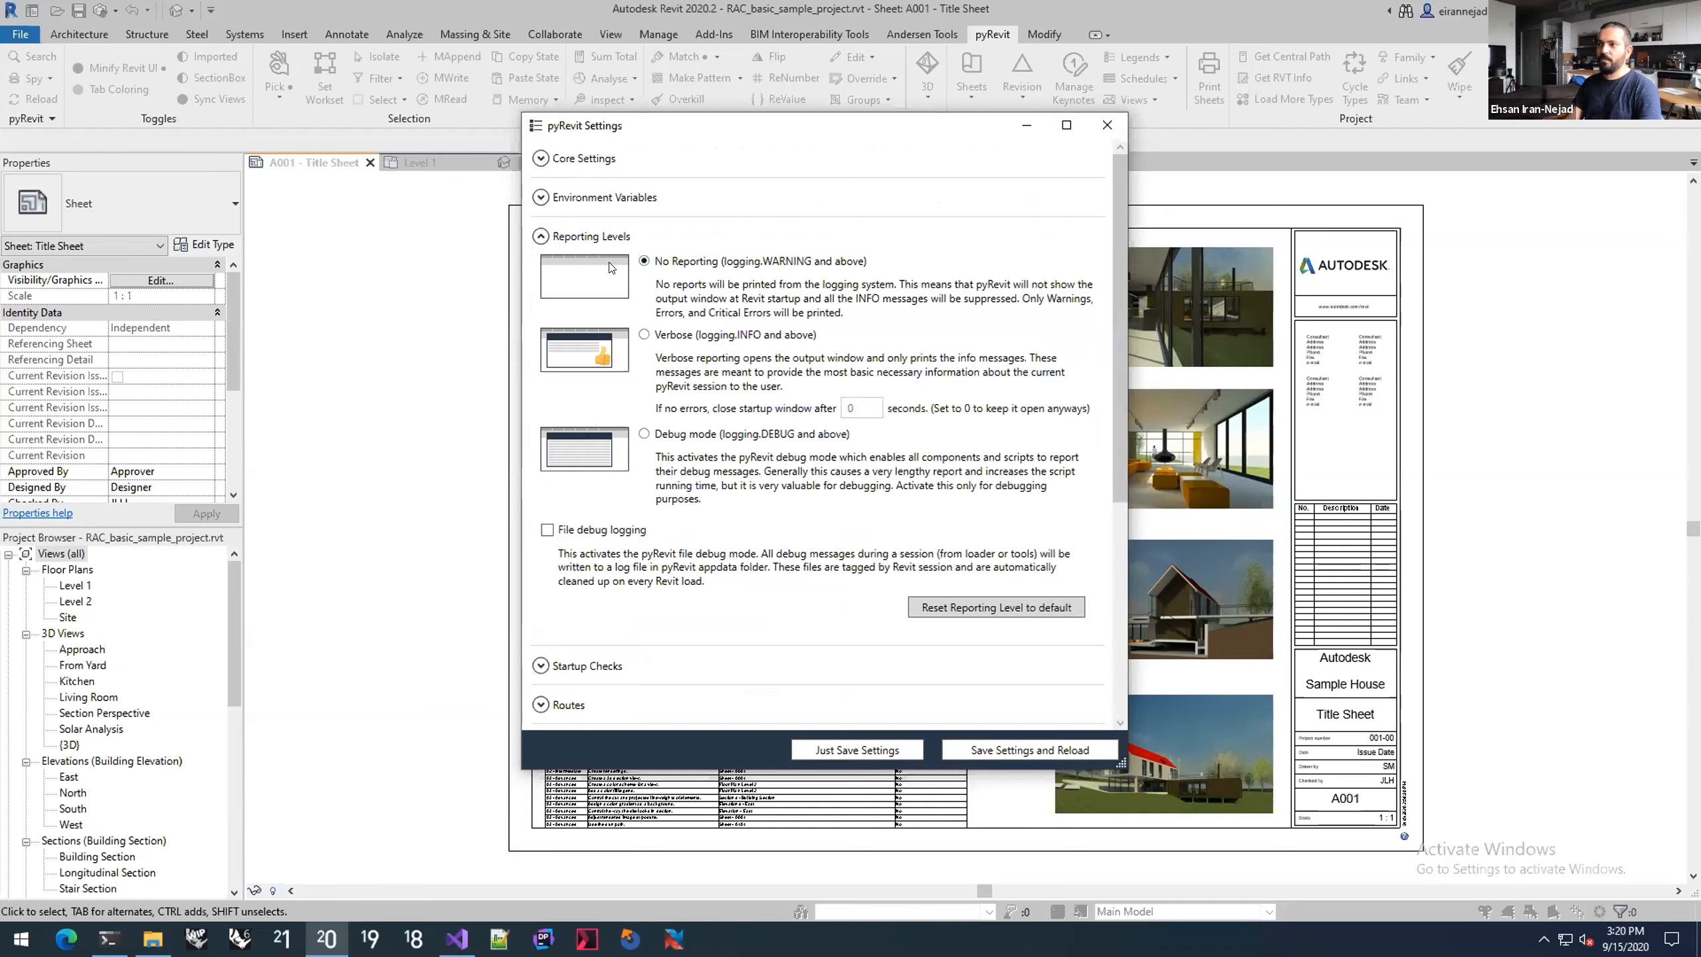
{"action": "left_click", "coordinate": [659, 329]}
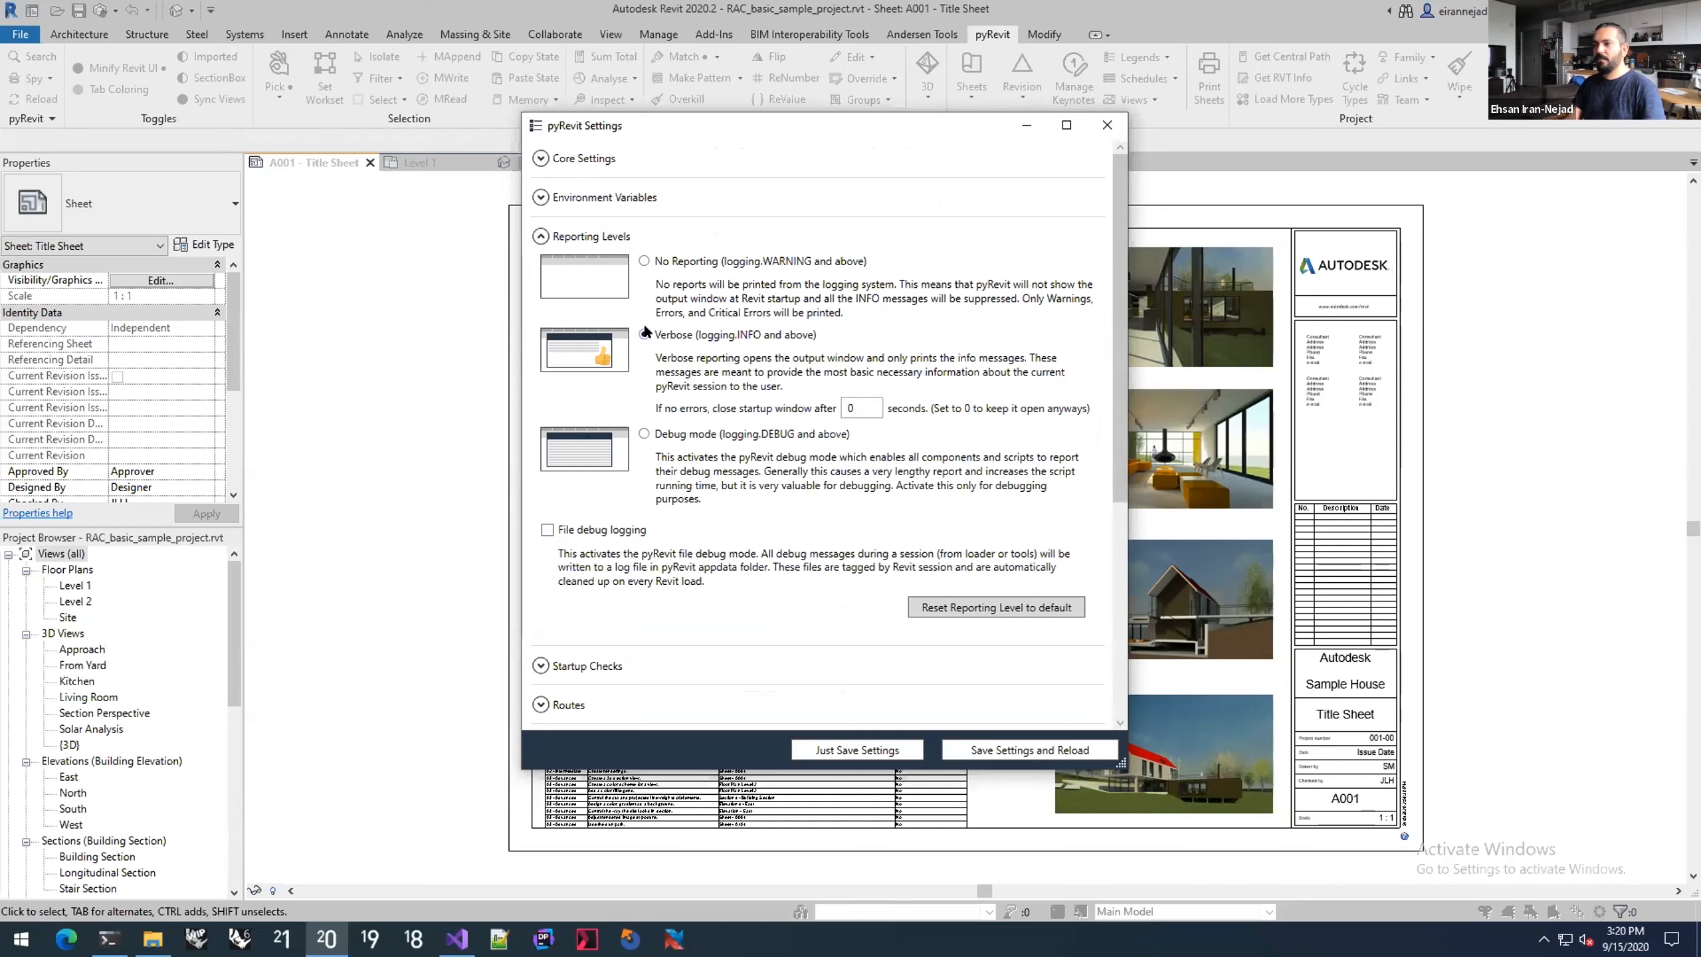
{"action": "left_click_drag", "start_coordinate": [860, 408], "coordinate": [818, 408]}
{"action": "left_click", "coordinate": [743, 409]}
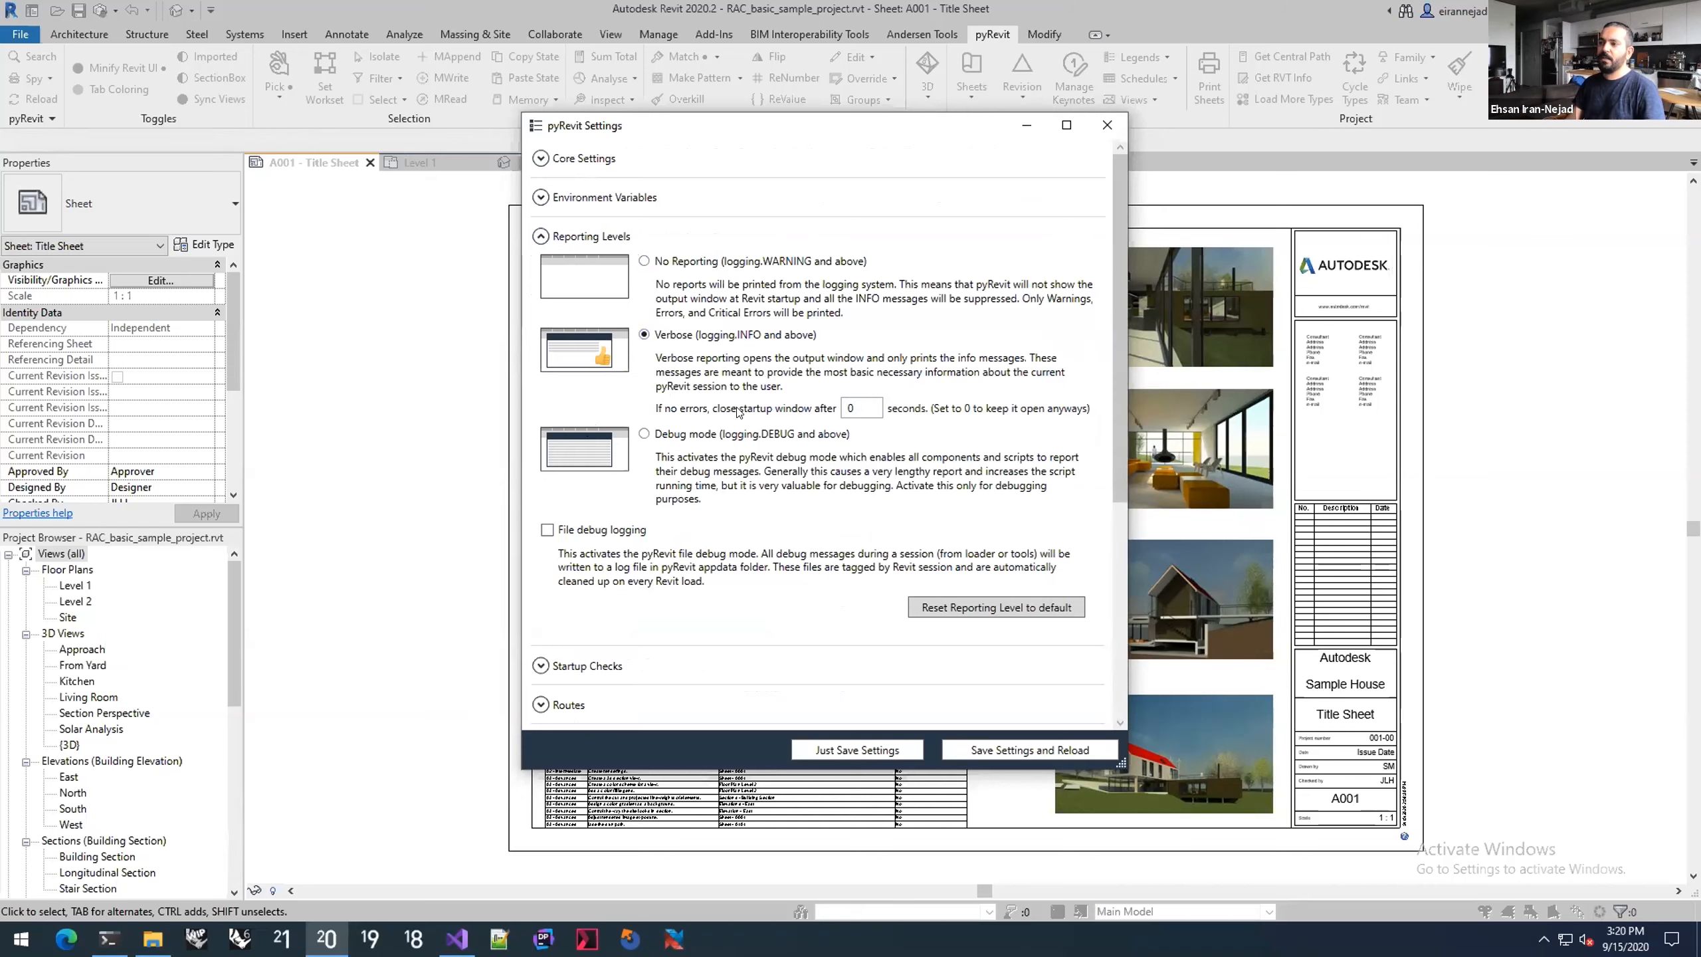
{"action": "left_click", "coordinate": [608, 236]}
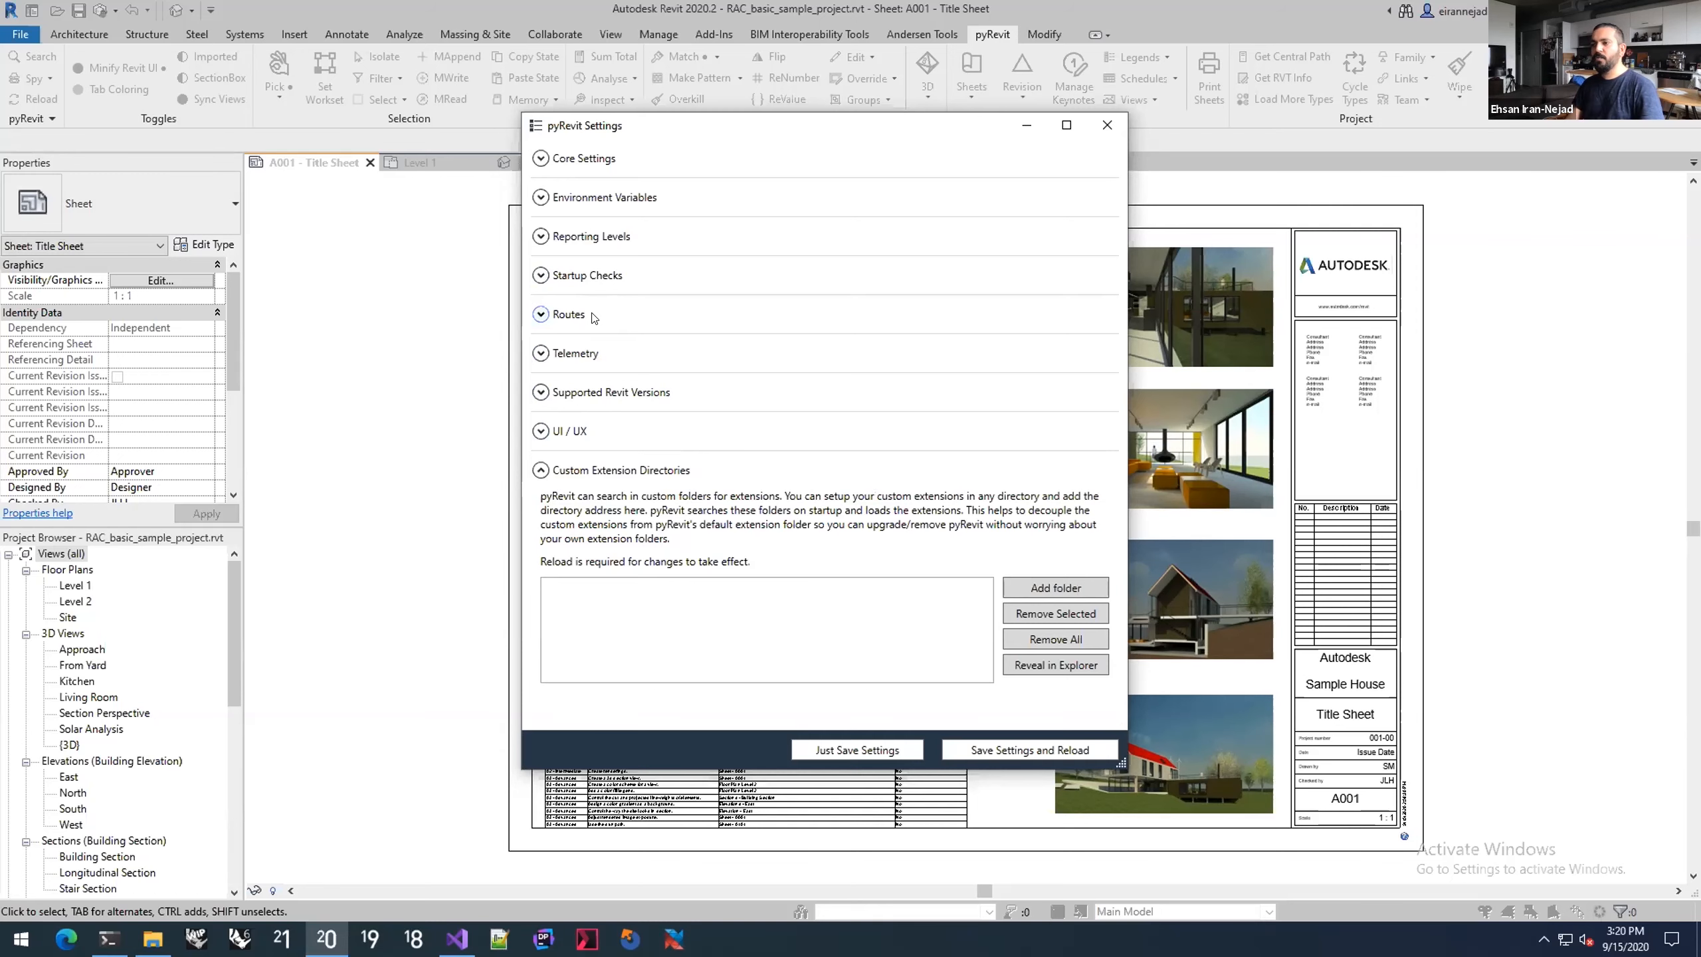
Step: Review the Supported Revit Versions and UI / UX sections, including the available interface languages, and close the settings window
{"action": "left_click", "coordinate": [579, 391]}
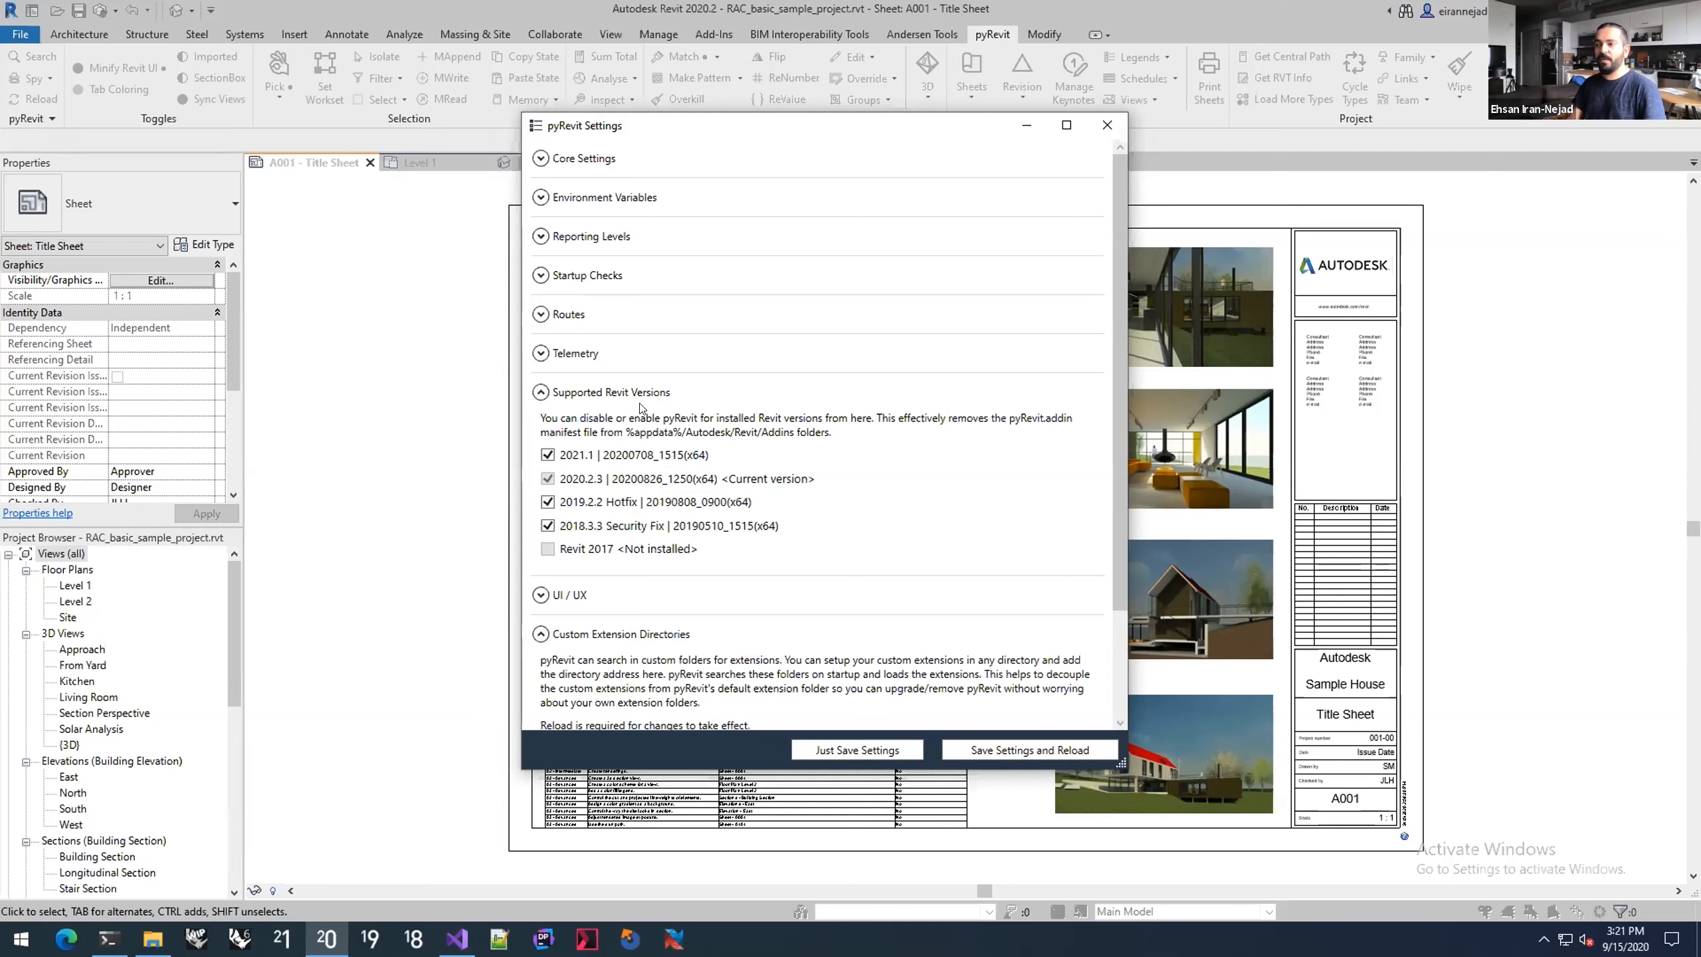
{"action": "left_click", "coordinate": [630, 390]}
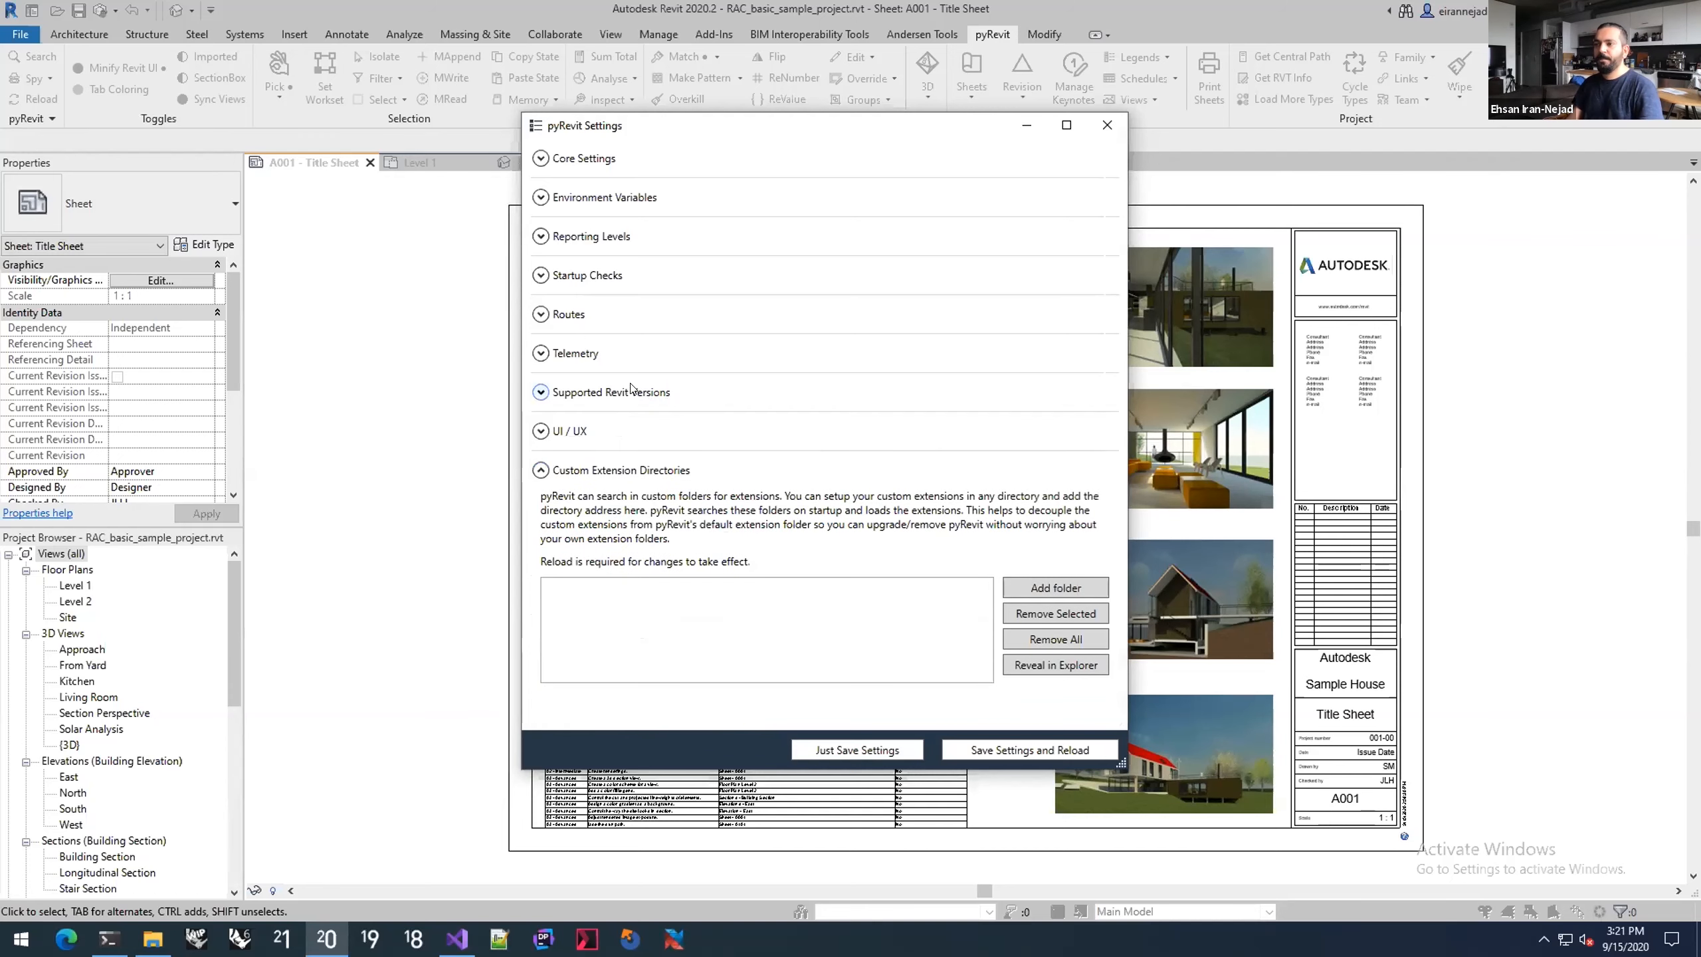
{"action": "left_click", "coordinate": [570, 430]}
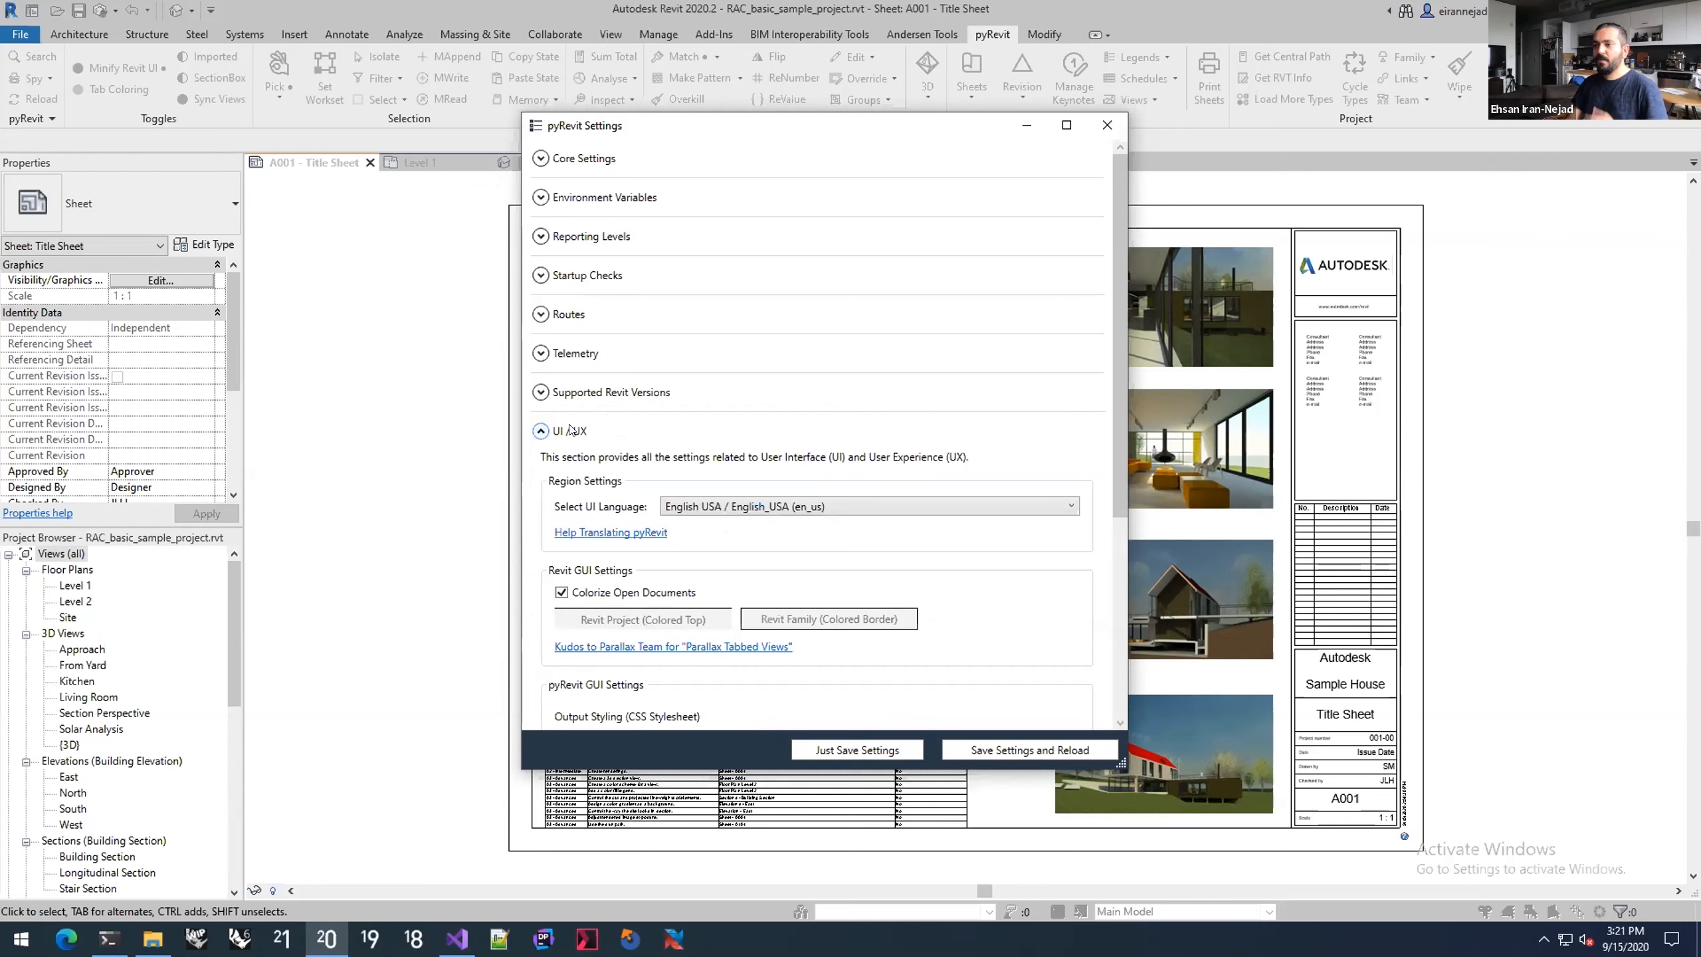
{"action": "scroll", "coordinate": [583, 432], "scroll_direction": "down", "scroll_amount": 4}
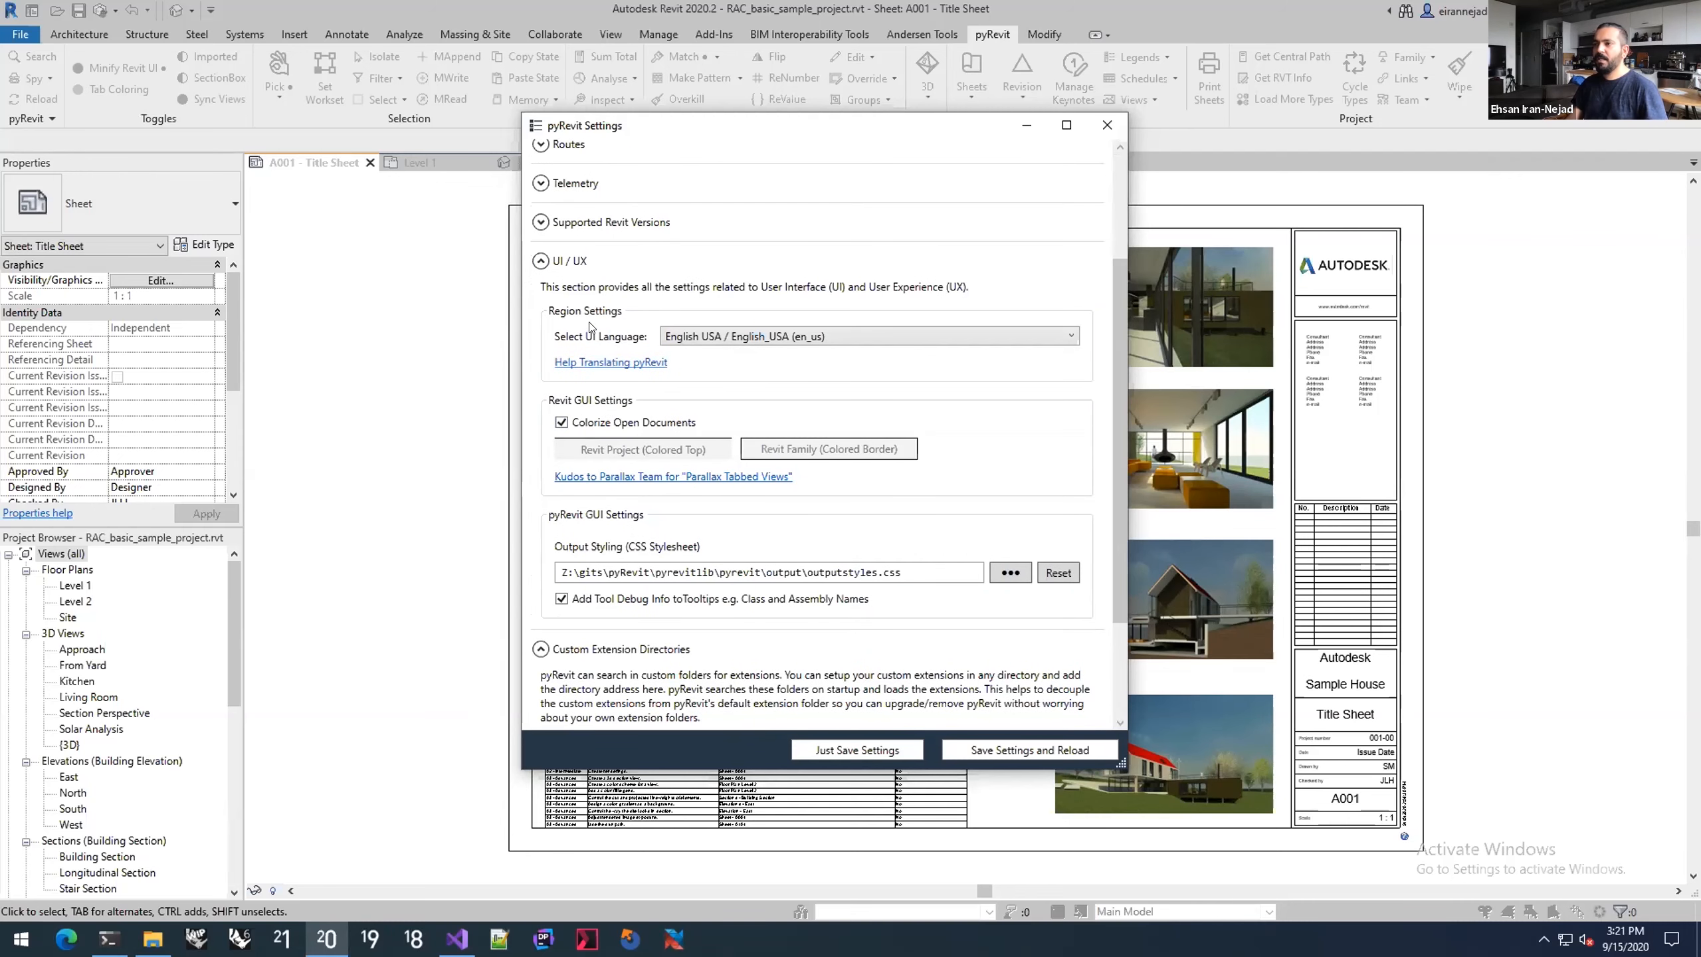
{"action": "left_click", "coordinate": [676, 336]}
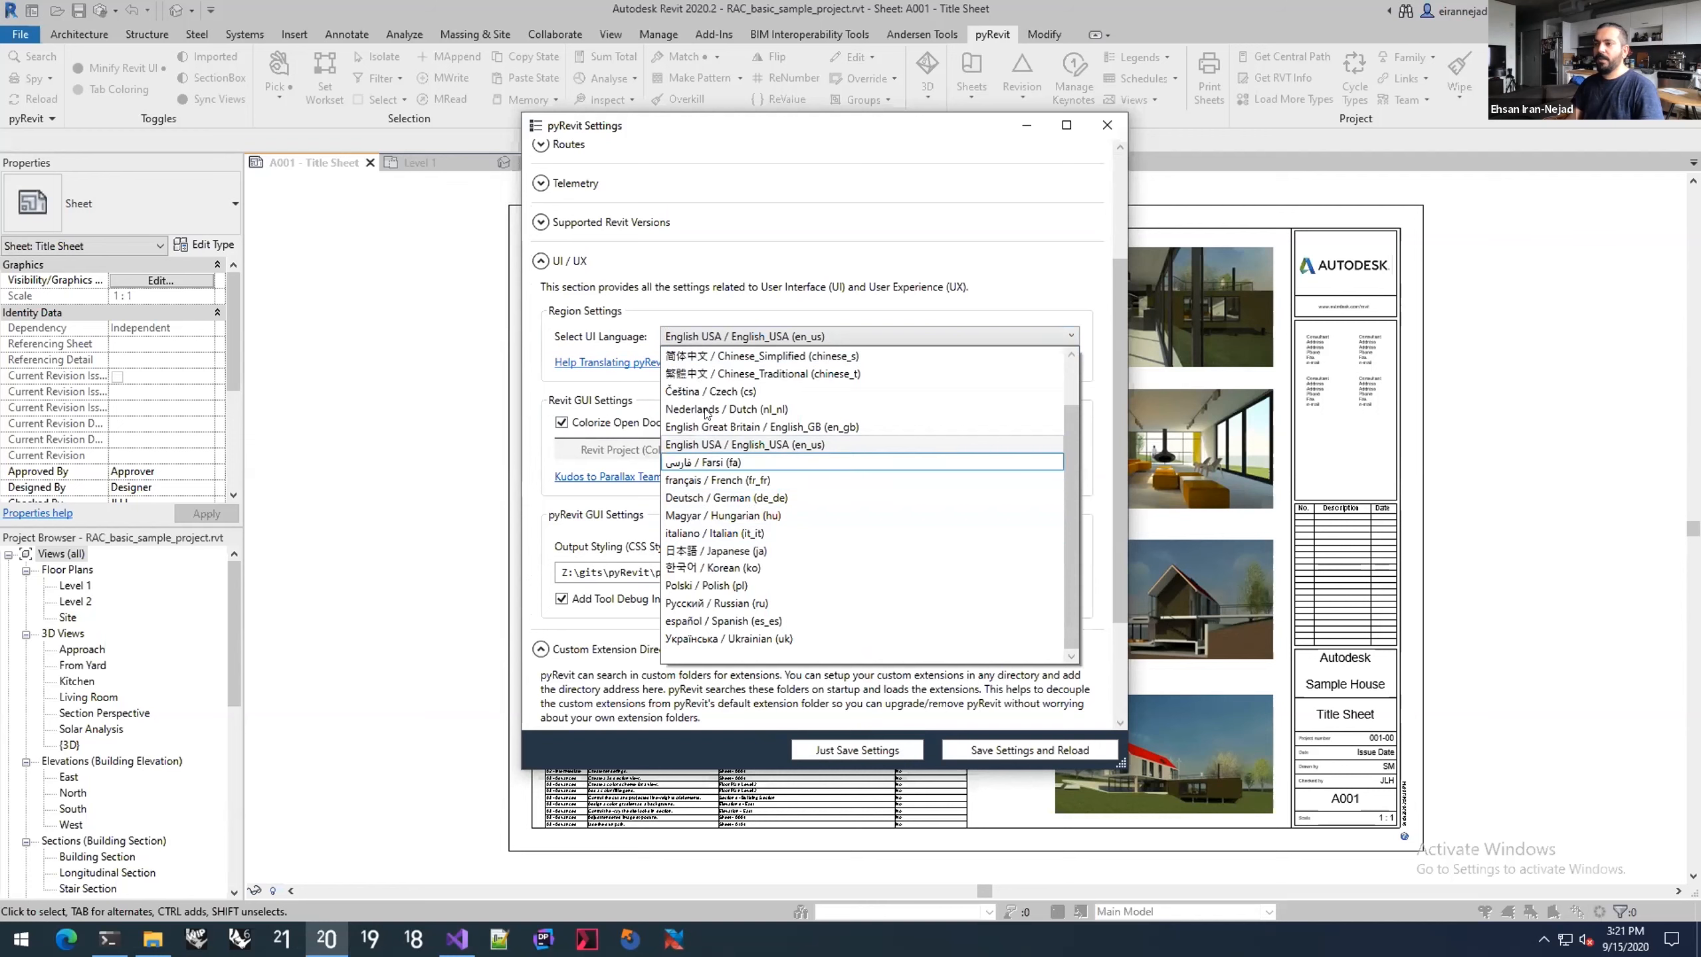
{"action": "left_click", "coordinate": [662, 305]}
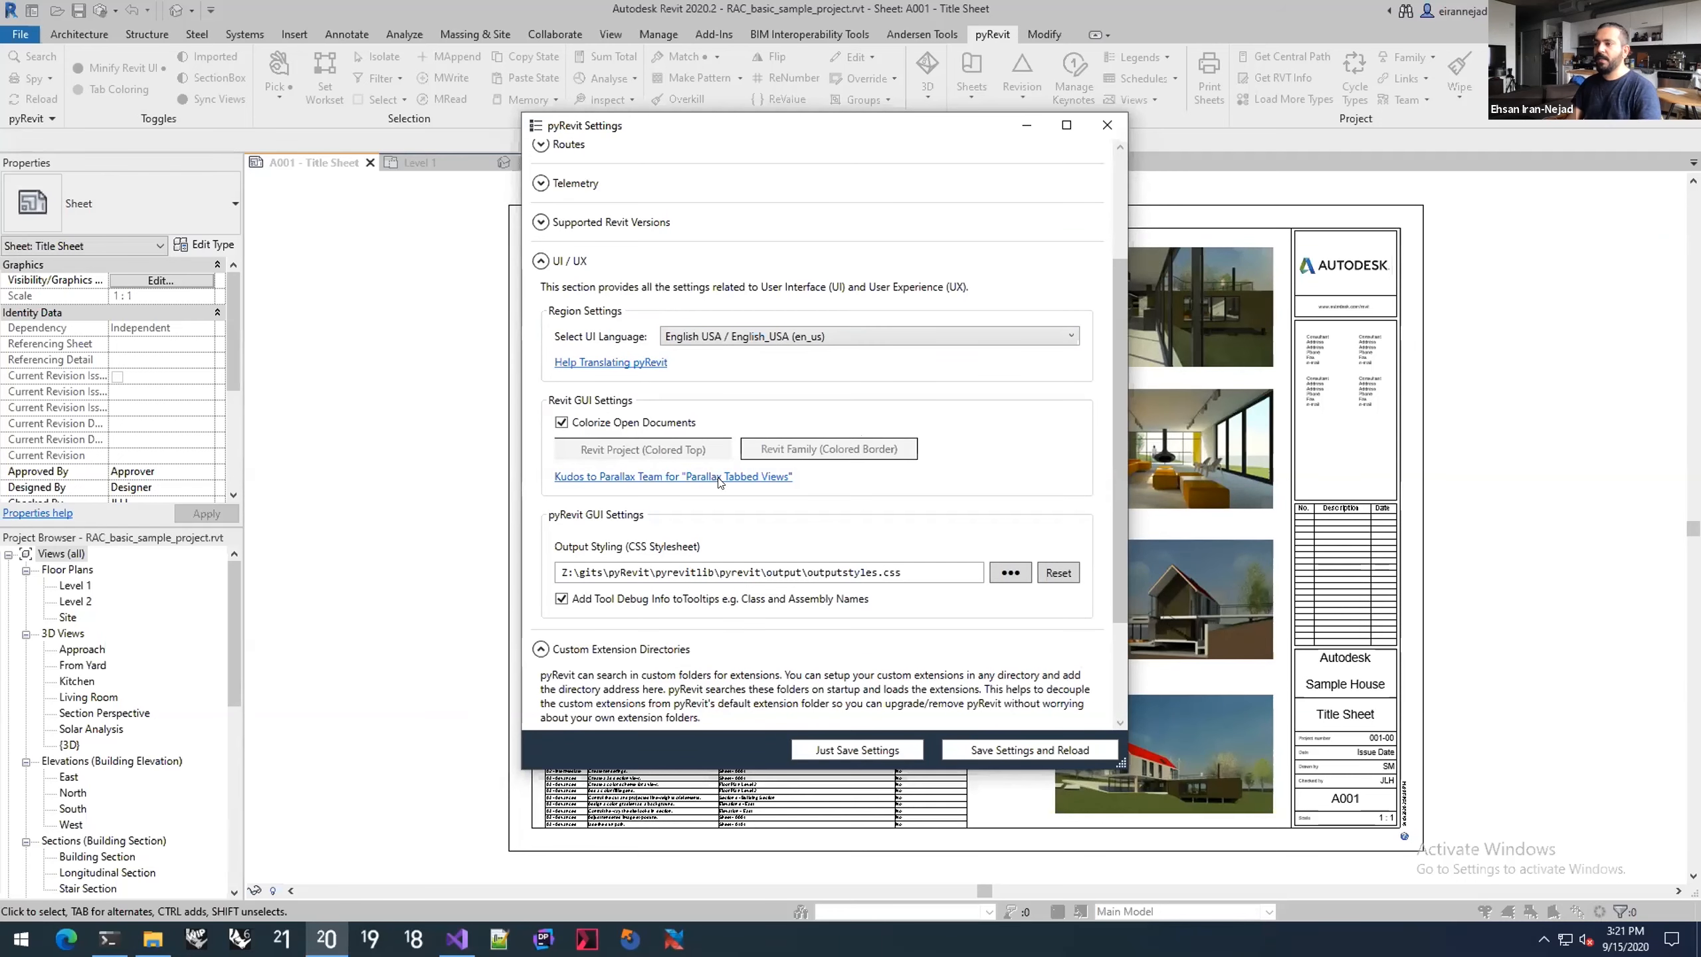
{"action": "left_click", "coordinate": [539, 260]}
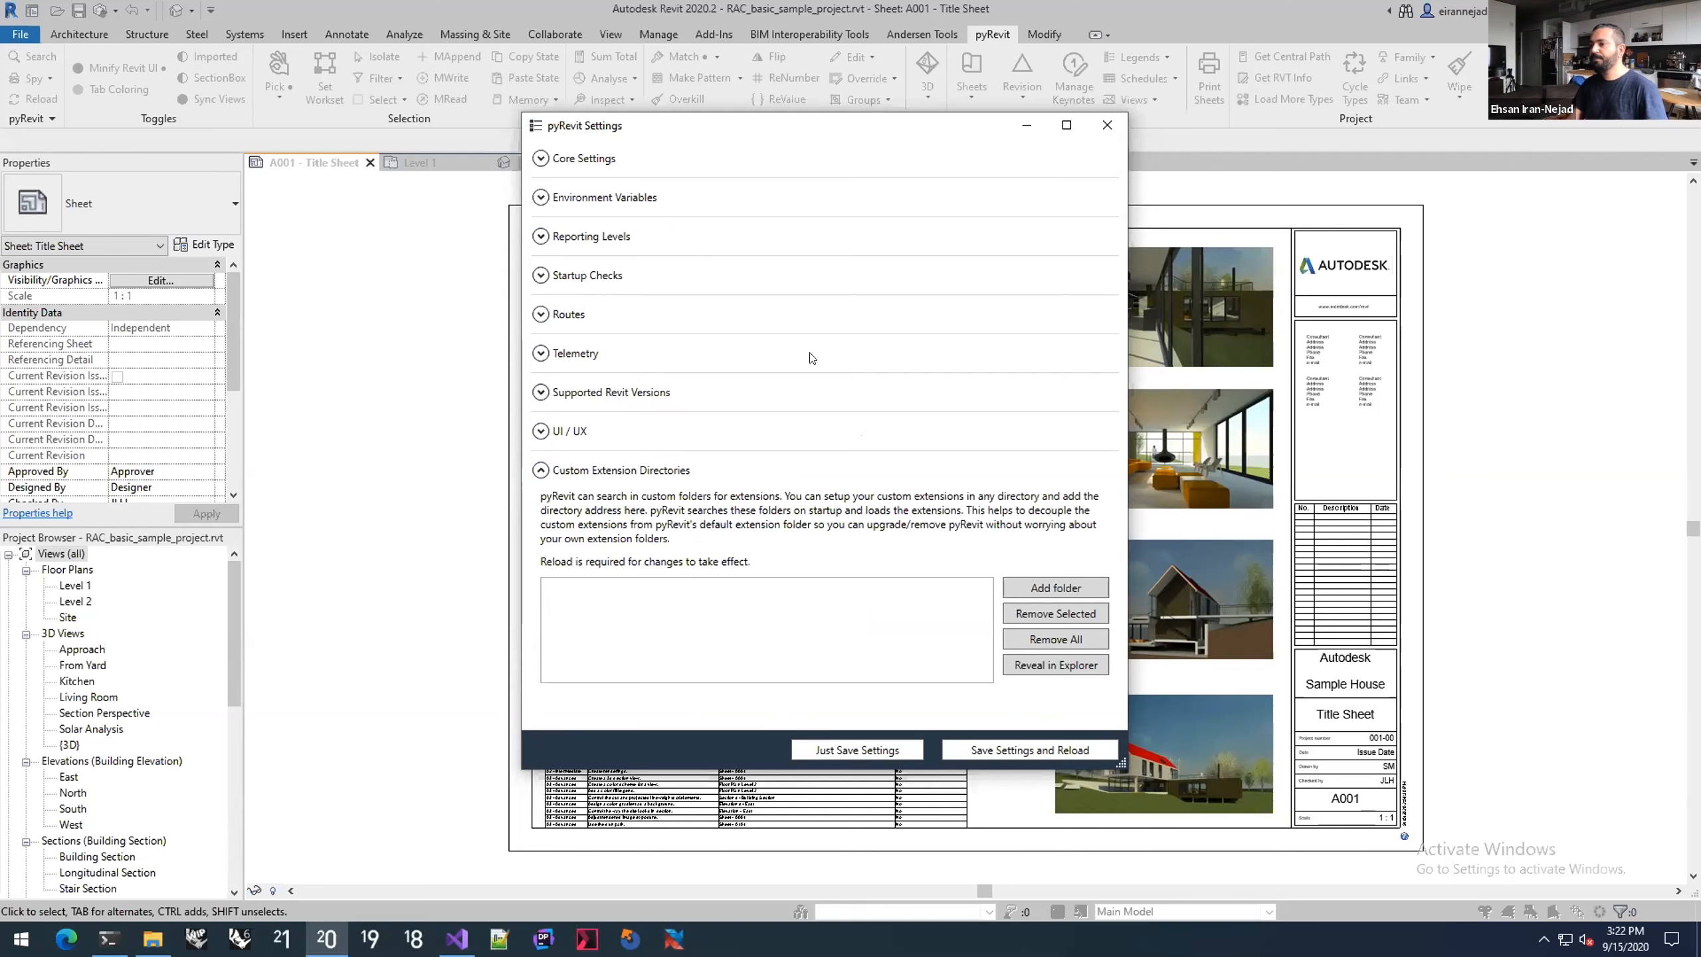
{"action": "left_click", "coordinate": [1107, 125]}
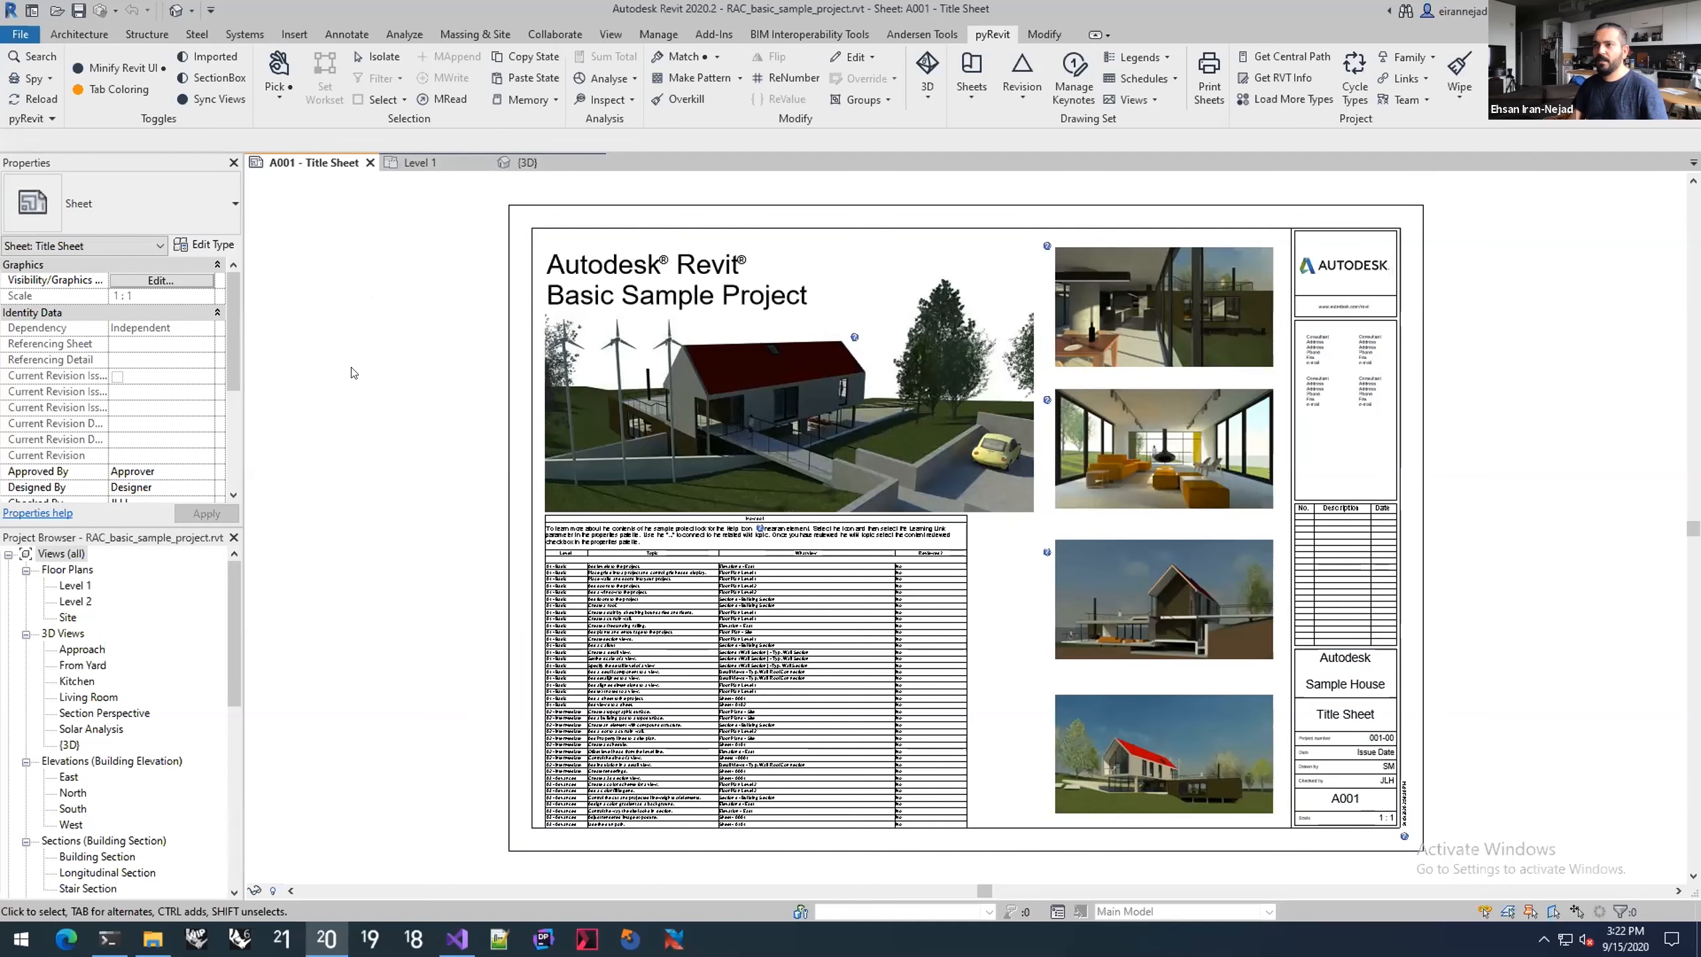
Step: Open the default 3D view of the sample project and bring the house into closer view
{"action": "left_click", "coordinate": [173, 12]}
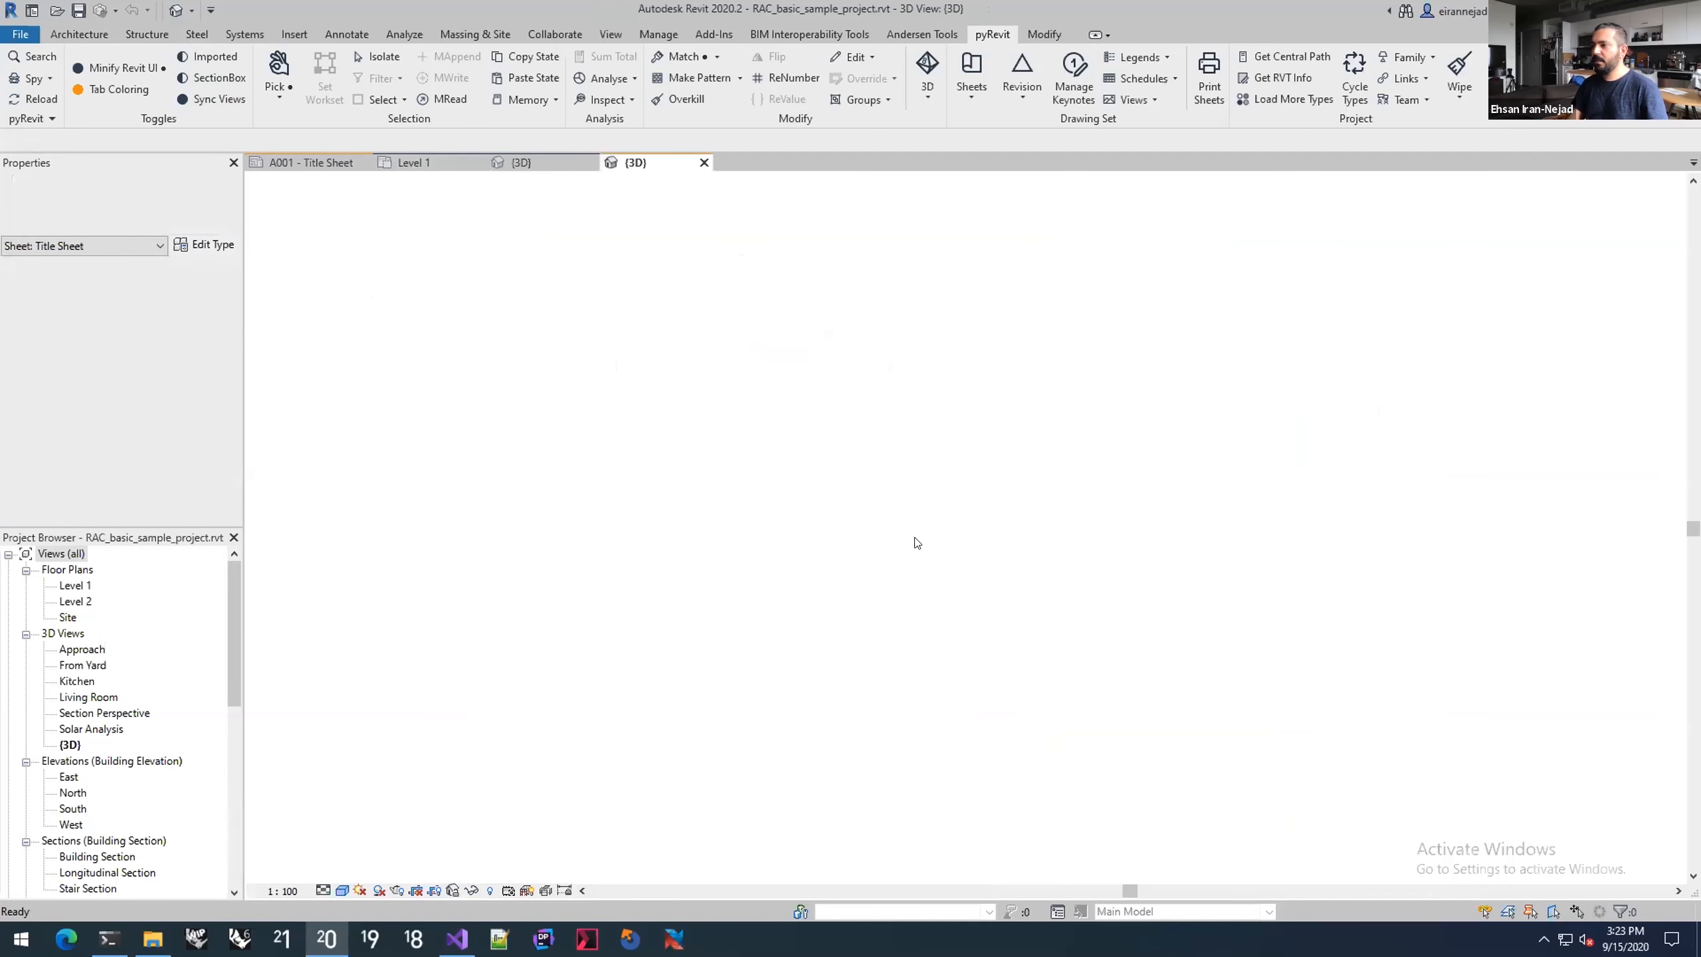
{"action": "scroll", "coordinate": [937, 454], "scroll_direction": "up", "scroll_amount": 3}
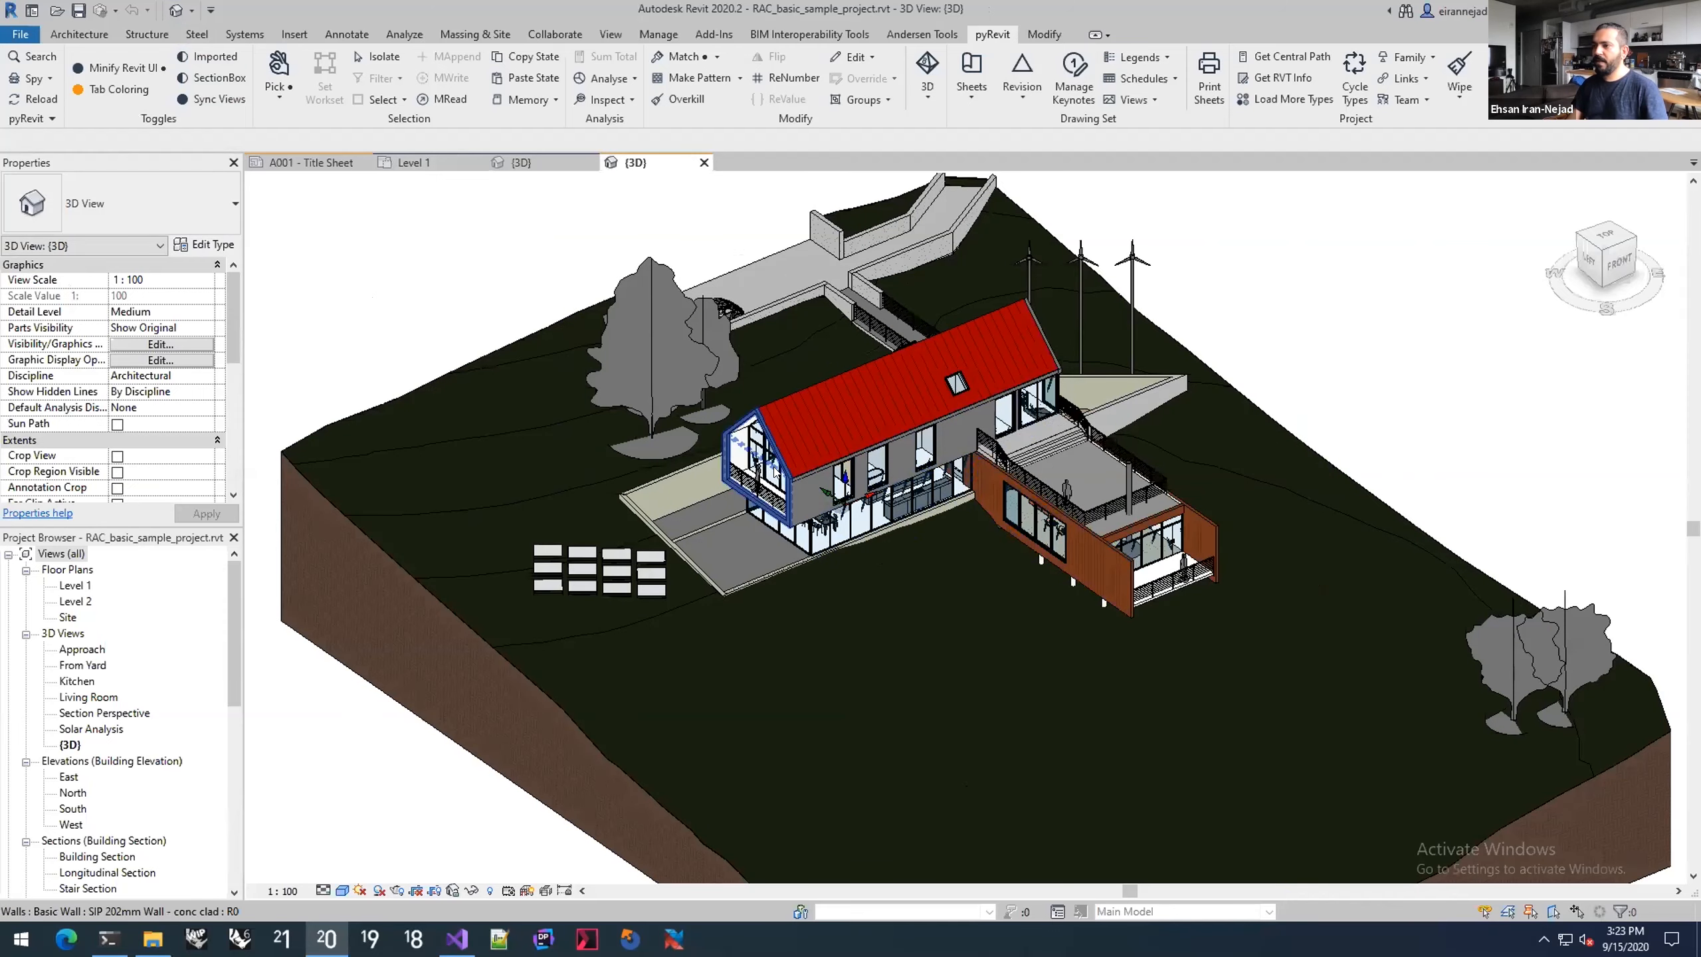
{"action": "scroll", "coordinate": [839, 501], "scroll_direction": "up", "scroll_amount": 4}
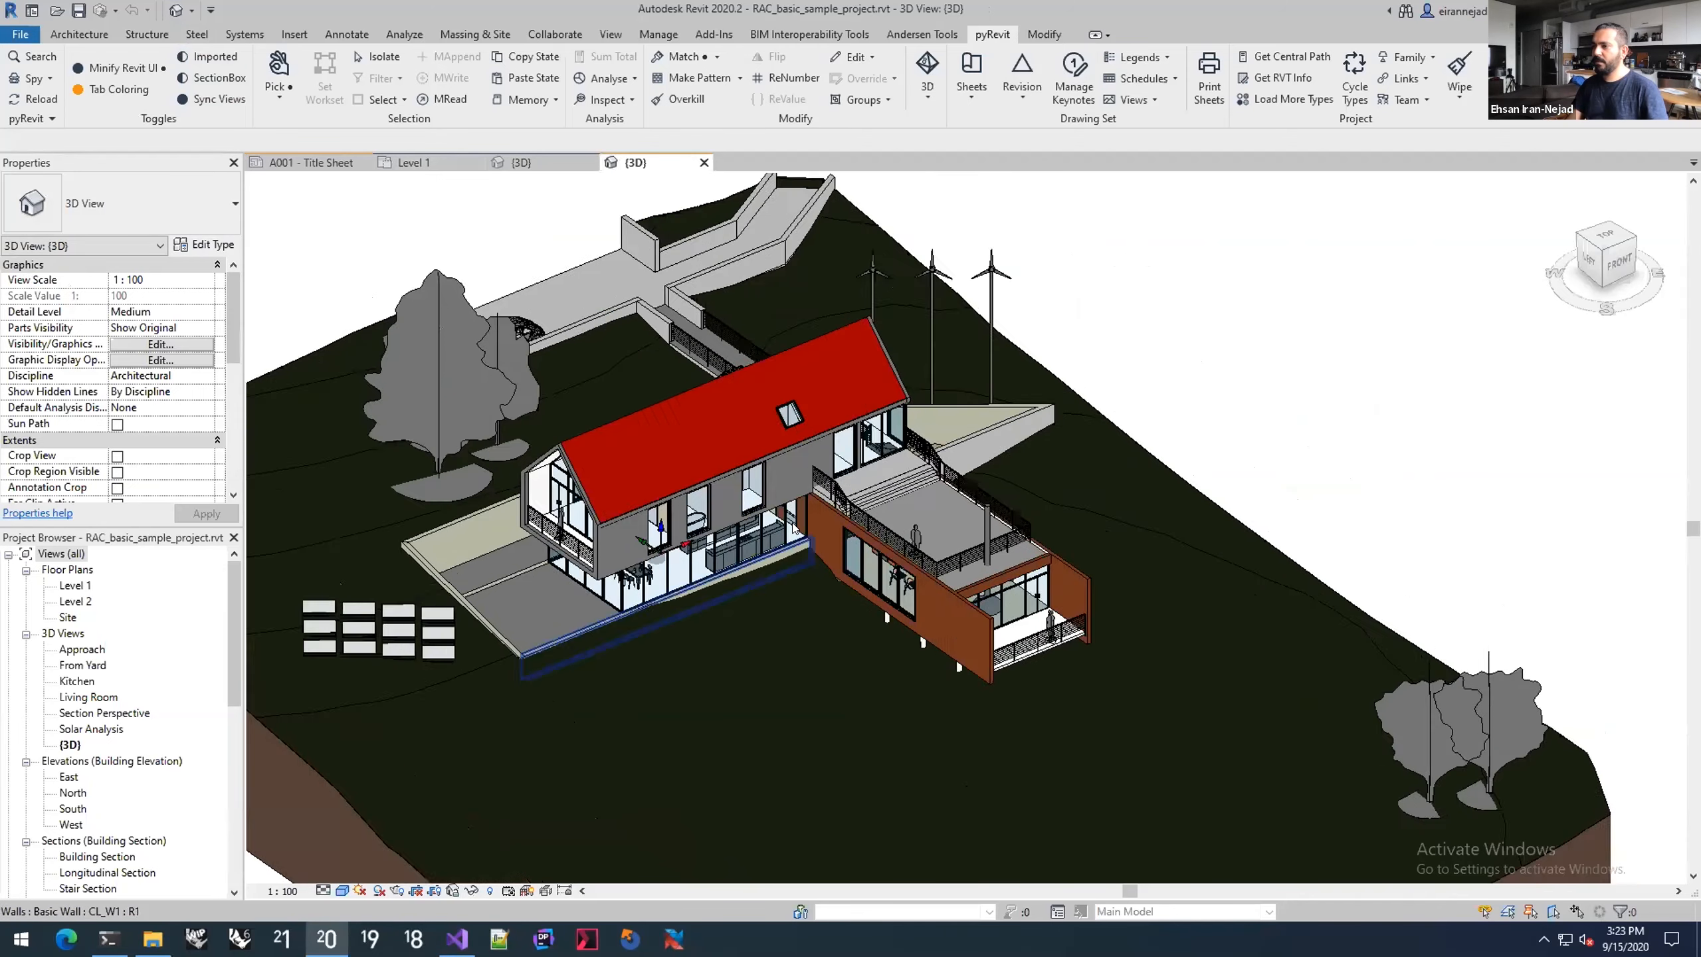
Step: Open the Single Window family for editing from the house model and open its ceiling plan 100
{"action": "left_click", "coordinate": [702, 445]}
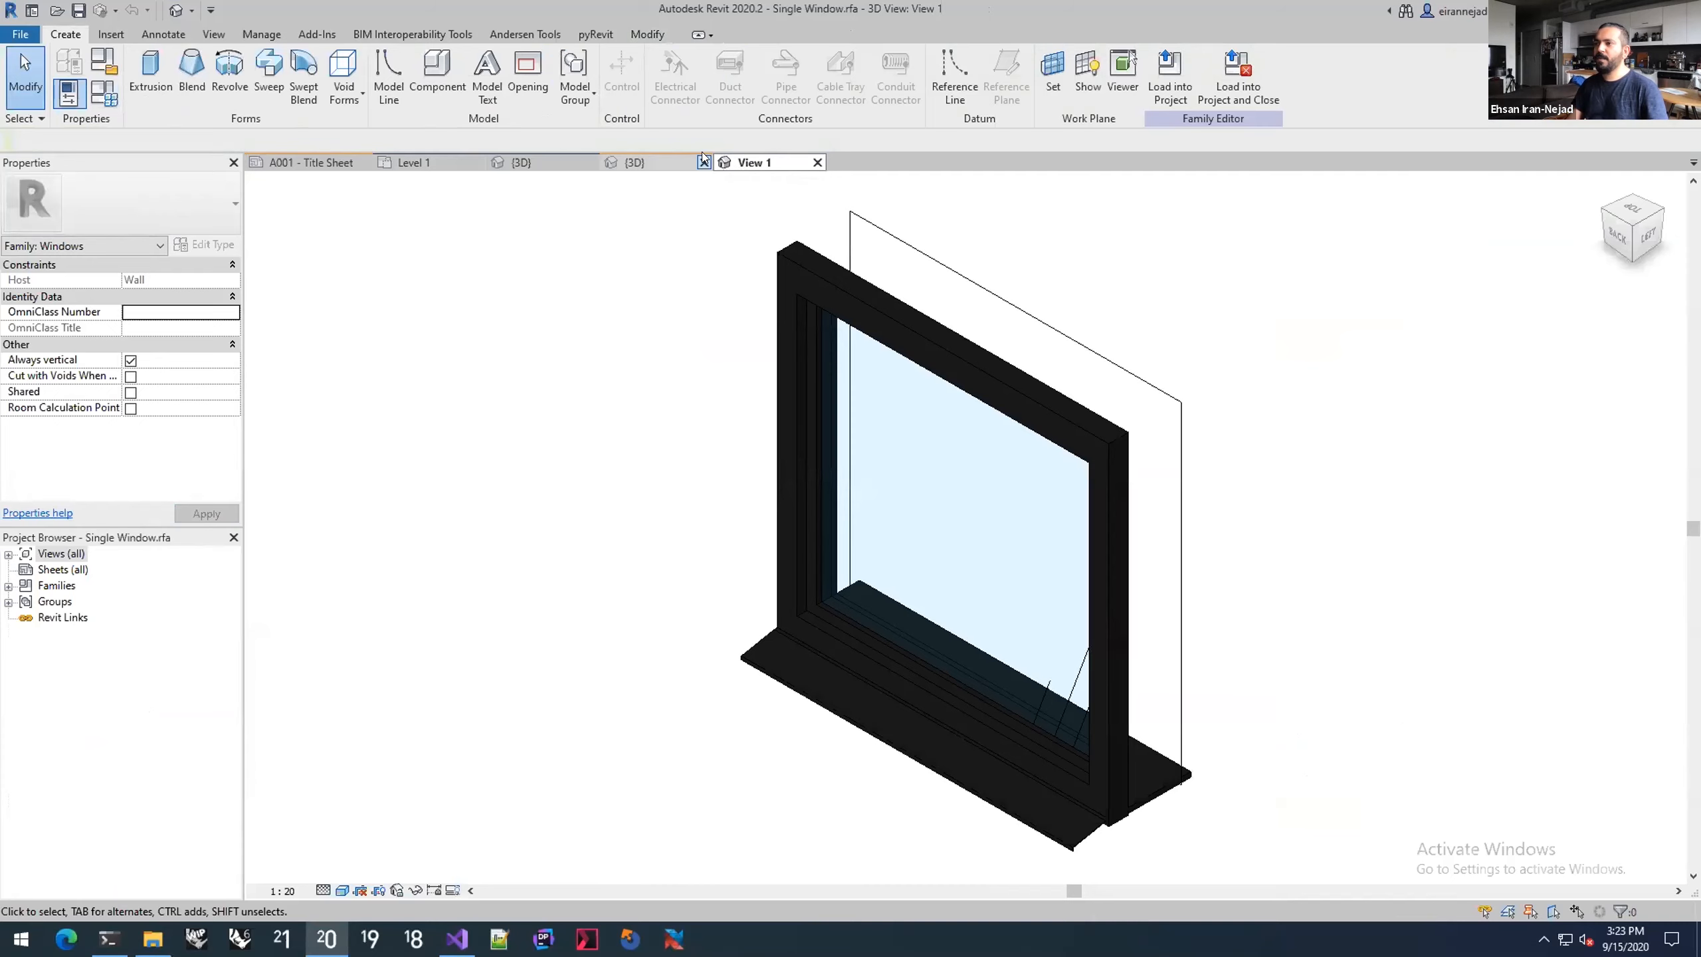
{"action": "double_click", "coordinate": [23, 554]}
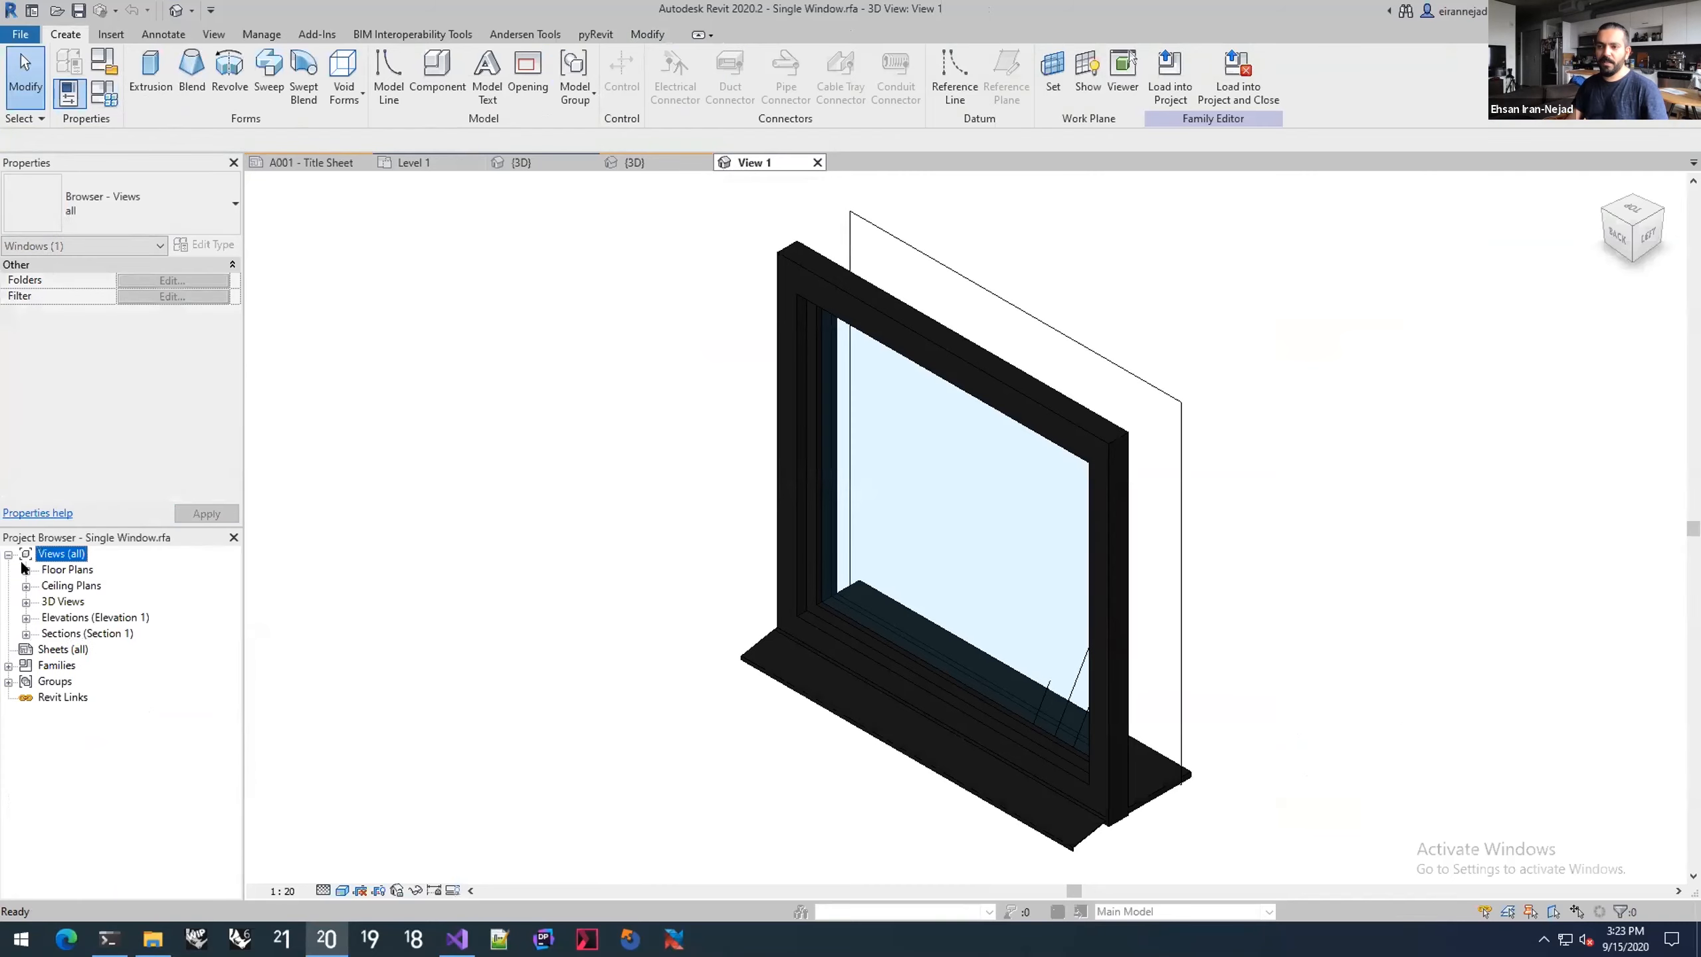
{"action": "left_click", "coordinate": [26, 586]}
{"action": "left_click", "coordinate": [59, 599]}
{"action": "double_click", "coordinate": [59, 598]}
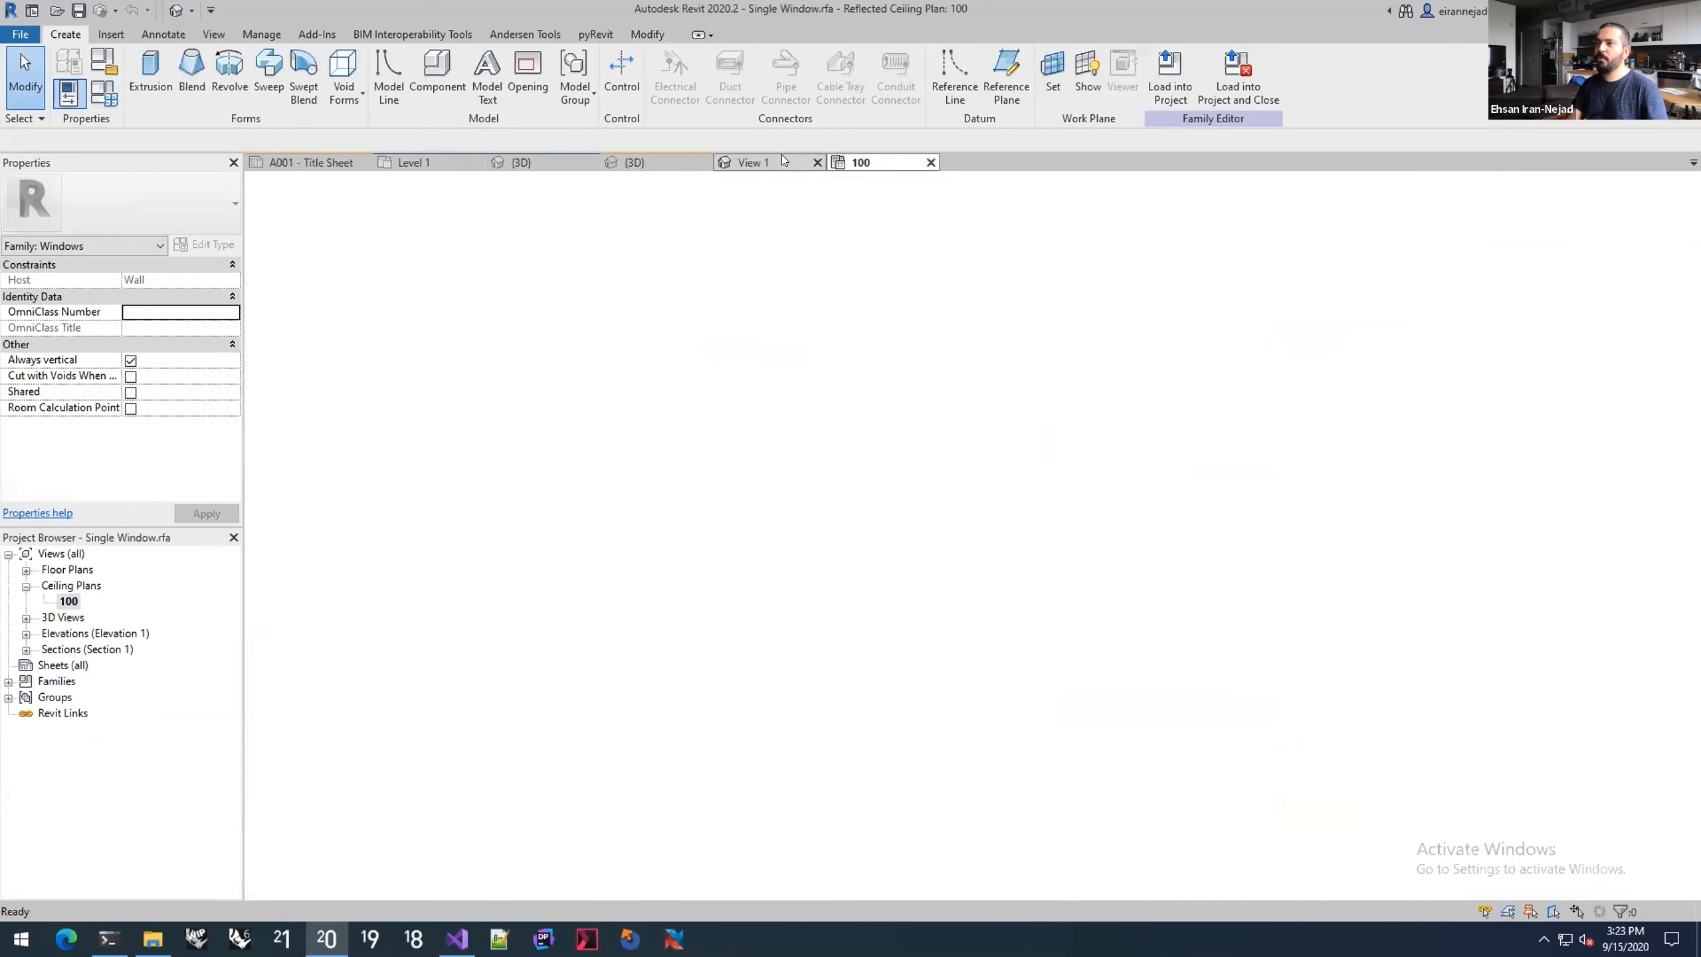
Step: Close both open Single Window family views and reorder the active {3D} view directly after A001 - Title Sheet
{"action": "left_click", "coordinate": [818, 162]}
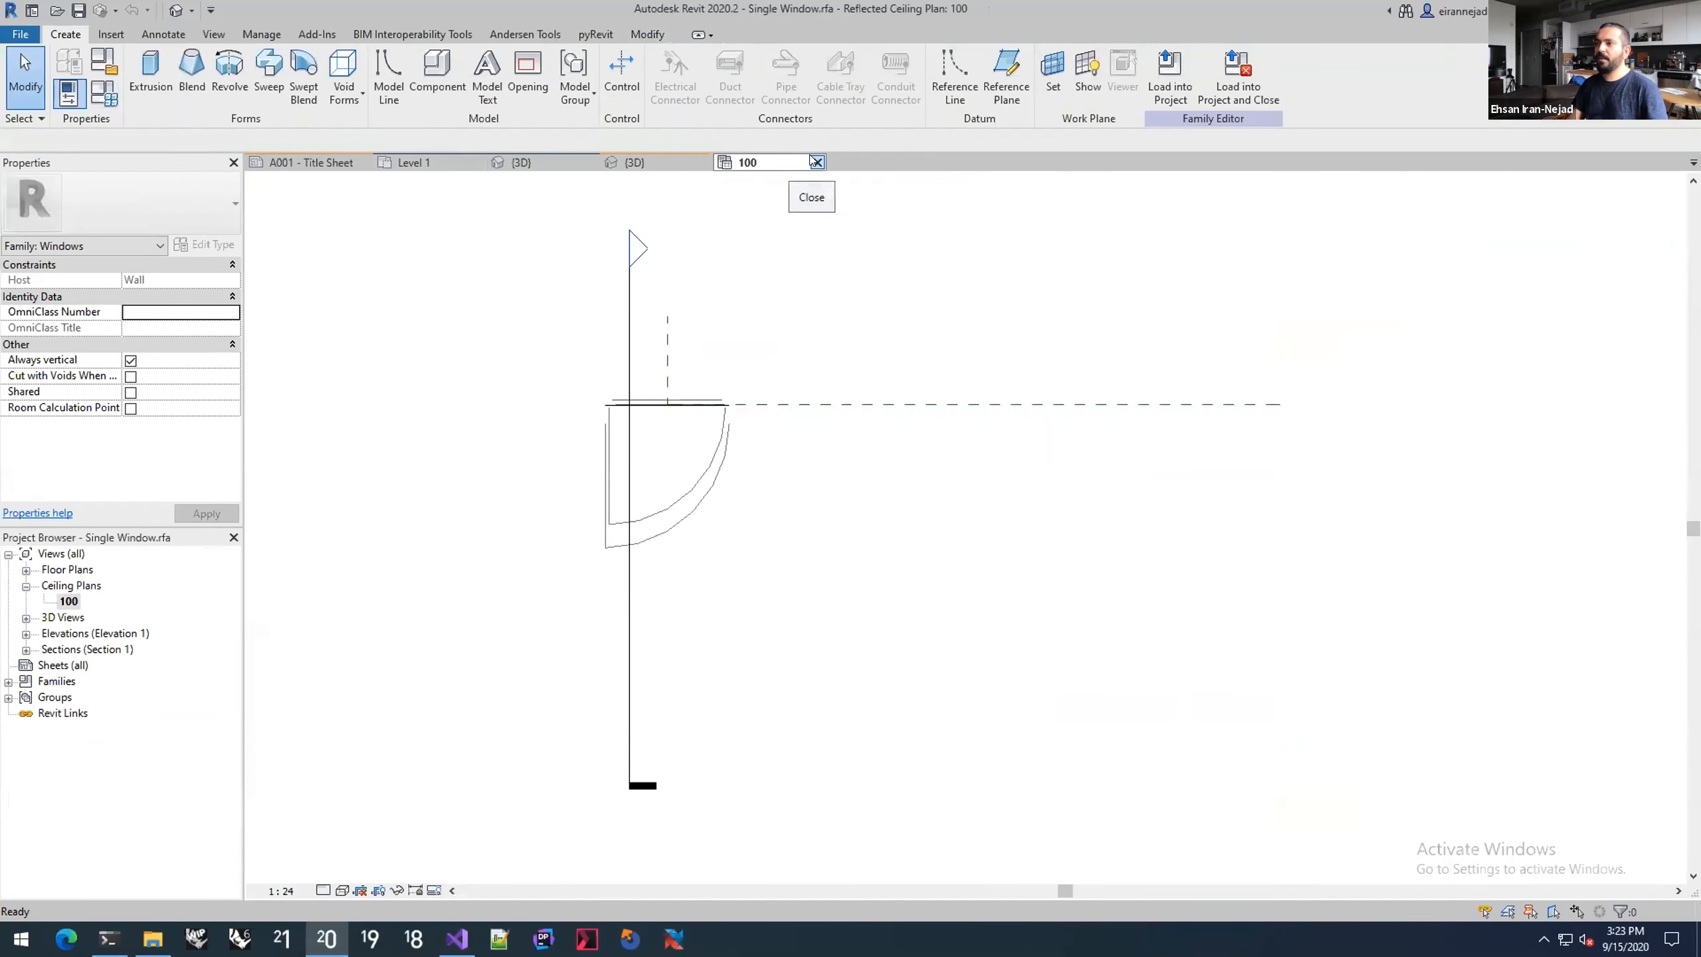
{"action": "left_click", "coordinate": [817, 162]}
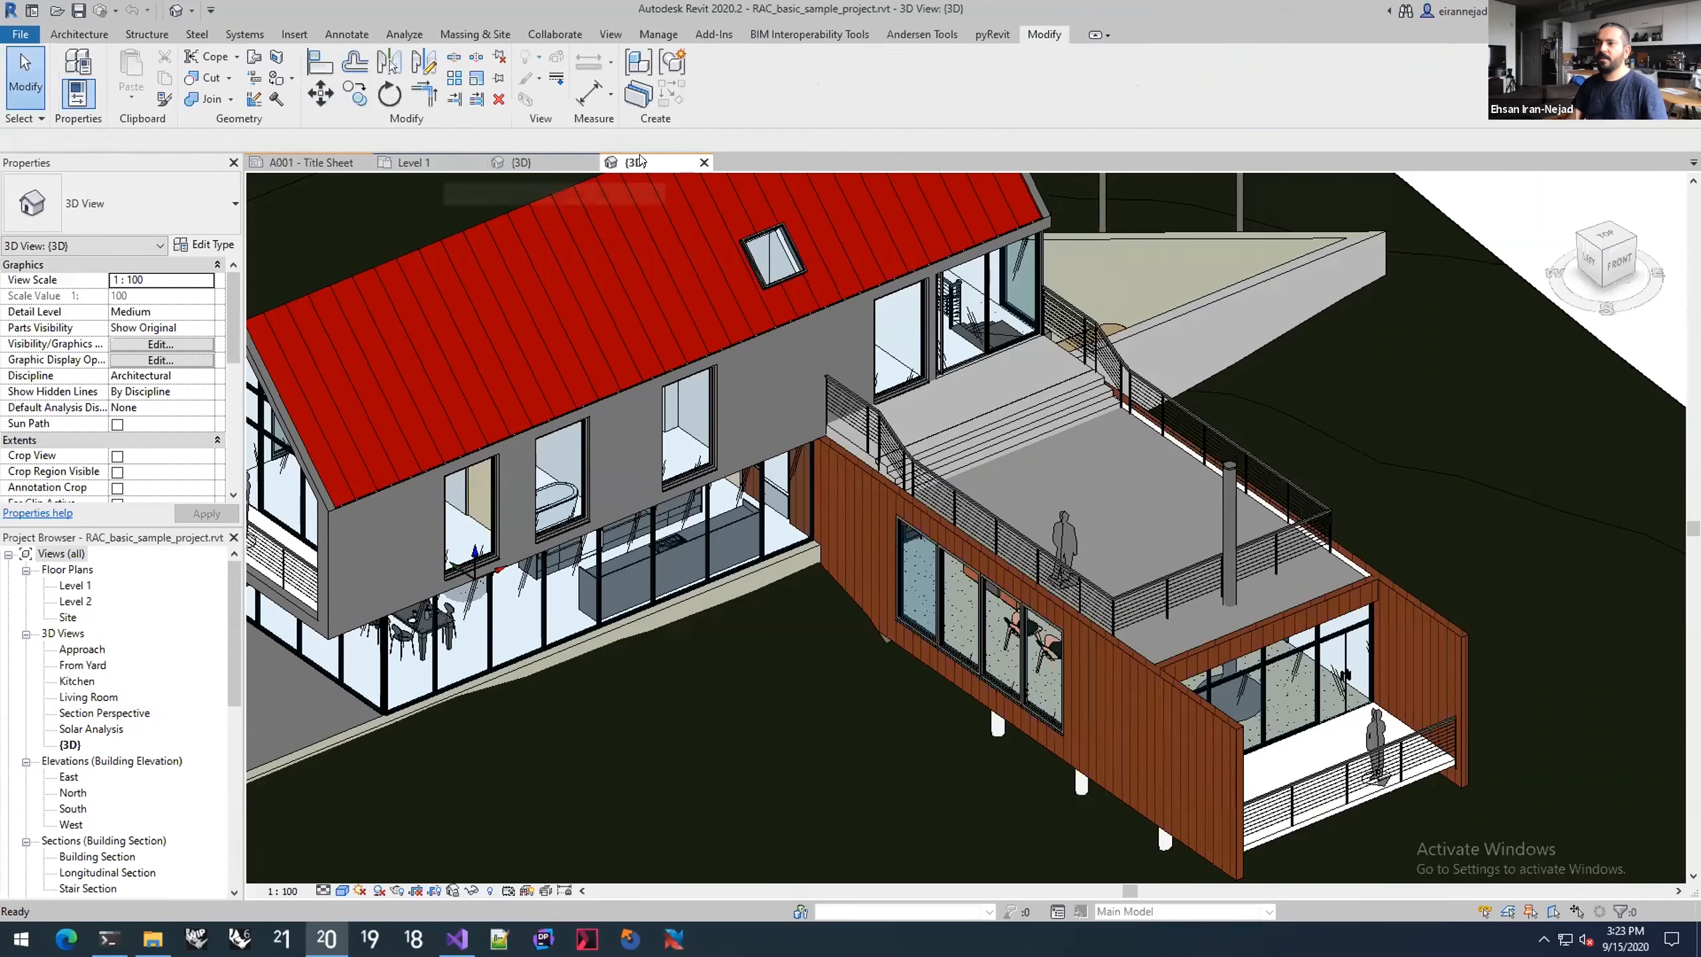
{"action": "left_click_drag", "start_coordinate": [636, 163], "coordinate": [445, 163]}
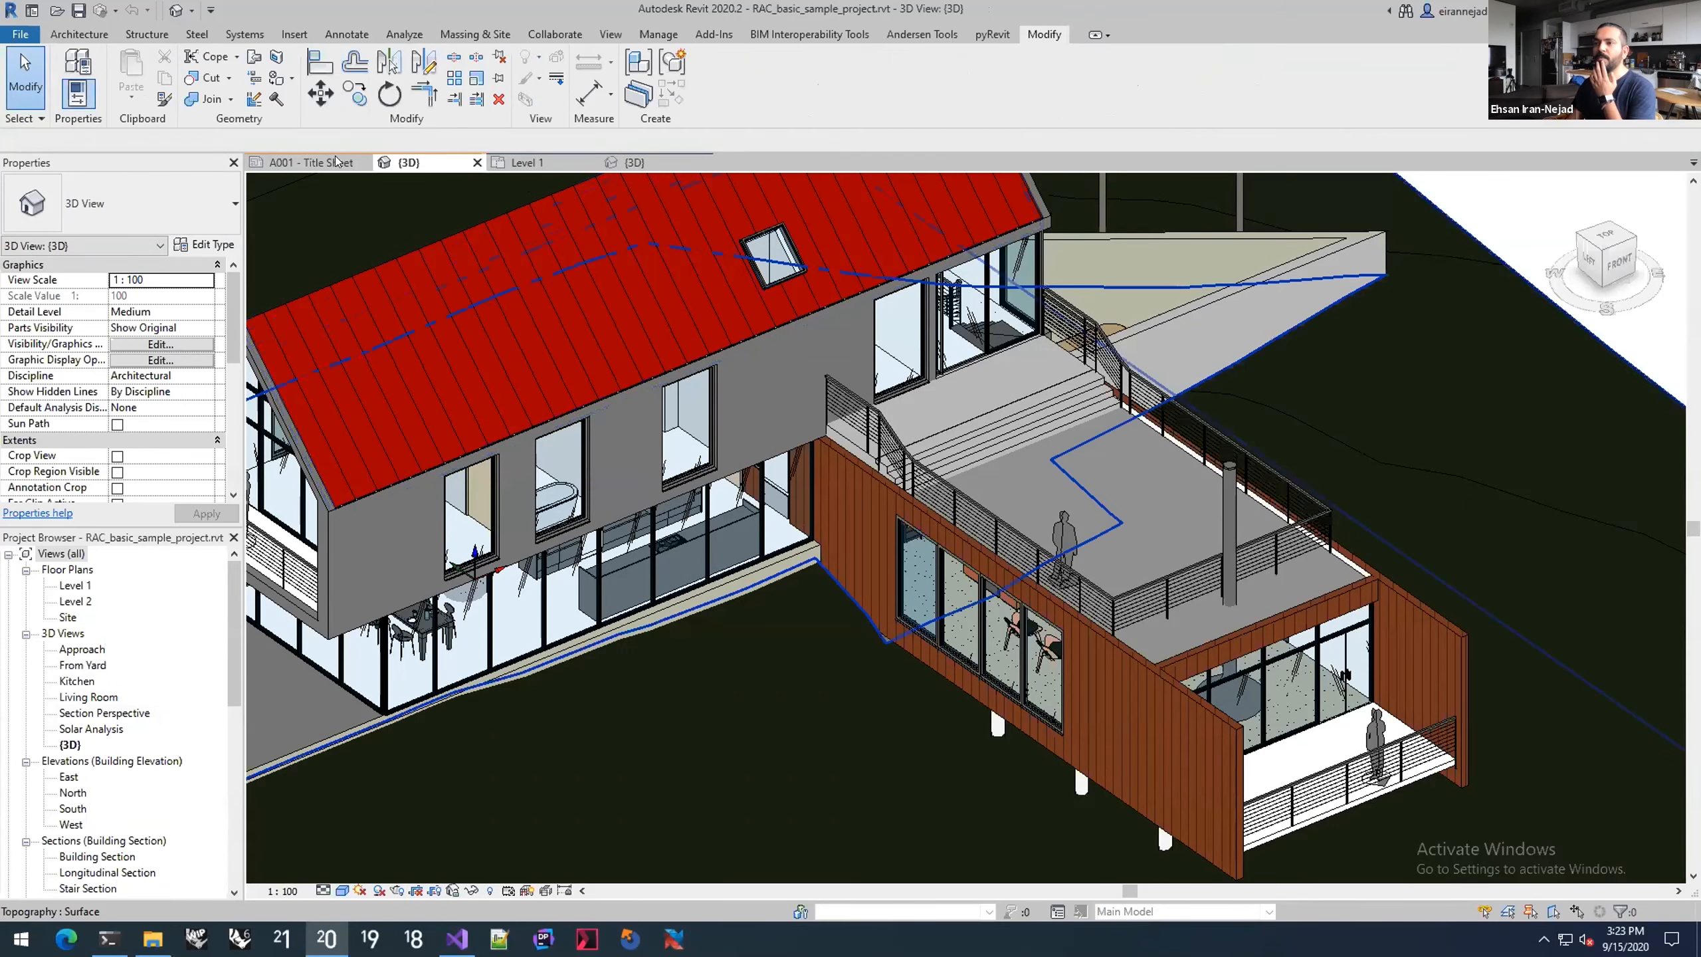
Step: Close the active {3D} view and switch pyRevit's Tab Coloring off and on to compare the document tabs
{"action": "left_click", "coordinate": [478, 163]}
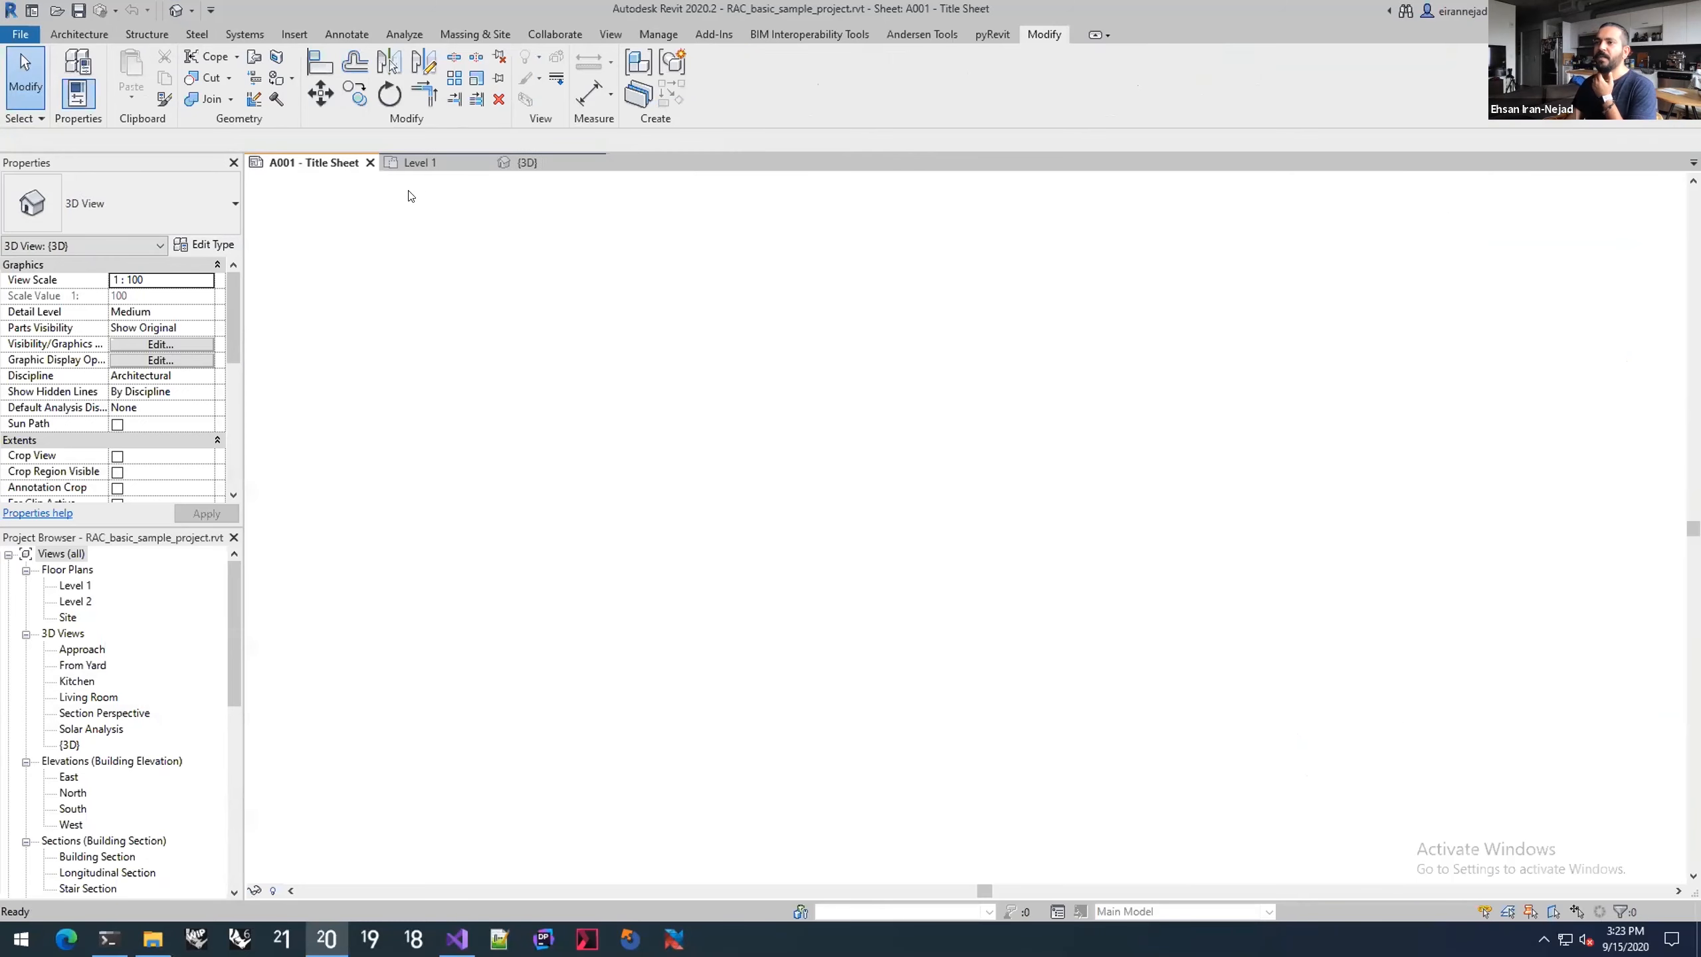
{"action": "left_click", "coordinate": [992, 34]}
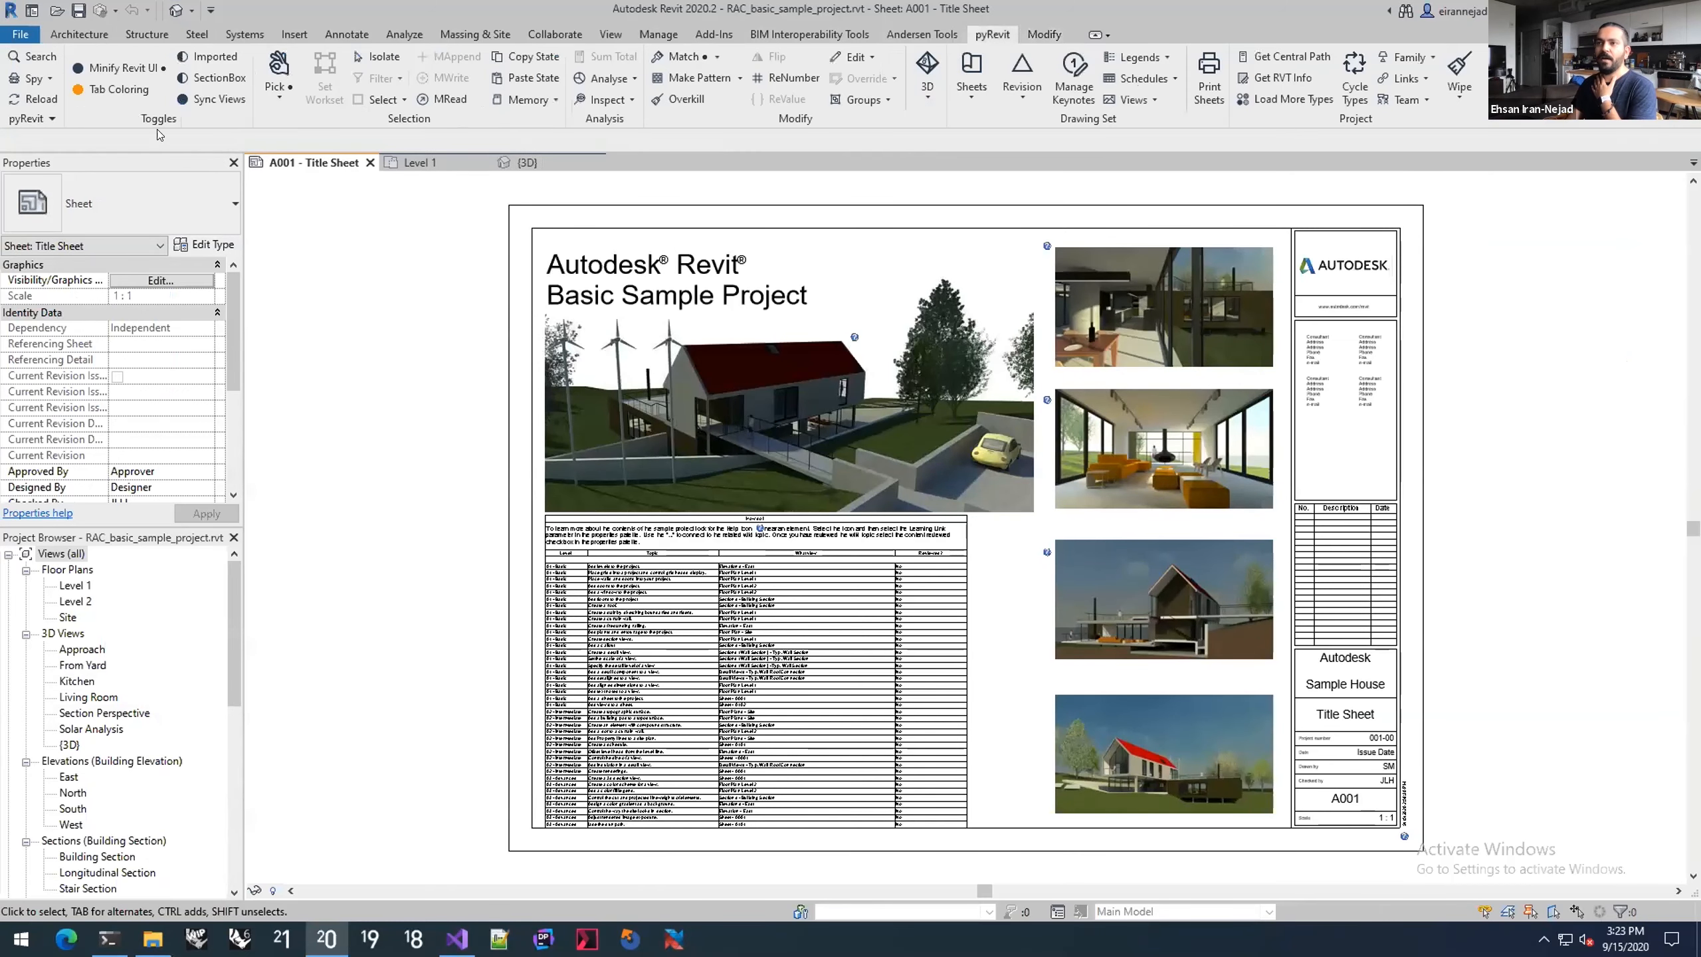
{"action": "left_click", "coordinate": [114, 89]}
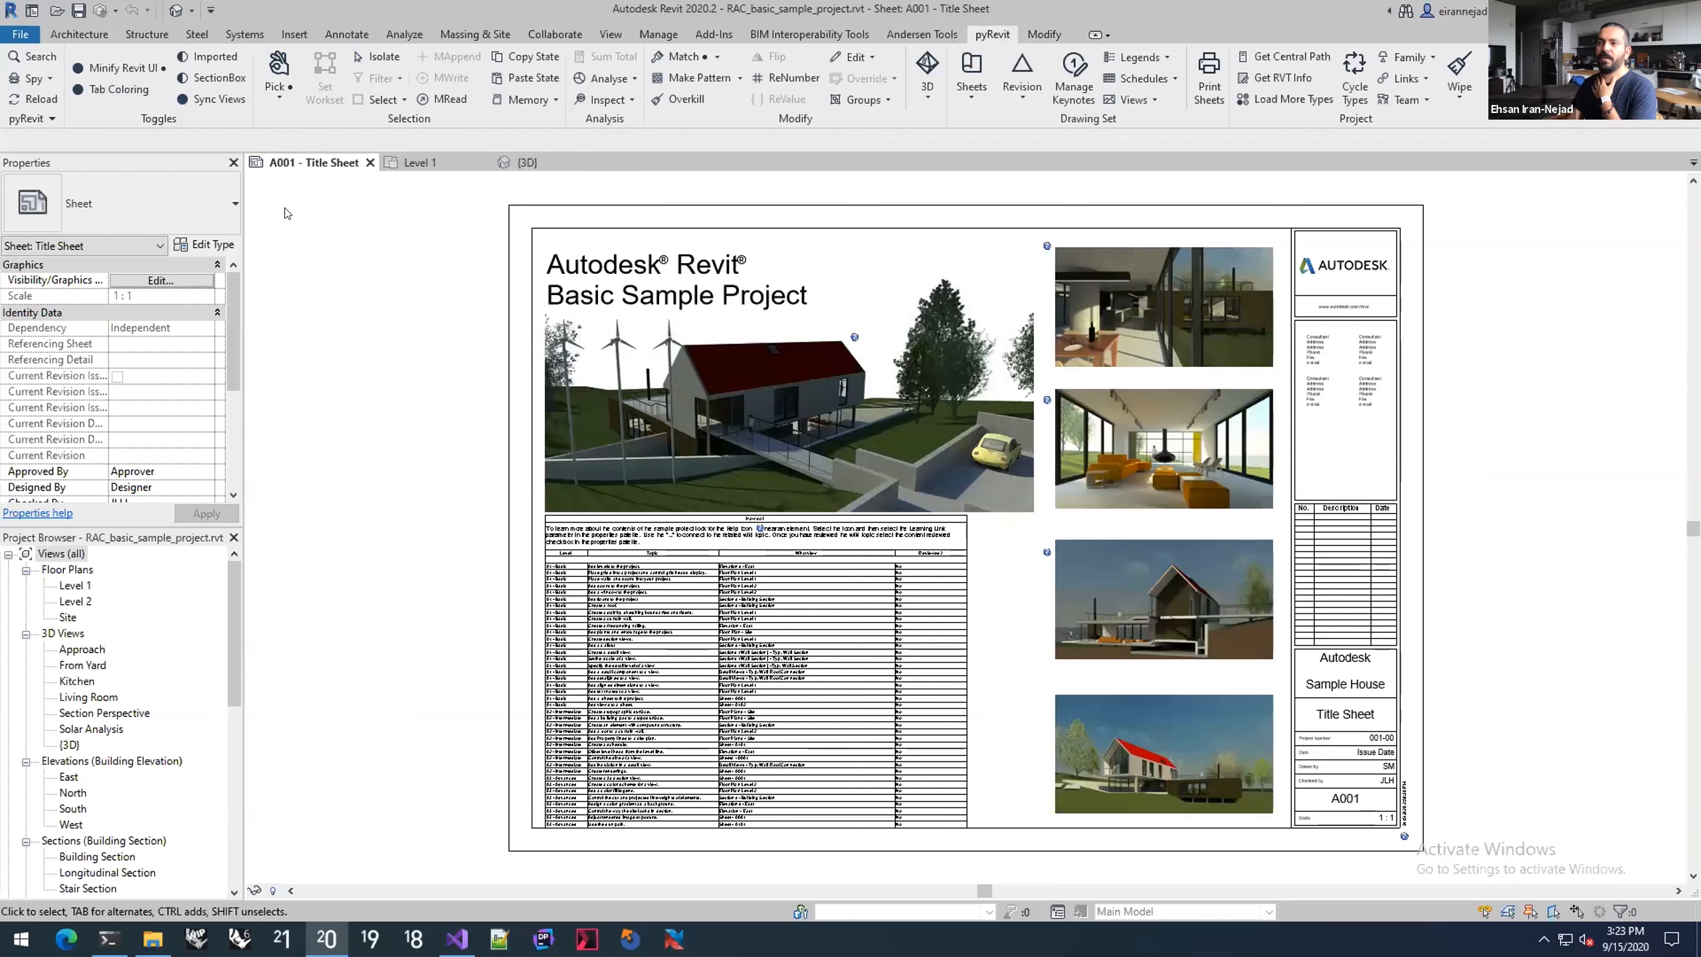
{"action": "left_click", "coordinate": [108, 89]}
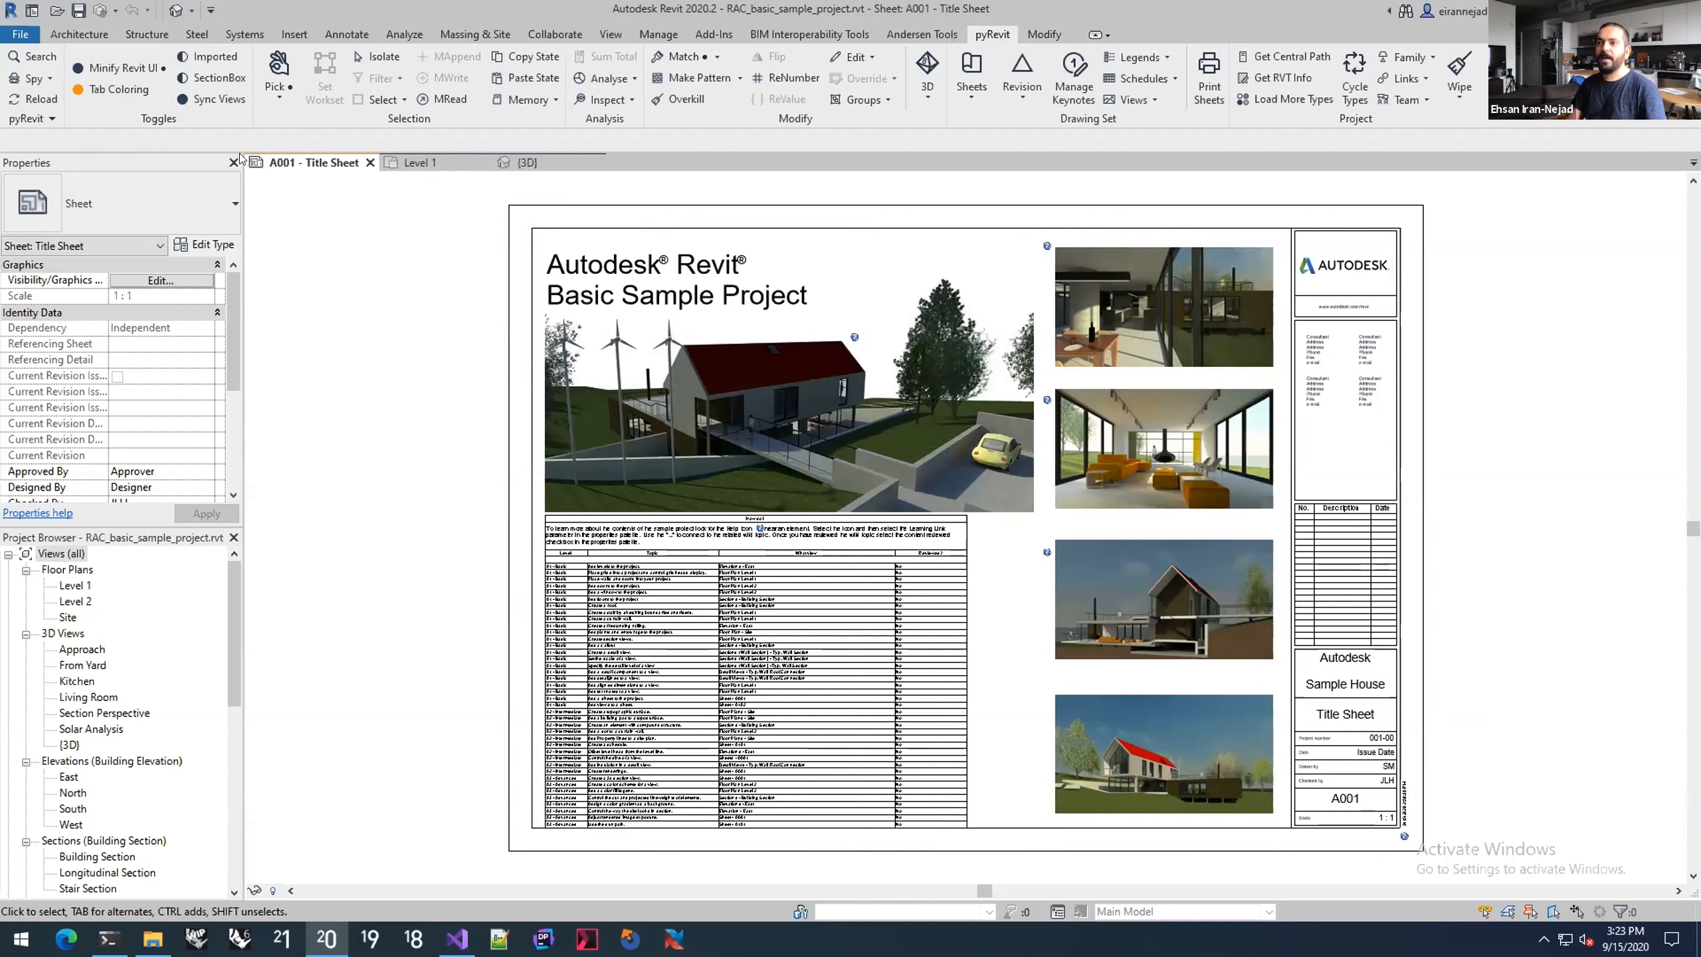
{"action": "left_click", "coordinate": [111, 85]}
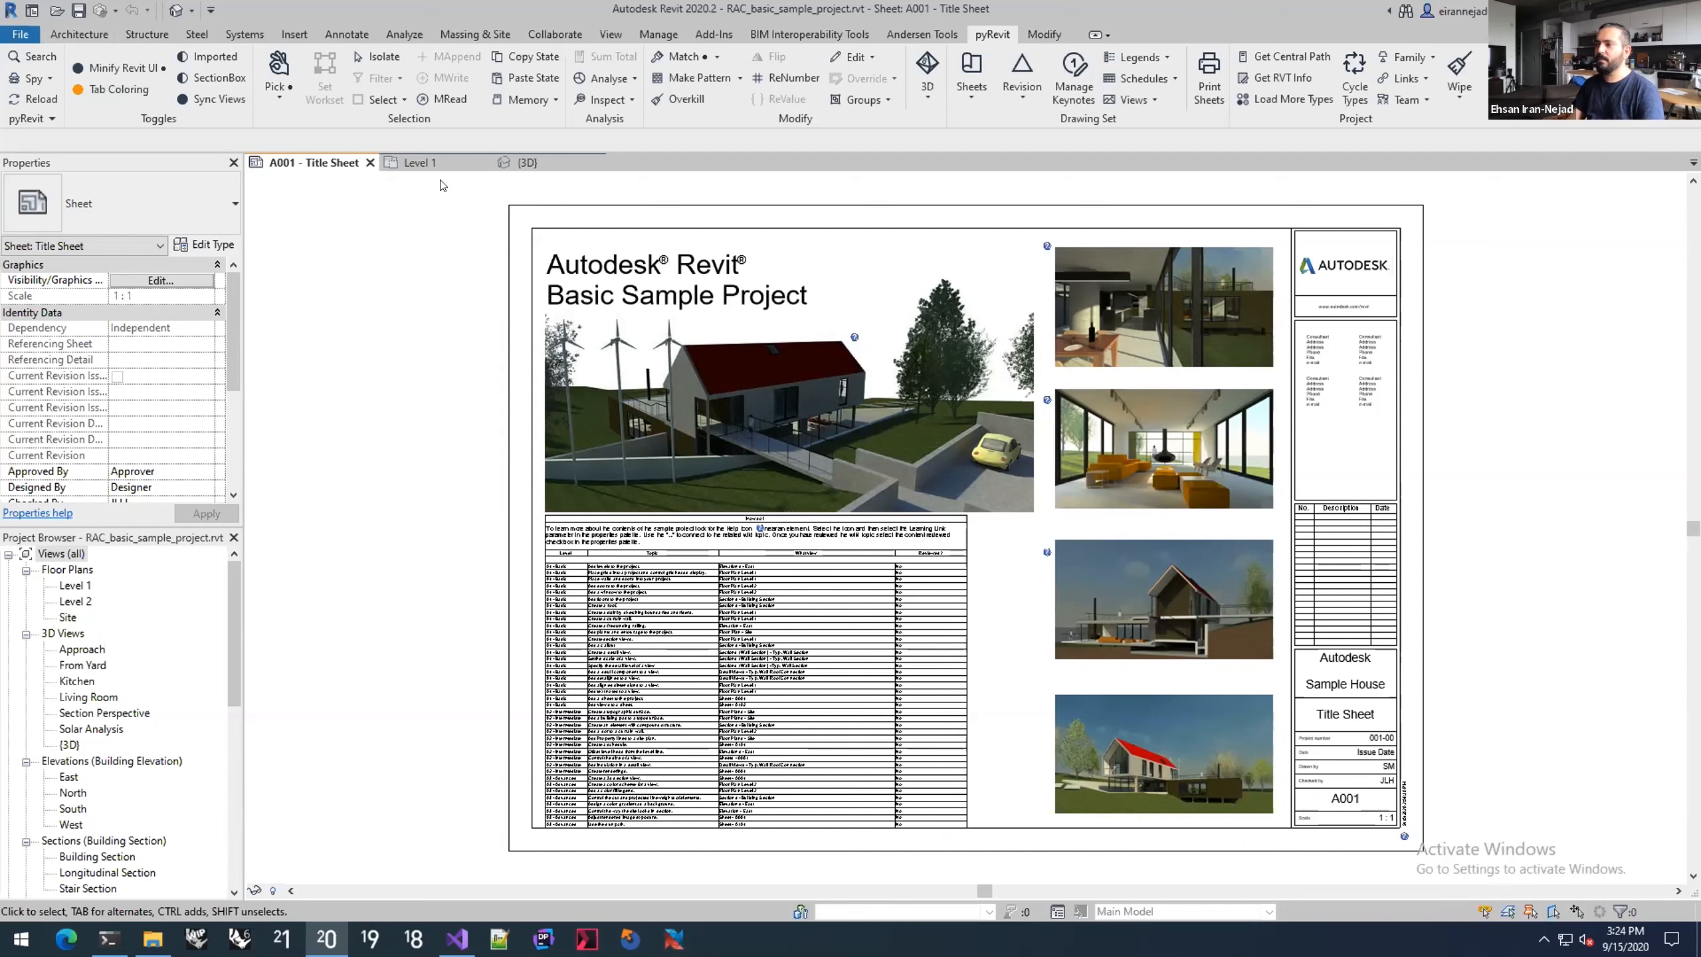
Step: Open the Level 1 floor plan of the sample project and bring the Kitchen & Dining and Hall area into view
{"action": "left_click", "coordinate": [72, 584]}
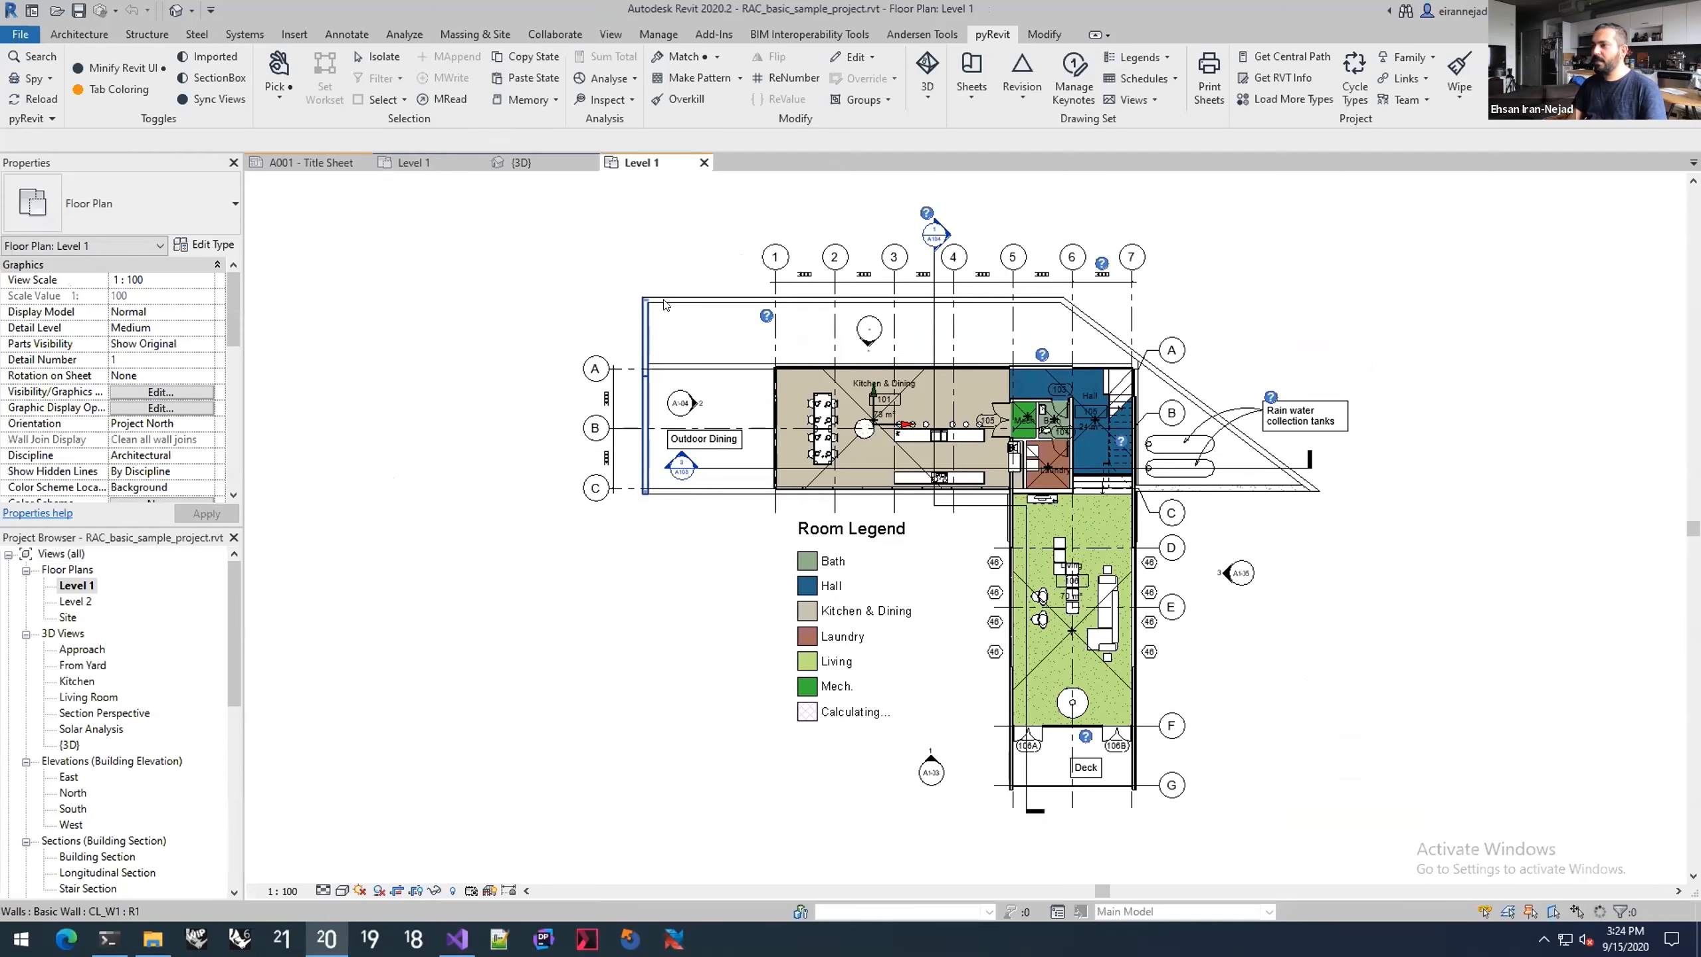
{"action": "scroll", "coordinate": [817, 383], "scroll_direction": "up", "scroll_amount": 4}
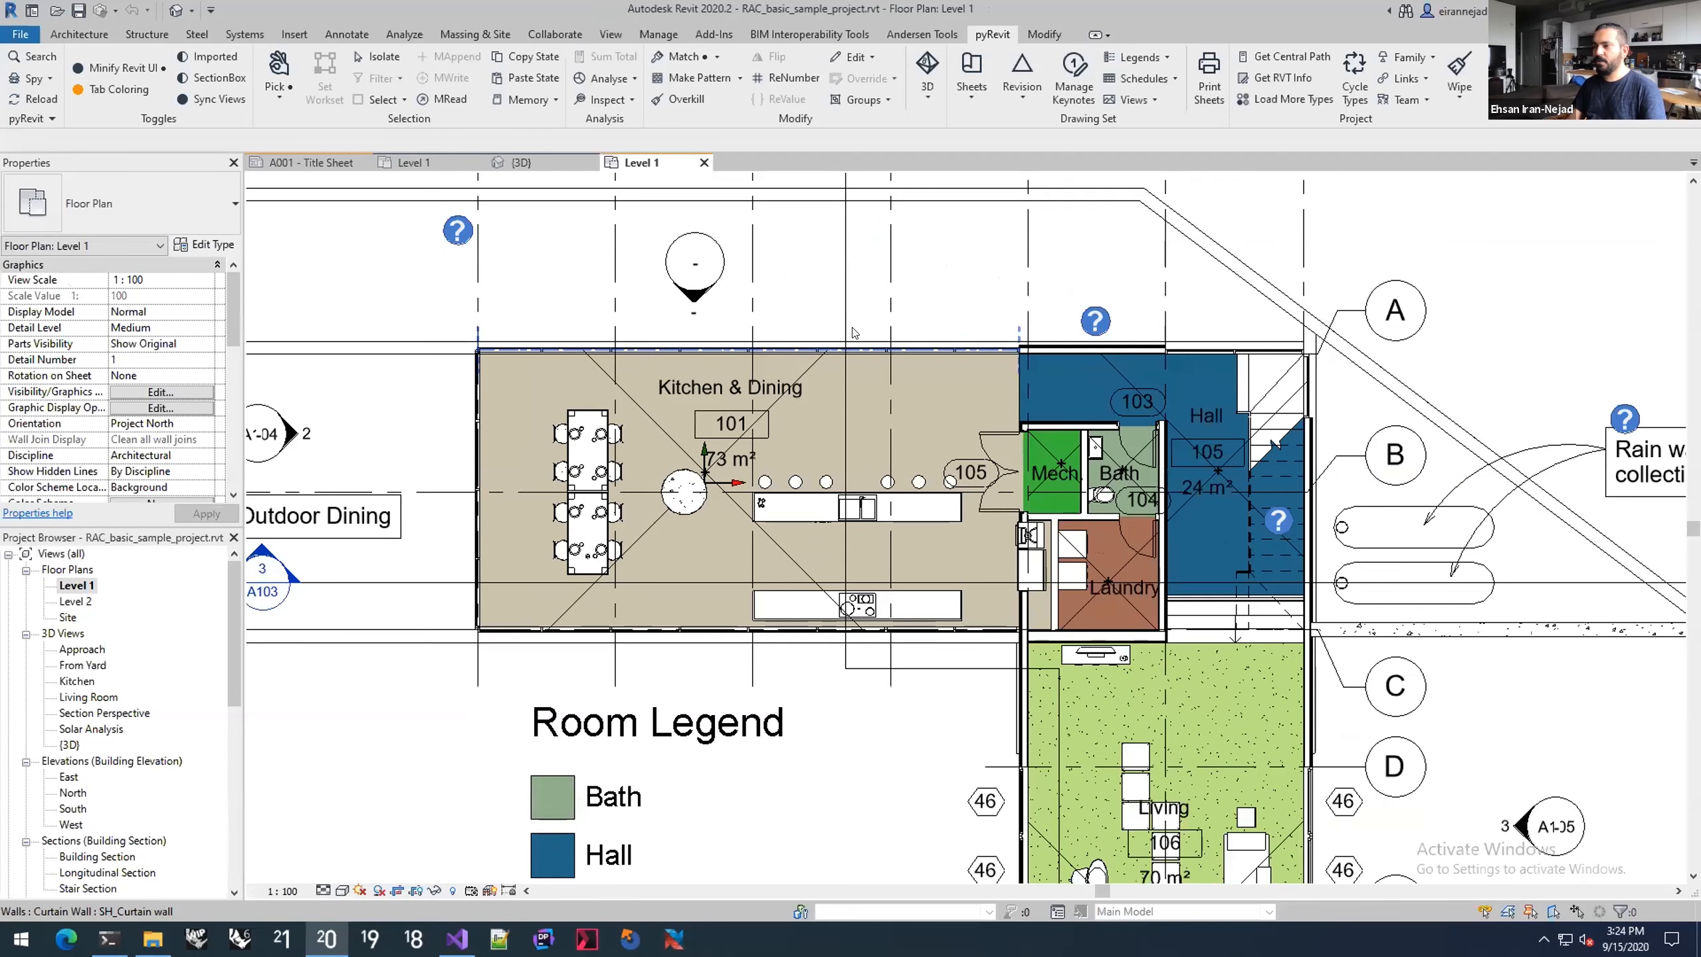
{"action": "scroll", "coordinate": [878, 340], "scroll_direction": "down", "scroll_amount": 1}
{"action": "middle_click_drag", "start_coordinate": [877, 339], "coordinate": [711, 384]}
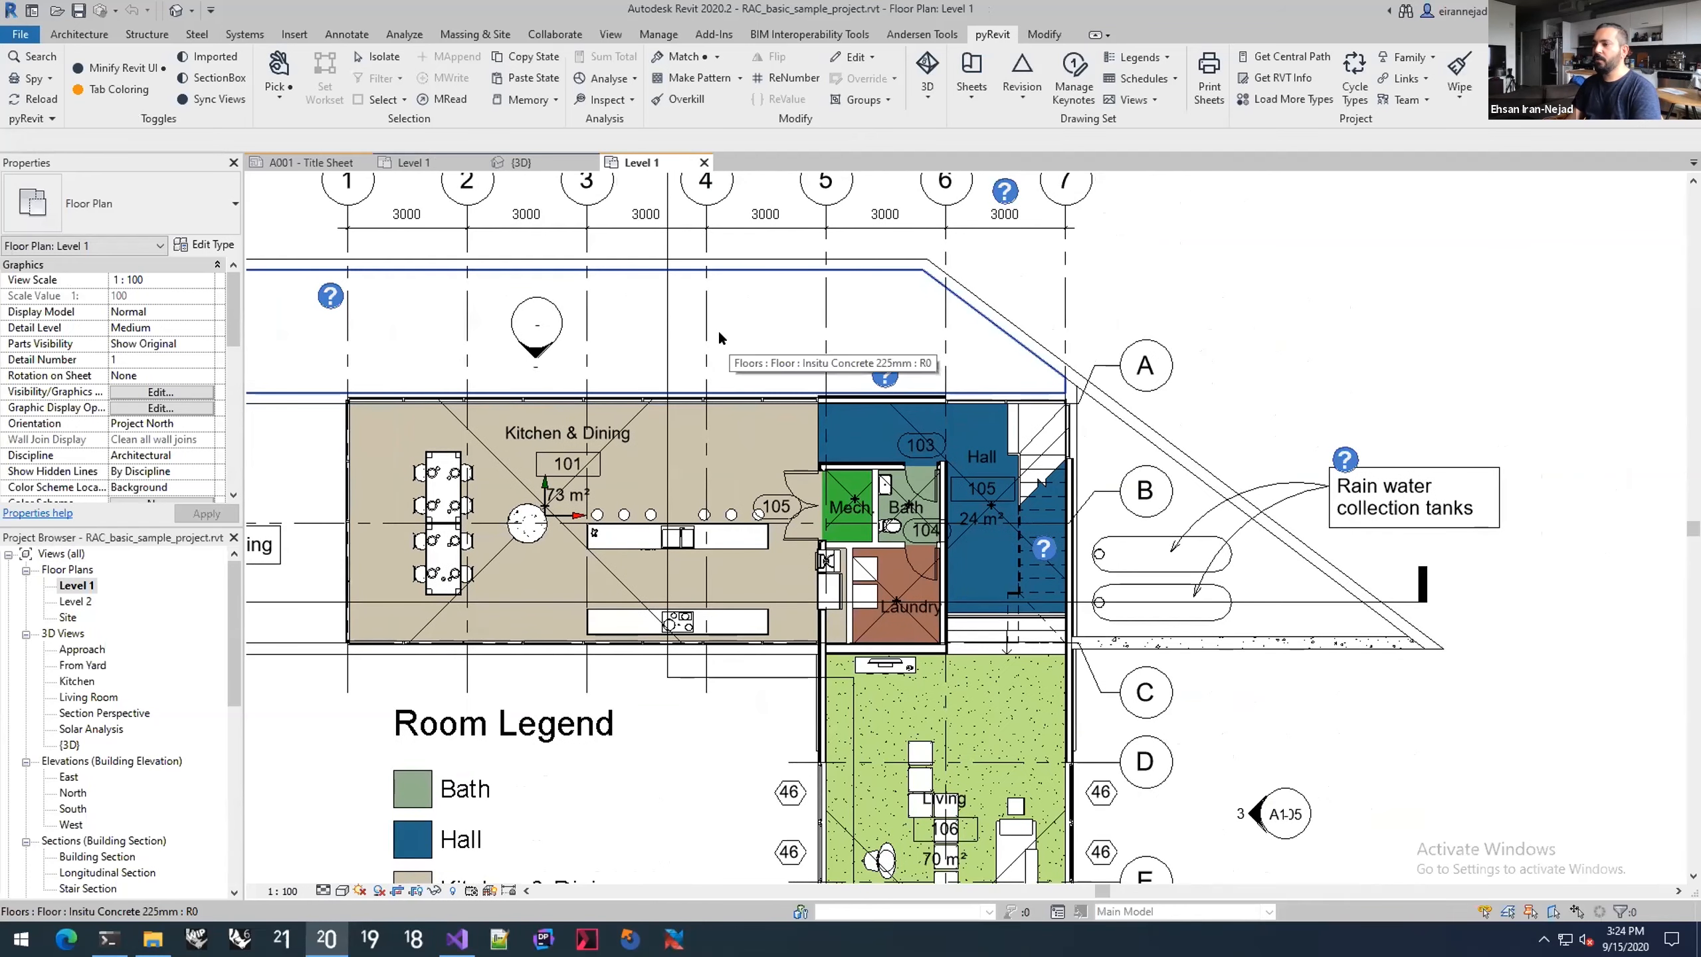
{"action": "middle_click_drag", "start_coordinate": [733, 347], "coordinate": [719, 337]}
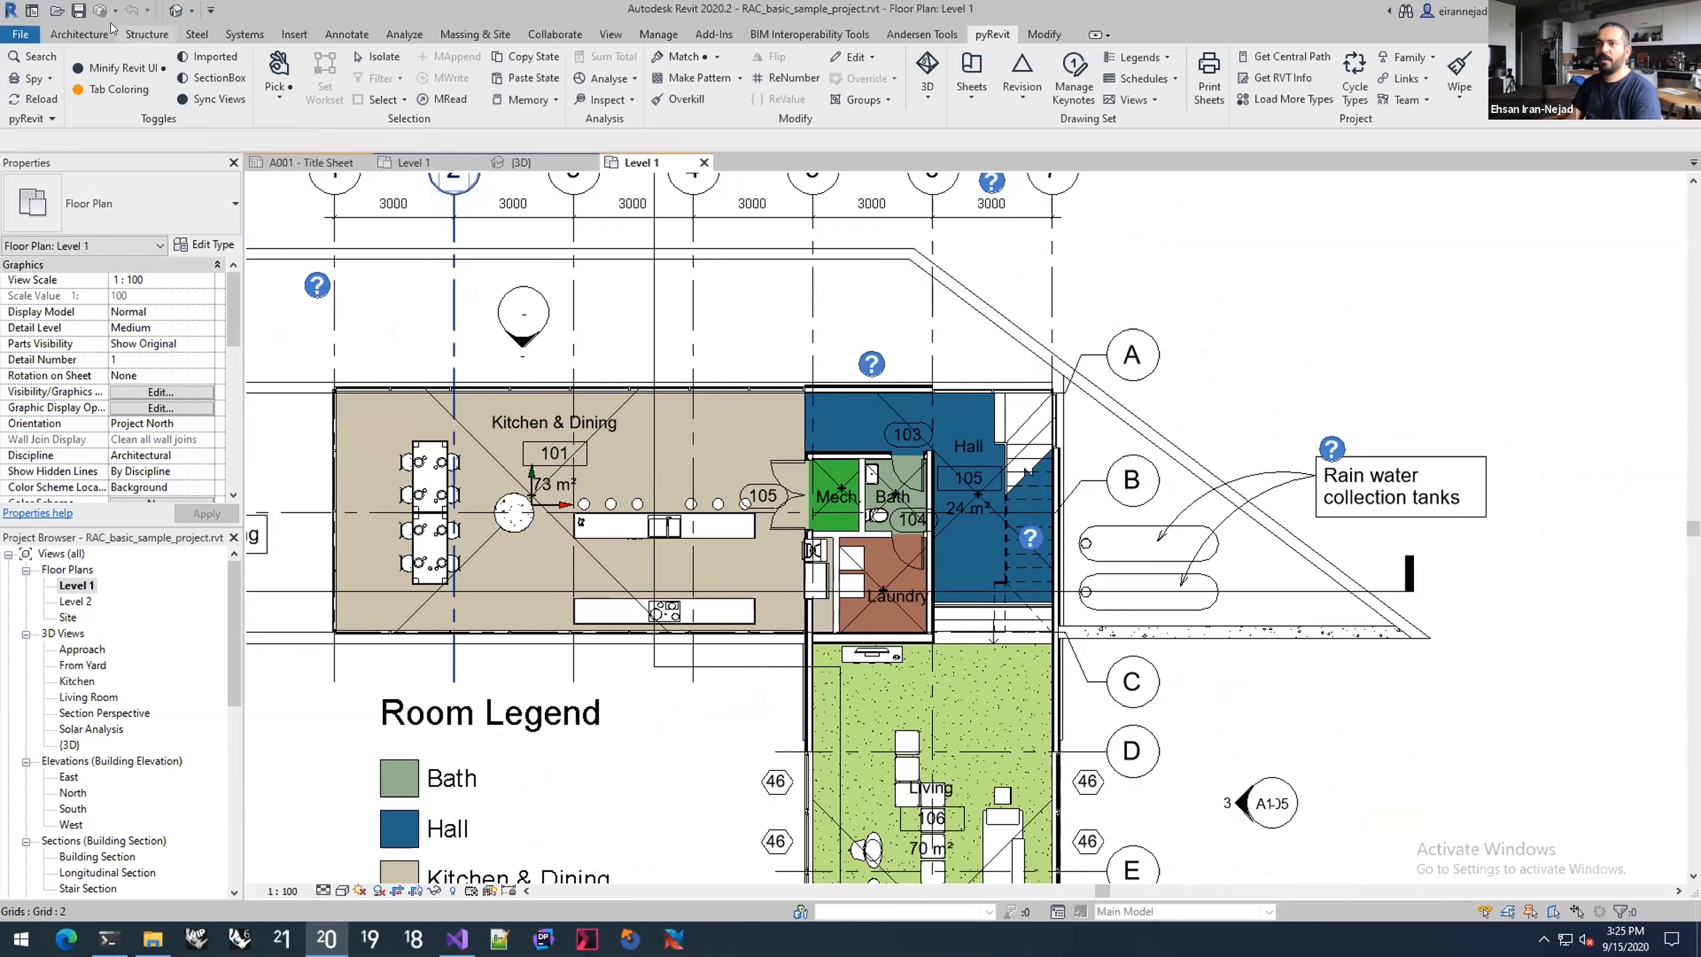
Step: Open the default 3D view and turn its Section Box property off and back on
{"action": "left_click", "coordinate": [176, 11]}
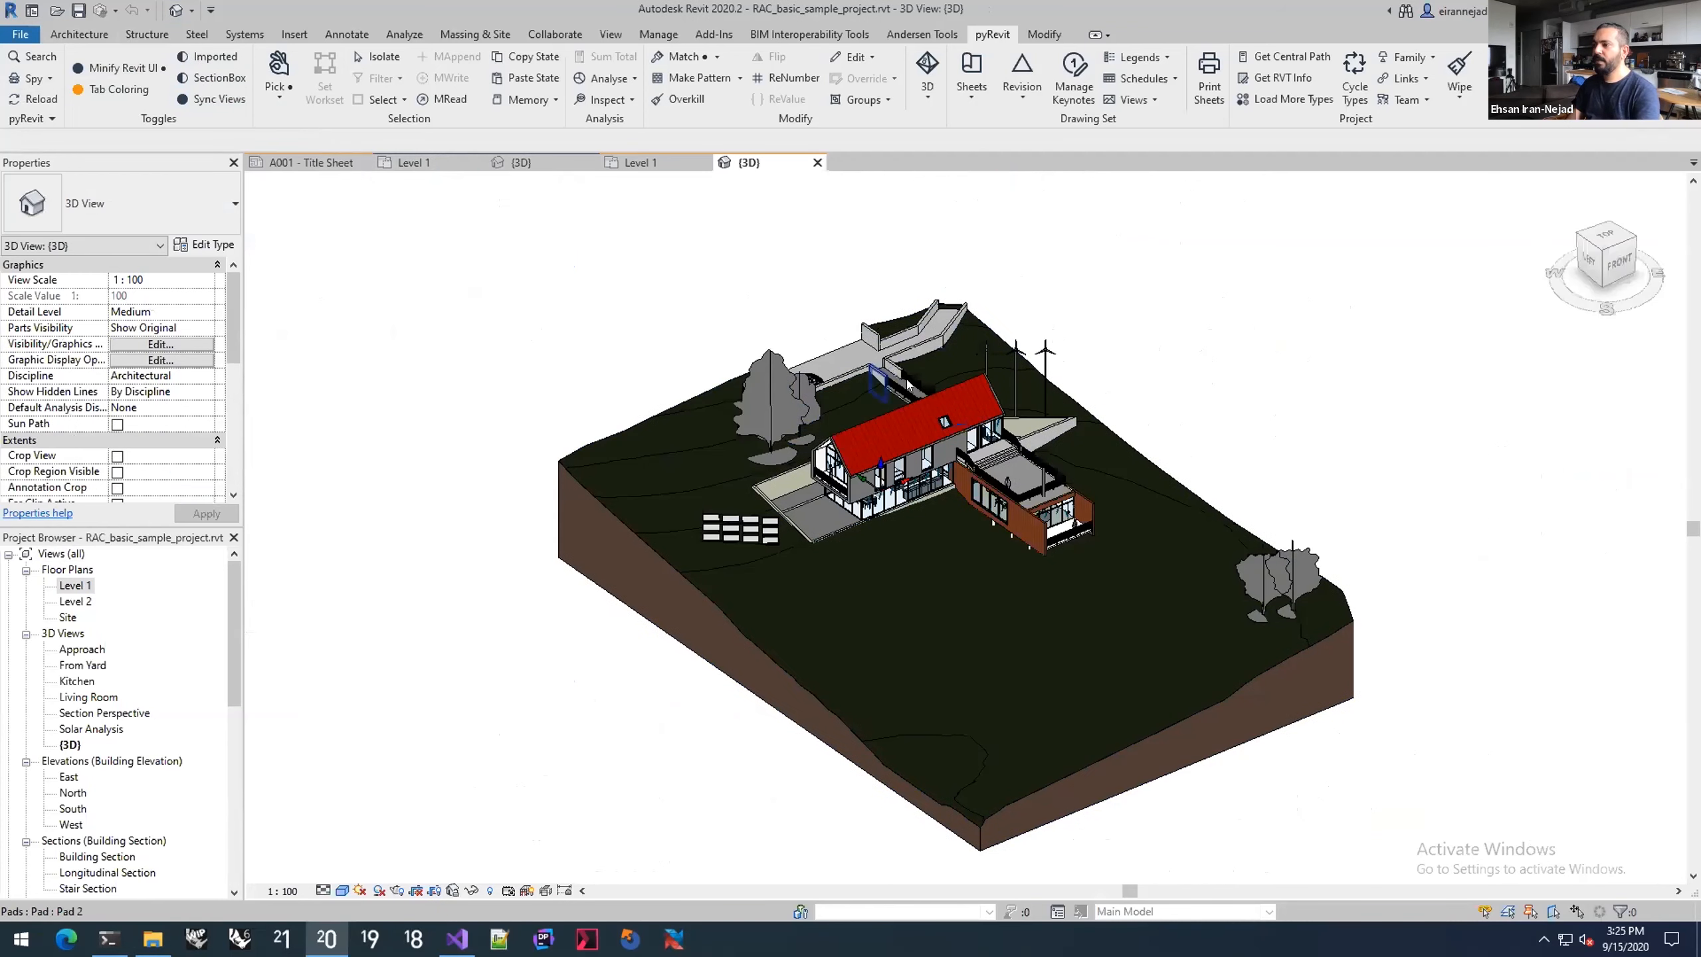
{"action": "scroll", "coordinate": [215, 342], "scroll_direction": "down", "scroll_amount": 4}
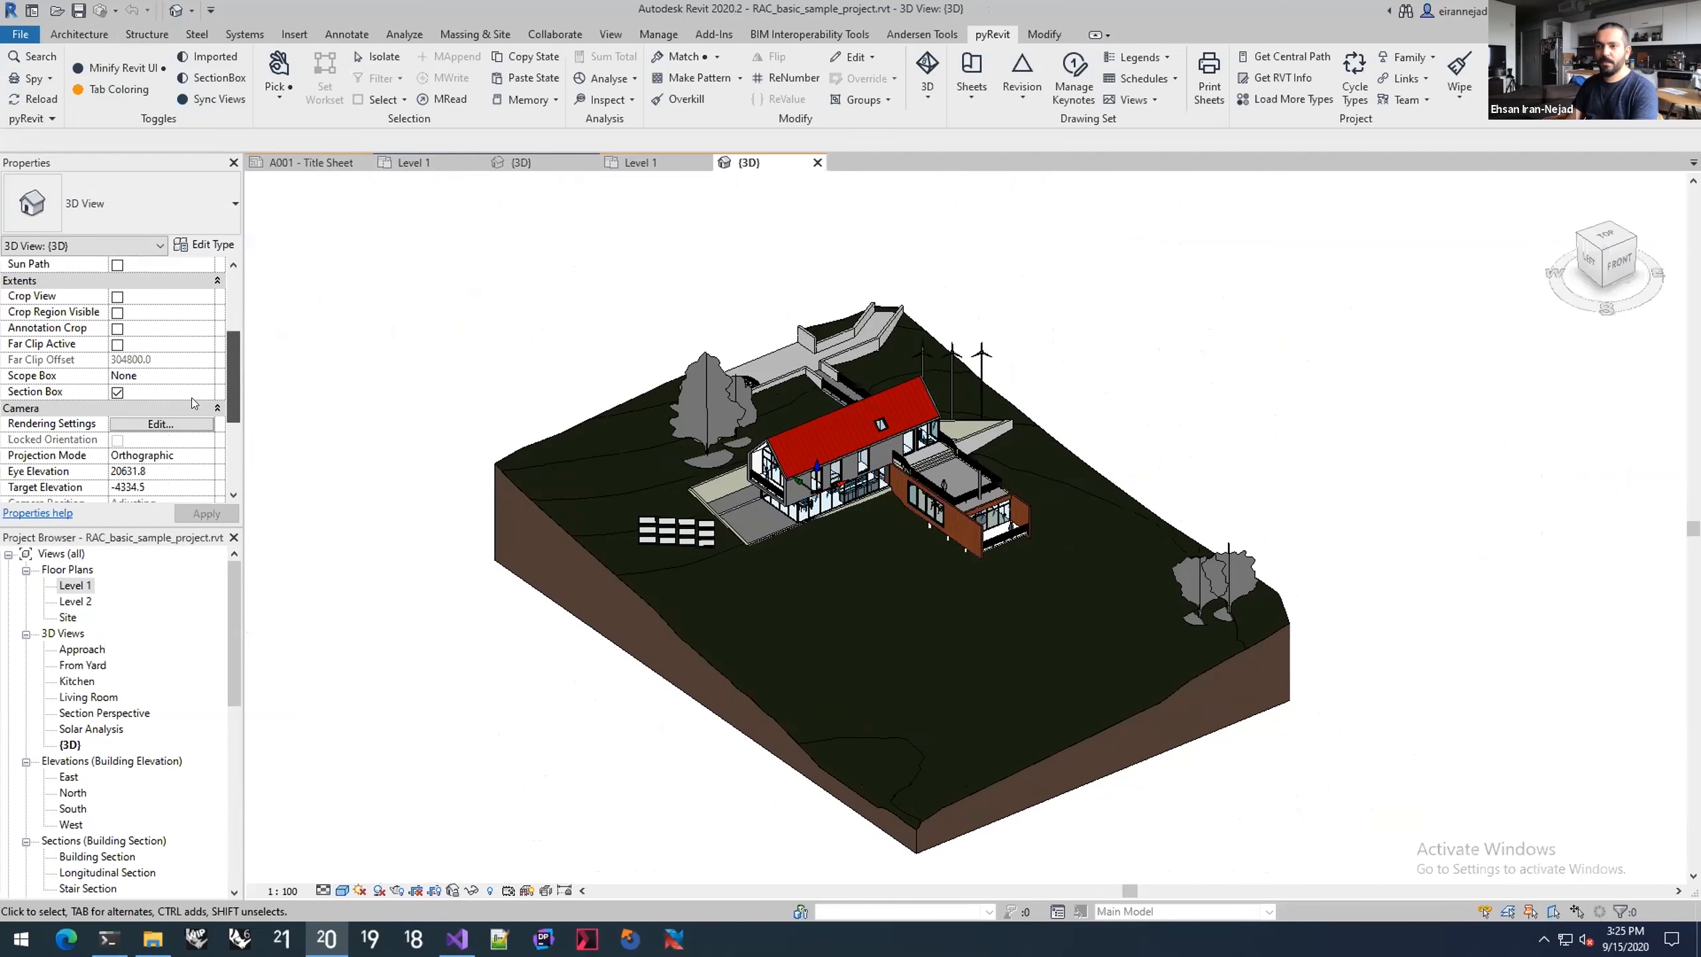
{"action": "left_click", "coordinate": [111, 391]}
{"action": "left_click", "coordinate": [116, 392]}
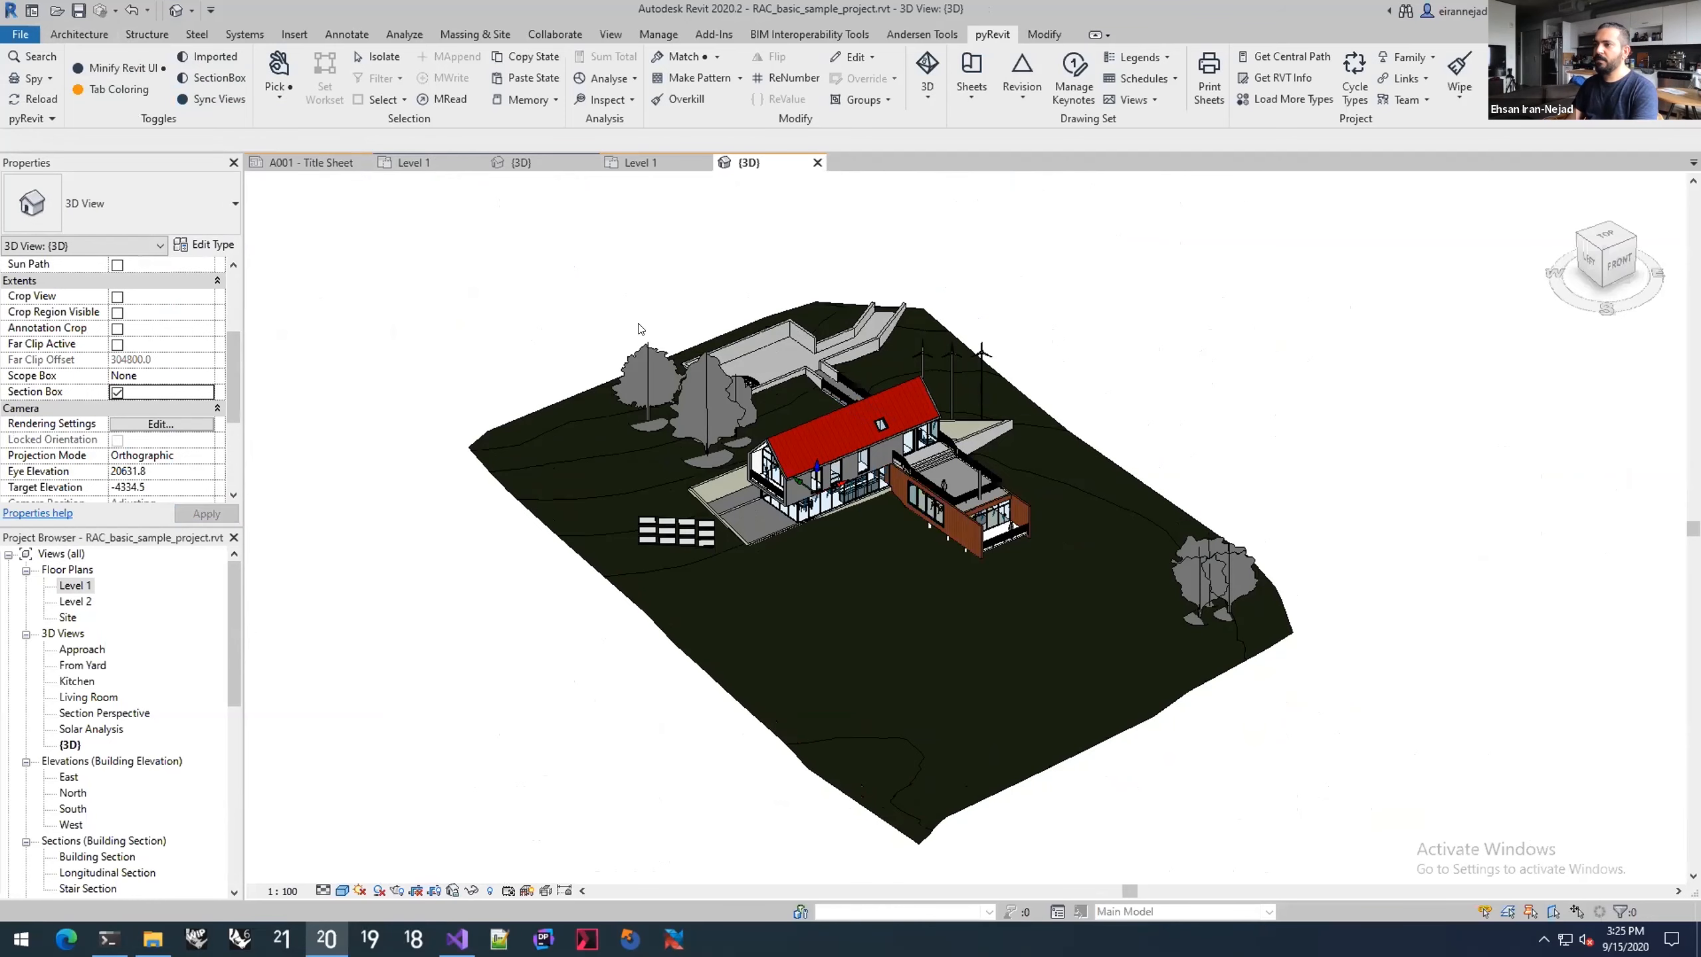
Step: Reveal hidden elements in the 3D view, unhide the section box, and leave Reveal Hidden Elements mode
{"action": "key", "text": "r"}
{"action": "key", "text": "h"}
{"action": "left_click", "coordinate": [701, 244]}
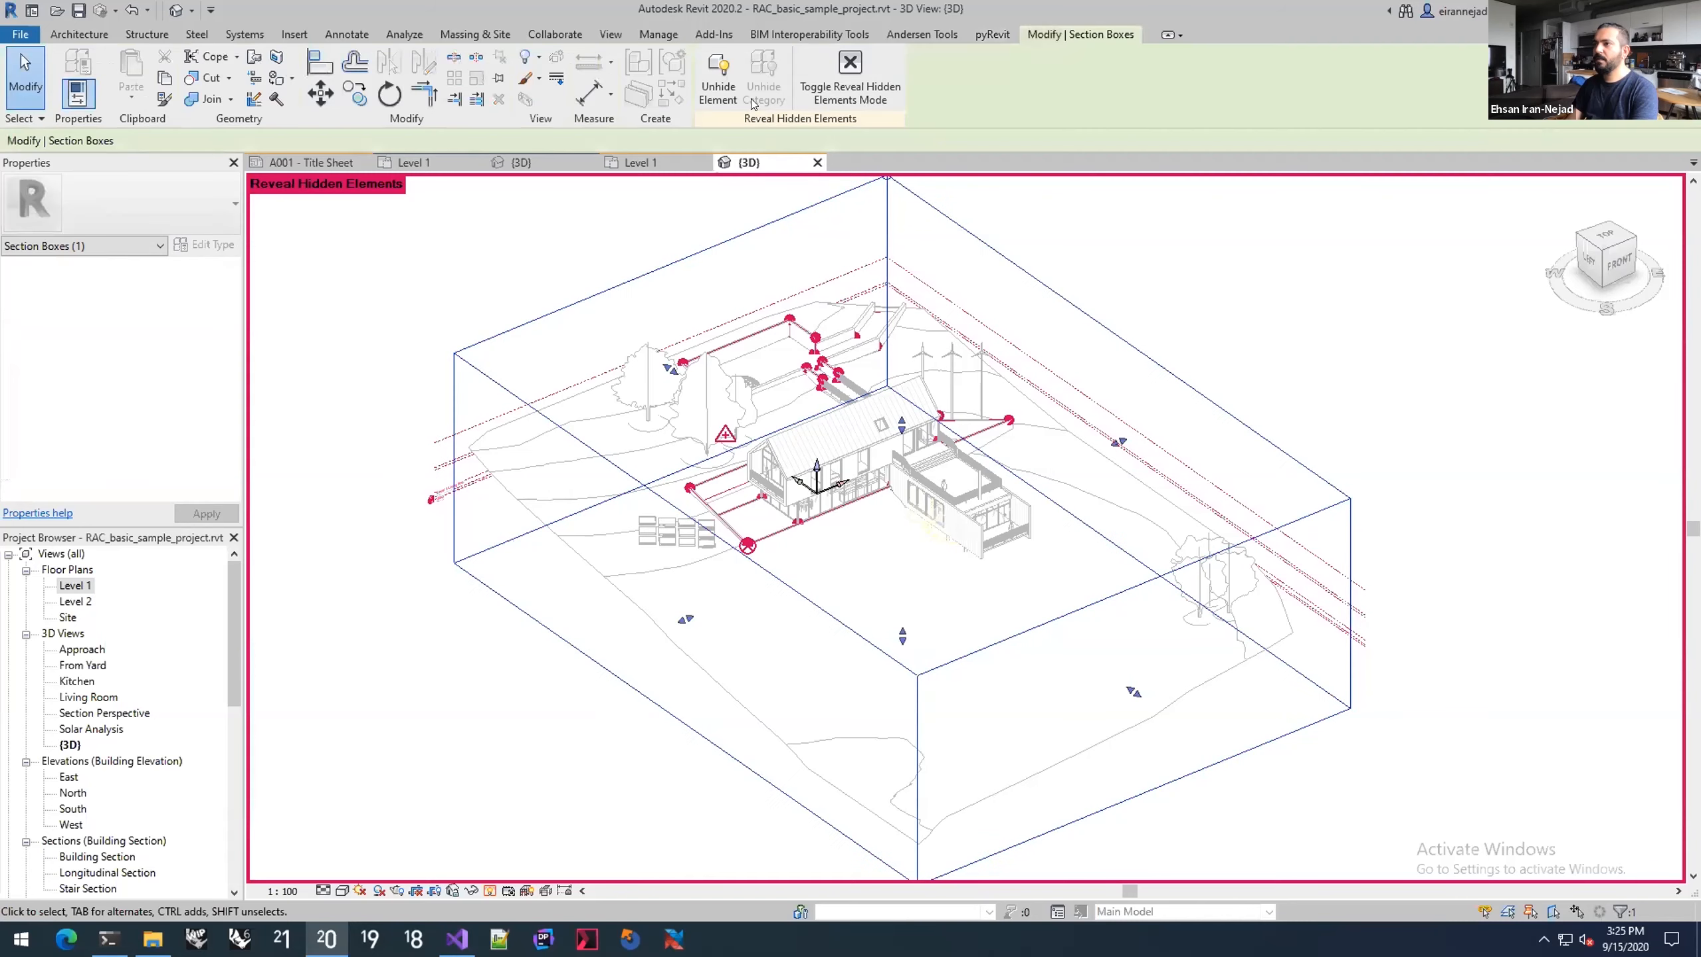
{"action": "left_click", "coordinate": [849, 80]}
Step: Move the section box side beside the wind turbines inward toward the house and deselect the box
{"action": "left_click", "coordinate": [1158, 339]}
{"action": "left_click", "coordinate": [1139, 351]}
{"action": "left_click_drag", "start_coordinate": [934, 489], "coordinate": [1048, 590]}
{"action": "left_click", "coordinate": [1130, 688]}
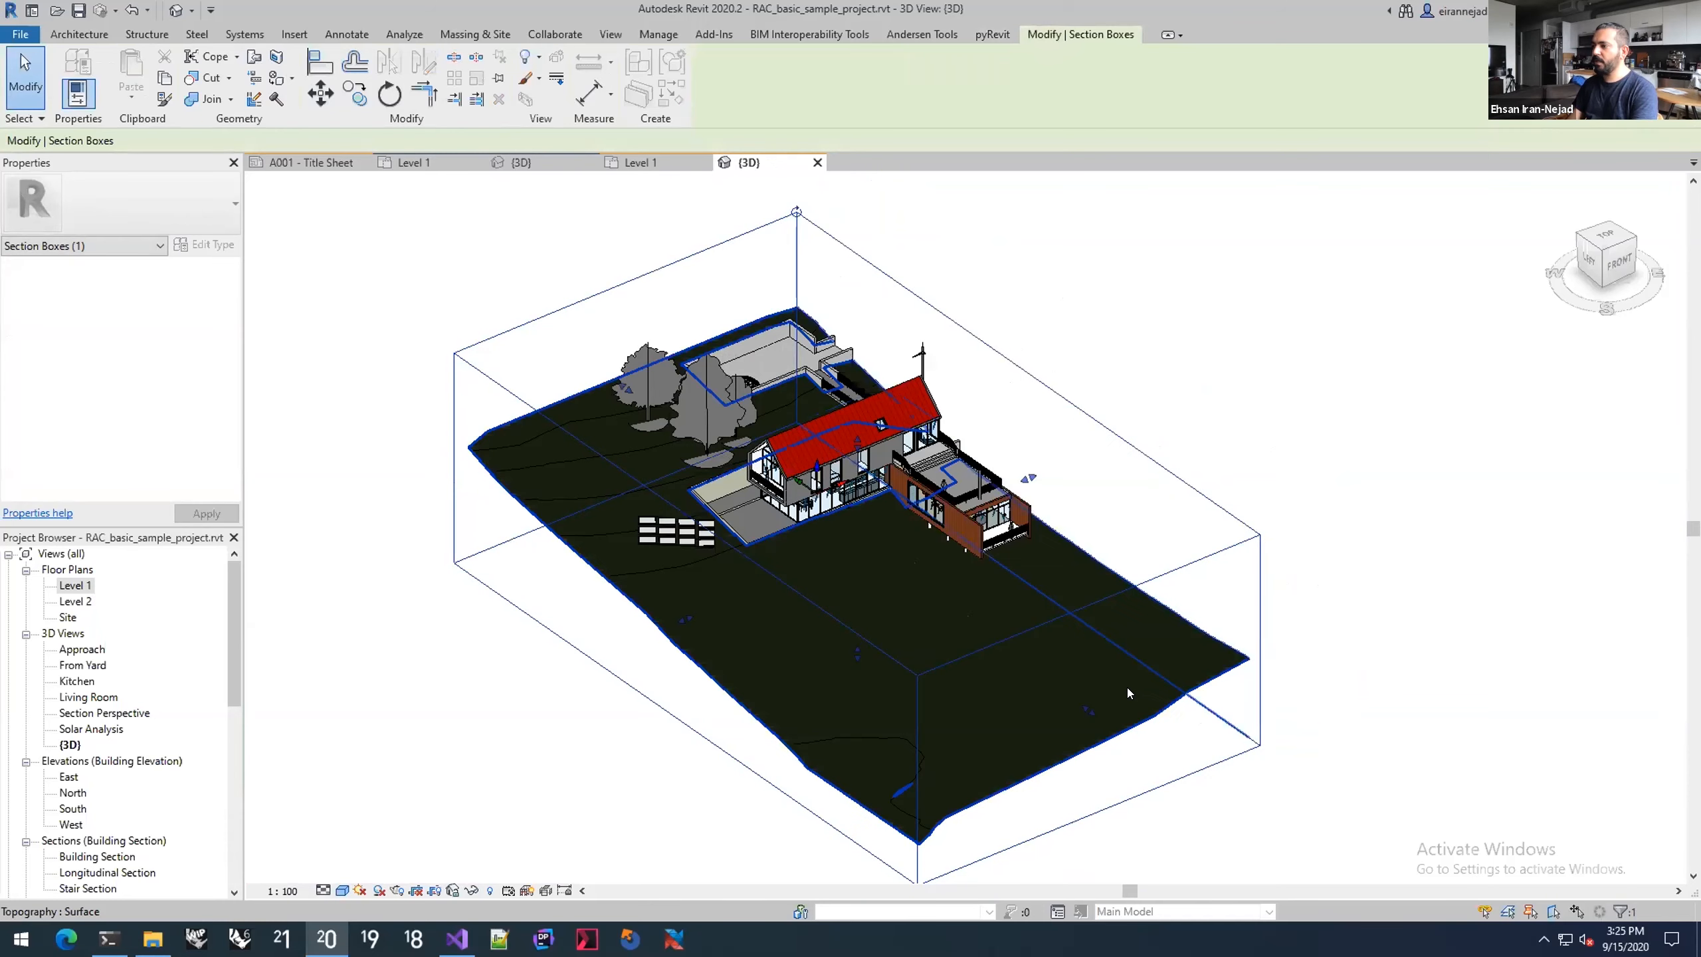
{"action": "key", "text": "Escape"}
{"action": "middle_click_drag", "start_coordinate": [1169, 486], "coordinate": [1051, 445], "text": "shift"}
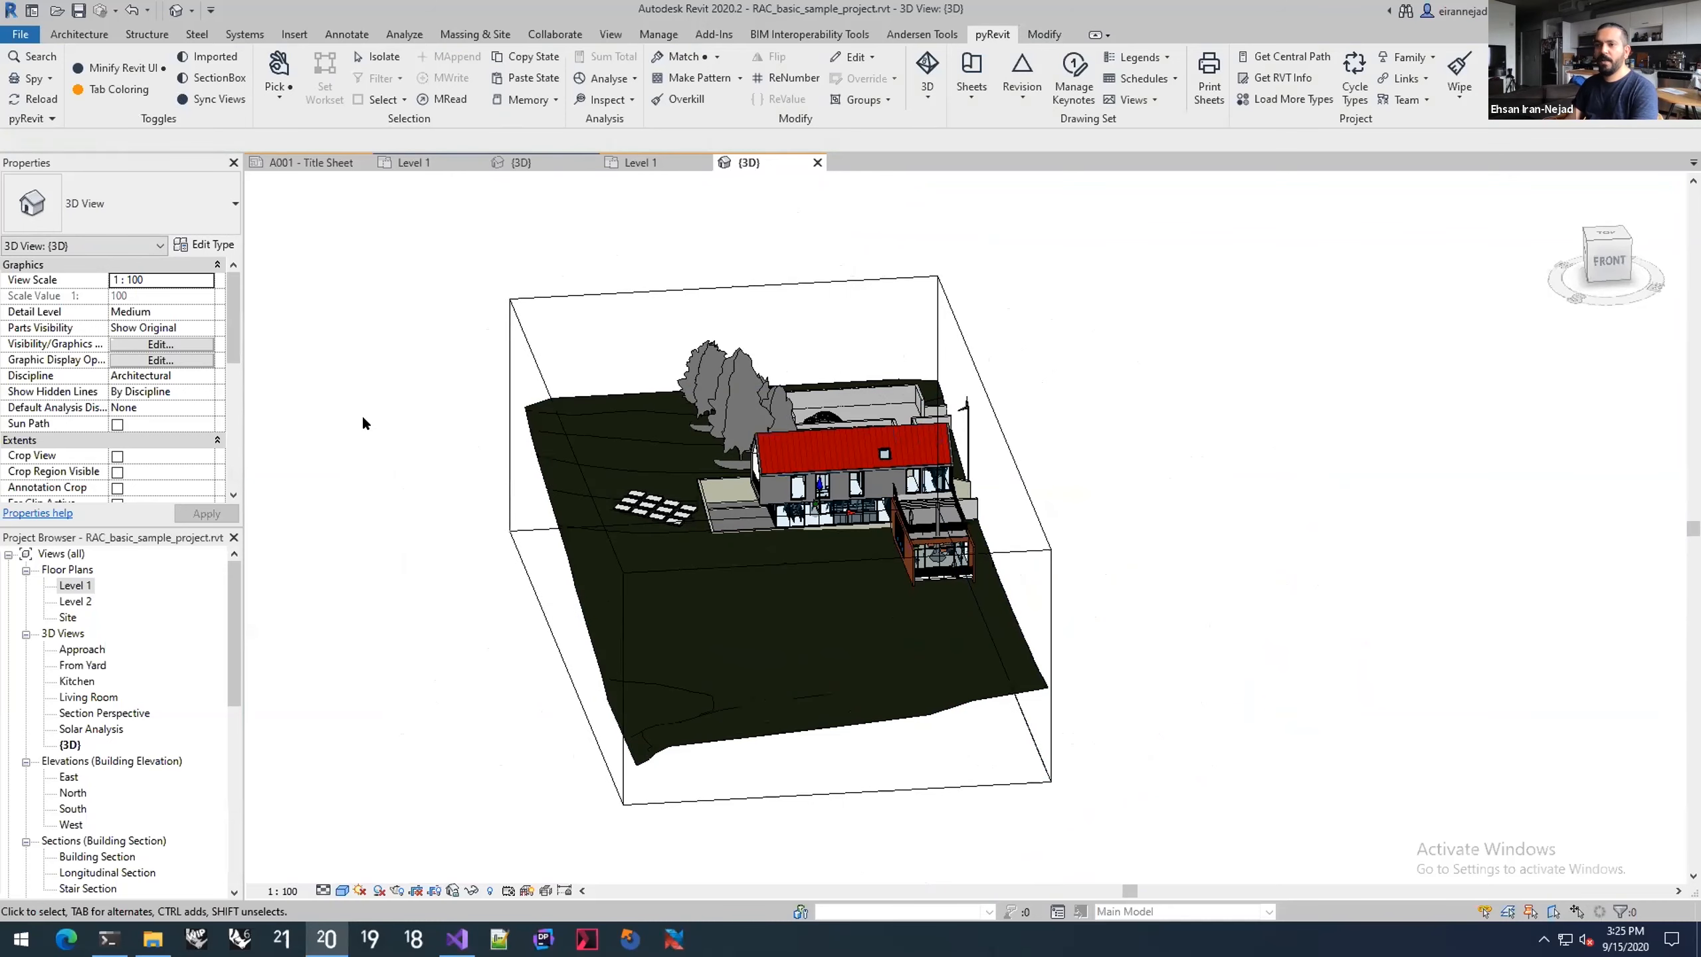
Step: Hide the section box outline with pyRevit's SectionBox toggle, keeping the model cut, and show it again
{"action": "scroll", "coordinate": [227, 340], "scroll_direction": "down", "scroll_amount": 5}
{"action": "scroll", "coordinate": [117, 367], "scroll_direction": "up", "scroll_amount": 2}
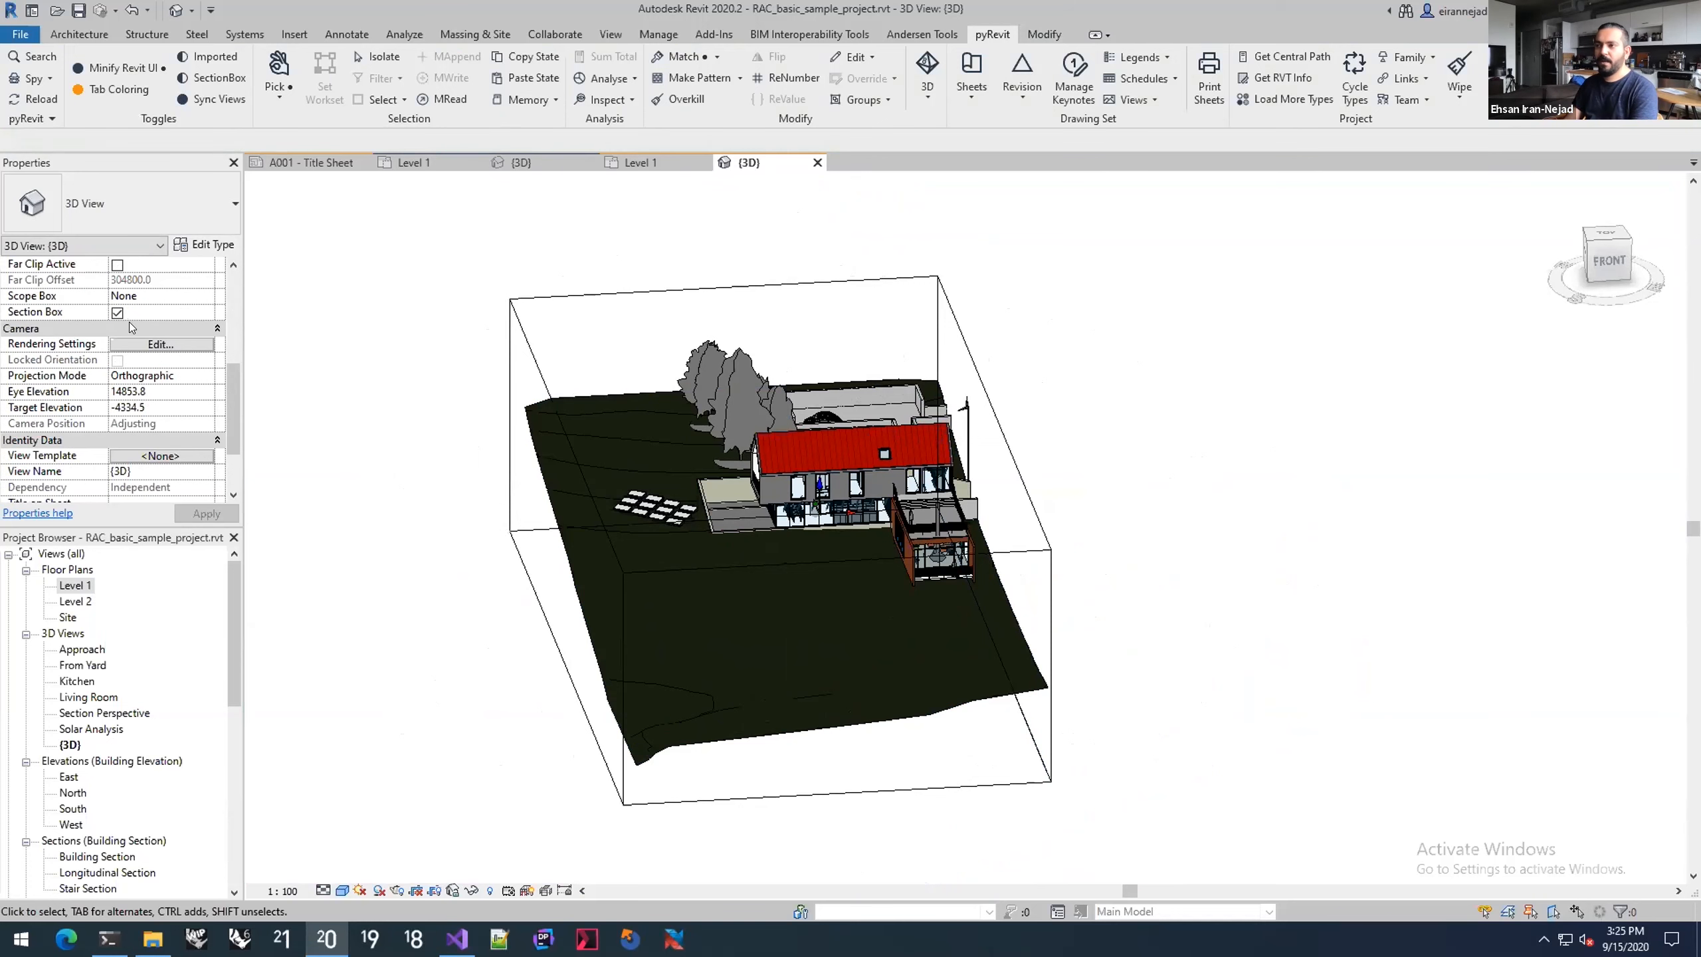
{"action": "middle_click_drag", "start_coordinate": [471, 410], "coordinate": [386, 262], "text": "shift"}
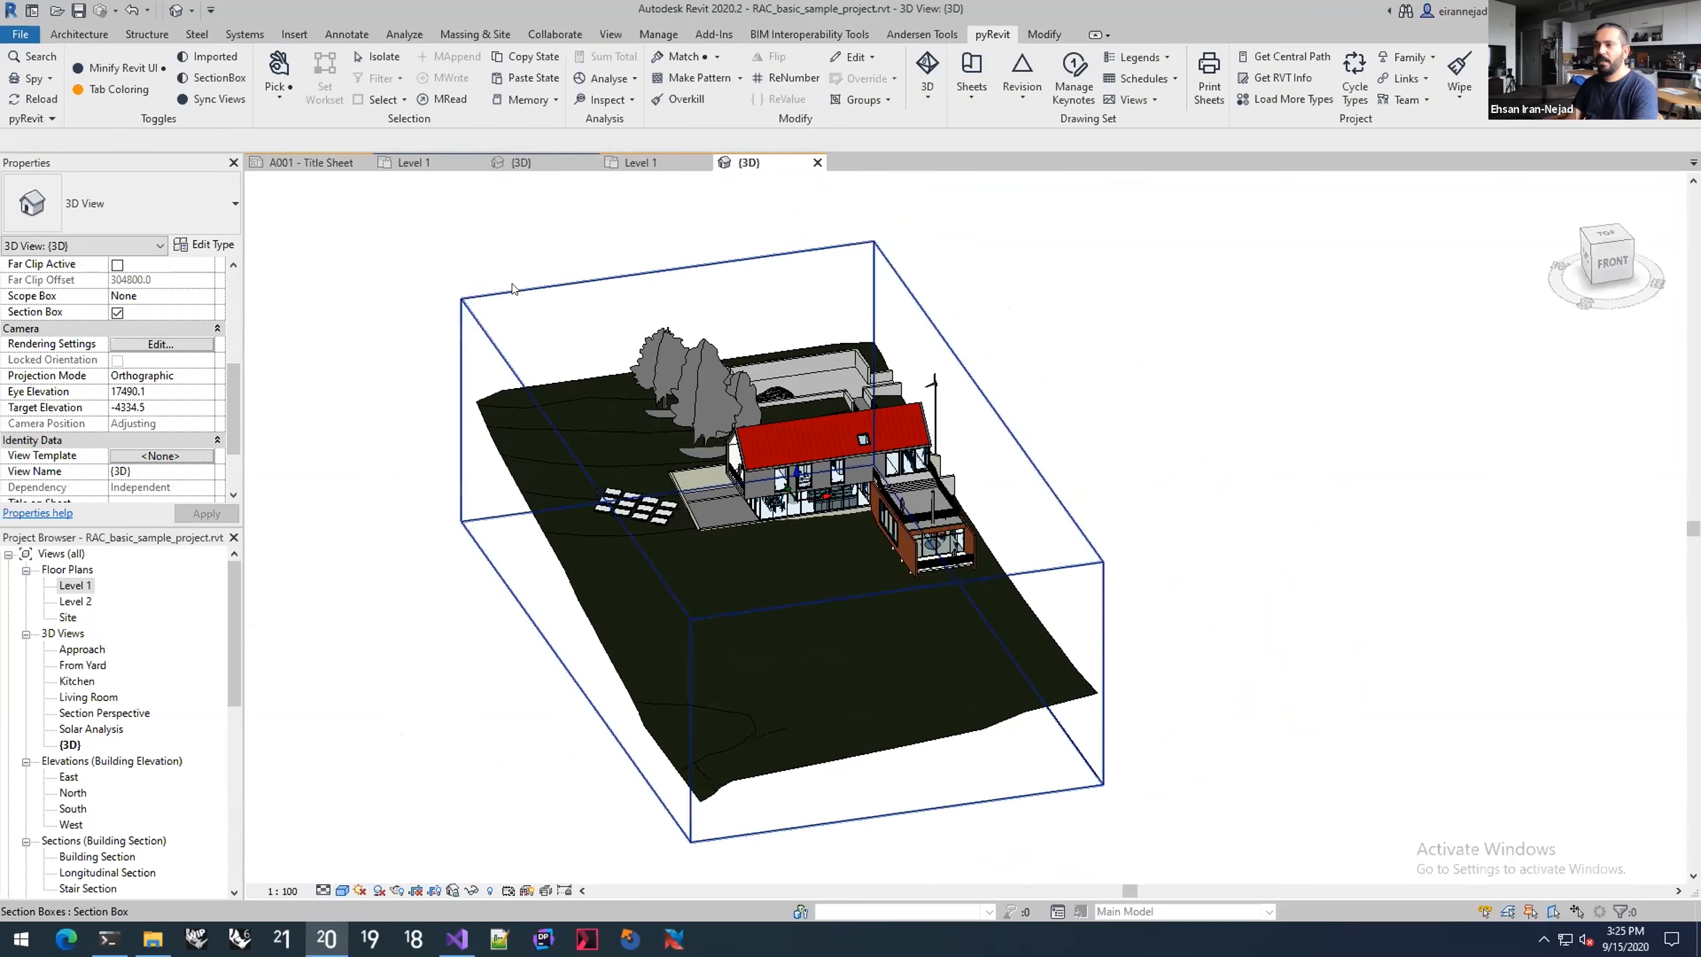
{"action": "left_click", "coordinate": [221, 77]}
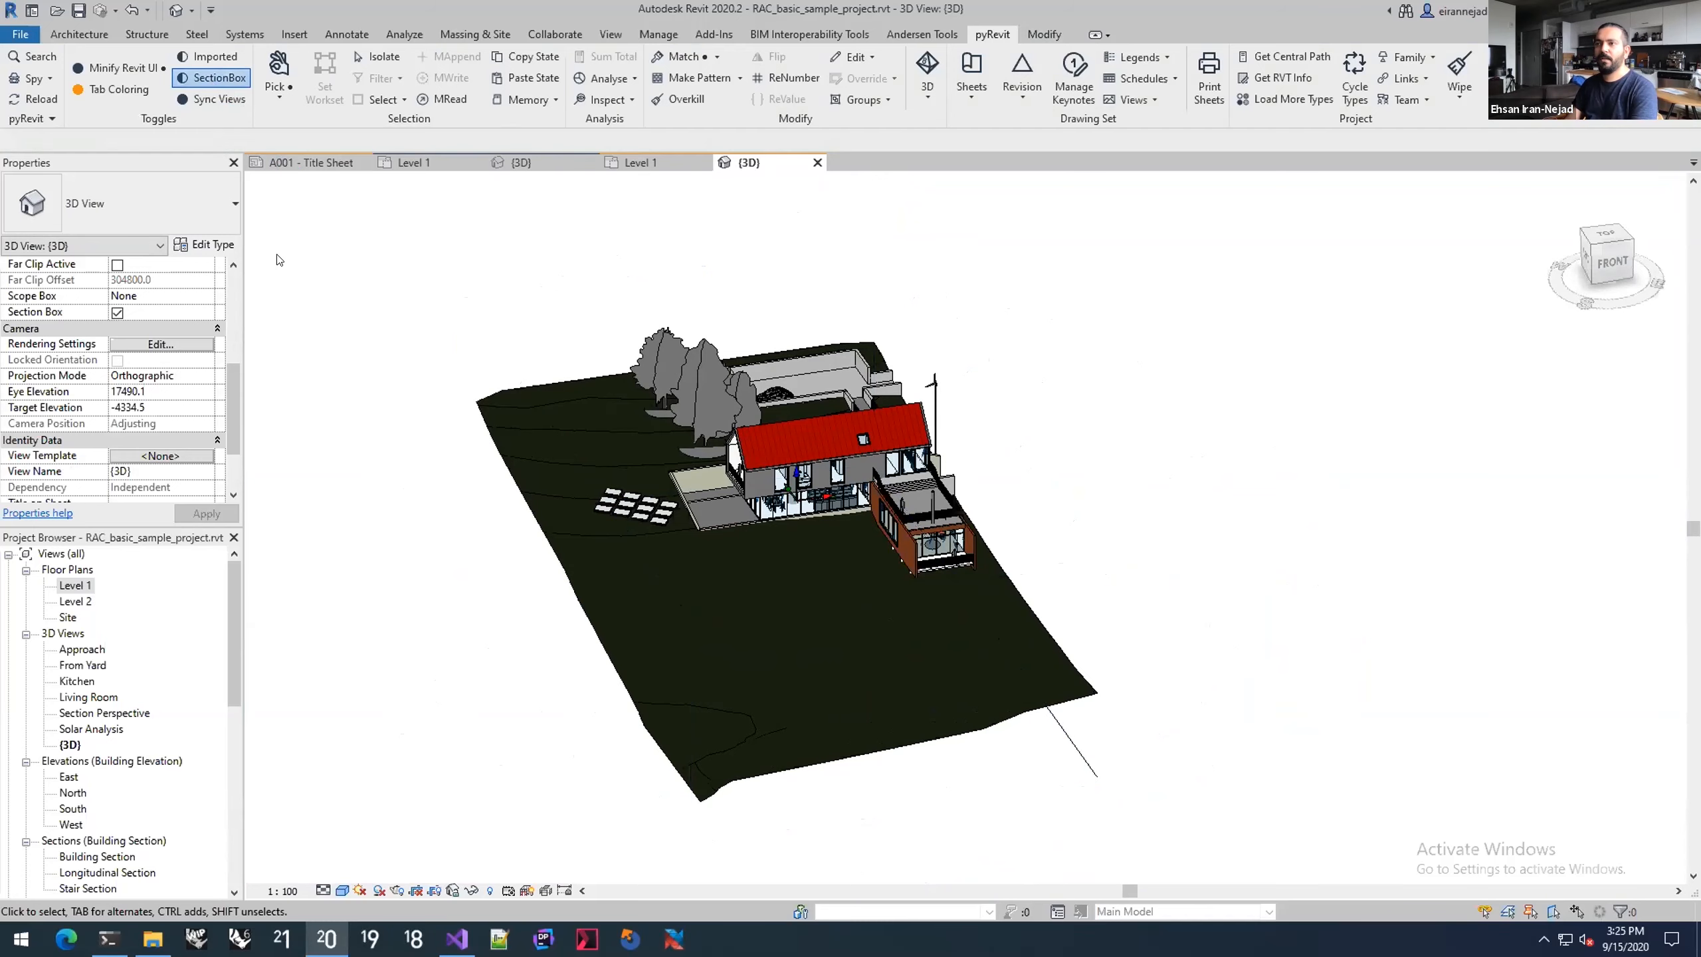
{"action": "middle_click_drag", "start_coordinate": [423, 287], "coordinate": [535, 319], "text": "shift"}
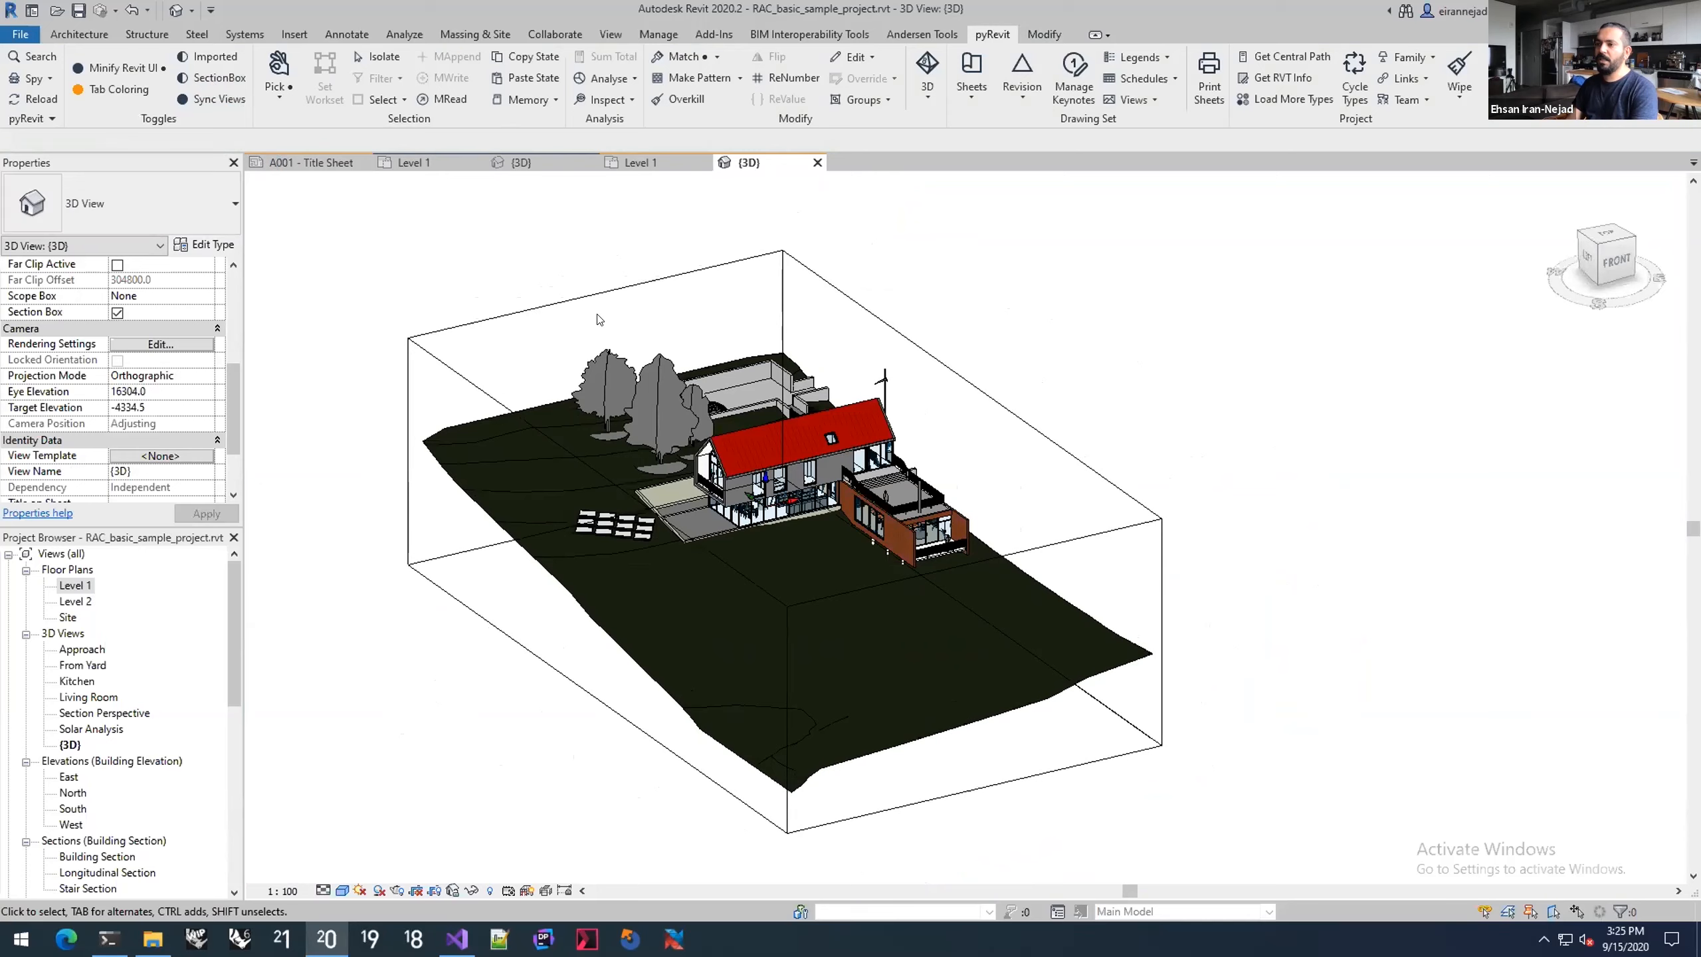
Step: Pull the front side of the section box in to just beyond the brown-clad wing and deselect the box
{"action": "left_click", "coordinate": [593, 288]}
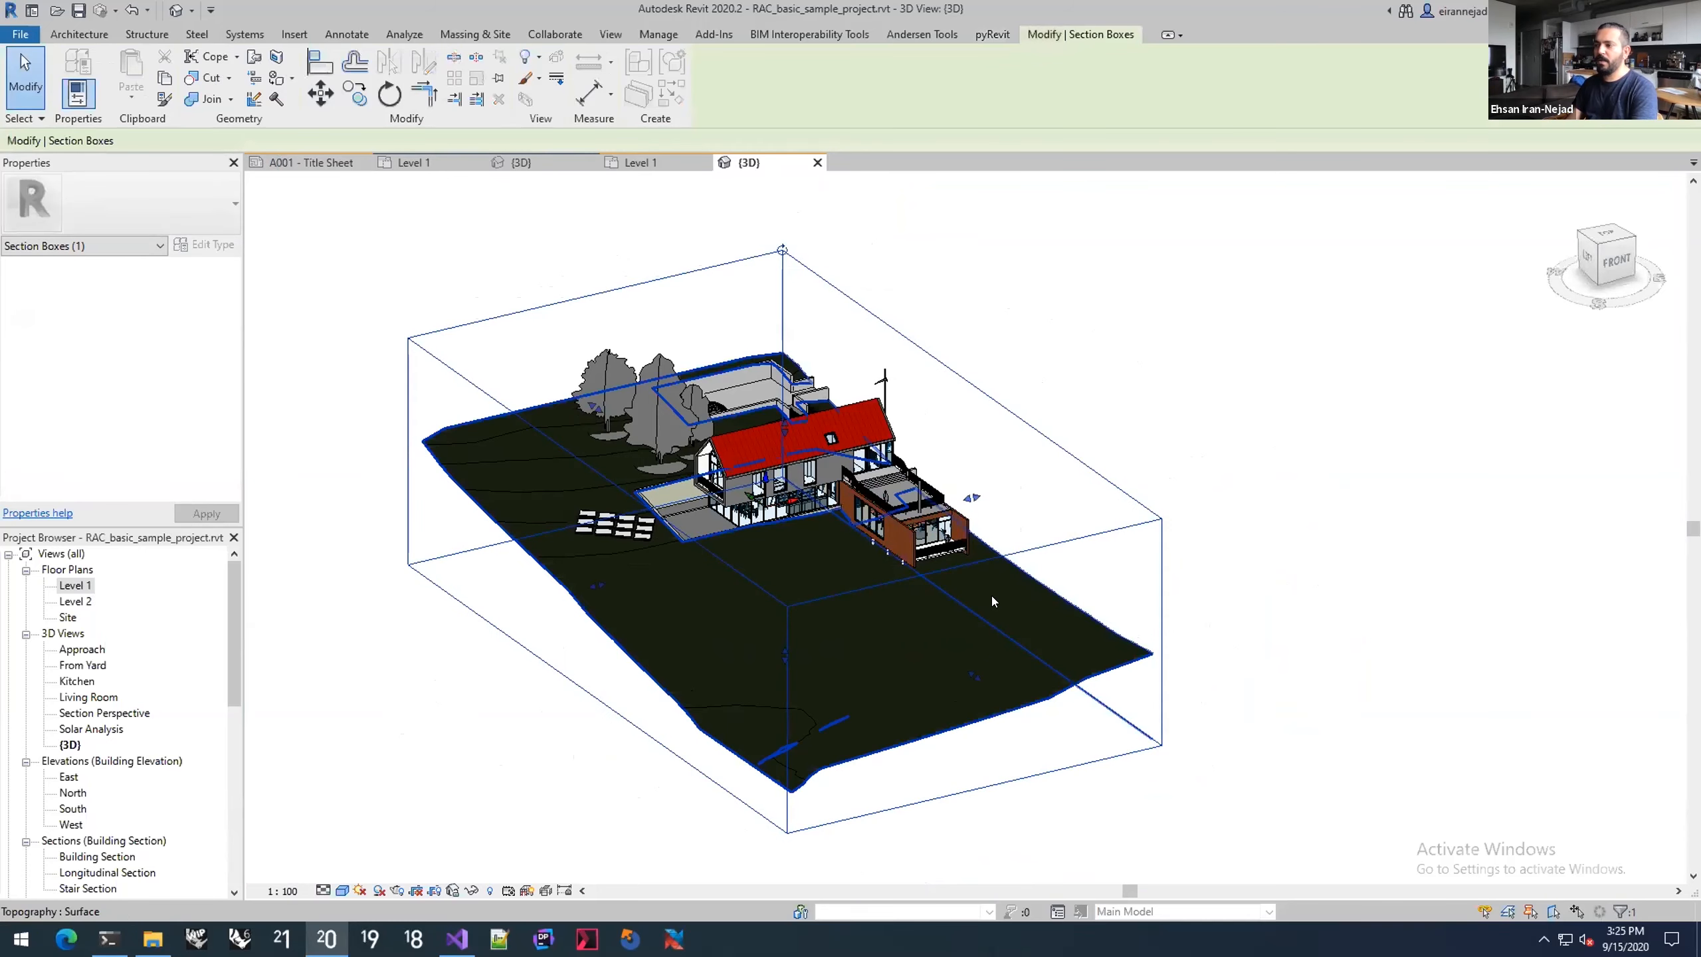
{"action": "middle_click_drag", "start_coordinate": [1169, 558], "coordinate": [1090, 609], "text": "shift"}
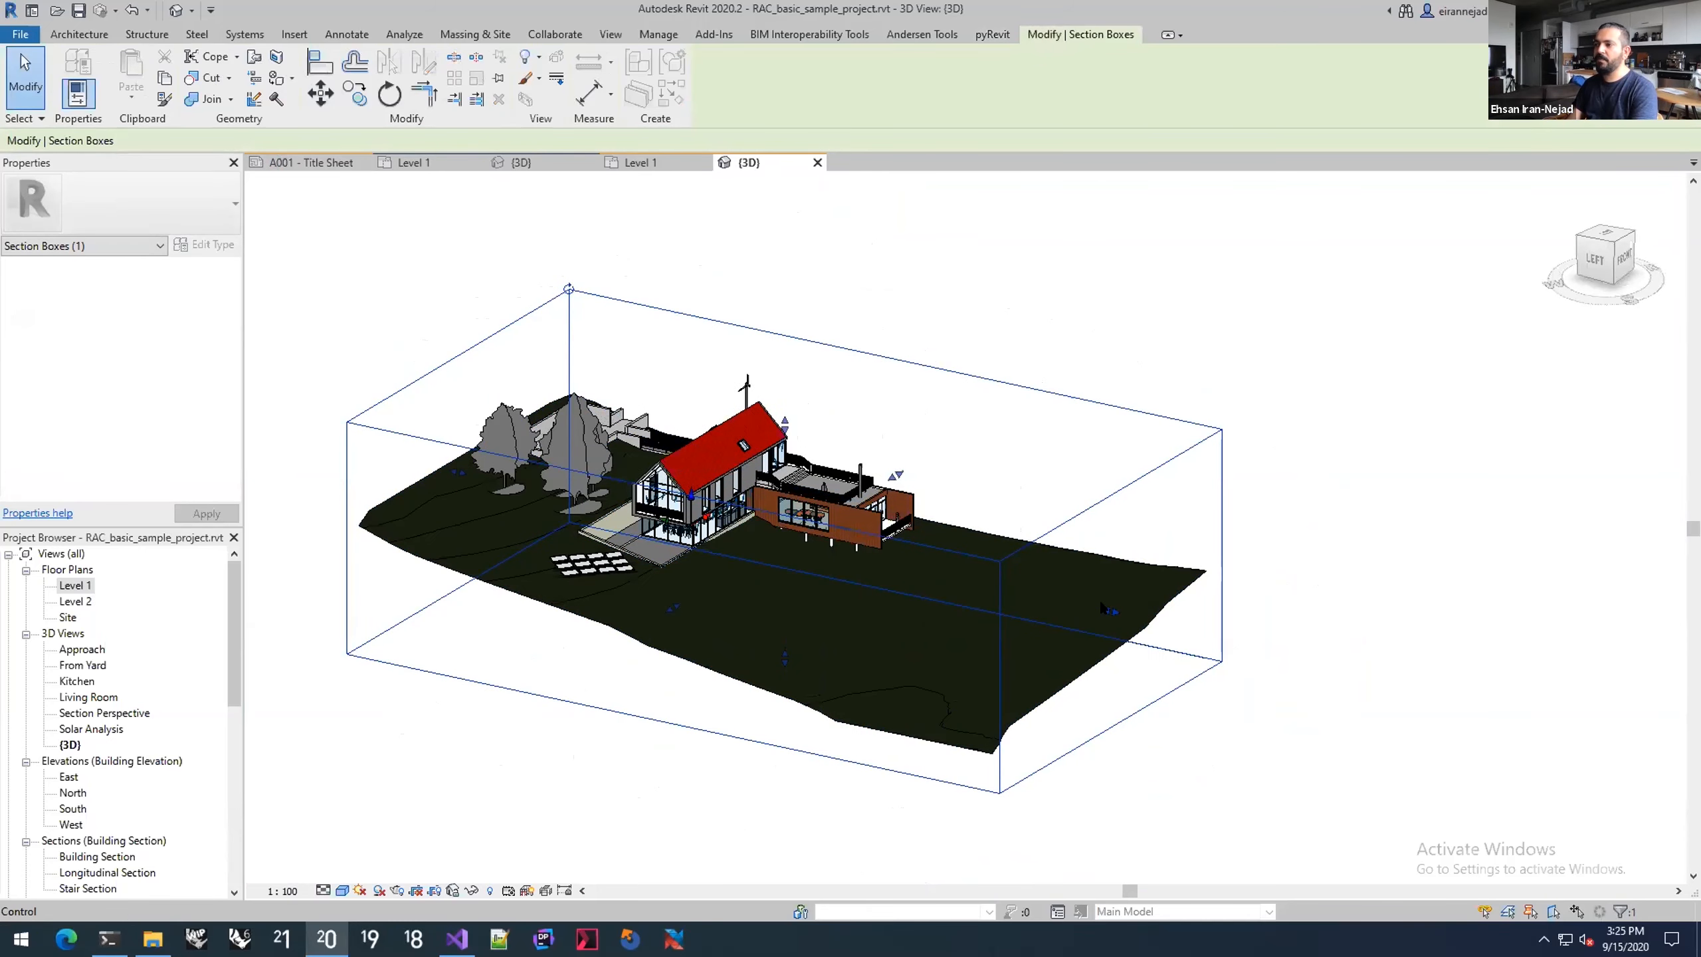
{"action": "left_click_drag", "start_coordinate": [793, 564], "coordinate": [797, 565]}
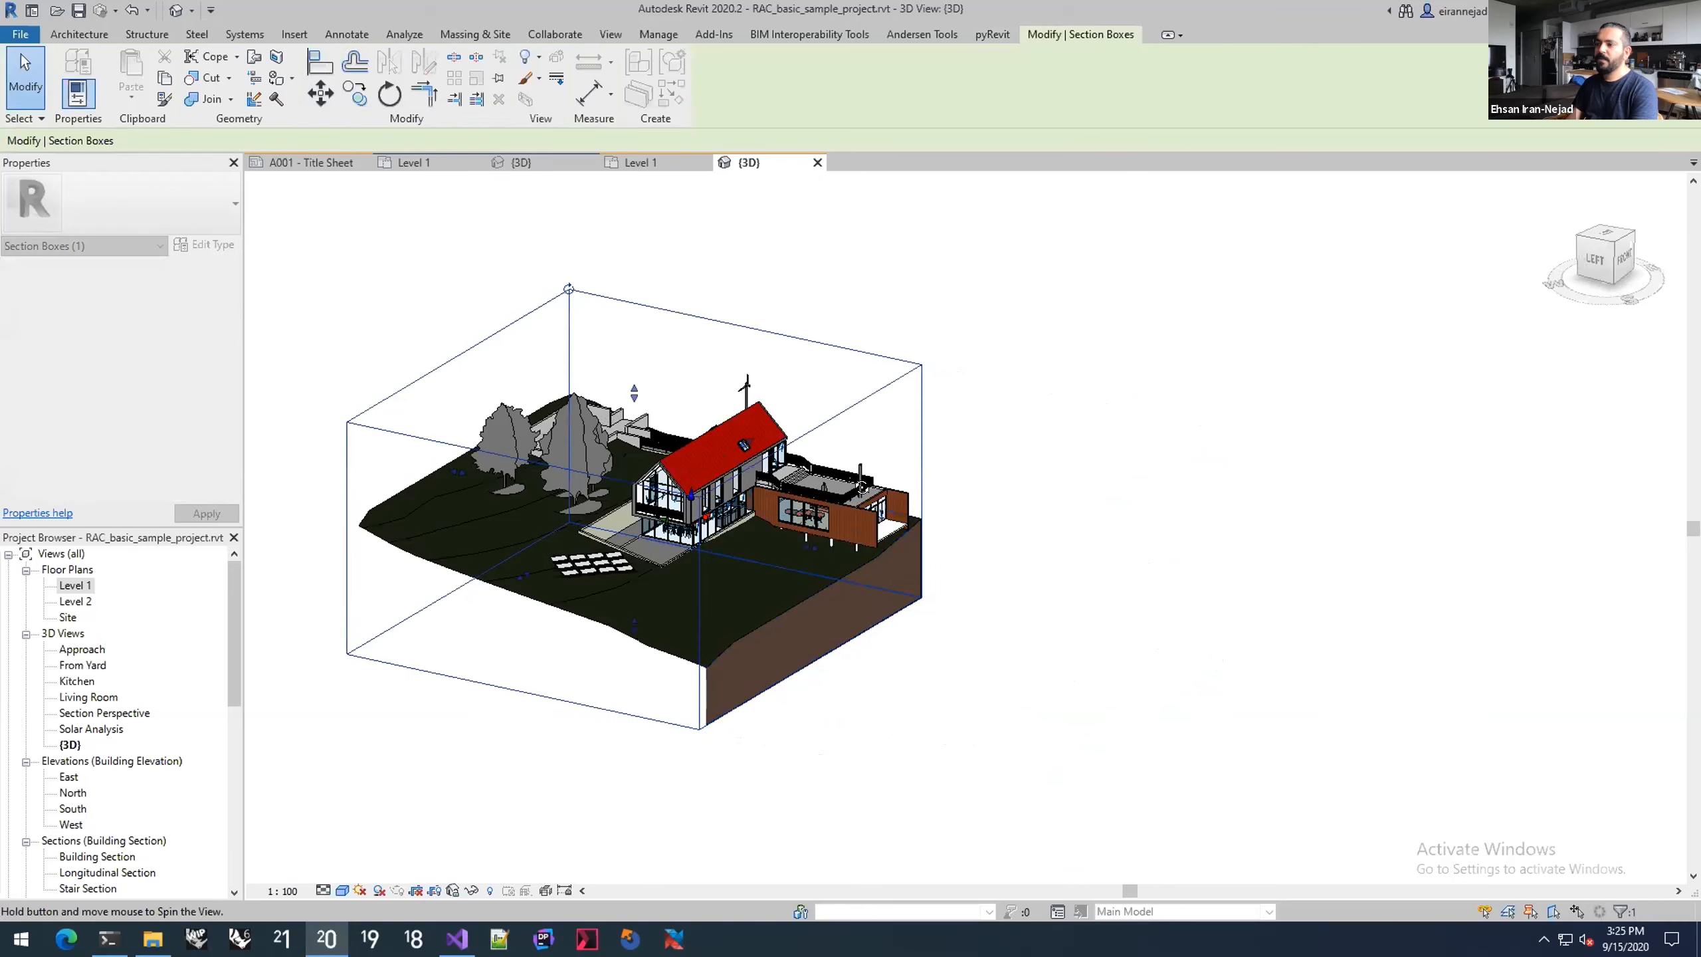
{"action": "middle_click_drag", "start_coordinate": [1037, 460], "coordinate": [954, 479], "text": "shift"}
{"action": "left_click", "coordinate": [312, 217]}
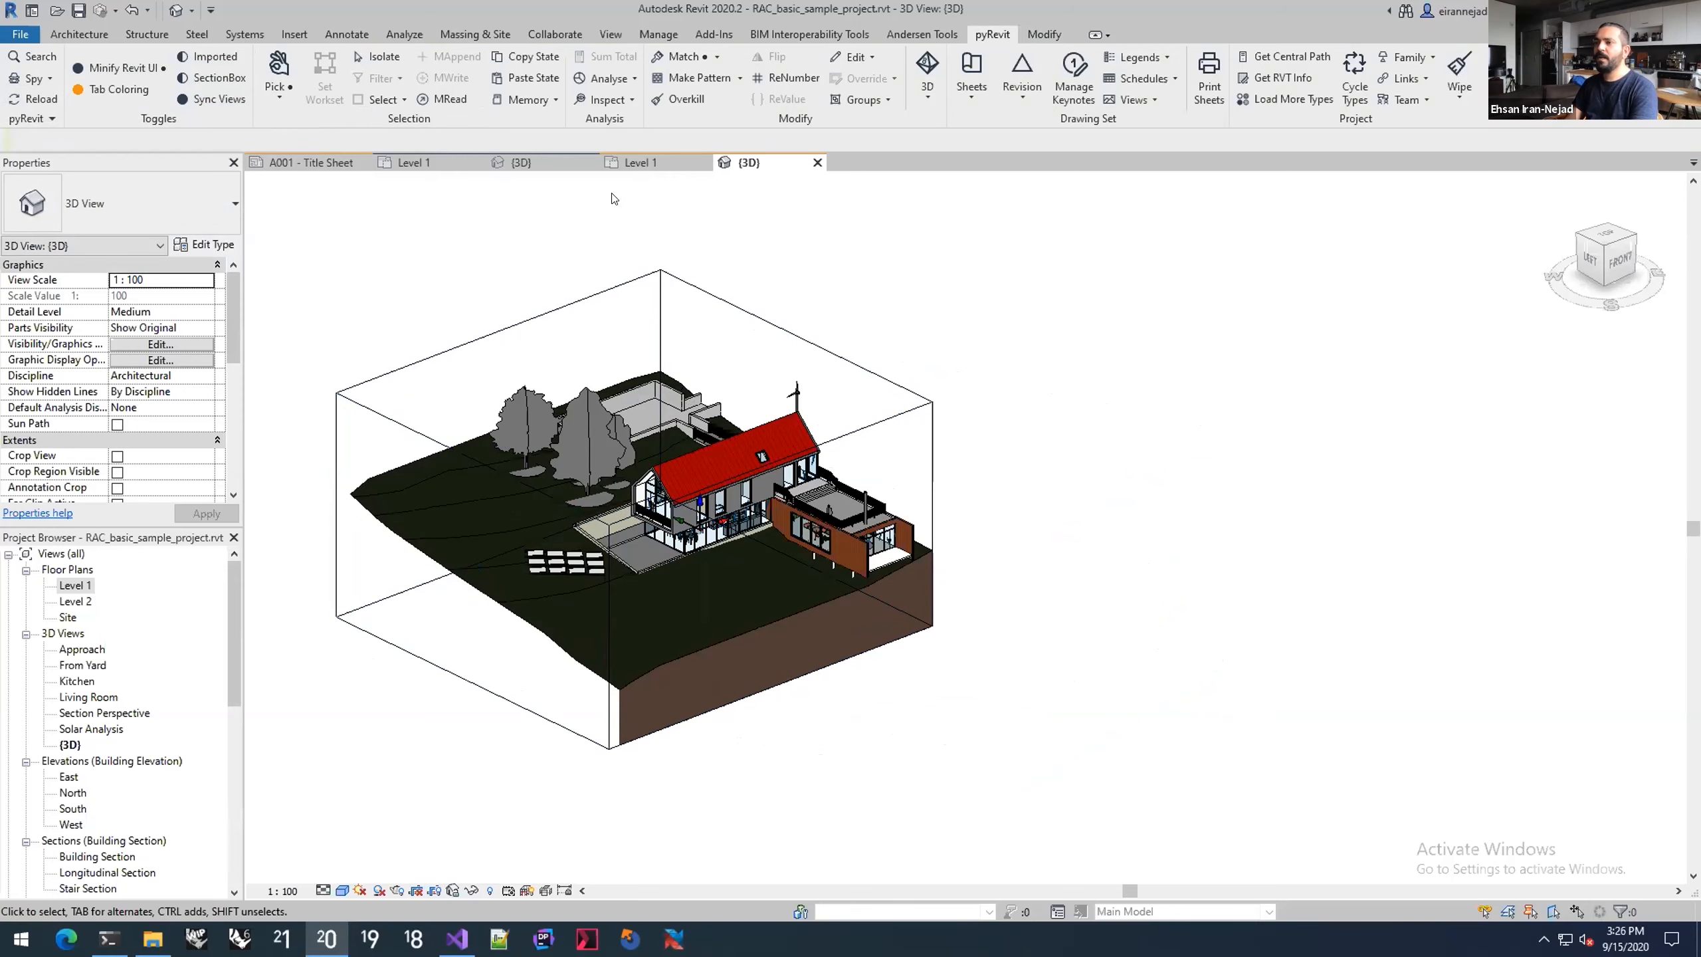
Step: Return to the Level 1 floor plan and collapse the 3D Views, Elevations and Building Section groups in the project's view list
{"action": "double_click", "coordinate": [79, 584]}
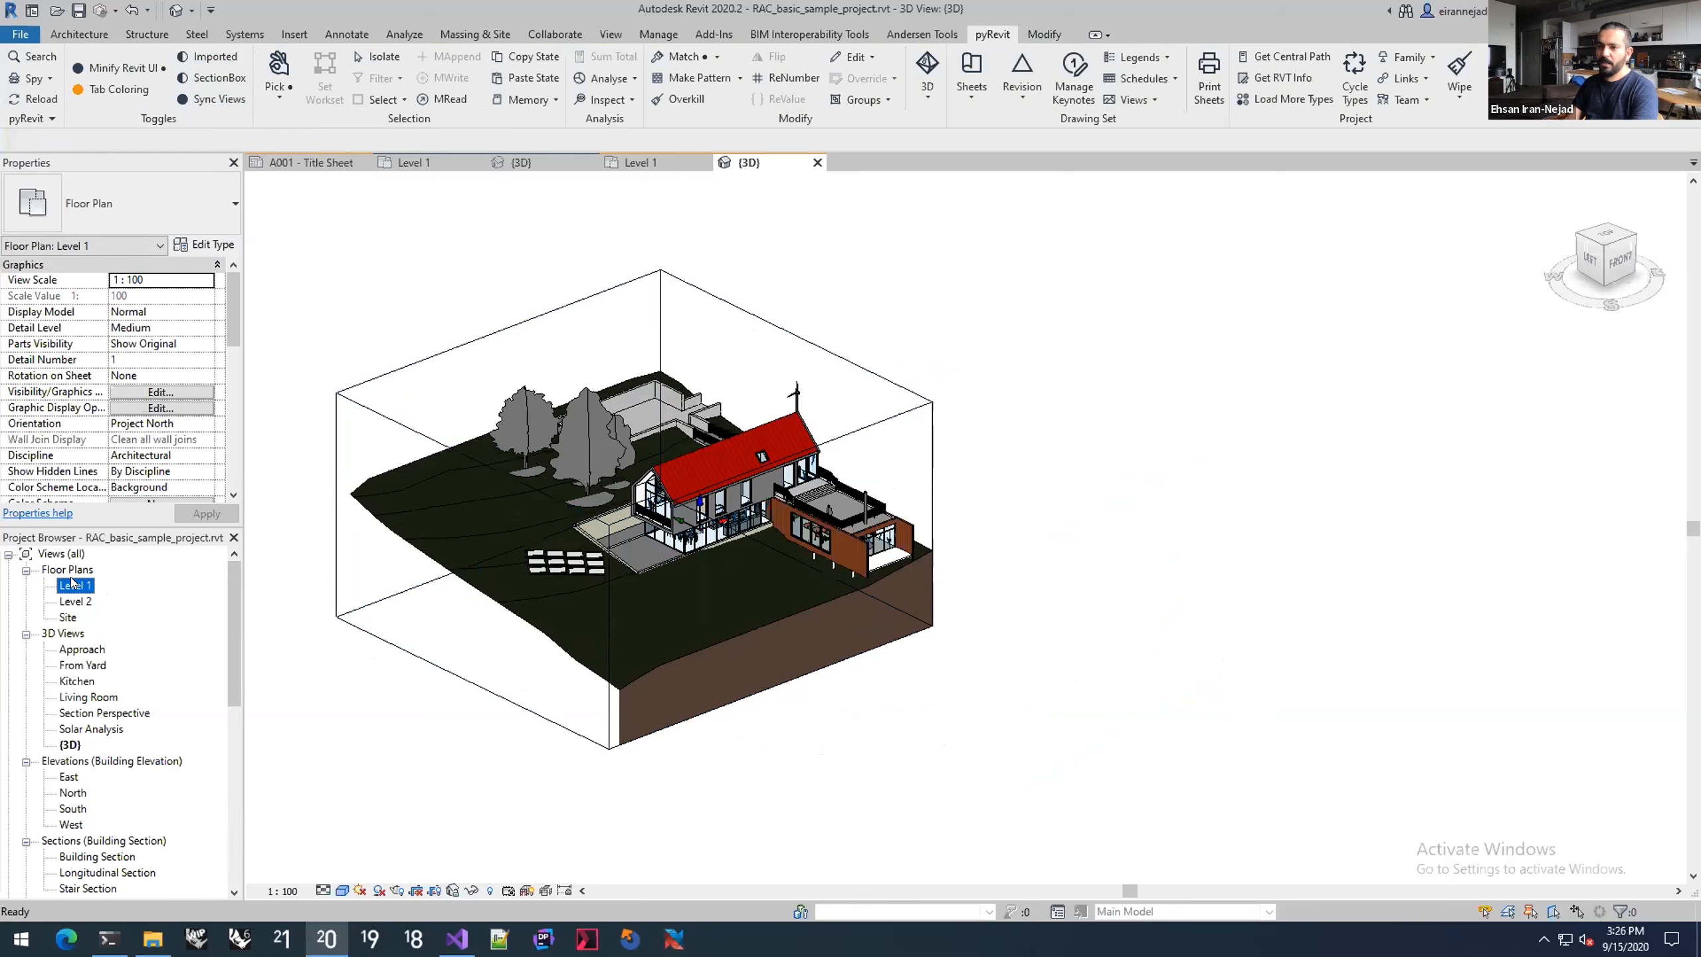
{"action": "middle_click_drag", "start_coordinate": [730, 414], "coordinate": [795, 389]}
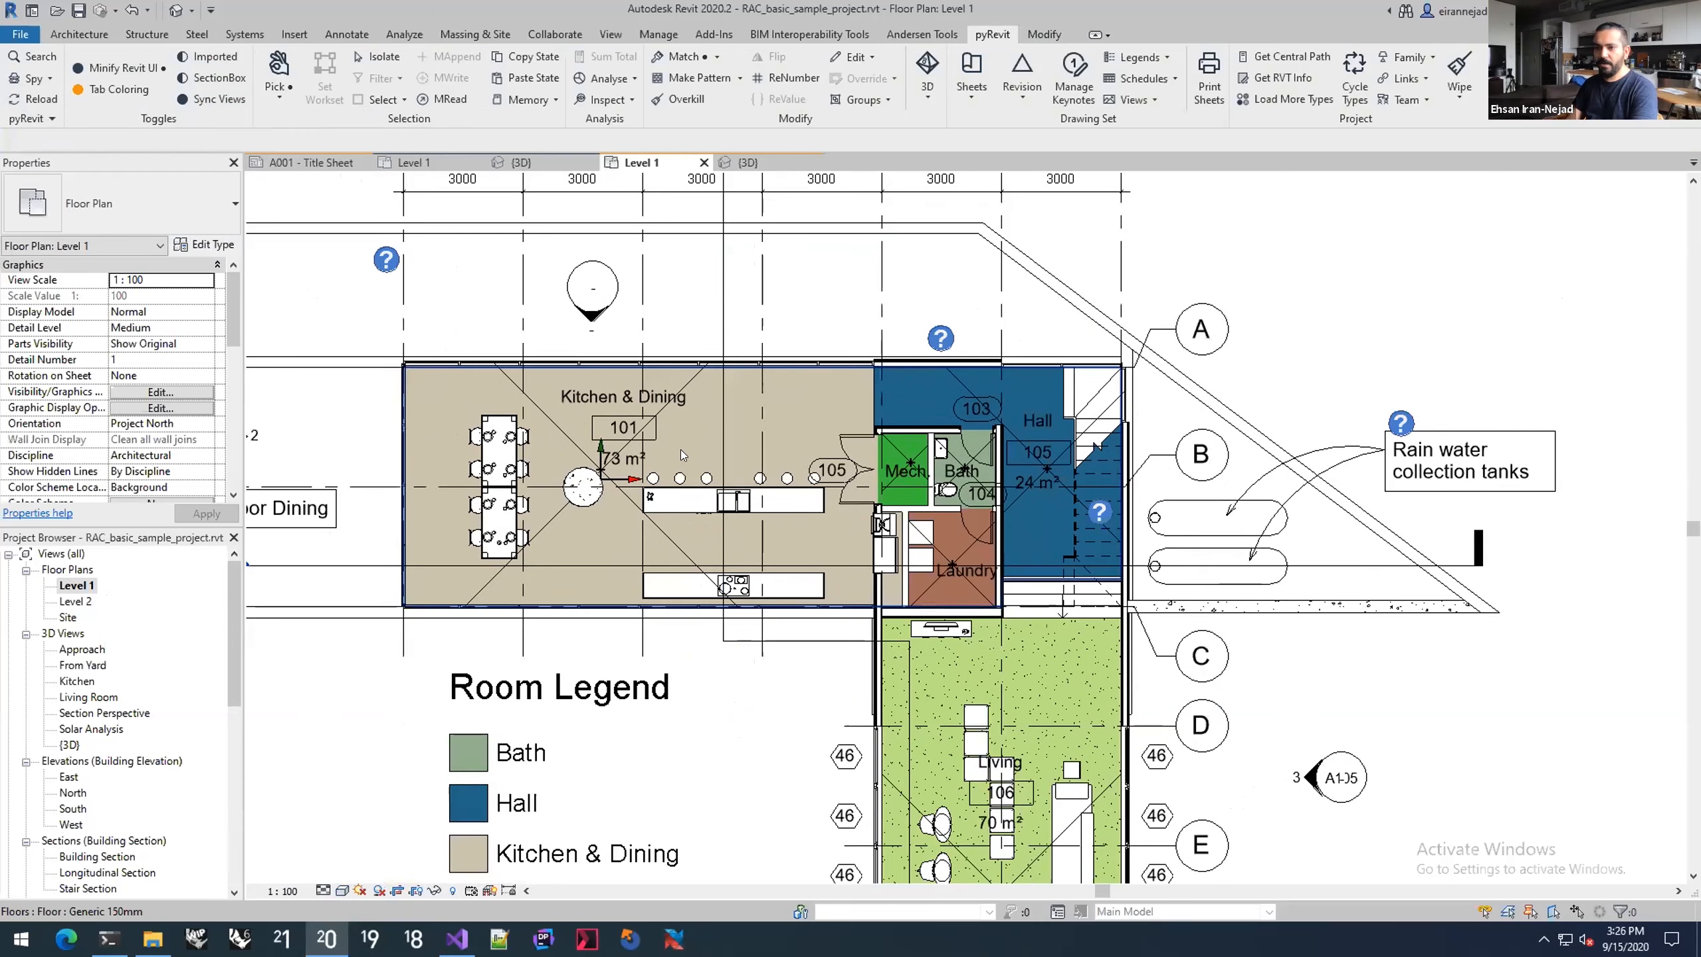
{"action": "left_click", "coordinate": [26, 634]}
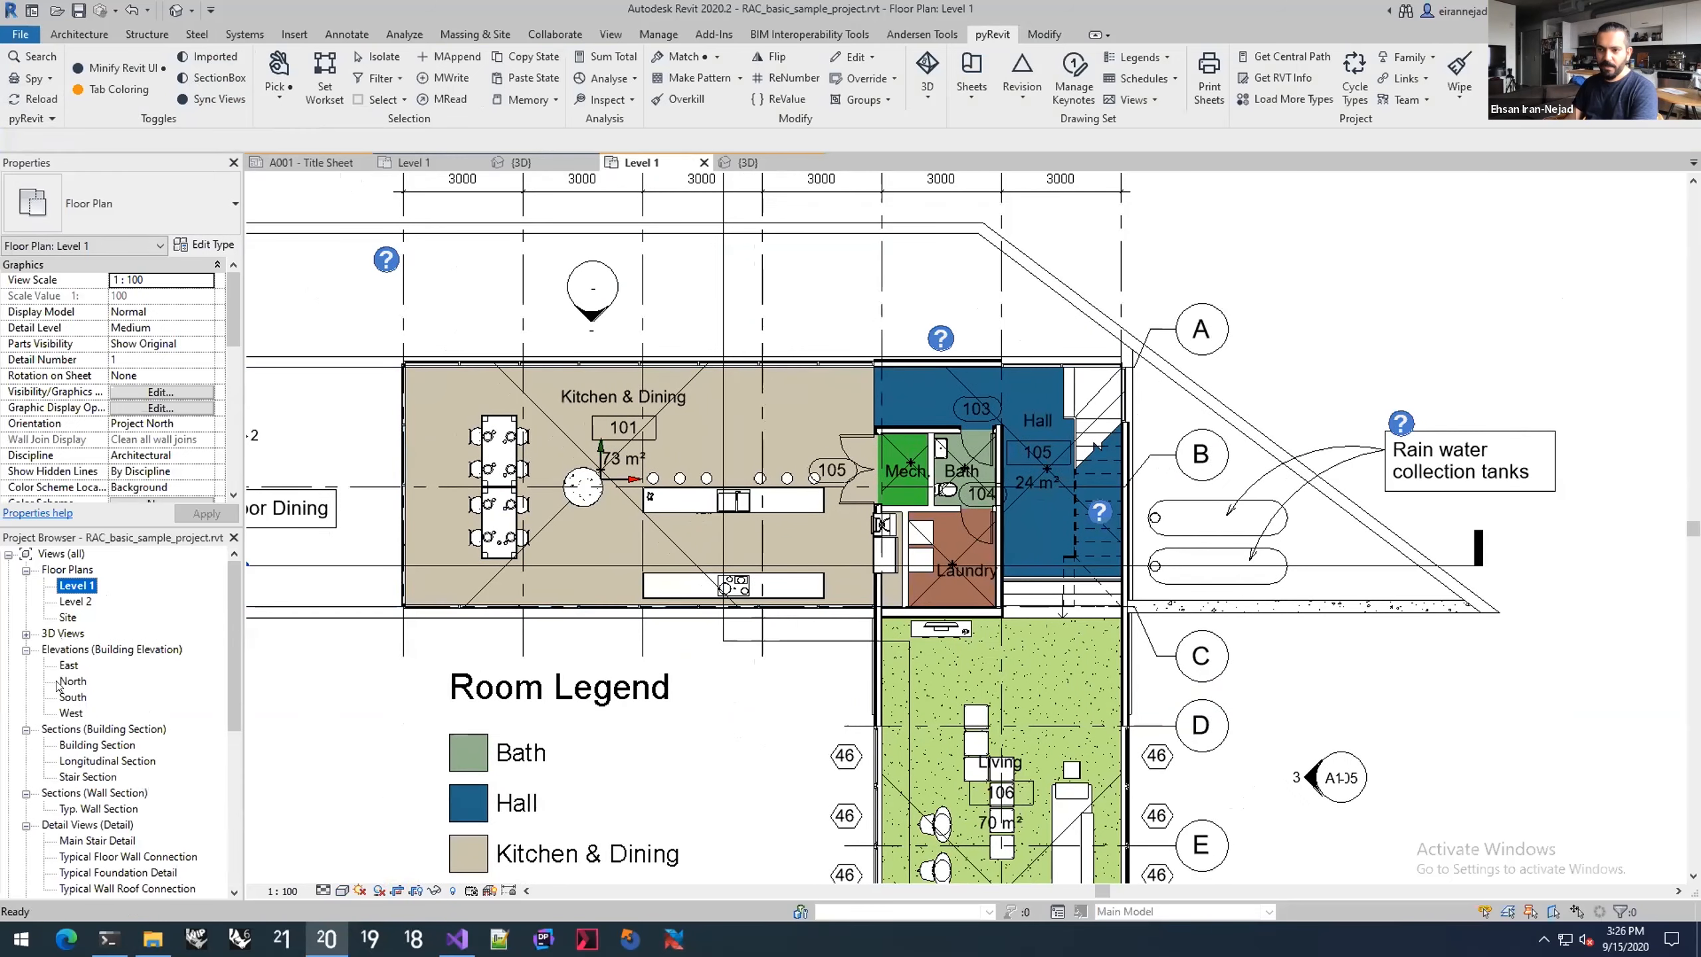
{"action": "left_click", "coordinate": [26, 649]}
{"action": "left_click", "coordinate": [26, 664]}
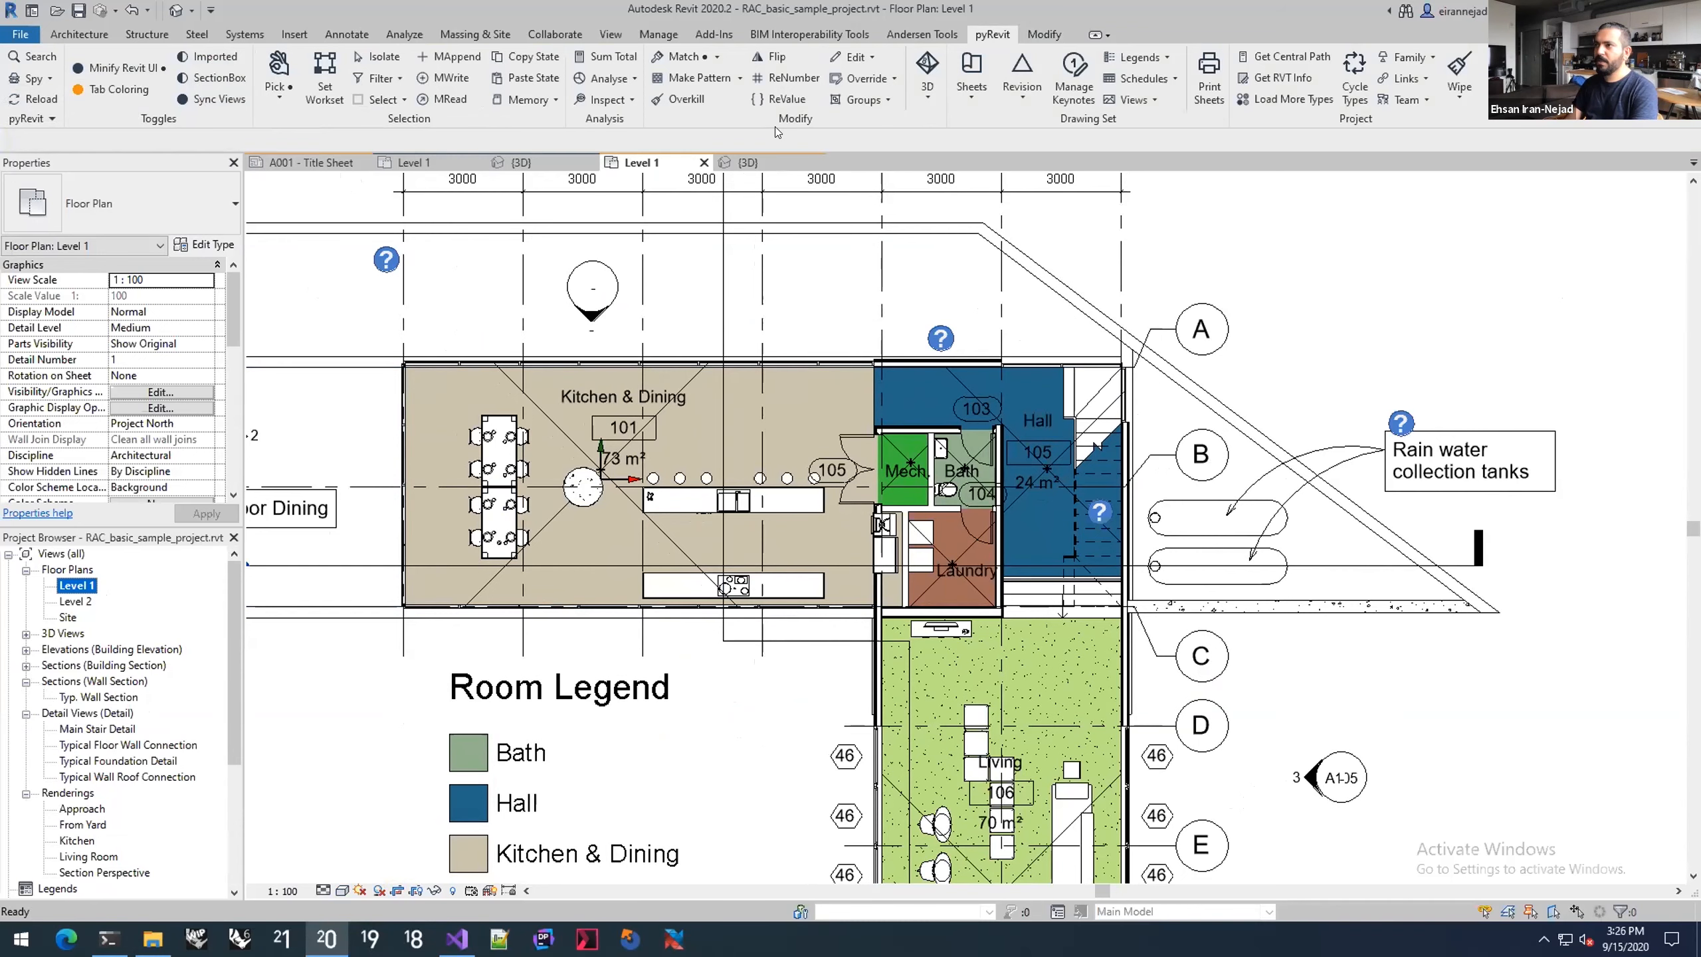
Step: Create a reflected ceiling plan for Level 1 using the Ceiling Plan type
{"action": "left_click", "coordinate": [610, 34]}
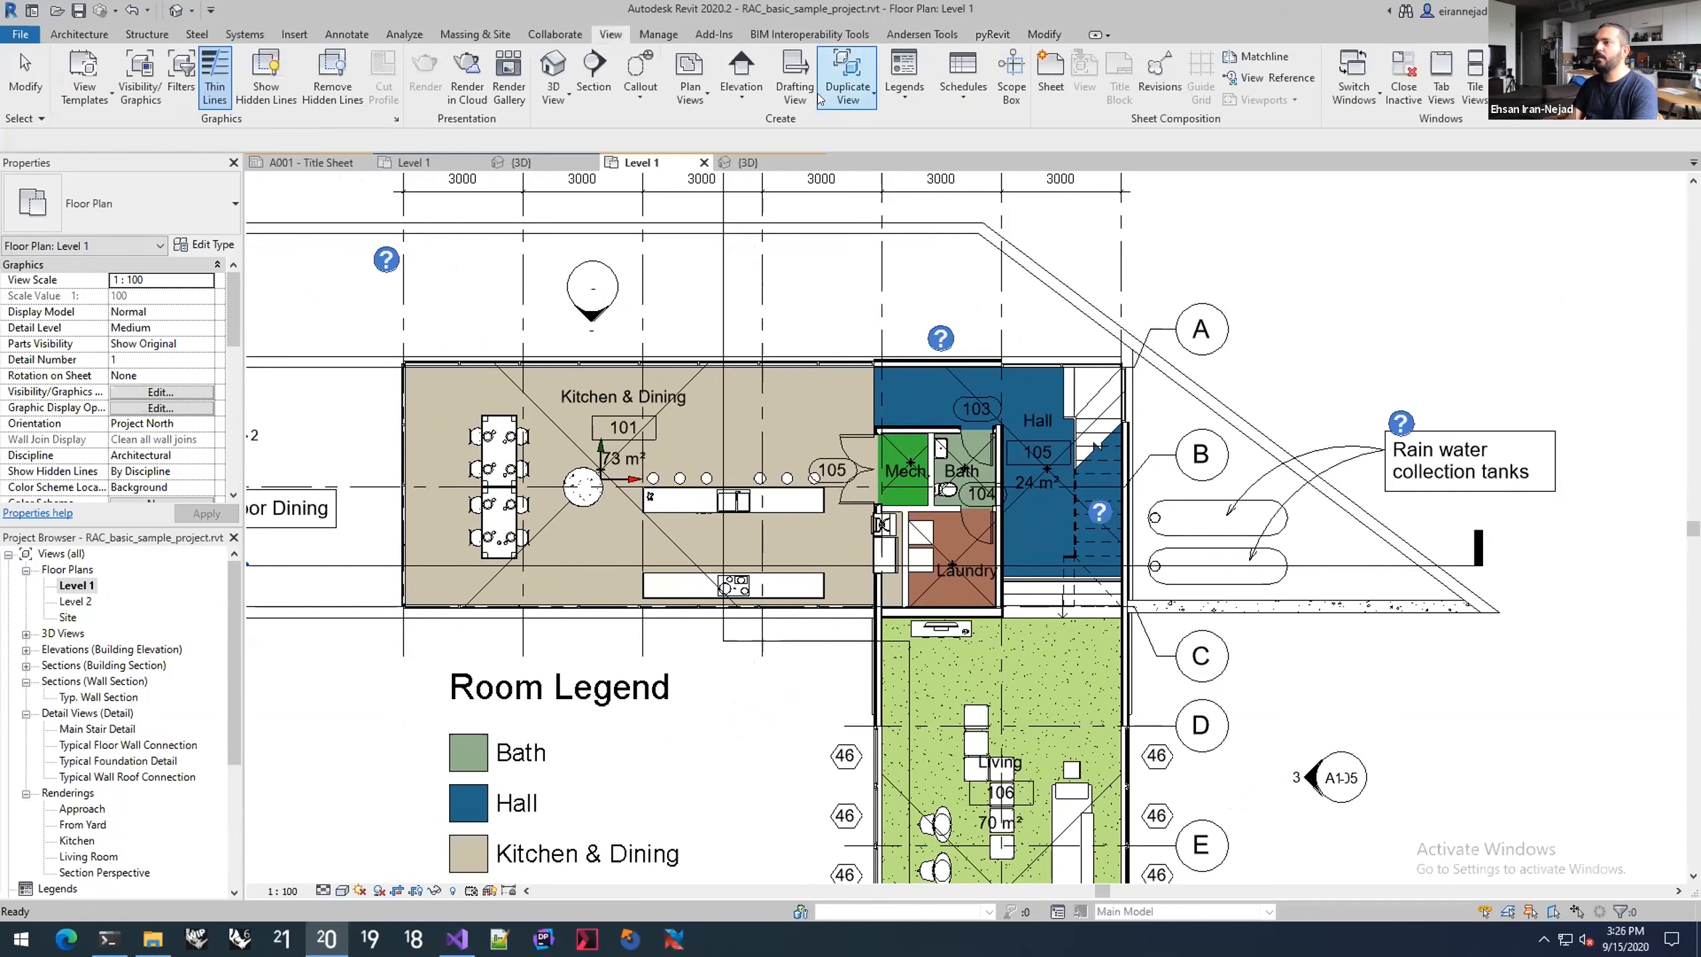
{"action": "left_click", "coordinate": [674, 91]}
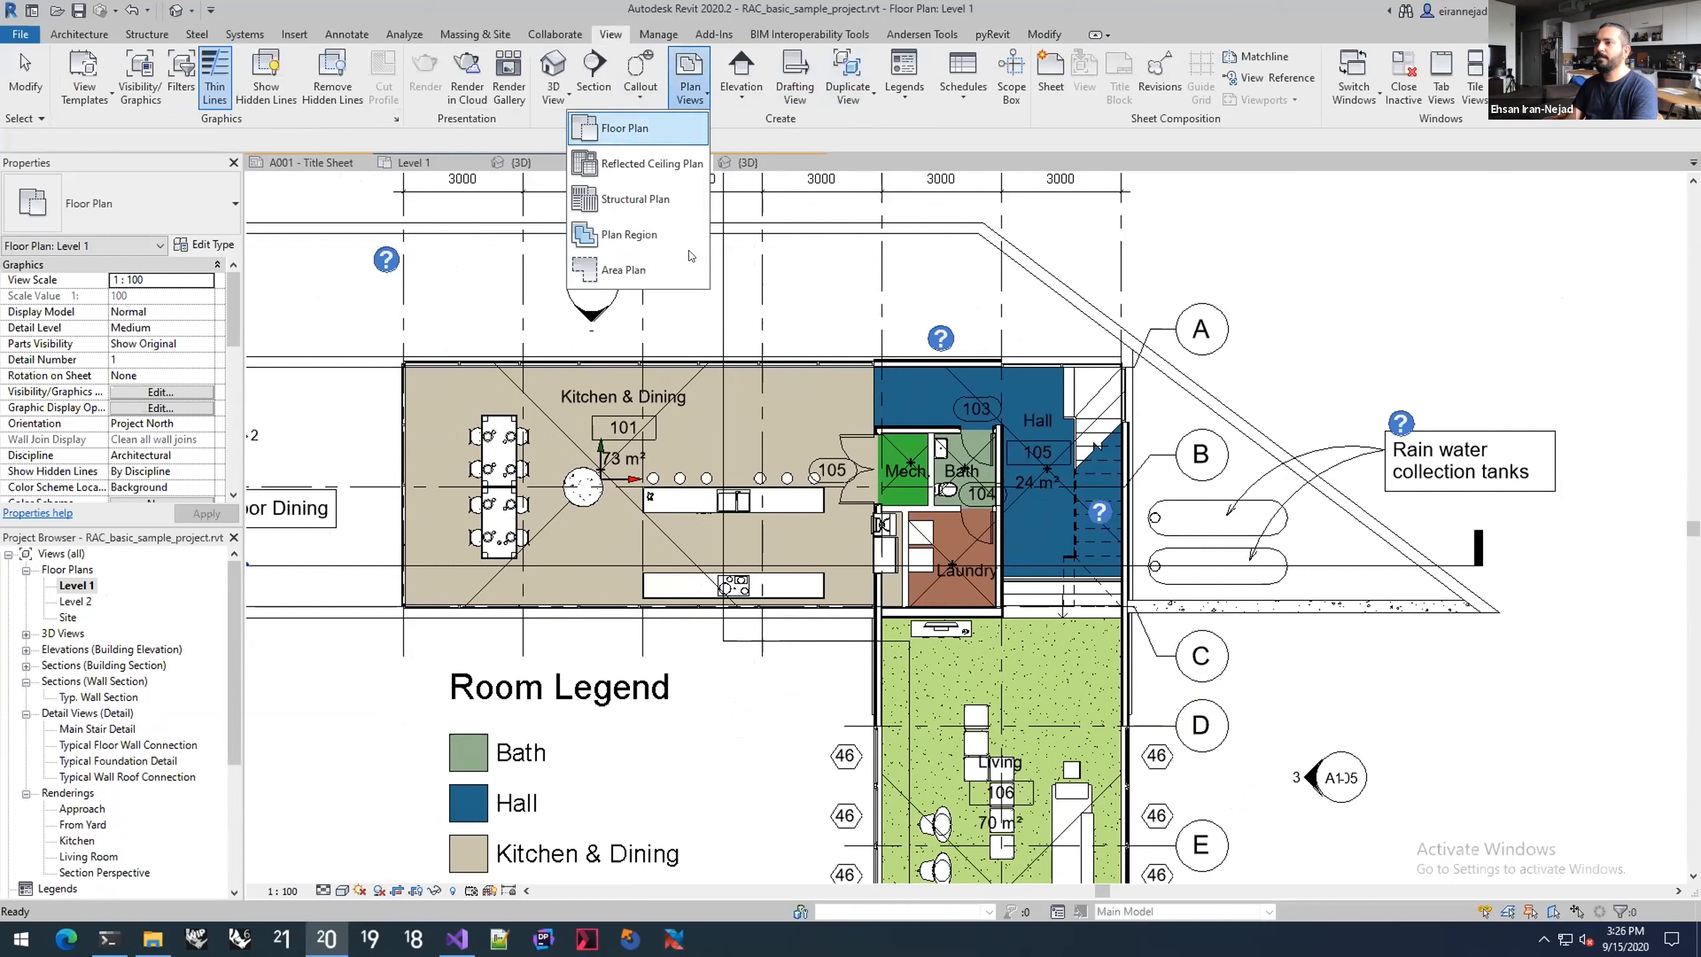
{"action": "left_click", "coordinate": [663, 167]}
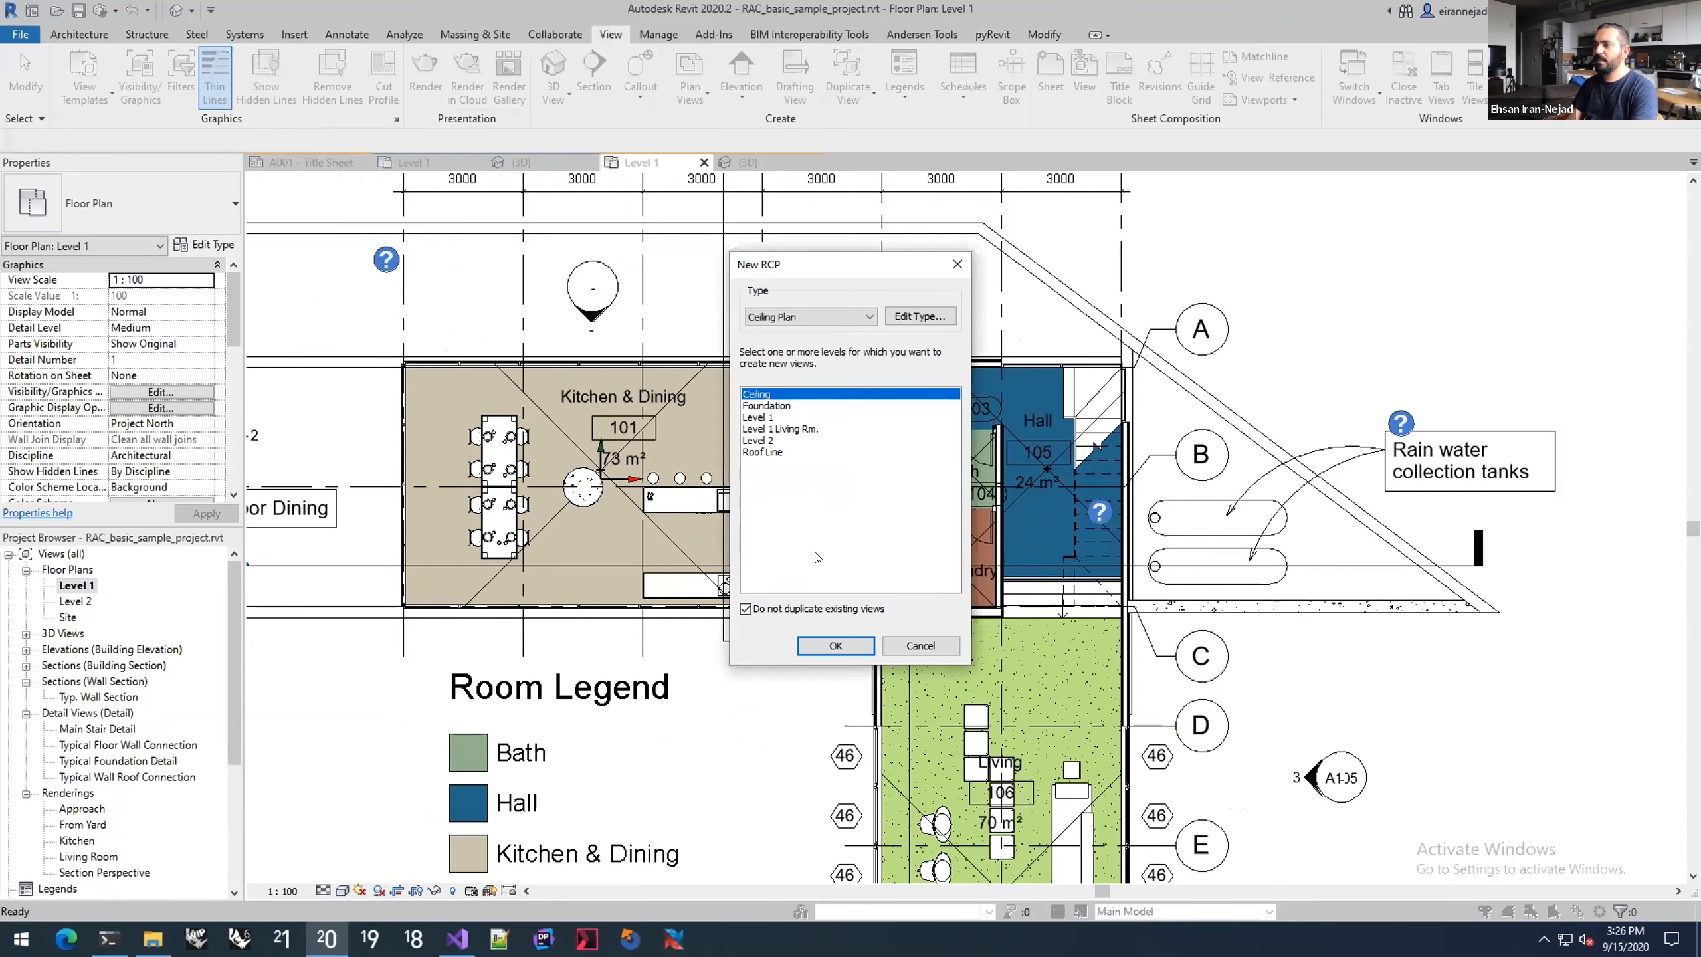
{"action": "left_click", "coordinate": [782, 416]}
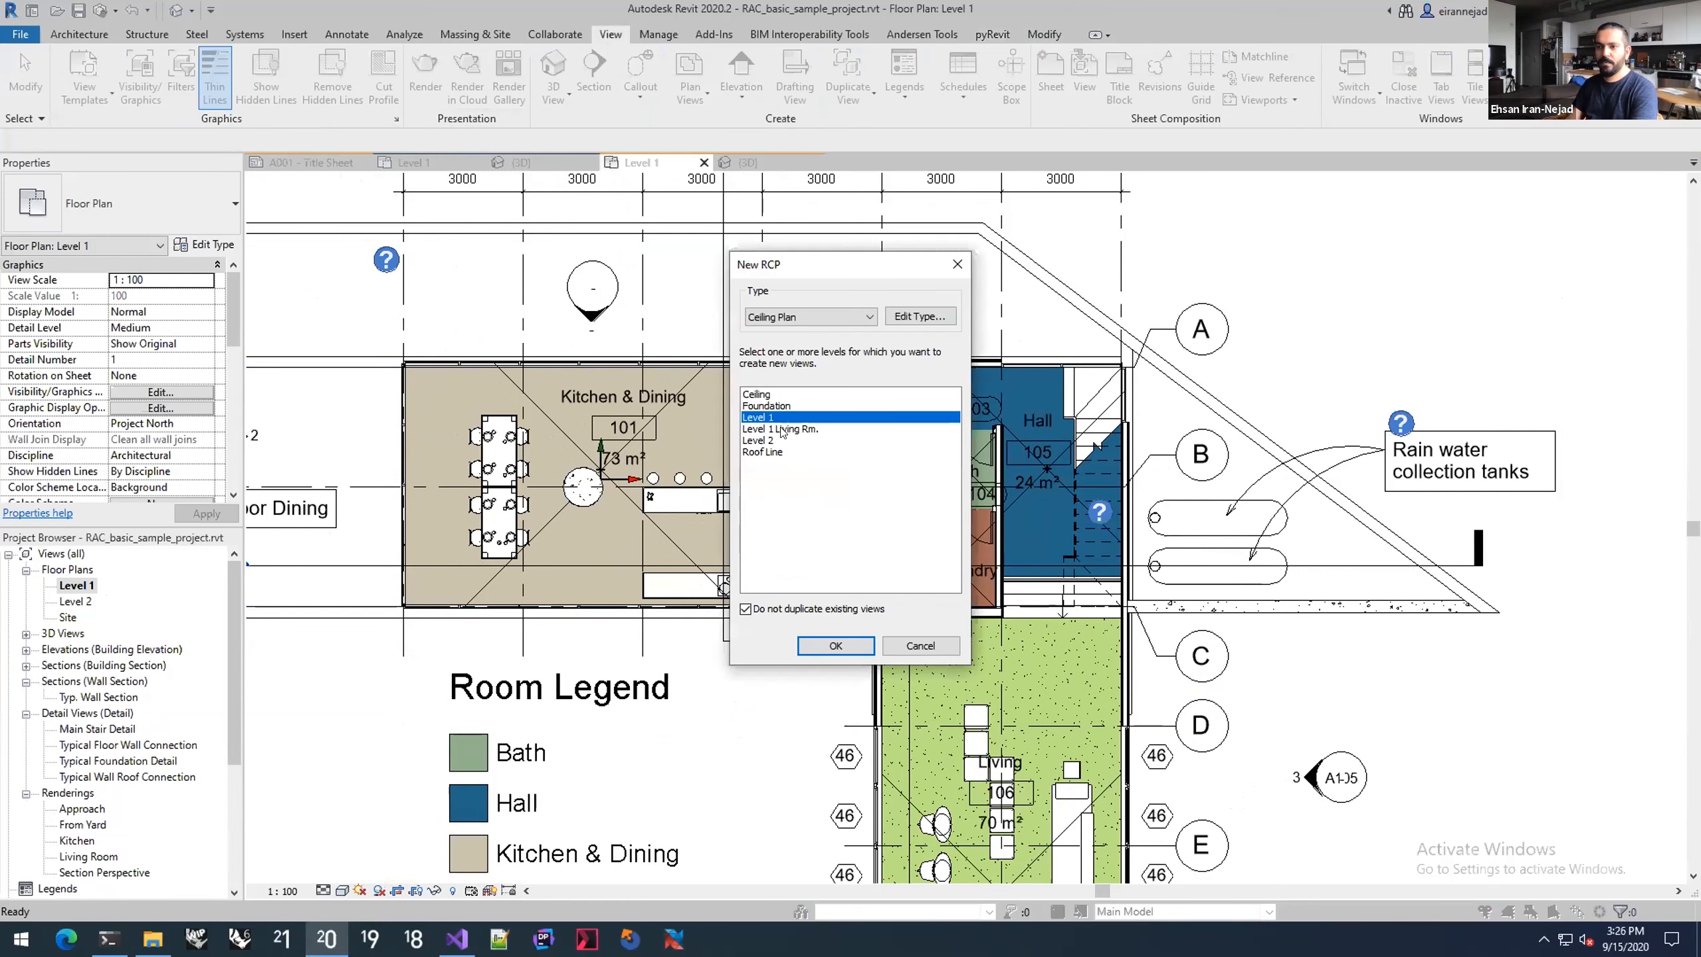
{"action": "left_click", "coordinate": [818, 641]}
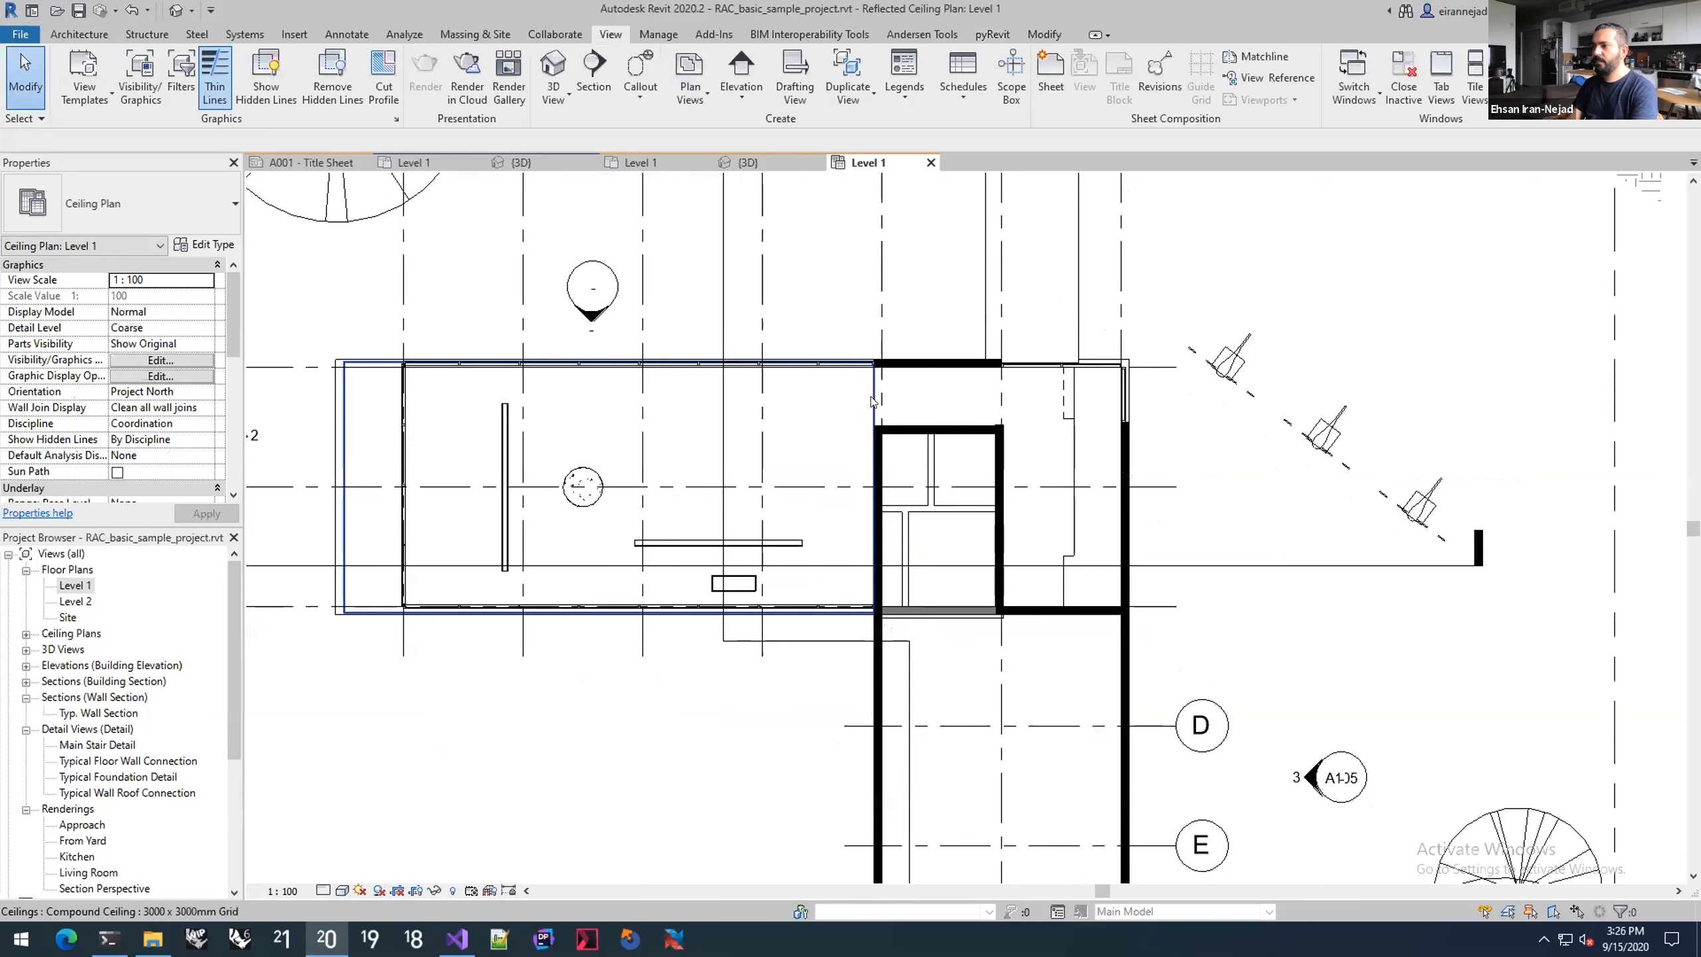
Step: Close the {3D} view and switch to the Level 1 floor plan, bringing the Kitchen & Dining room into closer view
{"action": "middle_click_drag", "start_coordinate": [888, 282], "coordinate": [955, 278]}
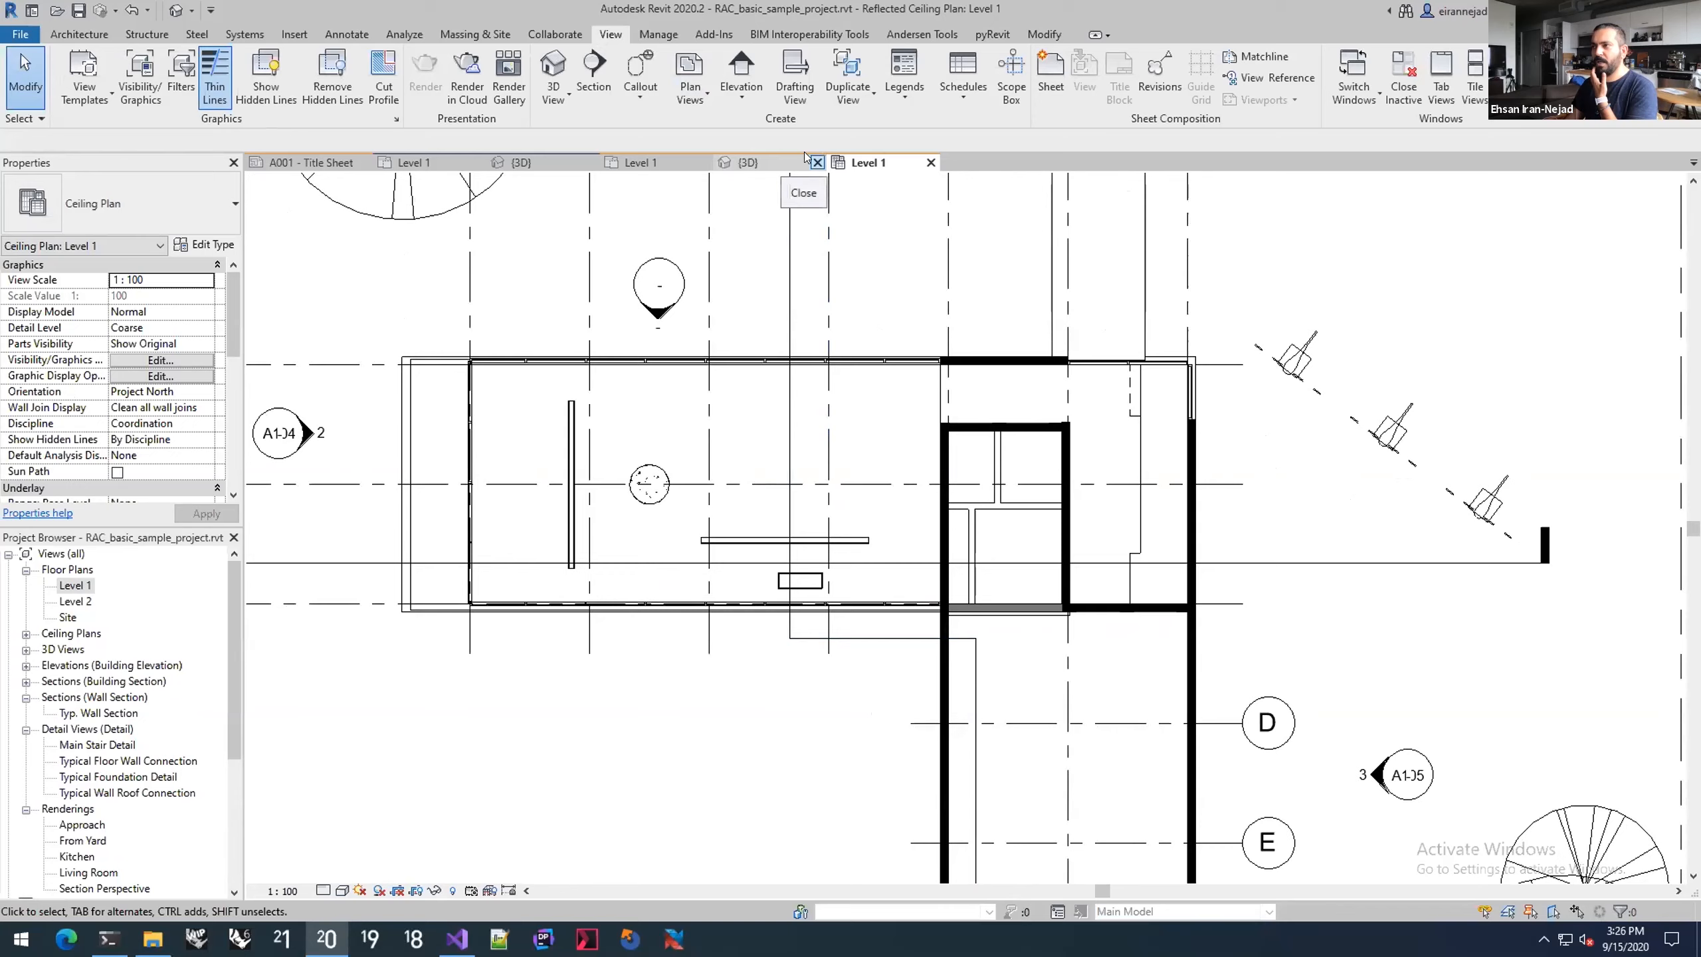
{"action": "left_click", "coordinate": [818, 162]}
{"action": "left_click", "coordinate": [641, 162]}
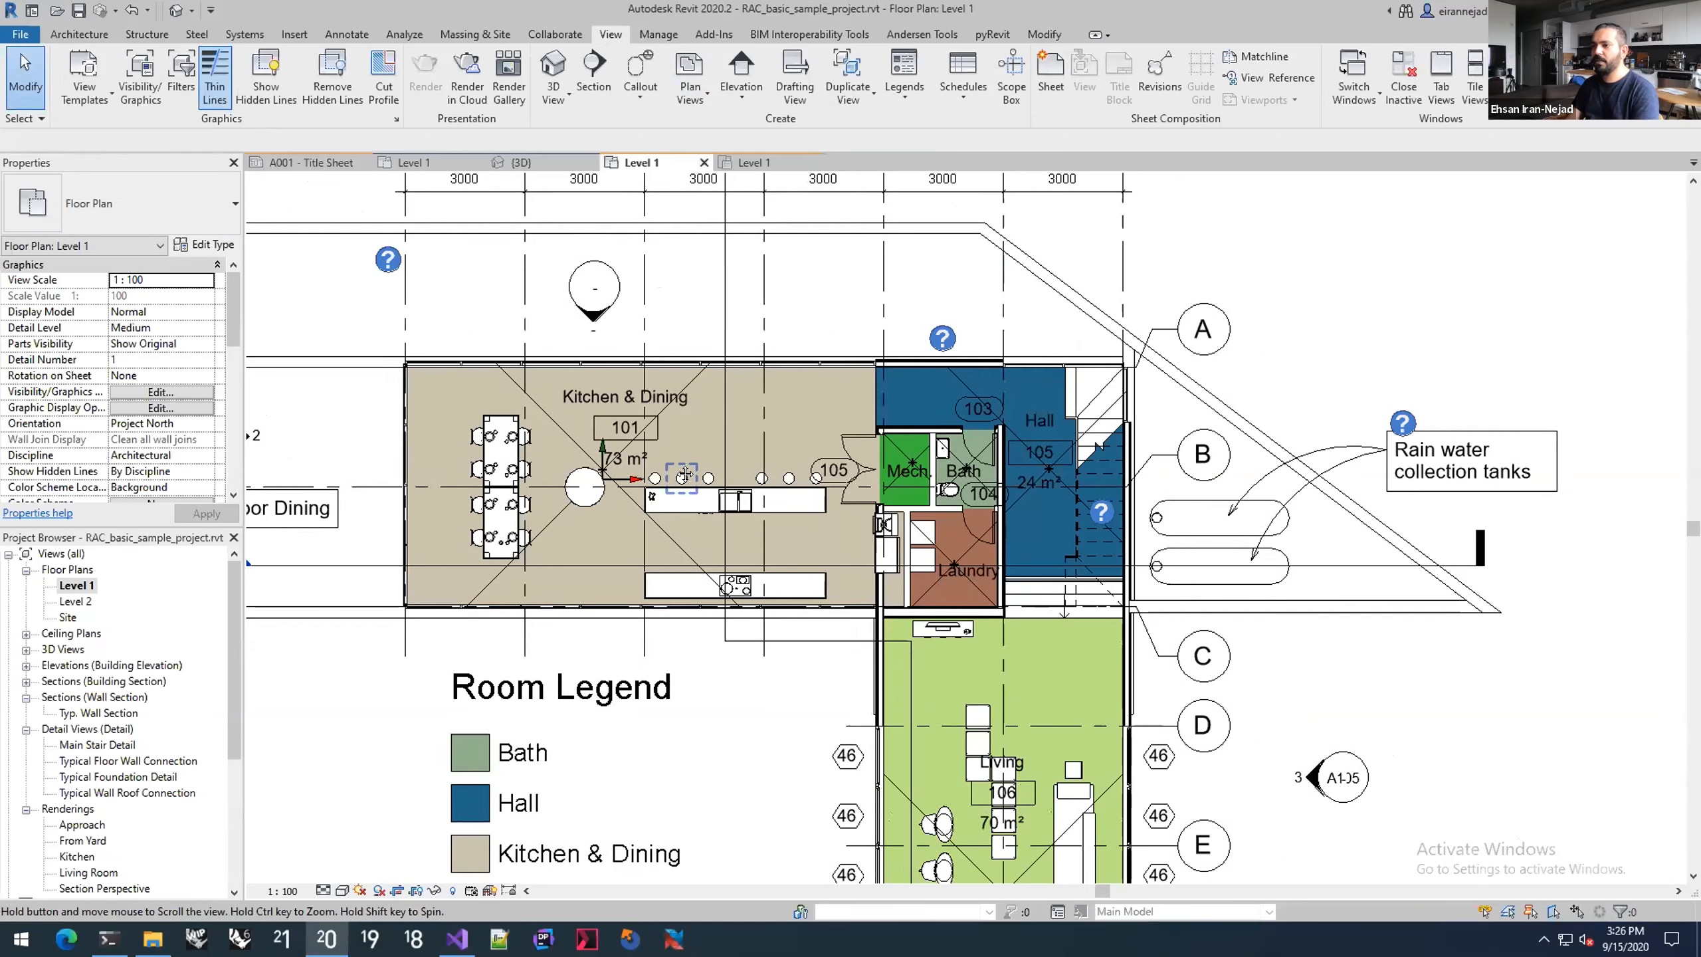
{"action": "scroll", "coordinate": [685, 475], "scroll_direction": "down", "scroll_amount": 1}
{"action": "scroll", "coordinate": [736, 462], "scroll_direction": "up", "scroll_amount": 5}
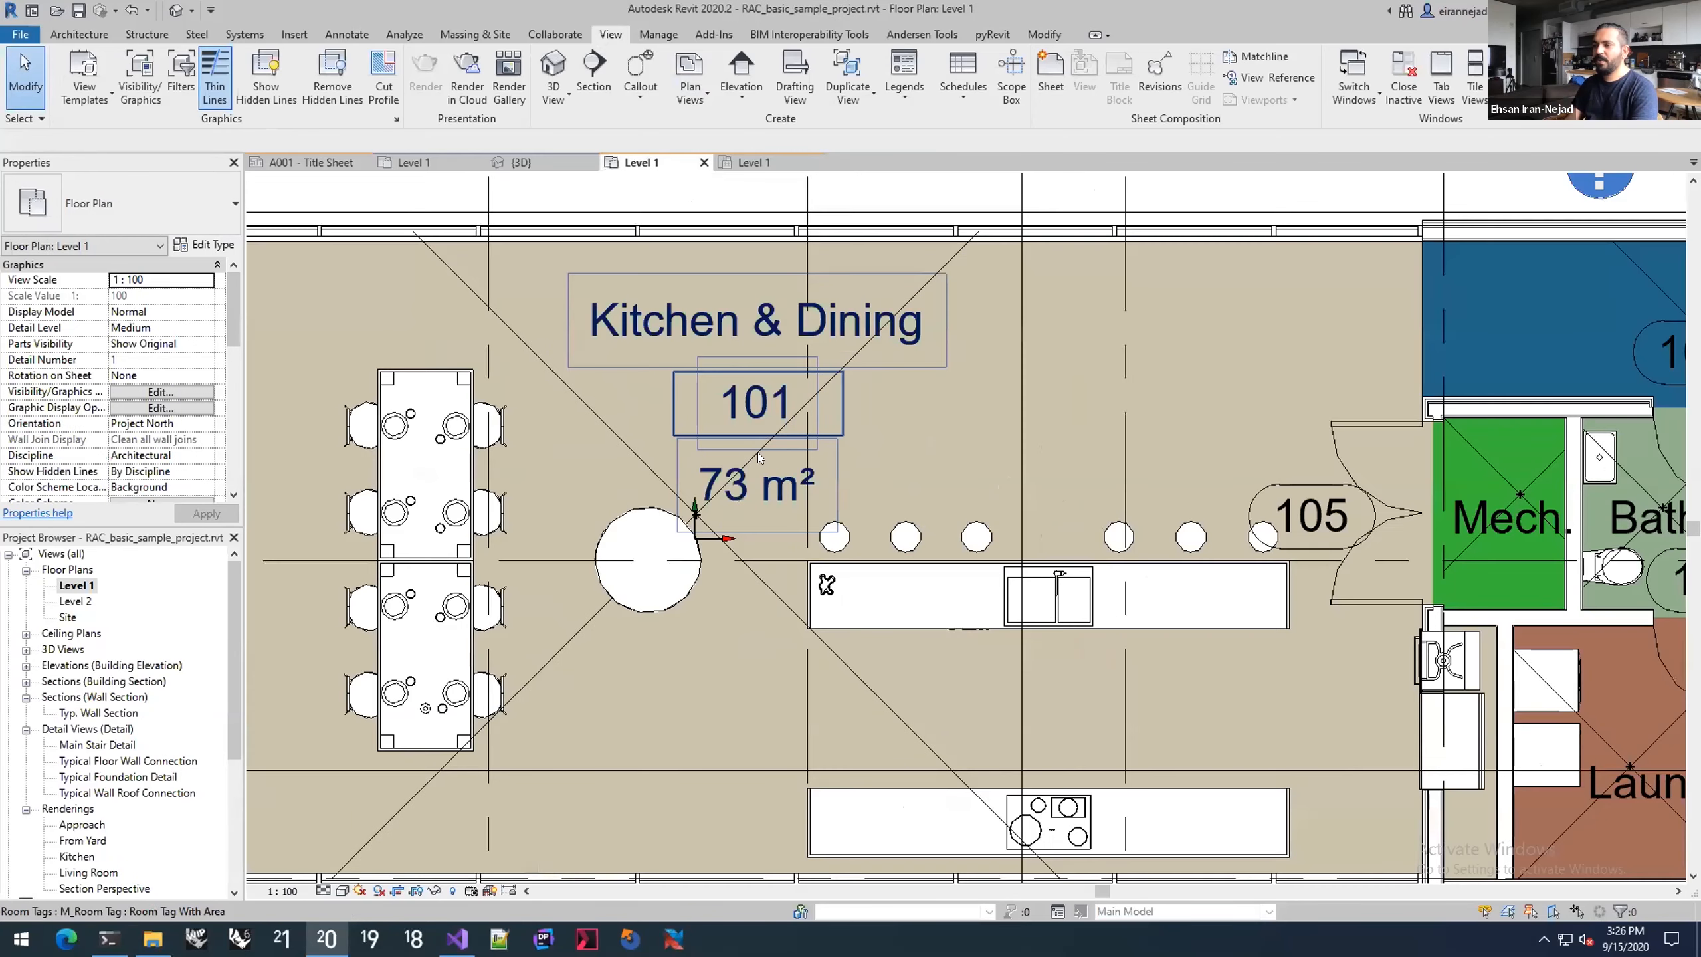
Step: Compare the extents shown in the Level 1 floor plan and the Level 1 ceiling plan, returning to the floor plan
{"action": "scroll", "coordinate": [760, 457], "scroll_direction": "down", "scroll_amount": 2}
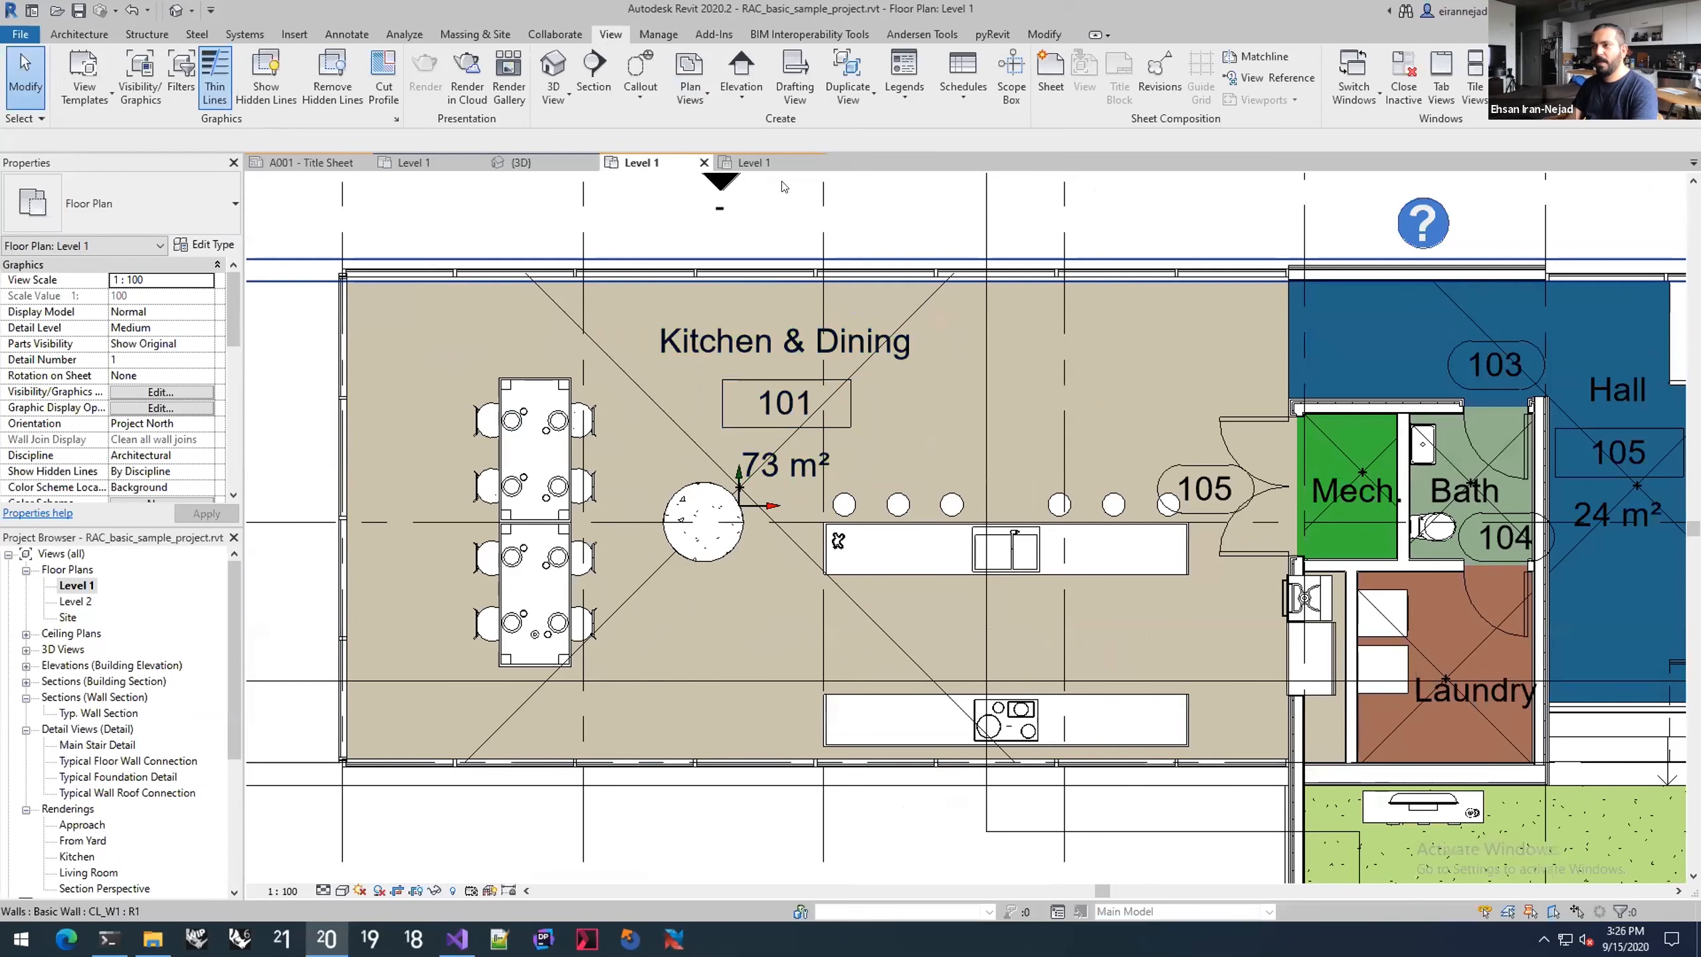
{"action": "left_click", "coordinate": [753, 162]}
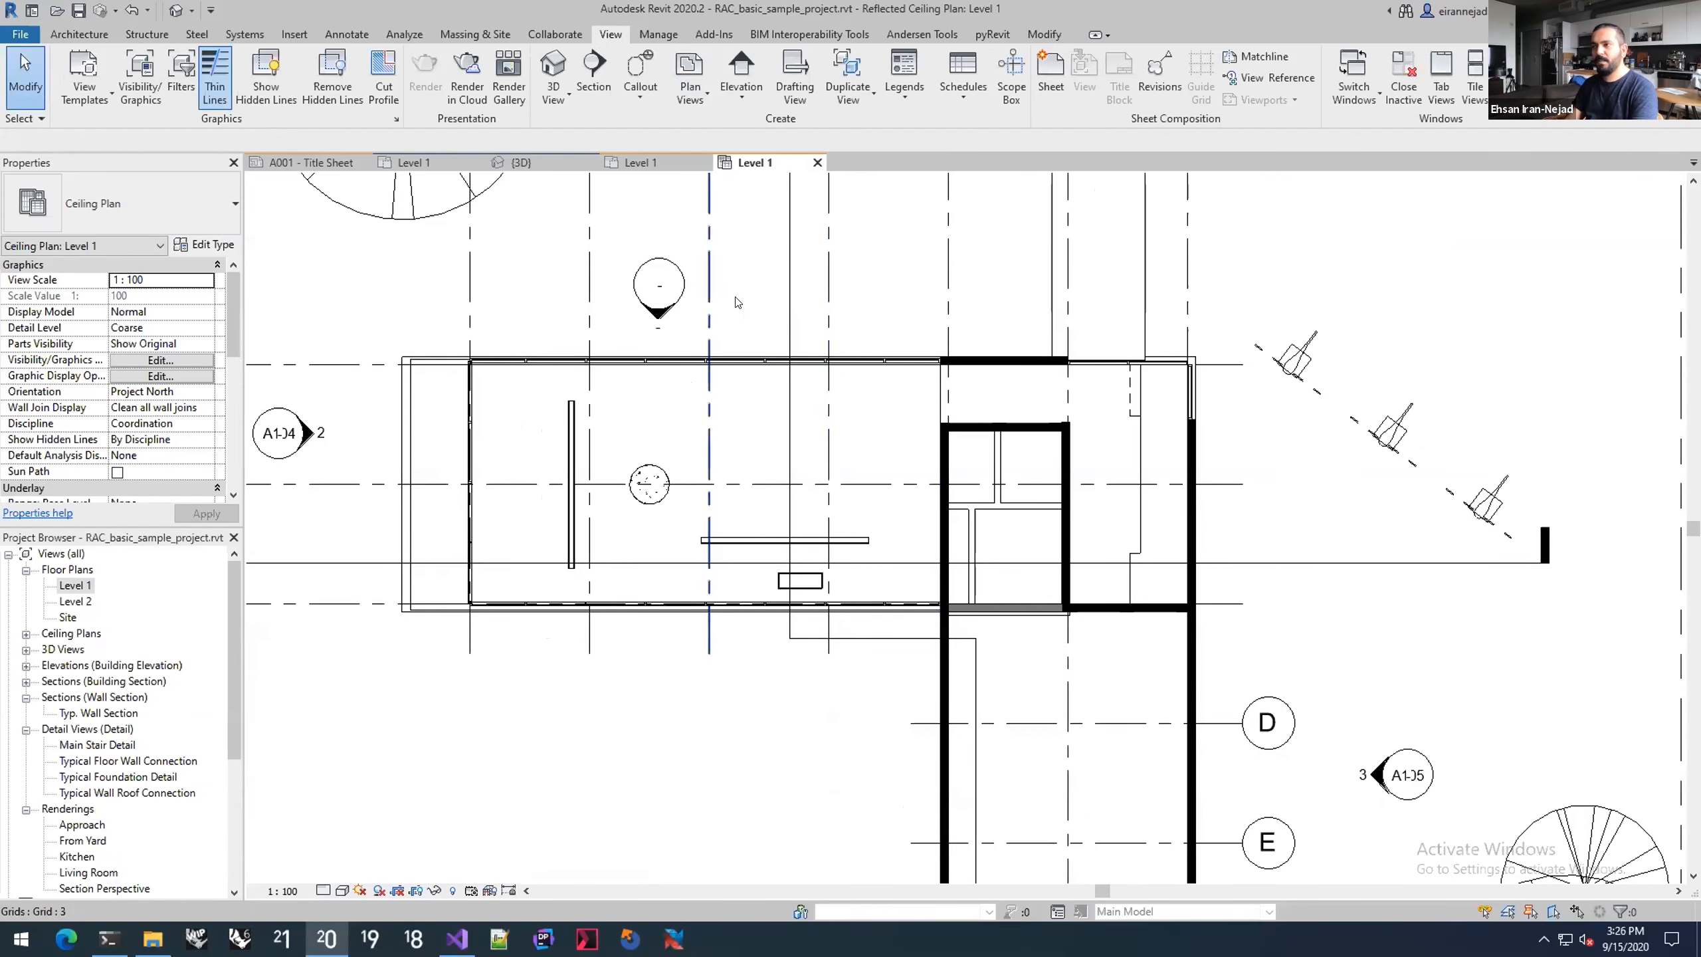
{"action": "scroll", "coordinate": [877, 318], "scroll_direction": "down", "scroll_amount": 2}
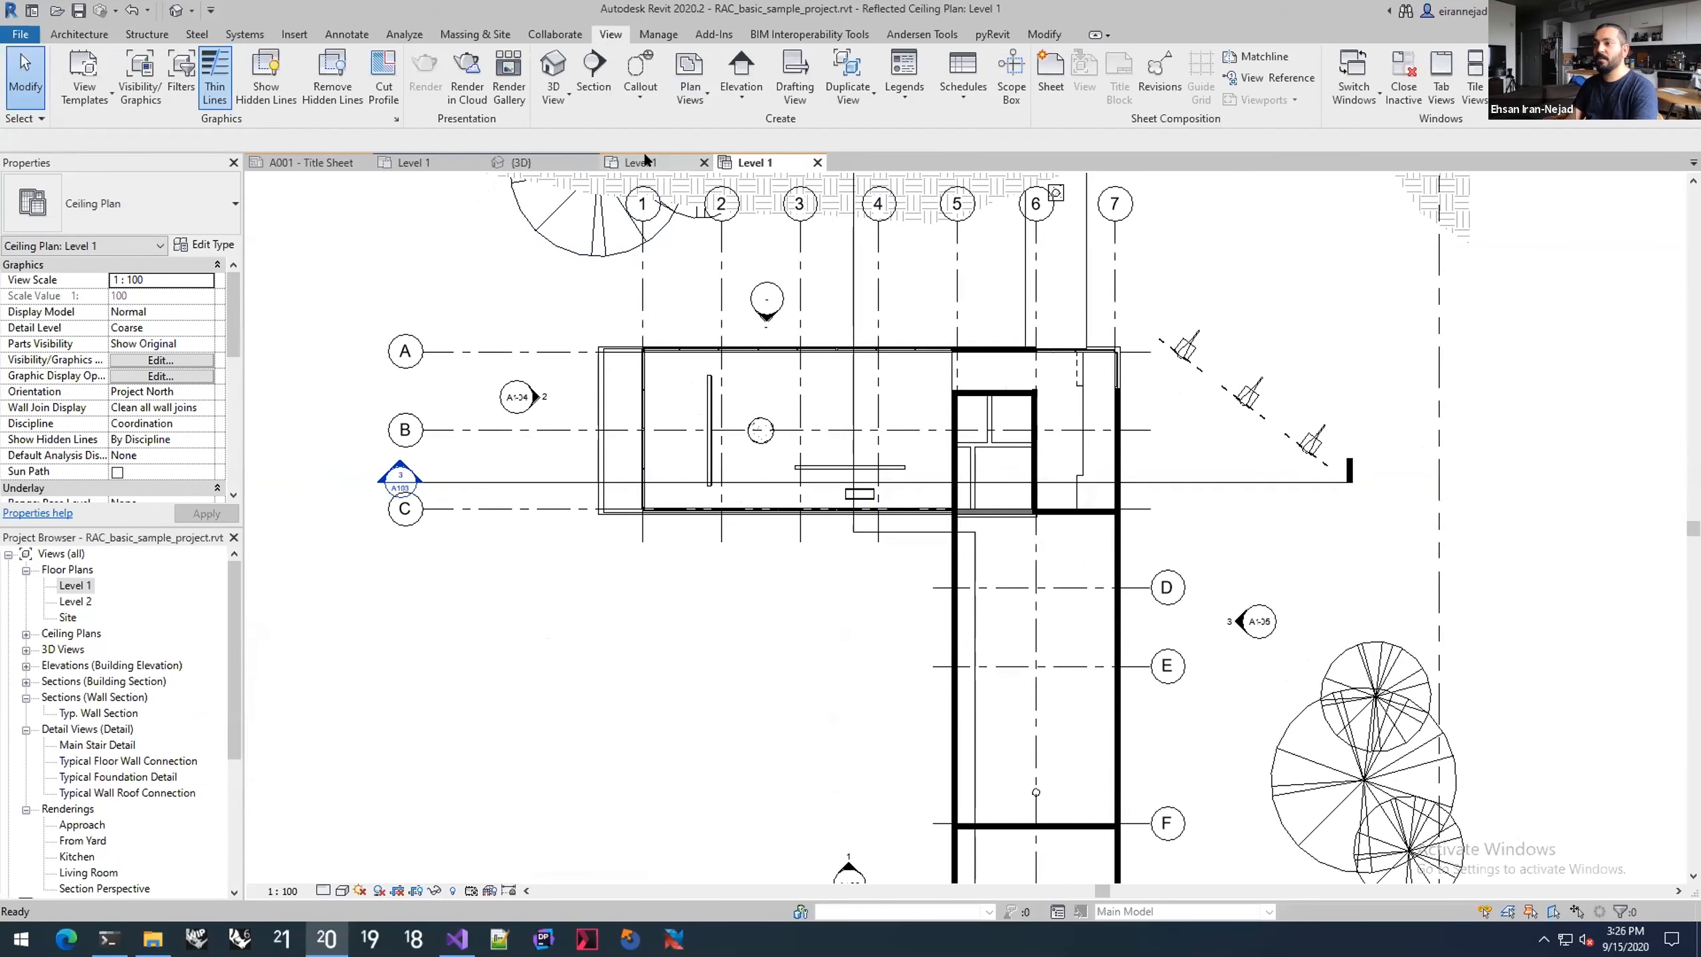
{"action": "left_click", "coordinate": [645, 161]}
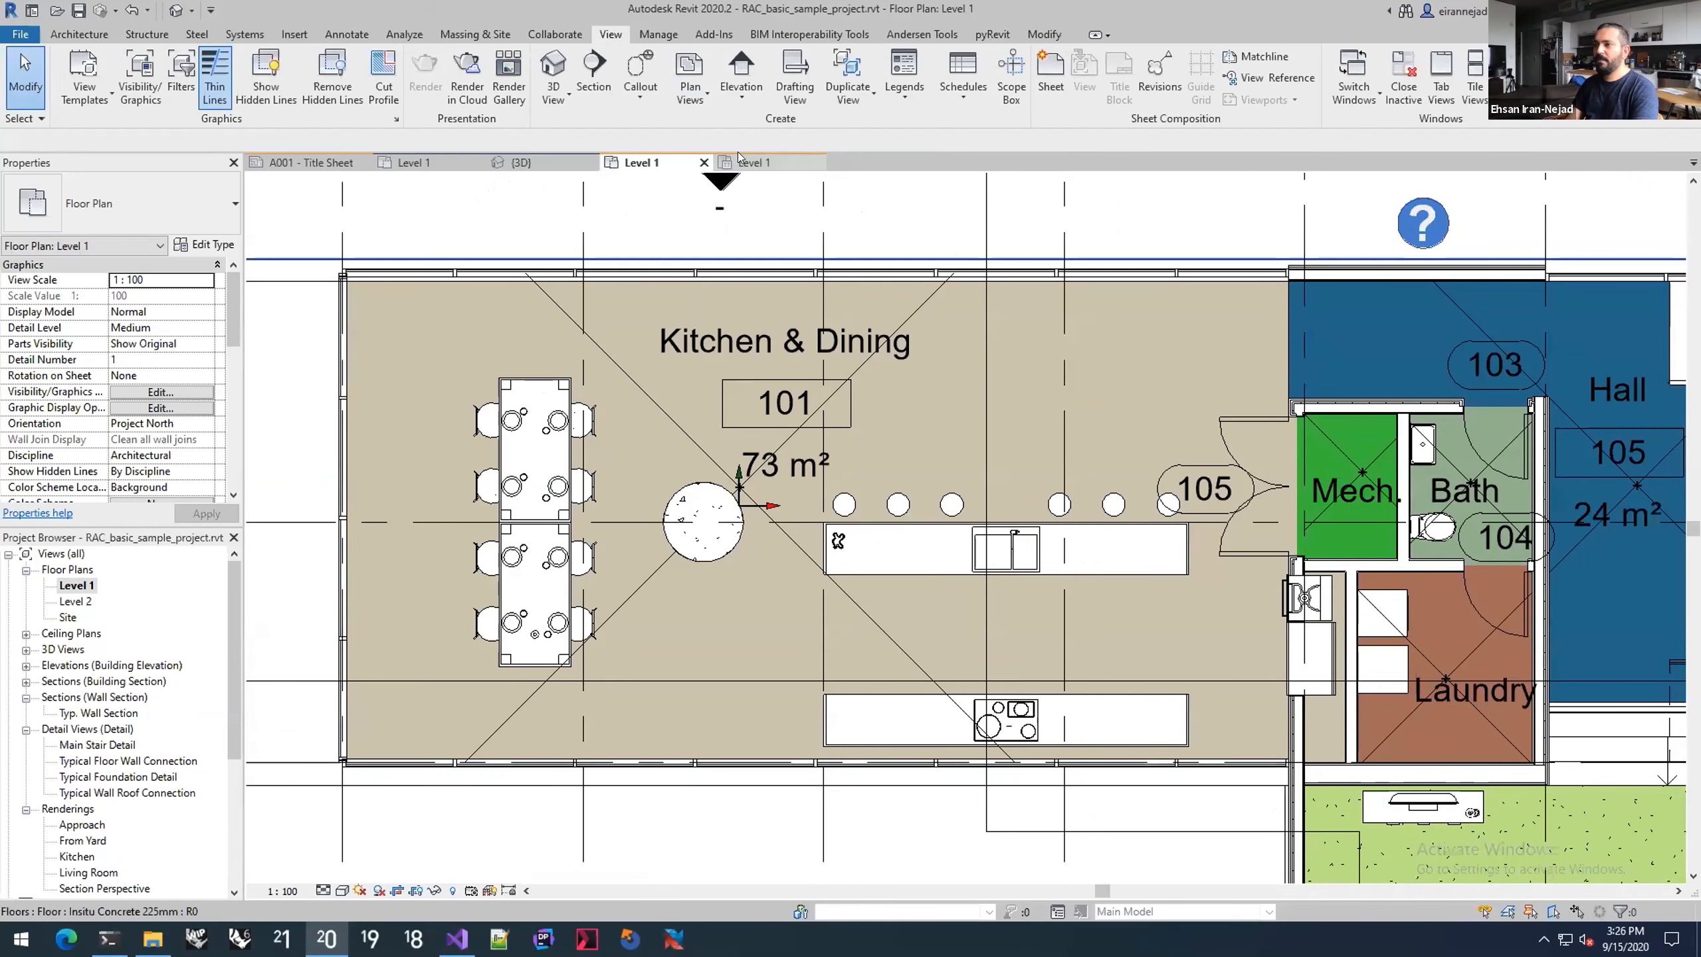
{"action": "left_click", "coordinate": [739, 160]}
{"action": "left_click", "coordinate": [623, 160]}
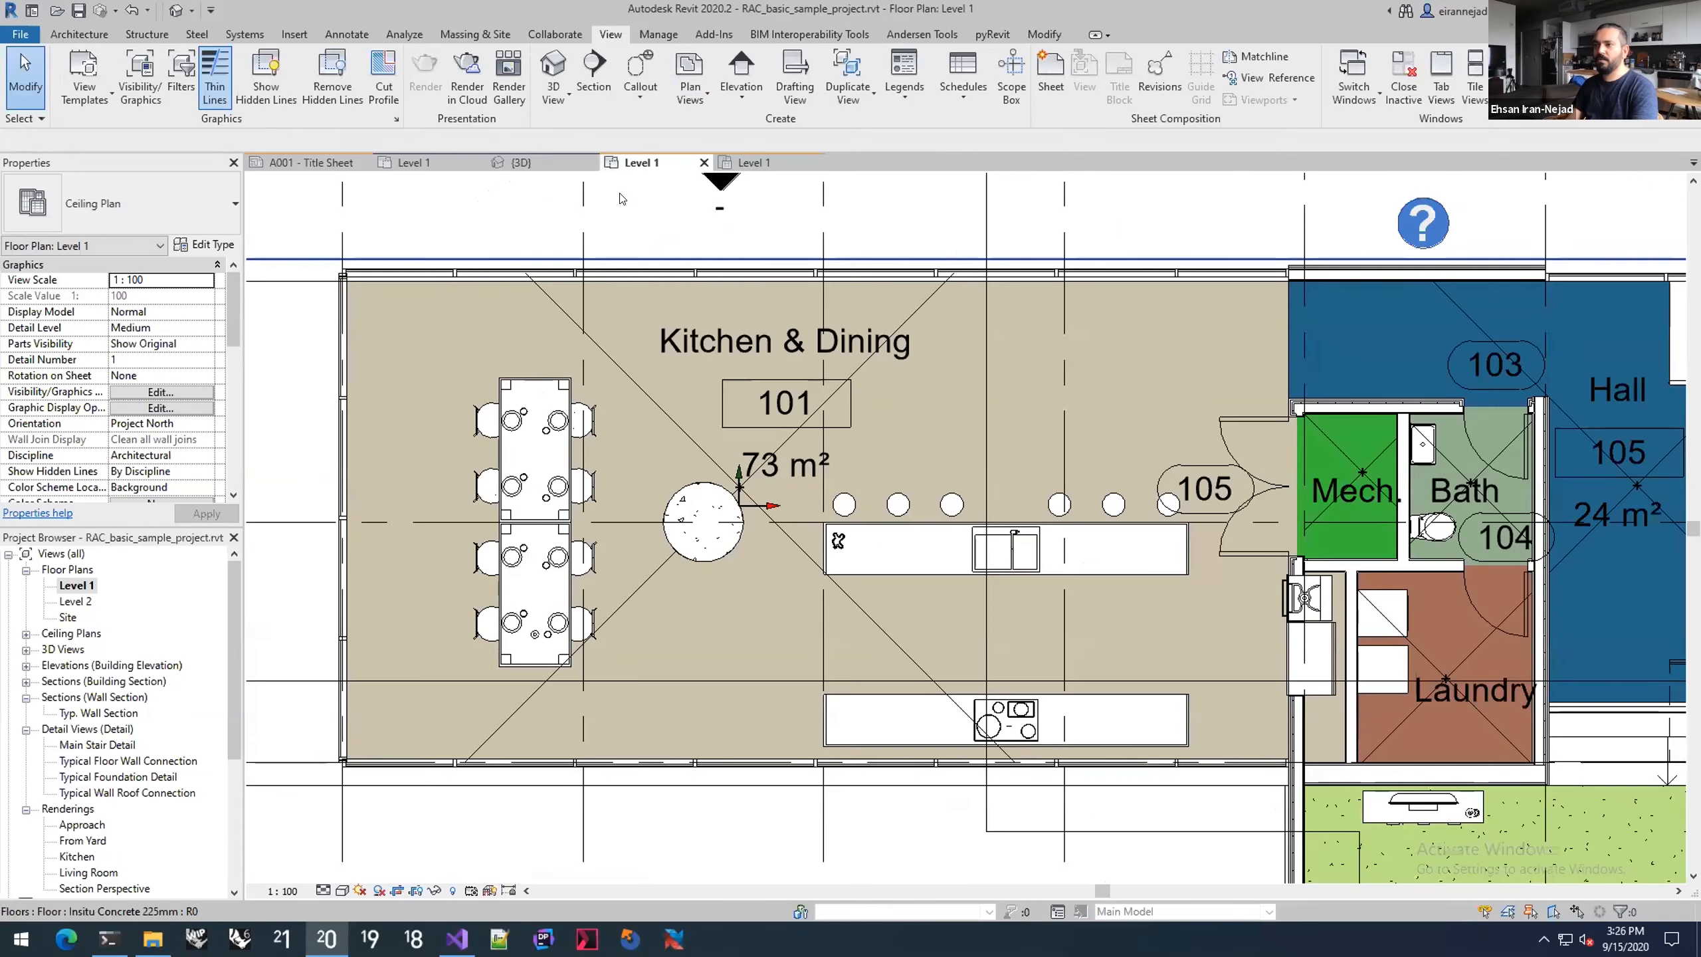
Step: Turn on pyRevit's Sync Views and alternate between the Level 1 floor plan and ceiling plan to check their alignment
{"action": "left_click", "coordinate": [992, 34]}
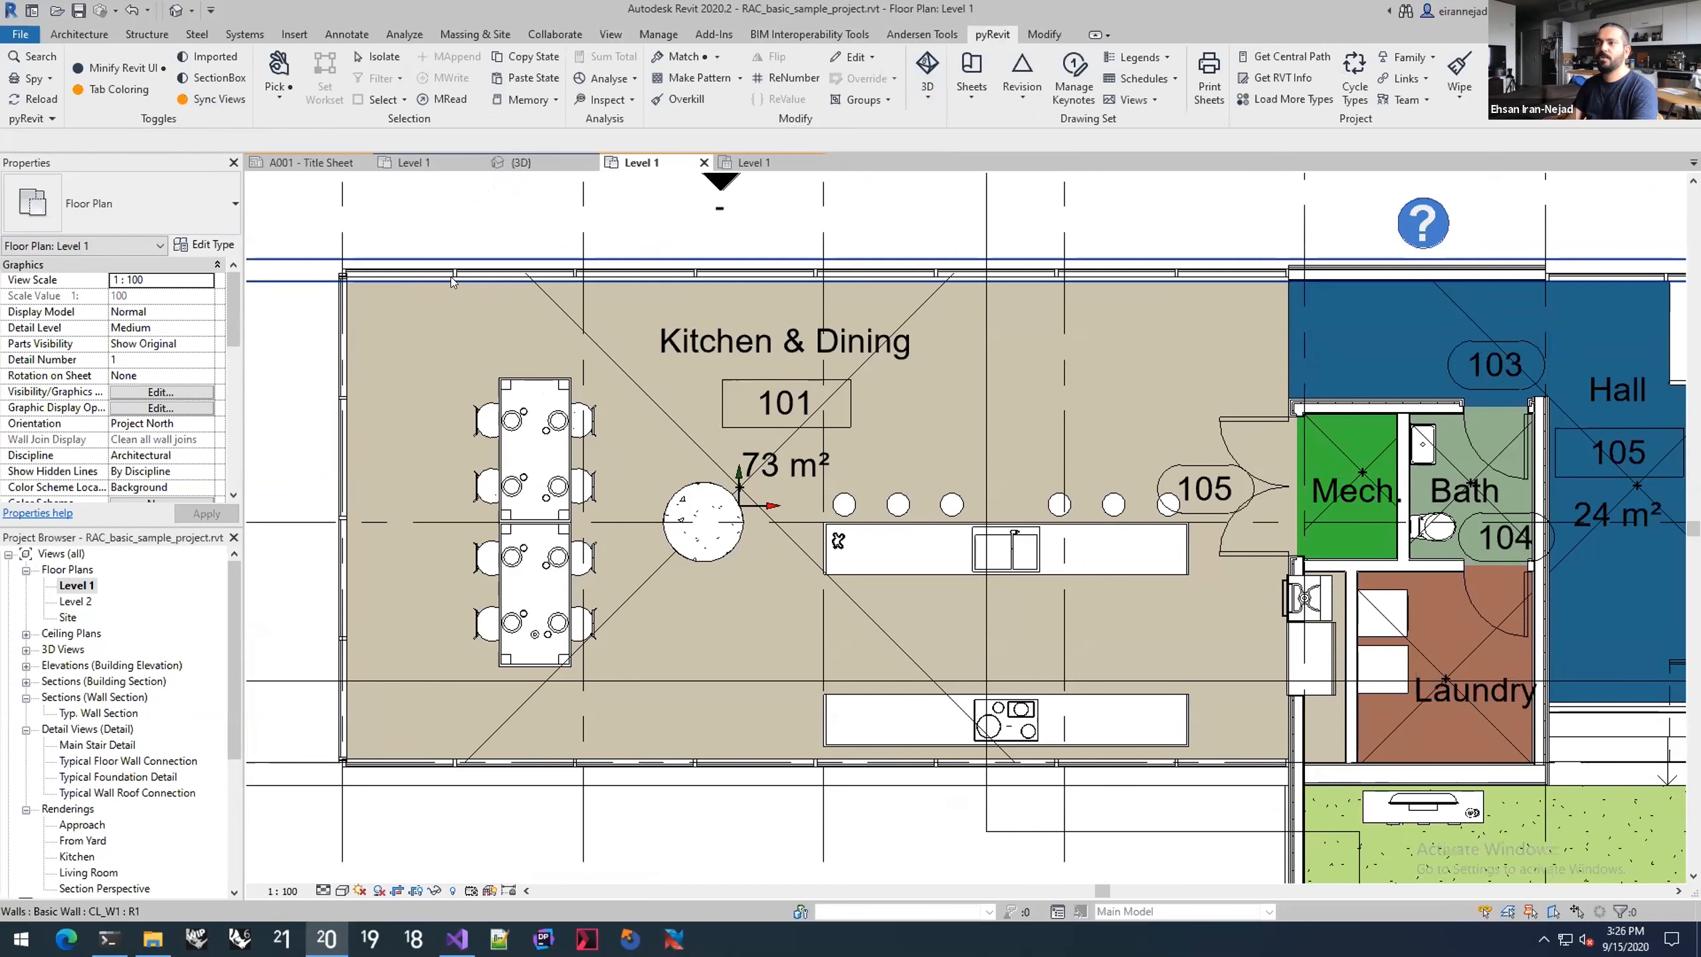
{"action": "left_click", "coordinate": [742, 161]}
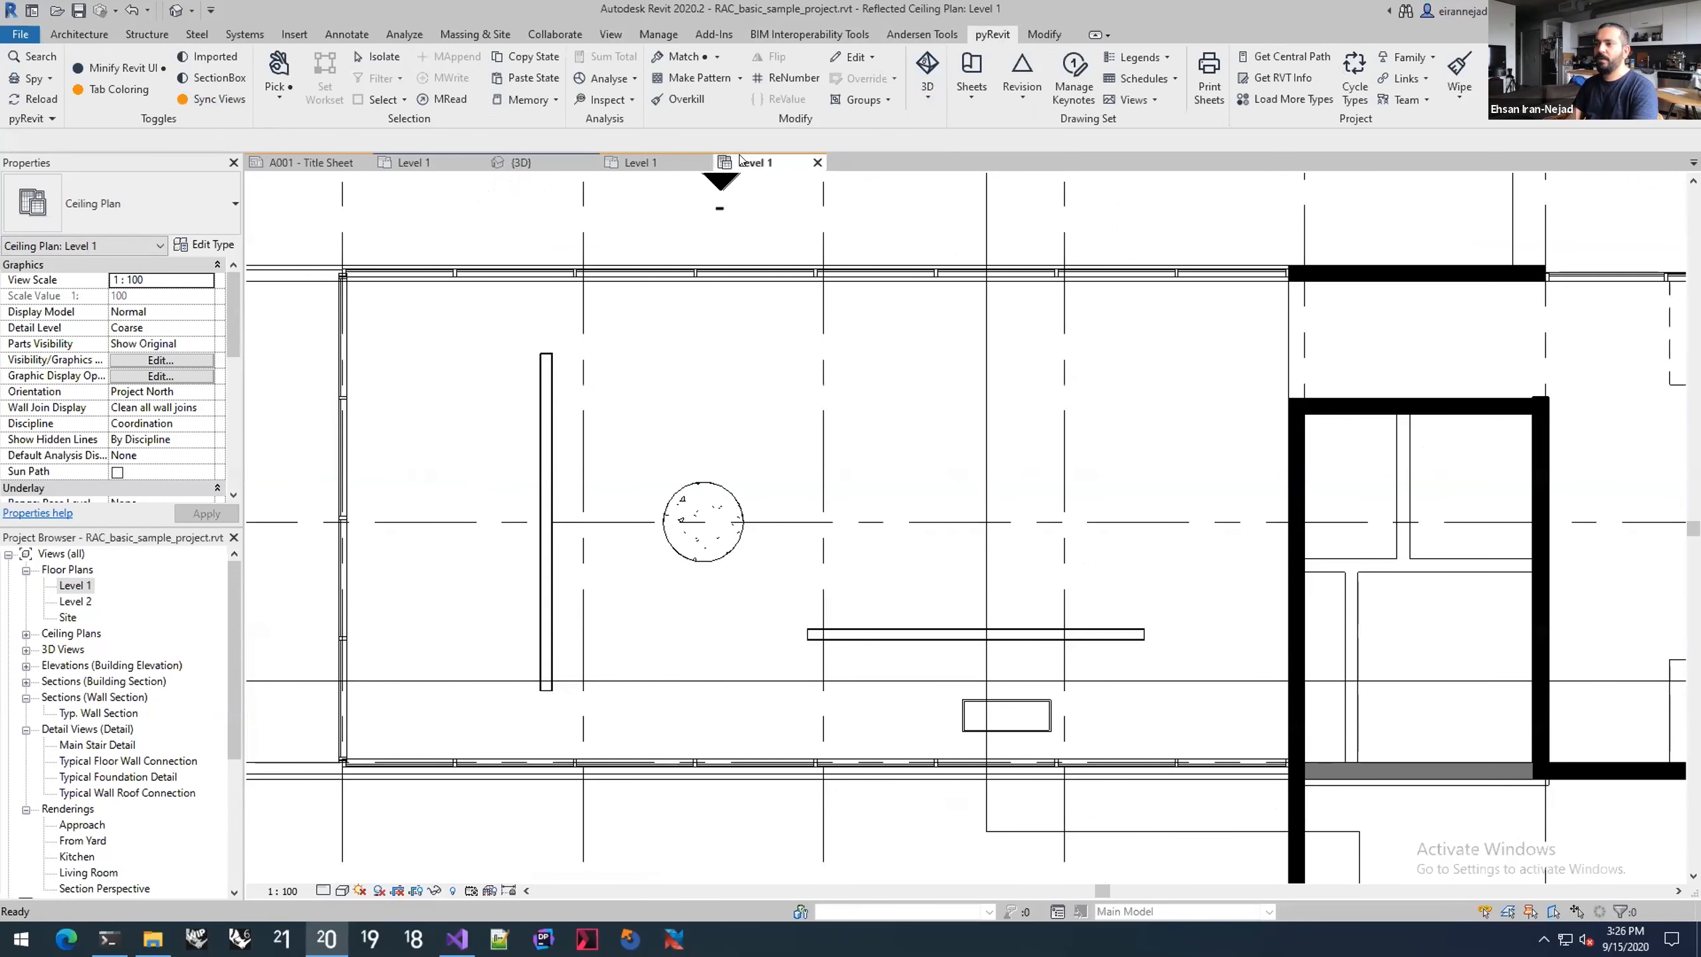
{"action": "left_click", "coordinate": [647, 160]}
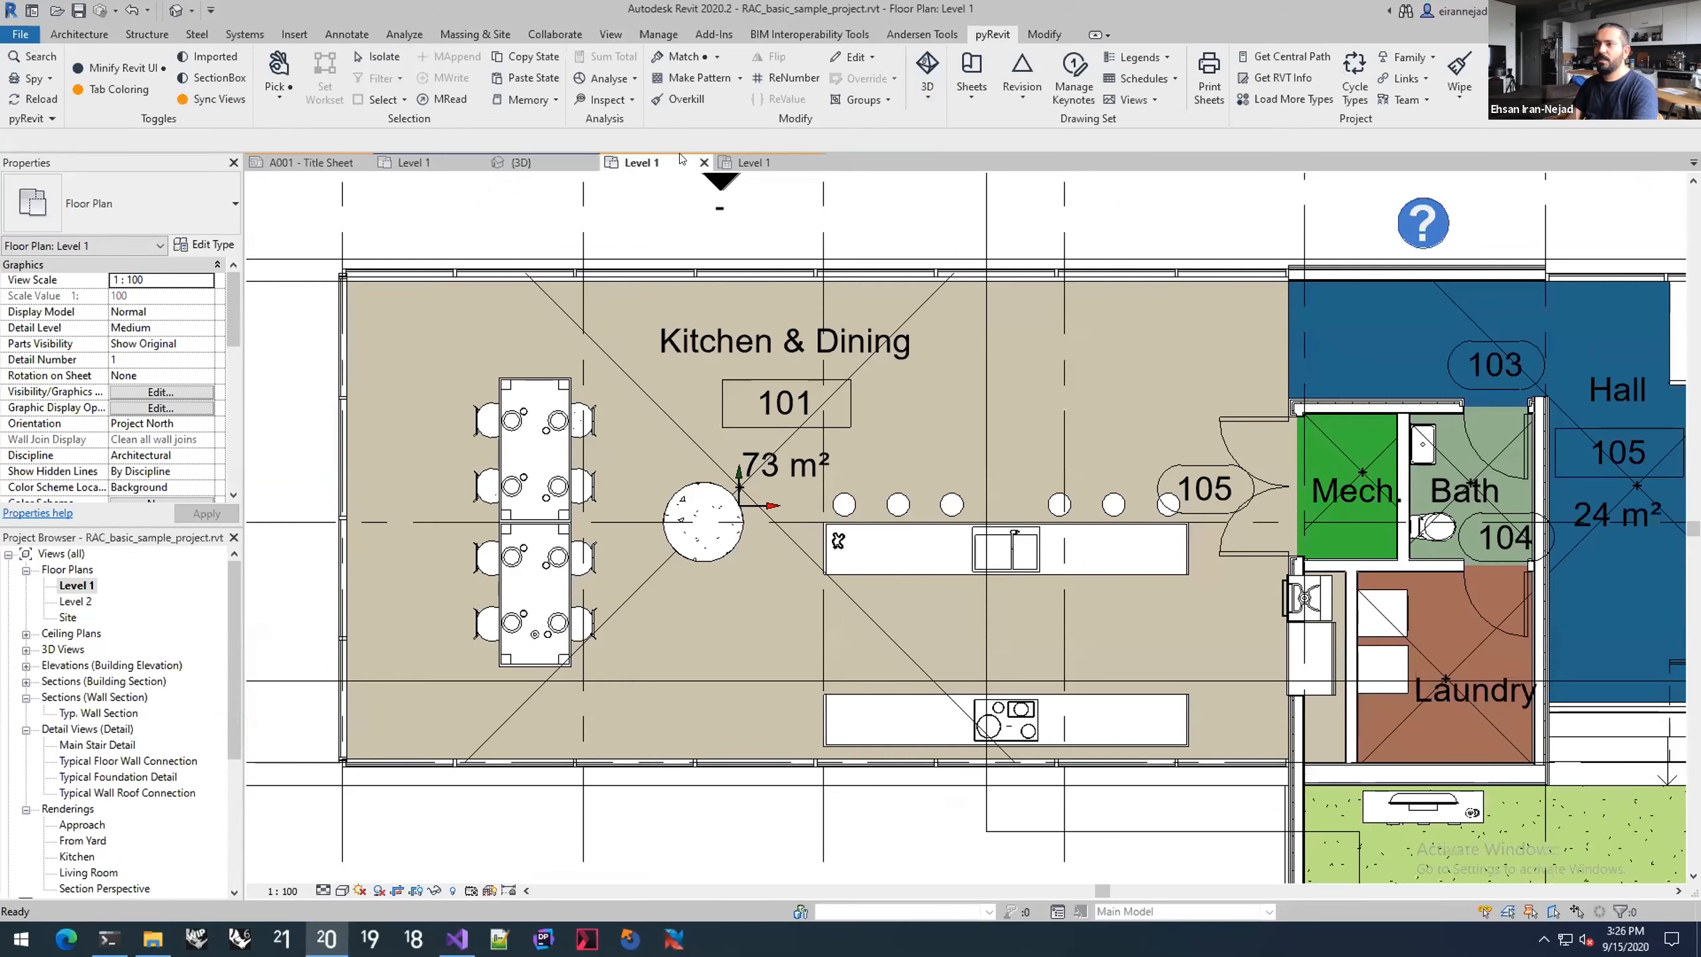
{"action": "left_click", "coordinate": [749, 161]}
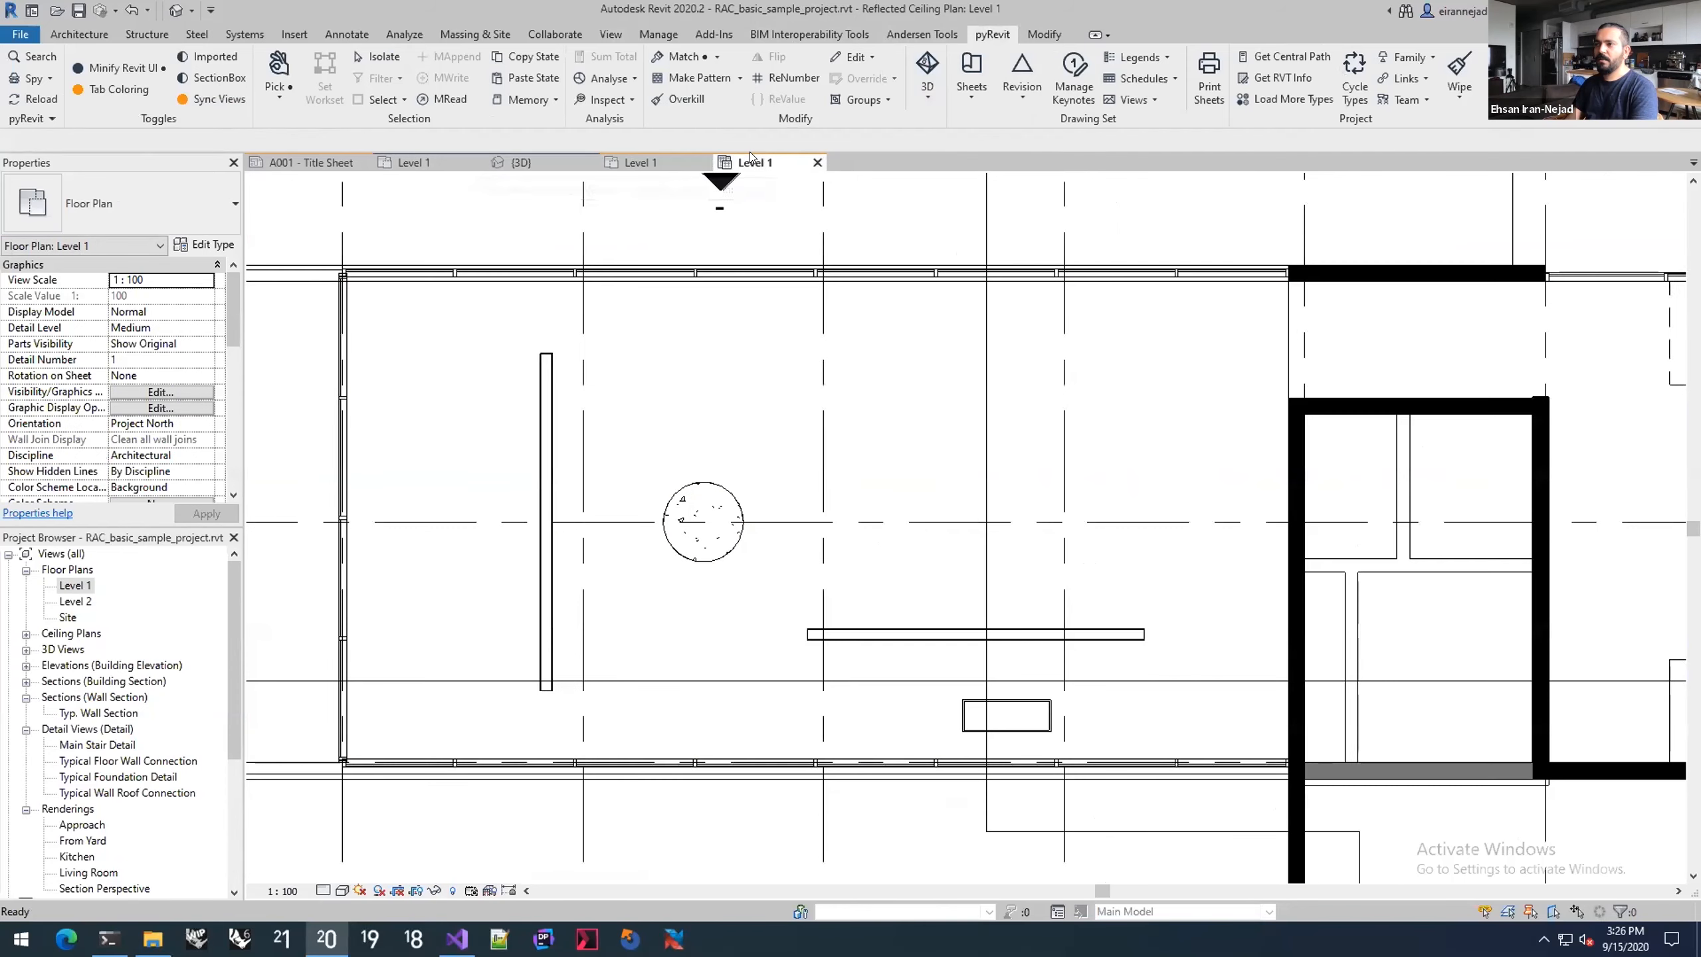
{"action": "left_click", "coordinate": [653, 159]}
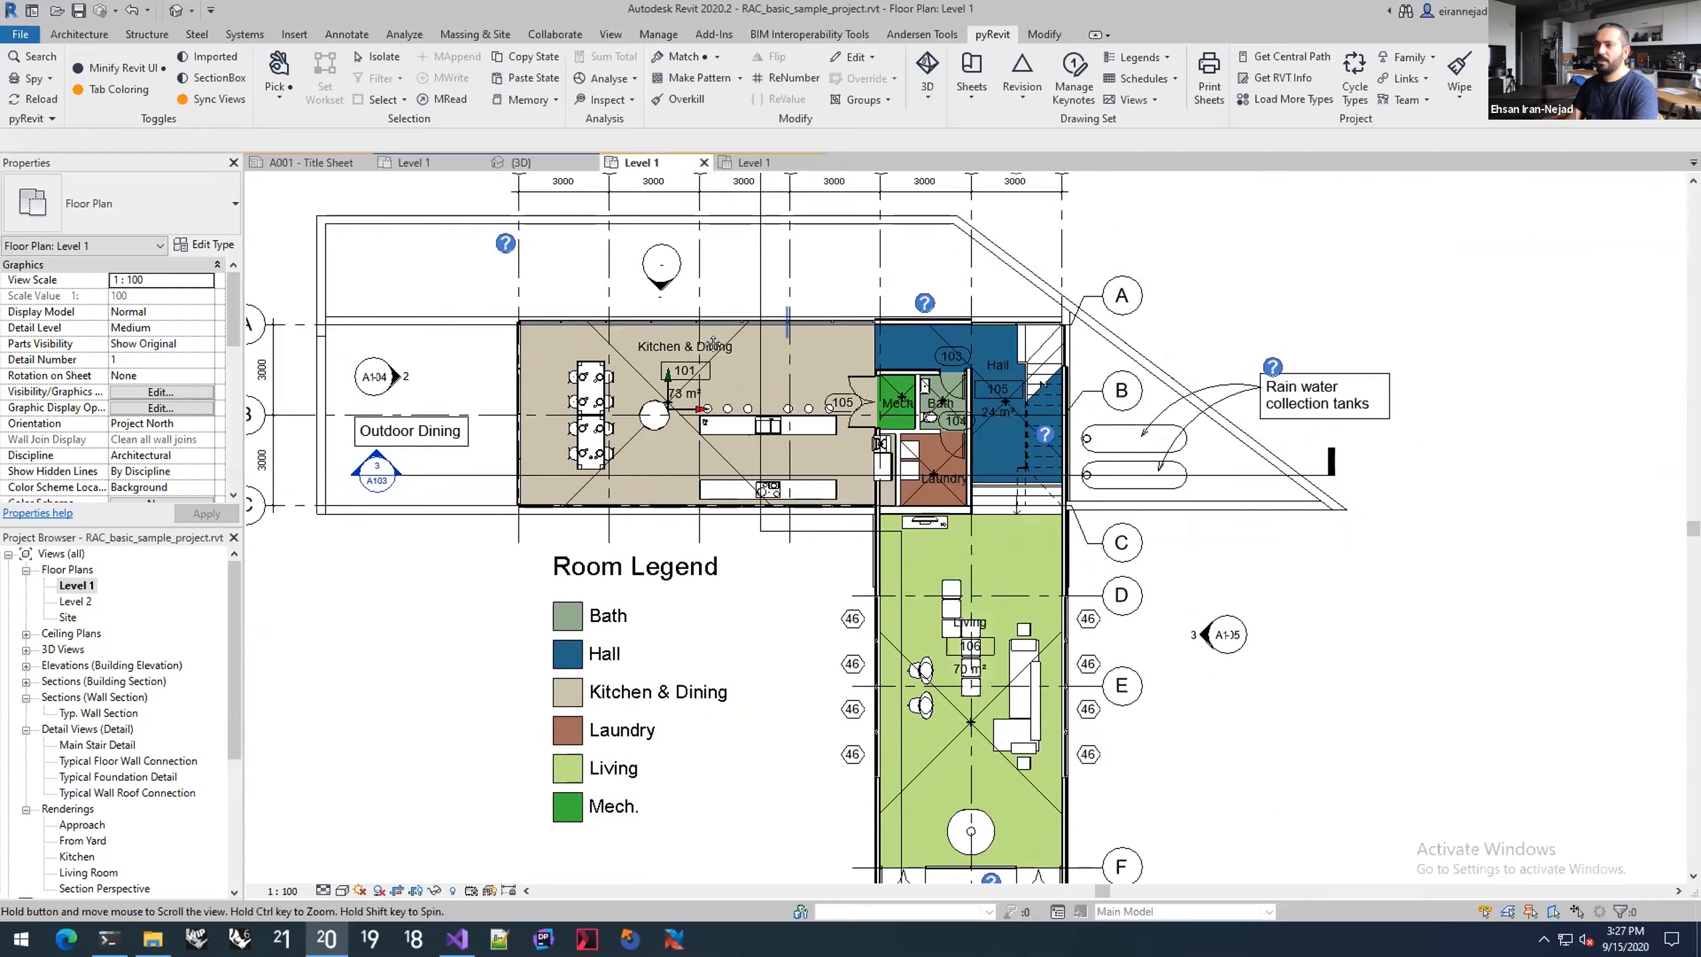
Step: Reframe the Level 1 floor plan around the kitchen, hall and living areas and compare it with the synced ceiling plan
{"action": "middle_click_drag", "start_coordinate": [713, 343], "coordinate": [637, 345]}
{"action": "scroll", "coordinate": [584, 377], "scroll_direction": "up", "scroll_amount": 2}
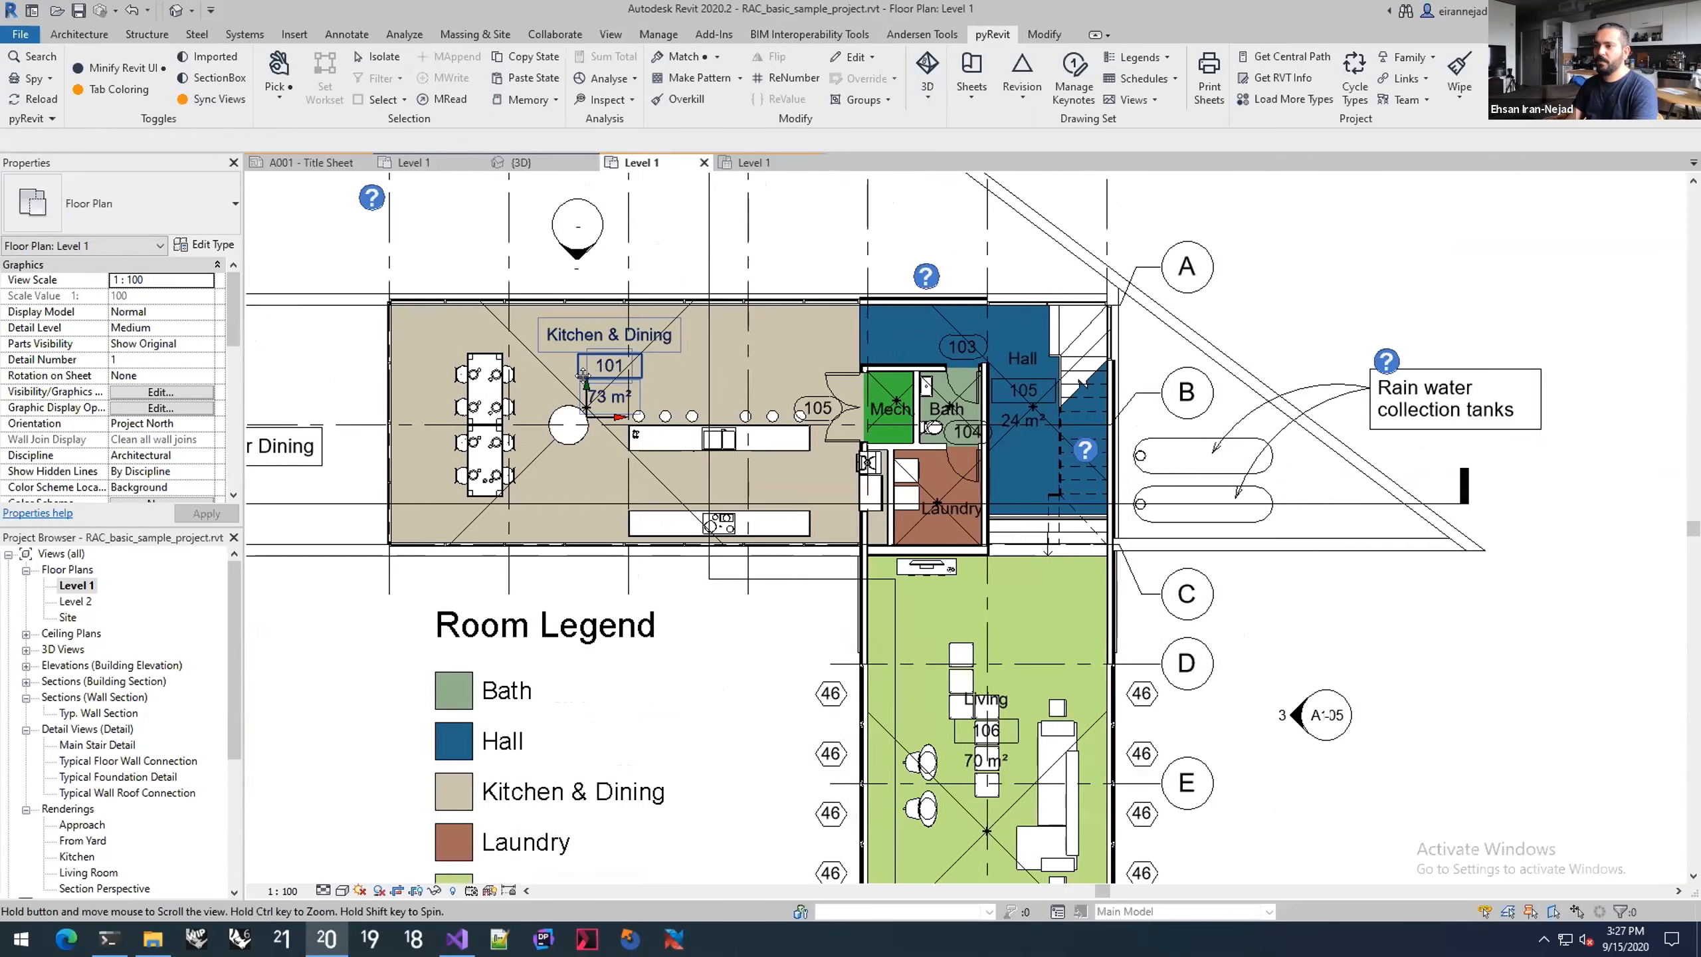
{"action": "left_click", "coordinate": [754, 162]}
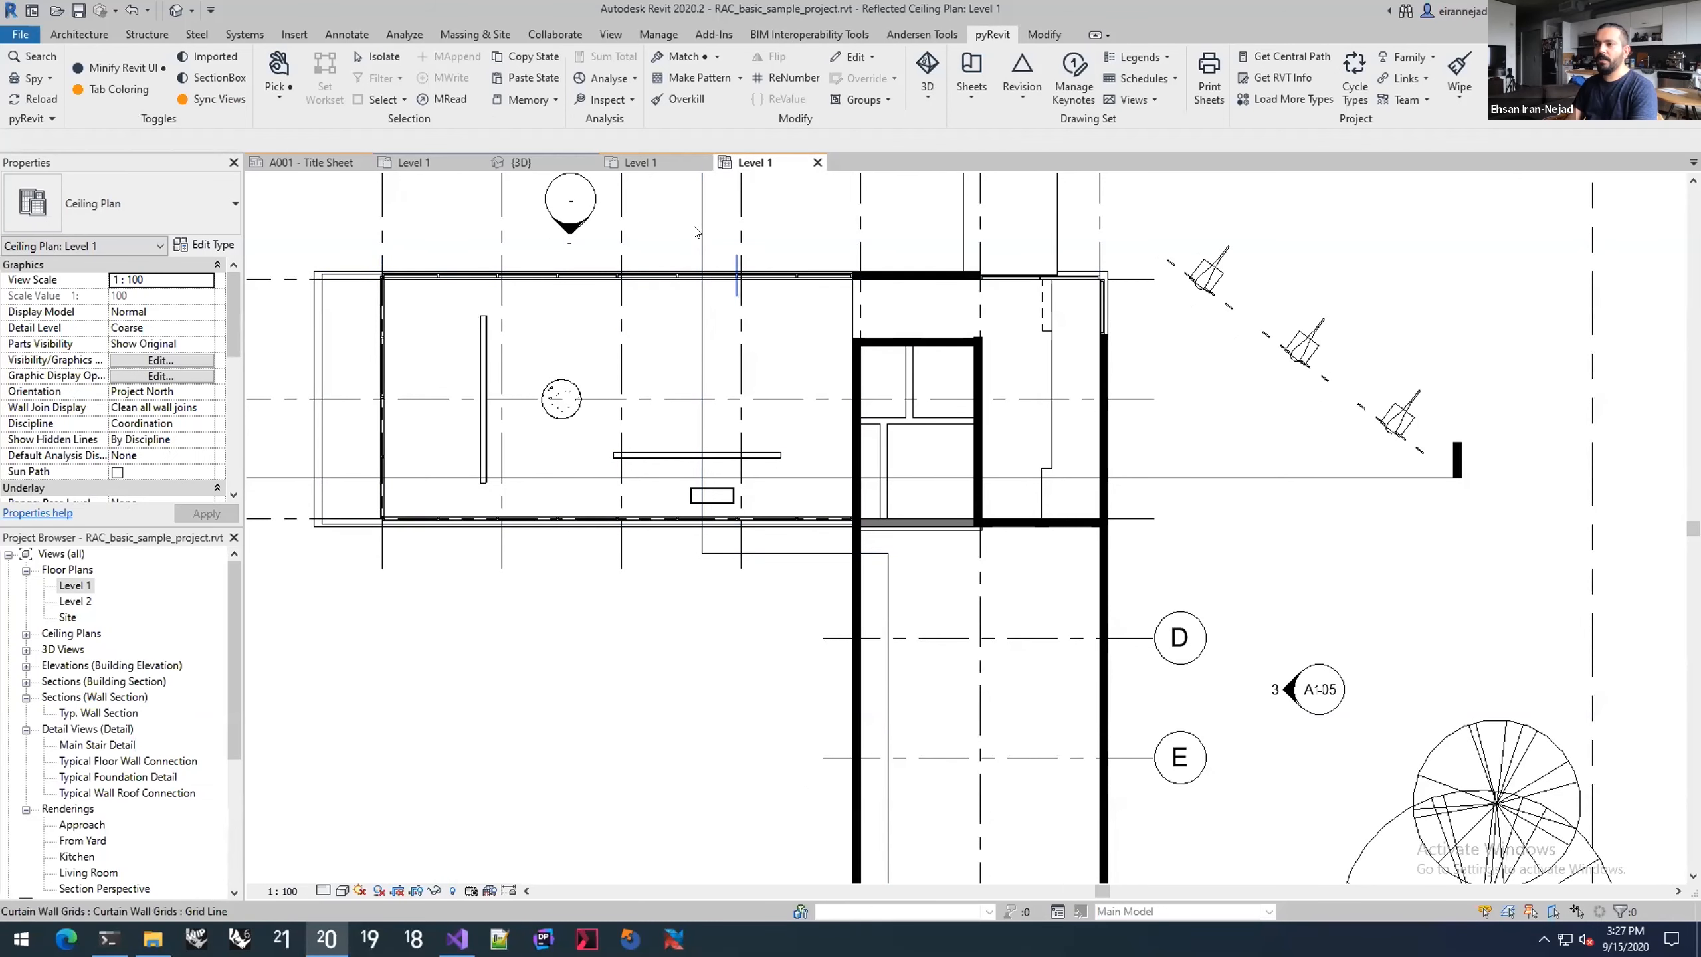
{"action": "left_click", "coordinate": [659, 159]}
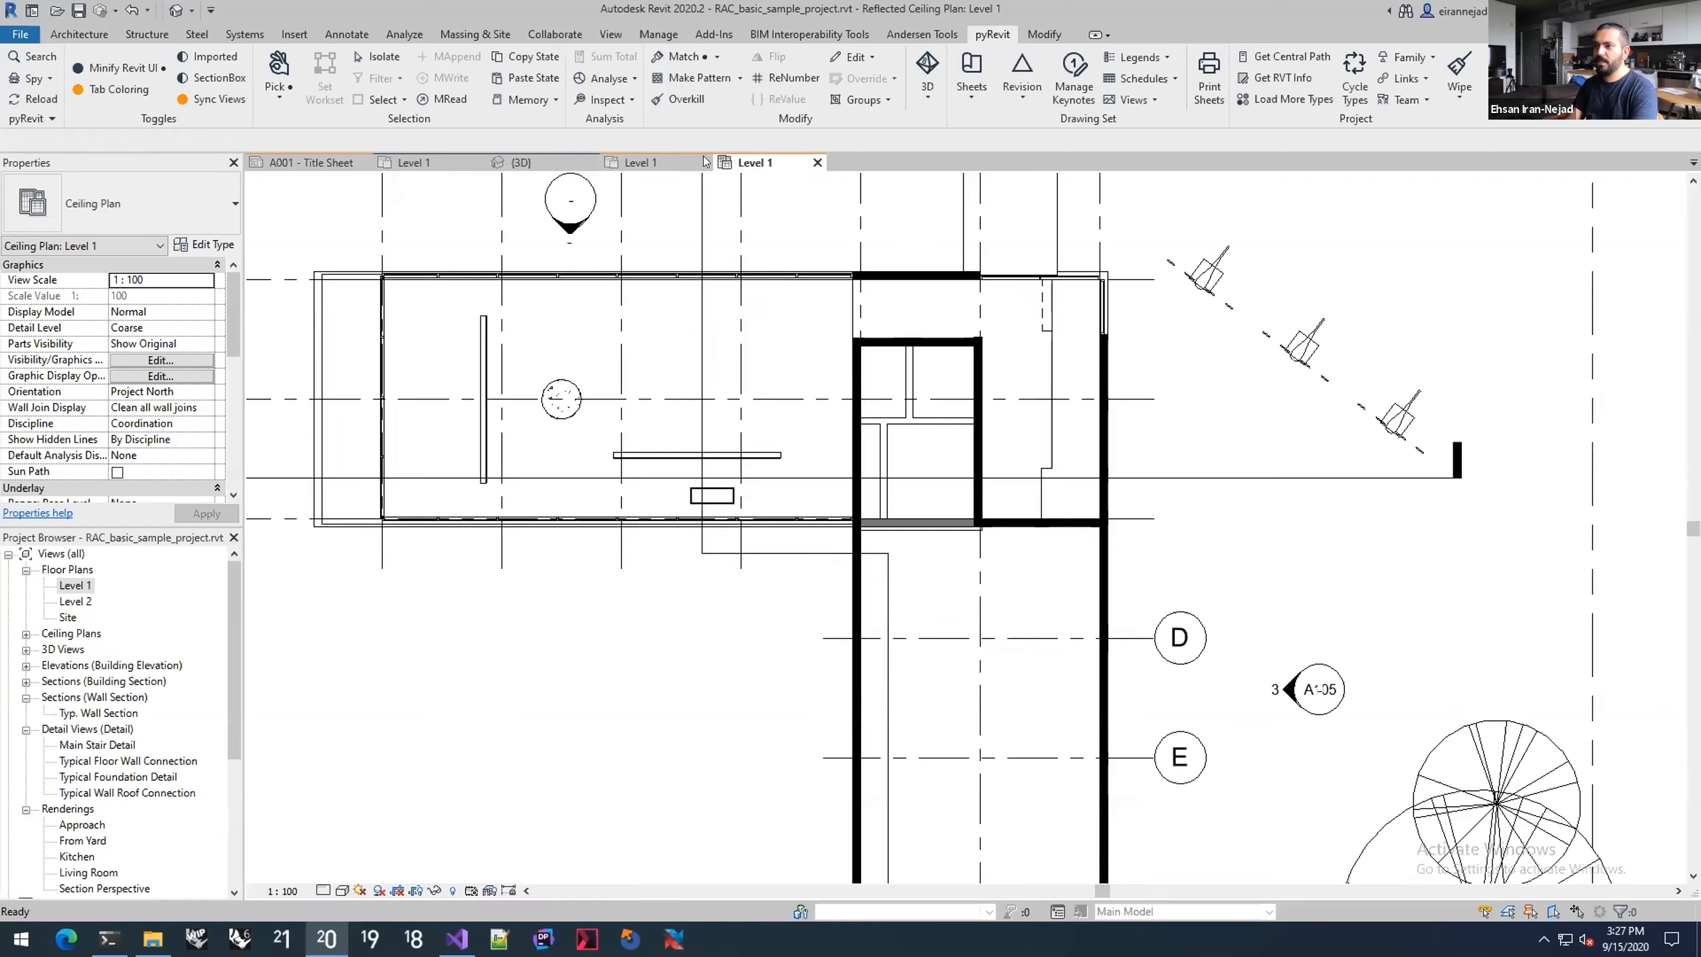
{"action": "left_click", "coordinate": [746, 160]}
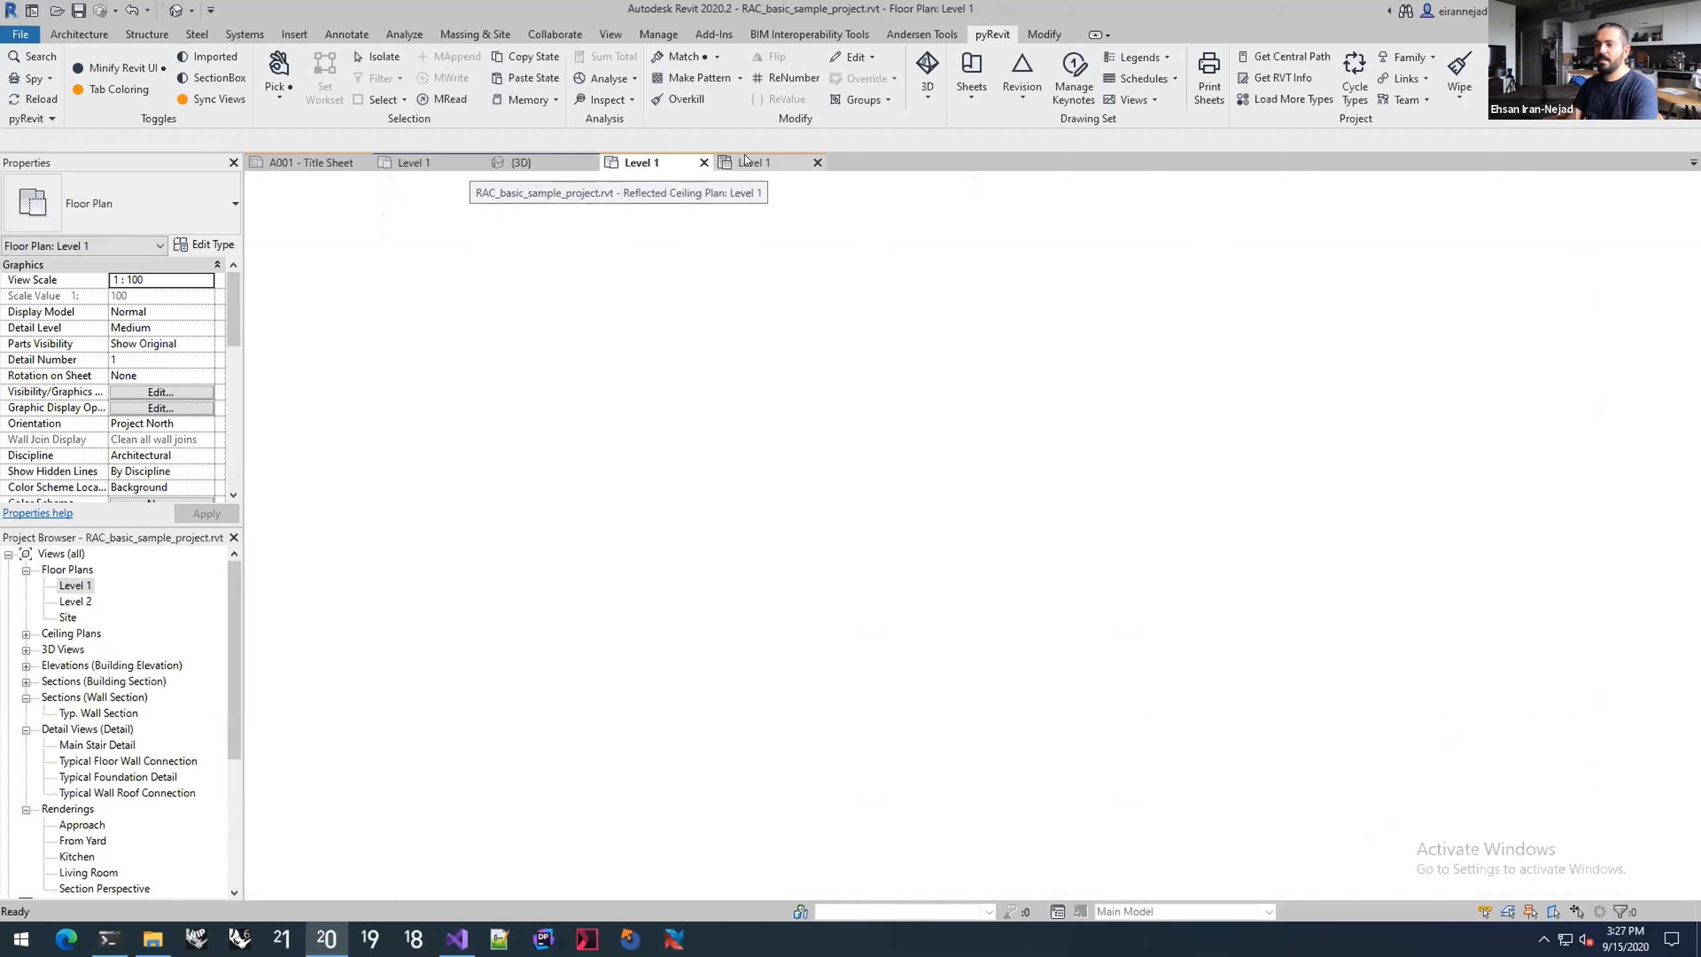
{"action": "left_click", "coordinate": [659, 160]}
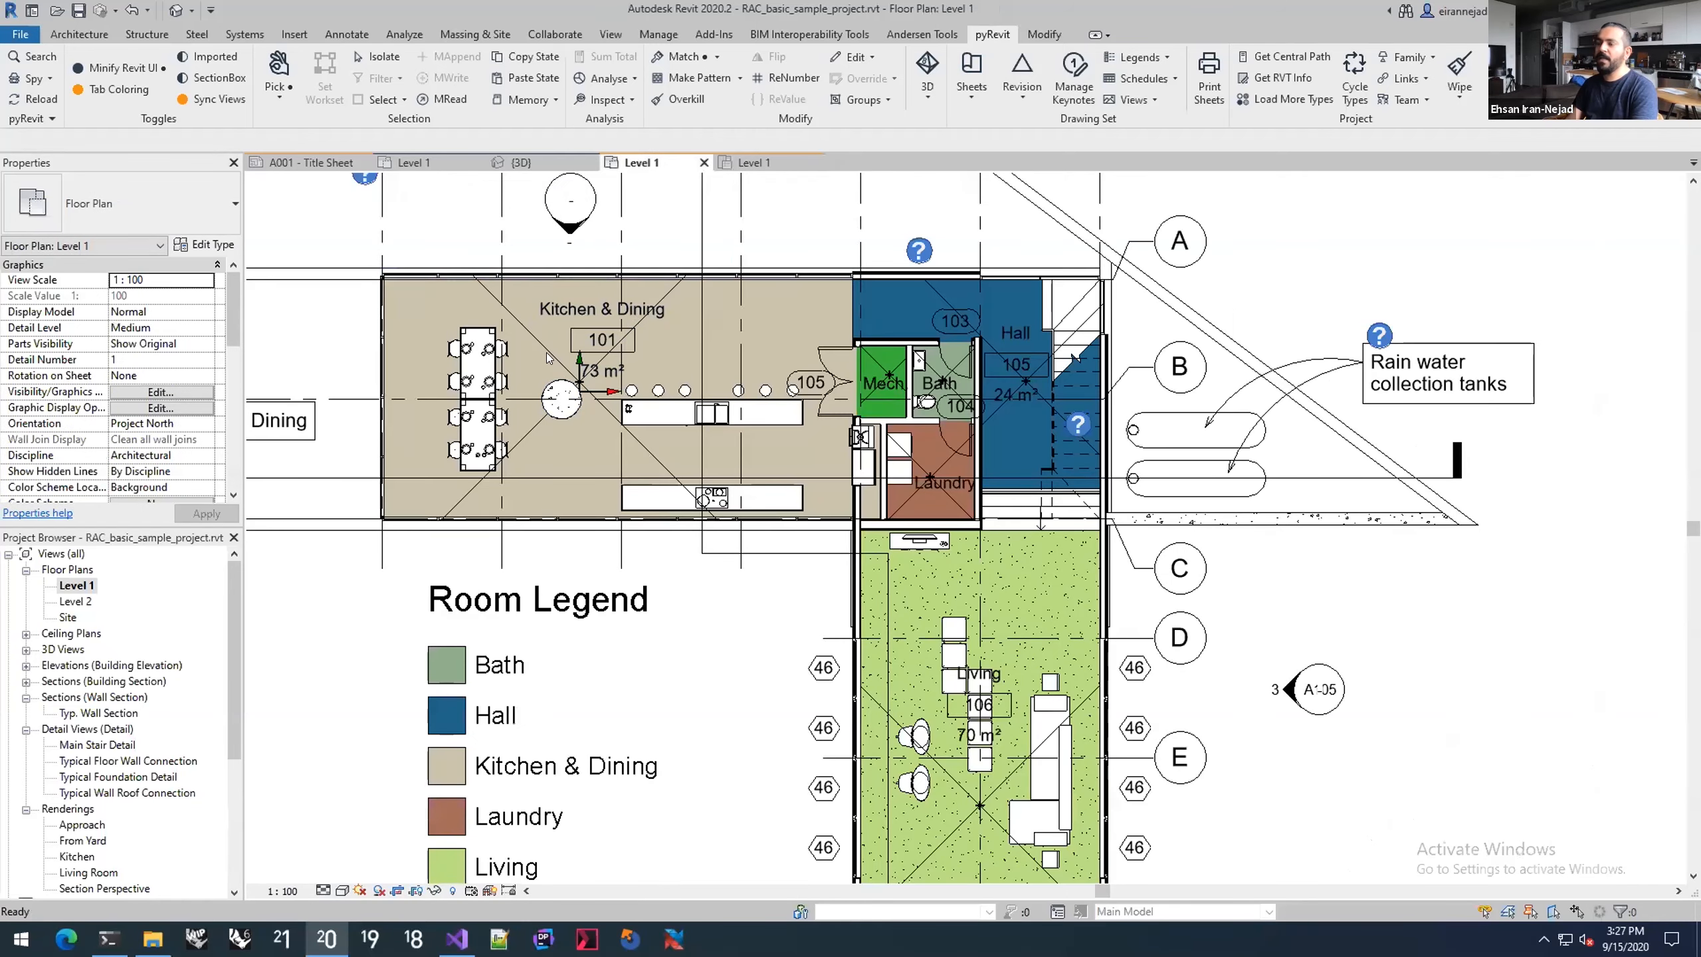
Step: Show the Kitchen & Dining room close up, check the matching ceiling plan area, and go back to the floor plan
{"action": "scroll", "coordinate": [546, 352], "scroll_direction": "up", "scroll_amount": 4}
{"action": "key", "text": "ctrl+Tab"}
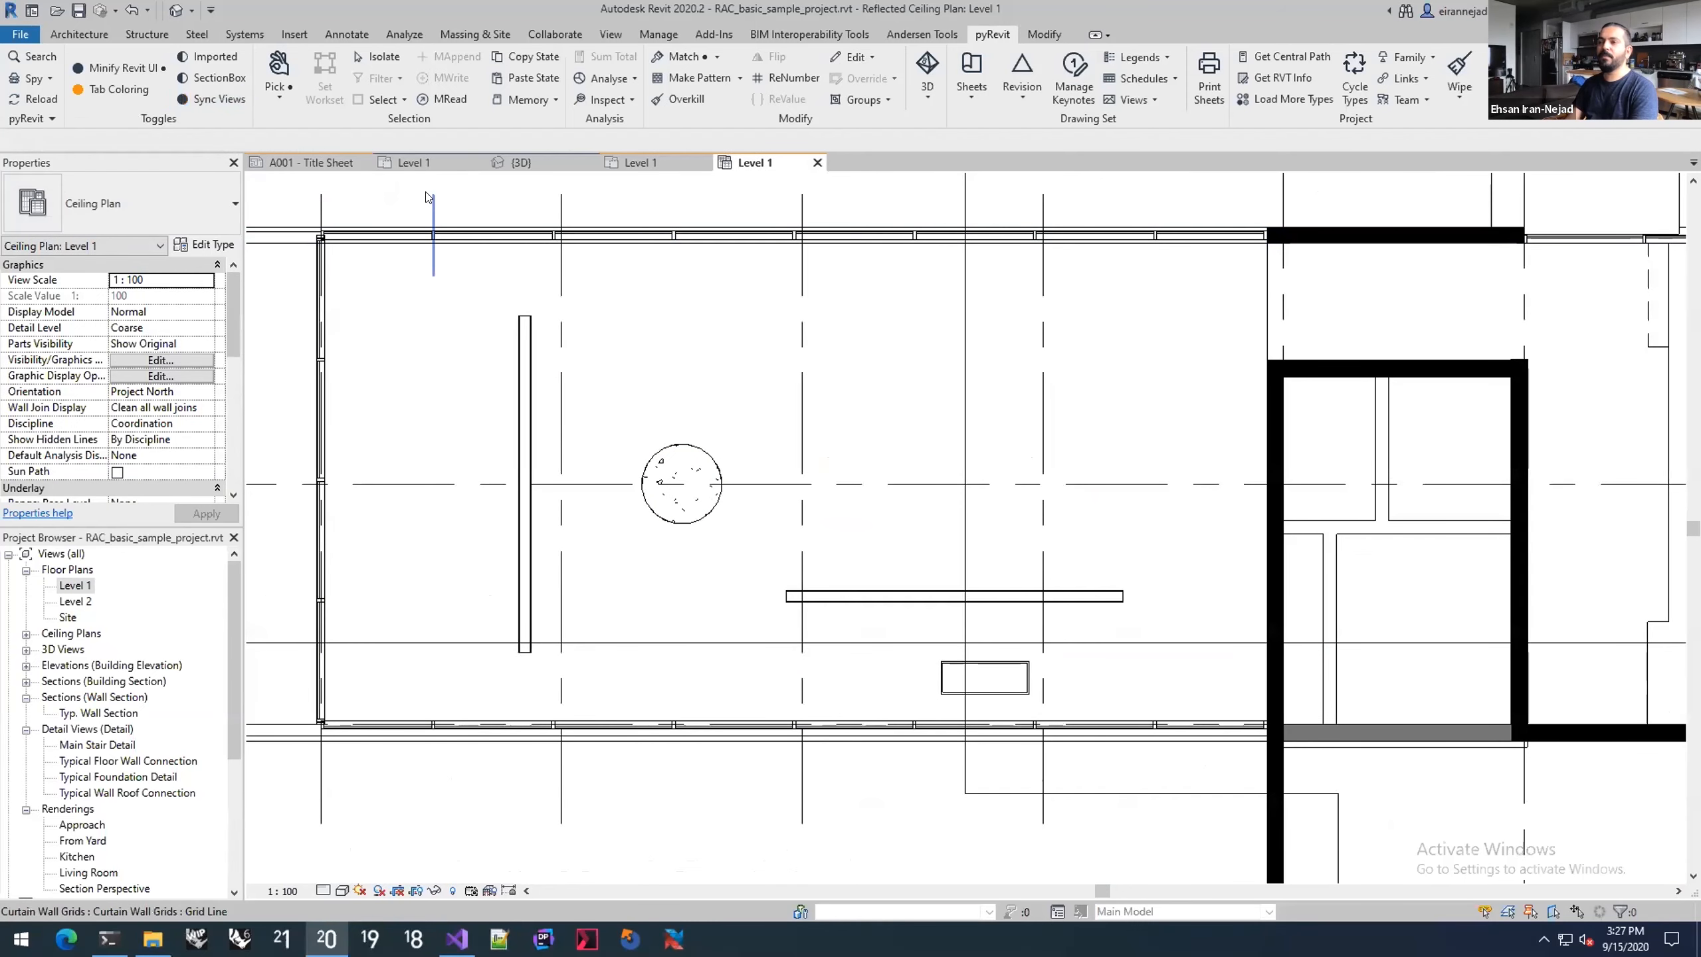
{"action": "middle_click_drag", "start_coordinate": [558, 265], "coordinate": [564, 314]}
{"action": "left_click", "coordinate": [623, 162]}
Step: Select everything crossing the hall and service rooms, review its categories in the Filter dialog, and clear the selection
{"action": "scroll", "coordinate": [554, 314], "scroll_direction": "down", "scroll_amount": 2}
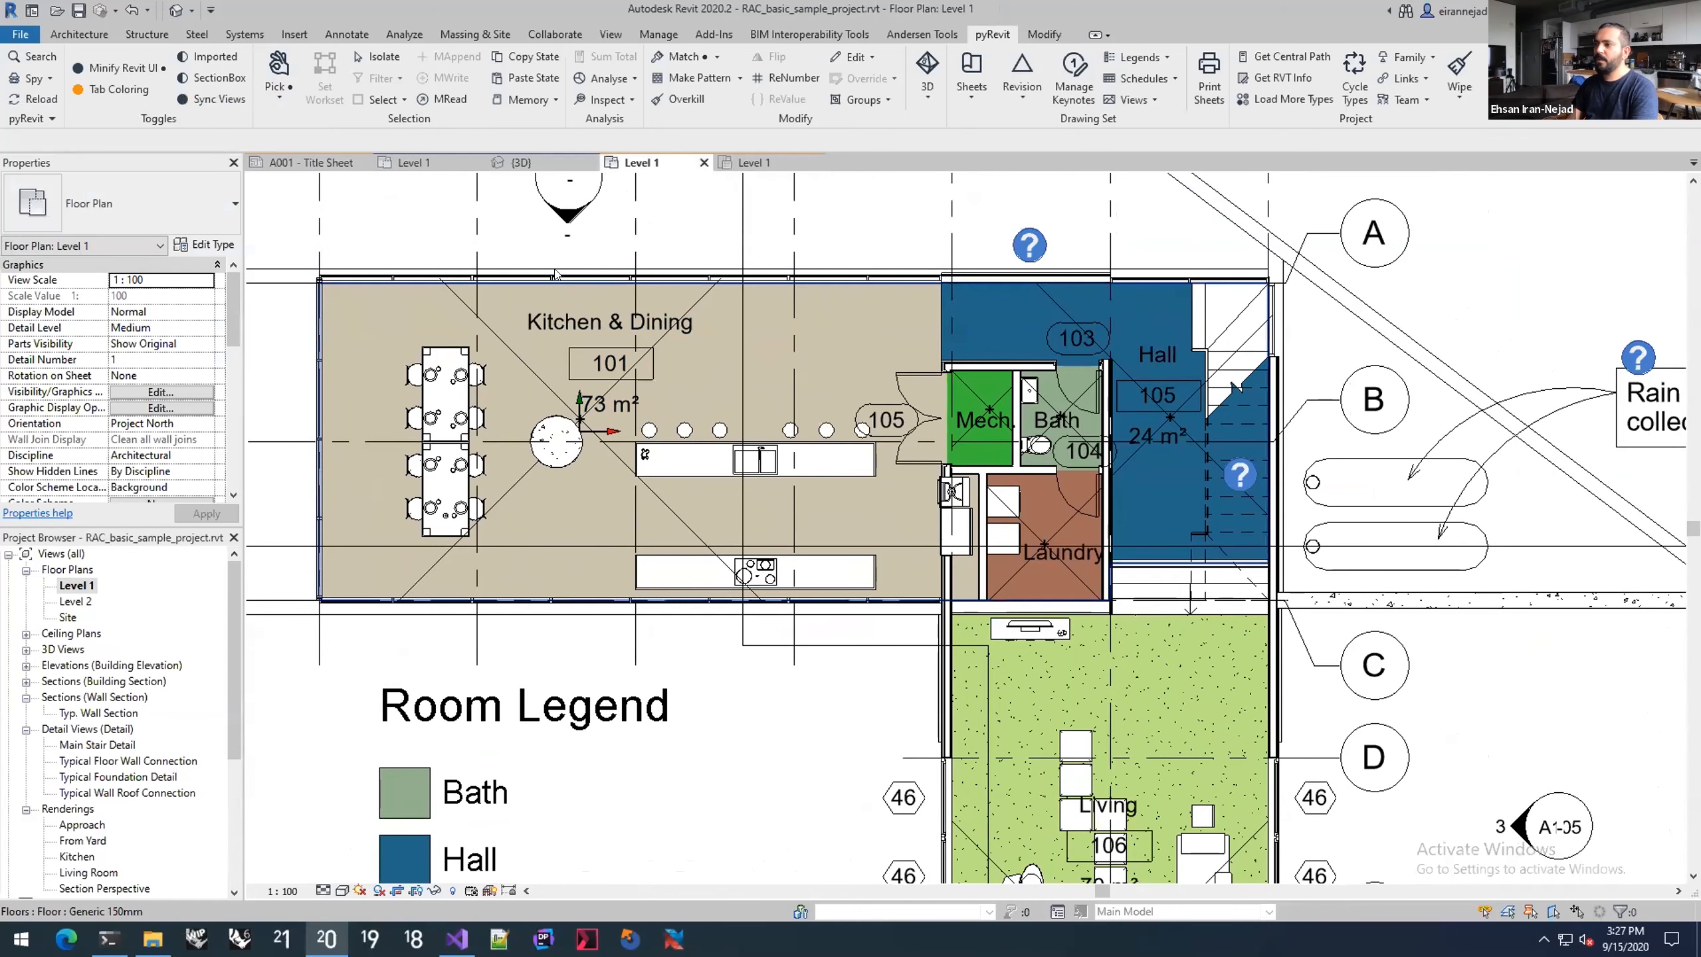
{"action": "scroll", "coordinate": [676, 323], "scroll_direction": "down", "scroll_amount": 3}
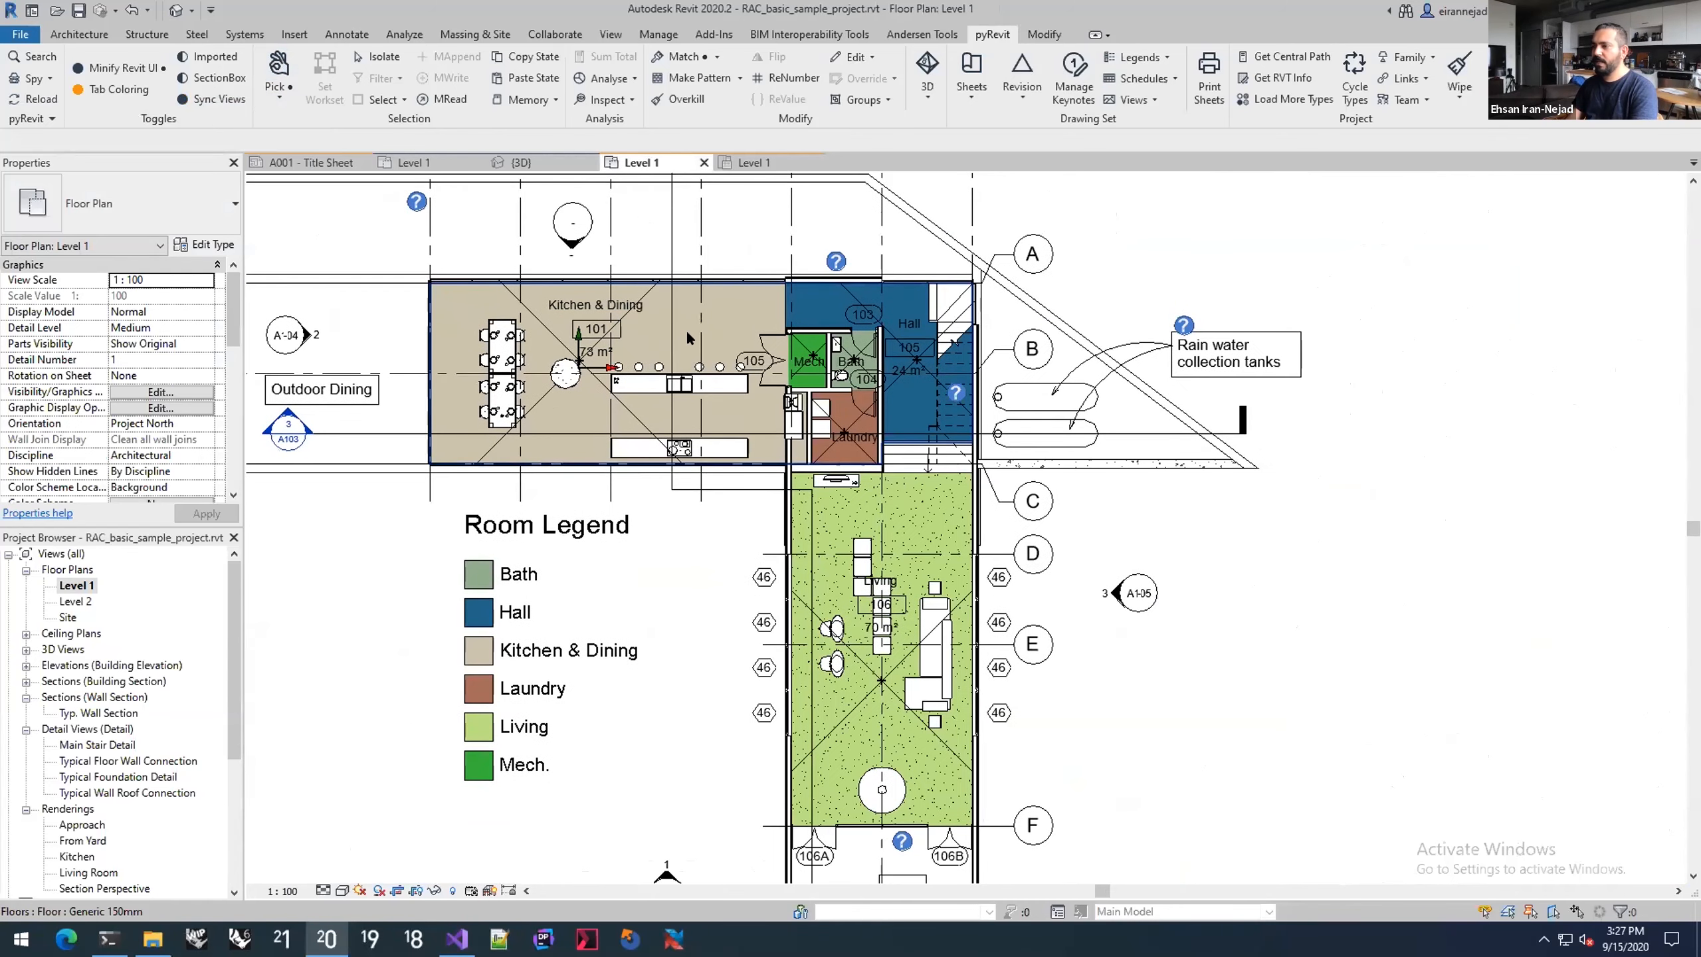
{"action": "scroll", "coordinate": [725, 366], "scroll_direction": "down", "scroll_amount": 2}
{"action": "middle_click_drag", "start_coordinate": [810, 402], "coordinate": [941, 426]}
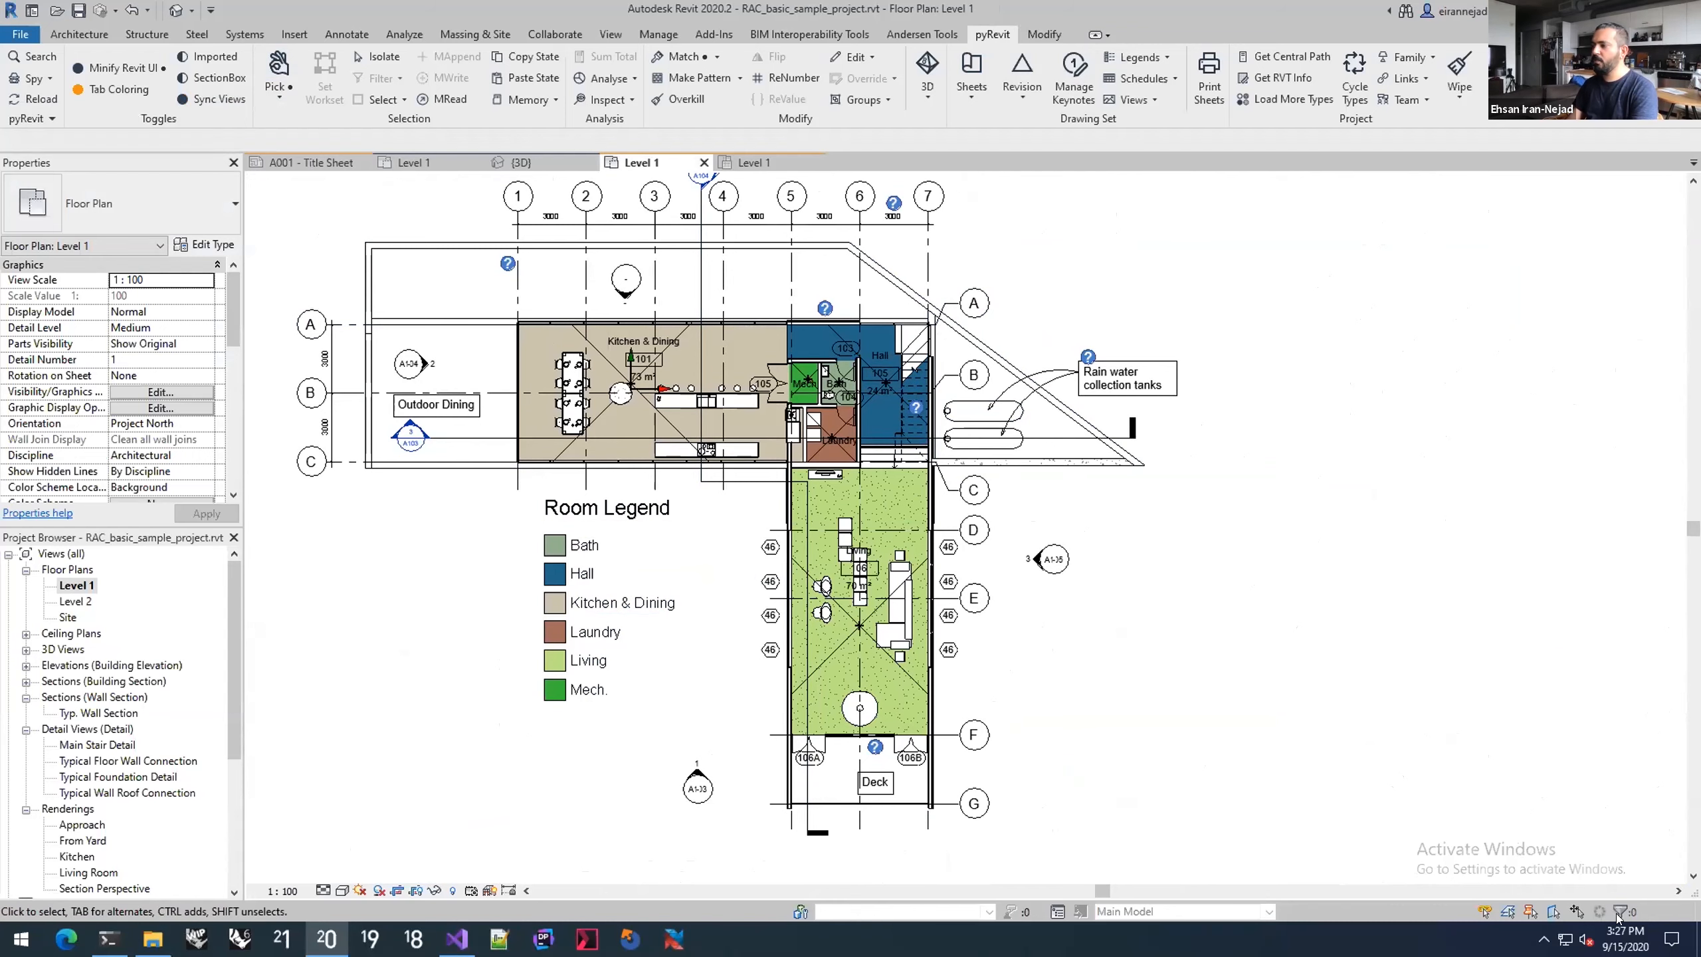
{"action": "left_click_drag", "start_coordinate": [1077, 260], "coordinate": [777, 448]}
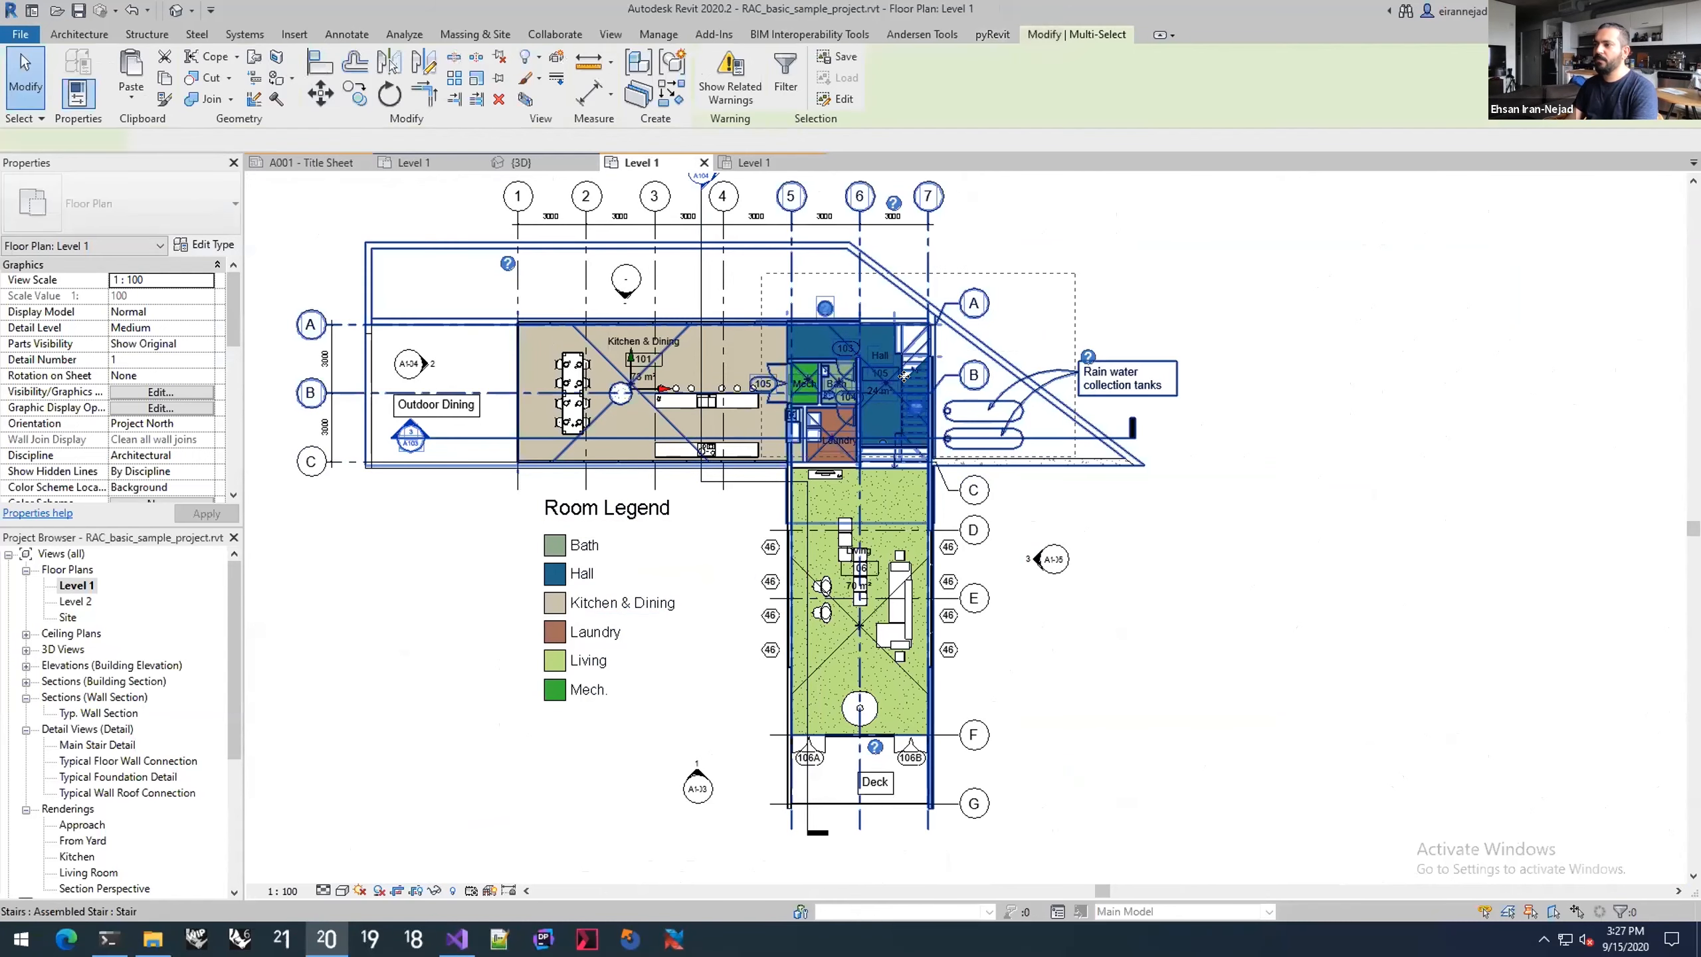
{"action": "left_click", "coordinate": [1623, 905]}
{"action": "left_click_drag", "start_coordinate": [861, 297], "coordinate": [860, 280]}
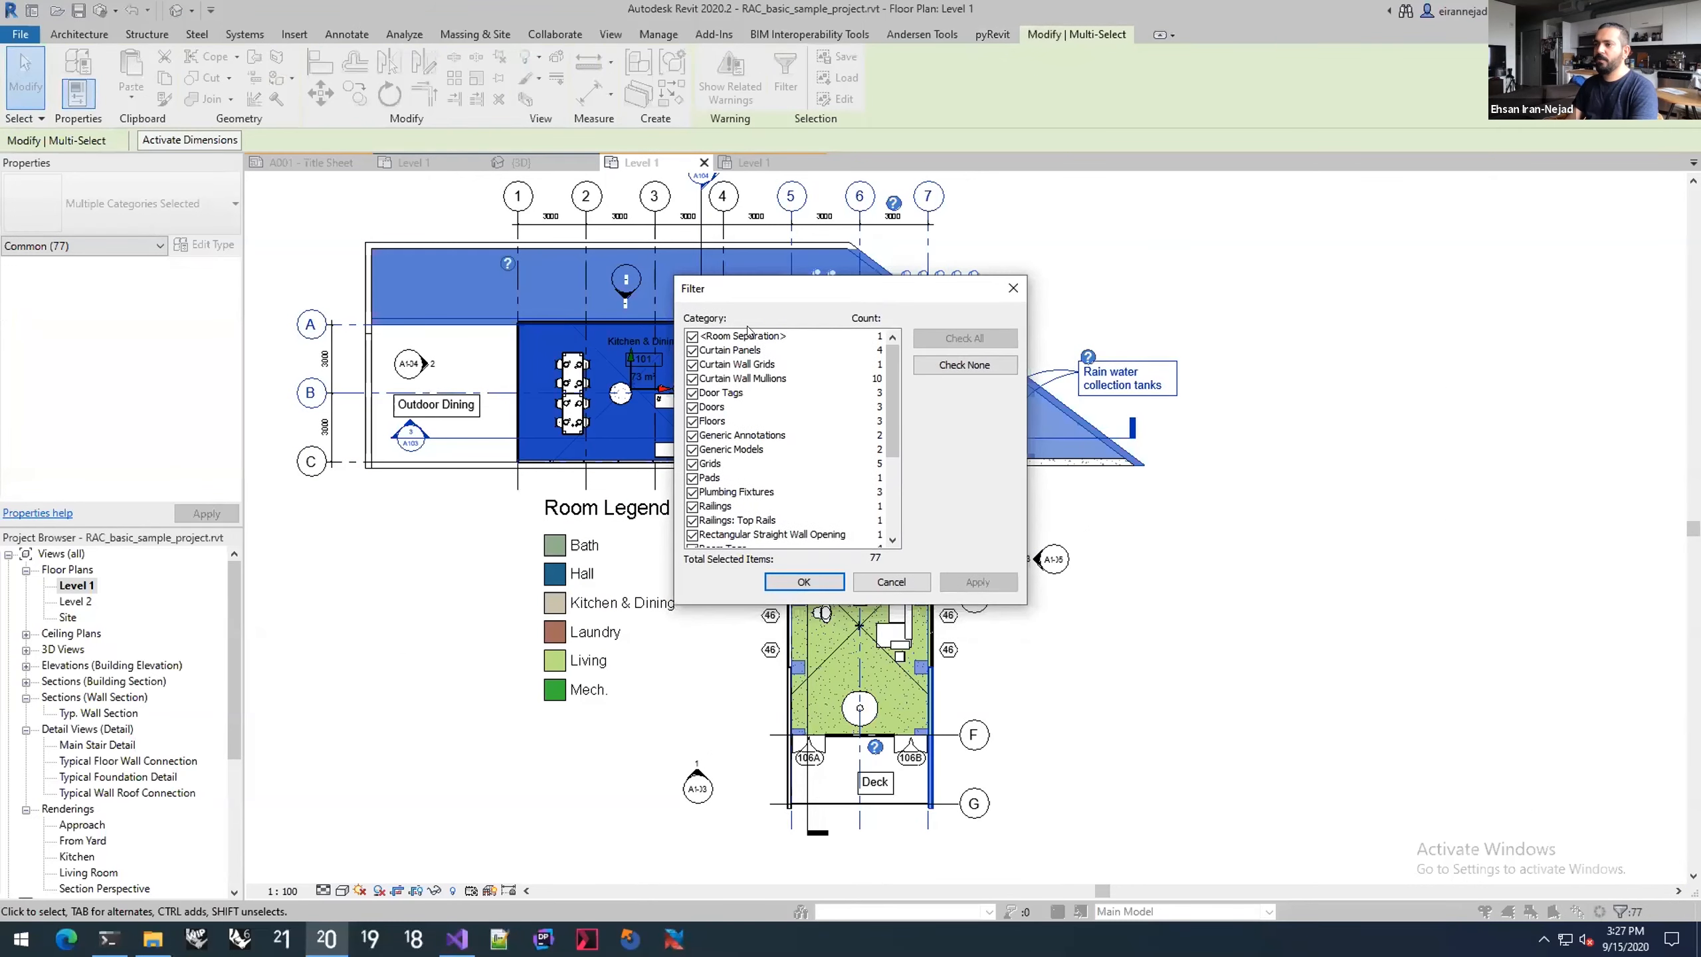
{"action": "left_click", "coordinate": [1012, 289]}
{"action": "left_click", "coordinate": [1003, 248]}
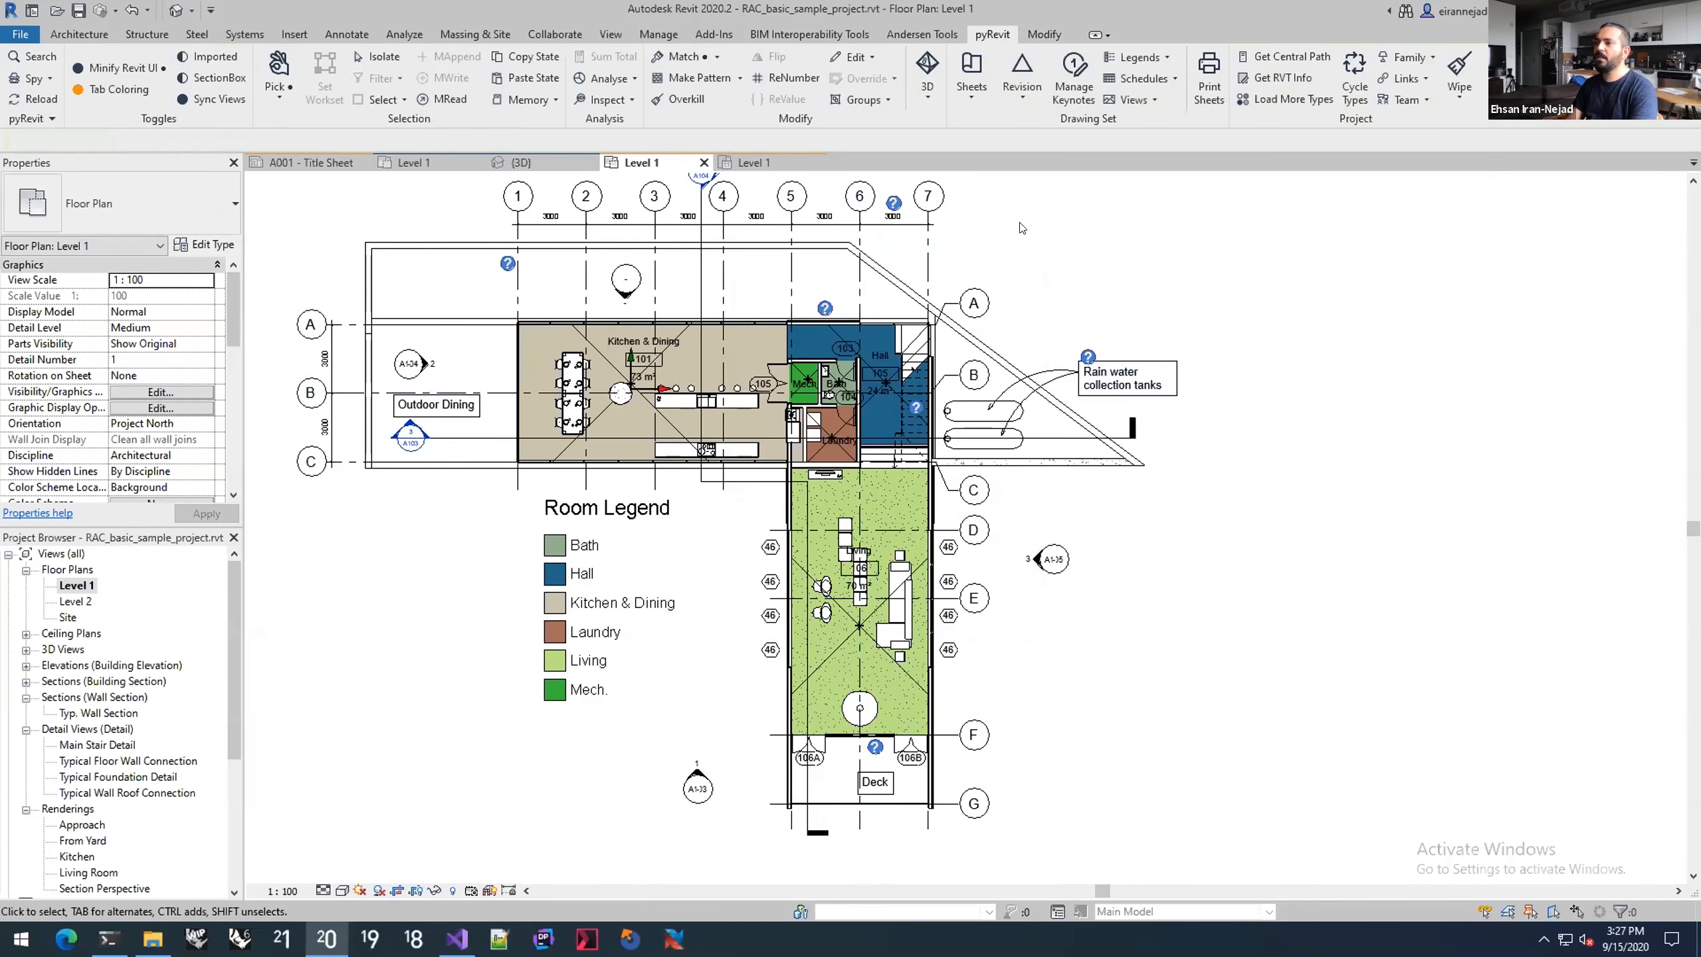
Step: Select only the Grids across the whole Level 1 floor plan with pyRevit's Pick tool
{"action": "middle_click_drag", "start_coordinate": [392, 210], "coordinate": [404, 228]}
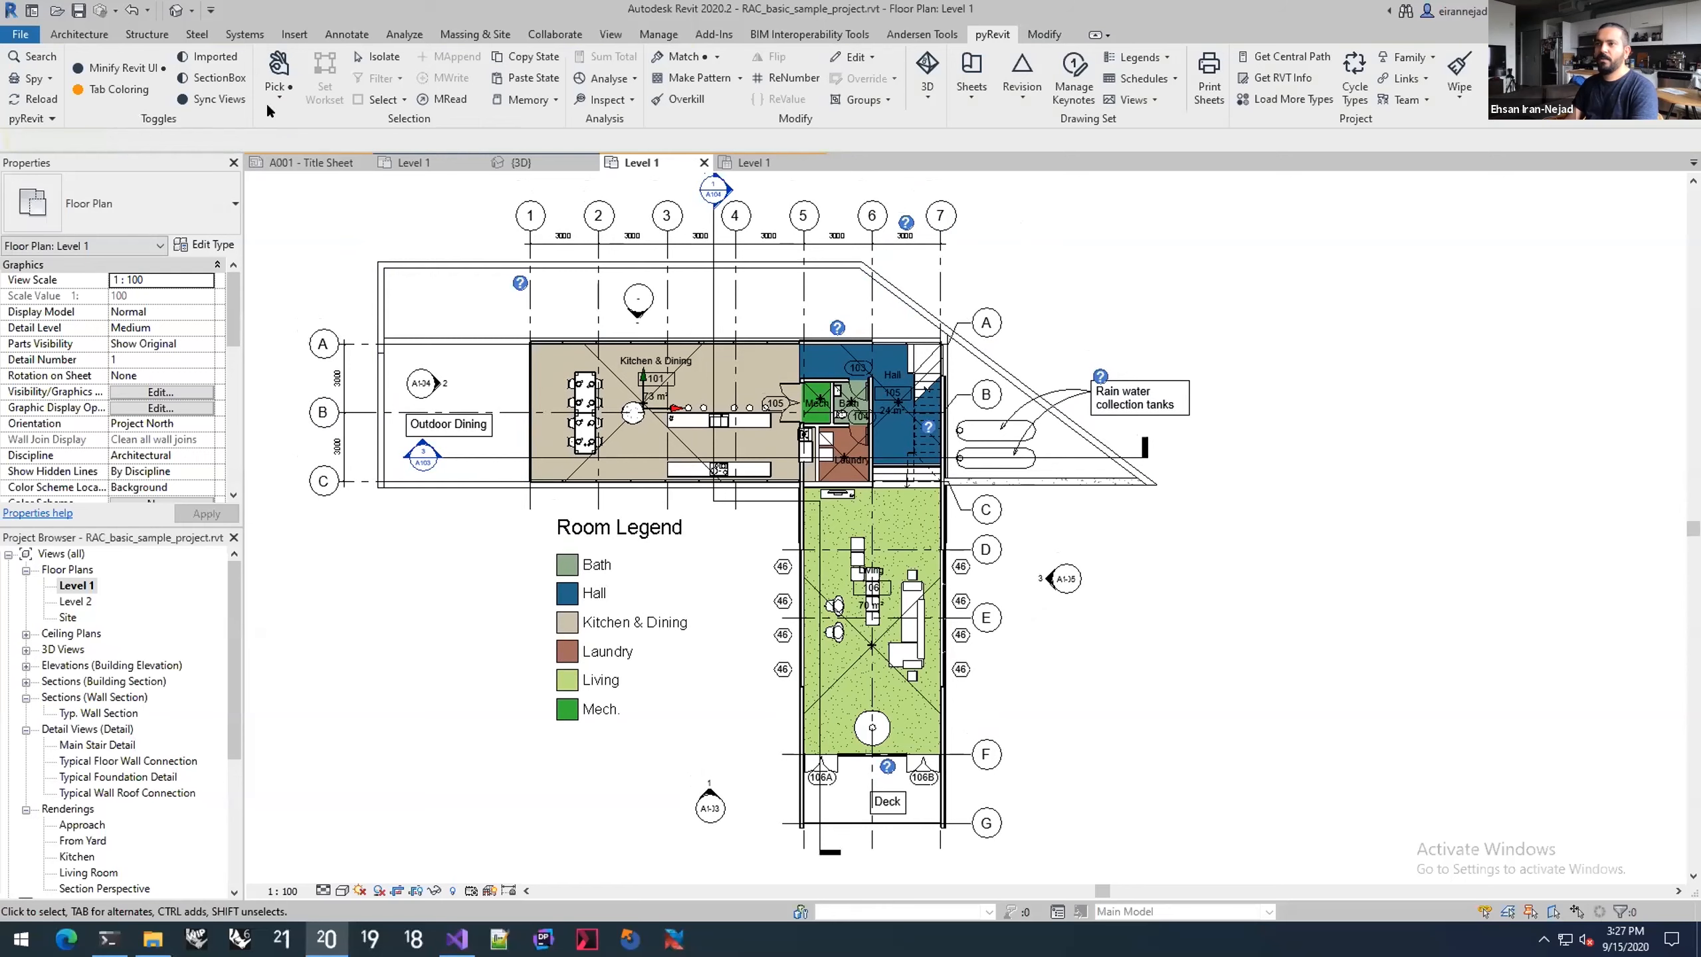
{"action": "left_click", "coordinate": [256, 49]}
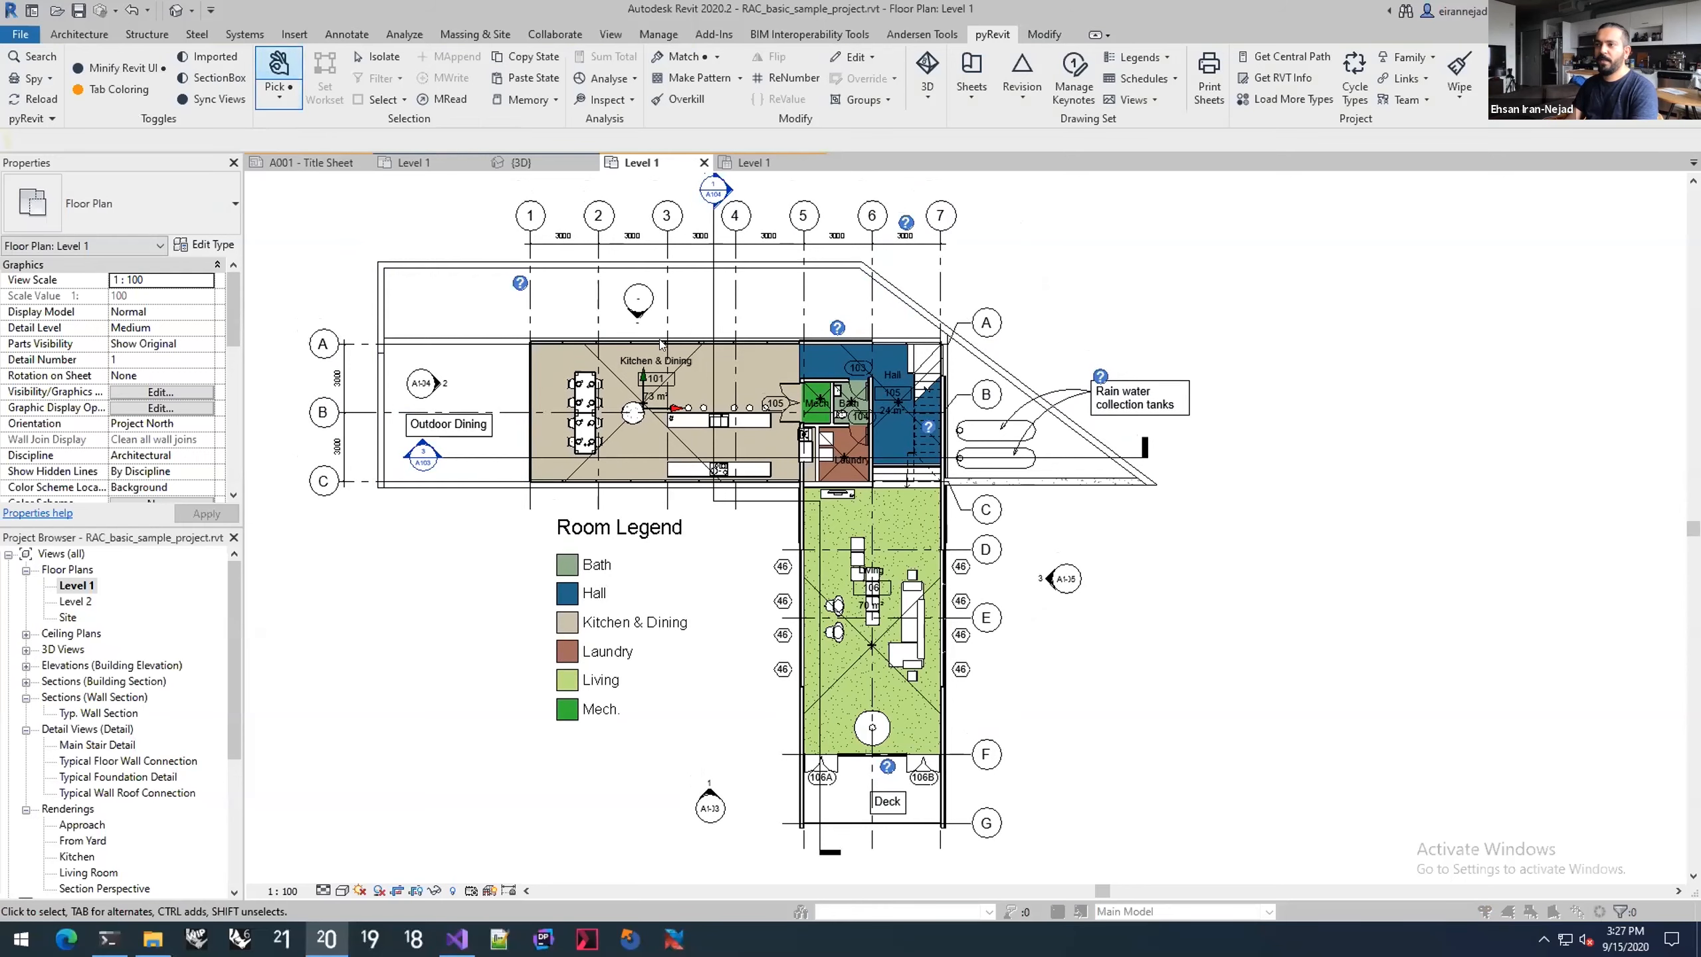
{"action": "type", "text": "grid"}
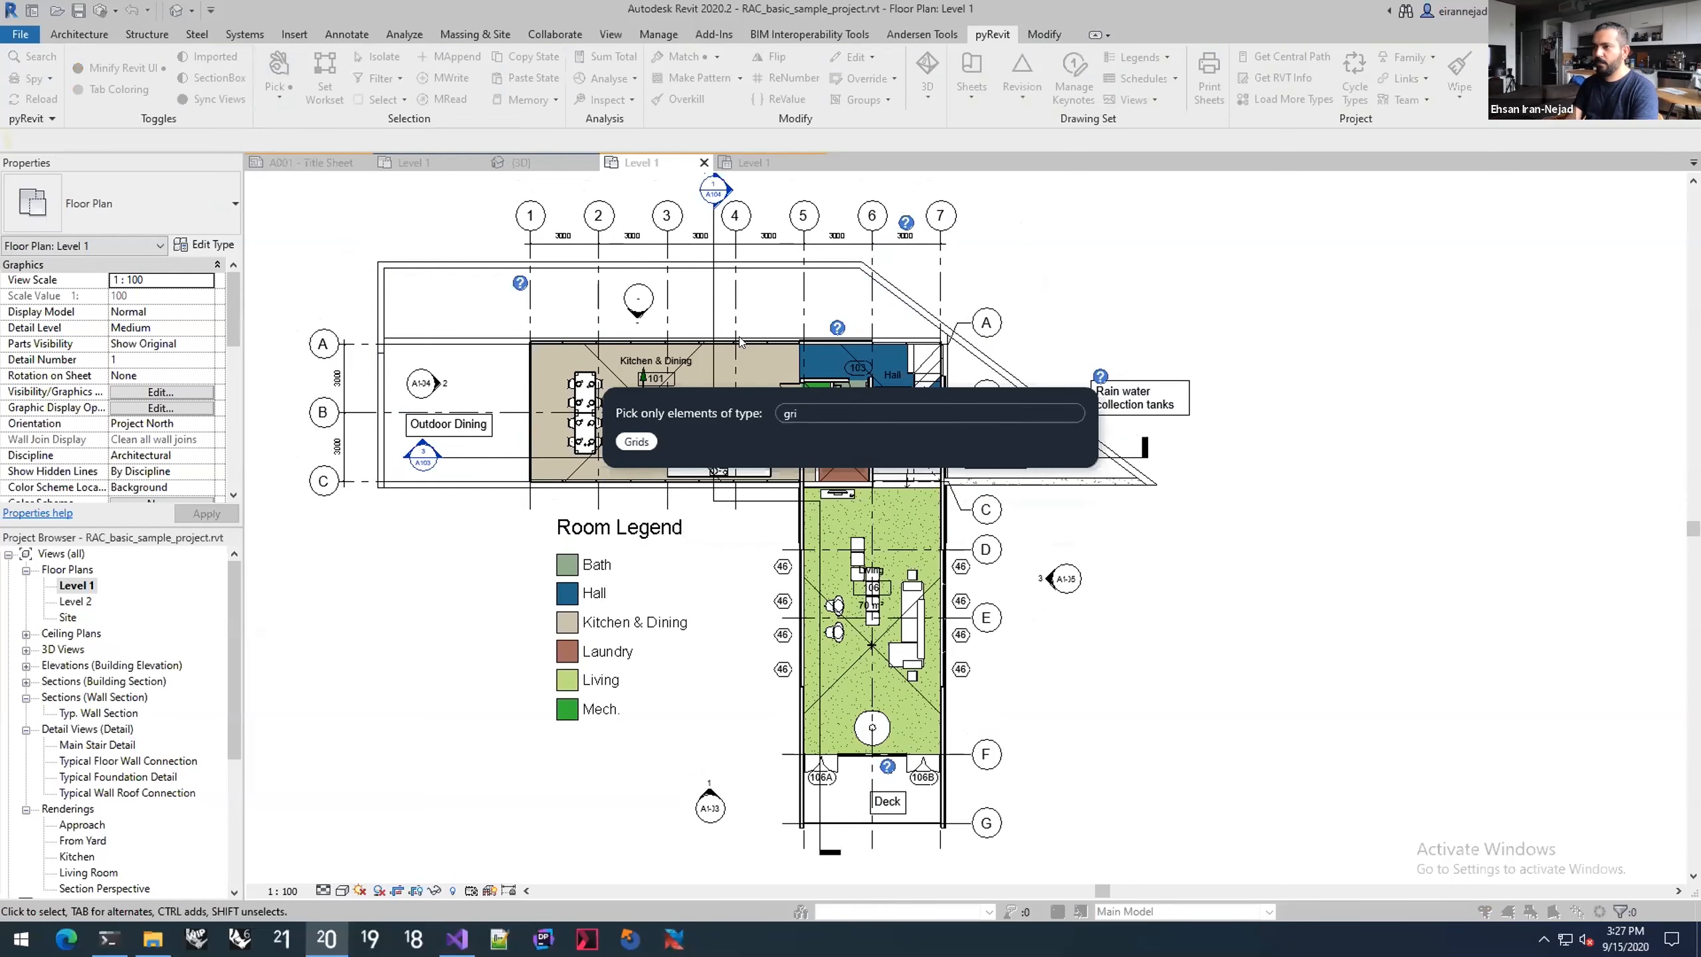
{"action": "left_click", "coordinate": [635, 441]}
{"action": "left_click_drag", "start_coordinate": [1071, 192], "coordinate": [343, 850]}
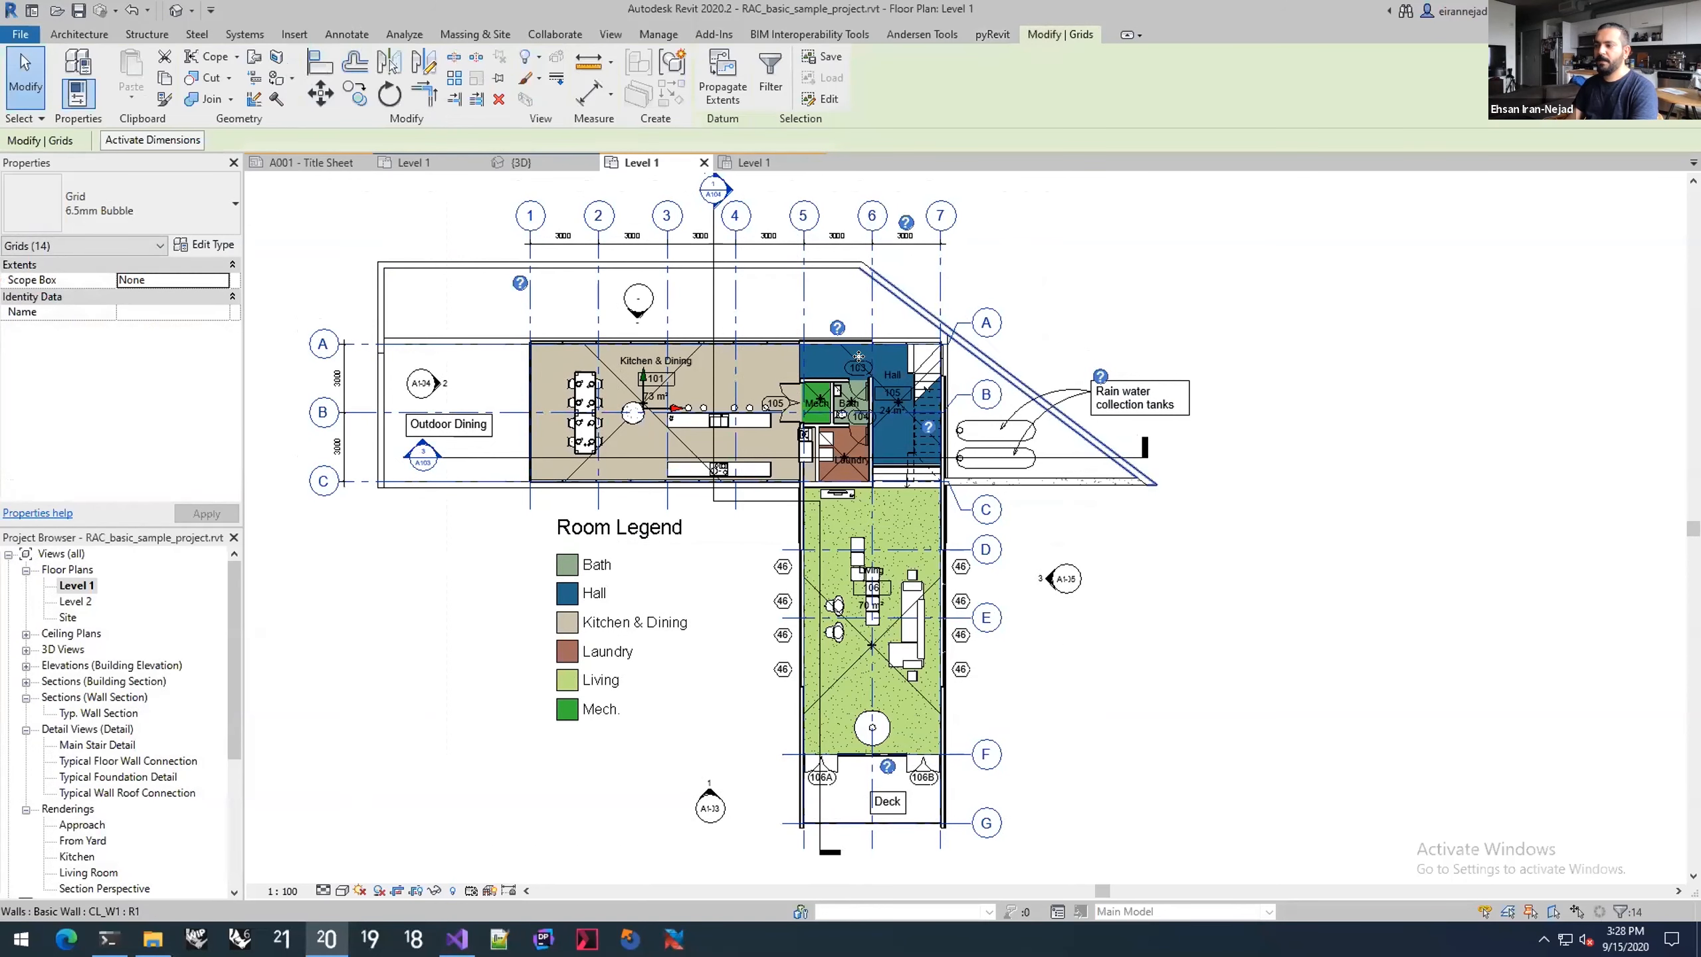
Step: Check the grid selection's categories in the Filter dialog and clear the selection
{"action": "left_click", "coordinate": [770, 75]}
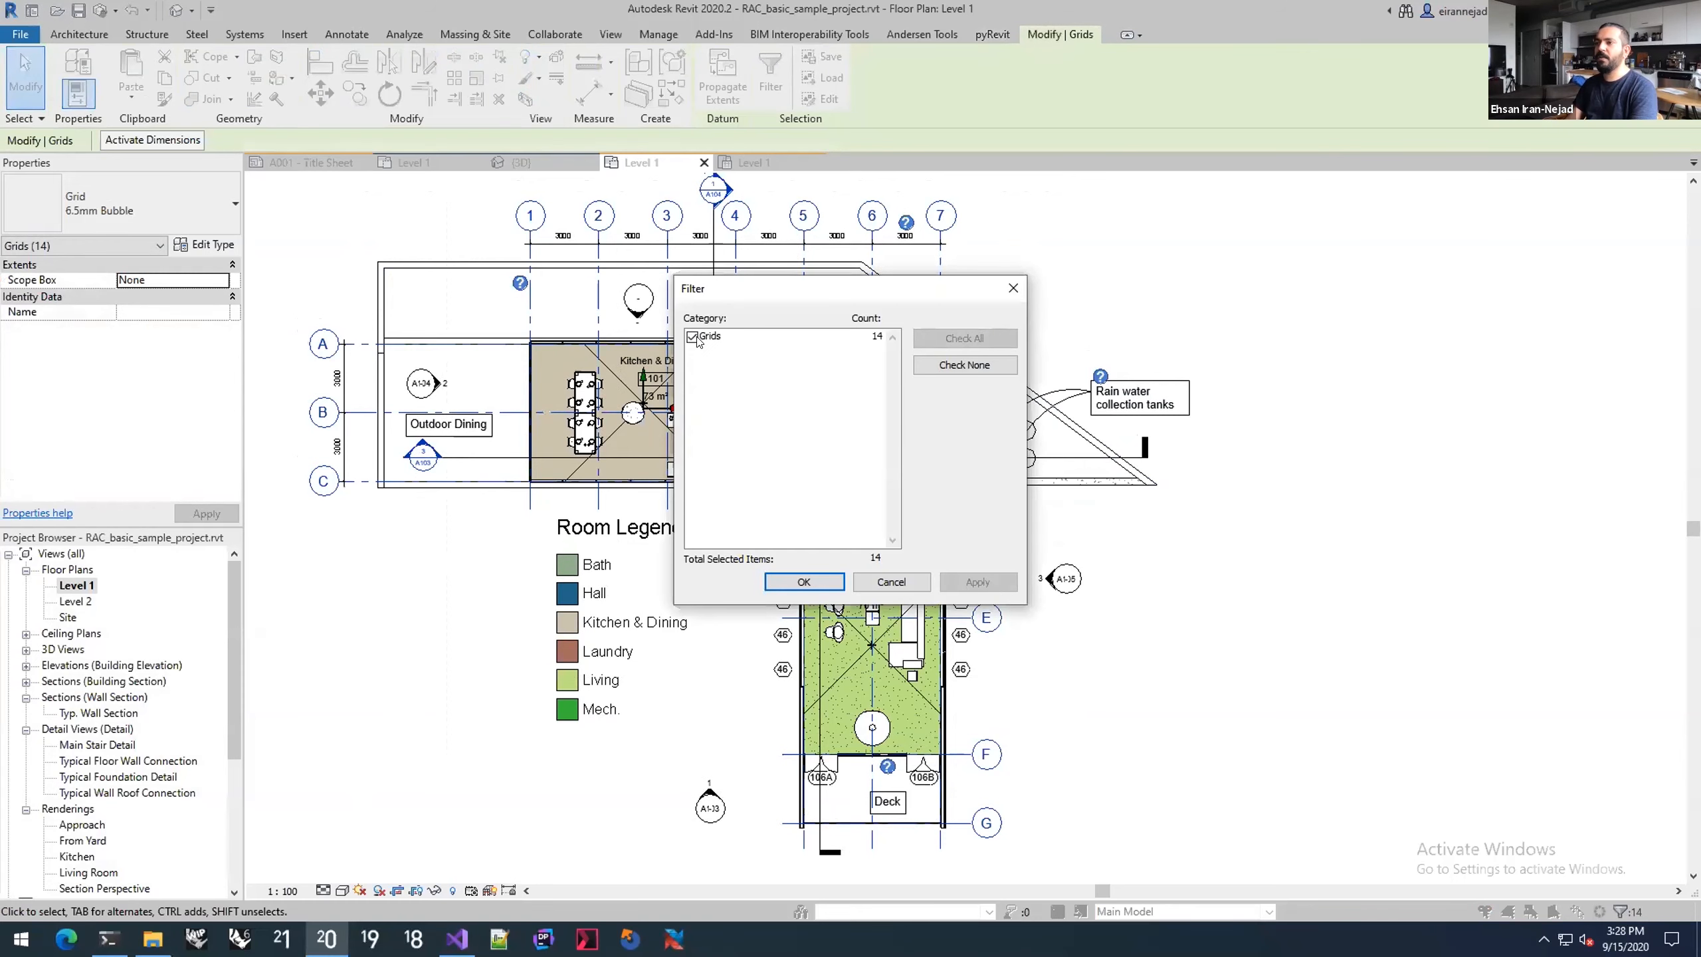
{"action": "key", "text": "Escape"}
{"action": "key", "text": "Escape"}
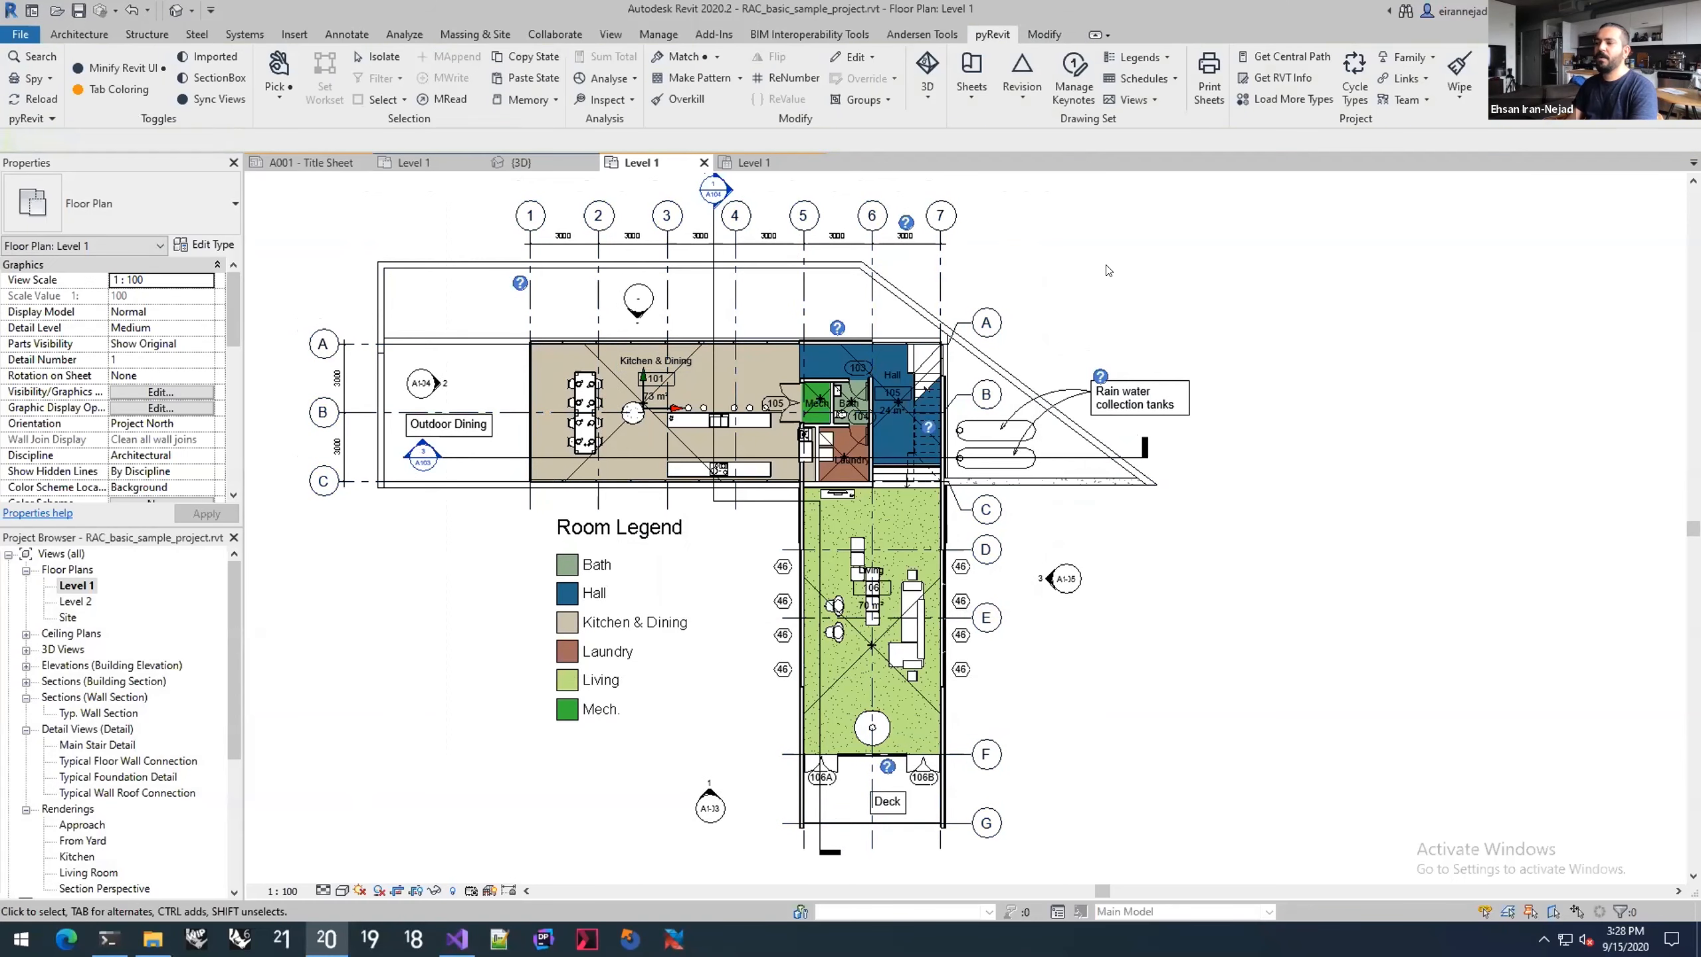
Step: Select everything crossing the hall area, deselect it, and review the element types offered by the Pick tool
{"action": "left_click_drag", "start_coordinate": [1024, 287], "coordinate": [737, 502]}
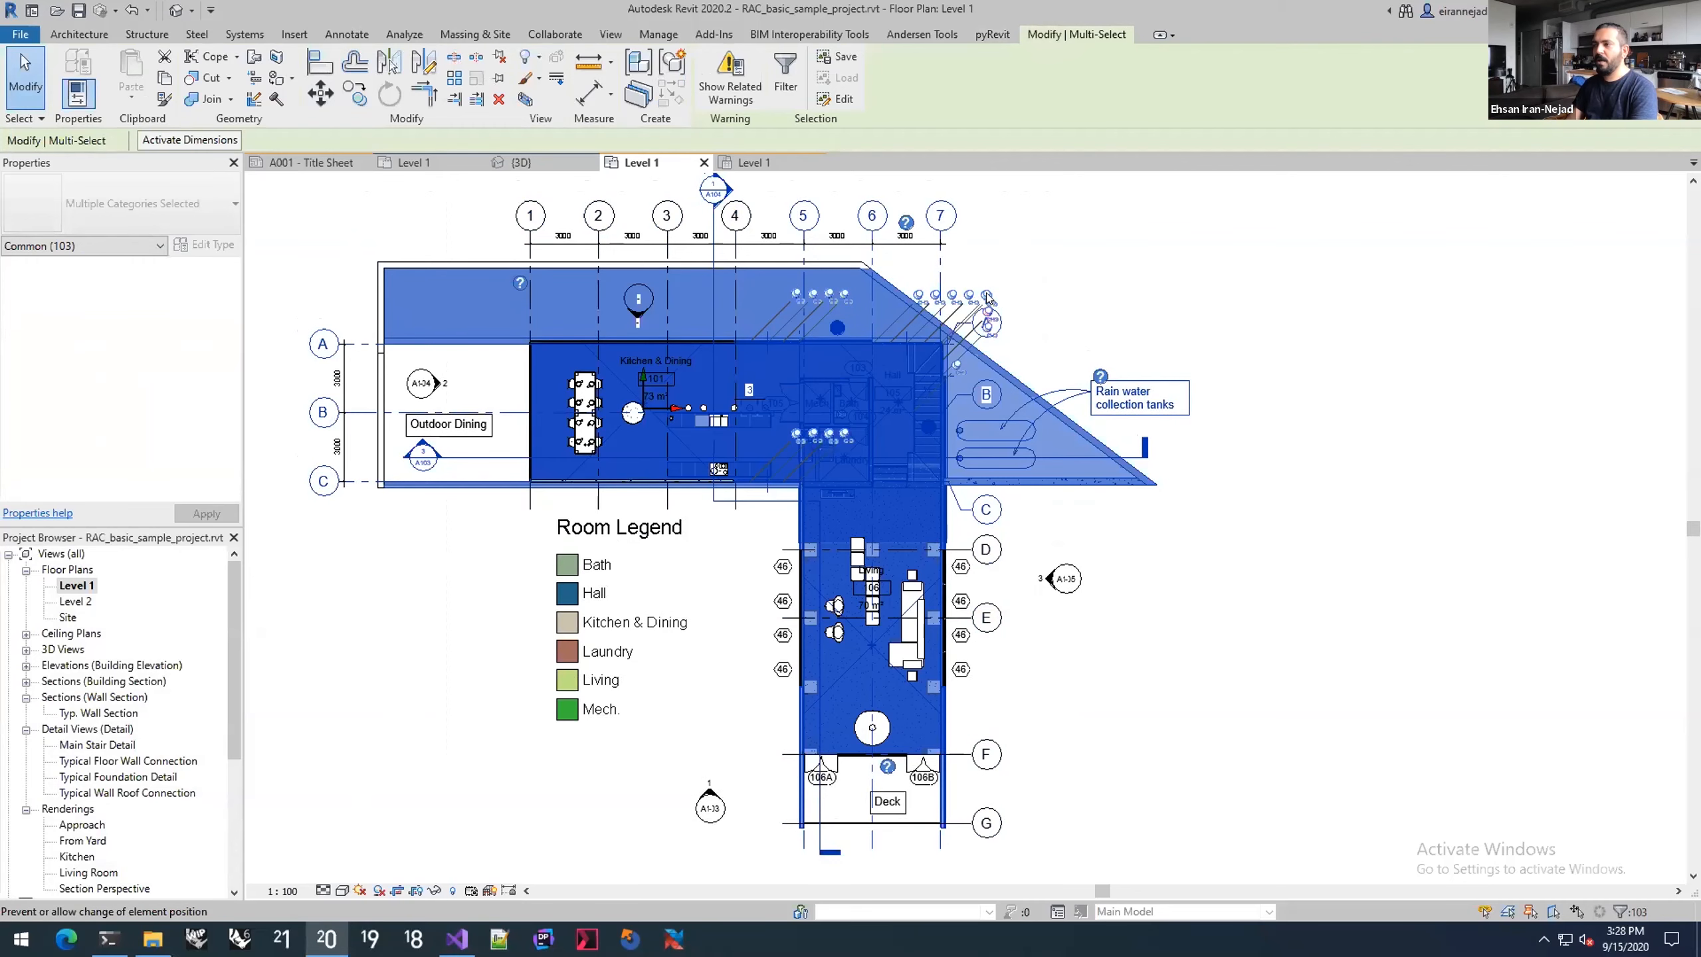
{"action": "left_click", "coordinate": [1041, 268]}
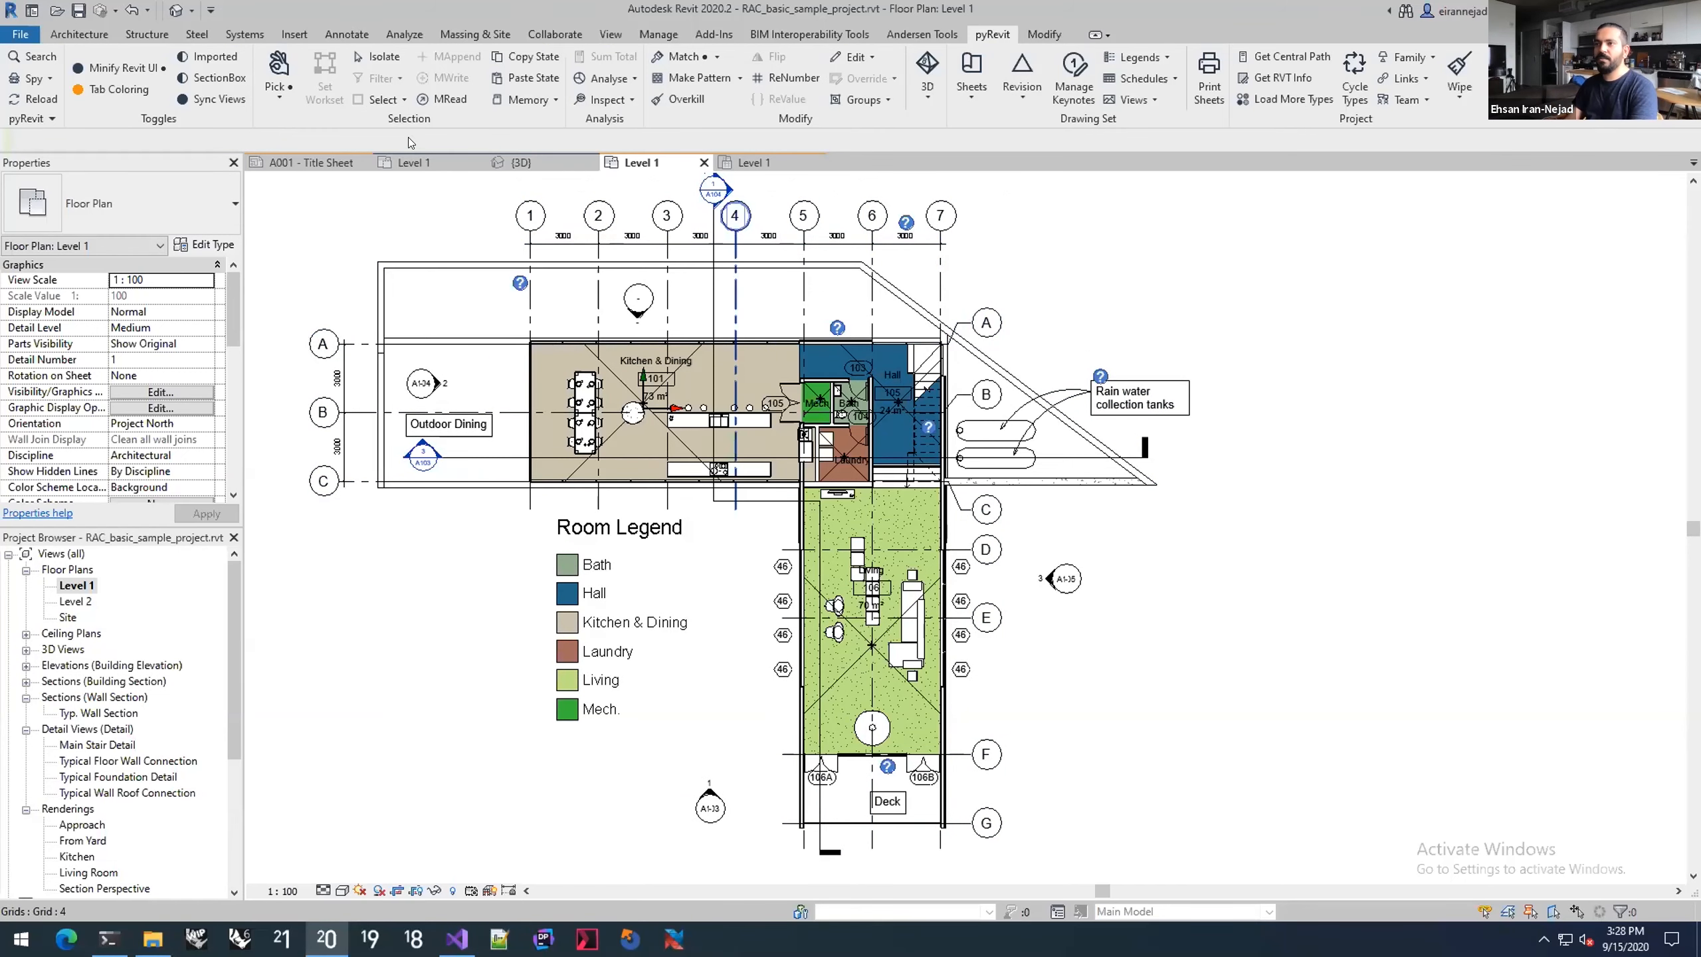
{"action": "left_click", "coordinate": [279, 65]}
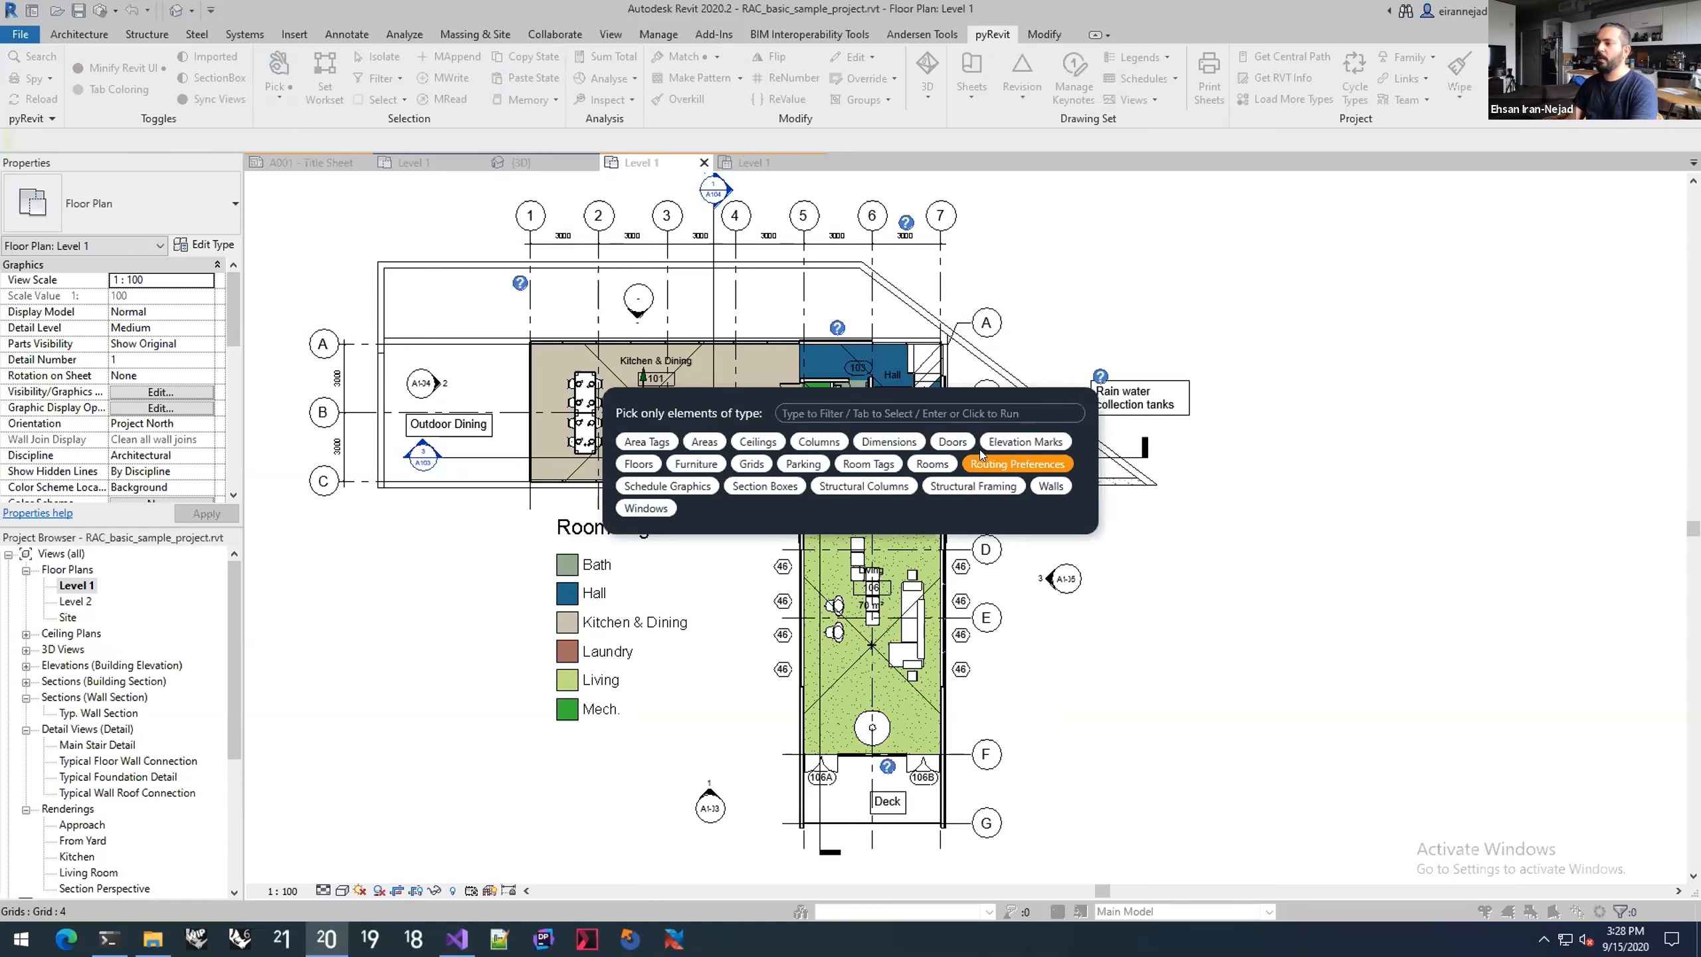
{"action": "key", "text": "Escape"}
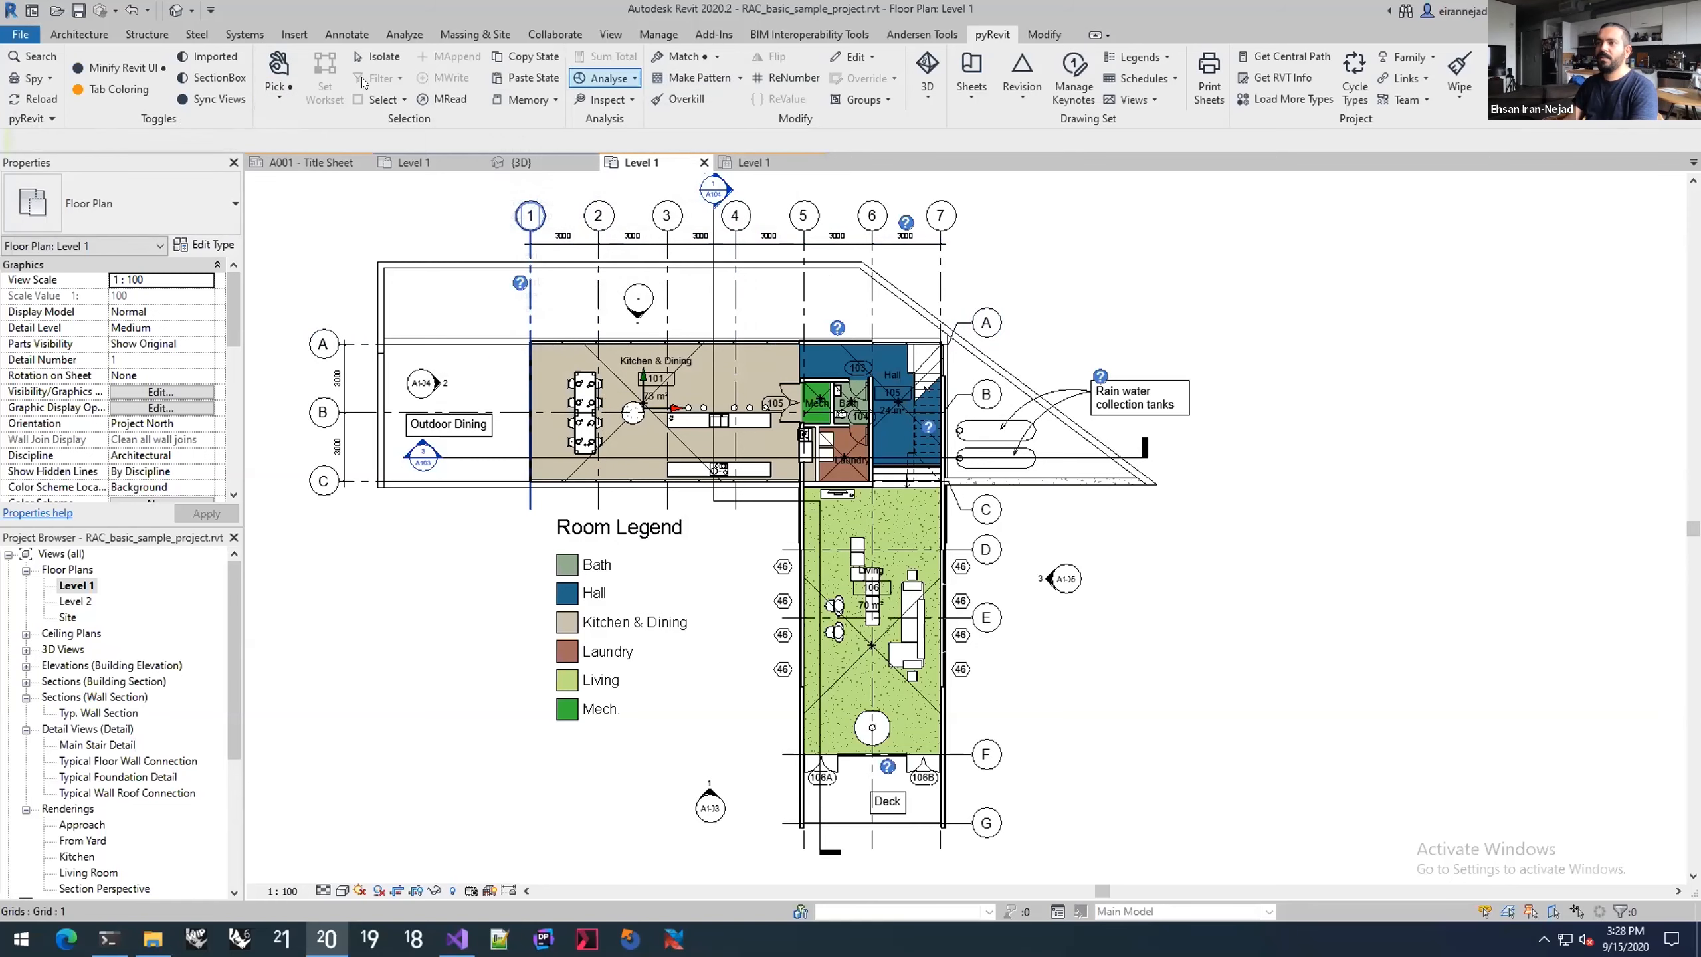
Step: Review the categories offered as favorites for pyRevit's Pick tool down to the end of the list, and close without changes
{"action": "left_click", "coordinate": [281, 84]}
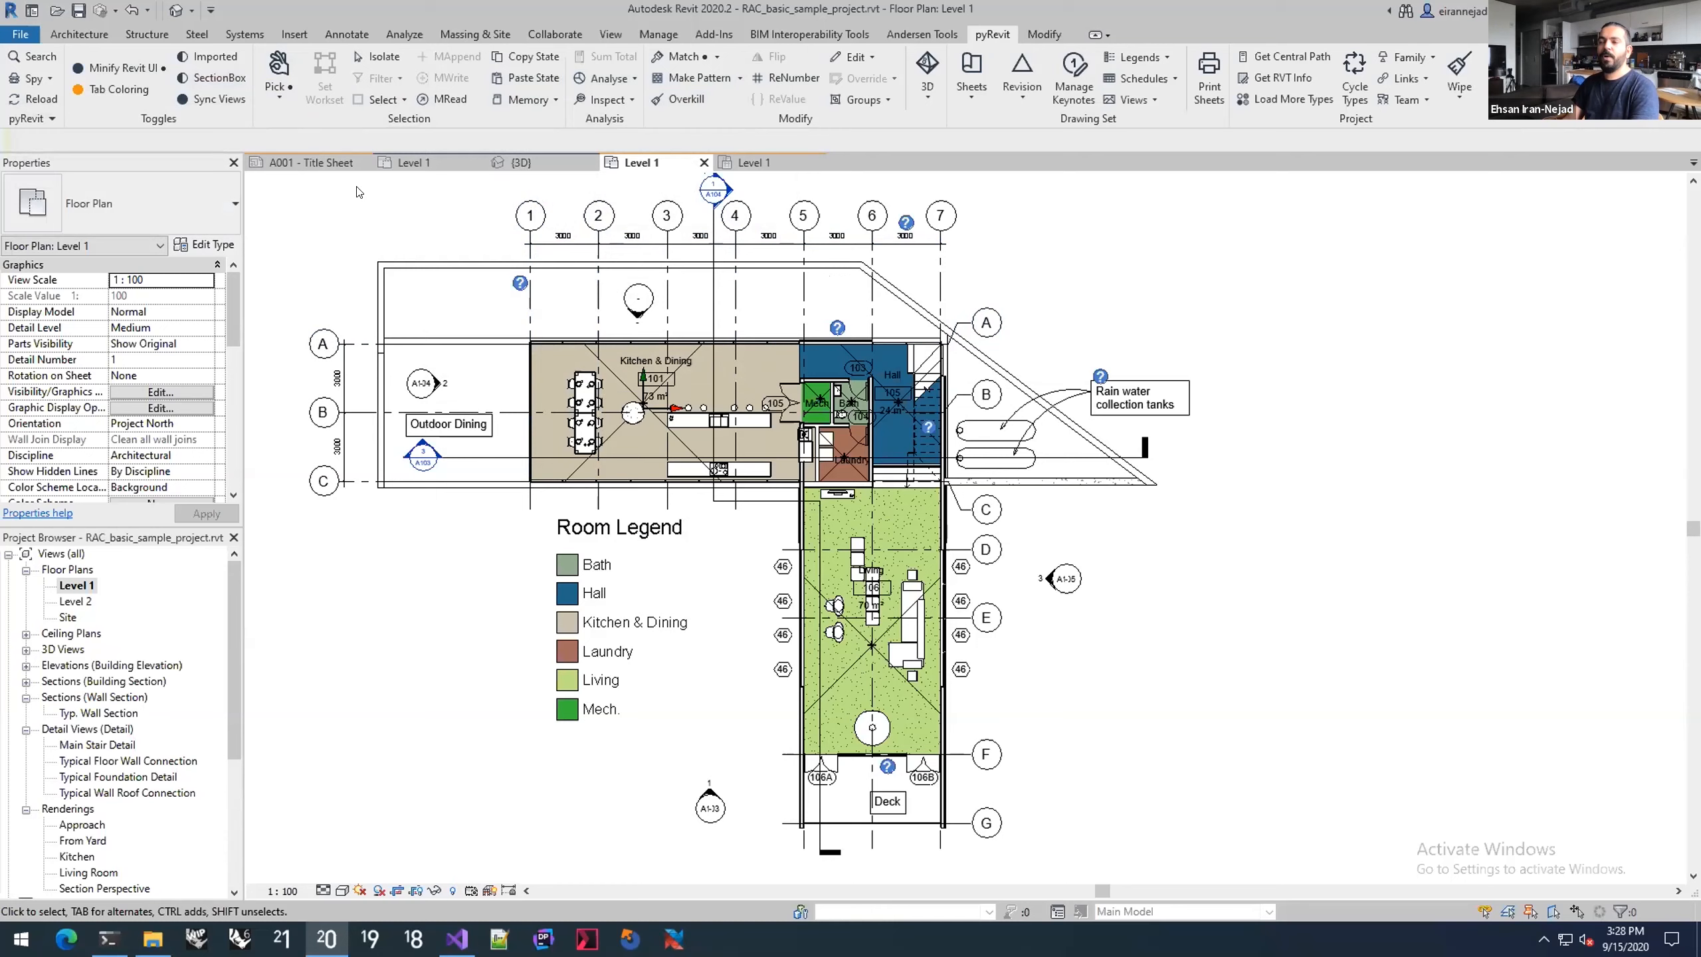
{"action": "left_click", "coordinate": [268, 64]}
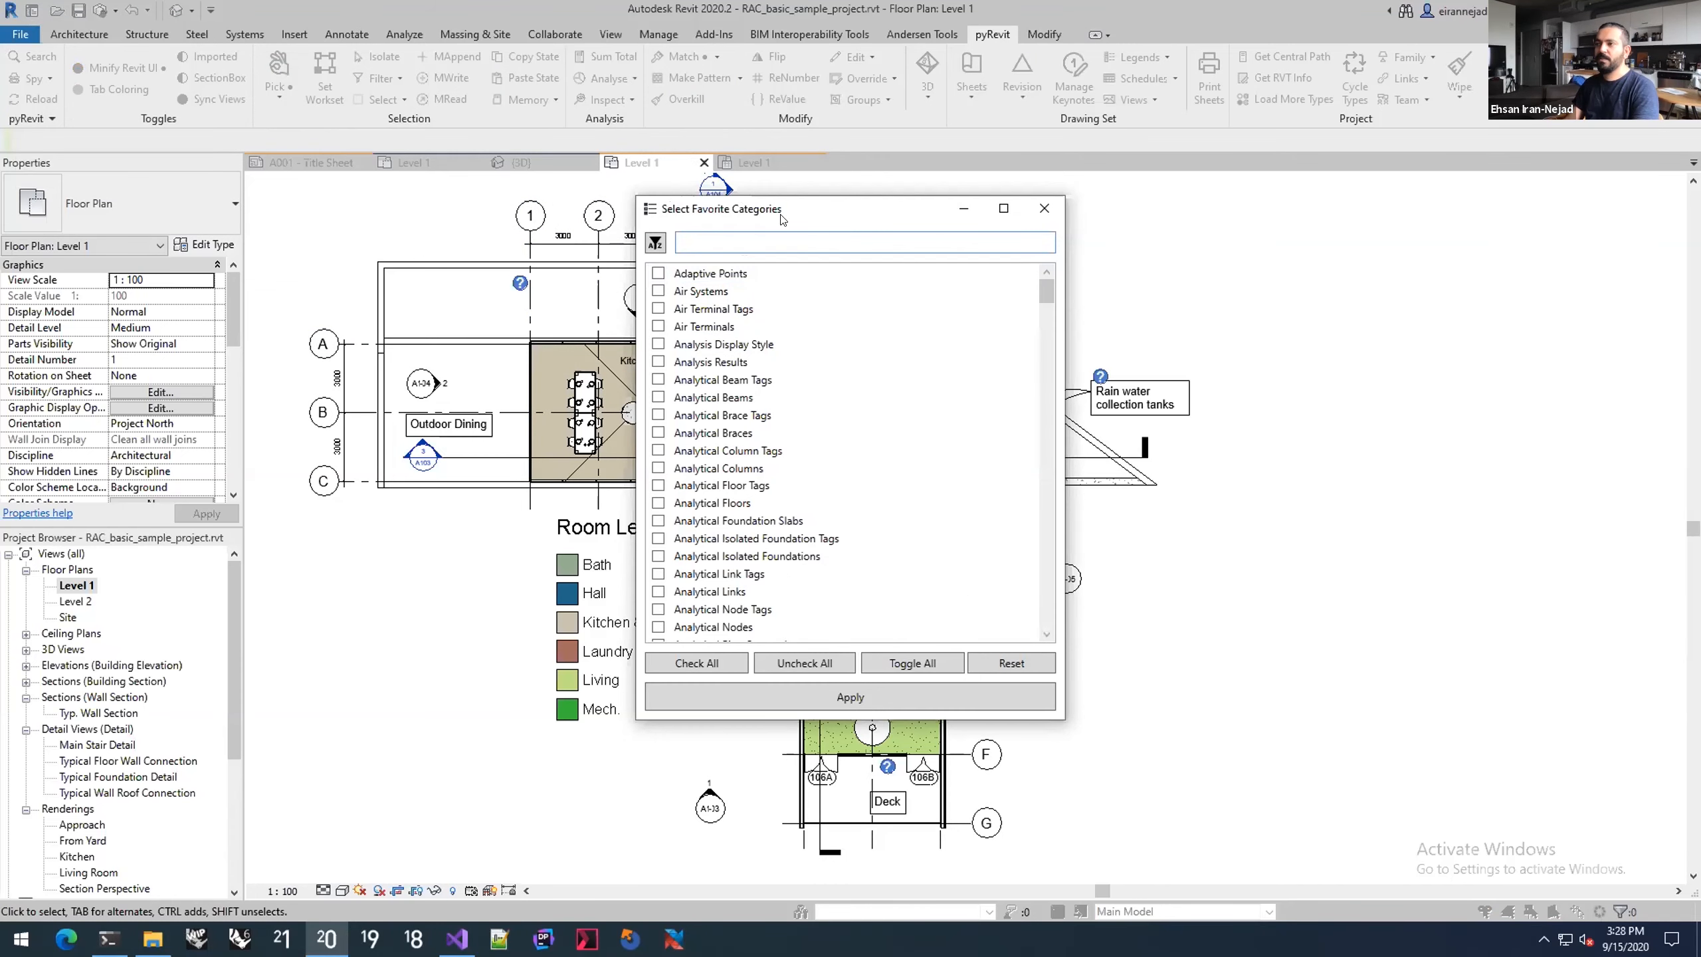
{"action": "left_click_drag", "start_coordinate": [1037, 289], "coordinate": [1046, 616]}
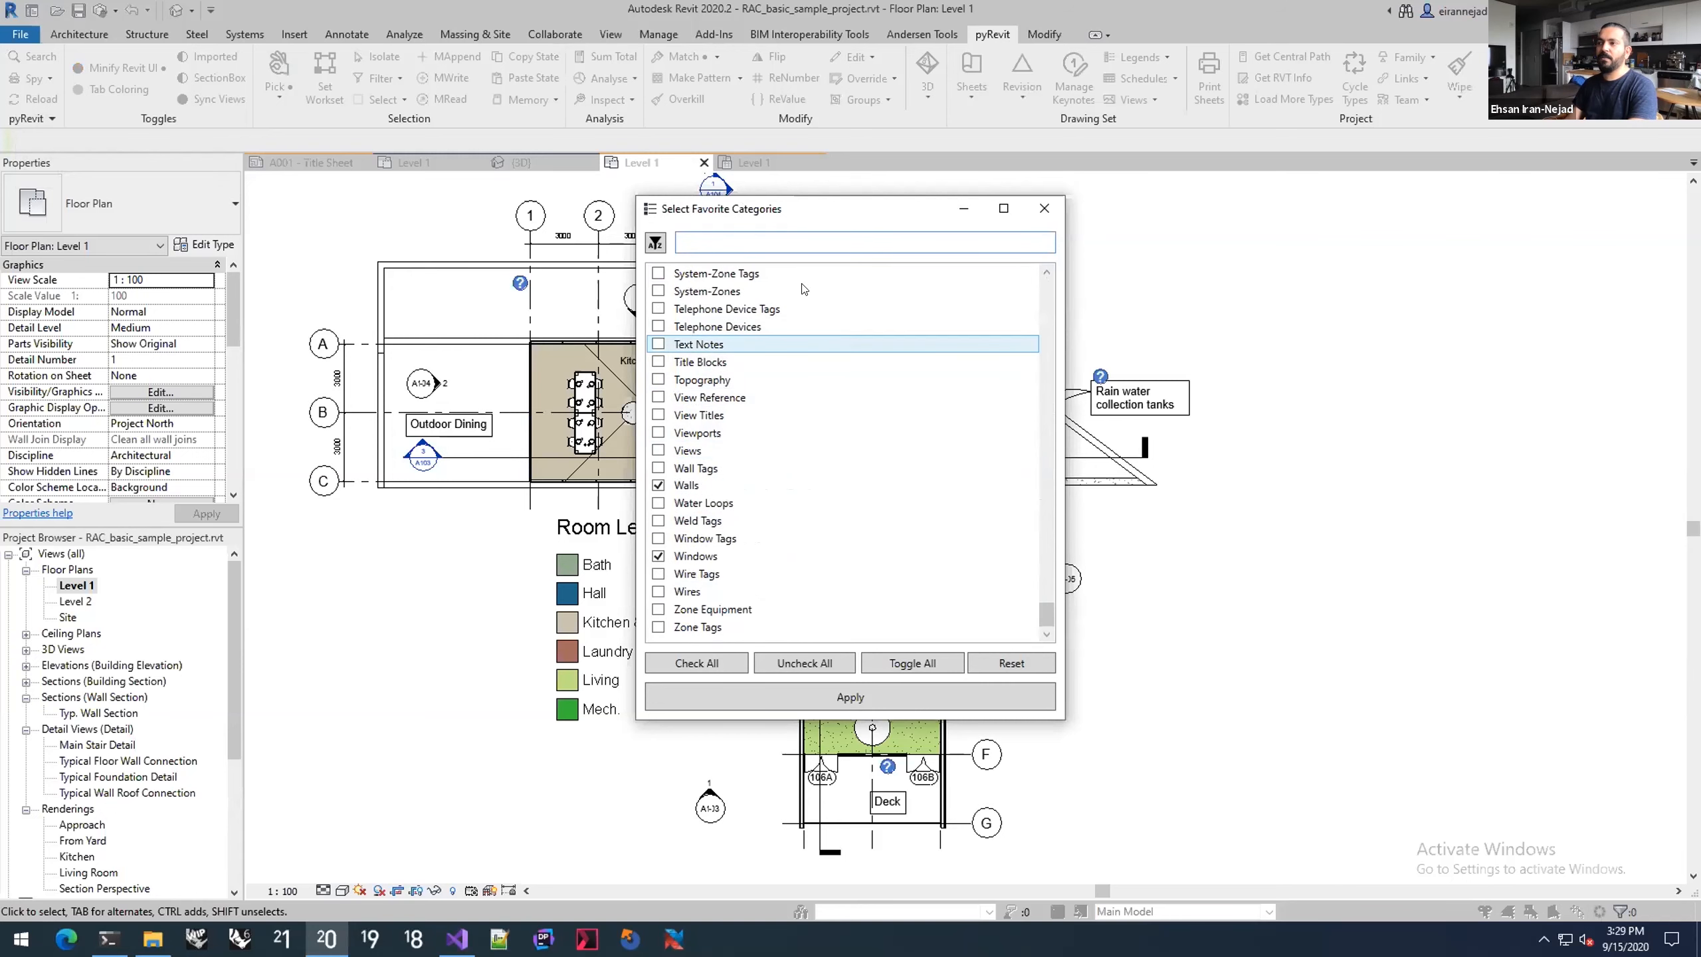
{"action": "key", "text": "Escape"}
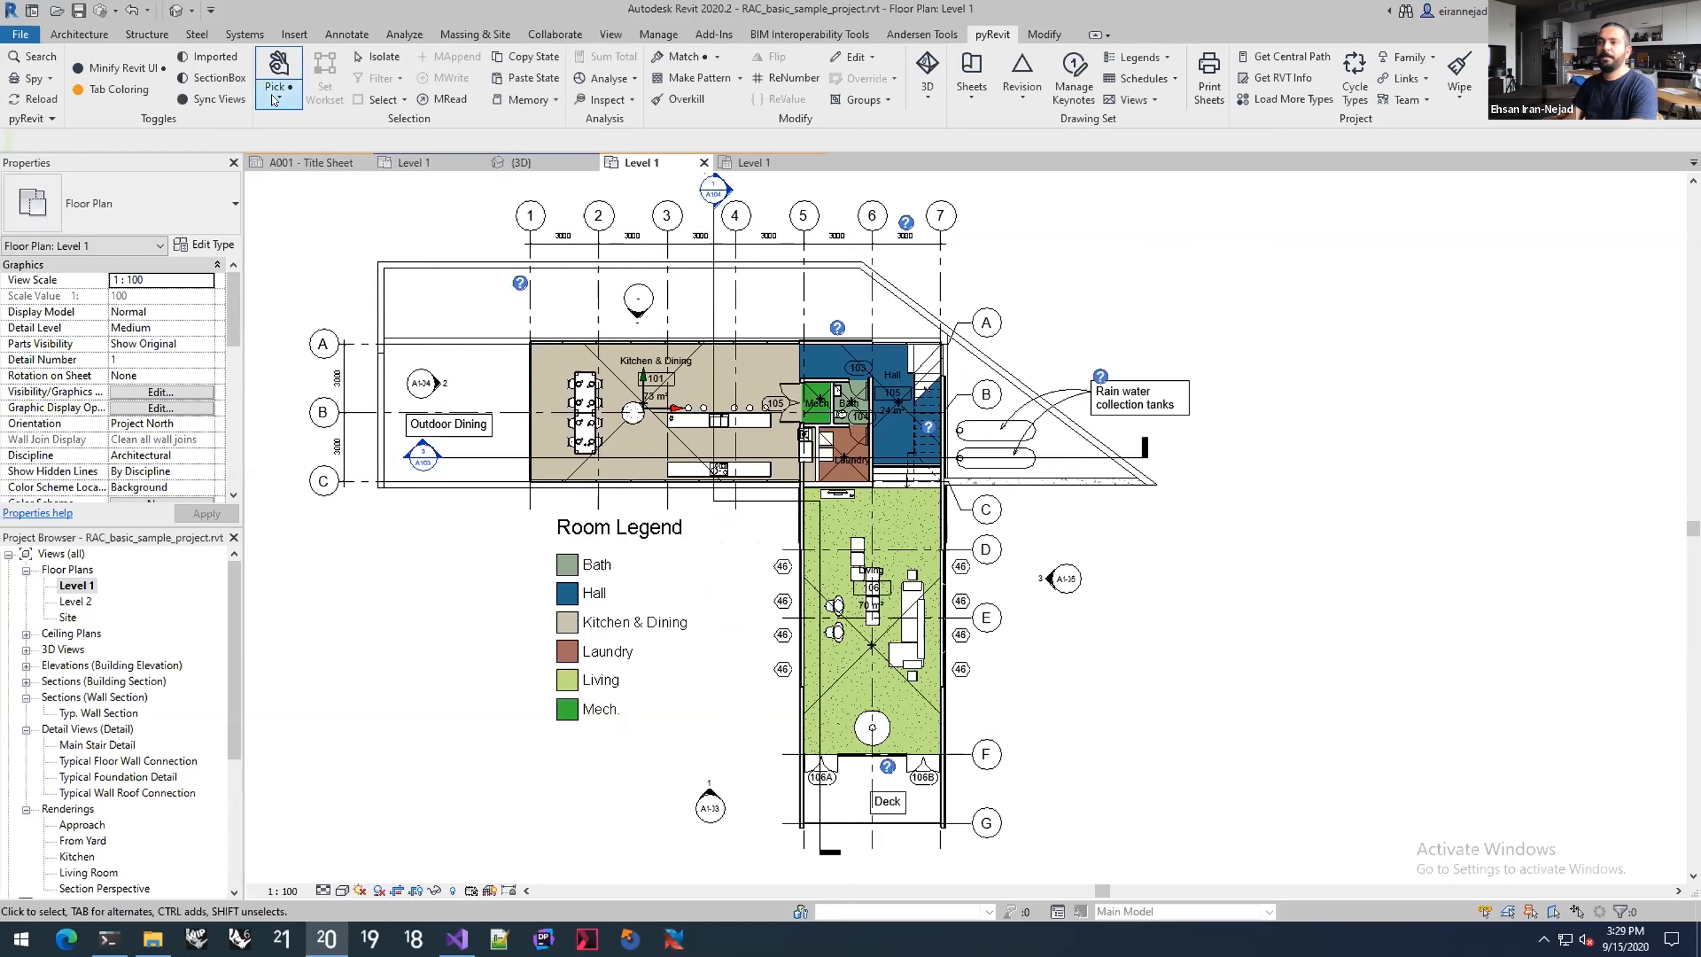
{"action": "left_click", "coordinate": [274, 99]}
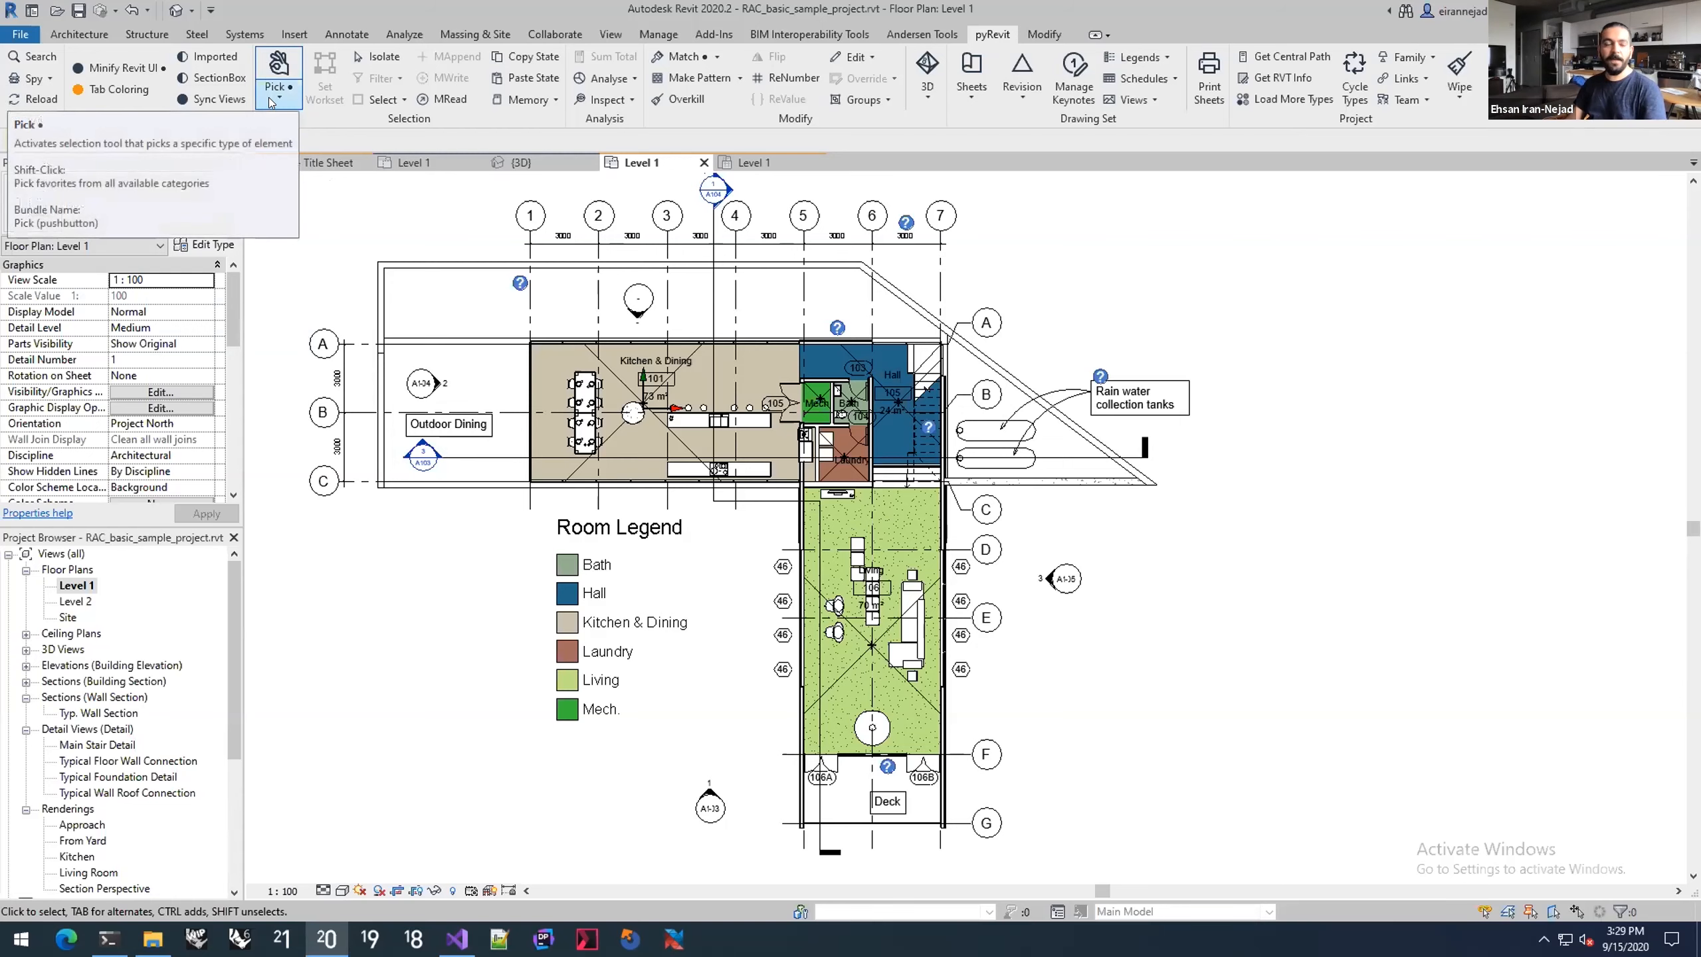
{"action": "left_click", "coordinate": [42, 121]}
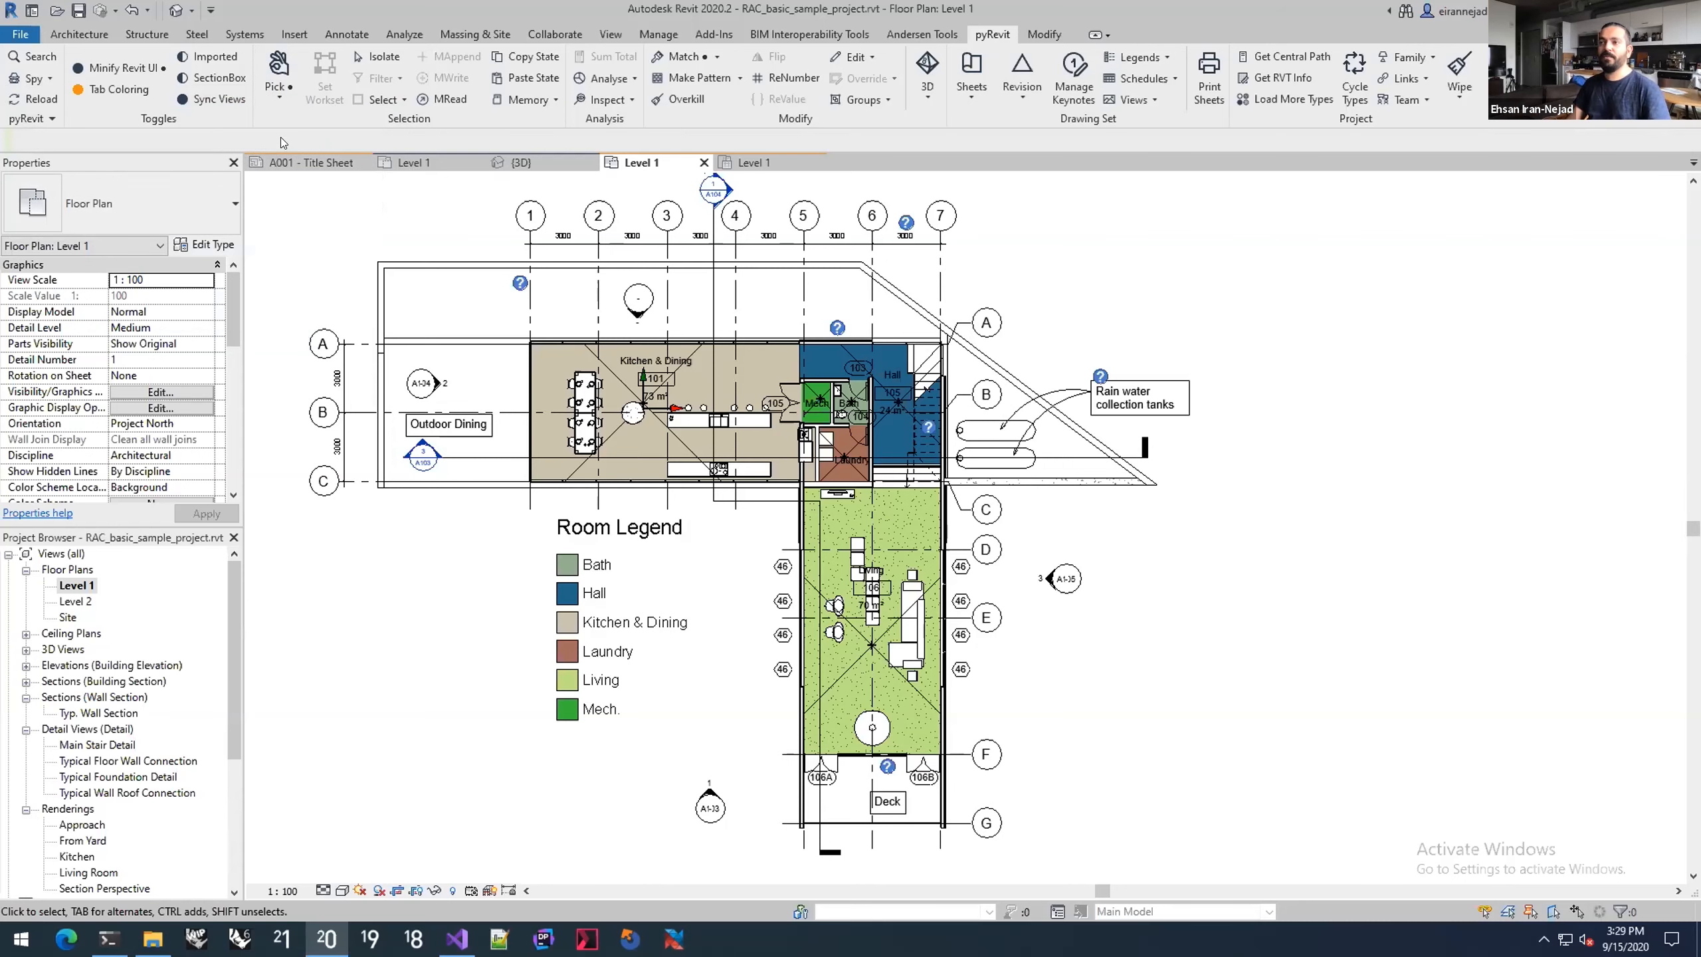
{"action": "middle_click_drag", "start_coordinate": [398, 196], "coordinate": [419, 236]}
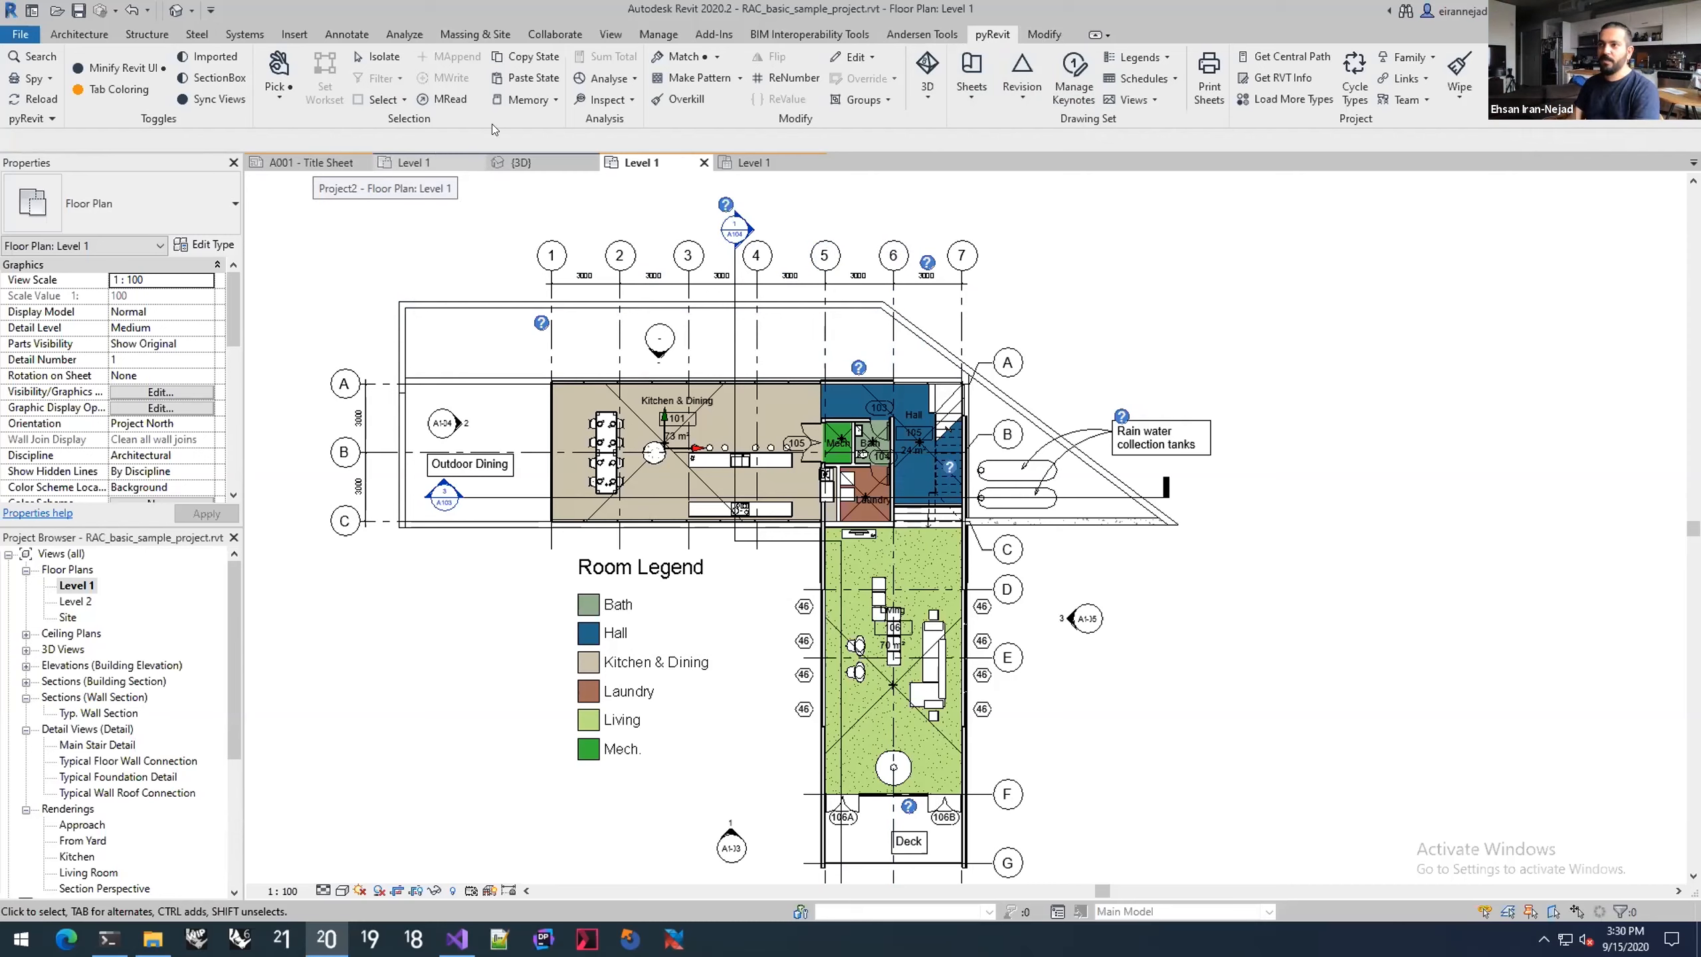
Step: Add Andersen Tools to the tabs hidden by Minify UI, and switch the minified mode on and off again
{"action": "left_click", "coordinate": [125, 65], "text": "shift"}
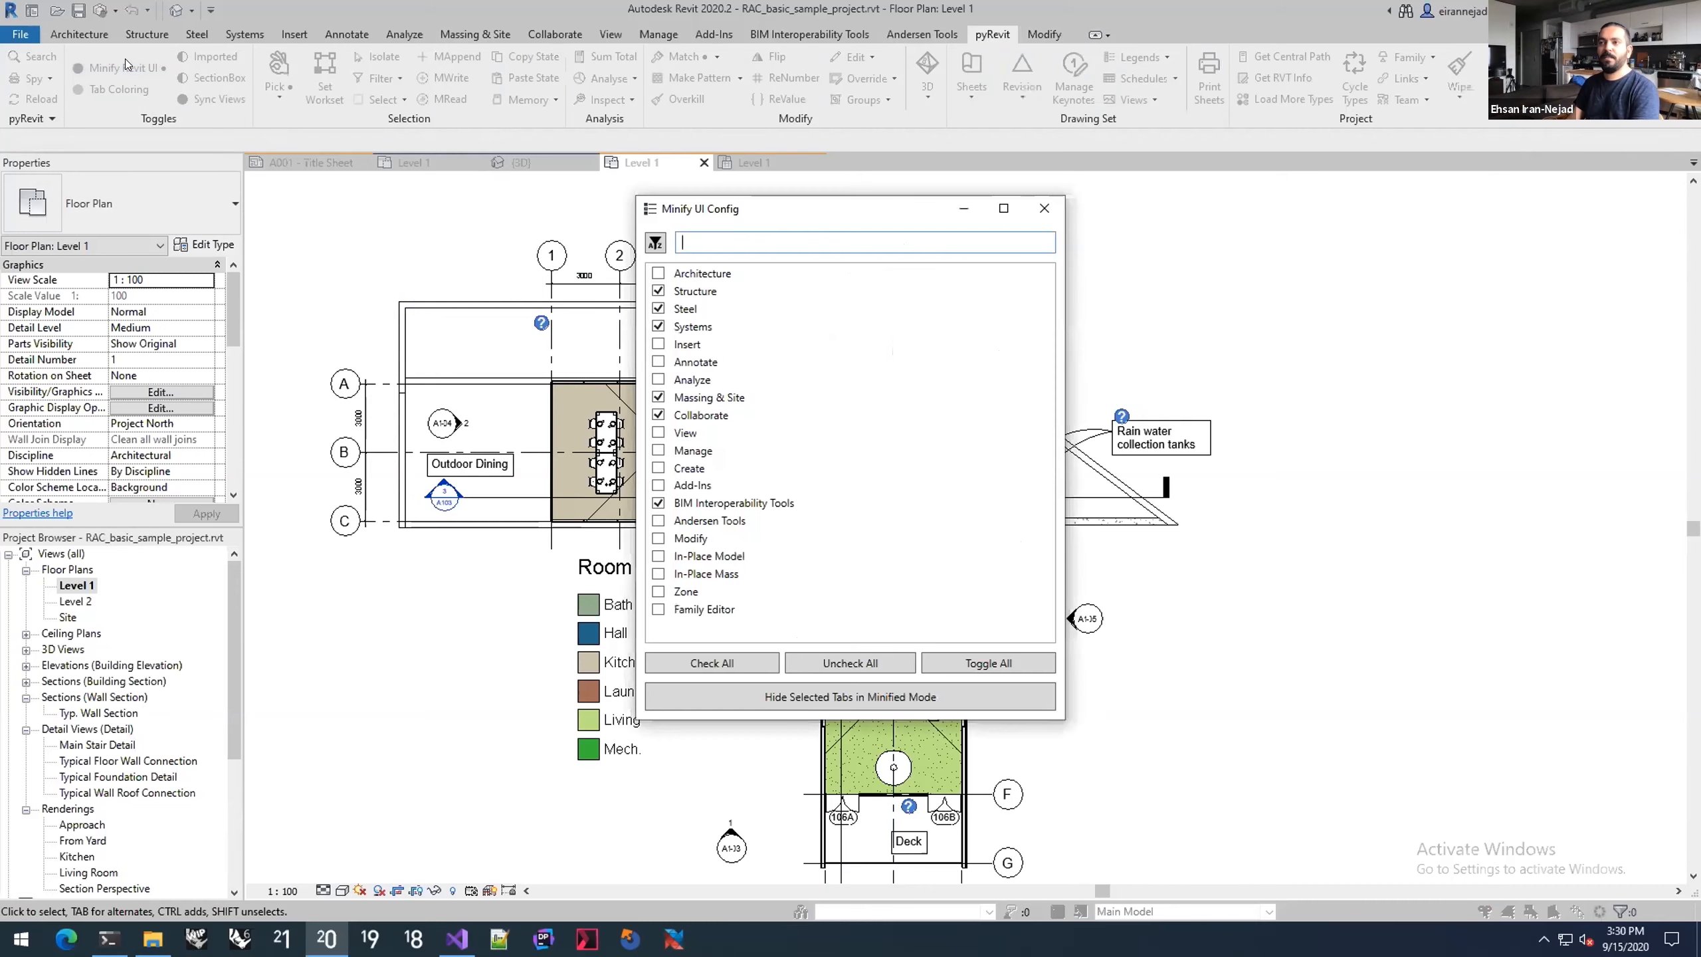
{"action": "left_click", "coordinate": [703, 521]}
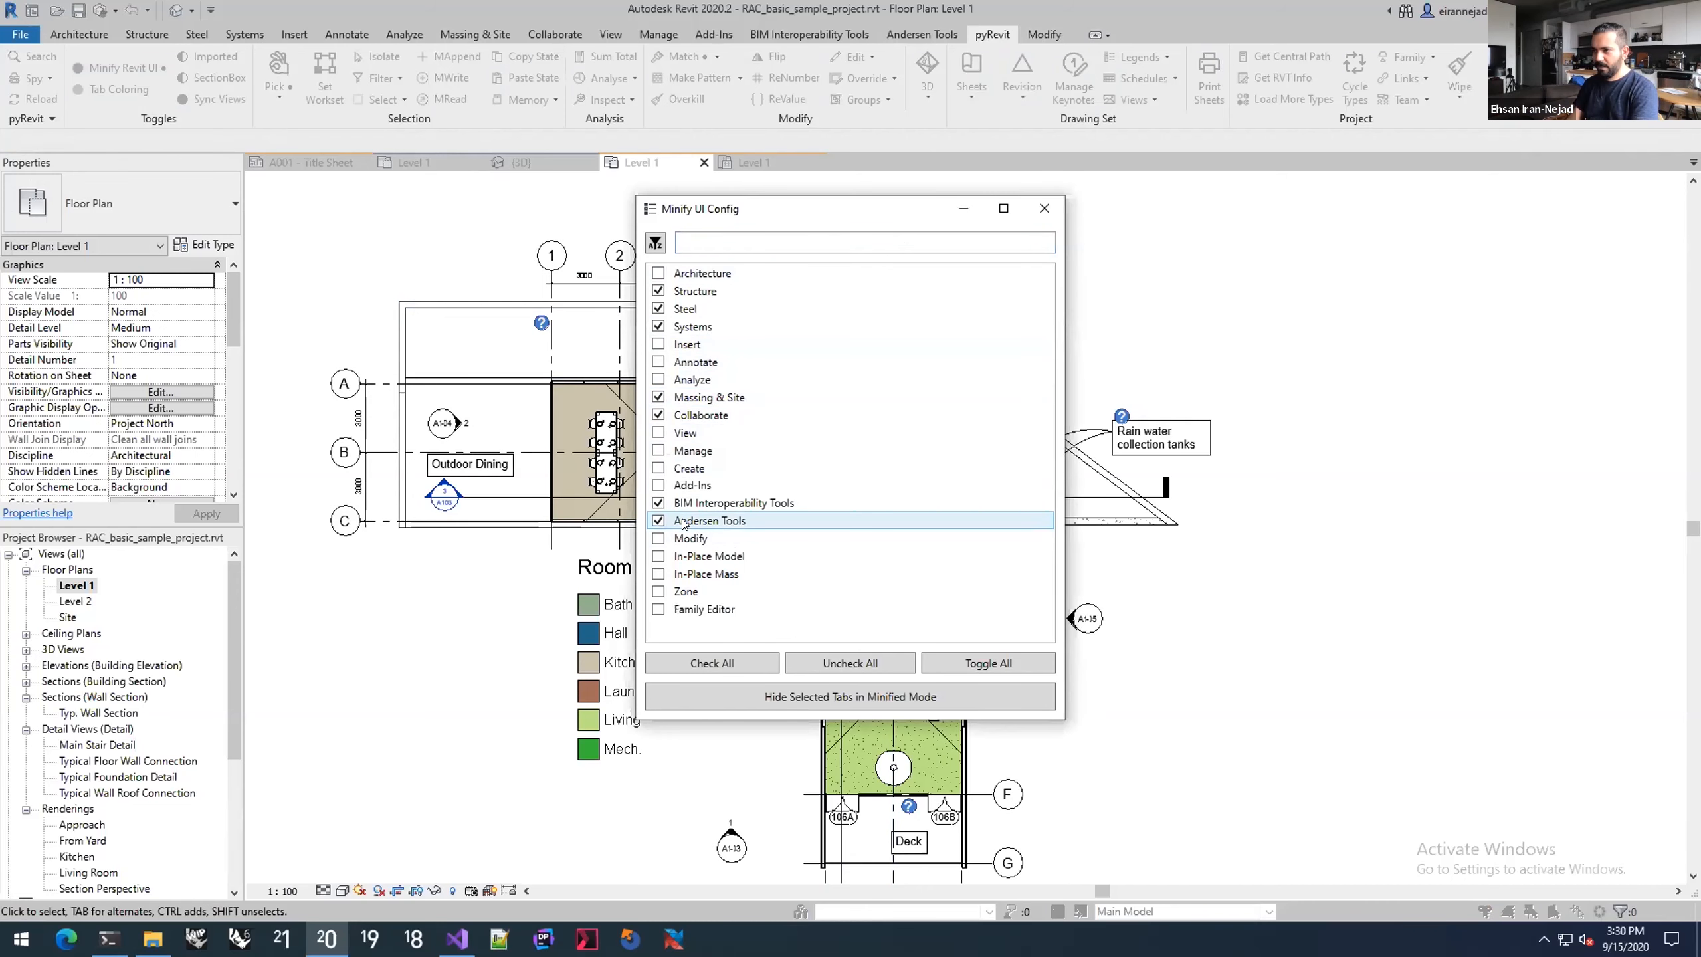
{"action": "left_click", "coordinate": [801, 697]}
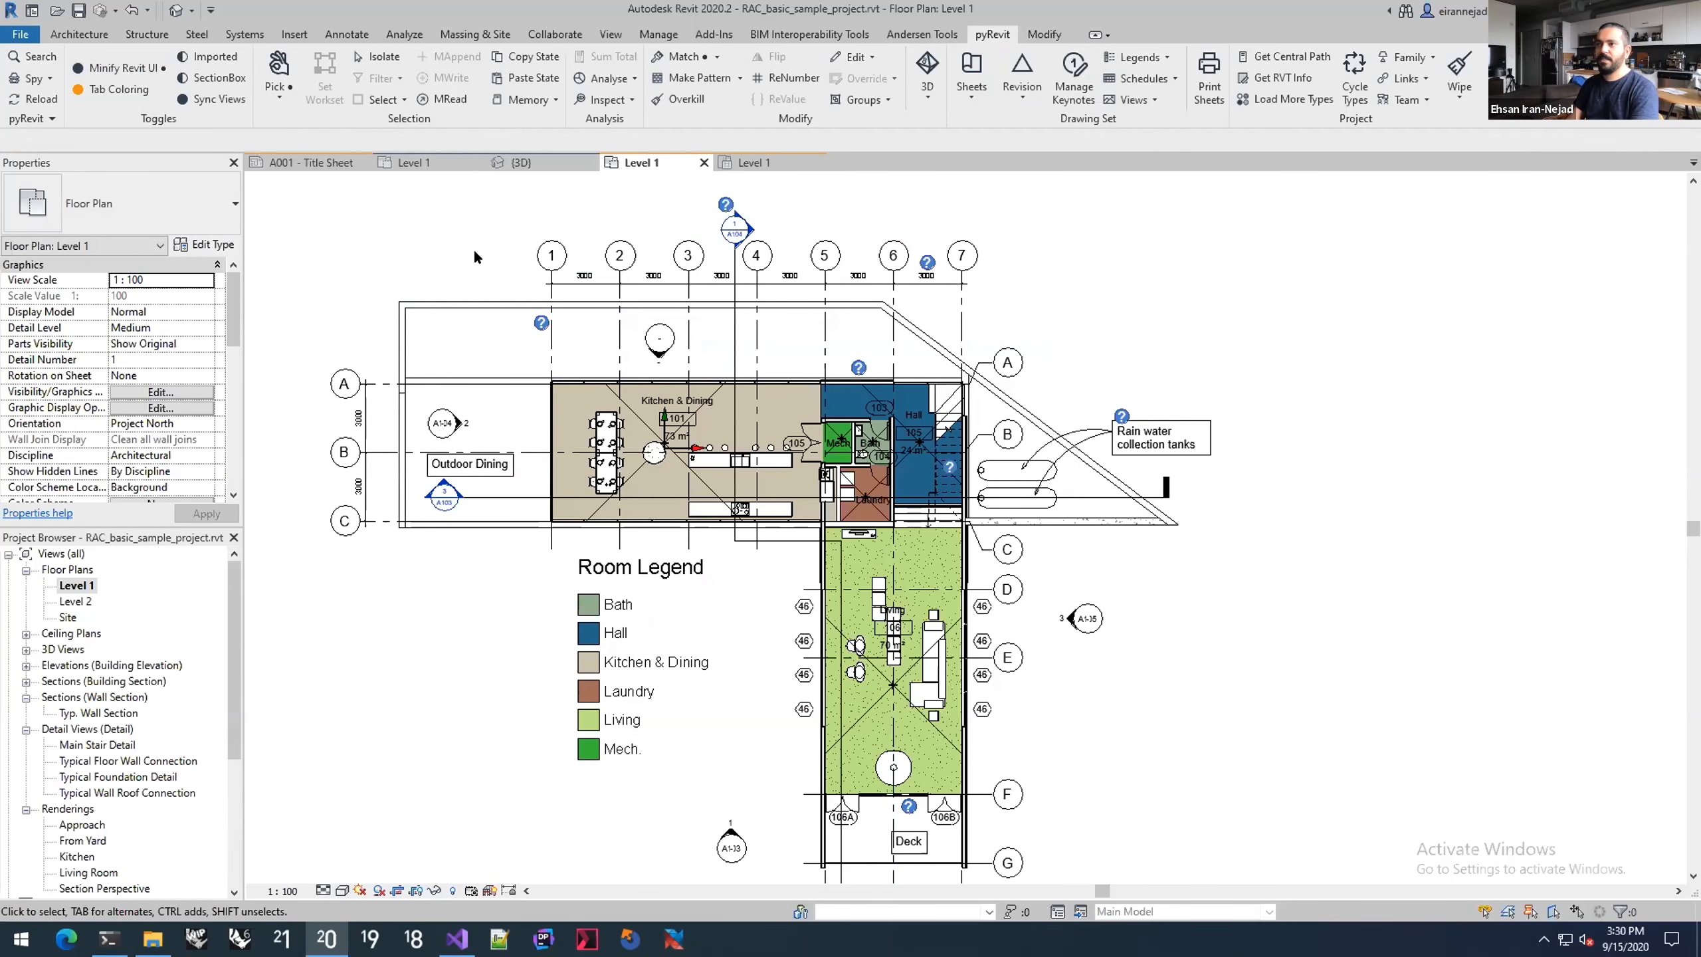
{"action": "left_click", "coordinate": [113, 65]}
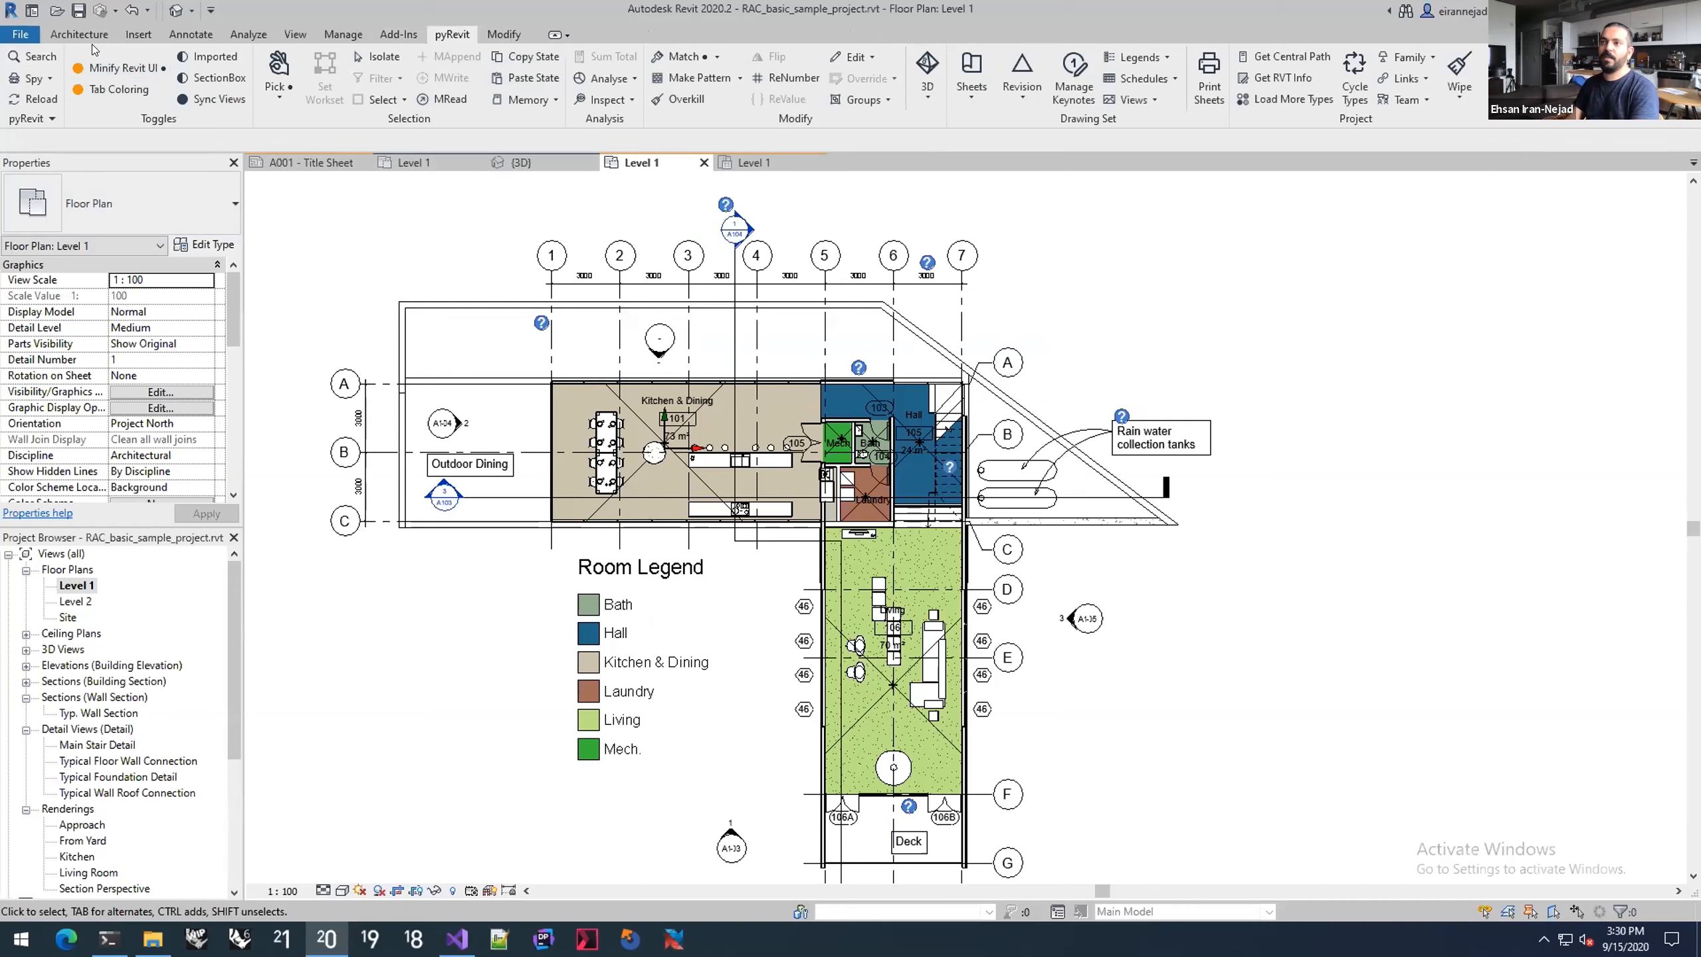
{"action": "left_click", "coordinate": [97, 67]}
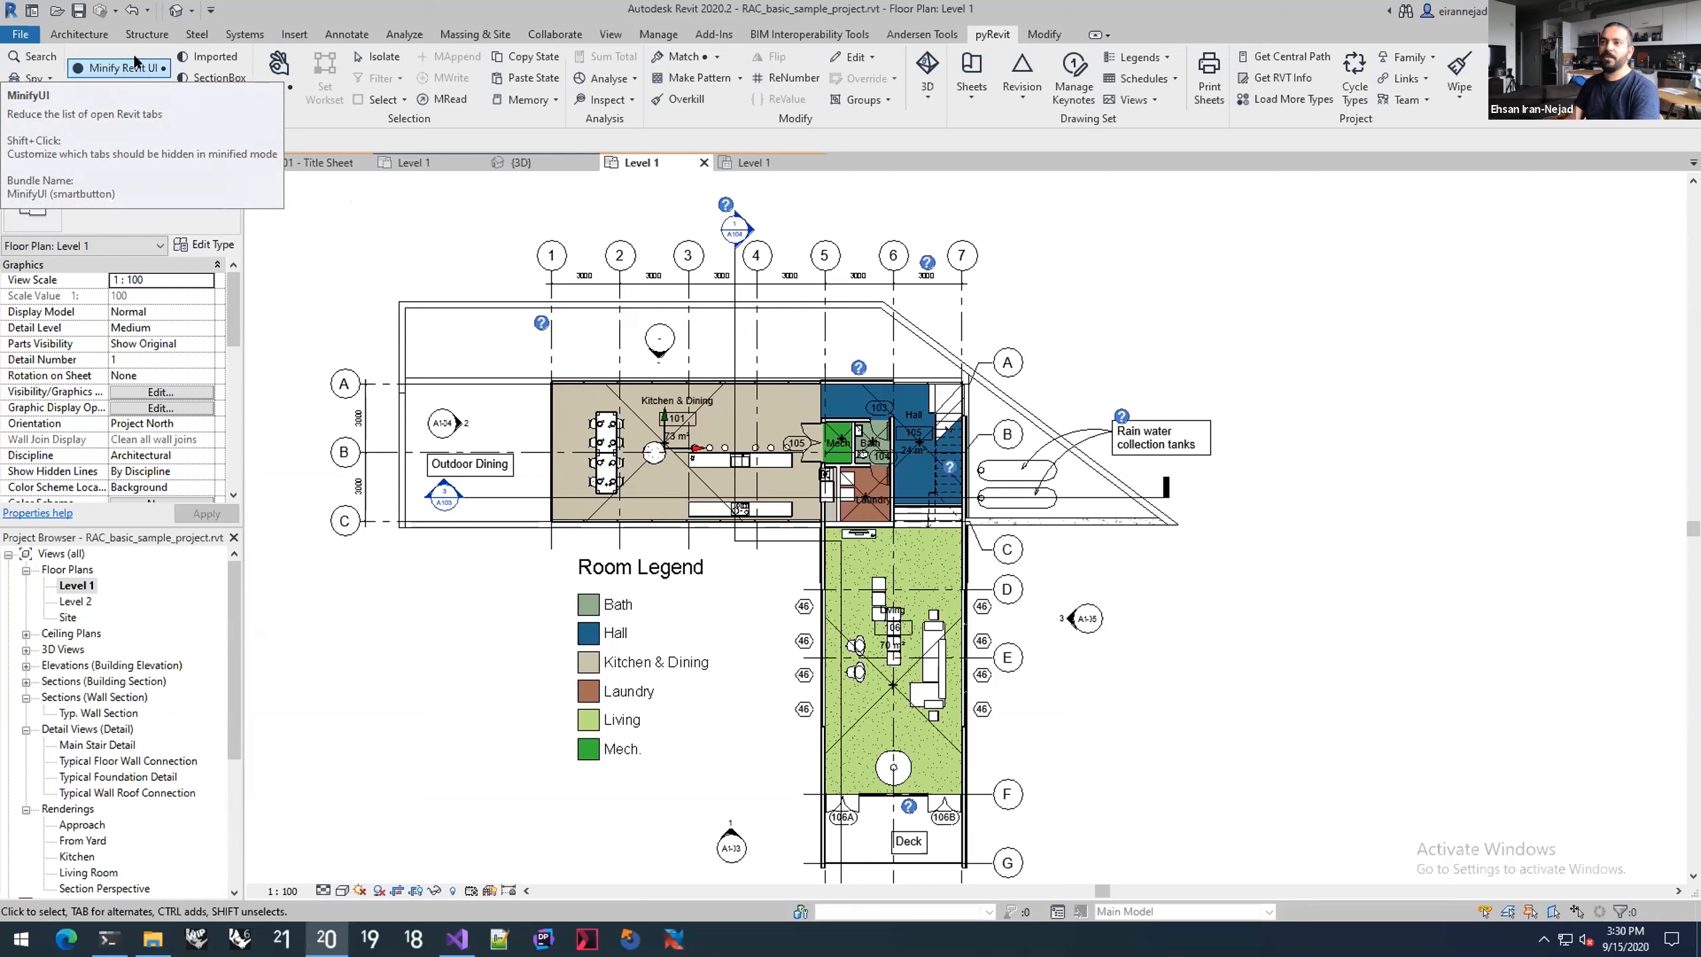
Step: Select grids 1 to 7 in the Level 1 floor plan, store them in selection memory with MWrite, and clear the selection
{"action": "middle_click_drag", "start_coordinate": [347, 251], "coordinate": [405, 270]}
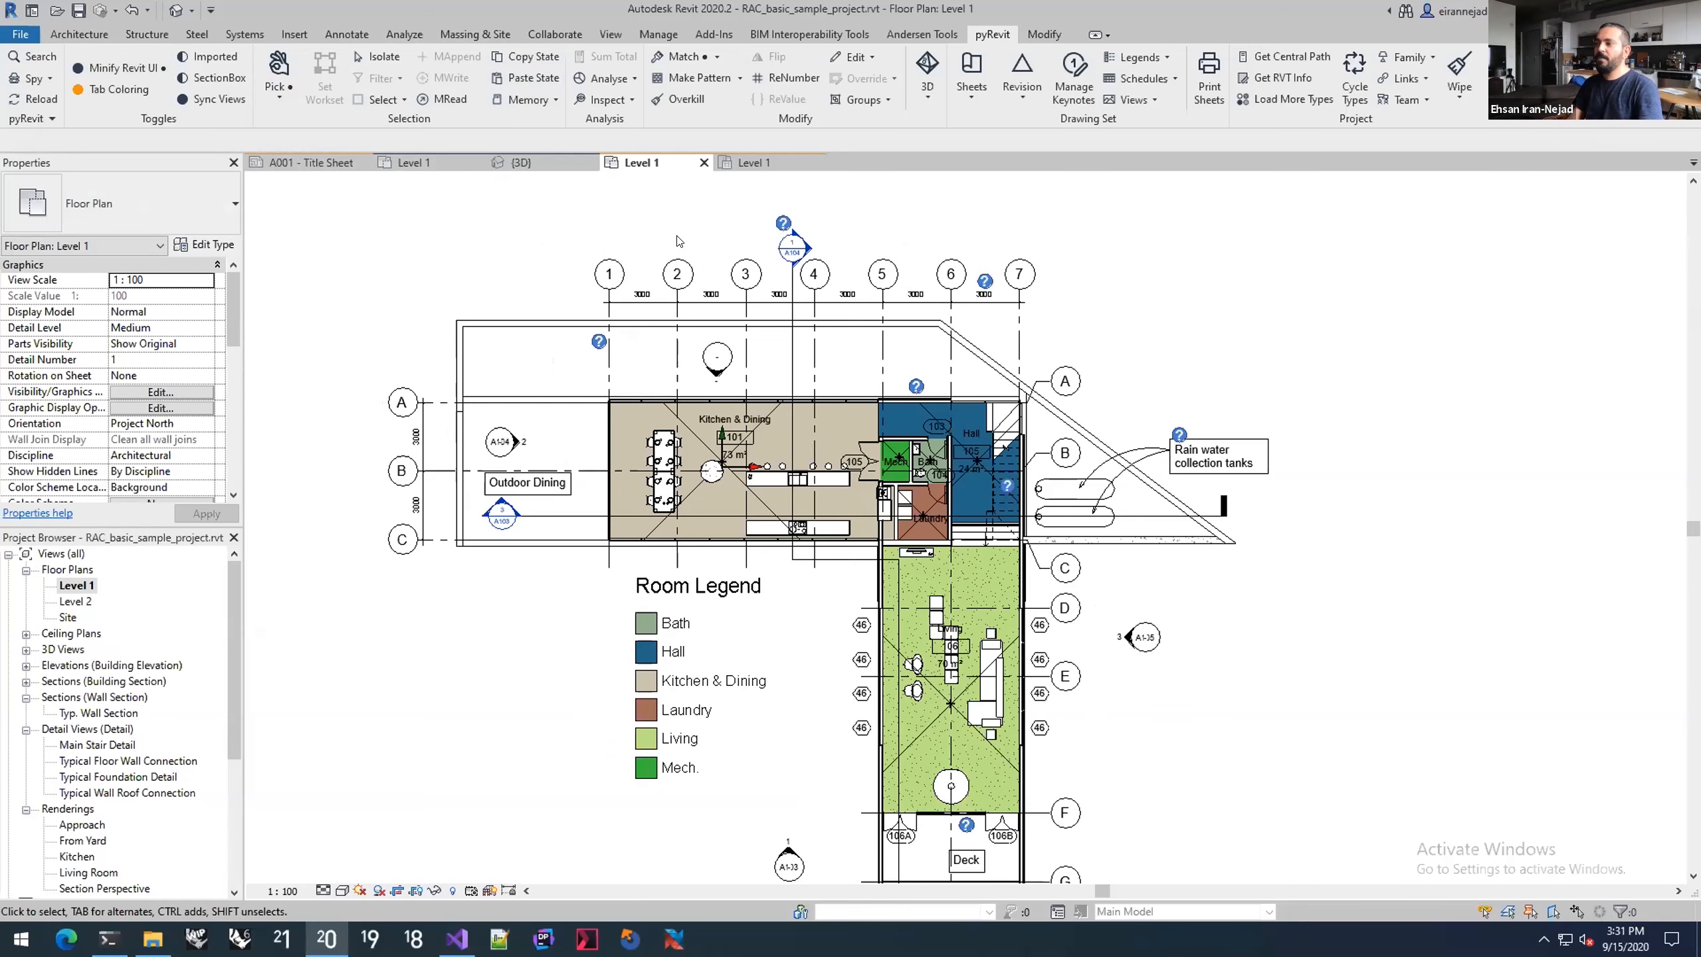
{"action": "middle_click_drag", "start_coordinate": [690, 248], "coordinate": [627, 242]}
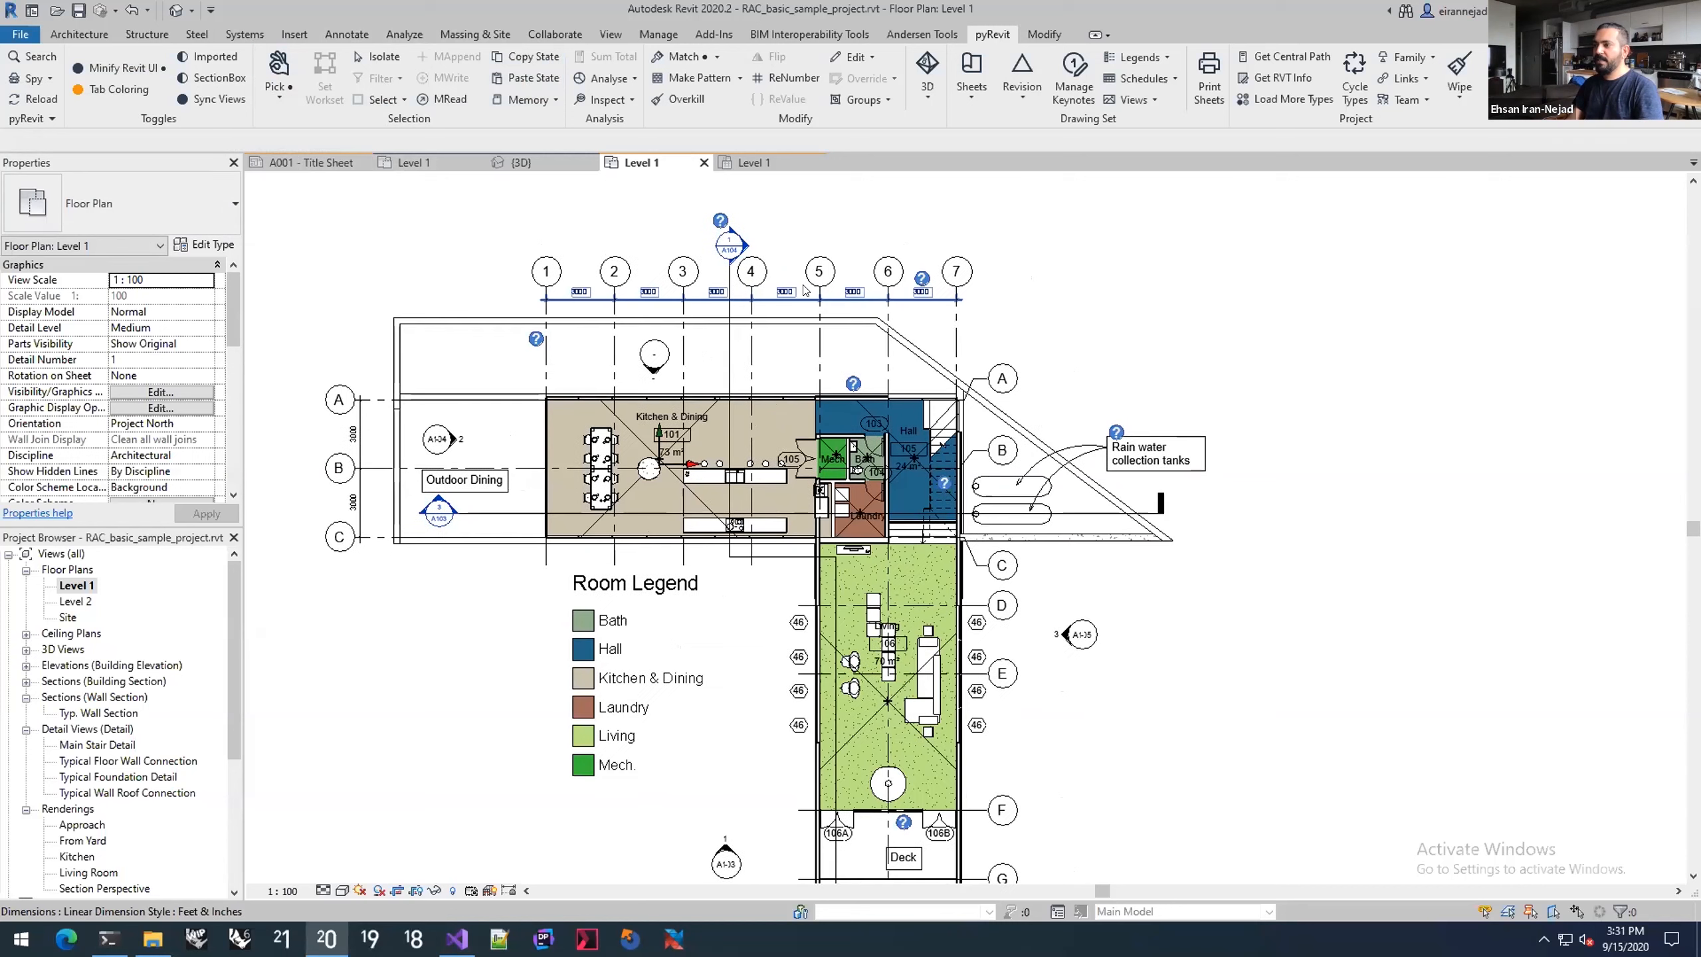
{"action": "middle_click_drag", "start_coordinate": [749, 318], "coordinate": [748, 314]}
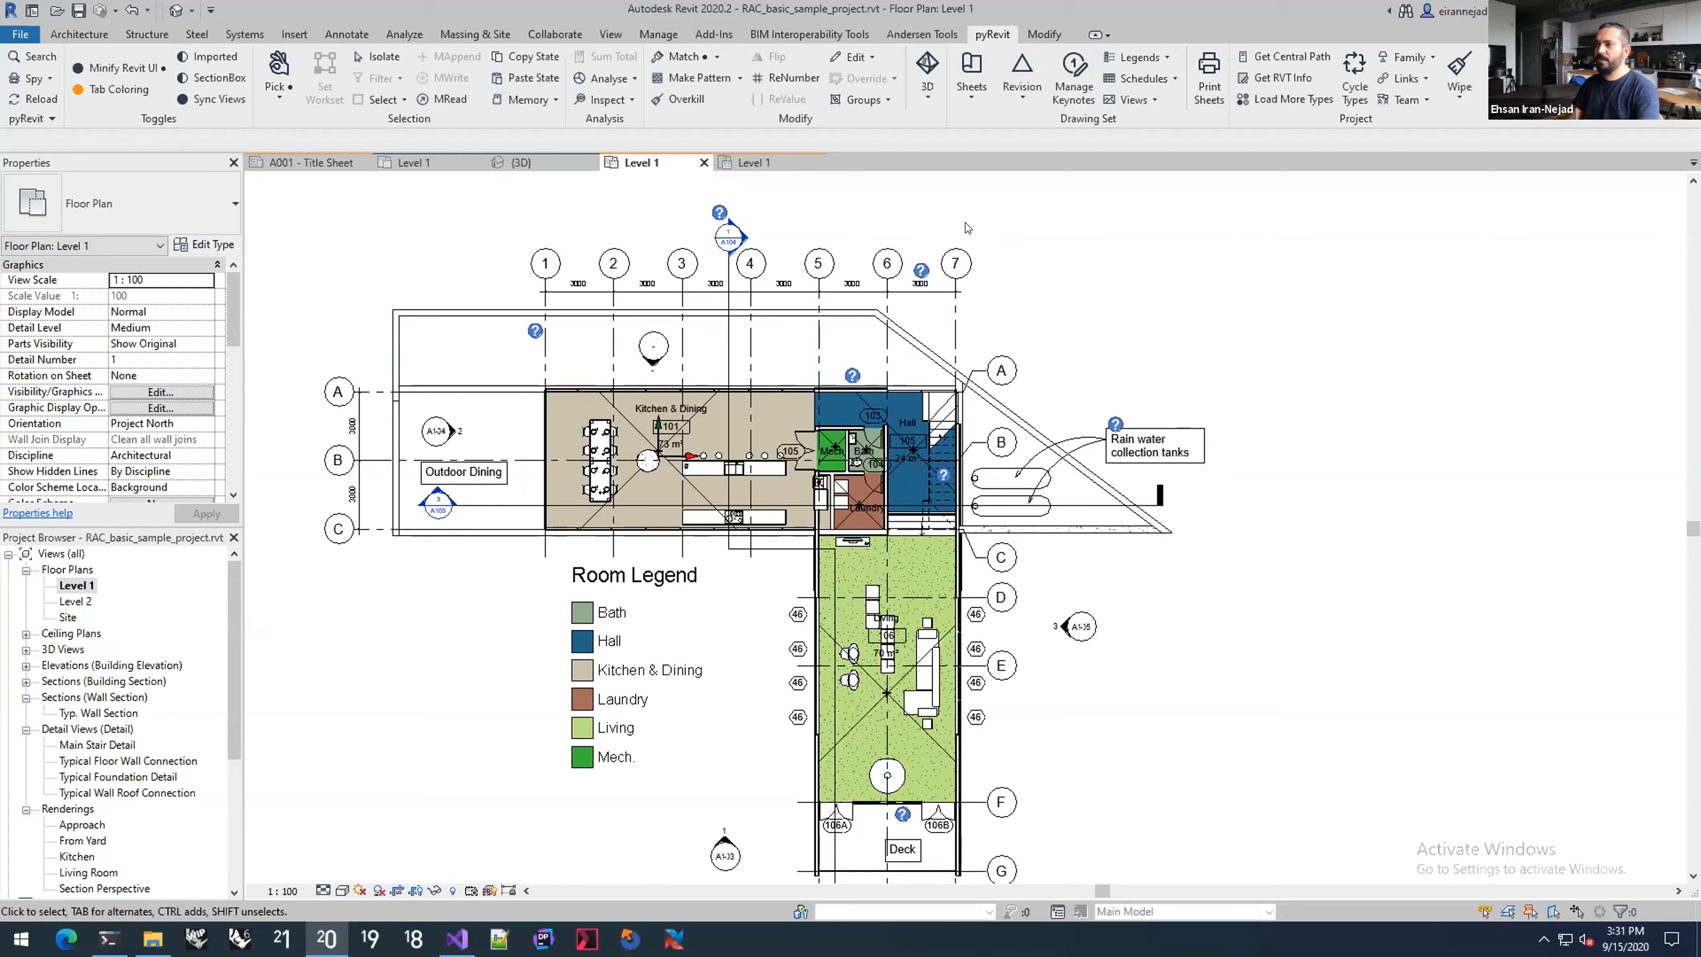
{"action": "left_click_drag", "start_coordinate": [945, 243], "coordinate": [724, 271]}
{"action": "left_click_drag", "start_coordinate": [634, 237], "coordinate": [521, 307], "text": "ctrl"}
{"action": "left_click", "coordinate": [992, 34]}
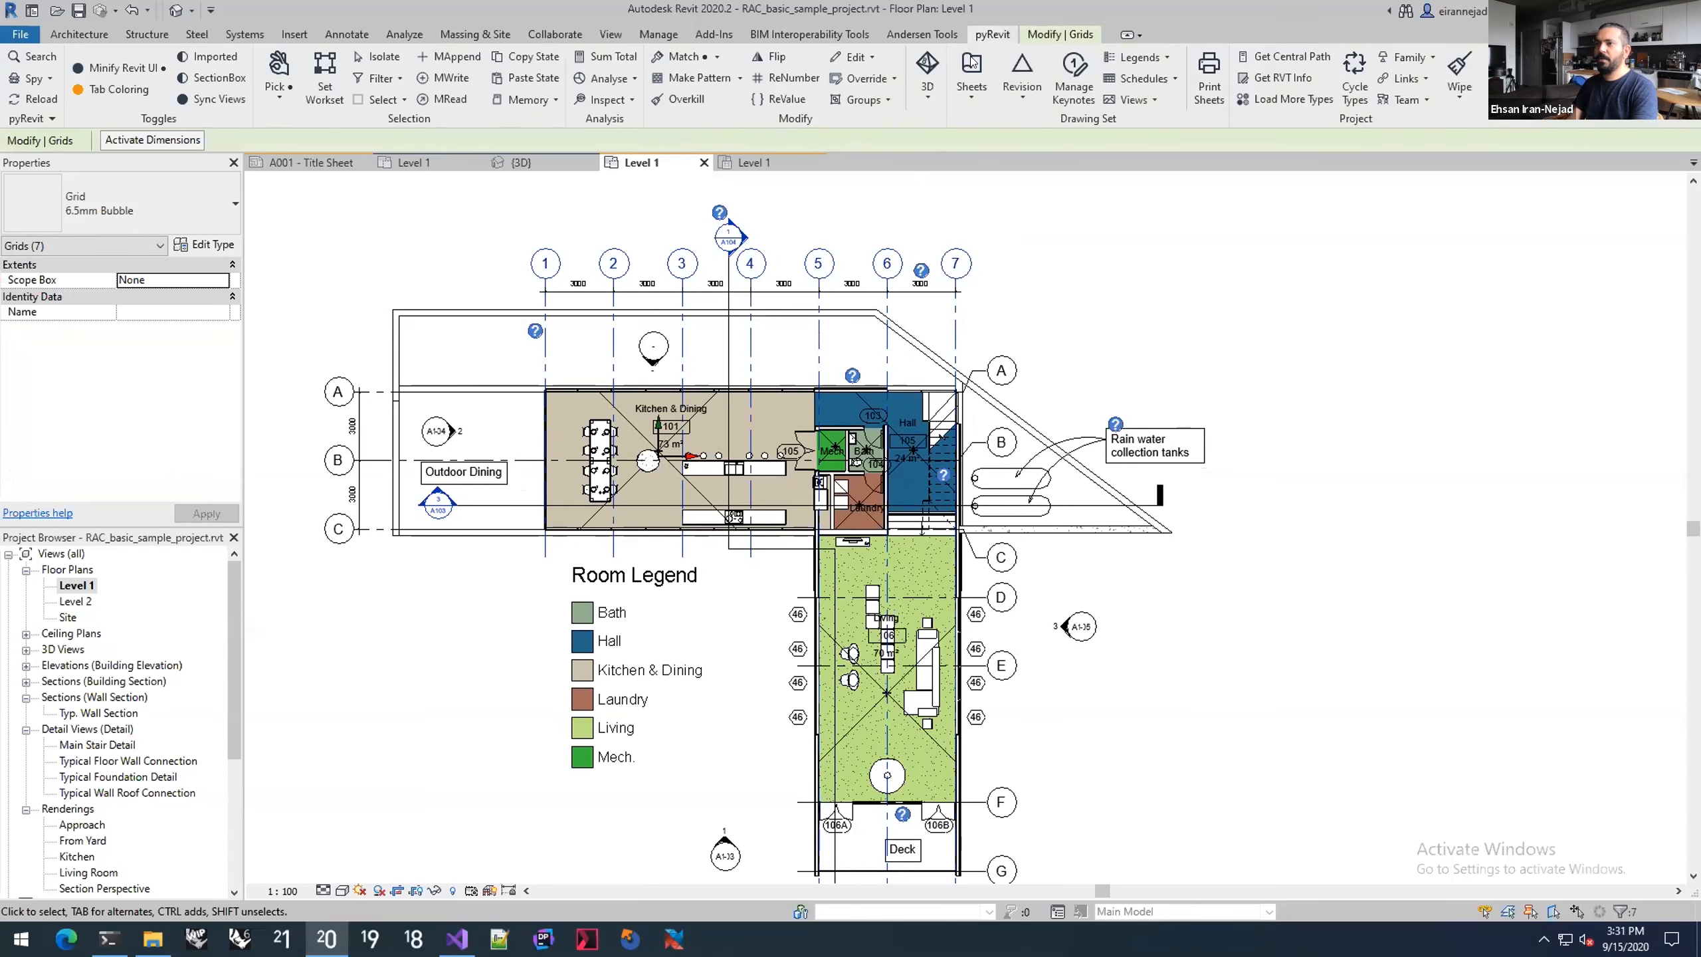
{"action": "left_click", "coordinate": [439, 73]}
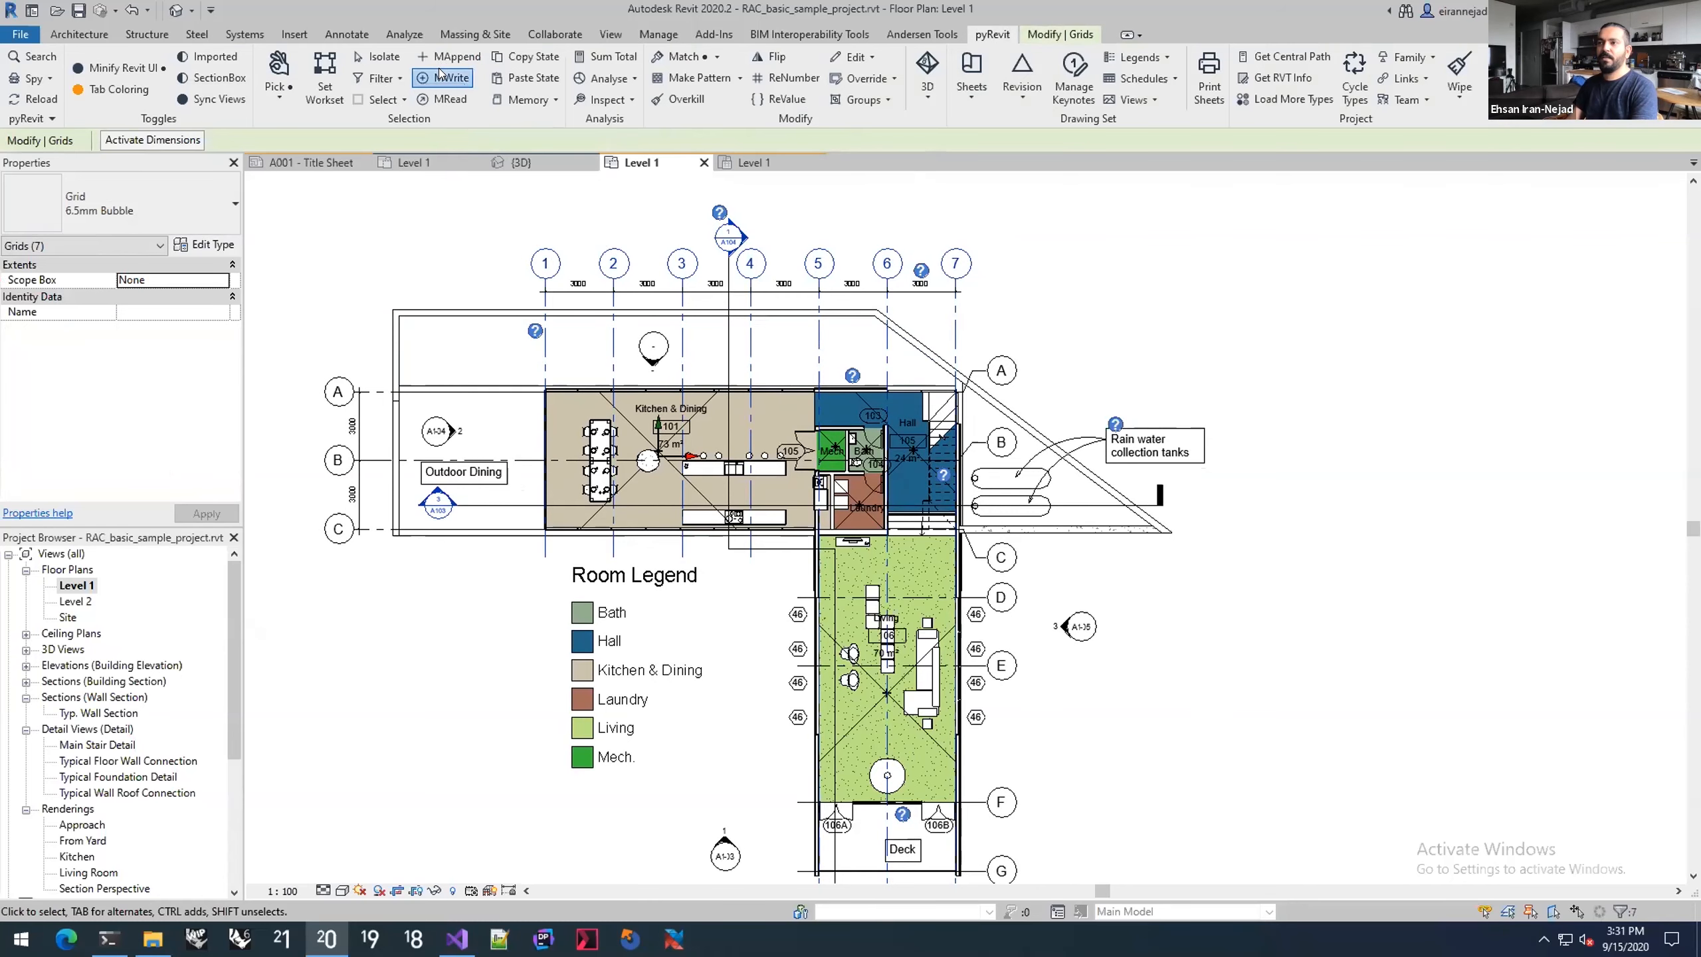
{"action": "key", "text": "Escape"}
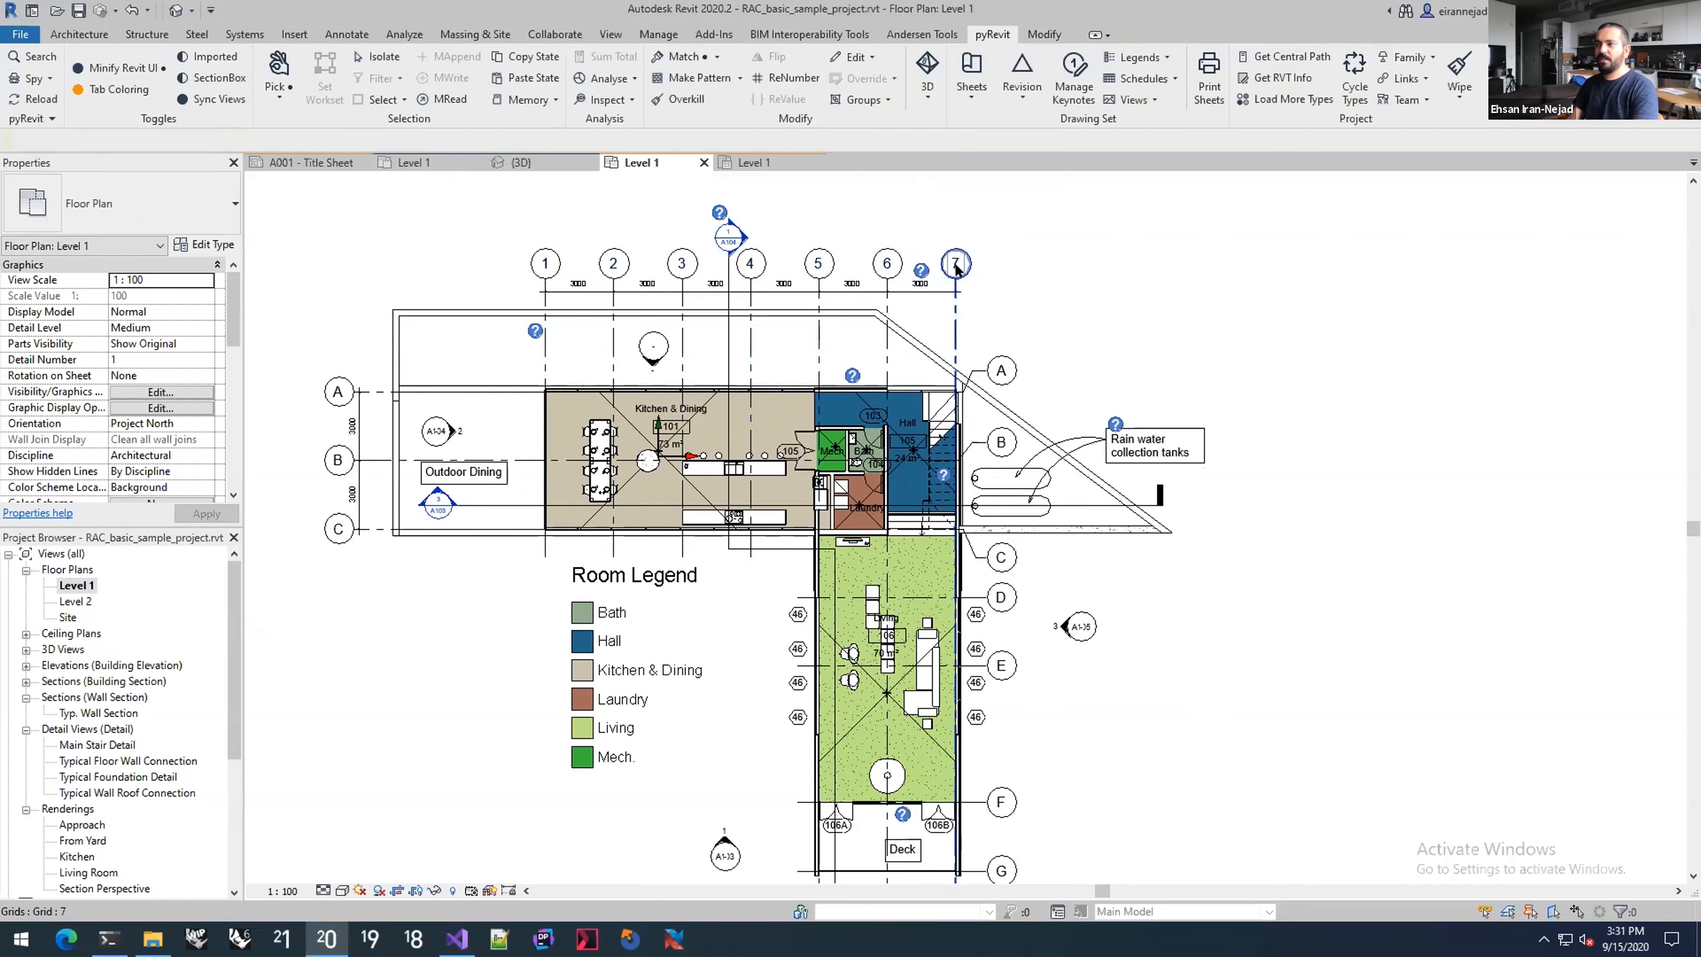
Step: Select grids A, B and C, add them to the selection memory with MAppend, and clear the selection
{"action": "middle_click_drag", "start_coordinate": [1033, 323], "coordinate": [1022, 240]}
{"action": "middle_click_drag", "start_coordinate": [291, 361], "coordinate": [296, 341]}
{"action": "left_click_drag", "start_coordinate": [325, 250], "coordinate": [264, 463]}
{"action": "left_click", "coordinate": [992, 34]}
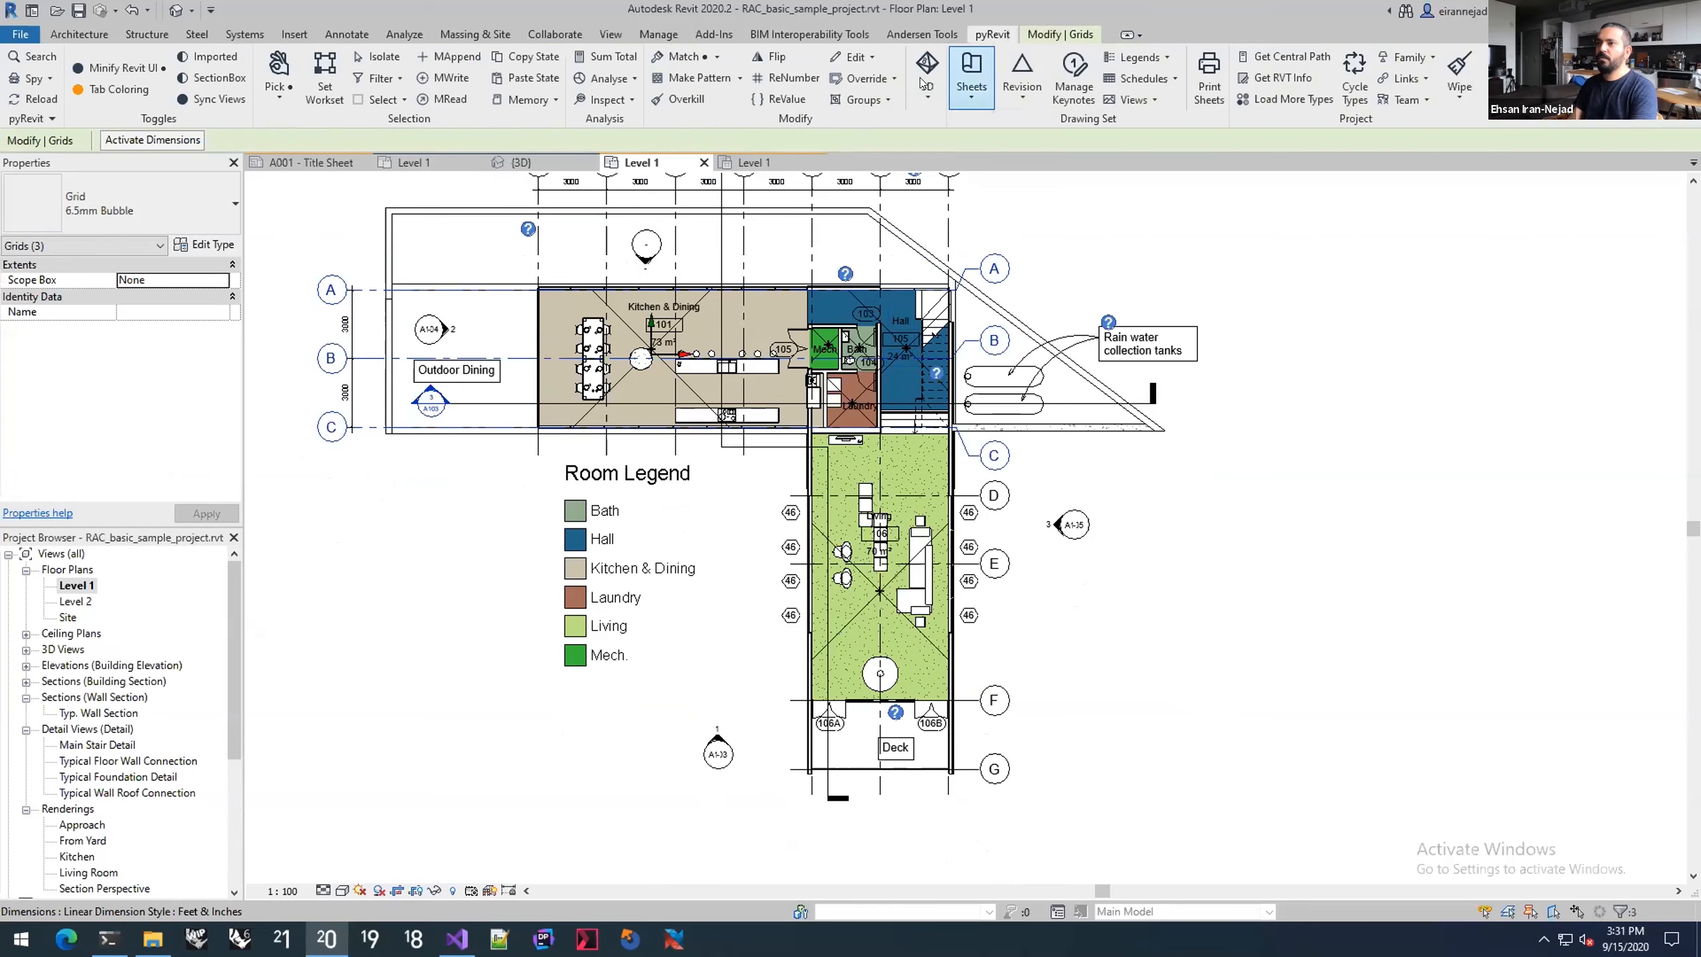
{"action": "left_click", "coordinate": [451, 57]}
{"action": "left_click", "coordinate": [496, 238]}
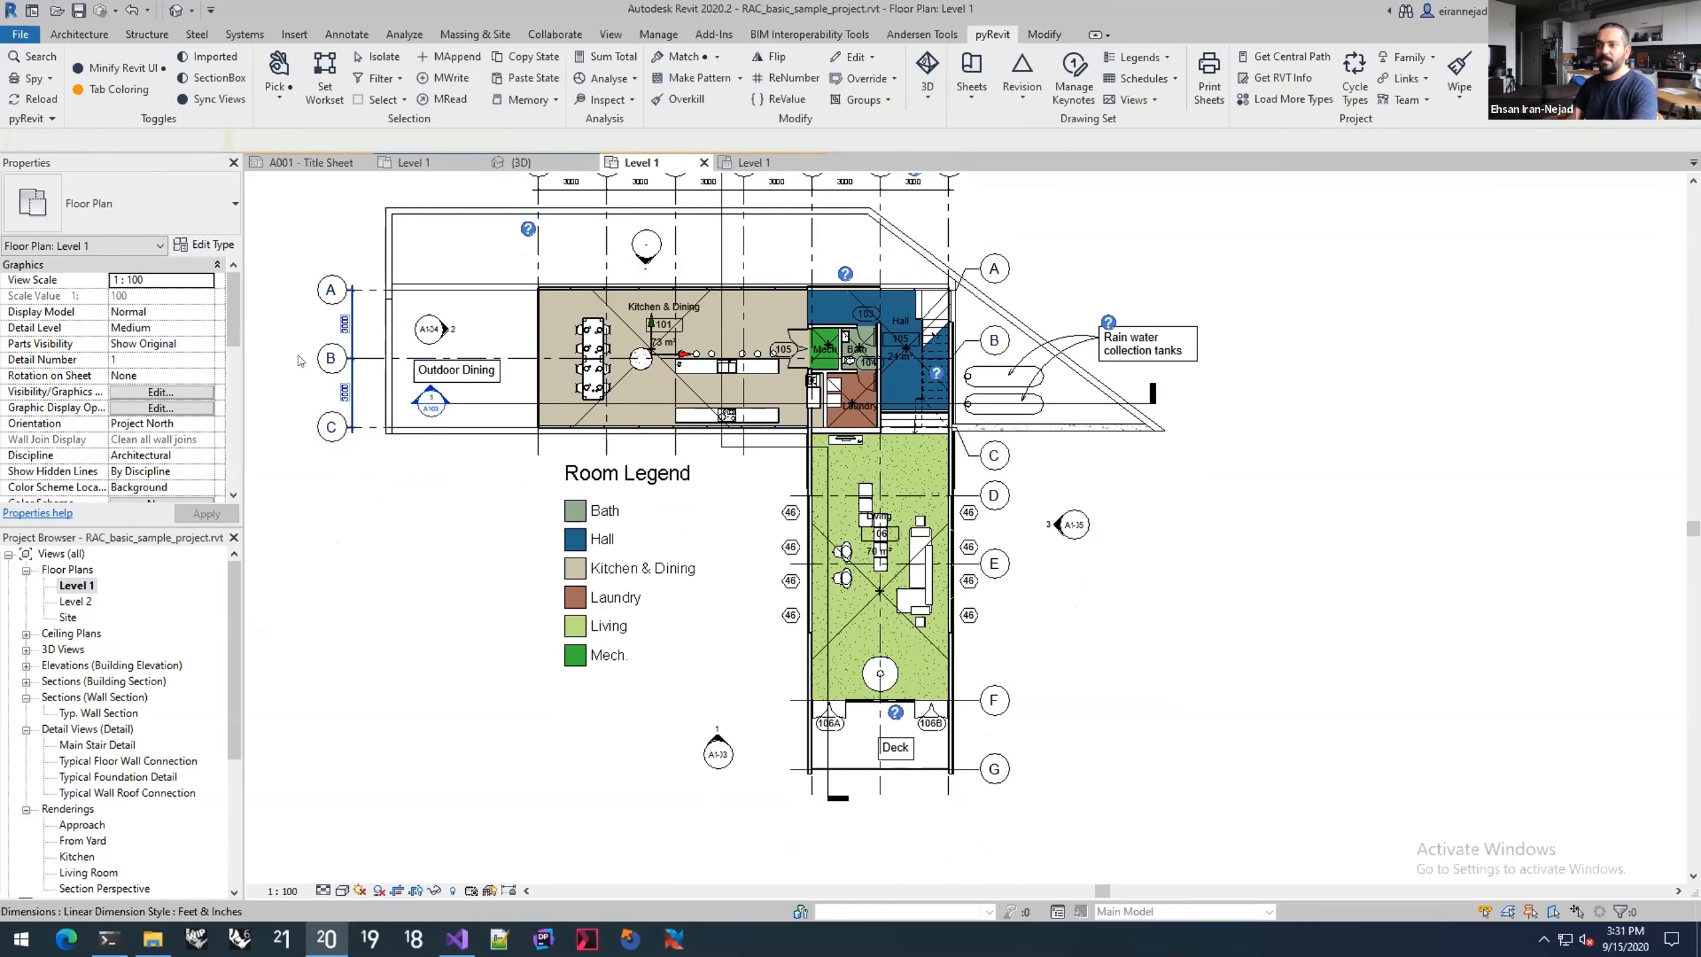
Step: In the Level 1 ceiling plan, select grids D to G, add them to the selection memory with MAppend, and clear the selection
{"action": "middle_click_drag", "start_coordinate": [380, 515], "coordinate": [379, 527]}
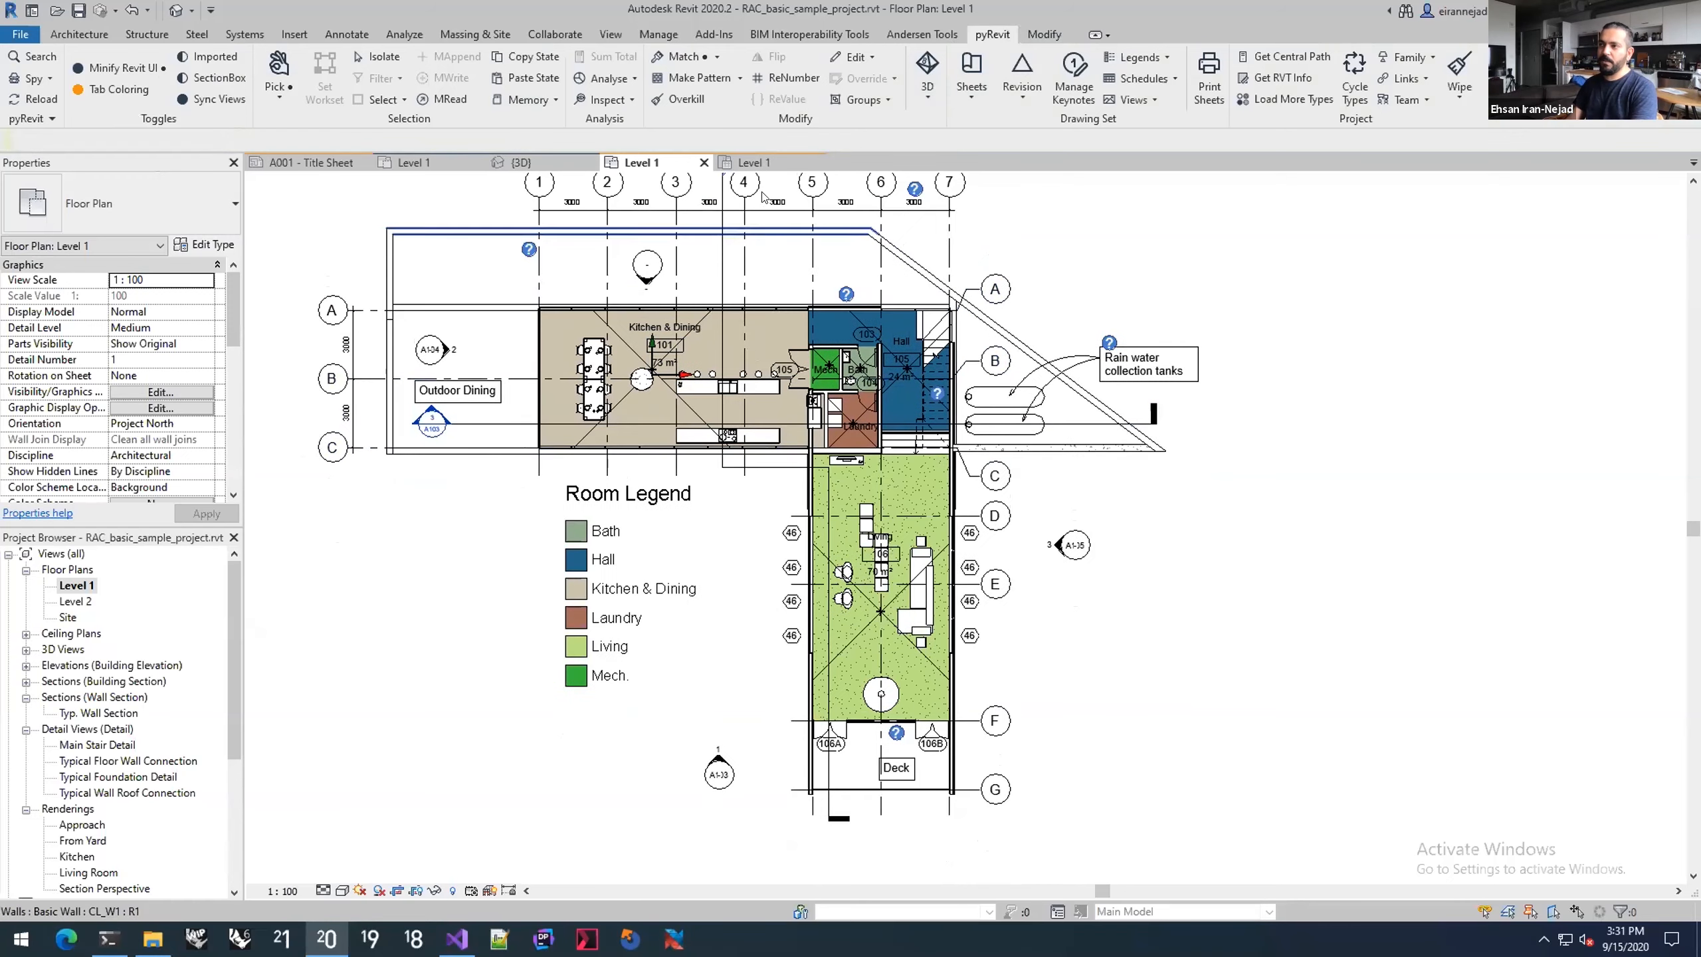
{"action": "key", "text": "ctrl+Tab"}
{"action": "scroll", "coordinate": [652, 415], "scroll_direction": "down", "scroll_amount": 5}
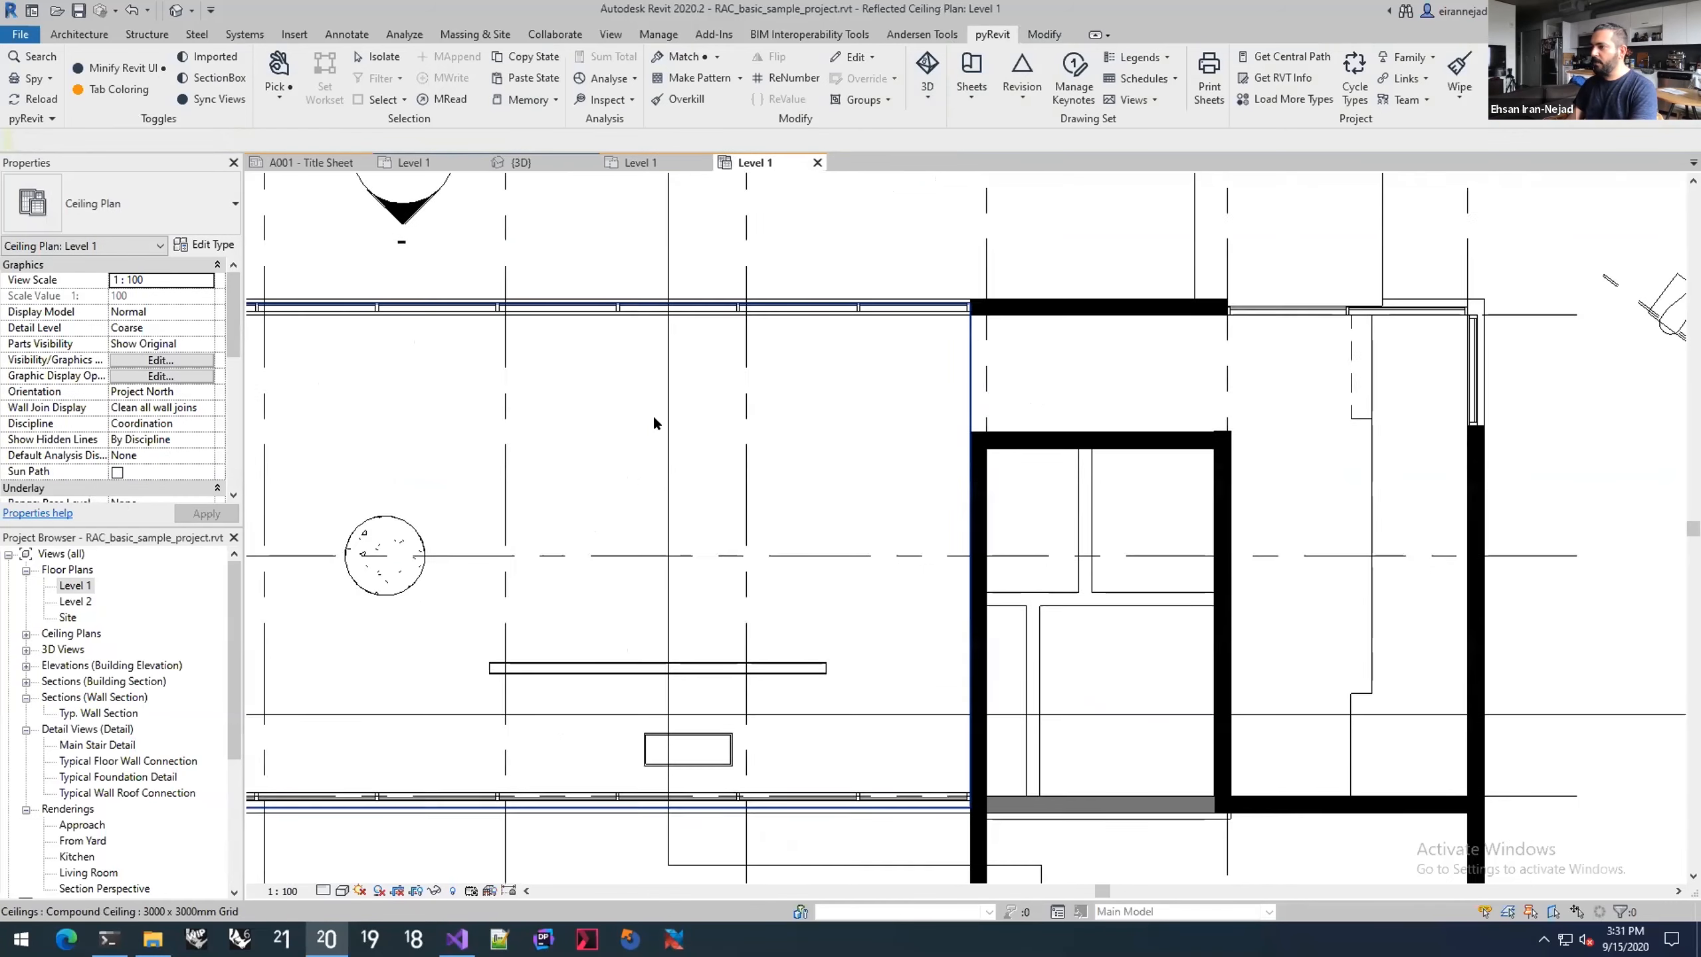
{"action": "middle_click_drag", "start_coordinate": [875, 451], "coordinate": [809, 318]}
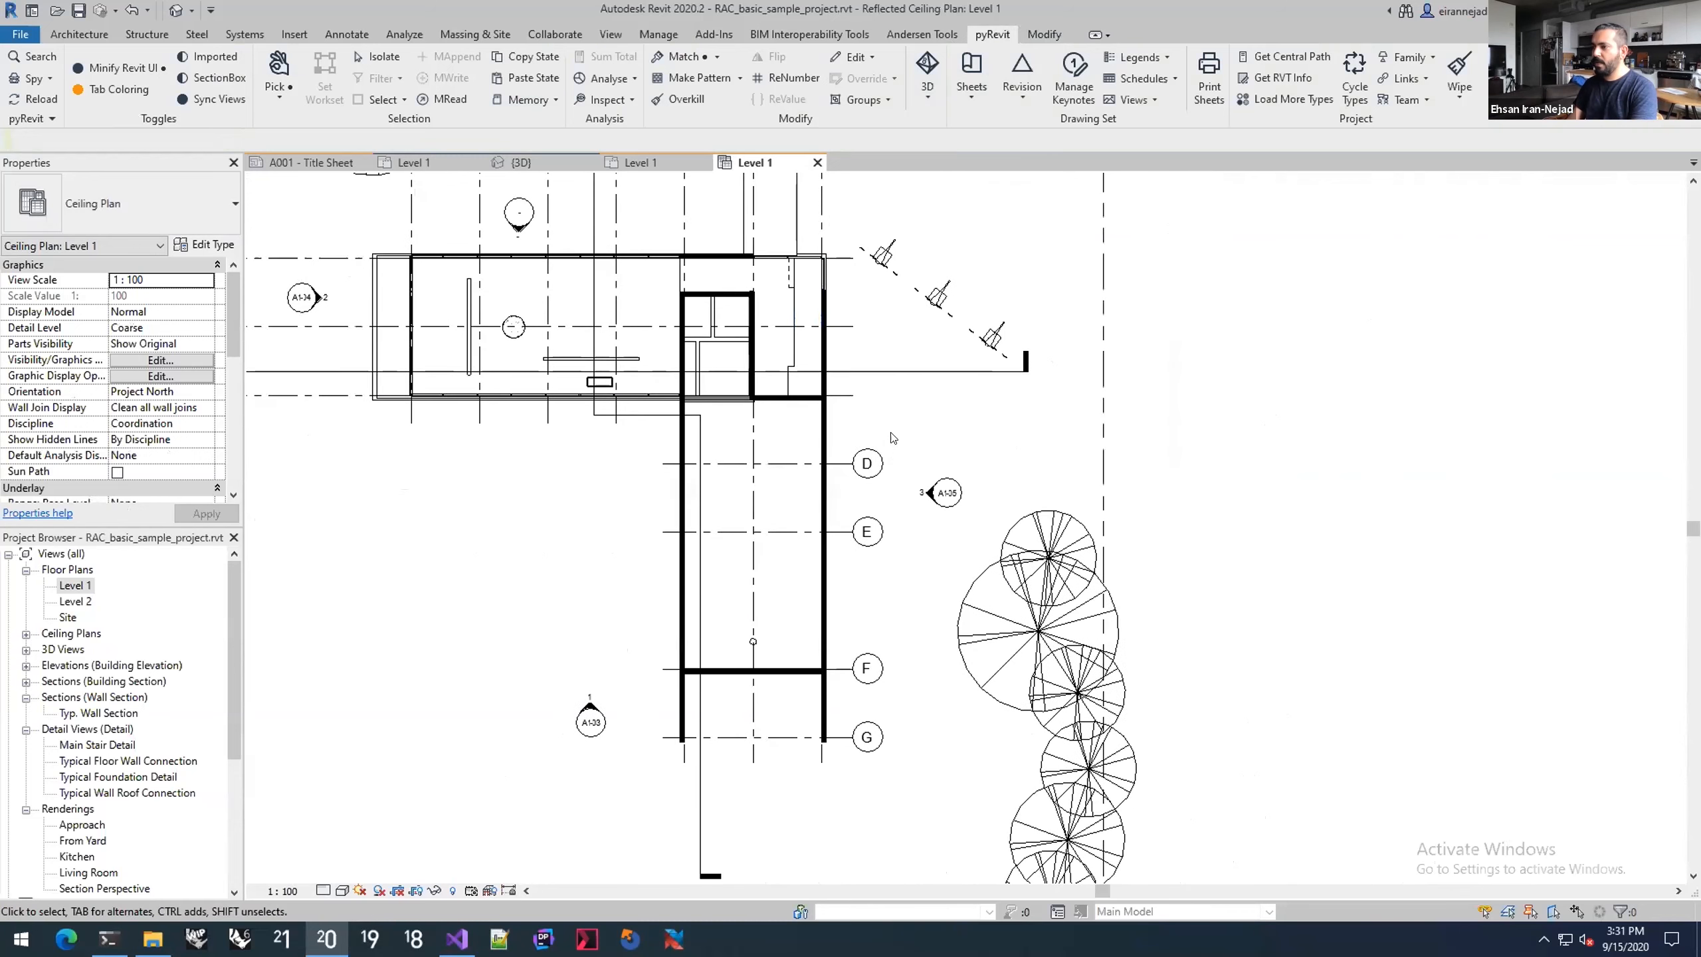
{"action": "left_click", "coordinate": [857, 631]}
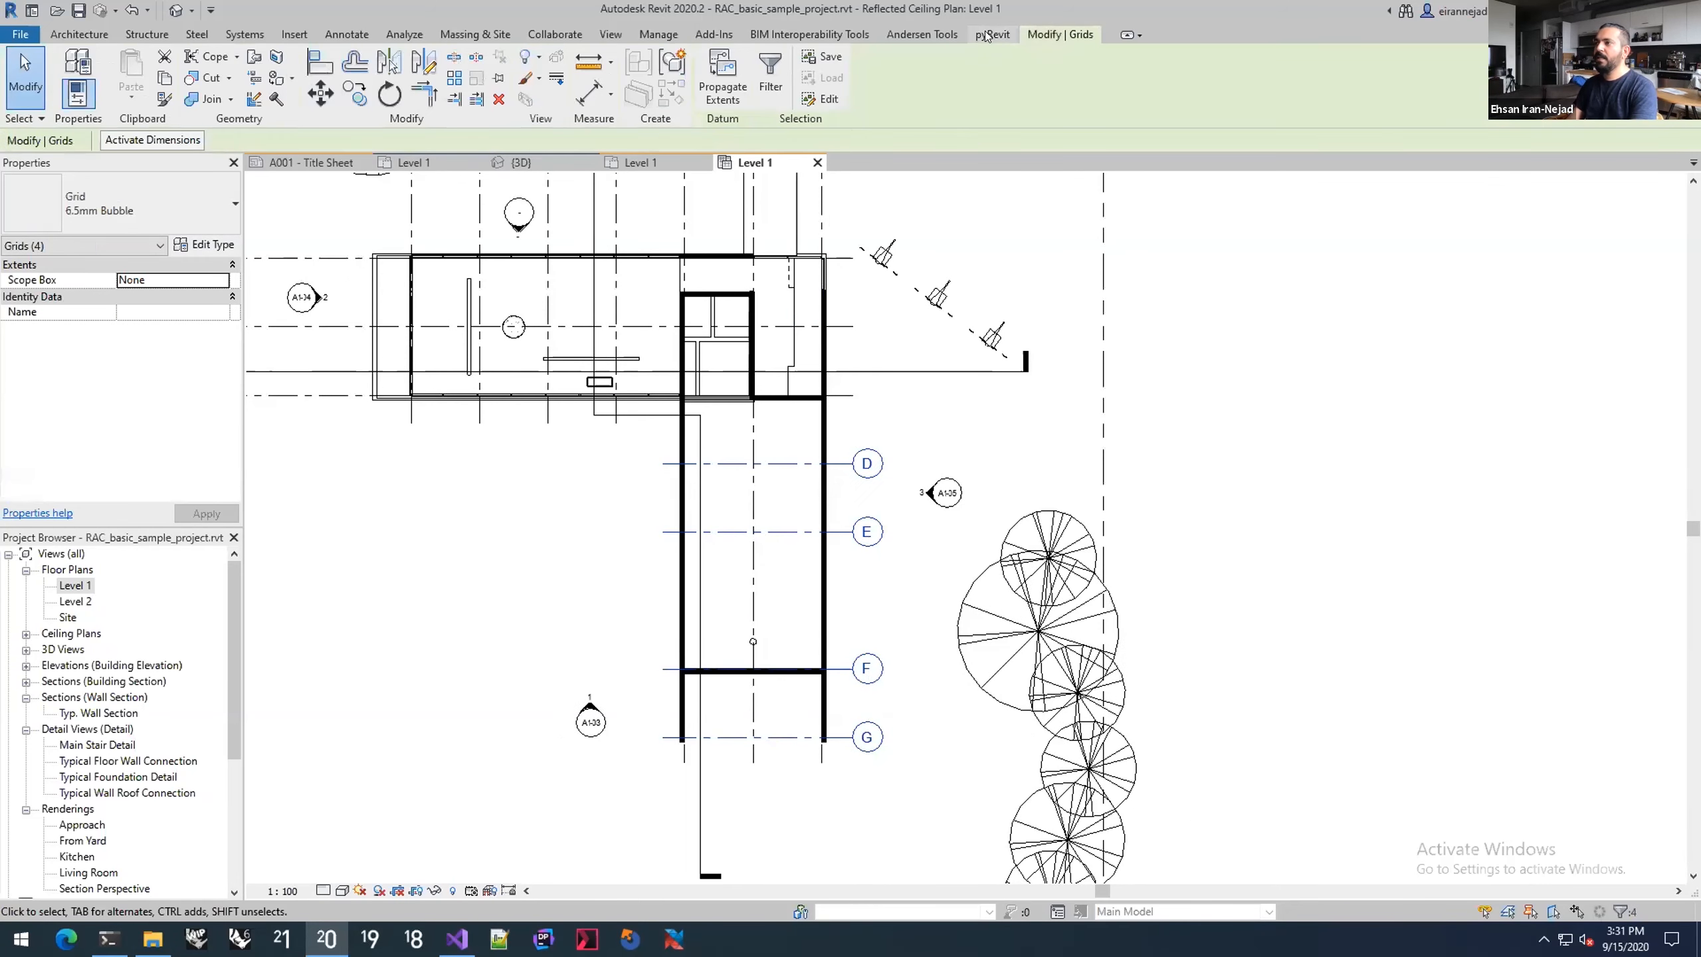
{"action": "left_click", "coordinate": [452, 59]}
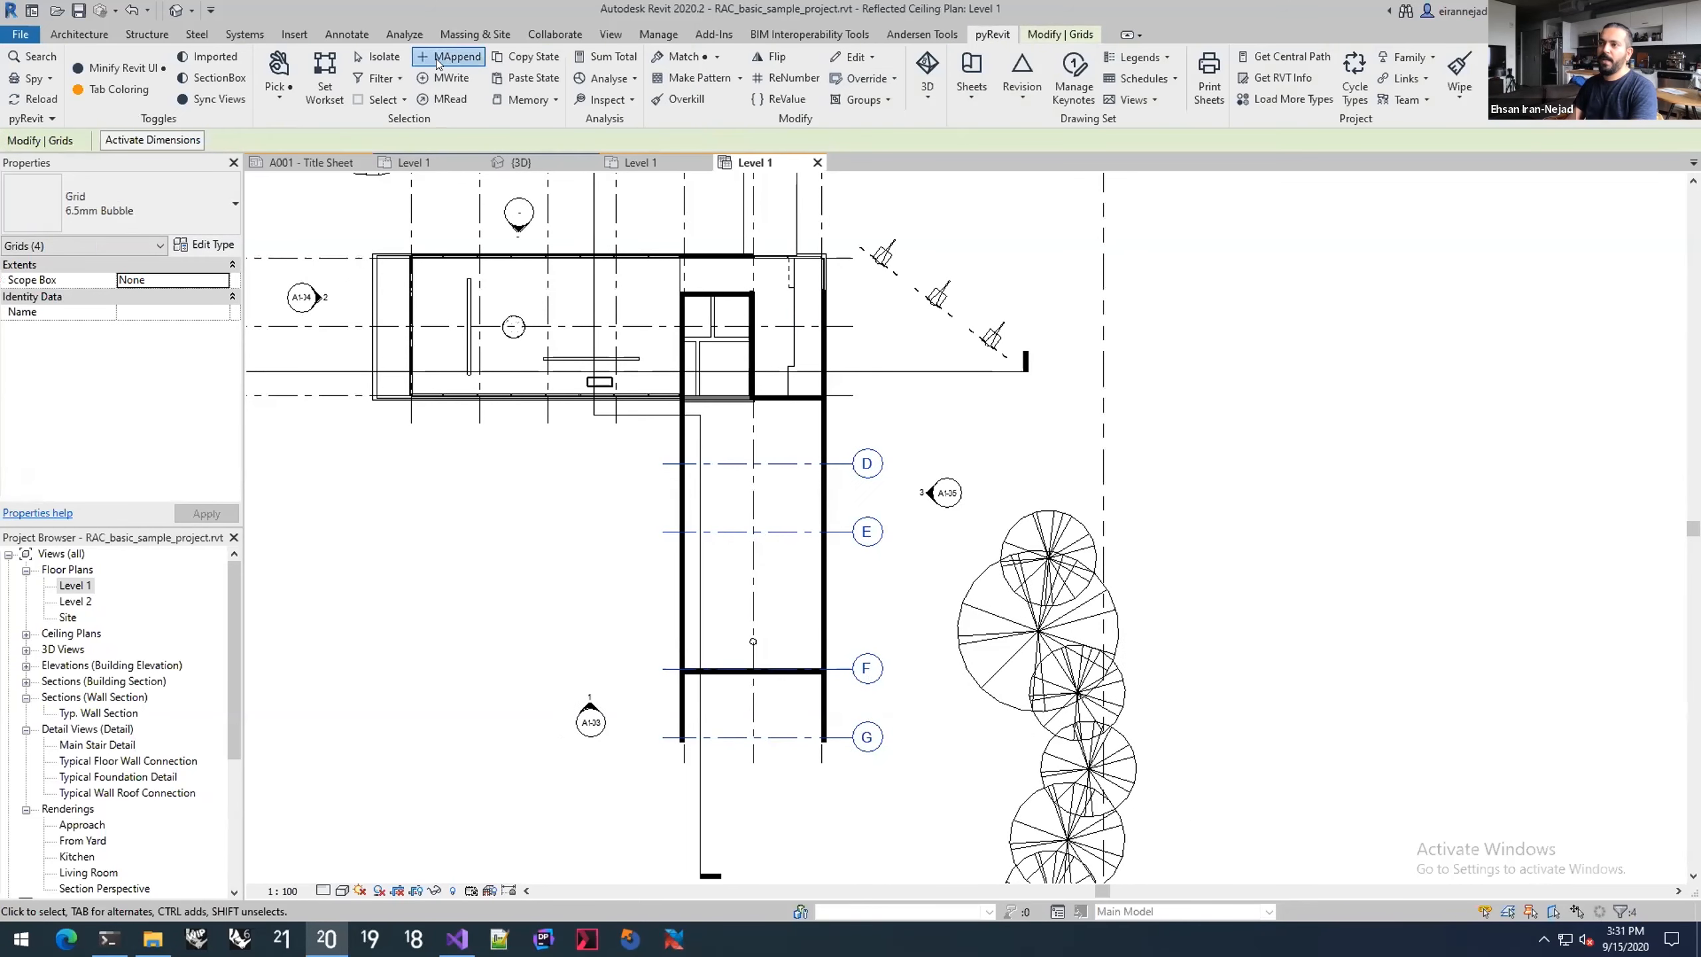
{"action": "left_click", "coordinate": [862, 405]}
Step: Recall the stored grid selection in the ceiling plan with MRead, inspect the selected grids, and clear the selection
{"action": "middle_click_drag", "start_coordinate": [864, 410], "coordinate": [930, 539]}
{"action": "scroll", "coordinate": [928, 538], "scroll_direction": "down", "scroll_amount": 1}
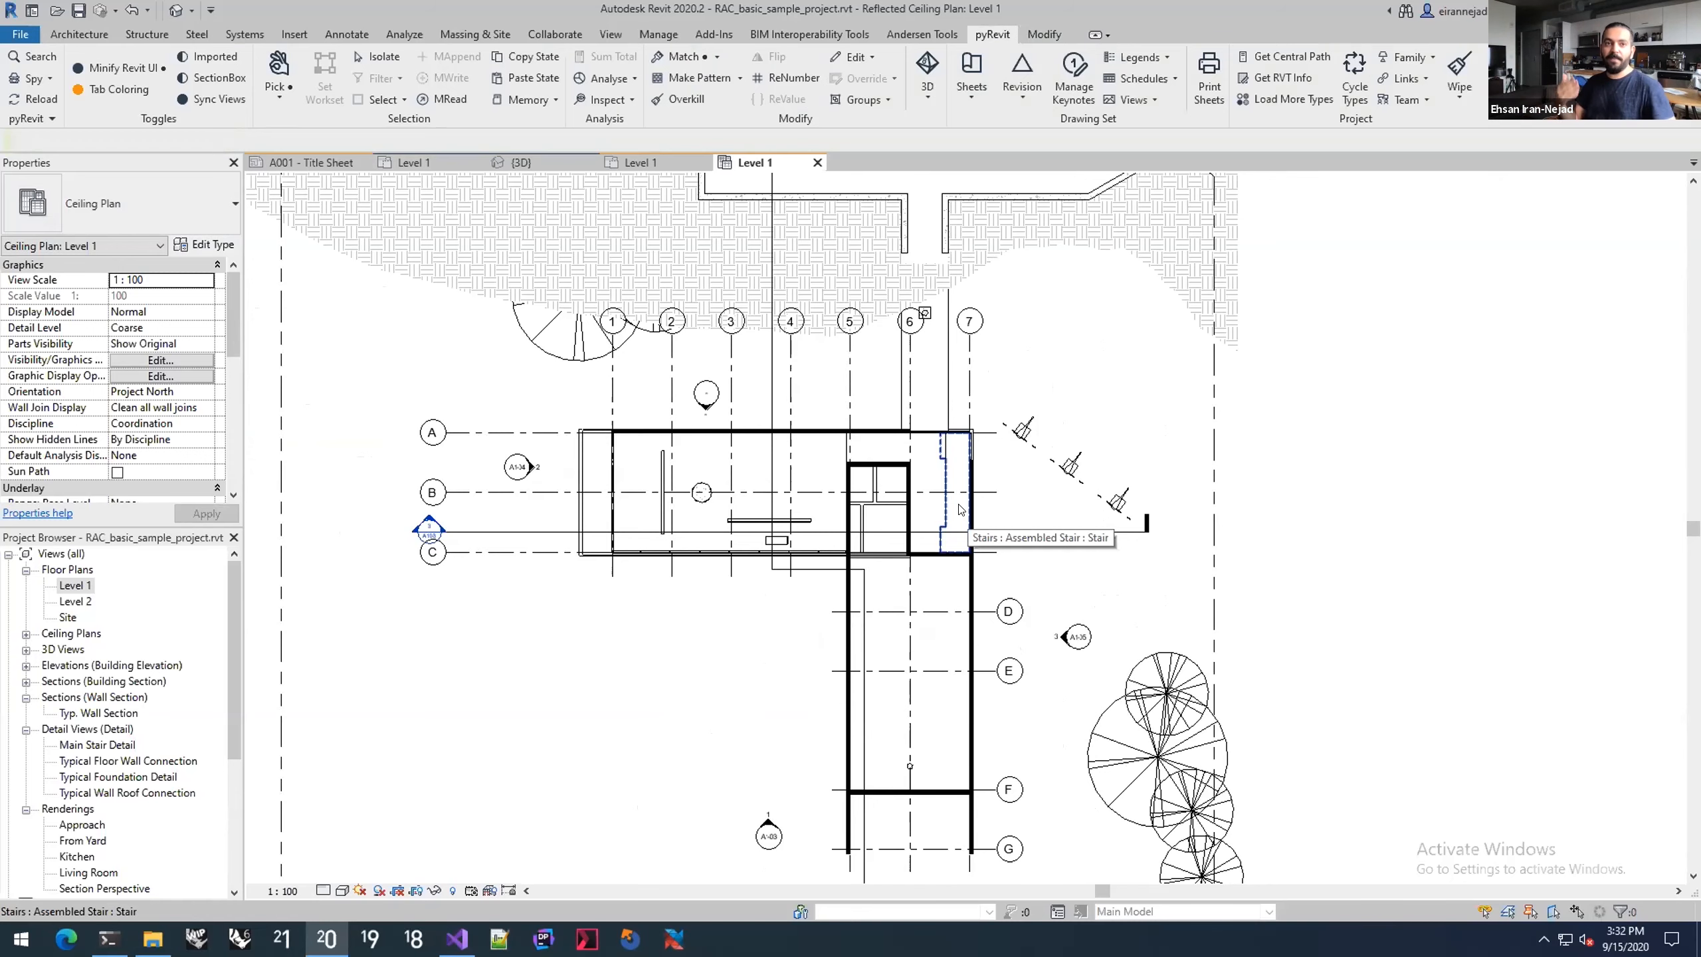
{"action": "middle_click_drag", "start_coordinate": [647, 588], "coordinate": [625, 579]}
{"action": "left_click", "coordinate": [447, 99]}
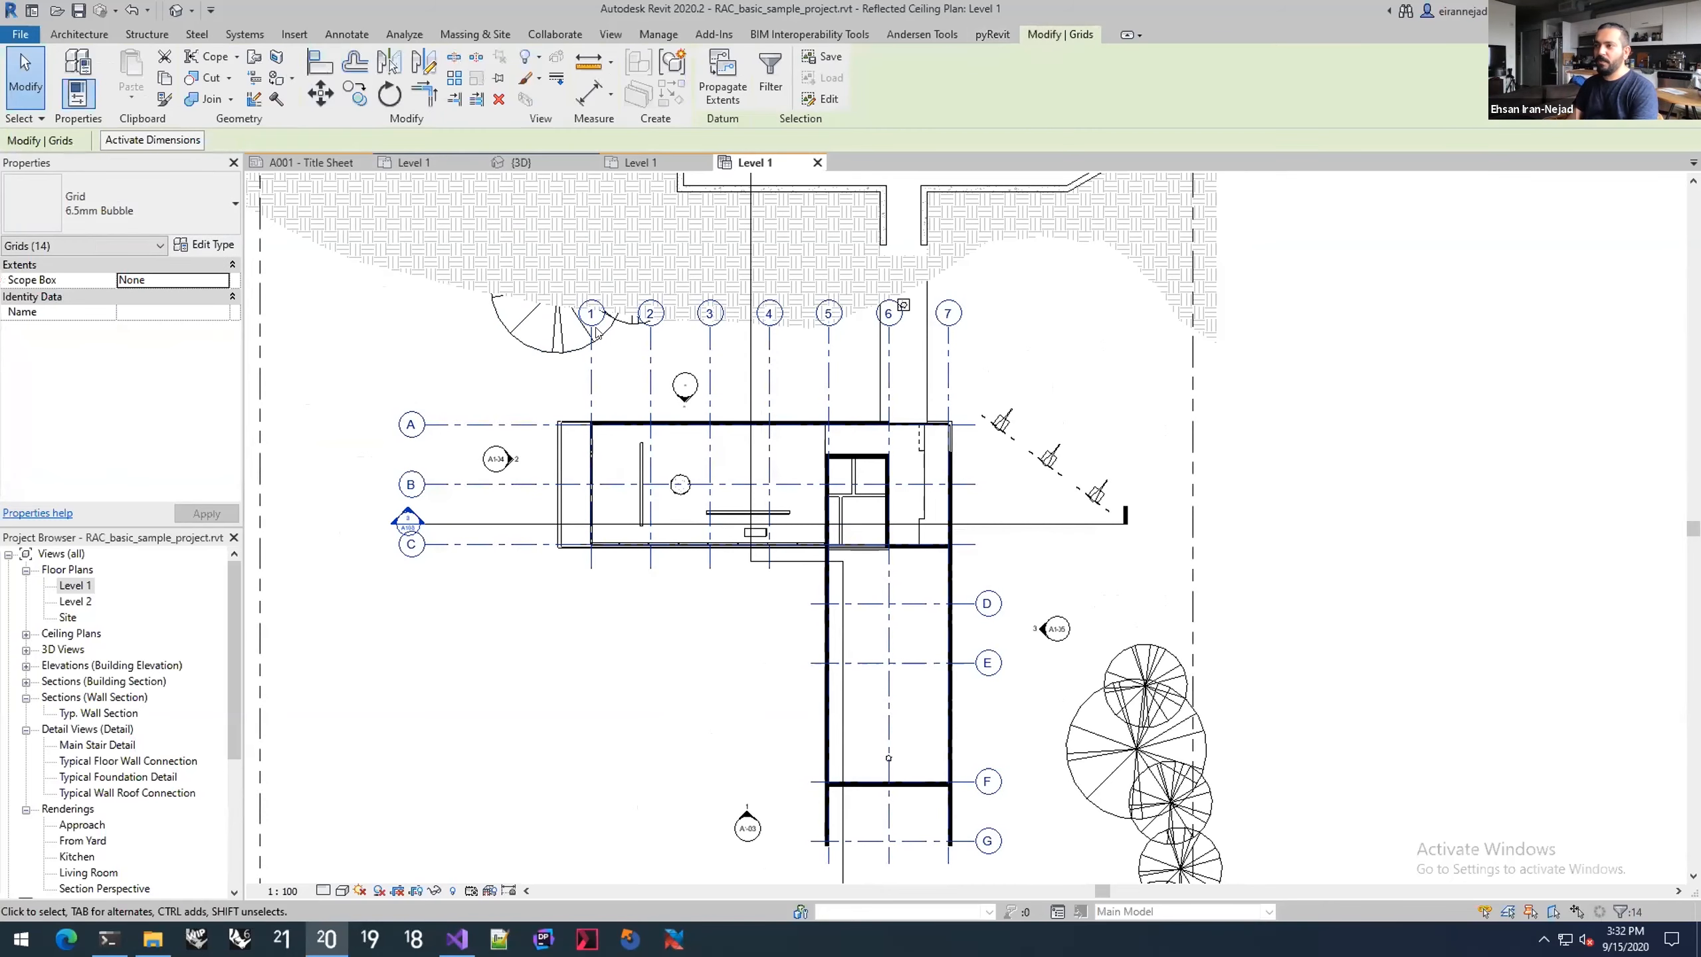
{"action": "middle_click_drag", "start_coordinate": [760, 636], "coordinate": [768, 556]}
{"action": "middle_click_drag", "start_coordinate": [733, 481], "coordinate": [712, 635]}
{"action": "scroll", "coordinate": [675, 523], "scroll_direction": "up", "scroll_amount": 1}
{"action": "left_click", "coordinate": [679, 636]}
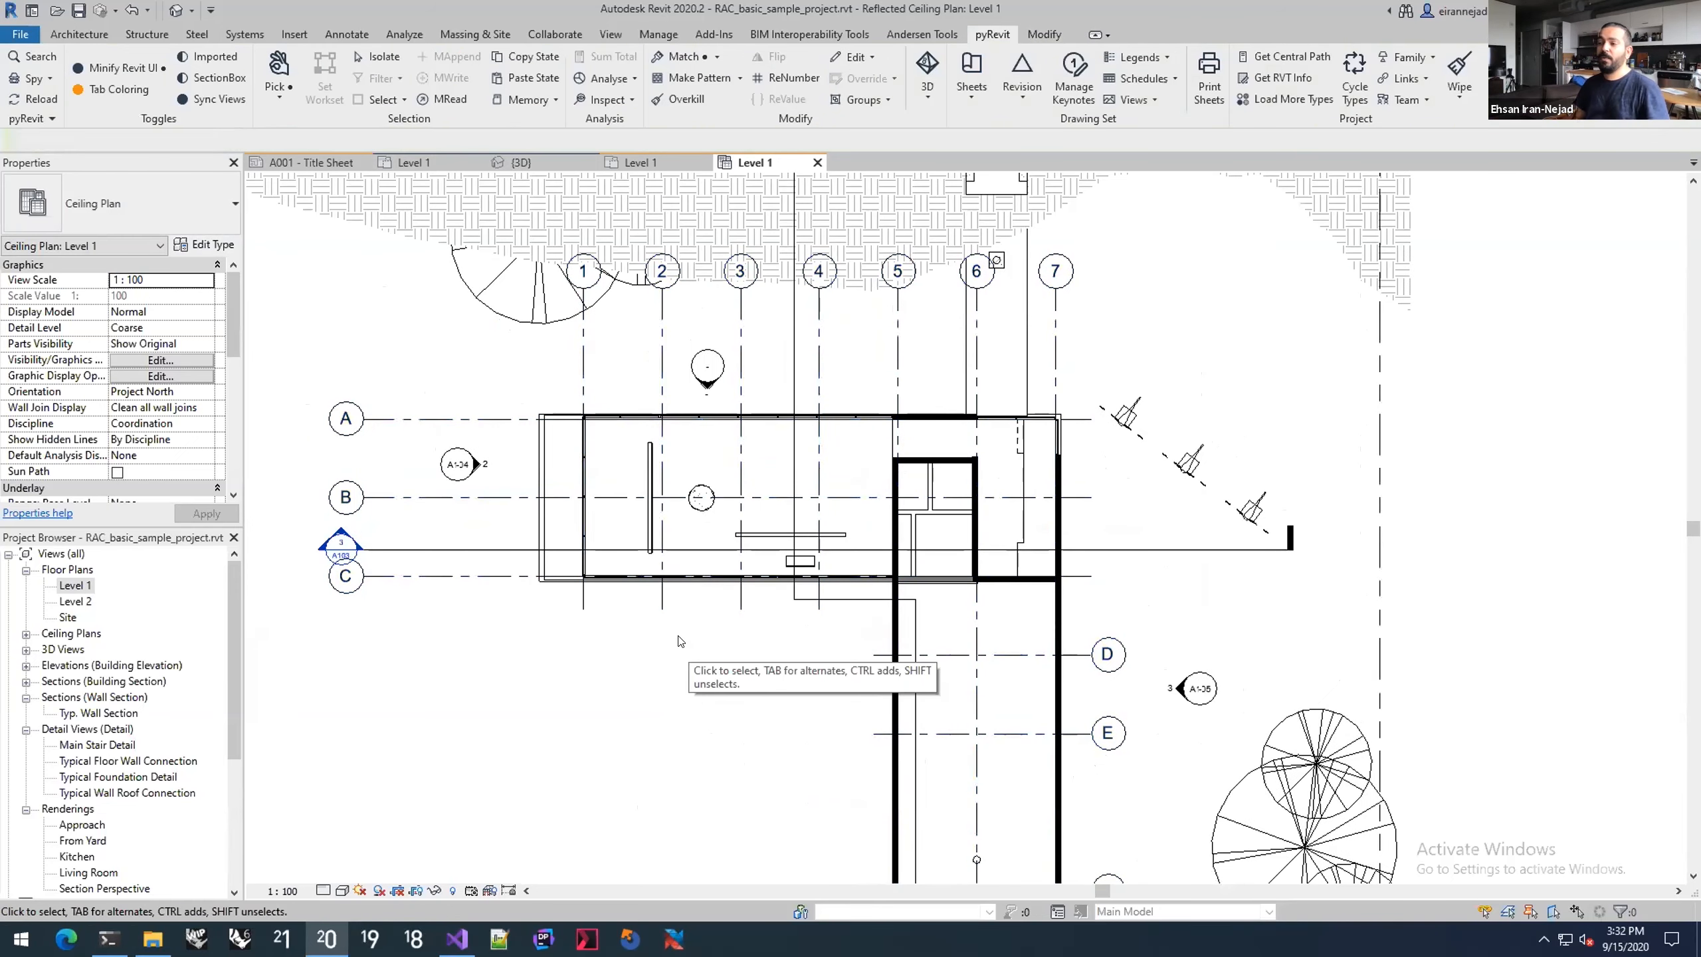
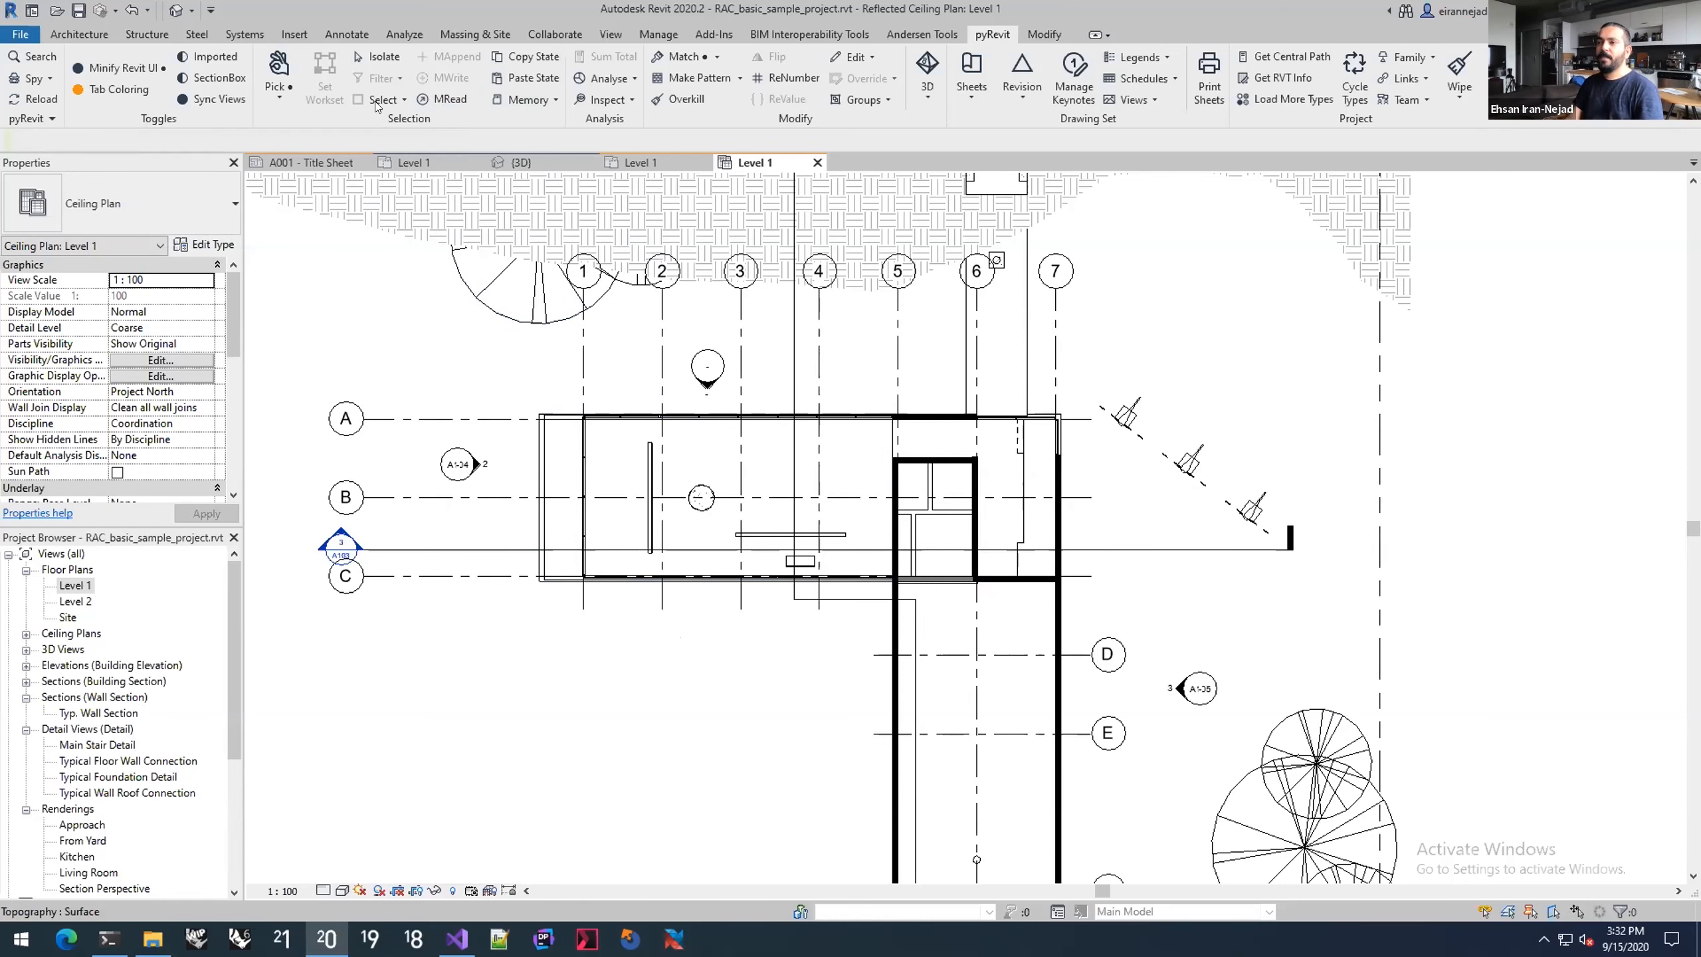
Step: Temporarily isolate the doors in the Level 1 floor plan with pyRevit's Isolate tool, and reset the temporary isolation
{"action": "left_click", "coordinate": [379, 57]}
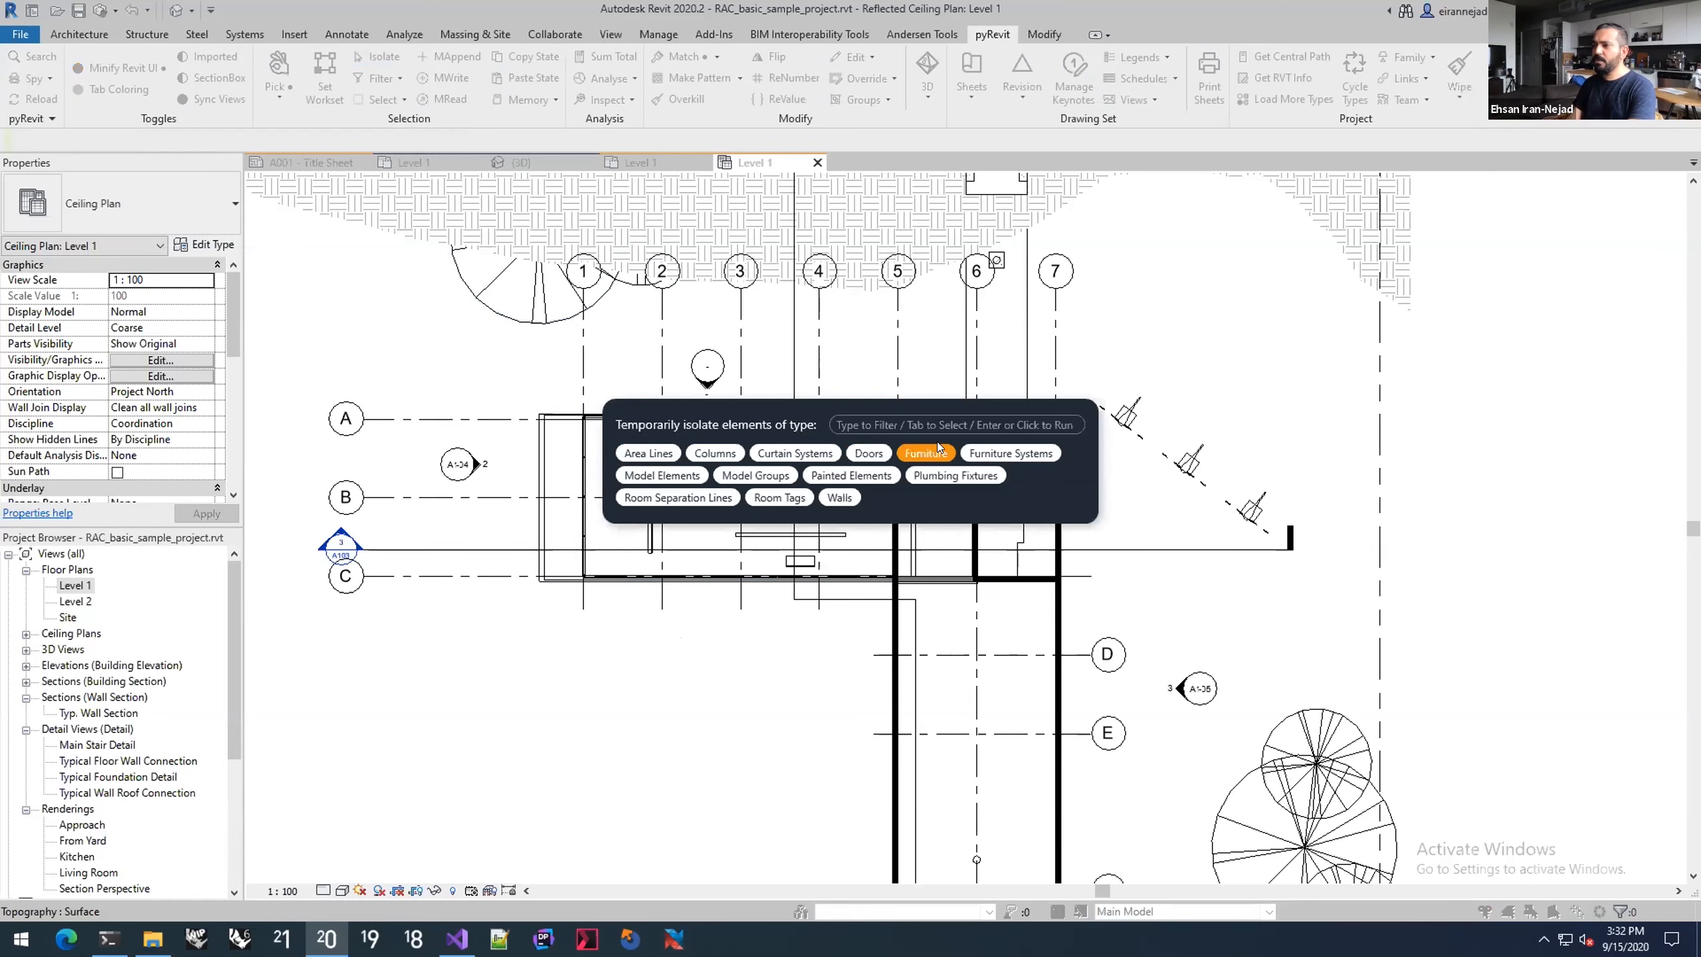
{"action": "key", "text": "Escape"}
{"action": "left_click", "coordinate": [616, 162]}
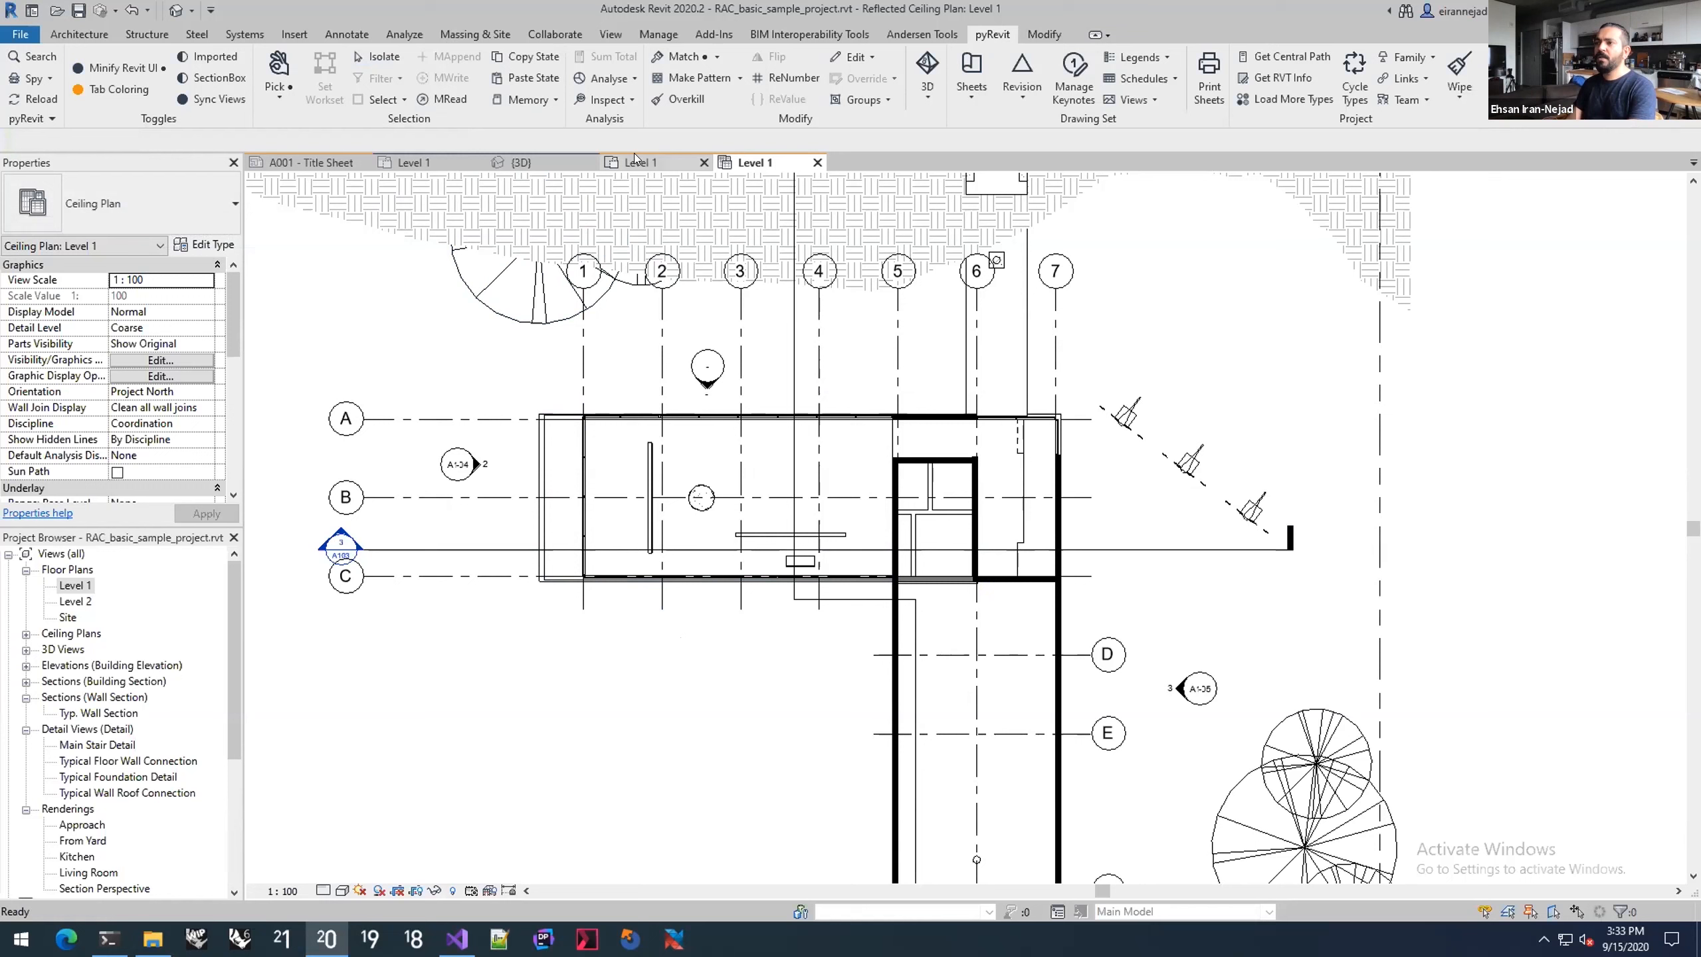
{"action": "left_click", "coordinate": [379, 56]}
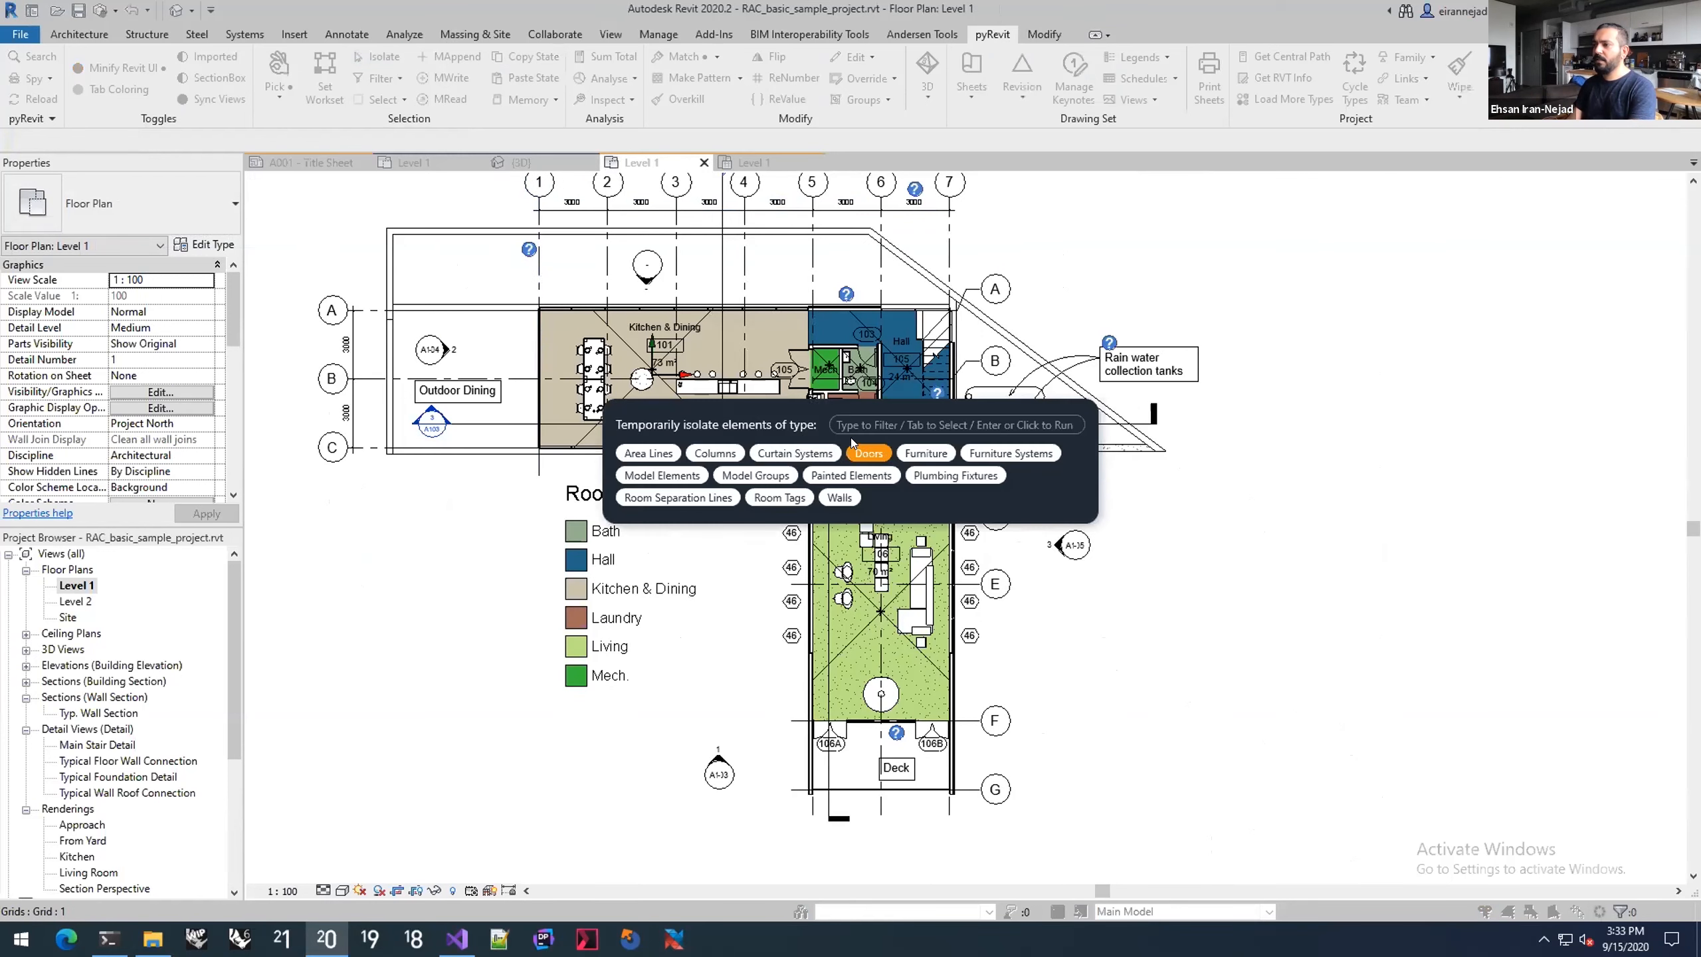
{"action": "left_click", "coordinate": [868, 453]}
{"action": "middle_click_drag", "start_coordinate": [842, 391], "coordinate": [828, 396]}
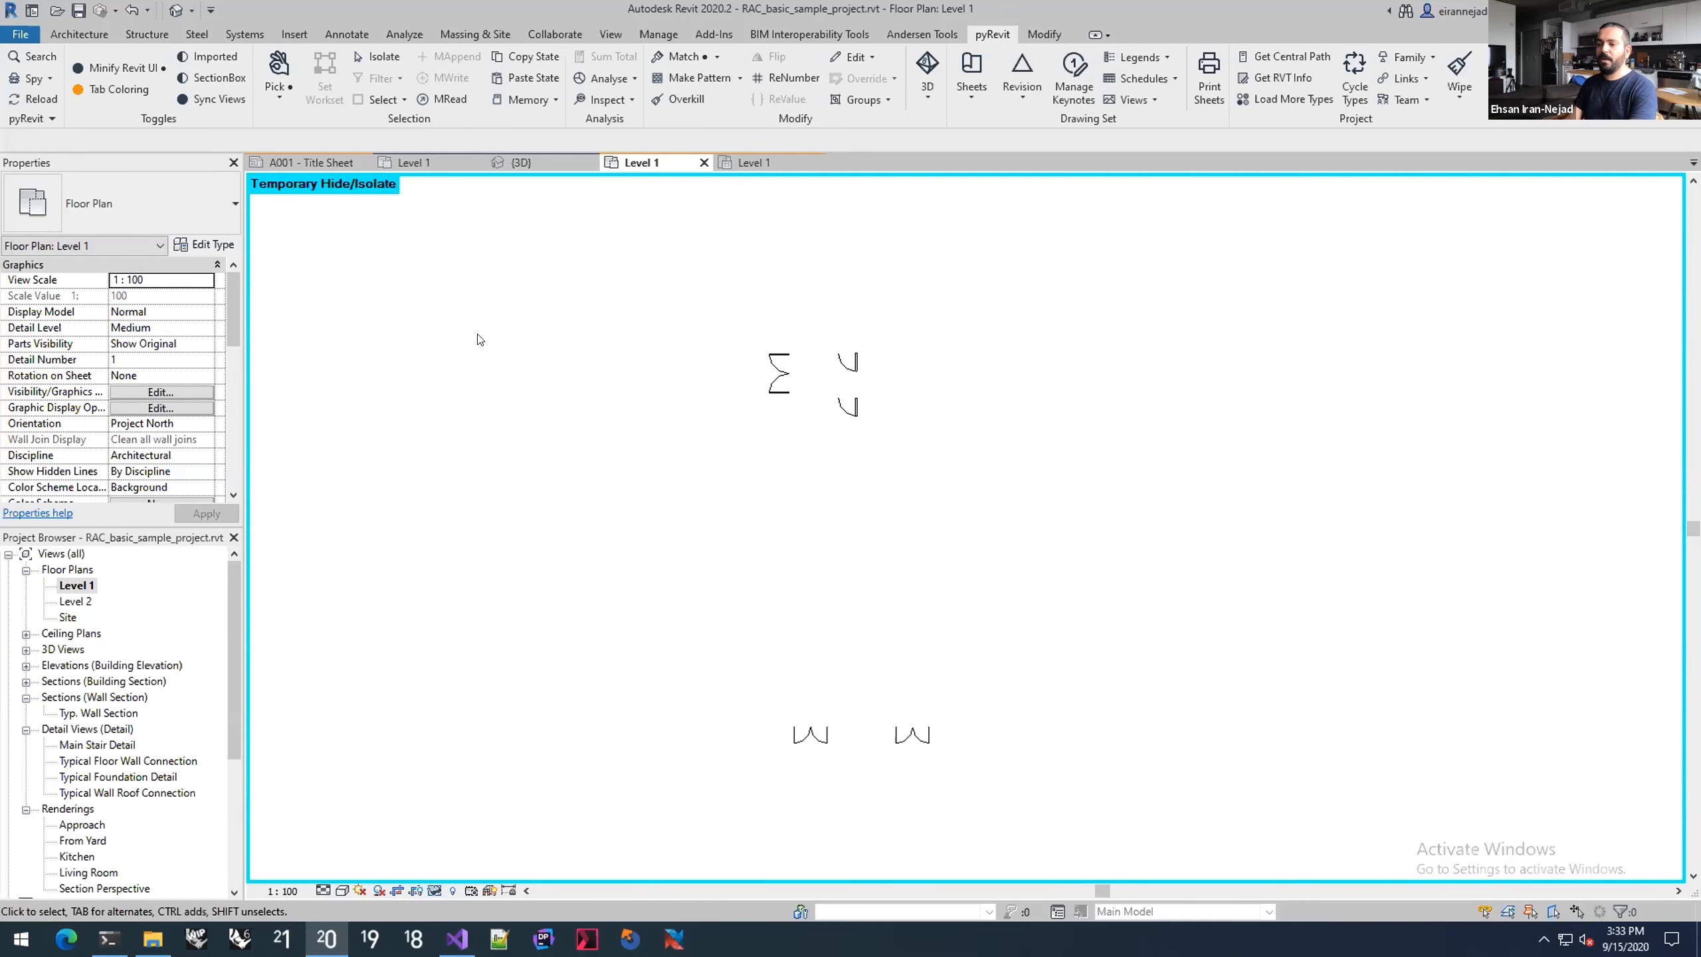
{"action": "left_click", "coordinate": [434, 890]}
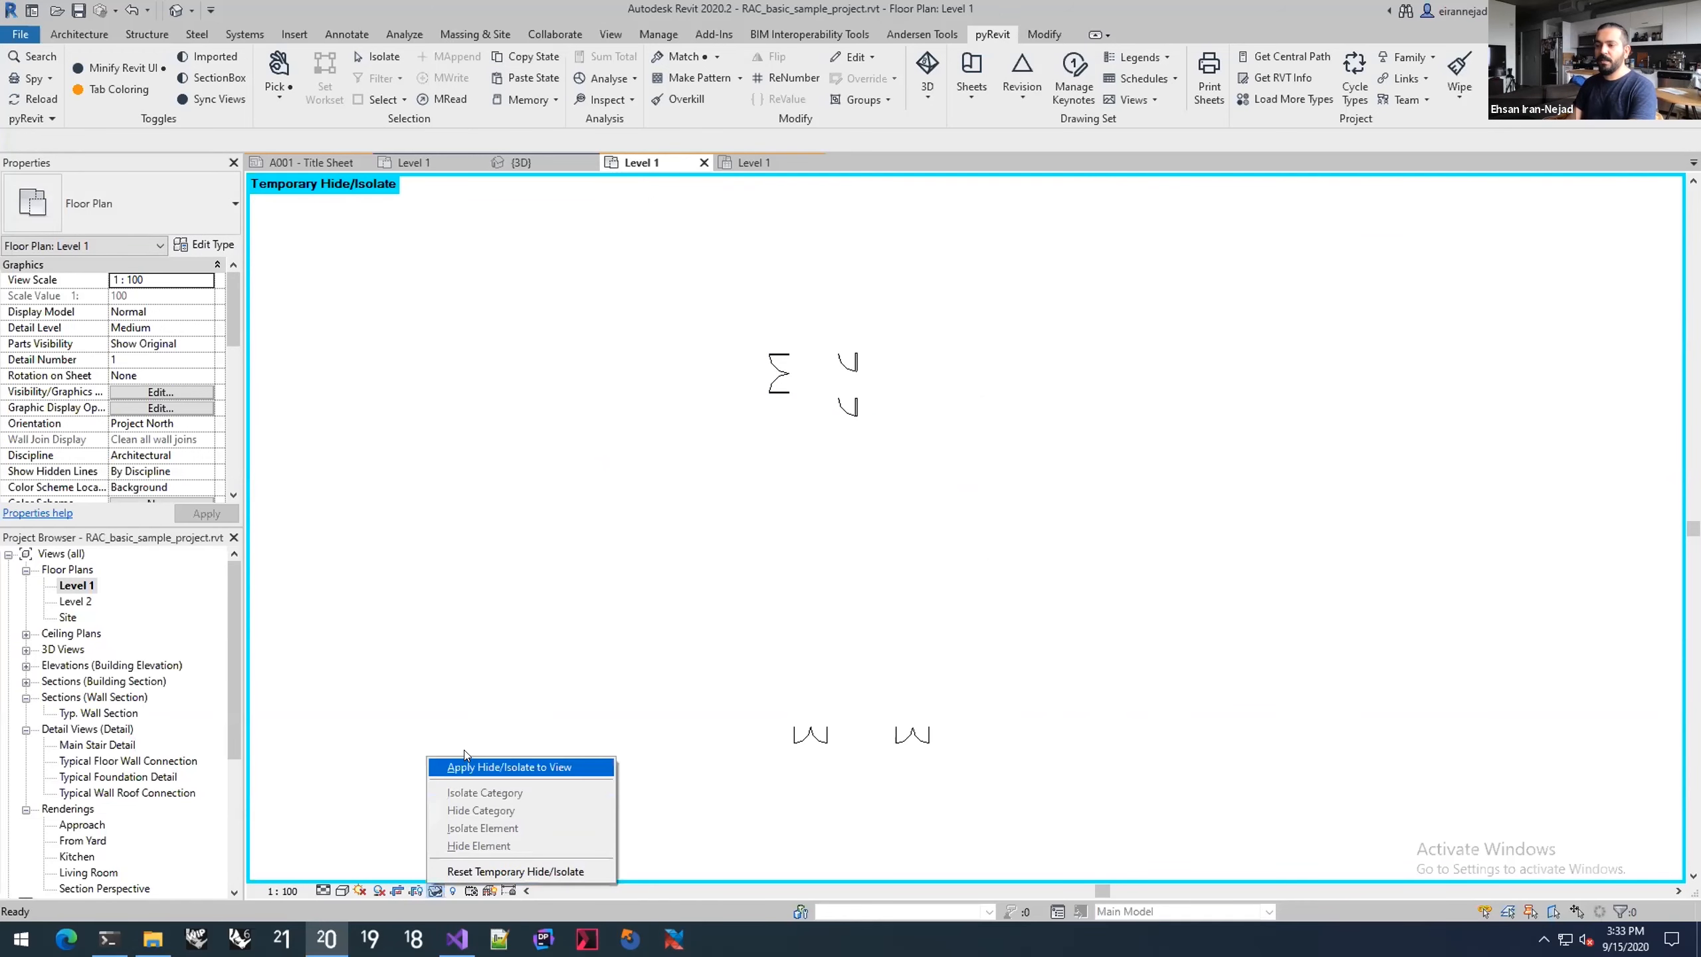
{"action": "left_click", "coordinate": [462, 873]}
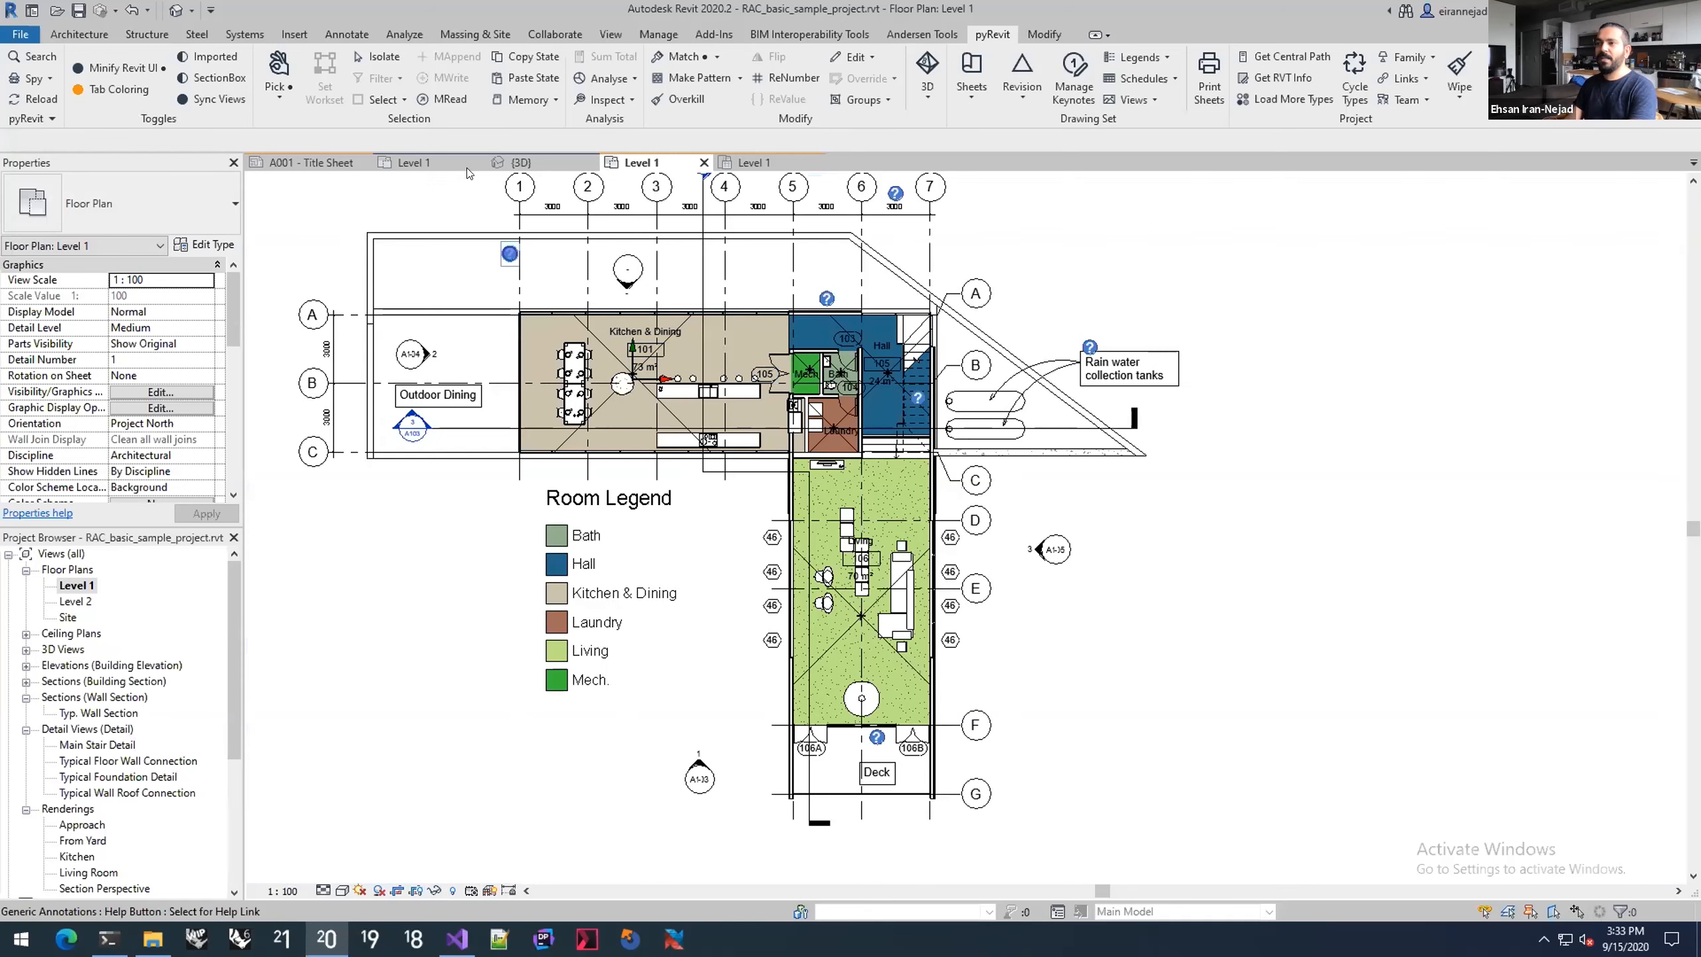
Step: Temporarily isolate the room tags in the Level 1 floor plan with pyRevit's Isolate tool, and reset the temporary isolation
{"action": "left_click", "coordinate": [378, 44]}
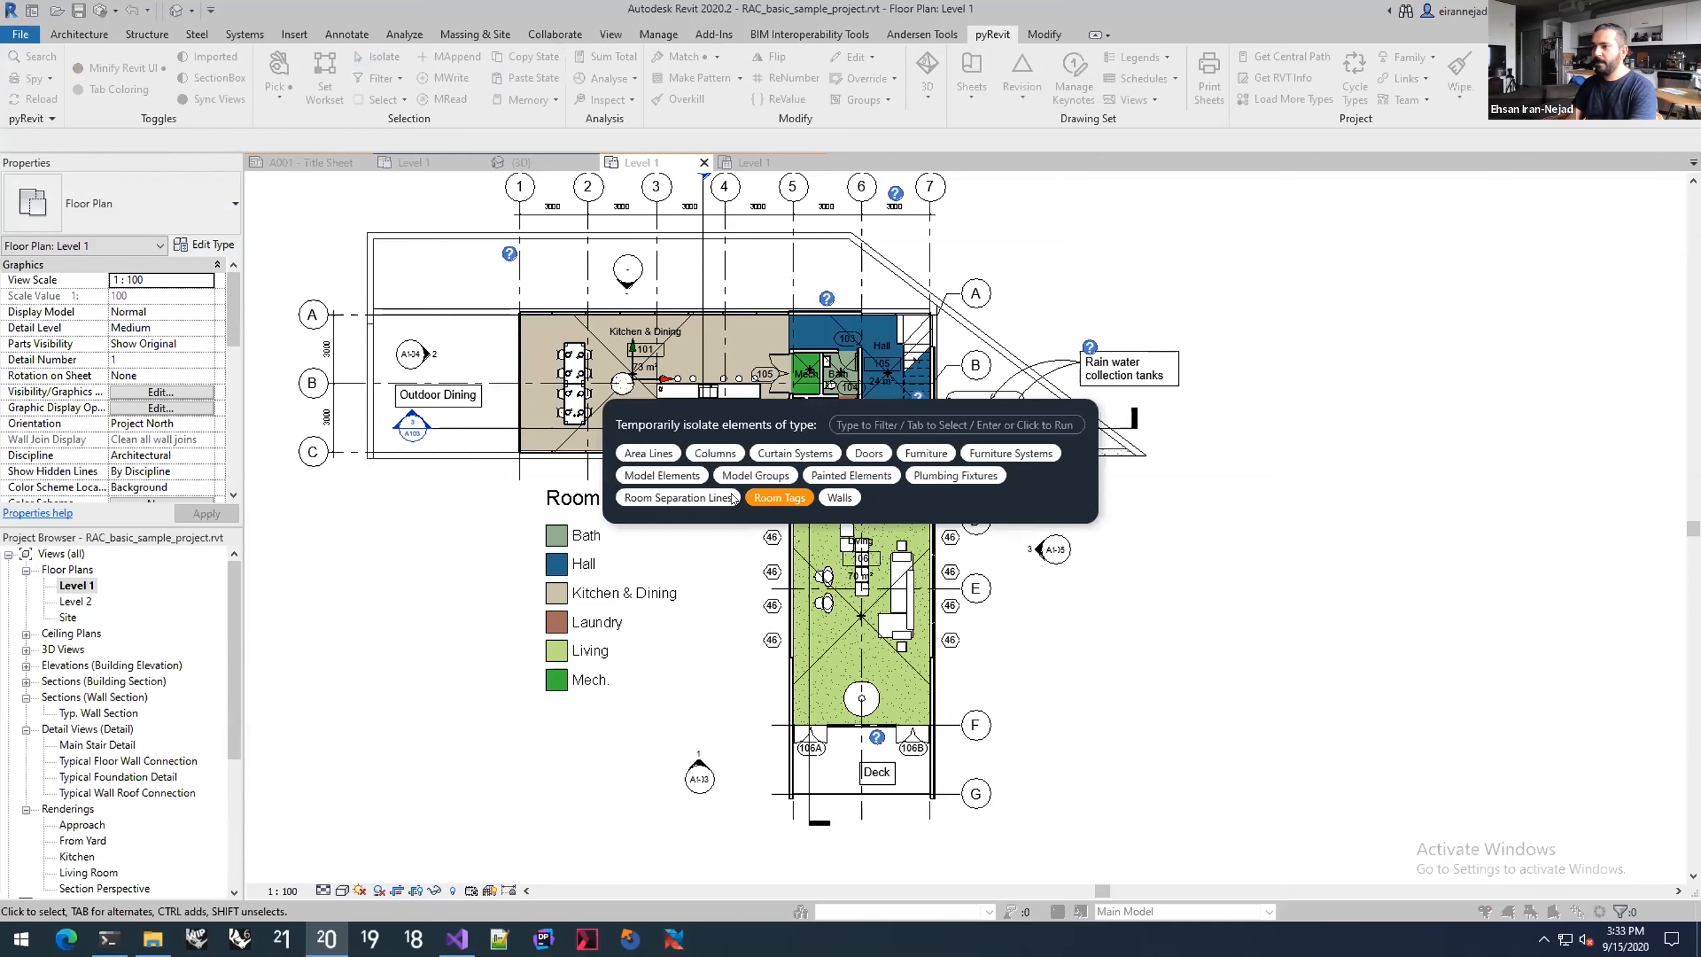
{"action": "left_click", "coordinate": [778, 497]}
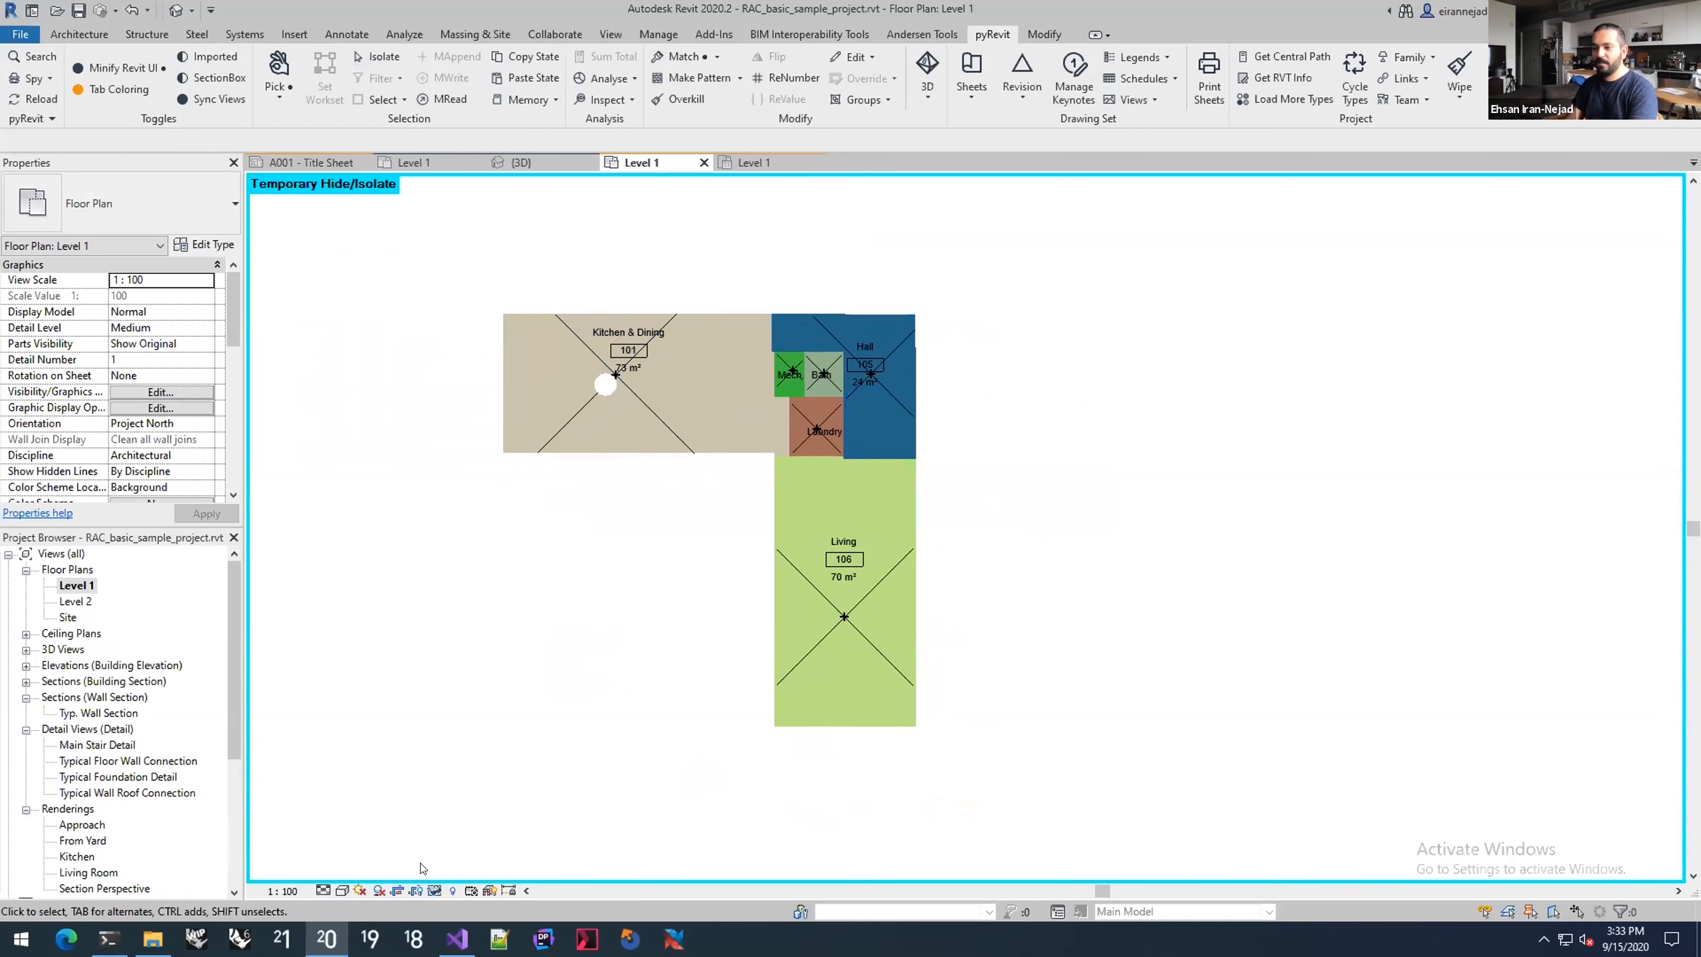
{"action": "left_click", "coordinate": [434, 890]}
{"action": "left_click", "coordinate": [436, 872]}
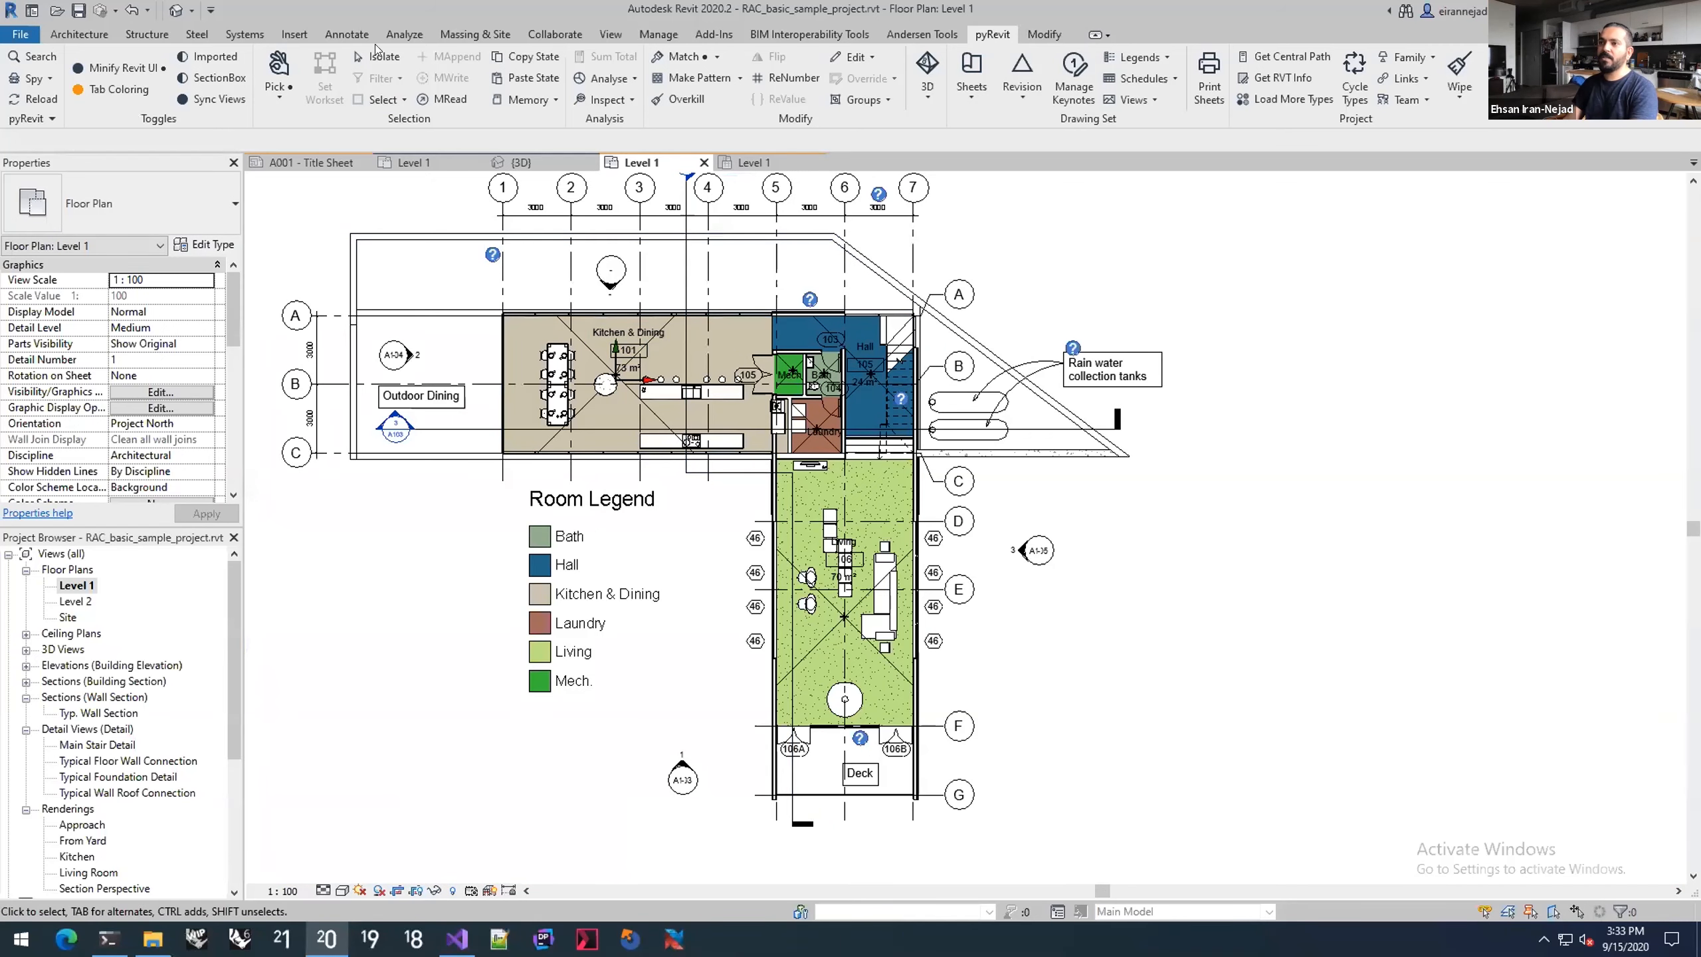
Step: Select grids 1 to 7 in the floor plan, invert the selection with pyRevit's Invert Selection, and clear it
{"action": "left_click", "coordinate": [386, 97]}
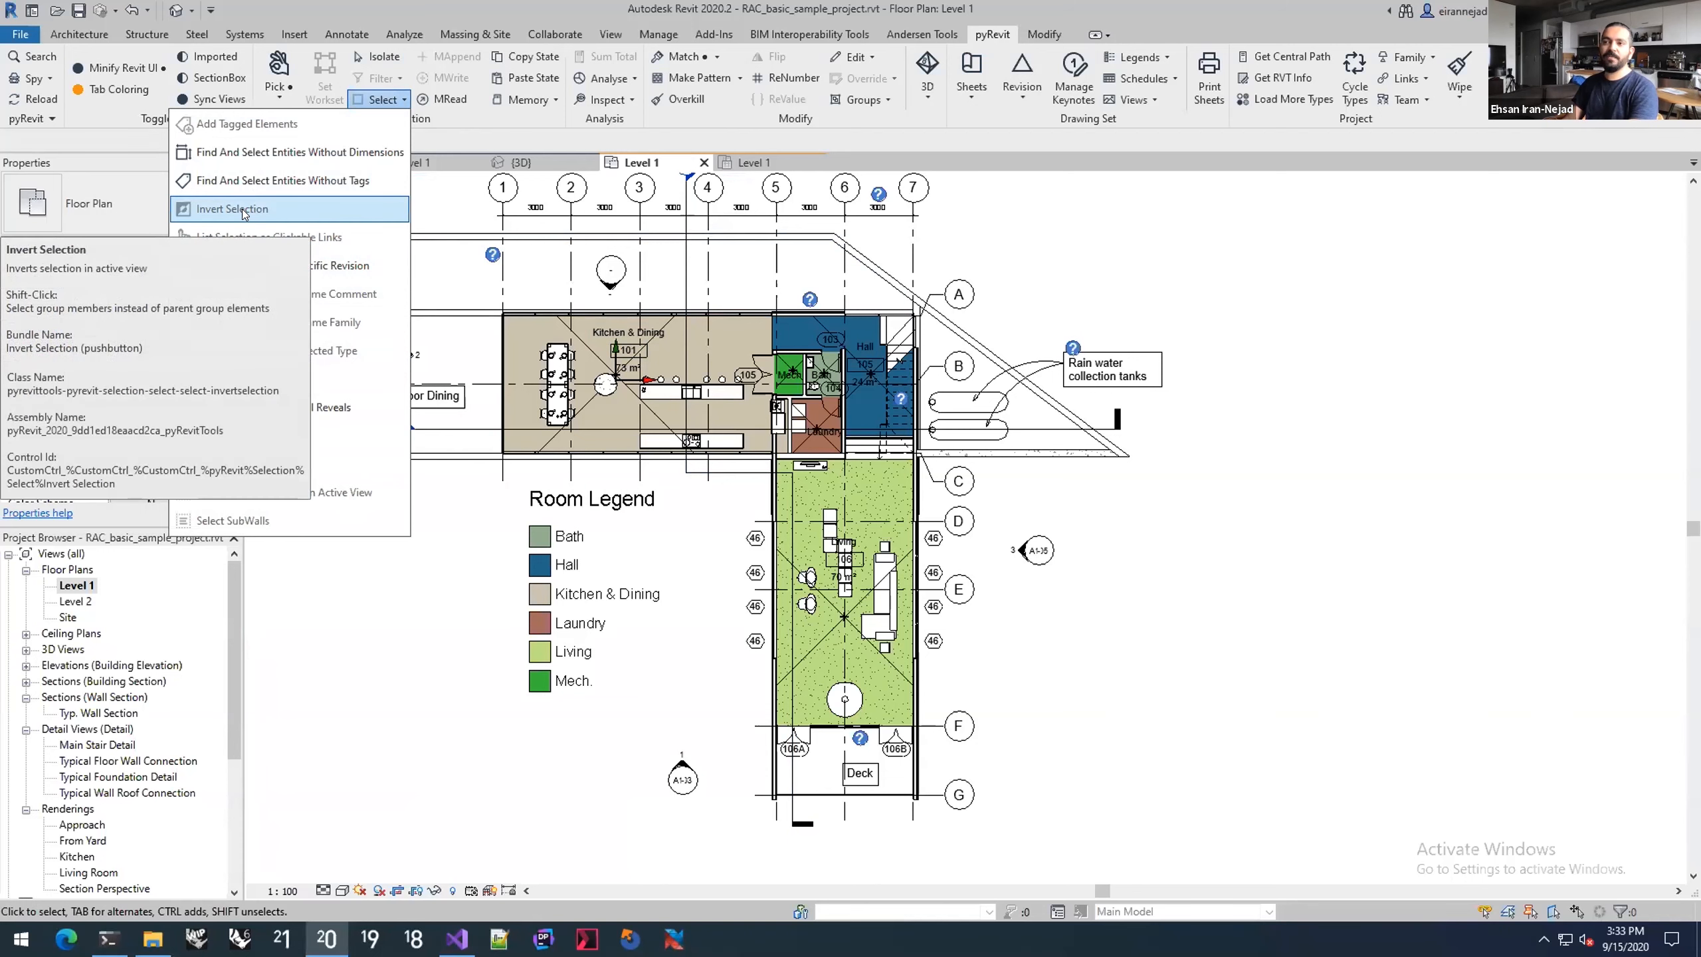
{"action": "middle_click_drag", "start_coordinate": [961, 161], "coordinate": [991, 255]}
{"action": "left_click_drag", "start_coordinate": [995, 254], "coordinate": [507, 276]}
{"action": "left_click", "coordinate": [997, 34]}
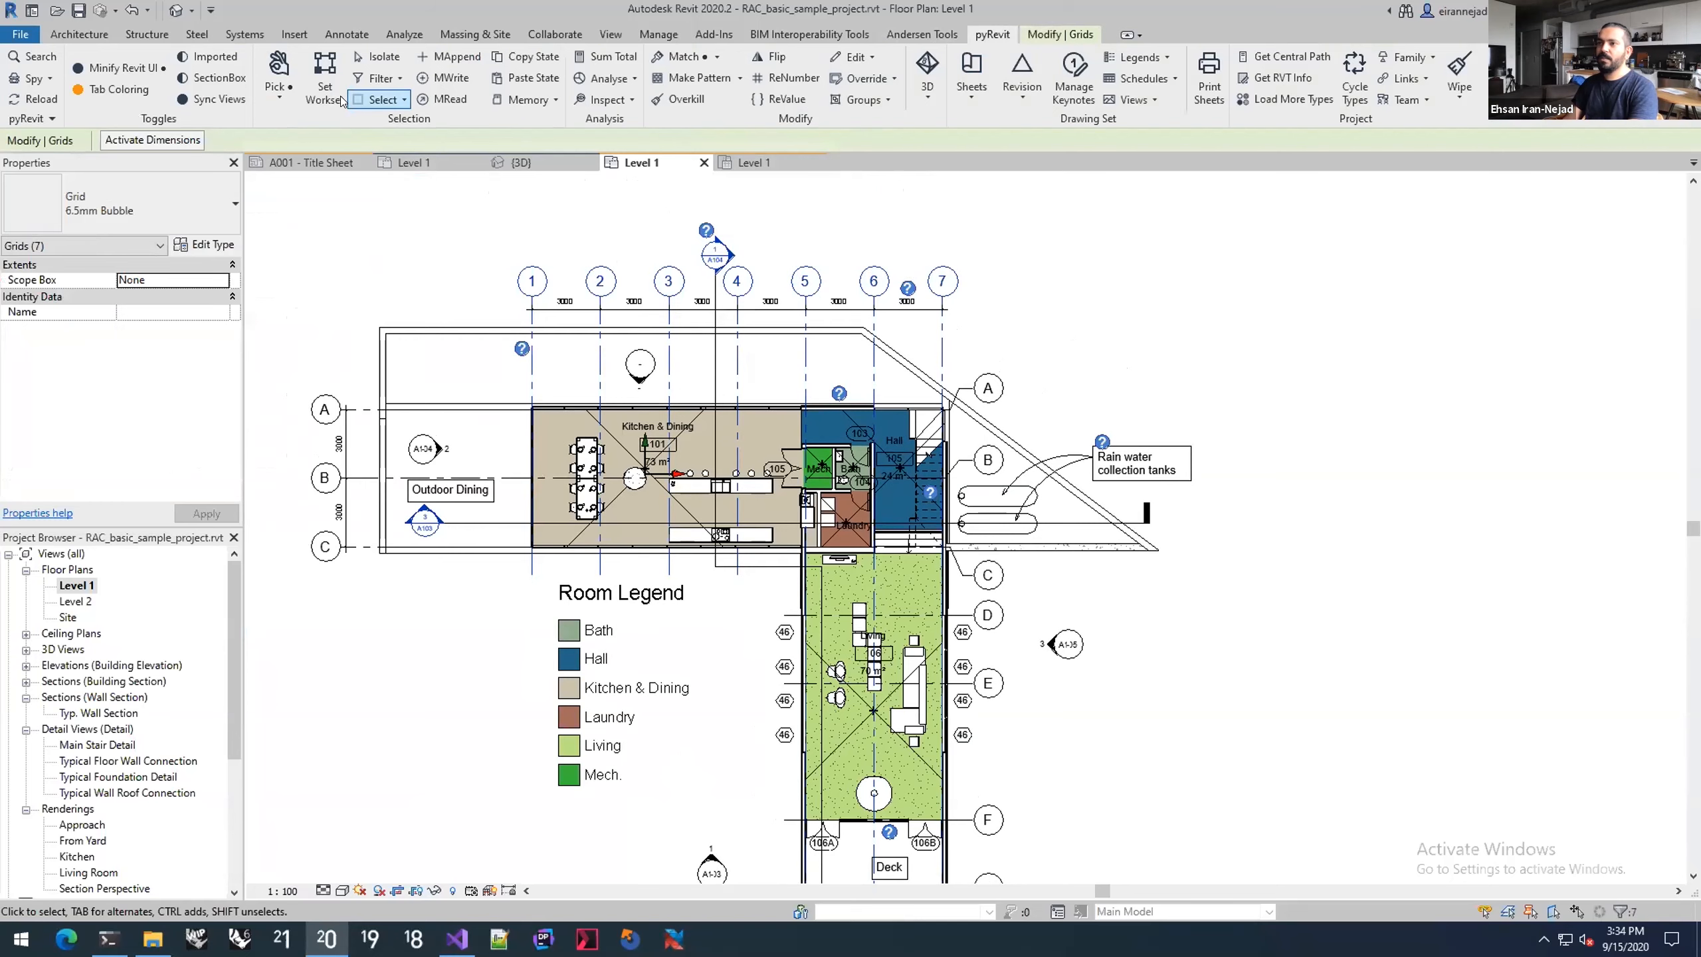
{"action": "left_click", "coordinate": [379, 99]}
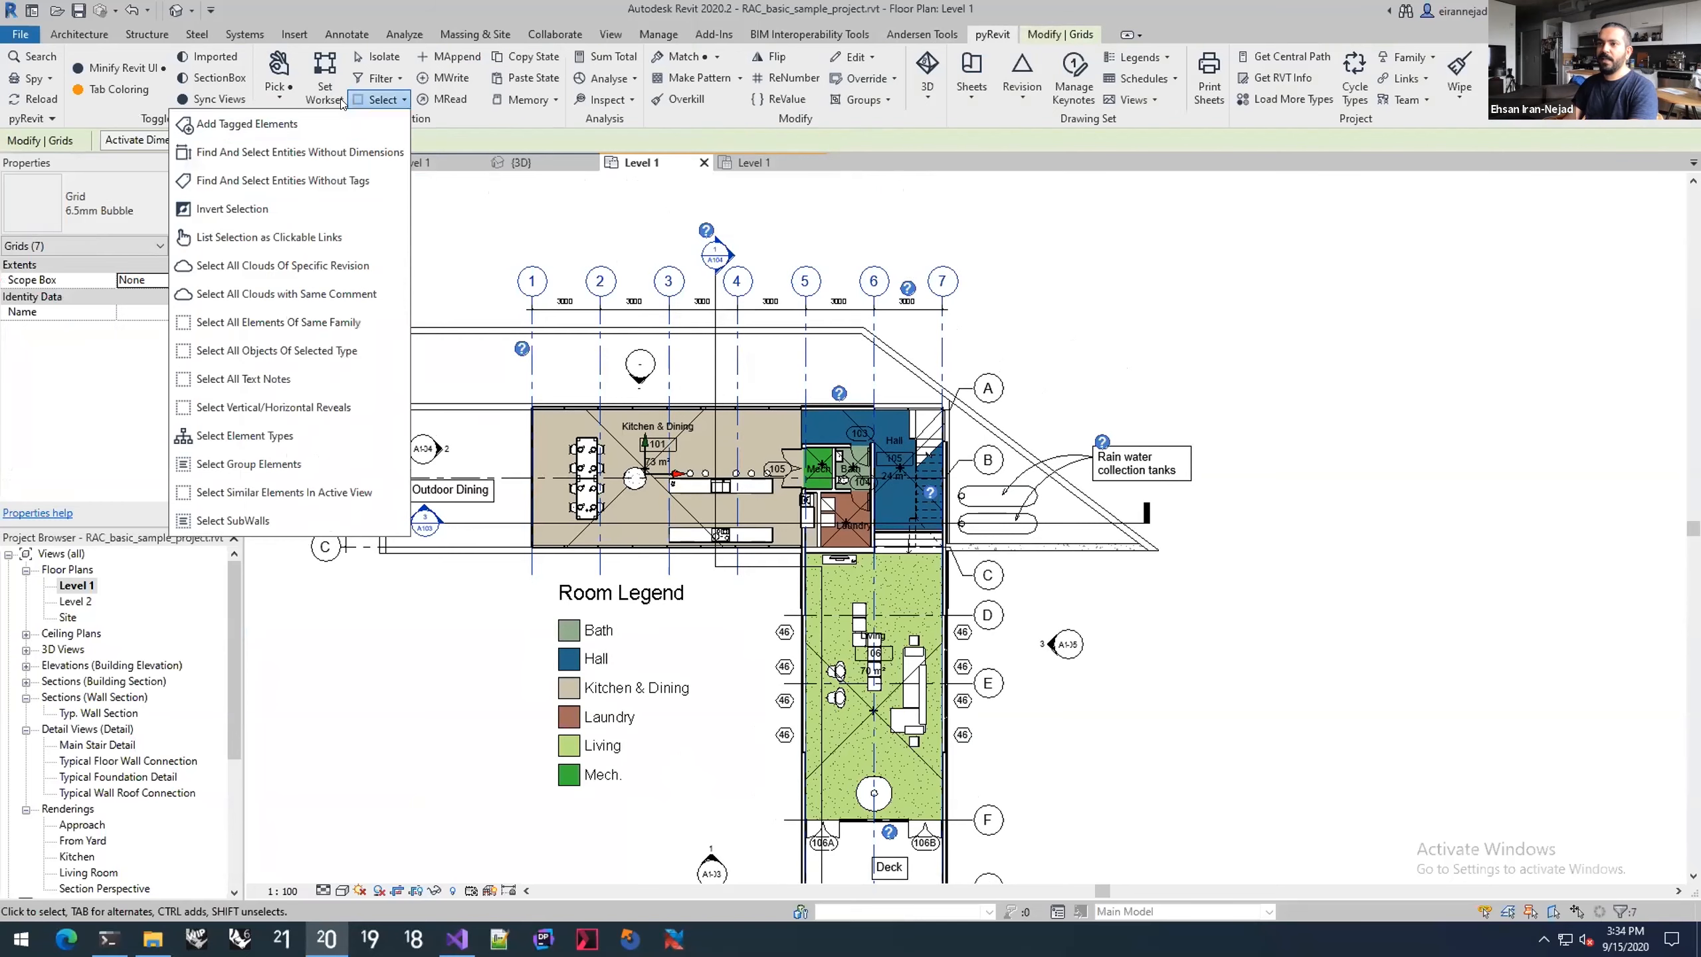
{"action": "left_click", "coordinate": [266, 208]}
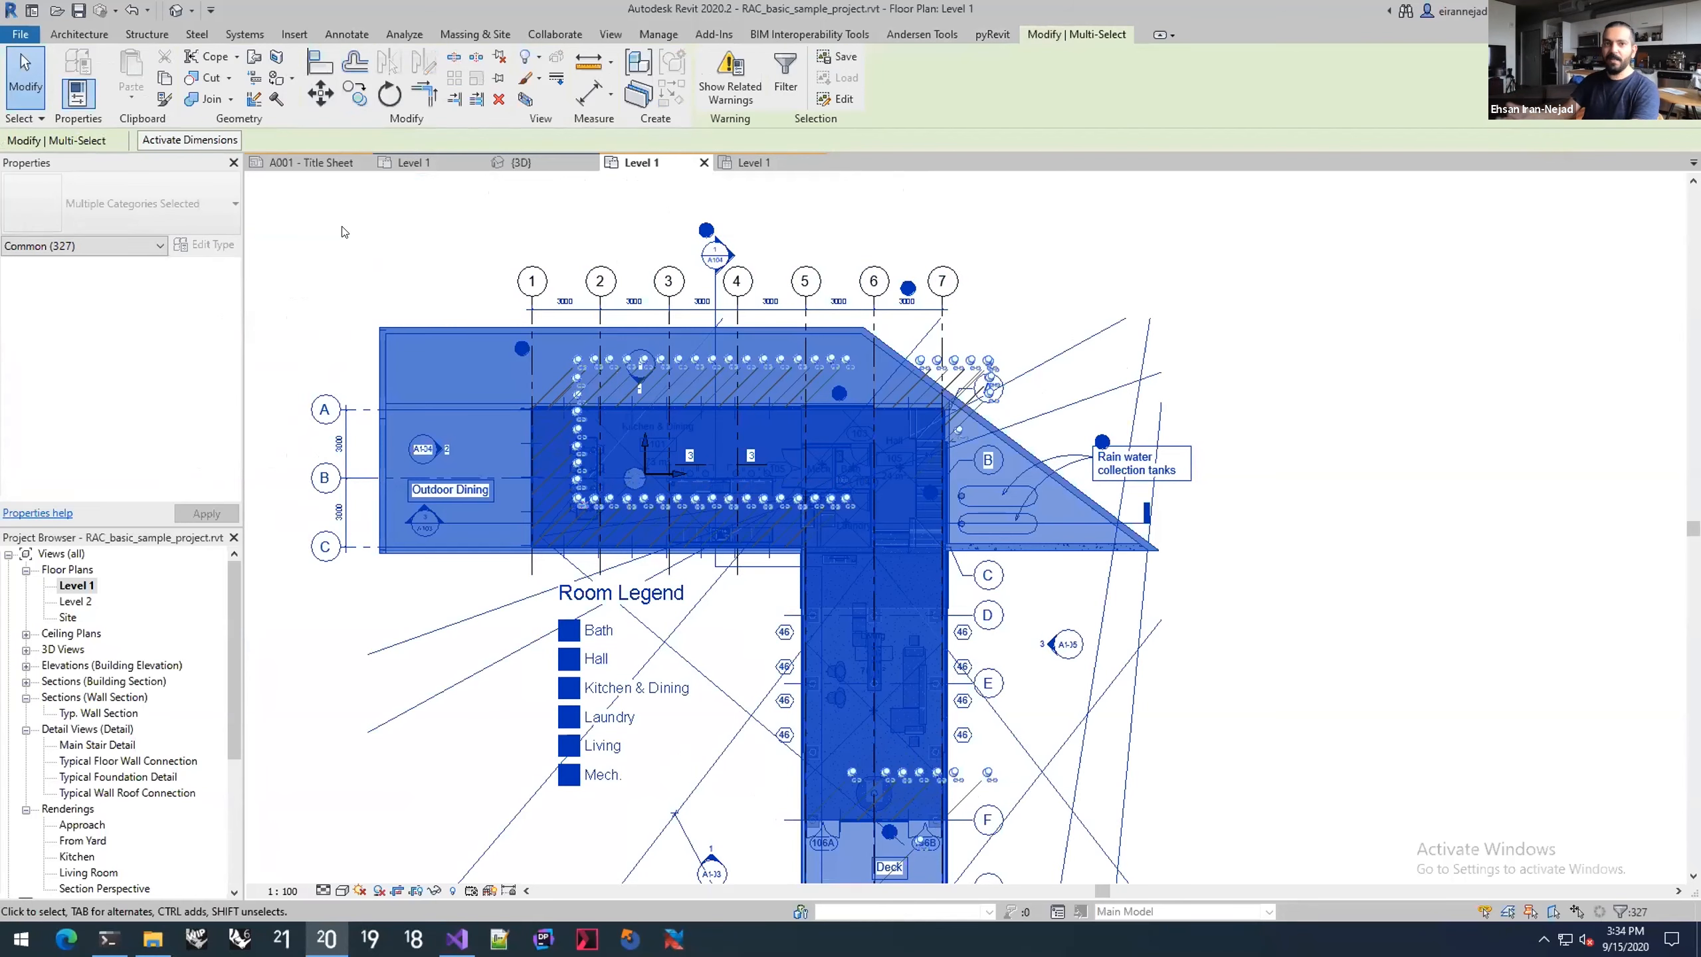
{"action": "left_click", "coordinate": [404, 245]}
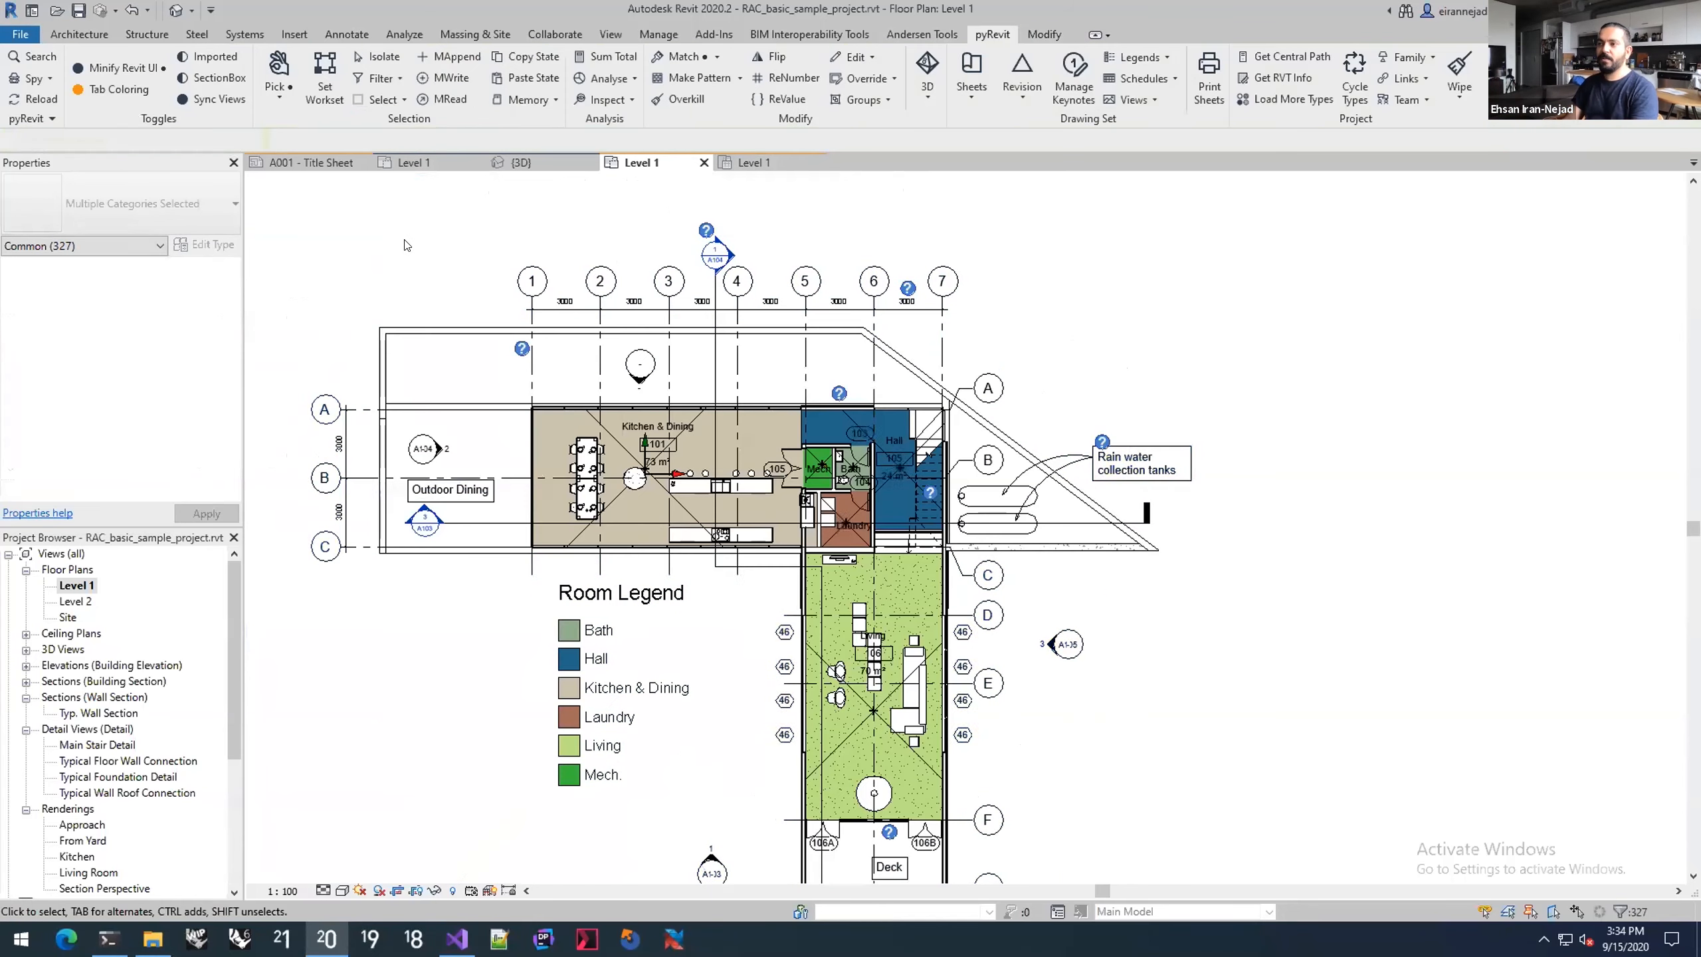
{"action": "left_click", "coordinate": [369, 100]}
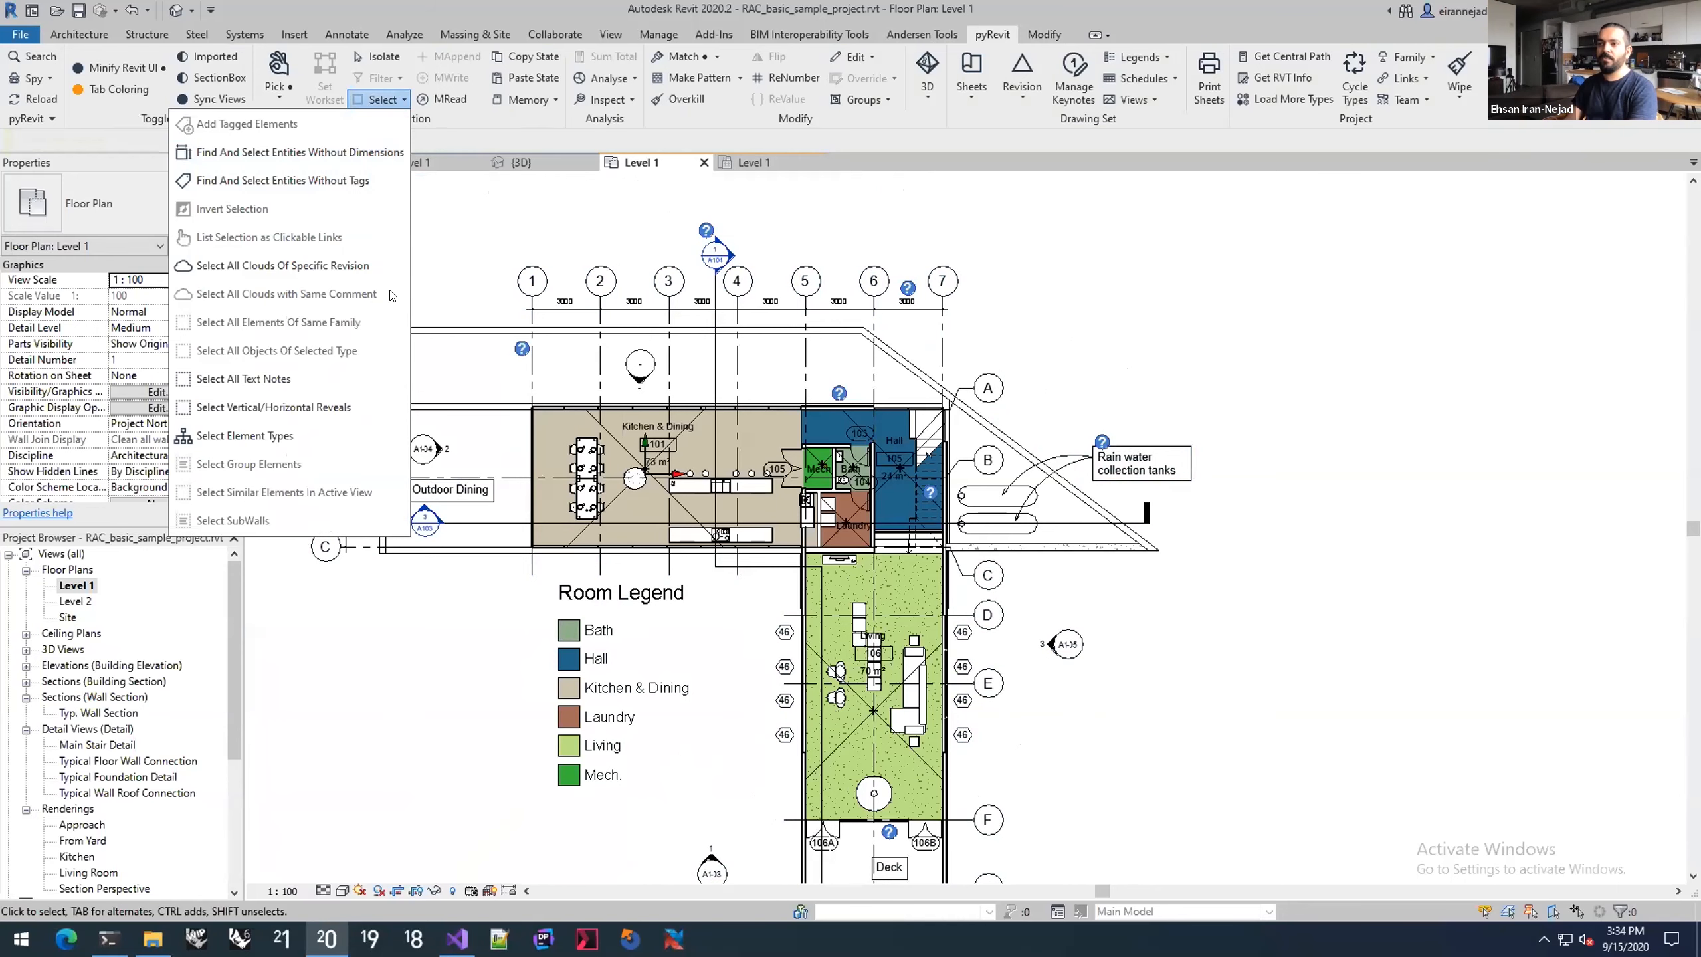
{"action": "left_click", "coordinate": [477, 217]}
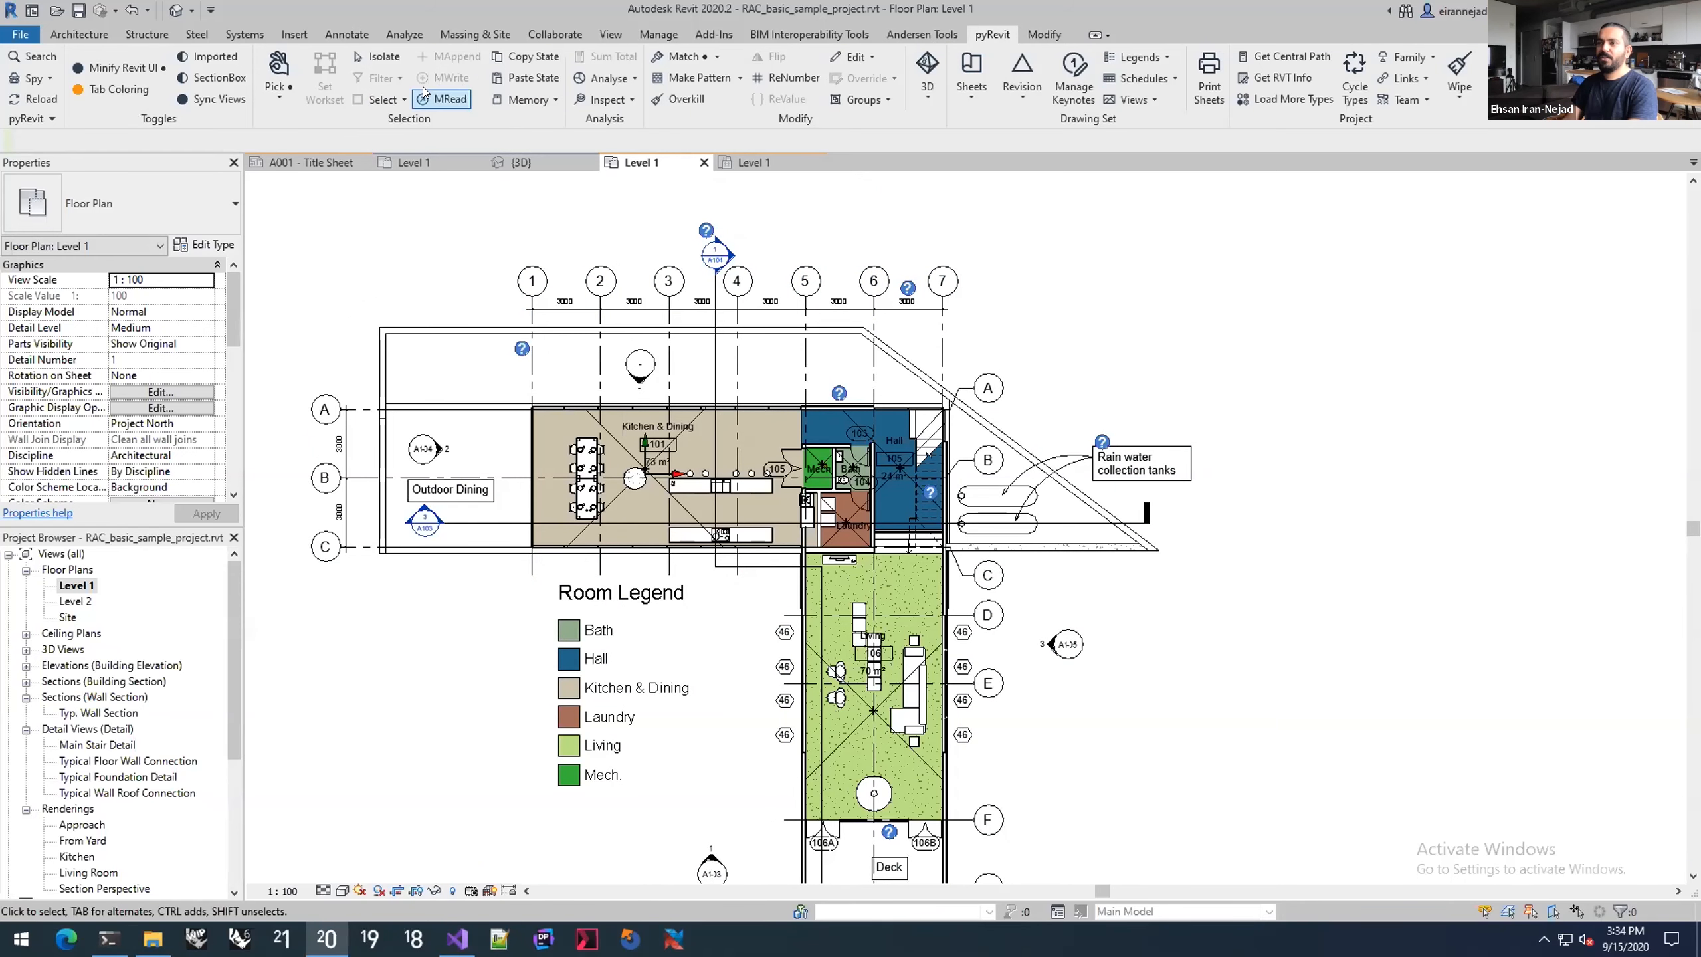
Step: Save the current pyRevit selection memory as a selection filter and check the saved filter in the project's Filters dialog
{"action": "left_click", "coordinate": [513, 98]}
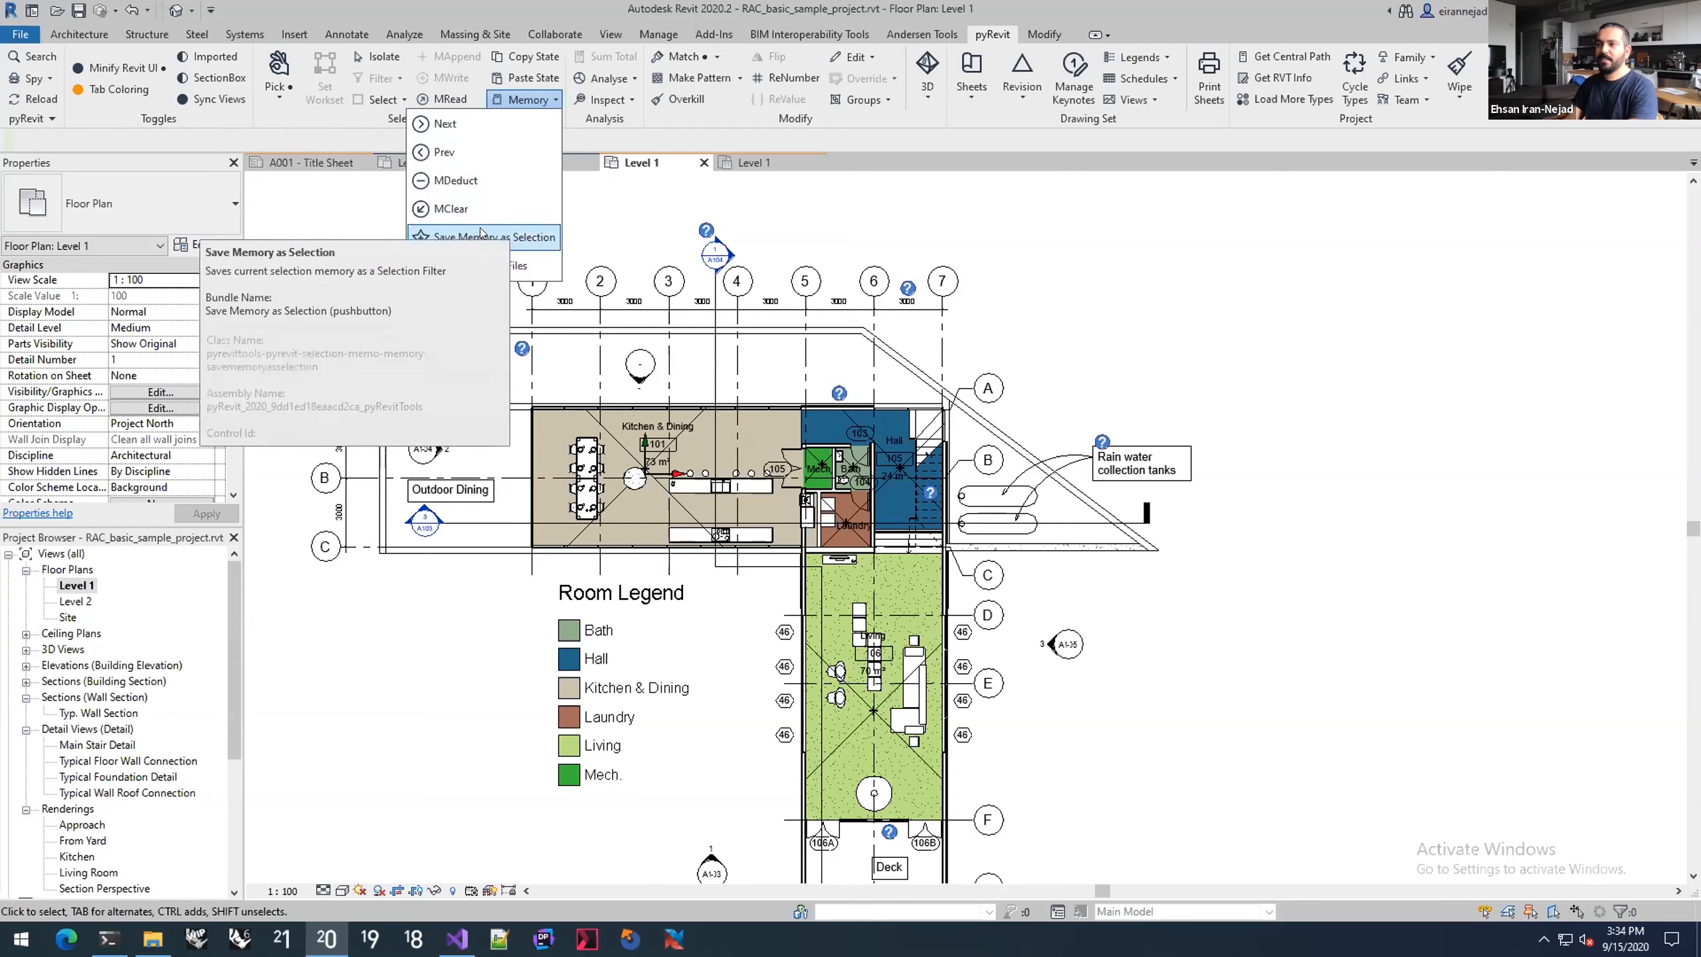
{"action": "left_click", "coordinate": [480, 234]}
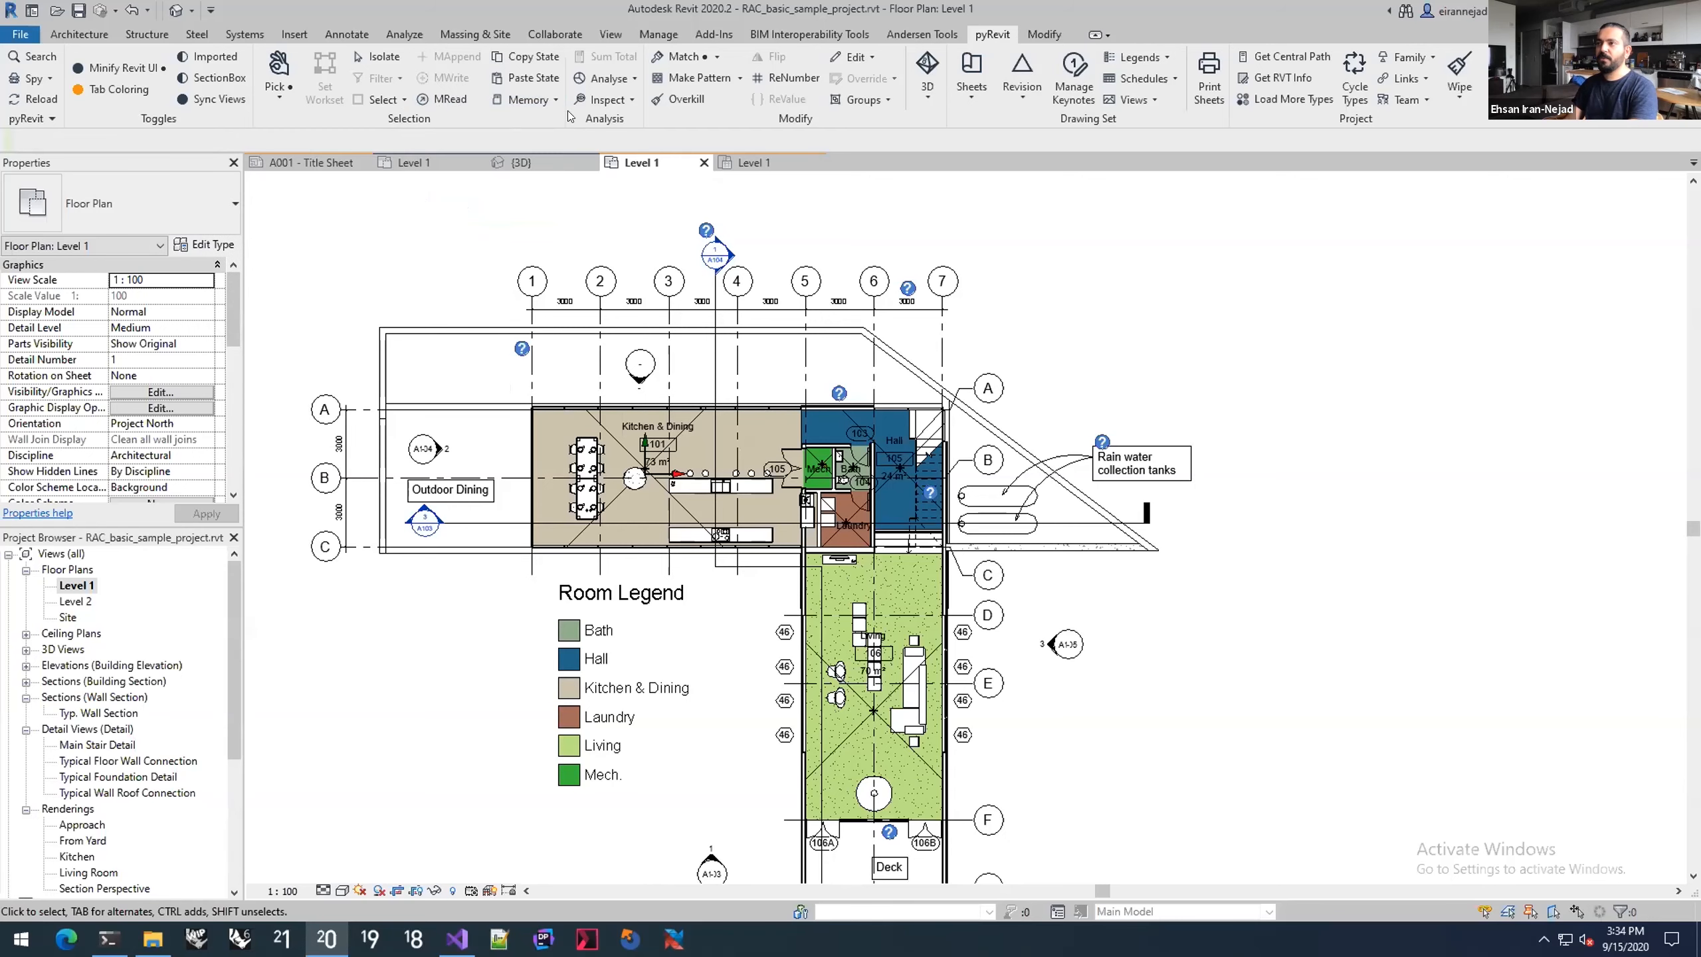
{"action": "left_click", "coordinate": [610, 34]}
{"action": "left_click", "coordinate": [180, 77]}
{"action": "left_click", "coordinate": [405, 331]}
{"action": "left_click", "coordinate": [328, 316]}
{"action": "left_click", "coordinate": [379, 329]}
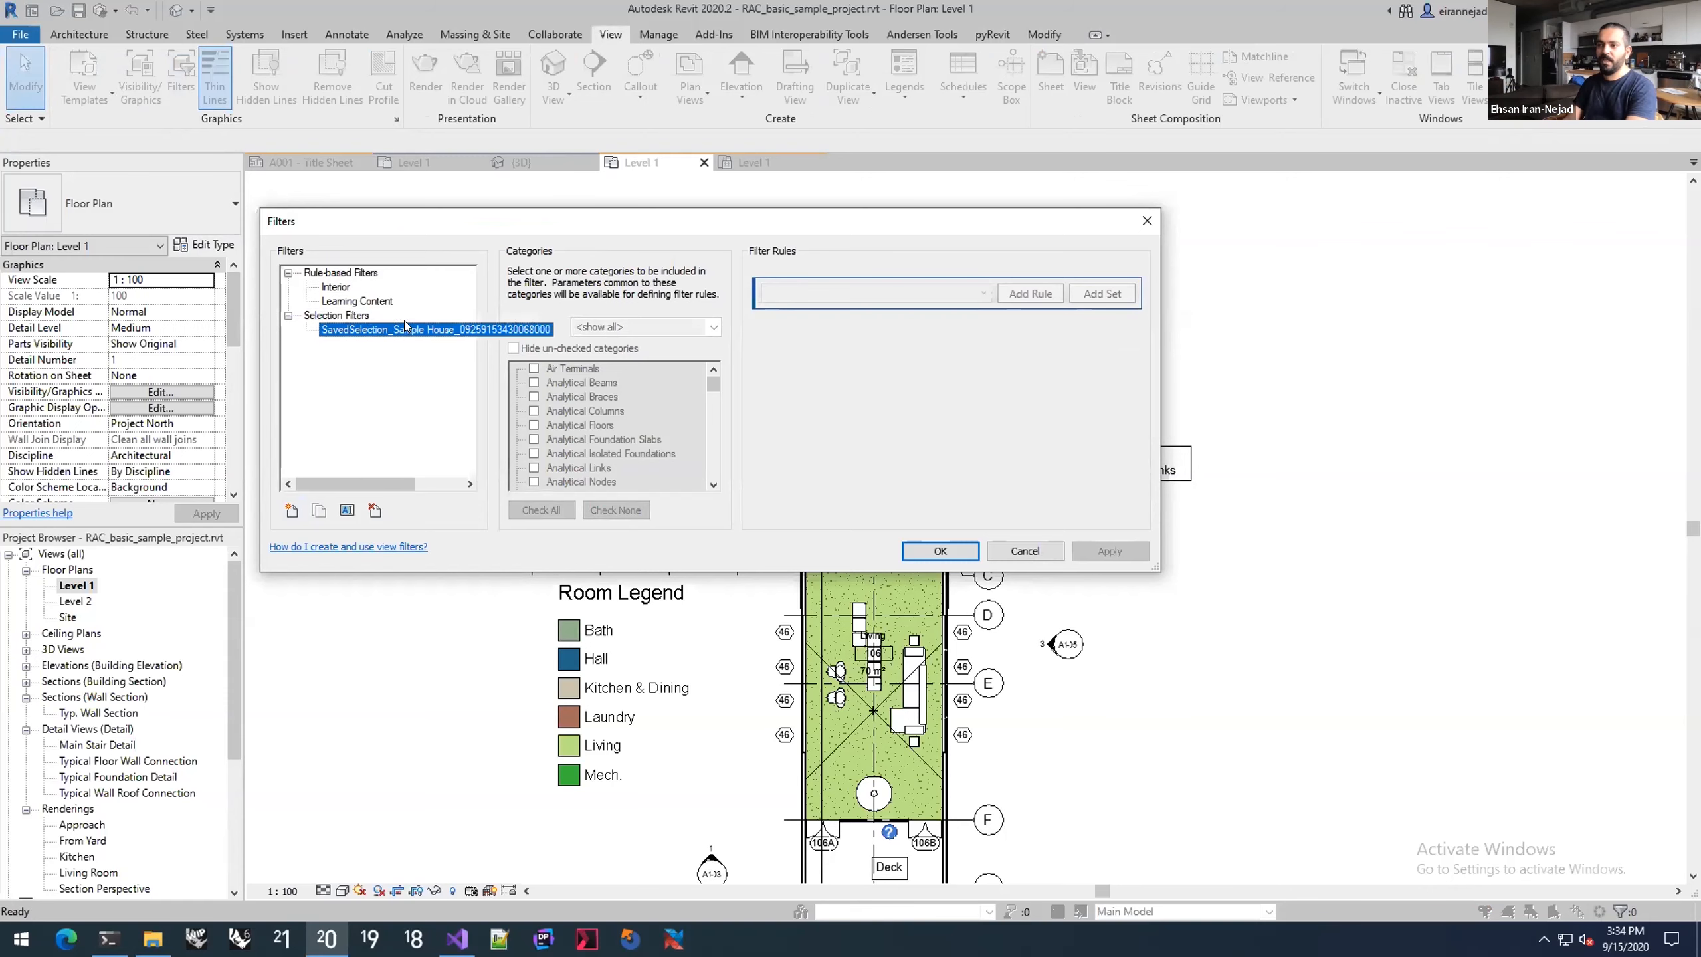
{"action": "key", "text": "Escape"}
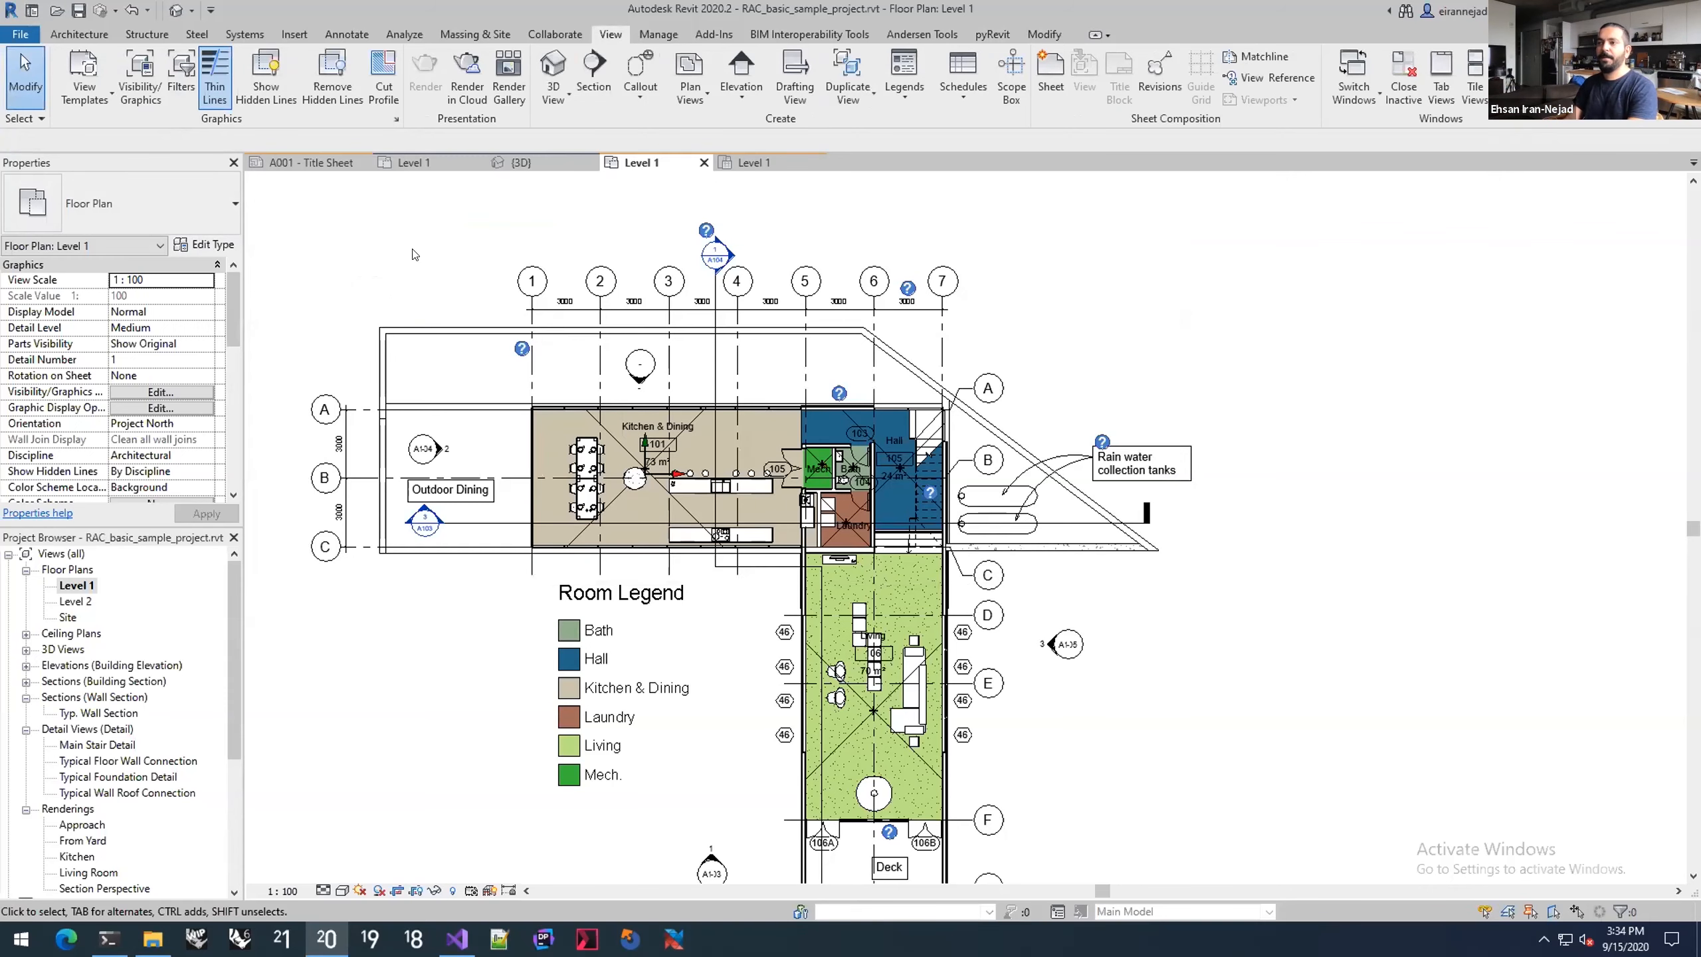
{"action": "left_click", "coordinate": [992, 34]}
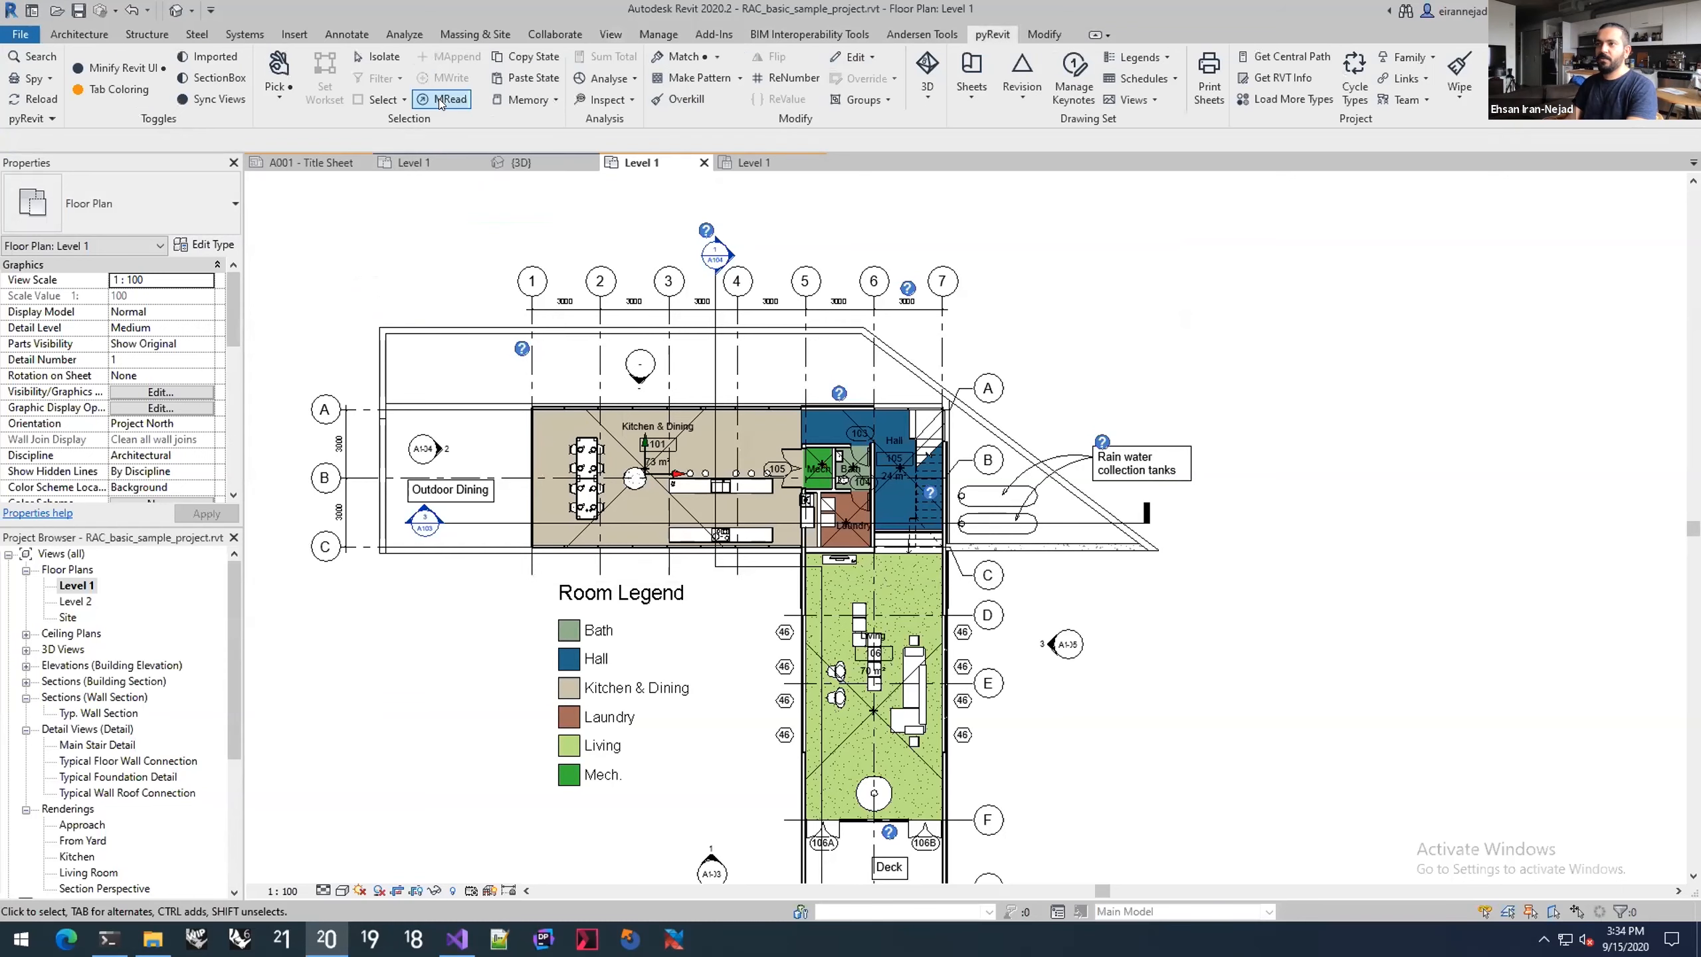
{"action": "left_click", "coordinate": [493, 102]}
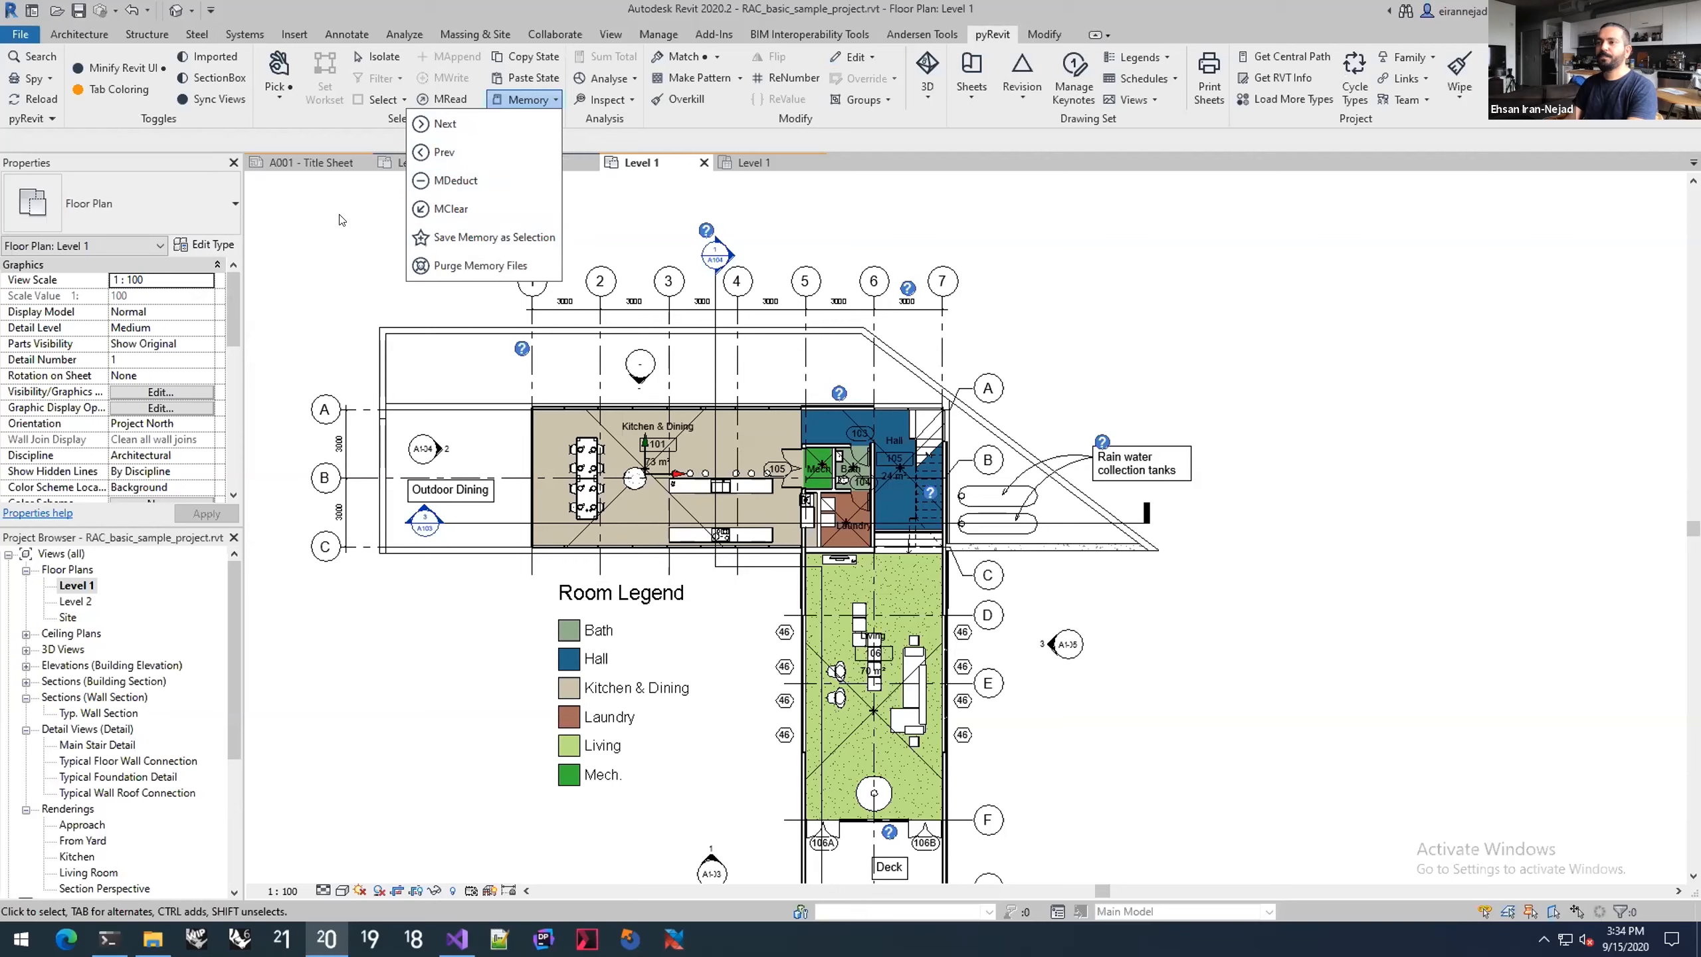
{"action": "key", "text": "Escape"}
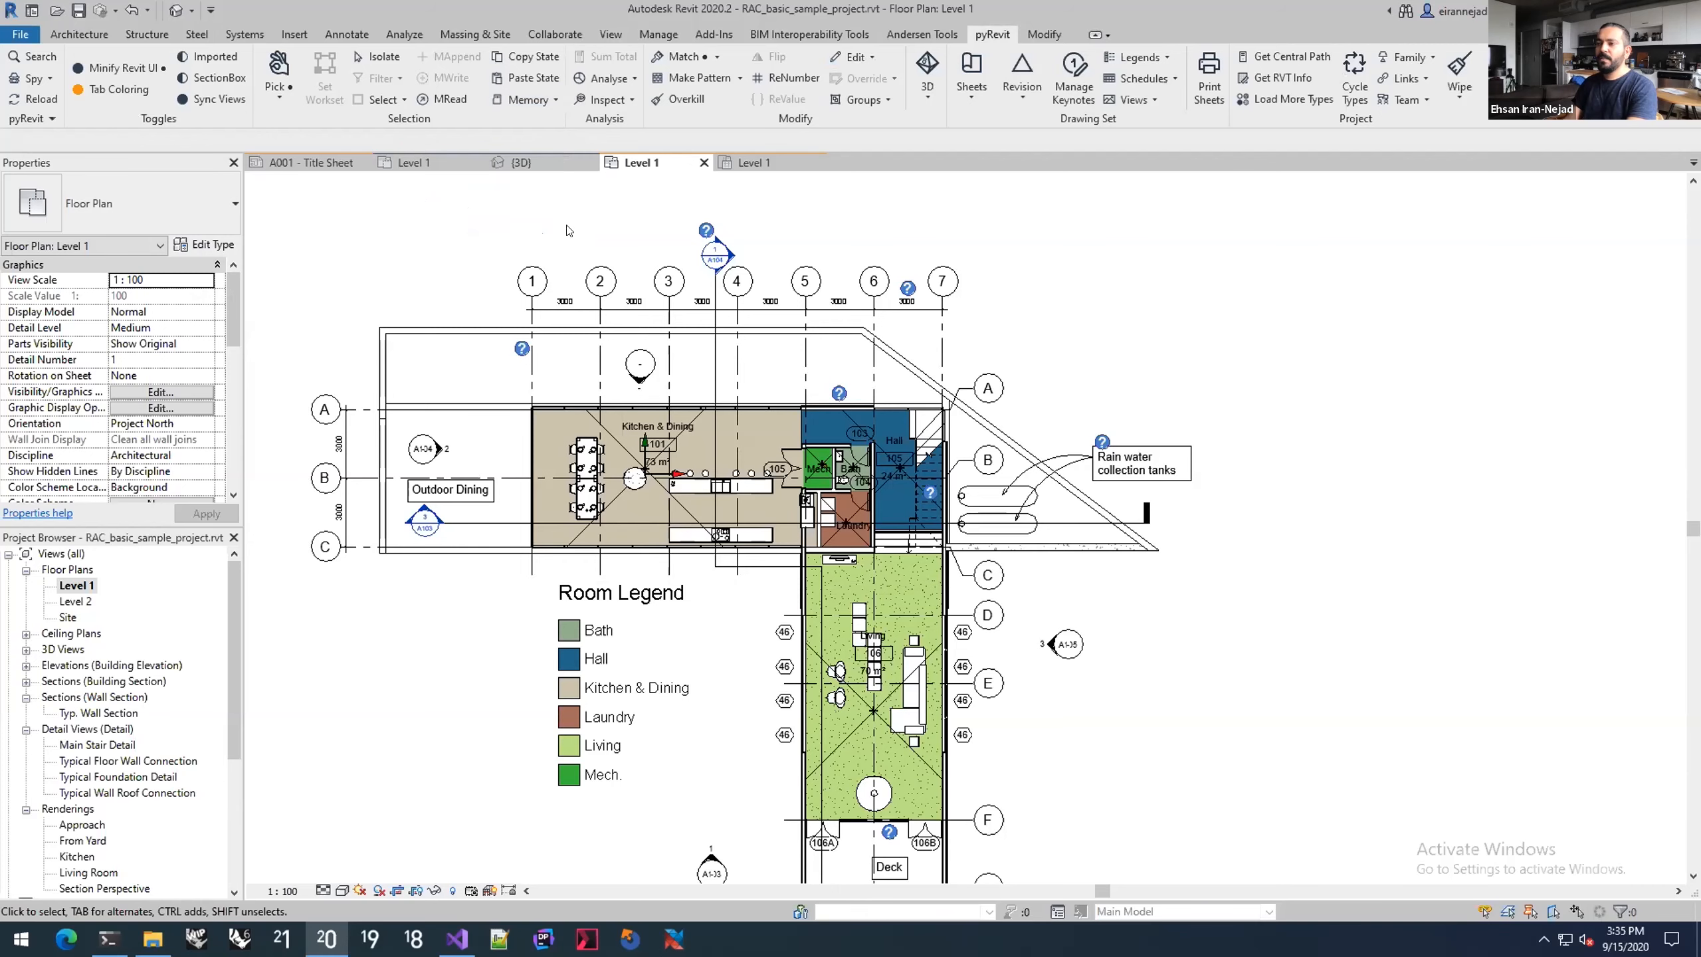
Step: Switch to the Level 1 ceiling plan, collapse the wall section, detail view and rendering groups in the project browser, and expand Ceiling Plans
{"action": "left_click", "coordinate": [734, 161]}
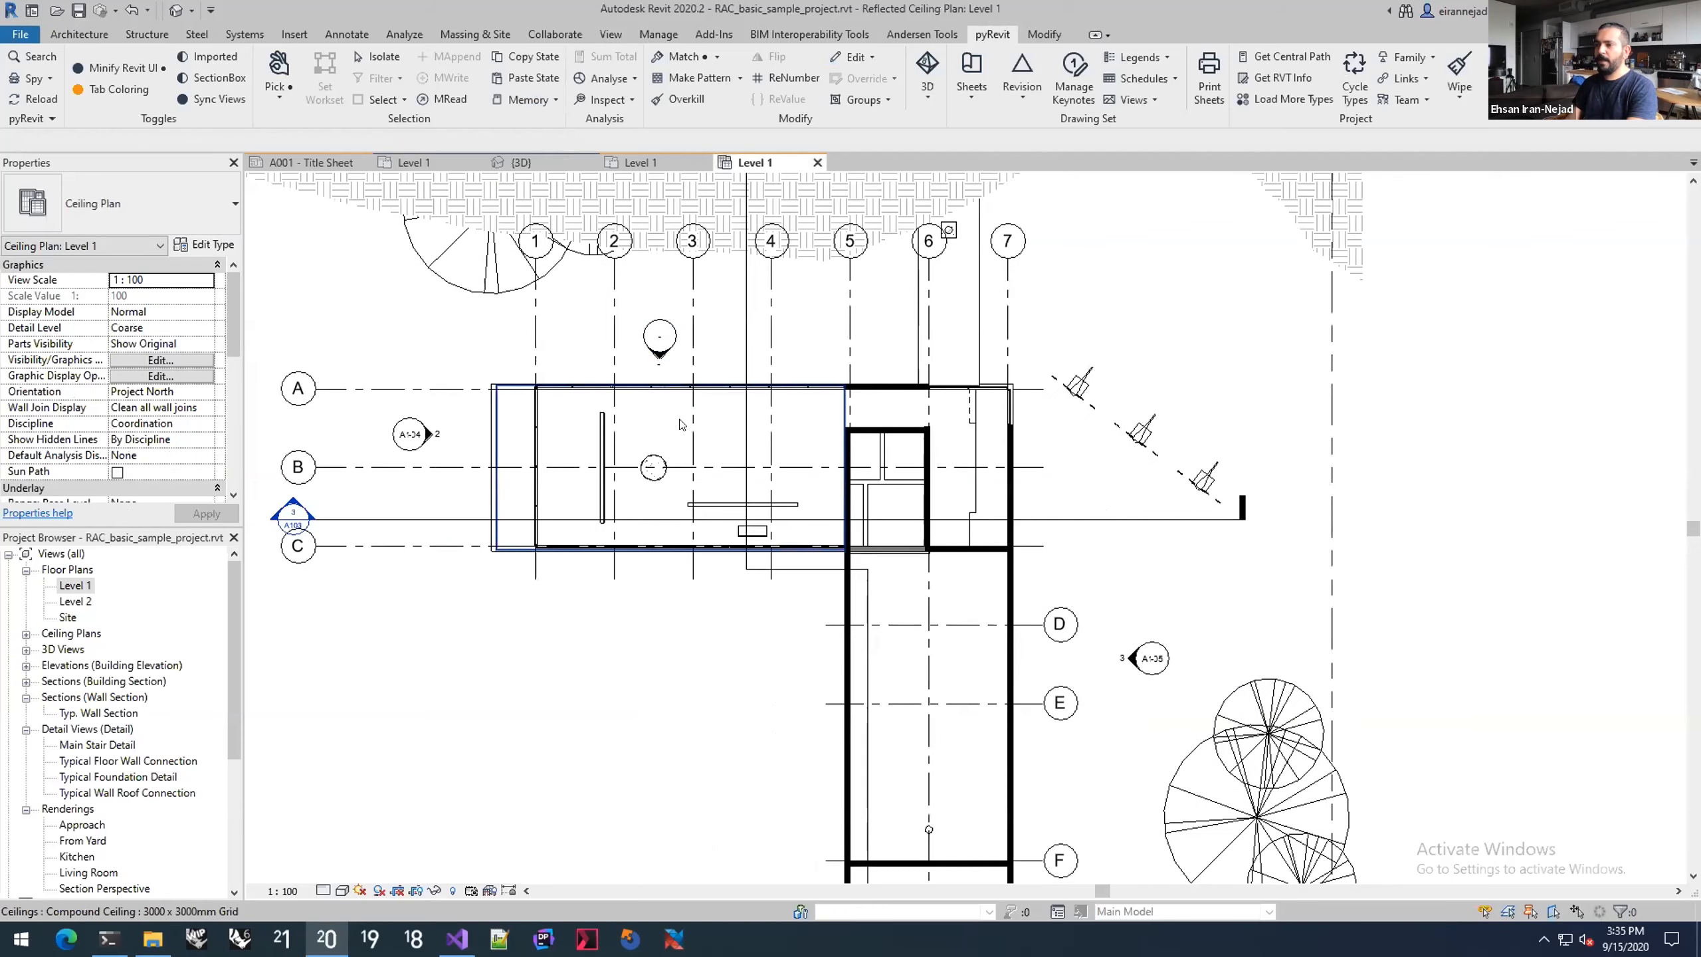
{"action": "scroll", "coordinate": [680, 423], "scroll_direction": "down", "scroll_amount": 2}
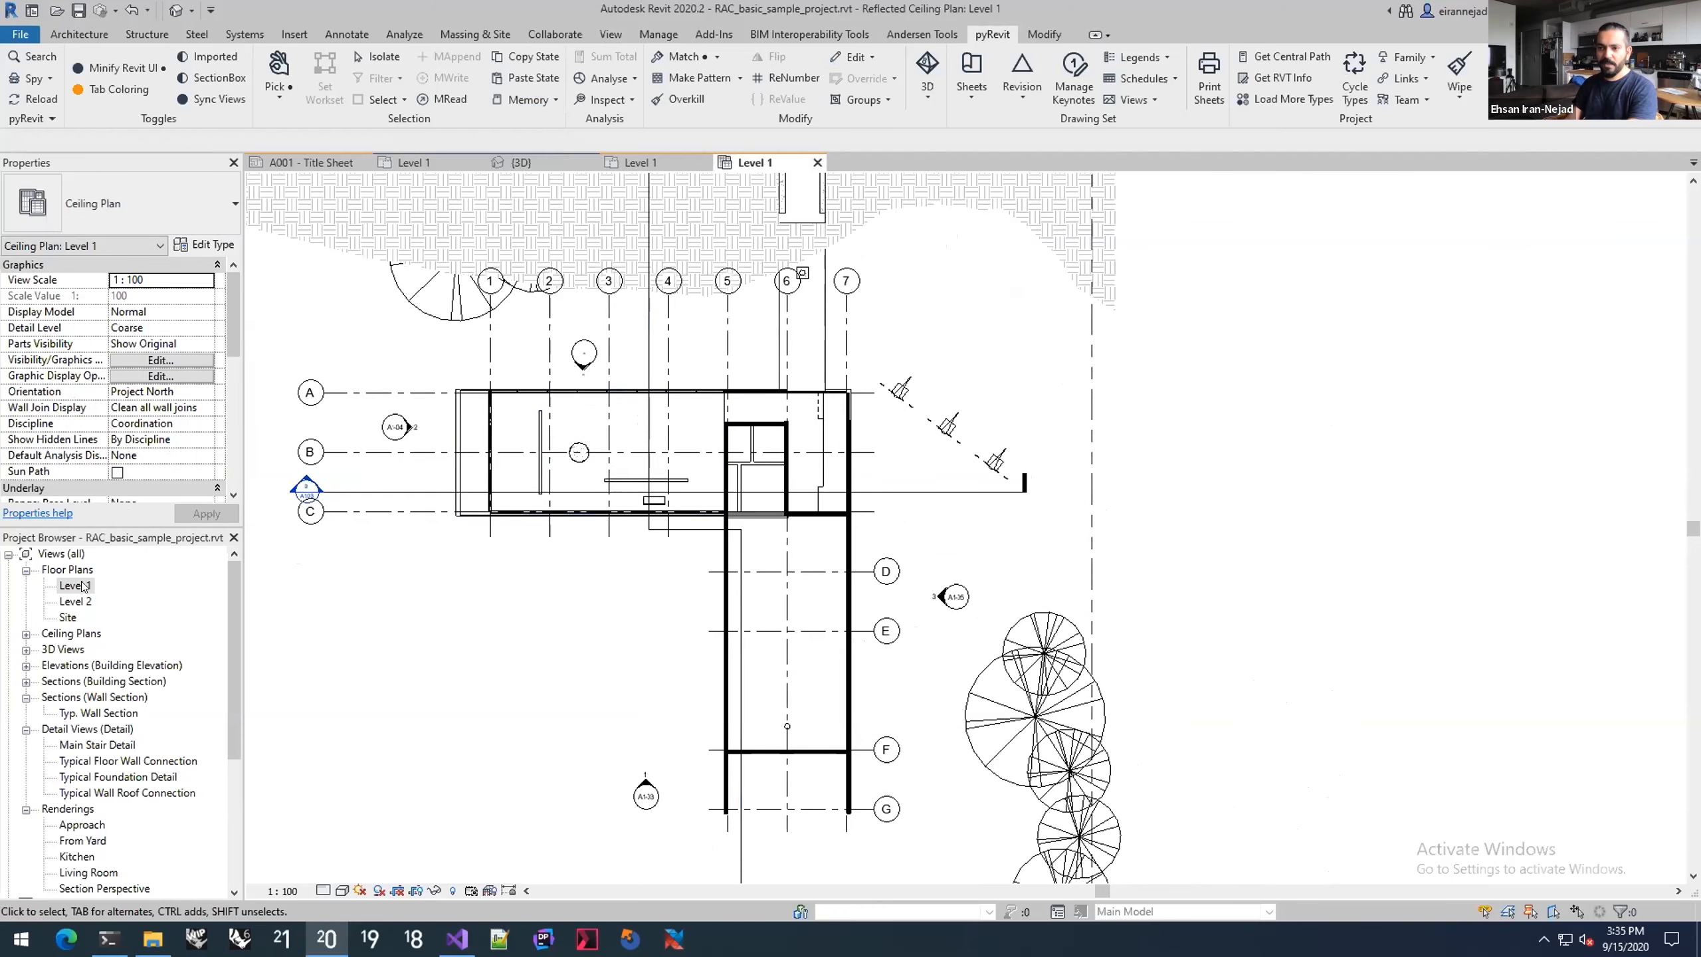
{"action": "left_click", "coordinate": [24, 697]}
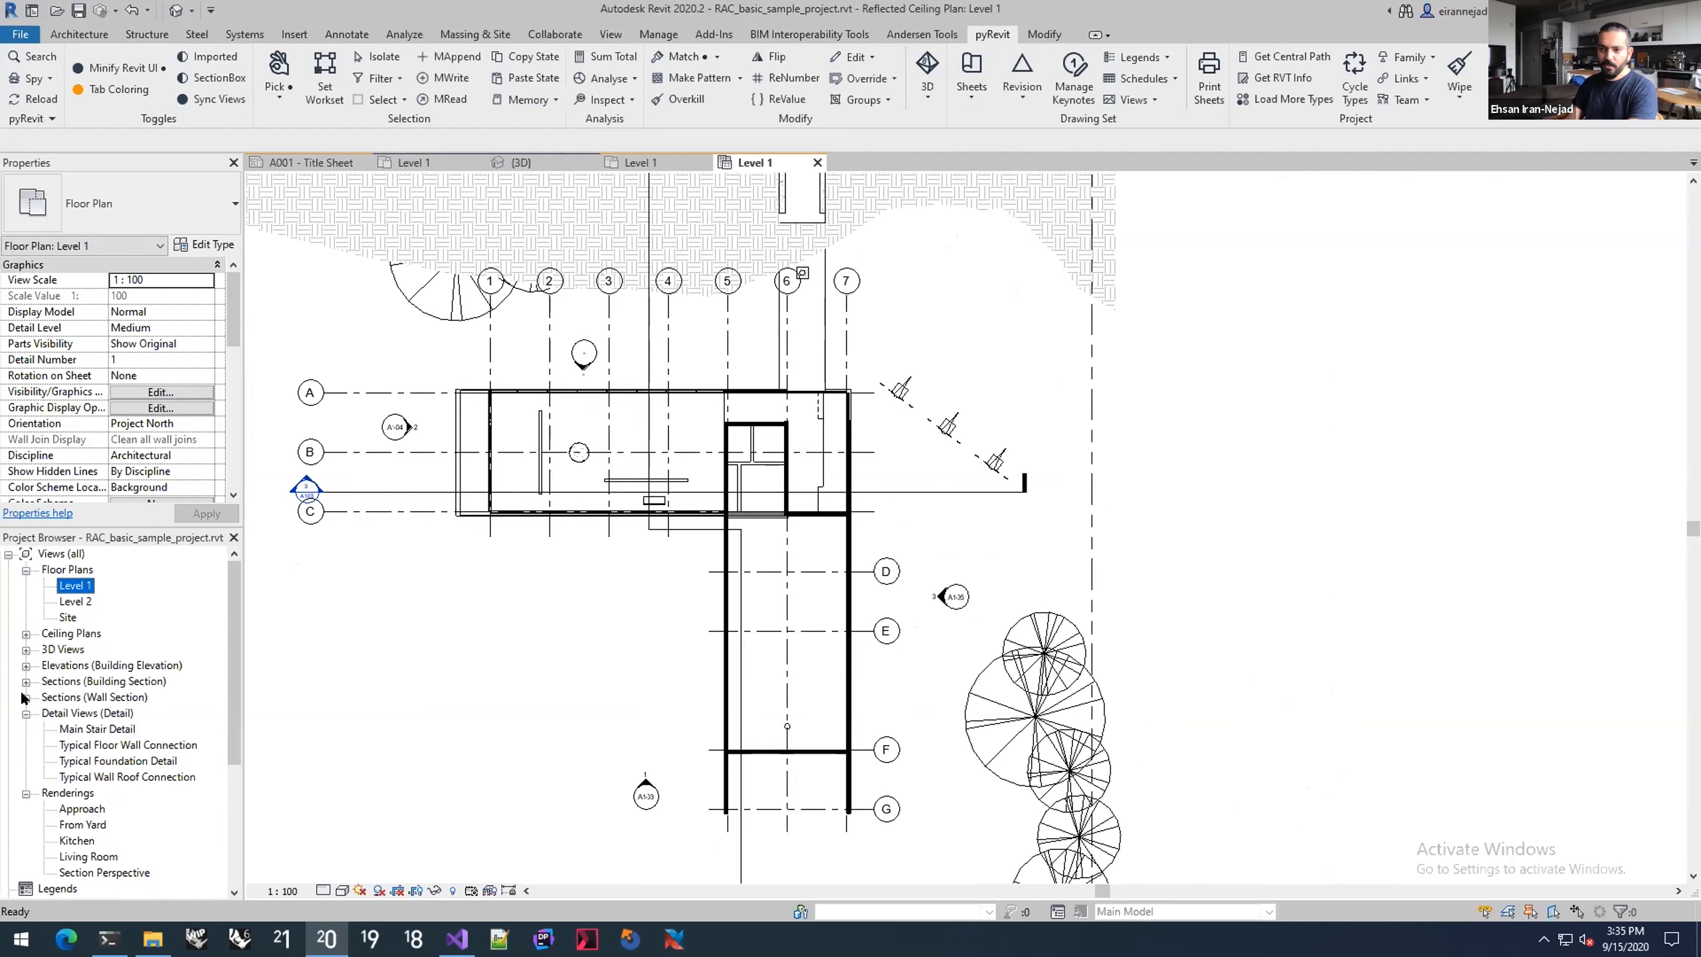
{"action": "left_click", "coordinate": [25, 713]}
{"action": "left_click", "coordinate": [25, 728]}
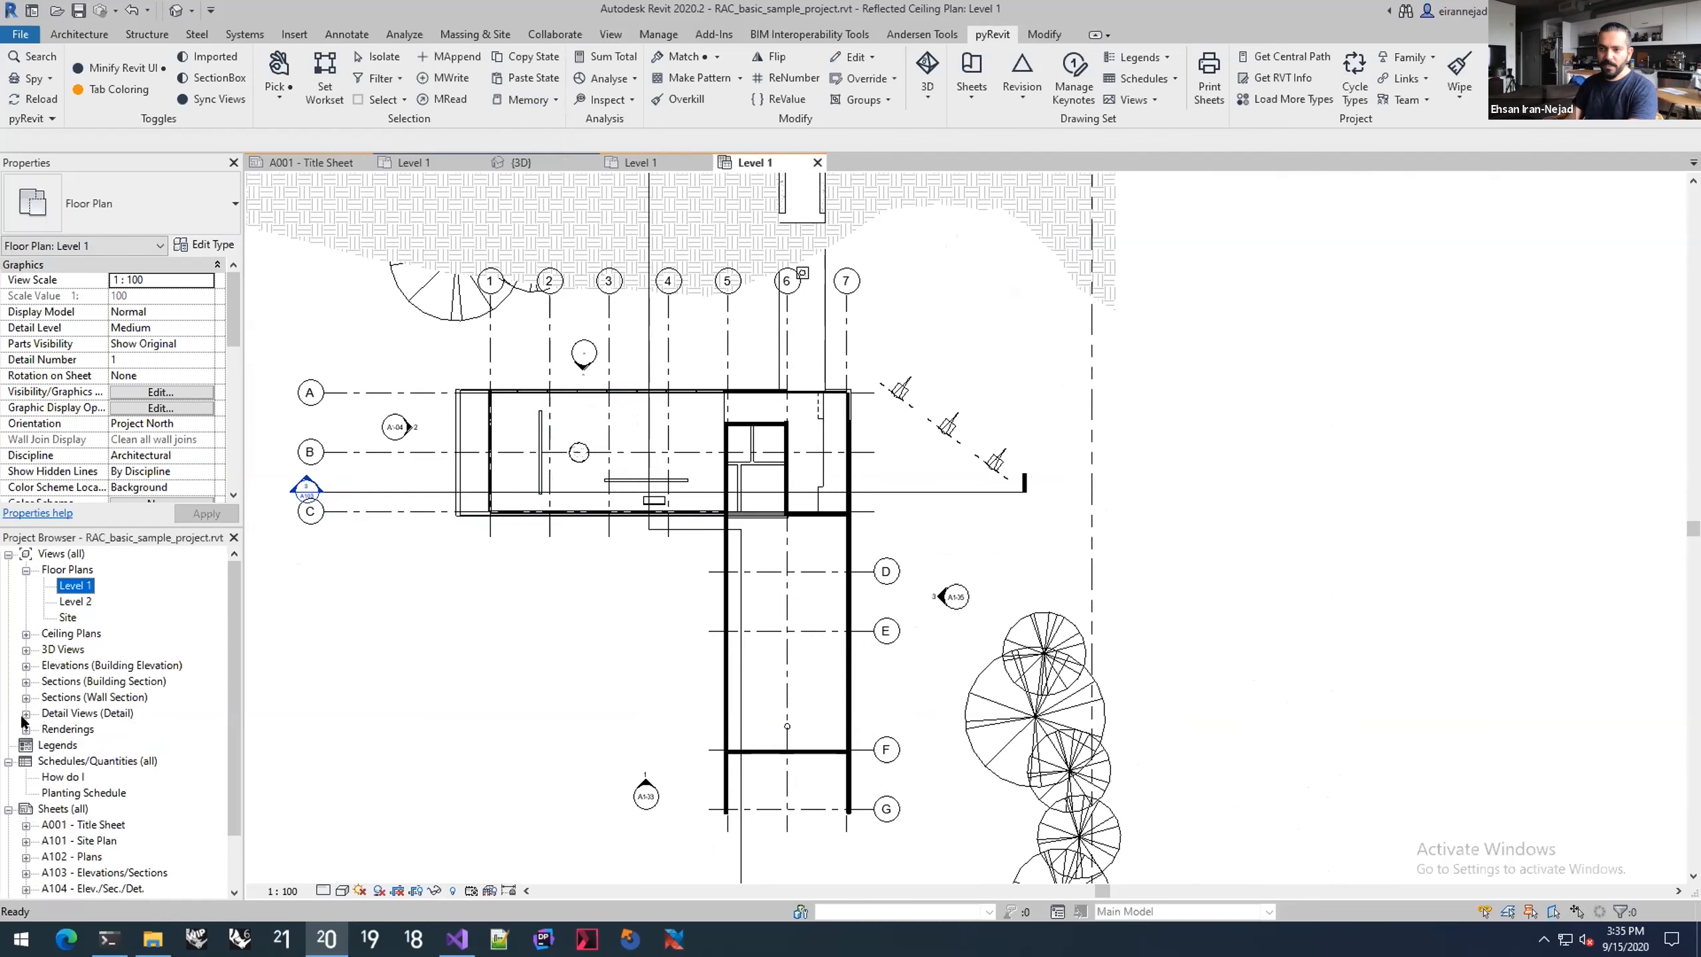
{"action": "left_click", "coordinate": [25, 633]}
Step: Duplicate the Level 1 ceiling plan view and rename the duplicate as Level 1 Copy
{"action": "right_click", "coordinate": [76, 649]}
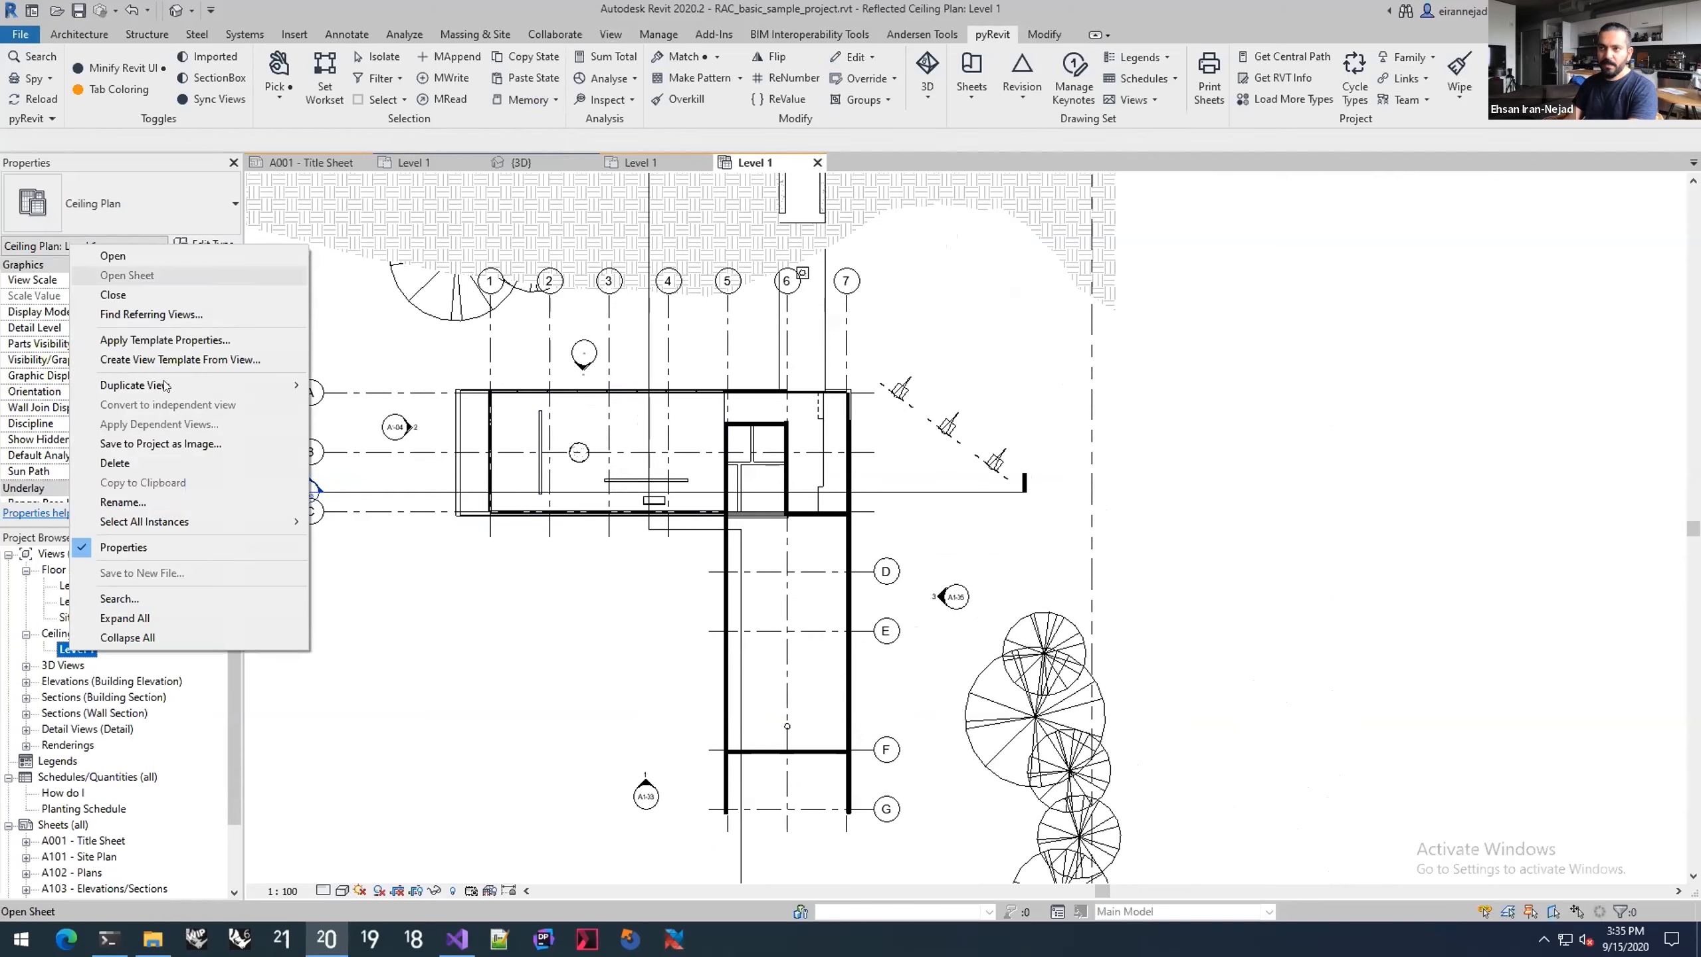
{"action": "mouse_move", "coordinate": [165, 386]}
{"action": "left_click", "coordinate": [360, 386]}
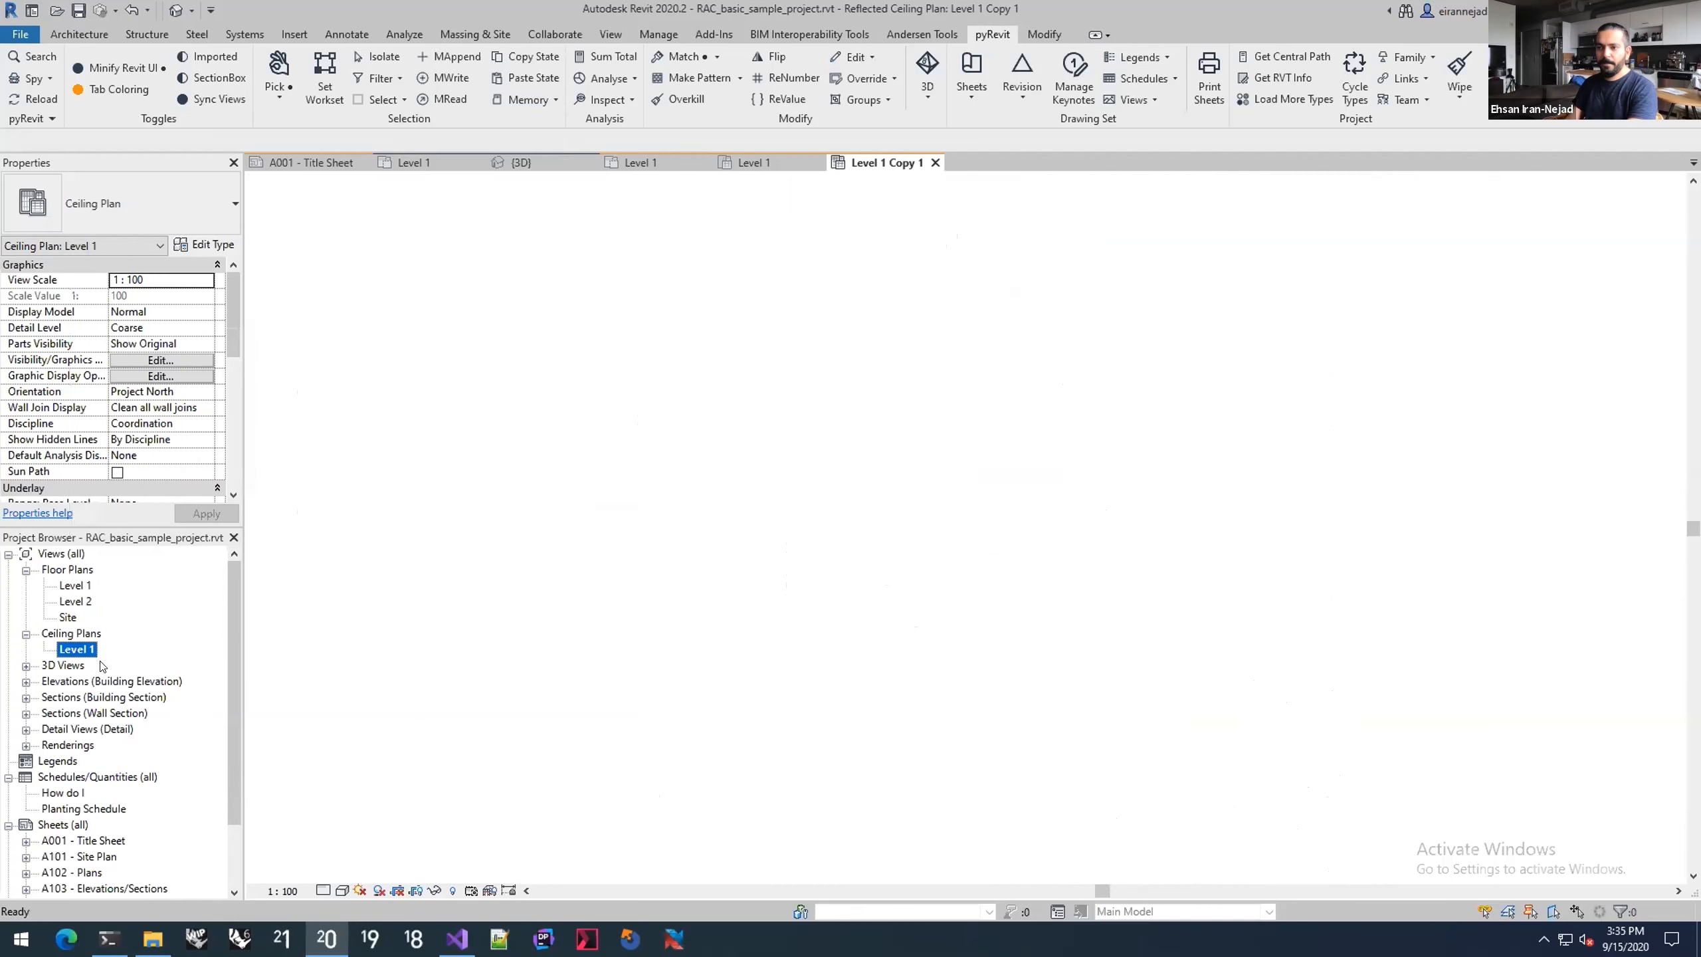
{"action": "key", "text": "F2"}
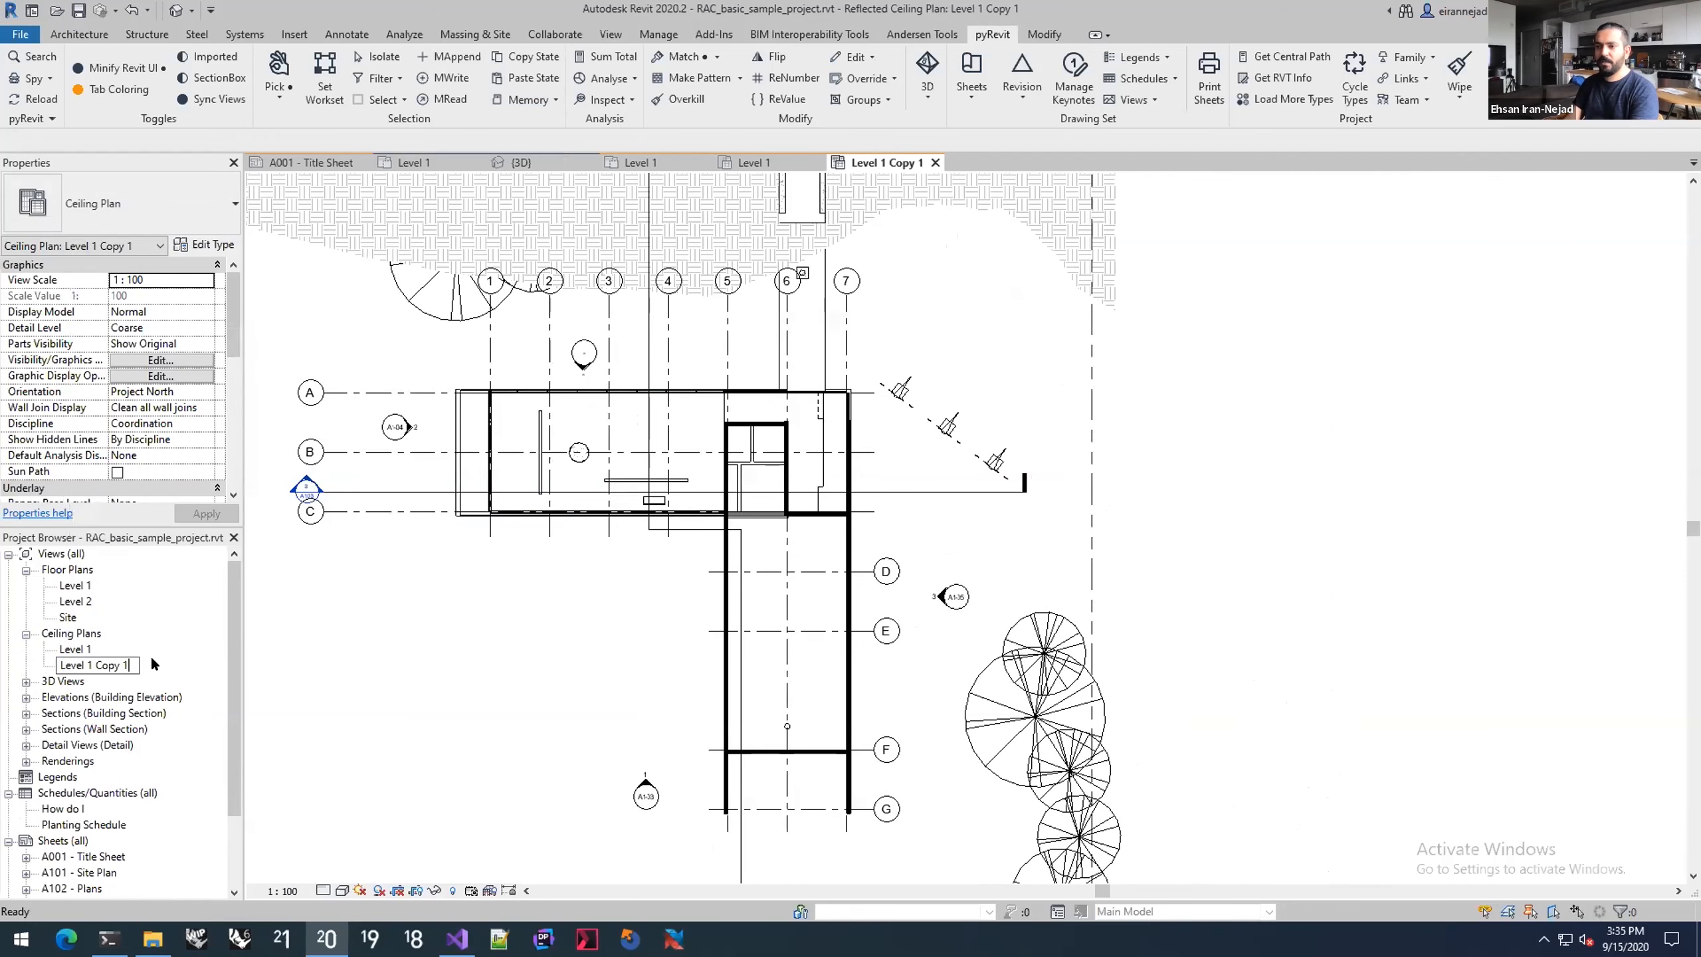
{"action": "type", "text": "y"}
{"action": "key", "text": "Return"}
Step: Open the original Level 1 ceiling plan's Visibility/Graphic Overrides and expand the Walls model category
{"action": "left_click", "coordinate": [75, 644]}
{"action": "double_click", "coordinate": [75, 648]}
{"action": "scroll", "coordinate": [833, 448], "scroll_direction": "up", "scroll_amount": 5}
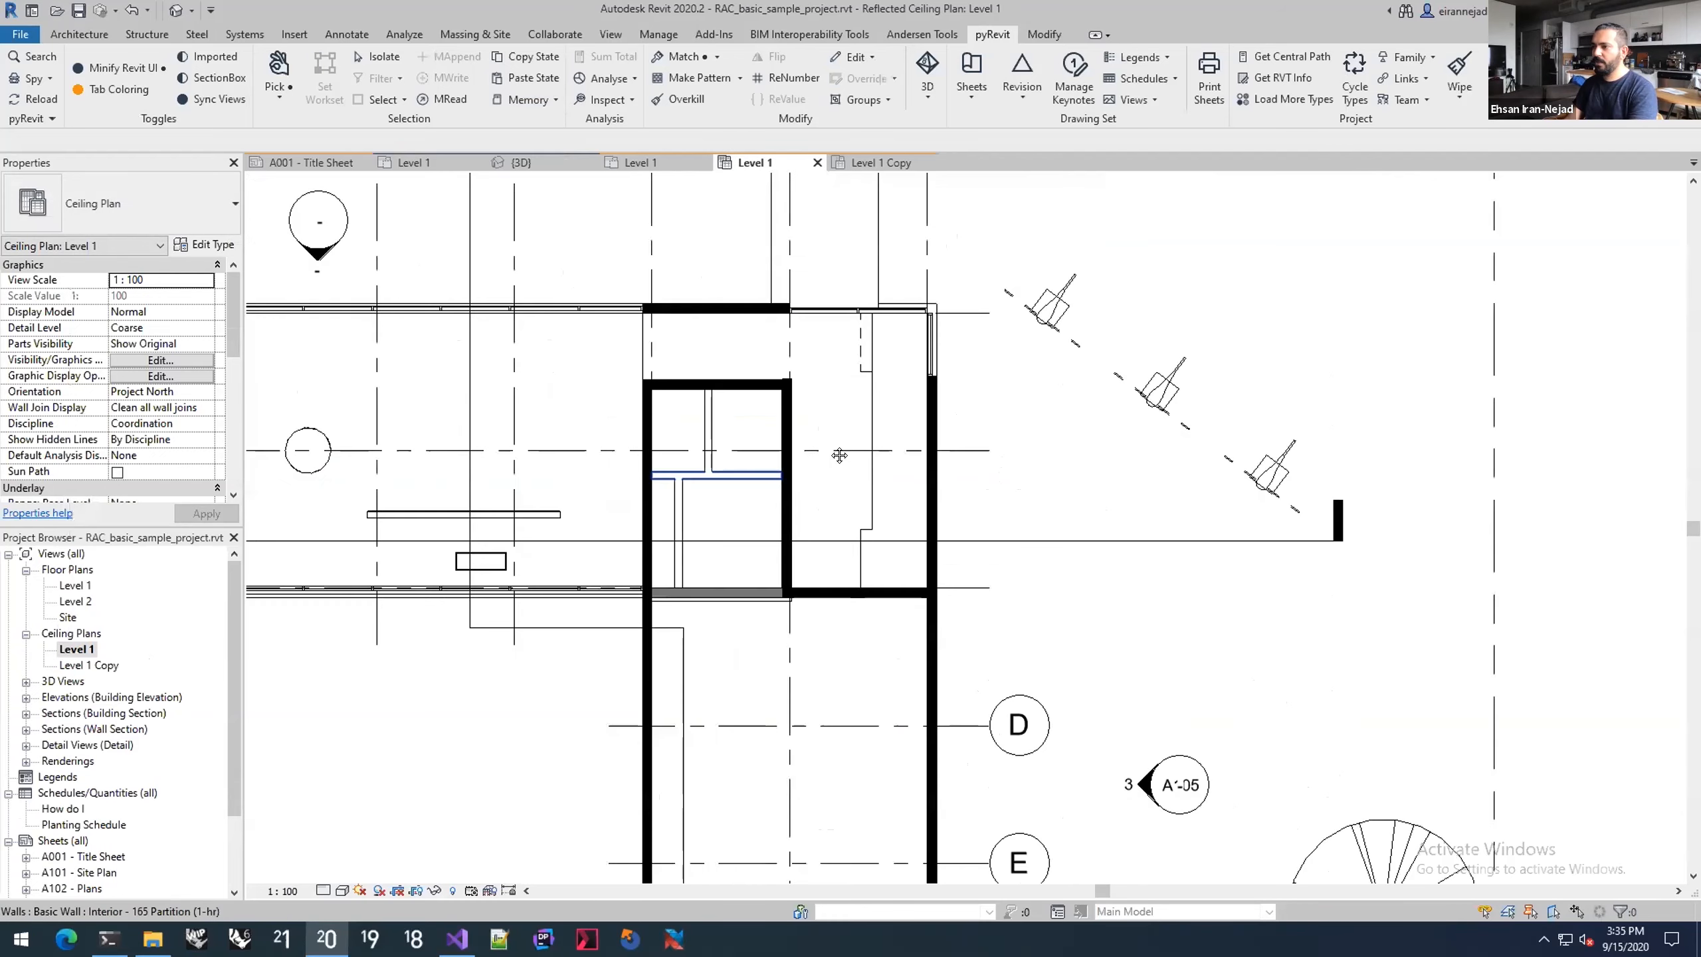
{"action": "key", "text": "v"}
{"action": "key", "text": "g"}
{"action": "left_click", "coordinate": [703, 414]}
{"action": "key", "text": "w"}
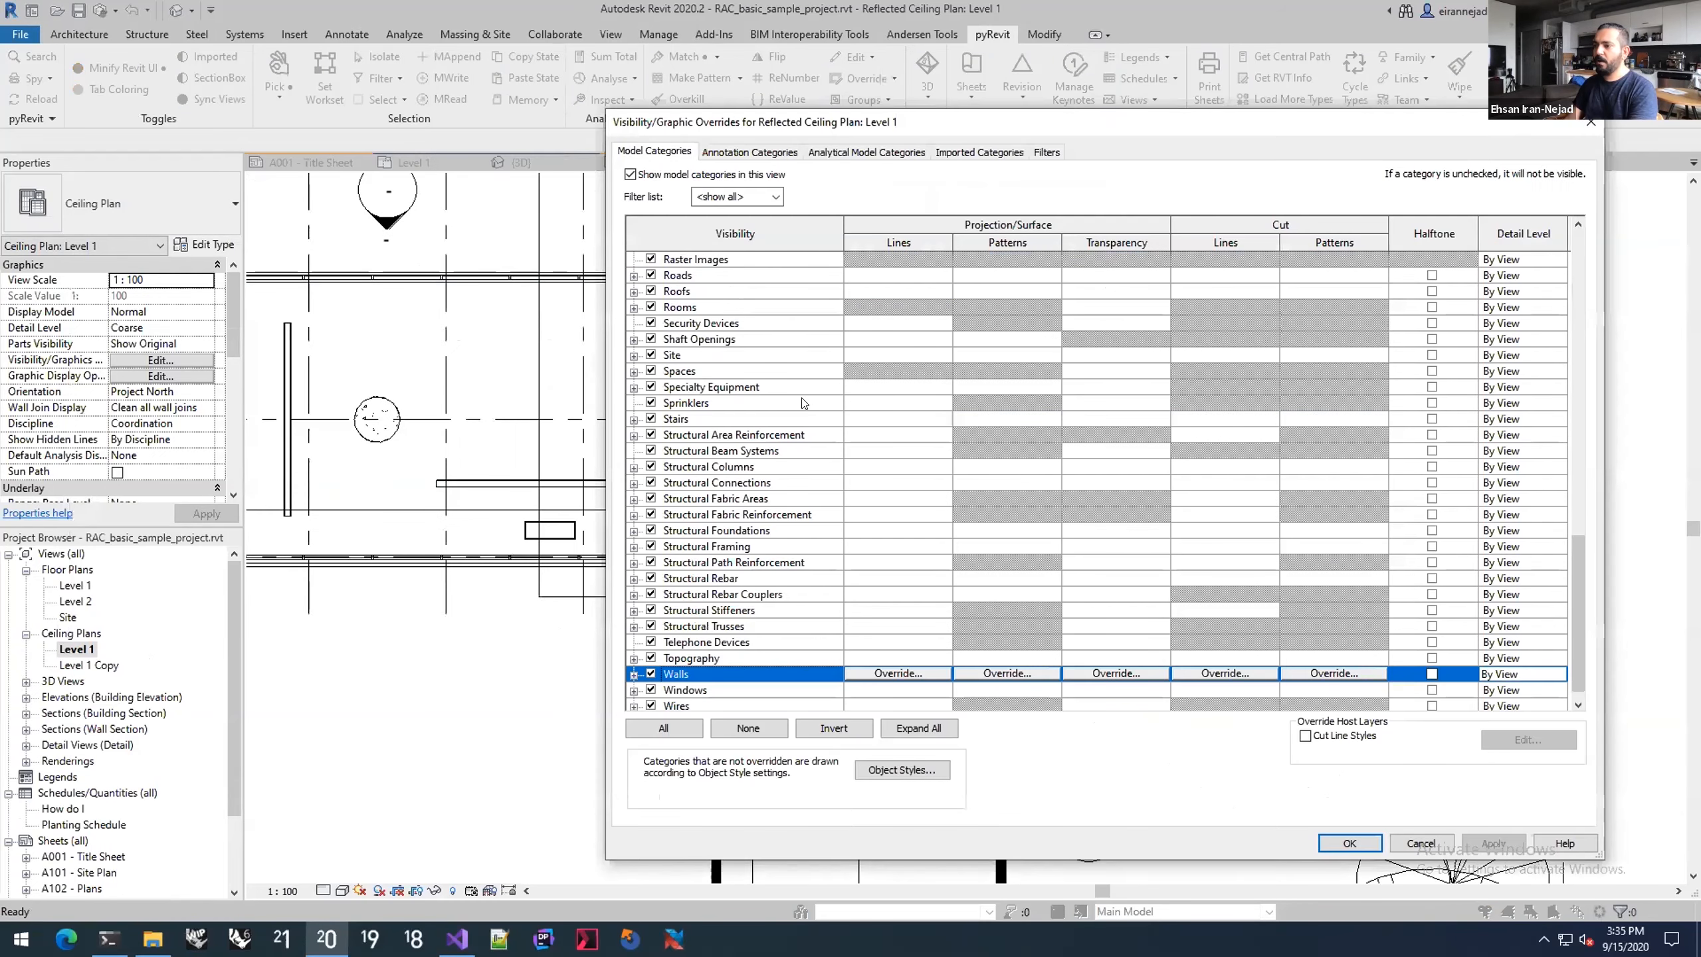
{"action": "key", "text": "Right"}
{"action": "scroll", "coordinate": [783, 415], "scroll_direction": "down", "scroll_amount": 1}
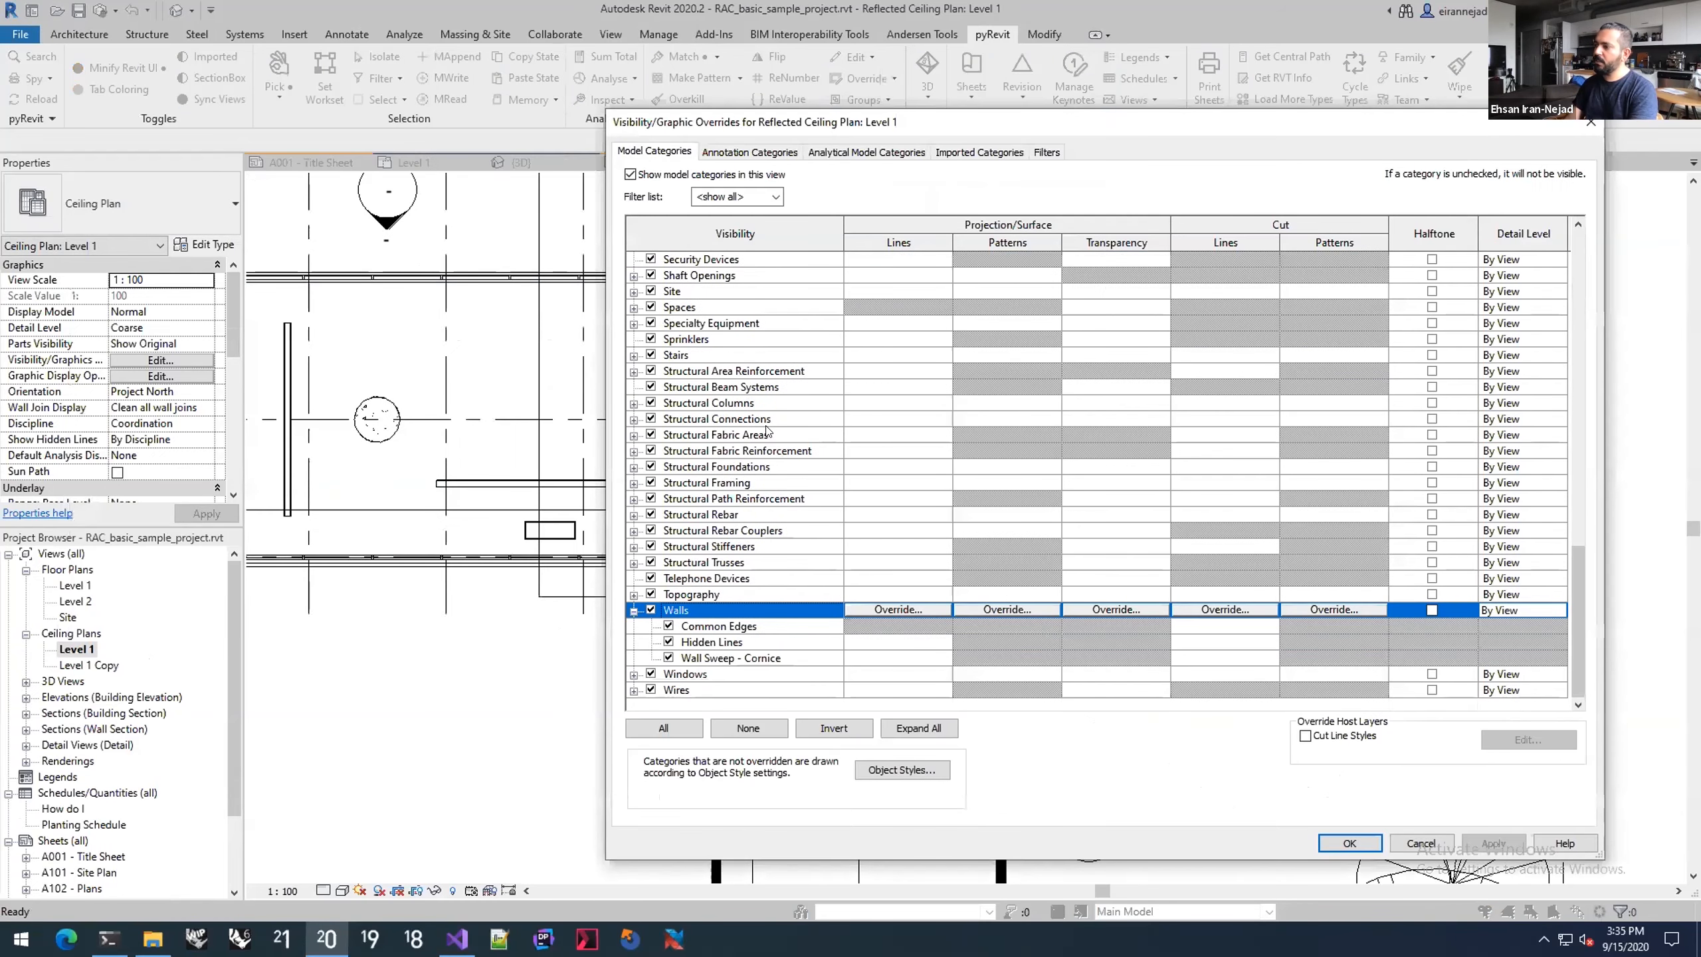
Step: Override the walls' cut pattern in the Level 1 ceiling plan with a magenta <Solid fill> foreground
{"action": "left_click", "coordinate": [1313, 610]}
{"action": "left_click", "coordinate": [1080, 459]}
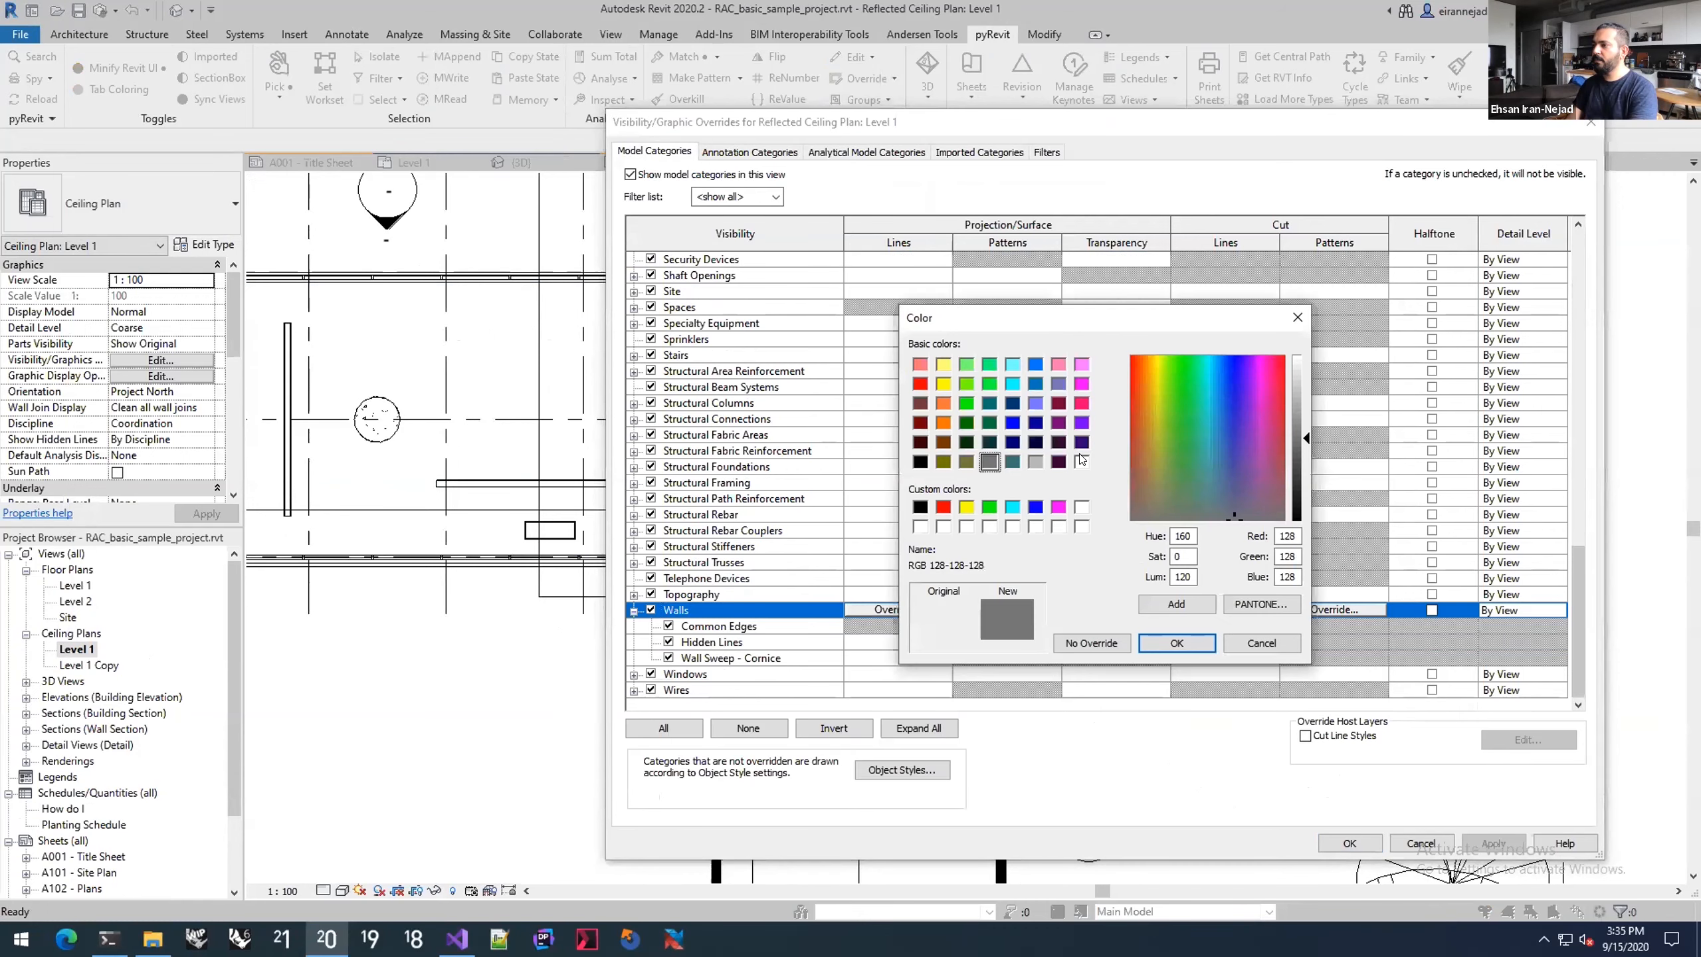
{"action": "left_click", "coordinate": [1057, 506]}
{"action": "left_click", "coordinate": [1177, 642]}
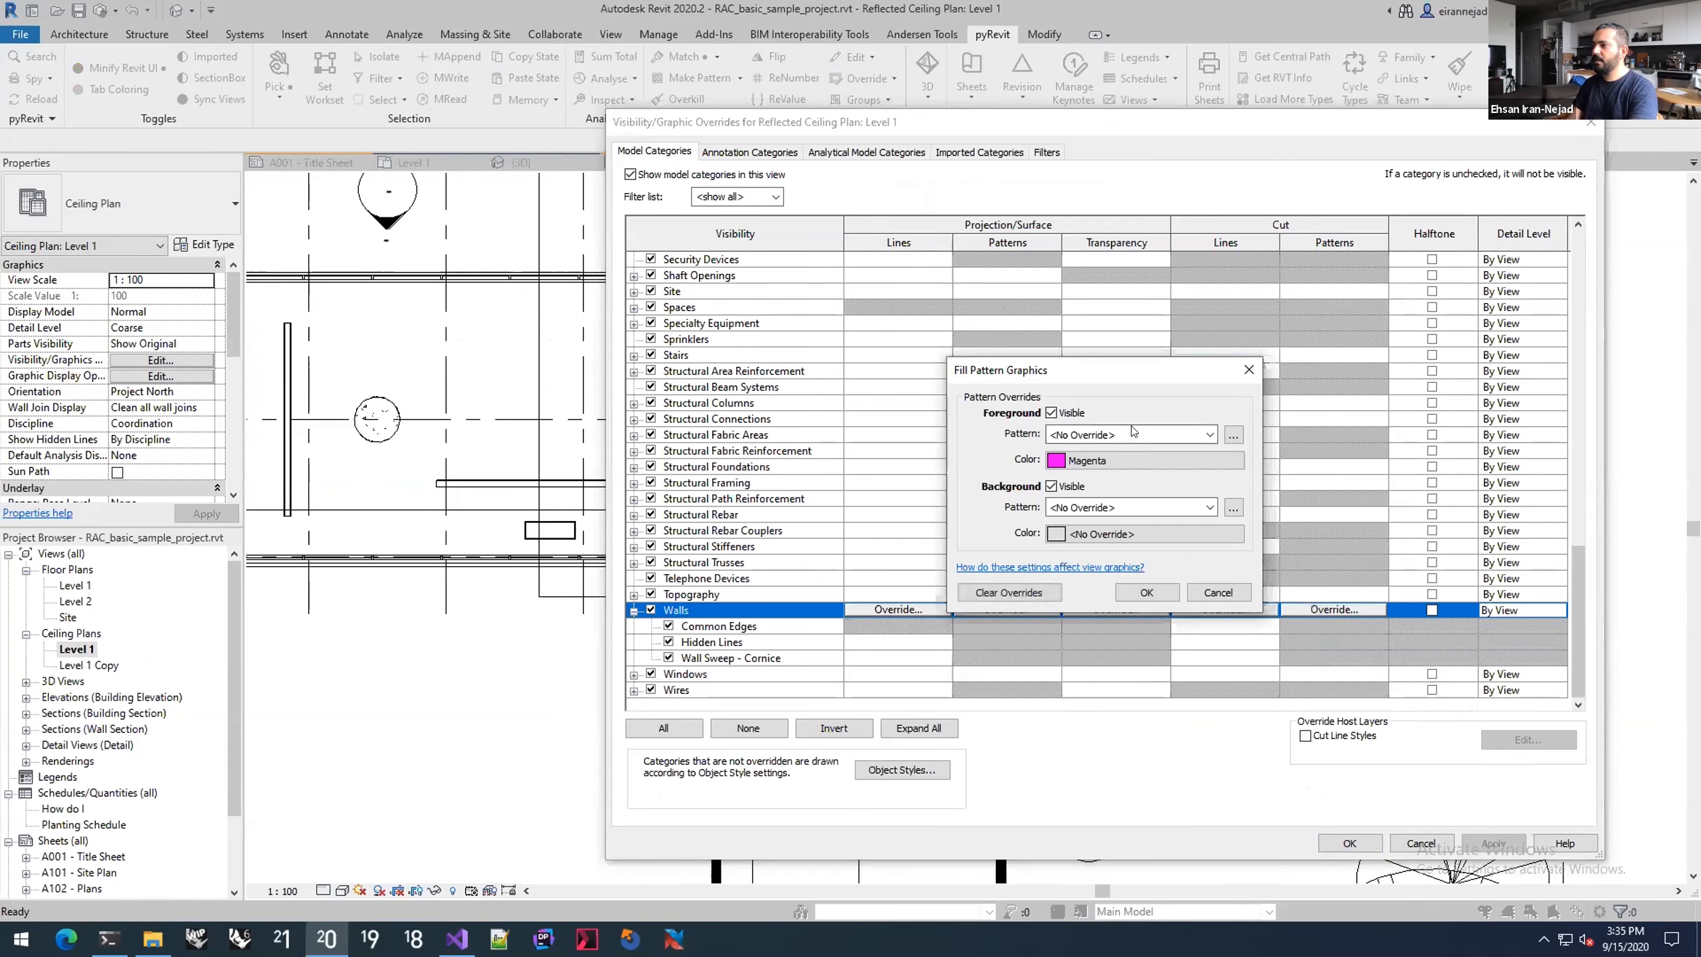
{"action": "left_click", "coordinate": [1209, 434]}
{"action": "scroll", "coordinate": [1114, 509], "scroll_direction": "up", "scroll_amount": 10}
{"action": "left_click", "coordinate": [1114, 468]}
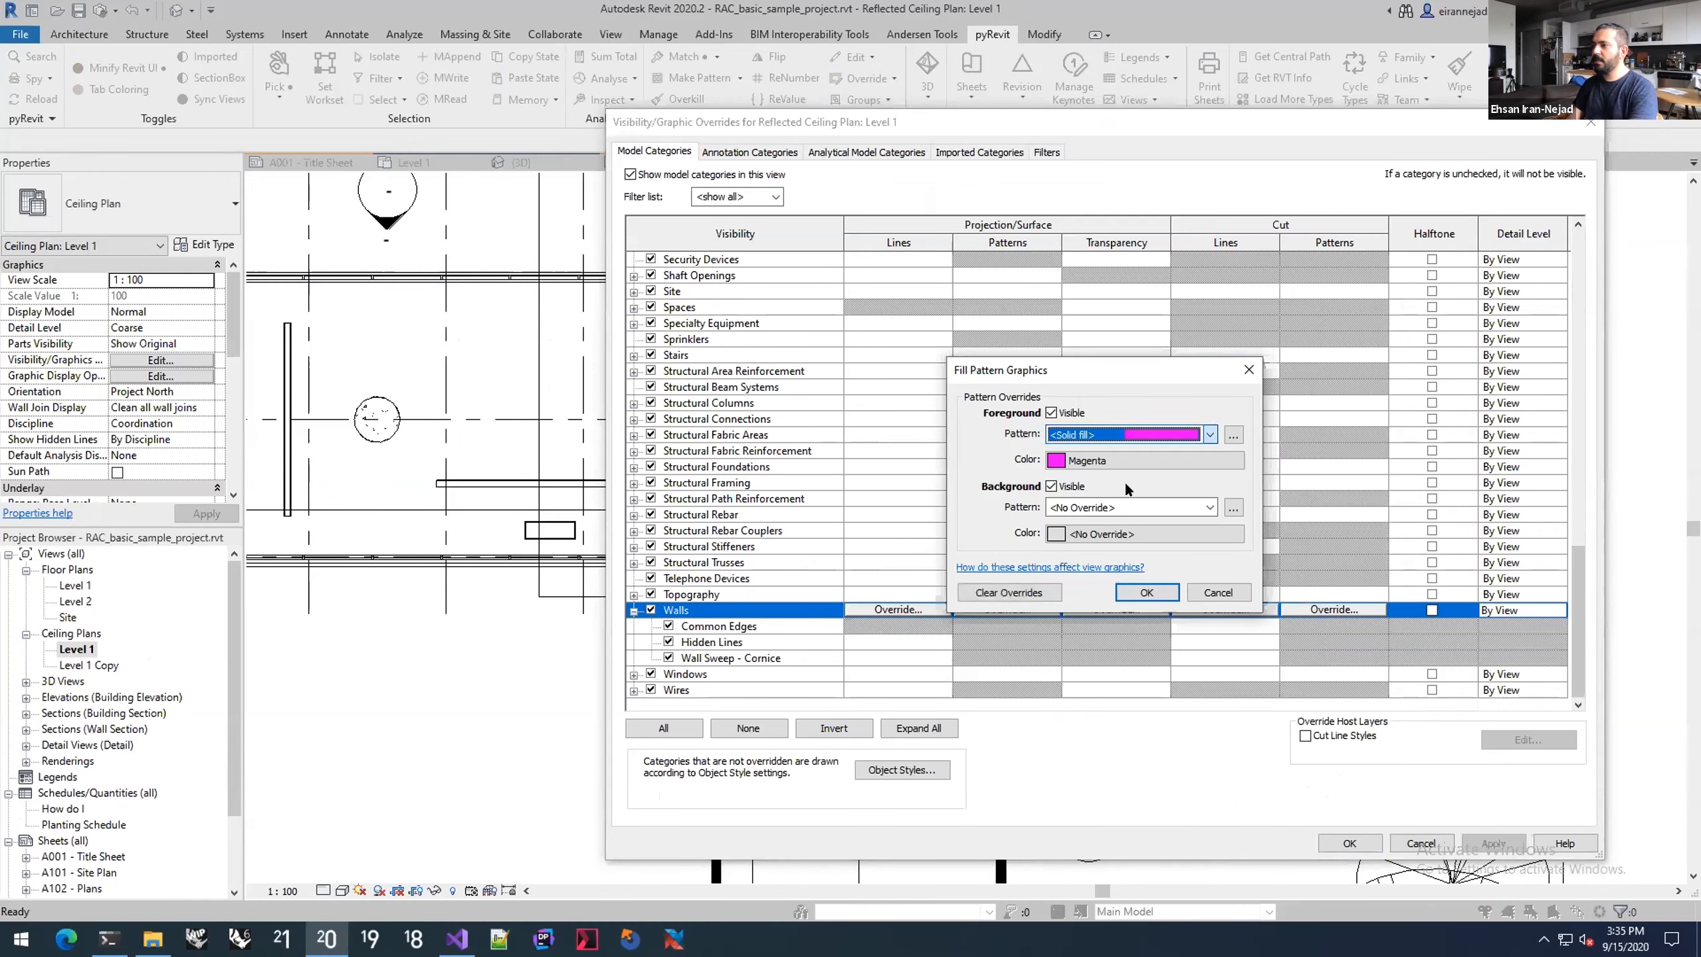
{"action": "left_click", "coordinate": [1156, 592]}
{"action": "left_click", "coordinate": [1349, 843]}
{"action": "scroll", "coordinate": [1003, 458], "scroll_direction": "down", "scroll_amount": 2}
{"action": "scroll", "coordinate": [949, 494], "scroll_direction": "down", "scroll_amount": 1}
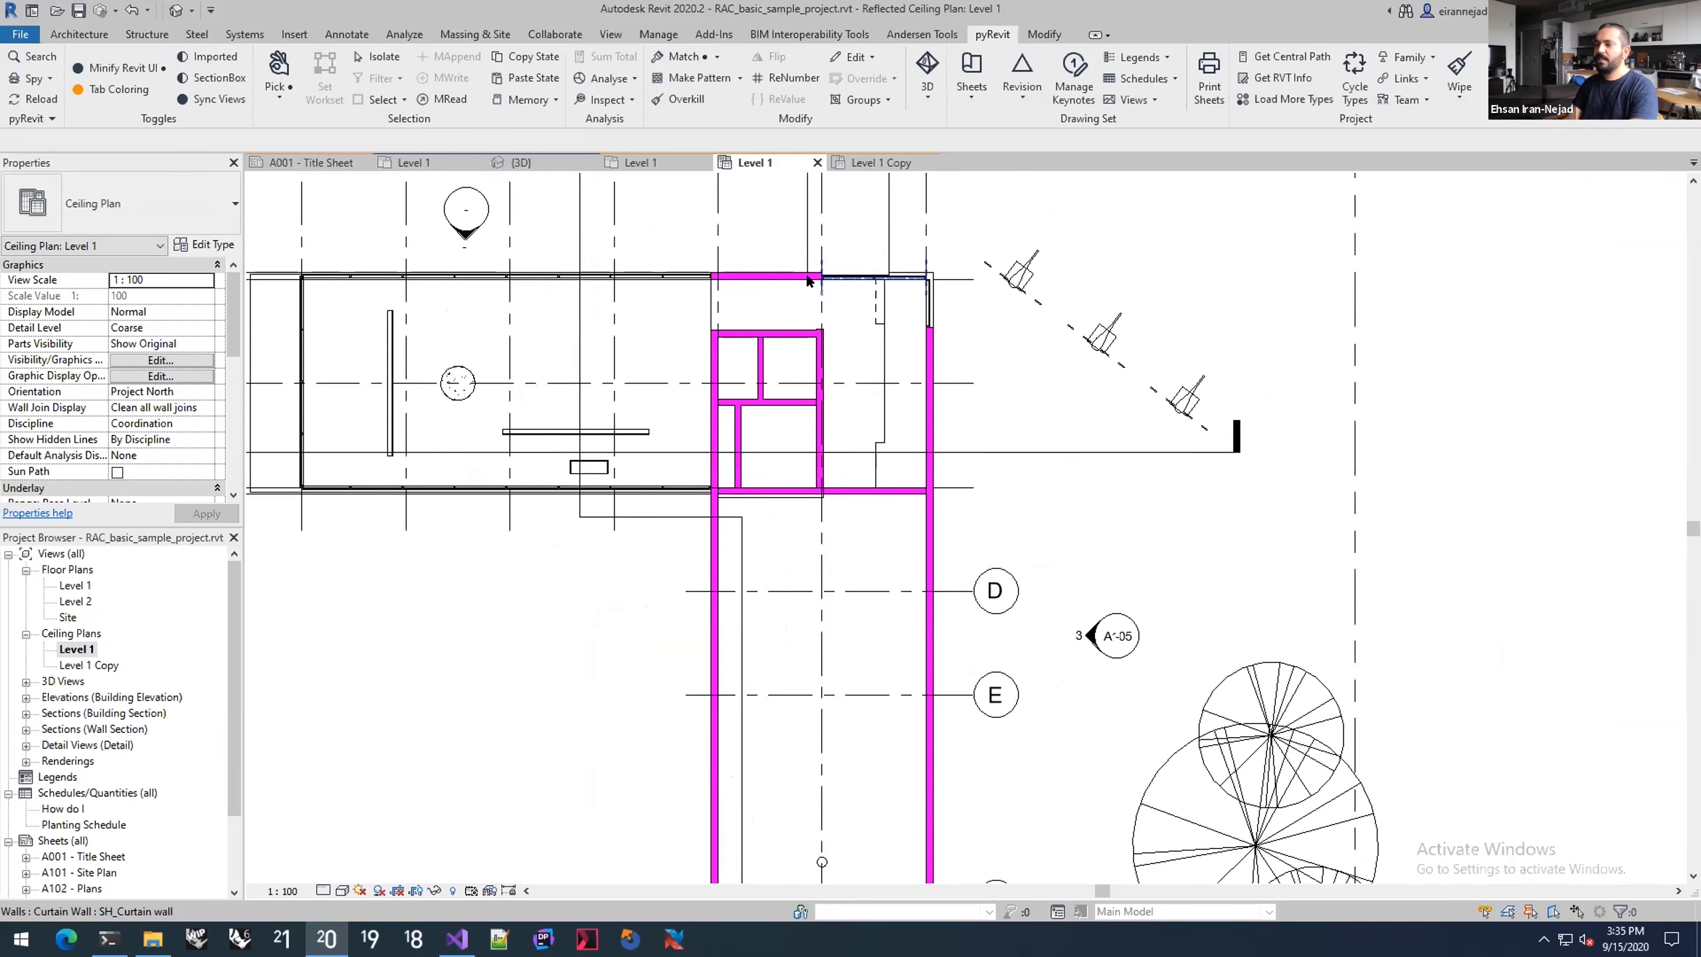
{"action": "scroll", "coordinate": [842, 293], "scroll_direction": "down", "scroll_amount": 1}
Step: Copy the Visibility Graphics state of the Level 1 ceiling plan and paste it into the Level 1 Copy ceiling plan
{"action": "key", "text": "ctrl+Tab"}
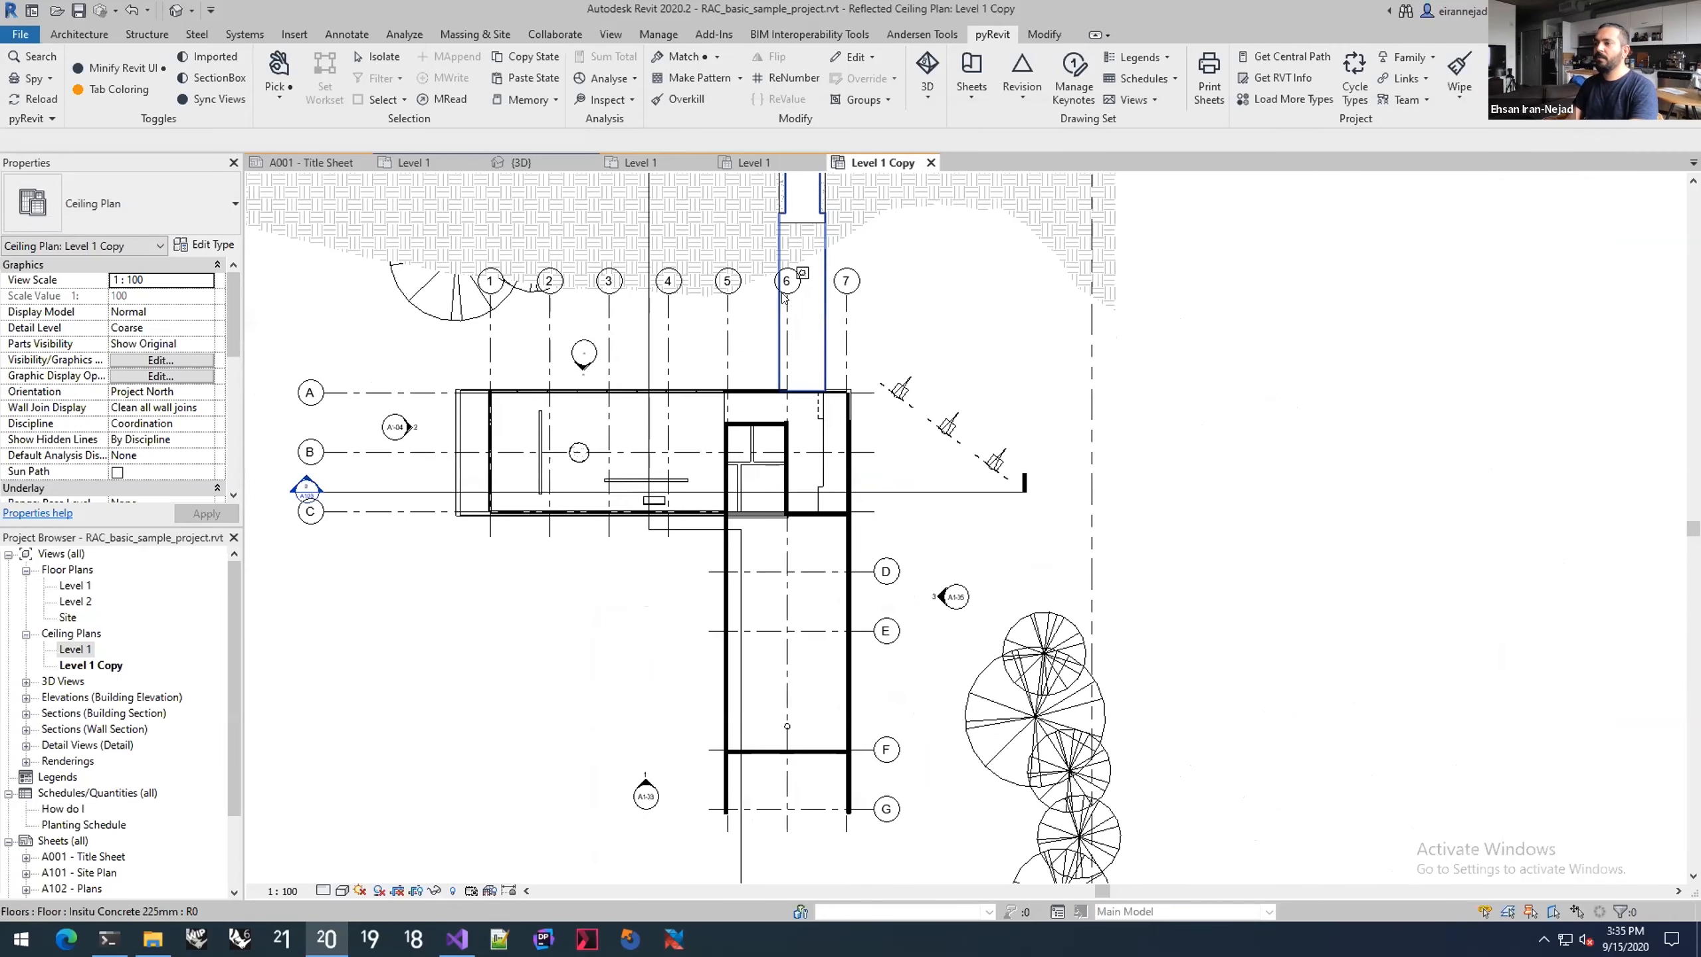
{"action": "scroll", "coordinate": [751, 382], "scroll_direction": "up", "scroll_amount": 2}
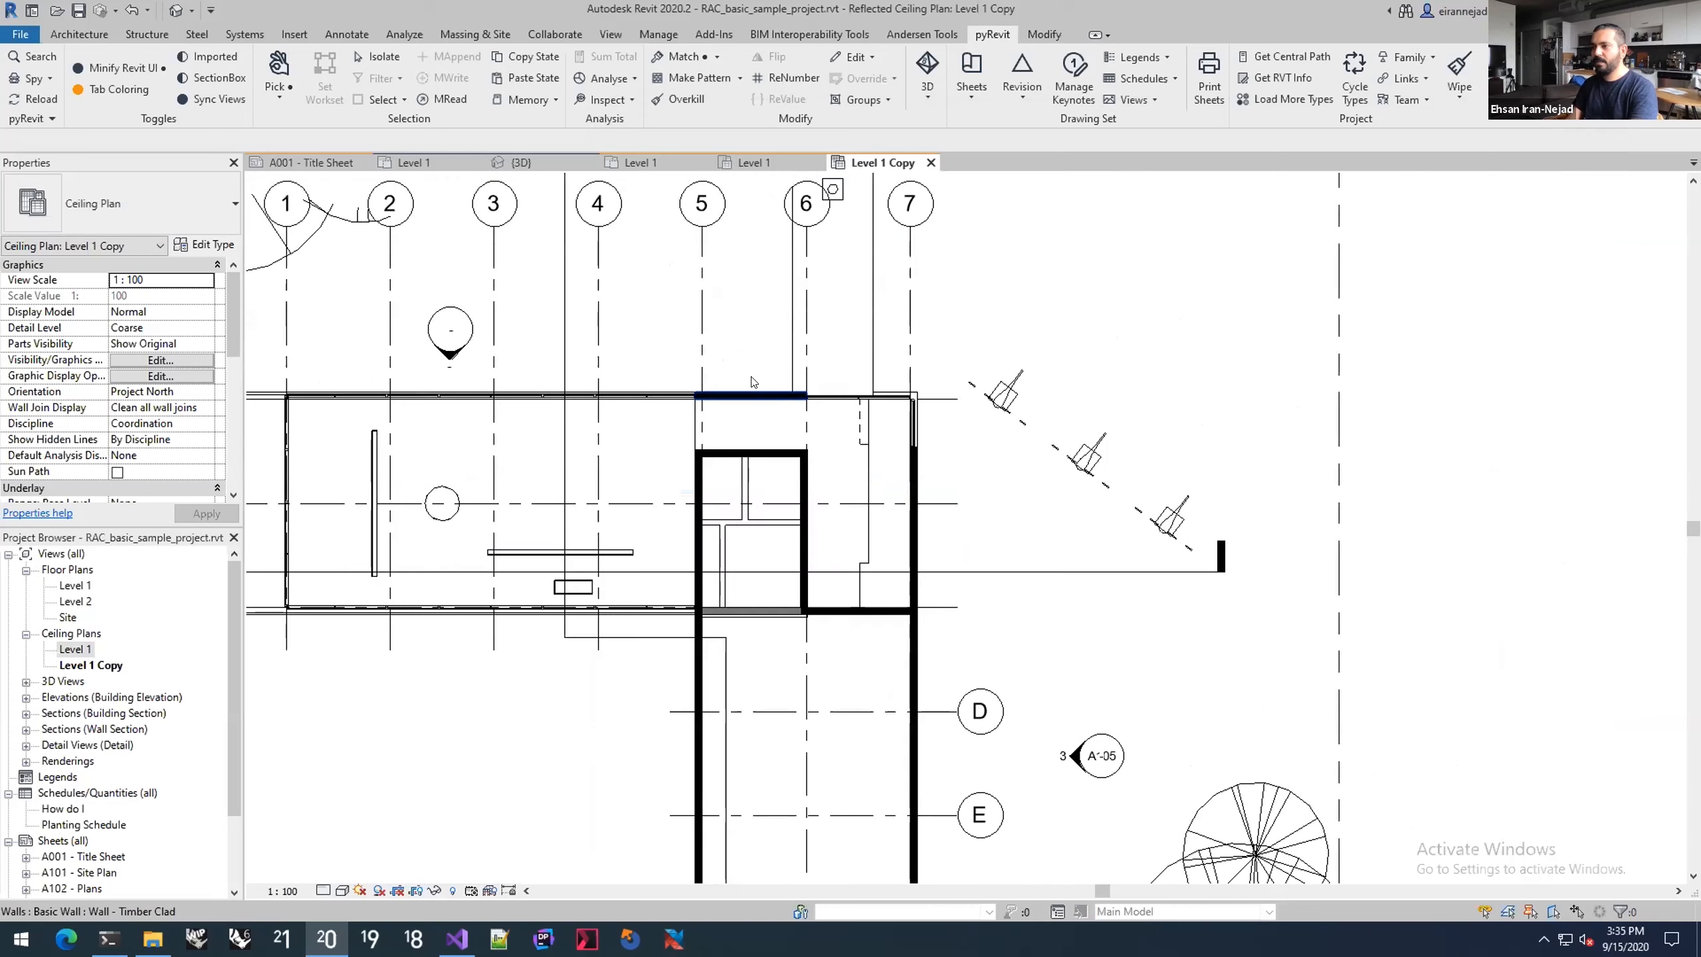
{"action": "left_click", "coordinate": [747, 161]}
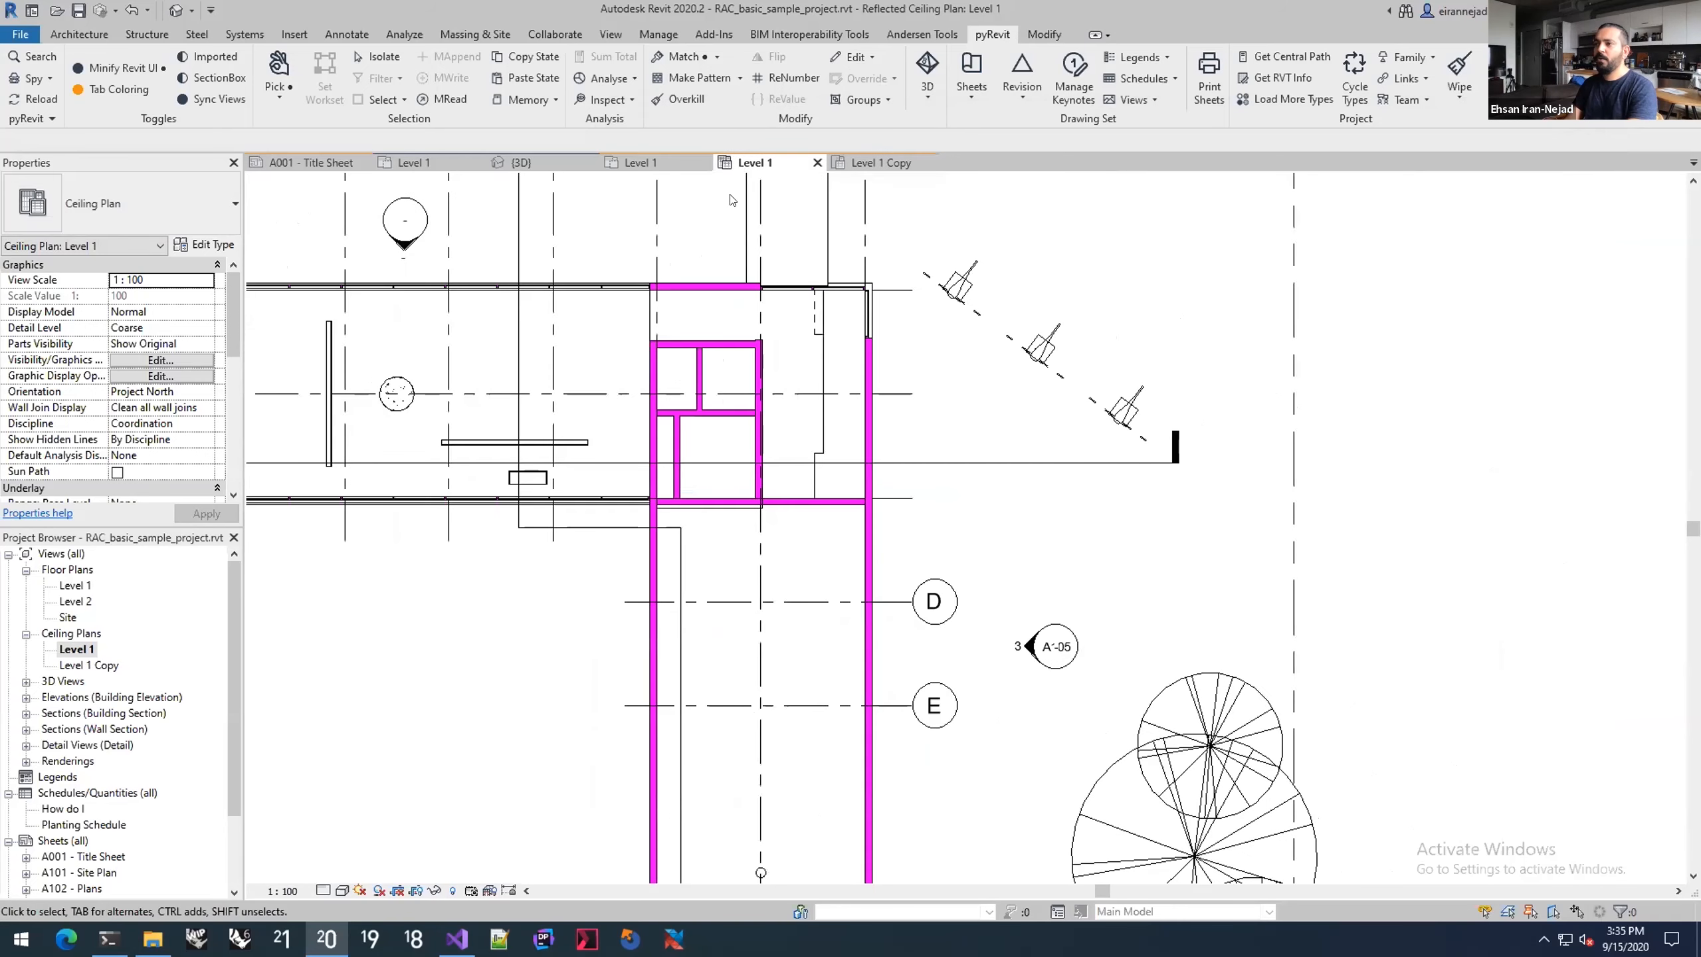
{"action": "left_click", "coordinate": [504, 59]}
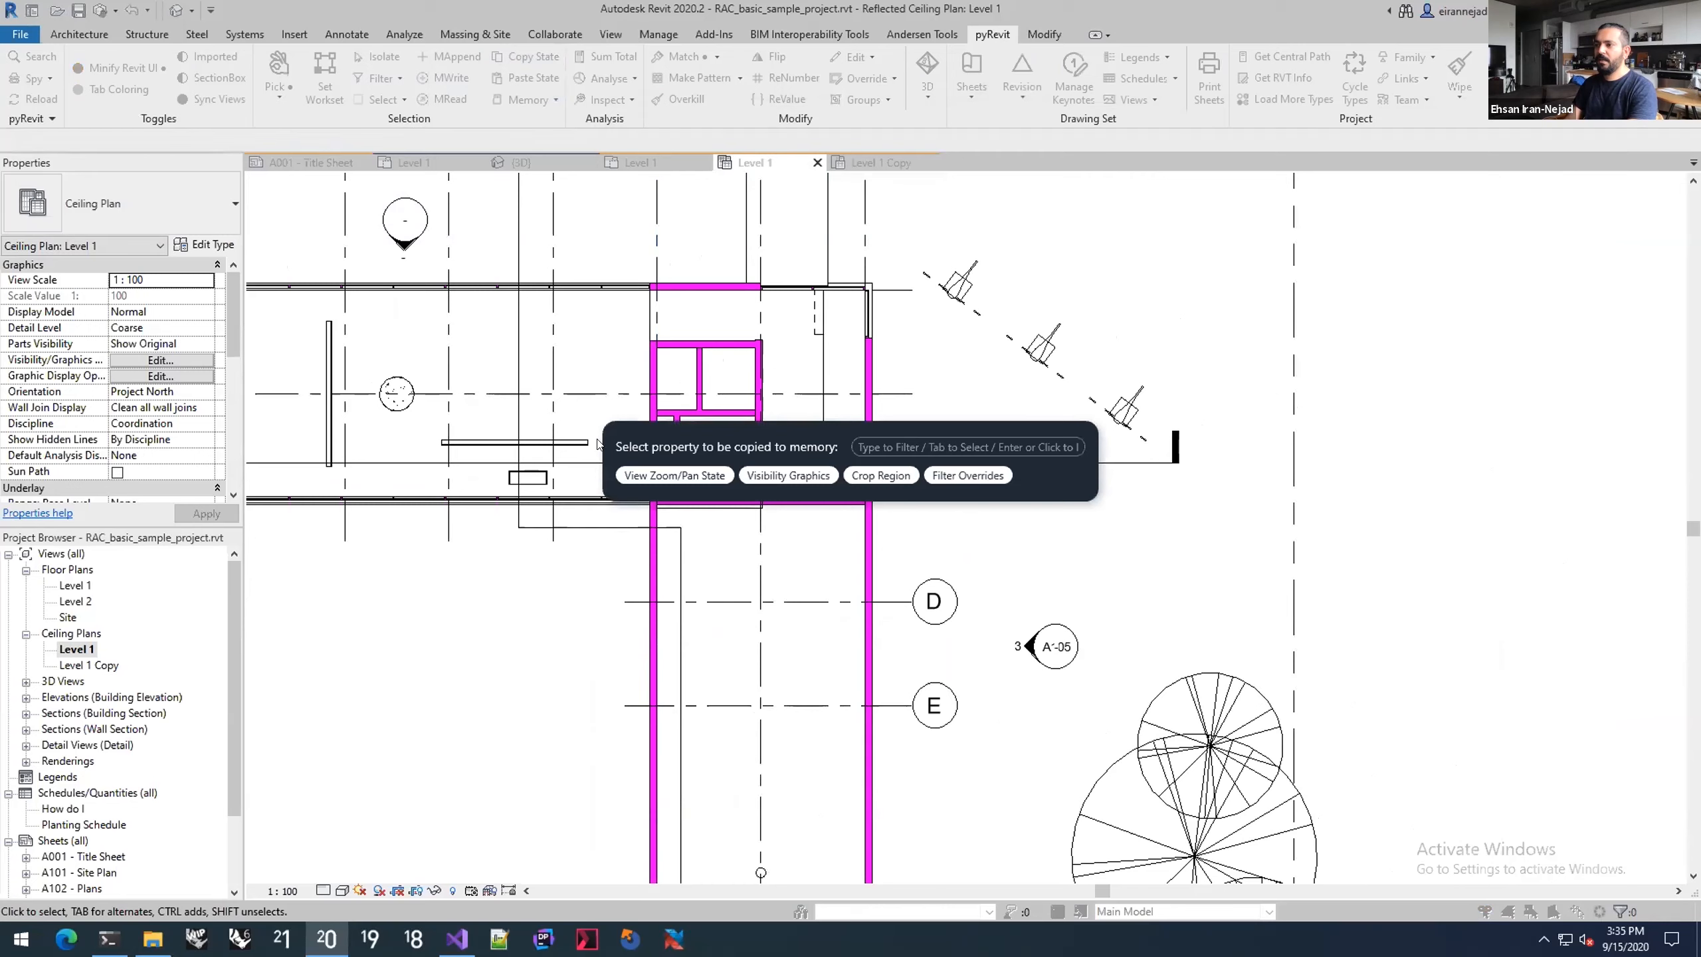
{"action": "left_click", "coordinate": [781, 473]}
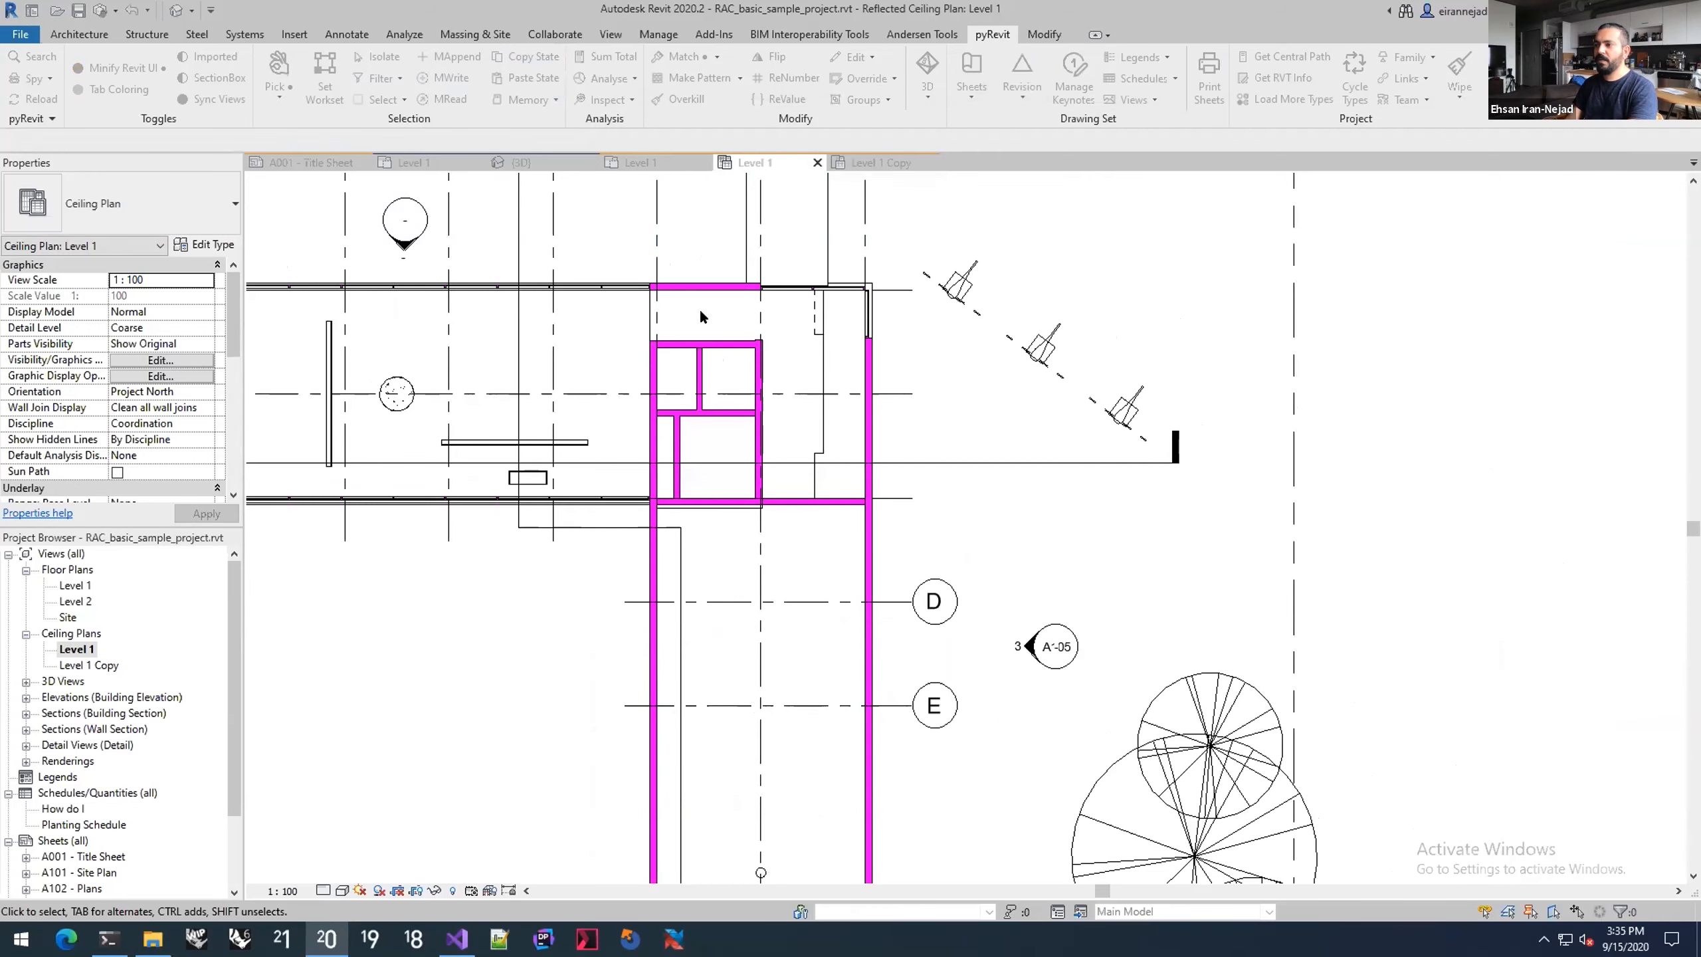
{"action": "left_click", "coordinate": [873, 160]}
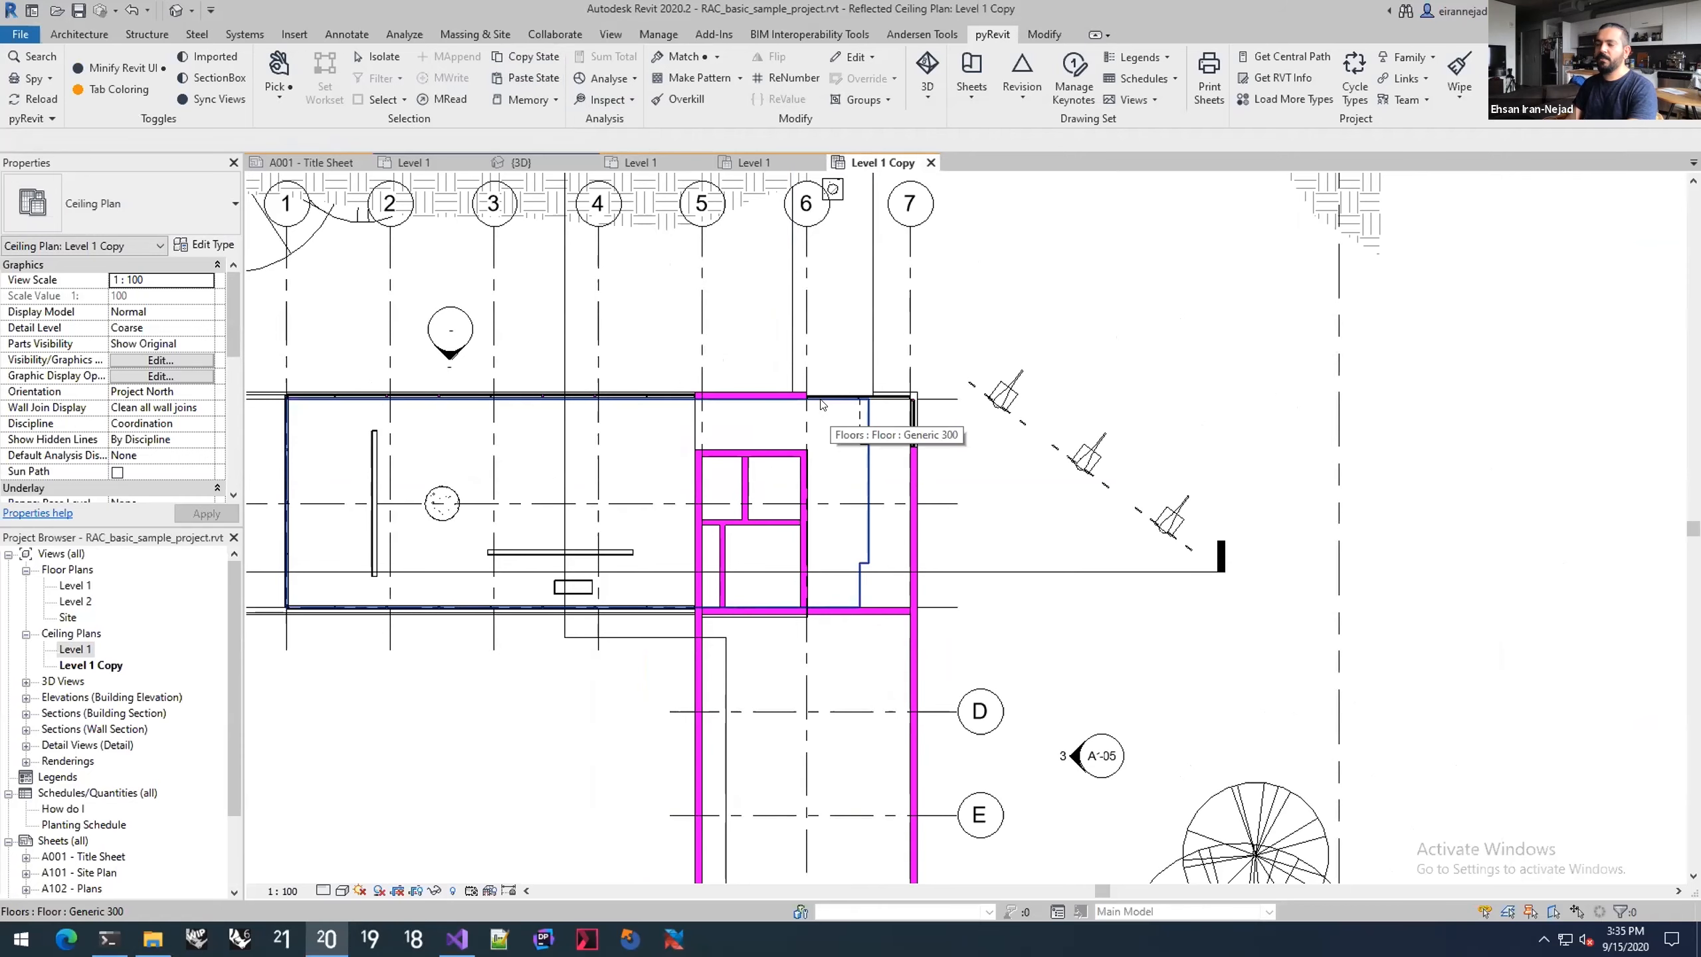
{"action": "middle_click_drag", "start_coordinate": [710, 285], "coordinate": [707, 269]}
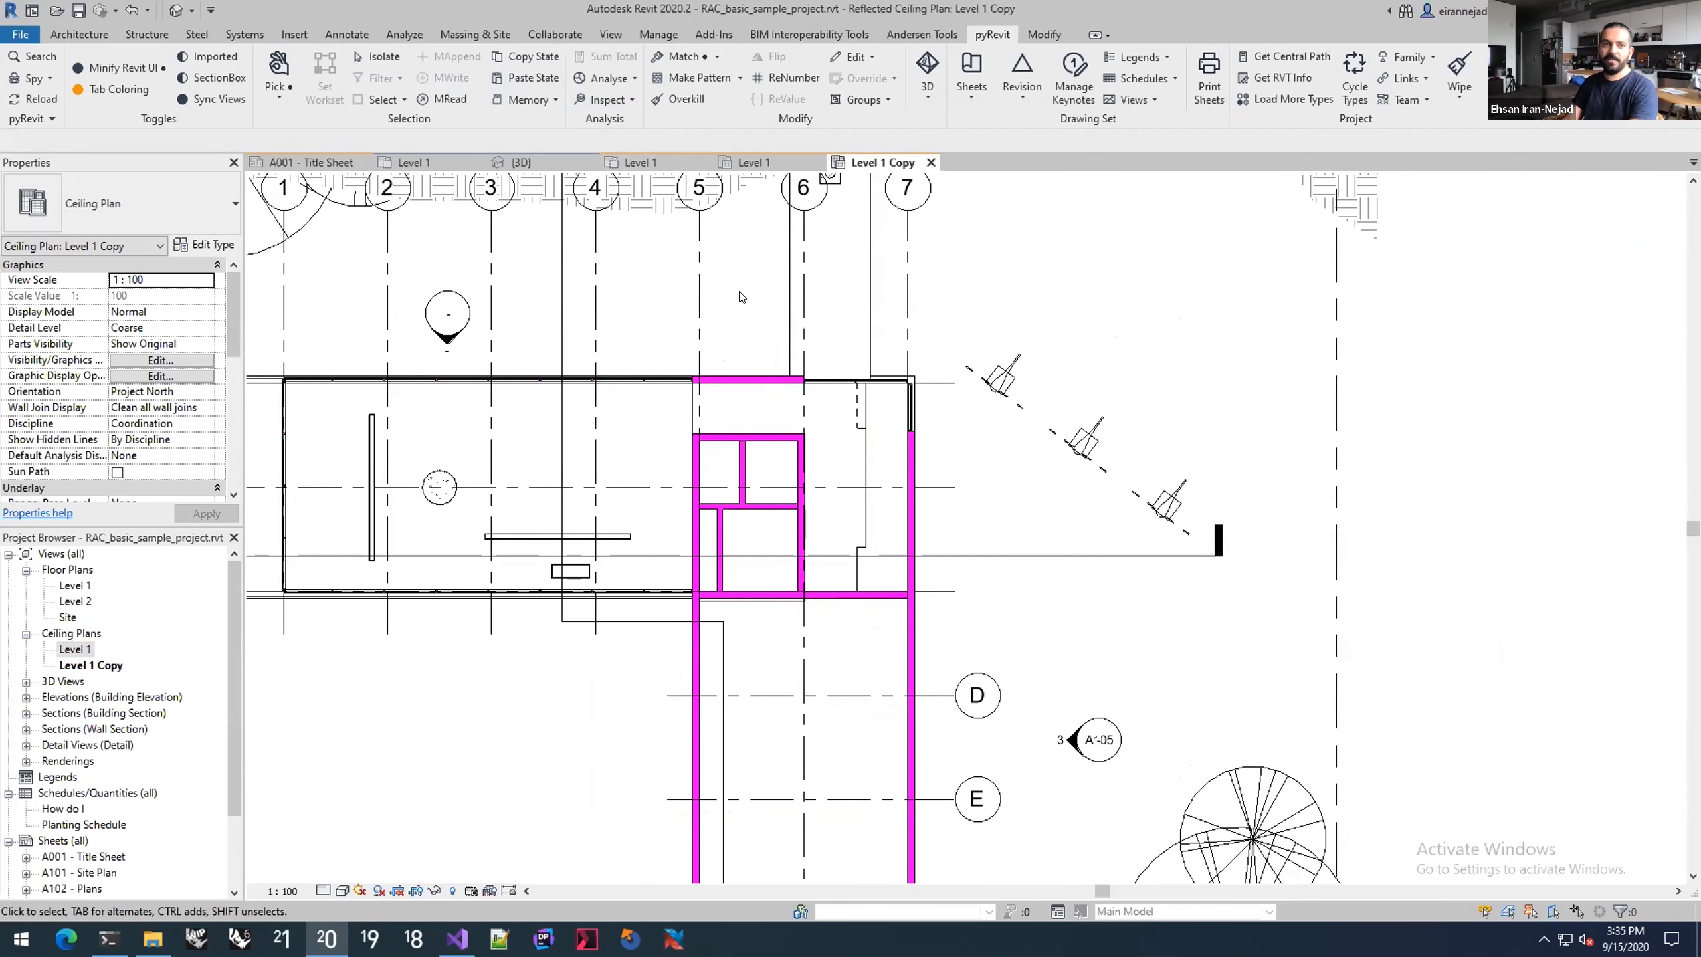
{"action": "middle_click_drag", "start_coordinate": [756, 290], "coordinate": [751, 270]}
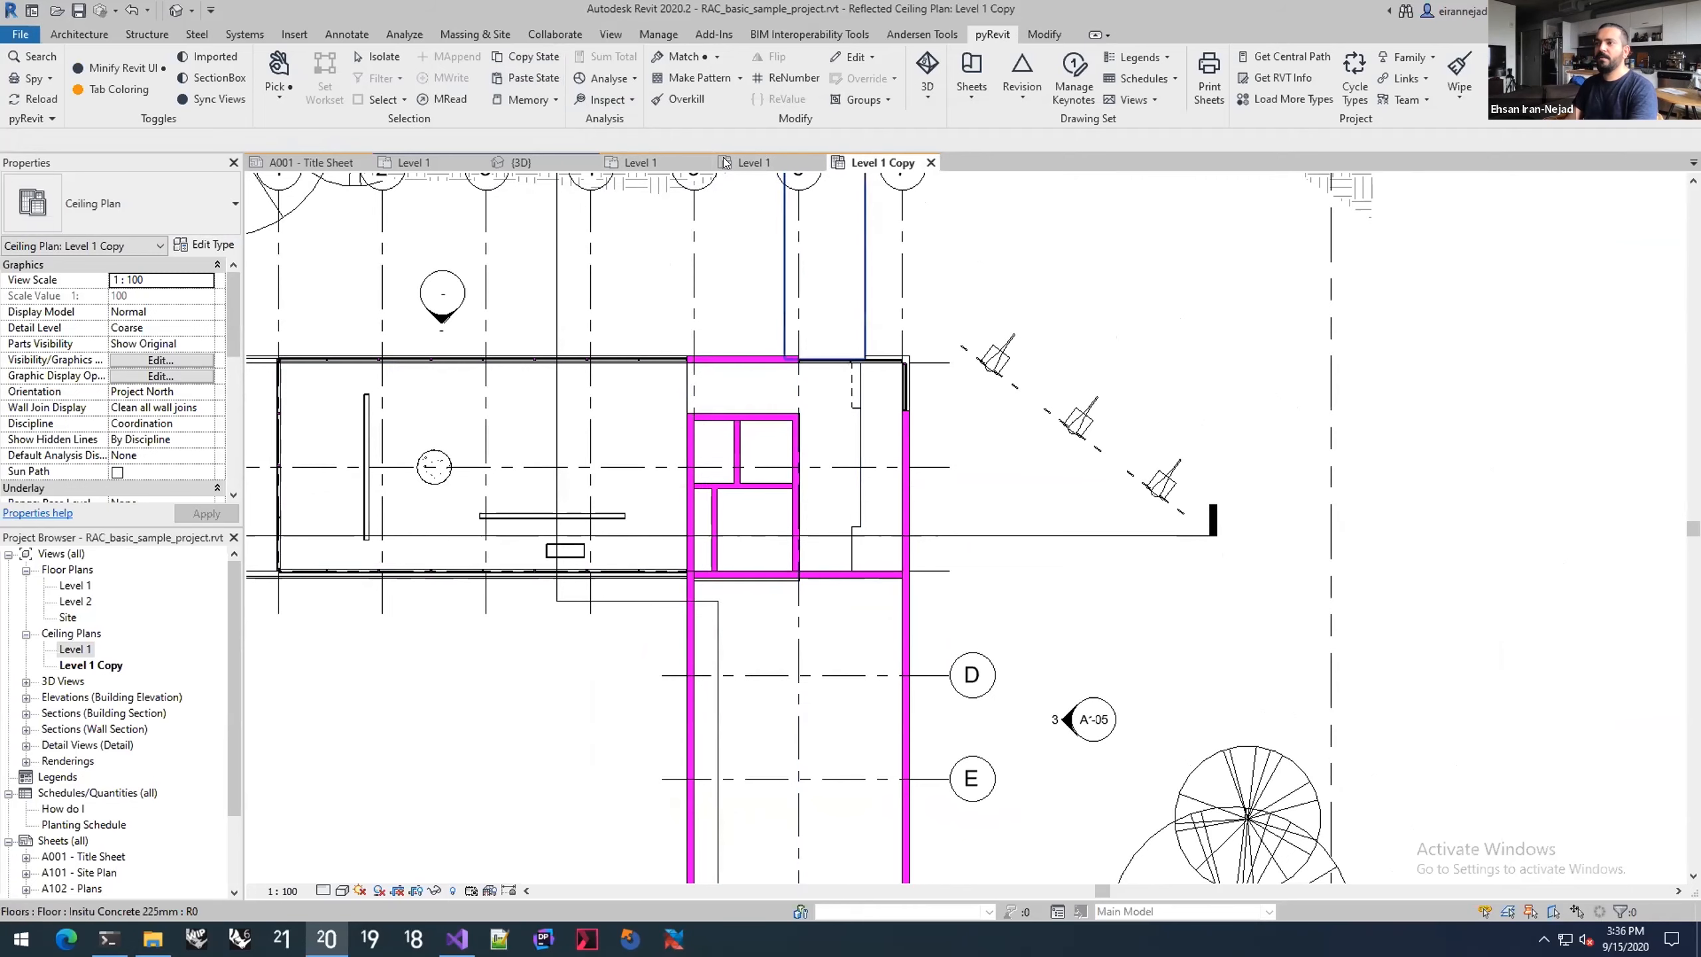
Step: Open the default 3D view of the RAC_basic_sample_project model
{"action": "left_click", "coordinate": [526, 162]}
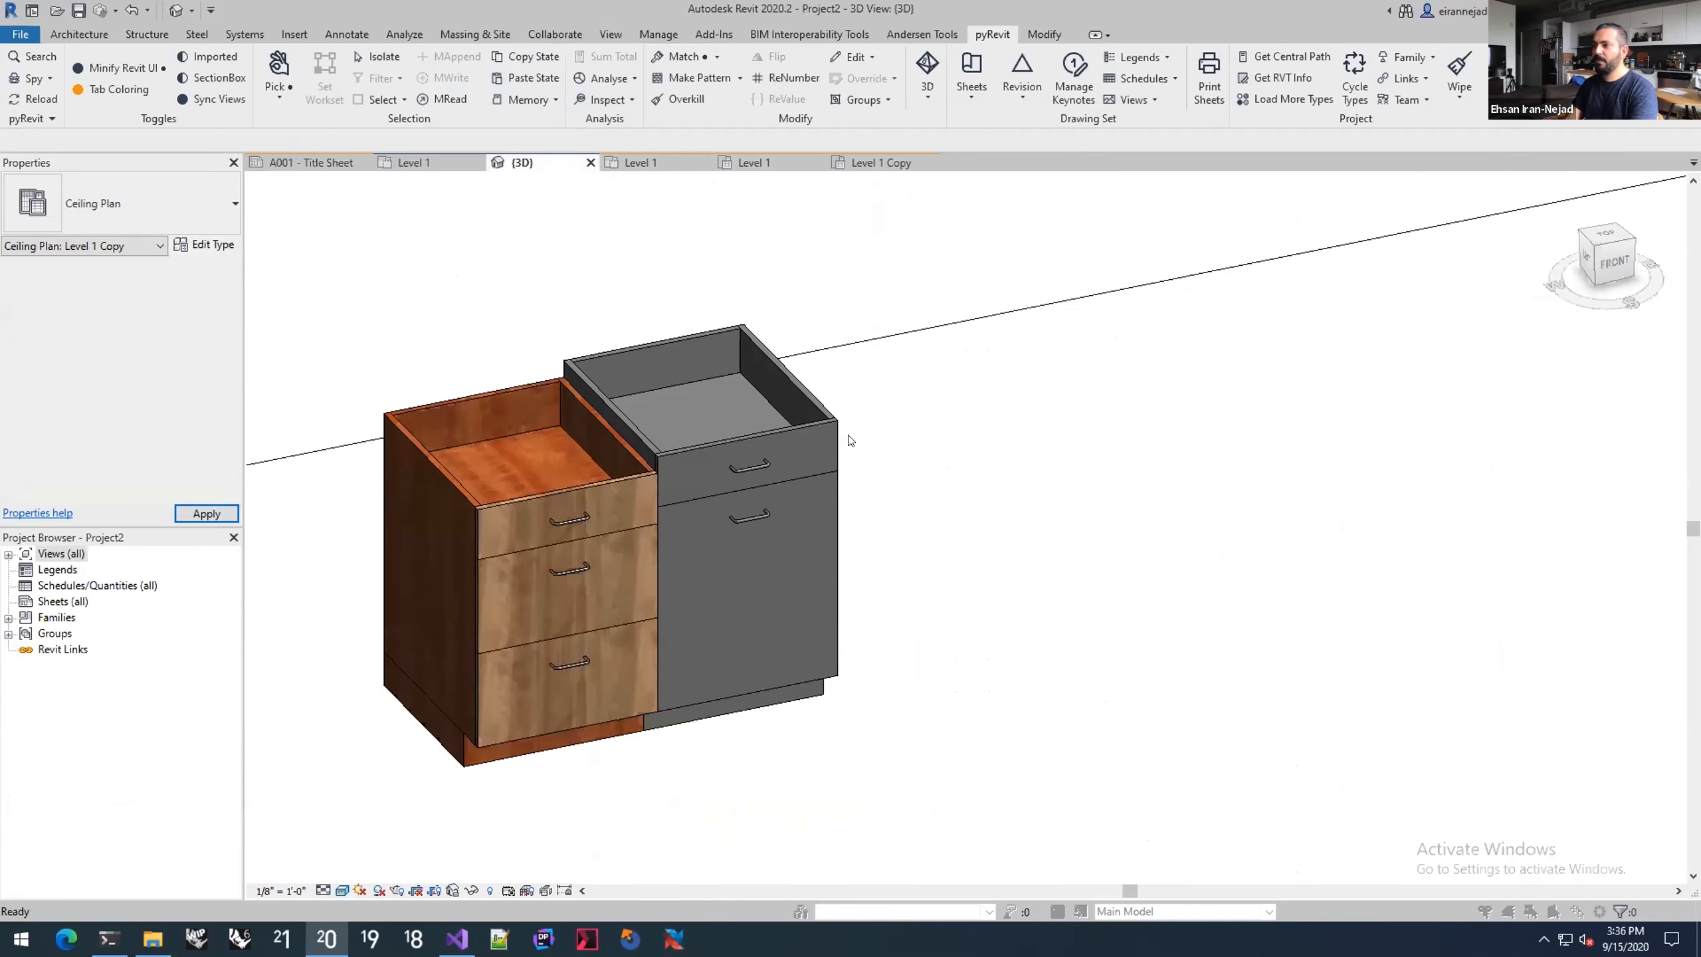
{"action": "key", "text": "Escape"}
{"action": "left_click", "coordinate": [302, 158]}
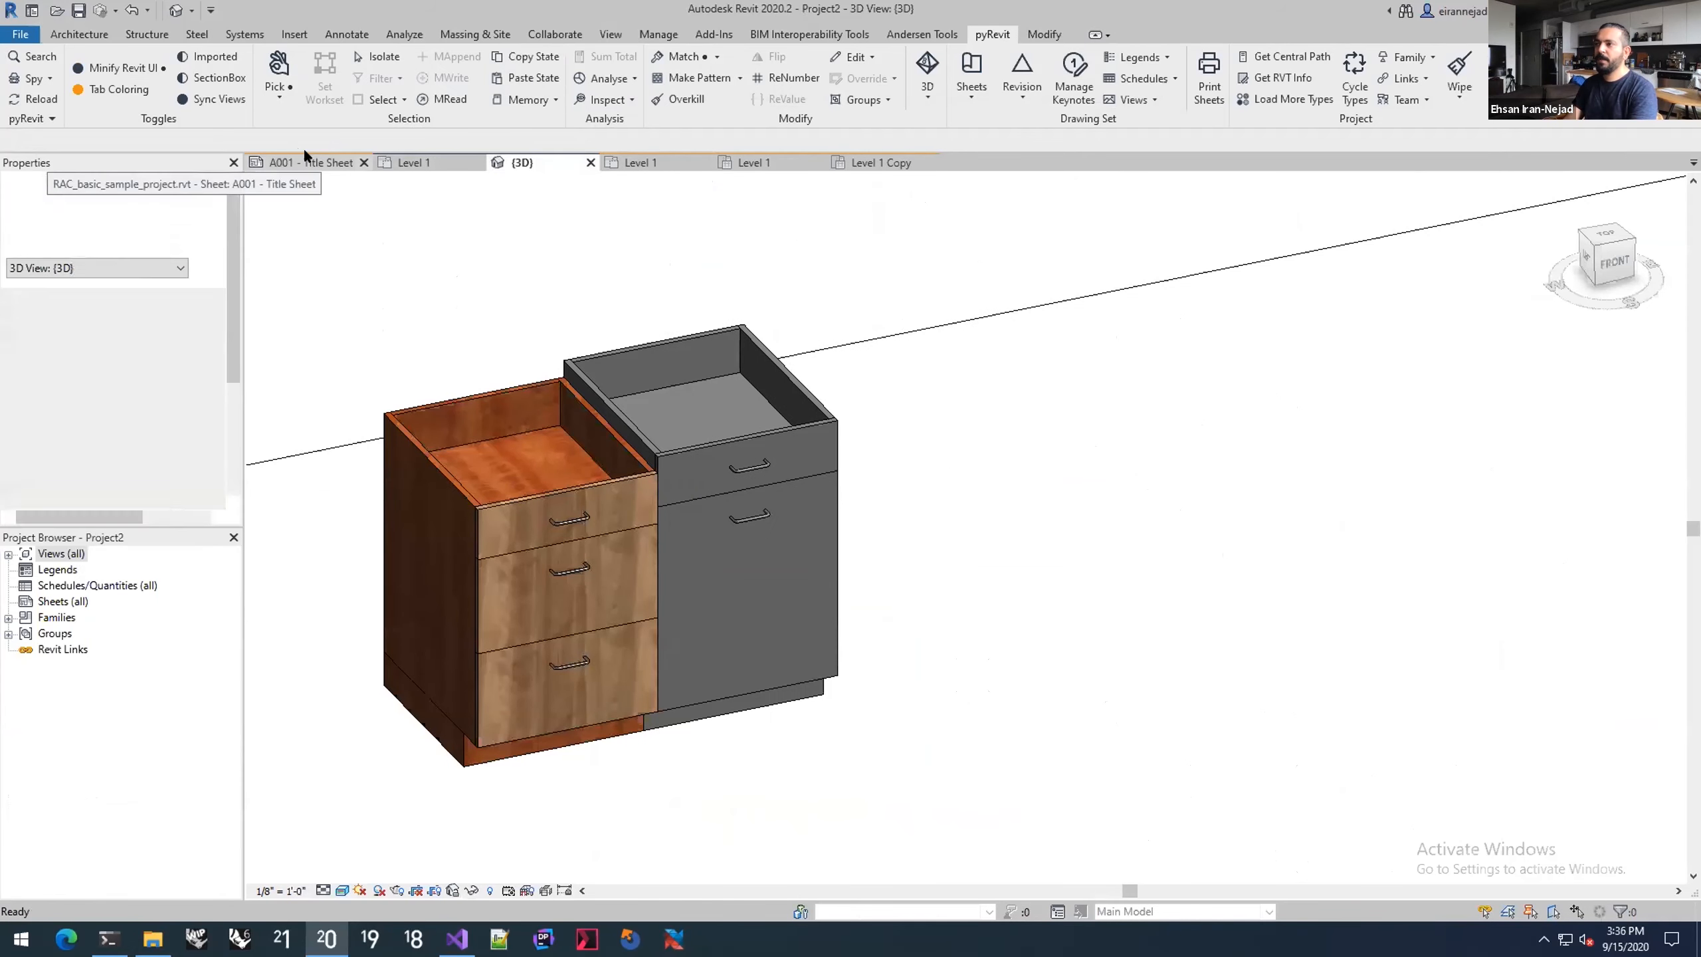
{"action": "left_click", "coordinate": [175, 10]}
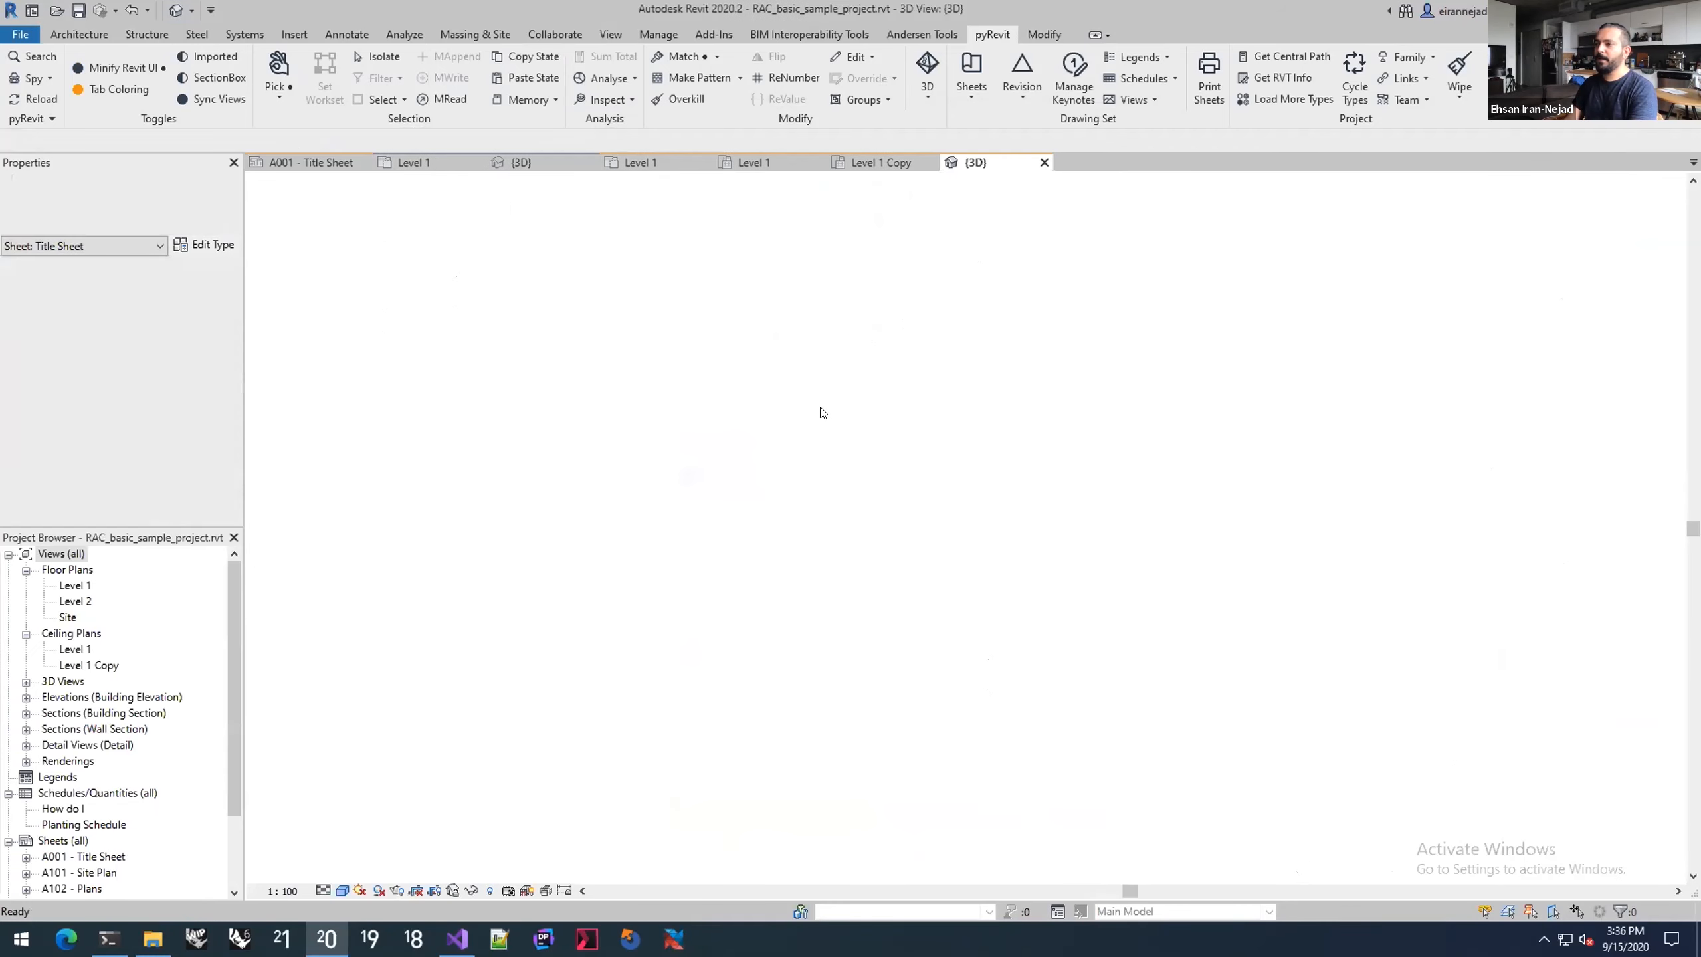
Step: Narrow the section box to a lengthwise slice around the red-roofed house, cutting off the rest of the site
{"action": "left_click", "coordinate": [1244, 327]}
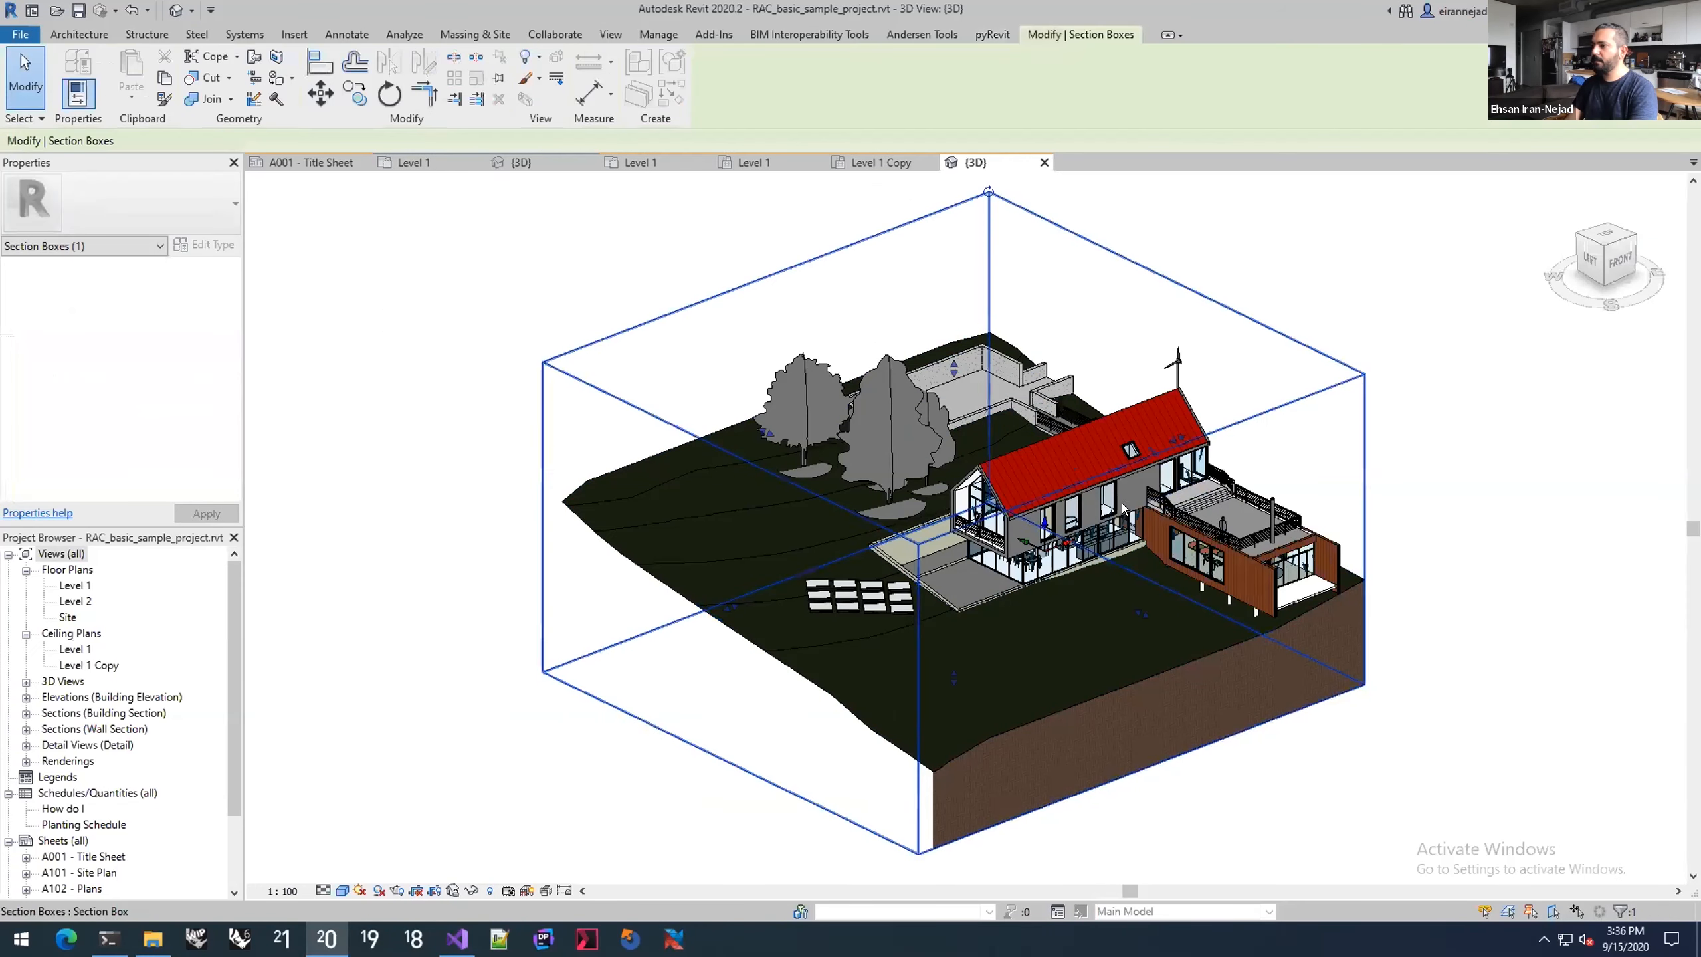
{"action": "middle_click_drag", "start_coordinate": [1244, 327], "coordinate": [1302, 505], "text": "shift"}
{"action": "left_click_drag", "start_coordinate": [670, 515], "coordinate": [1079, 482]}
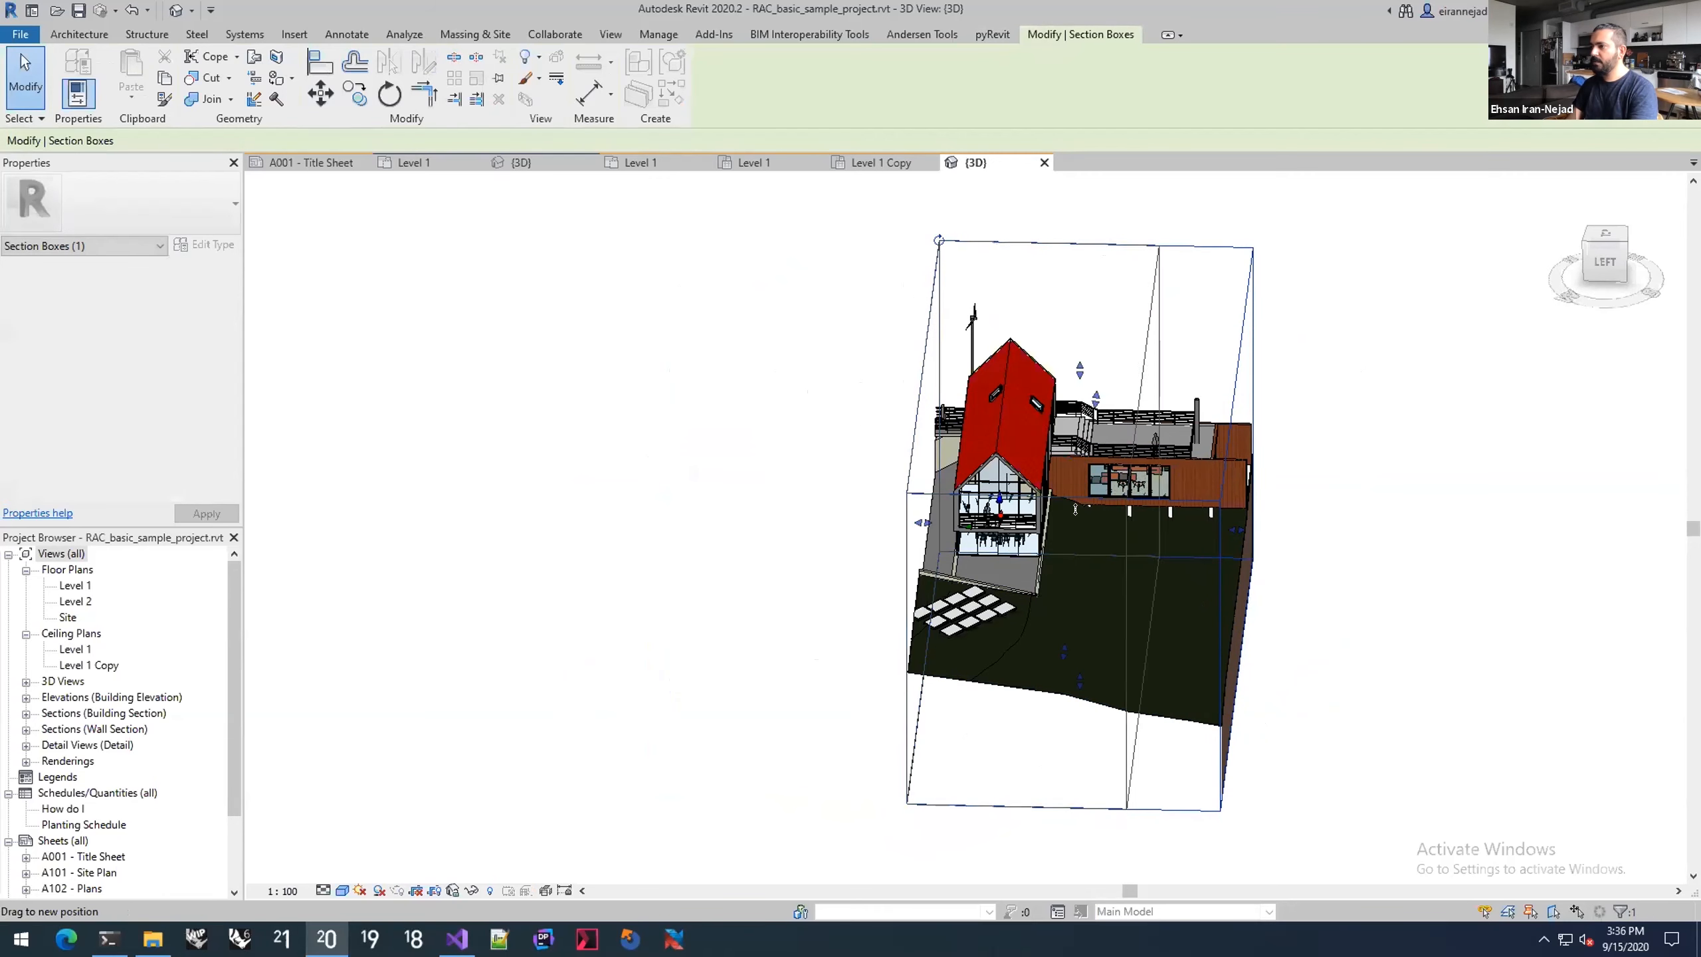
{"action": "middle_click_drag", "start_coordinate": [880, 476], "coordinate": [957, 442], "text": "shift"}
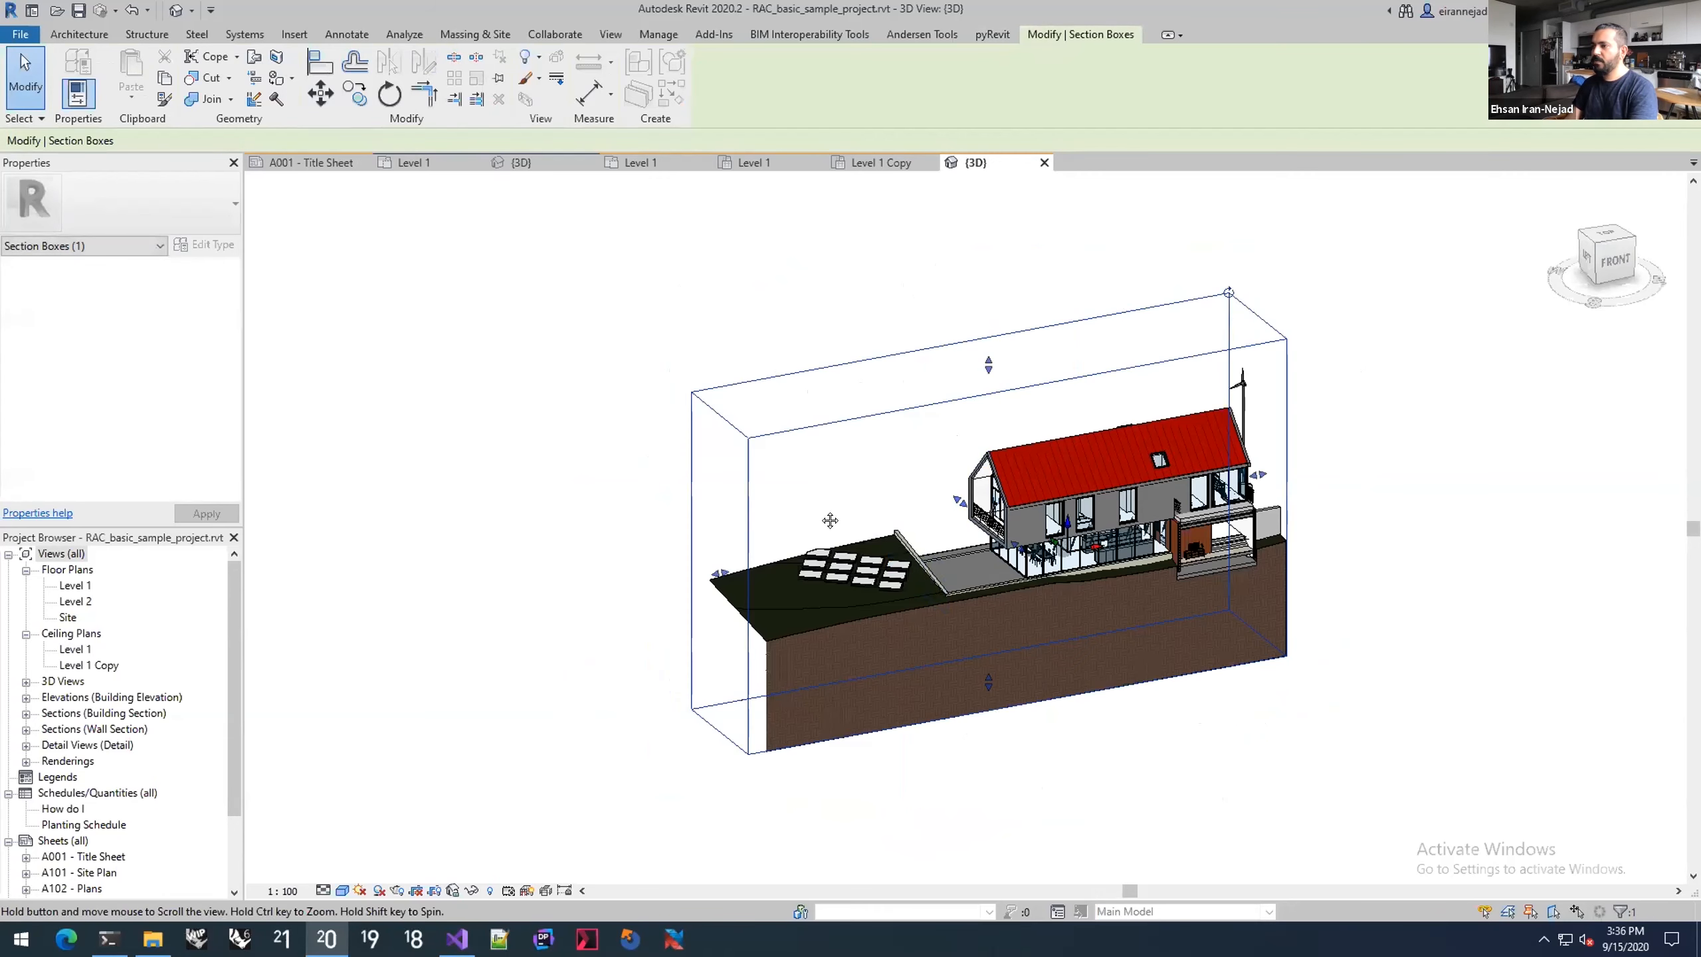
{"action": "middle_click_drag", "start_coordinate": [832, 521], "coordinate": [713, 533]}
{"action": "left_click", "coordinate": [332, 517]}
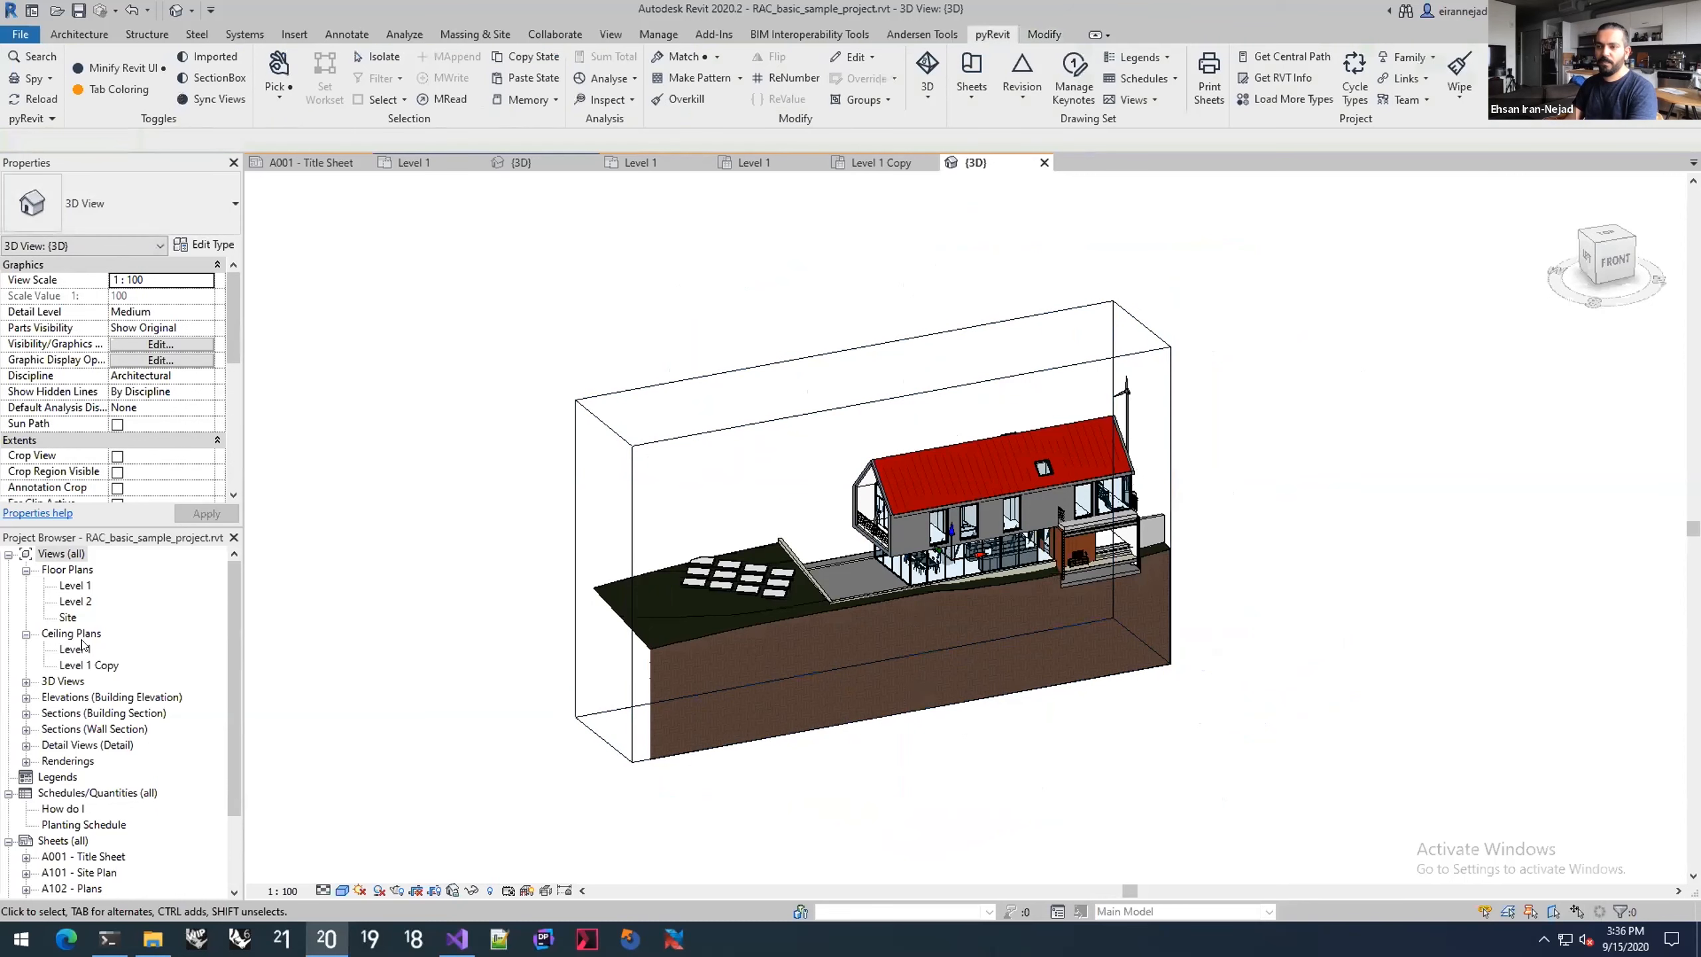
Step: Duplicate the {3D} view of the sample project
{"action": "left_click", "coordinate": [26, 681]}
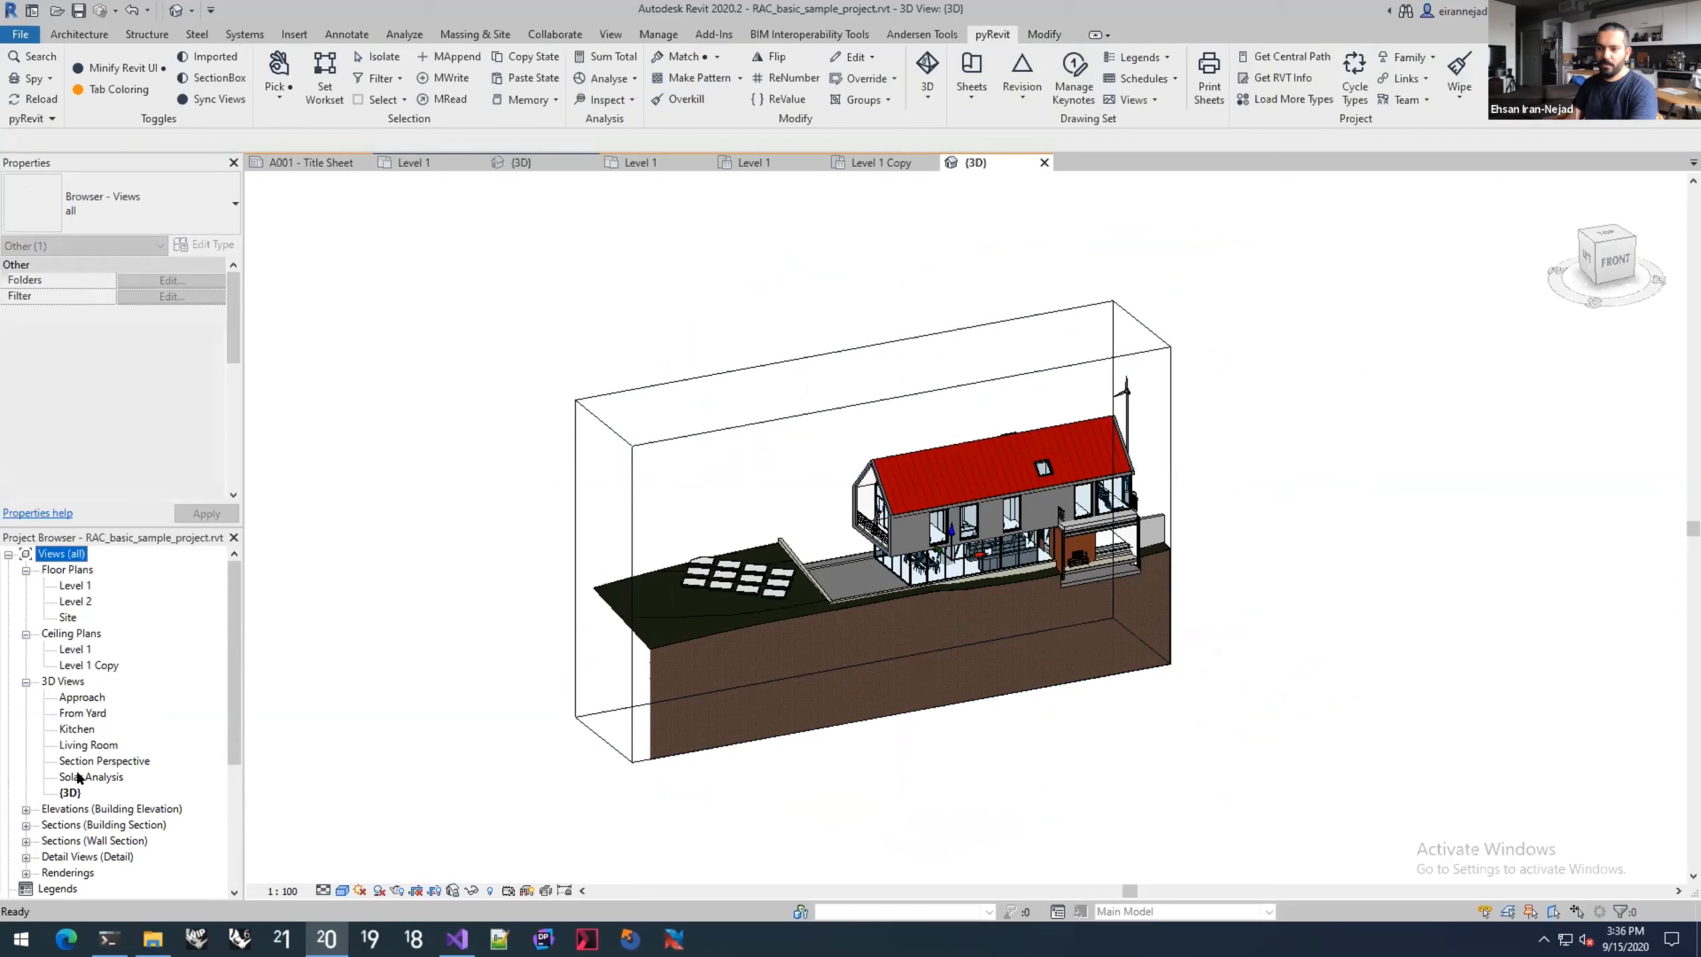
{"action": "right_click", "coordinate": [67, 792]}
{"action": "mouse_move", "coordinate": [201, 526]}
{"action": "left_click", "coordinate": [350, 525]}
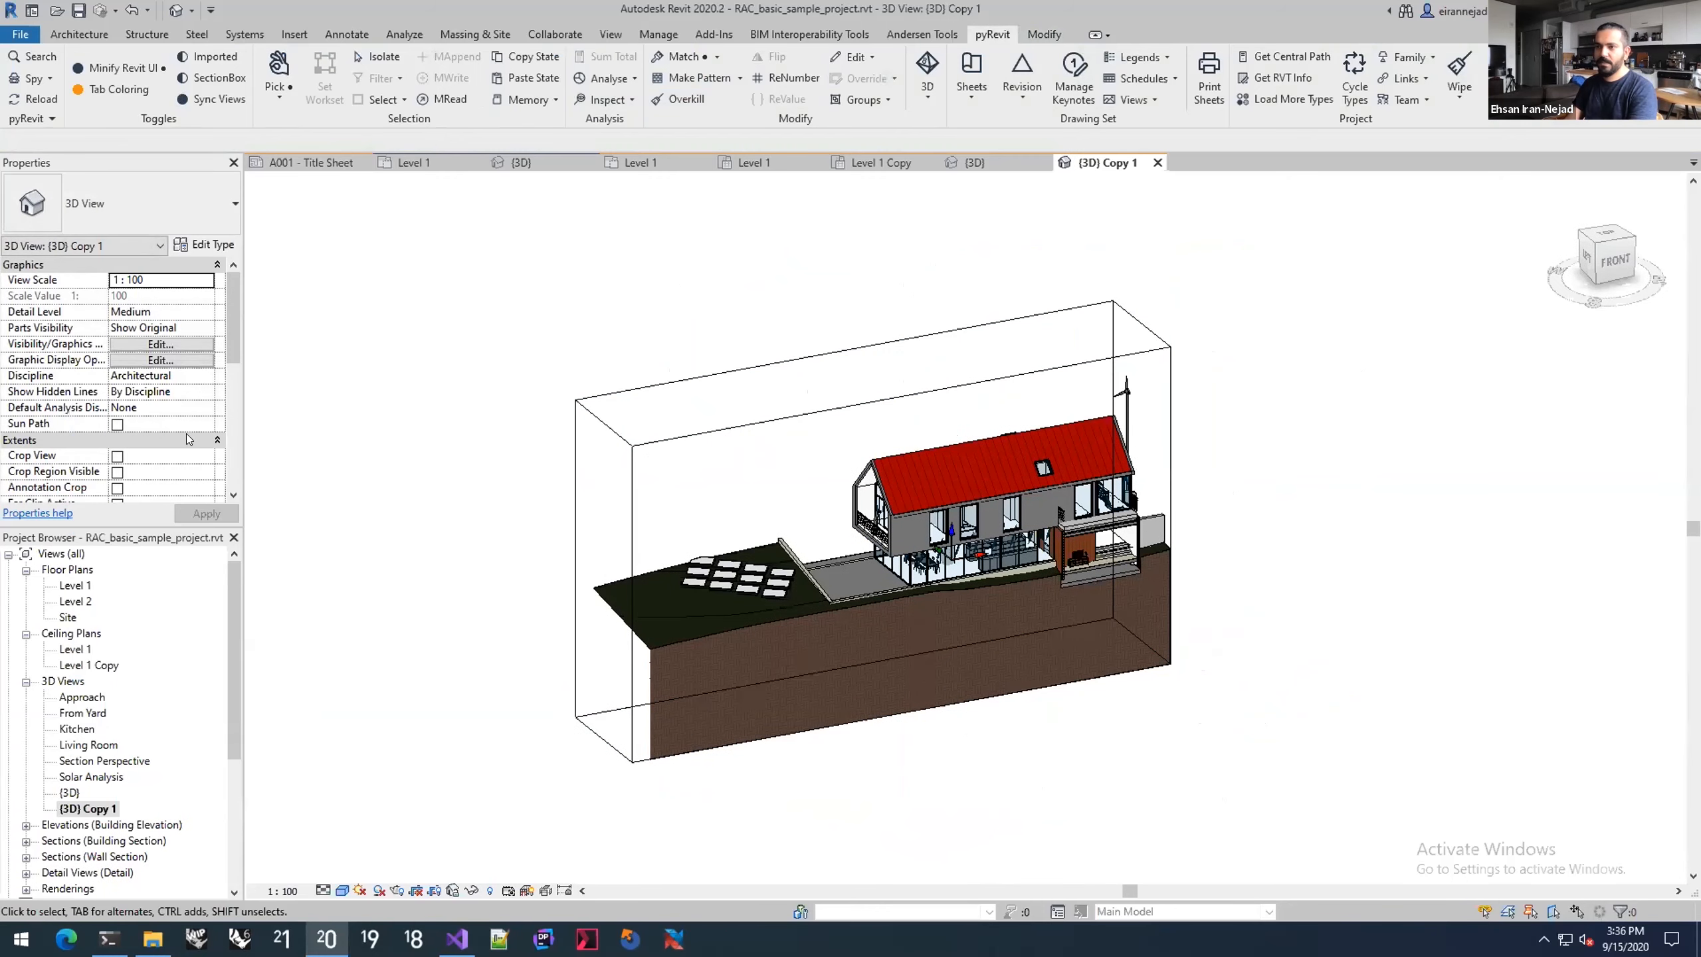
Step: Turn off the Section Box in the duplicated 3D view
{"action": "scroll", "coordinate": [225, 319], "scroll_direction": "down", "scroll_amount": 3}
{"action": "left_click", "coordinate": [117, 392]}
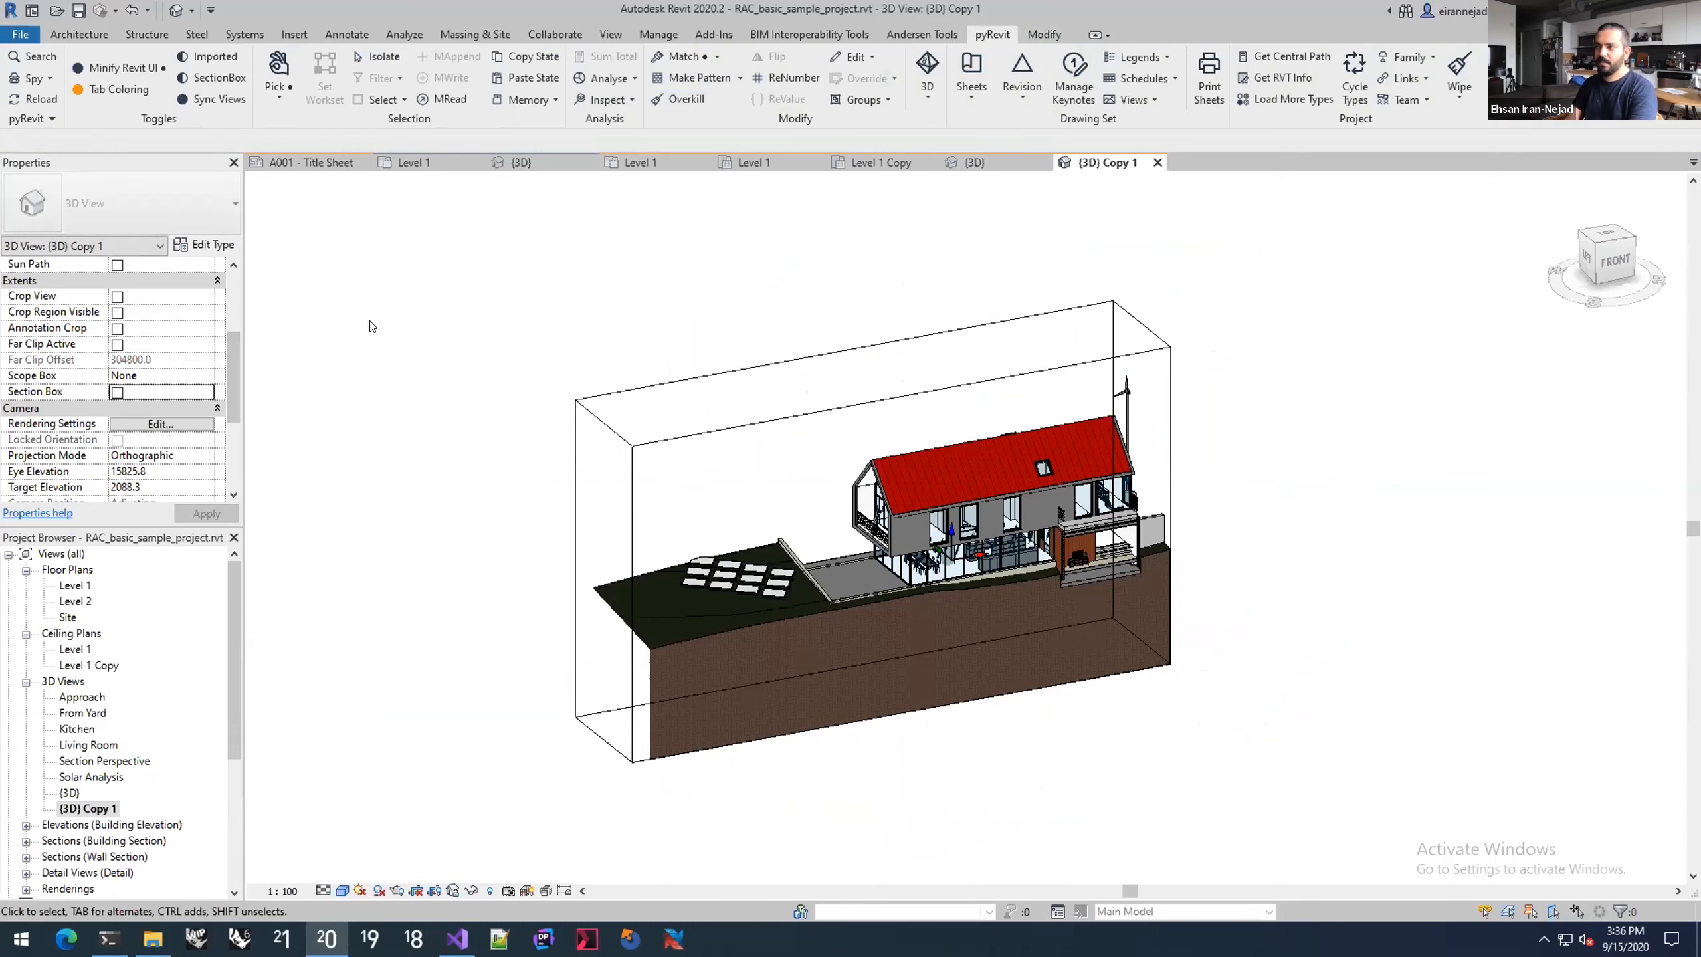
{"action": "middle_click_drag", "start_coordinate": [365, 335], "coordinate": [262, 364]}
Step: Copy the 3D Section Box State of the {3D} view and paste it into {3D} Copy 1
{"action": "left_click", "coordinate": [946, 163]}
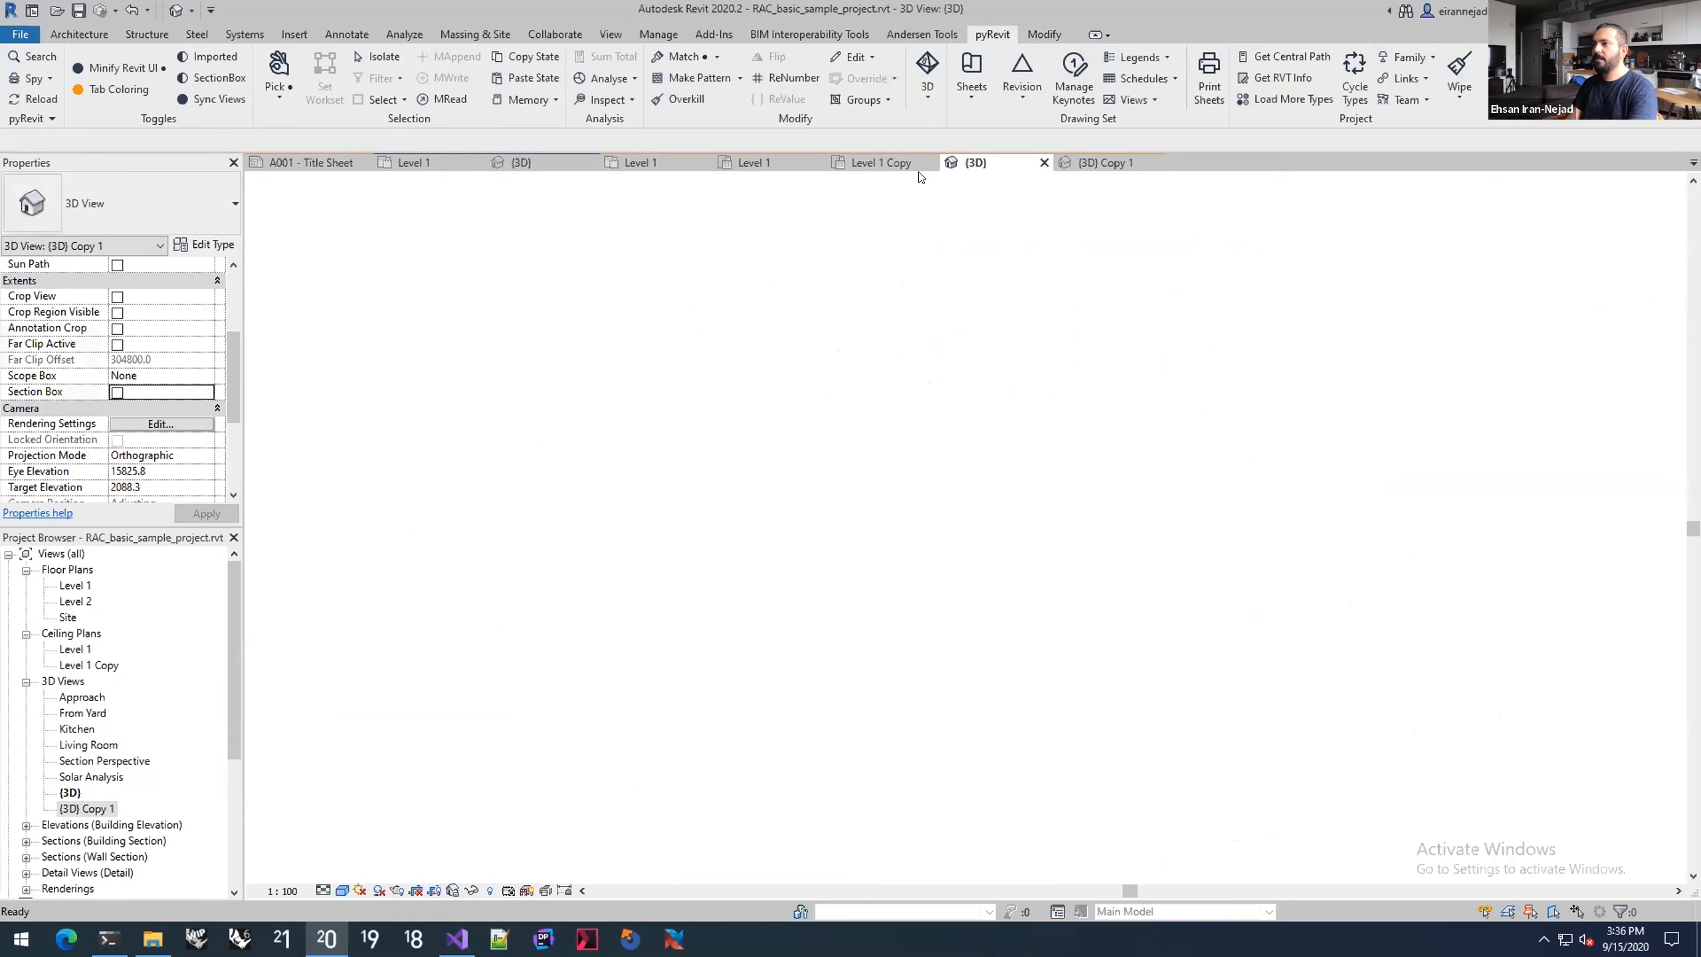
{"action": "left_click", "coordinate": [531, 57]}
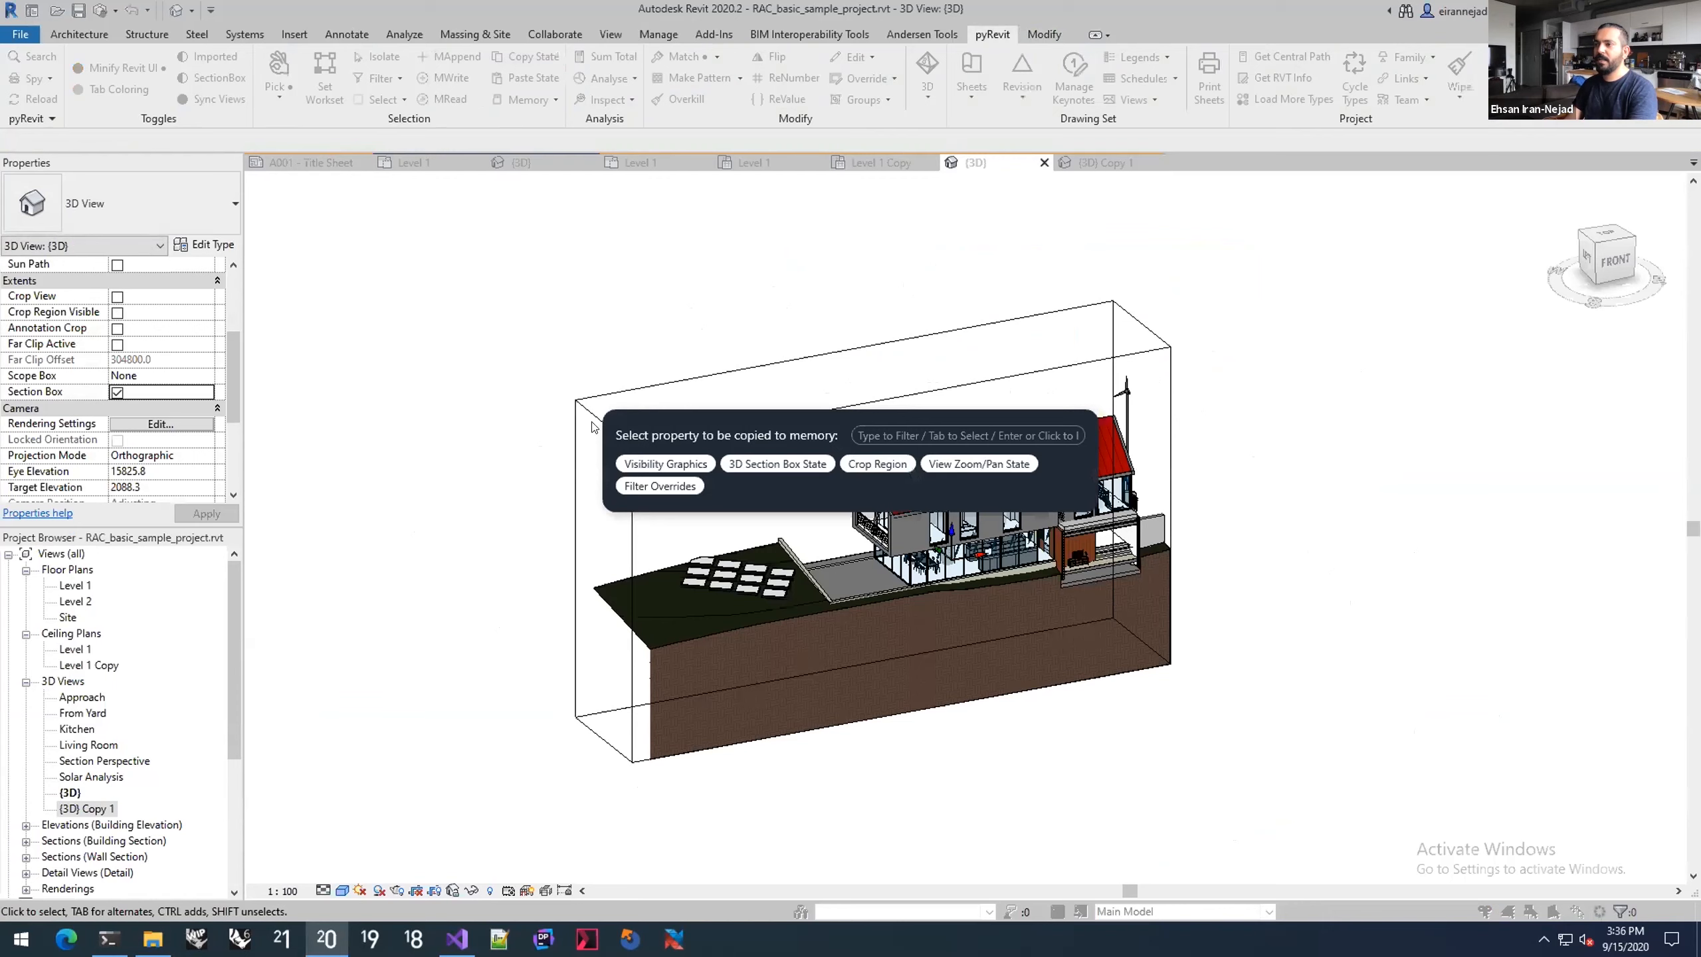
{"action": "left_click", "coordinate": [798, 465]}
{"action": "left_click", "coordinate": [1064, 163]}
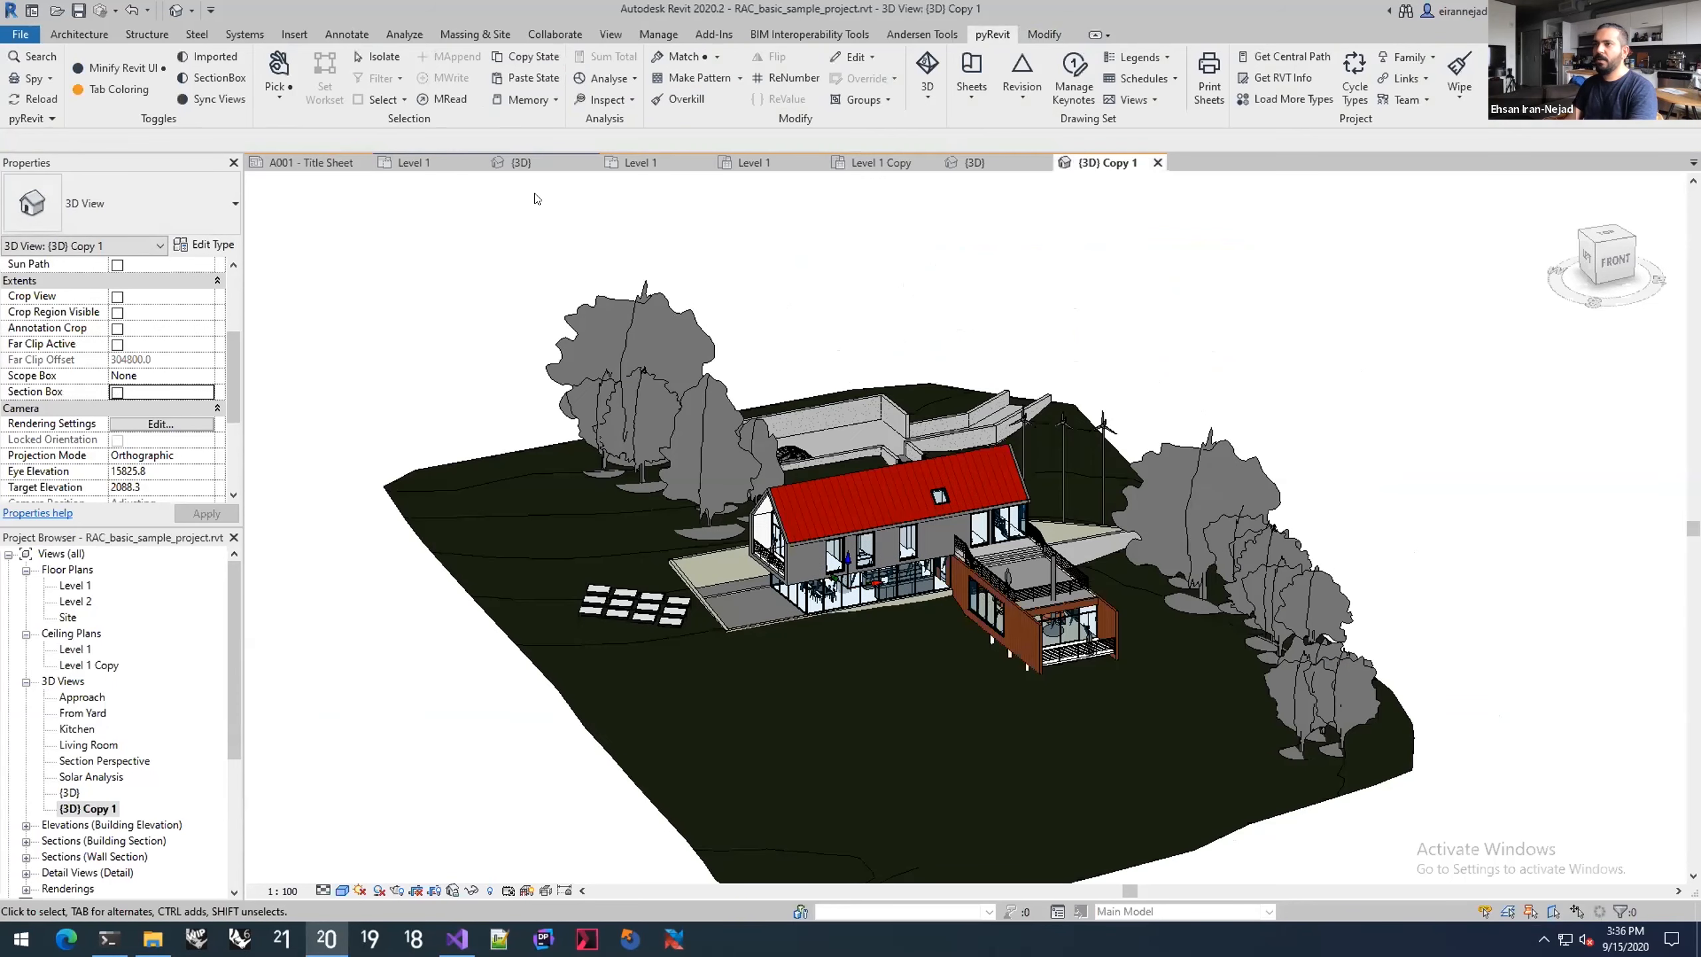
{"action": "left_click", "coordinate": [512, 78]}
{"action": "left_click", "coordinate": [789, 461]}
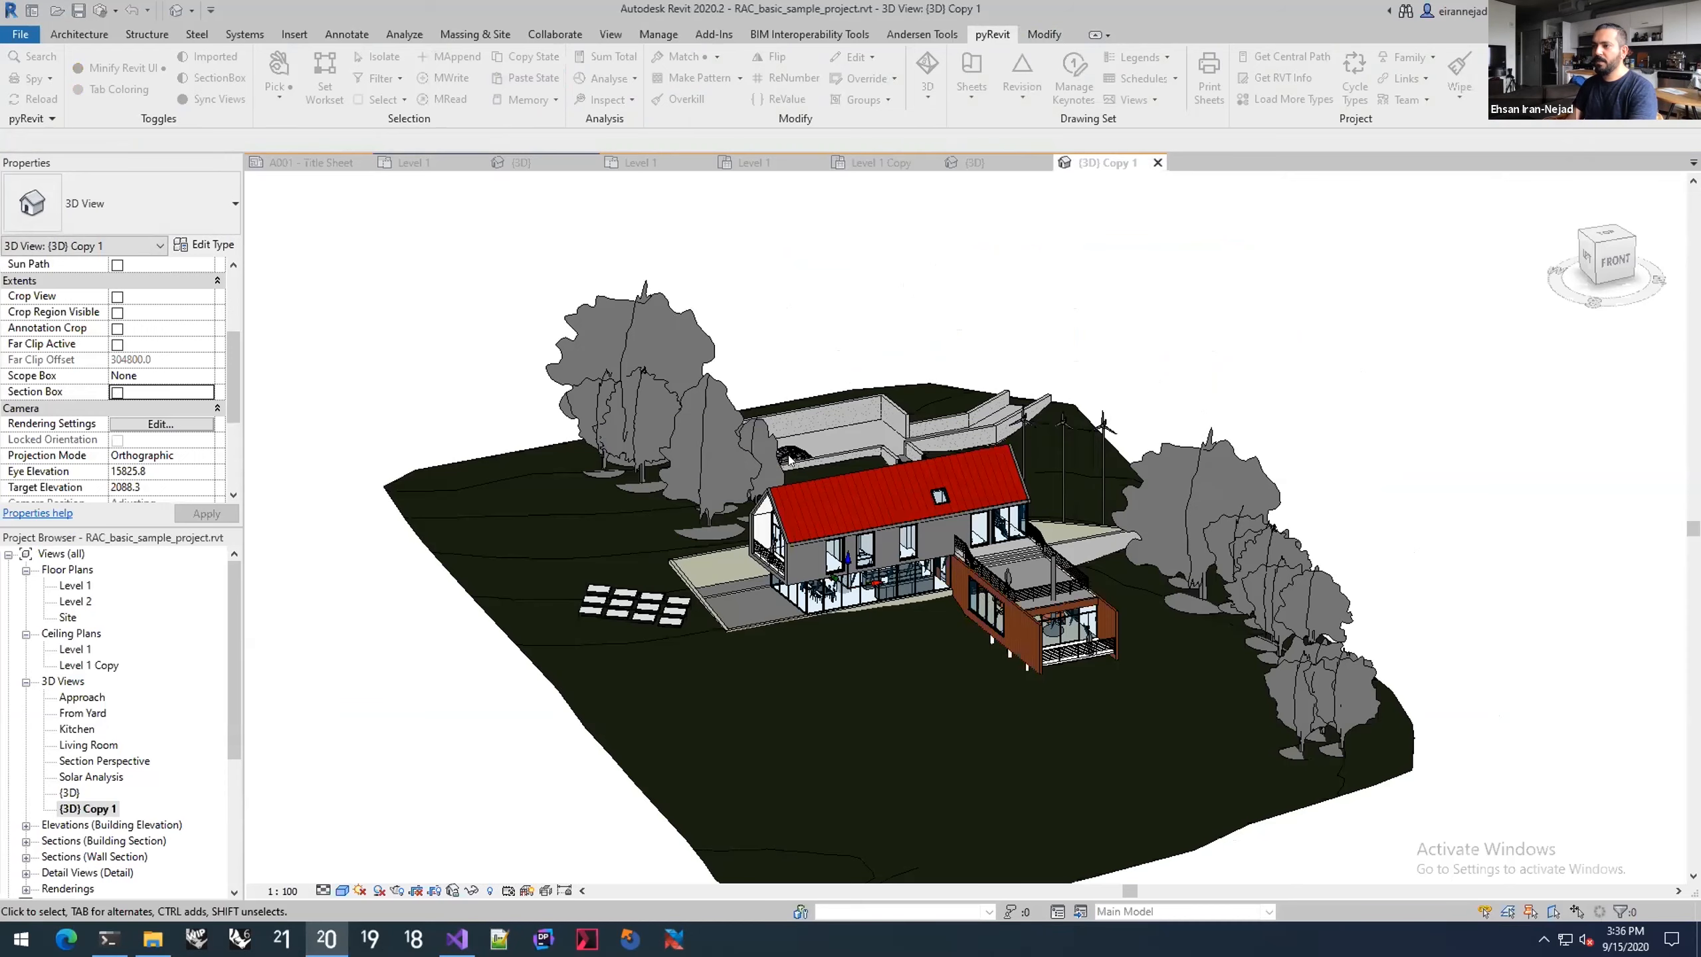
{"action": "middle_click_drag", "start_coordinate": [838, 358], "coordinate": [896, 414]}
{"action": "scroll", "coordinate": [795, 443], "scroll_direction": "down", "scroll_amount": 2}
Step: Run Find Range Of Roof Slopes from the original {3D} view, then dismiss its output
{"action": "left_click", "coordinate": [966, 162]}
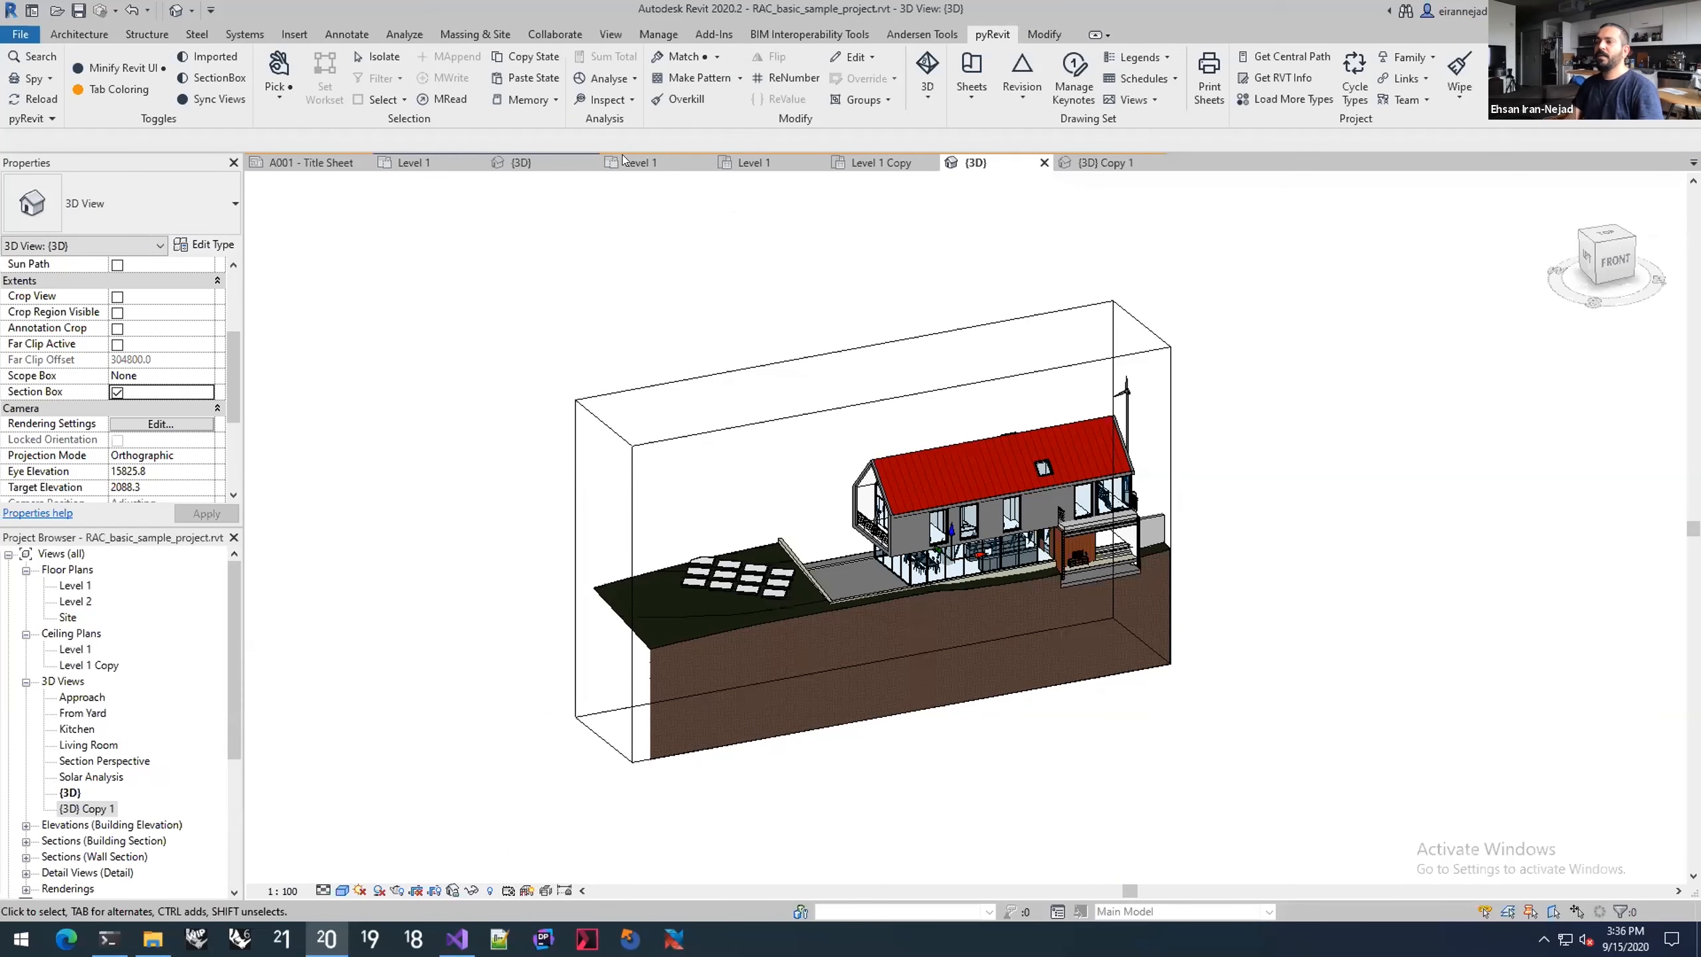
{"action": "left_click", "coordinate": [597, 78]}
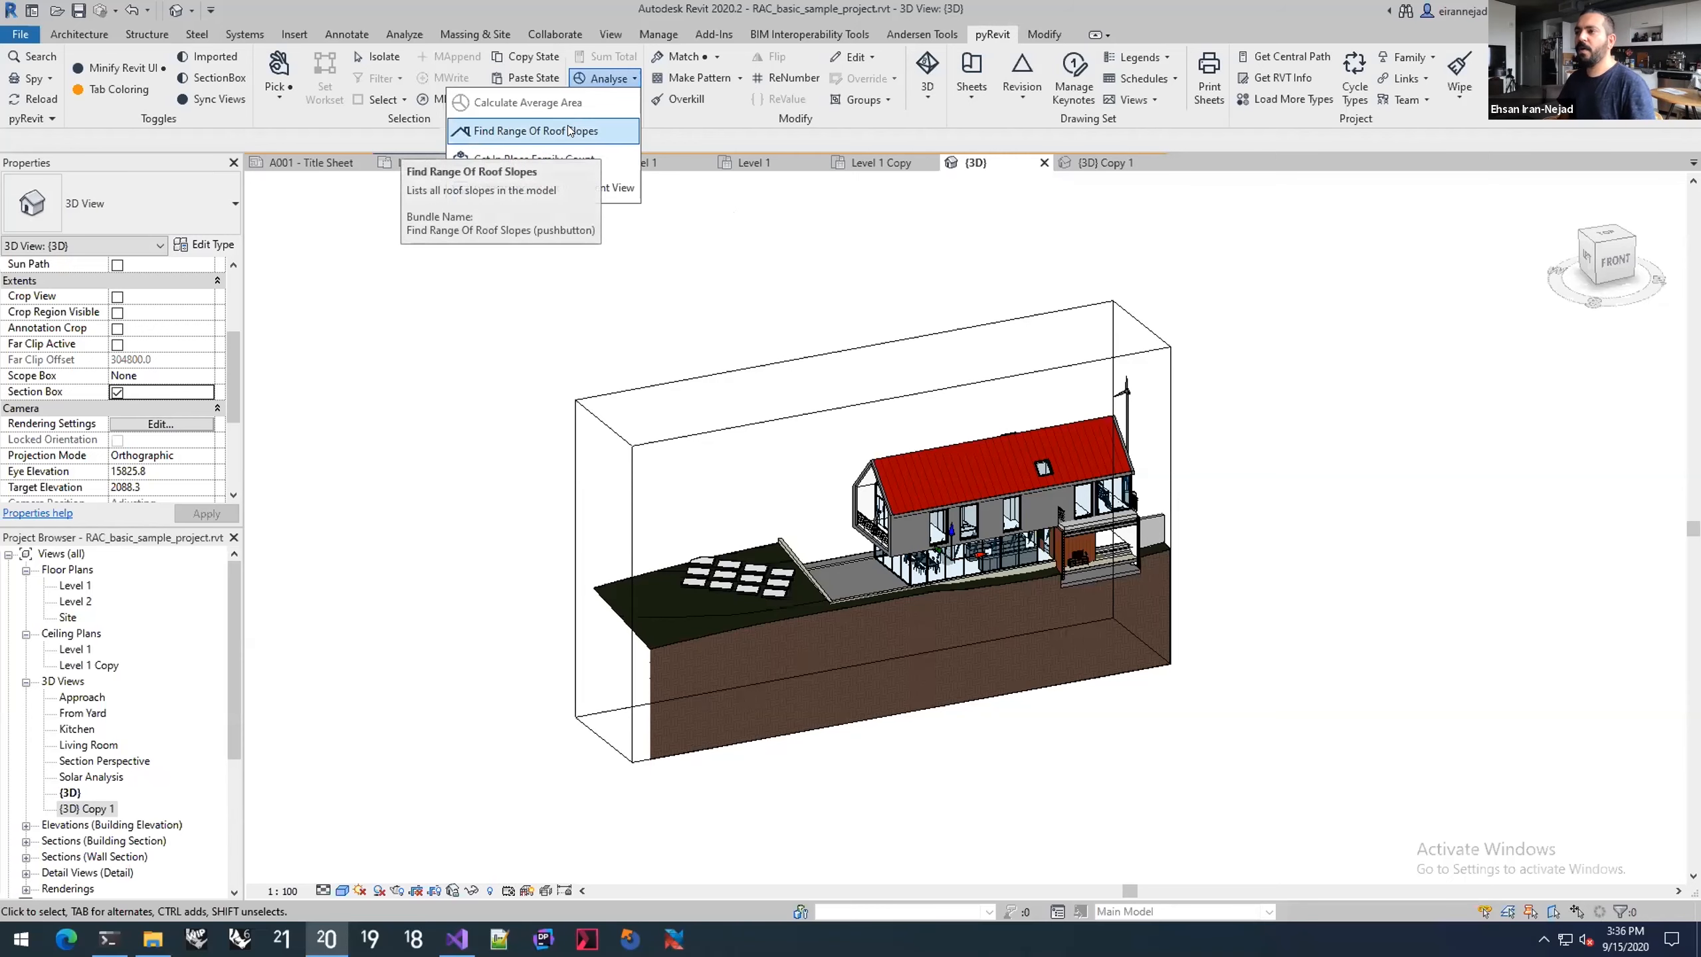
{"action": "left_click", "coordinate": [570, 131]}
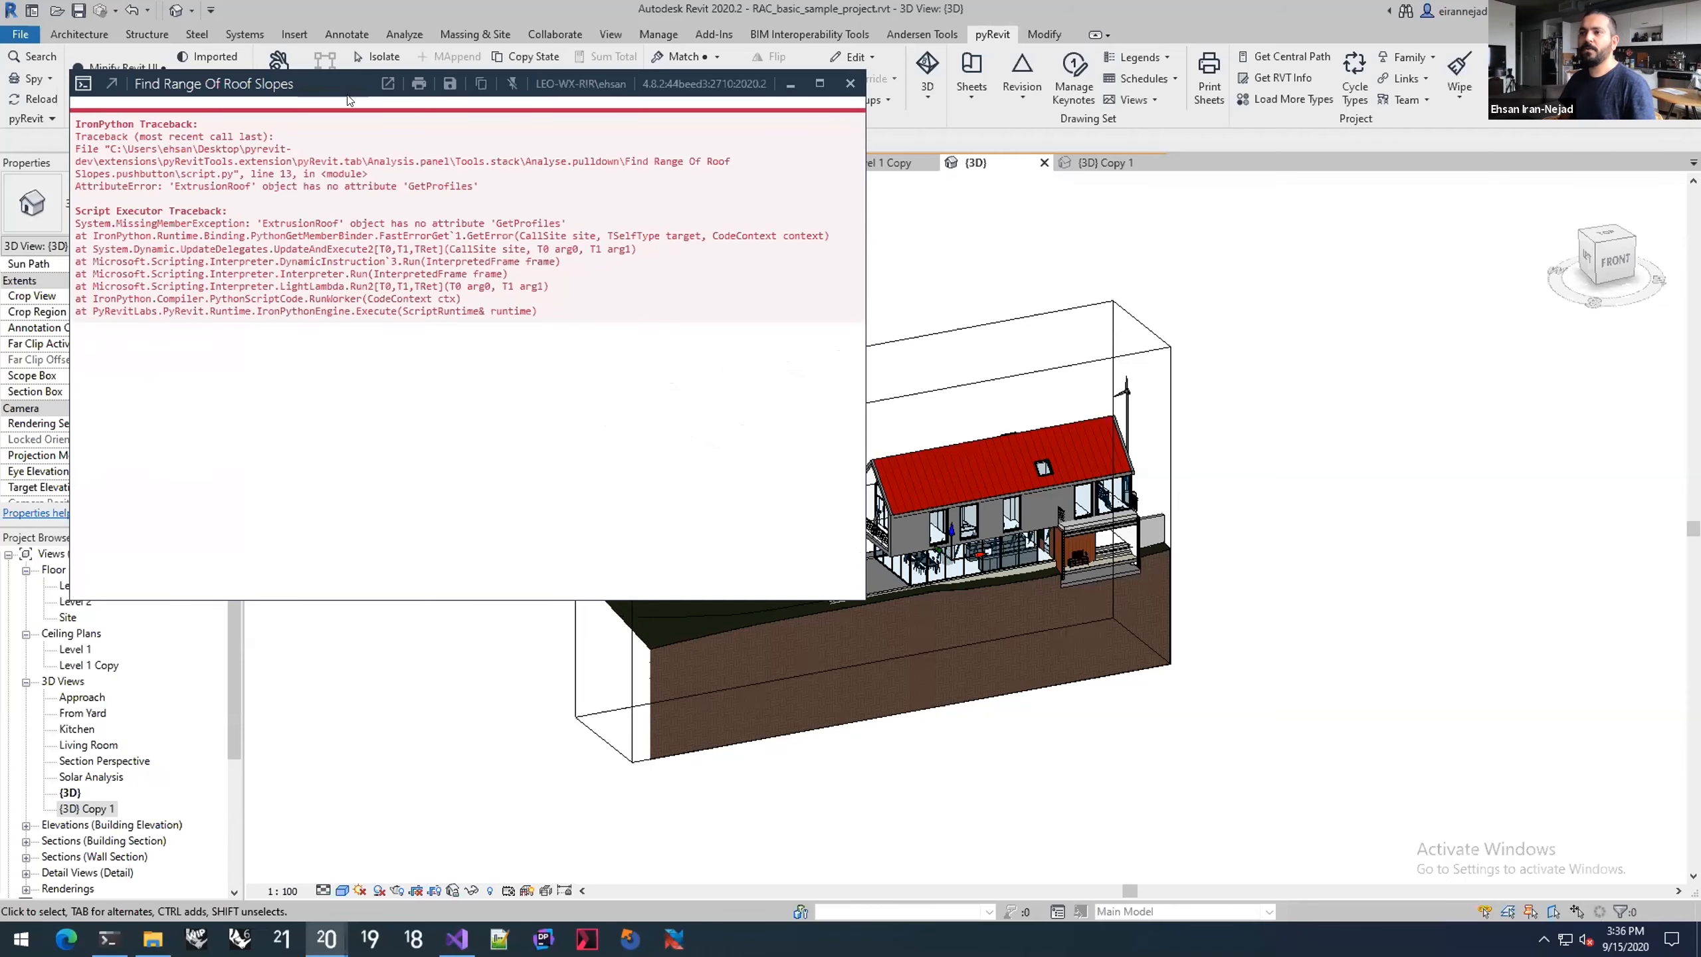
{"action": "left_click", "coordinate": [850, 83]}
{"action": "left_click", "coordinate": [596, 78]}
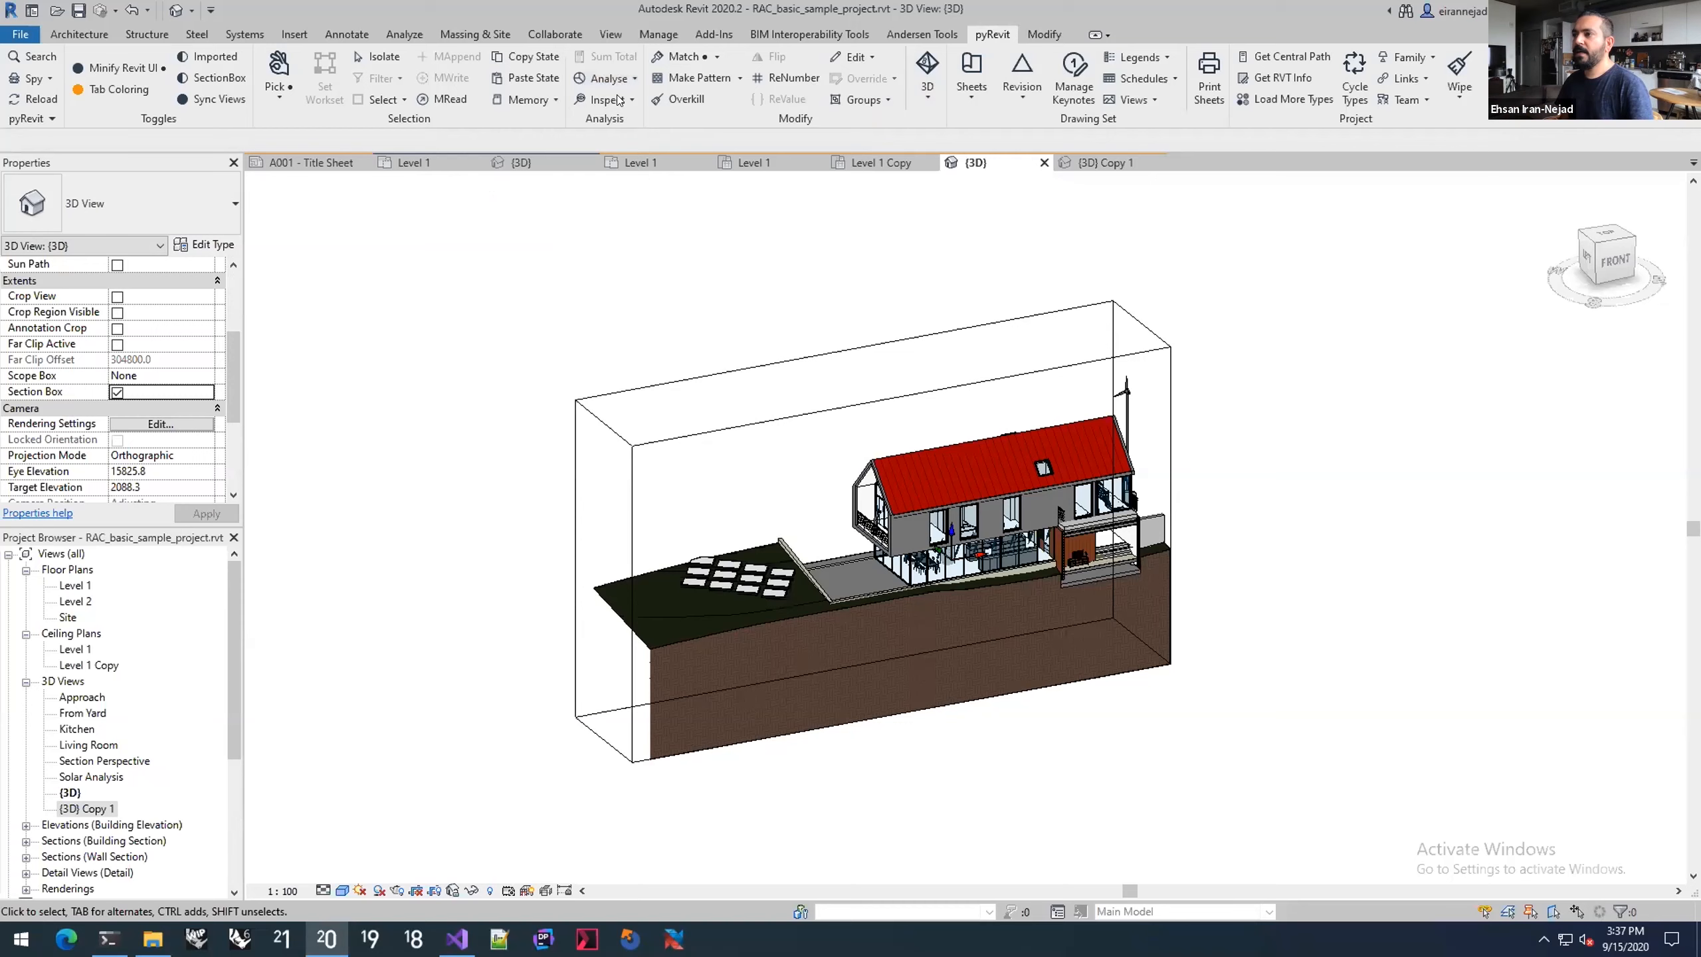
{"action": "left_click", "coordinate": [604, 99]}
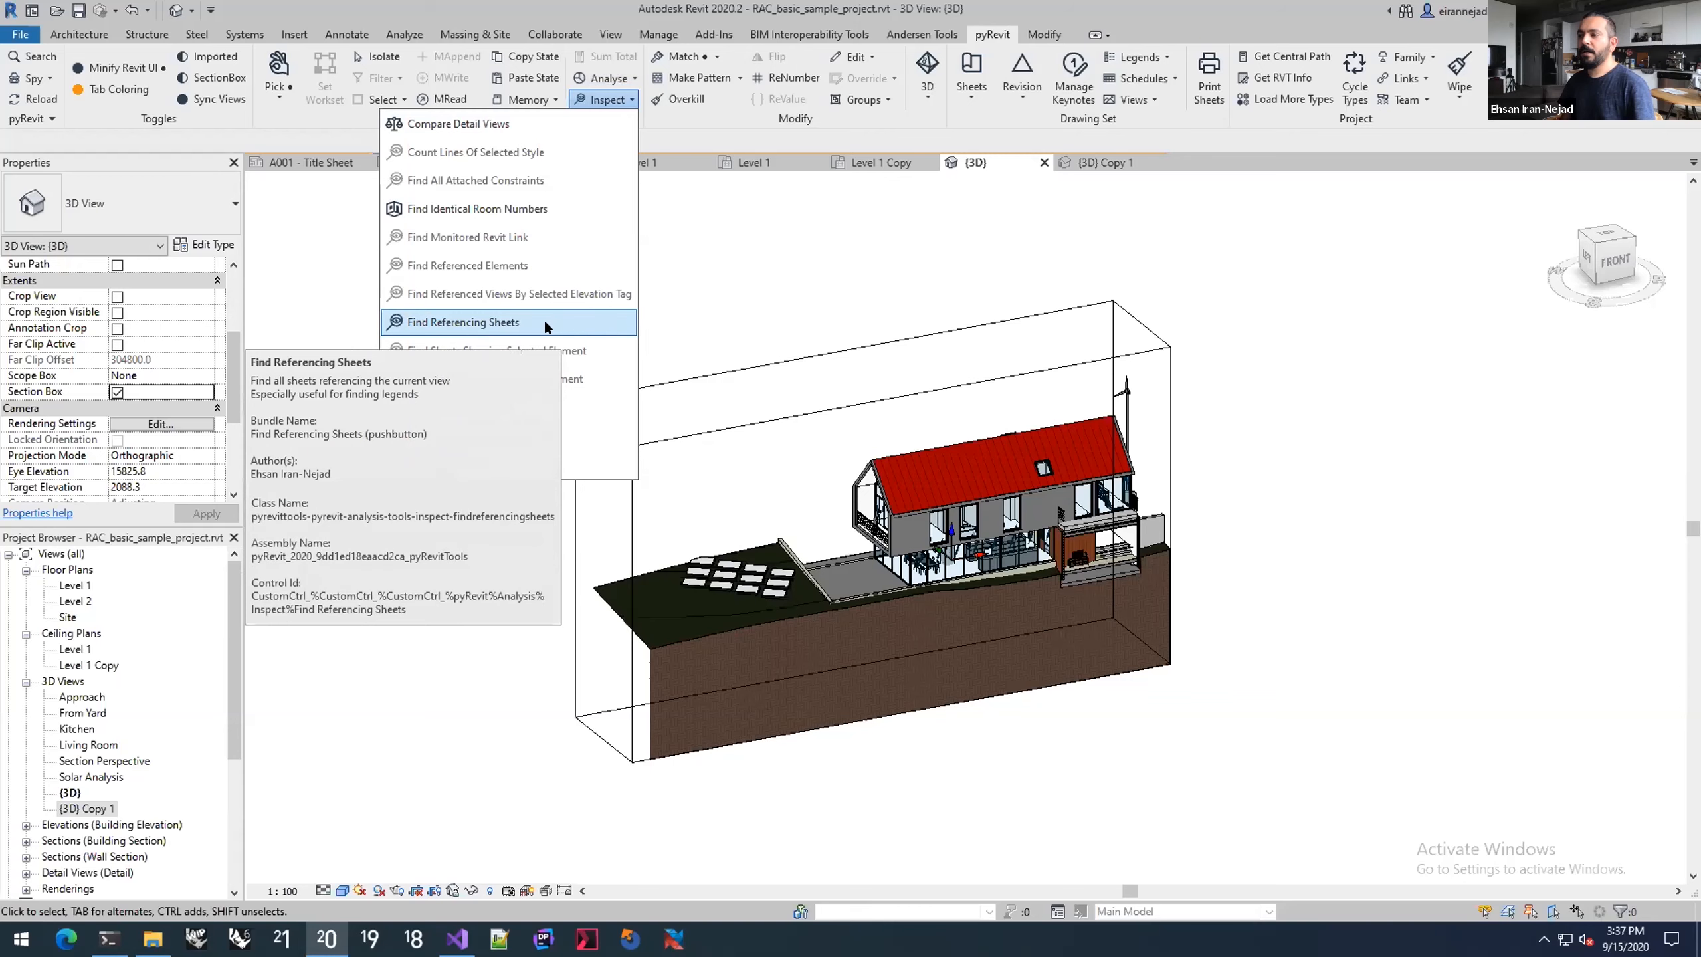
{"action": "left_click", "coordinate": [690, 301]}
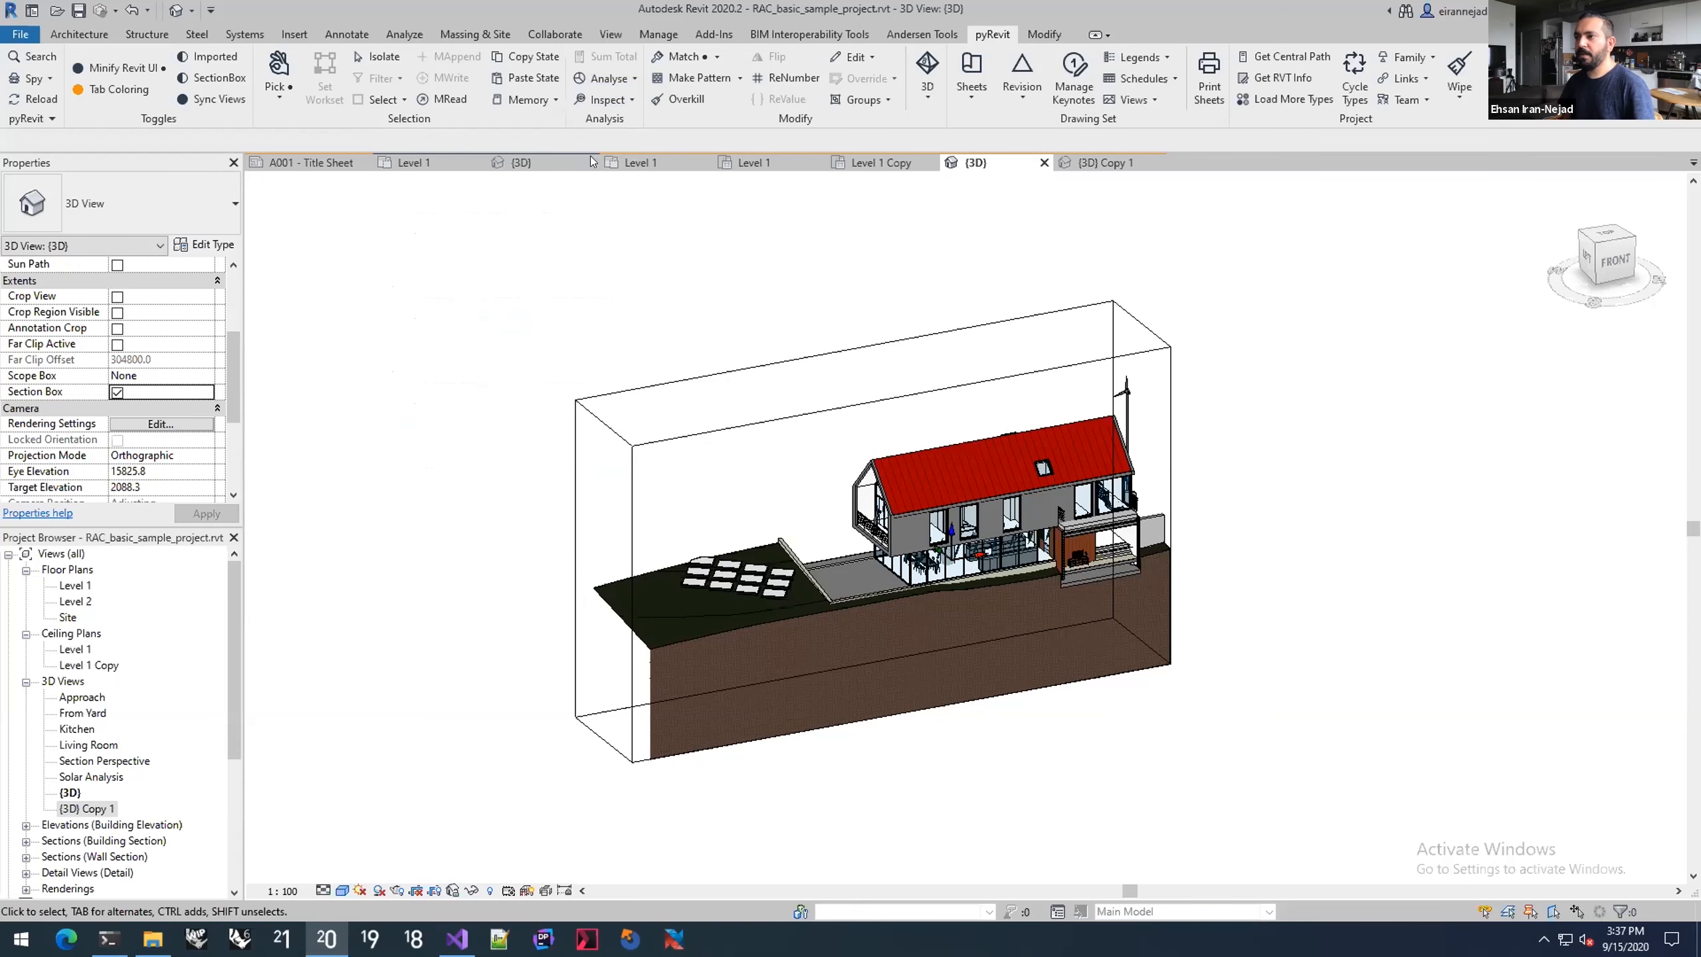
Step: Run Find Referenced Elements on the double door marked 105 in the Level 1 floor plan
{"action": "left_click", "coordinate": [704, 158]}
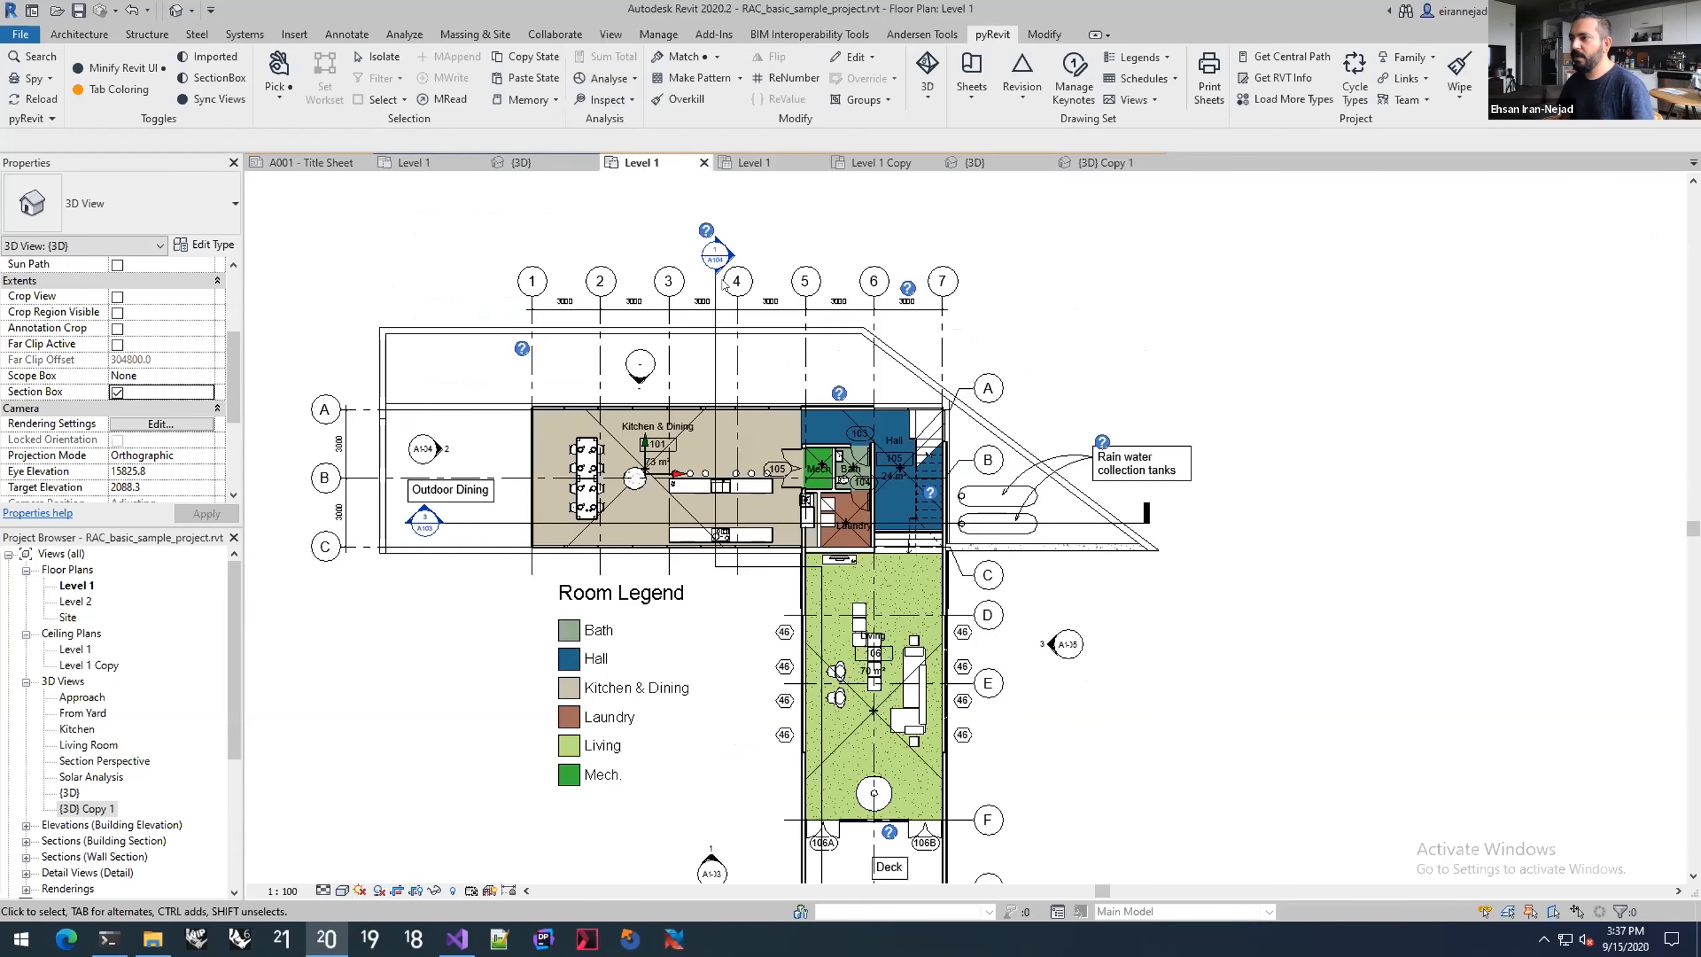
{"action": "scroll", "coordinate": [779, 456], "scroll_direction": "up", "scroll_amount": 5}
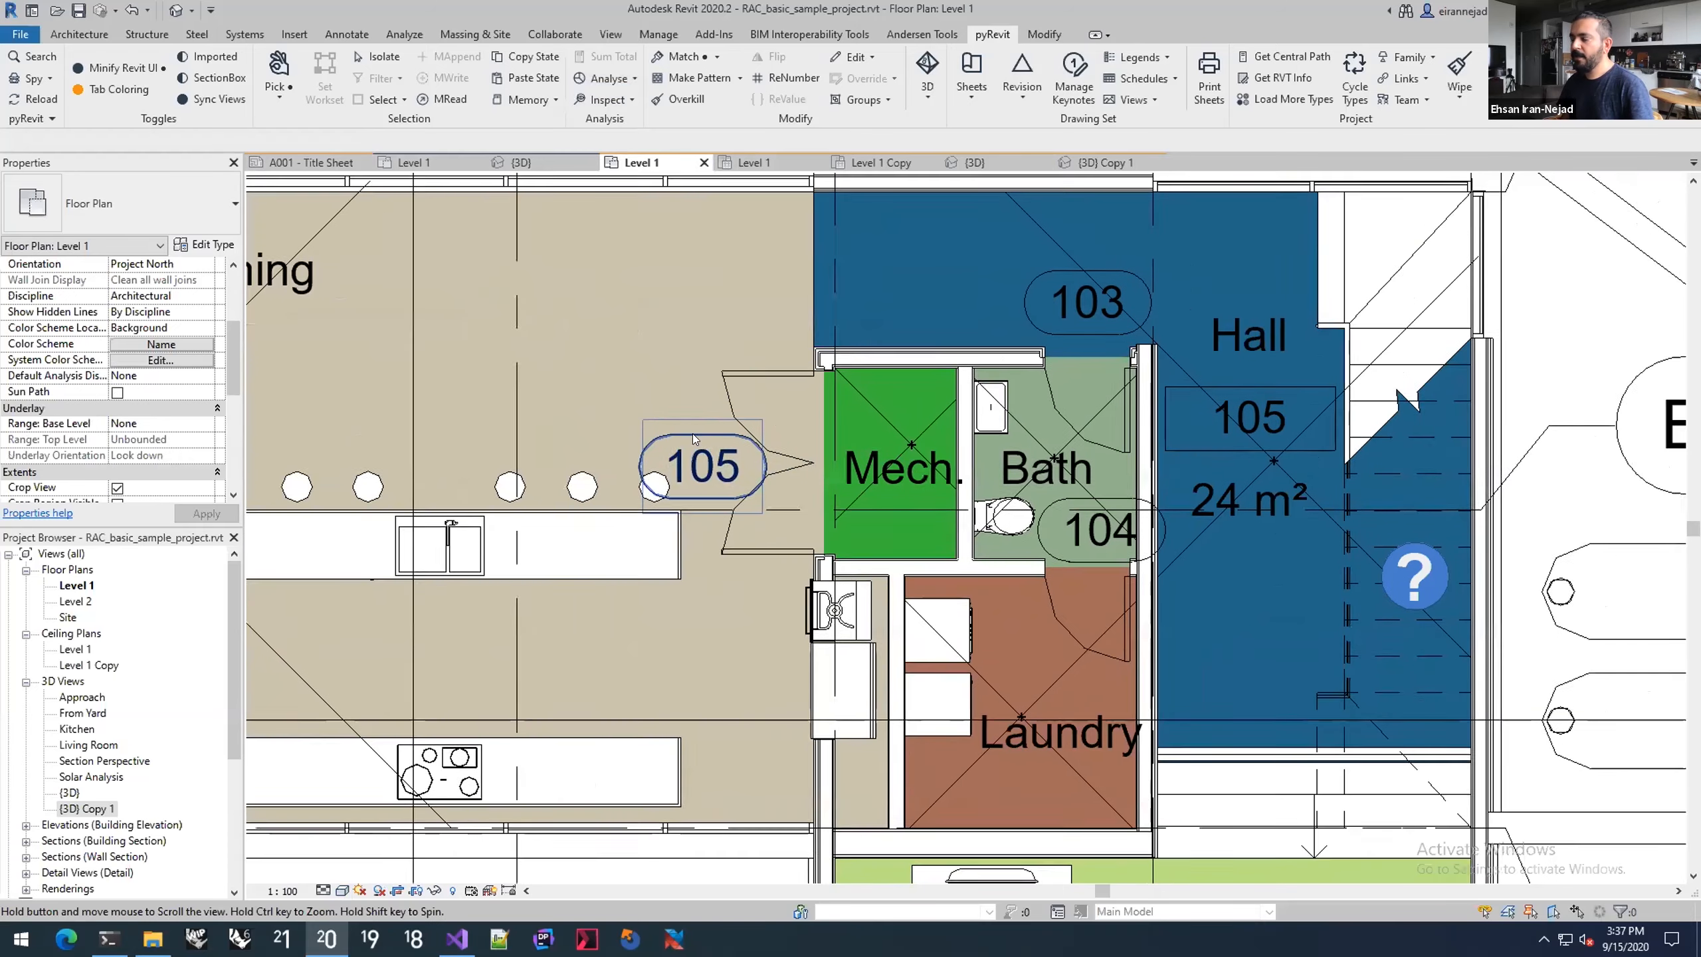
{"action": "scroll", "coordinate": [705, 382], "scroll_direction": "down", "scroll_amount": 1}
{"action": "left_click", "coordinate": [705, 383]}
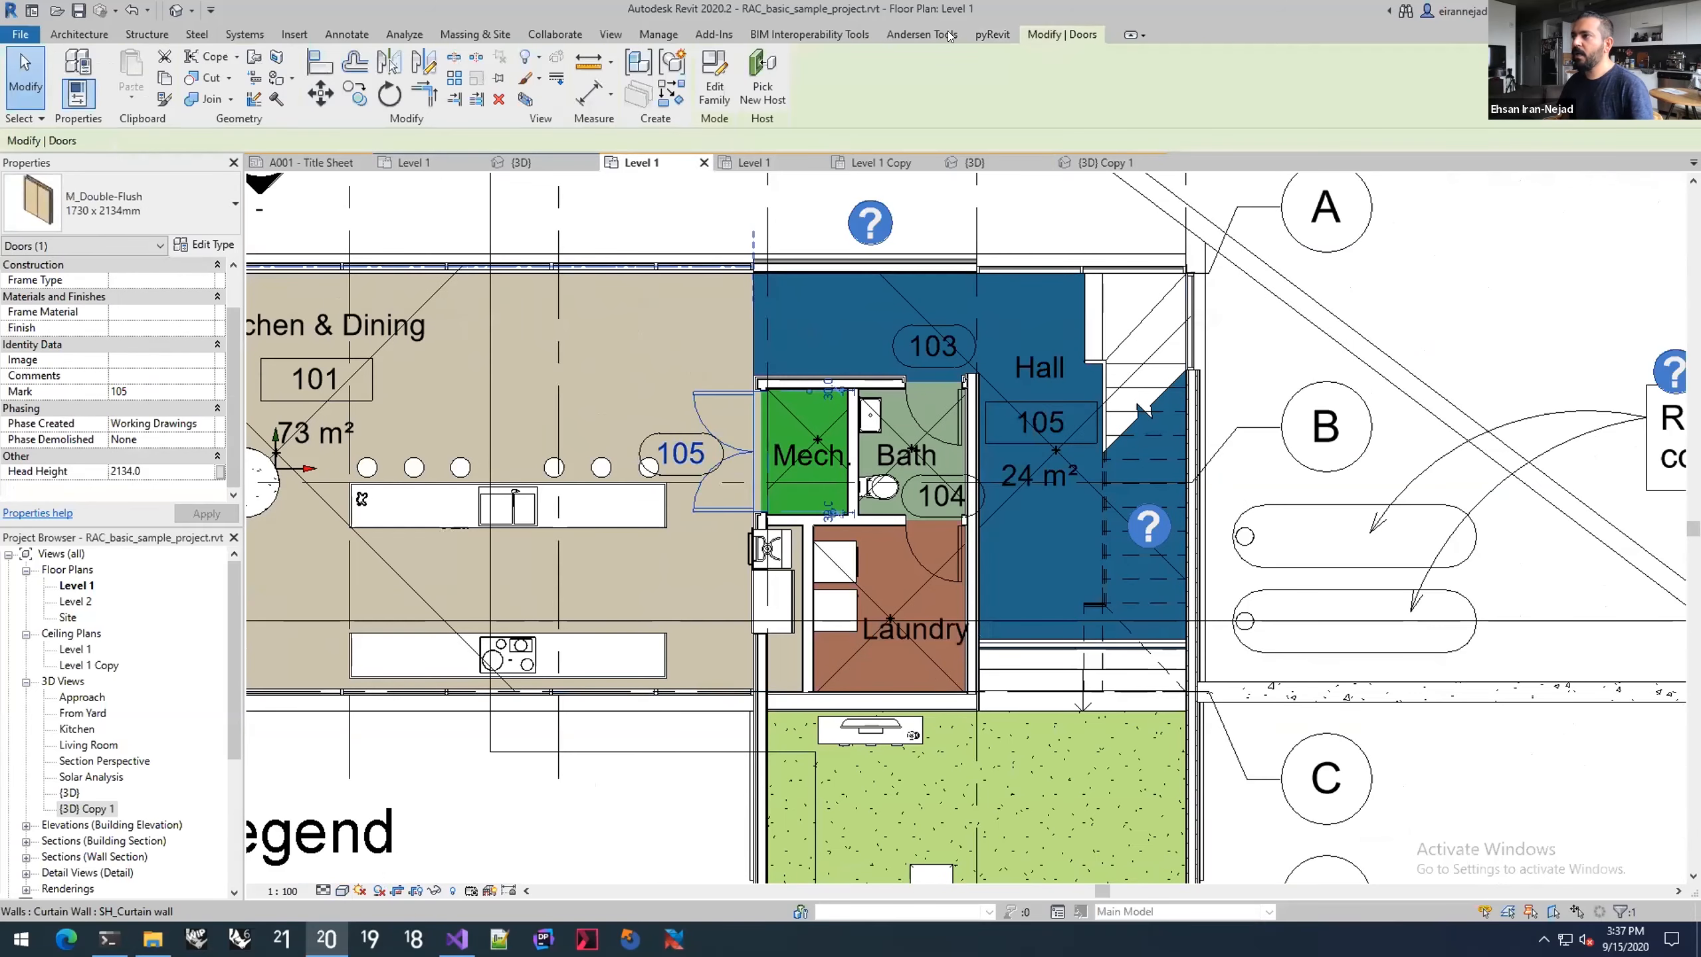
{"action": "left_click", "coordinate": [596, 95]}
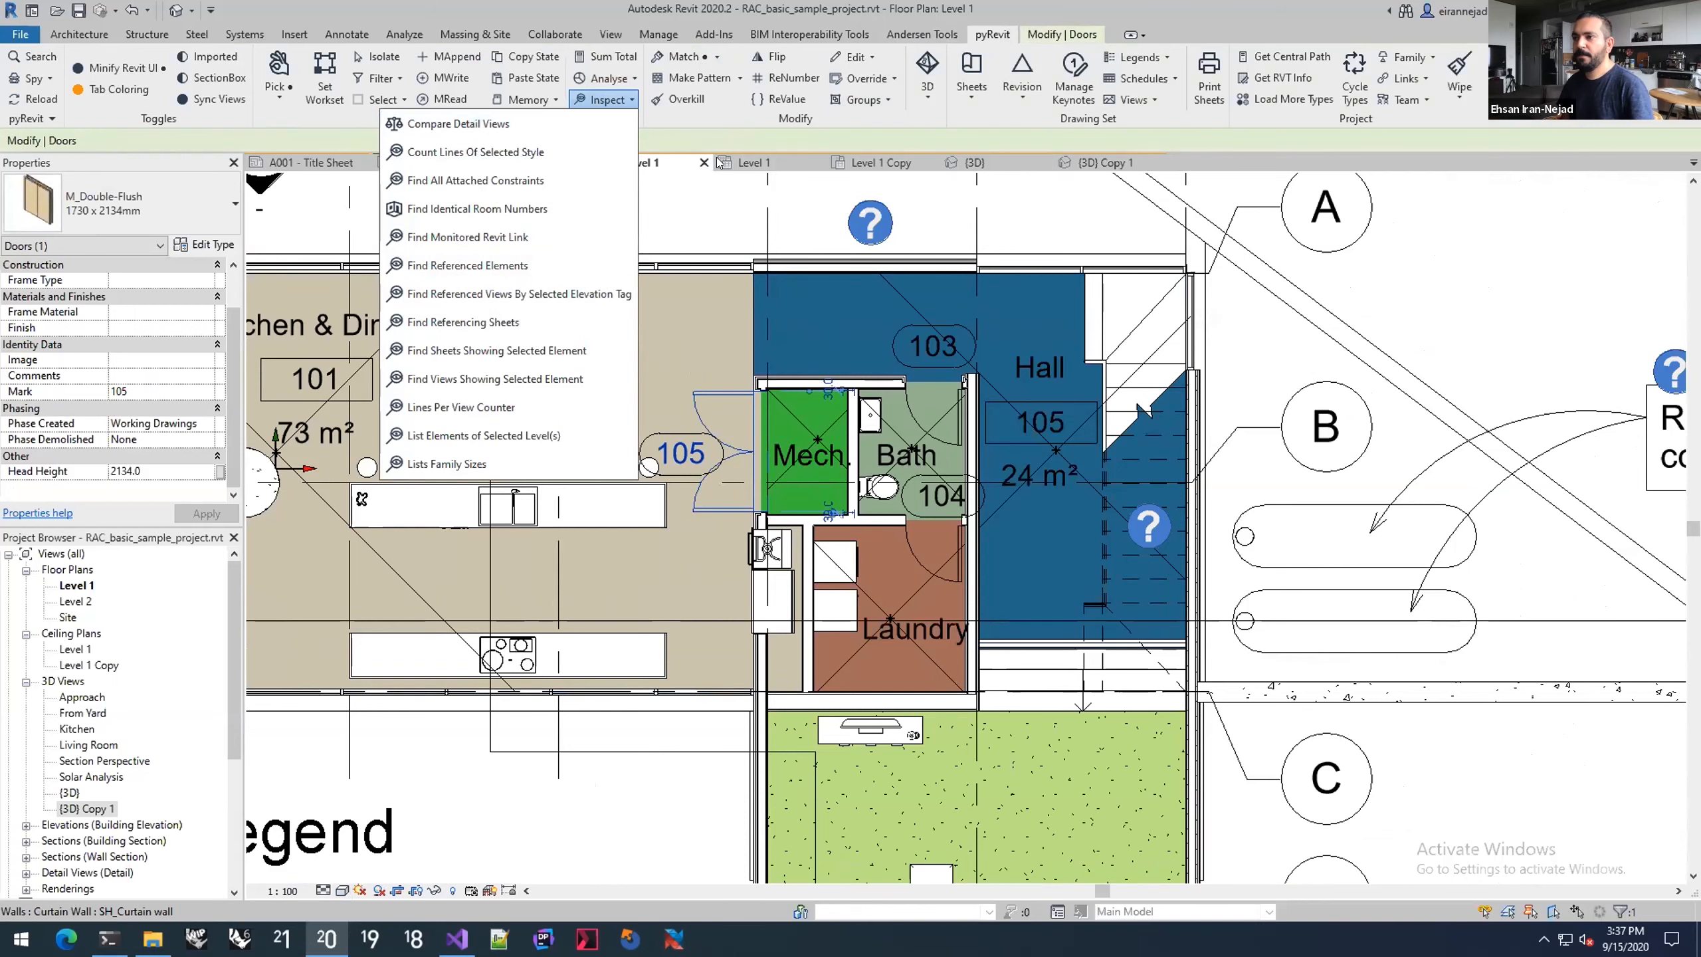
{"action": "left_click", "coordinate": [532, 266]}
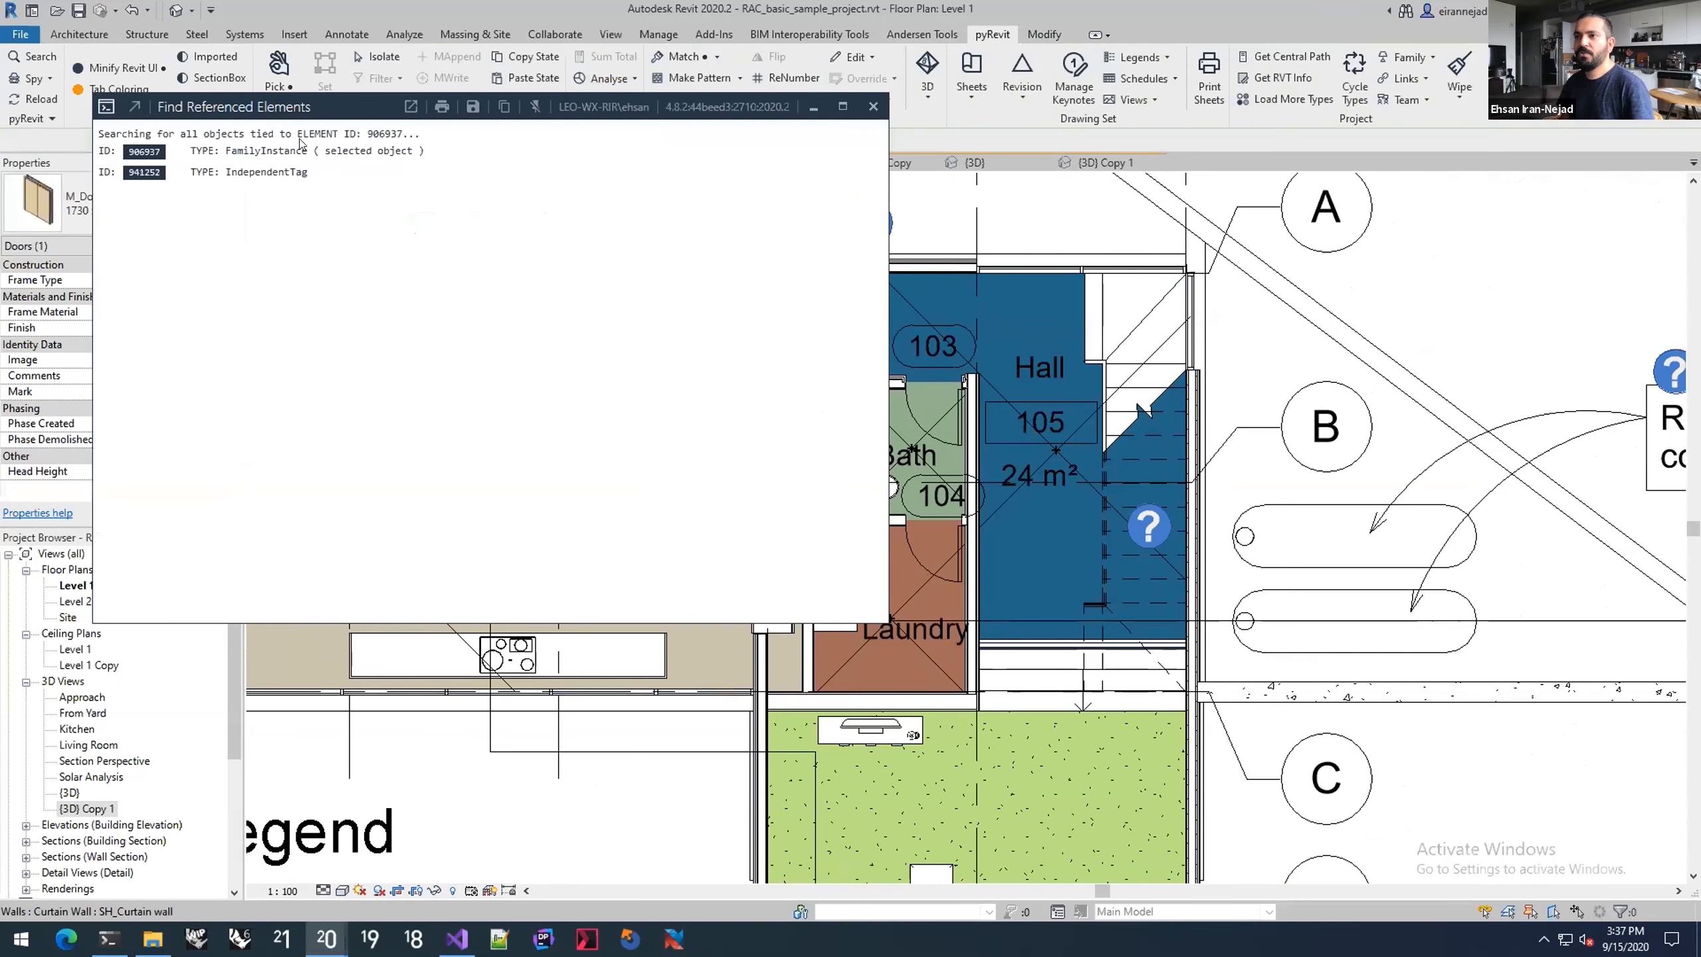
Step: Locate the door's IndependentTag in the plan from the Find Referenced Elements output, then close the output and clear the selection
{"action": "left_click_drag", "start_coordinate": [335, 107], "coordinate": [827, 204]}
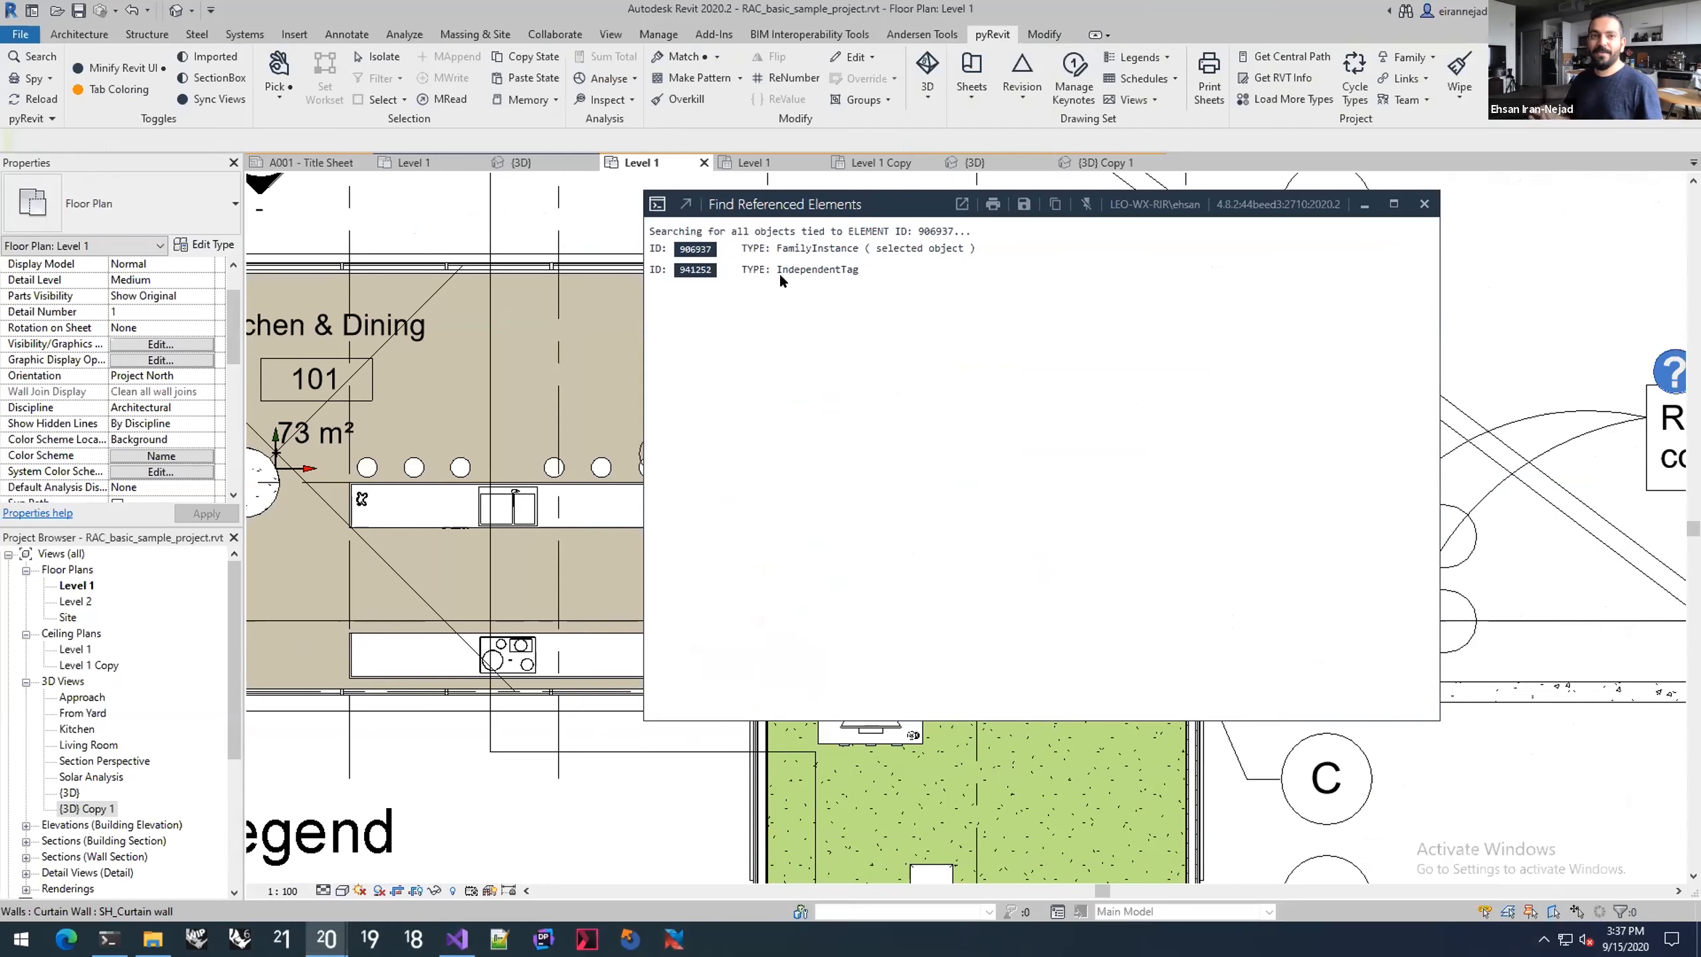
{"action": "left_click_drag", "start_coordinate": [892, 198], "coordinate": [1042, 232]}
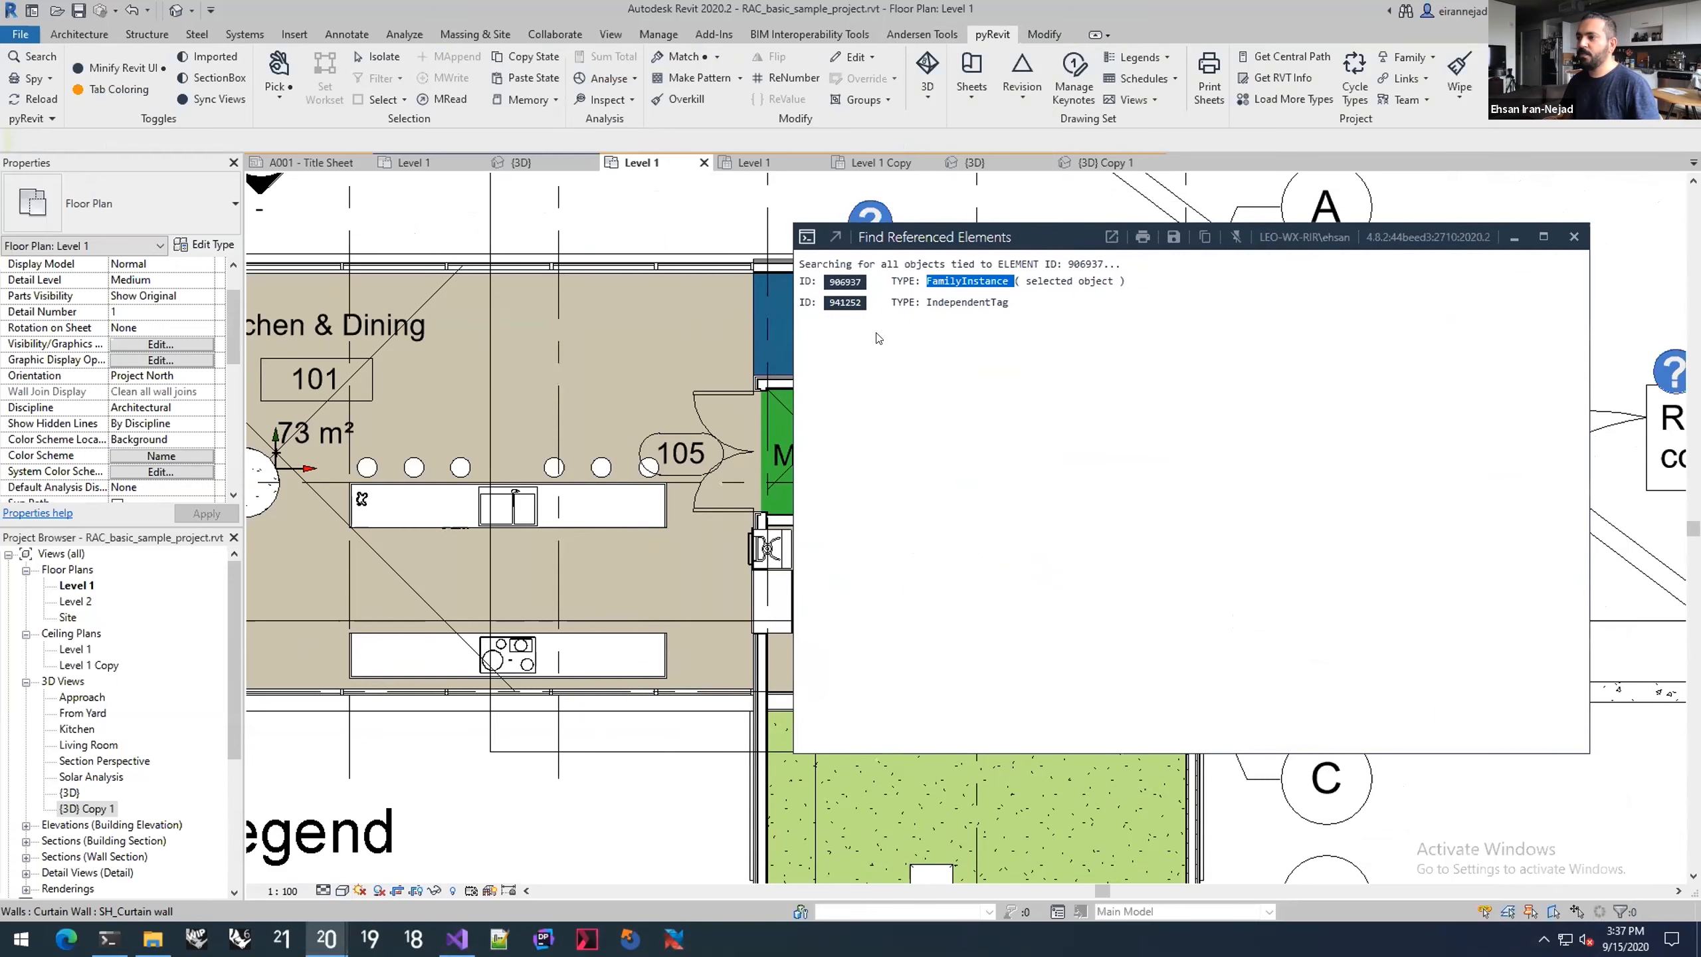
{"action": "double_click", "coordinate": [1037, 285]}
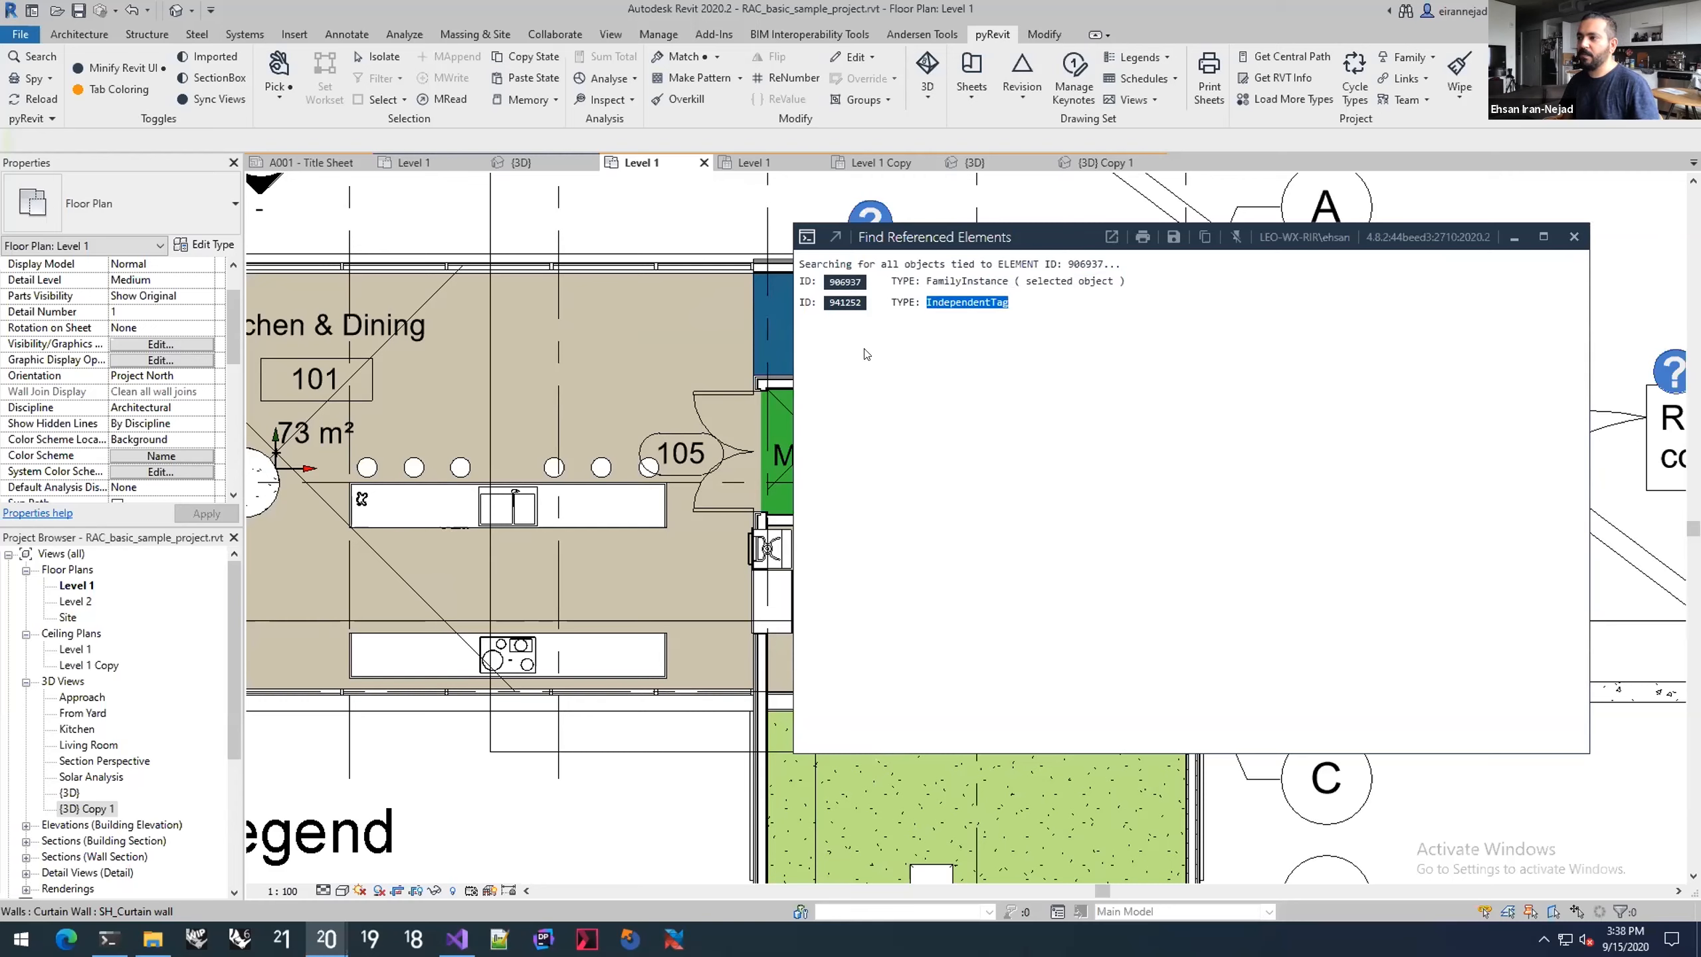
{"action": "left_click", "coordinate": [846, 303]}
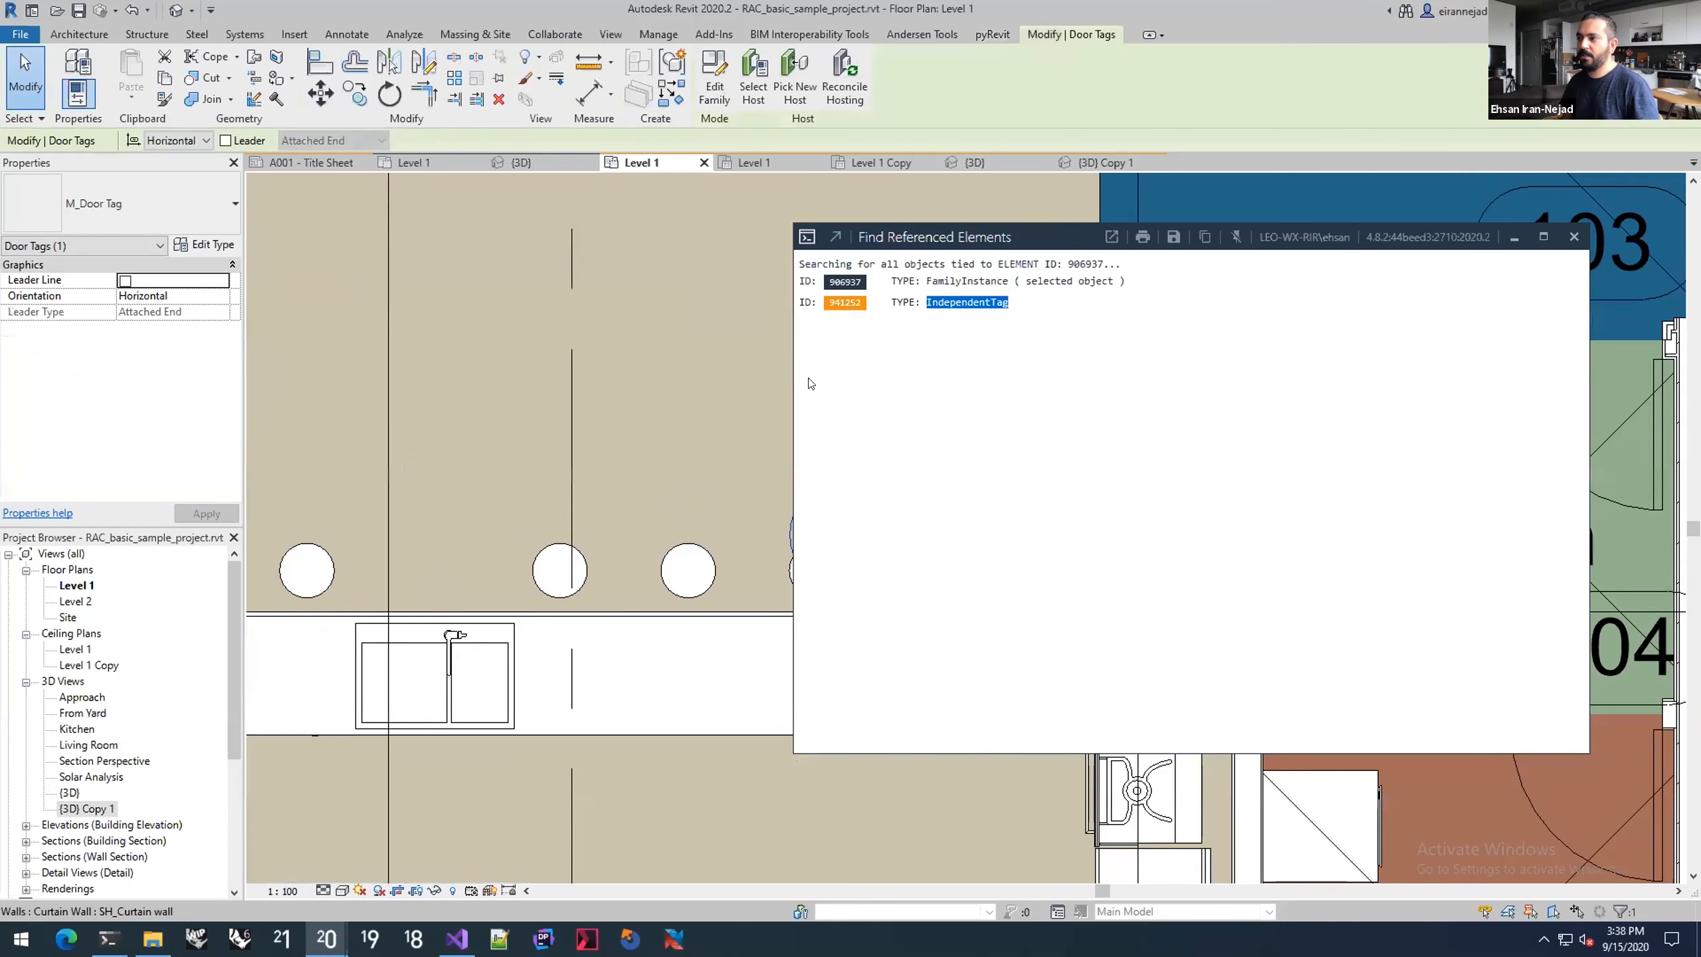
{"action": "left_click_drag", "start_coordinate": [1020, 233], "coordinate": [189, 179]}
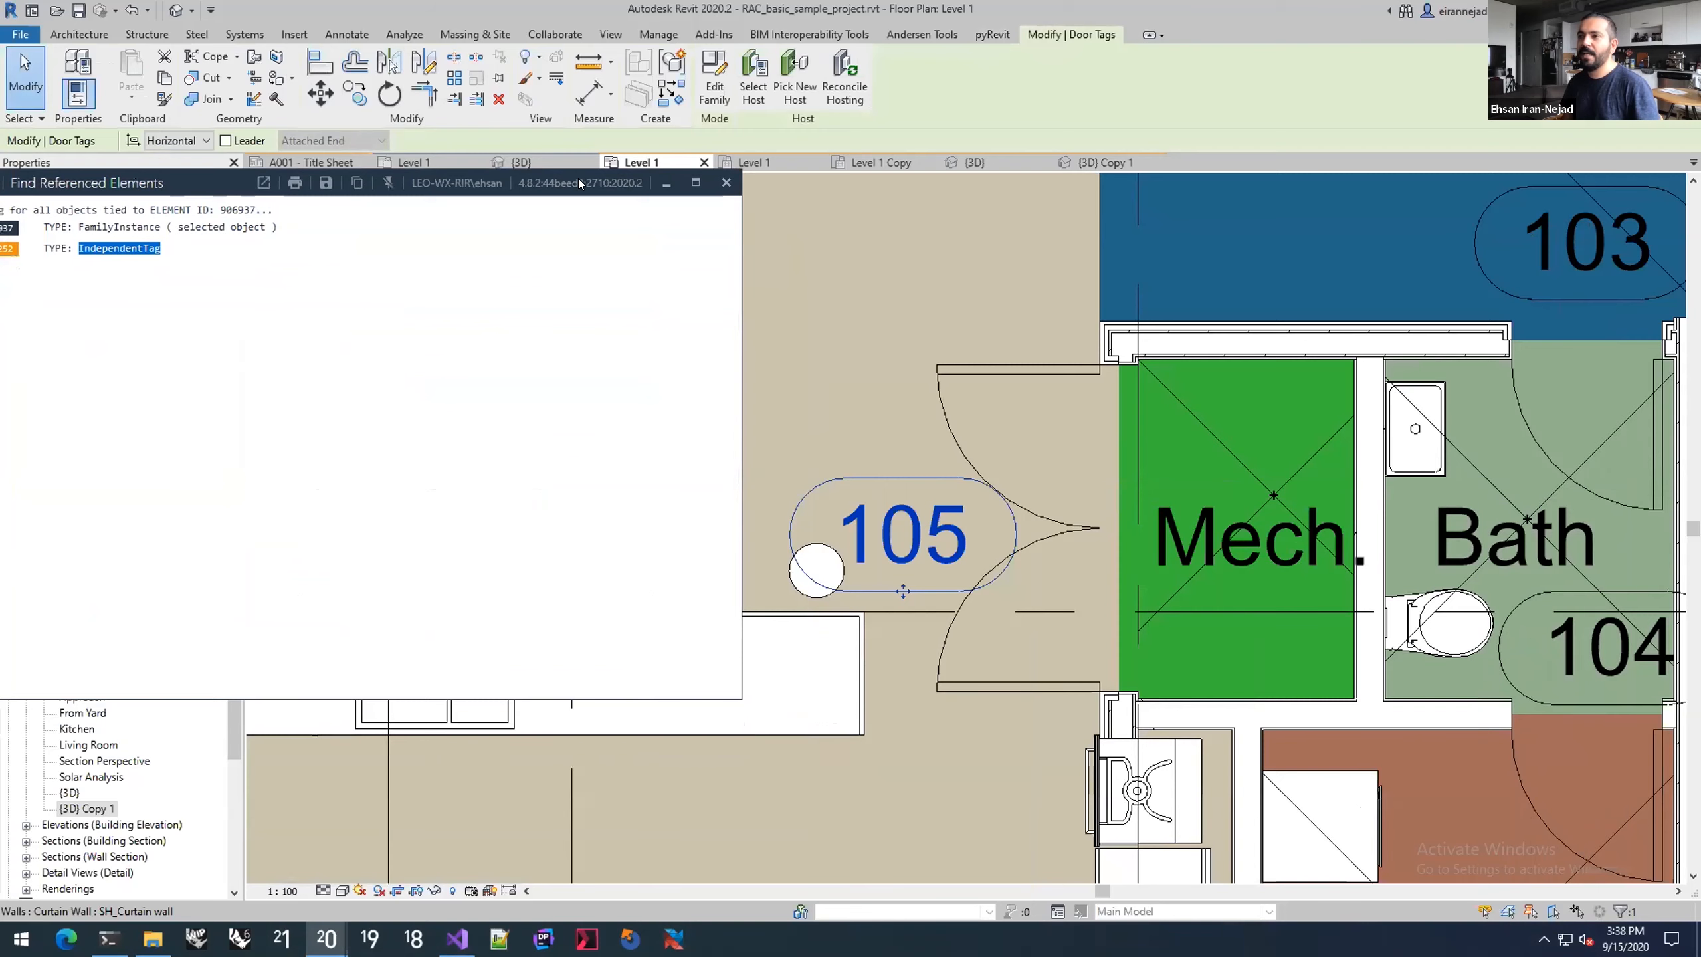
{"action": "left_click", "coordinate": [728, 182]}
{"action": "middle_click_drag", "start_coordinate": [706, 472], "coordinate": [437, 448]}
{"action": "scroll", "coordinate": [436, 448], "scroll_direction": "down", "scroll_amount": 1}
{"action": "scroll", "coordinate": [674, 376], "scroll_direction": "down", "scroll_amount": 1}
{"action": "key", "text": "Escape"}
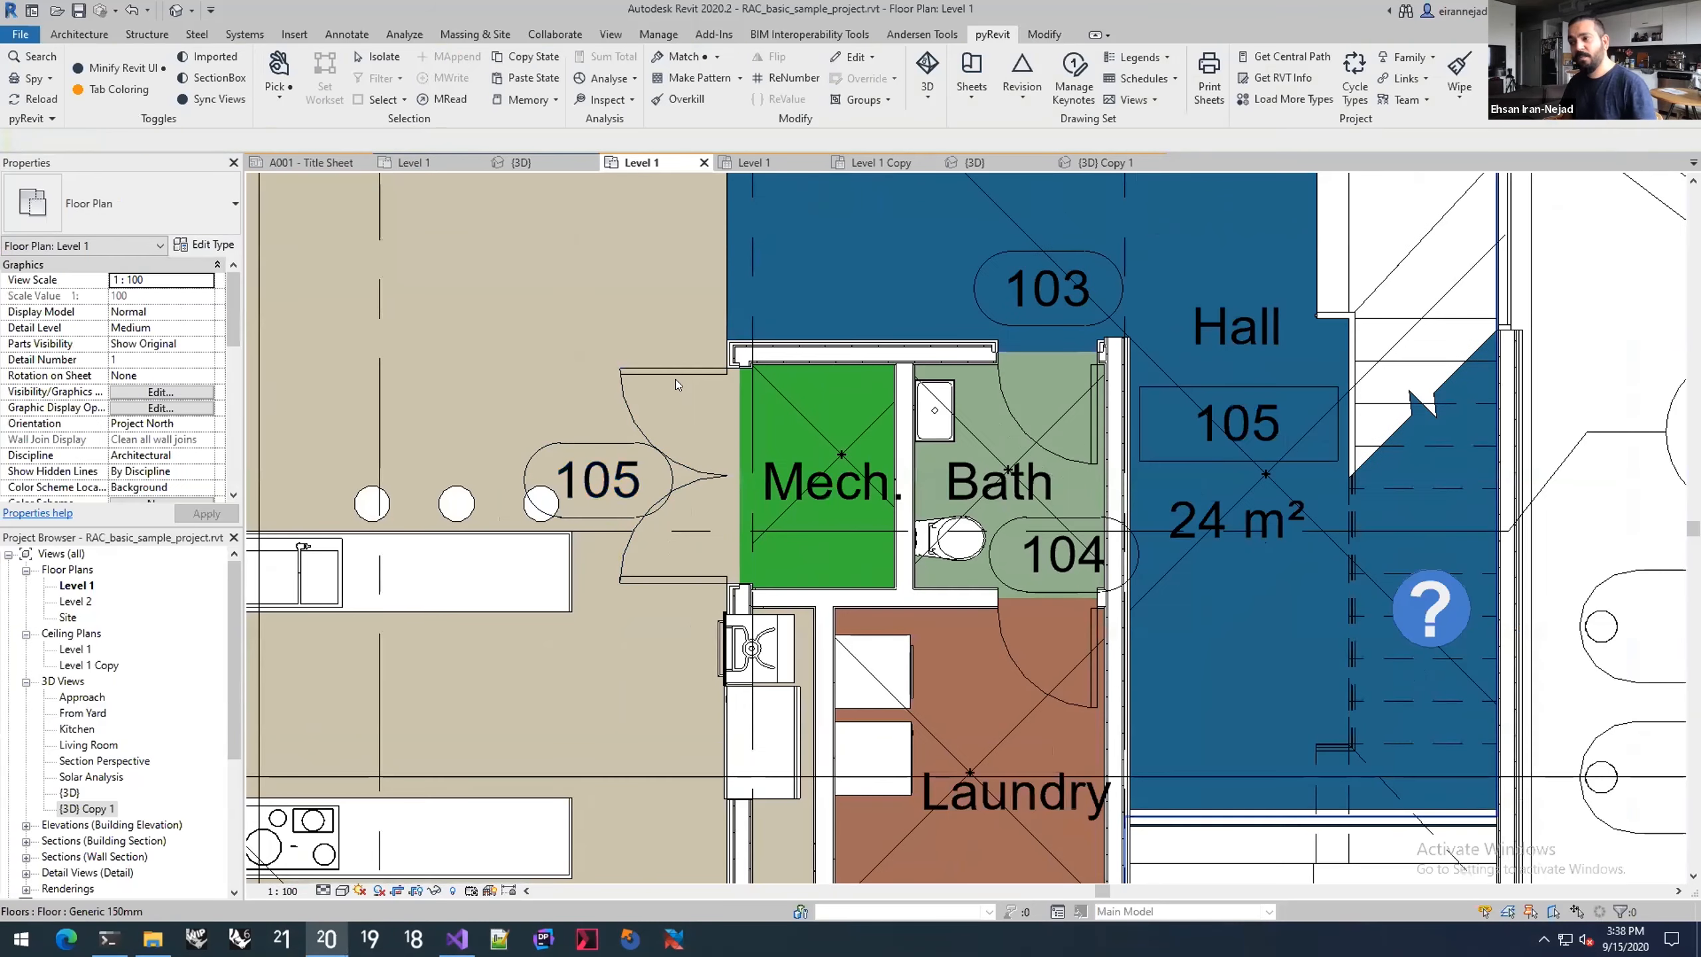
{"action": "scroll", "coordinate": [675, 379], "scroll_direction": "down", "scroll_amount": 2}
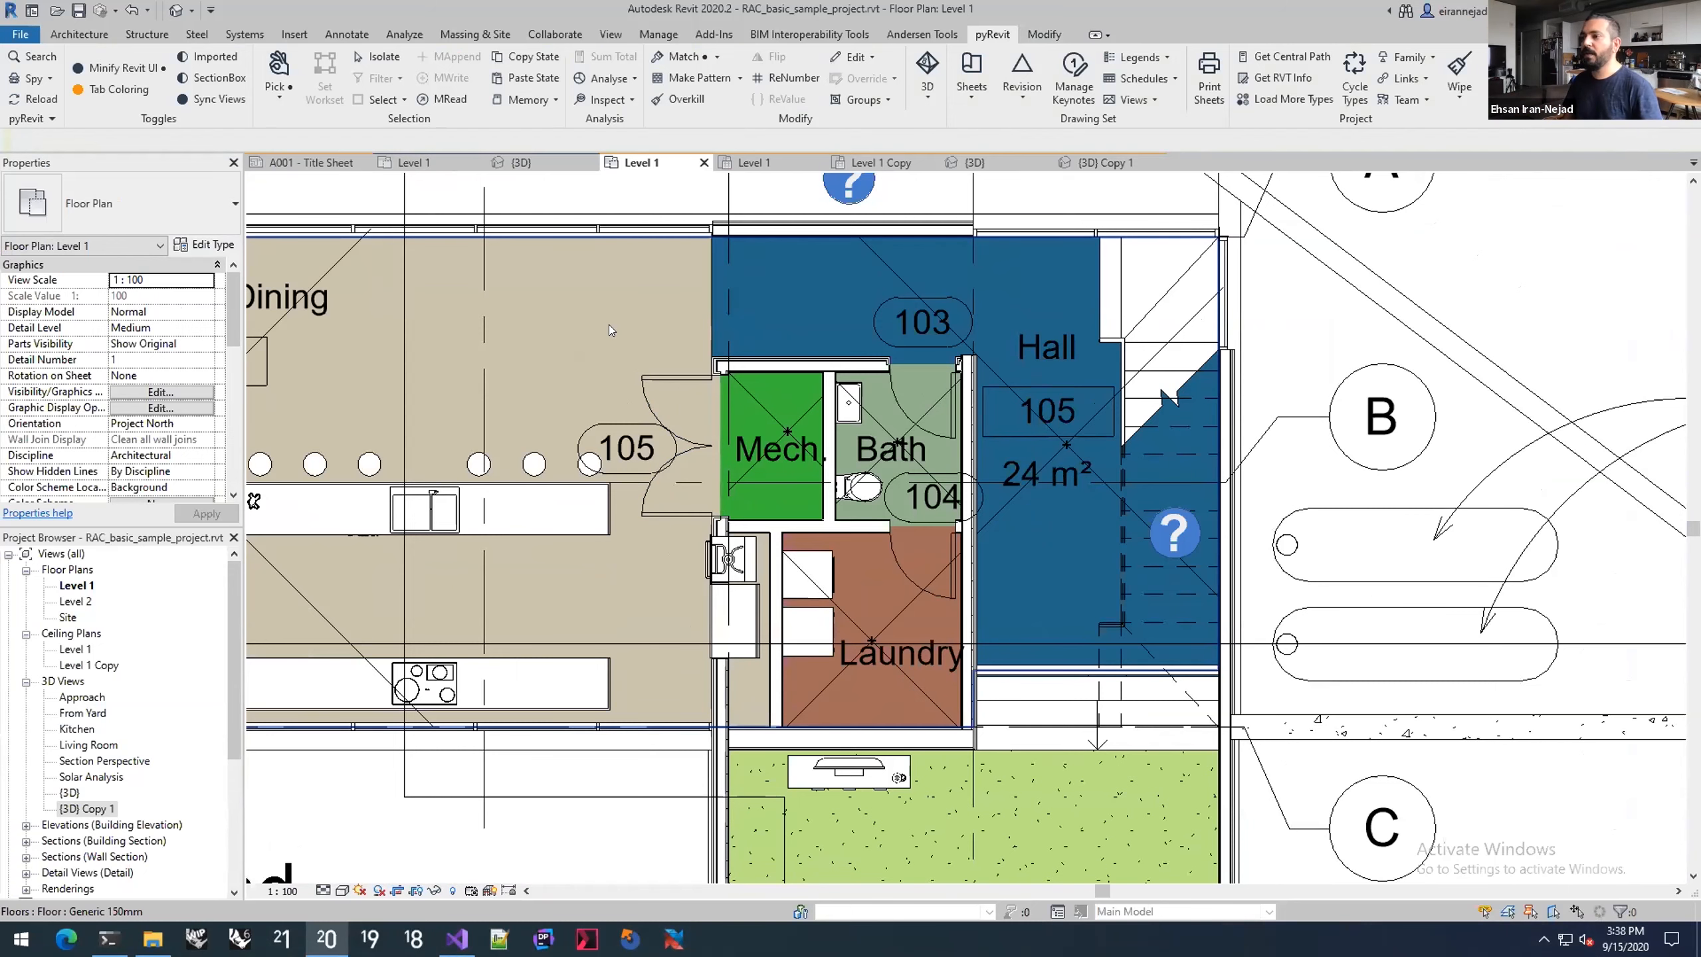
{"action": "scroll", "coordinate": [609, 325], "scroll_direction": "down", "scroll_amount": 2}
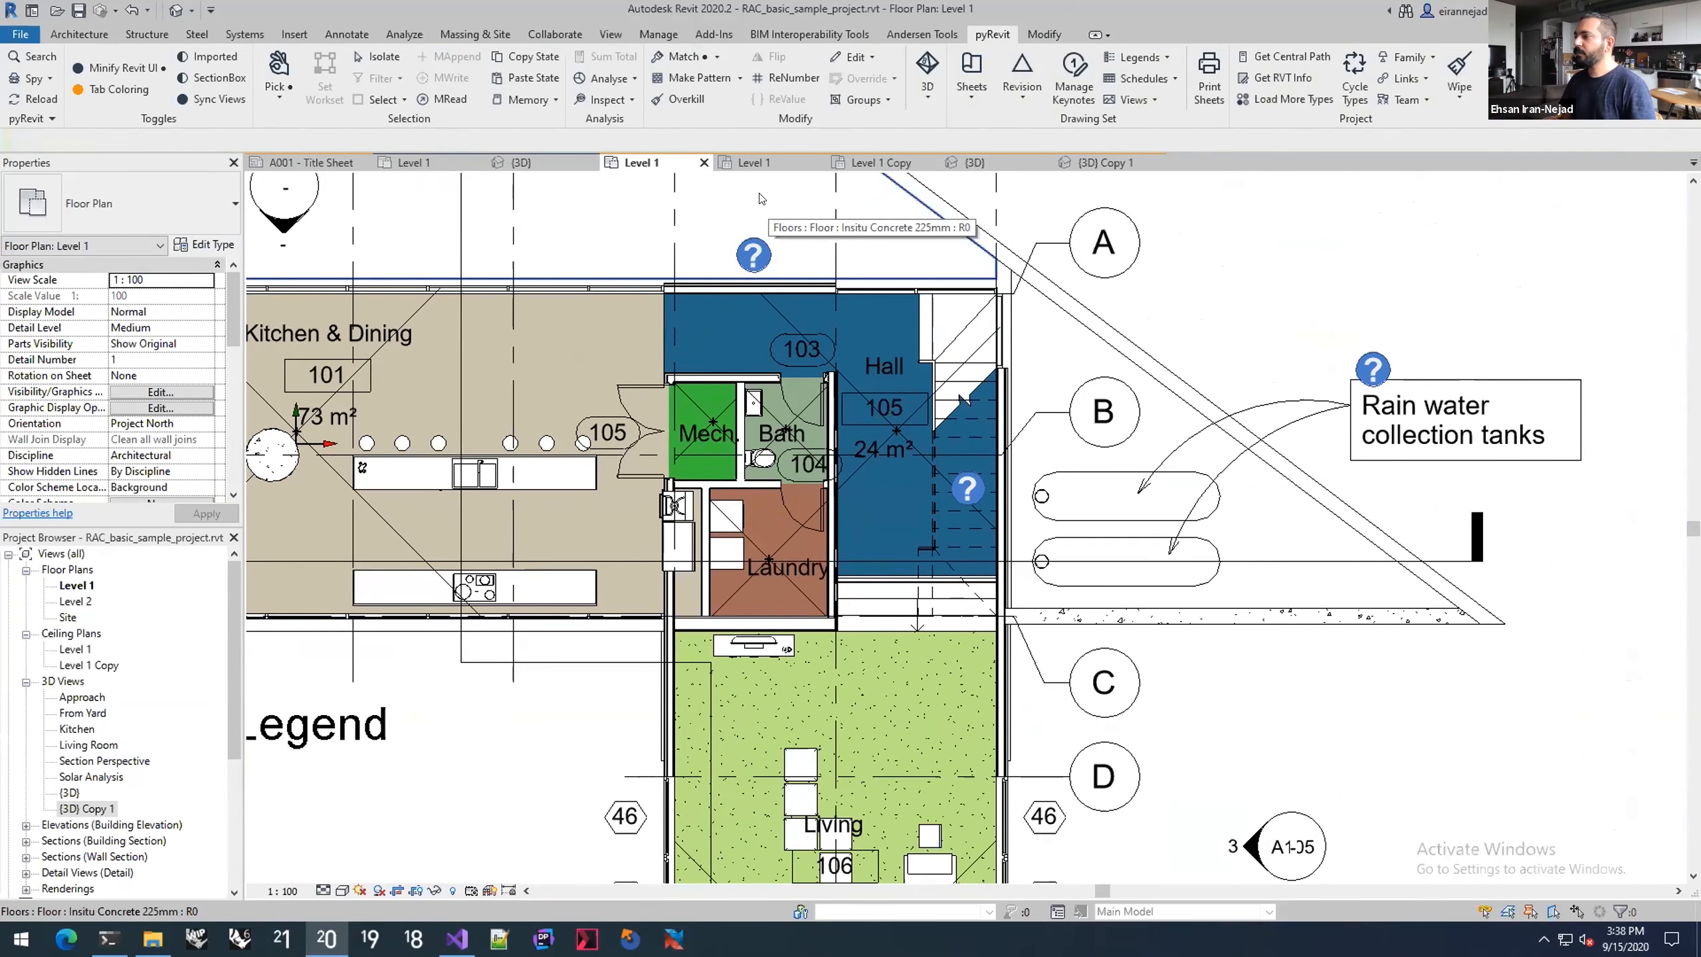
{"action": "left_click", "coordinate": [590, 97]}
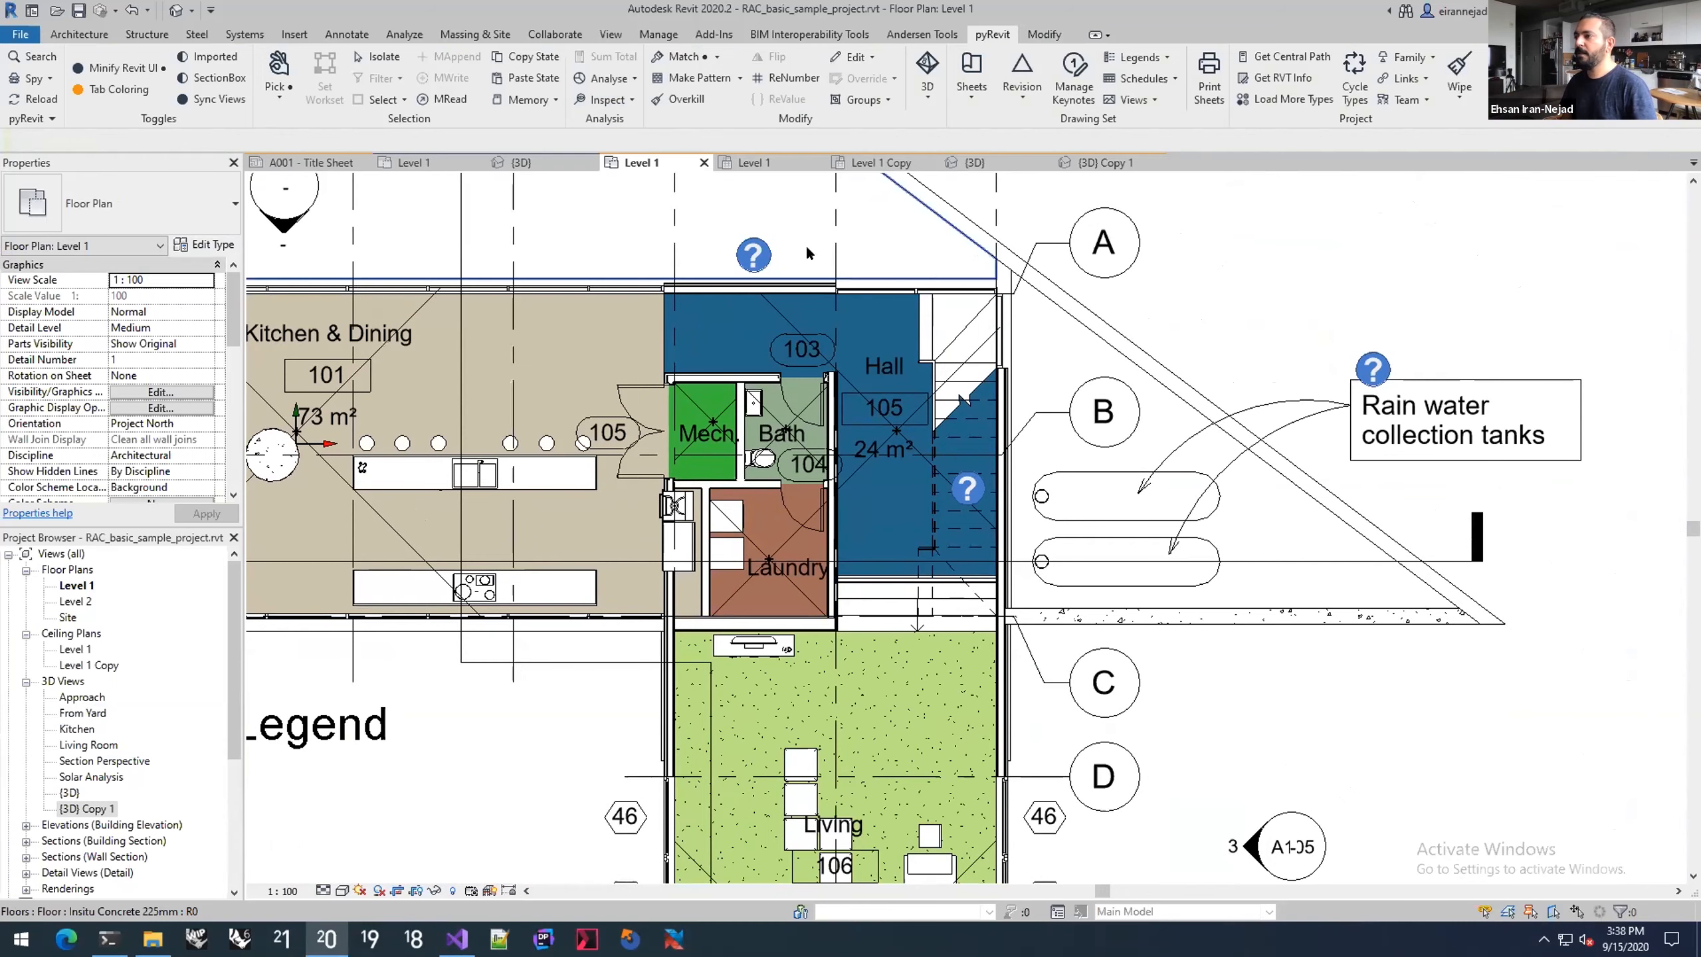
{"action": "middle_click_drag", "start_coordinate": [481, 180], "coordinate": [595, 205]}
Step: Create a new drafting view named Drafting 1 at 1 : 10 scale
{"action": "left_click", "coordinate": [314, 163]}
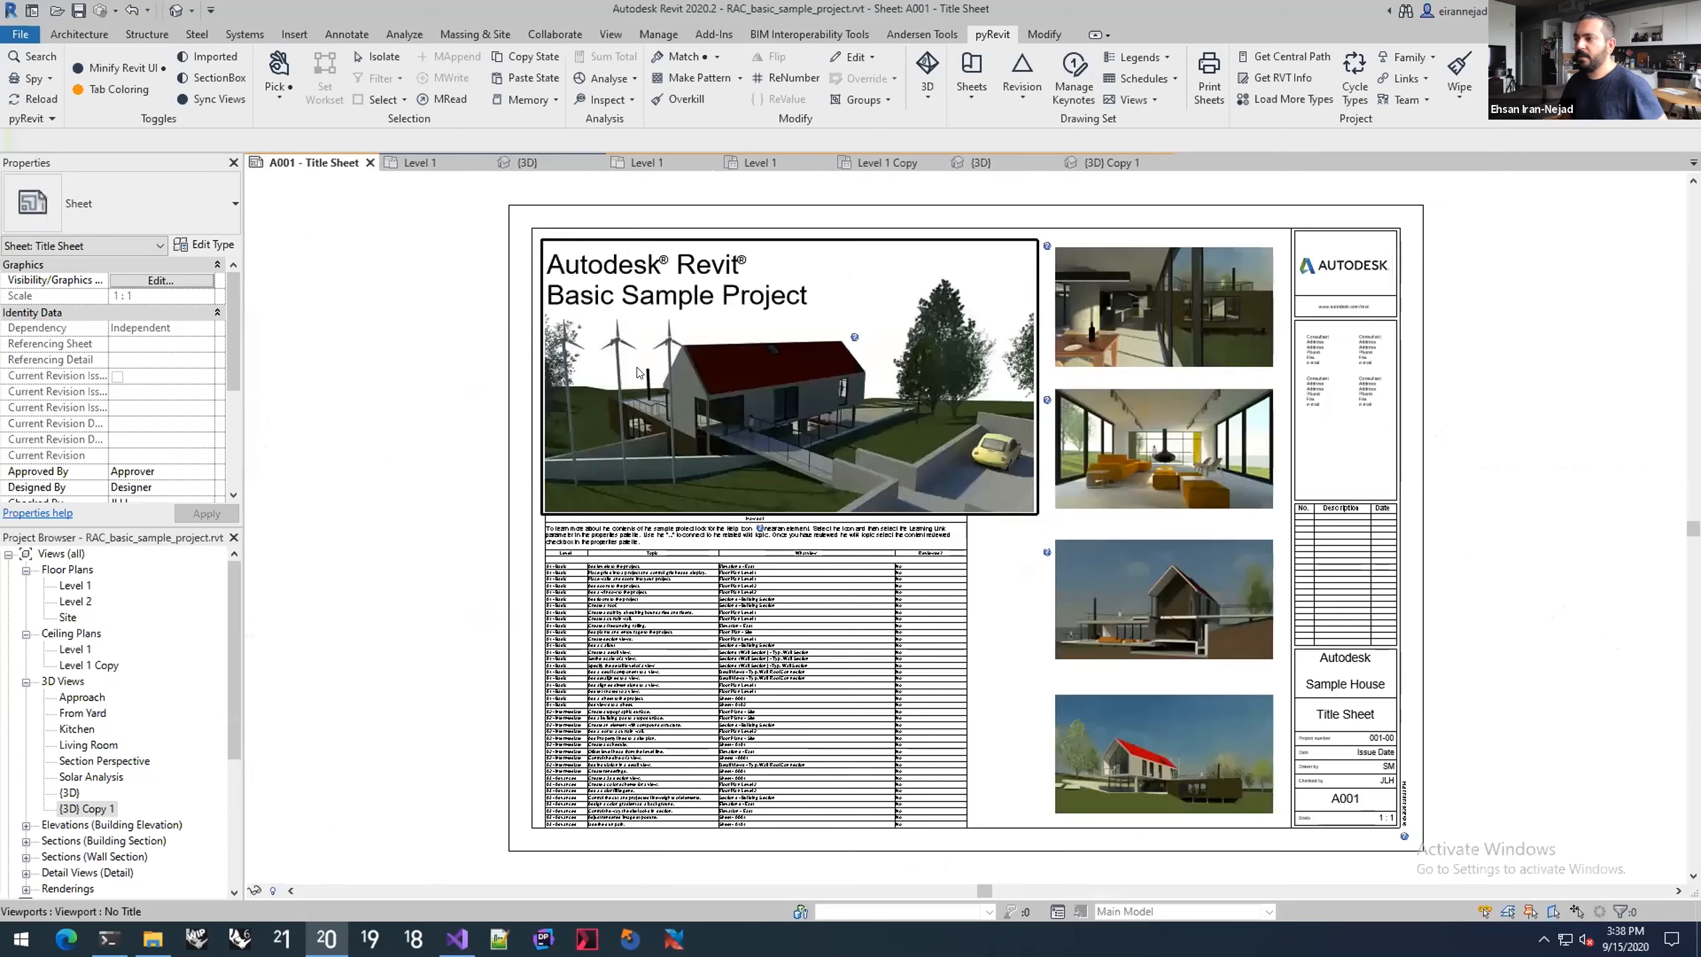
{"action": "scroll", "coordinate": [73, 807], "scroll_direction": "down", "scroll_amount": 3}
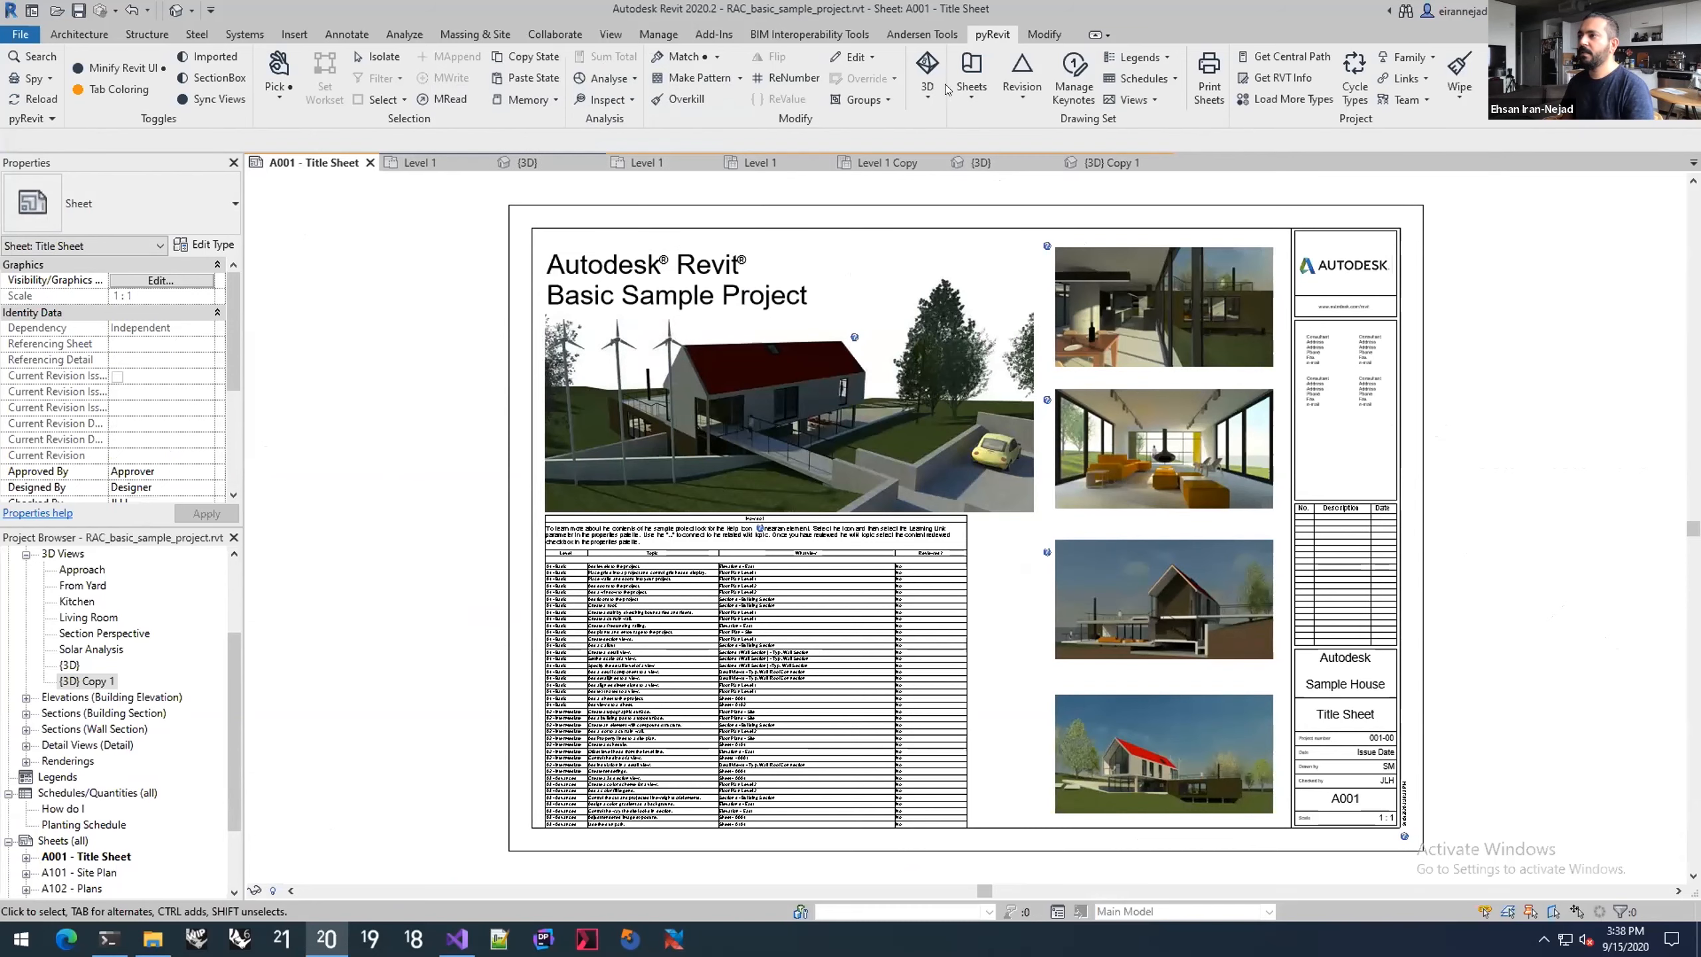
{"action": "left_click", "coordinate": [610, 34]}
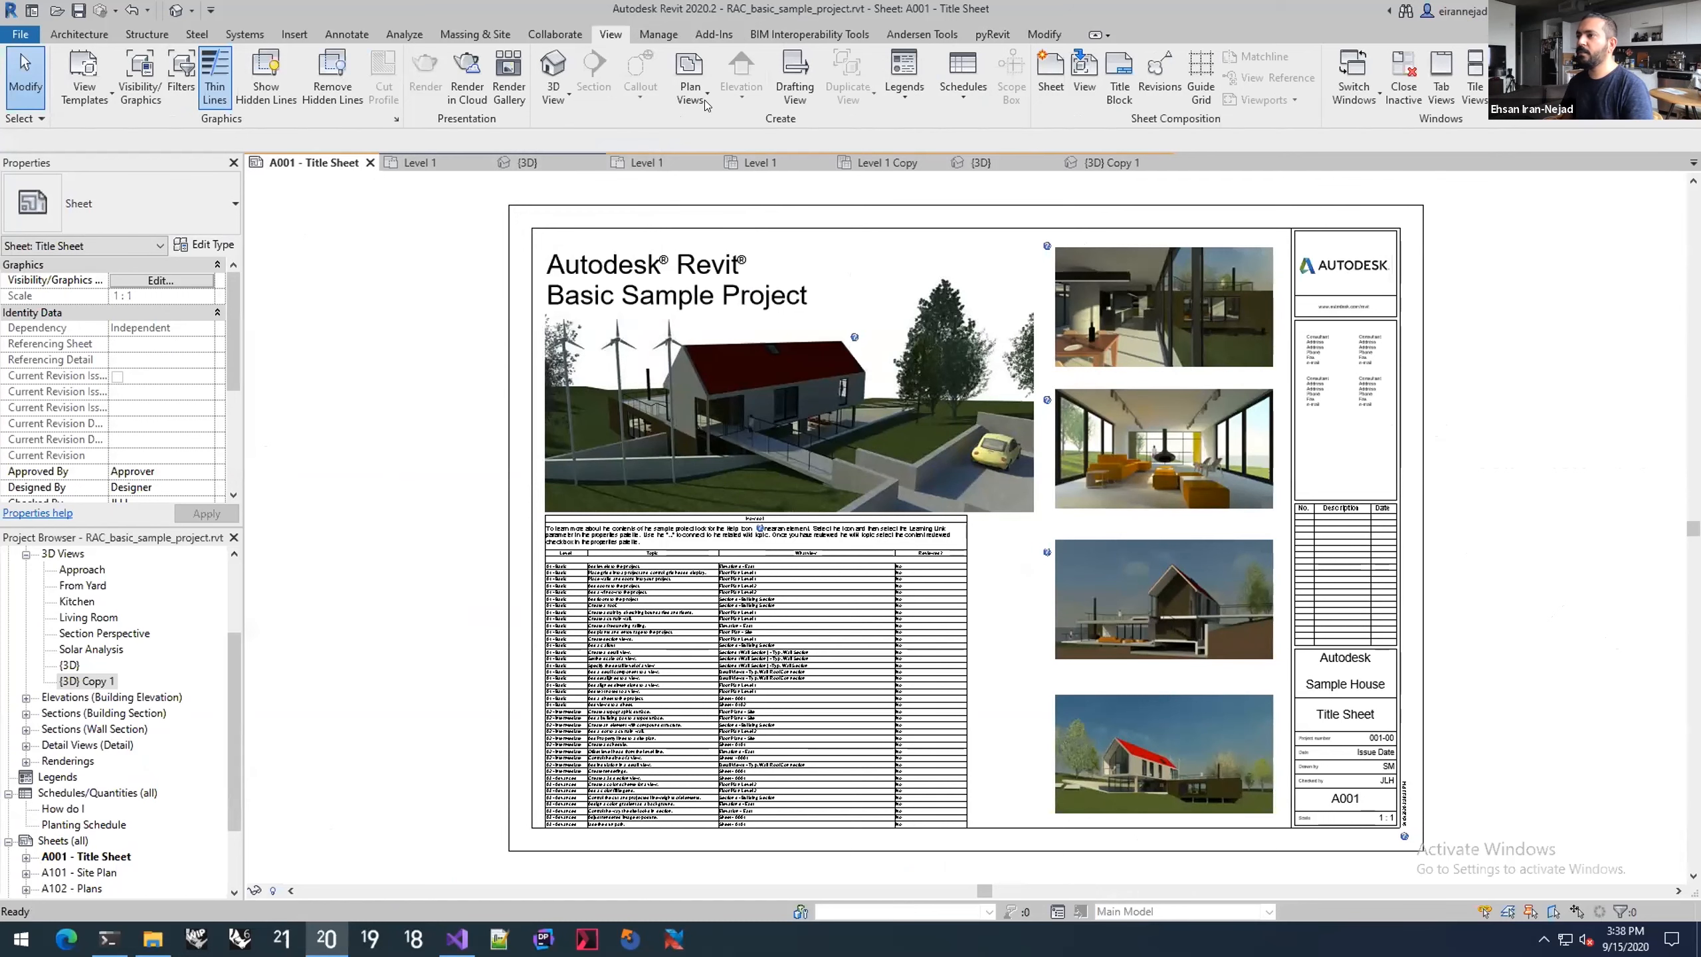
{"action": "left_click", "coordinate": [794, 76]}
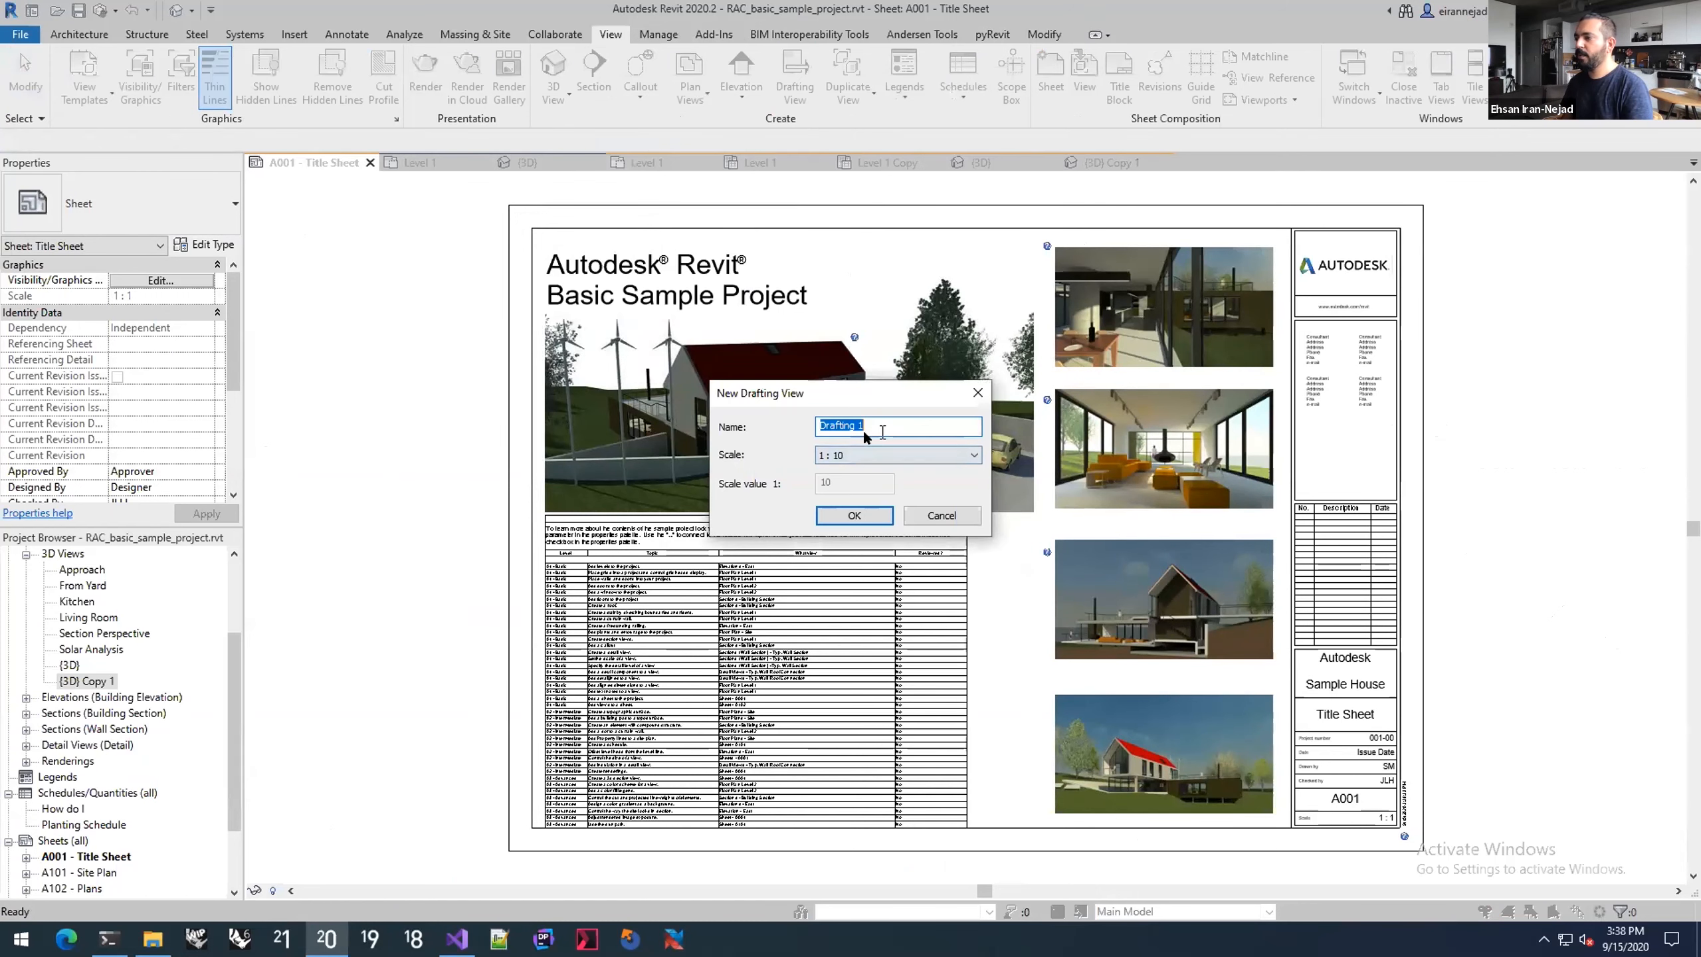
{"action": "left_click", "coordinate": [854, 515]}
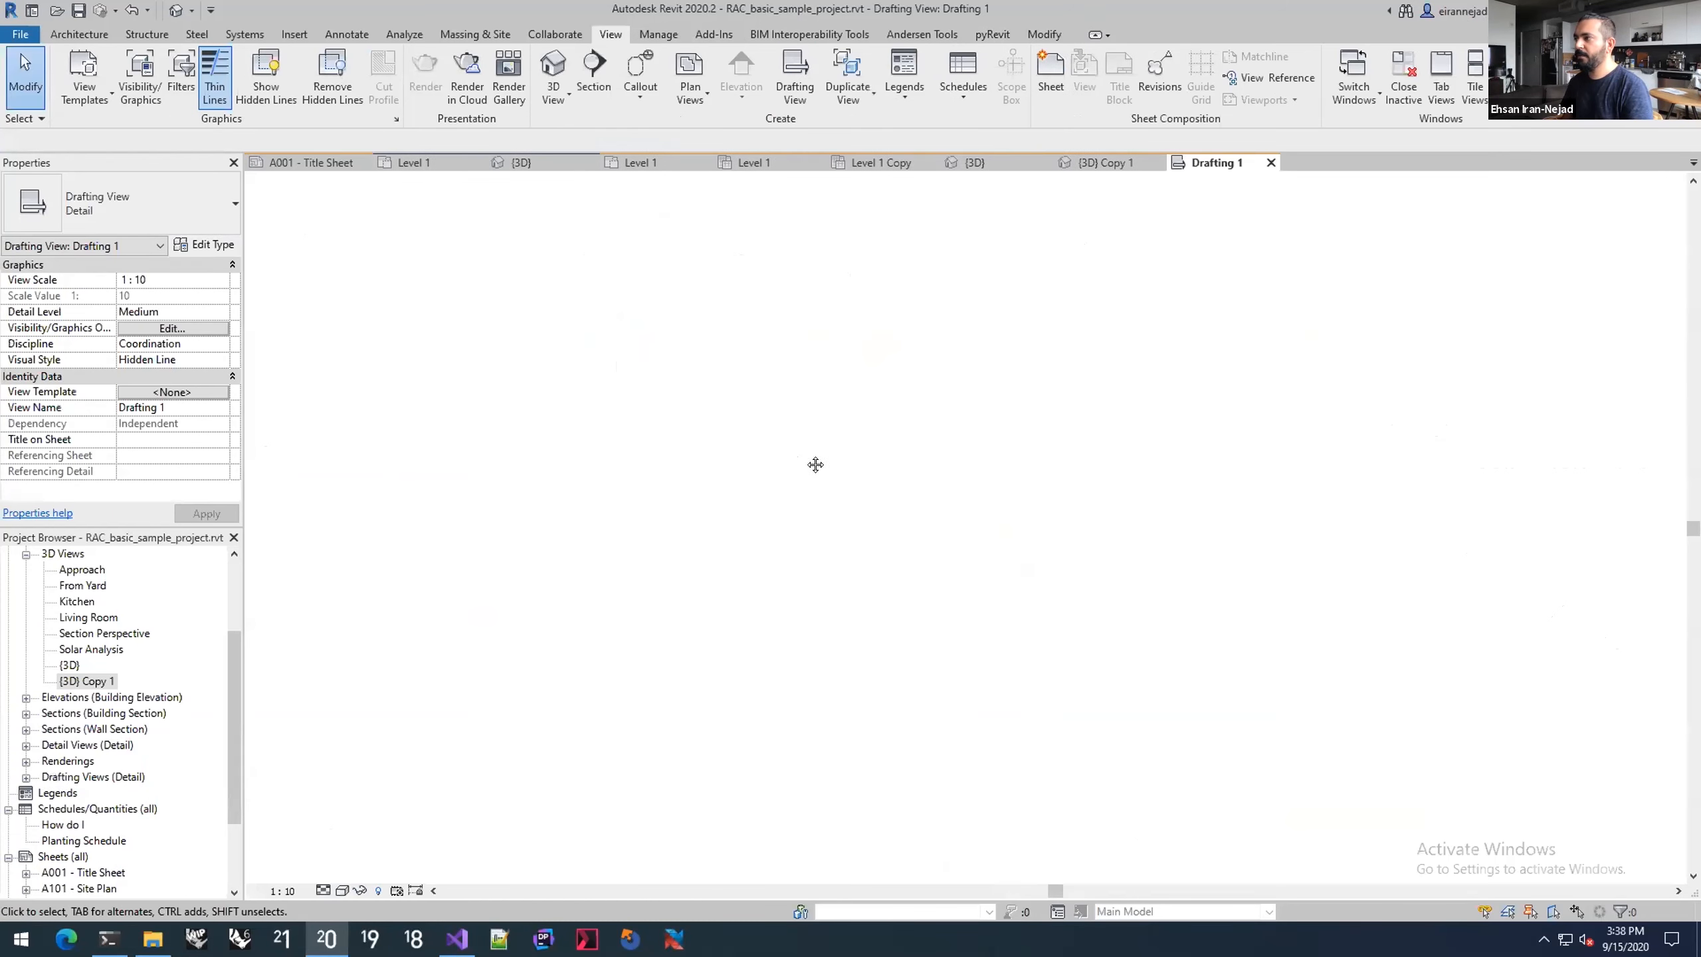
{"action": "left_click", "coordinate": [992, 34]}
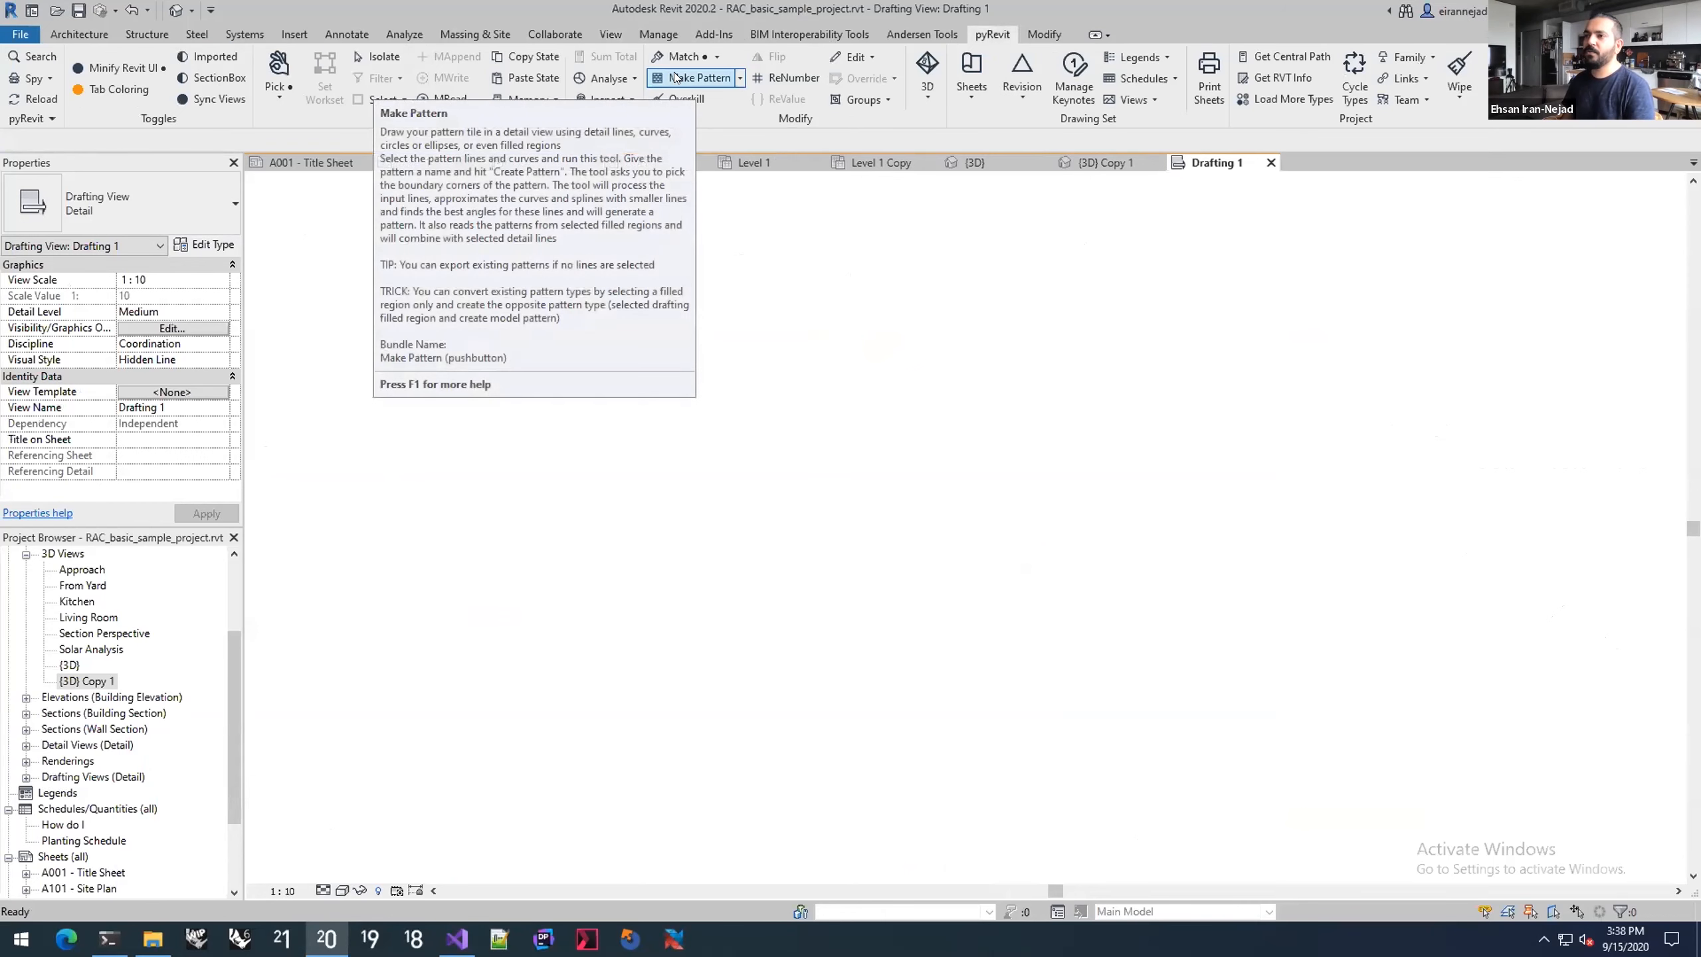
{"action": "left_click", "coordinate": [740, 78]}
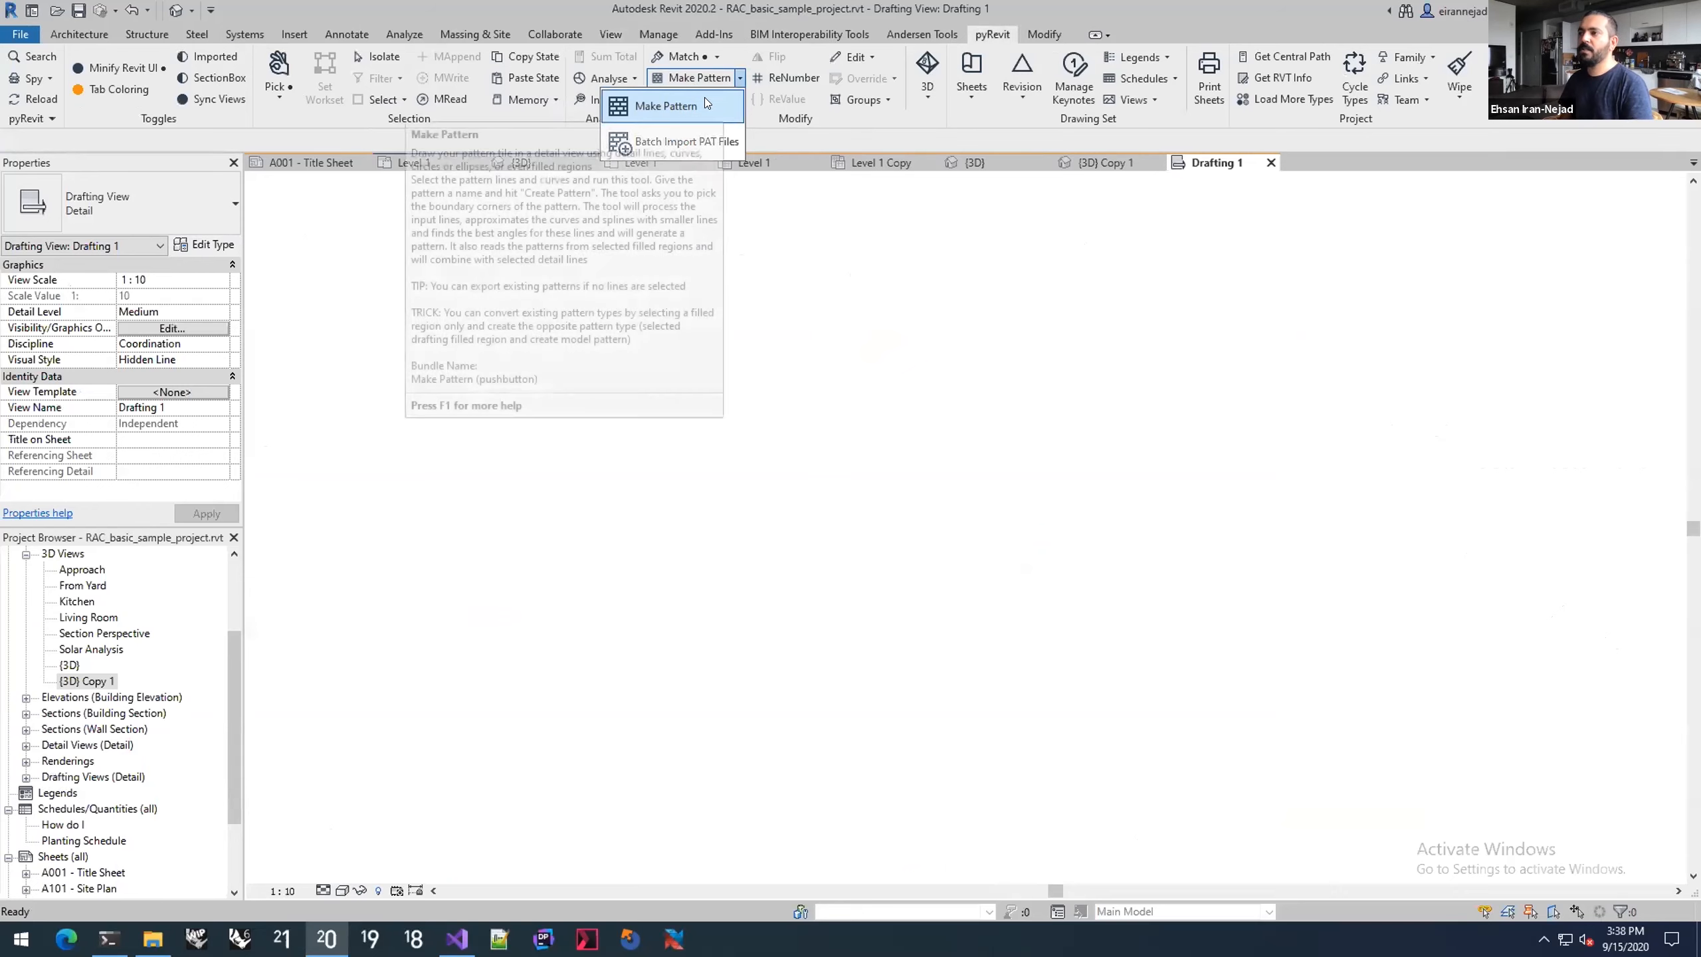
{"action": "left_click", "coordinate": [743, 335]}
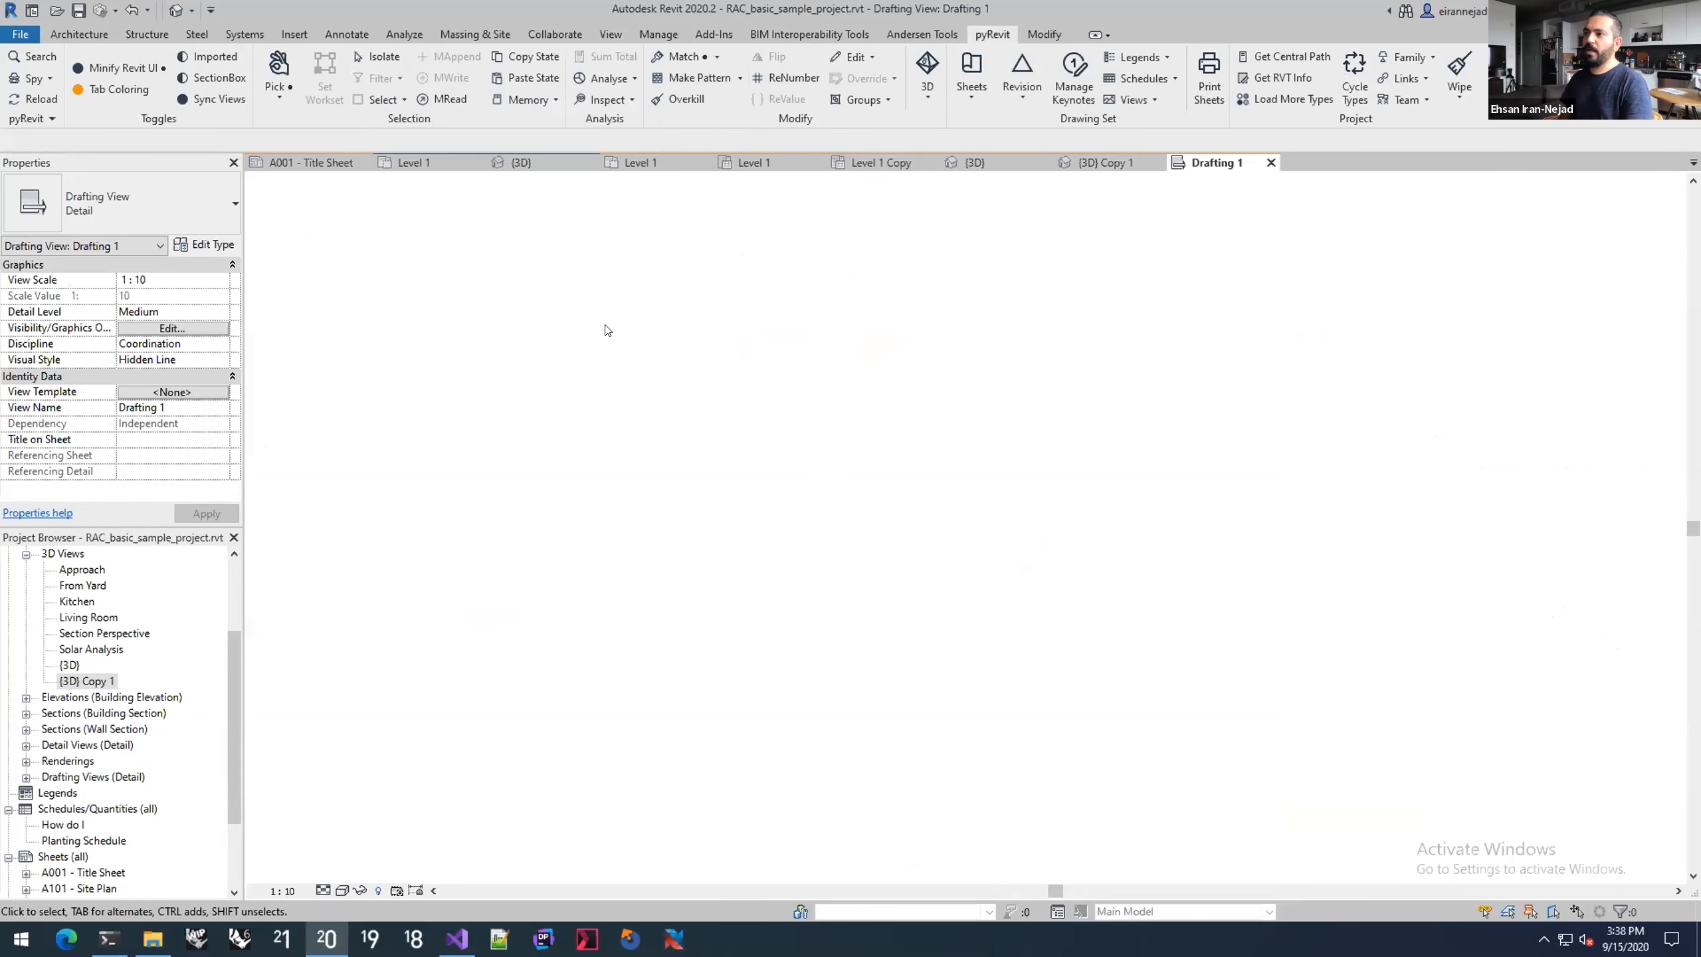
{"action": "key", "text": "d"}
{"action": "key", "text": "l"}
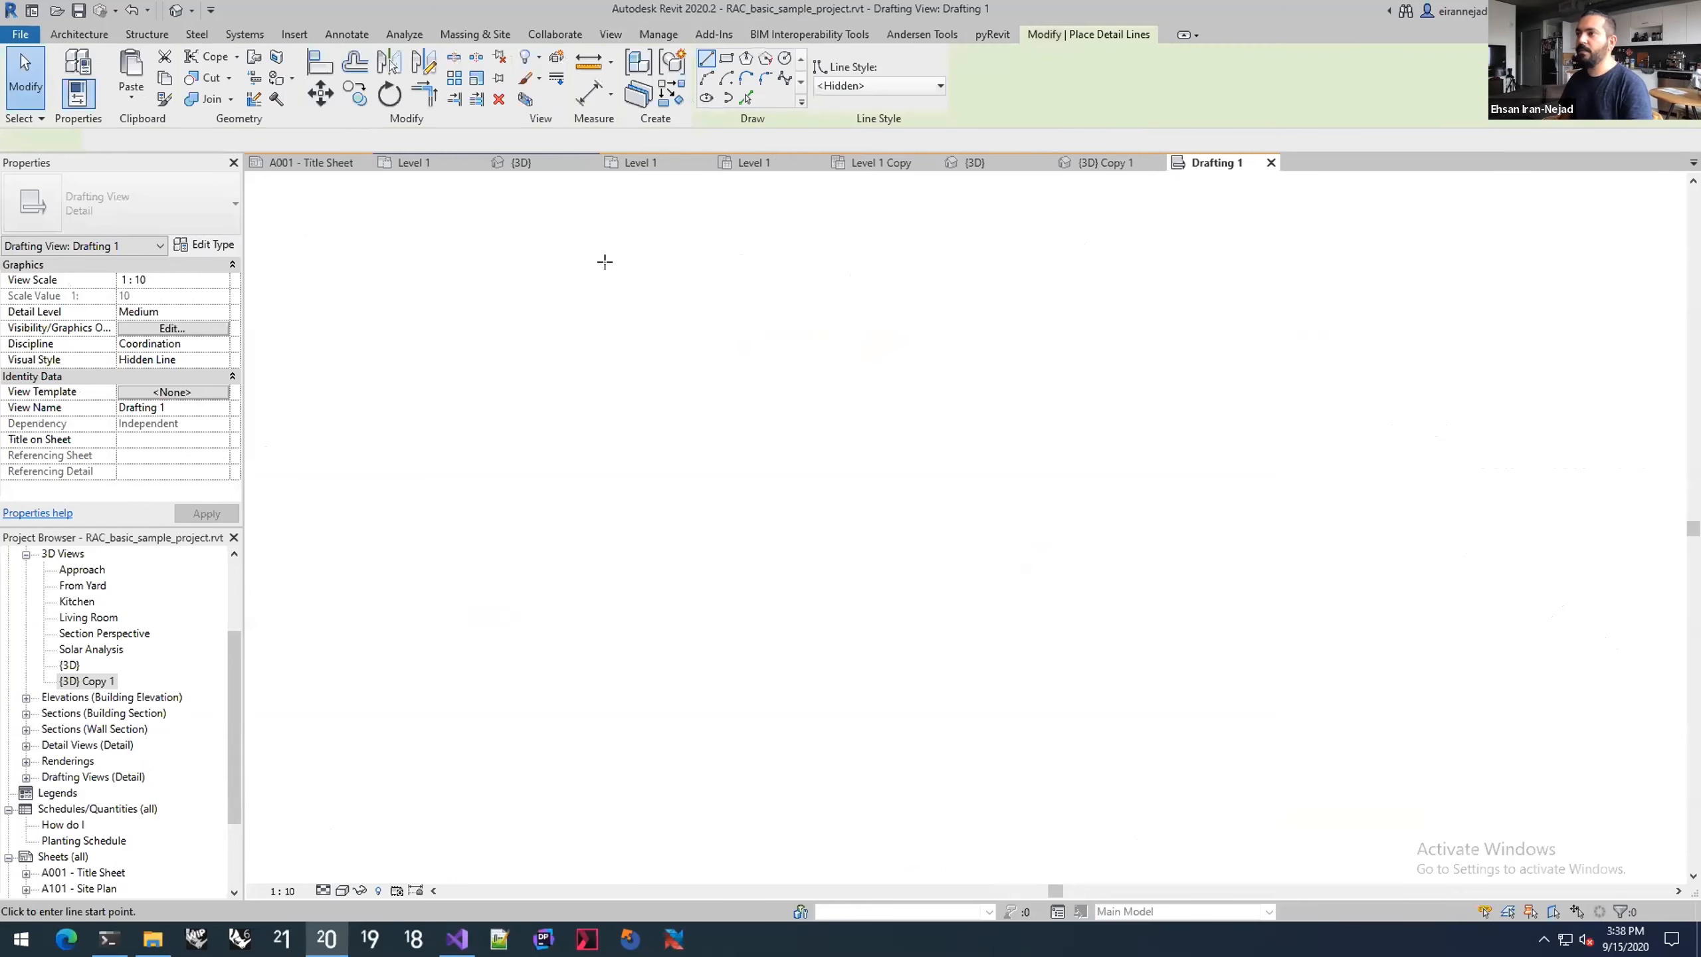
{"action": "key", "text": "Escape"}
Step: Open Tests.rvt from the tests subfolder of the Make Pattern tool's bundle folder and minimize the file window
{"action": "left_click", "coordinate": [740, 78]}
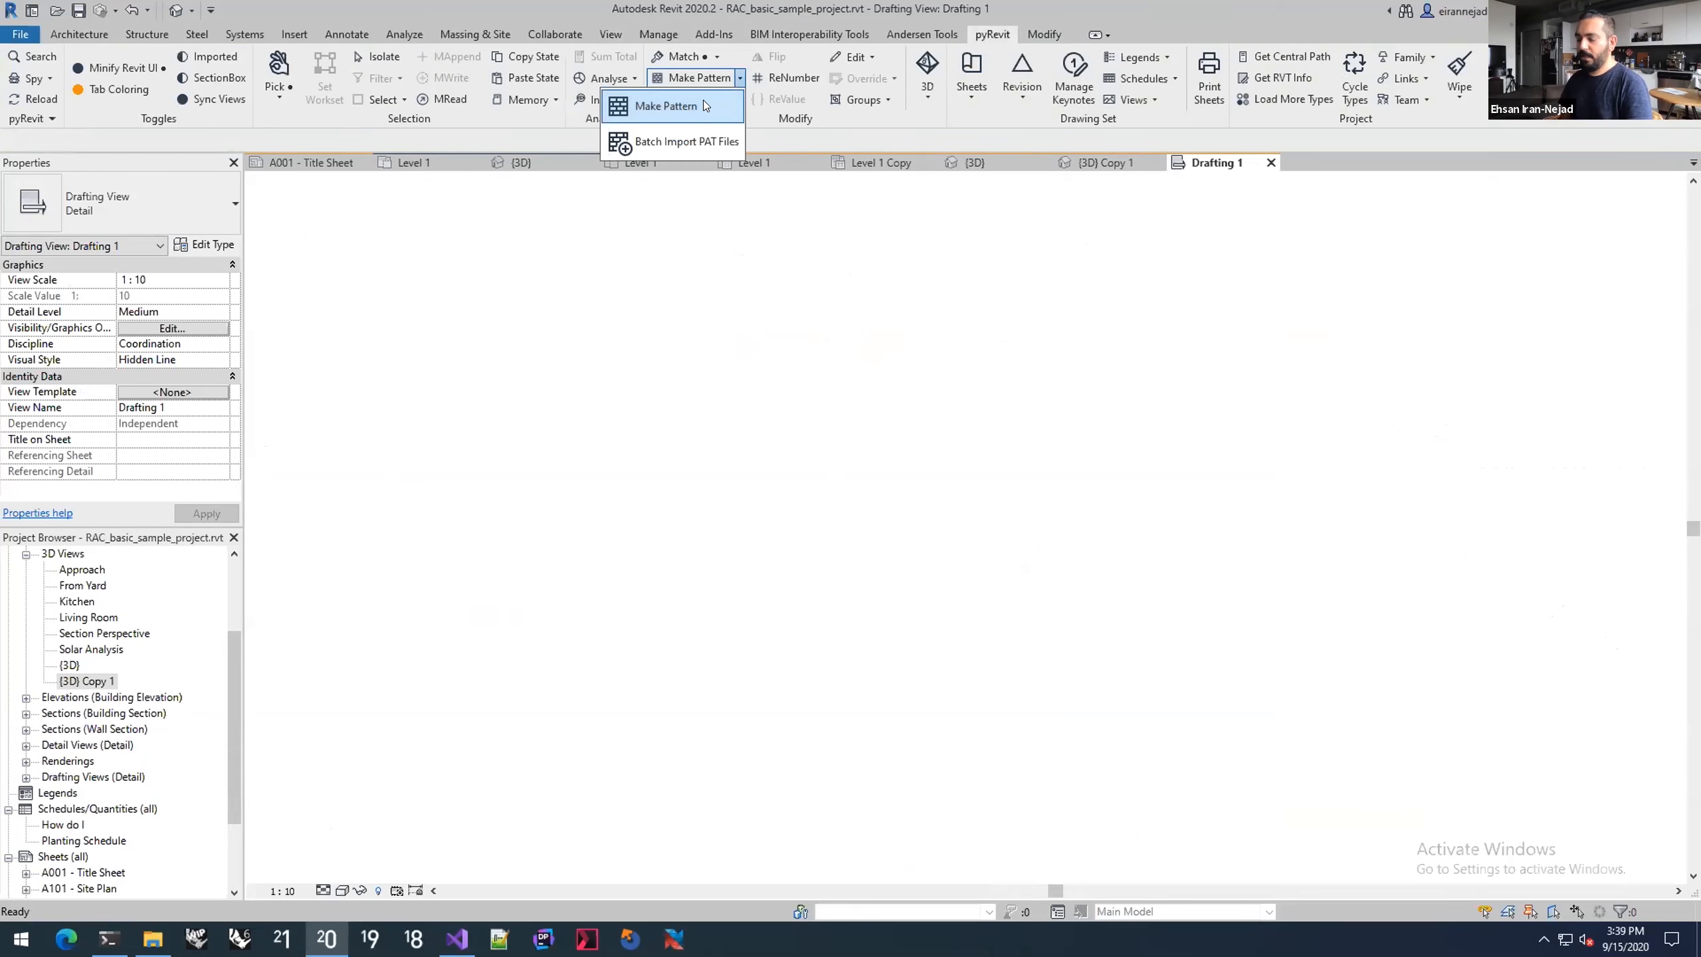
{"action": "left_click", "coordinate": [706, 105], "text": "alt"}
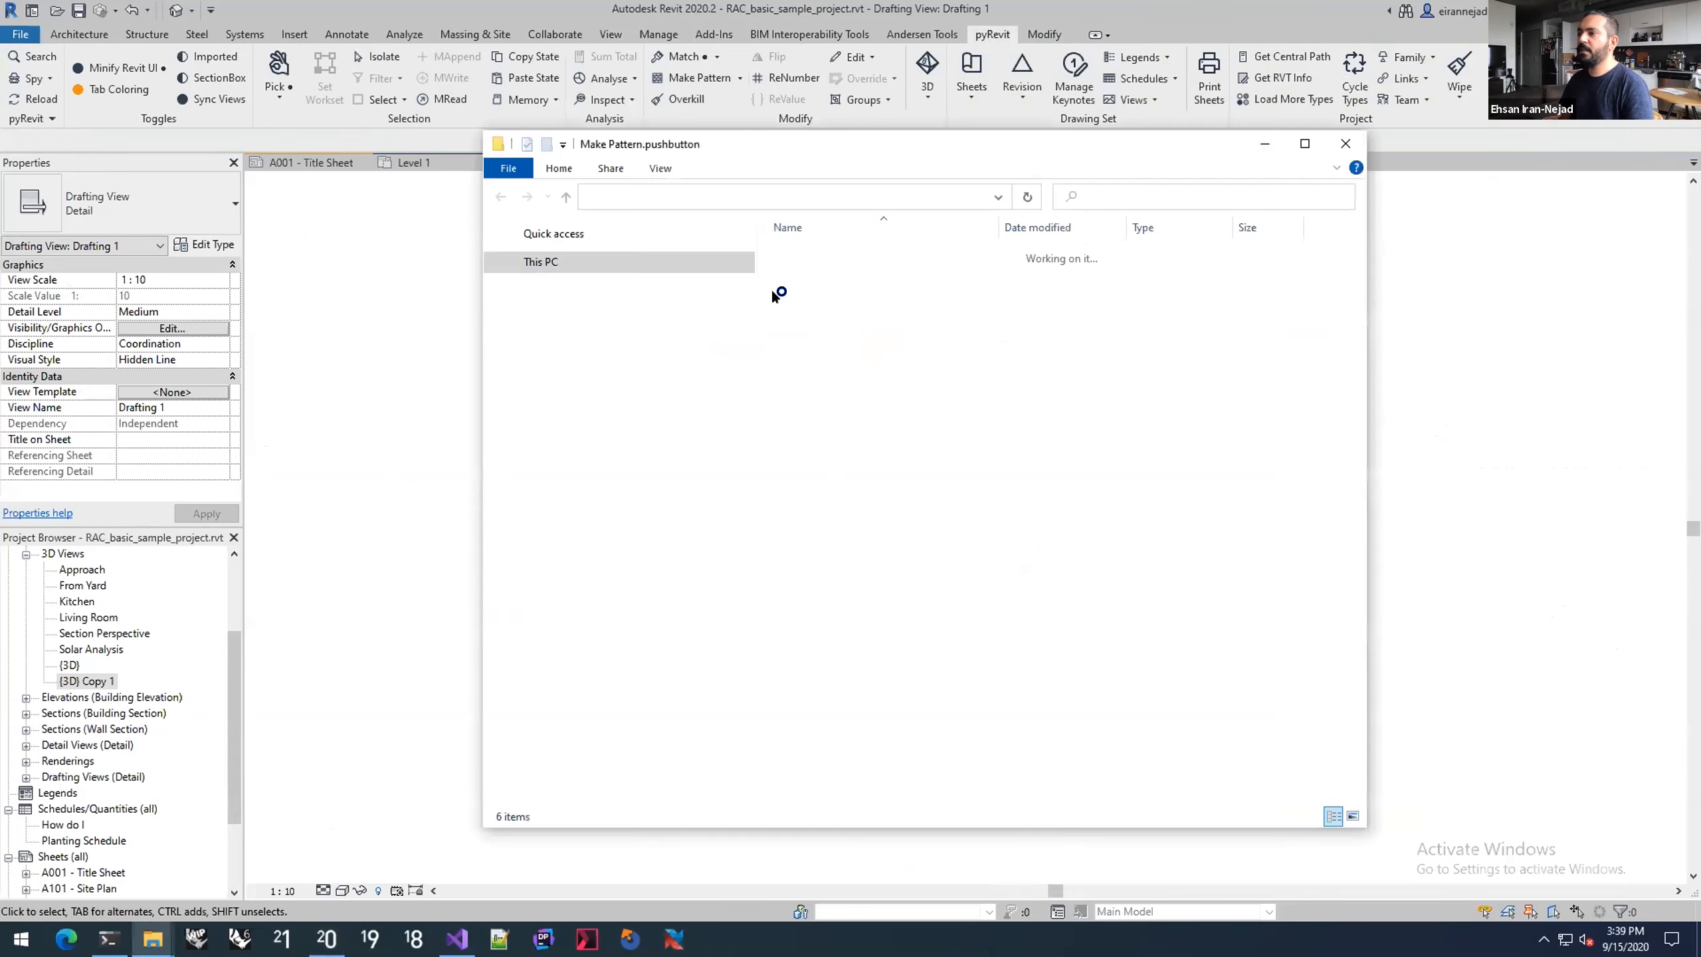
{"action": "left_click", "coordinate": [801, 253]}
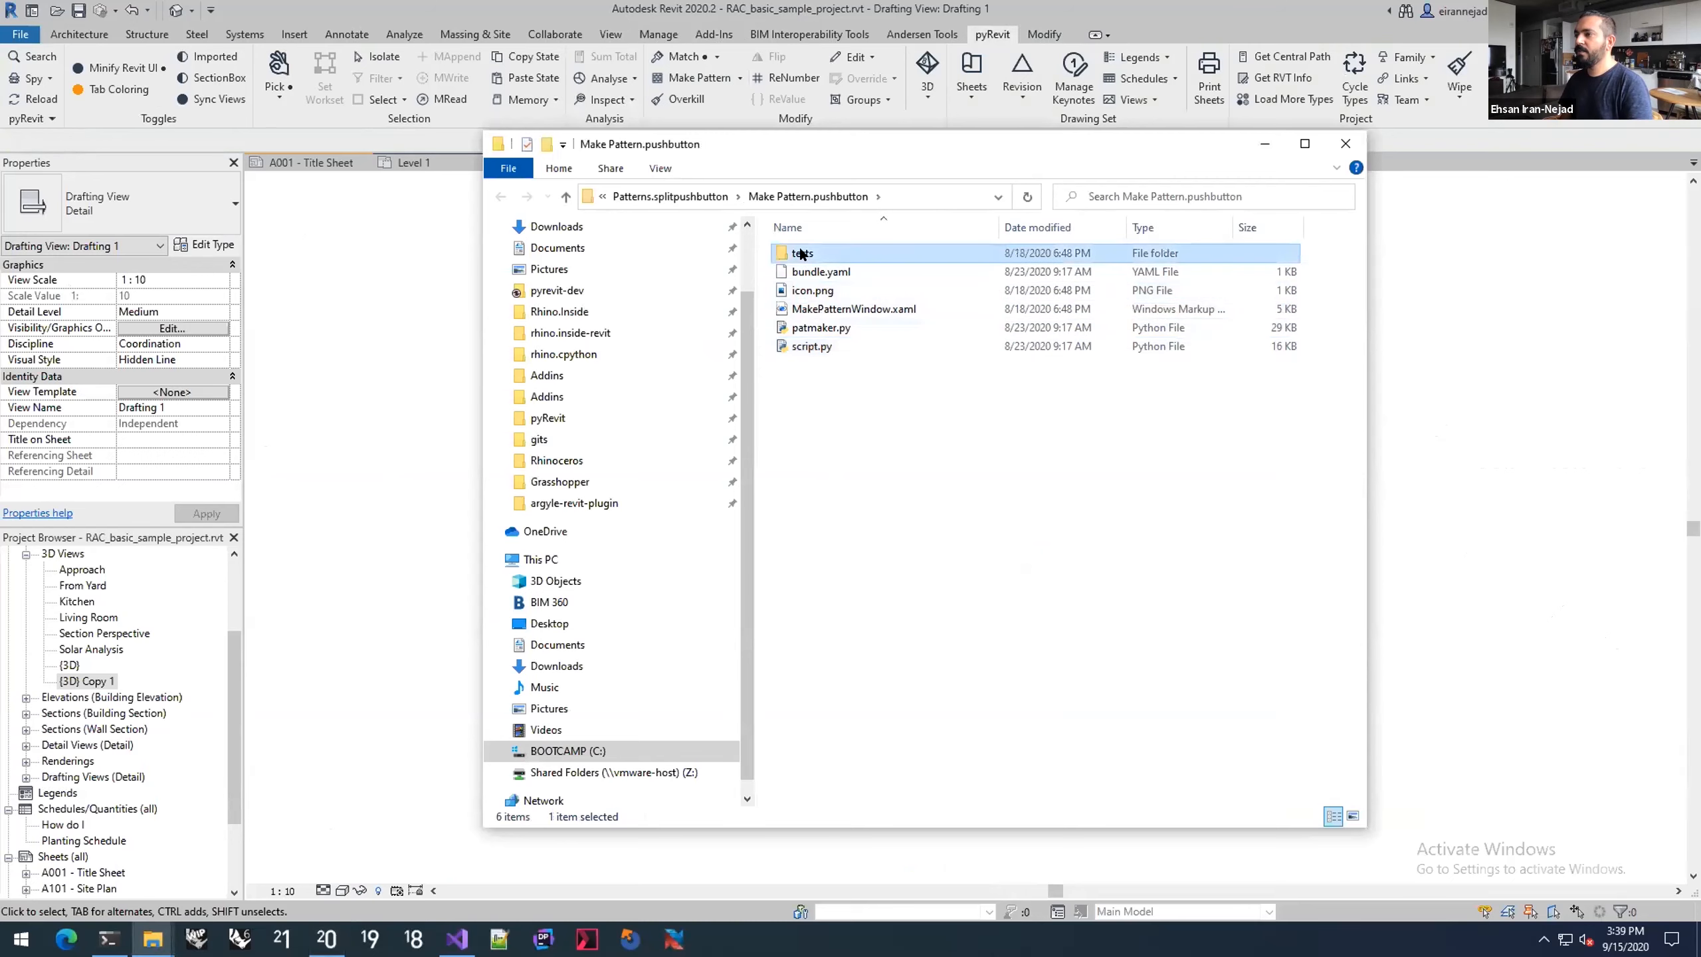
{"action": "key", "text": "Return"}
{"action": "double_click", "coordinate": [845, 274]}
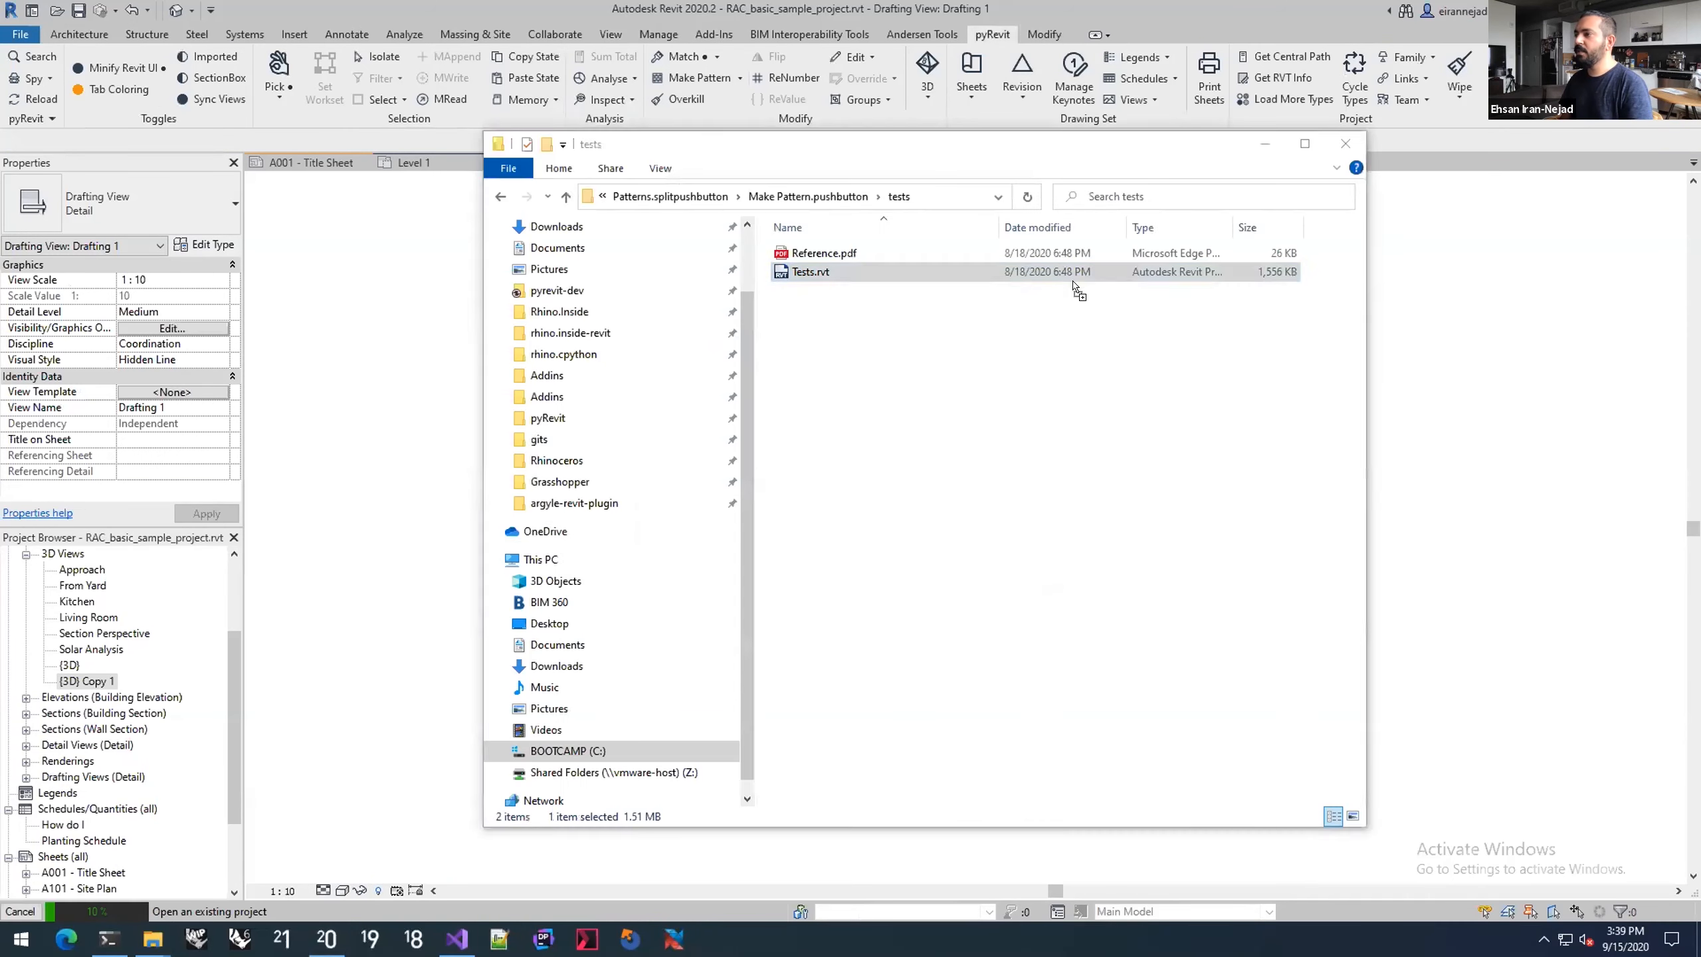
{"action": "left_click", "coordinate": [1265, 144]}
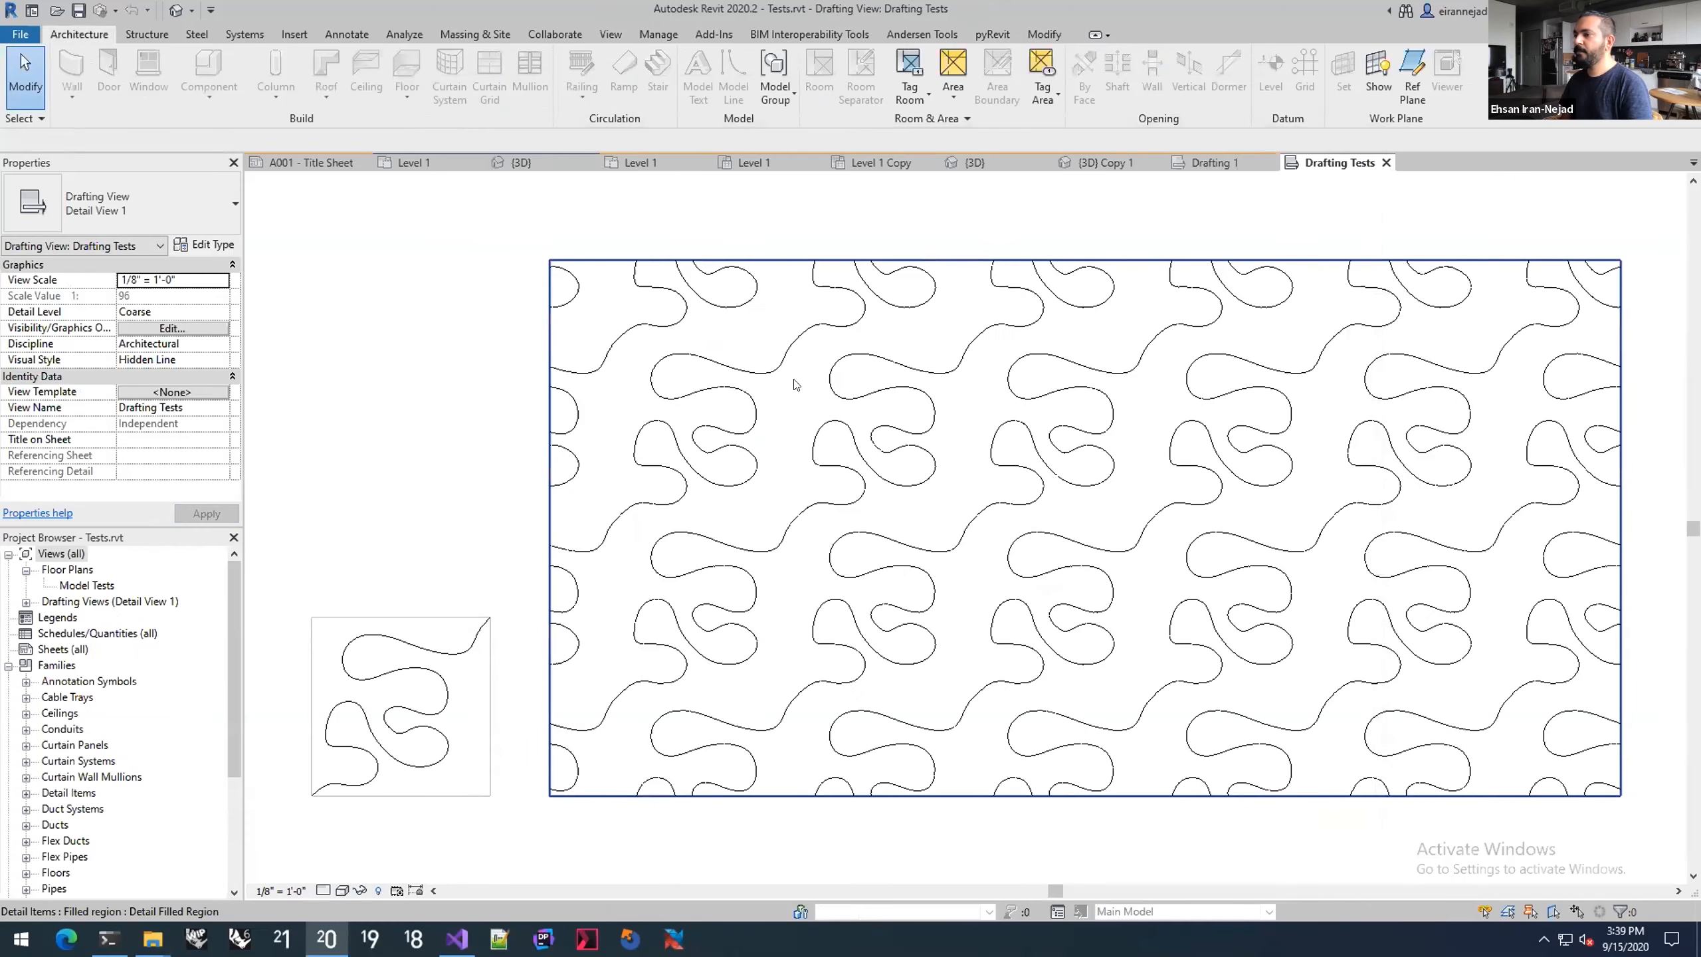
Step: Examine the square pattern tile in Drafting Tests, checking its boundary line and inner spline, then clear the selection
{"action": "middle_click_drag", "start_coordinate": [857, 392], "coordinate": [842, 384]}
{"action": "middle_click_drag", "start_coordinate": [691, 444], "coordinate": [896, 342]}
{"action": "scroll", "coordinate": [713, 482], "scroll_direction": "up", "scroll_amount": 7}
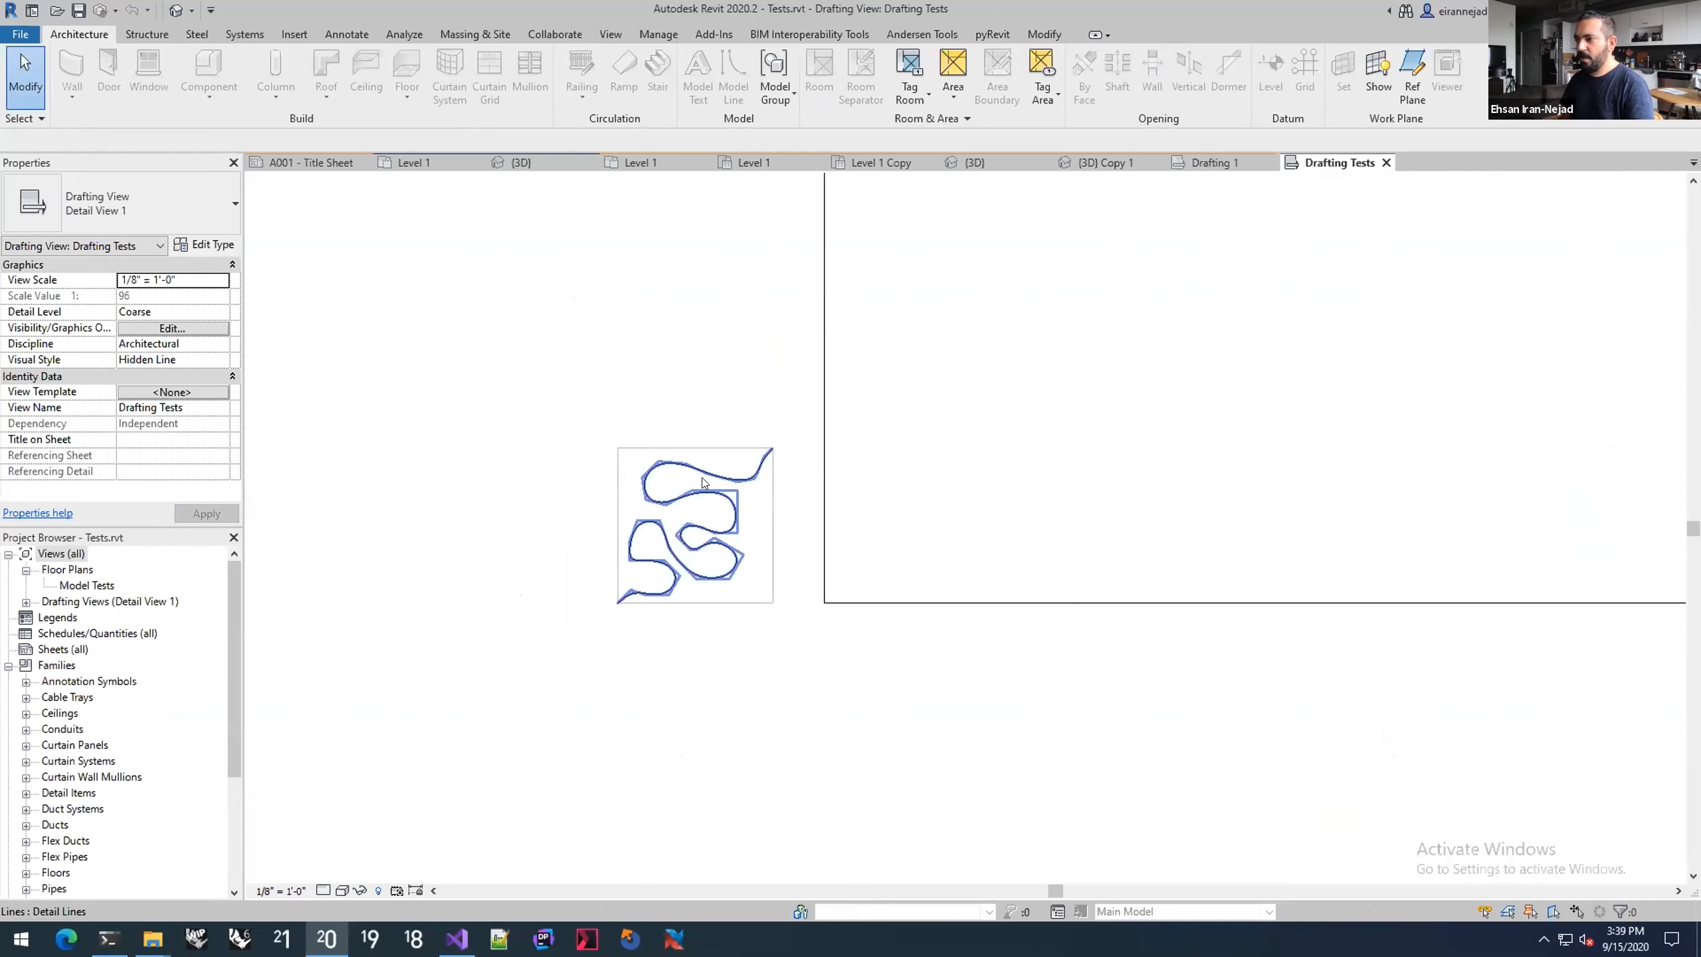
{"action": "left_click", "coordinate": [698, 399]}
{"action": "middle_click_drag", "start_coordinate": [623, 419], "coordinate": [652, 370]}
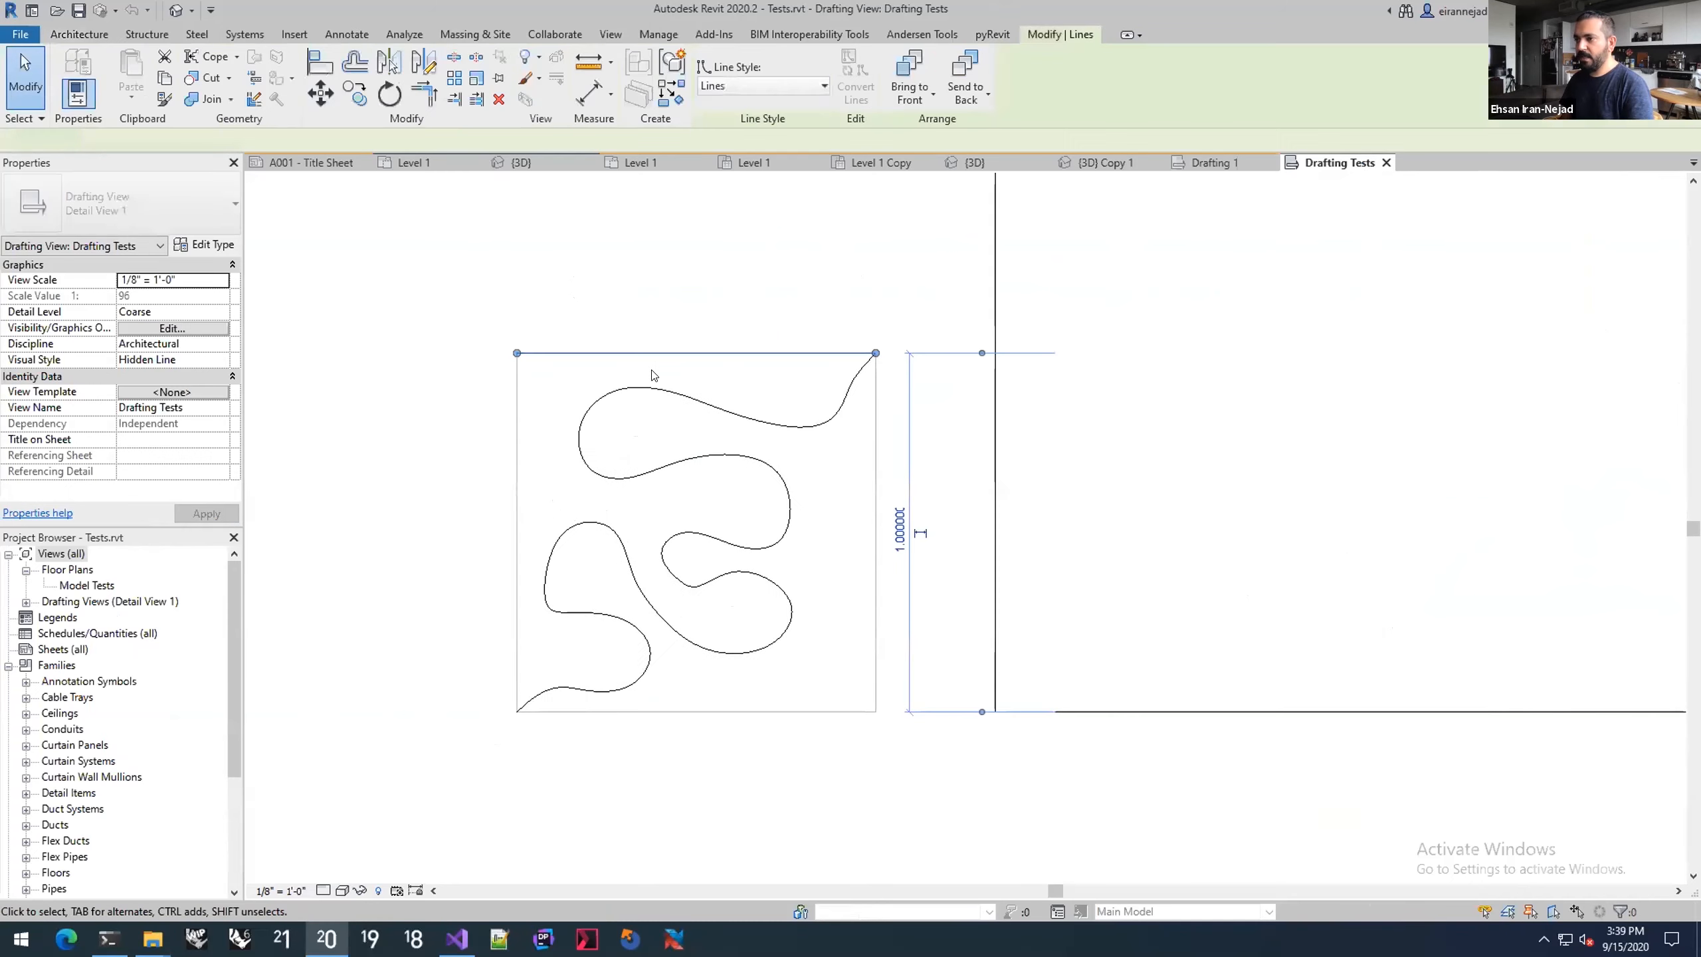
{"action": "left_click", "coordinate": [816, 630]}
{"action": "left_click", "coordinate": [778, 528]}
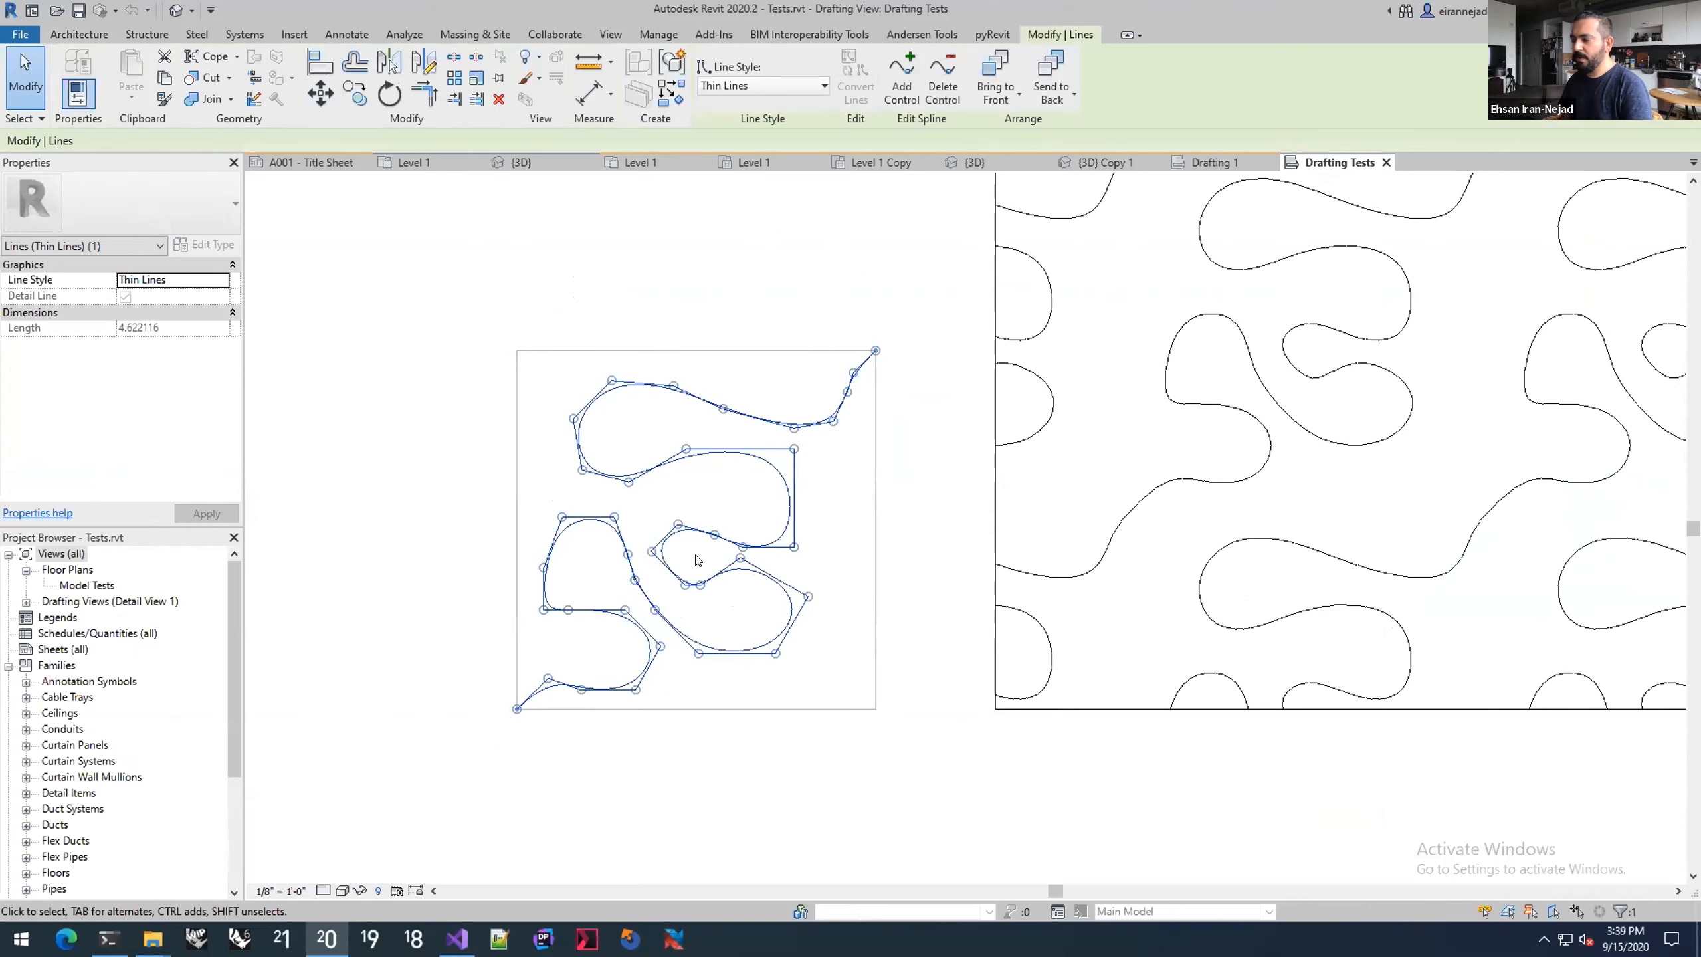
{"action": "scroll", "coordinate": [709, 541], "scroll_direction": "down", "scroll_amount": 2}
{"action": "key", "text": "Escape"}
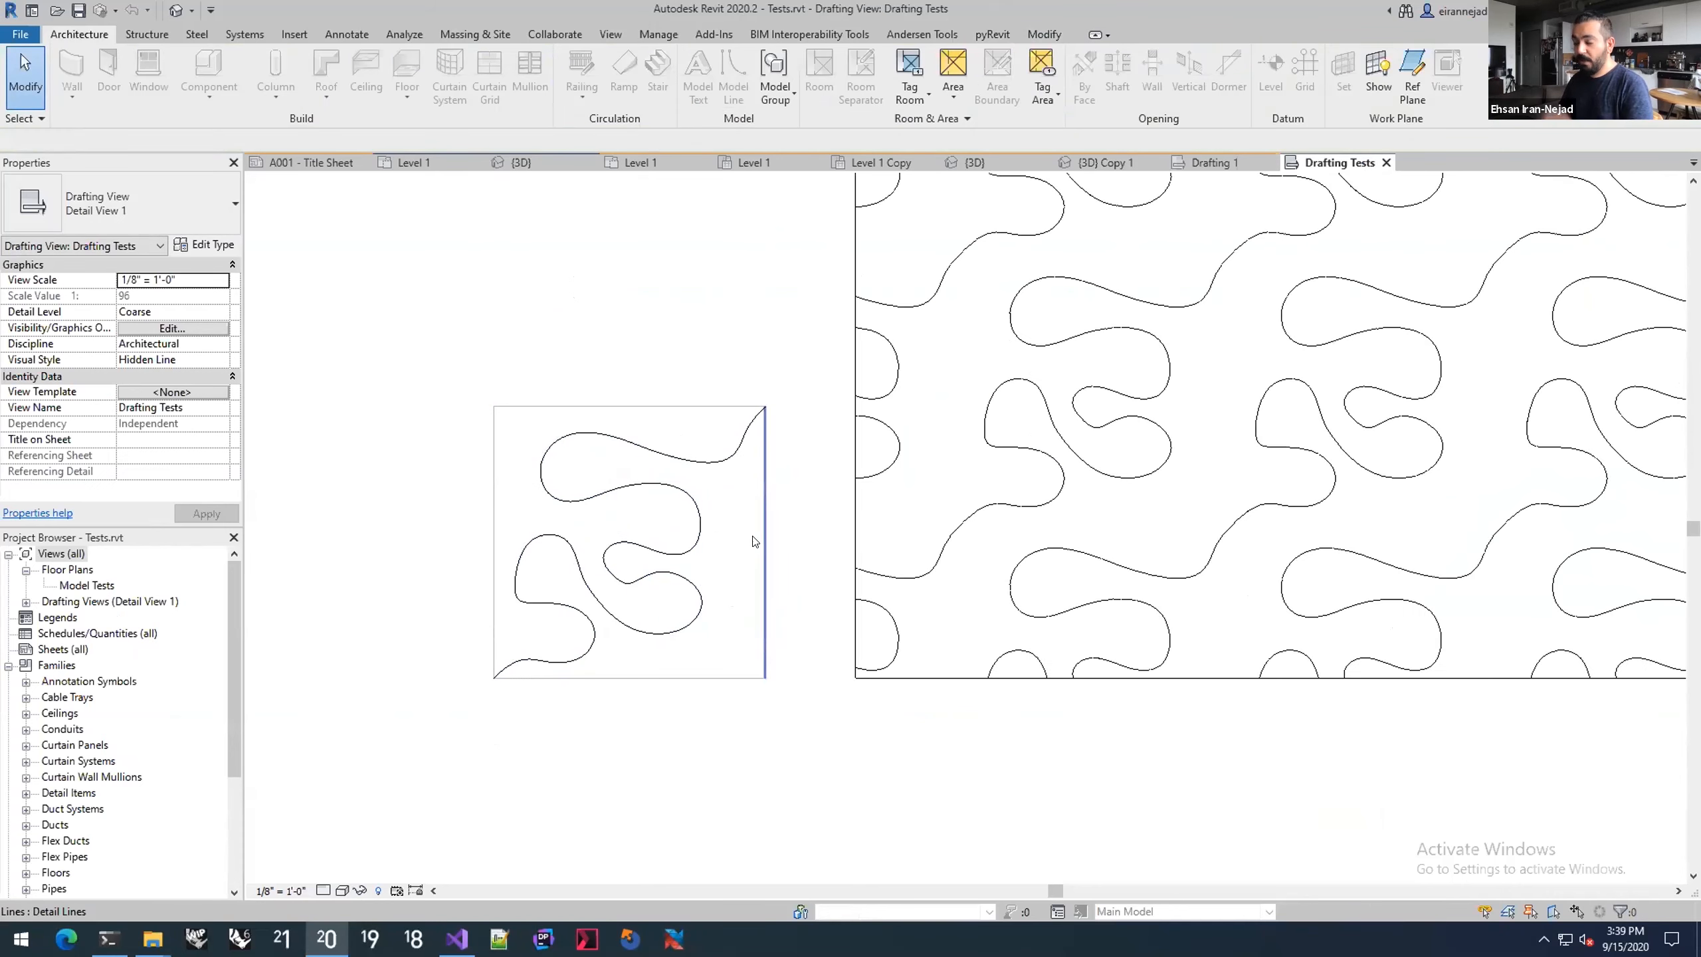
Step: Compare the spline inside the square tile with the repeating pattern of the adjacent filled region, then clear the selection
{"action": "scroll", "coordinate": [771, 540], "scroll_direction": "down", "scroll_amount": 3}
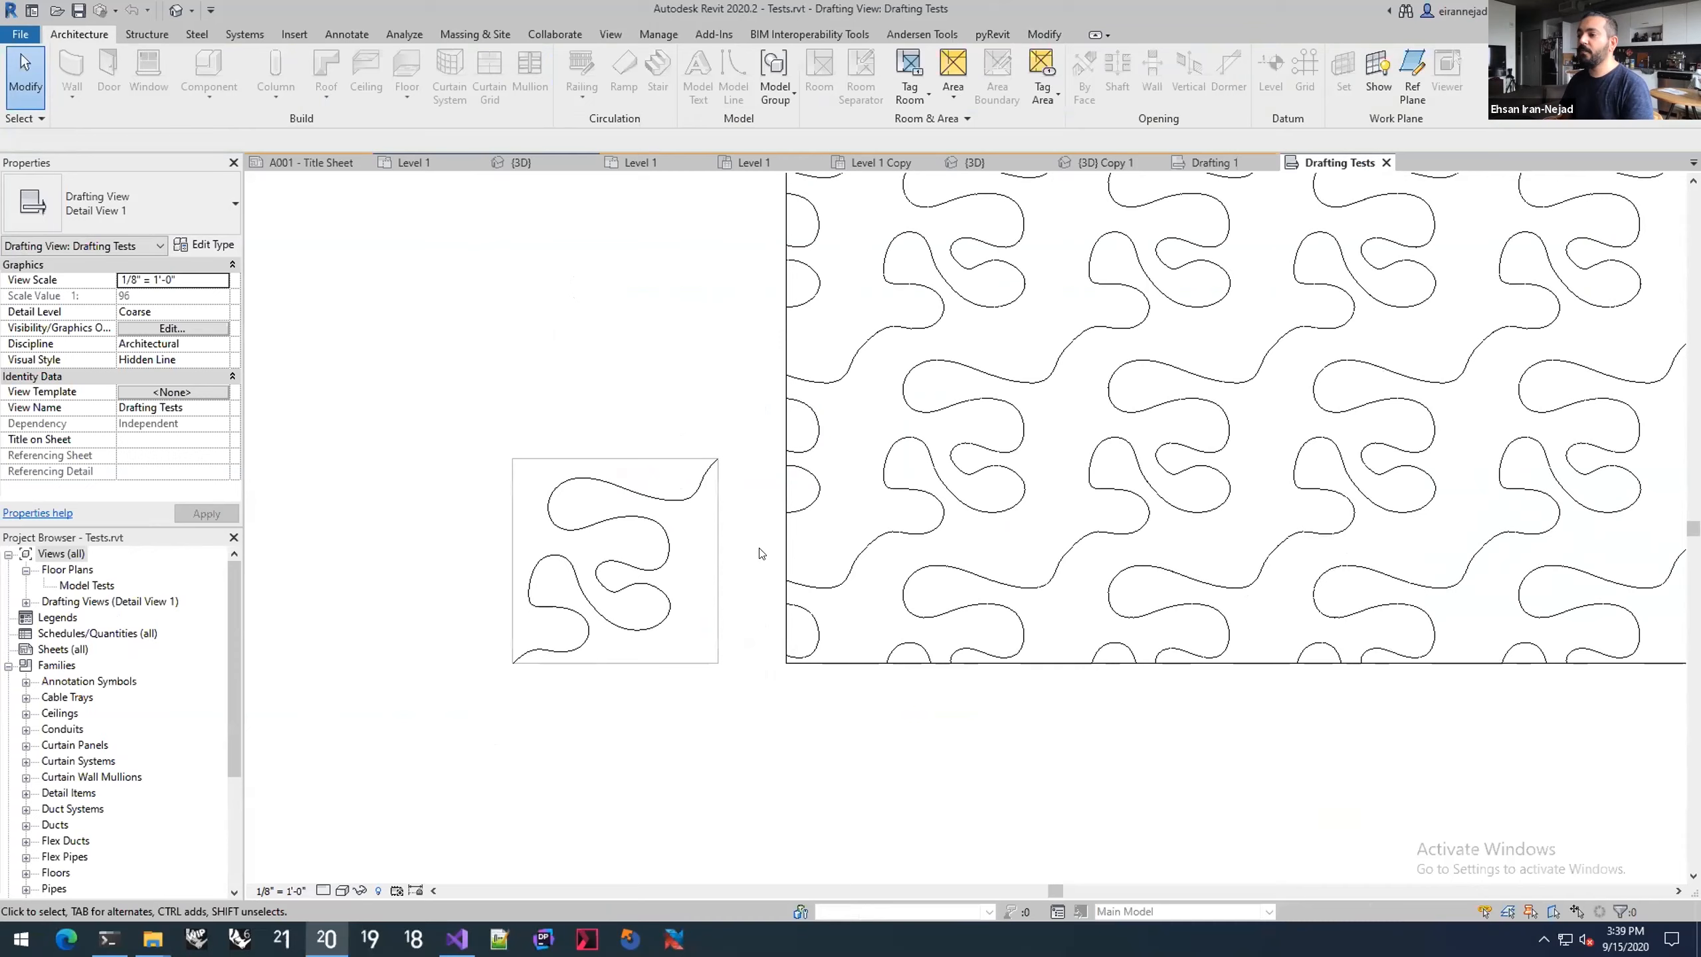
{"action": "scroll", "coordinate": [709, 558], "scroll_direction": "up", "scroll_amount": 2}
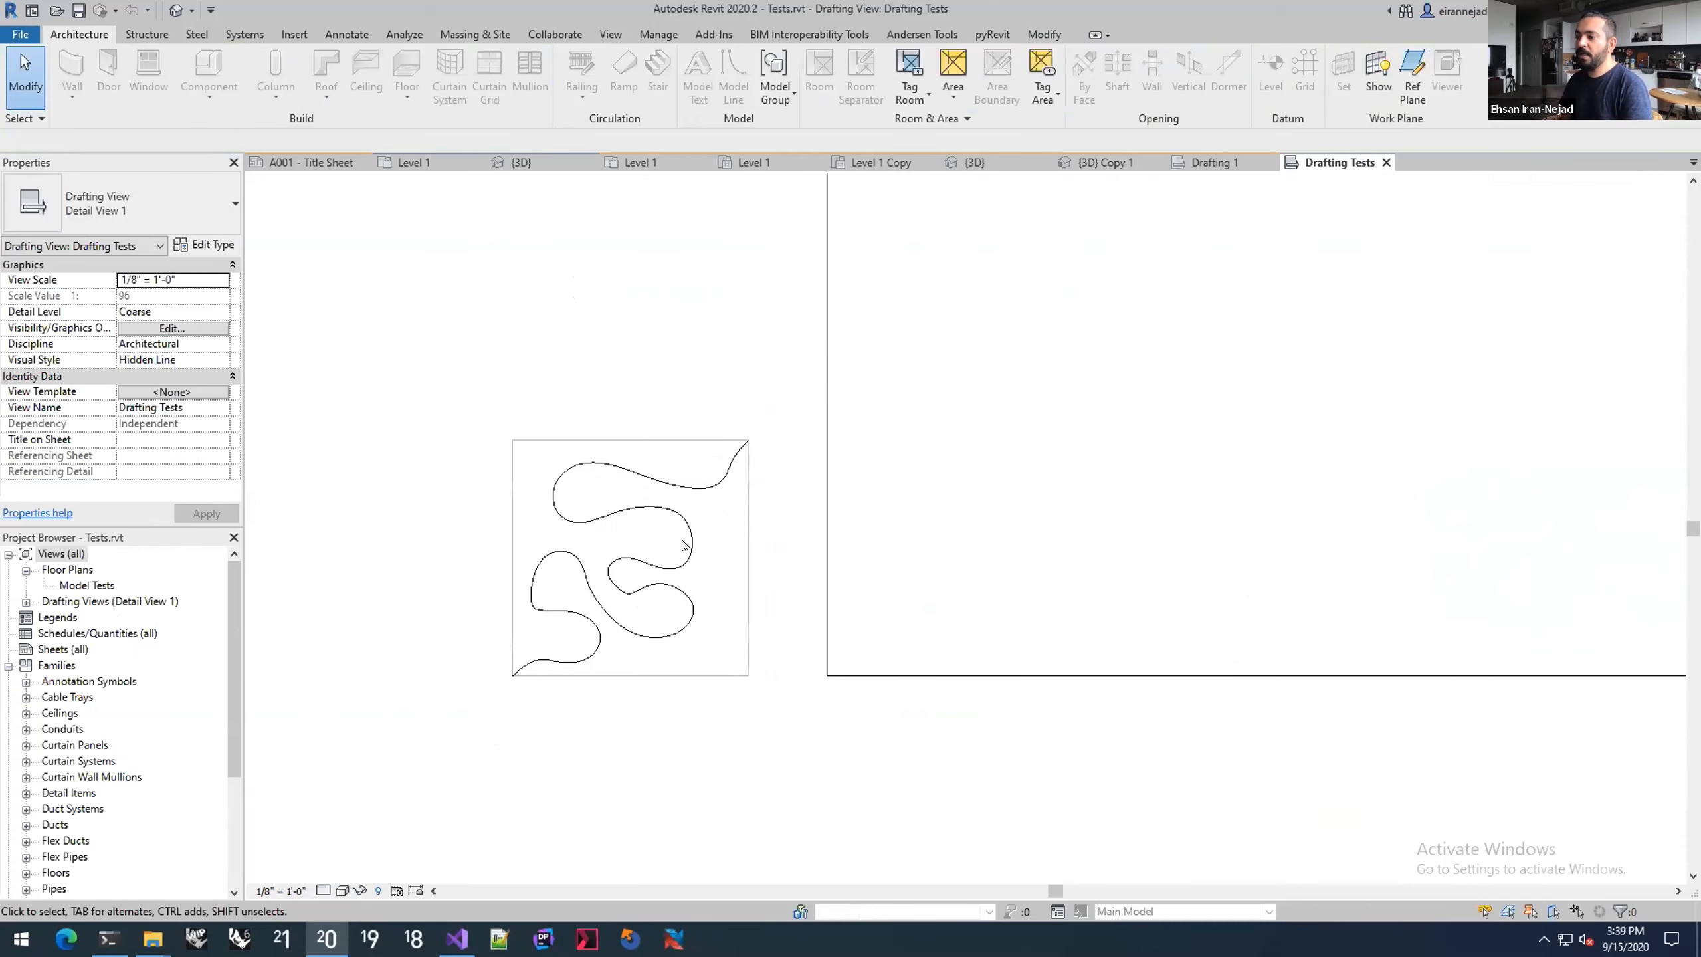
{"action": "left_click", "coordinate": [670, 507]}
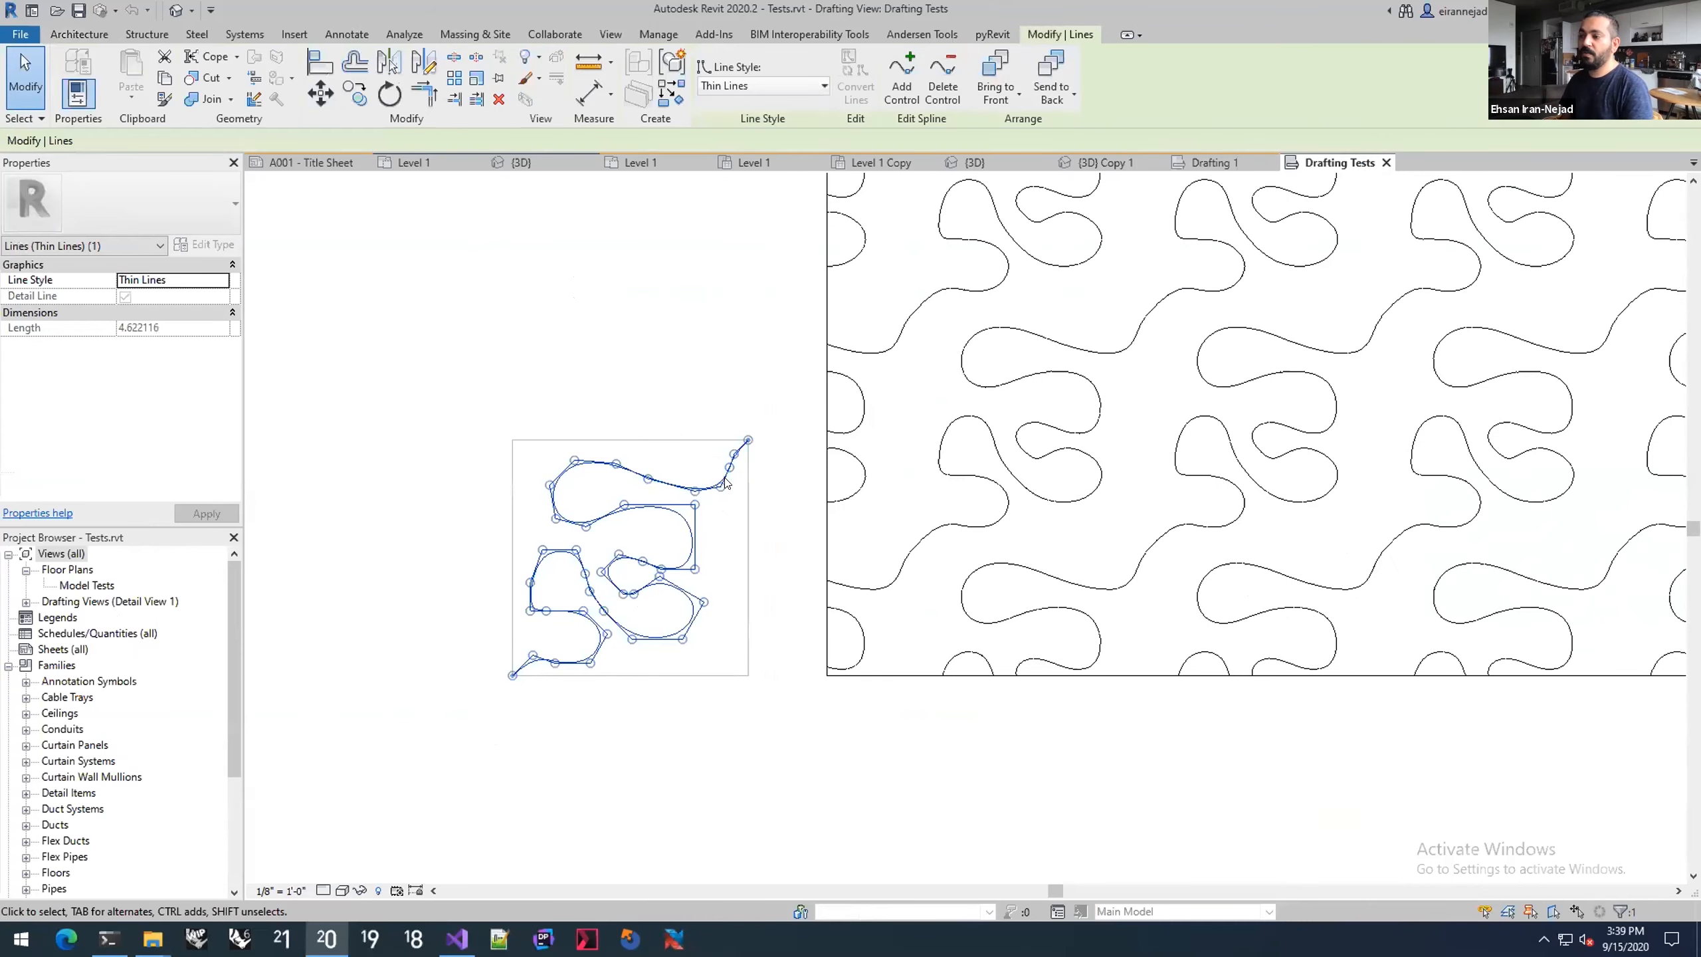
{"action": "scroll", "coordinate": [727, 482], "scroll_direction": "down", "scroll_amount": 2}
{"action": "key", "text": "Escape"}
{"action": "scroll", "coordinate": [760, 487], "scroll_direction": "down", "scroll_amount": 1}
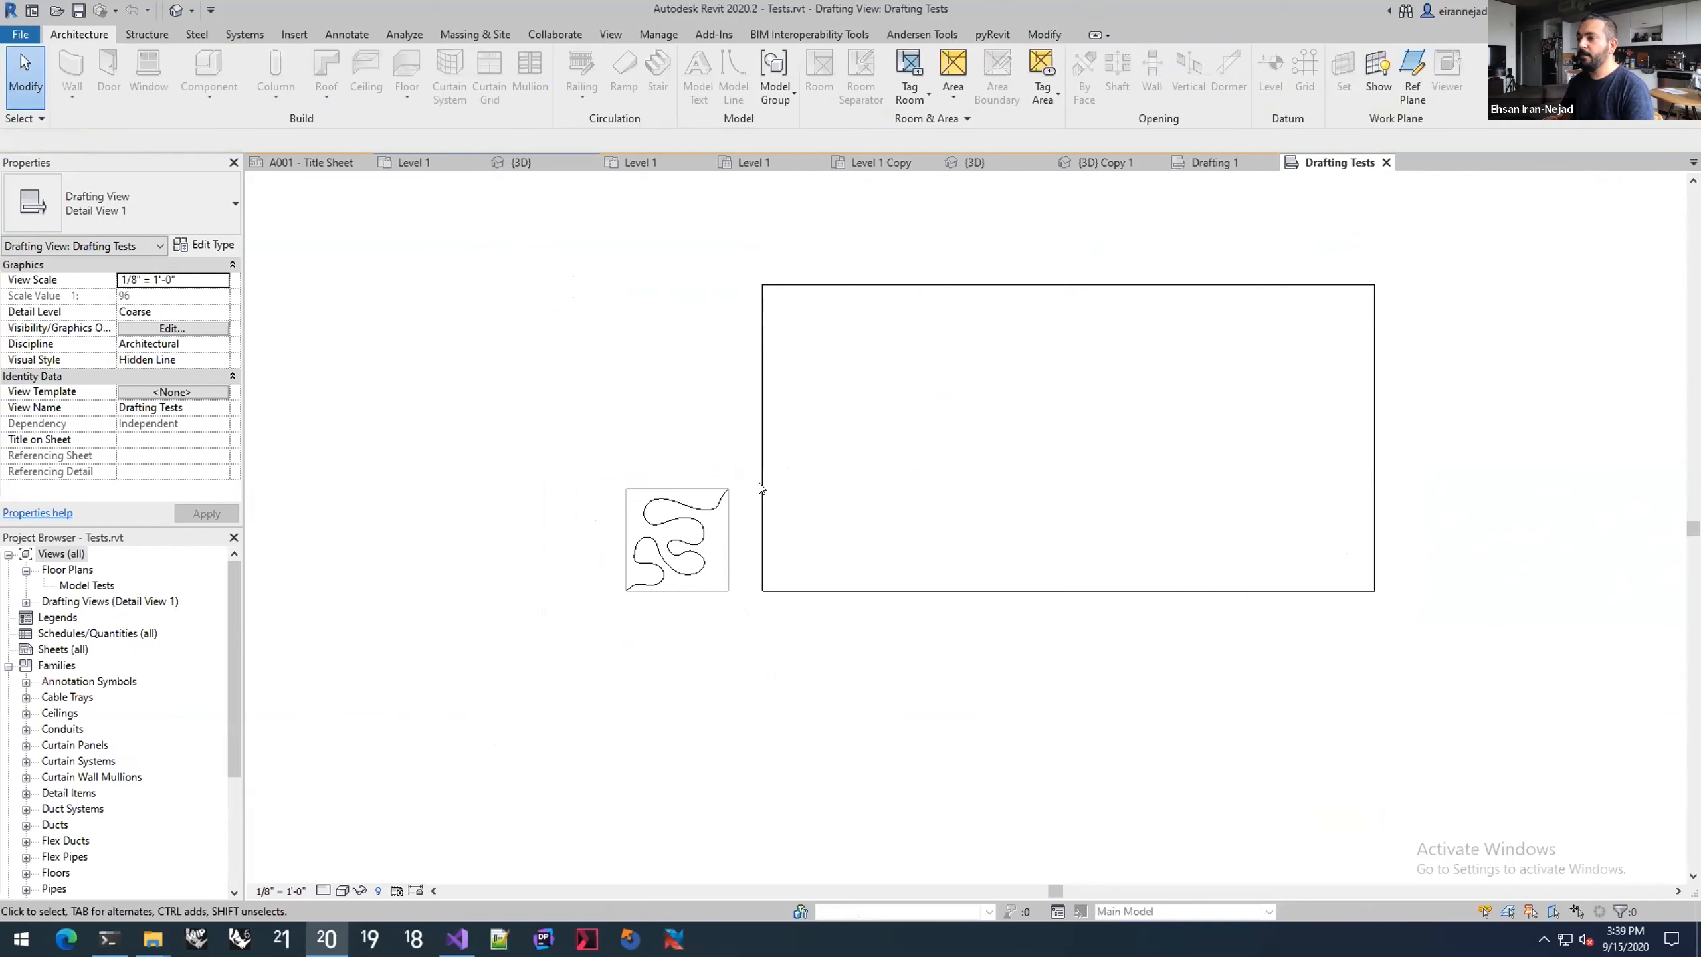
{"action": "middle_click_drag", "start_coordinate": [760, 488], "coordinate": [726, 512]}
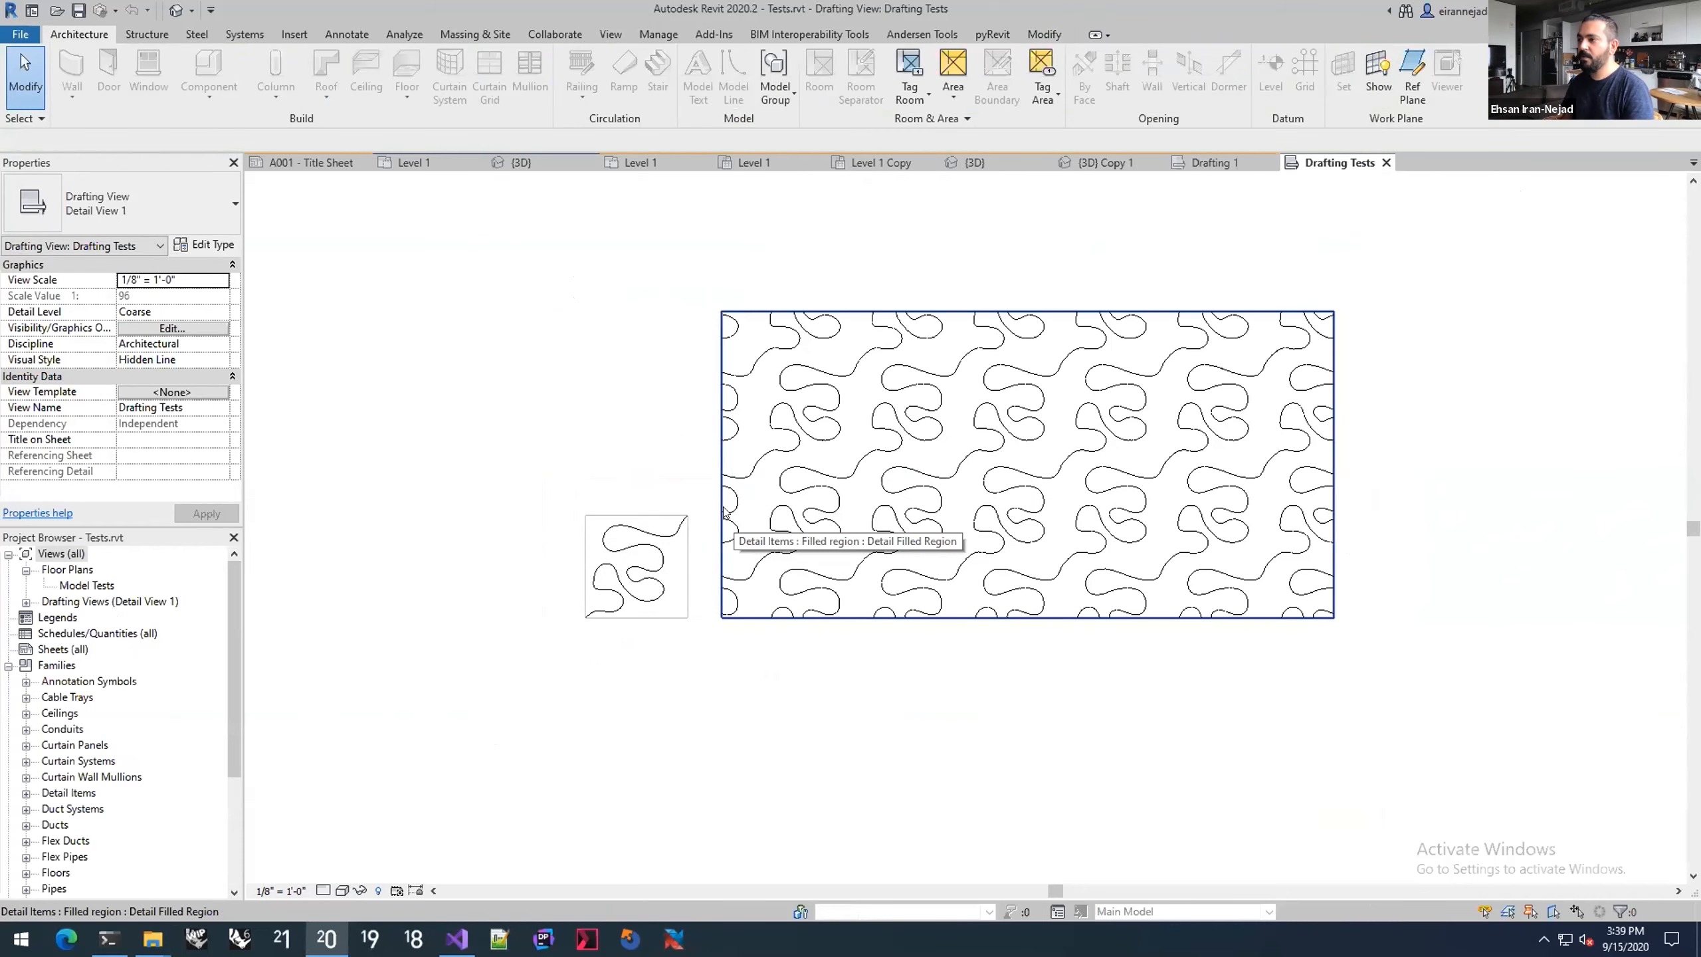
{"action": "scroll", "coordinate": [726, 512], "scroll_direction": "up", "scroll_amount": 1}
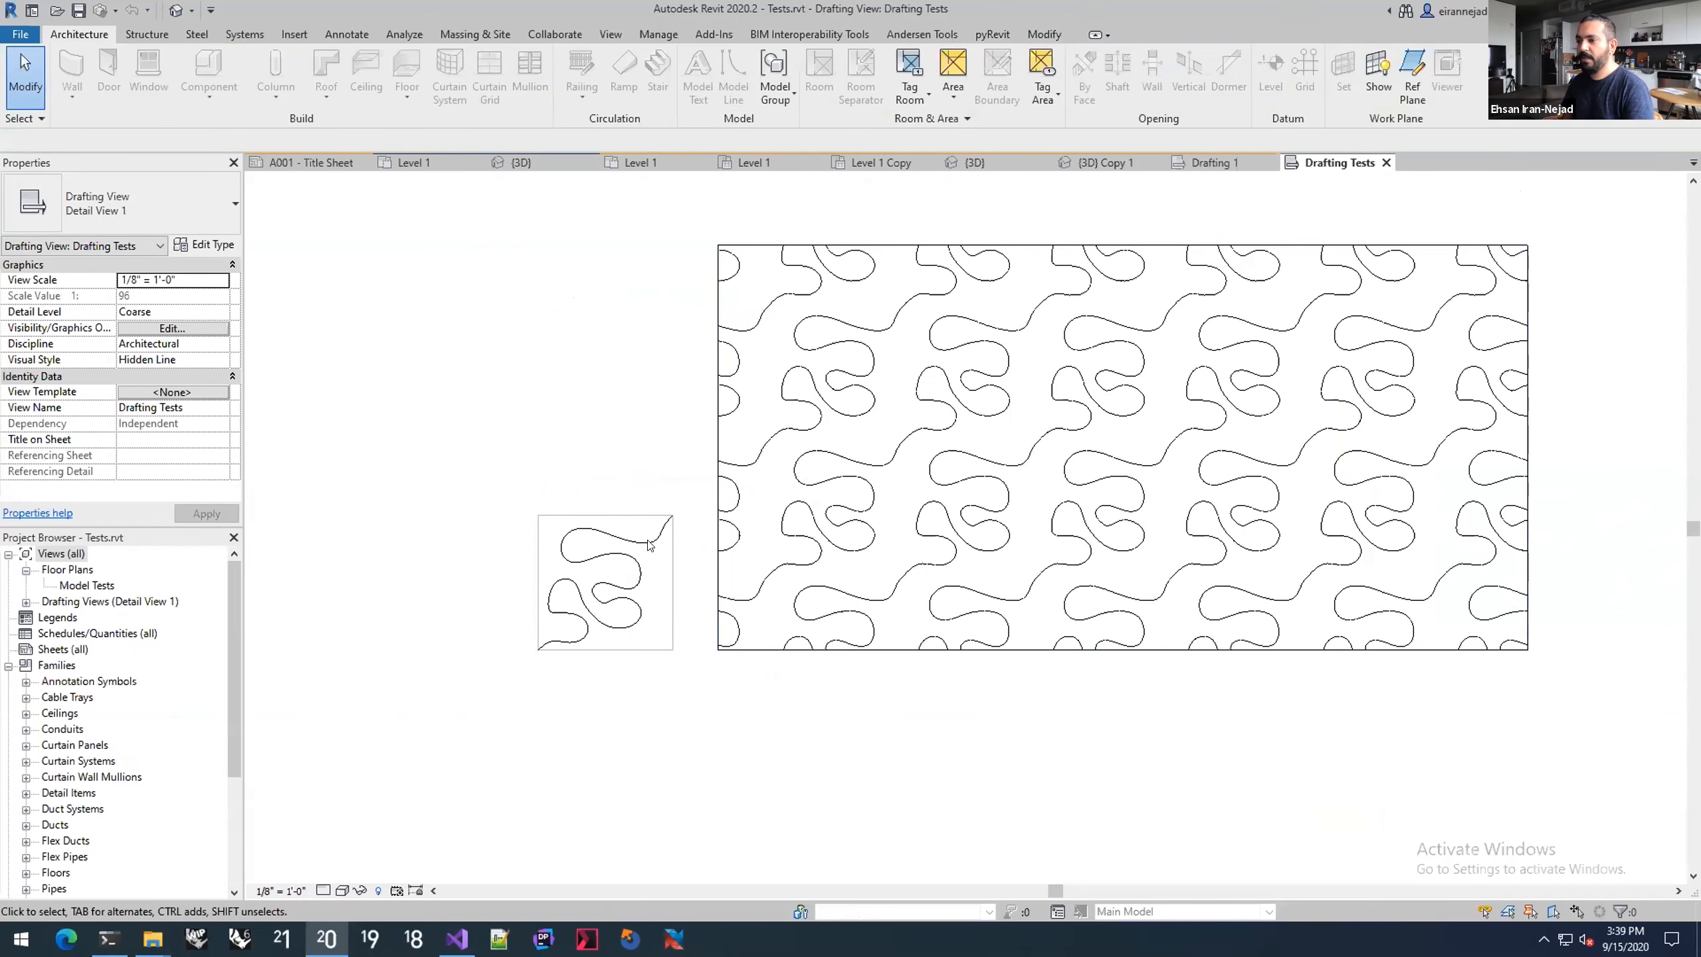
{"action": "left_click", "coordinate": [804, 504]}
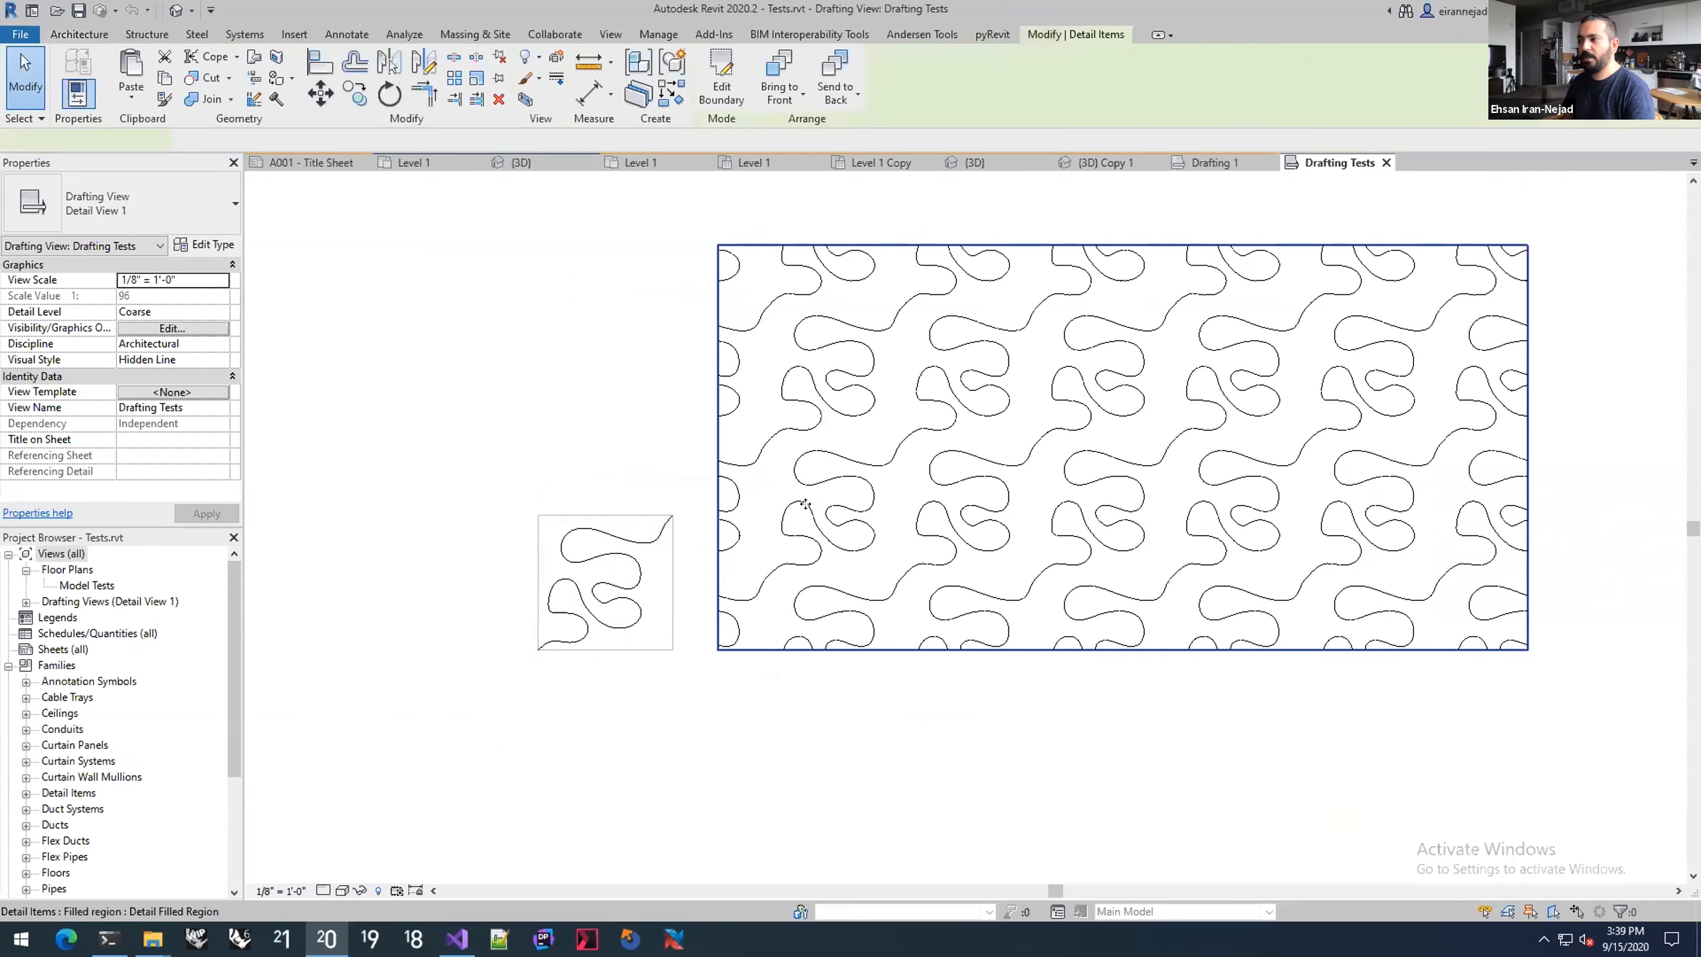
{"action": "key", "text": "Escape"}
Step: Copy the tile's spline one tile width to the right, then copy that duplicate one tile height upward
{"action": "left_click", "coordinate": [623, 539]}
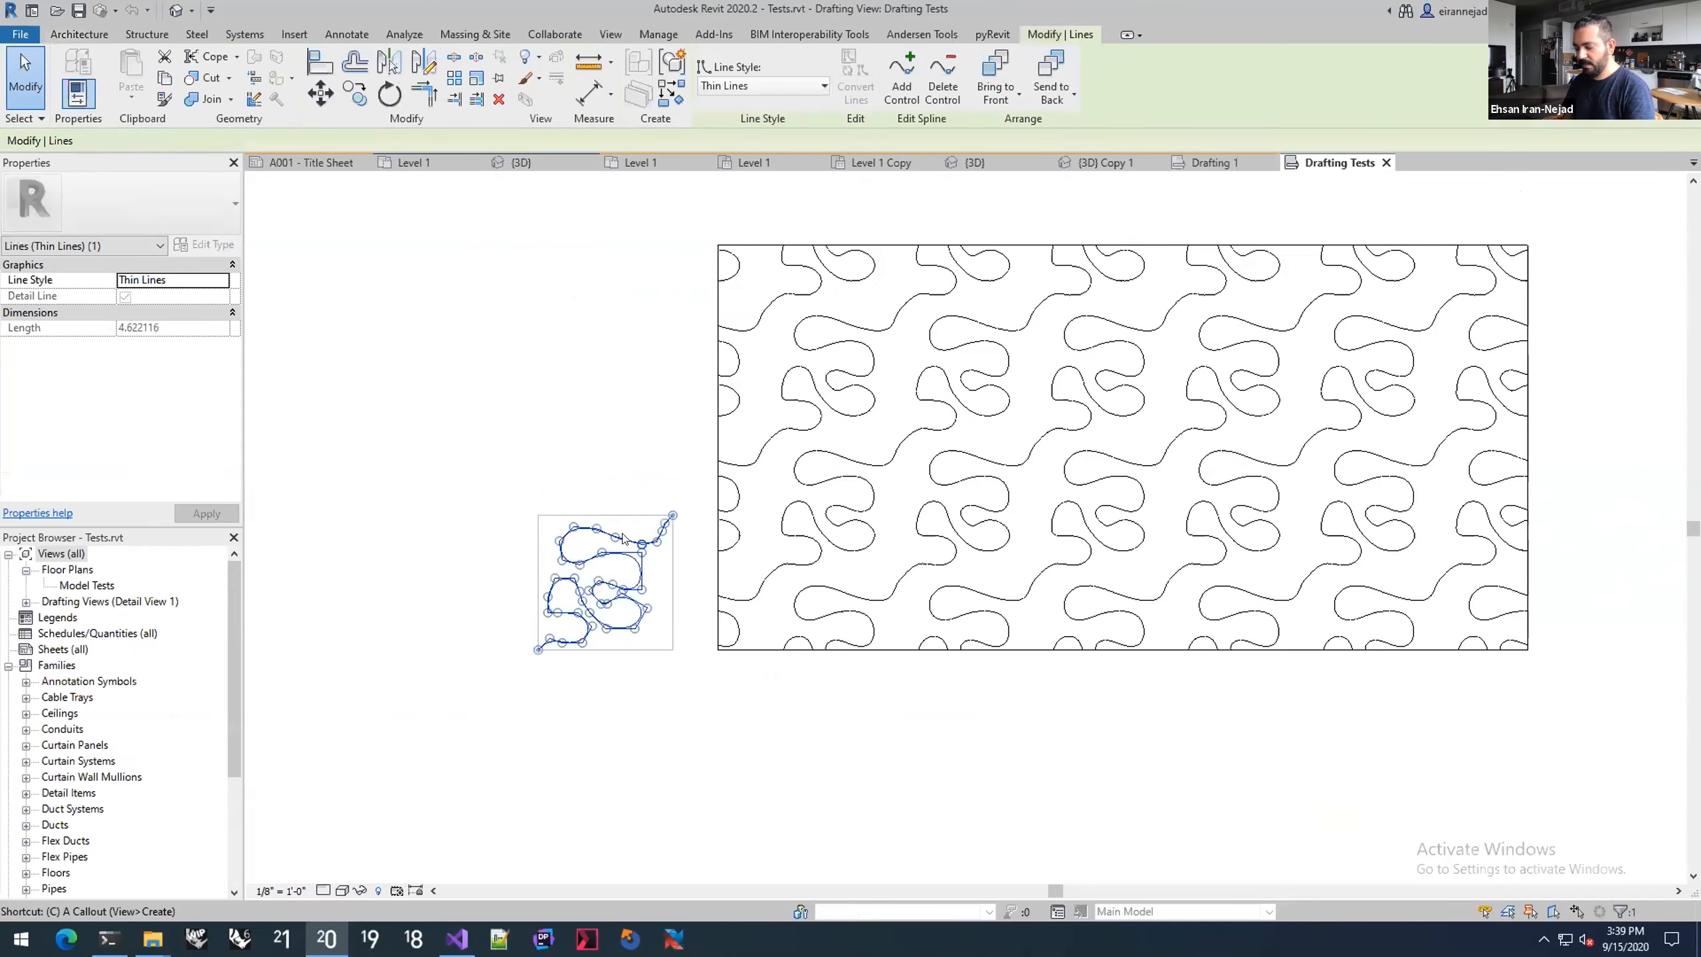
{"action": "key", "text": "o"}
{"action": "left_click", "coordinate": [535, 648]}
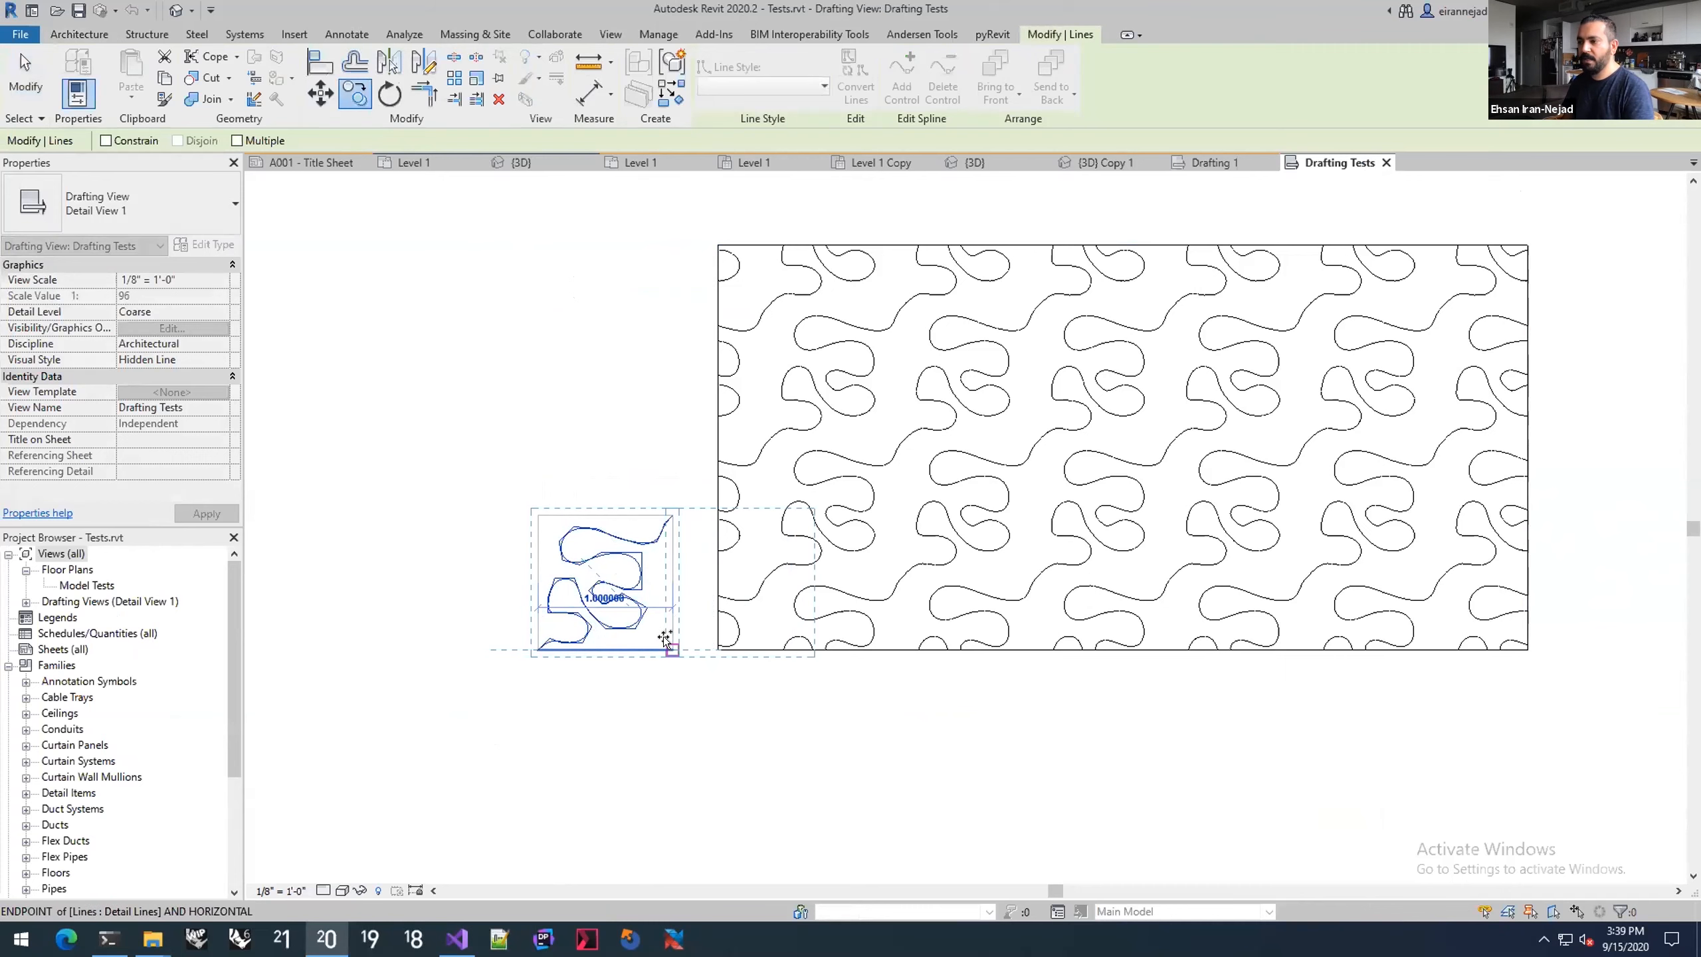
{"action": "left_click", "coordinate": [666, 642]}
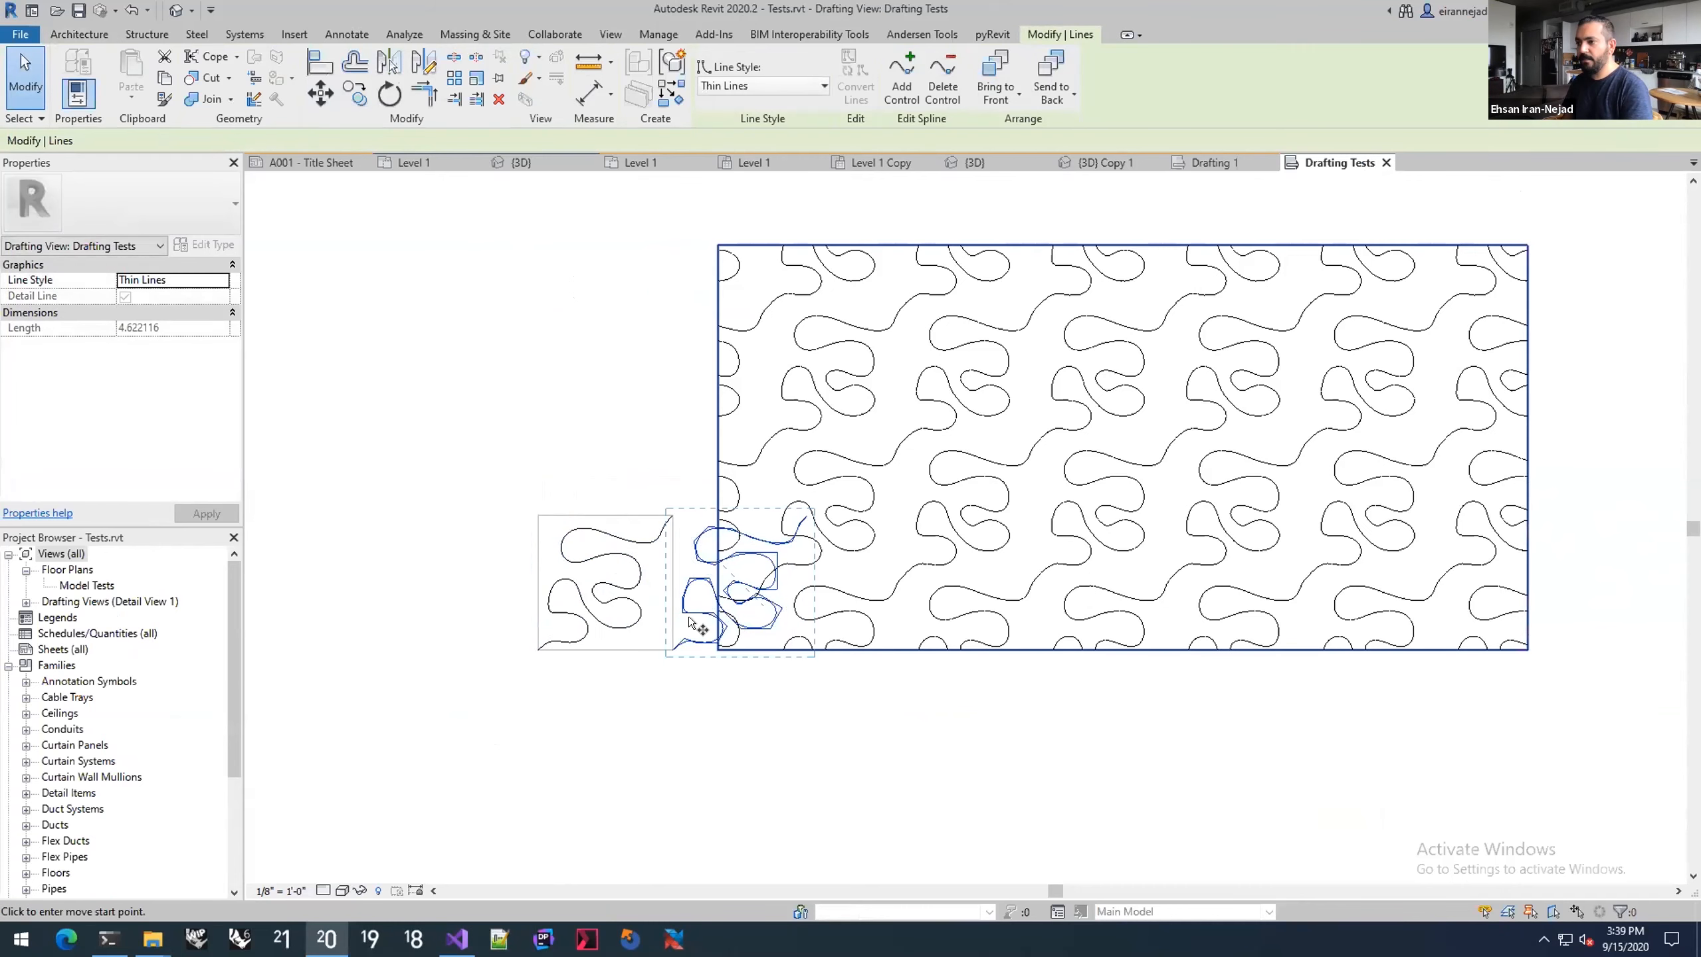
{"action": "left_click", "coordinate": [673, 648]}
{"action": "left_click", "coordinate": [672, 514]}
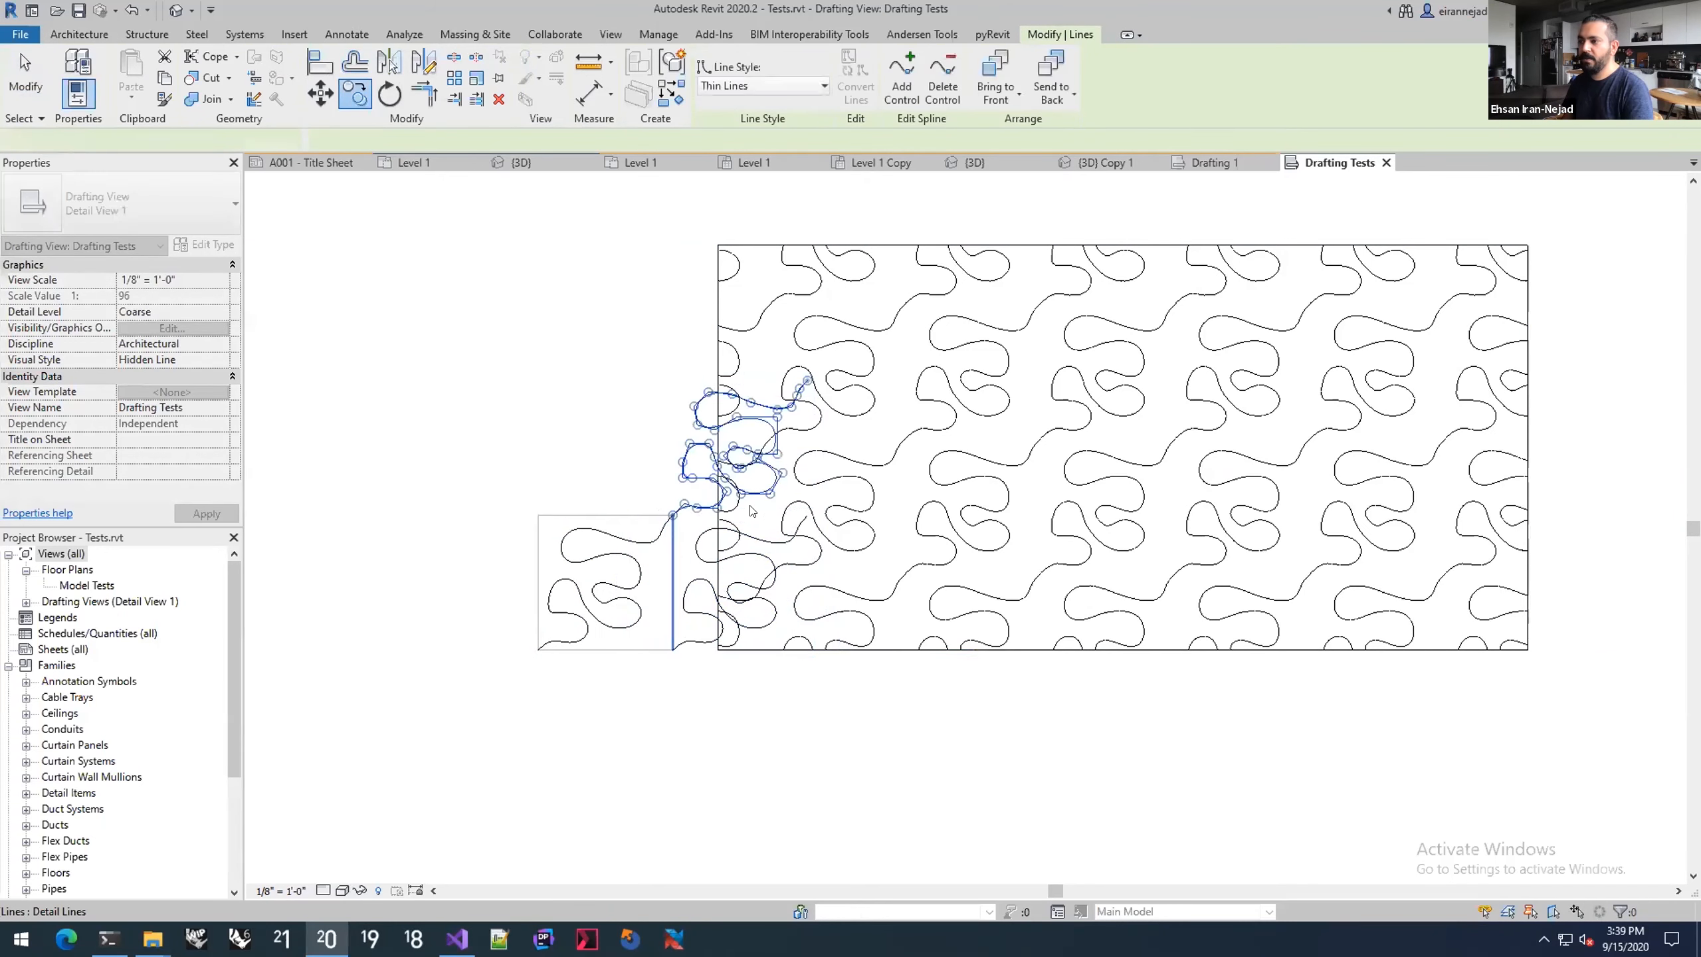
{"action": "key", "text": "Escape"}
Step: Move the patterned filled region to the right, clear of the copied splines
{"action": "left_click", "coordinate": [998, 404]}
{"action": "left_click_drag", "start_coordinate": [948, 493], "coordinate": [1095, 493]}
{"action": "key", "text": "Escape"}
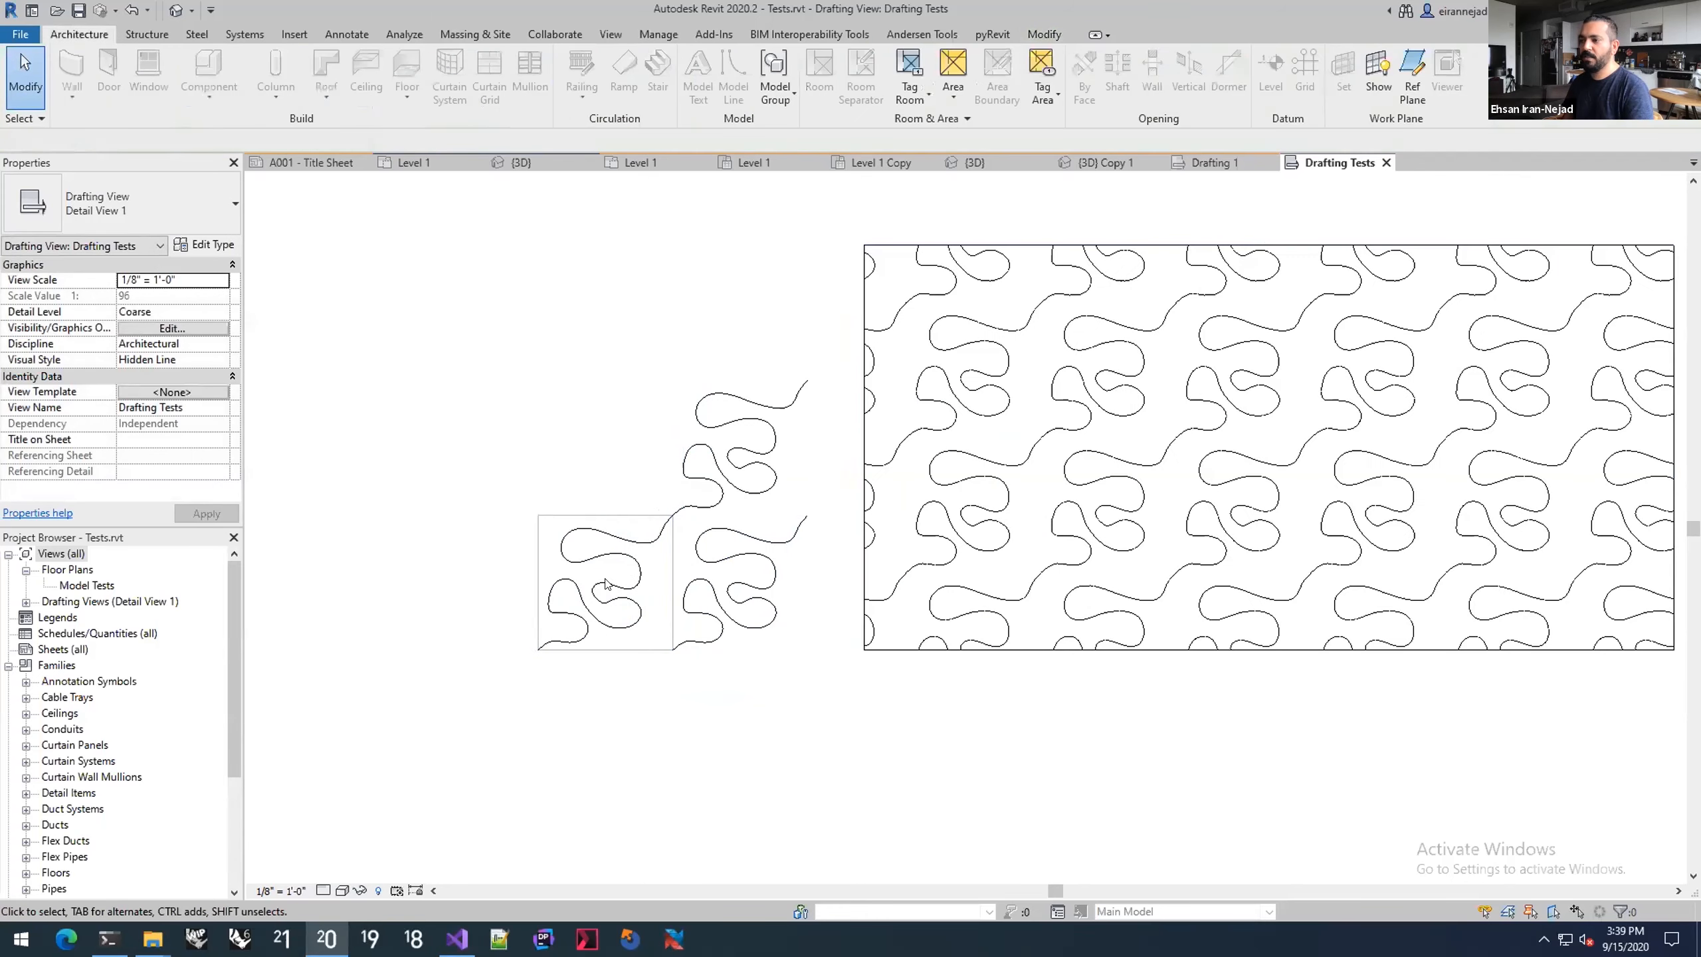
Step: Delete the two spline copies beside the tile, then undo the recent edits, including the filled region's move
{"action": "left_click_drag", "start_coordinate": [762, 632], "coordinate": [710, 422]}
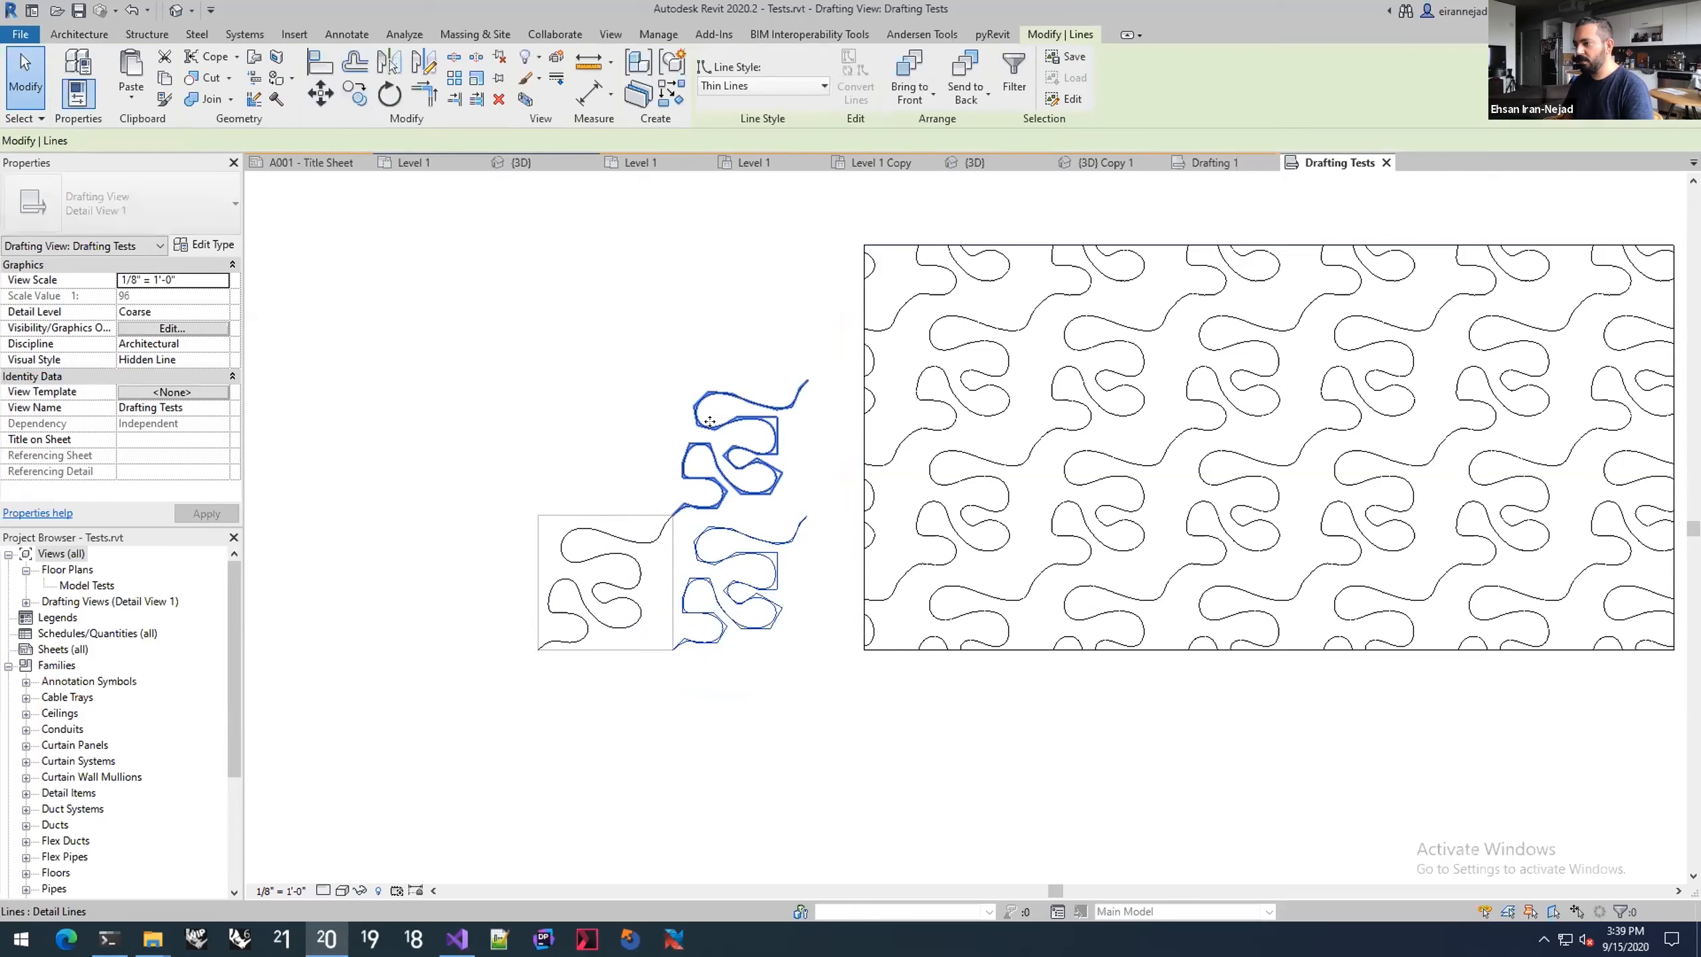
{"action": "key", "text": "Delete"}
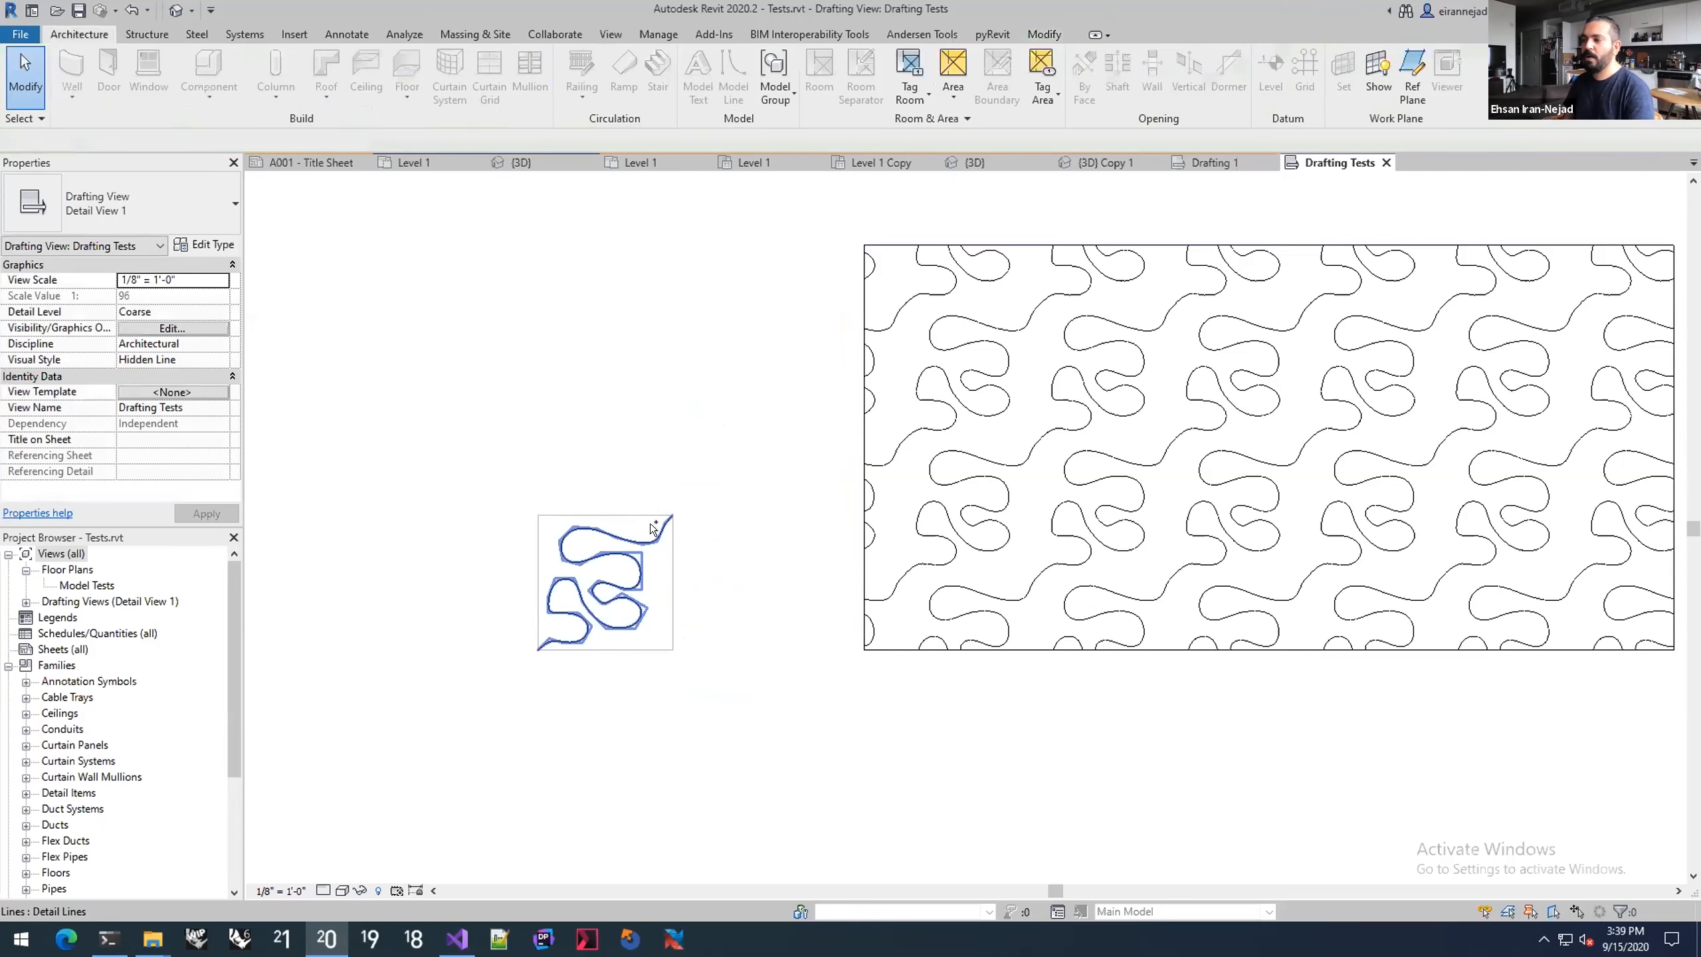
{"action": "key", "text": "ctrl+z"}
{"action": "key", "text": "ctrl+z"}
{"action": "key", "text": "ctrl+z"}
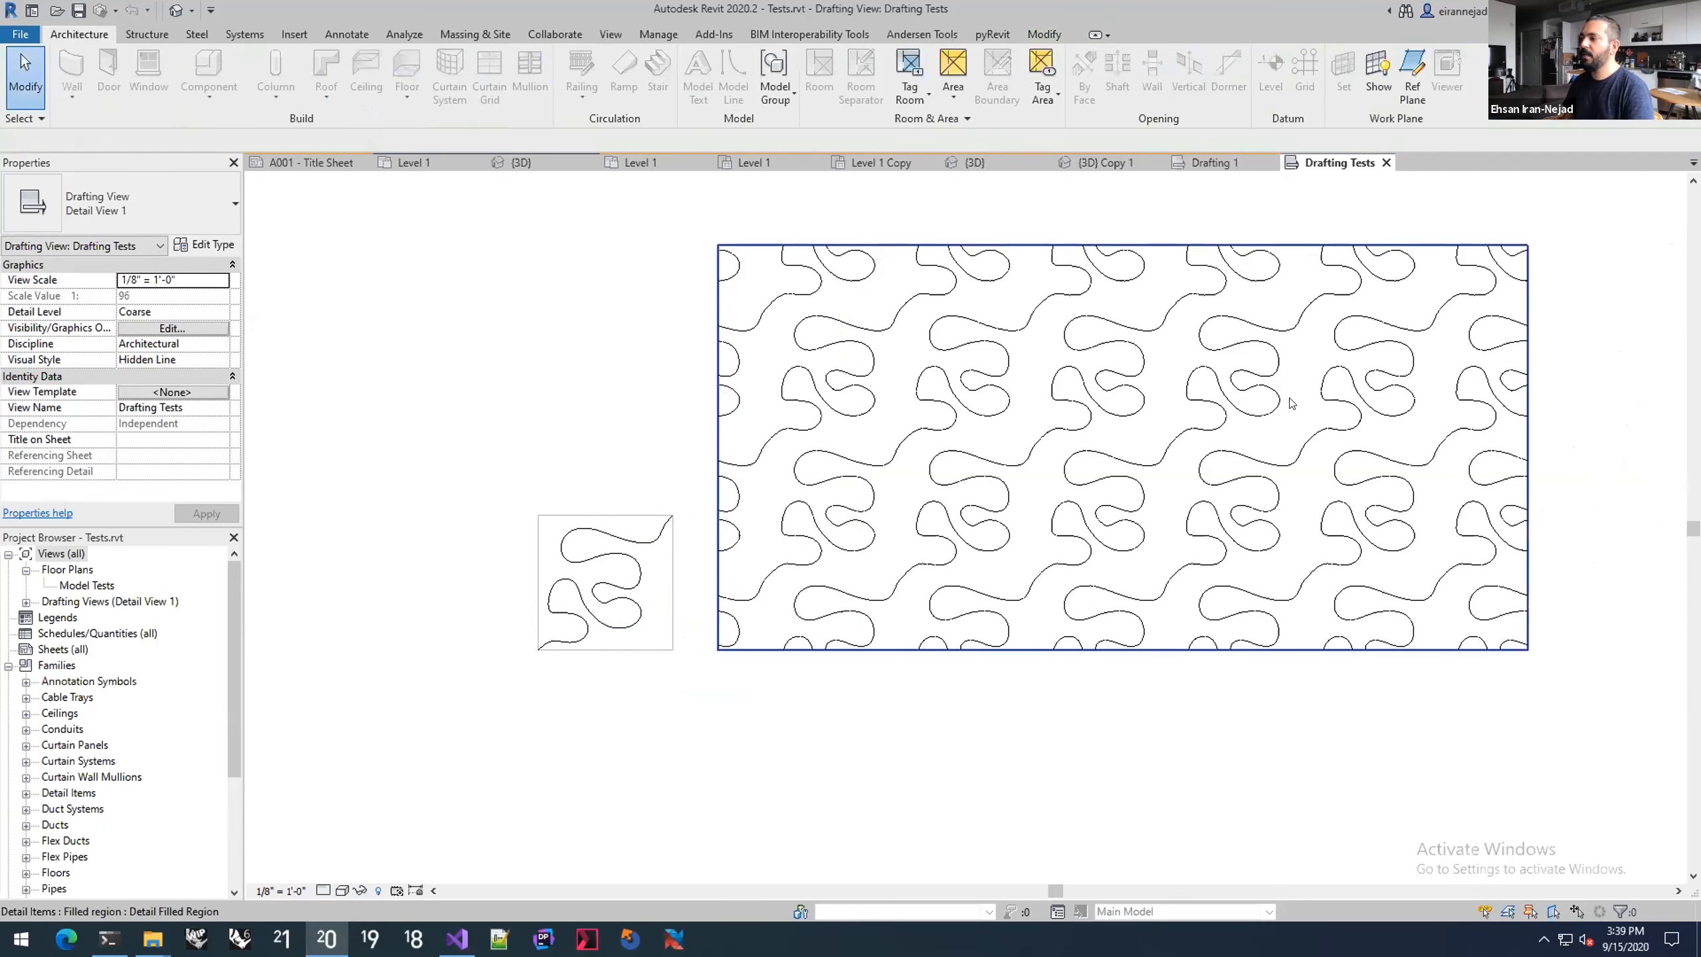
Step: Check the foreground fill pattern in the filled region's type properties, then close them and clear the selection
{"action": "left_click_drag", "start_coordinate": [1092, 408], "coordinate": [1000, 412]}
{"action": "left_click", "coordinate": [184, 243]}
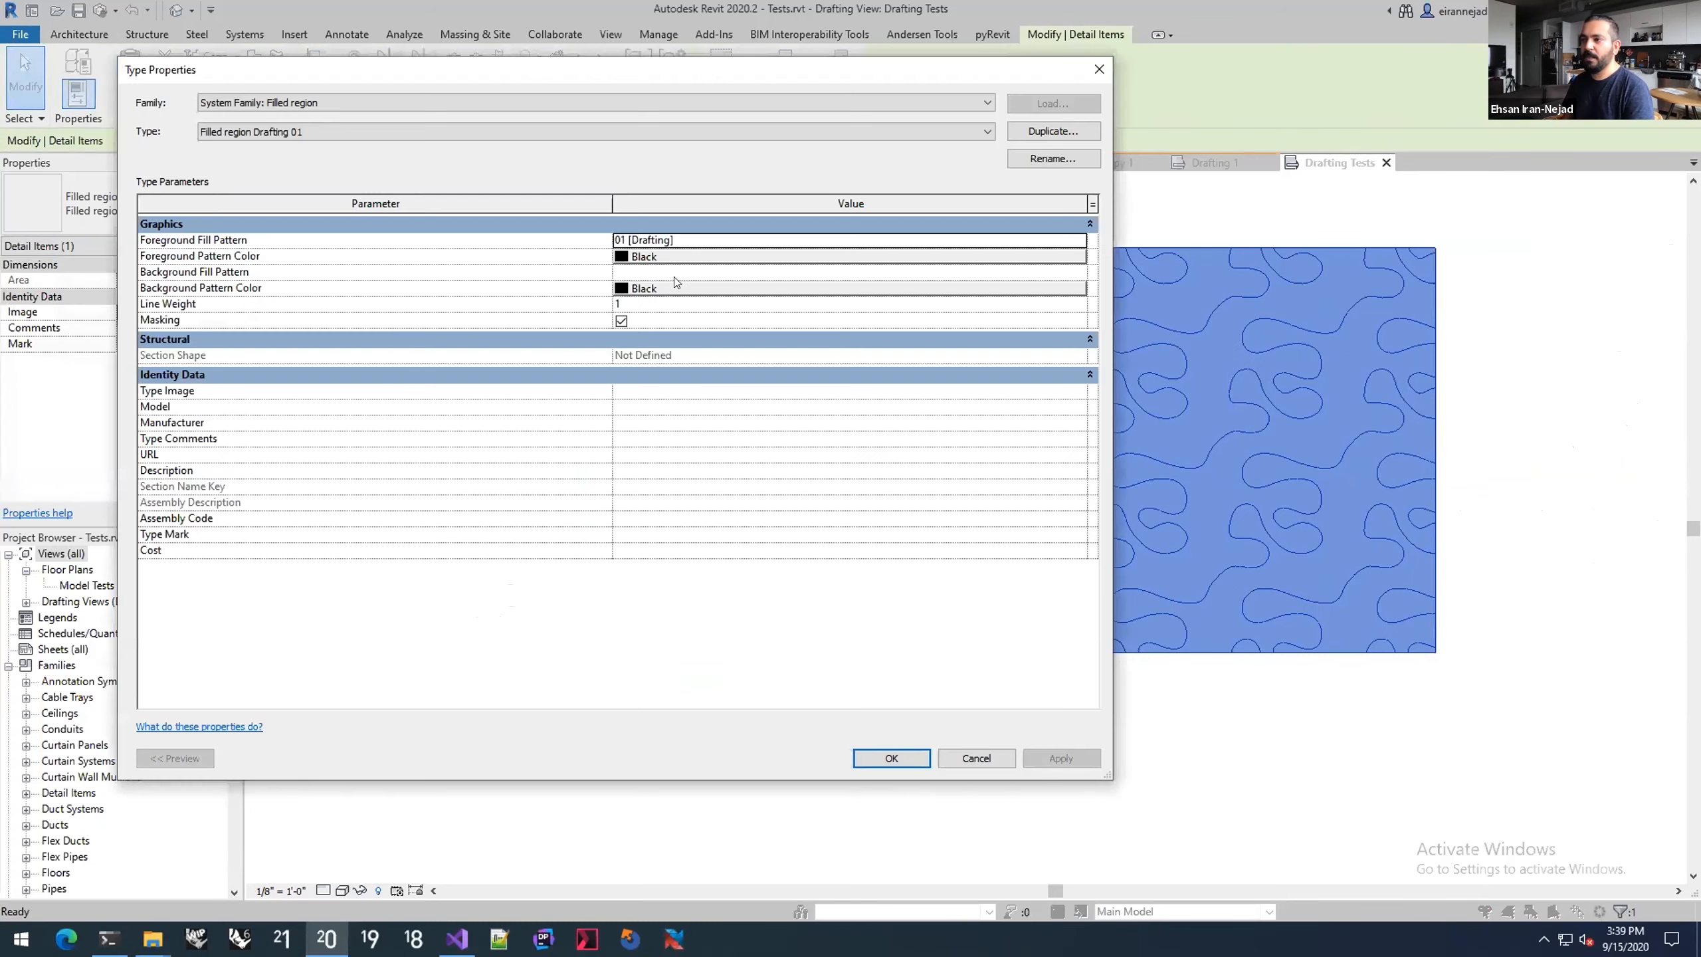
{"action": "key", "text": "Escape"}
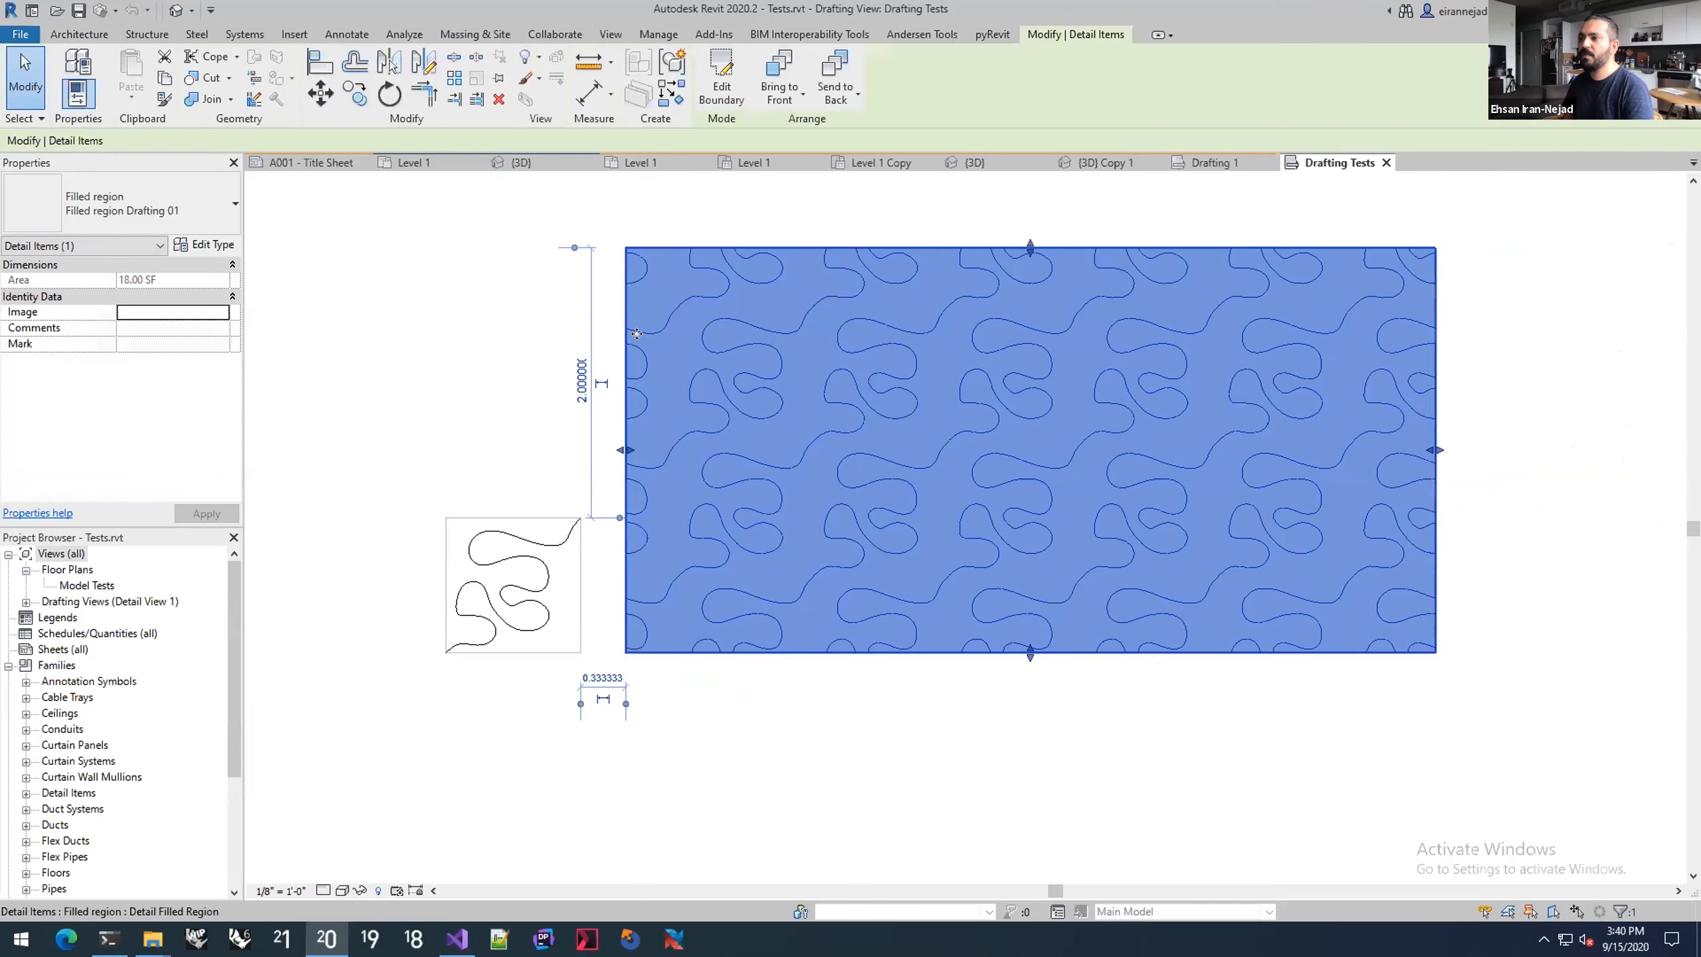
{"action": "left_click", "coordinate": [535, 375]}
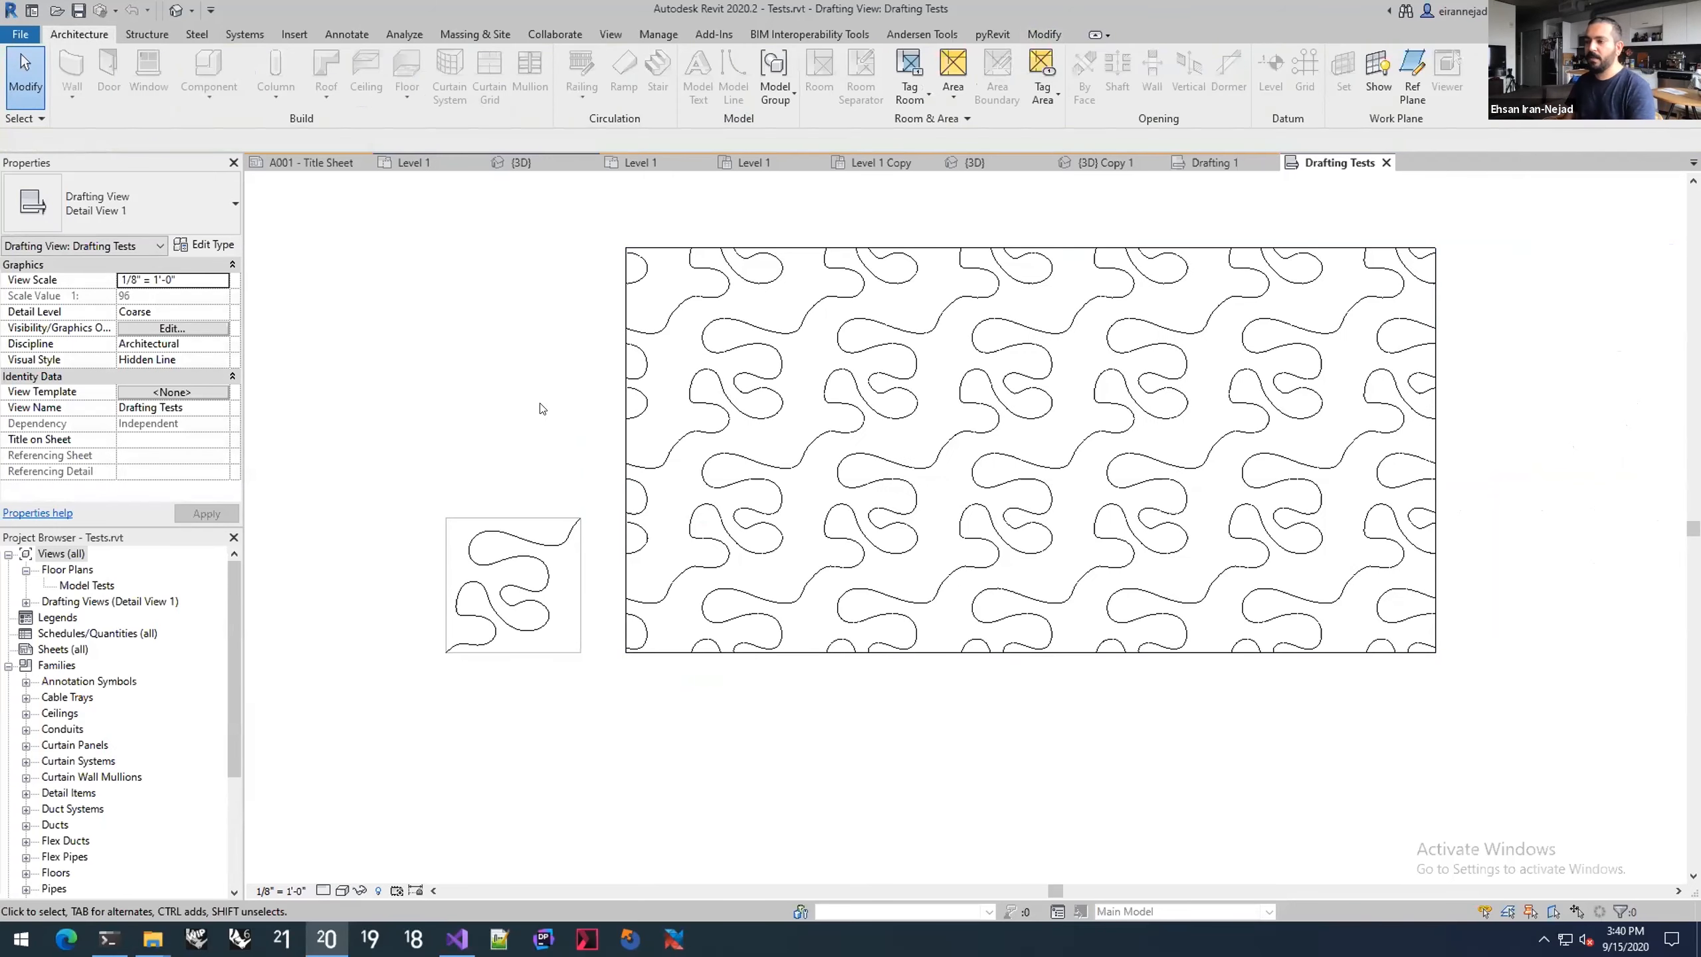
Step: Copy the square tile's four boundary lines from Drafting Tests and paste them into Drafting 1
{"action": "middle_click_drag", "start_coordinate": [542, 412], "coordinate": [569, 424]}
{"action": "left_click", "coordinate": [1213, 161]}
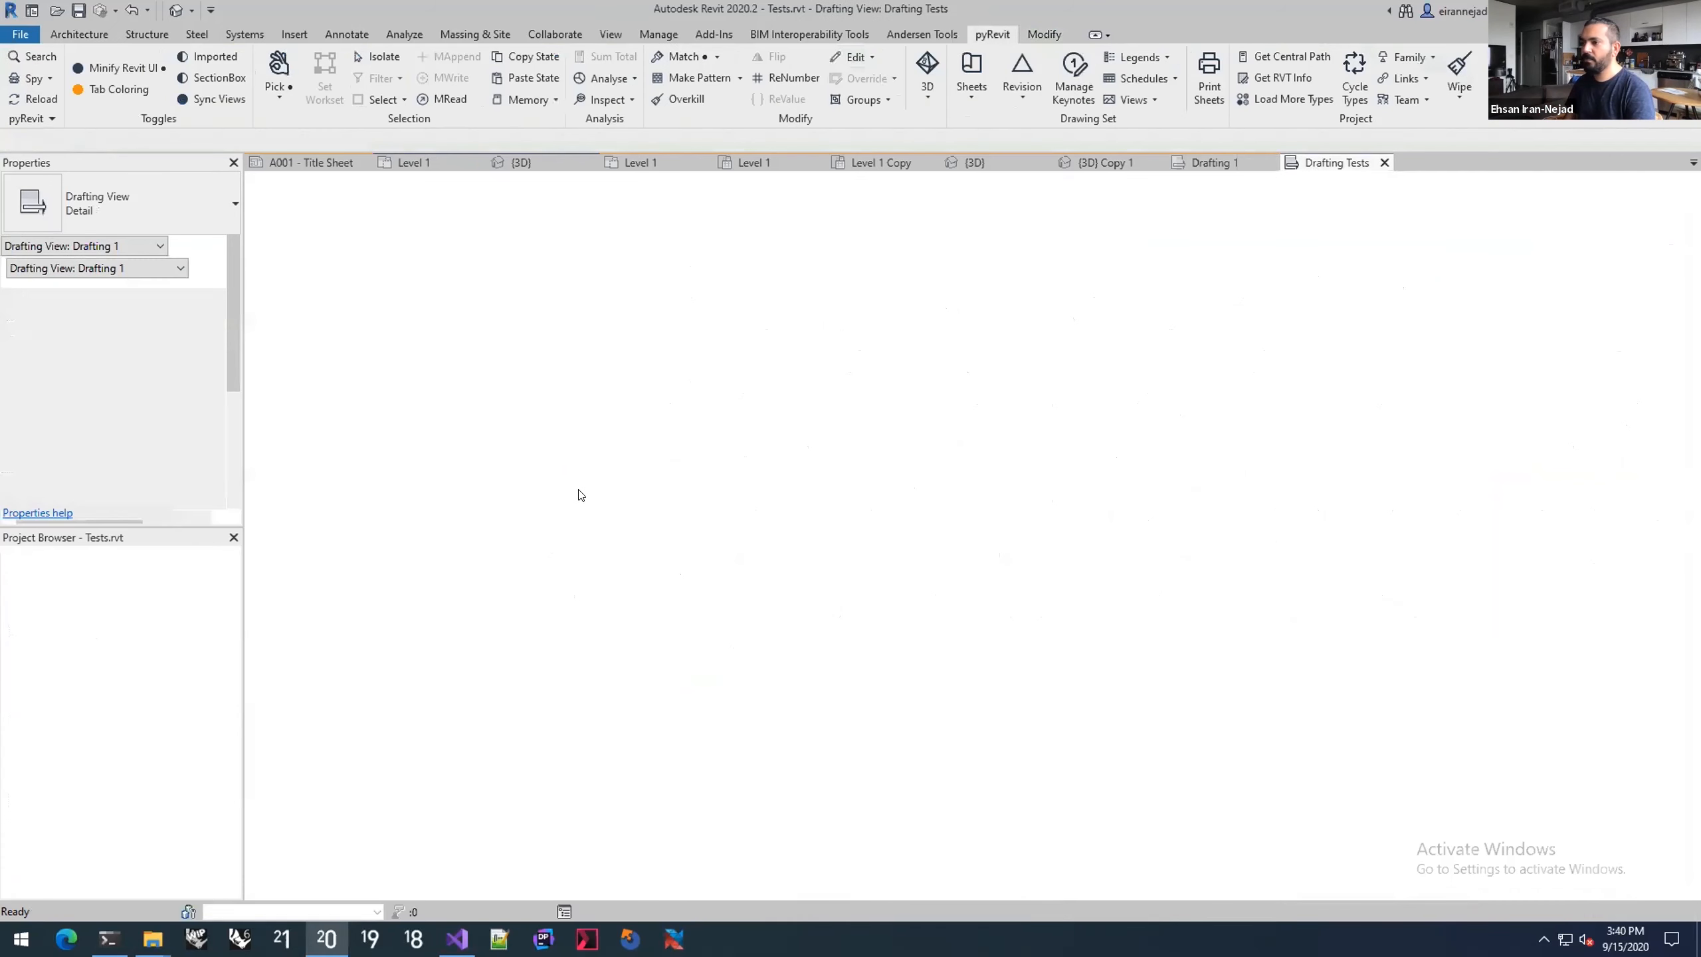
{"action": "left_click_drag", "start_coordinate": [538, 507], "coordinate": [450, 534]}
{"action": "left_click_drag", "start_coordinate": [620, 633], "coordinate": [589, 678], "text": "ctrl"}
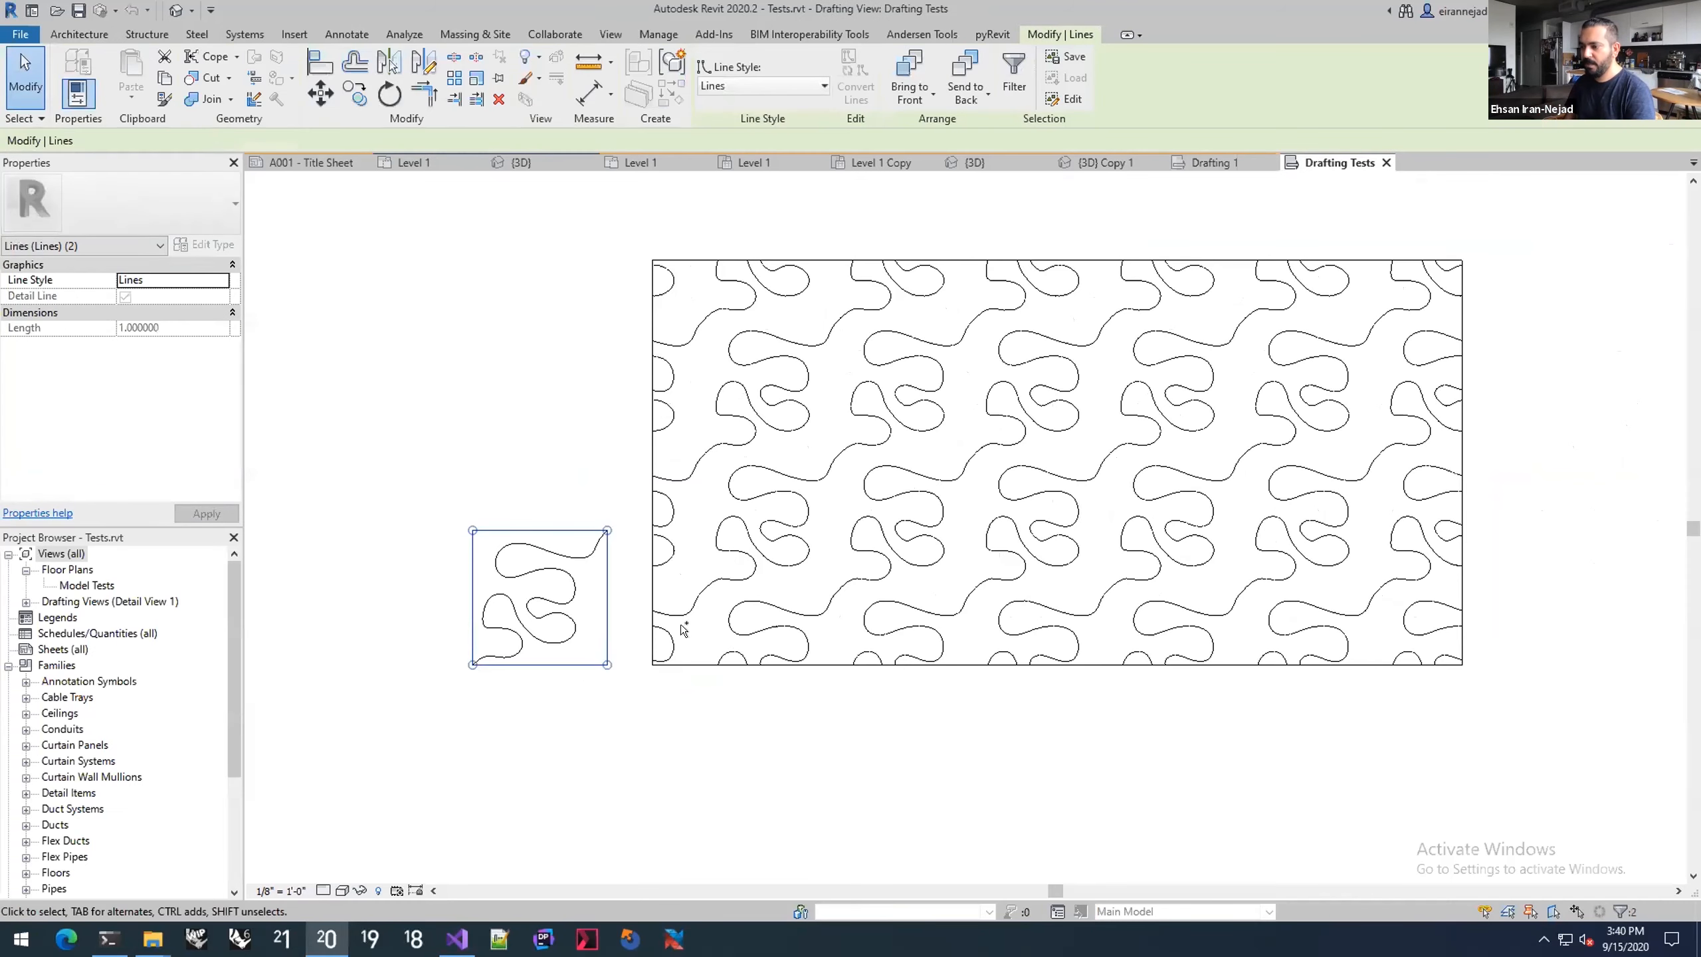
{"action": "left_click", "coordinate": [1215, 163]}
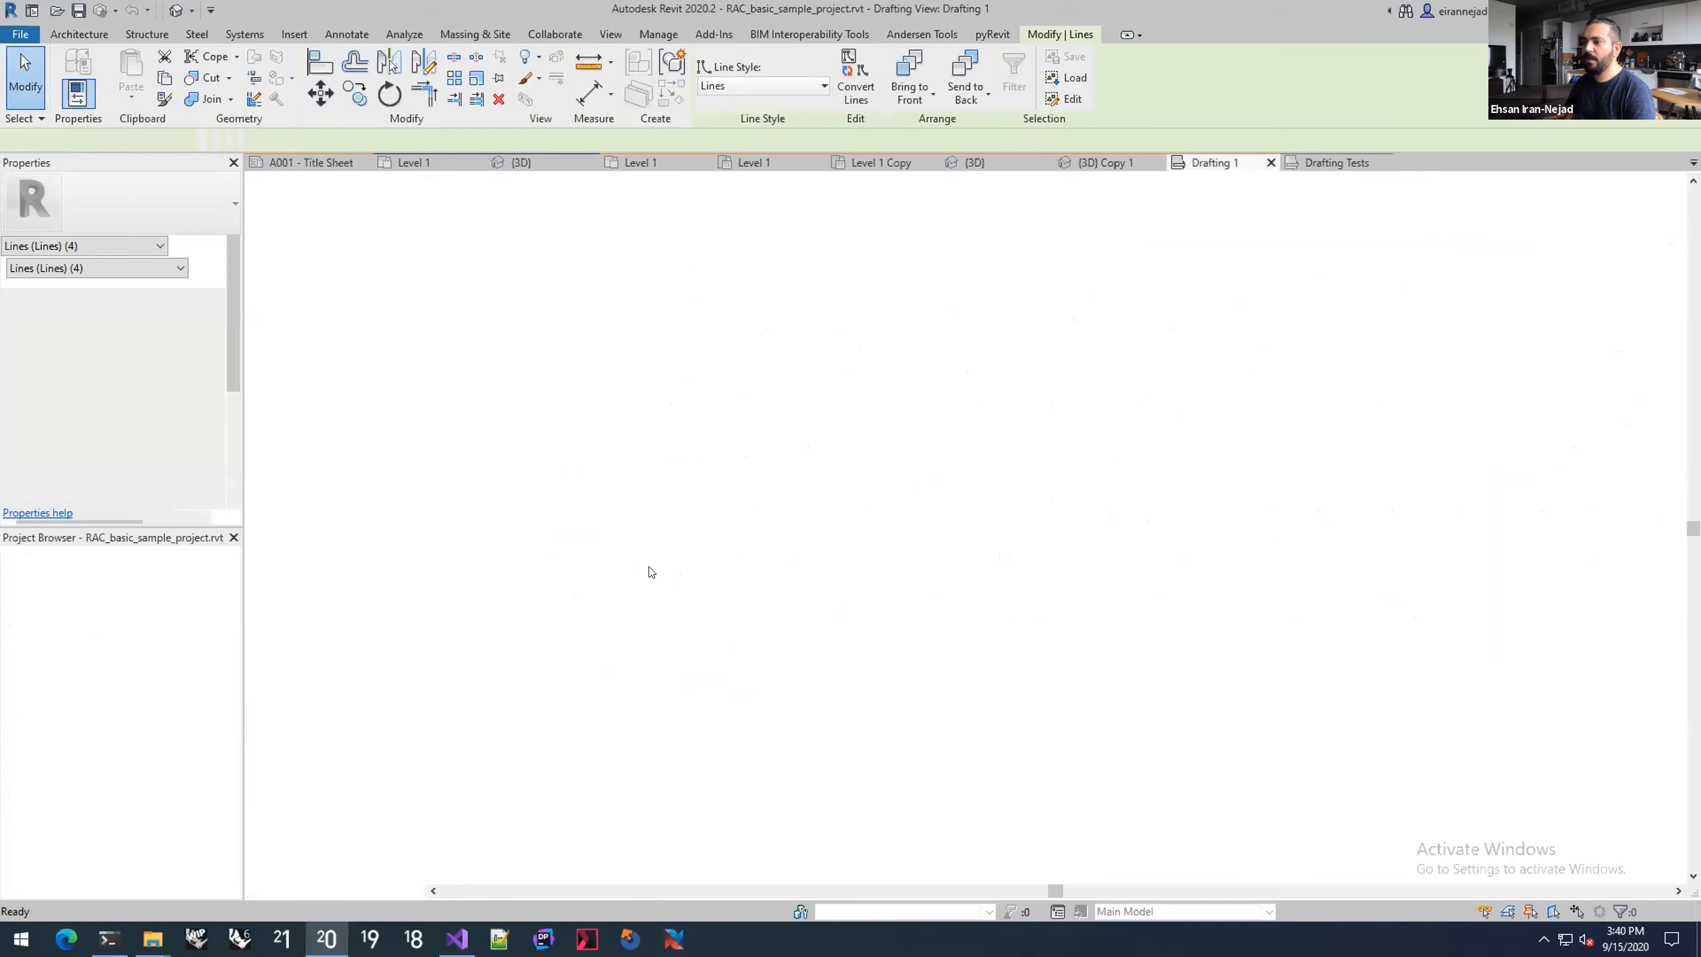
{"action": "key", "text": "ctrl+v"}
{"action": "left_click", "coordinate": [647, 577]}
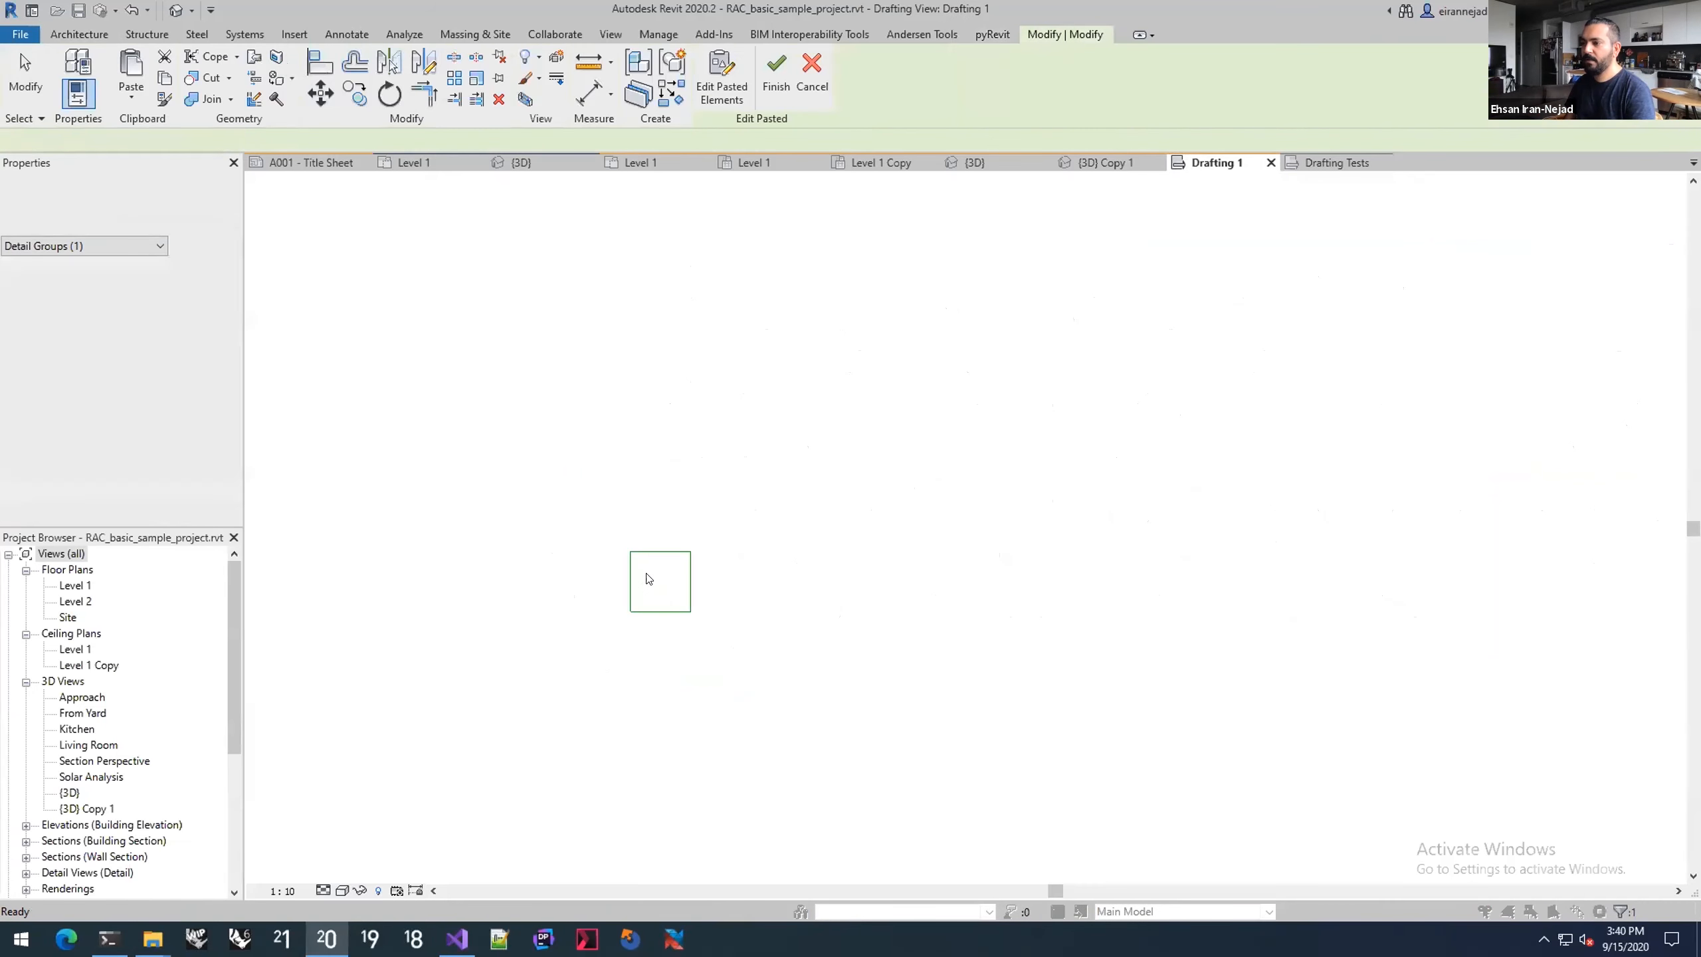
{"action": "scroll", "coordinate": [651, 577], "scroll_direction": "up", "scroll_amount": 1}
{"action": "middle_click_drag", "start_coordinate": [655, 583], "coordinate": [658, 480]}
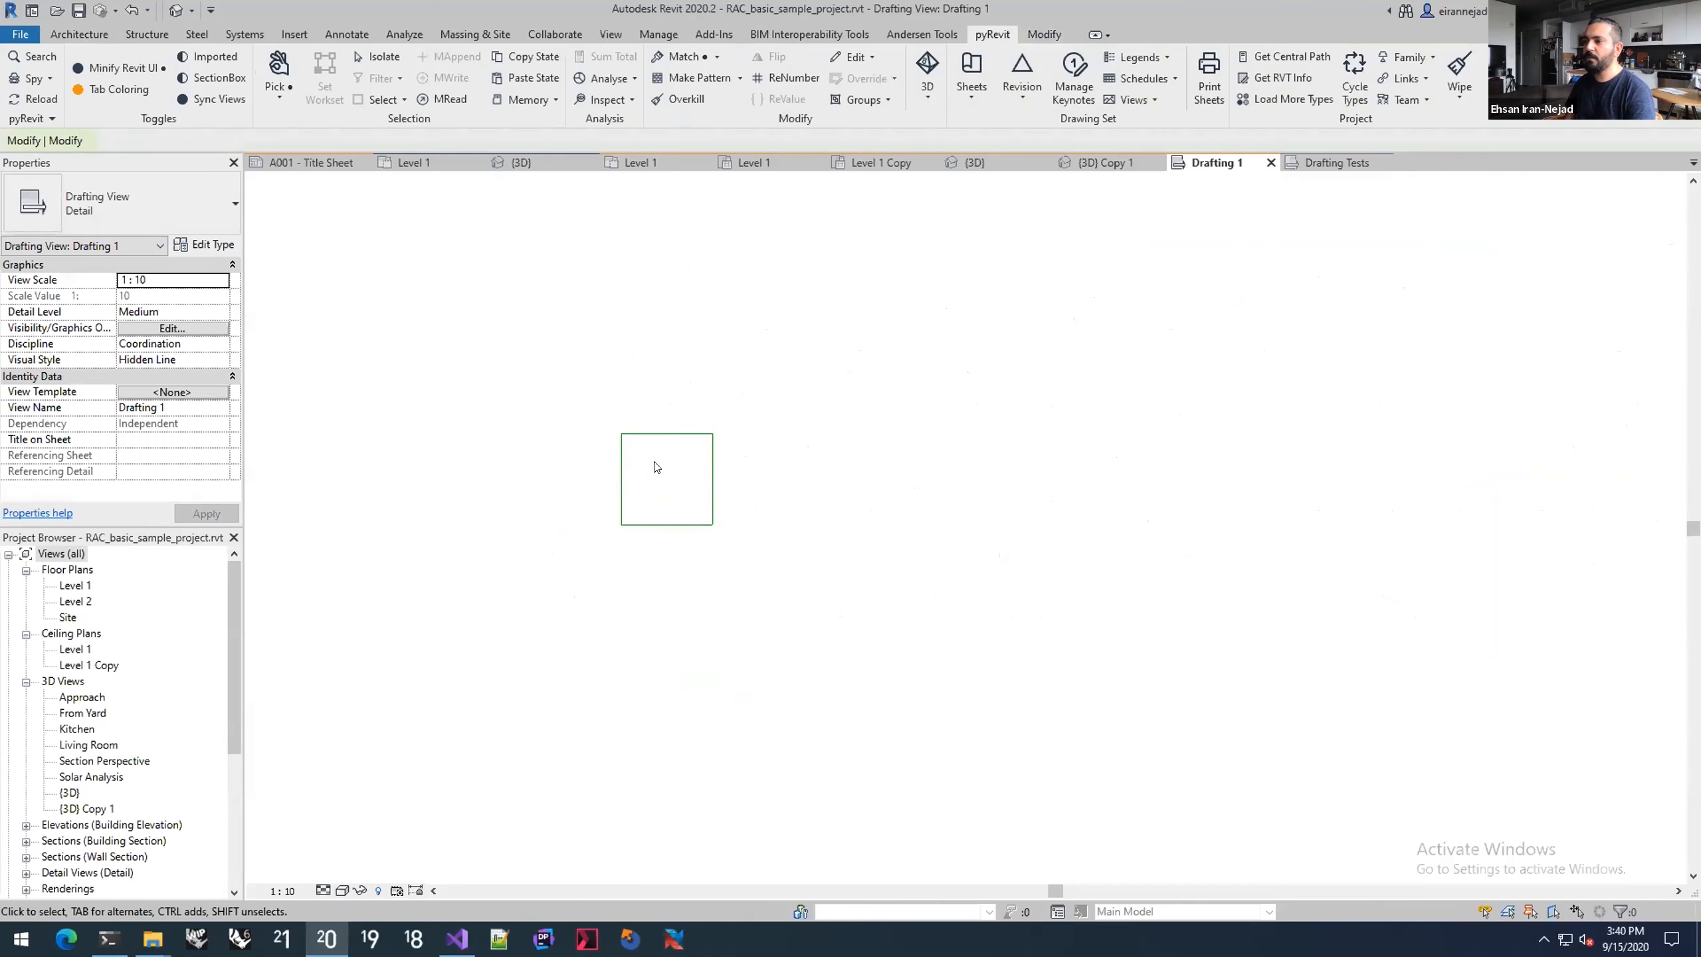
Step: Draw a detail-line rectangle about 60 mm high in the upper part of the pasted square
{"action": "scroll", "coordinate": [657, 467], "scroll_direction": "up", "scroll_amount": 4}
{"action": "scroll", "coordinate": [640, 484], "scroll_direction": "up", "scroll_amount": 1}
{"action": "middle_click_drag", "start_coordinate": [647, 466], "coordinate": [614, 431]}
{"action": "key", "text": "d"}
{"action": "key", "text": "l"}
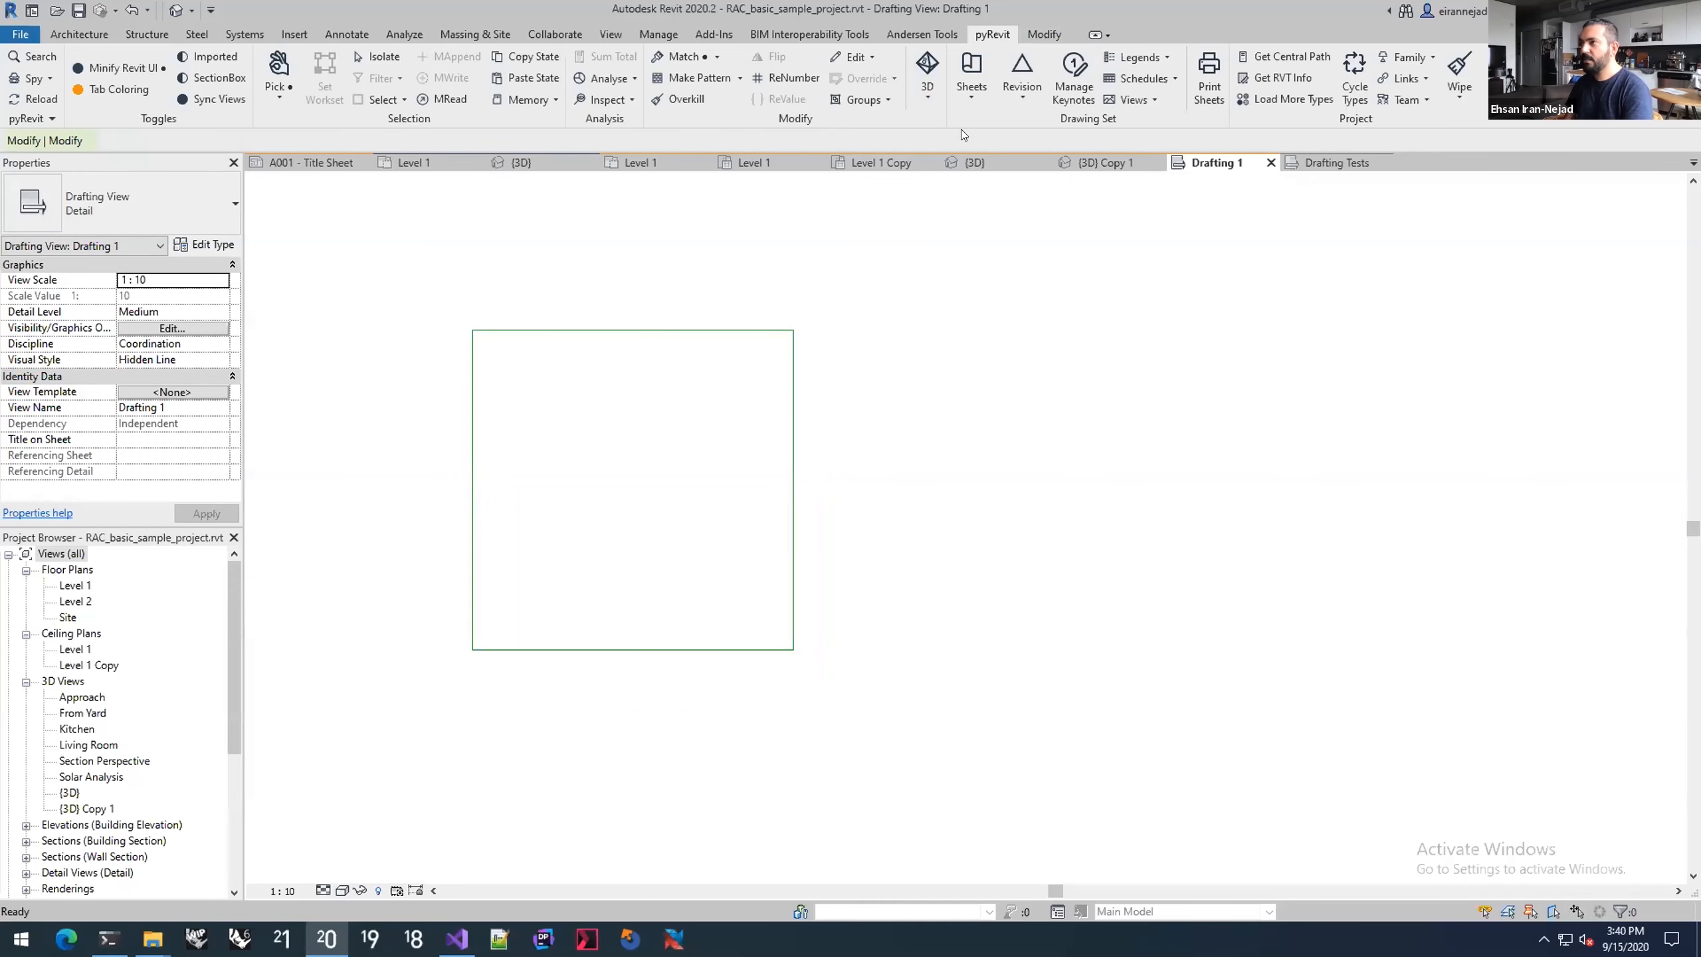
{"action": "left_click", "coordinate": [563, 383]}
{"action": "left_click", "coordinate": [663, 446]}
{"action": "left_click", "coordinate": [534, 413]}
{"action": "left_click", "coordinate": [609, 498]}
{"action": "key", "text": "Escape"}
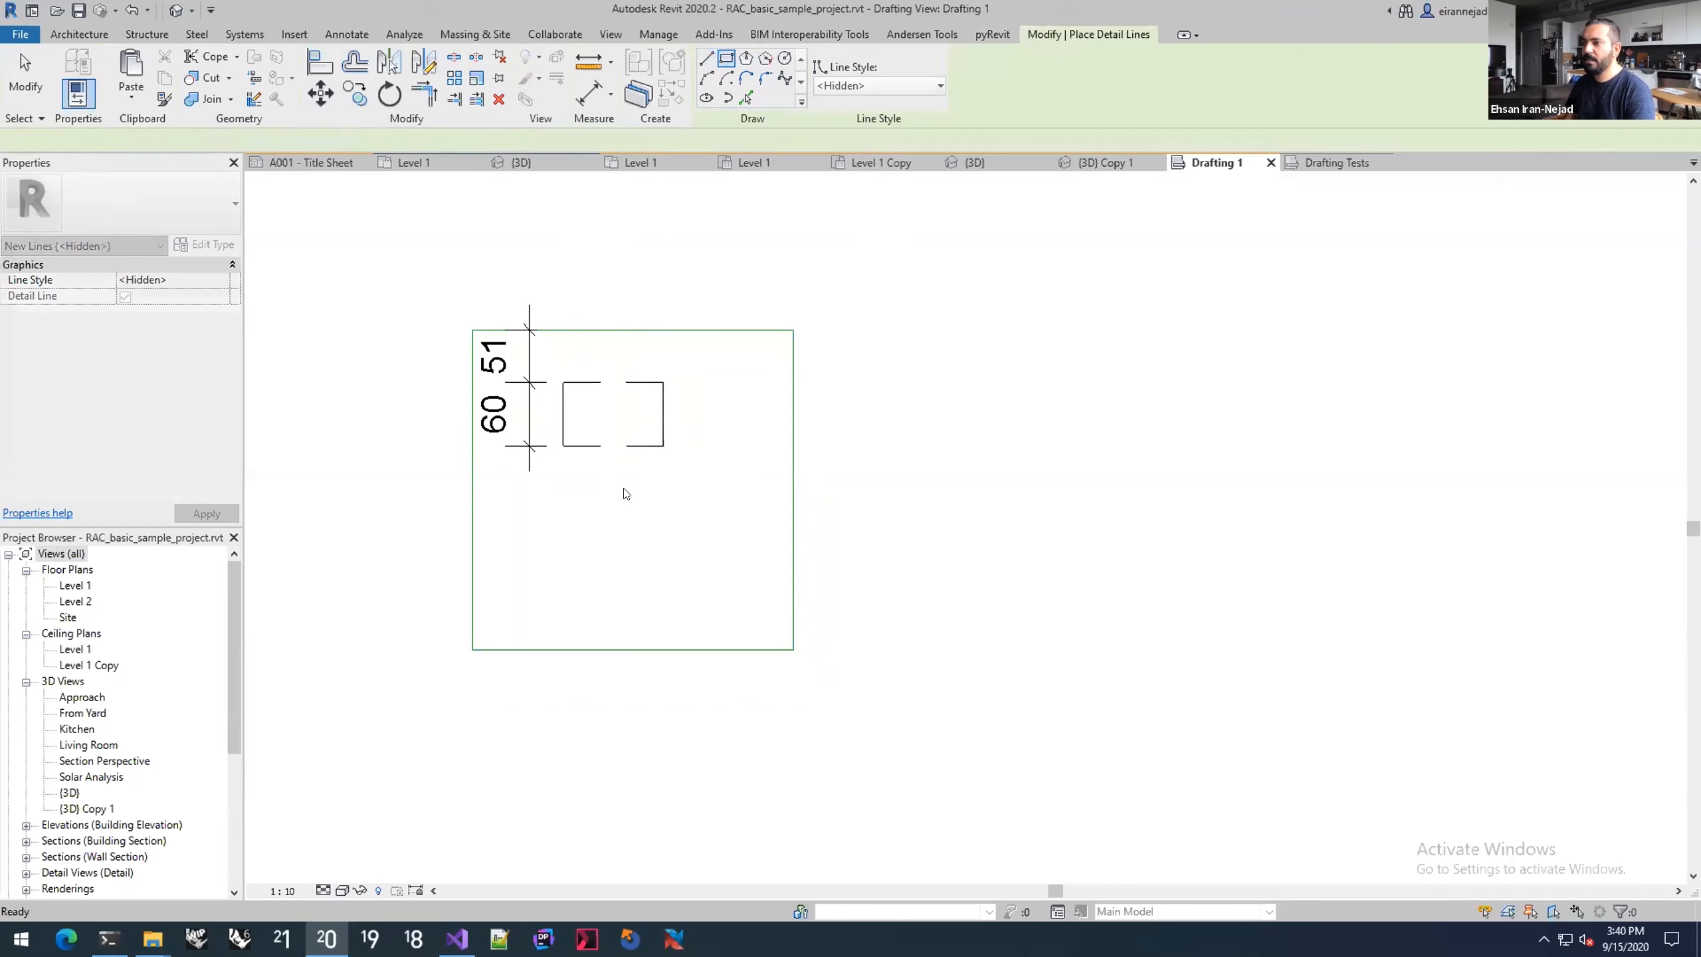
{"action": "key", "text": "Escape"}
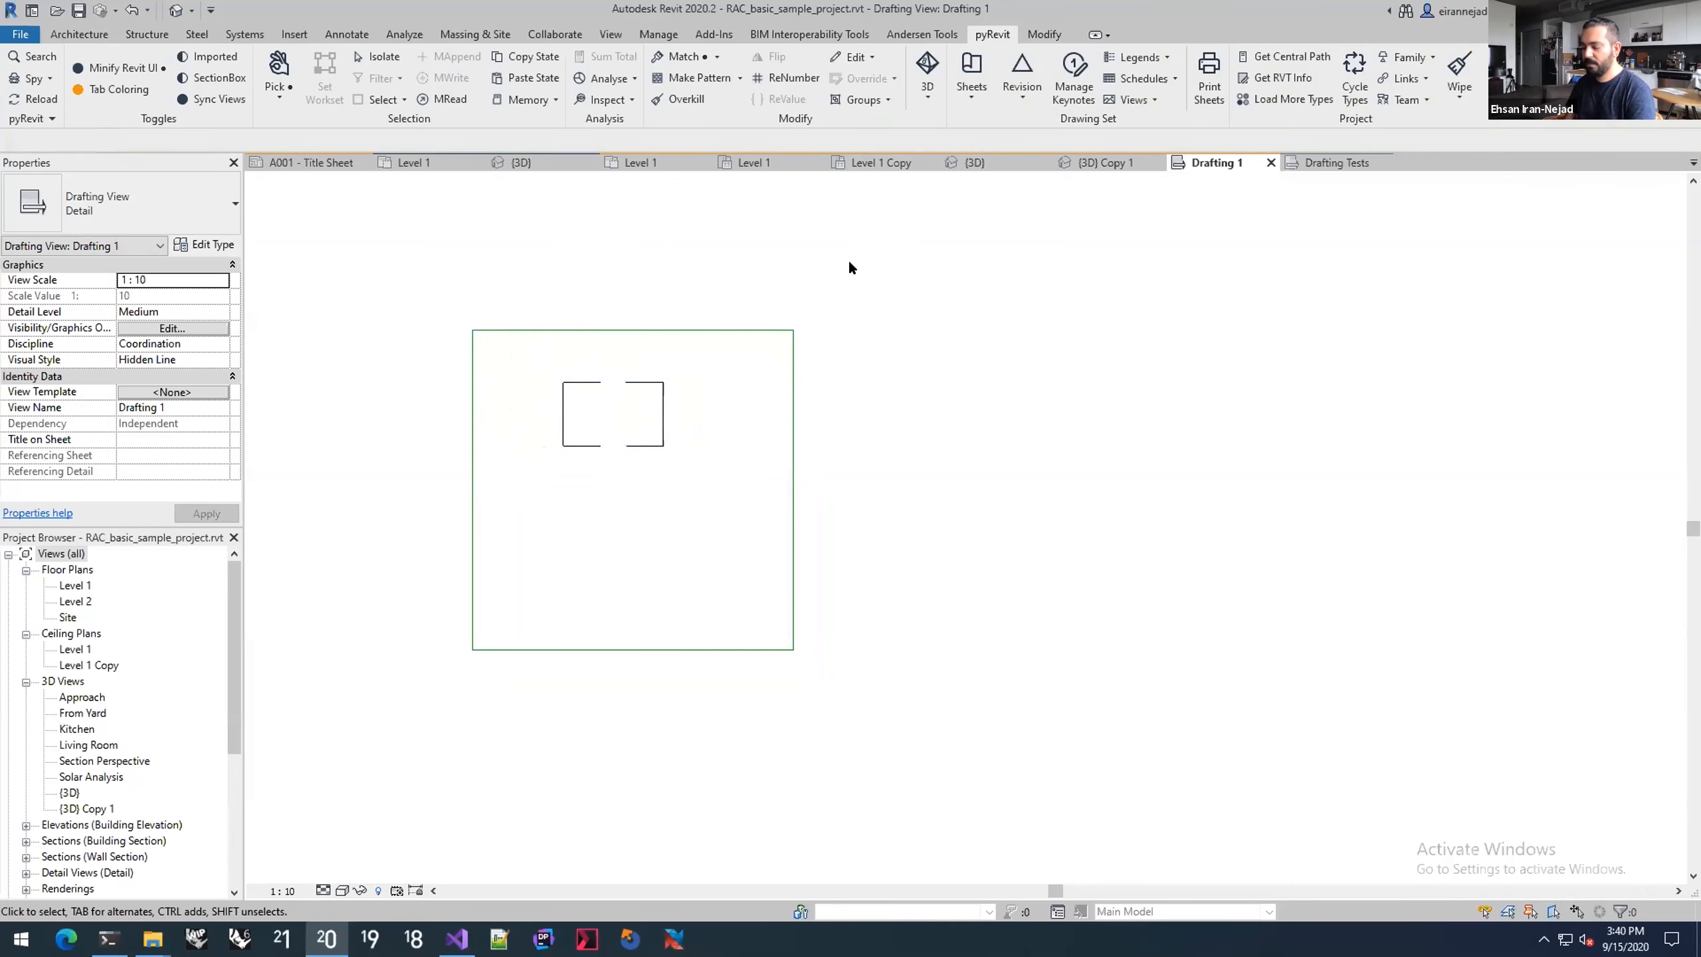
Step: Draw a six-sided detail-line polygon below the rectangle, about 27 mm from the square's right edge
{"action": "key", "text": "d"}
{"action": "key", "text": "l"}
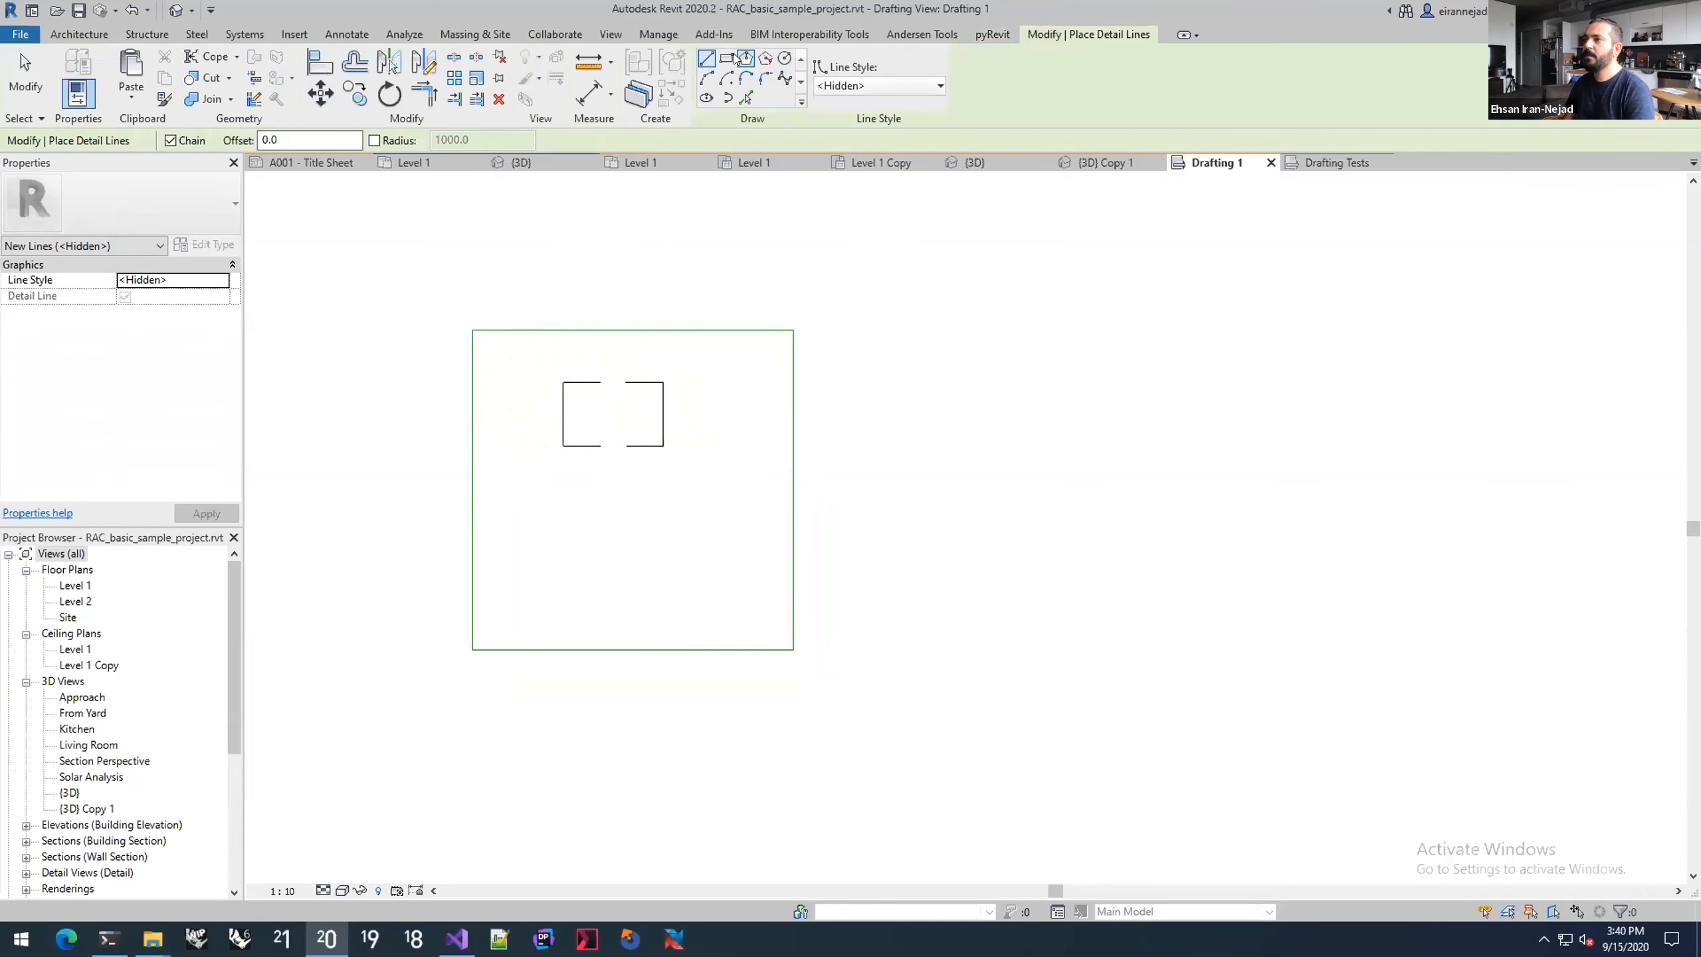
{"action": "left_click", "coordinate": [745, 58]}
{"action": "left_click", "coordinate": [696, 538]}
{"action": "left_click", "coordinate": [764, 498]}
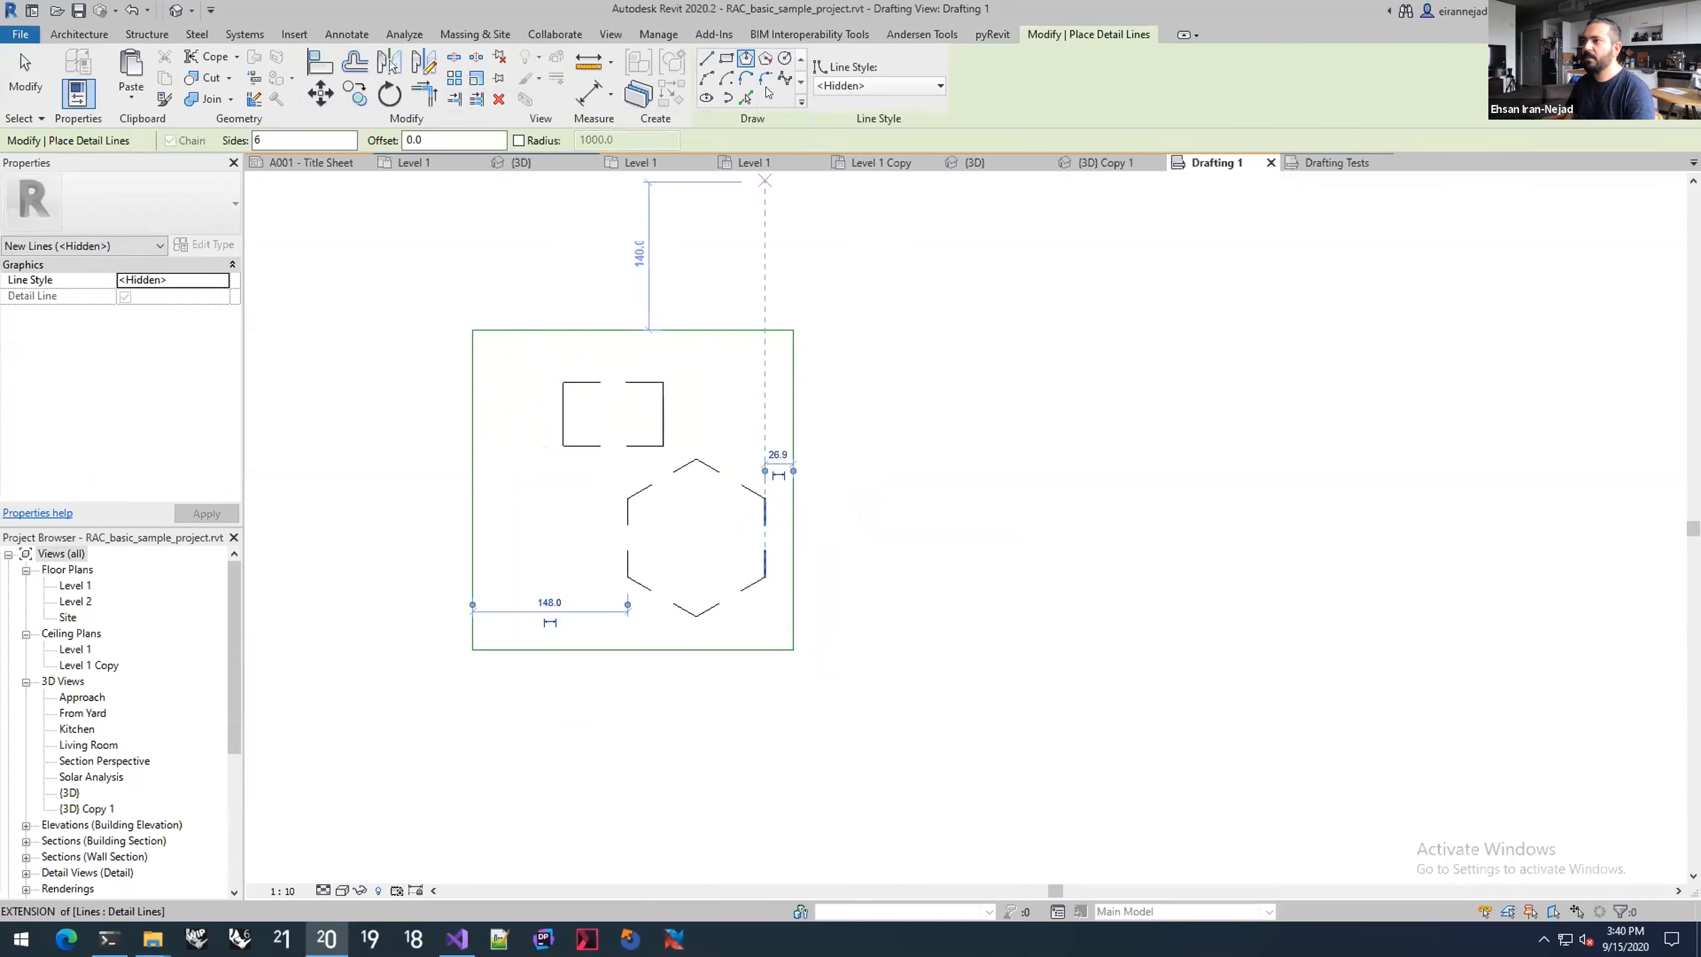
Step: Draw a chain of three detail lines inside the square, running from beside the rectangle and ending inside the hexagon
{"action": "left_click", "coordinate": [705, 59]}
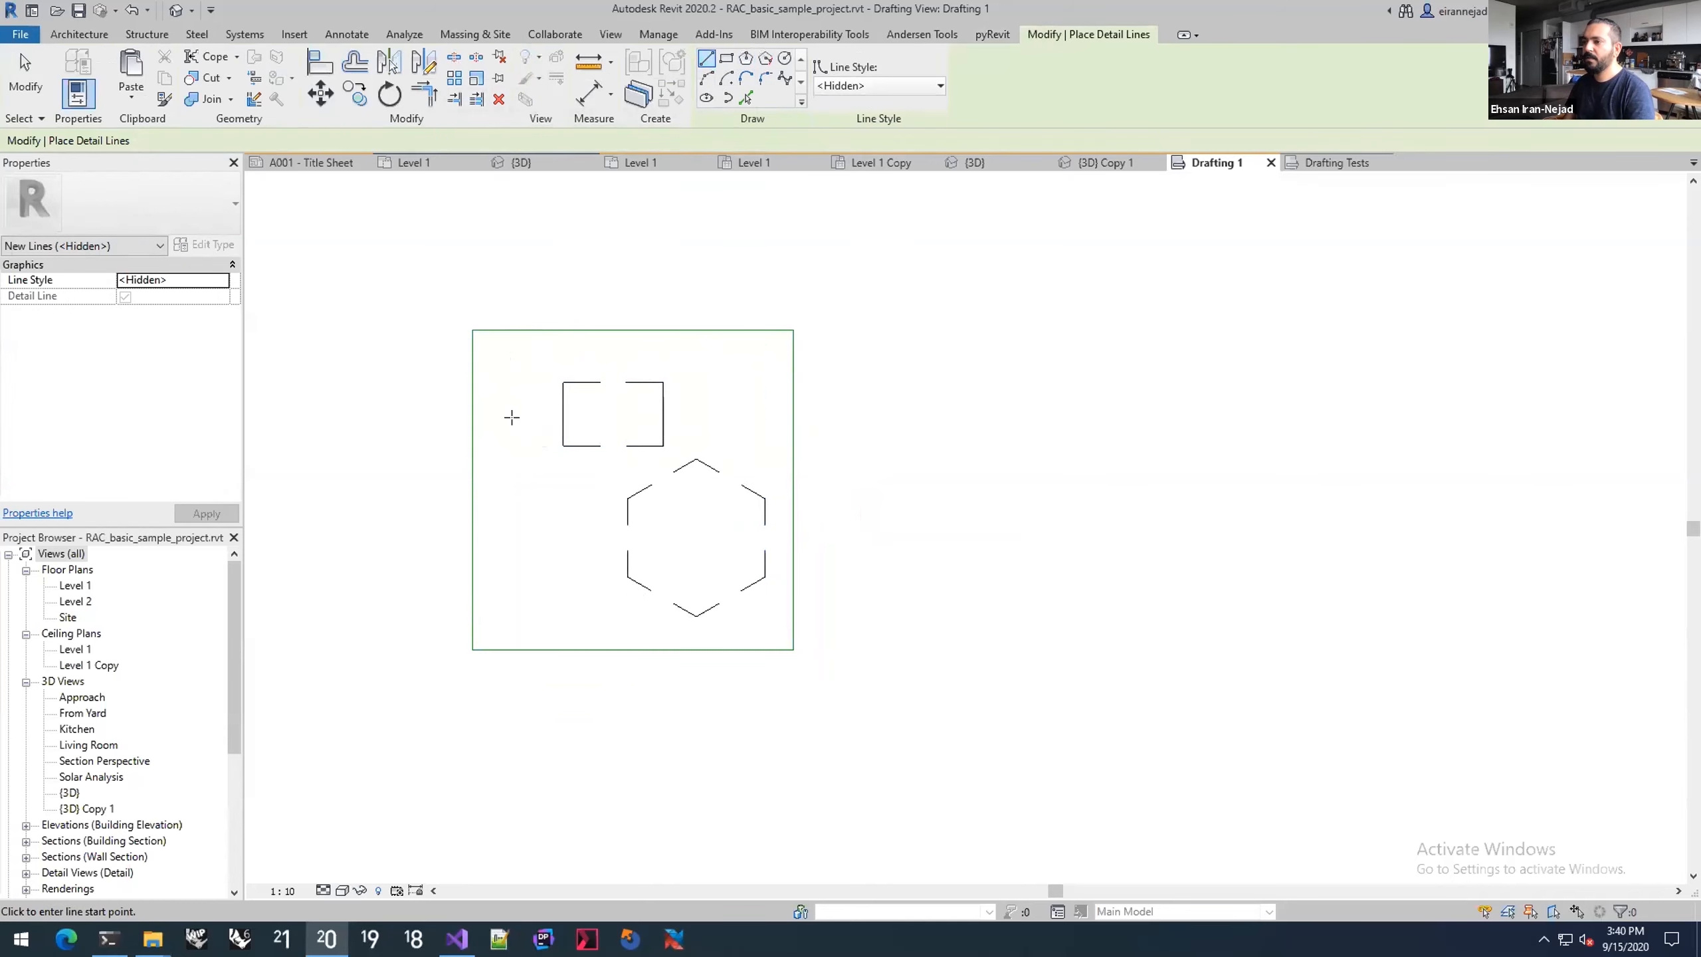
{"action": "left_click", "coordinate": [523, 426]}
{"action": "left_click", "coordinate": [523, 583]}
{"action": "left_click", "coordinate": [589, 470]}
{"action": "left_click", "coordinate": [678, 543]}
{"action": "key", "text": "Escape"}
{"action": "key", "text": "Escape"}
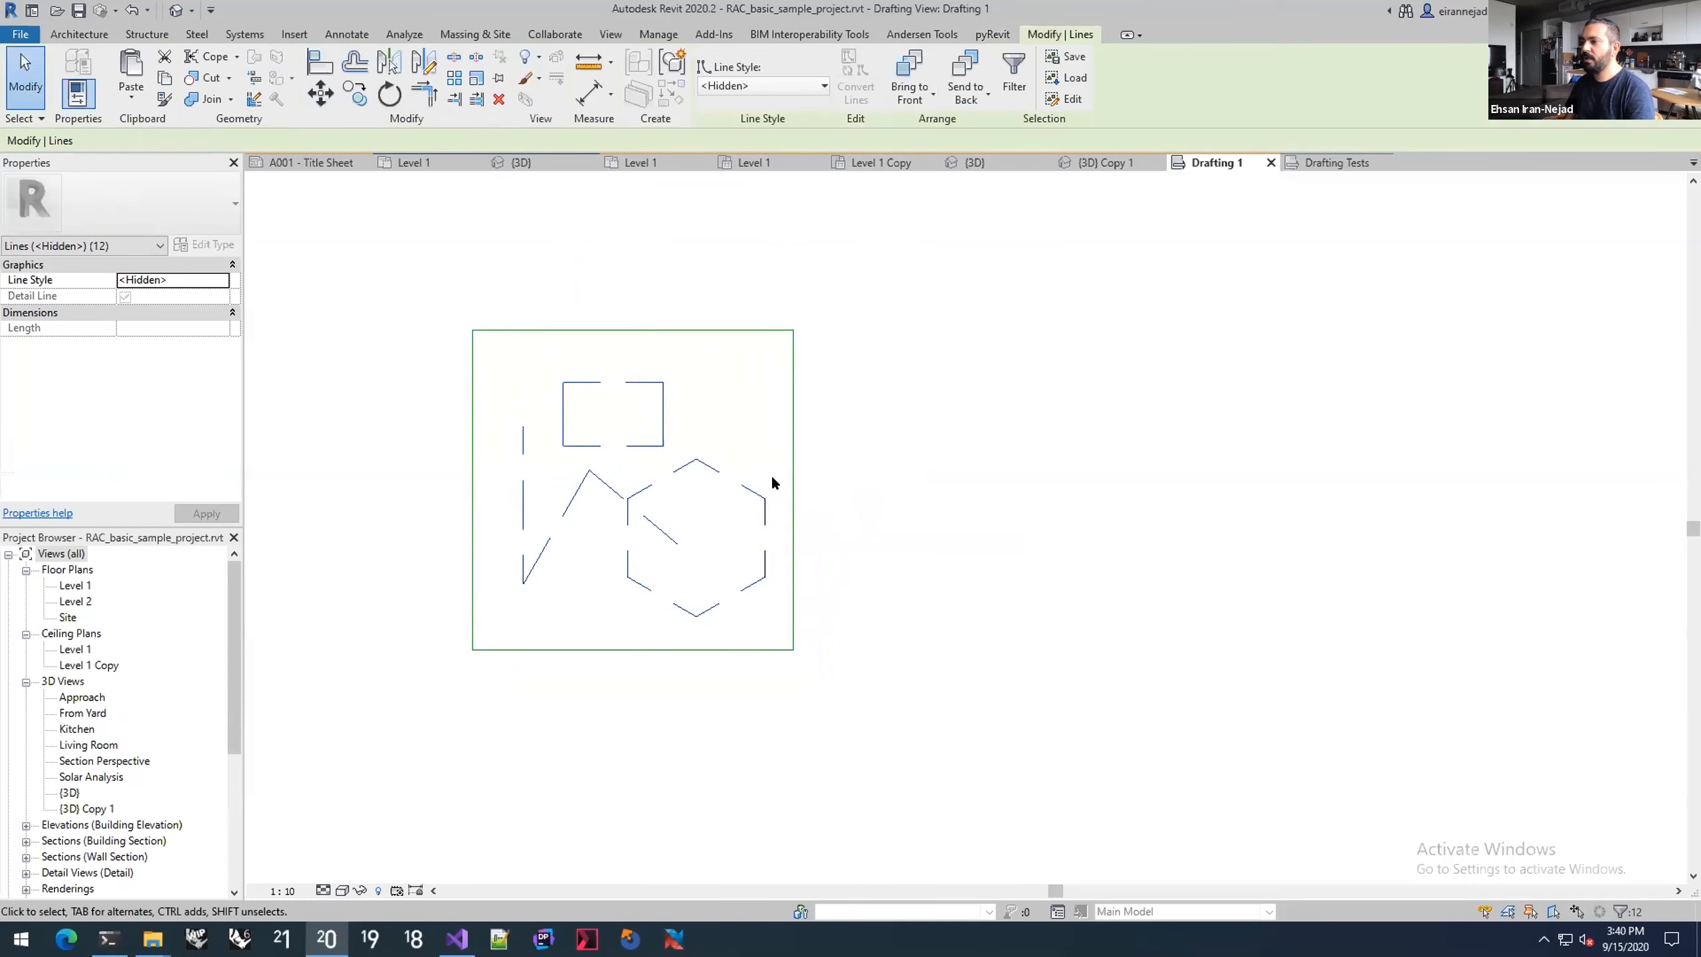
Step: Set the line style of the rectangle, hexagon and chained lines to Thin Lines, then clear the selection
{"action": "left_click", "coordinate": [776, 85]}
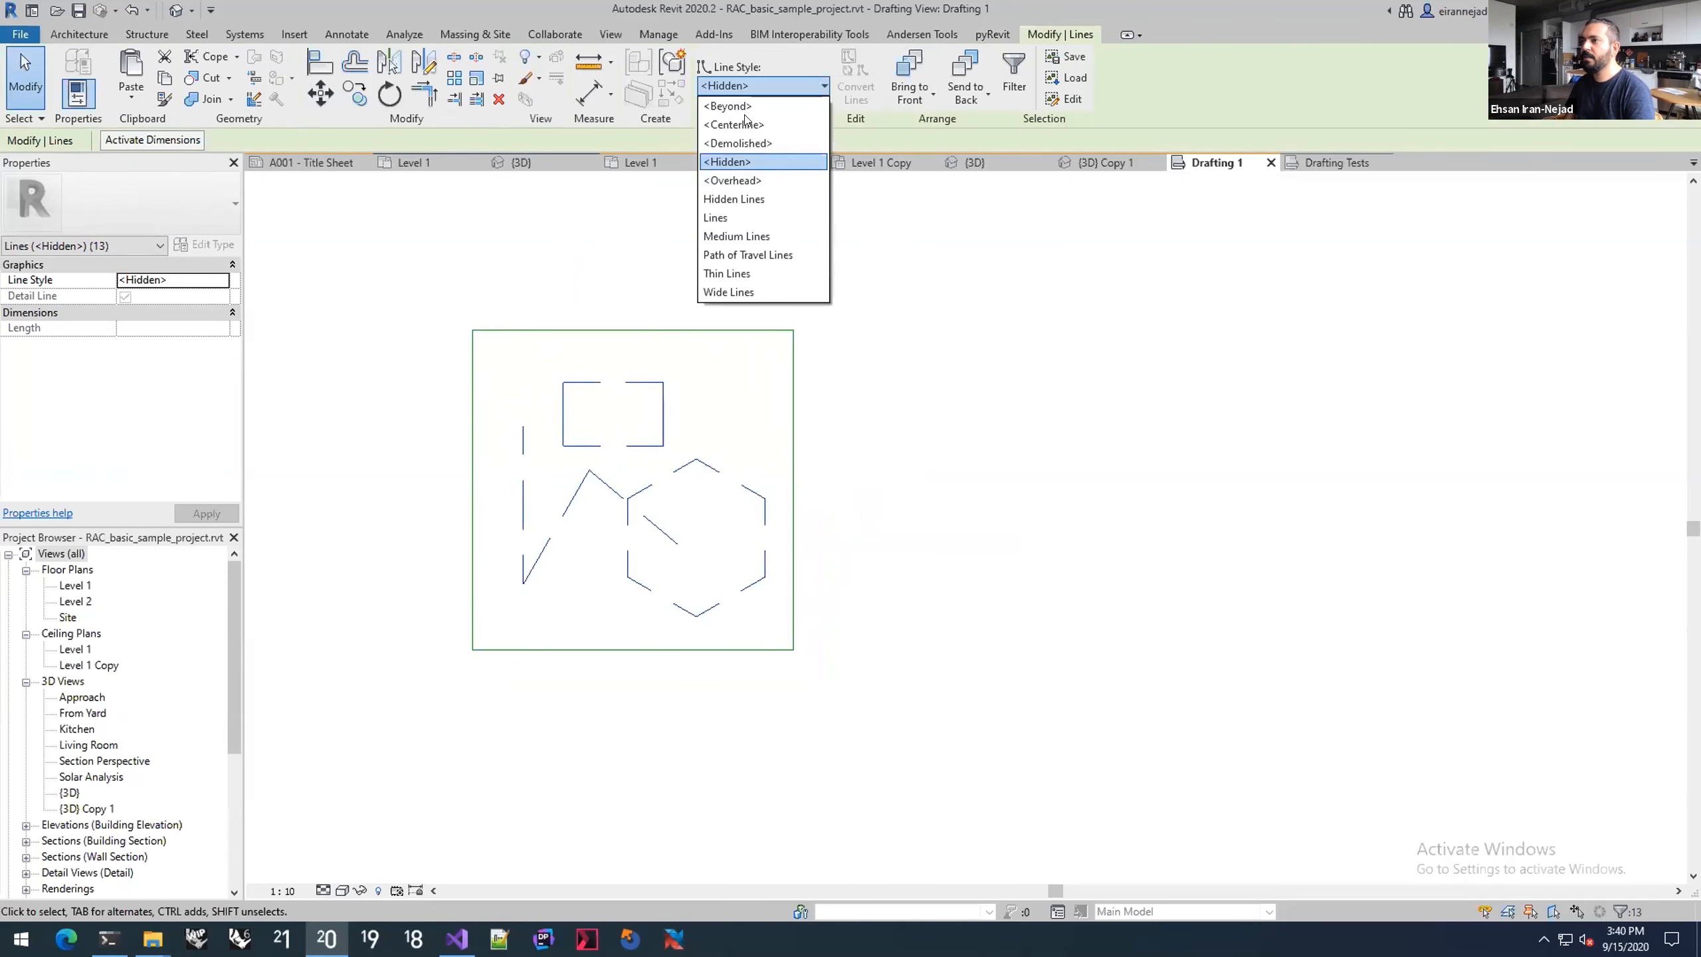
{"action": "left_click", "coordinate": [747, 216]}
{"action": "left_click", "coordinate": [709, 371]}
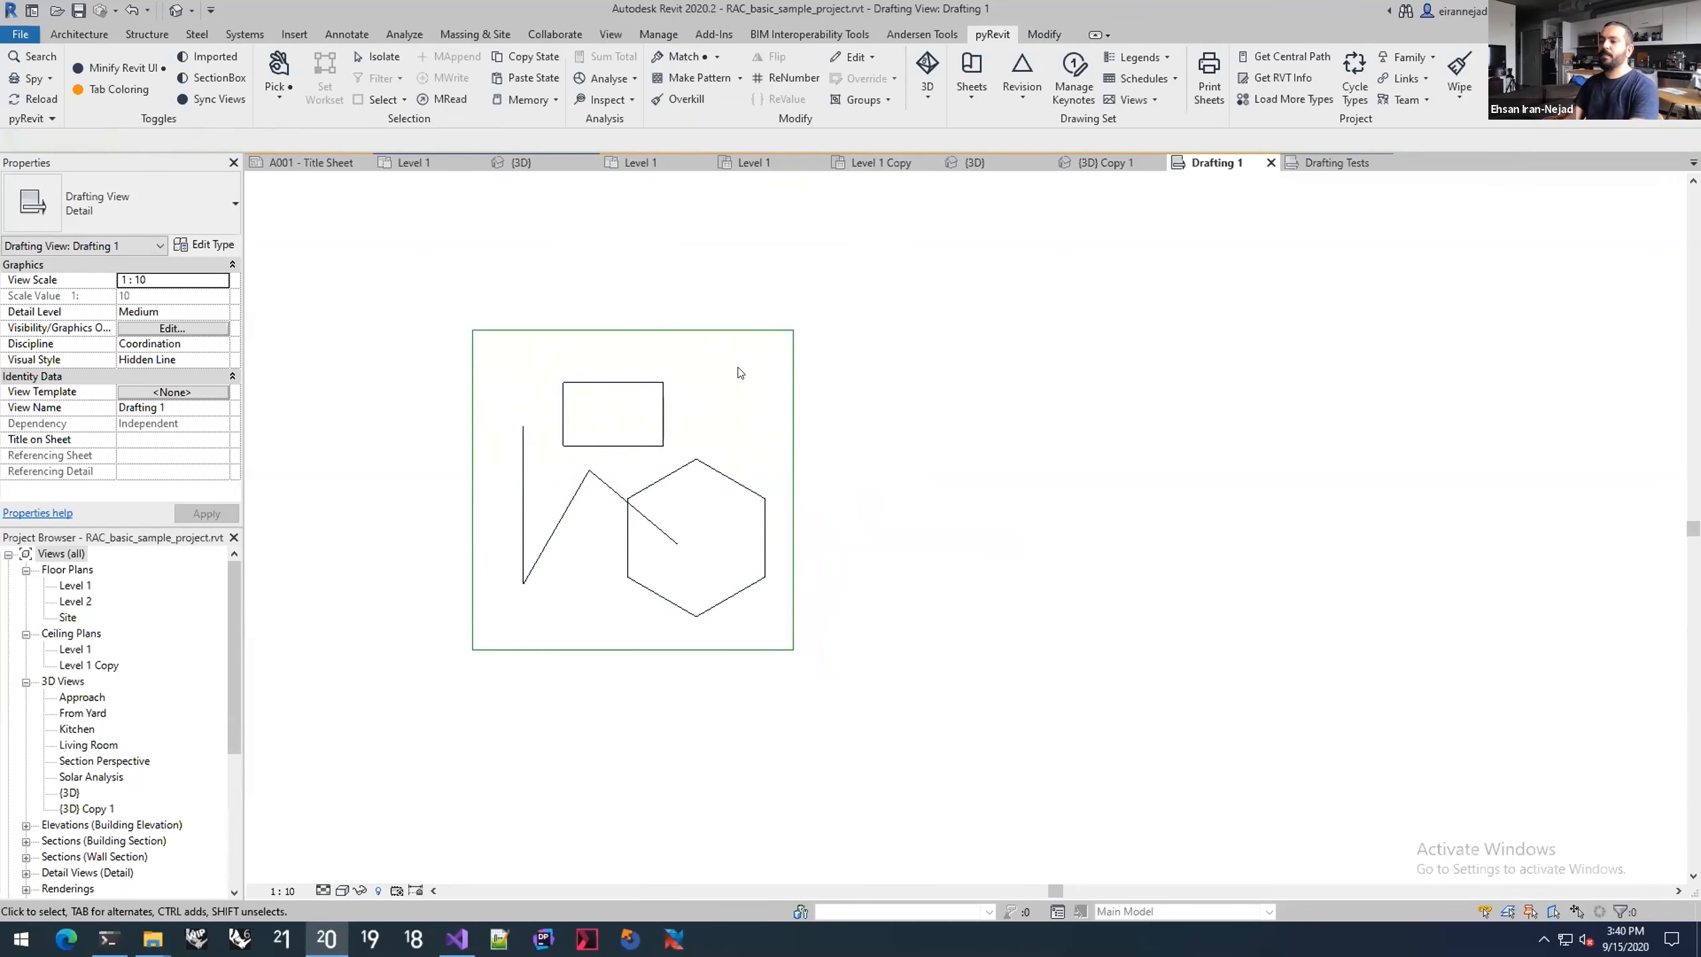
Step: Make a model pattern named NewPattern with a filled region from the inner lines, bounded by the square's bottom-left and top-right corners
{"action": "middle_click_drag", "start_coordinate": [717, 369], "coordinate": [694, 389]}
{"action": "scroll", "coordinate": [694, 398], "scroll_direction": "down", "scroll_amount": 1}
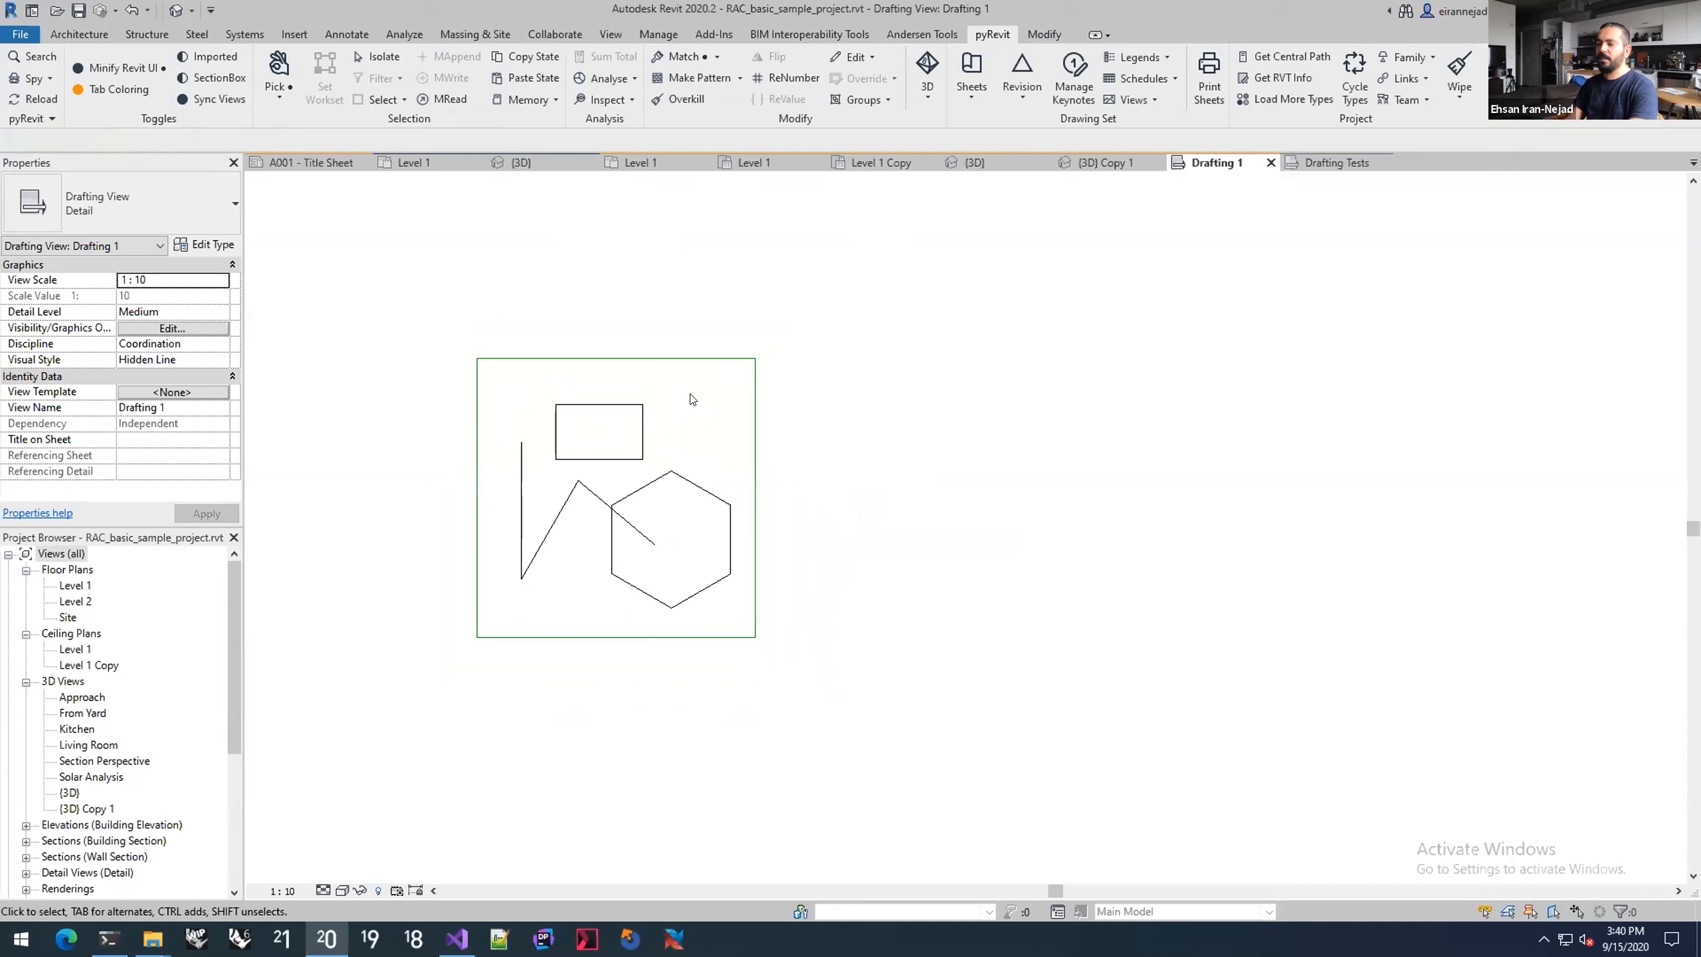
{"action": "left_click_drag", "start_coordinate": [442, 390], "coordinate": [807, 633]}
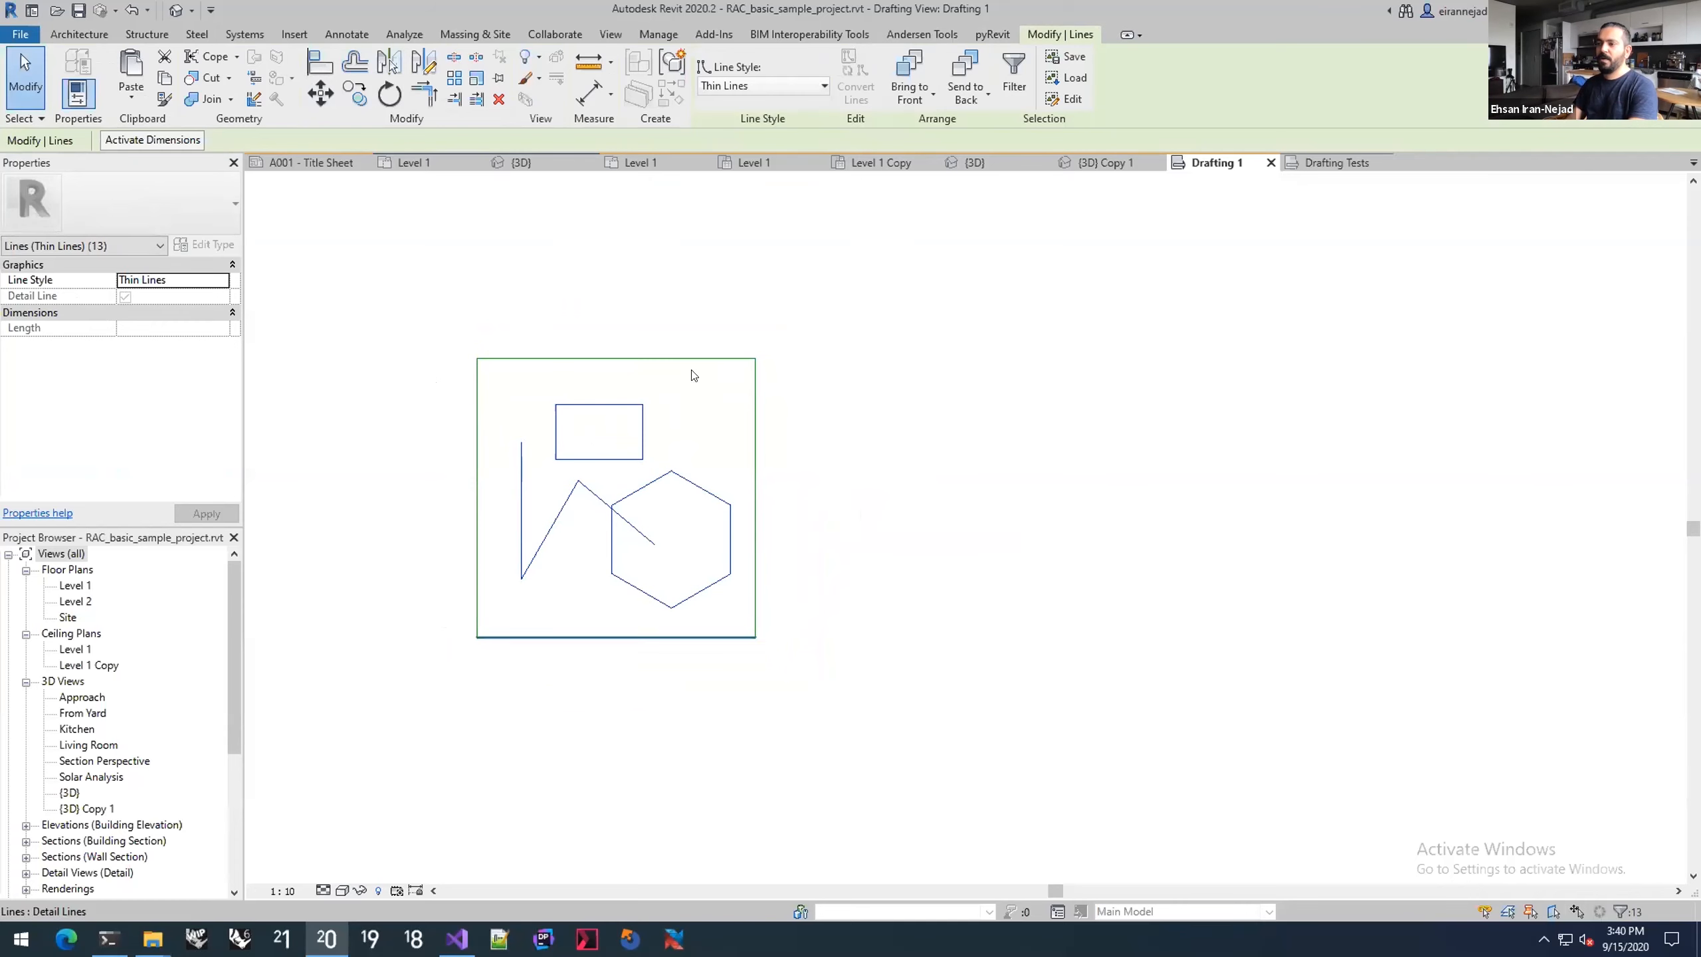
{"action": "scroll", "coordinate": [946, 59], "scroll_direction": "up", "scroll_amount": 1}
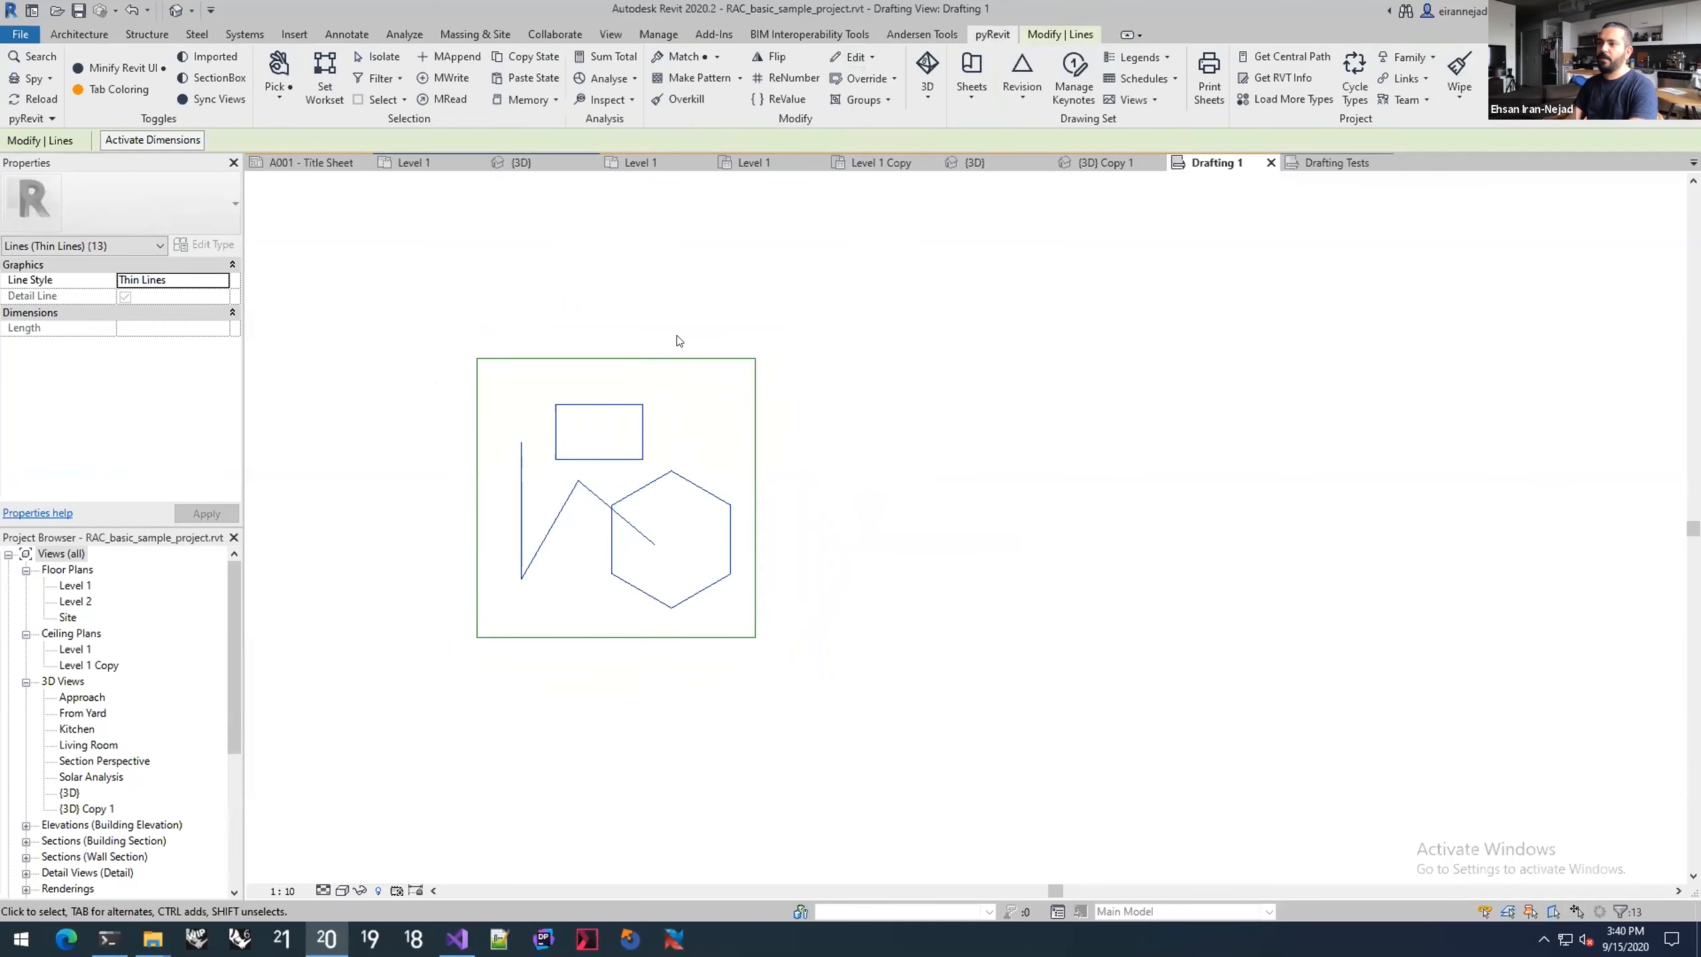
{"action": "left_click", "coordinate": [695, 76]}
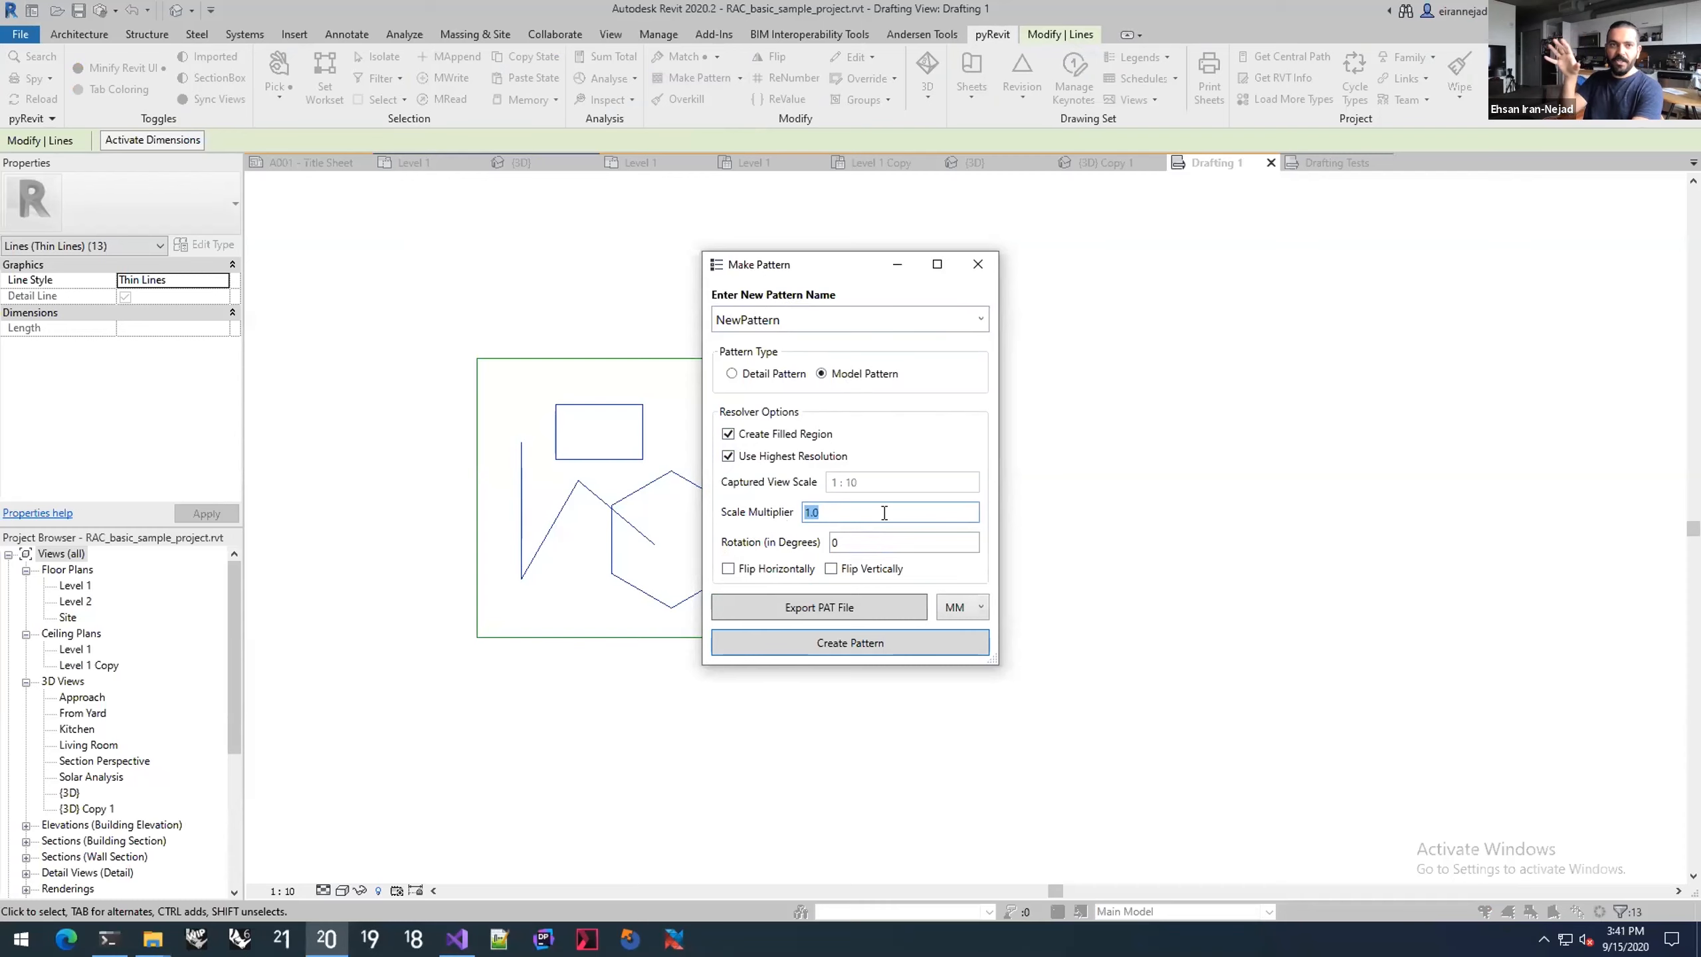
{"action": "left_click", "coordinate": [875, 642]}
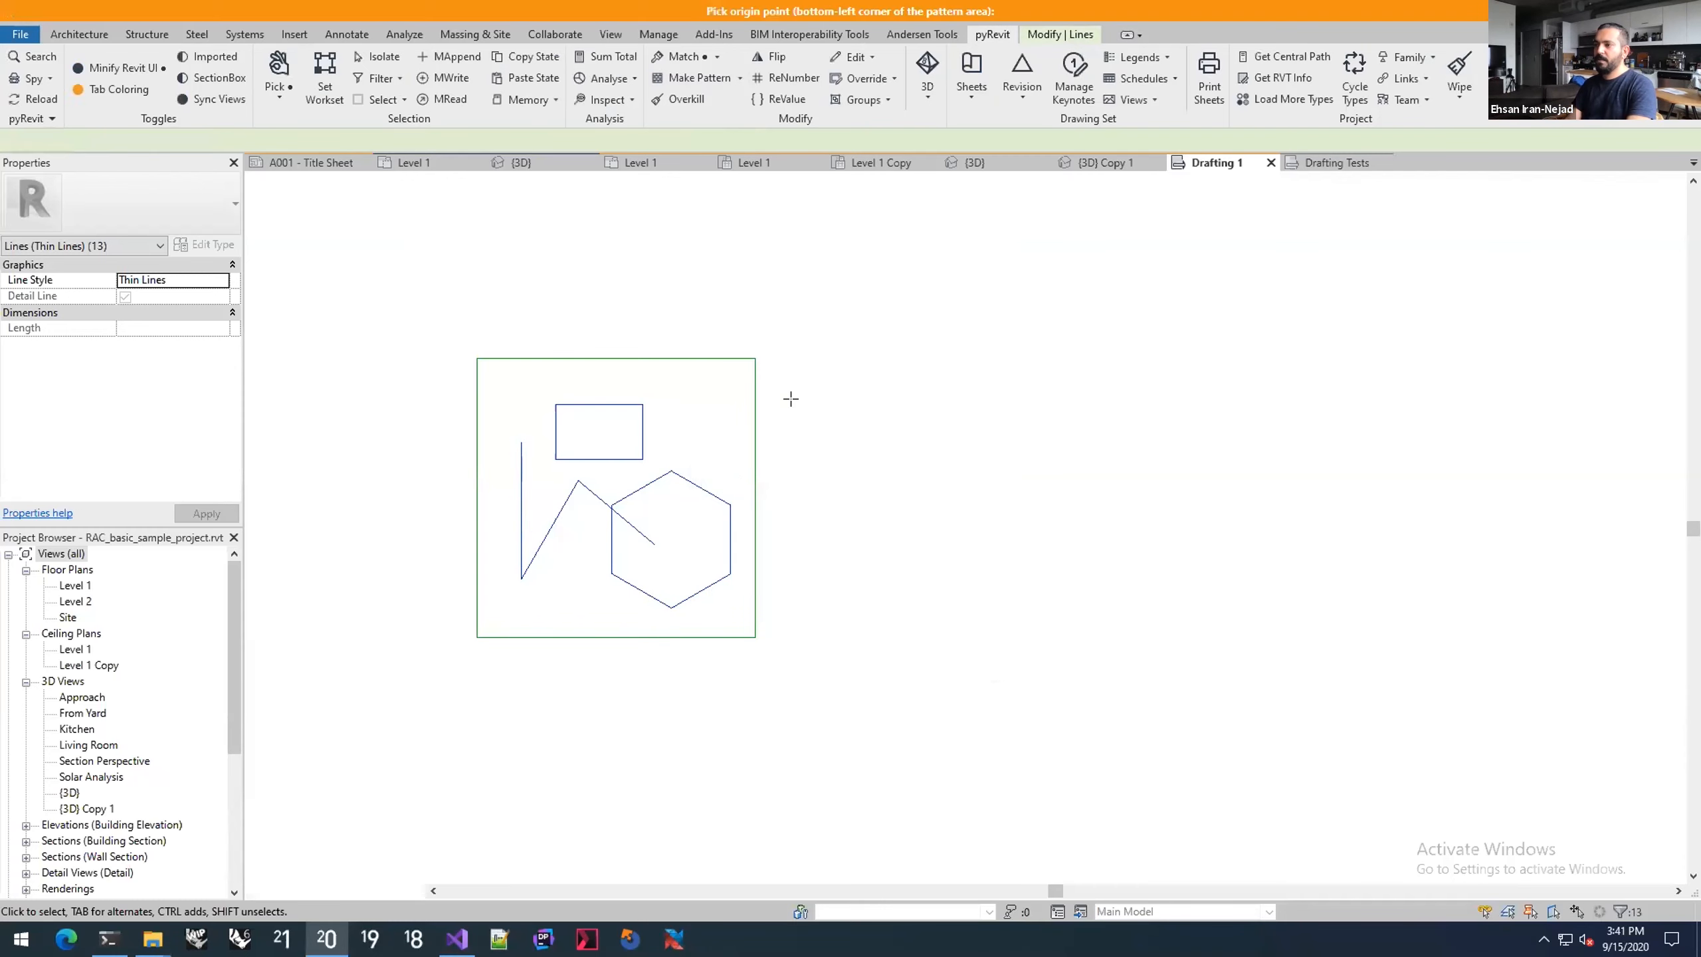
{"action": "left_click", "coordinate": [466, 622]}
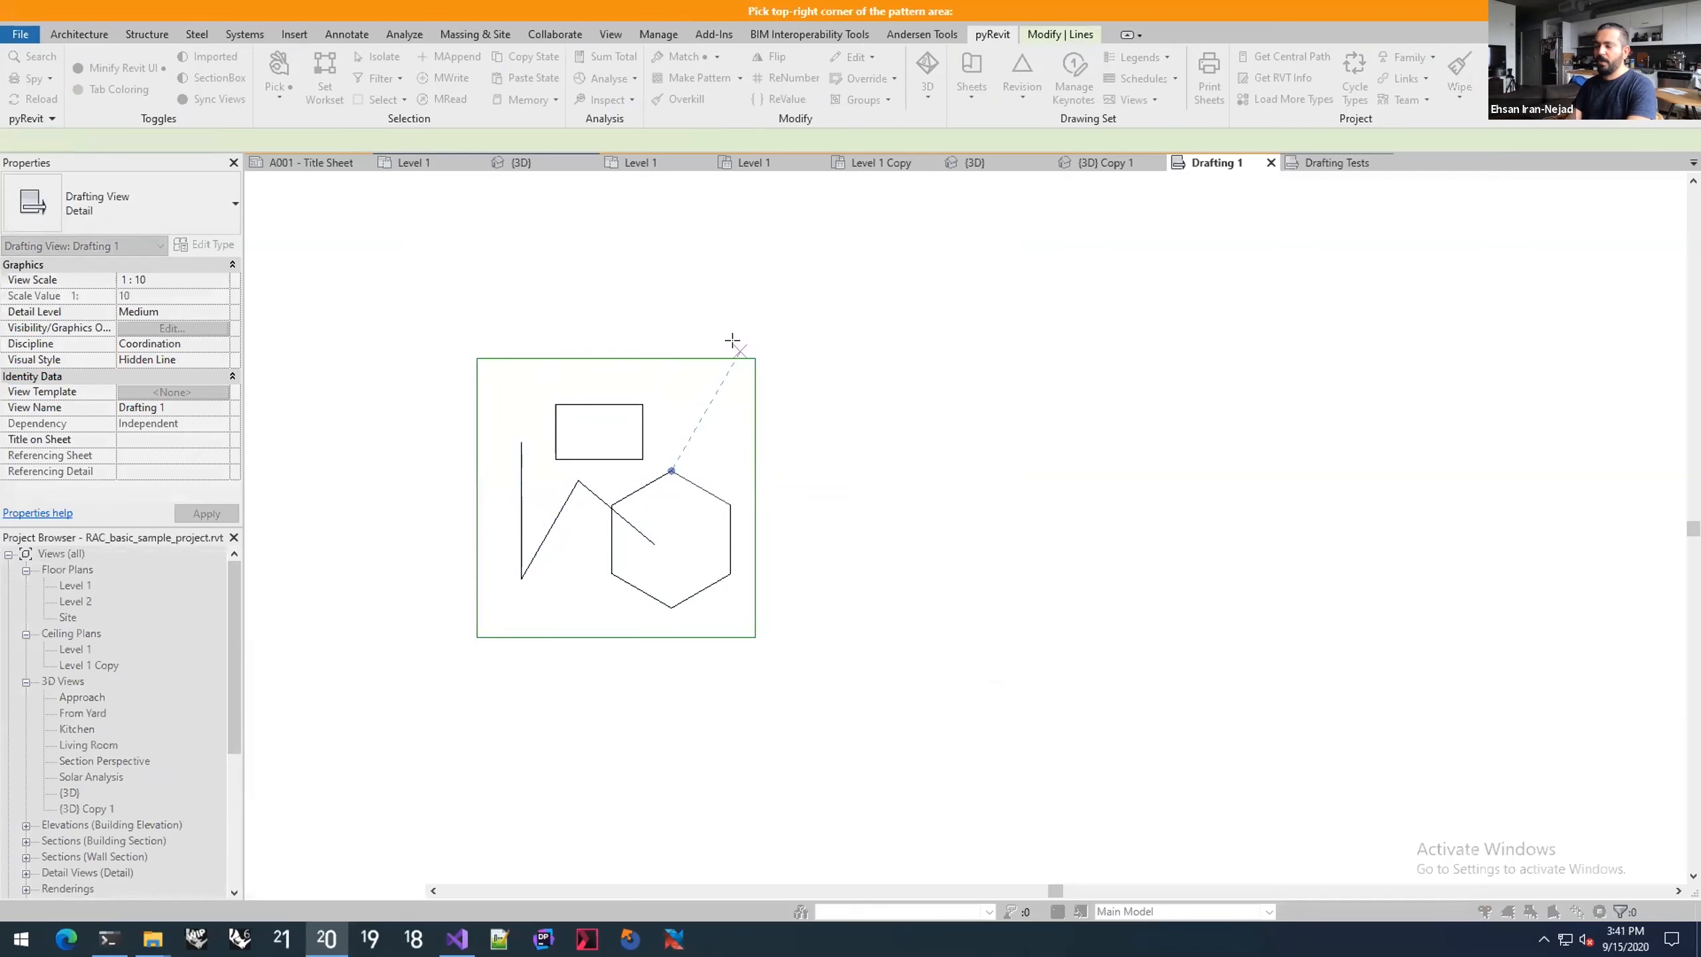
{"action": "left_click", "coordinate": [753, 357]}
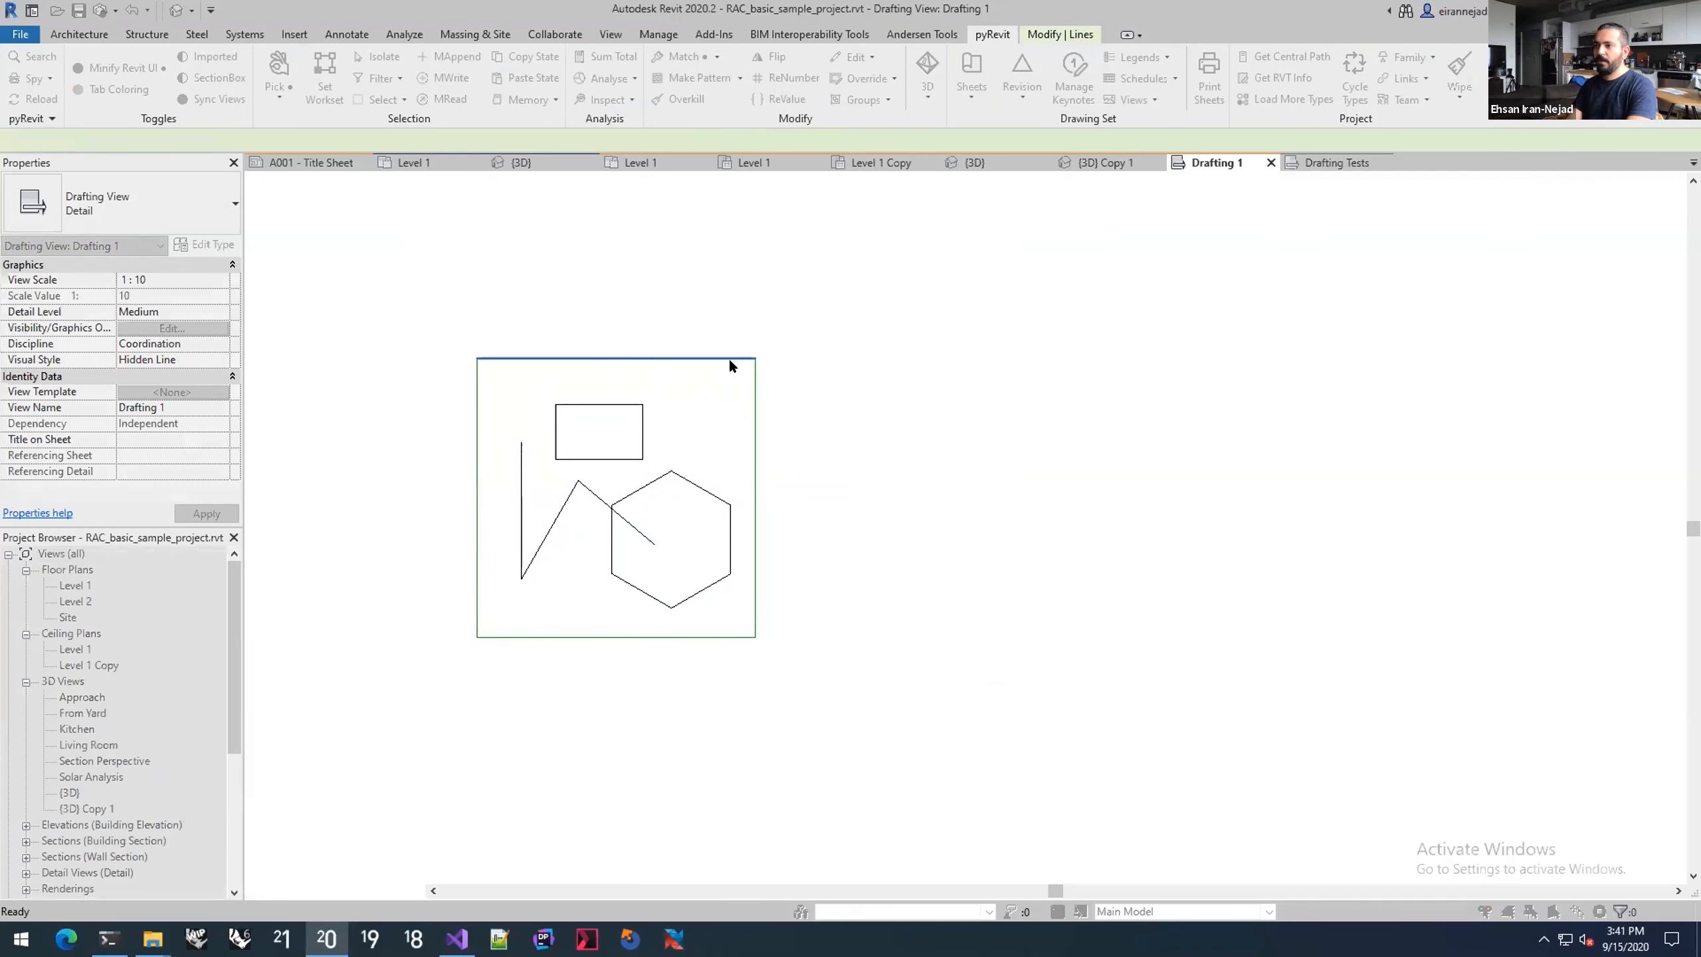
{"action": "left_click", "coordinate": [956, 453]}
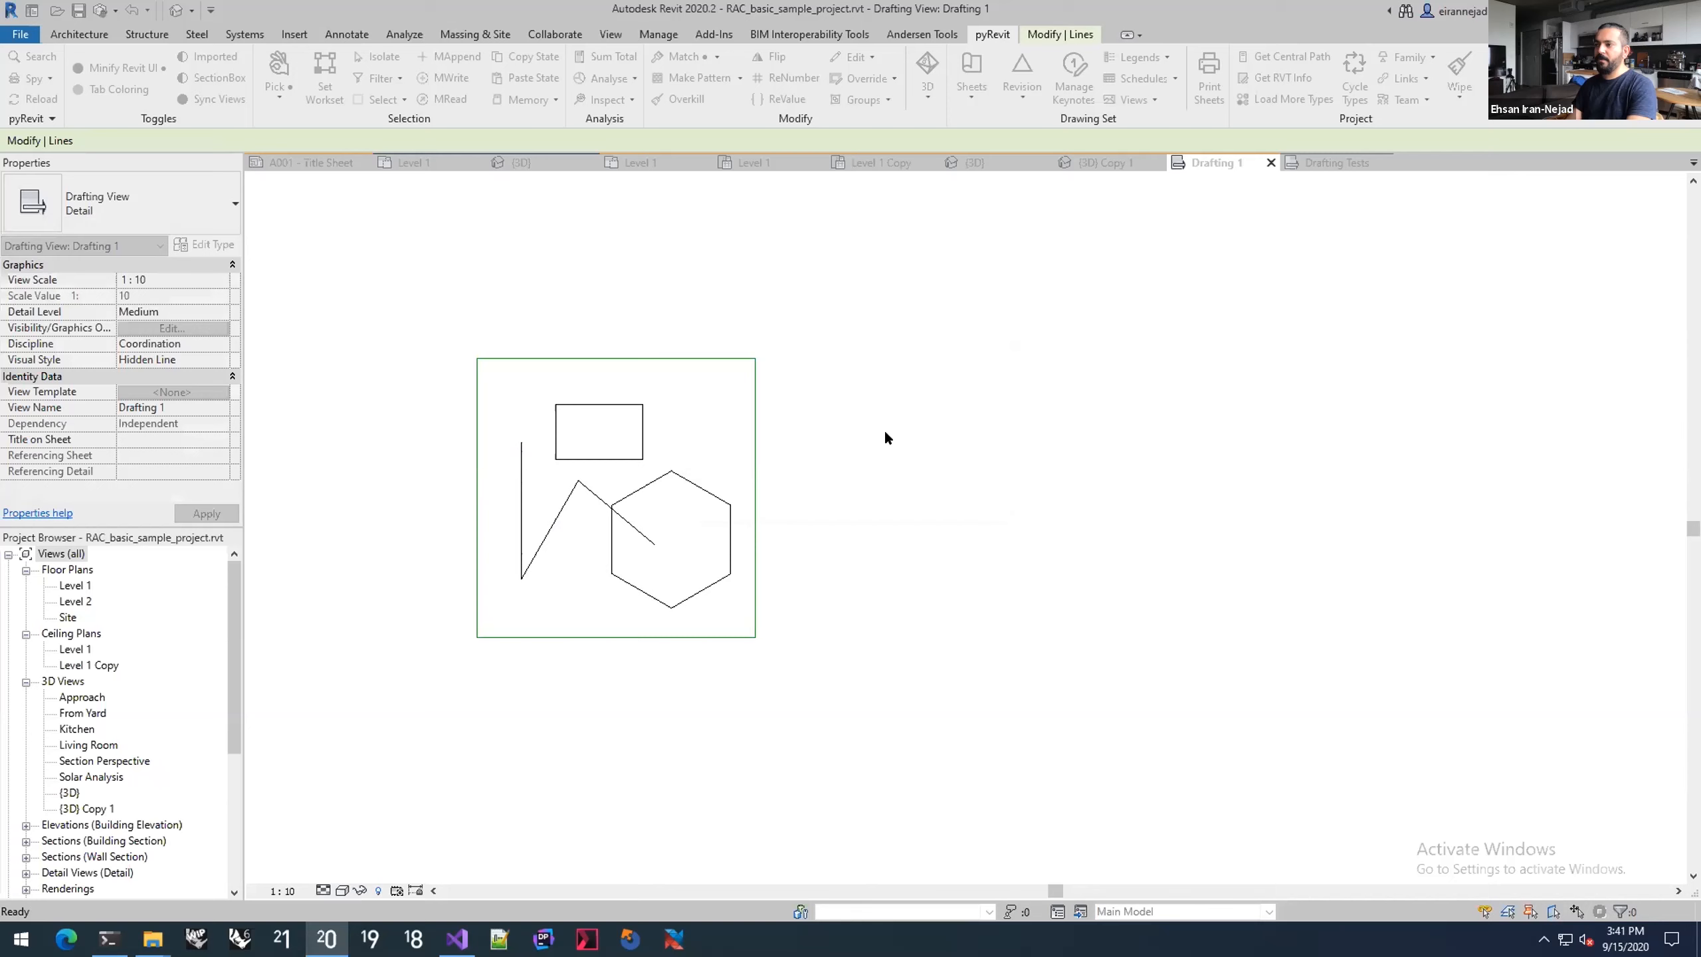
Step: Draw a rectangular filled region covering about 0.78 m², starting about 97 mm to the right of the square tile
{"action": "key", "text": "f"}
{"action": "key", "text": "r"}
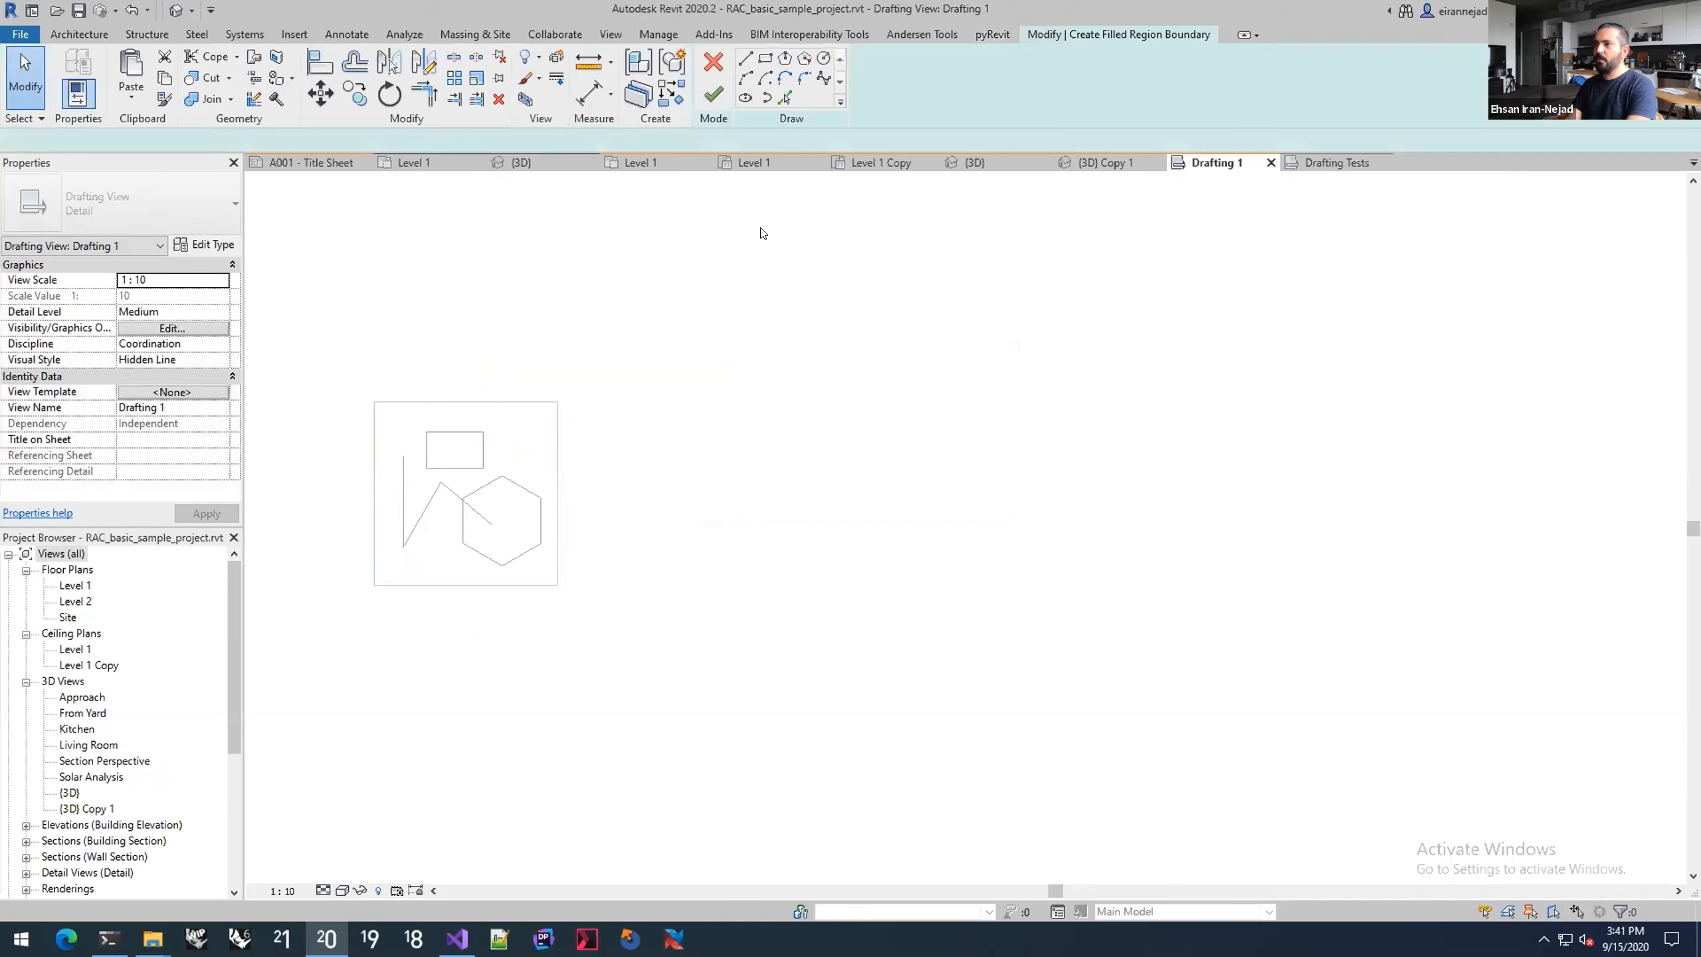
{"action": "left_click", "coordinate": [765, 60]}
{"action": "left_click", "coordinate": [613, 275]}
{"action": "left_click", "coordinate": [1325, 674]}
{"action": "left_click", "coordinate": [713, 94]}
Step: Change the new filled region's type to NewPattern and clear the selection
{"action": "left_click", "coordinate": [141, 196]}
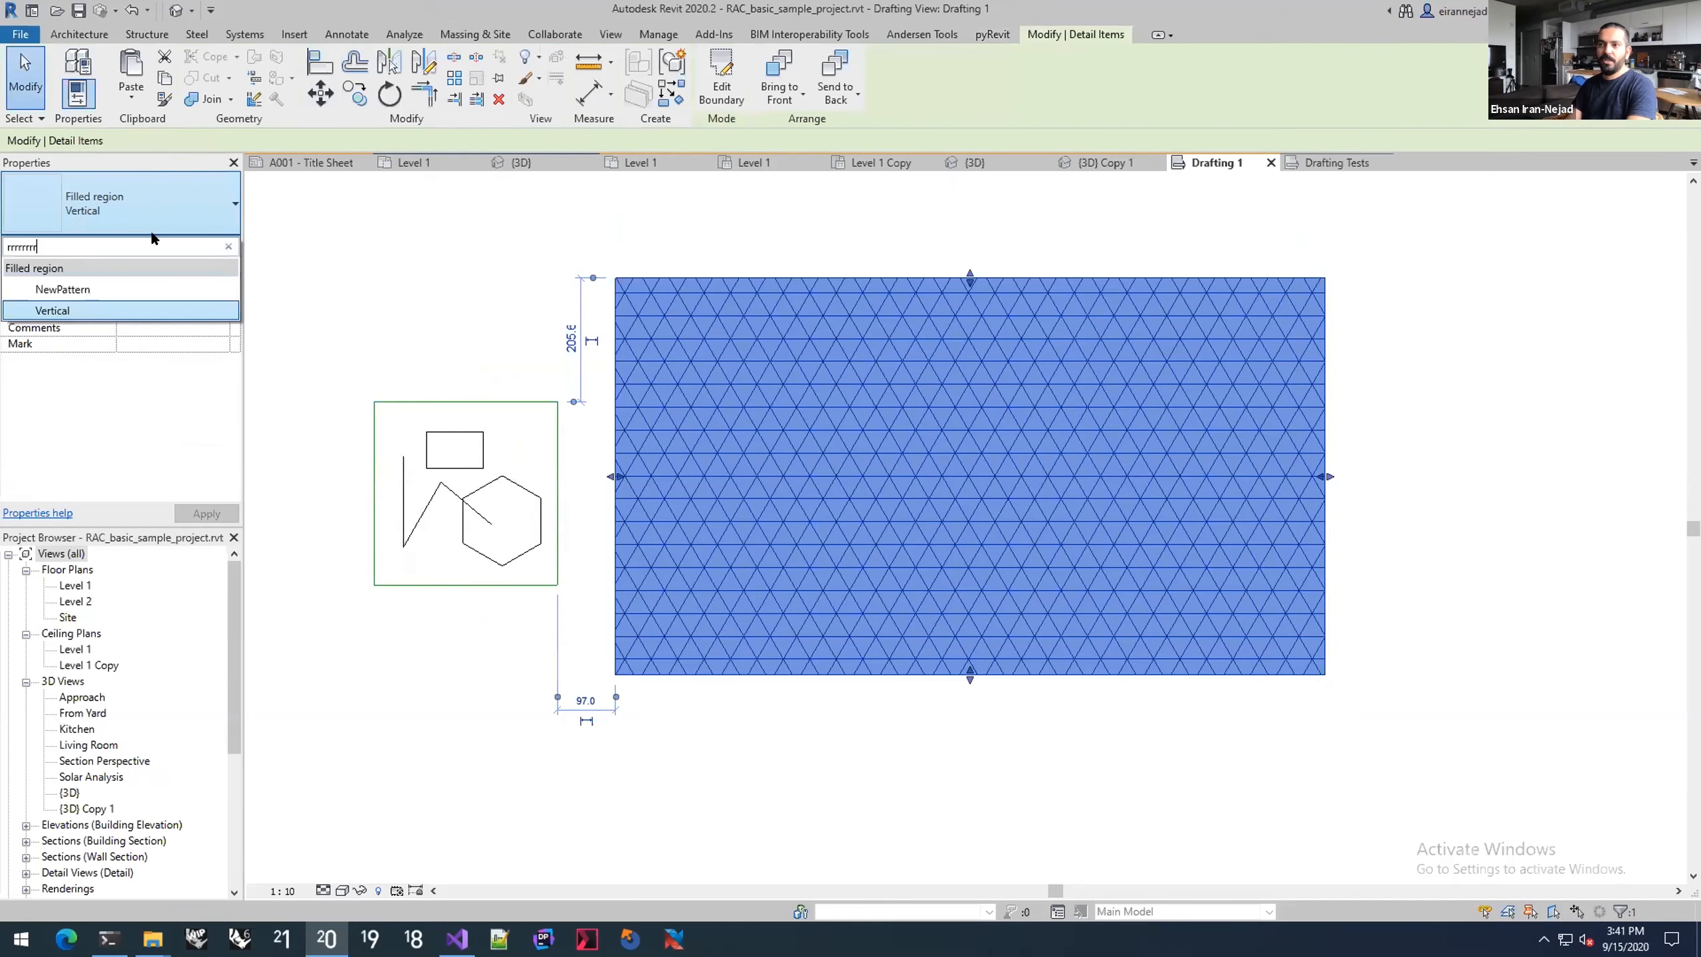
{"action": "left_click", "coordinate": [136, 232]}
{"action": "left_click", "coordinate": [136, 231]}
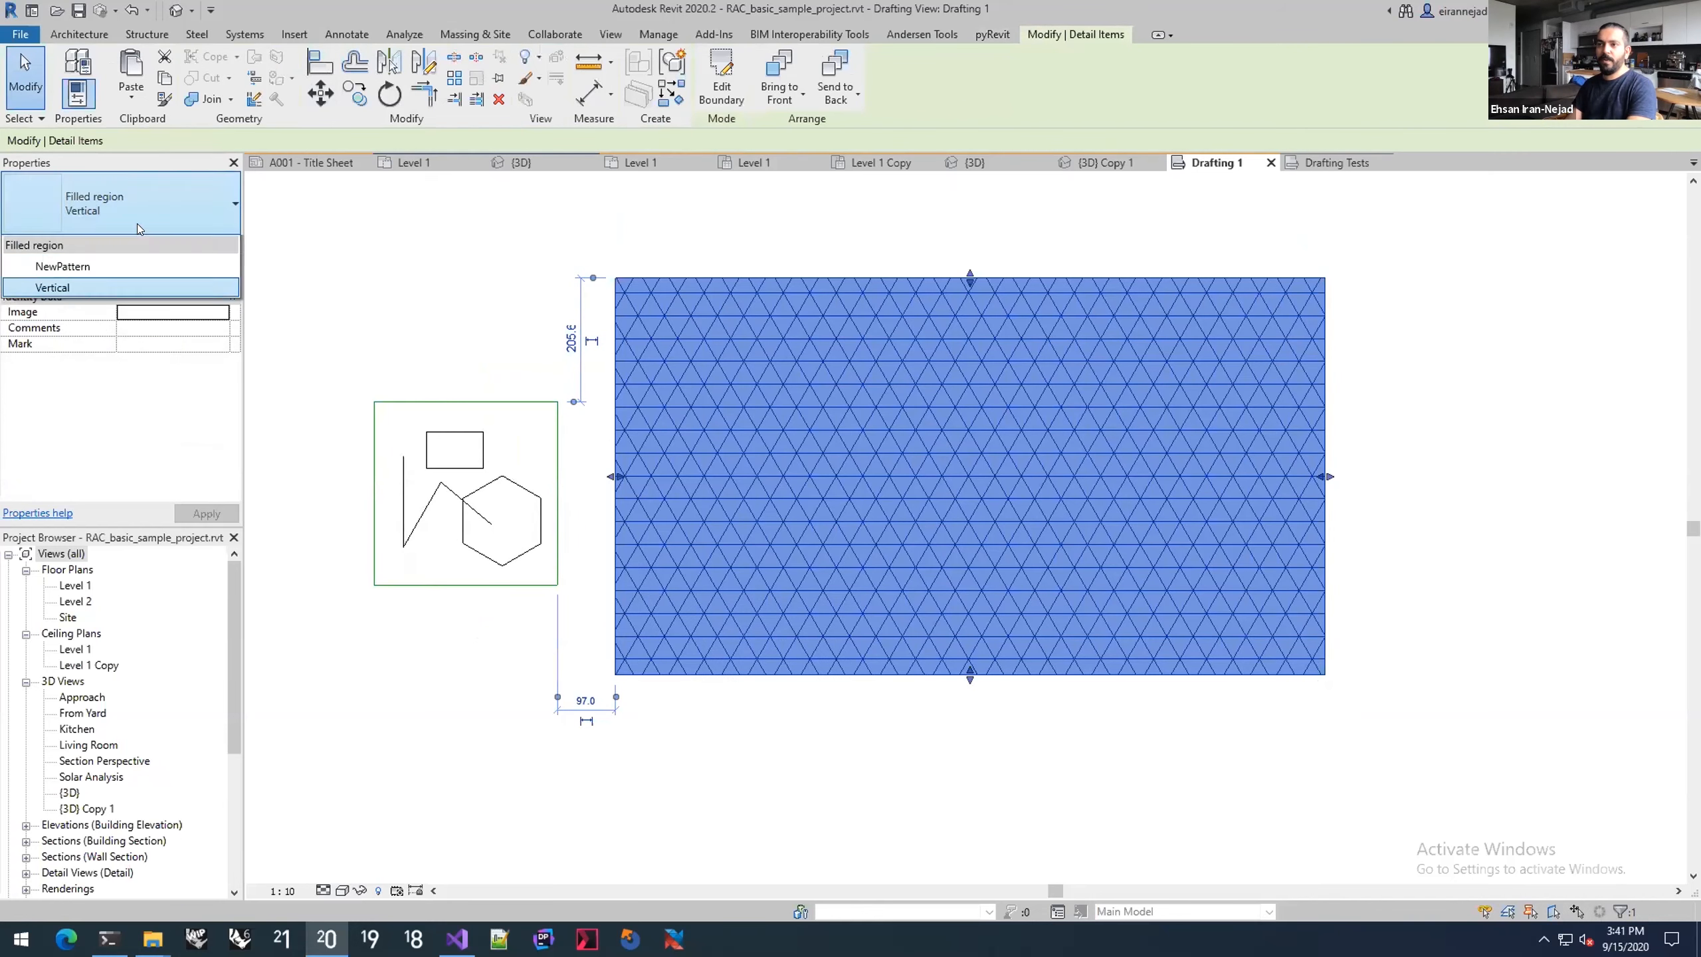
{"action": "left_click", "coordinate": [67, 288]}
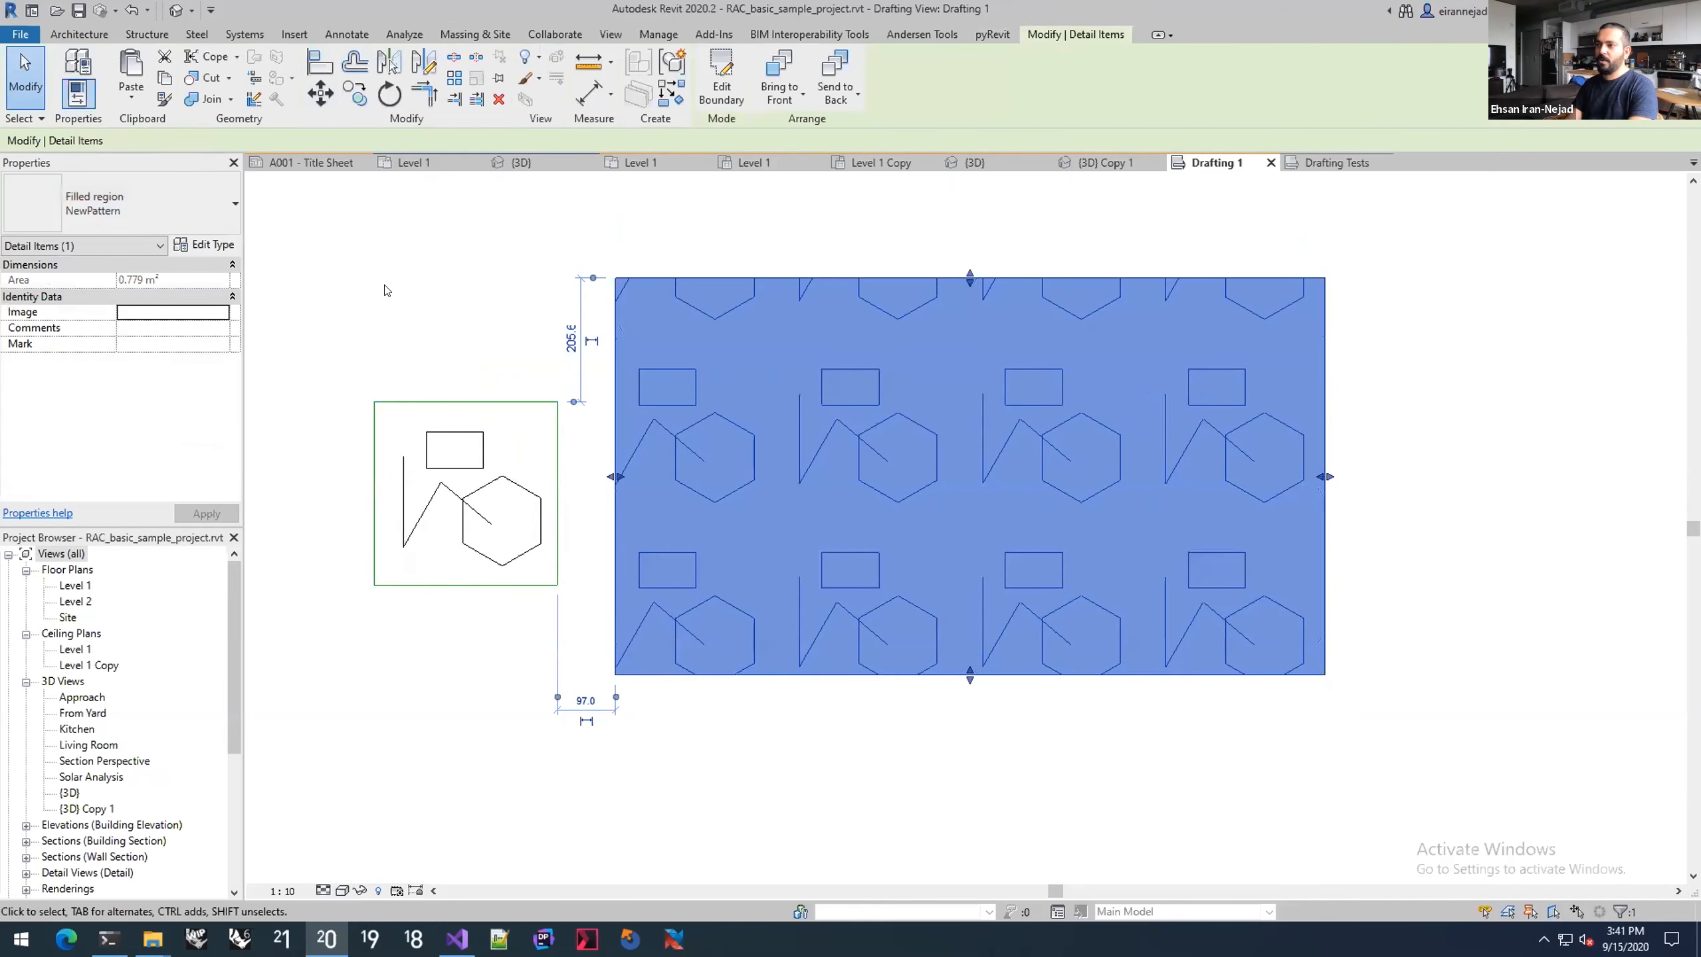
{"action": "left_click", "coordinate": [384, 285]}
{"action": "middle_click_drag", "start_coordinate": [798, 402], "coordinate": [802, 435]}
{"action": "left_click", "coordinate": [844, 422]}
{"action": "scroll", "coordinate": [844, 422], "scroll_direction": "down", "scroll_amount": 1}
{"action": "left_click", "coordinate": [760, 318]}
{"action": "scroll", "coordinate": [769, 328], "scroll_direction": "down", "scroll_amount": 3}
Step: Open the sample project's Level 1 plan and isolate the partition wall near grid 7 in a 3D selection box
{"action": "left_click", "coordinate": [300, 157]}
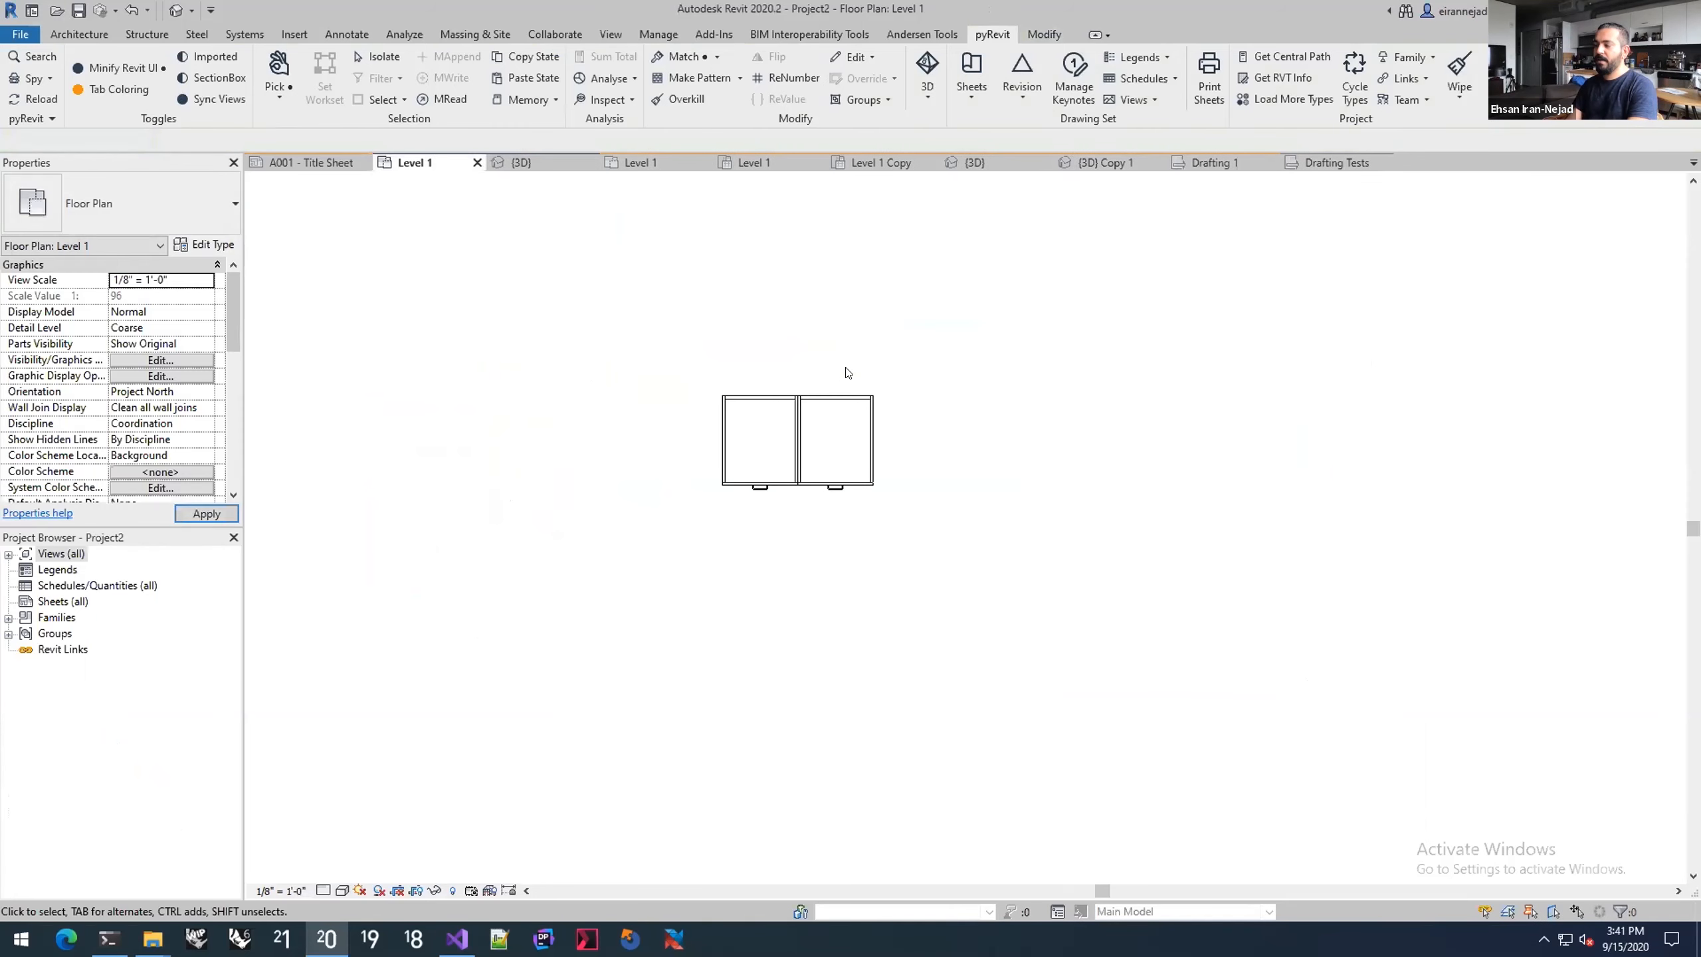
{"action": "left_click", "coordinate": [626, 161]}
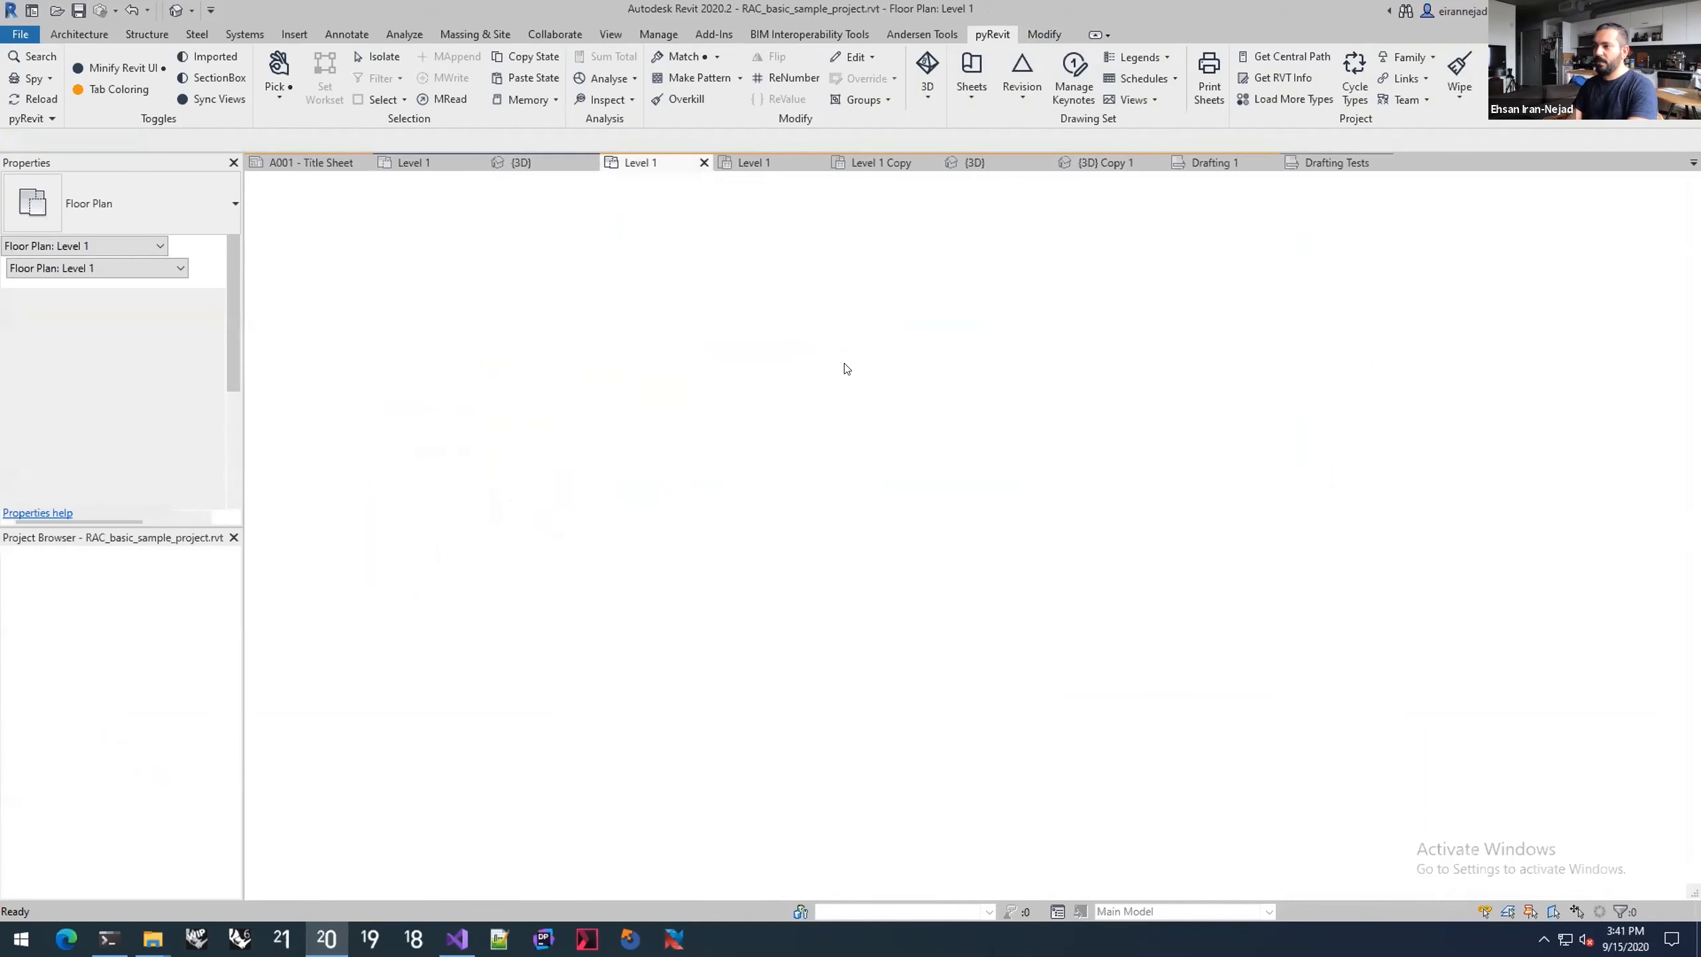
{"action": "scroll", "coordinate": [776, 542], "scroll_direction": "down", "scroll_amount": 3}
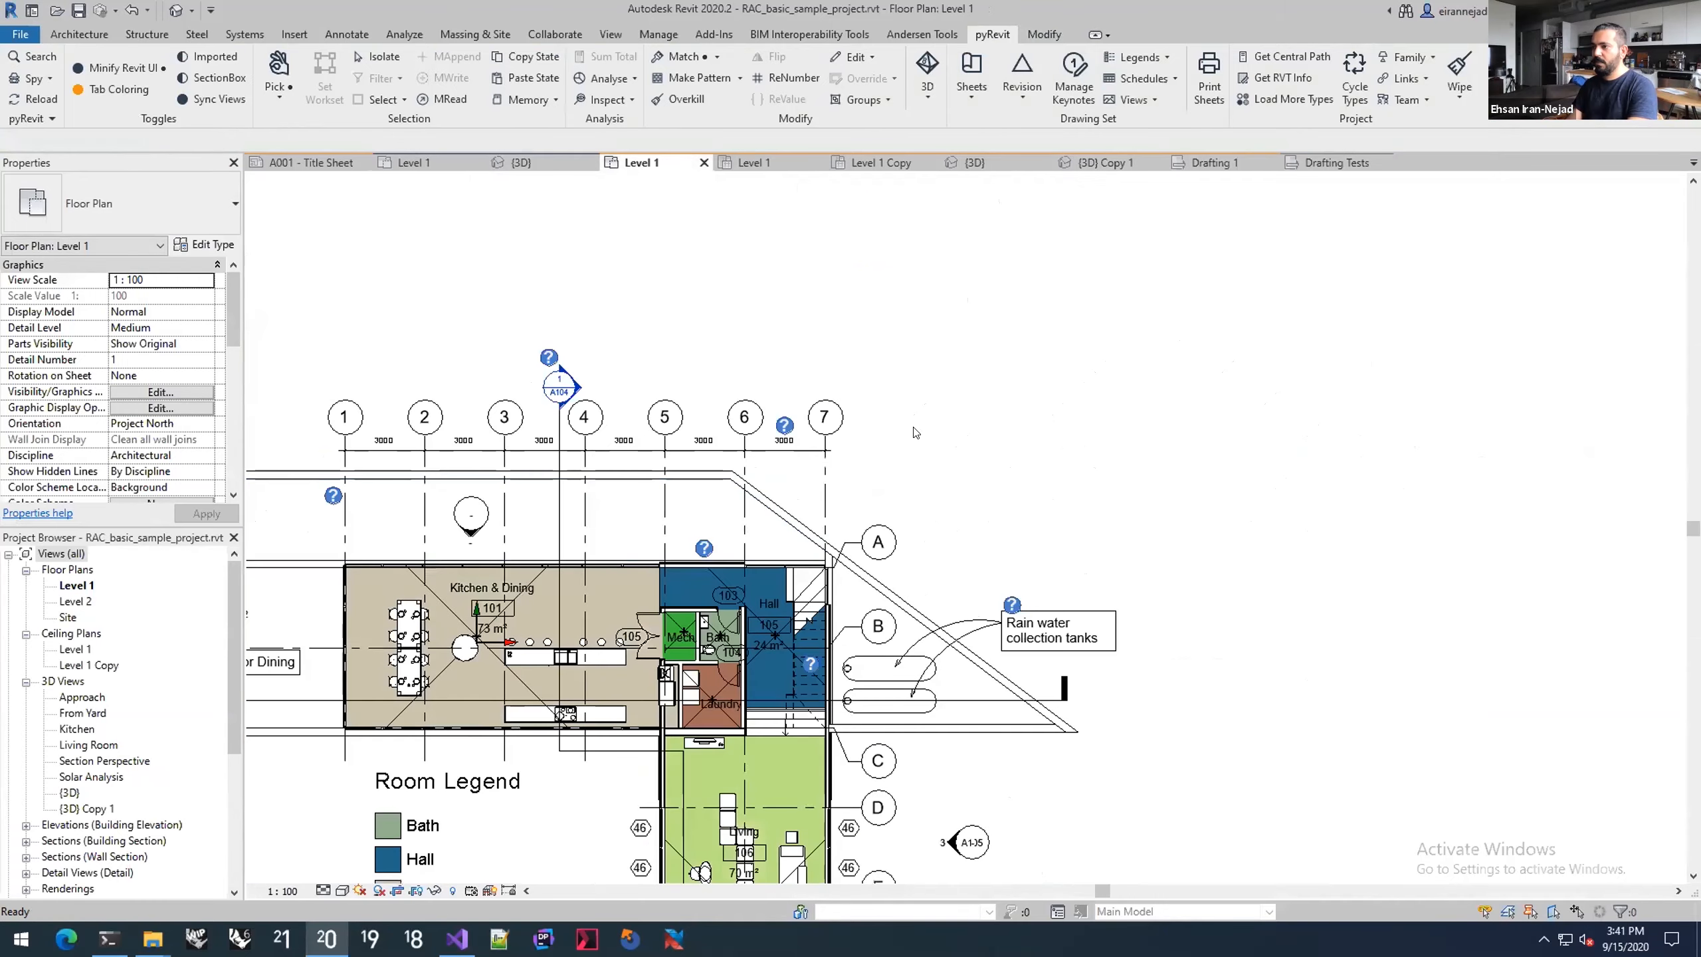
{"action": "left_click", "coordinate": [882, 469]}
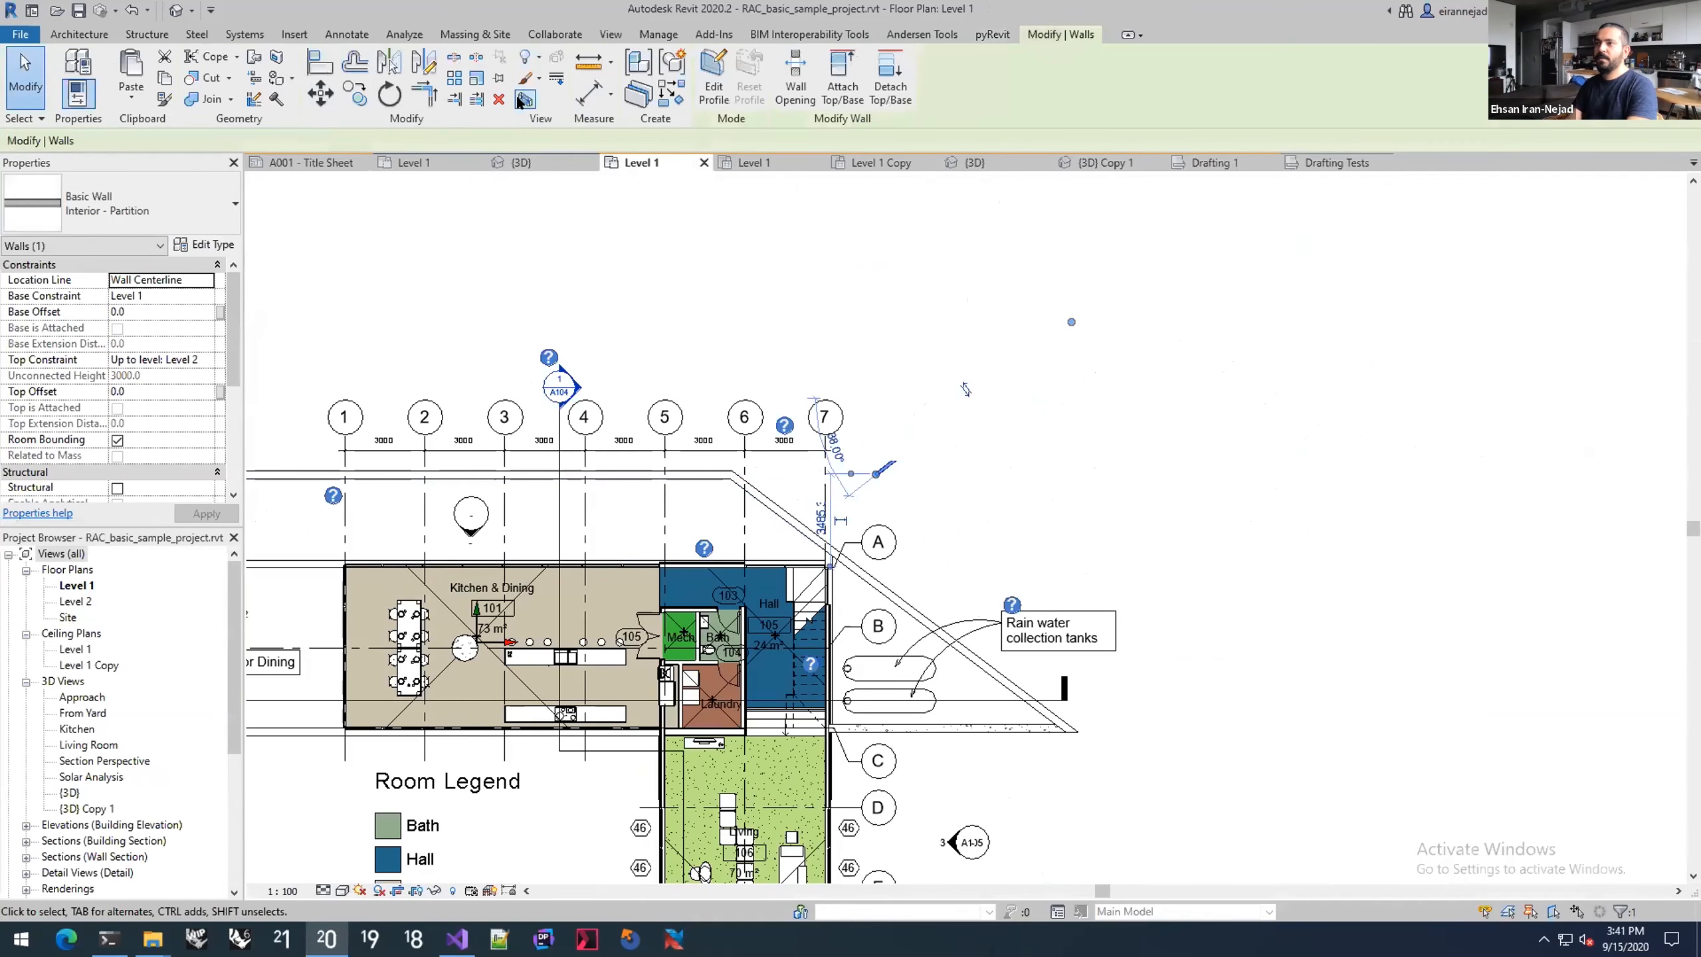
{"action": "key", "text": "b"}
{"action": "key", "text": "x"}
{"action": "middle_click_drag", "start_coordinate": [960, 410], "coordinate": [835, 455]}
{"action": "scroll", "coordinate": [836, 449], "scroll_direction": "up", "scroll_amount": 2}
Step: Set the 3D view's visual style to Hidden Line and frame the isolated wall
{"action": "key", "text": "Escape"}
{"action": "key", "text": "h"}
{"action": "key", "text": "h"}
{"action": "key", "text": "l"}
{"action": "scroll", "coordinate": [821, 481], "scroll_direction": "up", "scroll_amount": 3}
{"action": "scroll", "coordinate": [836, 453], "scroll_direction": "down", "scroll_amount": 2}
{"action": "middle_click_drag", "start_coordinate": [1066, 550], "coordinate": [762, 422]}
Step: Raise the top of the isolated partition wall to a top offset of about 1536.5
{"action": "left_click", "coordinate": [873, 533]}
{"action": "middle_click_drag", "start_coordinate": [874, 533], "coordinate": [816, 465], "text": "shift"}
{"action": "middle_click_drag", "start_coordinate": [863, 376], "coordinate": [814, 322], "text": "shift"}
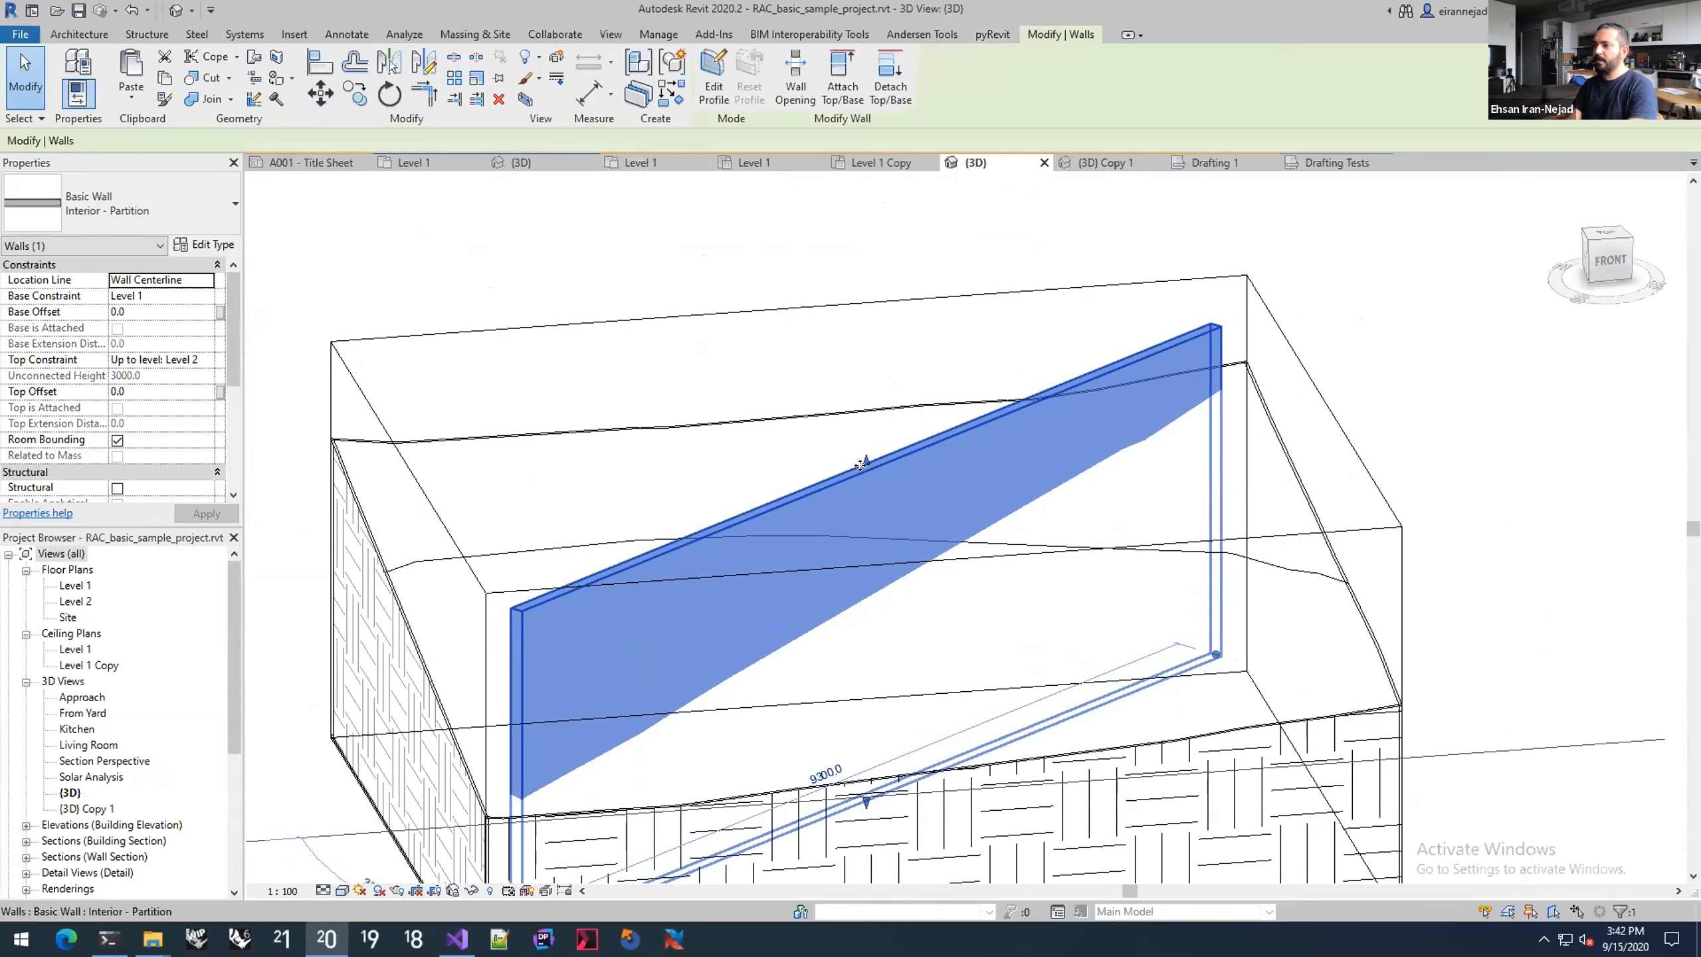
{"action": "left_click", "coordinate": [811, 315]}
{"action": "left_click_drag", "start_coordinate": [866, 428], "coordinate": [834, 238]}
{"action": "left_click", "coordinate": [839, 493]}
{"action": "left_click_drag", "start_coordinate": [859, 454], "coordinate": [860, 289]}
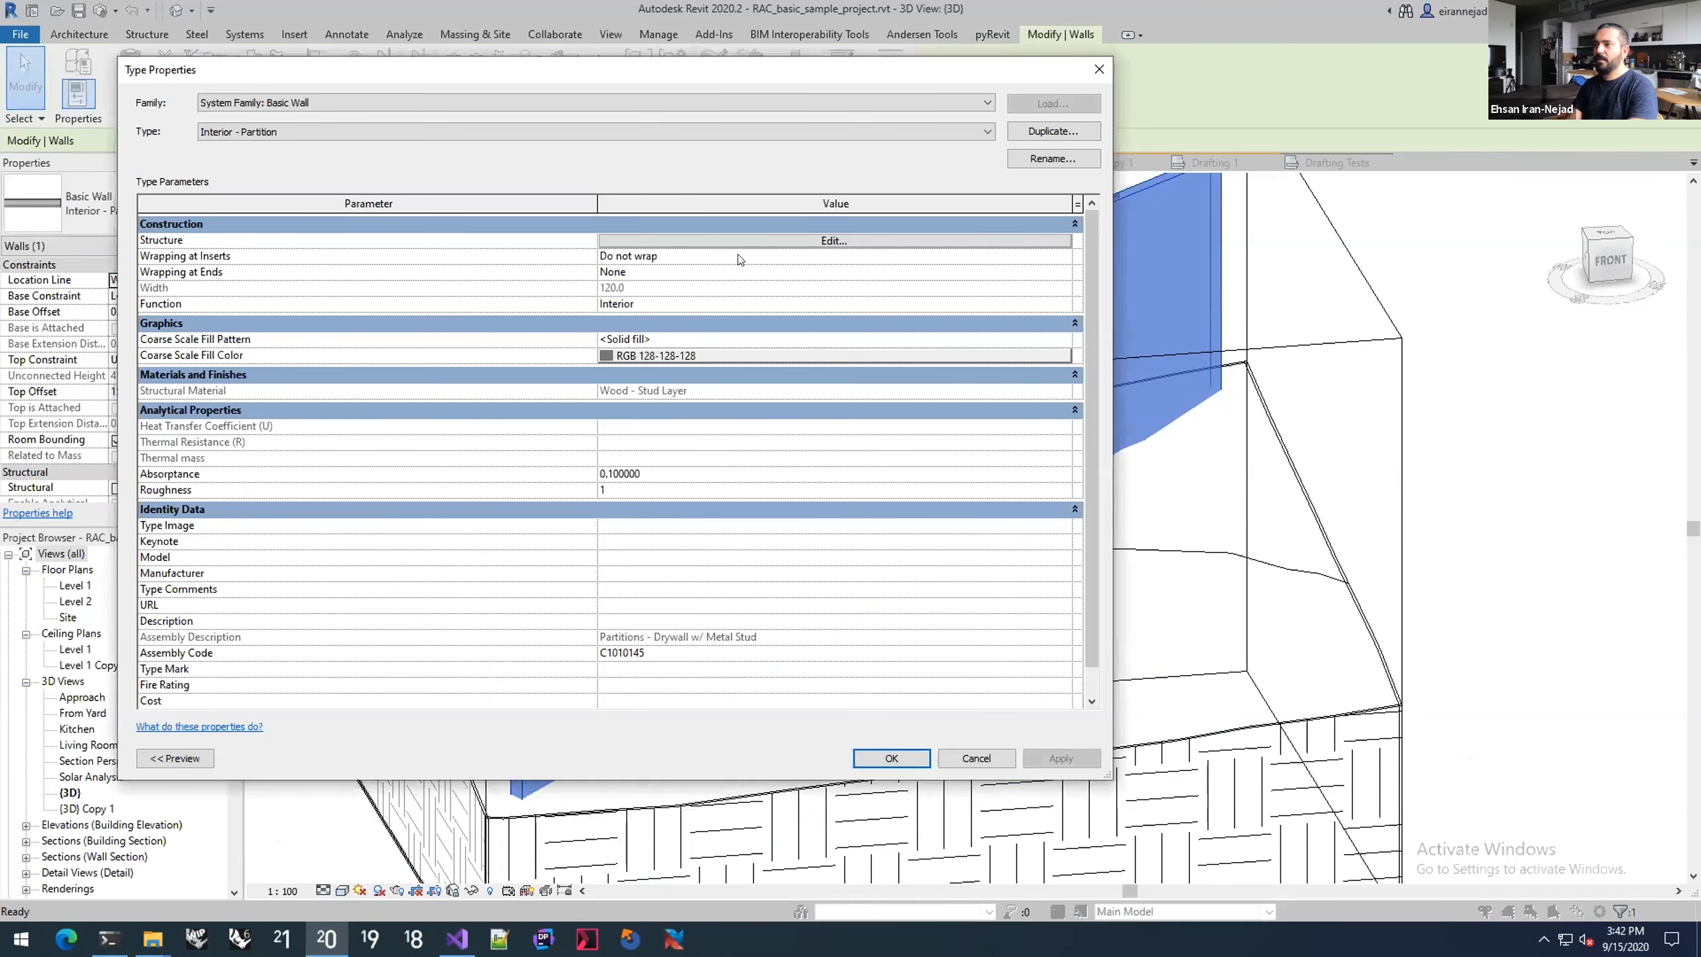
Step: Open the Interior - Partition type's gypsum wall board material and show model patterns for its foreground surface pattern
{"action": "left_click", "coordinate": [740, 241]}
{"action": "left_click", "coordinate": [598, 225]}
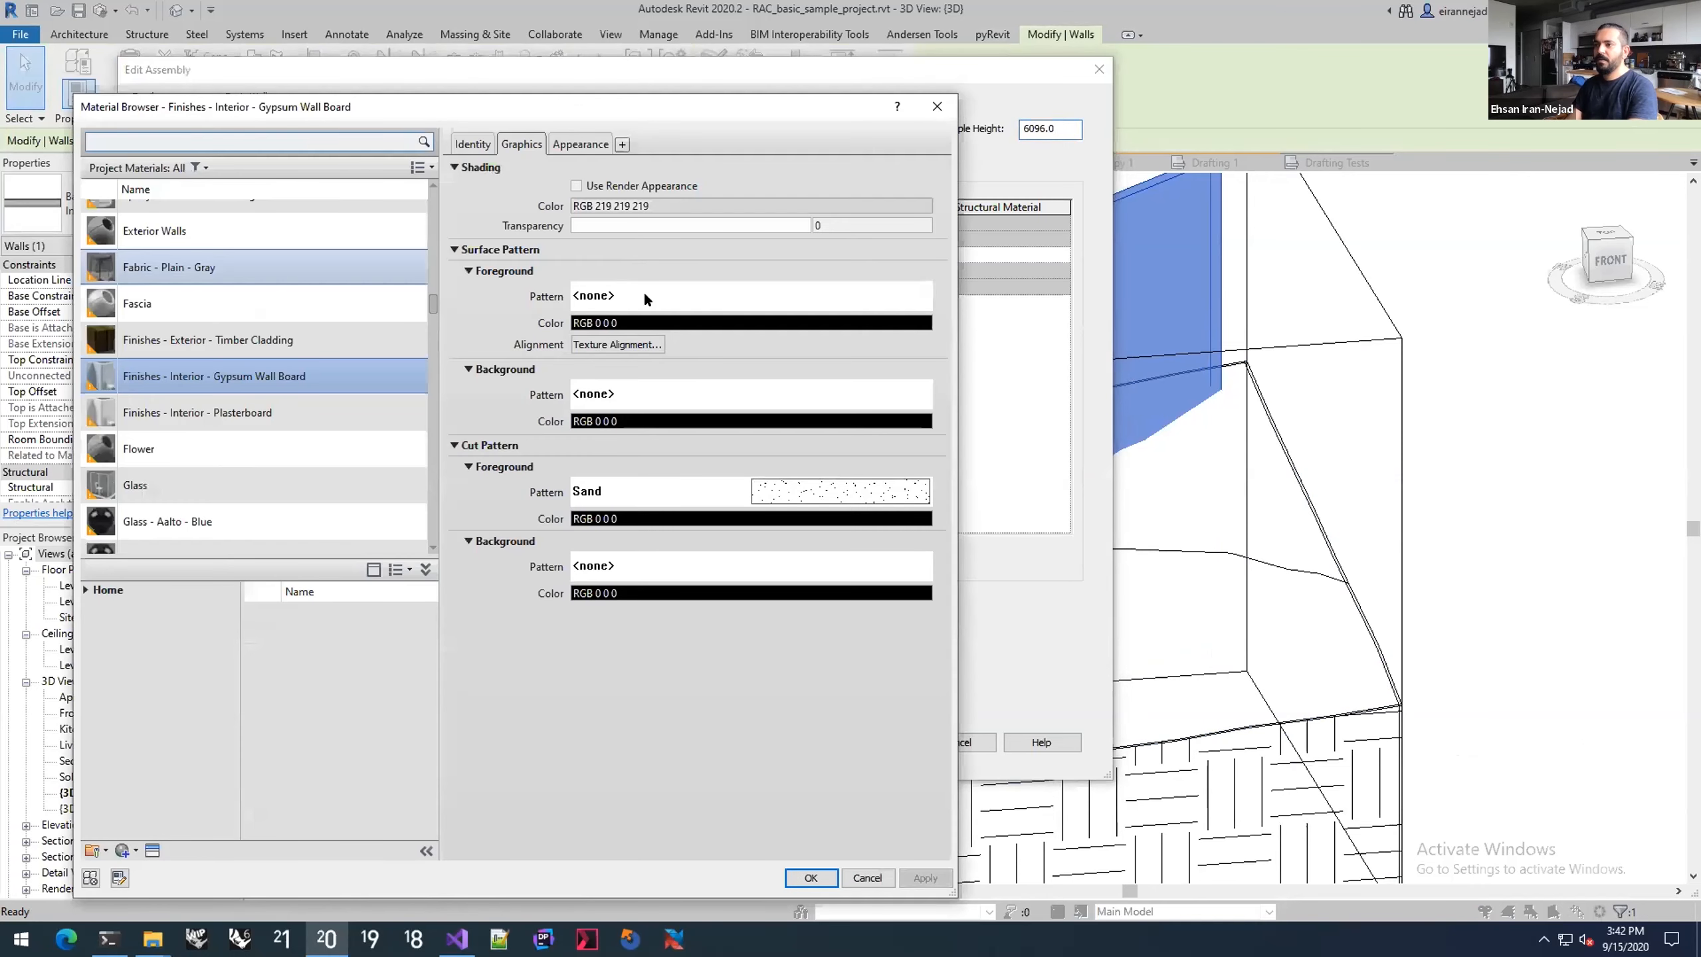
{"action": "left_click", "coordinate": [598, 394]}
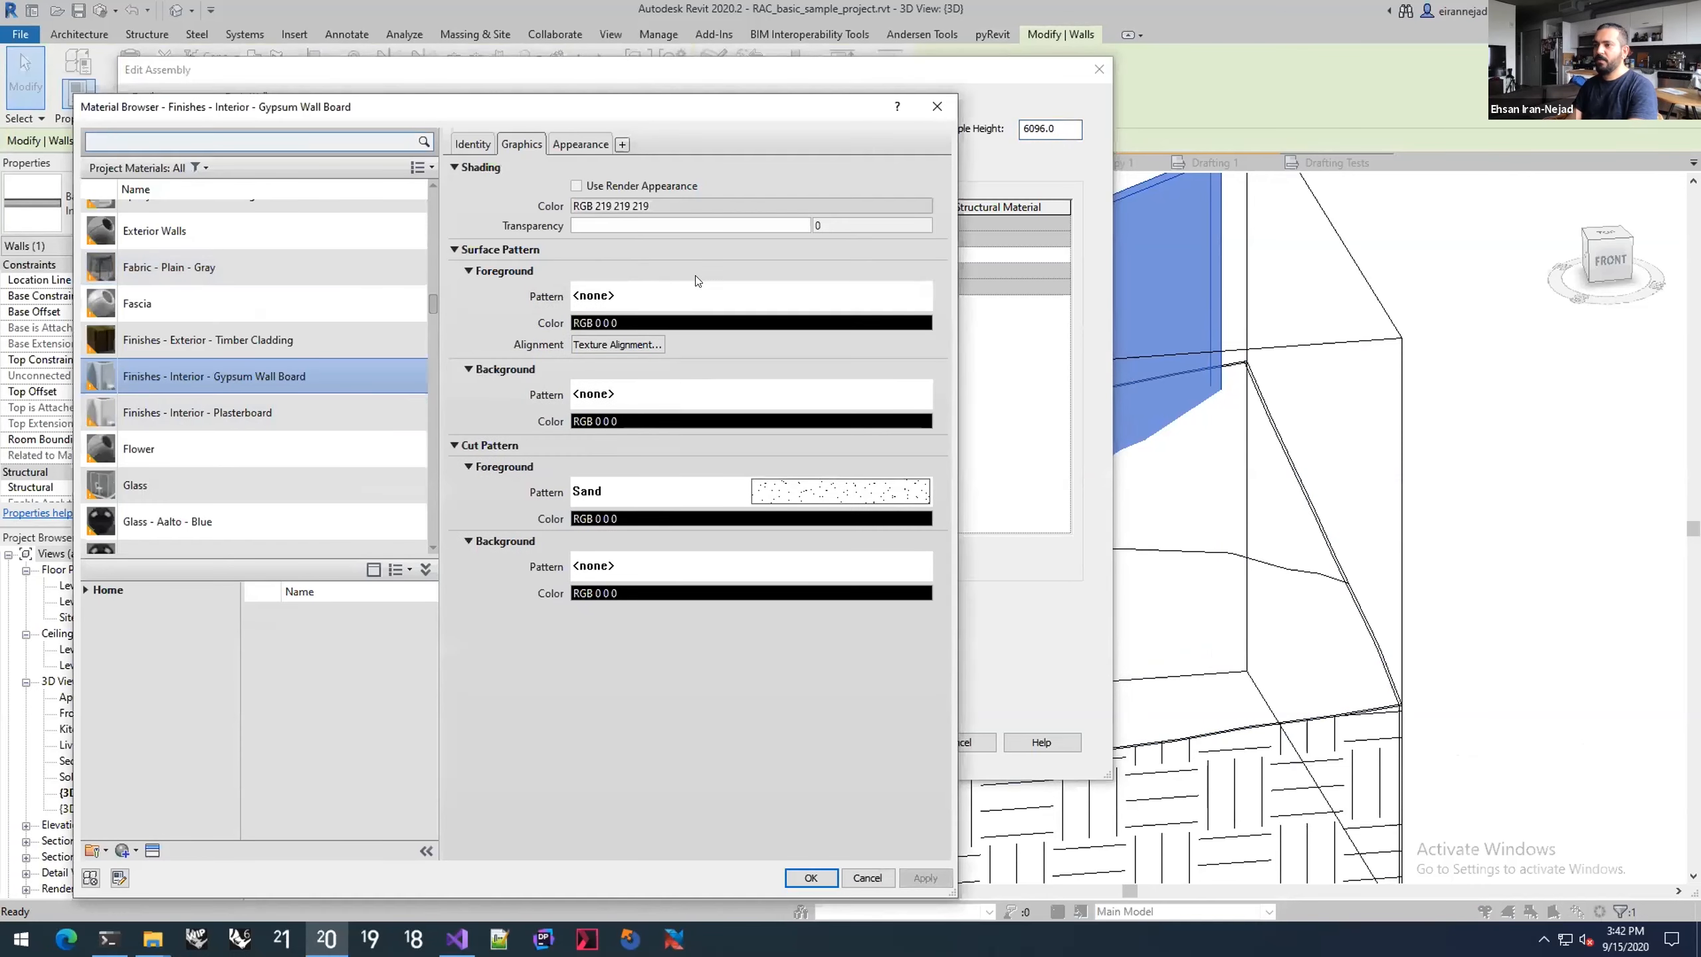
{"action": "left_click", "coordinate": [506, 358]}
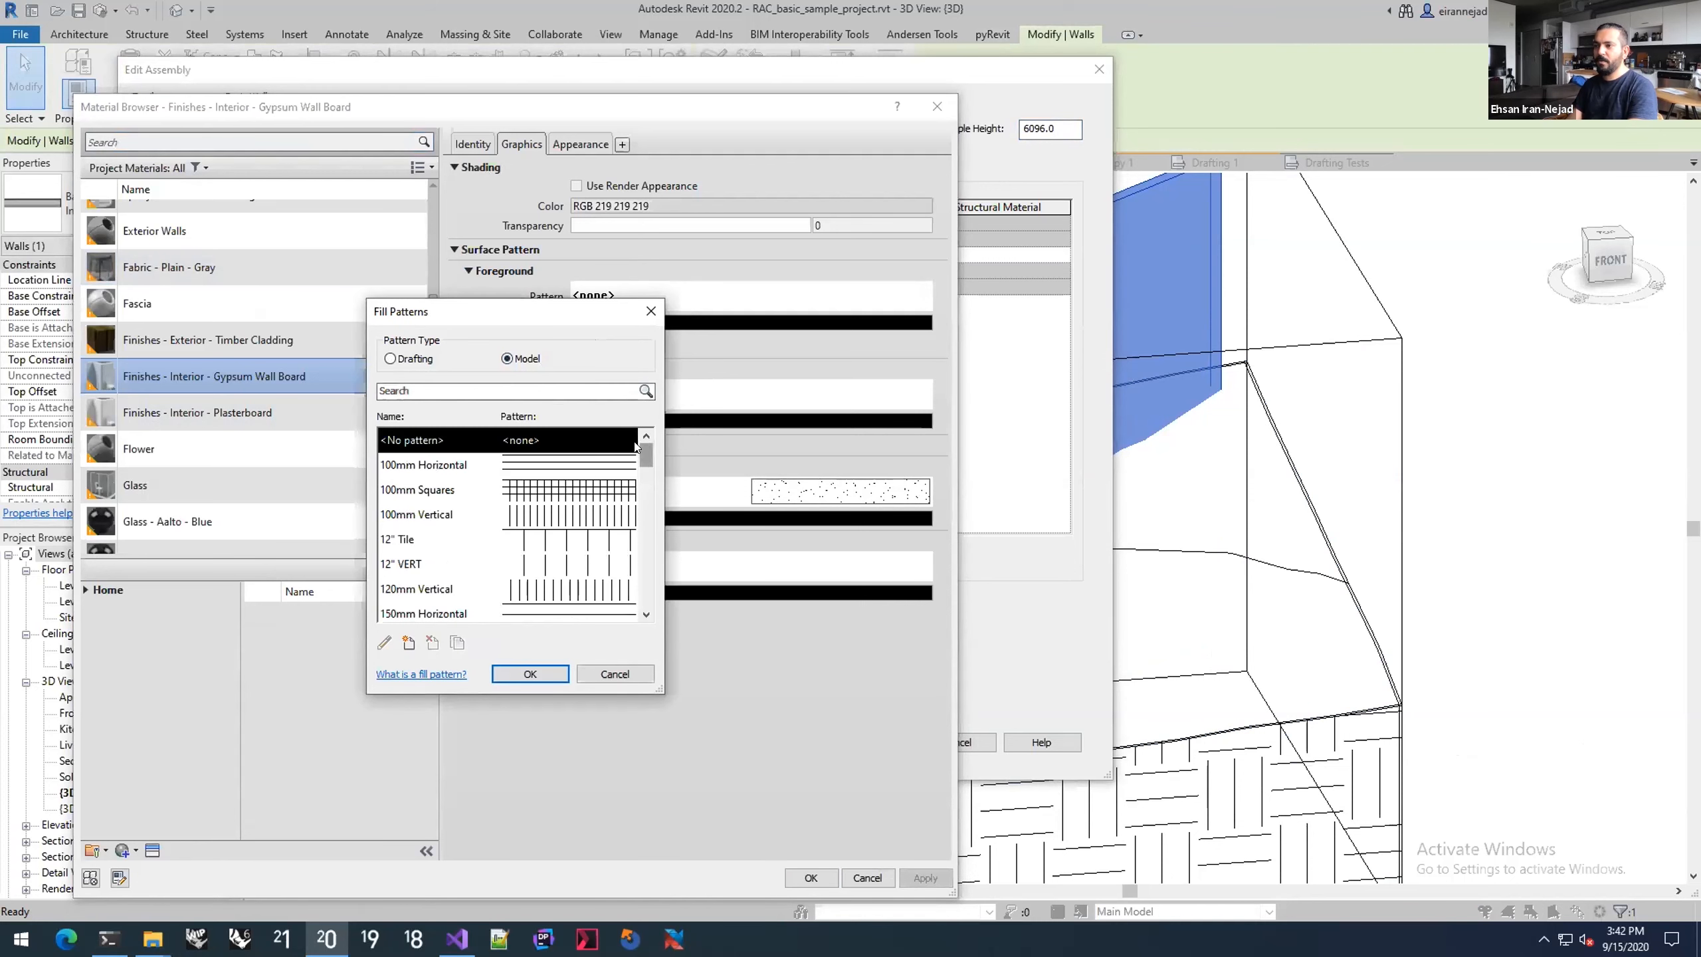
Step: Assign NewPattern as the gypsum wall board's foreground surface pattern and accept the material, assembly and type changes
{"action": "scroll", "coordinate": [635, 558], "scroll_direction": "down", "scroll_amount": 4}
{"action": "scroll", "coordinate": [635, 558], "scroll_direction": "down", "scroll_amount": 3}
{"action": "scroll", "coordinate": [636, 555], "scroll_direction": "up", "scroll_amount": 3}
{"action": "scroll", "coordinate": [636, 554], "scroll_direction": "up", "scroll_amount": 1}
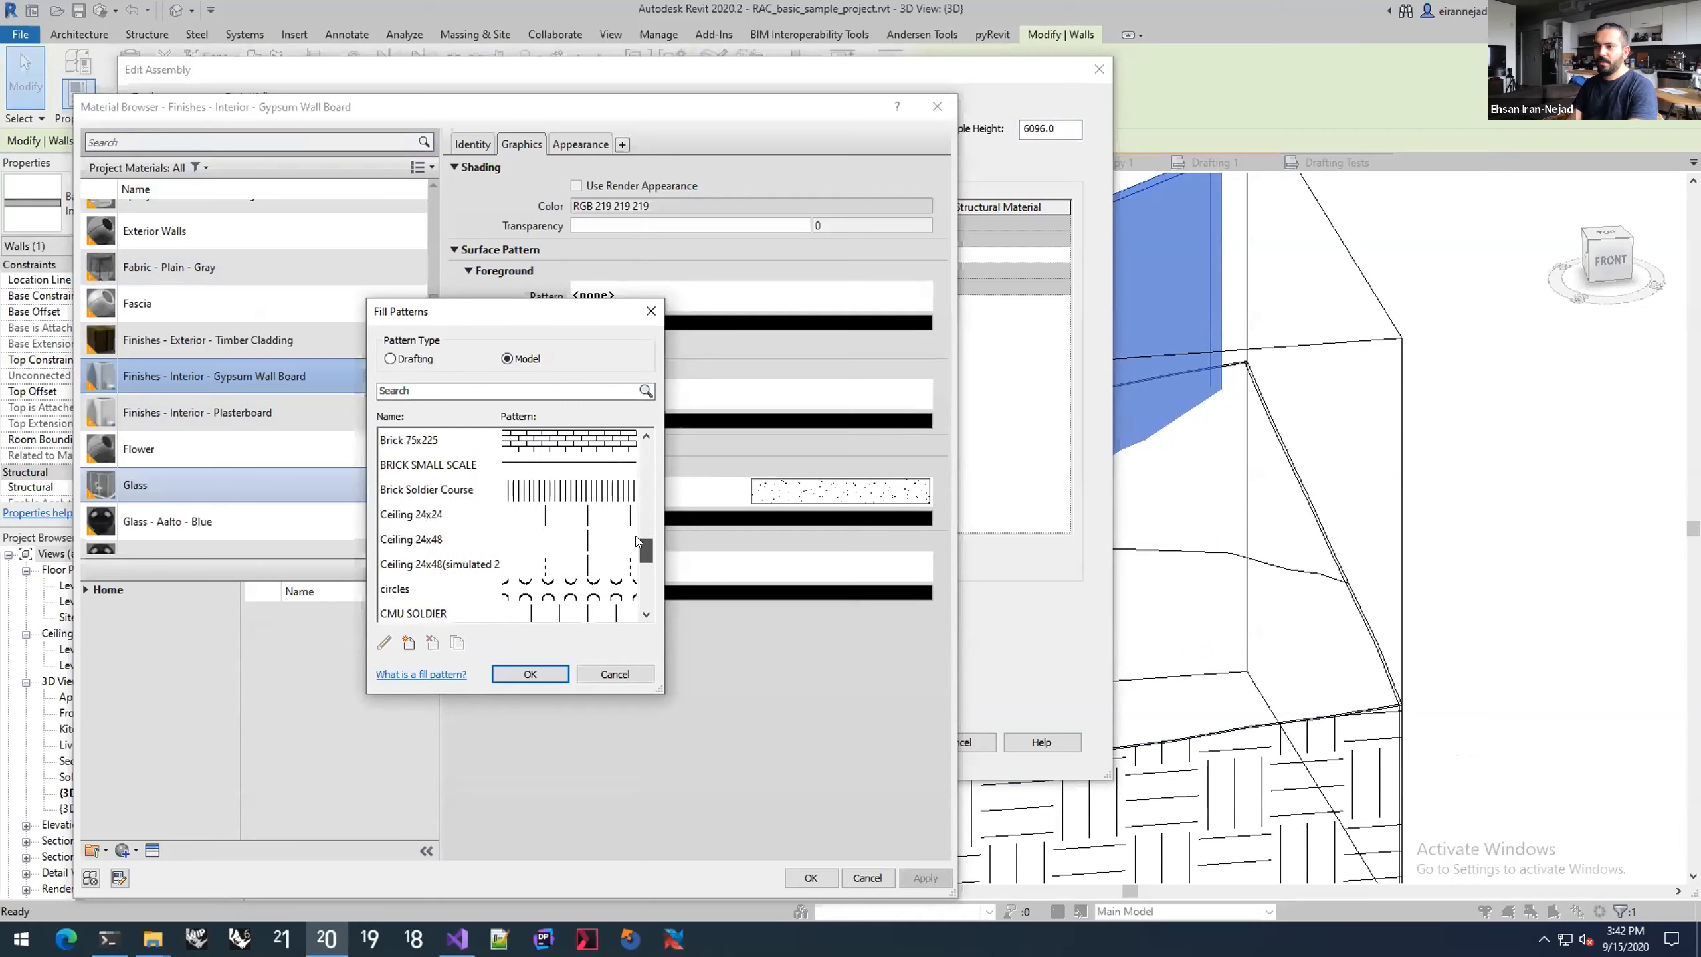
{"action": "left_click", "coordinate": [452, 392]}
{"action": "type", "text": "new"}
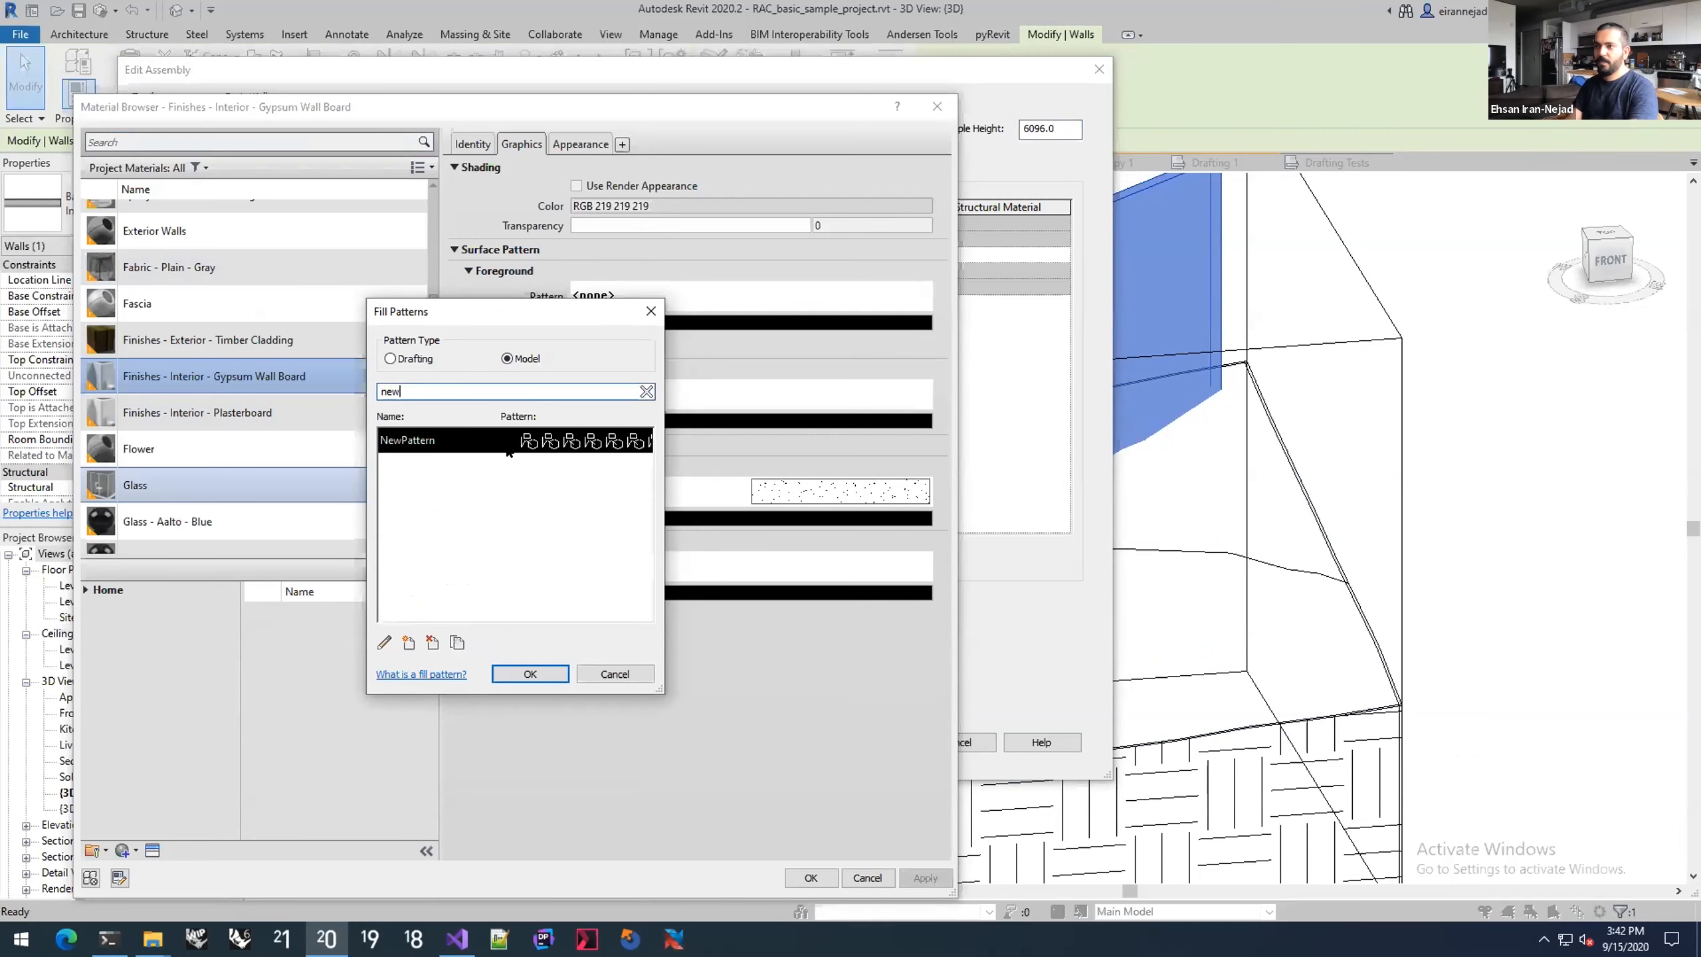
{"action": "left_click", "coordinate": [529, 673]}
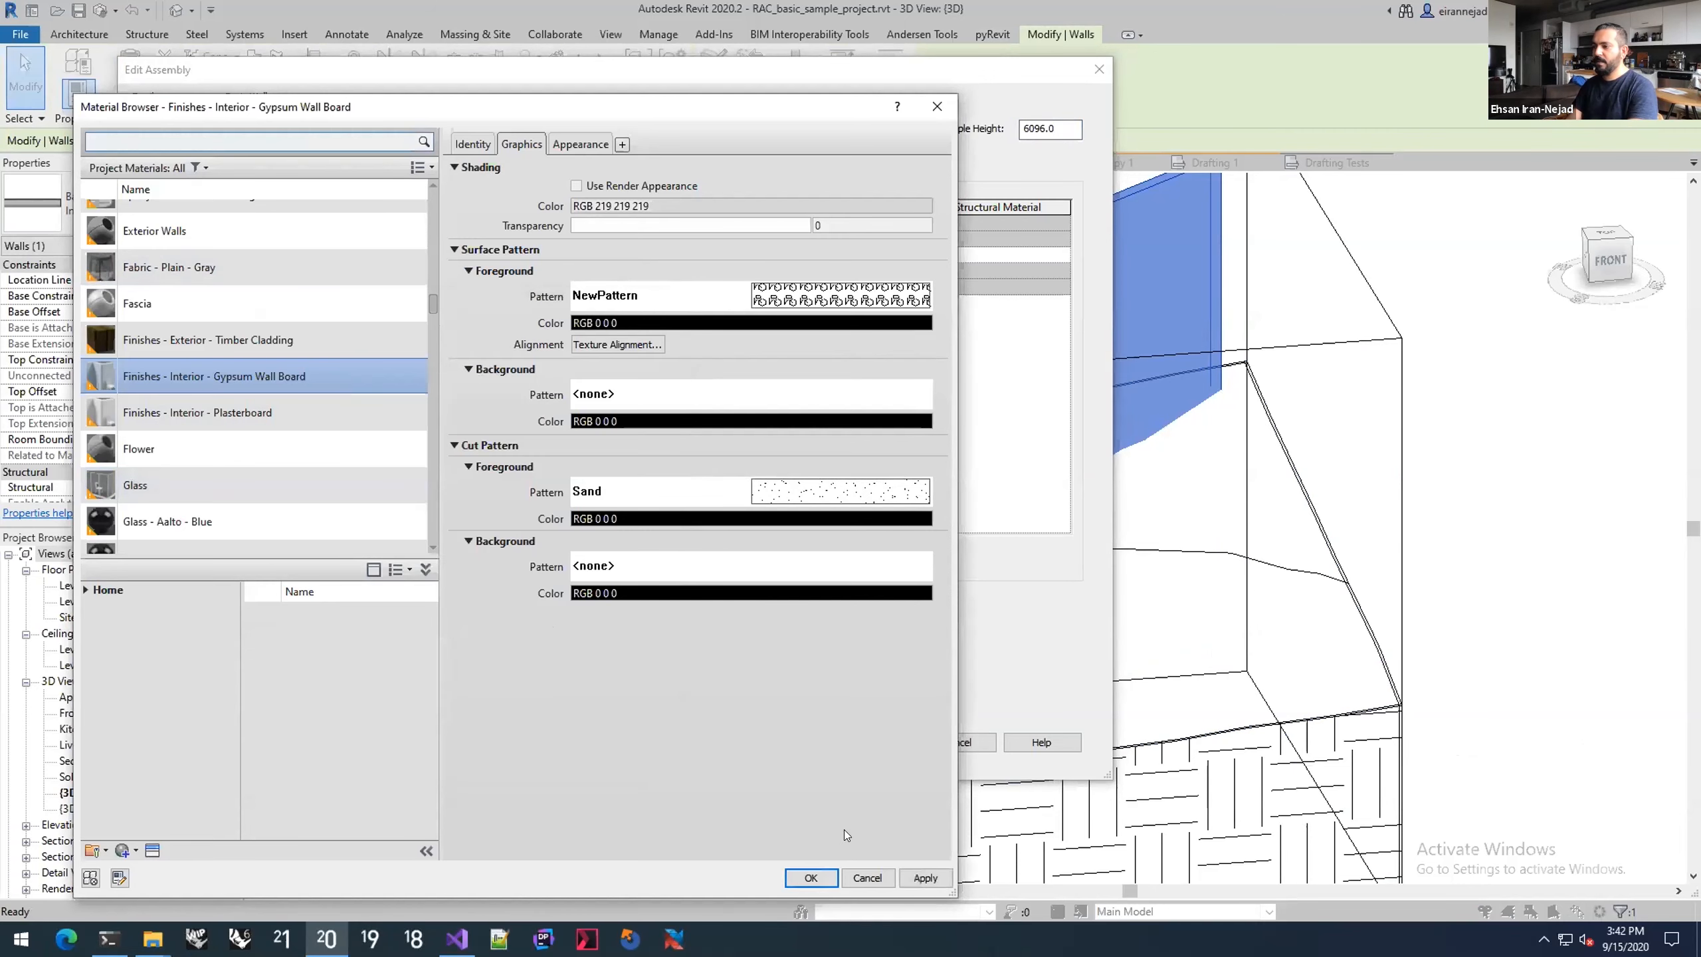
{"action": "left_click", "coordinate": [810, 878]}
{"action": "left_click", "coordinate": [871, 739]}
{"action": "left_click", "coordinate": [877, 757]}
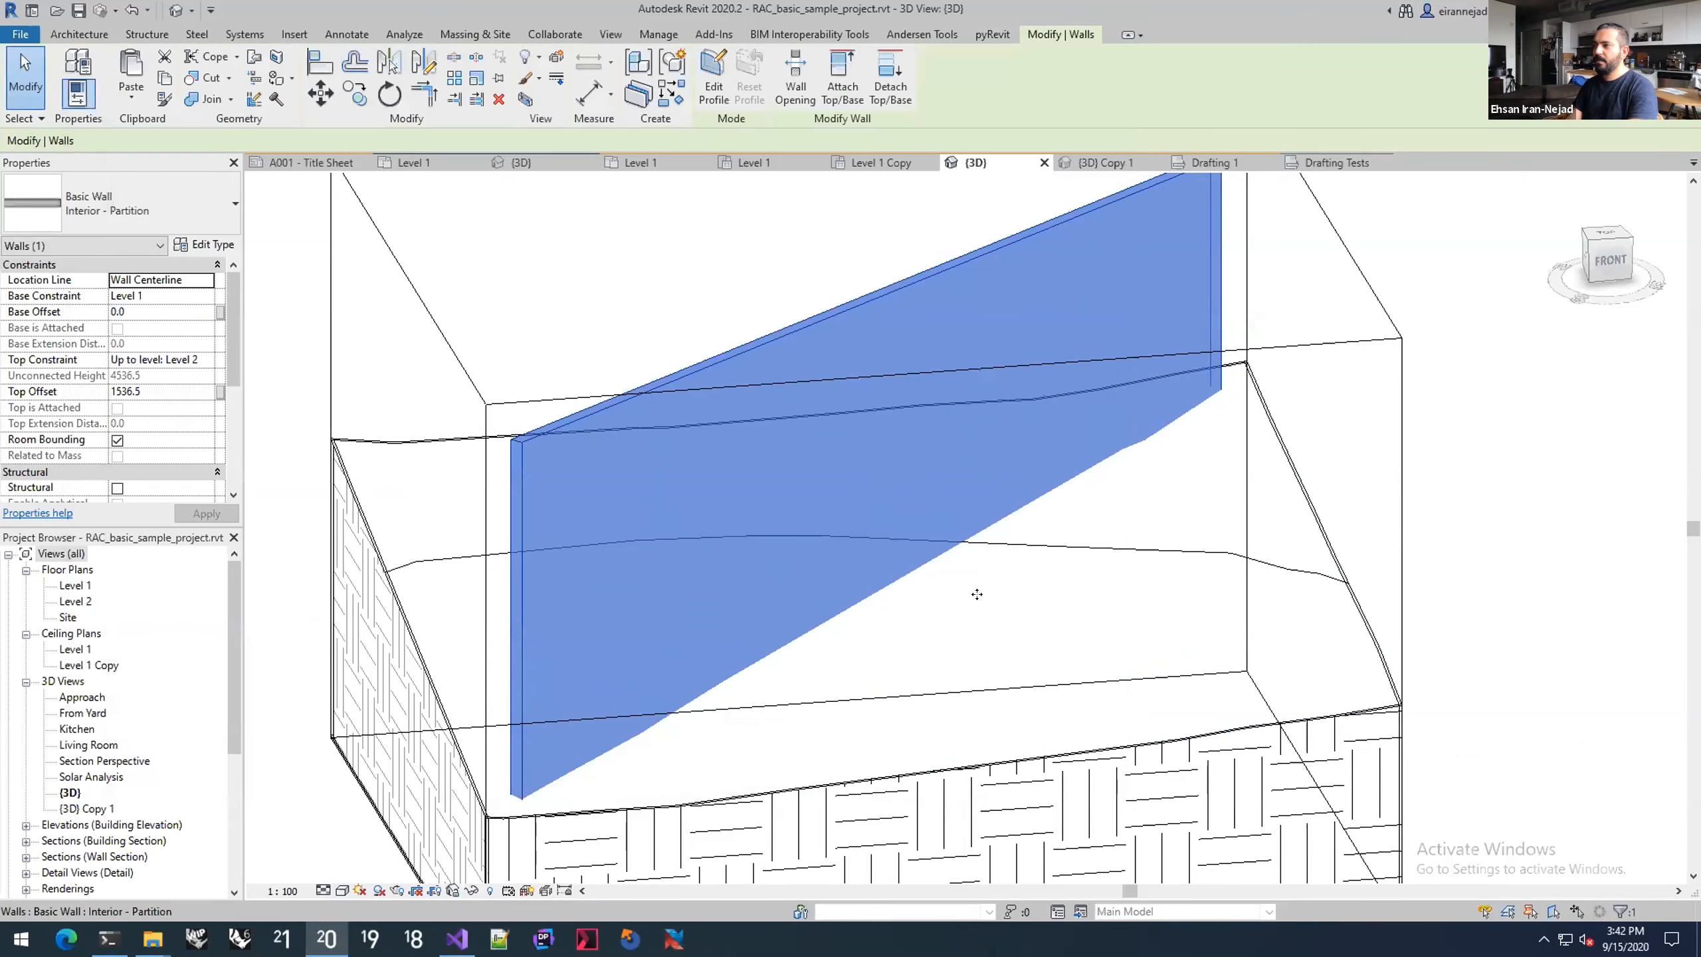
Step: Clear the selection, inspect the pattern on the wall from the front and close the {3D} view
{"action": "left_click", "coordinate": [1062, 646]}
{"action": "middle_click_drag", "start_coordinate": [1063, 646], "coordinate": [673, 295], "text": "shift"}
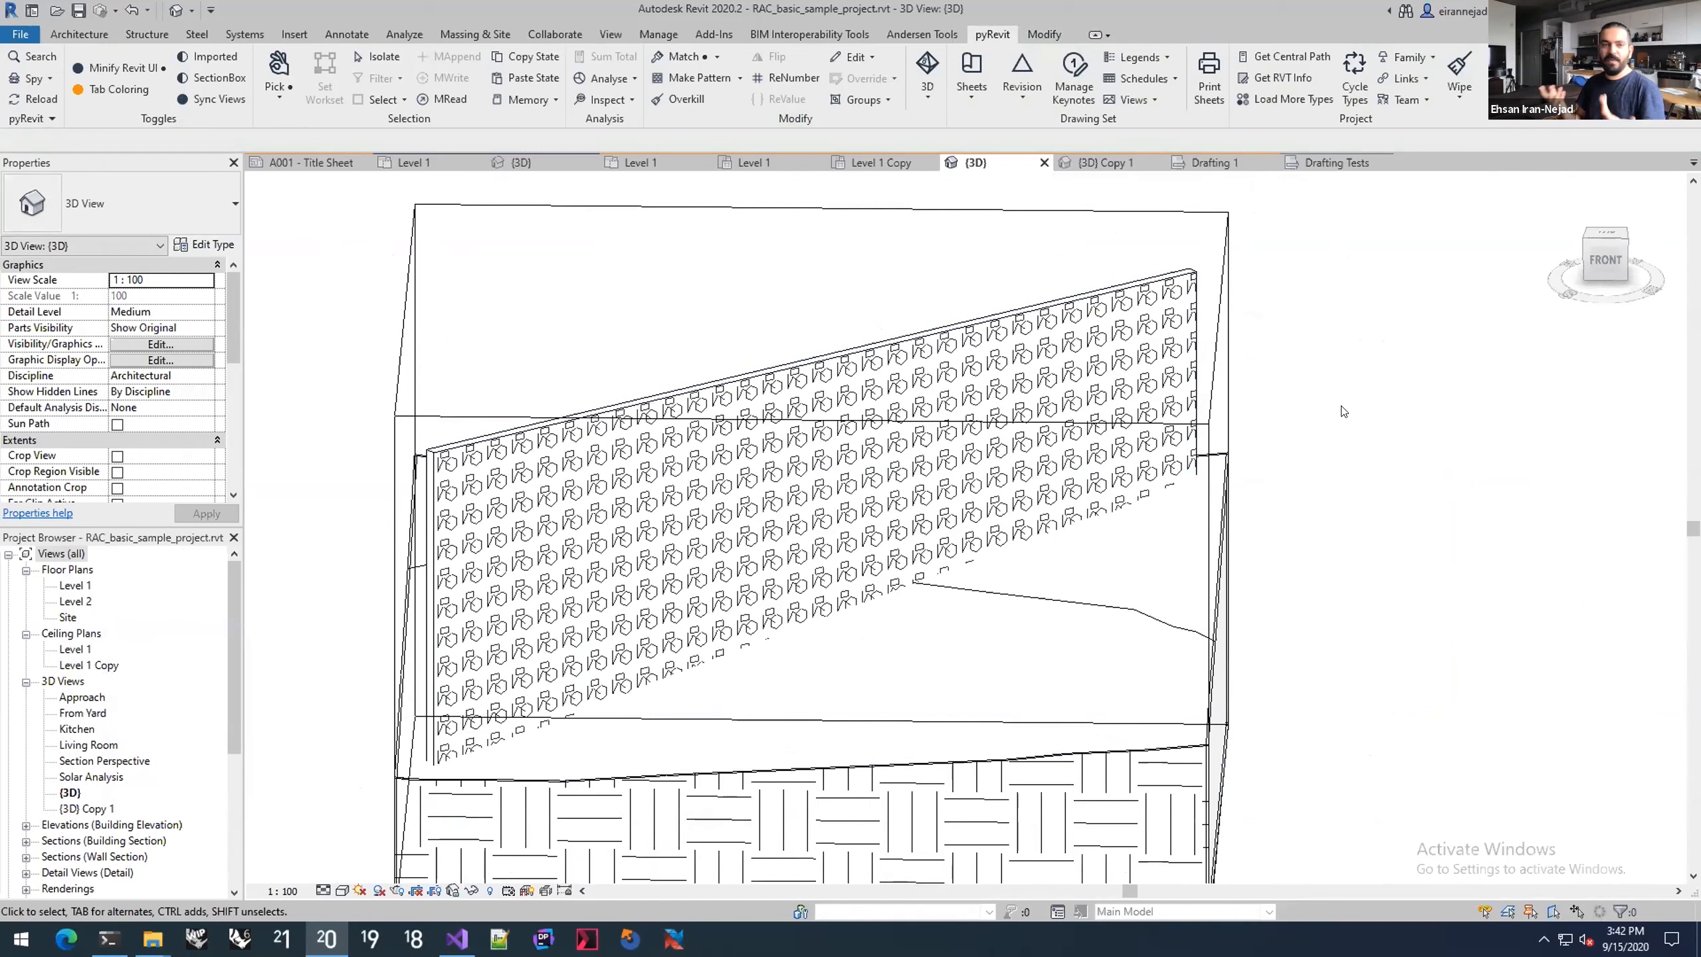
{"action": "left_click", "coordinate": [1037, 155]}
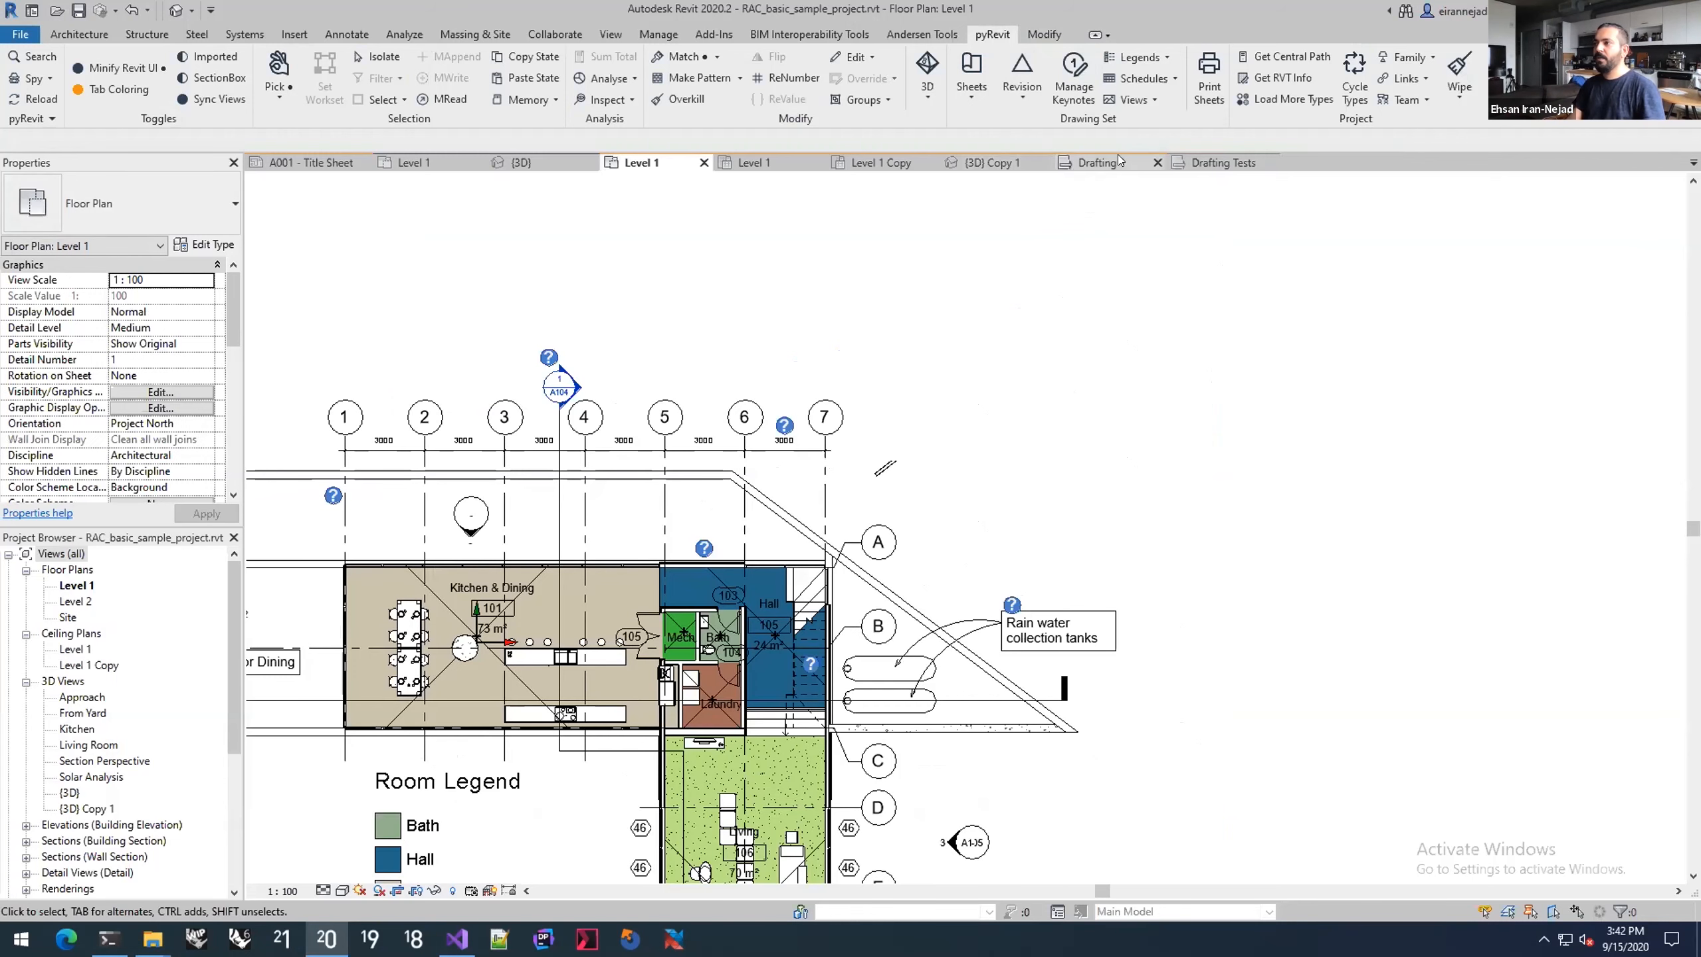
Step: Switch to Project2 and display its 3D view with the two base cabinets
{"action": "left_click", "coordinate": [429, 161]}
{"action": "left_click", "coordinate": [714, 58]}
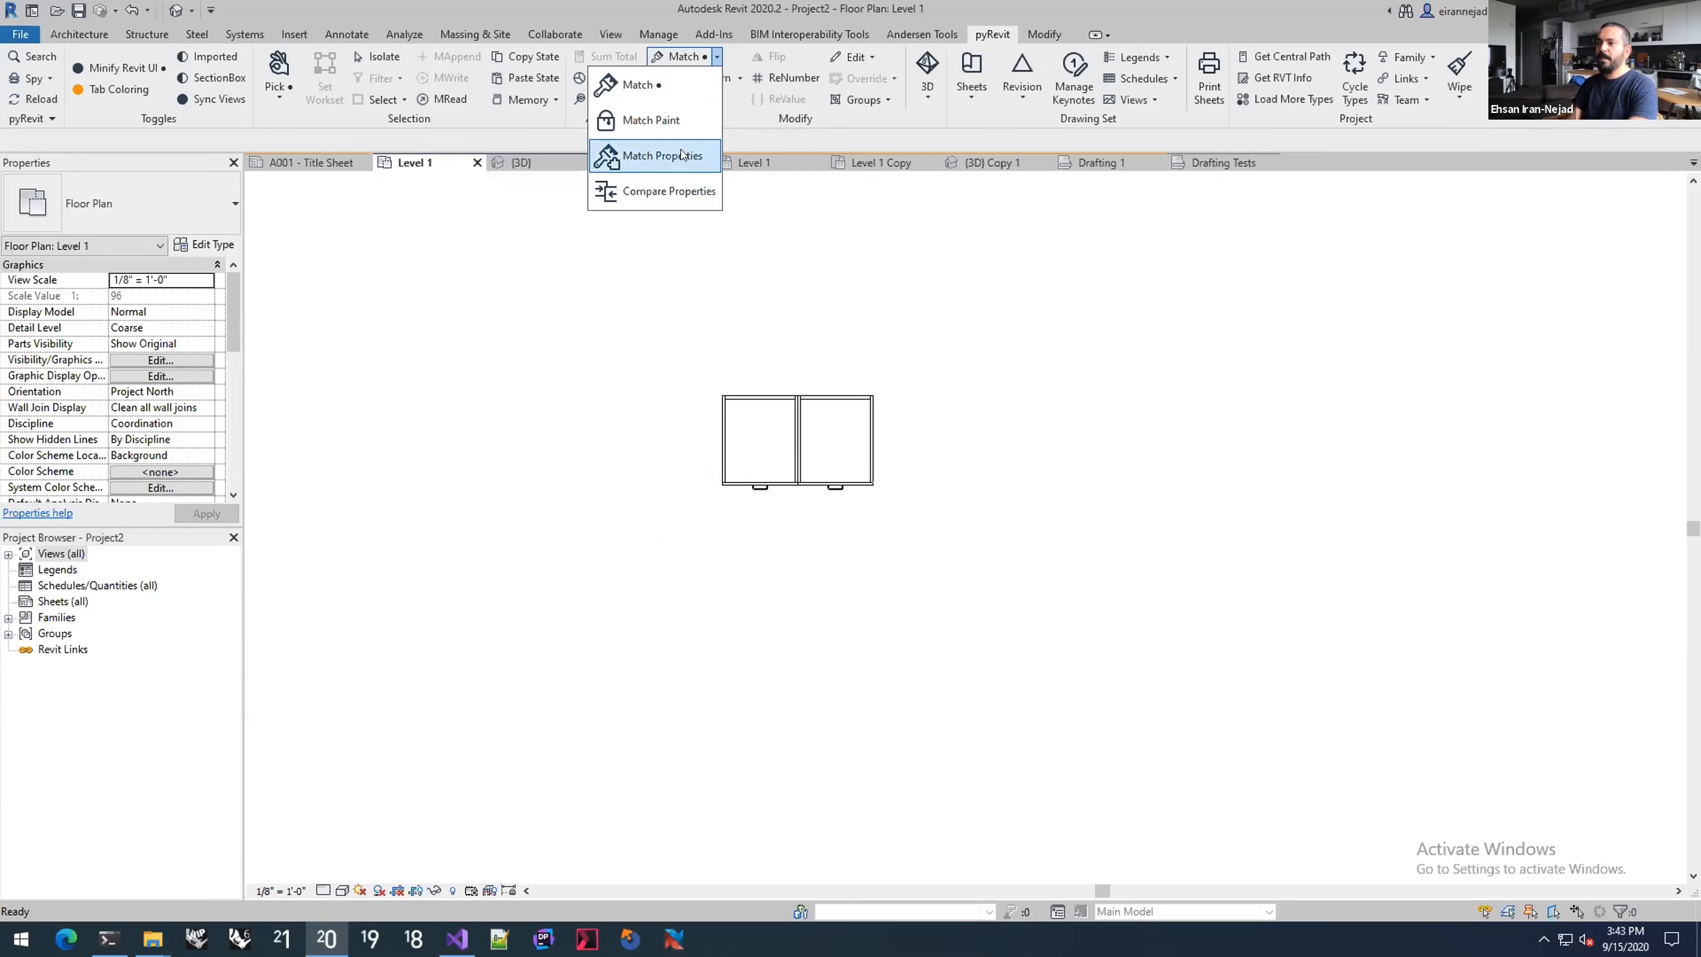
{"action": "left_click", "coordinate": [653, 155]}
{"action": "left_click", "coordinate": [523, 162]}
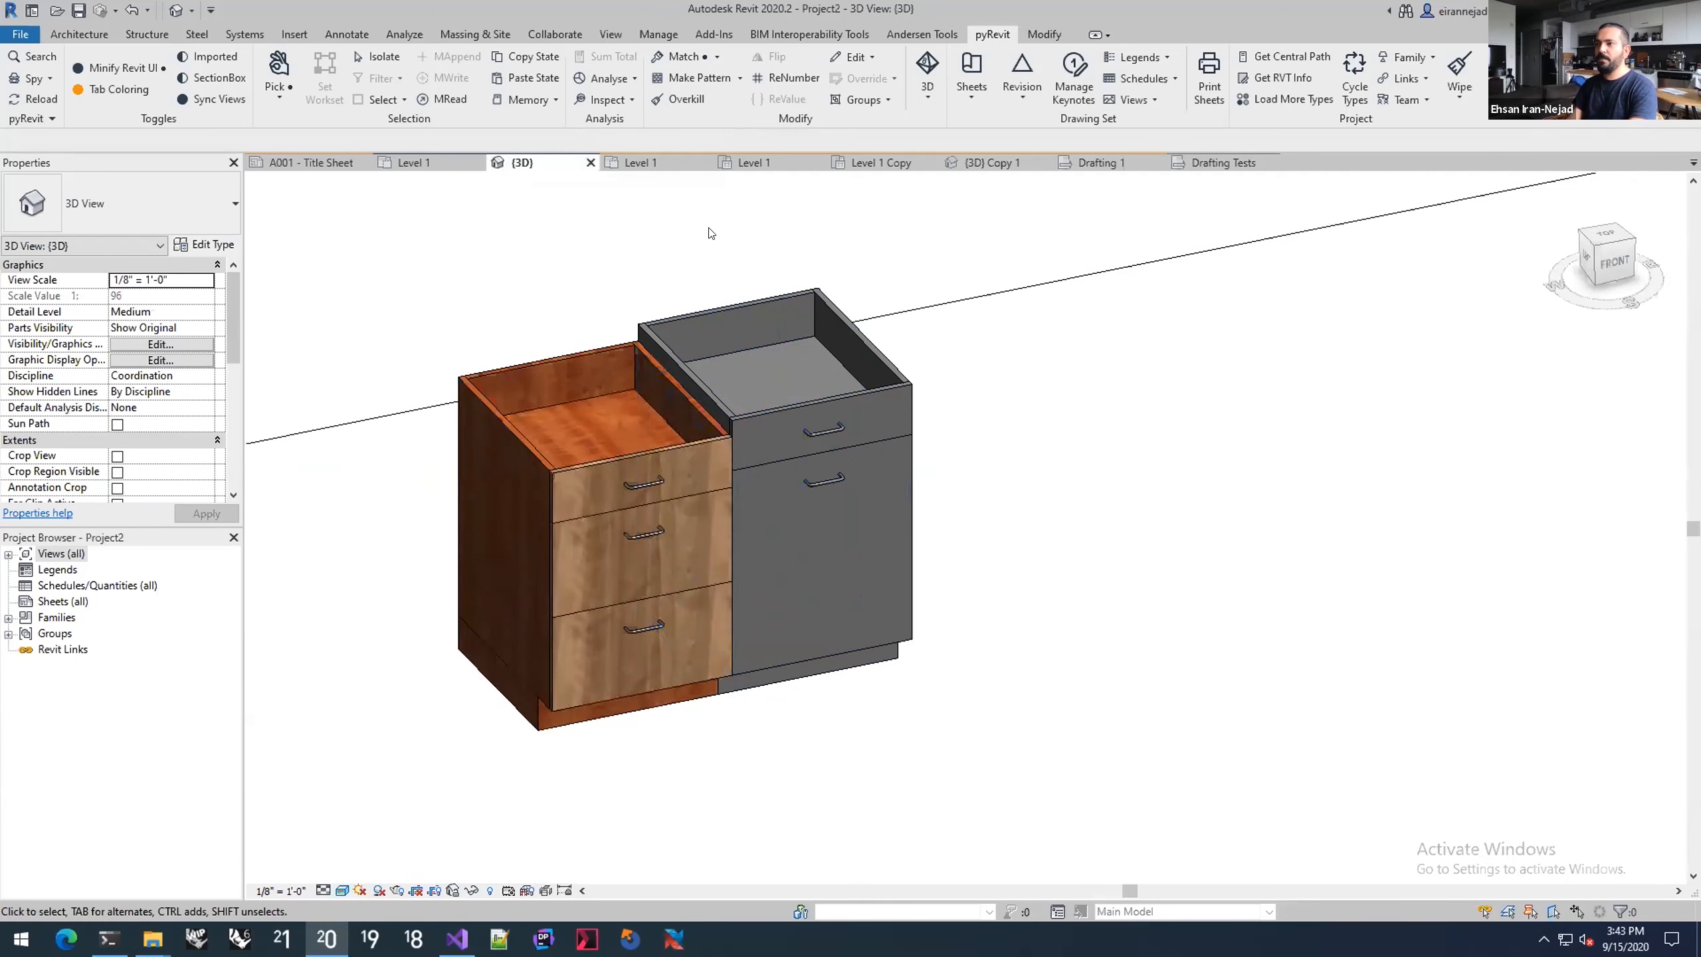
Step: Start Match Properties for elements and pick the wooden drawer cabinet as the source object
{"action": "left_click", "coordinate": [716, 57]}
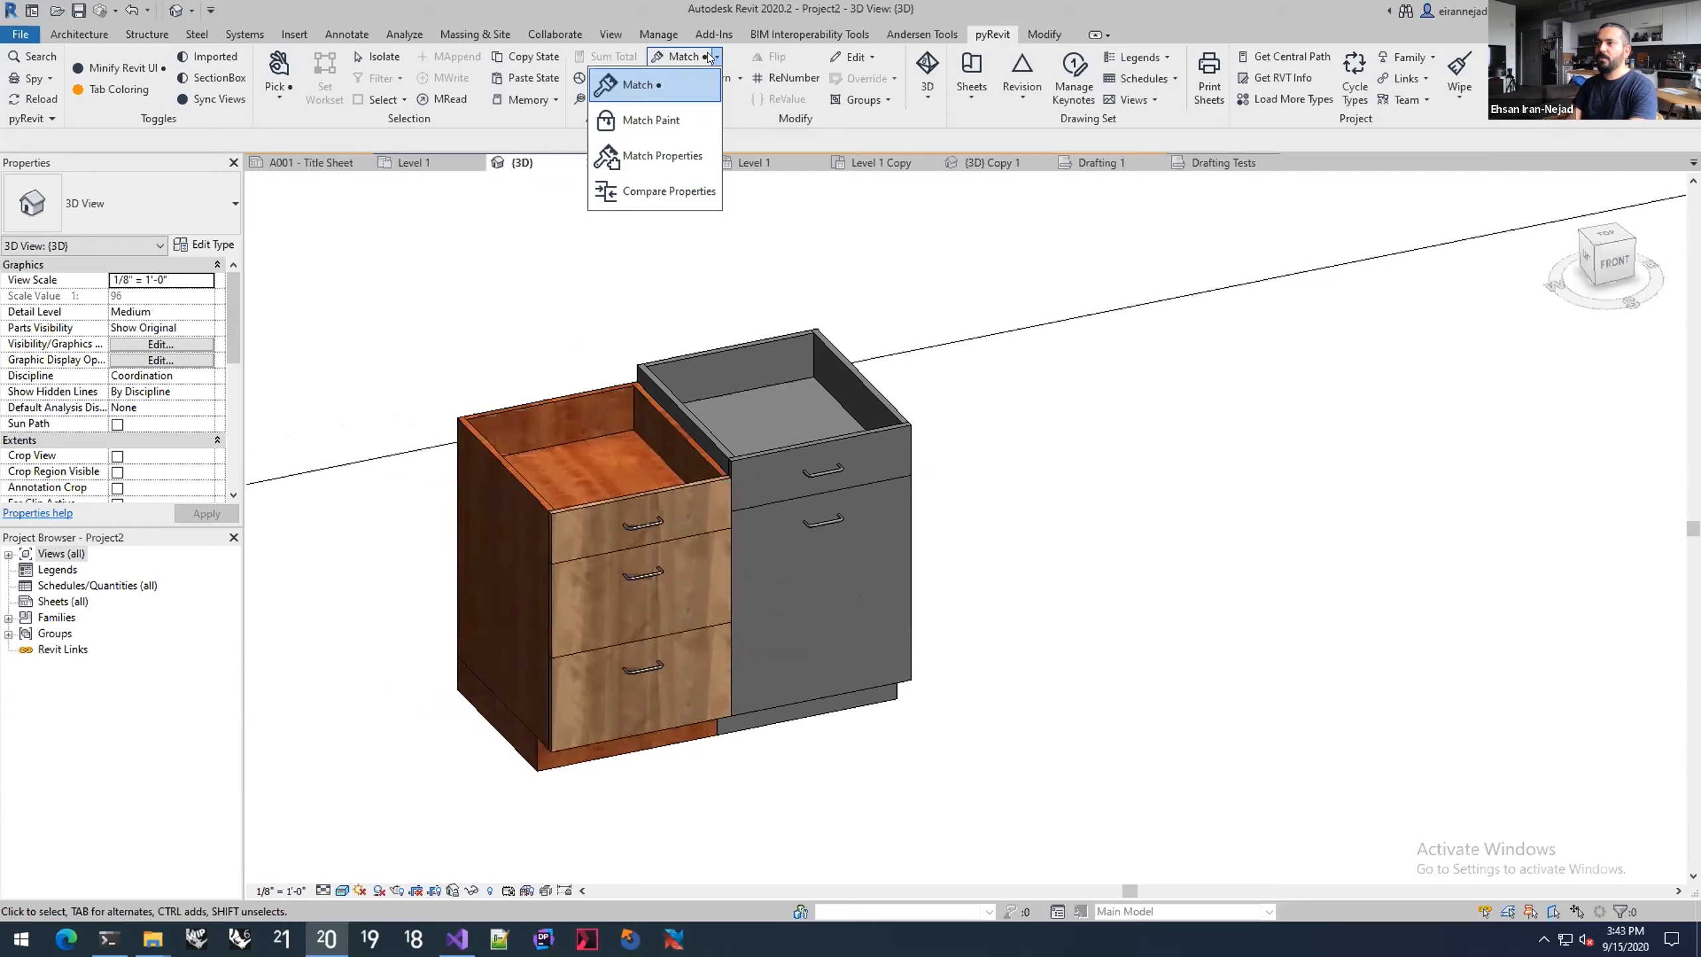
{"action": "left_click", "coordinate": [673, 154]}
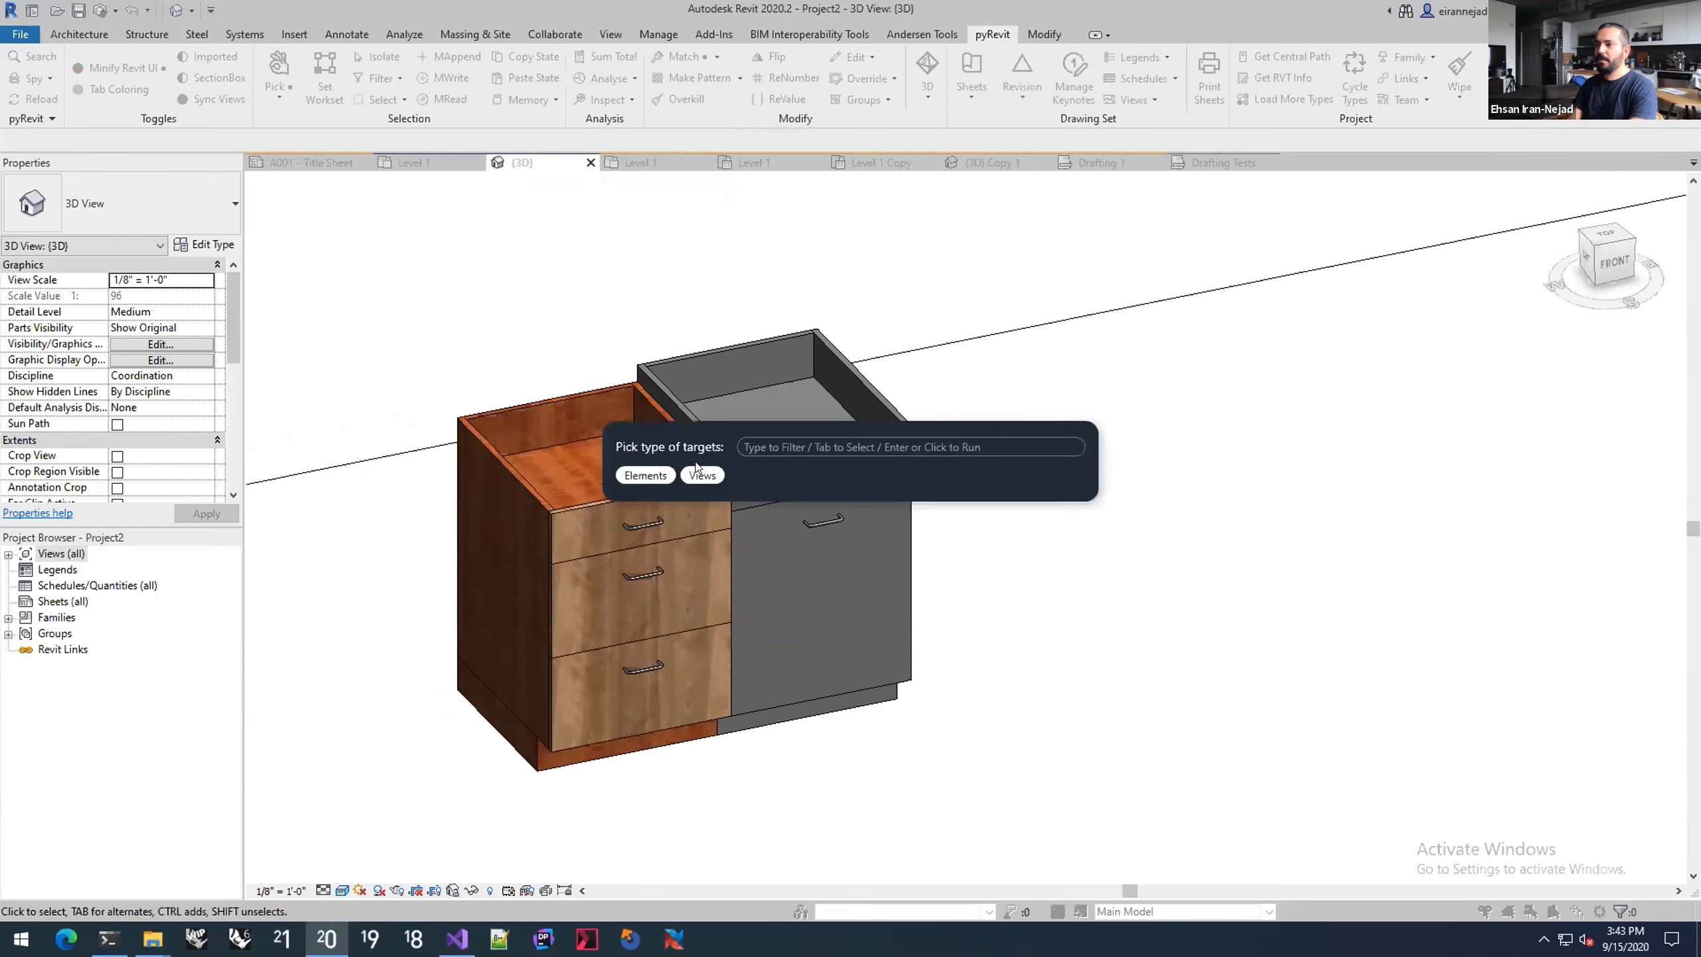
{"action": "left_click", "coordinate": [627, 474]}
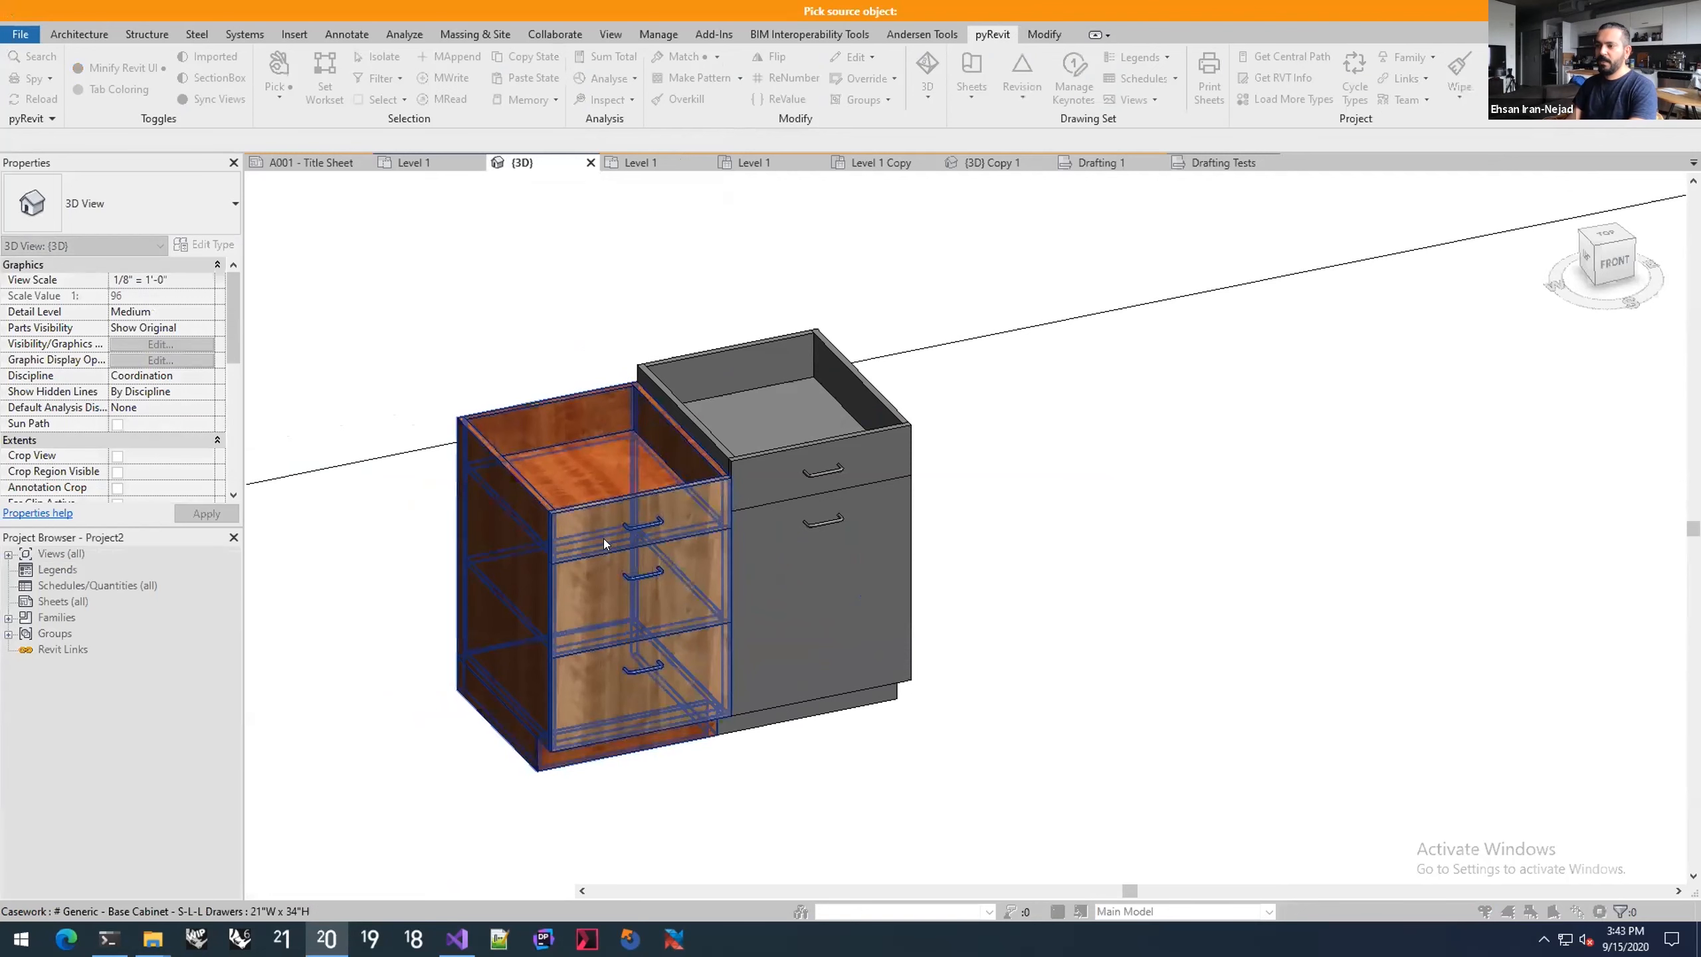
{"action": "left_click", "coordinate": [605, 541]}
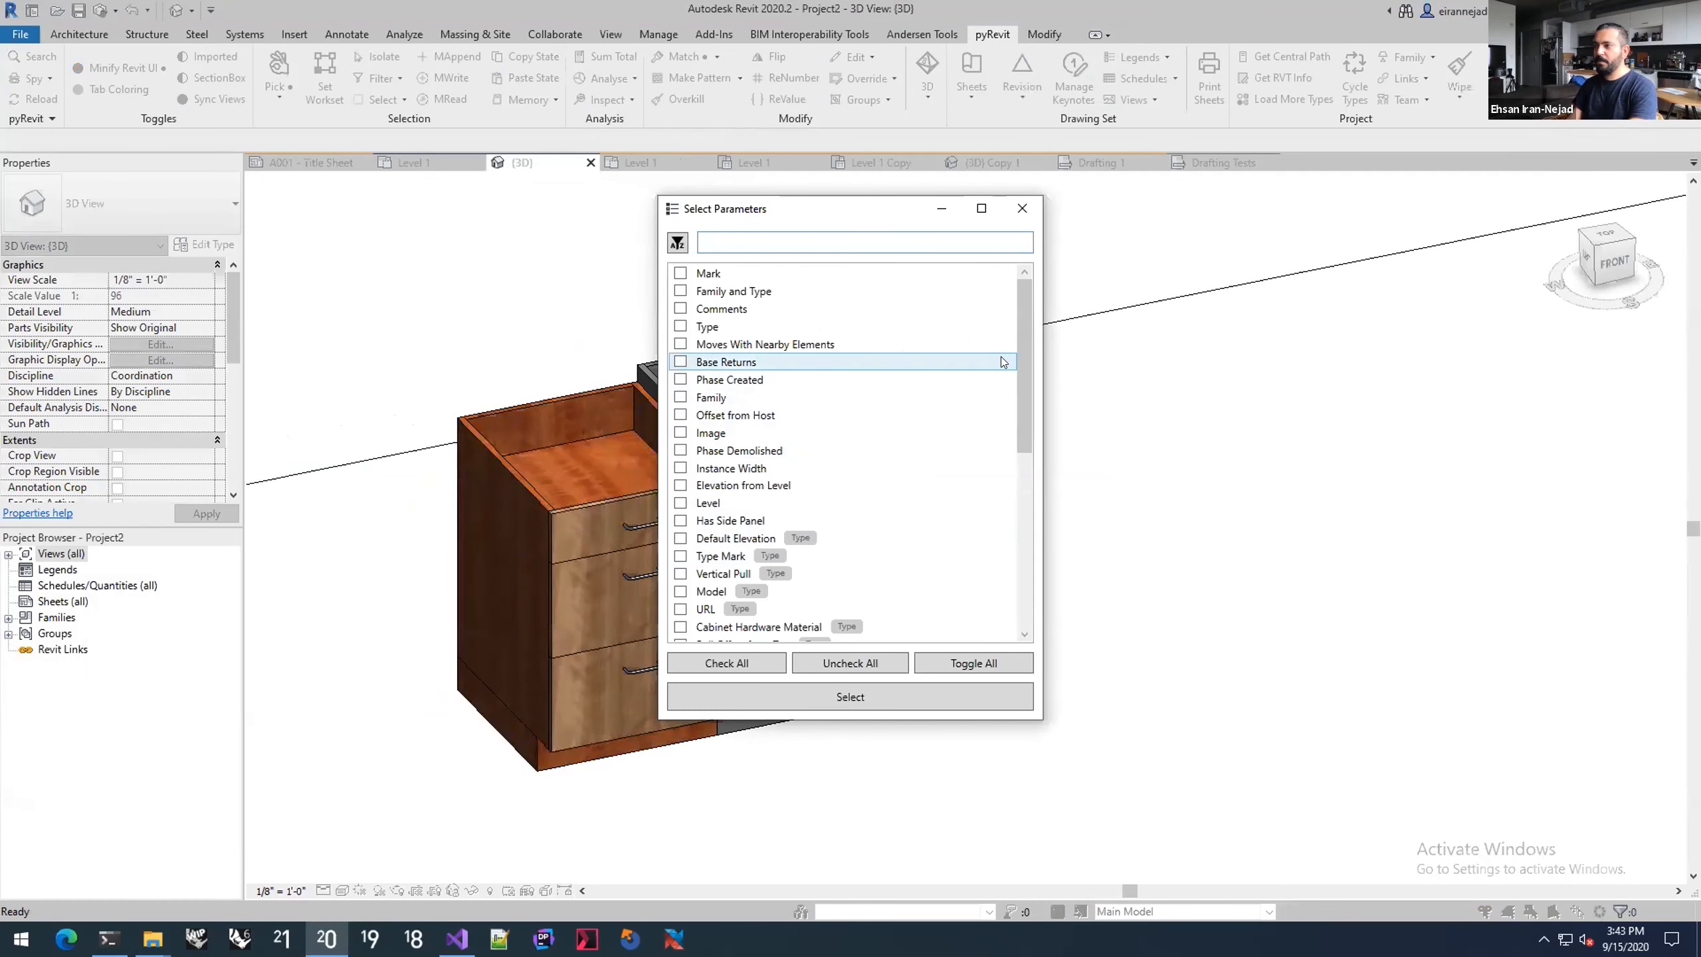
Step: Choose the Cabinet Hardware Material, Cabinet Face Material and Cabinet Material parameters and match them onto the adjacent grey cabinet
{"action": "type", "text": "material"}
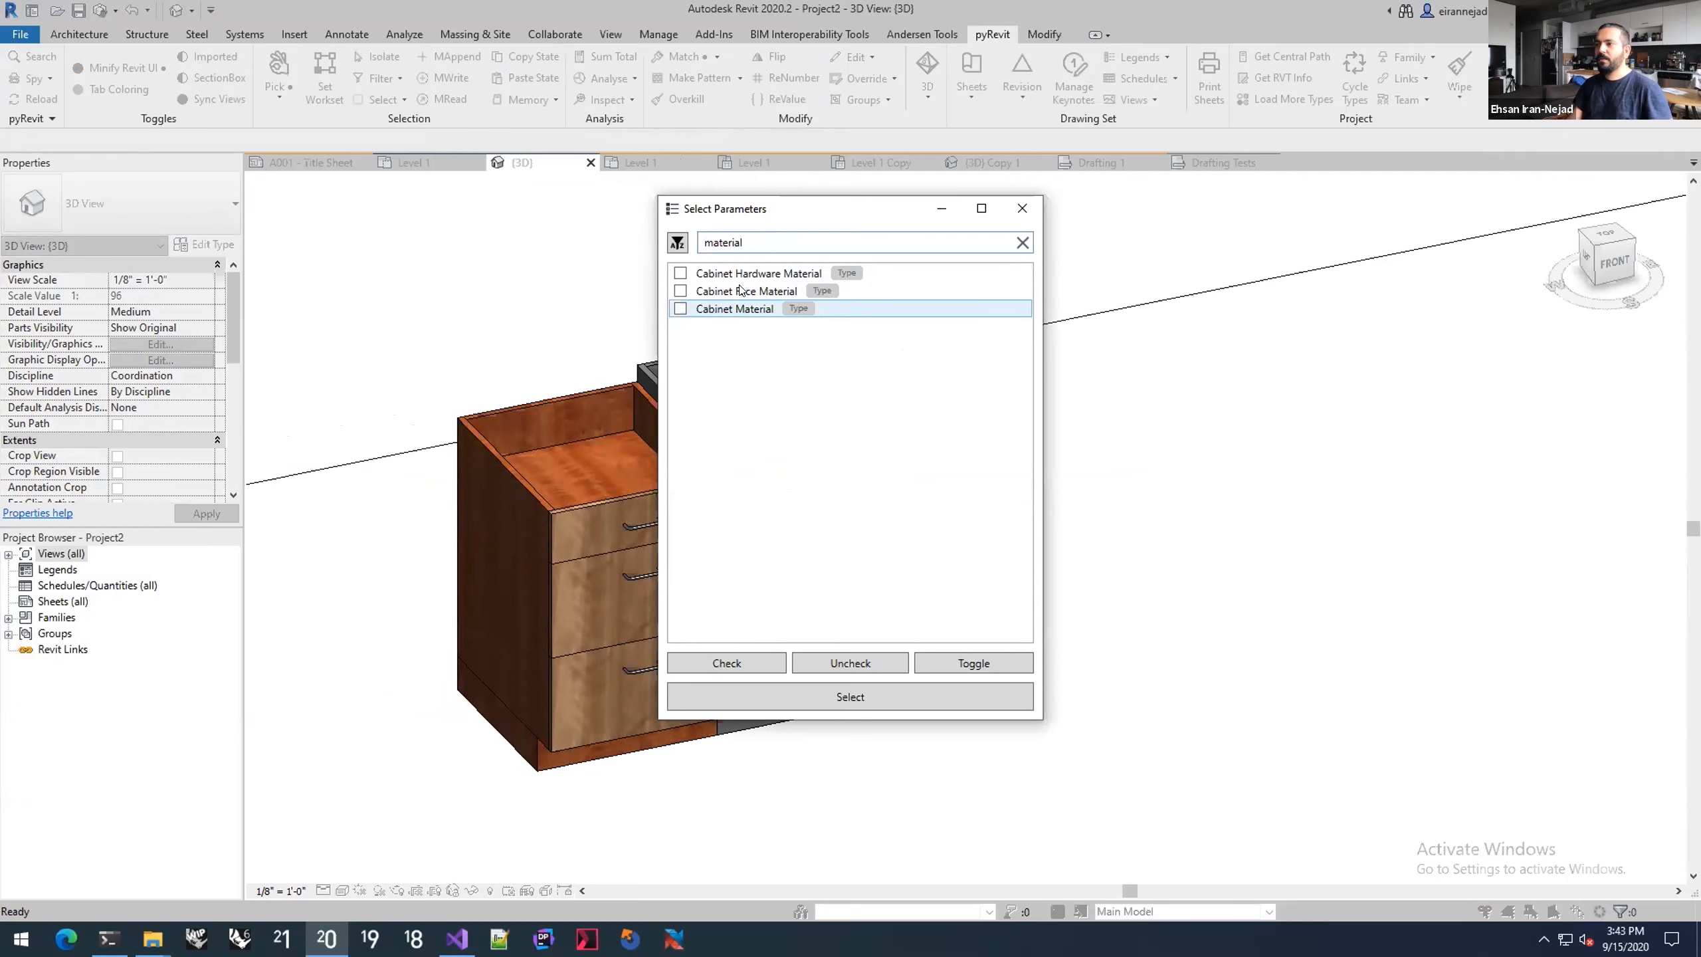
{"action": "left_click", "coordinate": [679, 273]}
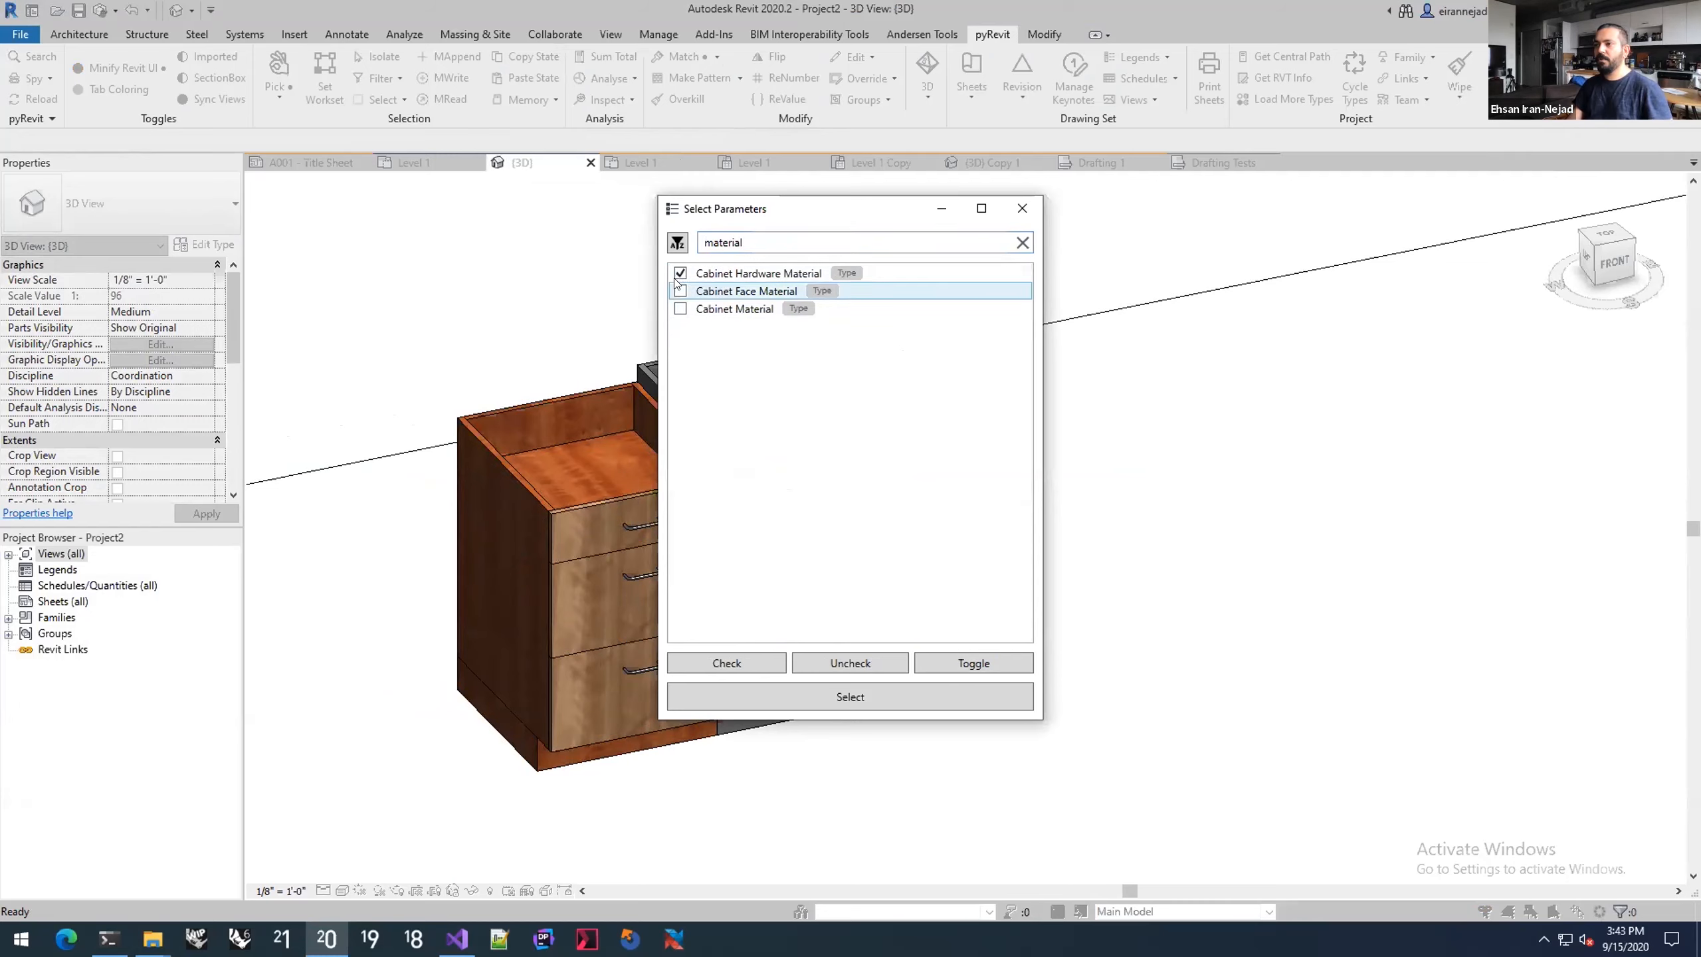
{"action": "left_click", "coordinate": [680, 291]}
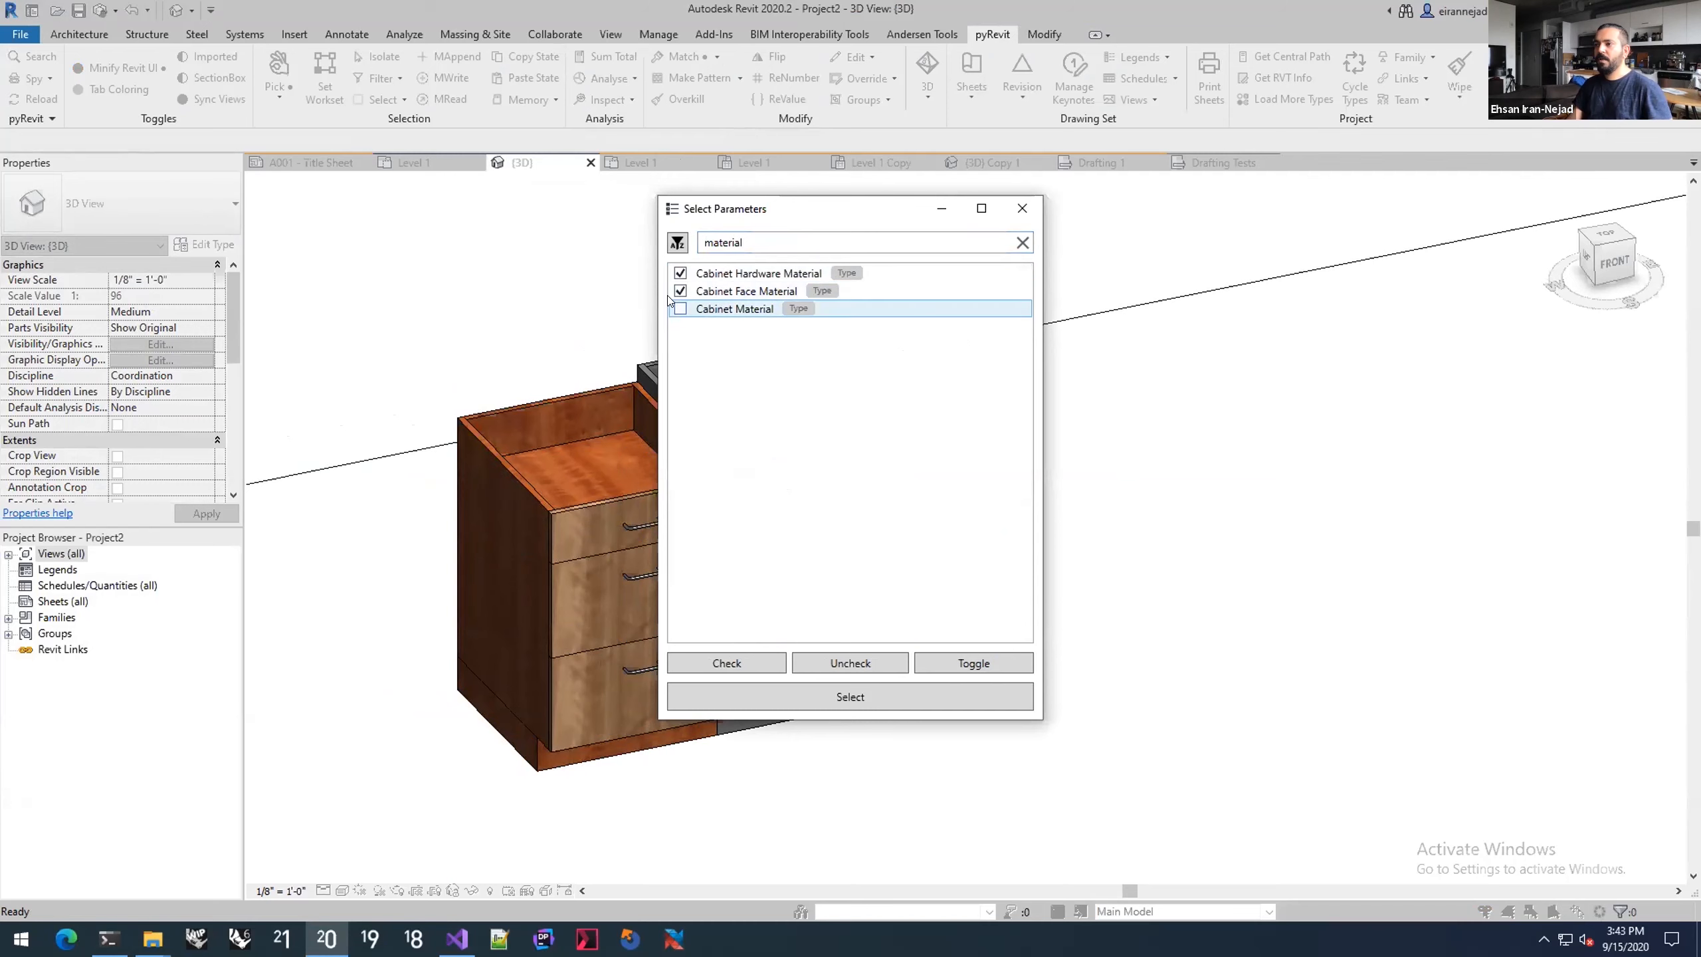
{"action": "left_click", "coordinate": [822, 687]}
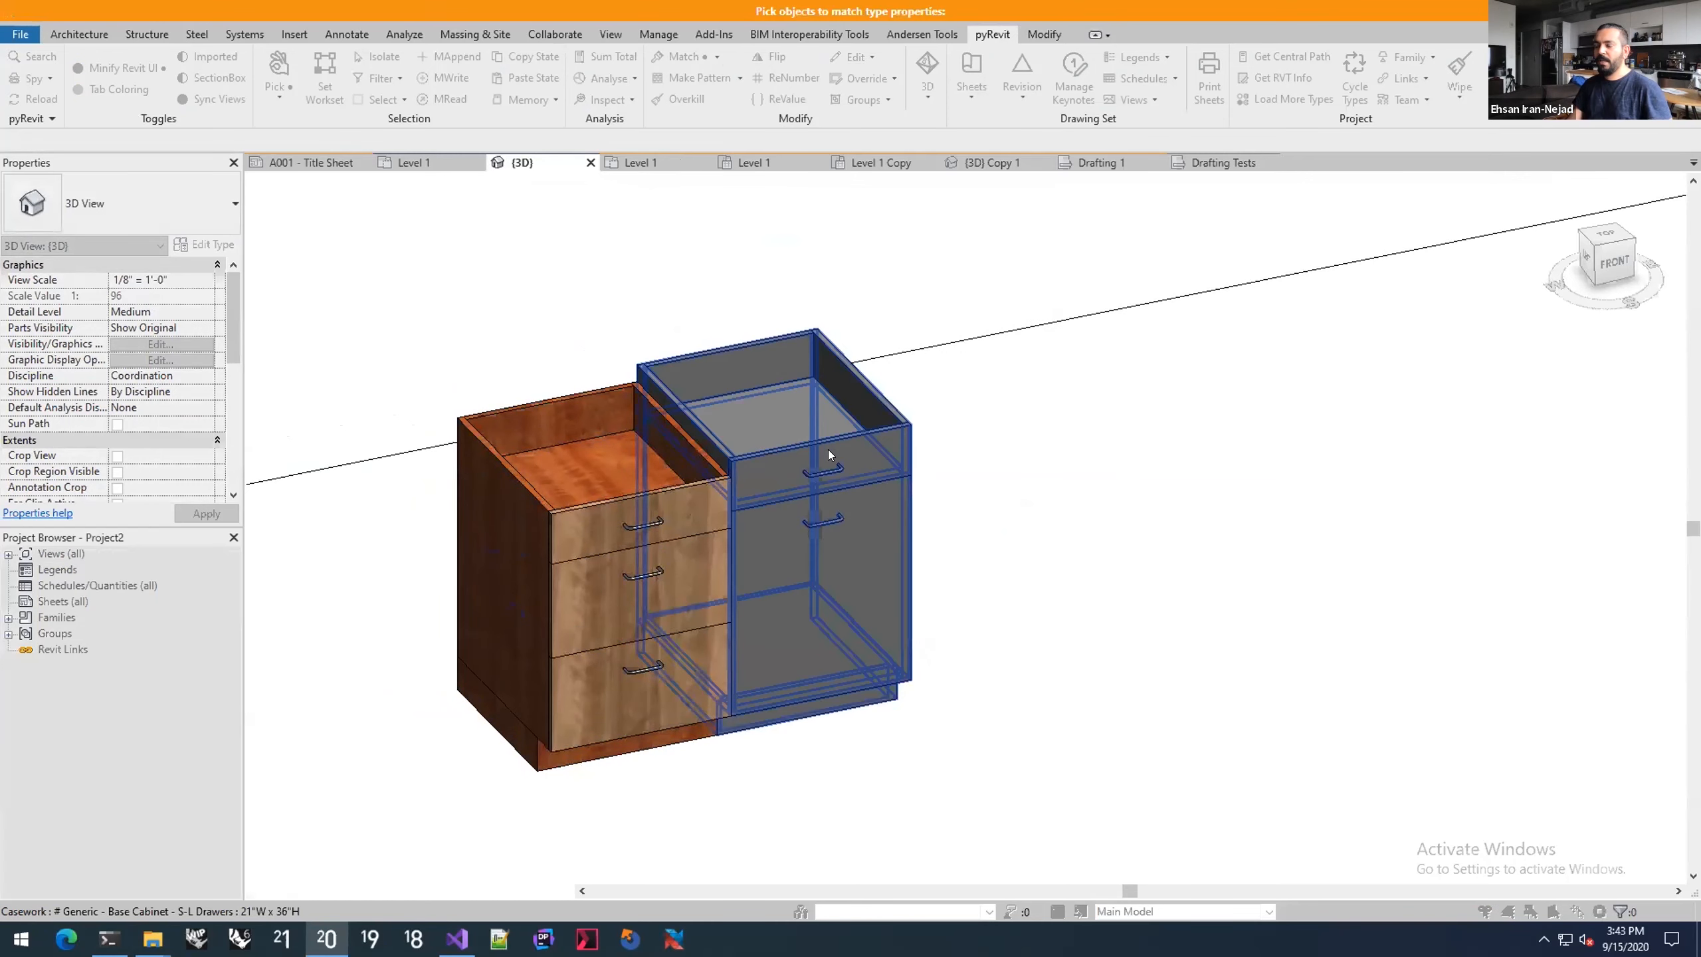
{"action": "left_click", "coordinate": [873, 463]}
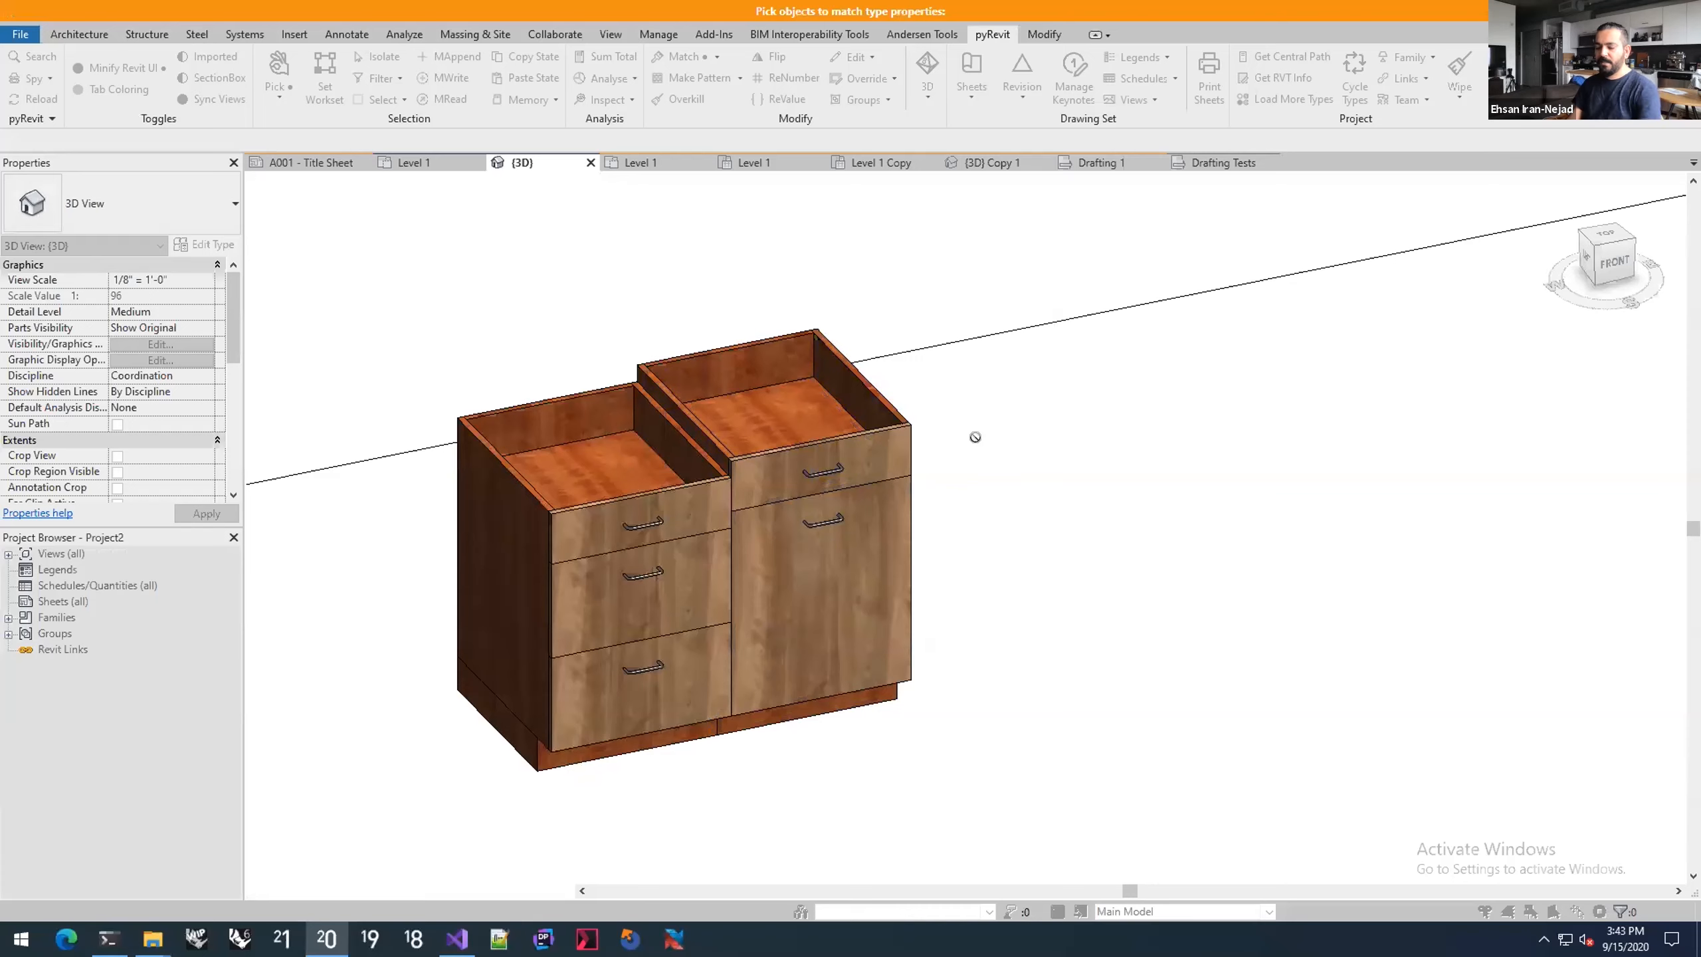
{"action": "key", "text": "Escape"}
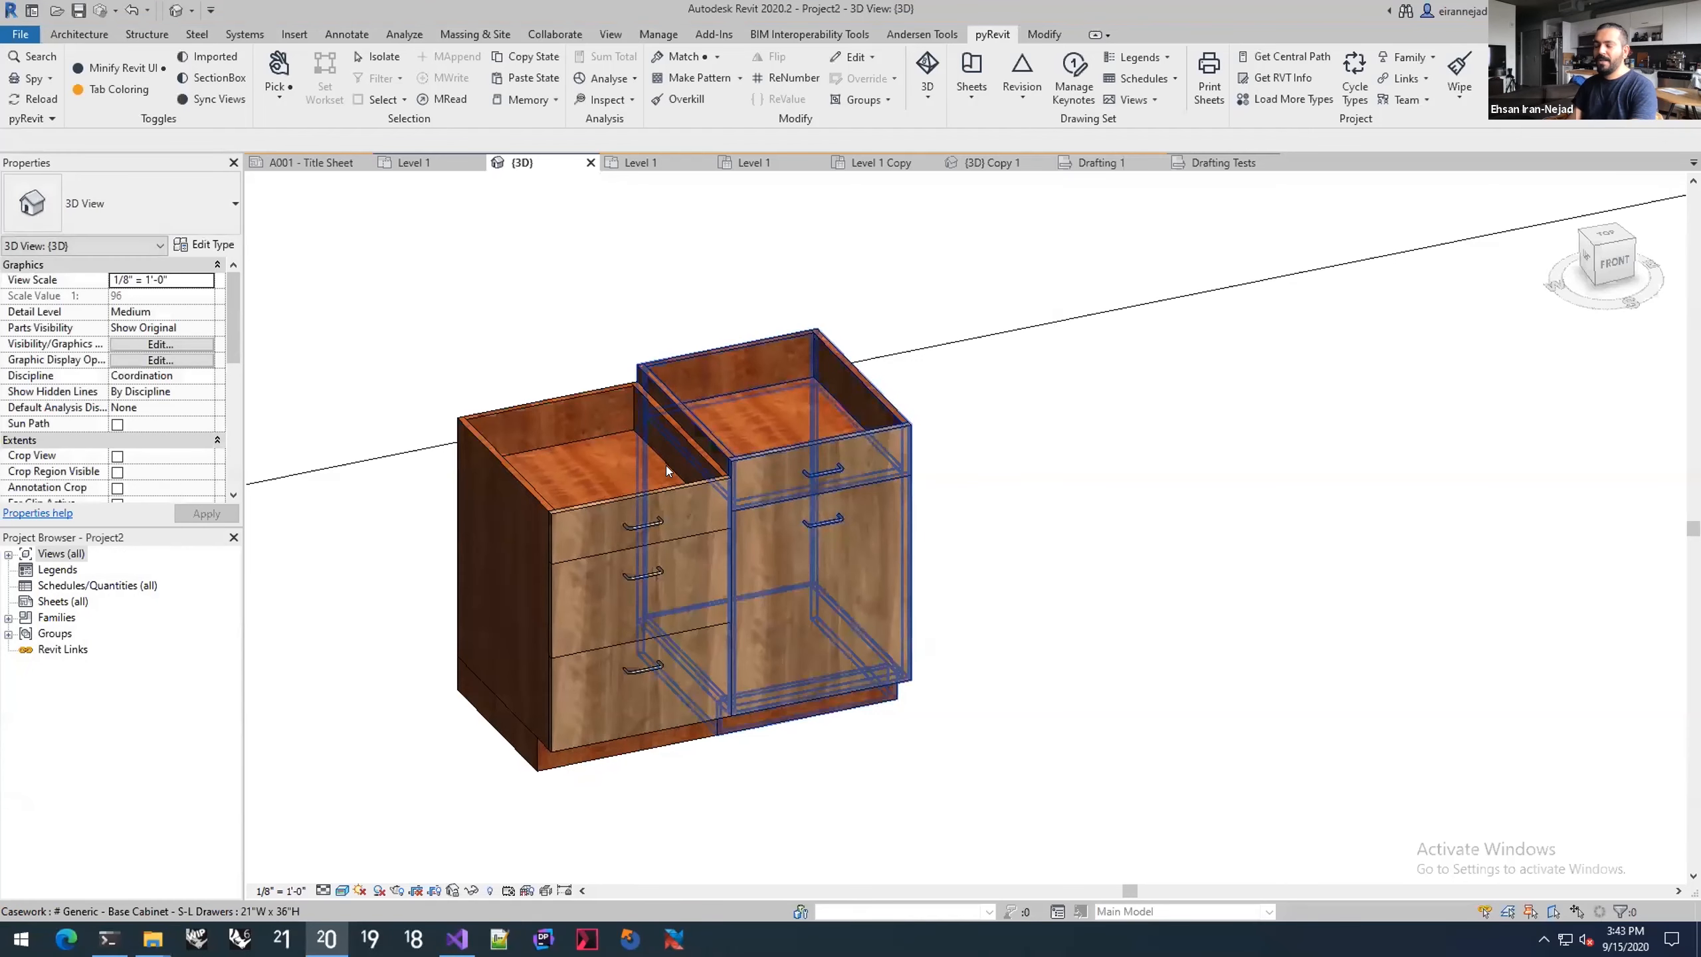
Step: Select each of the two base cabinets to compare their family types, and clear the selection
{"action": "left_click", "coordinate": [809, 451]}
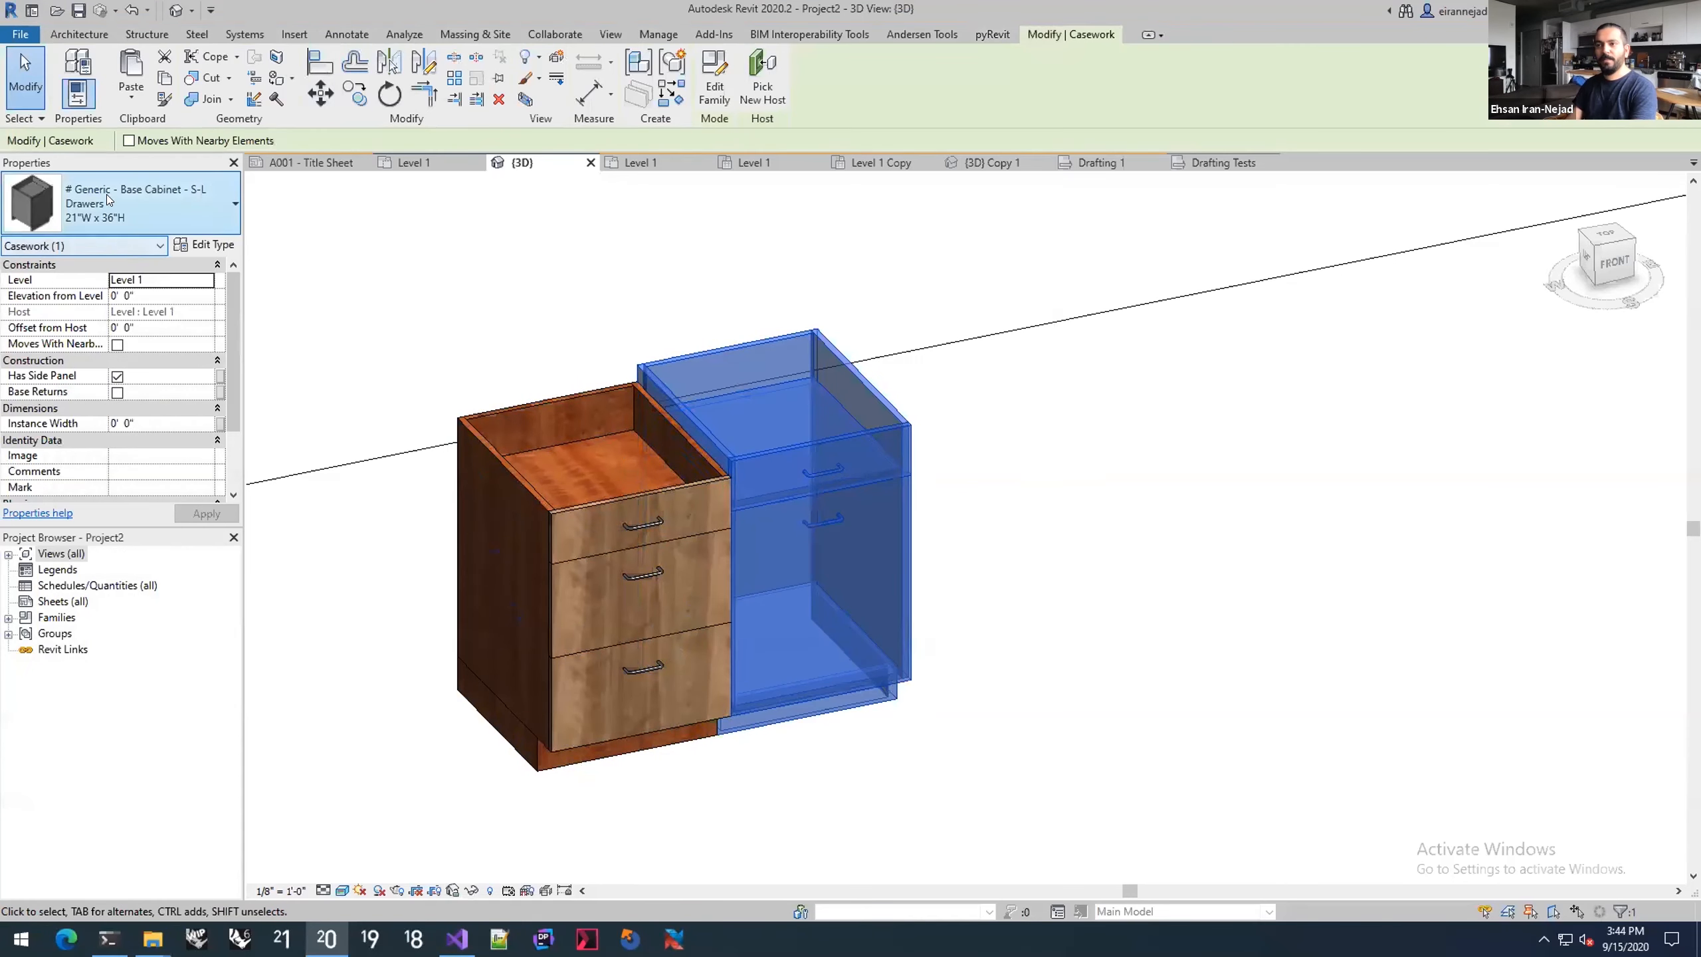
{"action": "left_click", "coordinate": [603, 493]}
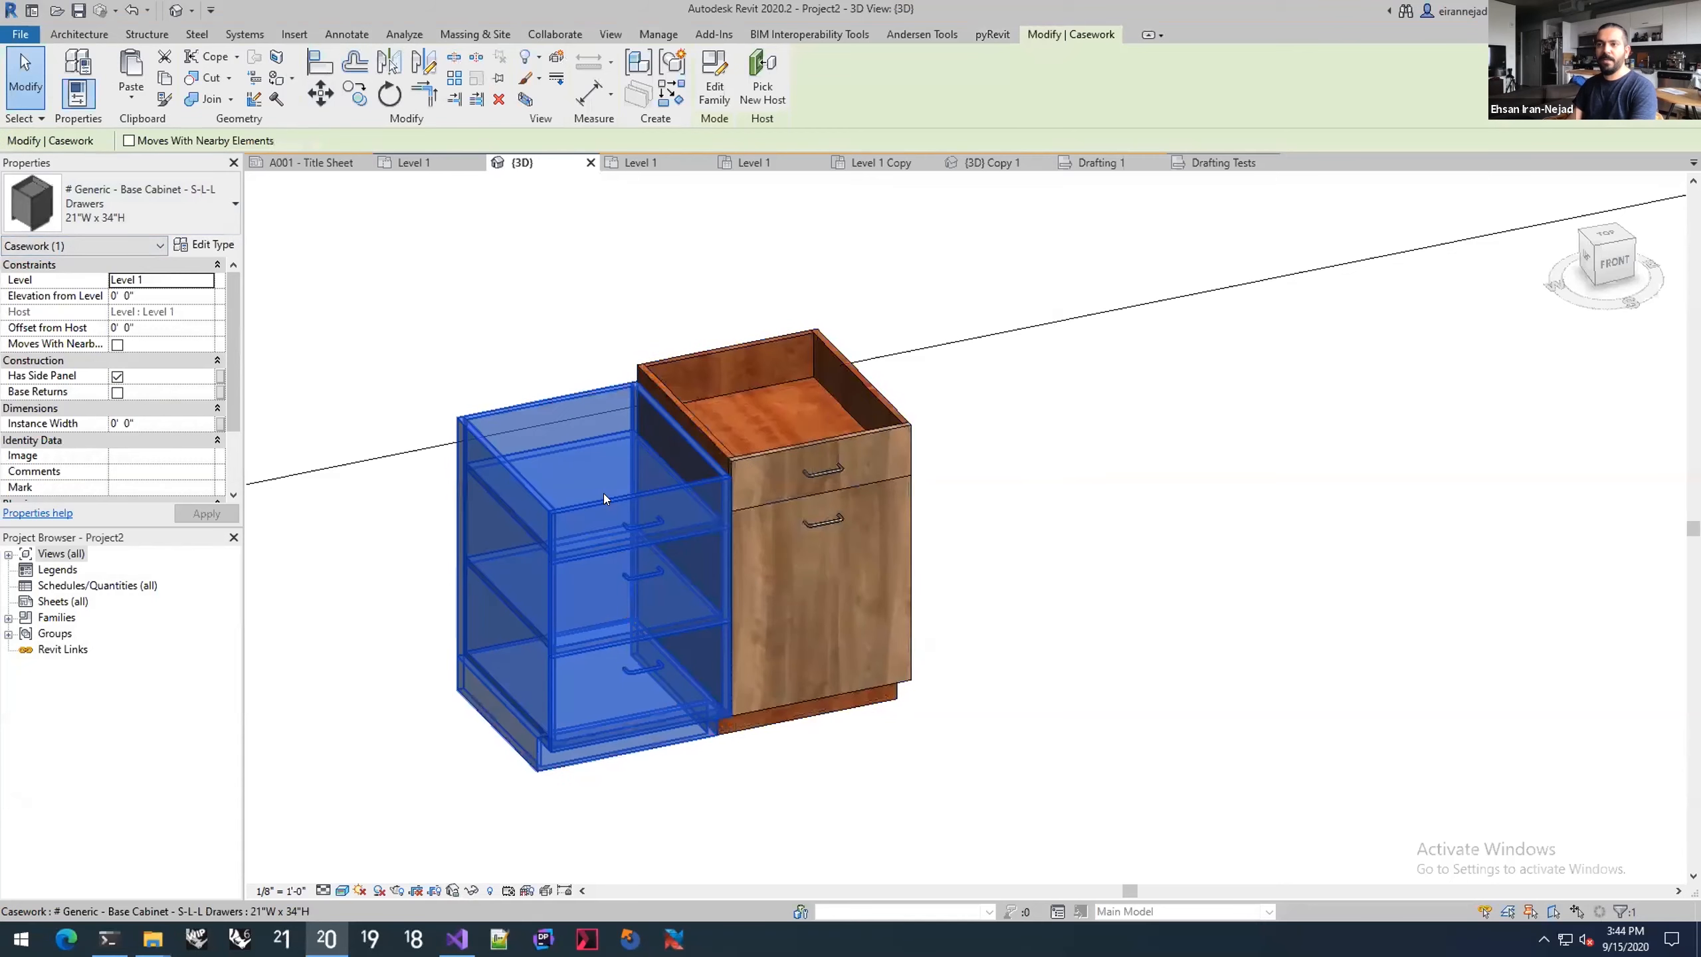
{"action": "left_click", "coordinate": [720, 433]}
{"action": "key", "text": "Escape"}
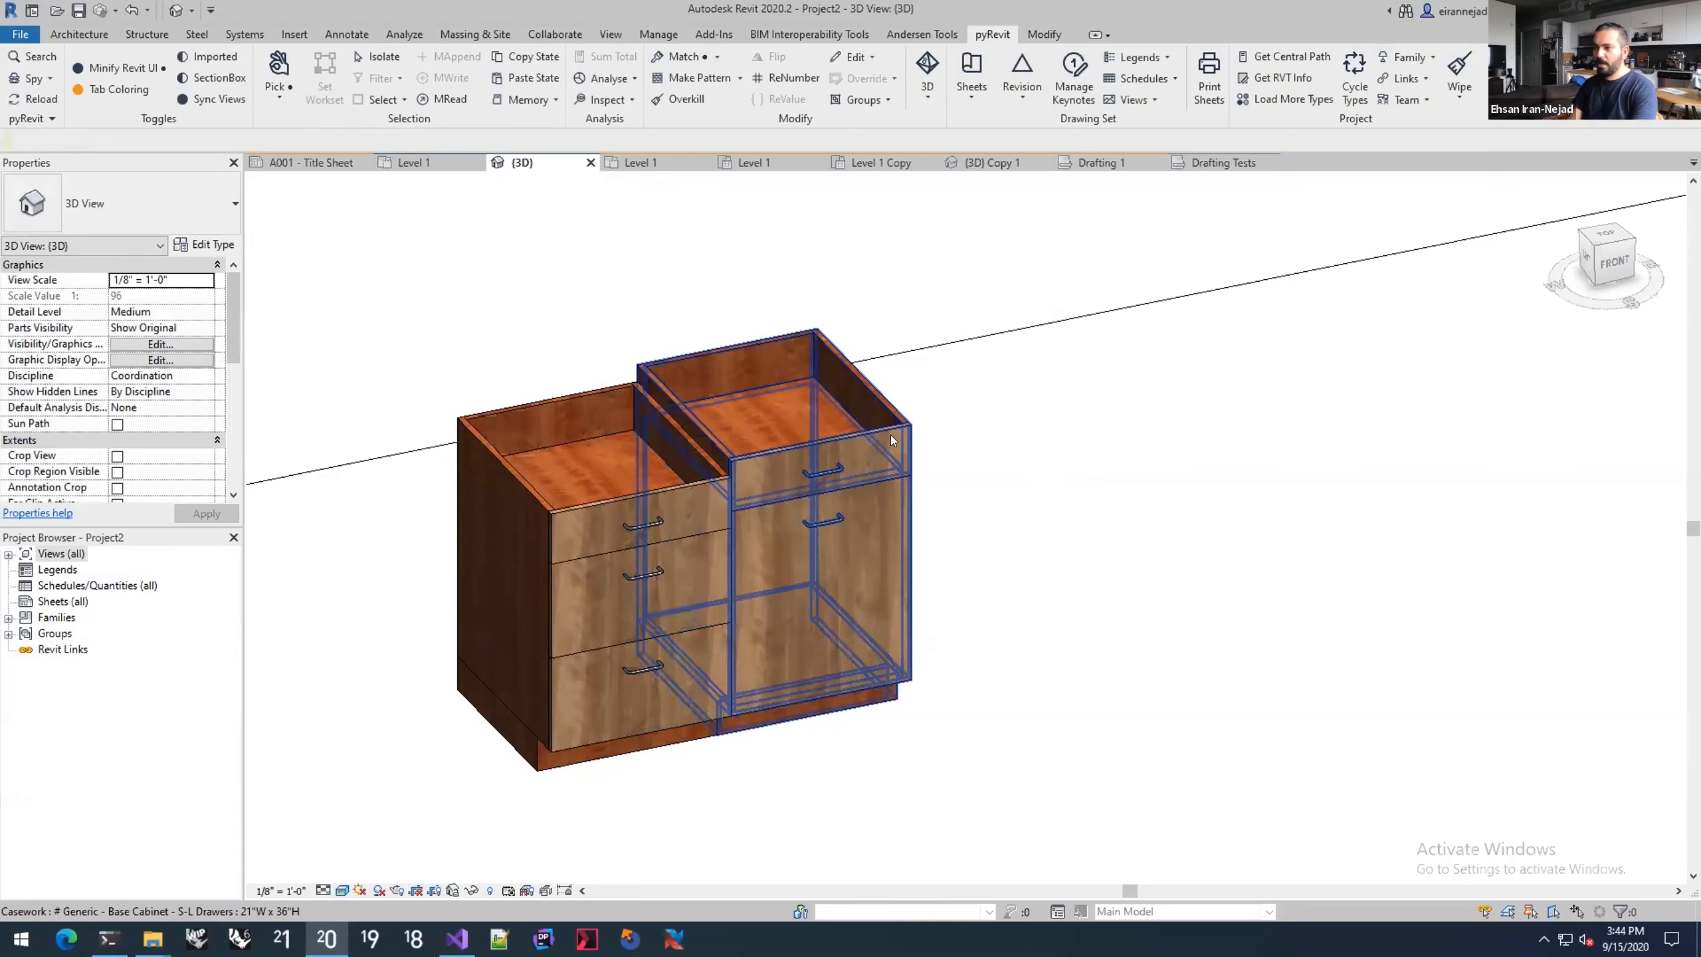
{"action": "left_click", "coordinate": [776, 494]}
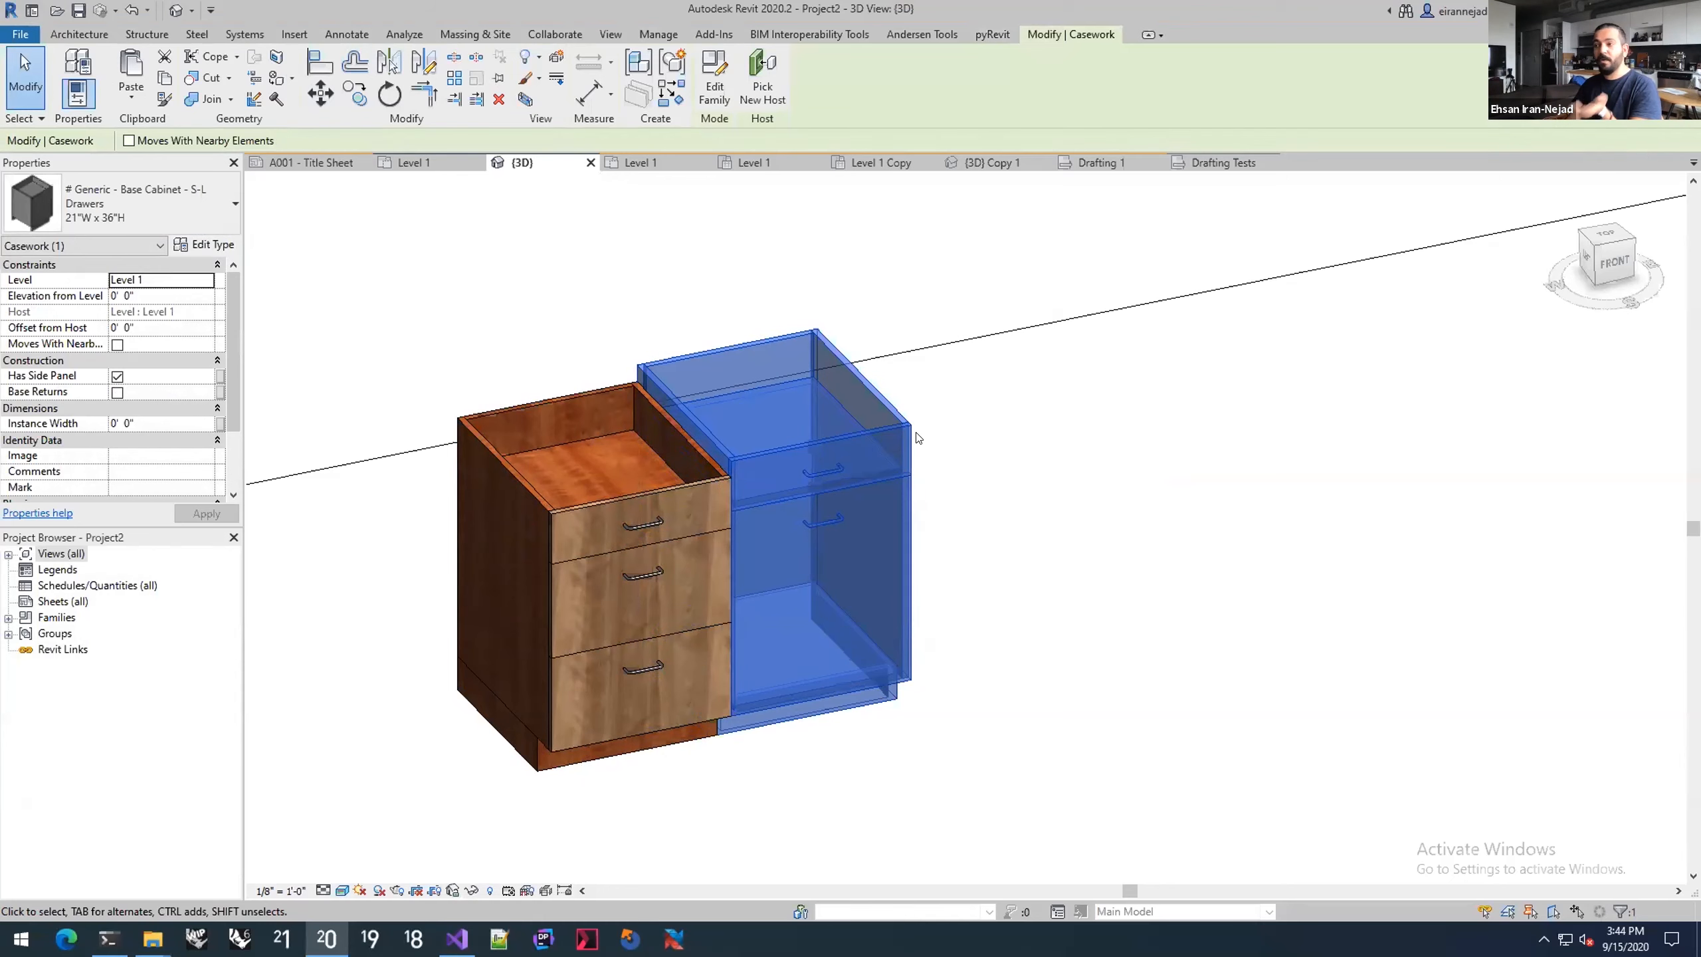
{"action": "left_click", "coordinate": [966, 432]}
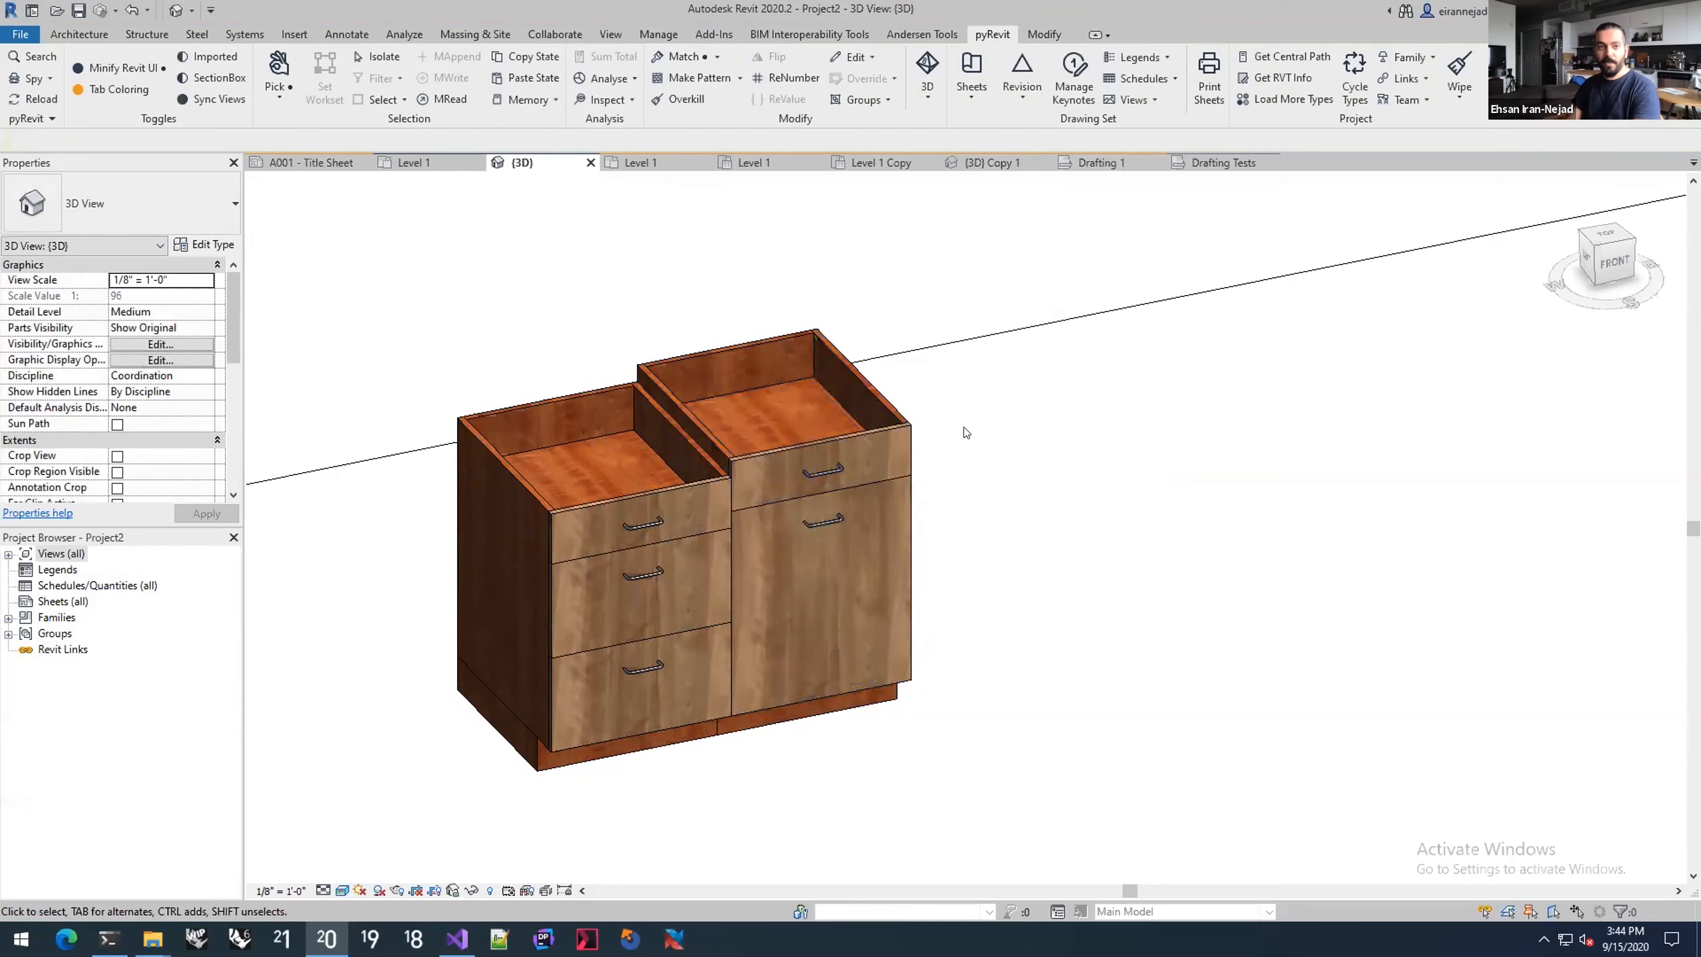
Step: Copy the cabinet with the single drawer and door about 3'-2" away along the wall line
{"action": "left_click", "coordinate": [871, 469]}
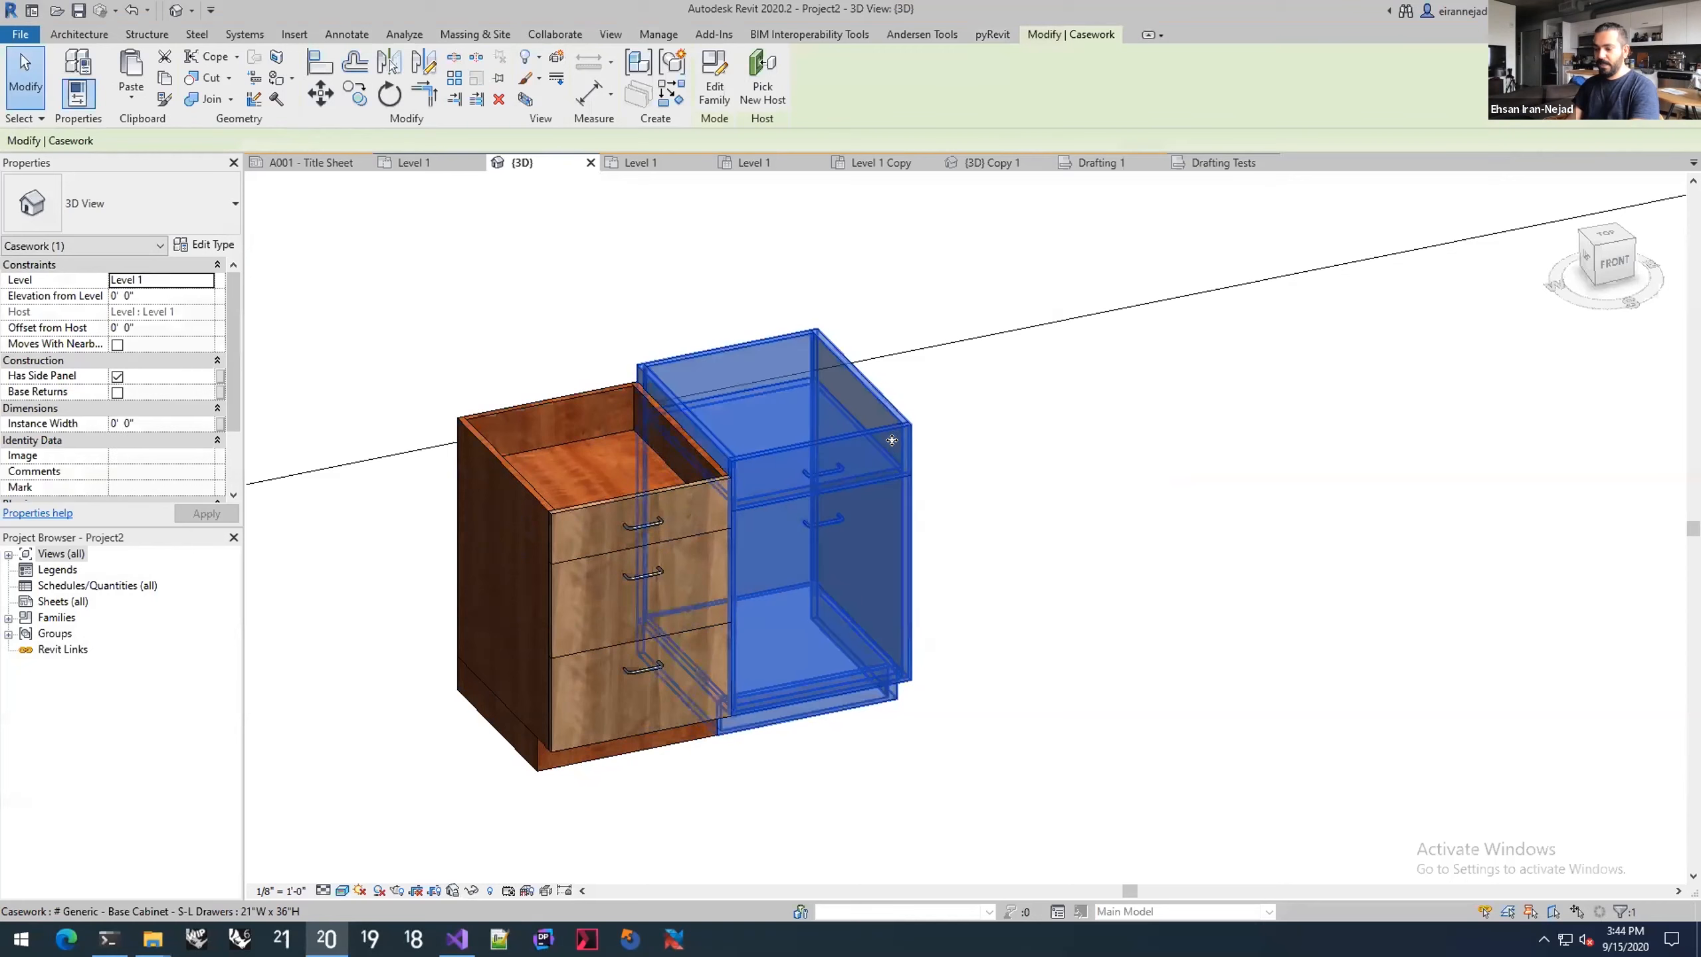
{"action": "key", "text": "m"}
{"action": "key", "text": "v"}
{"action": "left_click", "coordinate": [834, 513]}
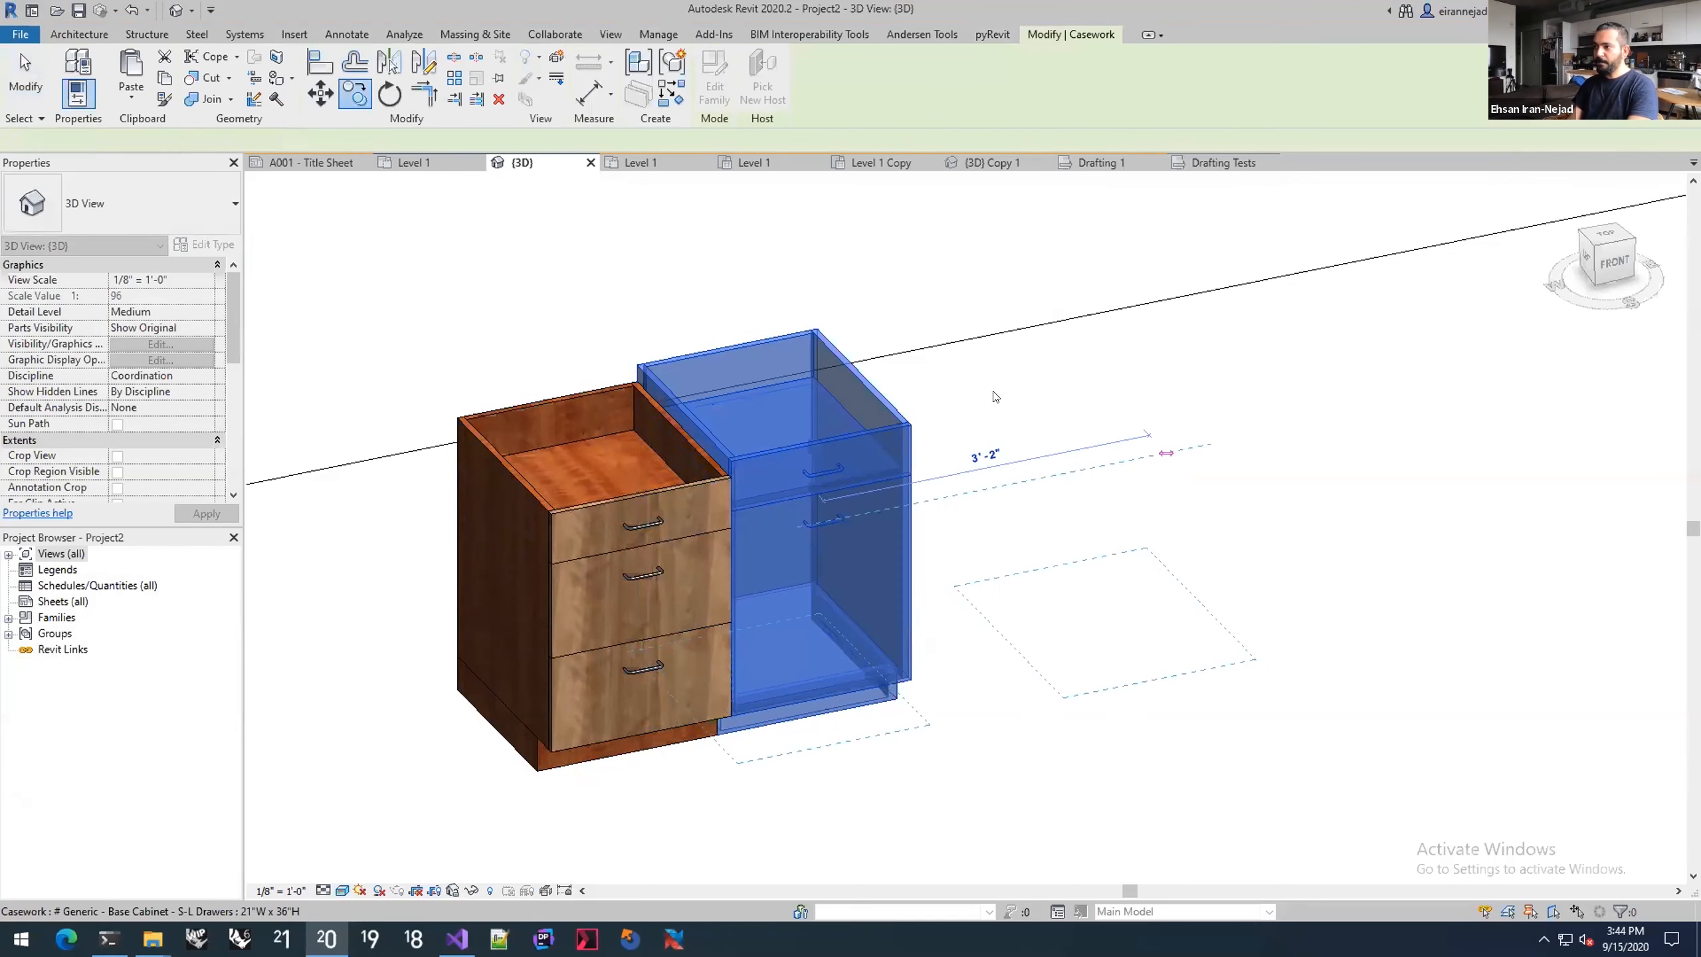
{"action": "left_click", "coordinate": [1159, 449]}
Step: Start Match Properties for elements again with the wooden three-drawer cabinet as the source
{"action": "left_click", "coordinate": [716, 58]}
{"action": "left_click", "coordinate": [691, 157]}
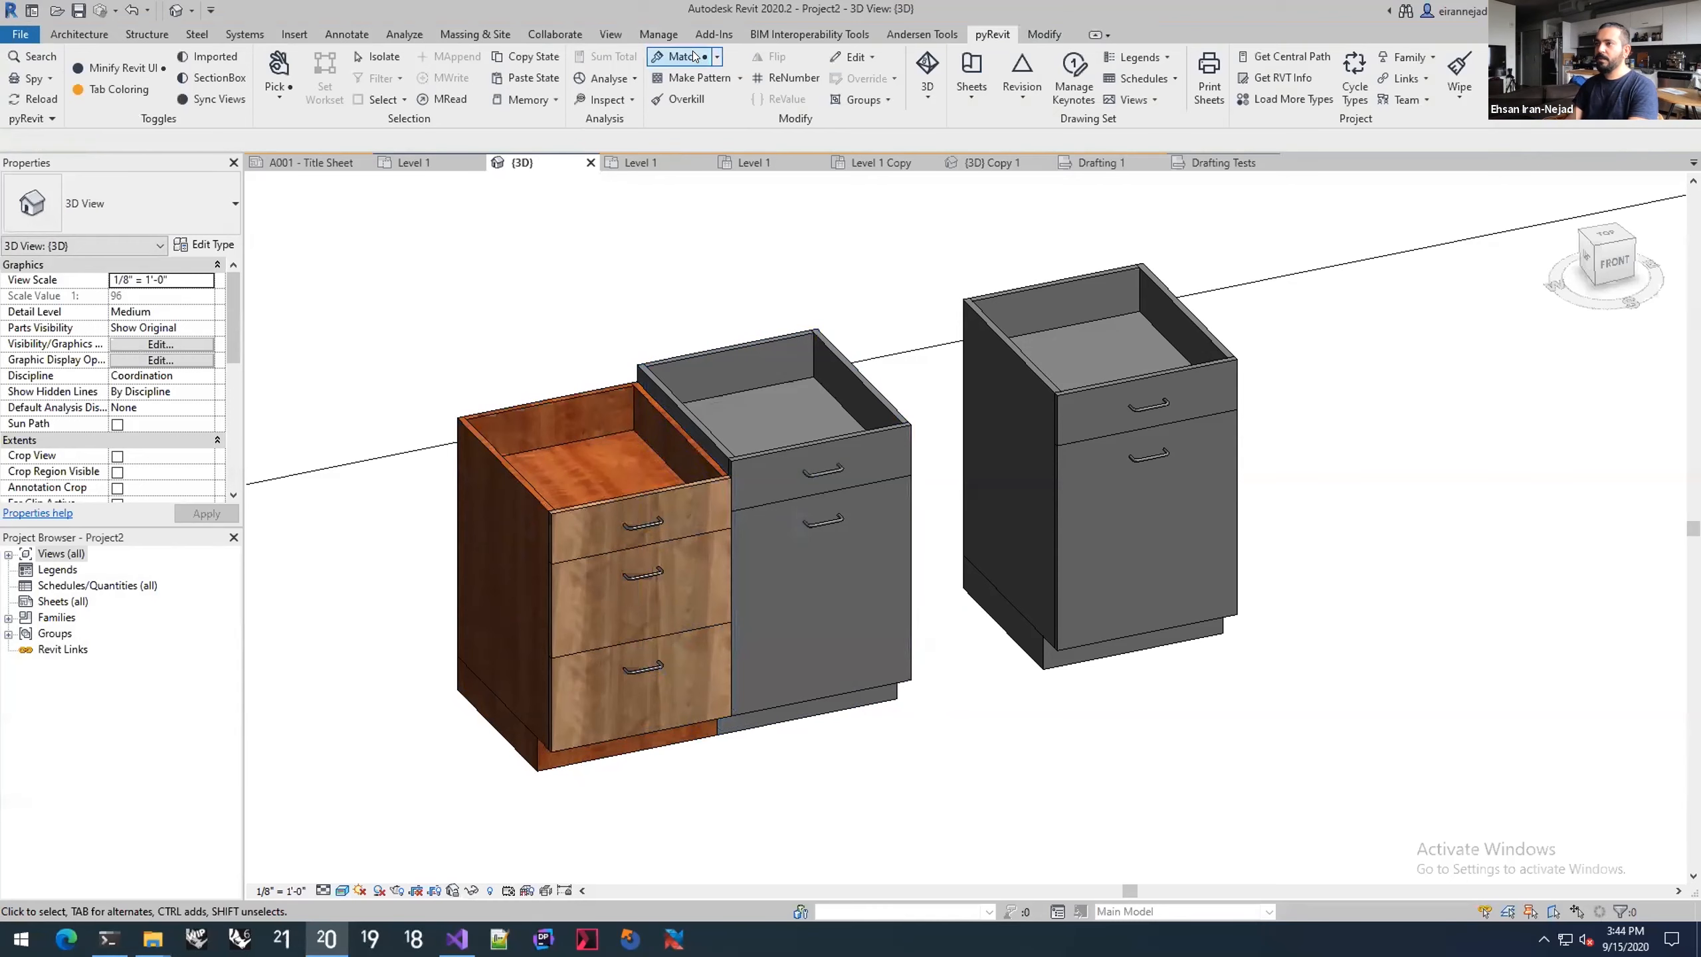
{"action": "left_click", "coordinate": [717, 57]}
{"action": "left_click", "coordinate": [668, 192]}
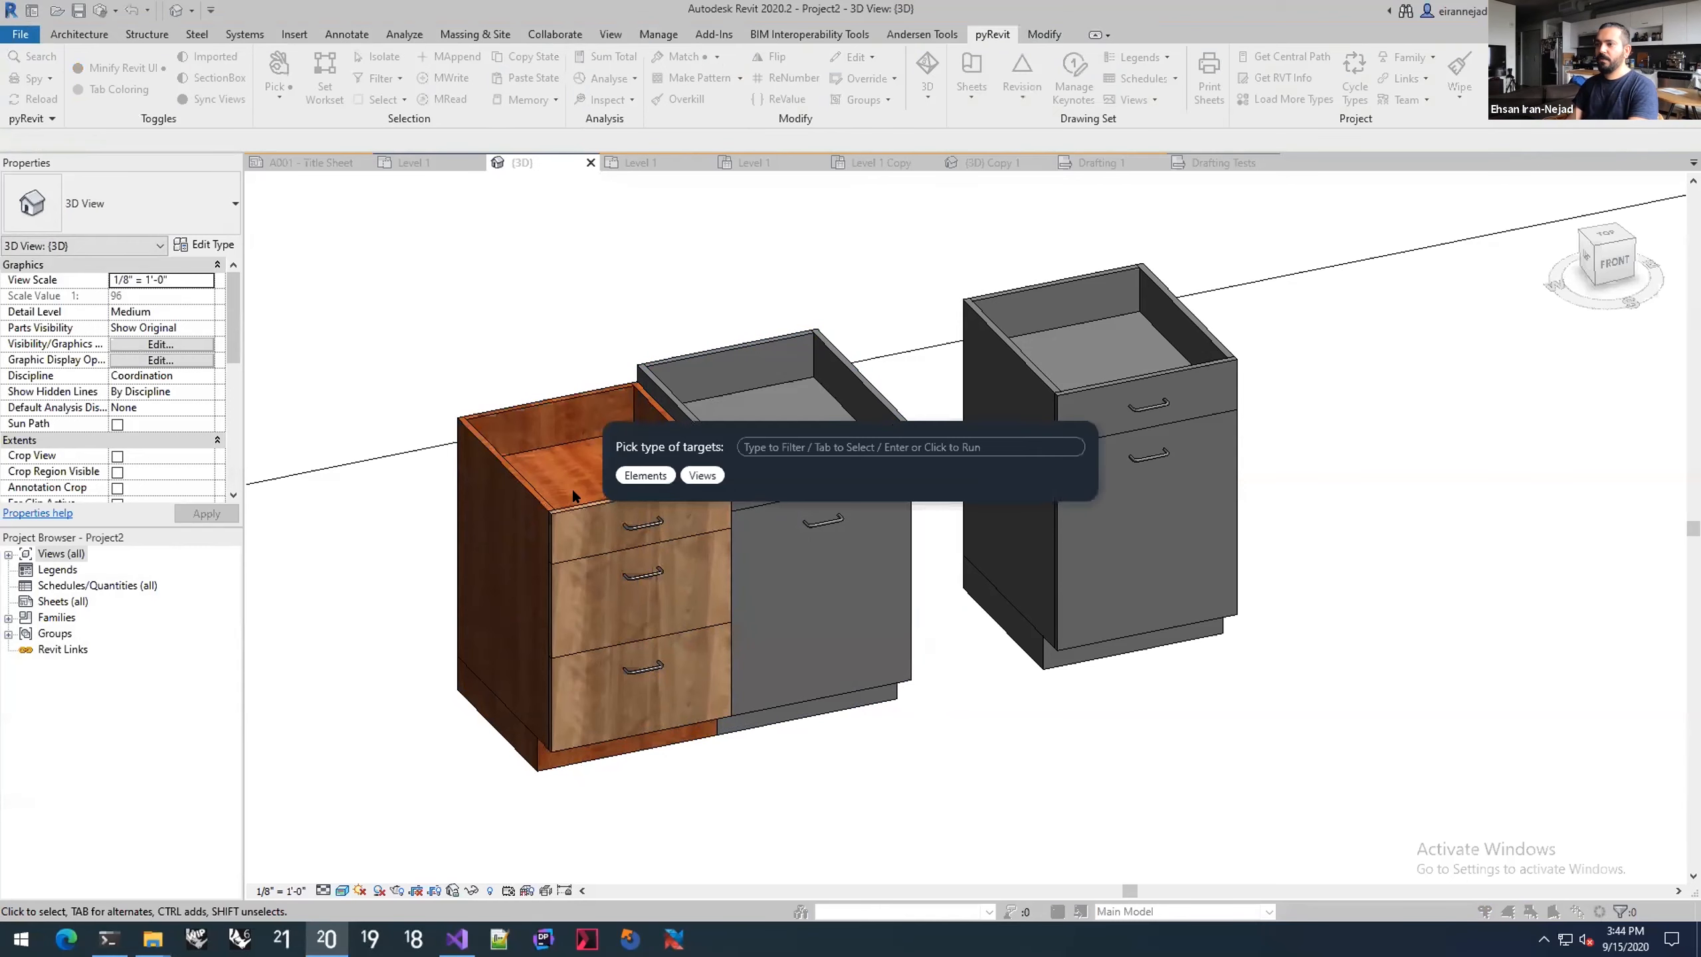
{"action": "left_click", "coordinate": [624, 473]}
{"action": "left_click", "coordinate": [592, 495]}
Step: Filter the parameters by "mat", choose all three cabinet material parameters and apply them to the grey cabinet beside the source
{"action": "type", "text": "m"}
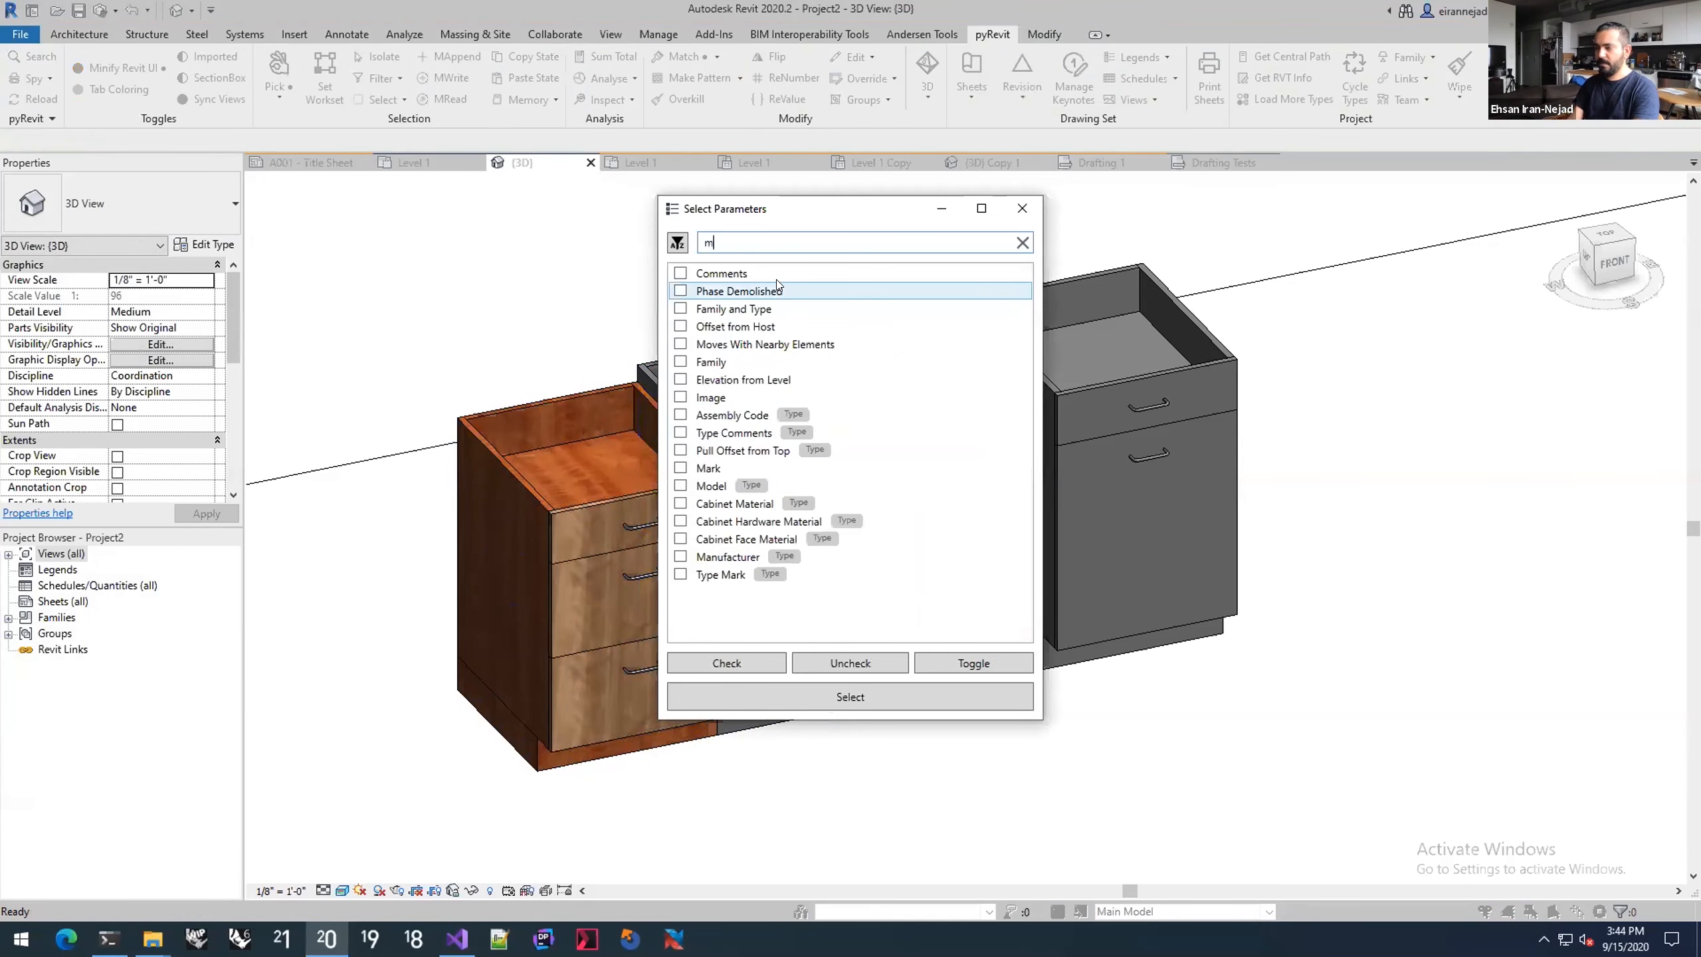
{"action": "type", "text": "et"}
{"action": "key", "text": "BackSpace"}
{"action": "key", "text": "BackSpace"}
{"action": "type", "text": "at"}
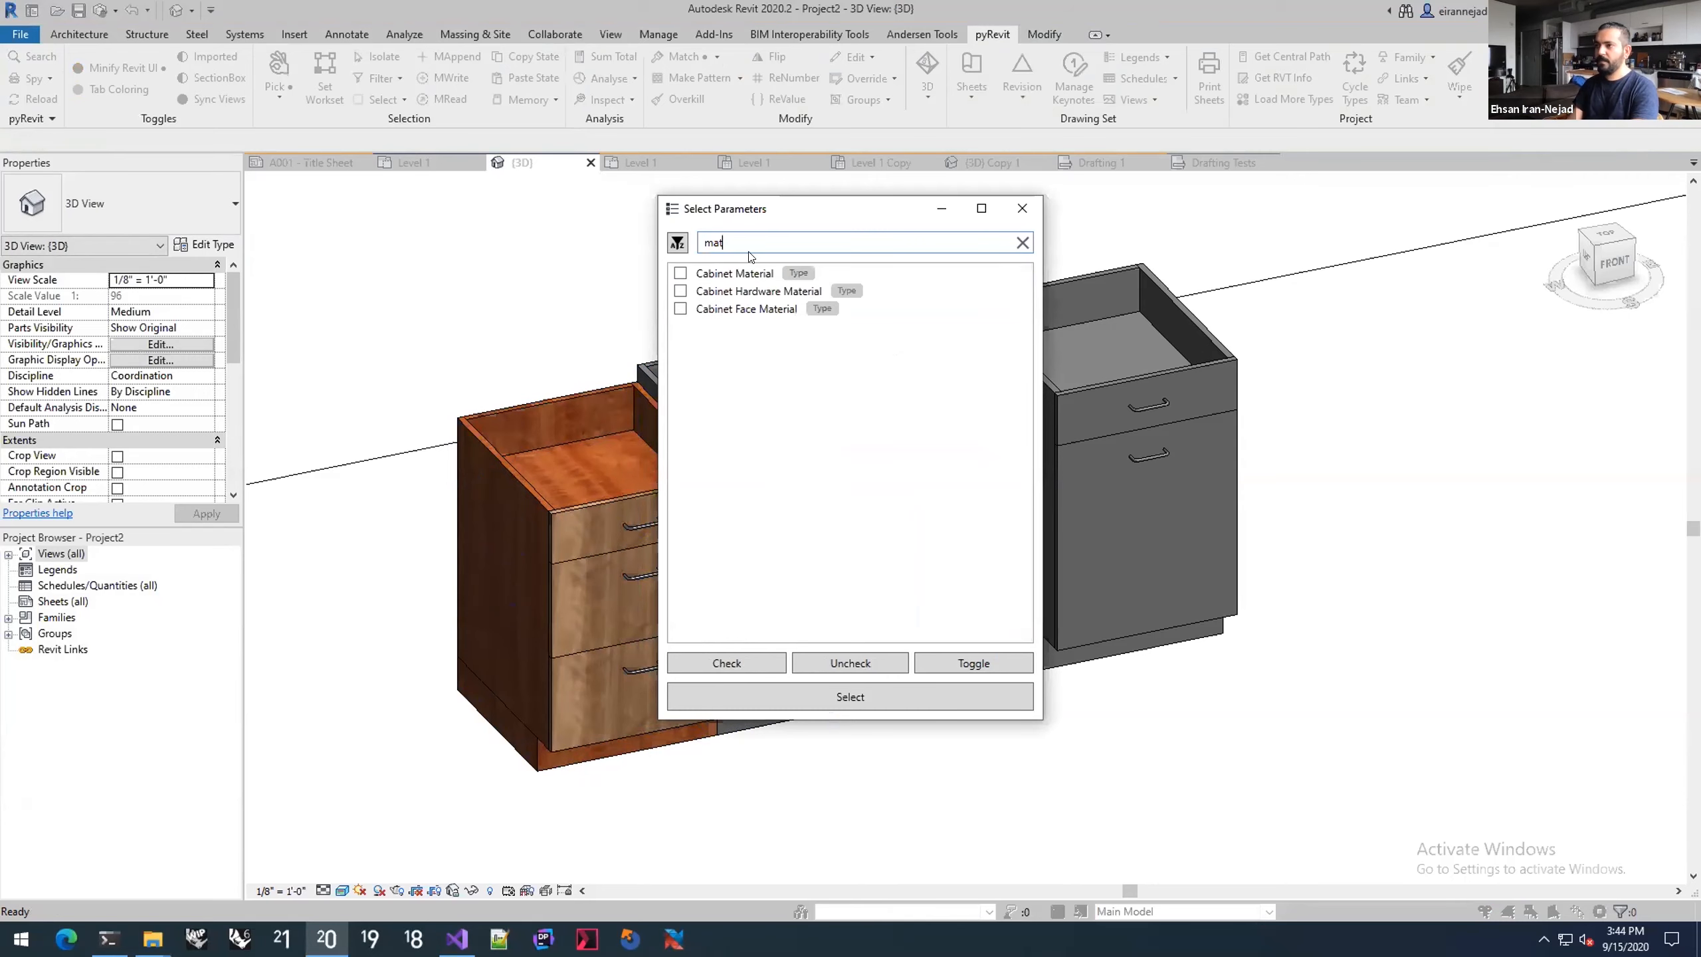
{"action": "left_click", "coordinate": [730, 662]}
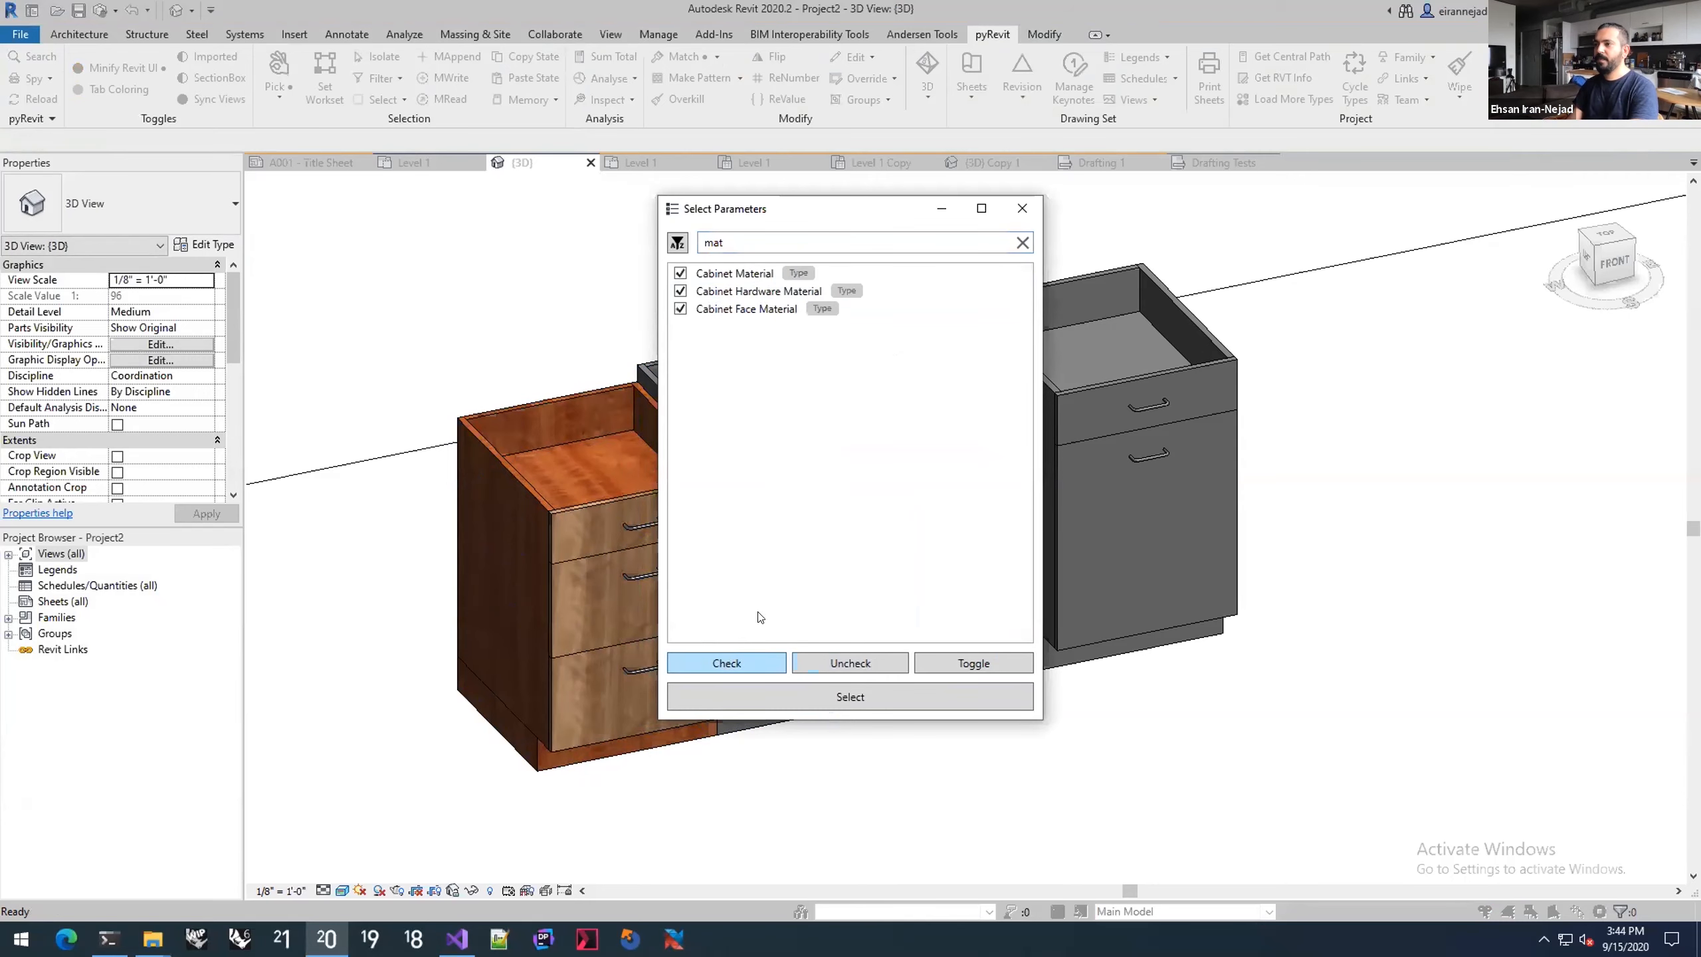
{"action": "left_click", "coordinate": [850, 692]}
{"action": "left_click", "coordinate": [832, 450]}
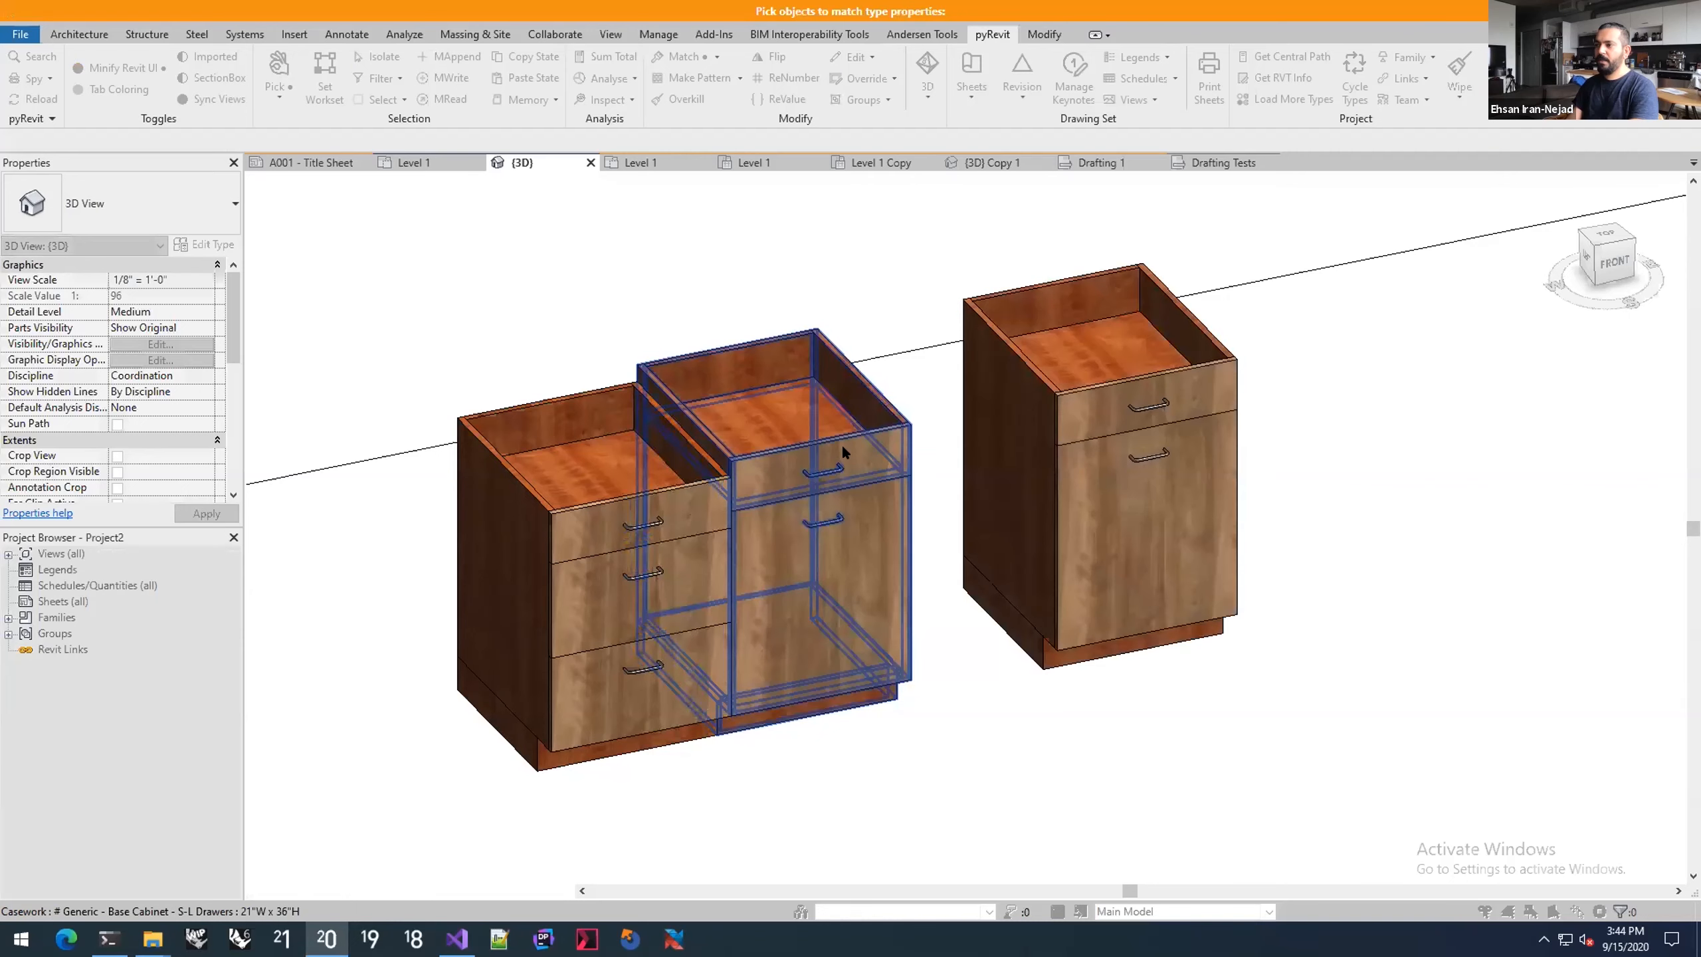
{"action": "middle_click_drag", "start_coordinate": [1090, 428], "coordinate": [961, 465]}
{"action": "key", "text": "Escape"}
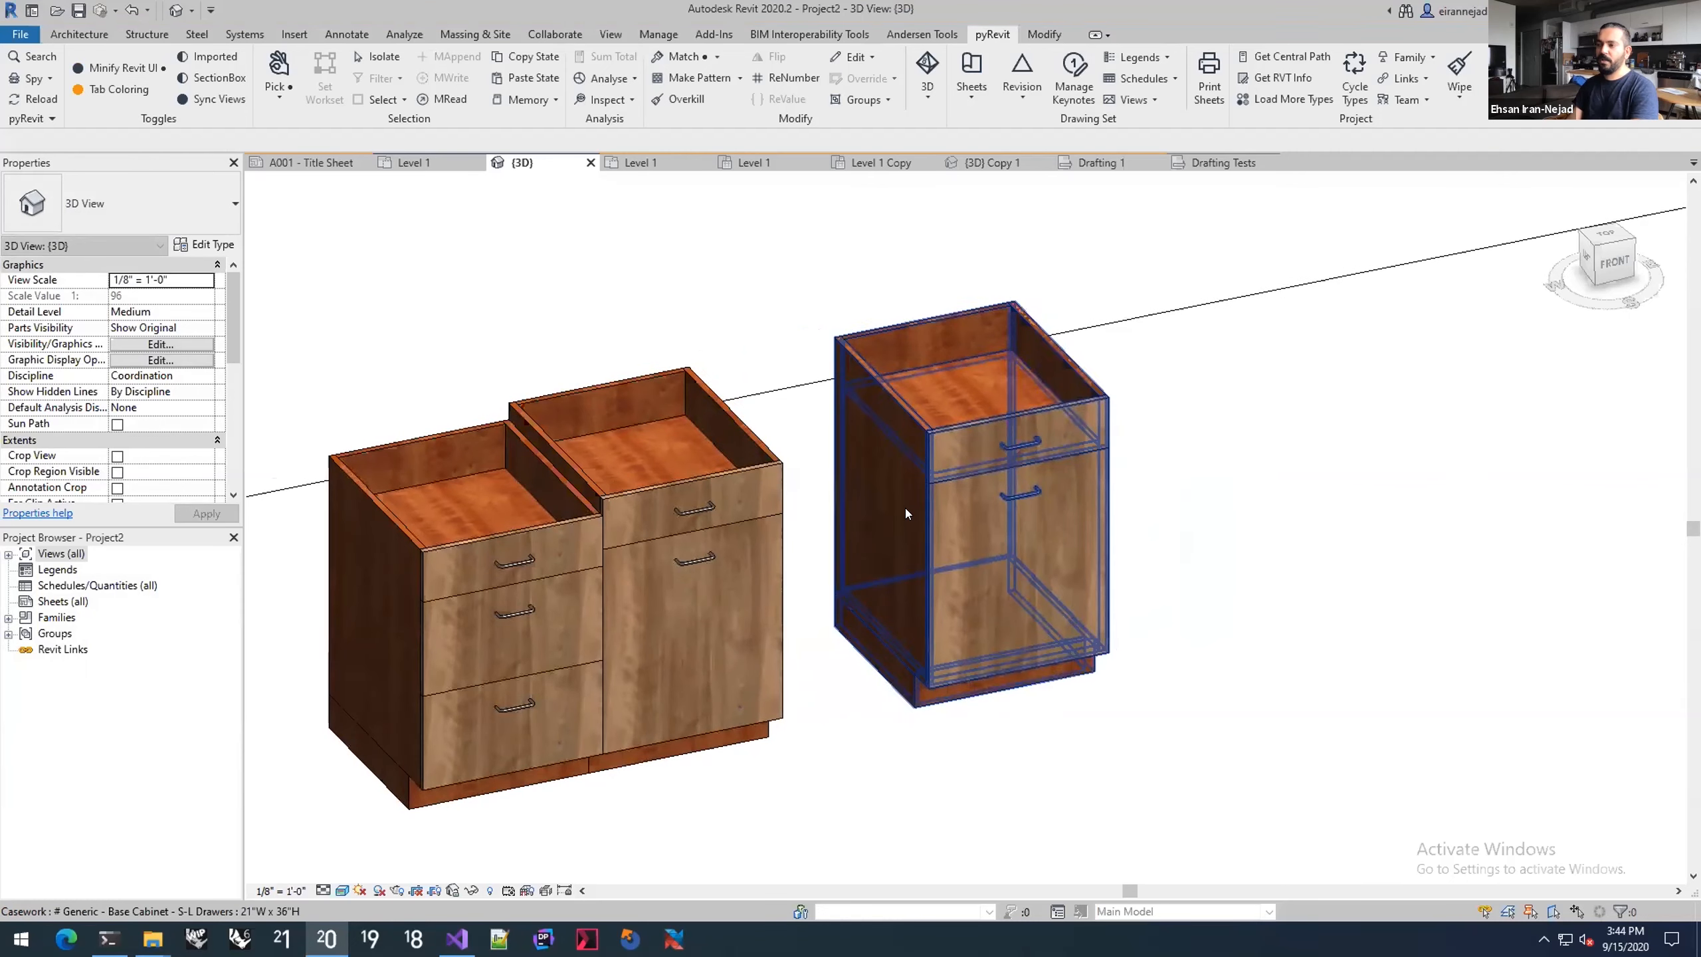
Step: Undo the last material match on the single-drawer cabinets and dismiss the matching tools
{"action": "scroll", "coordinate": [1262, 466], "scroll_direction": "down", "scroll_amount": 1}
{"action": "middle_click_drag", "start_coordinate": [1264, 463], "coordinate": [1243, 442]}
{"action": "left_click", "coordinate": [813, 462]}
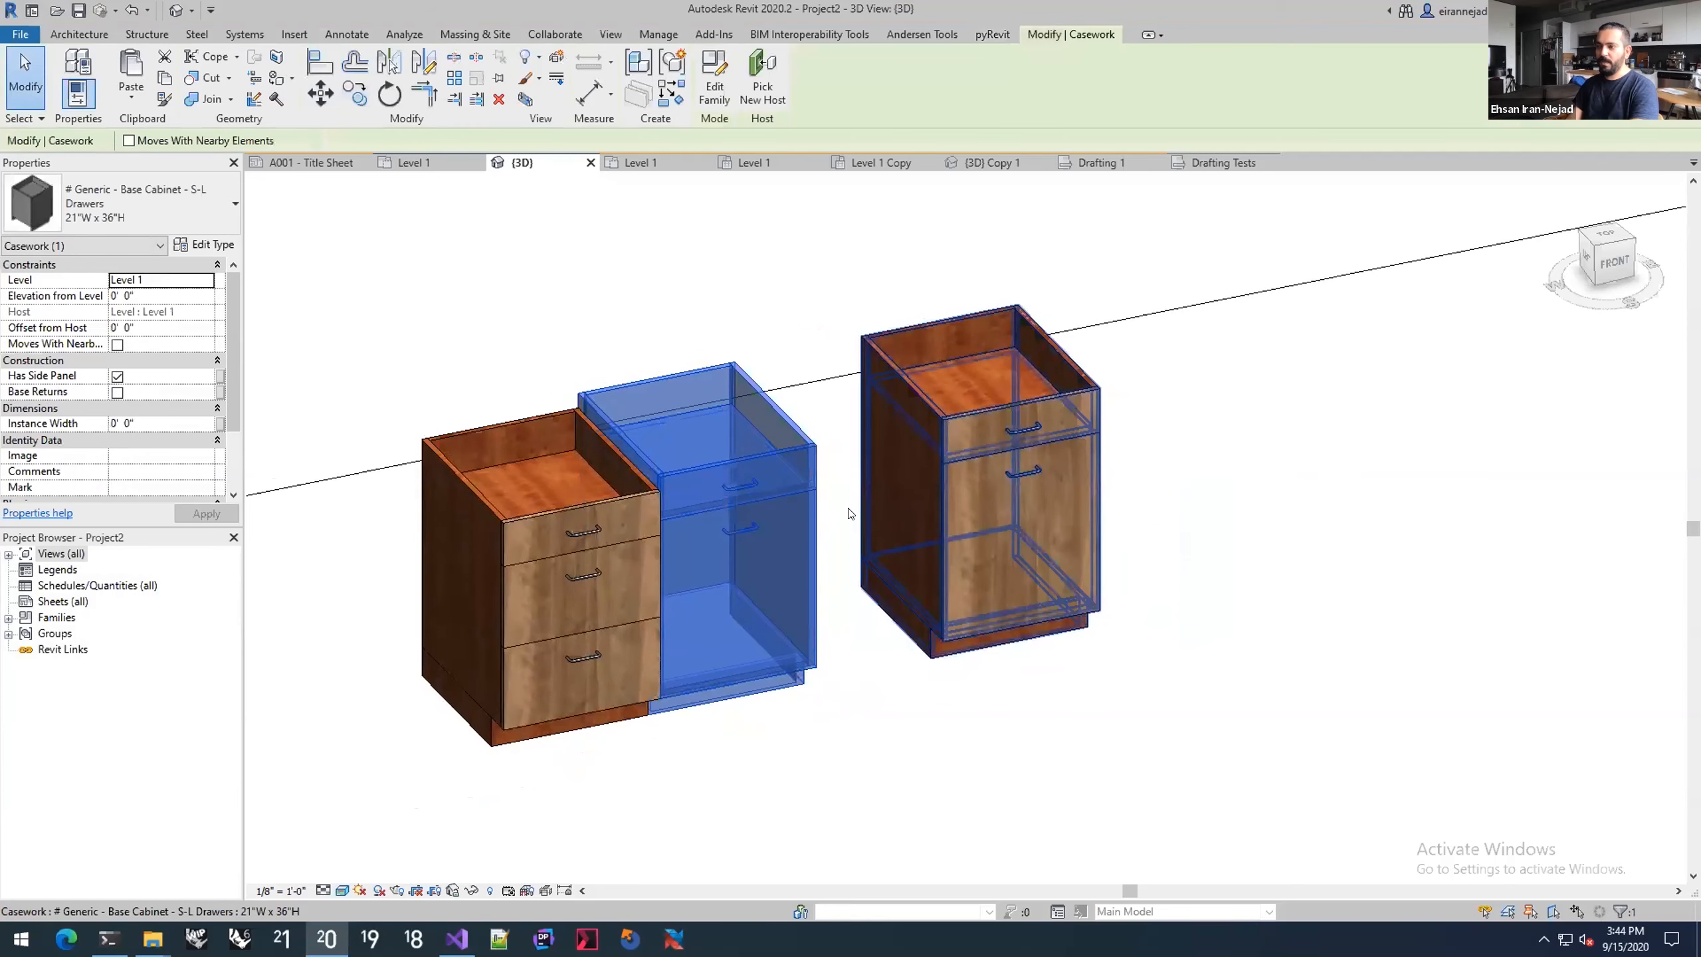
{"action": "key", "text": "ctrl+z"}
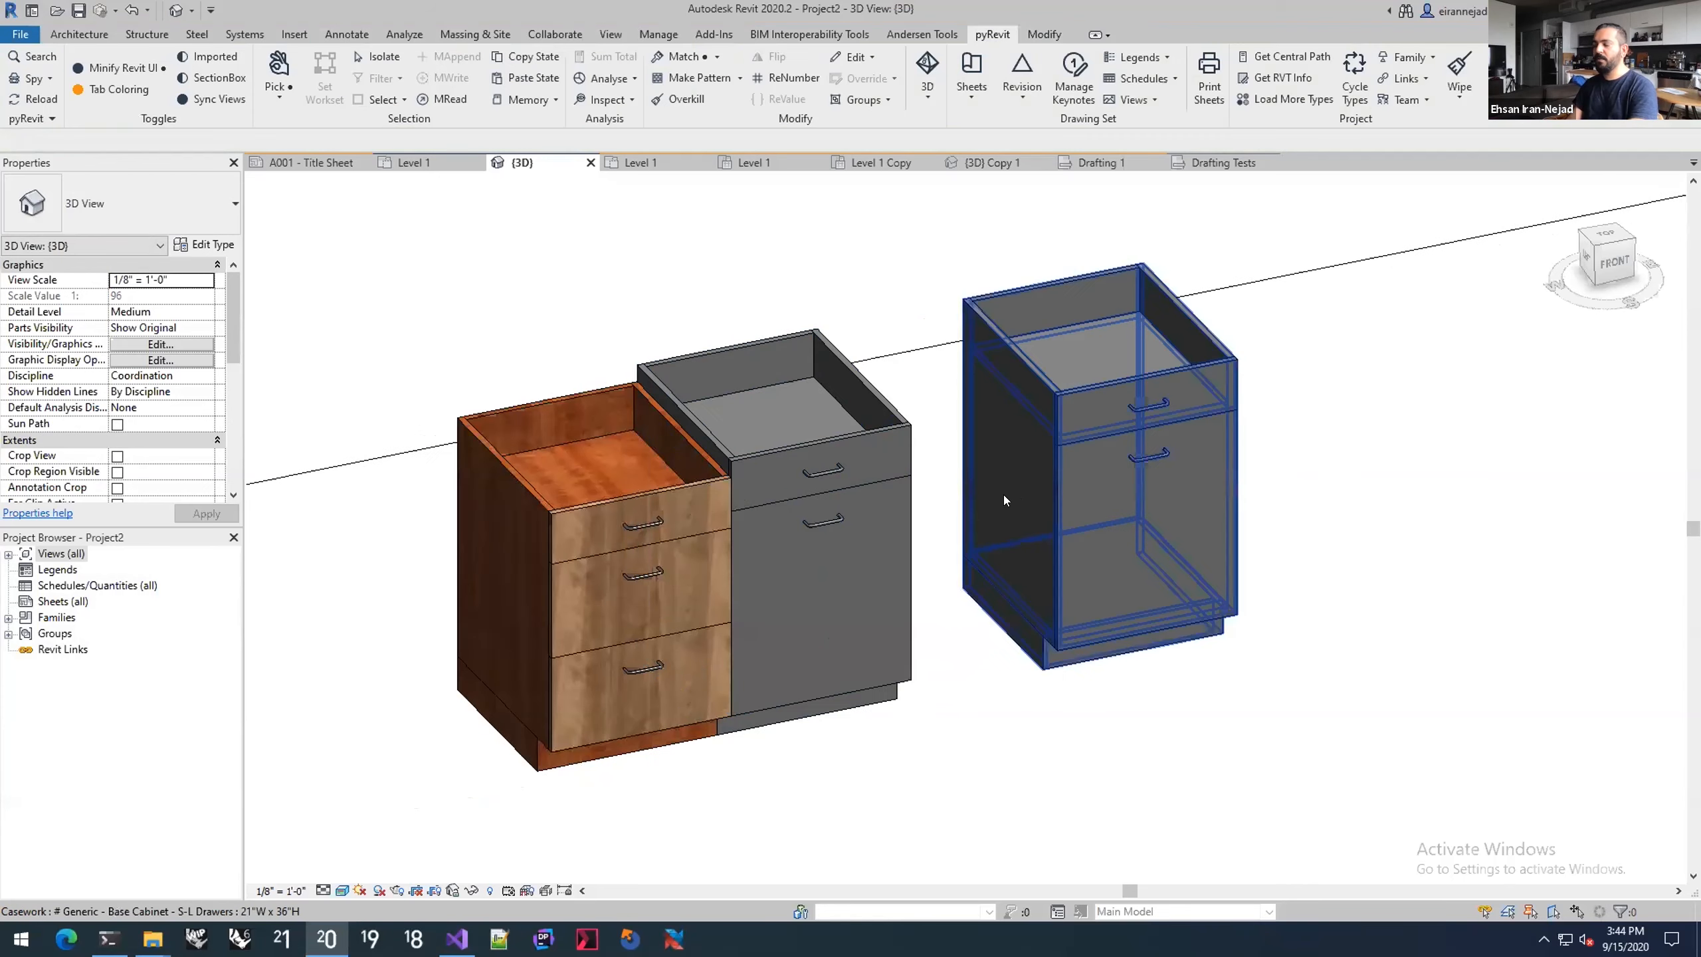
{"action": "scroll", "coordinate": [1027, 505], "scroll_direction": "down", "scroll_amount": 2}
{"action": "middle_click_drag", "start_coordinate": [1027, 505], "coordinate": [979, 491]}
{"action": "left_click", "coordinate": [717, 56]}
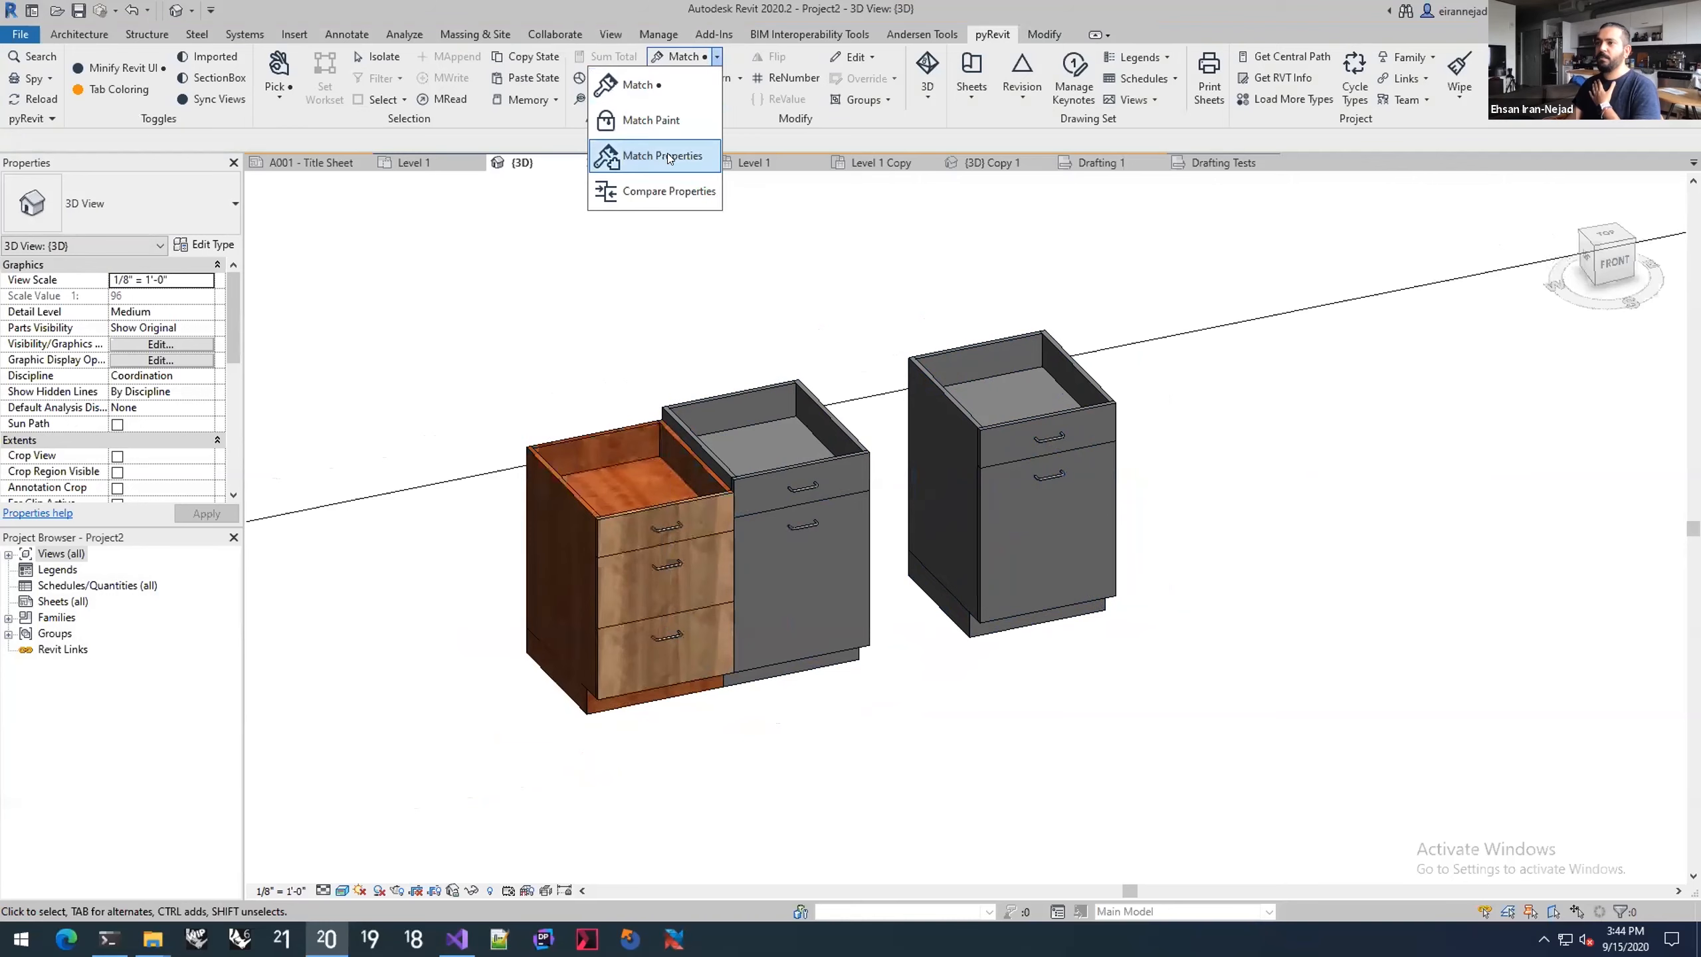
{"action": "left_click", "coordinate": [784, 128]}
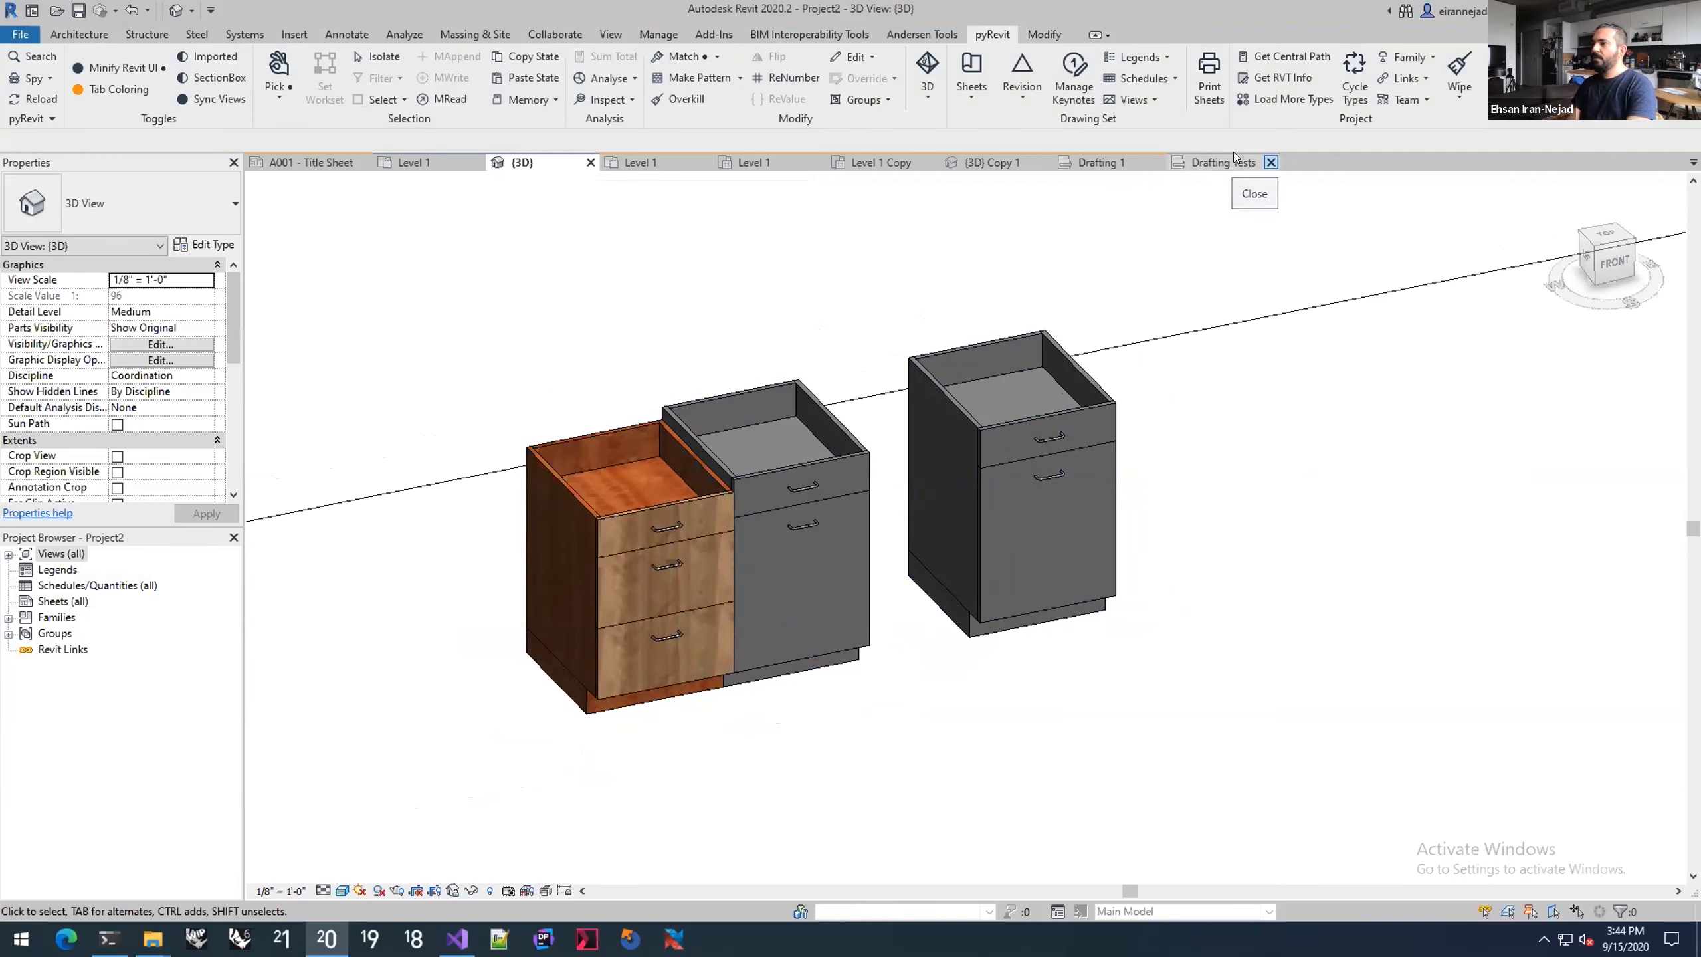
Step: Close the Drafting Tests, Drafting 1, {3D} Copy 1, Level 1 Copy and two extra Level 1 views
{"action": "left_click", "coordinate": [1158, 162]}
{"action": "left_click", "coordinate": [1158, 162]}
{"action": "middle_click", "coordinate": [991, 156]}
{"action": "middle_click", "coordinate": [891, 157]}
{"action": "middle_click", "coordinate": [780, 157]}
{"action": "middle_click", "coordinate": [659, 156]}
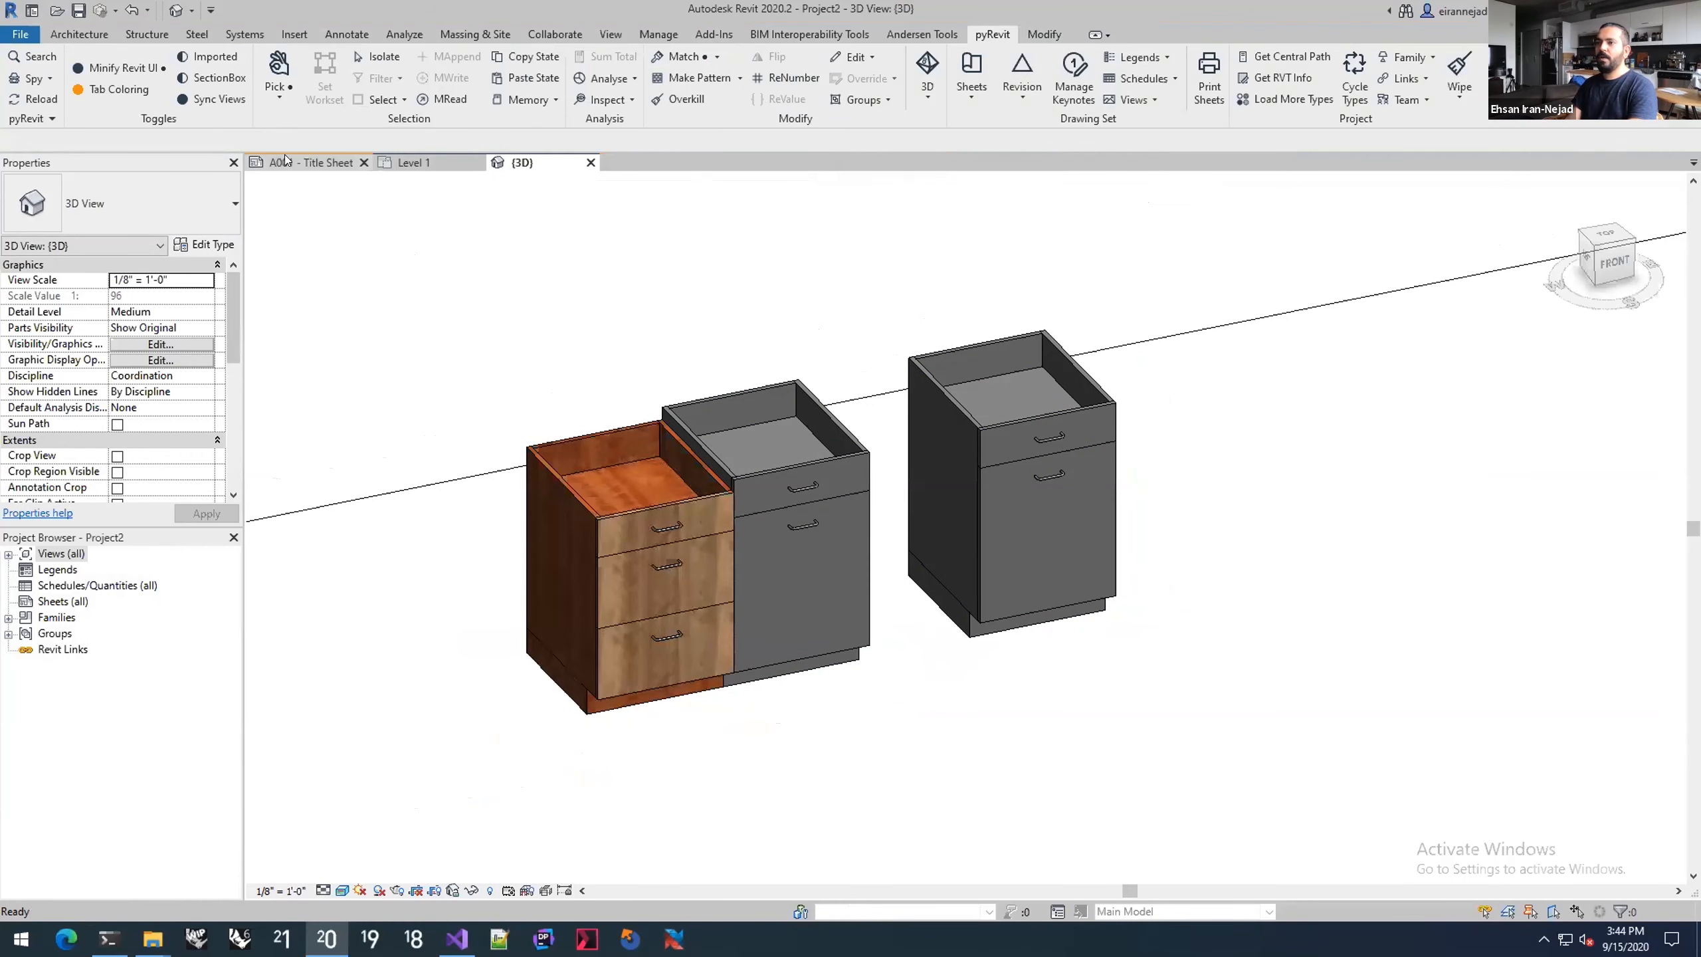
Step: Create a new project with the template file set to <None>
{"action": "key", "text": "ctrl+n"}
{"action": "key", "text": "Up"}
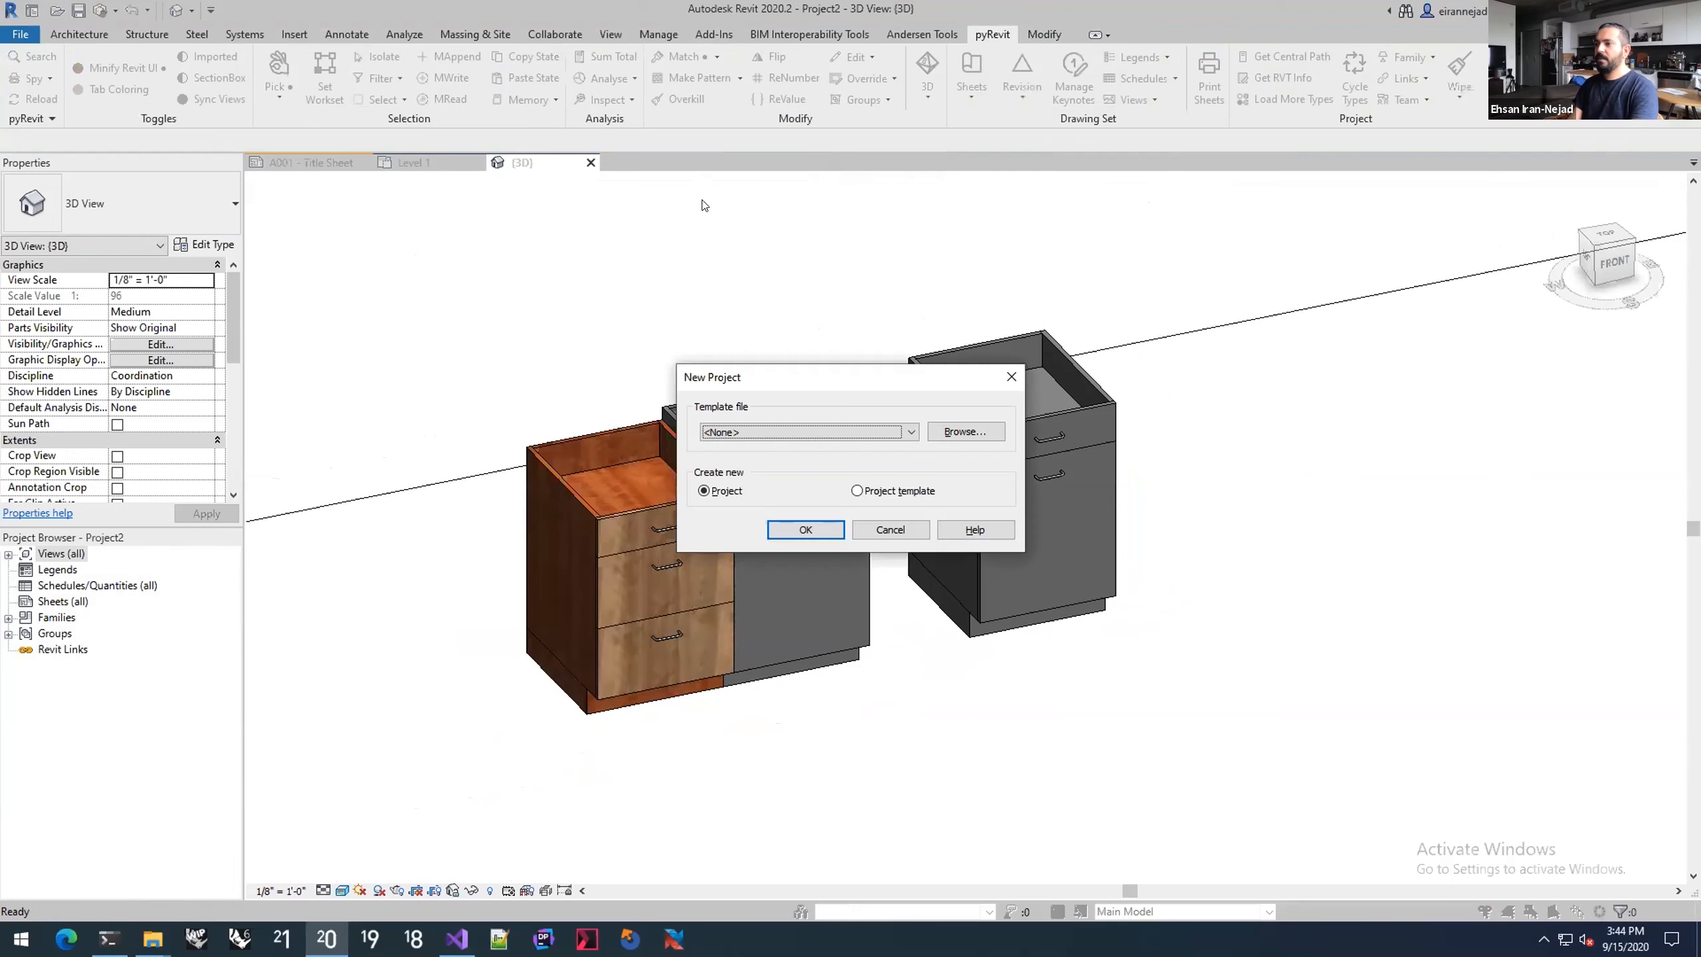
{"action": "key", "text": "Return"}
{"action": "left_click", "coordinate": [808, 456]}
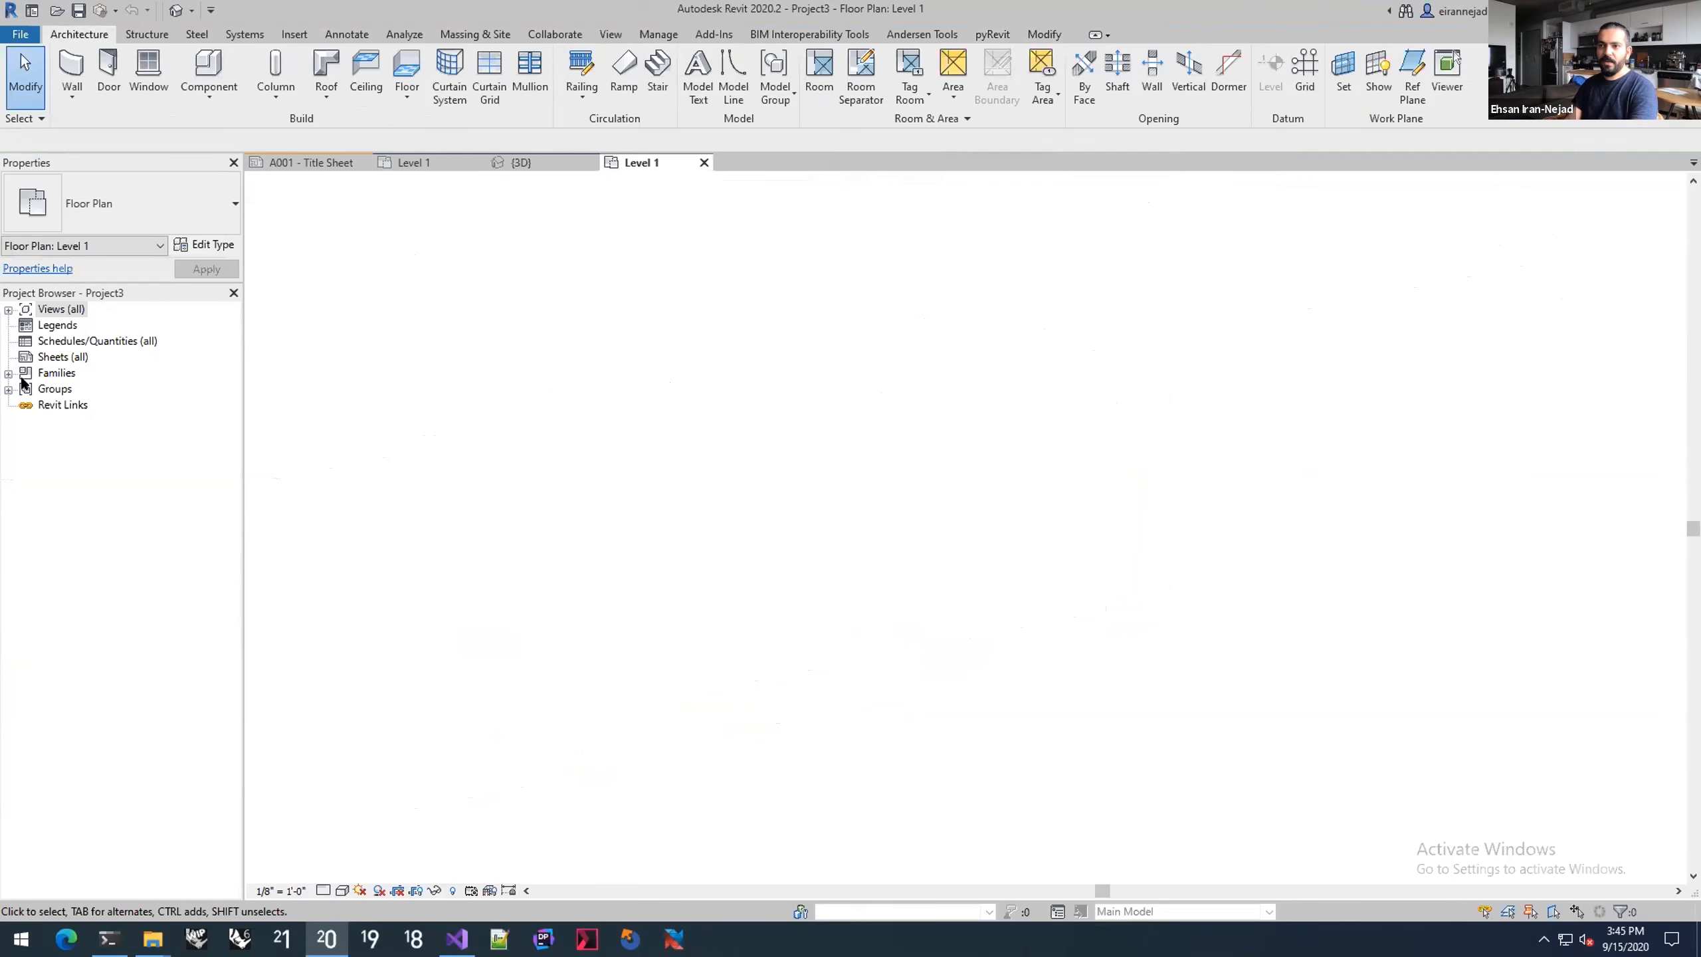
Step: Check the new project's sheet list in the browser and open the Batch Sheet Maker
{"action": "left_click", "coordinate": [38, 357]}
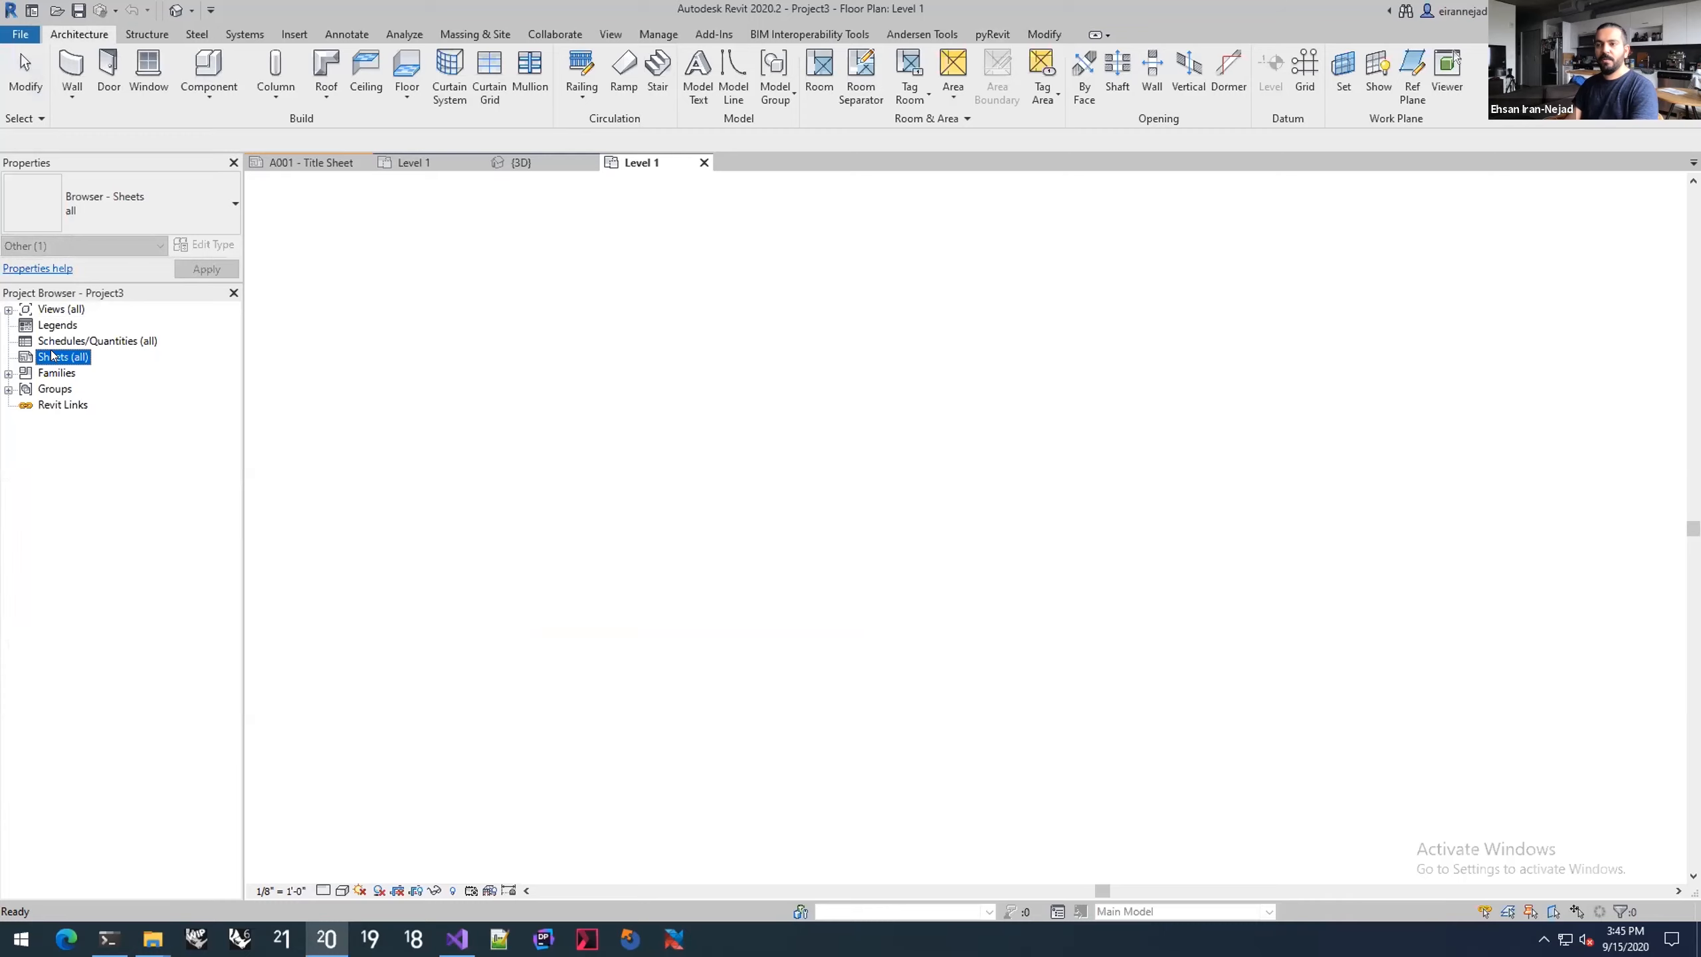
{"action": "left_click", "coordinate": [319, 353]}
{"action": "left_click", "coordinate": [975, 29]}
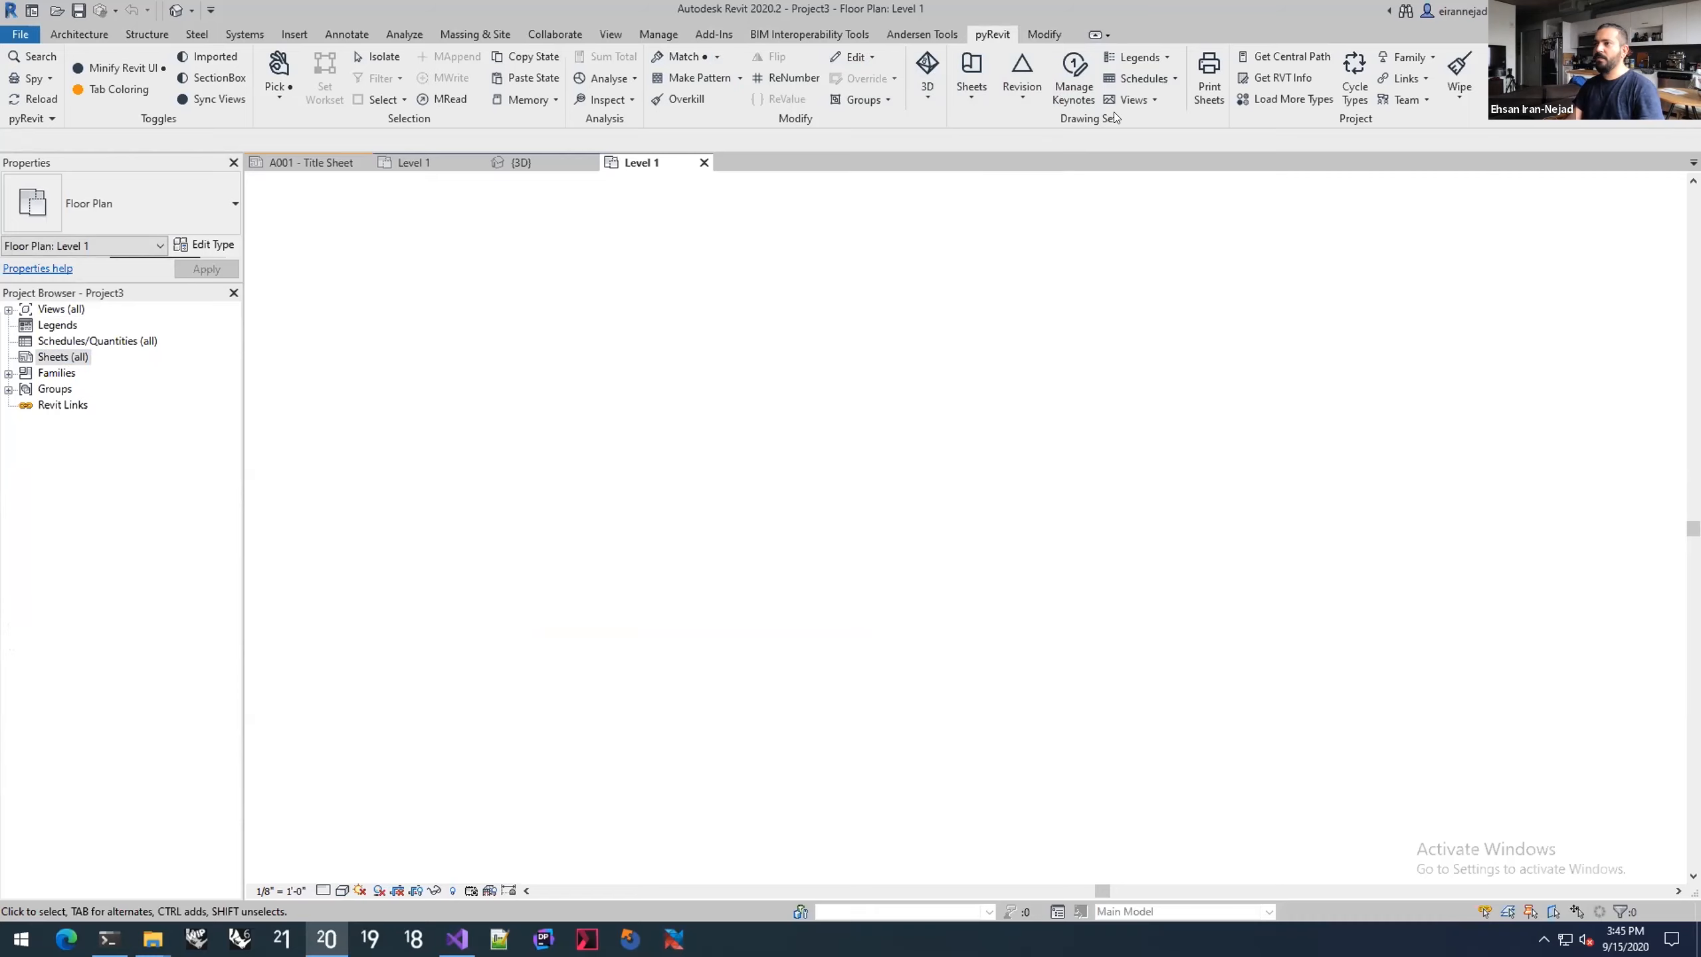
{"action": "left_click", "coordinate": [968, 72]}
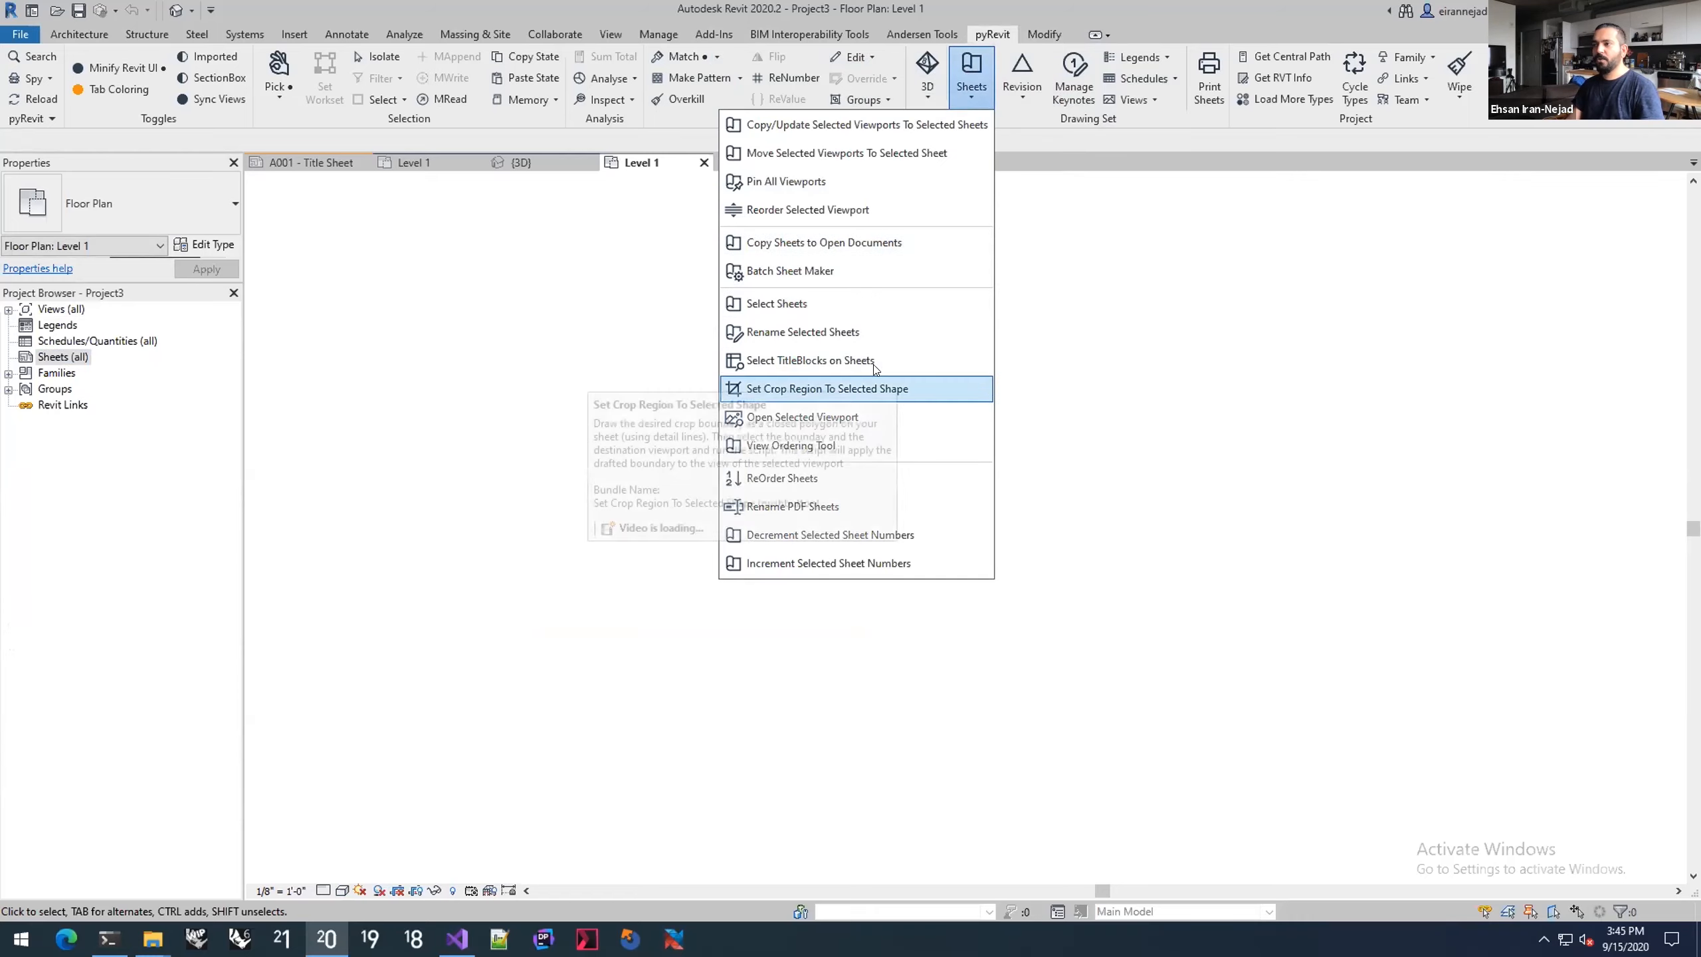
{"action": "left_click", "coordinate": [862, 269]}
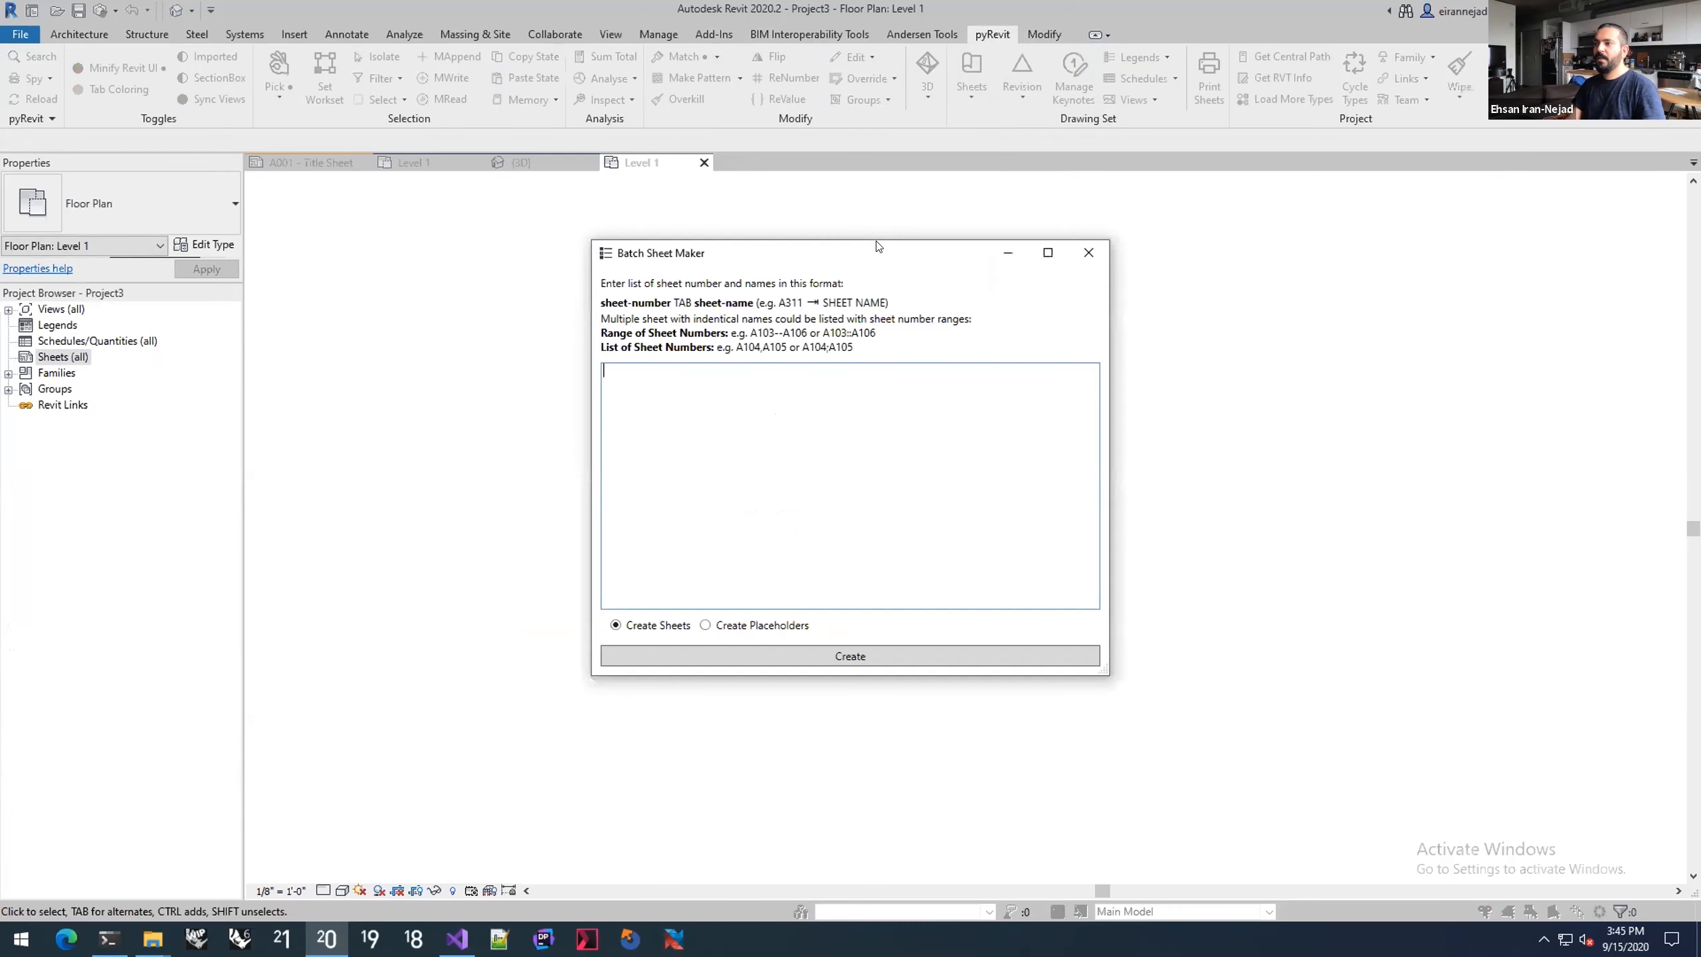
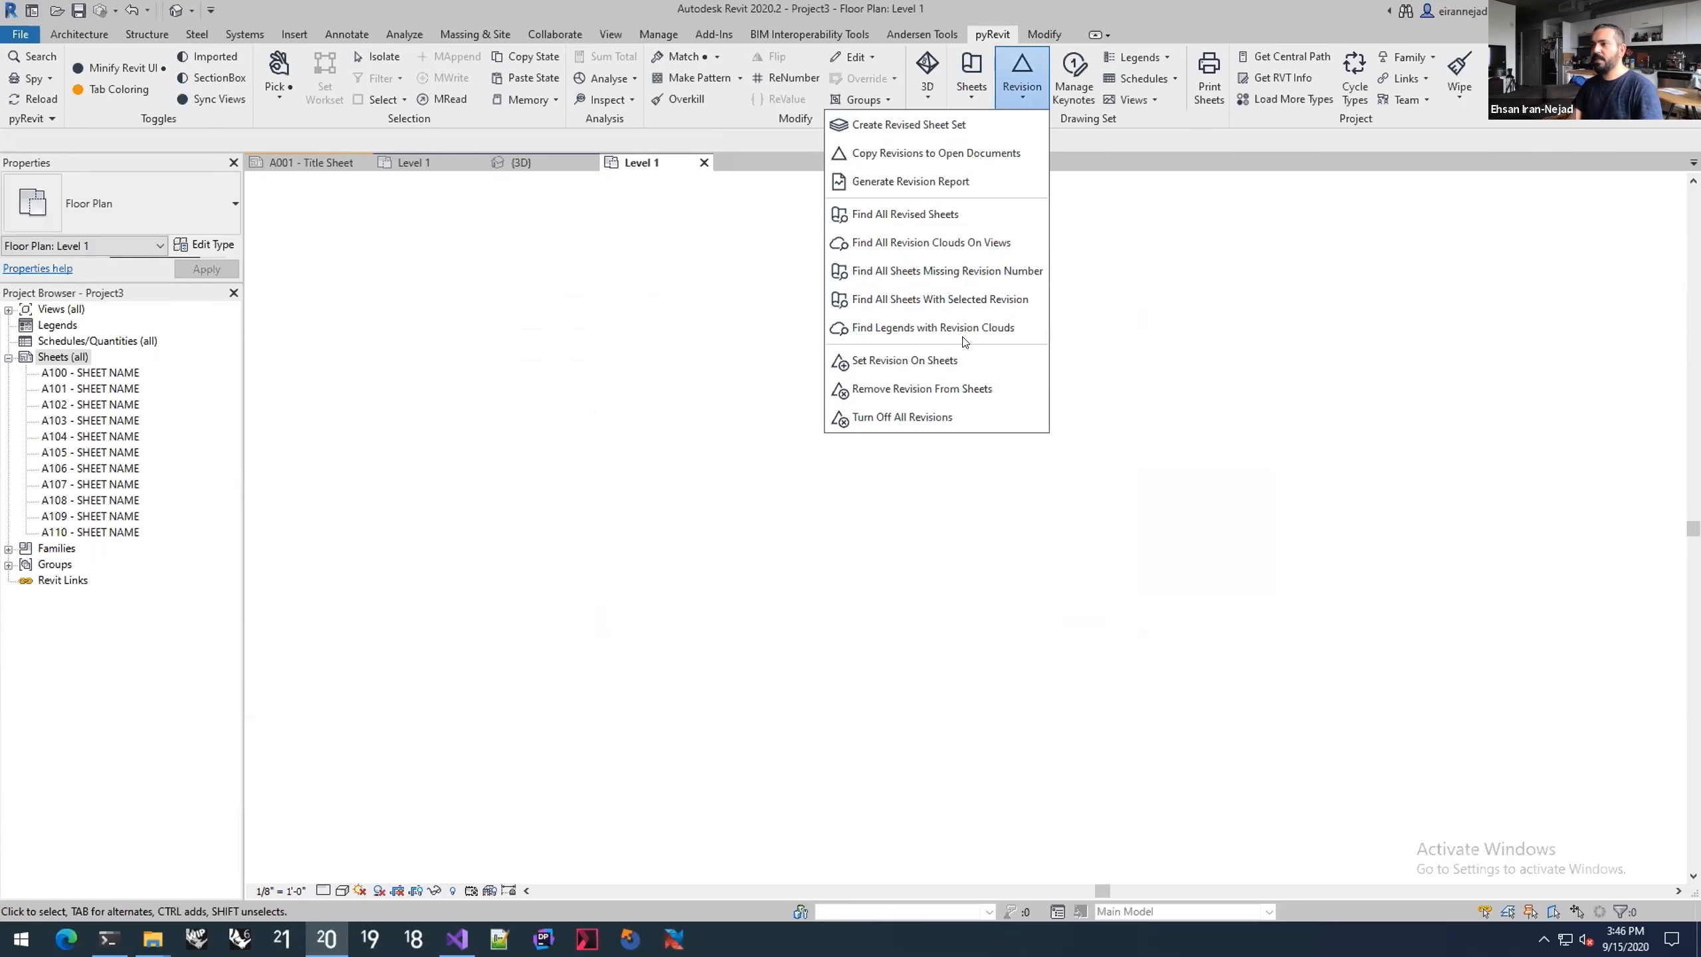
Step: Set Revision 2 and Revision 4 on sheets A102, A105, A106 and A107
{"action": "left_click", "coordinate": [961, 354]}
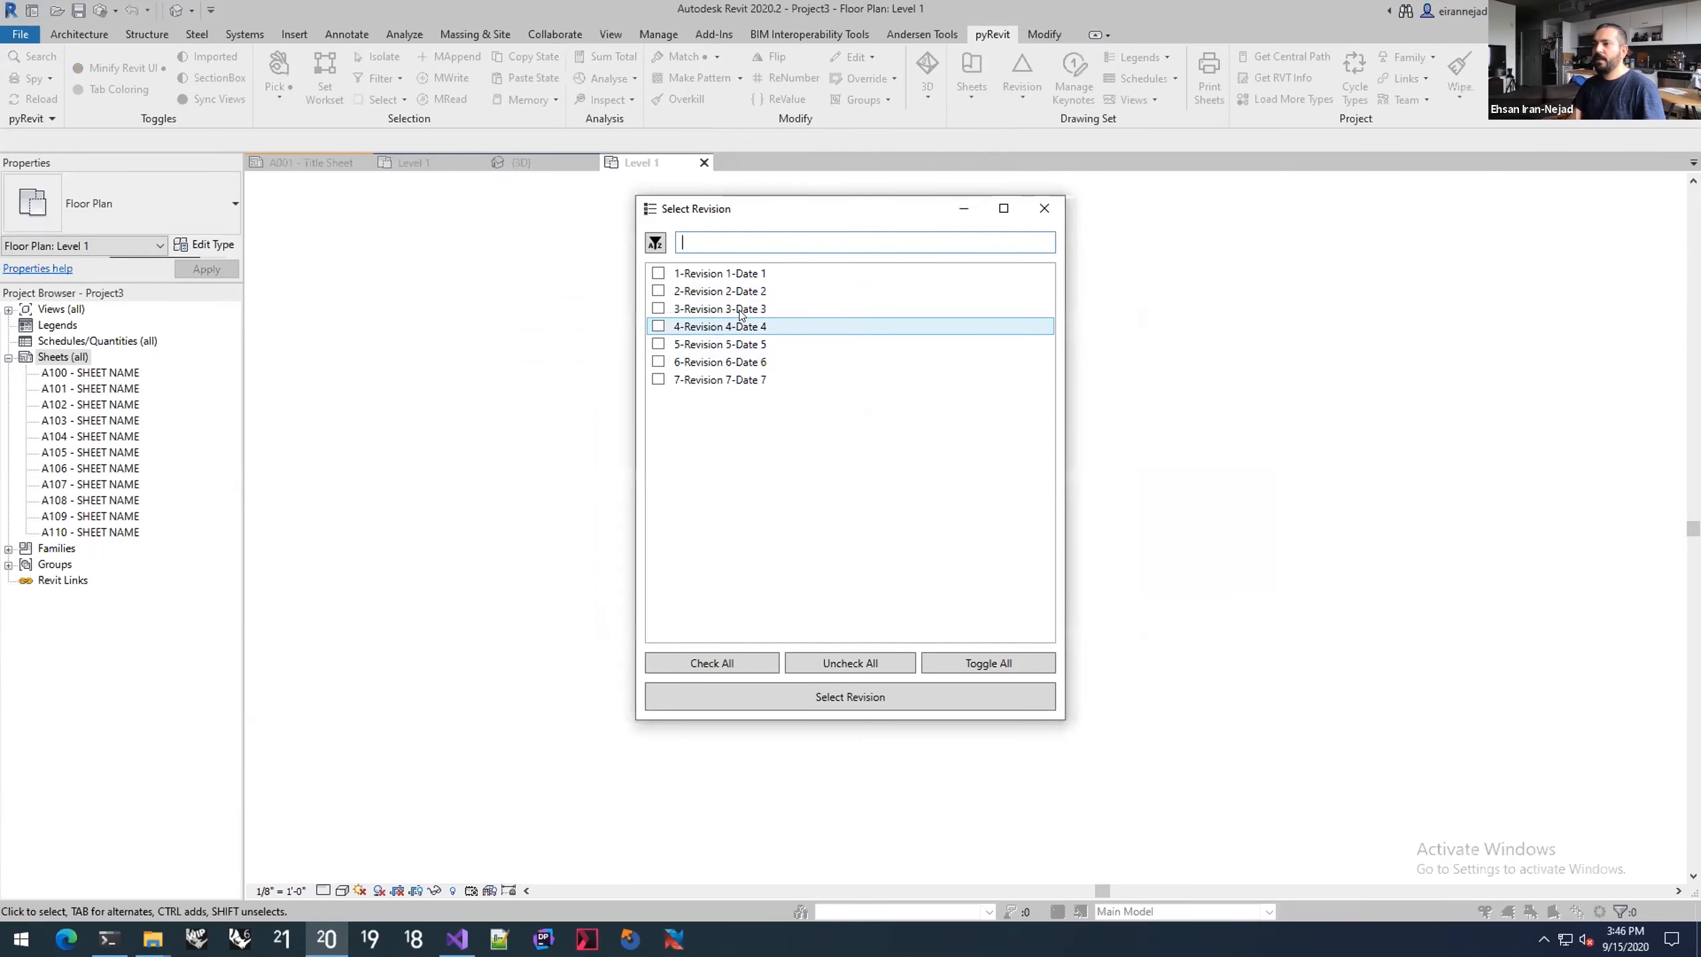
{"action": "left_click", "coordinate": [659, 291]}
{"action": "left_click", "coordinate": [659, 327]}
{"action": "left_click", "coordinate": [849, 697]}
{"action": "left_click", "coordinate": [659, 340]}
{"action": "left_click", "coordinate": [659, 393]}
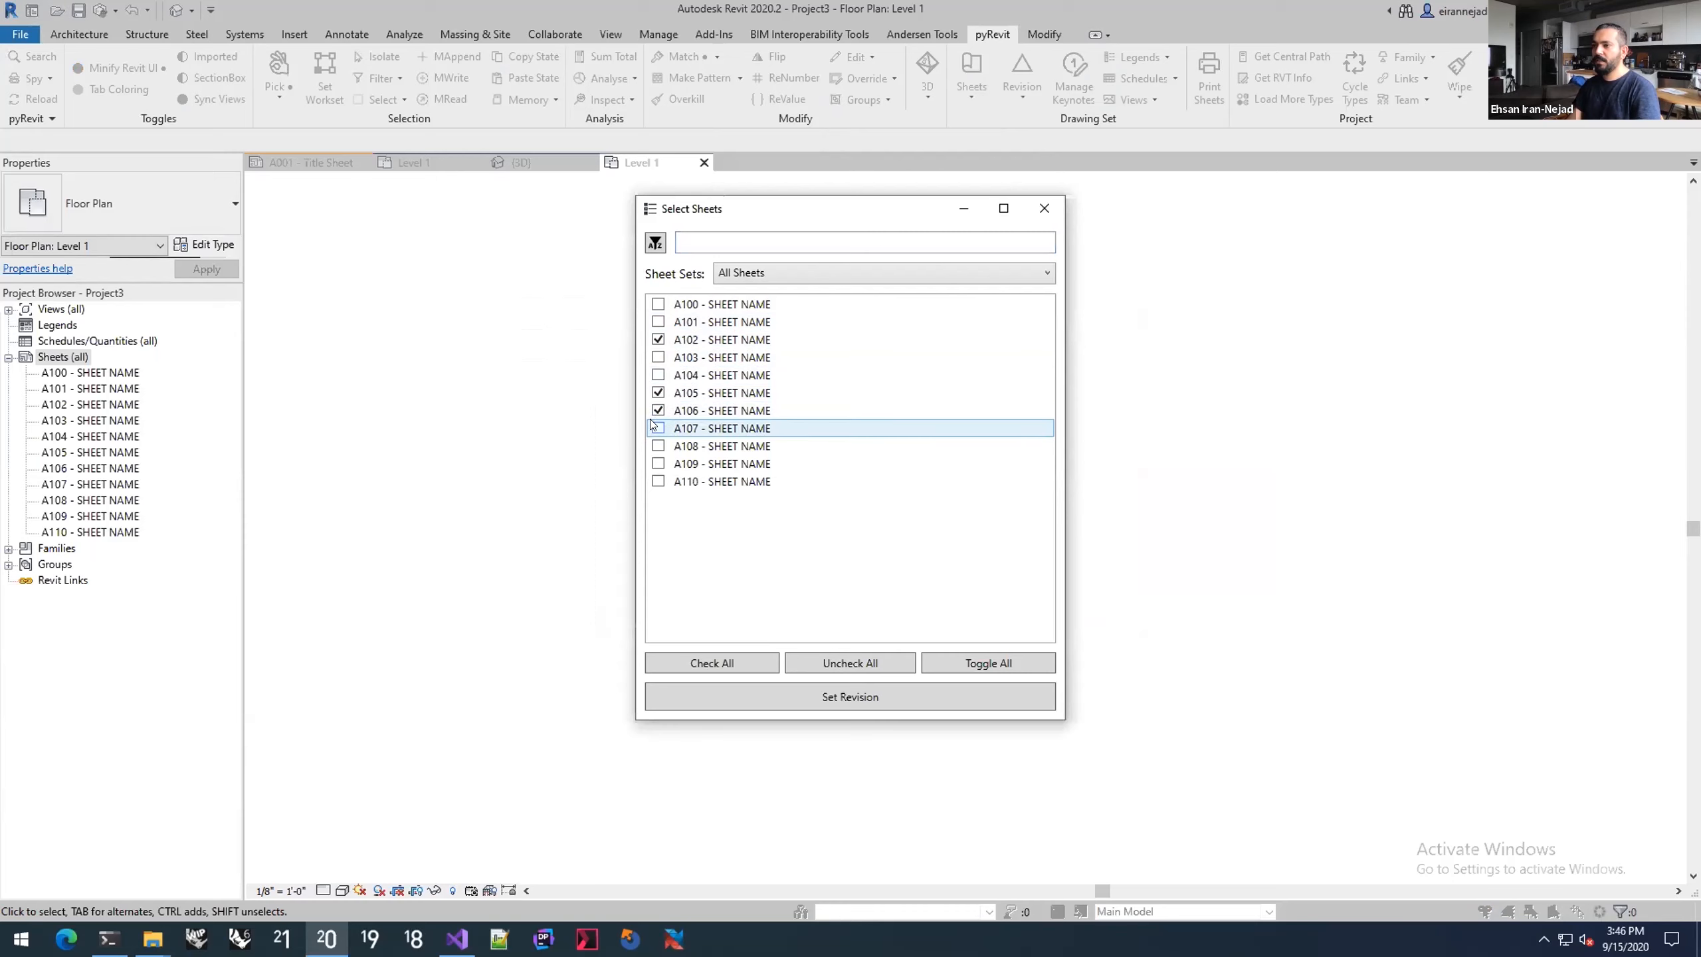
{"action": "left_click", "coordinate": [812, 690]}
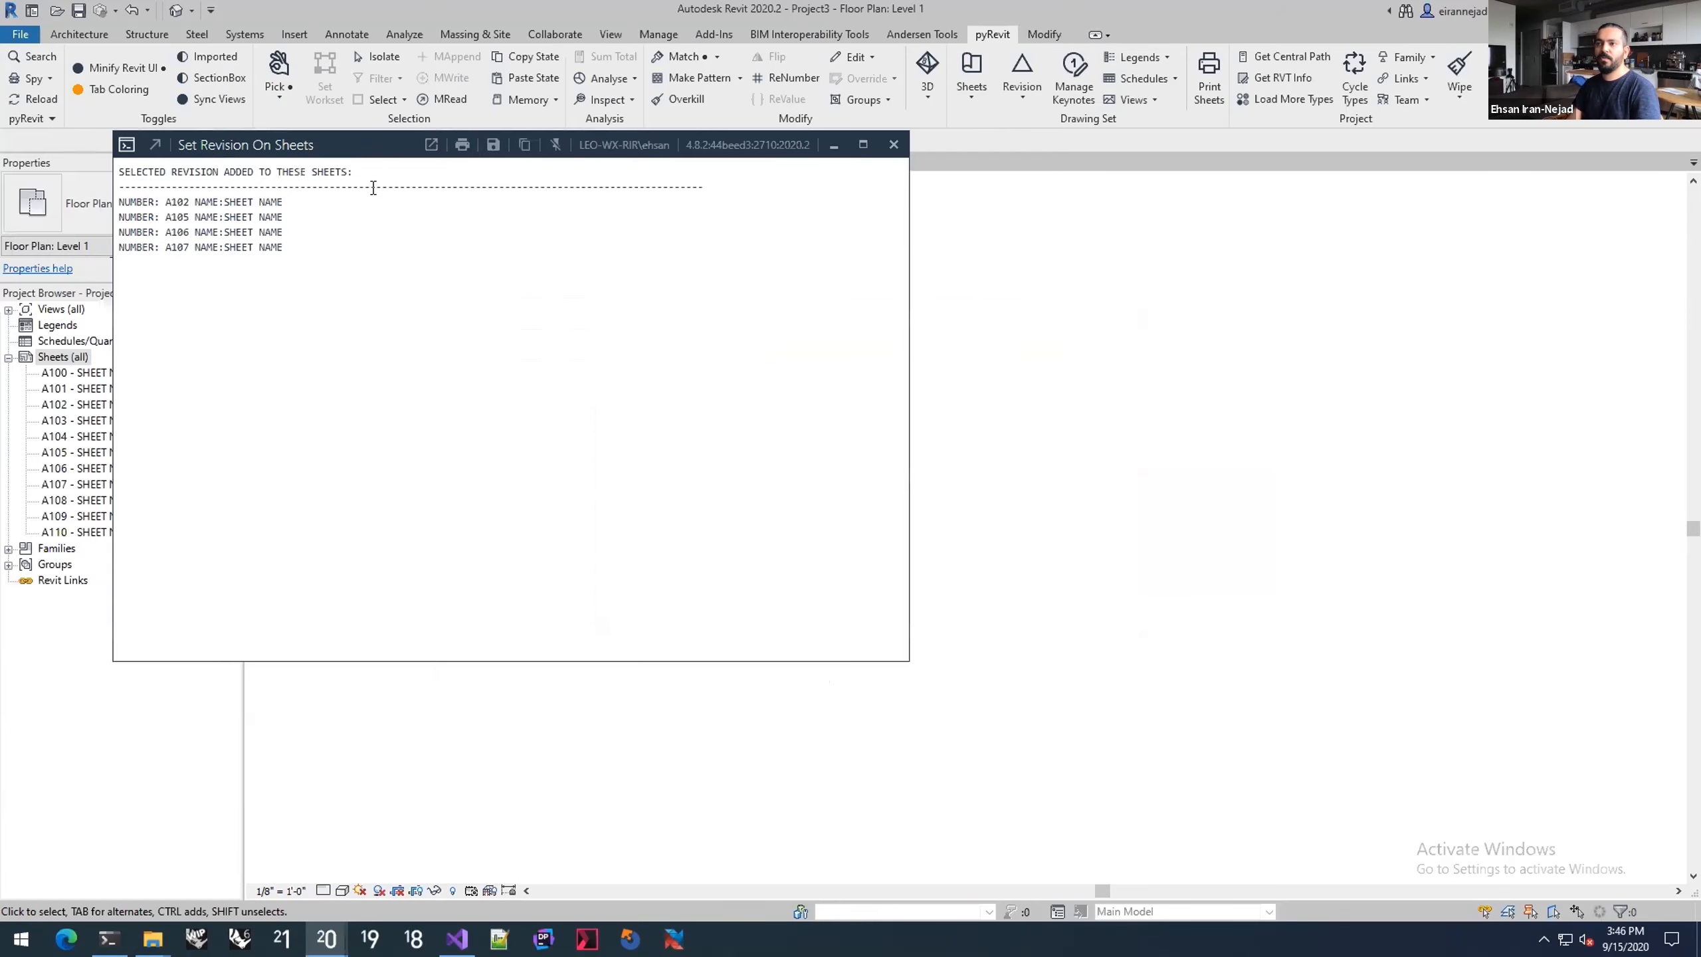
Step: Close the revision report and check which revisions are assigned to sheet A106
{"action": "left_click", "coordinate": [894, 145]}
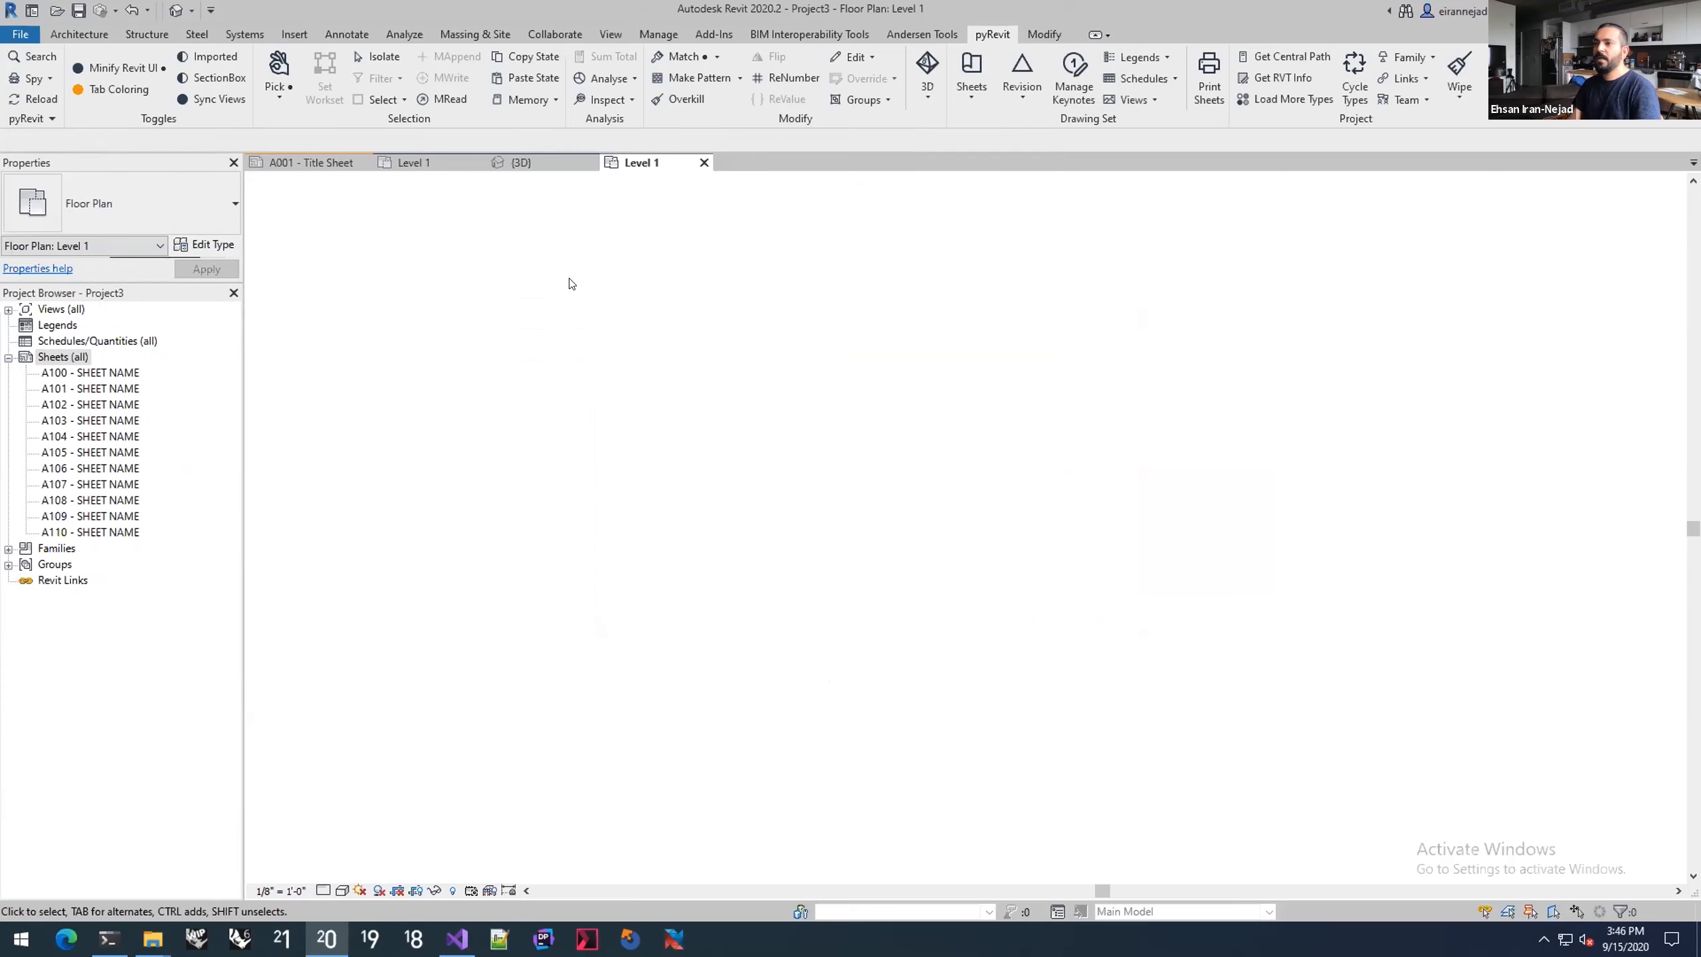
{"action": "left_click", "coordinate": [100, 468]}
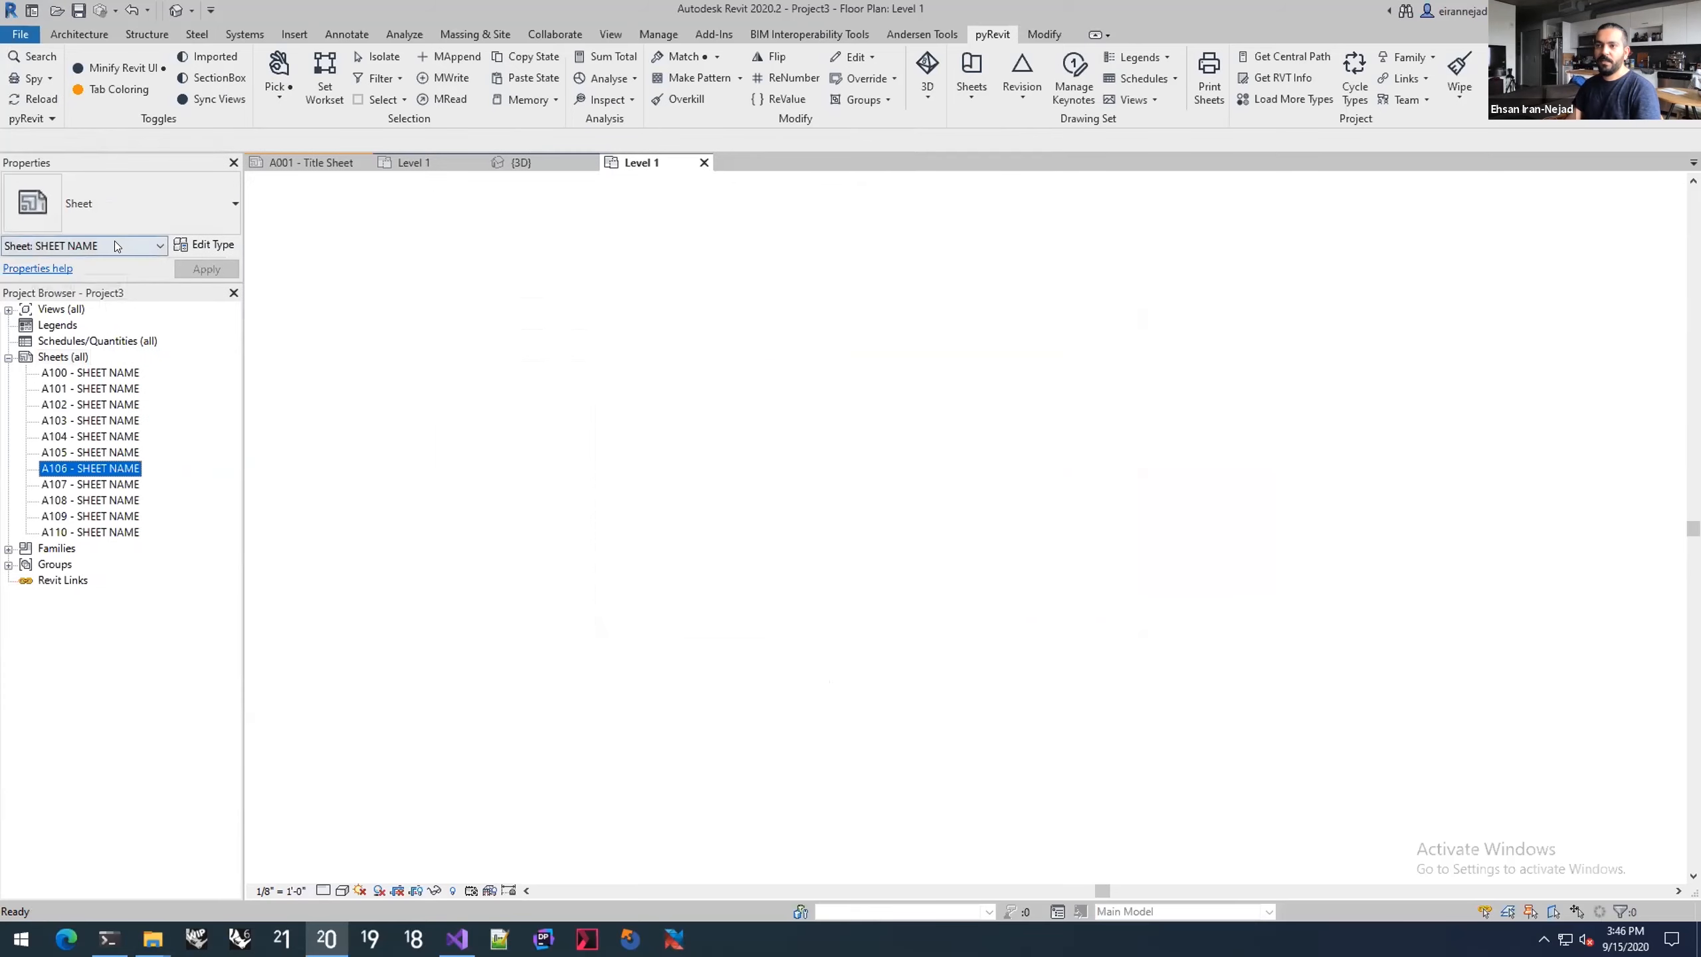
{"action": "left_click_drag", "start_coordinate": [109, 270], "coordinate": [115, 515]}
{"action": "scroll", "coordinate": [216, 331], "scroll_direction": "down", "scroll_amount": 4}
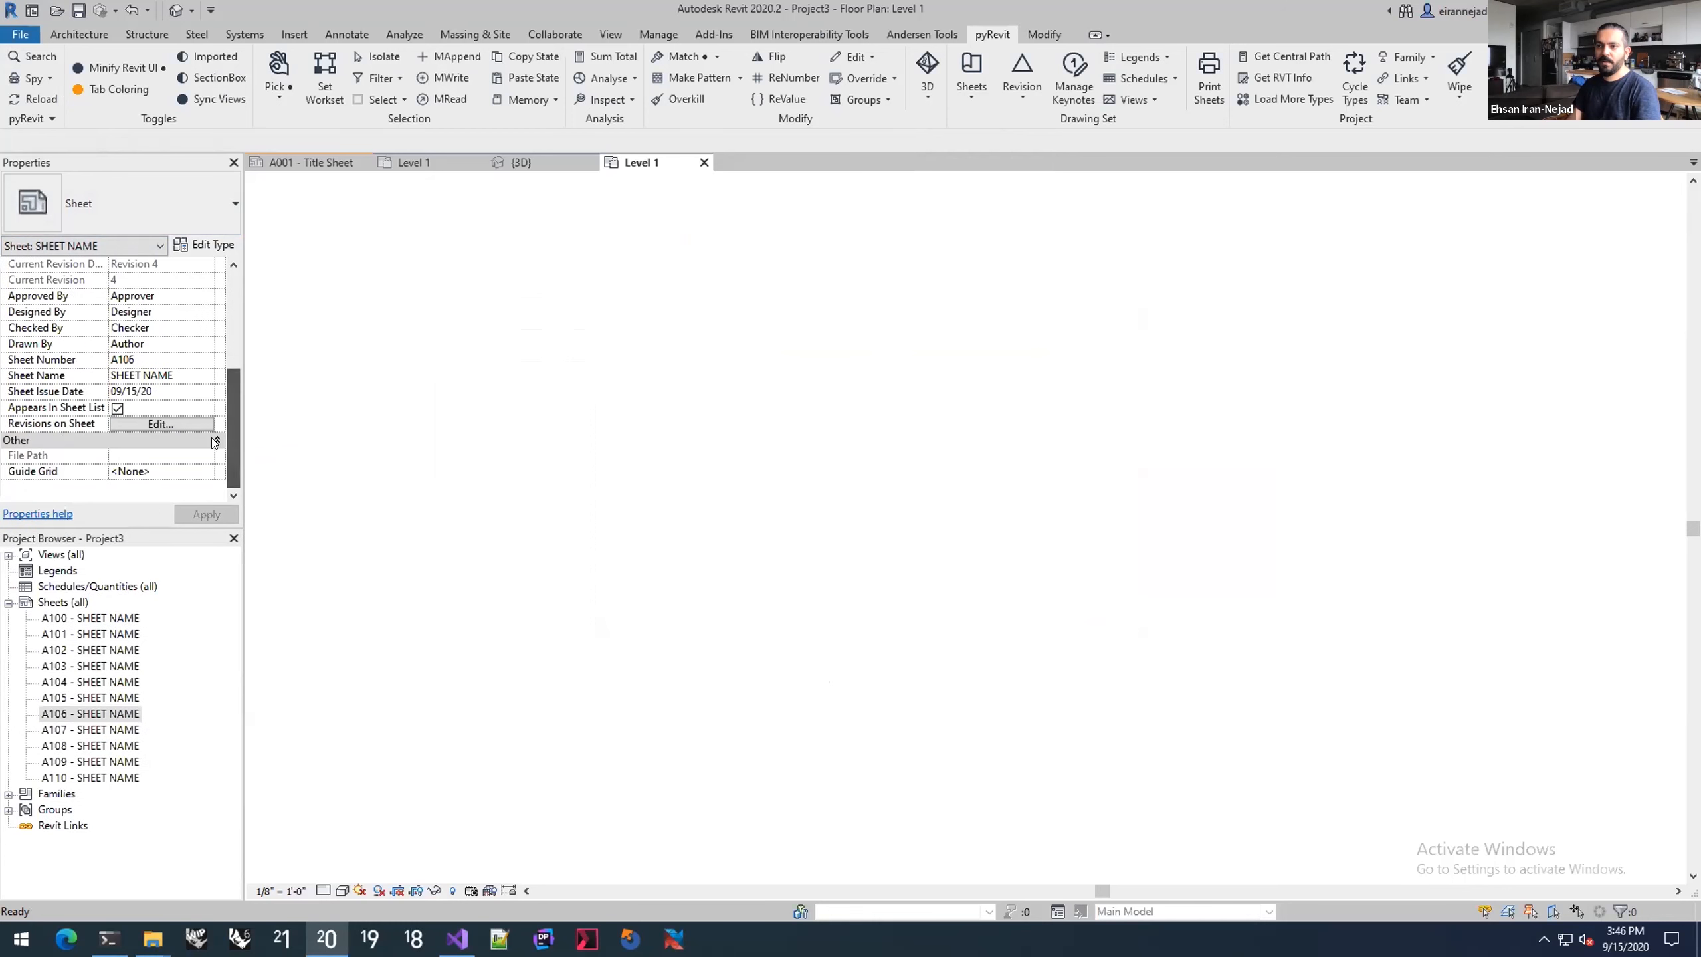
{"action": "left_click", "coordinate": [154, 424]}
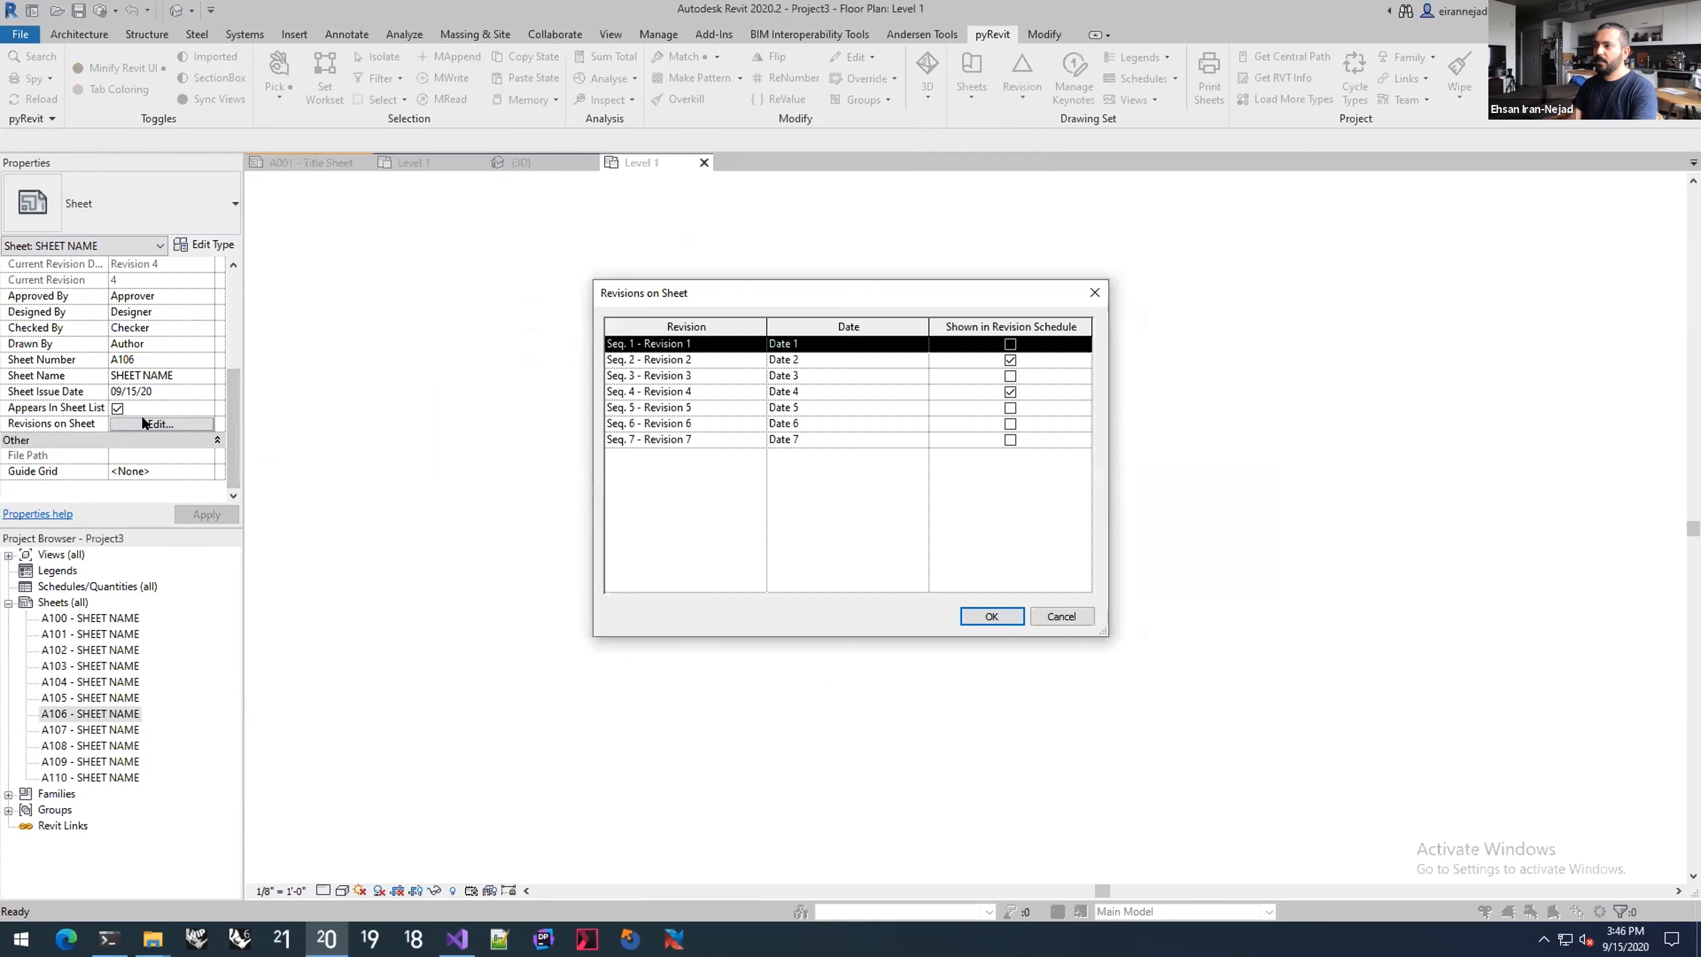
{"action": "left_click", "coordinate": [1023, 363]}
{"action": "left_click", "coordinate": [1018, 388]}
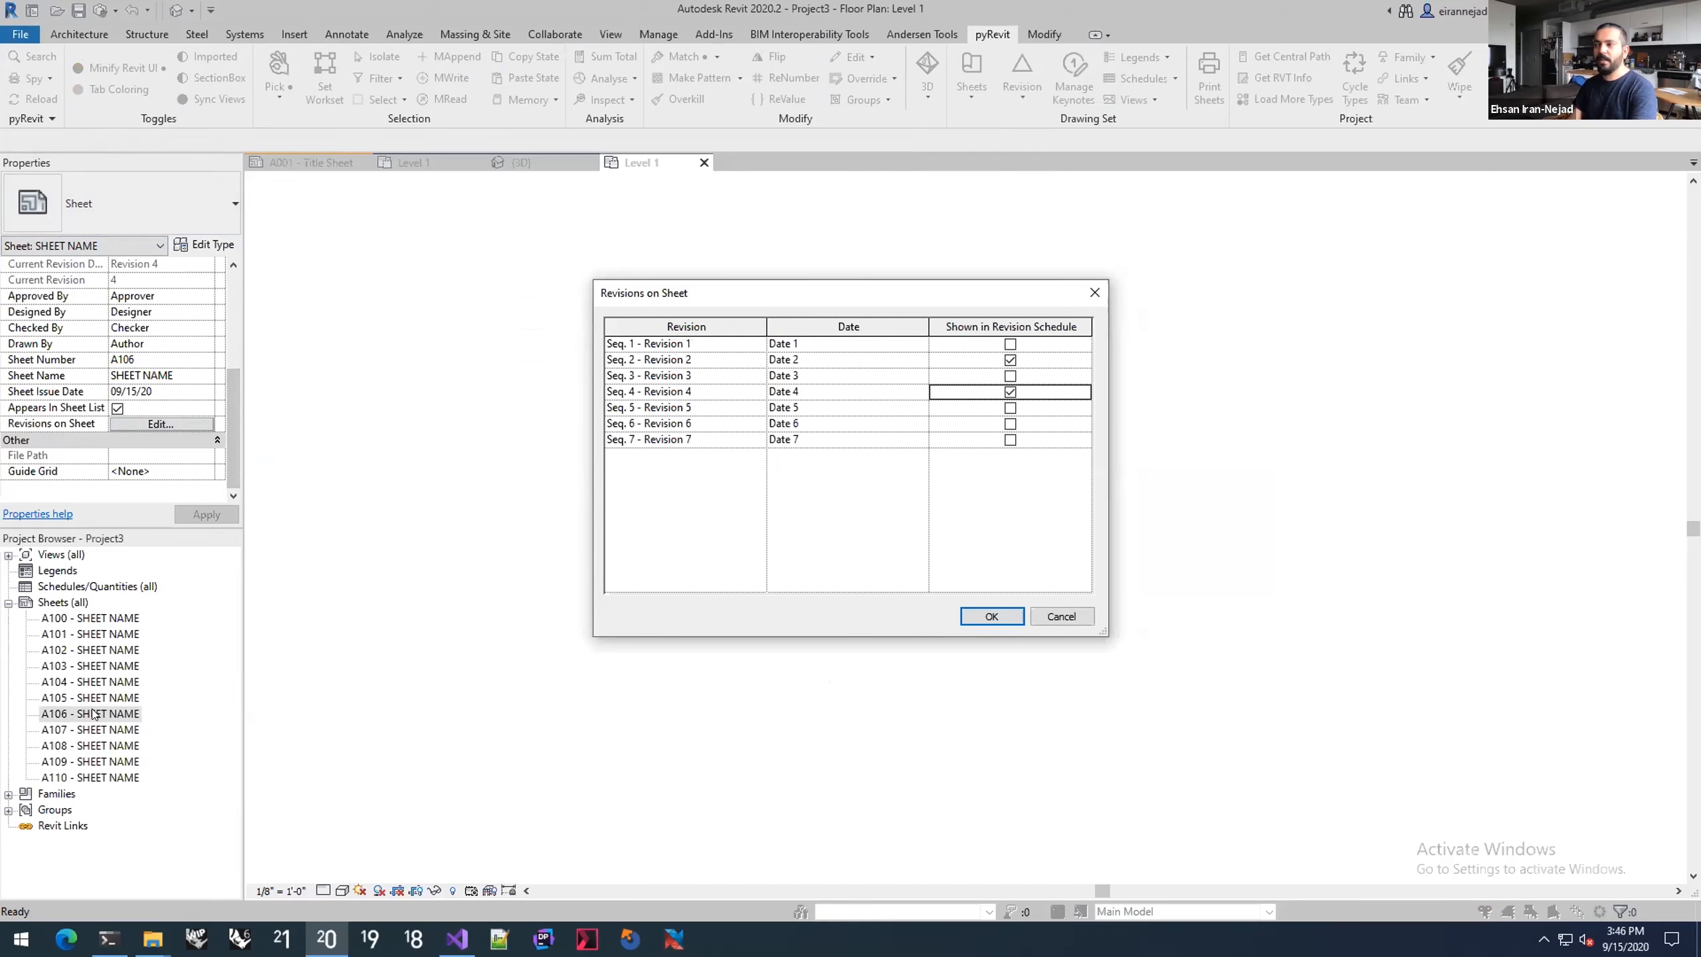
{"action": "key", "text": "Return"}
Step: Create a revised sheet set for Revision 4 and close its report
{"action": "left_click", "coordinate": [1003, 87]}
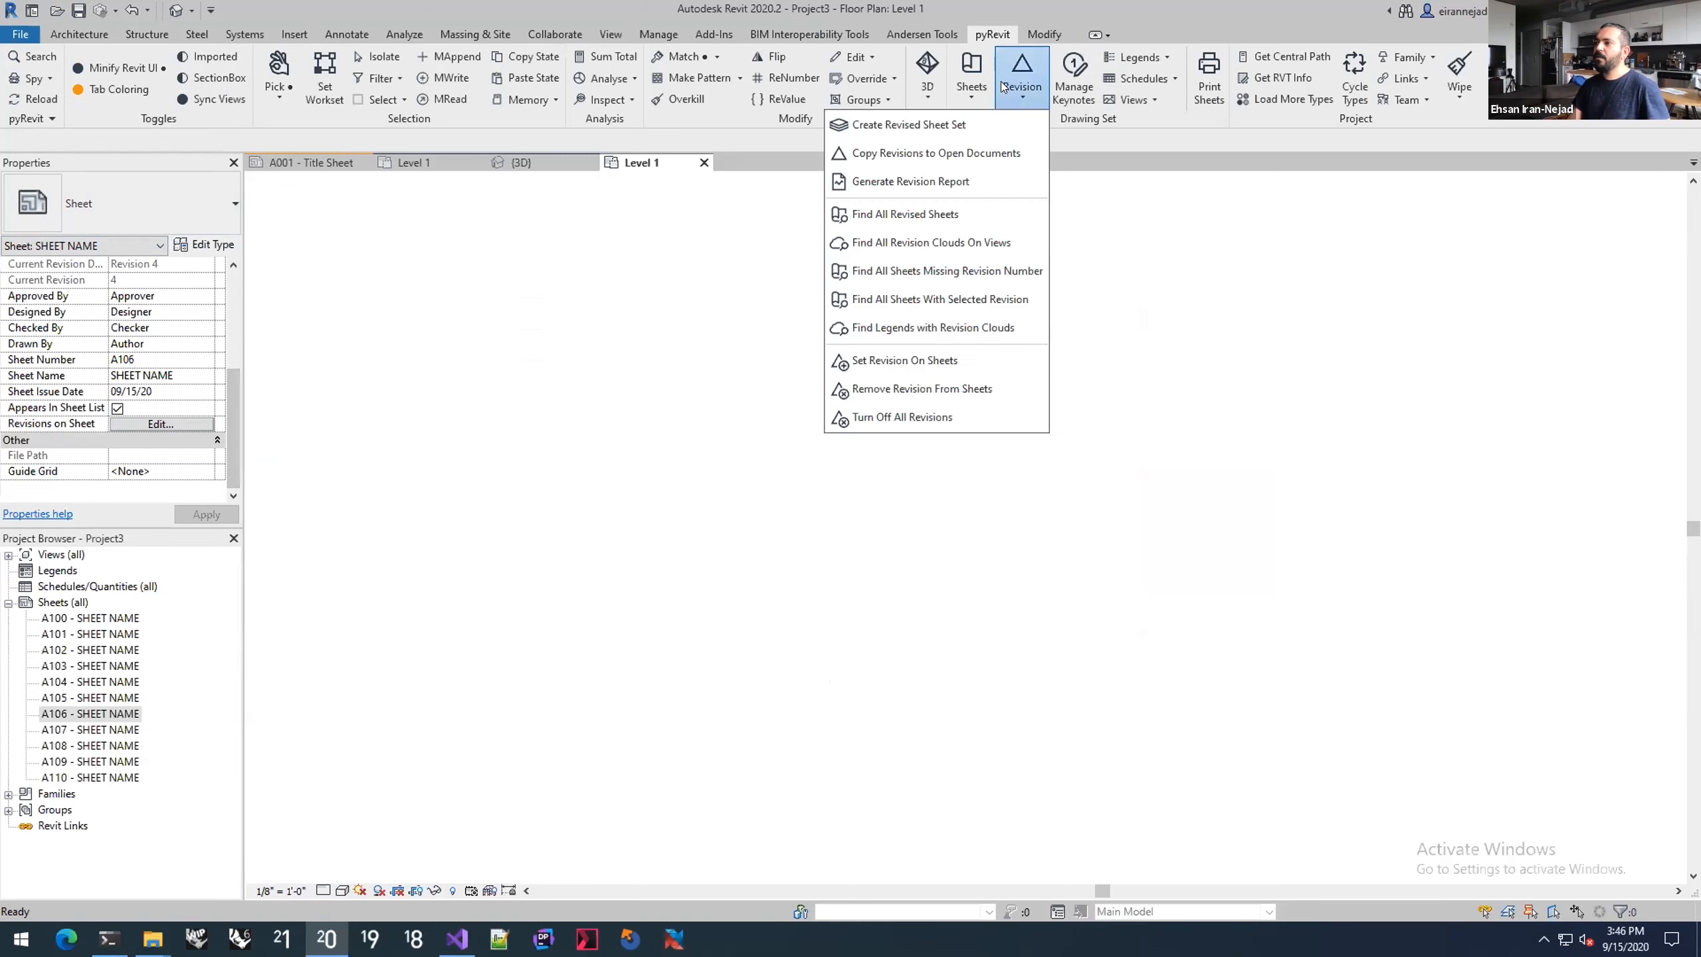
{"action": "left_click", "coordinate": [918, 128]}
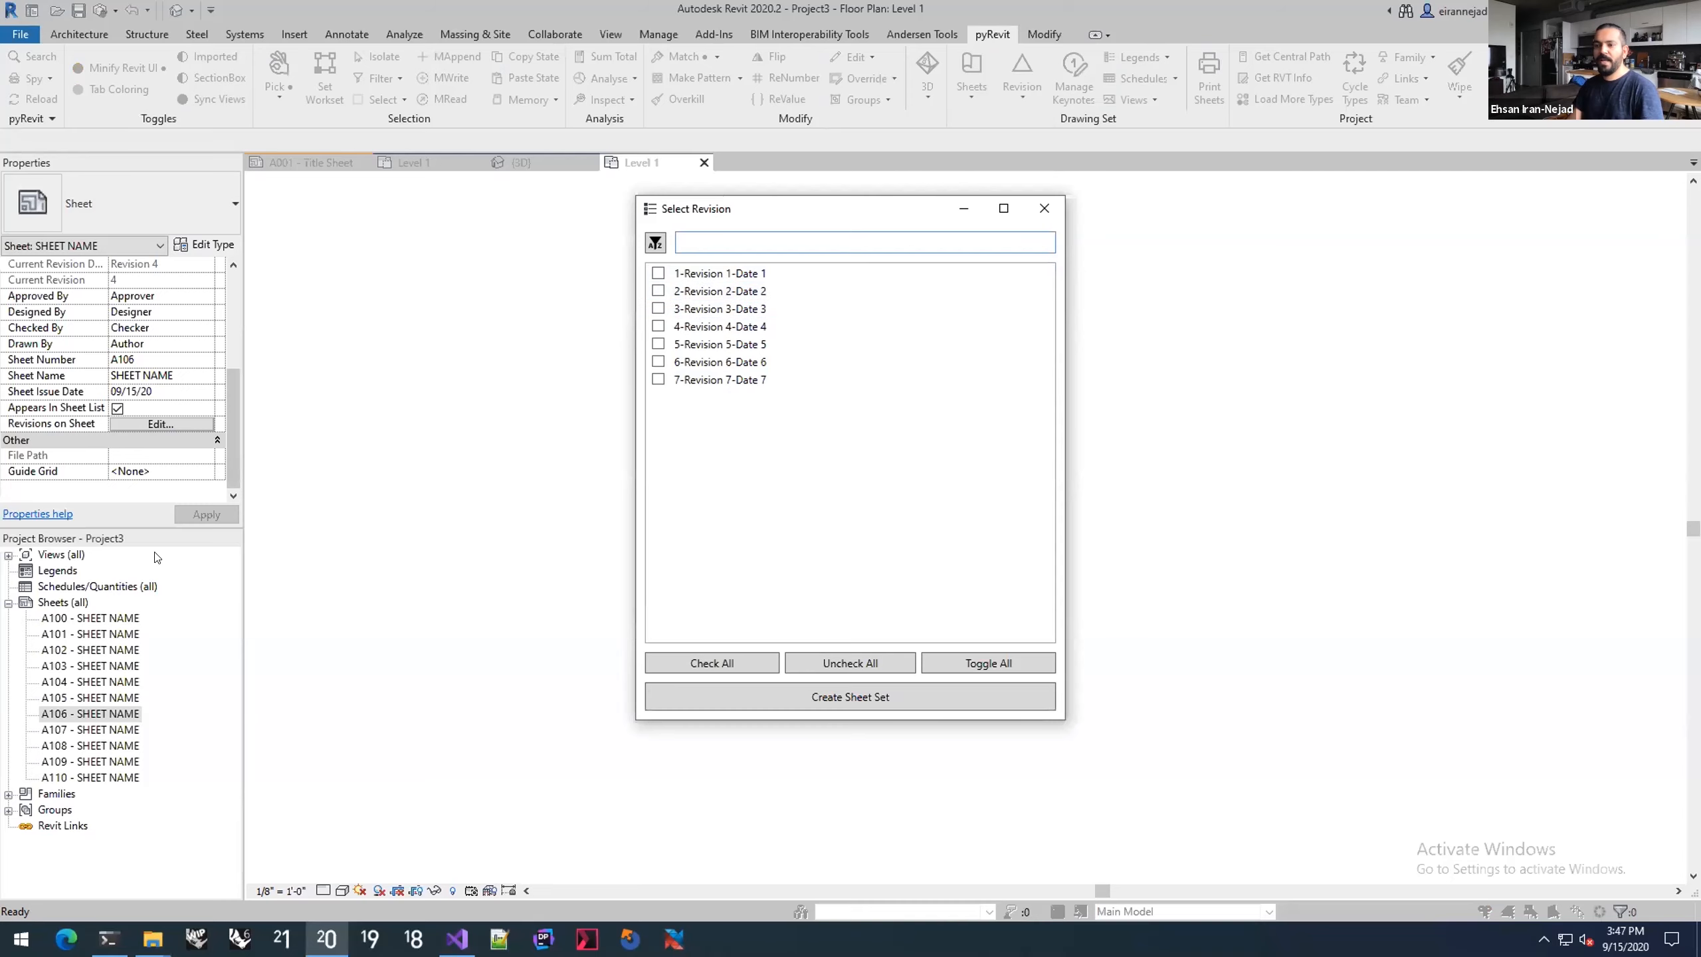
{"action": "left_click", "coordinate": [657, 326]}
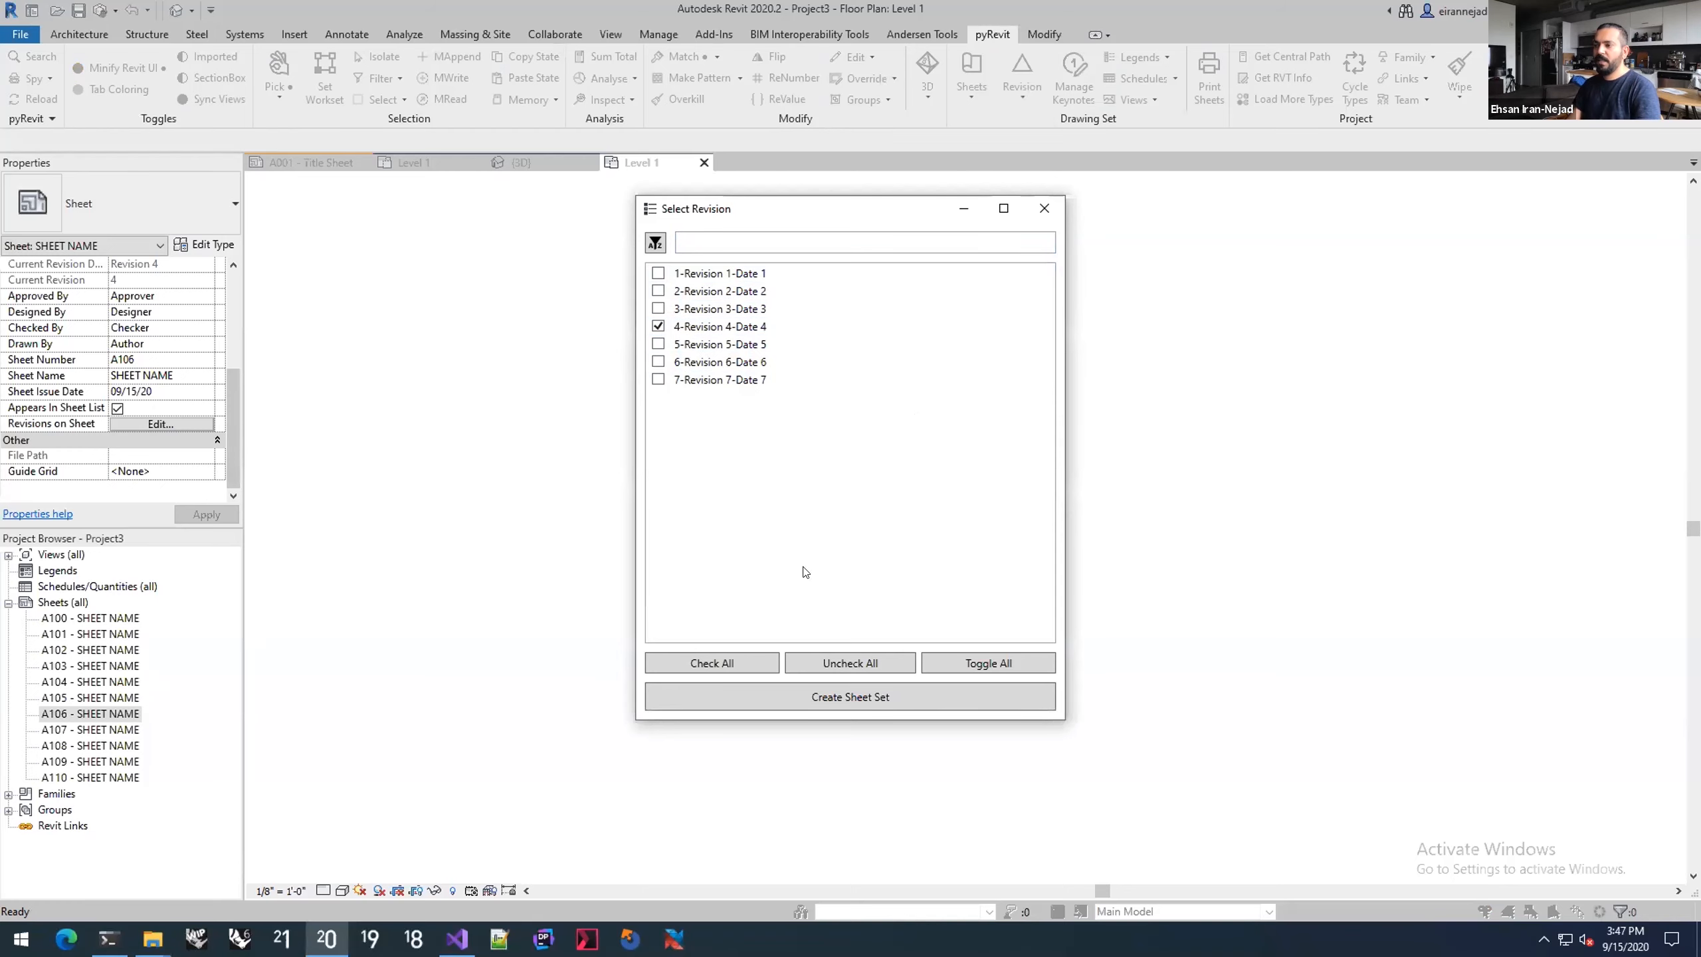
{"action": "left_click", "coordinate": [803, 695]}
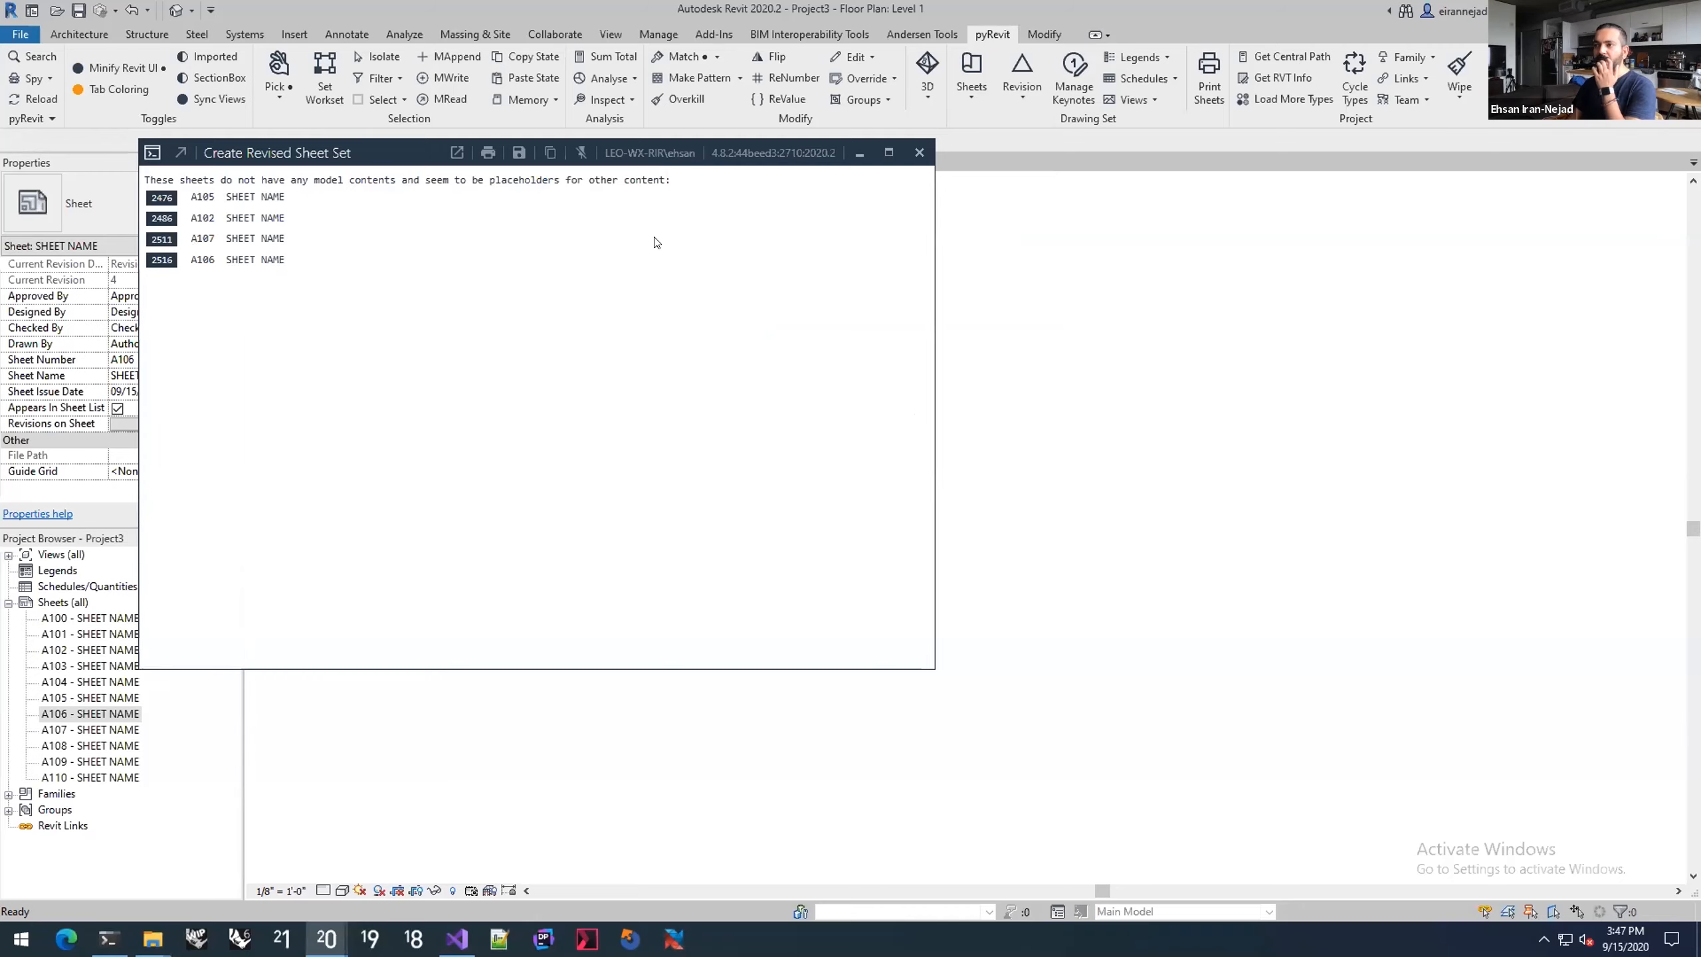
{"action": "triple_click", "coordinate": [463, 186]}
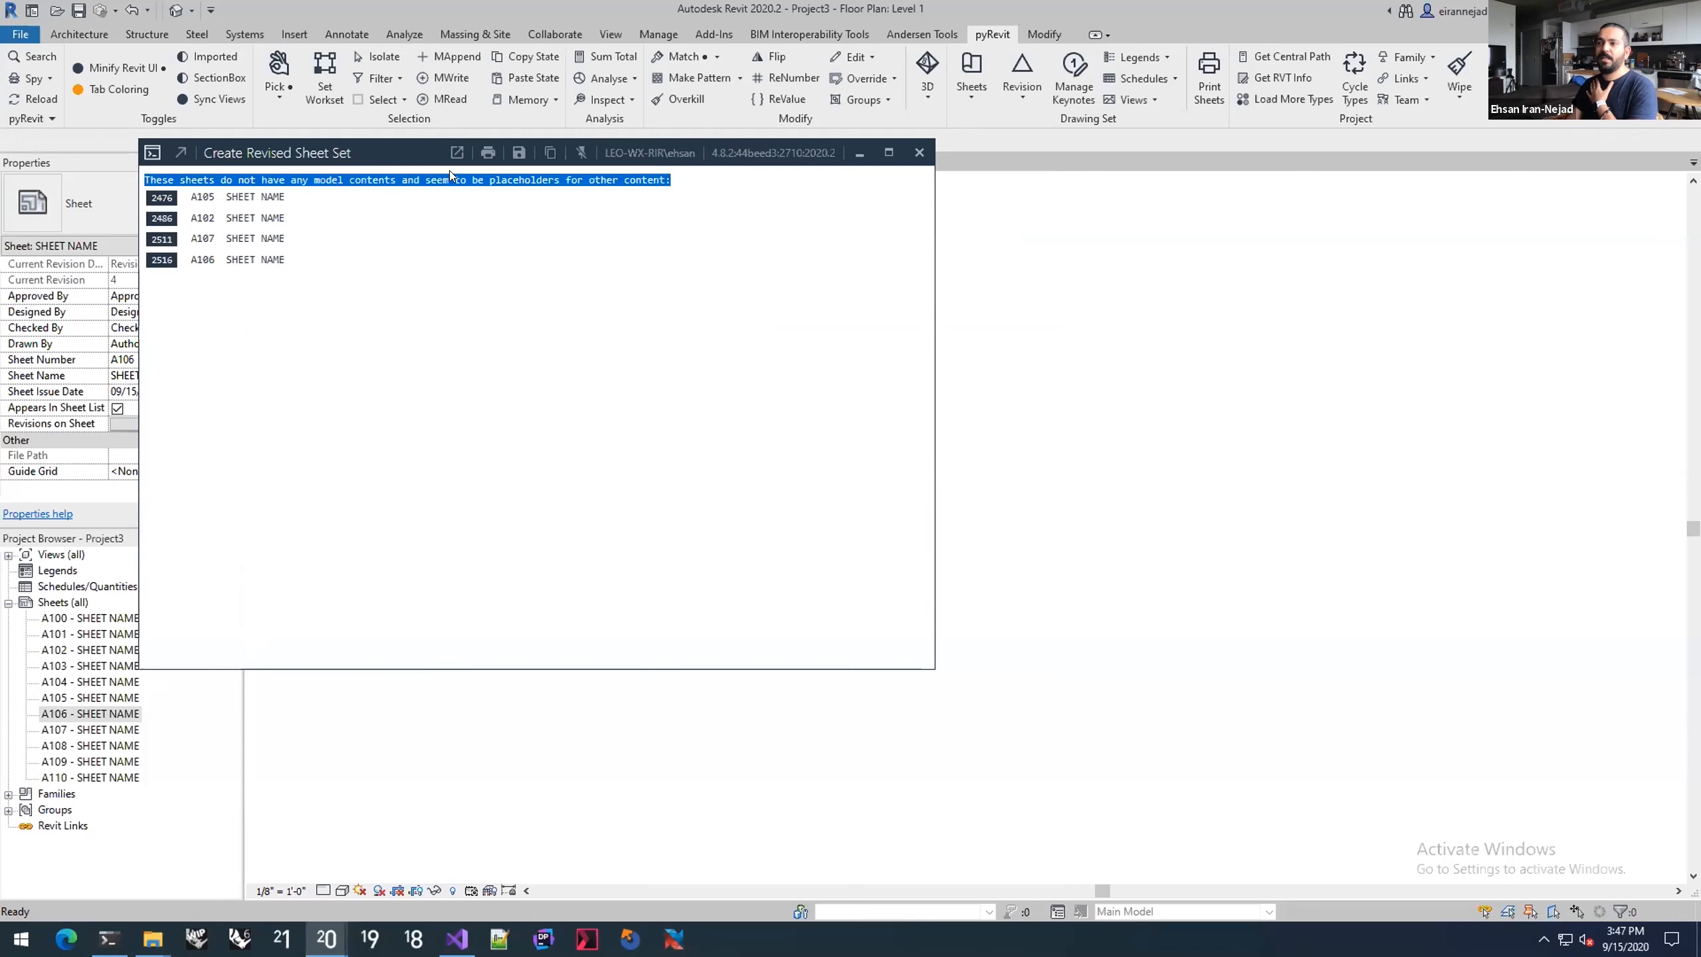
{"action": "left_click", "coordinate": [919, 153]}
{"action": "left_click", "coordinate": [812, 262]}
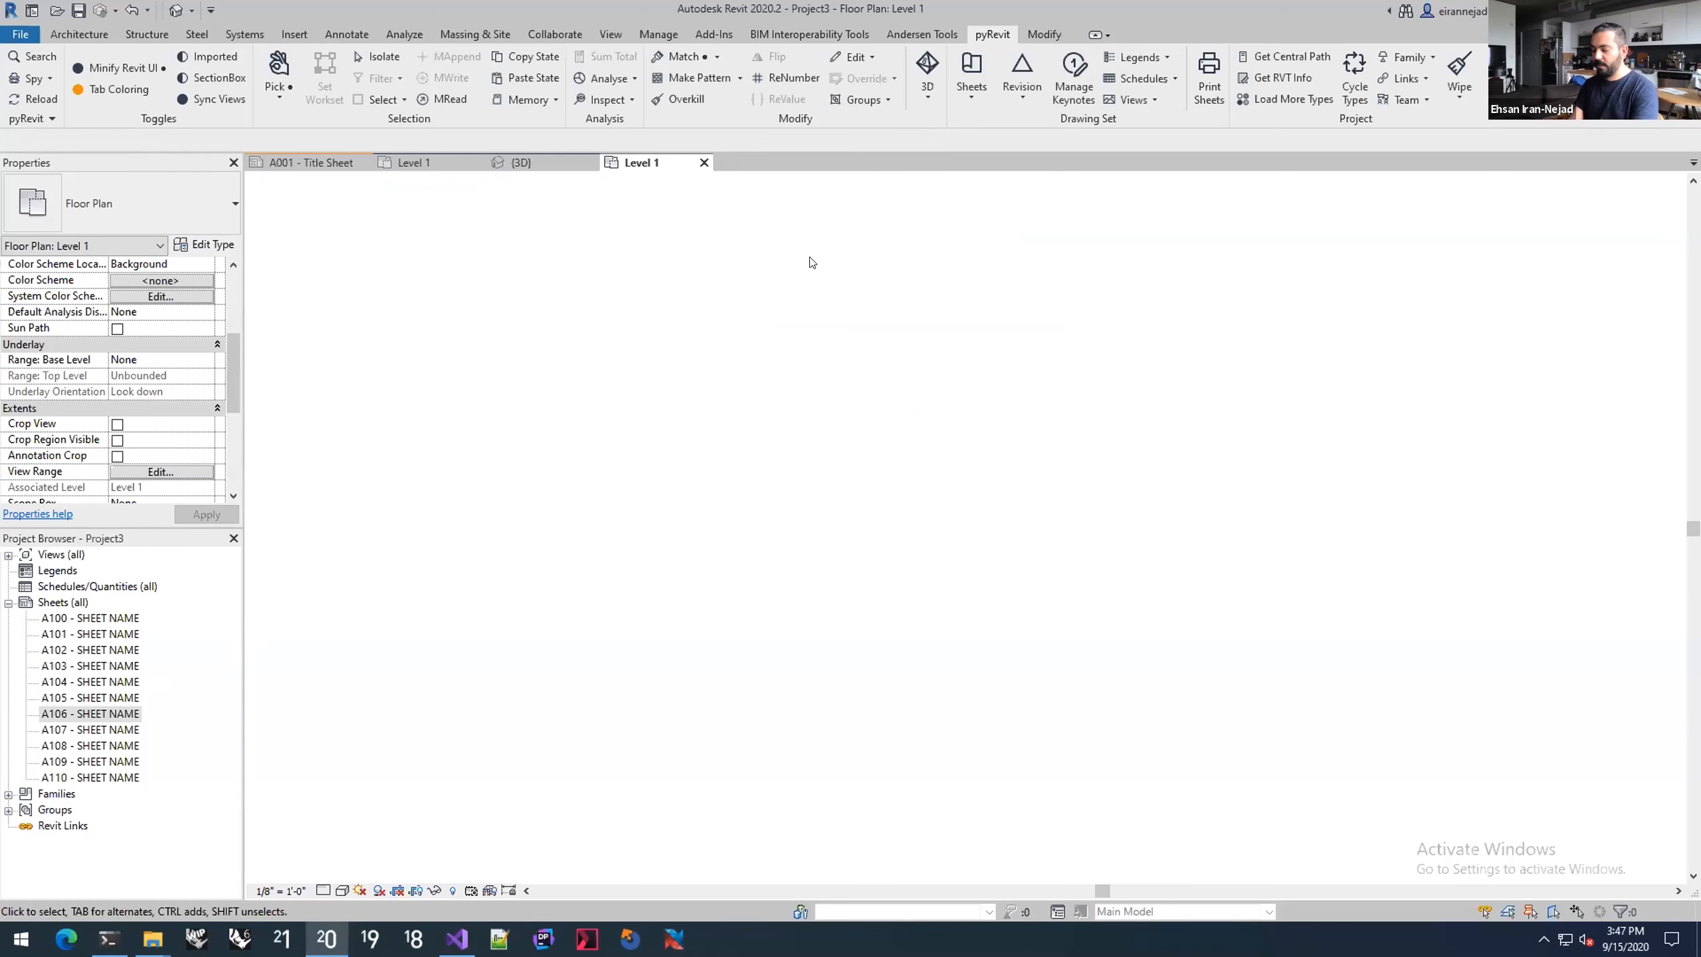
Step: Inspect the Revision 4 view/sheet set in the print settings, using selected views/sheets and separate files, and exit without printing
{"action": "key", "text": "ctrl+p"}
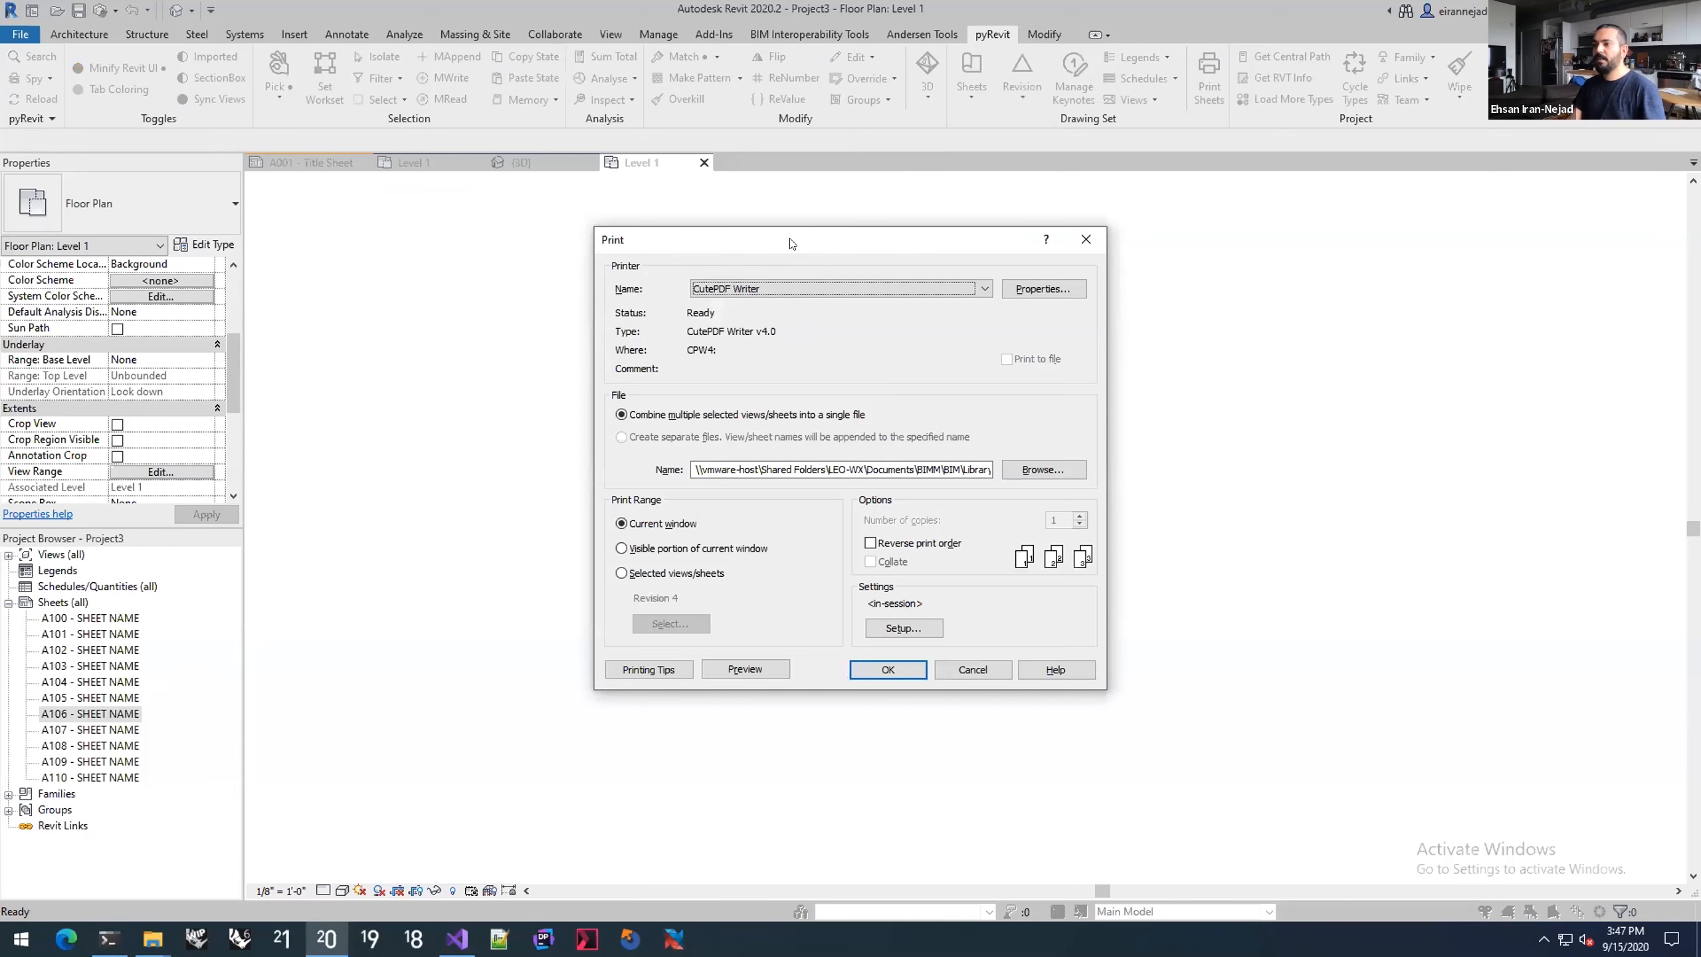
{"action": "left_click", "coordinate": [705, 438]}
{"action": "left_click", "coordinate": [690, 571]}
{"action": "left_click", "coordinate": [670, 623]}
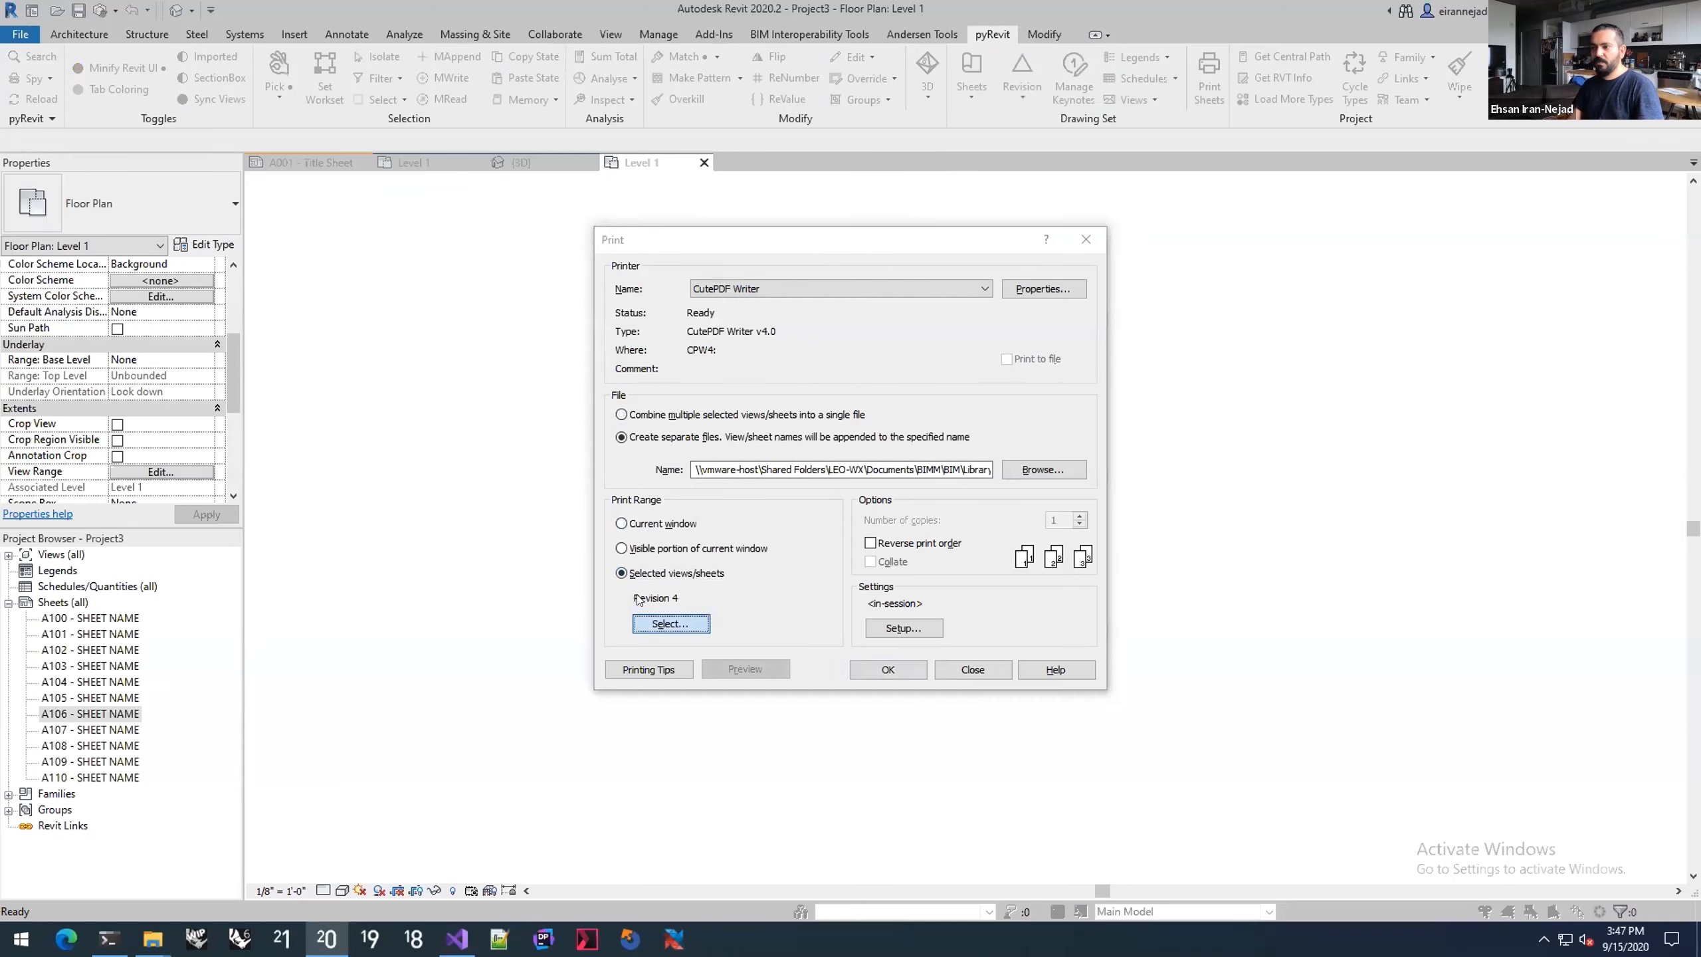
{"action": "left_click", "coordinate": [784, 348]}
{"action": "left_click", "coordinate": [777, 319]}
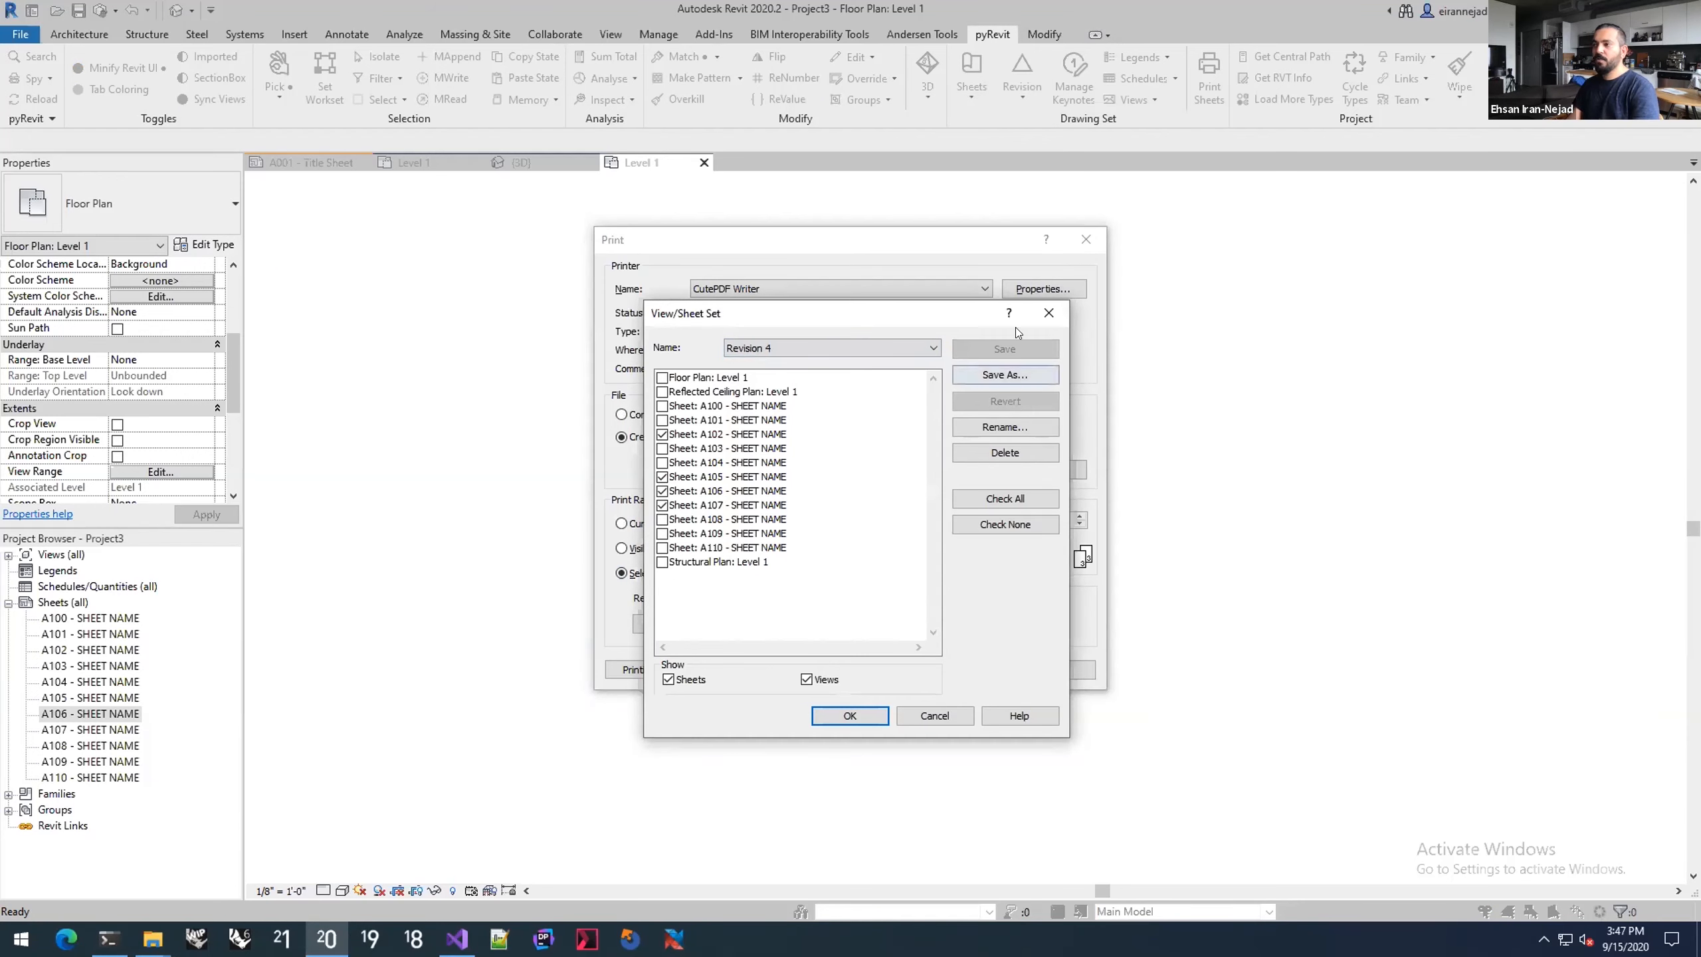
{"action": "left_click", "coordinate": [1049, 313]}
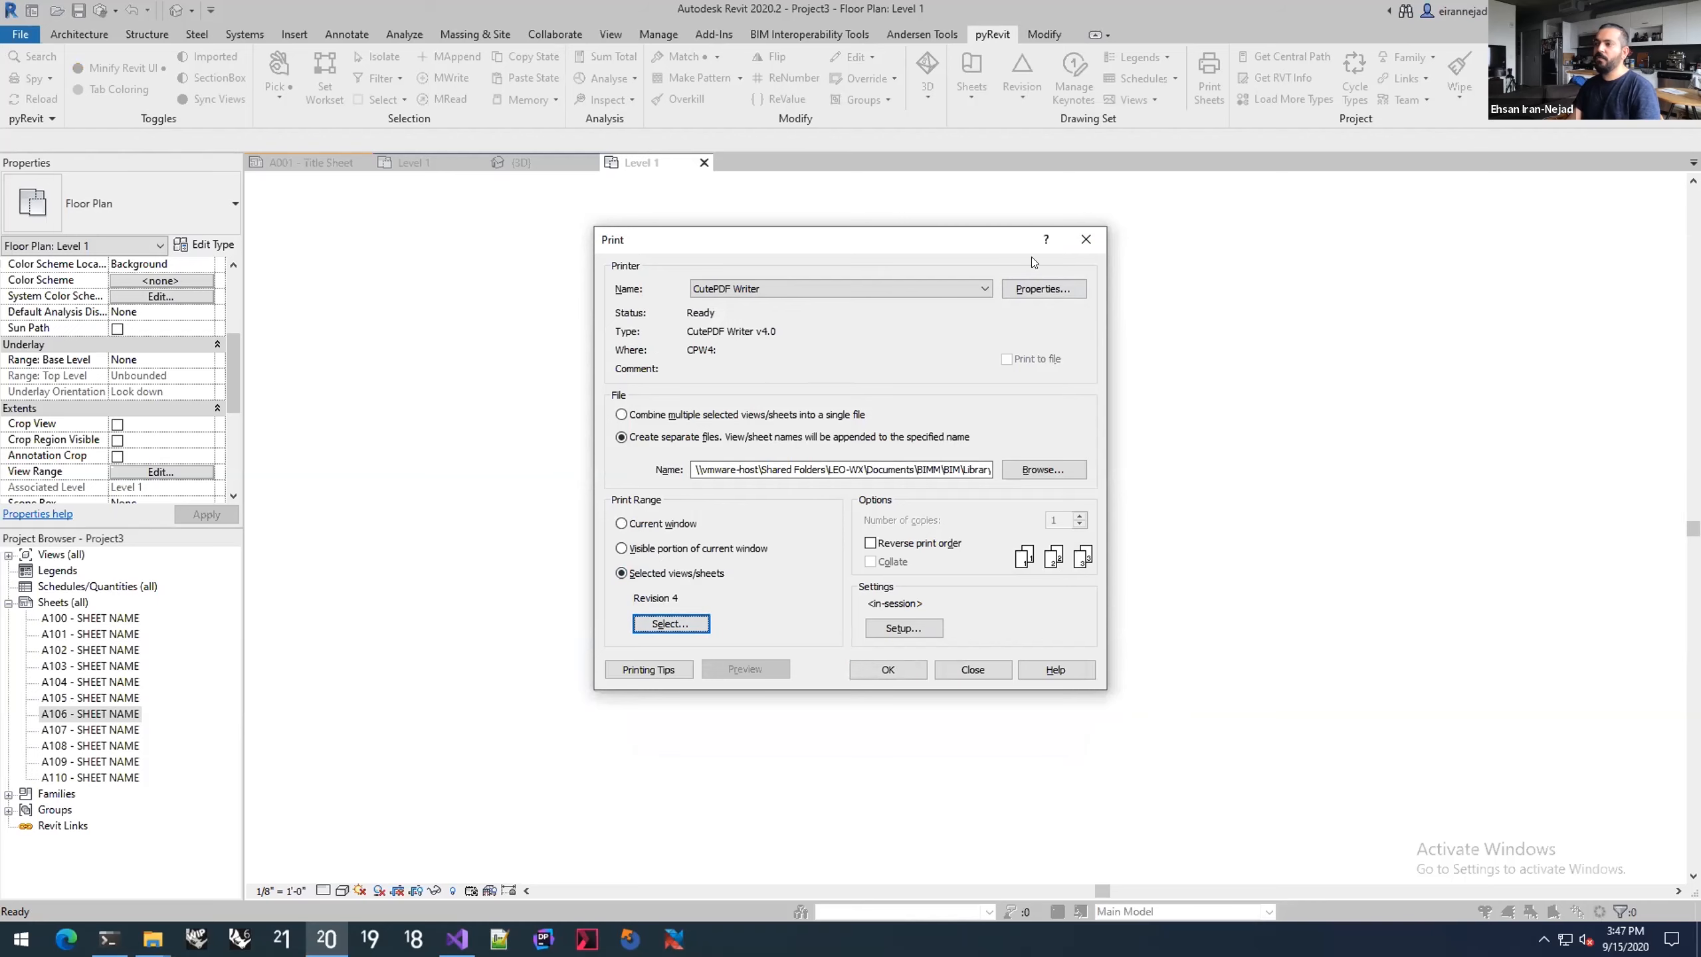
{"action": "left_click", "coordinate": [1072, 232]}
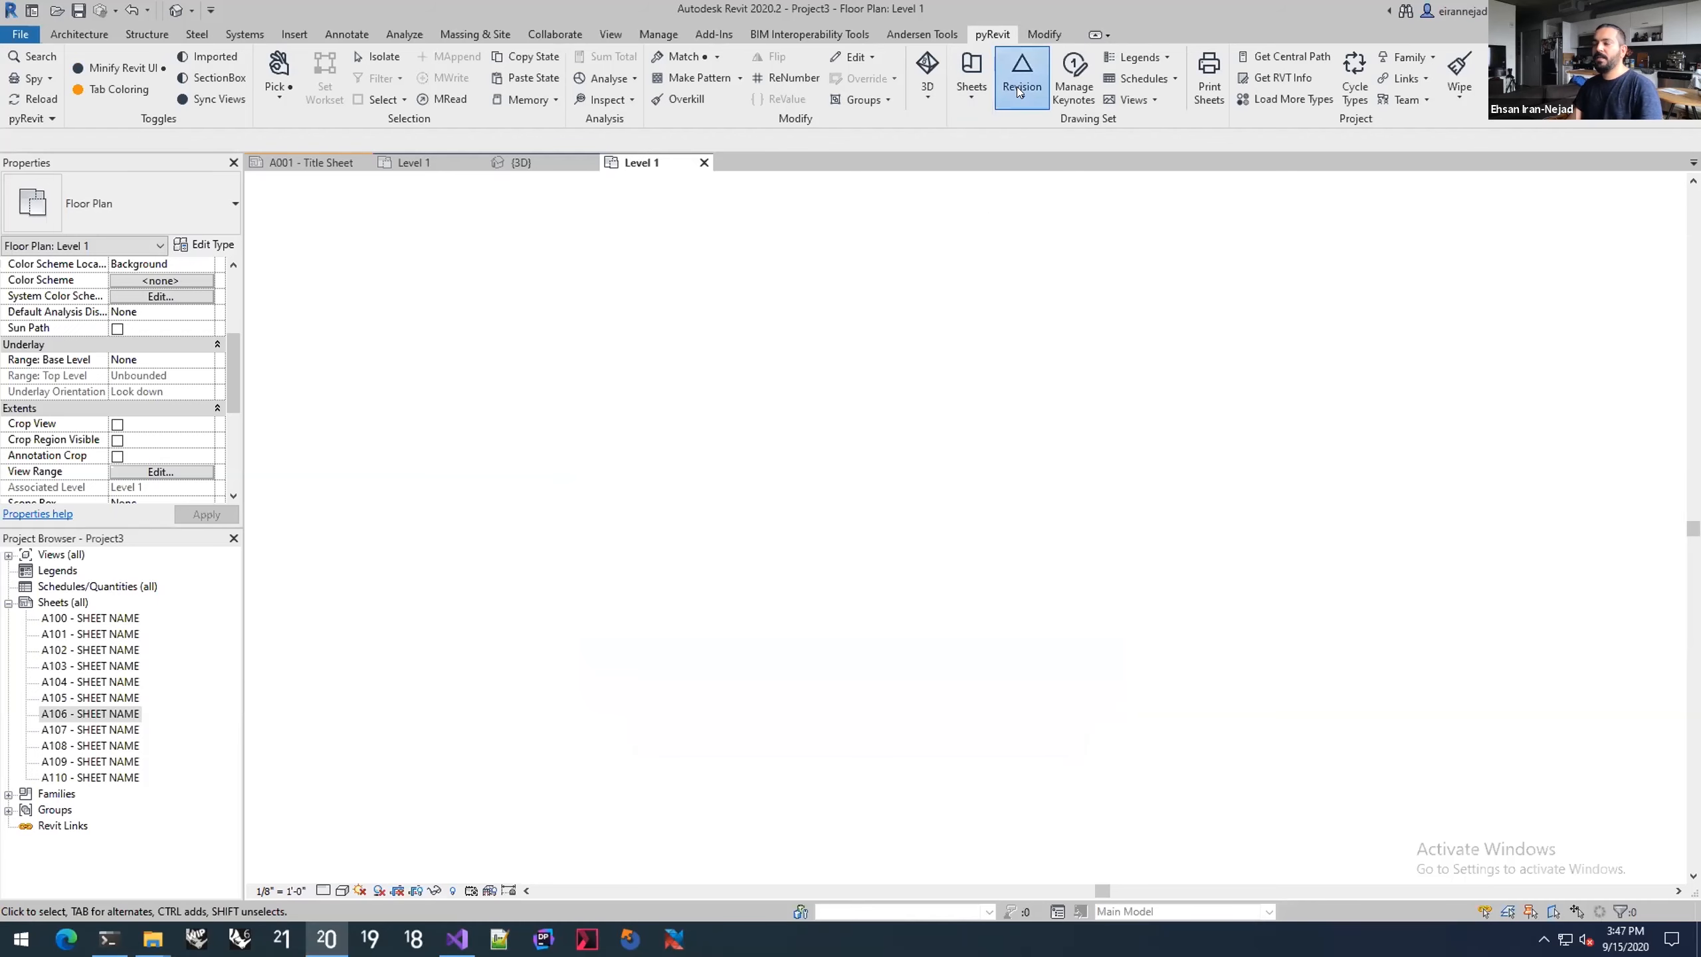
{"action": "left_click", "coordinate": [1022, 77]}
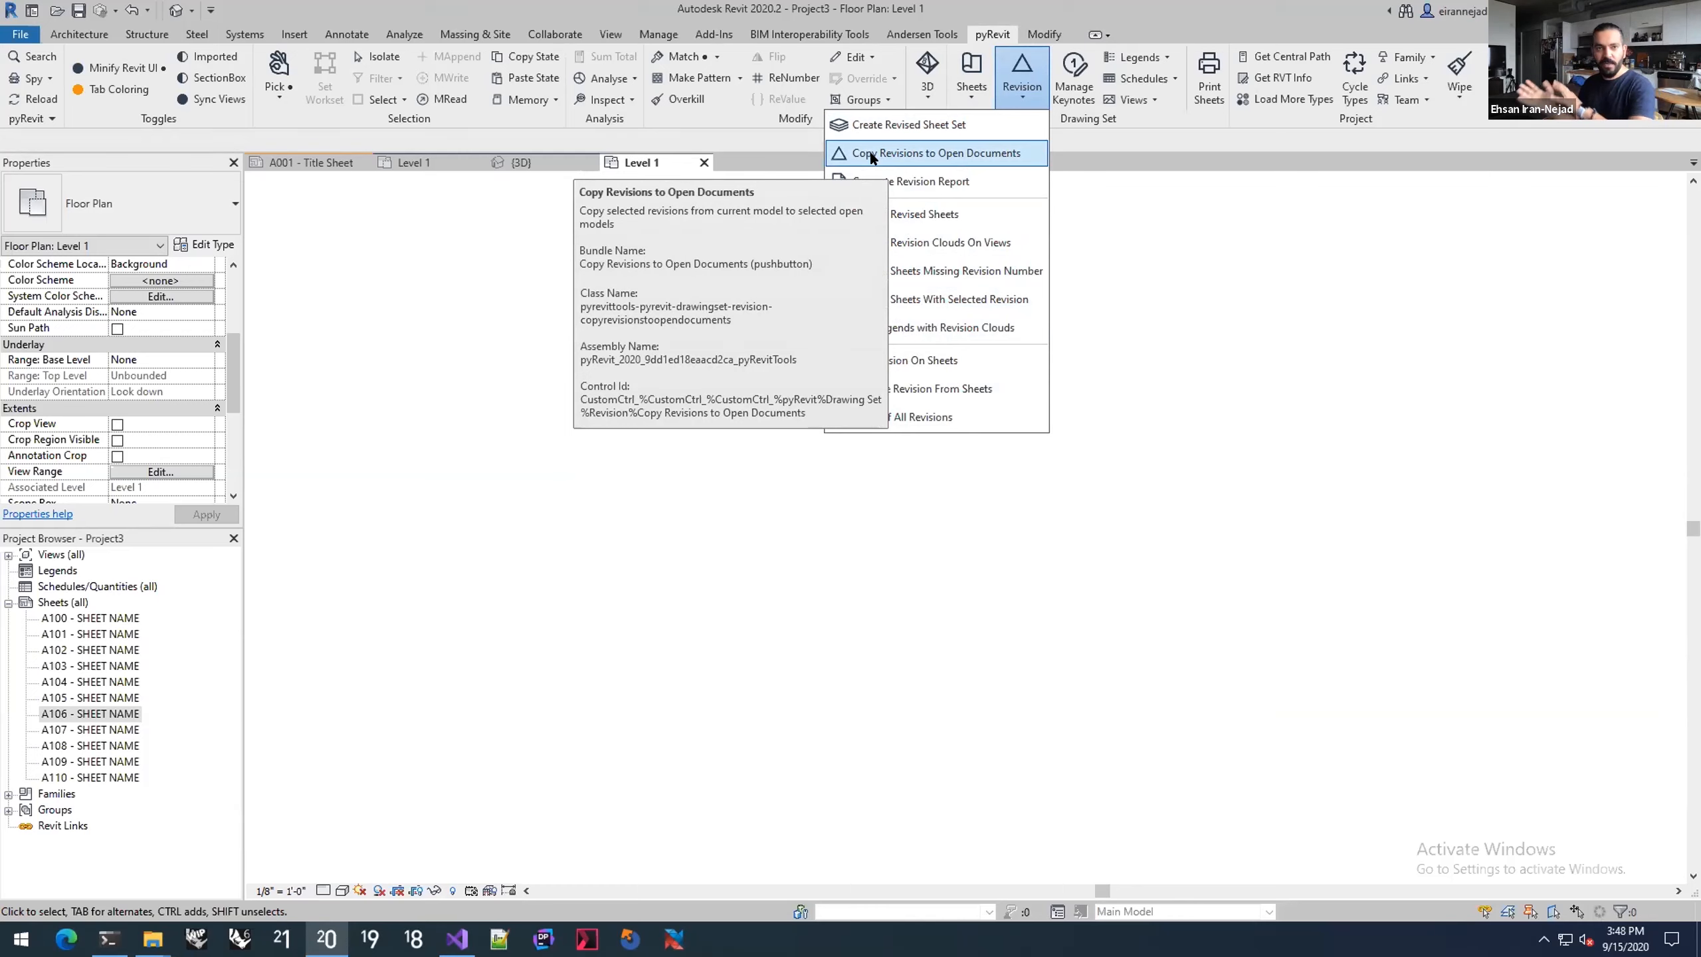
{"action": "left_click", "coordinate": [752, 158]}
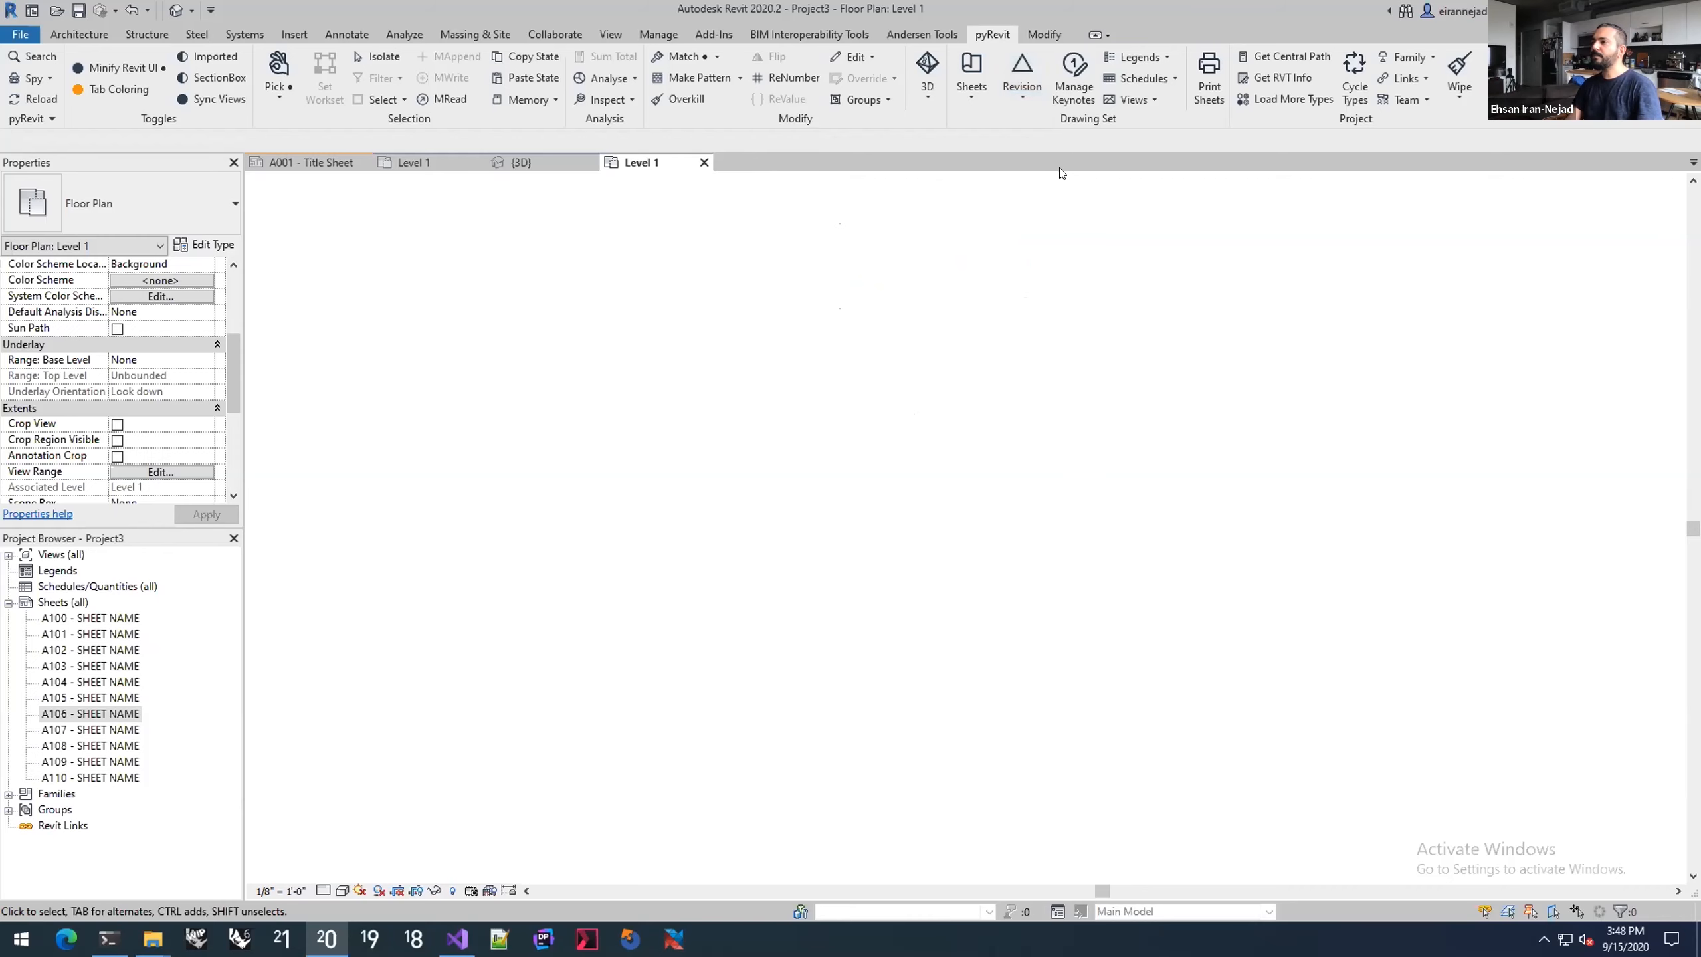
{"action": "left_click", "coordinate": [971, 79]}
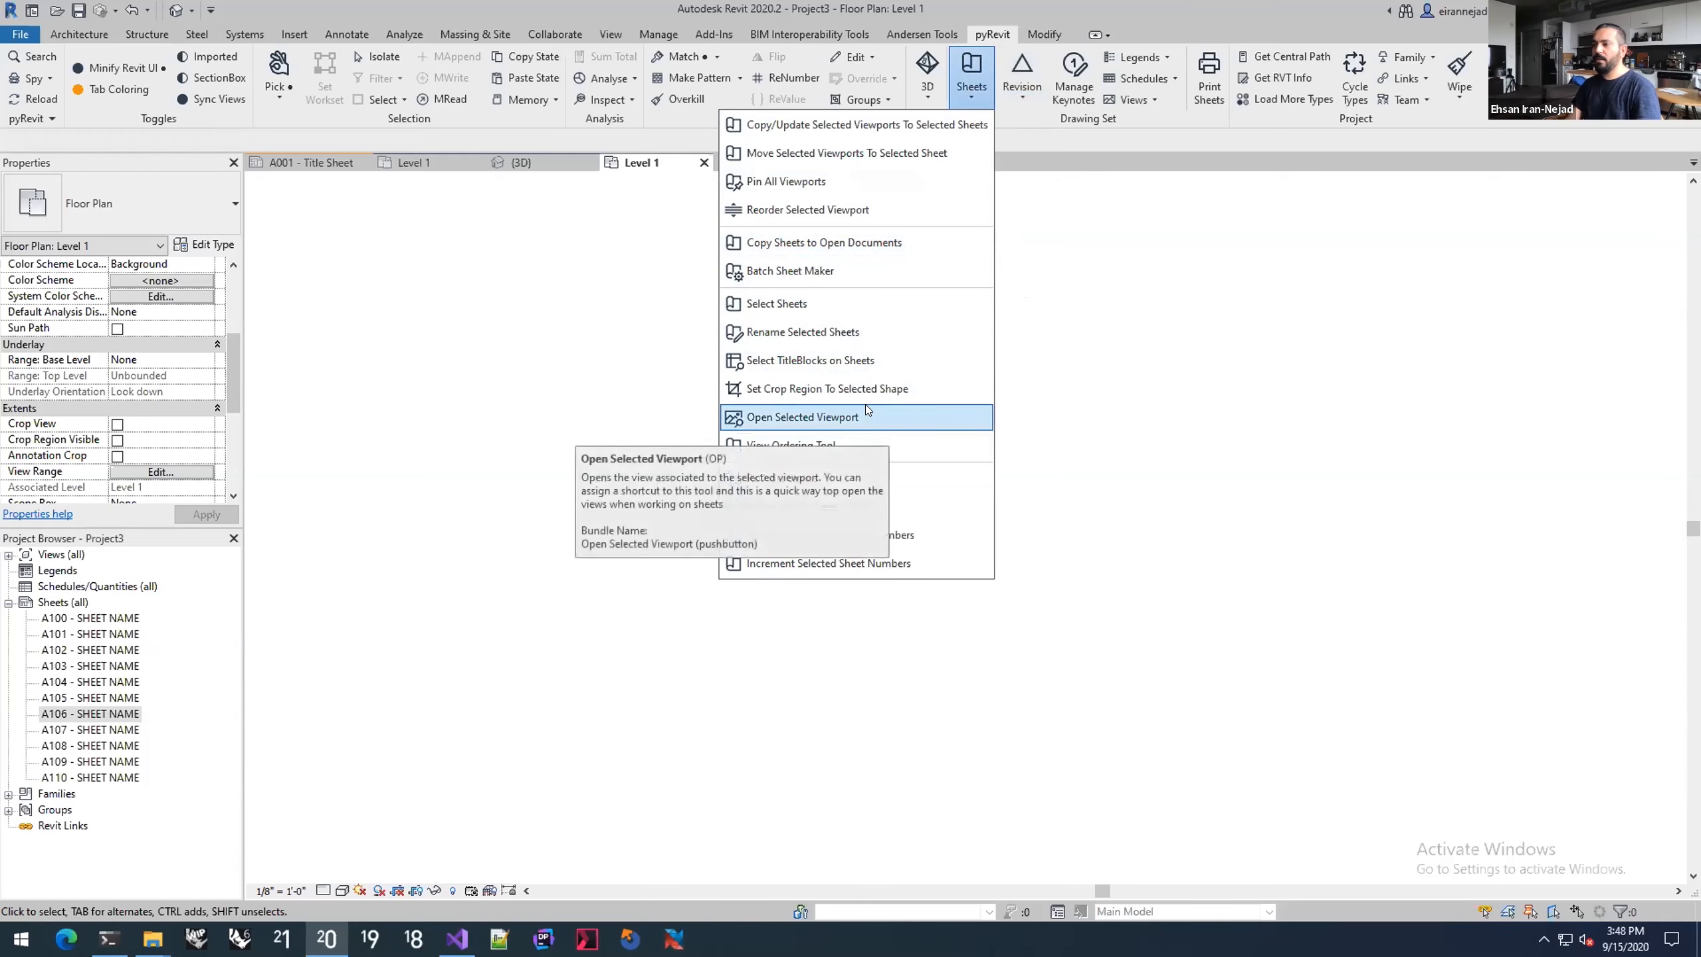
{"action": "left_click", "coordinate": [1177, 313]}
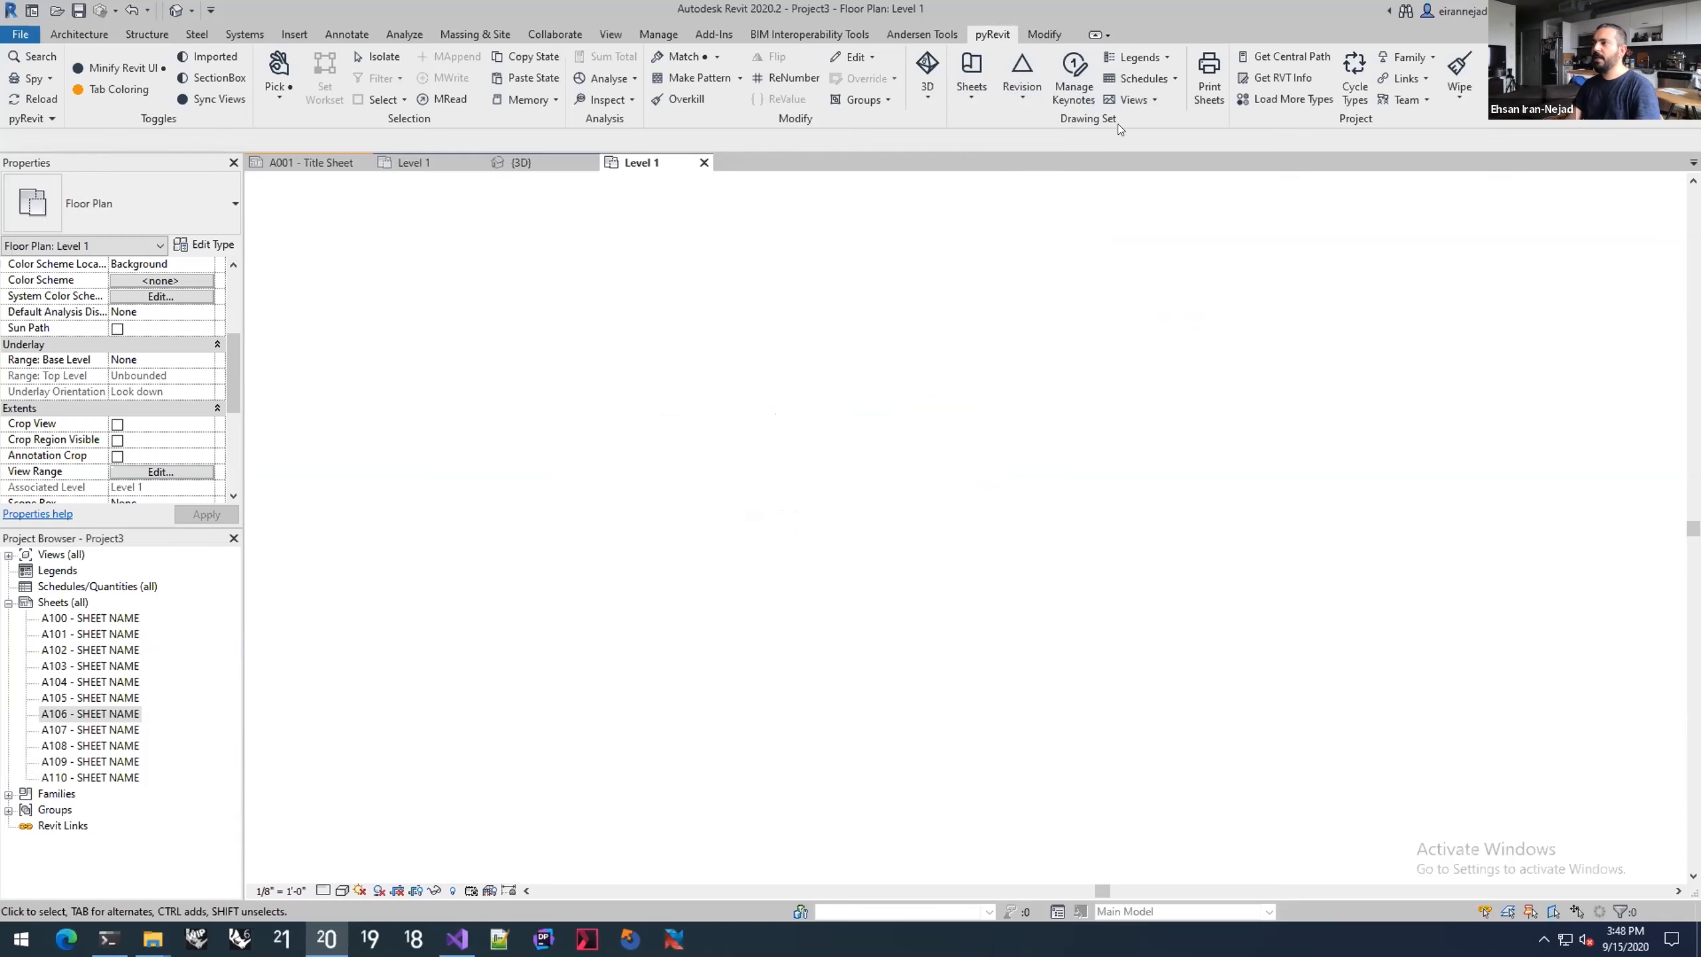
Step: Check the Print Sheets tool for an available sheet index and close it
{"action": "left_click", "coordinate": [1203, 98]}
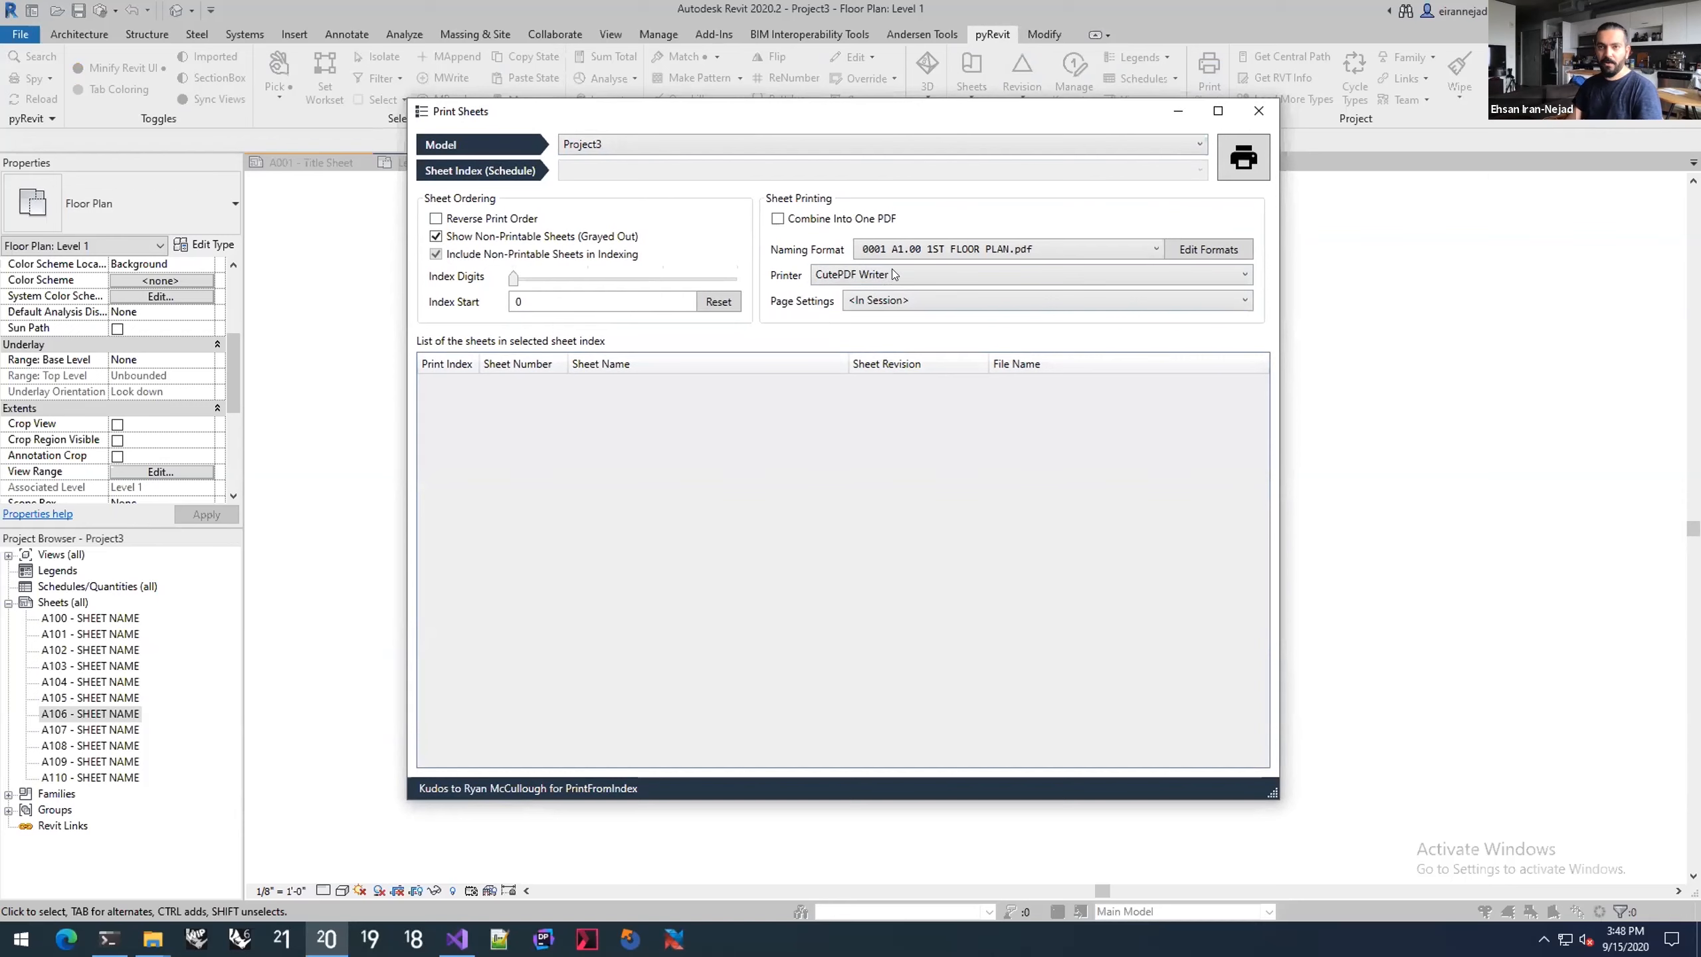
{"action": "left_click", "coordinate": [1246, 113]}
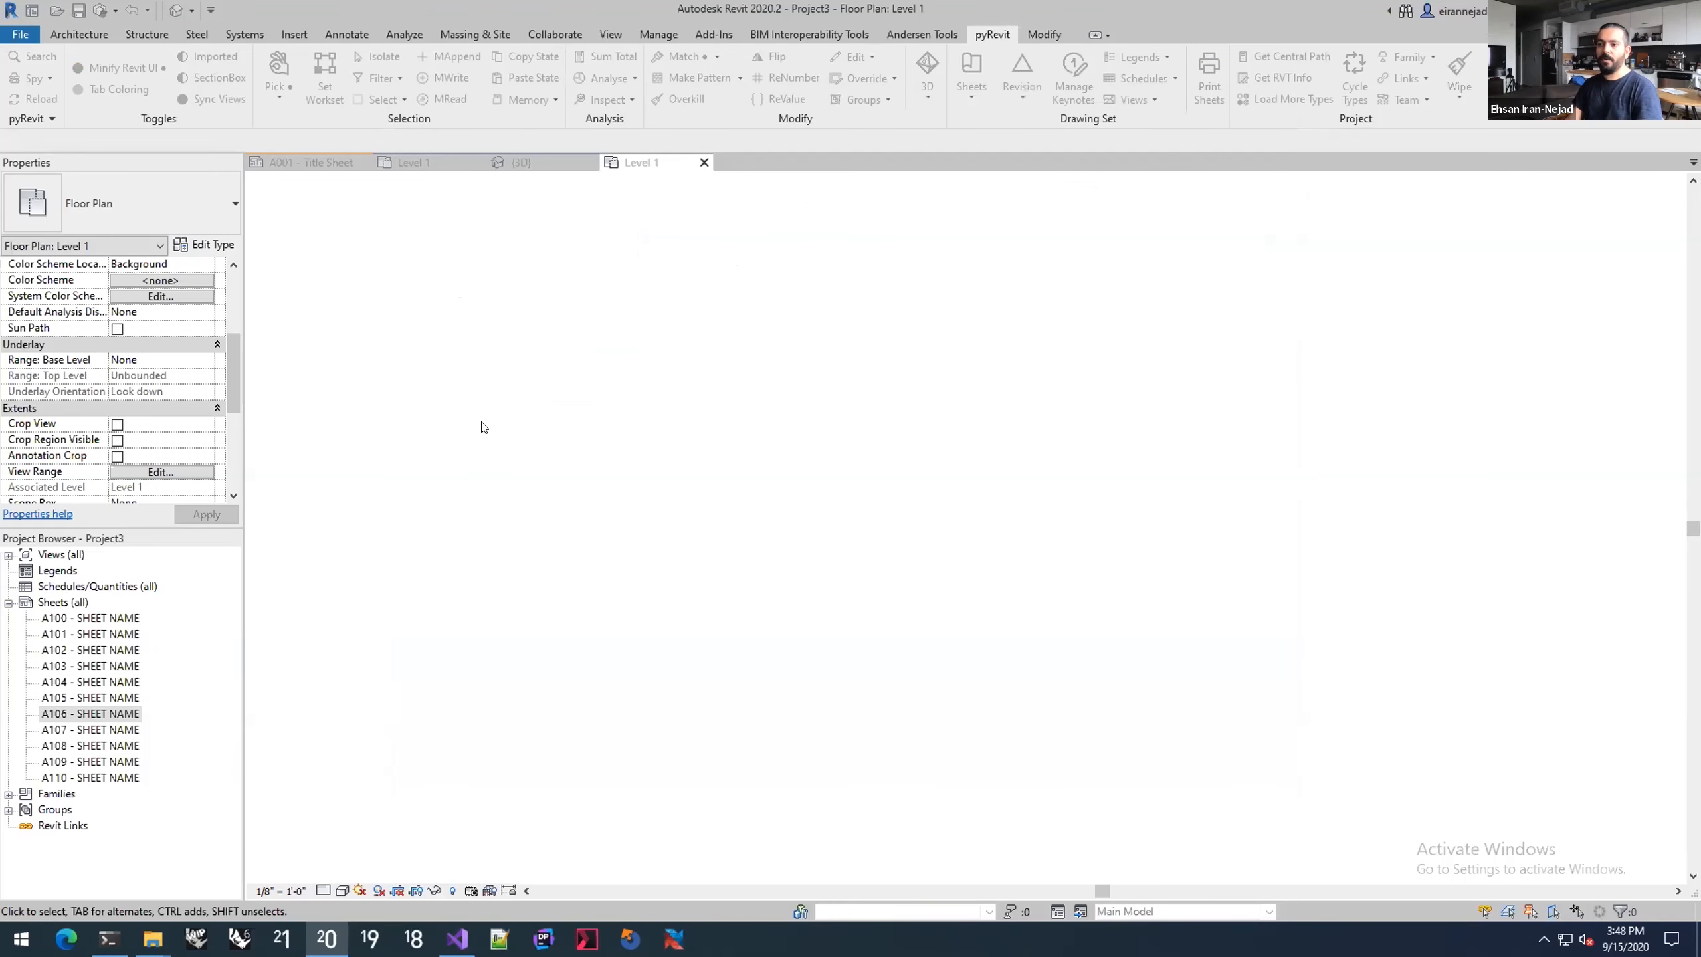
Step: Create a sheet list schedule with the Sheet Number and Sheet Name fields, widen its columns and close the schedule view
{"action": "left_click", "coordinate": [610, 34]}
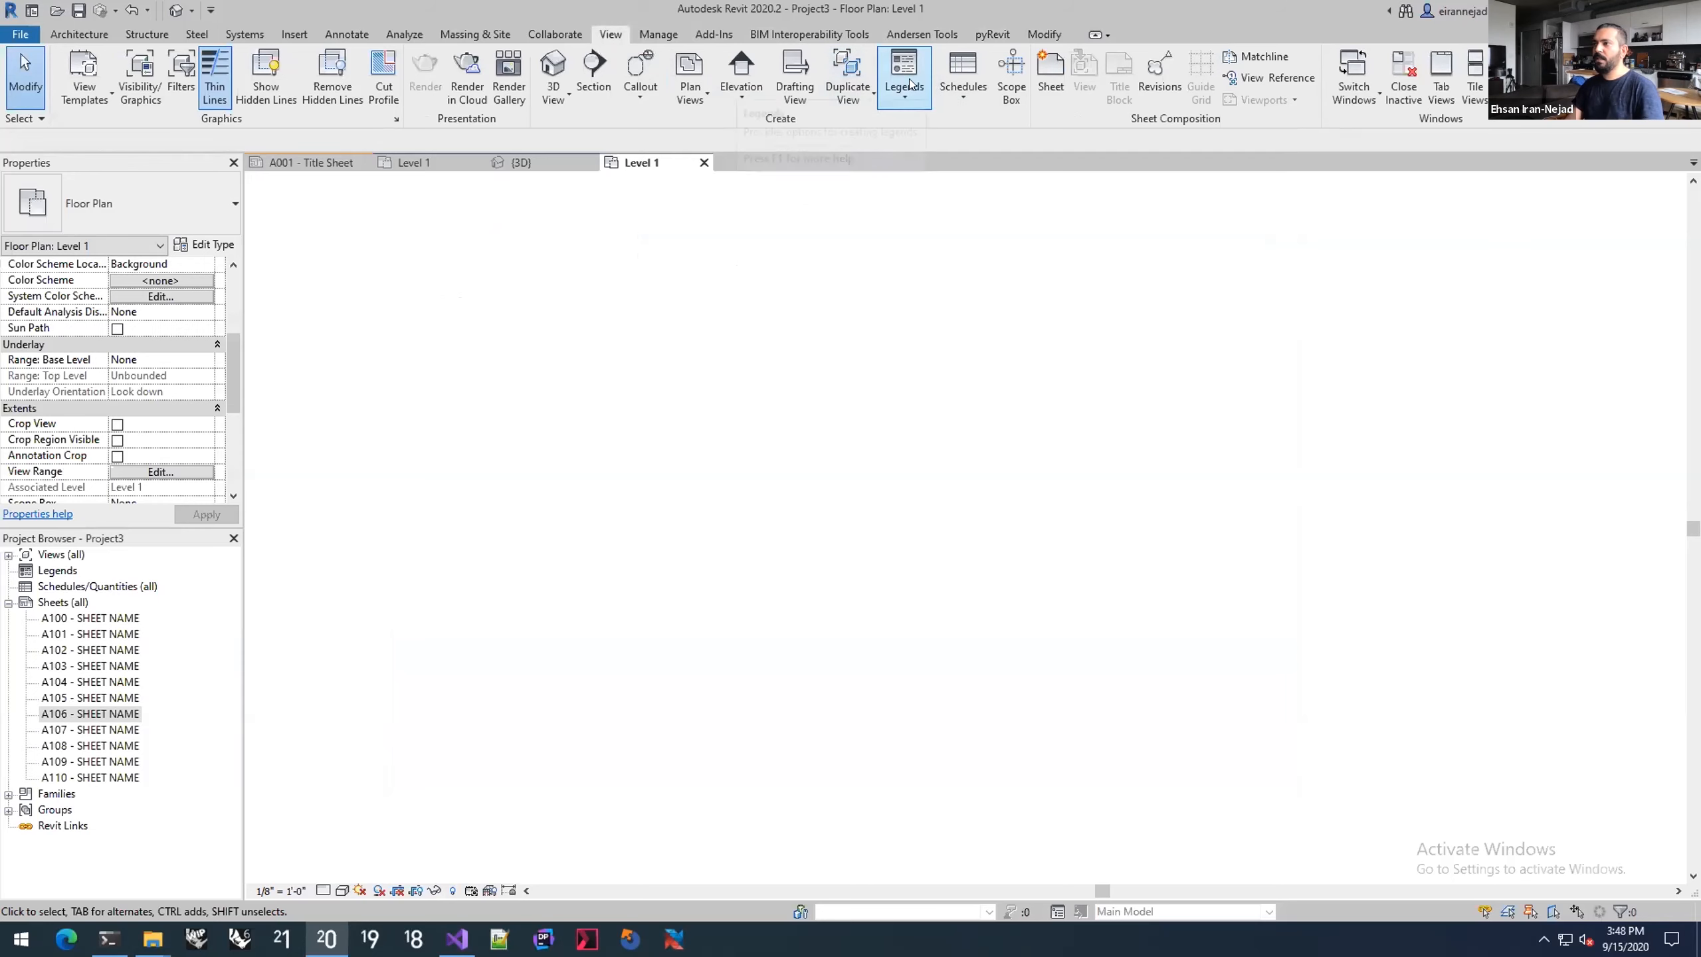
{"action": "left_click", "coordinate": [963, 94]}
{"action": "left_click", "coordinate": [896, 232]}
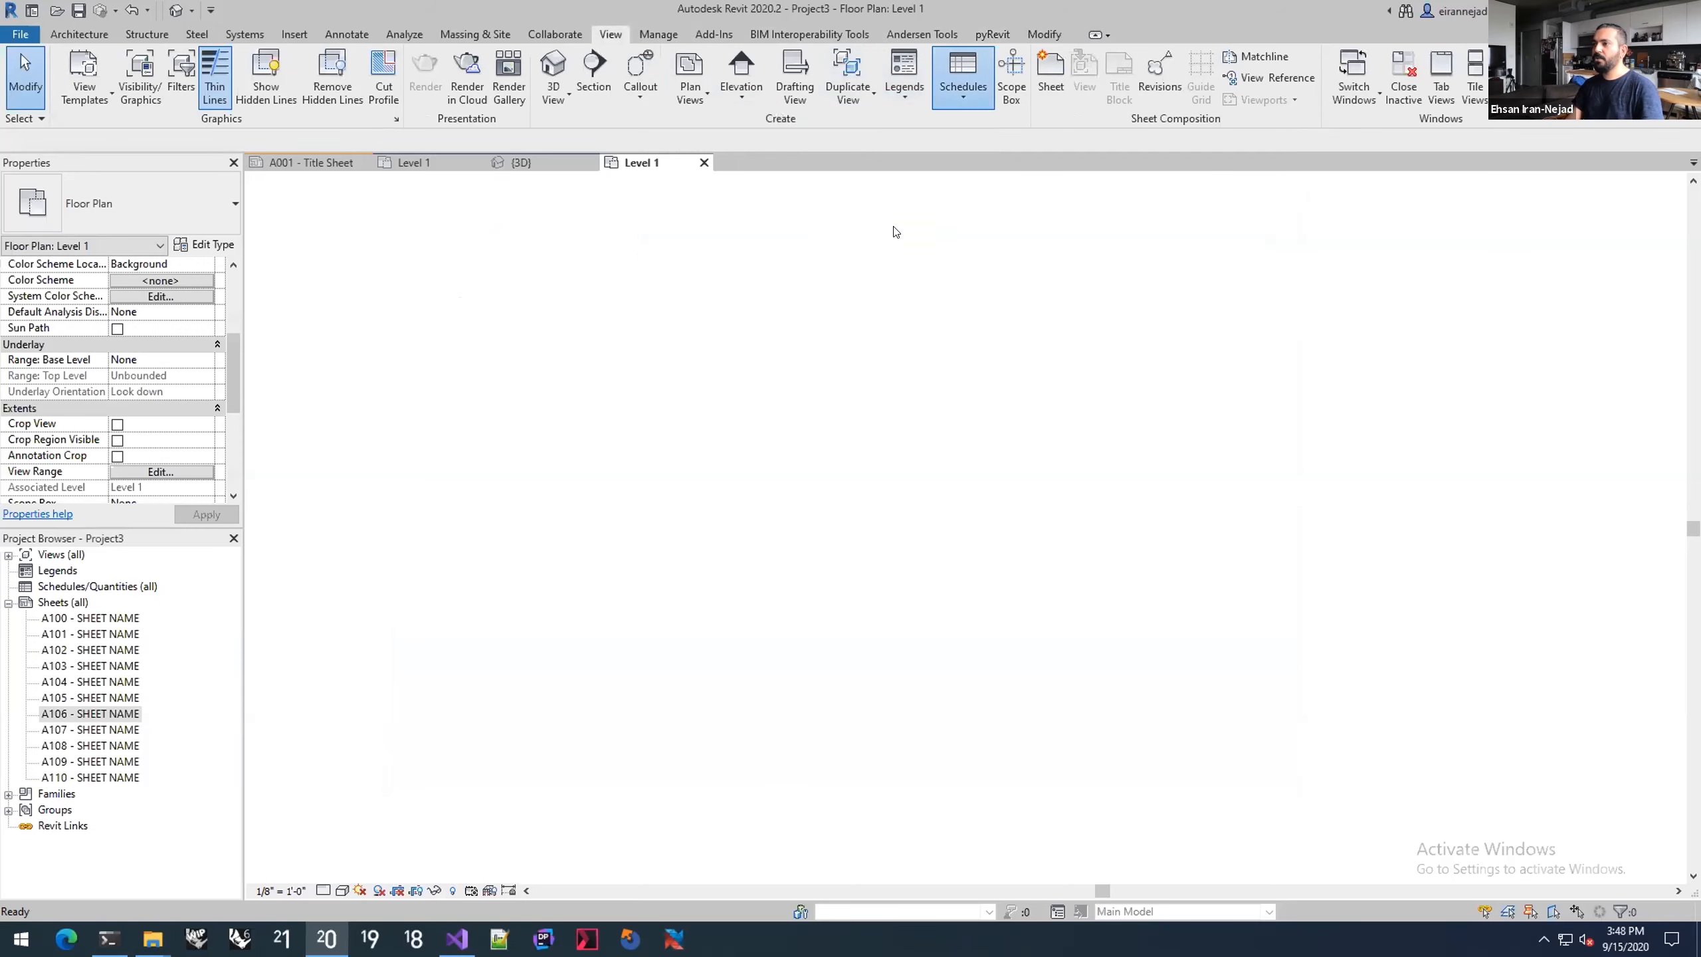
{"action": "left_click_drag", "start_coordinate": [809, 443], "coordinate": [809, 507]}
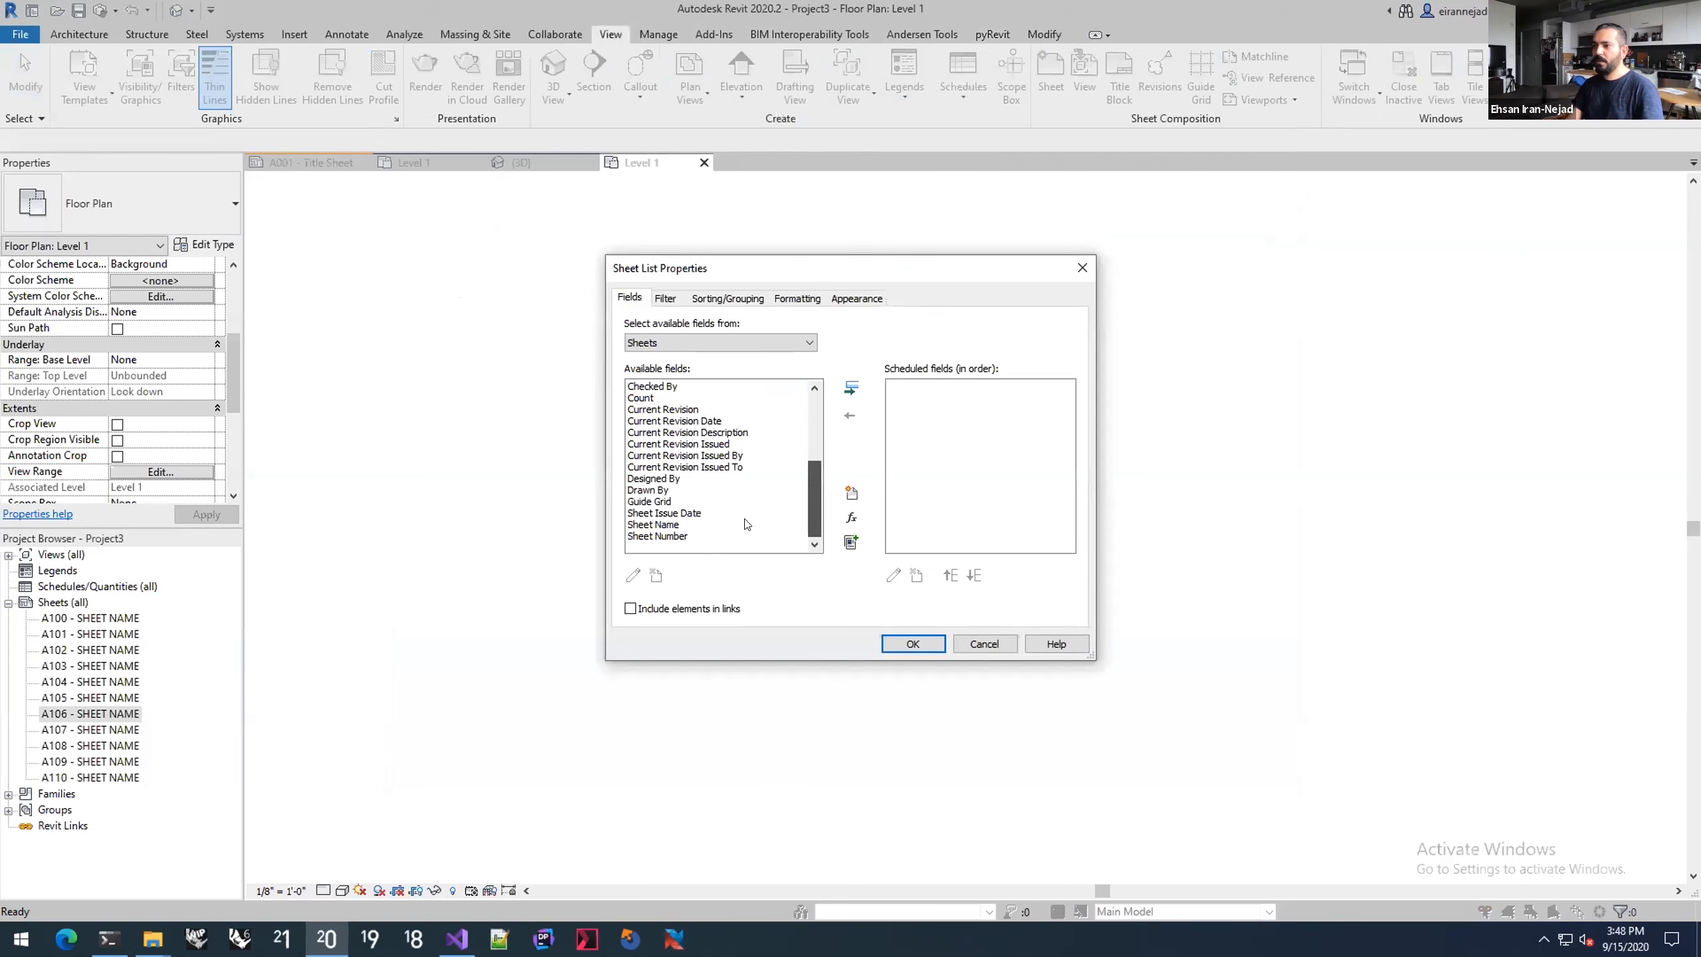
{"action": "left_click", "coordinate": [670, 525]}
{"action": "double_click", "coordinate": [675, 533]}
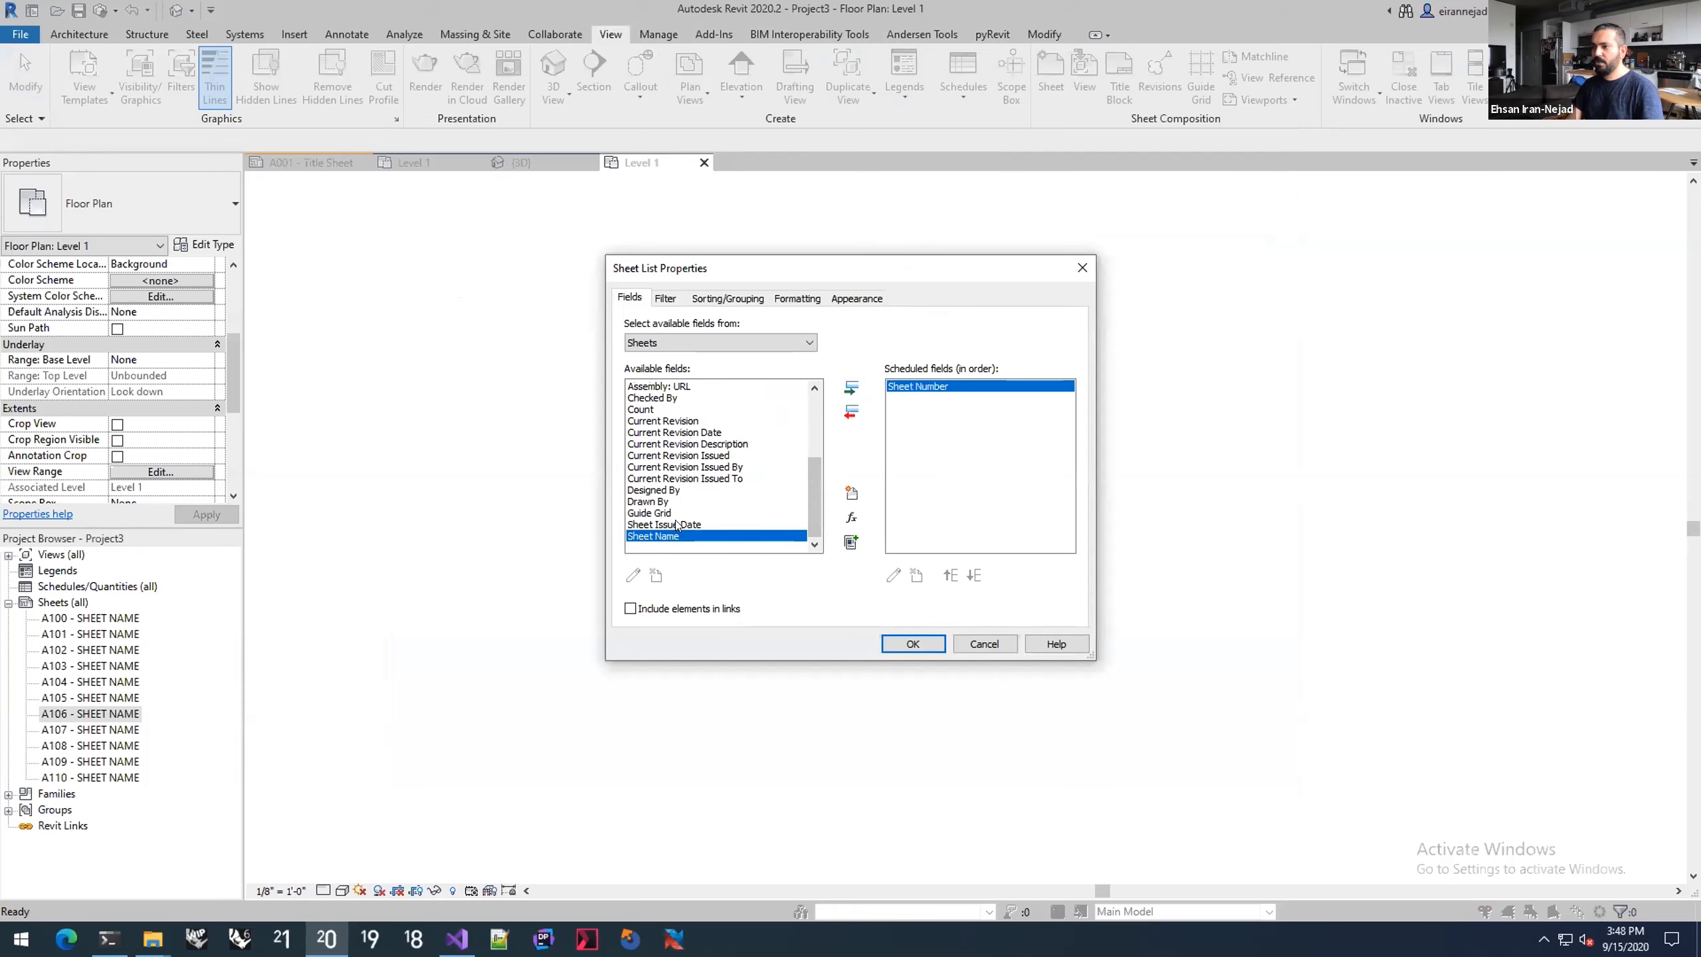
{"action": "double_click", "coordinate": [675, 523]}
{"action": "left_click", "coordinate": [901, 642]}
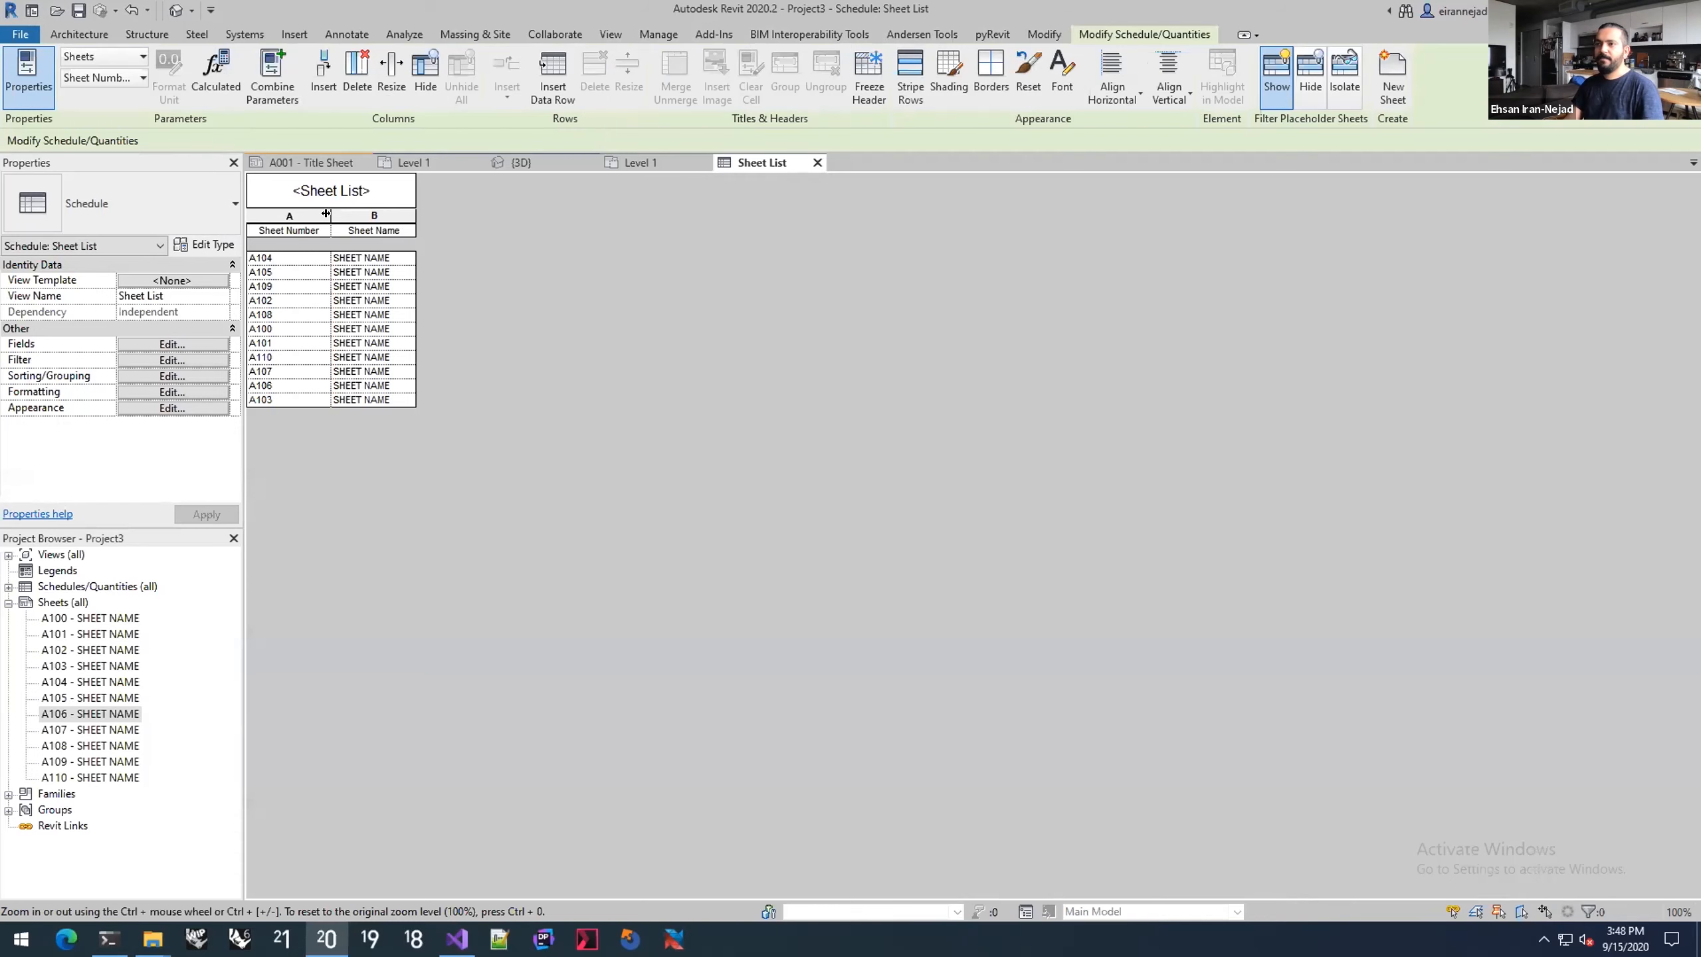
{"action": "left_click_drag", "start_coordinate": [326, 214], "coordinate": [478, 214]}
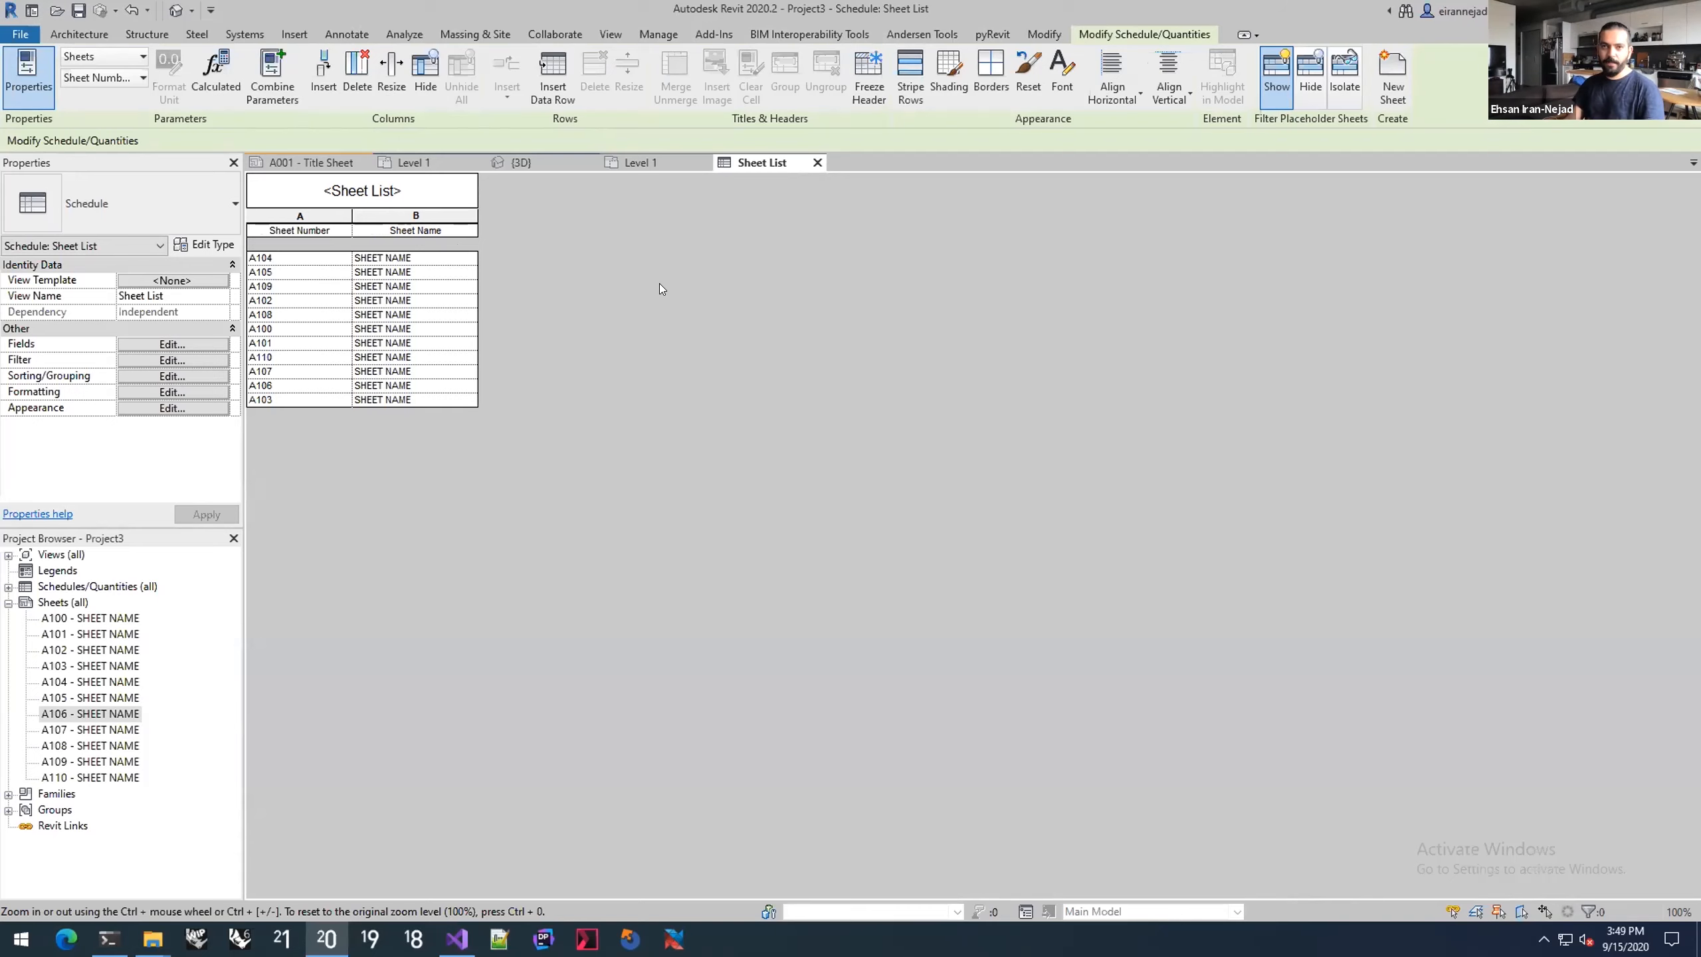
{"action": "left_click", "coordinate": [811, 161]}
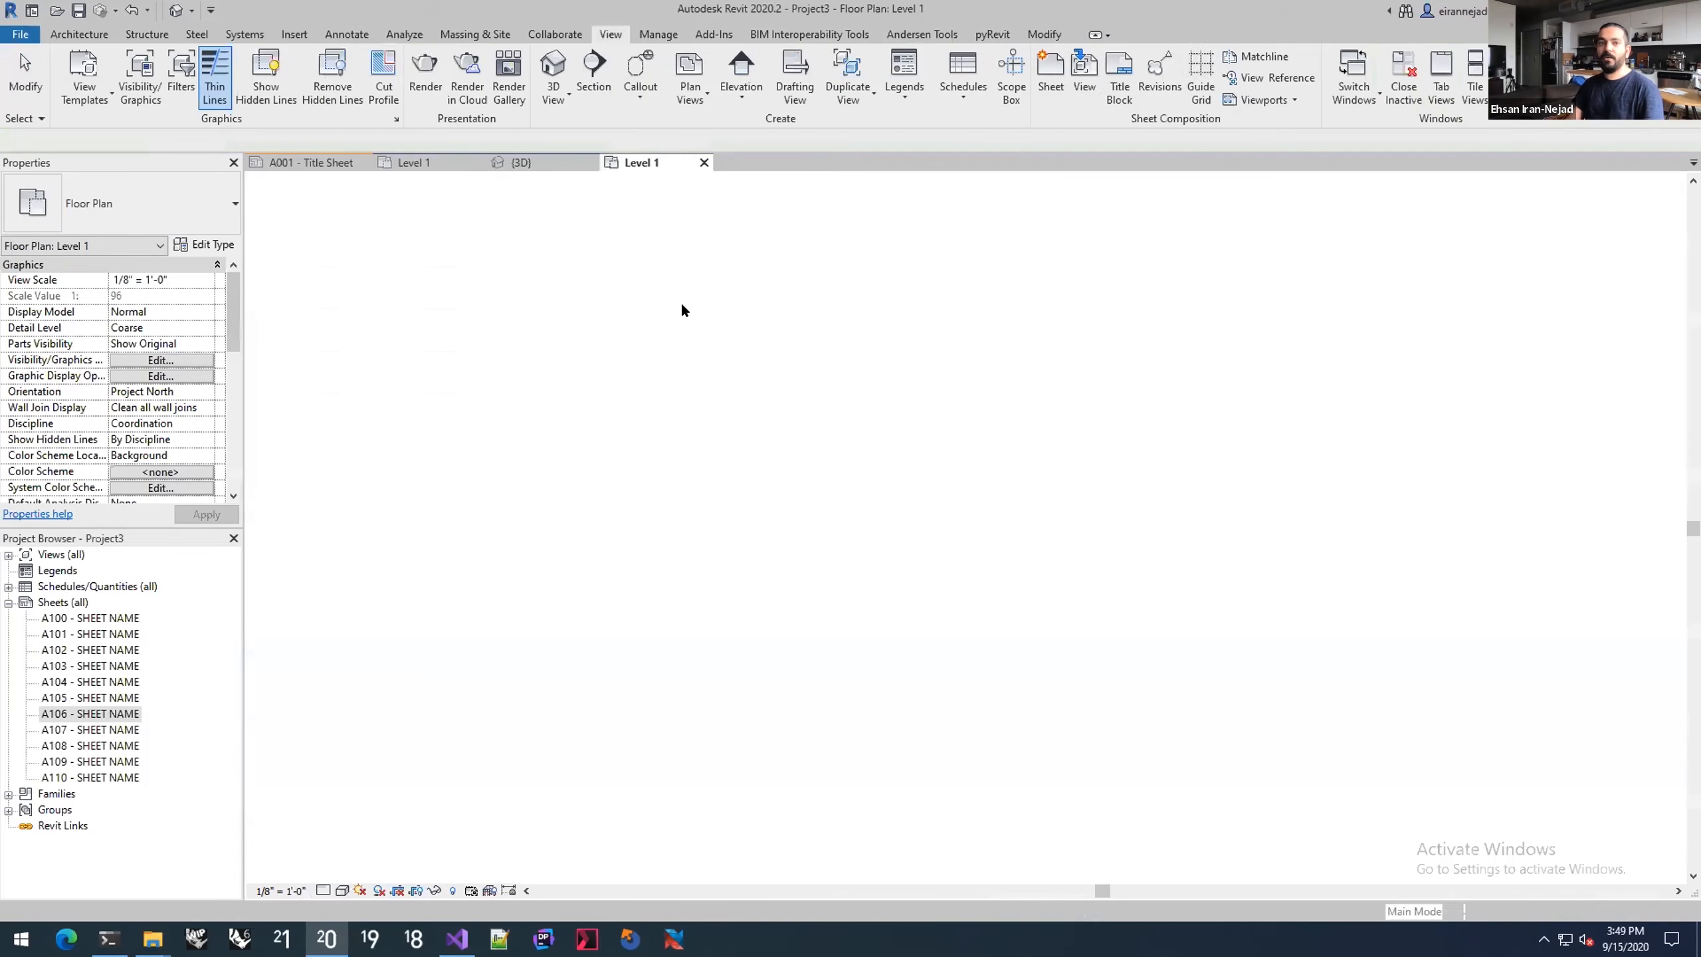
Step: Open the Print Sheets tool with Sheet List as the sheet index
{"action": "left_click", "coordinate": [992, 34]}
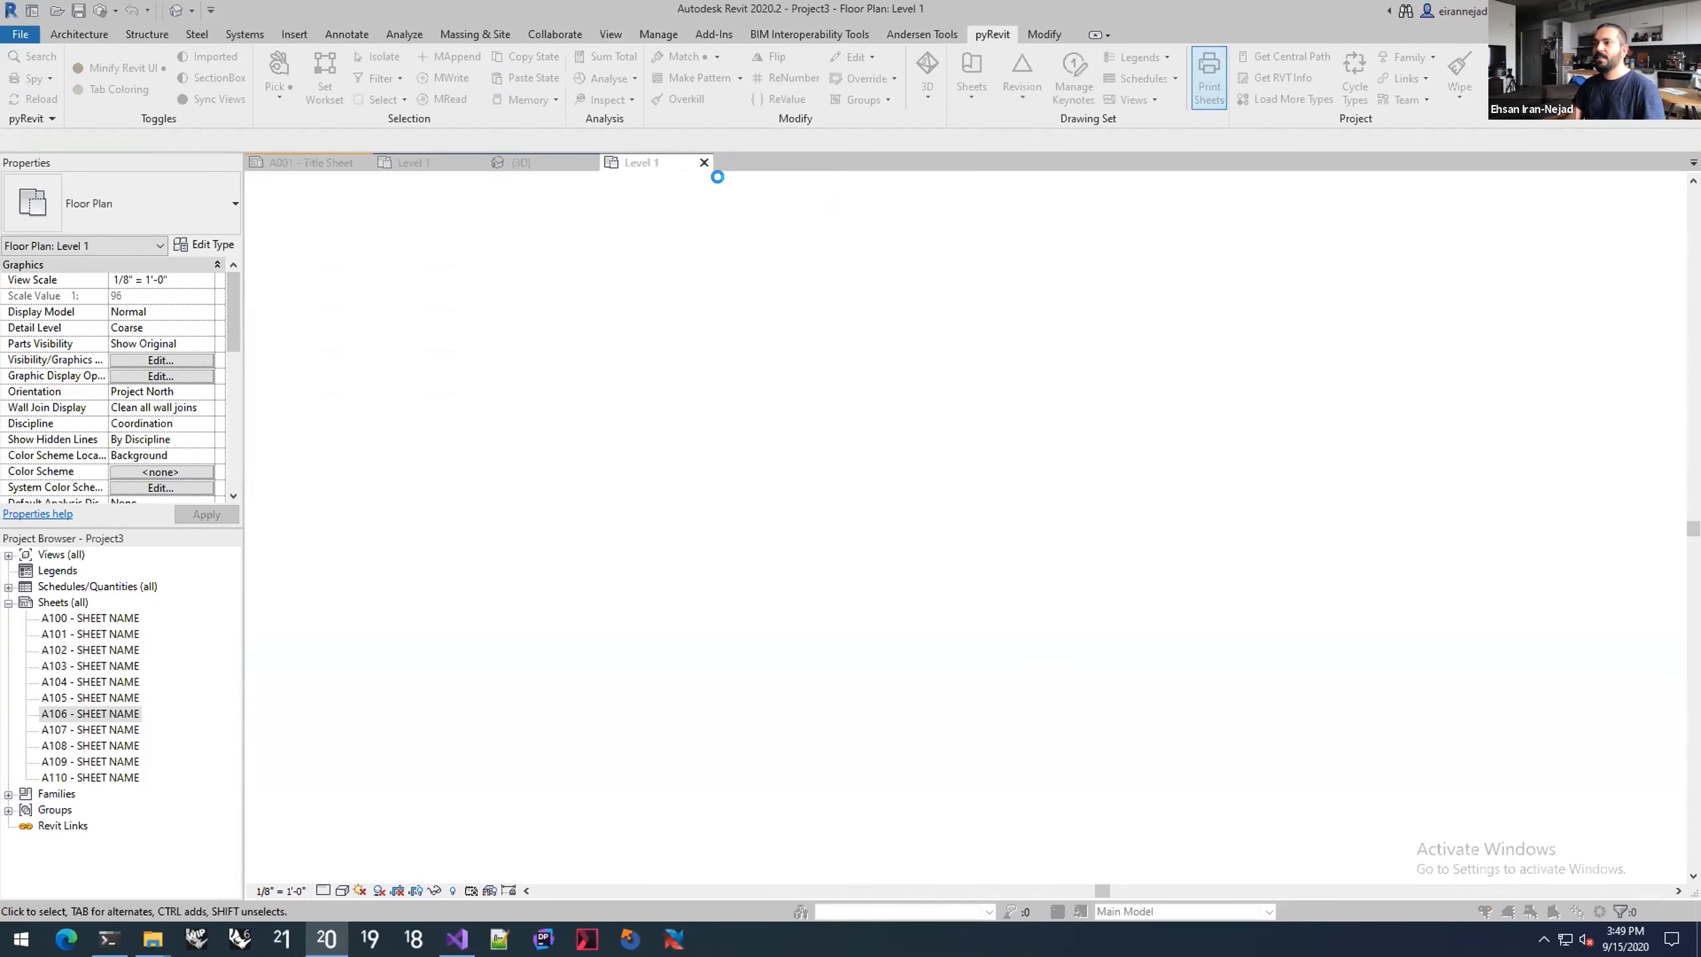
{"action": "left_click", "coordinate": [620, 178]}
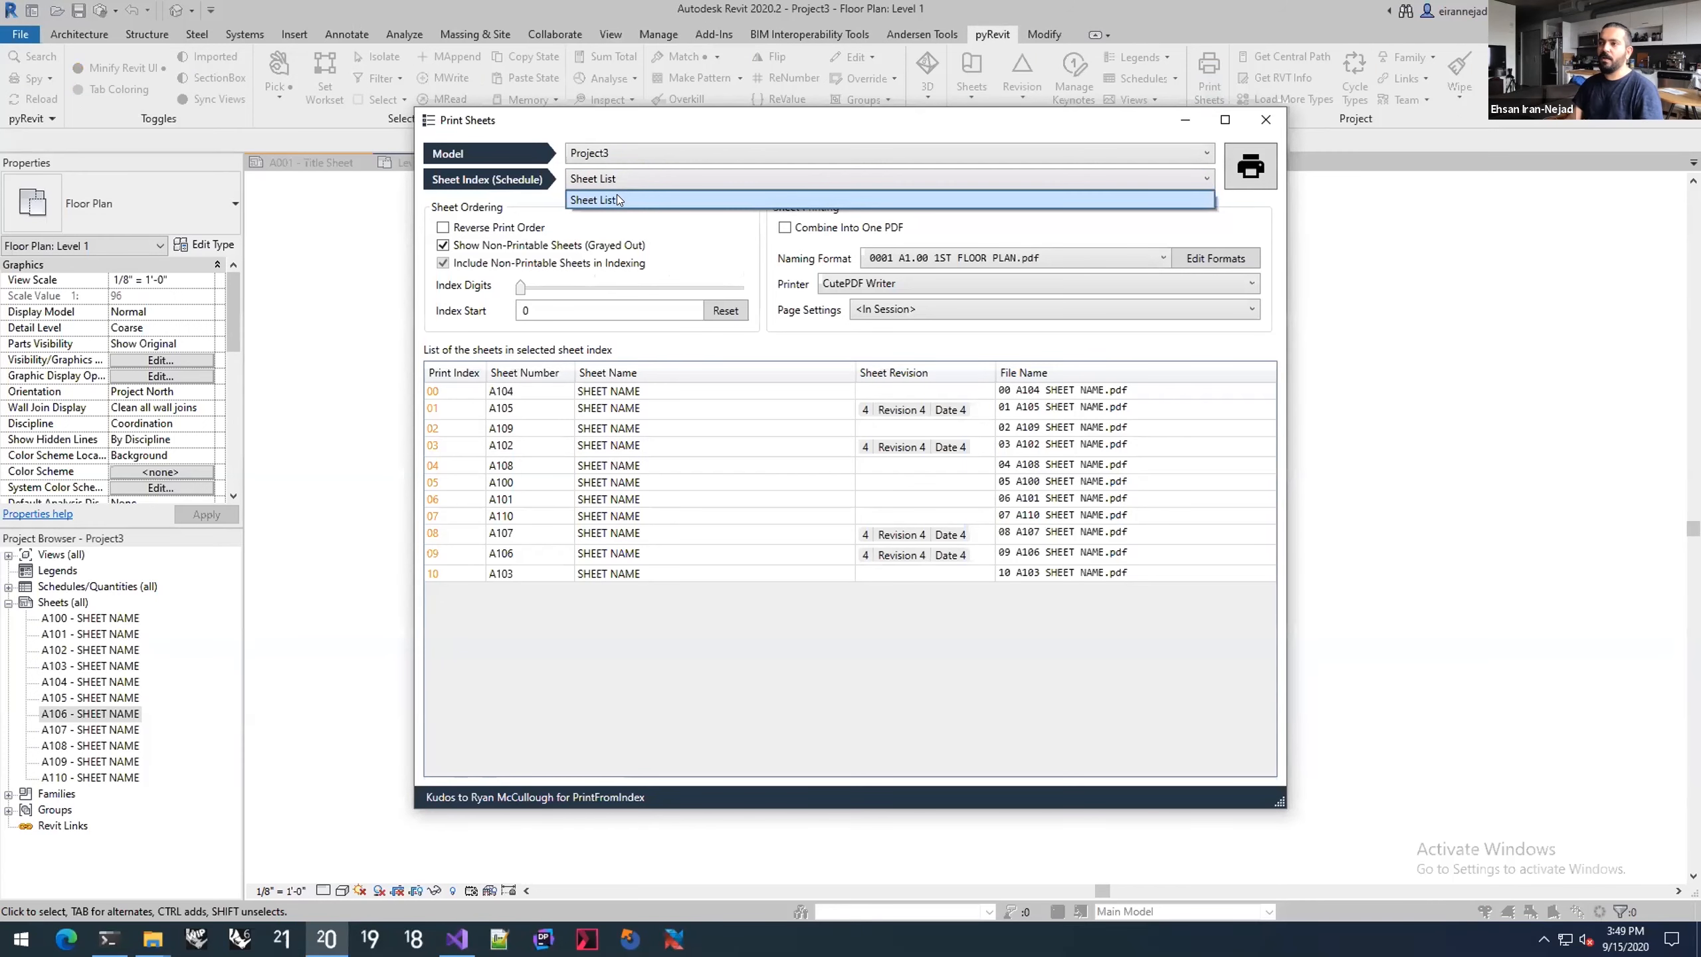
{"action": "left_click", "coordinate": [617, 200]}
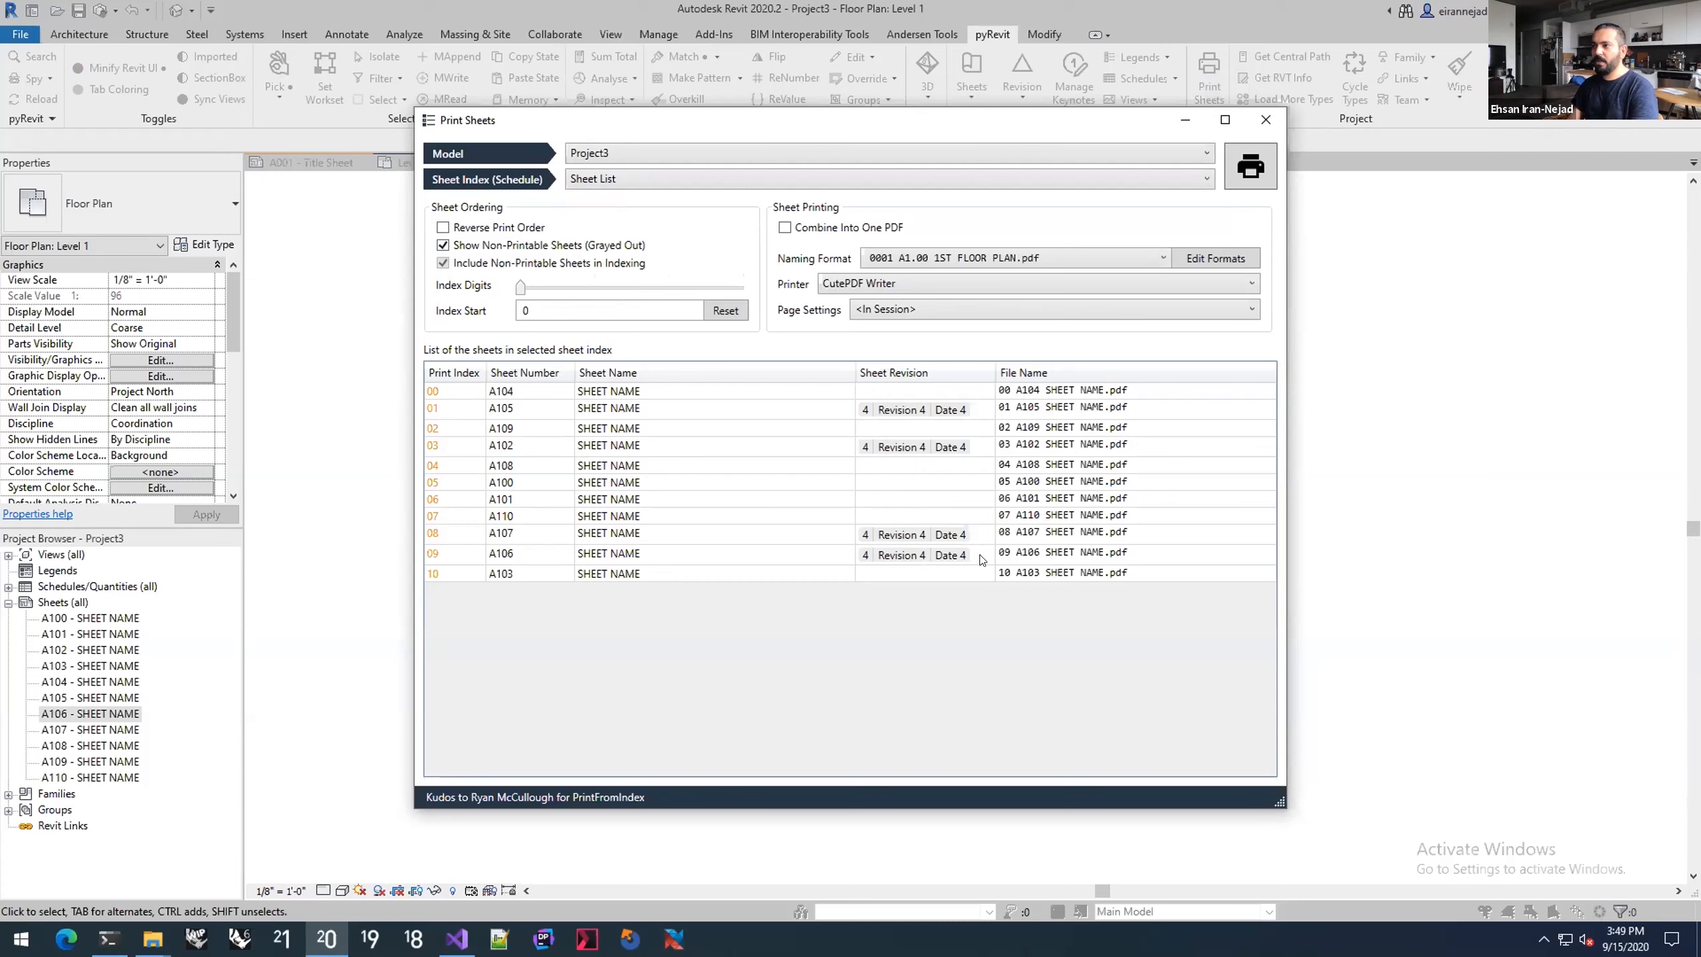
Step: Set the sheet naming format to 0001_A1.00_1ST FLOOR PLAN.pdf
{"action": "left_click", "coordinate": [895, 258]}
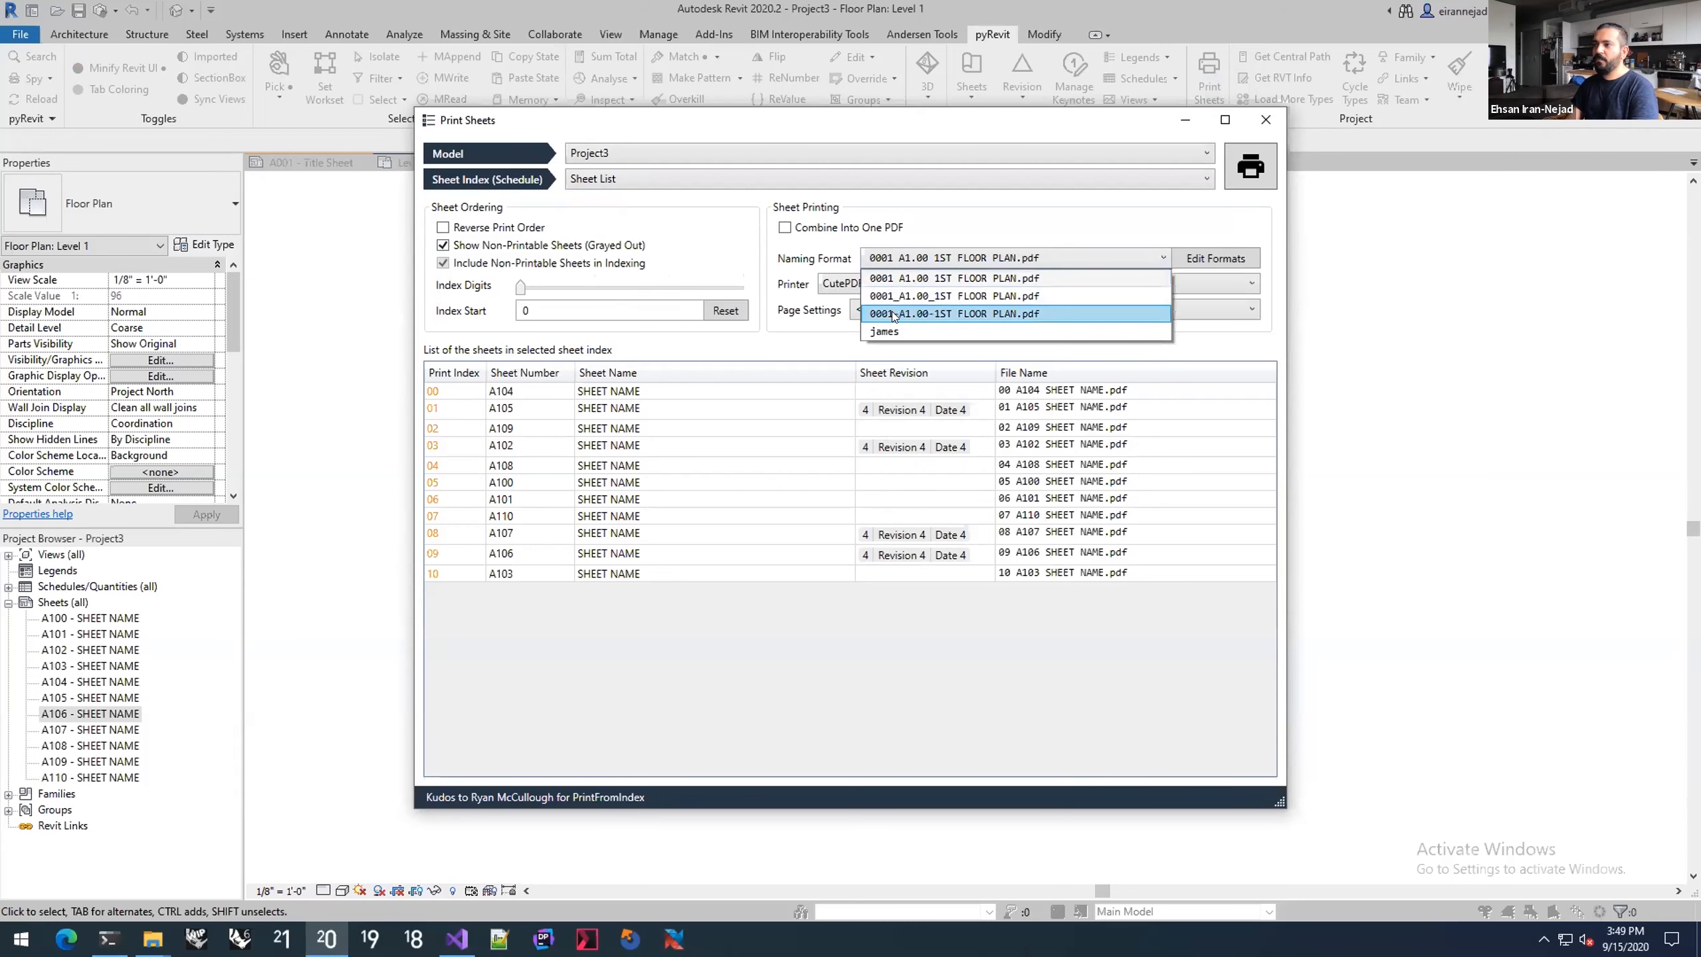
{"action": "left_click", "coordinate": [980, 276]}
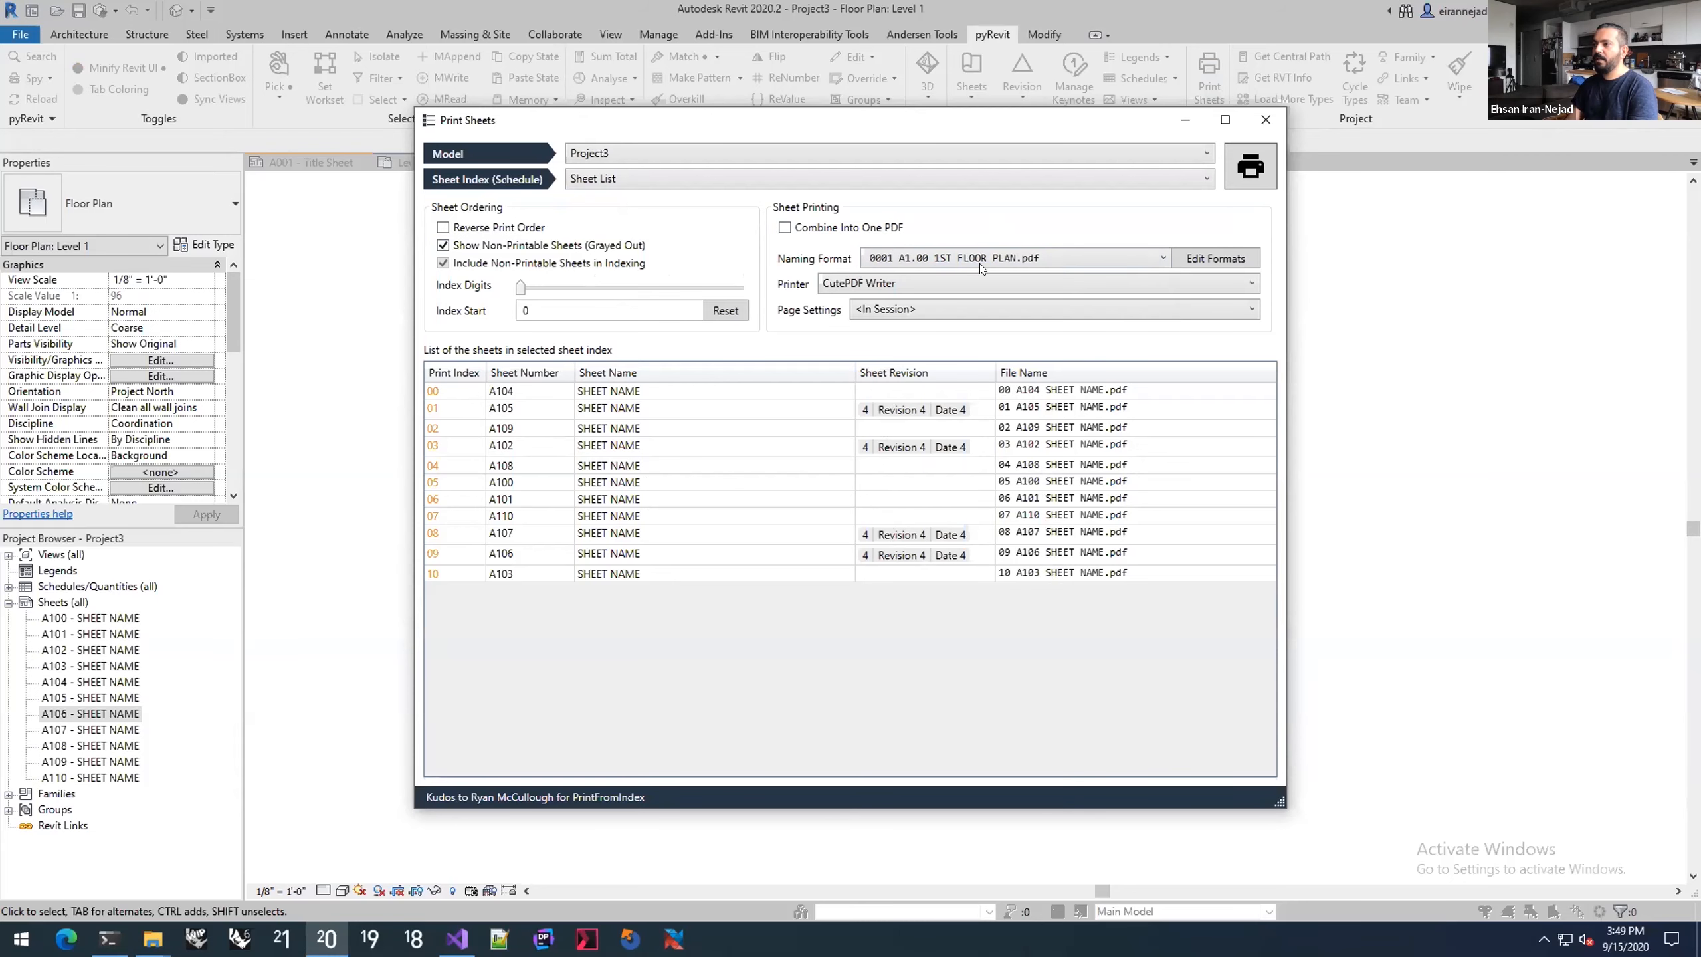
{"action": "left_click", "coordinate": [980, 258]}
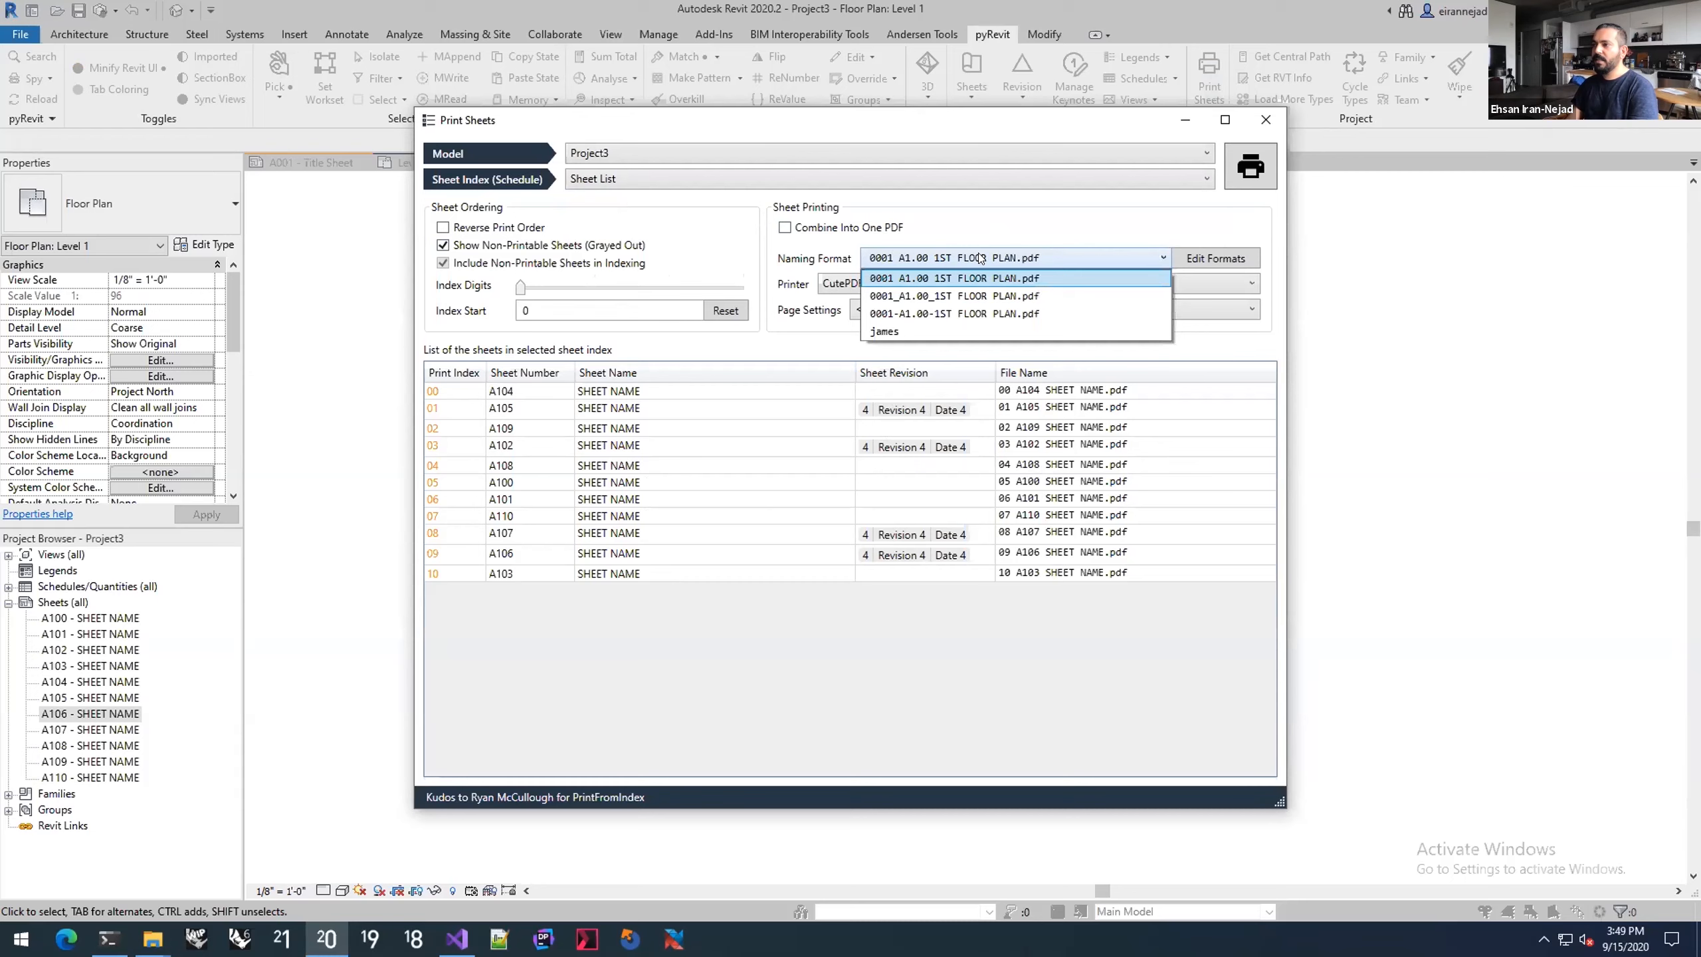
{"action": "left_click", "coordinate": [891, 297]}
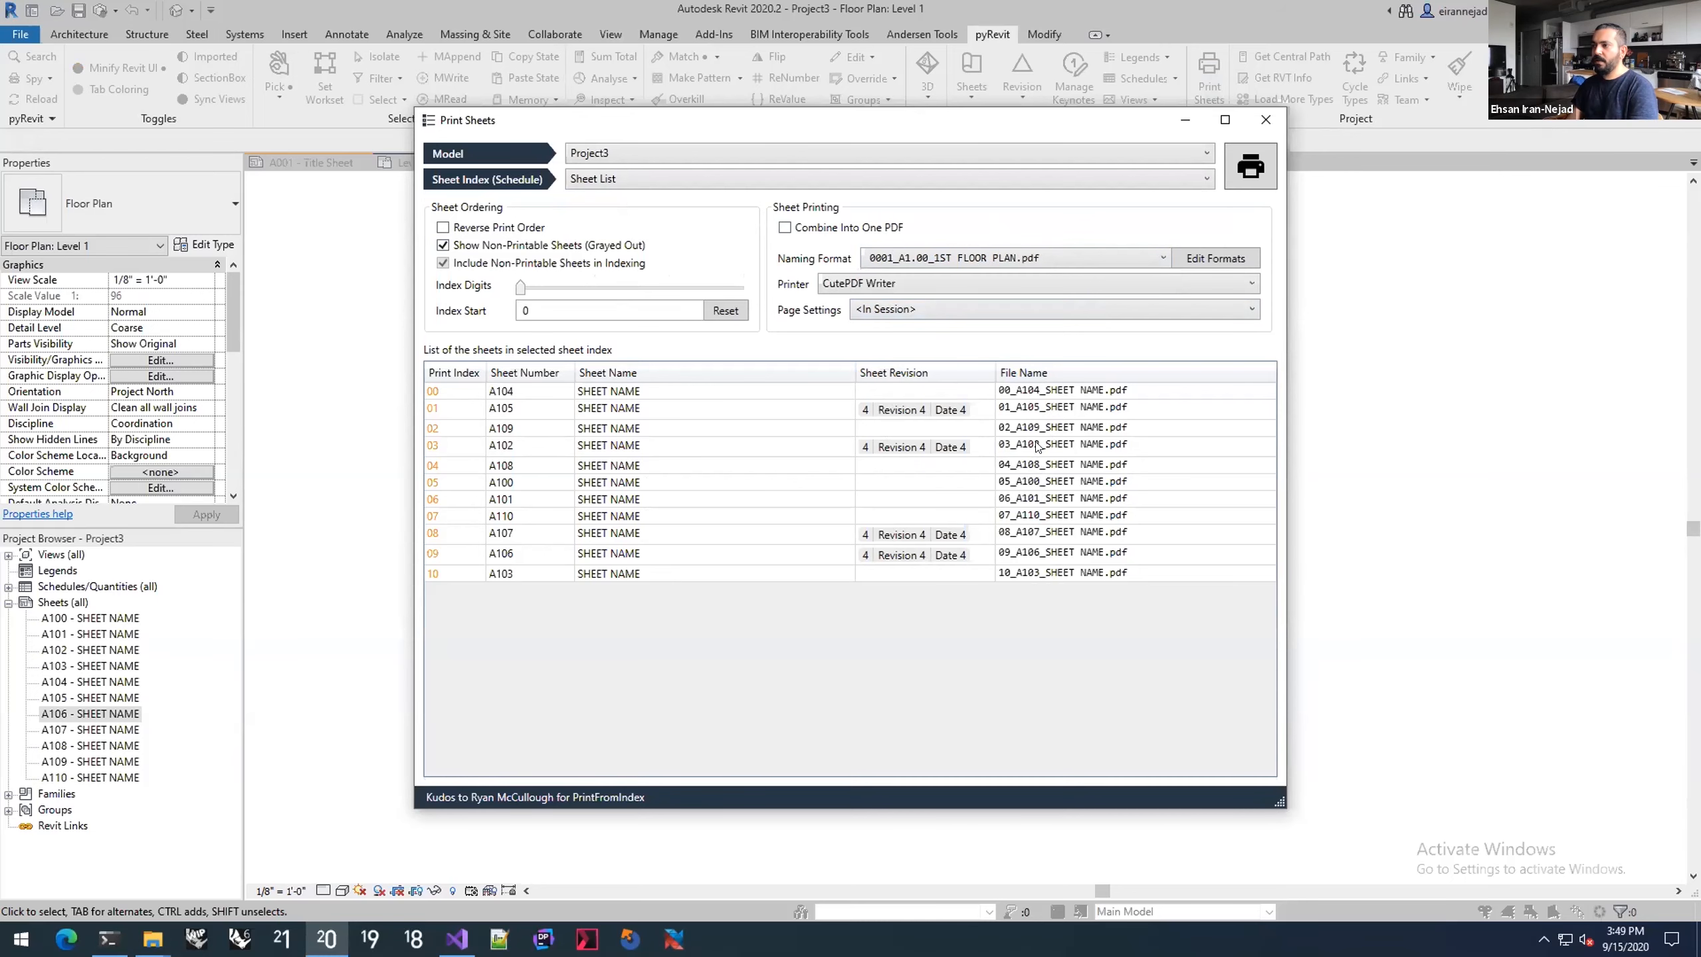
Step: Review the naming format template tags, the printer choices and the page settings options without changing them
{"action": "left_click", "coordinate": [921, 258]}
{"action": "left_click", "coordinate": [975, 233]}
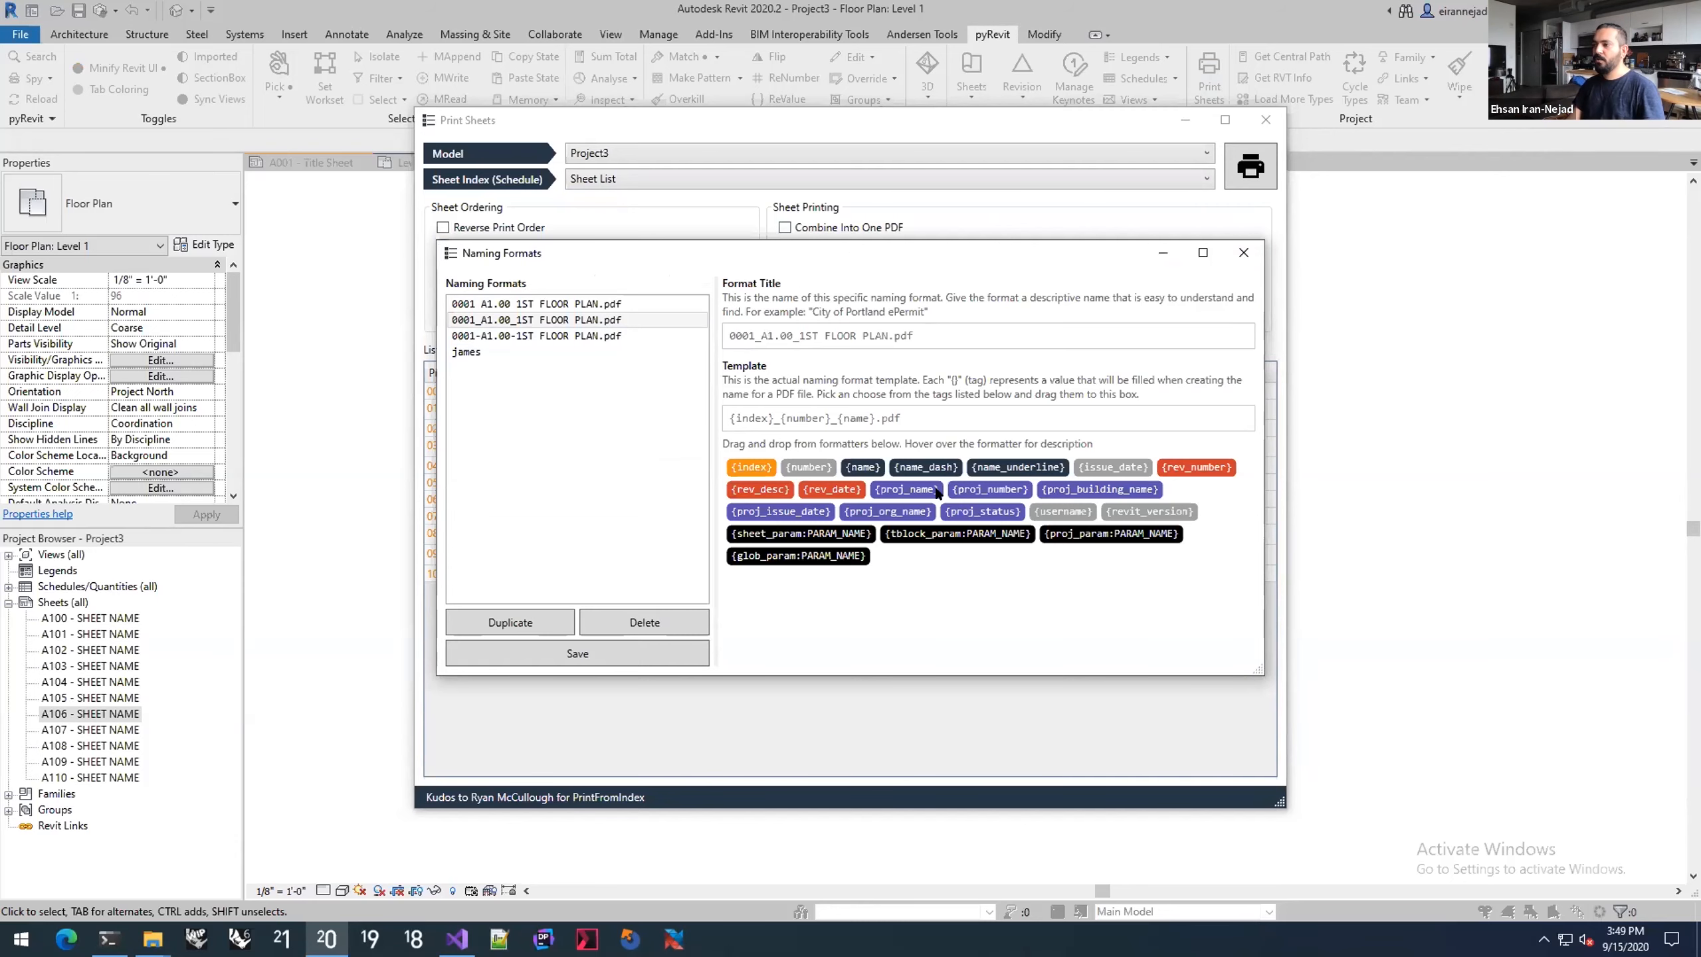
{"action": "left_click", "coordinate": [1238, 255]}
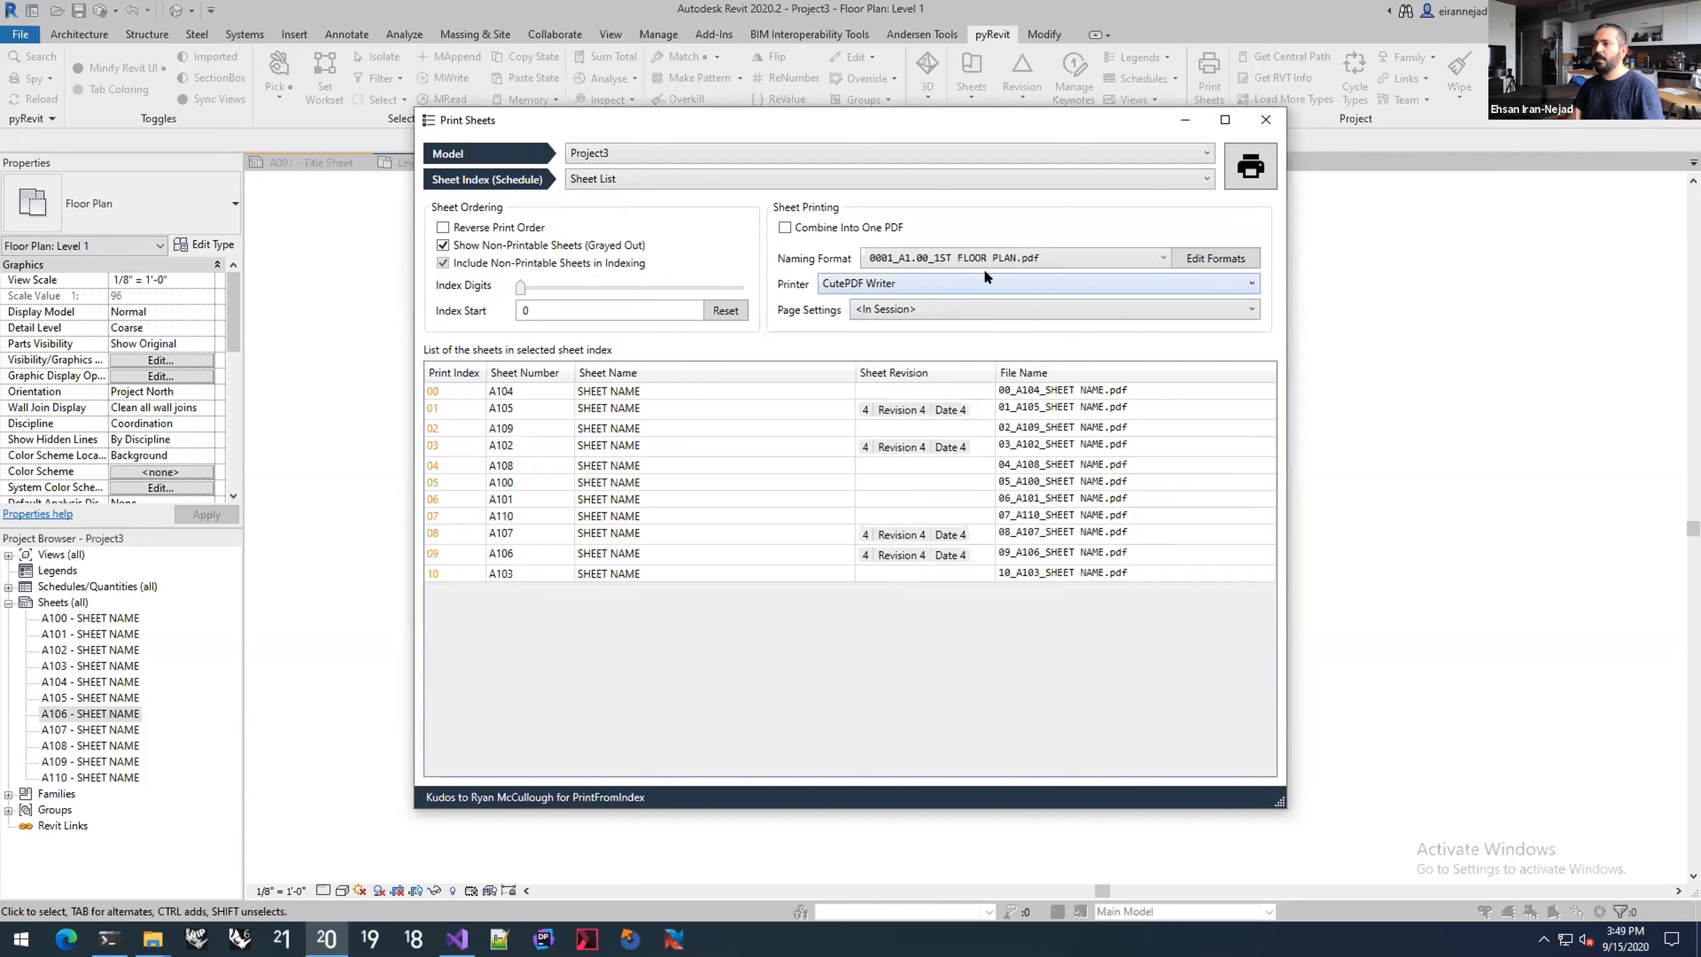
{"action": "left_click", "coordinate": [846, 280]}
{"action": "left_click", "coordinate": [819, 250]}
{"action": "left_click", "coordinate": [861, 309]}
{"action": "left_click", "coordinate": [795, 324]}
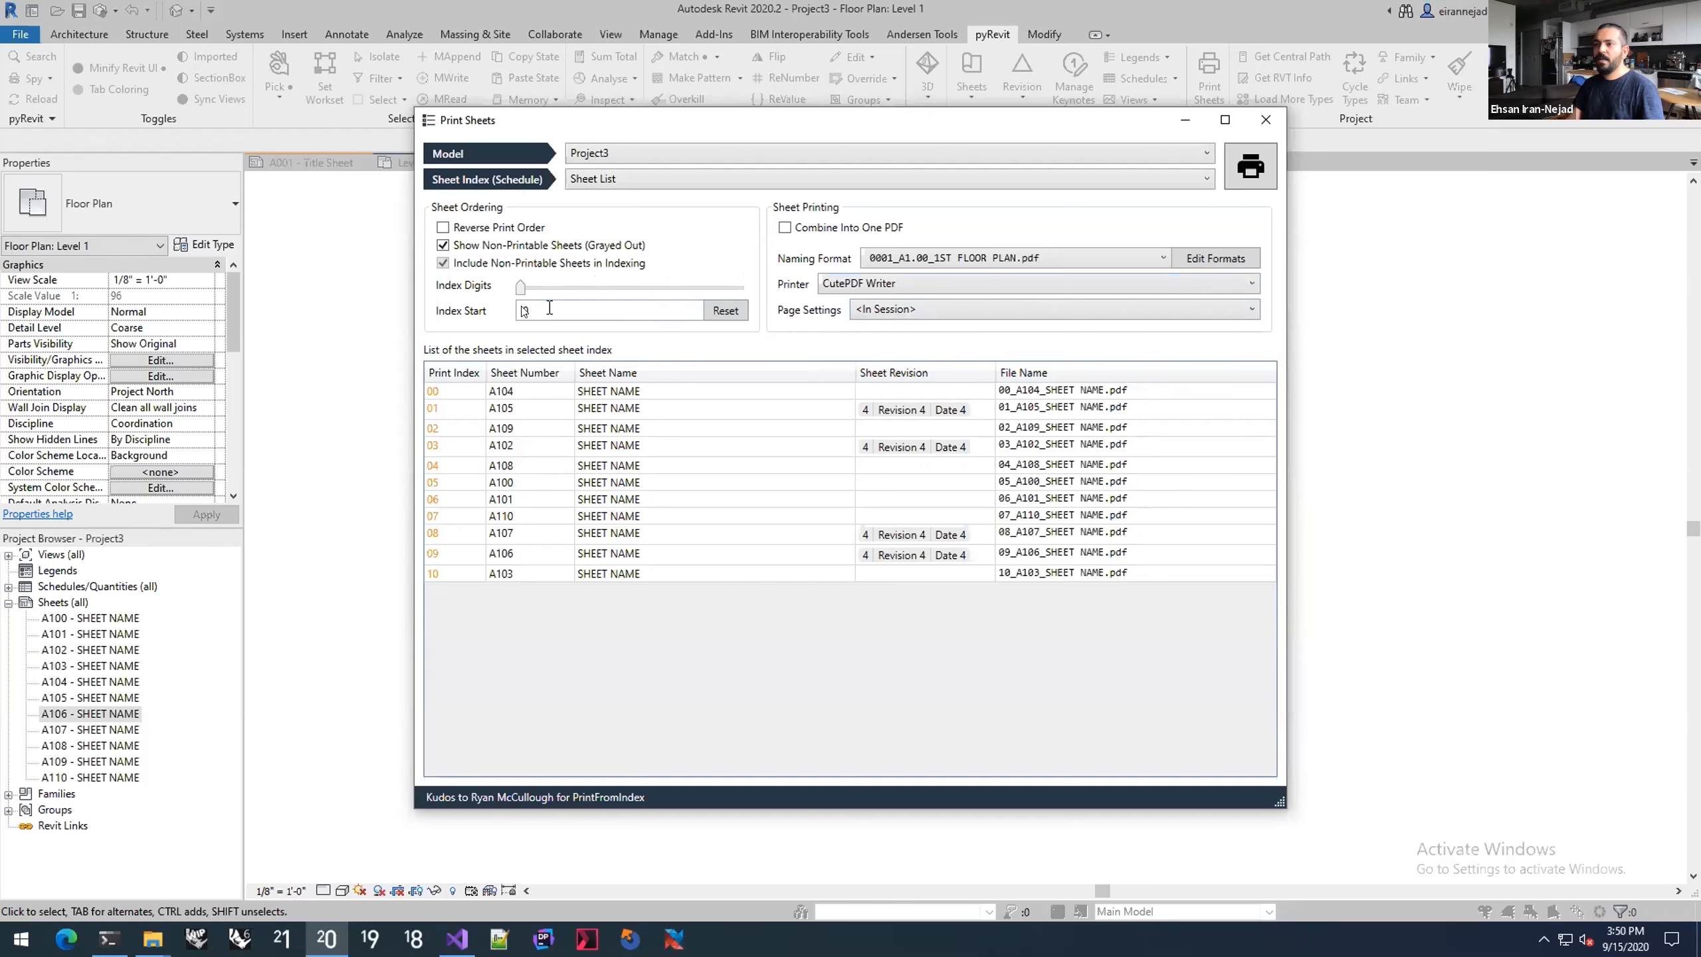
Step: Increase the index digits so print indices use three digits, and toggle Combine Into One PDF on and off
{"action": "left_click", "coordinate": [538, 287]}
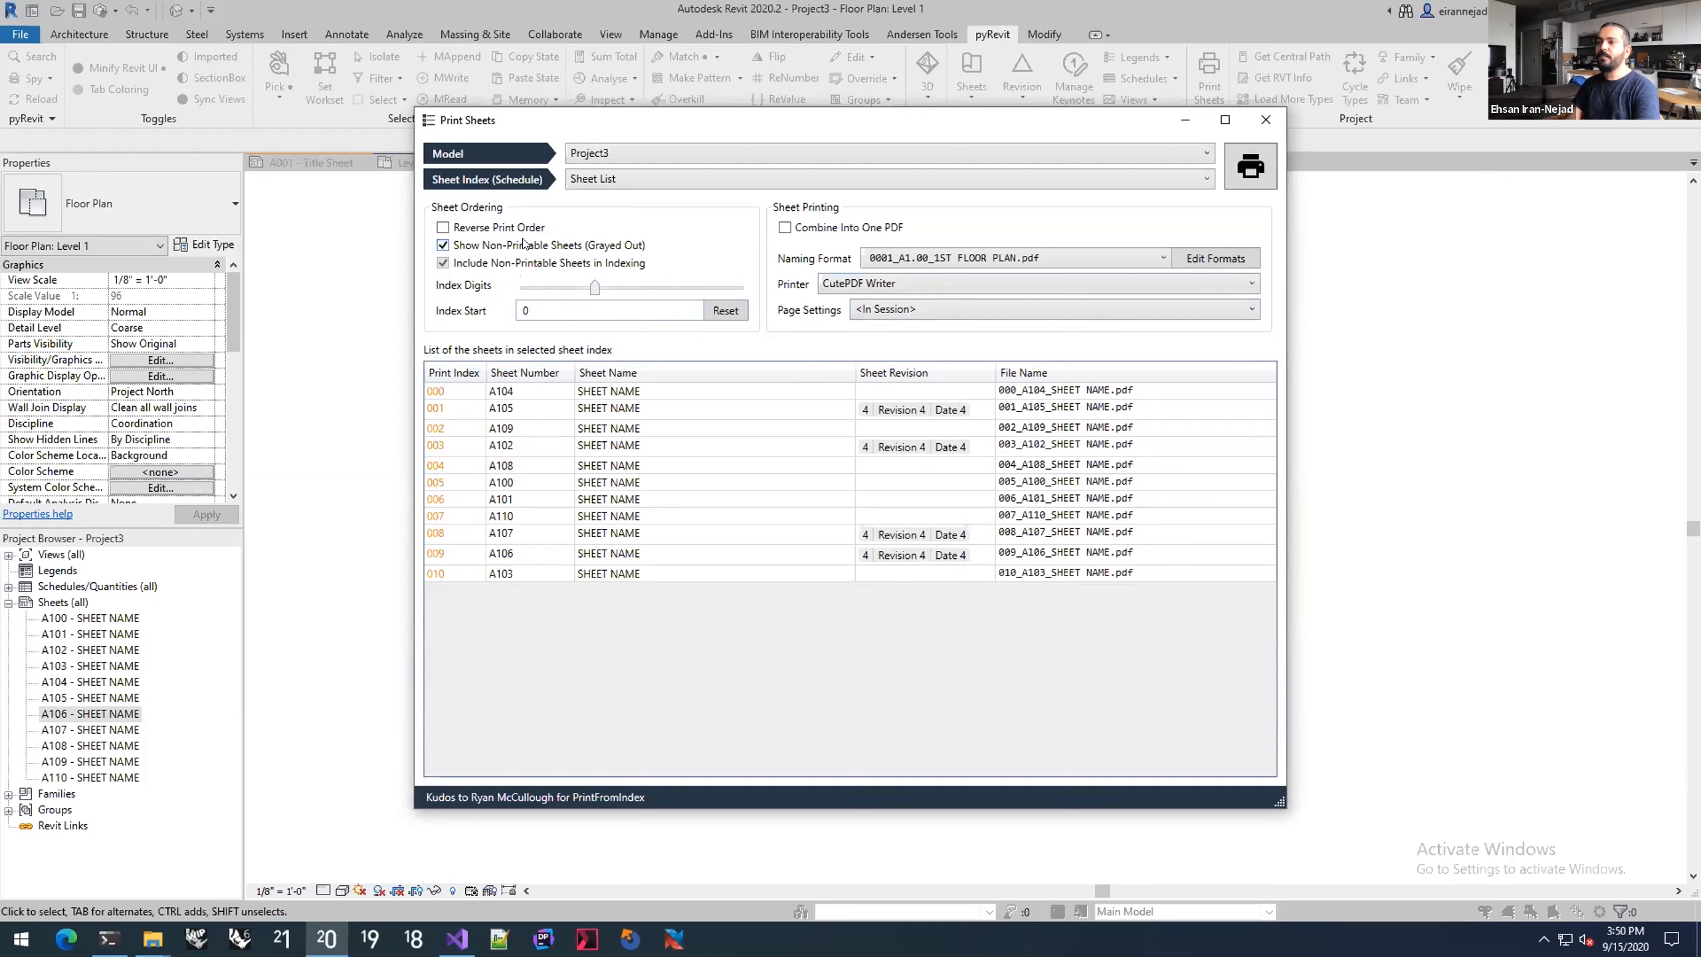
{"action": "mouse_move", "coordinate": [656, 121]}
{"action": "left_mouse_down"}
{"action": "mouse_move", "coordinate": [669, 110]}
{"action": "mouse_move", "coordinate": [654, 106]}
{"action": "left_mouse_up"}
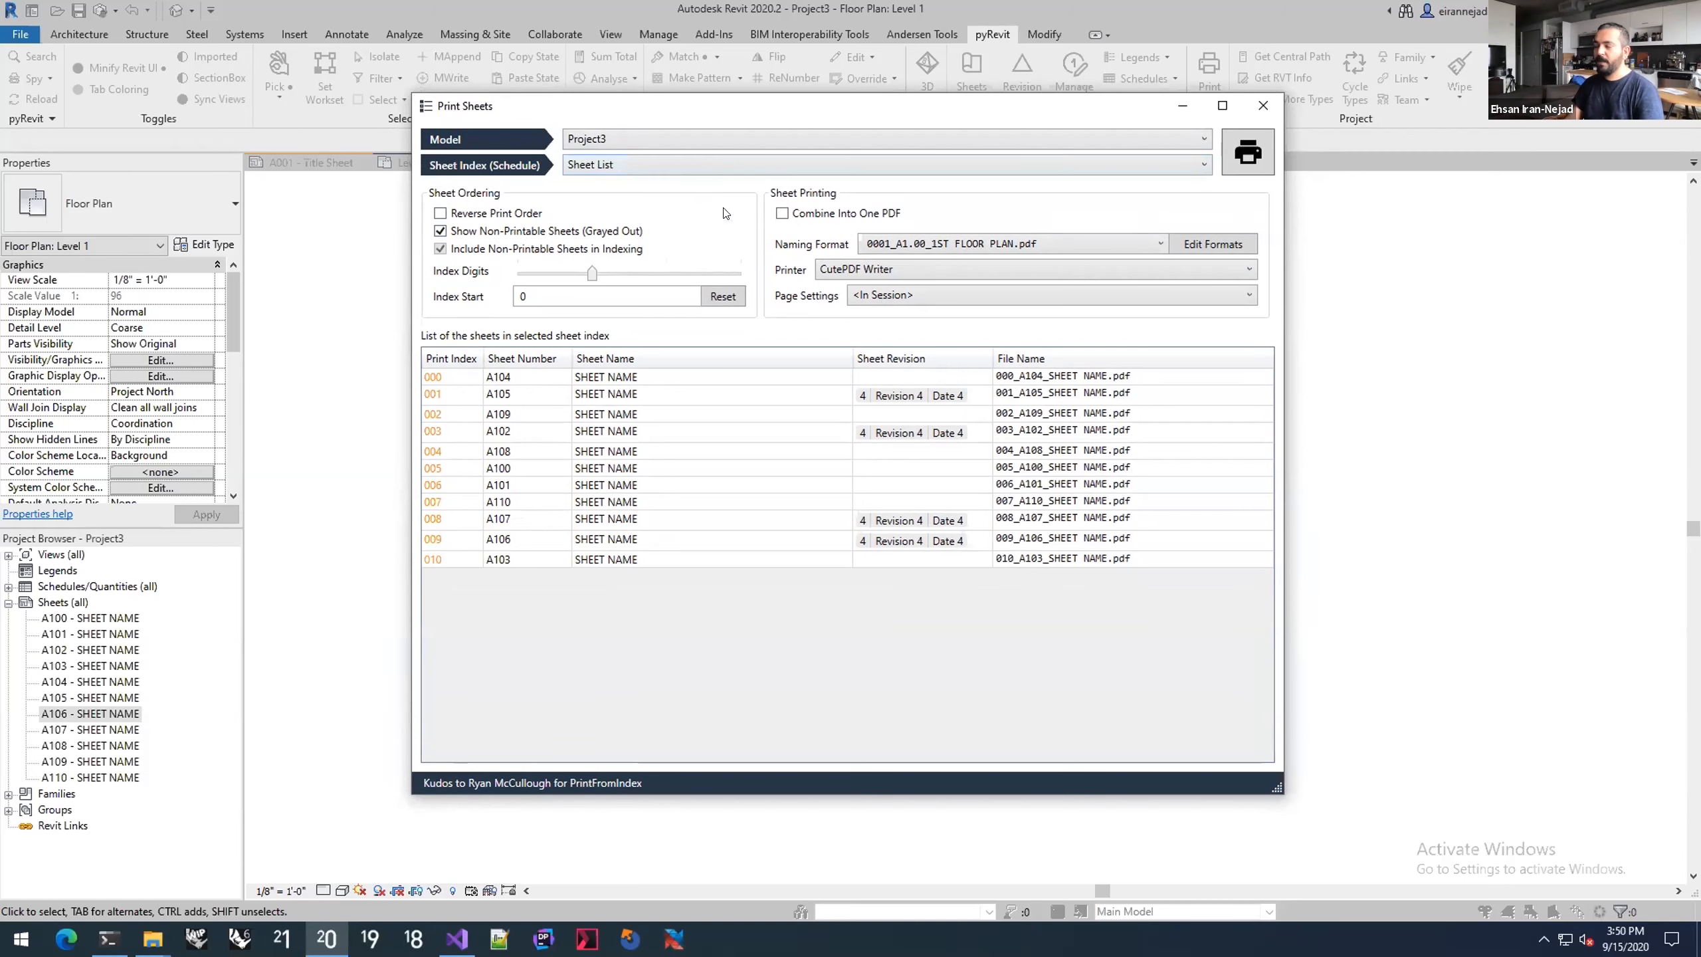
{"action": "left_click", "coordinate": [782, 214]}
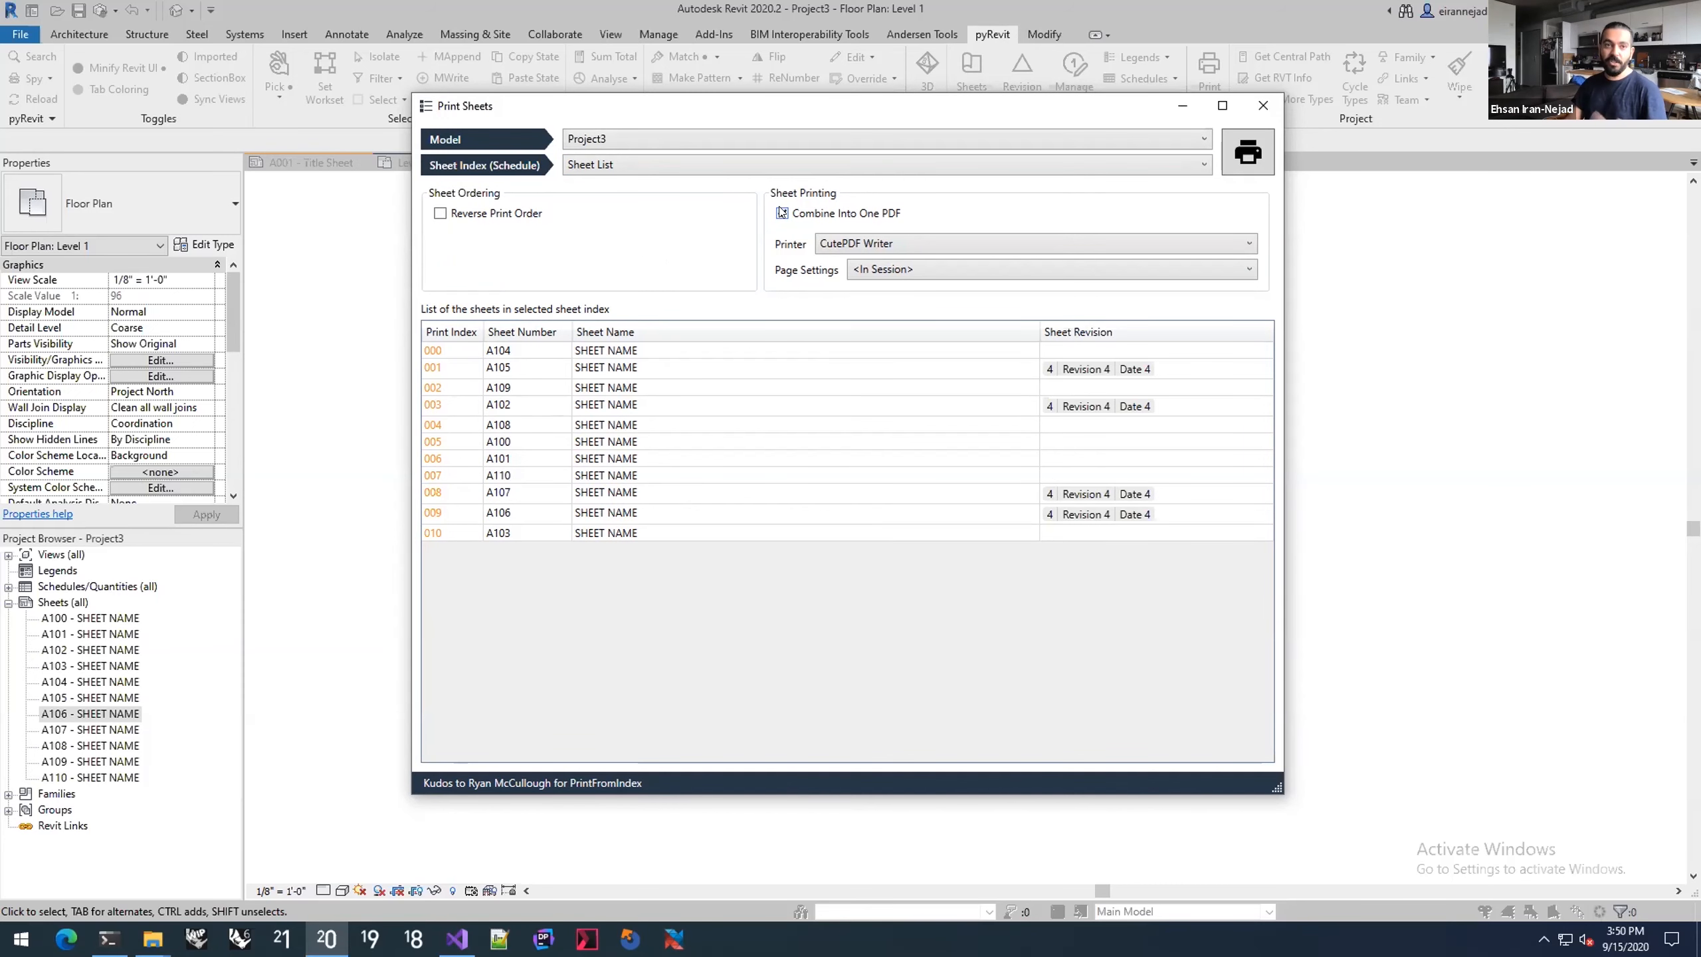
{"action": "left_click", "coordinate": [813, 212]}
Step: Set the page settings to <Variable Paper Size>, close the output window, and read the print settings guide before collapsing it
{"action": "left_click", "coordinate": [877, 297]}
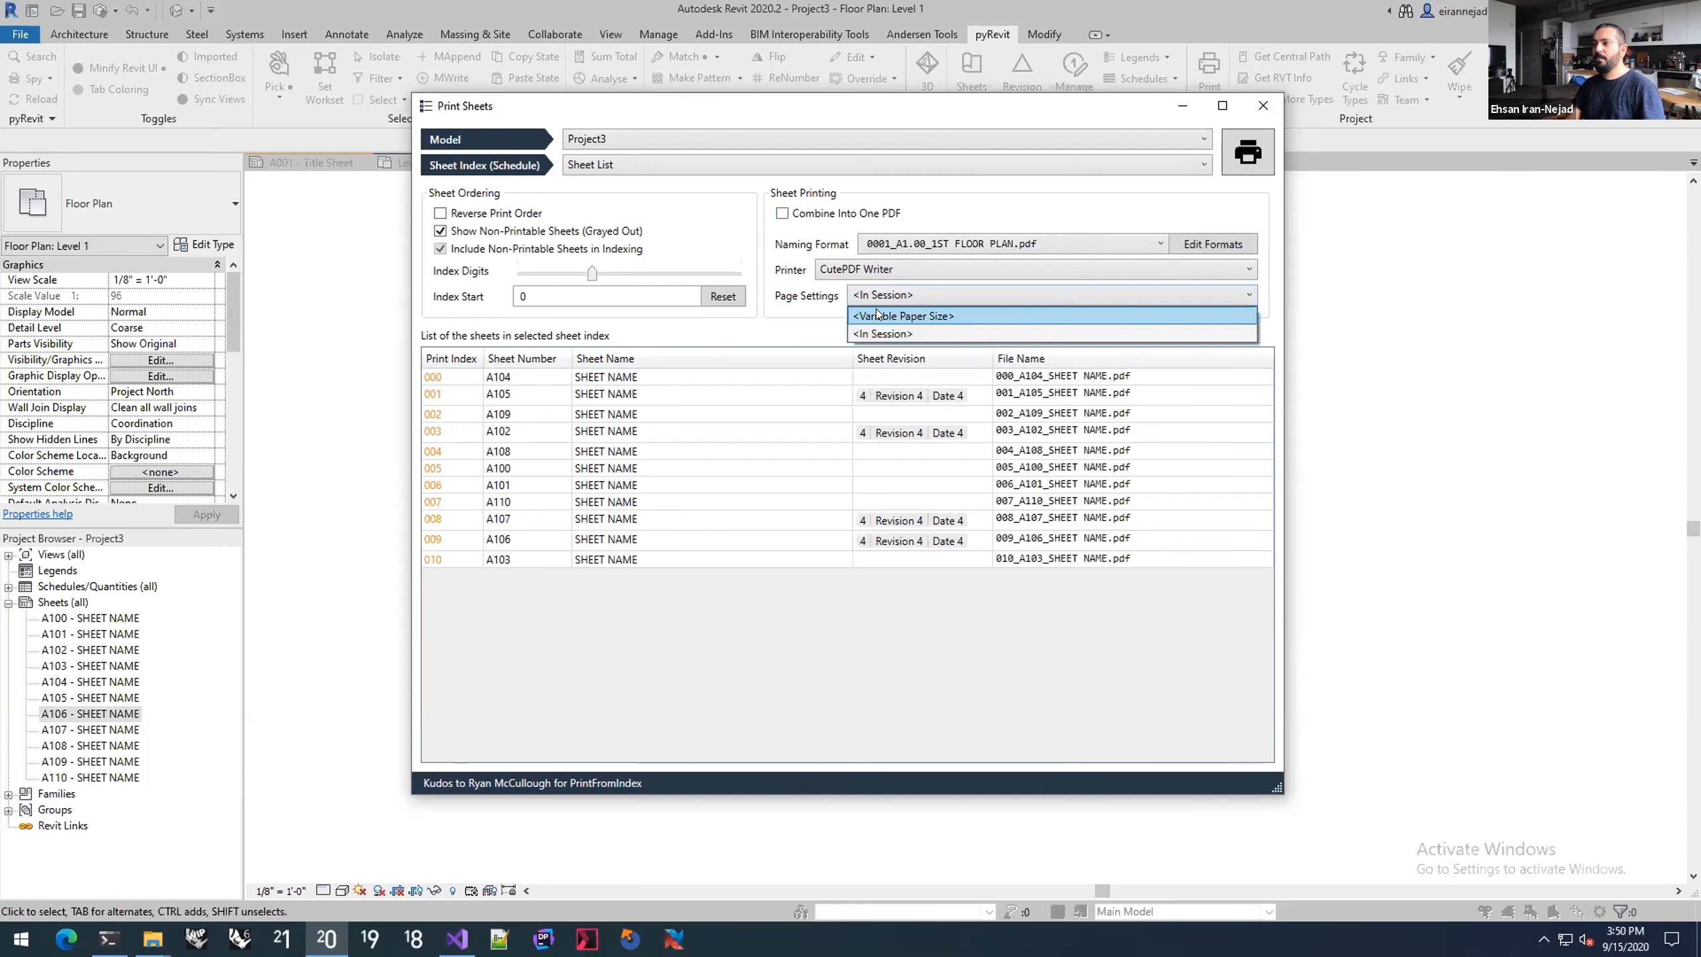
{"action": "left_click", "coordinate": [877, 317]}
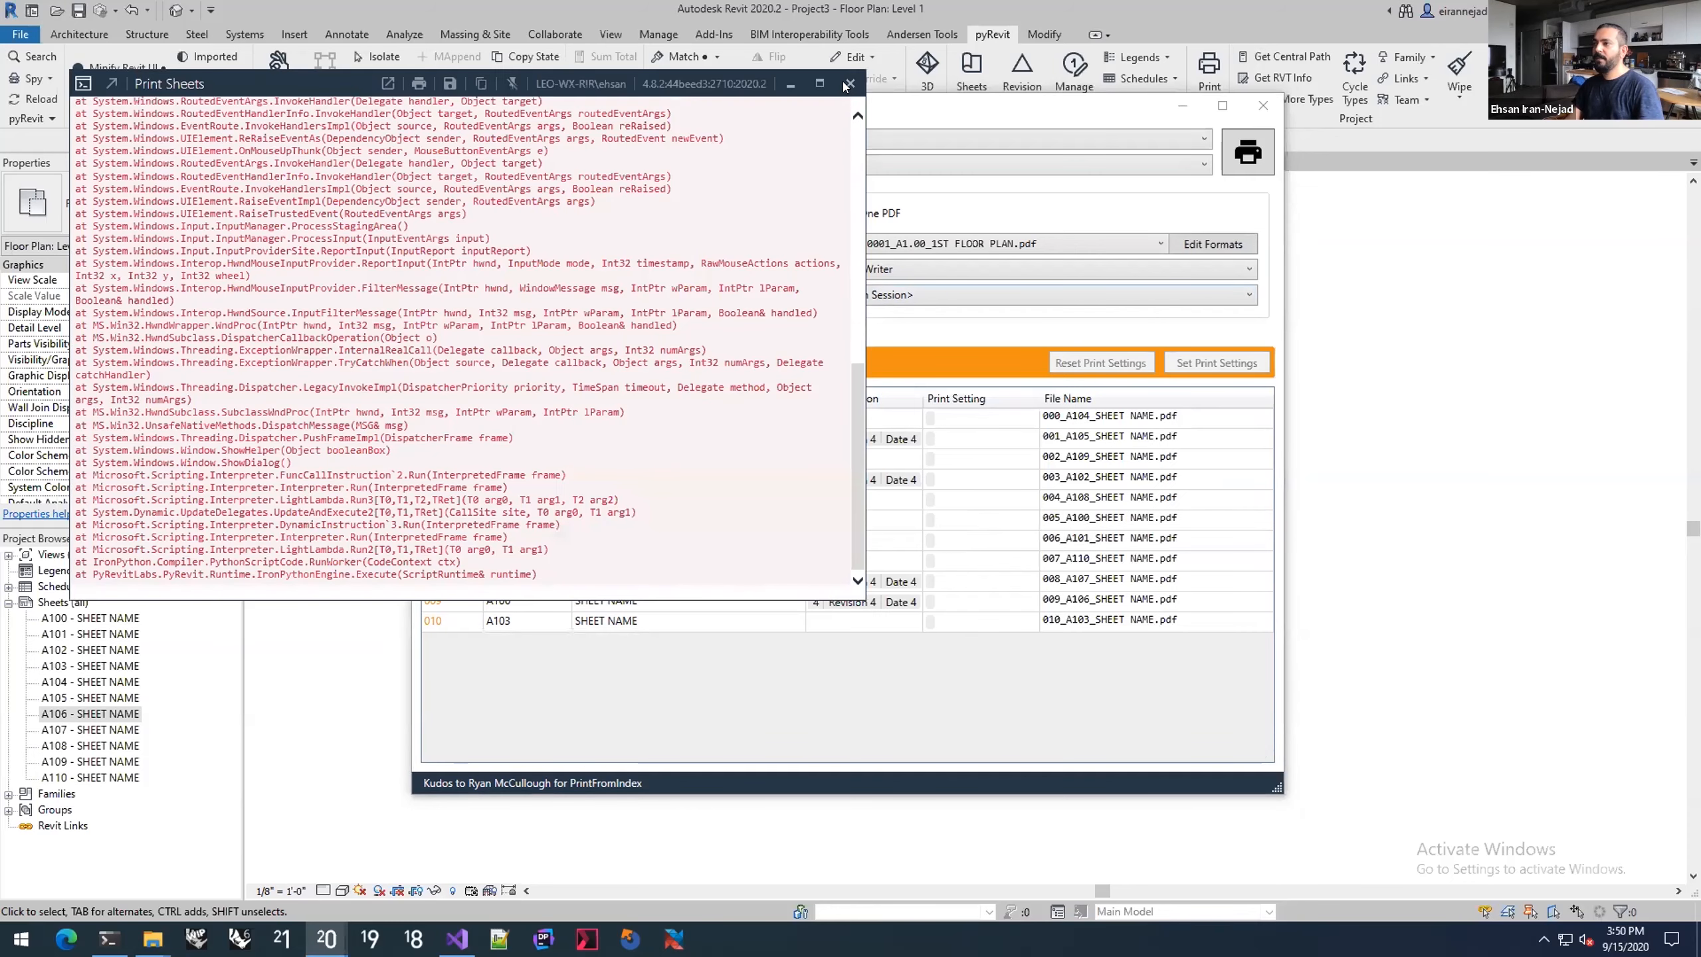
{"action": "left_click", "coordinate": [847, 80]}
{"action": "left_click", "coordinate": [432, 361]}
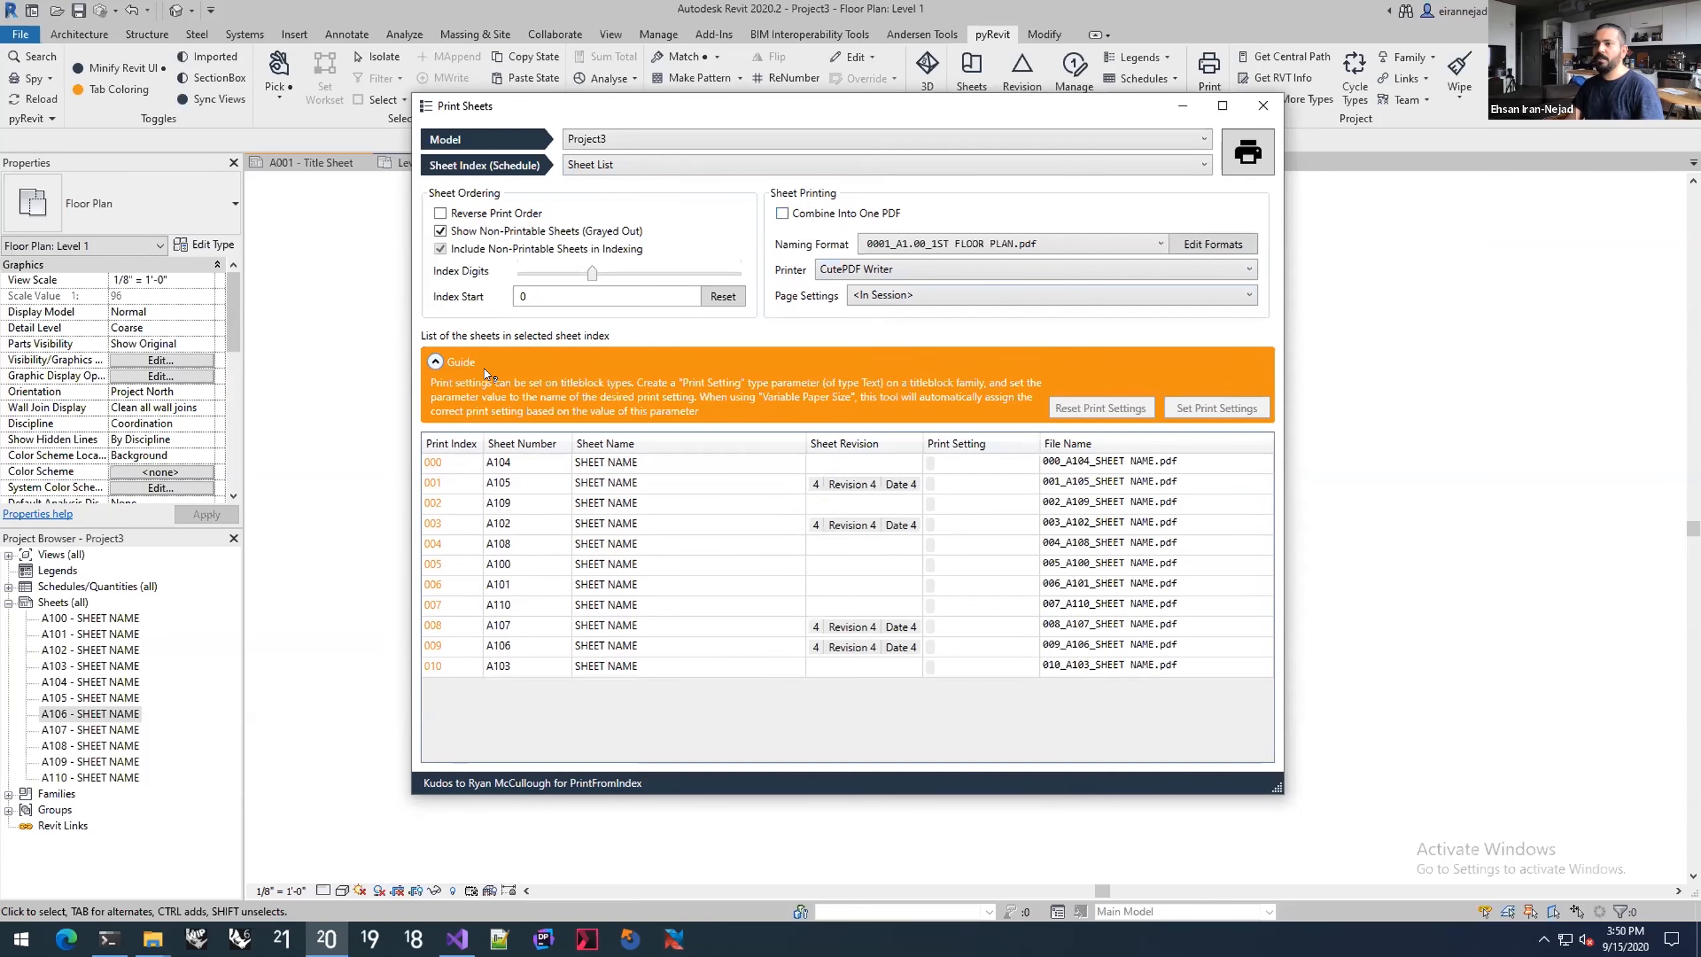
{"action": "left_click", "coordinate": [447, 361]}
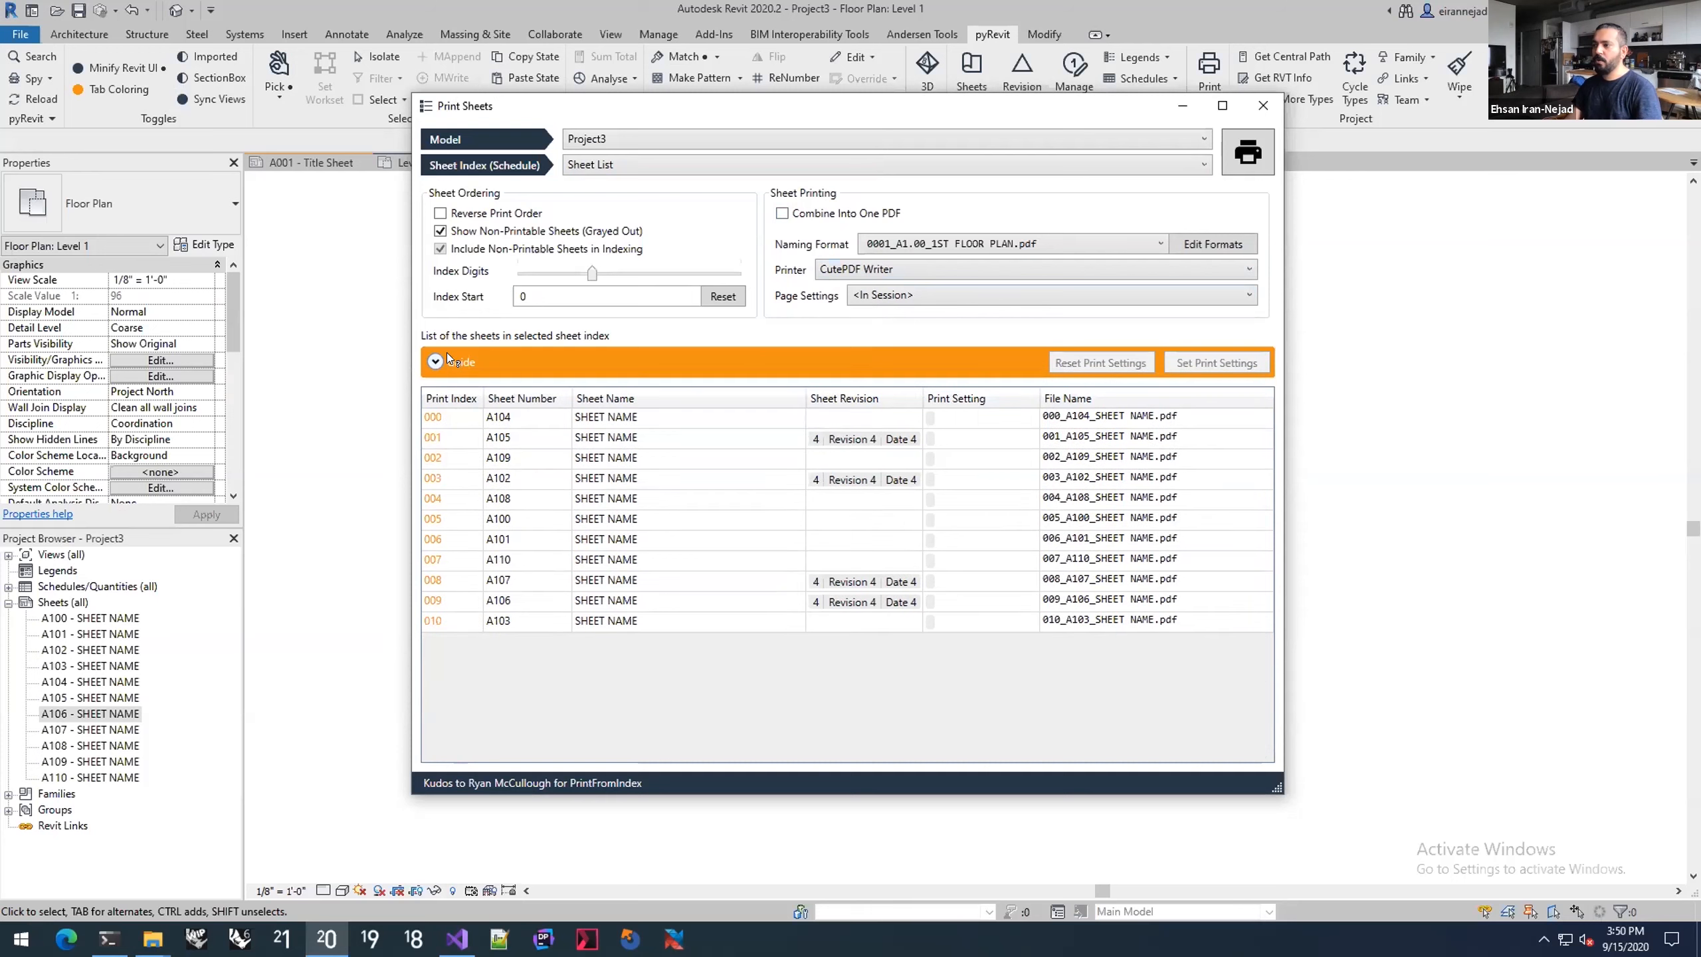
Step: Try to set the print settings for sheet A105, declining the recovery file and dismissing the error report
{"action": "left_click", "coordinate": [925, 438]}
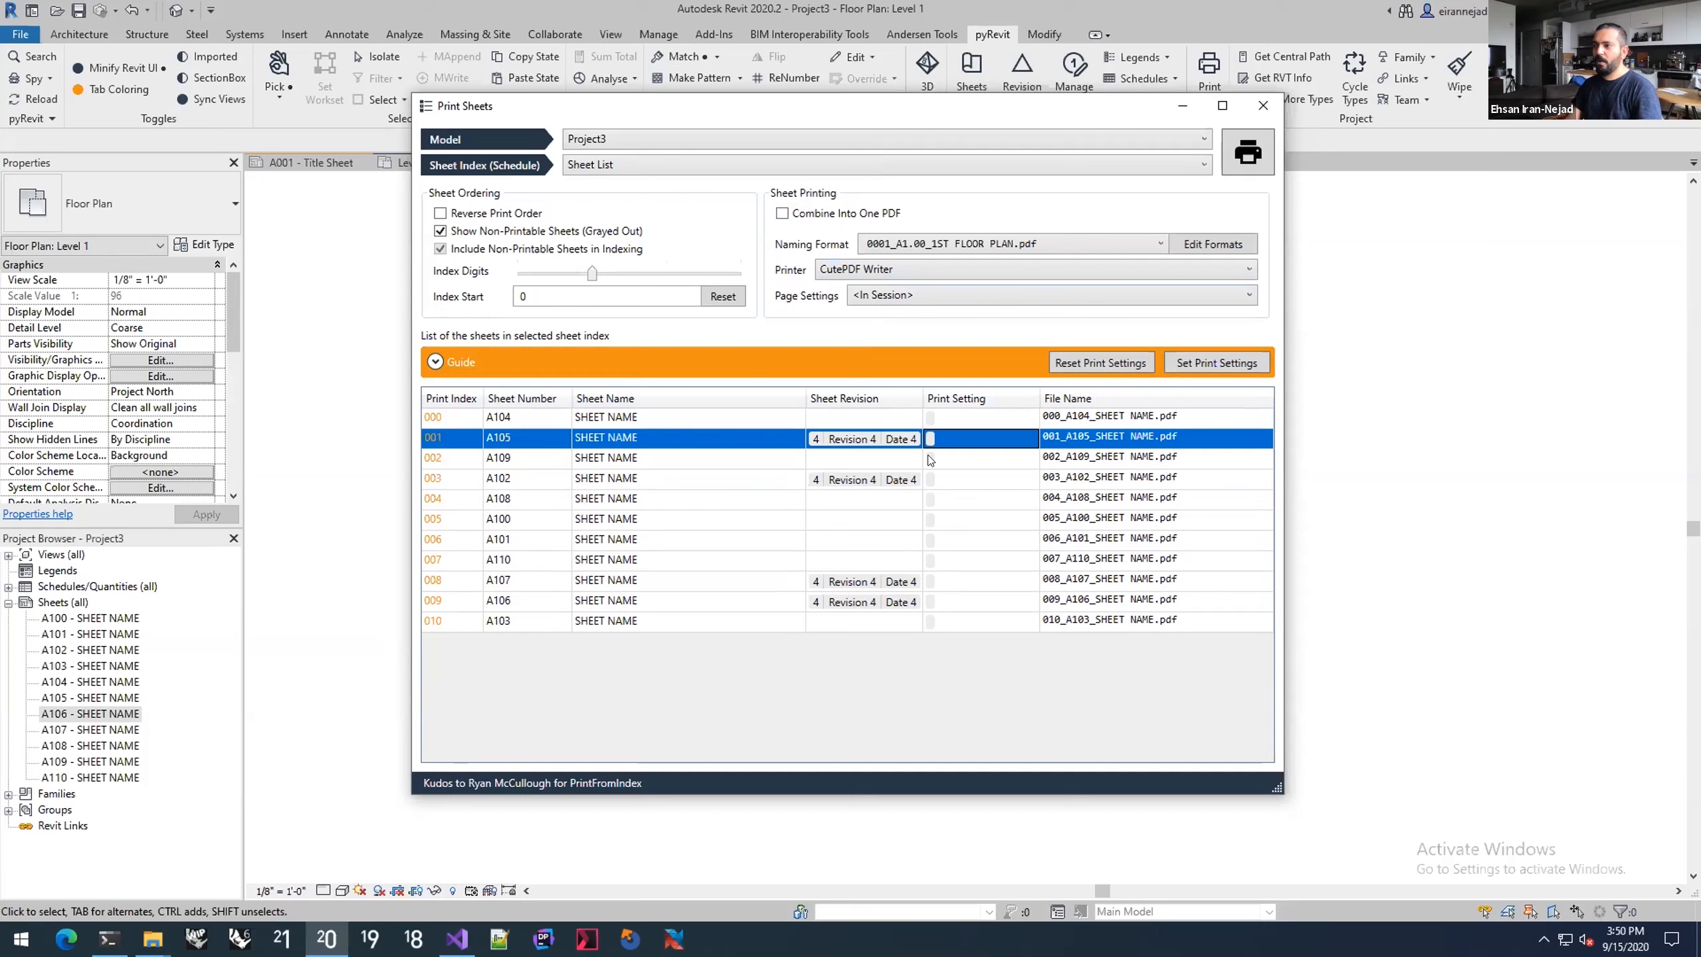
{"action": "left_click", "coordinate": [1206, 363]}
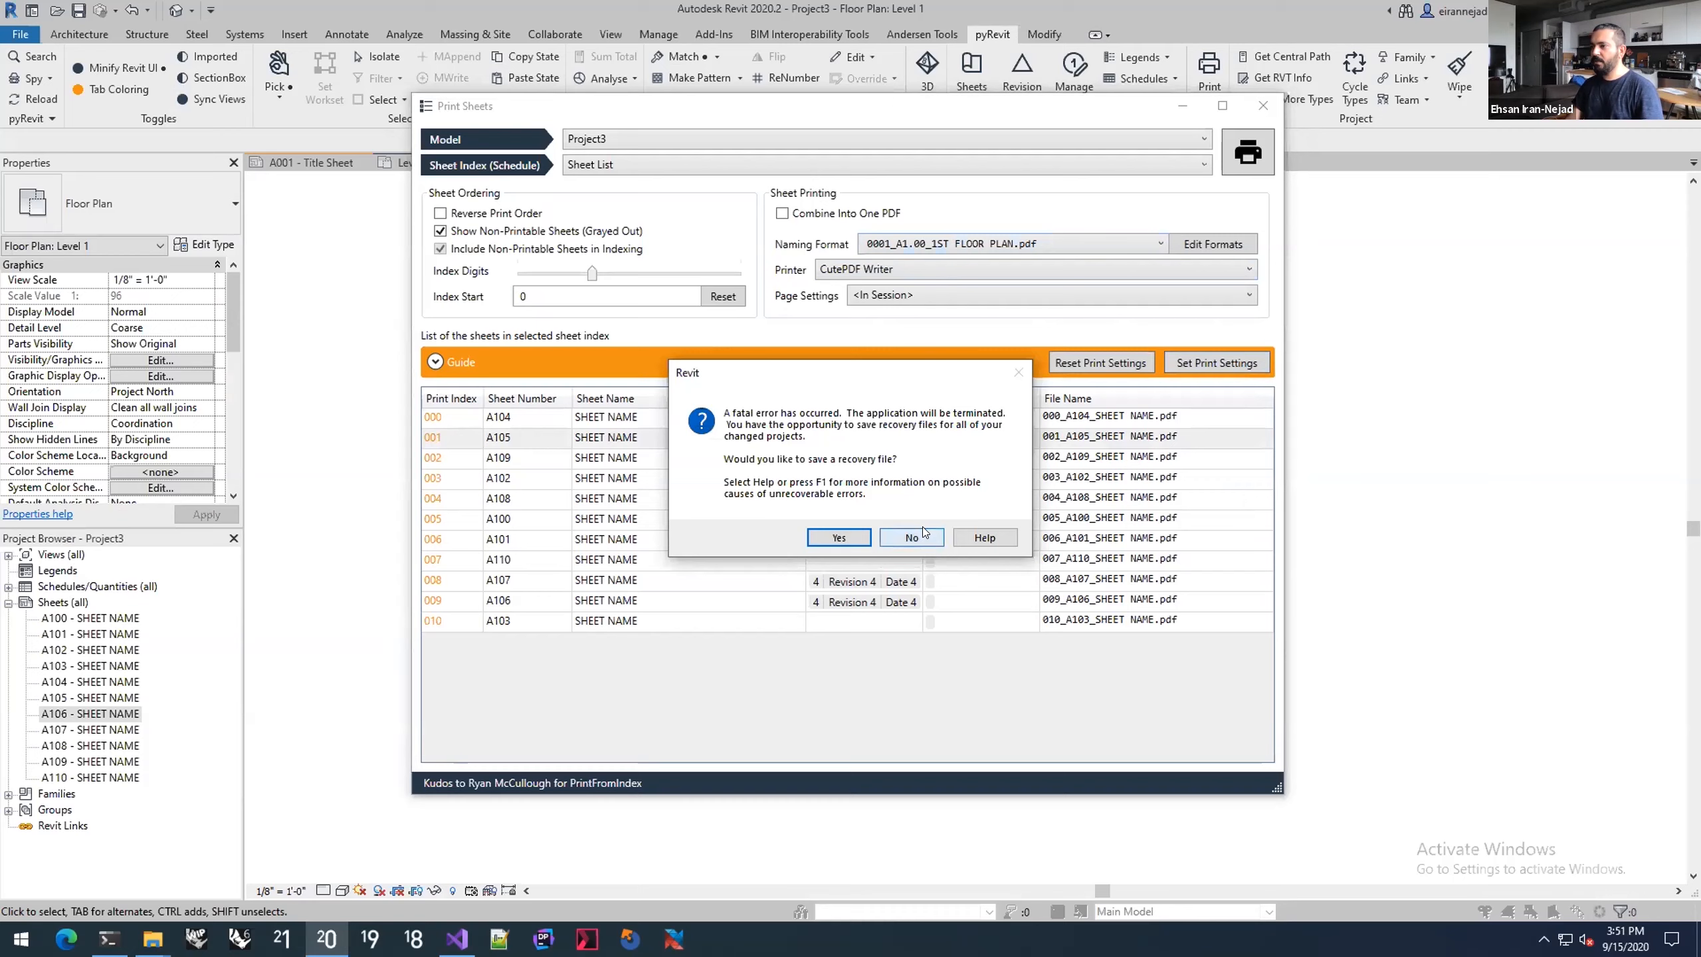
{"action": "left_click", "coordinate": [922, 529]}
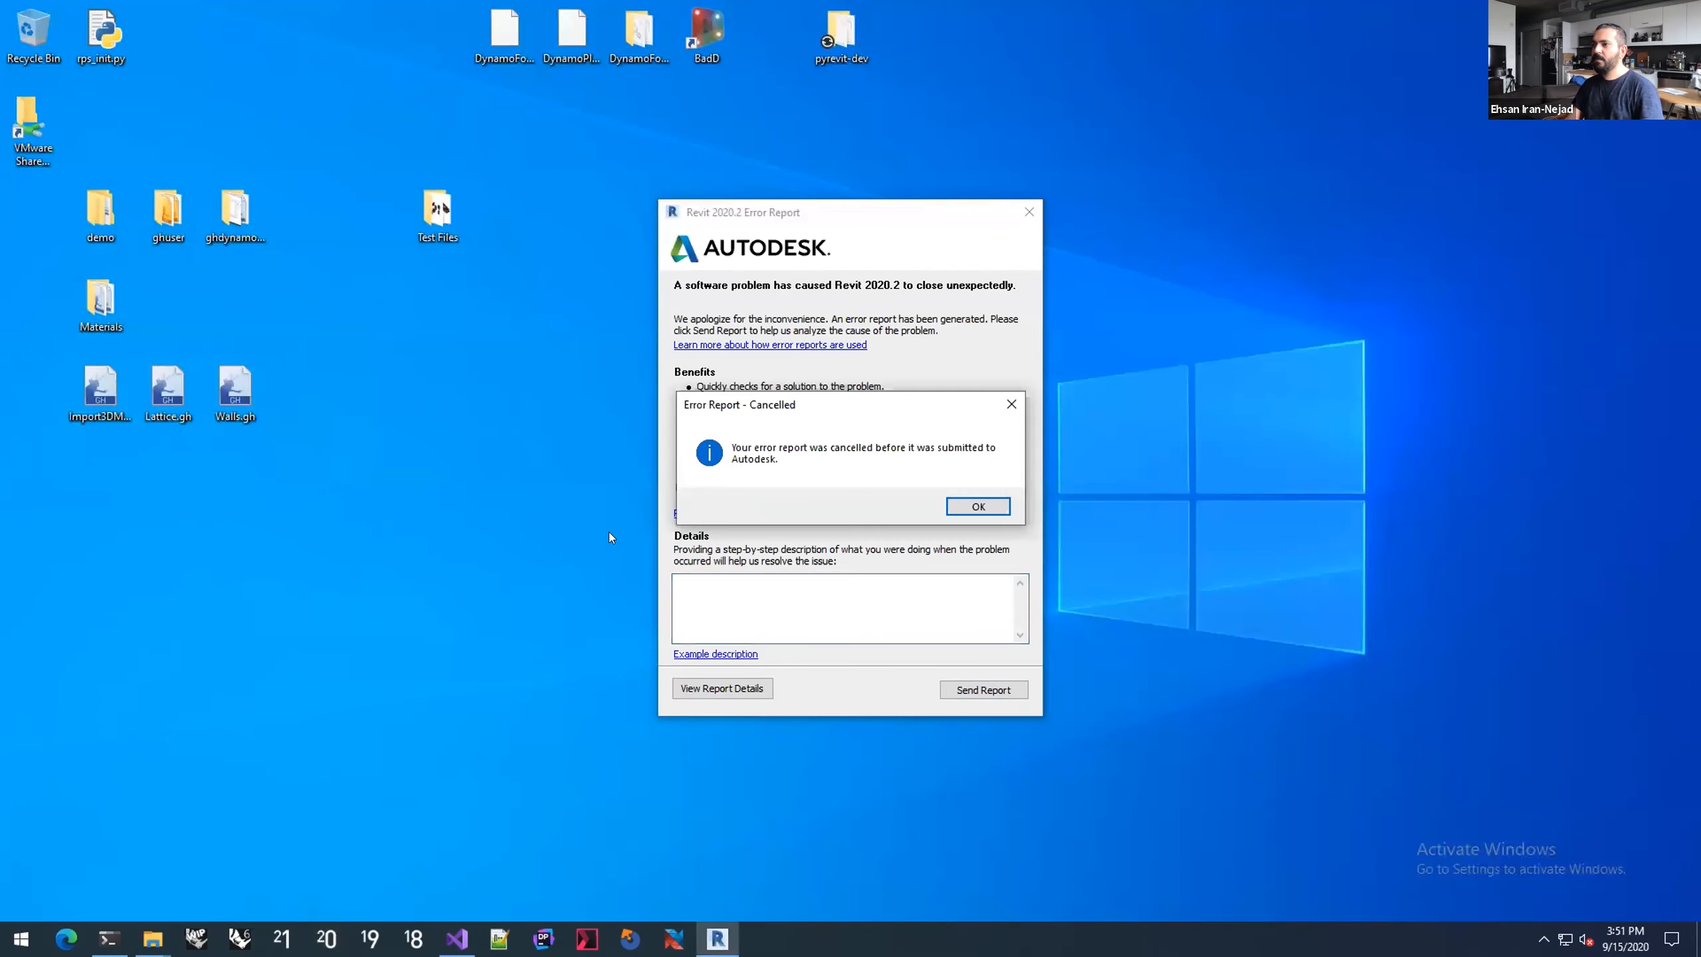
{"action": "left_click", "coordinate": [952, 507]}
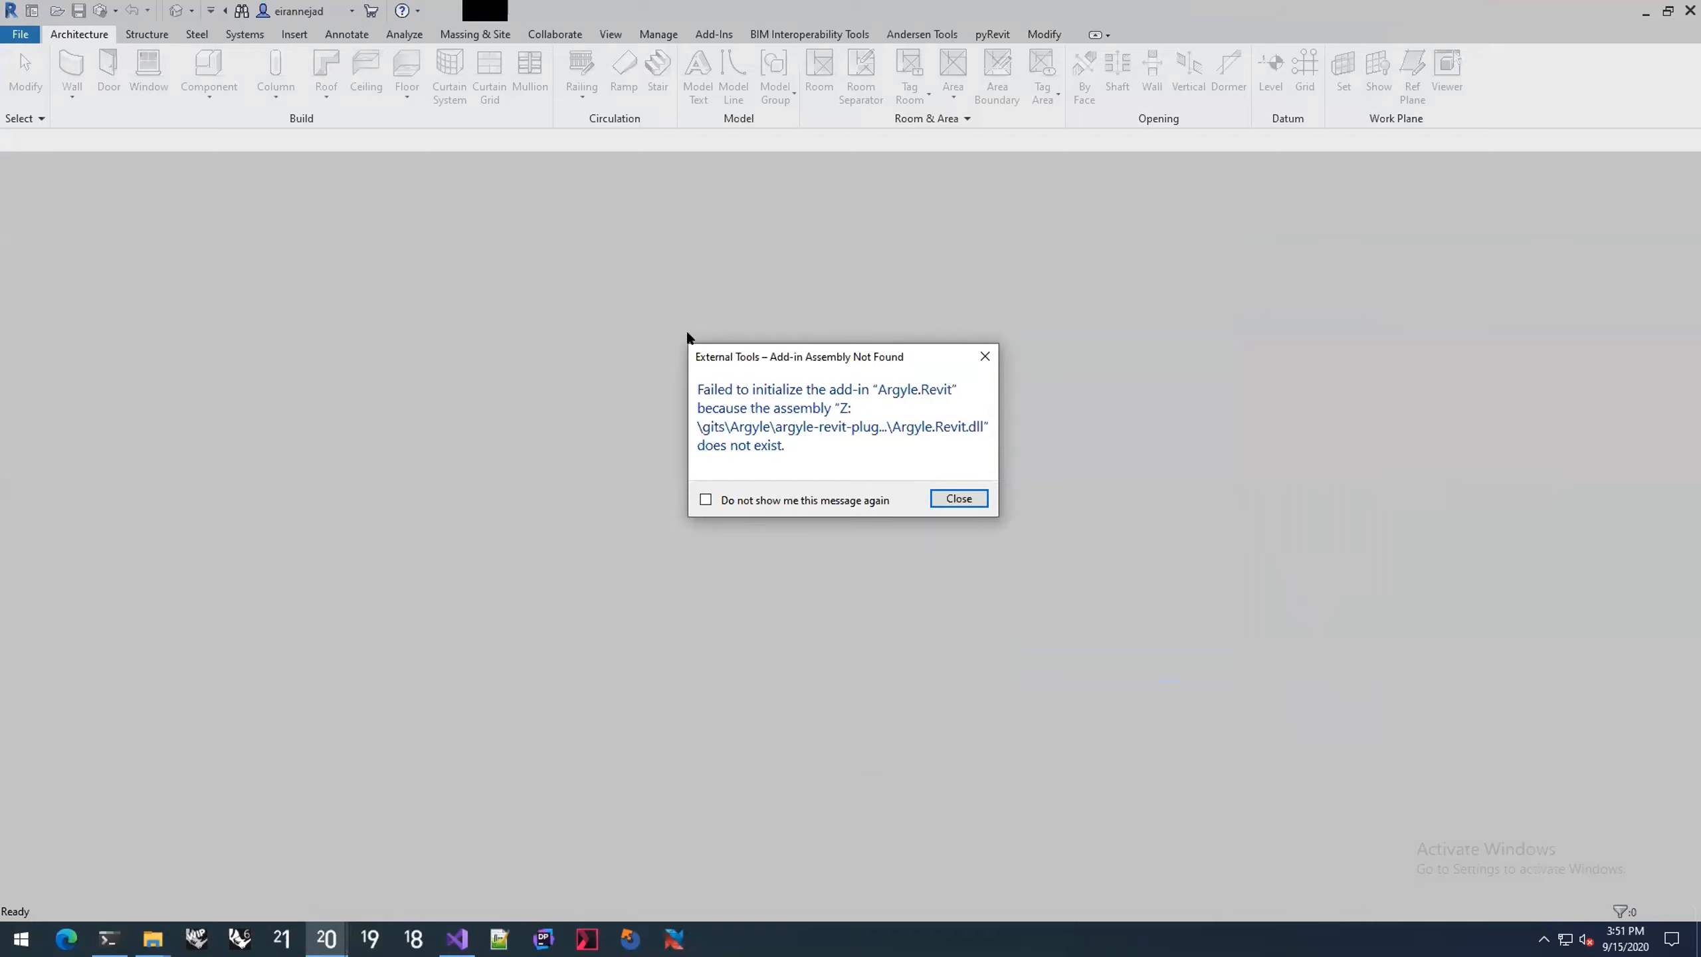
Step: Dismiss the missing add-in notice, open the recent RAC_basic_sample_project model, and close the pyRevit output window
{"action": "left_click", "coordinate": [958, 499]}
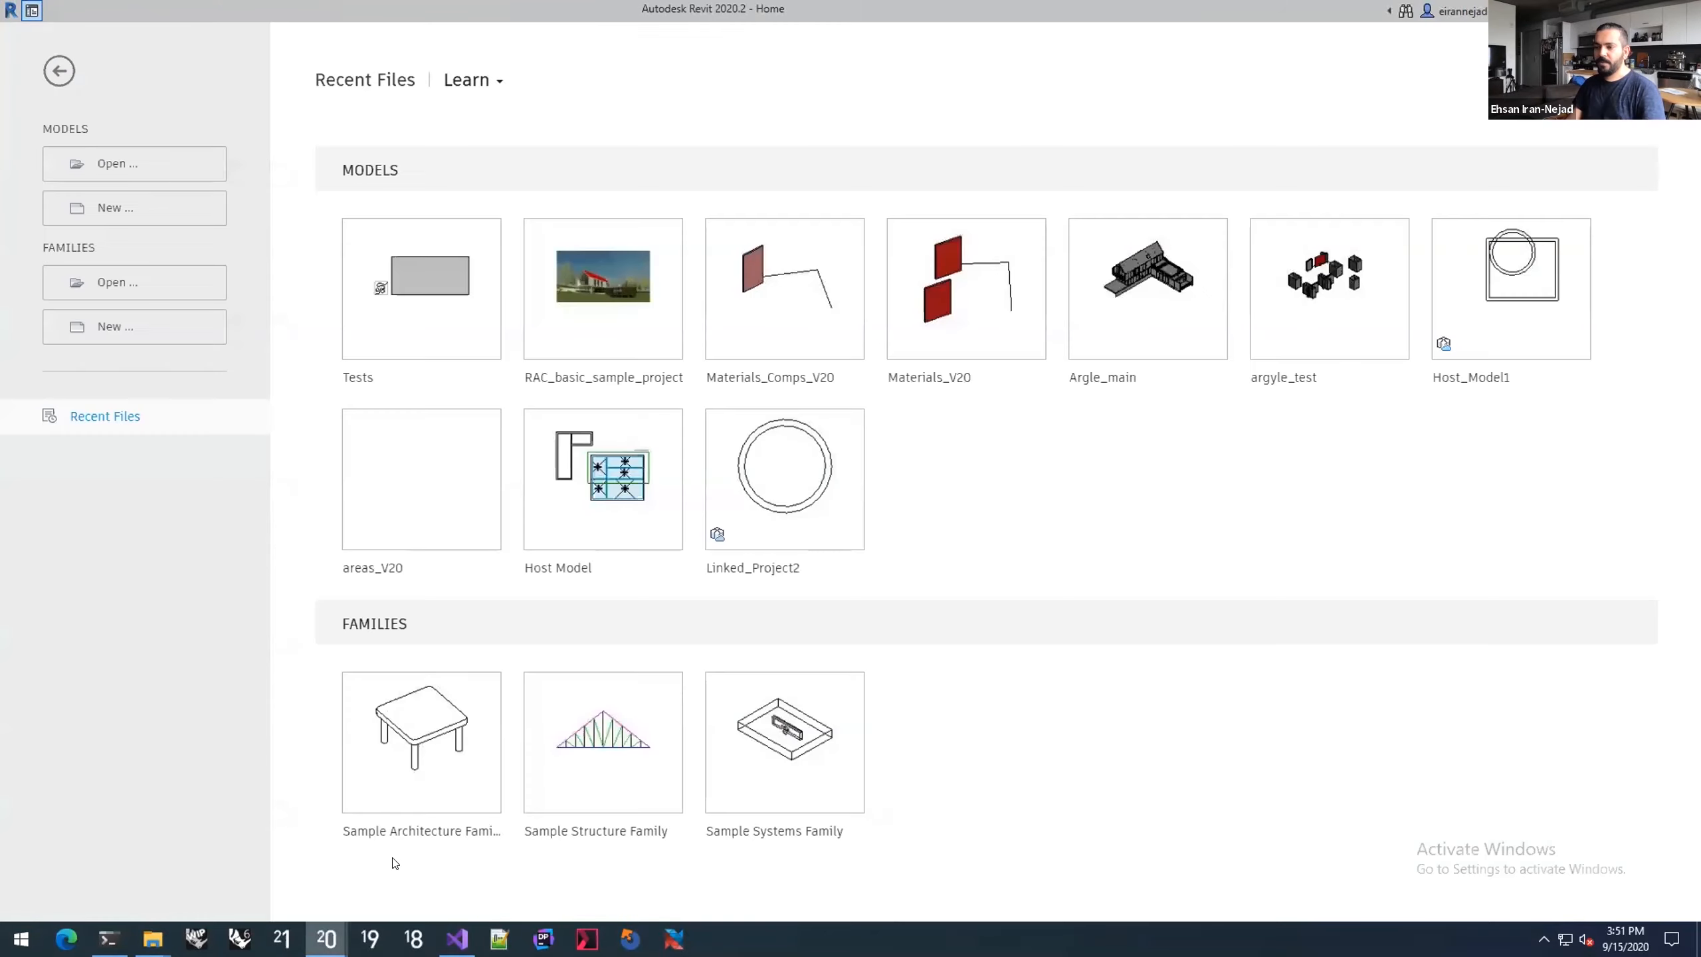
{"action": "left_click", "coordinate": [606, 291]}
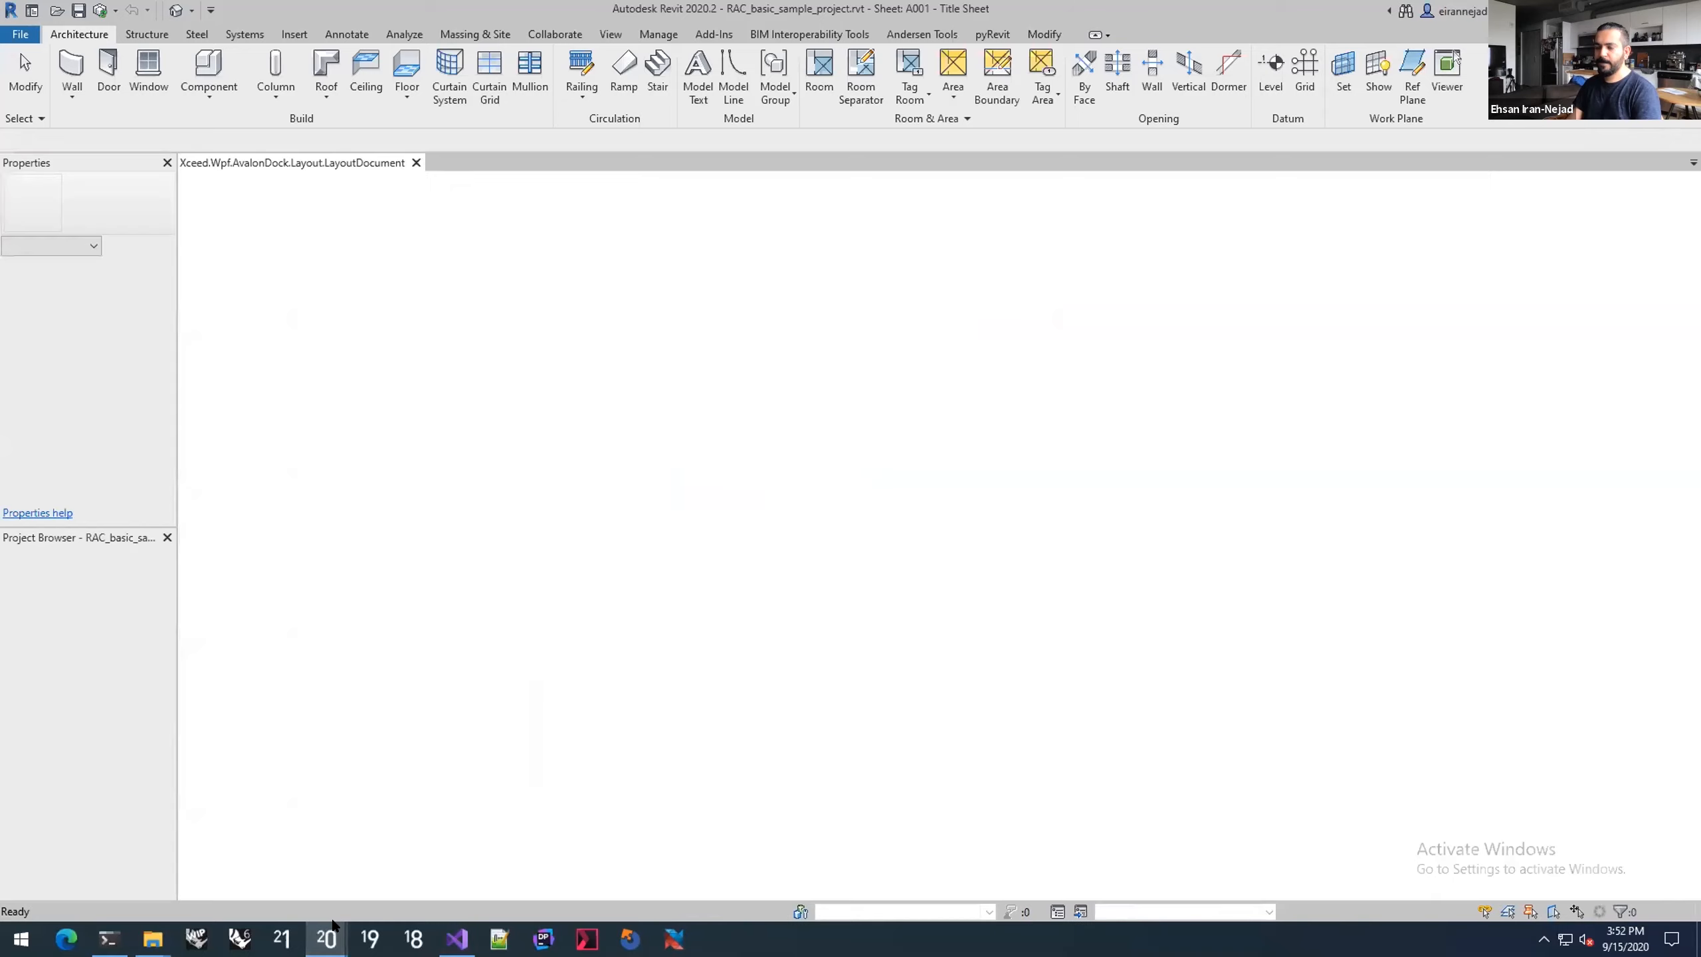
{"action": "mouse_move", "coordinate": [328, 931]}
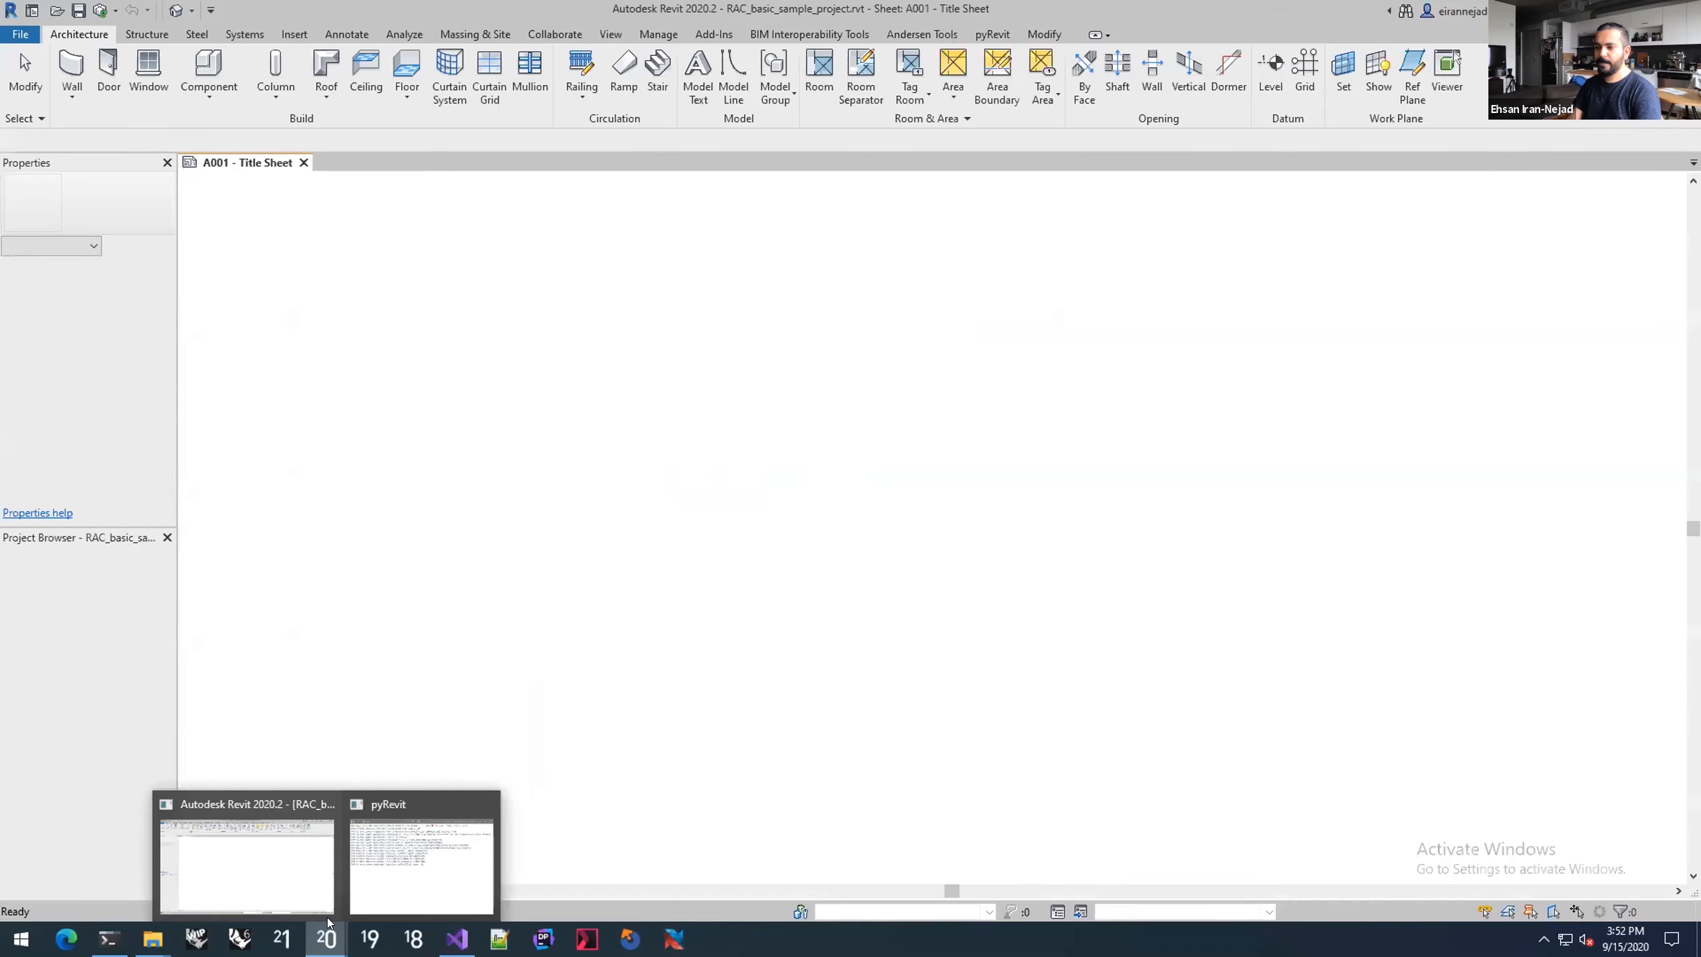
{"action": "left_click", "coordinate": [420, 864]}
{"action": "left_click", "coordinate": [989, 221]}
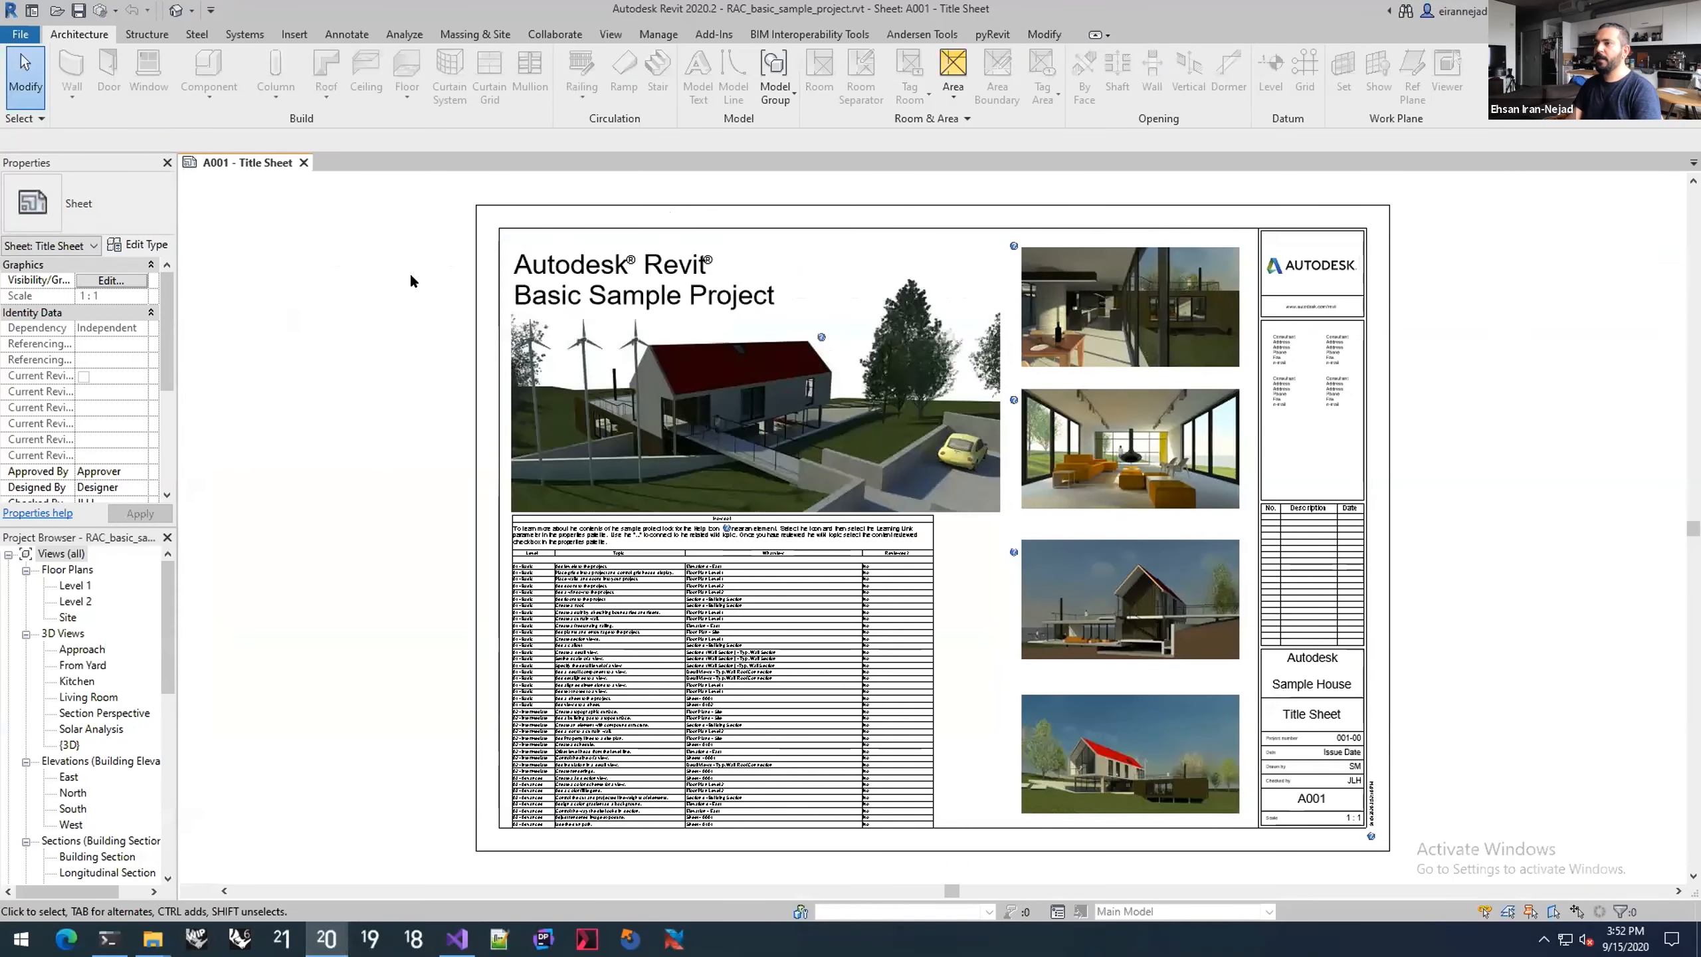
Step: Start the pyRevit Manage Keynotes tool and choose to select a different keynote file instead of converting
{"action": "left_click", "coordinate": [991, 34]}
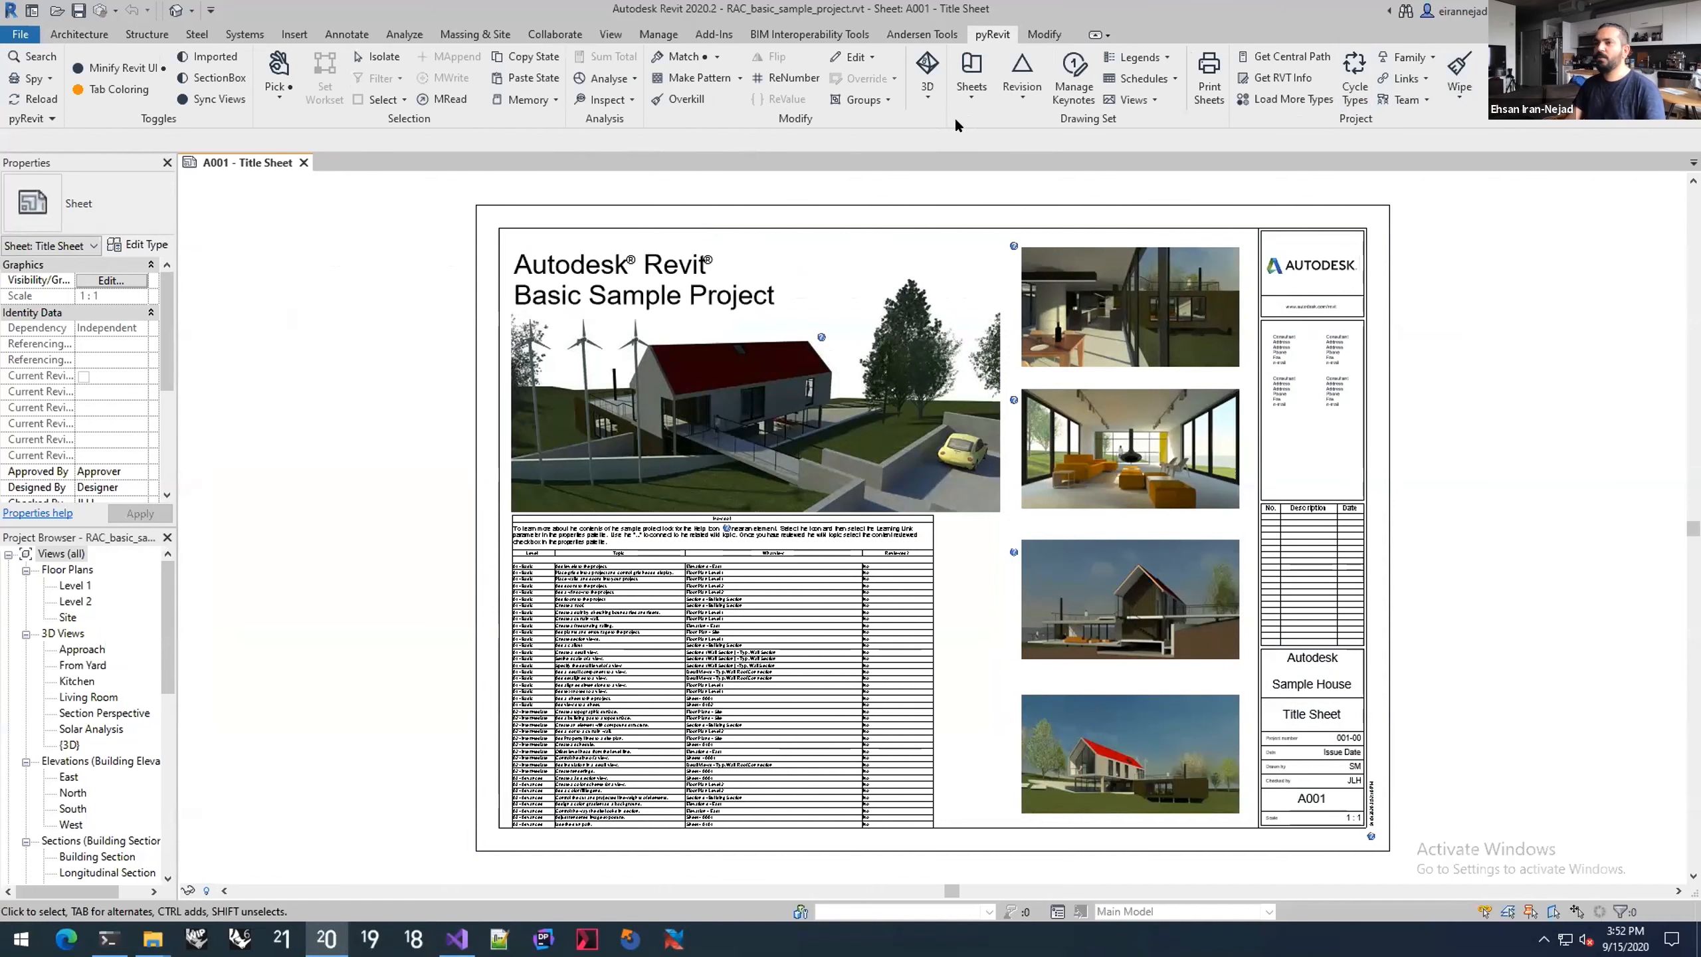
{"action": "left_click", "coordinate": [1071, 97]}
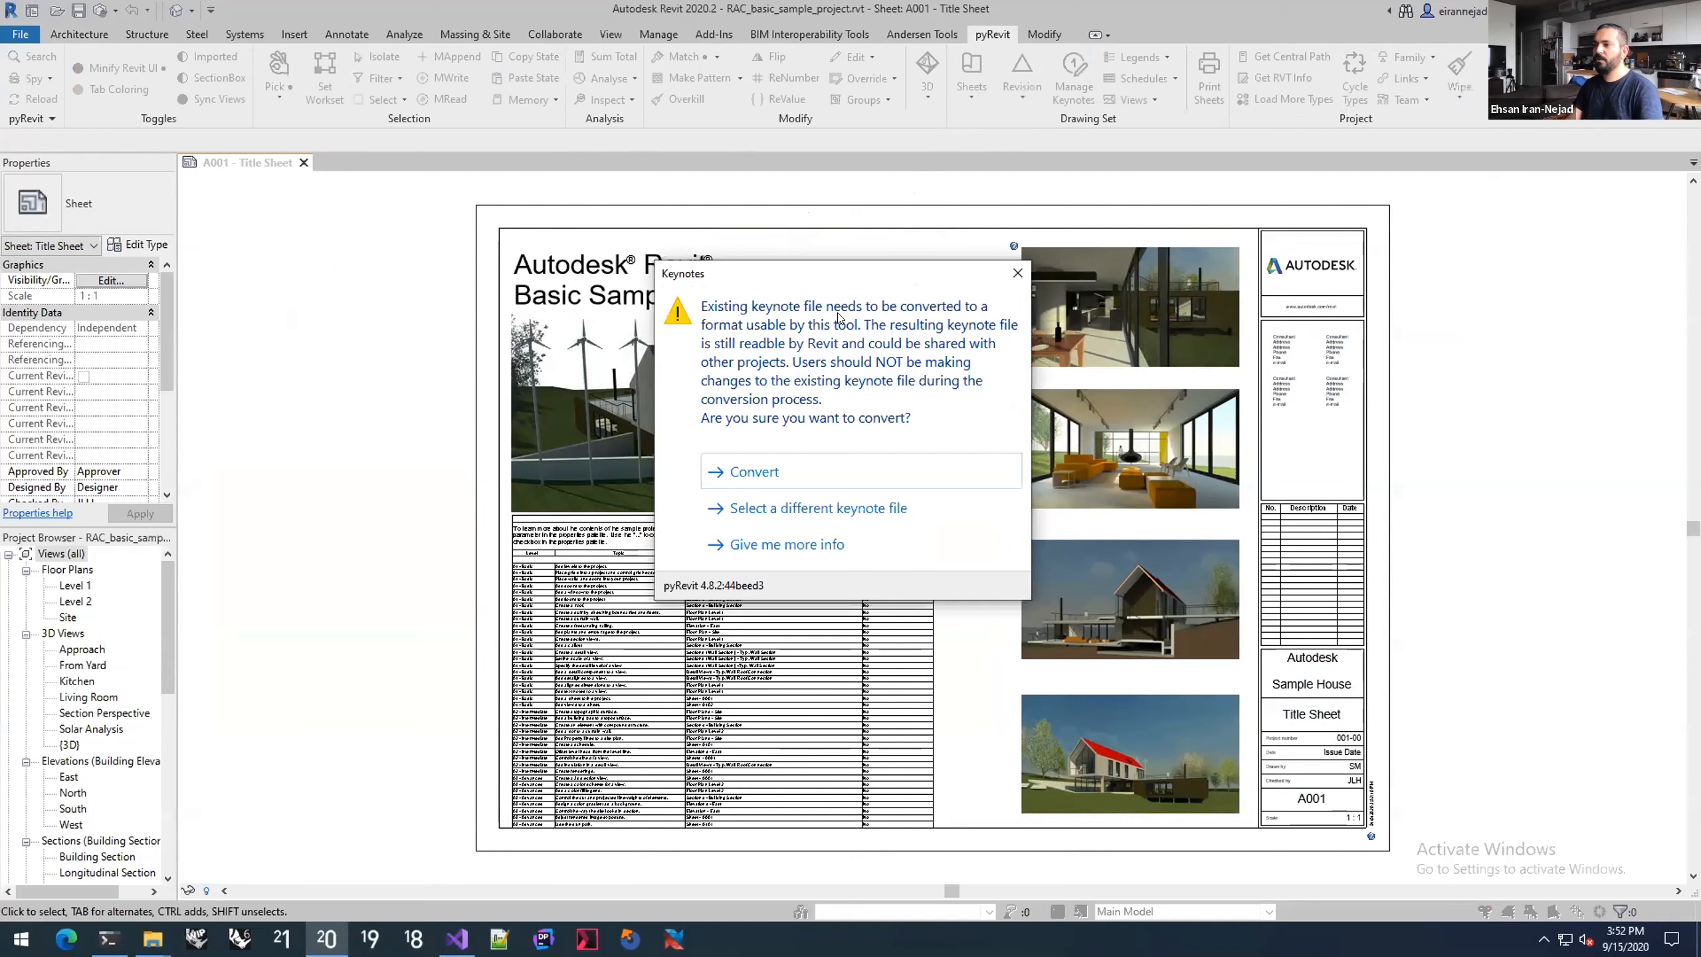
{"action": "left_click_drag", "start_coordinate": [899, 271], "coordinate": [896, 258]}
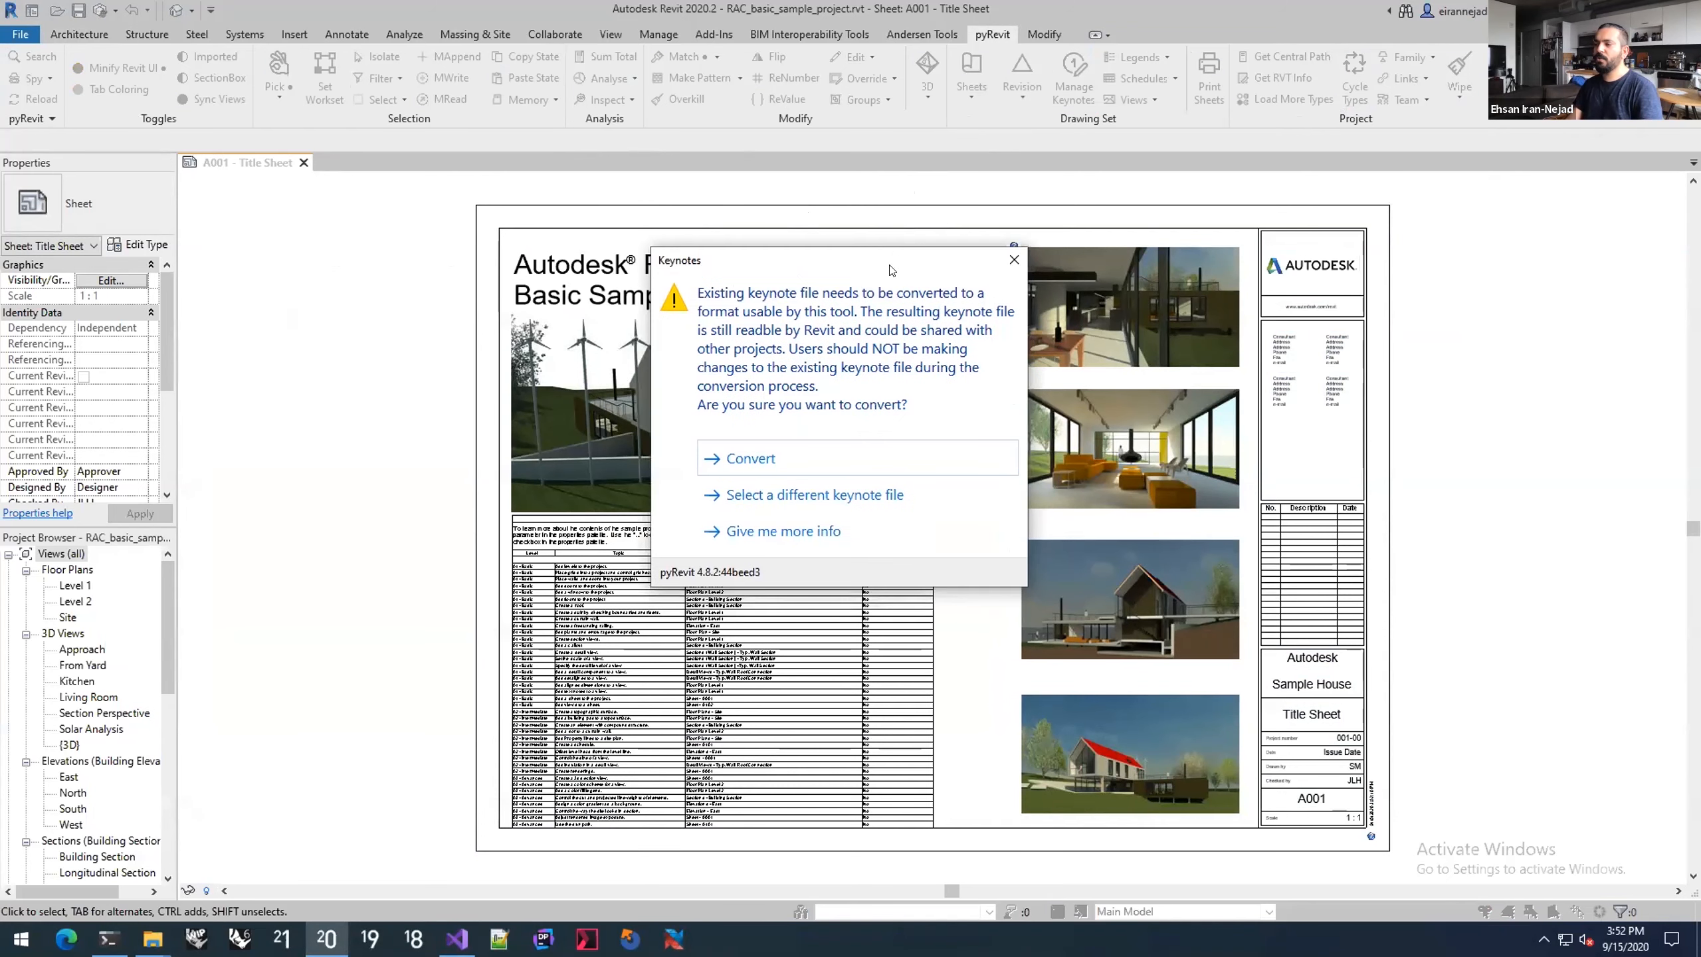
{"action": "left_click", "coordinate": [831, 496]}
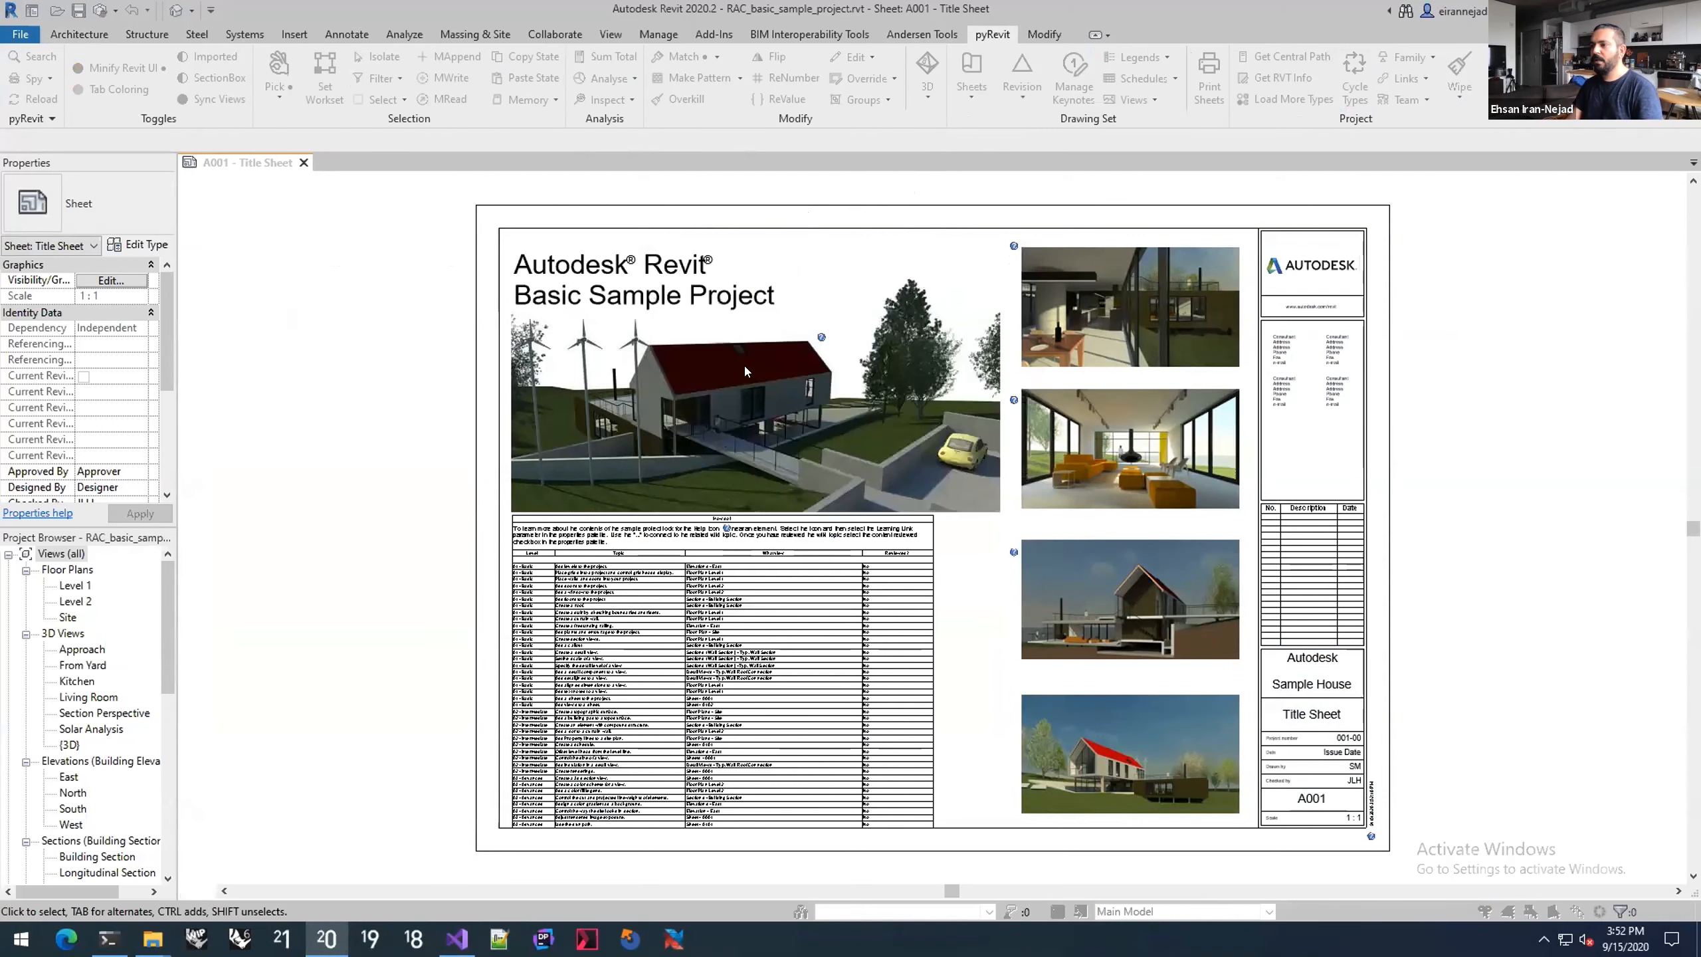
Step: Create a new text document named Keynotes on the Desktop and open it as the keynote file
{"action": "scroll", "coordinate": [598, 329], "scroll_direction": "up", "scroll_amount": 4}
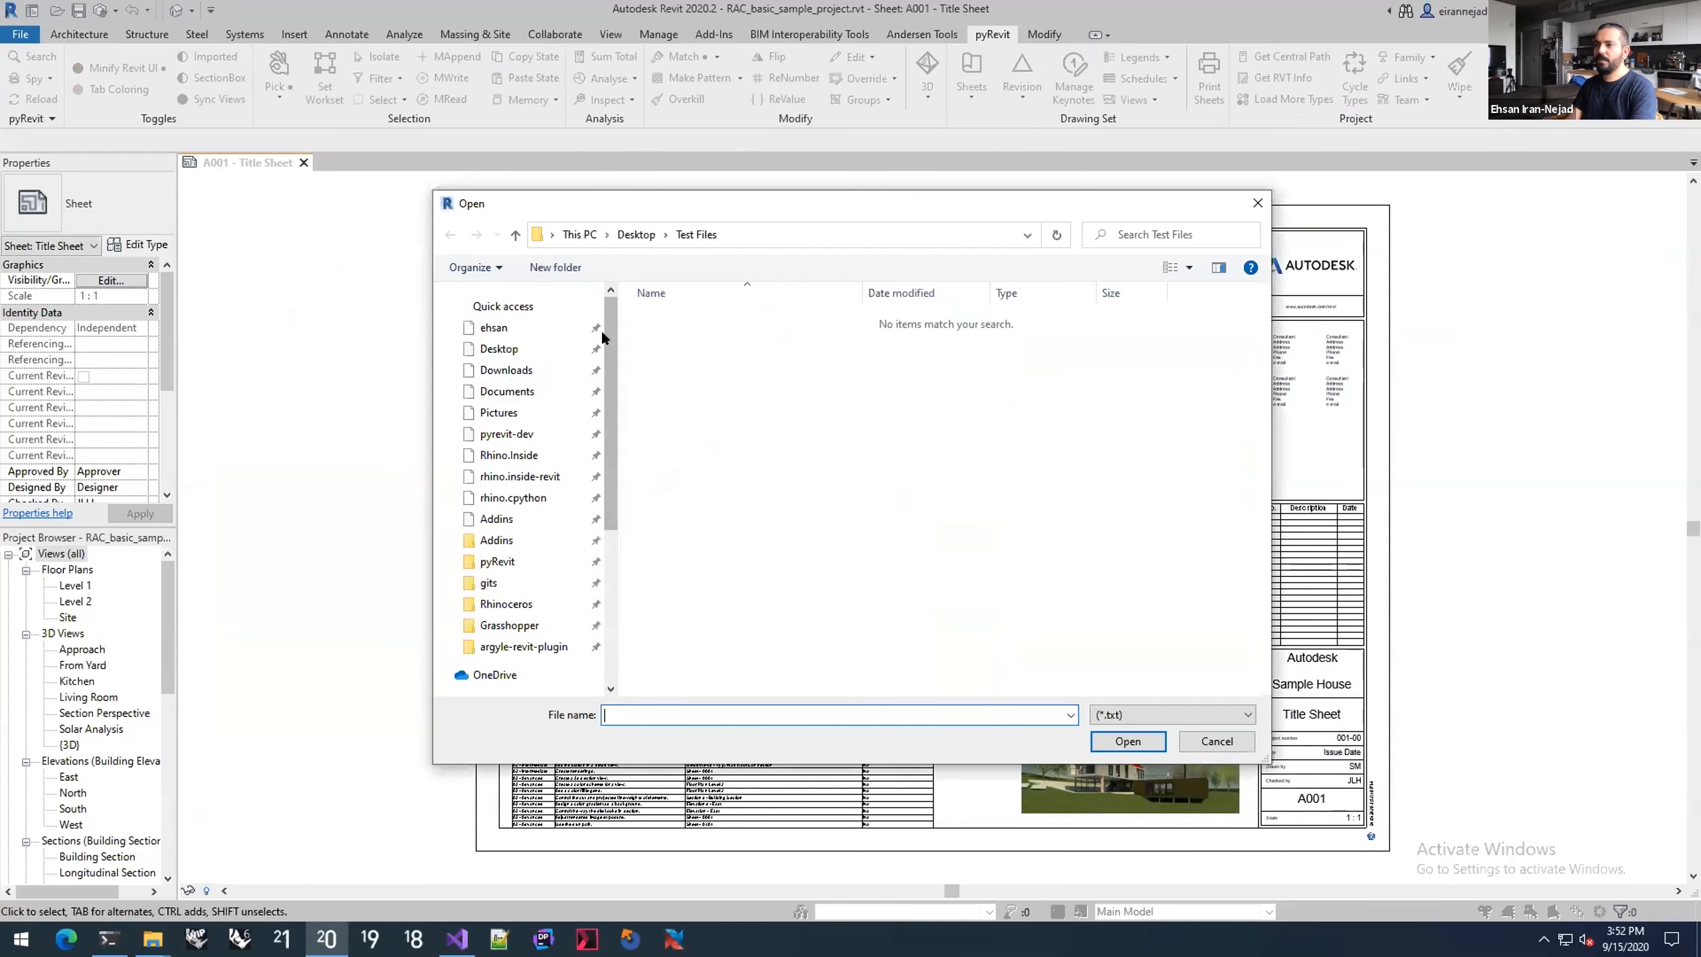
{"action": "left_click", "coordinate": [504, 348]}
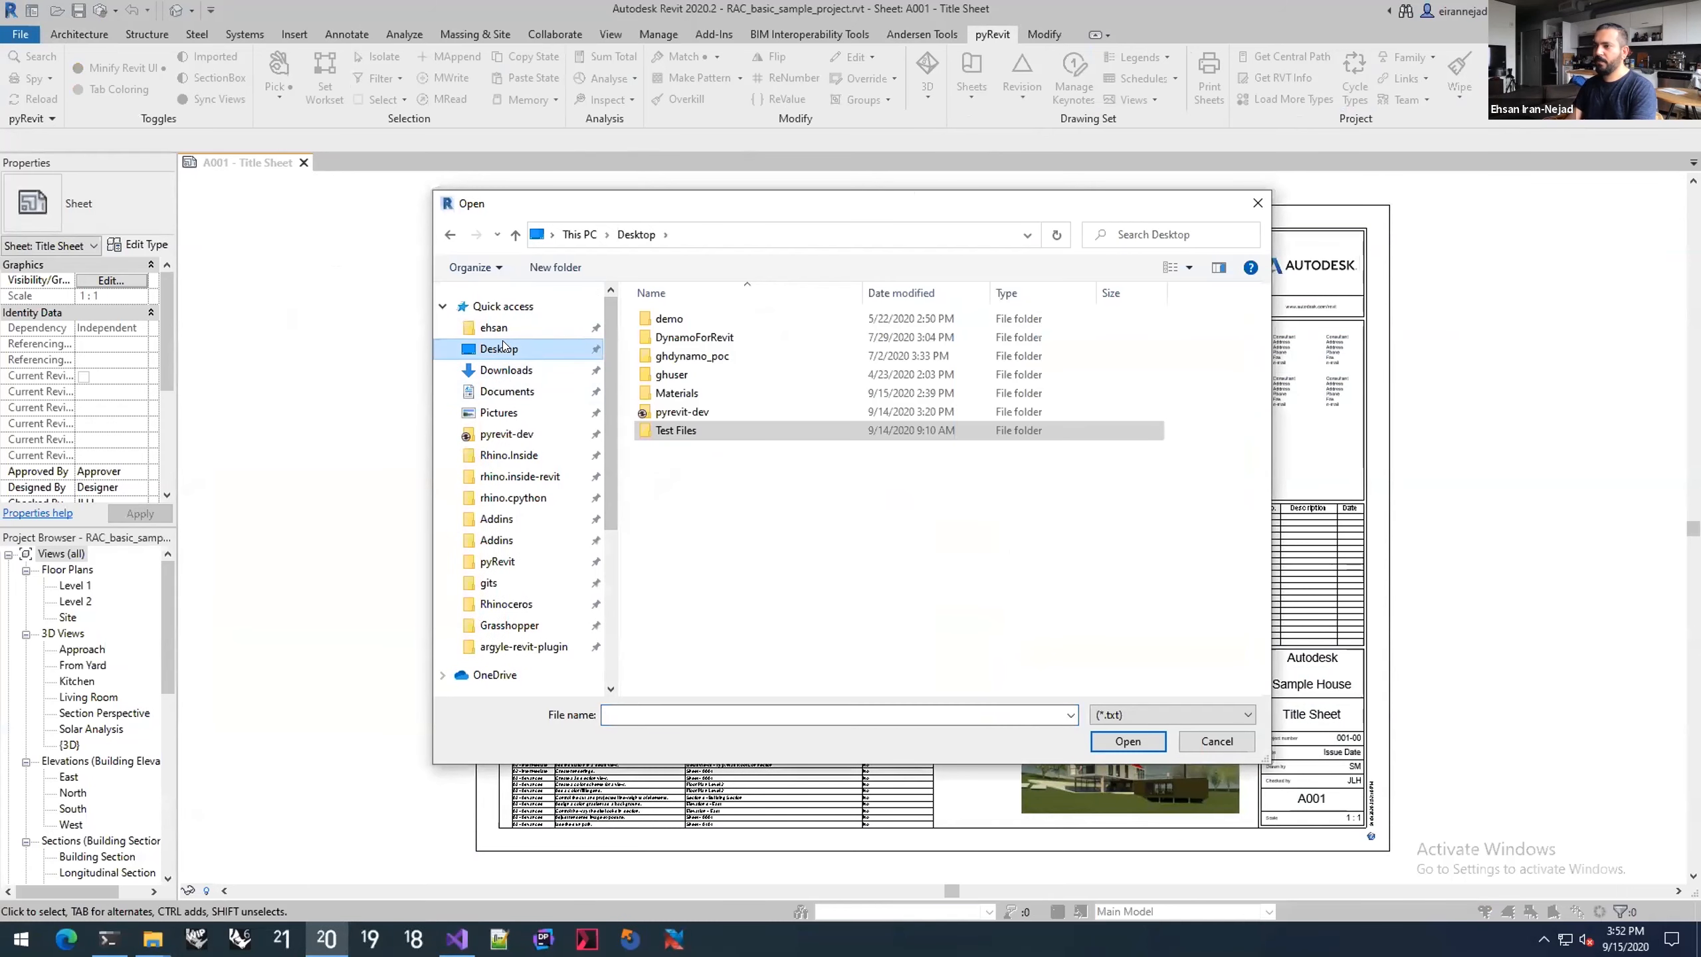
{"action": "double_click", "coordinate": [676, 430]}
{"action": "left_click", "coordinate": [636, 236]}
{"action": "right_click", "coordinate": [719, 526]}
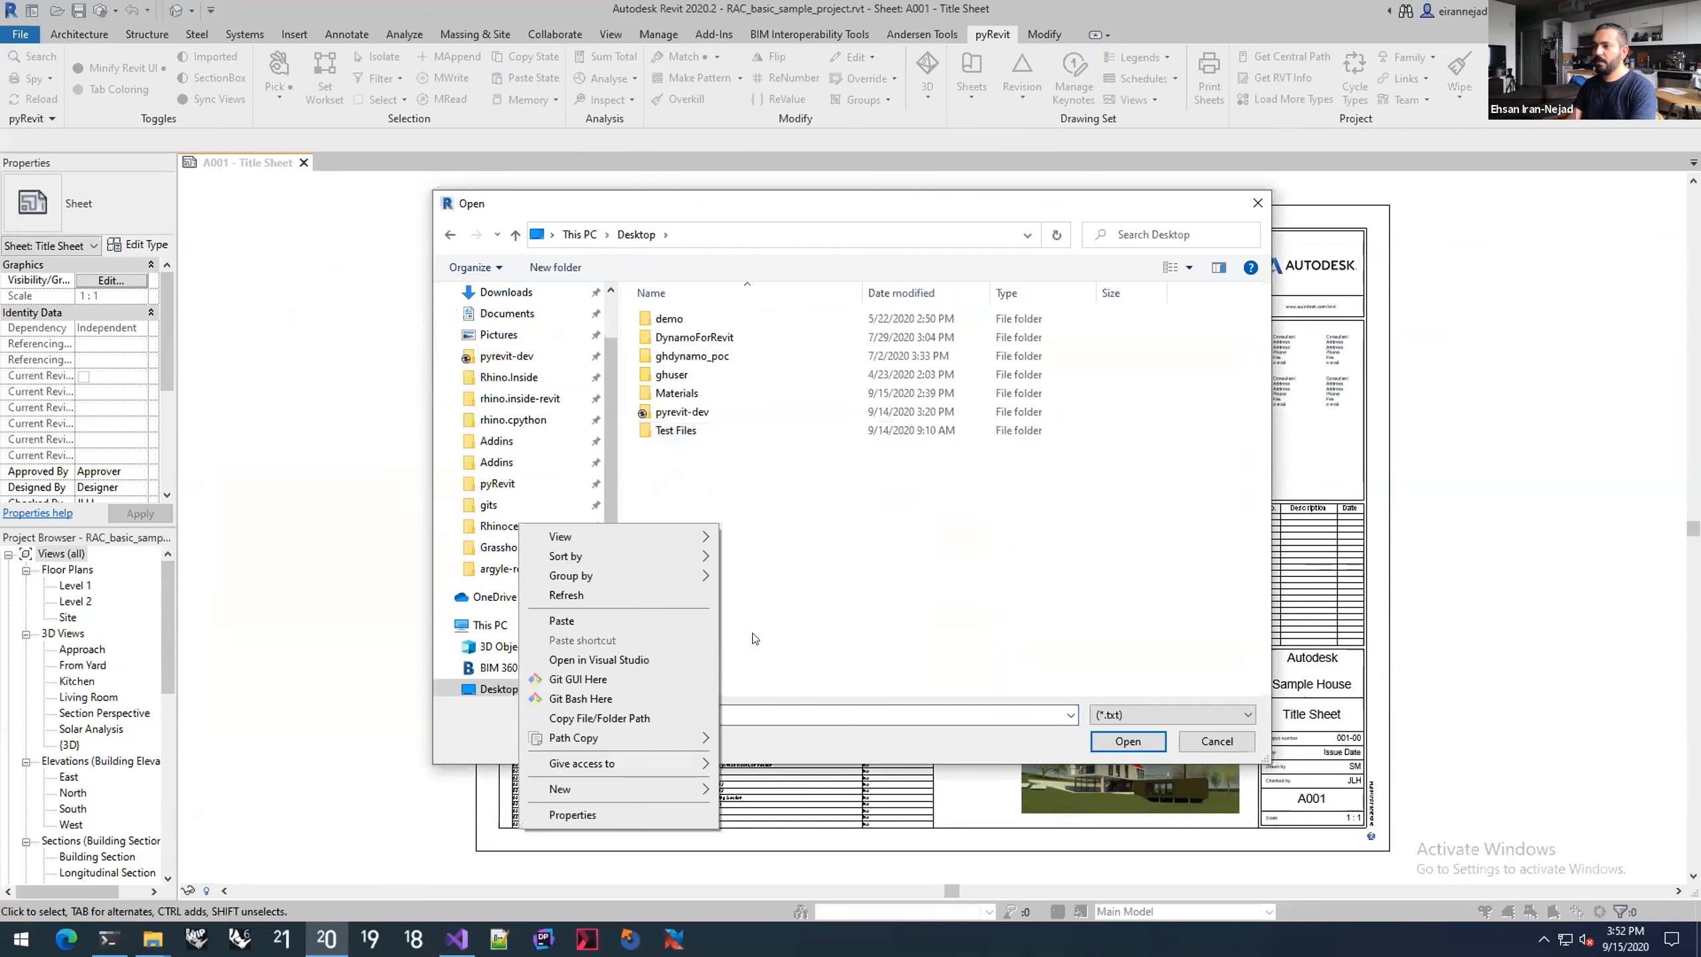
{"action": "mouse_move", "coordinate": [640, 786]}
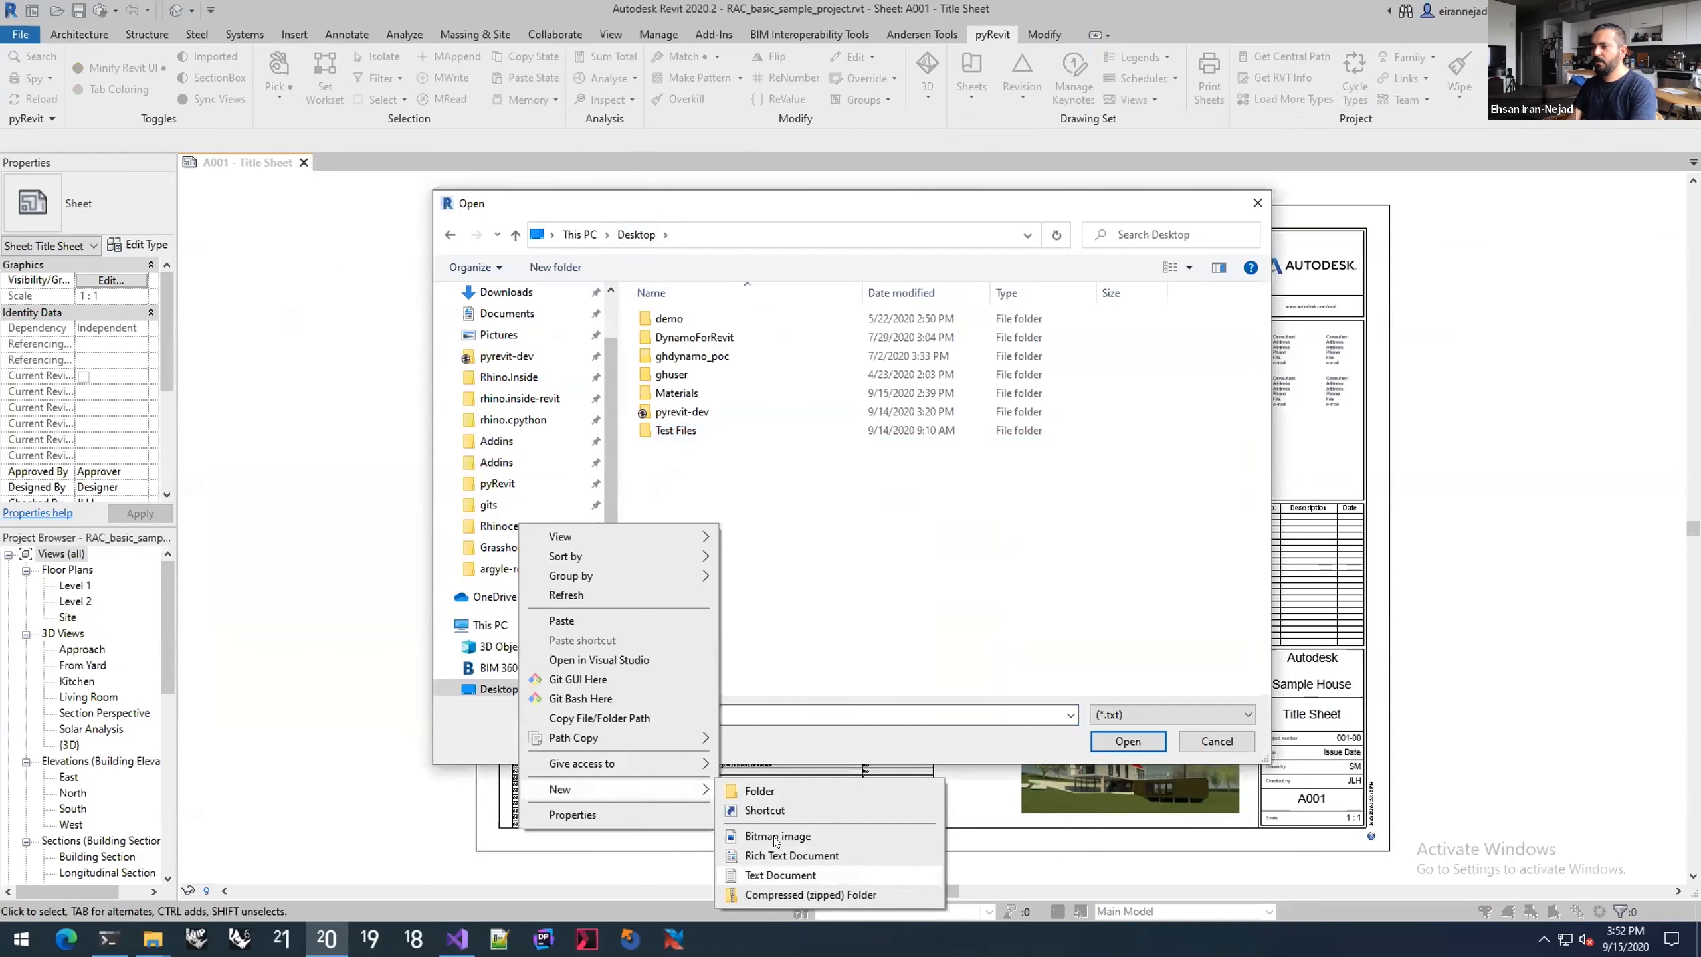
{"action": "left_click", "coordinate": [778, 868]}
{"action": "type", "text": "Keynotes"}
{"action": "key", "text": "Return"}
{"action": "double_click", "coordinate": [710, 453]}
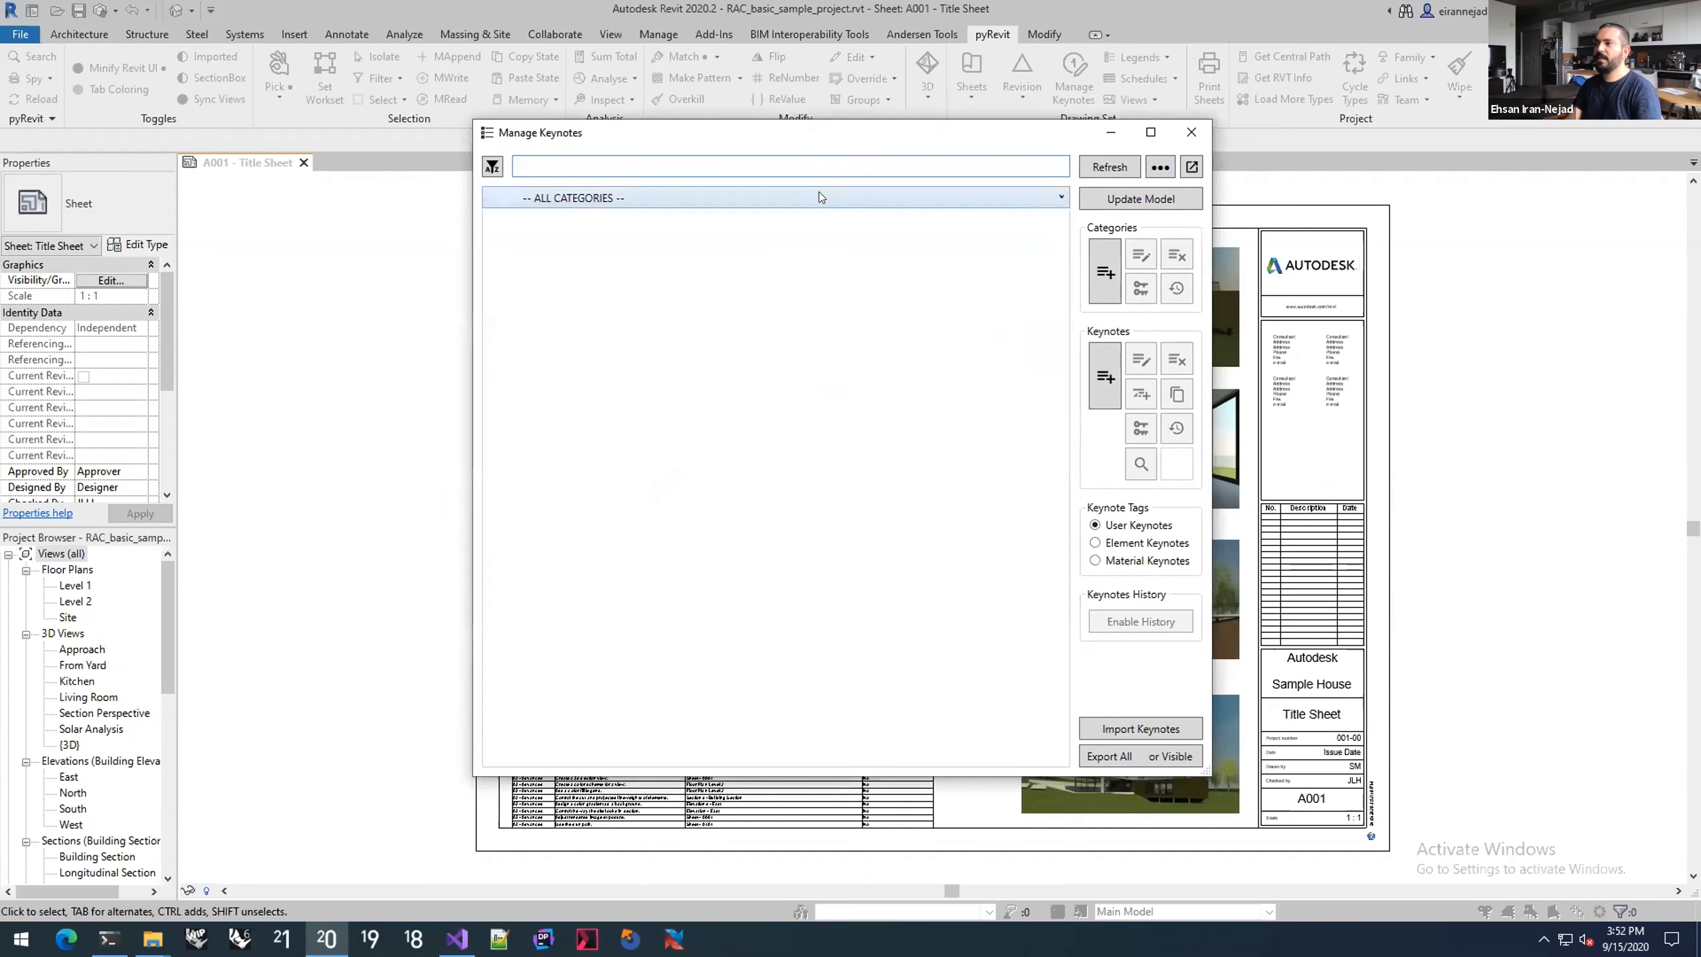
Step: Add a keynote category named FF&E with the unique key C1
{"action": "left_click", "coordinate": [611, 191]}
{"action": "left_click", "coordinate": [611, 223]}
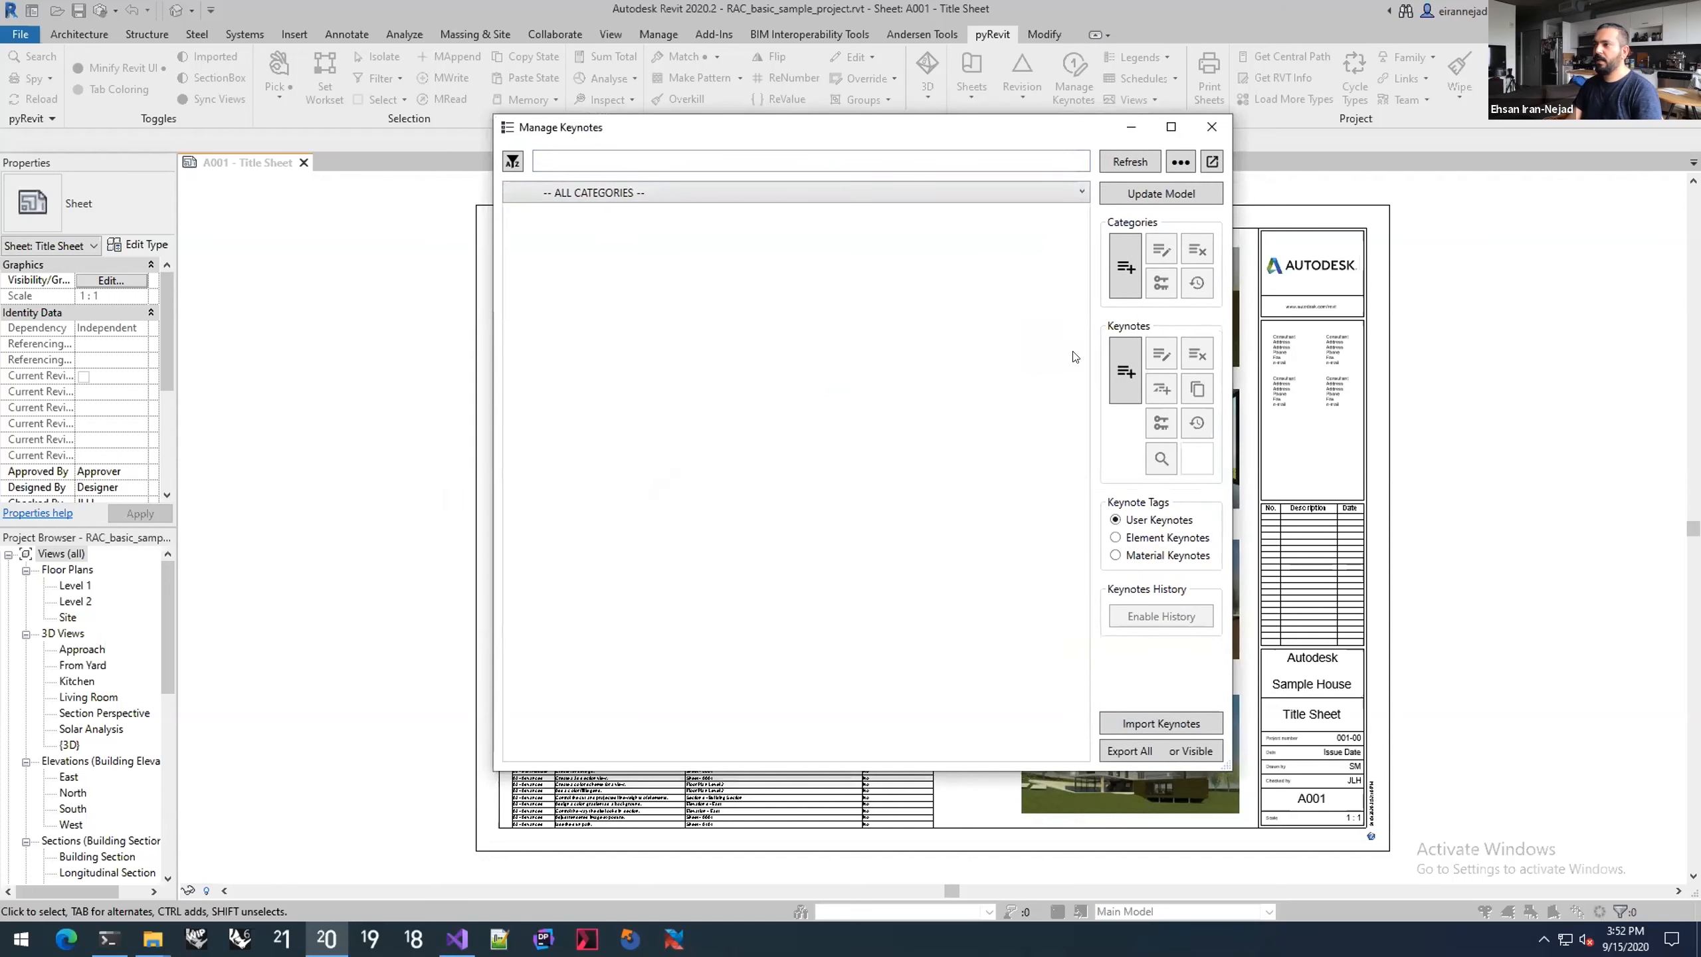
{"action": "left_click", "coordinate": [1125, 268]}
{"action": "key", "text": "BackSpace"}
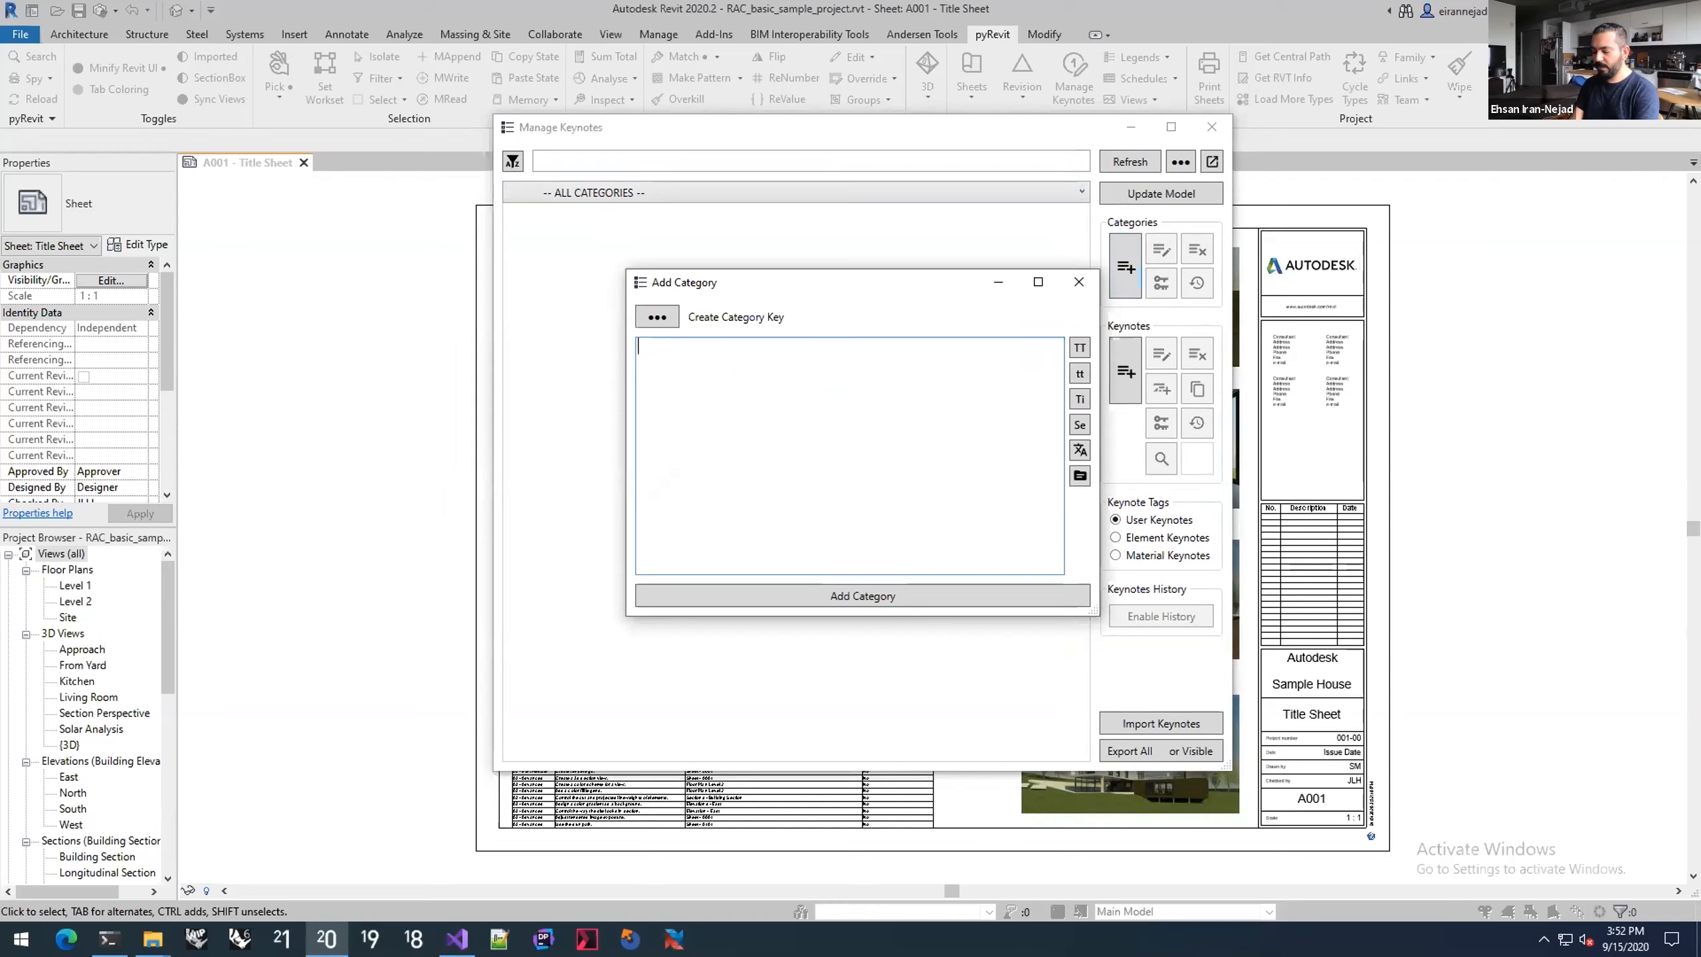
{"action": "type", "text": "FF"}
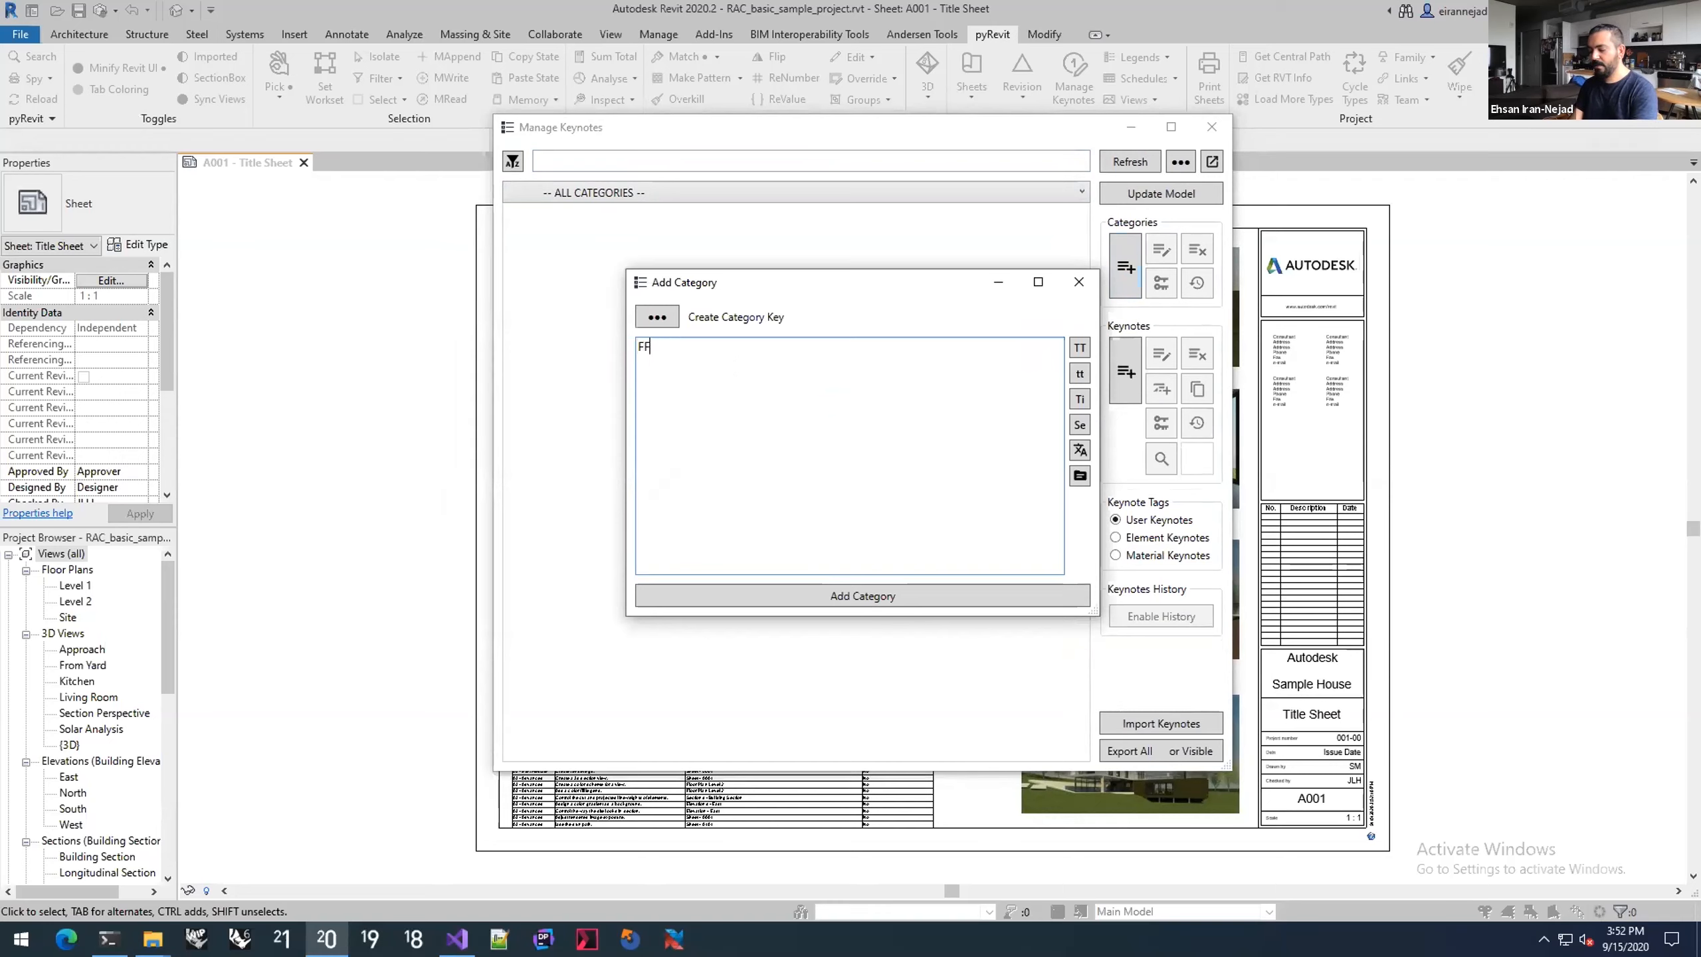
{"action": "left_click", "coordinate": [660, 317]}
{"action": "type", "text": "C1"}
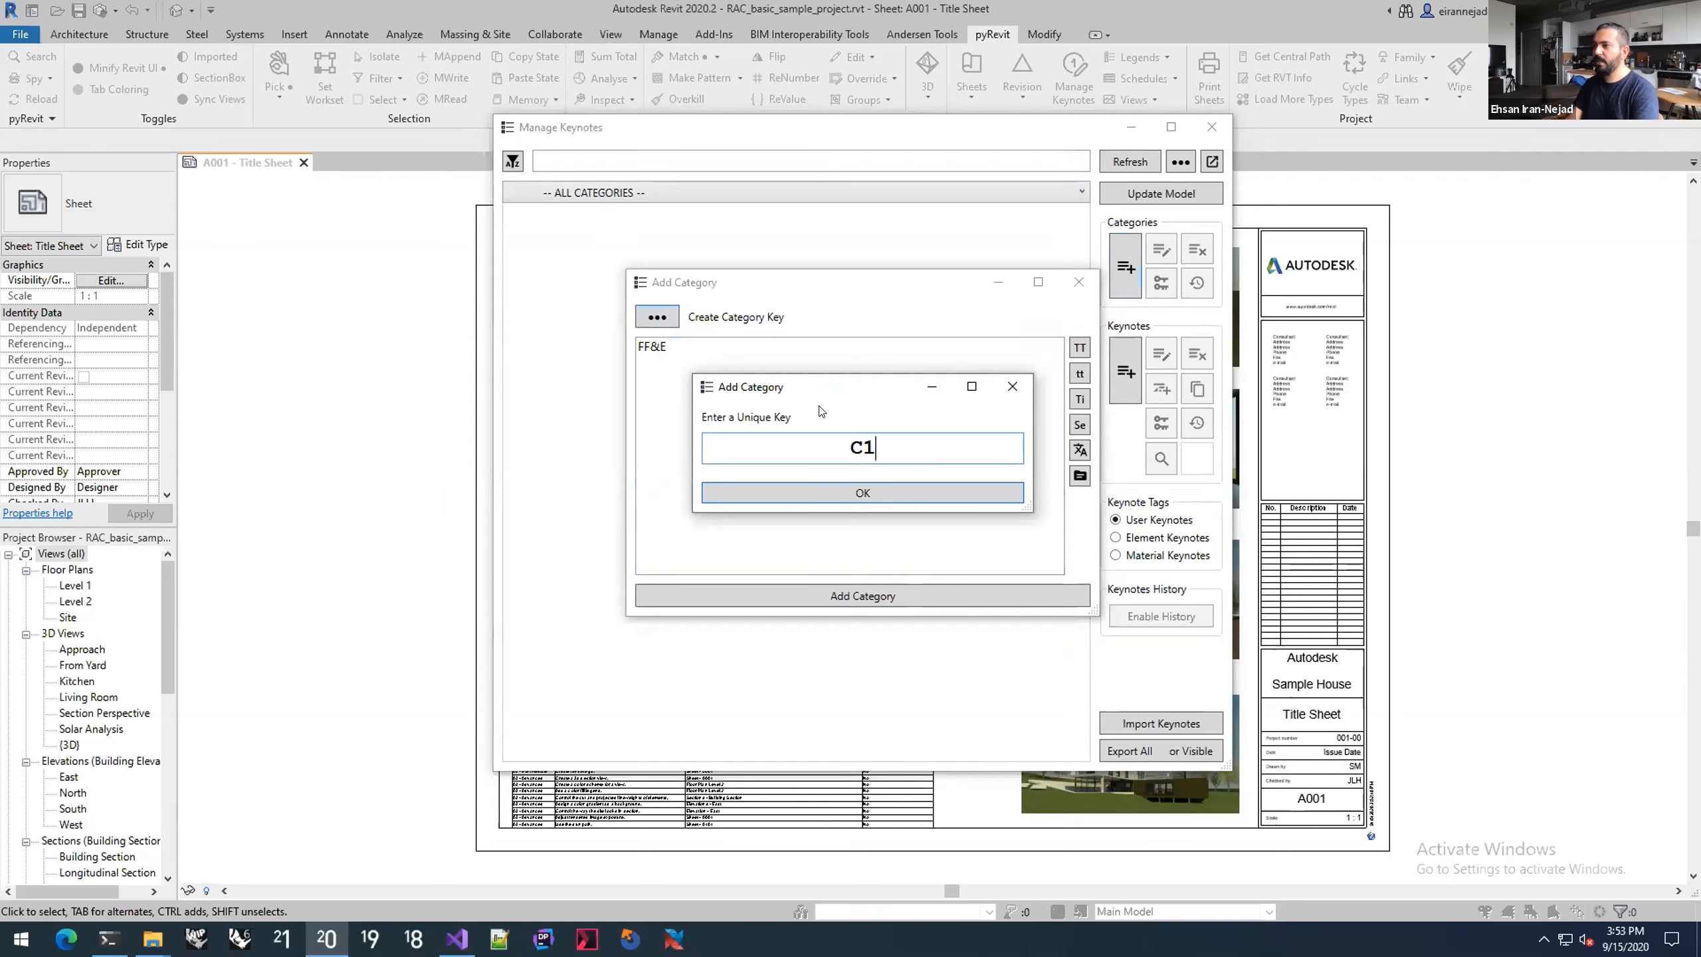
{"action": "left_click", "coordinate": [831, 492]}
{"action": "left_click", "coordinate": [836, 590]}
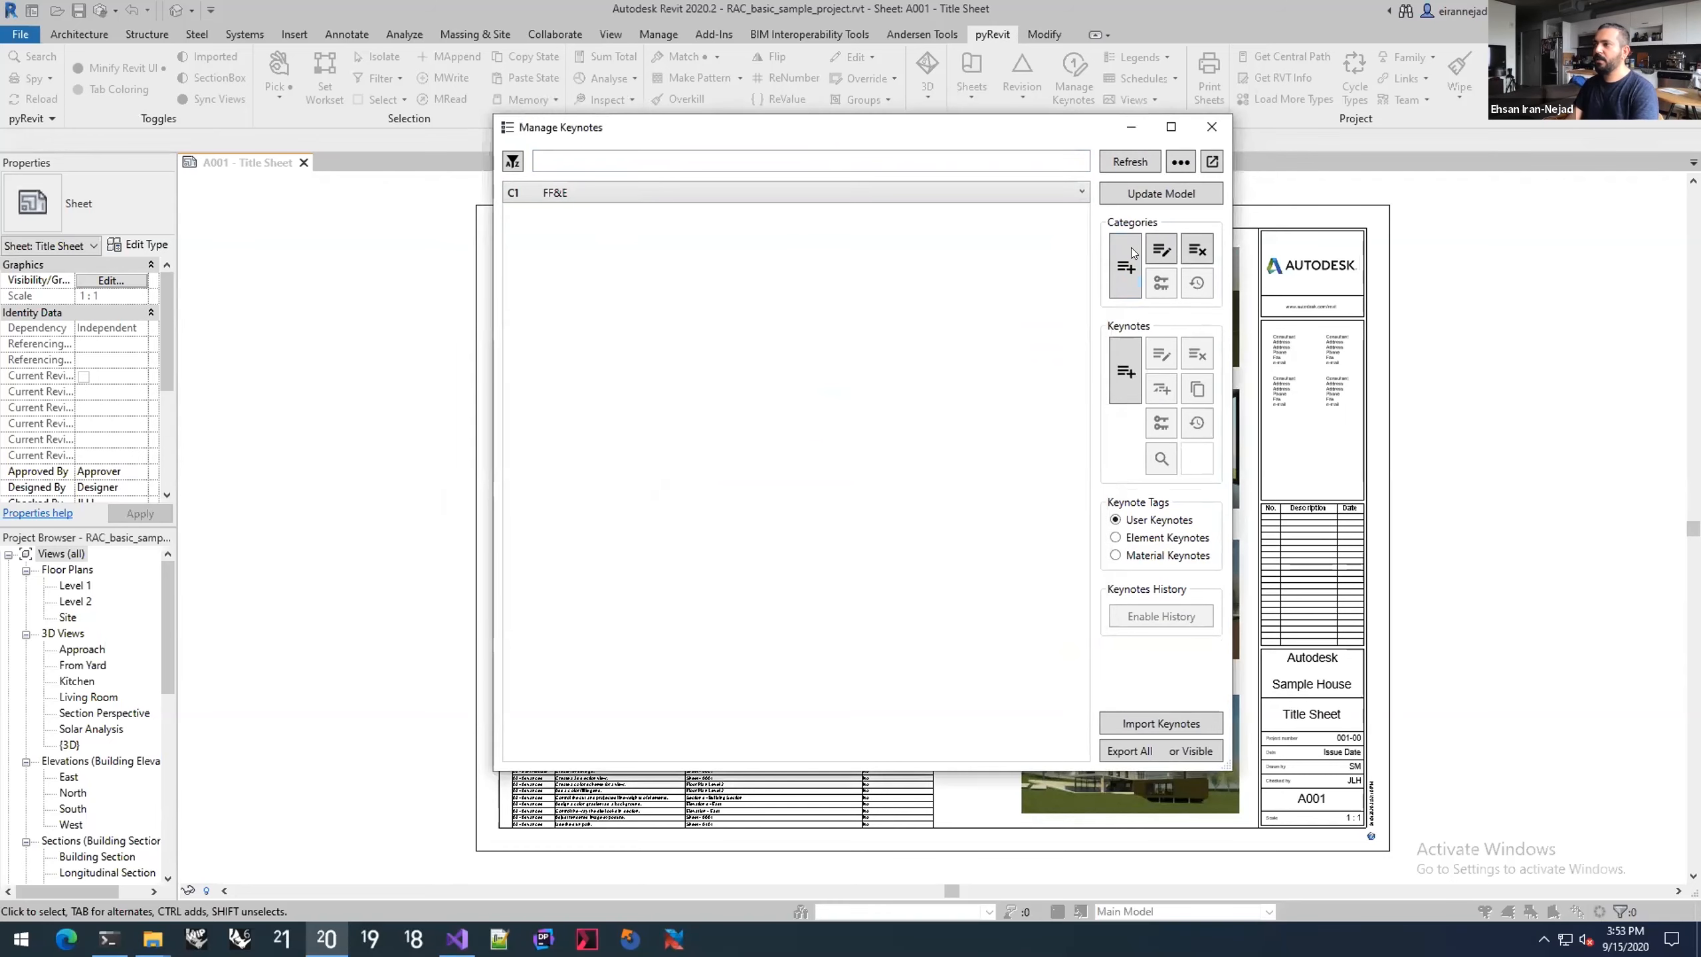
Step: Add an uppercase FURNITURE keynote with key K1 under category C1 and close the keynote manager
{"action": "left_click", "coordinate": [1120, 345]}
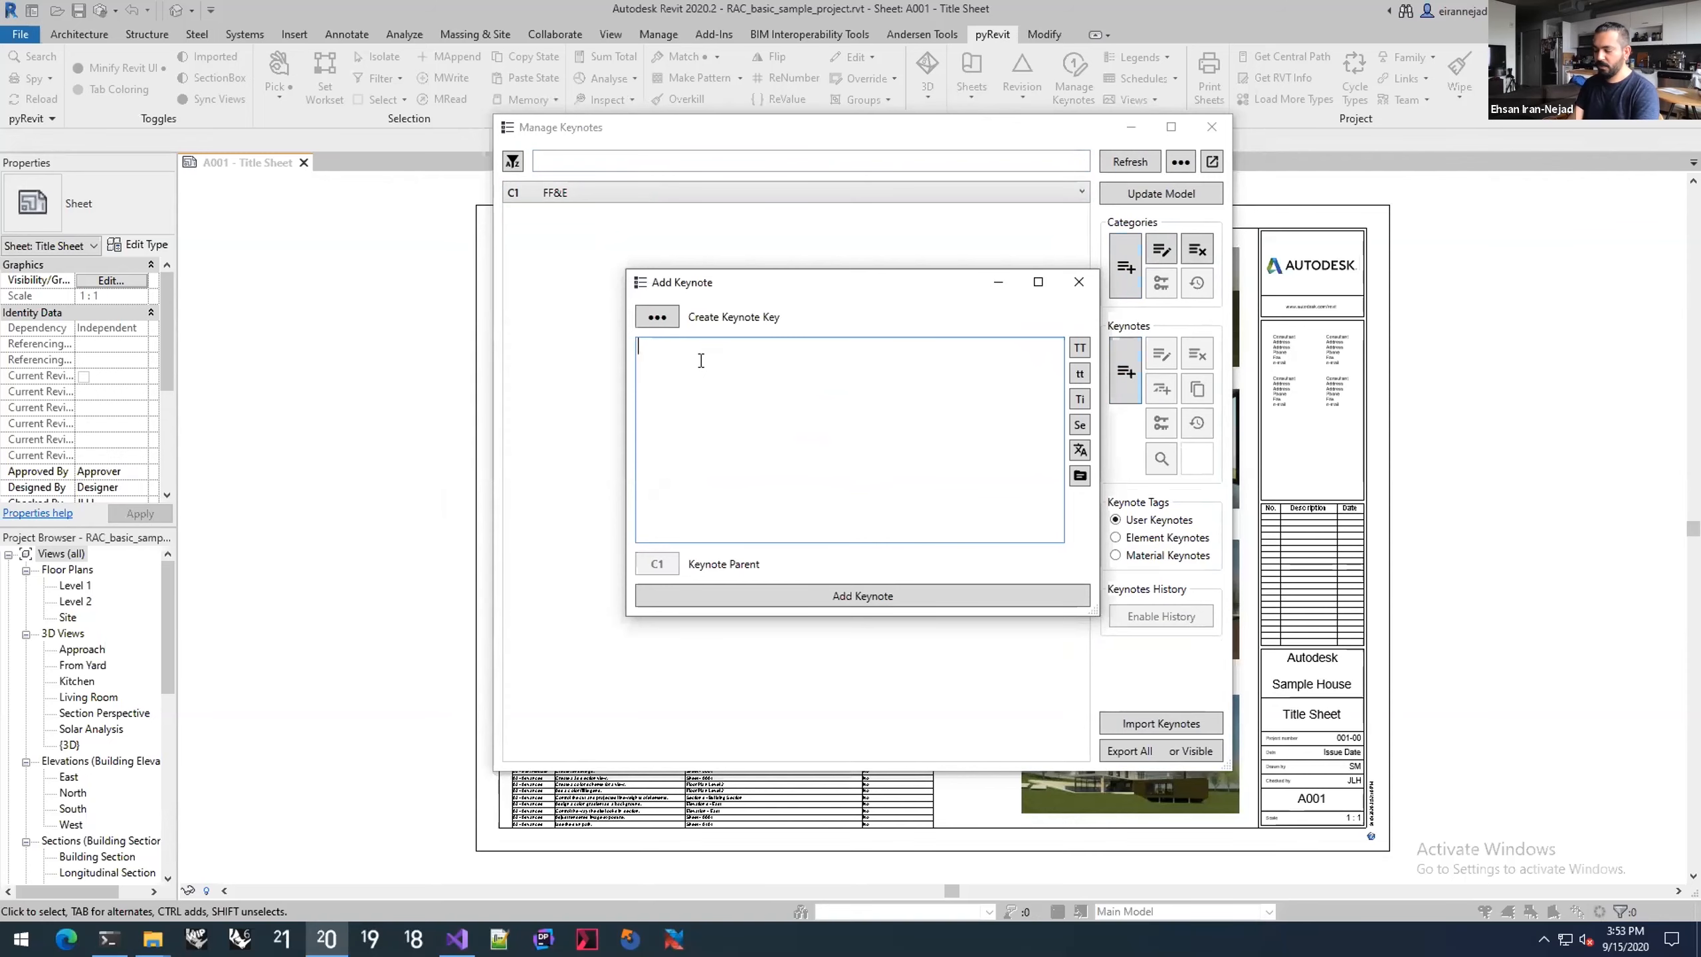
{"action": "left_click", "coordinate": [662, 312]}
{"action": "type", "text": "K1"}
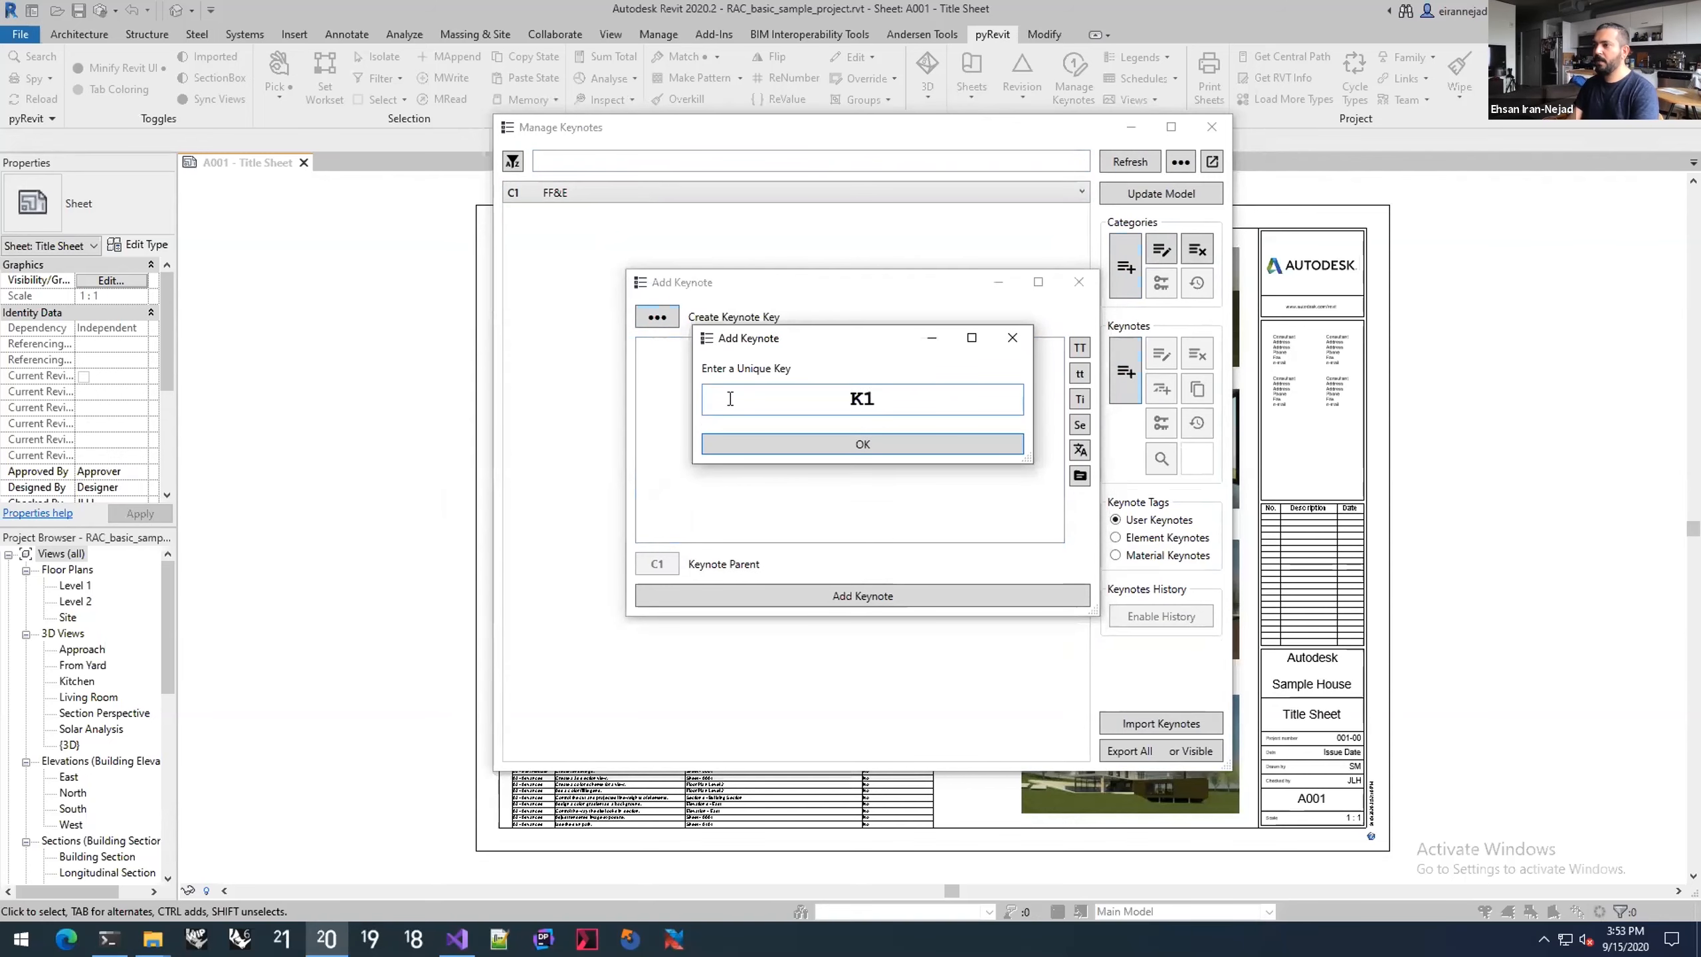
{"action": "key", "text": "Return"}
{"action": "left_click", "coordinate": [708, 408]}
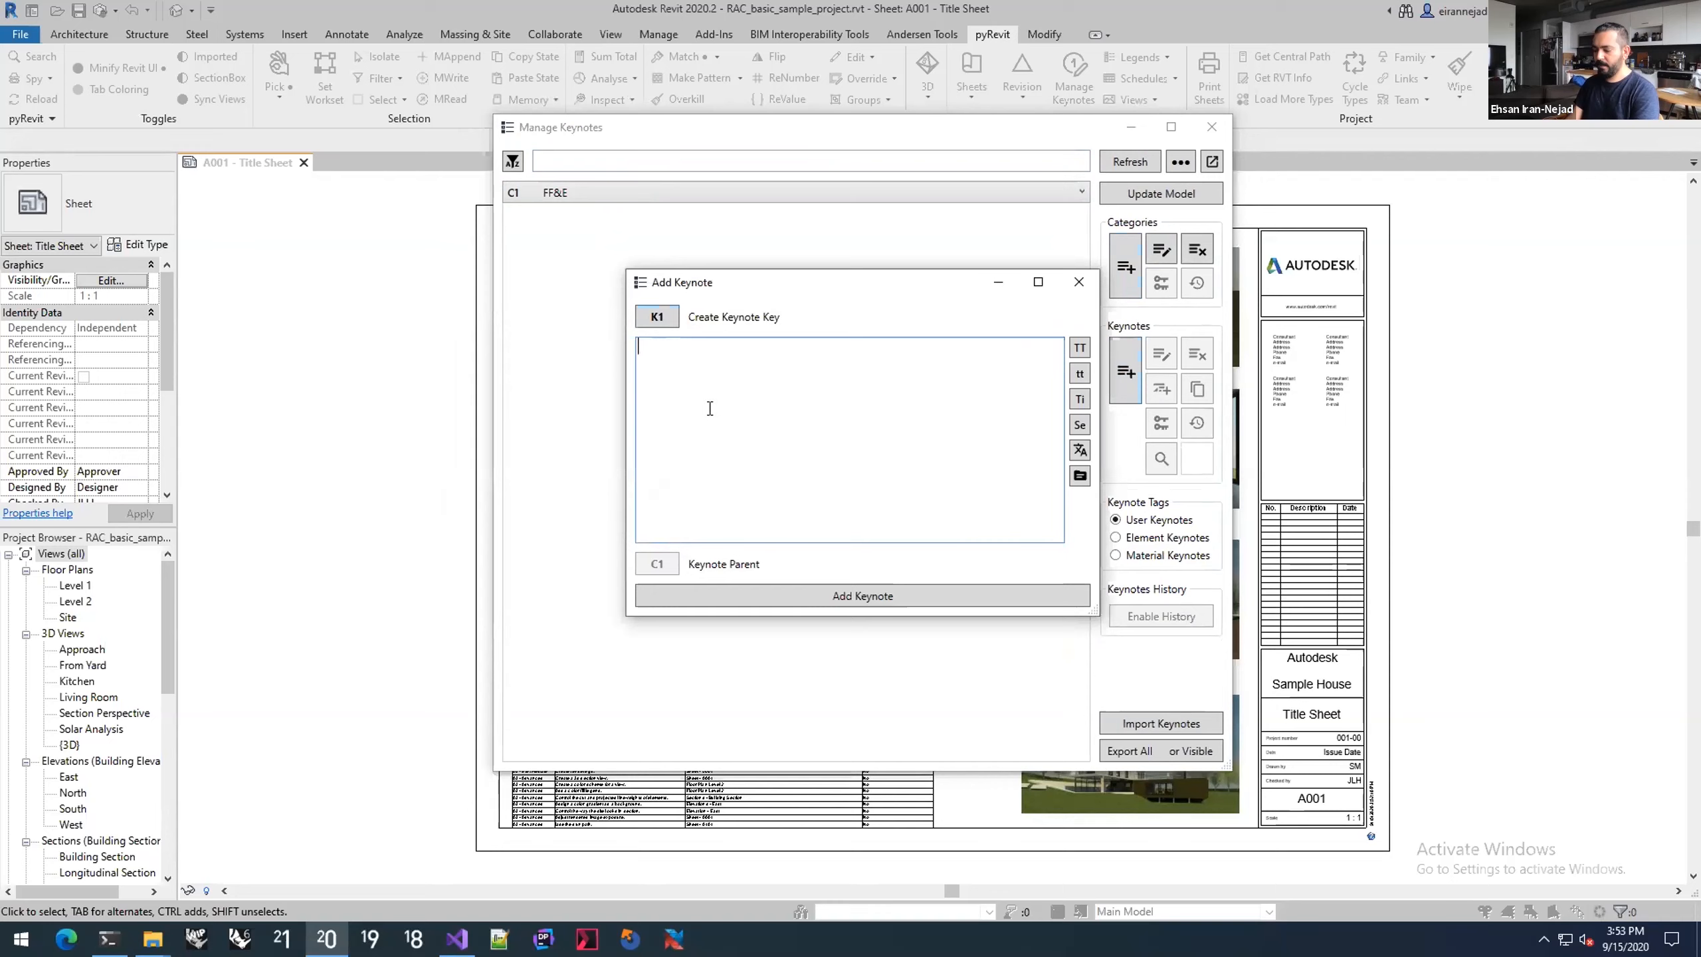
{"action": "type", "text": "FURNITURE"}
{"action": "left_click", "coordinate": [1076, 372]}
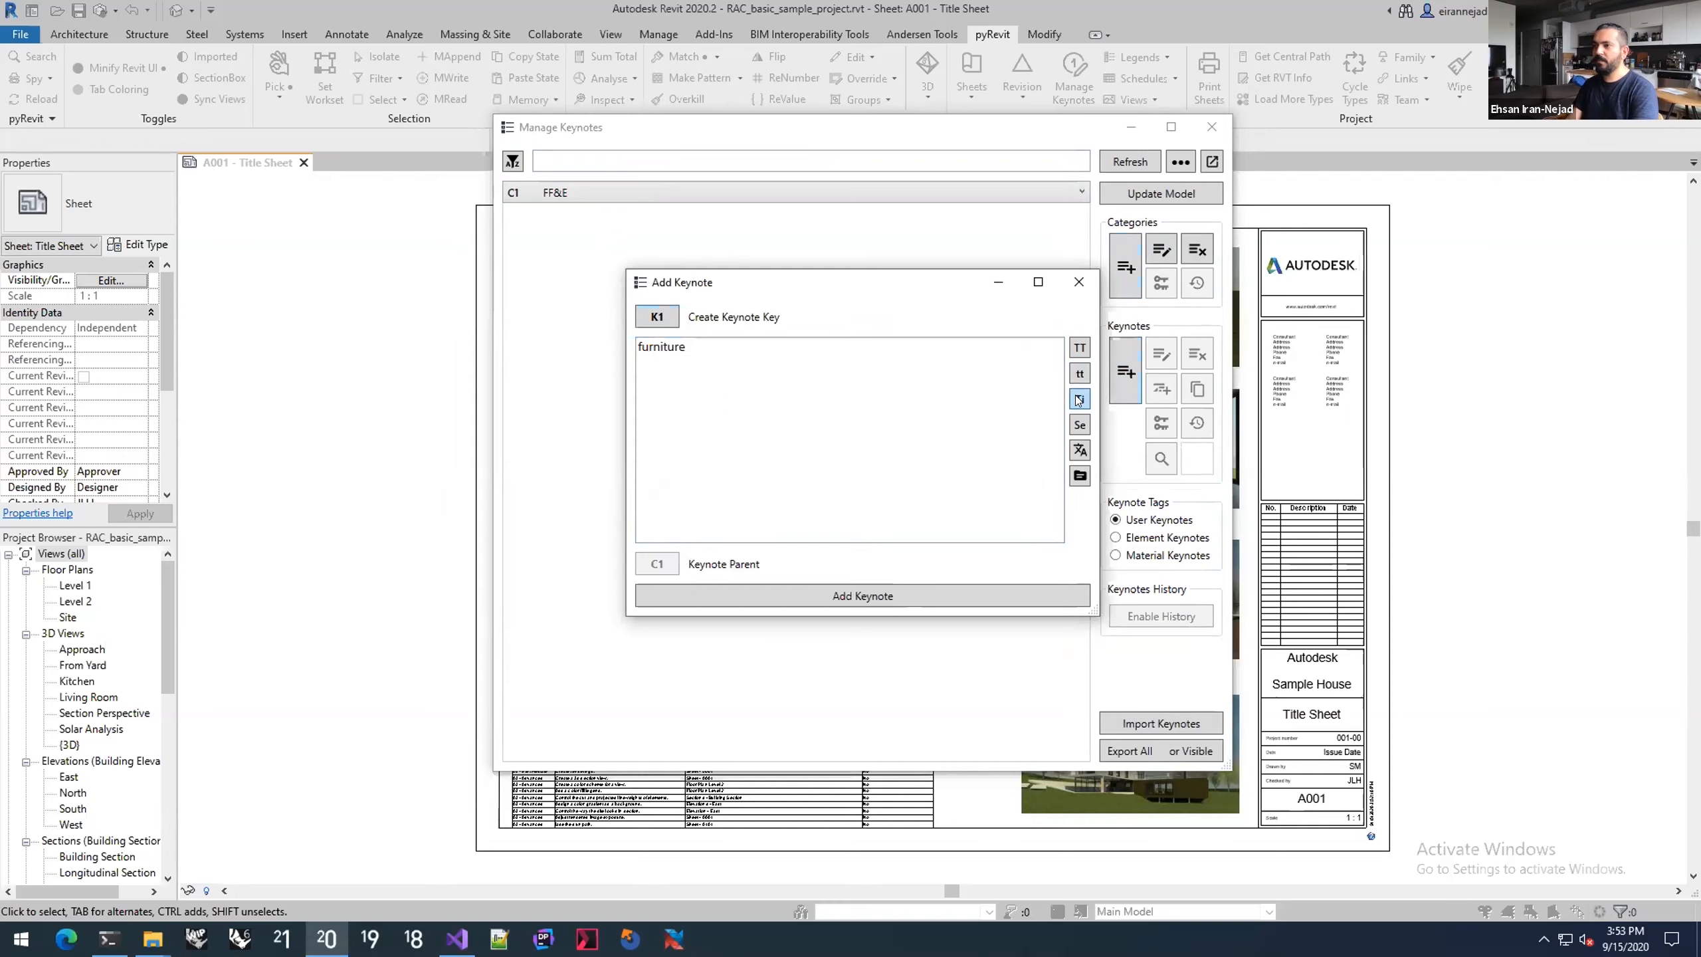
{"action": "left_click", "coordinate": [1074, 346]}
{"action": "left_click", "coordinate": [951, 595]}
{"action": "left_click", "coordinate": [556, 212]}
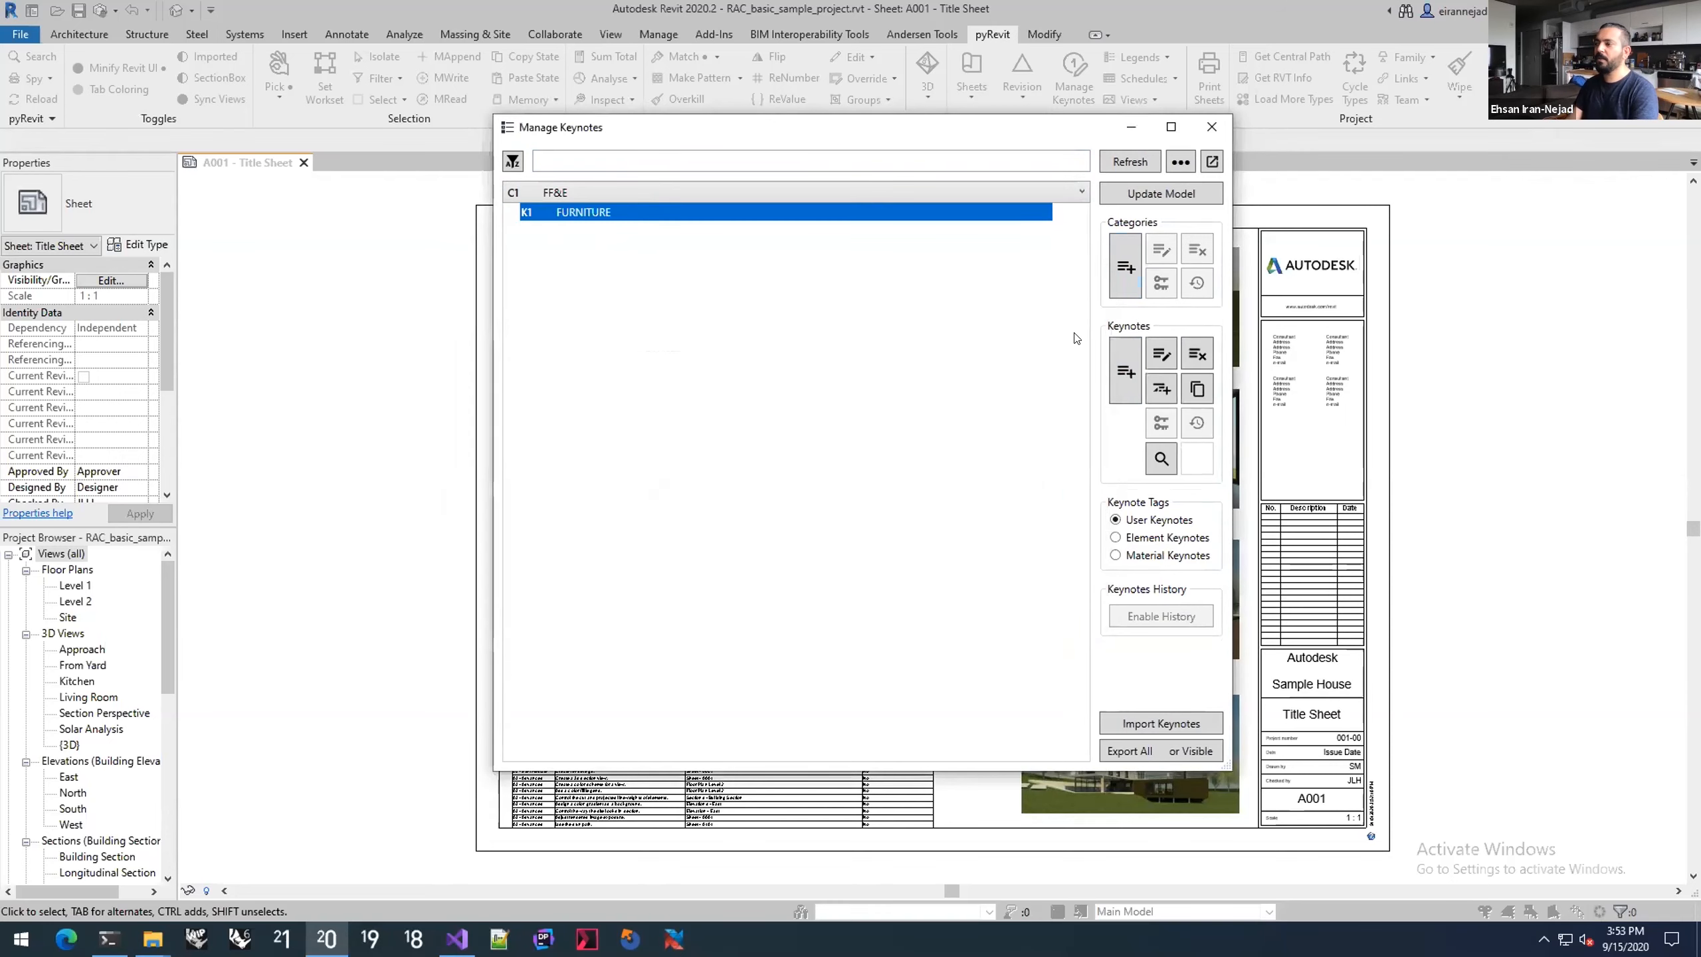
{"action": "left_click", "coordinate": [1207, 126]}
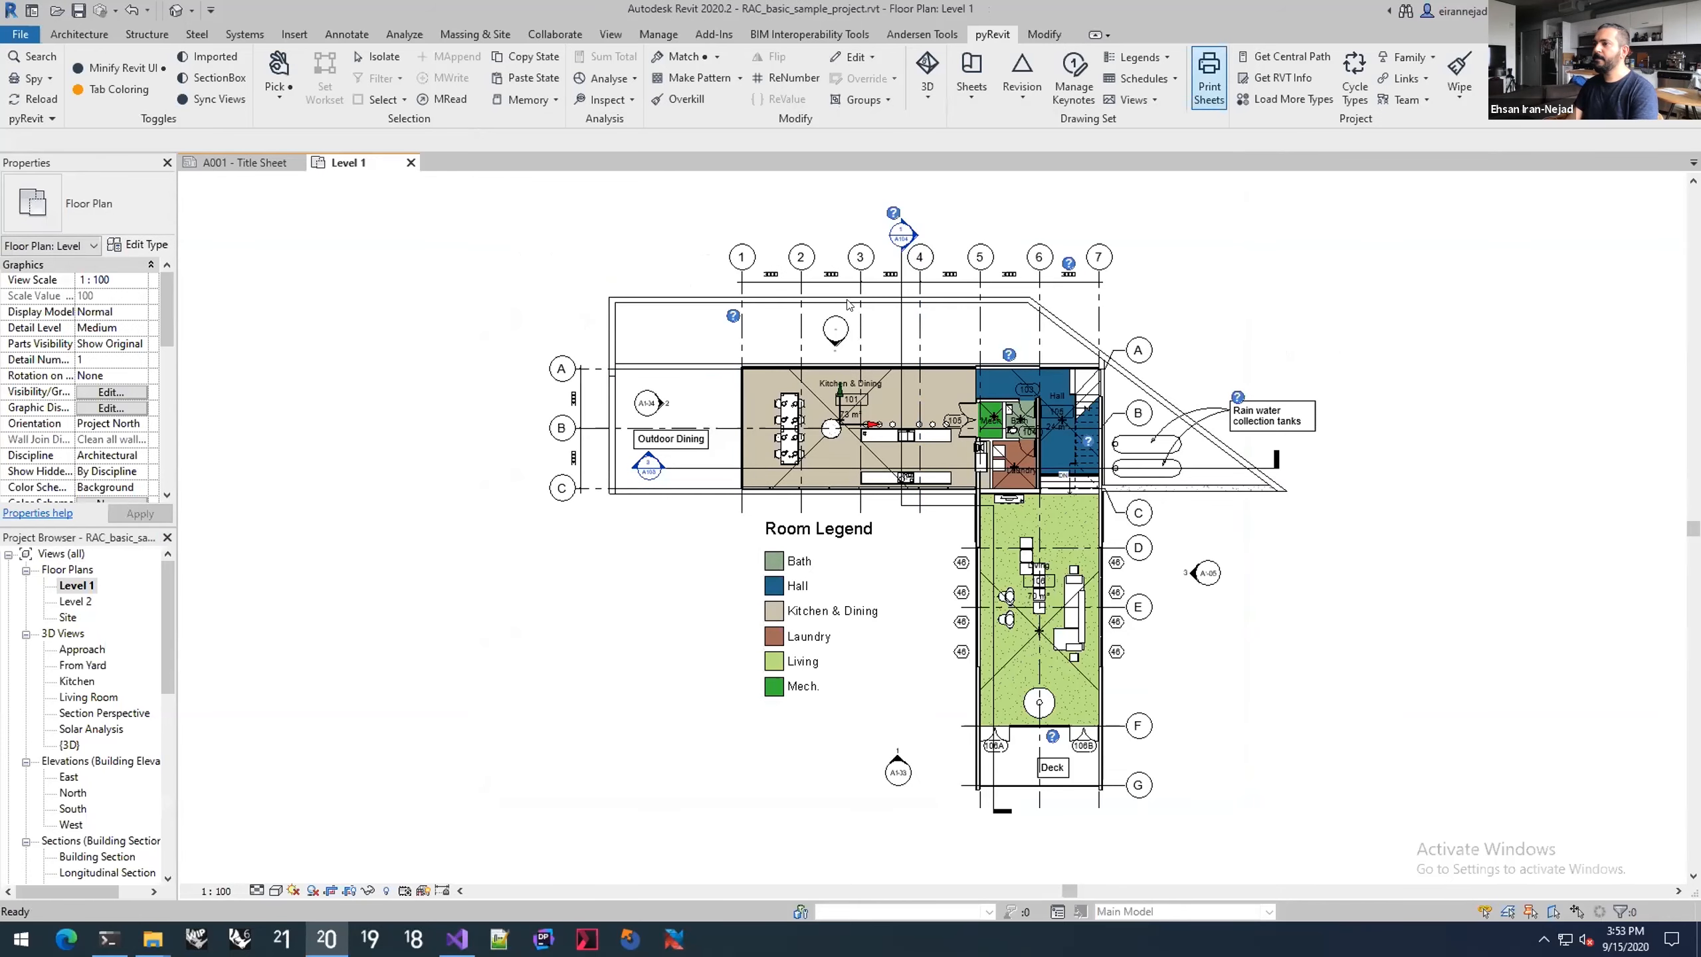
Step: Try to place a keynote on the Level 1 floor plan, declining to load a keynote tag family
{"action": "scroll", "coordinate": [770, 355], "scroll_direction": "up", "scroll_amount": 6}
{"action": "key", "text": "k"}
{"action": "key", "text": "n"}
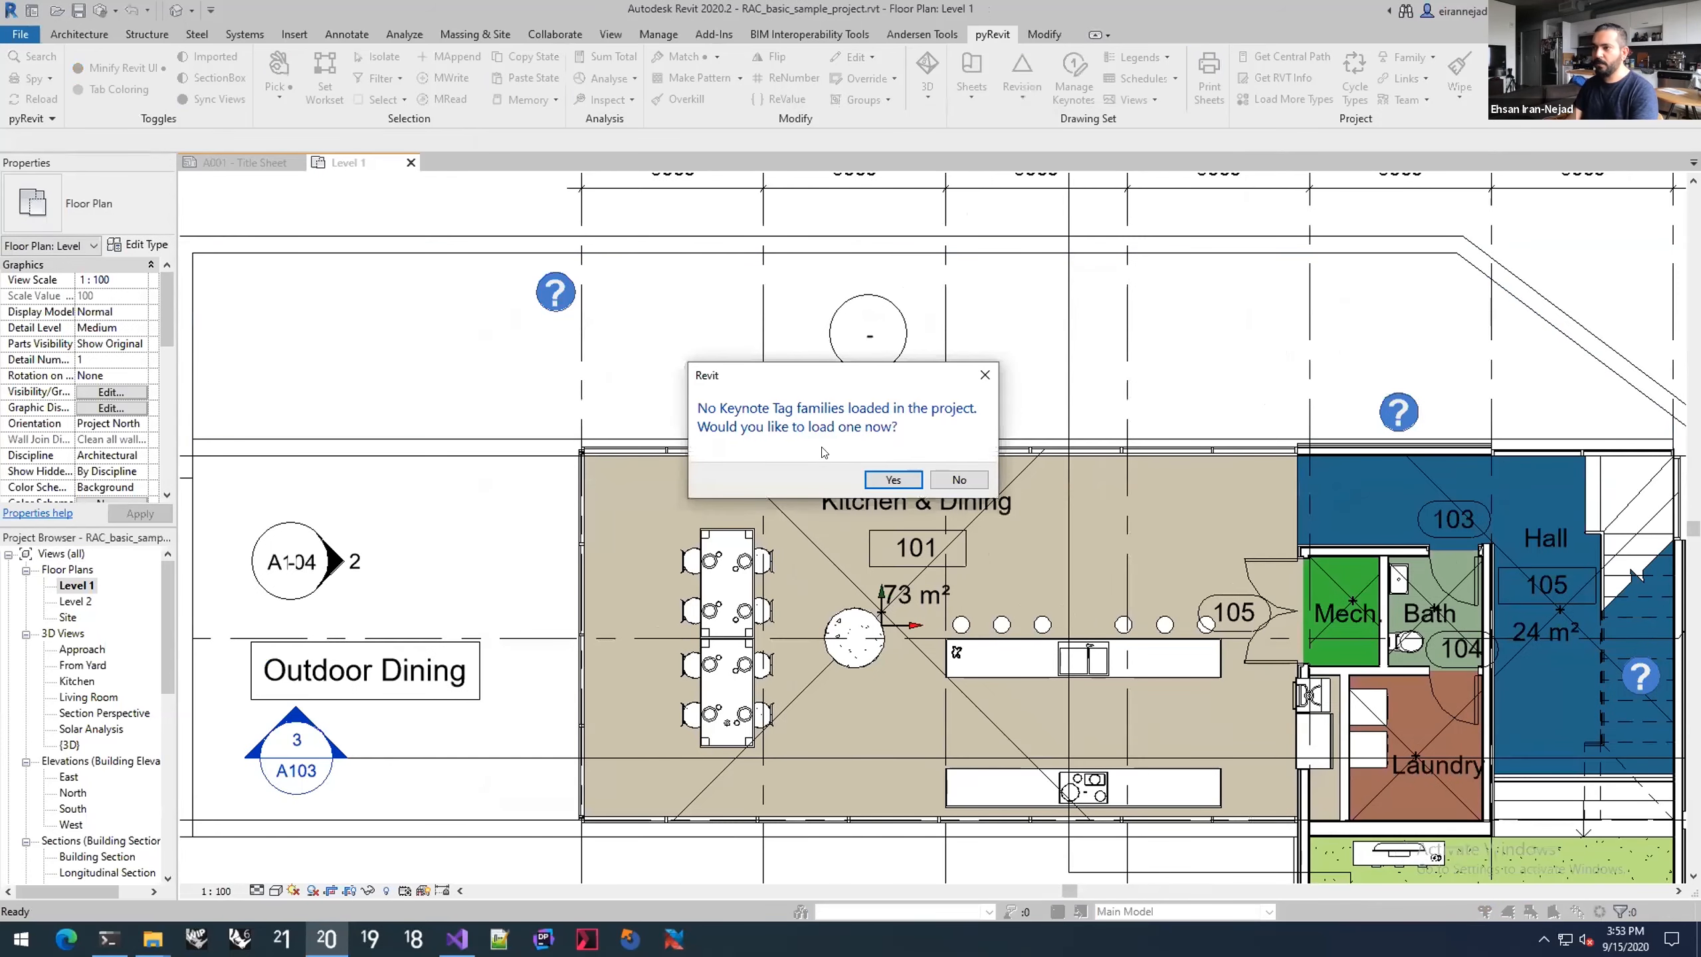
{"action": "left_click", "coordinate": [946, 479]}
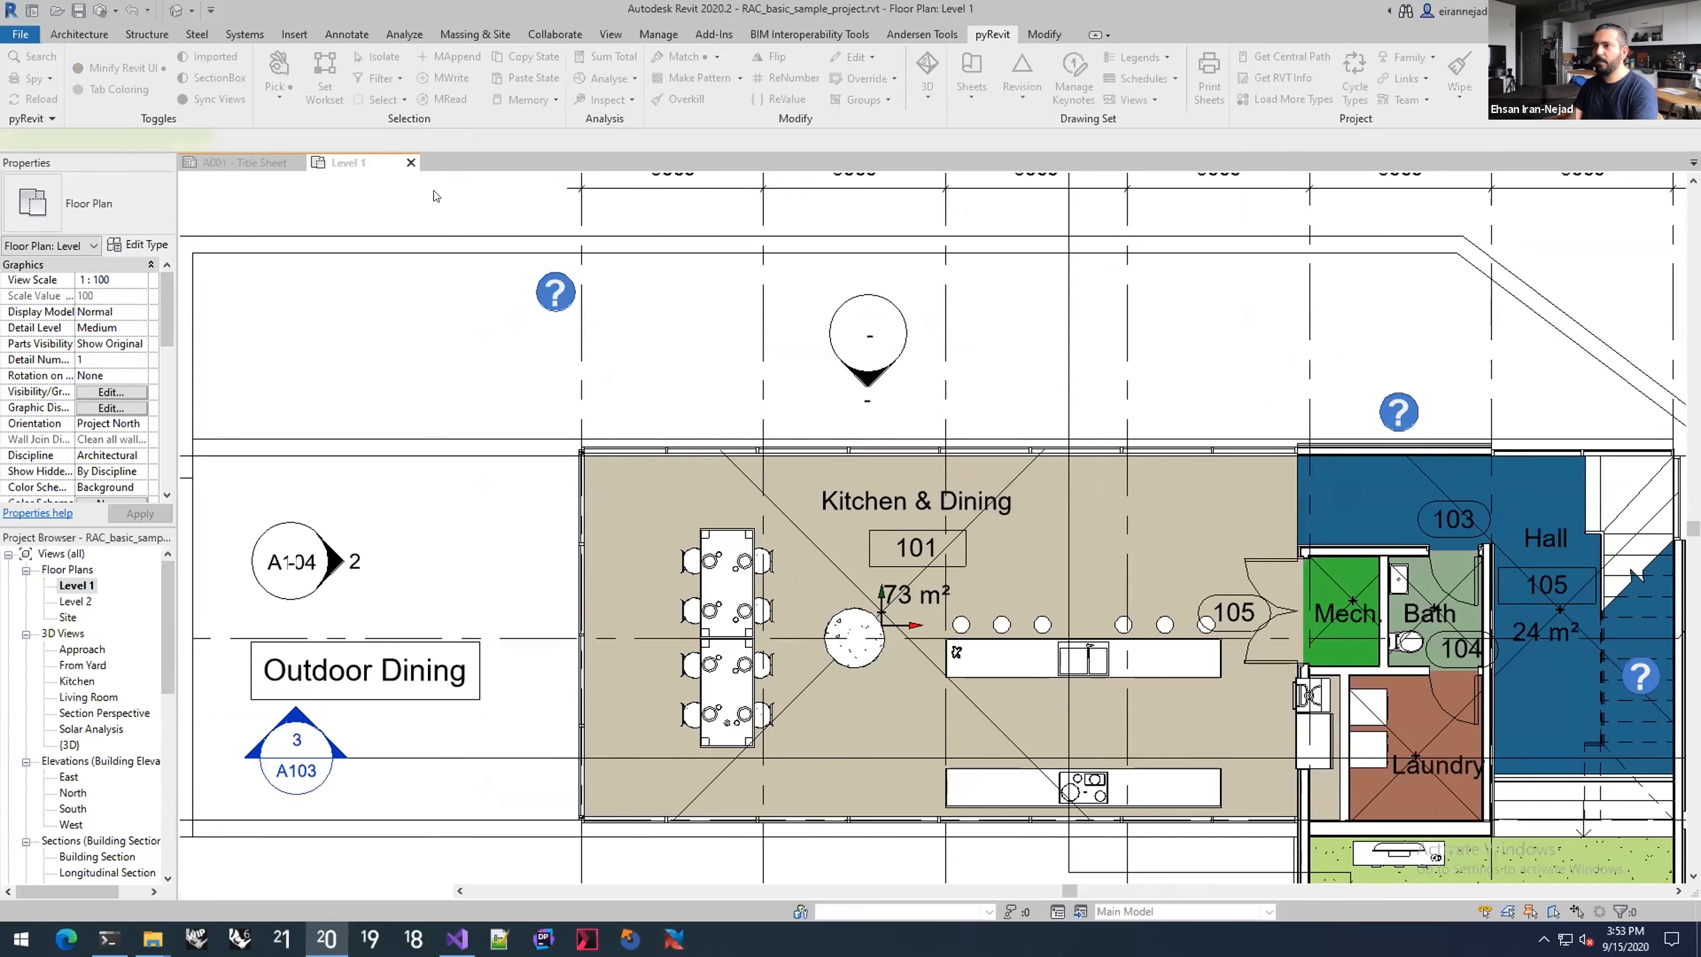
Step: Close the sample project without saving and create a new project from the 2020_TVA_Project Template
{"action": "left_click", "coordinate": [411, 162]}
{"action": "left_click", "coordinate": [302, 162]}
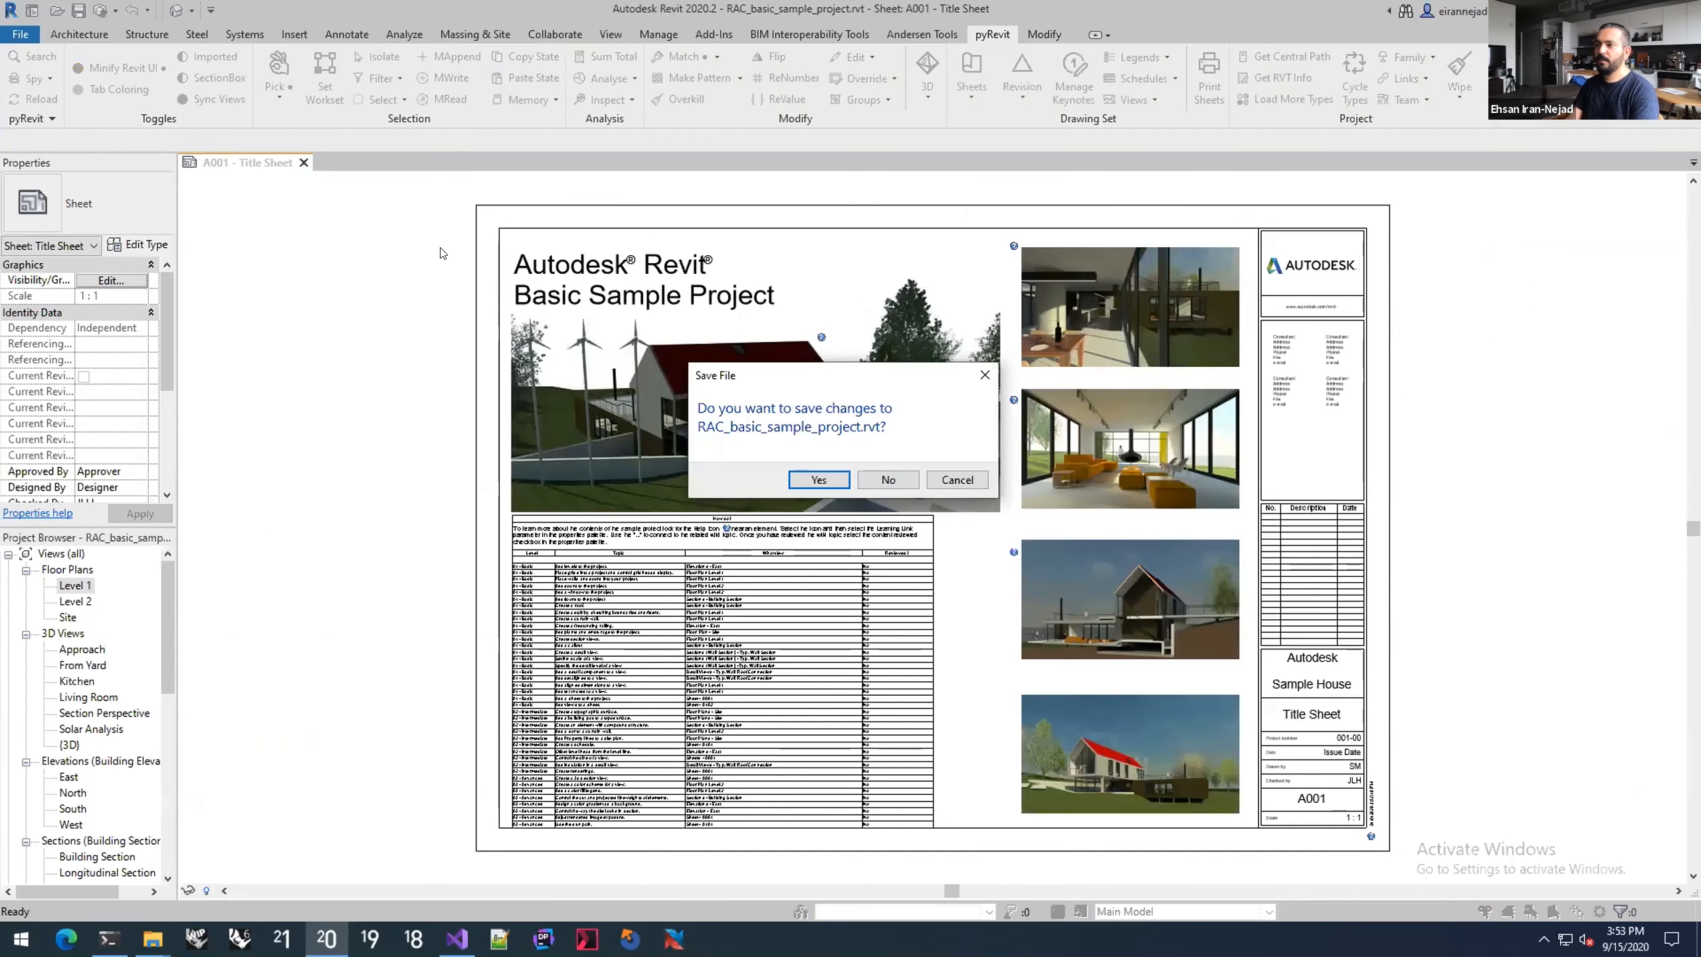
{"action": "left_click", "coordinate": [890, 478]}
{"action": "key", "text": "ctrl+n"}
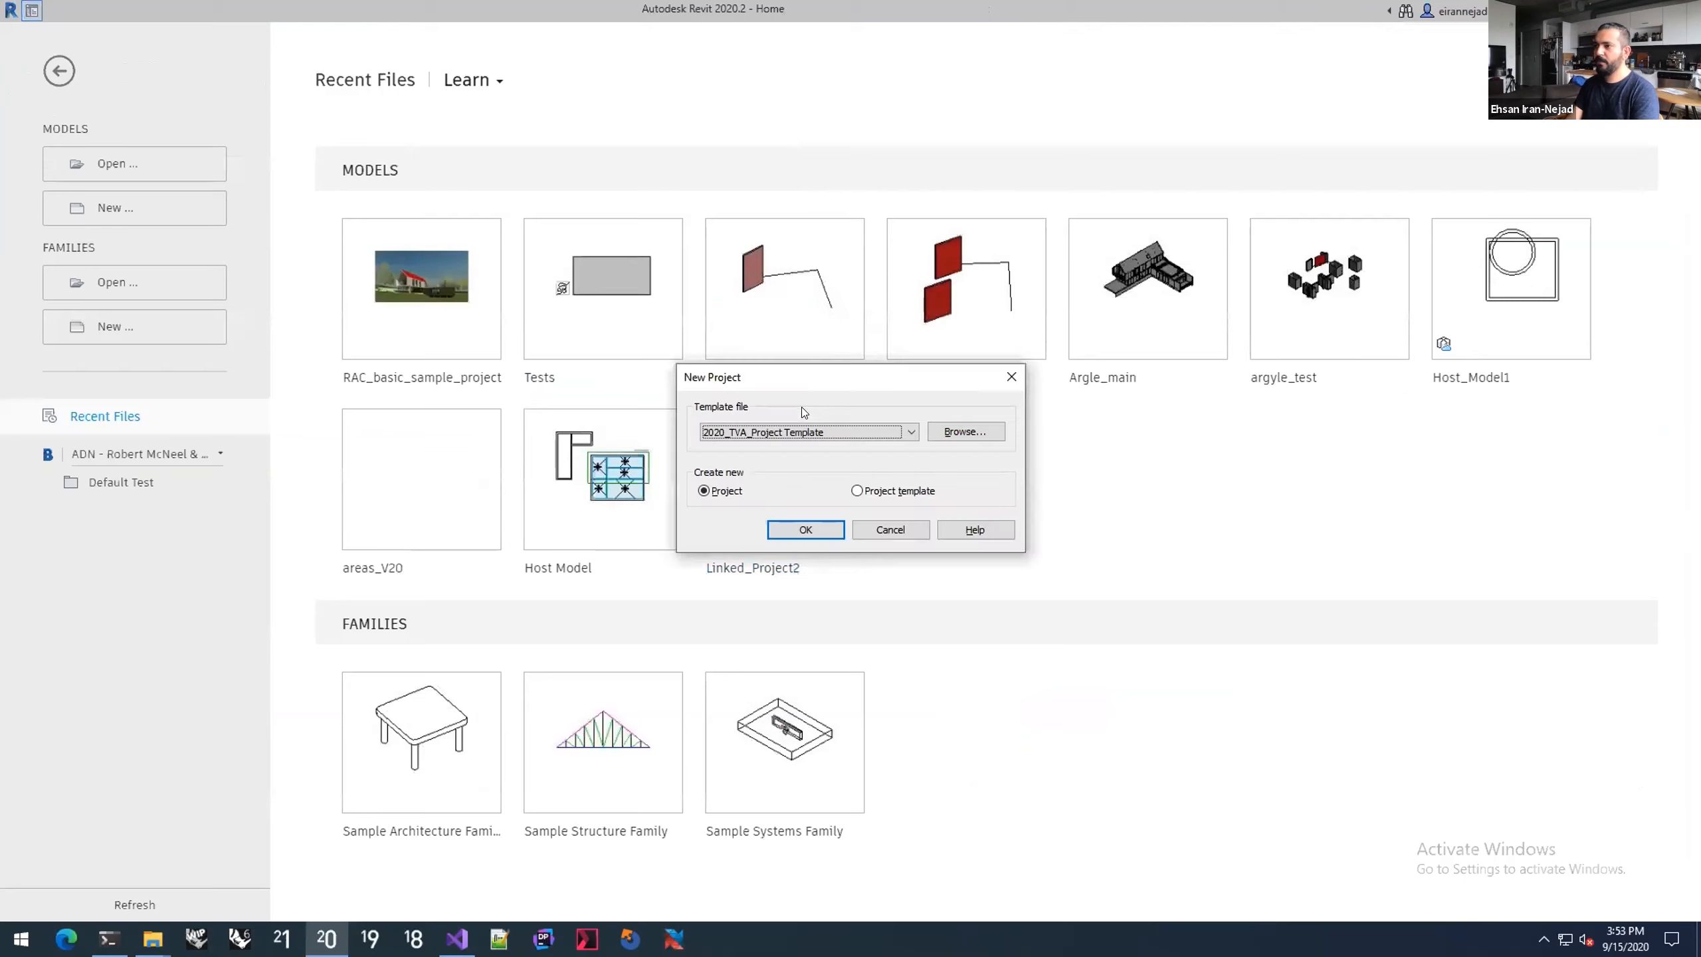
{"action": "key", "text": "Return"}
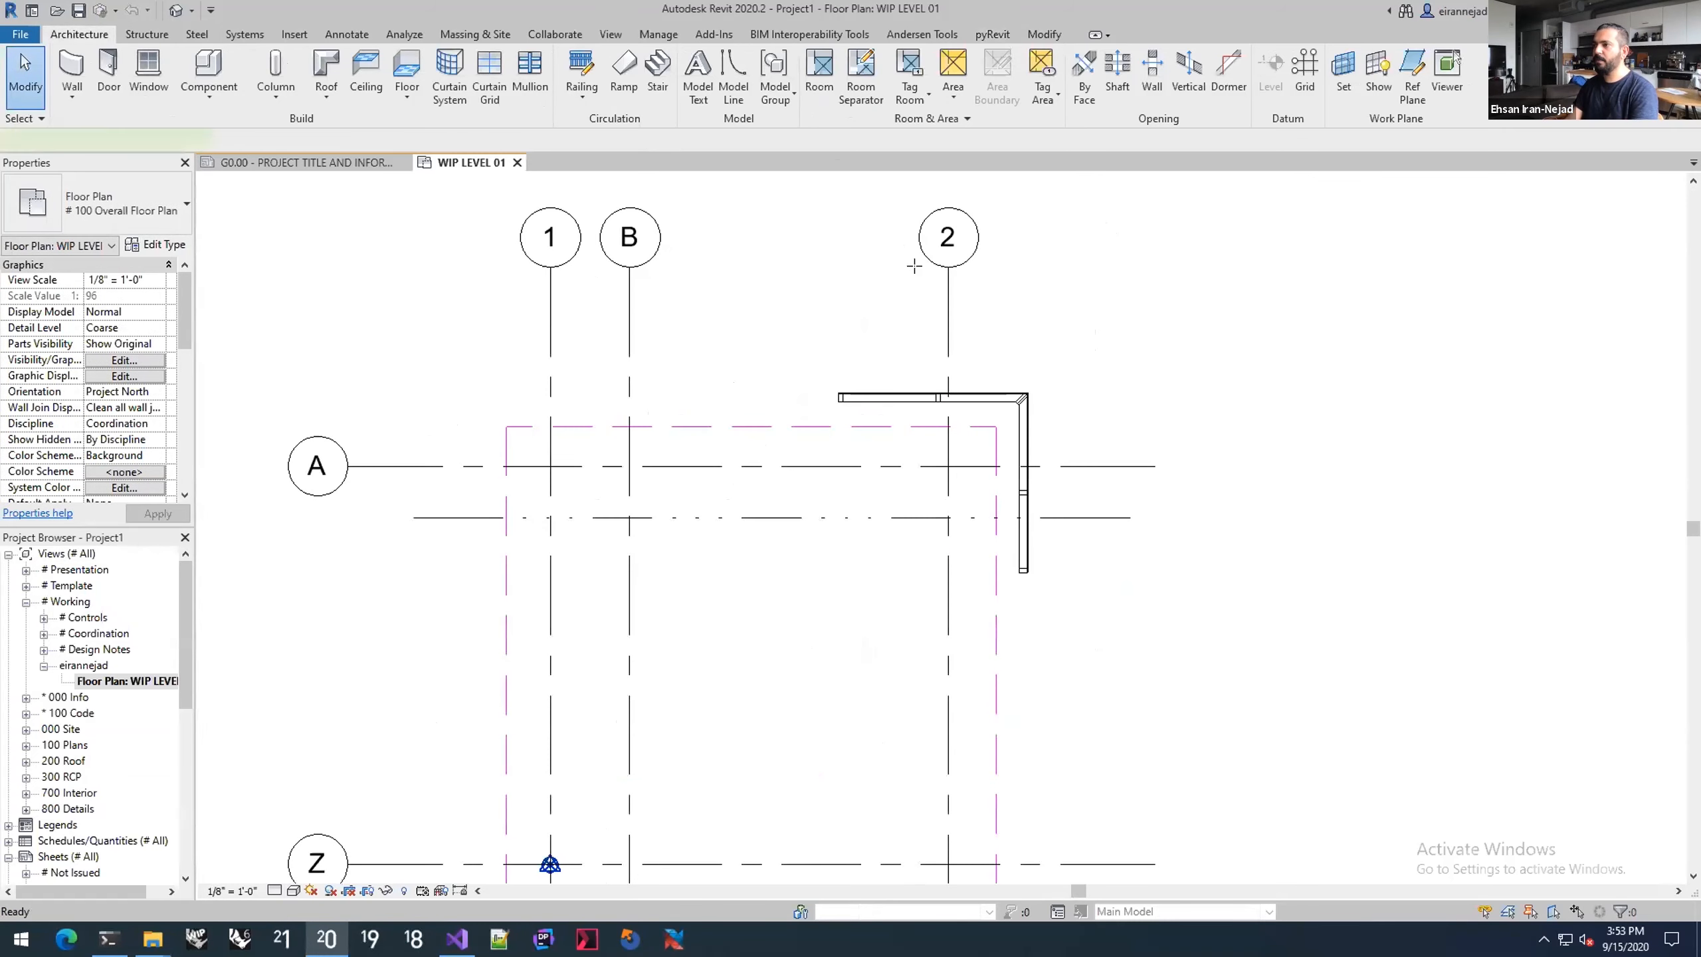
Step: Draw two connected, slightly rotated walls in the empty area above grid 2 on the WIP LEVEL 01 plan
{"action": "key", "text": "w"}
{"action": "key", "text": "a"}
{"action": "middle_click_drag", "start_coordinate": [789, 362], "coordinate": [405, 657]}
{"action": "left_click", "coordinate": [513, 389]}
{"action": "left_click", "coordinate": [857, 338]}
{"action": "left_click", "coordinate": [870, 523]}
{"action": "key", "text": "Escape"}
{"action": "key", "text": "Escape"}
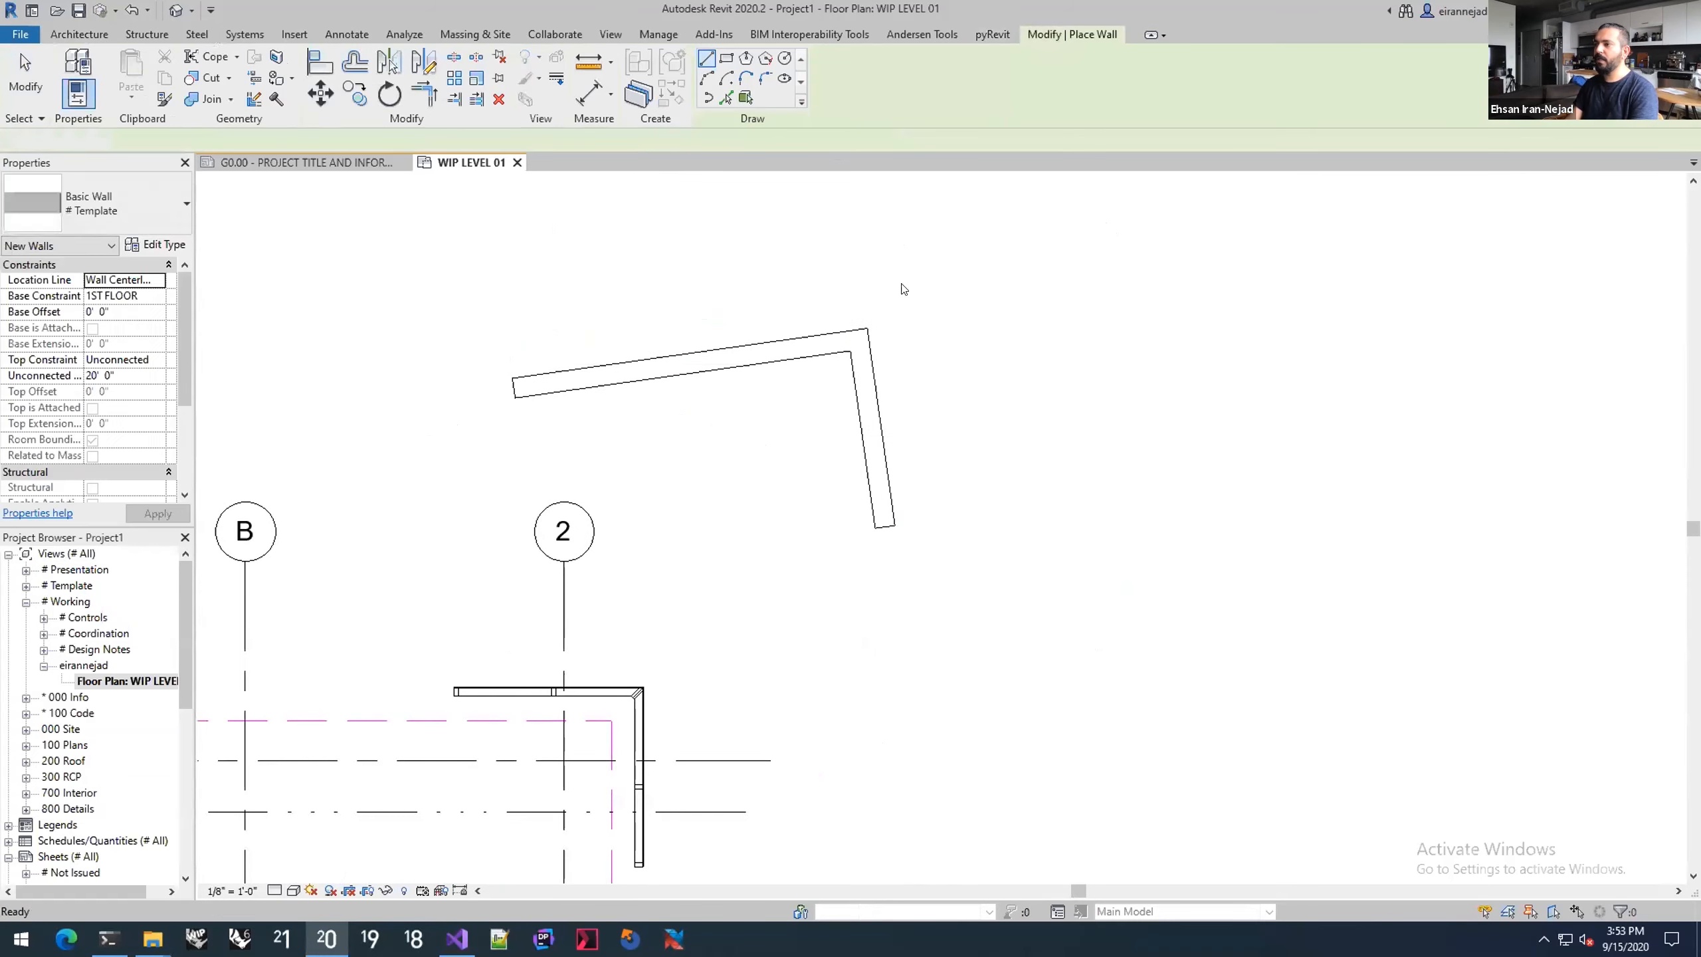
Step: Start the pyRevit Manage Keynotes tool in the new project and load the Keynotes text file
{"action": "left_click", "coordinate": [992, 33]}
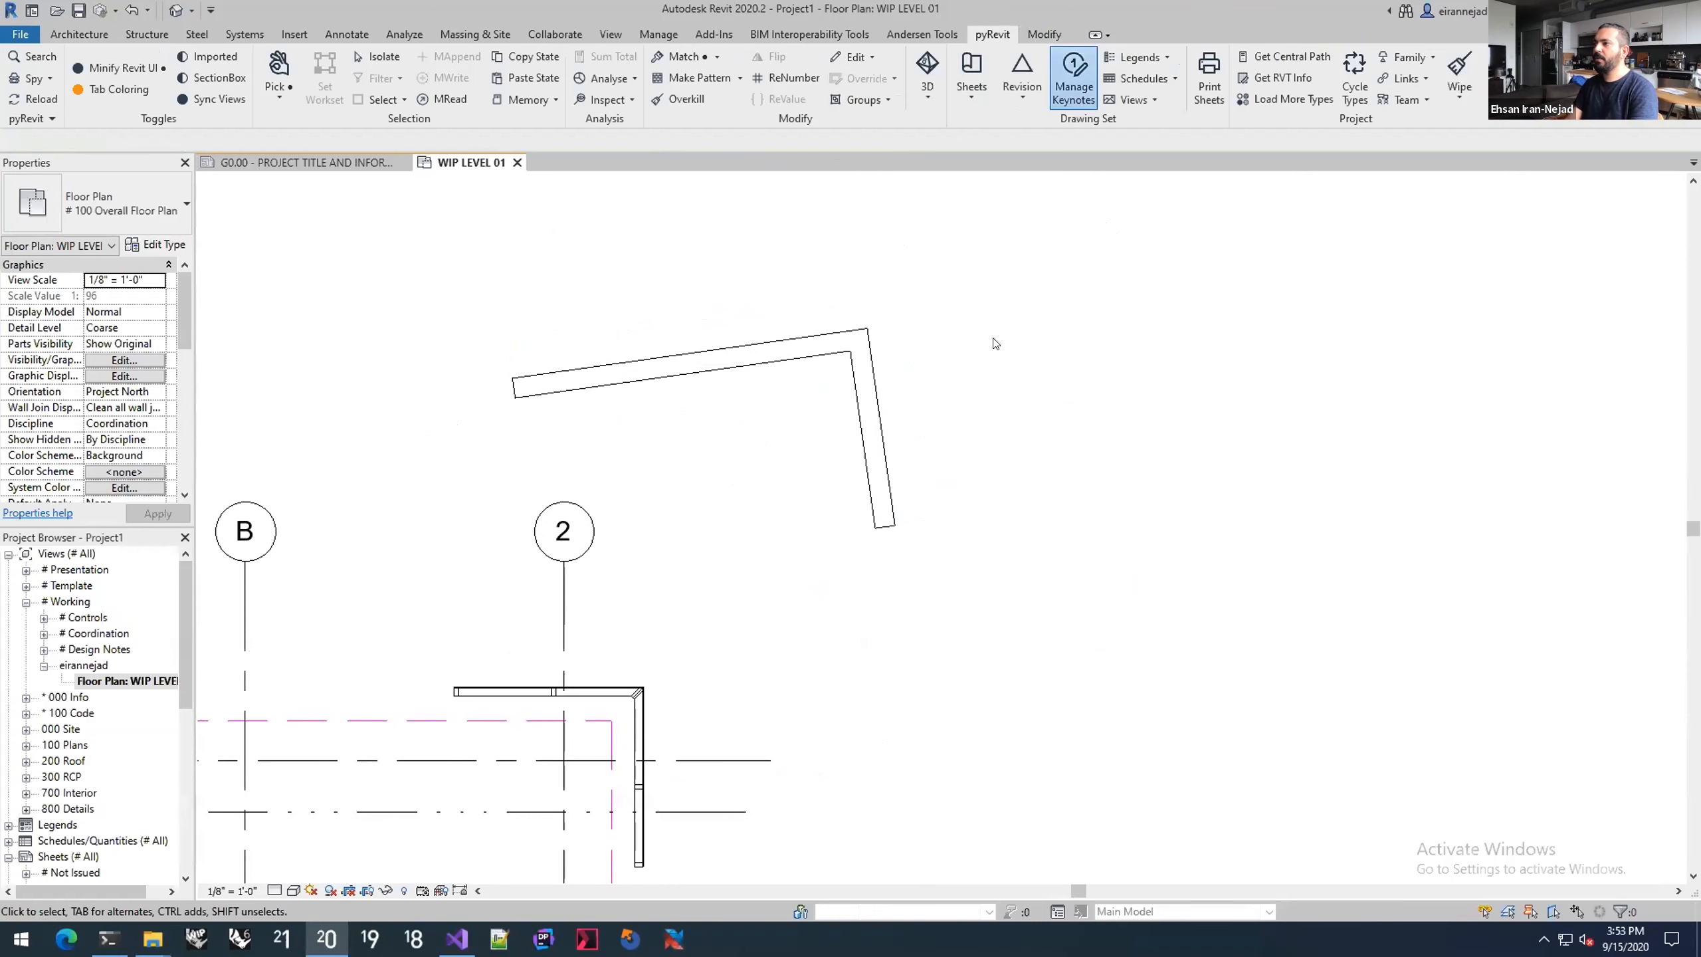
{"action": "left_click", "coordinate": [1074, 74]}
{"action": "left_click", "coordinate": [960, 464]}
{"action": "double_click", "coordinate": [703, 451]}
{"action": "left_click_drag", "start_coordinate": [885, 137], "coordinate": [1259, 137]}
Step: Place the K1 FURNITURE keynote as a tag with a leader pointing to the long upper wall
{"action": "double_click", "coordinate": [931, 209]}
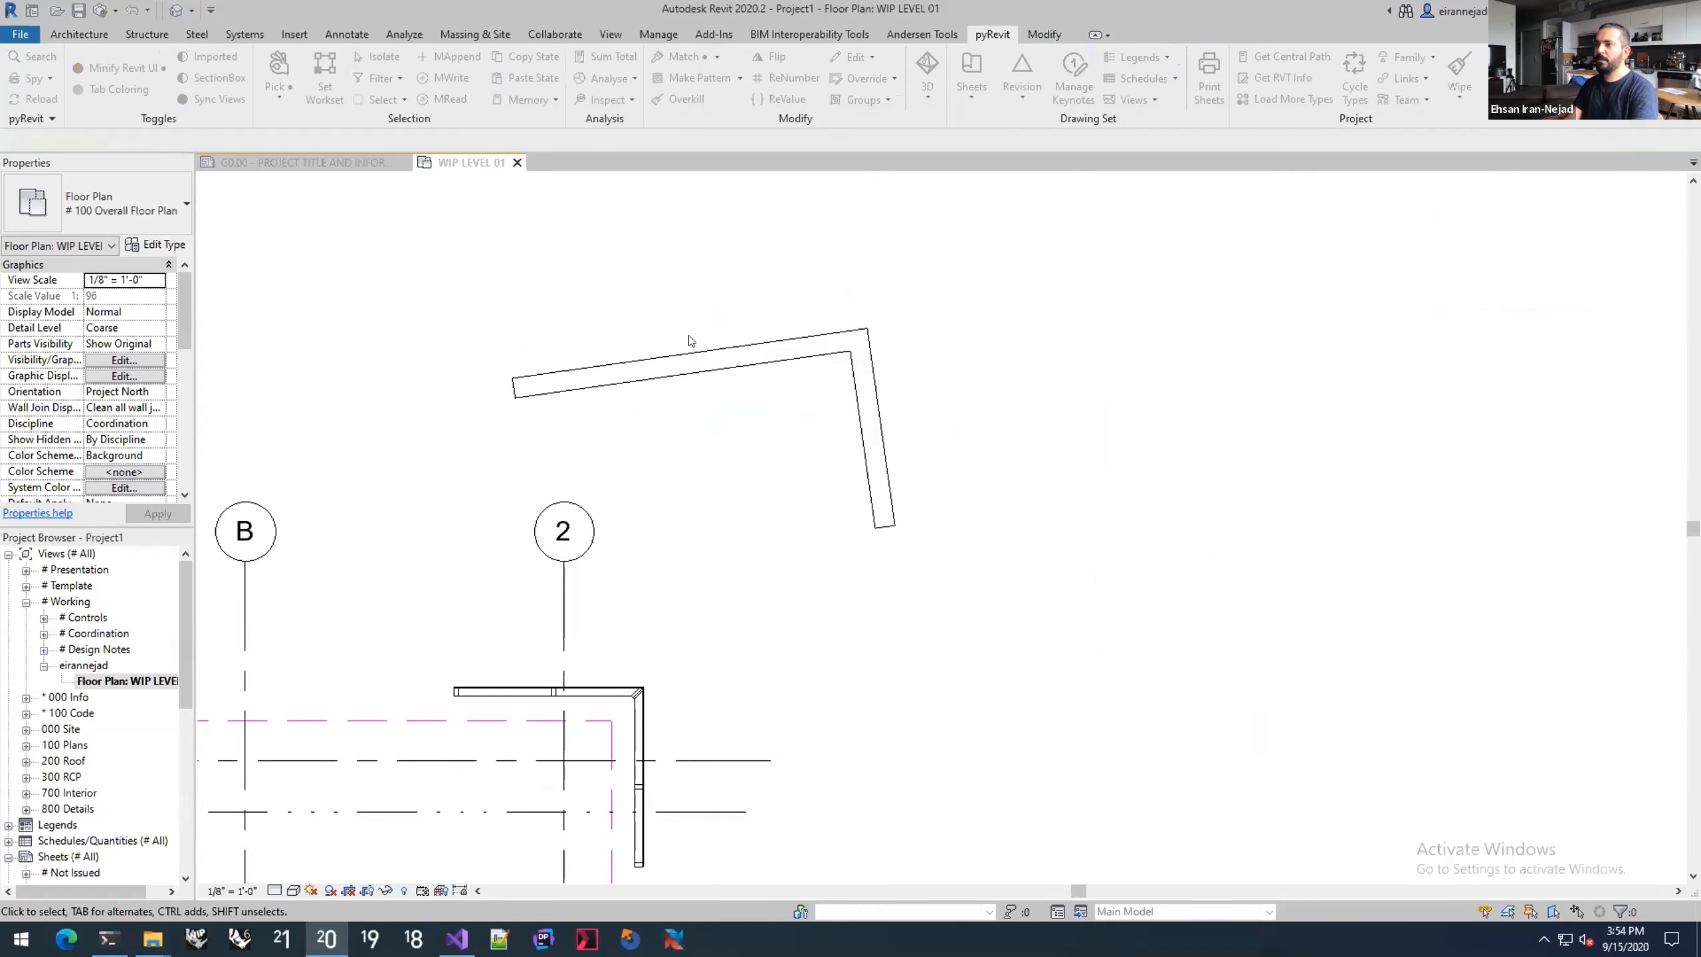
{"action": "left_click", "coordinate": [650, 358]}
{"action": "left_click", "coordinate": [650, 280]}
{"action": "left_click", "coordinate": [611, 280]}
{"action": "key", "text": "Escape"}
{"action": "key", "text": "Escape"}
{"action": "middle_click_drag", "start_coordinate": [665, 281], "coordinate": [552, 333]}
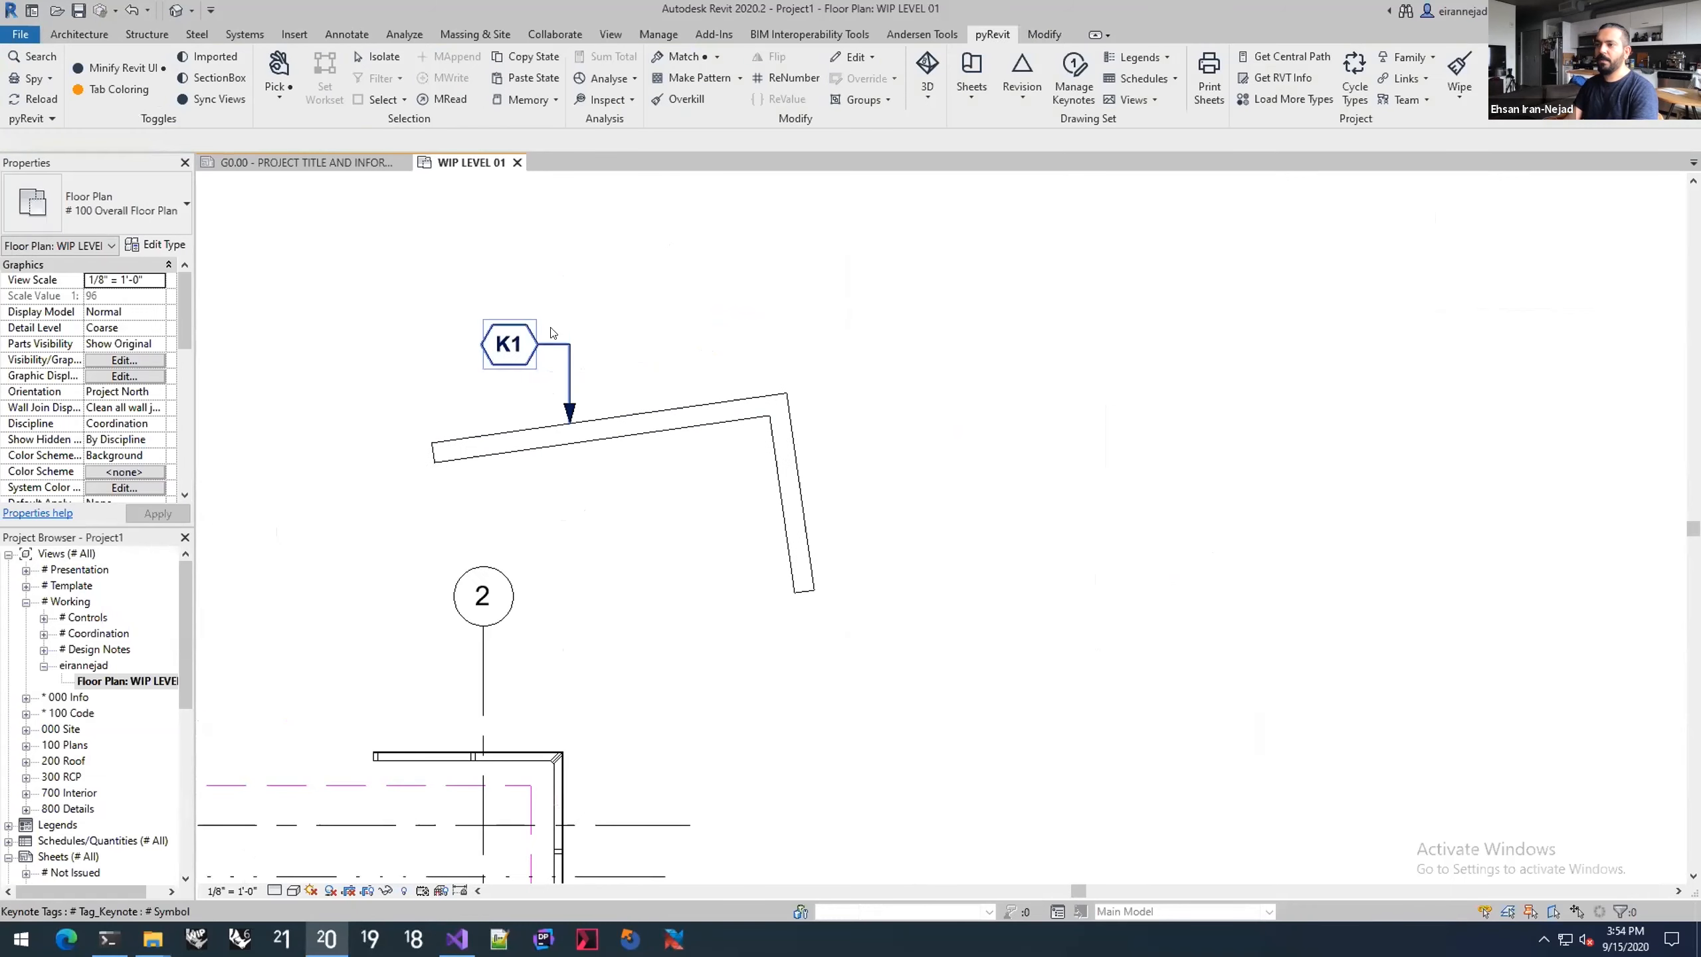
Step: Find where the K1 FURNITURE keynote is used, show the listed tag in the plan, and close the report
{"action": "left_click", "coordinate": [1074, 75]}
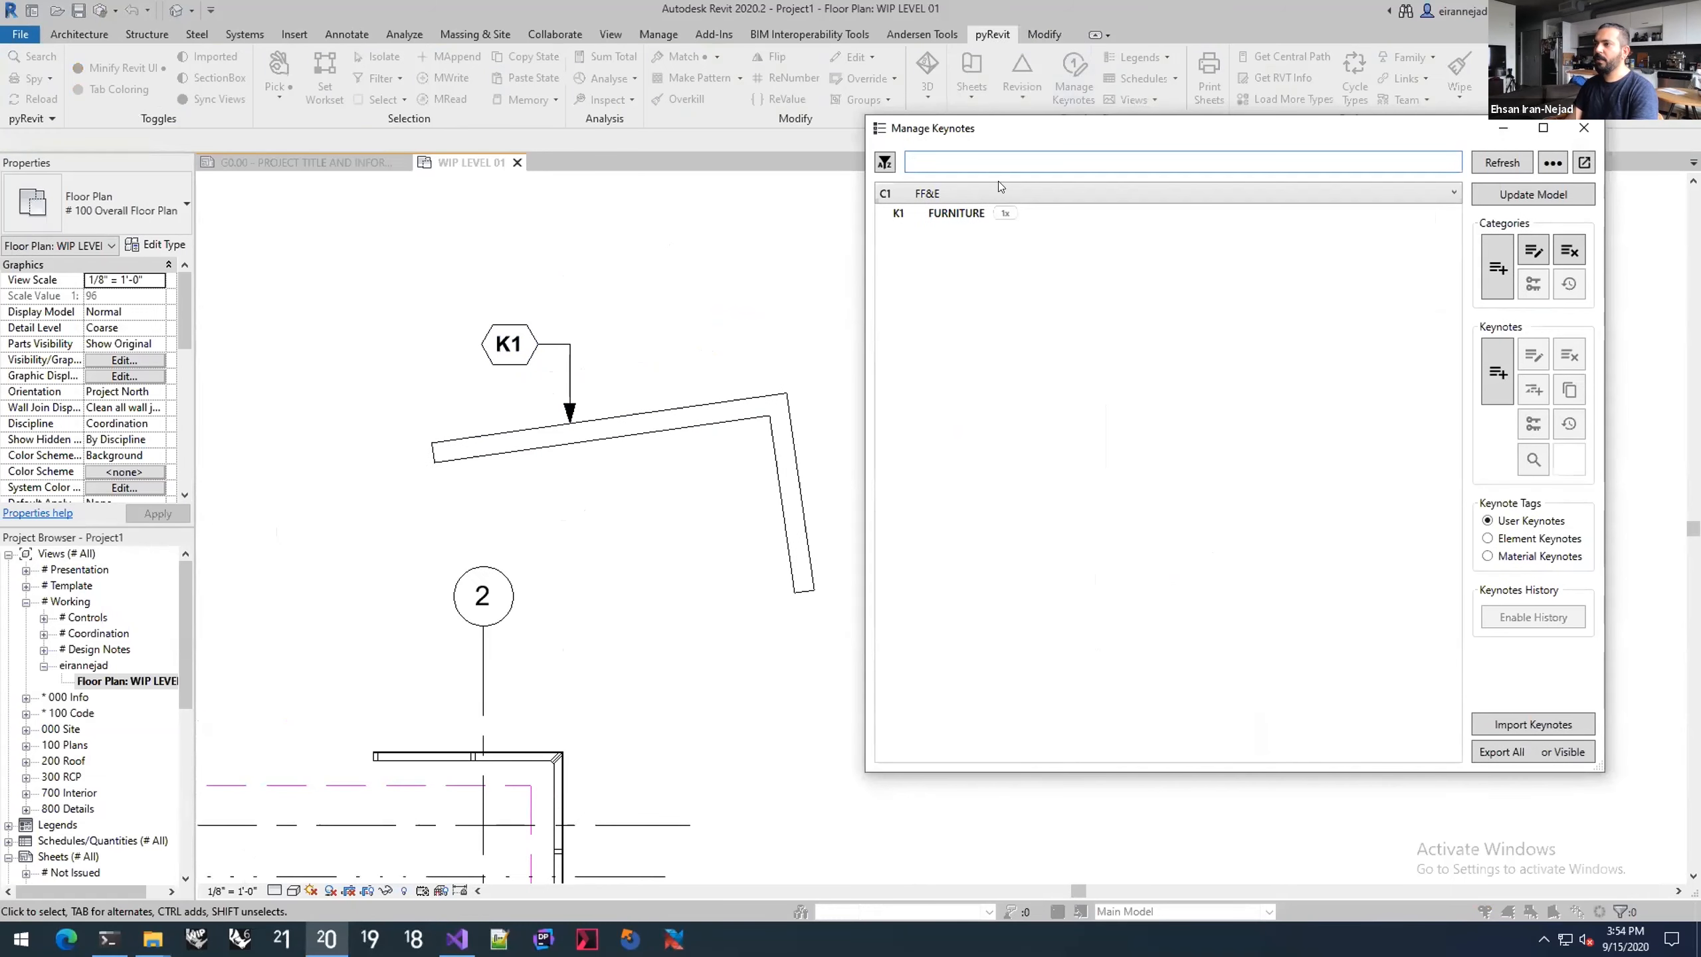
{"action": "left_click_drag", "start_coordinate": [1022, 132], "coordinate": [959, 164]}
{"action": "left_click", "coordinate": [936, 245]}
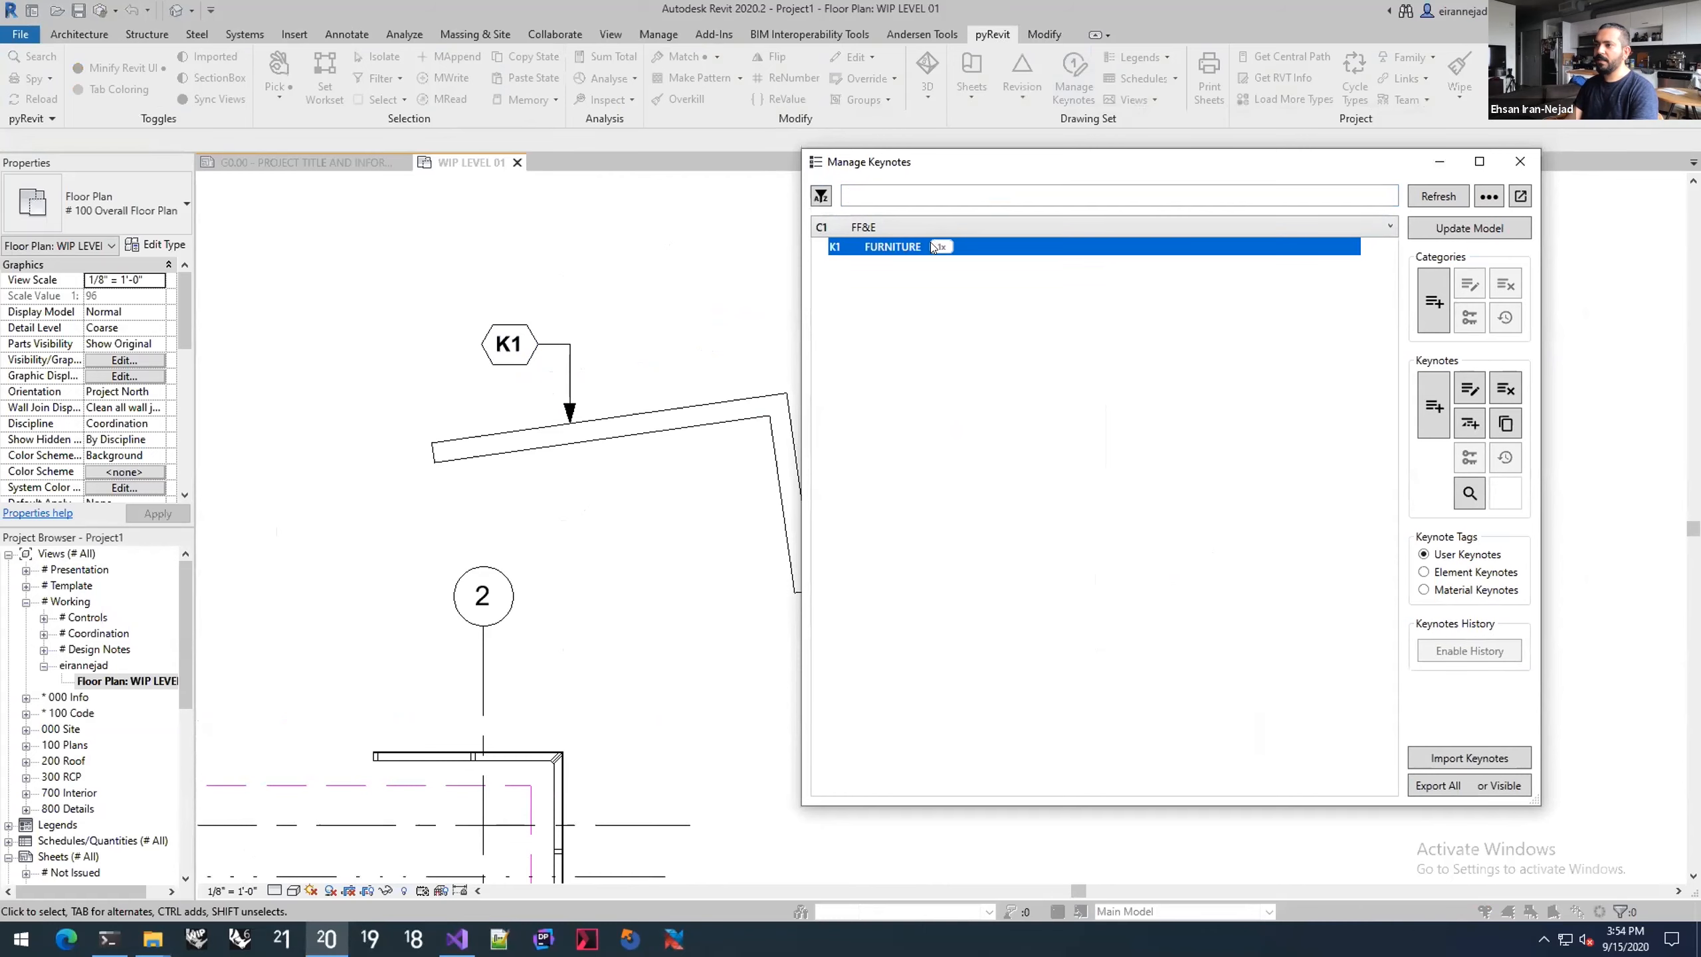
{"action": "left_click", "coordinate": [1466, 496]}
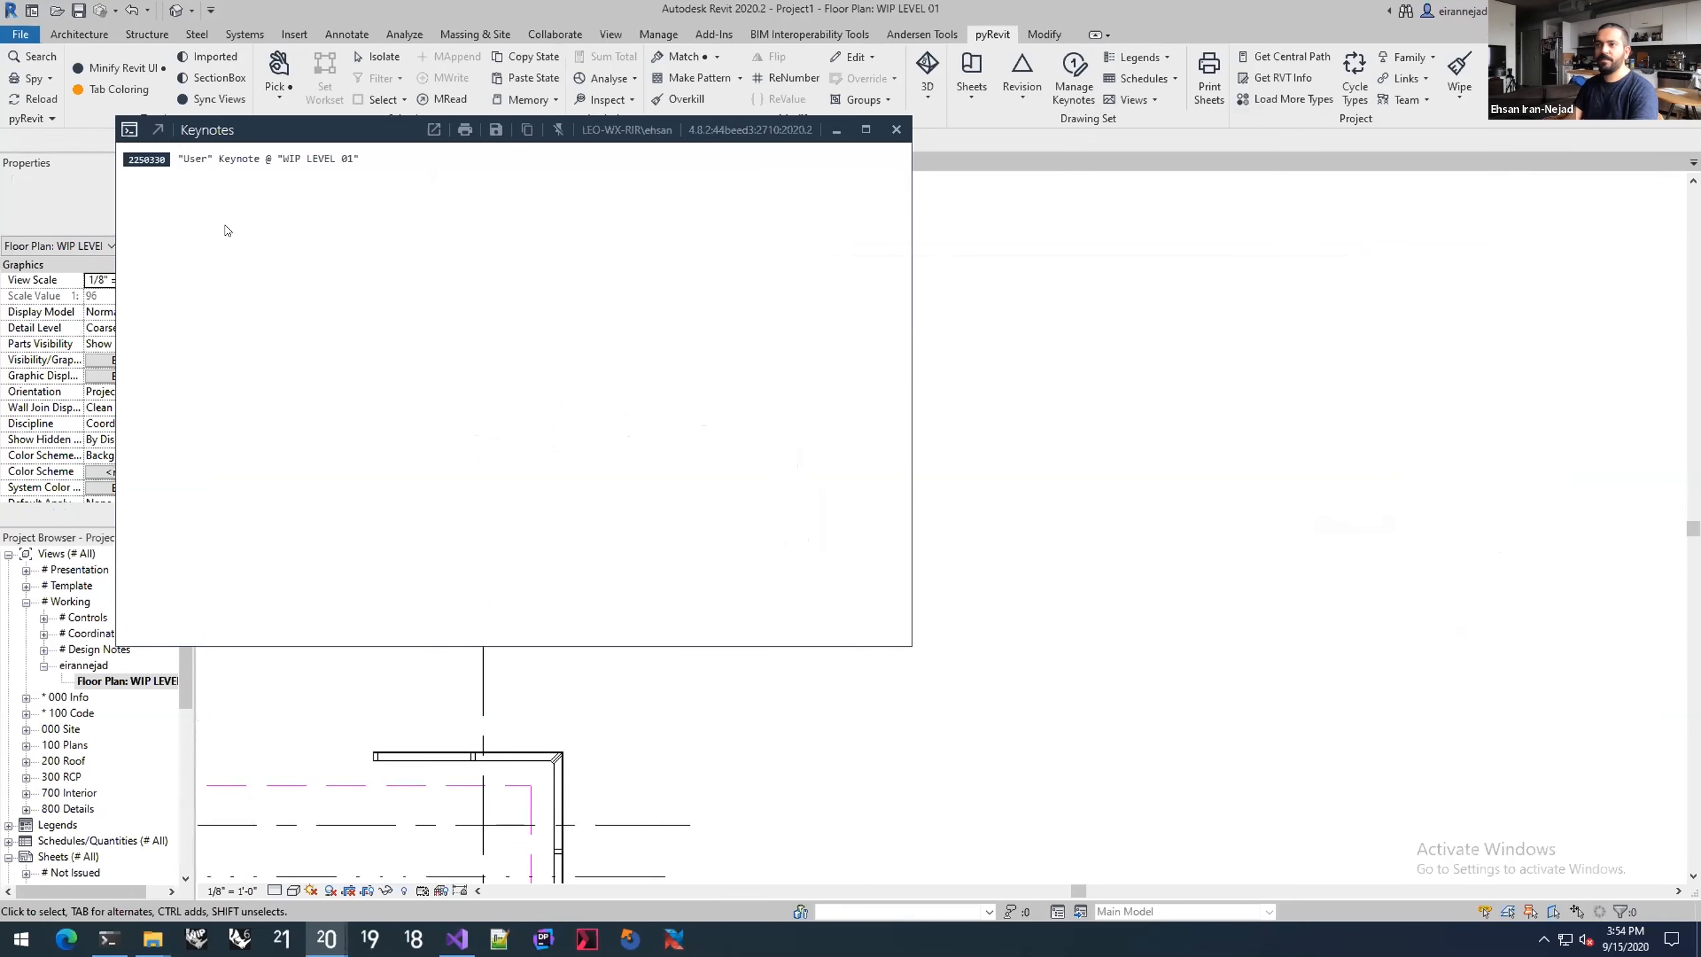
{"action": "left_click", "coordinate": [165, 160]}
{"action": "mouse_move", "coordinate": [327, 141]}
{"action": "left_mouse_down"}
{"action": "mouse_move", "coordinate": [849, 717]}
{"action": "mouse_move", "coordinate": [342, 162]}
{"action": "left_mouse_up"}
{"action": "left_click", "coordinate": [914, 155]}
{"action": "key", "text": "Escape"}
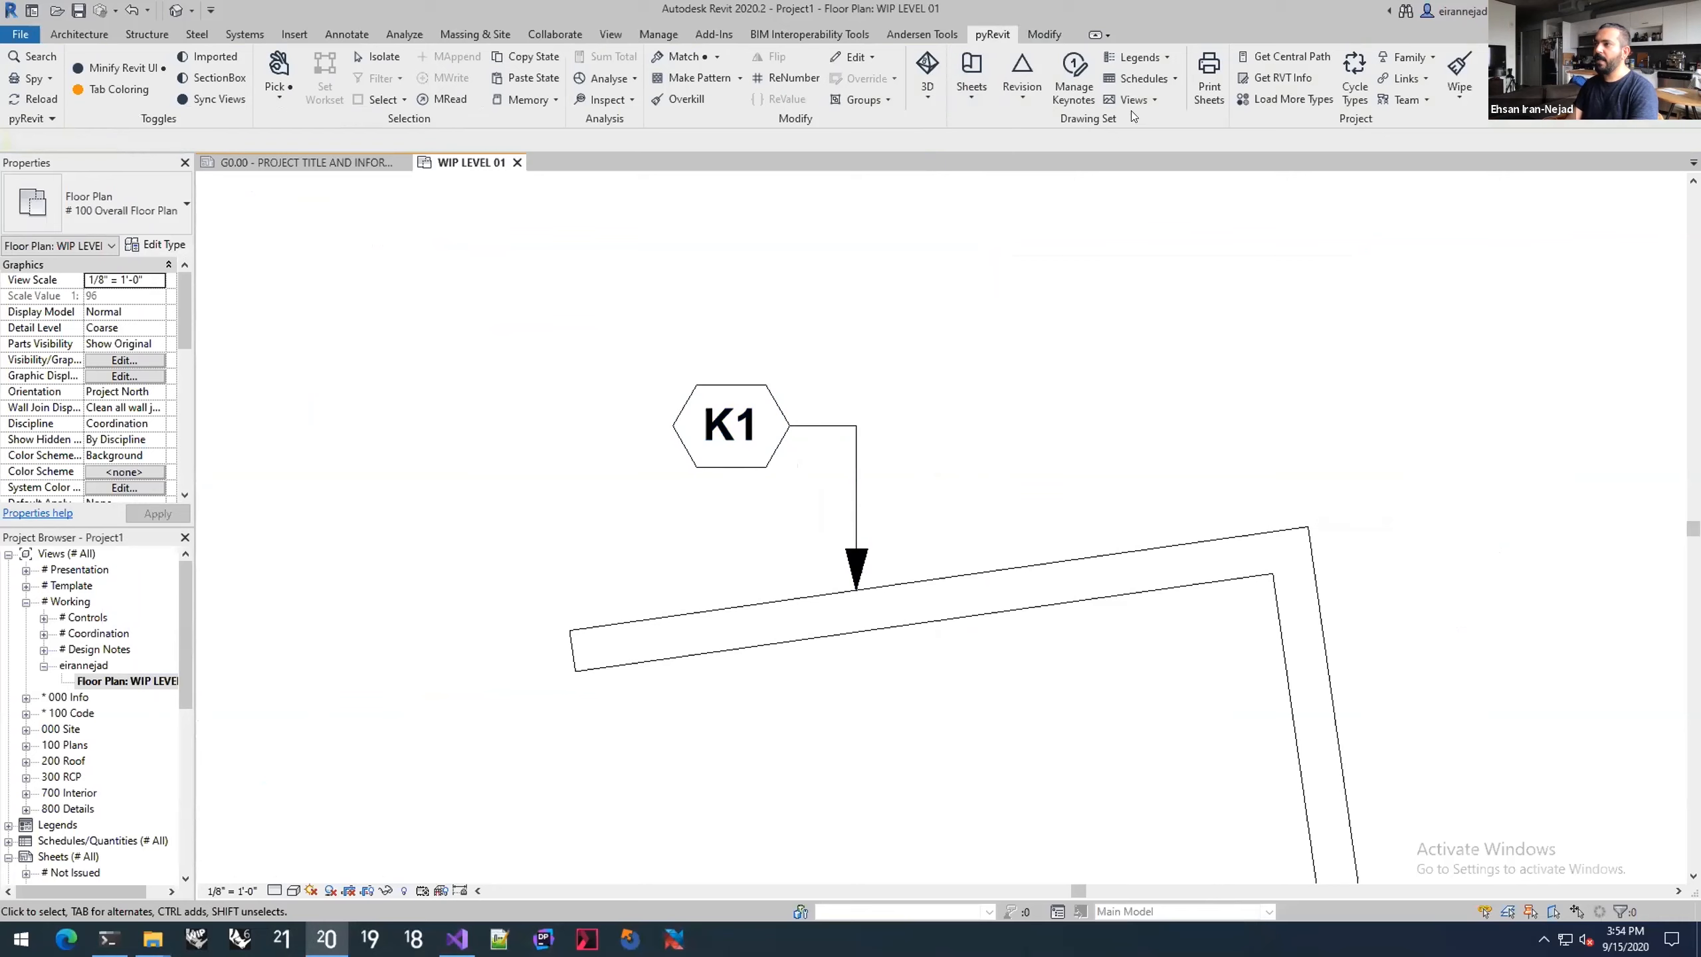
Step: Review the K1 FURNITURE keynote and the keynote tag types in Manage Keynotes, then close the manager
{"action": "left_click", "coordinate": [1074, 73]}
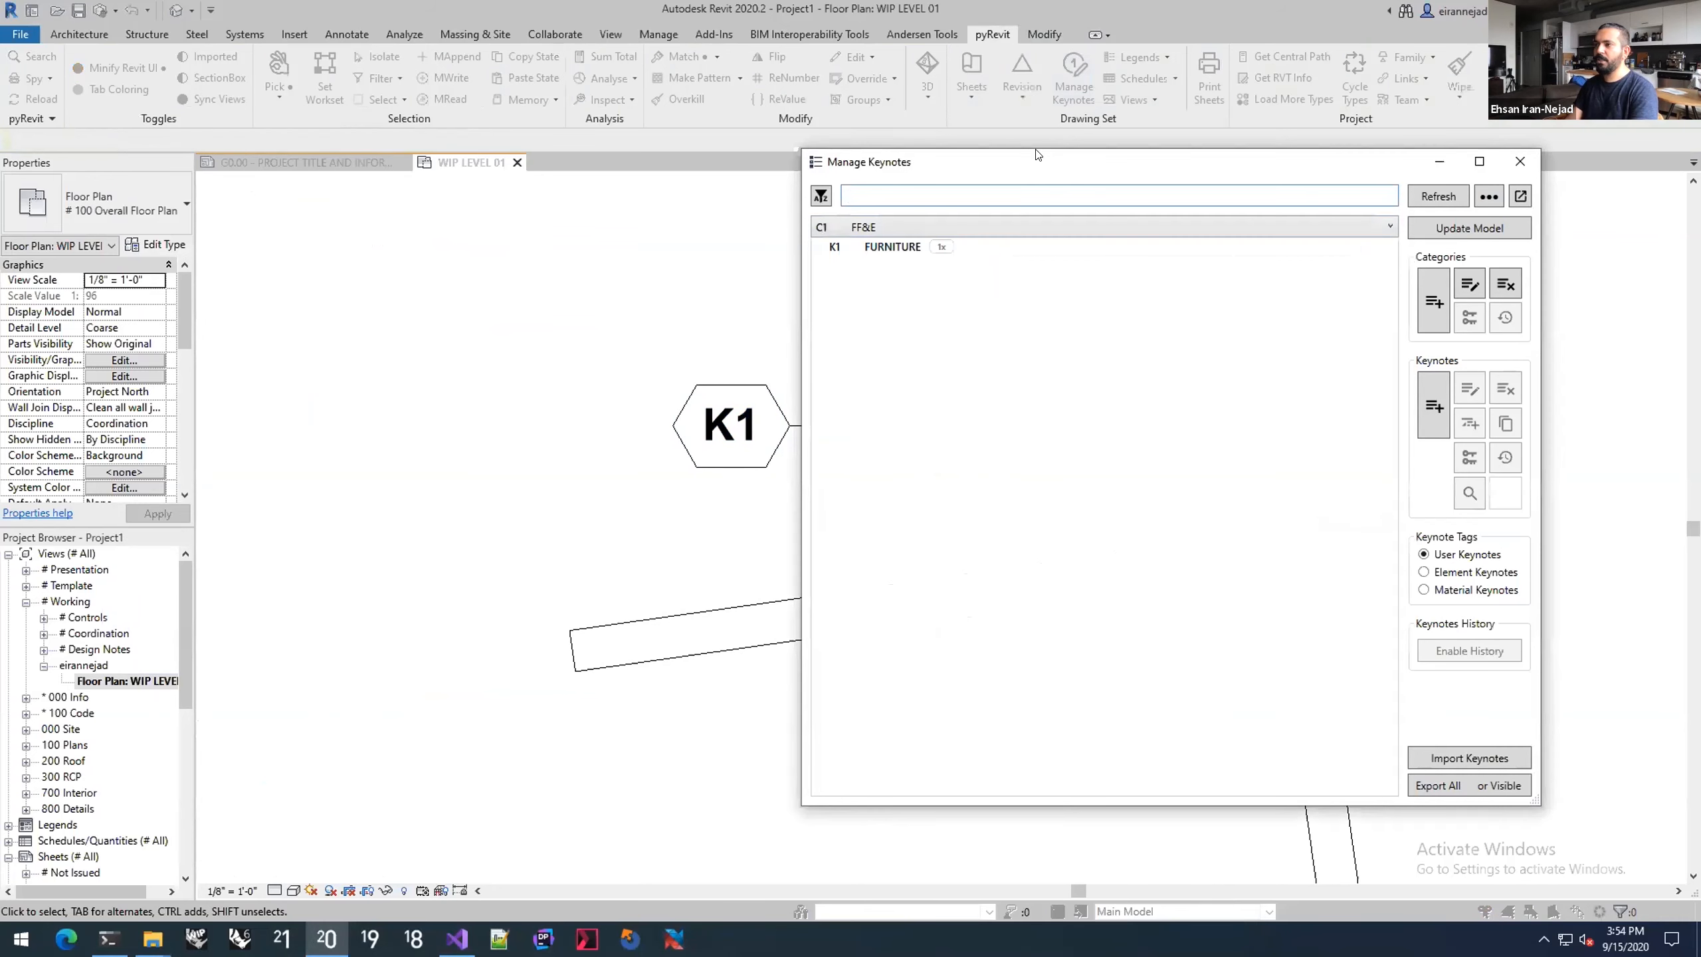
{"action": "left_click", "coordinate": [906, 245]}
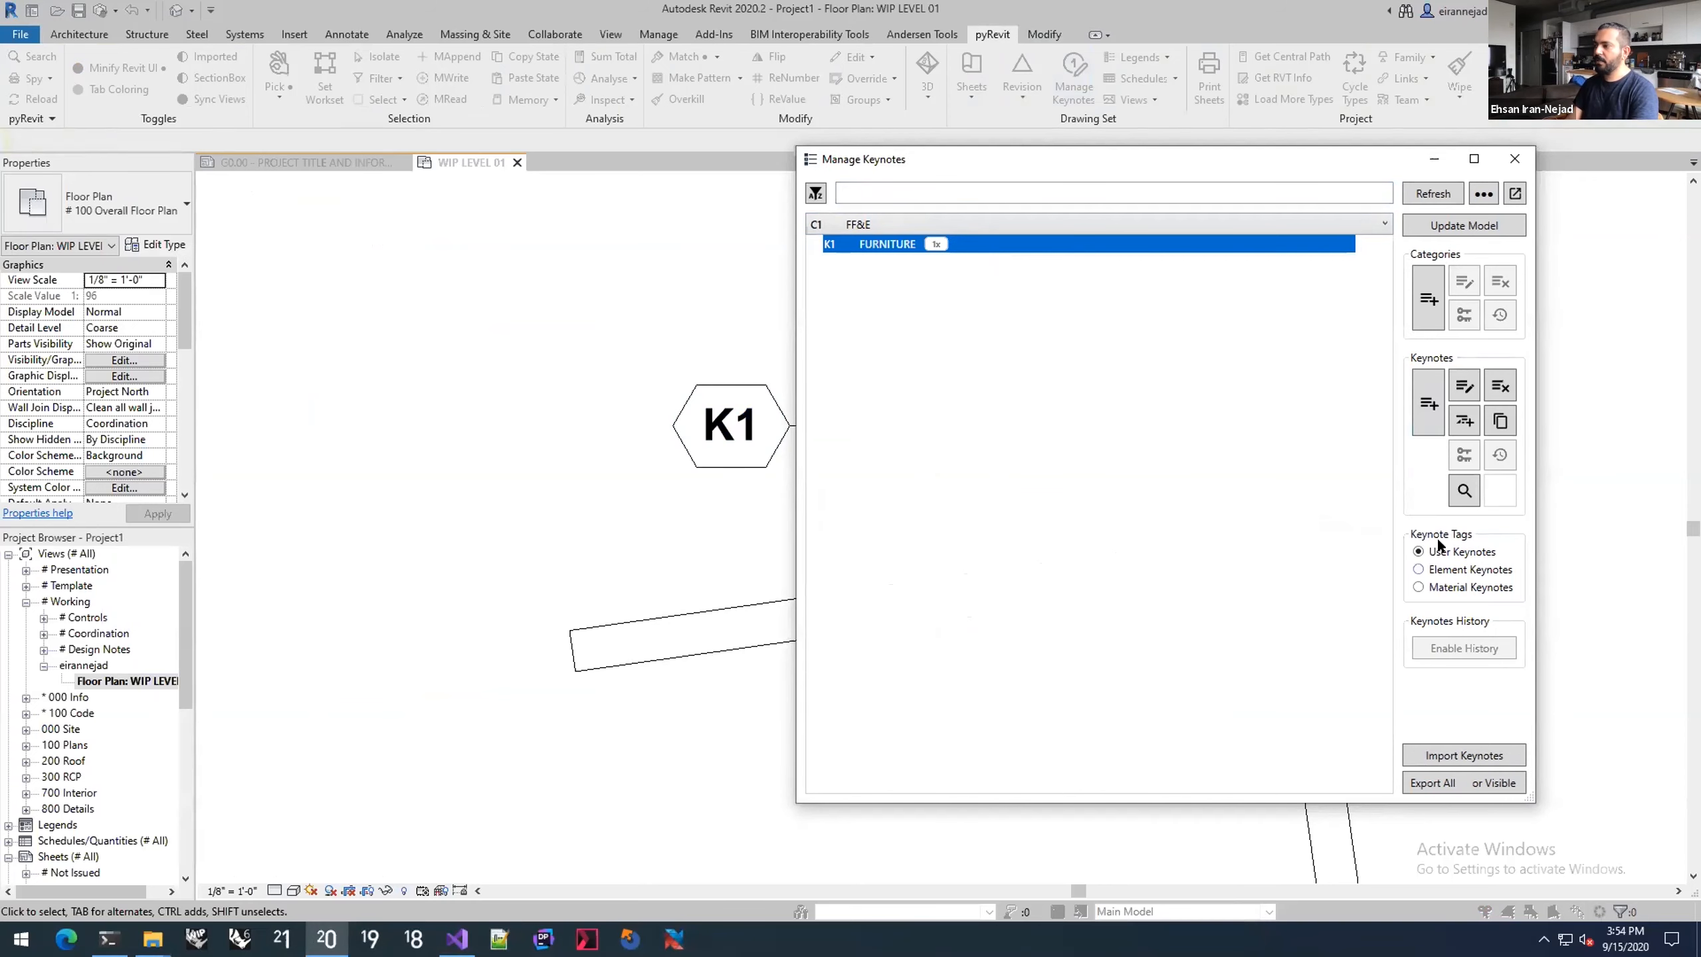
{"action": "left_click", "coordinate": [1425, 587]}
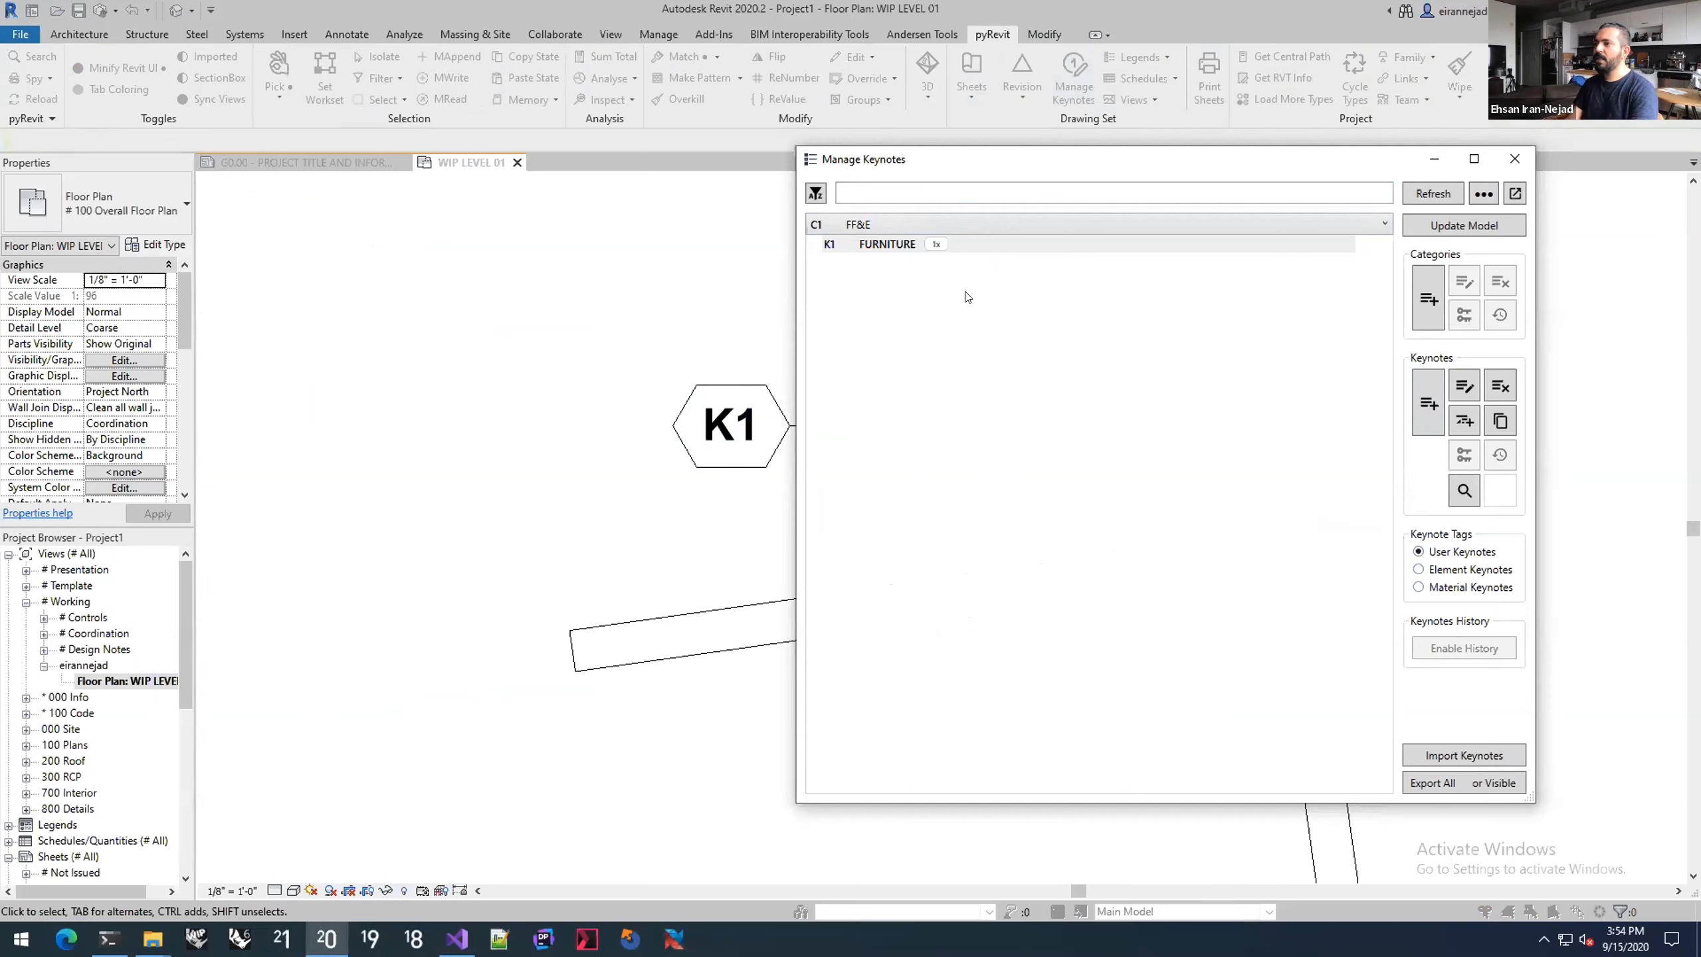
{"action": "left_click", "coordinate": [916, 240]}
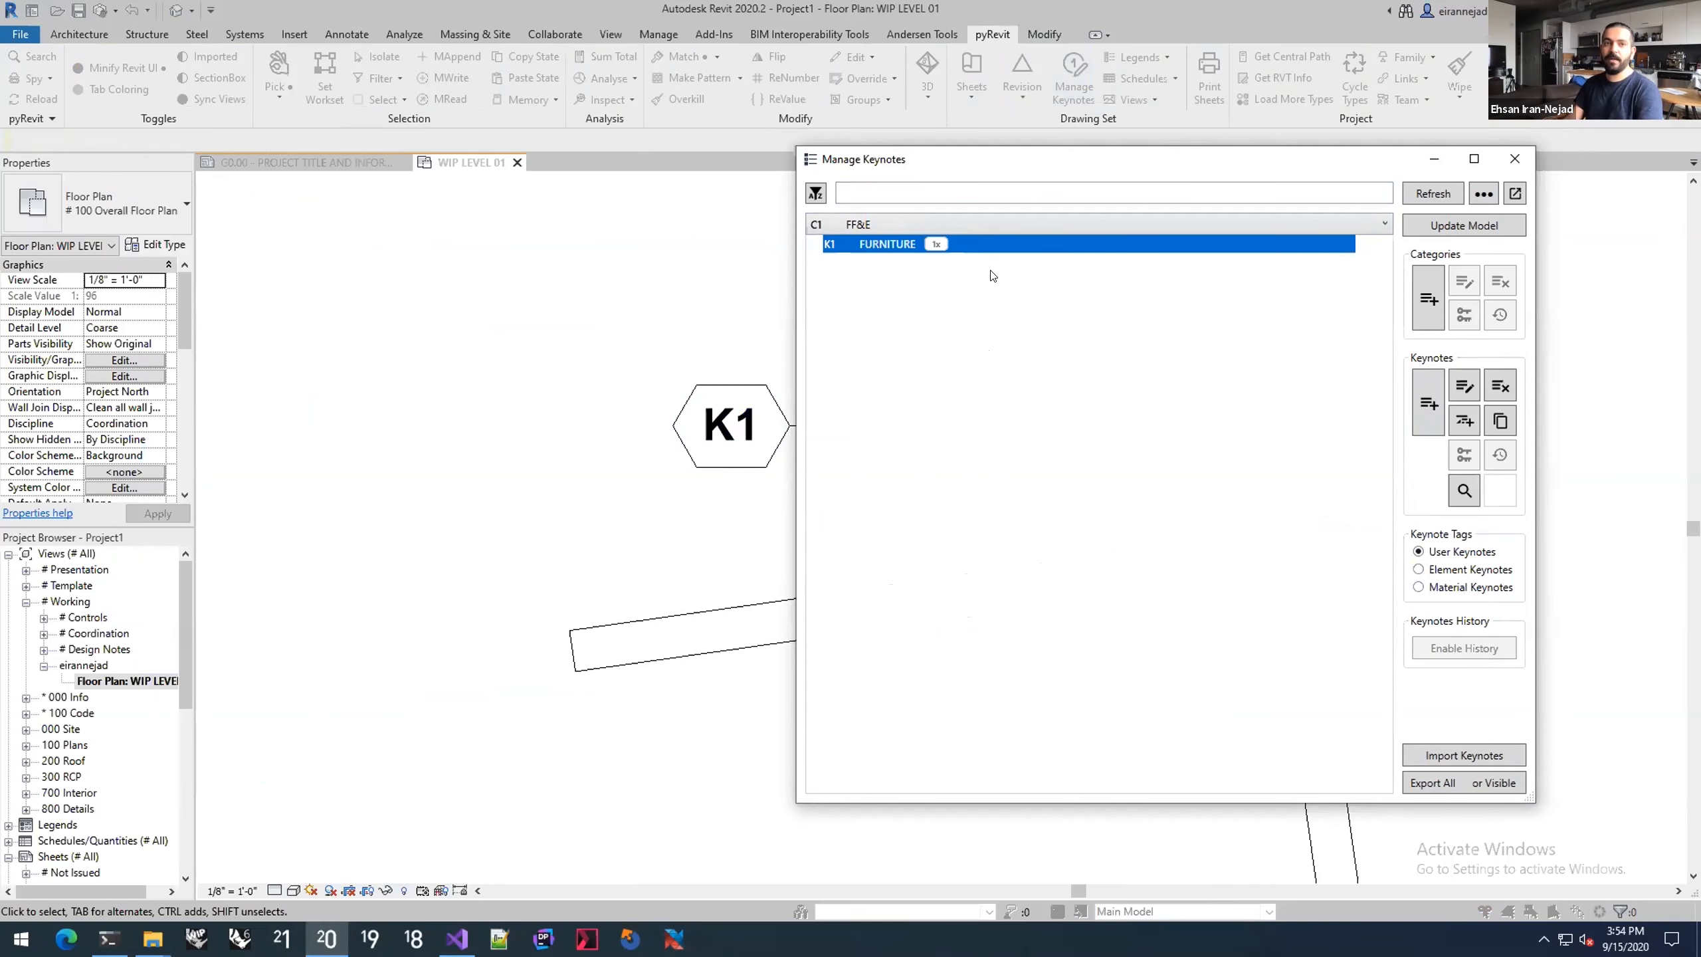
{"action": "left_click", "coordinate": [1501, 159]}
{"action": "scroll", "coordinate": [884, 372], "scroll_direction": "down", "scroll_amount": 2}
{"action": "scroll", "coordinate": [860, 324], "scroll_direction": "down", "scroll_amount": 2}
{"action": "scroll", "coordinate": [991, 412], "scroll_direction": "down", "scroll_amount": 3}
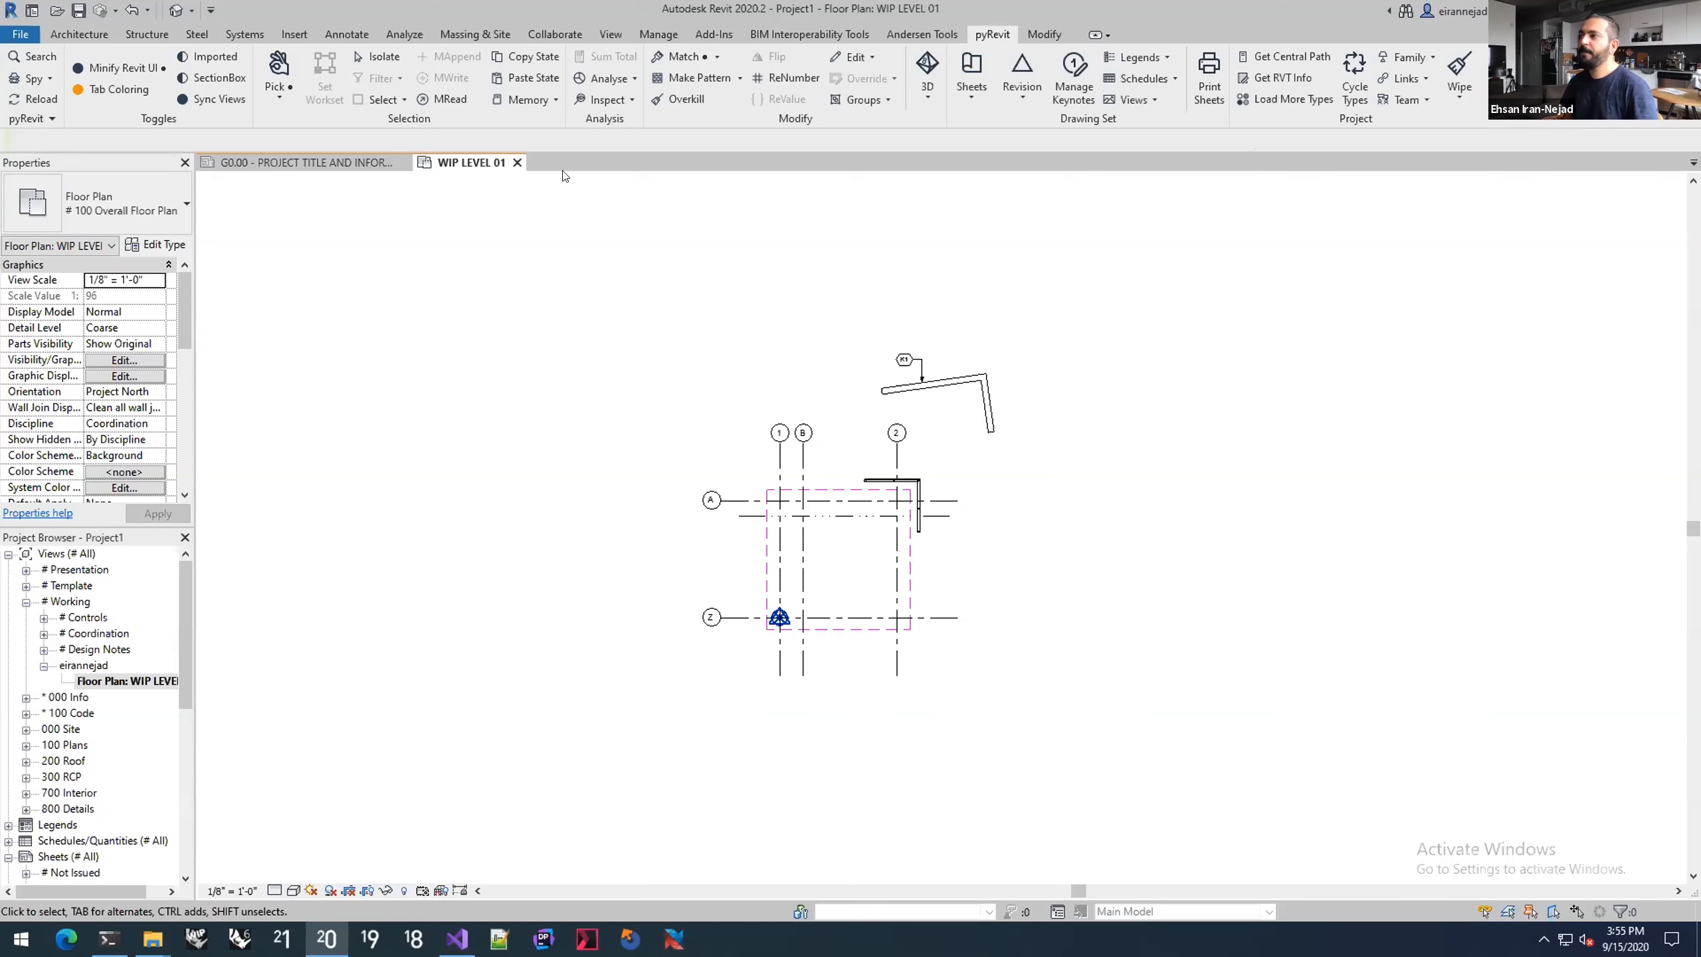
{"action": "left_click", "coordinate": [510, 161]}
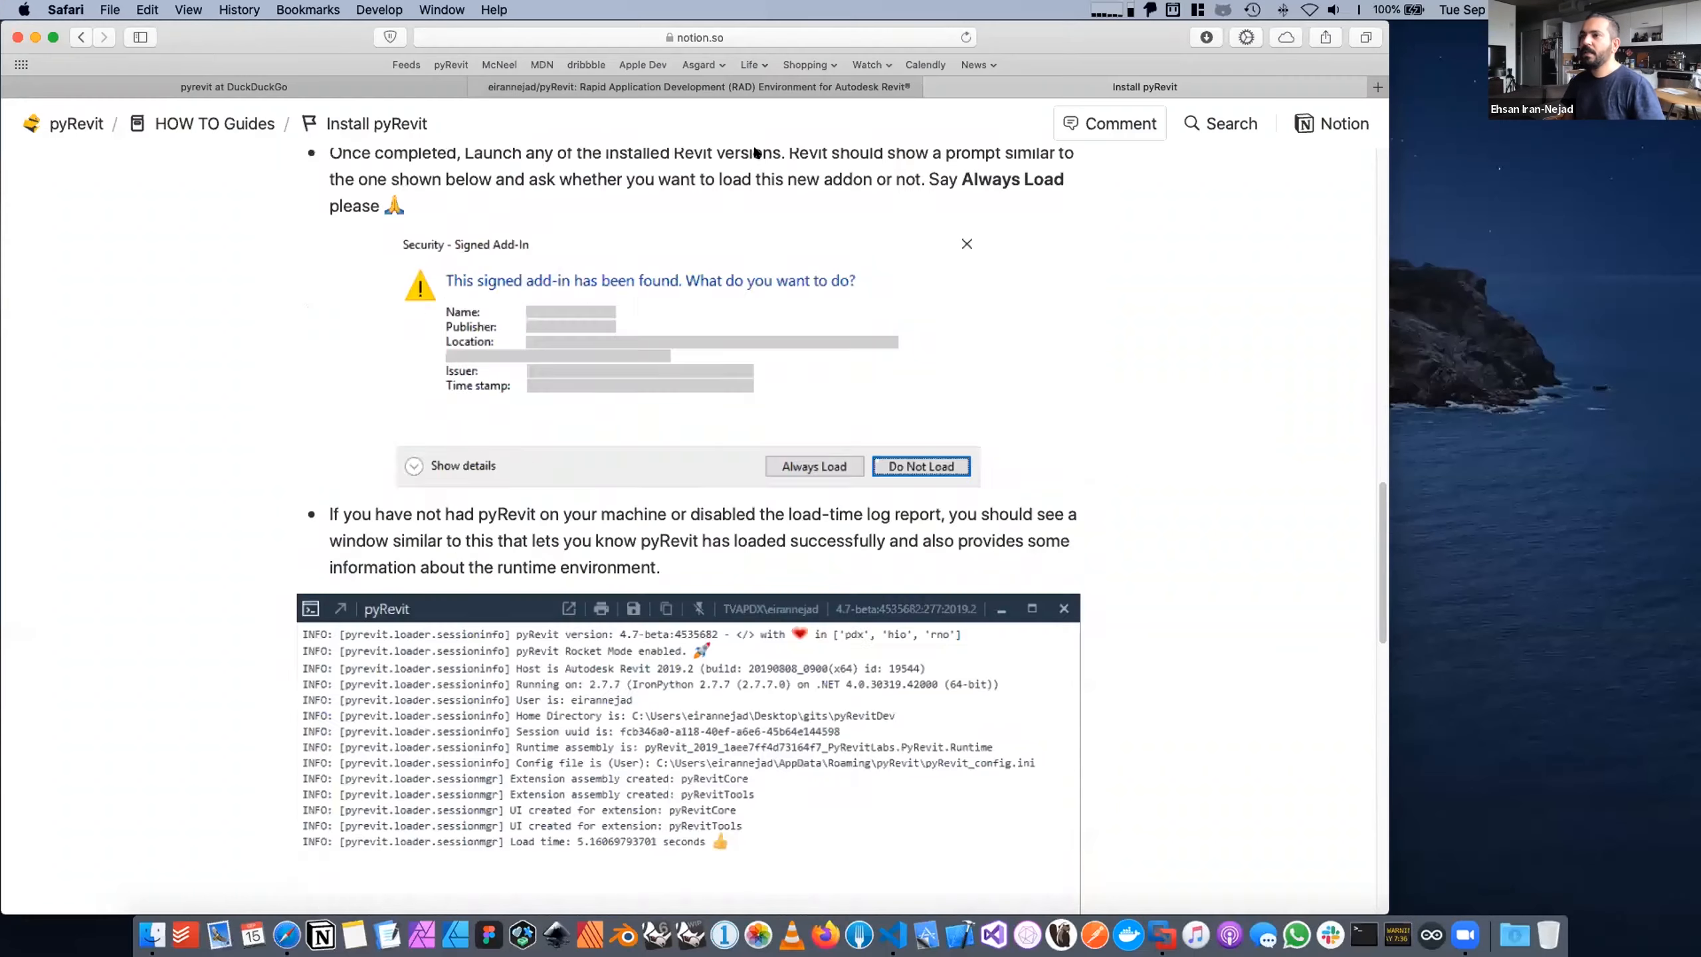
Step: In the pyRevit Notion documentation in Safari, go from Install pyRevit to the pyRevit home page and open Developer Docs
{"action": "scroll", "coordinate": [756, 153], "scroll_direction": "up", "scroll_amount": 20}
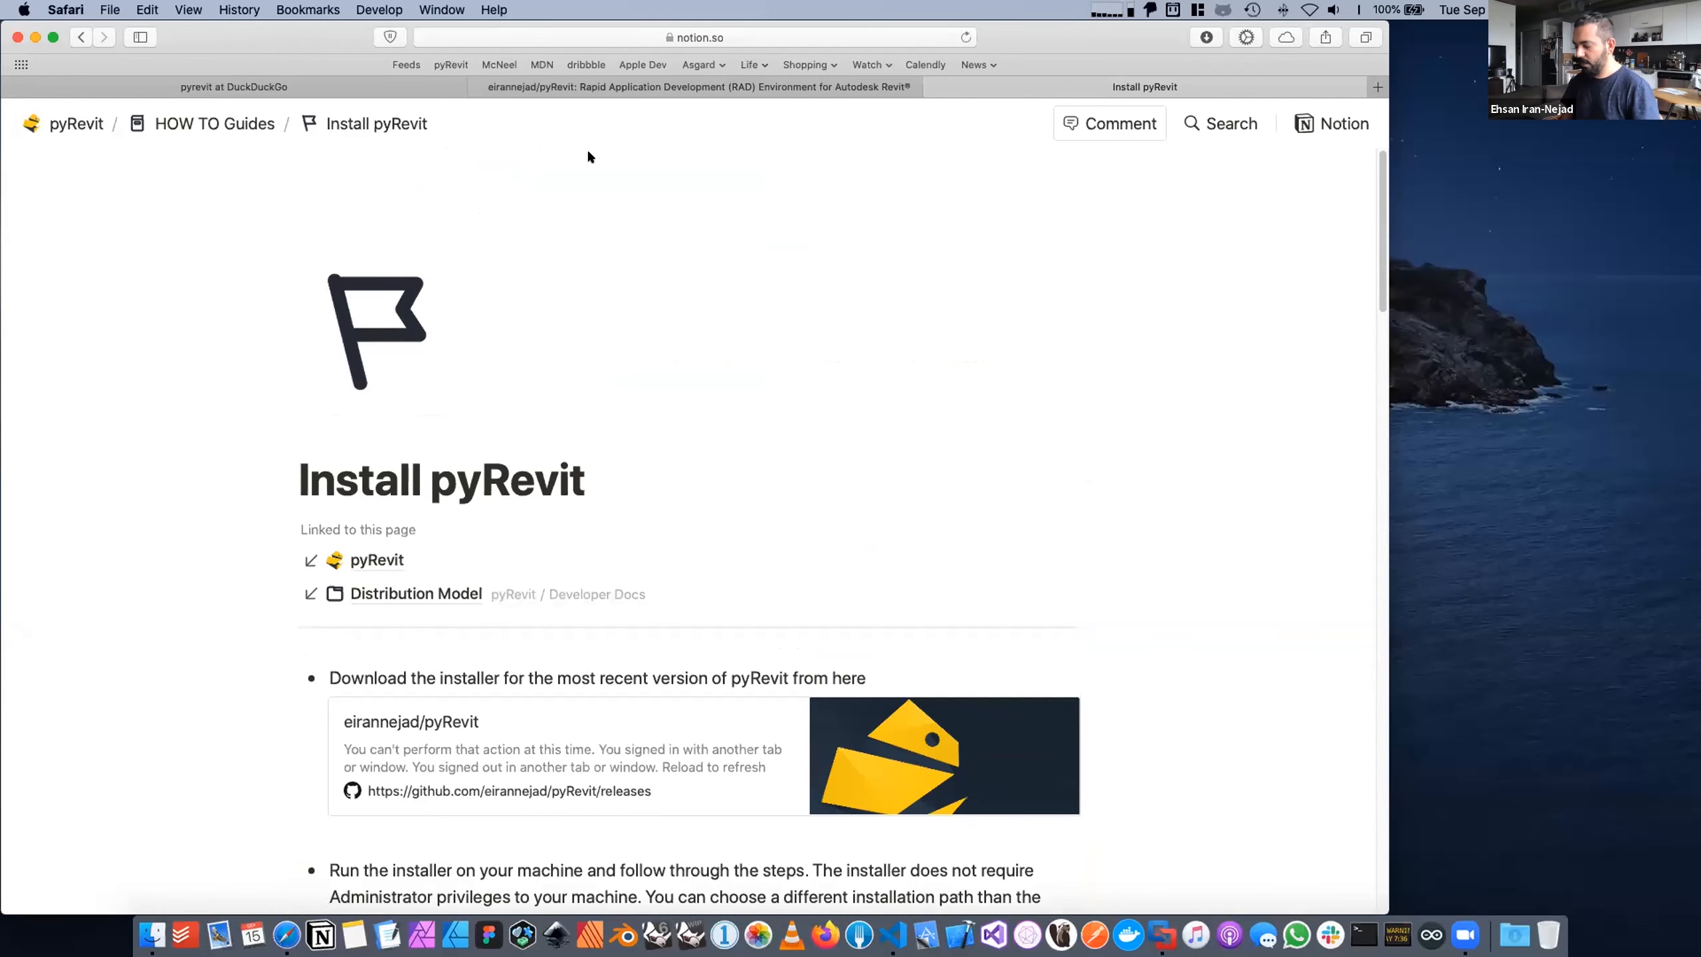
{"action": "key", "text": "super+minus"}
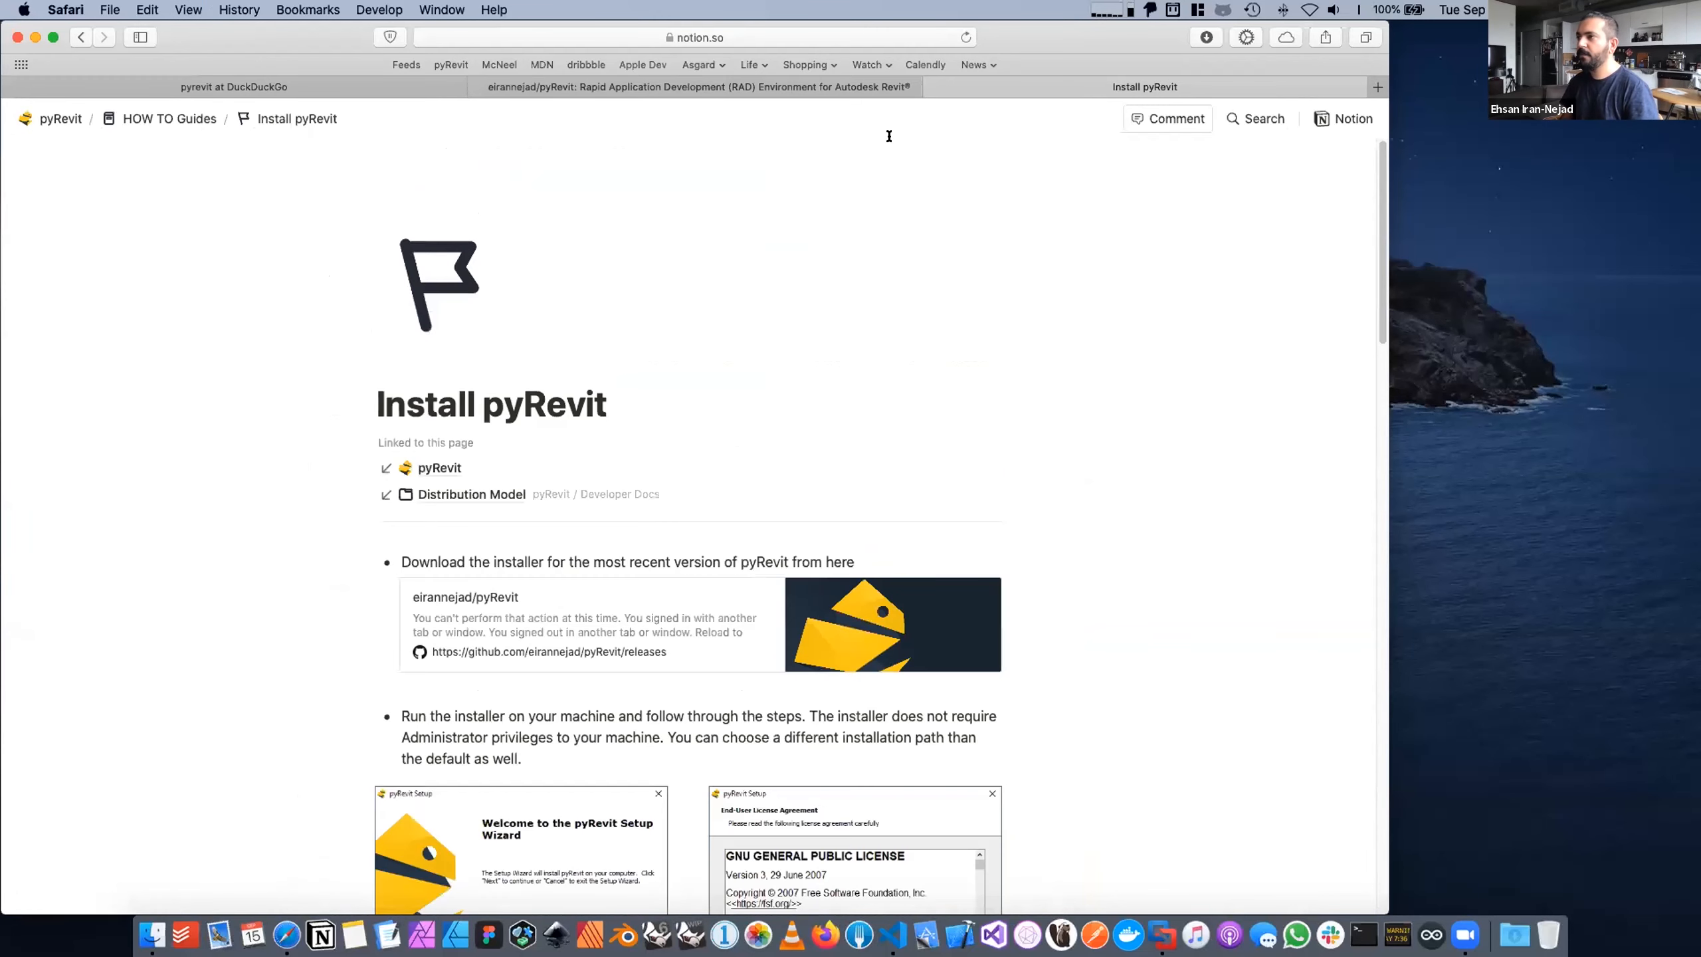
{"action": "left_click", "coordinate": [84, 121]}
{"action": "scroll", "coordinate": [469, 235], "scroll_direction": "down", "scroll_amount": 10}
{"action": "scroll", "coordinate": [506, 247], "scroll_direction": "down", "scroll_amount": 1}
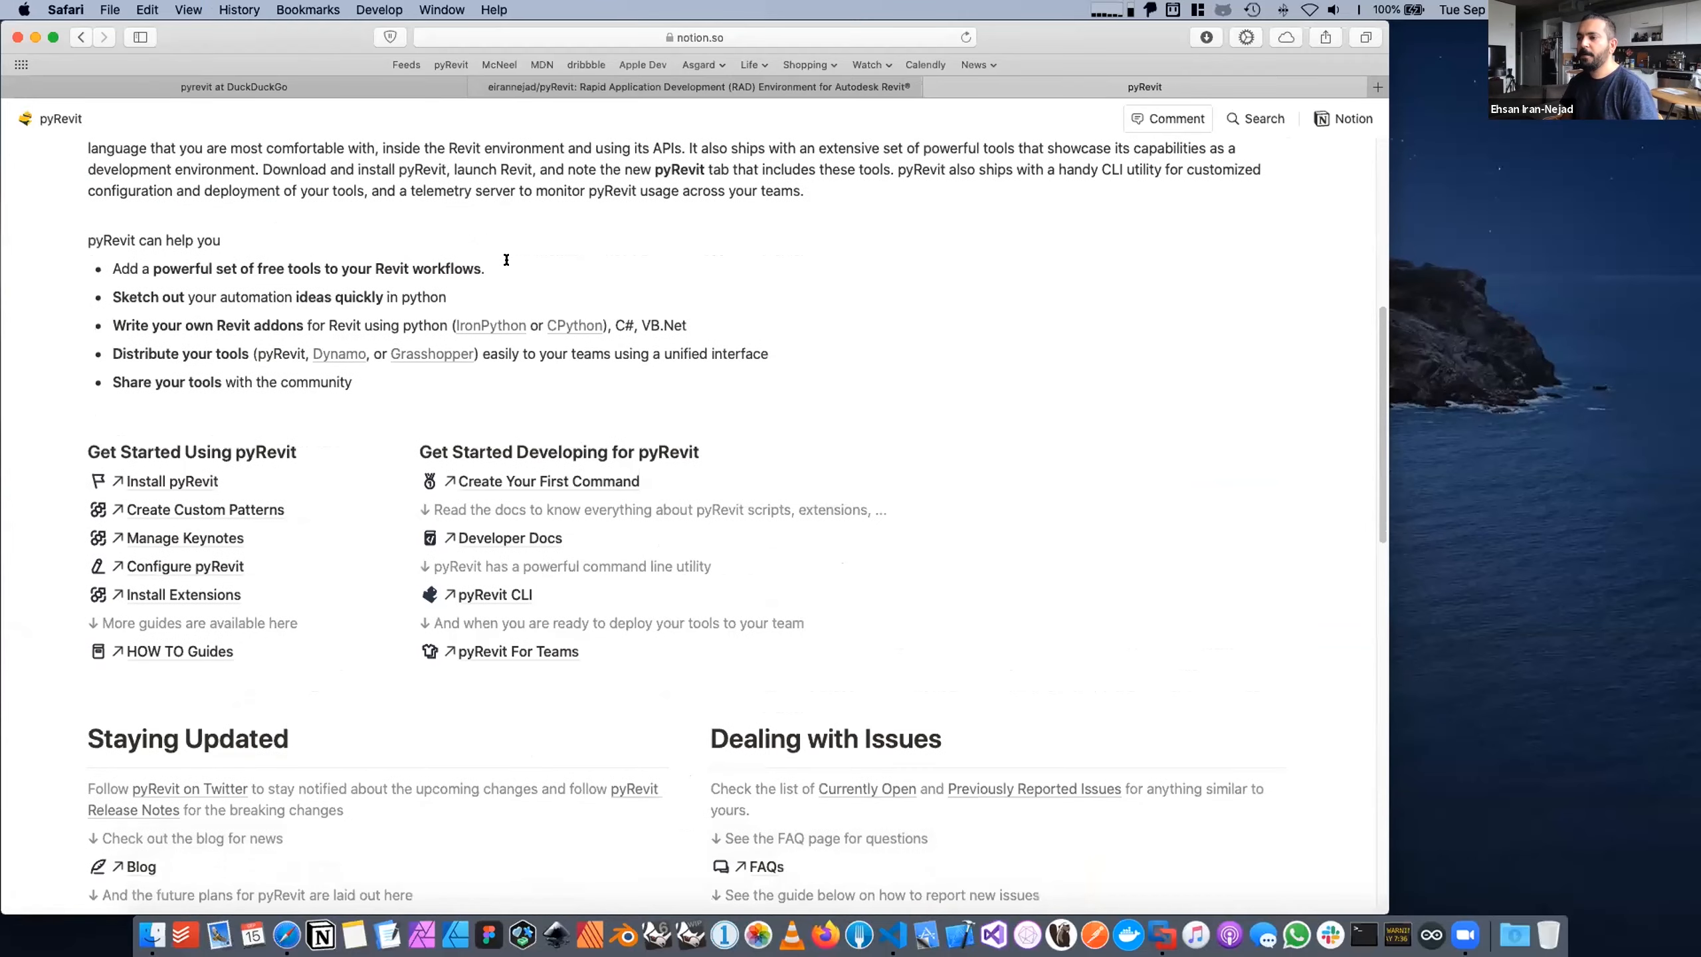
{"action": "left_click", "coordinate": [526, 544]}
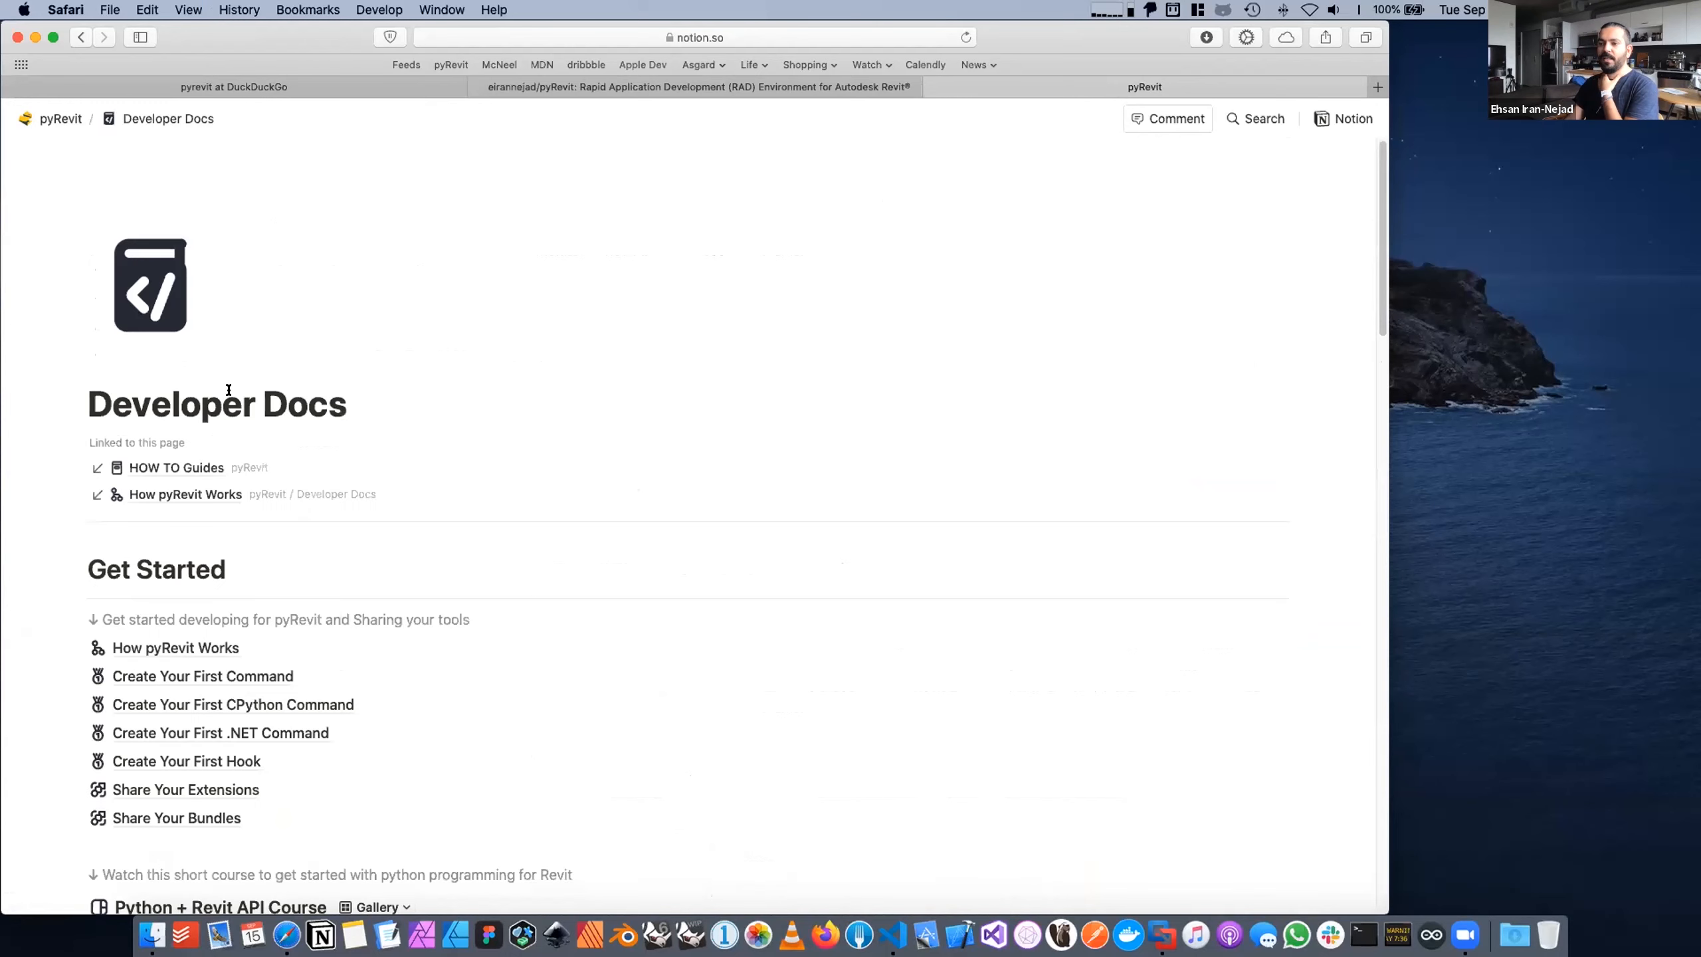
Step: Look through the Get Started guides and the Python + Revit API Course gallery, and open the Session 1 entry
{"action": "scroll", "coordinate": [228, 394], "scroll_direction": "down", "scroll_amount": 4}
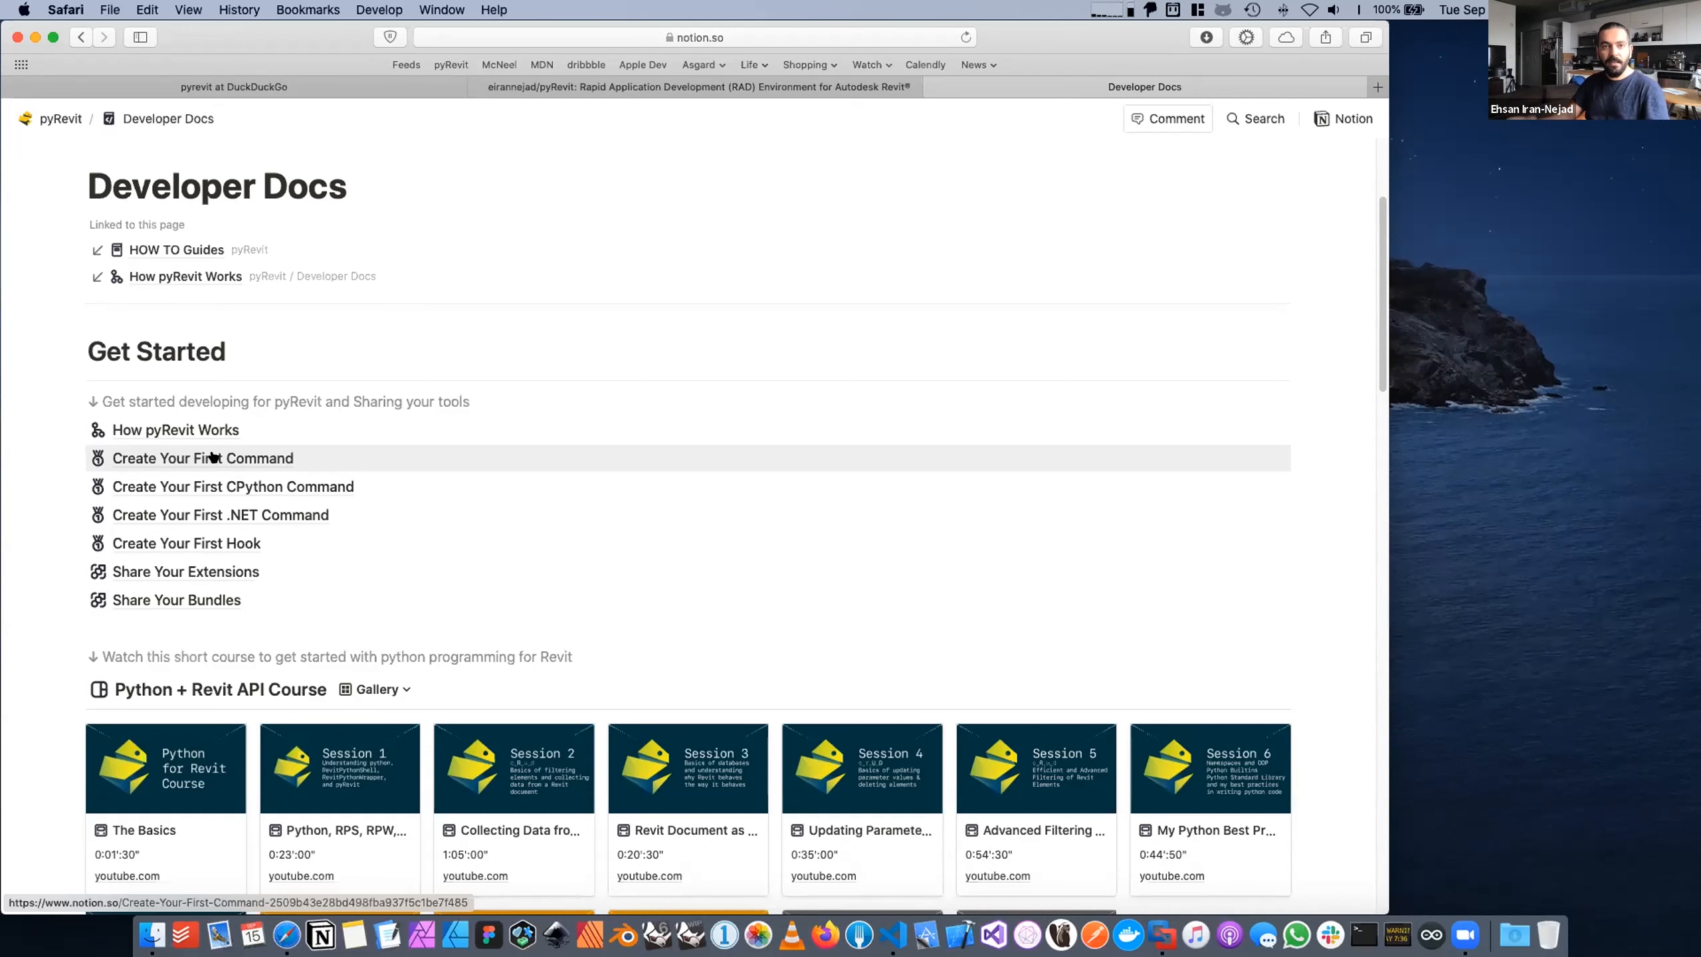
{"action": "scroll", "coordinate": [273, 524], "scroll_direction": "down", "scroll_amount": 1}
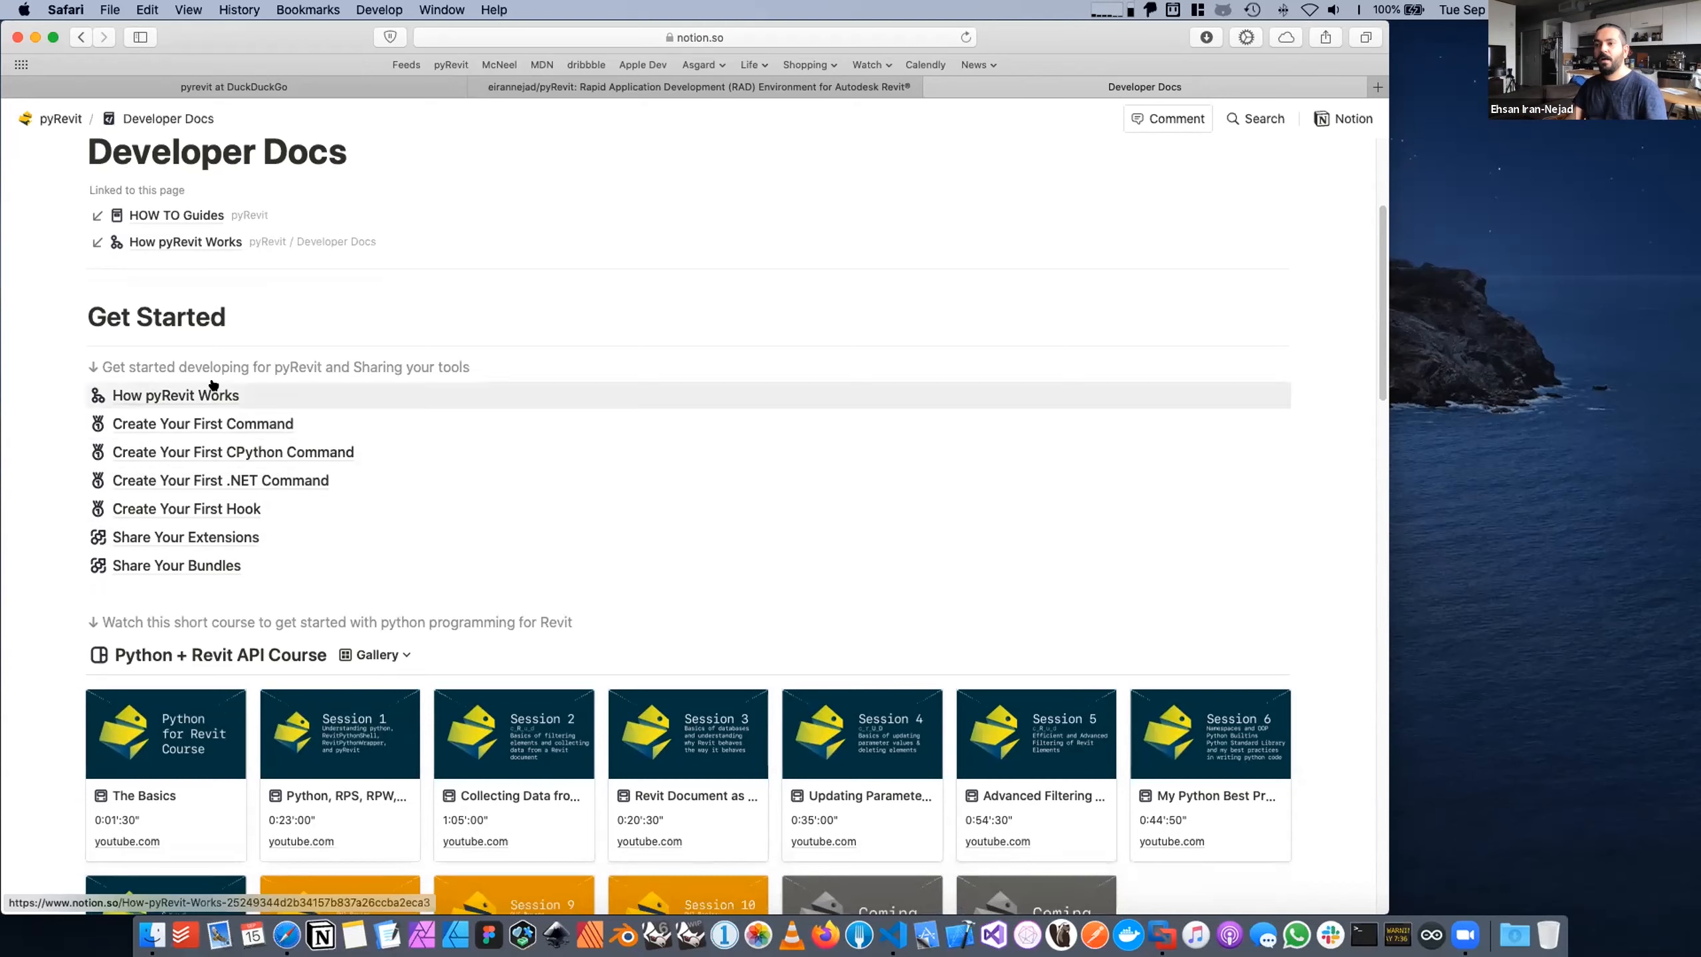
{"action": "scroll", "coordinate": [231, 556], "scroll_direction": "down", "scroll_amount": 2}
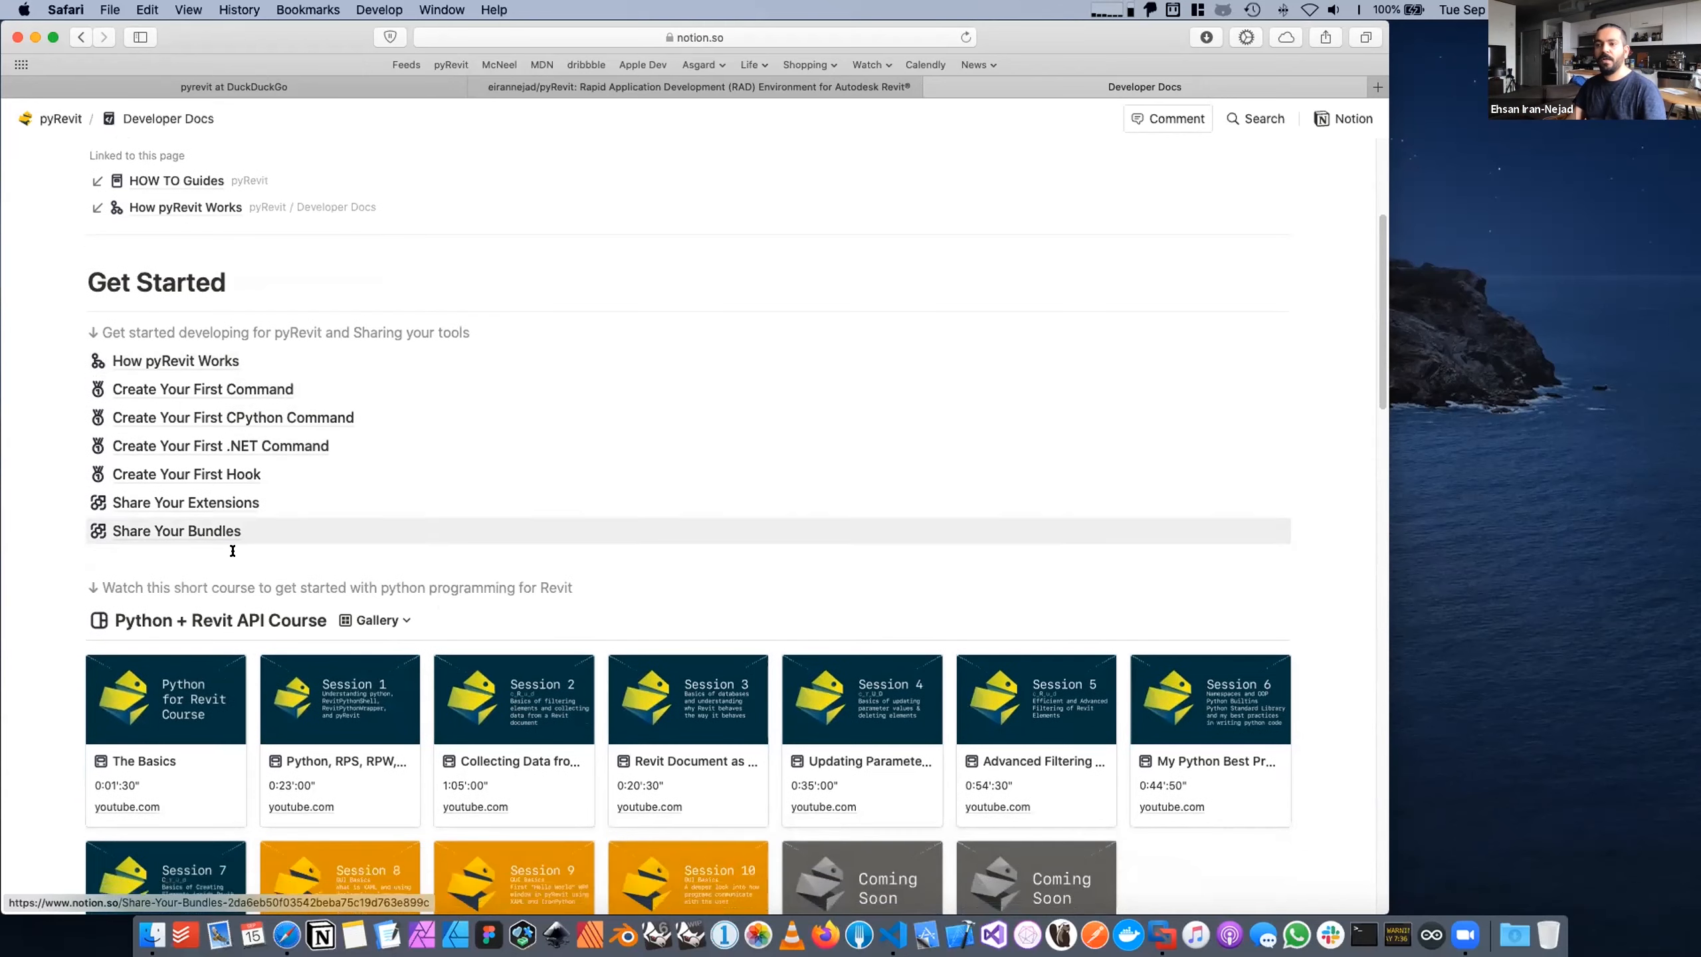
{"action": "scroll", "coordinate": [232, 548], "scroll_direction": "down", "scroll_amount": 4}
{"action": "scroll", "coordinate": [232, 548], "scroll_direction": "up", "scroll_amount": 4}
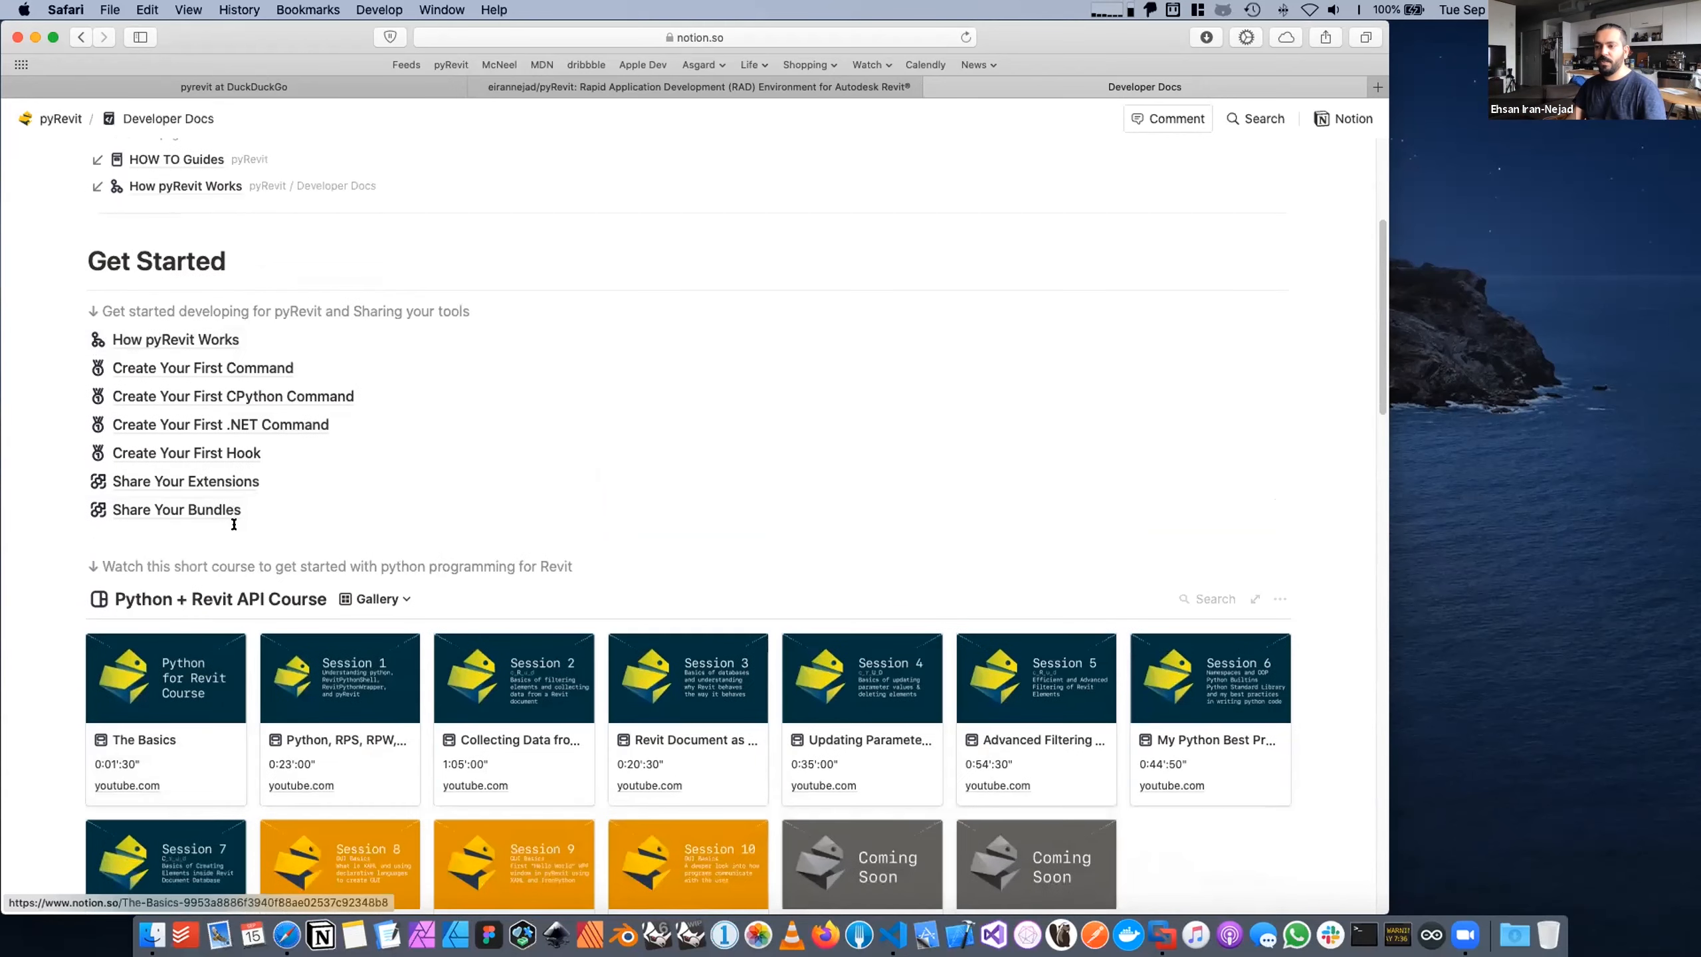
{"action": "scroll", "coordinate": [234, 530], "scroll_direction": "down", "scroll_amount": 1}
{"action": "scroll", "coordinate": [231, 524], "scroll_direction": "down", "scroll_amount": 2}
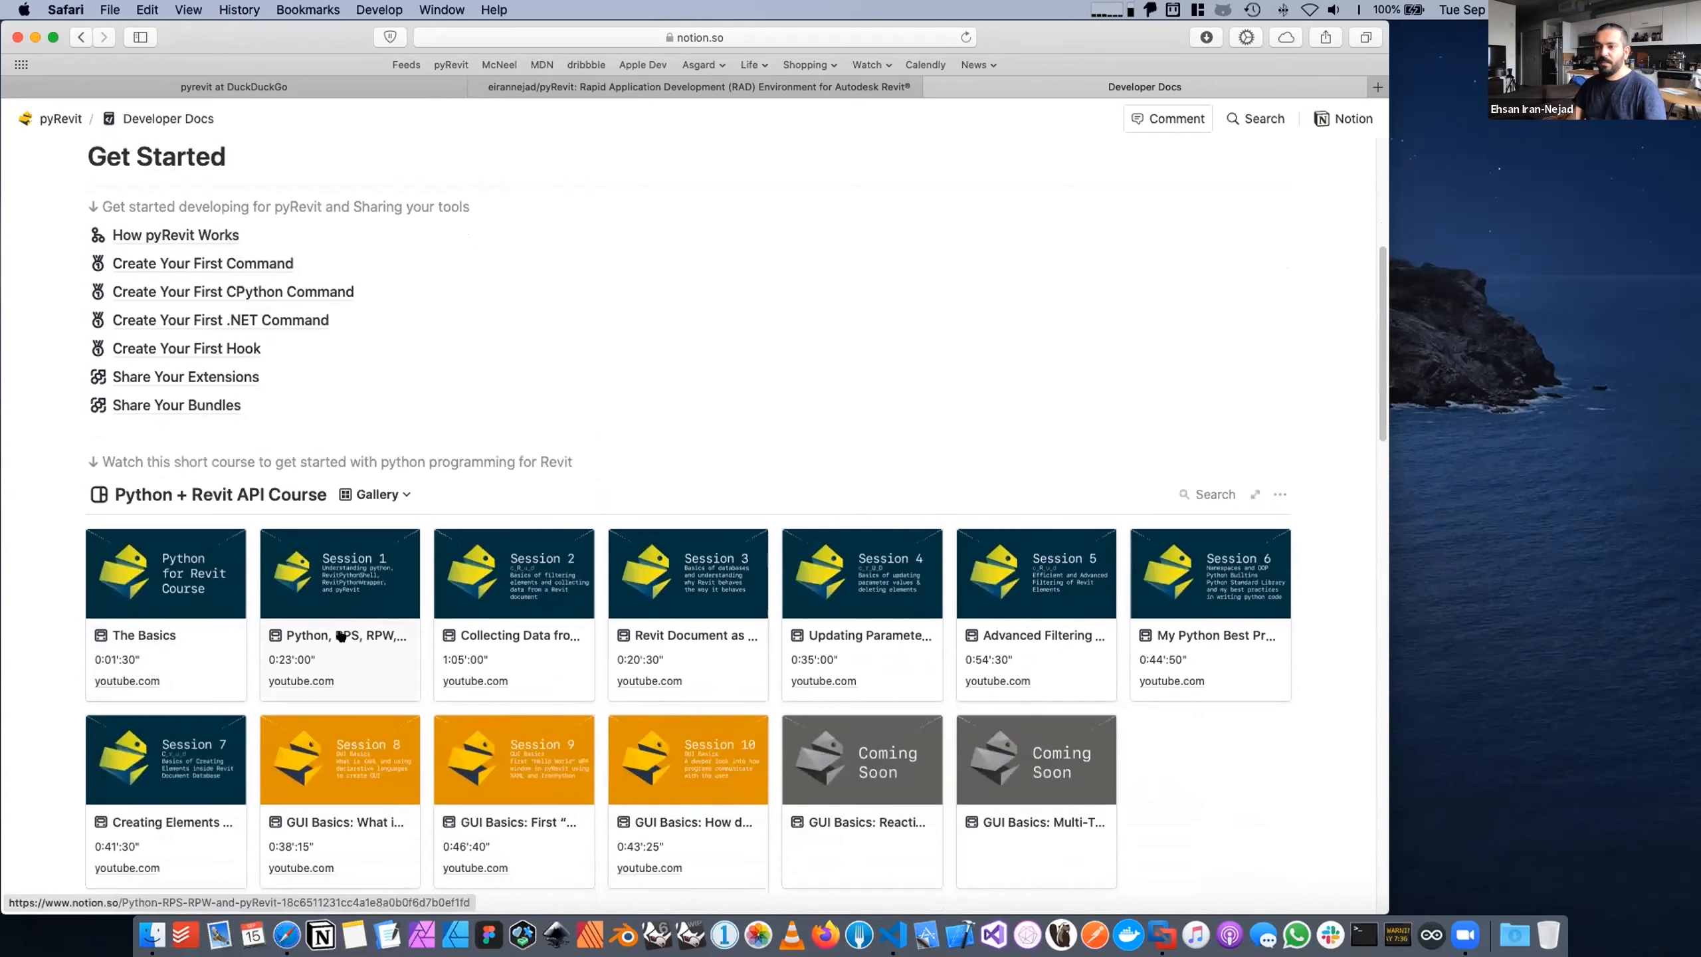
{"action": "scroll", "coordinate": [340, 590], "scroll_direction": "down", "scroll_amount": 2}
{"action": "left_click", "coordinate": [339, 590]}
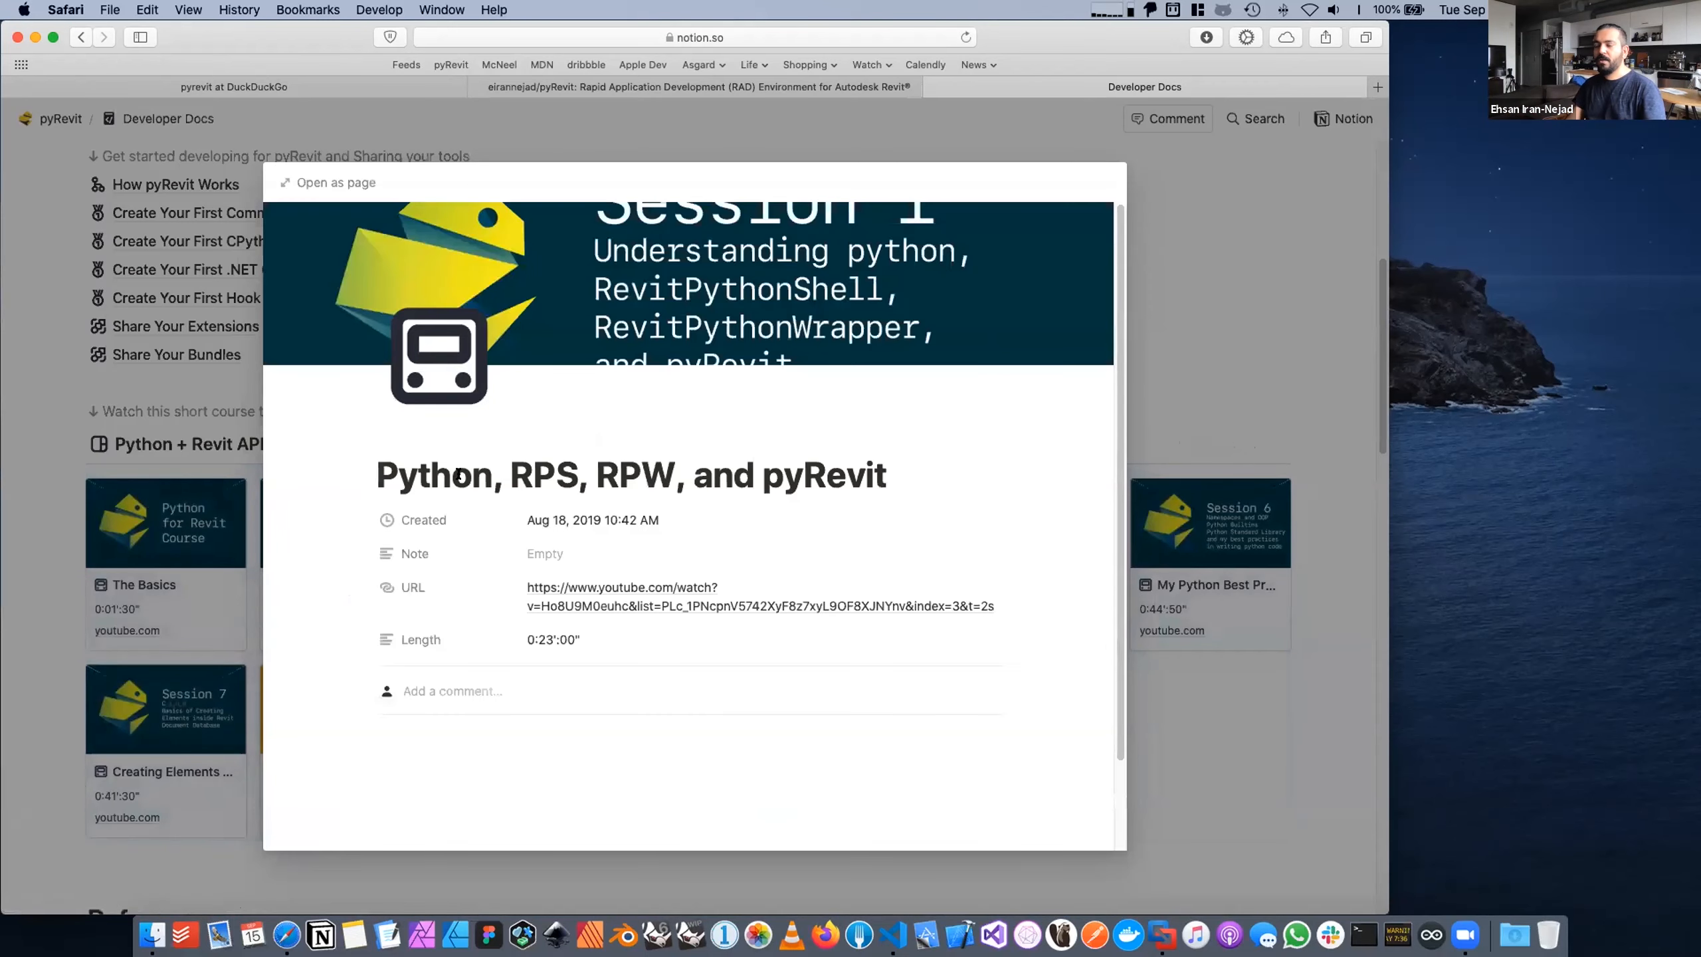
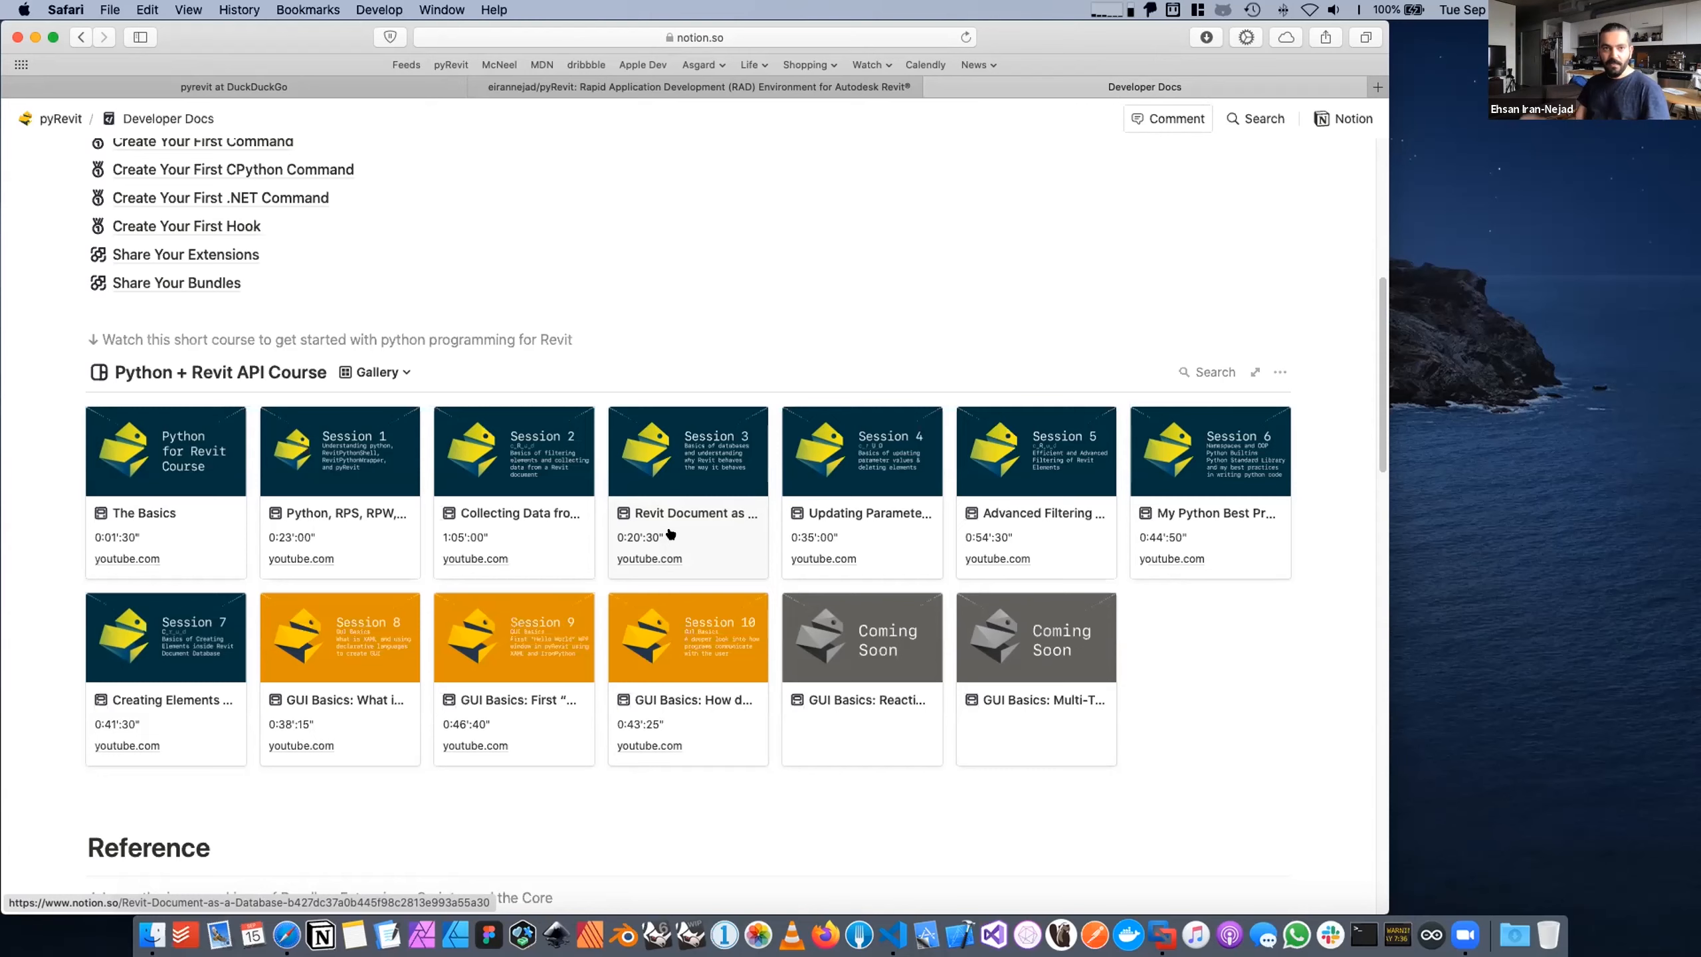
Step: Look through the Python + Revit API course sessions and the Reference section of the developer docs
{"action": "scroll", "coordinate": [418, 599], "scroll_direction": "down", "scroll_amount": 3}
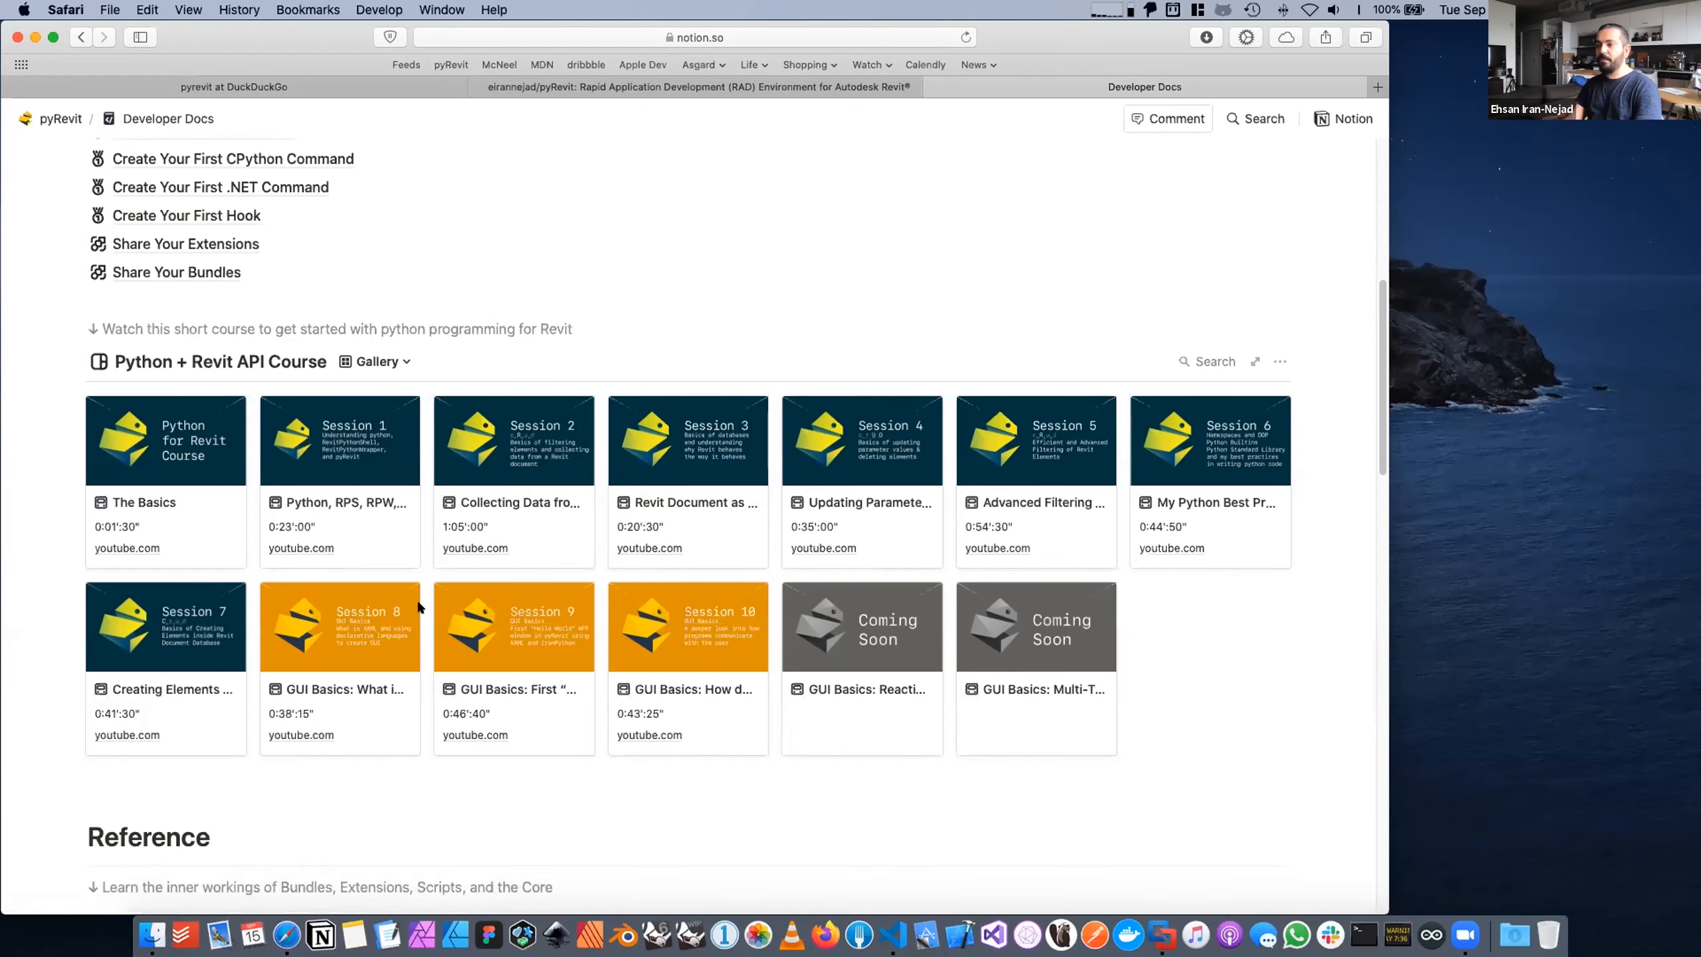
{"action": "scroll", "coordinate": [417, 599], "scroll_direction": "down", "scroll_amount": 5}
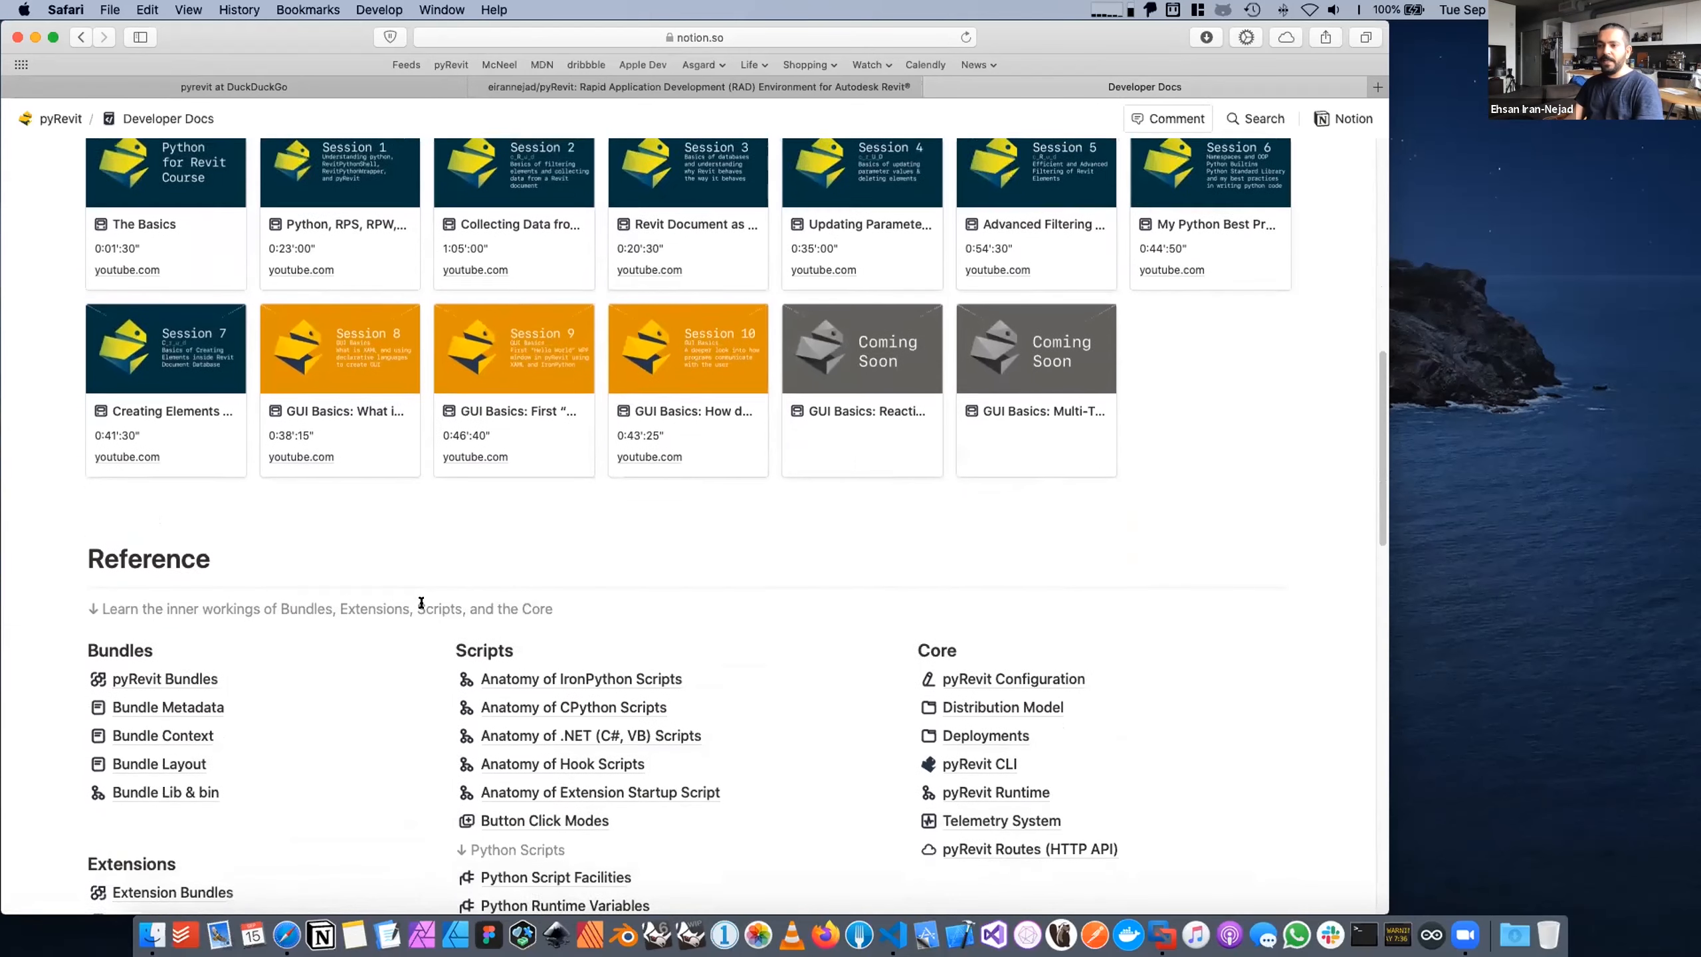
{"action": "scroll", "coordinate": [422, 602], "scroll_direction": "down", "scroll_amount": 5}
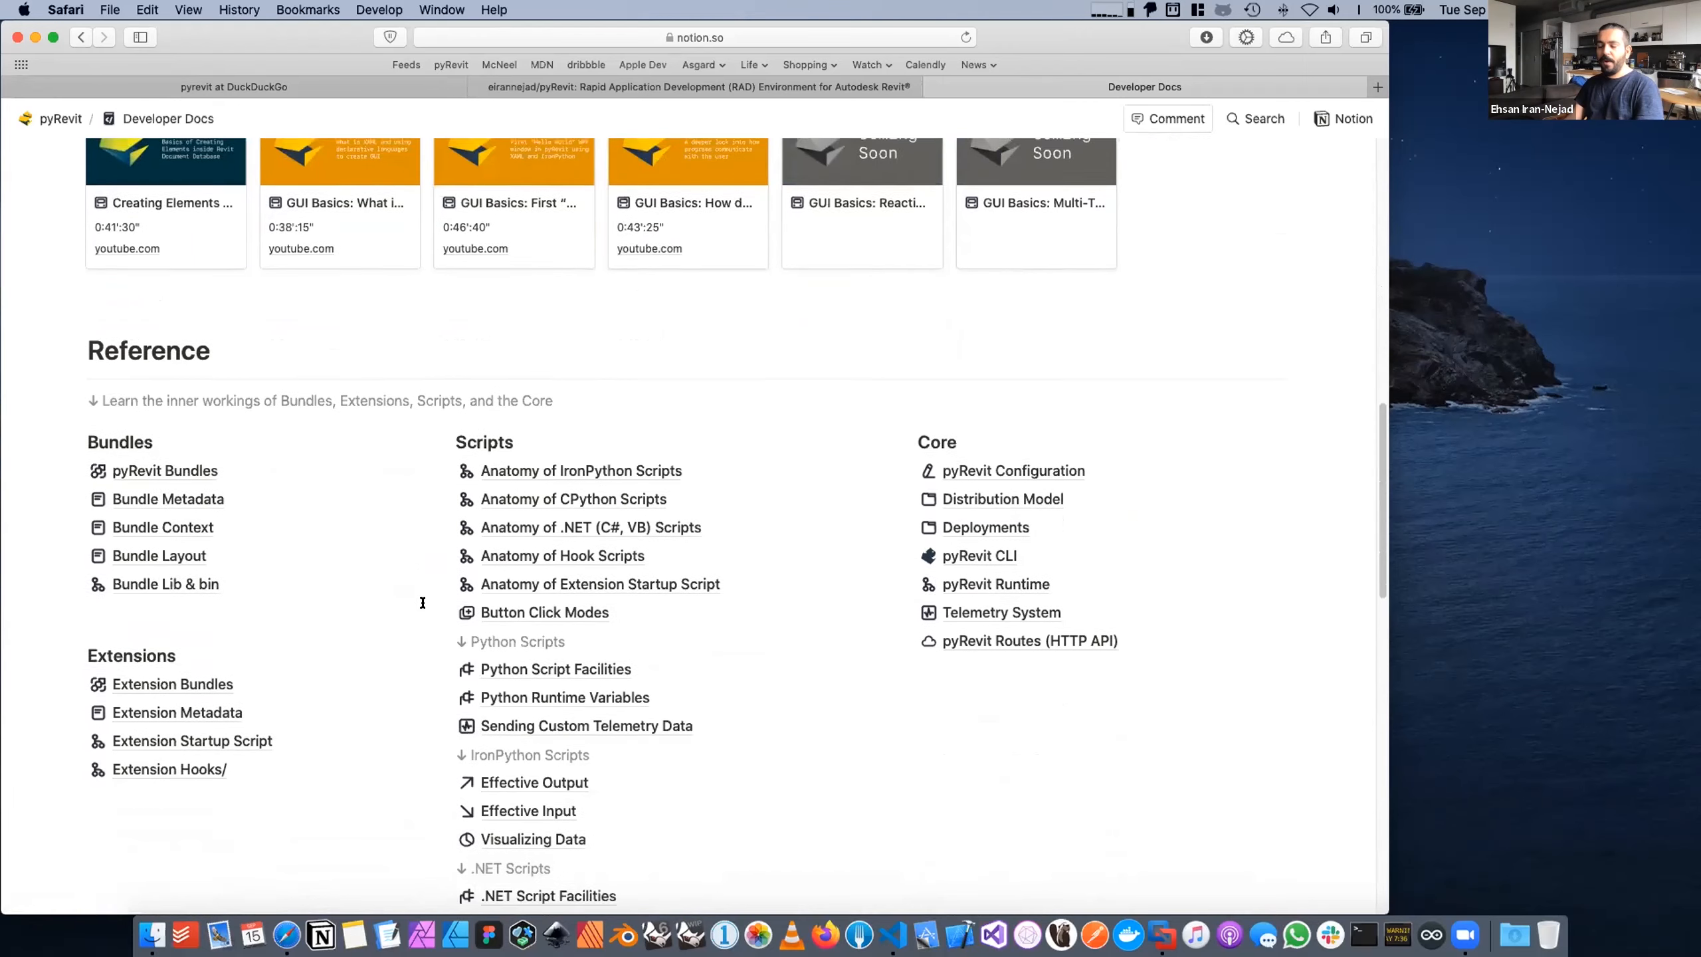
{"action": "scroll", "coordinate": [427, 603], "scroll_direction": "down", "scroll_amount": 1}
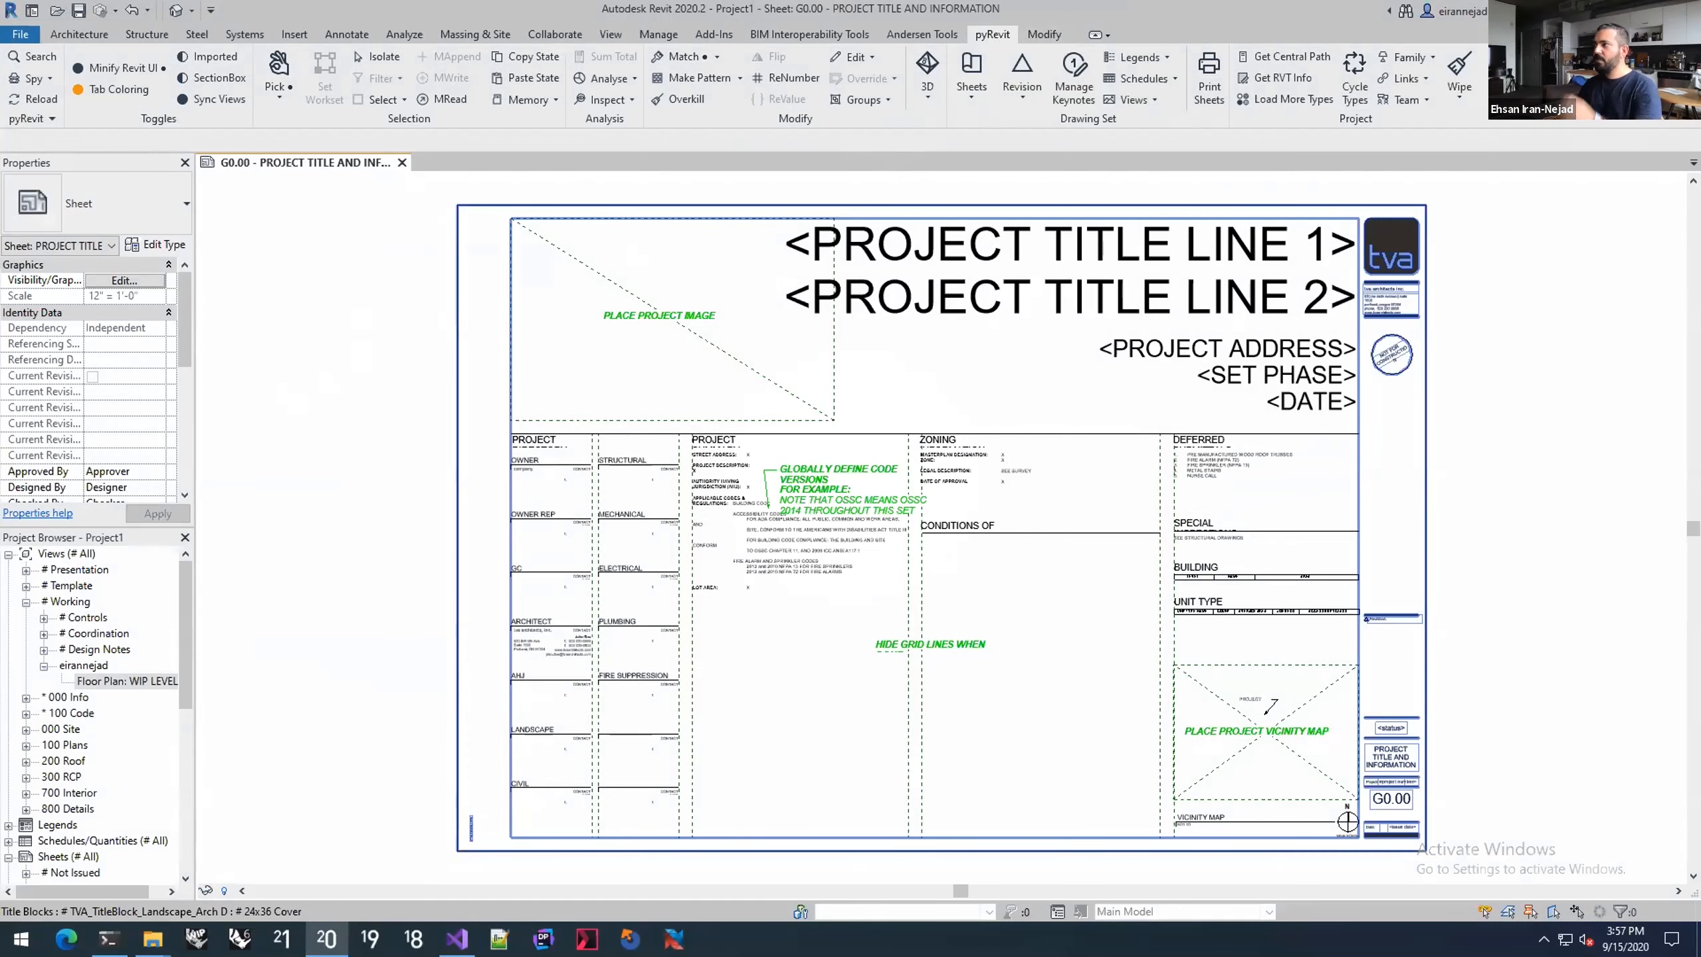
Step: Create a folder named Extensions on the Windows desktop and open it
{"action": "key", "text": "super+d"}
{"action": "right_click", "coordinate": [596, 309]}
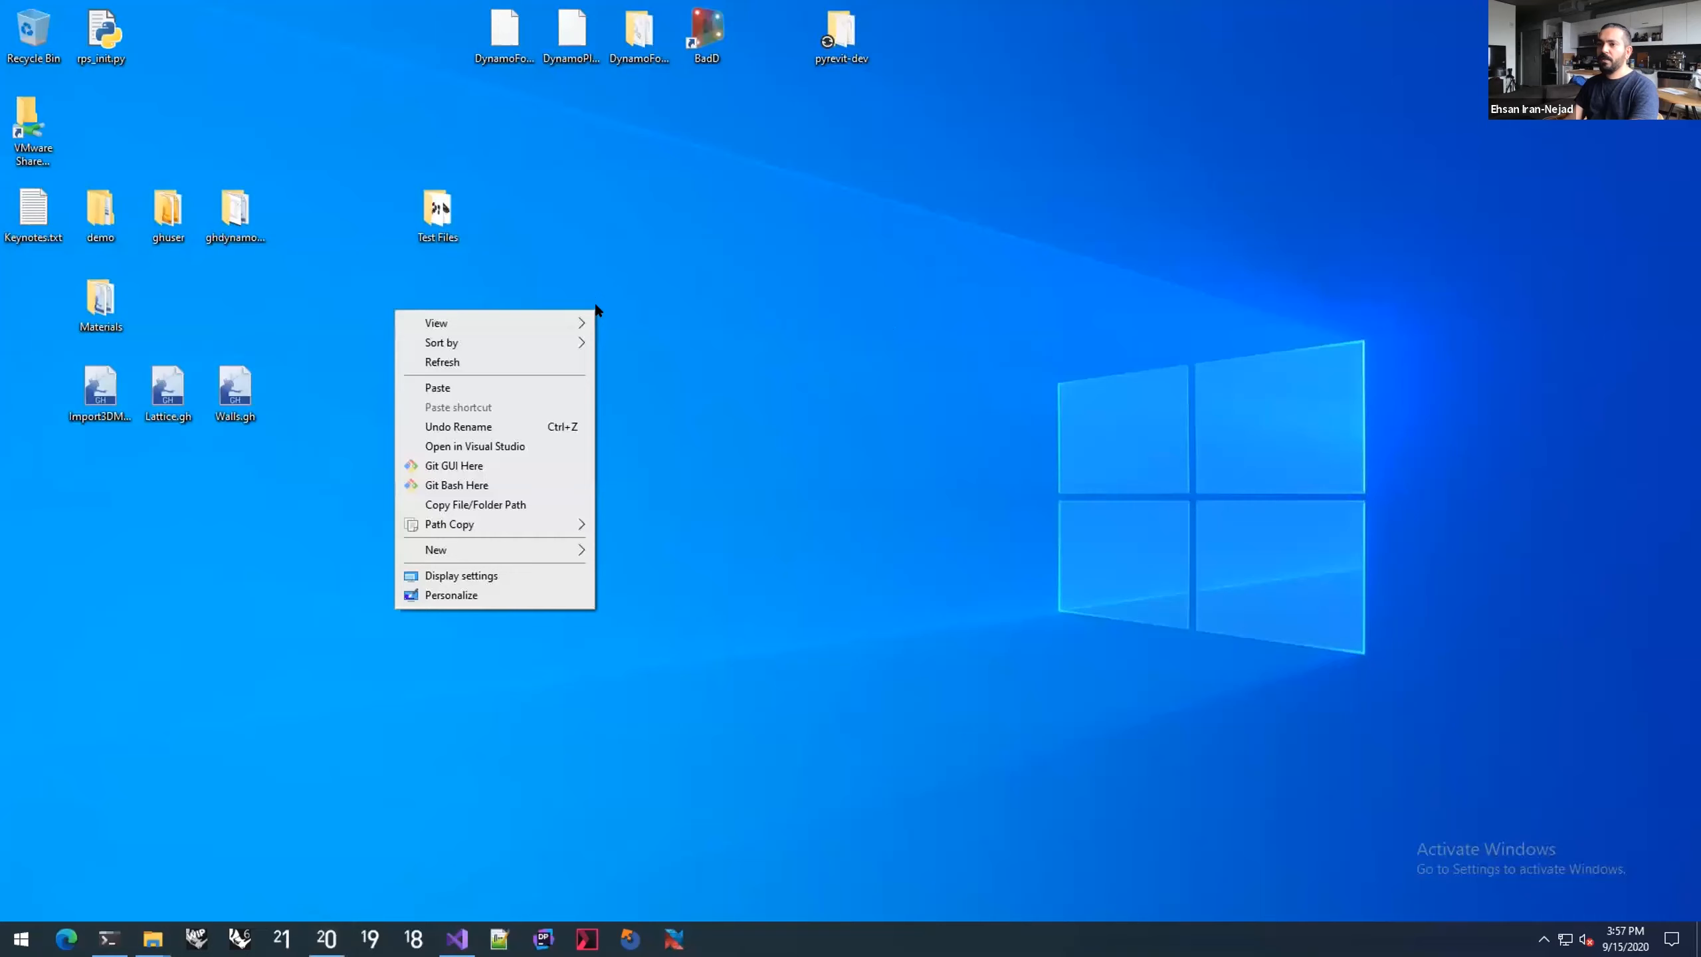
{"action": "mouse_move", "coordinate": [531, 549]}
{"action": "left_click", "coordinate": [687, 551]}
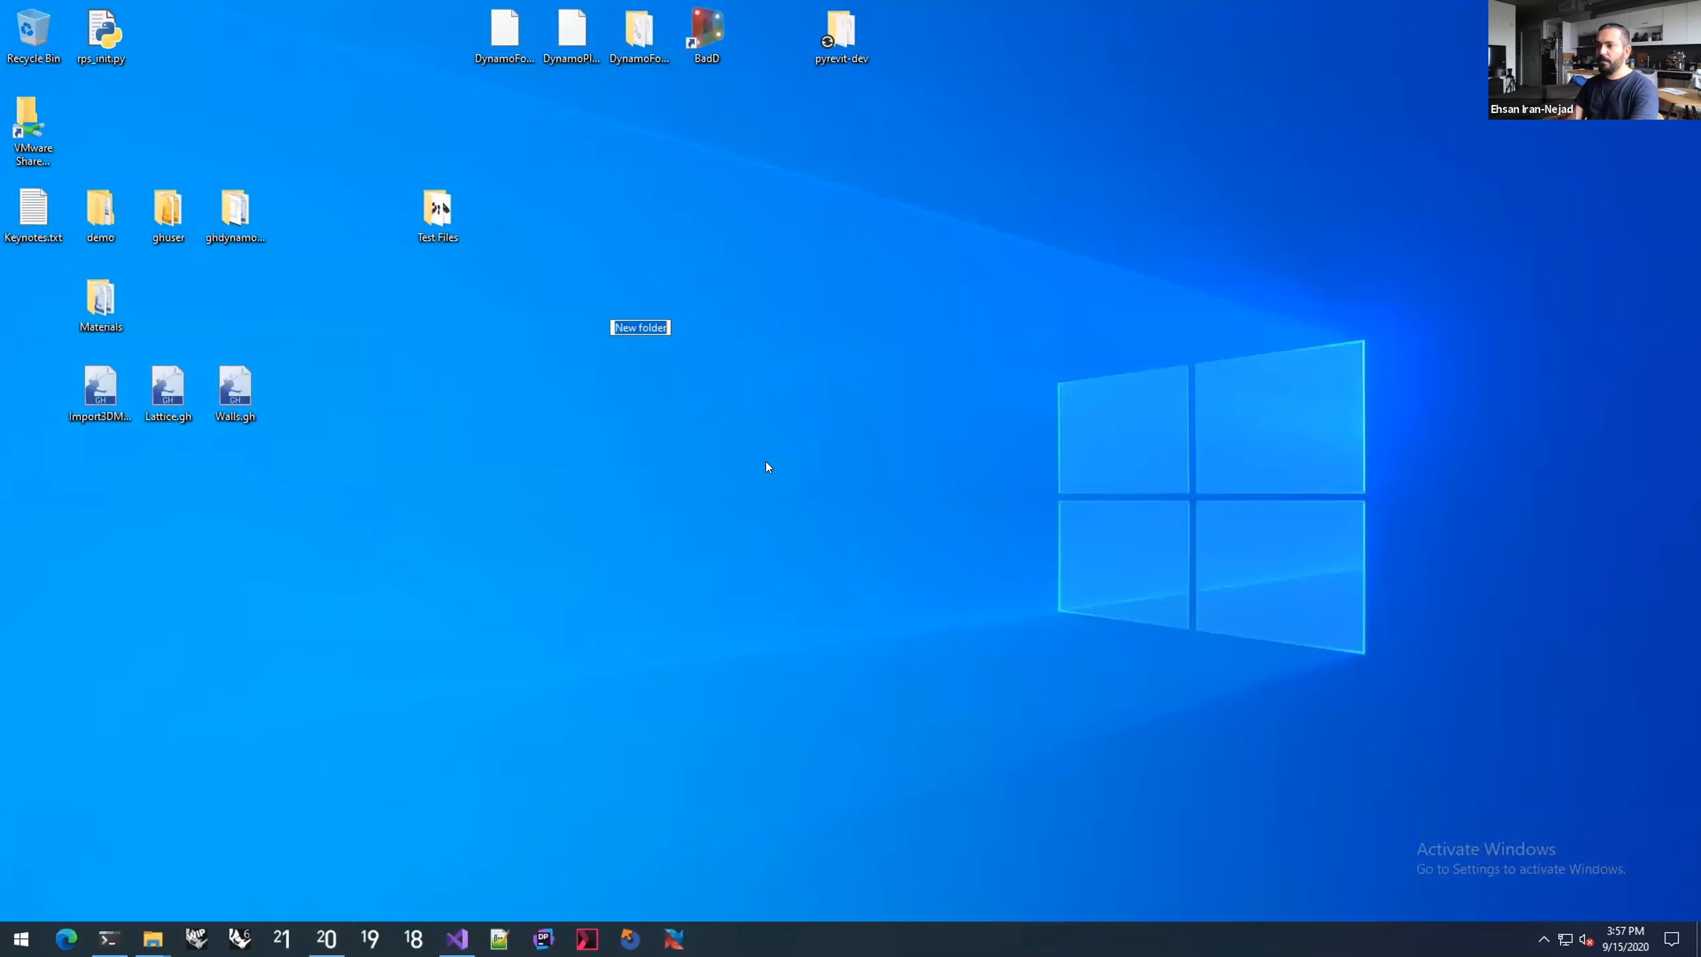
{"action": "type", "text": "Extensions"}
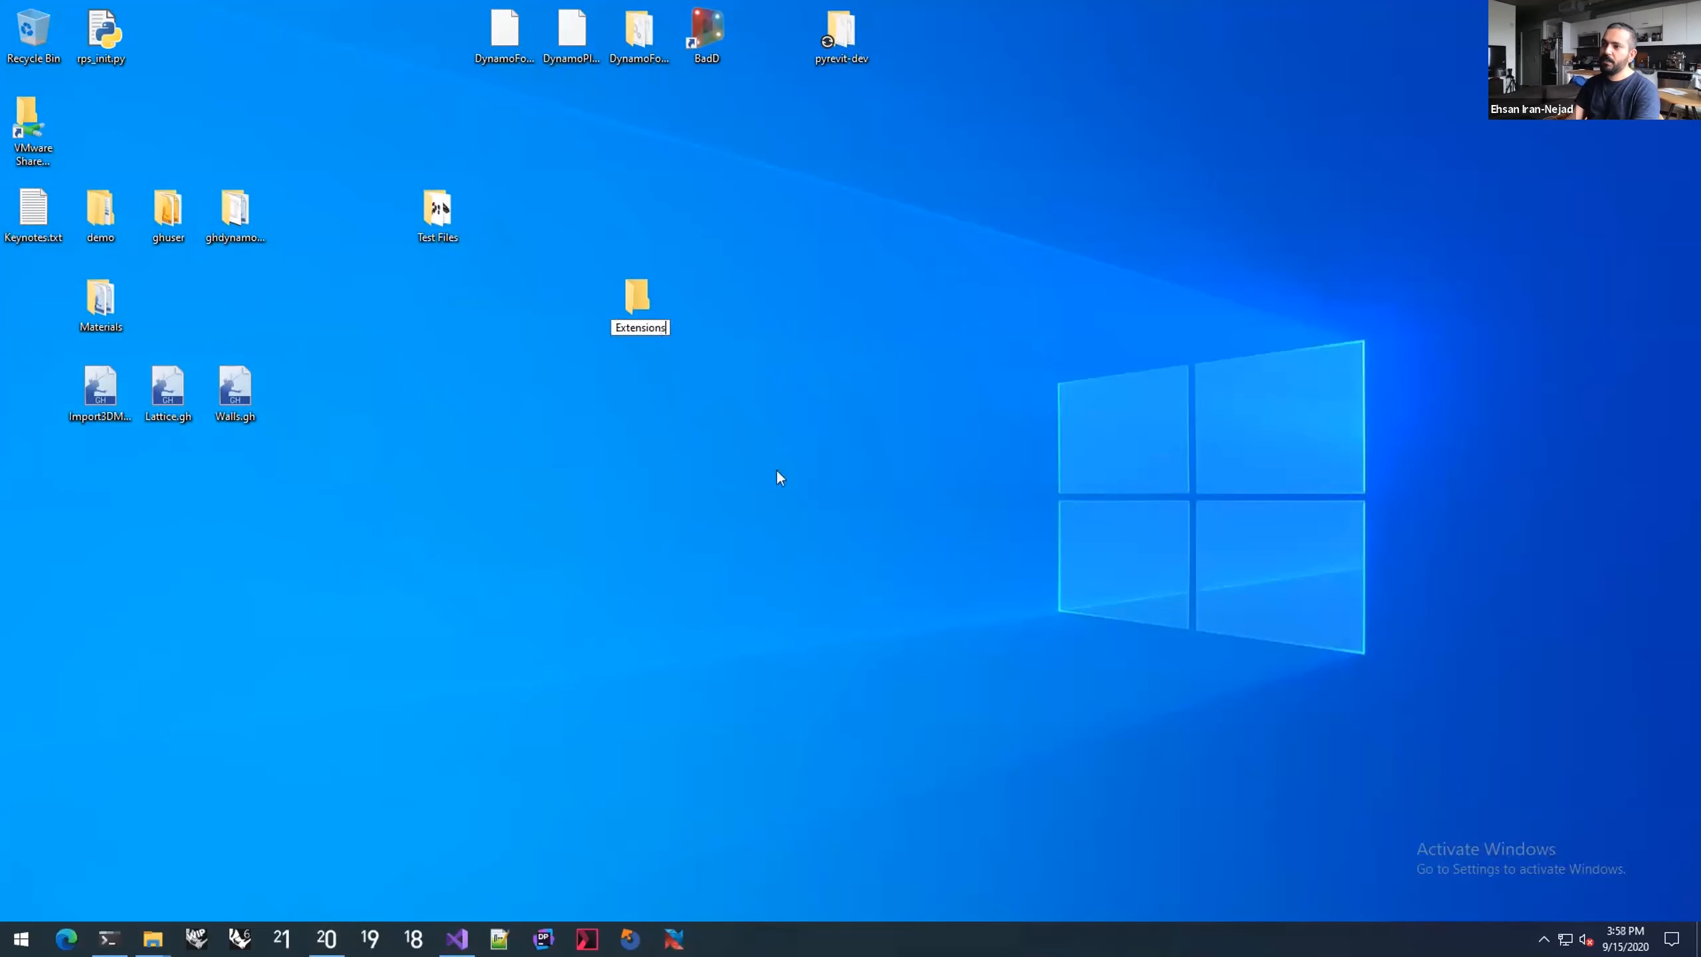
{"action": "key", "text": "Return"}
{"action": "left_click", "coordinate": [682, 305]}
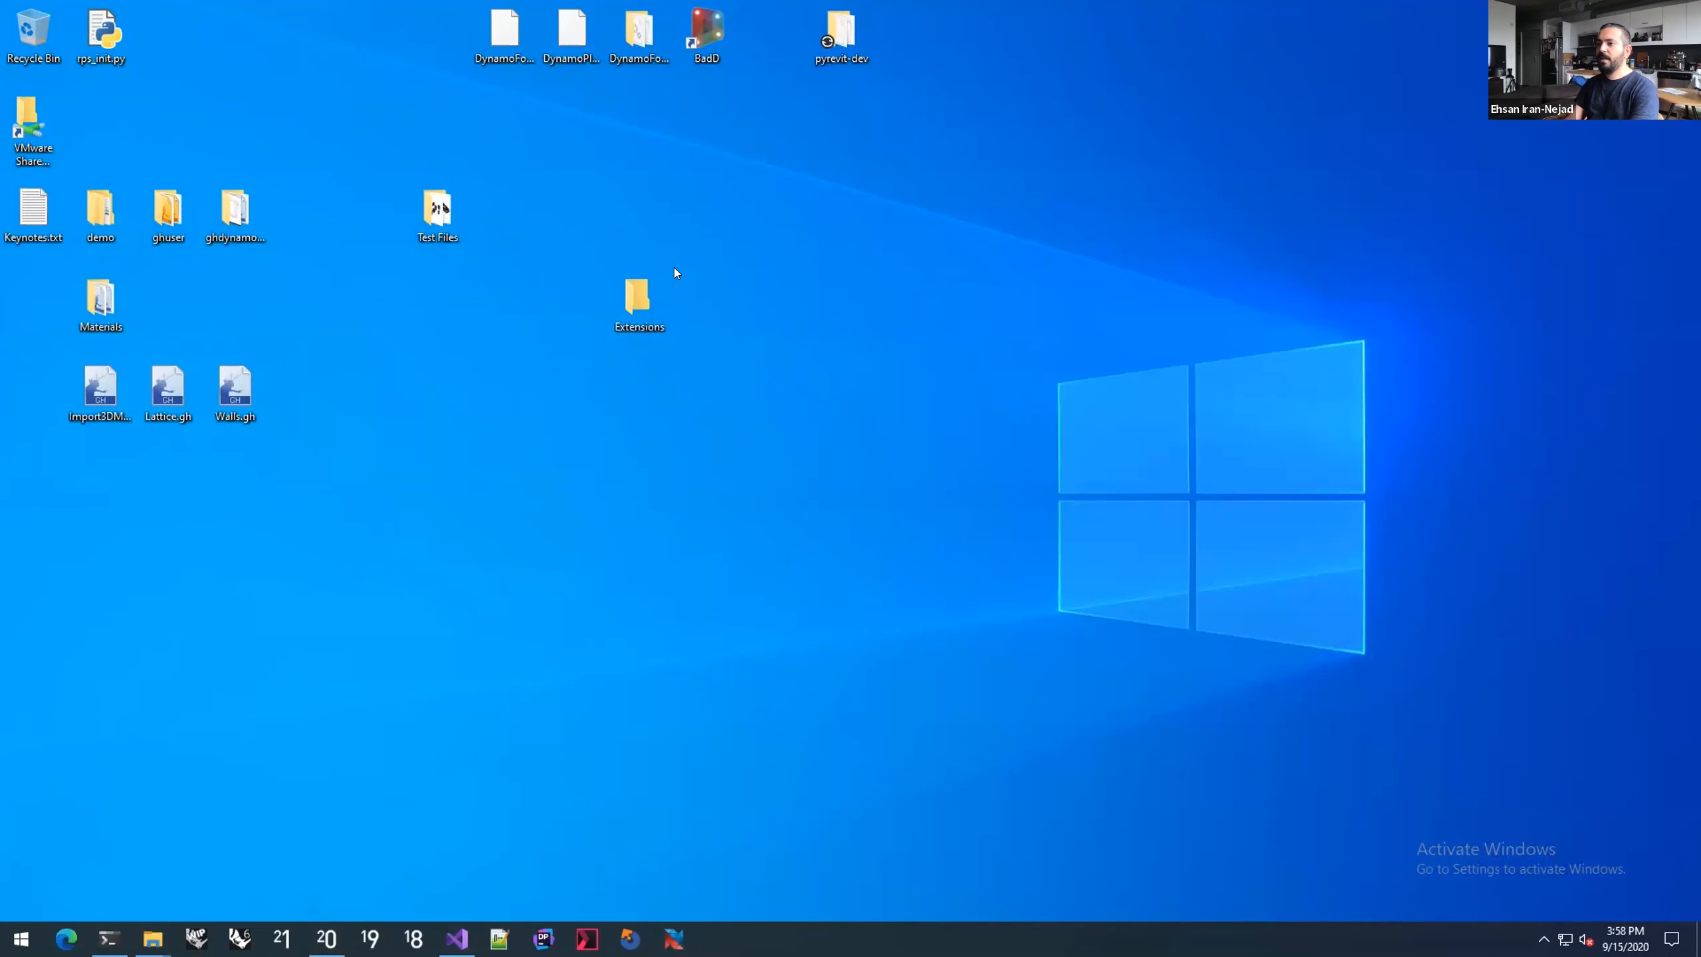
{"action": "left_click_drag", "start_coordinate": [787, 173], "coordinate": [543, 141]}
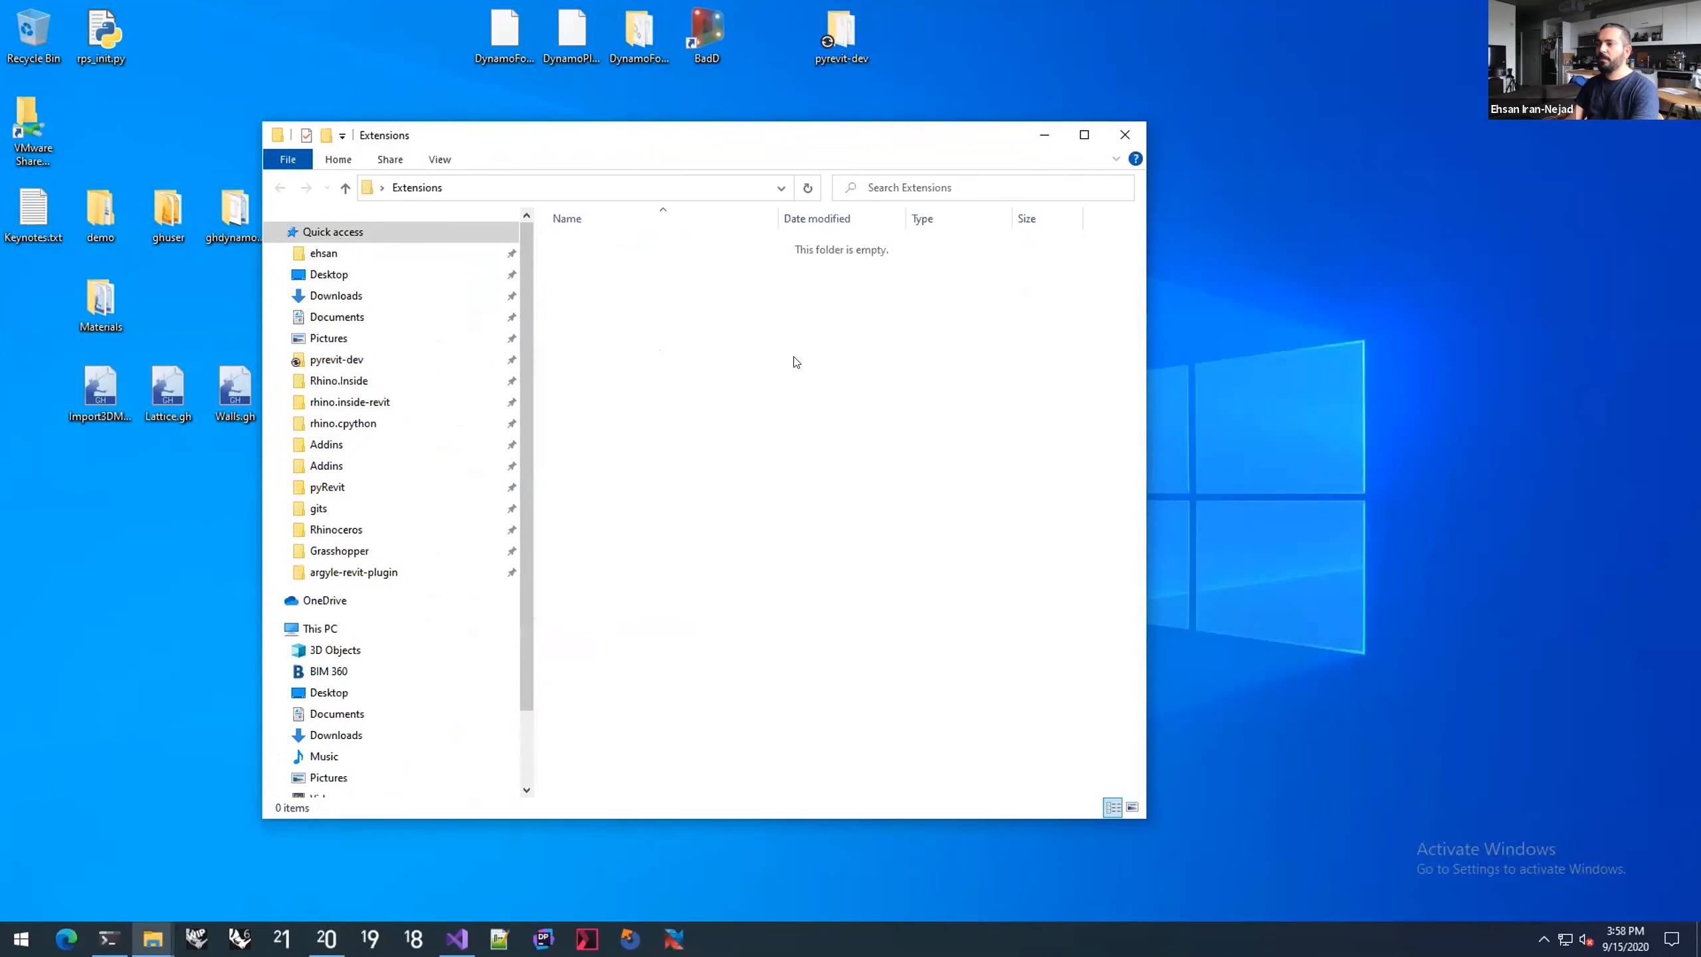
Step: Create a folder named PhillyDUG.extension inside the Extensions folder
{"action": "right_click", "coordinate": [670, 357]}
{"action": "left_click", "coordinate": [733, 620]}
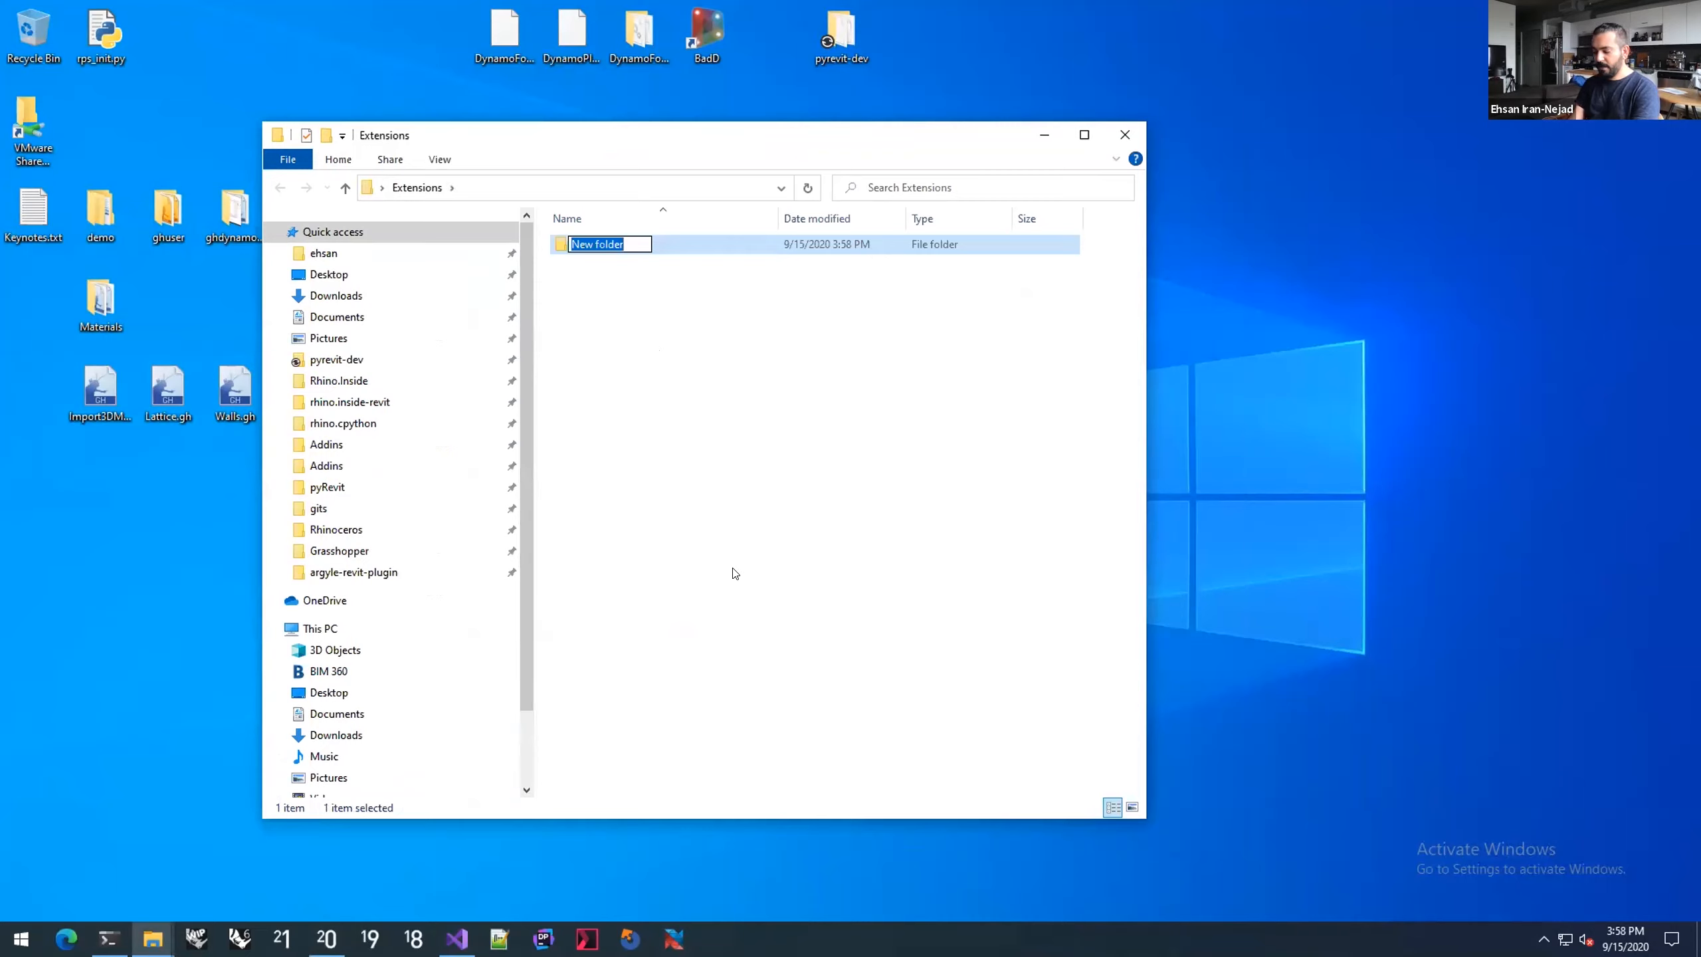
{"action": "type", "text": "PhillyDUG.extension"}
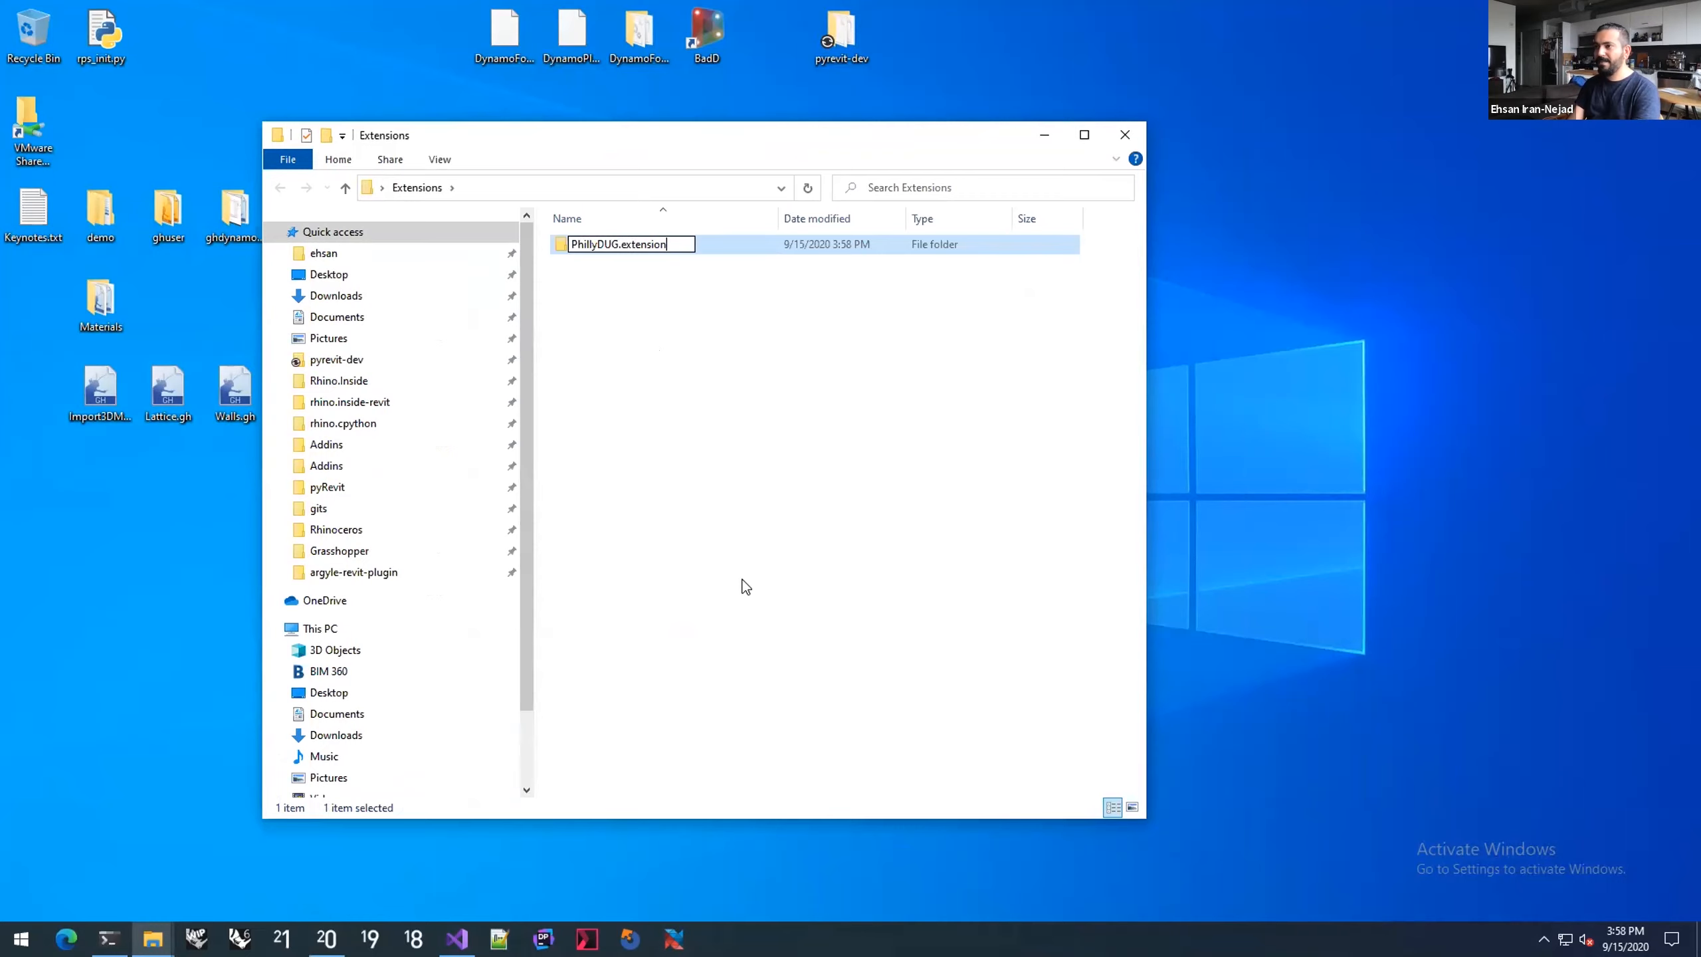
{"action": "key", "text": "shift+Left"}
{"action": "key", "text": "shift+Left"}
{"action": "key", "text": "shift+Left"}
{"action": "key", "text": "shift+Left"}
{"action": "key", "text": "shift+Left"}
{"action": "key", "text": "shift+Left"}
{"action": "key", "text": "shift+Left"}
{"action": "key", "text": "shift+Left"}
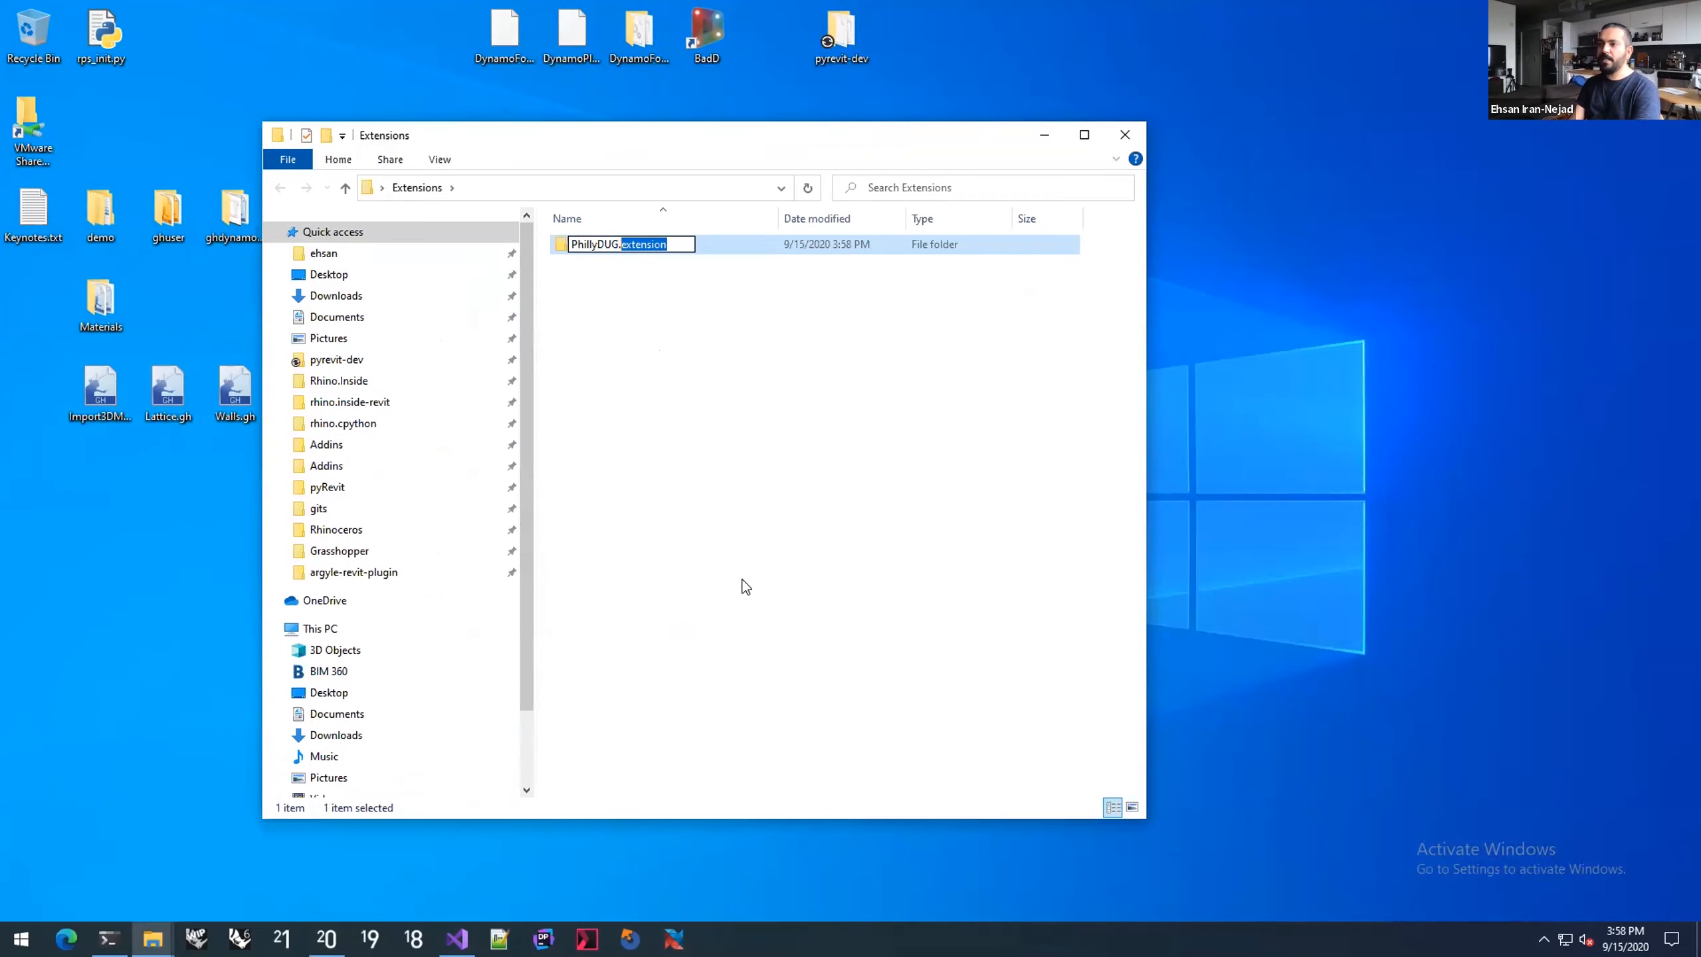
{"action": "key", "text": "Return"}
{"action": "left_click", "coordinate": [668, 315]}
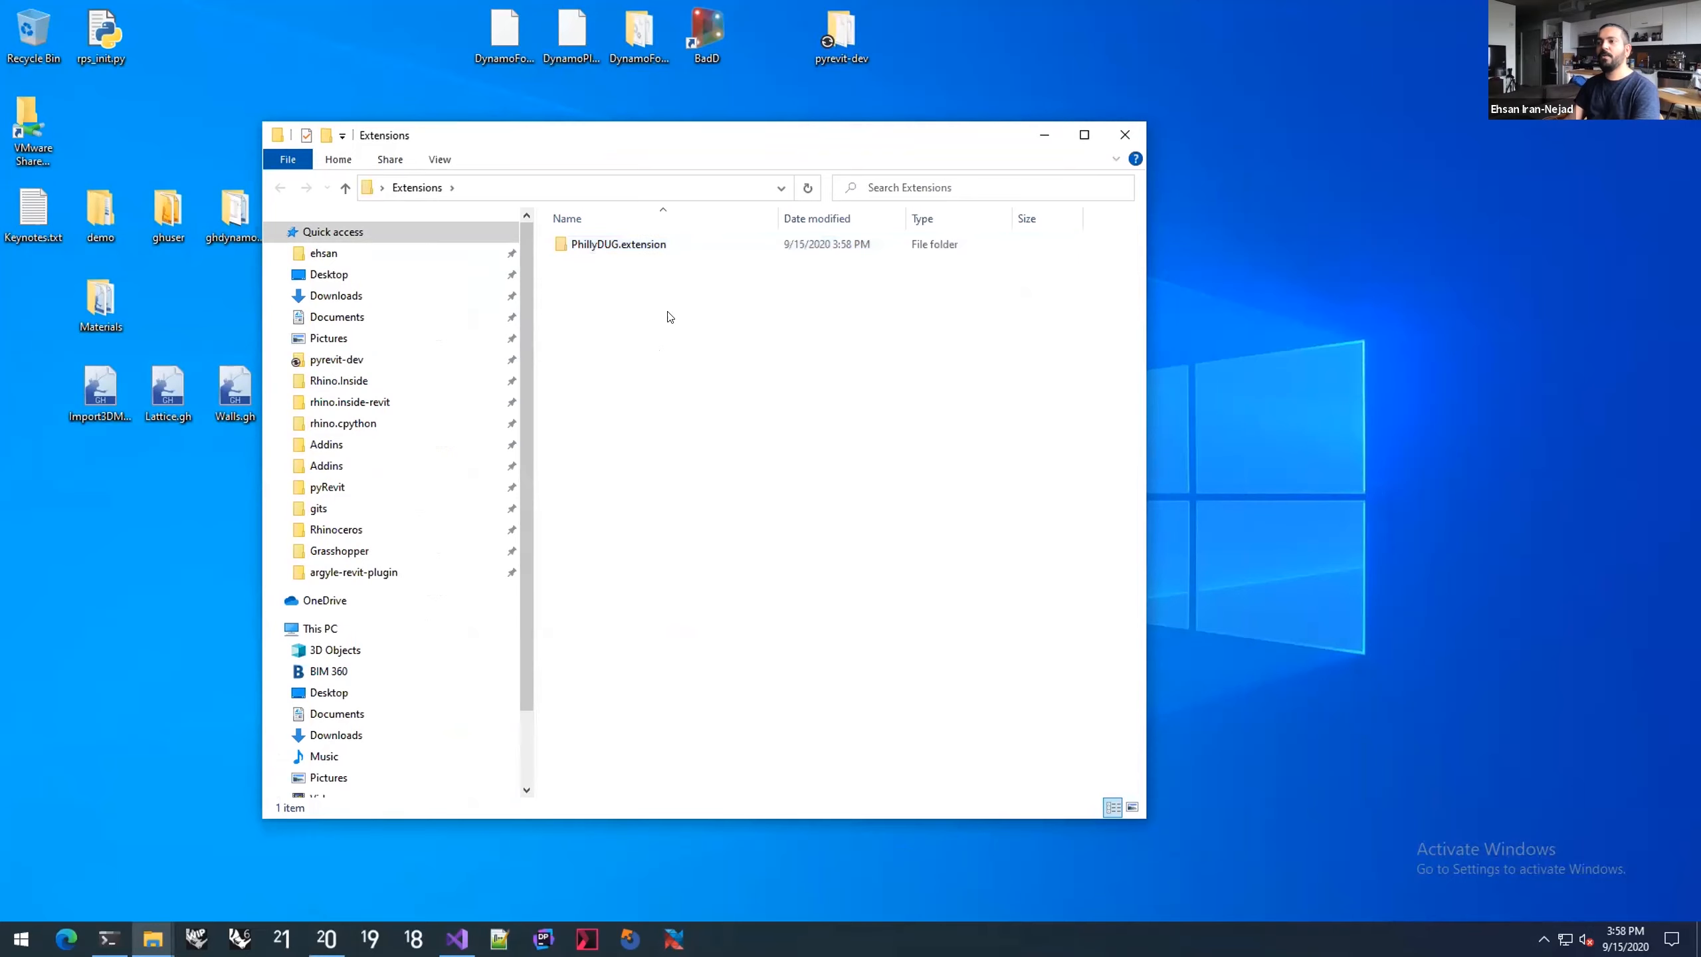
Step: Copy the name of the PhillyDUG.extension folder and use it to create a PhillyDUG.panel folder inside it
{"action": "double_click", "coordinate": [618, 245]}
{"action": "right_click", "coordinate": [607, 258]}
{"action": "key", "text": "Escape"}
{"action": "left_click", "coordinate": [412, 188]}
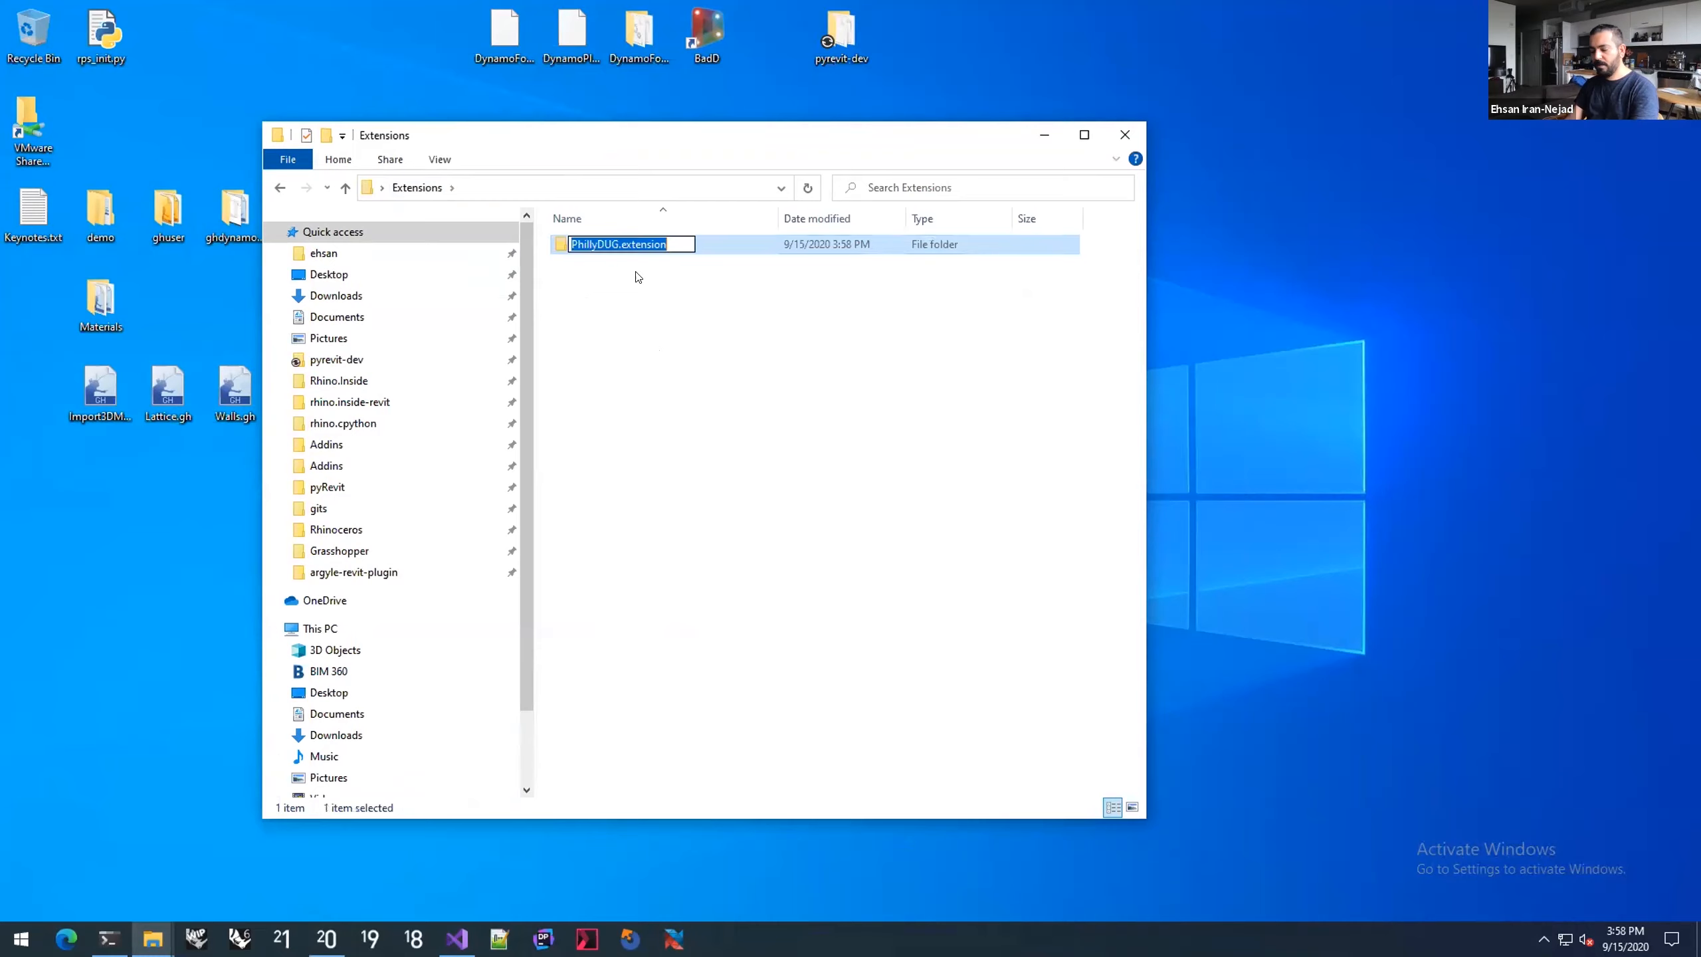
{"action": "double_click", "coordinate": [619, 245]}
{"action": "right_click", "coordinate": [609, 293]}
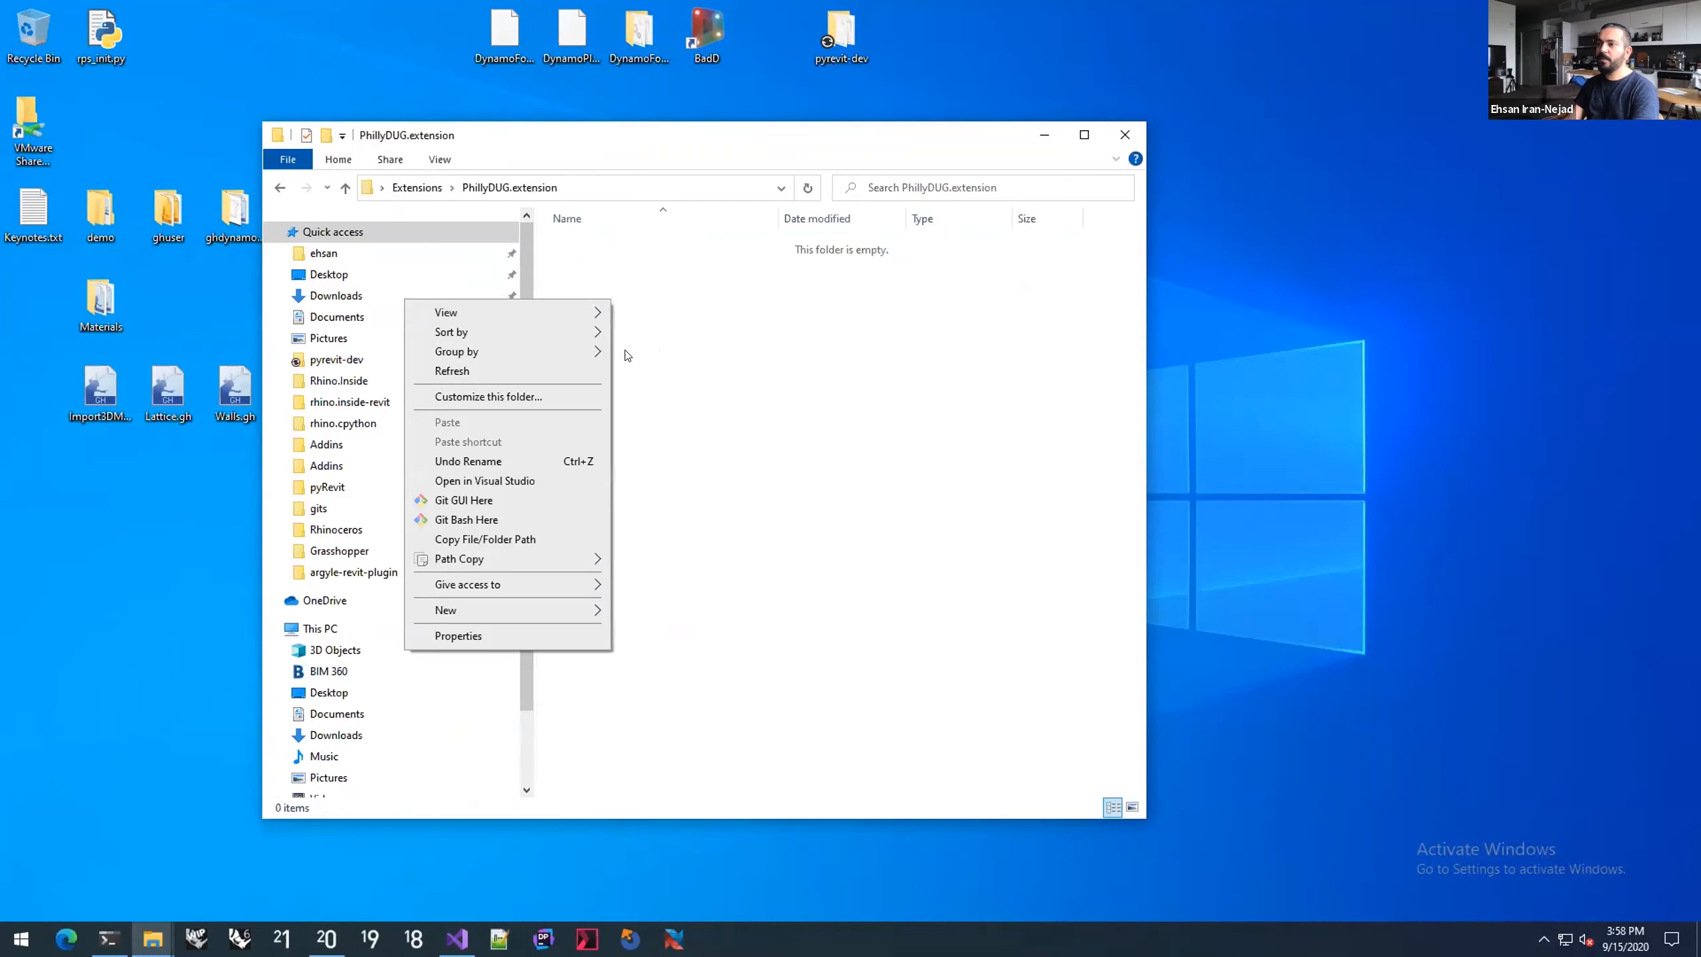
{"action": "mouse_move", "coordinate": [577, 610]}
{"action": "left_click", "coordinate": [651, 612]}
{"action": "type", "text": "PhillyDUG.extension"}
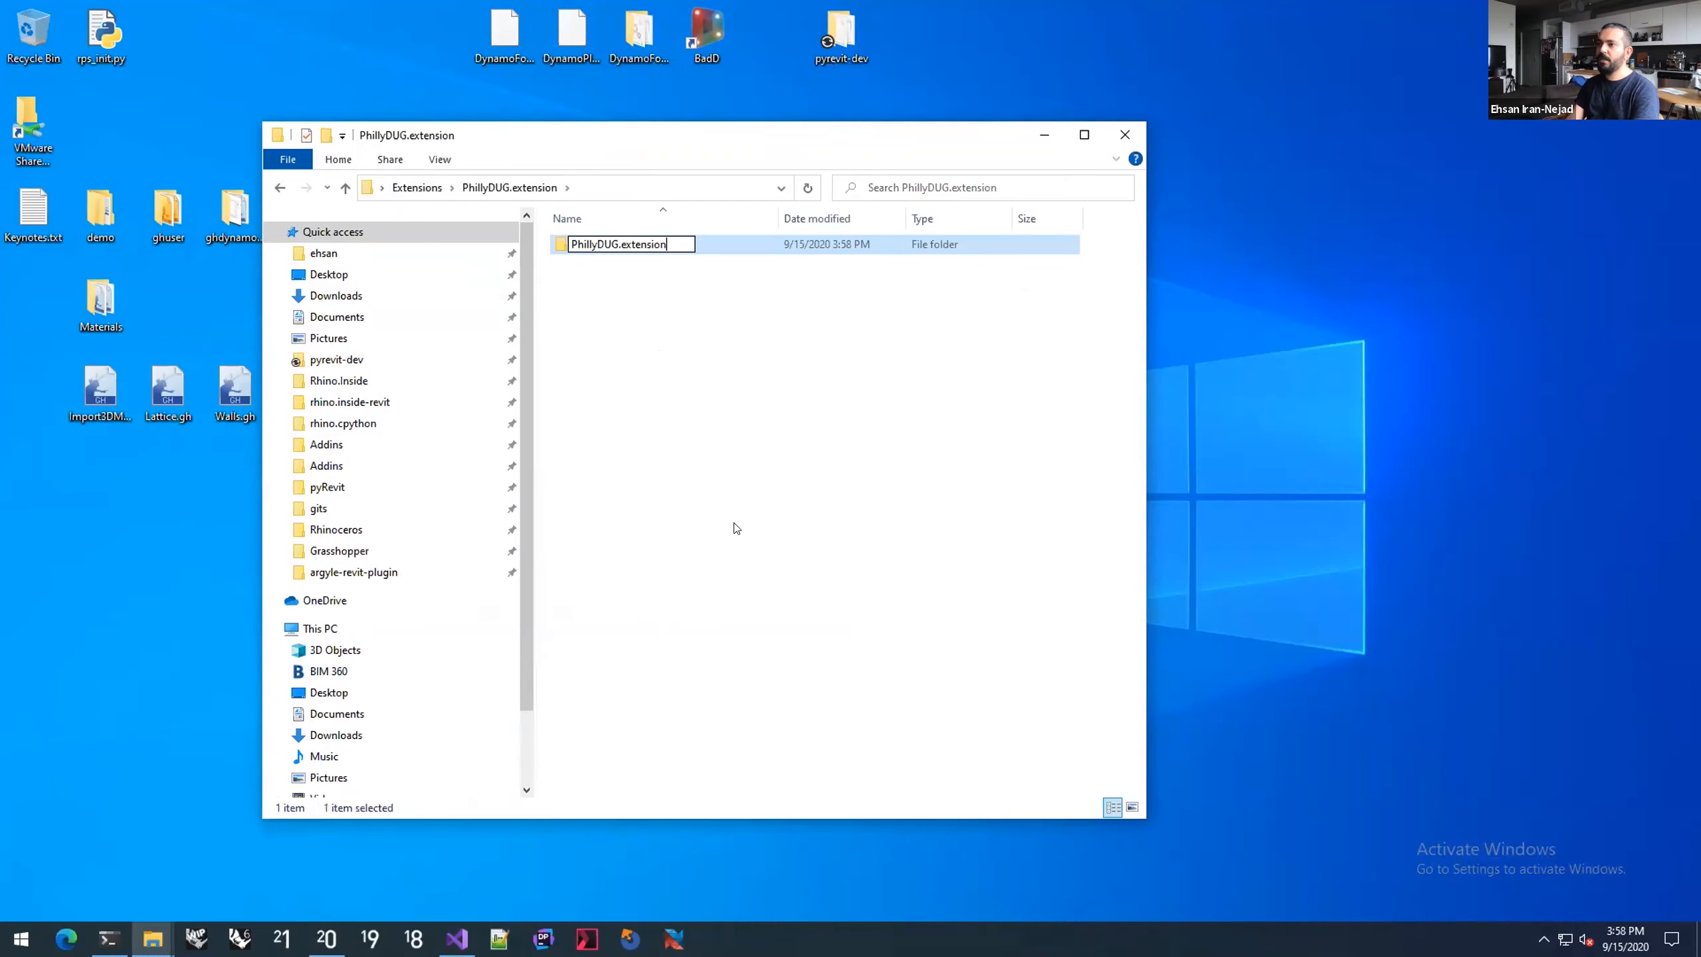
{"action": "key", "text": "BackSpace"}
{"action": "key", "text": "BackSpace"}
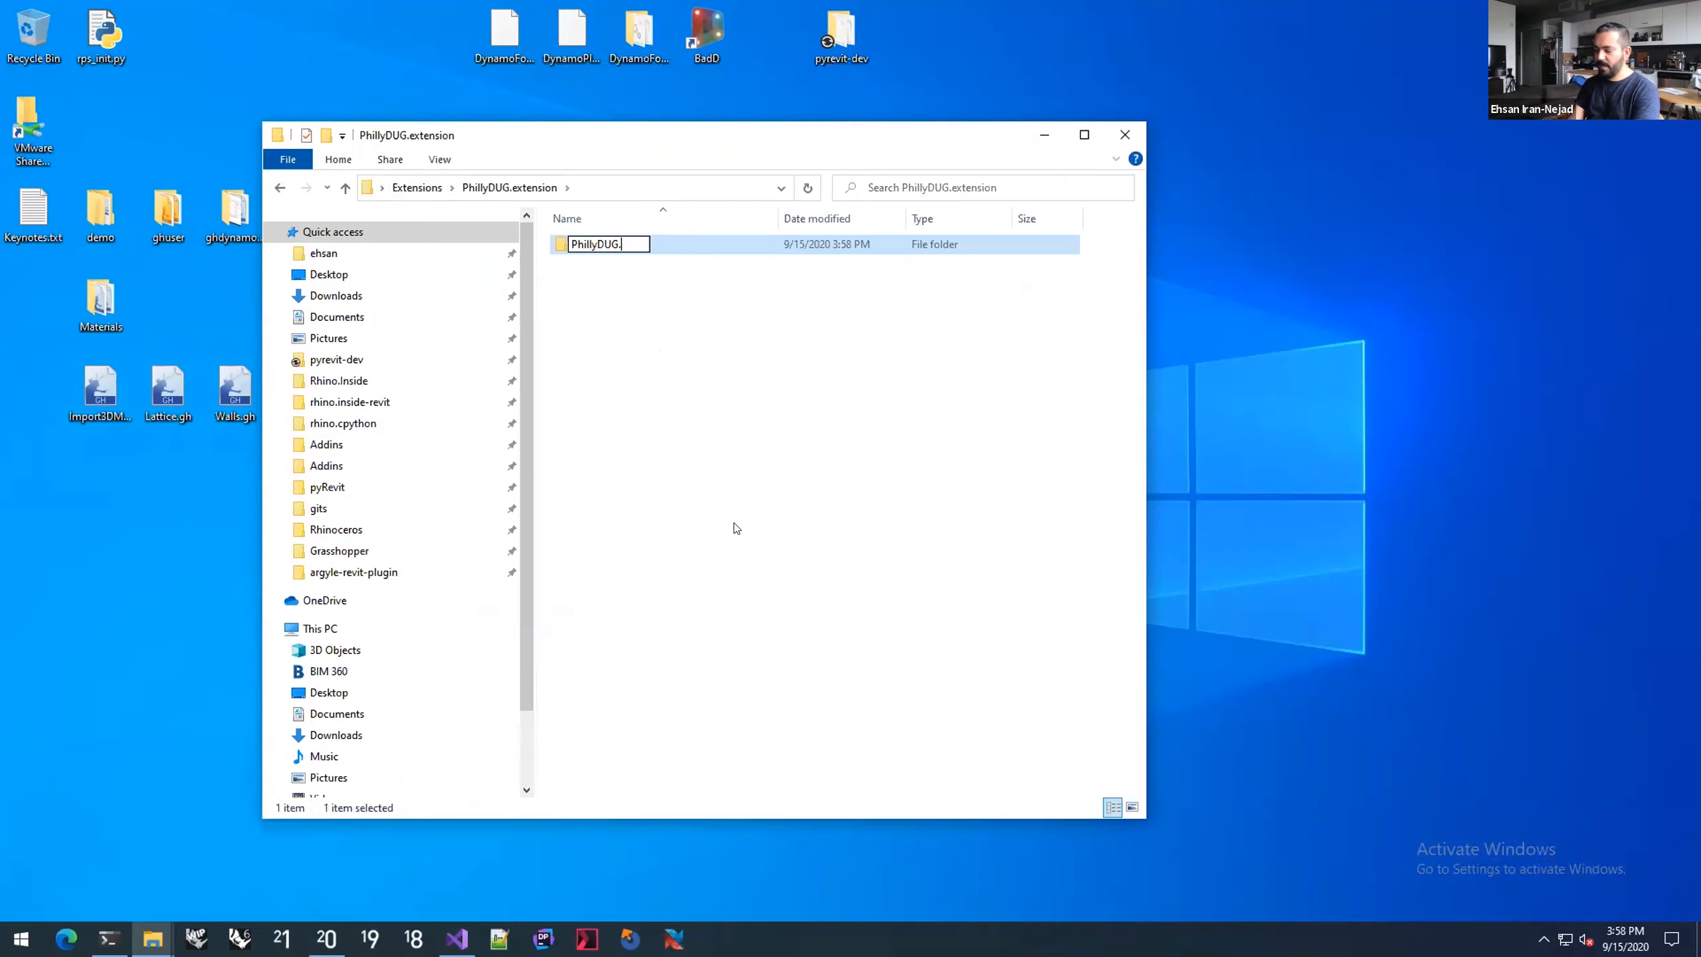
{"action": "key", "text": "Return"}
{"action": "left_click", "coordinate": [583, 273]}
Step: Create a folder named HelloWorld.pushbutton inside the PhillyDUG.panel folder
{"action": "left_click", "coordinate": [592, 242]}
{"action": "double_click", "coordinate": [592, 244]}
{"action": "right_click", "coordinate": [595, 279]}
{"action": "mouse_move", "coordinate": [555, 594]}
{"action": "left_click", "coordinate": [643, 600]}
{"action": "type", "text": "PhillyDUG.extension"}
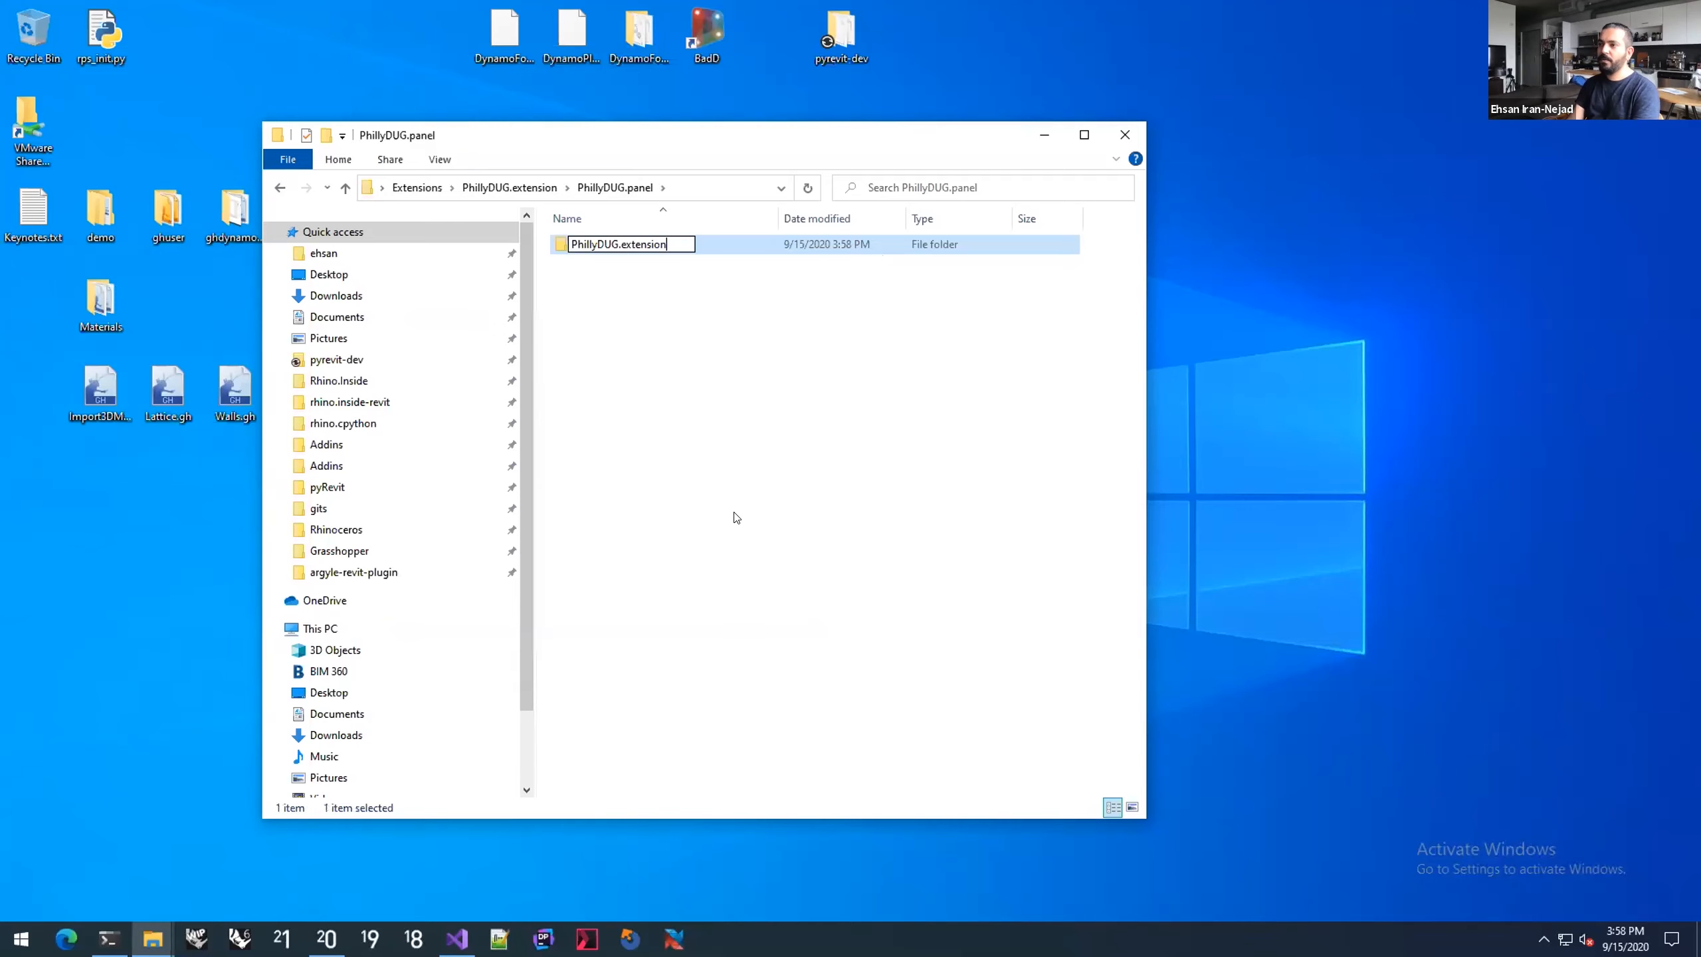
{"action": "key", "text": "BackSpace"}
{"action": "key", "text": "BackSpace"}
{"action": "key", "text": "BackSpace"}
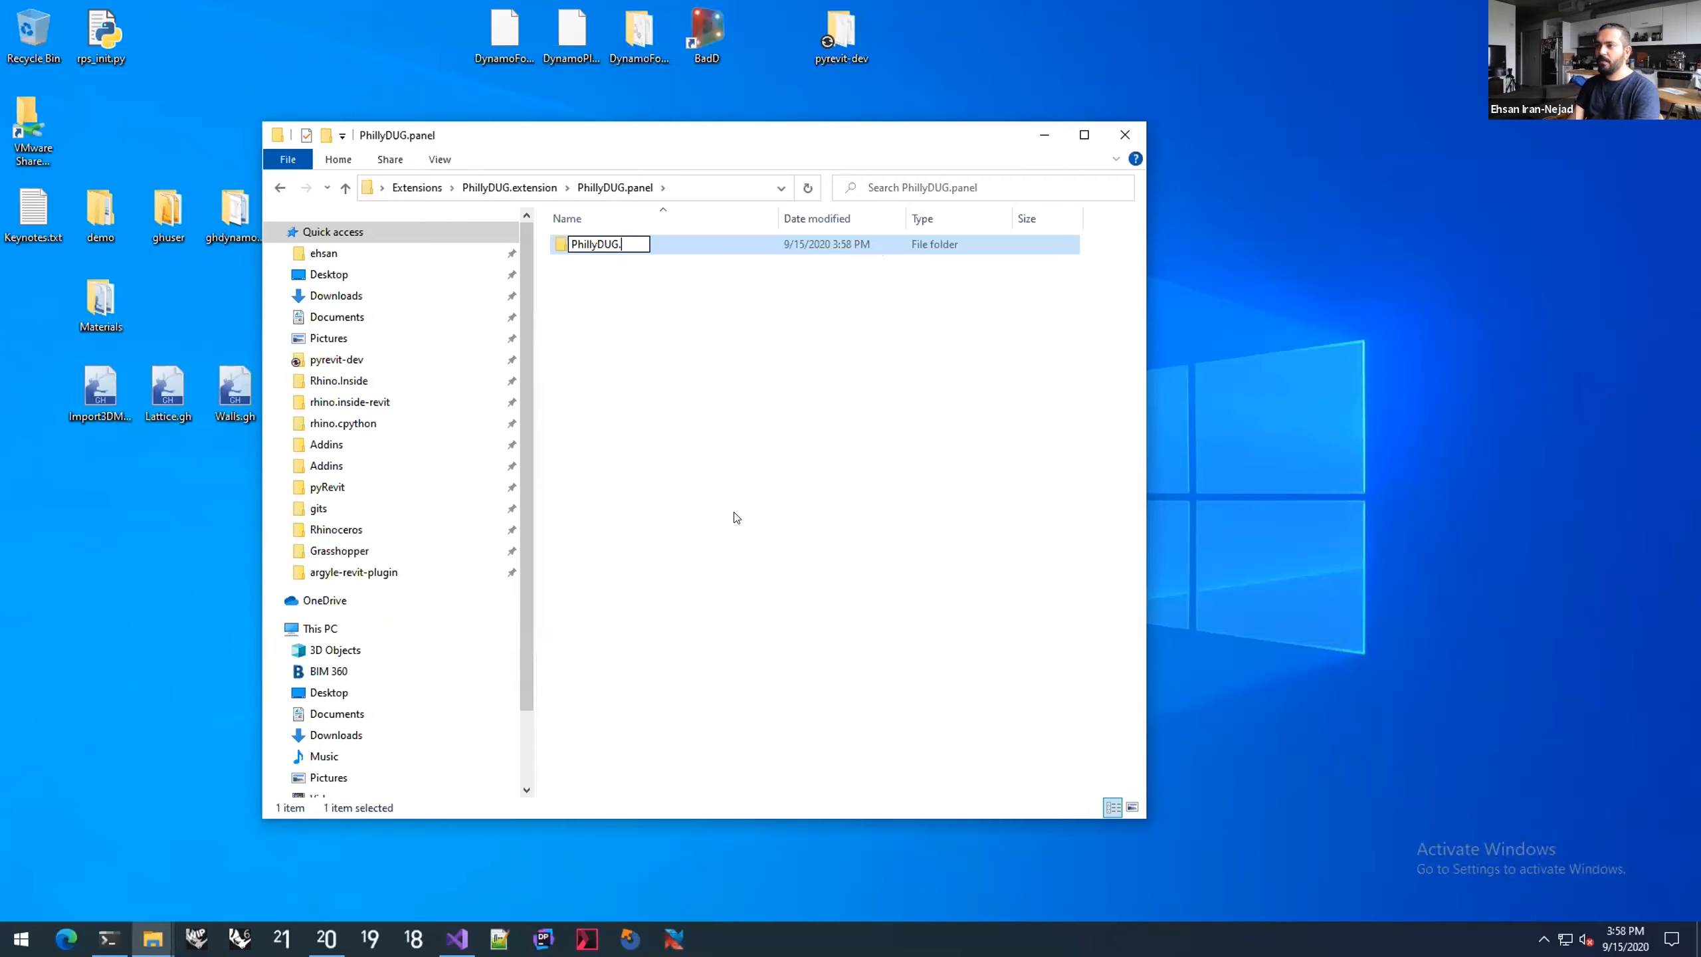
{"action": "type", "text": "HellowW"}
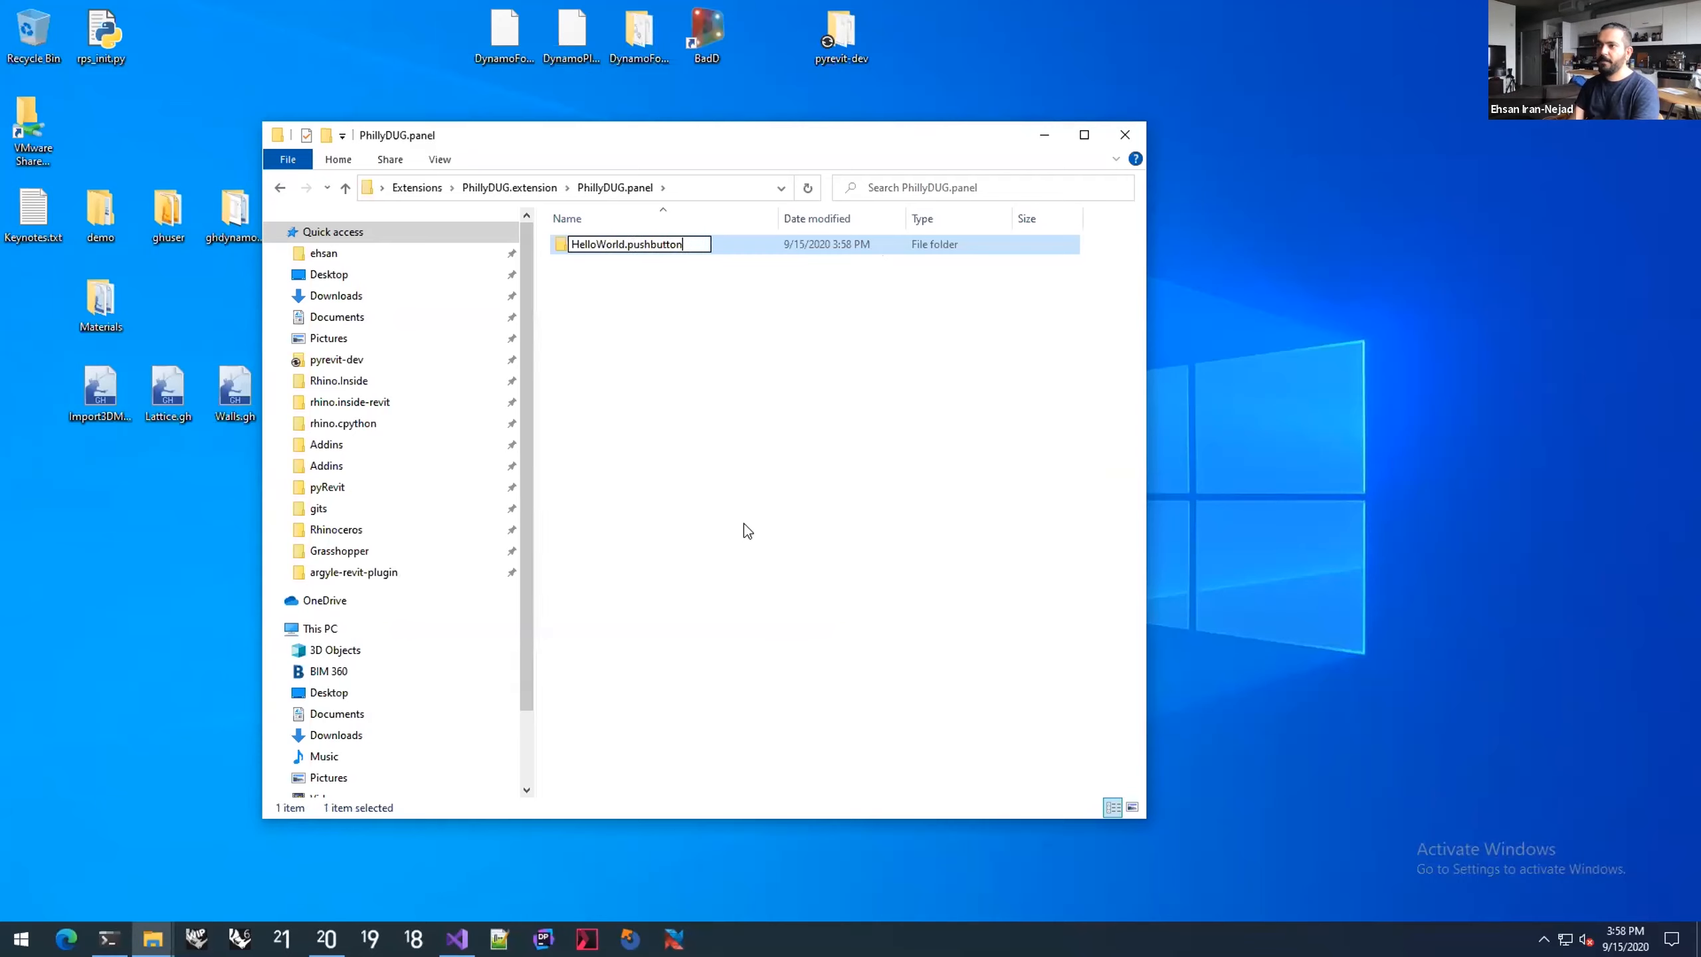
{"action": "key", "text": "Return"}
Step: Return to the PhillyDUG.extension folder and create a folder named PhillyDUG.tab beside the panel folder
{"action": "left_click", "coordinate": [513, 186]}
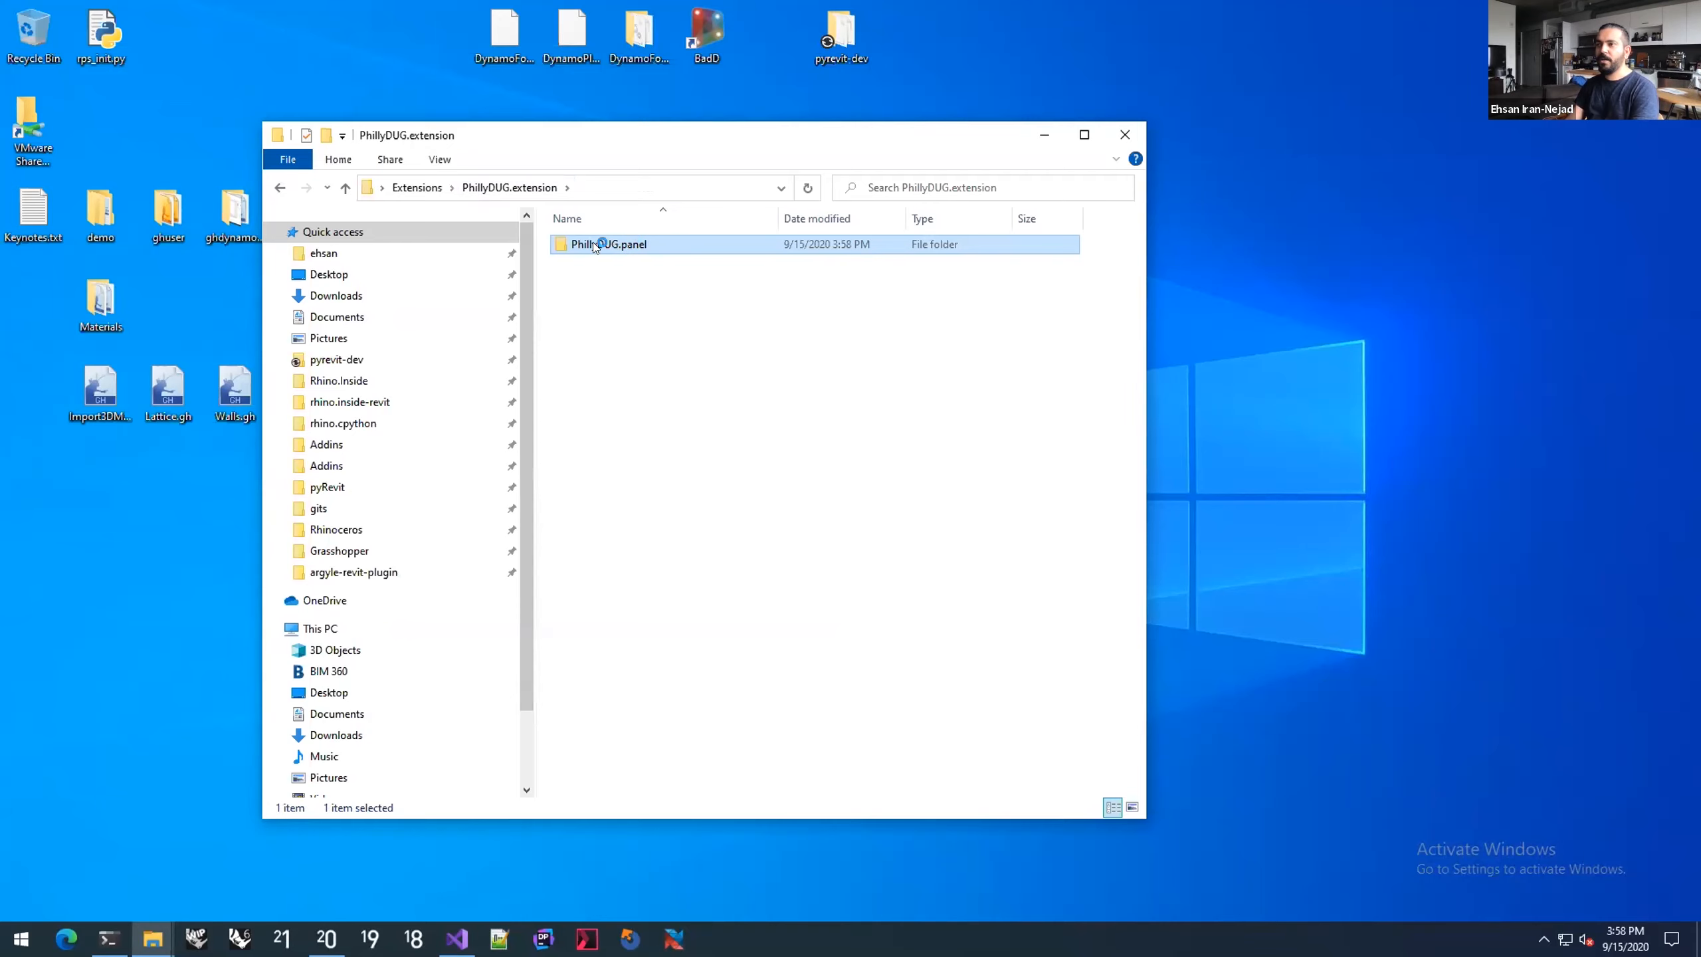
{"action": "left_click", "coordinate": [612, 271]}
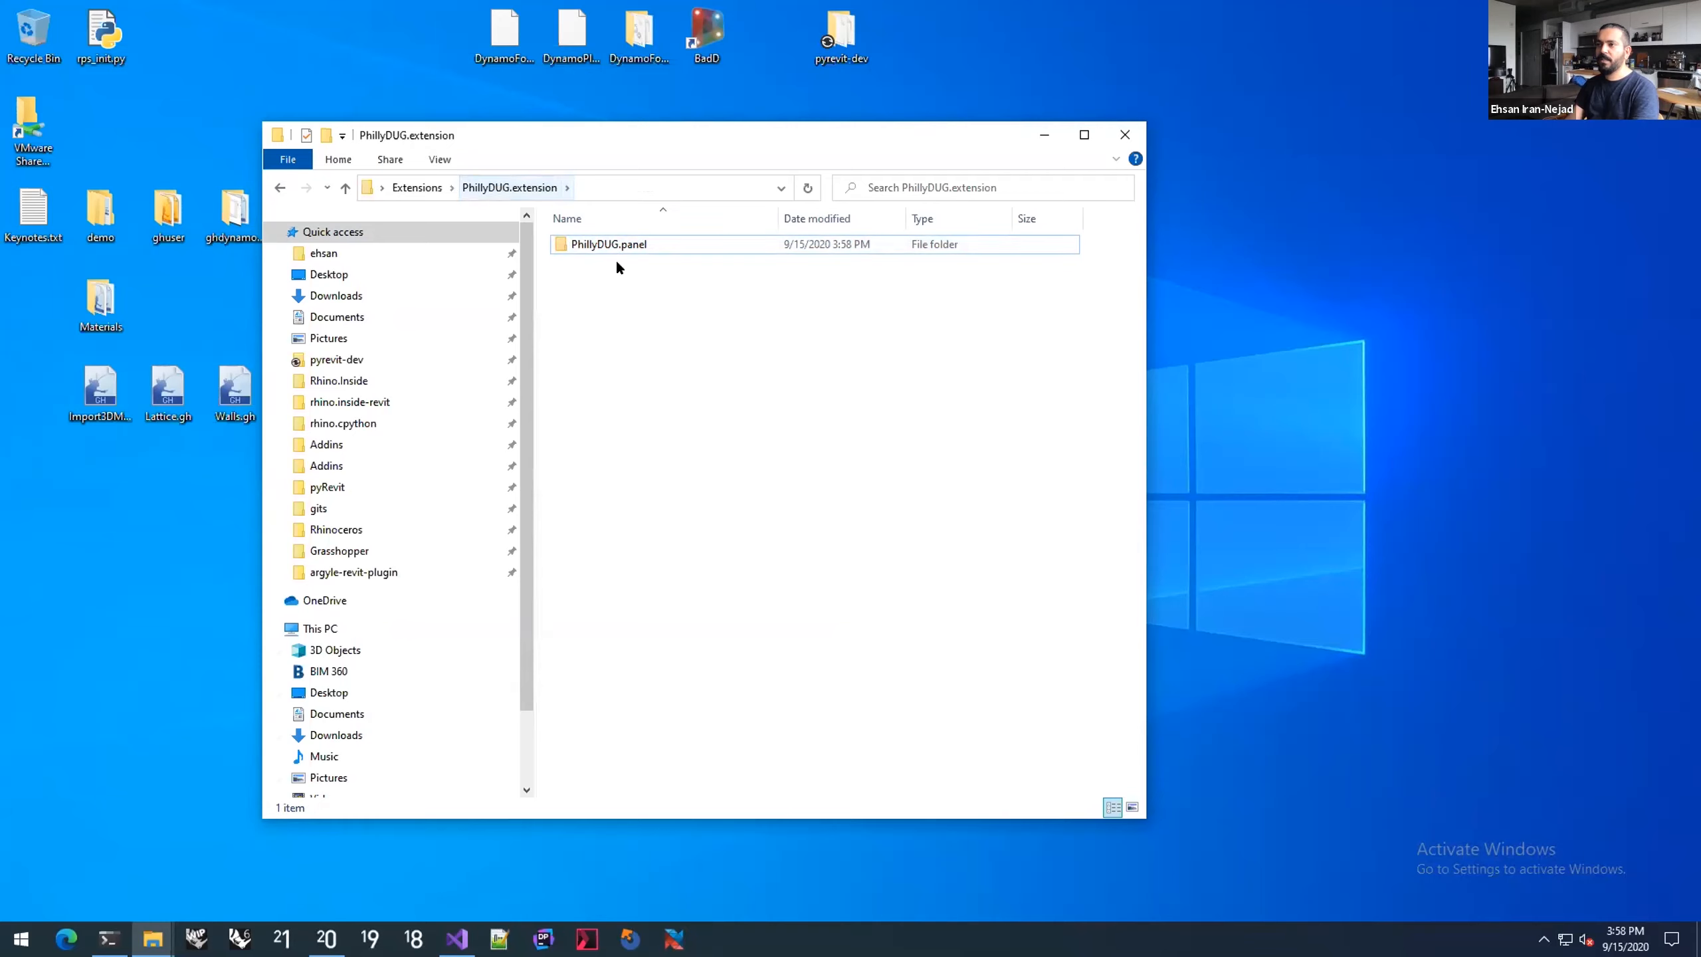
{"action": "right_click", "coordinate": [595, 310]}
{"action": "mouse_move", "coordinate": [529, 631]}
{"action": "left_click", "coordinate": [653, 631]}
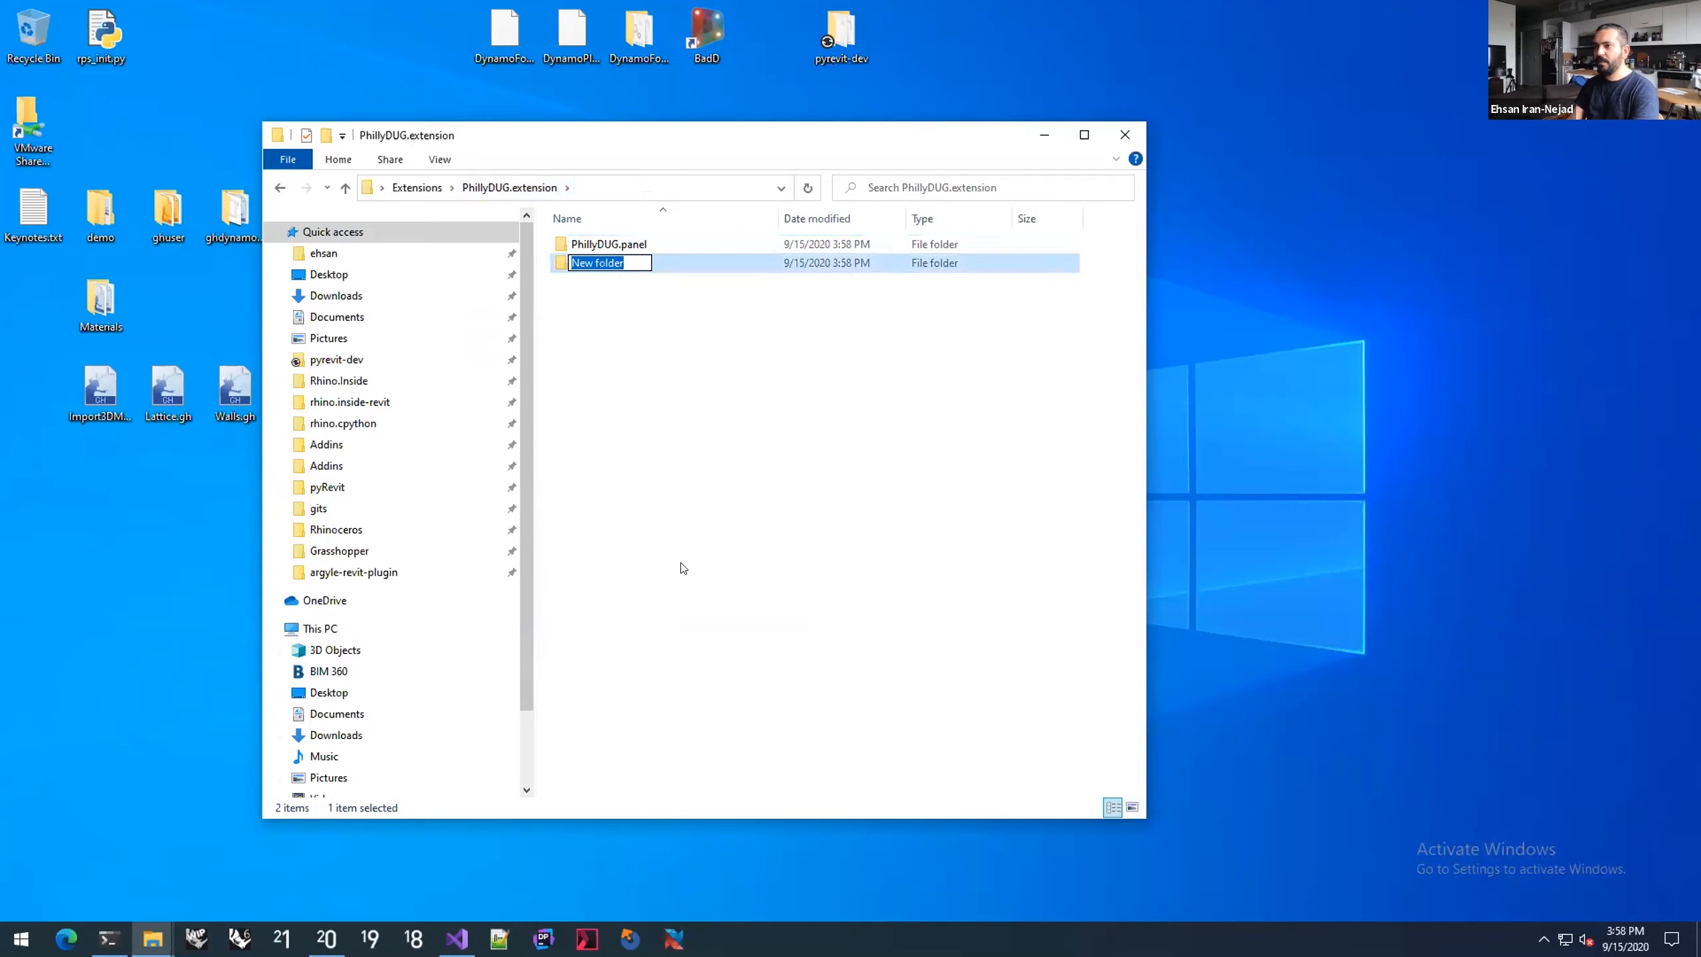
{"action": "type", "text": "Philly"}
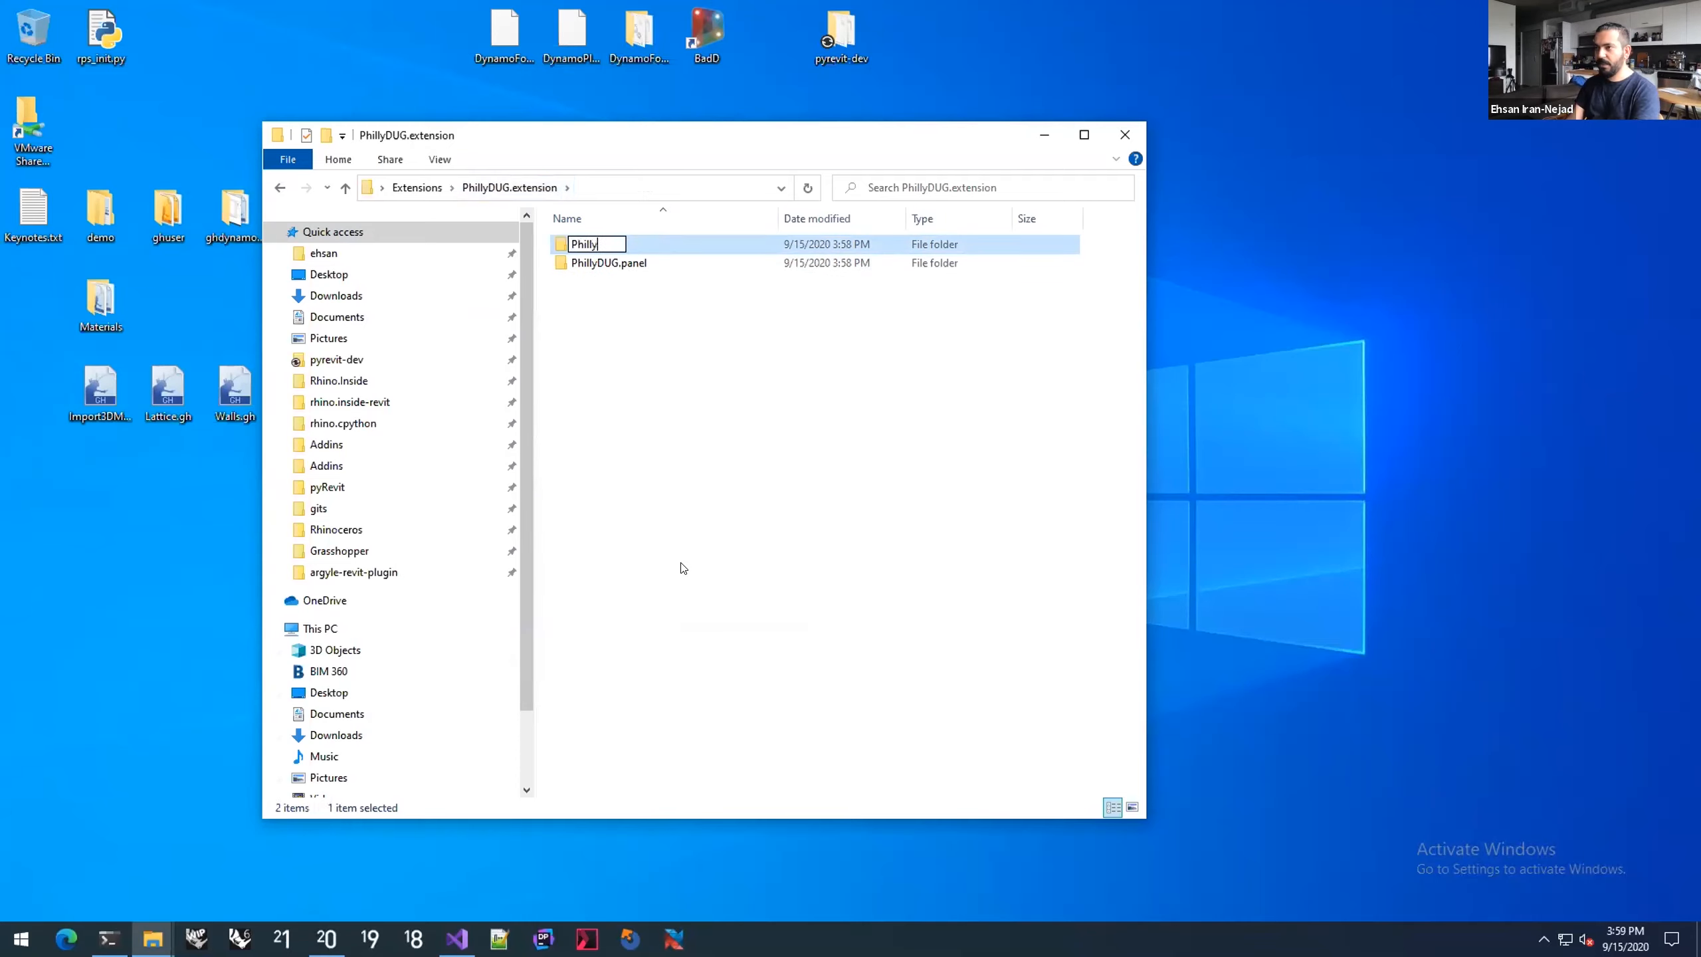
{"action": "type", "text": "DUG.tab"}
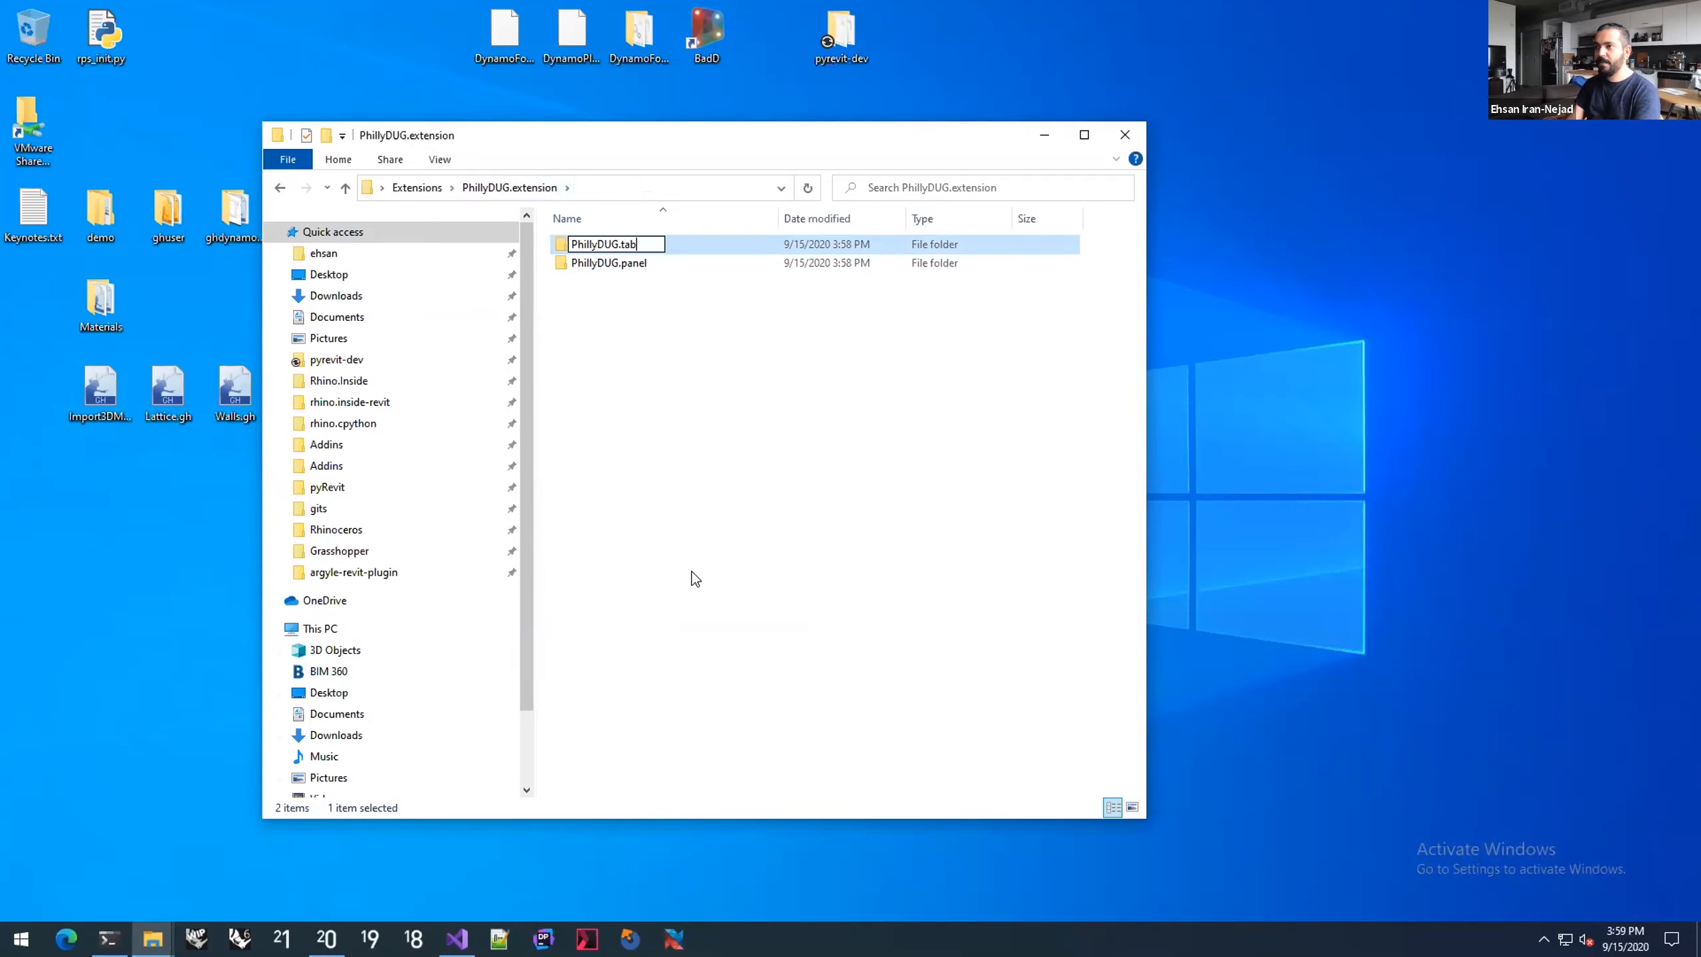
{"action": "key", "text": "Return"}
Step: Move the PhillyDUG.panel folder into PhillyDUG.tab and browse down into the moved panel folder
{"action": "left_click_drag", "start_coordinate": [613, 245], "coordinate": [636, 263]}
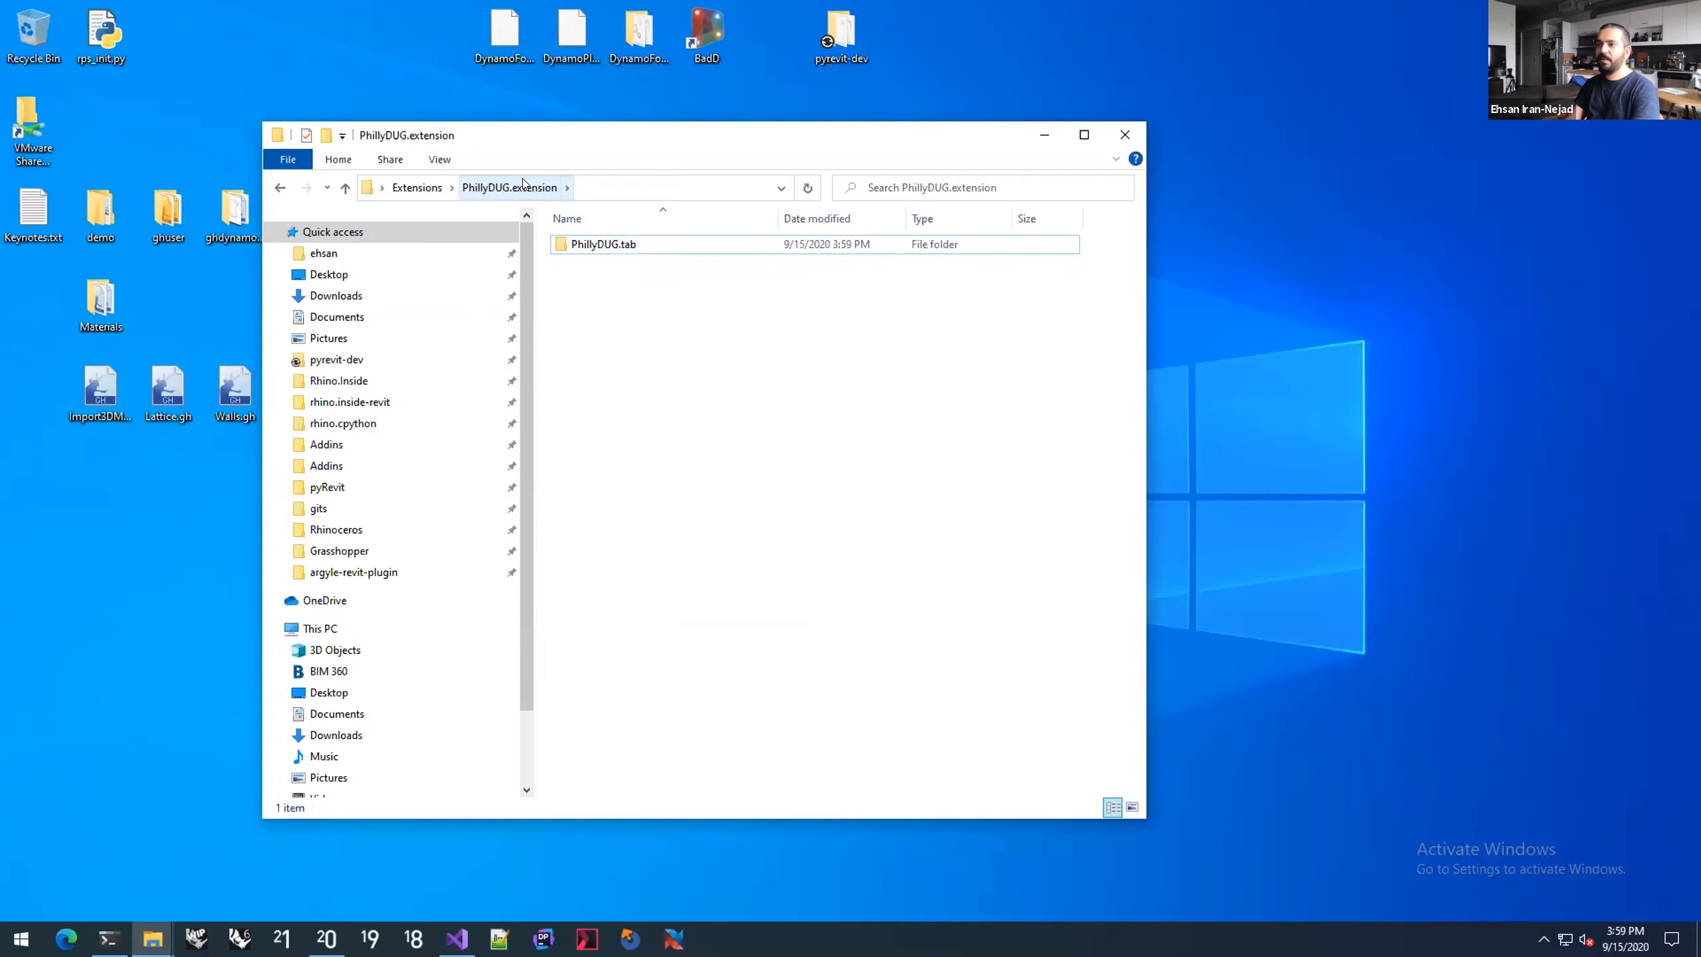
{"action": "left_click", "coordinate": [626, 246]}
{"action": "double_click", "coordinate": [624, 245]}
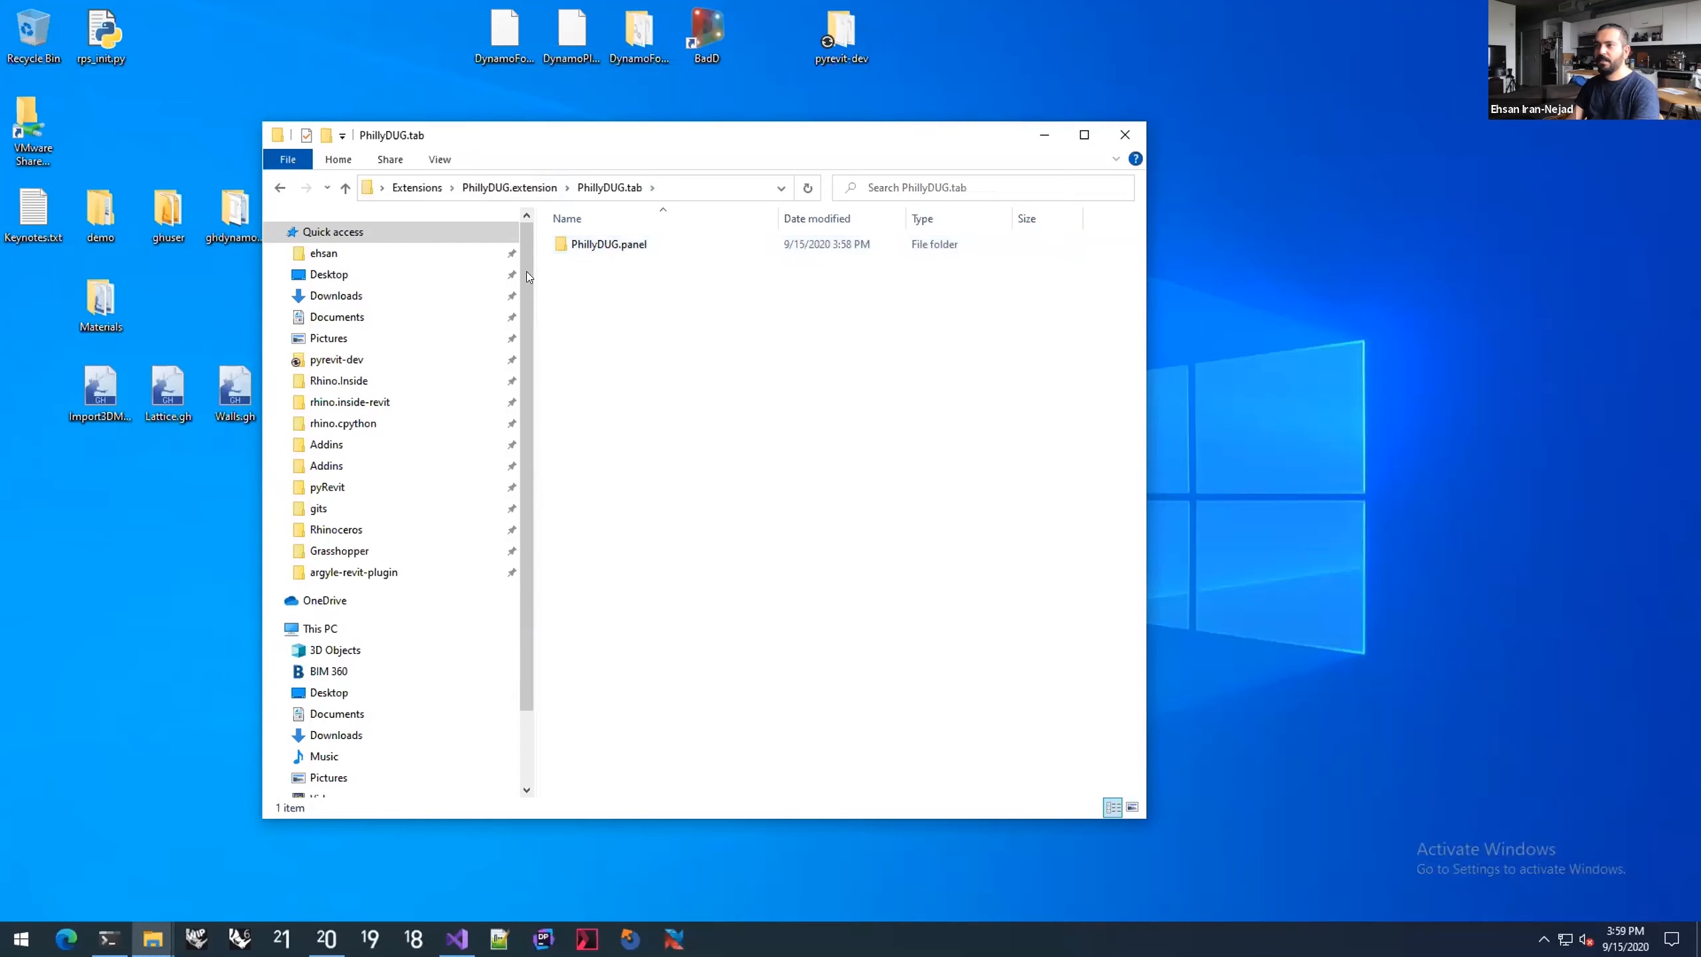
{"action": "double_click", "coordinate": [632, 236]}
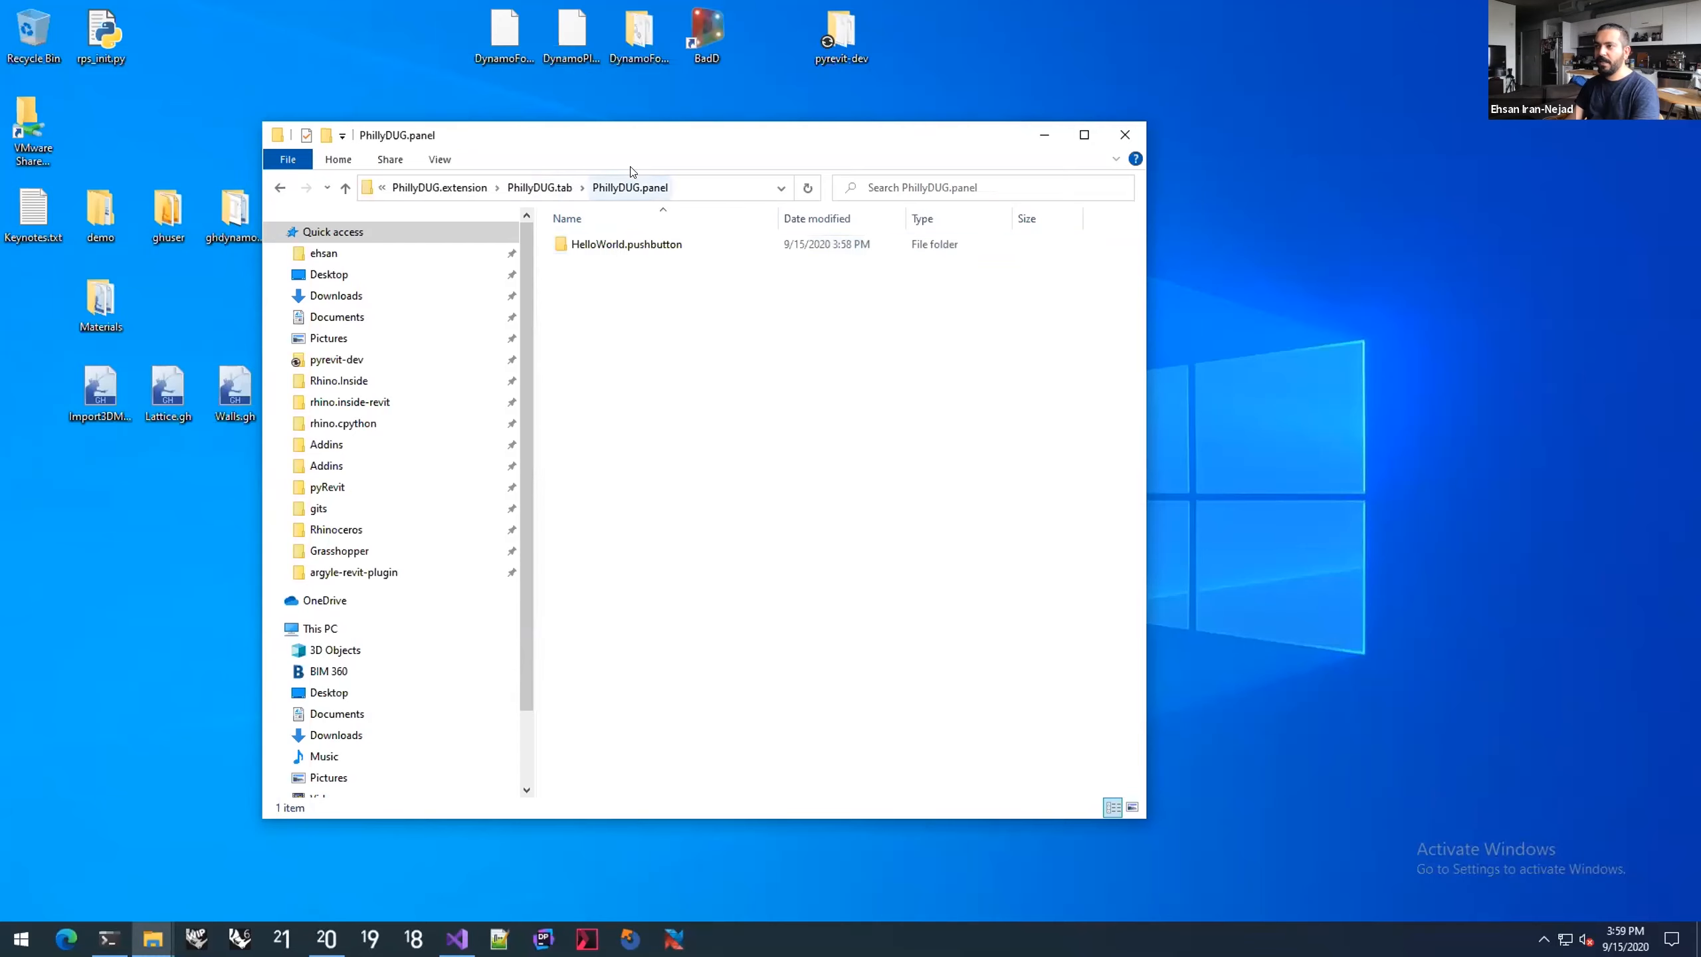
{"action": "left_click", "coordinate": [617, 243]}
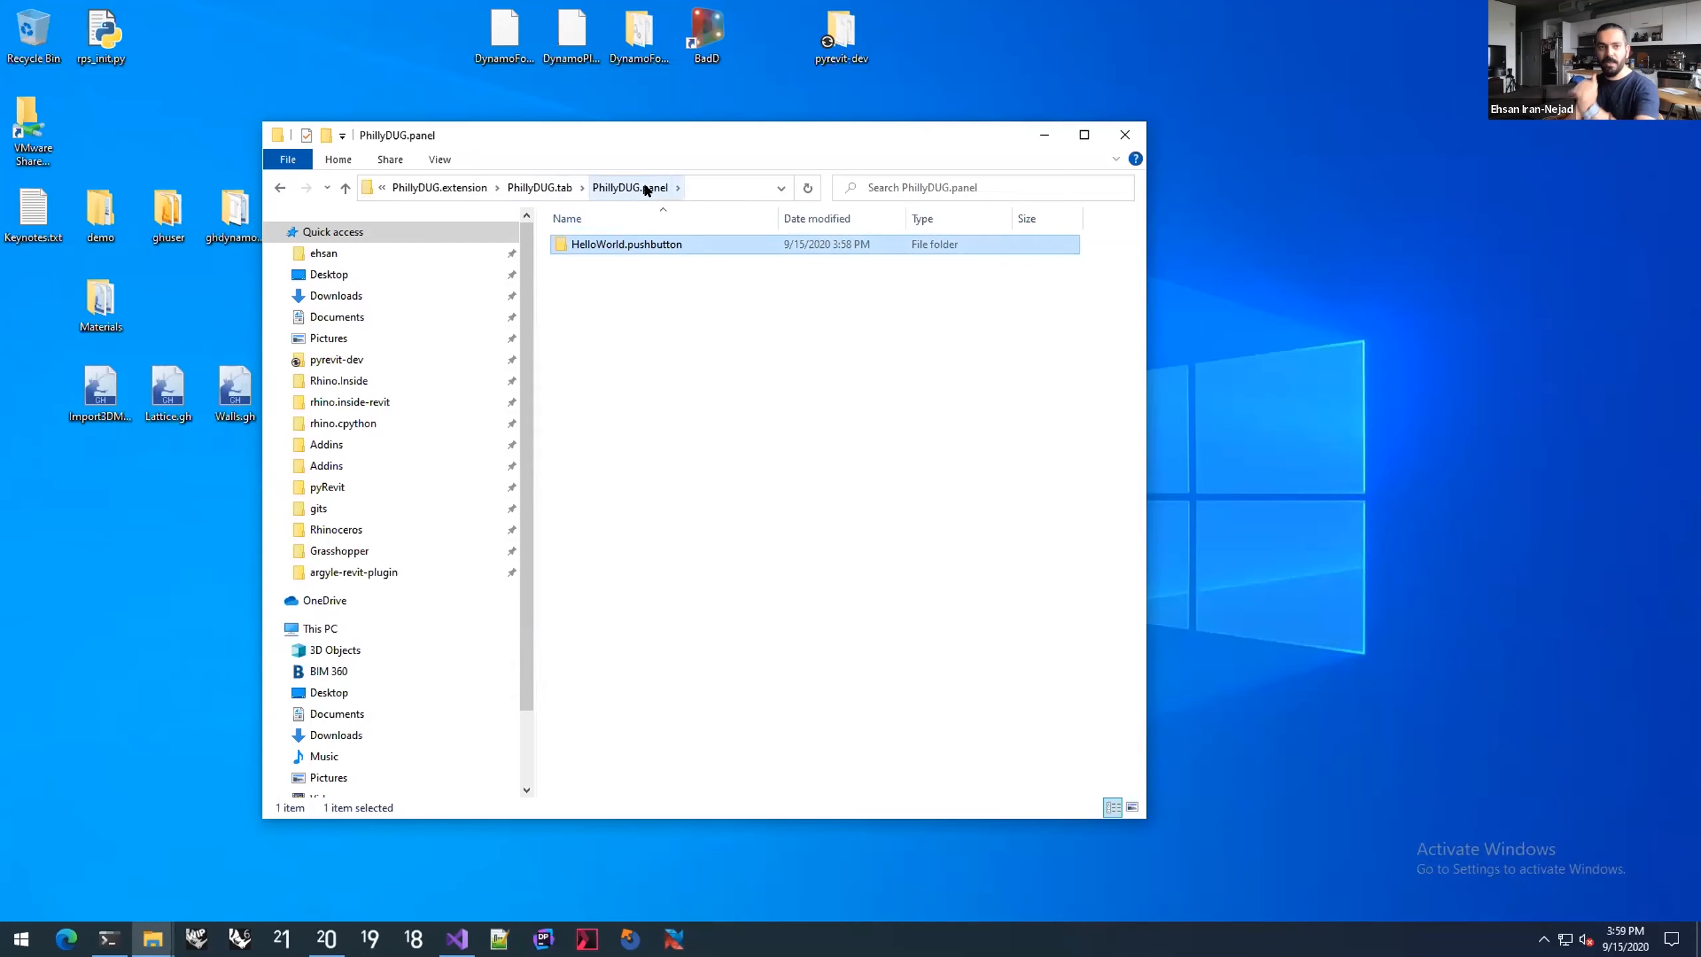
Step: Create a new text document in the HelloWorld.pushbutton folder and name it script.py, accepting the file extension change
{"action": "double_click", "coordinate": [651, 242]}
{"action": "right_click", "coordinate": [651, 298]}
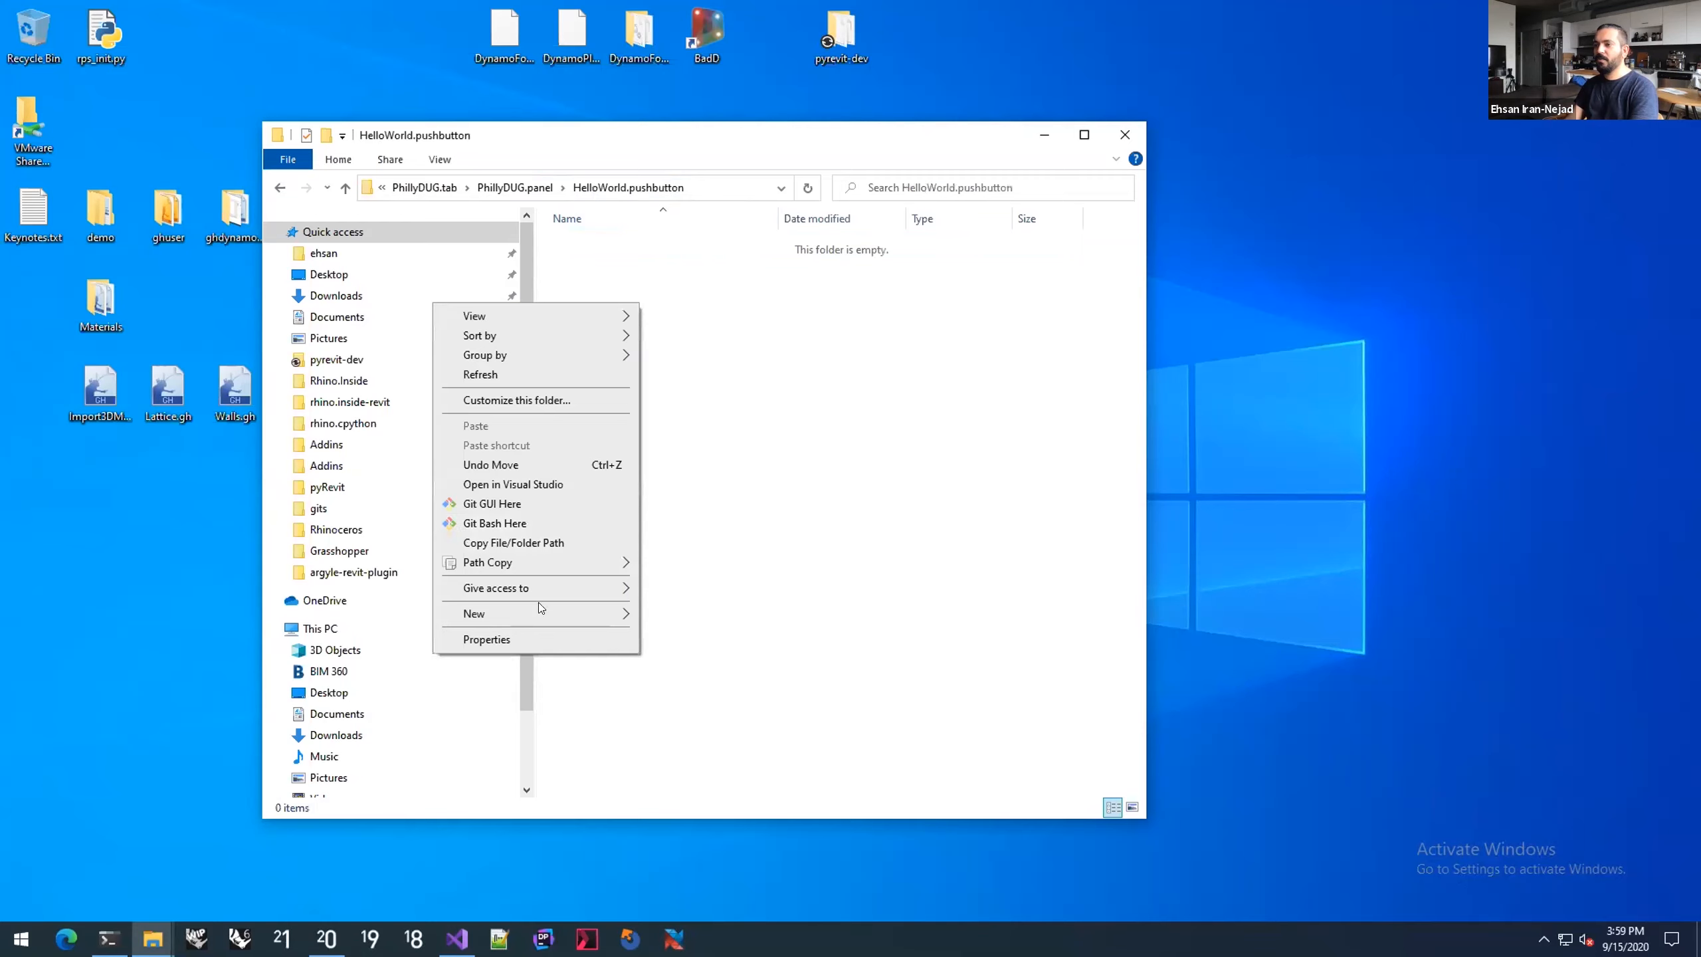
{"action": "mouse_move", "coordinate": [541, 613]}
{"action": "left_click", "coordinate": [700, 700]}
{"action": "type", "text": "s"}
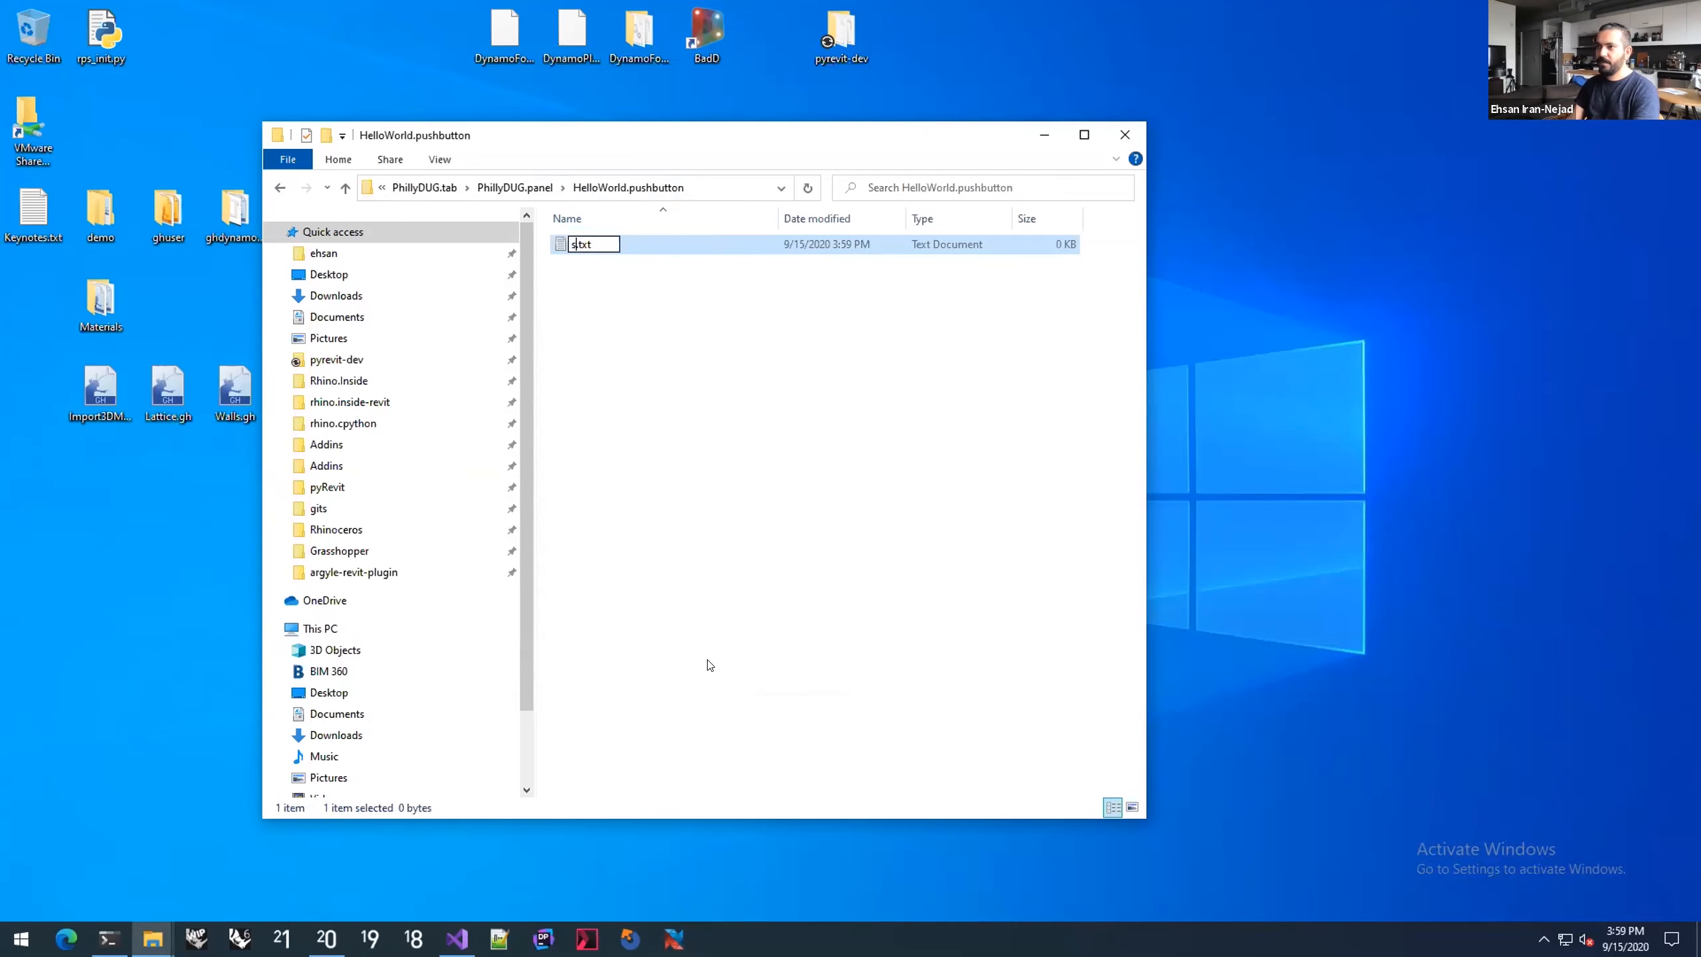
{"action": "type", "text": "cript."}
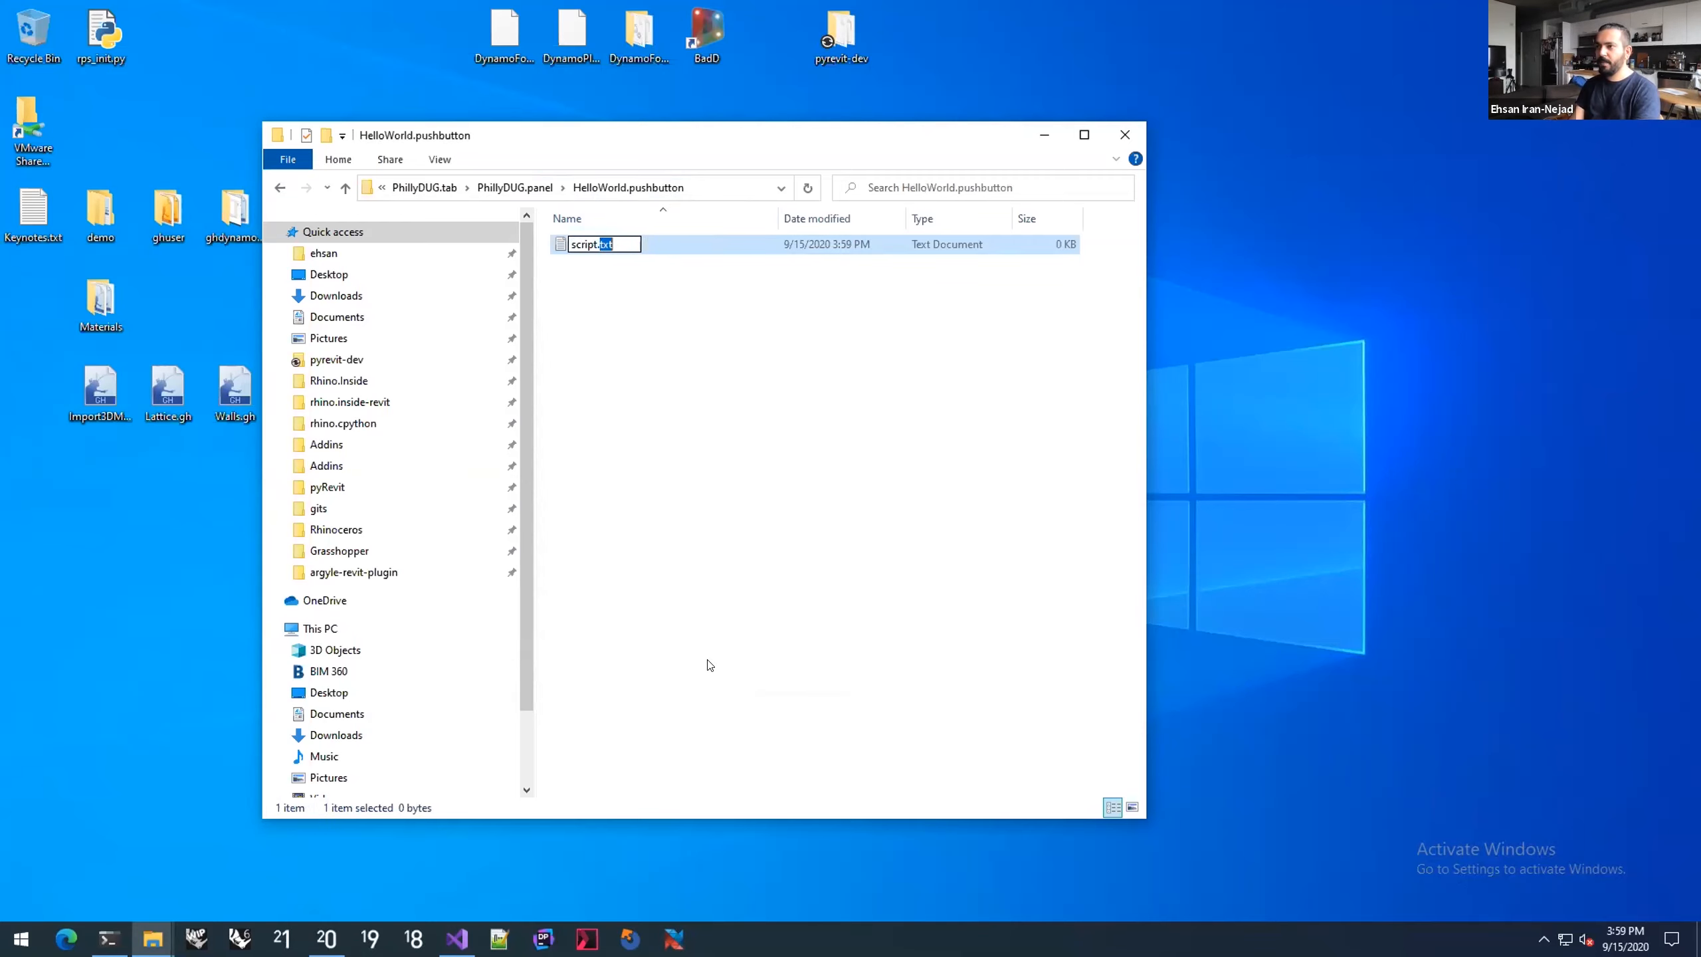
{"action": "type", "text": "py"}
{"action": "key", "text": "Return"}
{"action": "key", "text": "Return"}
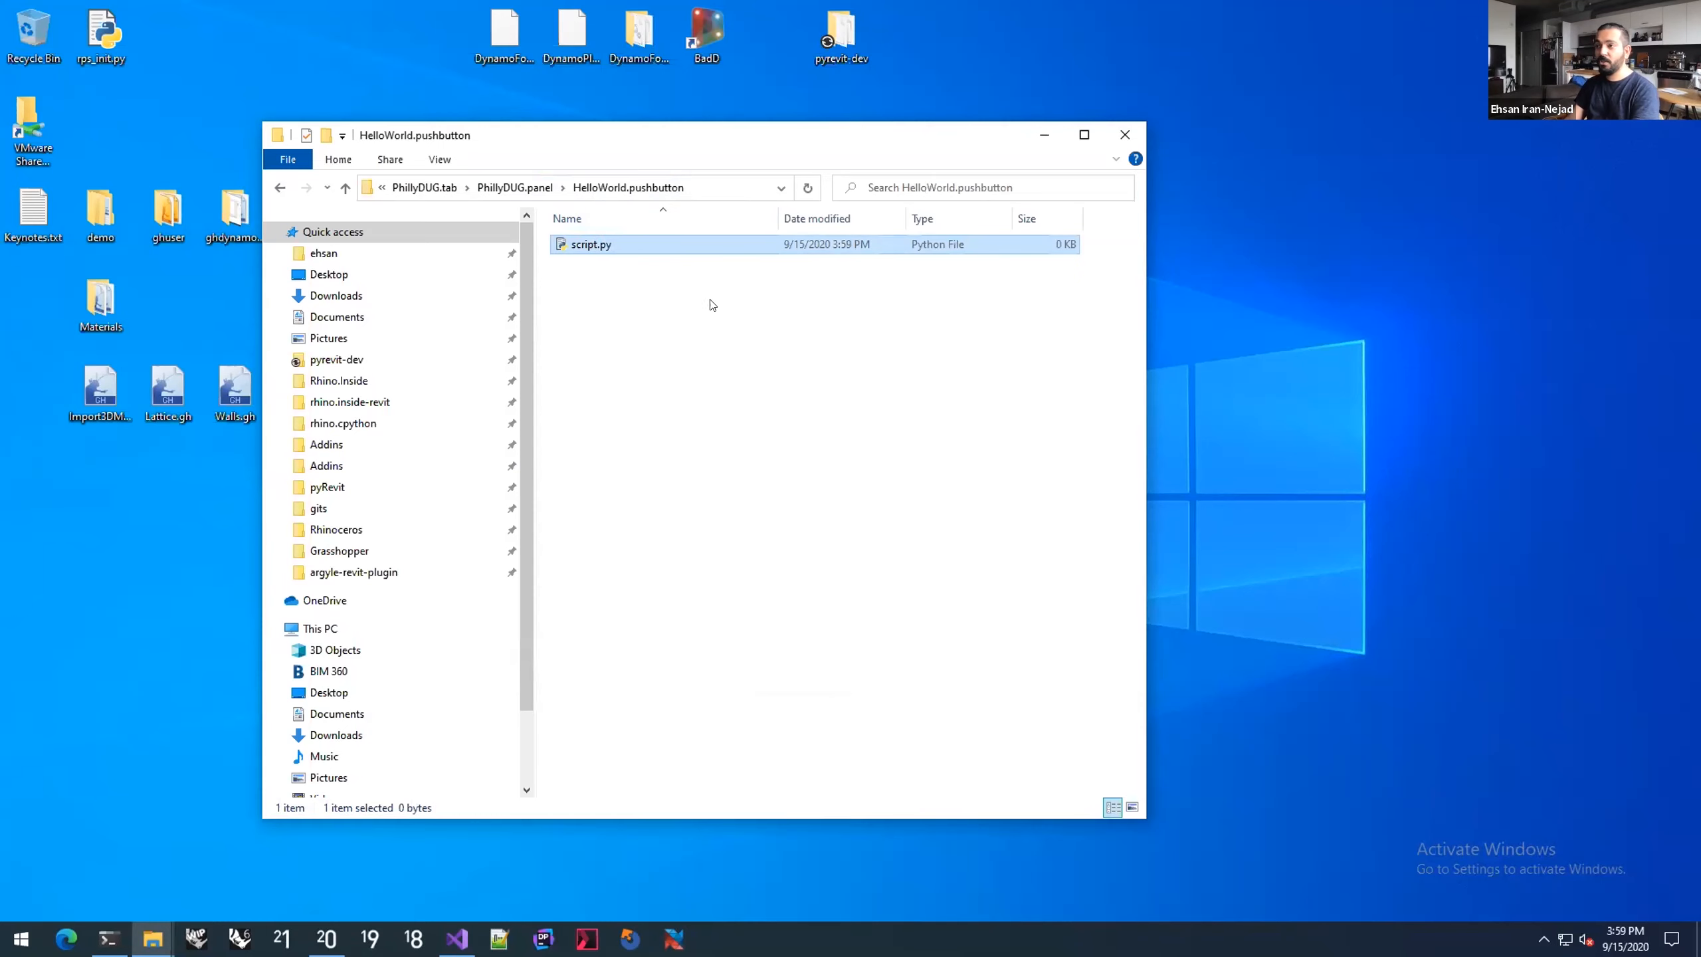
{"action": "right_click", "coordinate": [664, 362]}
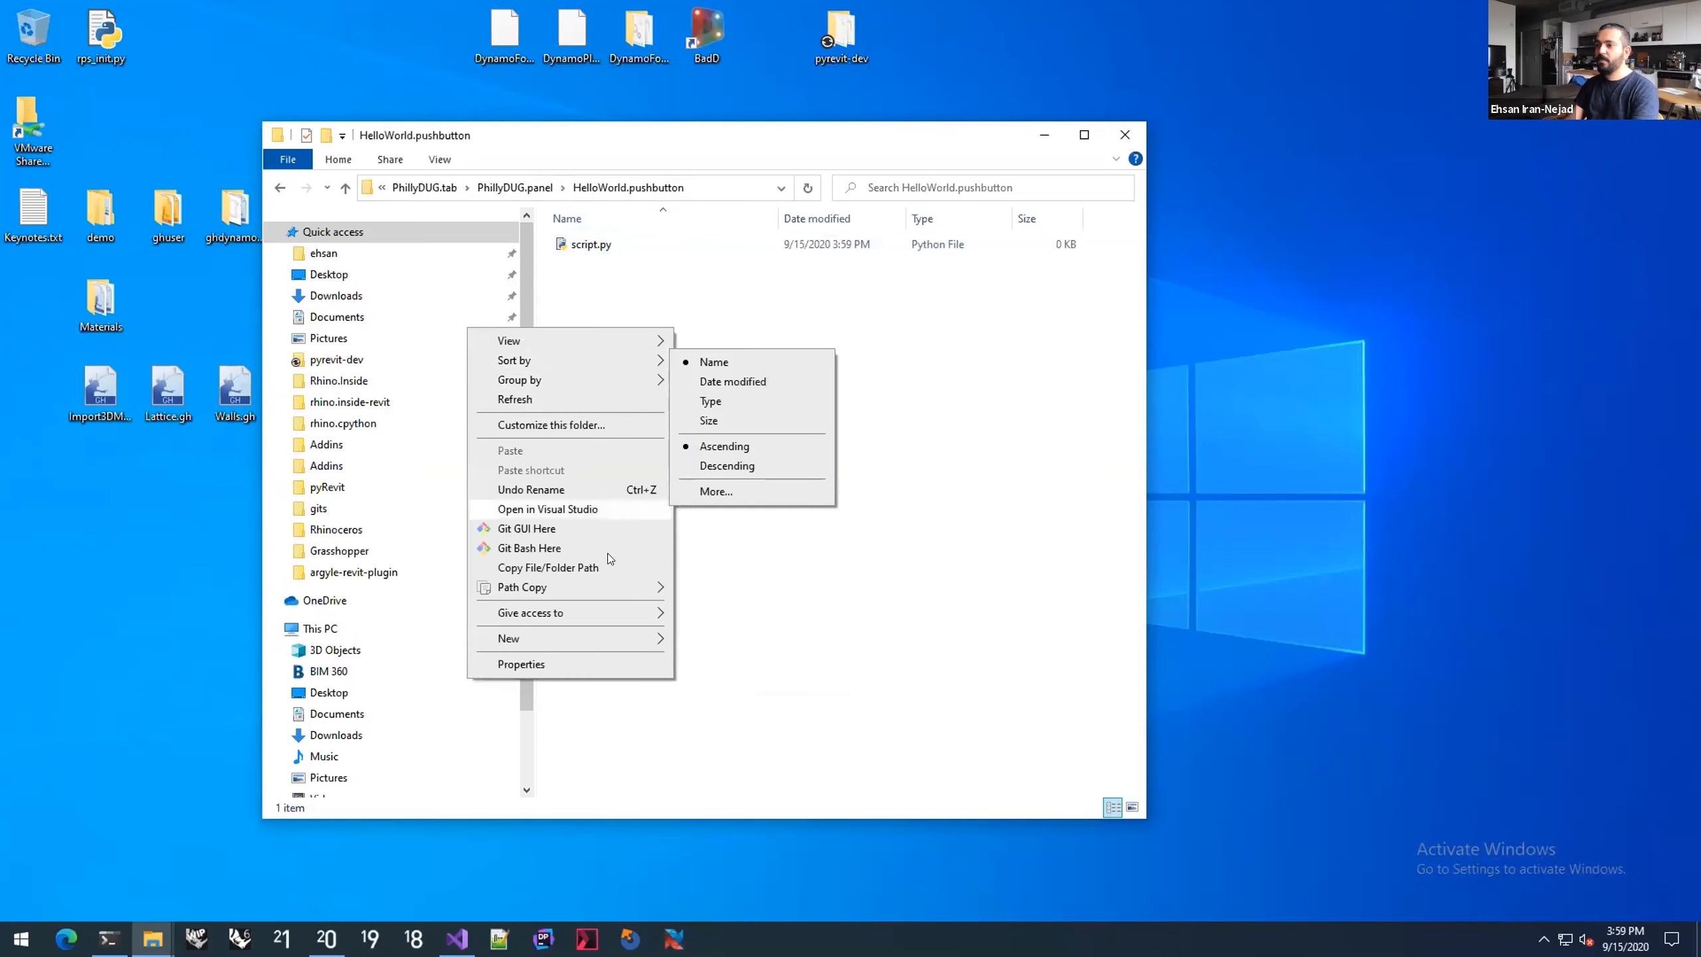
{"action": "mouse_move", "coordinate": [598, 638]}
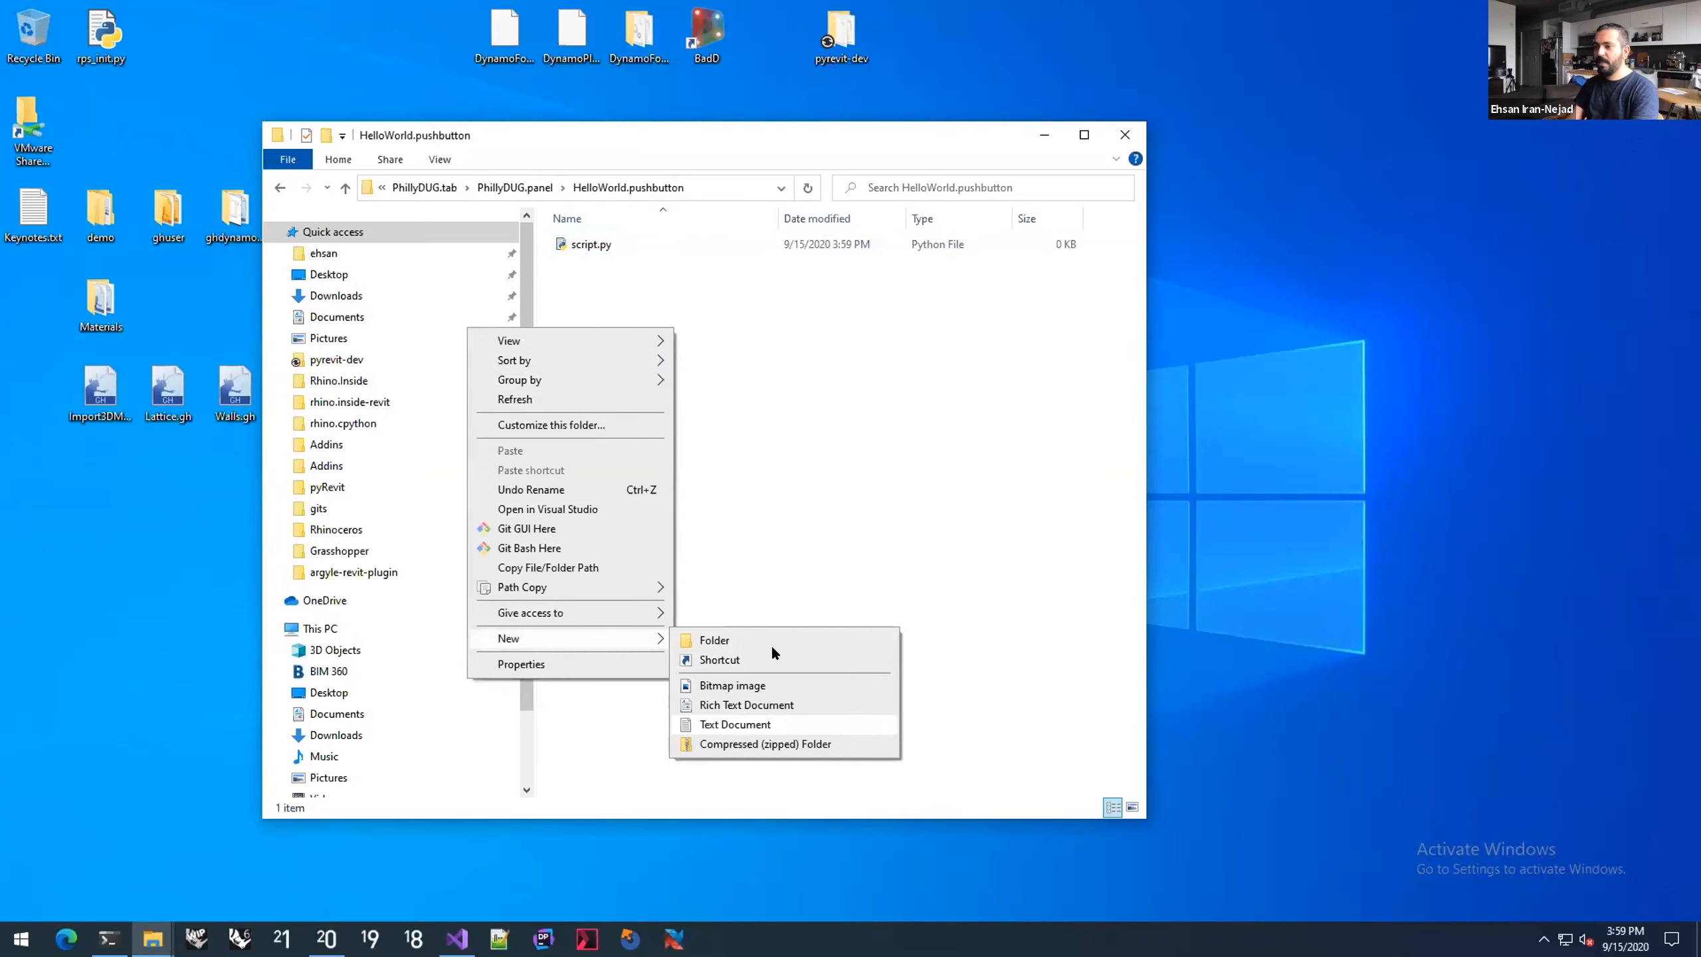
{"action": "left_click", "coordinate": [749, 538]}
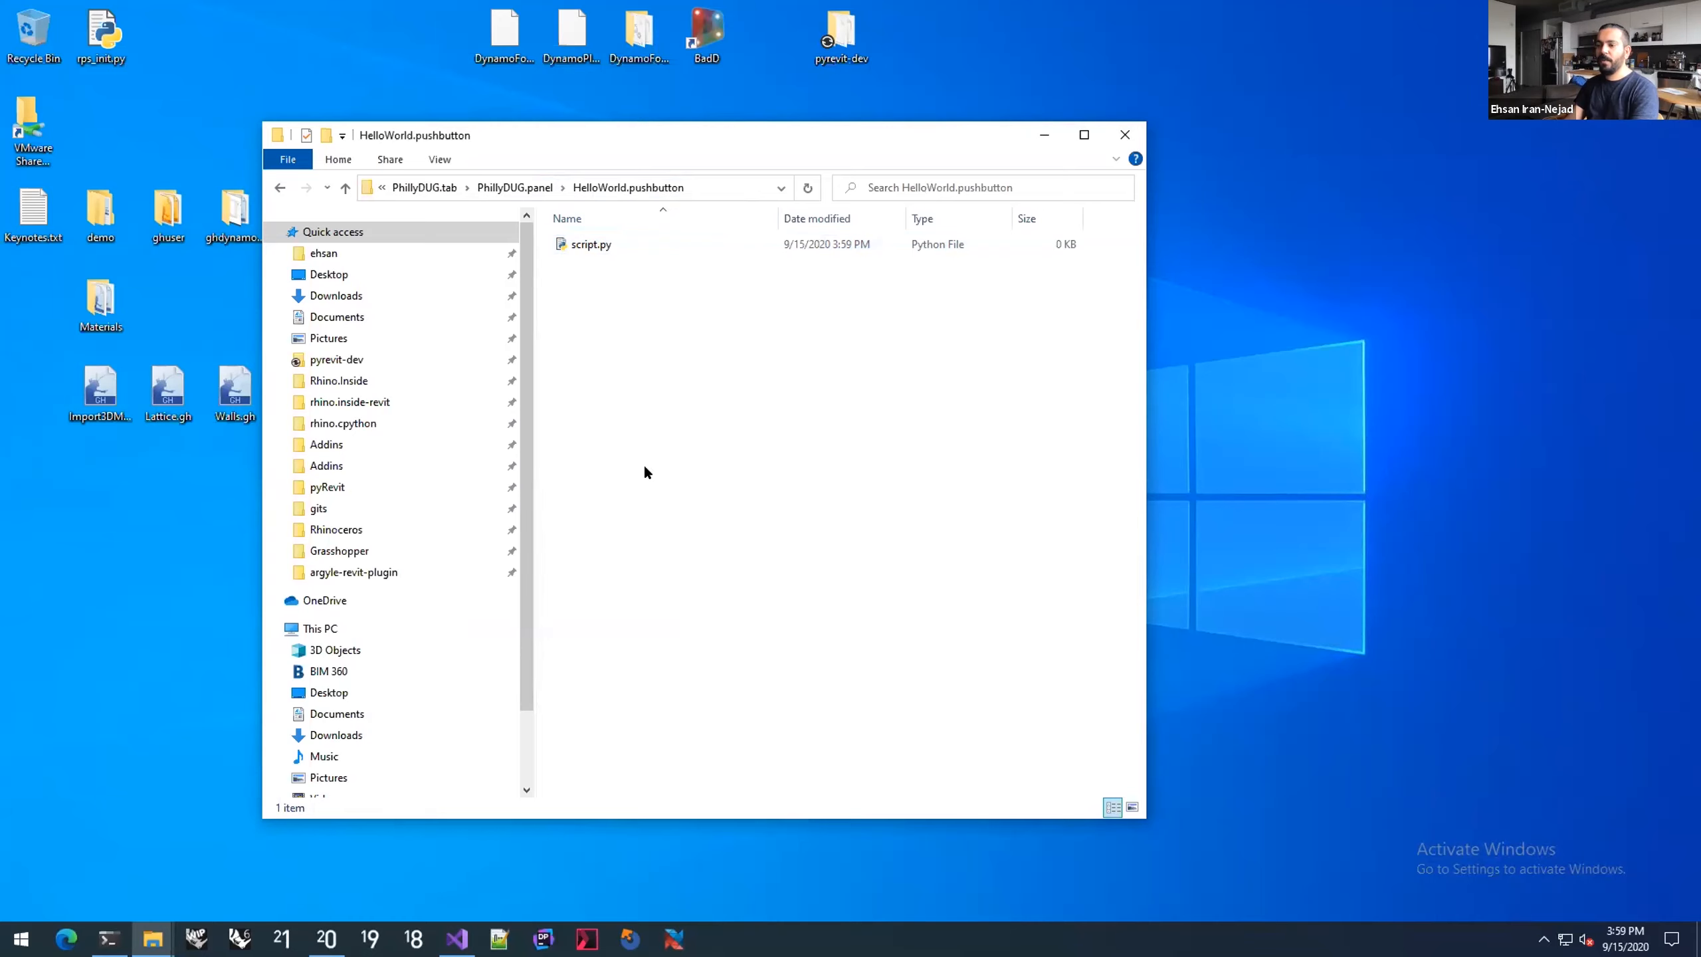
{"action": "left_click", "coordinate": [66, 939]}
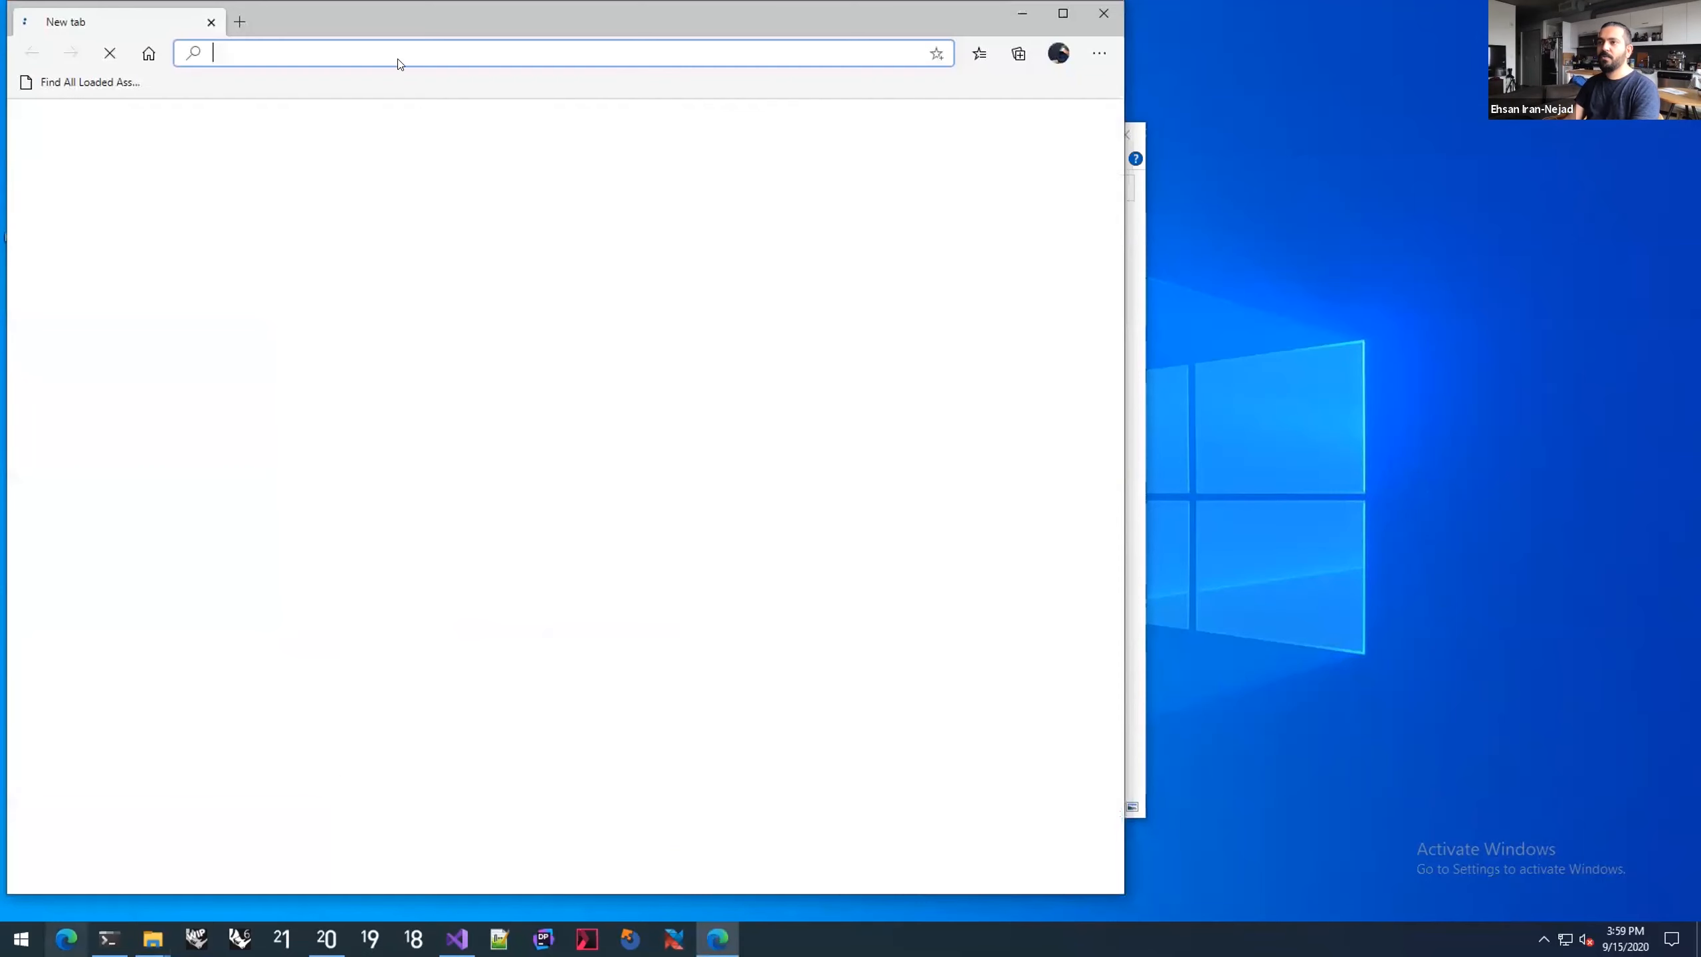
{"action": "type", "text": "icon"}
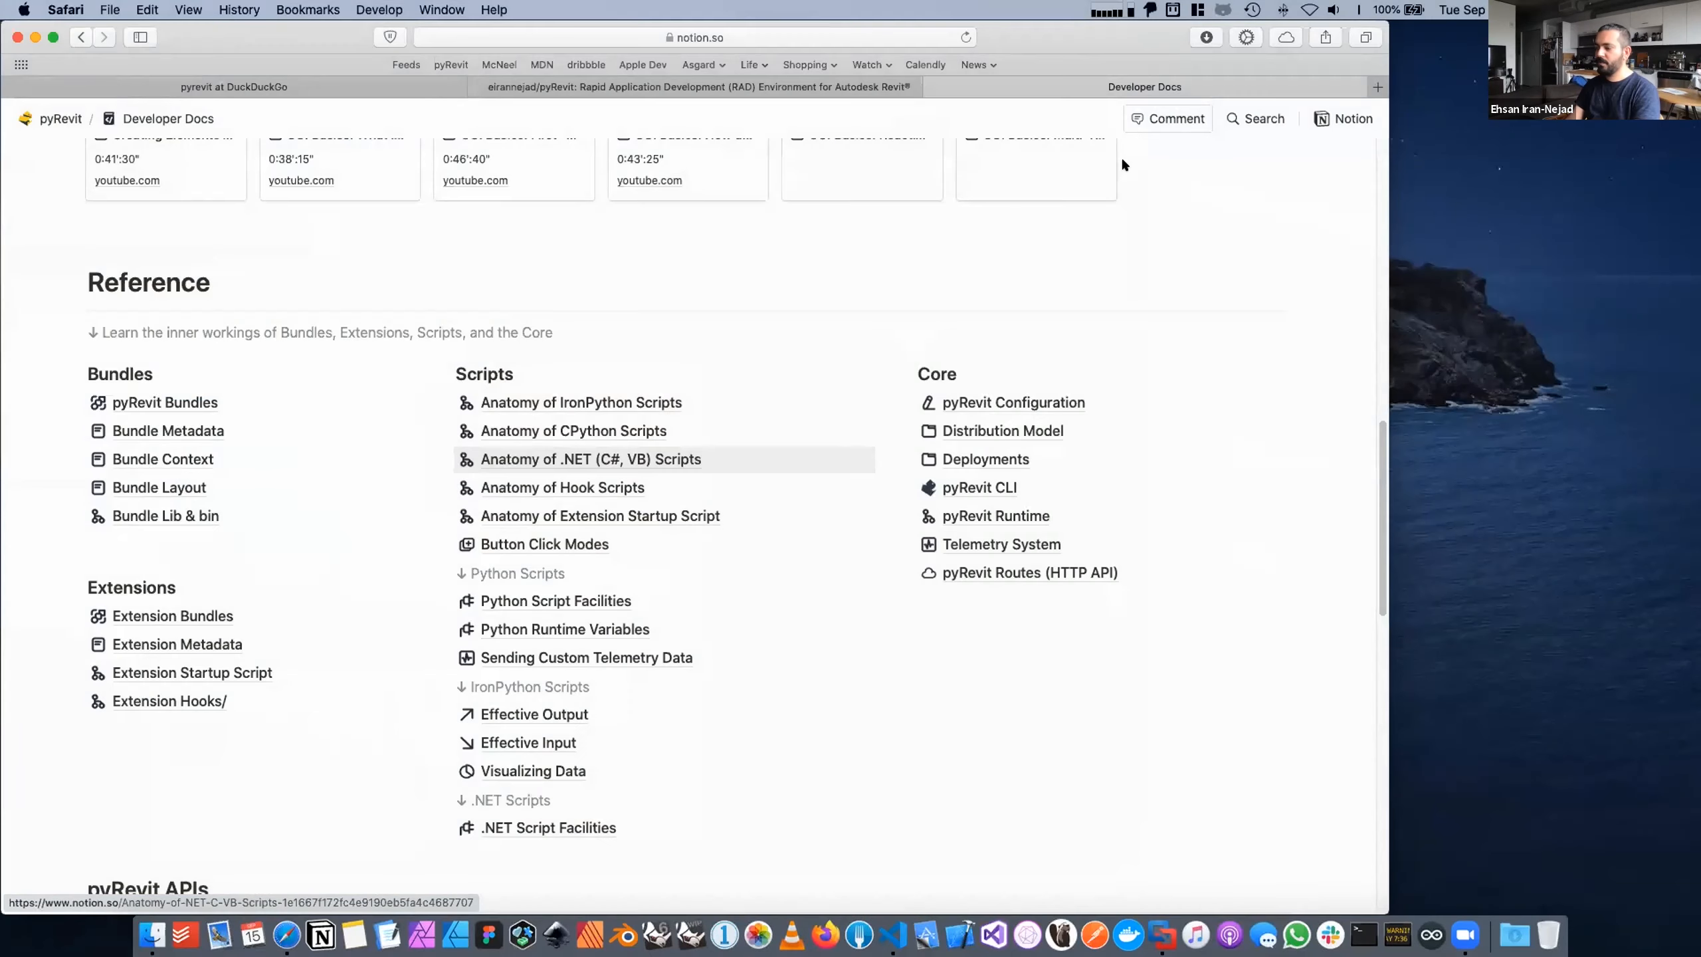
Step: Switch to Safari, load icons8.com in a new tab and log in with the saved account e-mail and password
{"action": "key", "text": "super+t"}
{"action": "type", "text": "icon"}
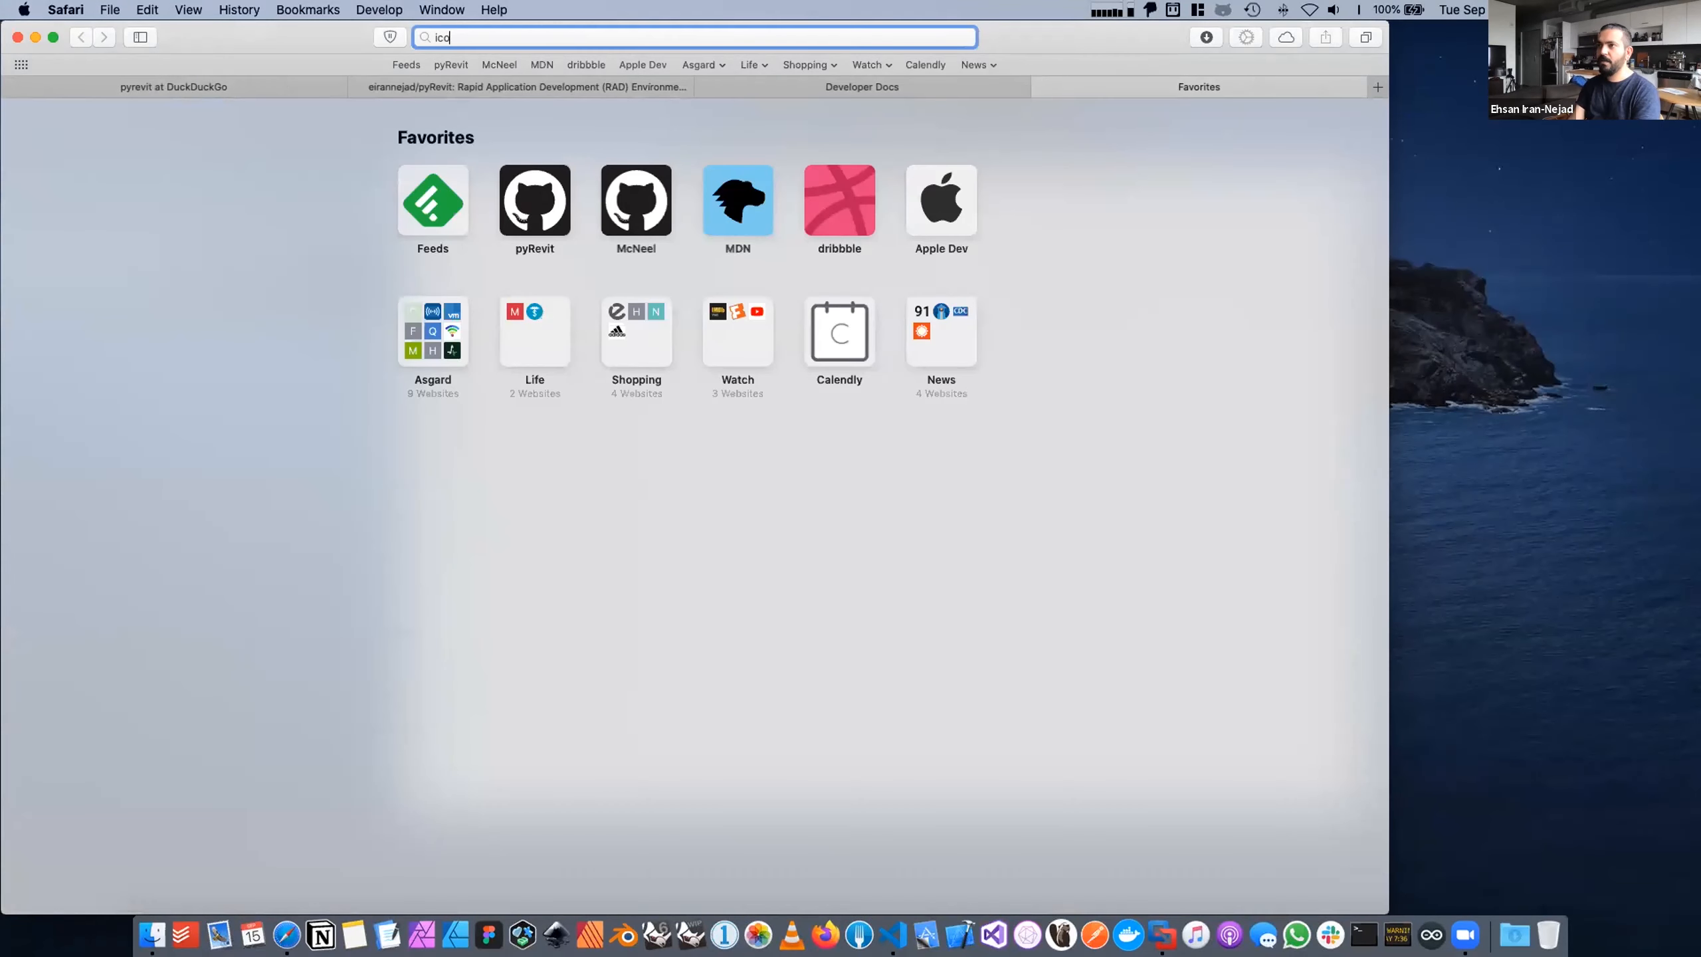
{"action": "key", "text": "Return"}
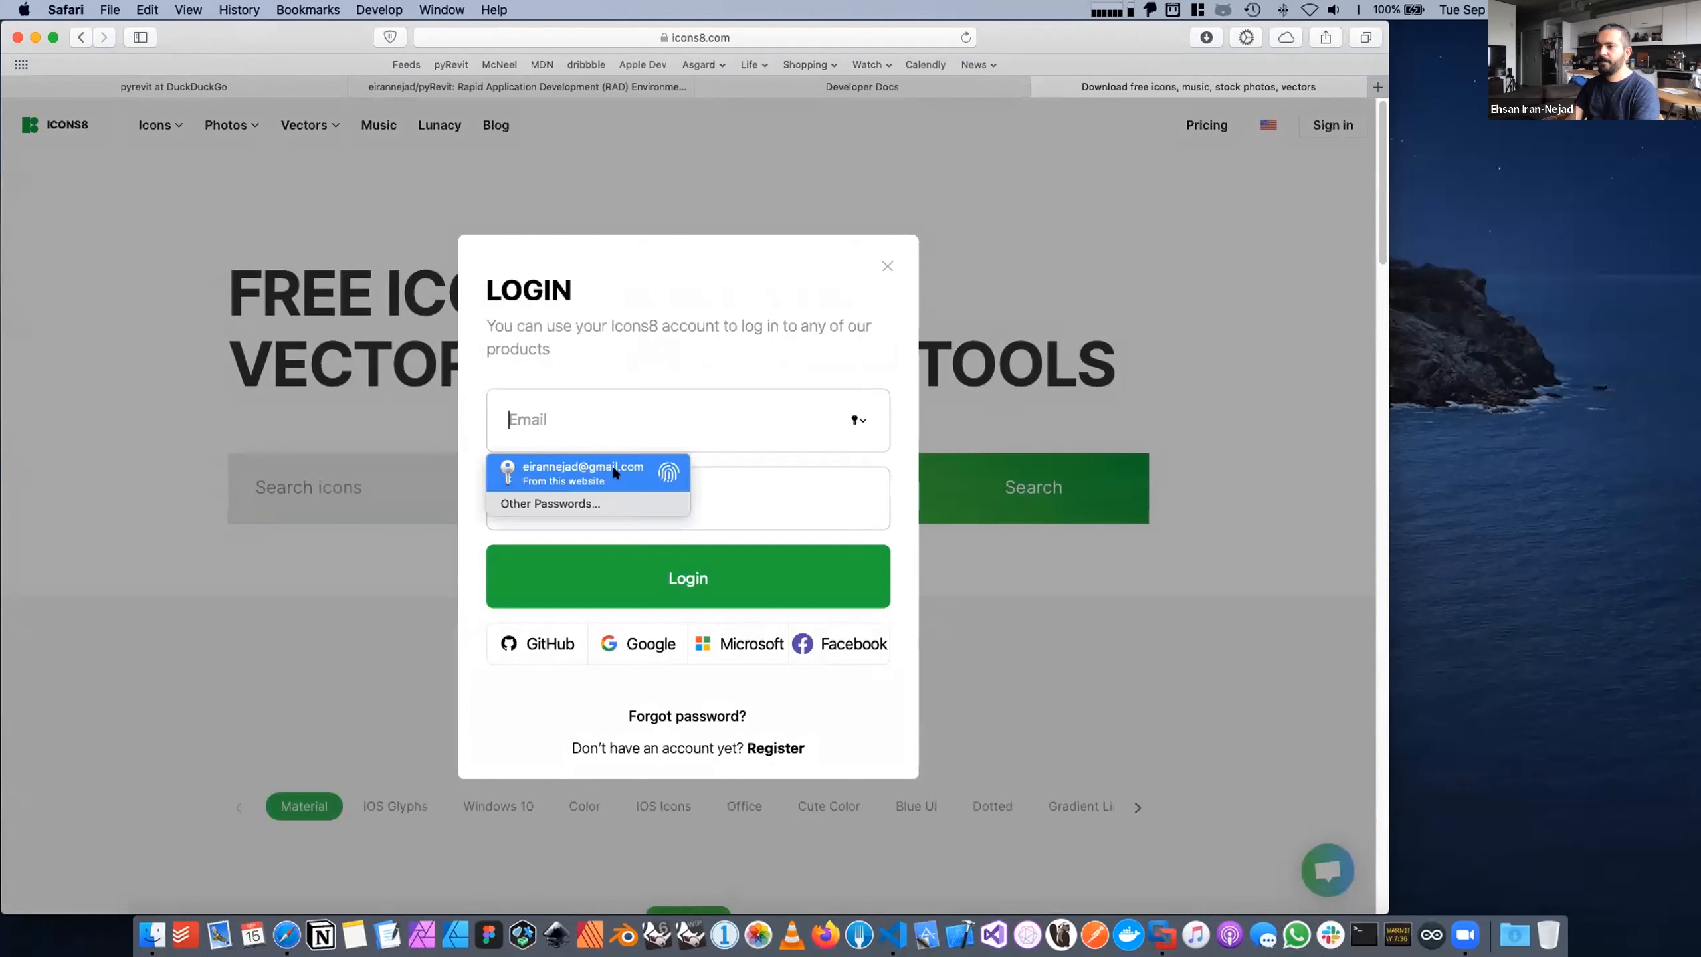
{"action": "left_click", "coordinate": [613, 470]}
{"action": "left_click", "coordinate": [642, 548]}
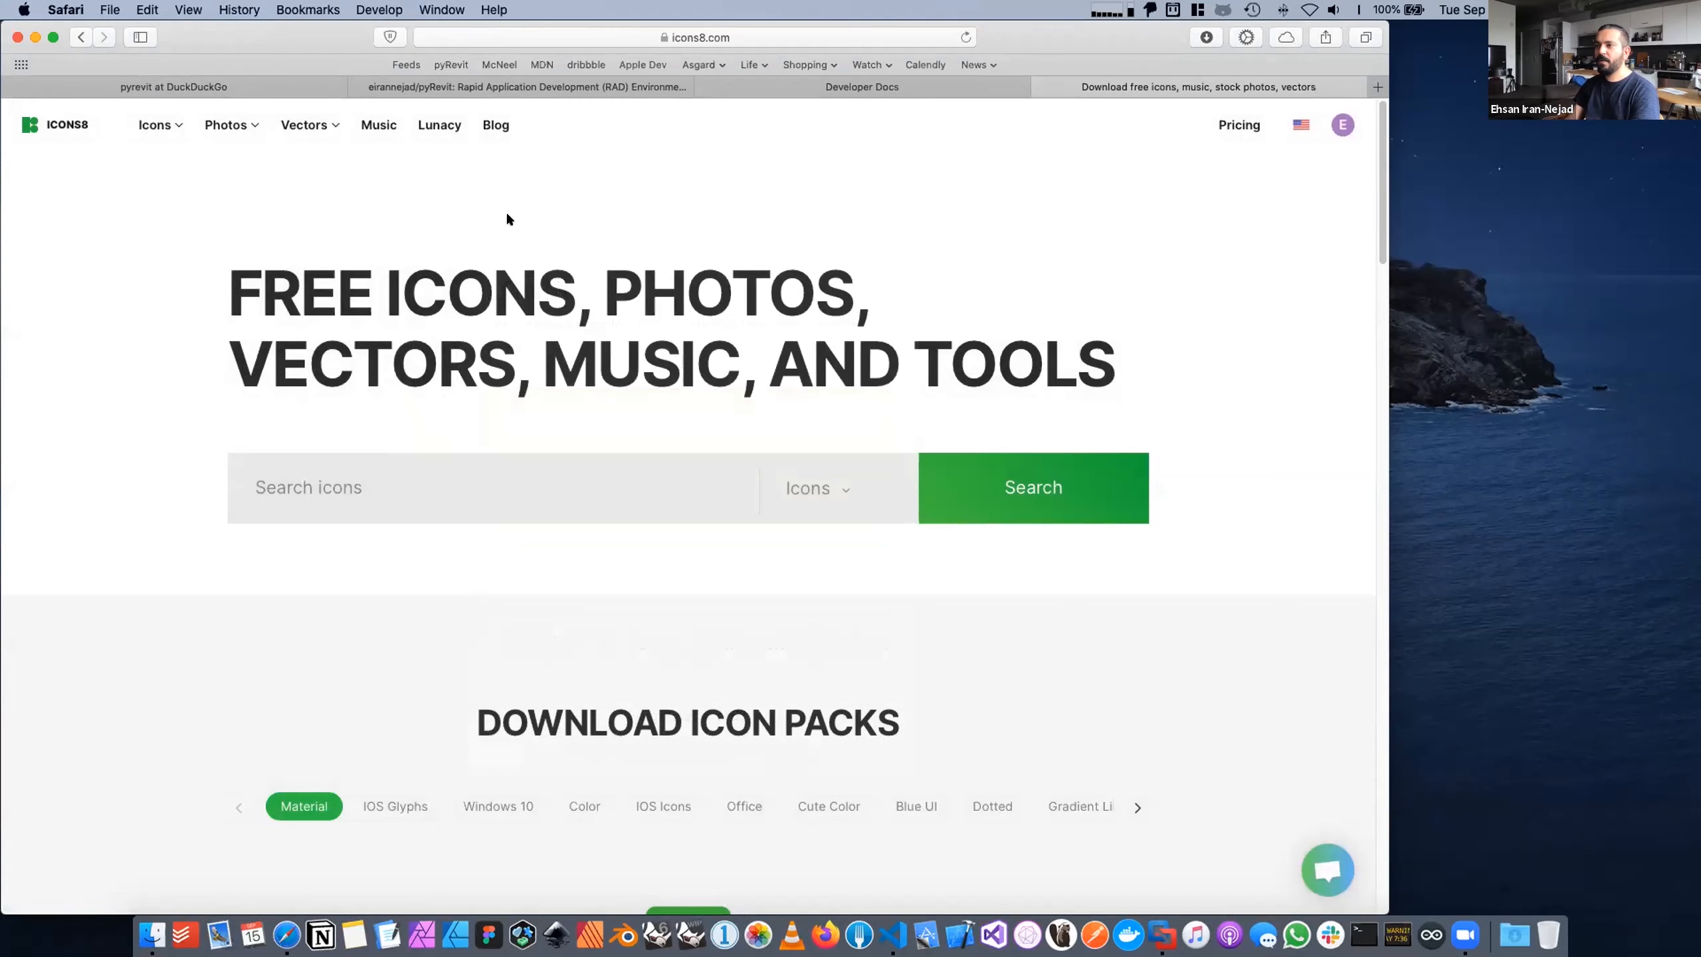
Step: Search Icons8 for user icons, limit the results to the Windows 10 style and open the Change User icon
{"action": "left_click", "coordinate": [429, 468]}
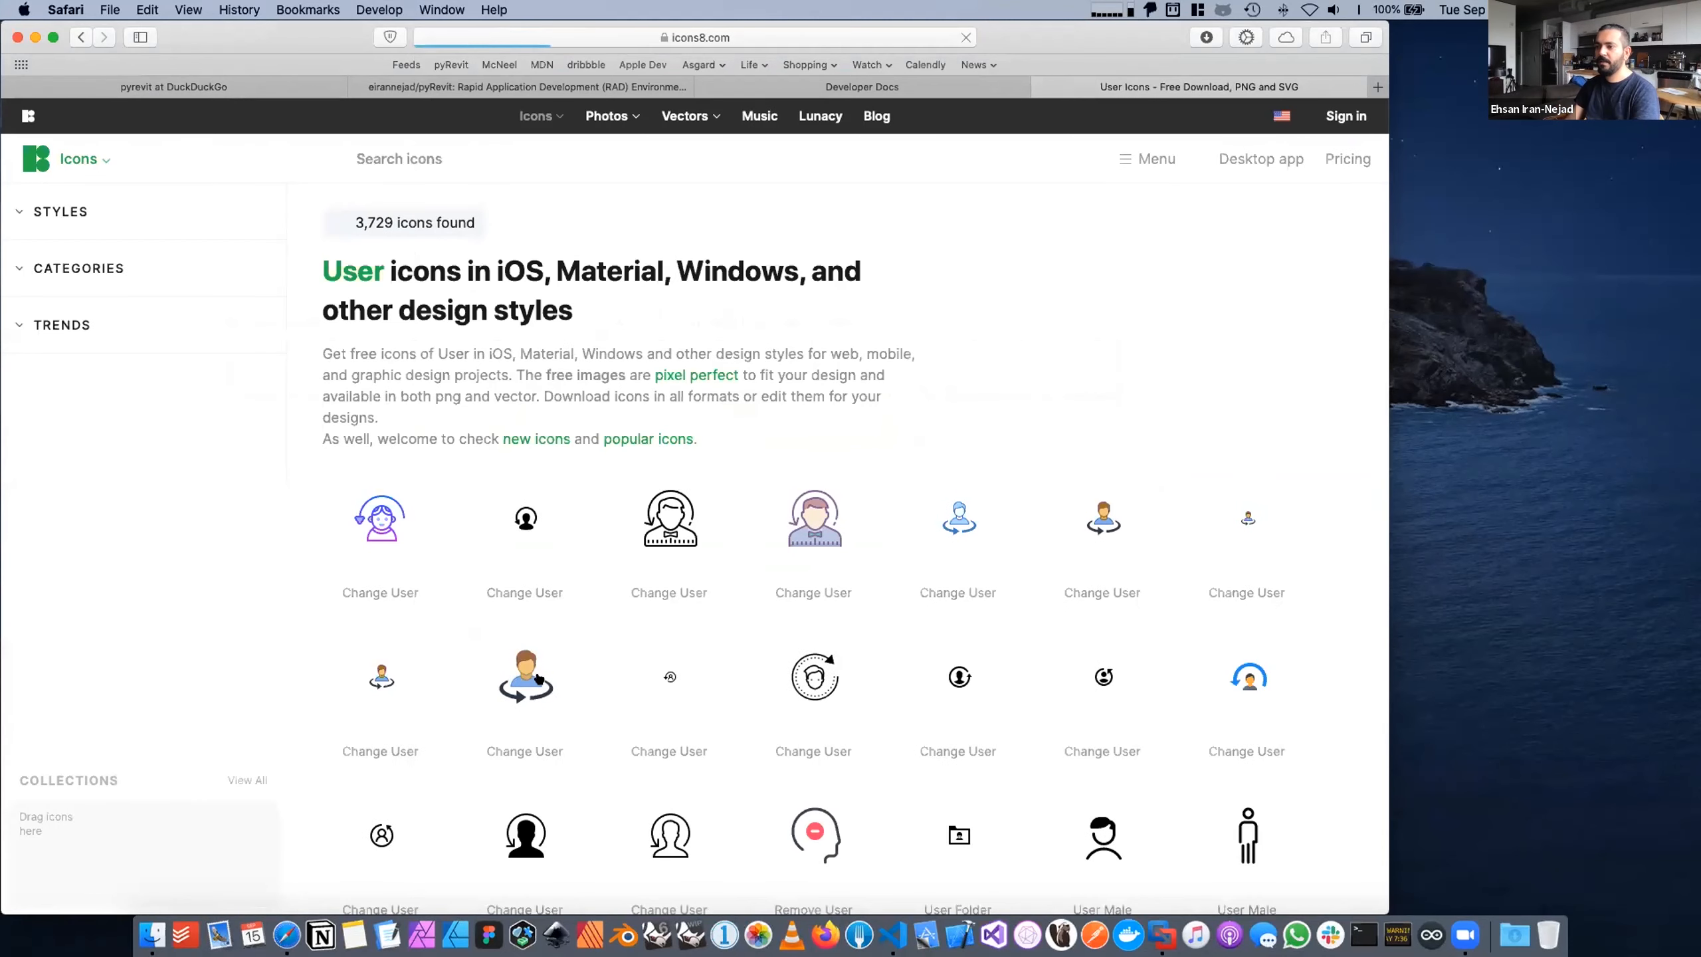
{"action": "left_click", "coordinate": [97, 389]}
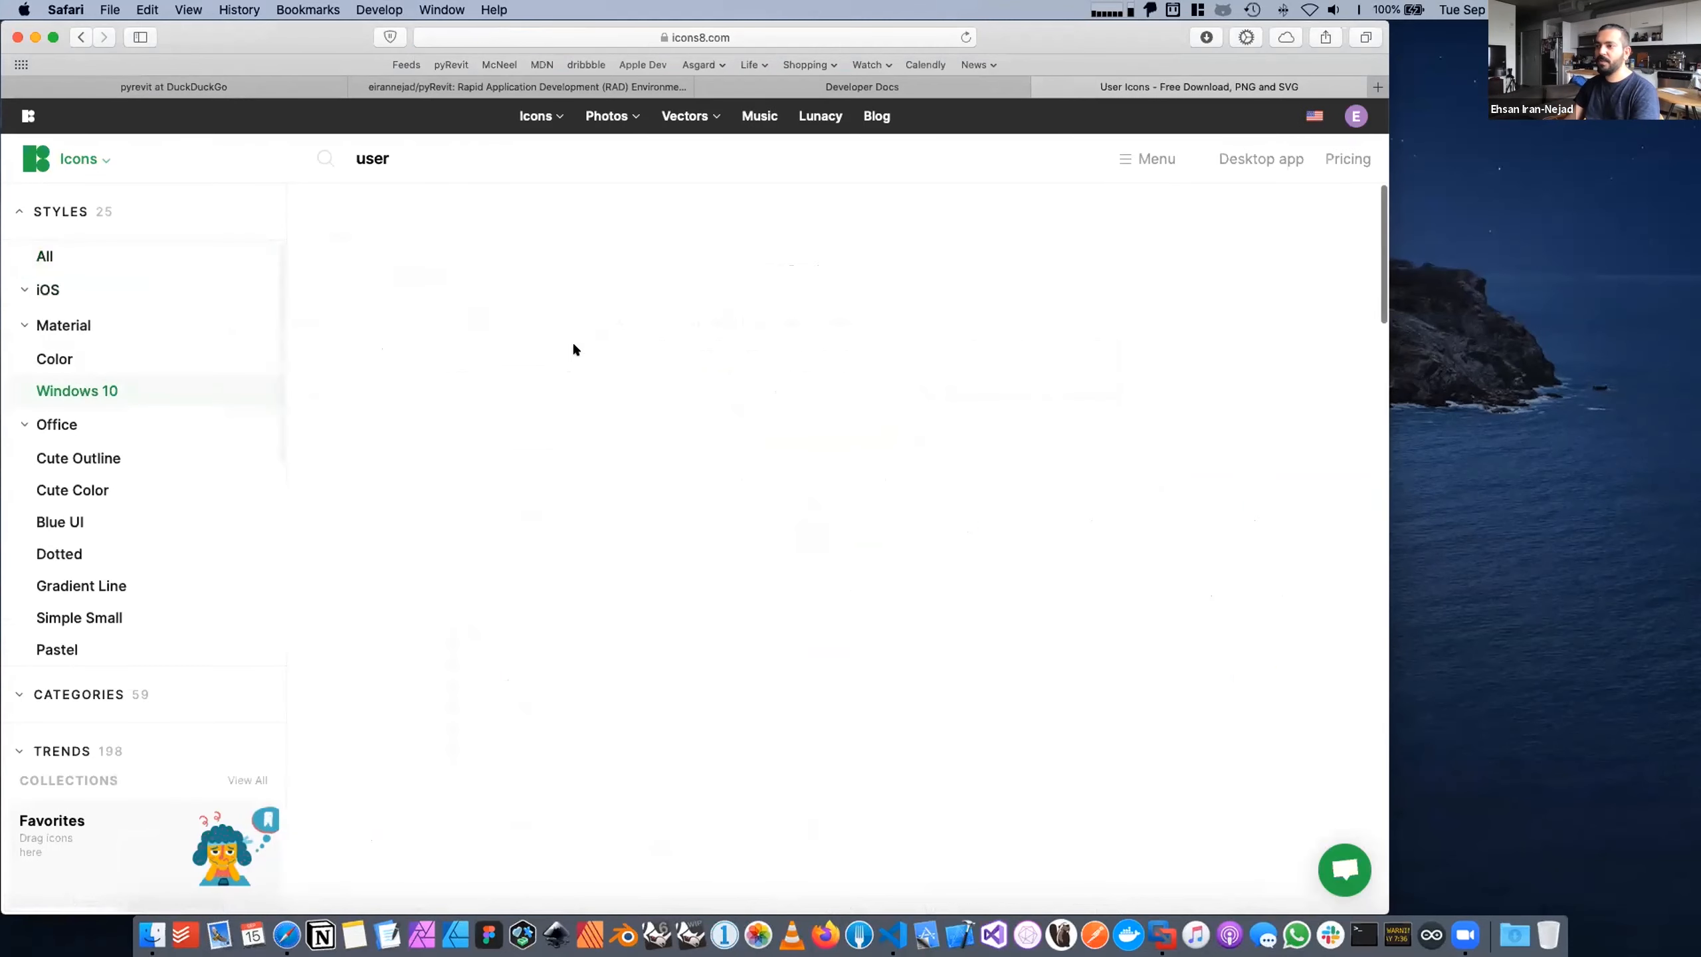
{"action": "left_click", "coordinate": [379, 493]}
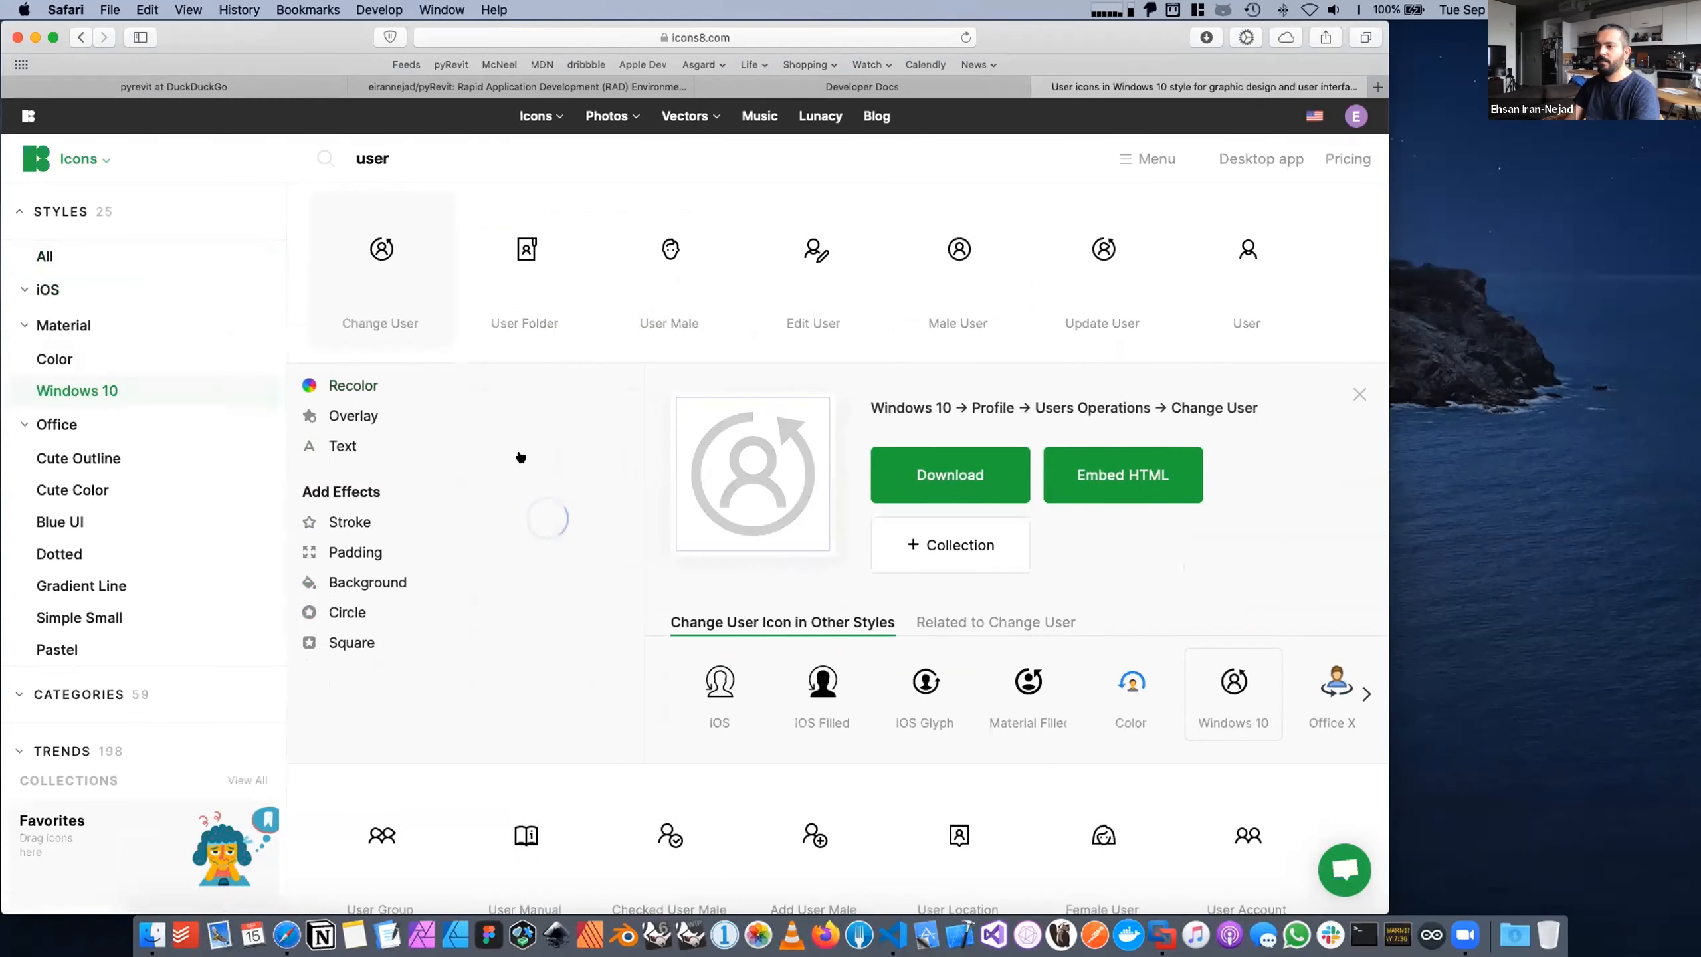
Step: Recolor the Change User icon to yellow #F1C40F and download it for free as a 96px PNG
{"action": "left_click", "coordinate": [624, 548]}
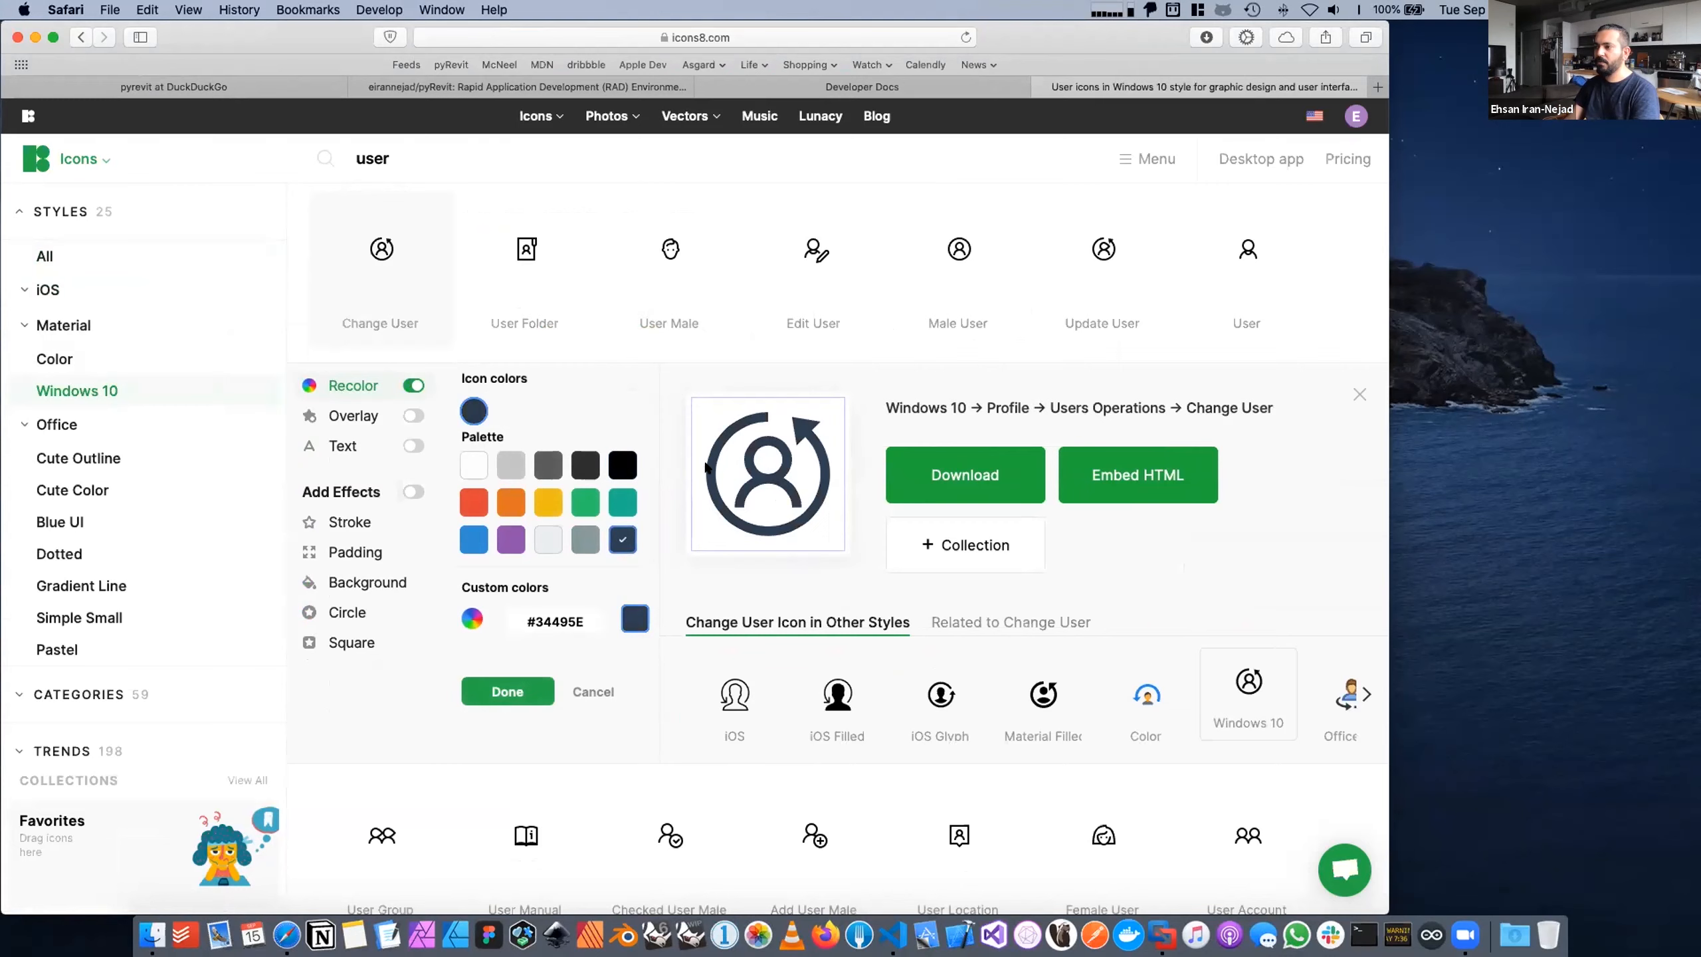
{"action": "left_click", "coordinate": [541, 496]}
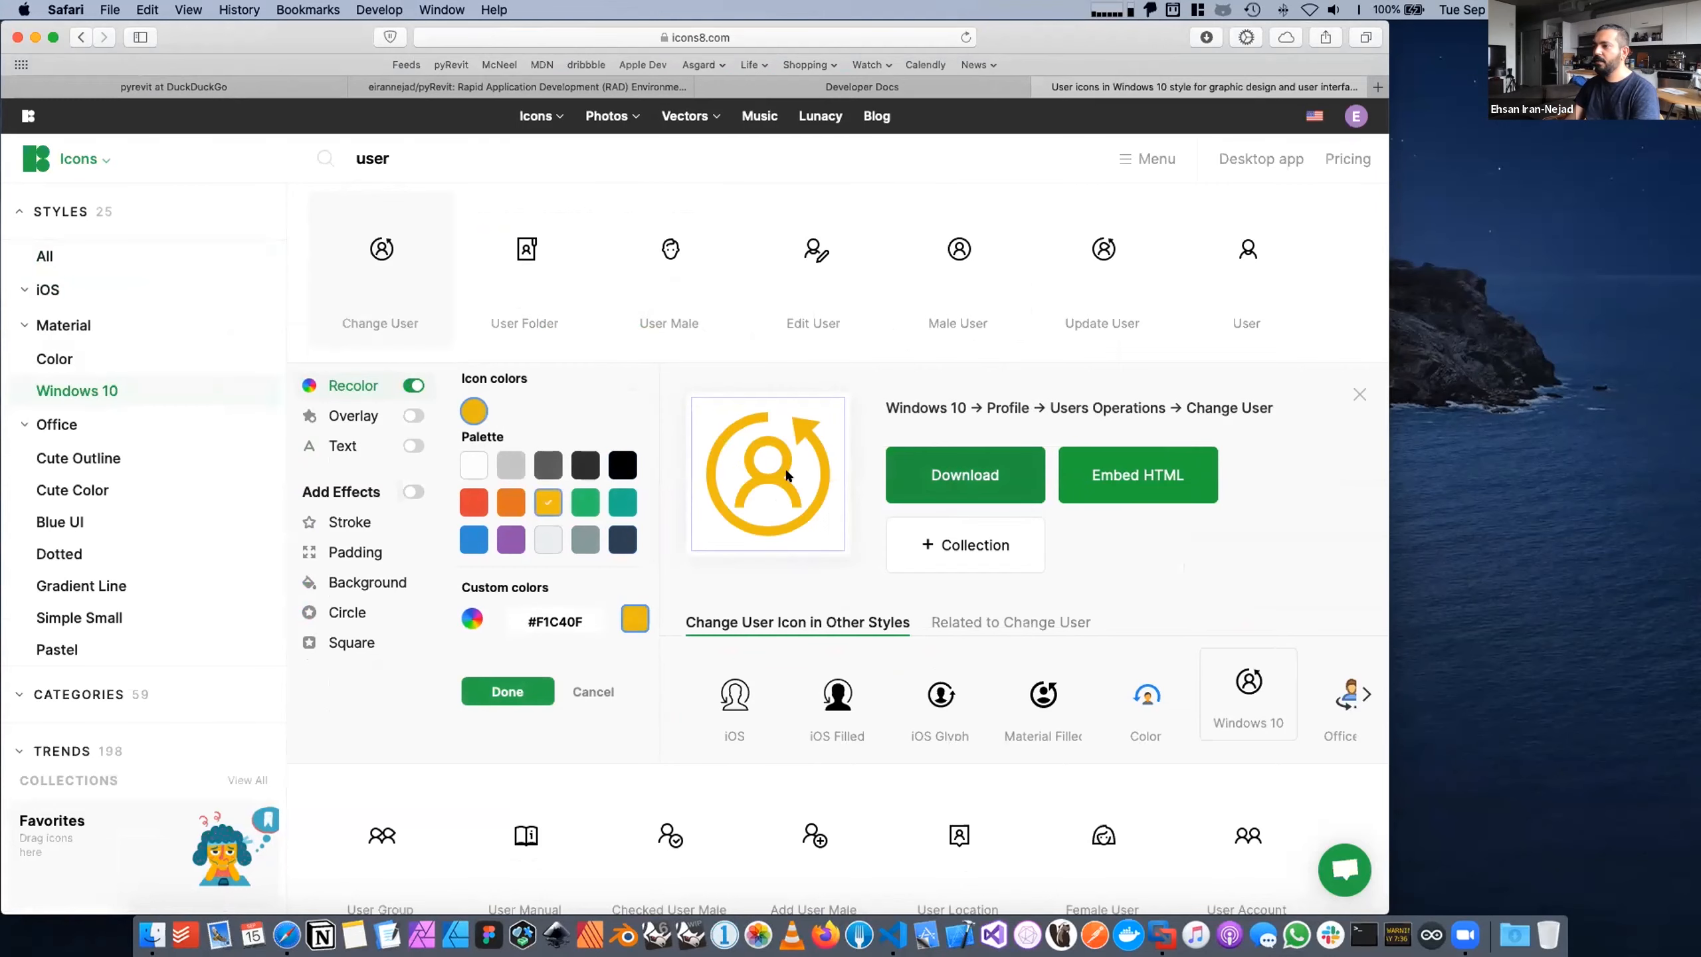
{"action": "left_click", "coordinate": [965, 474]}
{"action": "left_click", "coordinate": [664, 496]}
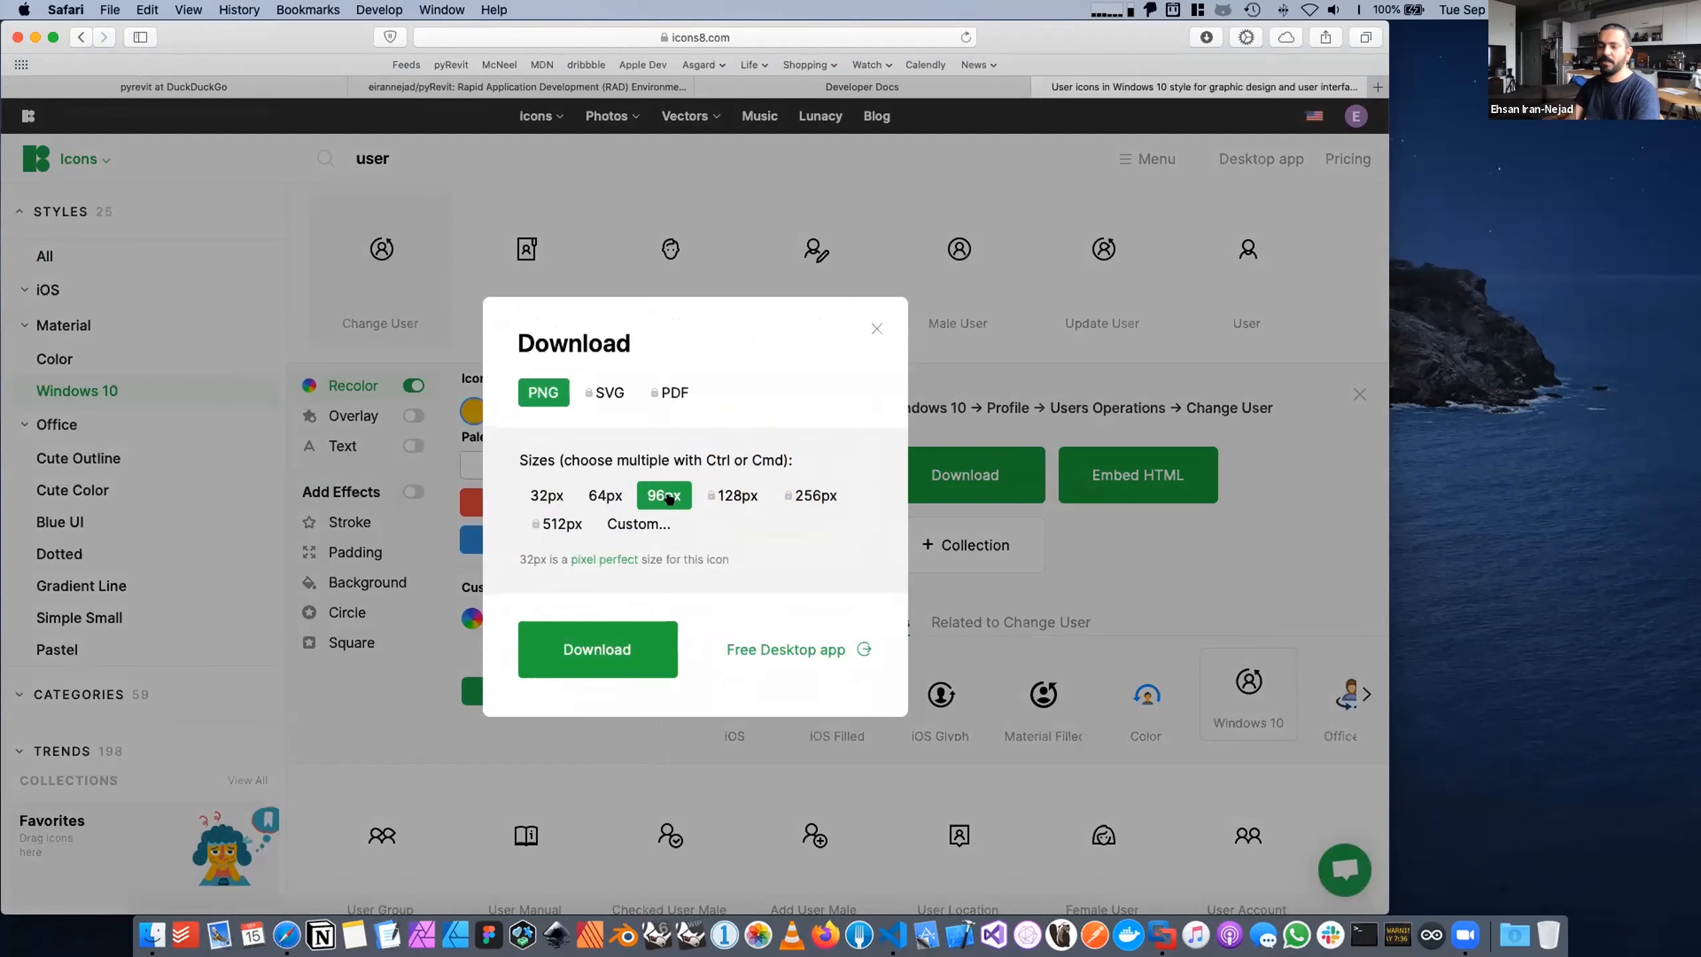
{"action": "left_click", "coordinate": [739, 507]}
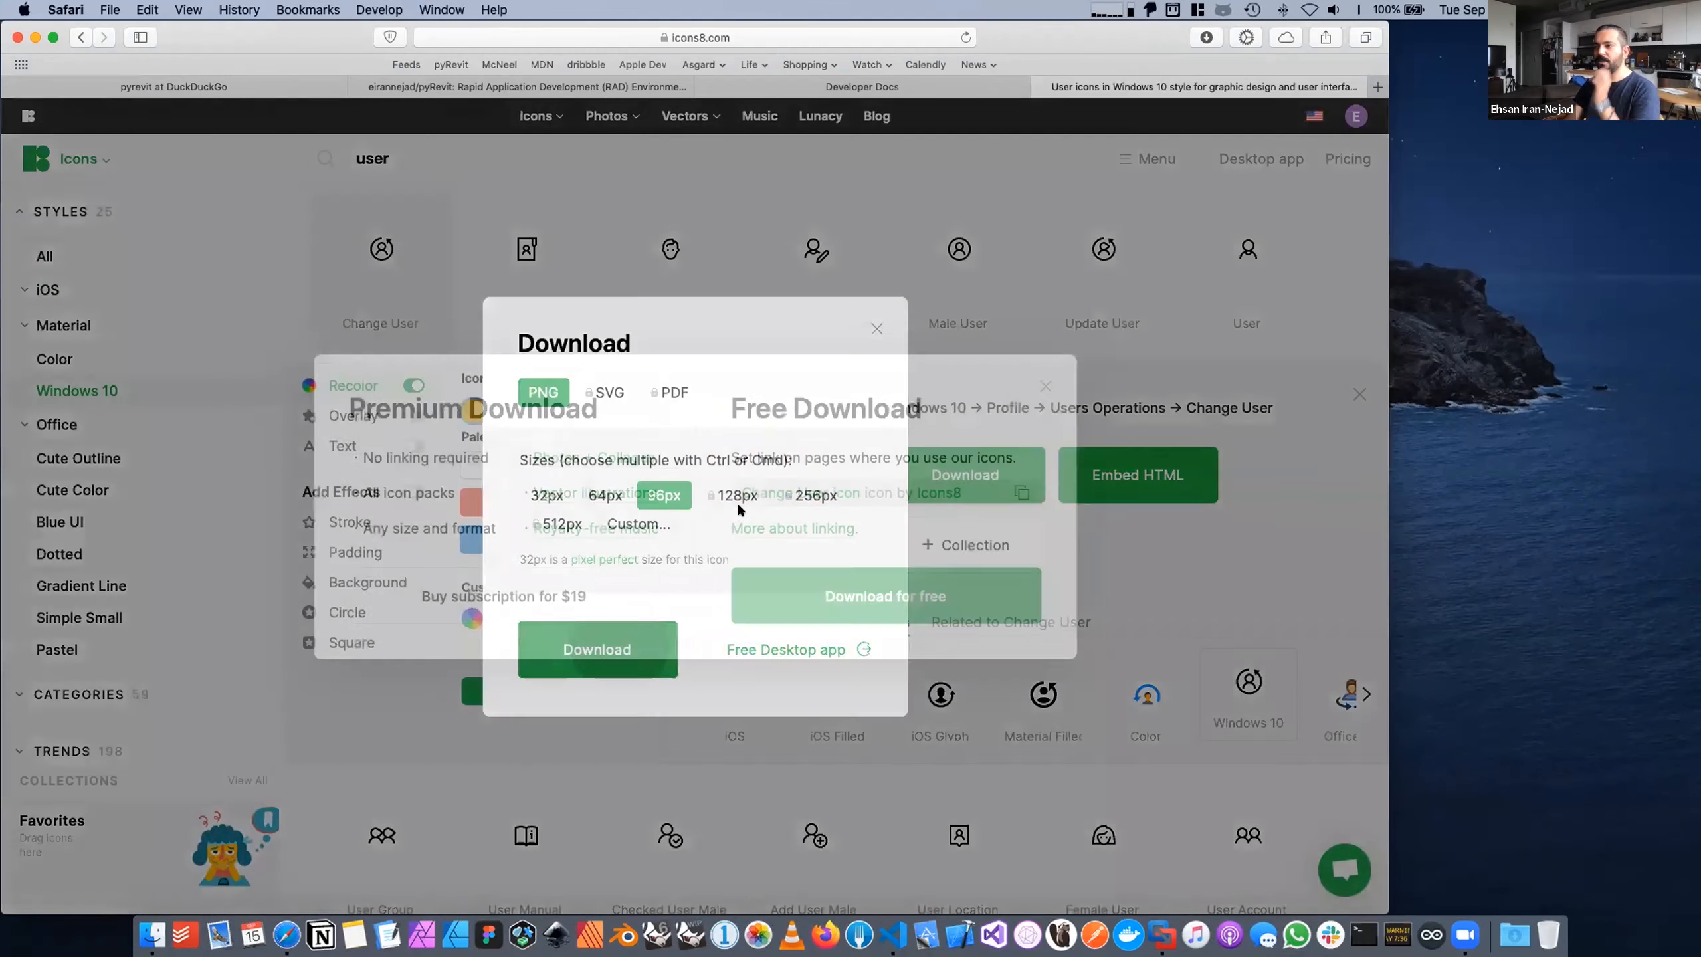
{"action": "left_click", "coordinate": [815, 596]}
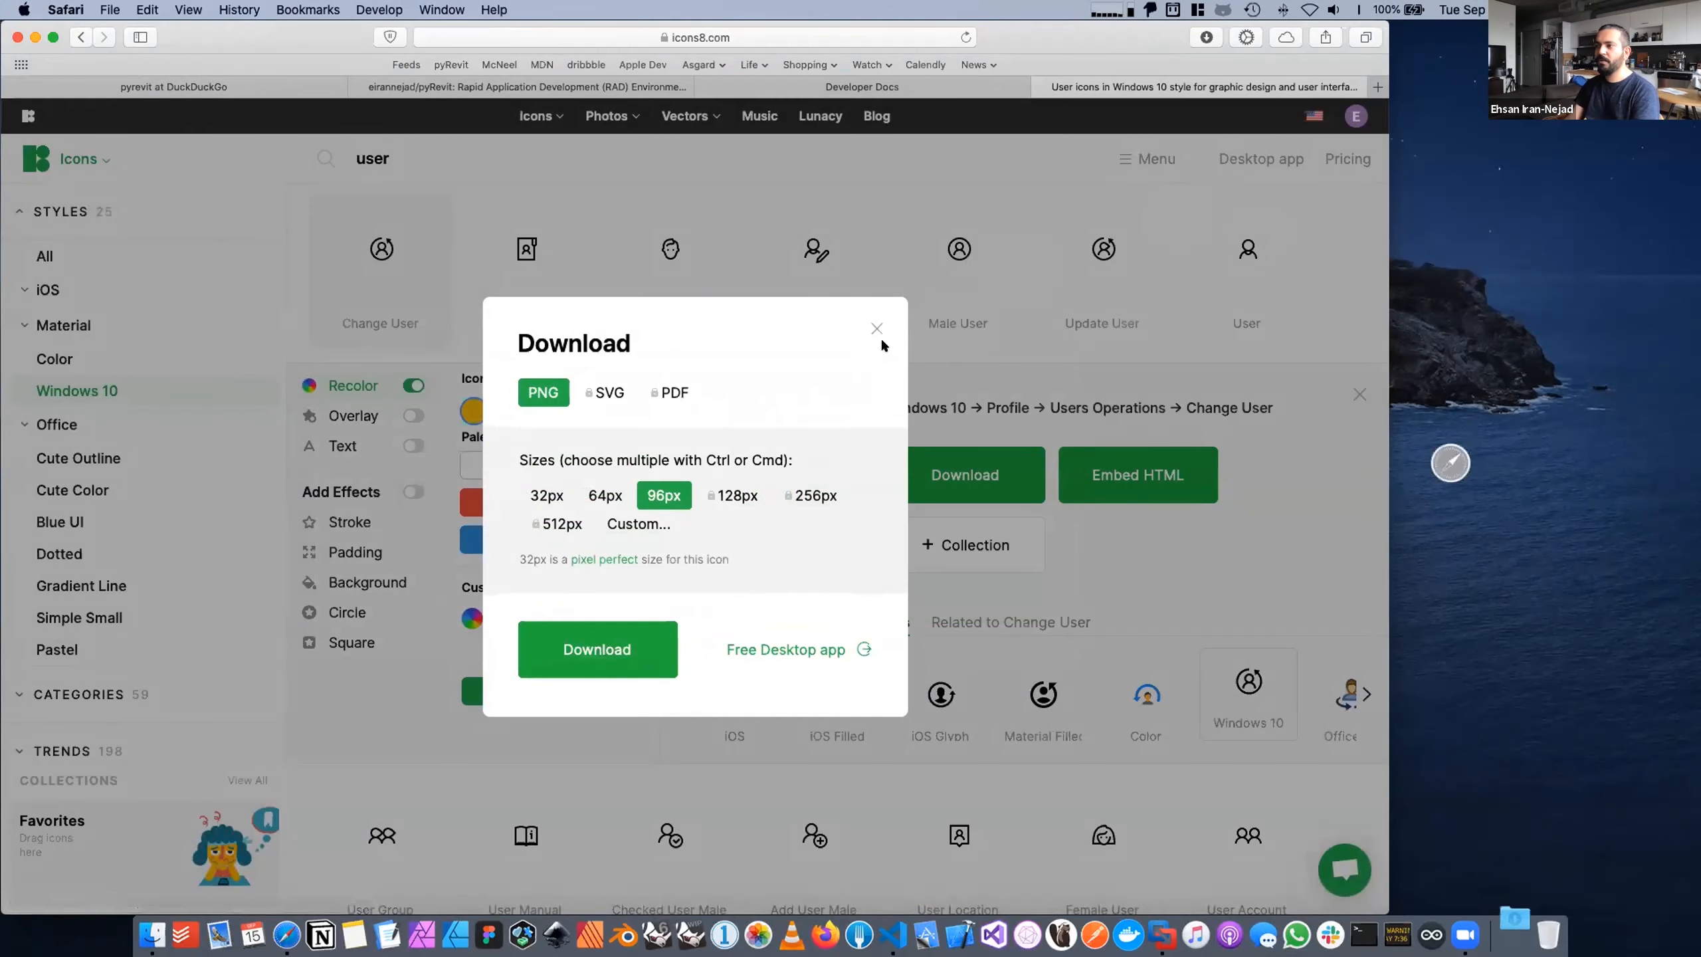
{"action": "left_click", "coordinate": [878, 330]}
Step: Switch to Finder and delete pyRevit.CLI_4.8.2_signed.exe from the Downloads folder
{"action": "left_click", "coordinate": [153, 936]}
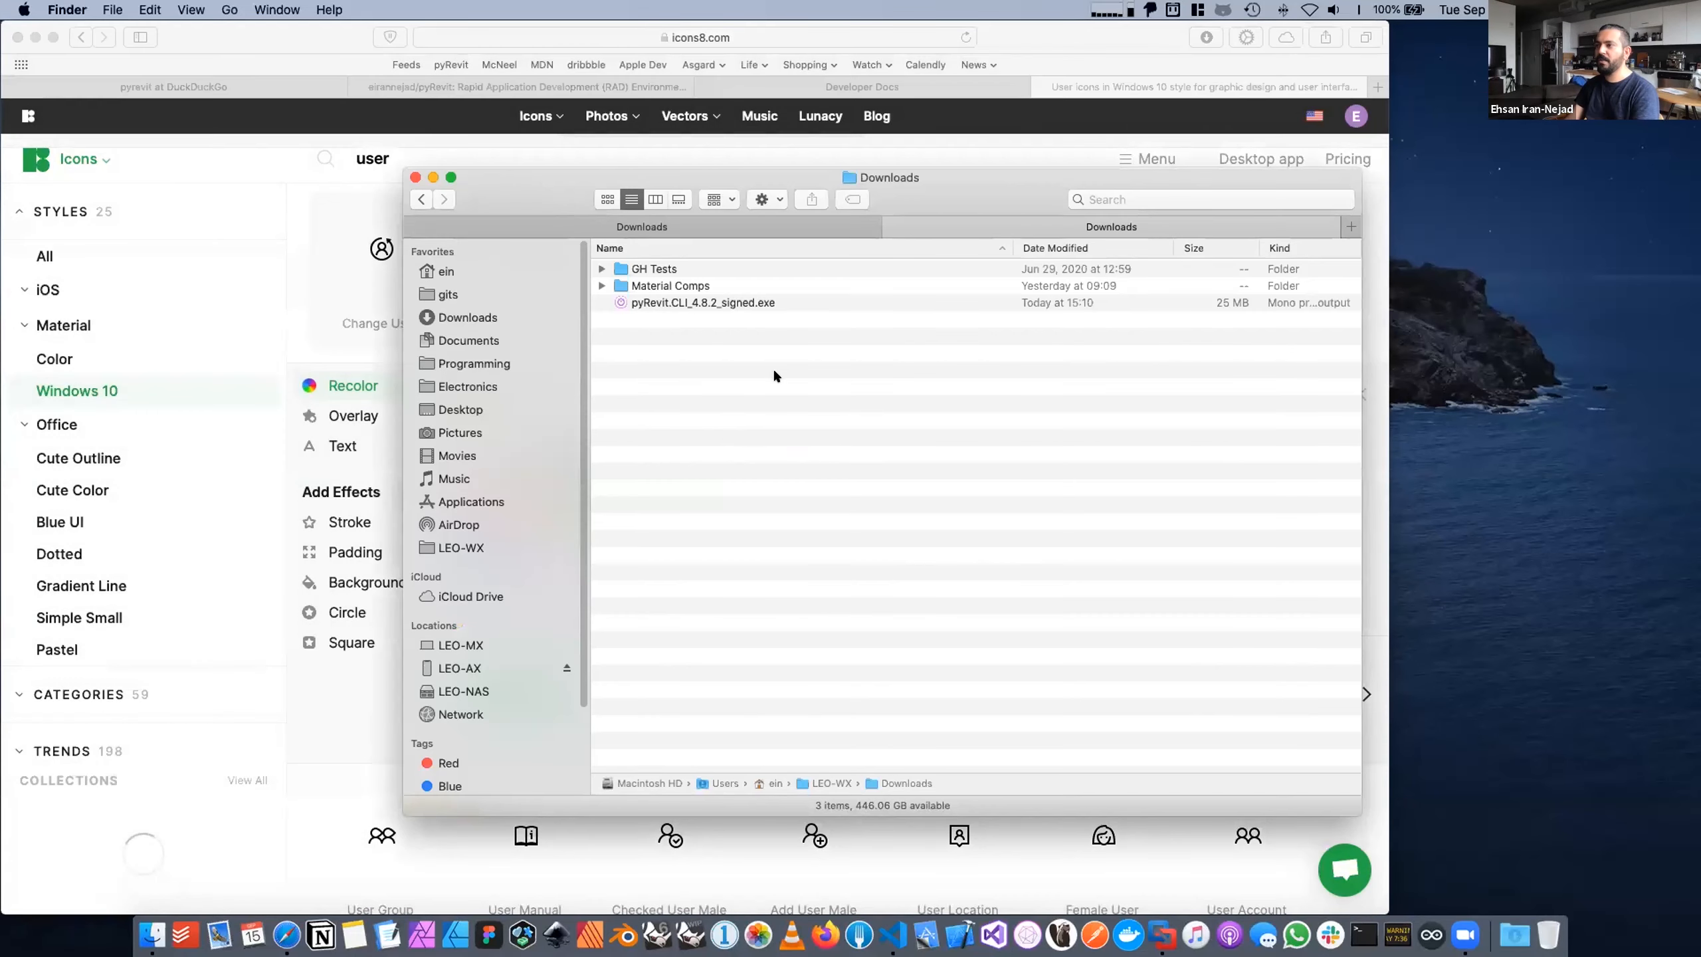
{"action": "left_click", "coordinate": [683, 230]}
{"action": "left_click", "coordinate": [715, 302]}
{"action": "left_click", "coordinate": [919, 228]}
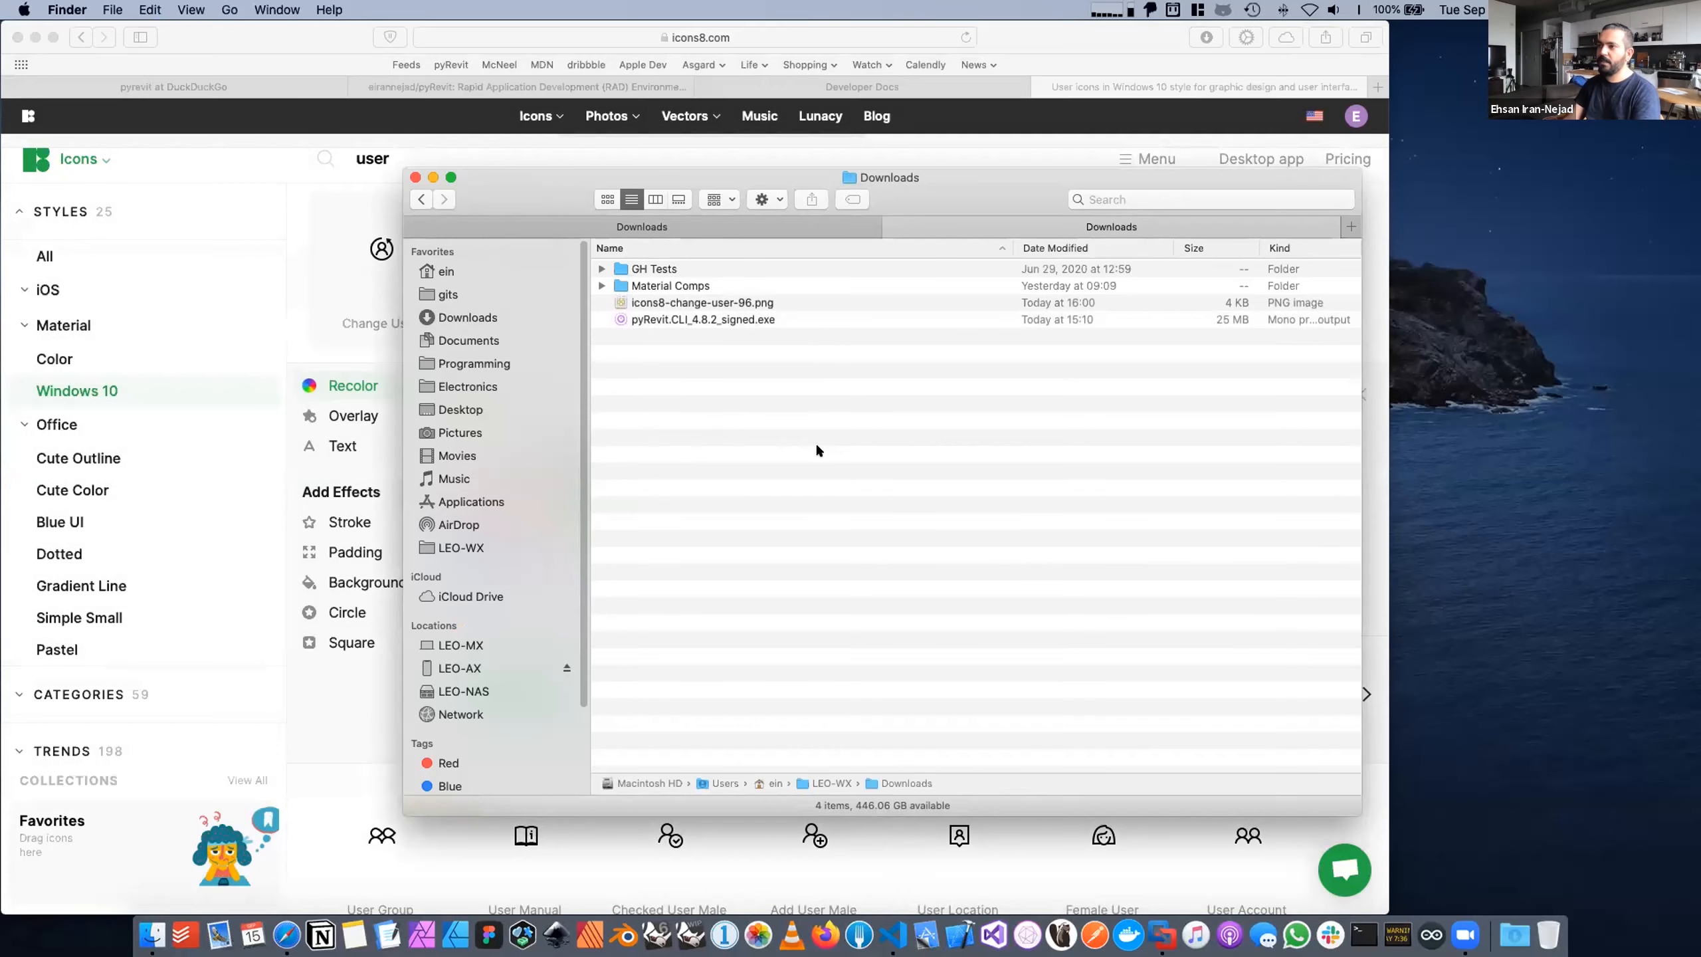
{"action": "left_click", "coordinate": [810, 319]}
{"action": "key", "text": "super+BackSpace"}
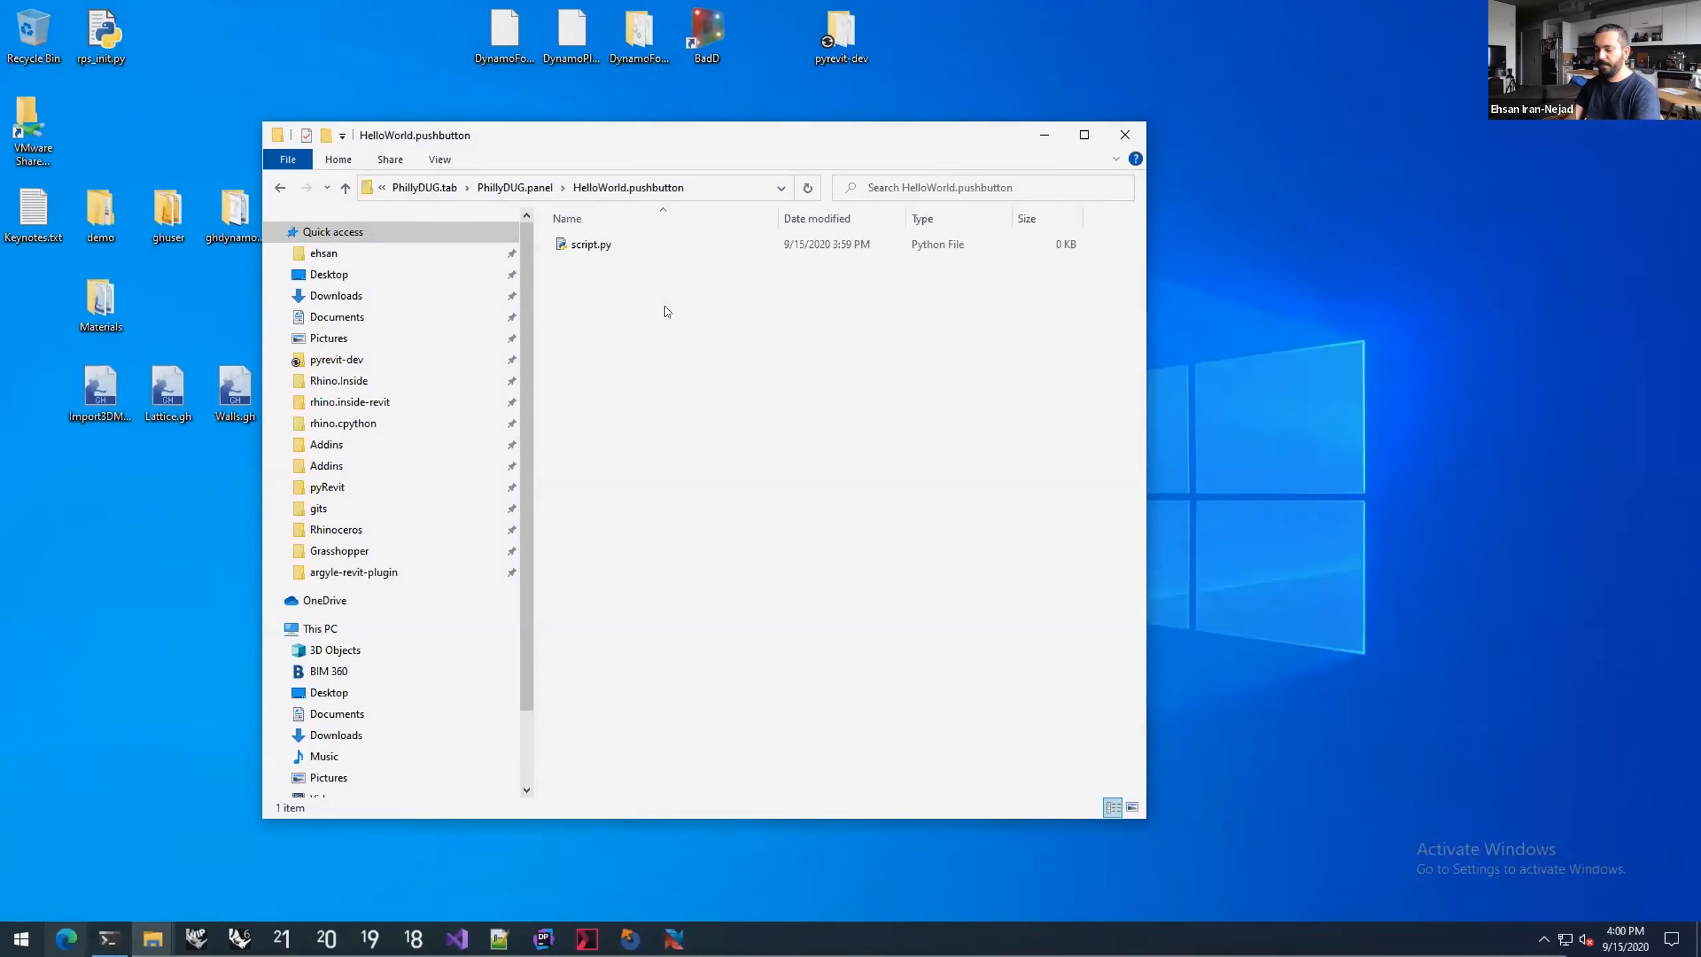
Step: Switch to Windows File Explorer and move icons8-change-user-96.png from Downloads into the HelloWorld.pushbutton folder, closing the extra window
{"action": "key", "text": "super+e"}
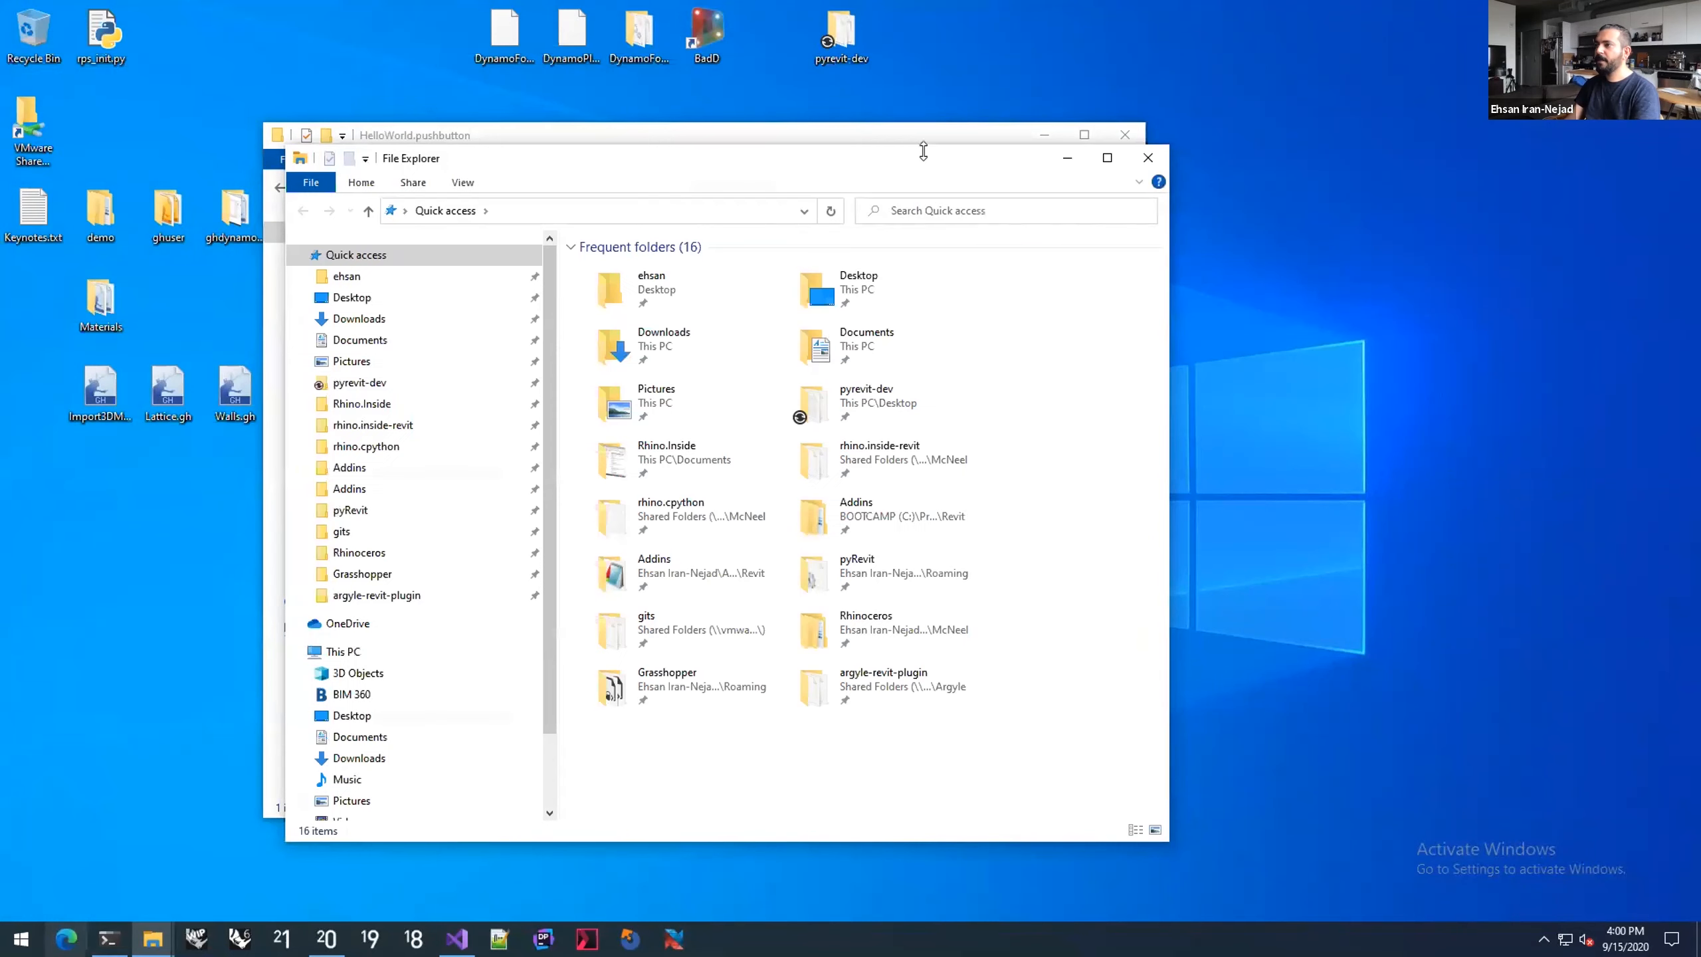
{"action": "left_click_drag", "start_coordinate": [924, 151], "coordinate": [1563, 177]}
{"action": "left_click", "coordinate": [1047, 337]}
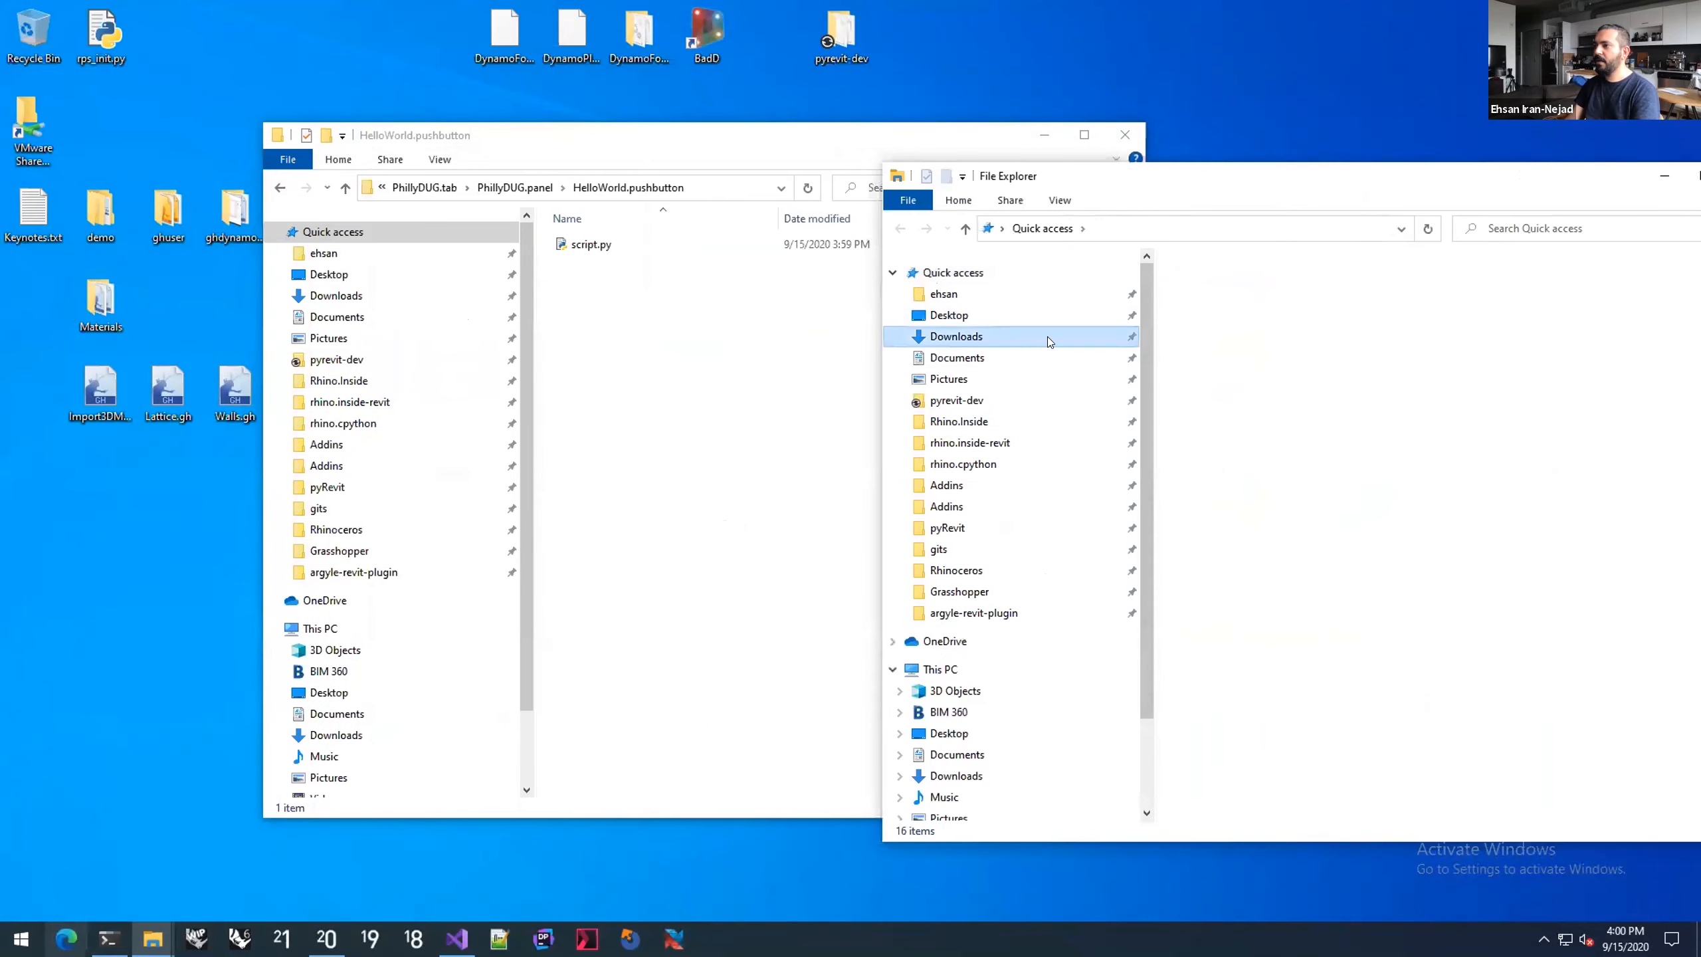
{"action": "right_click_drag", "start_coordinate": [1213, 263], "coordinate": [639, 324]}
{"action": "left_click", "coordinate": [678, 381]}
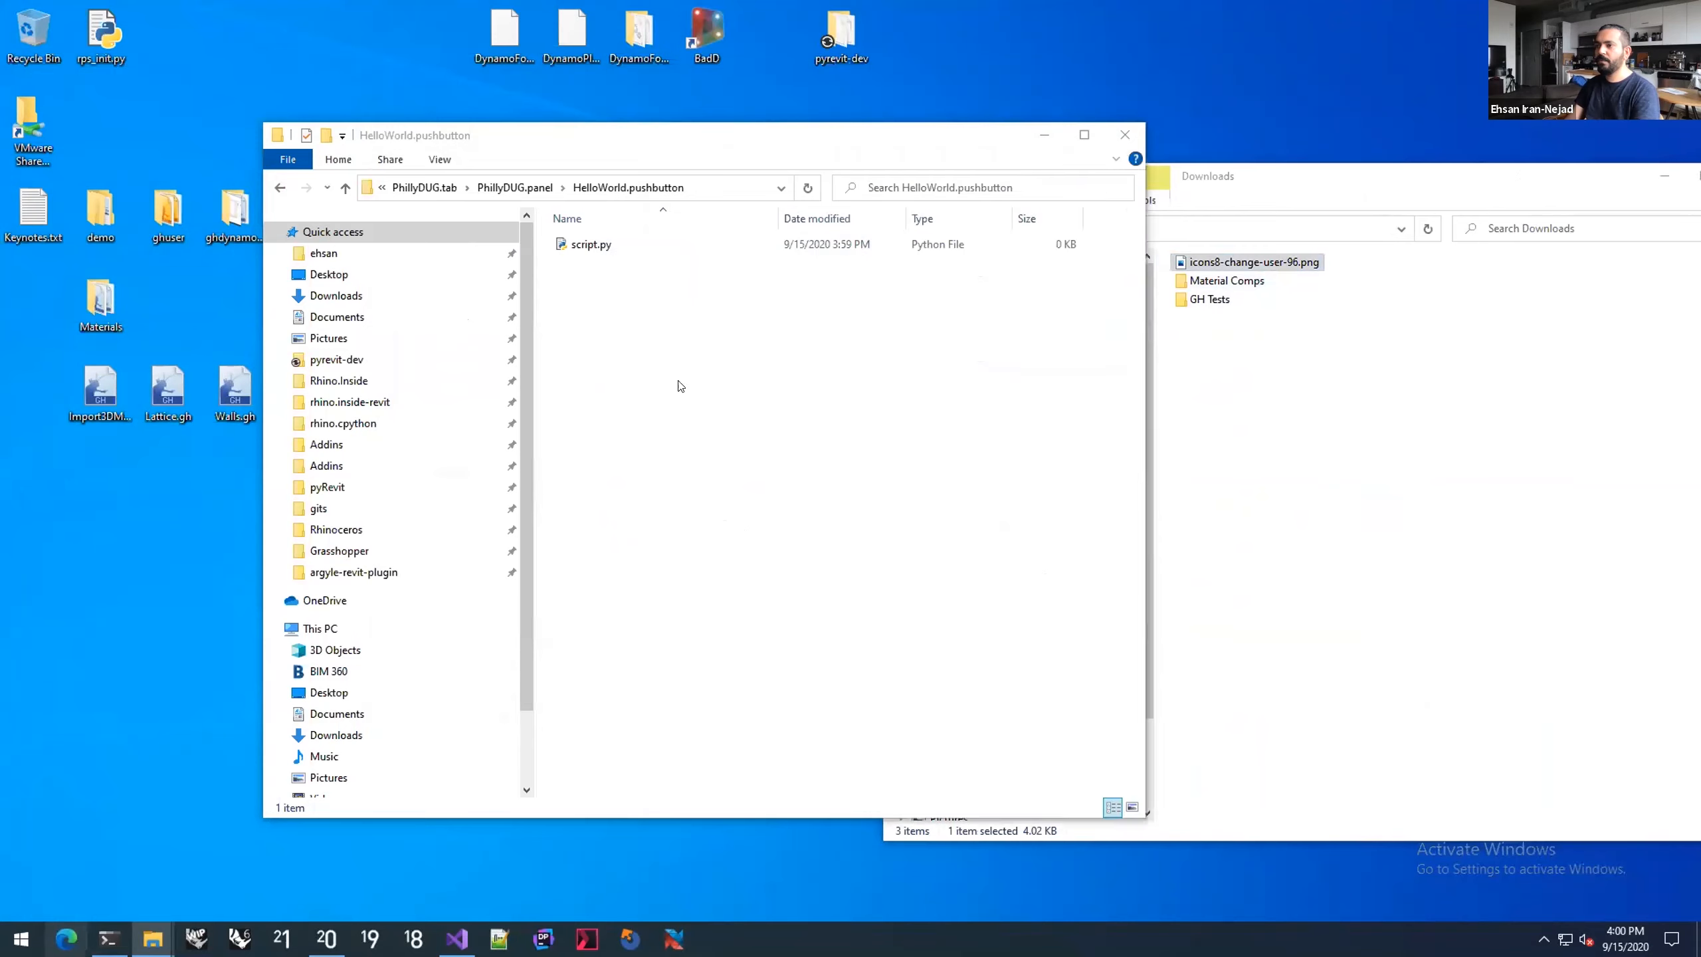
{"action": "left_click_drag", "start_coordinate": [1559, 174], "coordinate": [1378, 198]}
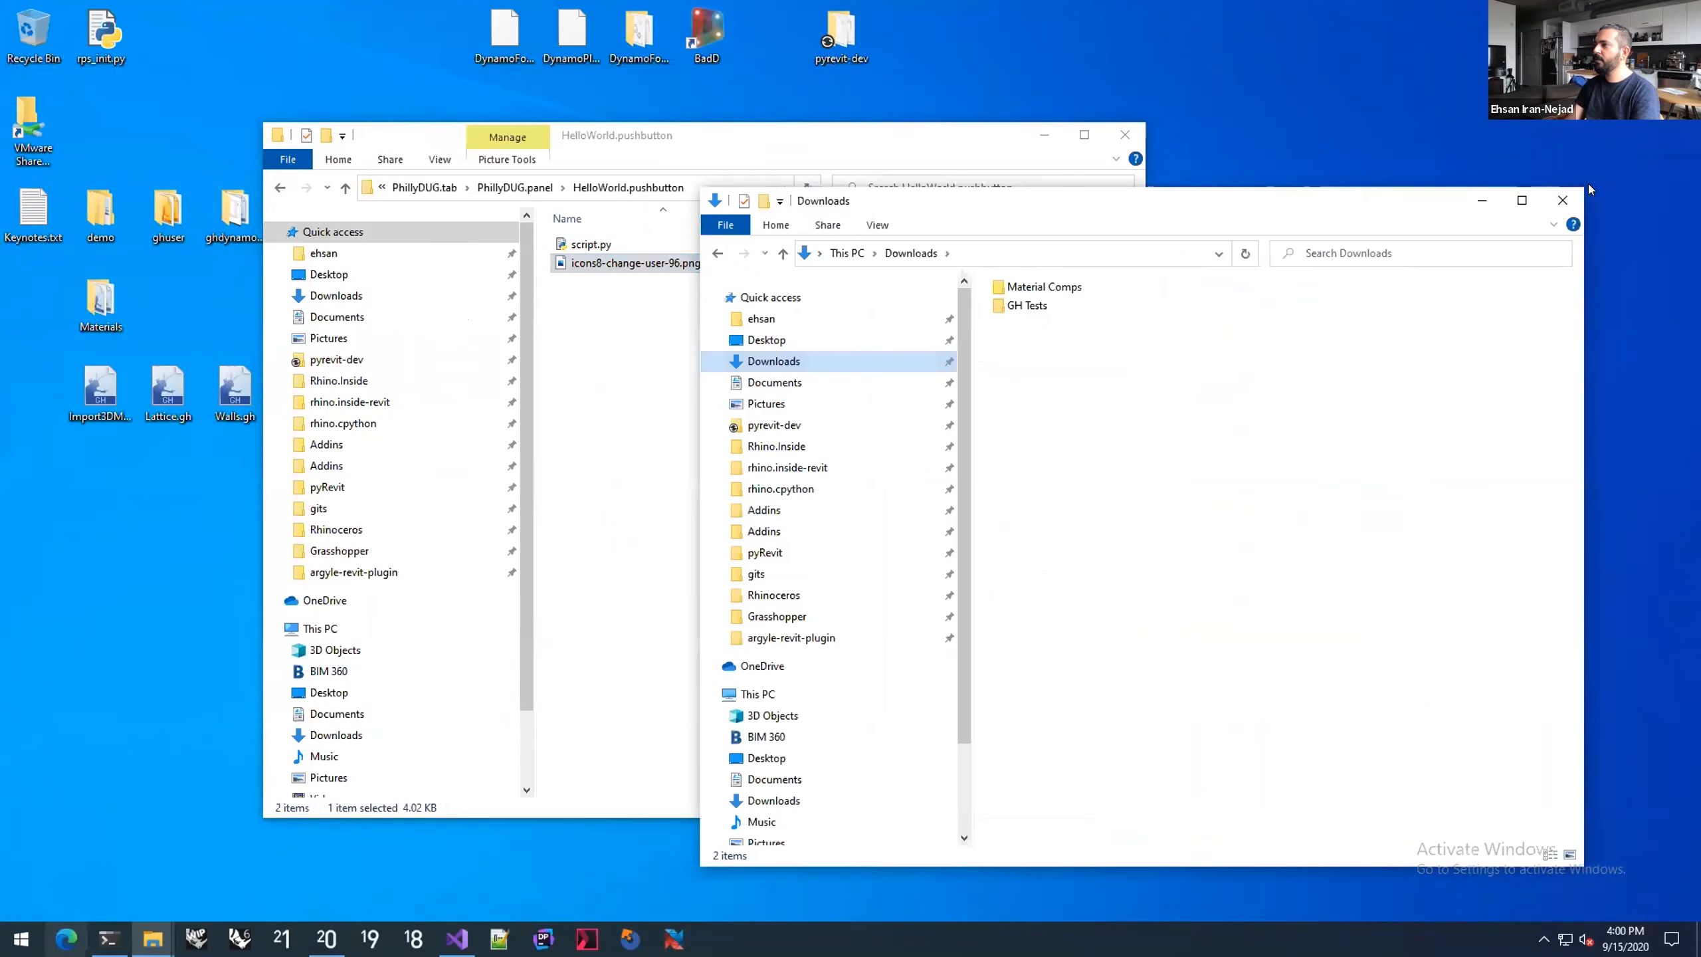
{"action": "left_click", "coordinate": [1563, 200]}
Step: Rename the moved PNG file as icon.png
{"action": "key", "text": "F2"}
{"action": "type", "text": "icon"}
{"action": "key", "text": "Return"}
{"action": "left_click", "coordinate": [703, 304]}
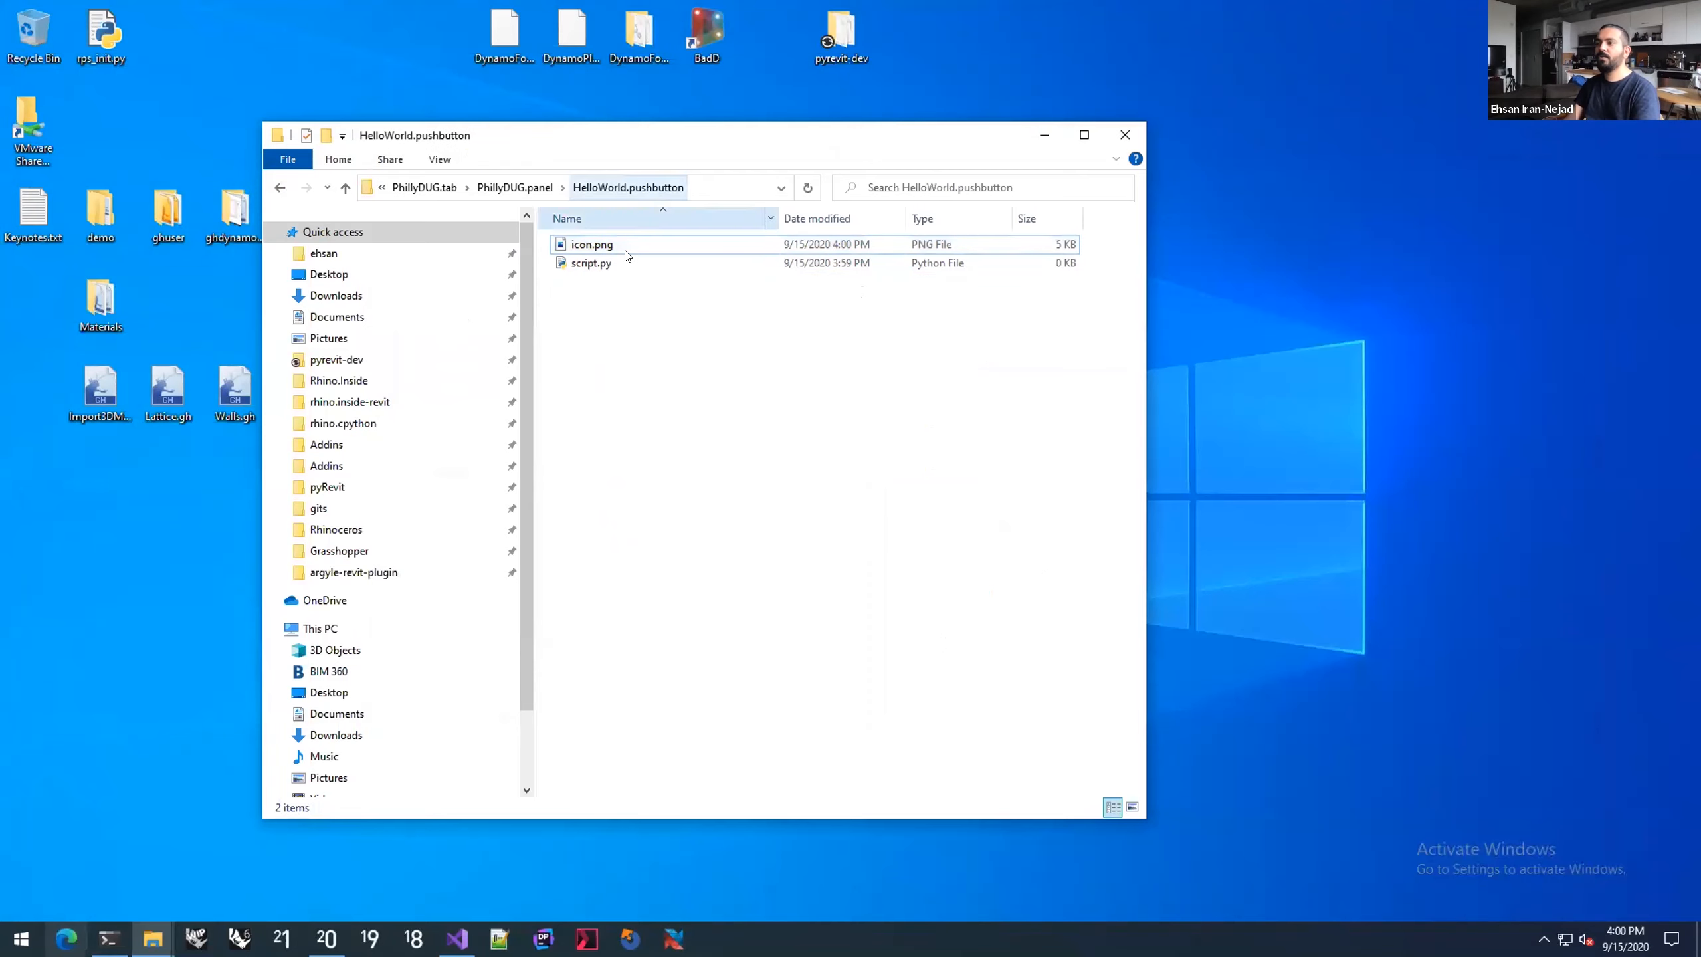
Step: Open script.py from the HelloWorld.pushbutton folder in Notepad++ and reposition the editor window
{"action": "left_click", "coordinate": [606, 242]}
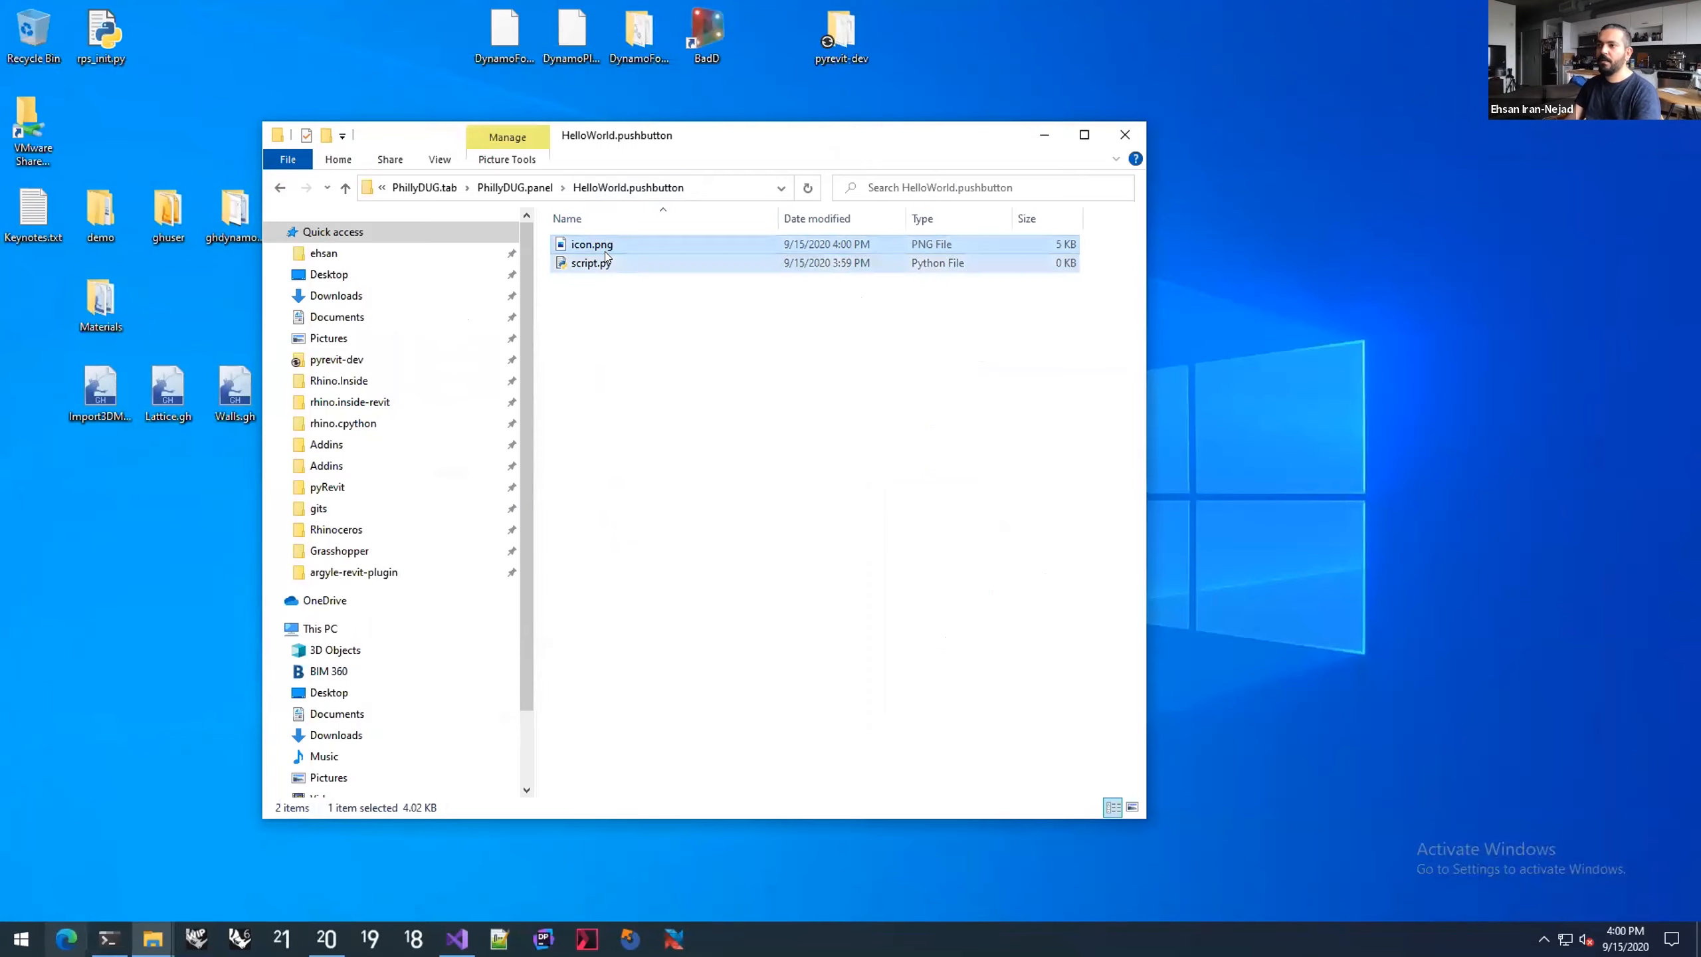
{"action": "left_click", "coordinate": [591, 264]}
{"action": "left_click", "coordinate": [617, 308]}
{"action": "right_click", "coordinate": [603, 264]}
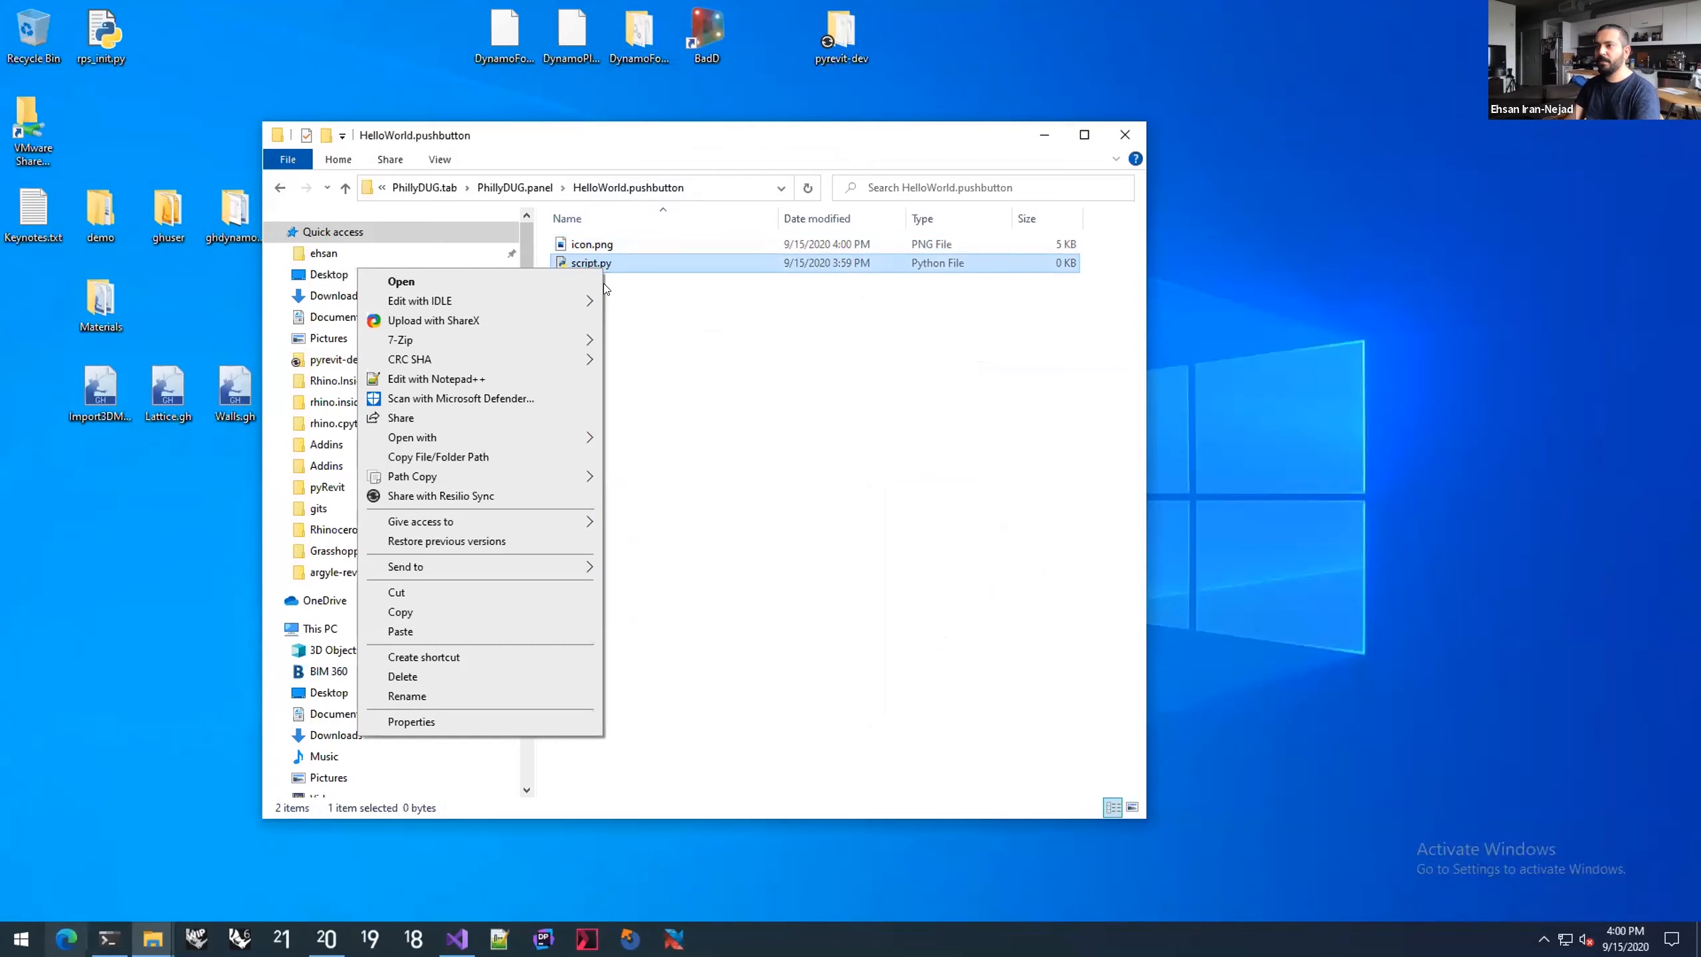
{"action": "left_click", "coordinate": [532, 377]}
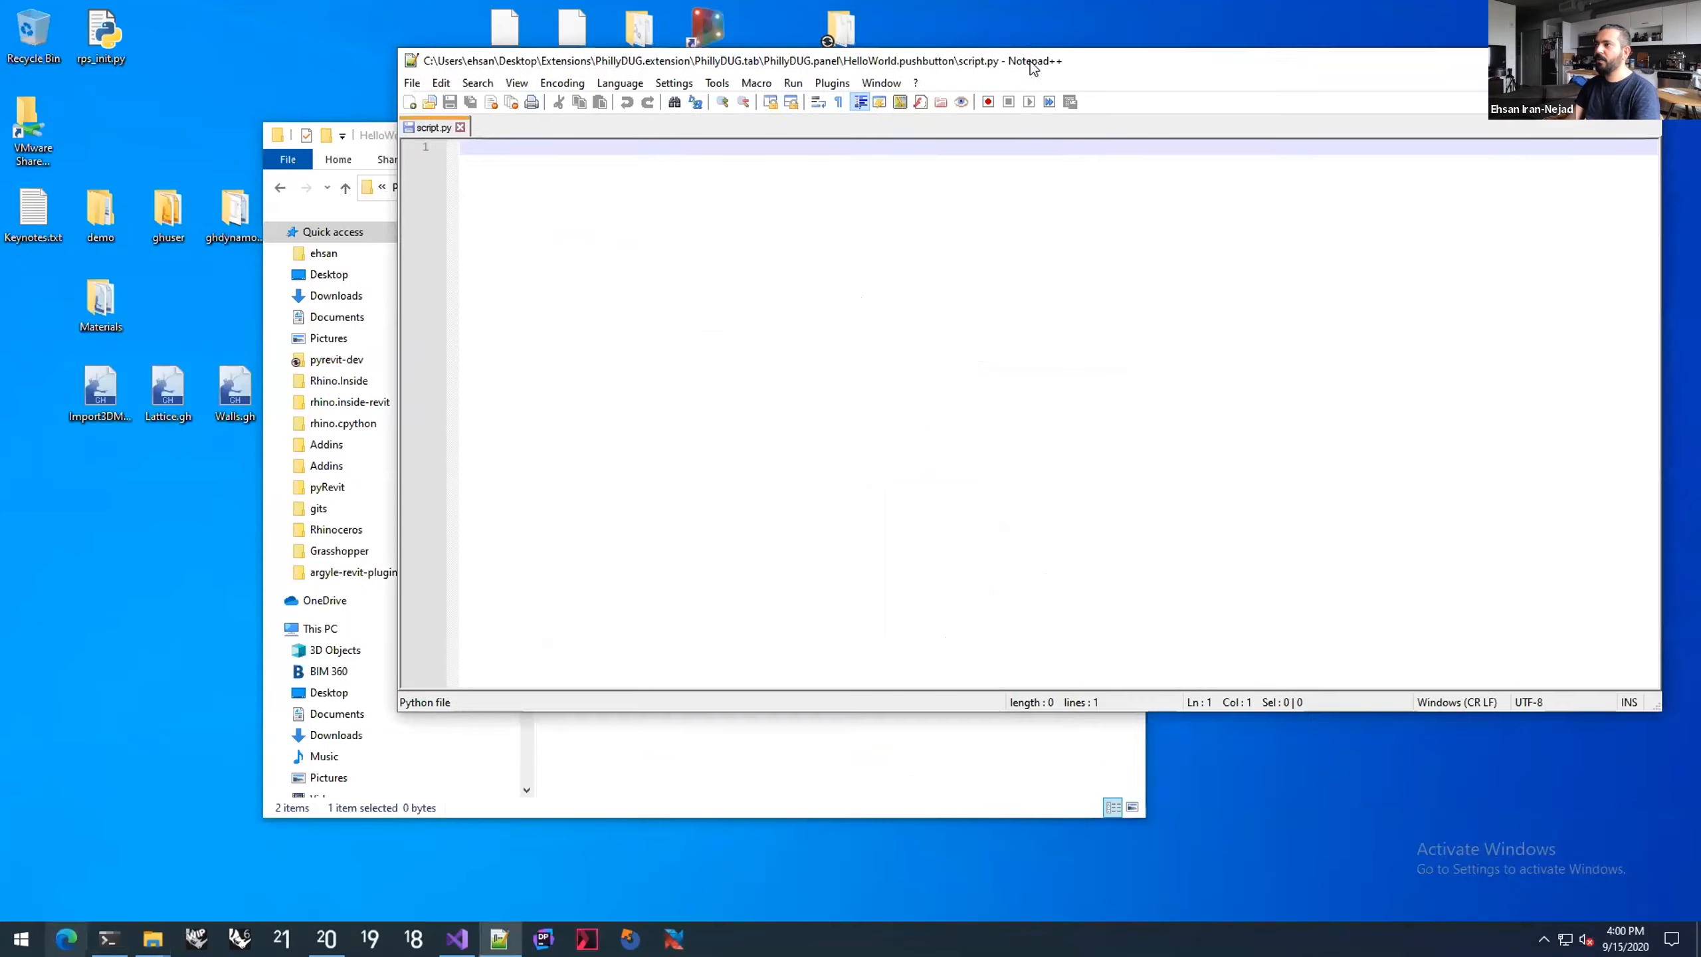
{"action": "left_click_drag", "start_coordinate": [1033, 67], "coordinate": [861, 130]}
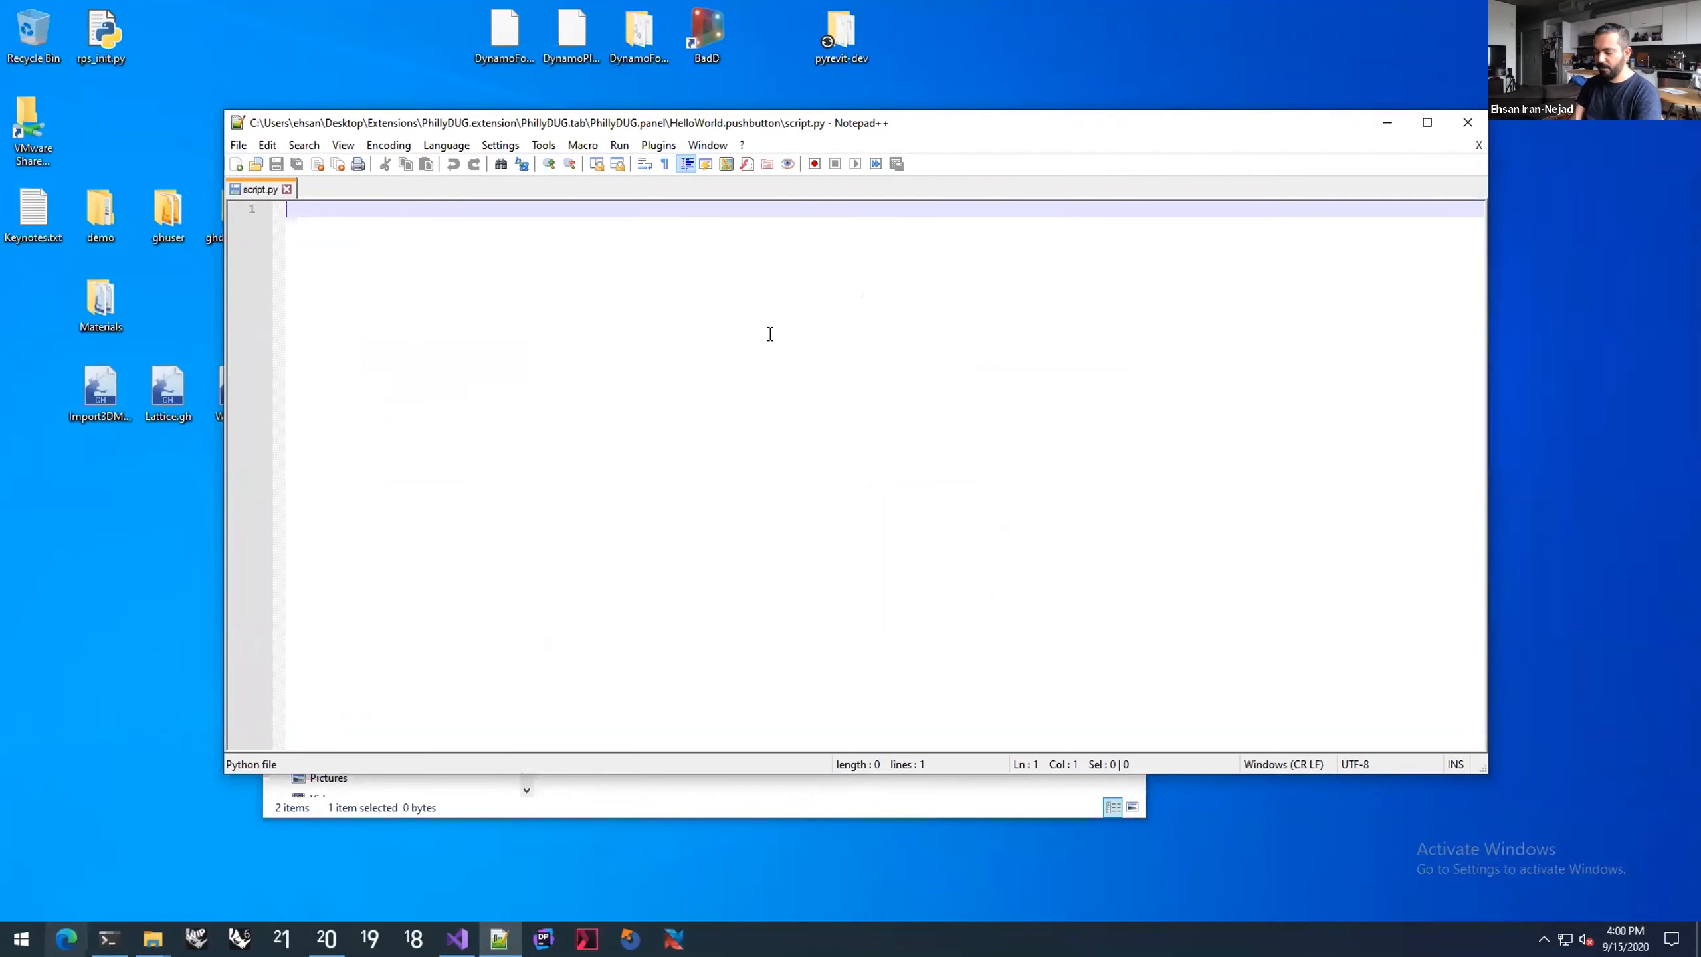
Step: Write print("Hello World!") in script.py, save the file and minimize the editor
{"action": "type", "text": "print()"}
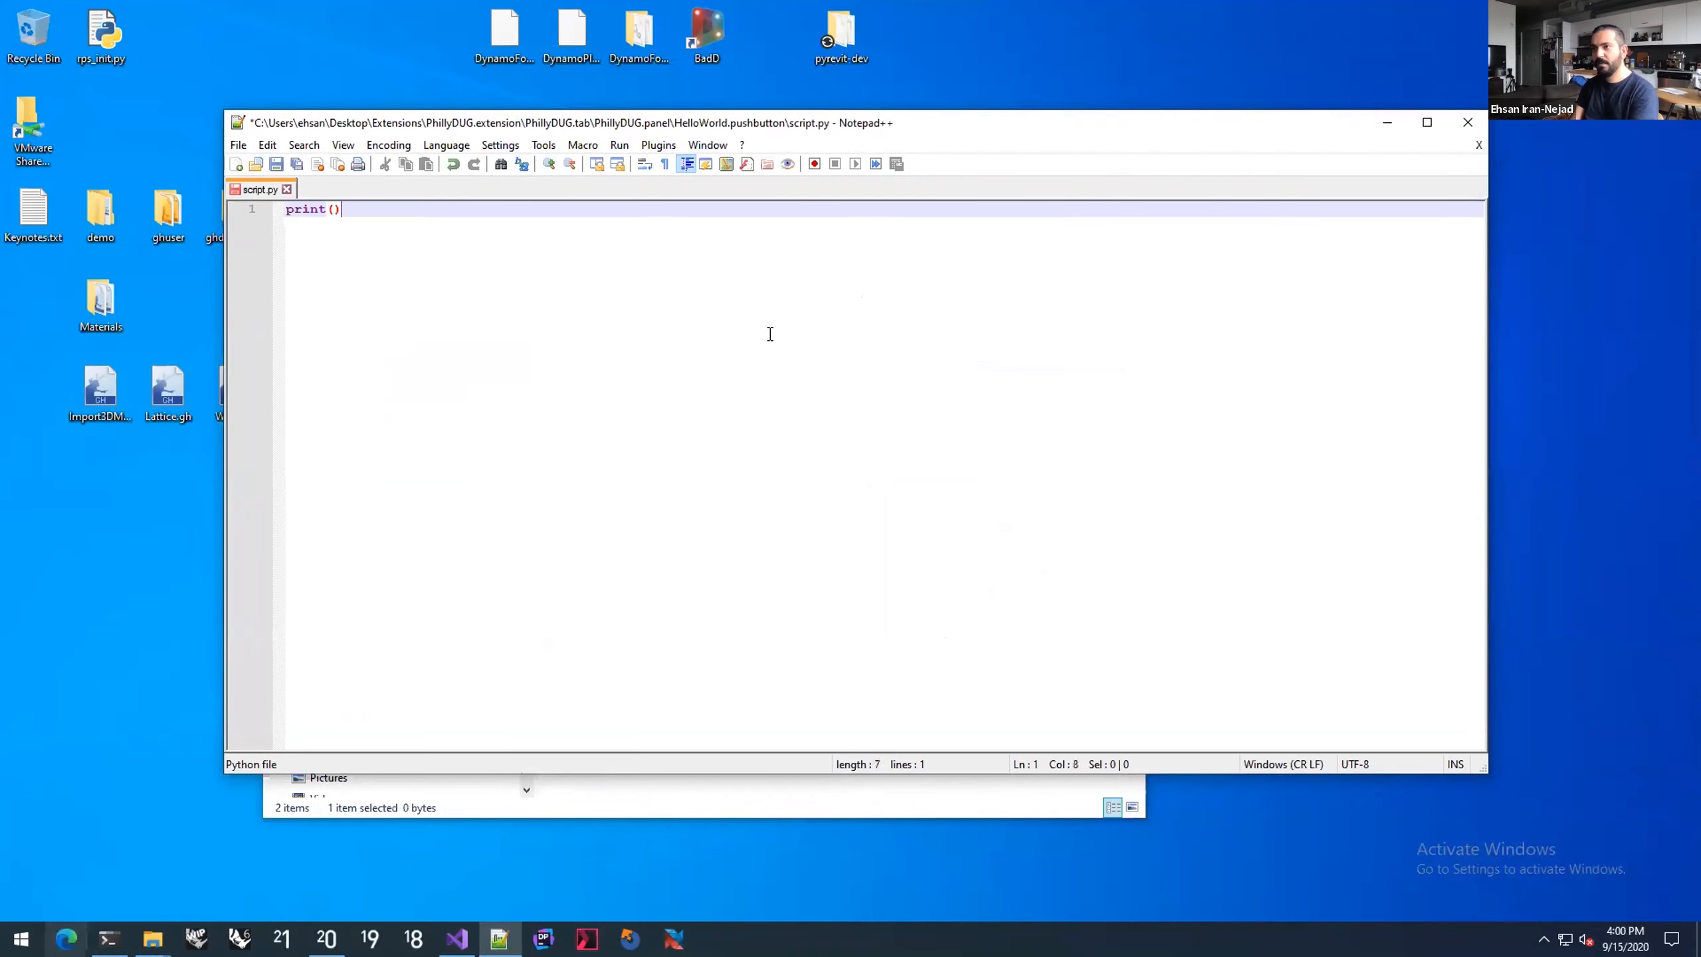
{"action": "key", "text": "Right"}
{"action": "type", "text": "\"Hello World!"}
{"action": "key", "text": "ctrl+s"}
{"action": "key", "text": "End"}
{"action": "left_click", "coordinate": [1385, 123]}
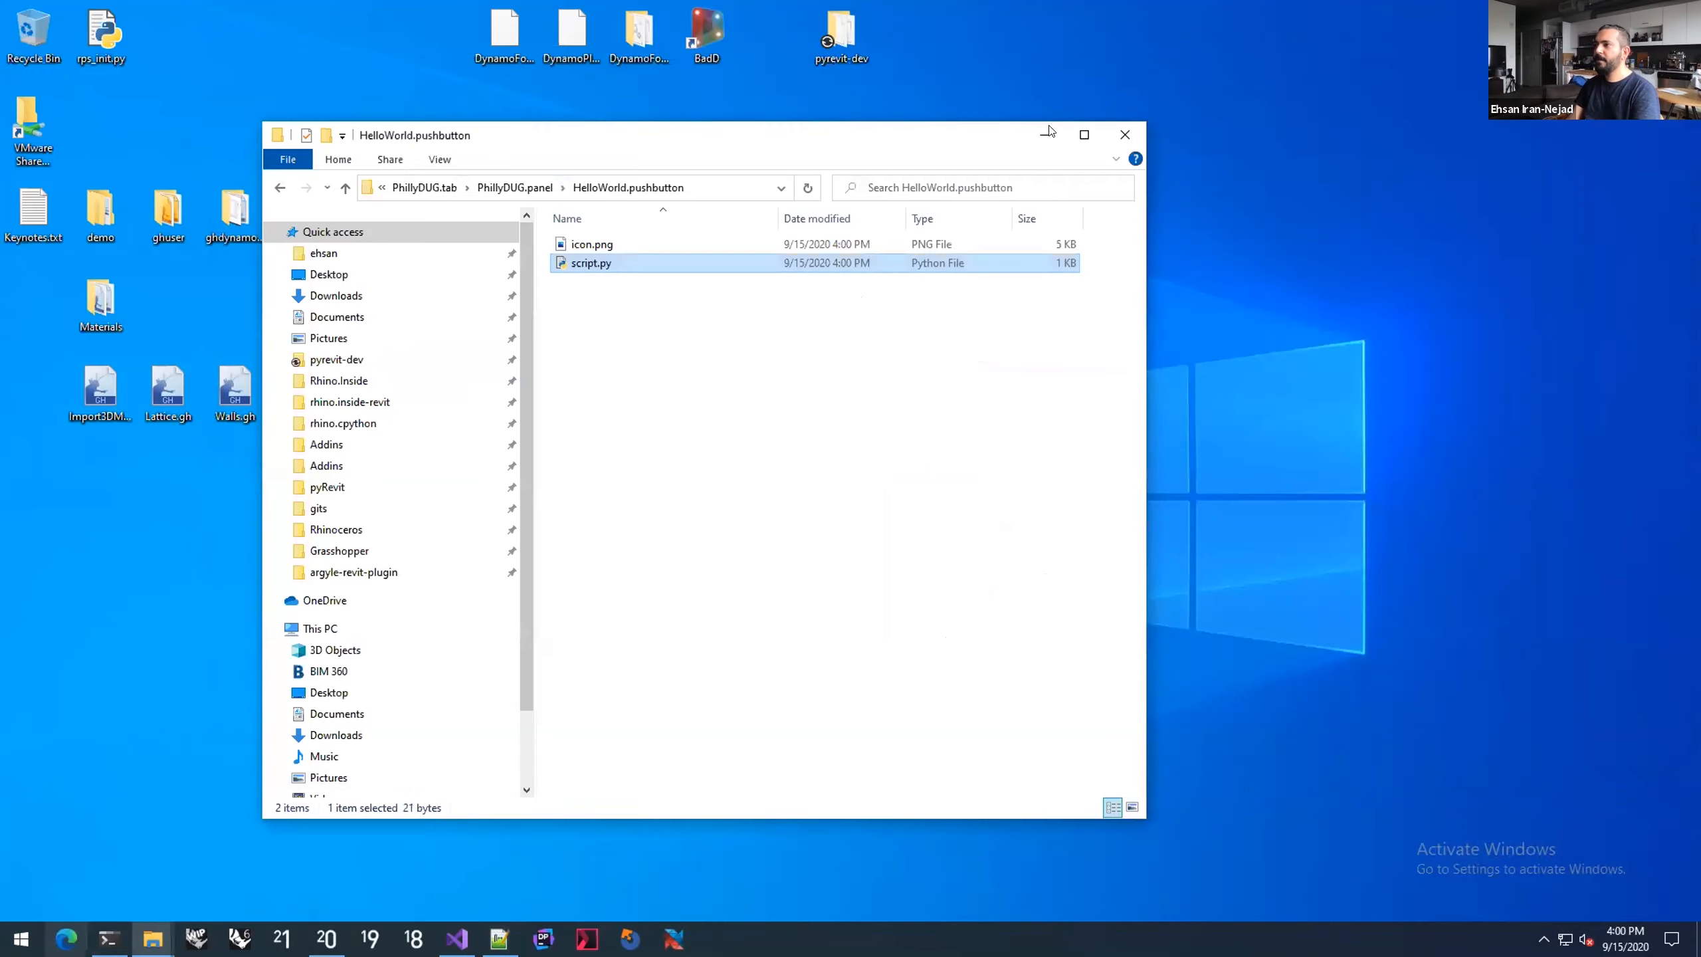
Step: Switch to Revit, add the Desktop's Extensions folder to pyRevit's custom extension directories, and save the settings with a reload
{"action": "left_click", "coordinate": [1045, 134]}
{"action": "left_click", "coordinate": [324, 935]}
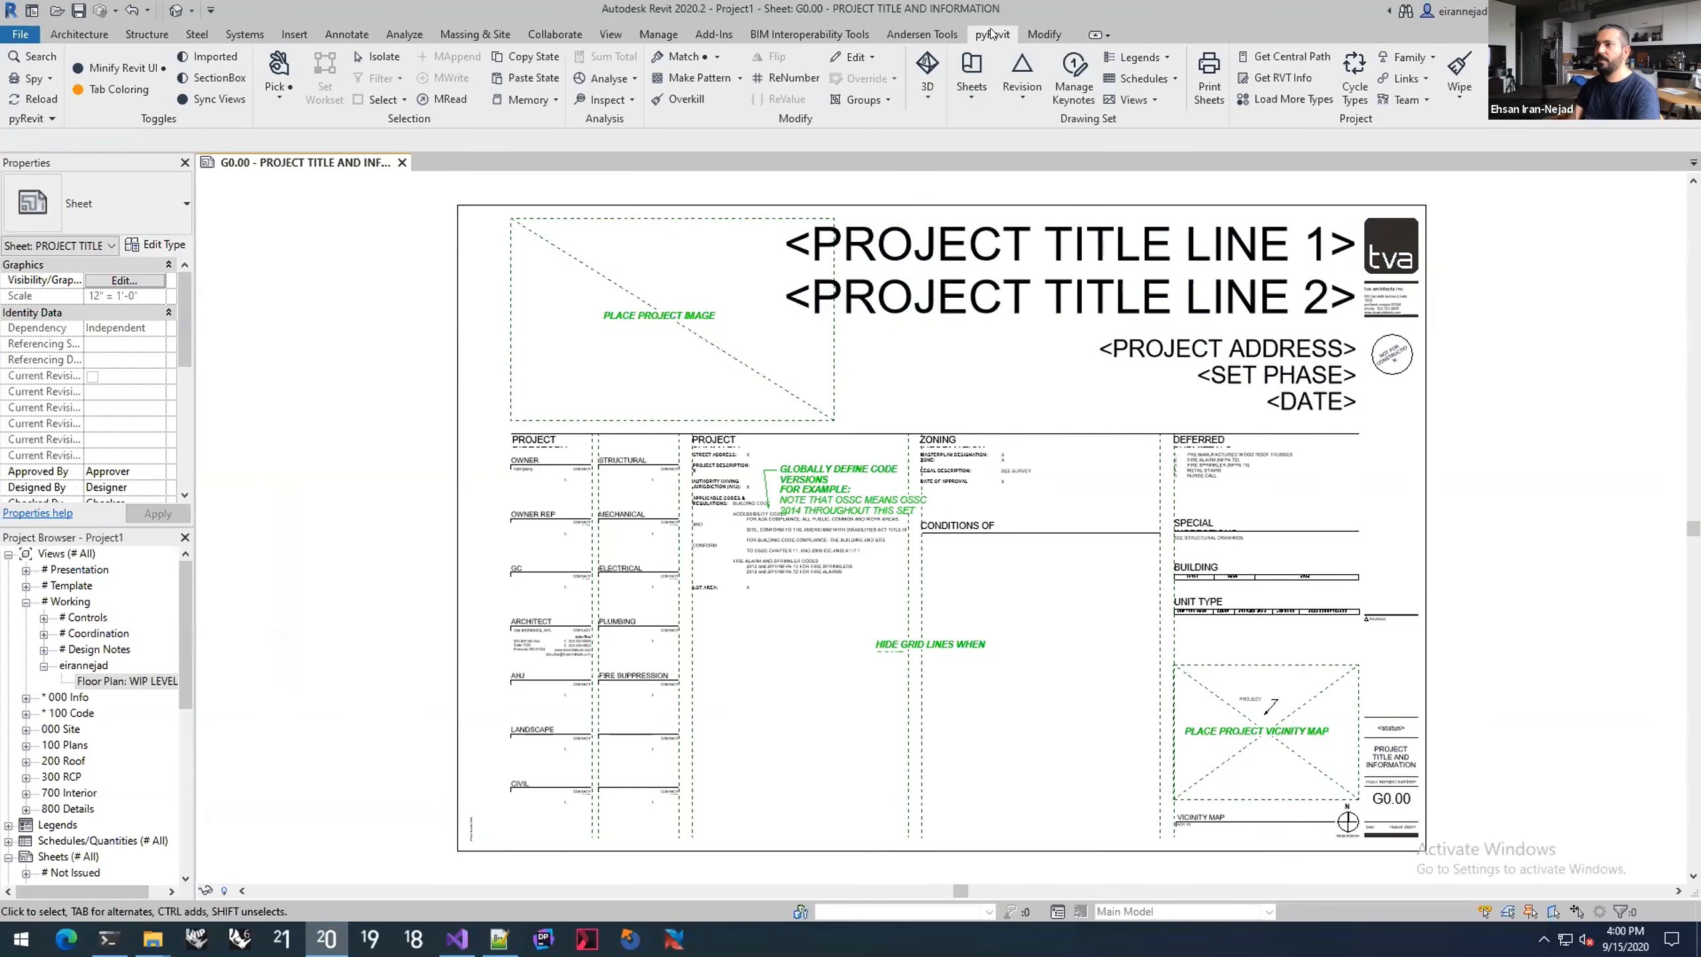
{"action": "left_click", "coordinate": [45, 118]}
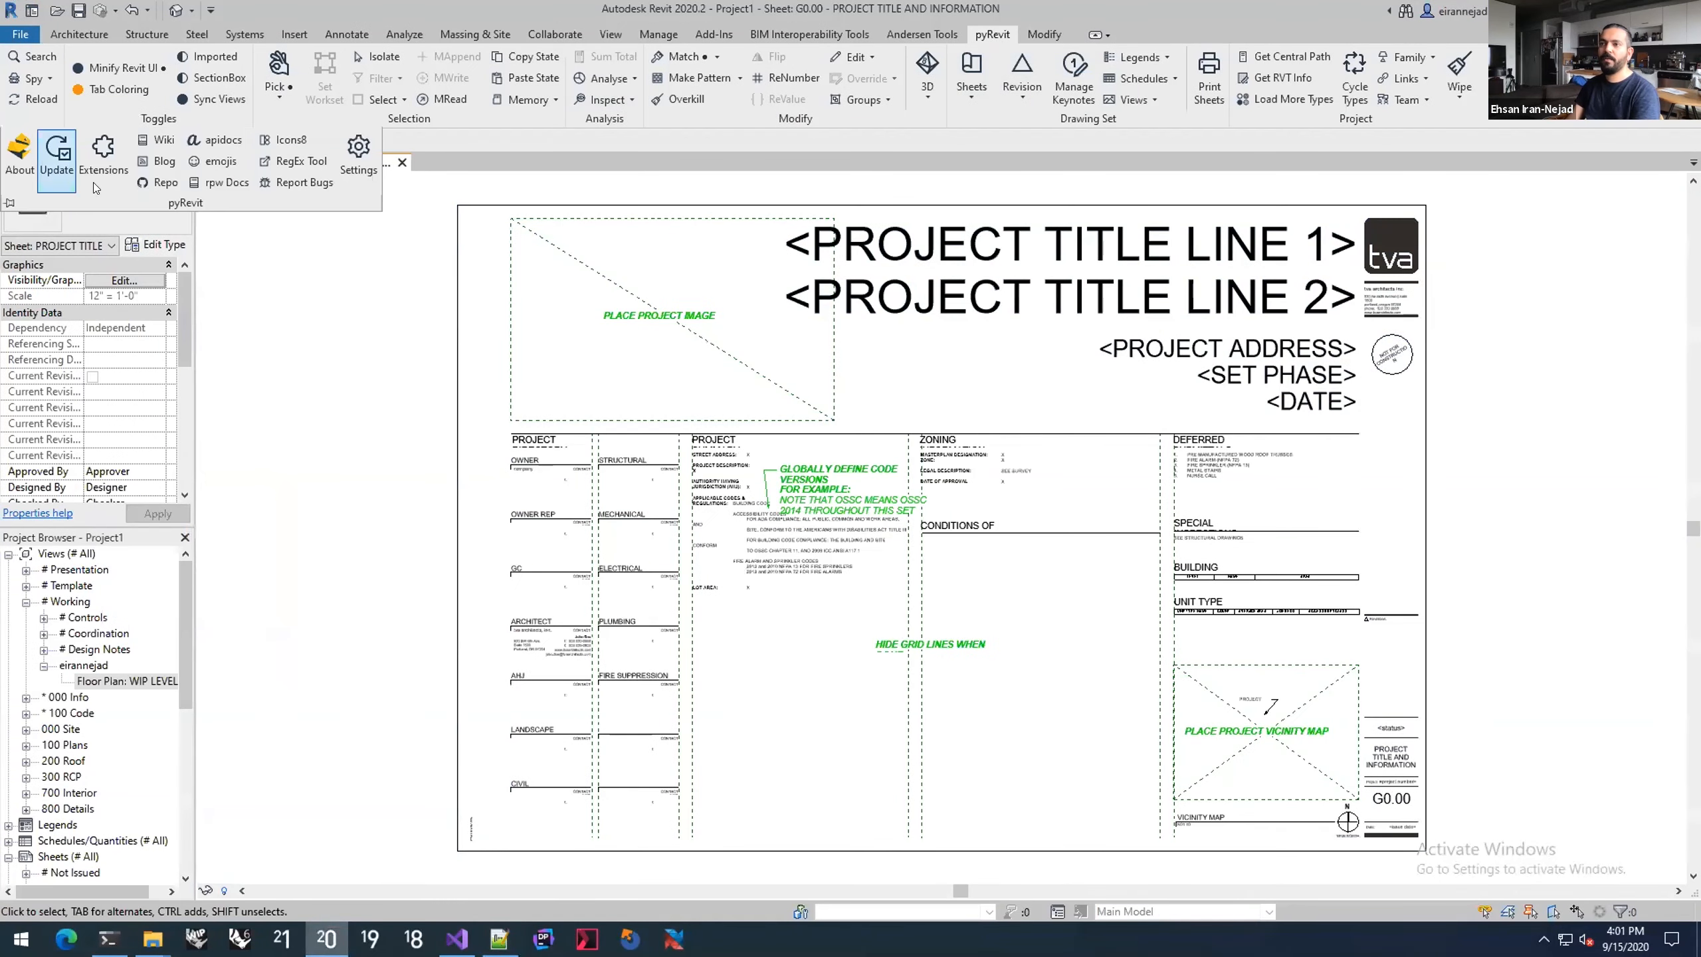
{"action": "left_click", "coordinate": [359, 161]}
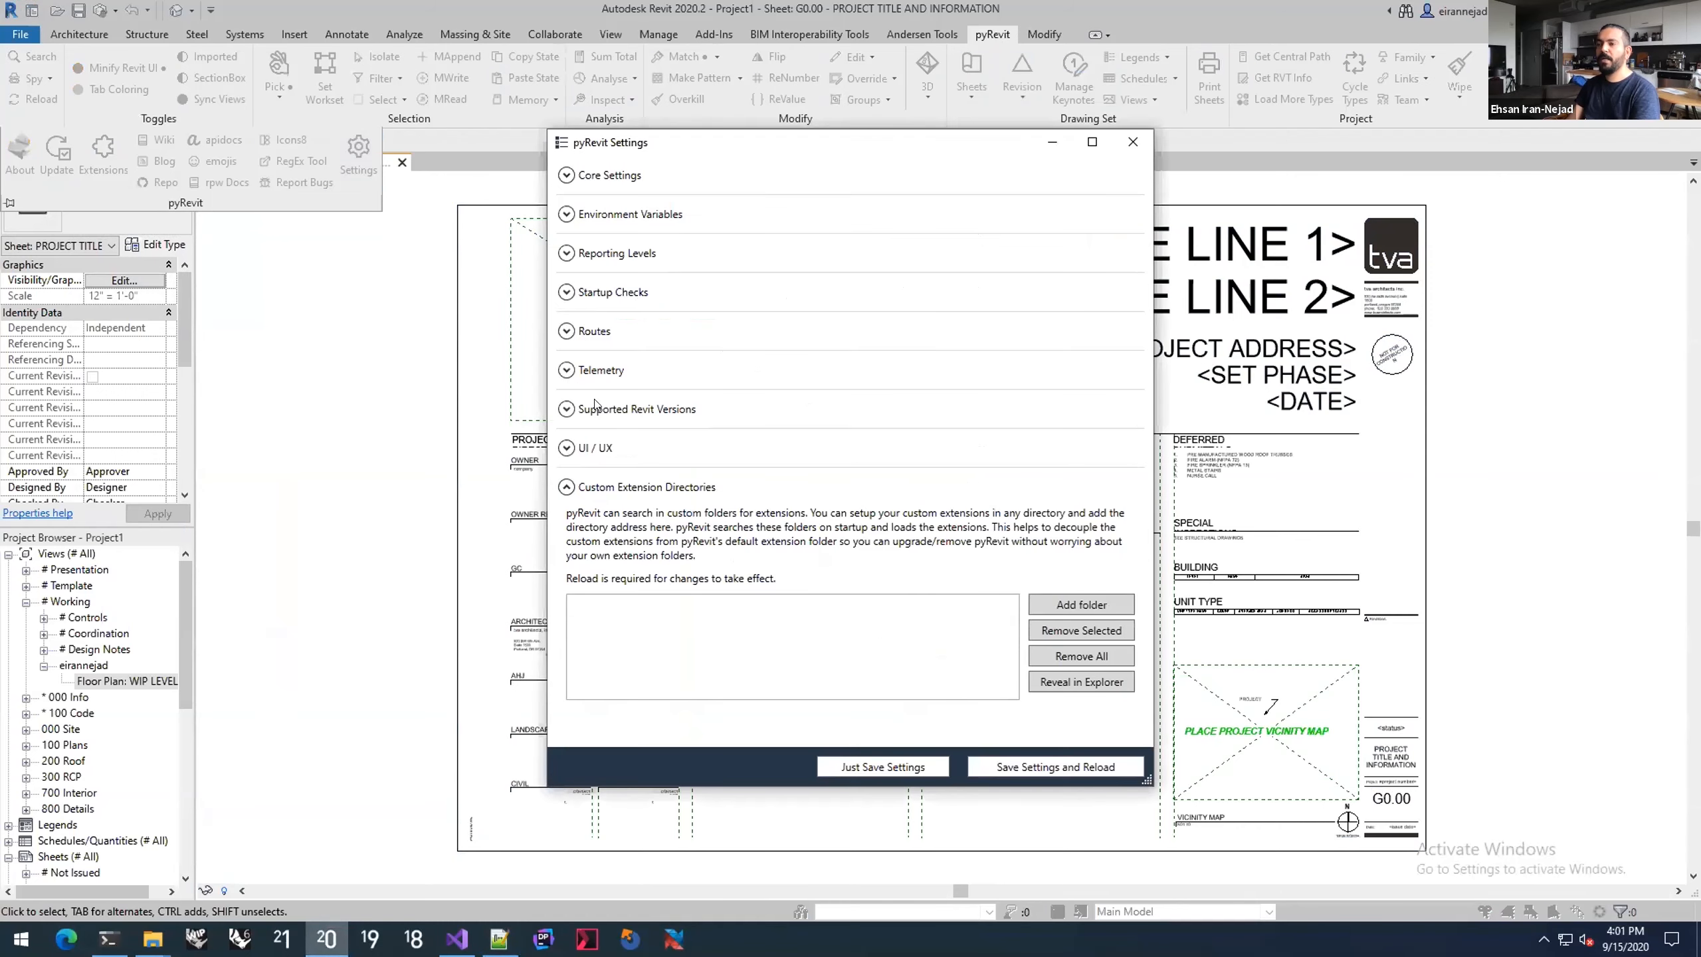
{"action": "left_click", "coordinate": [1035, 607]}
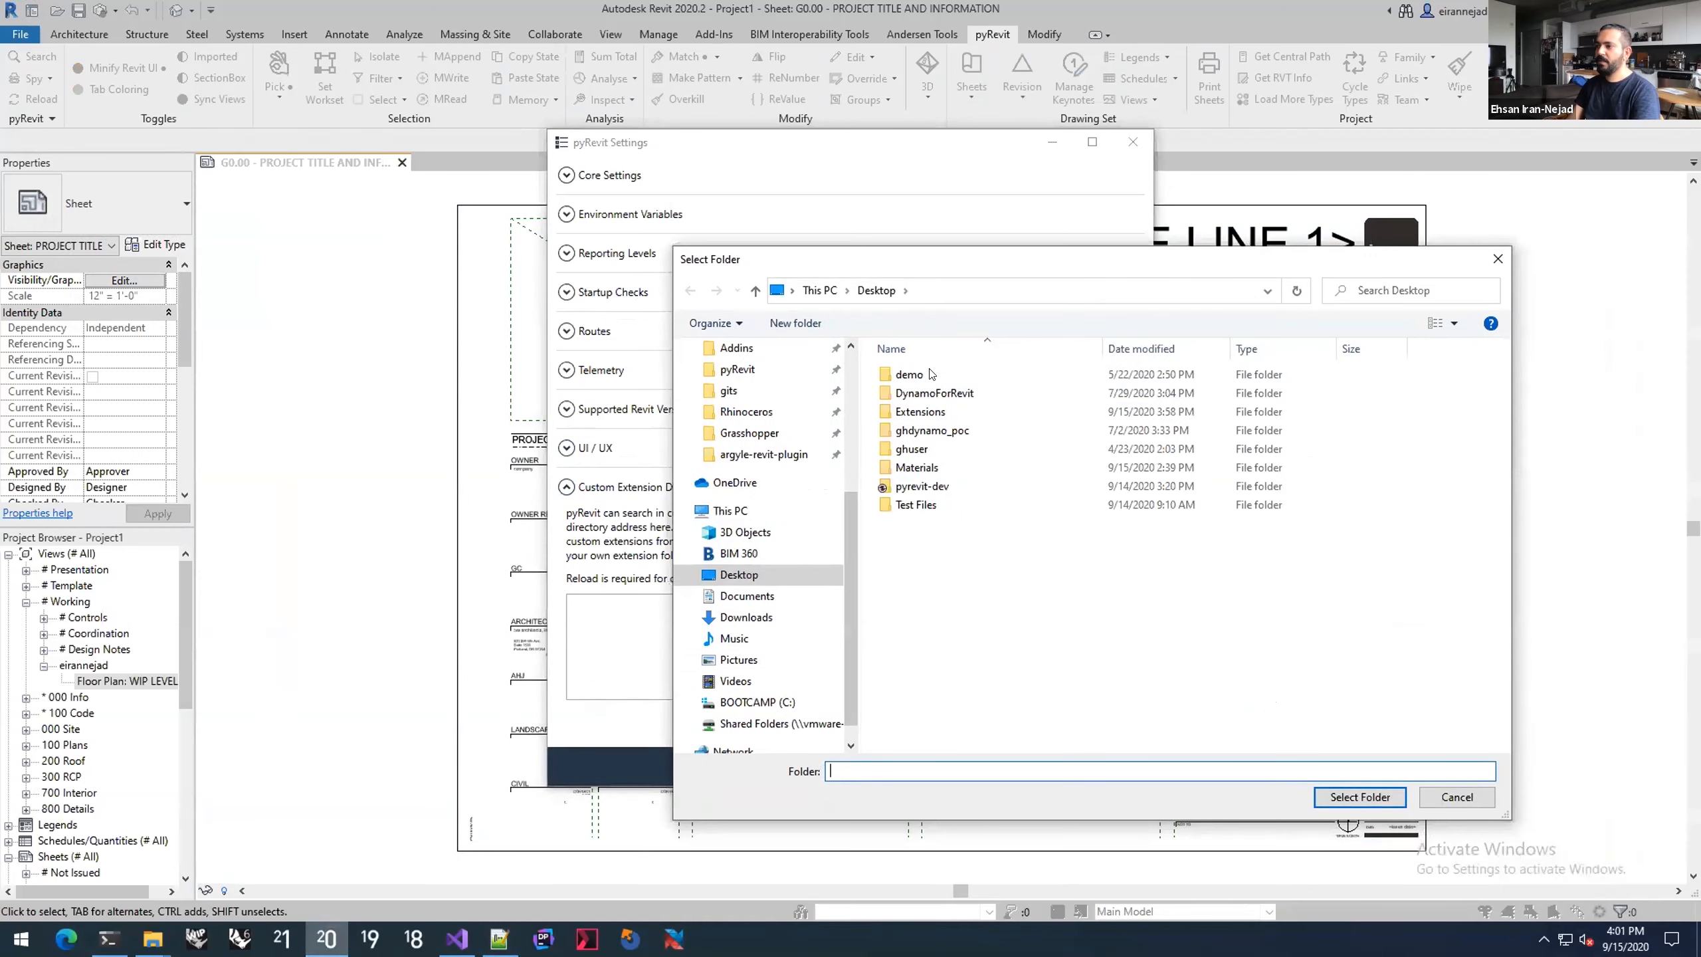
{"action": "left_click", "coordinate": [921, 410]}
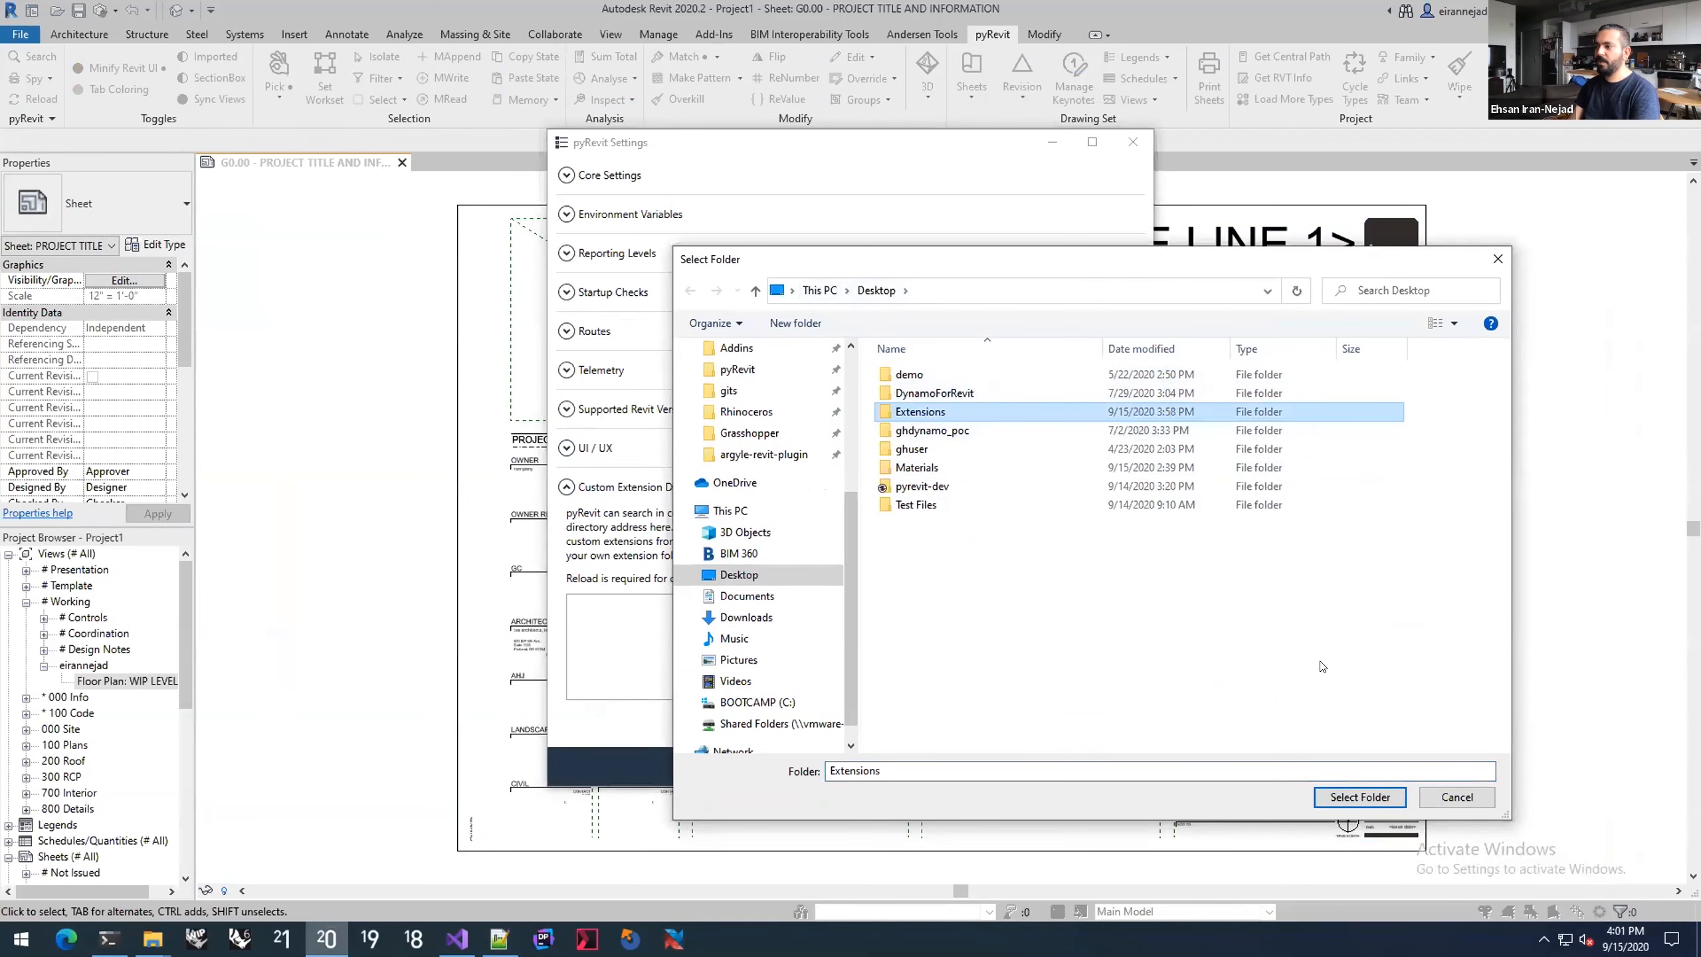
{"action": "left_click", "coordinate": [1360, 797]}
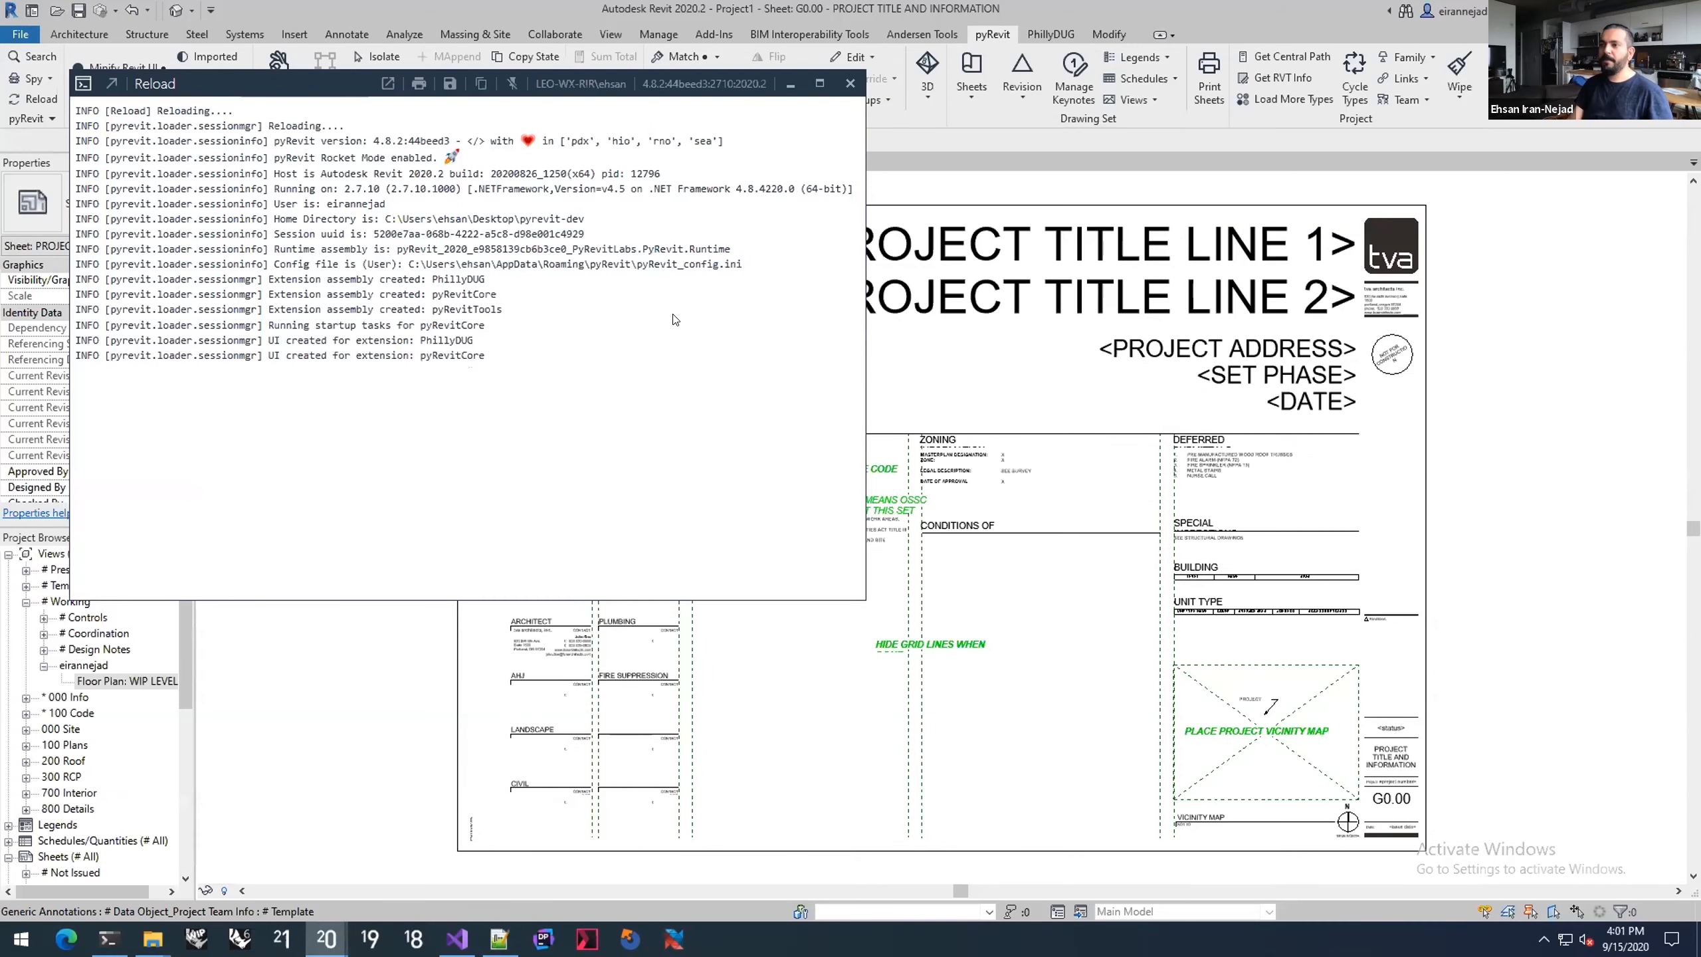
Step: Examine the pyRevit reload log for the PhillyDUG extension entry and close the log window
{"action": "left_click_drag", "start_coordinate": [347, 87], "coordinate": [376, 139]}
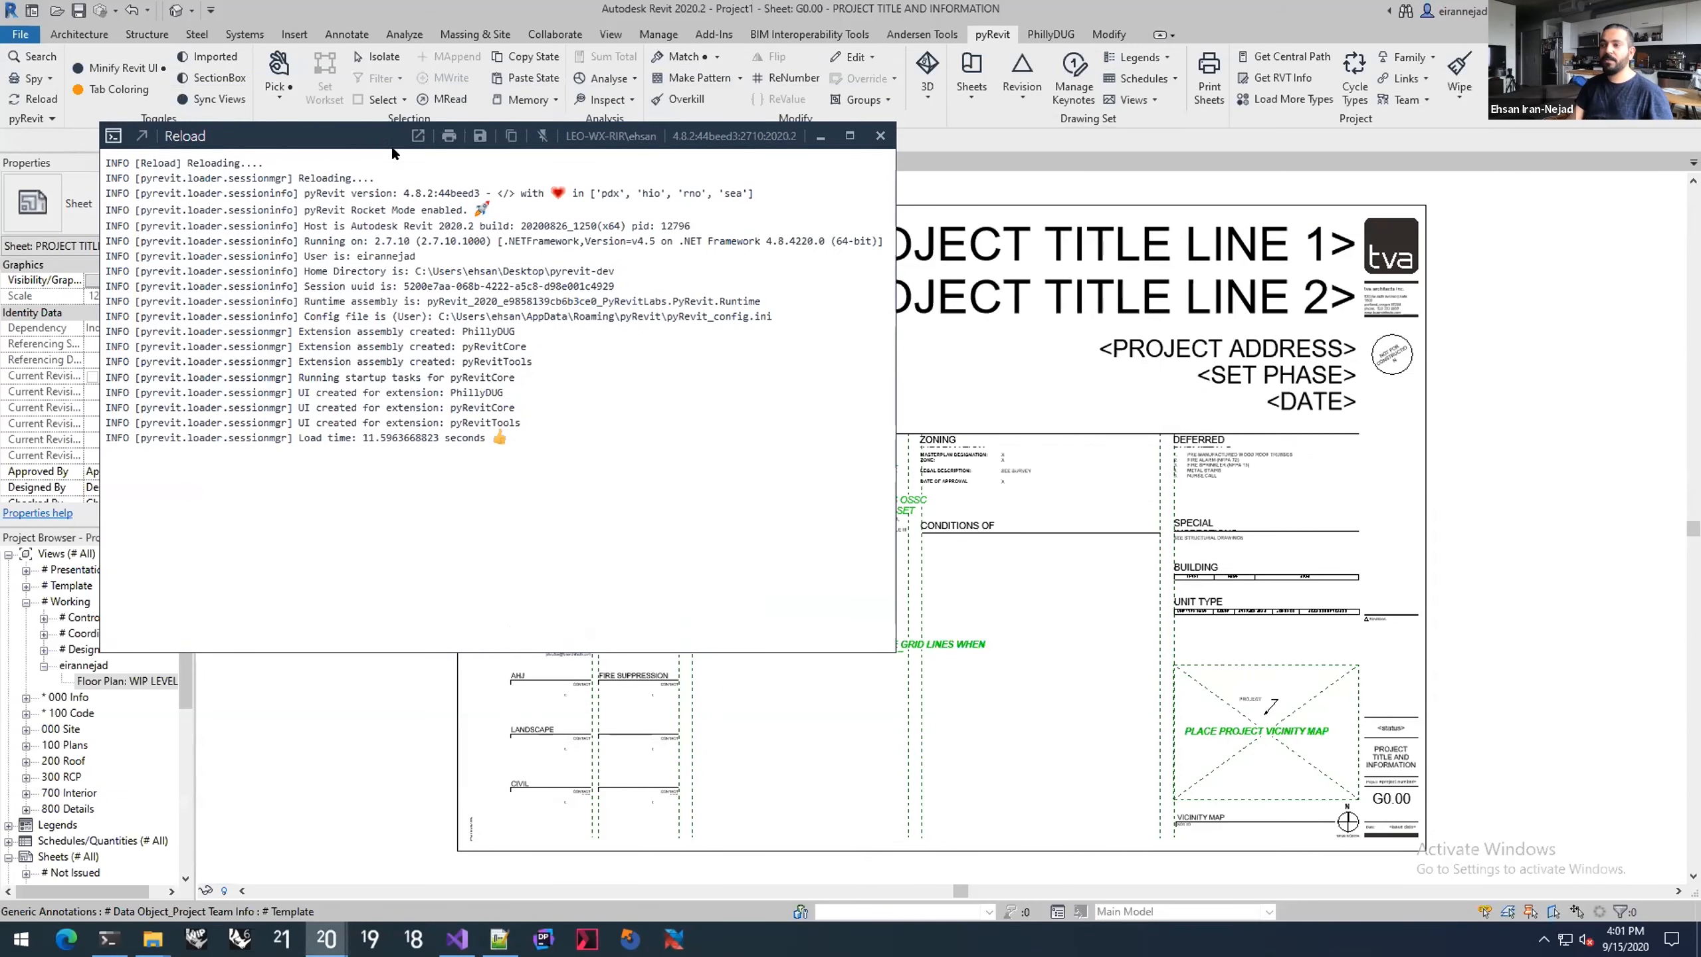
{"action": "double_click", "coordinate": [484, 331]}
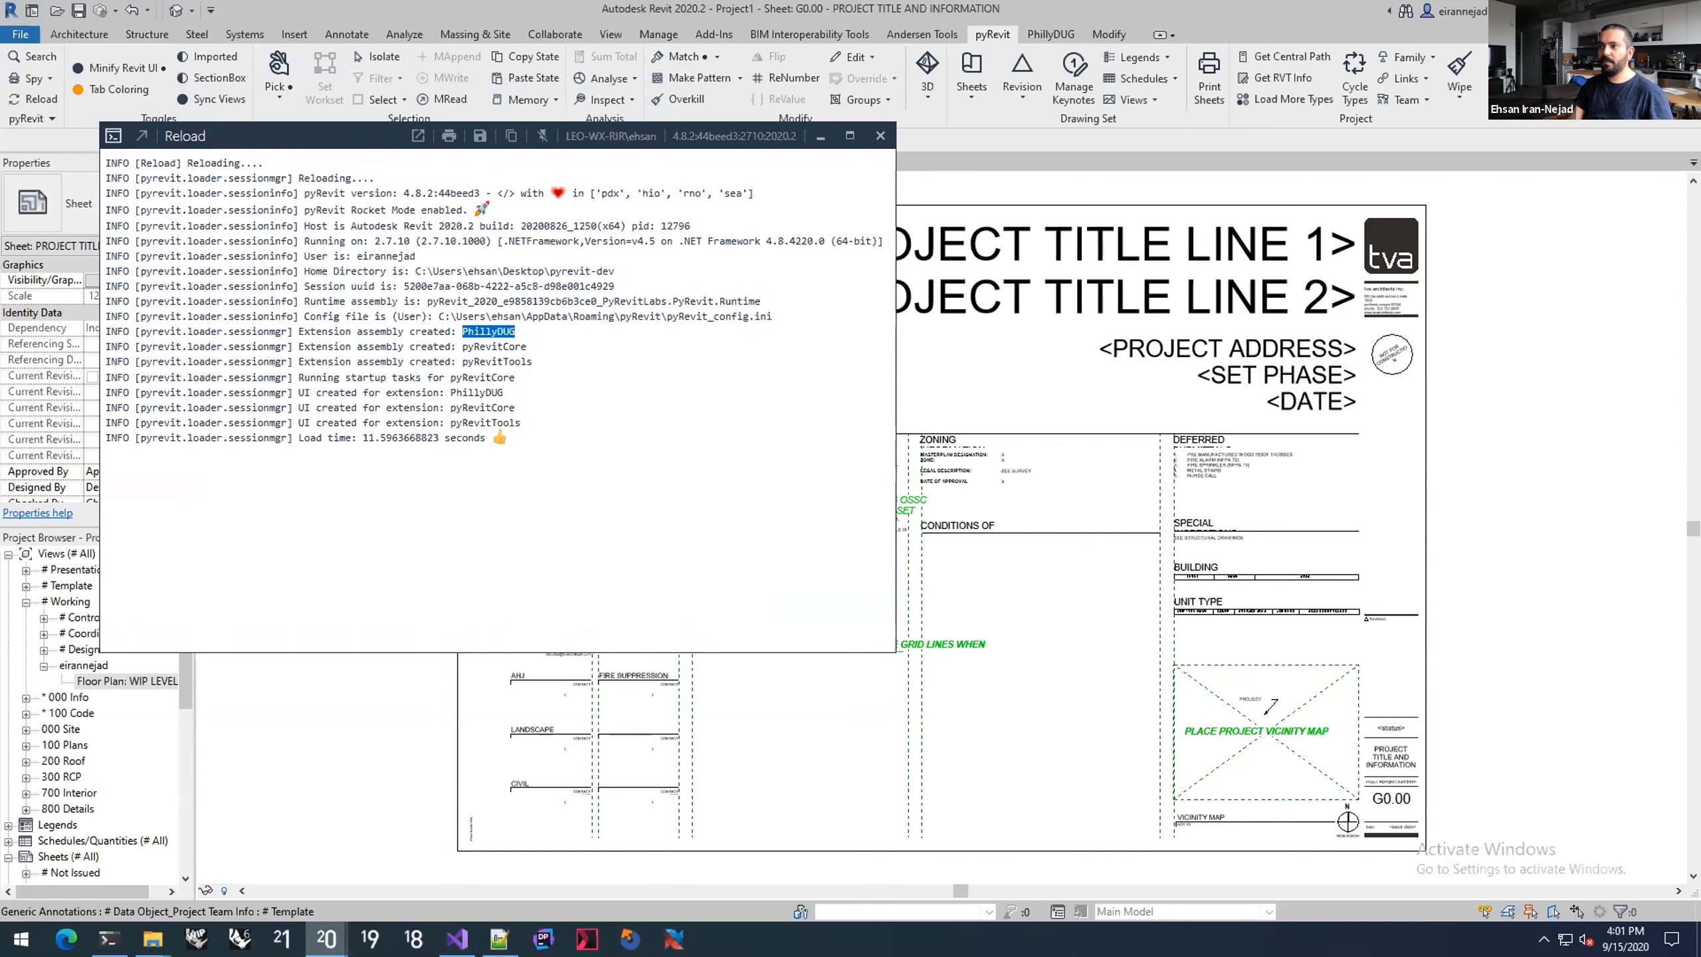
{"action": "left_click", "coordinate": [880, 136]}
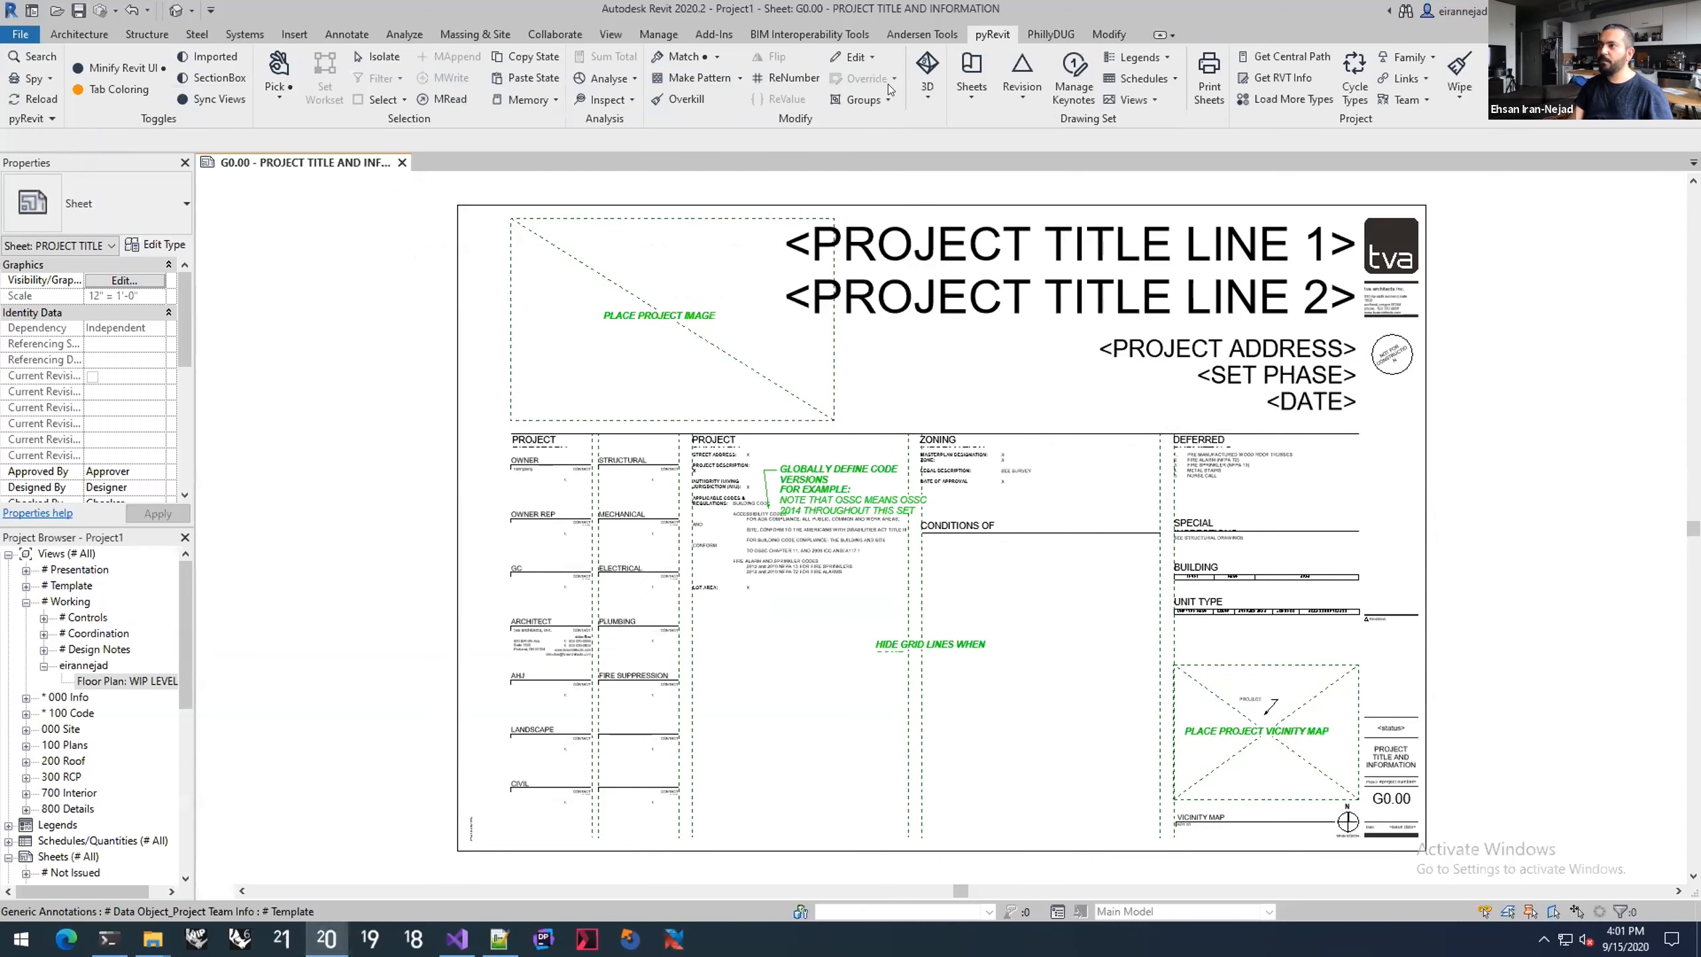
Step: Run the HelloWorld command of the PhillyDUG extension, check its output and close the output window
{"action": "left_click", "coordinate": [1056, 29]}
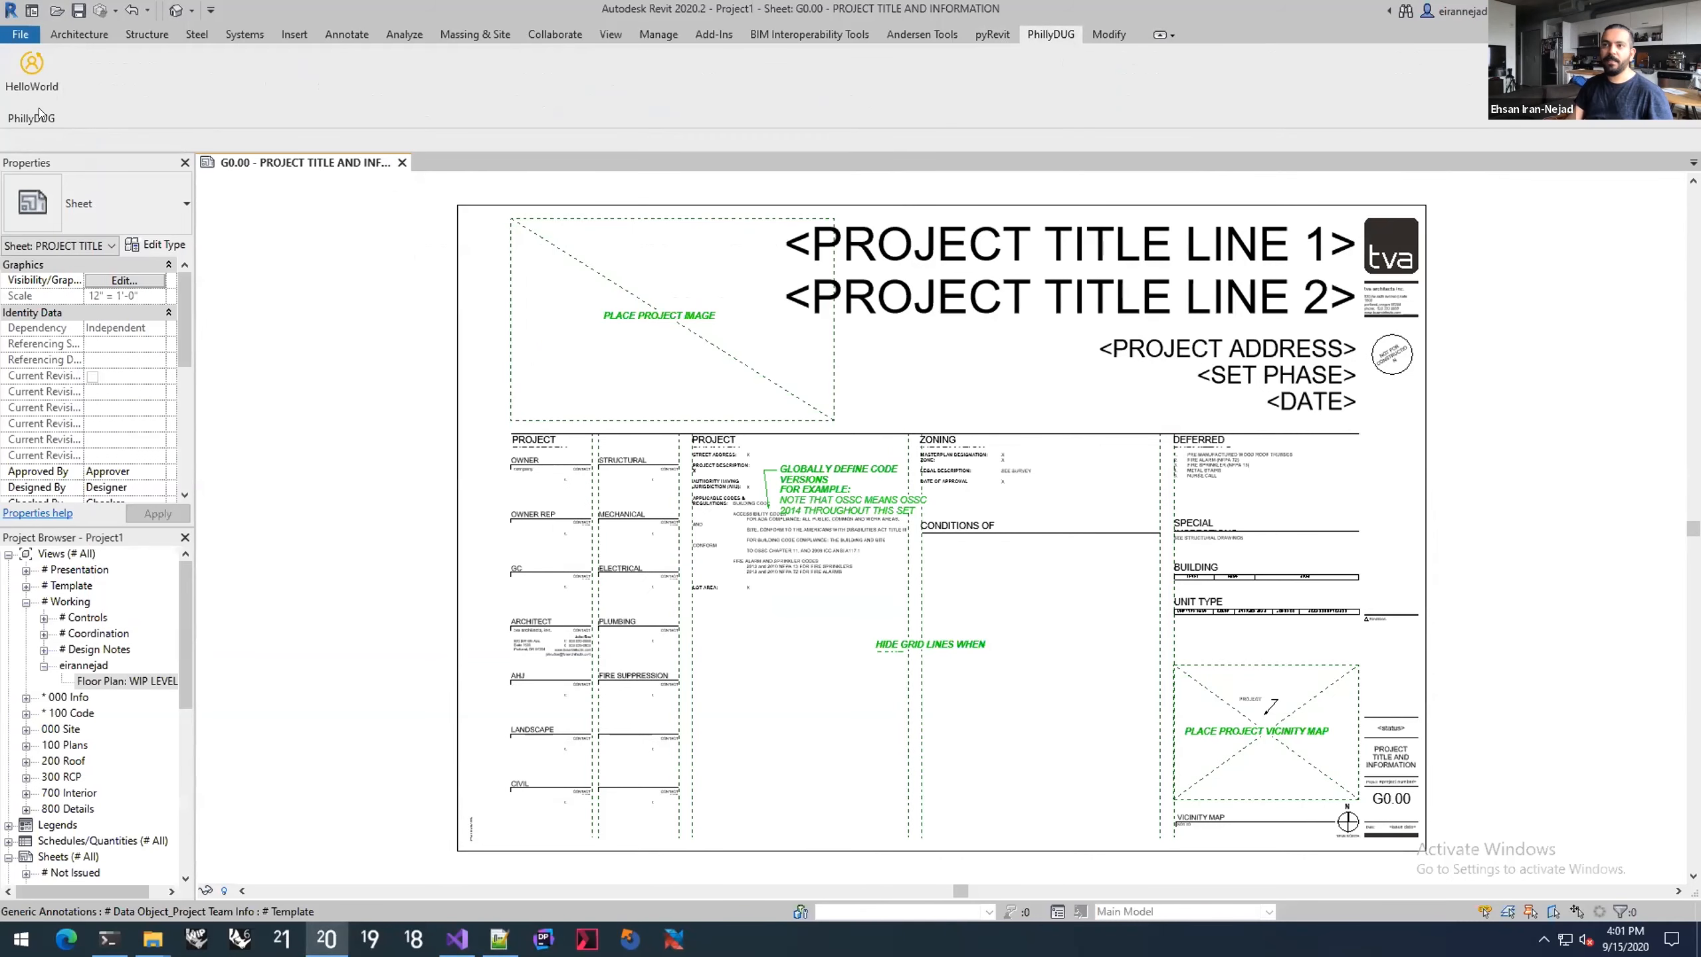
{"action": "left_click", "coordinate": [33, 73]}
{"action": "left_click_drag", "start_coordinate": [249, 113], "coordinate": [475, 172]}
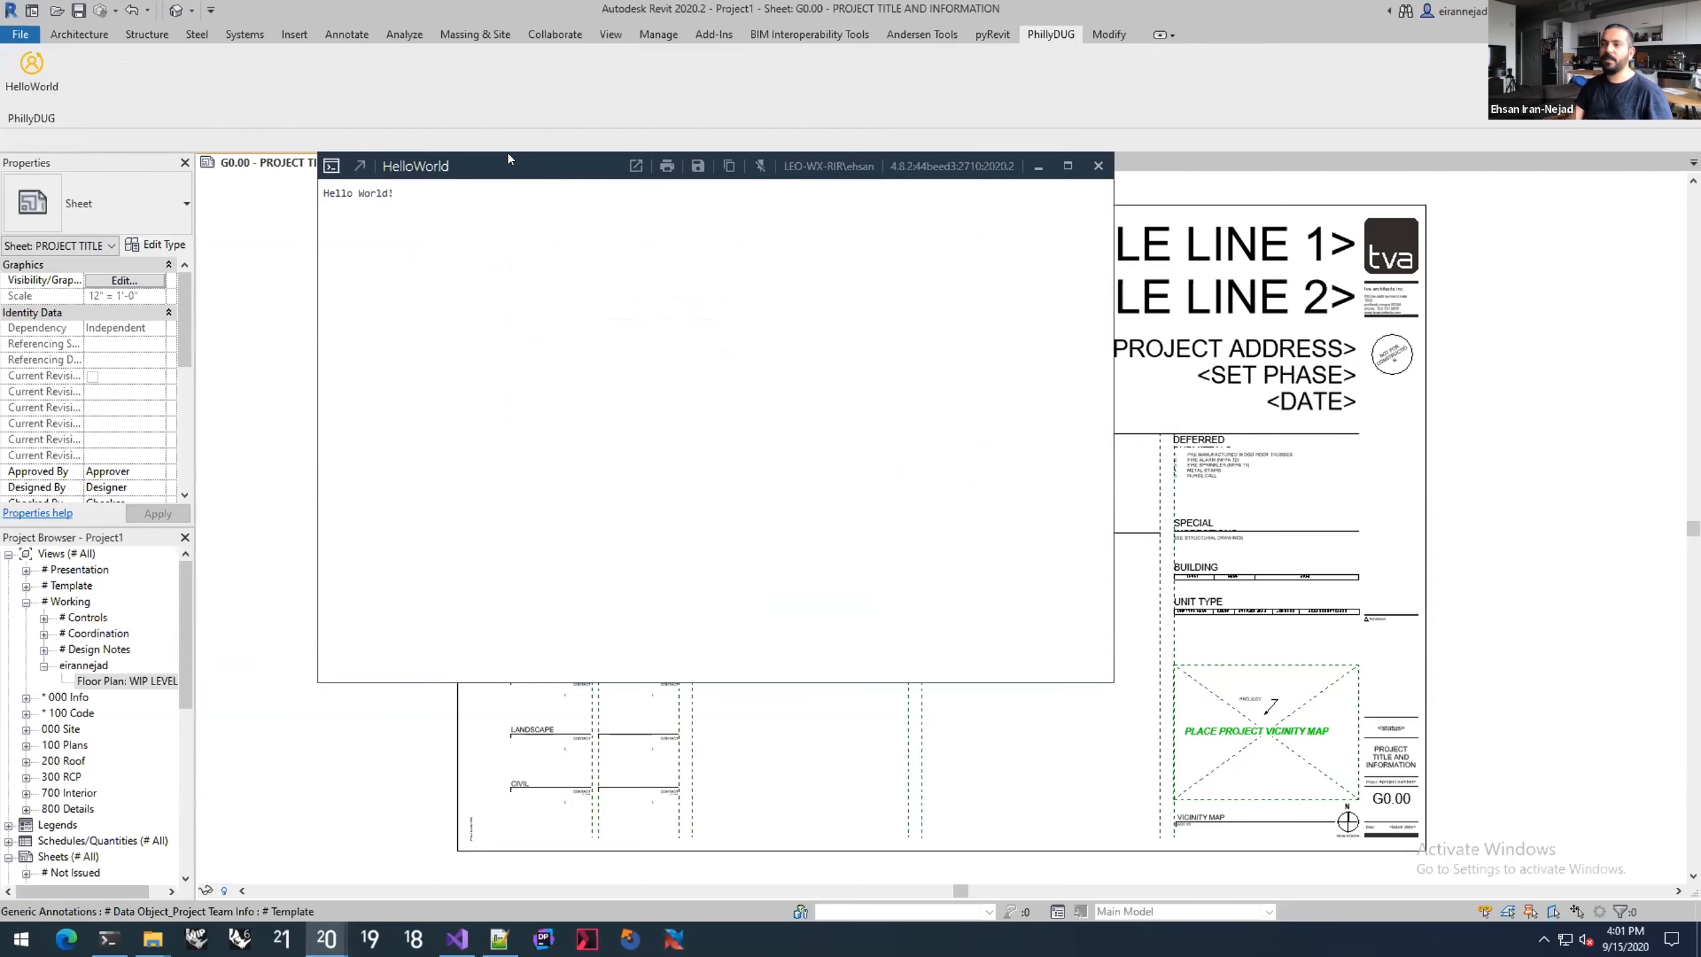
{"action": "left_click_drag", "start_coordinate": [508, 158], "coordinate": [491, 104]}
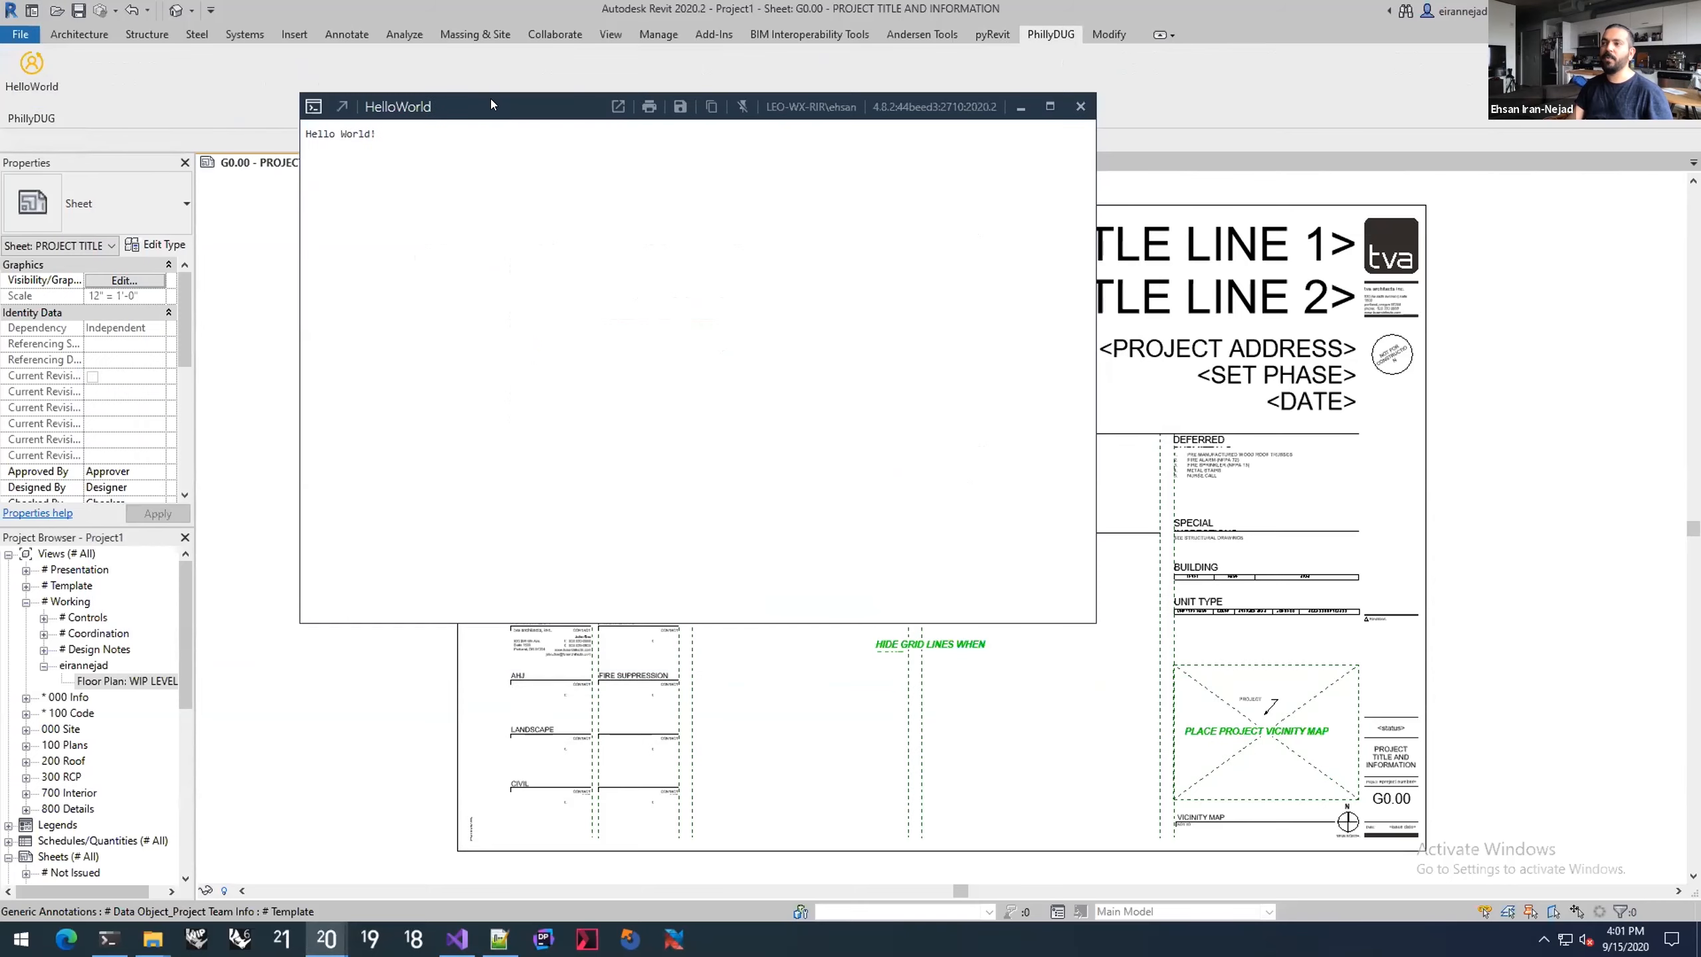
{"action": "left_click", "coordinate": [1080, 105]}
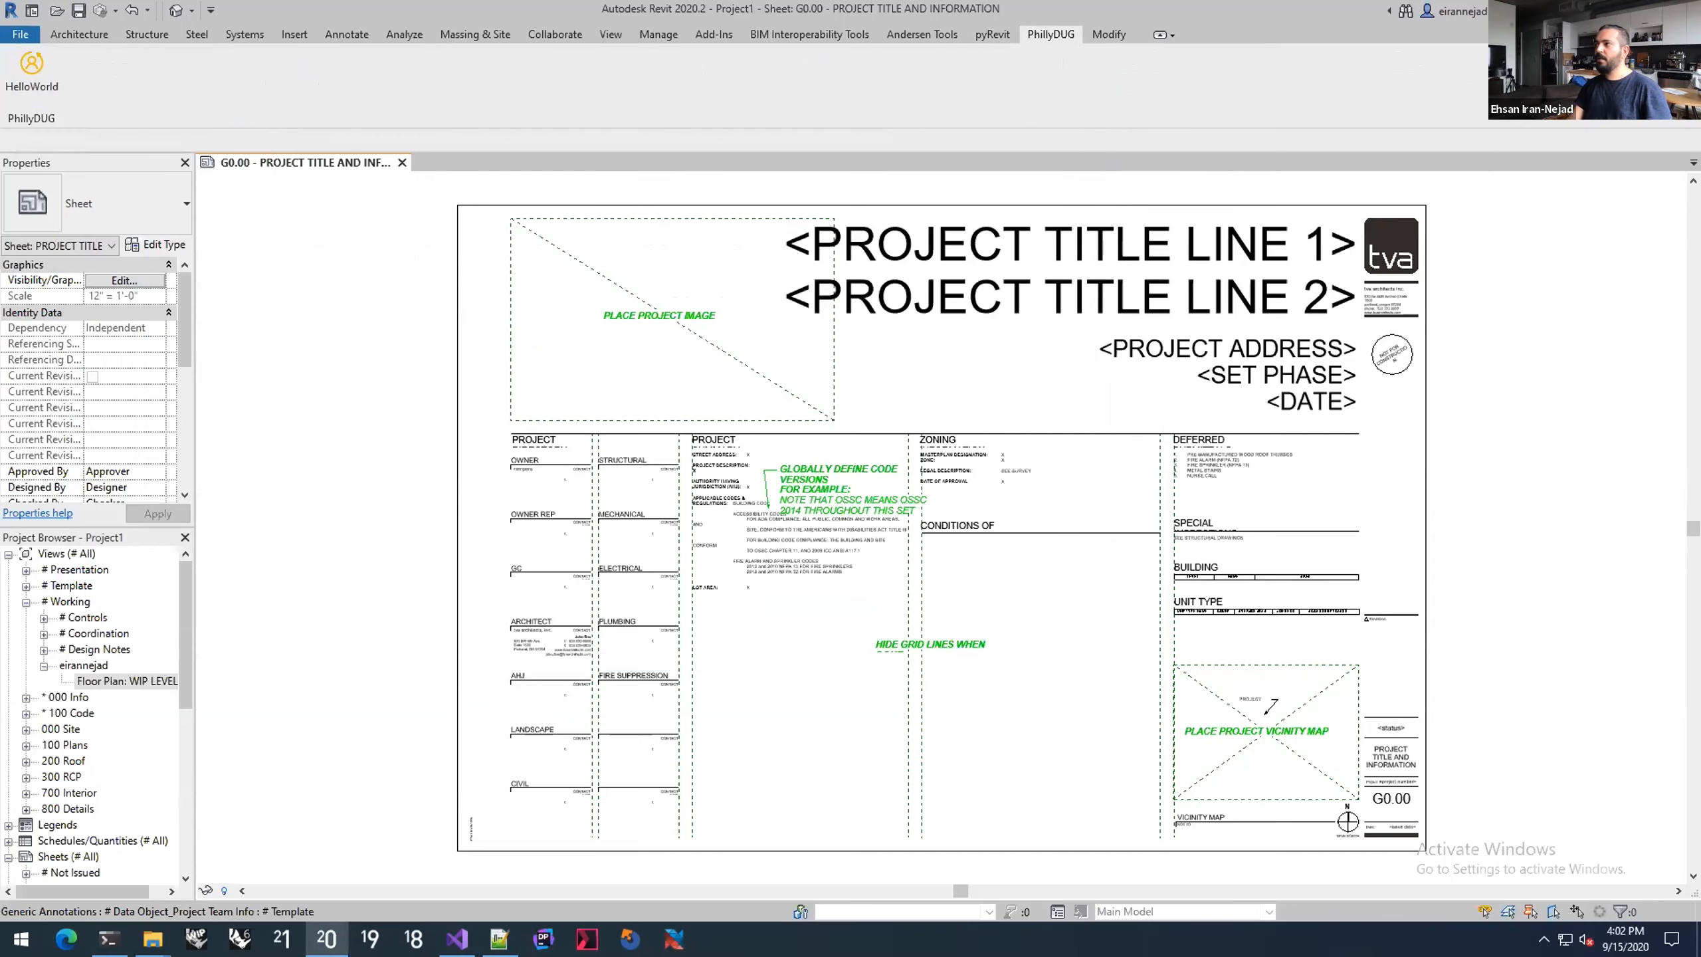
Step: Switch to File Explorer and review the folder hierarchy from Extensions through PhillyDUG.extension, PhillyDUG.tab and PhillyDUG.panel to HelloWorld.pushbutton
{"action": "key", "text": "super+d"}
{"action": "double_click", "coordinate": [631, 297]}
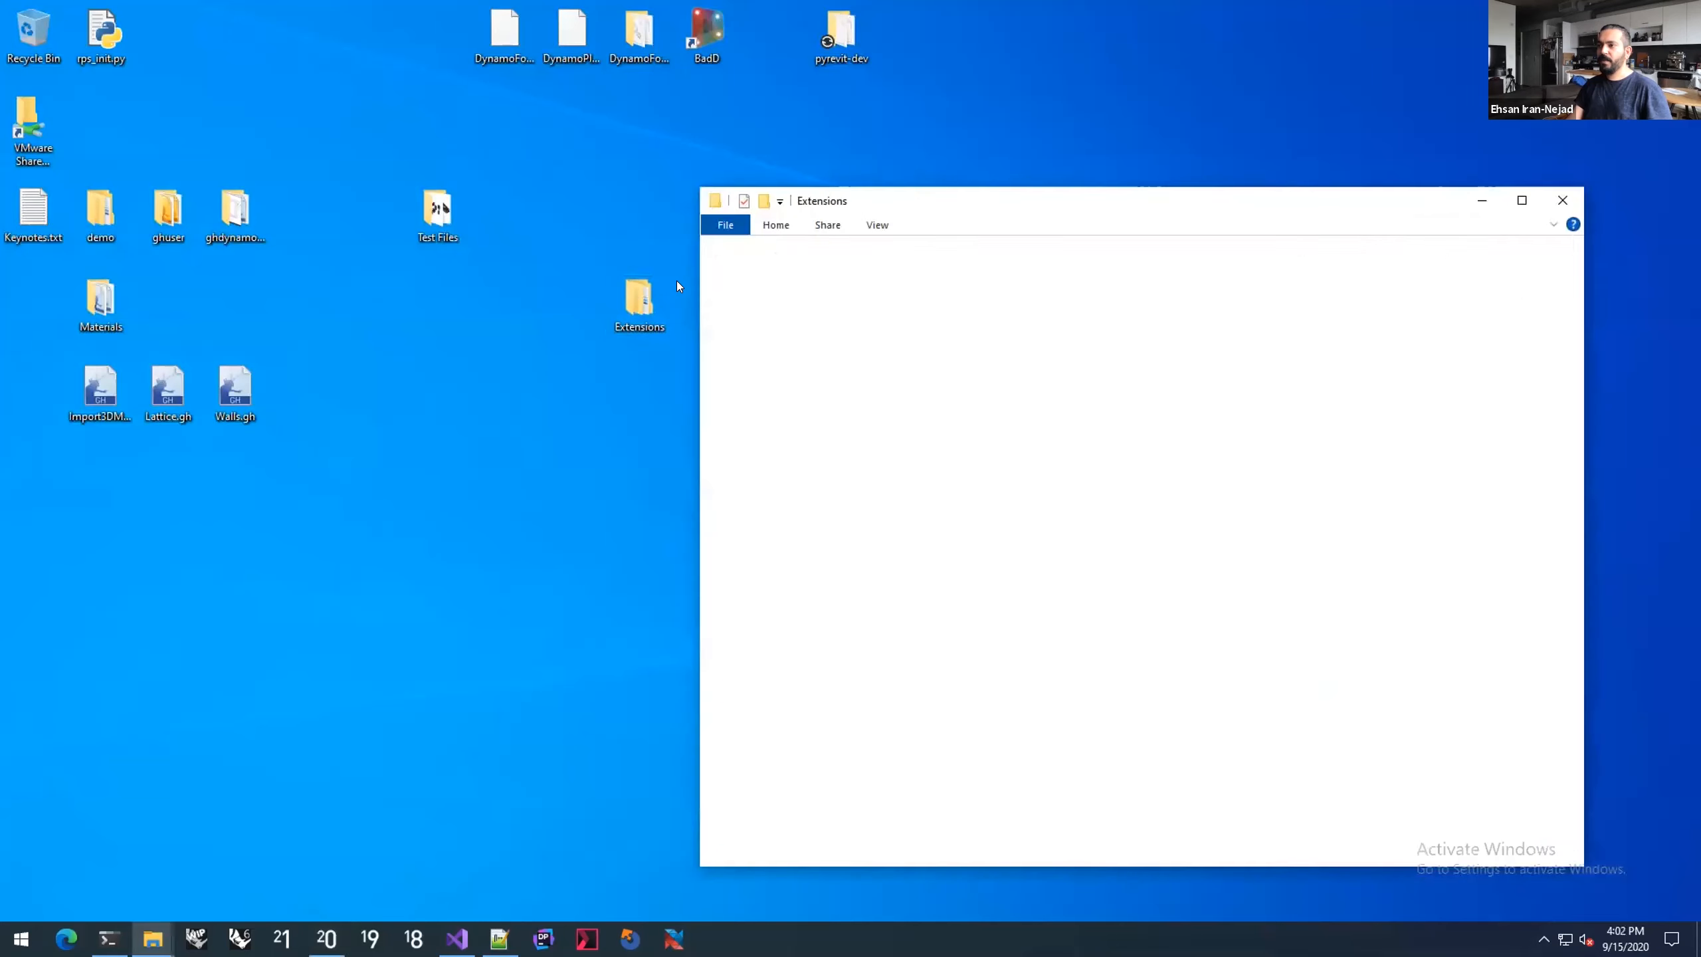
{"action": "left_click_drag", "start_coordinate": [1015, 201], "coordinate": [509, 145]}
{"action": "double_click", "coordinate": [547, 258]}
{"action": "double_click", "coordinate": [563, 261]}
{"action": "left_click", "coordinate": [565, 259]}
{"action": "double_click", "coordinate": [565, 259]}
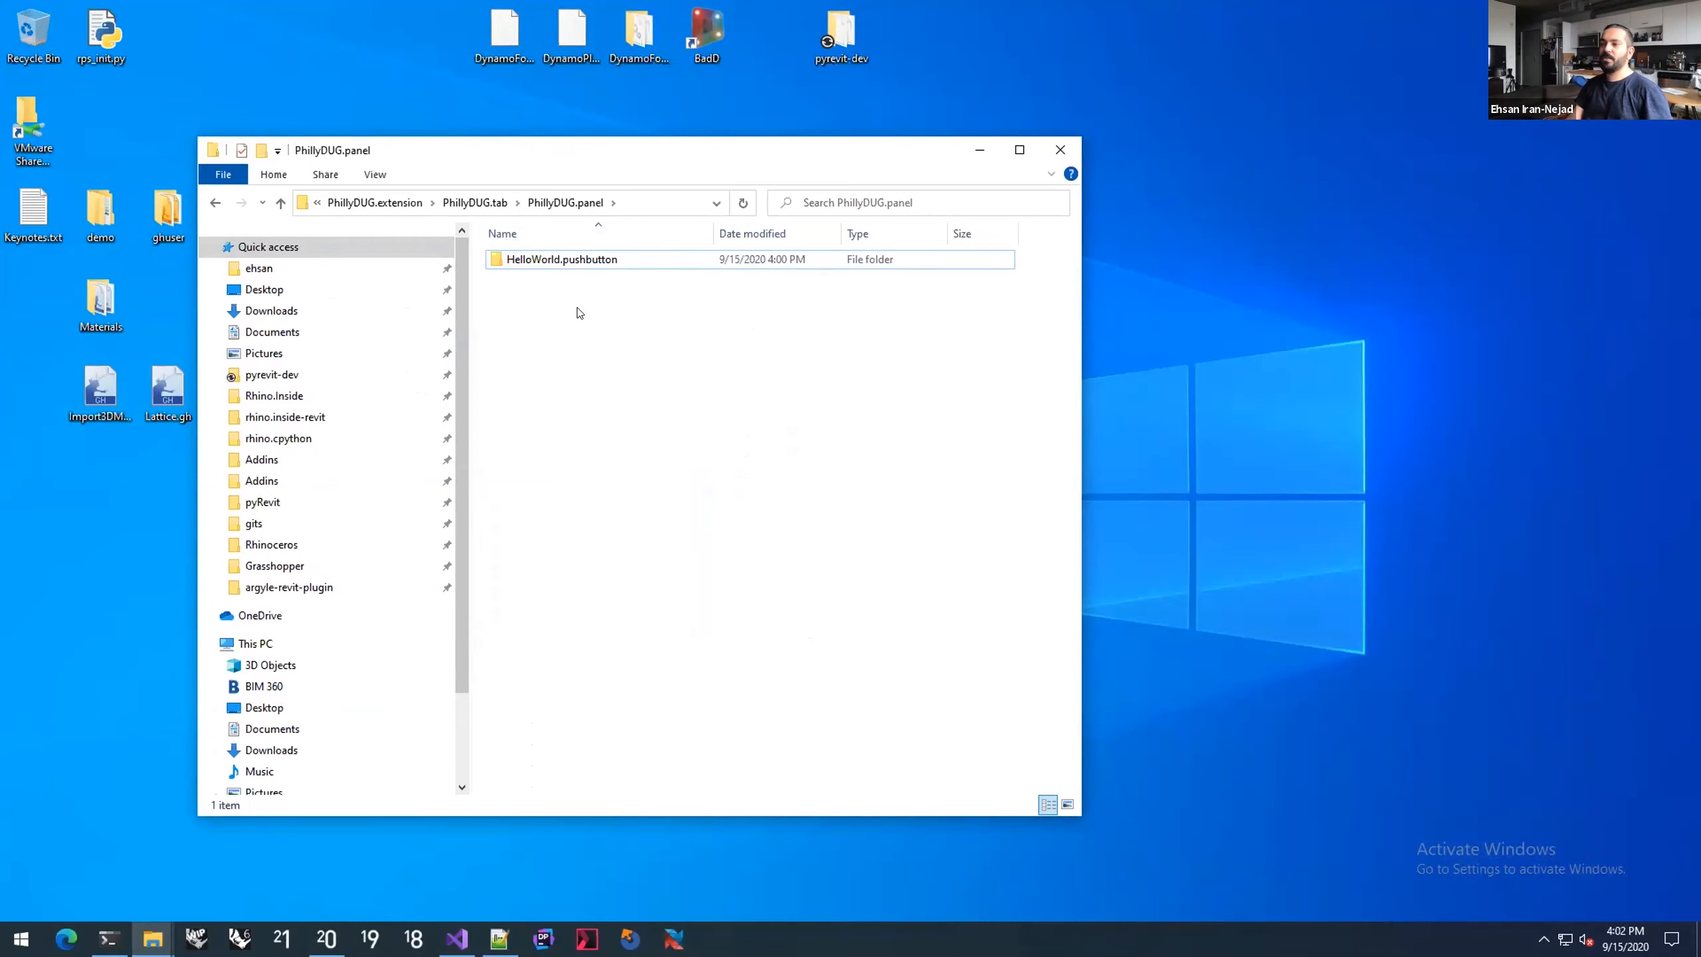
{"action": "double_click", "coordinate": [582, 259]}
{"action": "left_click", "coordinate": [633, 288]}
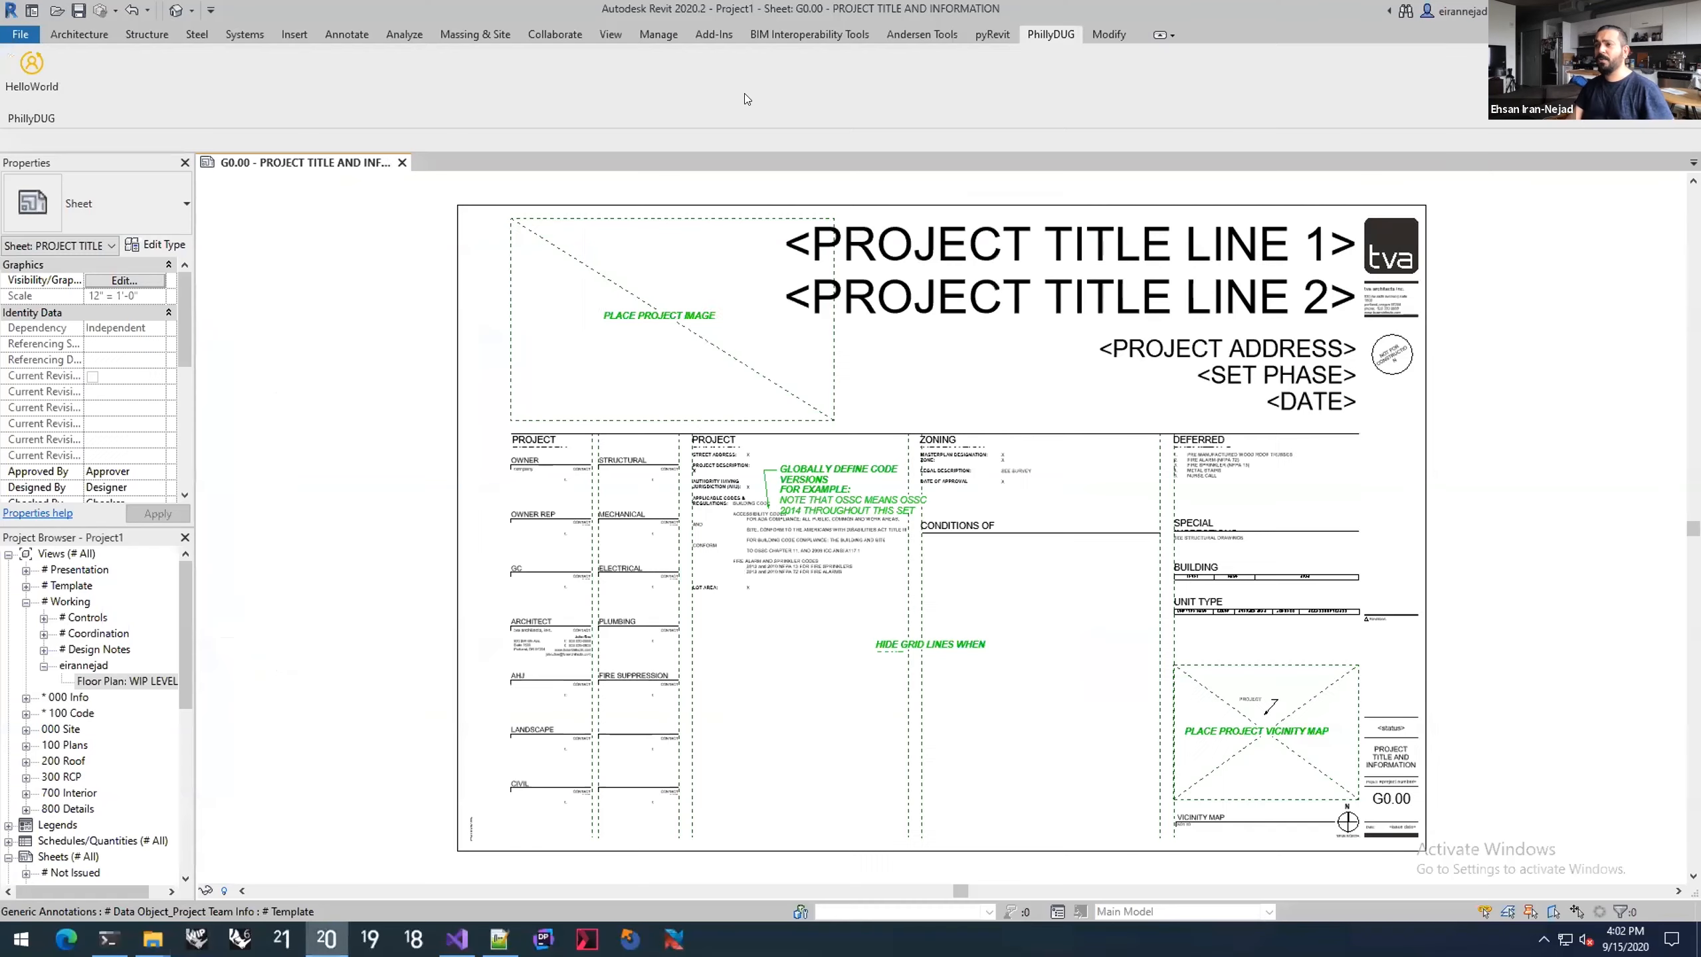
Step: Switch to Revit and open the Manage Keynotes tool's bundle folder, widening its window to show the full path
{"action": "left_click", "coordinate": [987, 34]}
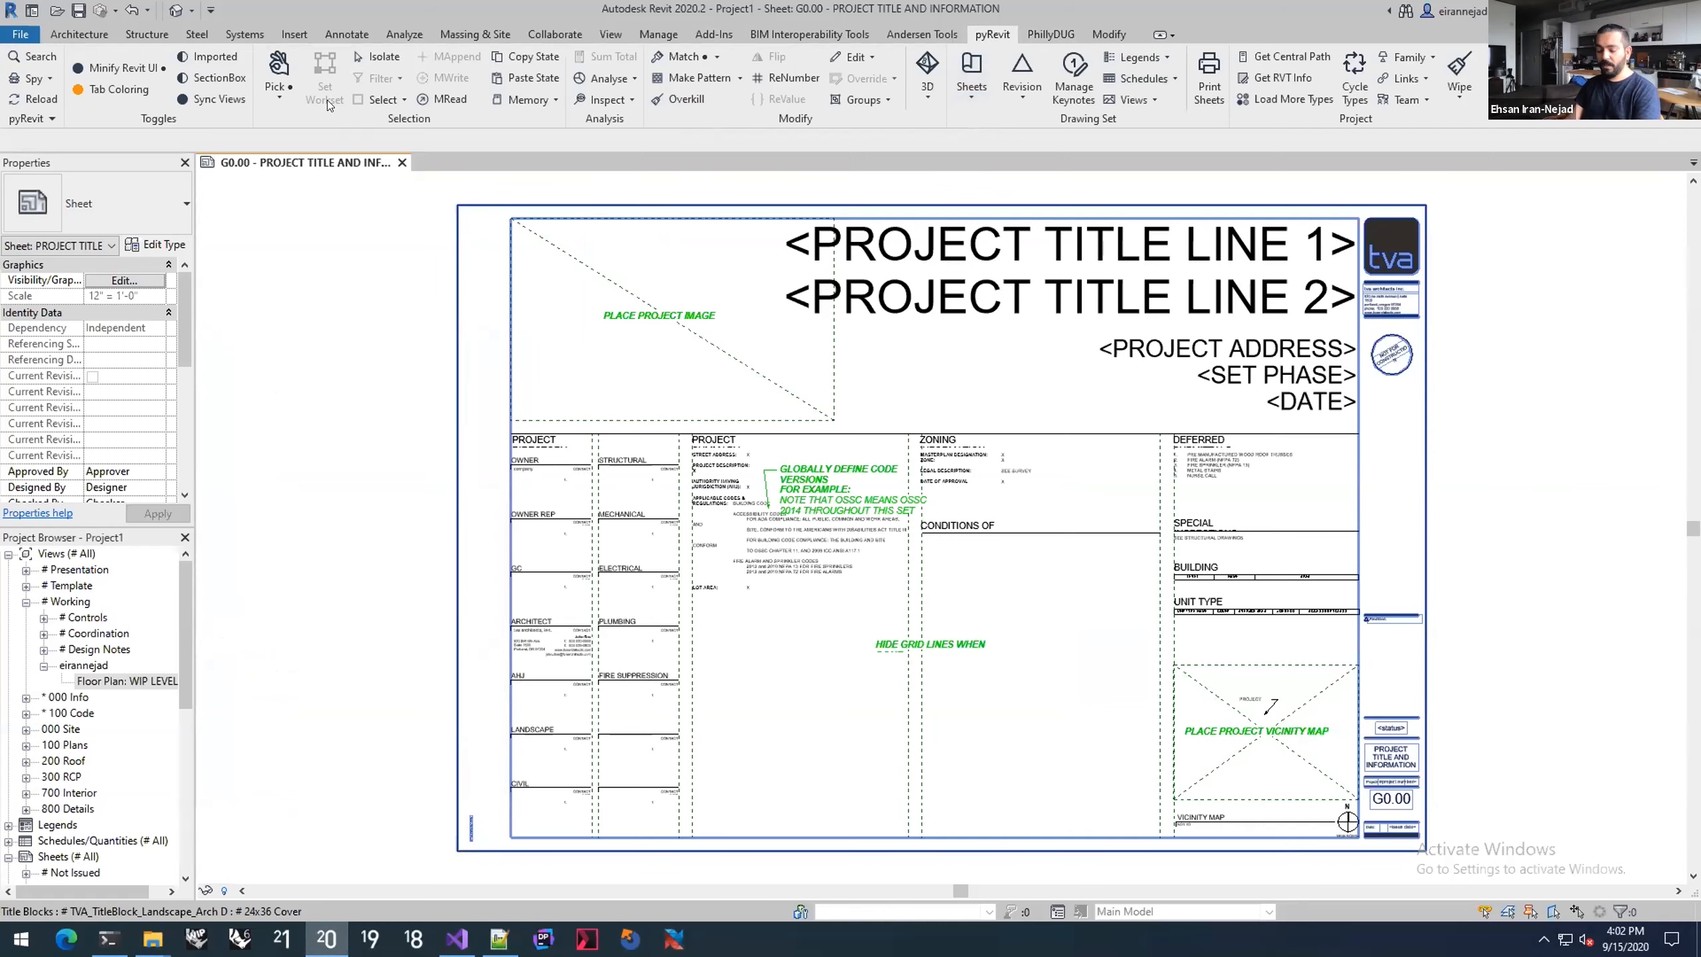
{"action": "left_click", "coordinate": [1070, 98]}
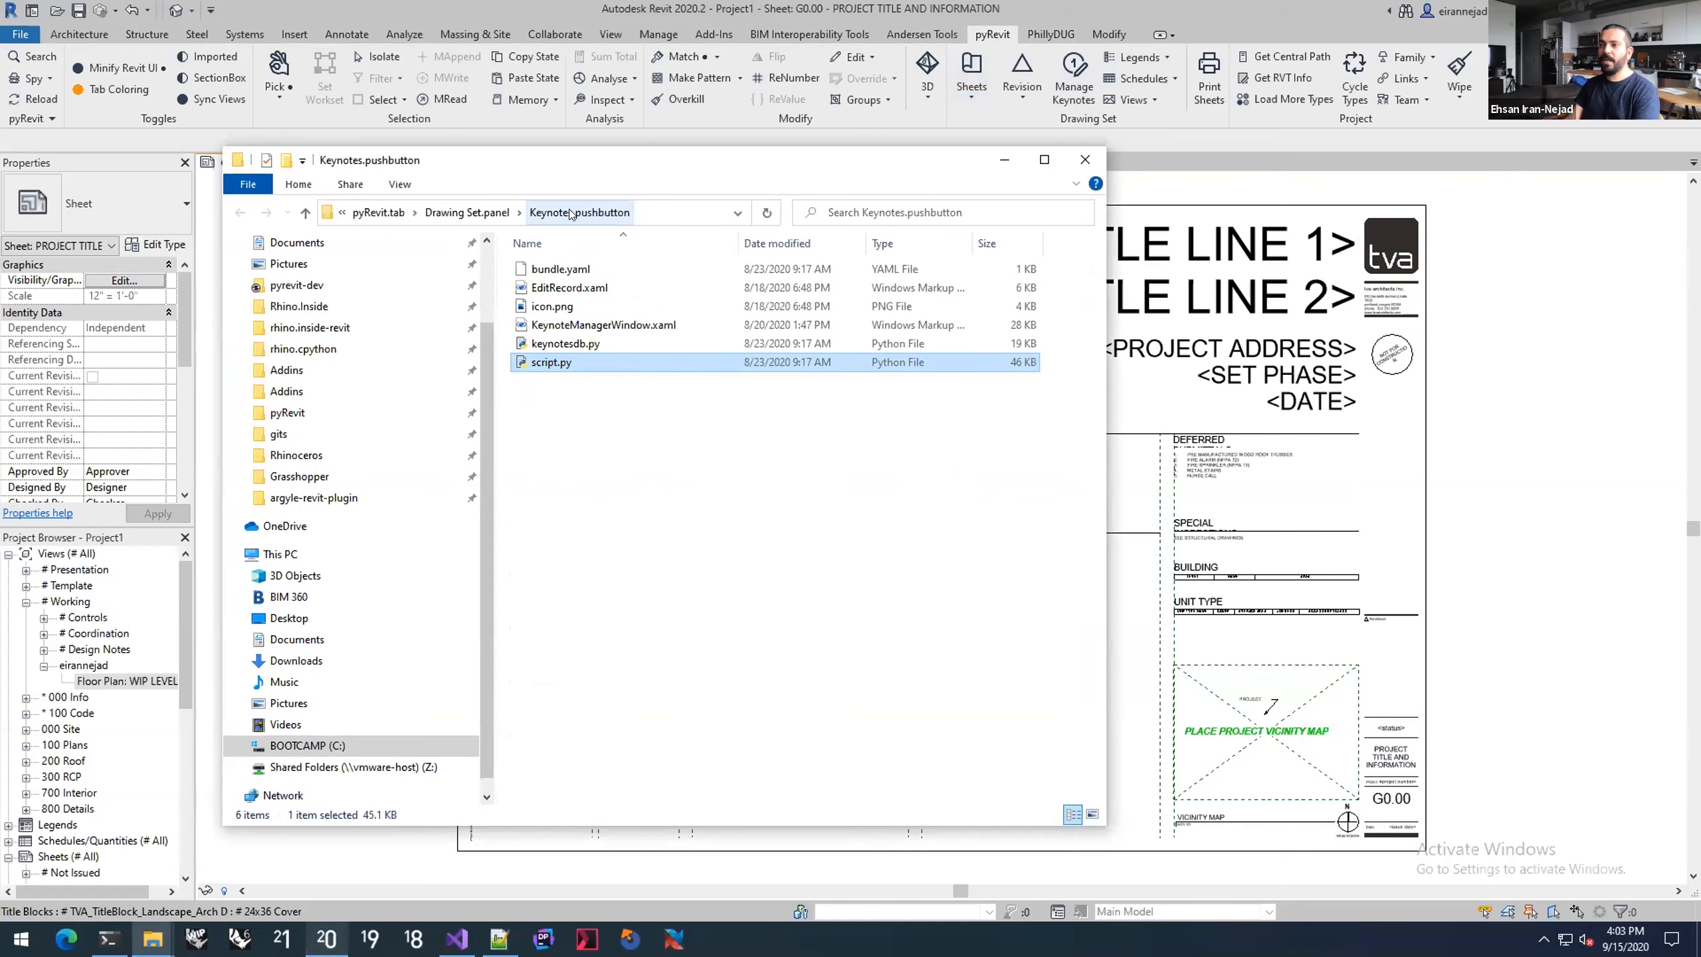
{"action": "left_click_drag", "start_coordinate": [1098, 196], "coordinate": [1551, 196]}
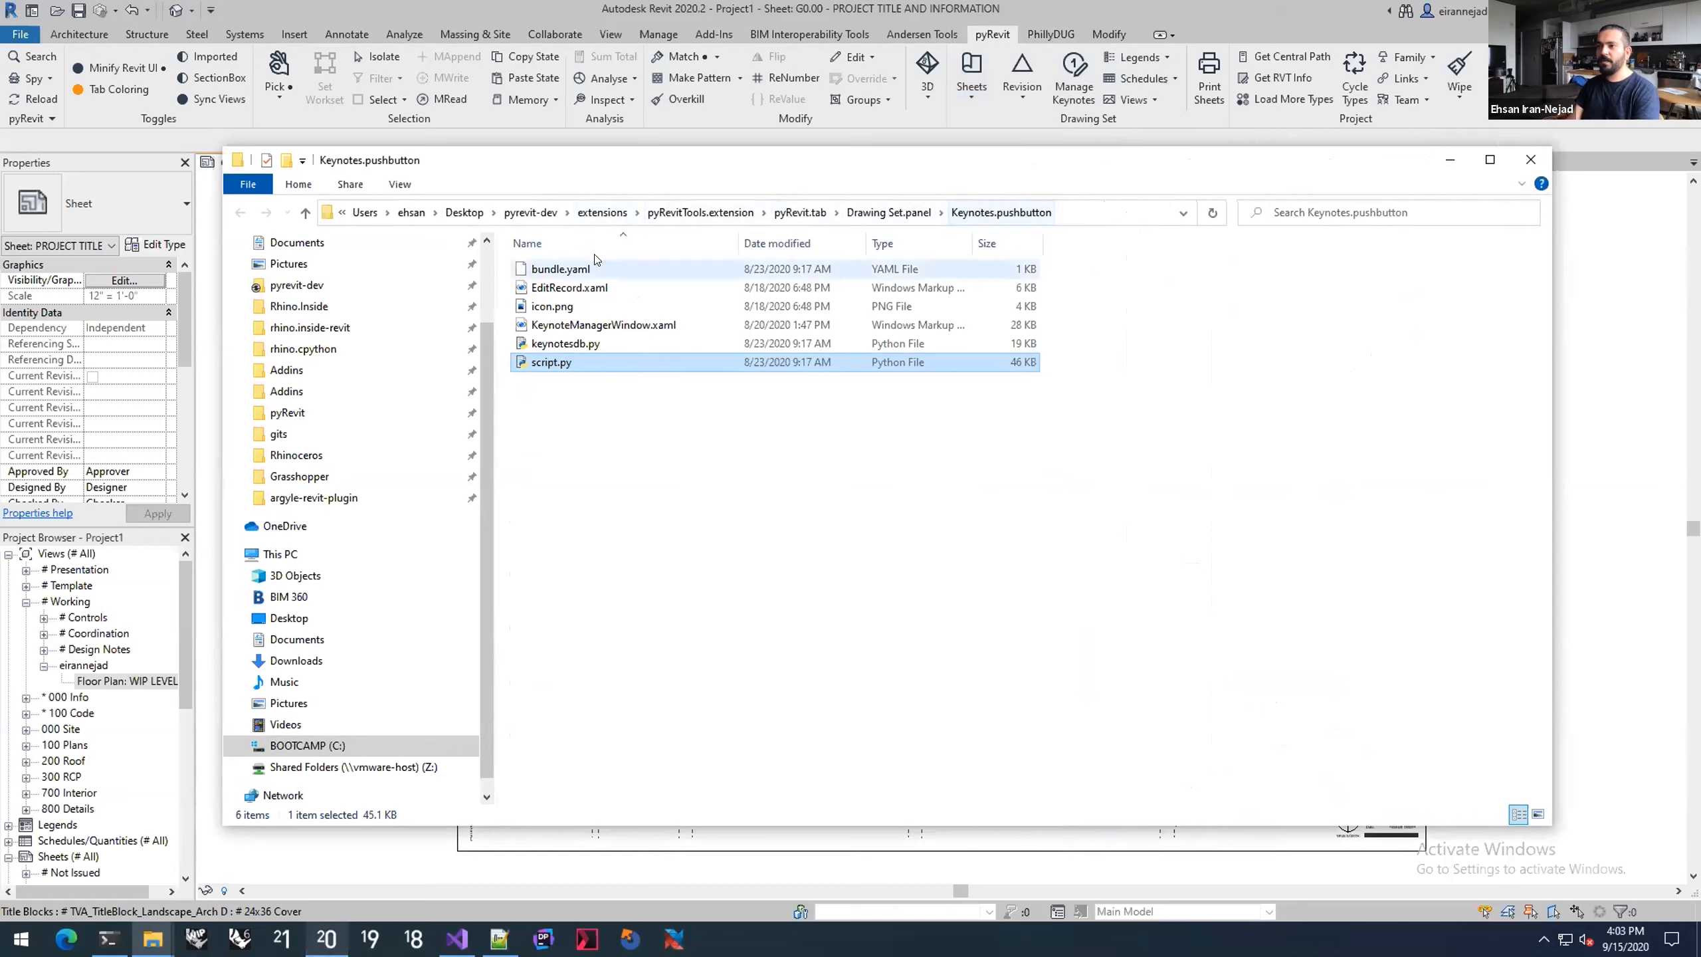
Step: Examine the Python scripts, XAML window files and icon.png inside the Keynotes.pushbutton folder
{"action": "left_click", "coordinate": [581, 363]}
{"action": "left_click", "coordinate": [549, 357]}
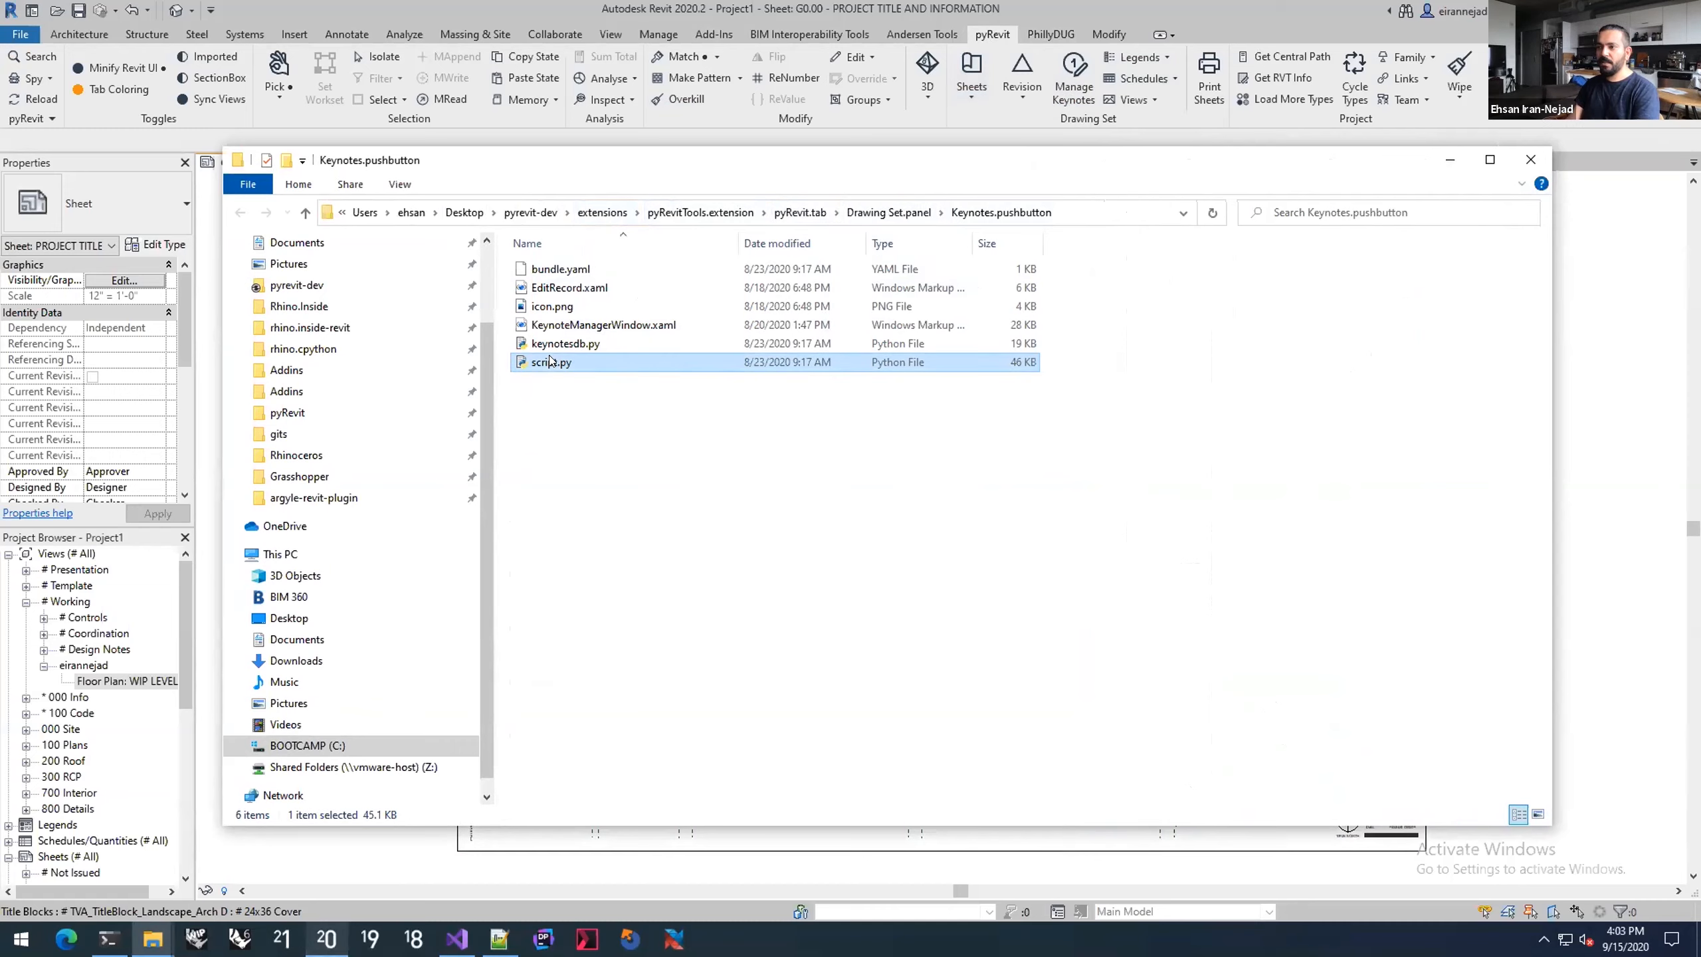
{"action": "left_click", "coordinate": [586, 344]}
{"action": "left_click", "coordinate": [623, 329]}
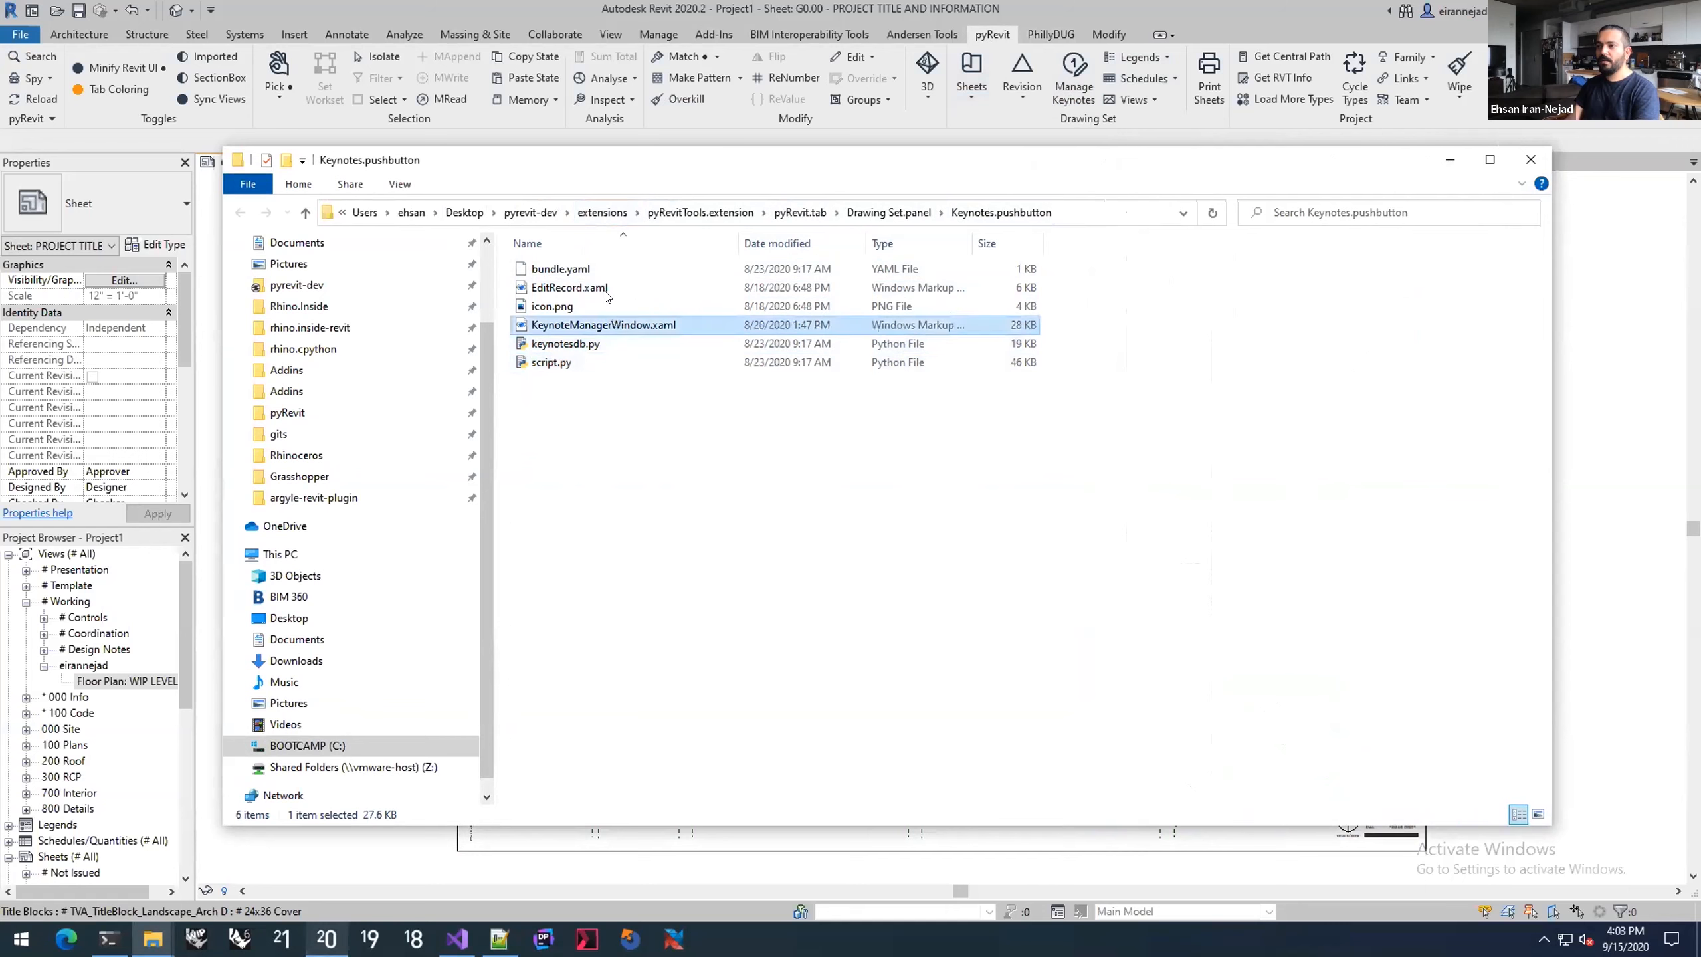
{"action": "left_click", "coordinate": [605, 288], "text": "ctrl"}
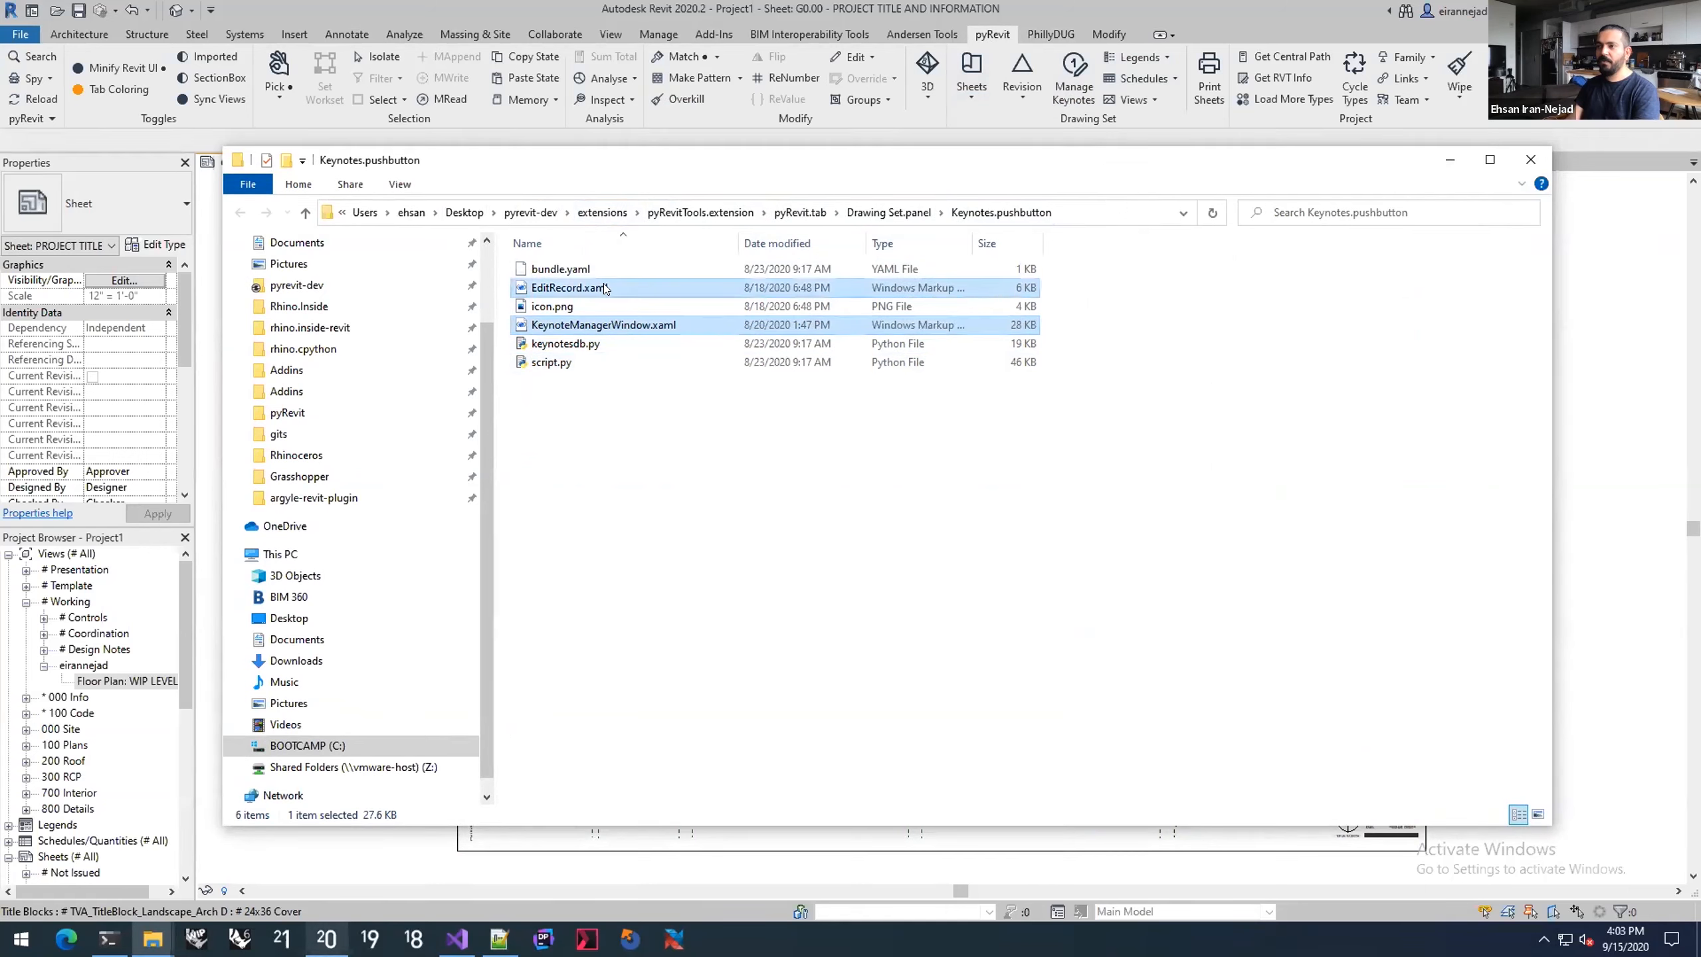
{"action": "left_click", "coordinate": [605, 306]}
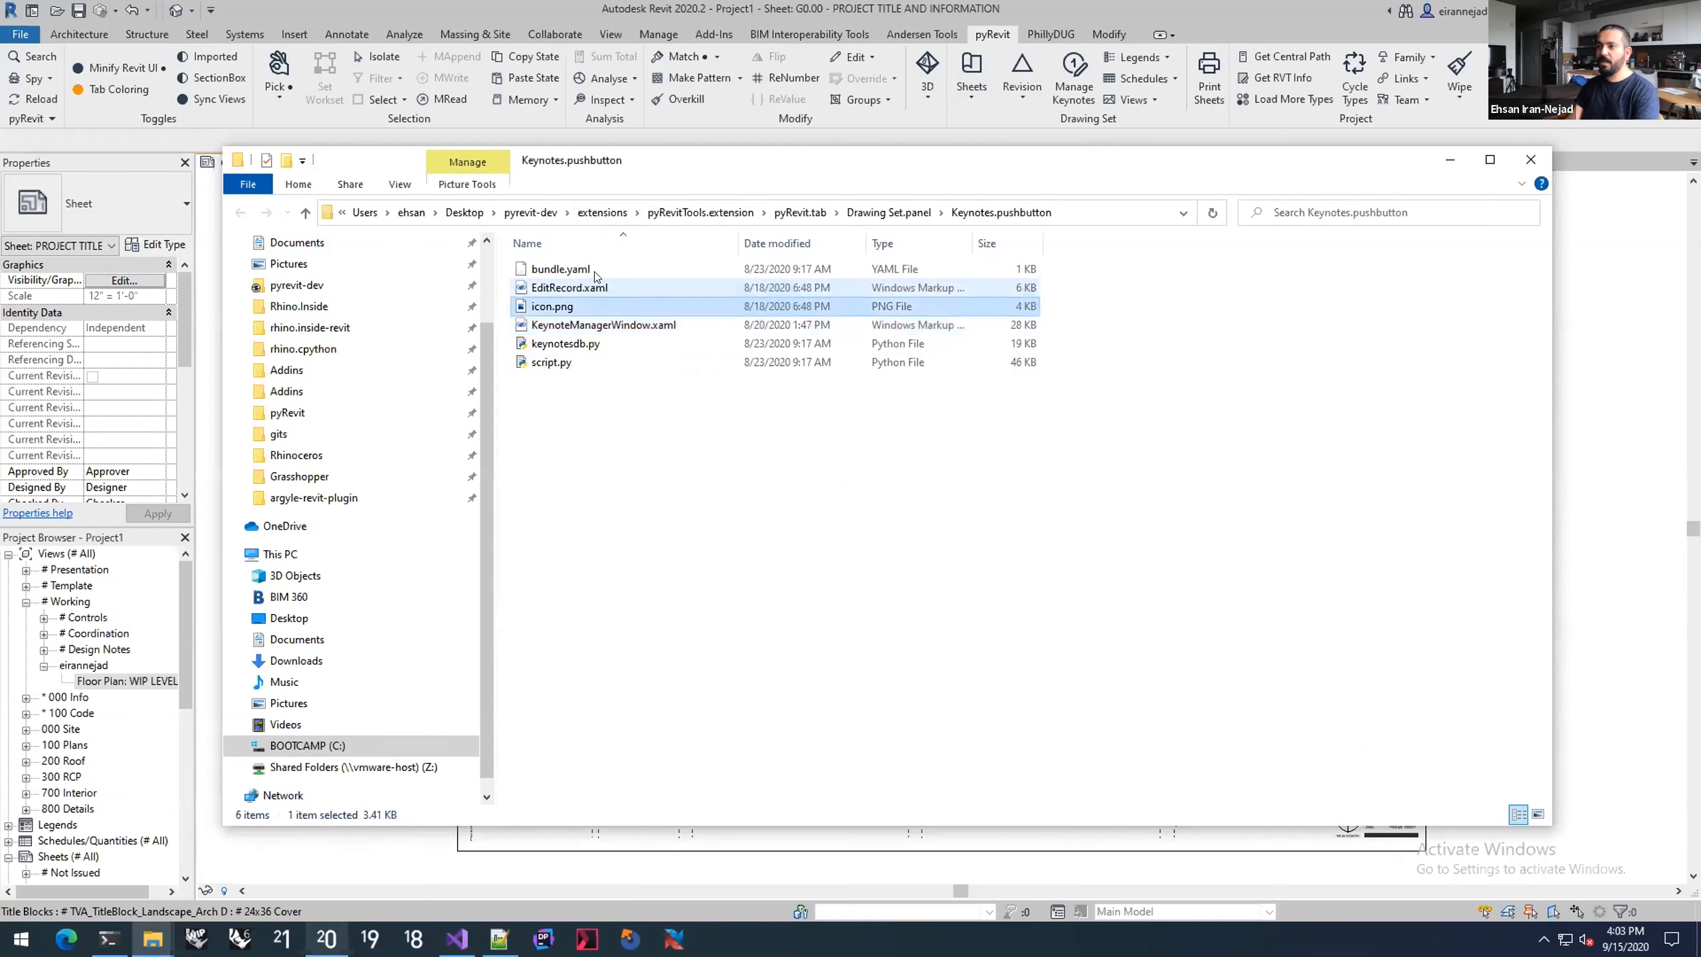
{"action": "left_click_drag", "start_coordinate": [1097, 159], "coordinate": [995, 156]}
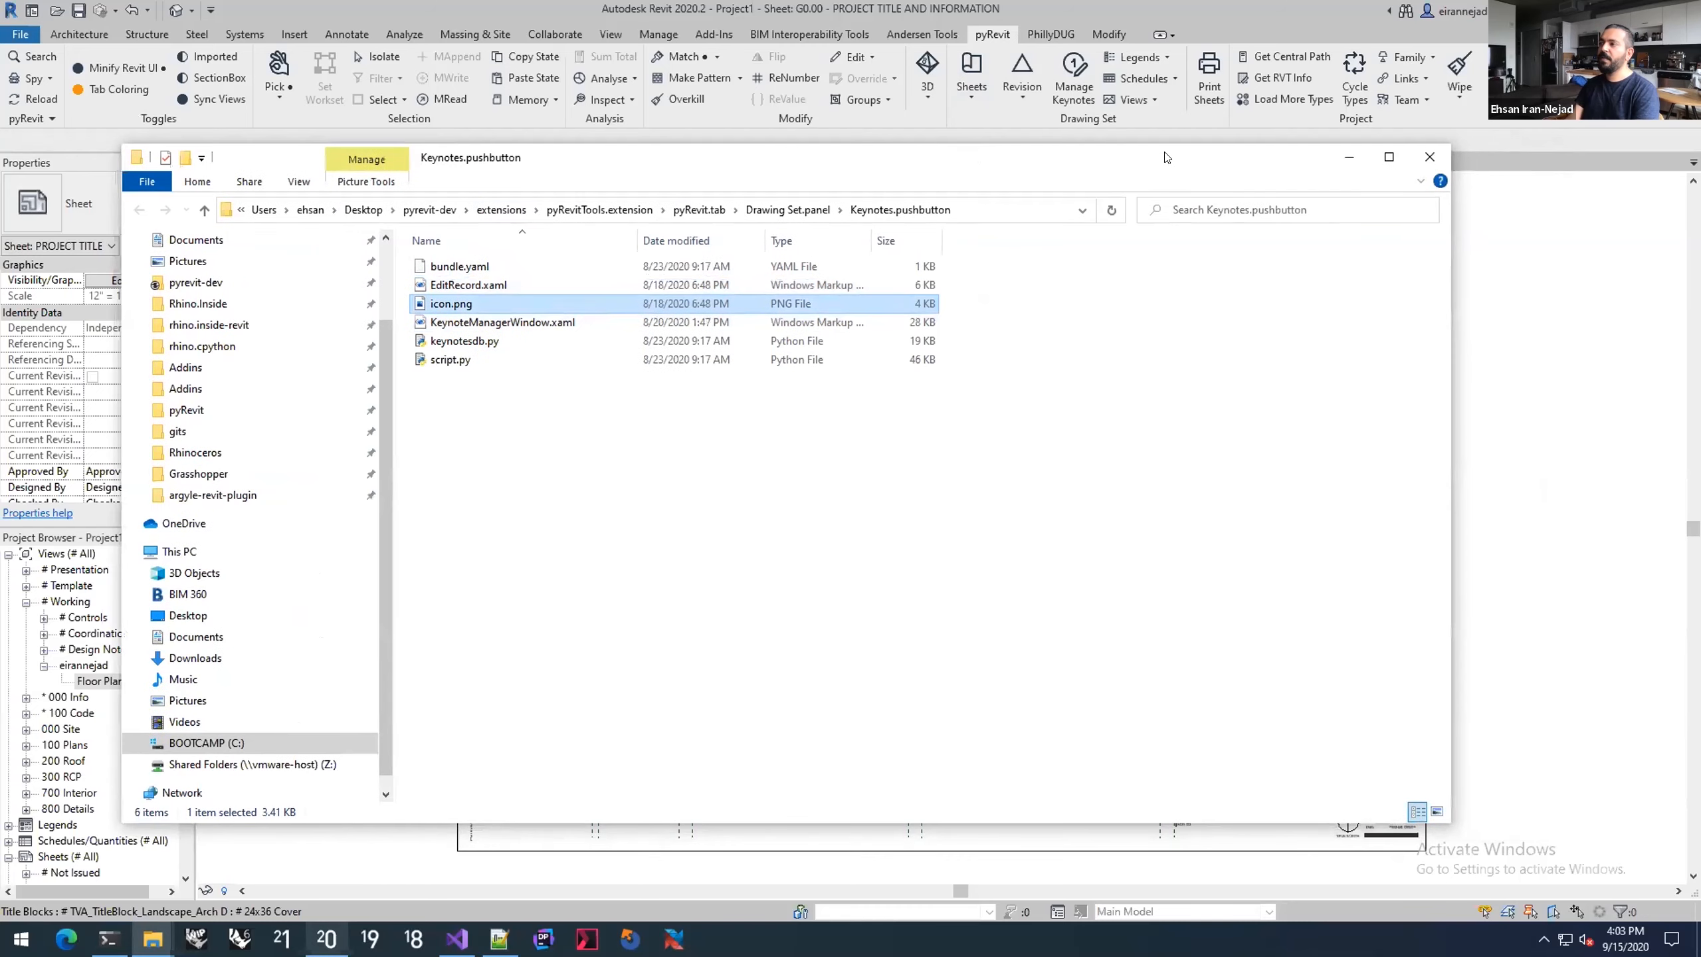
Step: Open the Keynotes script.py in Notepad++, look through its code, close the file and put away the editor and folder windows
{"action": "right_click", "coordinate": [443, 356]}
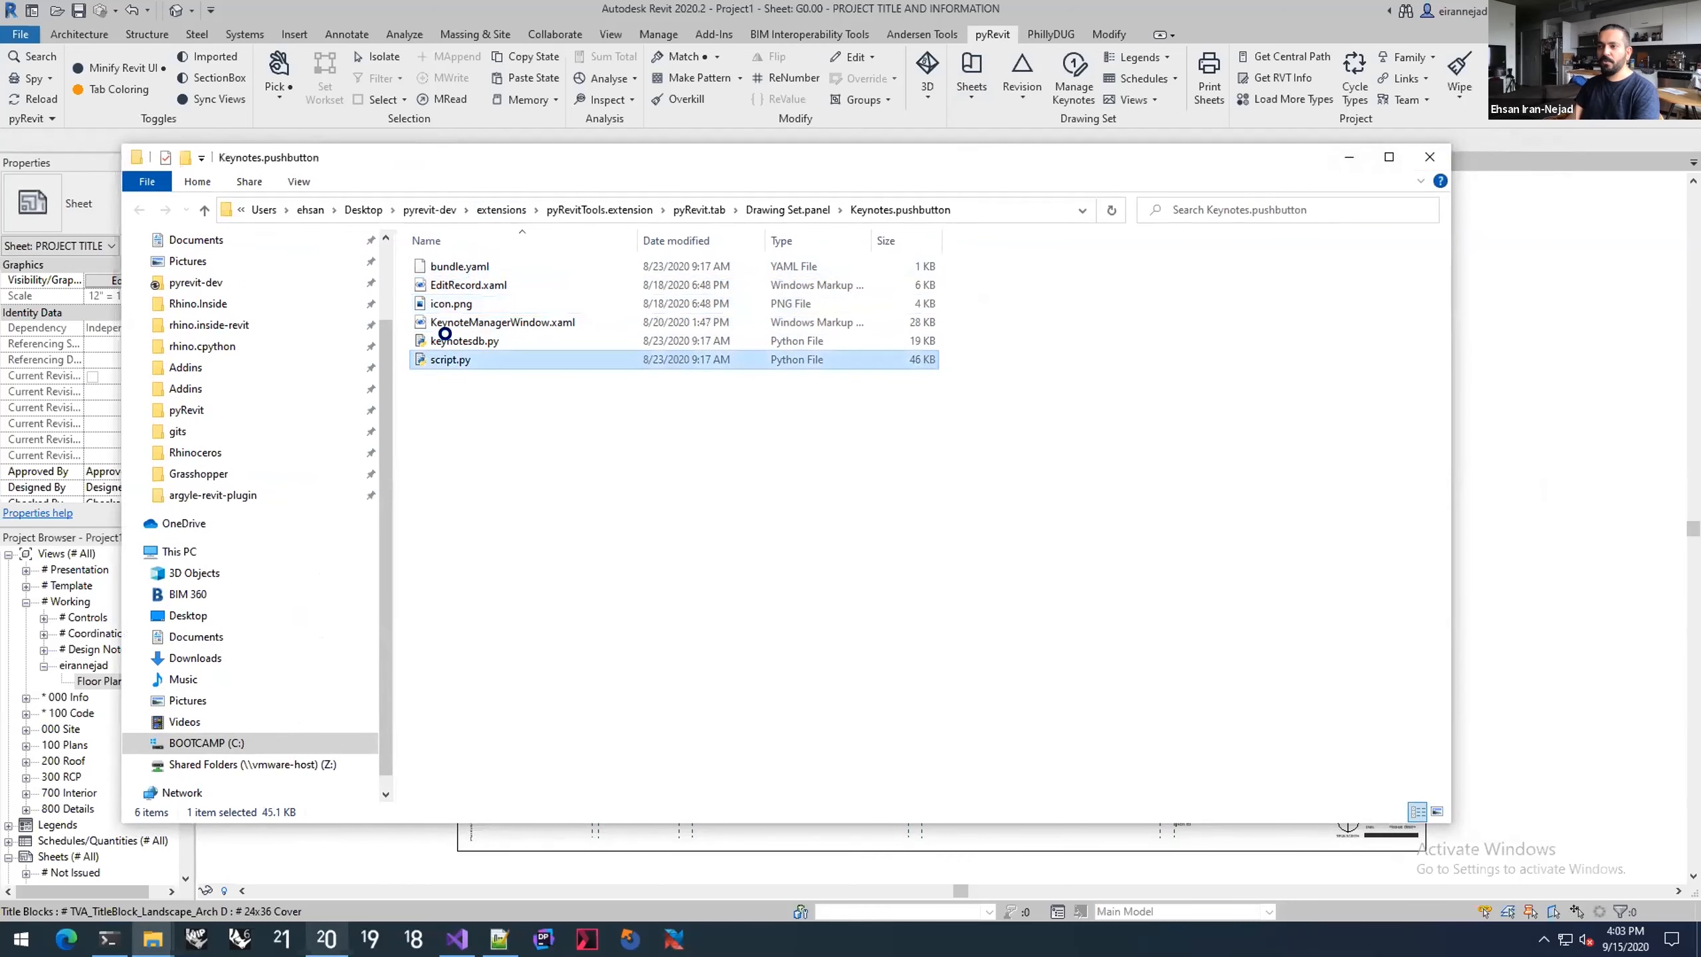
{"action": "left_click", "coordinate": [275, 468]}
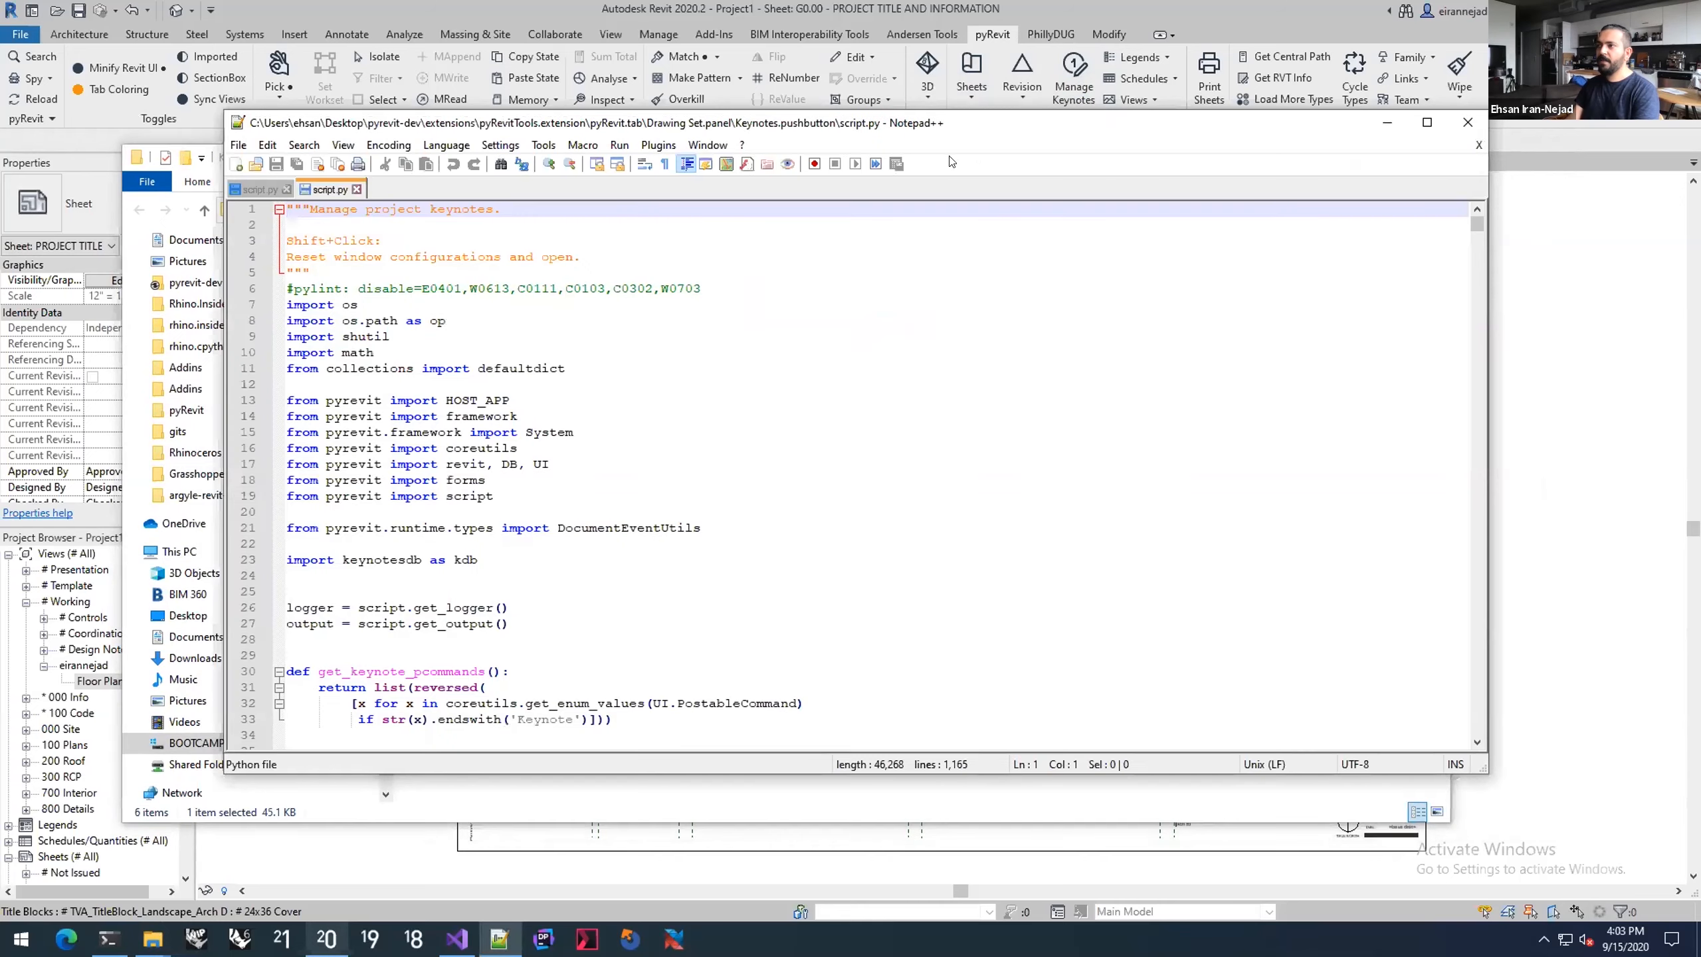
{"action": "scroll", "coordinate": [476, 340], "scroll_direction": "down", "scroll_amount": 20}
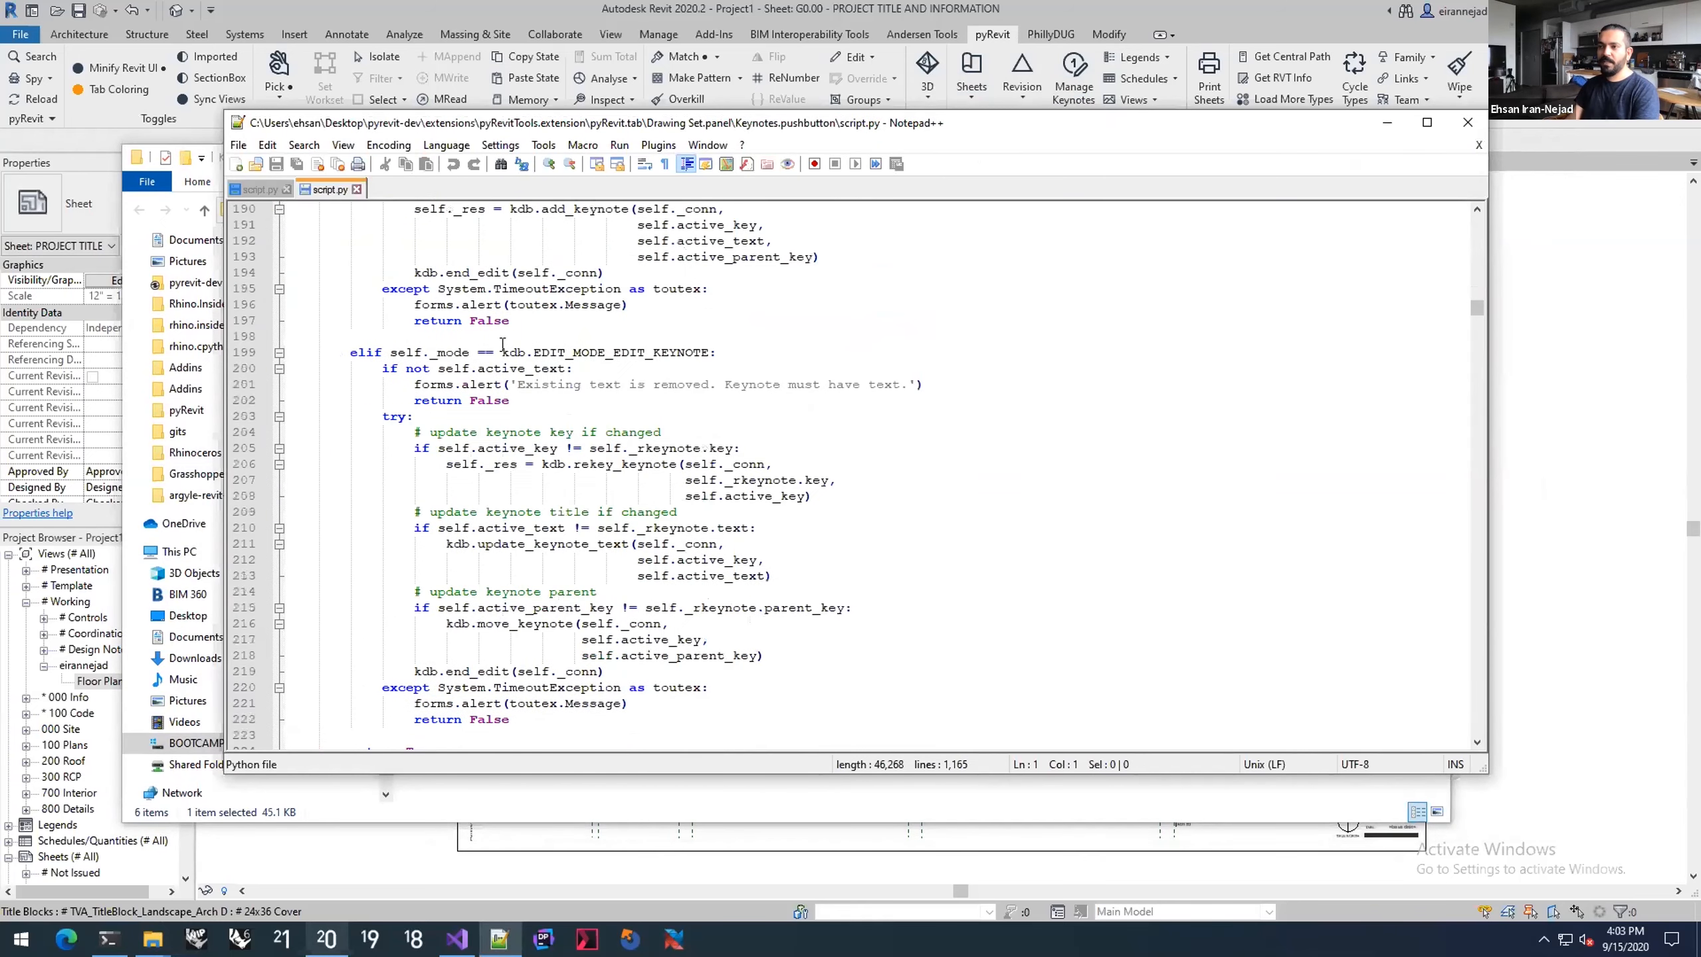
{"action": "middle_click", "coordinate": [327, 182]}
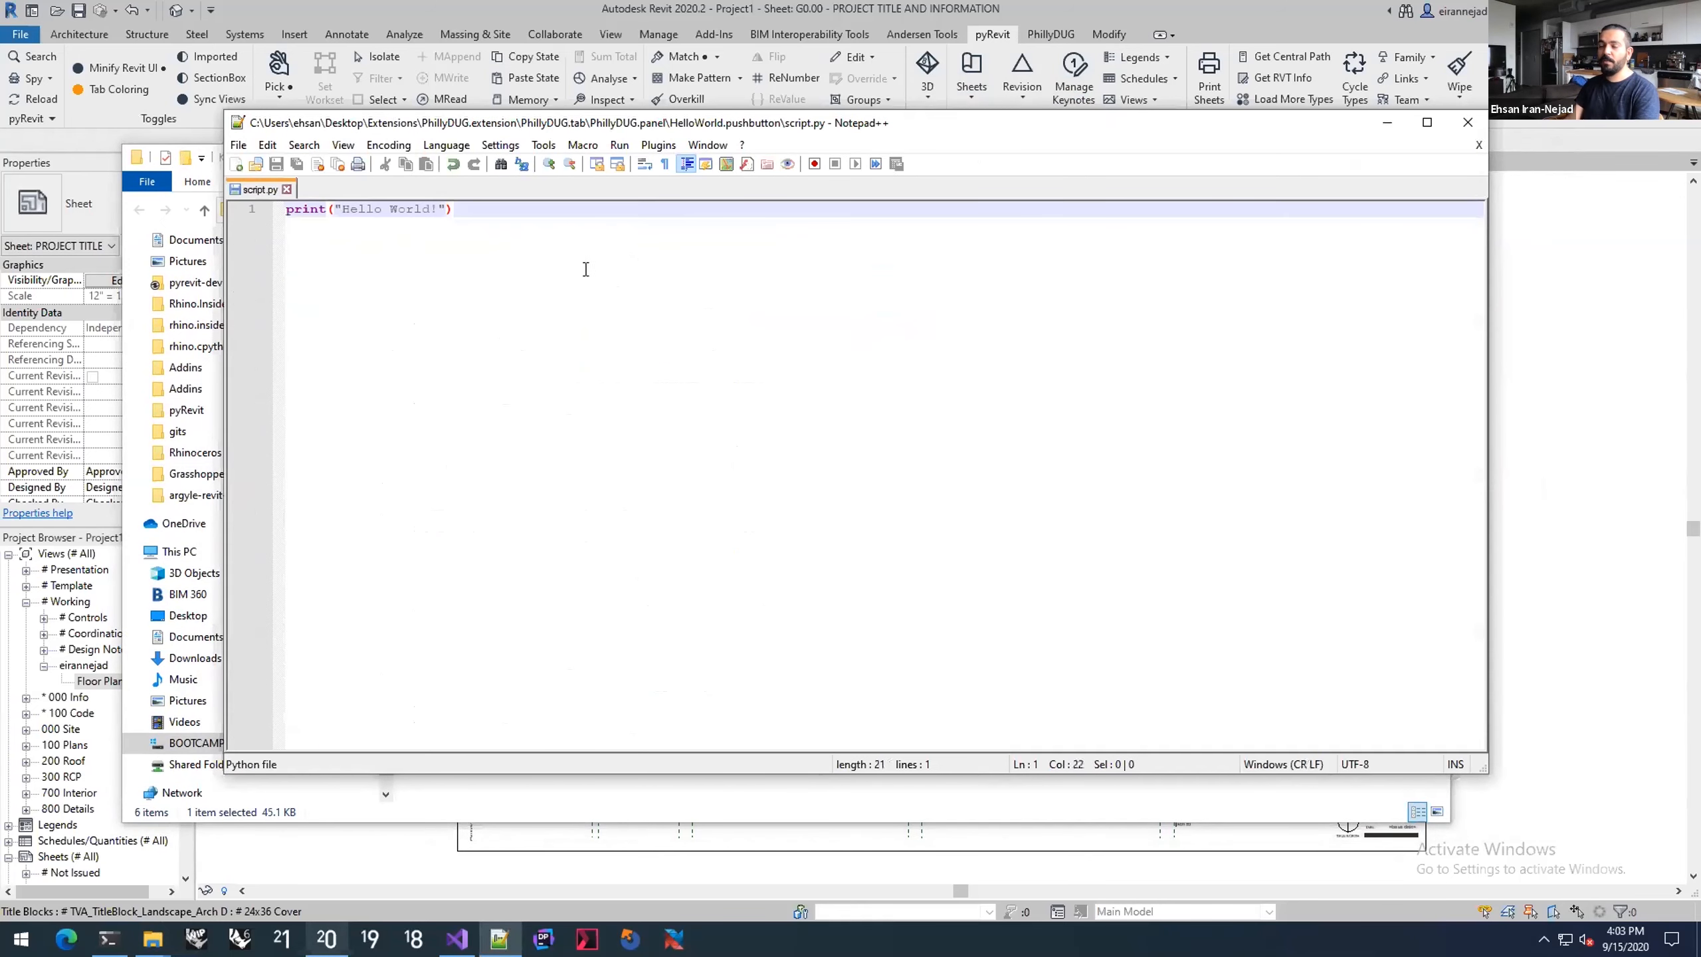
{"action": "left_click", "coordinate": [1383, 123]}
{"action": "left_click", "coordinate": [1434, 156]}
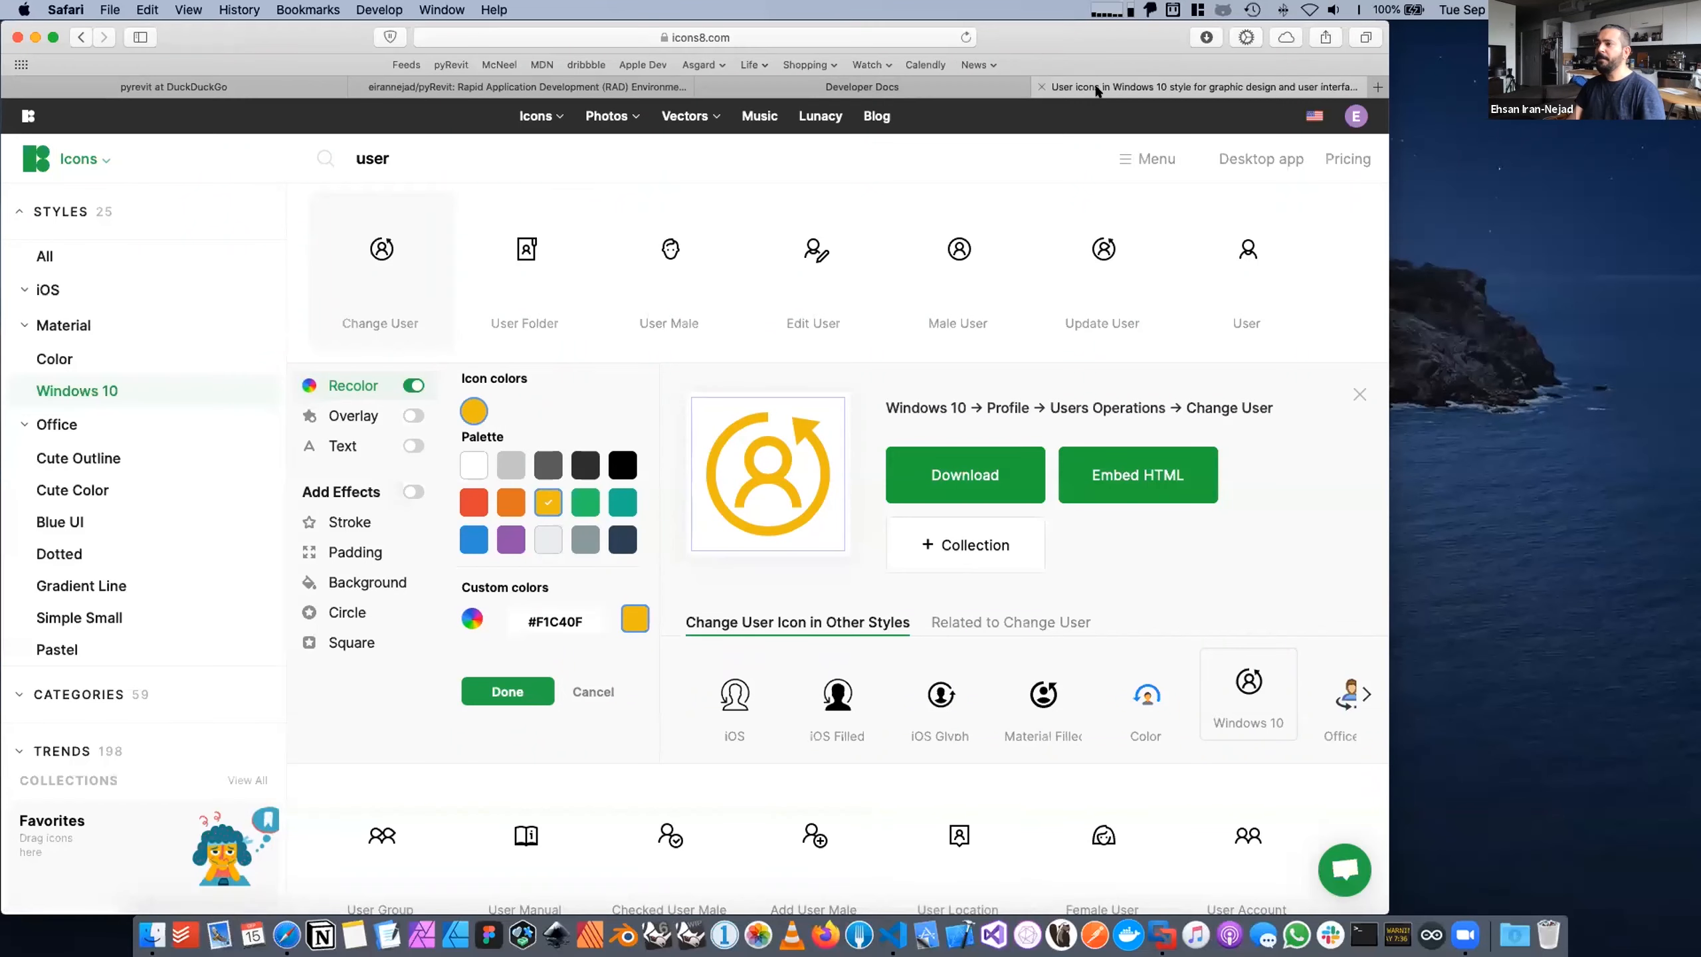
Step: In Safari, close the icons page and read the pyRevit Bundles reference in the Developer Docs
{"action": "left_click", "coordinate": [1071, 84]}
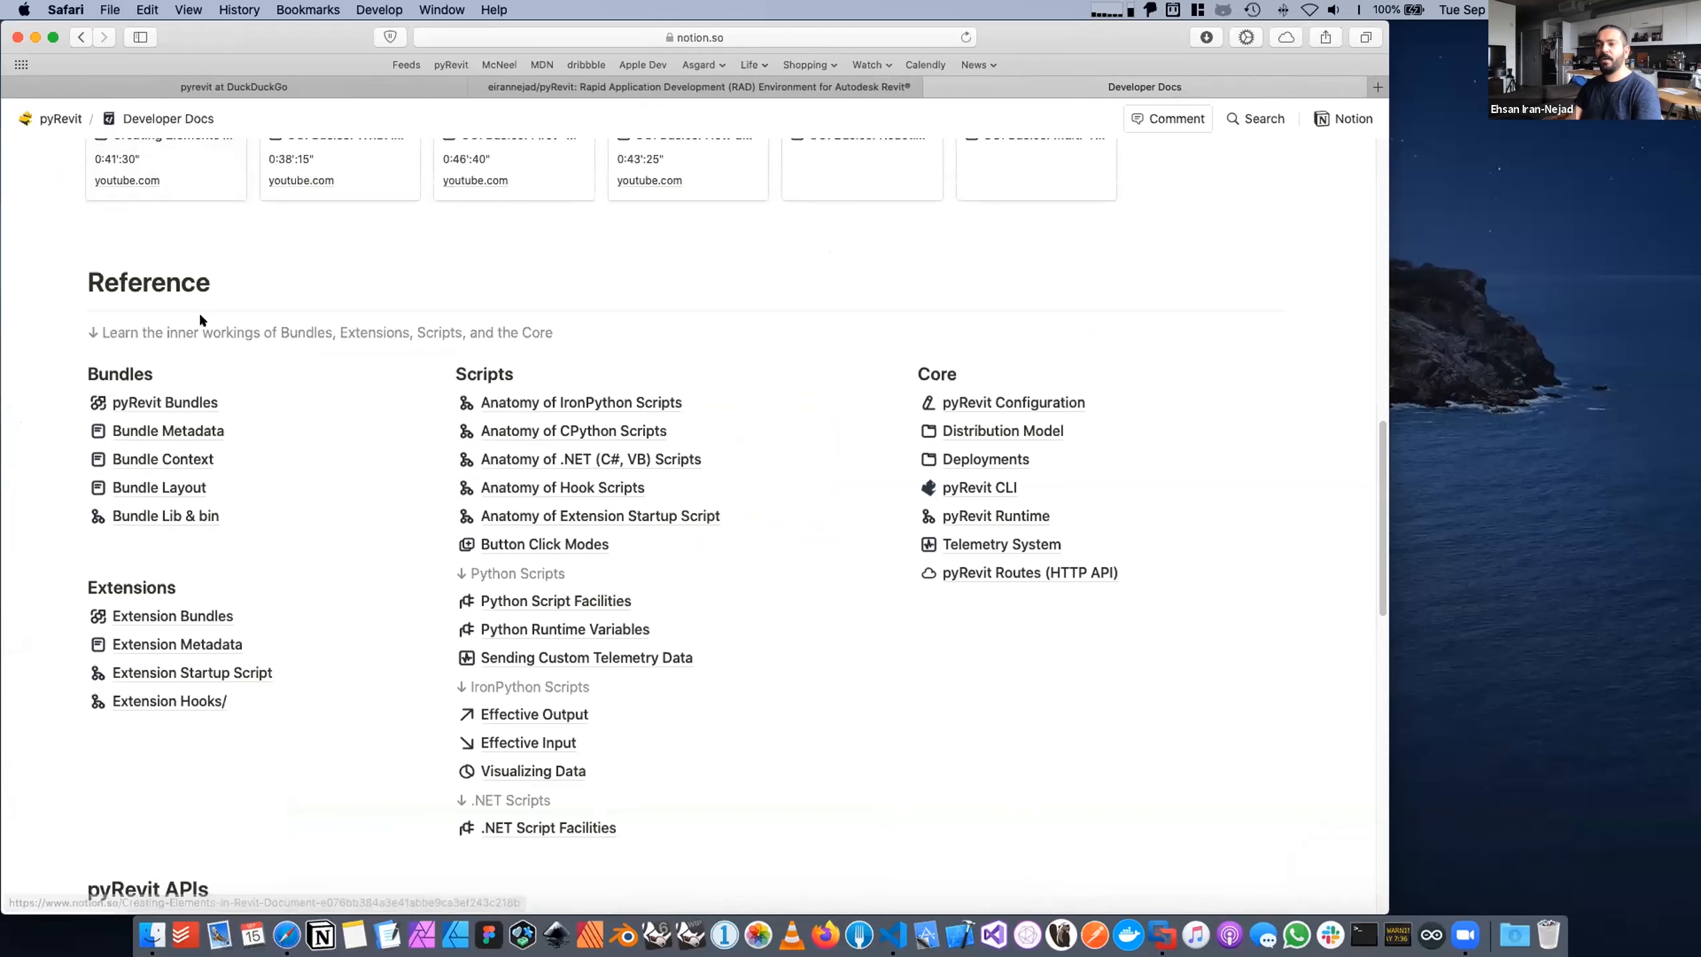
{"action": "left_click", "coordinate": [154, 401]}
{"action": "scroll", "coordinate": [229, 383], "scroll_direction": "down", "scroll_amount": 4}
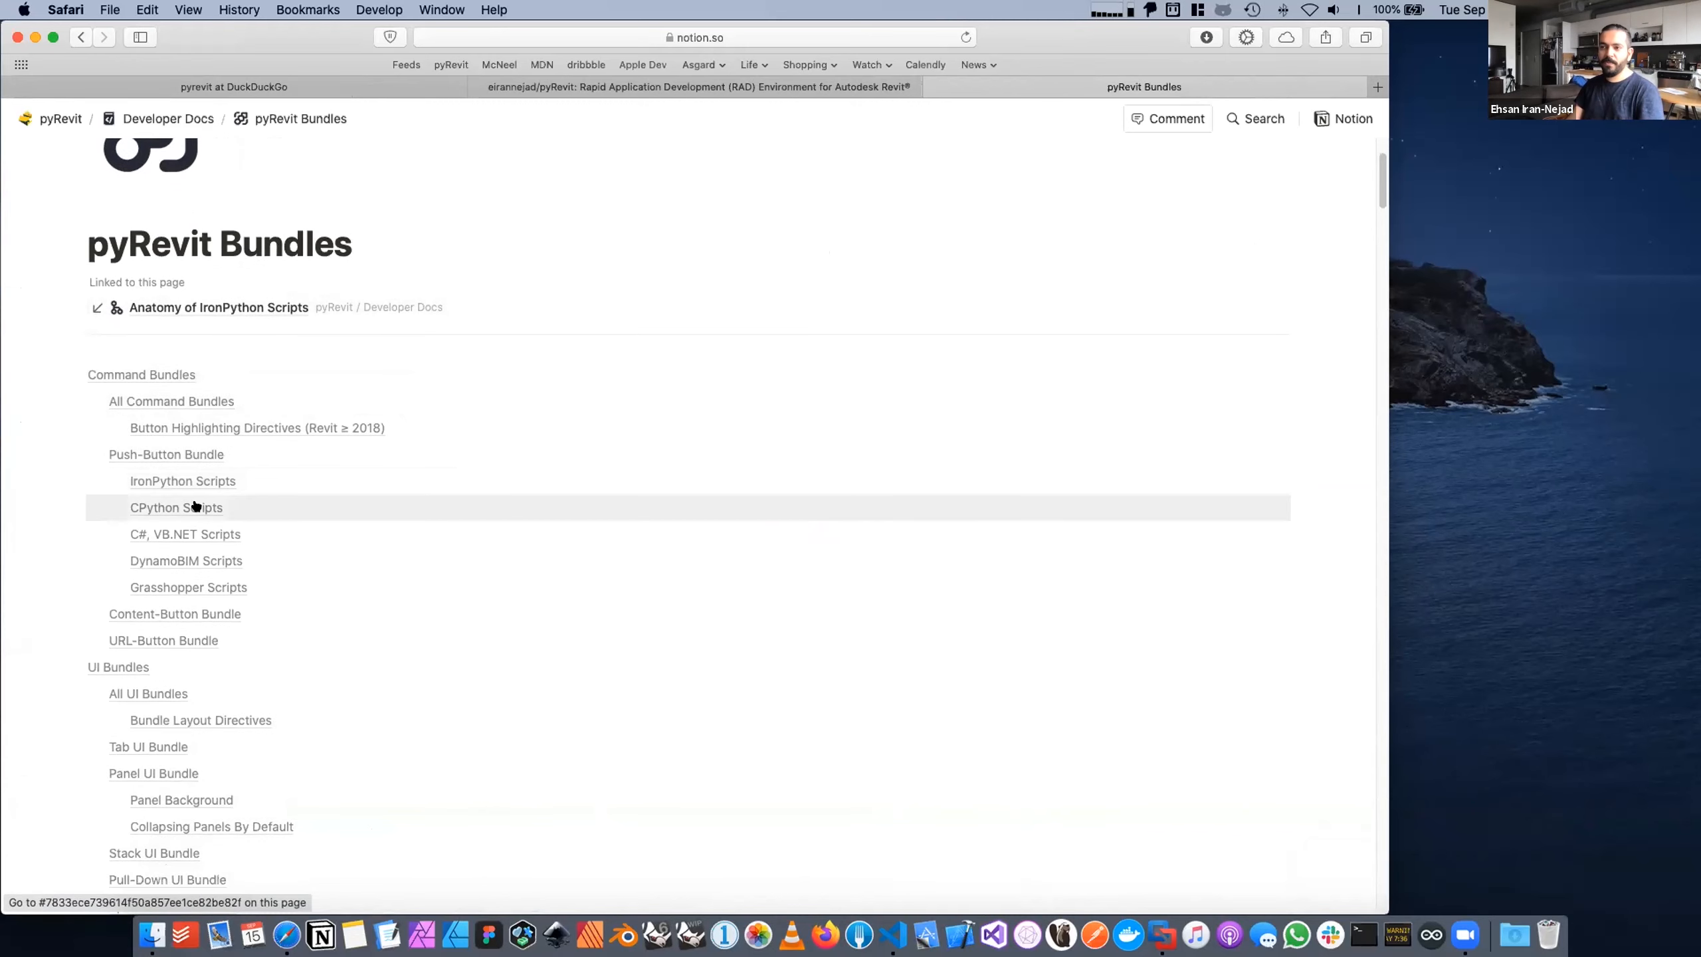
{"action": "scroll", "coordinate": [156, 455], "scroll_direction": "down", "scroll_amount": 1}
{"action": "scroll", "coordinate": [167, 482], "scroll_direction": "down", "scroll_amount": 2}
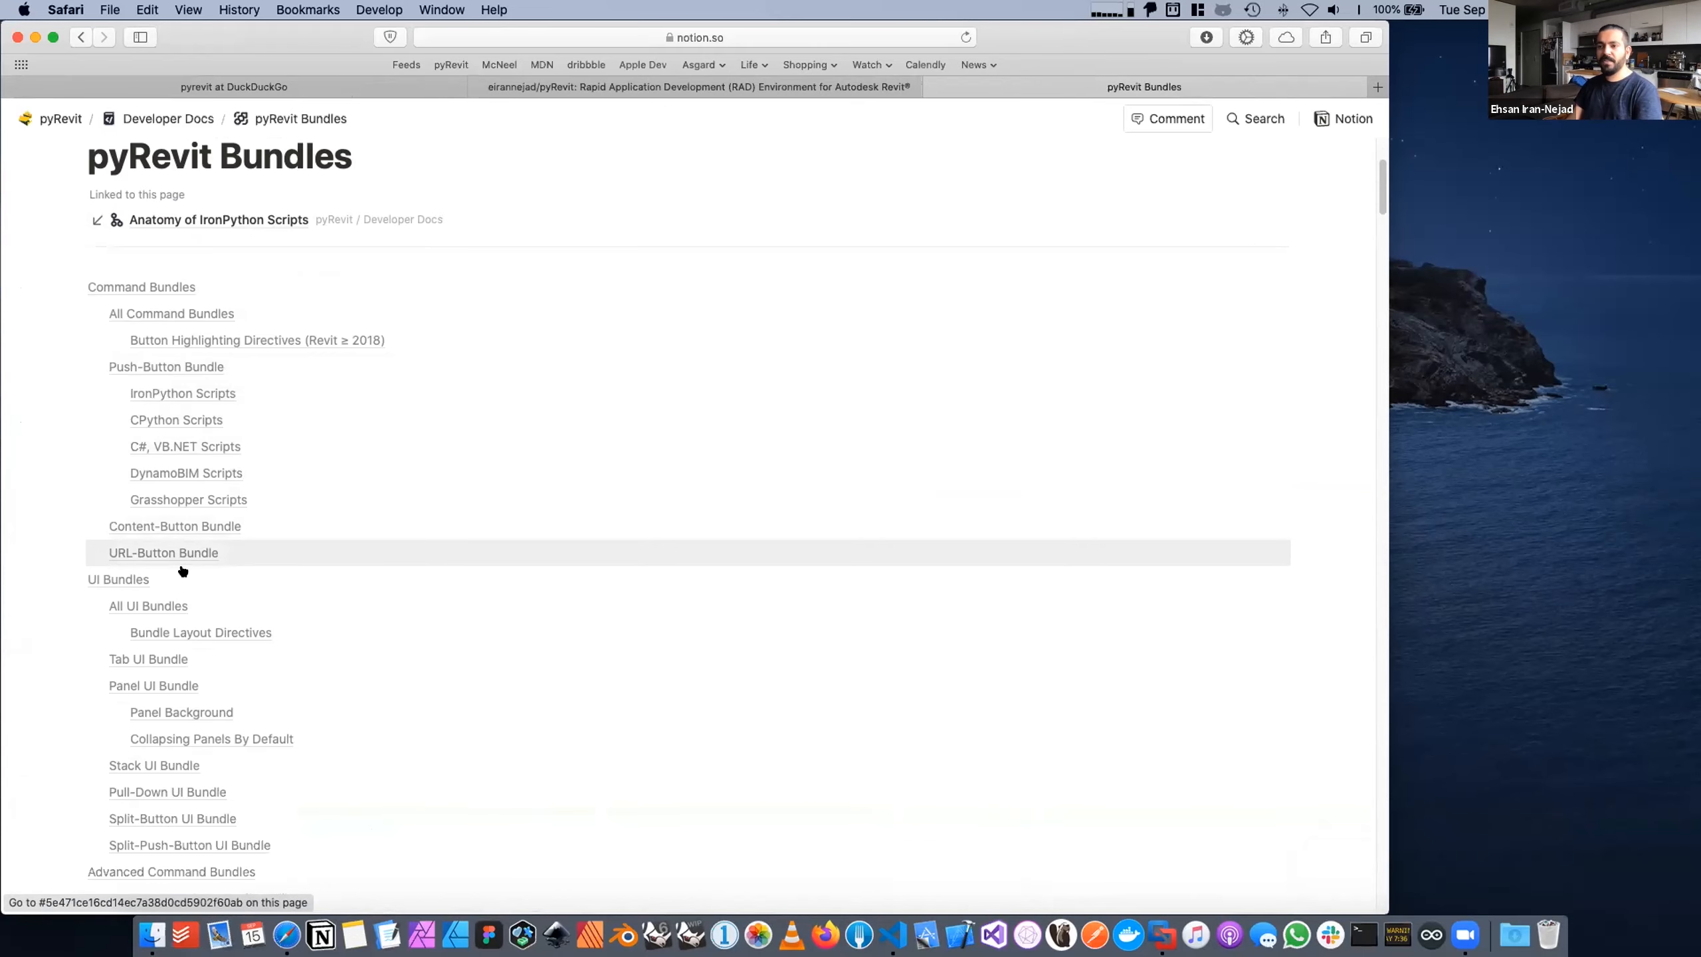
{"action": "scroll", "coordinate": [171, 580], "scroll_direction": "down", "scroll_amount": 10}
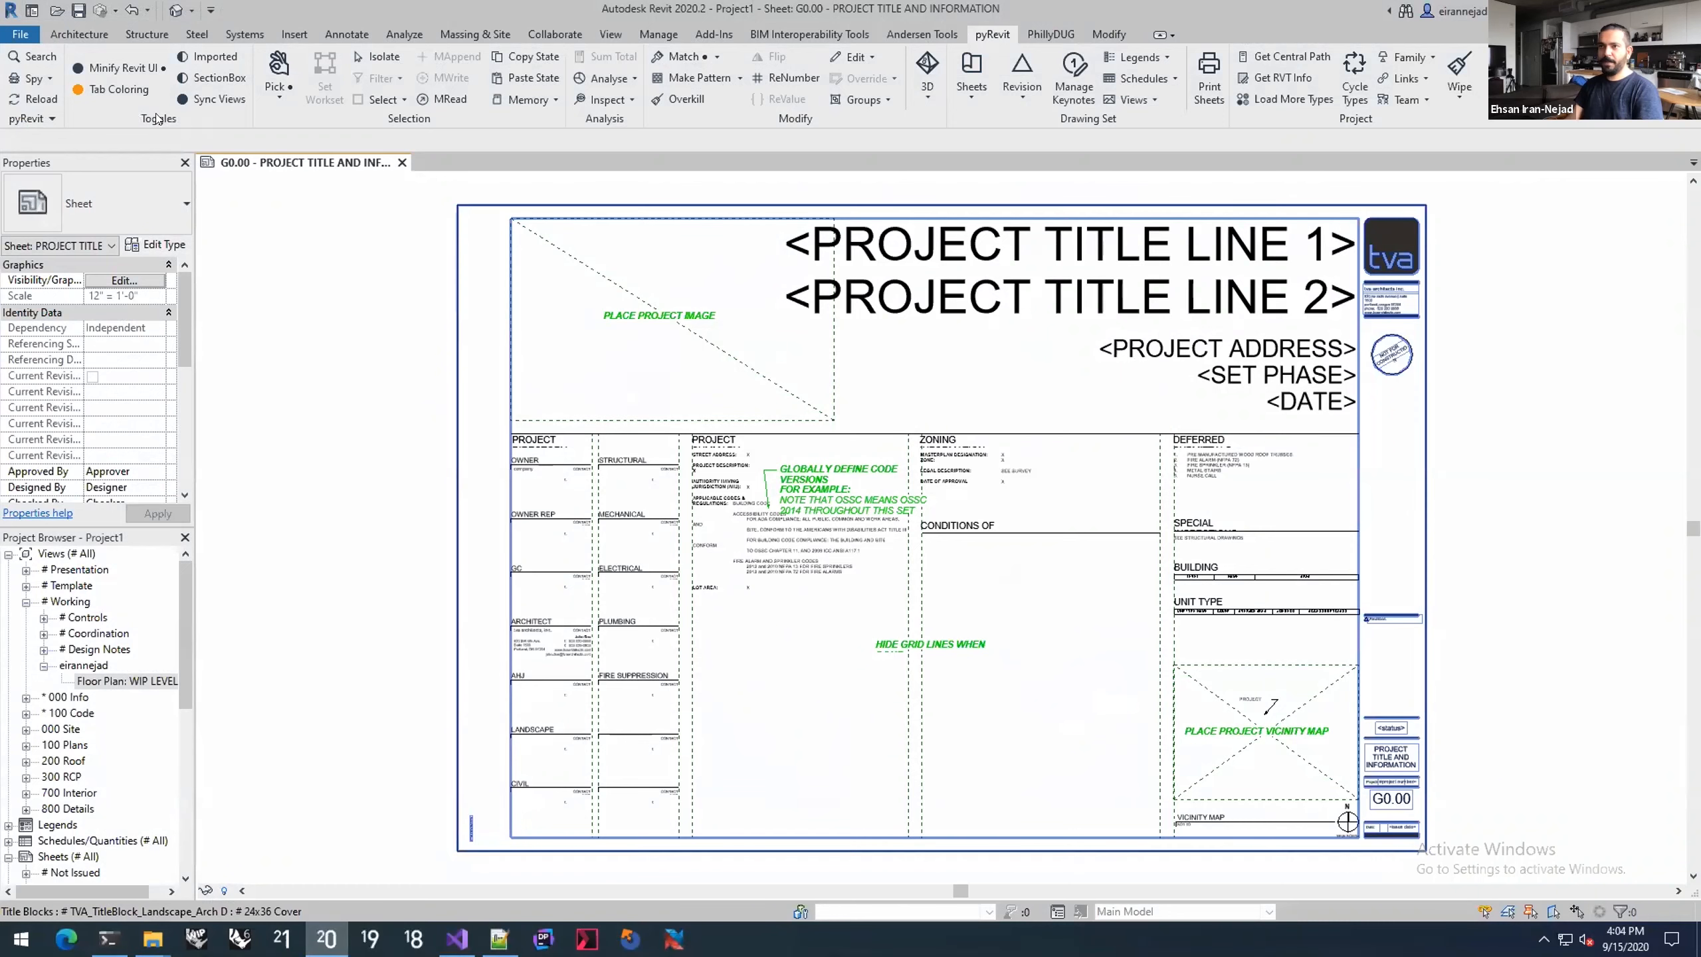
Step: Enable the pyRevitDevTools extension in the pyRevit Extension Manager
{"action": "left_click", "coordinate": [32, 118]}
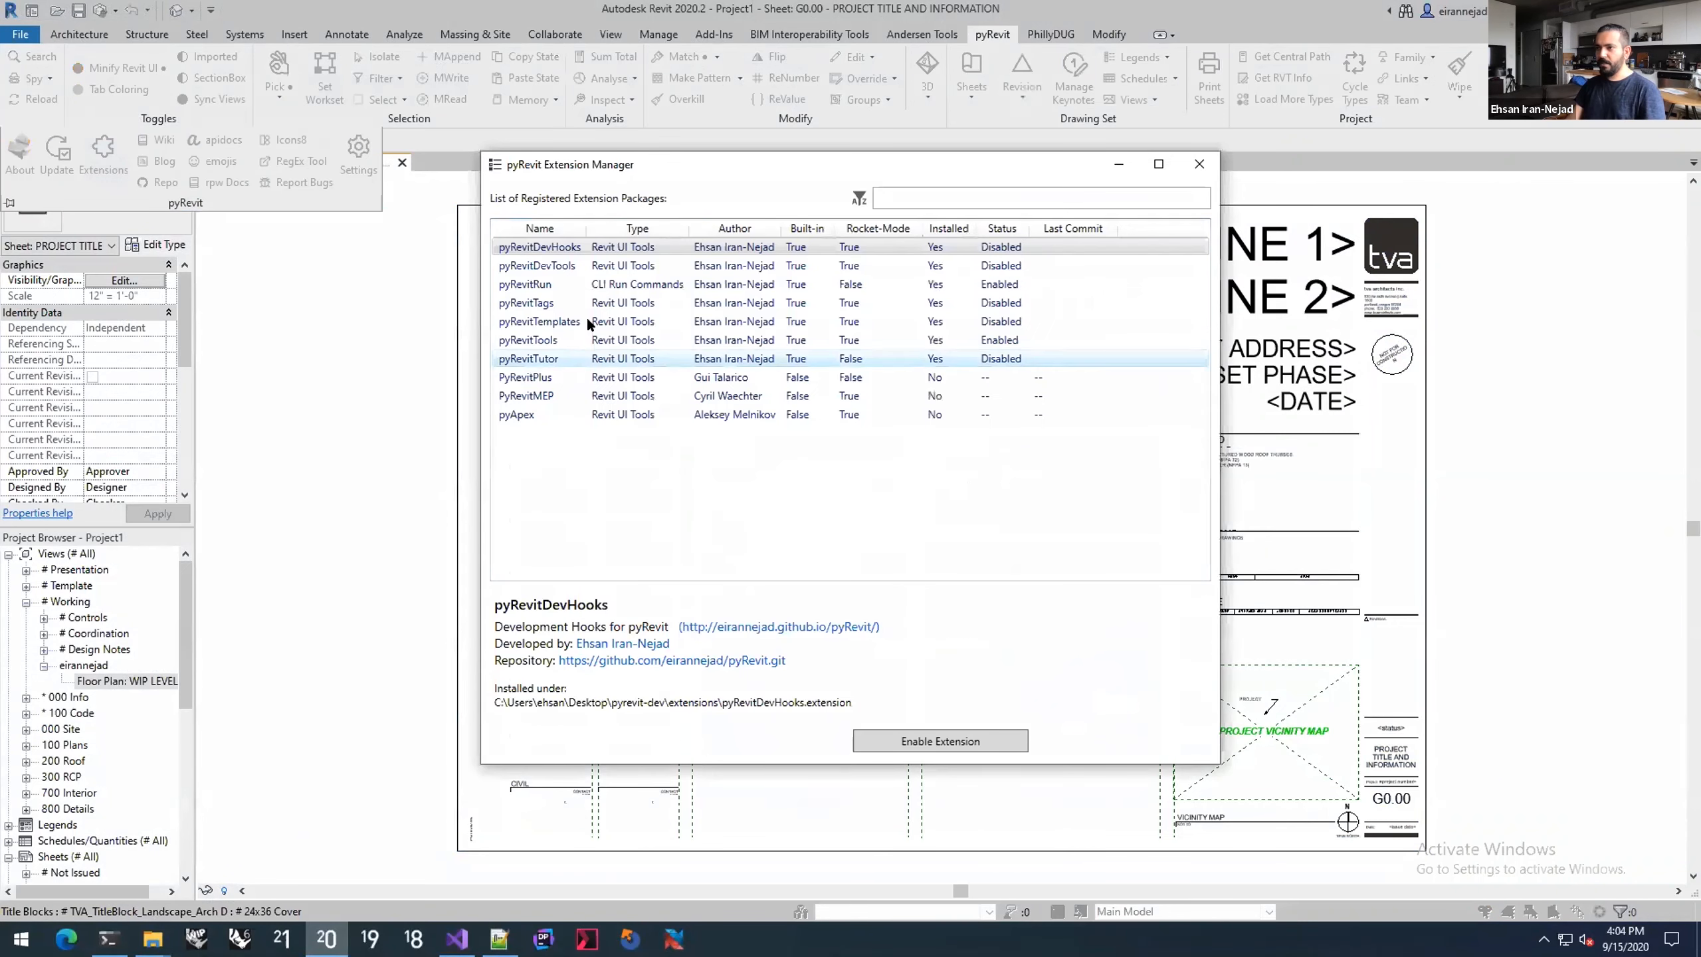
{"action": "left_click", "coordinate": [602, 265]}
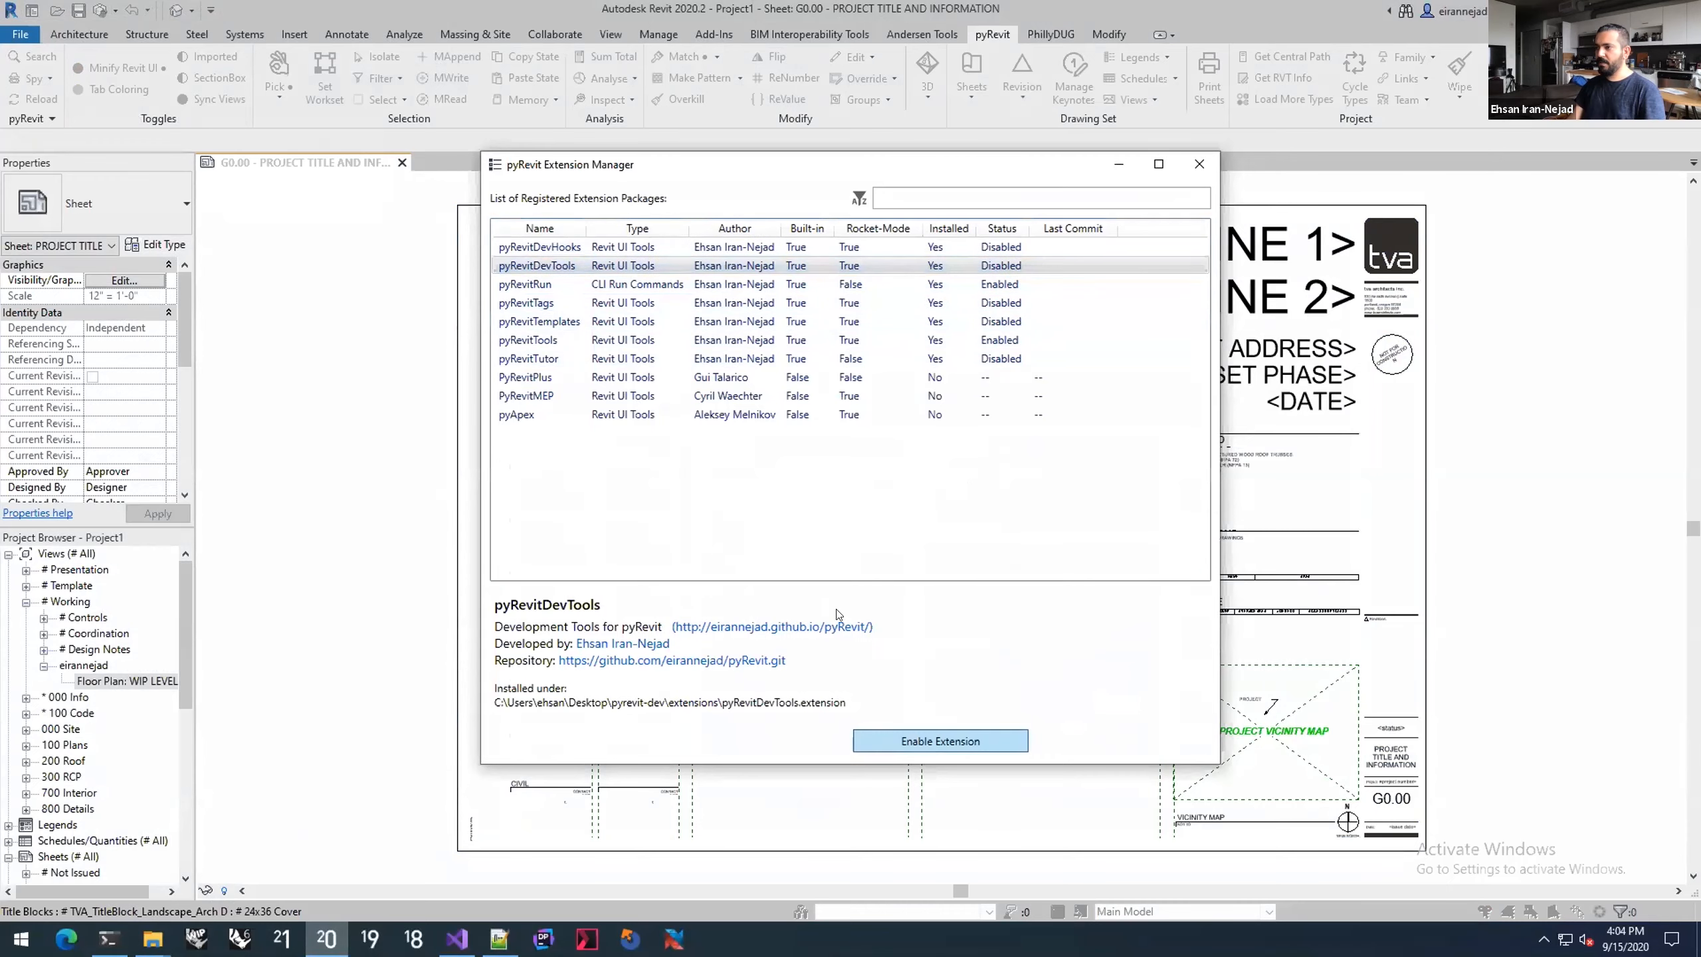
Step: Switch to Safari and skim the pyRevit Bundles page from the command bundle types through to UI Bundles
{"action": "key", "text": "ctrl+Left"}
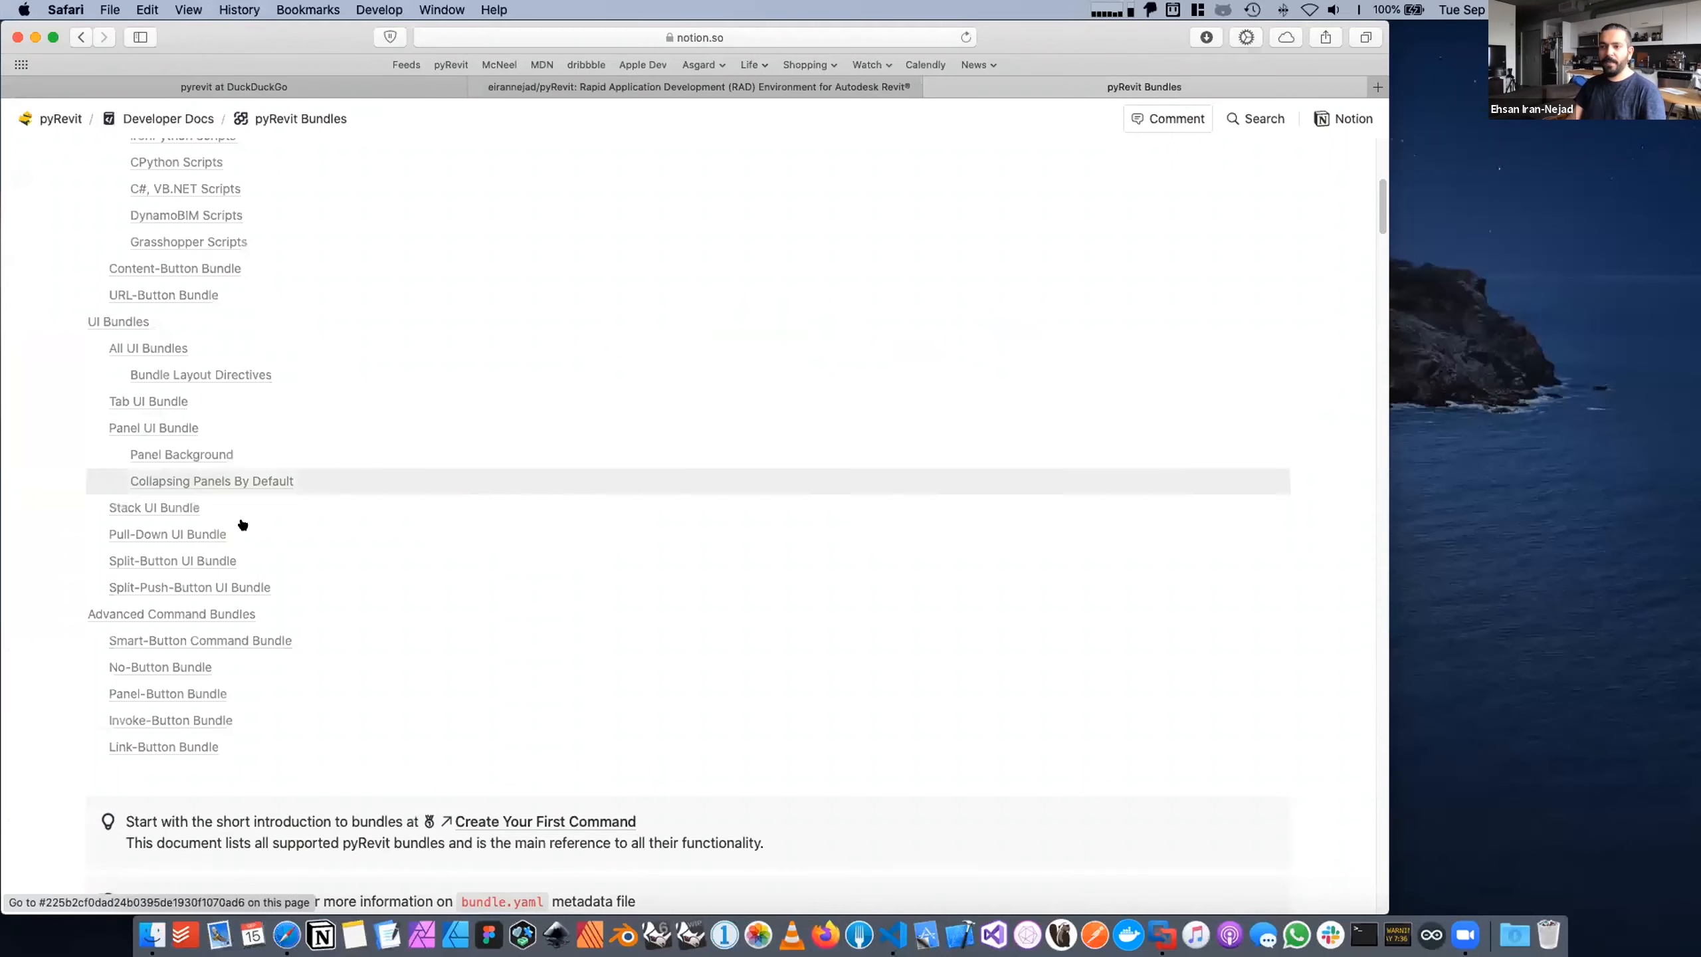
{"action": "scroll", "coordinate": [243, 525], "scroll_direction": "down", "scroll_amount": 12}
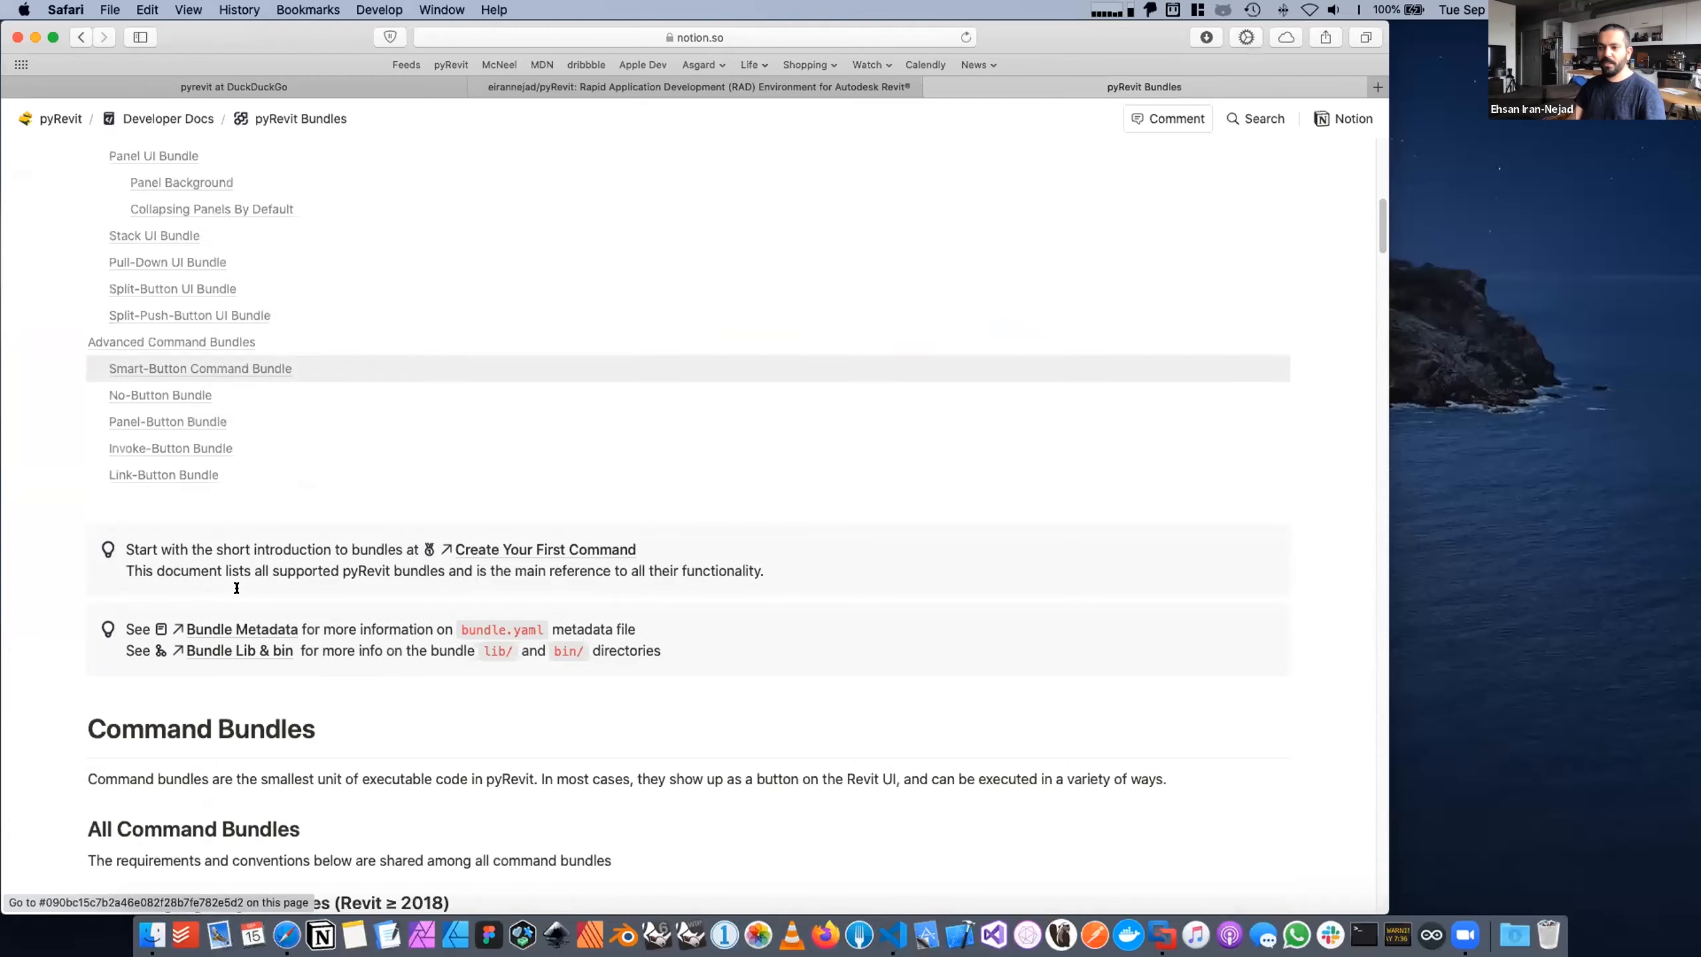
{"action": "scroll", "coordinate": [235, 573], "scroll_direction": "down", "scroll_amount": 10}
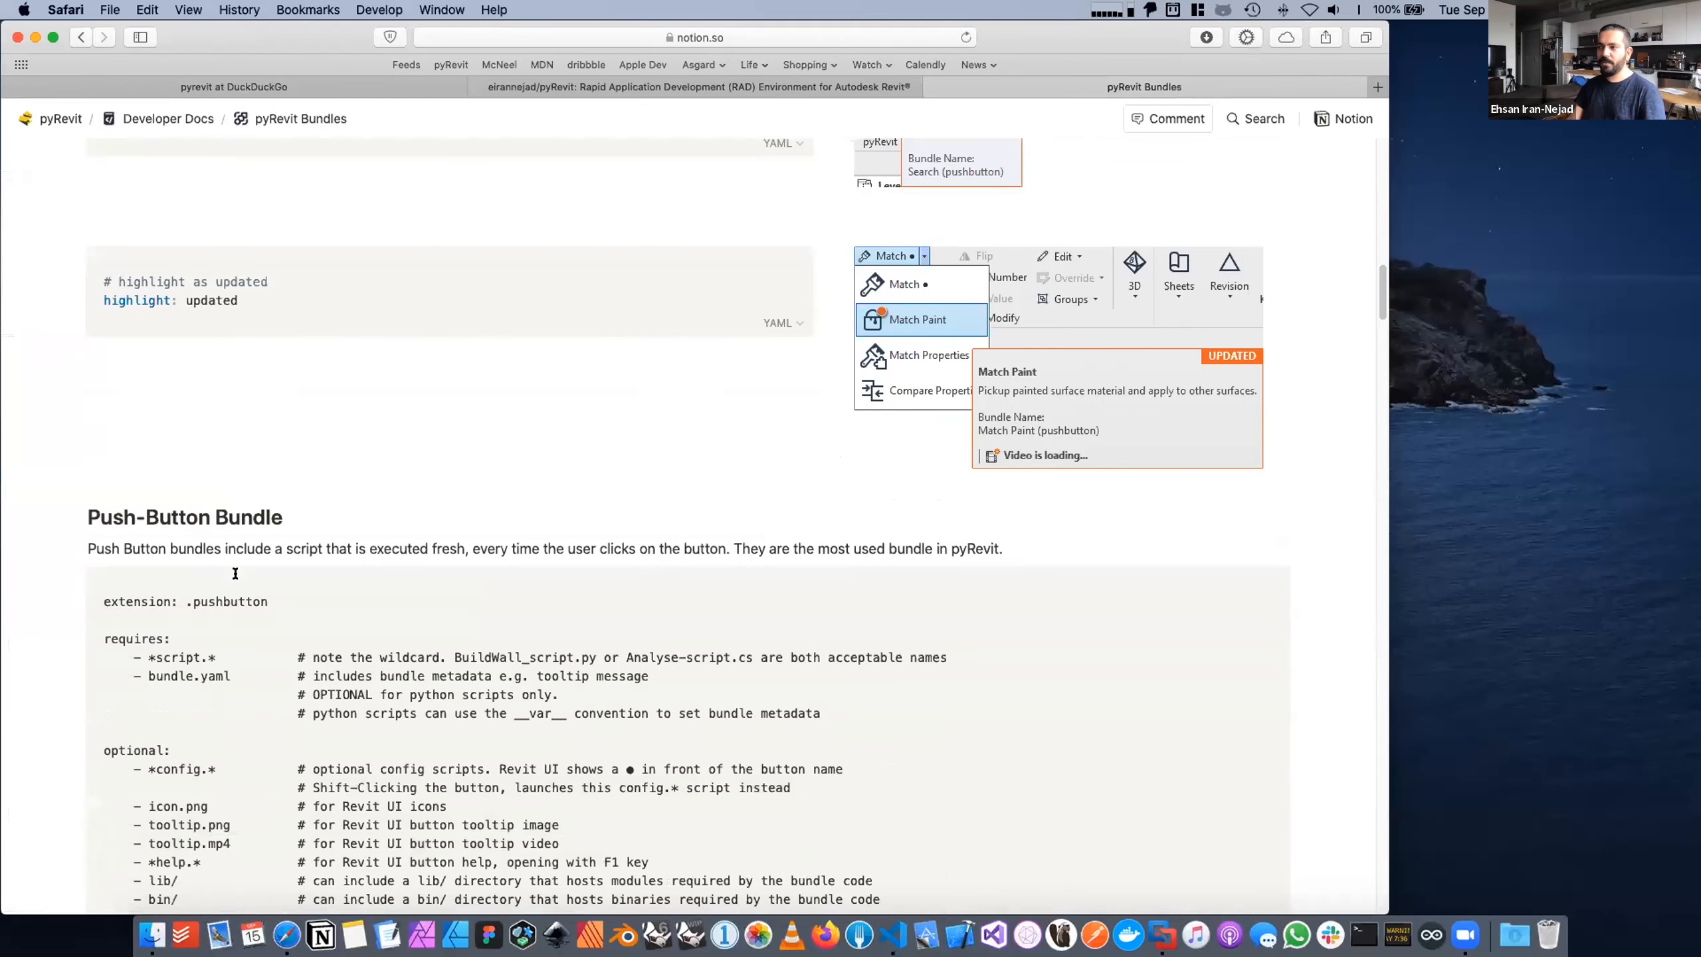
{"action": "scroll", "coordinate": [235, 572], "scroll_direction": "down", "scroll_amount": 10}
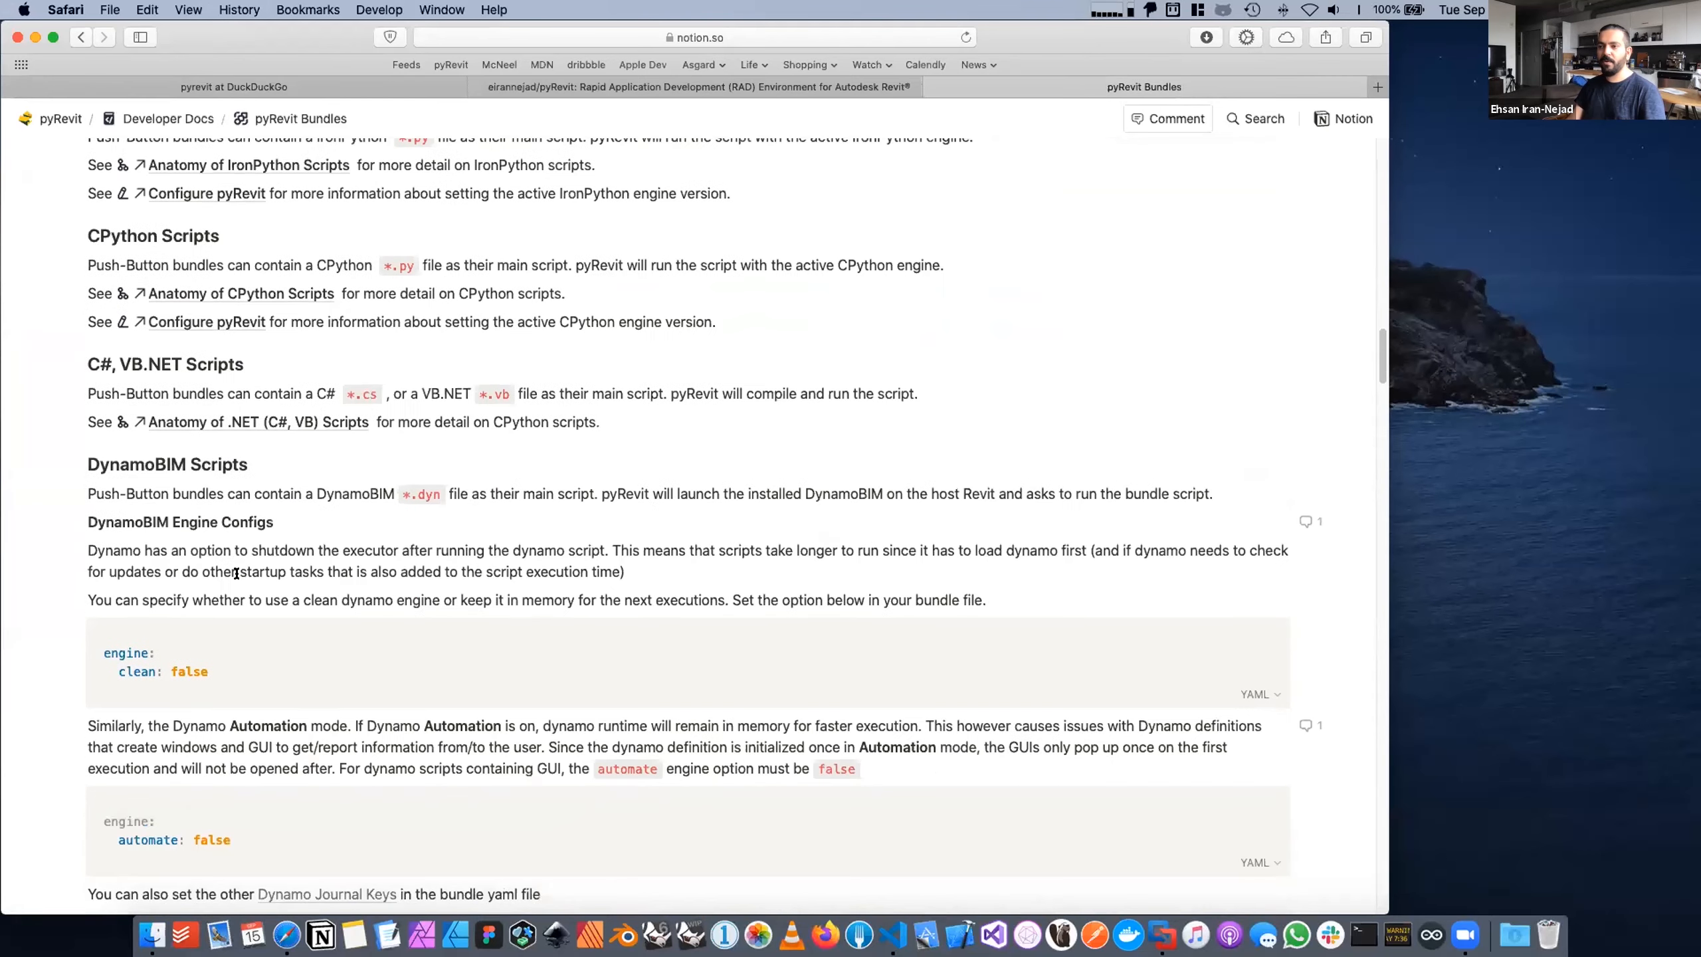
{"action": "scroll", "coordinate": [218, 551], "scroll_direction": "down", "scroll_amount": 10}
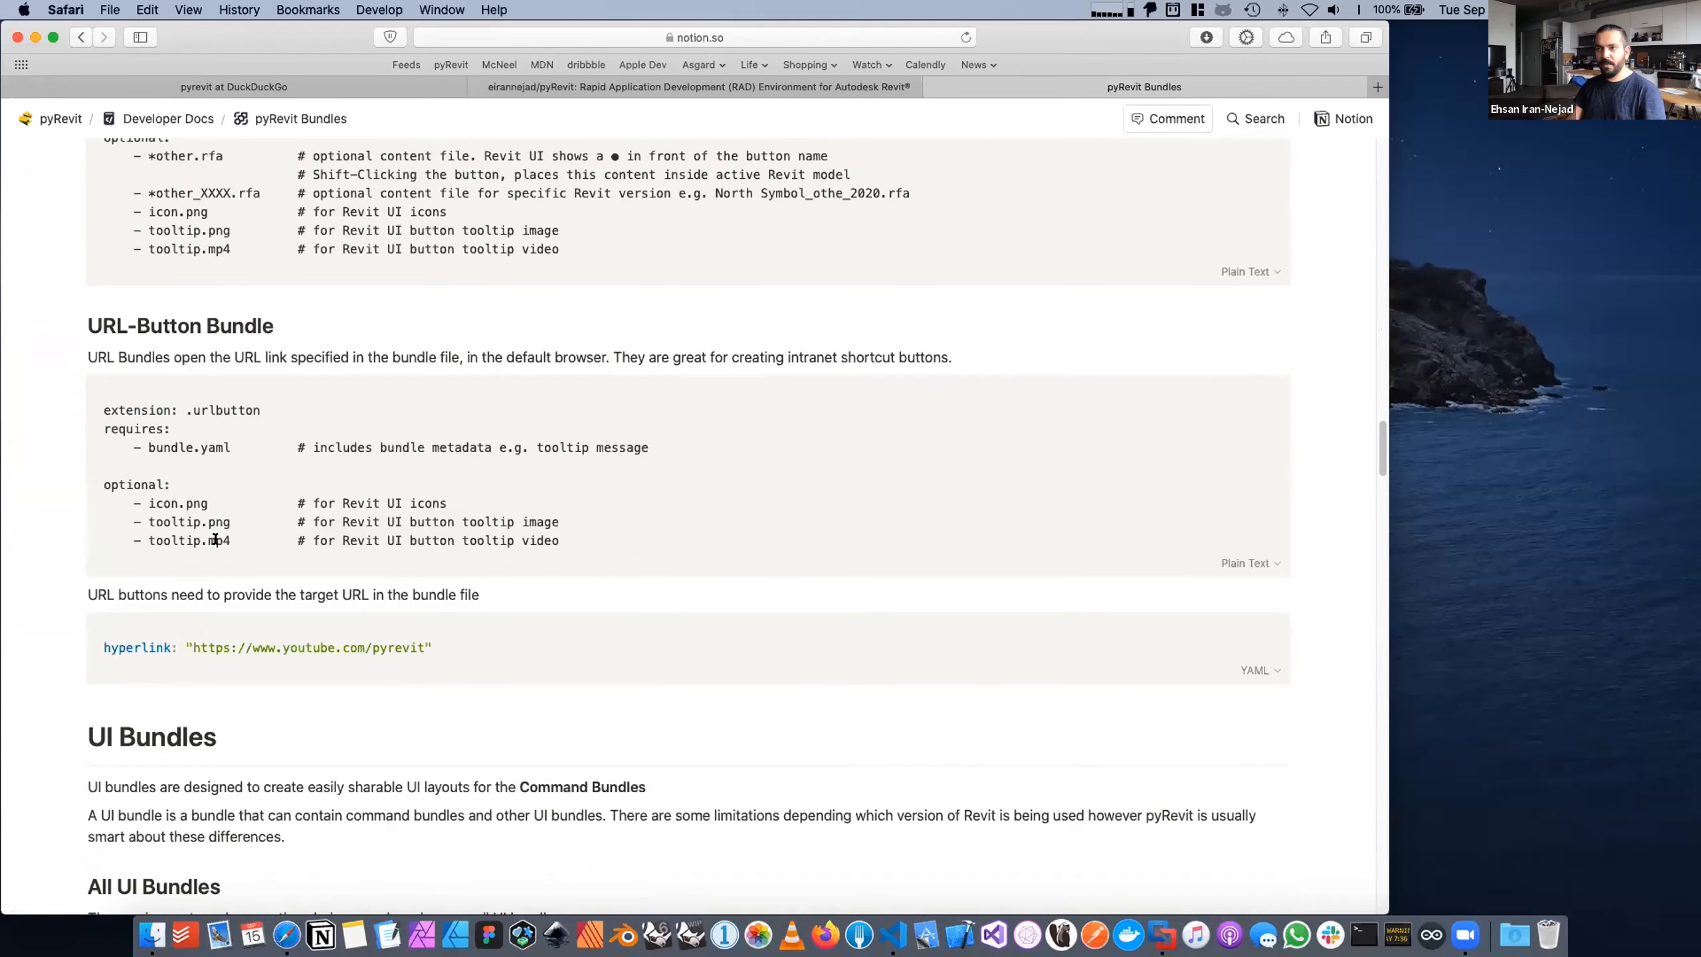
Step: Examine the required and optional files of the Push-Button Bundle, including the script, icon, tooltip image, tooltip video and help entries
{"action": "scroll", "coordinate": [215, 540], "scroll_direction": "up", "scroll_amount": 20}
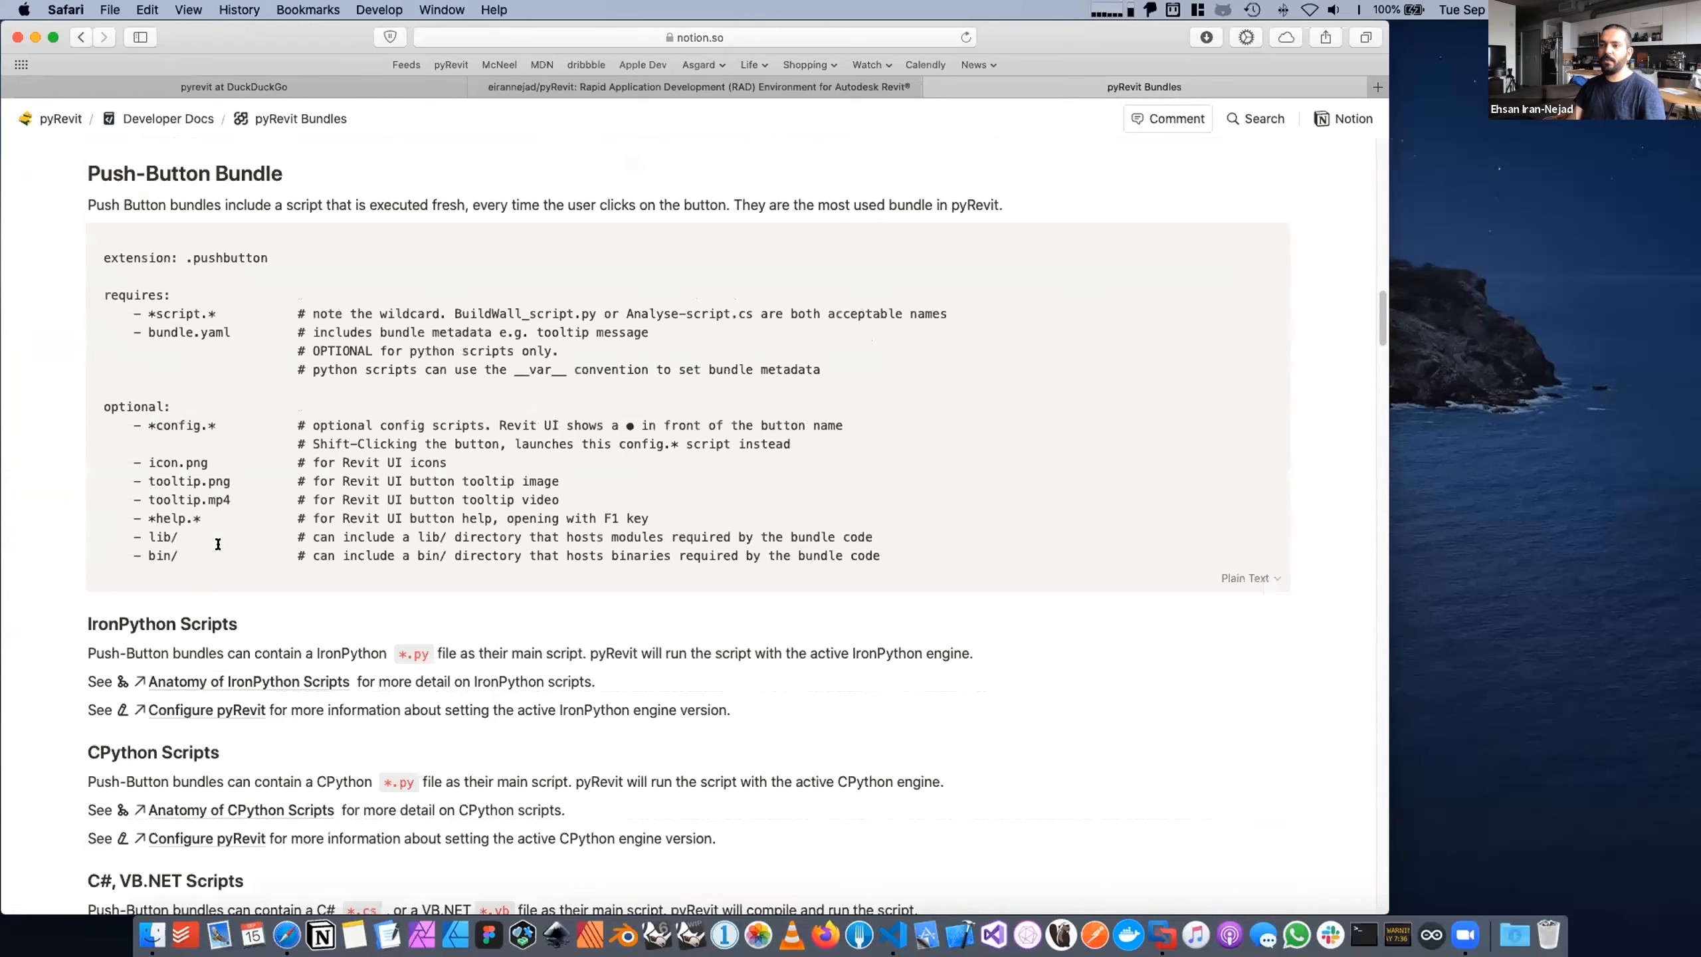
{"action": "scroll", "coordinate": [218, 543], "scroll_direction": "up", "scroll_amount": 1}
{"action": "double_click", "coordinate": [179, 337]}
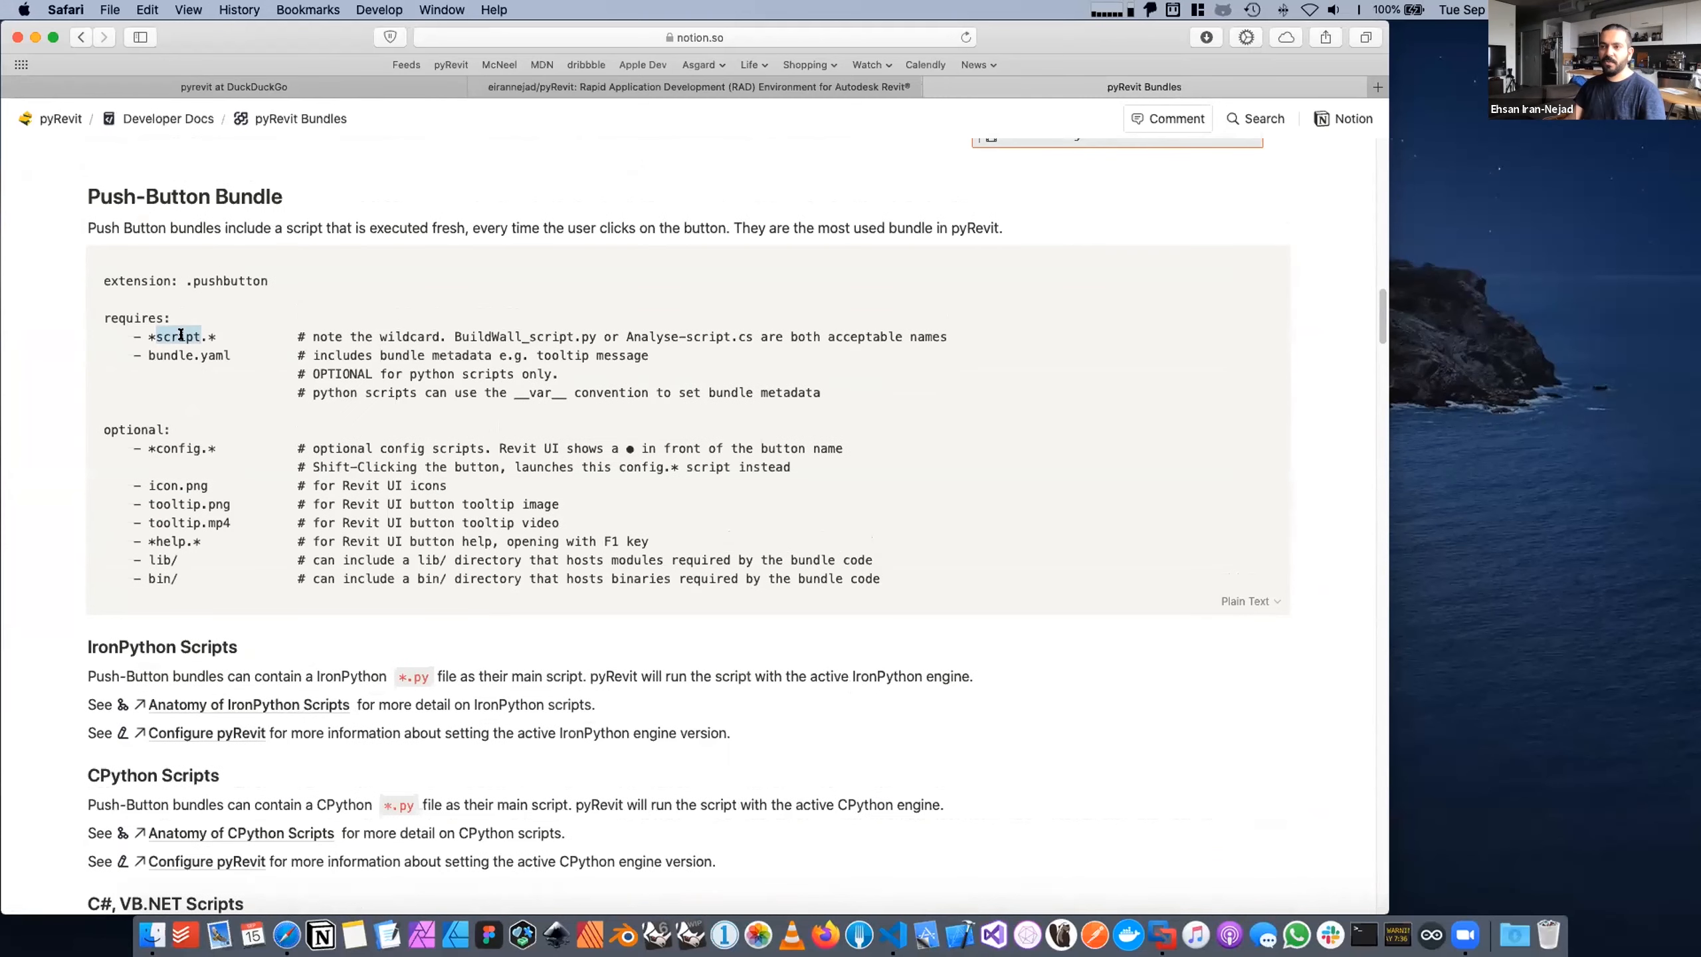
{"action": "double_click", "coordinate": [167, 484]}
{"action": "double_click", "coordinate": [171, 503]}
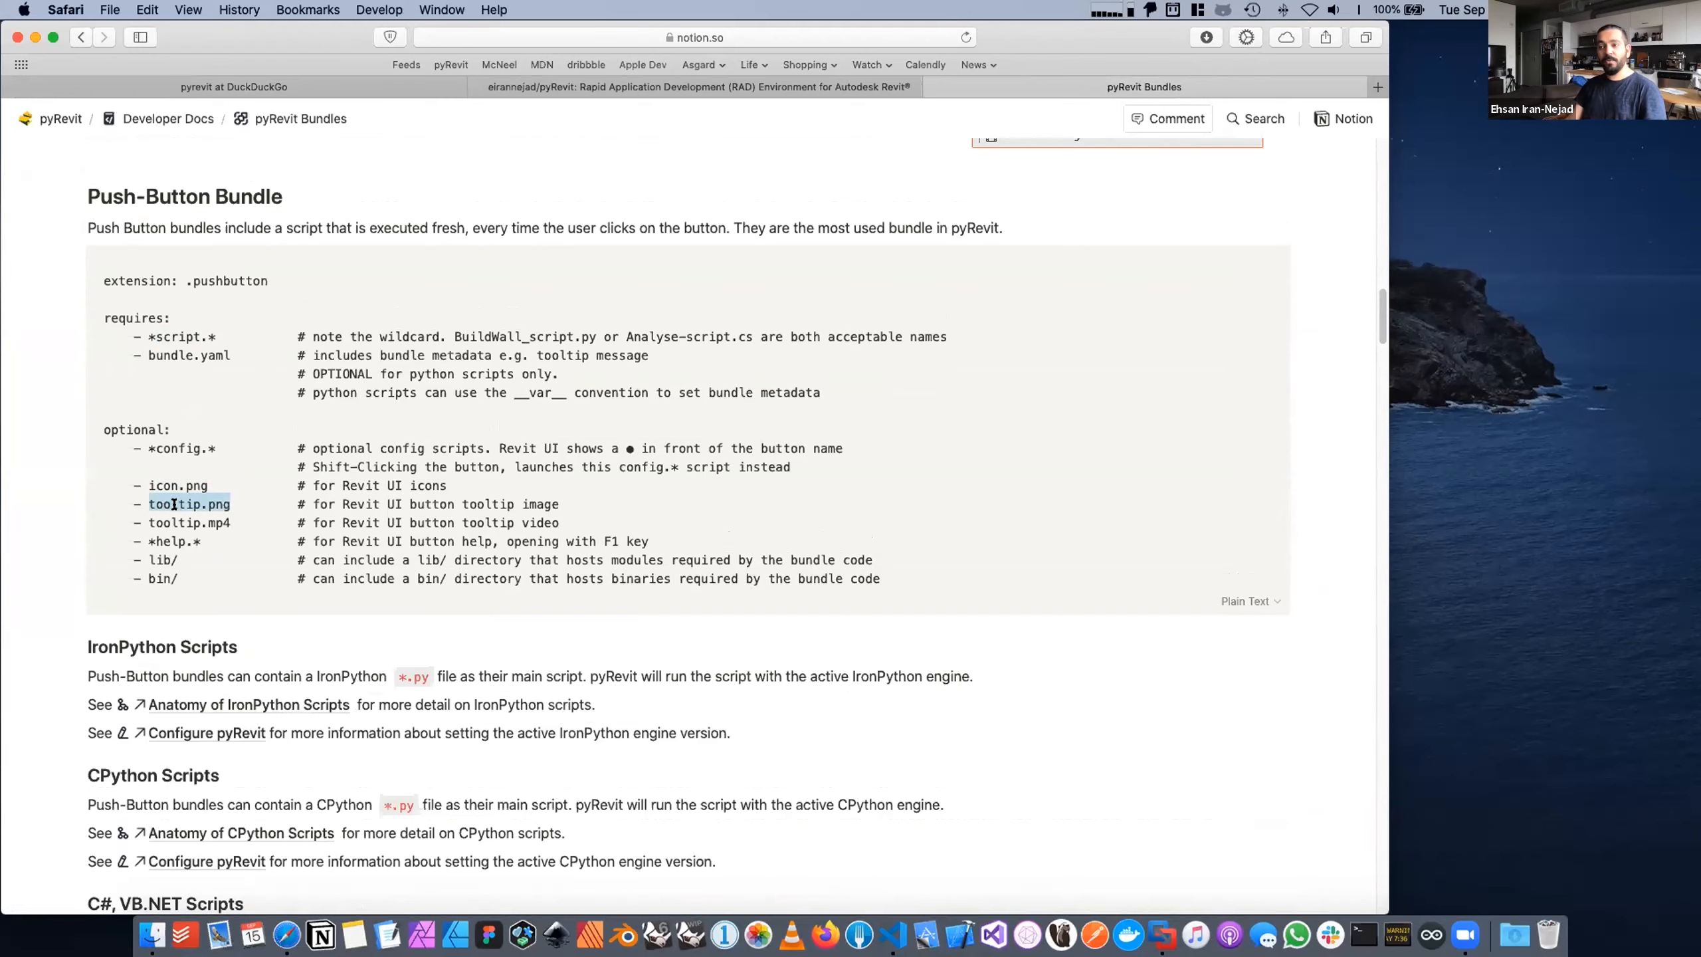
{"action": "left_click", "coordinate": [187, 520]}
{"action": "double_click", "coordinate": [188, 521]}
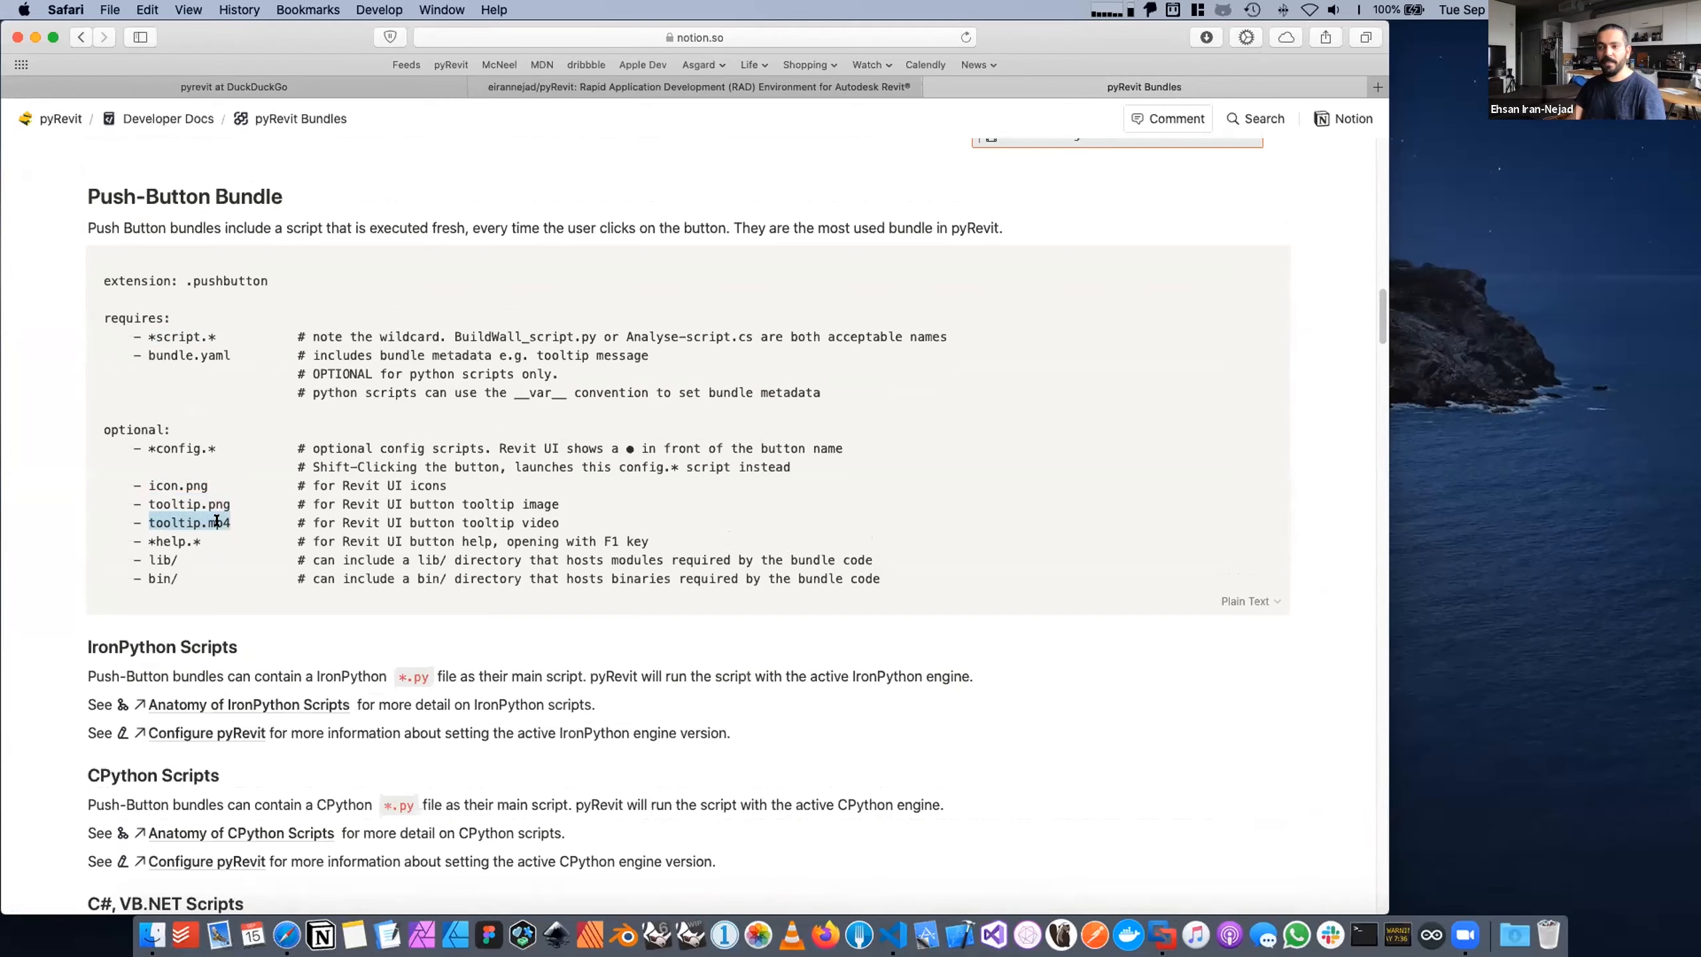
{"action": "double_click", "coordinate": [174, 541]}
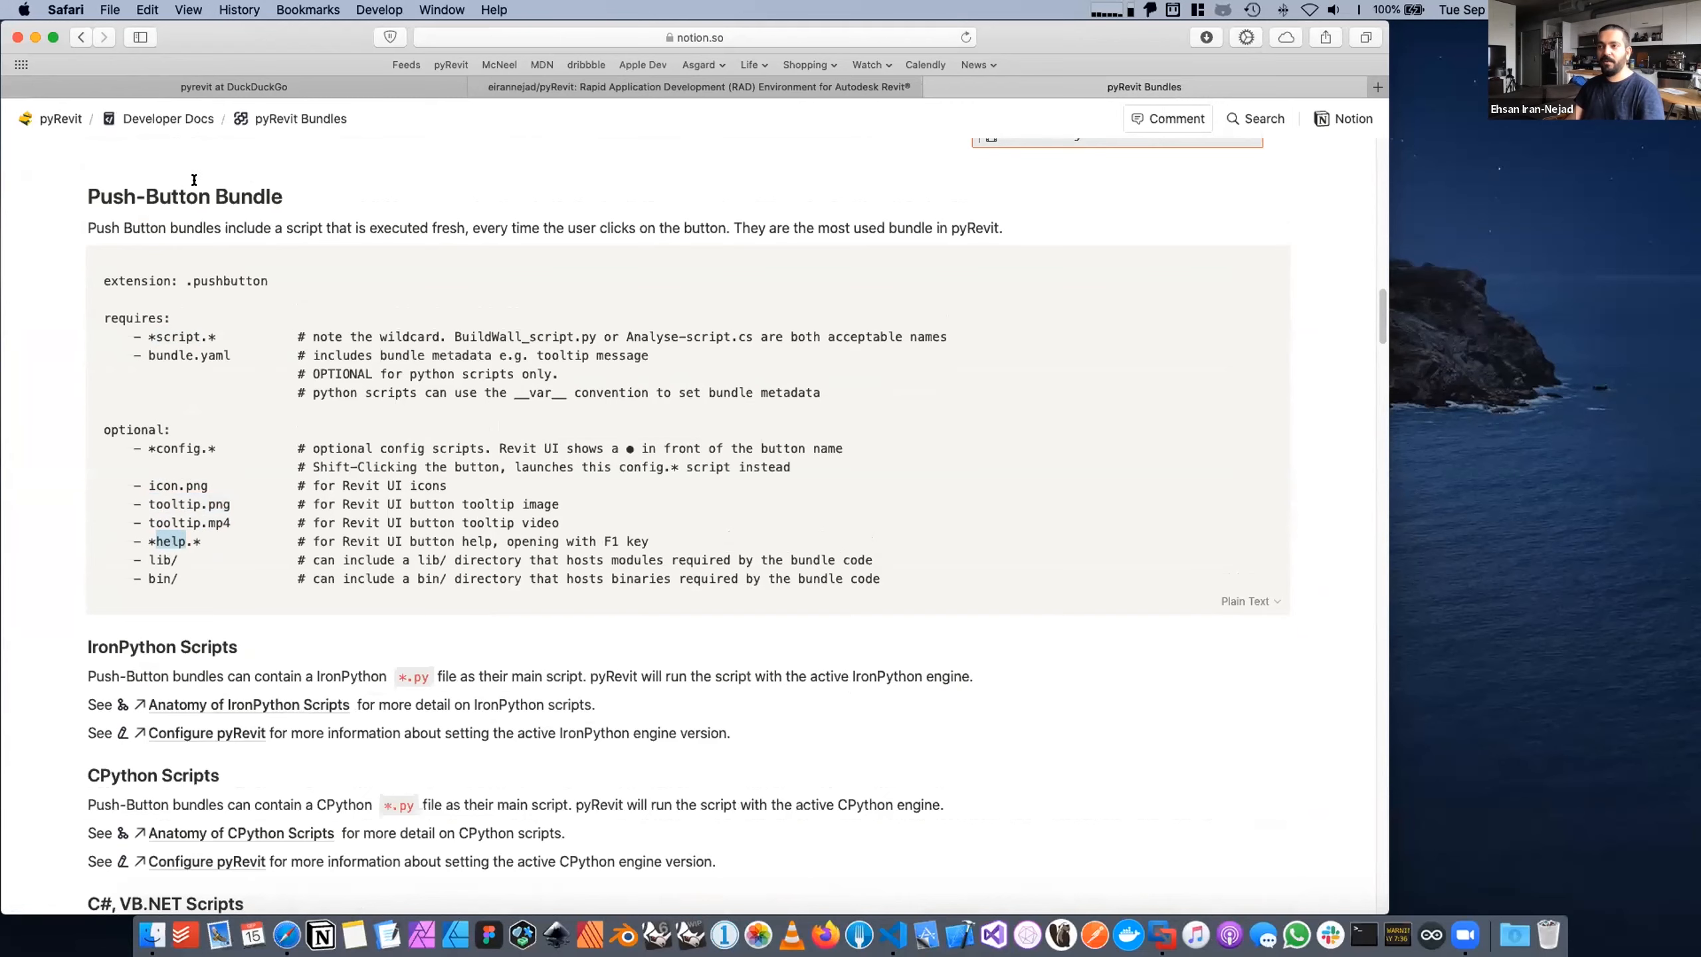
Step: Return to the Developer Docs and review the Reference topics under Bundles, Extensions and Scripts
{"action": "left_click", "coordinate": [80, 38]}
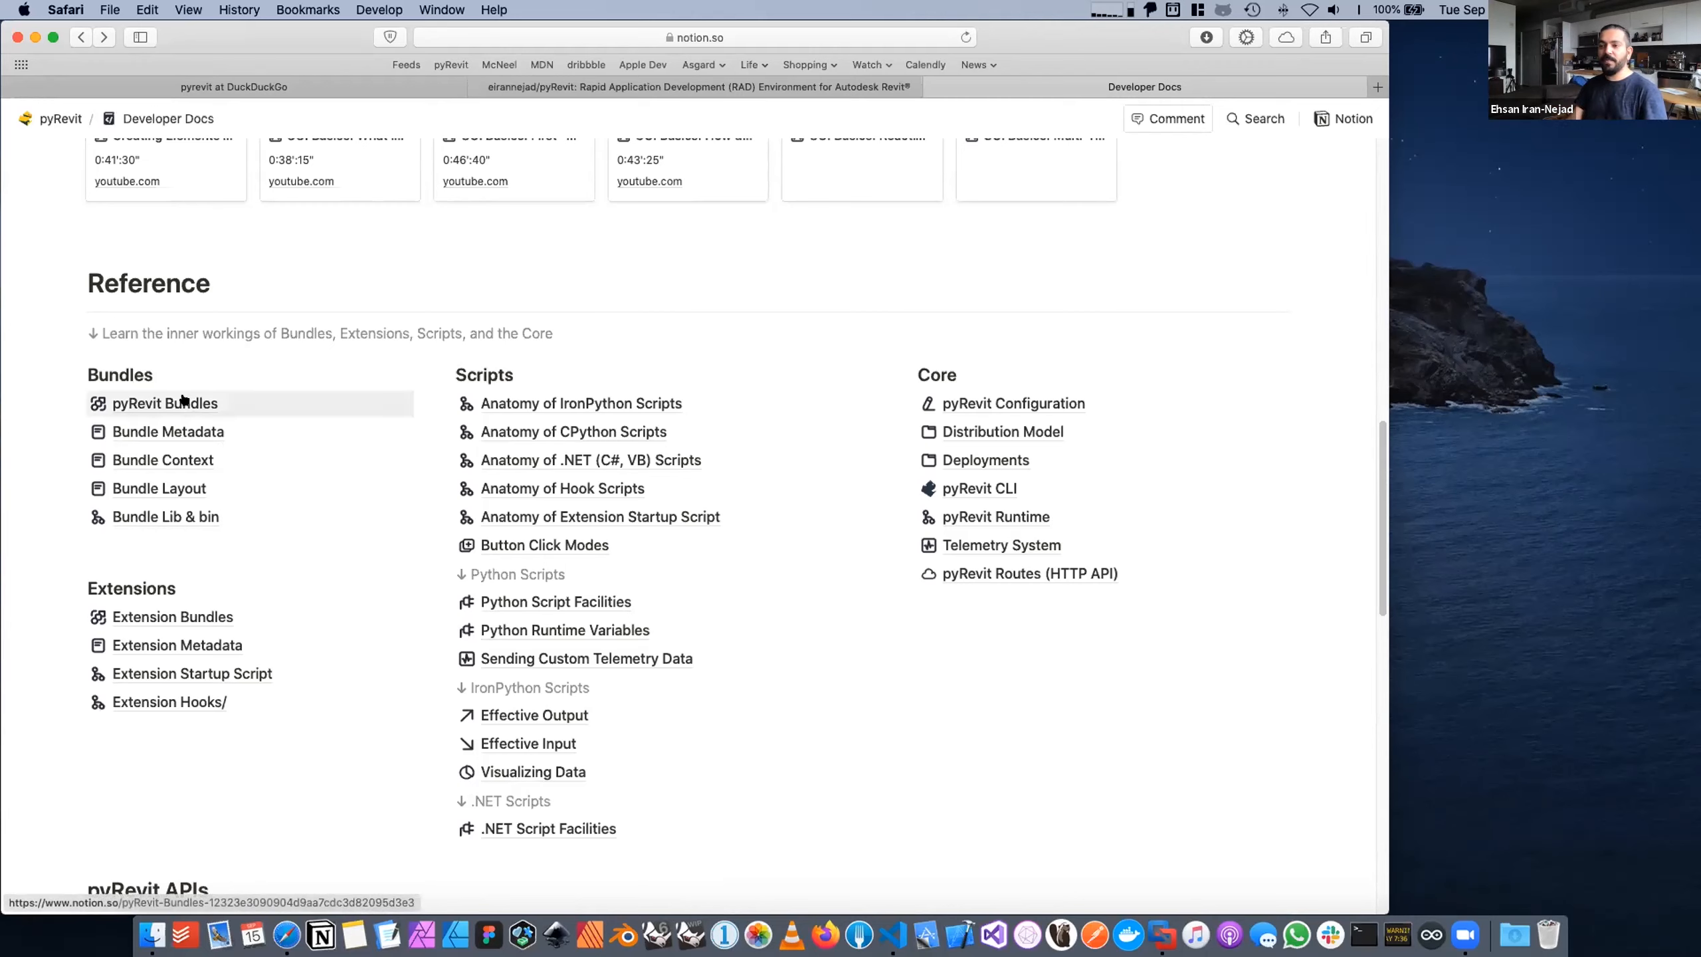
{"action": "double_click", "coordinate": [110, 377]}
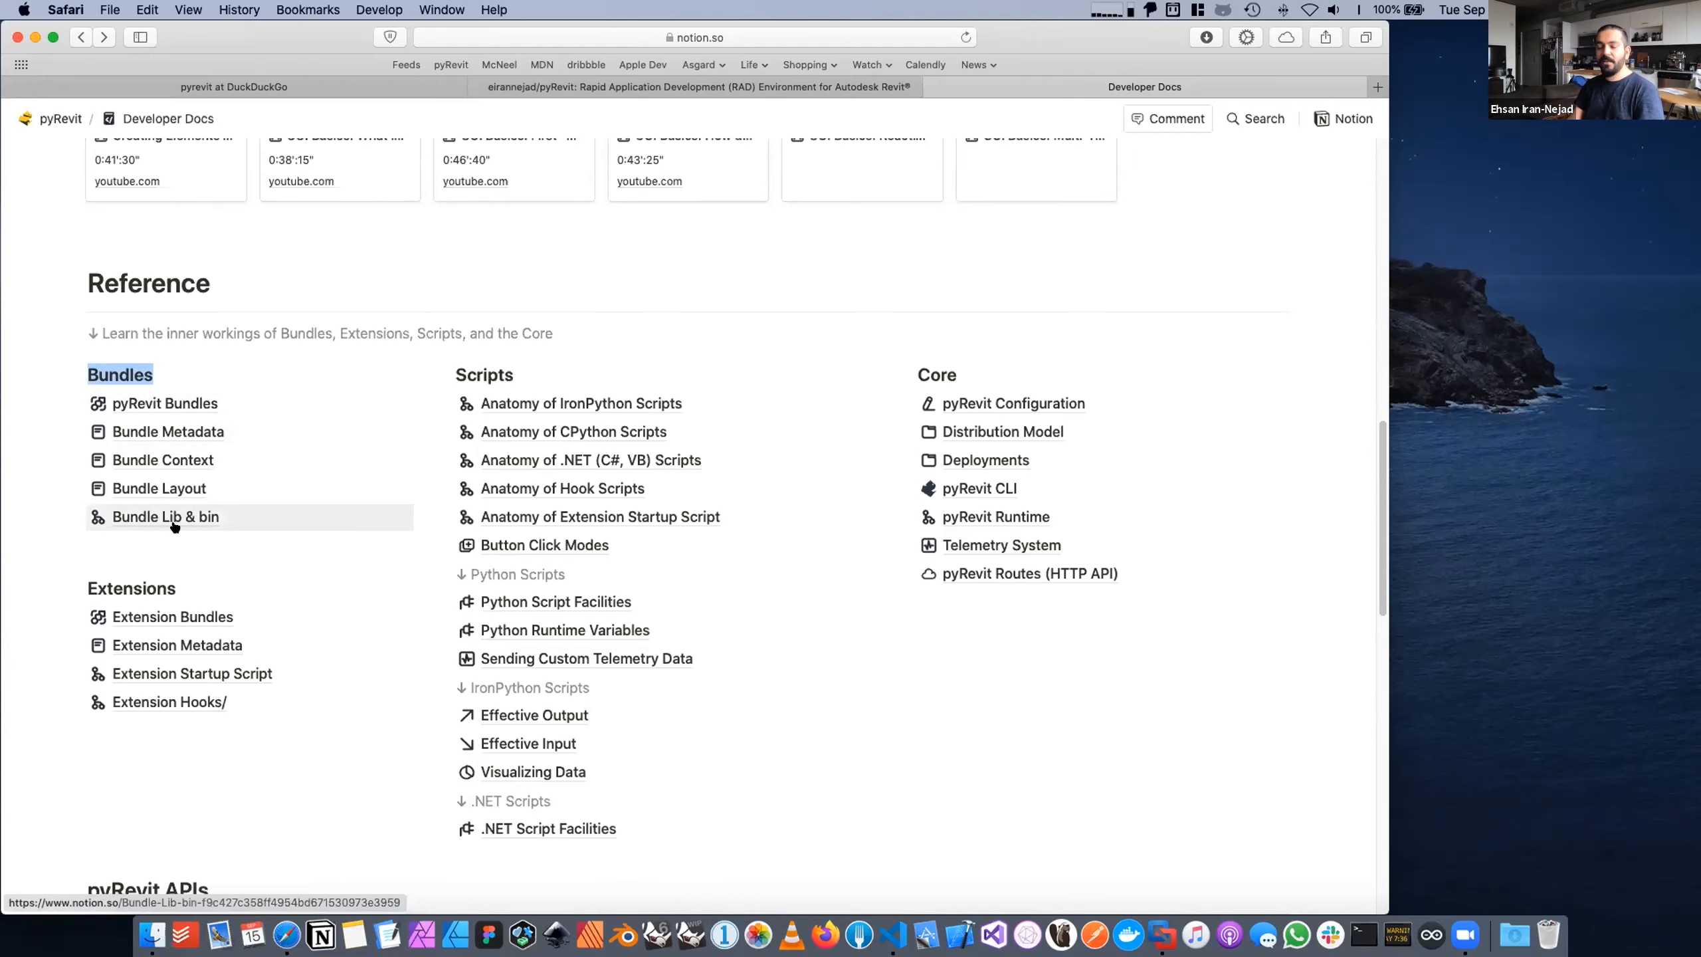
{"action": "double_click", "coordinate": [144, 589]}
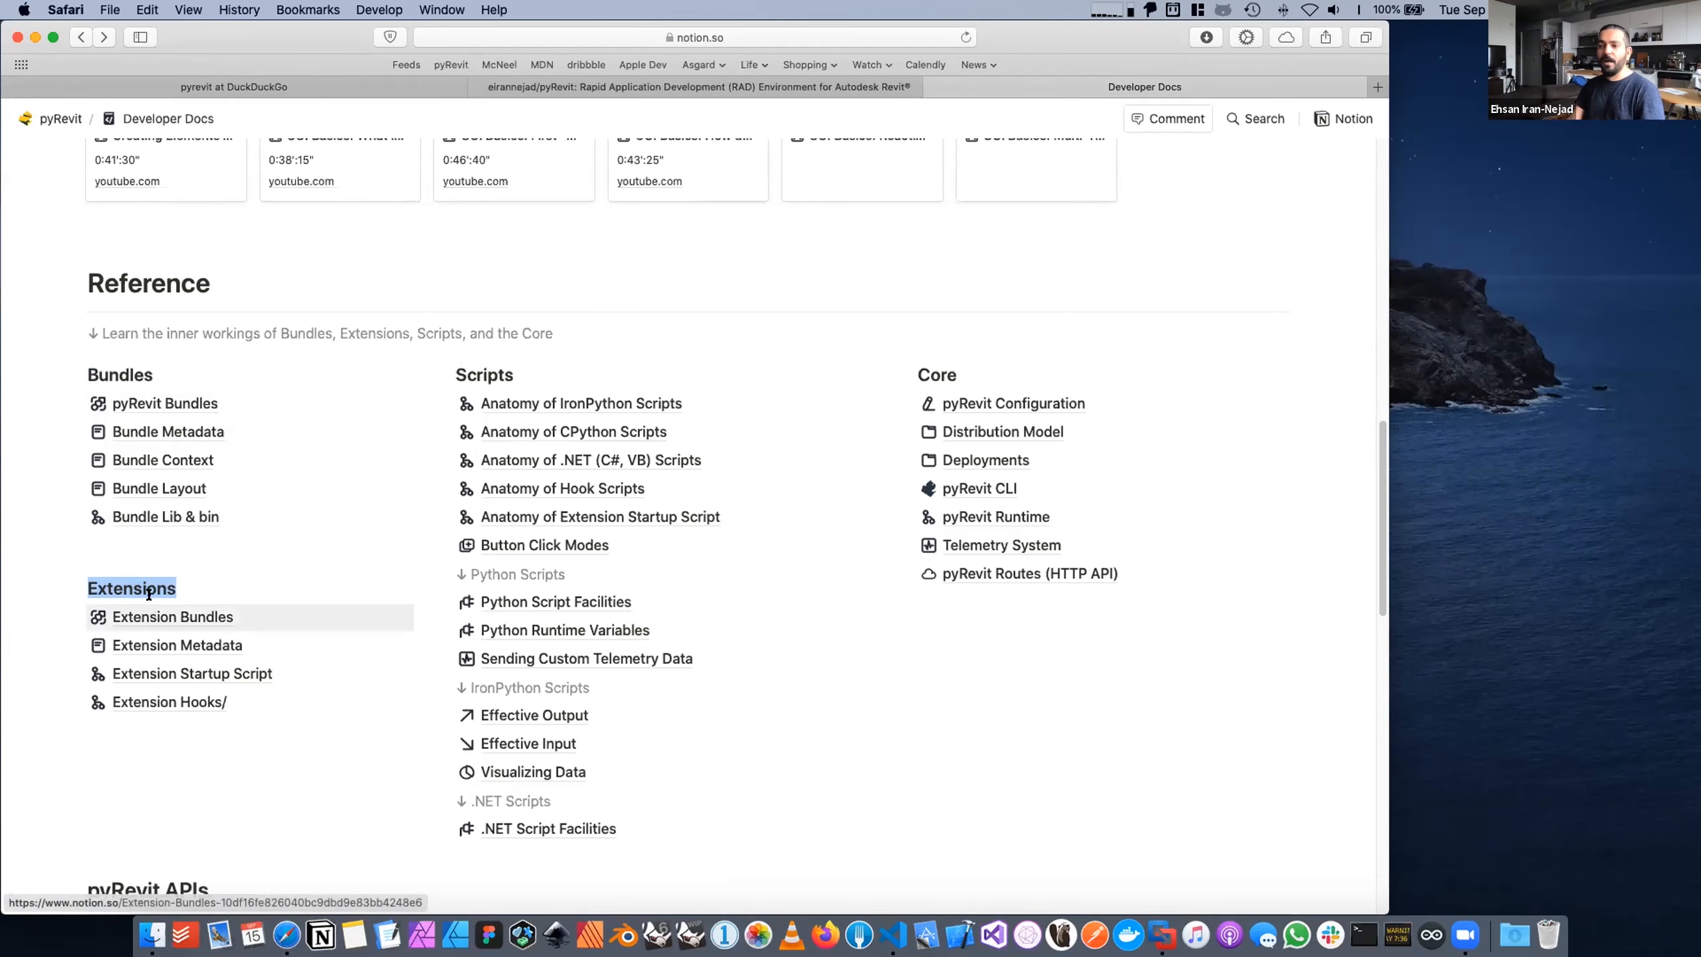
{"action": "scroll", "coordinate": [152, 614], "scroll_direction": "down", "scroll_amount": 1}
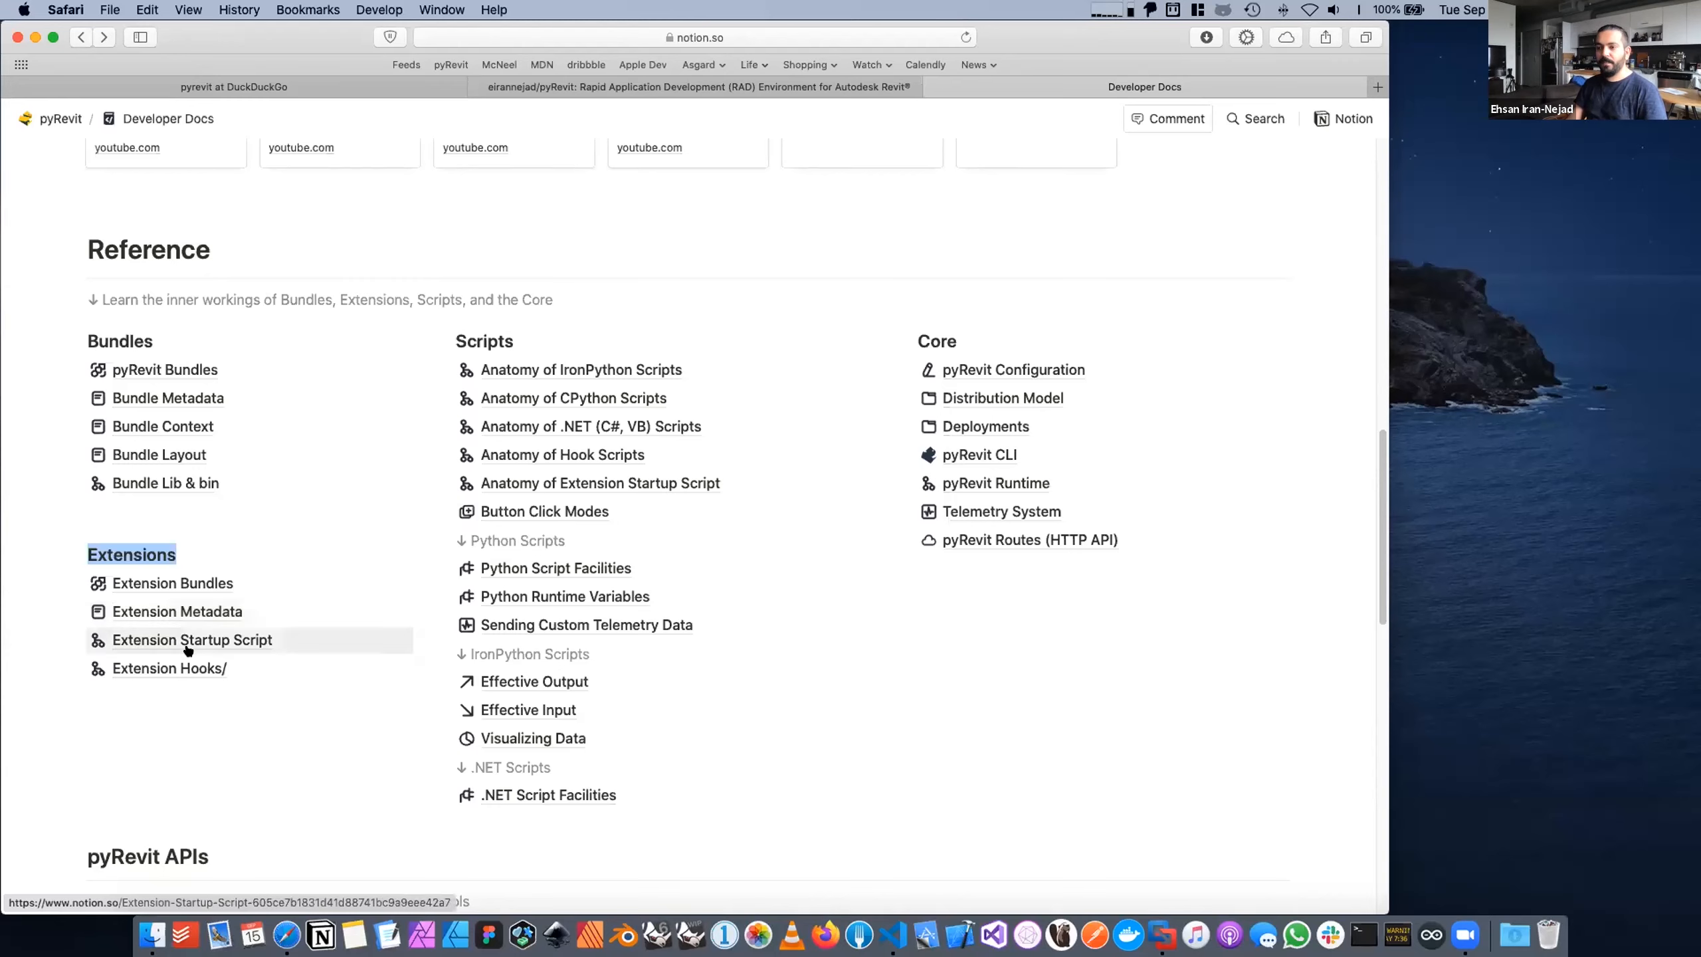
{"action": "double_click", "coordinate": [504, 340]}
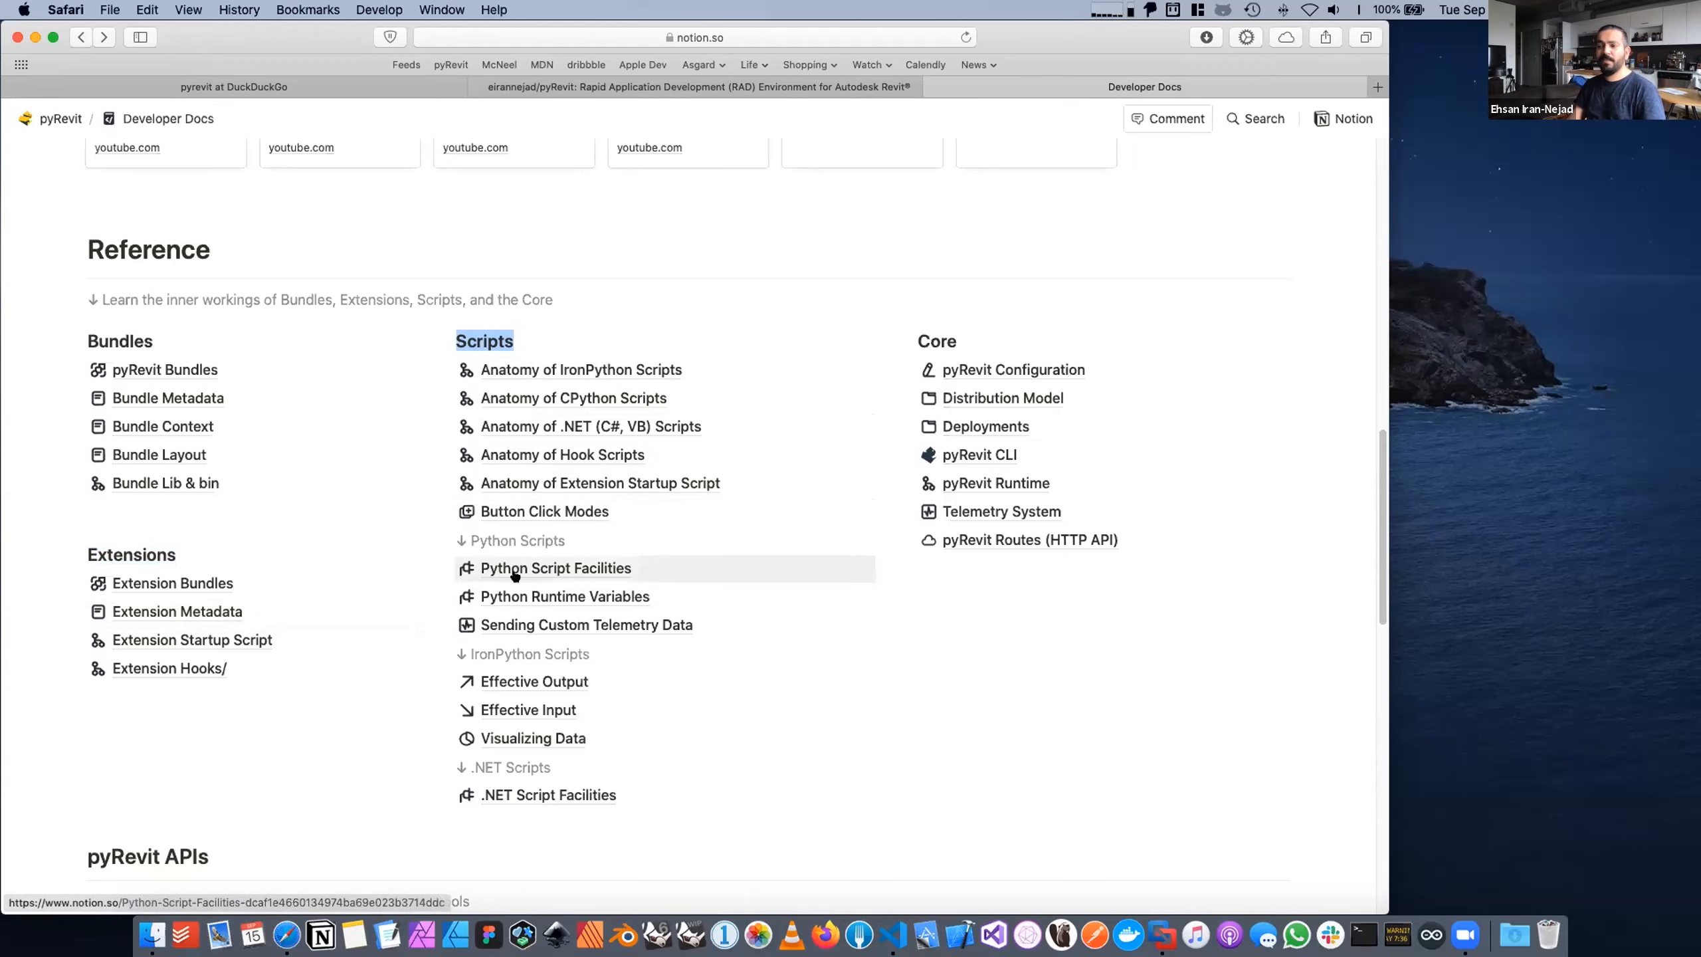
{"action": "scroll", "coordinate": [515, 574], "scroll_direction": "down", "scroll_amount": 2}
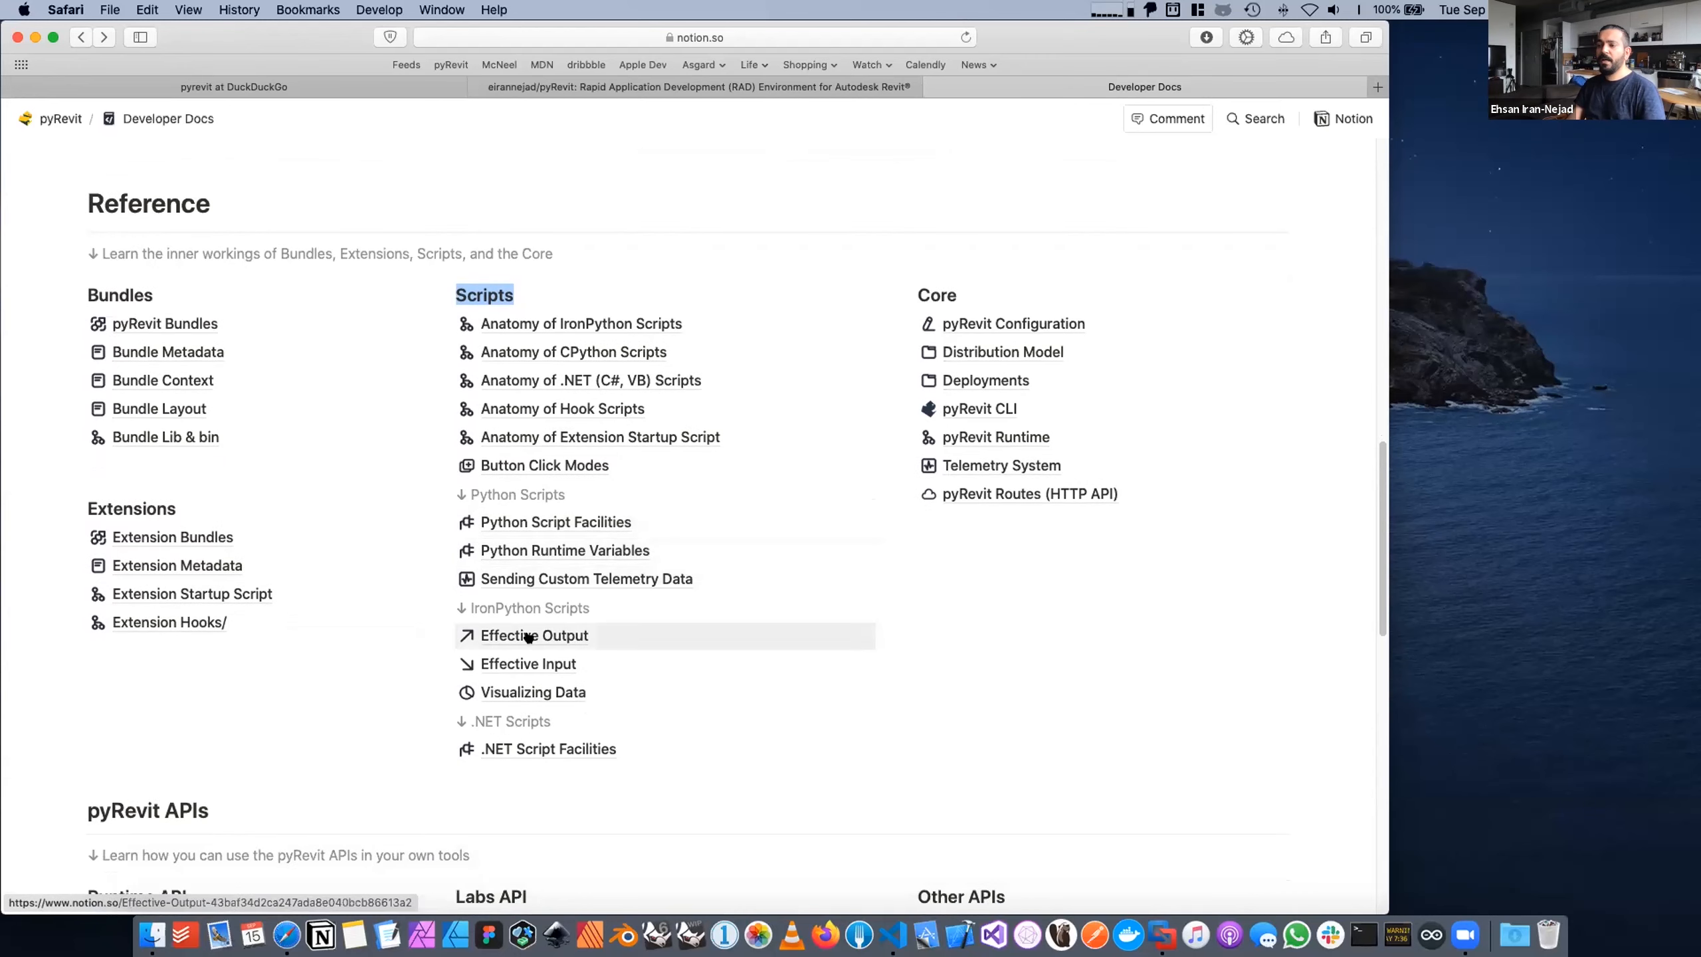
Step: Open the Effective Output reference and read its sections on emojis, tables, Markdown, HTML styling and code blocks
{"action": "left_click", "coordinate": [528, 636]}
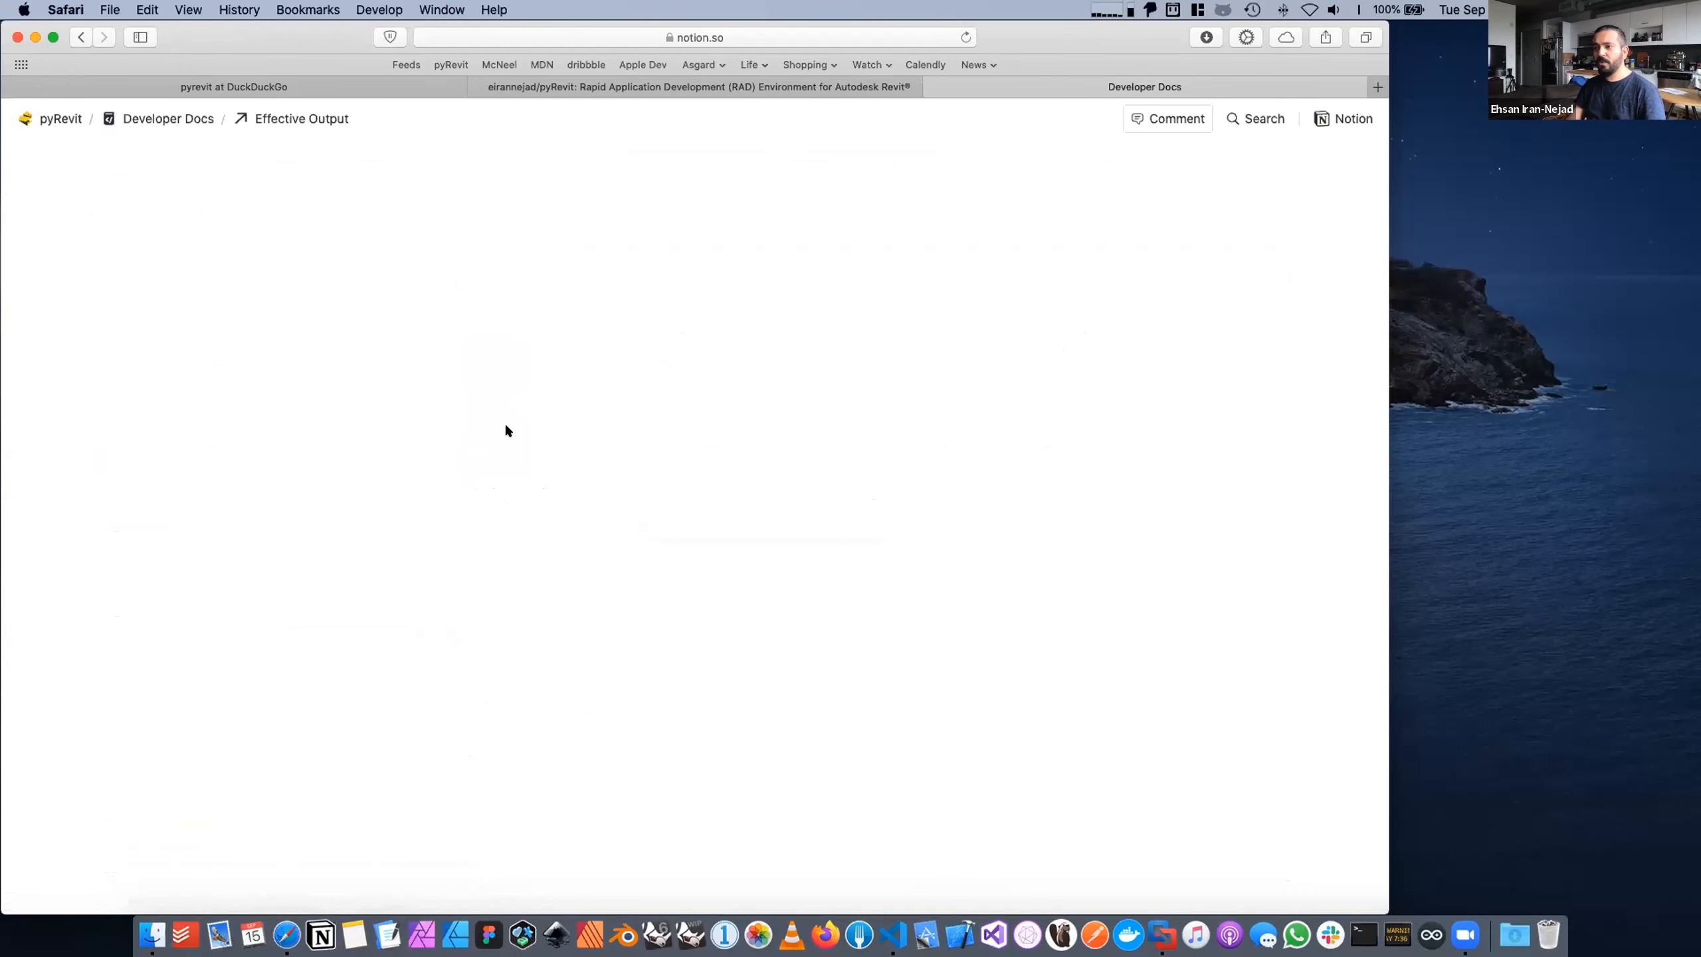
{"action": "scroll", "coordinate": [479, 445], "scroll_direction": "down", "scroll_amount": 8}
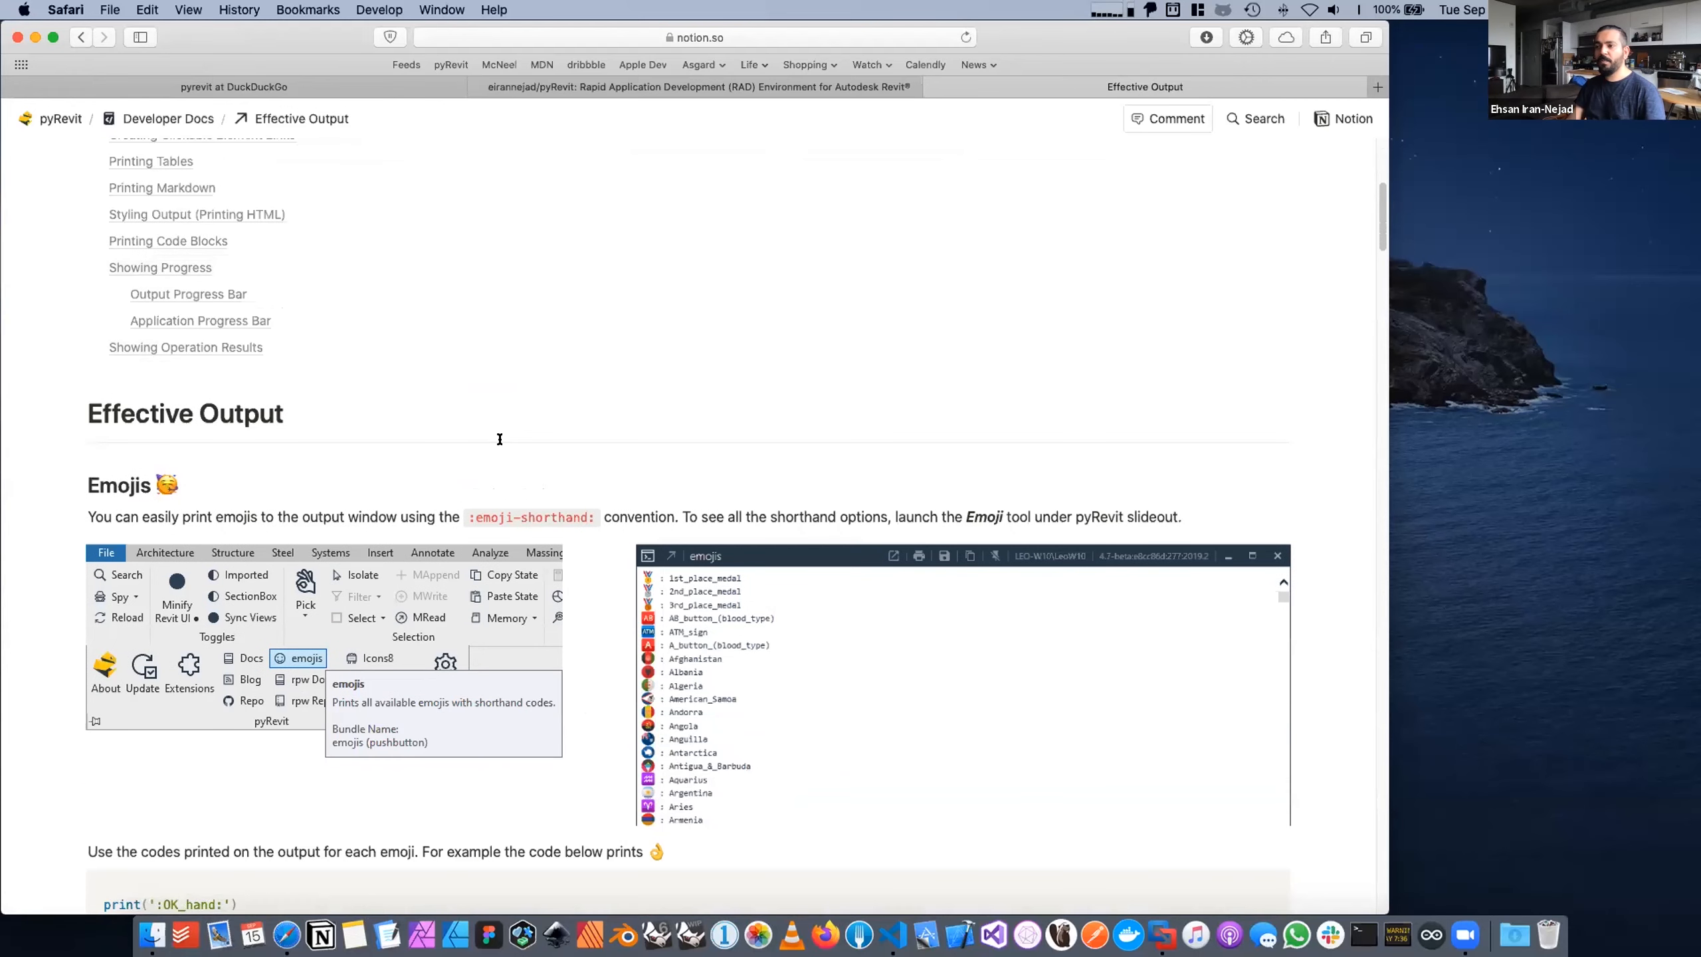
{"action": "scroll", "coordinate": [497, 439], "scroll_direction": "down", "scroll_amount": 6}
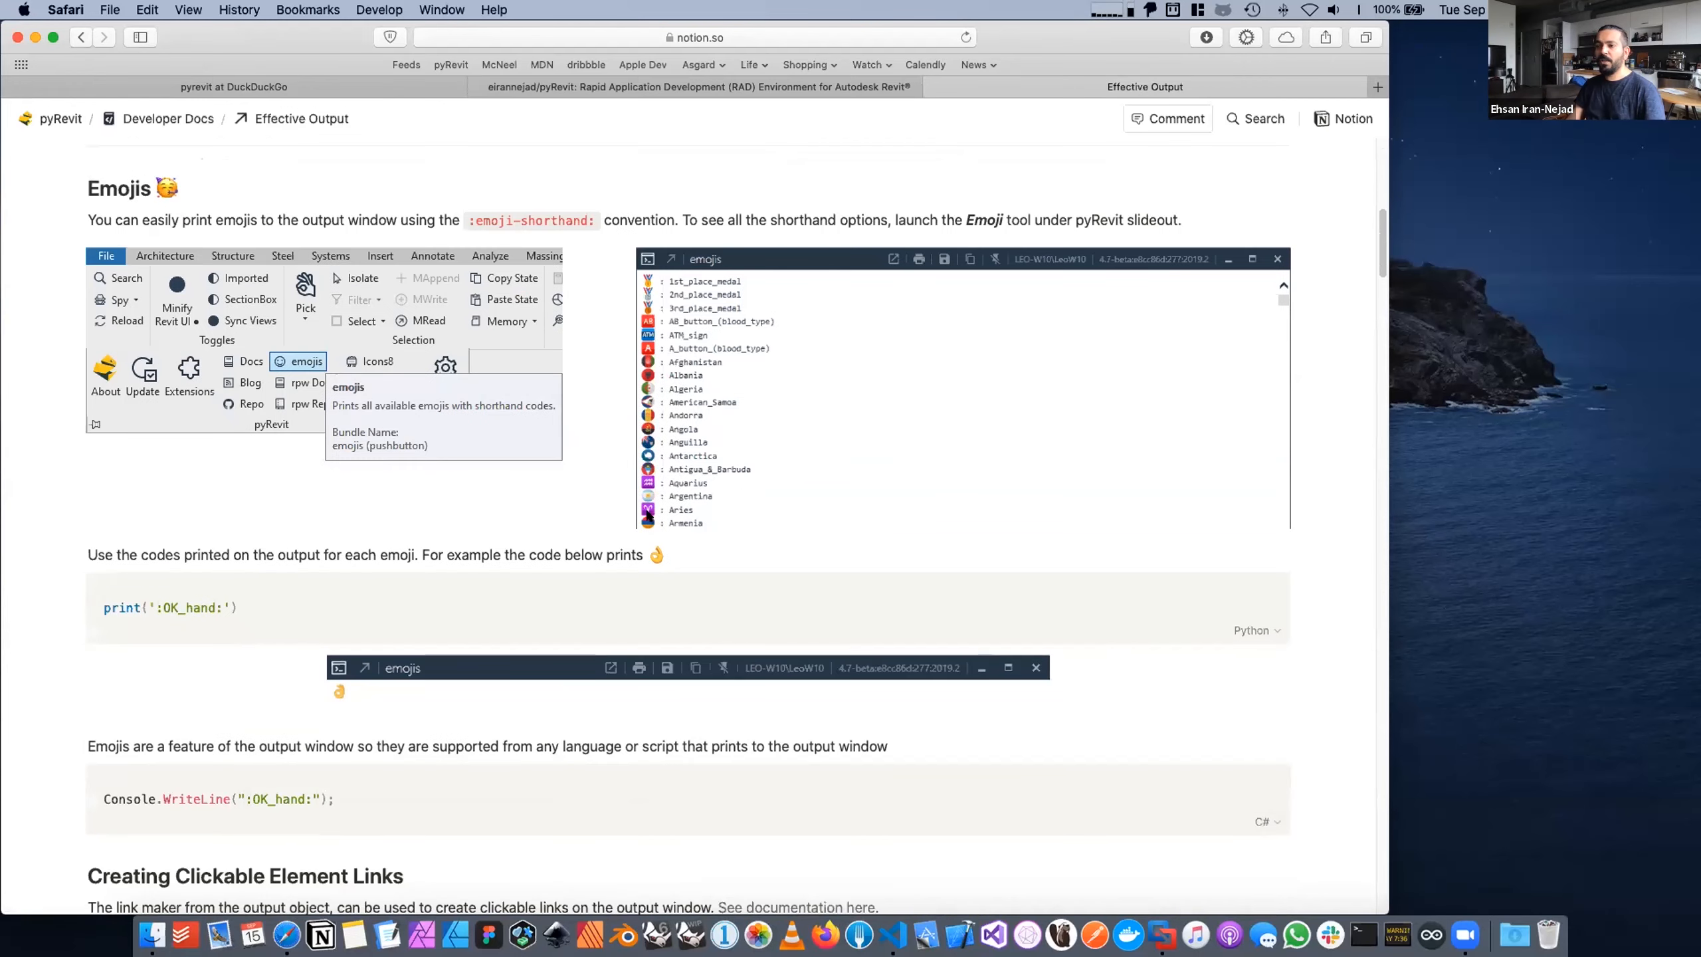
{"action": "scroll", "coordinate": [646, 509], "scroll_direction": "down", "scroll_amount": 10}
{"action": "scroll", "coordinate": [646, 507], "scroll_direction": "down", "scroll_amount": 17}
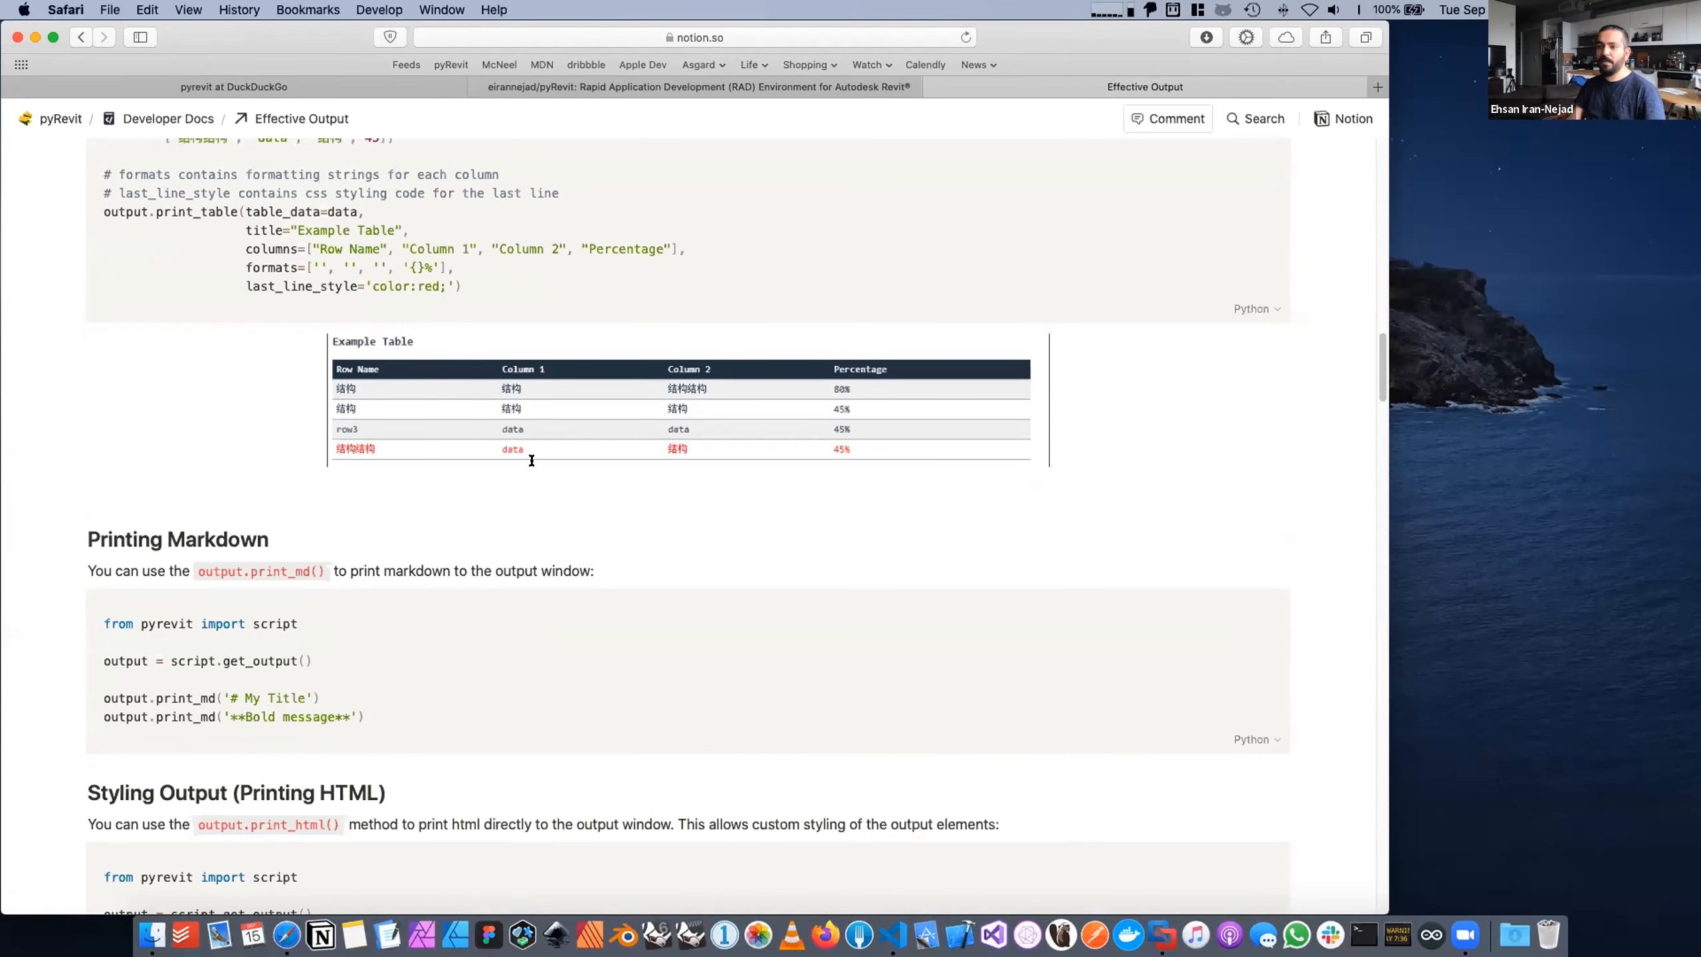
{"action": "scroll", "coordinate": [529, 462], "scroll_direction": "down", "scroll_amount": 13}
{"action": "scroll", "coordinate": [520, 473], "scroll_direction": "down", "scroll_amount": 19}
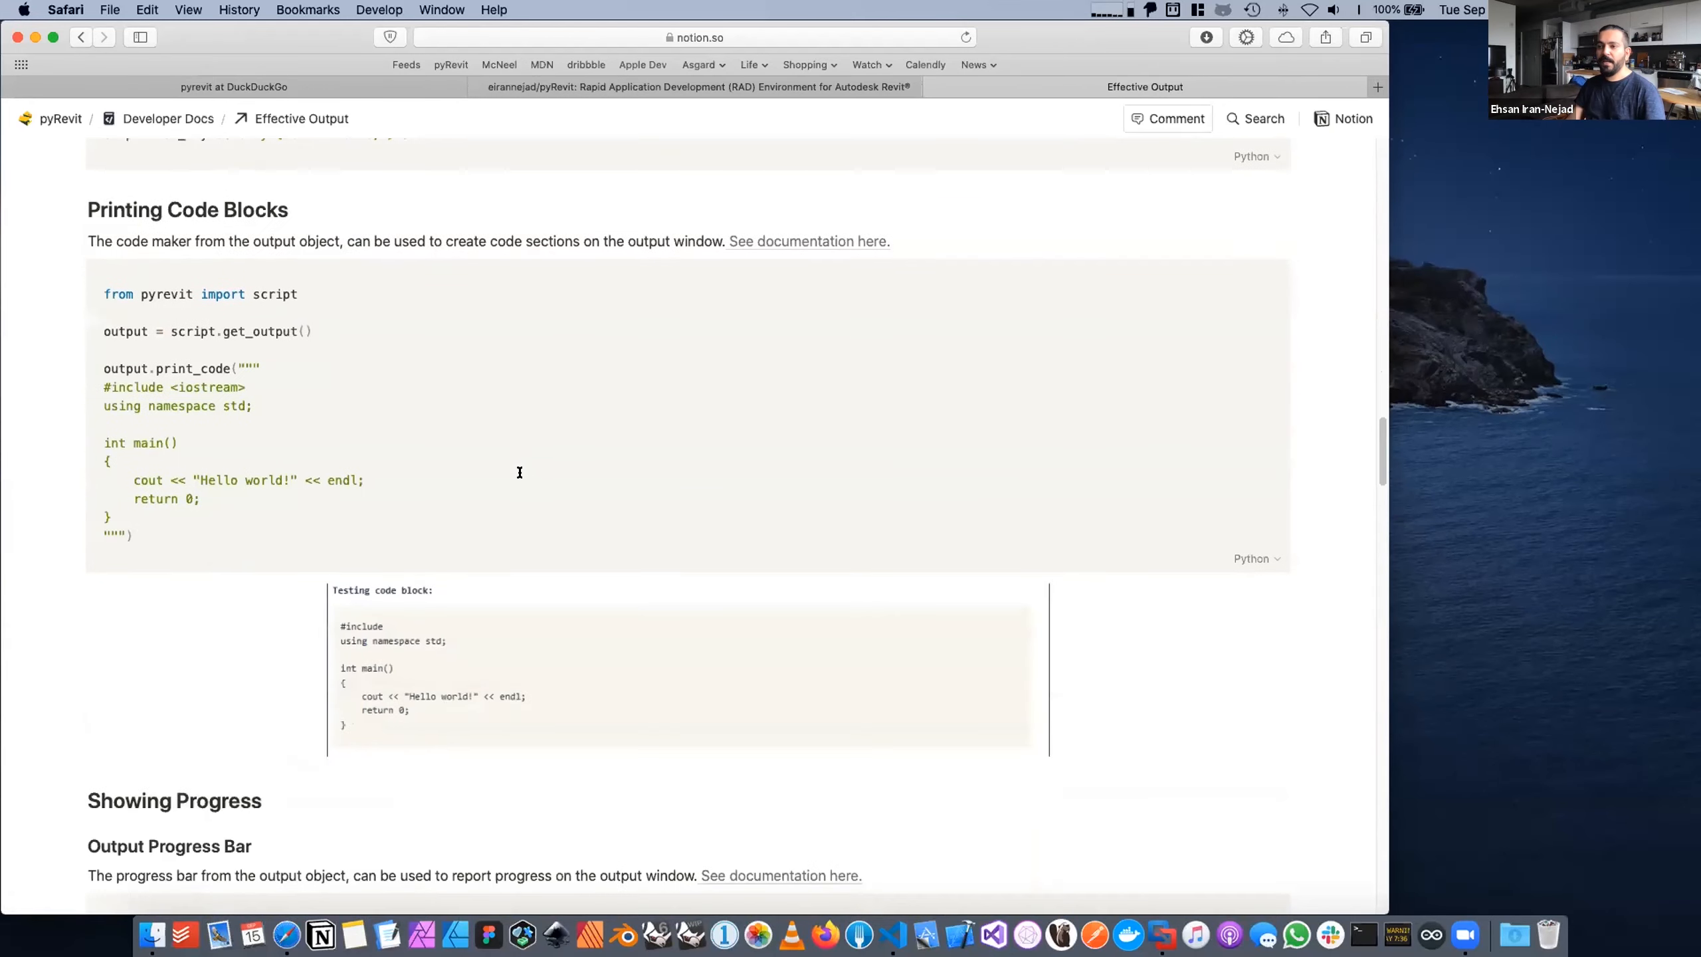
Step: Read the Effective Output sections on output and application progress bars and on showing operation results
{"action": "scroll", "coordinate": [483, 529], "scroll_direction": "up", "scroll_amount": 4}
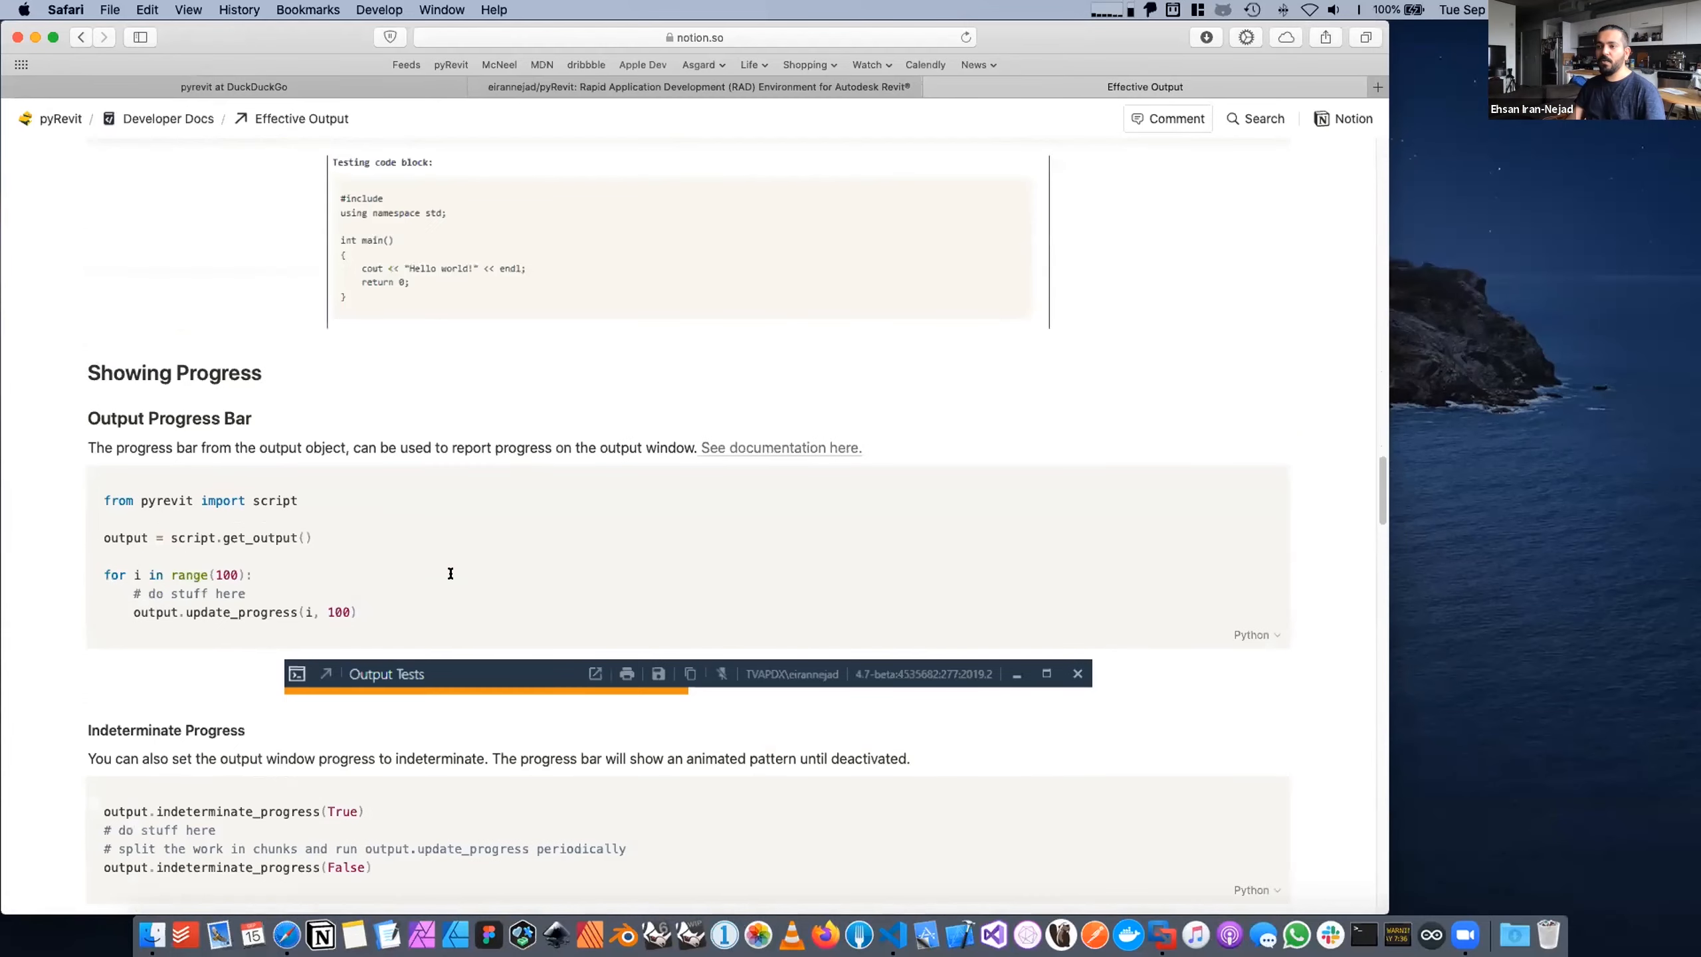
{"action": "scroll", "coordinate": [447, 603], "scroll_direction": "down", "scroll_amount": 18}
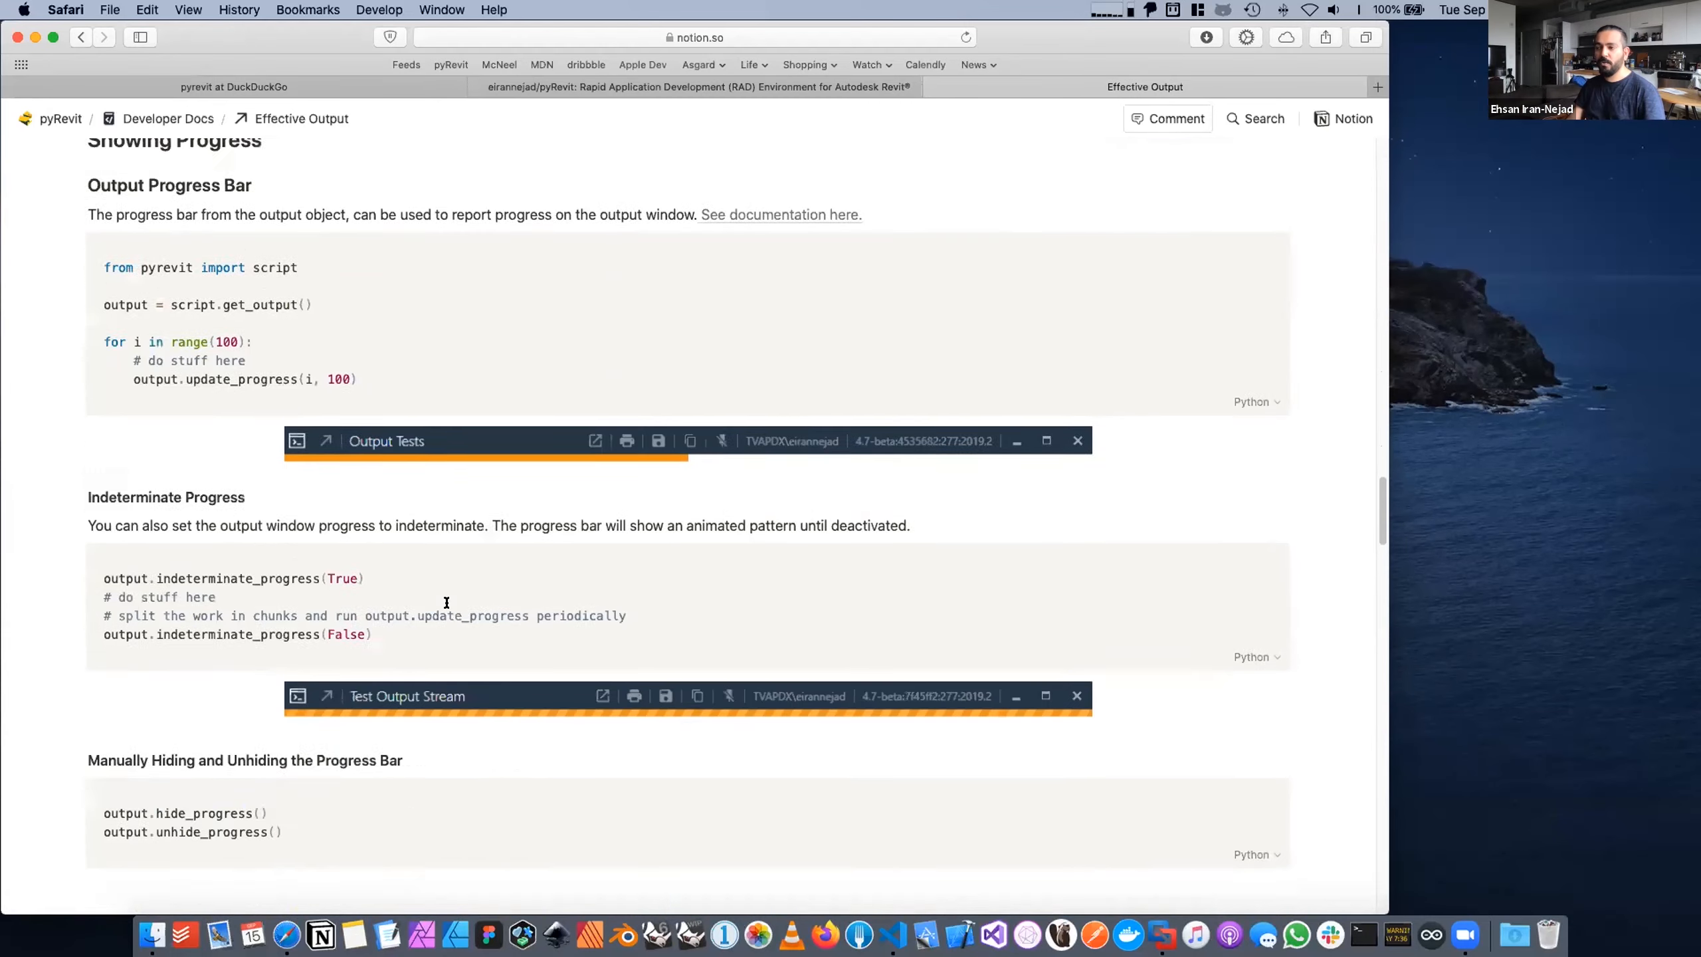
{"action": "scroll", "coordinate": [446, 603], "scroll_direction": "down", "scroll_amount": 2}
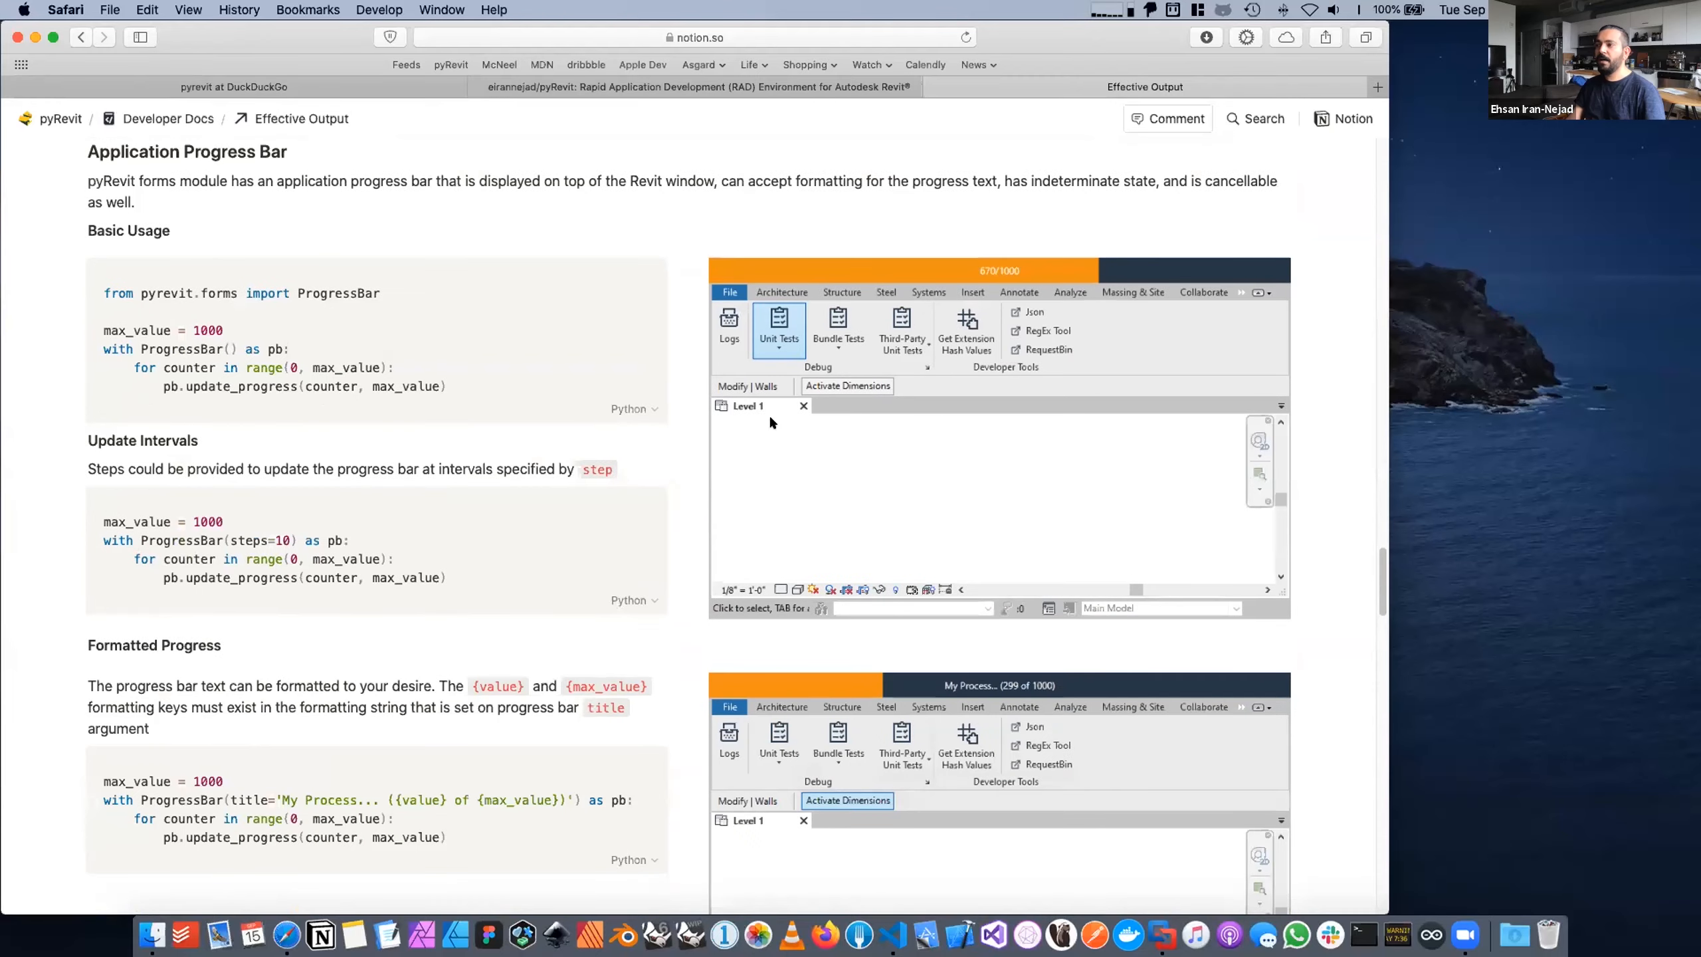
{"action": "scroll", "coordinate": [827, 399], "scroll_direction": "down", "scroll_amount": 20}
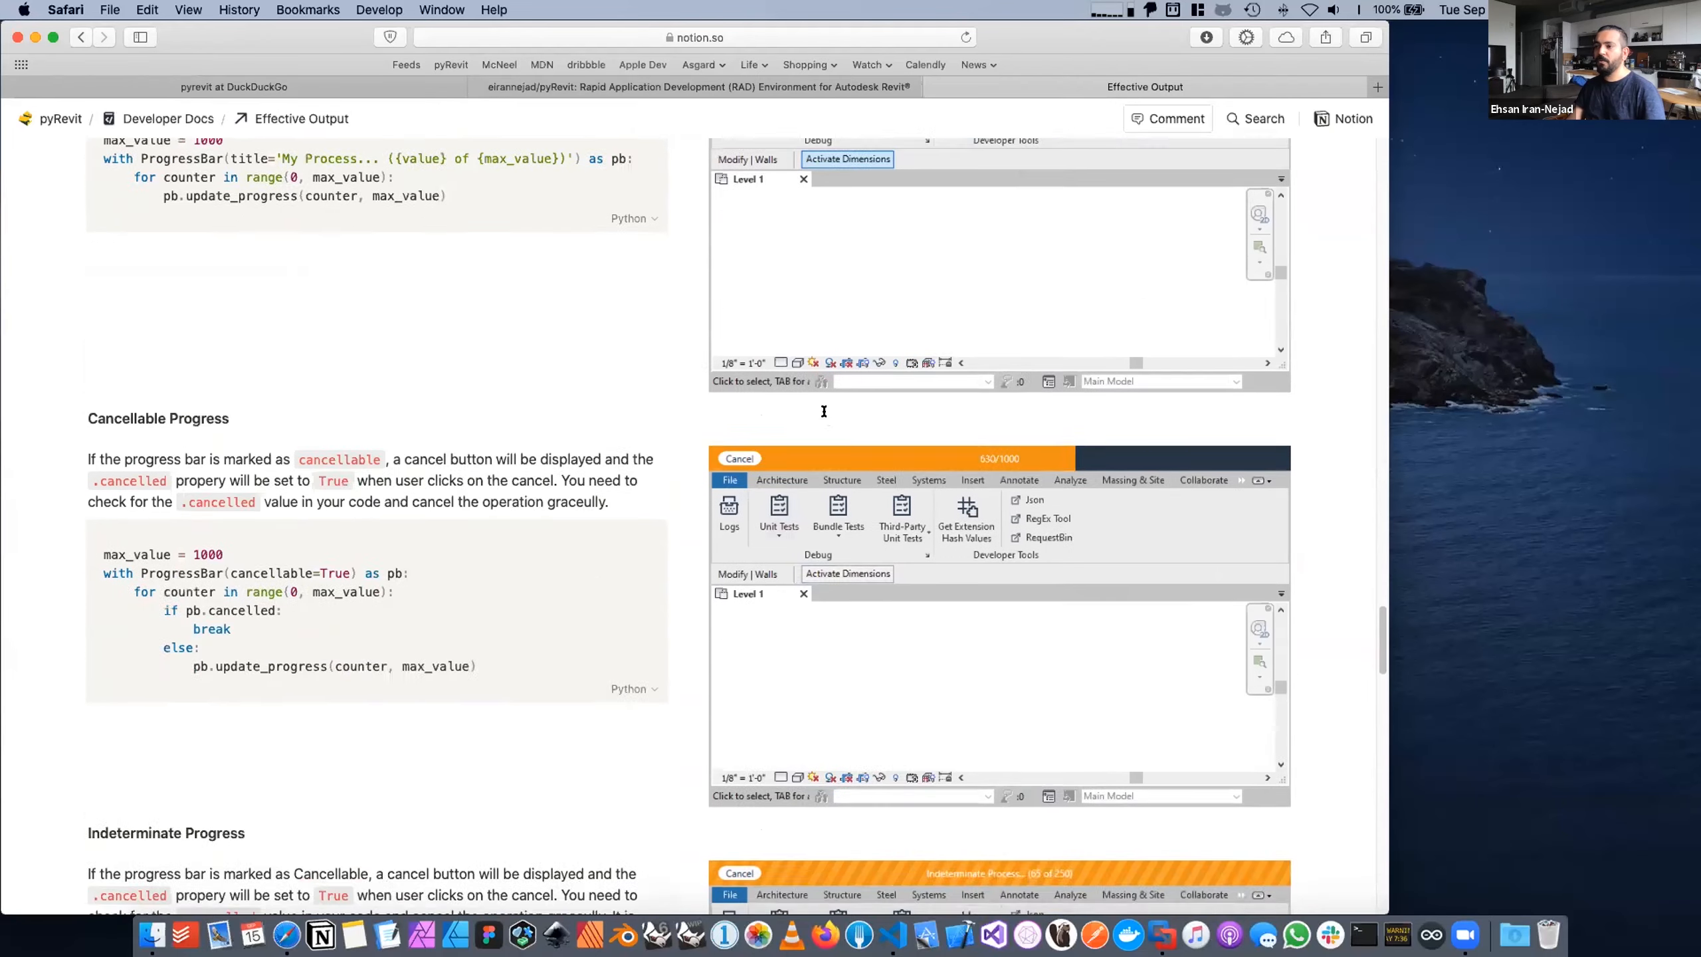
{"action": "scroll", "coordinate": [816, 418], "scroll_direction": "down", "scroll_amount": 16}
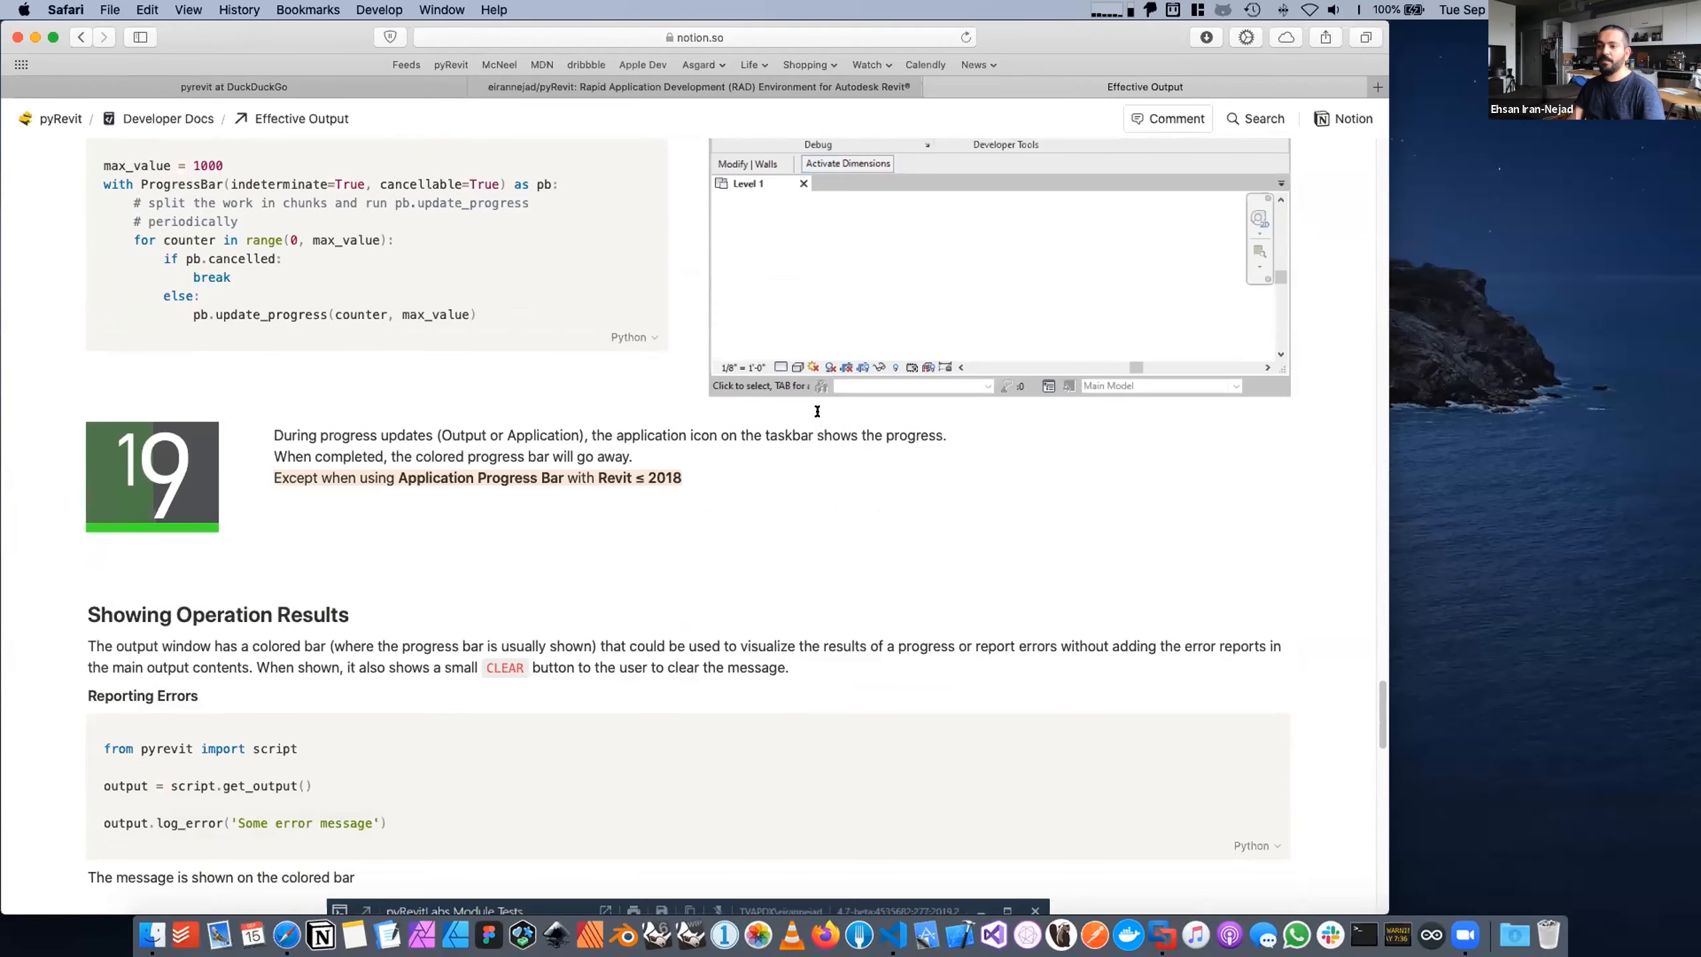
{"action": "scroll", "coordinate": [816, 411], "scroll_direction": "down", "scroll_amount": 13}
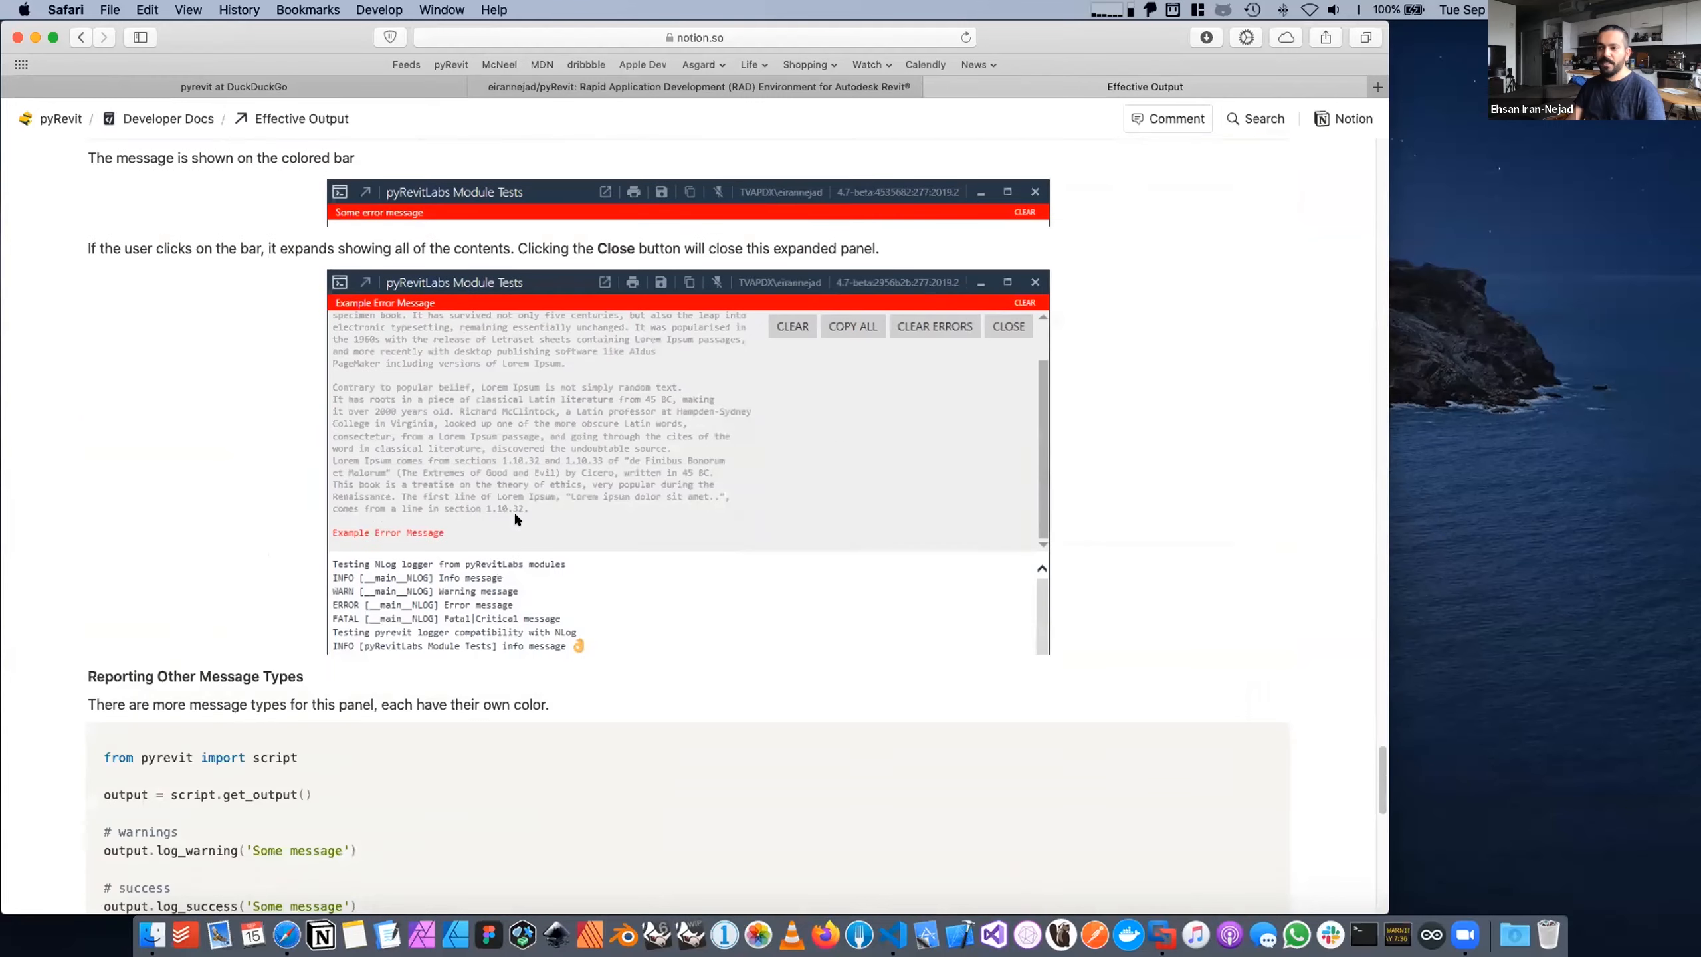
{"action": "scroll", "coordinate": [516, 515], "scroll_direction": "down", "scroll_amount": 11}
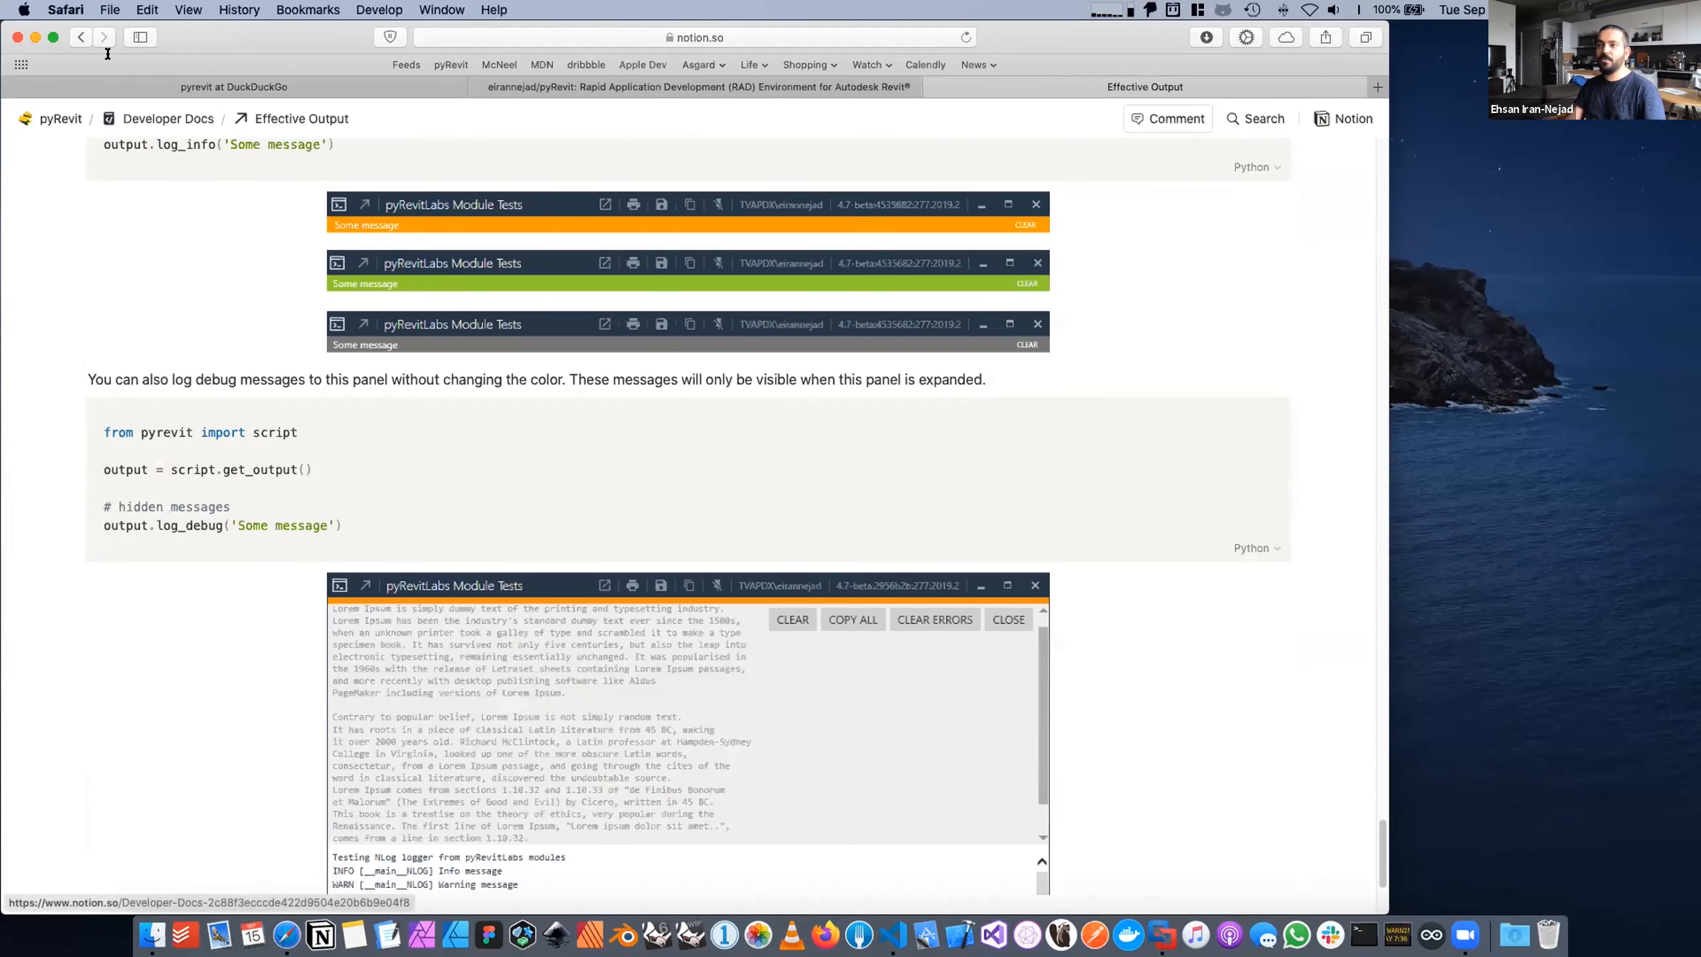
Step: Go back to the Developer Docs, open the Visualizing Data reference and read how charts are created and drawn
{"action": "left_click", "coordinate": [75, 41]}
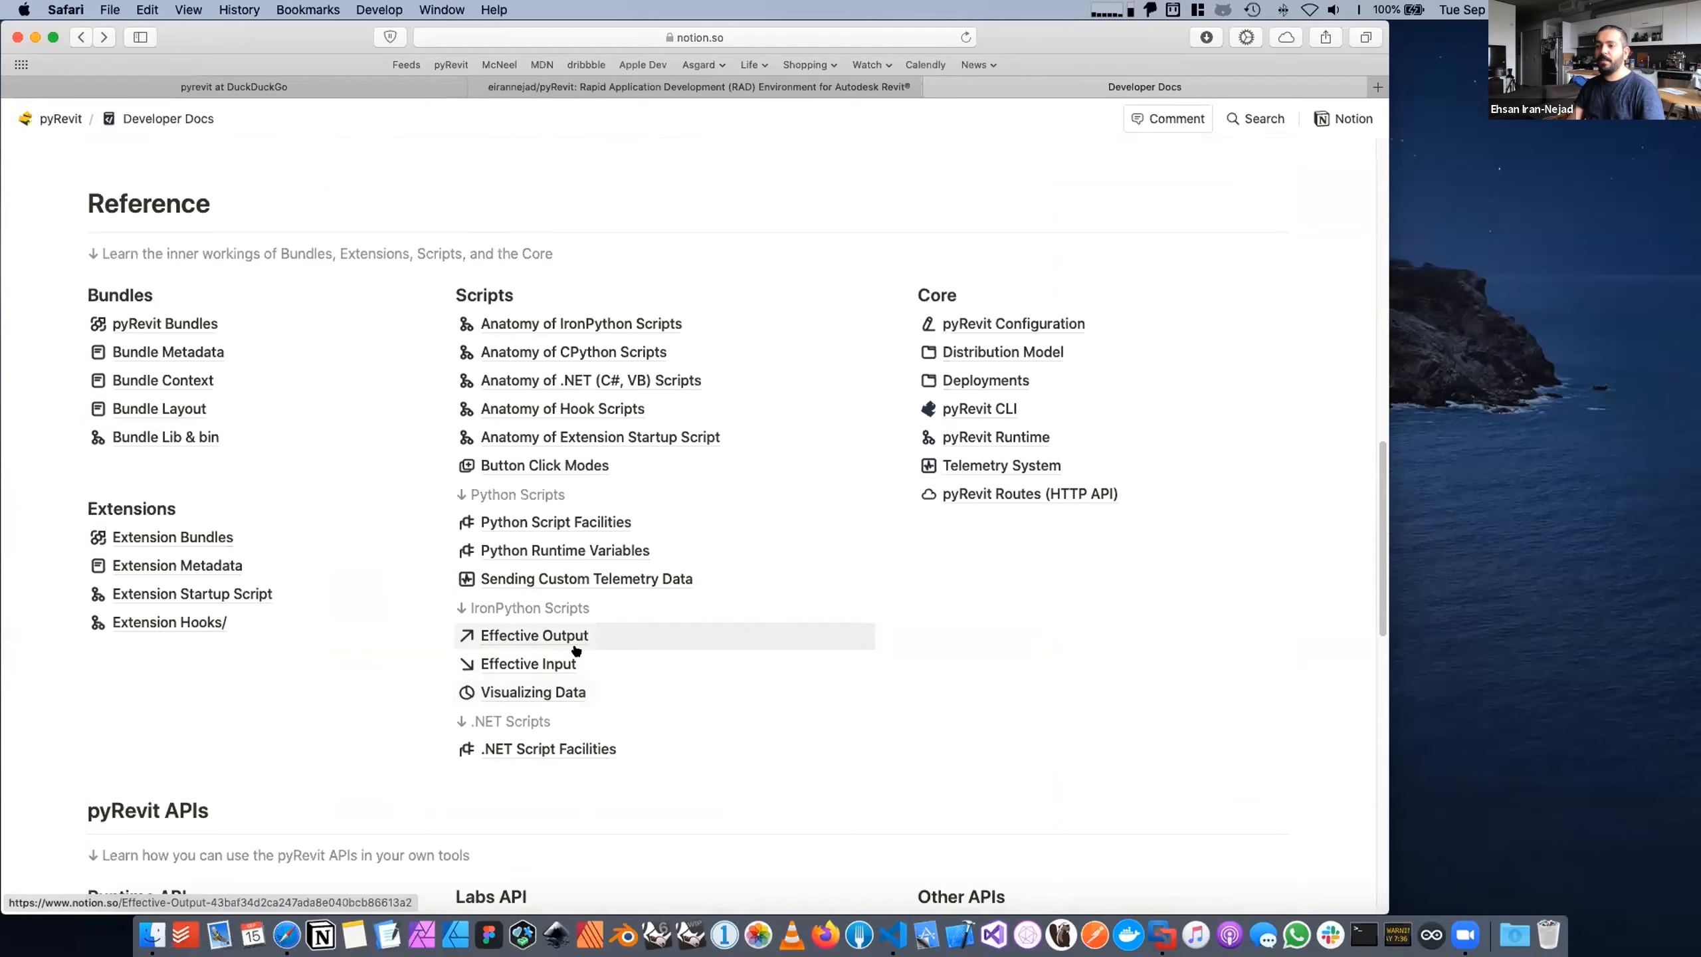
{"action": "scroll", "coordinate": [520, 680], "scroll_direction": "down", "scroll_amount": 1}
{"action": "left_click", "coordinate": [541, 670]}
{"action": "scroll", "coordinate": [425, 430], "scroll_direction": "down", "scroll_amount": 20}
{"action": "scroll", "coordinate": [463, 404], "scroll_direction": "down", "scroll_amount": 20}
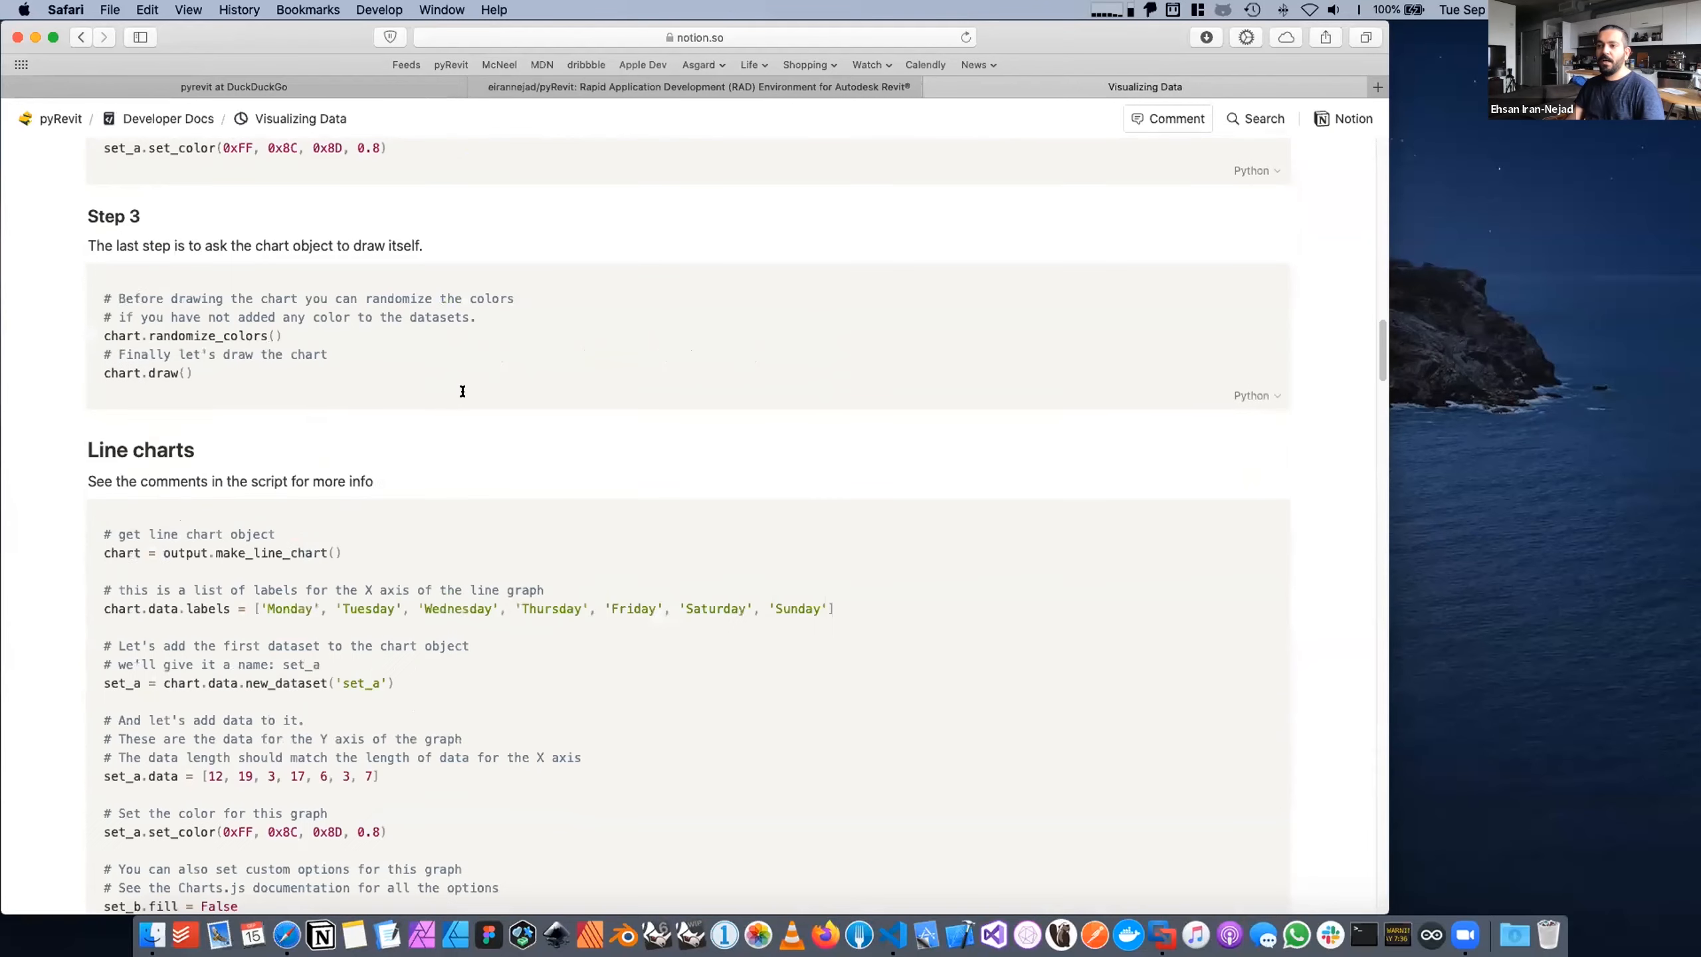
{"action": "scroll", "coordinate": [457, 388], "scroll_direction": "down", "scroll_amount": 20}
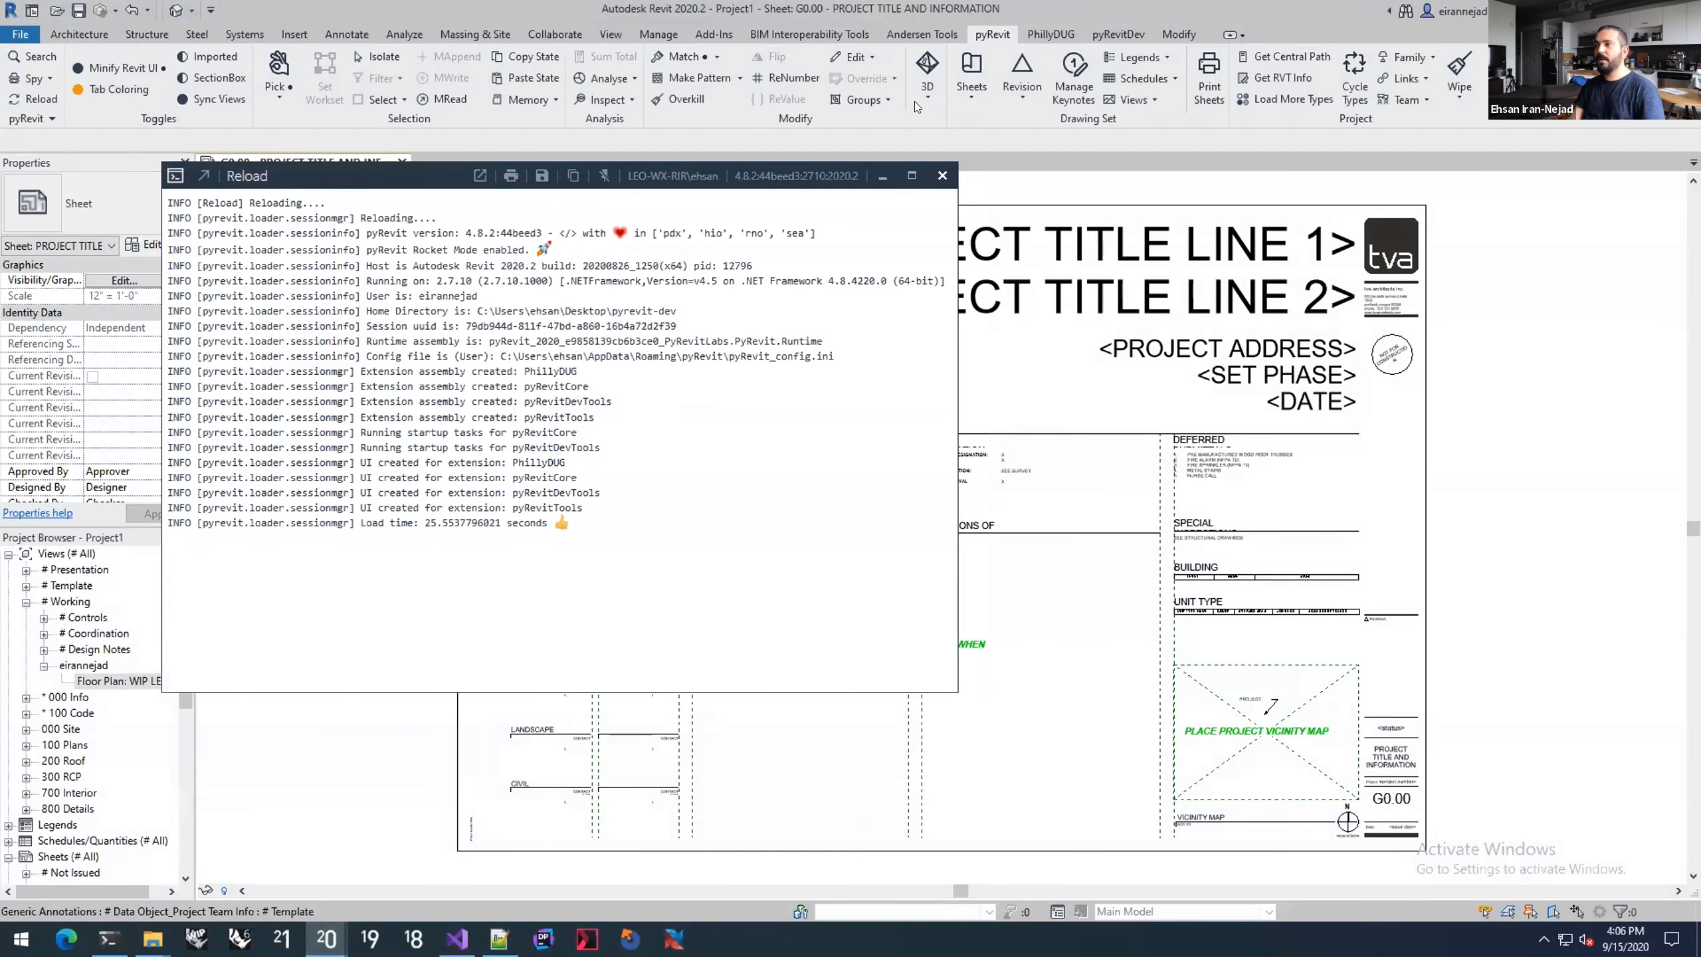
Step: Close the Reload output window and look through the pyRevitDev engine, bundle and unit test commands
{"action": "left_click", "coordinate": [942, 175]}
{"action": "left_click", "coordinate": [1051, 34]}
{"action": "left_click", "coordinate": [1118, 34]}
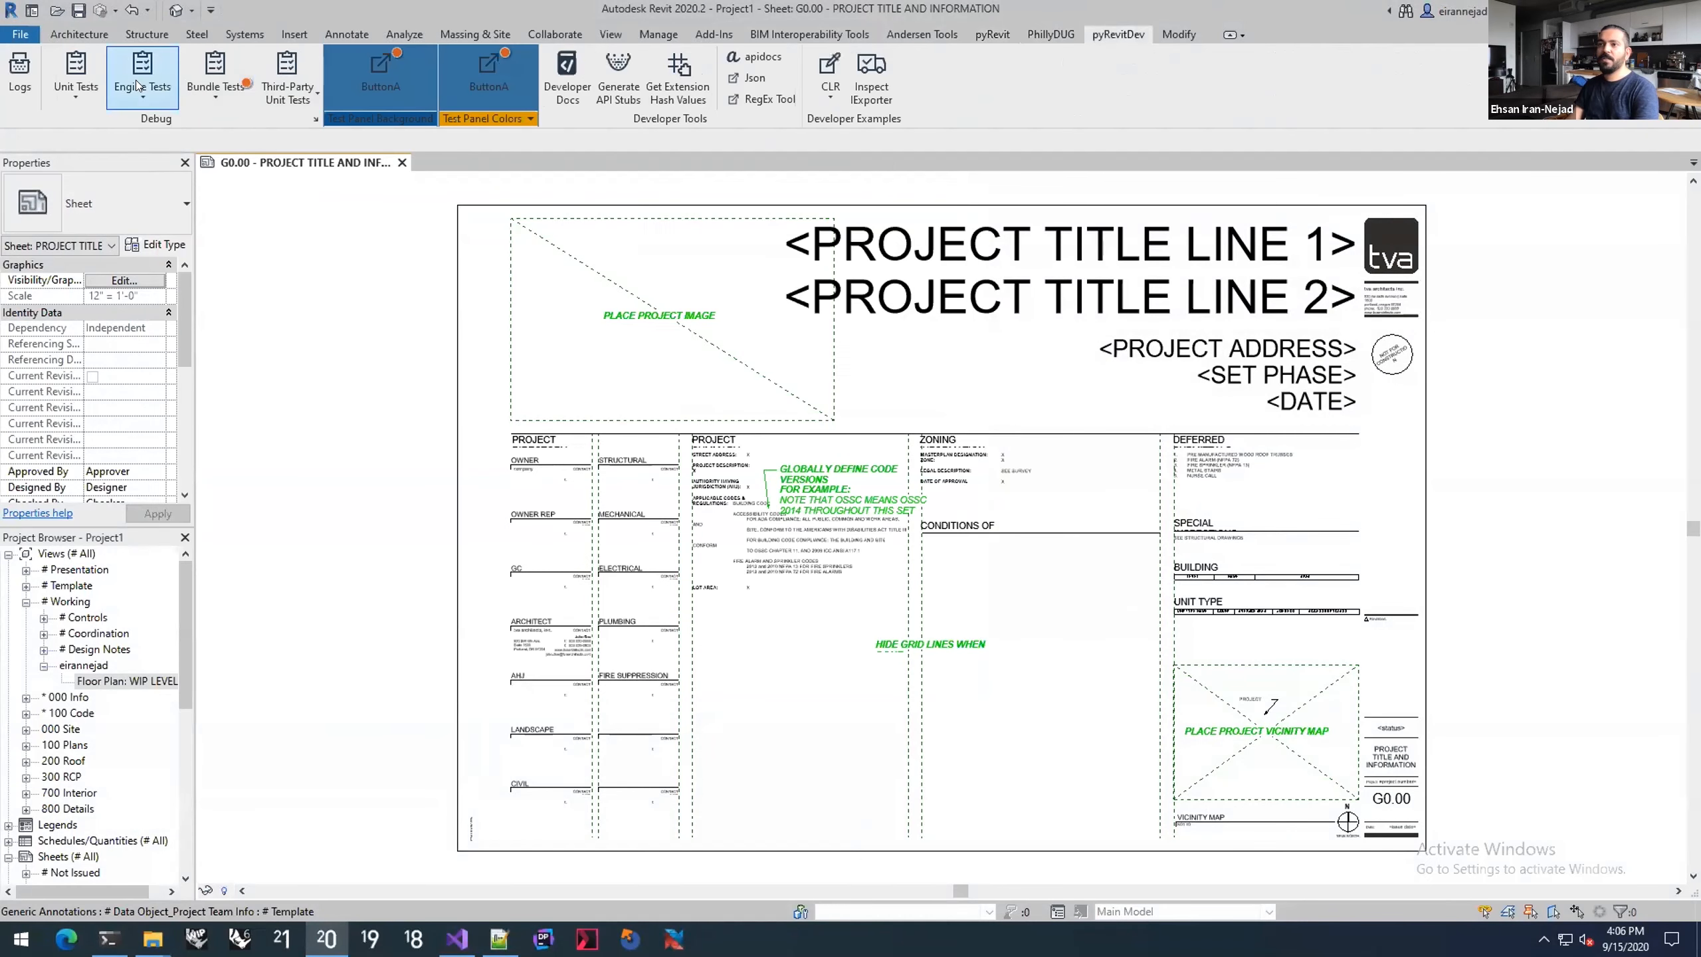
{"action": "left_click", "coordinate": [116, 88]}
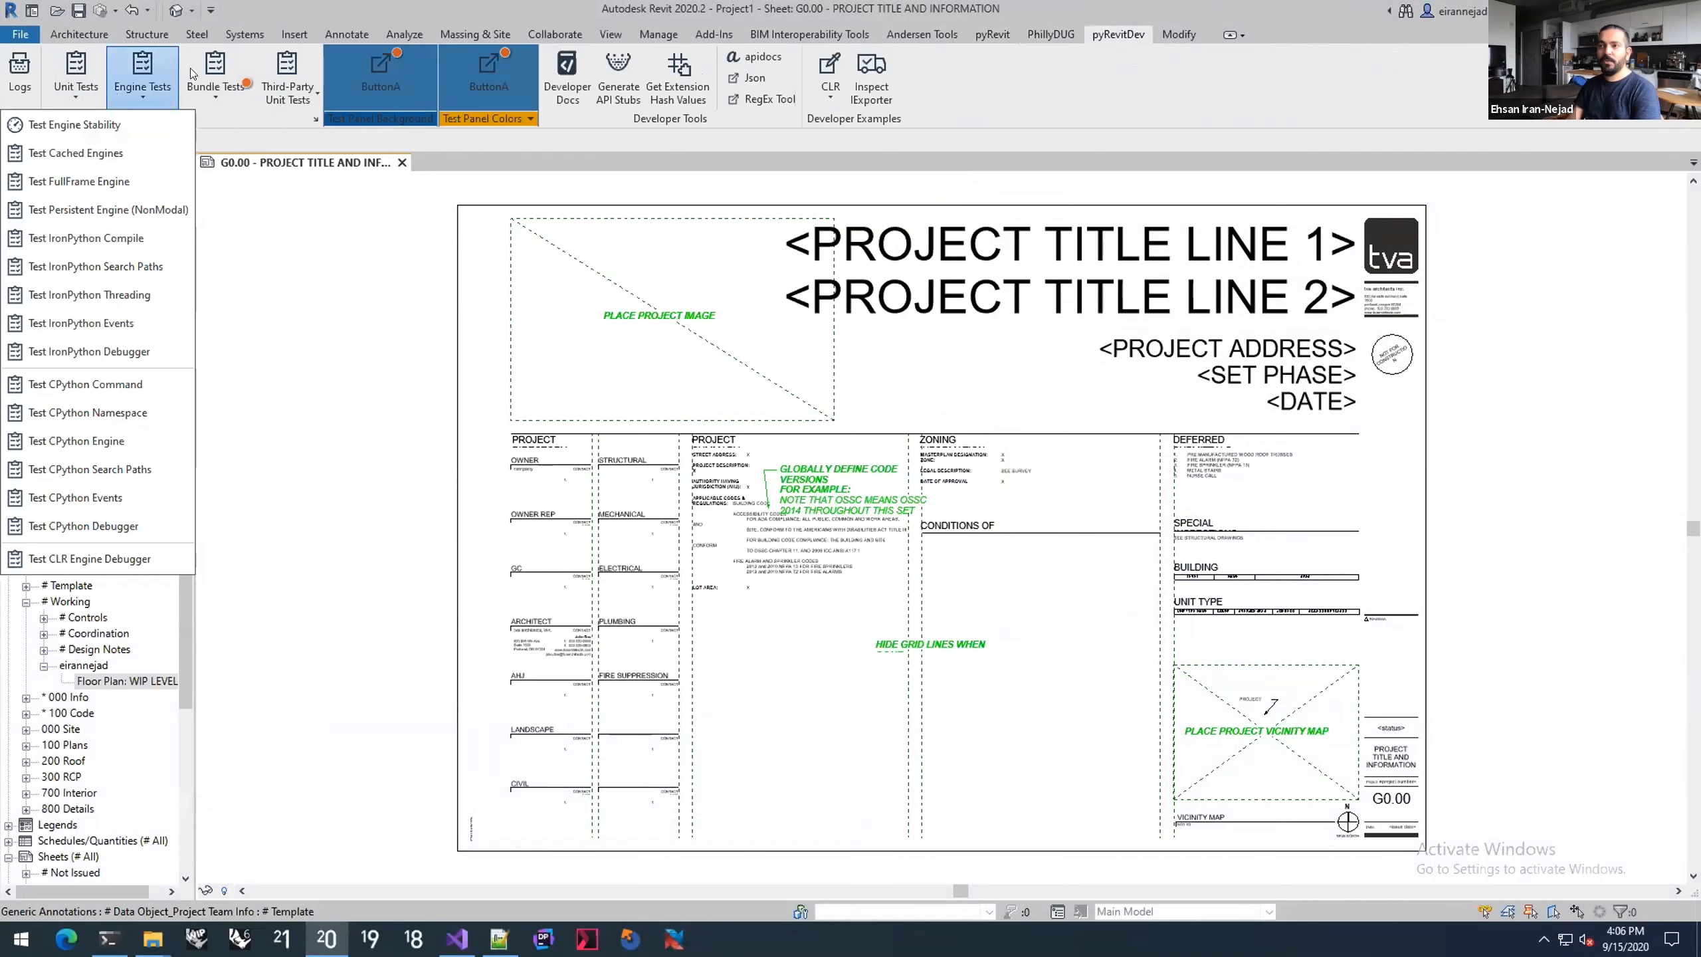
{"action": "left_click", "coordinate": [215, 77]}
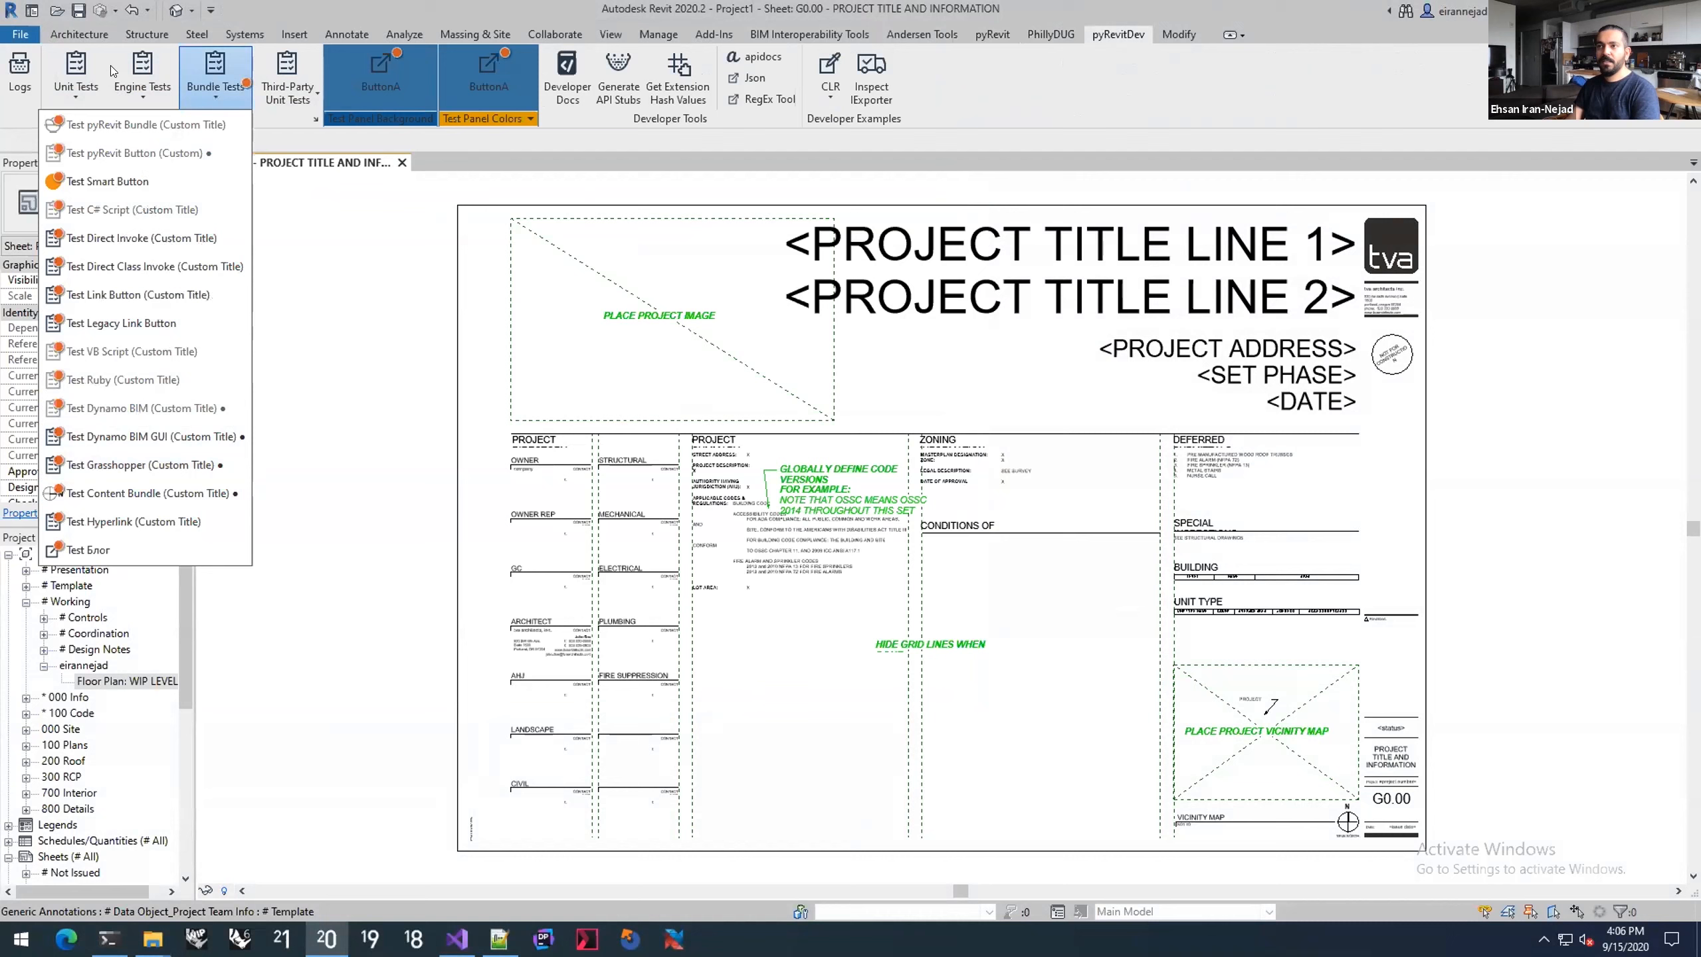
{"action": "left_click", "coordinate": [78, 70]}
{"action": "left_click", "coordinate": [79, 69]}
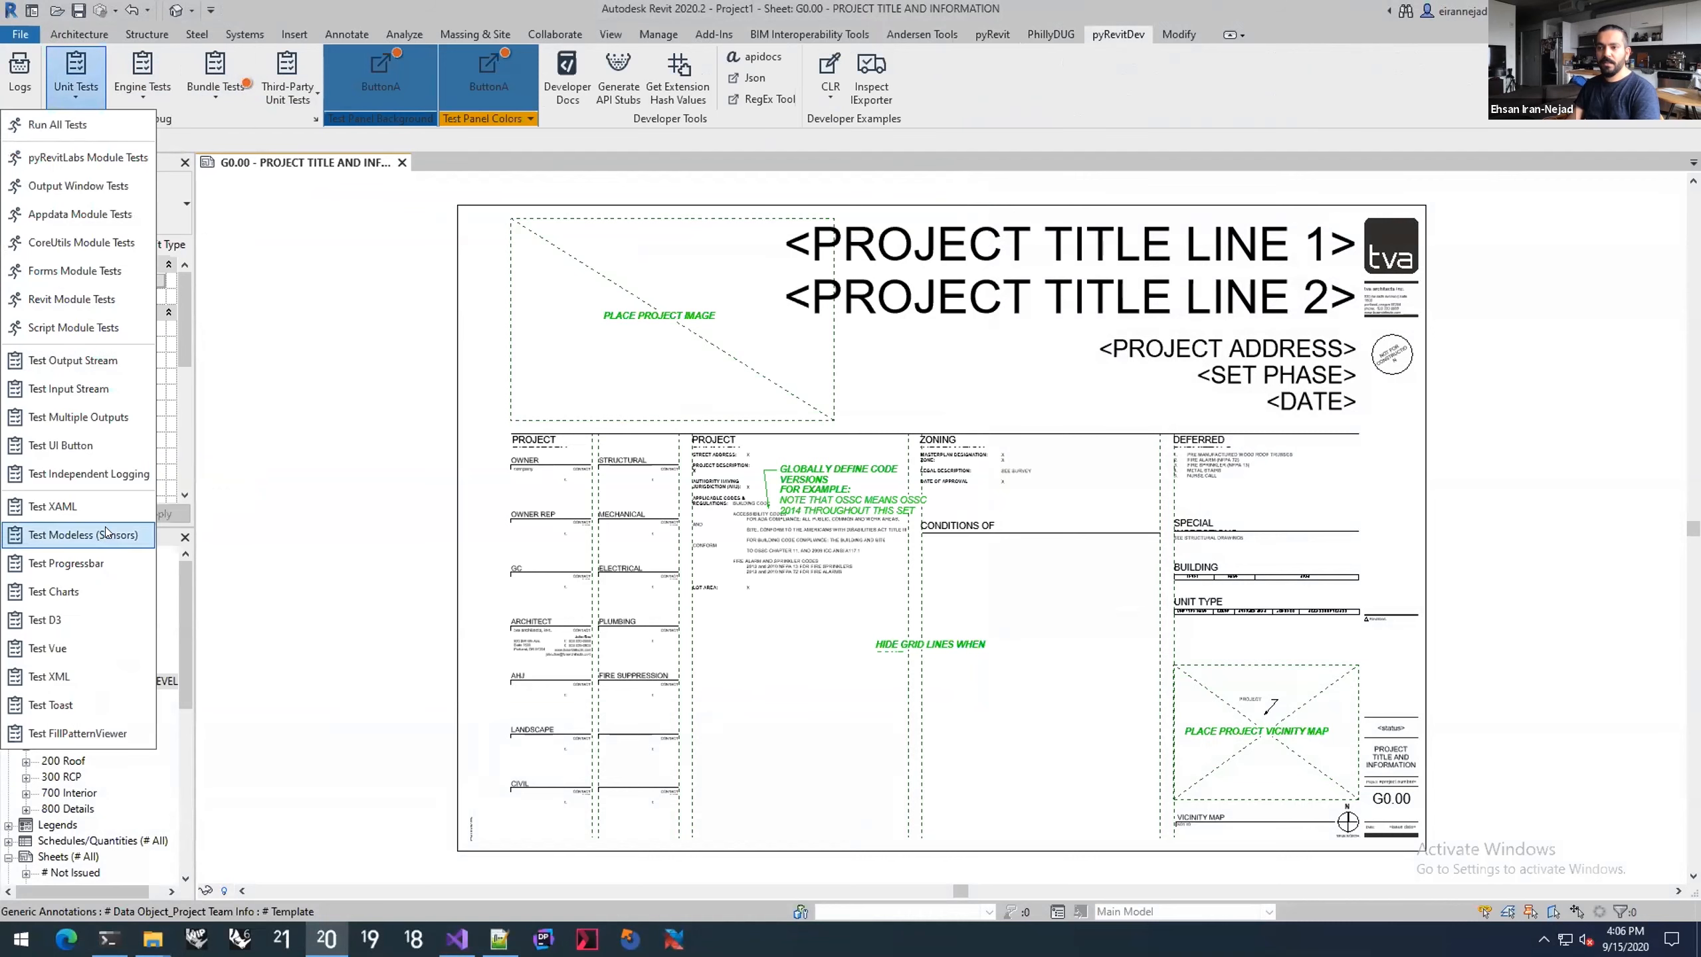
Step: Run the Test Charts unit test, review the generated charts in a taller, narrower output window, and close it
{"action": "left_click", "coordinate": [80, 592]}
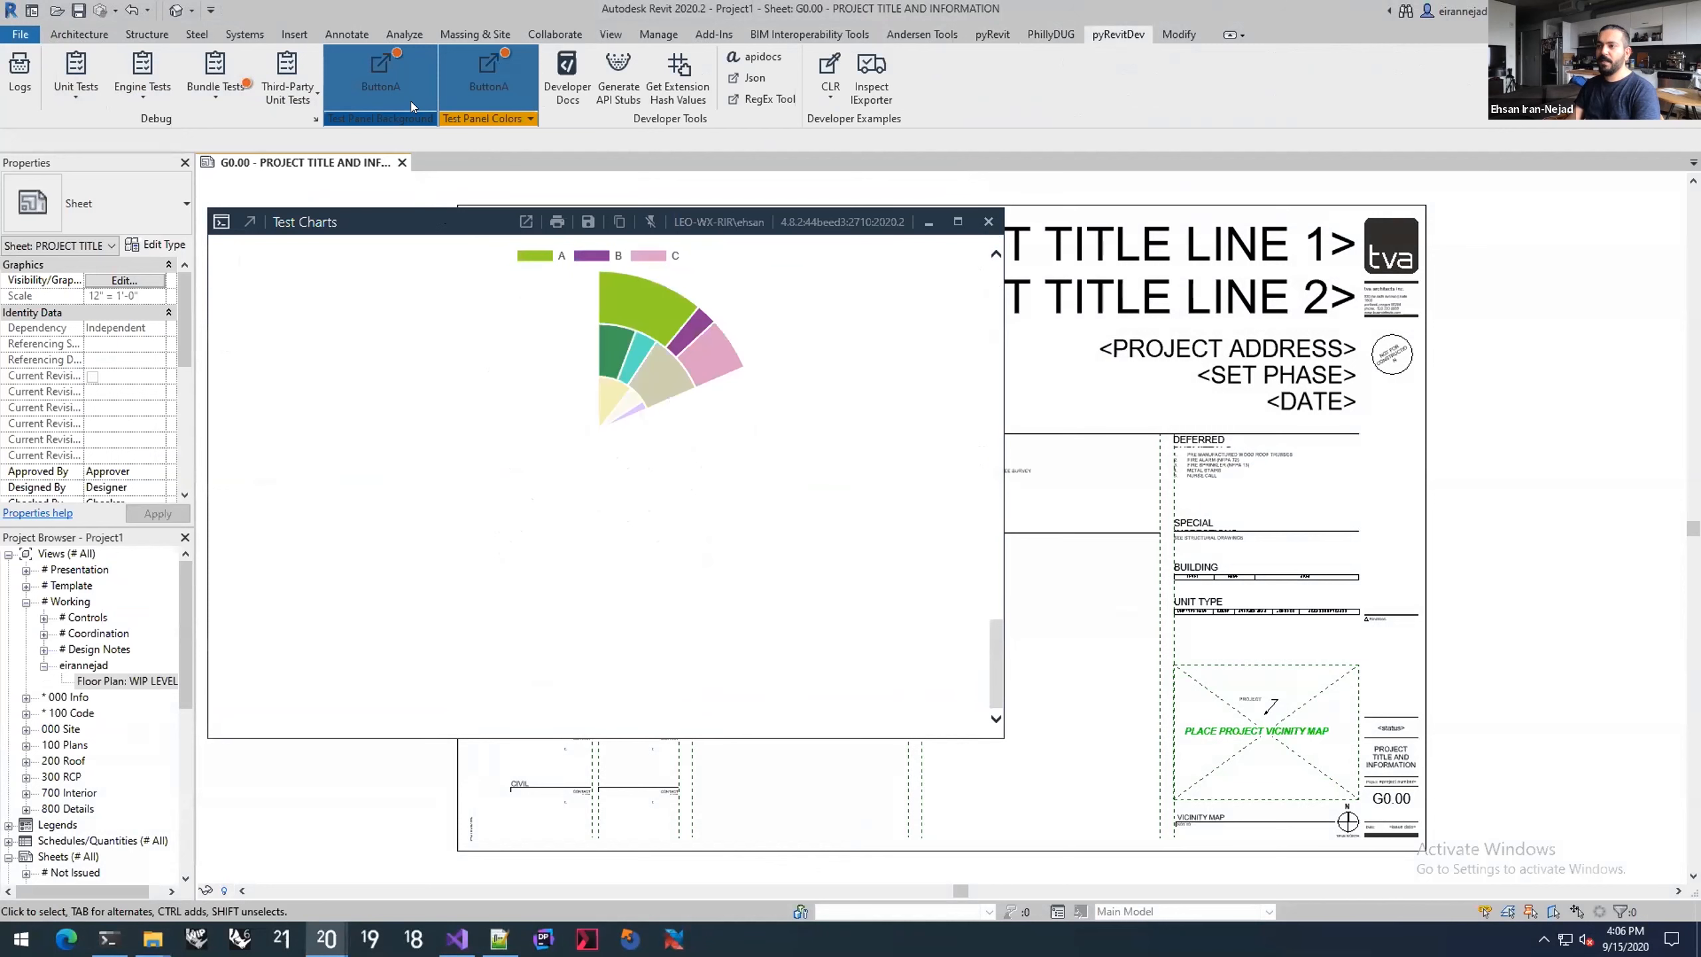
{"action": "left_click_drag", "start_coordinate": [379, 216], "coordinate": [358, 98]}
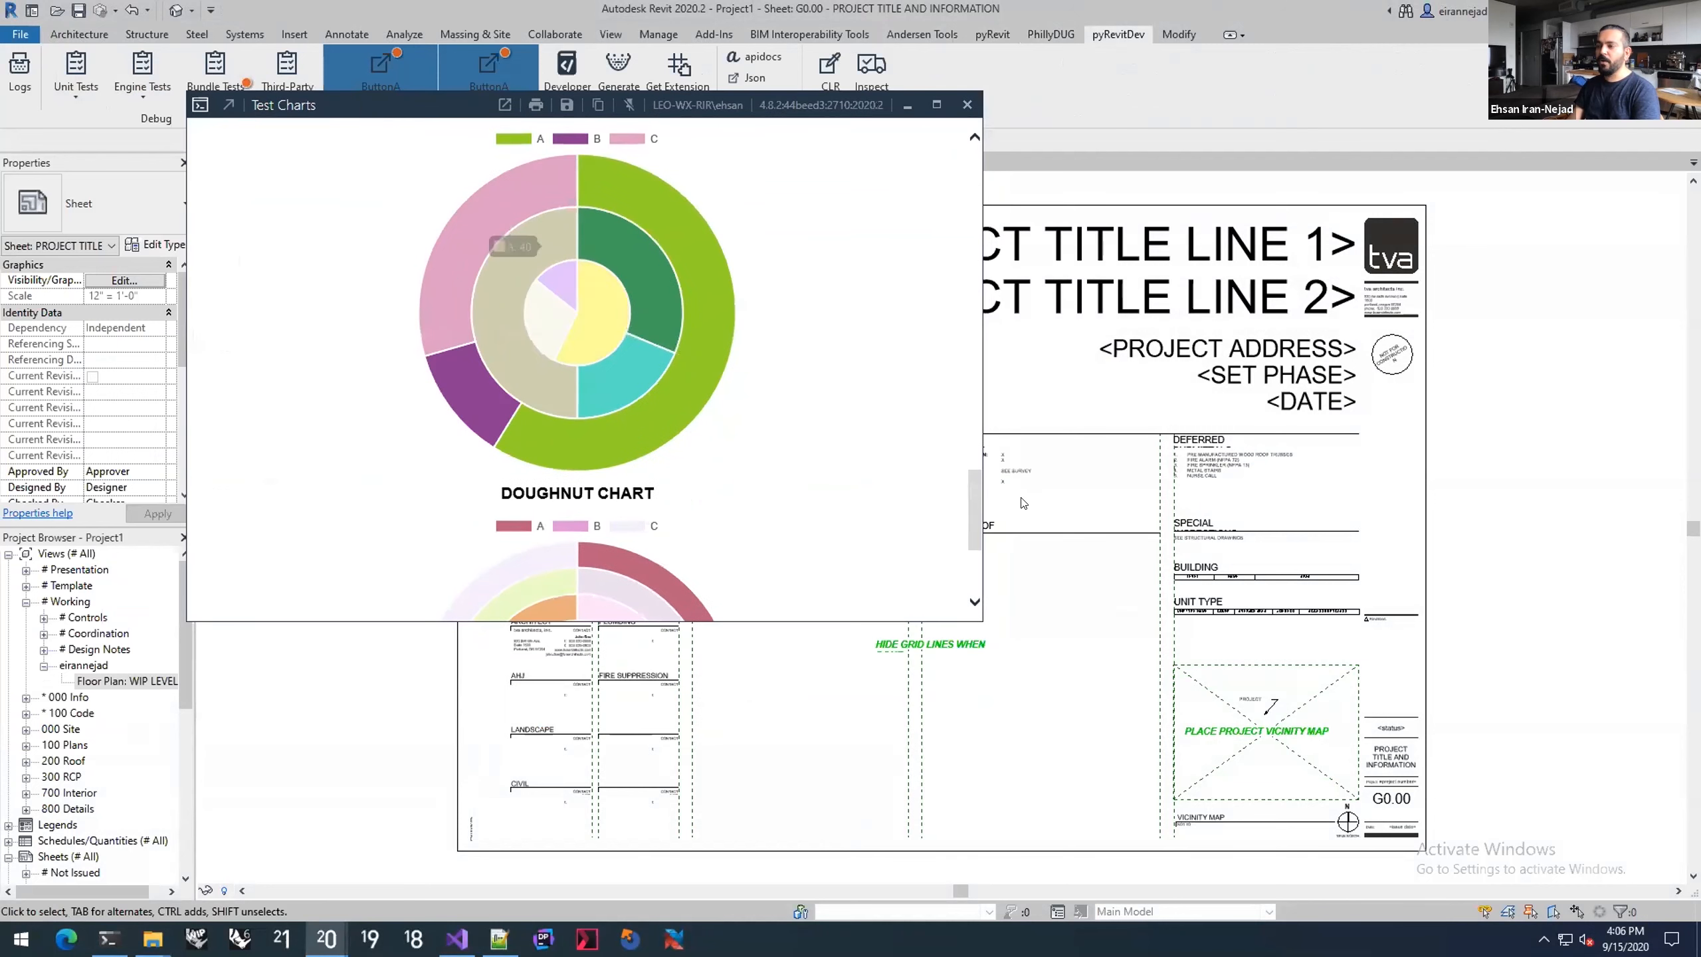
{"action": "left_click_drag", "start_coordinate": [959, 501], "coordinate": [940, 168]}
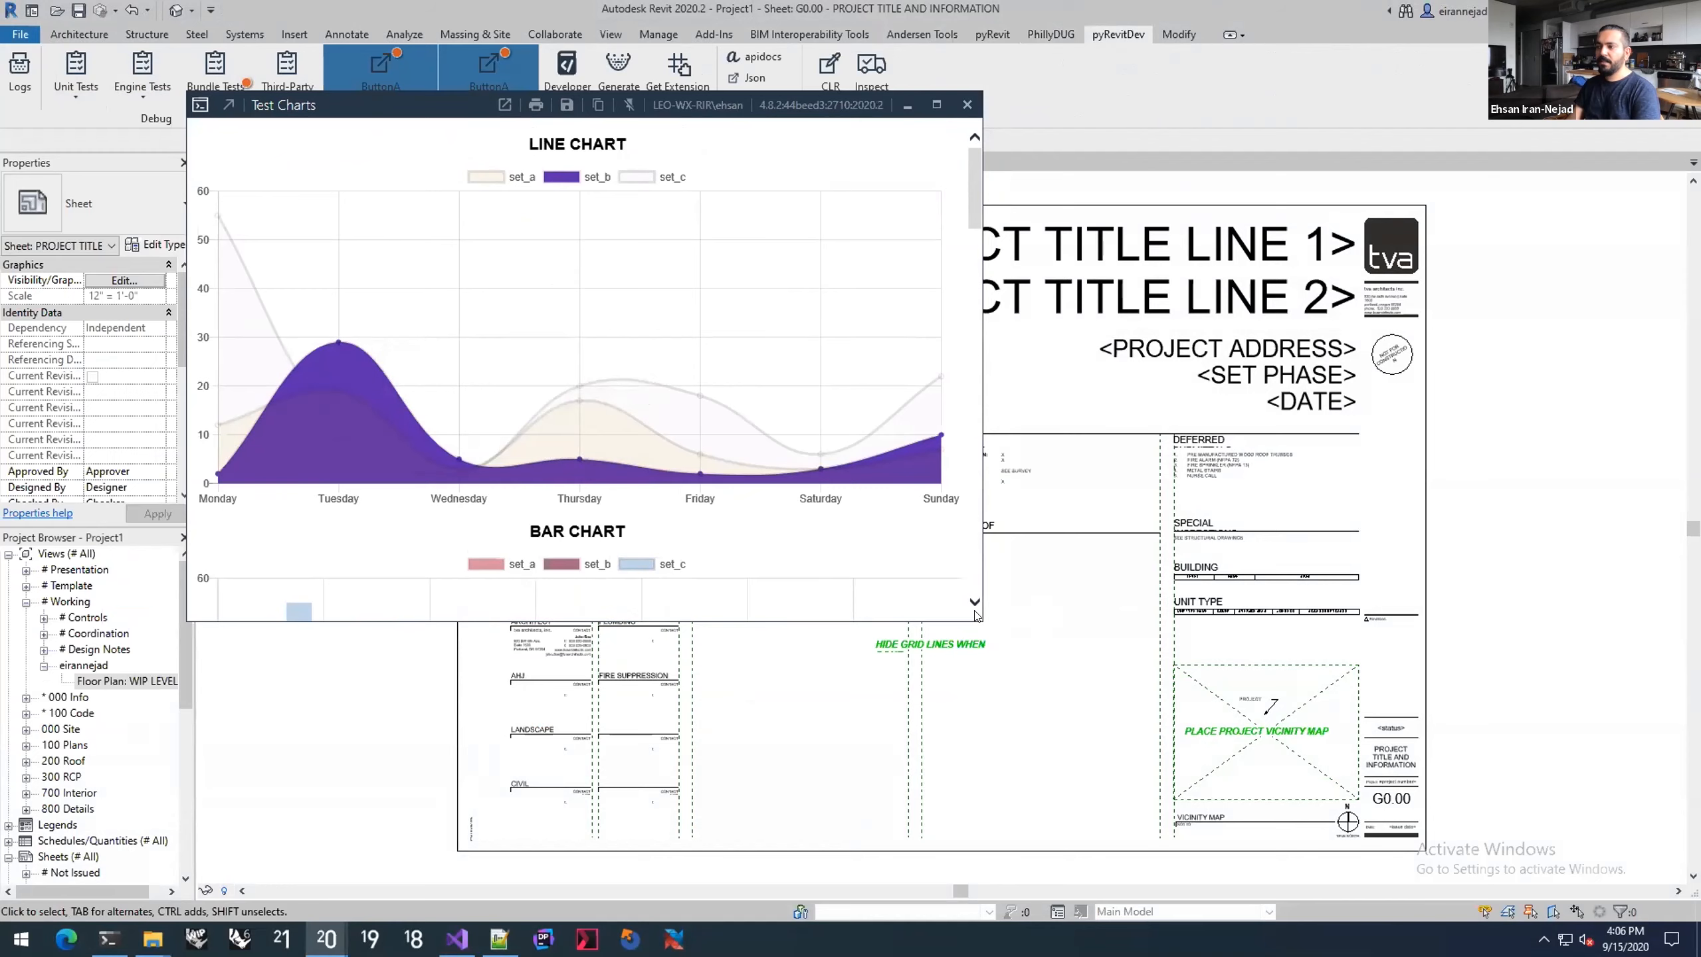
{"action": "left_click_drag", "start_coordinate": [983, 622], "coordinate": [805, 828]}
{"action": "left_click_drag", "start_coordinate": [239, 104], "coordinate": [392, 100]}
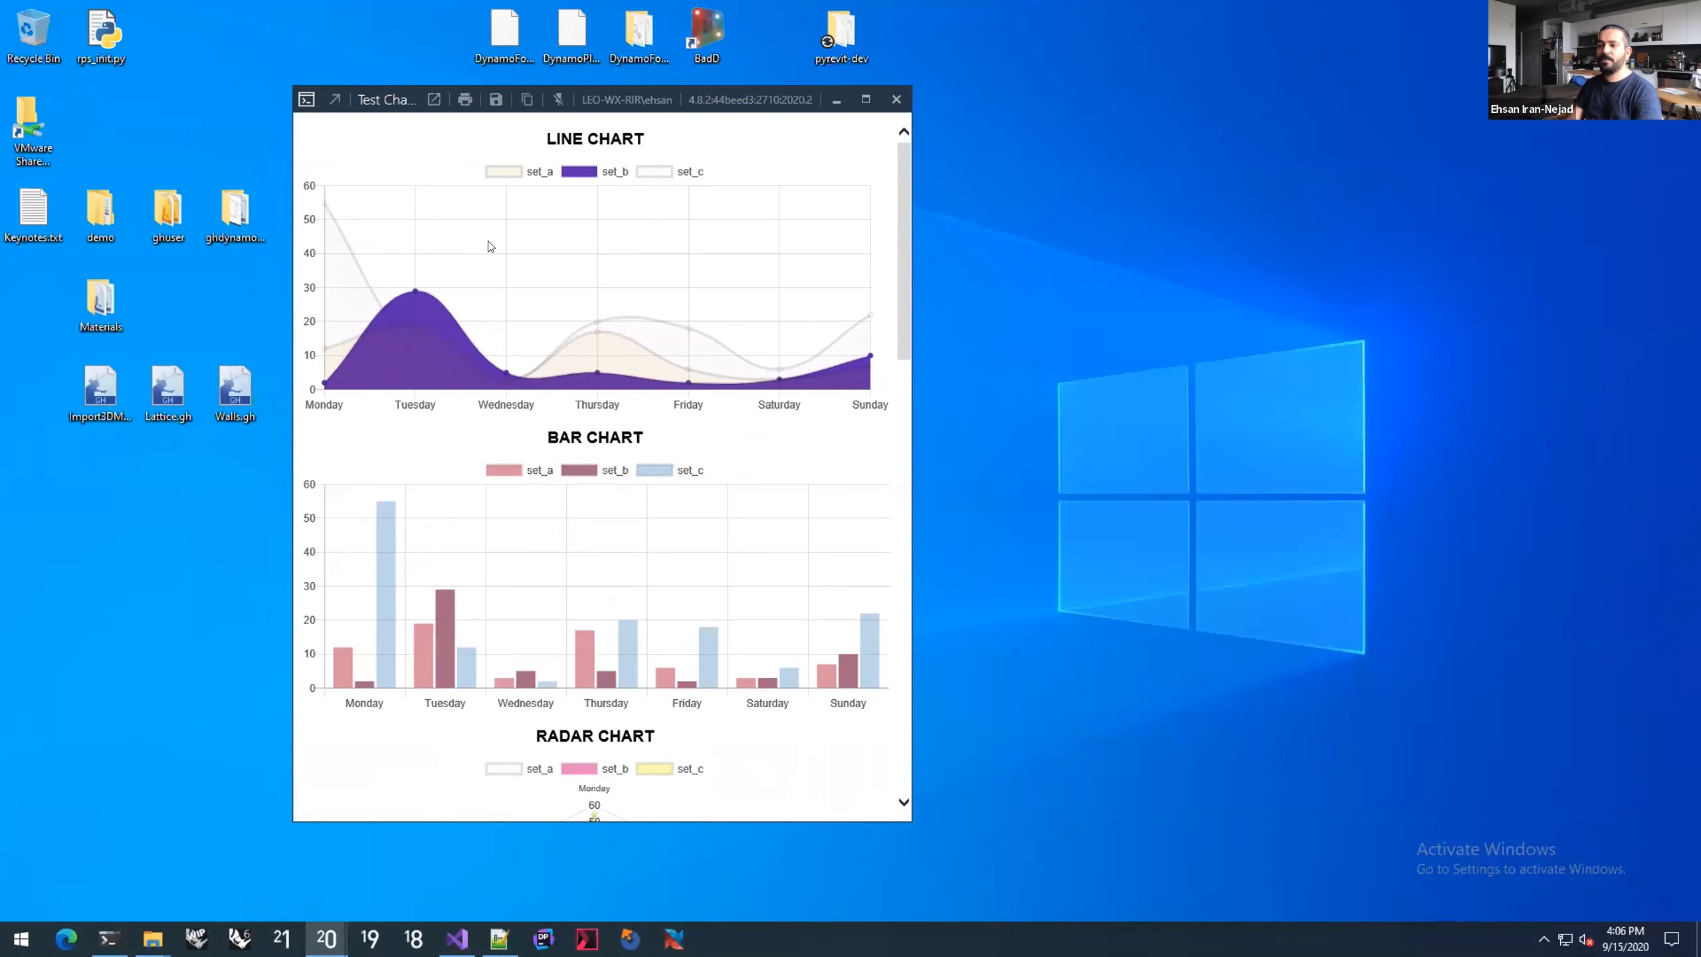
{"action": "left_click", "coordinate": [890, 99]}
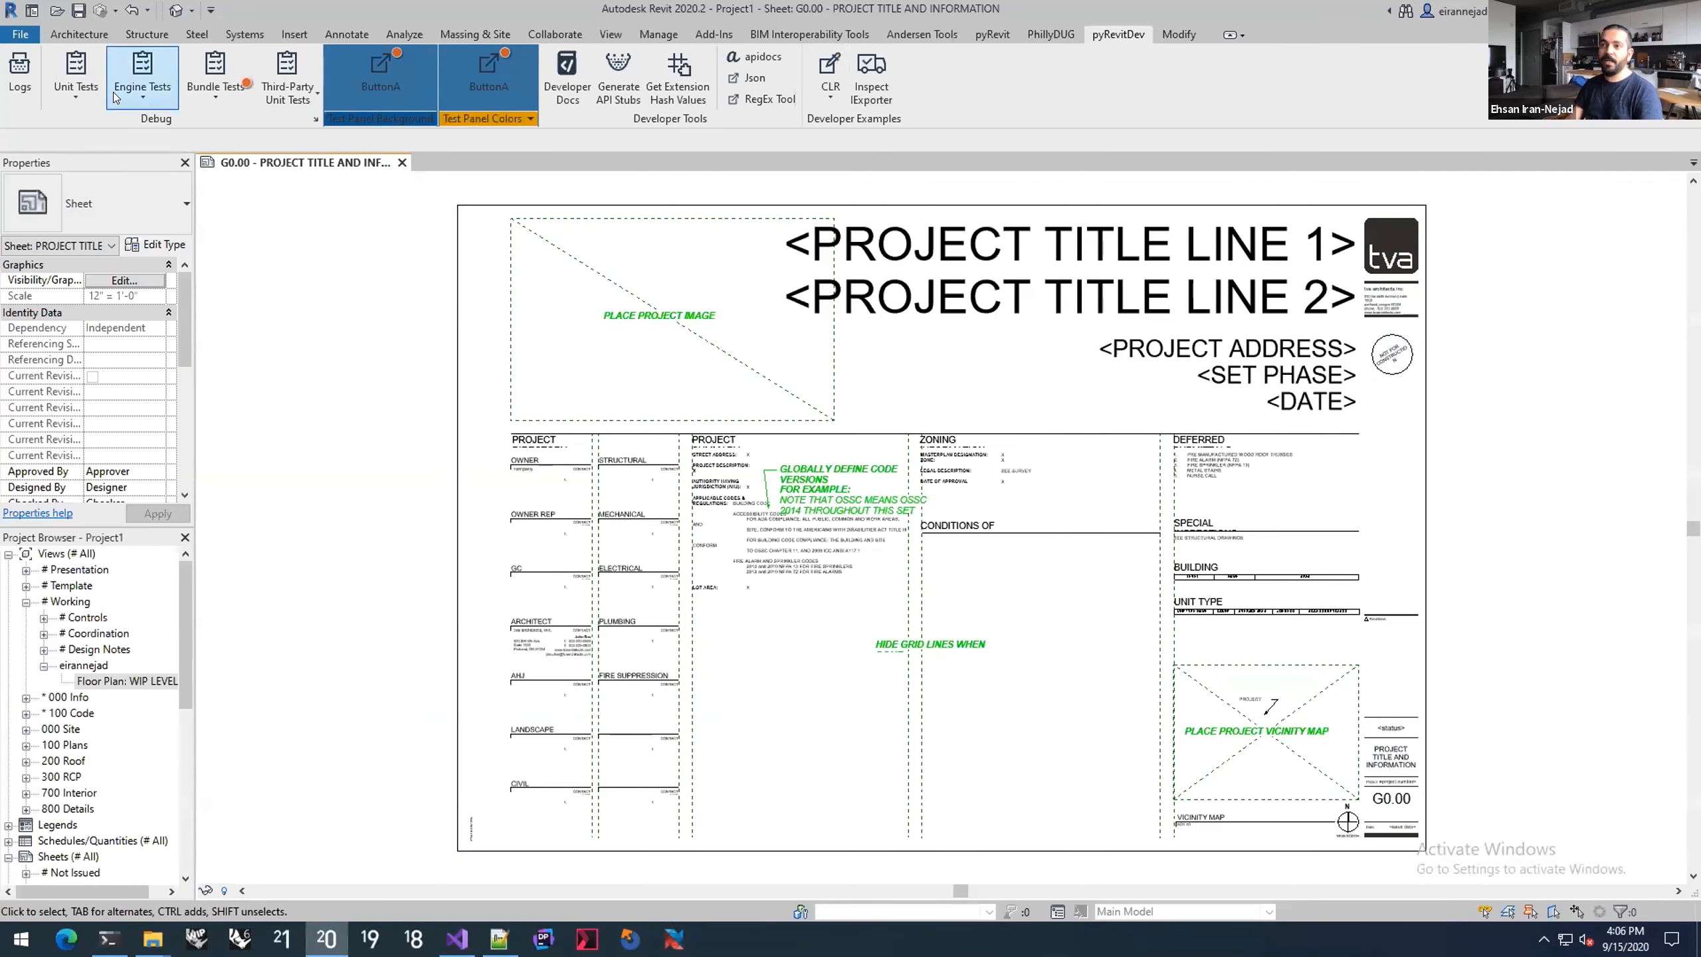
Step: Look over the unit and bundle tests, and open the WIP LEVEL 01 floor plan
{"action": "left_click", "coordinate": [75, 84]}
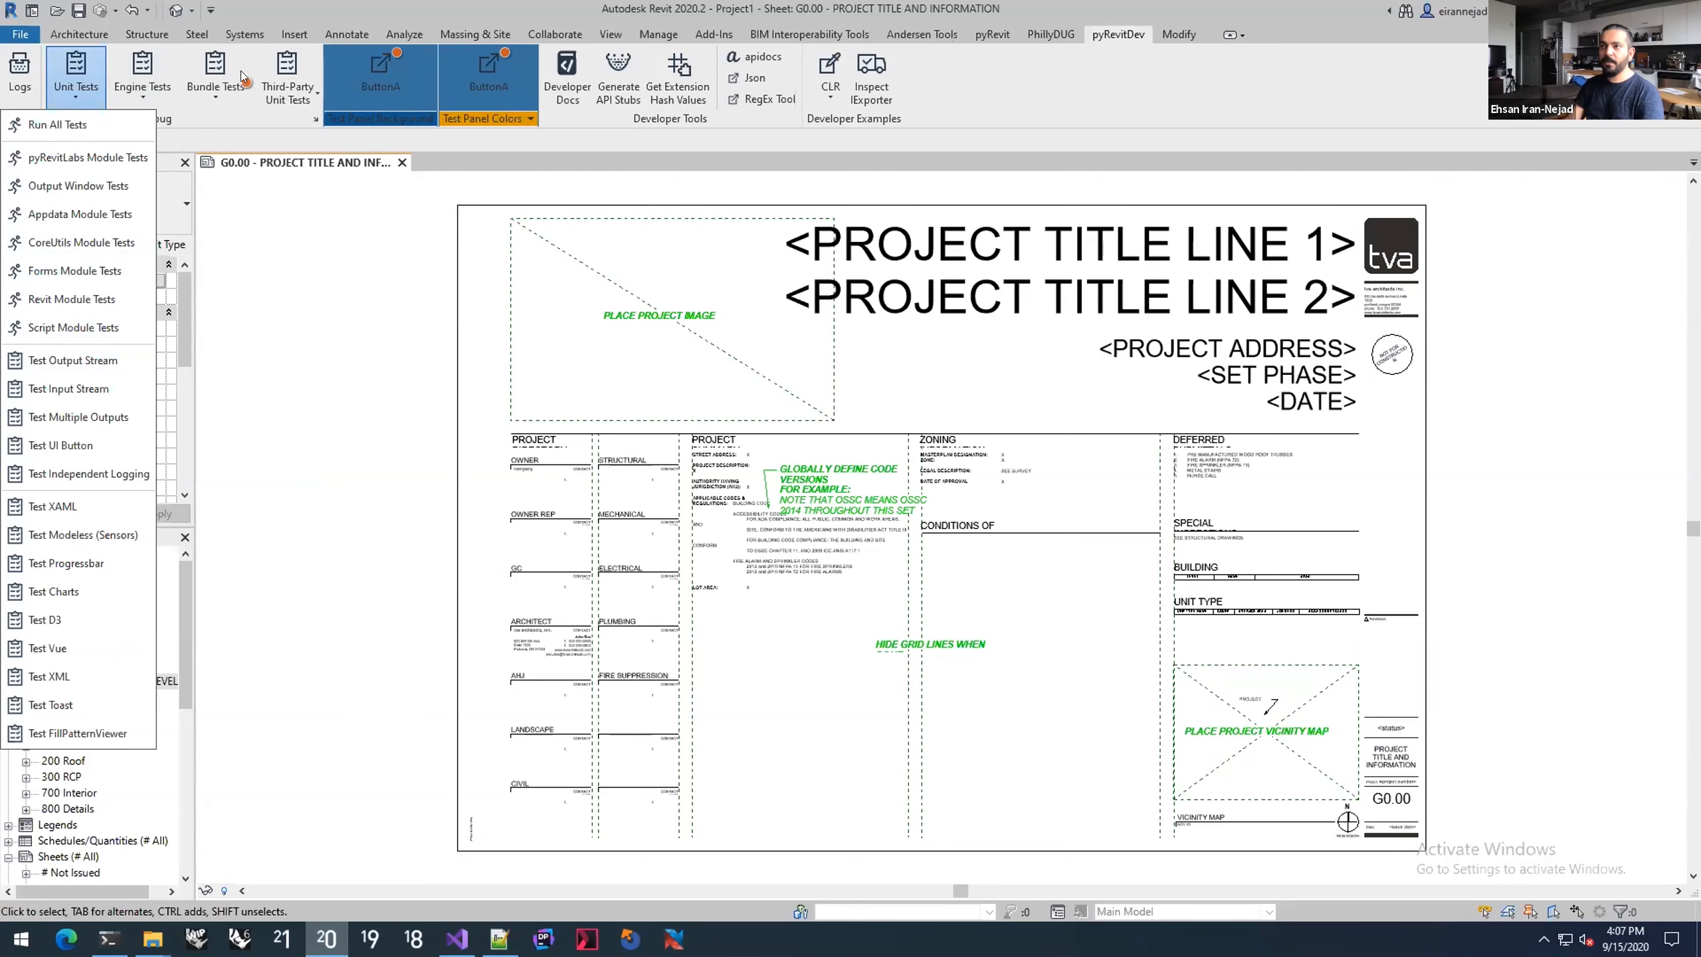
{"action": "left_click", "coordinate": [206, 73]}
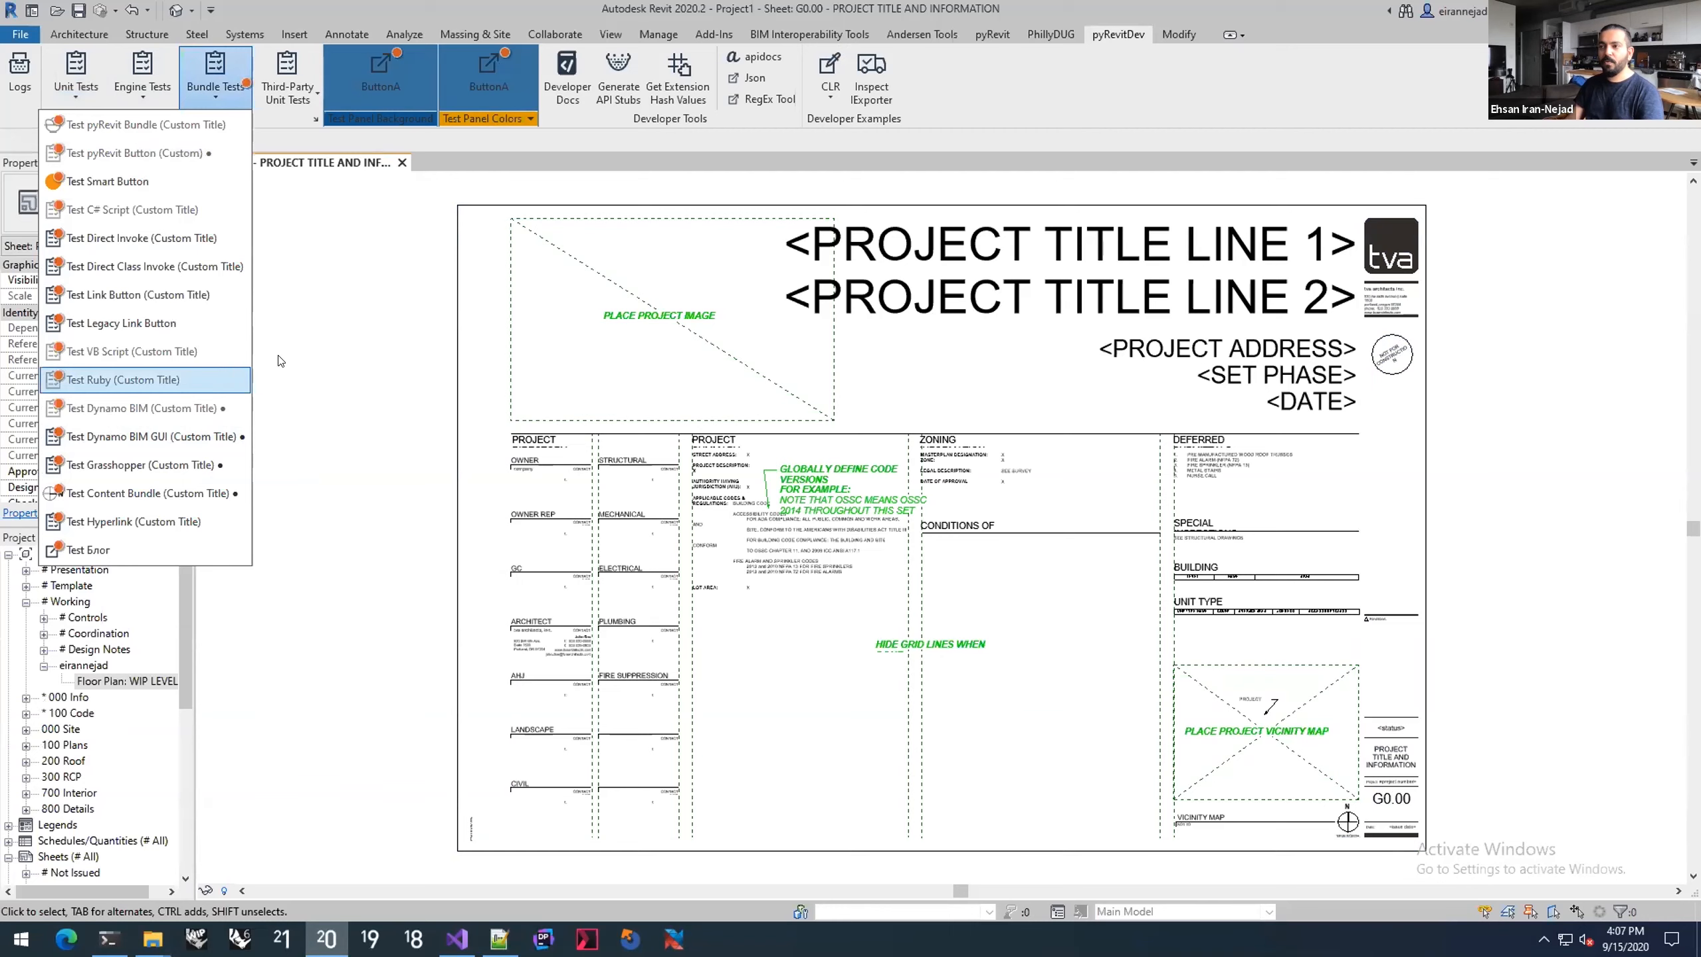
{"action": "left_click", "coordinate": [354, 331]}
{"action": "left_click", "coordinate": [110, 681]}
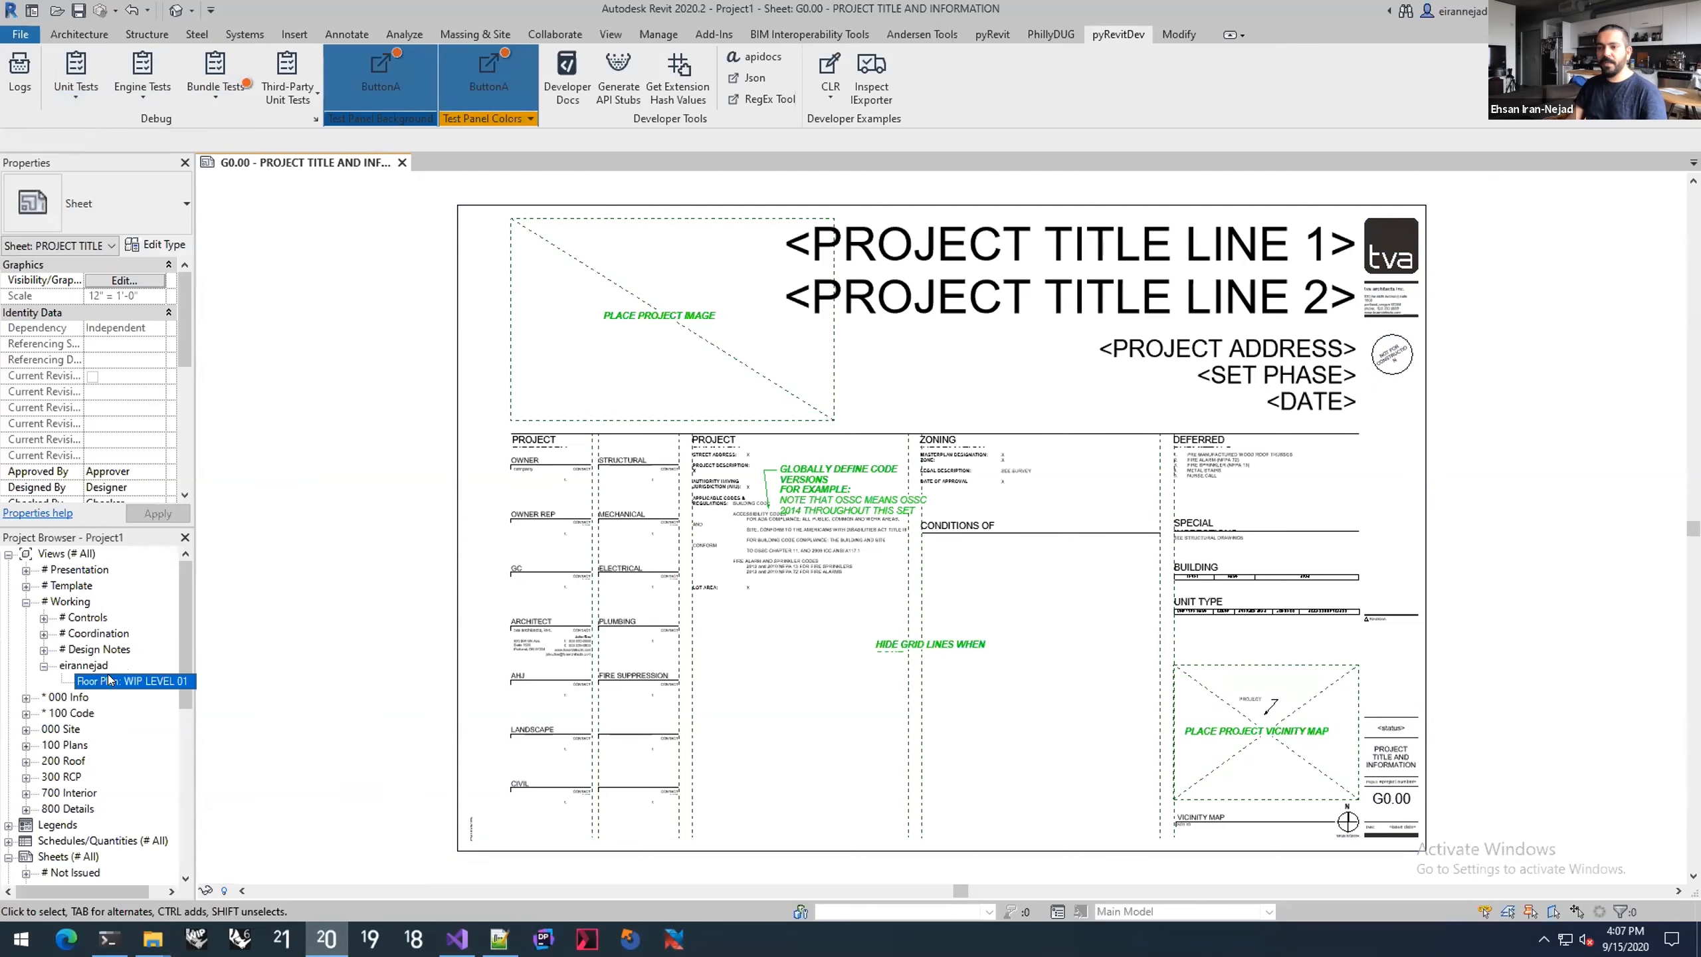
{"action": "double_click", "coordinate": [110, 681]}
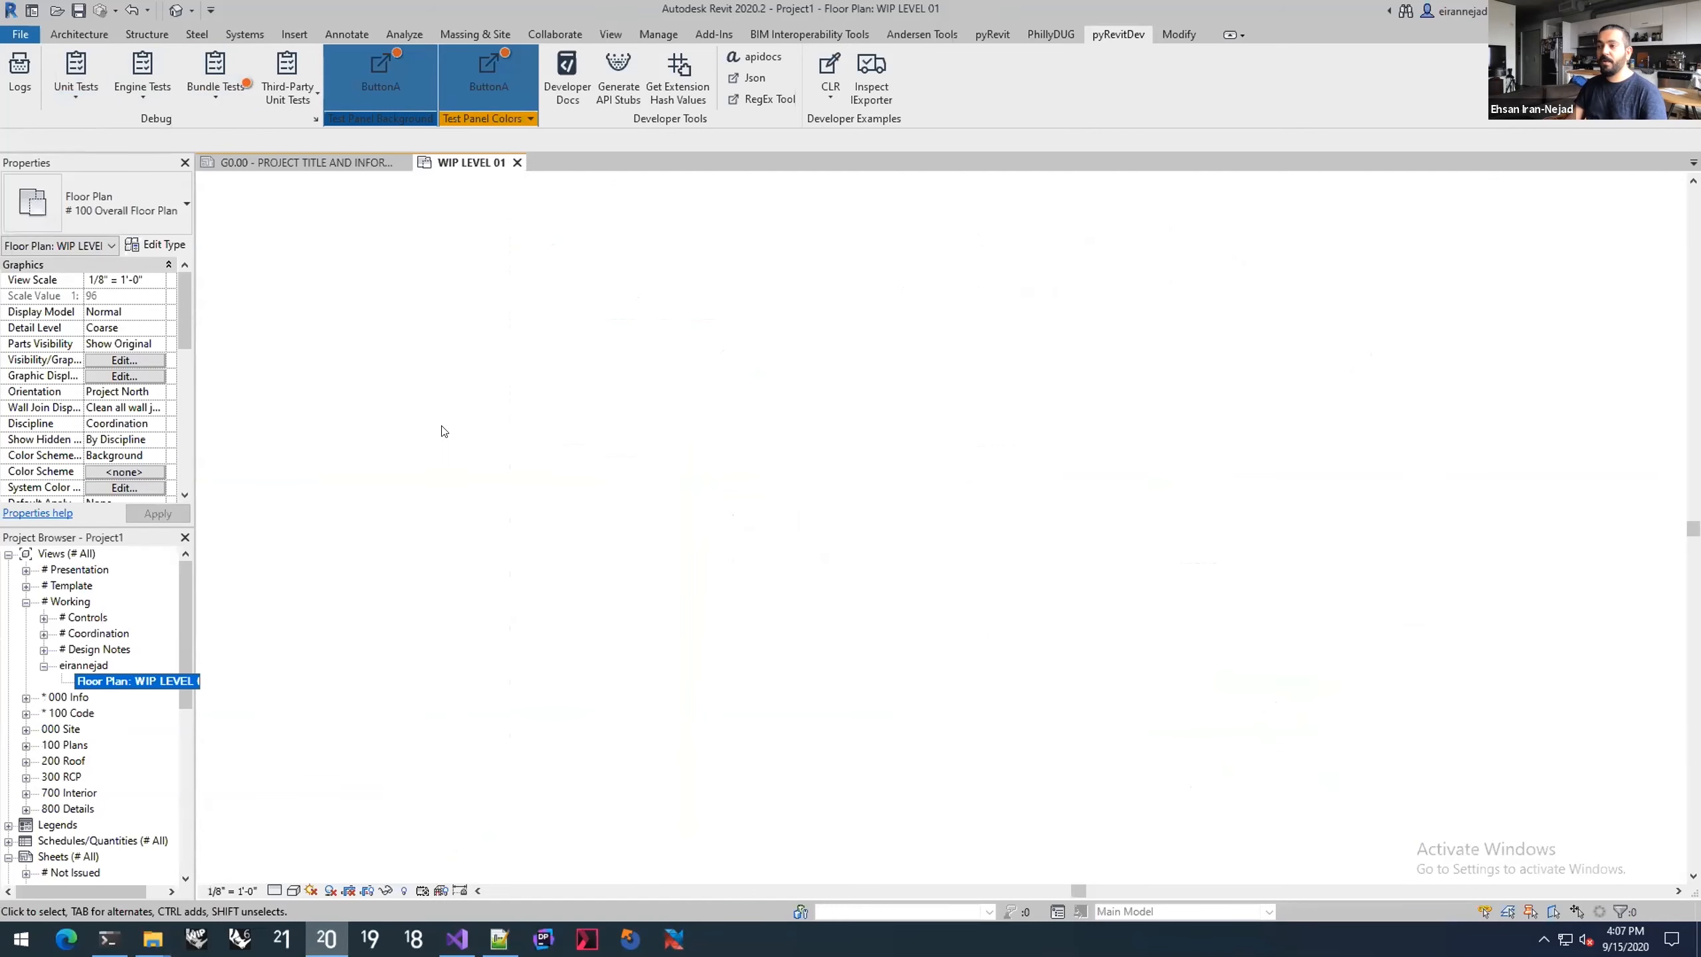
Step: Run the Test Content Bundle and place one North symbol in the floor plan, to the left of grid 1's bubble
{"action": "left_click", "coordinate": [215, 77]}
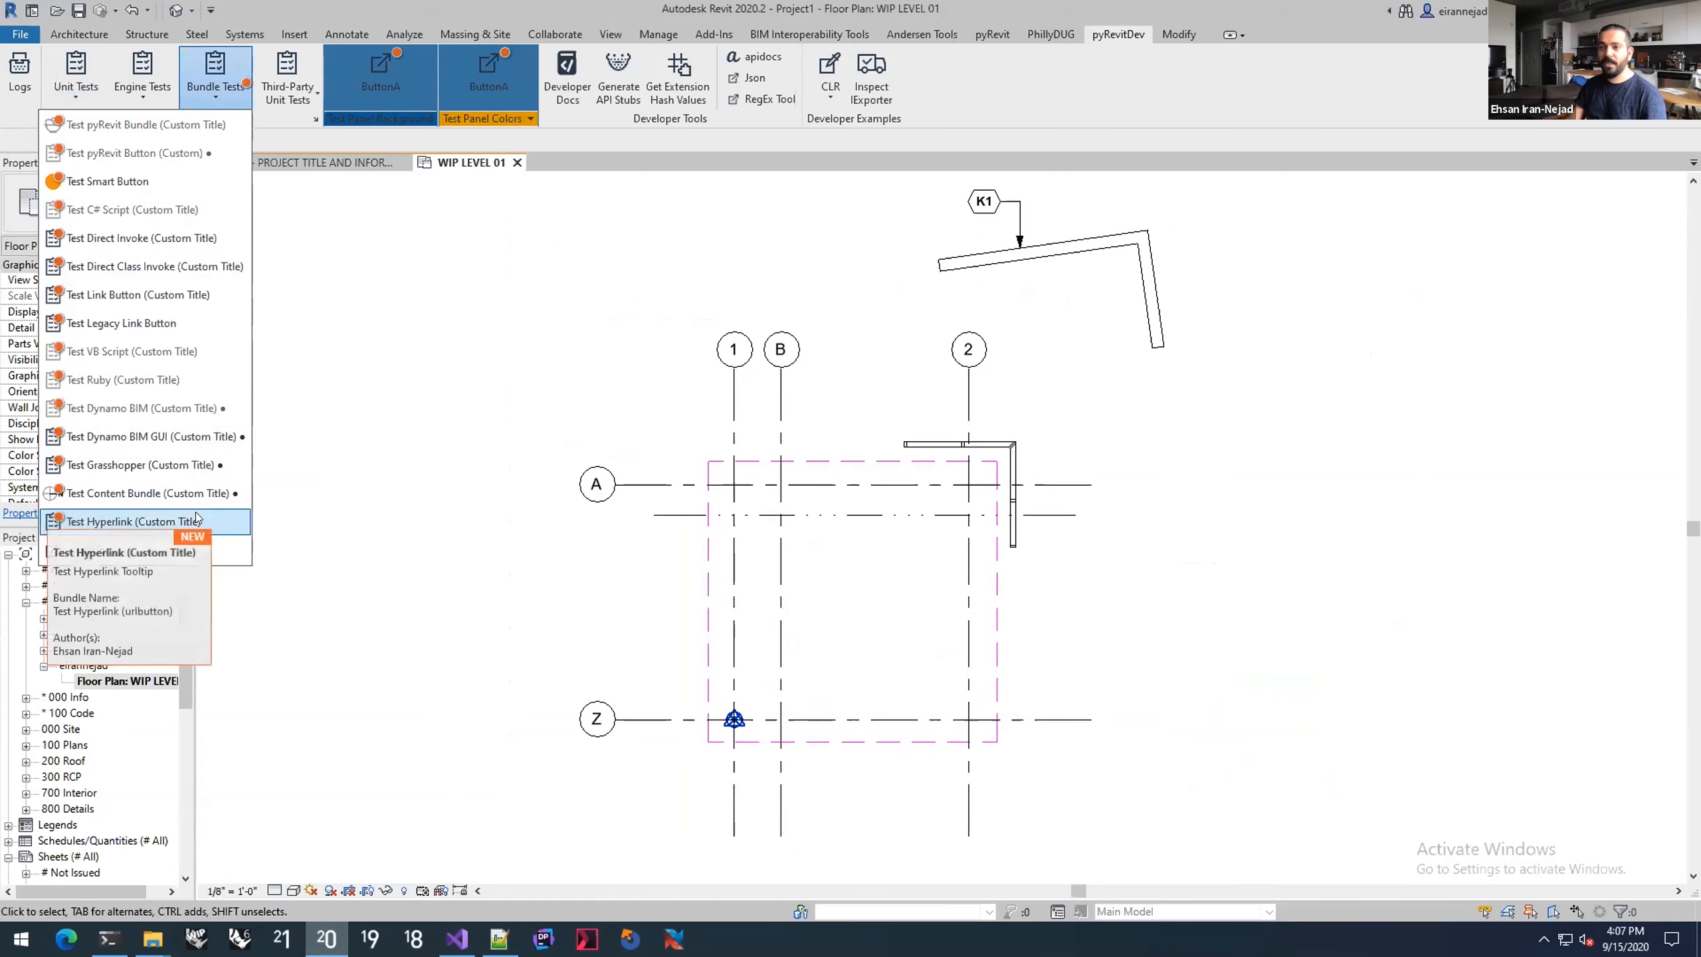
{"action": "left_click", "coordinate": [147, 493]}
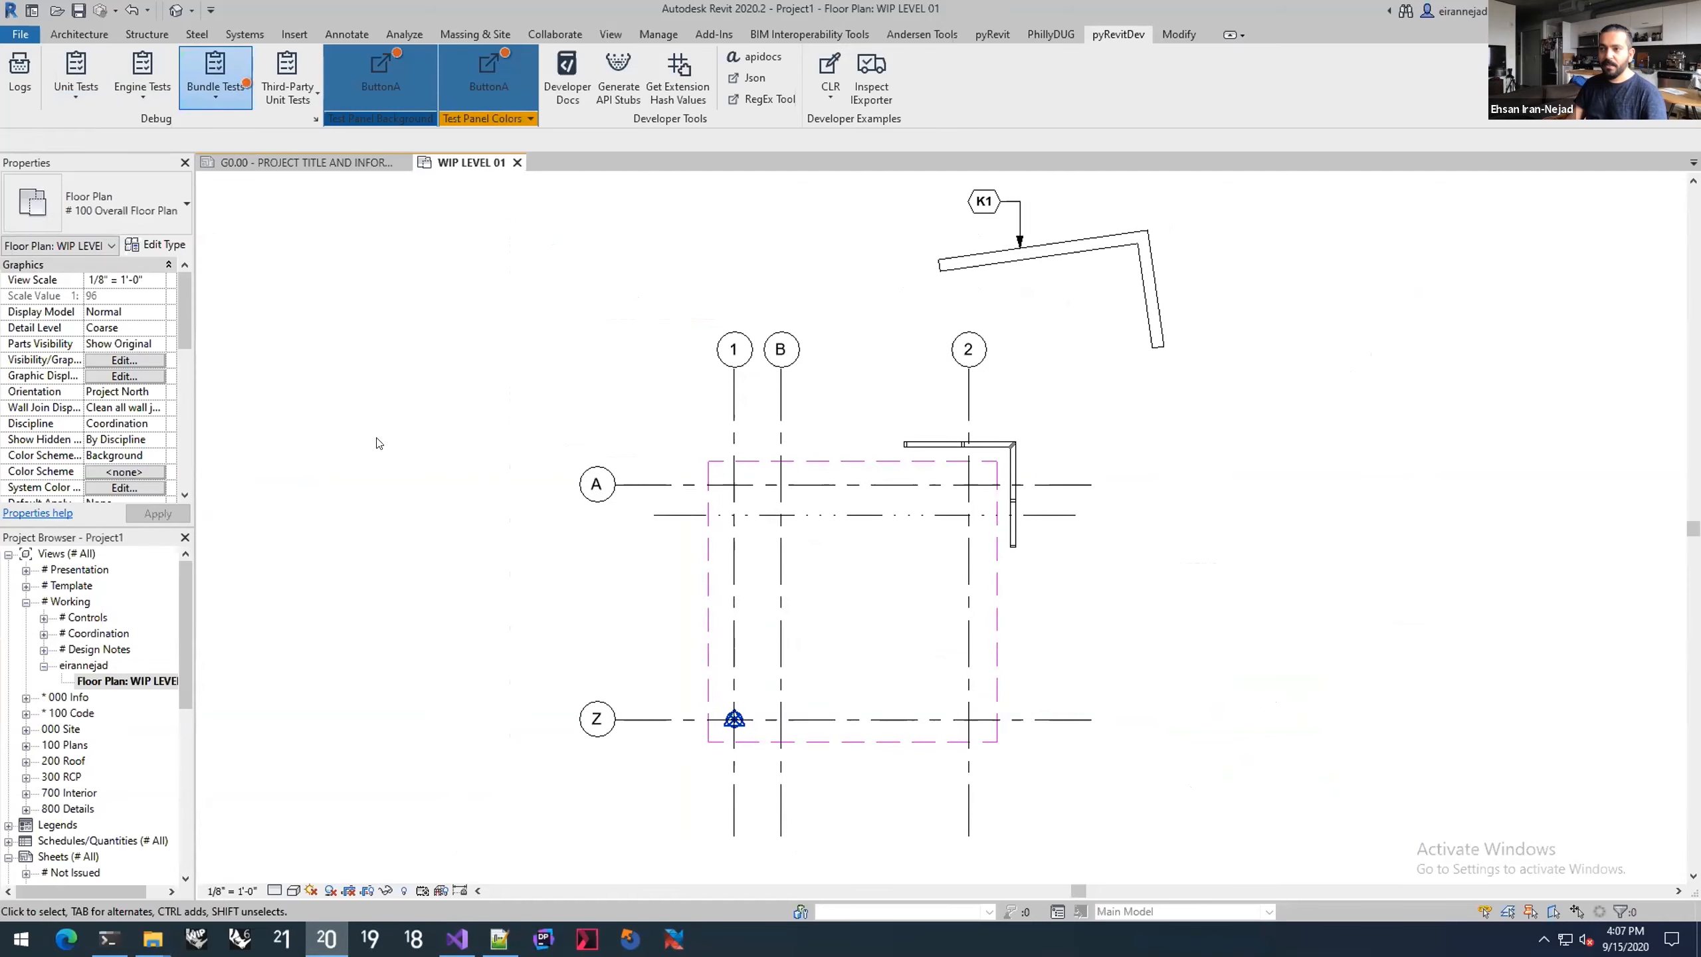
{"action": "left_click", "coordinate": [494, 350]}
{"action": "key", "text": "Escape"}
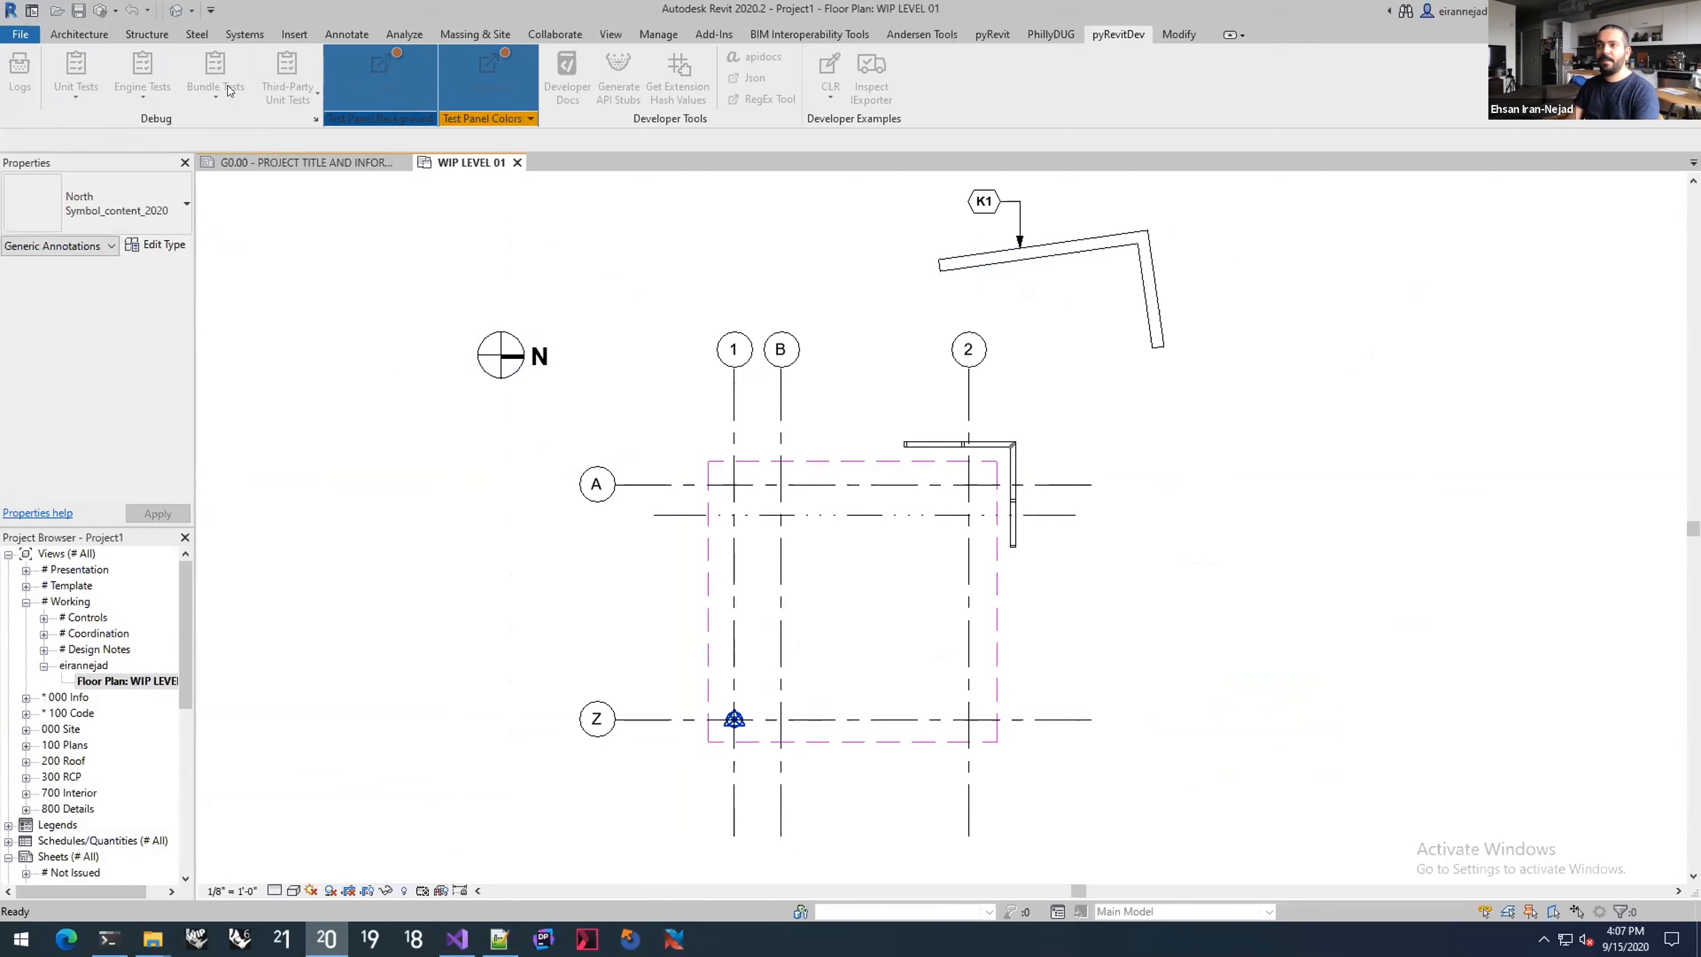
Step: Open the Test Content Bundle's folder, examine its North and South Symbol family files, and close the folder
{"action": "left_click", "coordinate": [220, 79]}
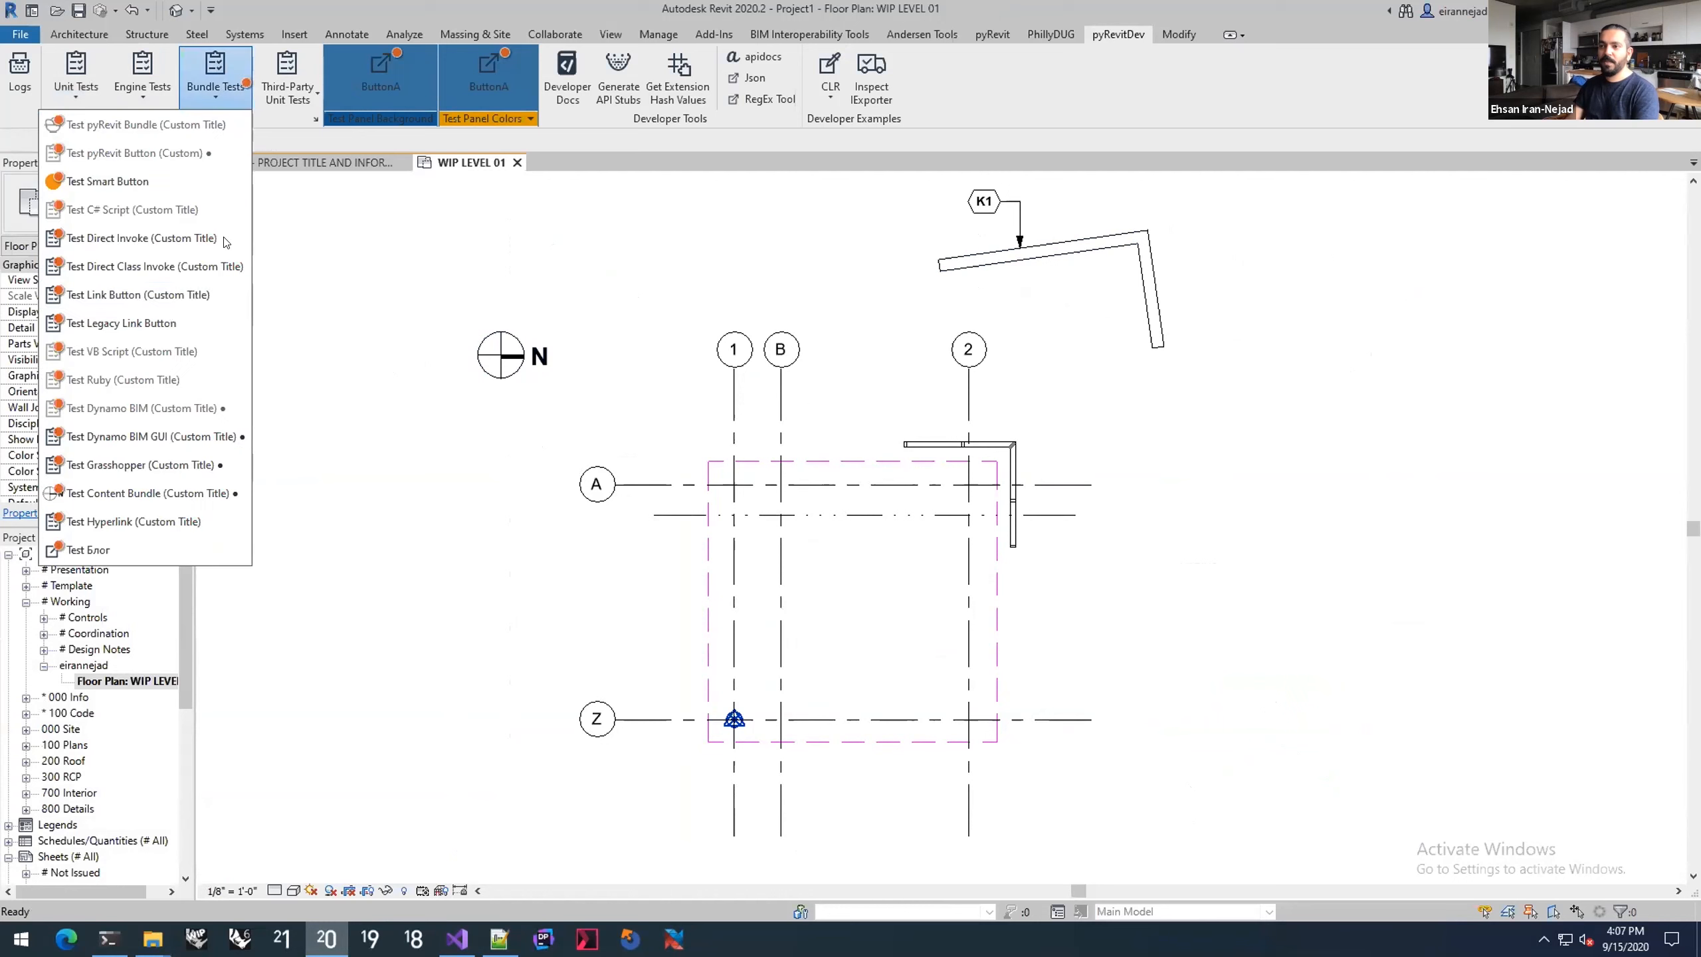
{"action": "left_click", "coordinate": [223, 492], "text": "alt"}
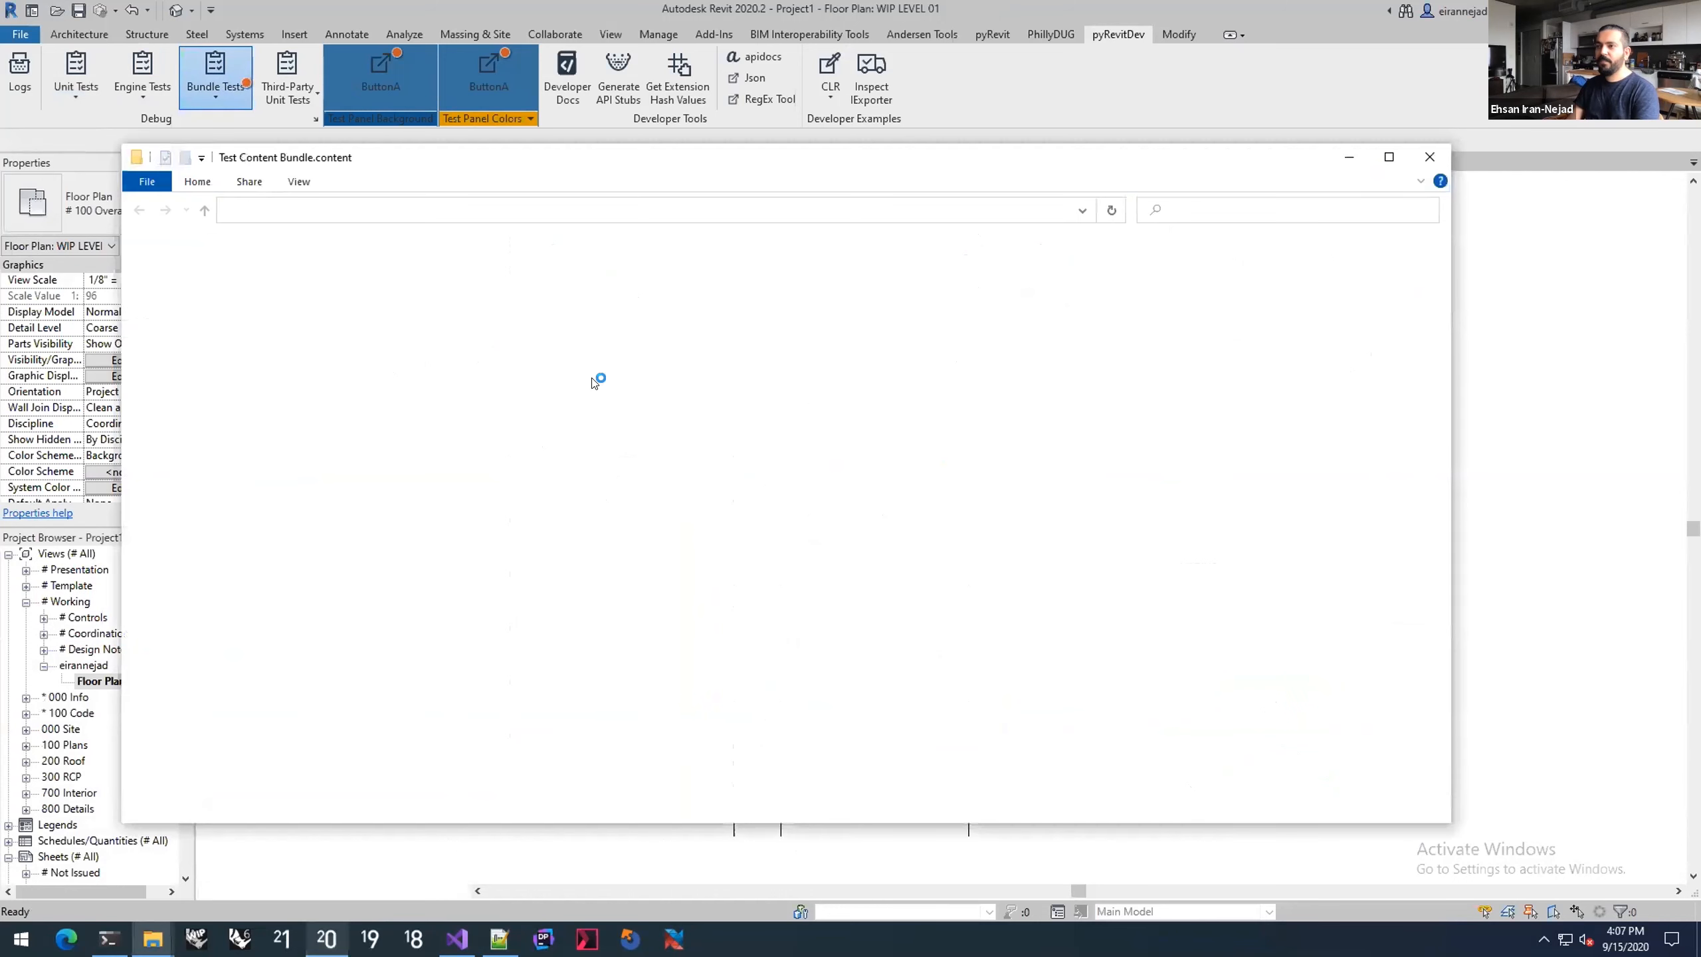
{"action": "left_click_drag", "start_coordinate": [501, 384], "coordinate": [454, 269]}
{"action": "left_click", "coordinate": [497, 354]}
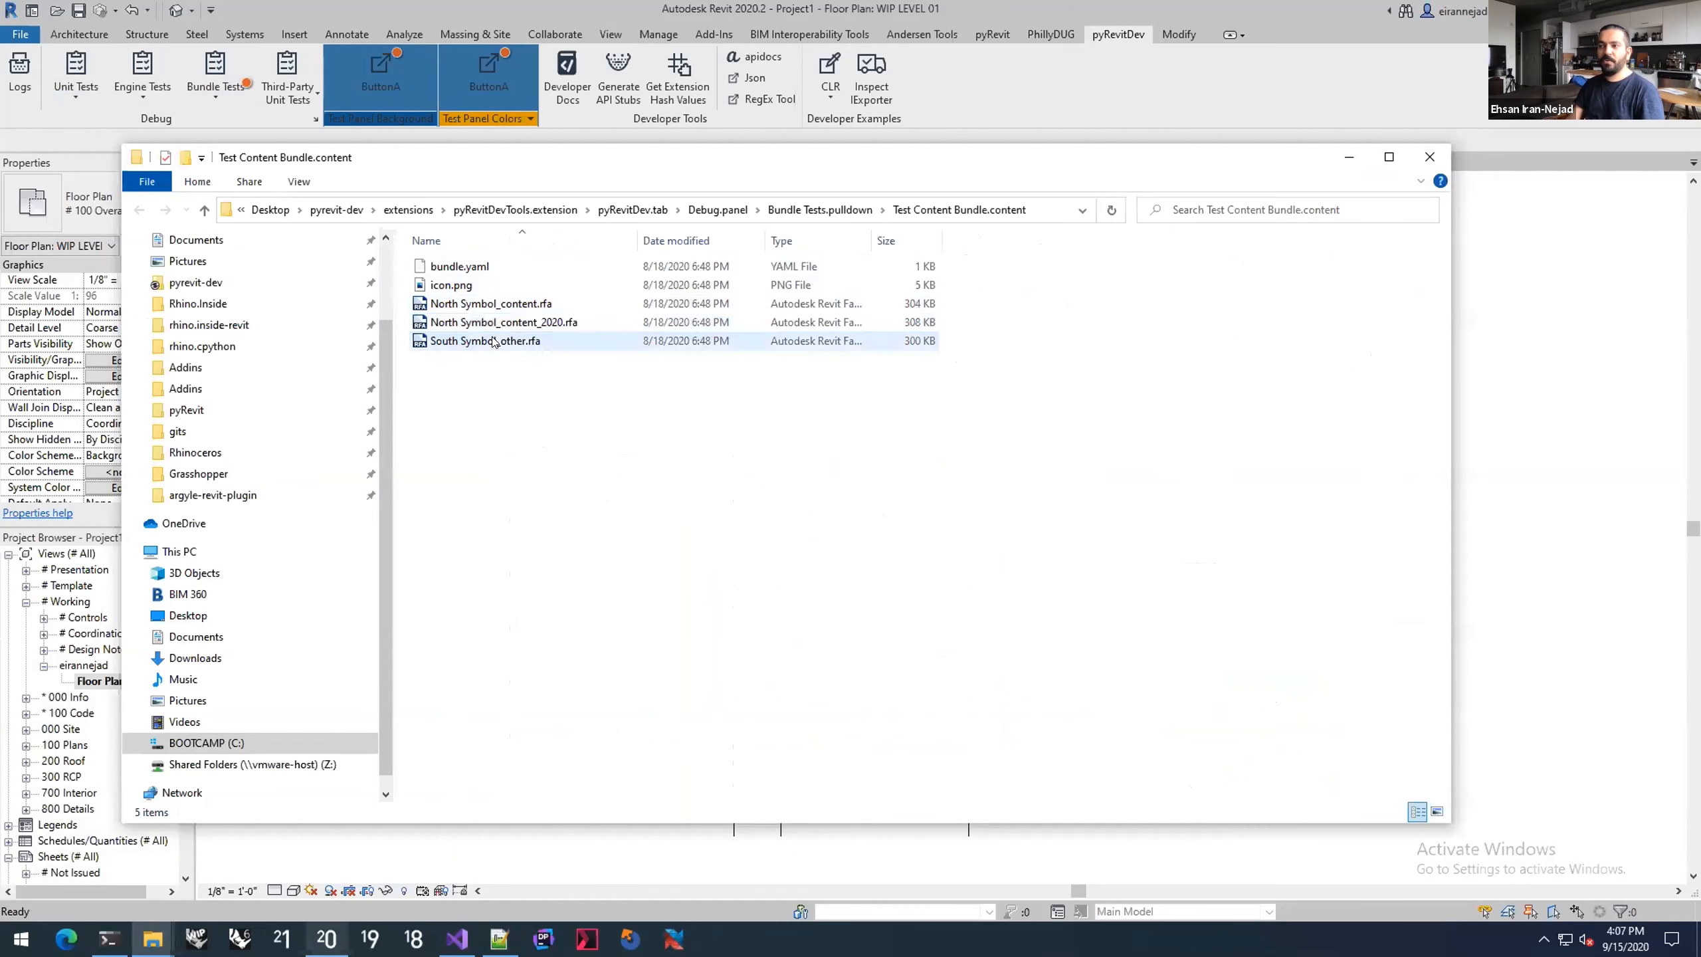
{"action": "left_click", "coordinate": [529, 323]}
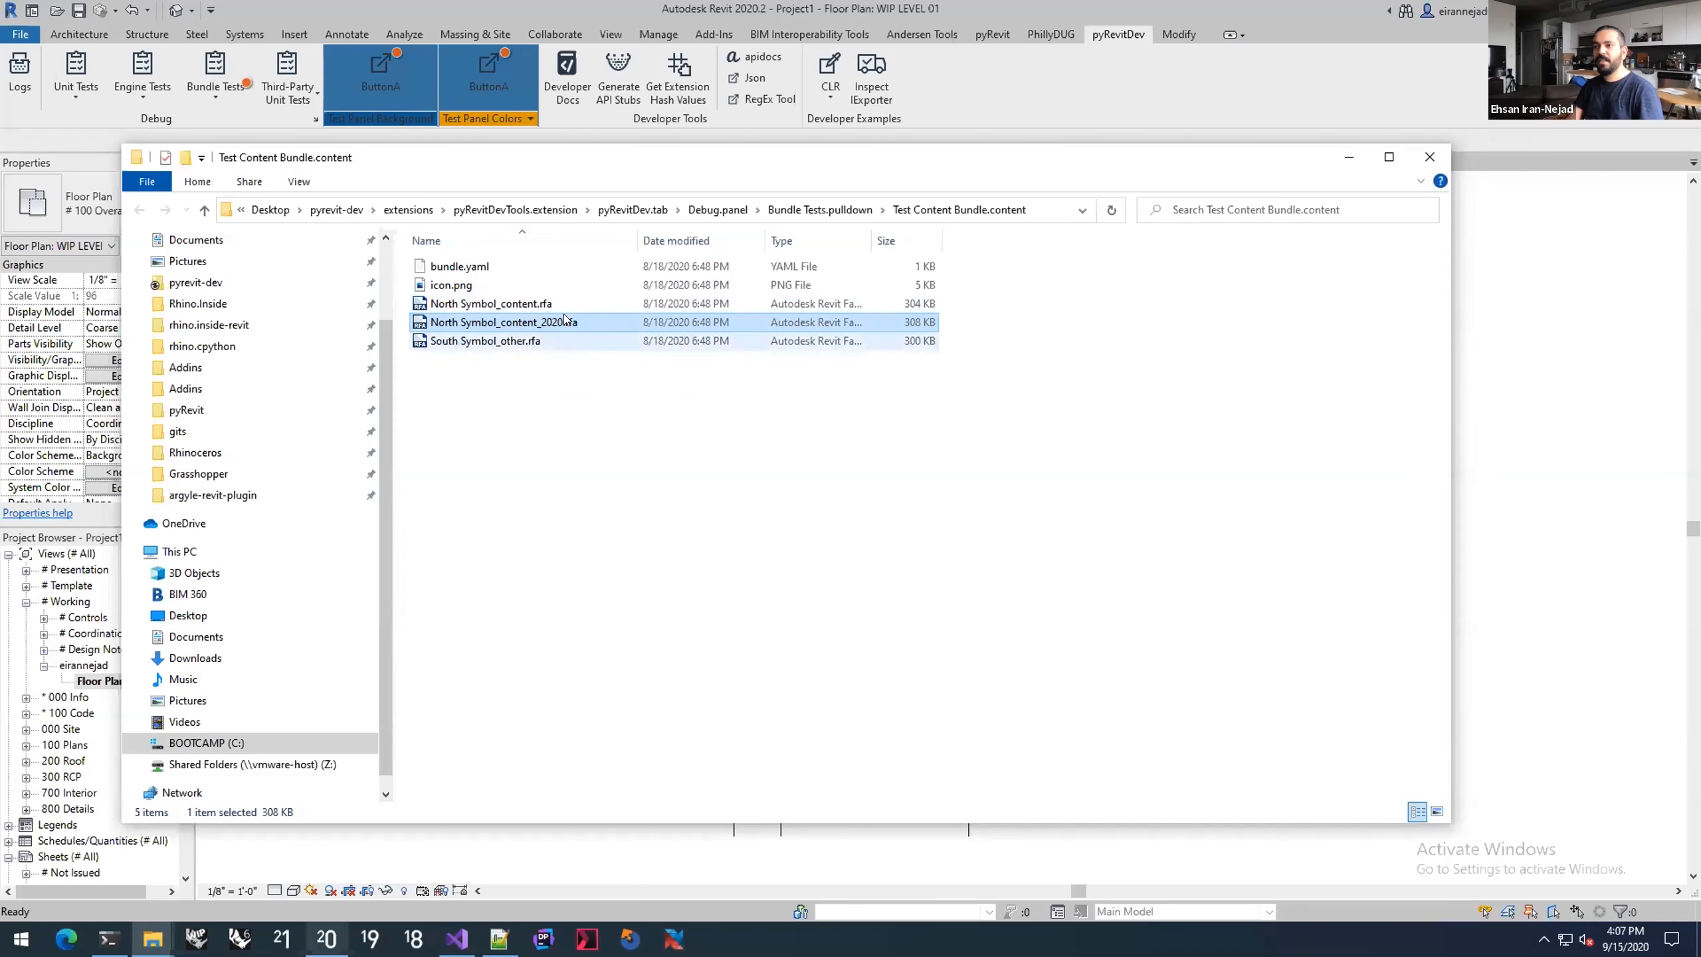
{"action": "left_click", "coordinate": [1430, 156]}
Step: Run the Test Content Bundle again and place three more North symbols around the existing one
{"action": "left_click", "coordinate": [202, 74]}
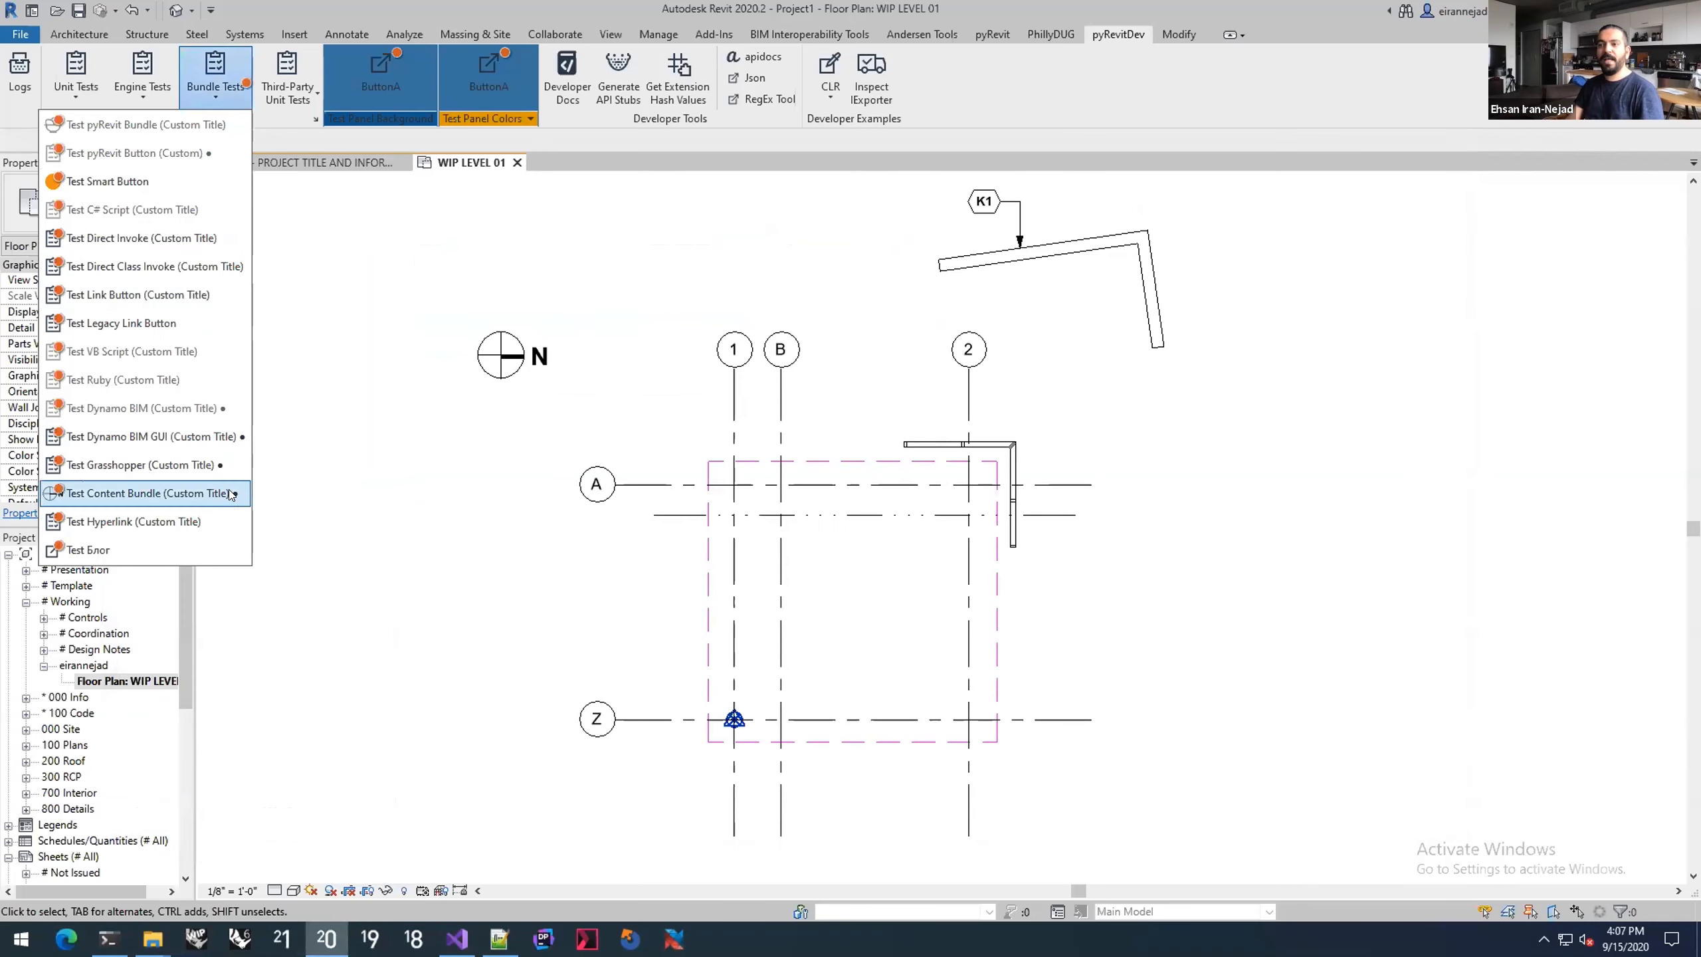
{"action": "left_click", "coordinate": [199, 493]}
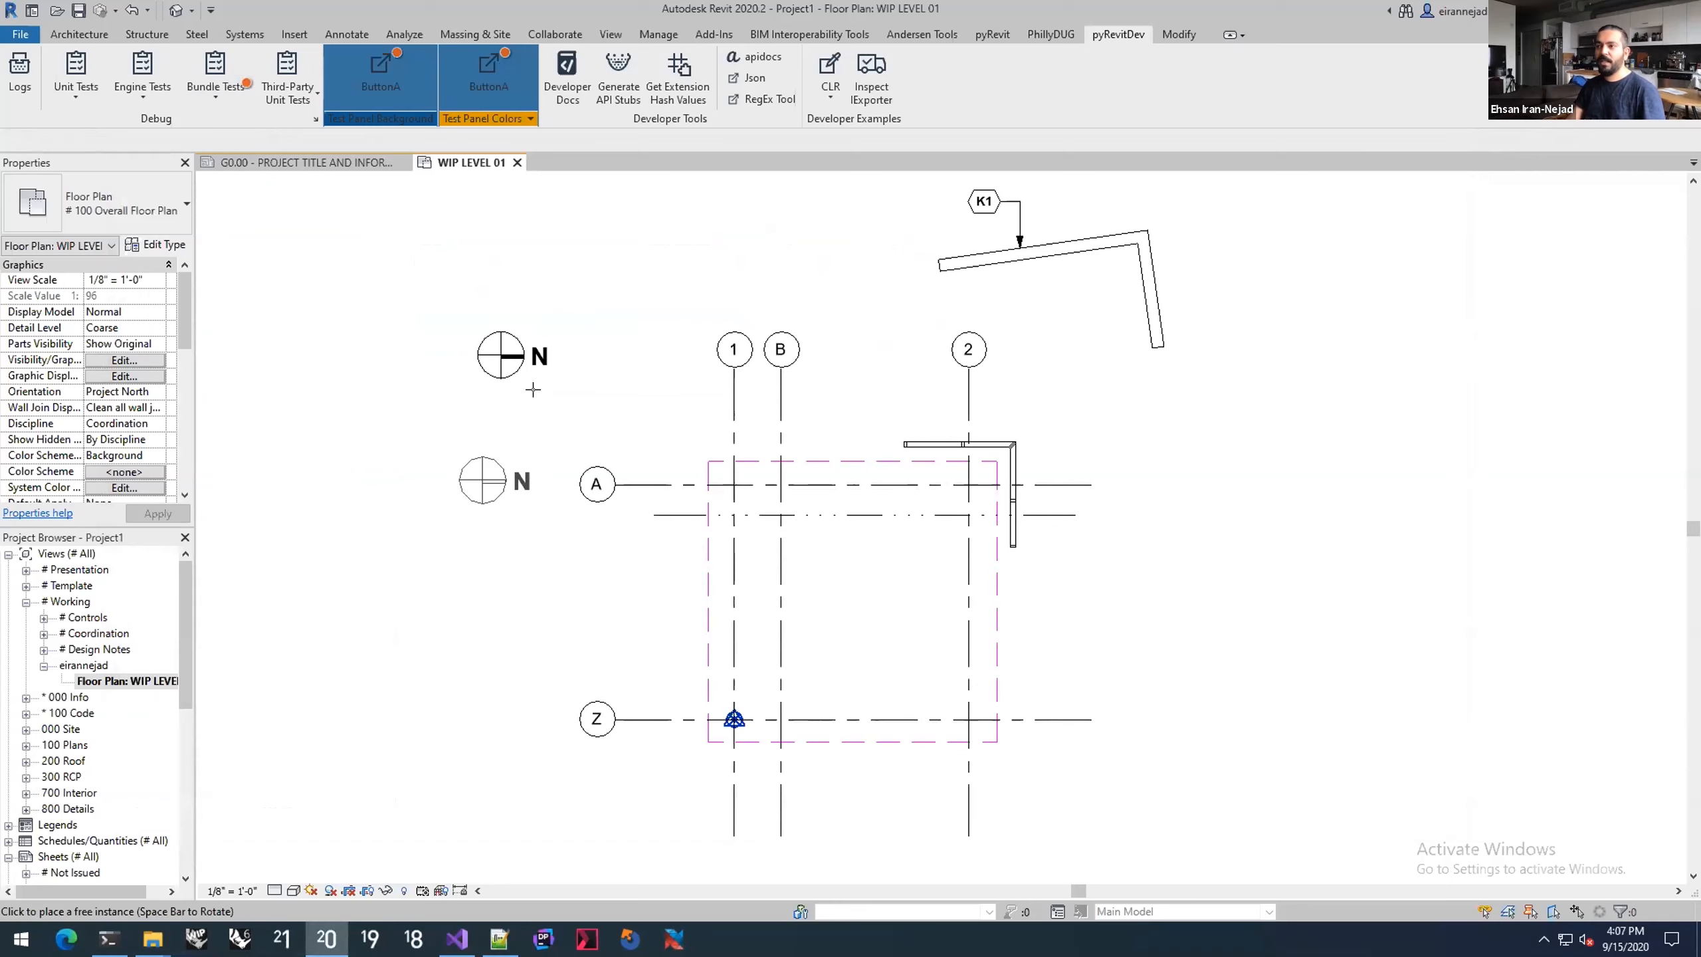
{"action": "left_click", "coordinate": [596, 343]}
{"action": "left_click", "coordinate": [505, 261]}
{"action": "left_click", "coordinate": [376, 299]}
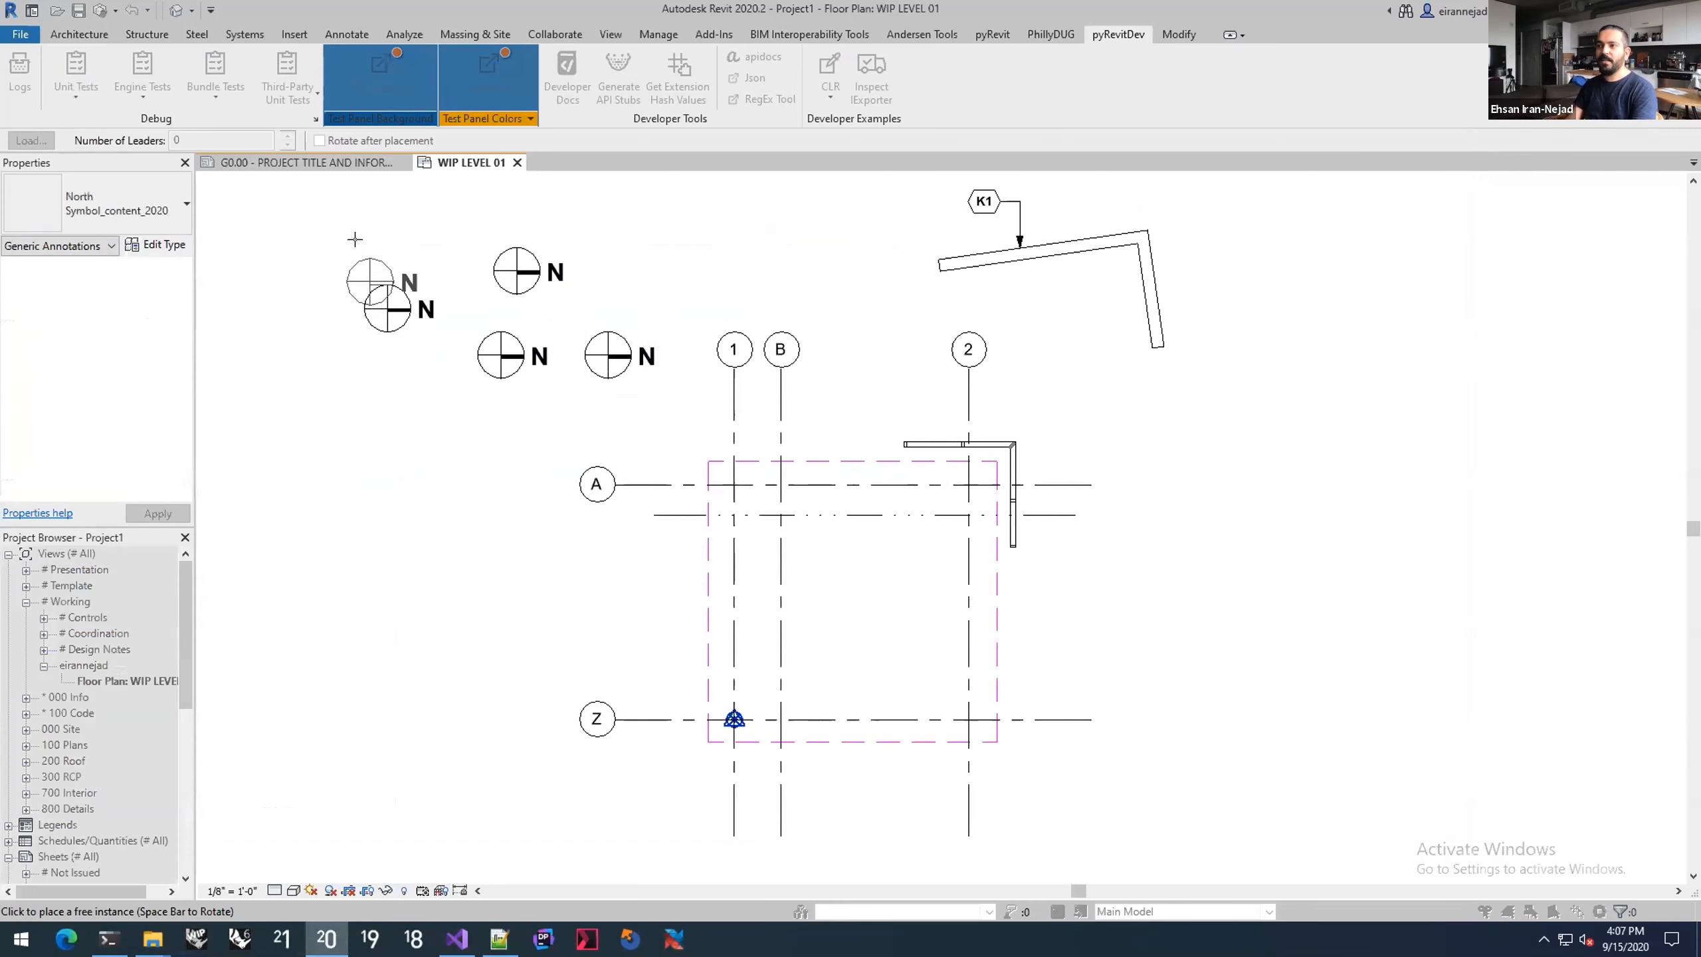
{"action": "key", "text": "Escape"}
{"action": "key", "text": "Escape"}
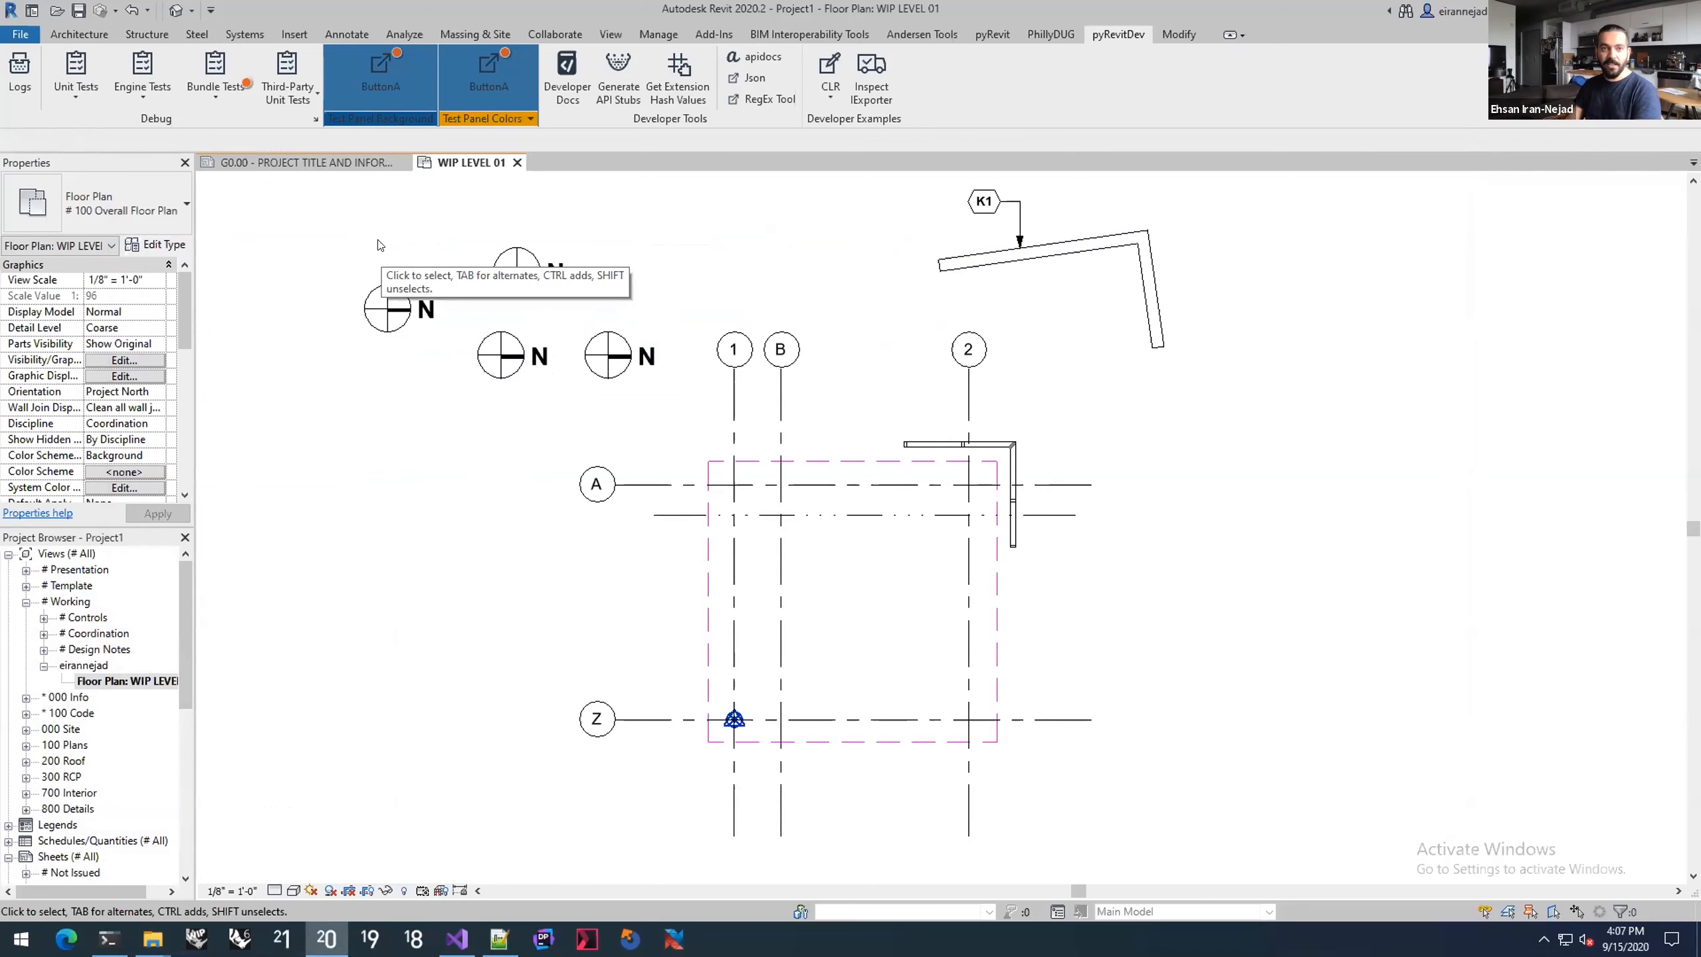
Step: Load the Test Content Bundle's alternate South symbol family and place three instances to the left of the grids
{"action": "left_click", "coordinate": [220, 92]}
{"action": "left_click", "coordinate": [225, 469]}
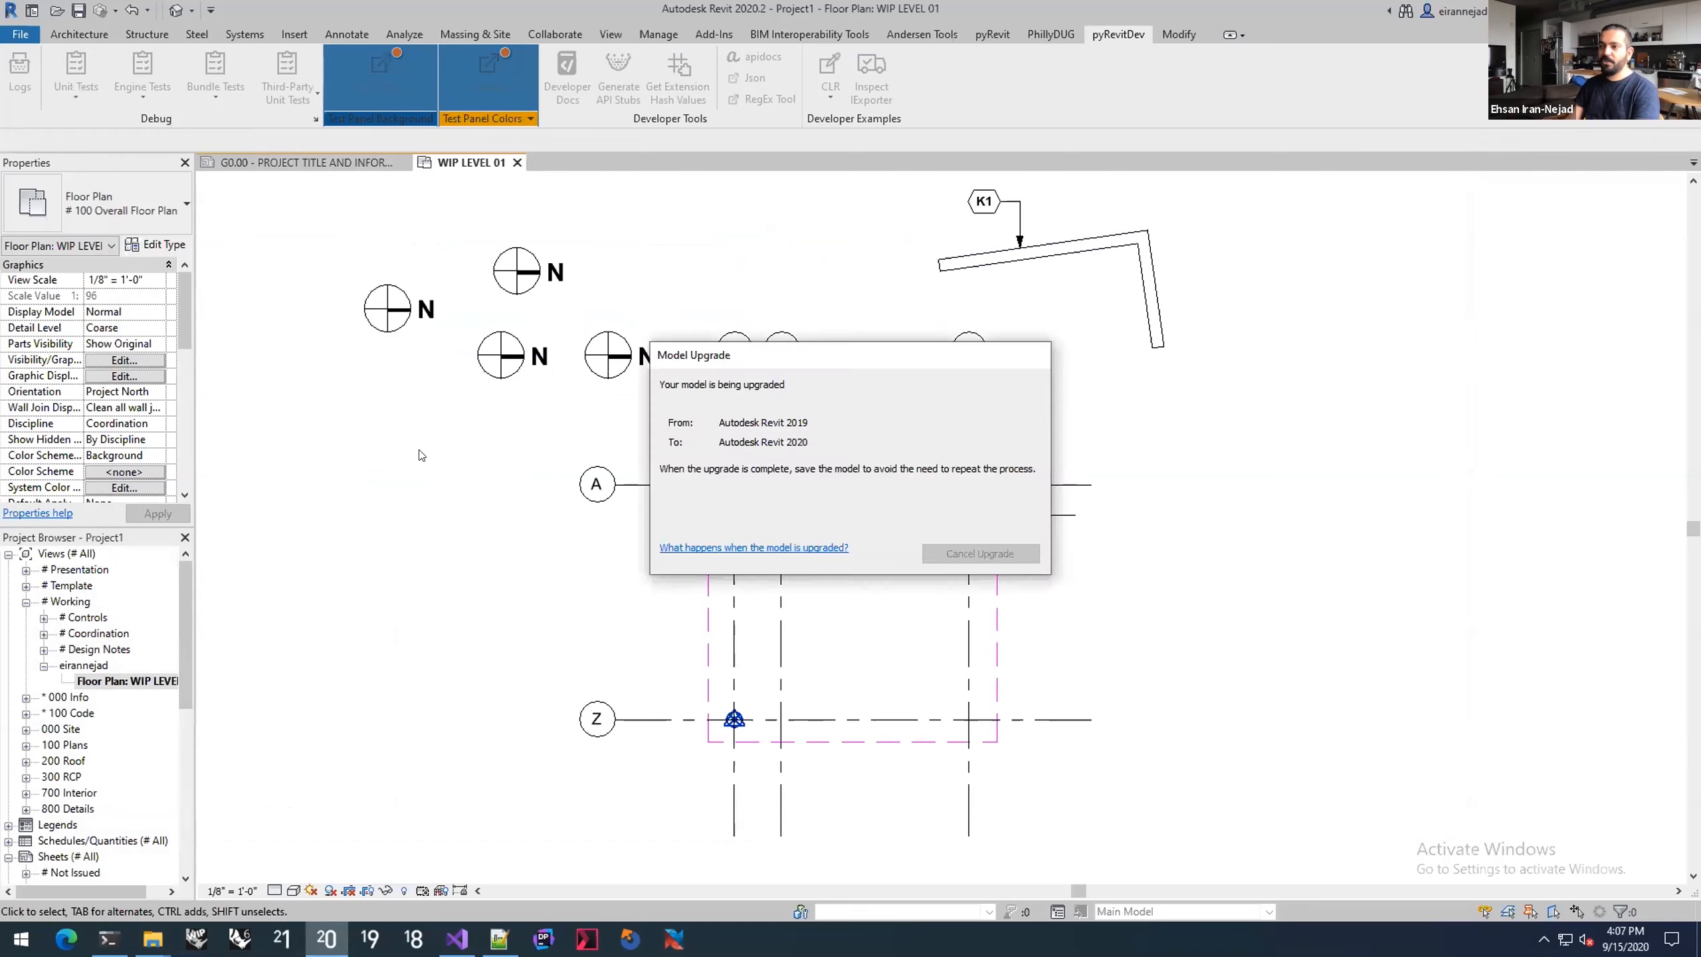
{"action": "left_click", "coordinate": [387, 483]}
{"action": "left_click", "coordinate": [355, 396]}
{"action": "left_click", "coordinate": [287, 318]}
{"action": "key", "text": "Escape"}
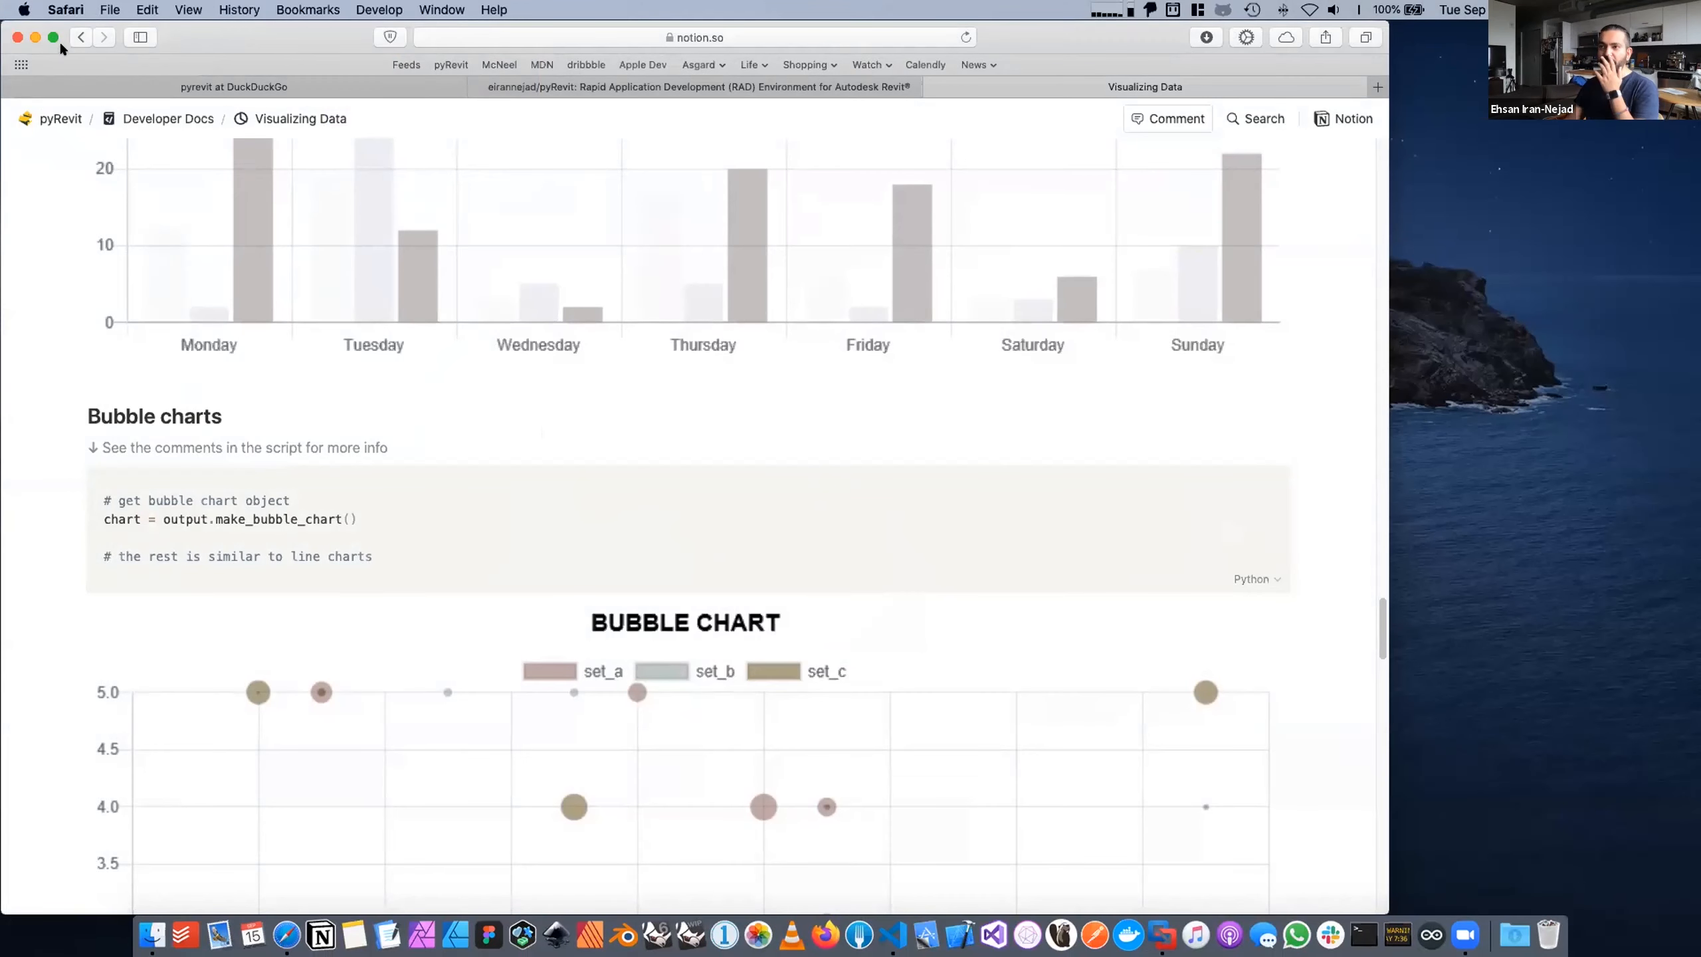
Step: Return the Safari documentation to the Developer Docs page, and test the Test Hyperlink bundle in Revit, closing the icons8.com page it opens
{"action": "left_click", "coordinate": [80, 36]}
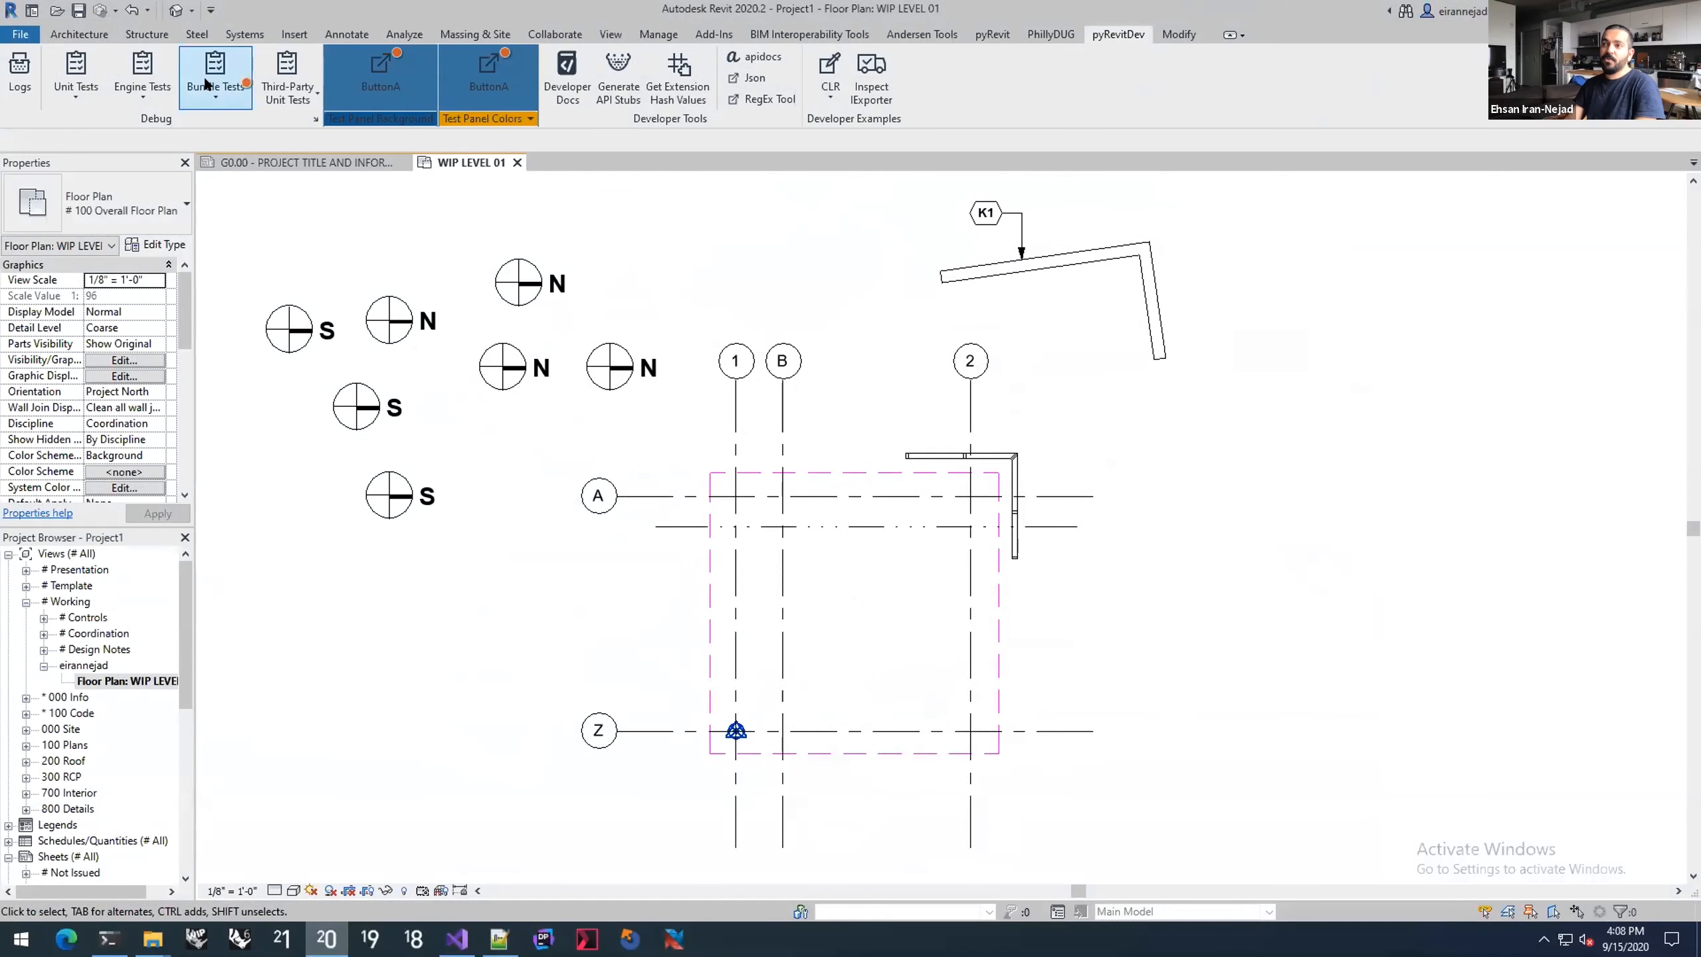
{"action": "left_click", "coordinate": [216, 77]}
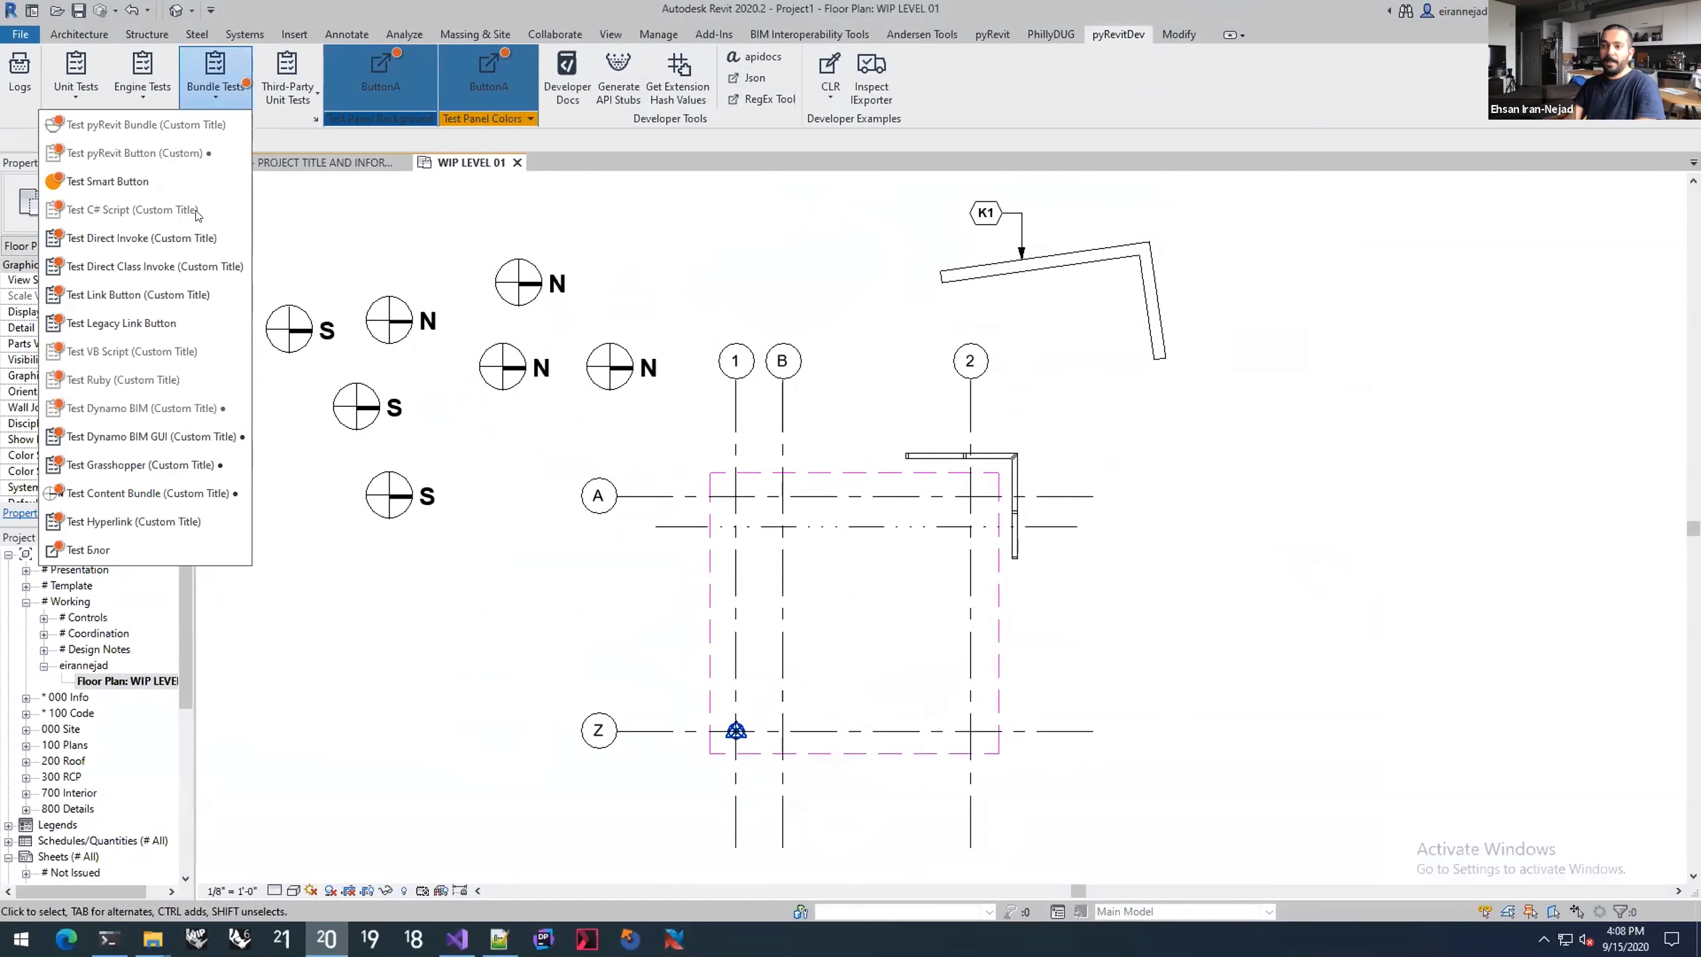
{"action": "left_click", "coordinate": [167, 524]}
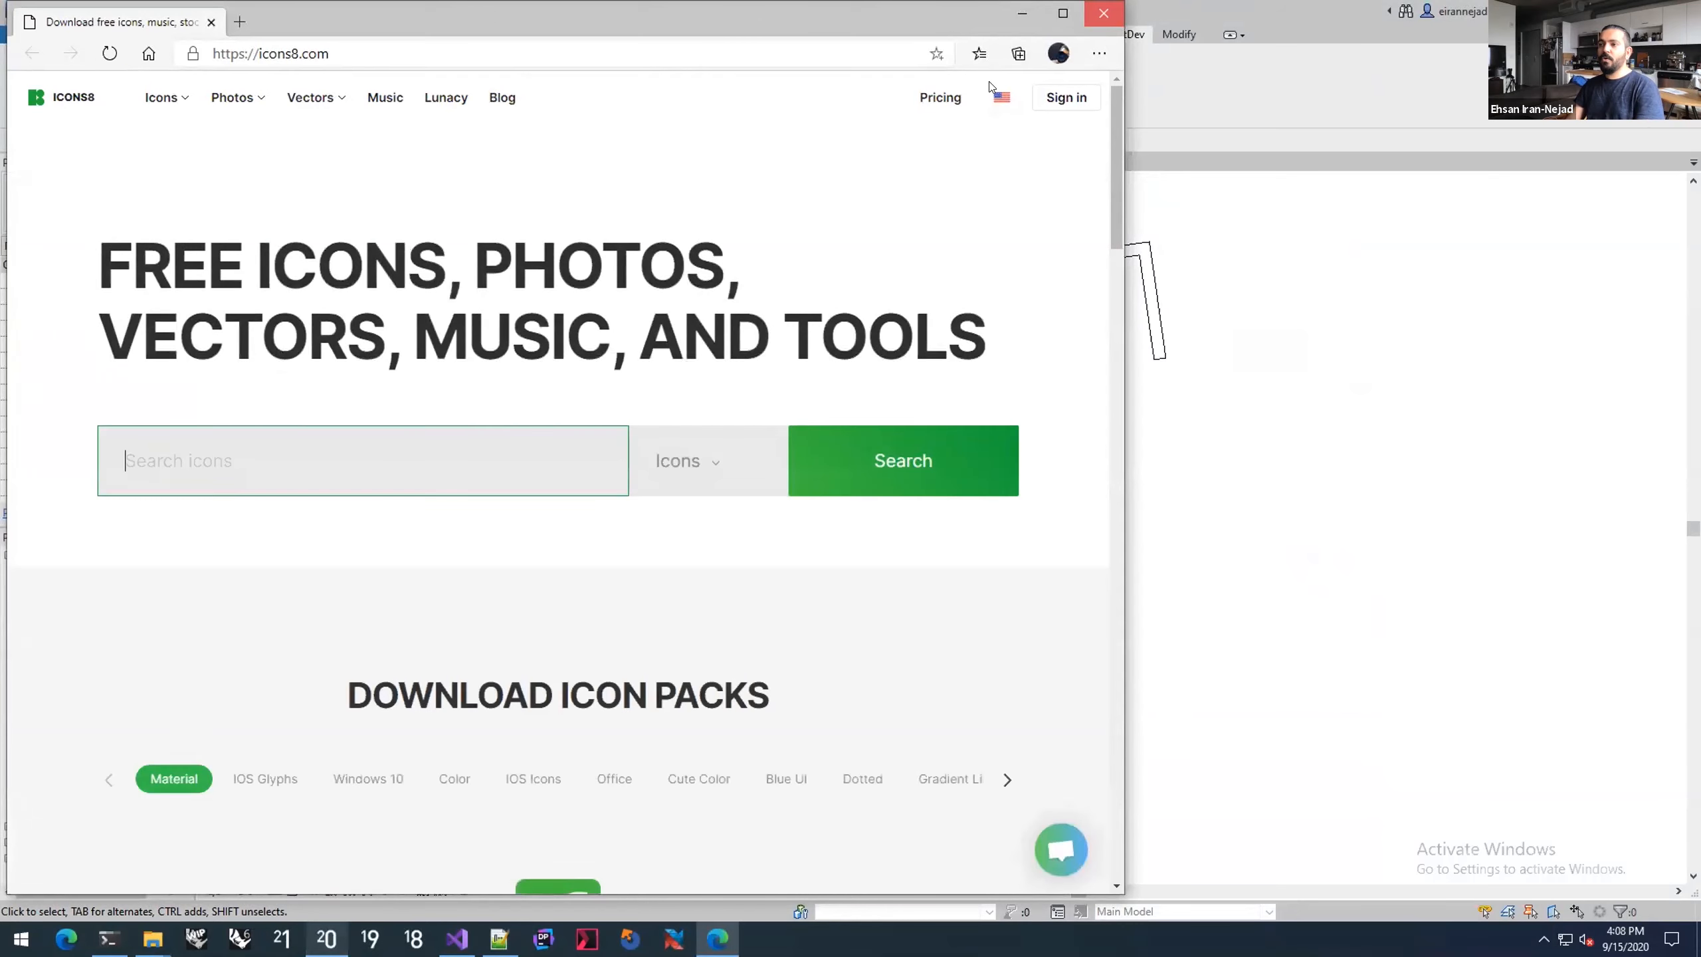
{"action": "left_click", "coordinate": [1098, 26]}
{"action": "left_click", "coordinate": [435, 327]}
{"action": "left_click", "coordinate": [389, 251]}
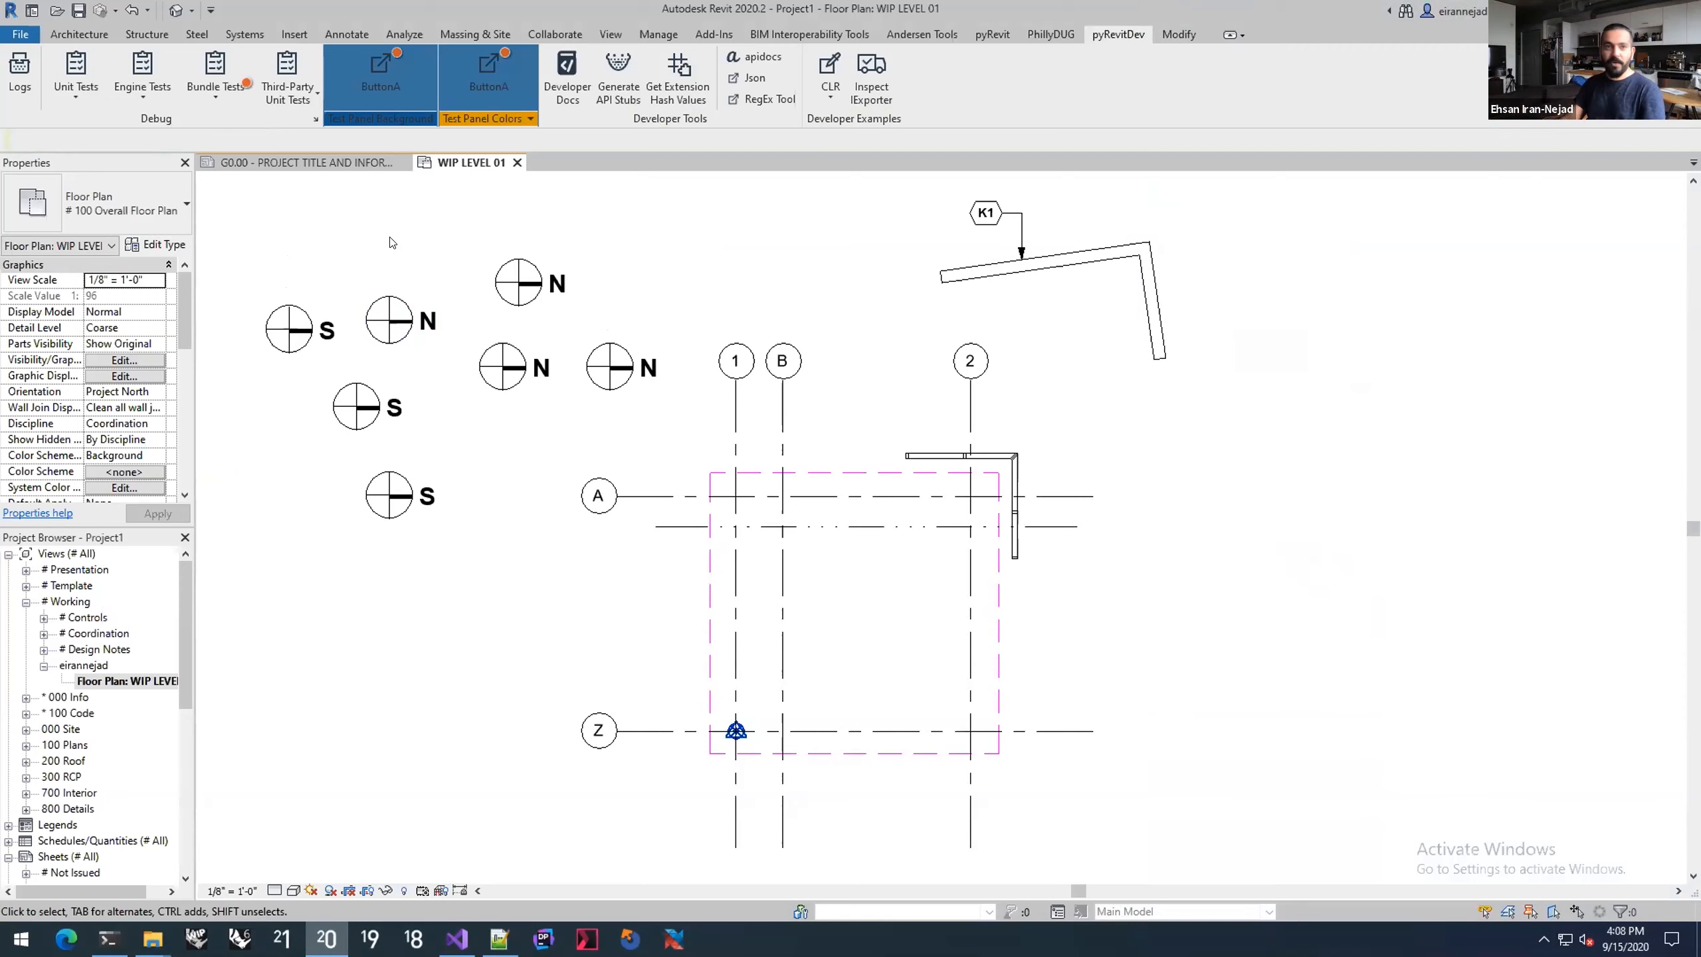
Step: Recheck the bundle tests in Revit, and review the Reference, pyRevit APIs and pyRevit Source sections of the Developer Docs in Safari
{"action": "left_click", "coordinate": [225, 84]}
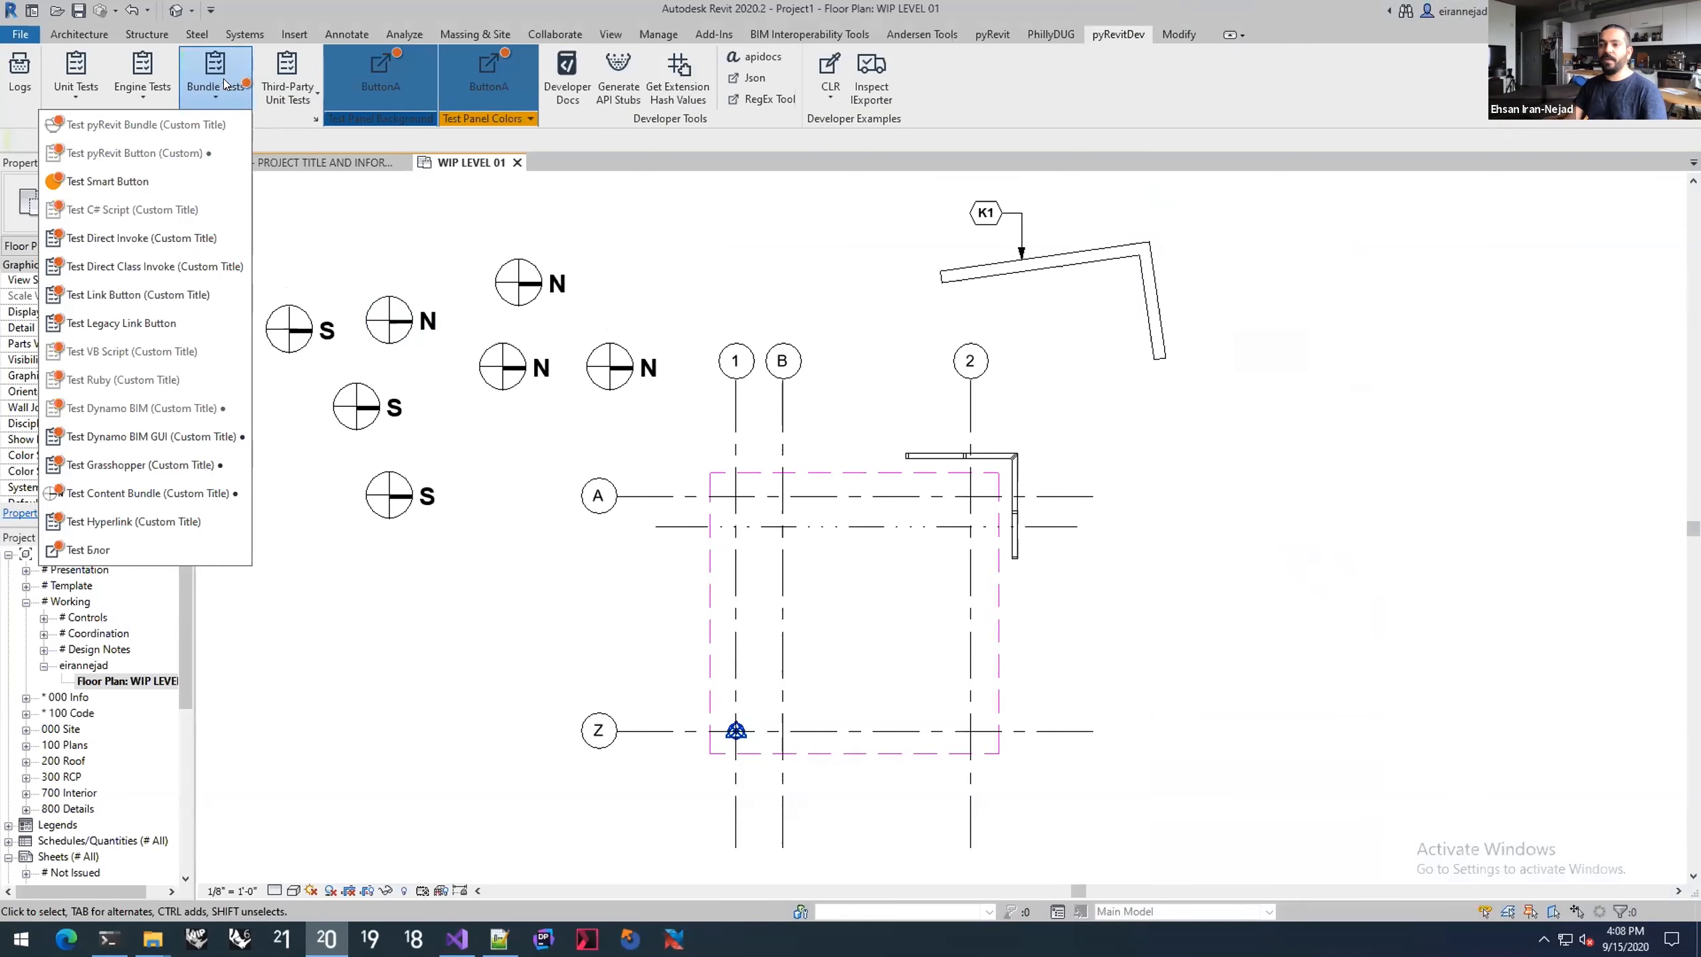
{"action": "left_click", "coordinate": [368, 201]}
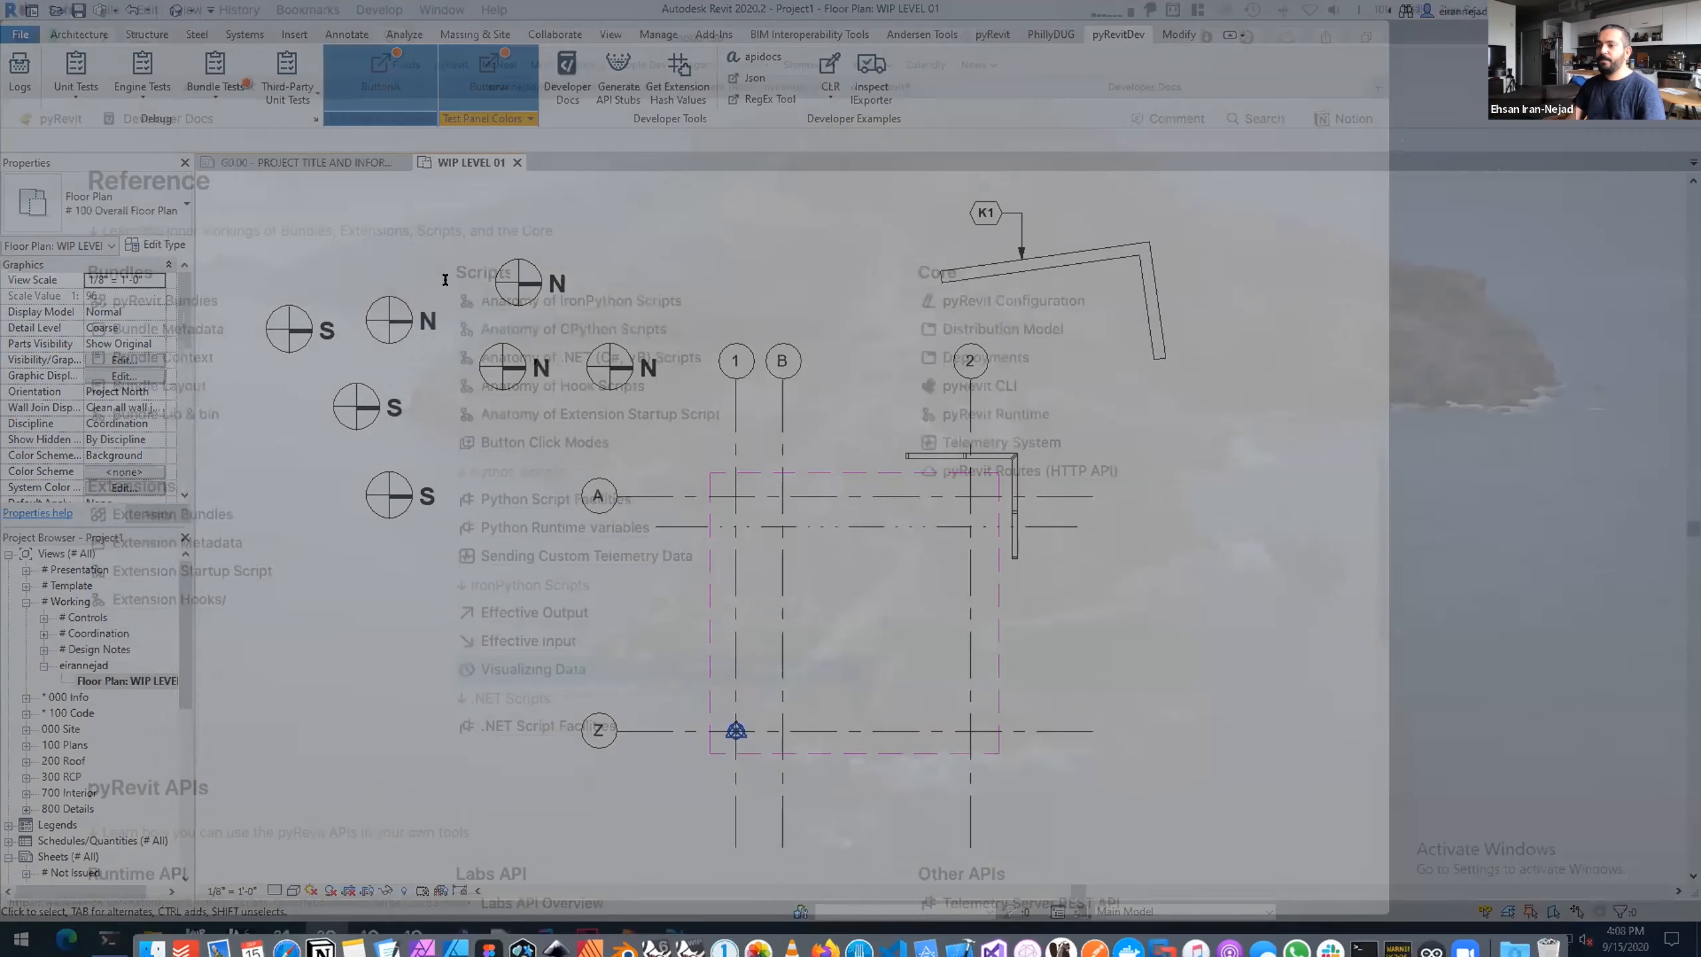
{"action": "scroll", "coordinate": [385, 424], "scroll_direction": "down", "scroll_amount": 1}
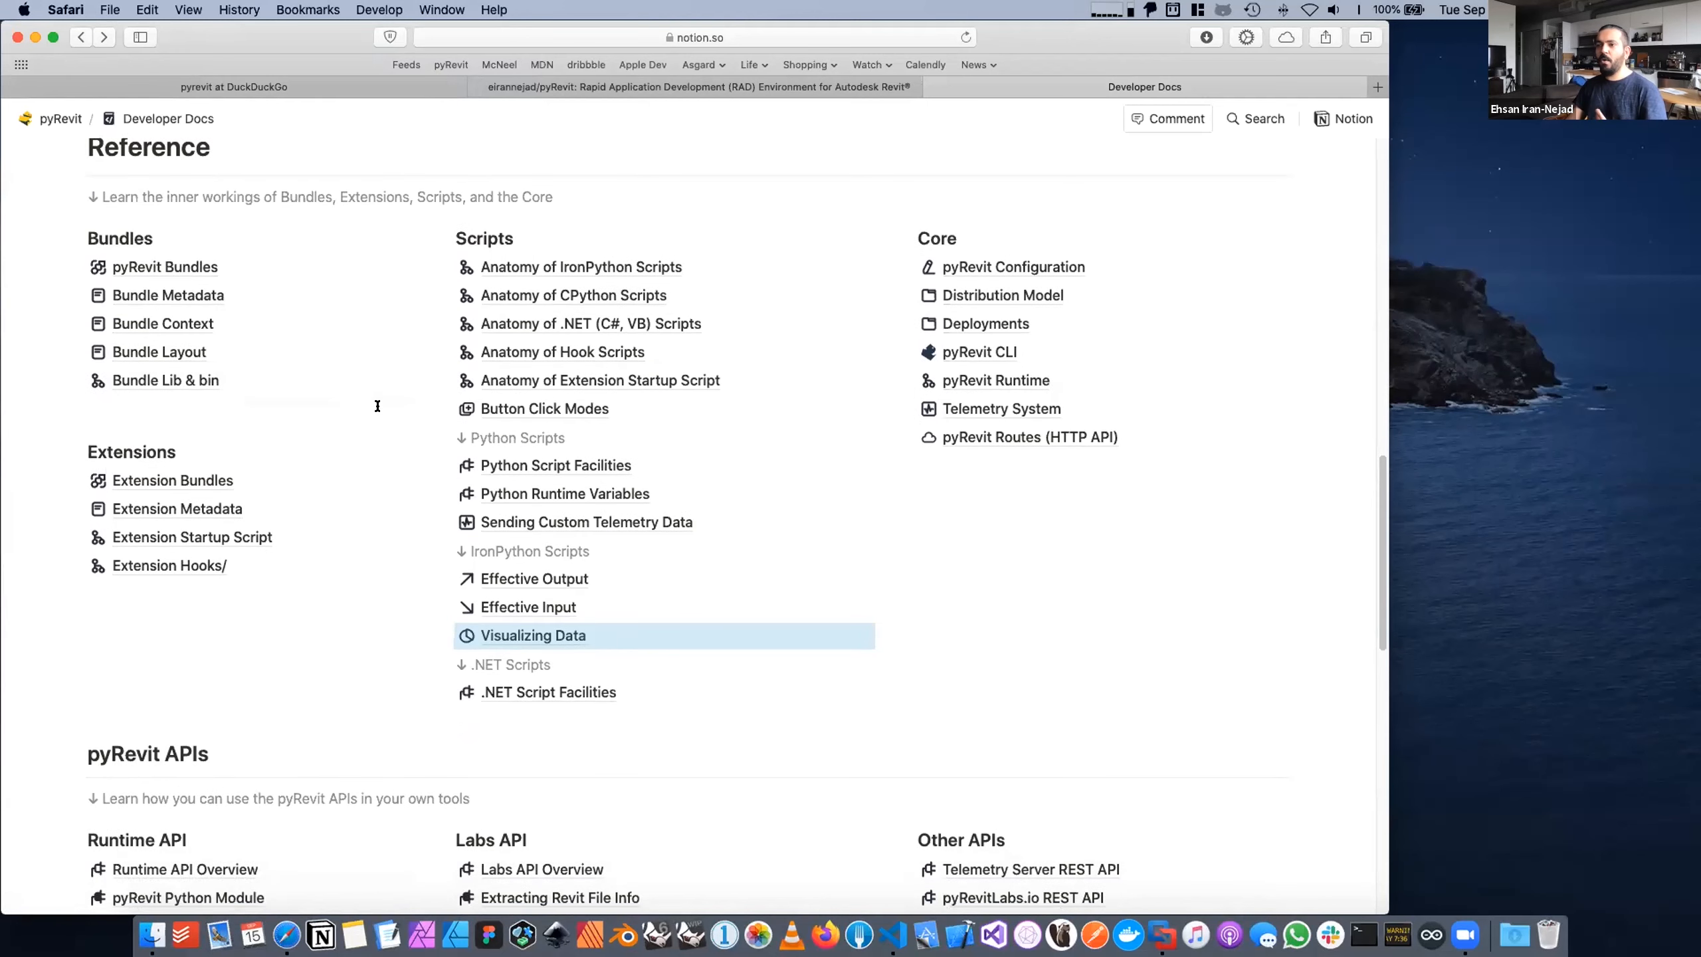
{"action": "scroll", "coordinate": [377, 406], "scroll_direction": "down", "scroll_amount": 6}
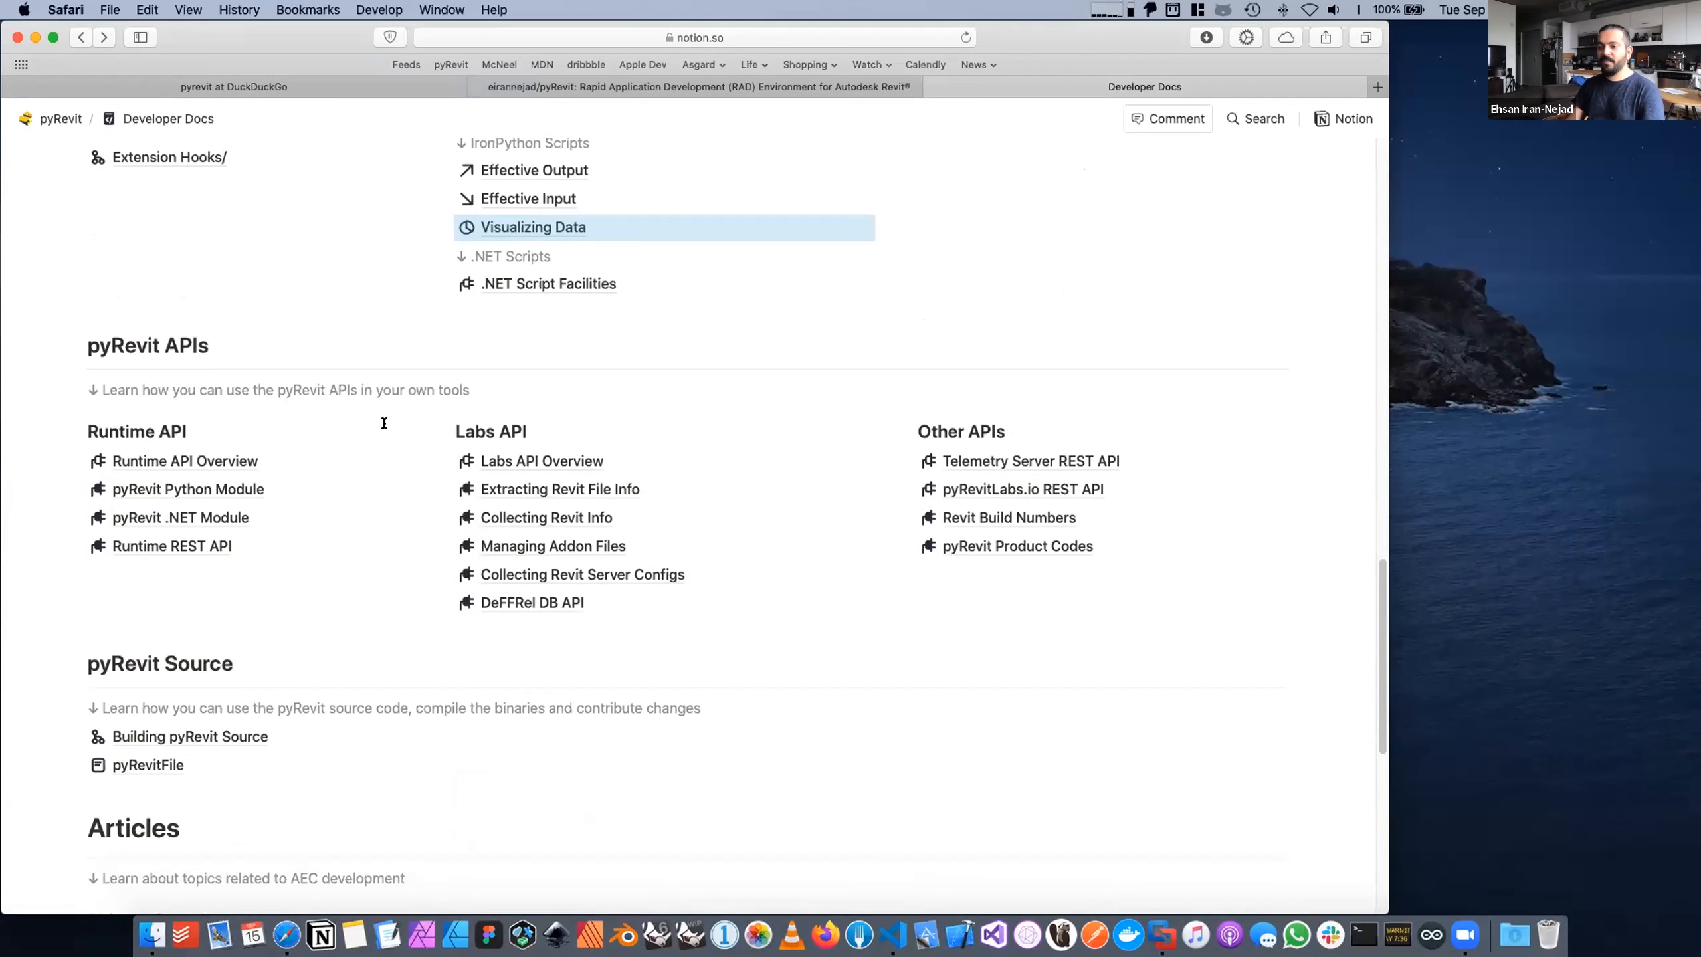
{"action": "scroll", "coordinate": [384, 422], "scroll_direction": "down", "scroll_amount": 5}
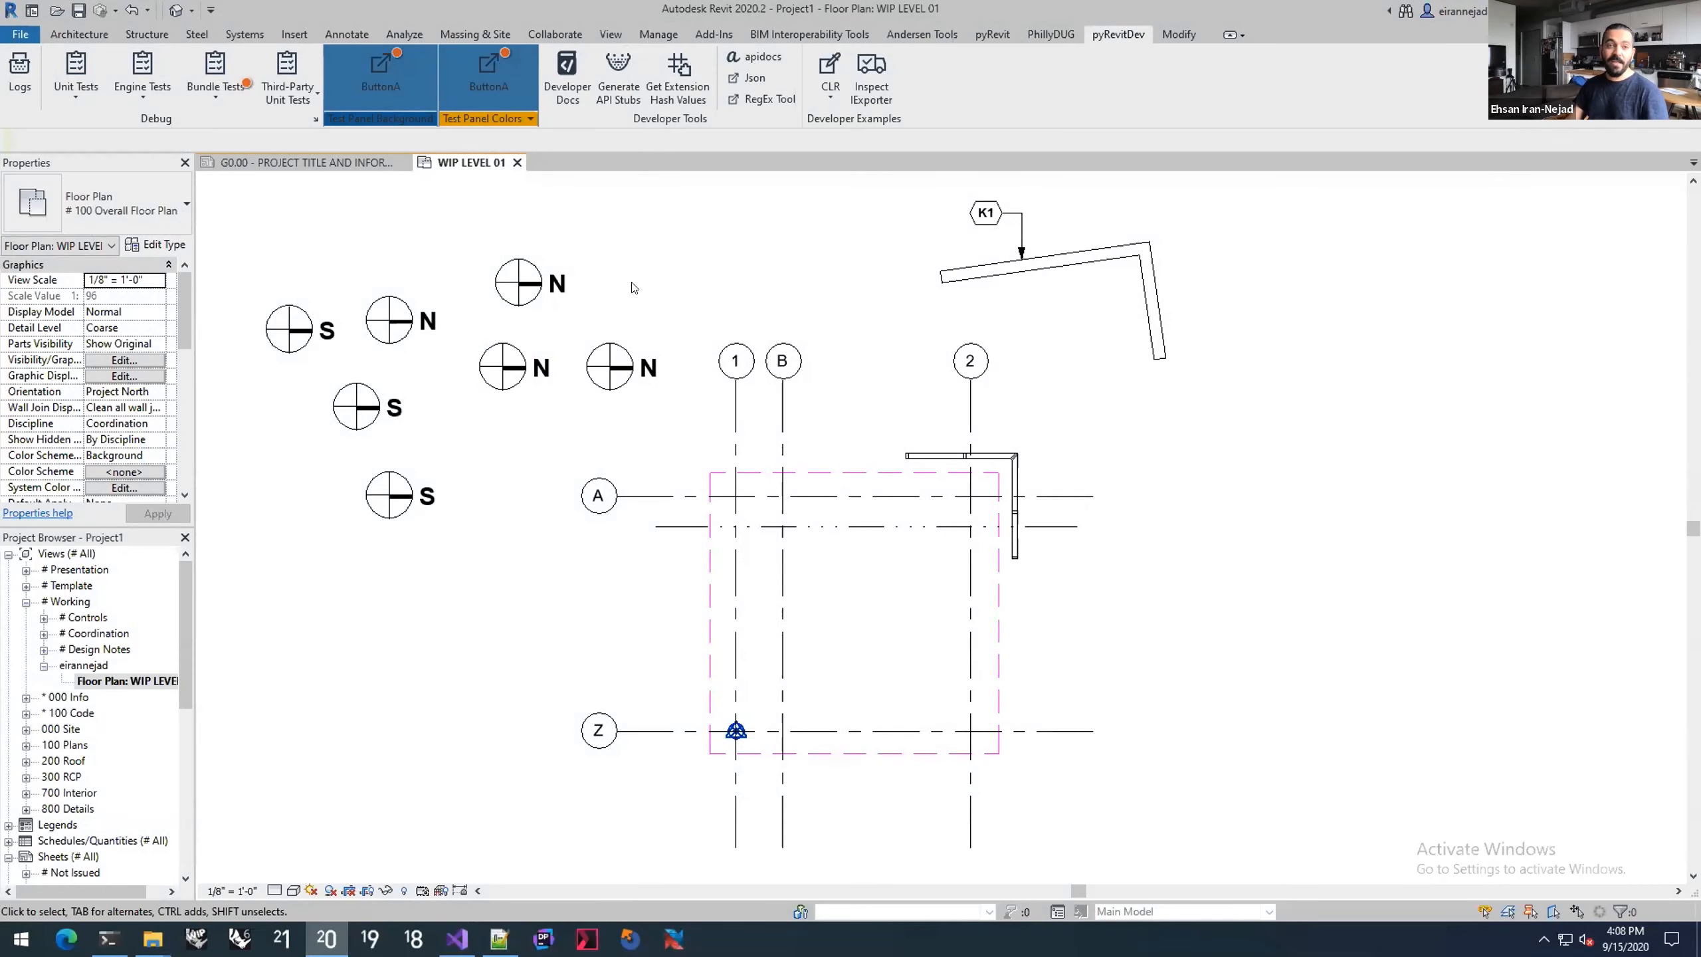
Step: Switch to Windows PowerShell, clear the console, enlarge its text, and list the pyRevit environment information with pyrevit env
{"action": "scroll", "coordinate": [795, 333], "scroll_direction": "up", "scroll_amount": 6}
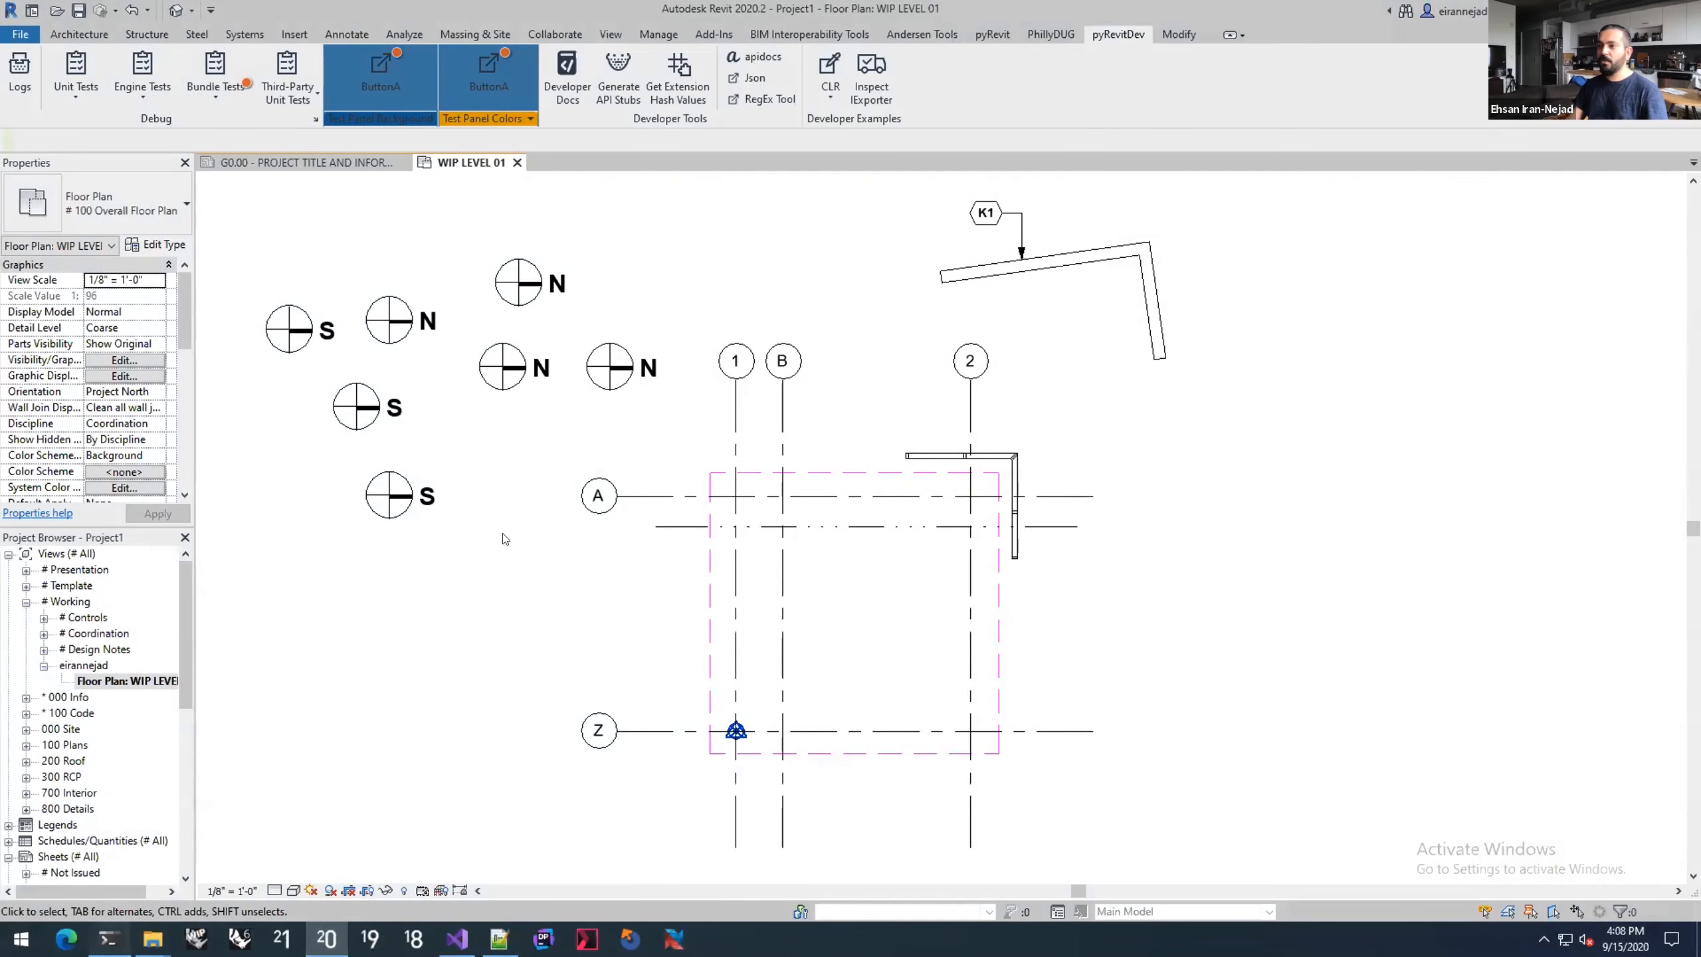
{"action": "left_click", "coordinate": [109, 939]}
{"action": "left_click", "coordinate": [362, 229]}
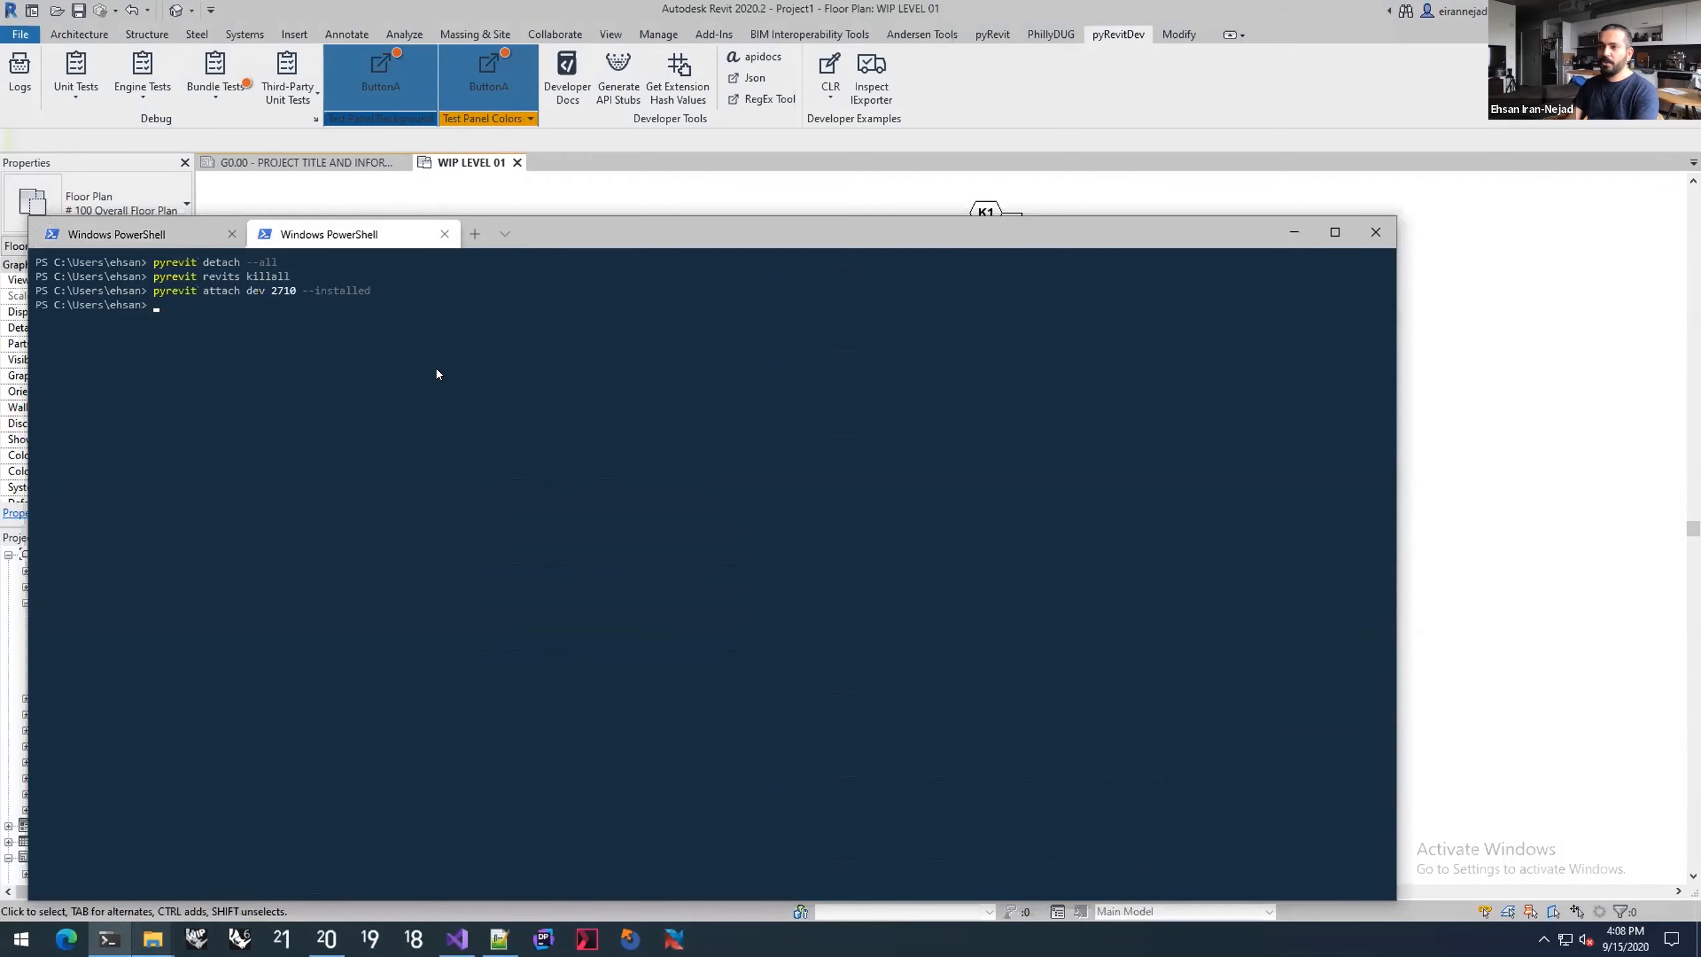
{"action": "type", "text": "cls"}
{"action": "key", "text": "Return"}
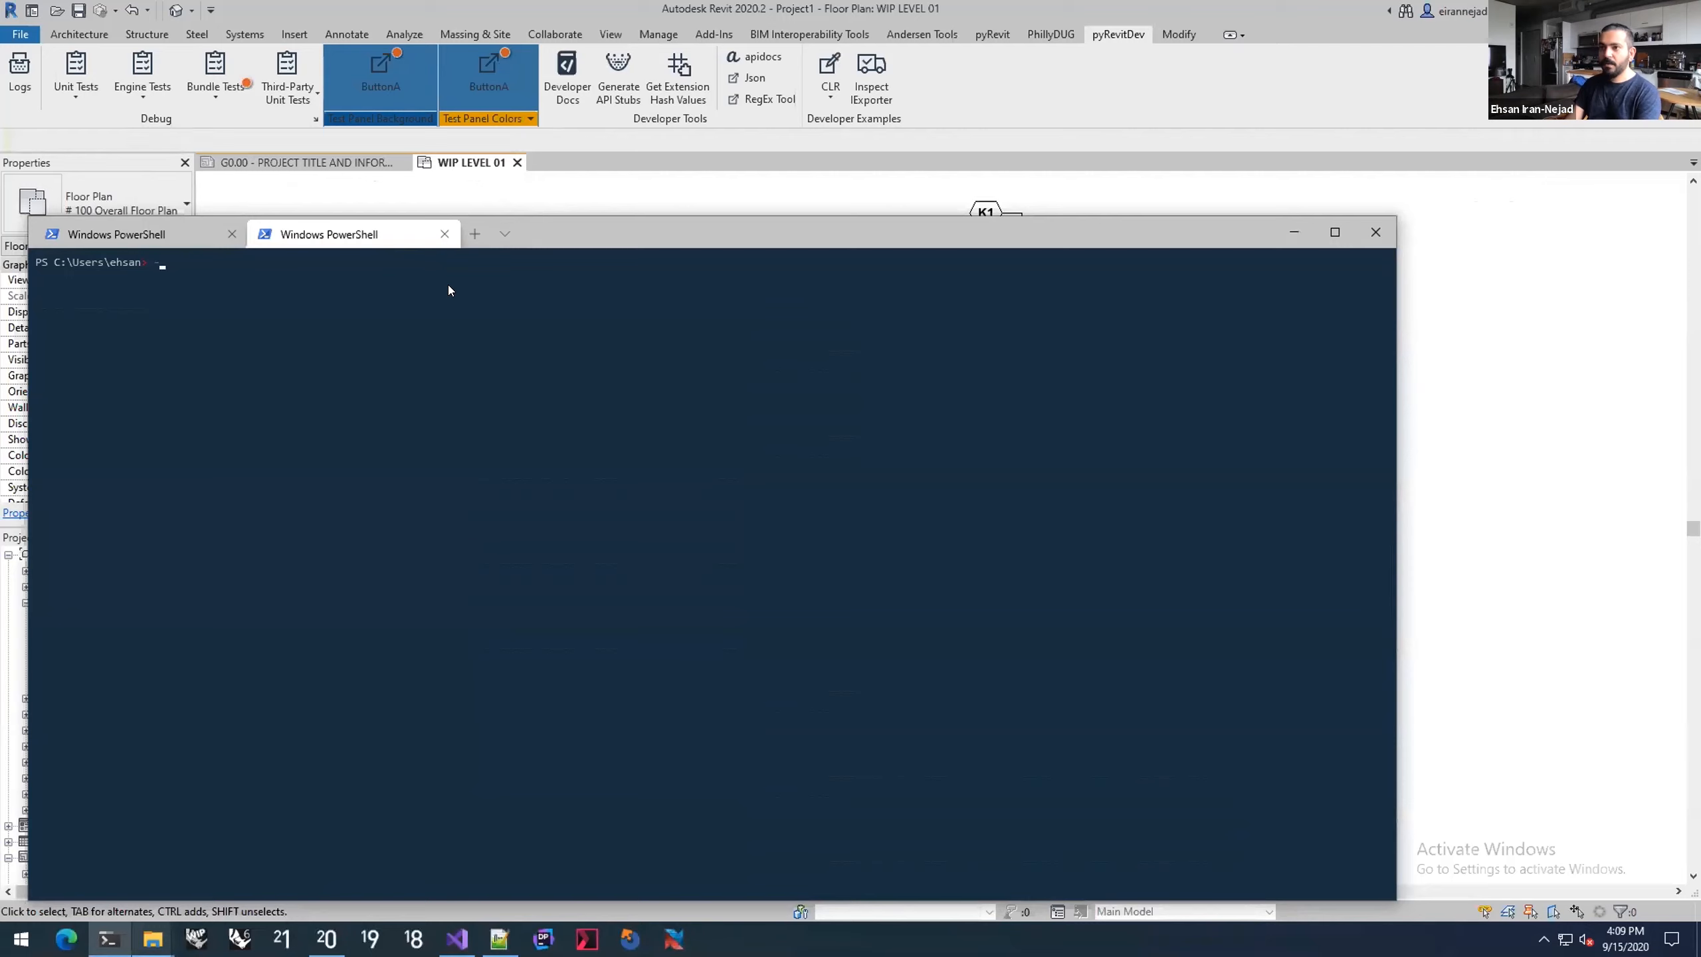
{"action": "scroll", "coordinate": [448, 287], "scroll_direction": "up", "scroll_amount": 8, "text": "ctrl"}
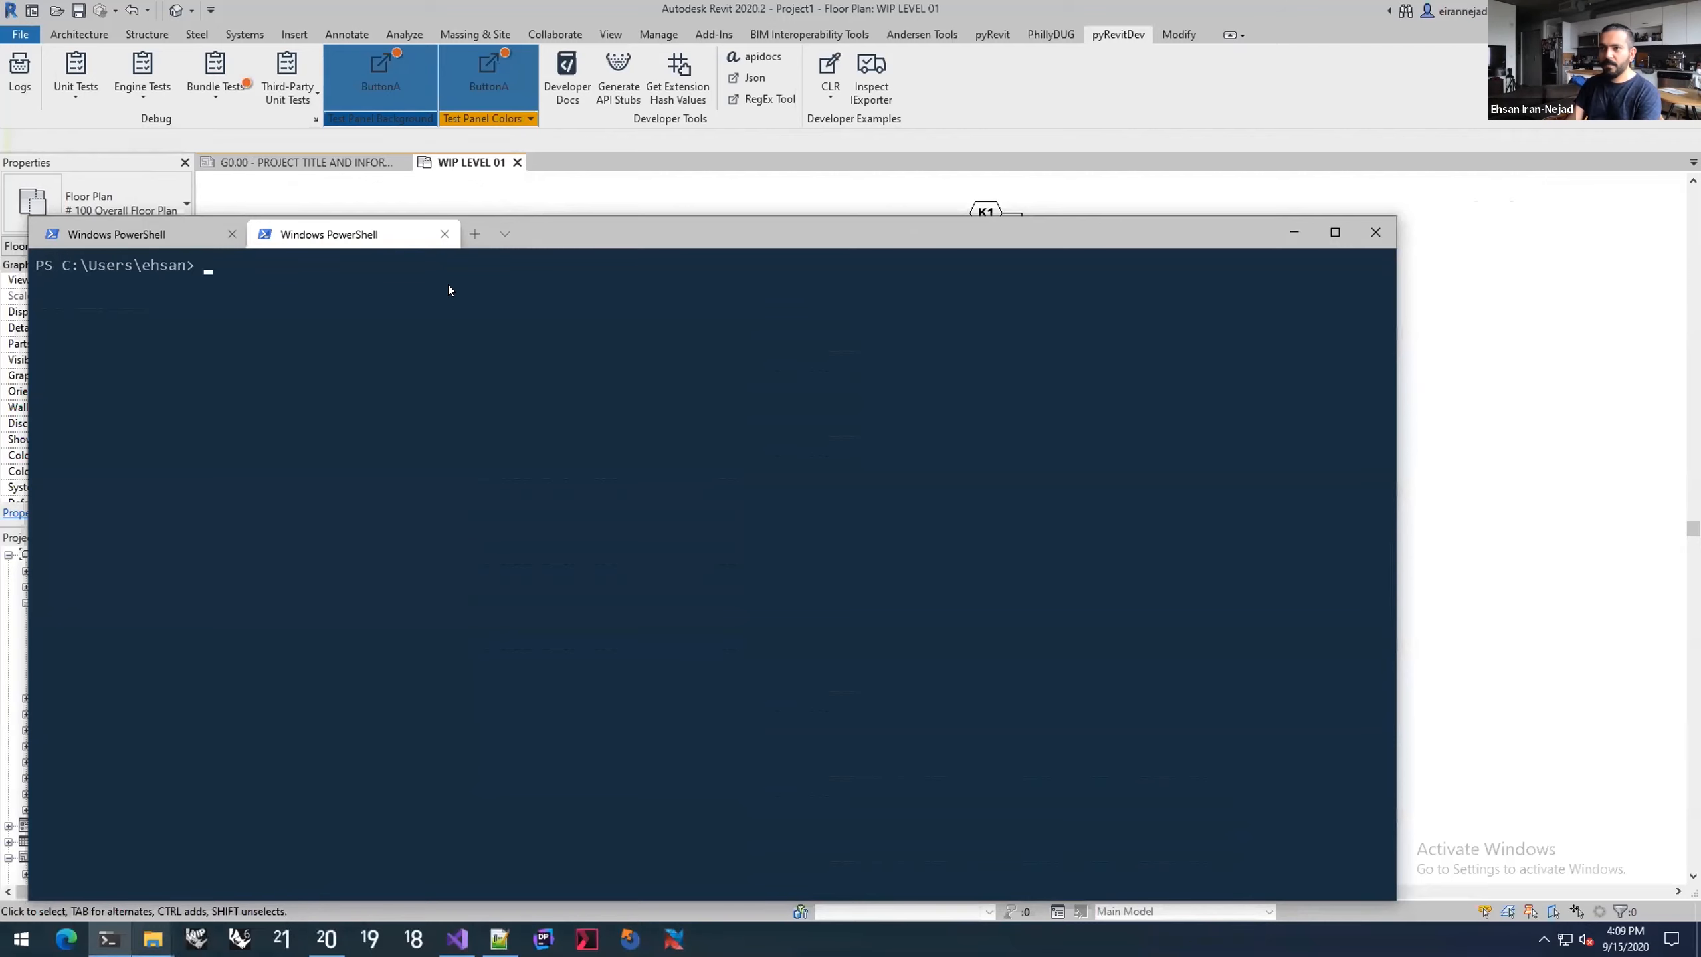
{"action": "type", "text": "p"}
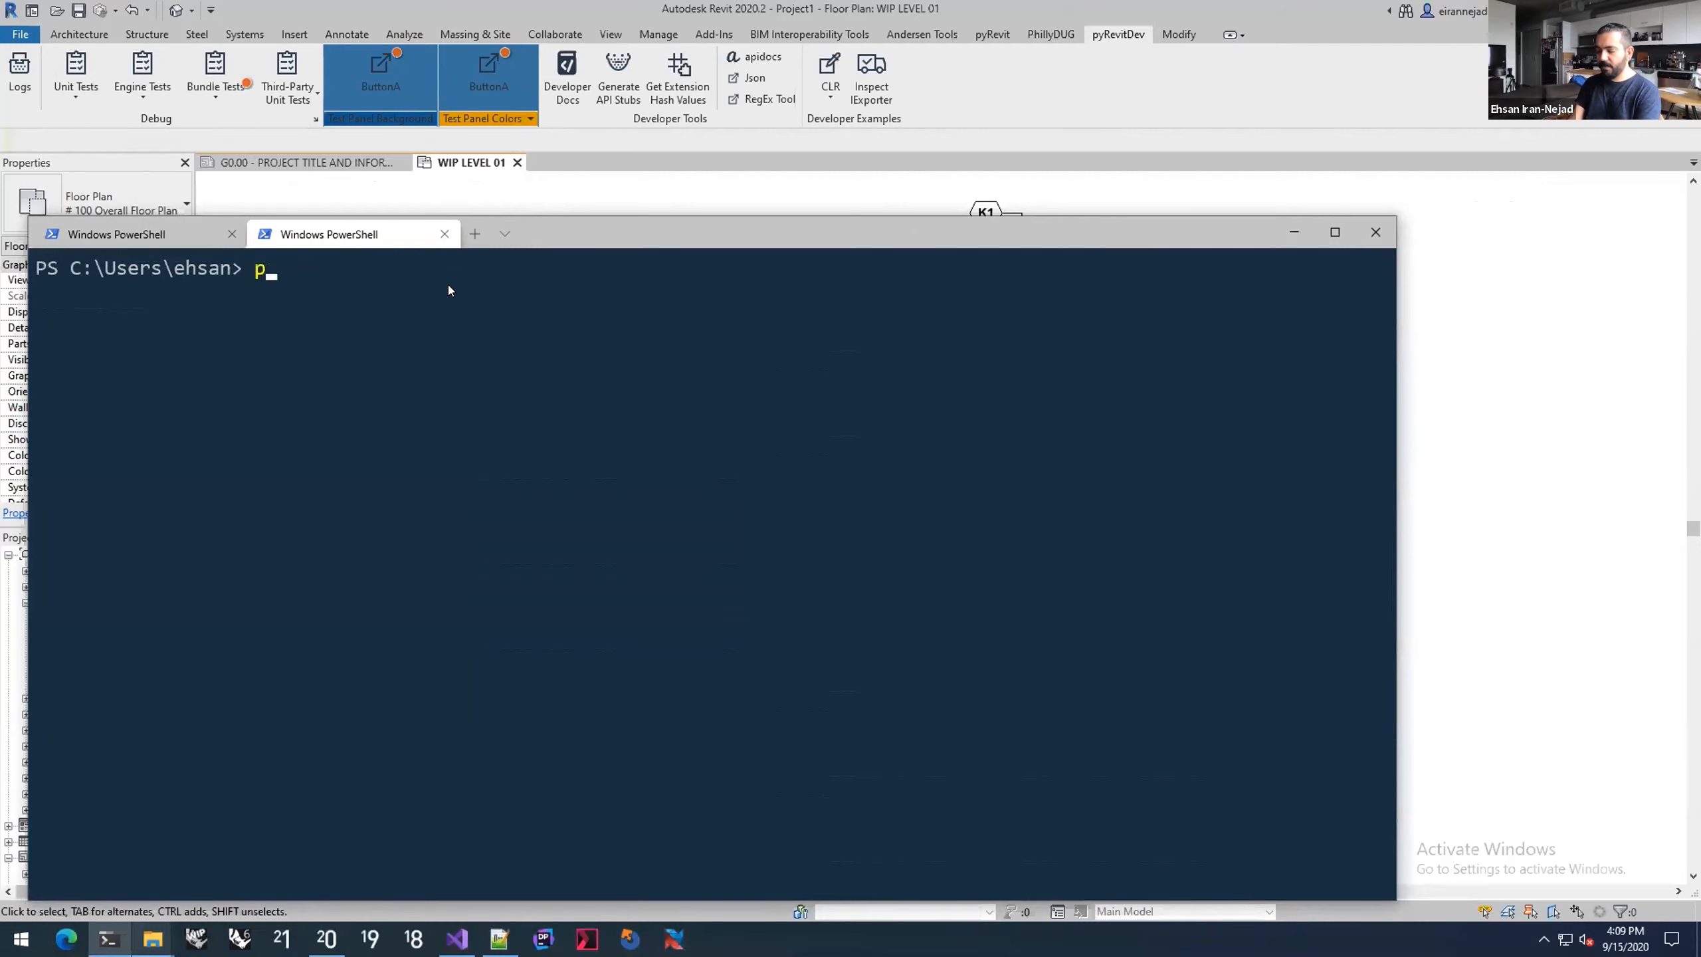
{"action": "type", "text": "yrevit env"}
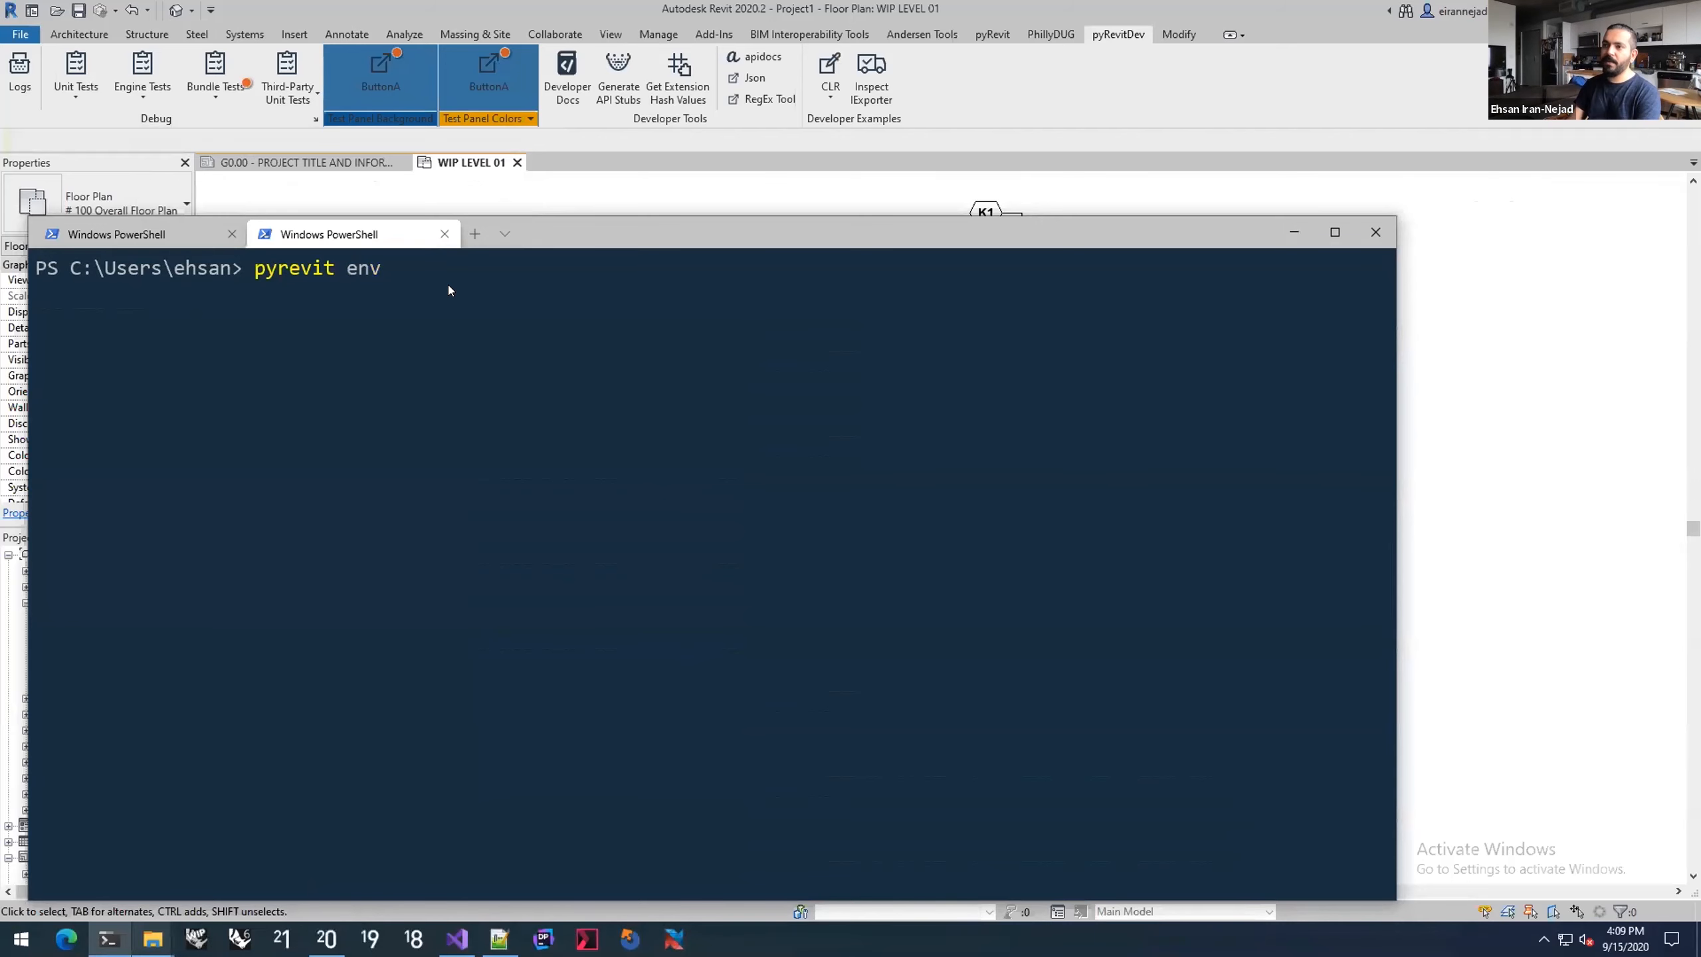
{"action": "key", "text": "Return"}
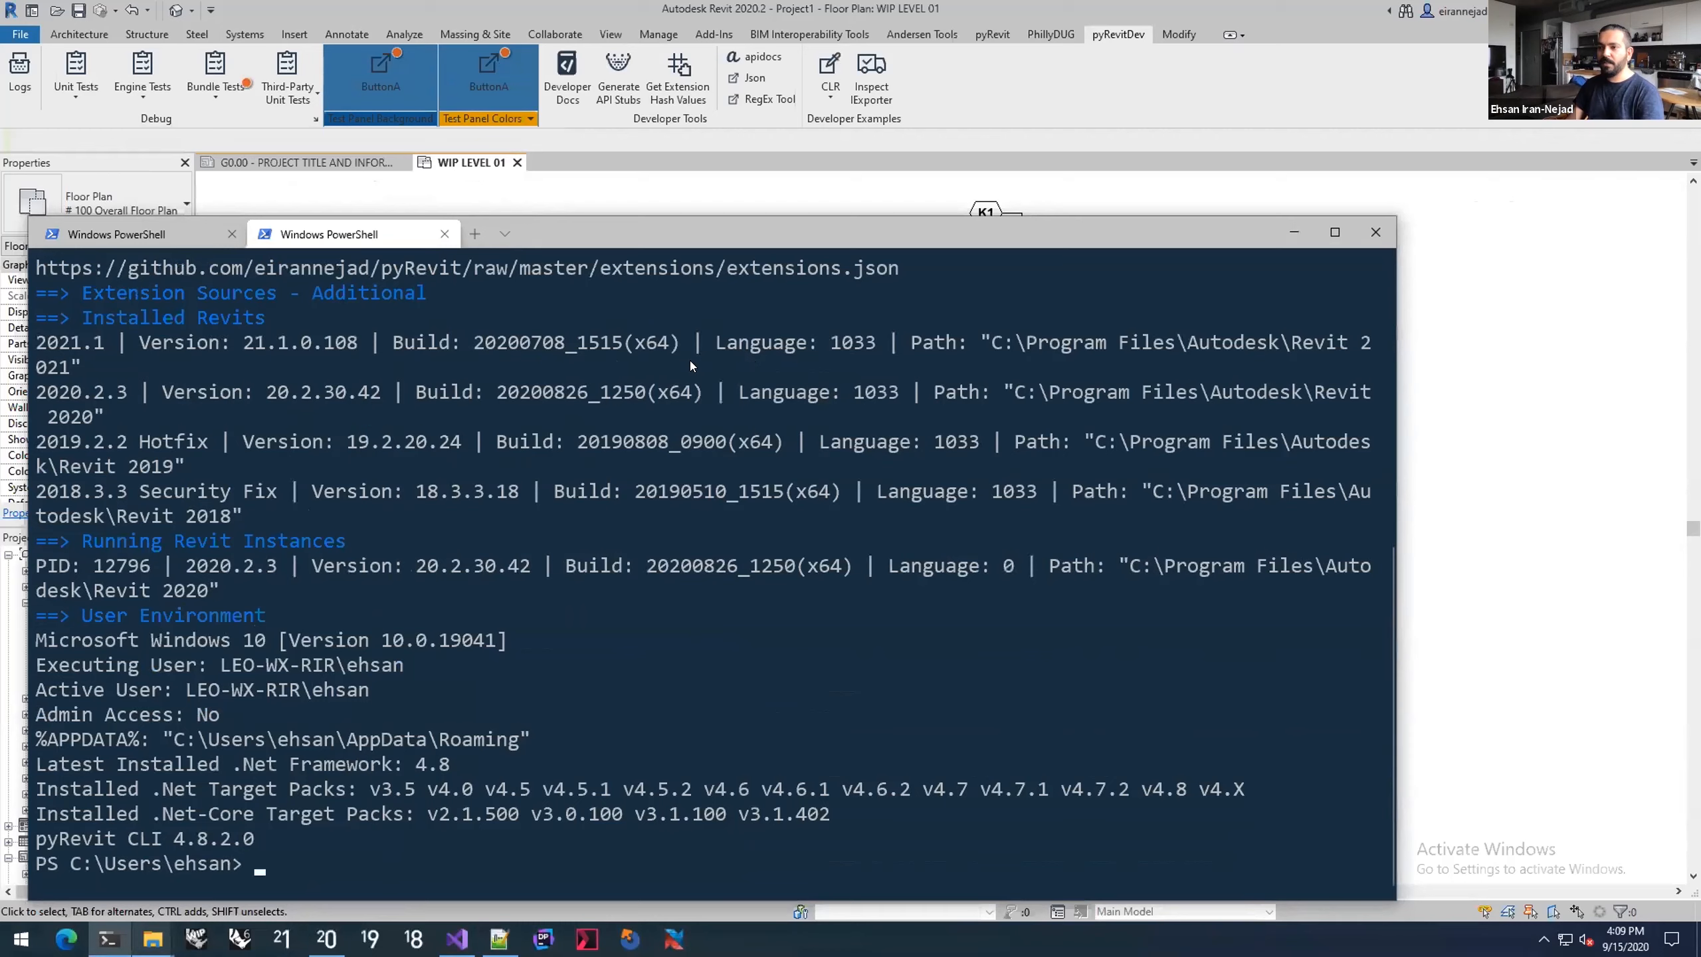
Step: Examine the pyrevit env output from its beginning in the maximized terminal, and restore the window with smaller text
{"action": "left_click", "coordinate": [1335, 232]}
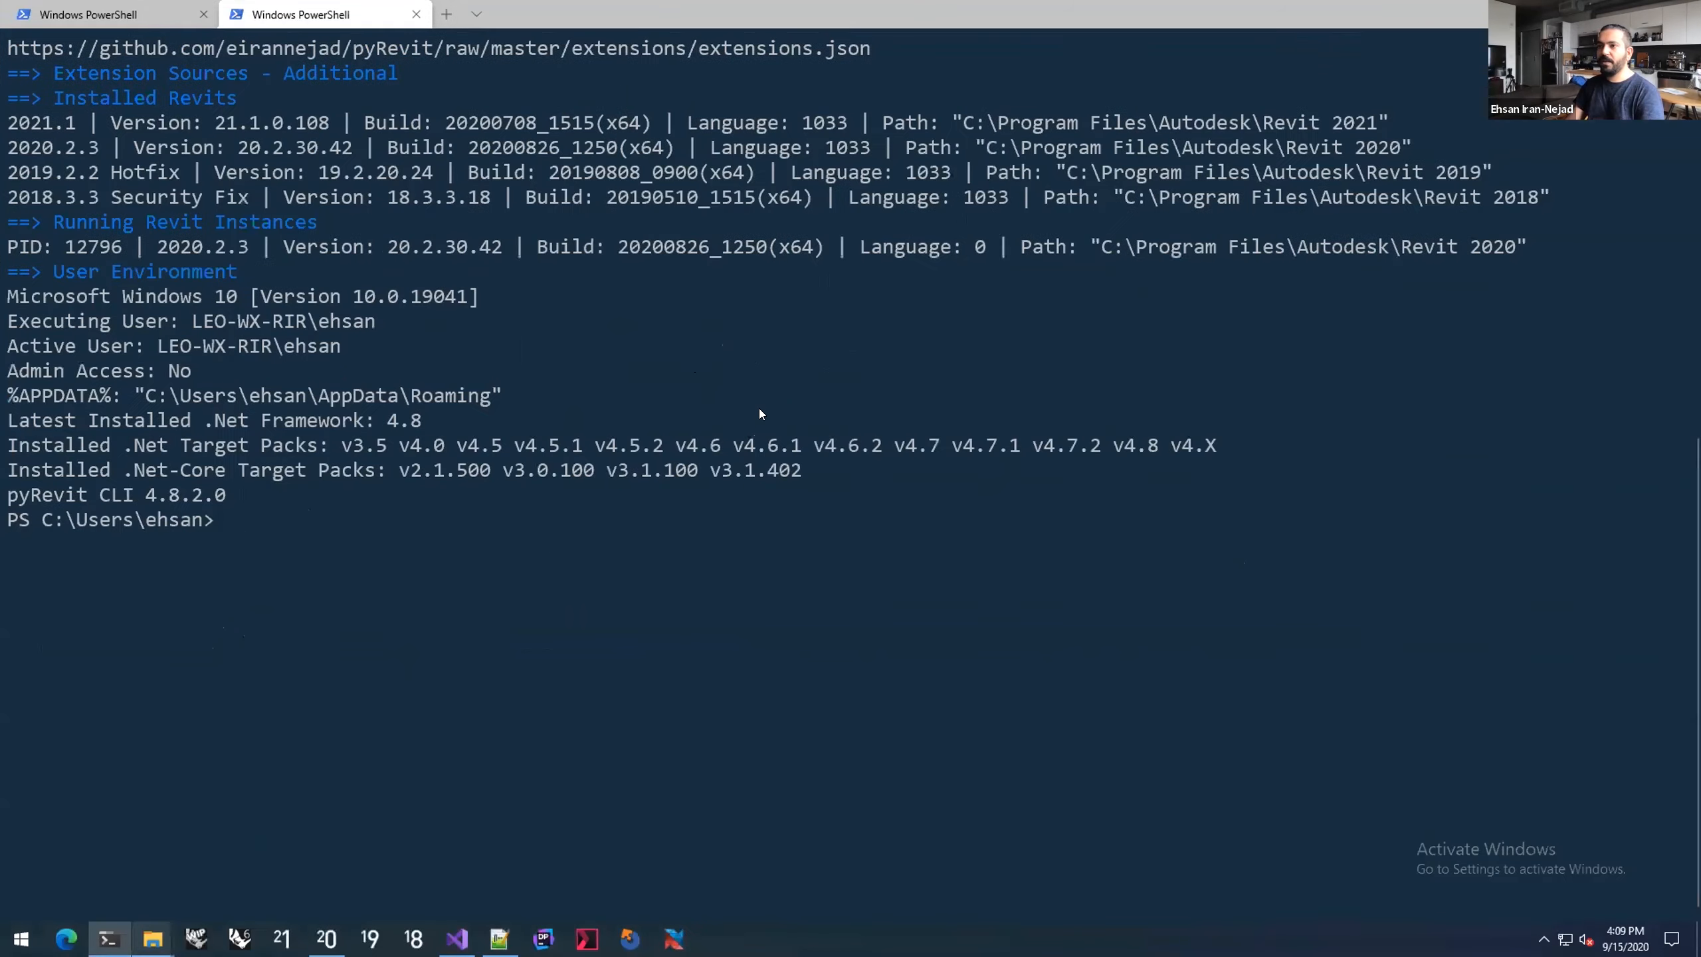
{"action": "scroll", "coordinate": [501, 432], "scroll_direction": "up", "scroll_amount": 3}
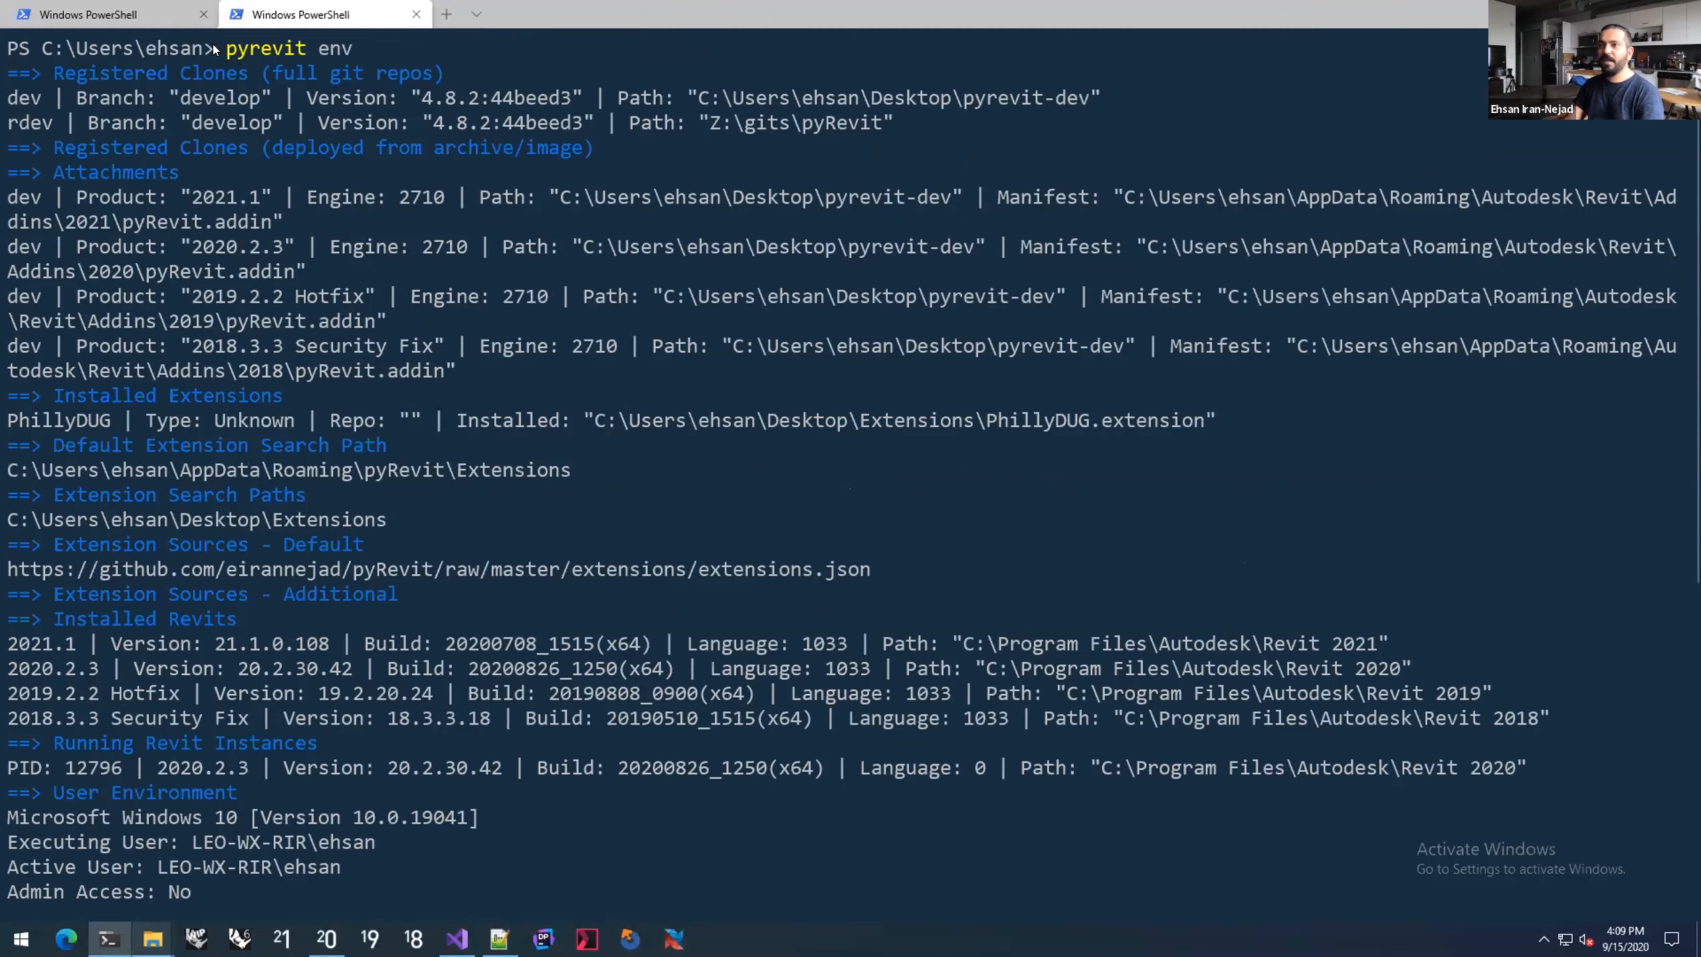
{"action": "left_click_drag", "start_coordinate": [214, 48], "coordinate": [290, 41]}
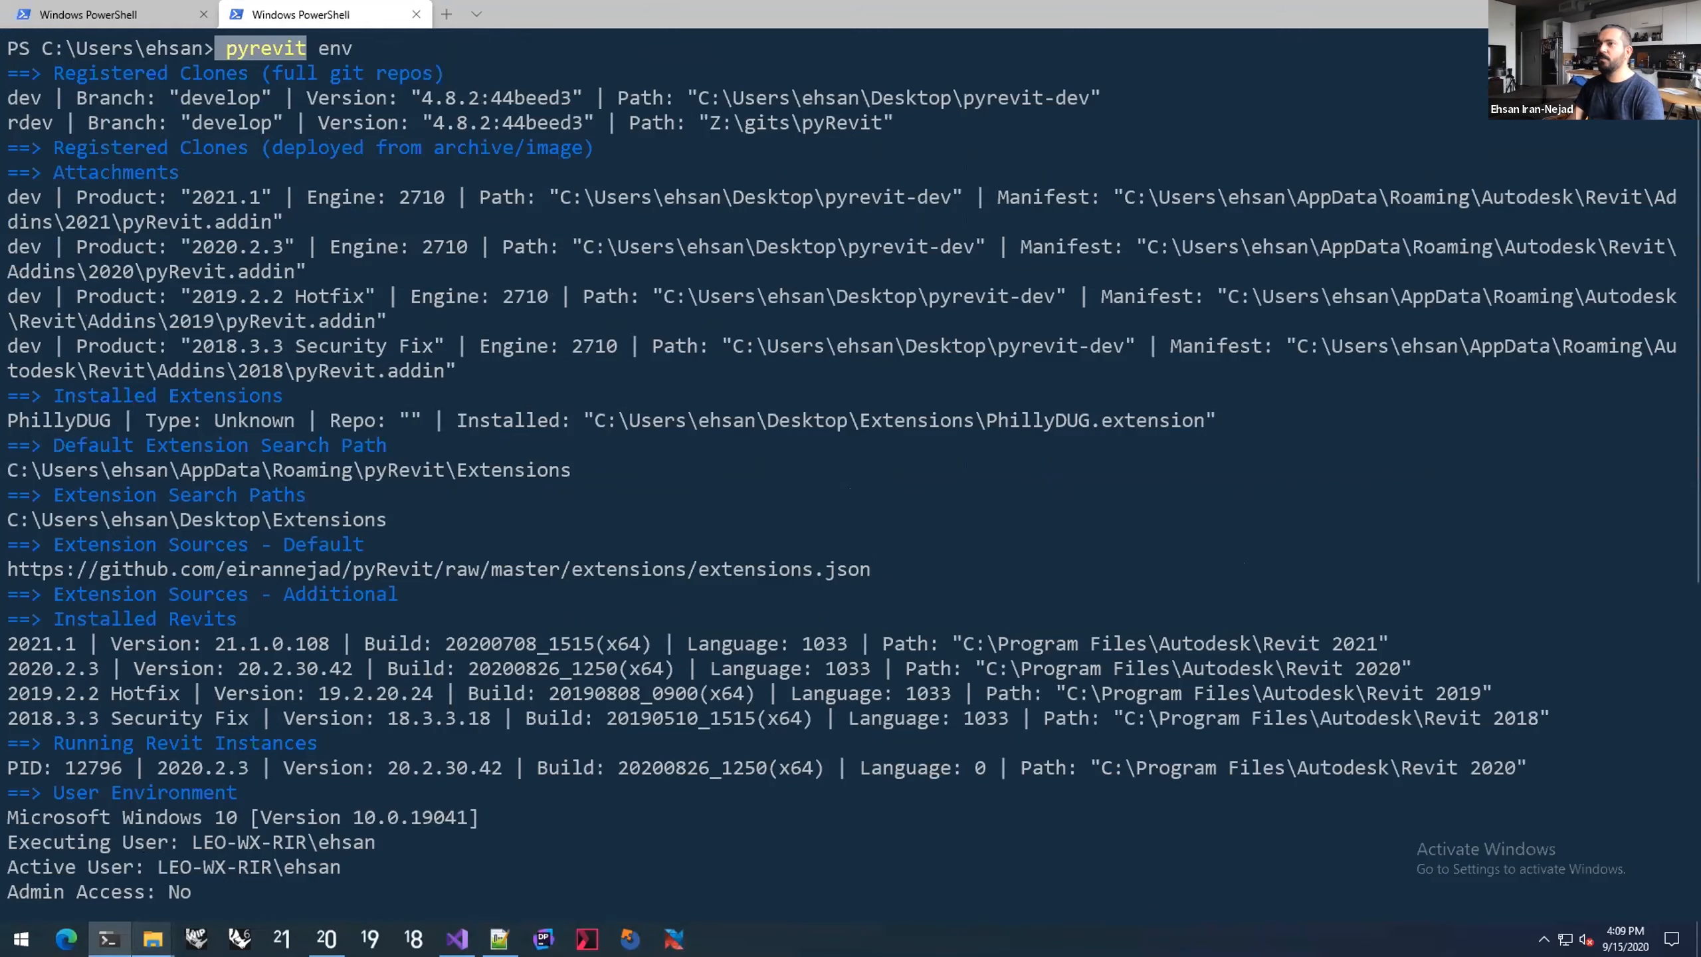
{"action": "left_click", "coordinate": [1639, 12]}
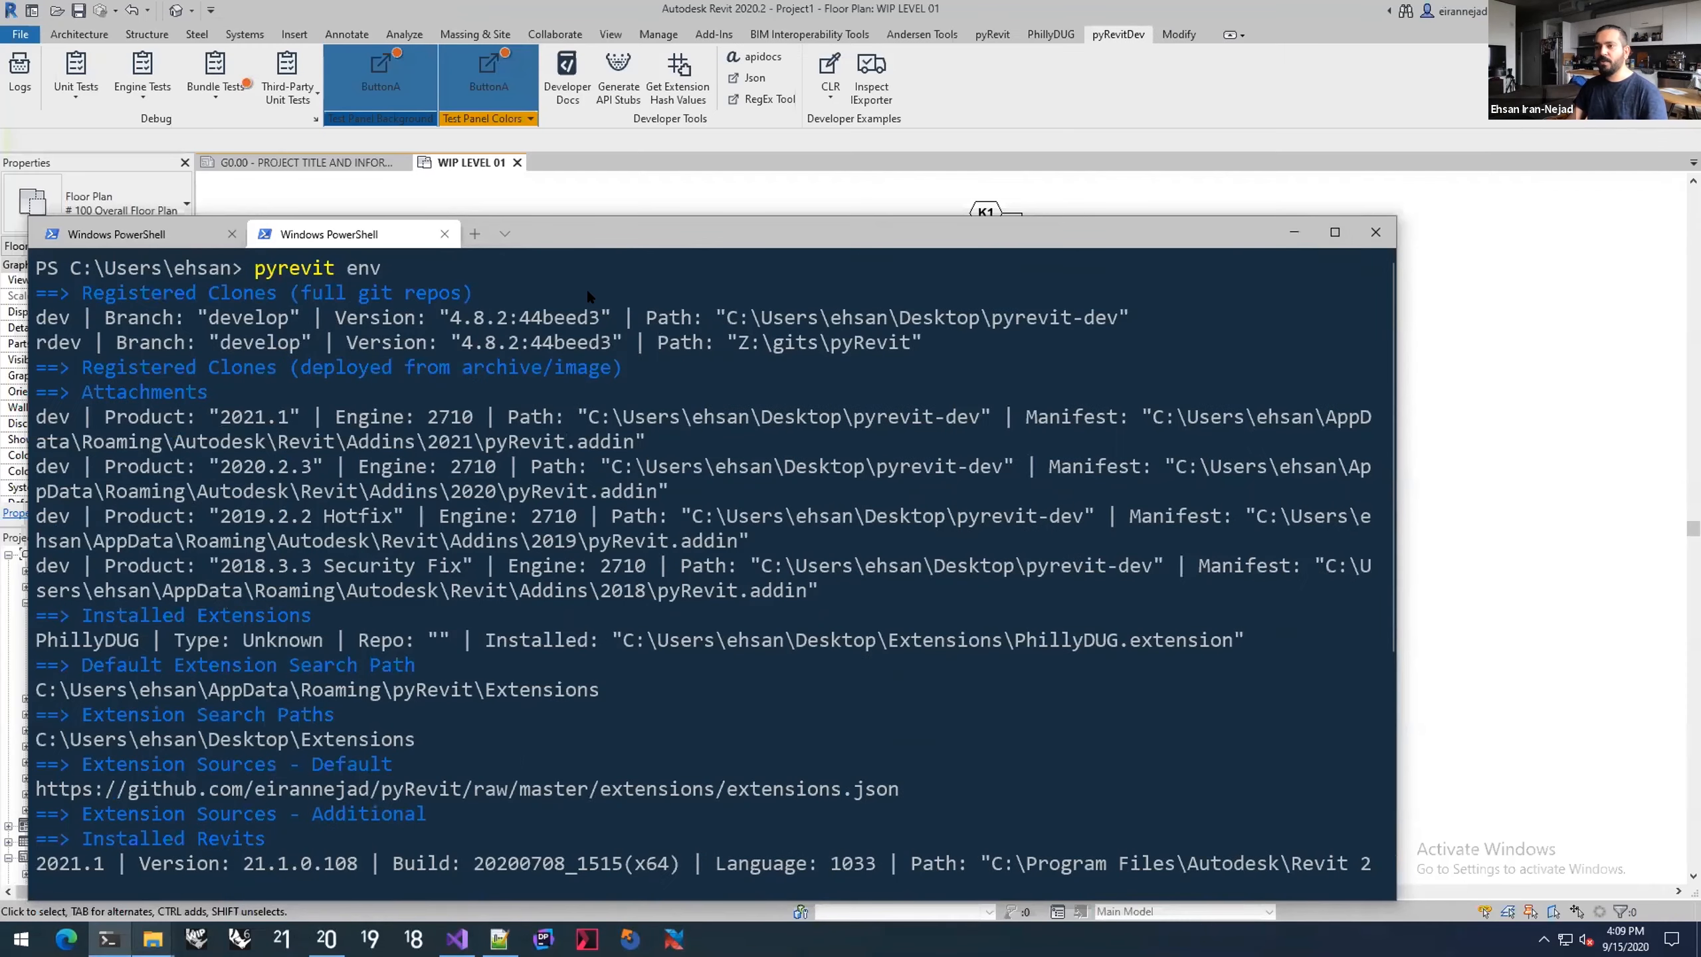
{"action": "key", "text": "ctrl+minus"}
{"action": "key", "text": "ctrl+minus"}
{"action": "key", "text": "ctrl+minus"}
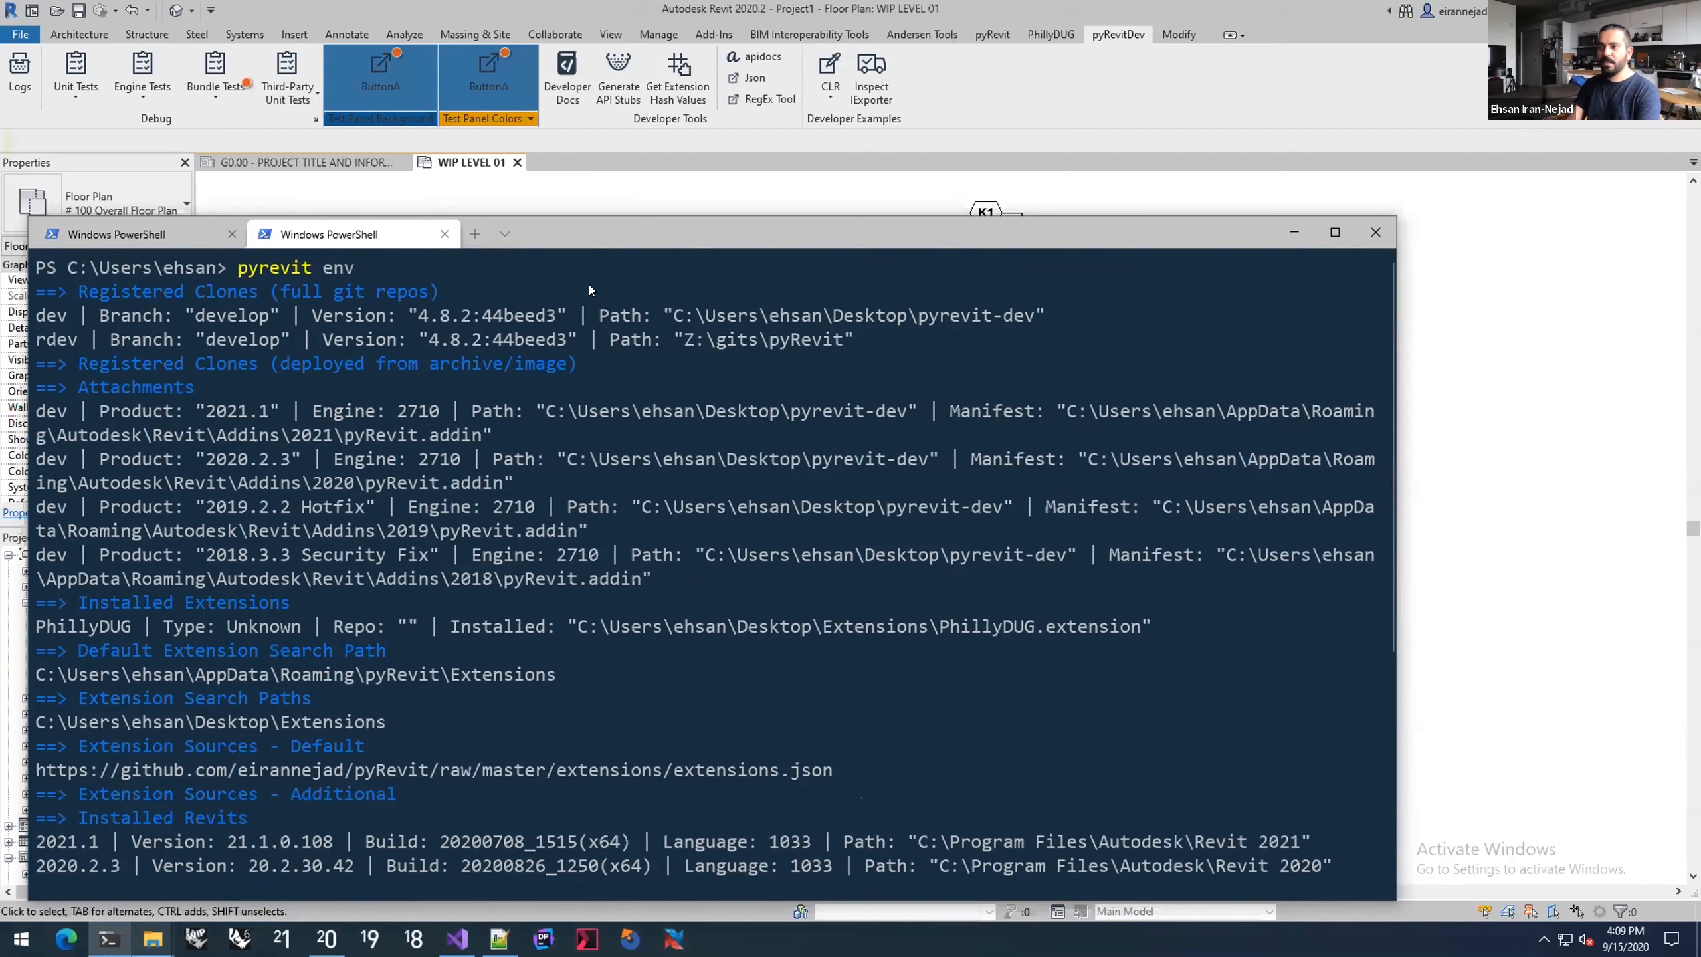
{"action": "key", "text": "ctrl+minus"}
{"action": "key", "text": "ctrl+minus"}
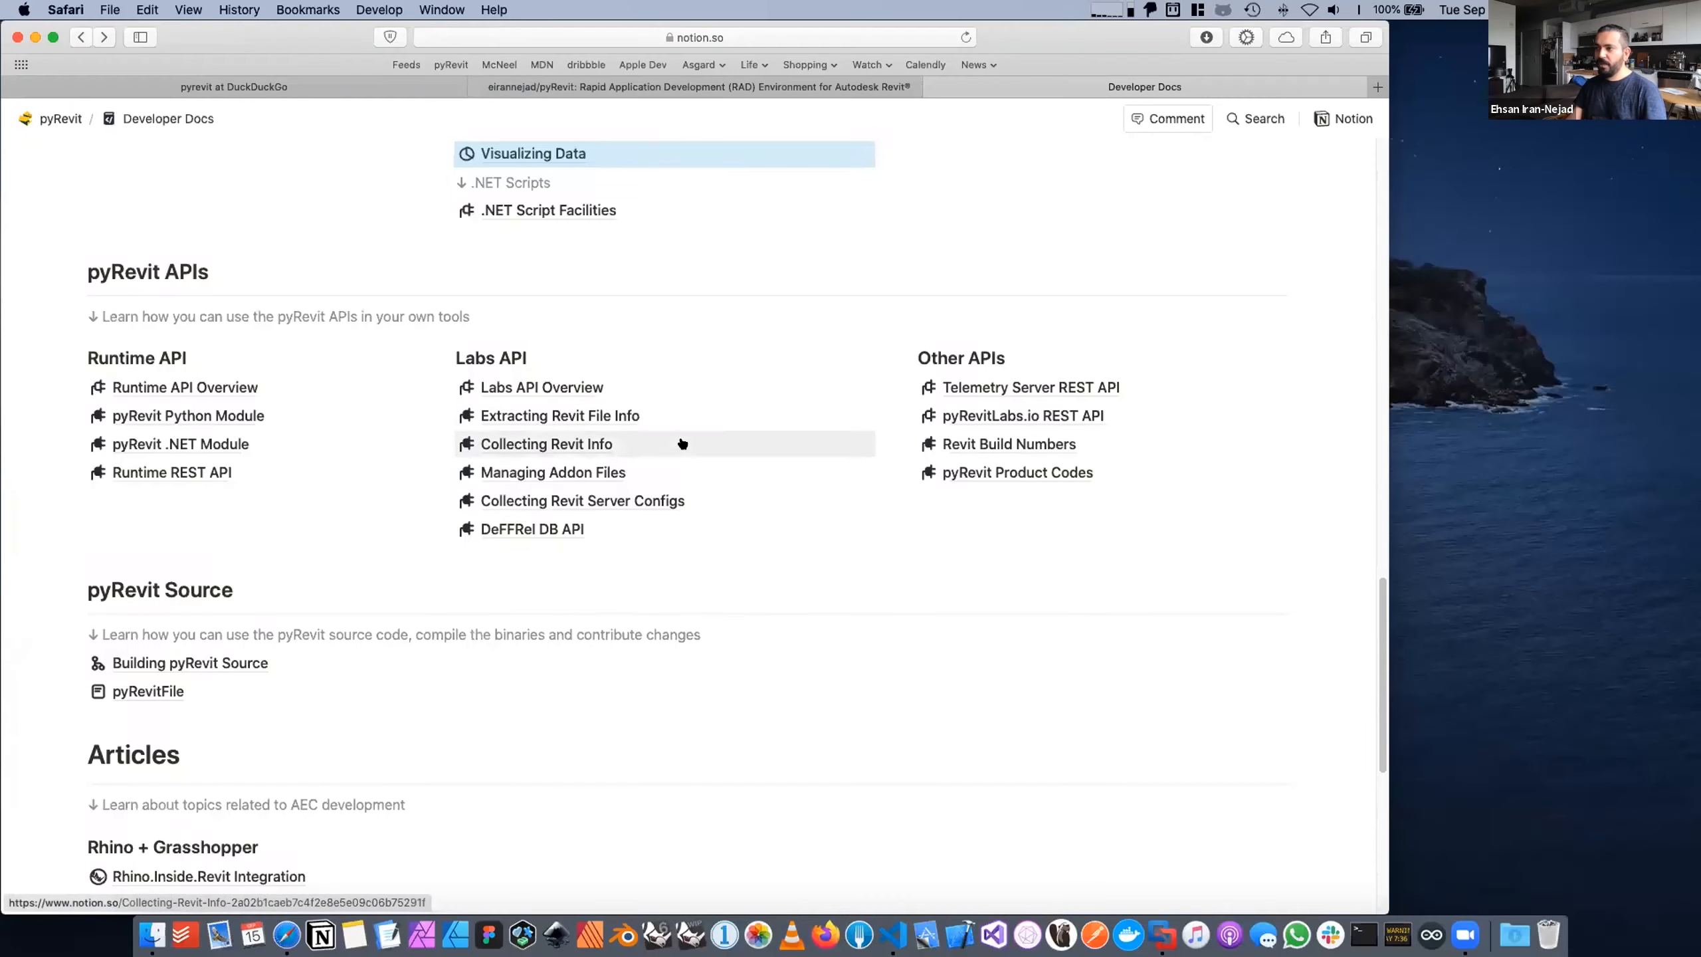
Step: Switch to Safari, review the pyRevit CLI page from the Developer Docs, and open the Telemetry System page
{"action": "scroll", "coordinate": [685, 437], "scroll_direction": "up", "scroll_amount": 4}
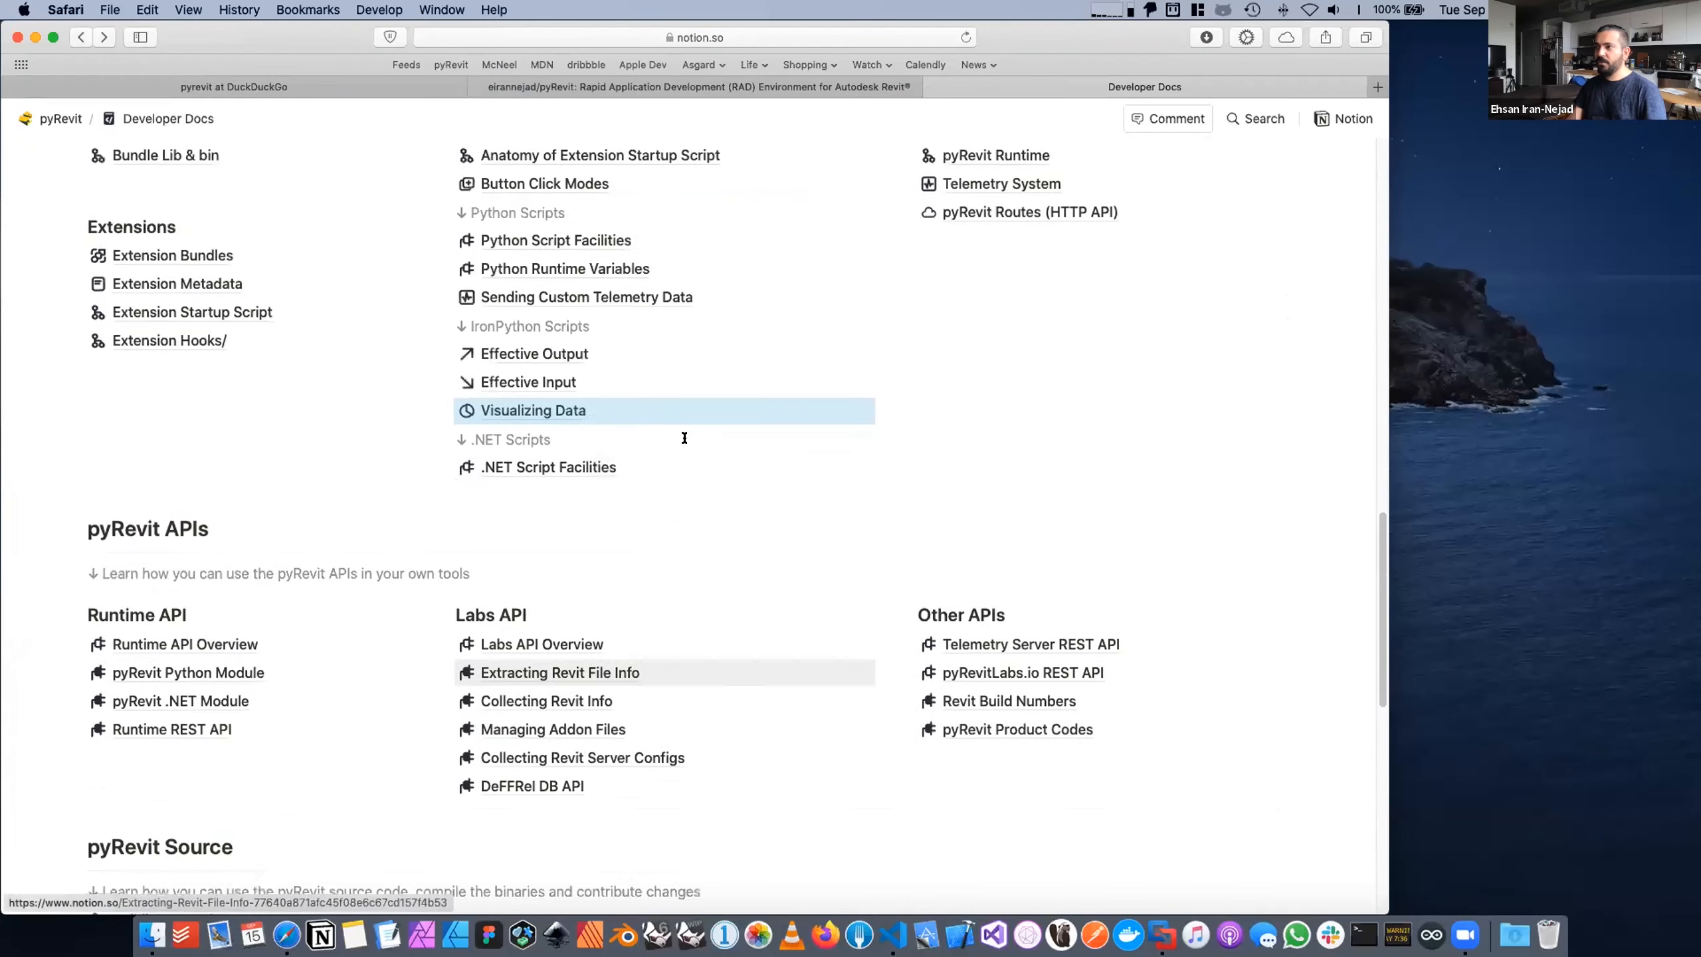
{"action": "scroll", "coordinate": [685, 439], "scroll_direction": "up", "scroll_amount": 5}
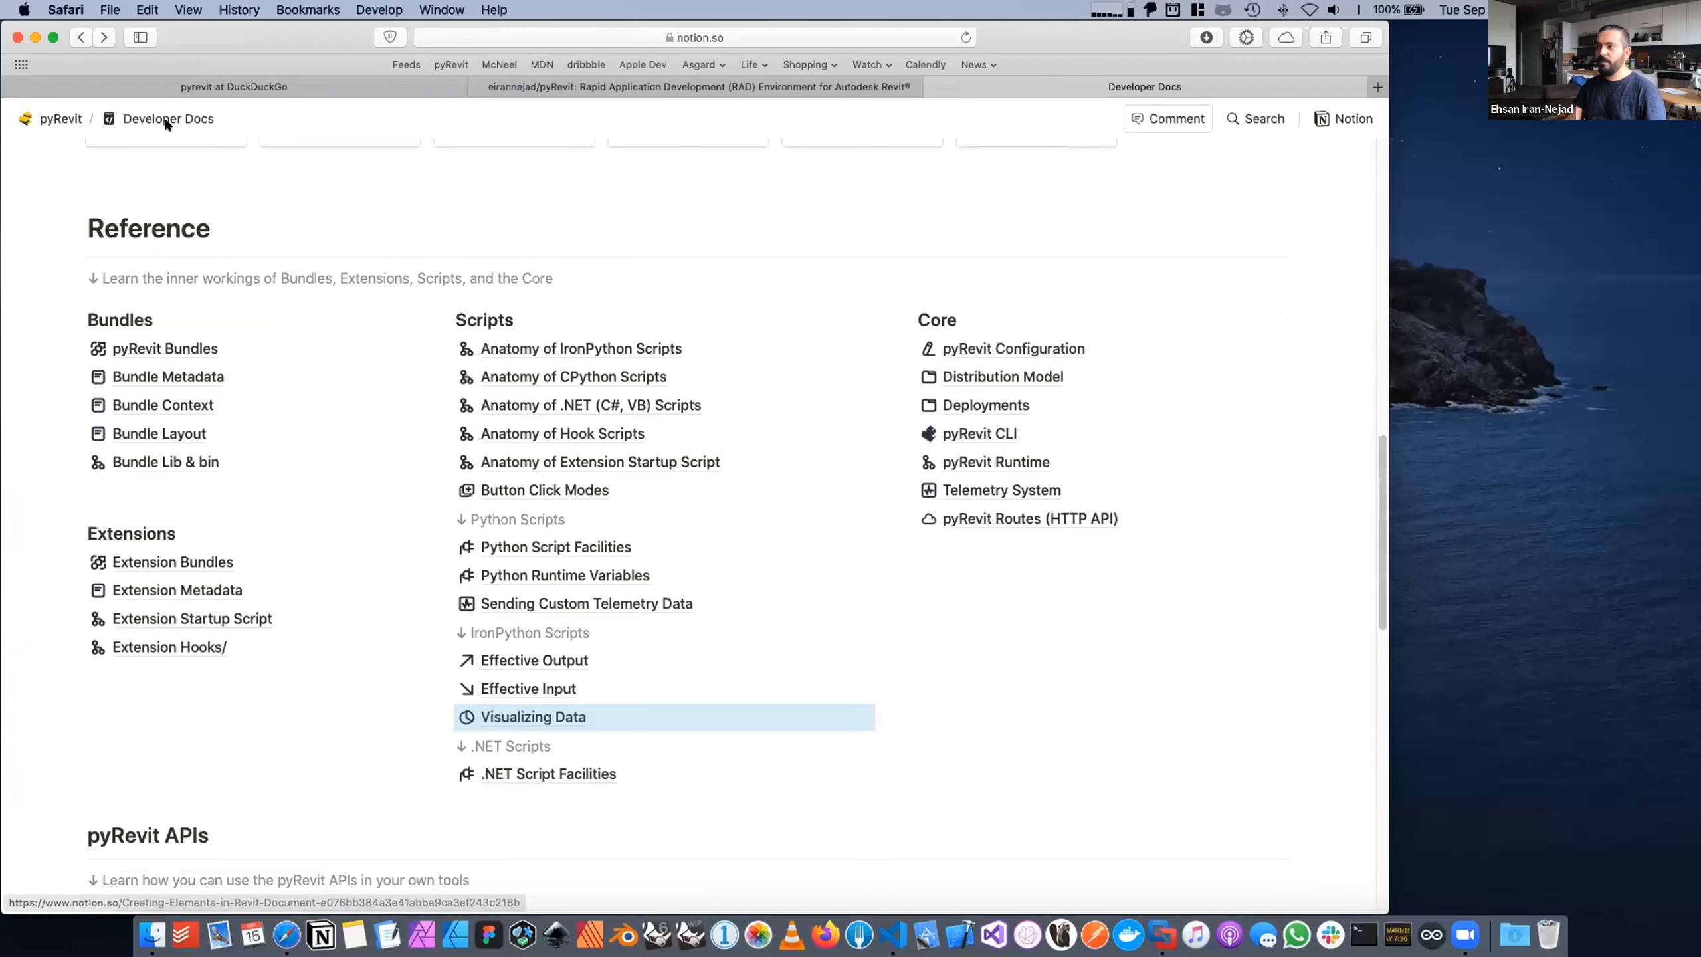
{"action": "left_click", "coordinate": [989, 438]}
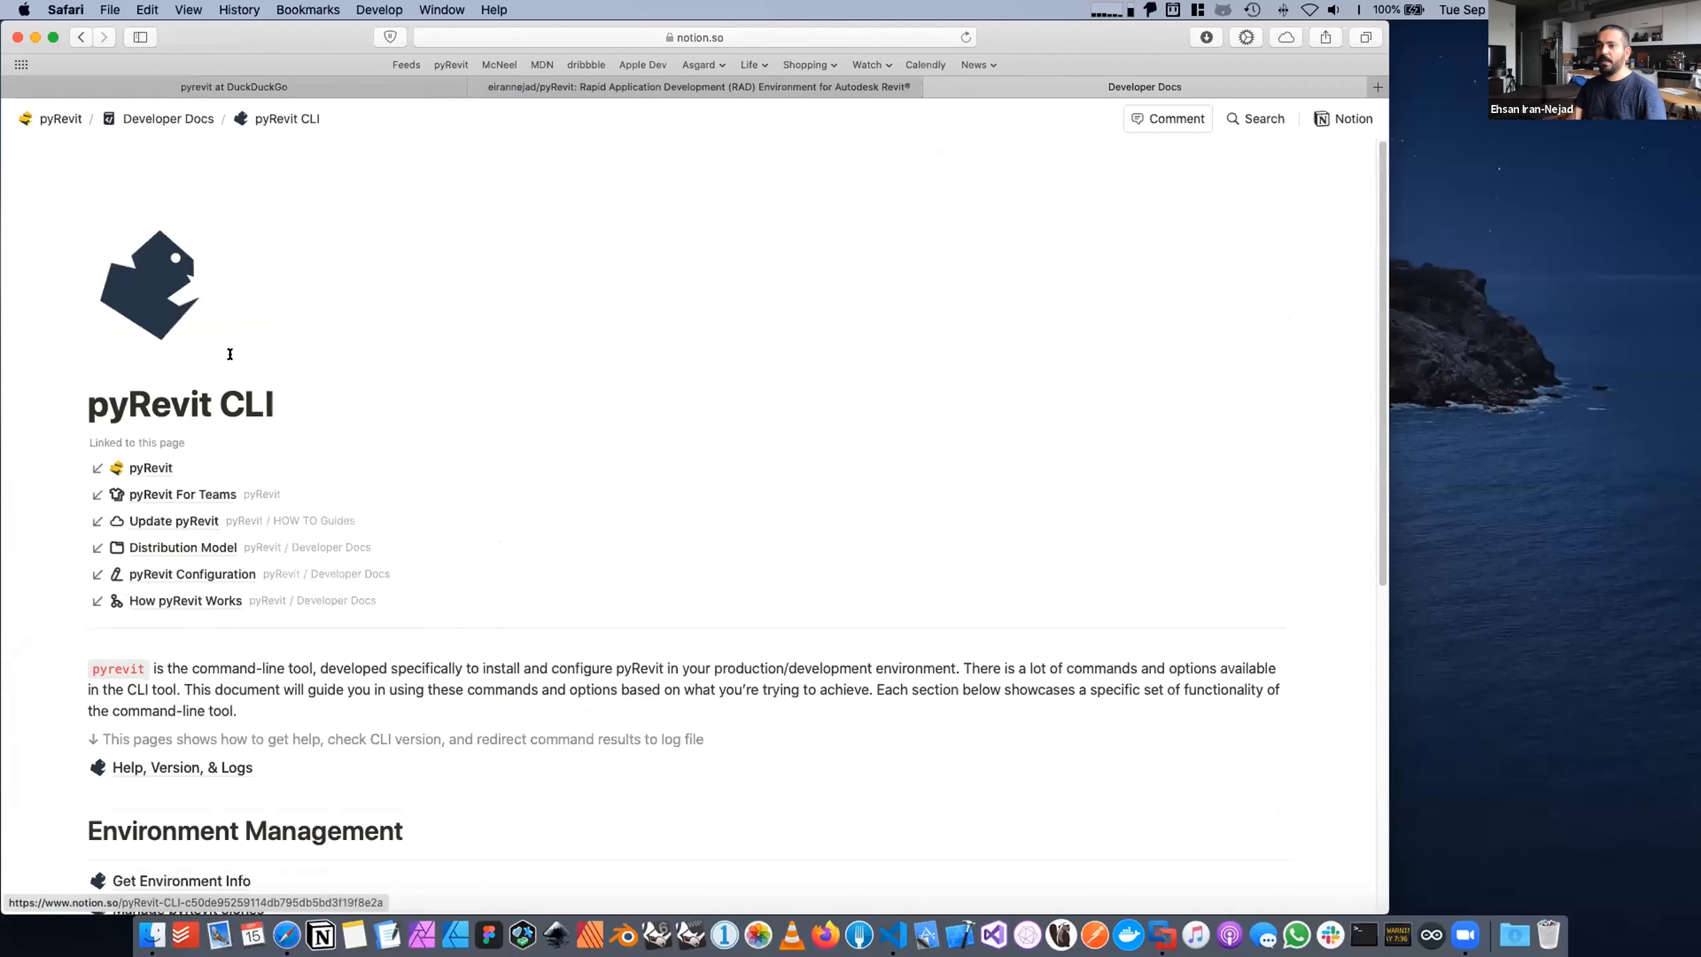
{"action": "scroll", "coordinate": [293, 437], "scroll_direction": "down", "scroll_amount": 9}
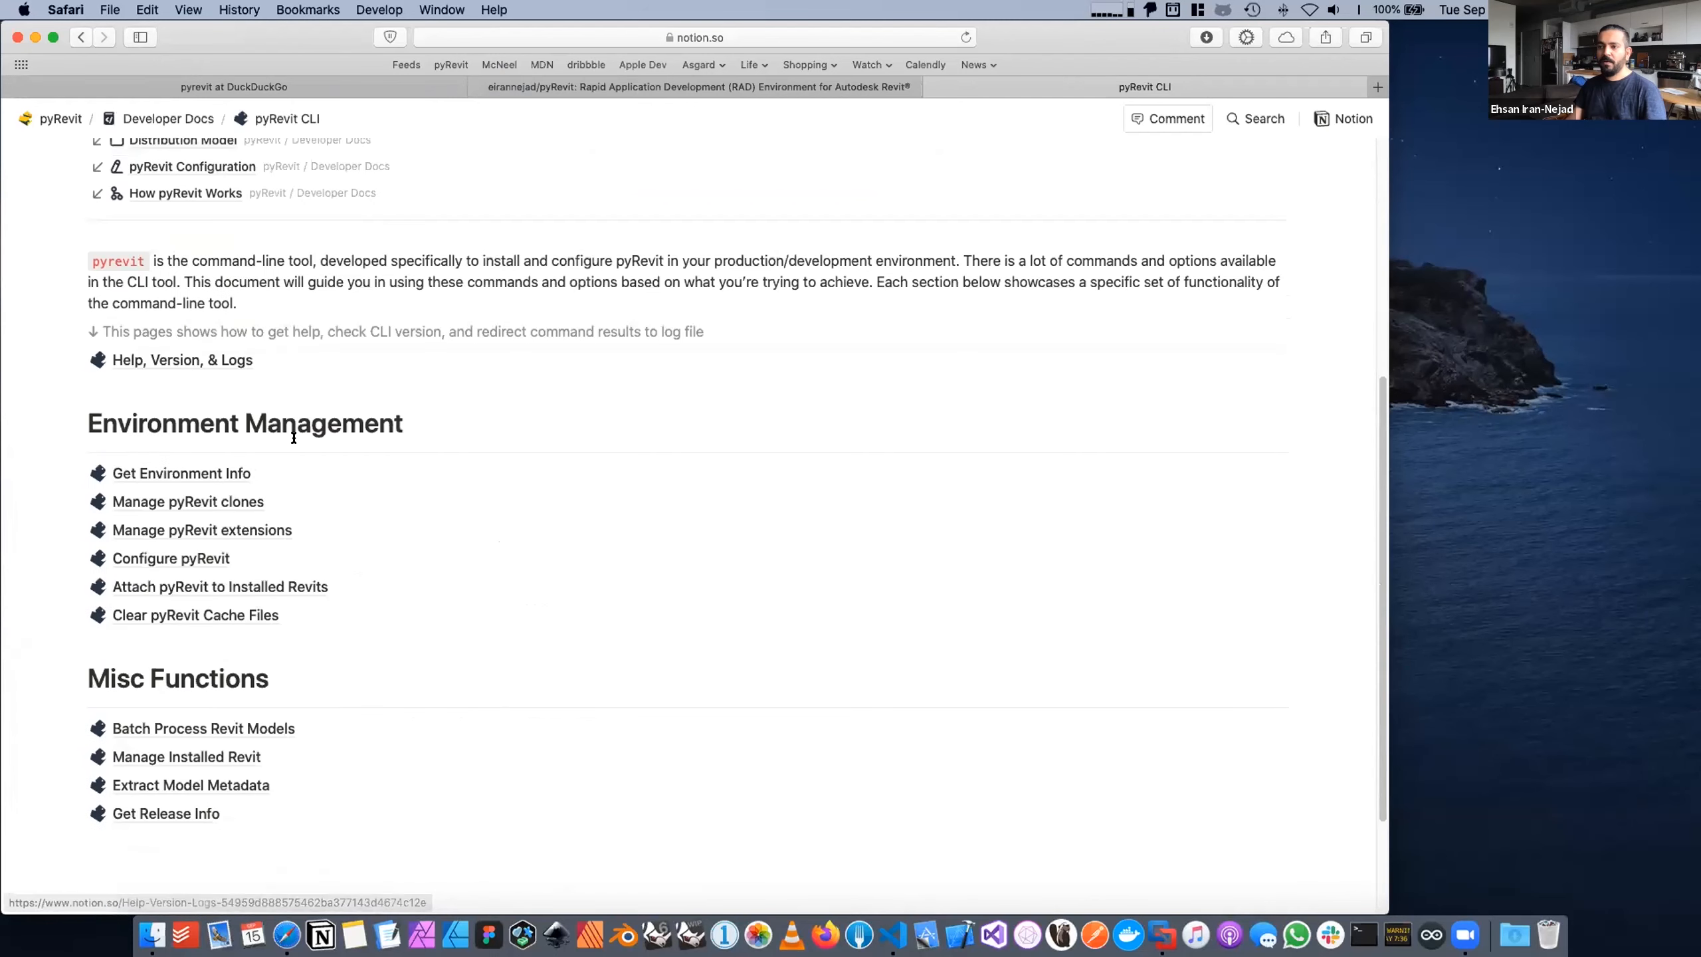
{"action": "left_click", "coordinate": [77, 37]}
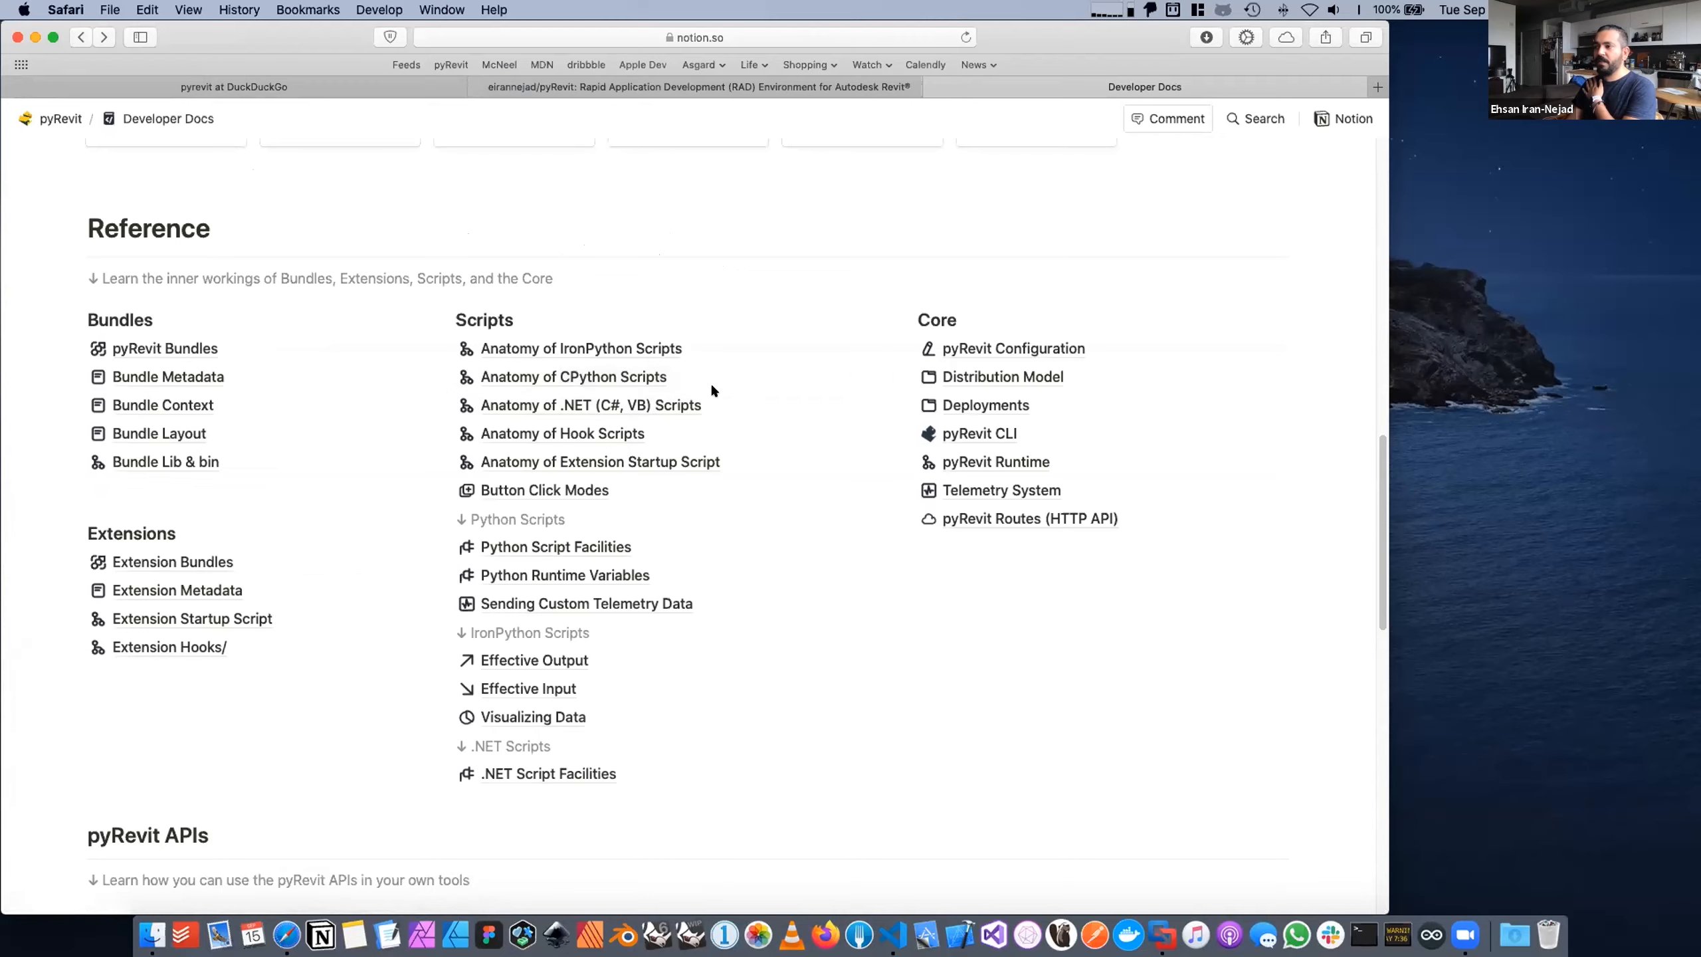
{"action": "left_click", "coordinate": [949, 494]}
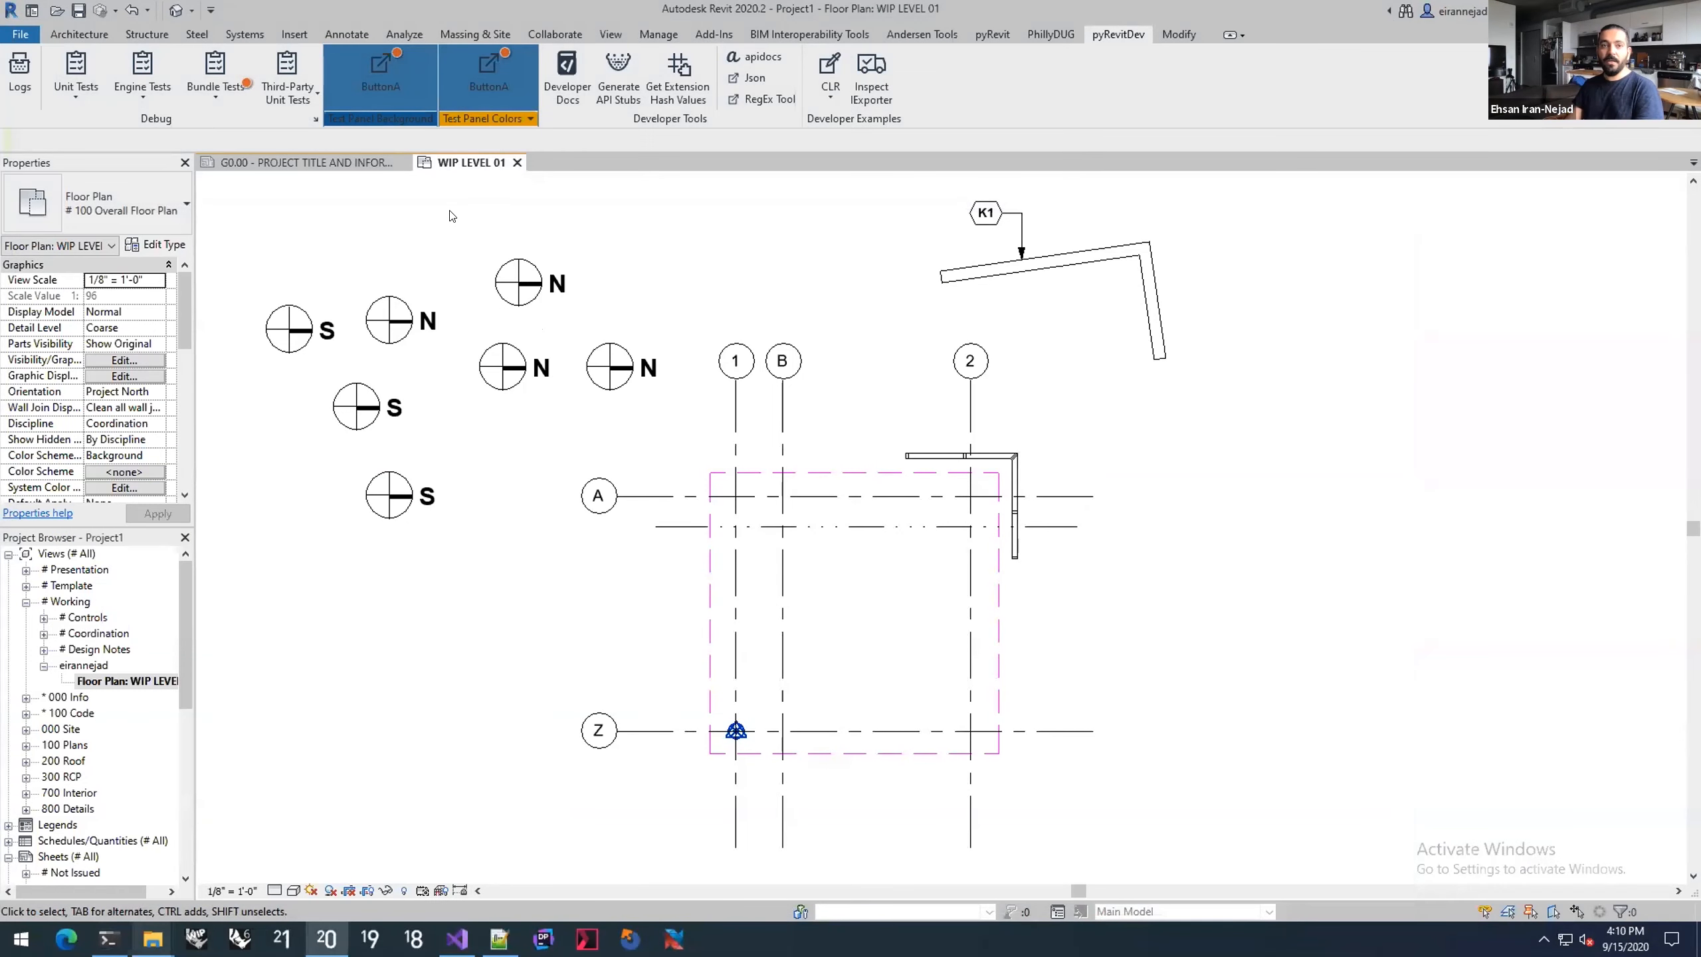
Step: Switch to Revit, open the pyRevit Settings, and examine the script and application telemetry options
{"action": "left_click", "coordinate": [991, 34]}
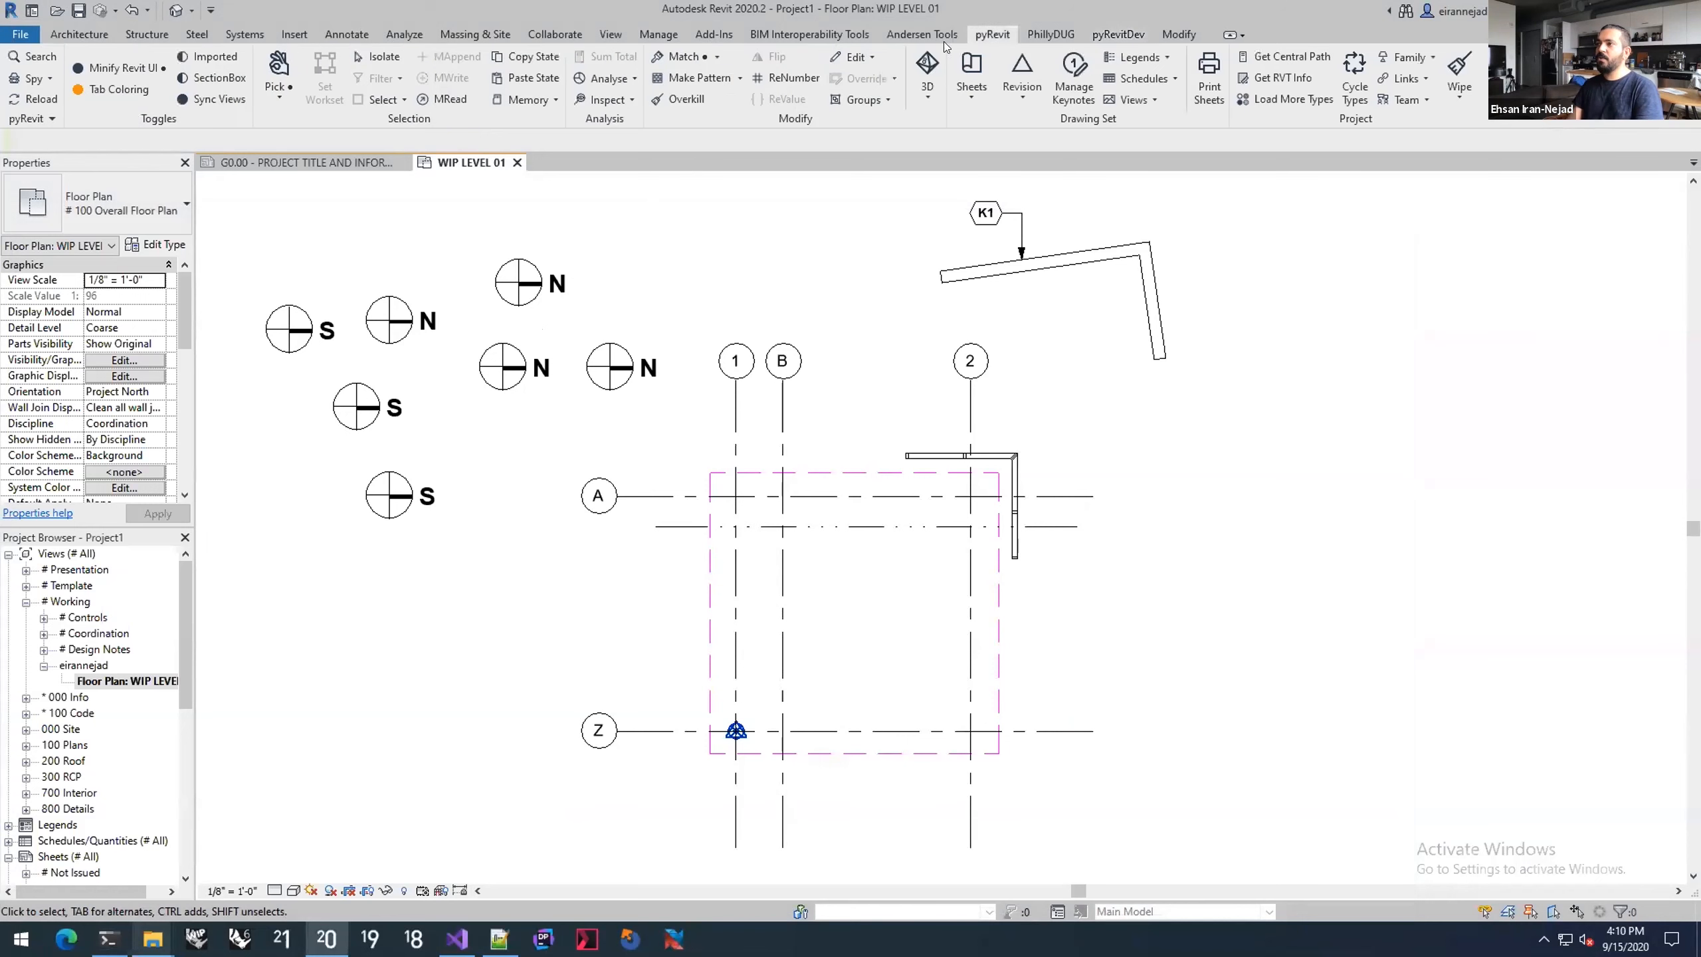
{"action": "left_click", "coordinate": [28, 118]}
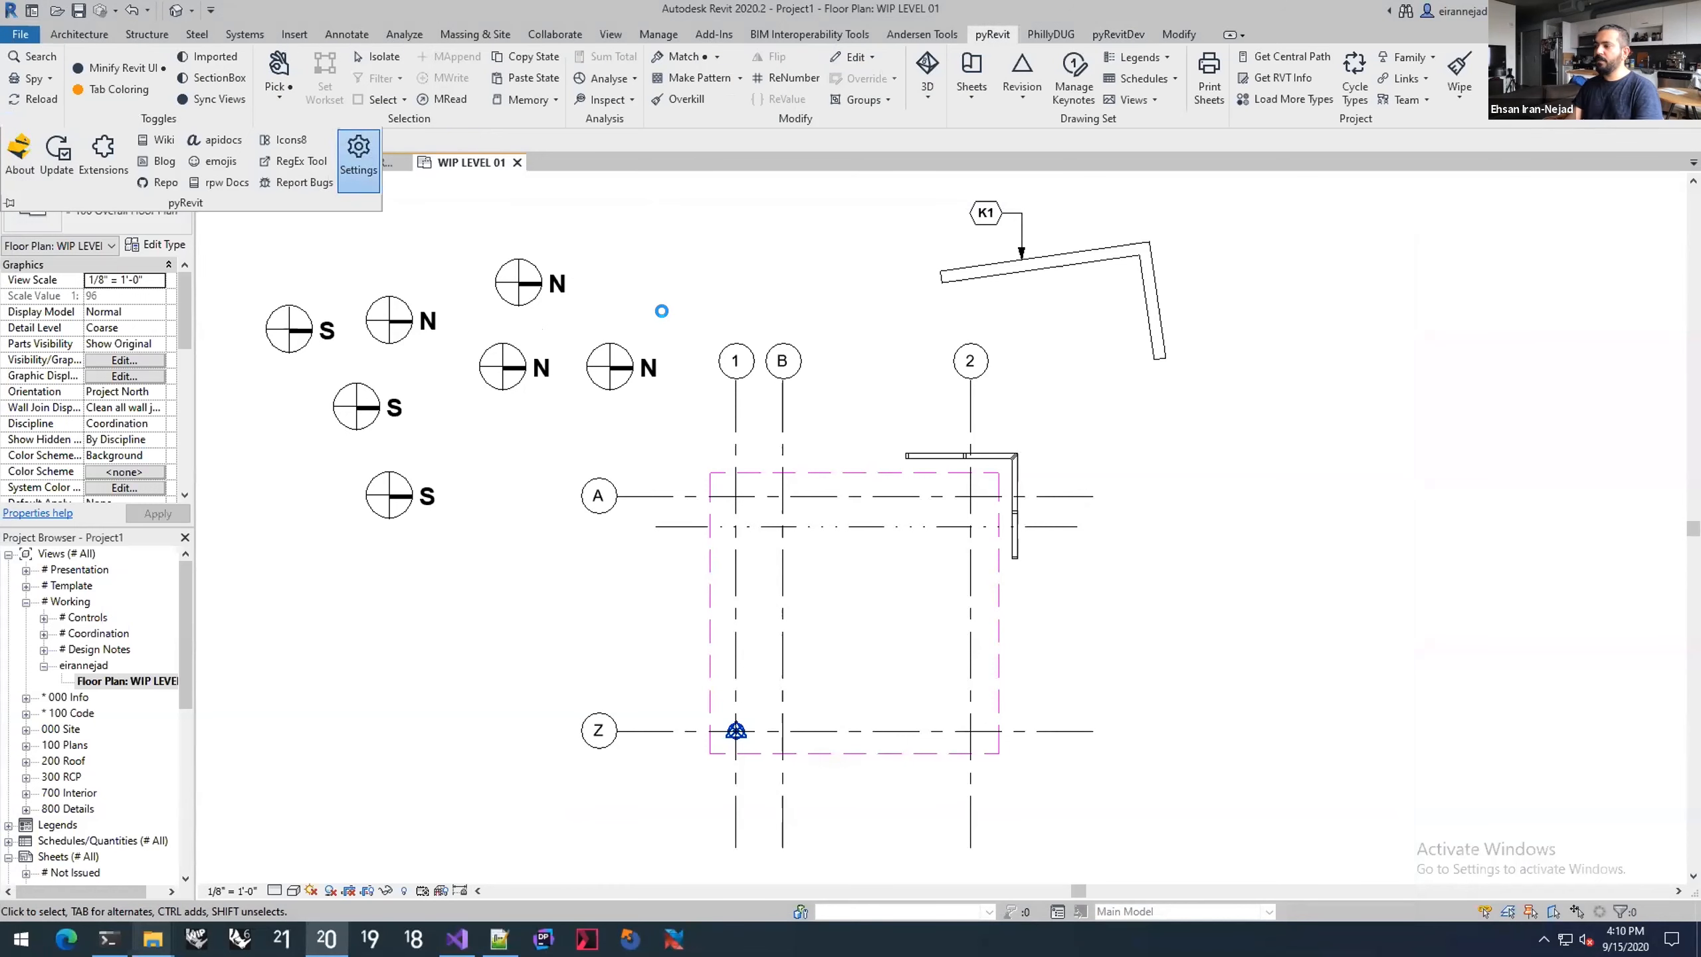
{"action": "left_click", "coordinate": [601, 369]}
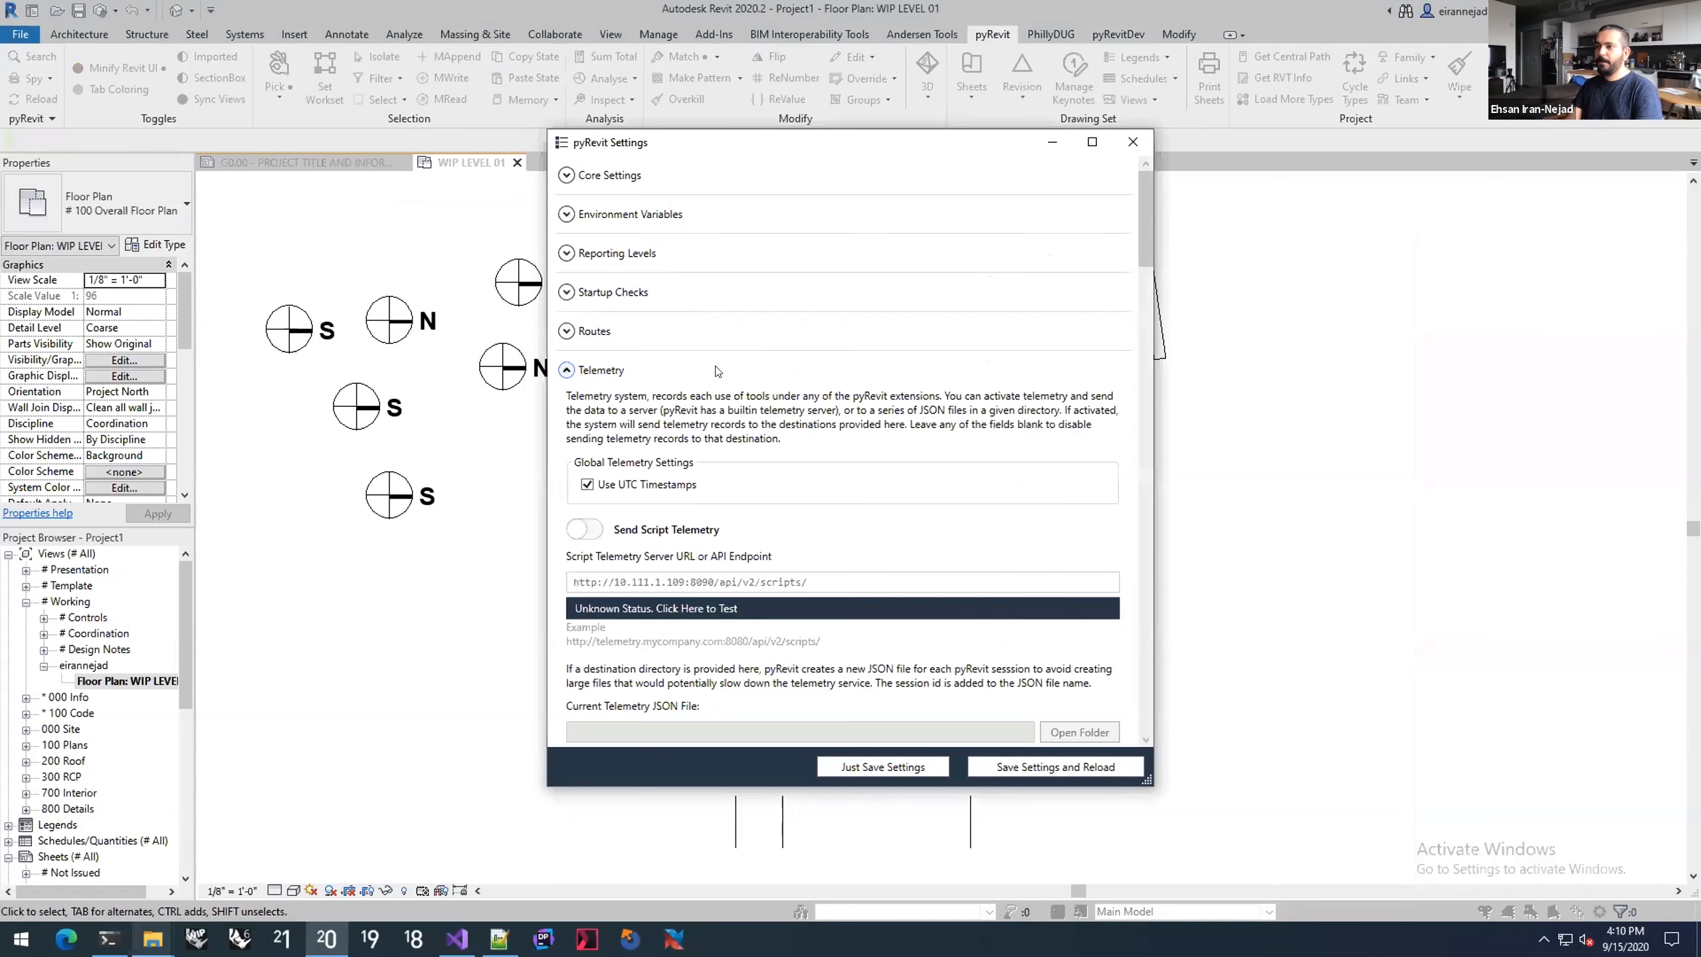
{"action": "scroll", "coordinate": [1131, 226], "scroll_direction": "down", "scroll_amount": 10}
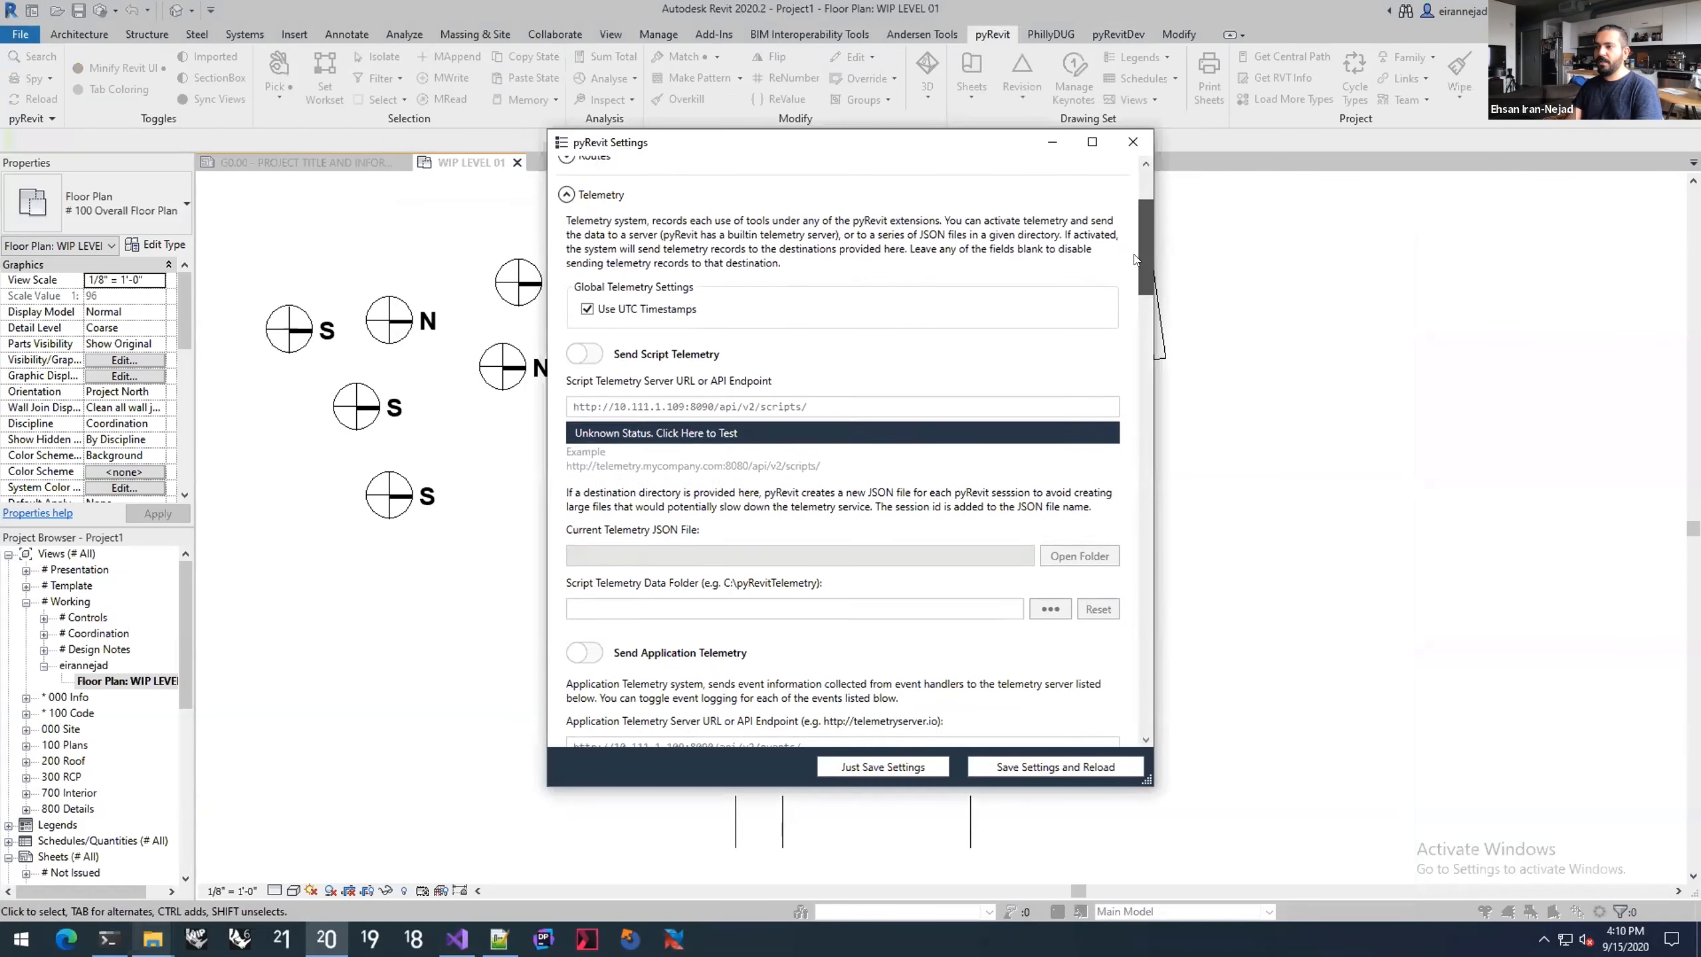
{"action": "scroll", "coordinate": [1137, 333], "scroll_direction": "down", "scroll_amount": 4}
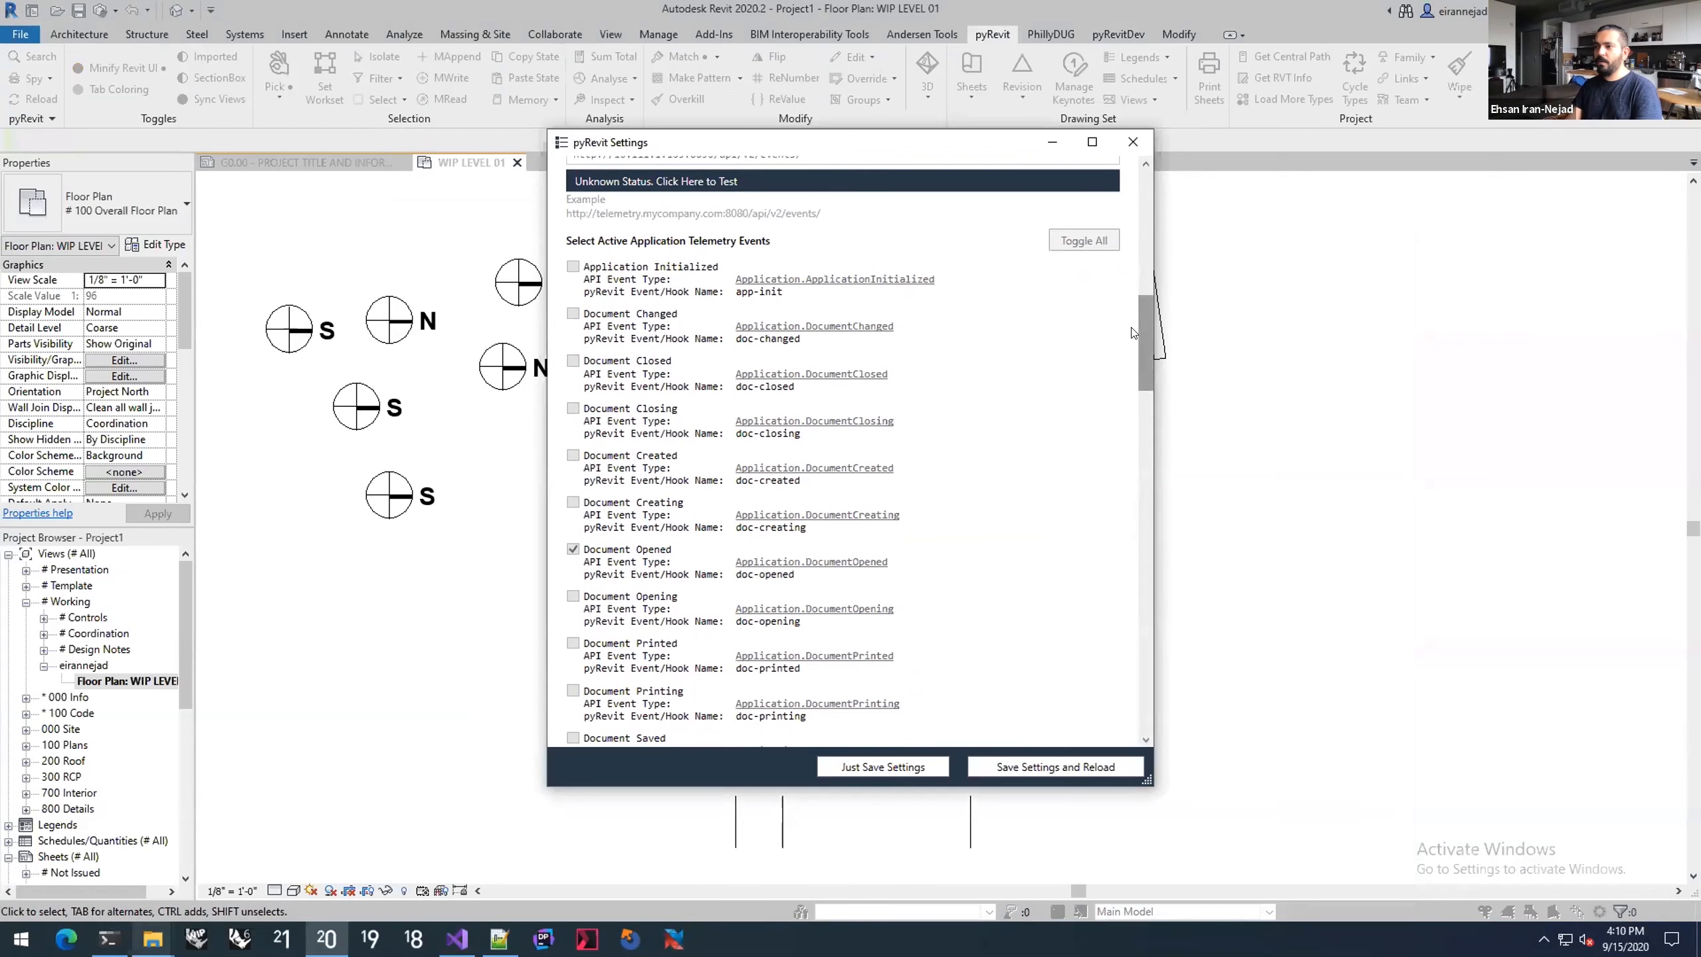
Step: Examine the list of application telemetry events and their hook names, and close the pyRevit Settings without saving
{"action": "scroll", "coordinate": [1130, 344], "scroll_direction": "down", "scroll_amount": 1}
{"action": "left_click_drag", "start_coordinate": [1128, 340], "coordinate": [1127, 339]}
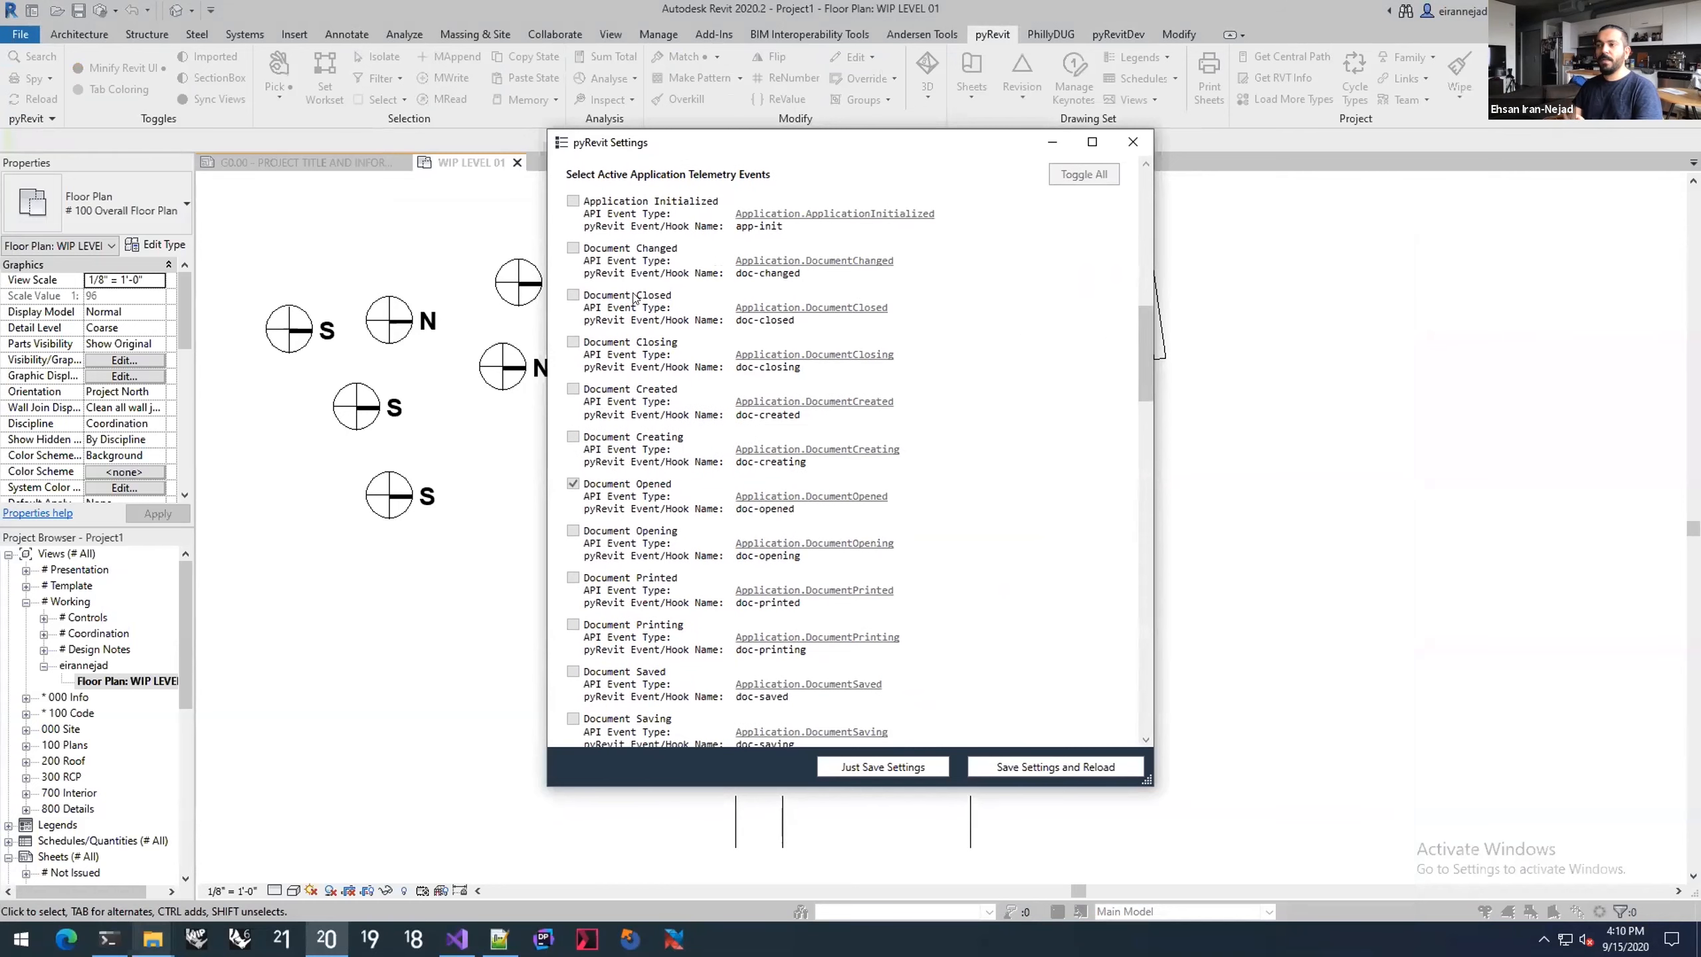
{"action": "scroll", "coordinate": [653, 354], "scroll_direction": "down", "scroll_amount": 1}
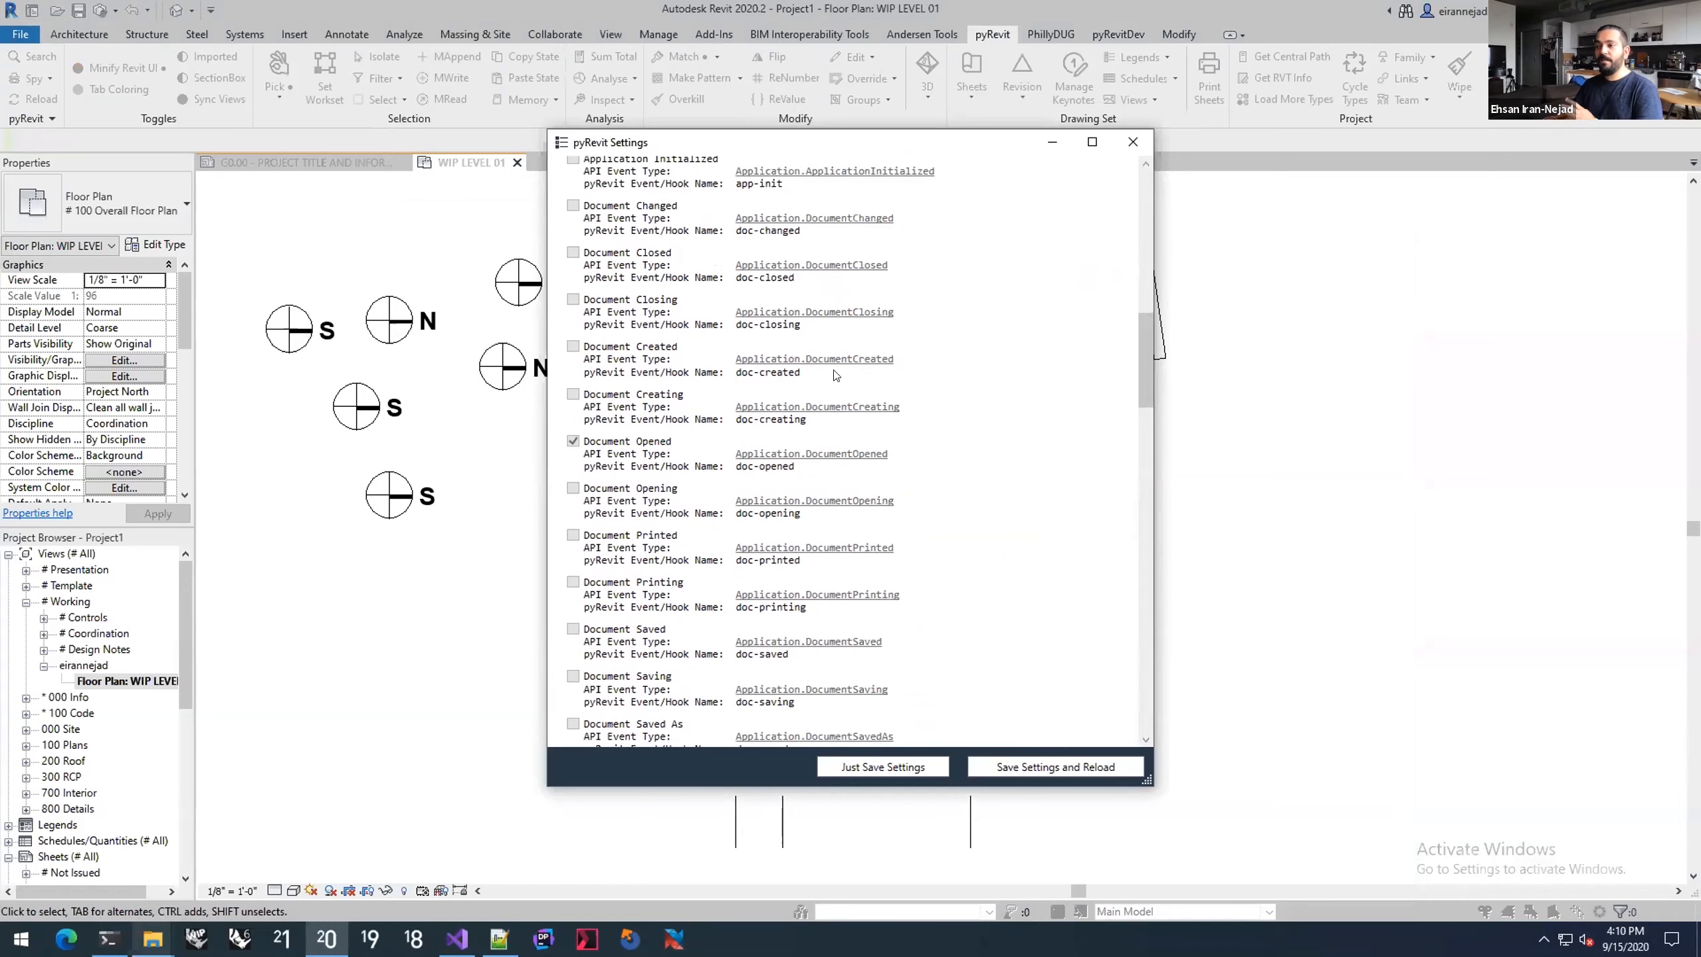
{"action": "left_click_drag", "start_coordinate": [1133, 356], "coordinate": [1131, 426]}
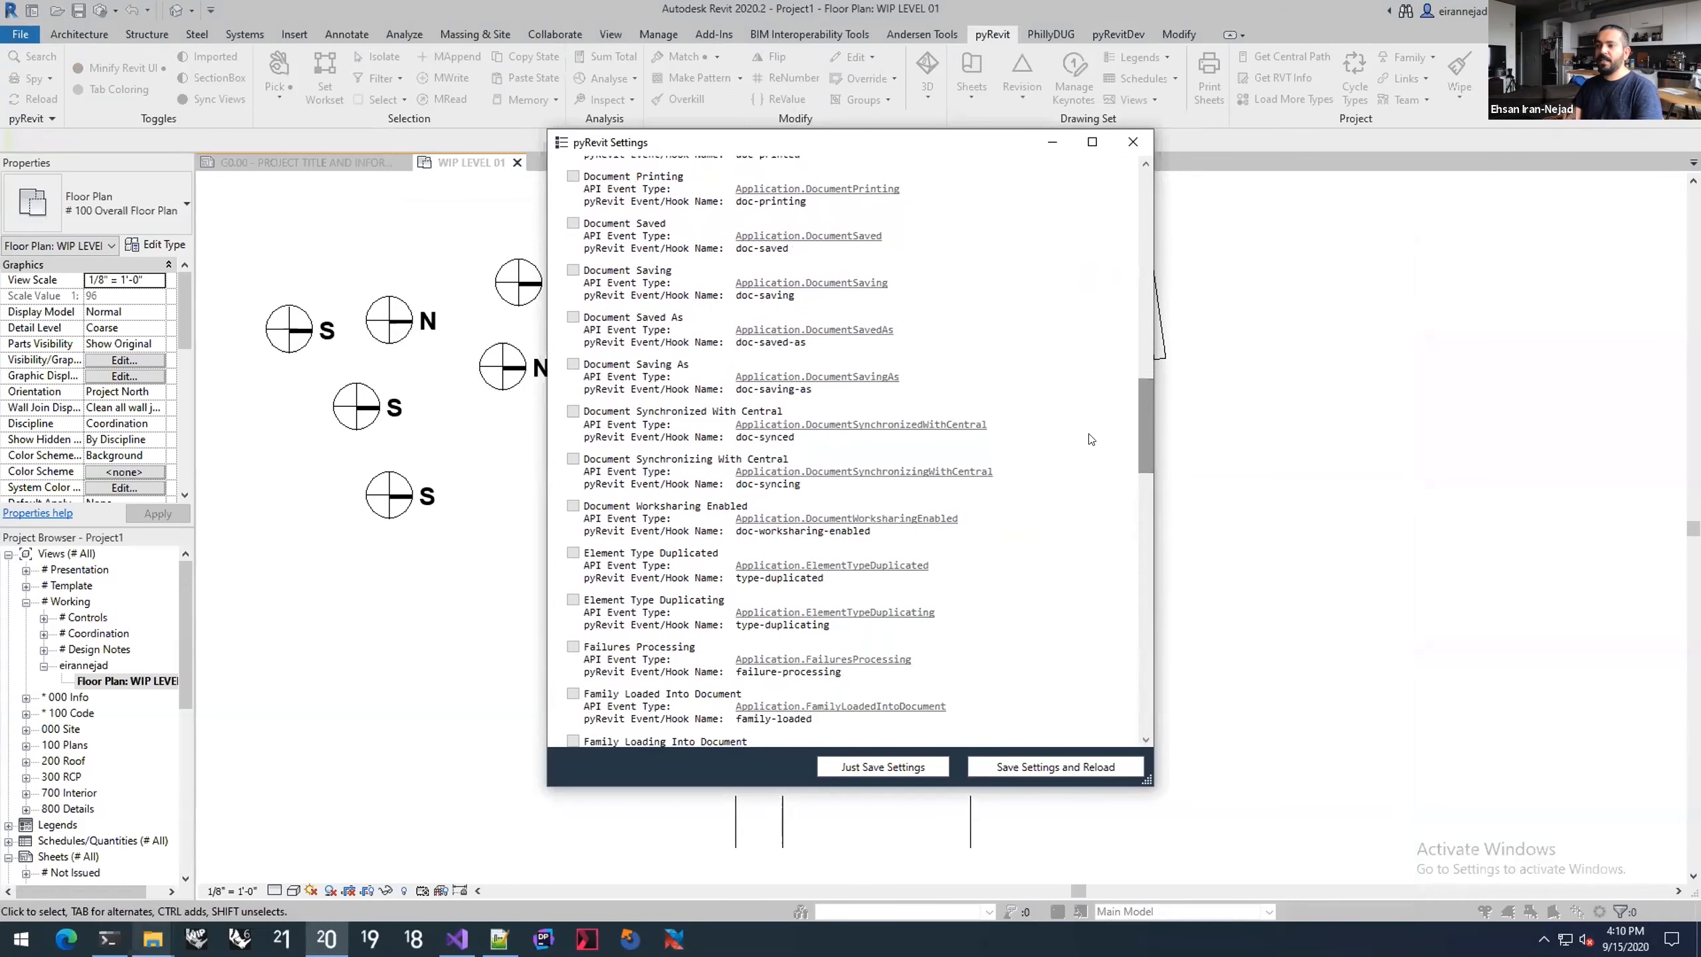
{"action": "scroll", "coordinate": [673, 463], "scroll_direction": "down", "scroll_amount": 1}
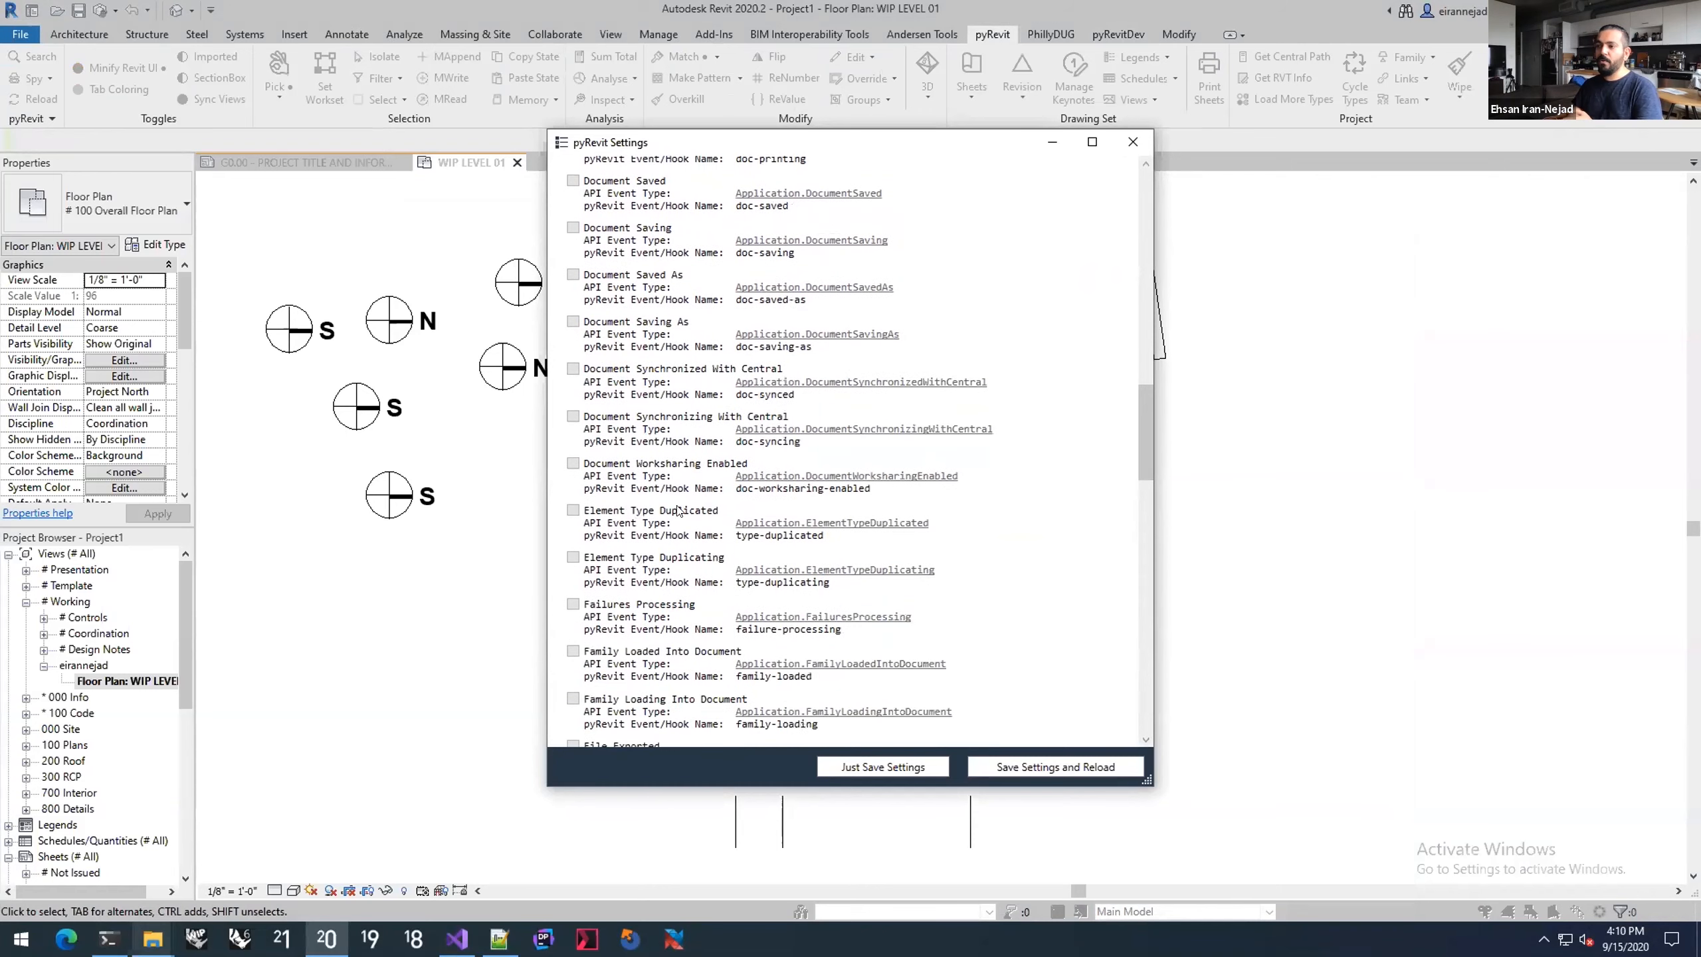
{"action": "scroll", "coordinate": [653, 525], "scroll_direction": "down", "scroll_amount": 3}
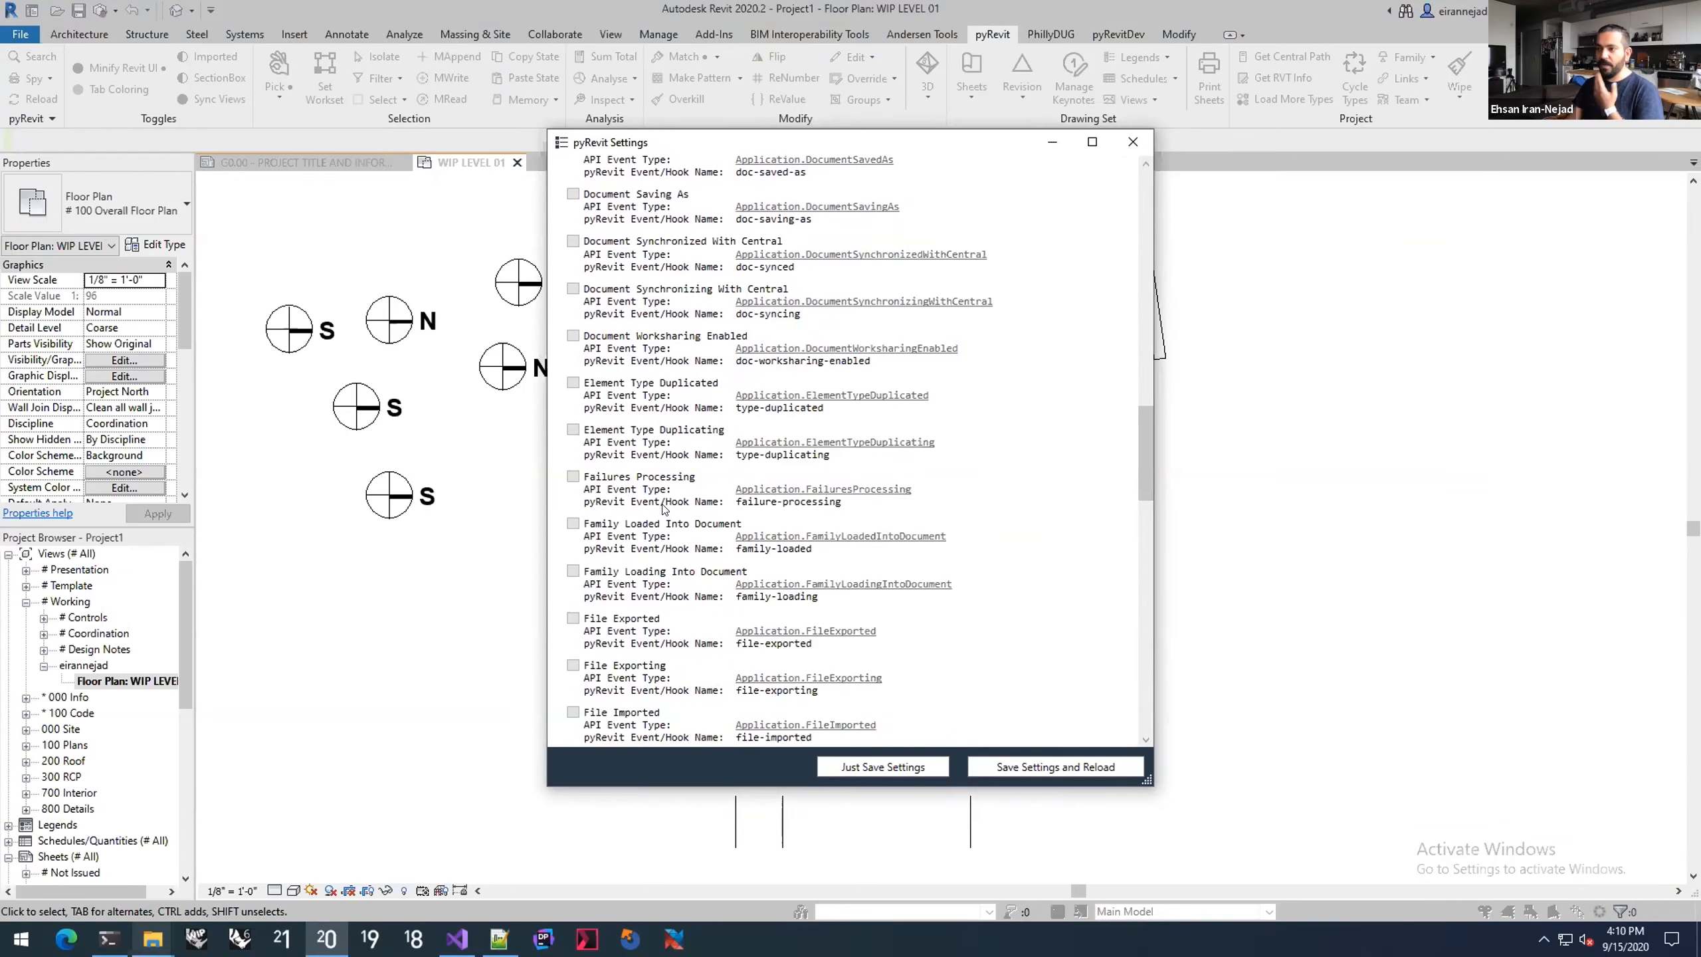
{"action": "scroll", "coordinate": [663, 514], "scroll_direction": "down", "scroll_amount": 3}
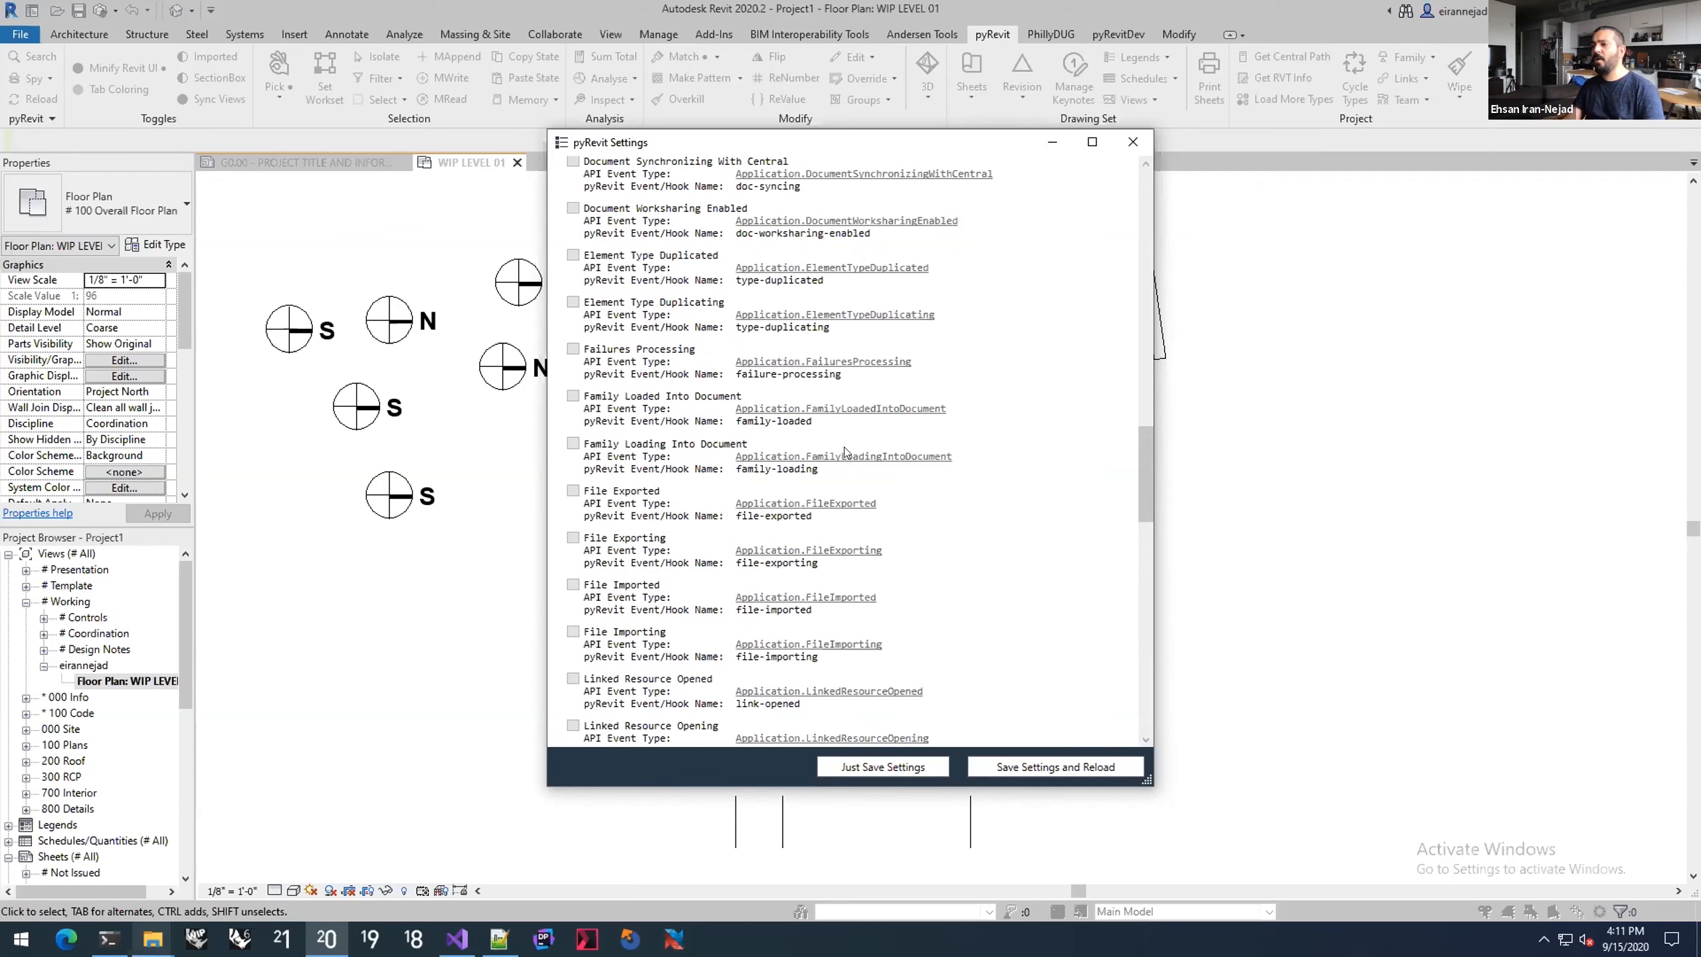
{"action": "scroll", "coordinate": [1124, 442], "scroll_direction": "up", "scroll_amount": 15}
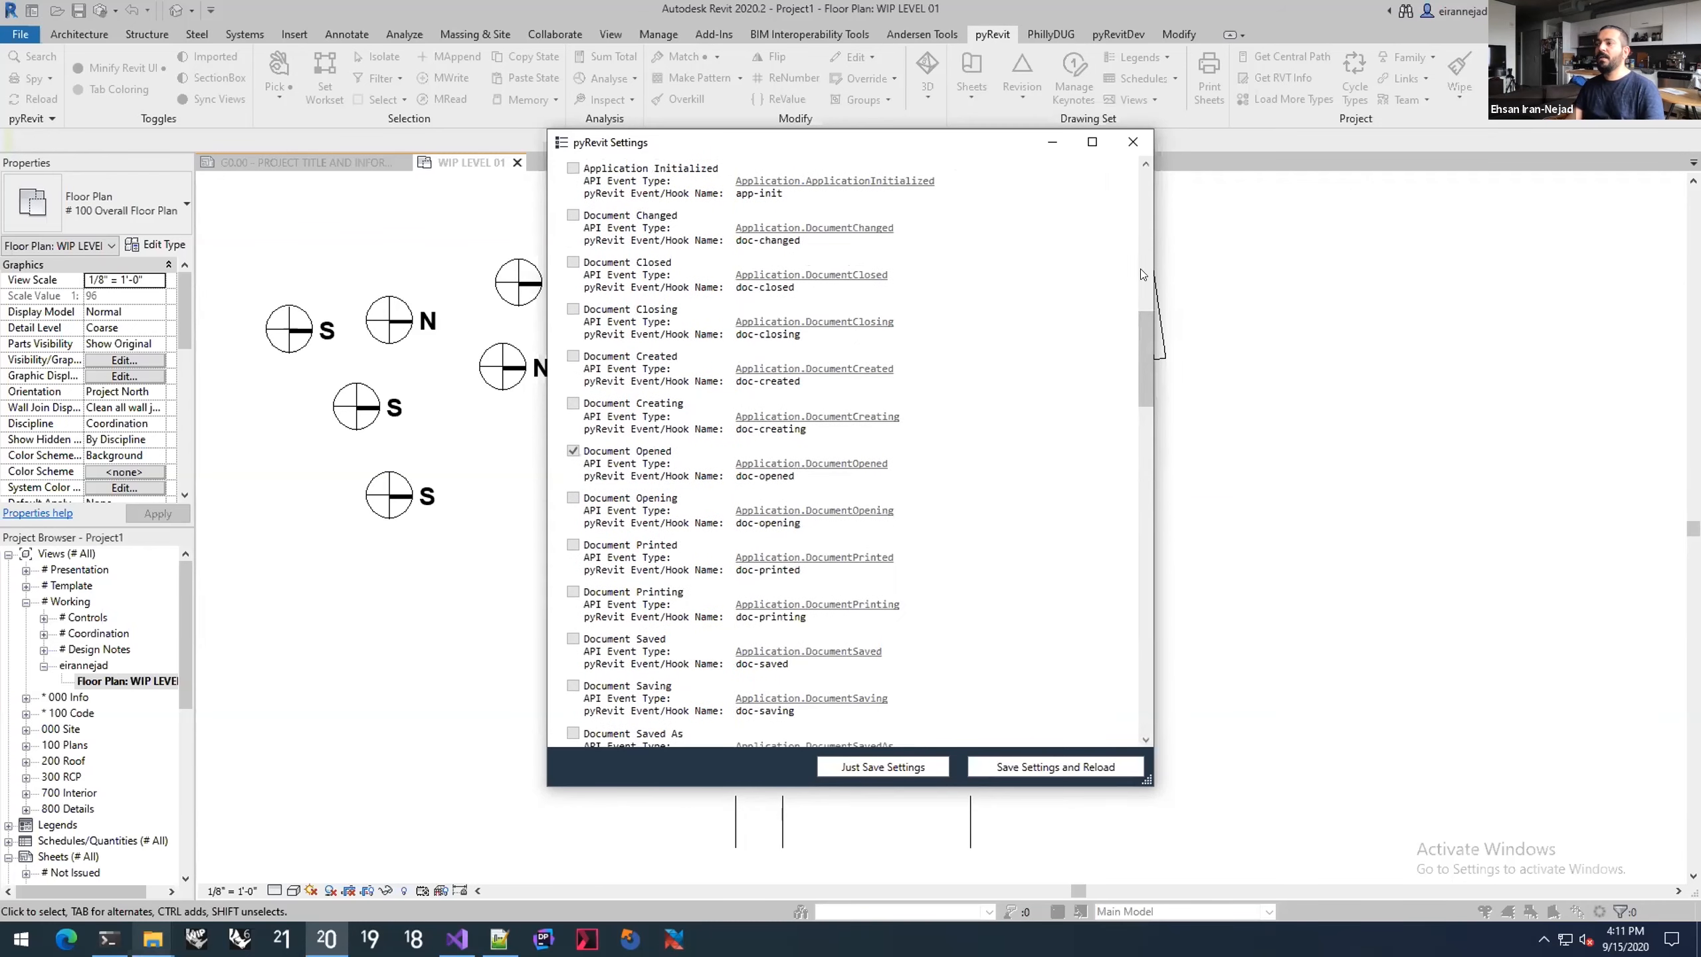
{"action": "scroll", "coordinate": [1135, 266], "scroll_direction": "up", "scroll_amount": 10}
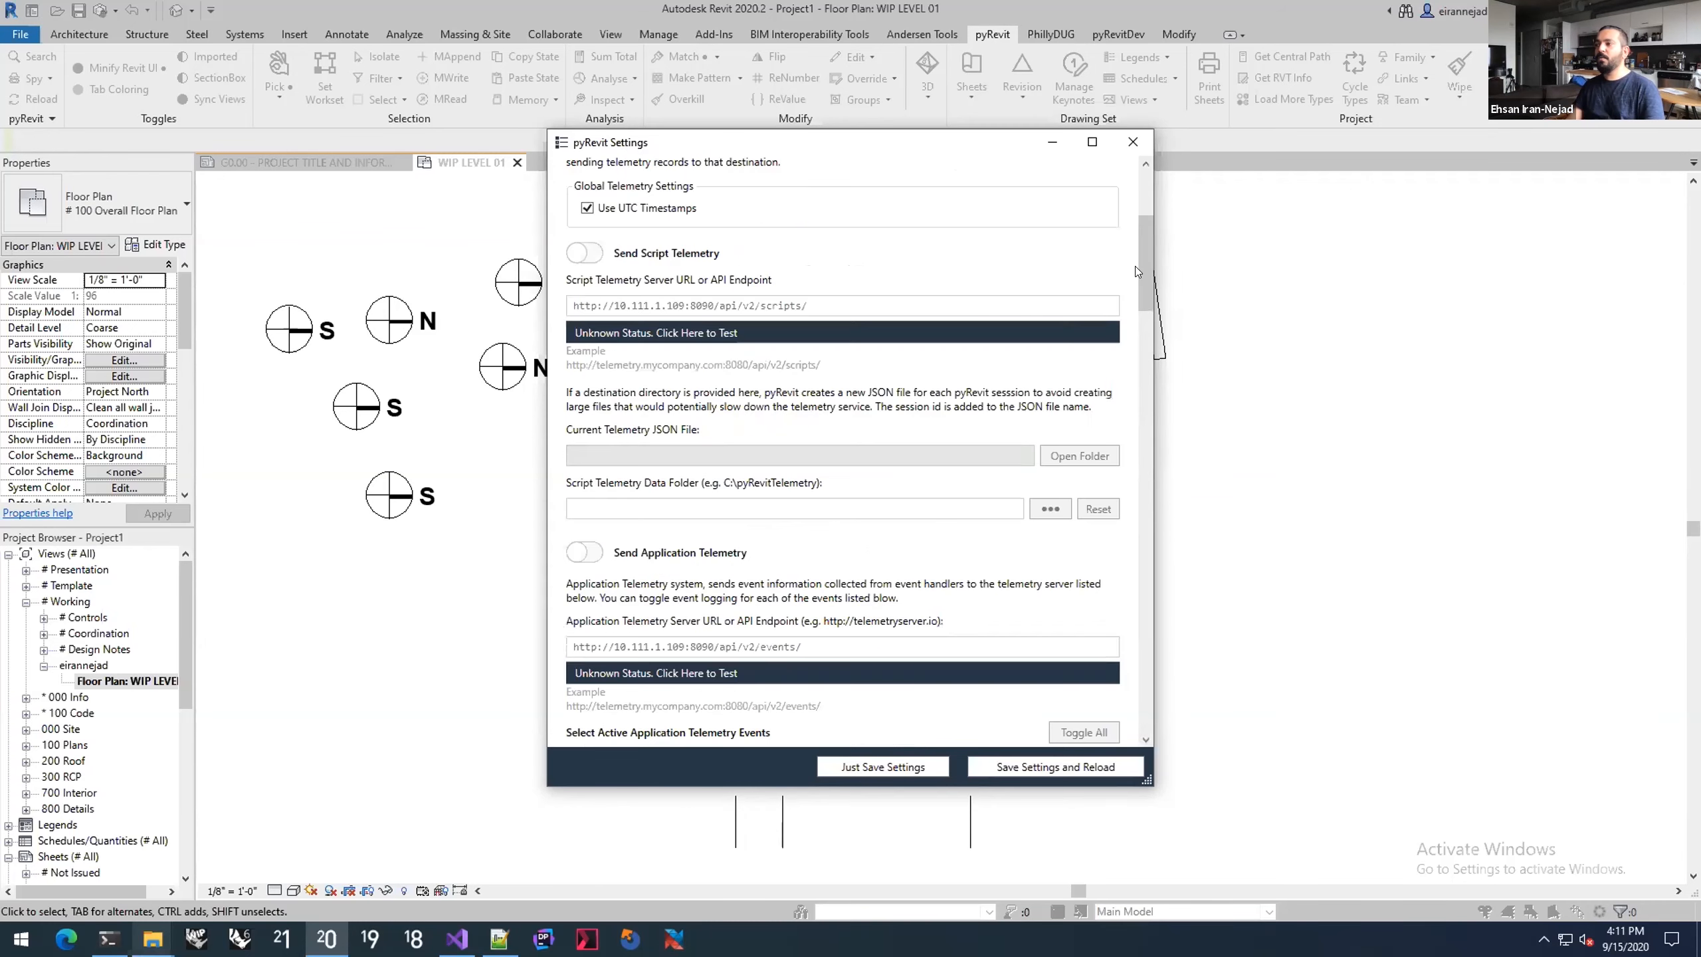
{"action": "left_click", "coordinate": [1122, 144]}
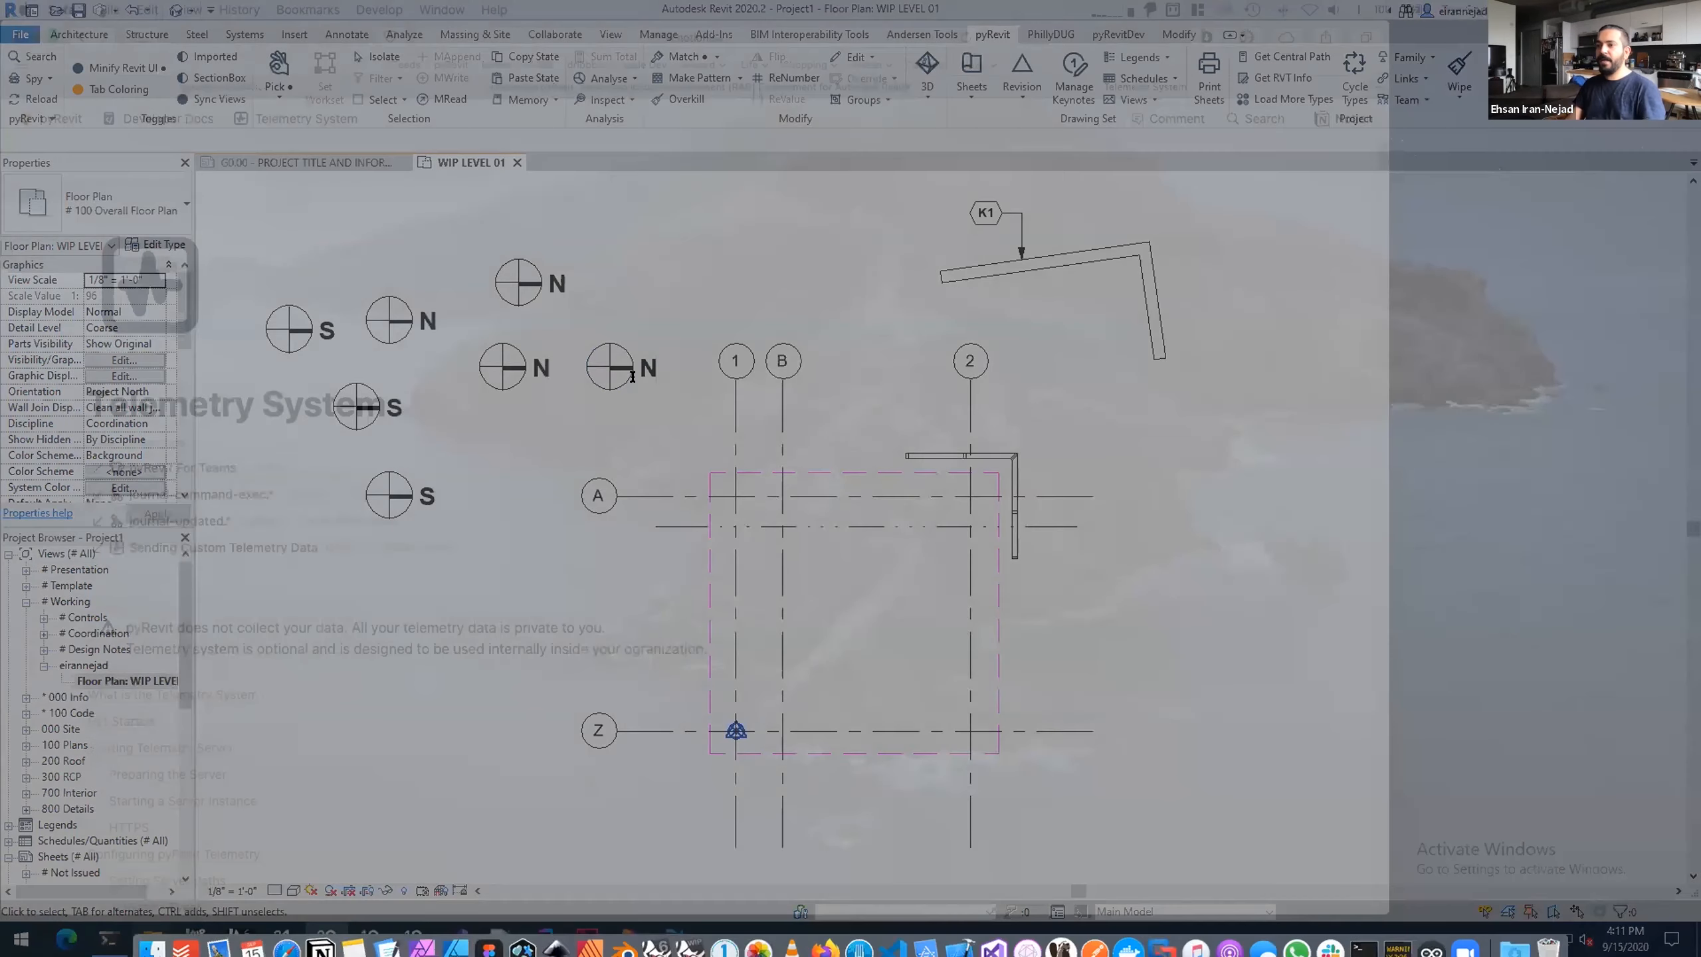
Step: Switch to Safari, review the Telemetry System page's server setup, server path and event sections, and return to the Developer Docs' Core references
{"action": "scroll", "coordinate": [230, 364], "scroll_direction": "down", "scroll_amount": 15}
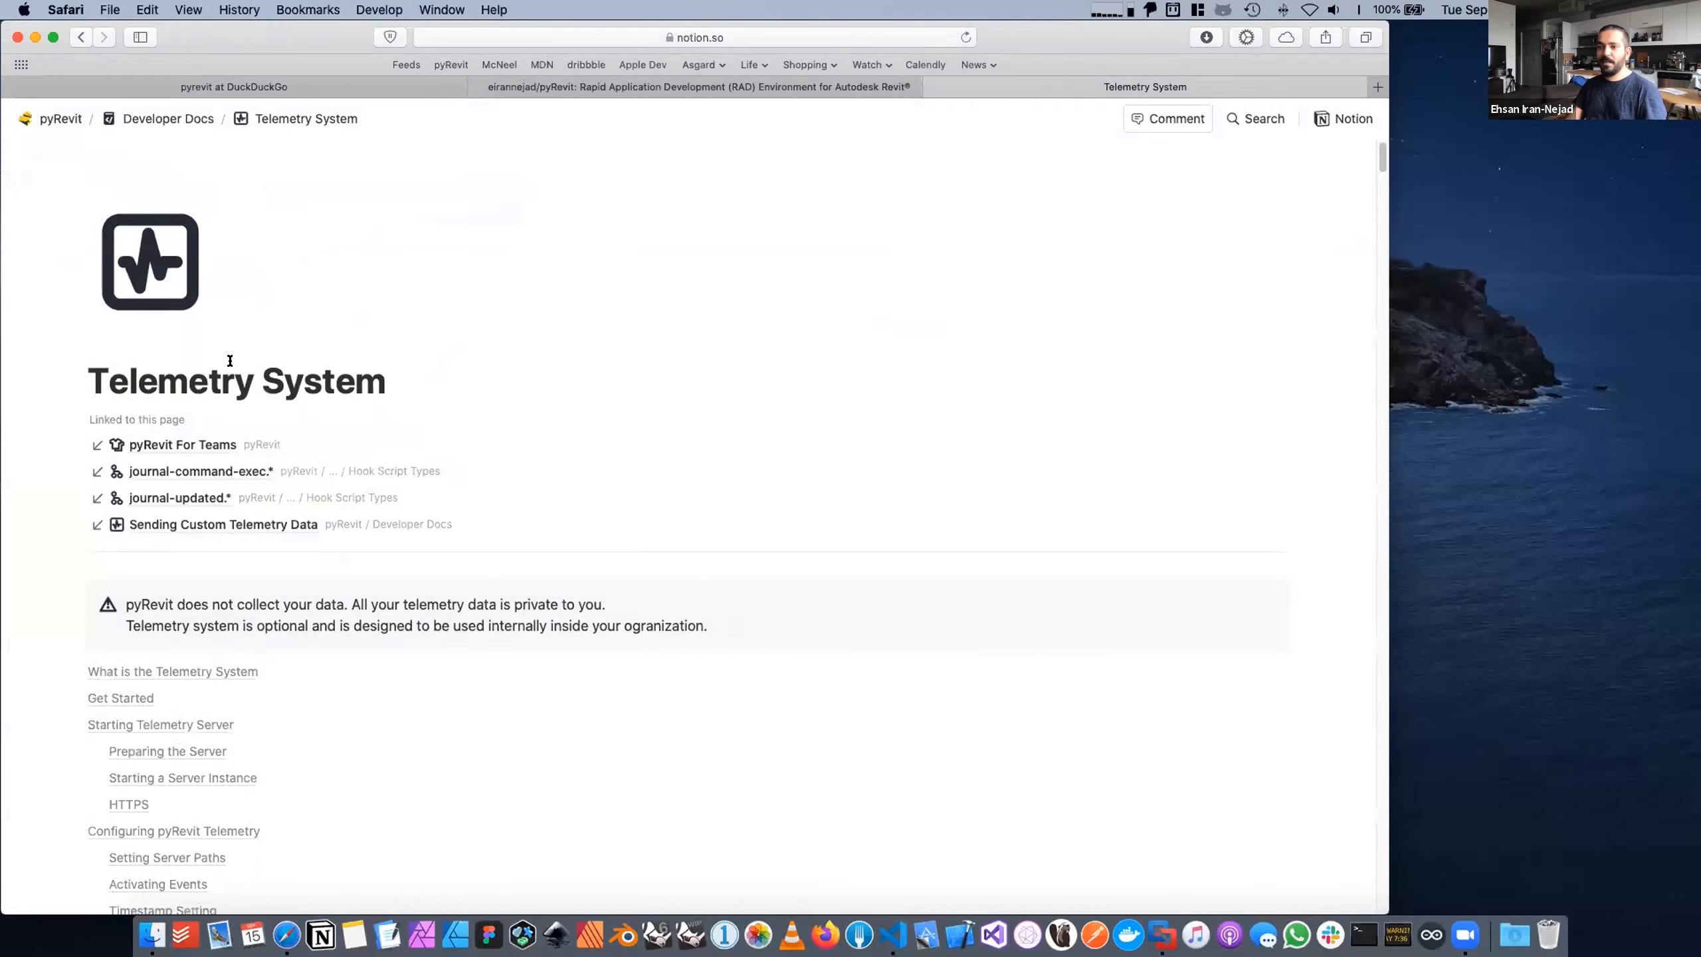
{"action": "scroll", "coordinate": [230, 365], "scroll_direction": "down", "scroll_amount": 20}
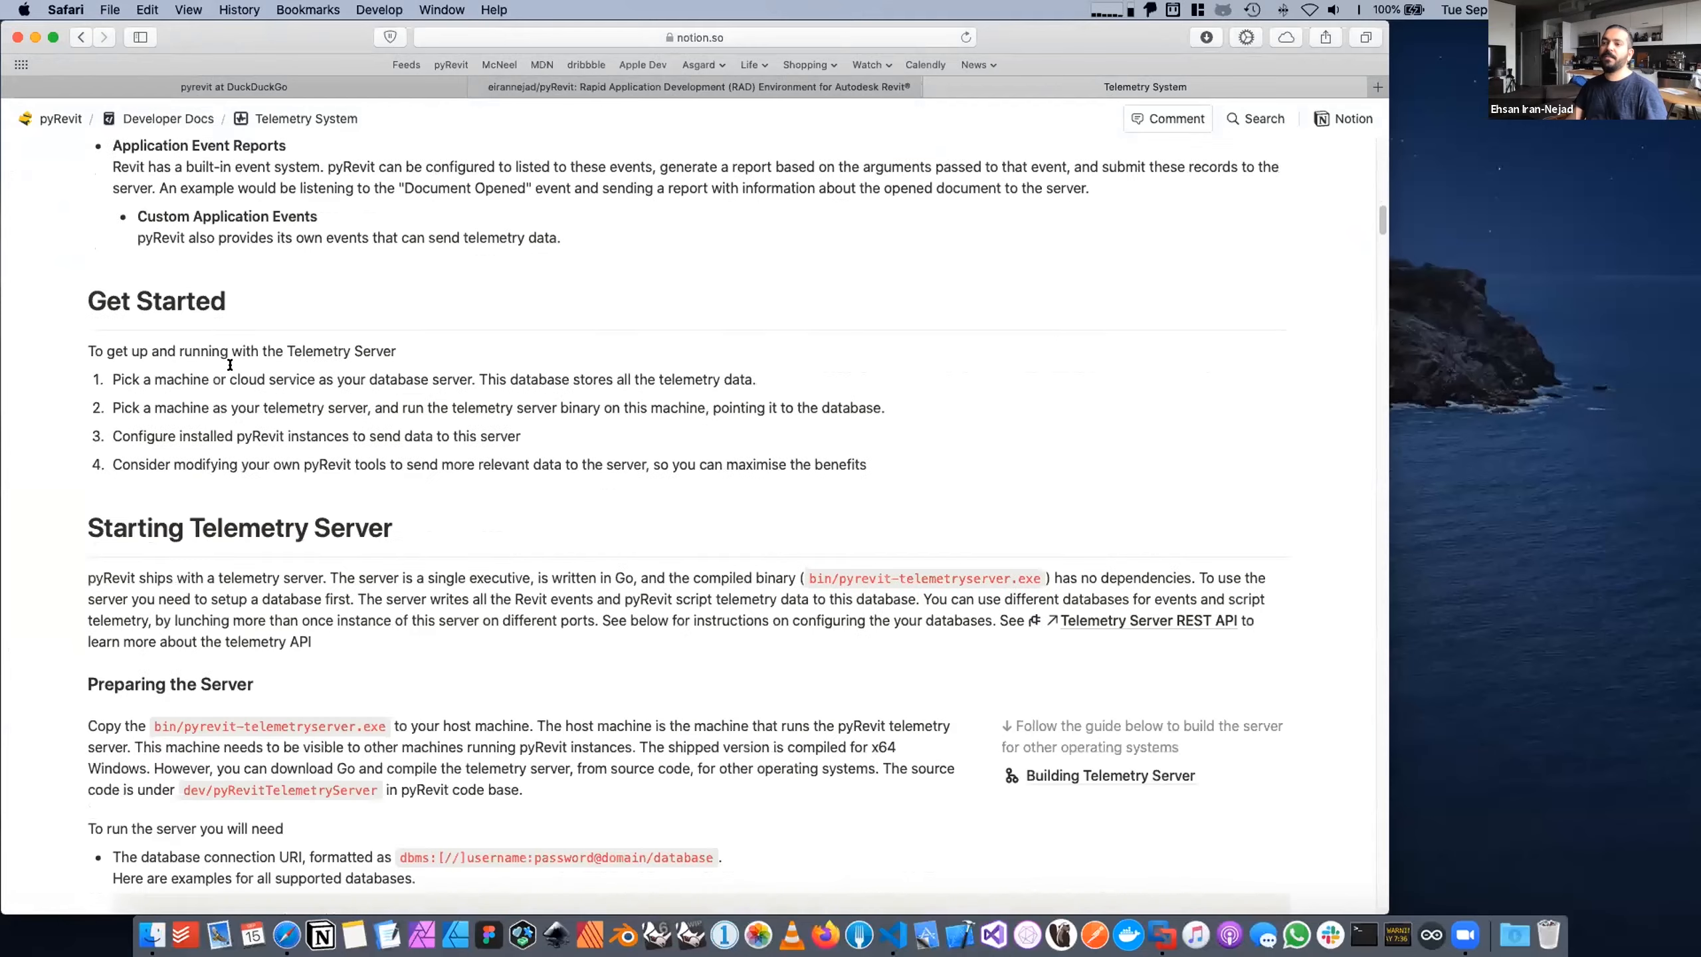
{"action": "scroll", "coordinate": [224, 365], "scroll_direction": "down", "scroll_amount": 15}
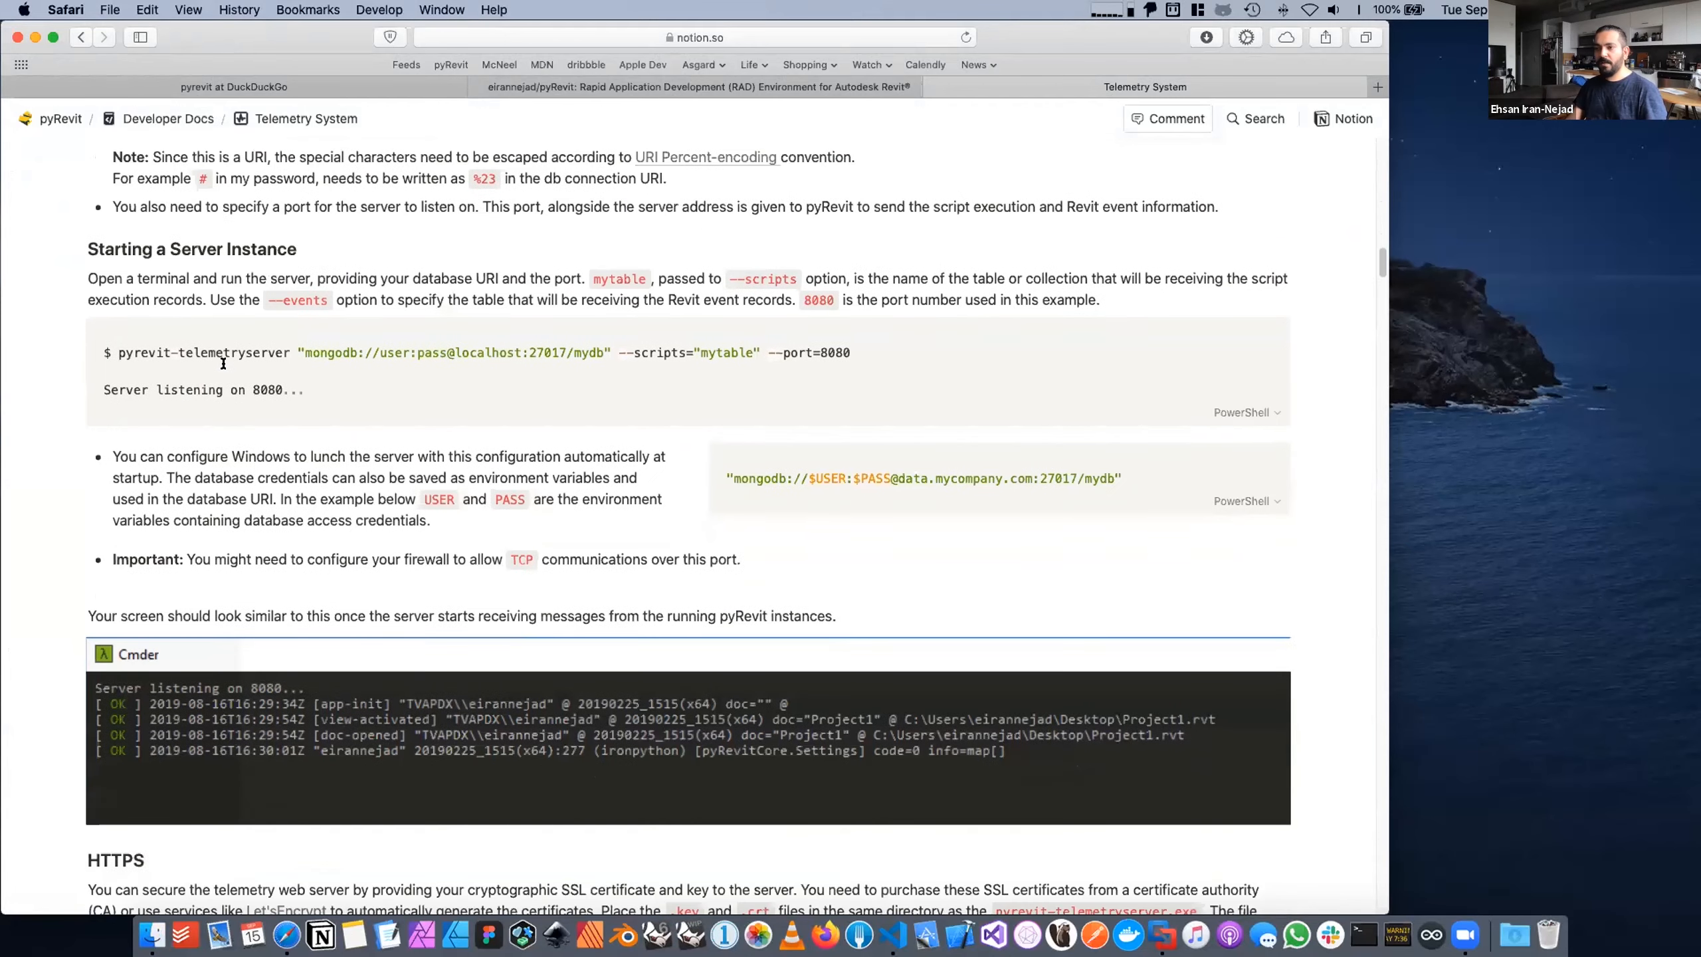
{"action": "scroll", "coordinate": [223, 364], "scroll_direction": "down", "scroll_amount": 20}
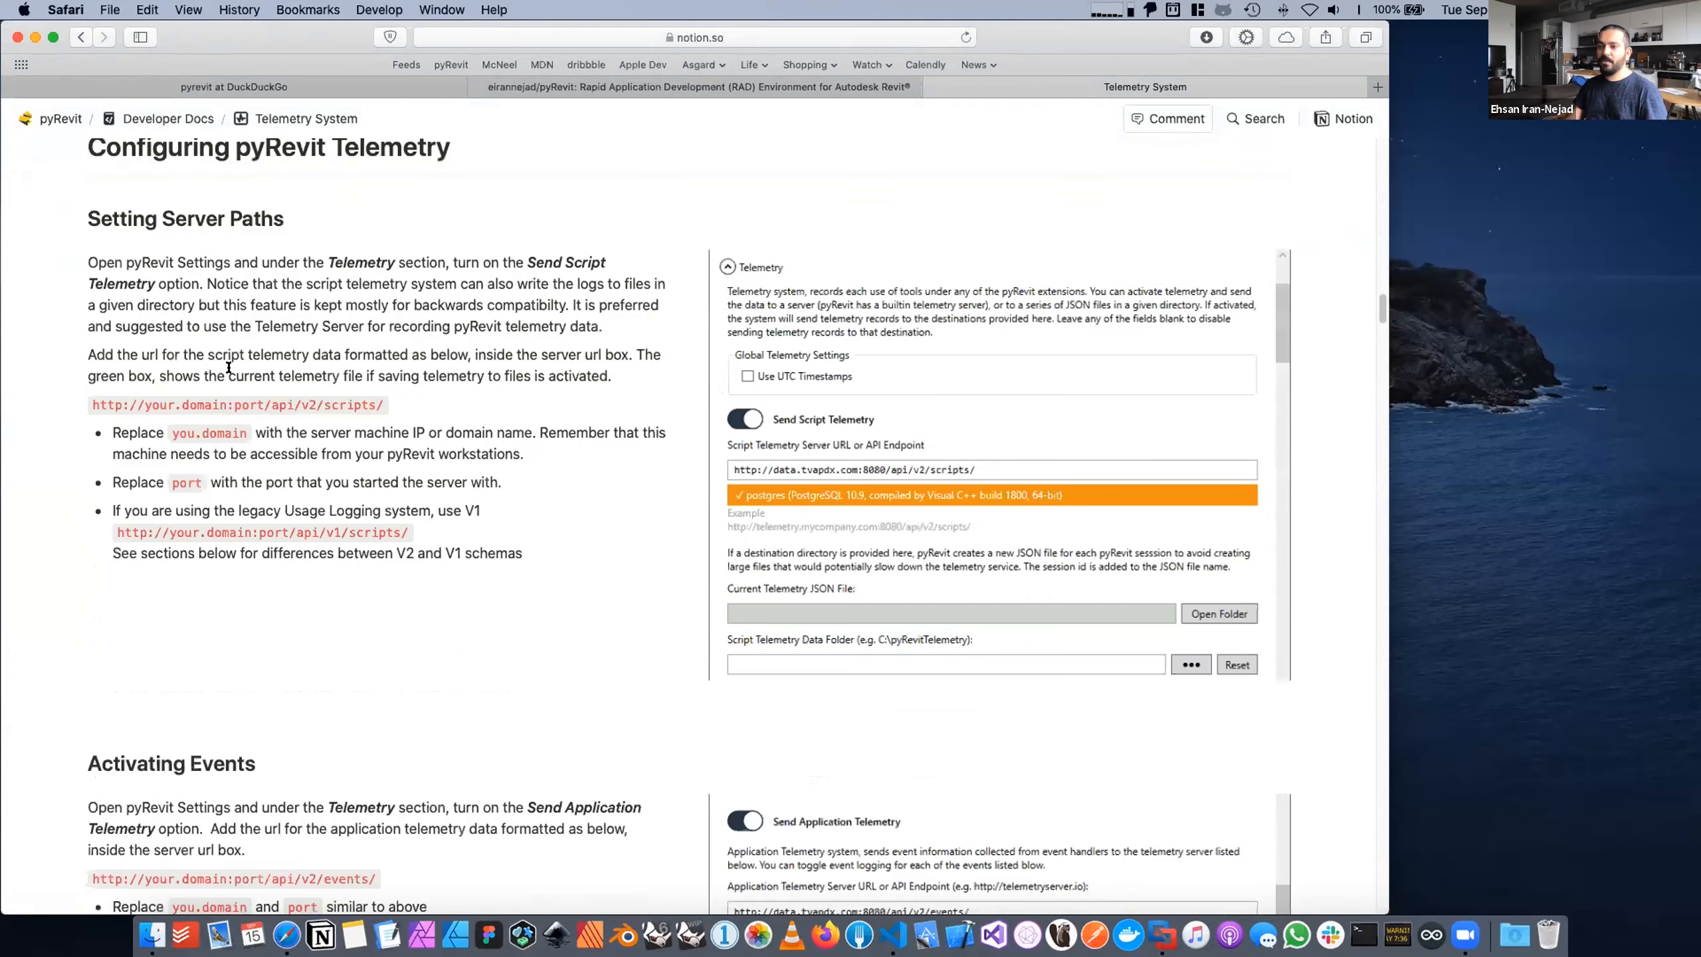
{"action": "scroll", "coordinate": [232, 418], "scroll_direction": "down", "scroll_amount": 3}
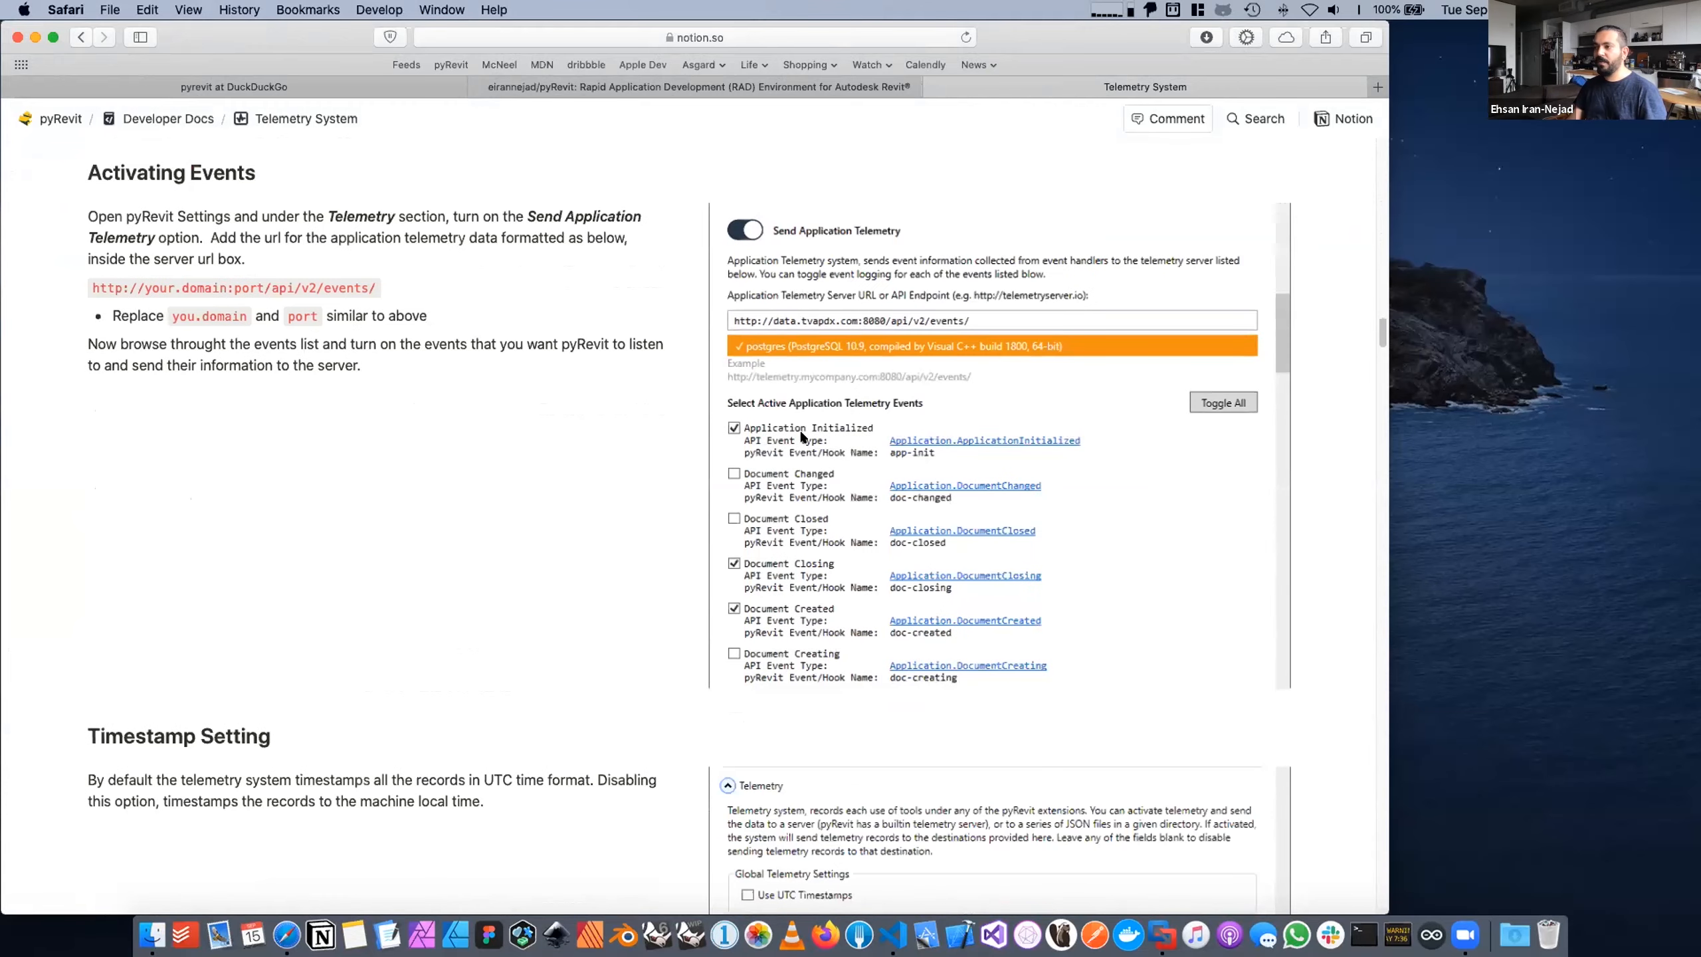
{"action": "left_click", "coordinate": [78, 35]}
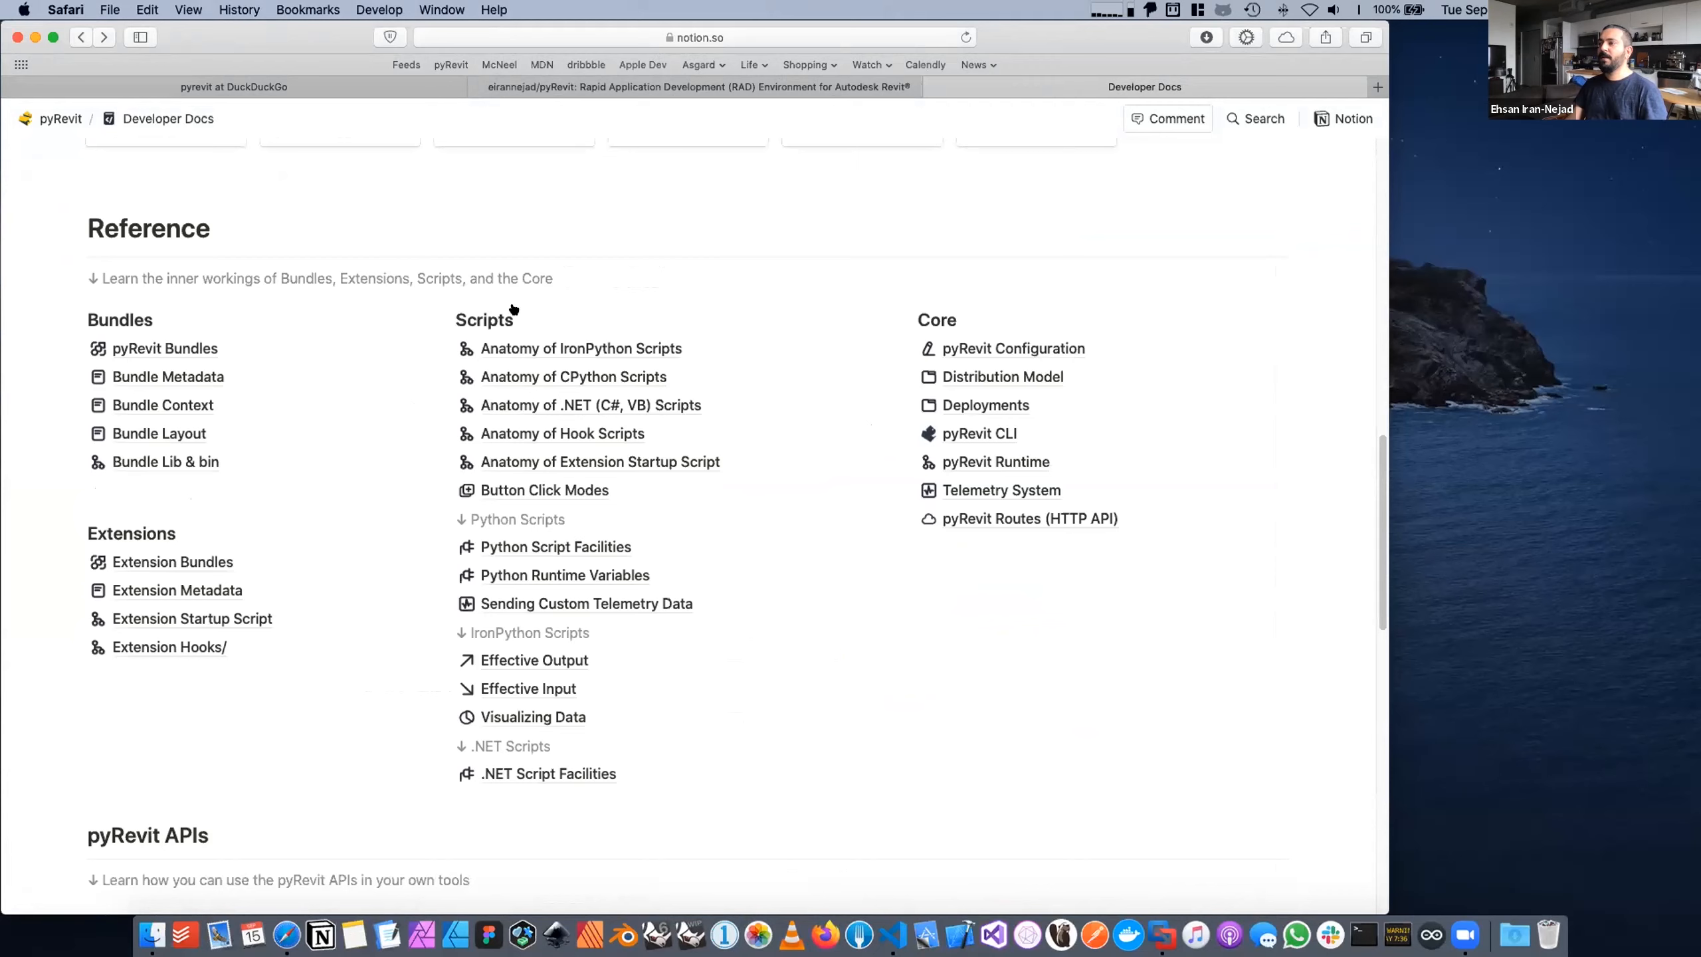
{"action": "double_click", "coordinate": [941, 310]}
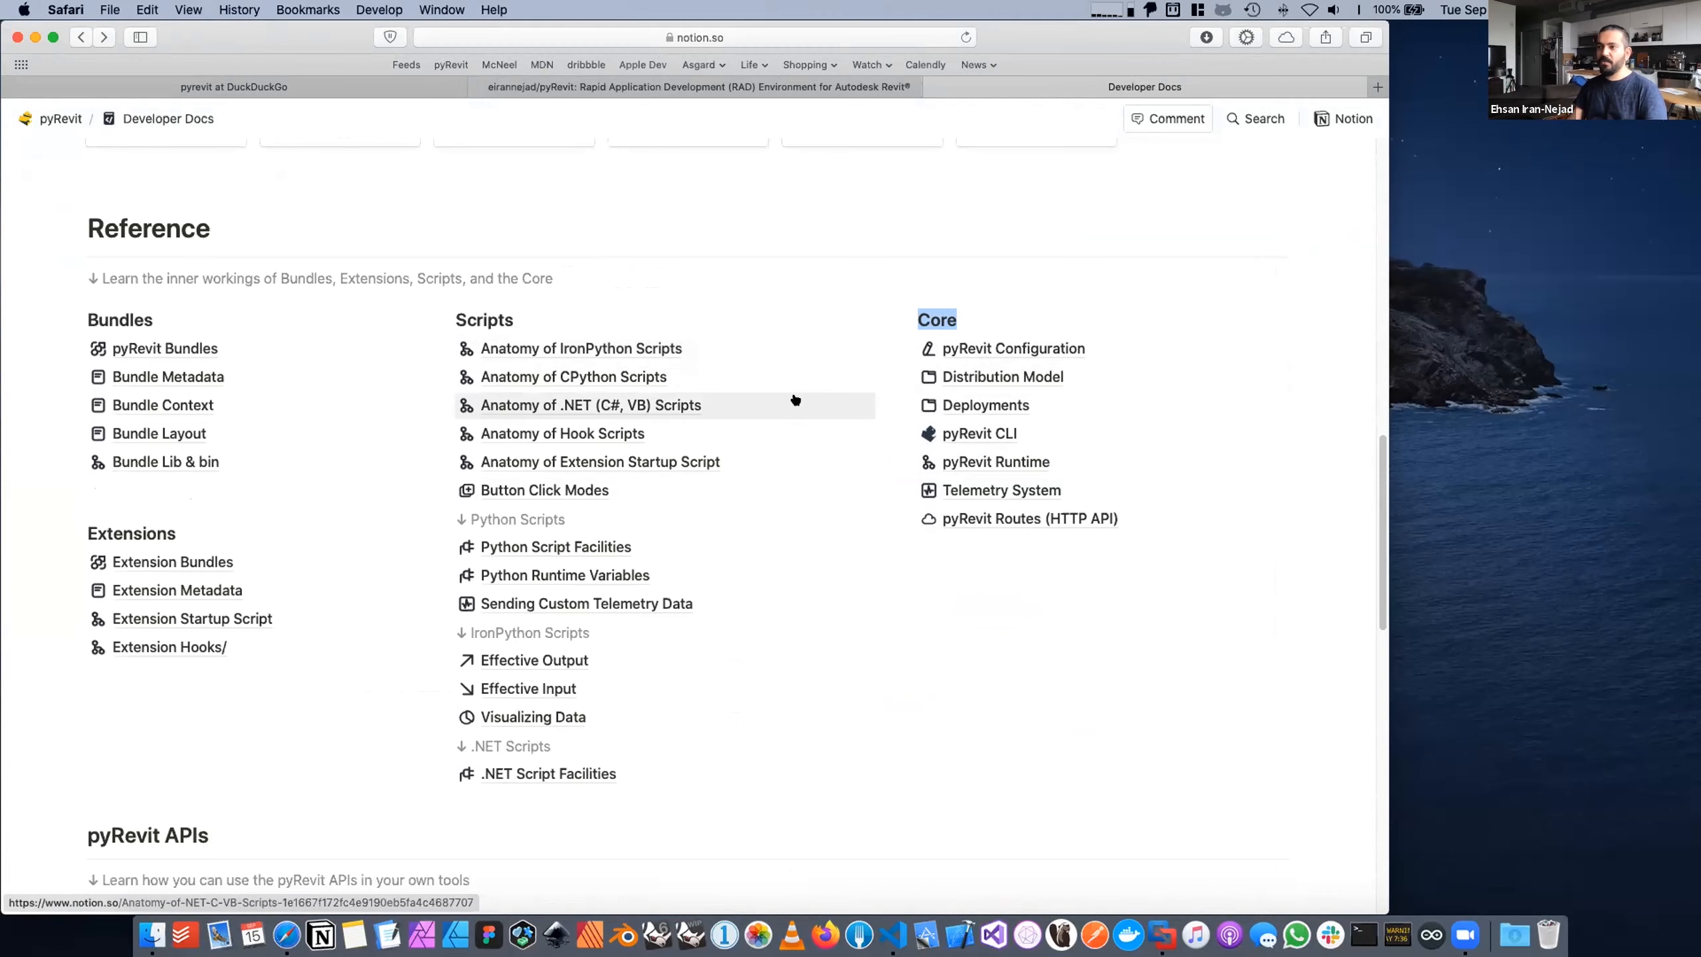
Step: Open the pyRevit home page and review its Getting Started, Staying Updated, Dealing with Issues and Getting Involved sections
{"action": "scroll", "coordinate": [799, 396], "scroll_direction": "up", "scroll_amount": 15}
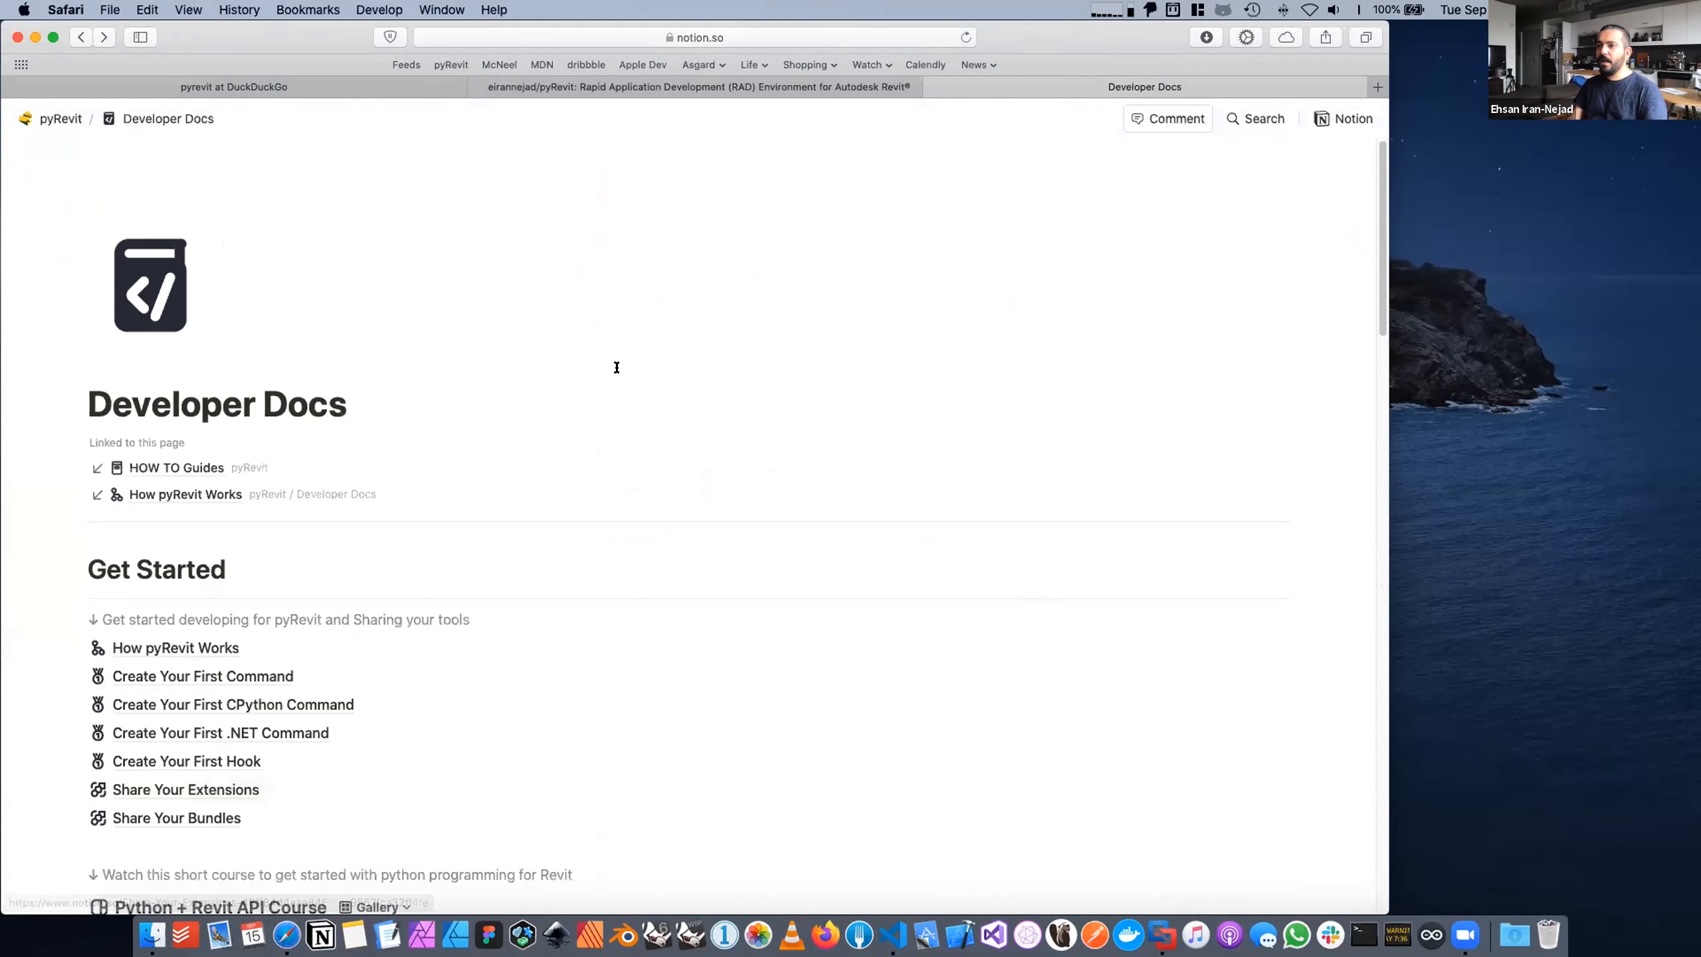
{"action": "left_click", "coordinate": [62, 119]}
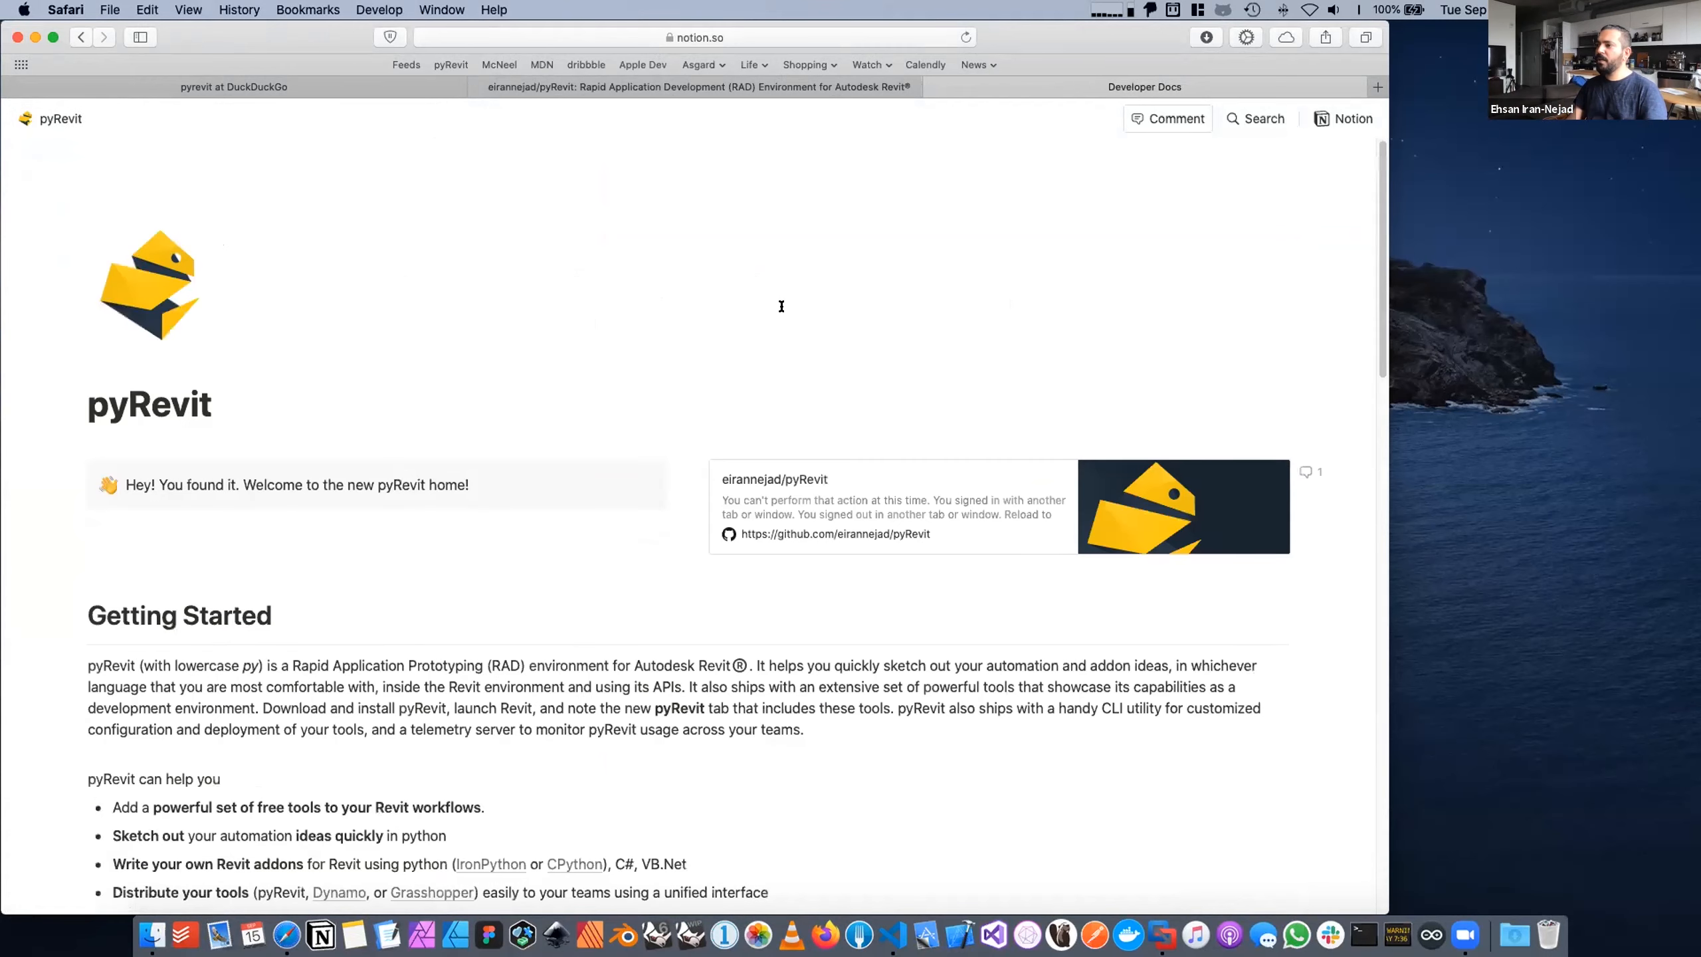
{"action": "scroll", "coordinate": [730, 354], "scroll_direction": "down", "scroll_amount": 5}
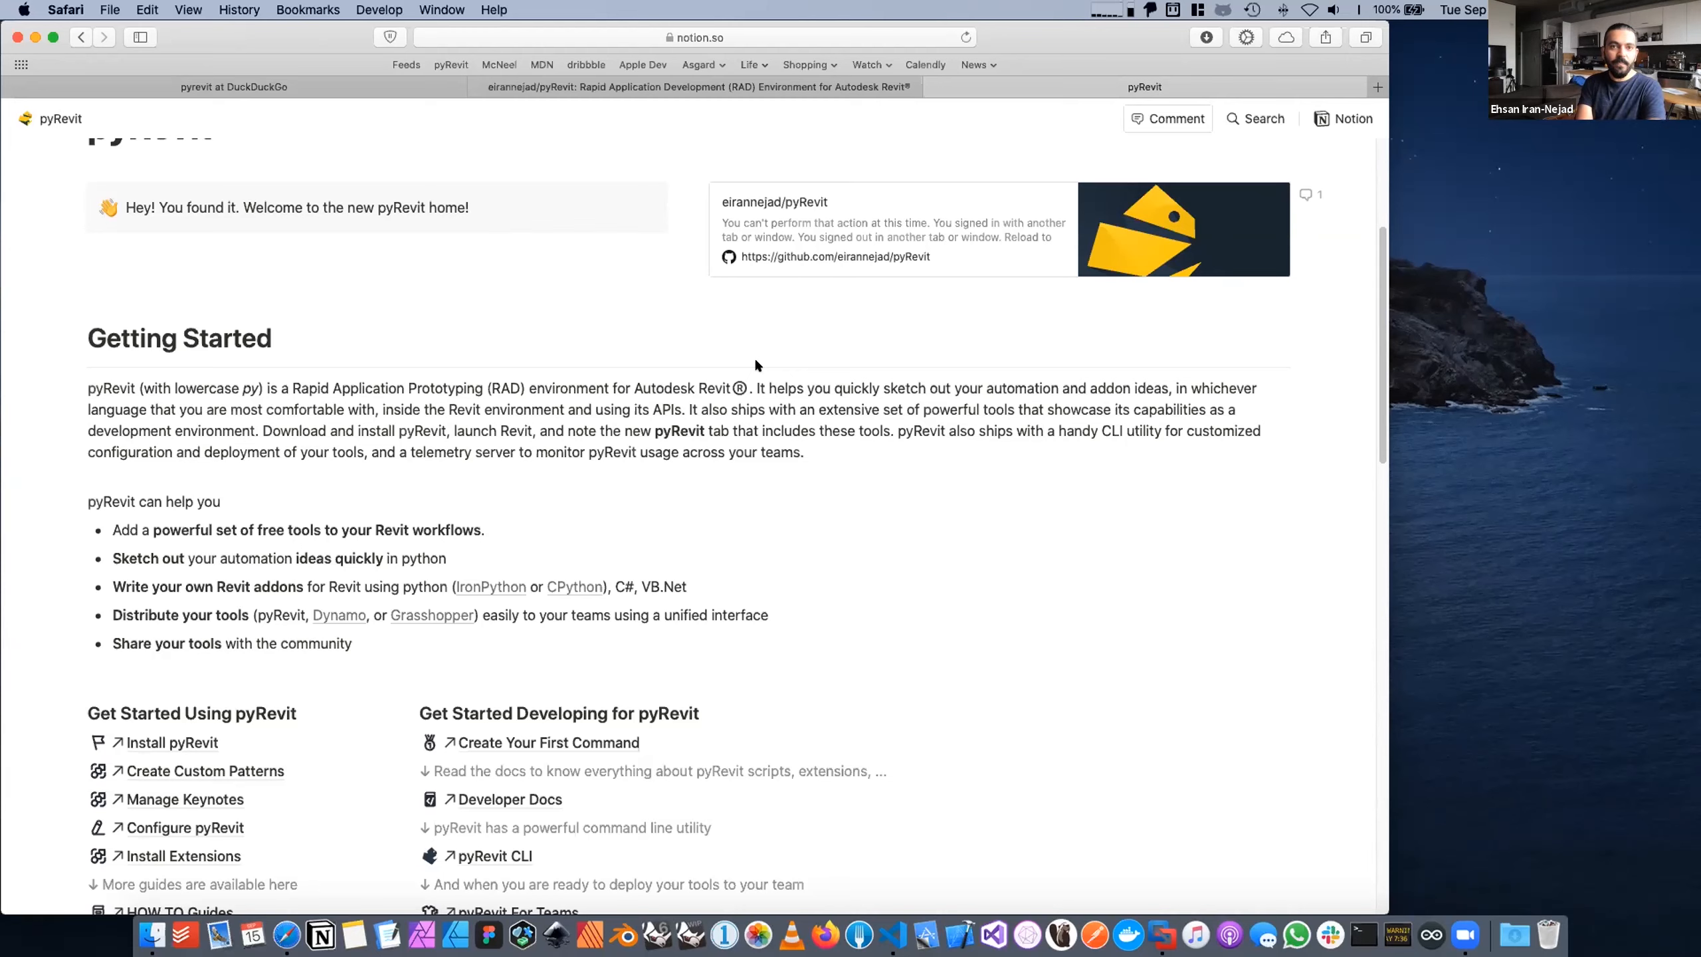
{"action": "scroll", "coordinate": [623, 462], "scroll_direction": "down", "scroll_amount": 7}
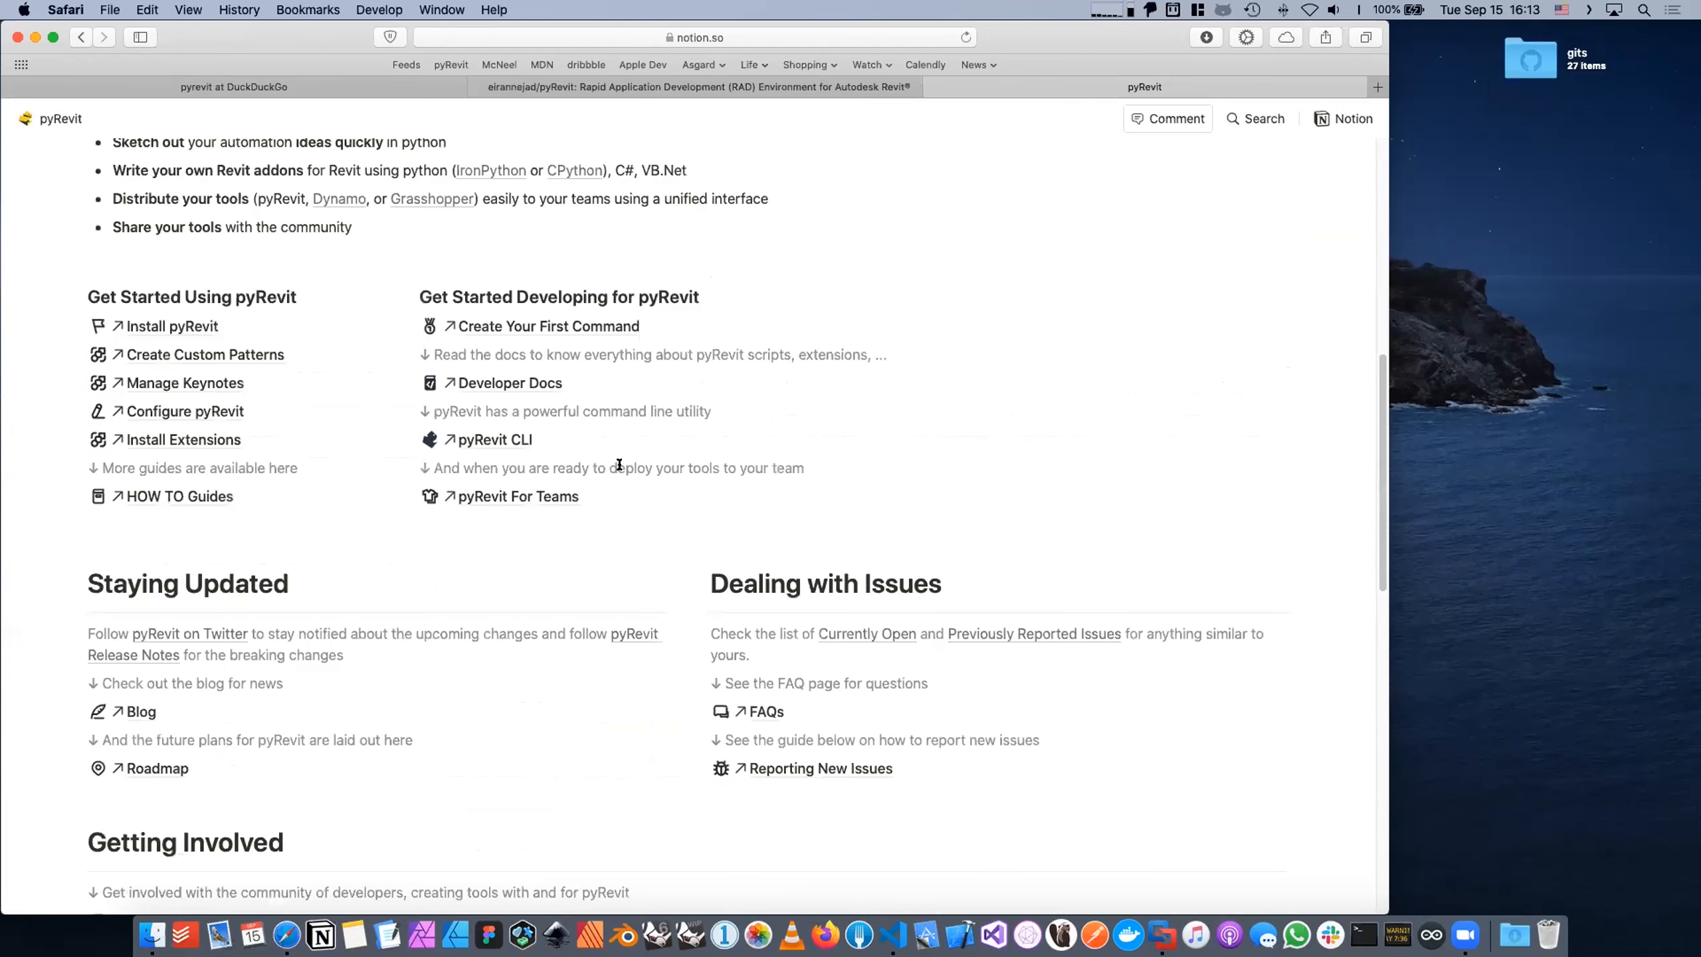
{"action": "scroll", "coordinate": [429, 536], "scroll_direction": "down", "scroll_amount": 5}
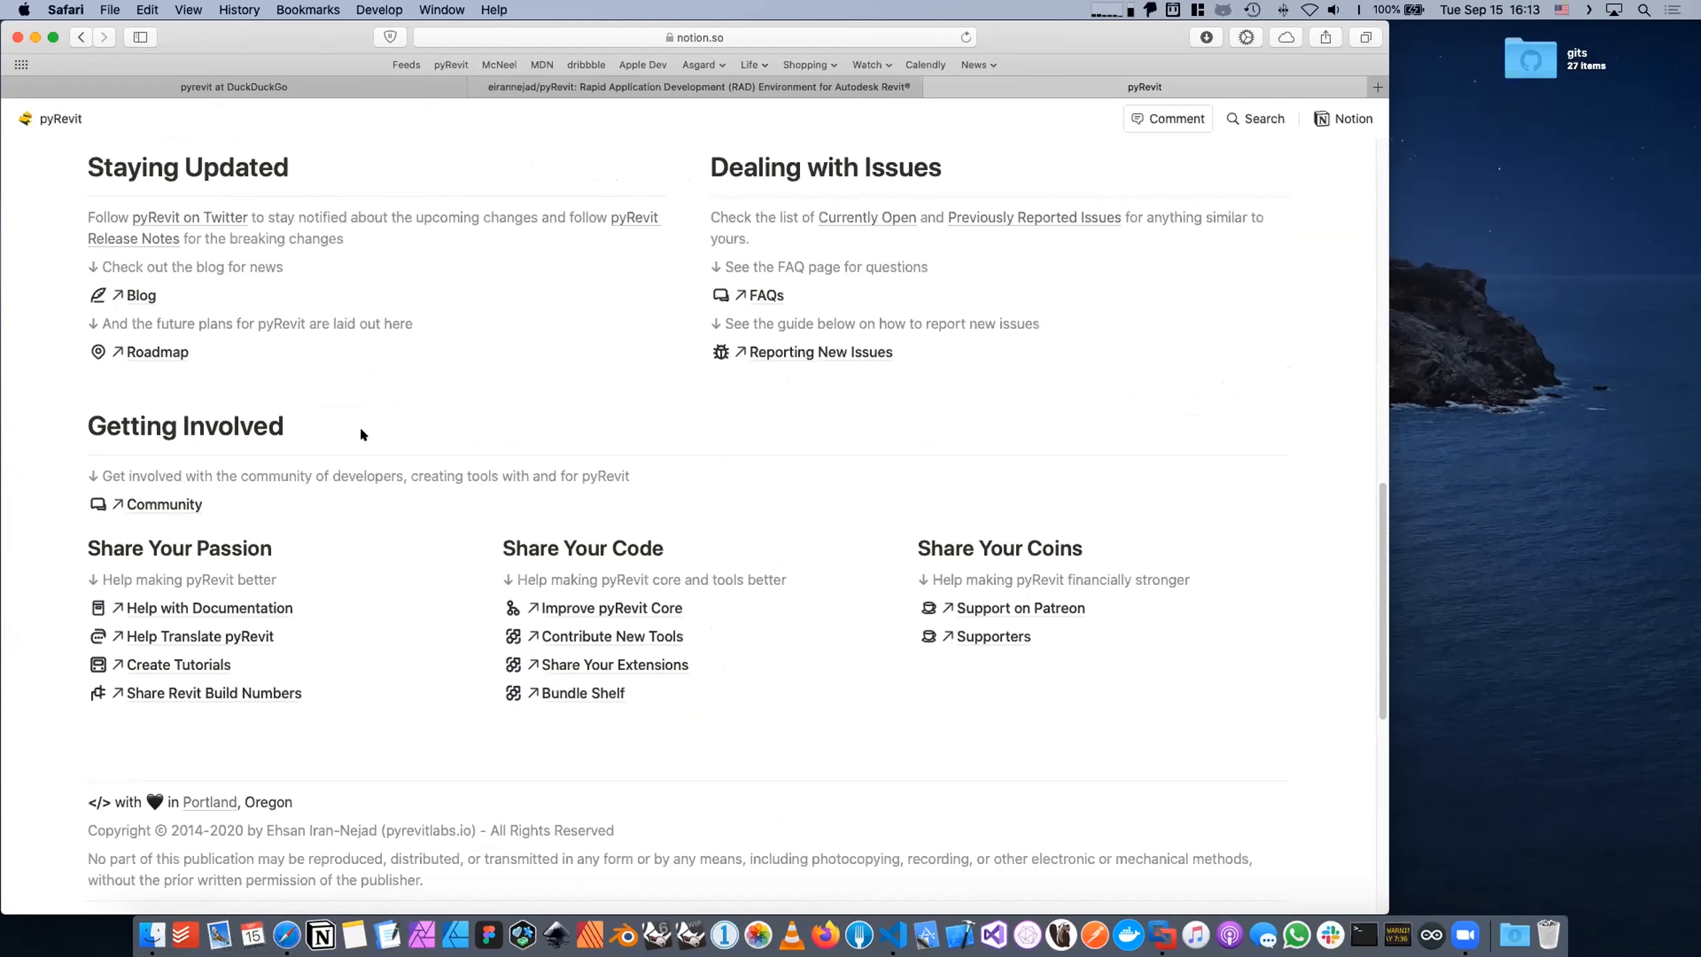
{"action": "key", "text": "super+Tab"}
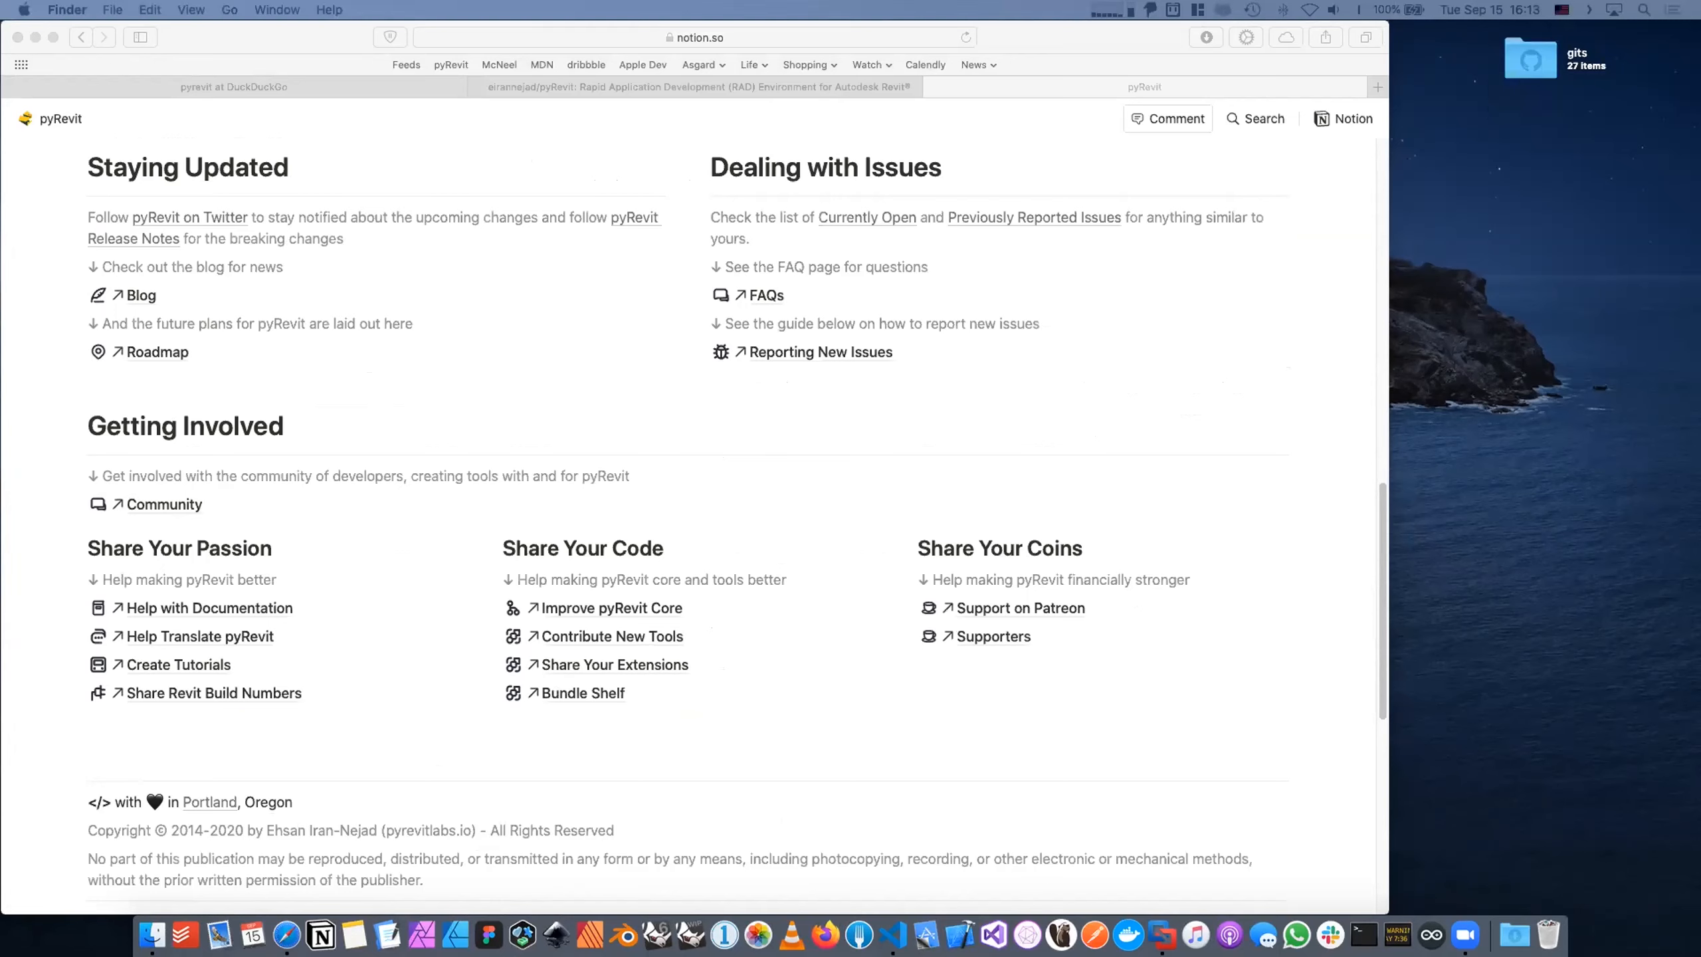
{"action": "left_click", "coordinate": [670, 841]}
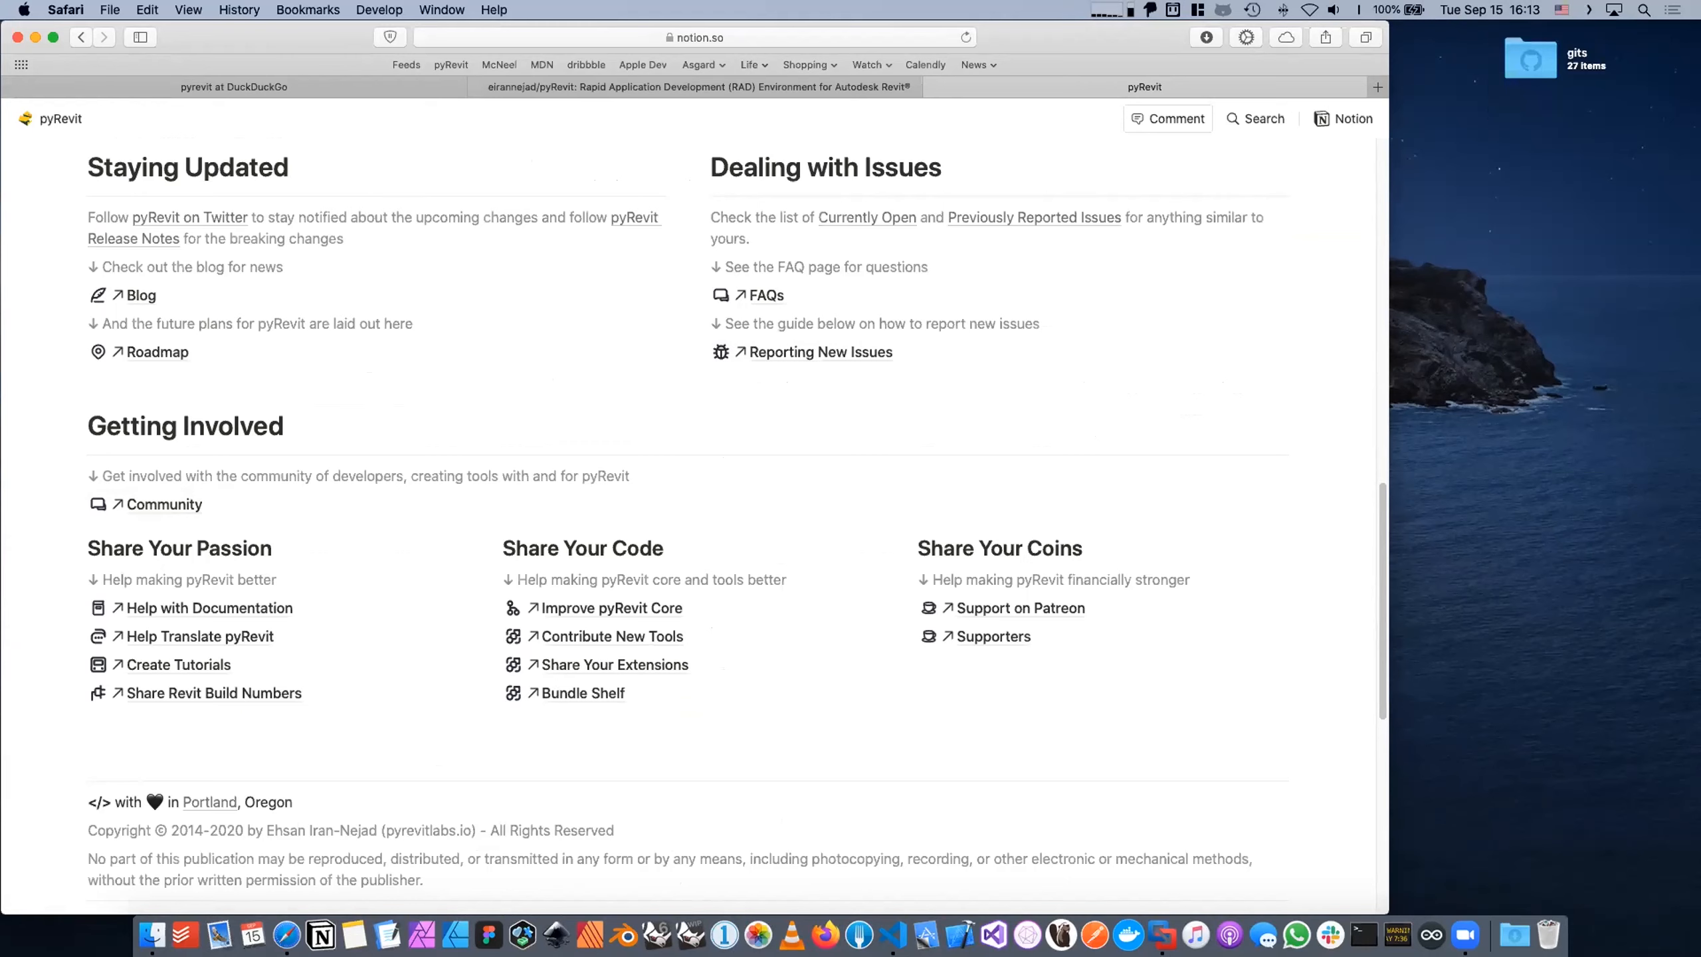
{"action": "key", "text": "super+Tab"}
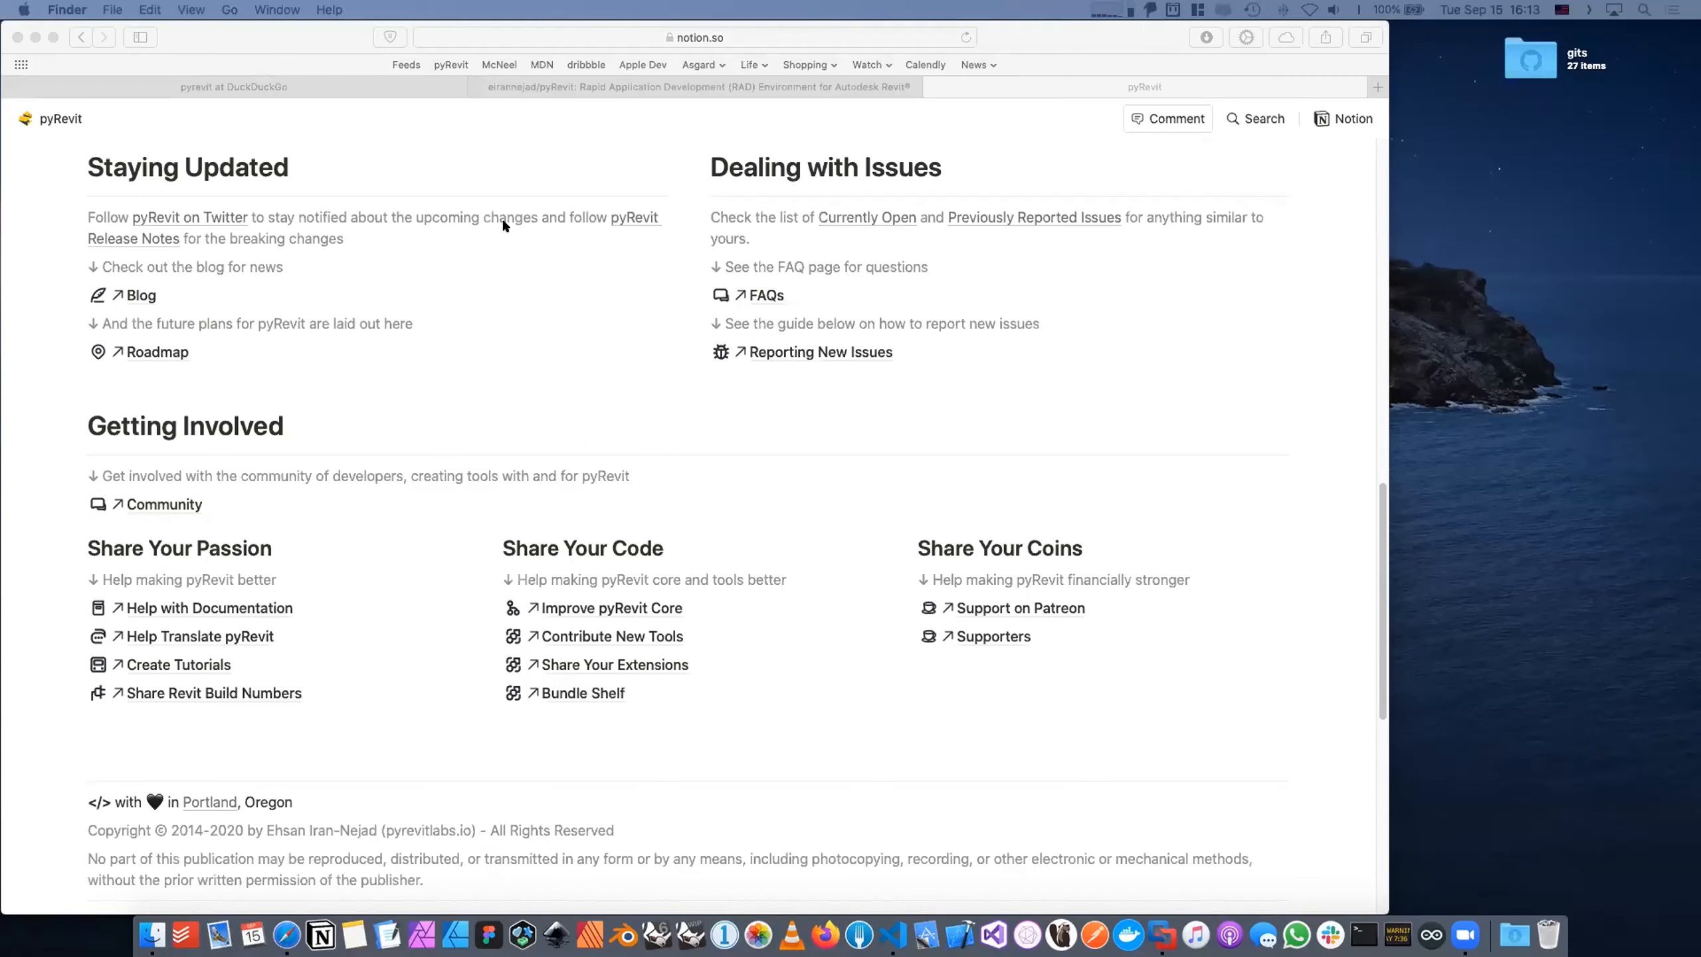
{"action": "left_click", "coordinate": [322, 57]}
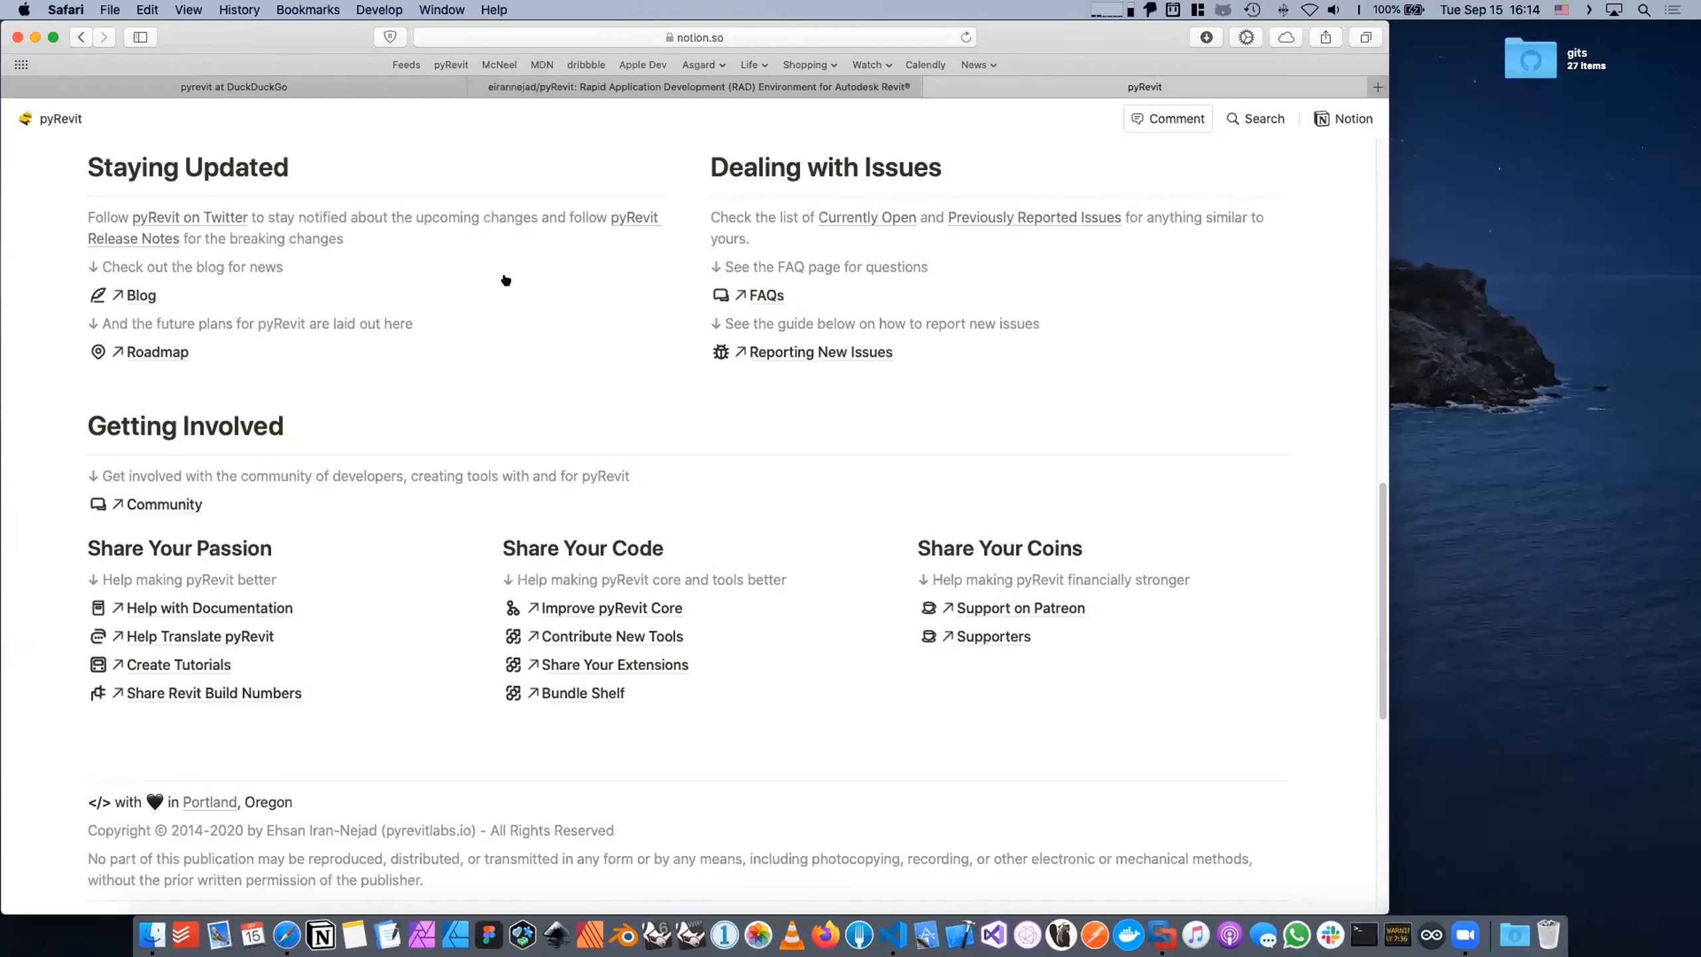
Step: Open the issues list of the pyRevit GitHub repository and start a new issue
{"action": "left_click", "coordinate": [379, 83]}
{"action": "left_click", "coordinate": [530, 89]}
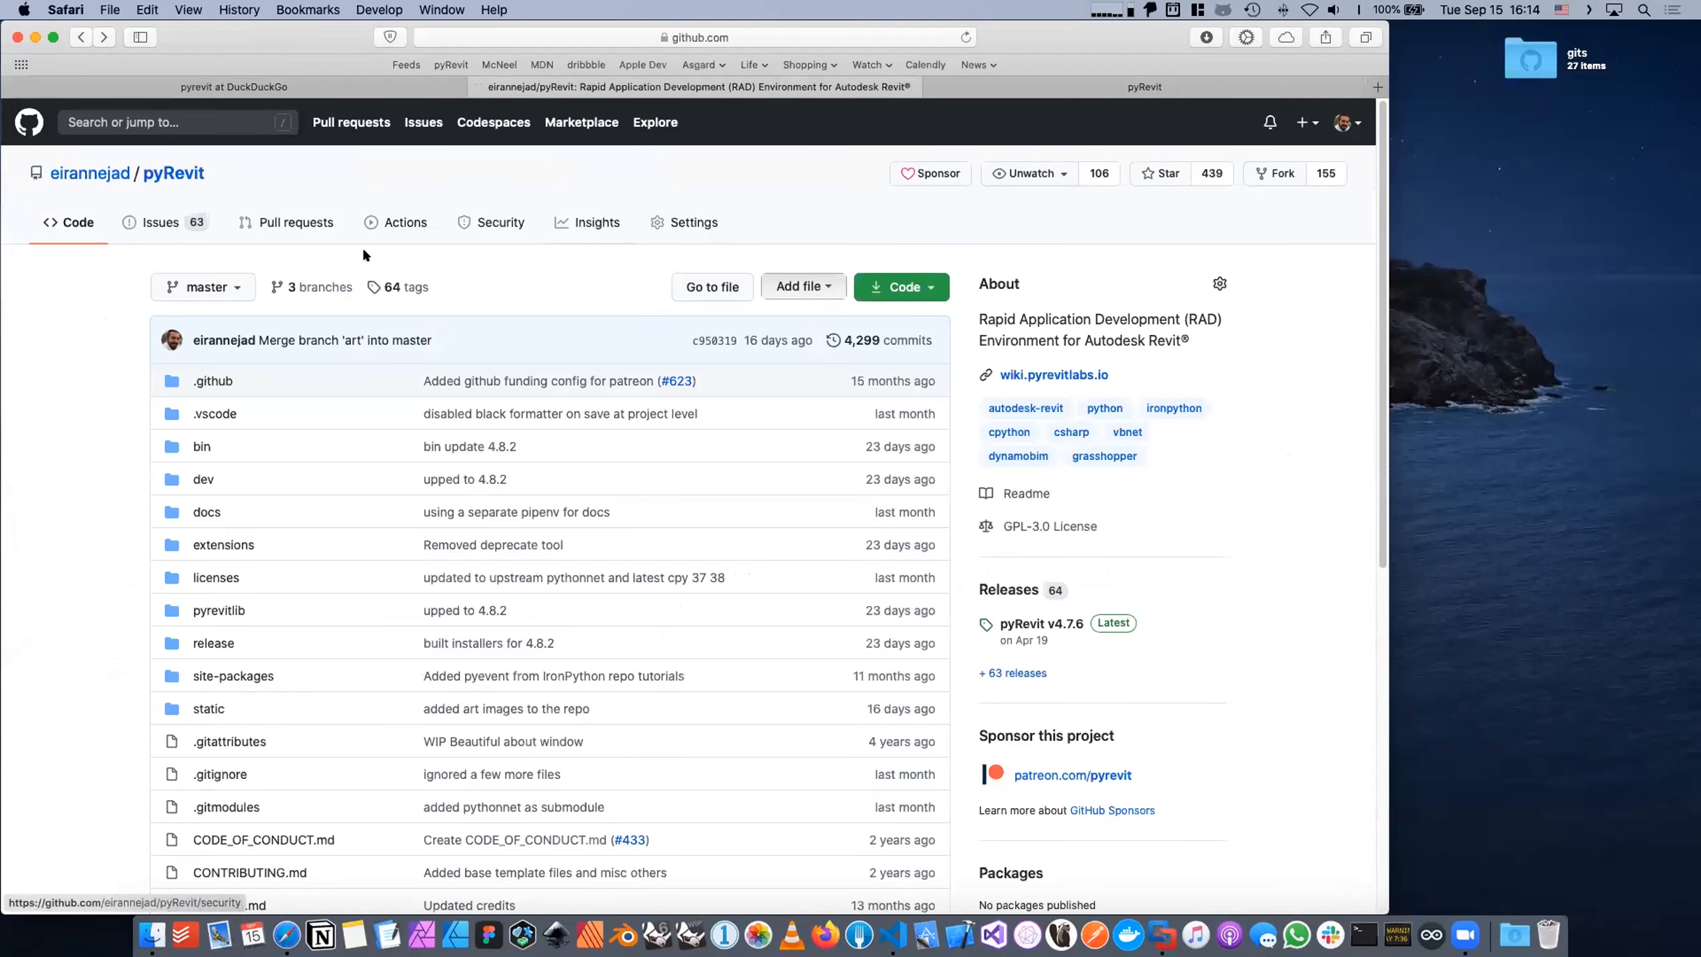
{"action": "left_click", "coordinate": [161, 222]}
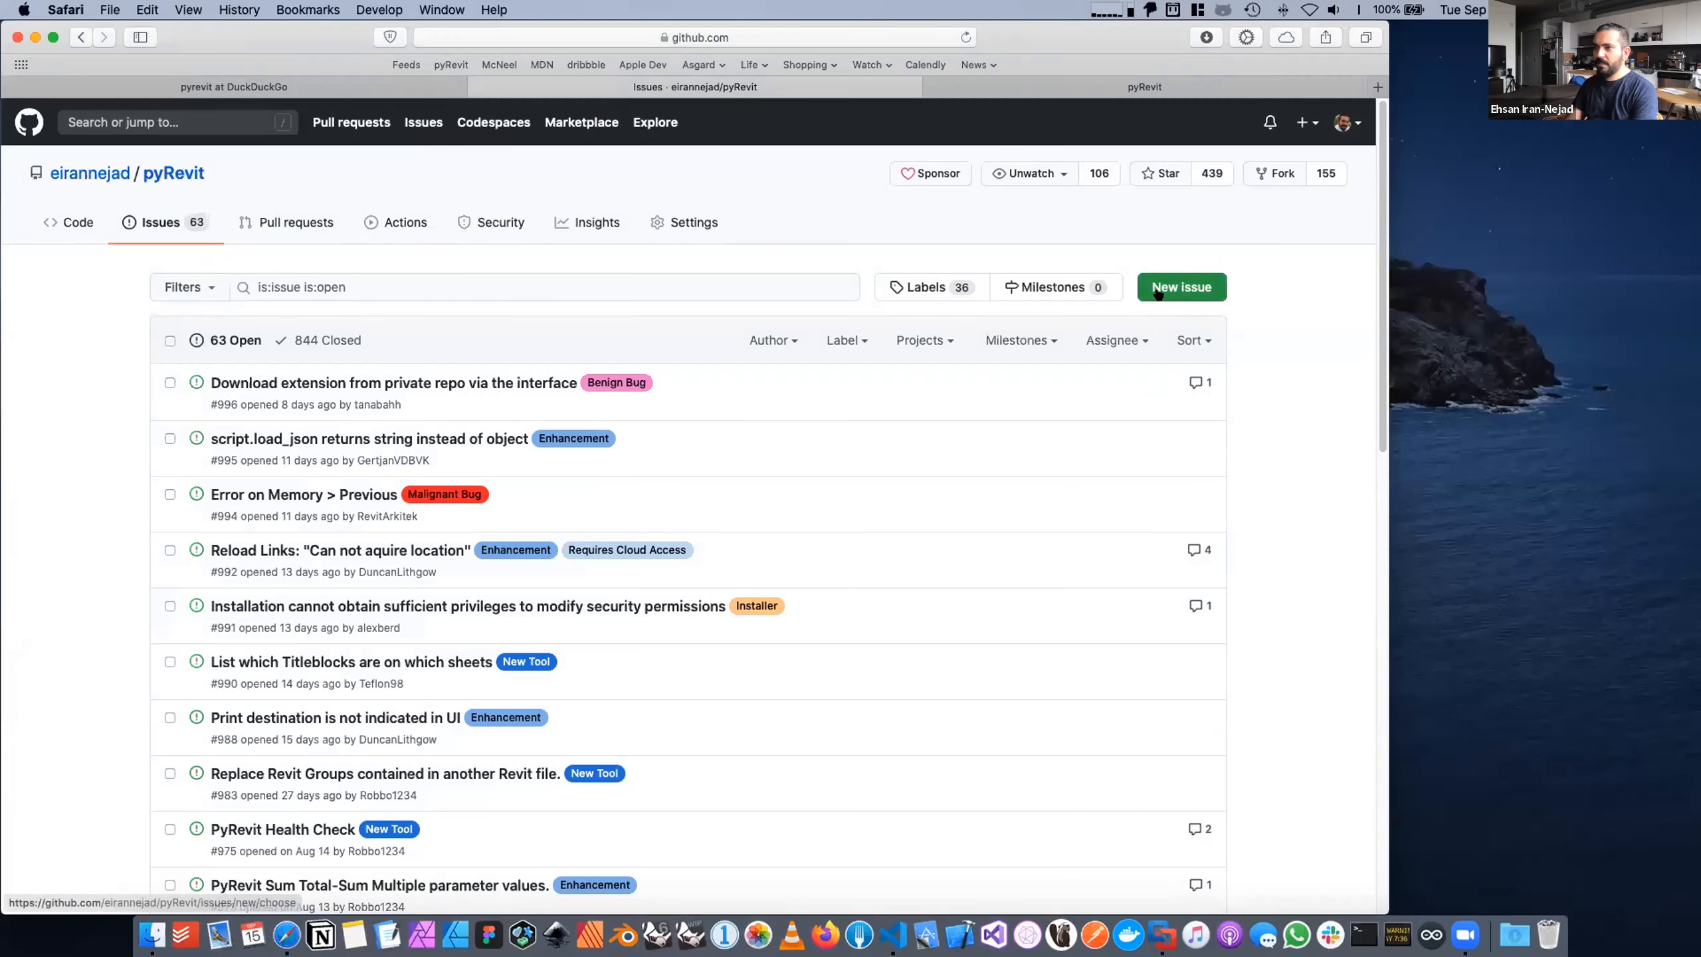
{"action": "left_click", "coordinate": [1159, 294]}
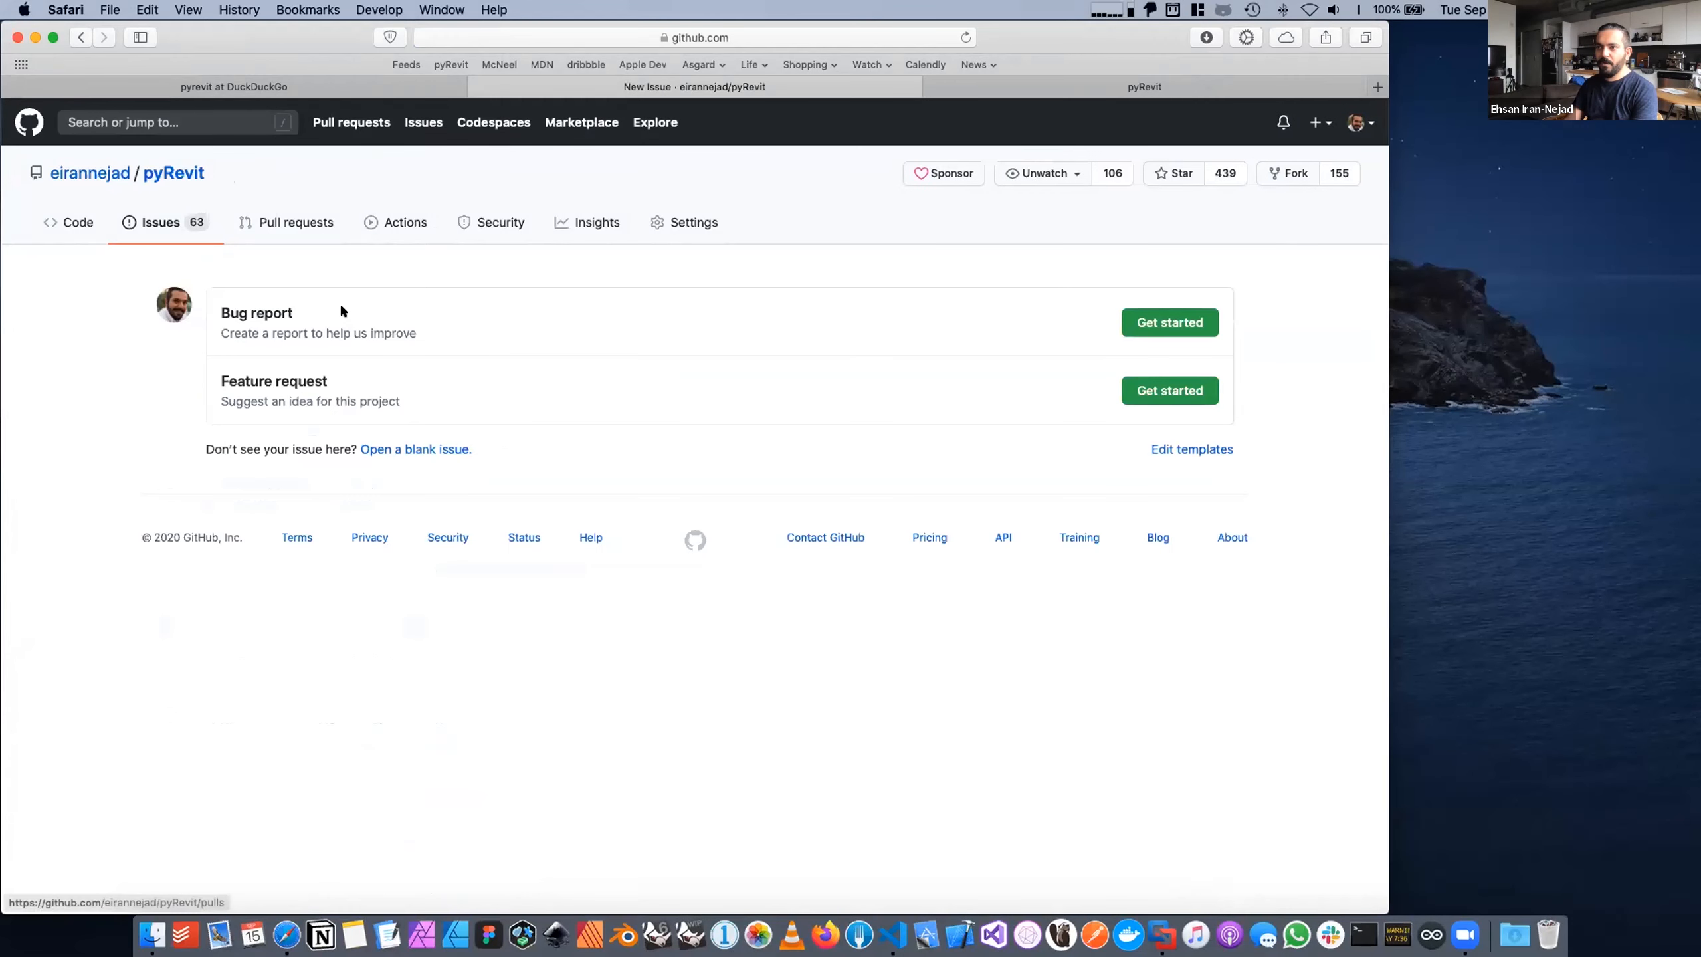
Step: View the bug report template and go back to the choice of issue types
{"action": "left_click", "coordinate": [1187, 322]}
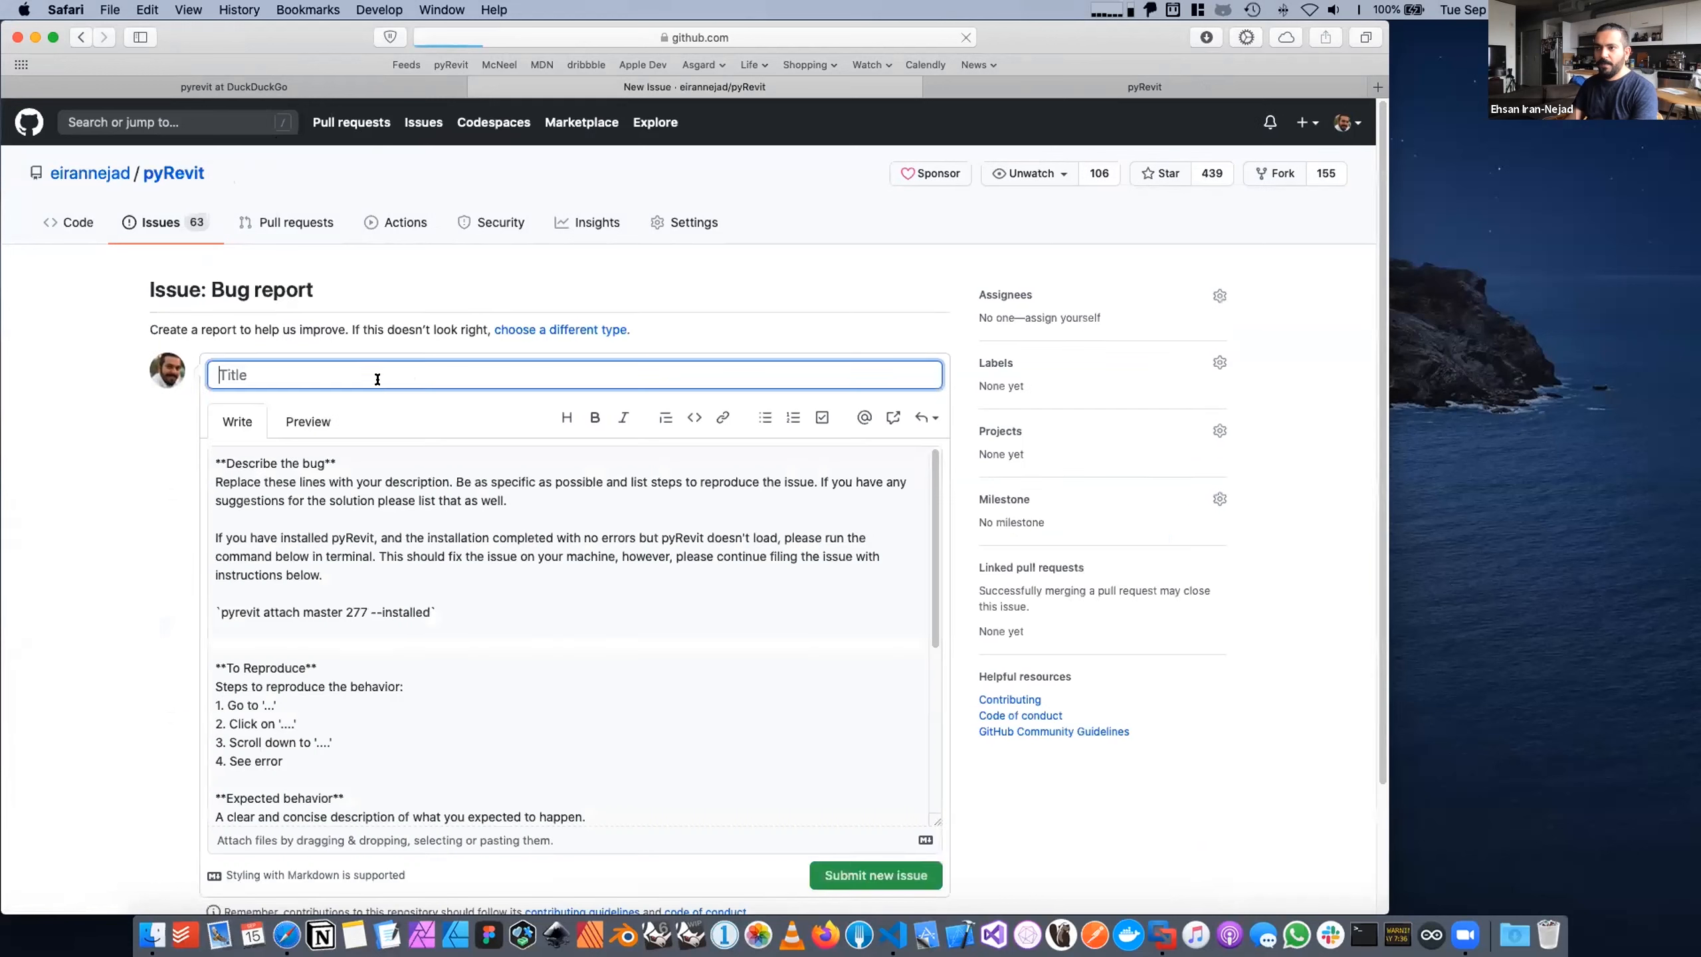
{"action": "right_click", "coordinate": [111, 290]}
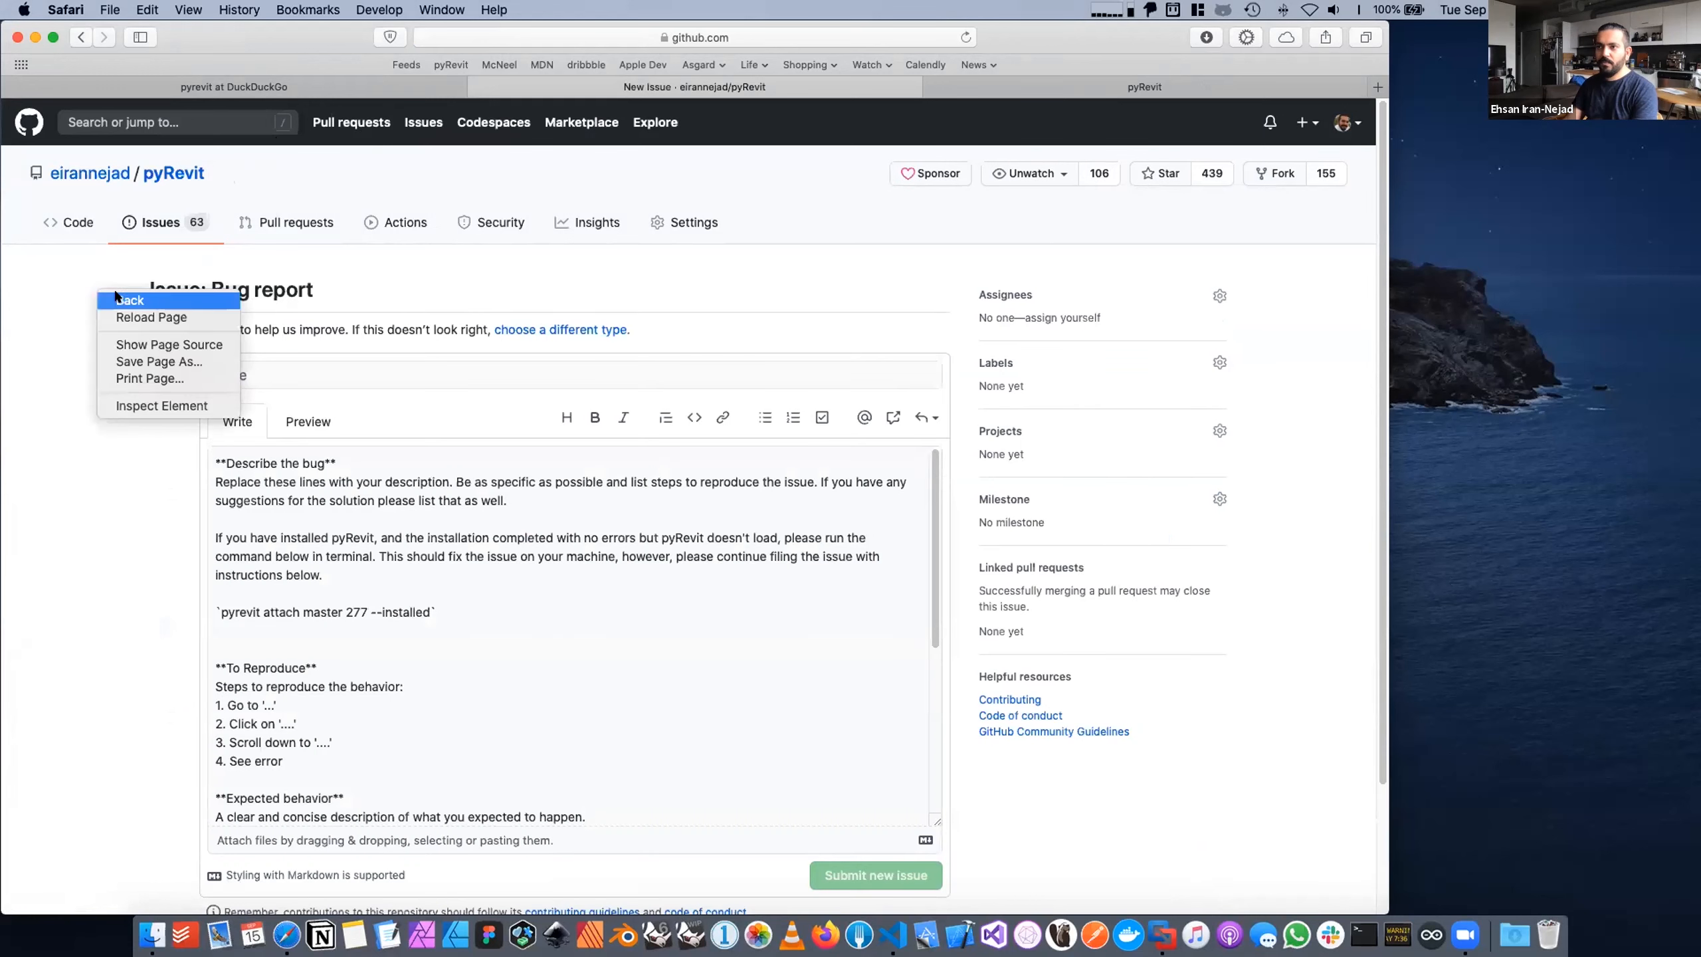
{"action": "left_click", "coordinate": [145, 297]}
Step: Start a feature request titled "Customize Isolate Tool" and clear the template text from its description
{"action": "left_click", "coordinate": [1193, 389]}
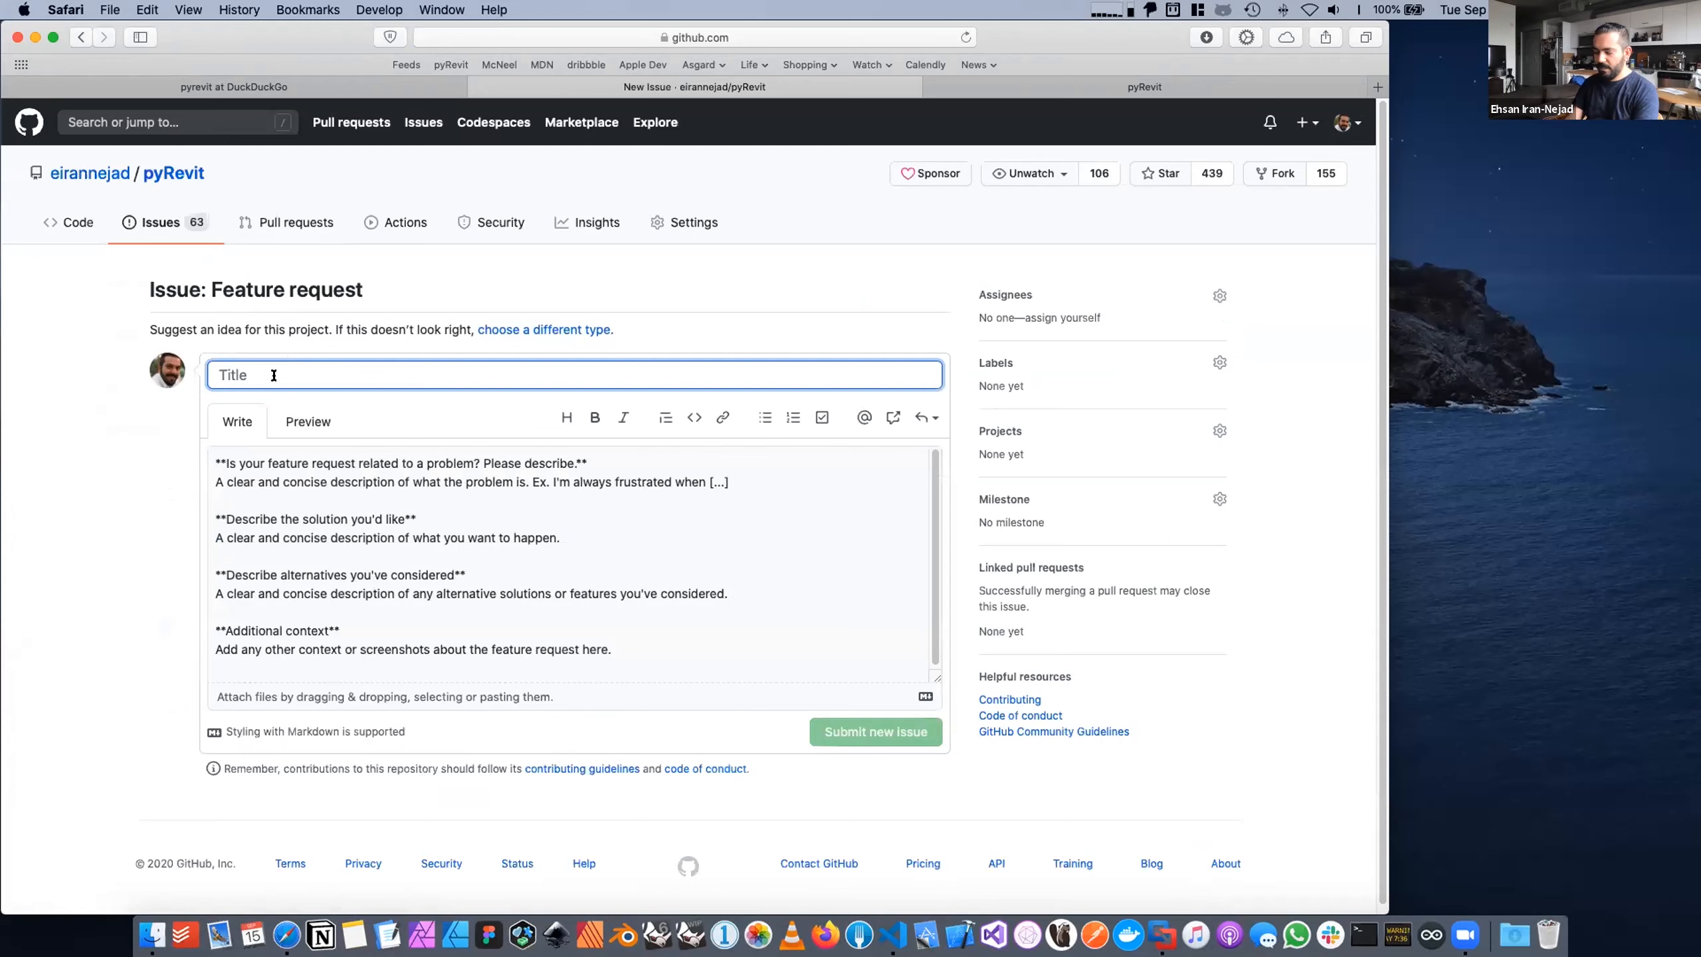
{"action": "type", "text": "Customize Isola"}
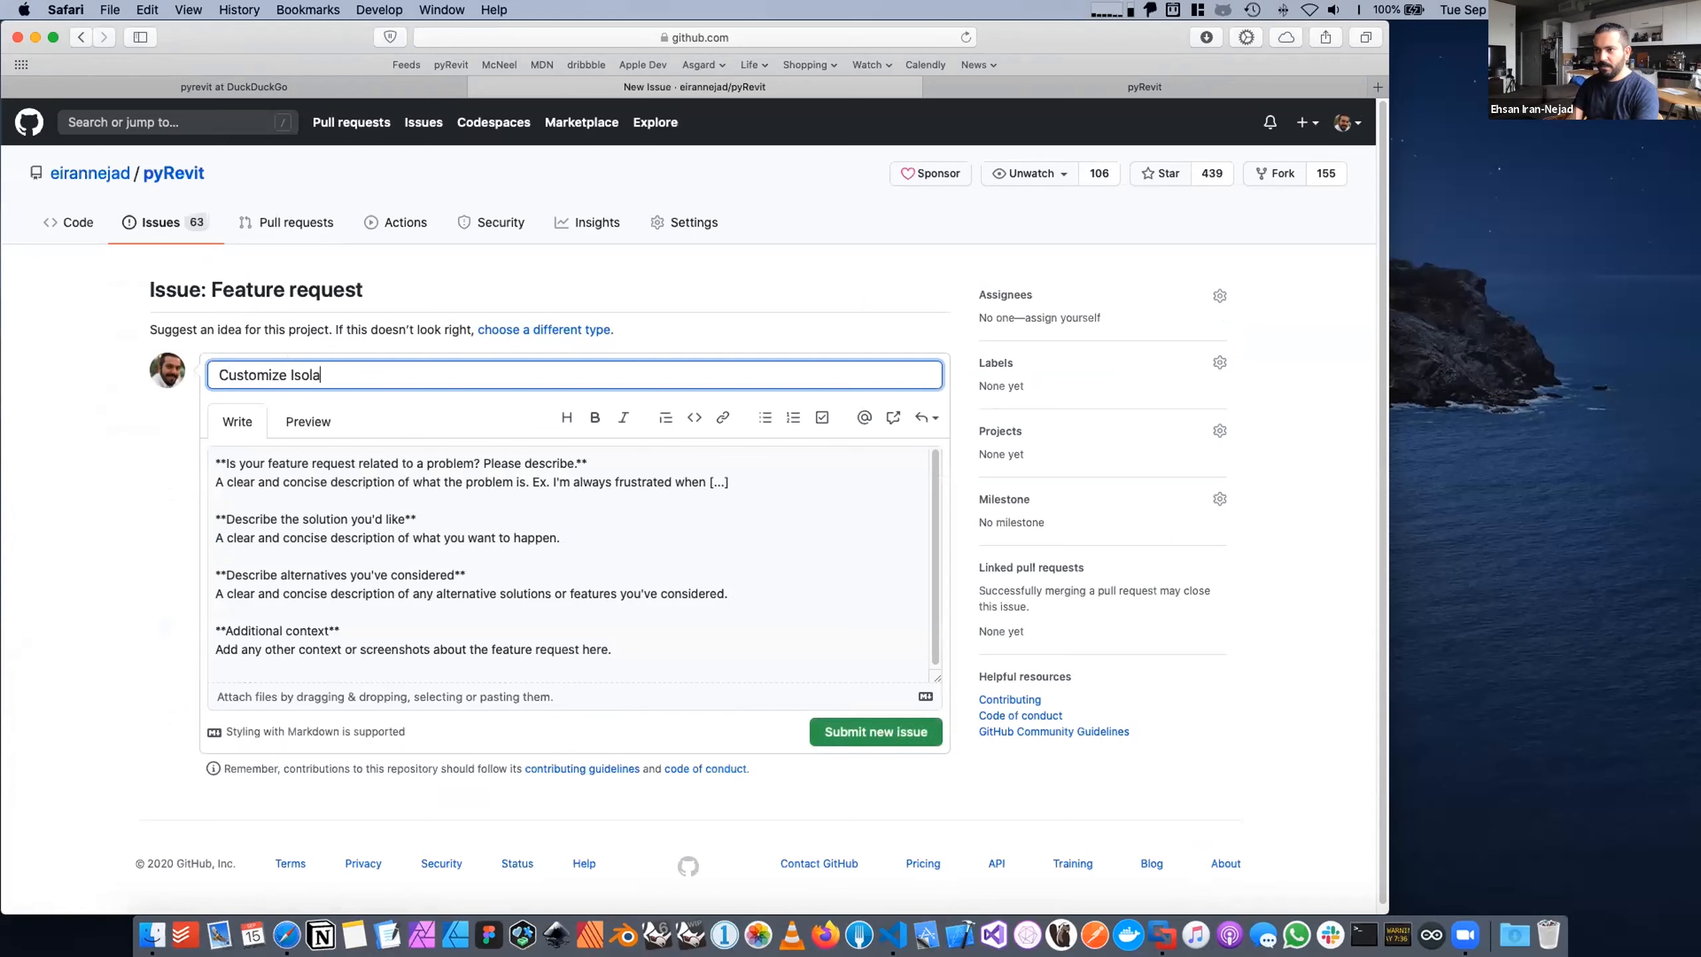
{"action": "type", "text": "te Toll"}
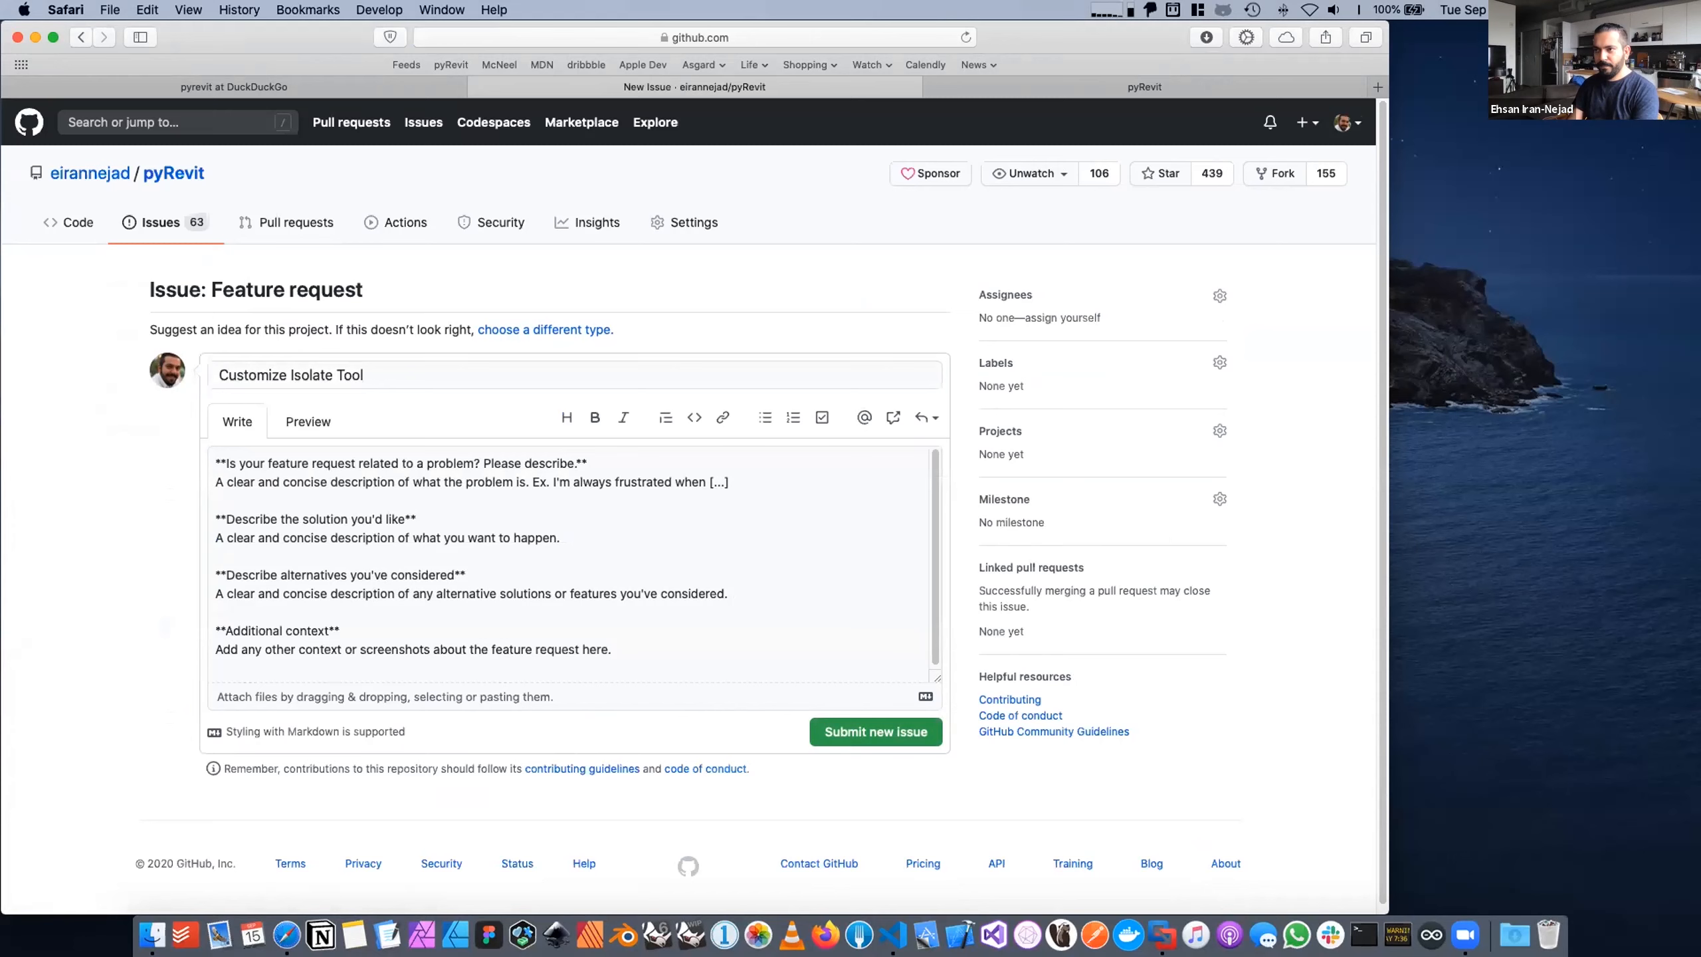
{"action": "left_click", "coordinate": [285, 494]}
{"action": "key", "text": "super+a"}
{"action": "key", "text": "BackSpace"}
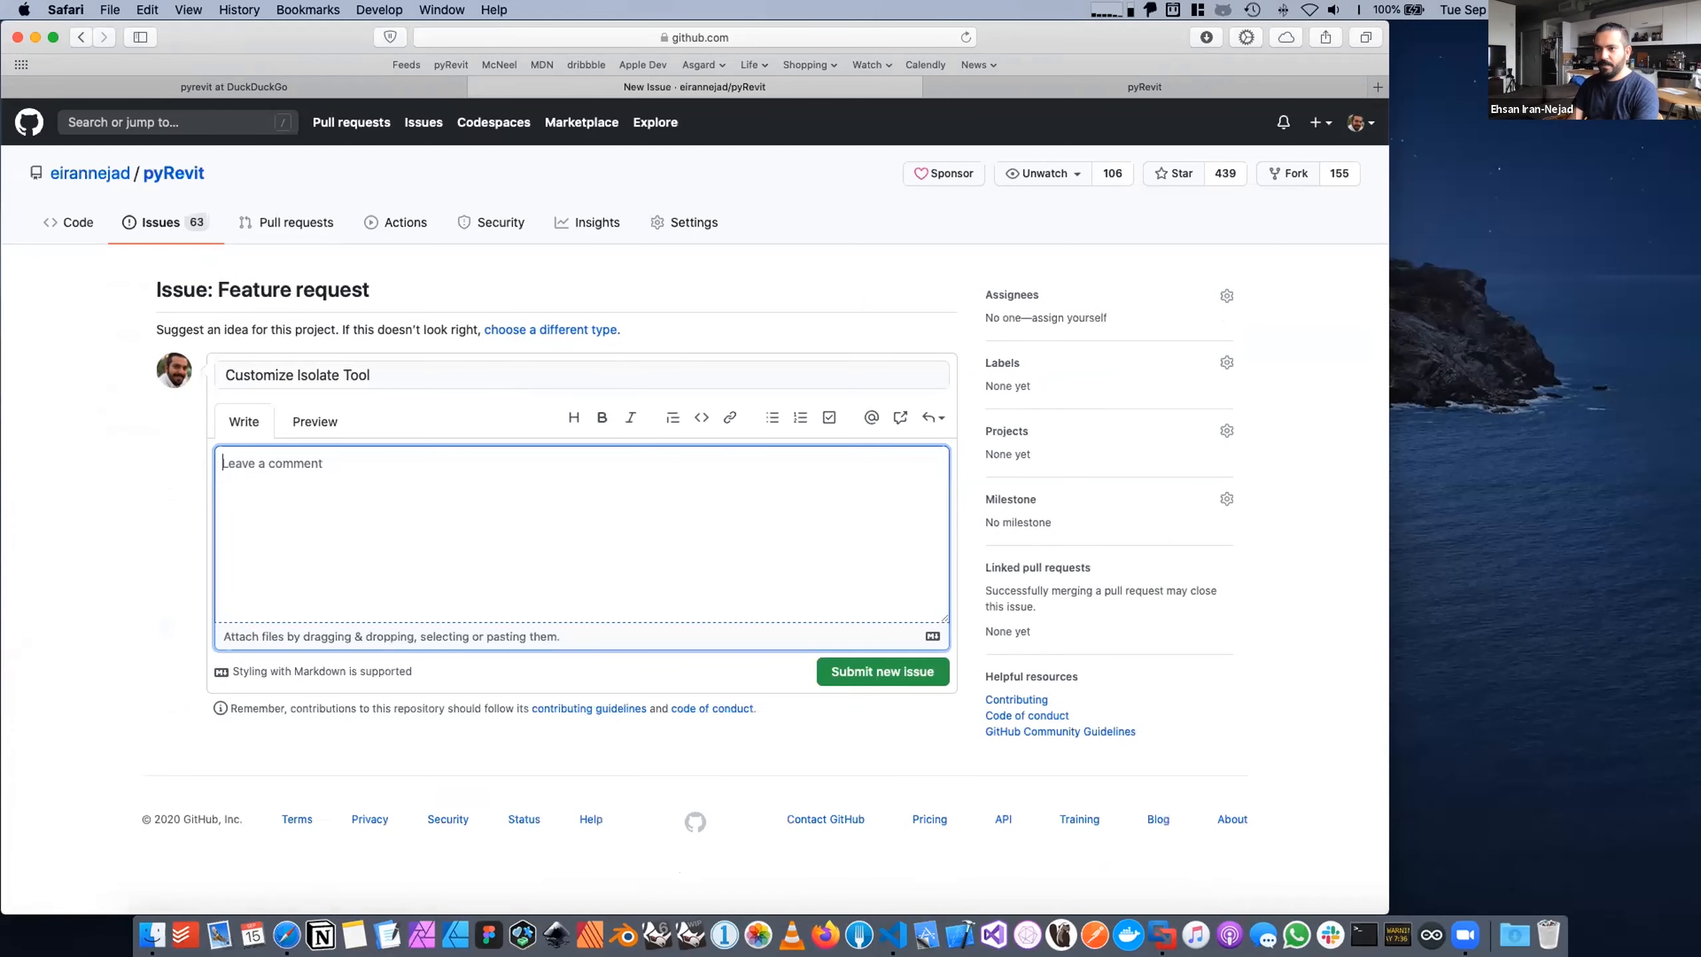
Step: Apply the Enhancement label to the feature request and submit the issue
{"action": "left_click", "coordinate": [1227, 362]}
{"action": "type", "text": "enh"}
{"action": "left_click", "coordinate": [1158, 464]}
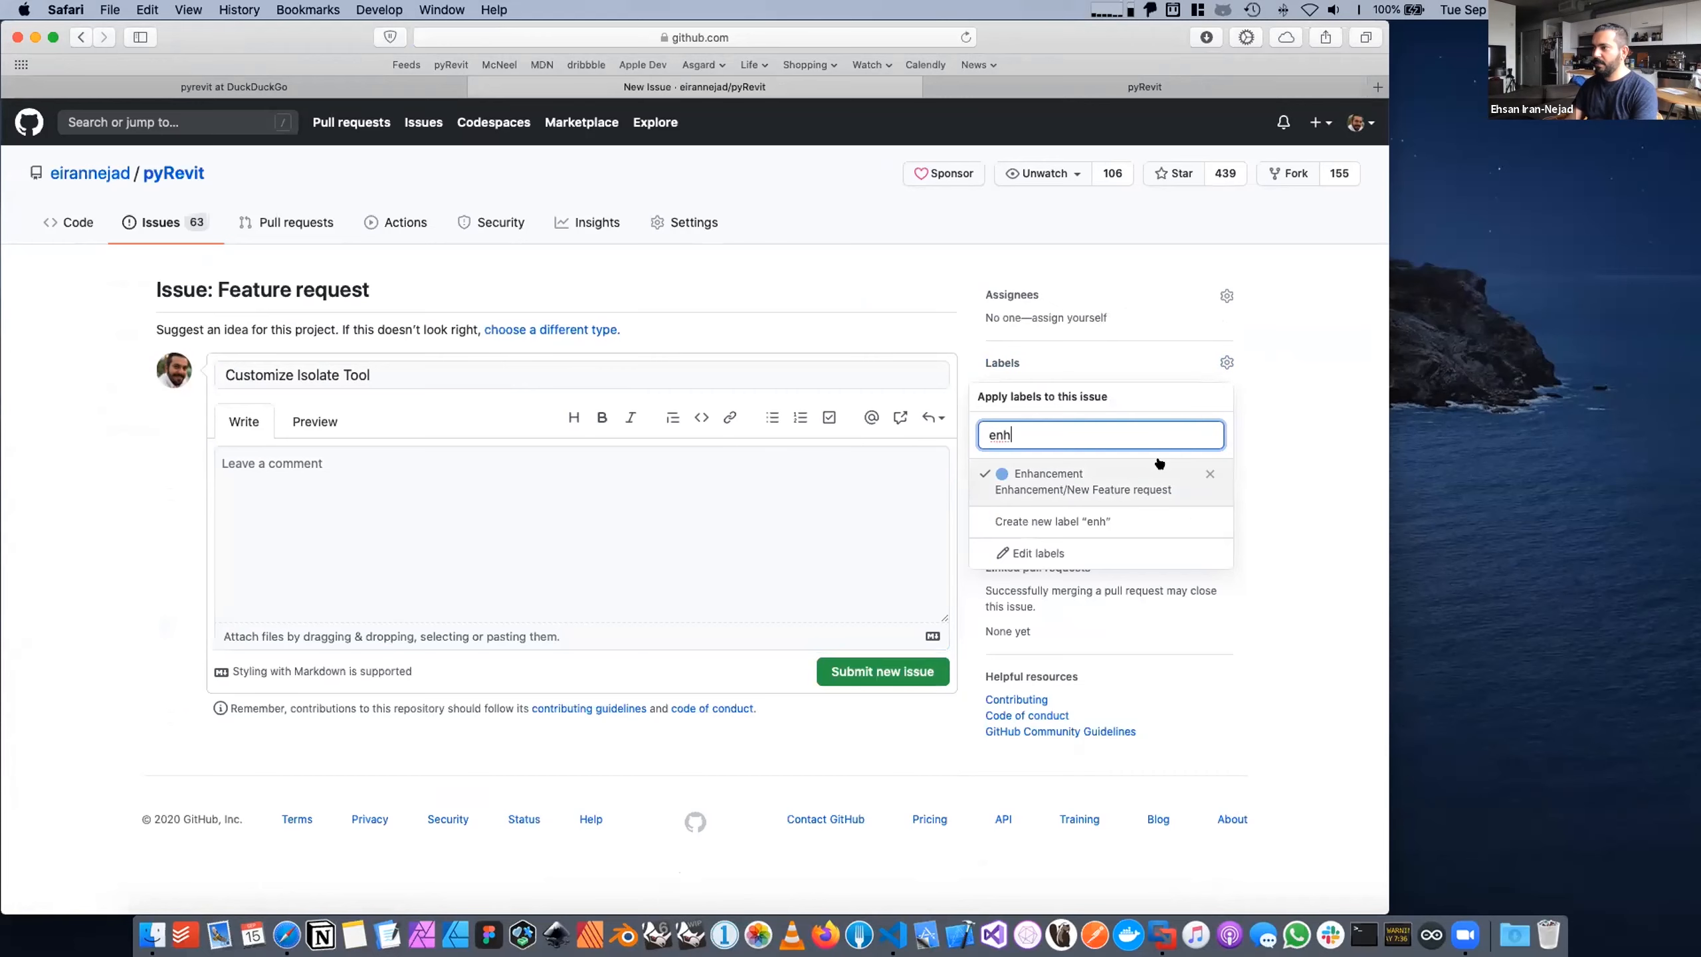
{"action": "left_click", "coordinate": [854, 301]}
{"action": "left_click", "coordinate": [881, 670]}
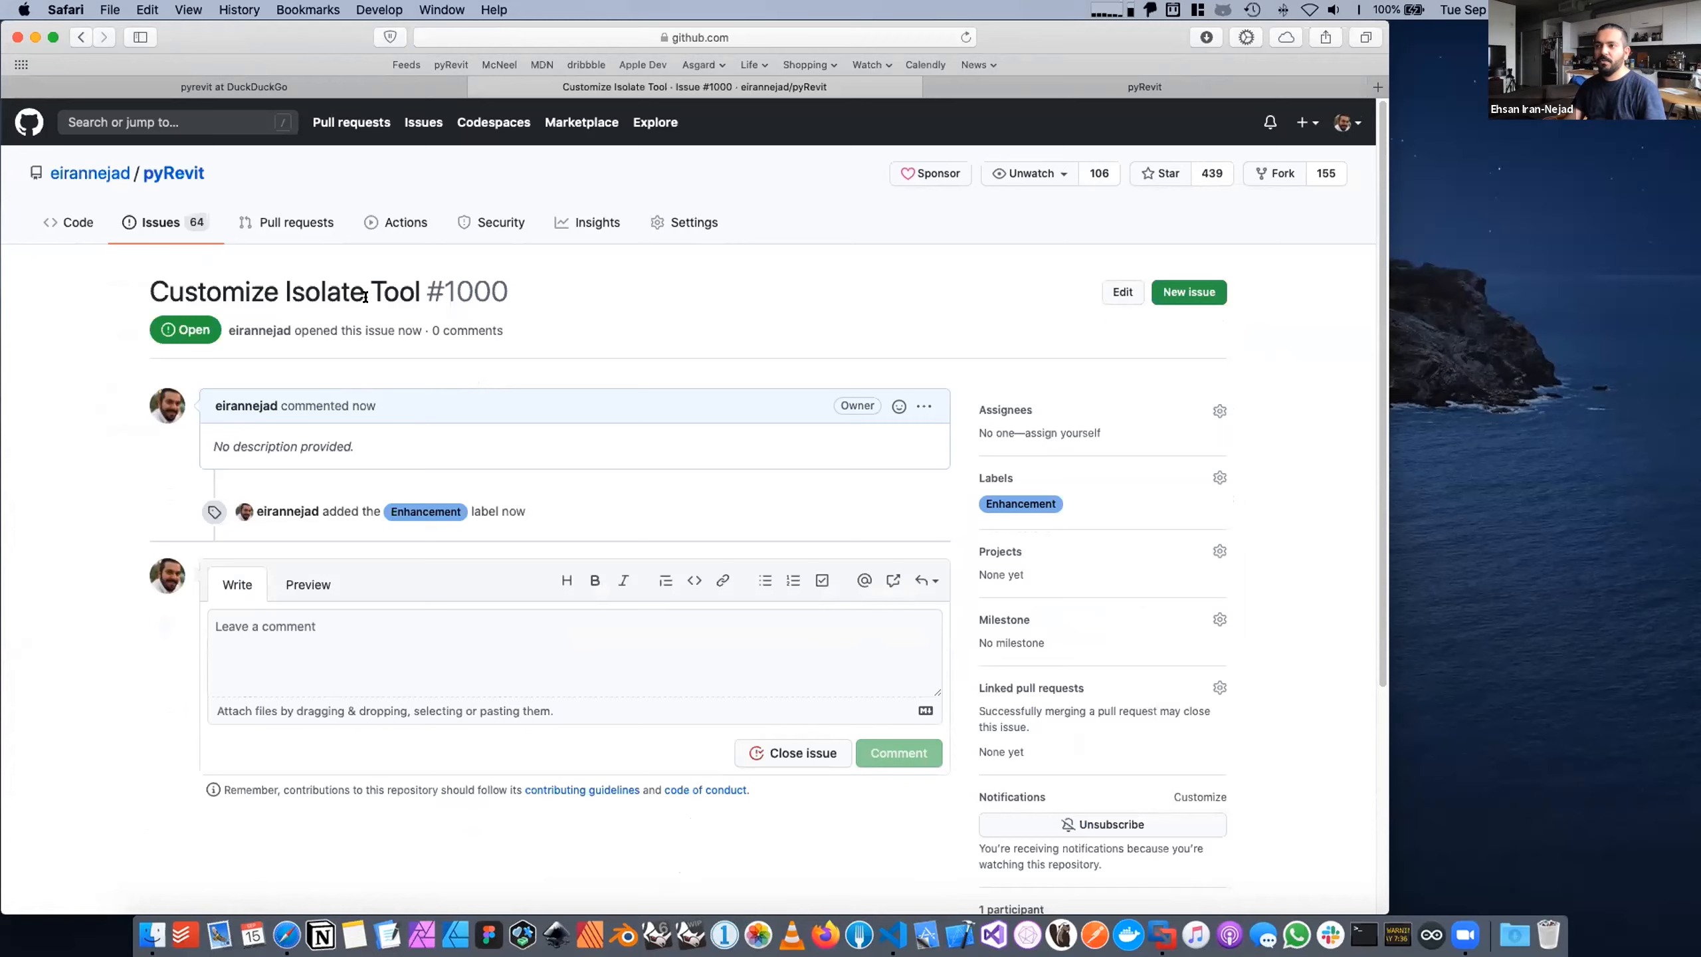
Step: Highlight the new issue's number, then view the repository's sponsorship links and close them
{"action": "left_click_drag", "start_coordinate": [420, 290], "coordinate": [509, 293]}
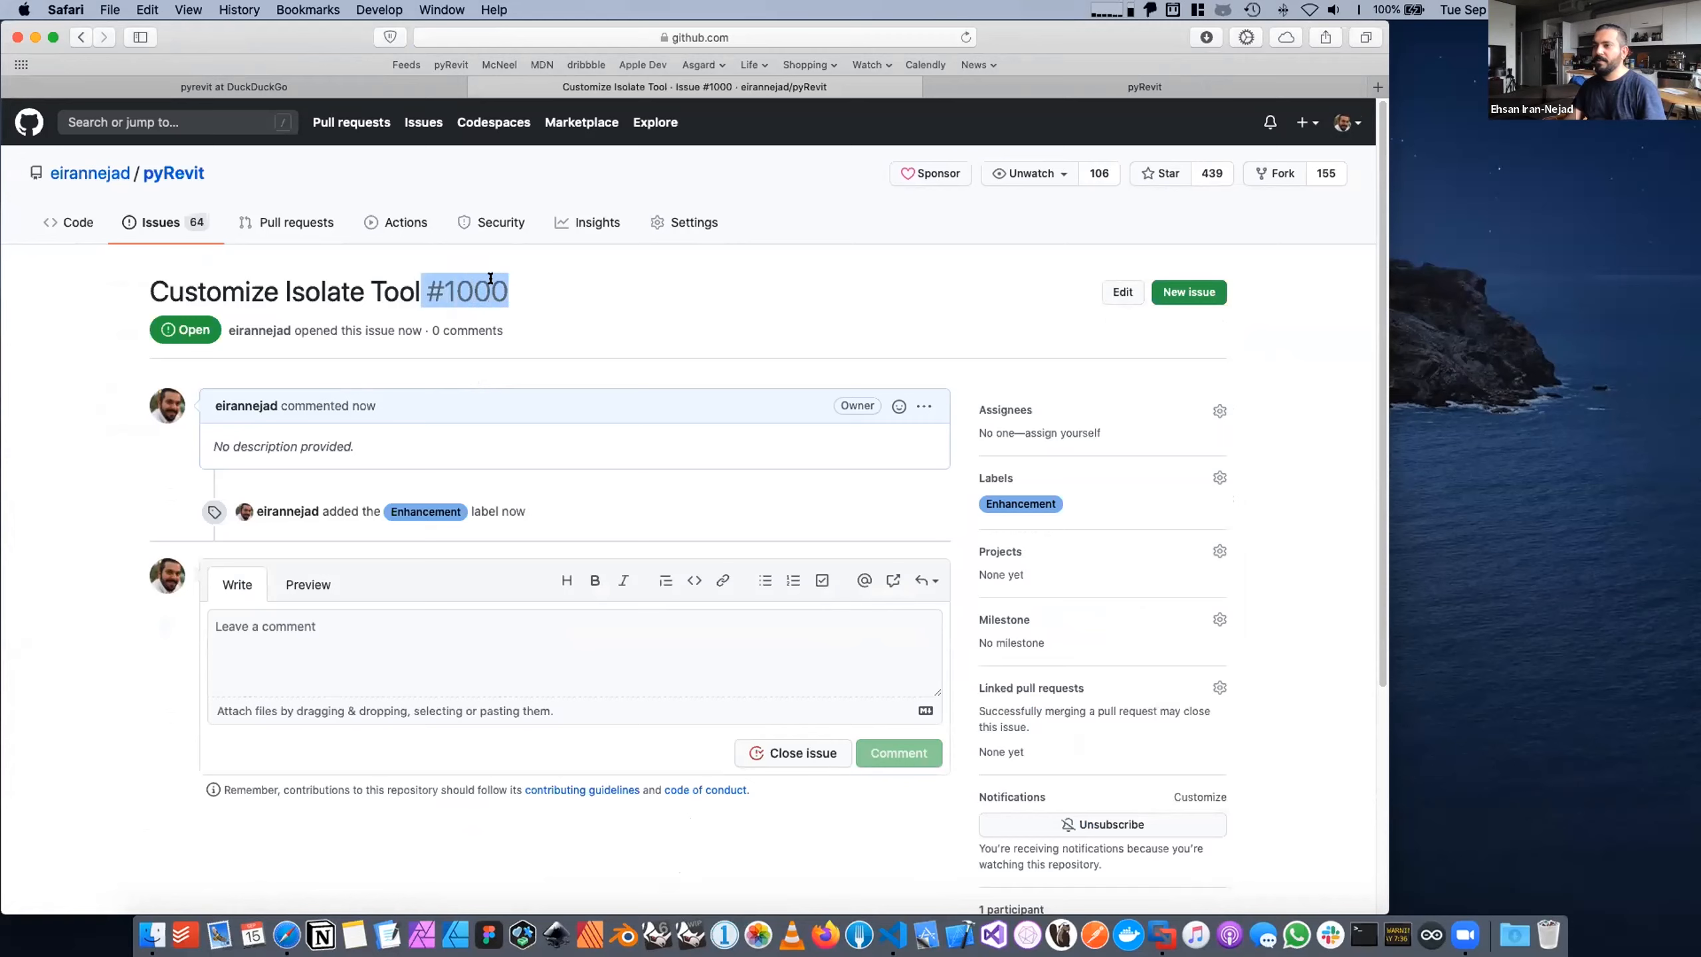
{"action": "left_click", "coordinate": [531, 285]}
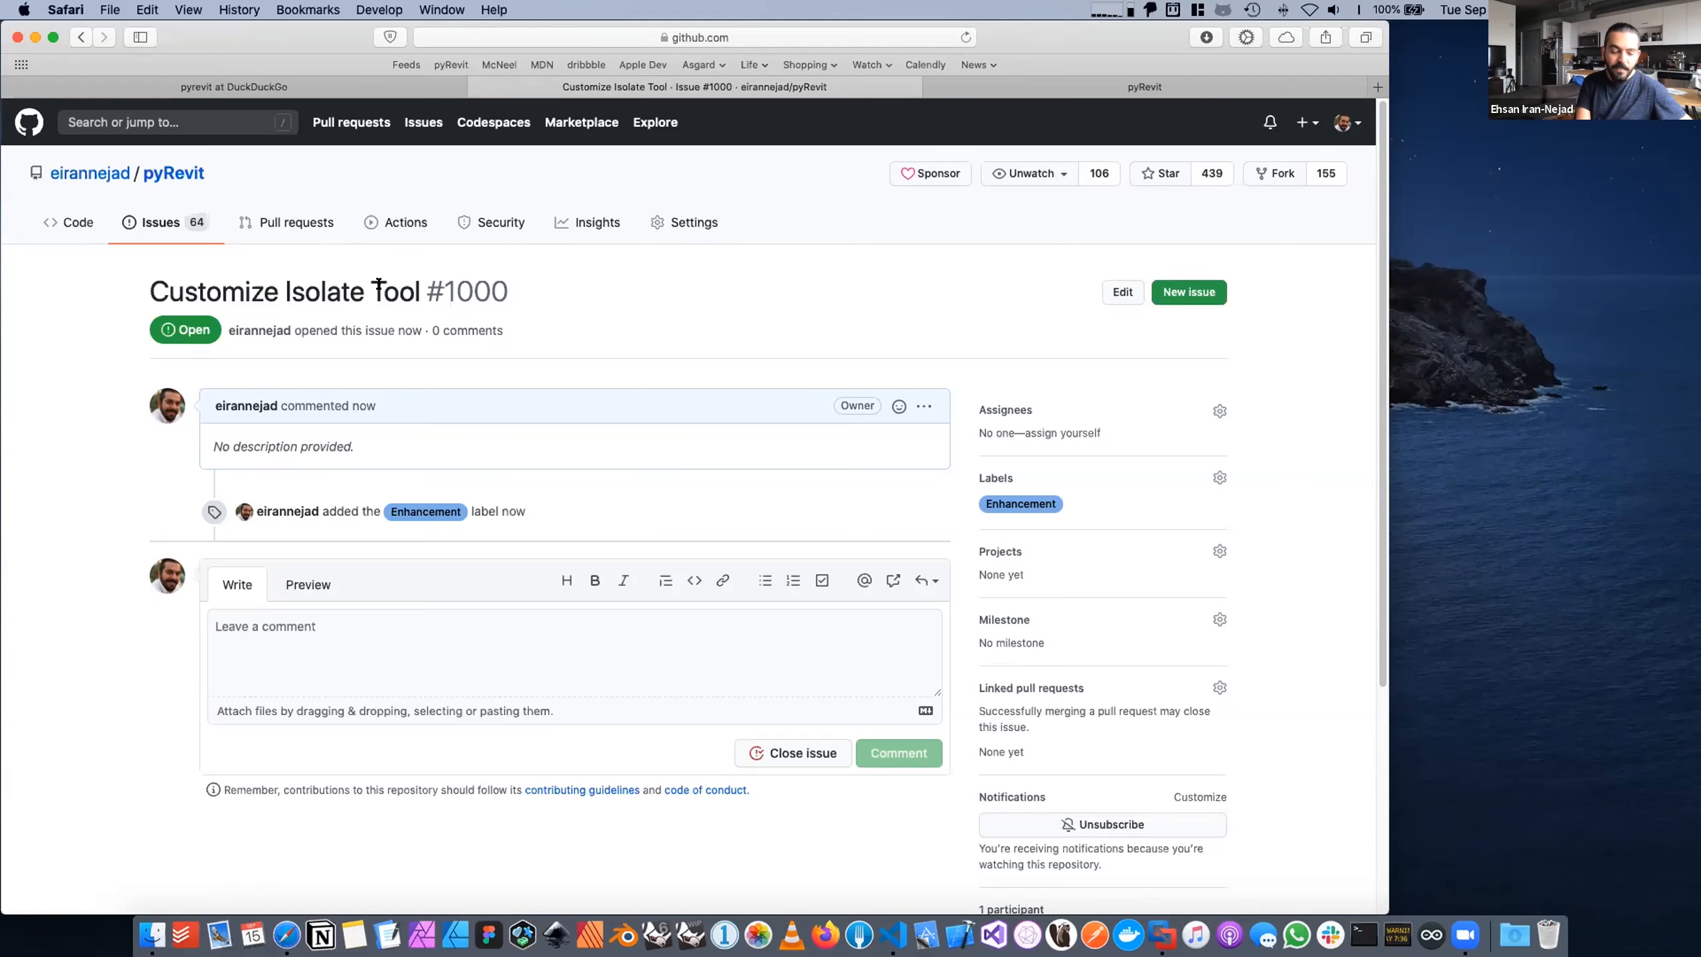
{"action": "left_click", "coordinate": [932, 174]}
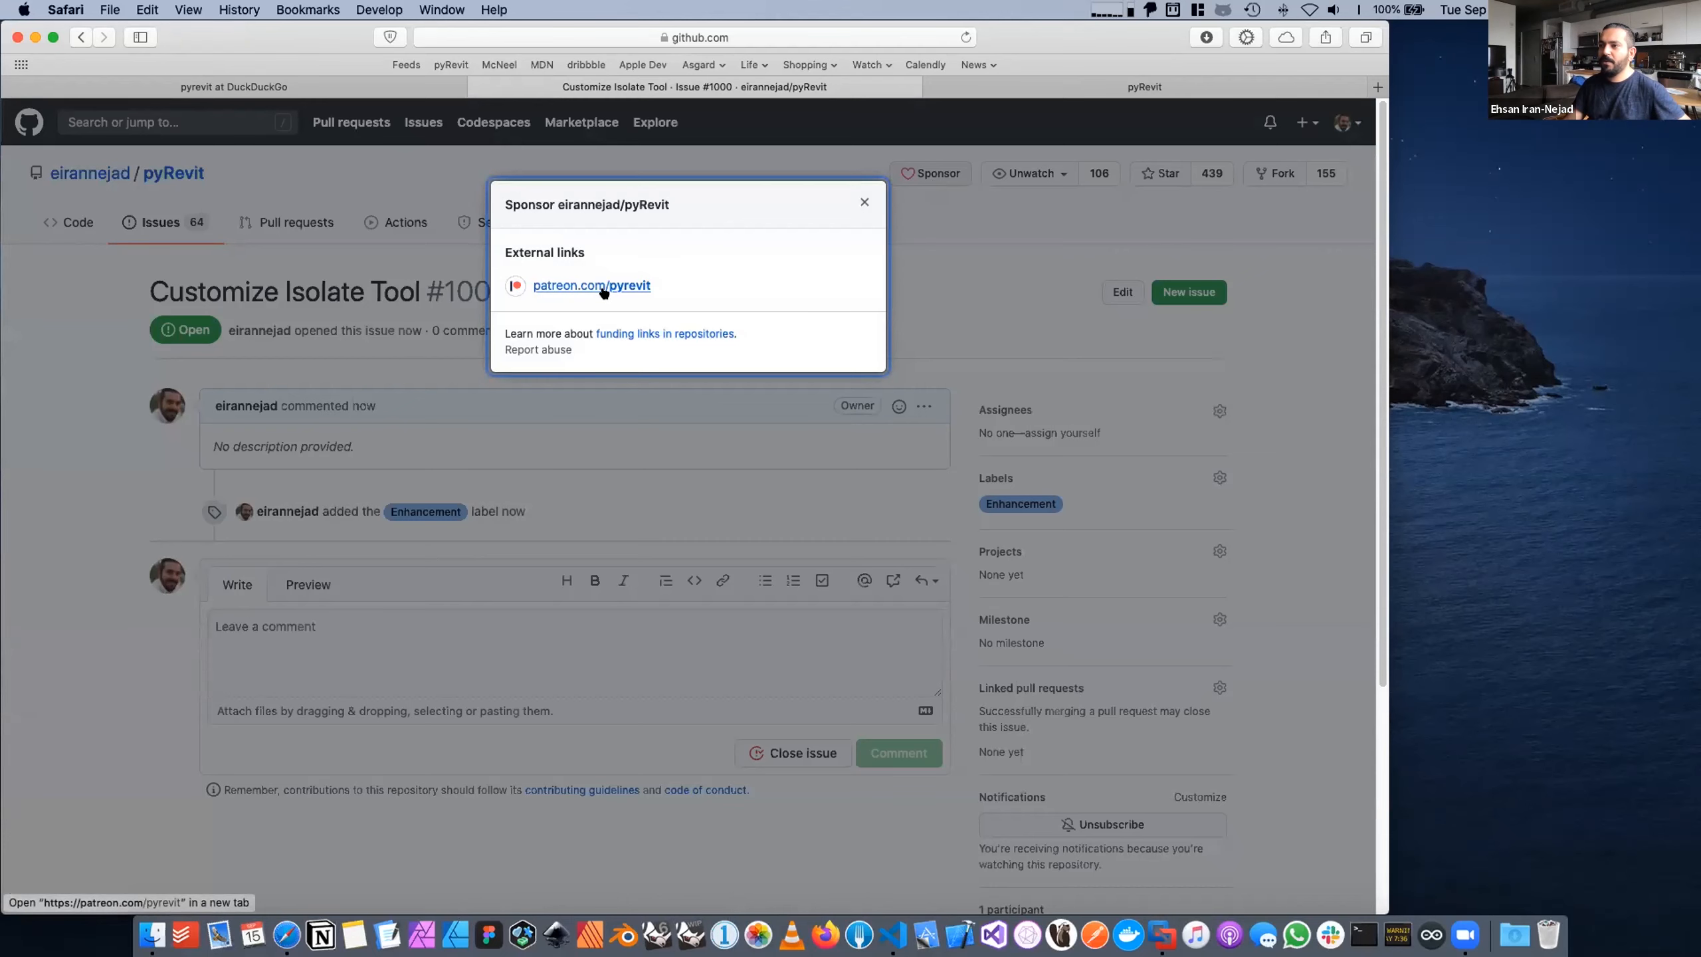
{"action": "left_click", "coordinate": [865, 202]}
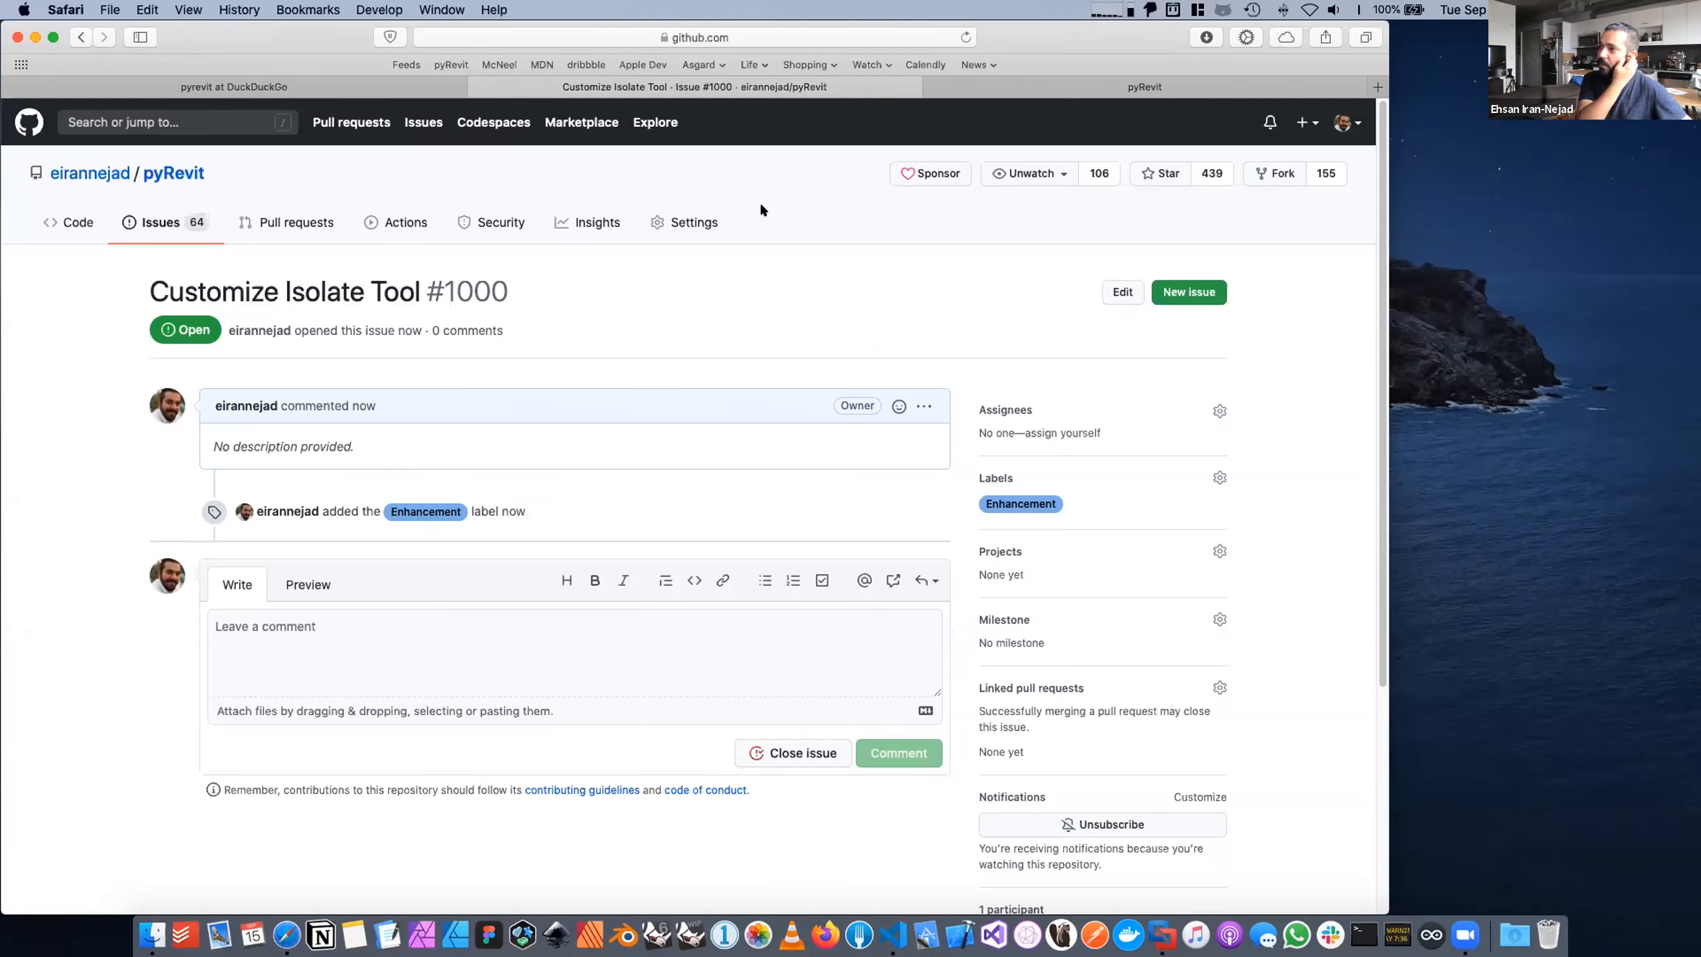
Step: Return to the pyRevit home page and examine the Getting Involved section's community, passion, code and coins links
{"action": "left_click", "coordinate": [1072, 85]}
{"action": "scroll", "coordinate": [306, 336], "scroll_direction": "up", "scroll_amount": 10}
{"action": "scroll", "coordinate": [134, 335], "scroll_direction": "down", "scroll_amount": 9}
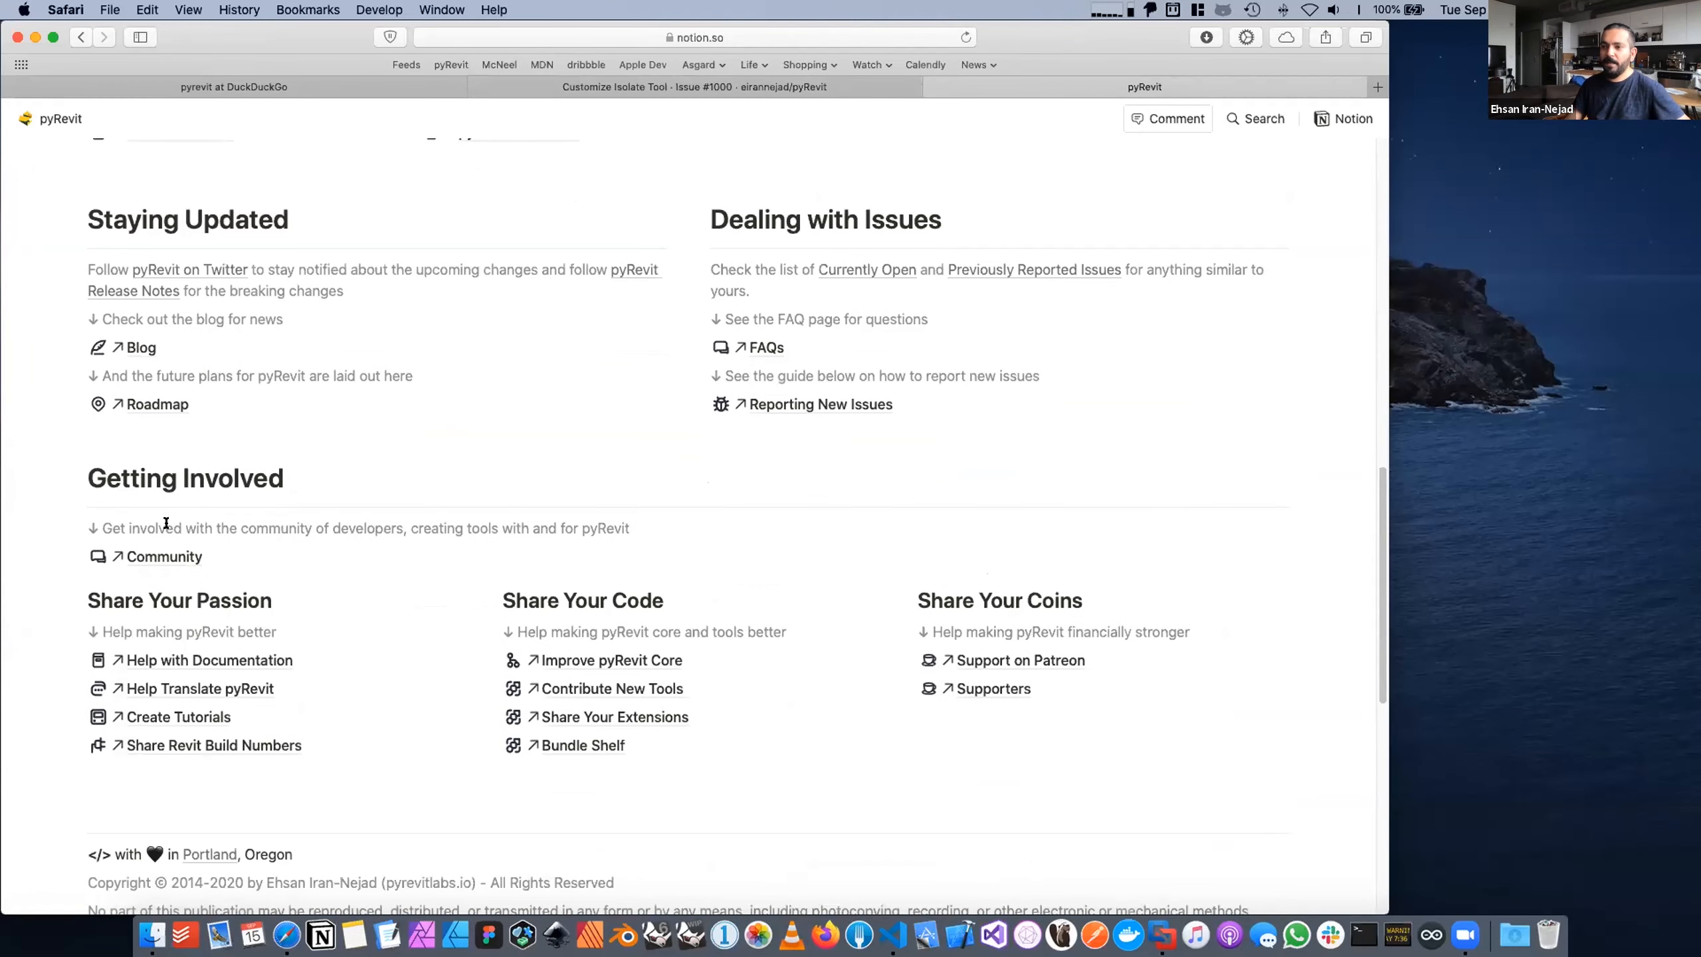
{"action": "scroll", "coordinate": [166, 496], "scroll_direction": "down", "scroll_amount": 1}
{"action": "triple_click", "coordinate": [158, 437]}
{"action": "scroll", "coordinate": [263, 495], "scroll_direction": "down", "scroll_amount": 1}
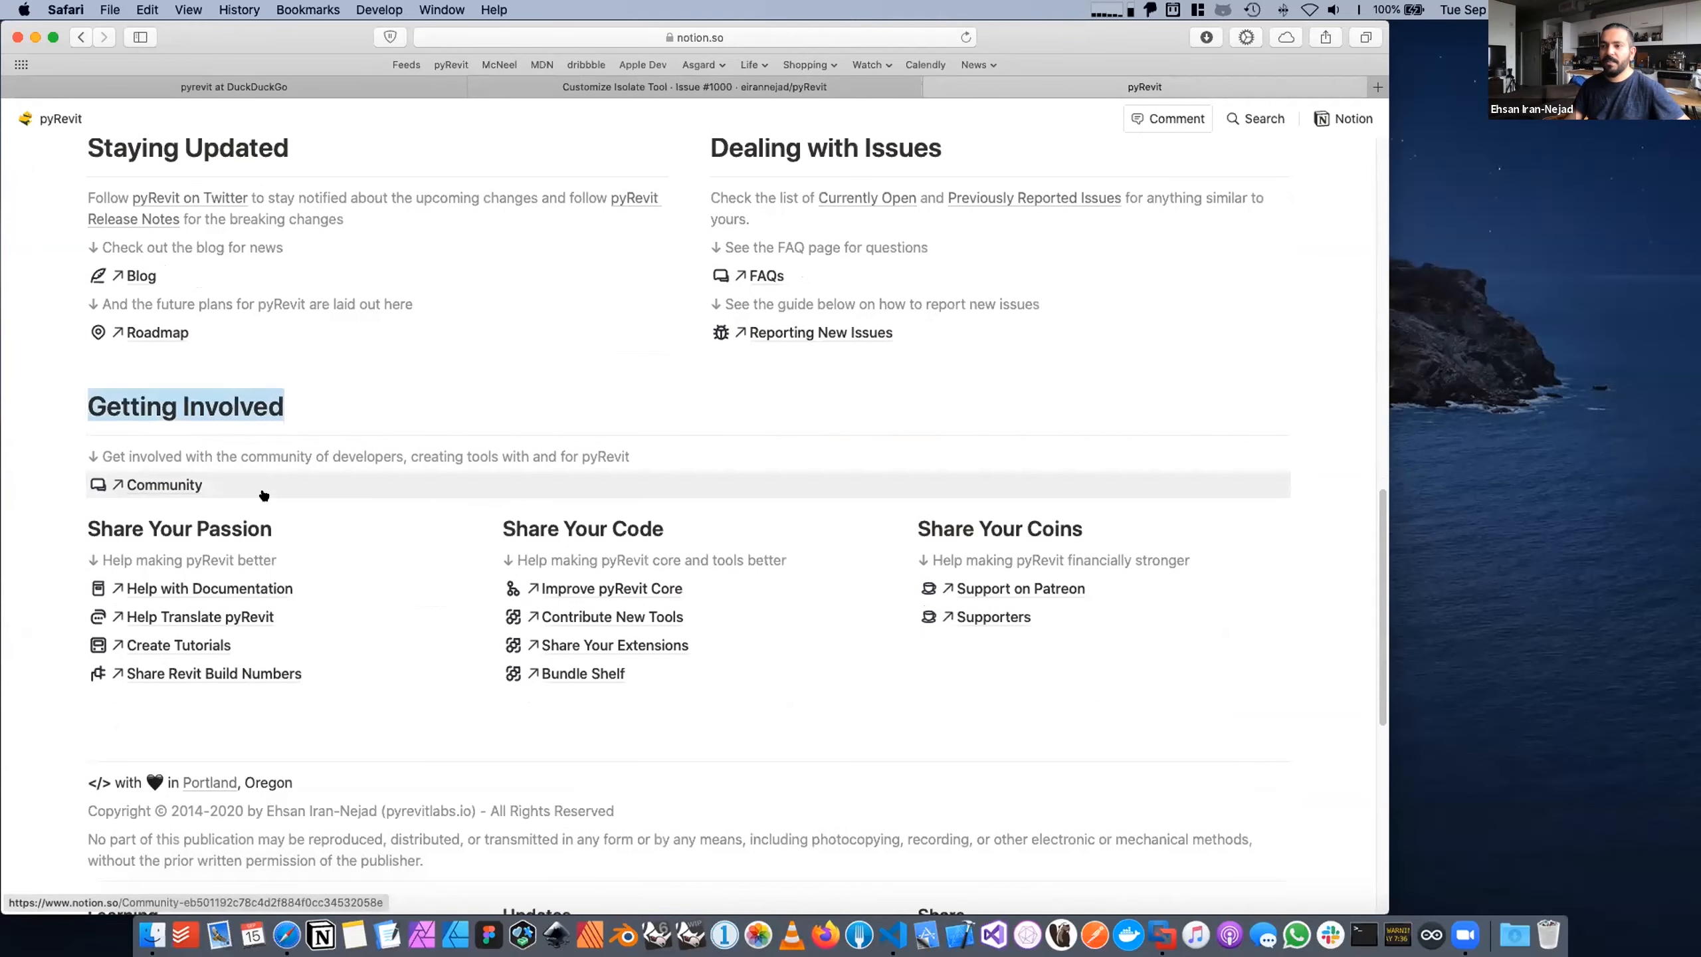
{"action": "left_click", "coordinate": [253, 526]}
{"action": "scroll", "coordinate": [169, 543], "scroll_direction": "down", "scroll_amount": 1}
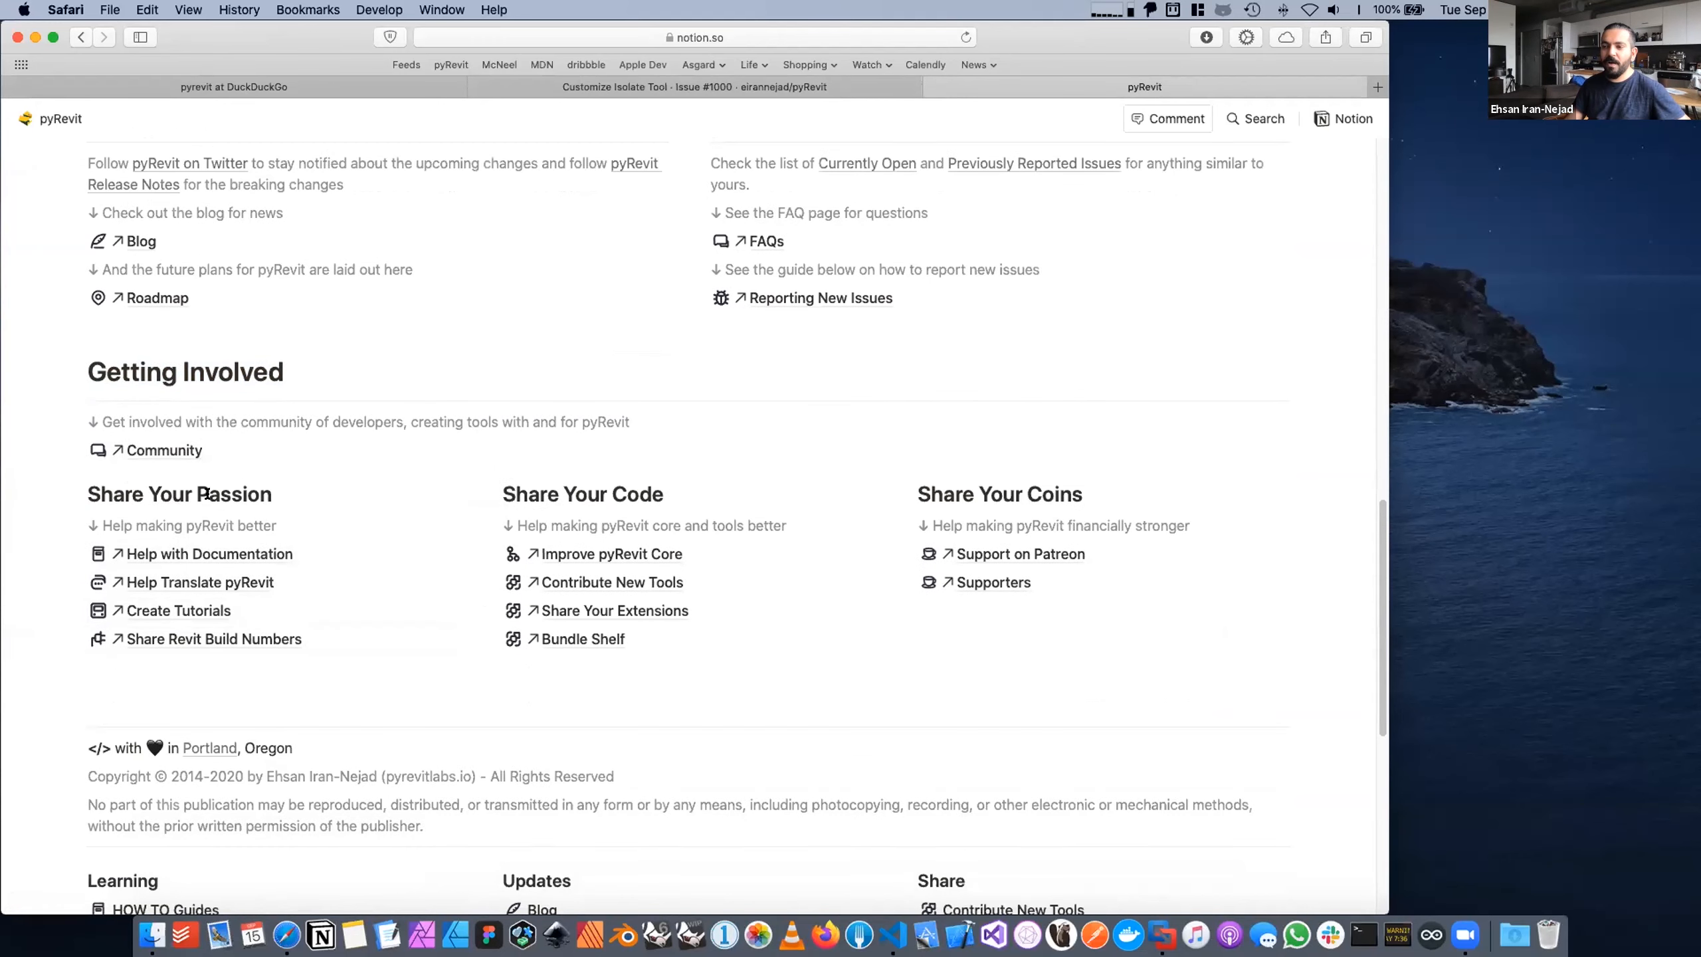
{"action": "scroll", "coordinate": [214, 486], "scroll_direction": "down", "scroll_amount": 1}
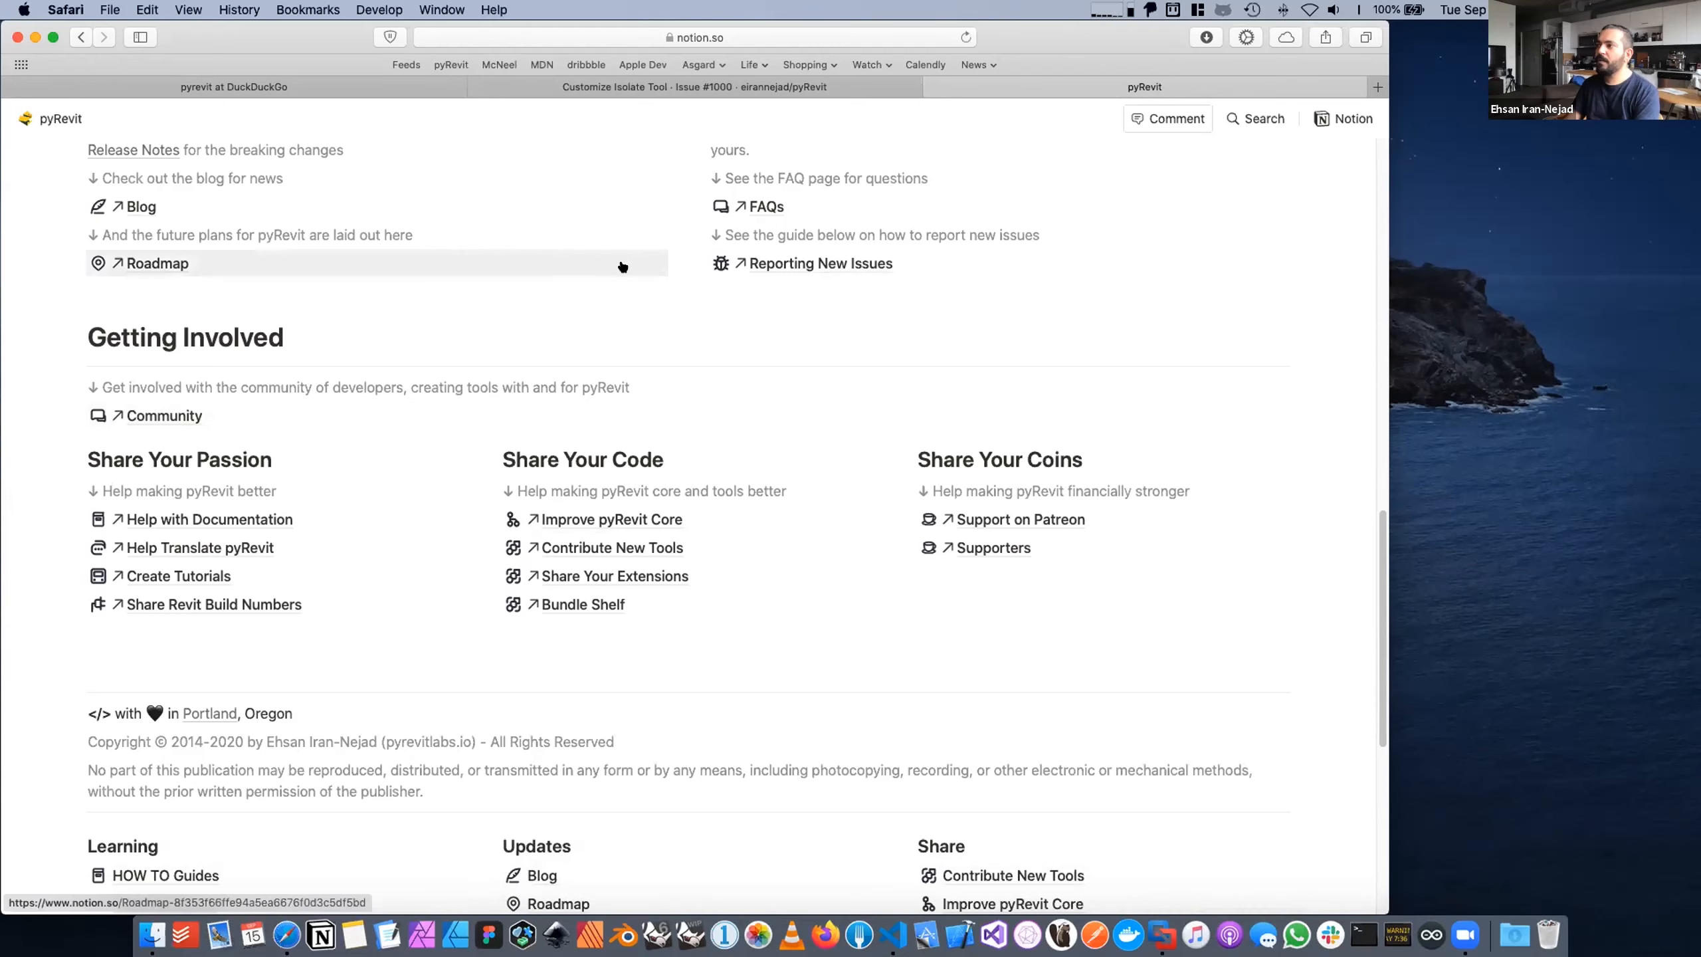
Step: Return to the search results page, search for "pyrevit" and open the pyRevit GitHub repository from the results
{"action": "scroll", "coordinate": [622, 267], "scroll_direction": "up", "scroll_amount": 5}
{"action": "scroll", "coordinate": [837, 169], "scroll_direction": "up", "scroll_amount": 10}
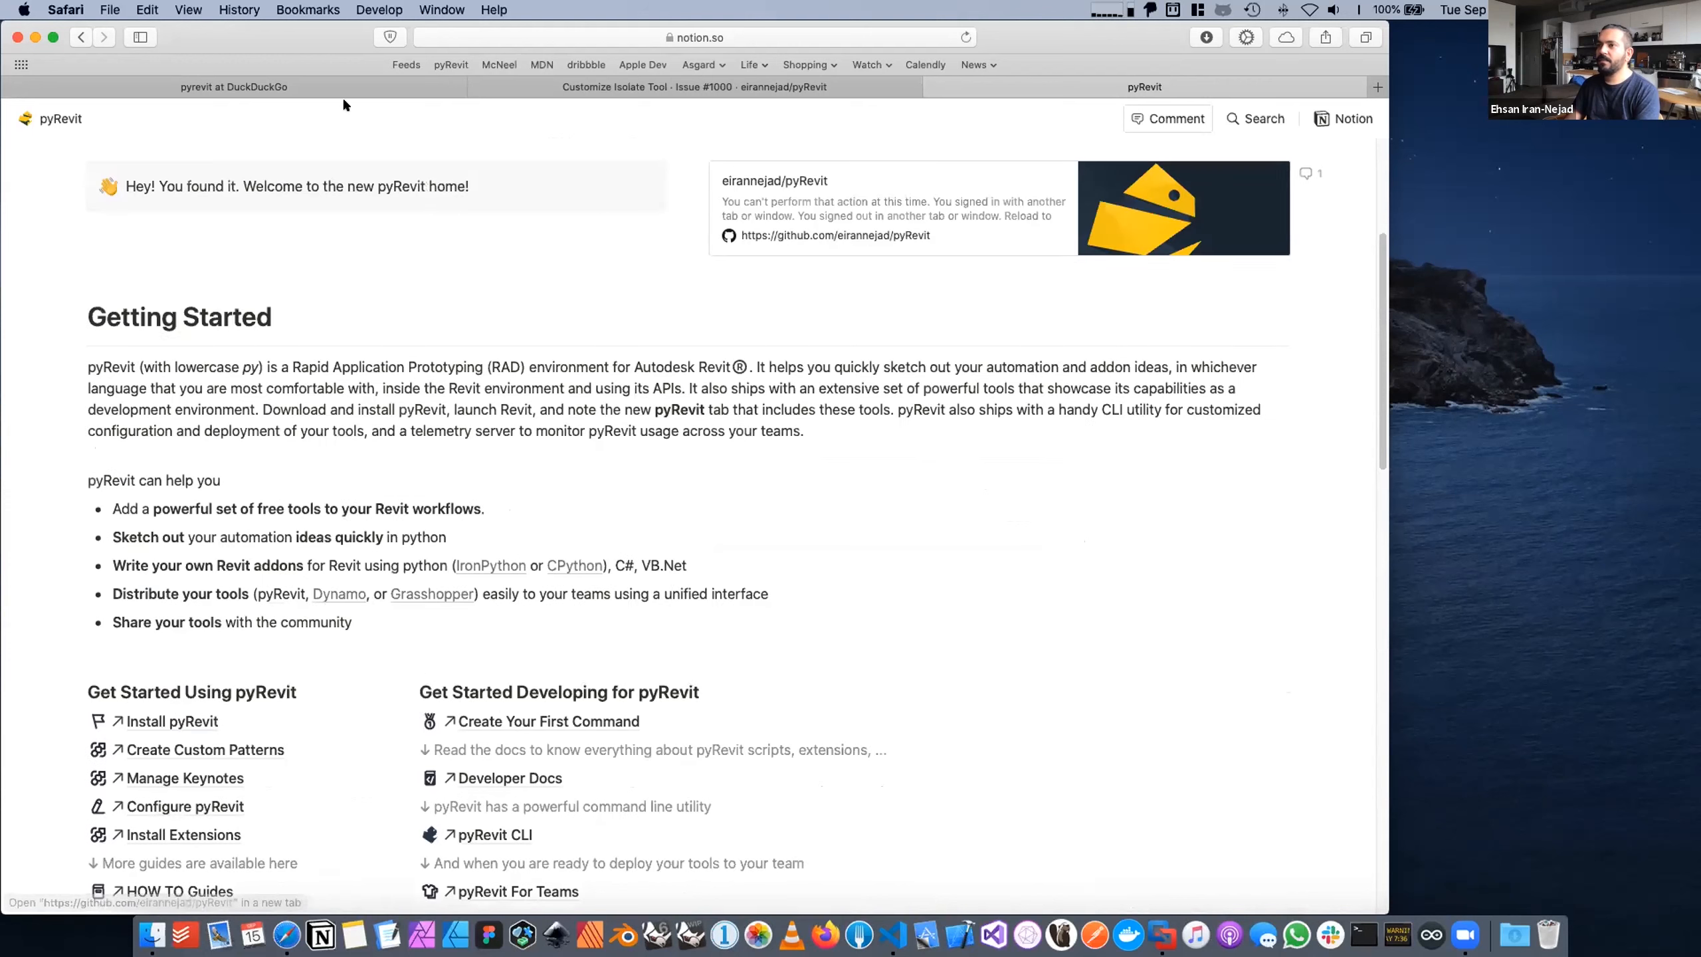
{"action": "left_click", "coordinate": [399, 85]}
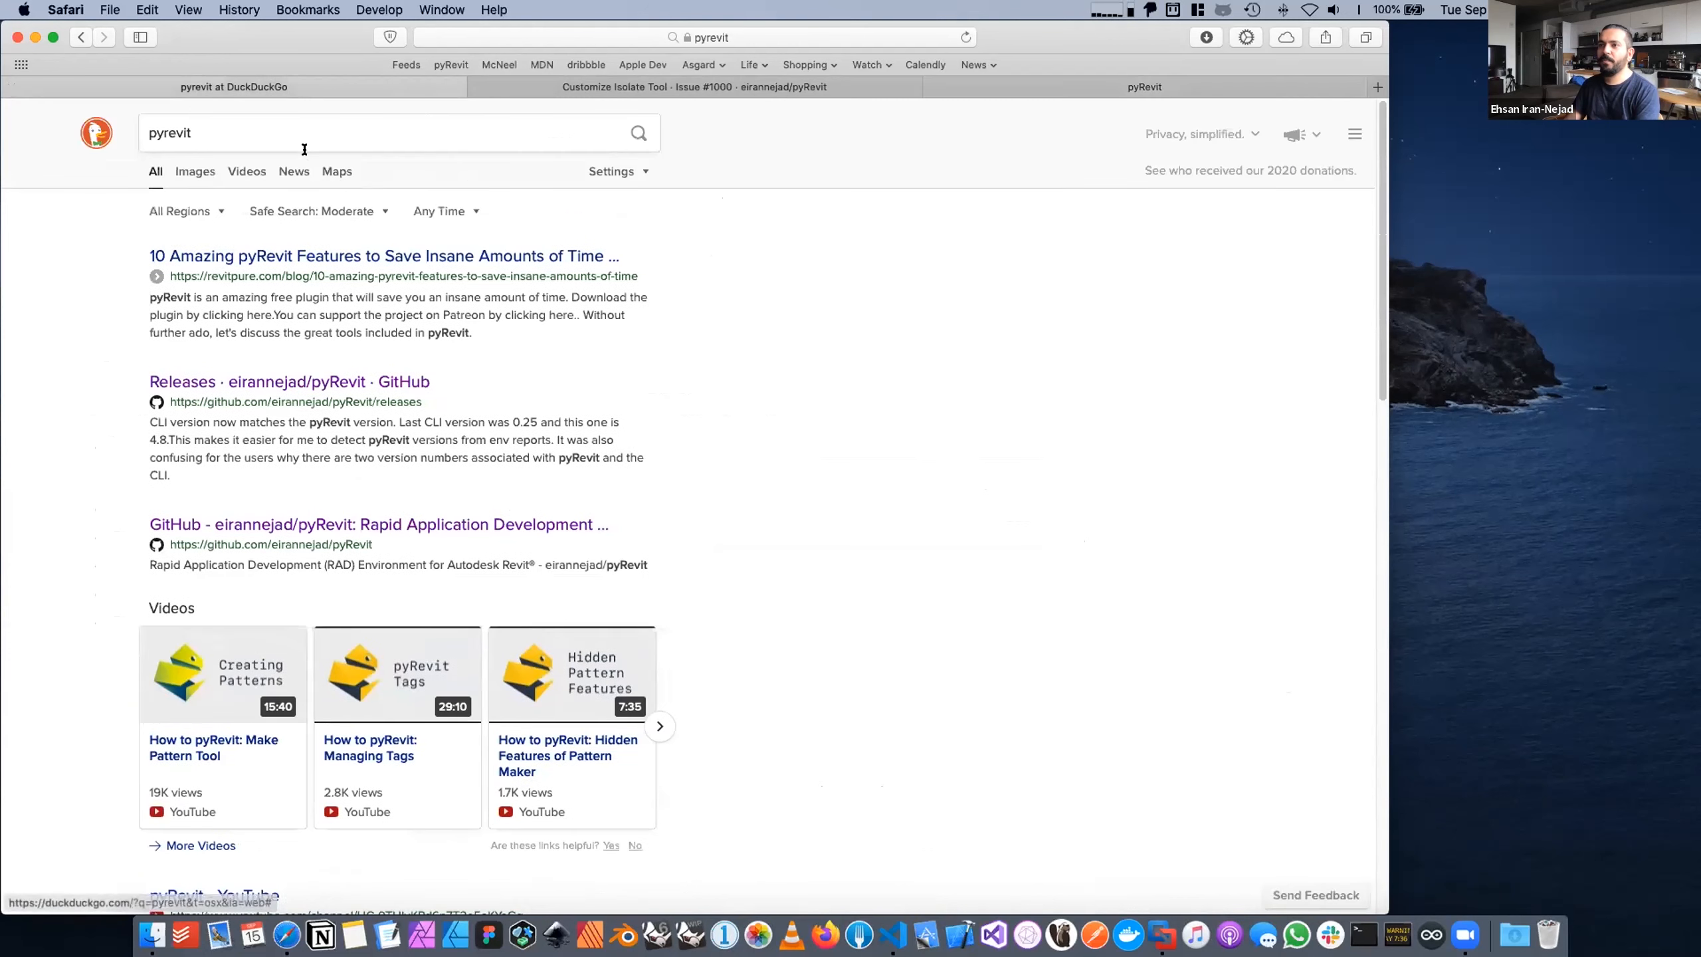
{"action": "double_click", "coordinate": [290, 139]}
{"action": "type", "text": "pyrevit"}
{"action": "key", "text": "Return"}
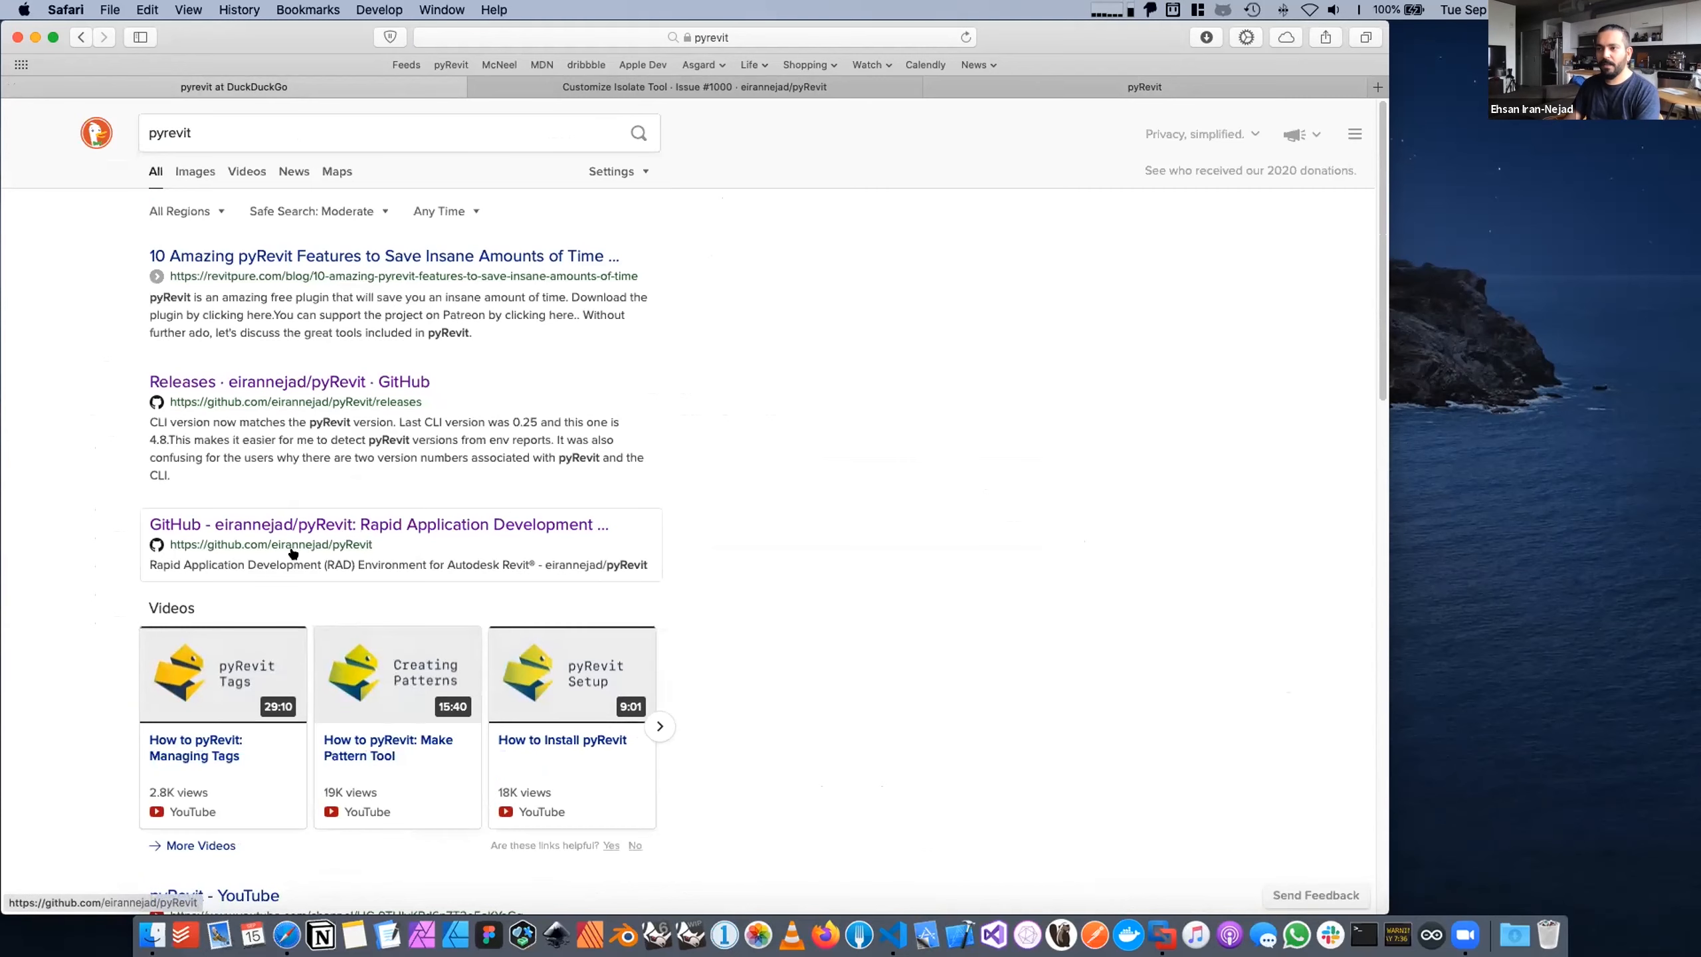
{"action": "left_click", "coordinate": [243, 527]}
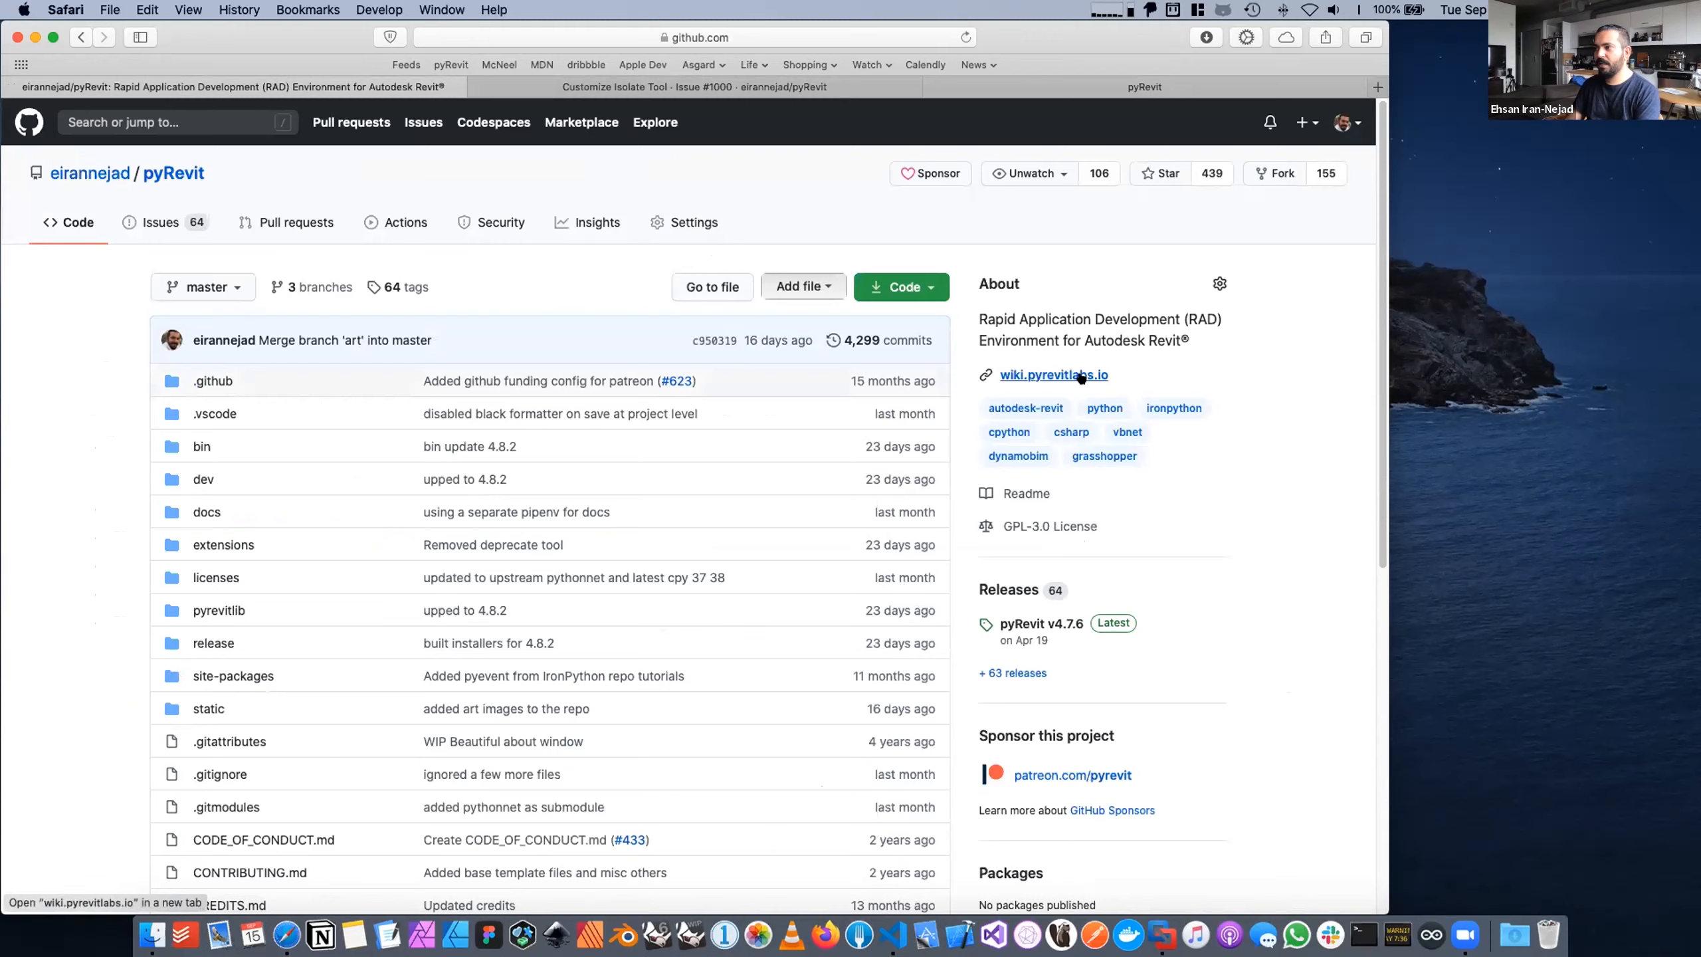
Step: Close the "Customize Isolate Tool" issue page and load wiki.pyrevitlabs.io/ in place of the open pyRevit home page
{"action": "left_click", "coordinate": [1105, 86]}
{"action": "middle_click", "coordinate": [721, 80]}
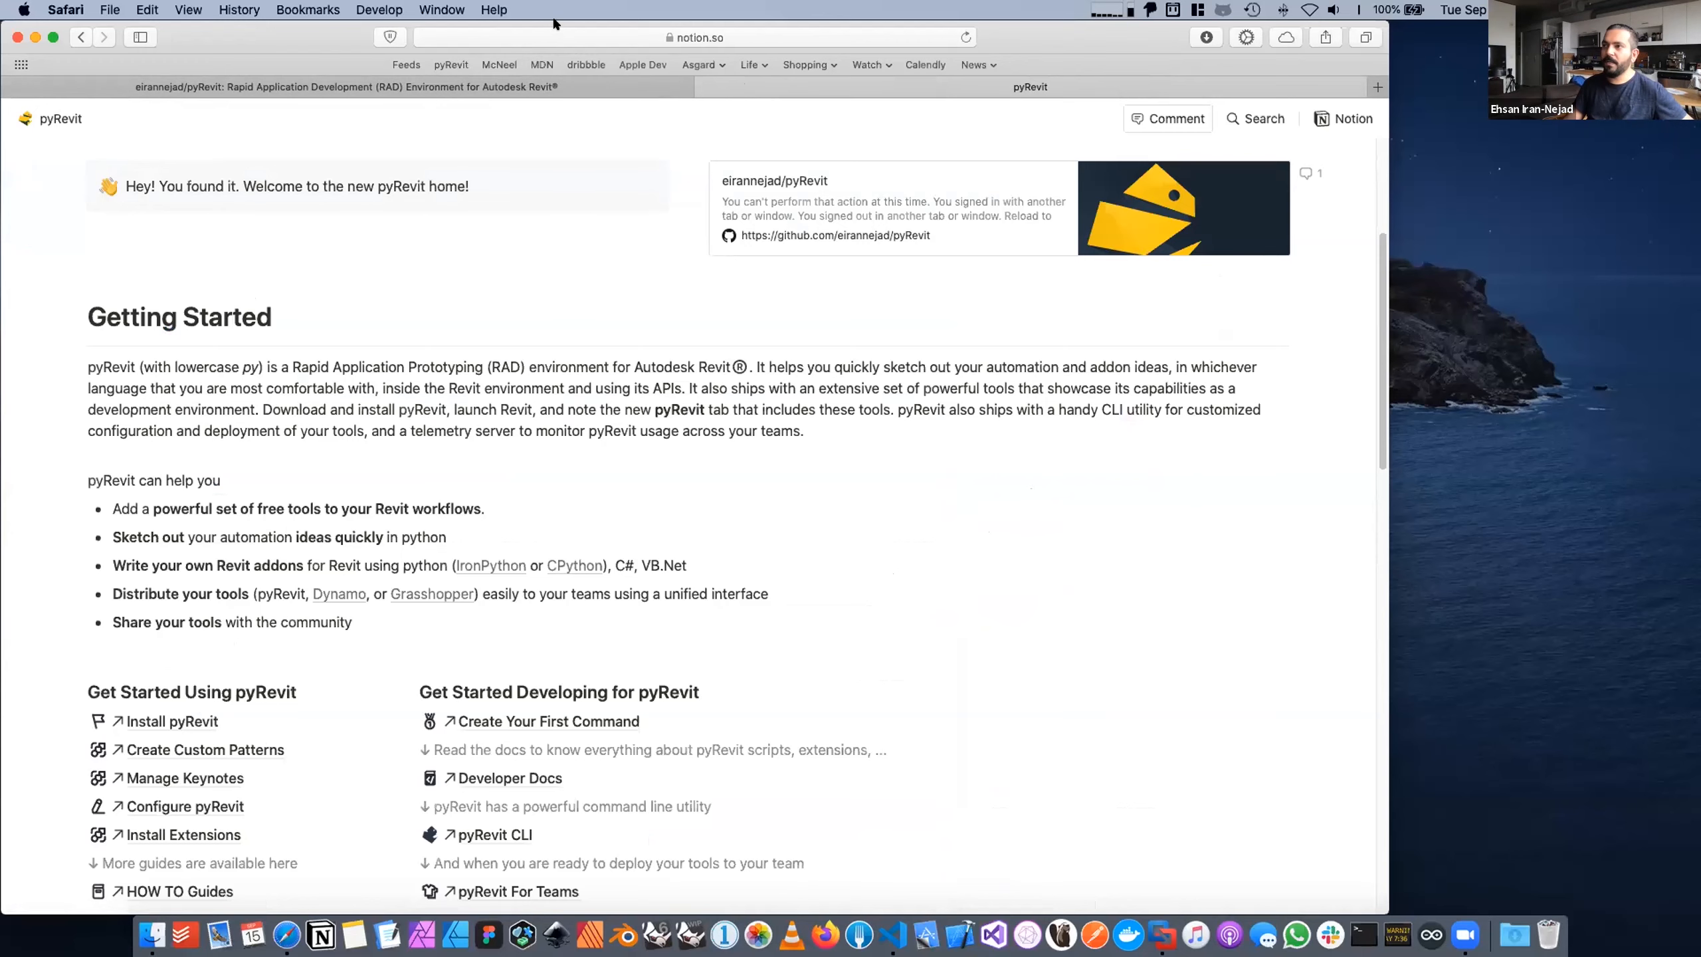
{"action": "left_click_drag", "start_coordinate": [551, 20], "coordinate": [552, 121]}
{"action": "left_click", "coordinate": [585, 138]}
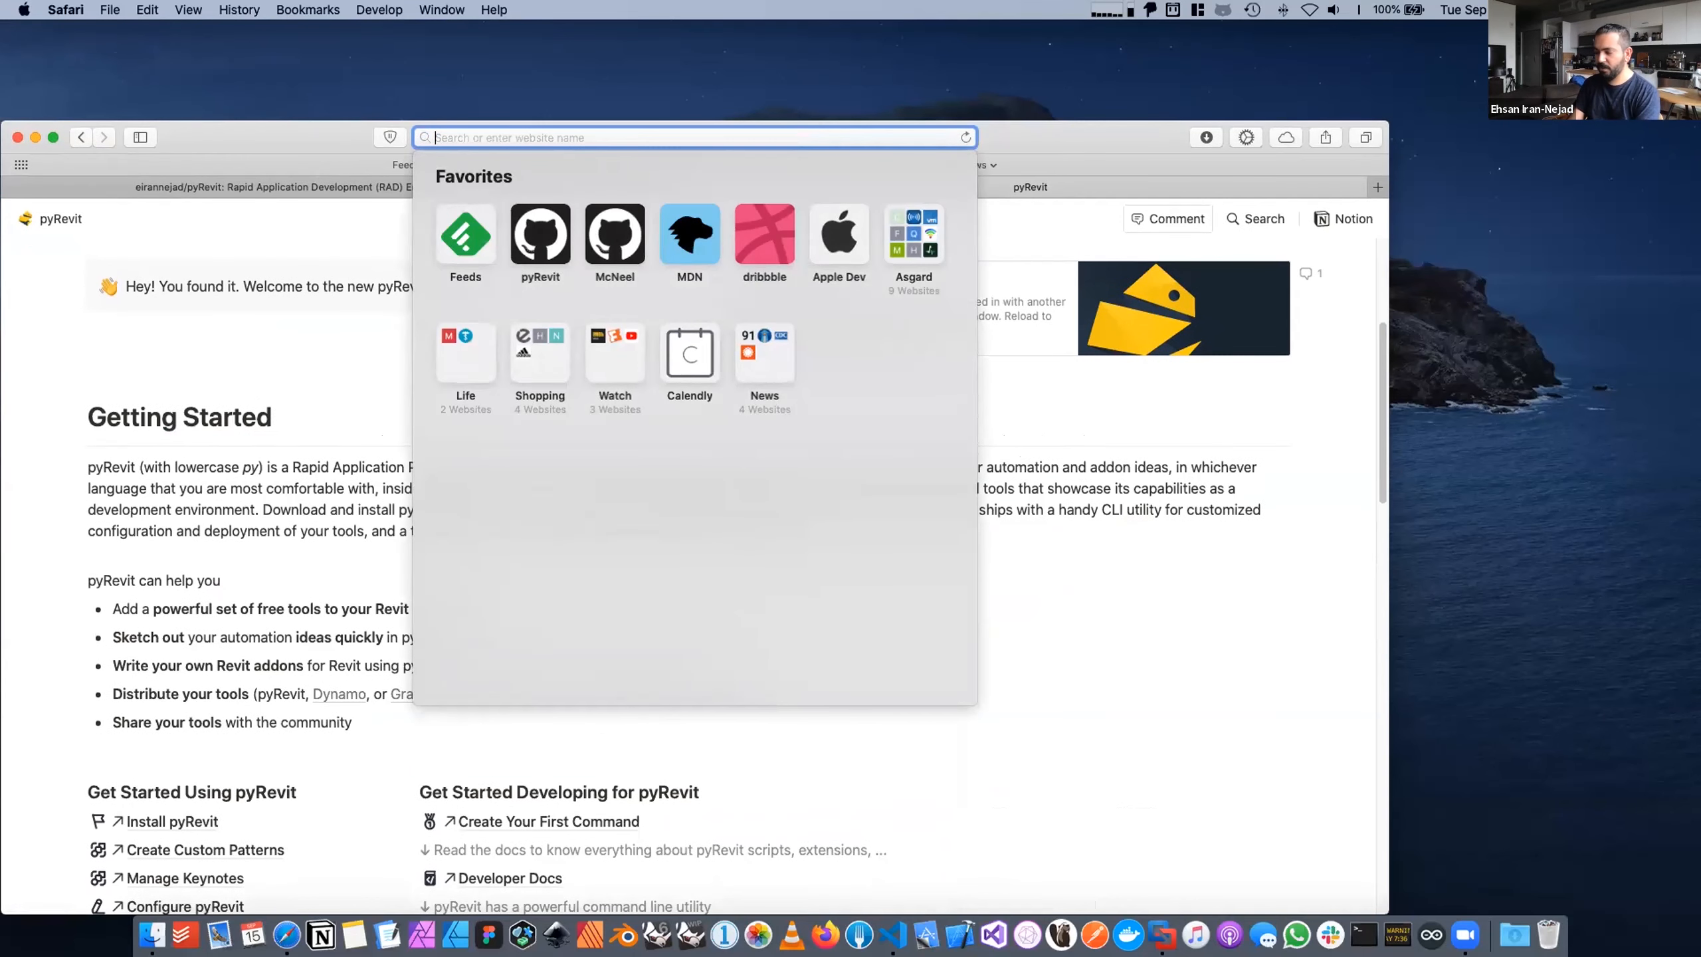
{"action": "type", "text": "wiki.pyrevitlabs.io/"}
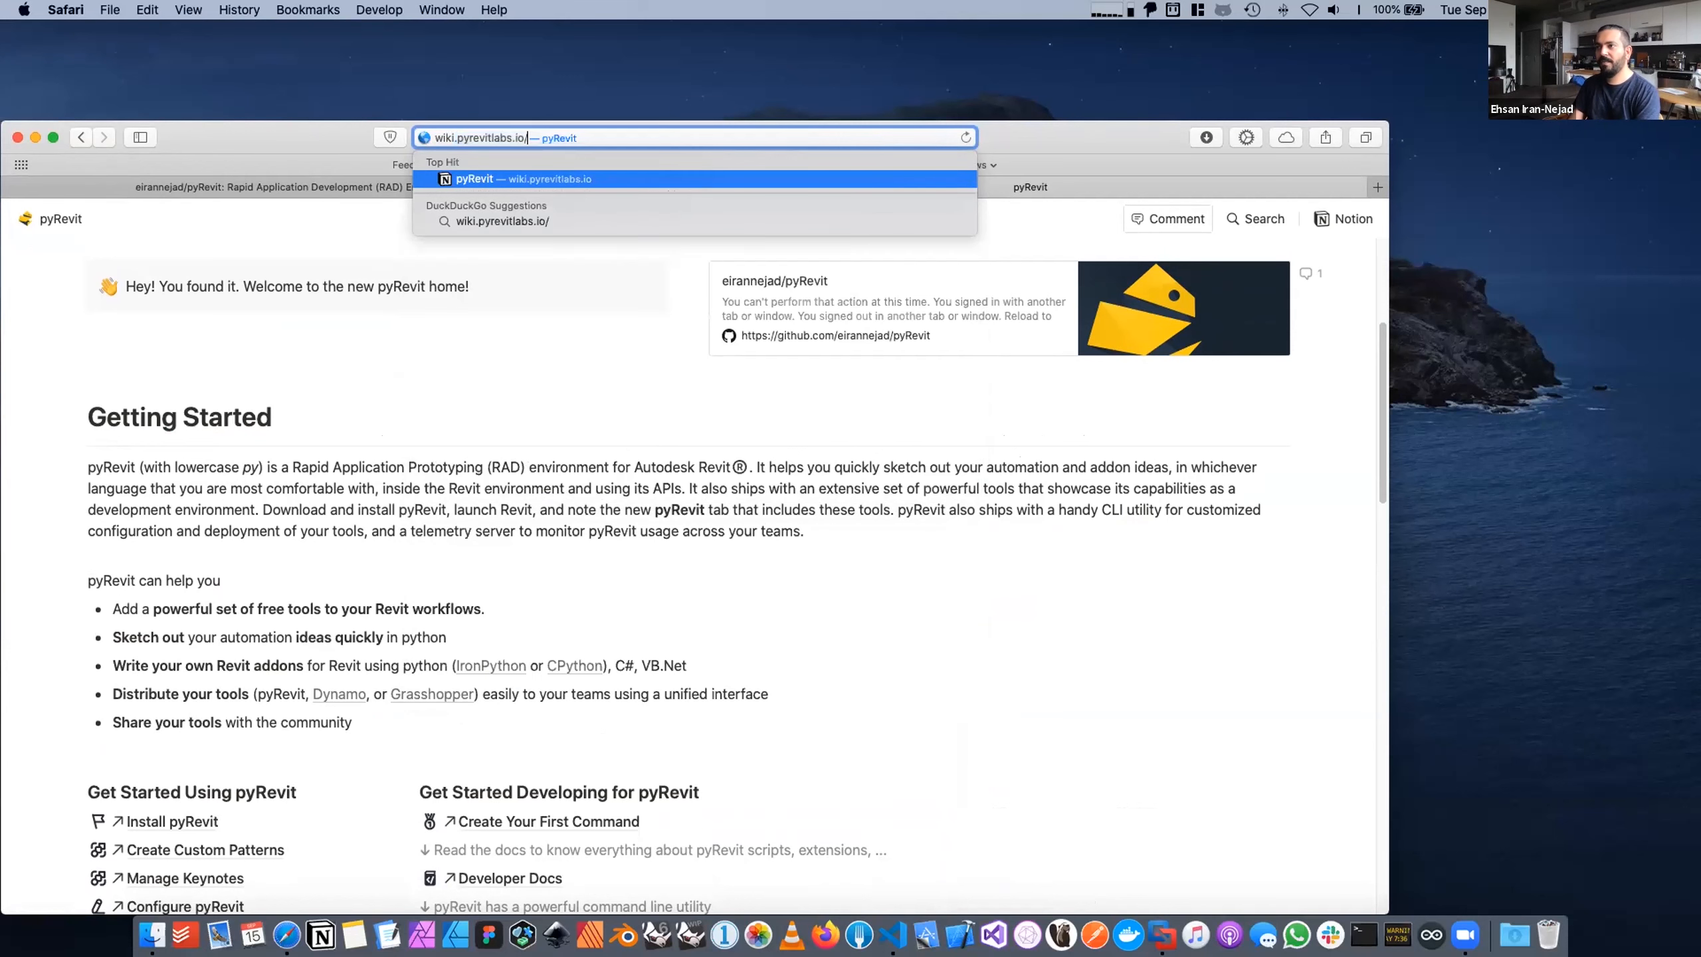
{"action": "key", "text": "Return"}
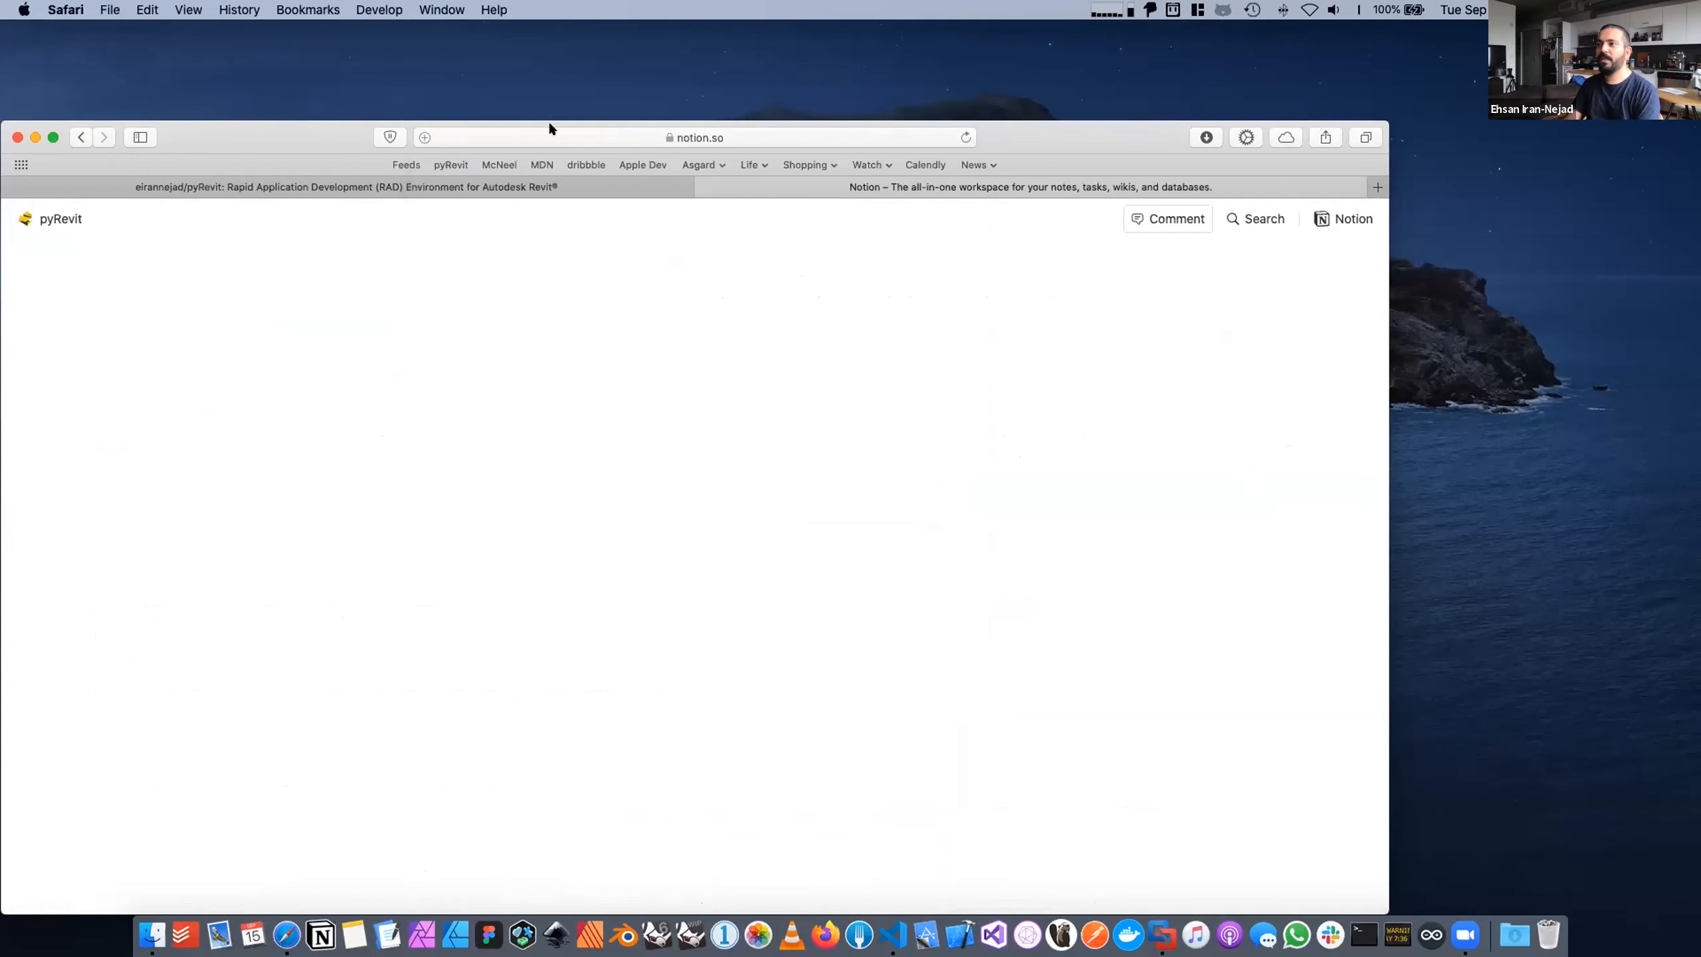
{"action": "left_click_drag", "start_coordinate": [547, 121], "coordinate": [565, 26]}
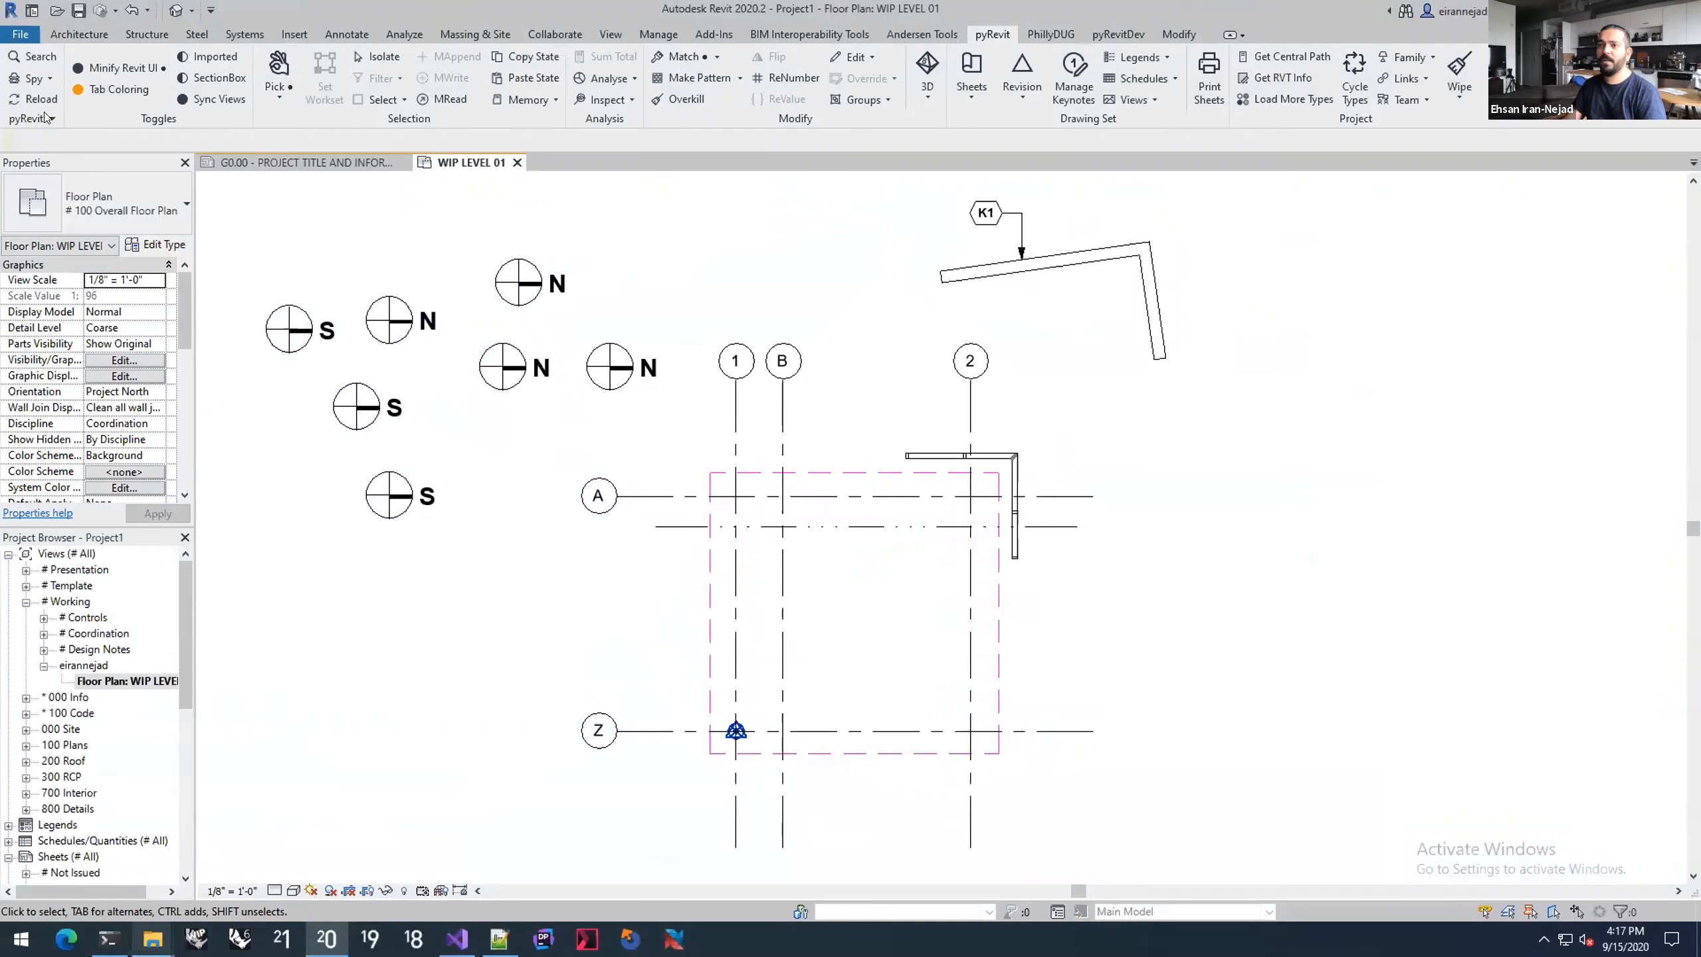
Step: Switch to Revit, open and close pyRevit's wiki from its own tools, and view the selection Memory commands
{"action": "left_click", "coordinate": [44, 115]}
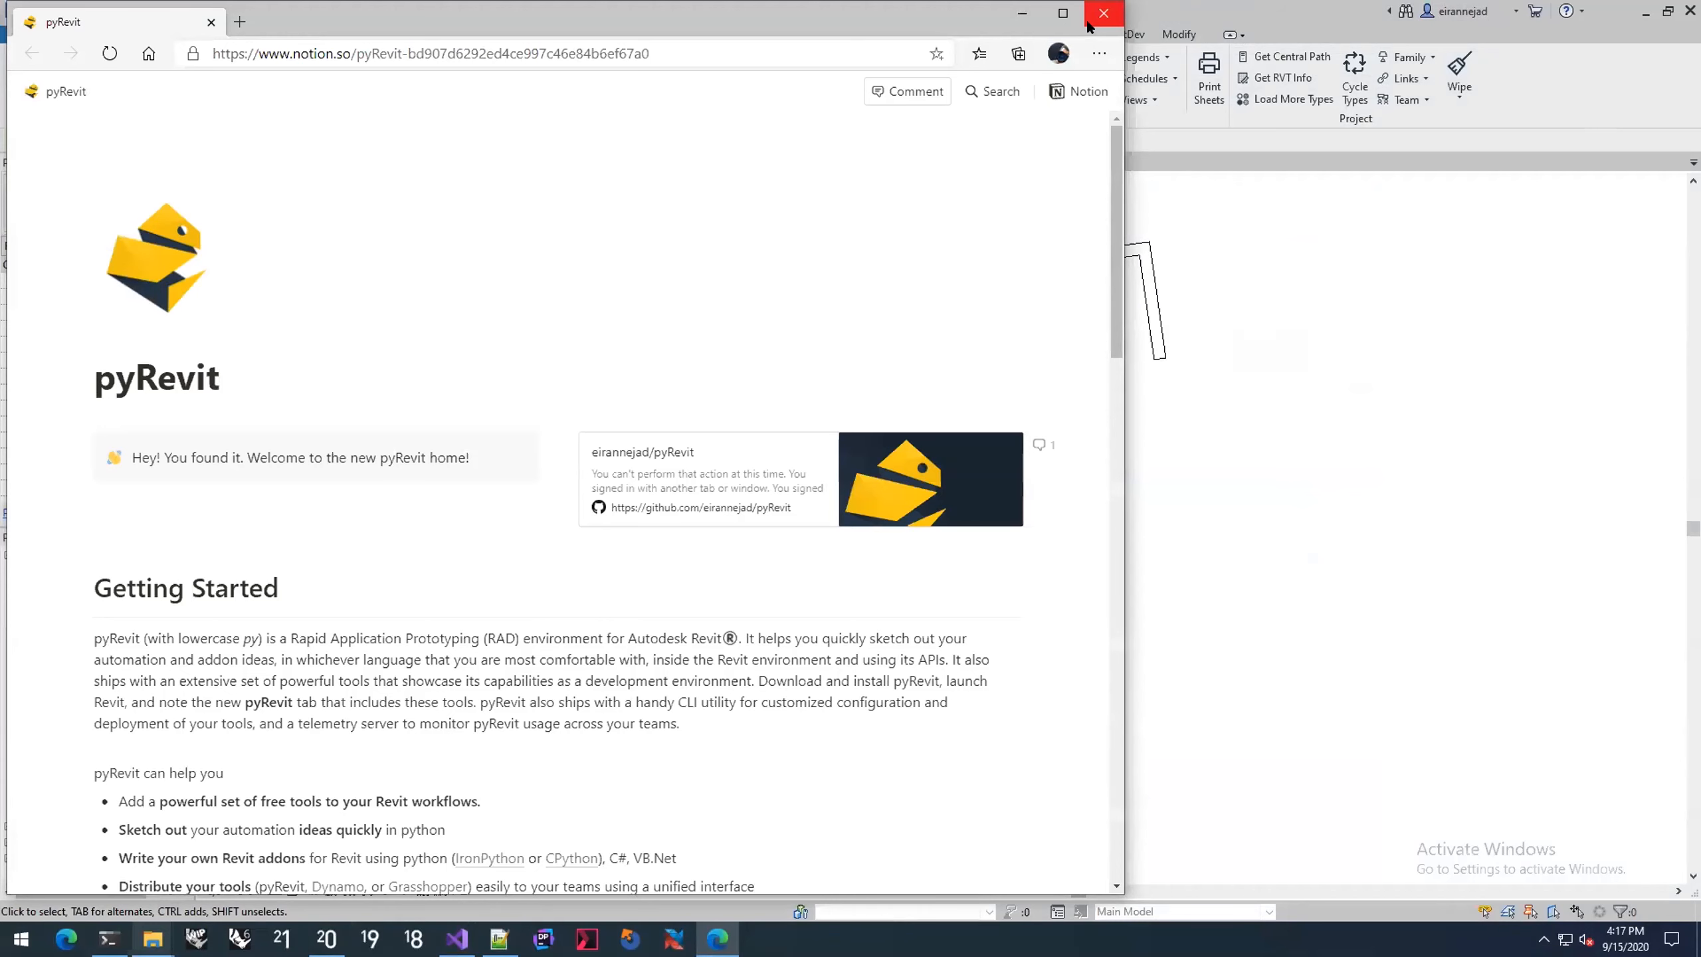
{"action": "left_click", "coordinate": [1088, 24]}
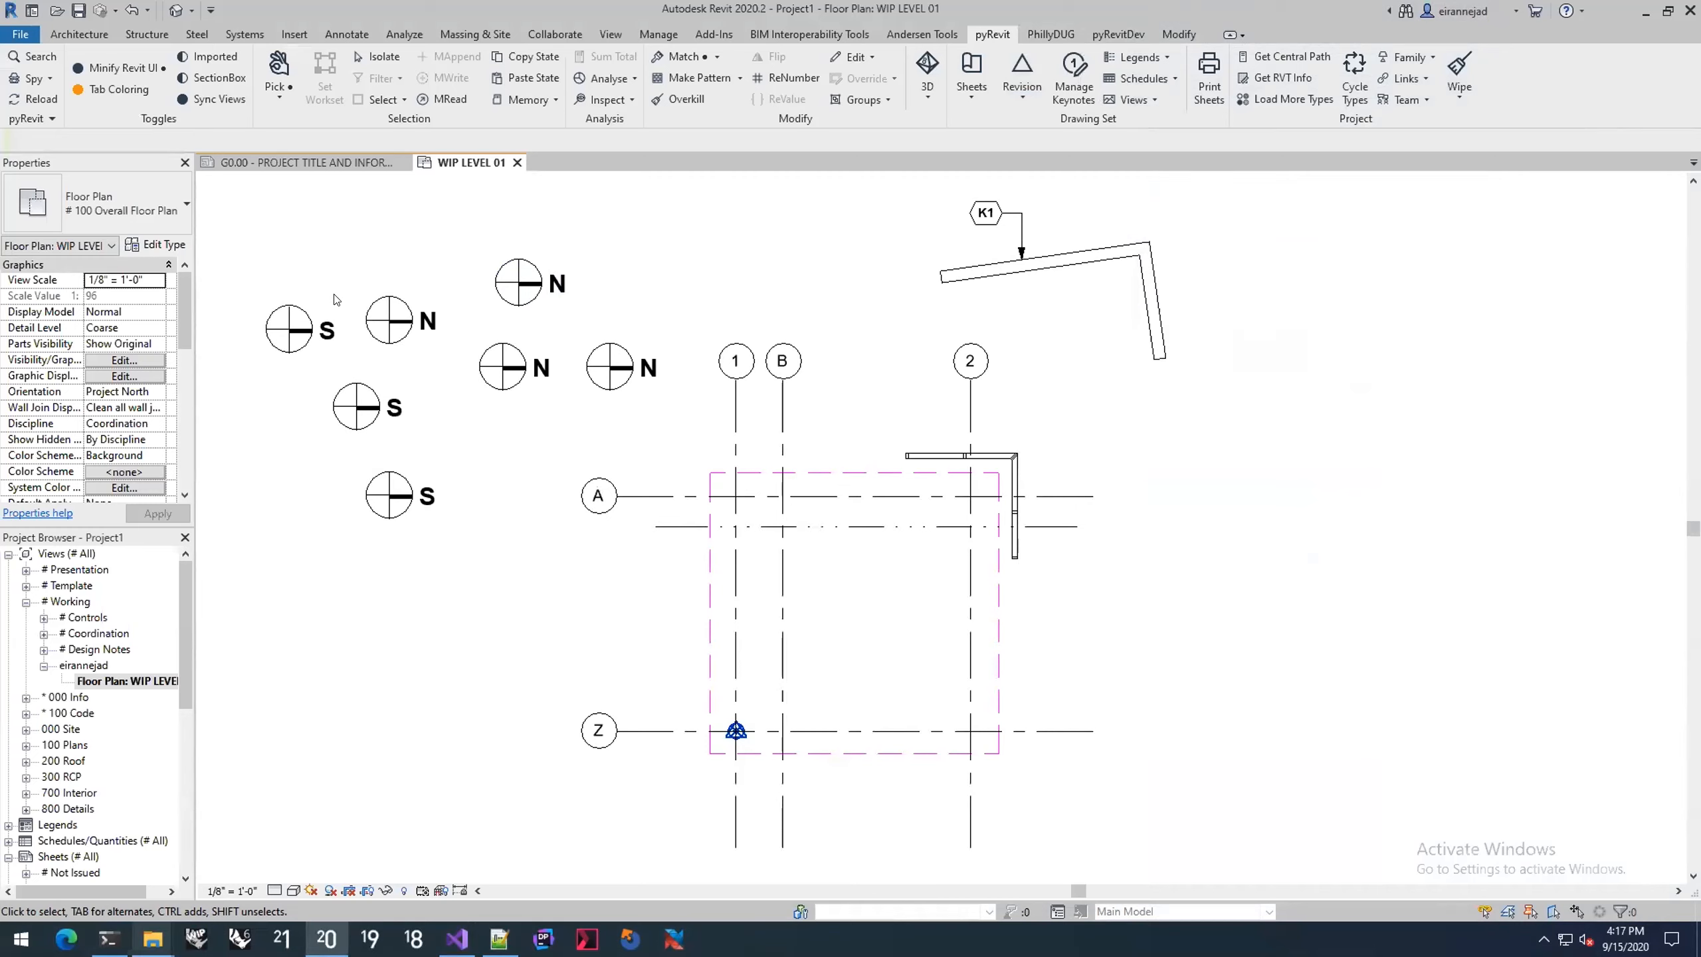
{"action": "left_click", "coordinate": [512, 100]}
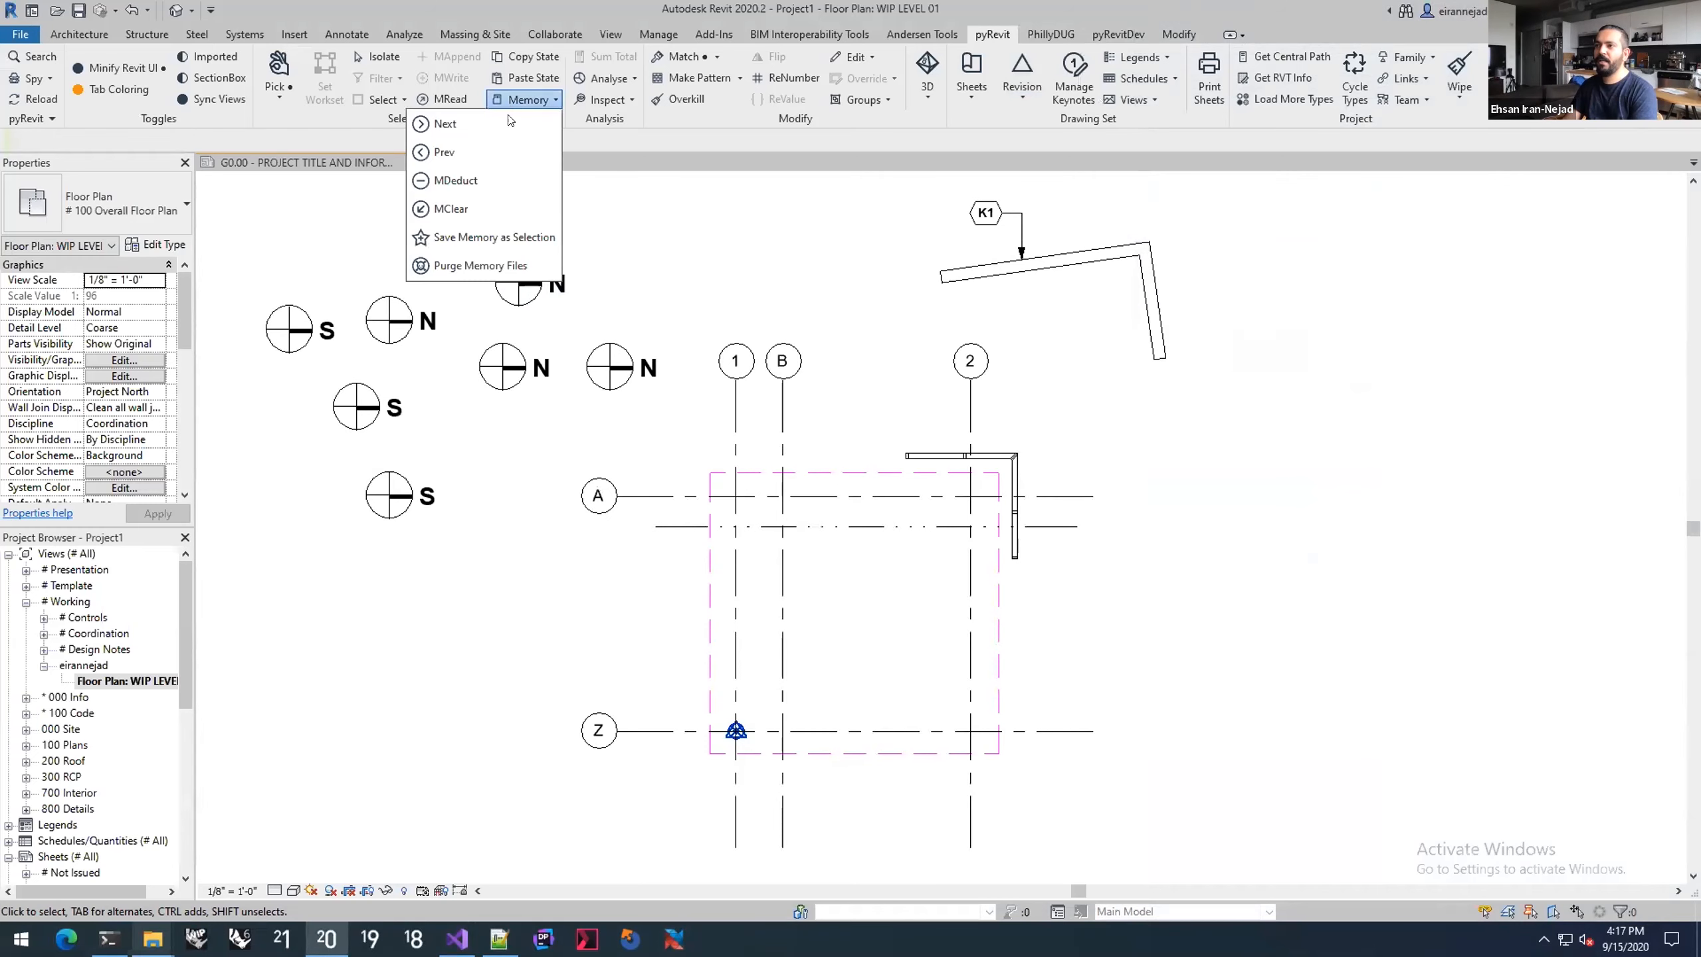
{"action": "left_click", "coordinate": [470, 196]}
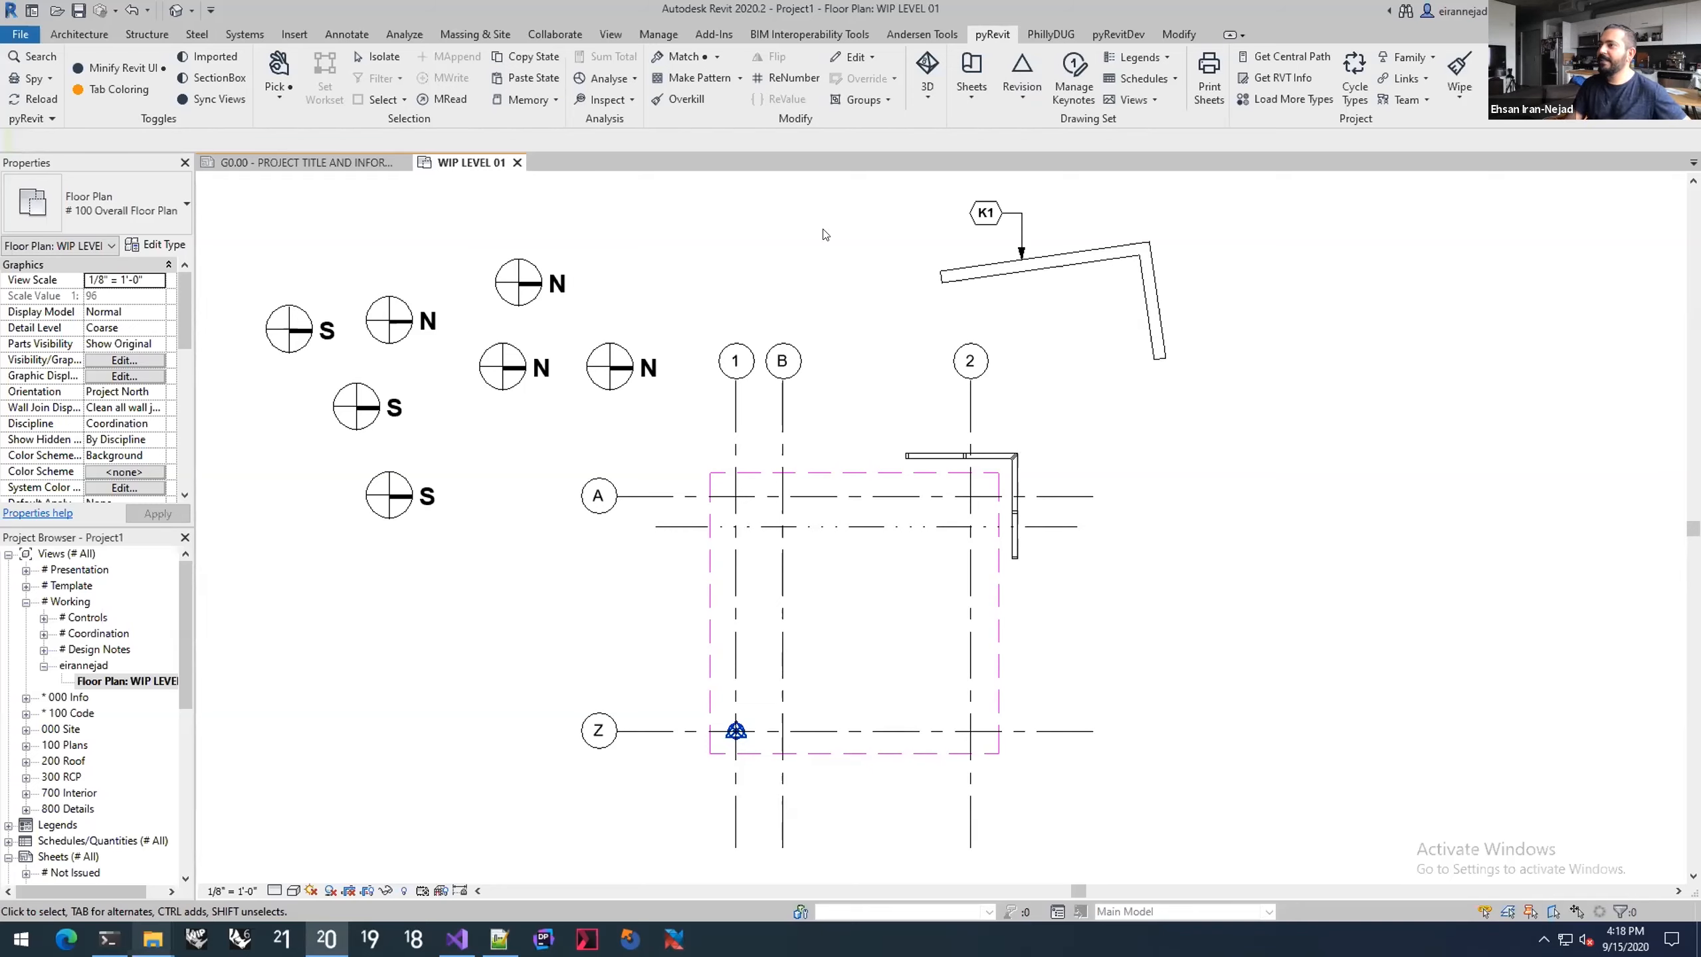
{"action": "left_click", "coordinate": [927, 79]}
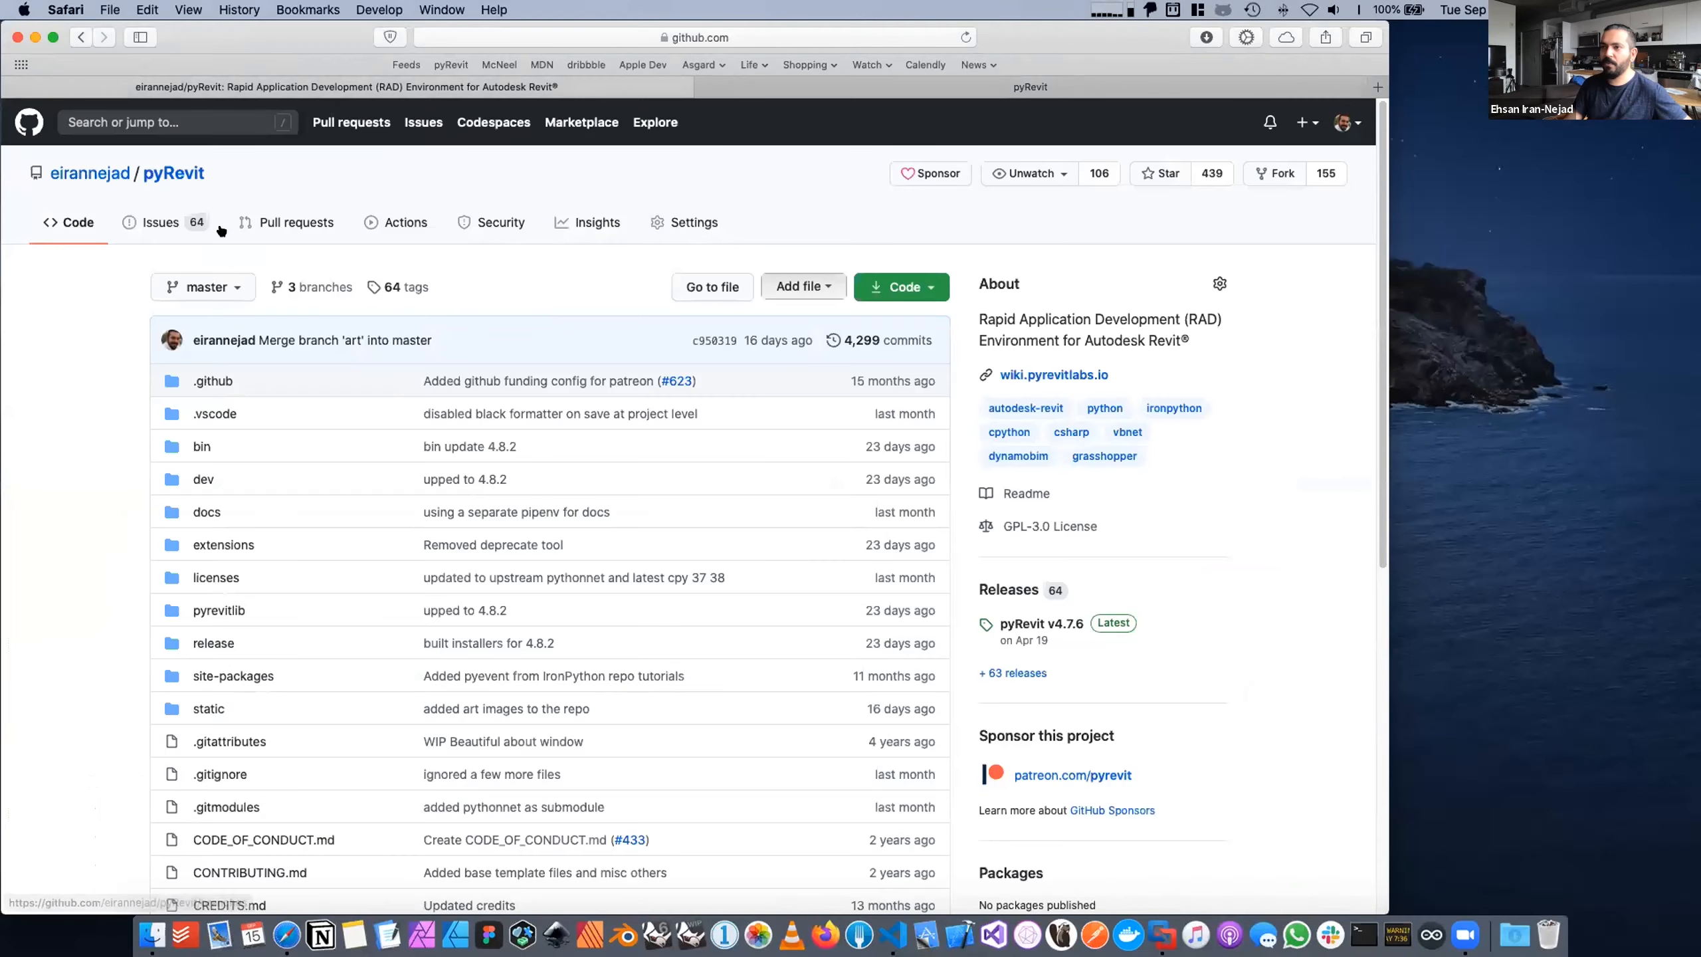
Step: Switch to the browser and examine the pyRevit repository's release notes for v4.8-beta3
{"action": "left_click", "coordinate": [1008, 589]}
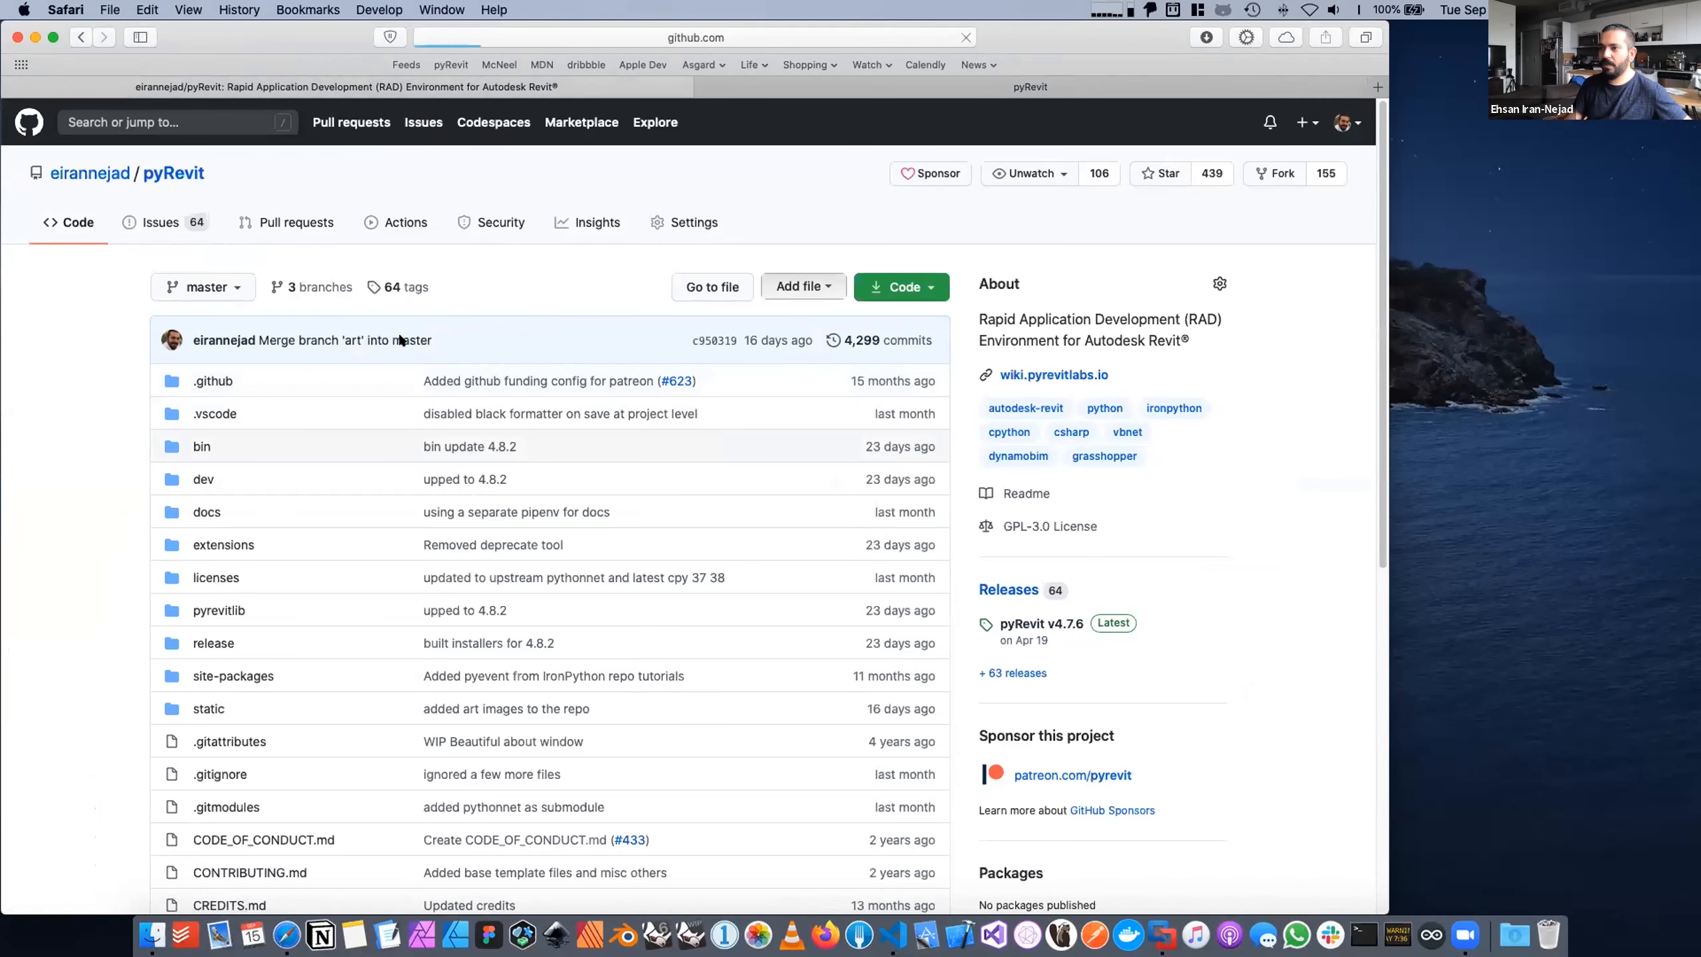
{"action": "scroll", "coordinate": [489, 355], "scroll_direction": "down", "scroll_amount": 1}
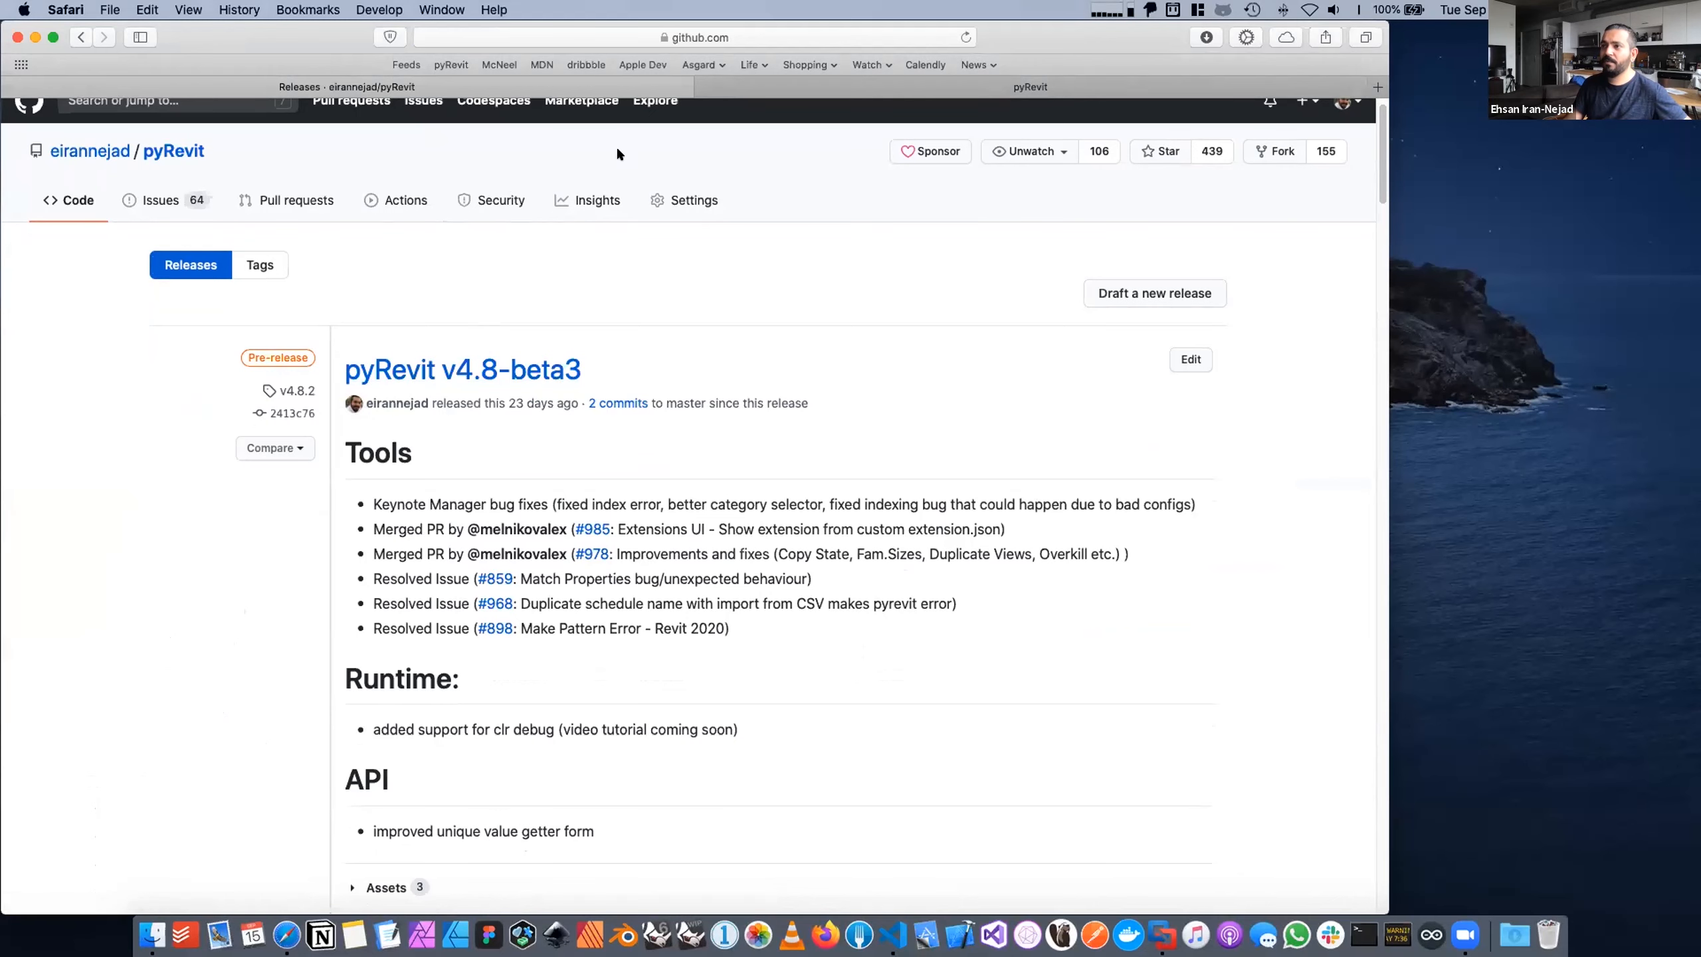
{"action": "scroll", "coordinate": [268, 235], "scroll_direction": "up", "scroll_amount": 1}
Step: Review the repository's open issues and the bookmarked issue list filtered by excluded labels, and return to the Releases page
{"action": "right_click", "coordinate": [171, 222]}
{"action": "left_click", "coordinate": [201, 230]}
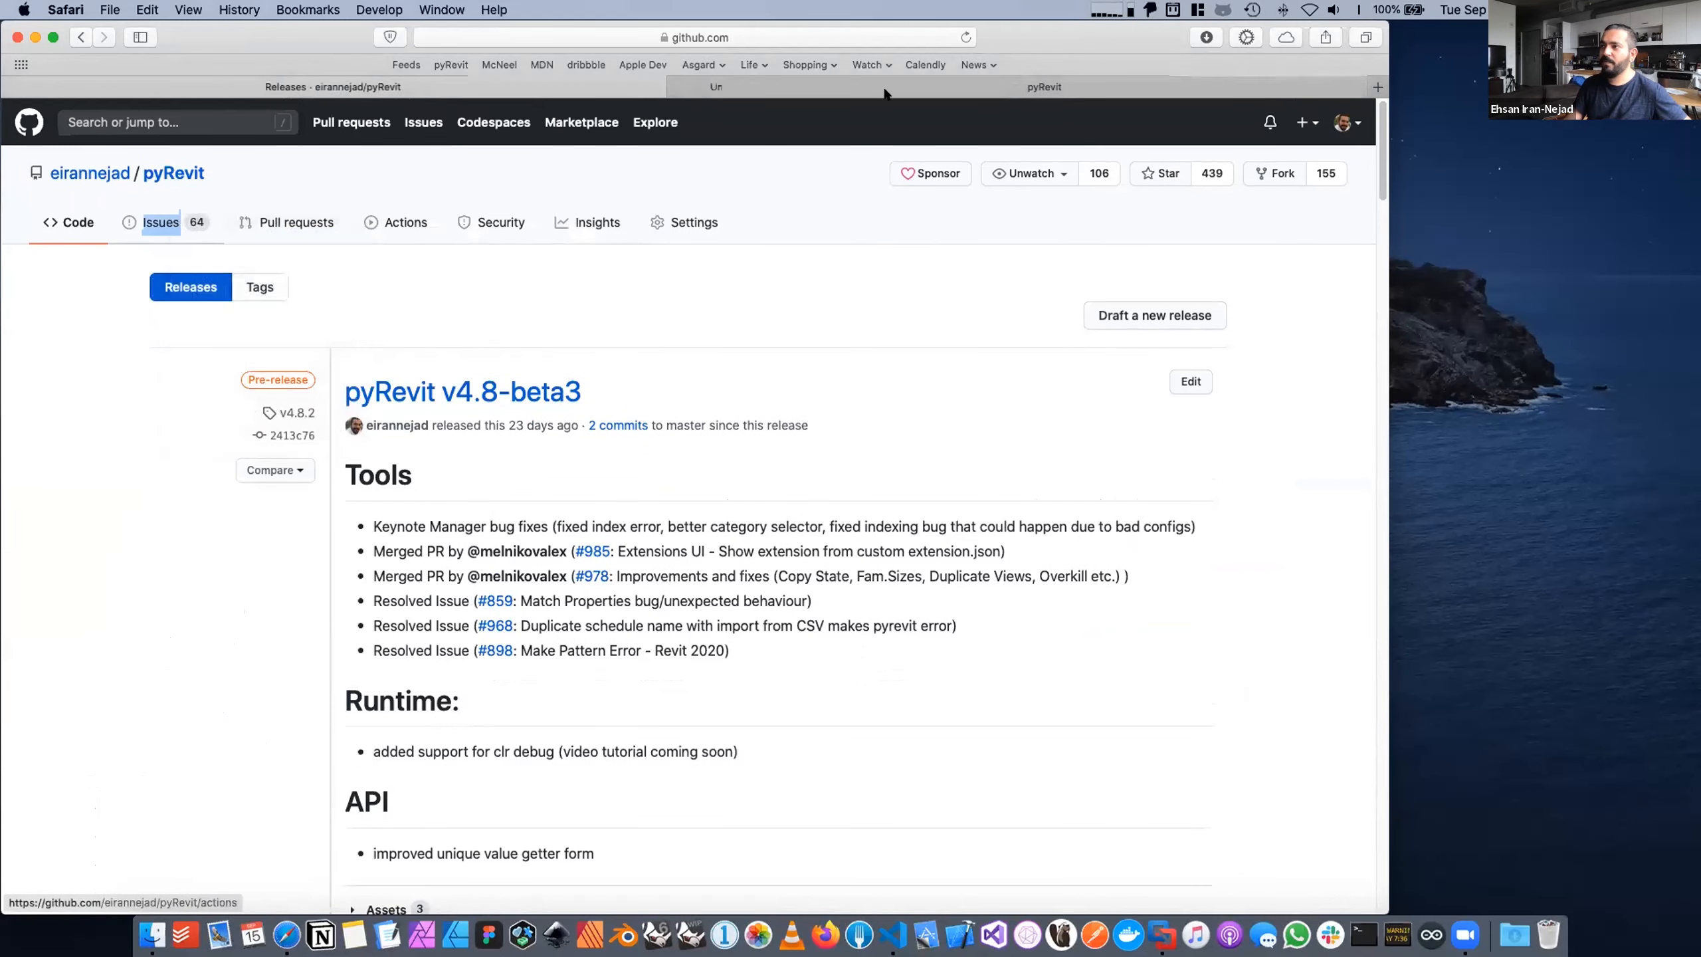
{"action": "left_click", "coordinate": [884, 88]}
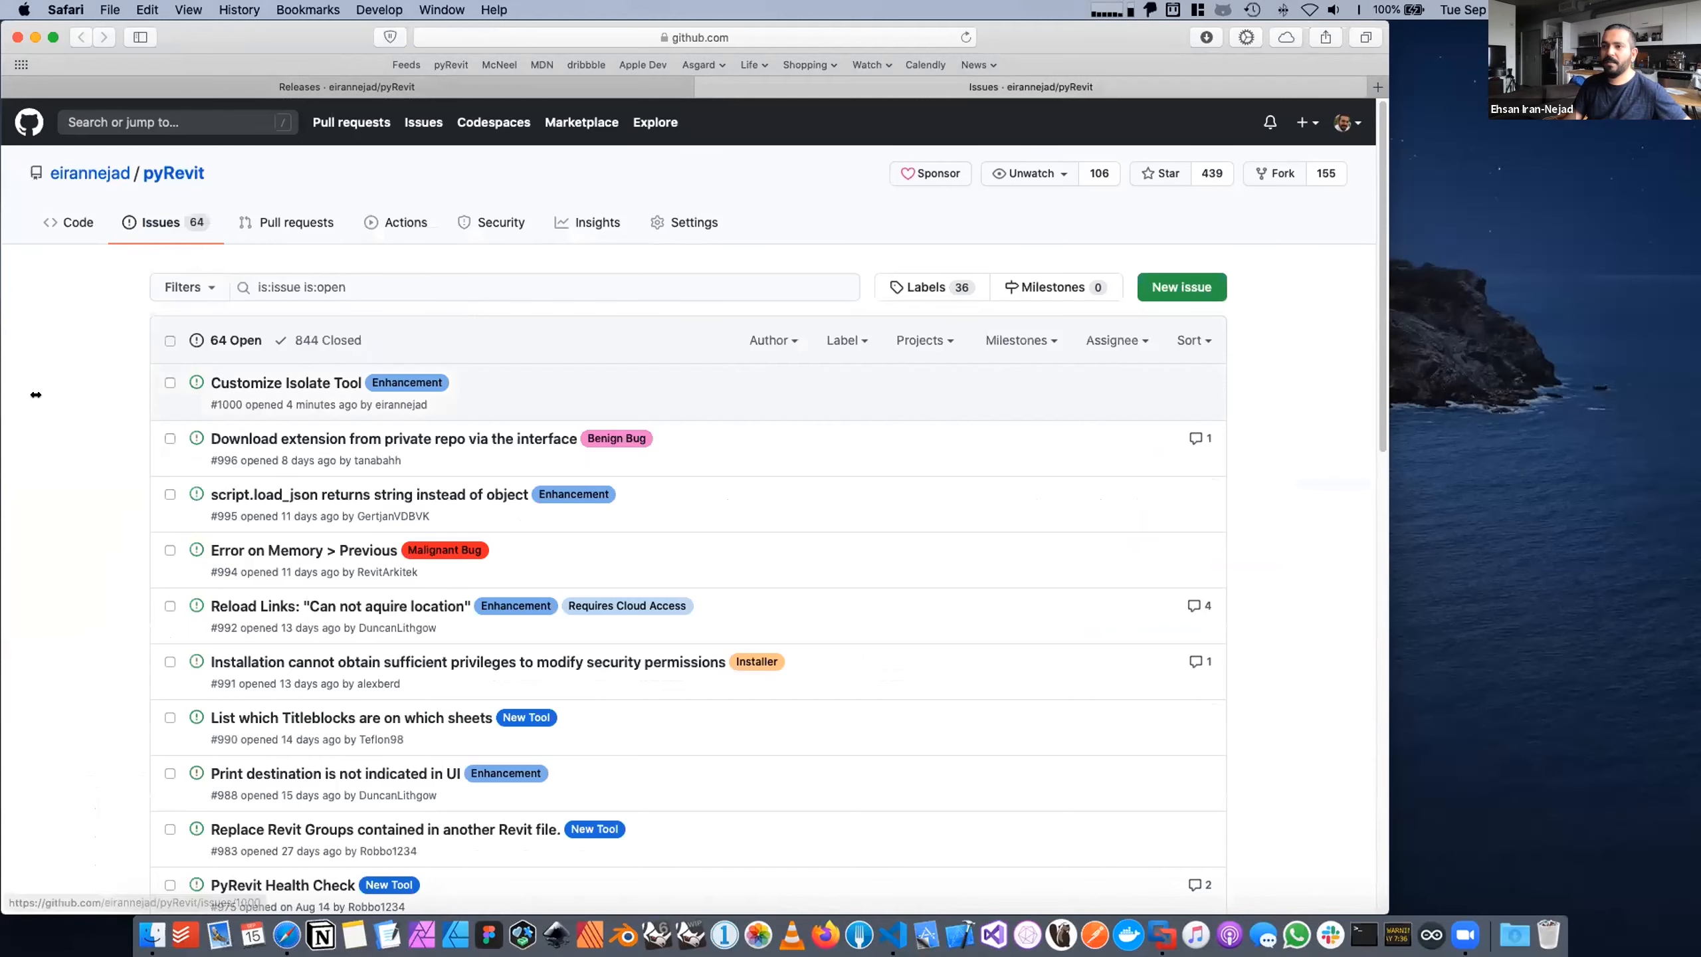
{"action": "scroll", "coordinate": [124, 391], "scroll_direction": "down", "scroll_amount": 2}
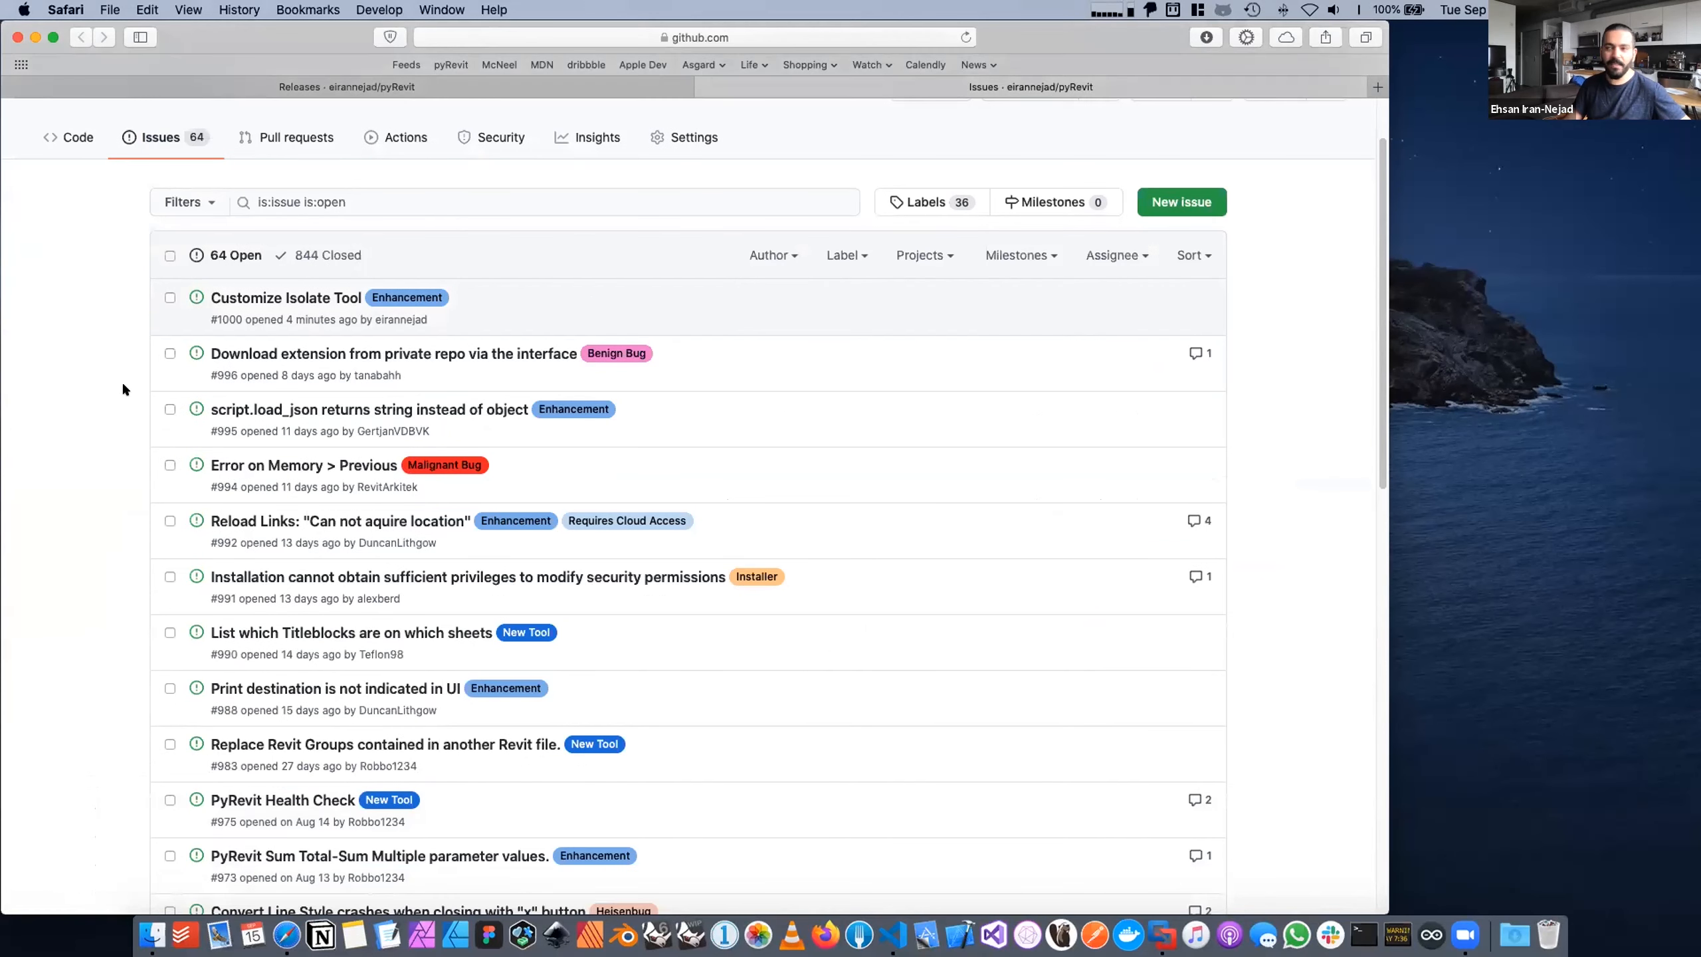
{"action": "scroll", "coordinate": [284, 218], "scroll_direction": "up", "scroll_amount": 2}
{"action": "left_click", "coordinate": [451, 66]}
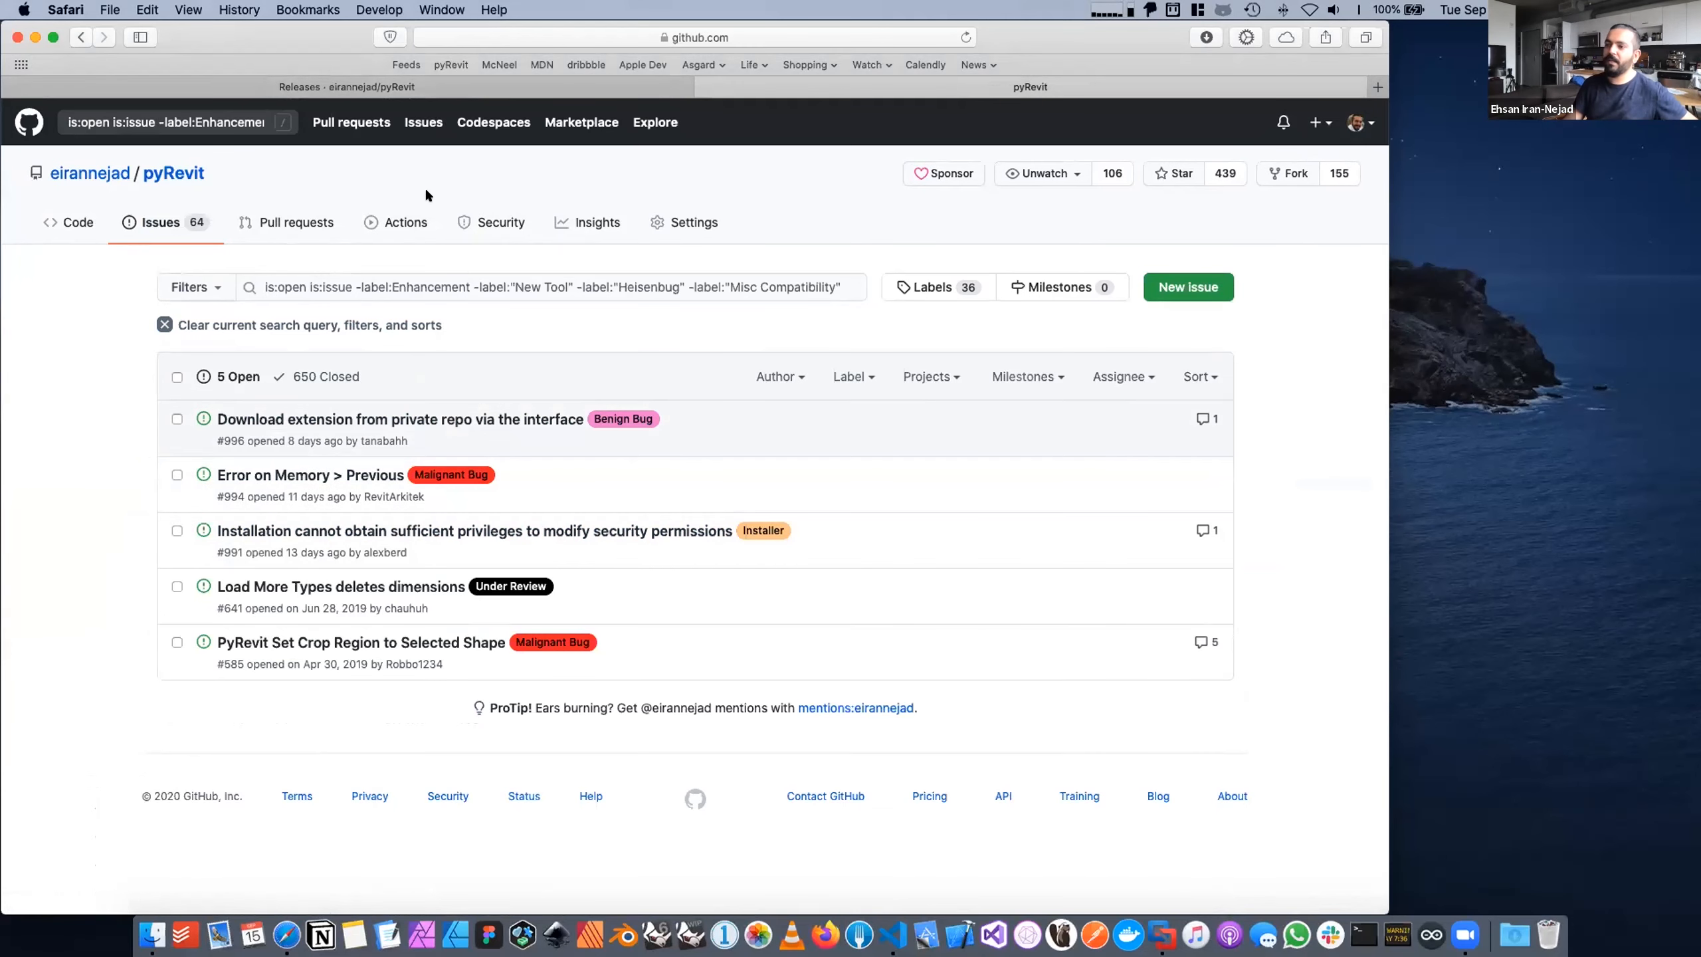
{"action": "left_click", "coordinate": [563, 86]}
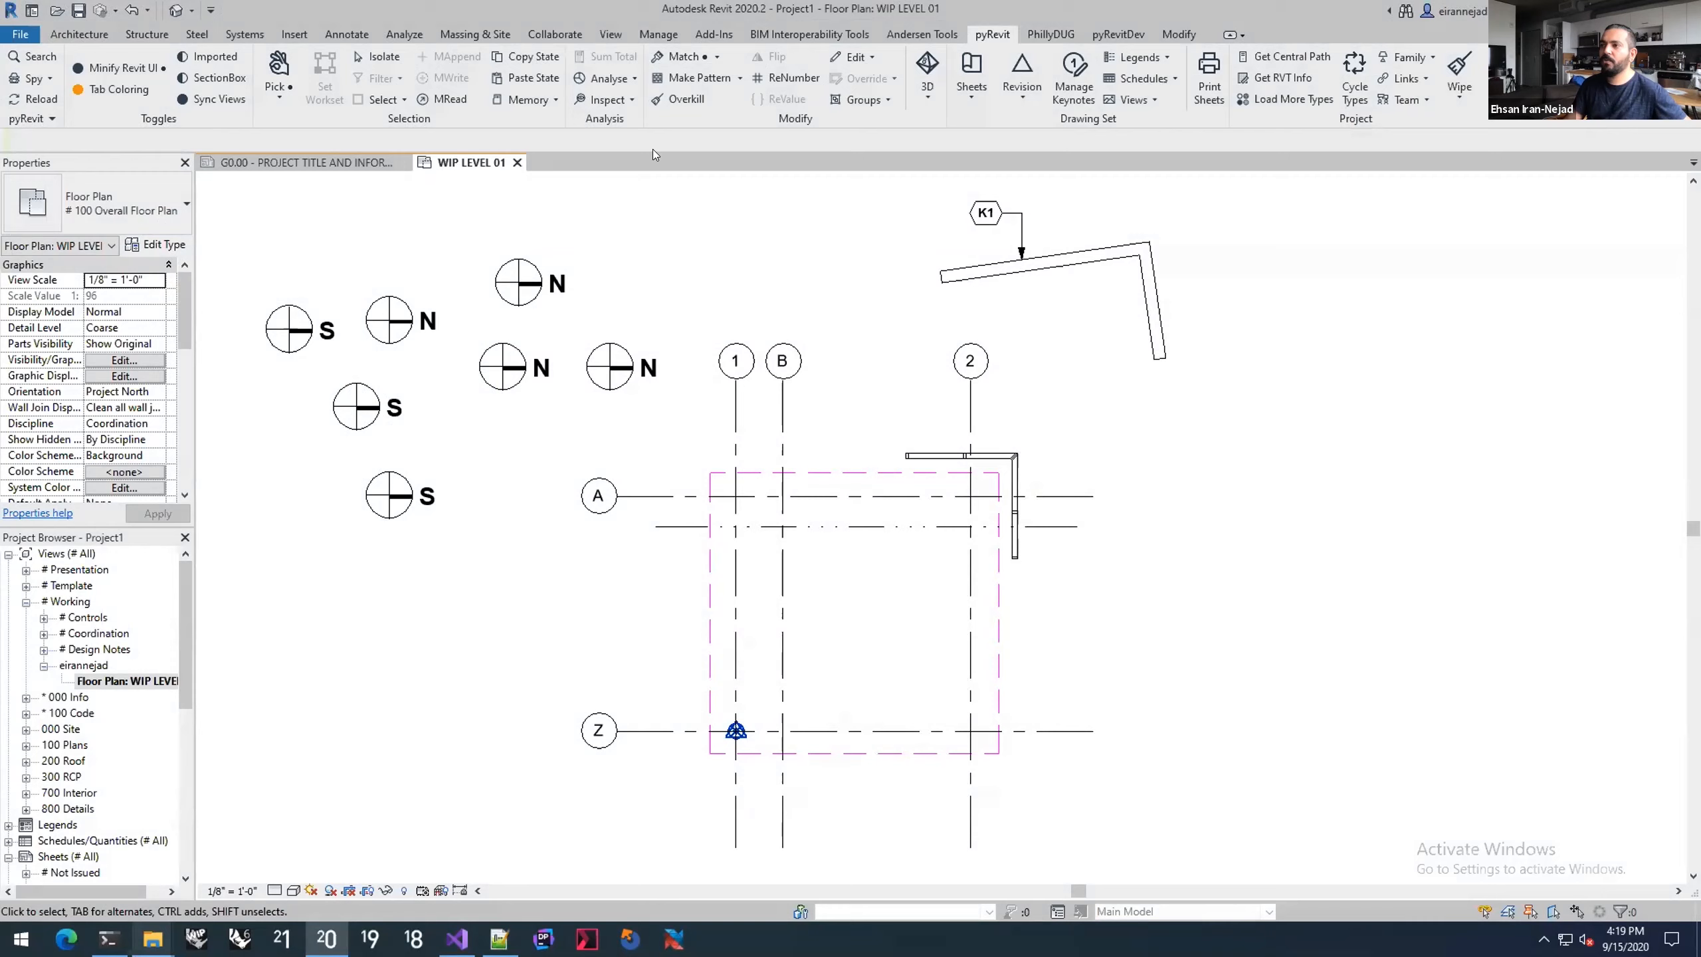
Step: Switch to Revit, view the PhillyDUG and pyRevitDev tools, and open the bundle folder behind the Test Dynamo BIM GUI command
{"action": "left_click", "coordinate": [1039, 30]}
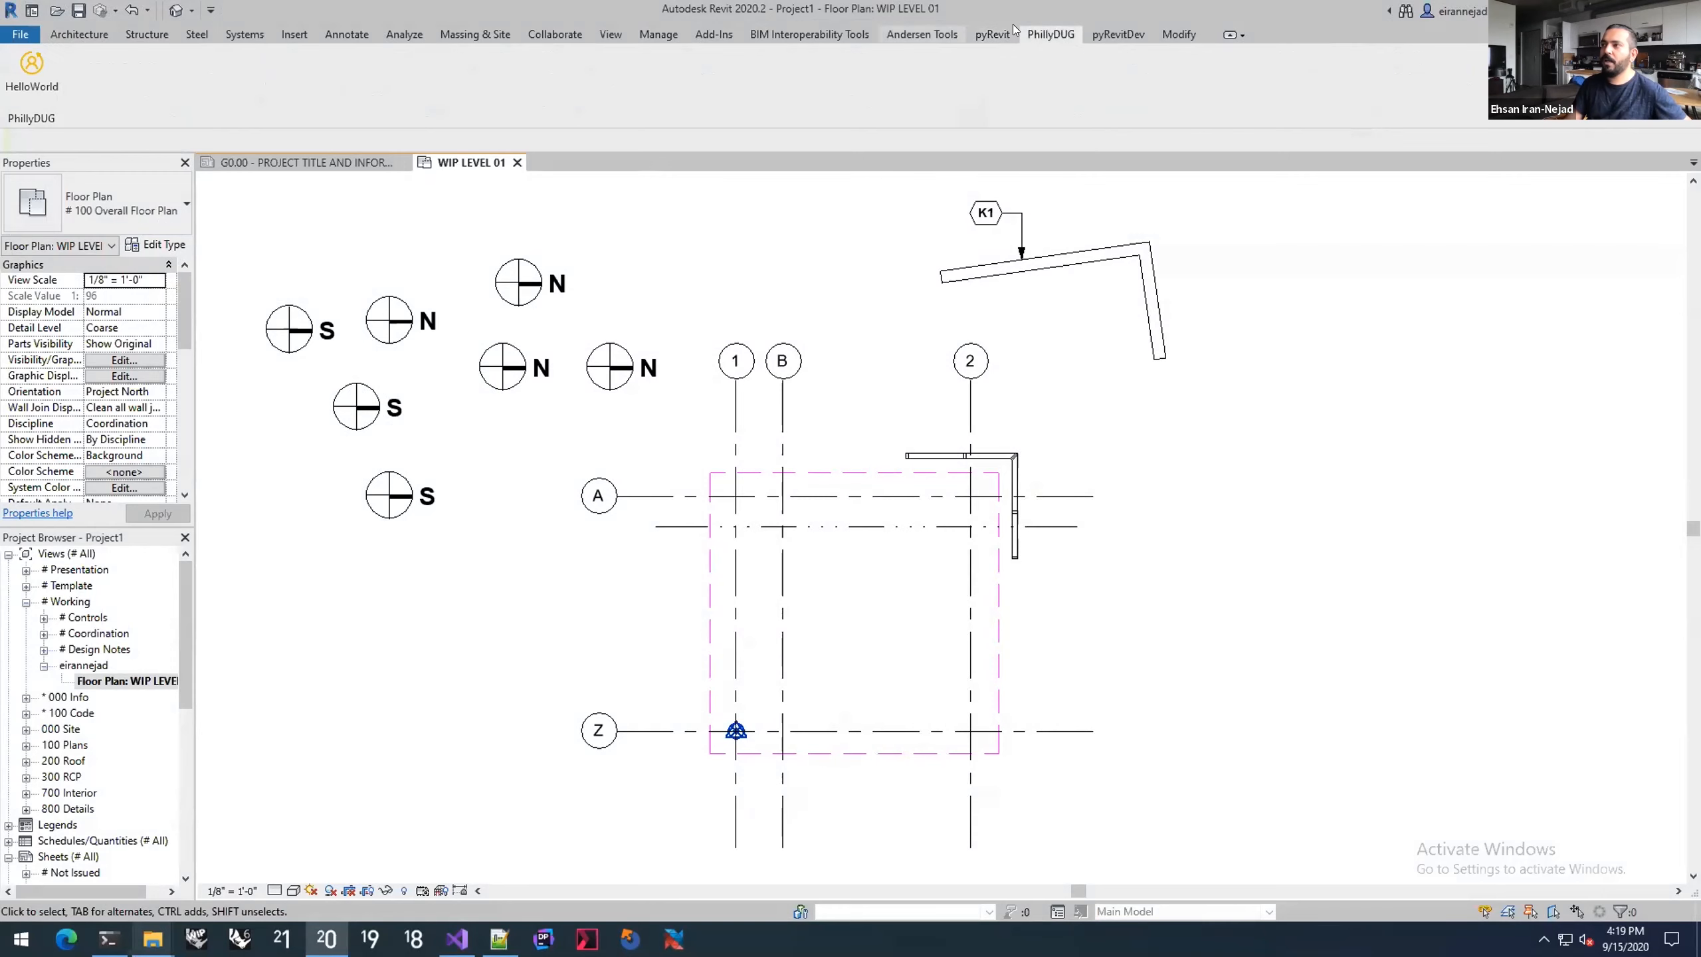
{"action": "left_click", "coordinate": [1118, 34]}
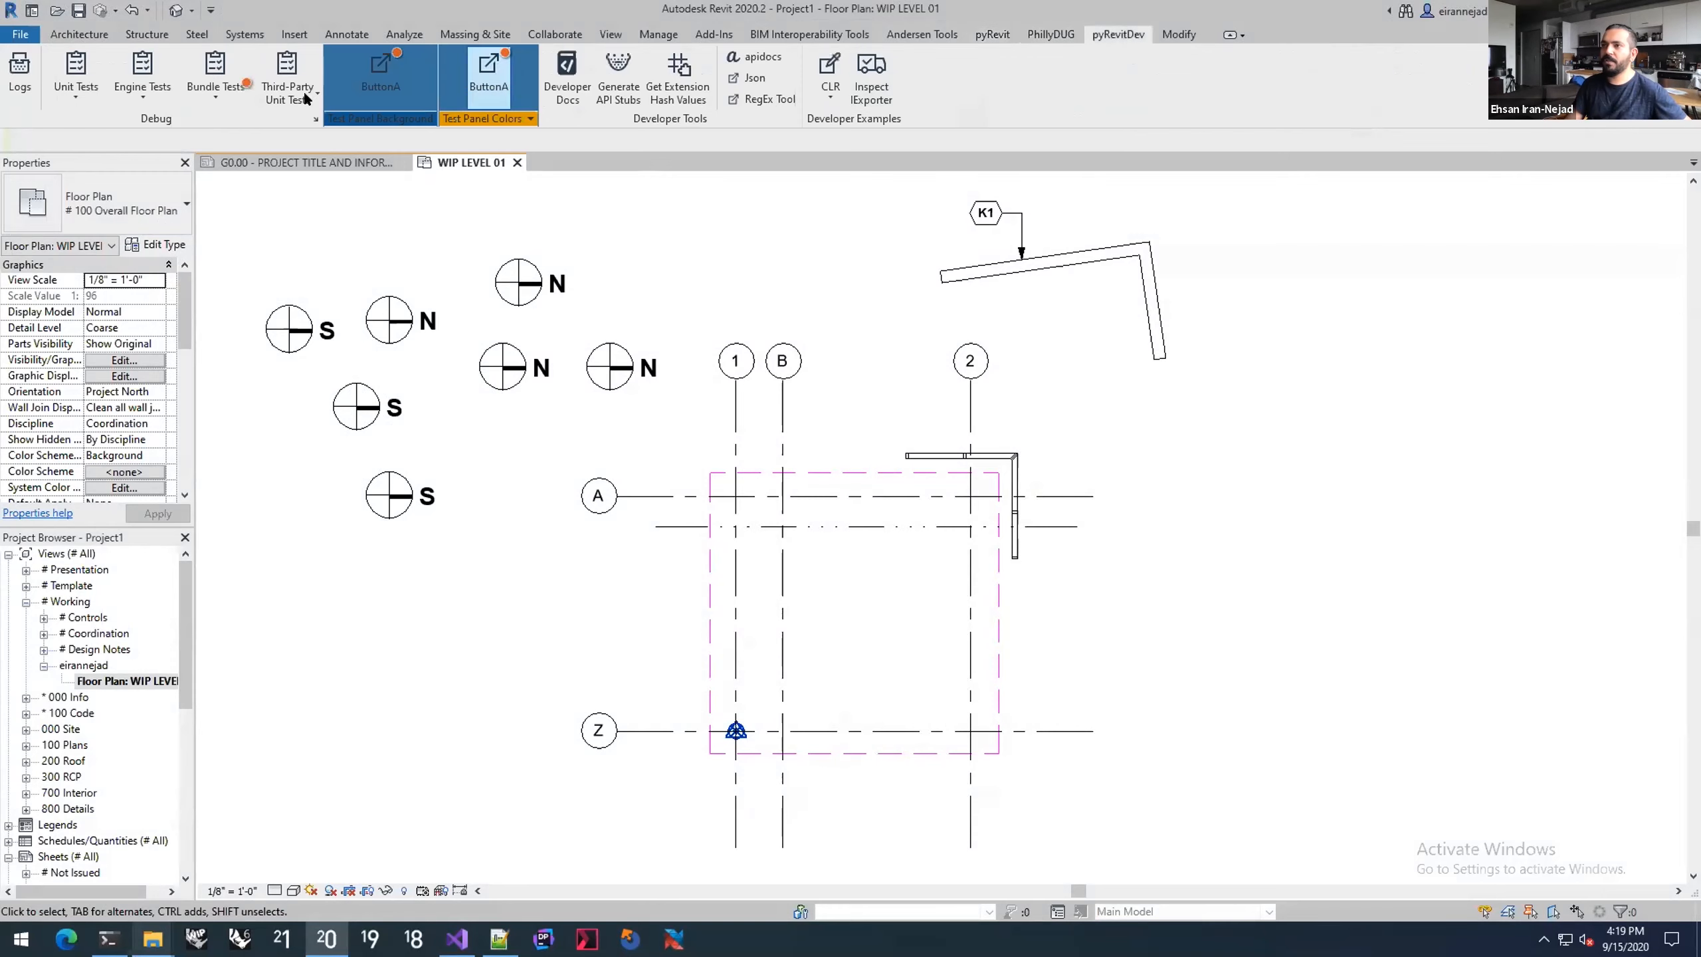
{"action": "left_click", "coordinate": [216, 81]}
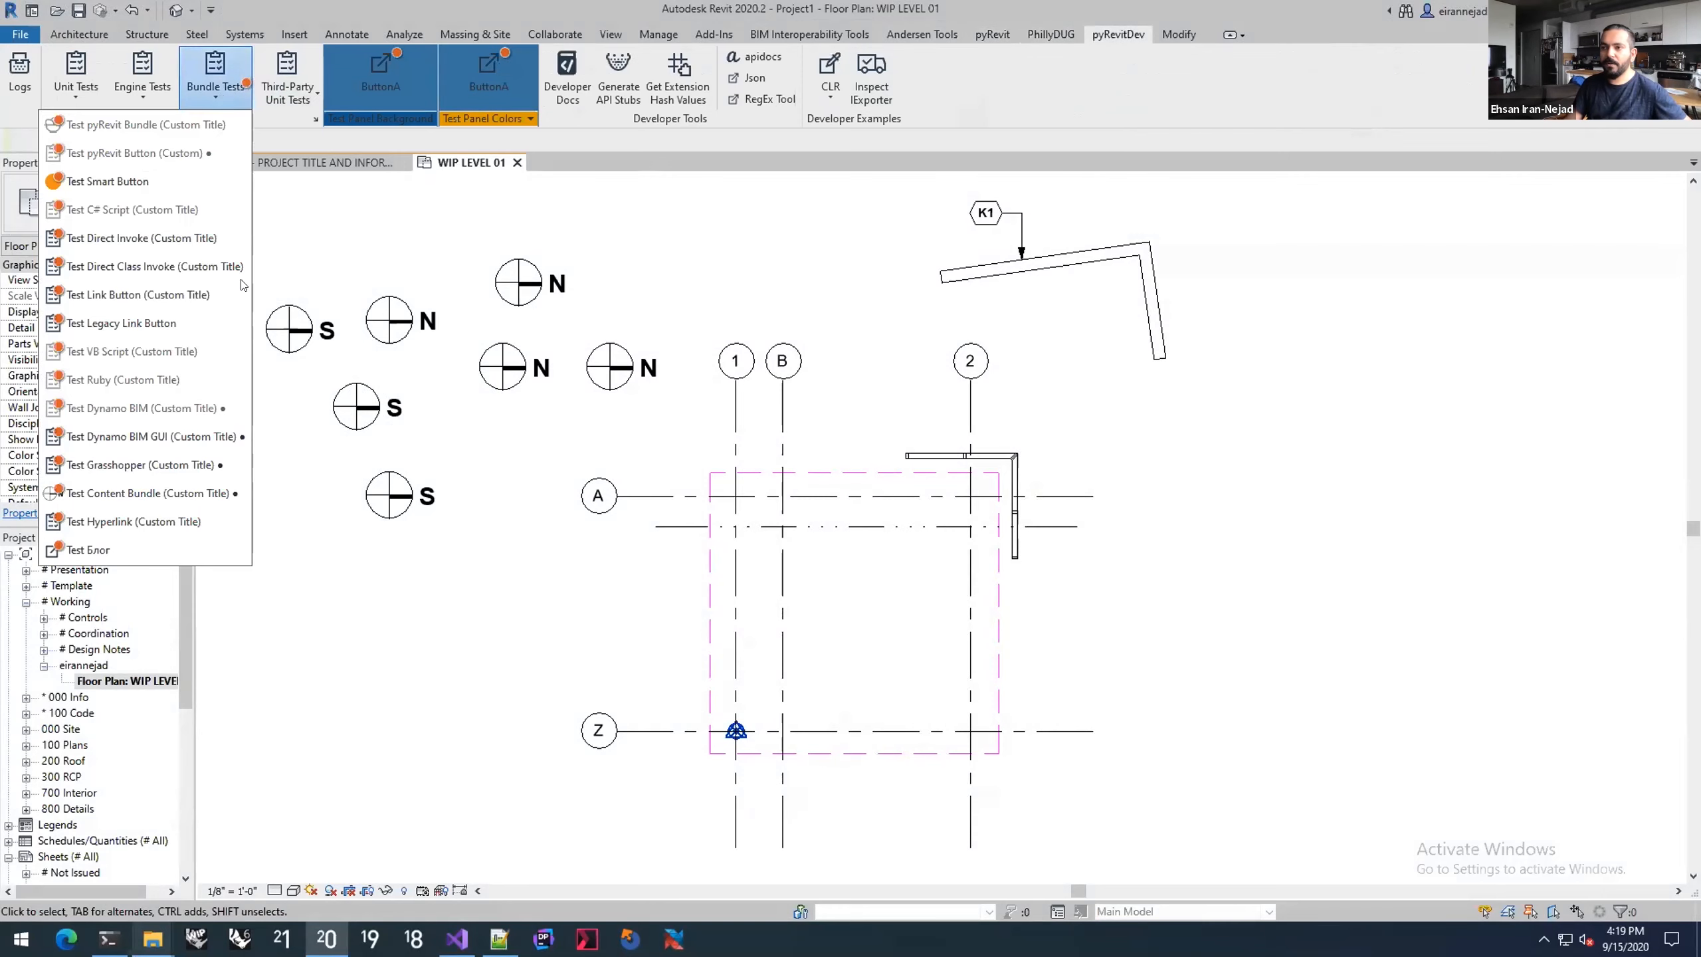
{"action": "left_click", "coordinate": [139, 437]}
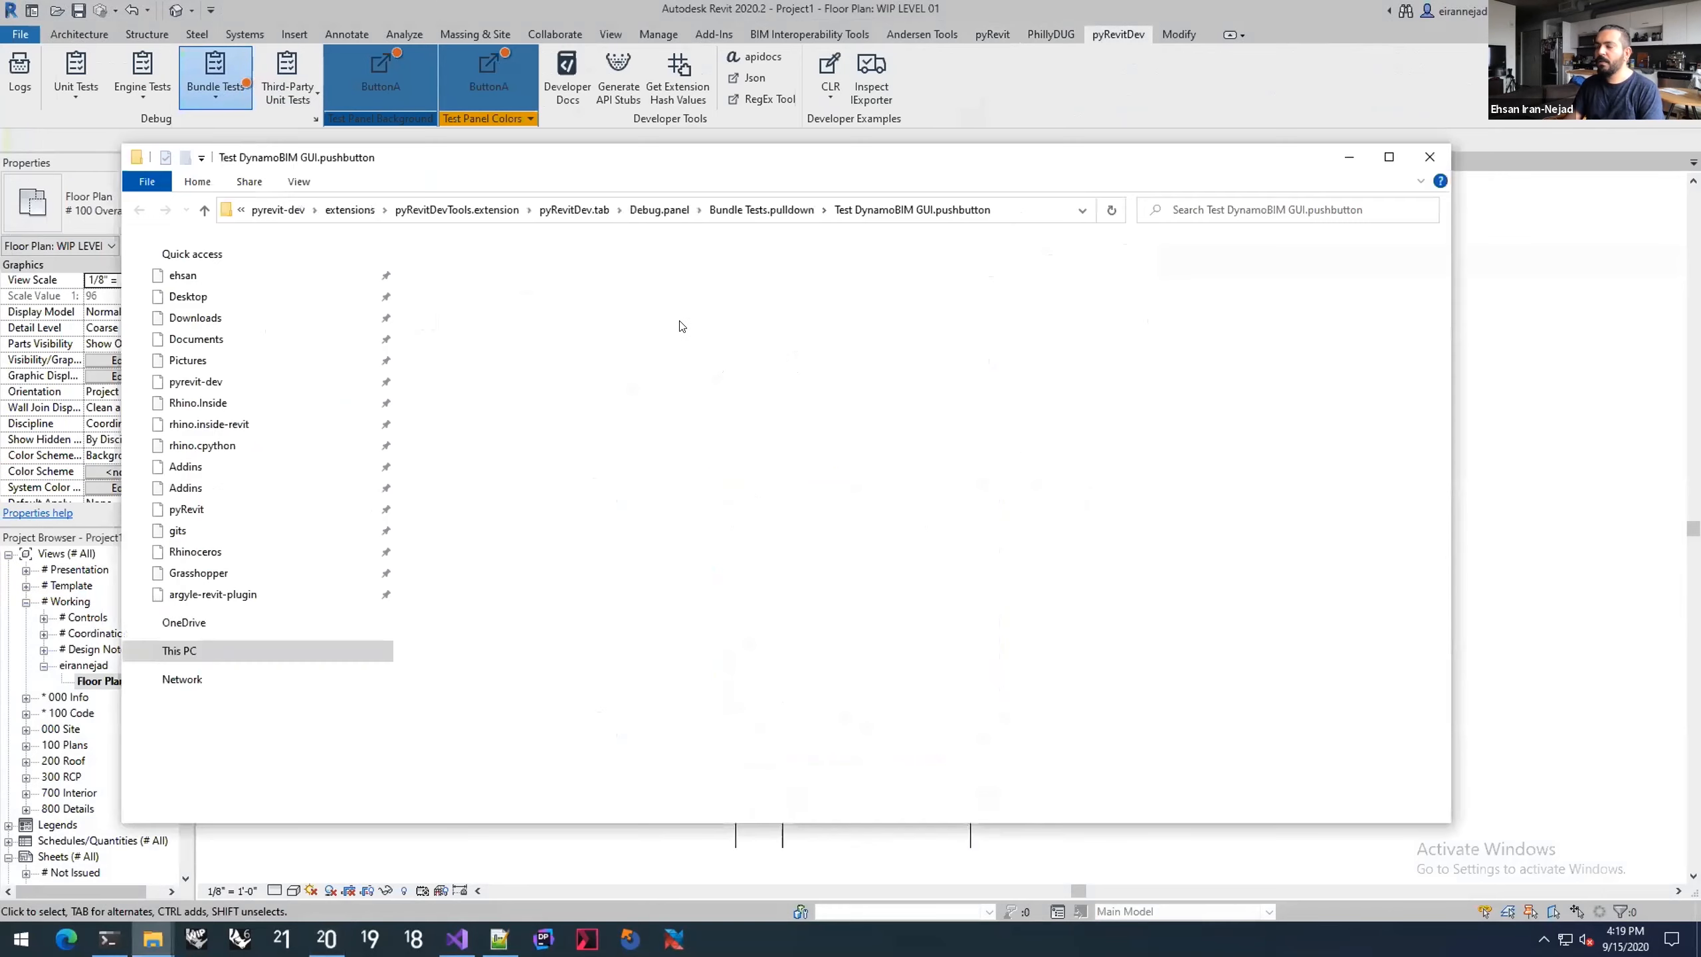
Step: Look inside the Test DynamoBIM.pushbutton folder of Bundle Tests.pulldown, highlight script.dyn, and put the folder window away
{"action": "left_click", "coordinate": [806, 210]}
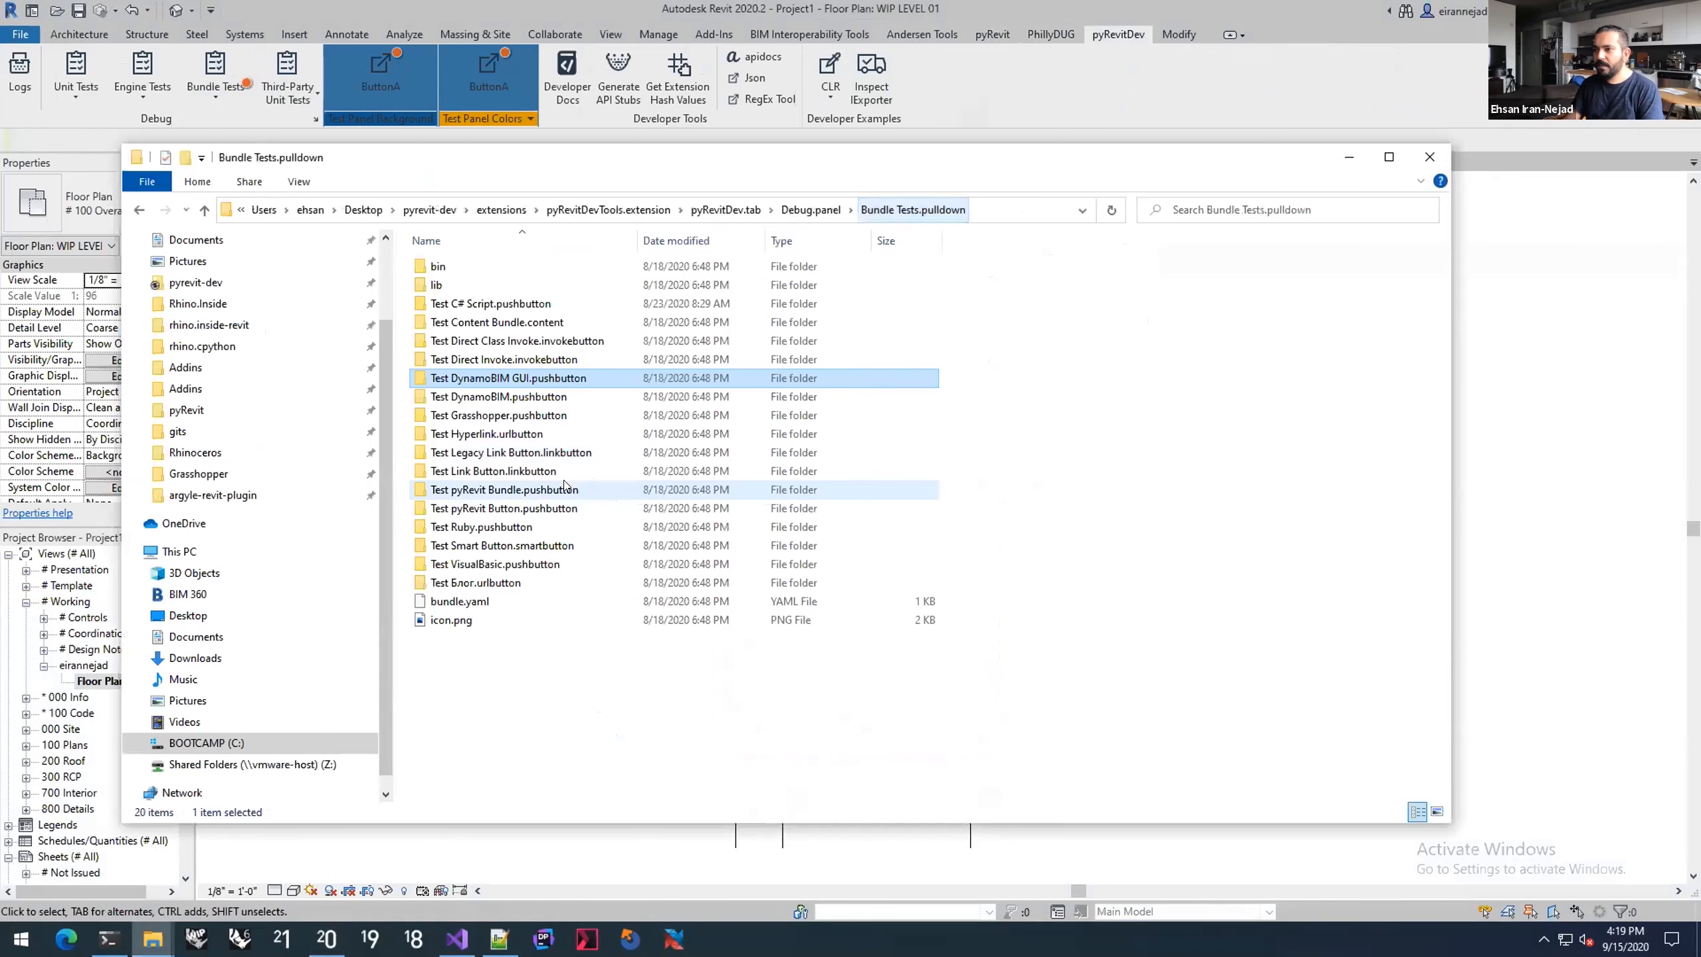
{"action": "double_click", "coordinate": [513, 397]}
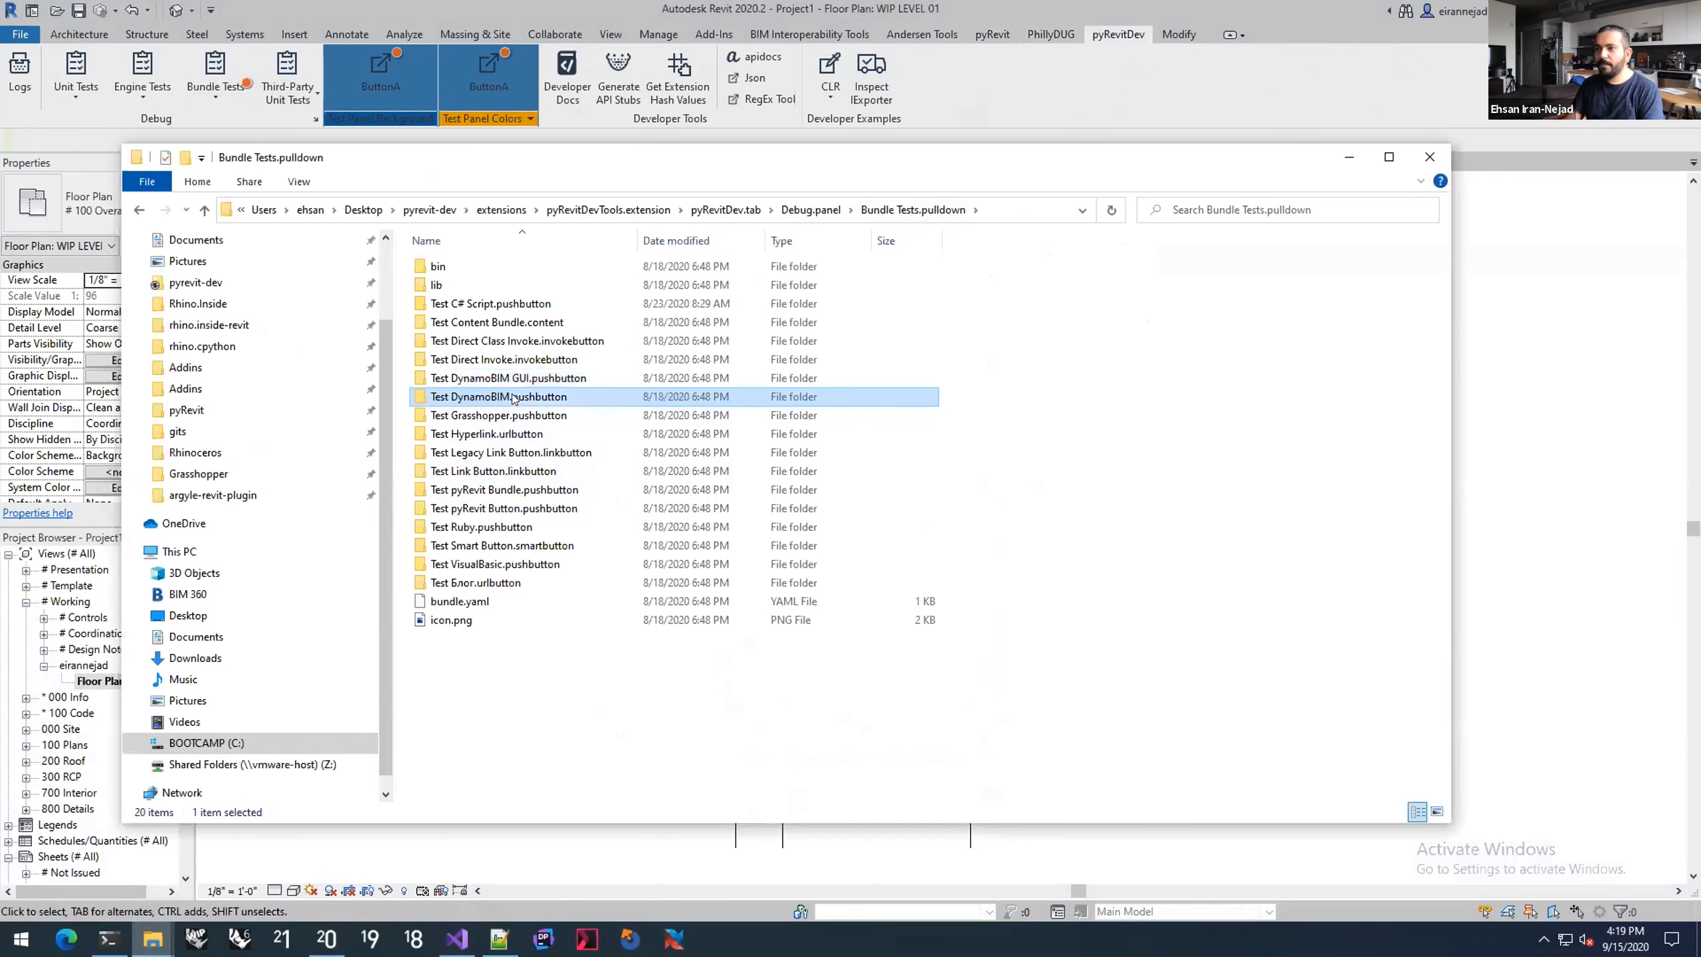
{"action": "left_click", "coordinate": [466, 306]}
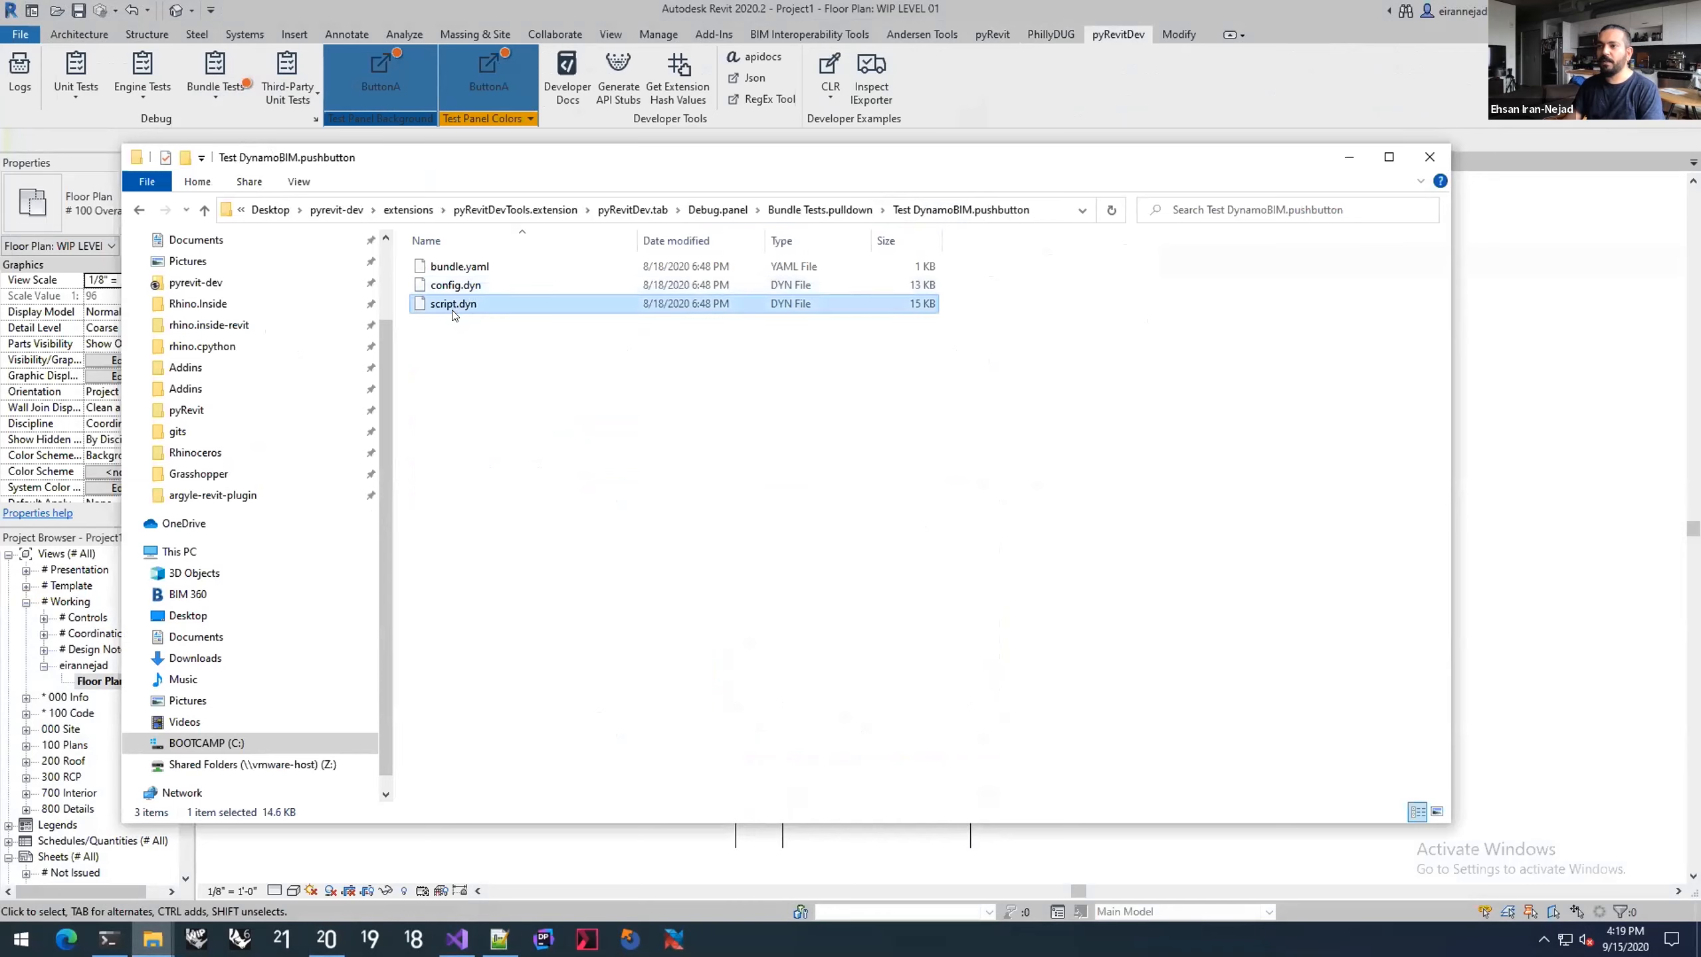
{"action": "key", "text": "alt"}
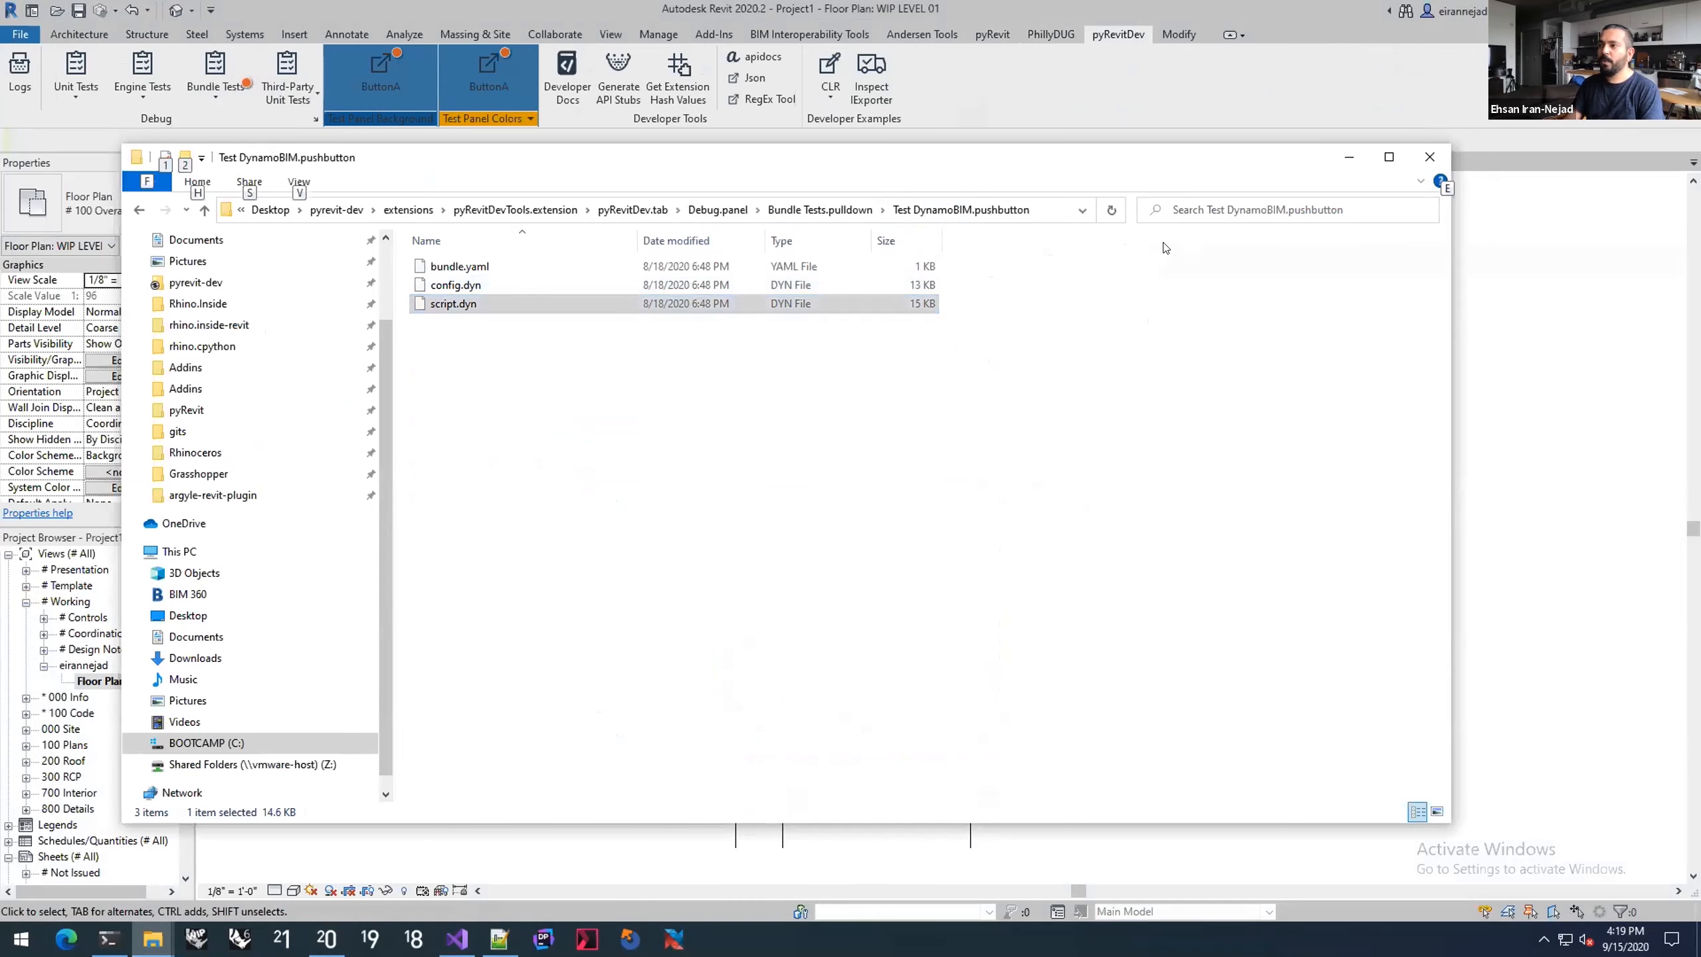
{"action": "left_click", "coordinate": [1334, 158]}
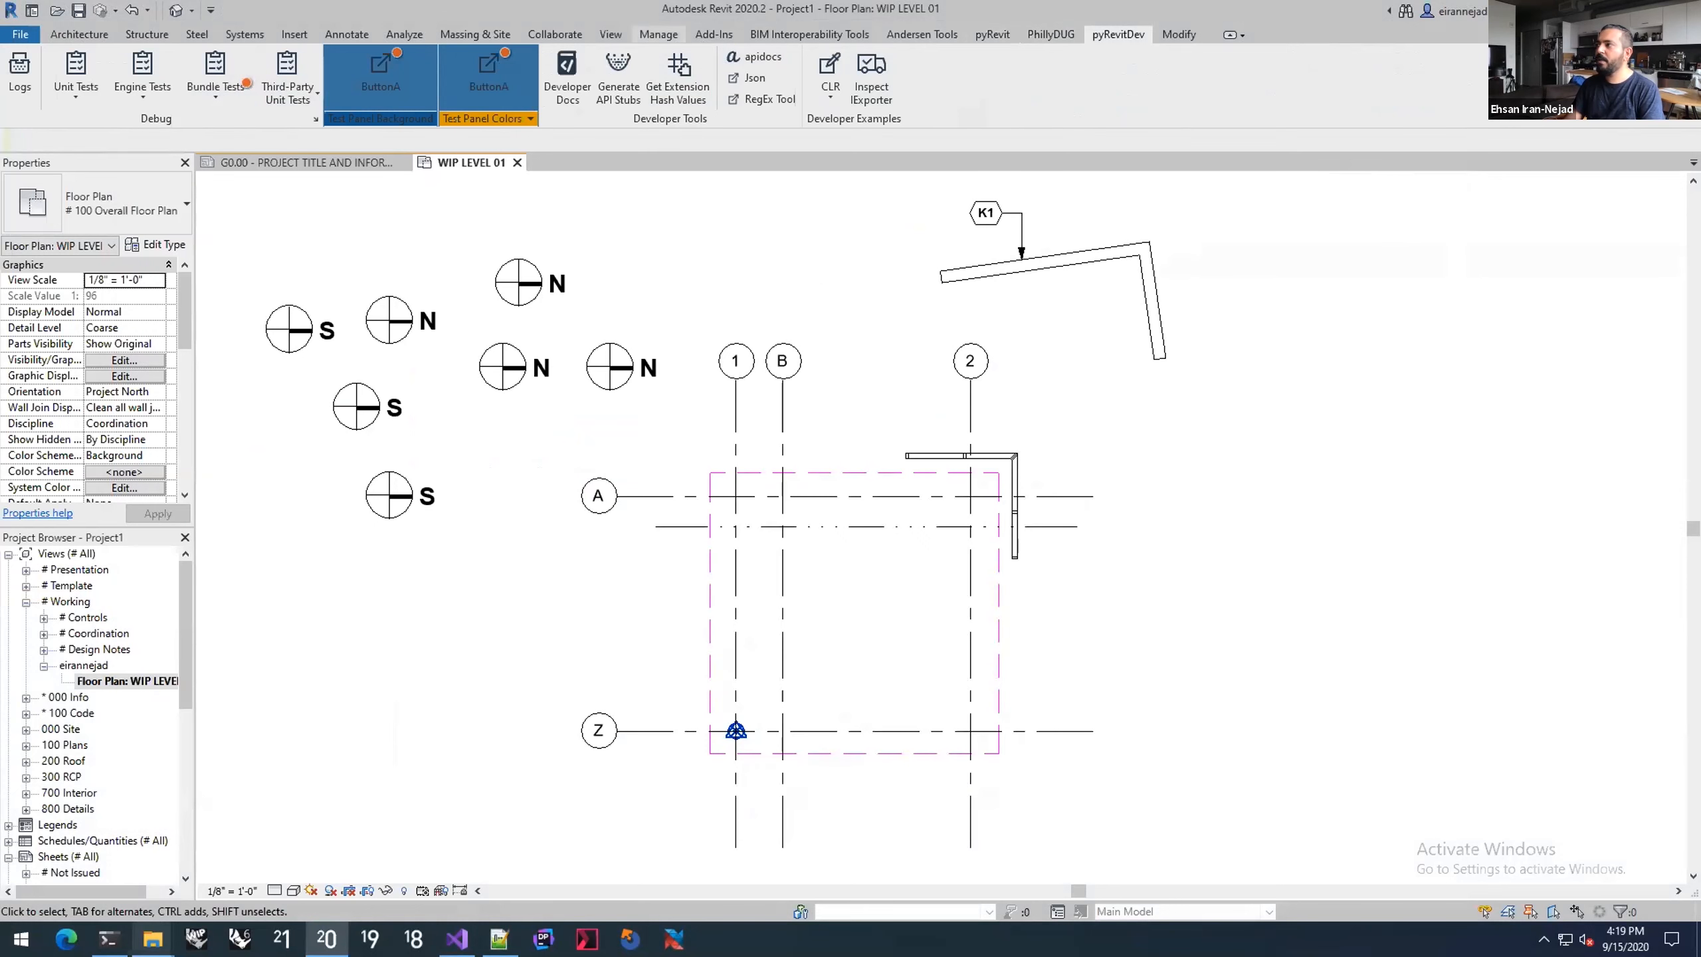
{"action": "left_click", "coordinate": [658, 35]}
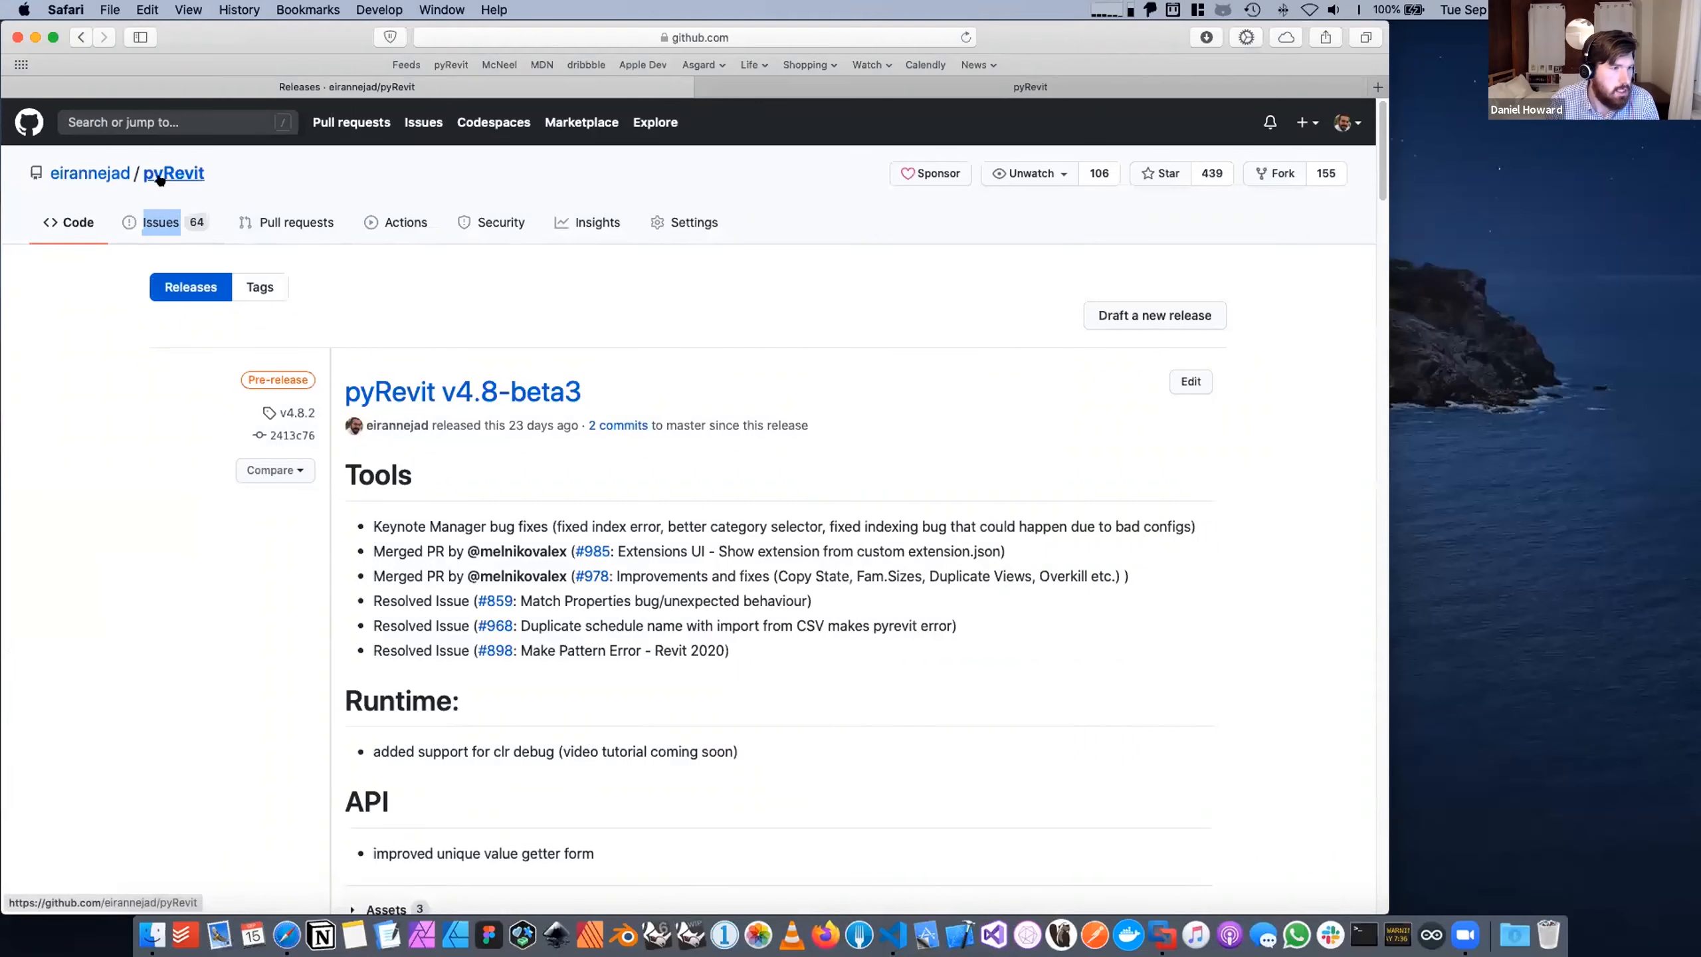
Step: Show the repository's open issues in the browser, visit ein.sh in a new tab and close it
{"action": "left_click", "coordinate": [179, 220]}
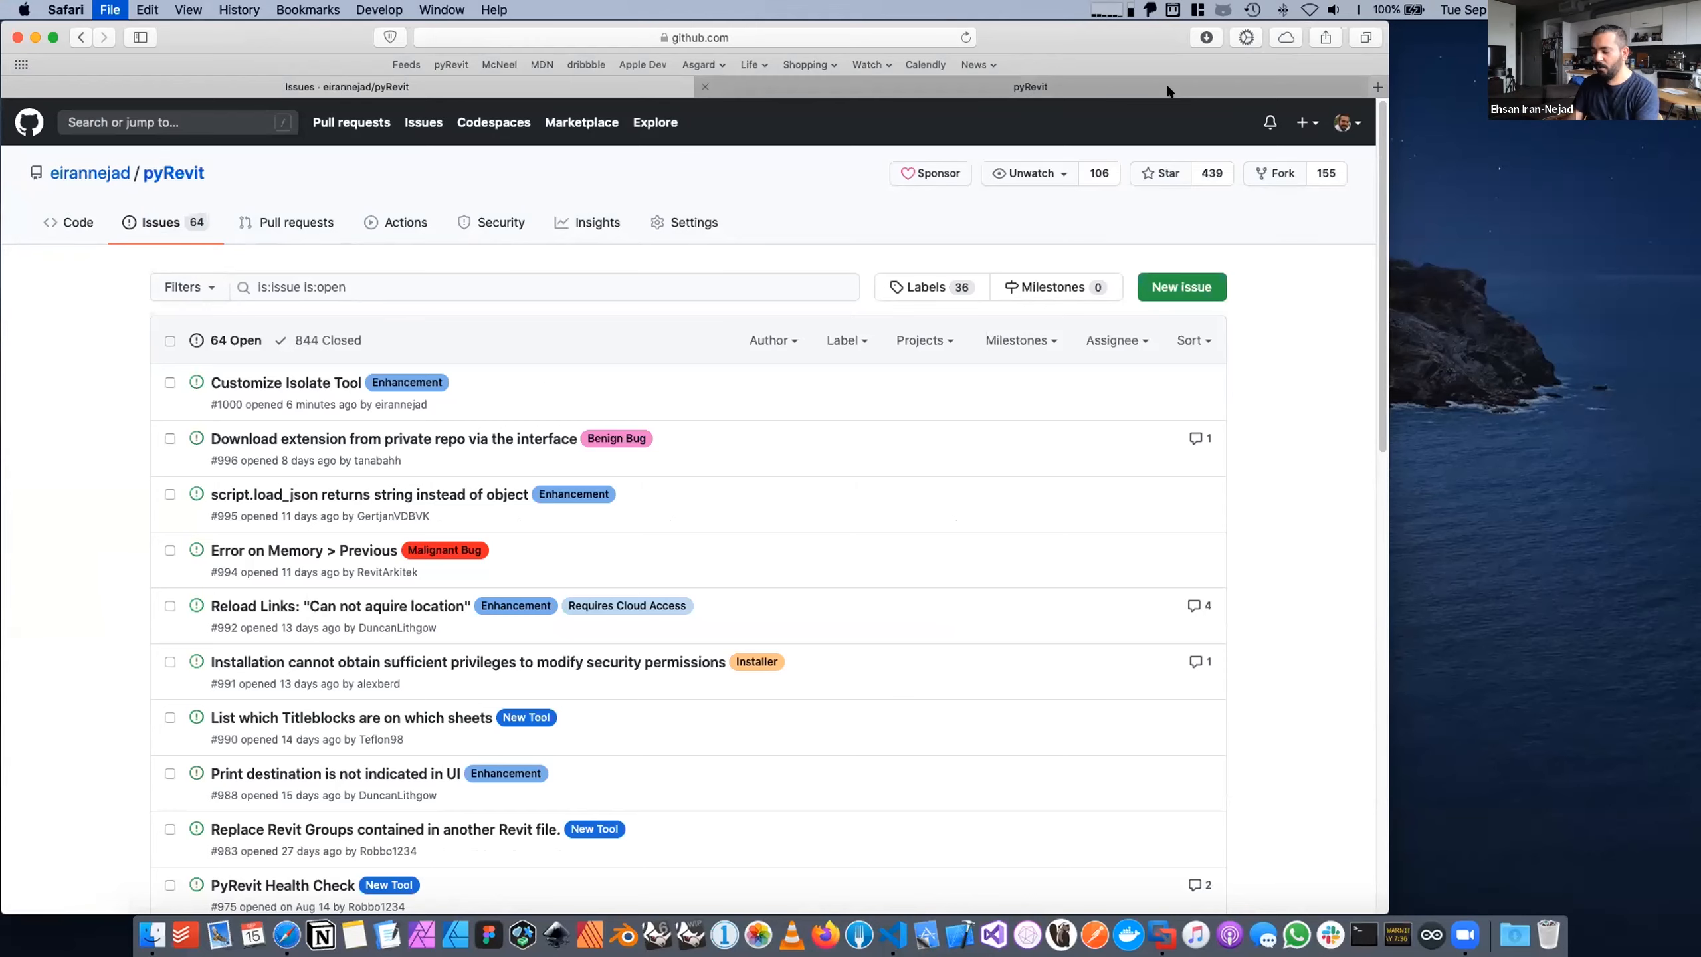
{"action": "key", "text": "super+t"}
{"action": "type", "text": "ein"}
{"action": "type", "text": ".sh"}
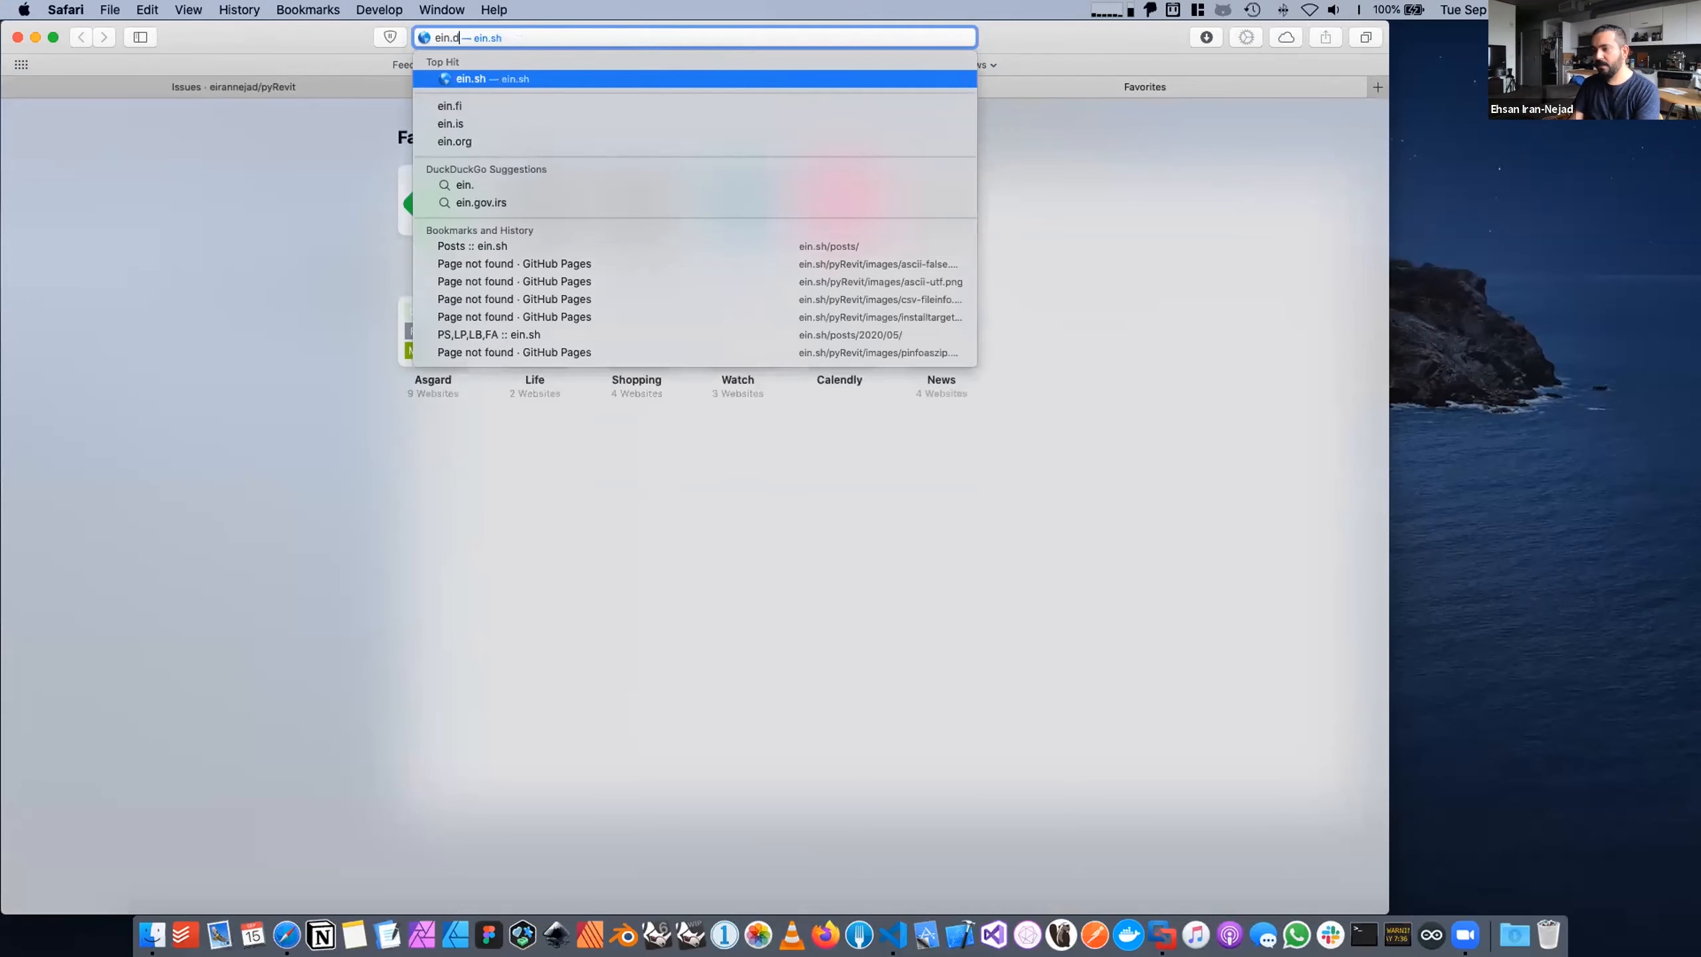
{"action": "key", "text": "Return"}
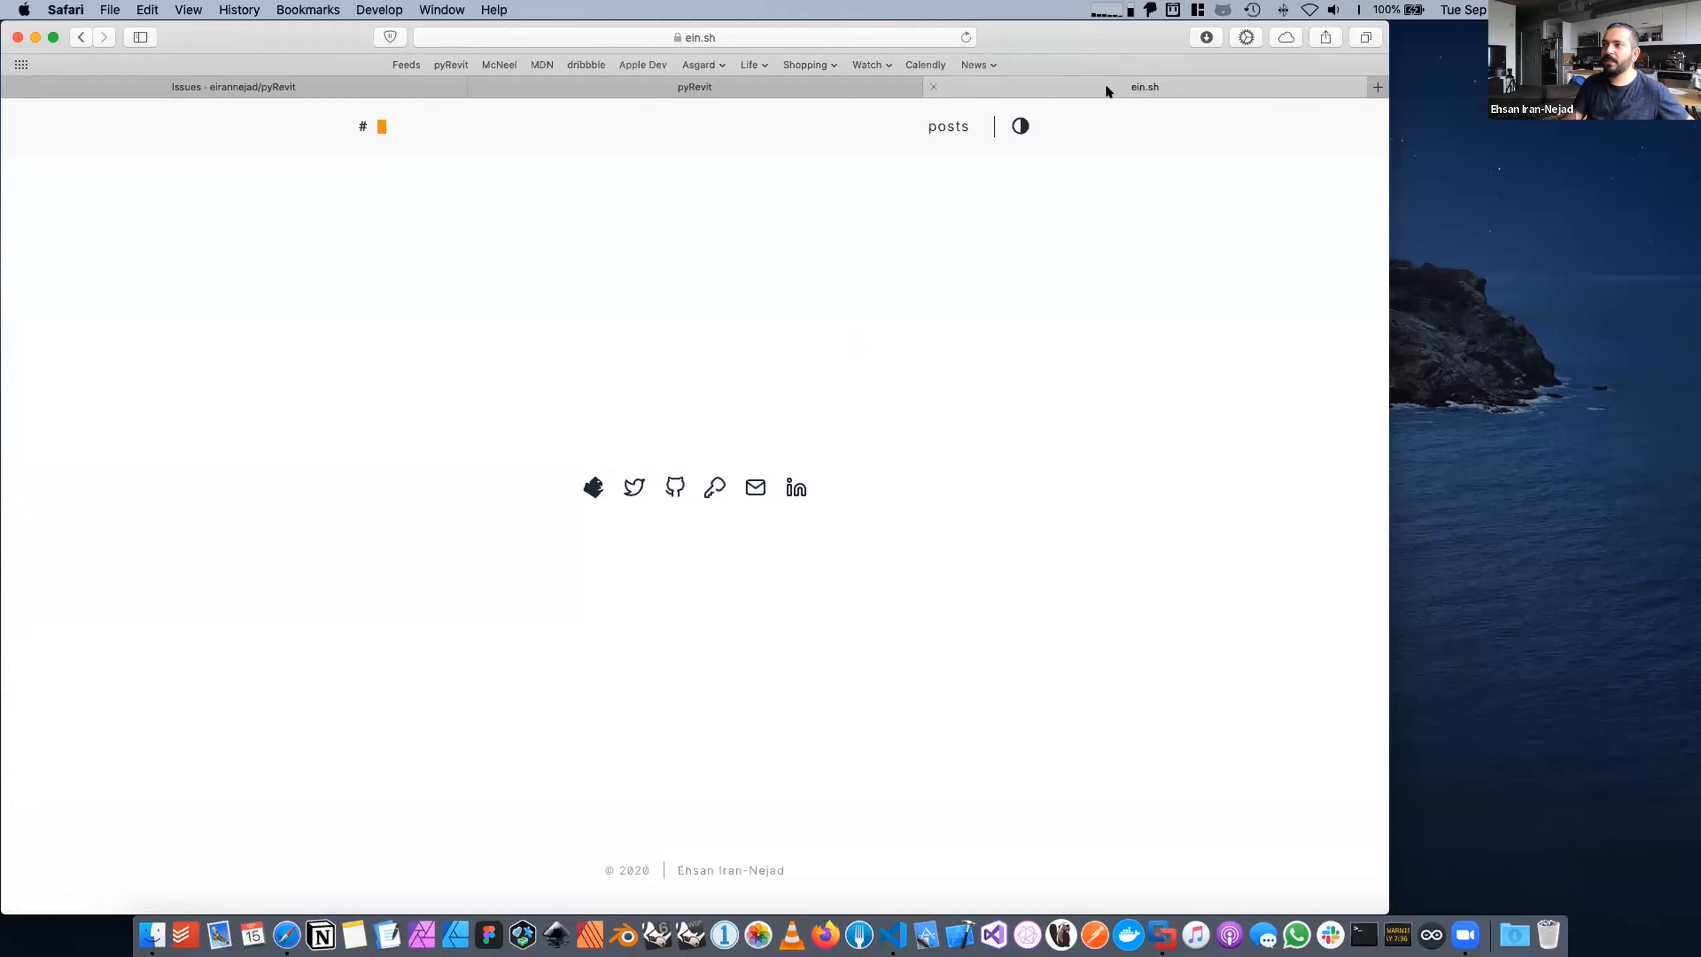
{"action": "key", "text": "super+w"}
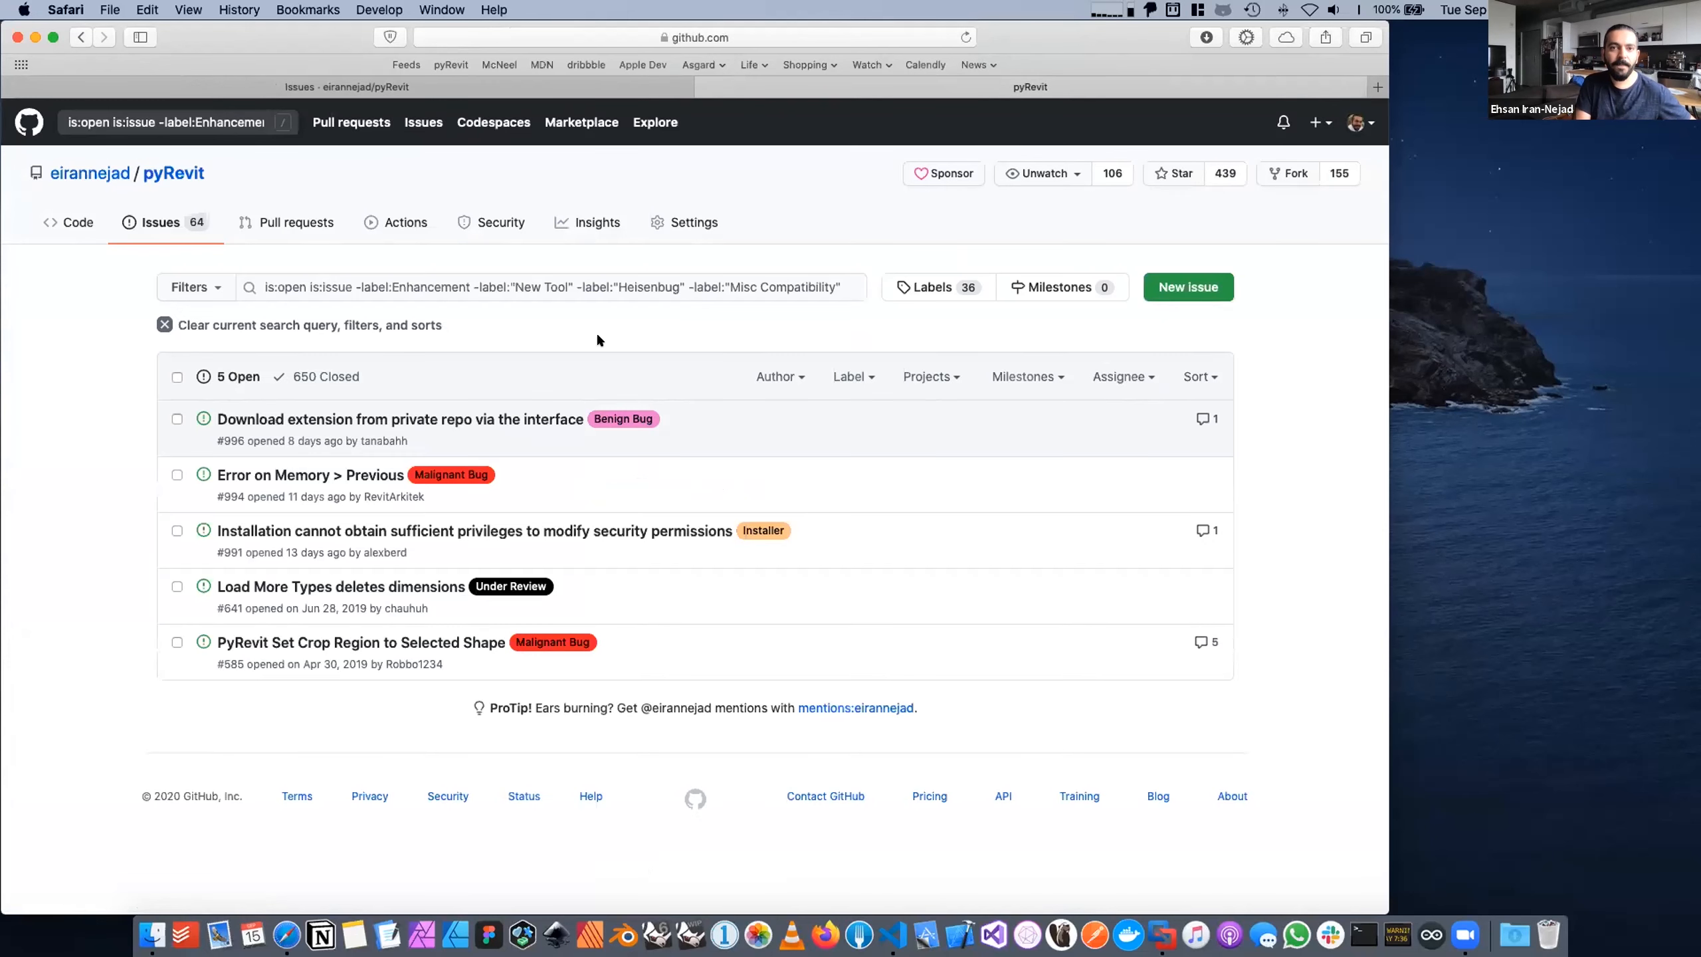